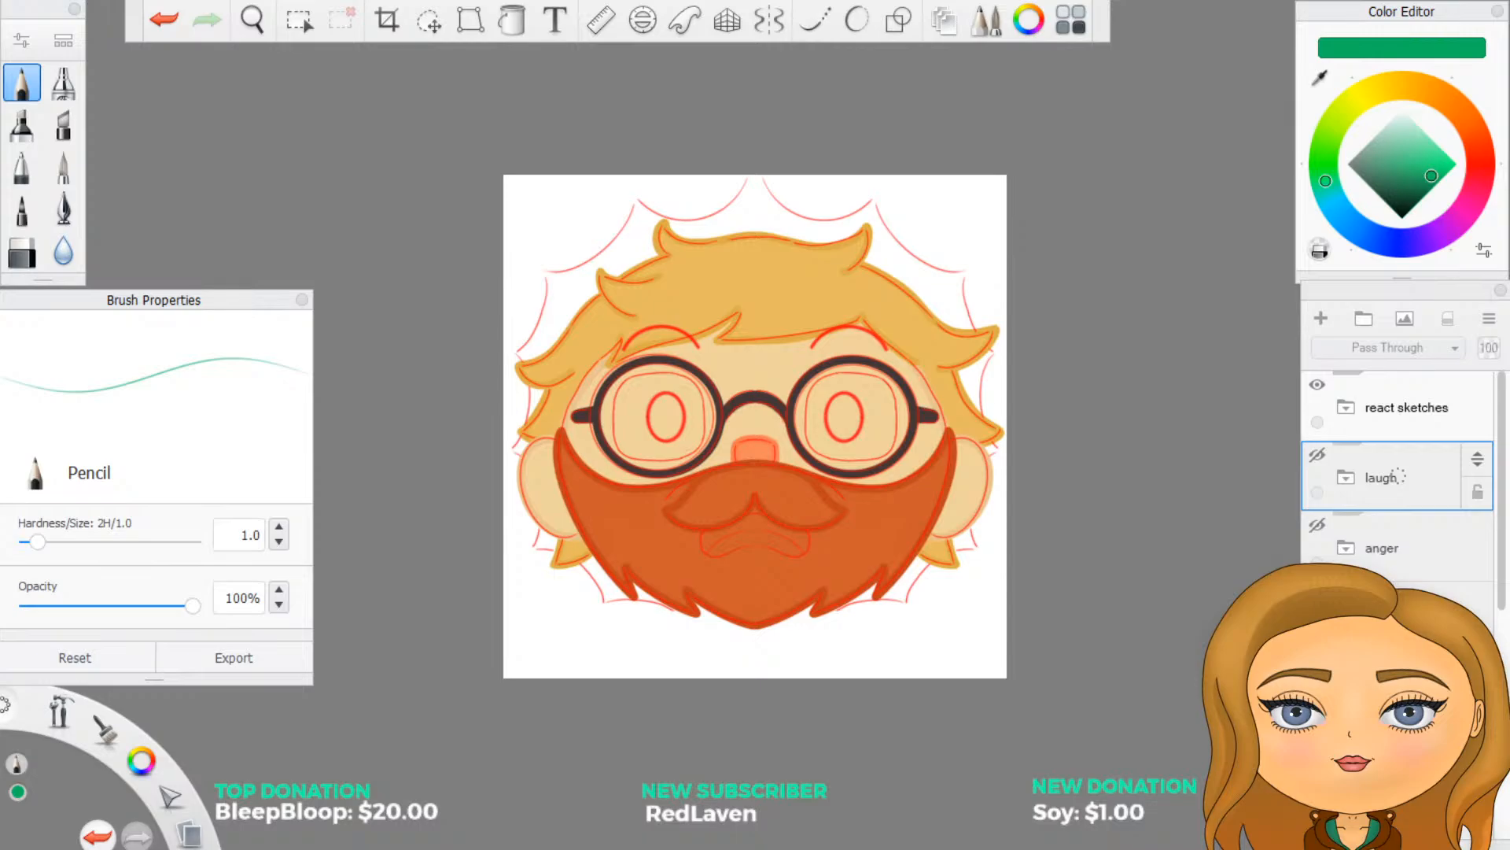
key("super+d")
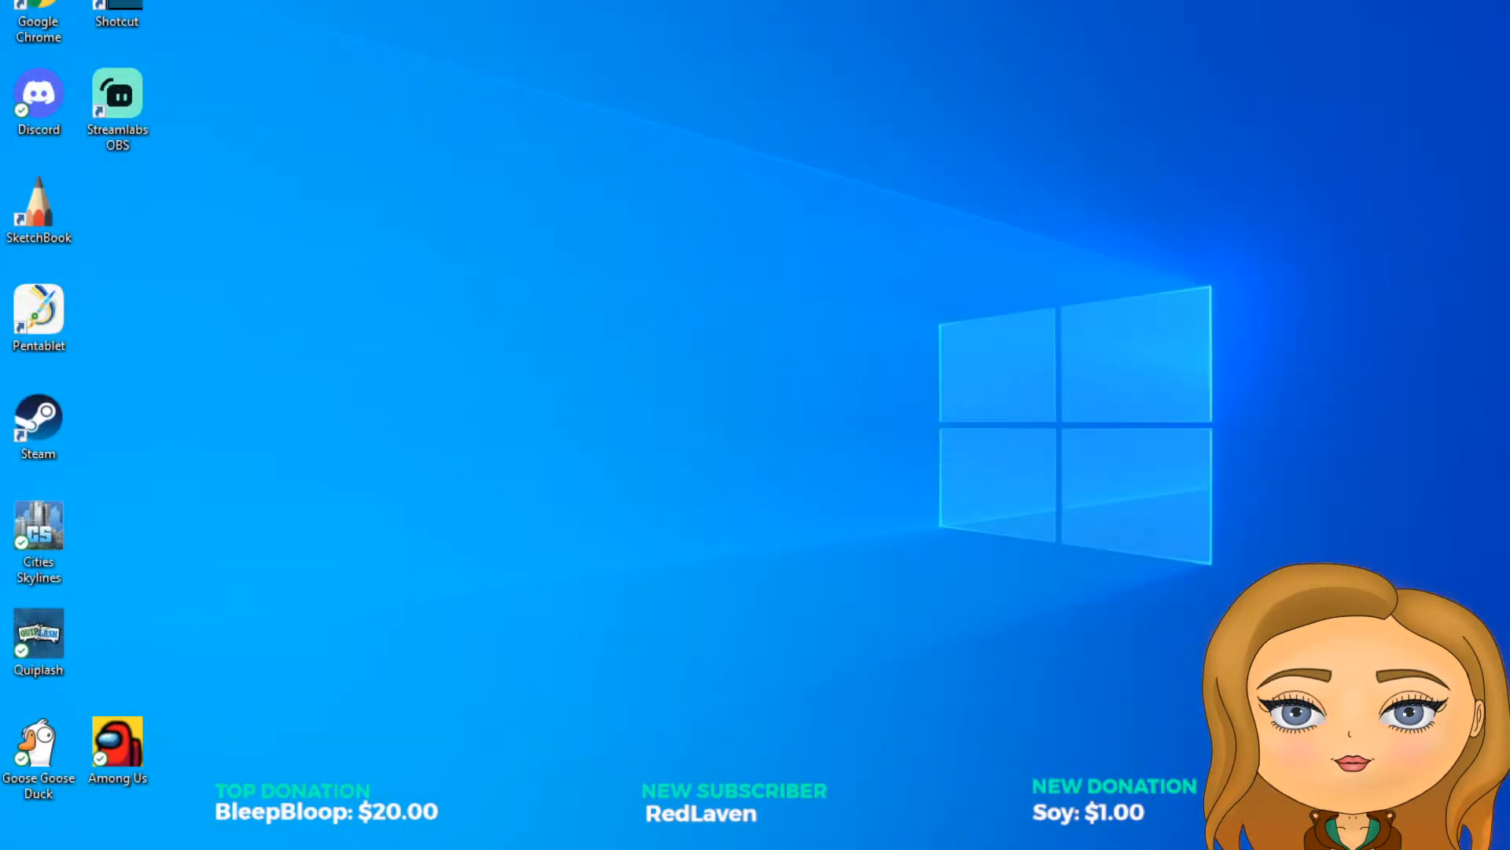
key("super+d")
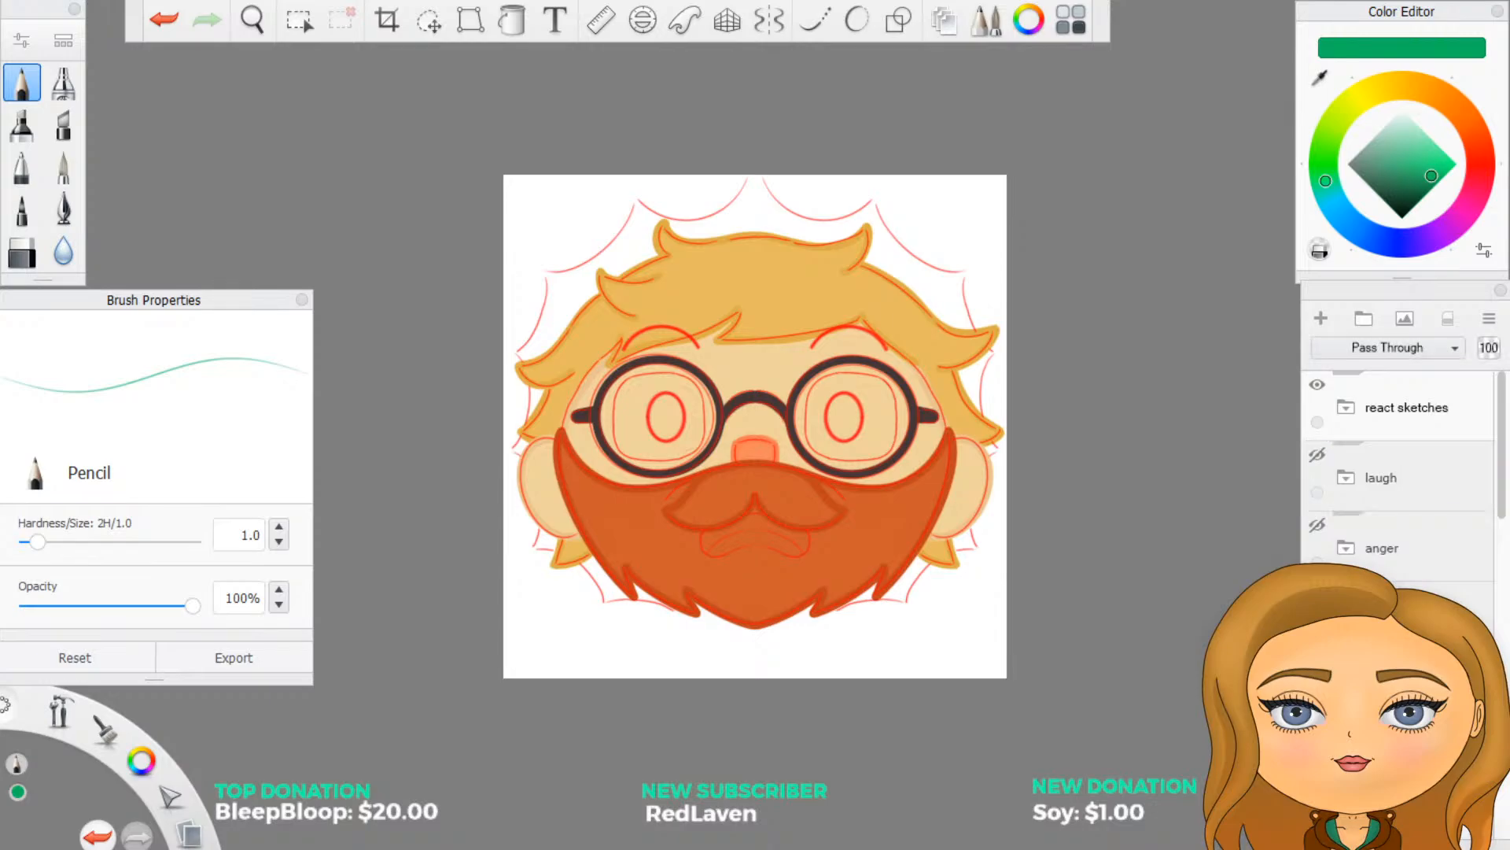
Step: Create a new layer group named redline inside the shock group
scroll(1399, 468, "down", 3)
left_click(1399, 469)
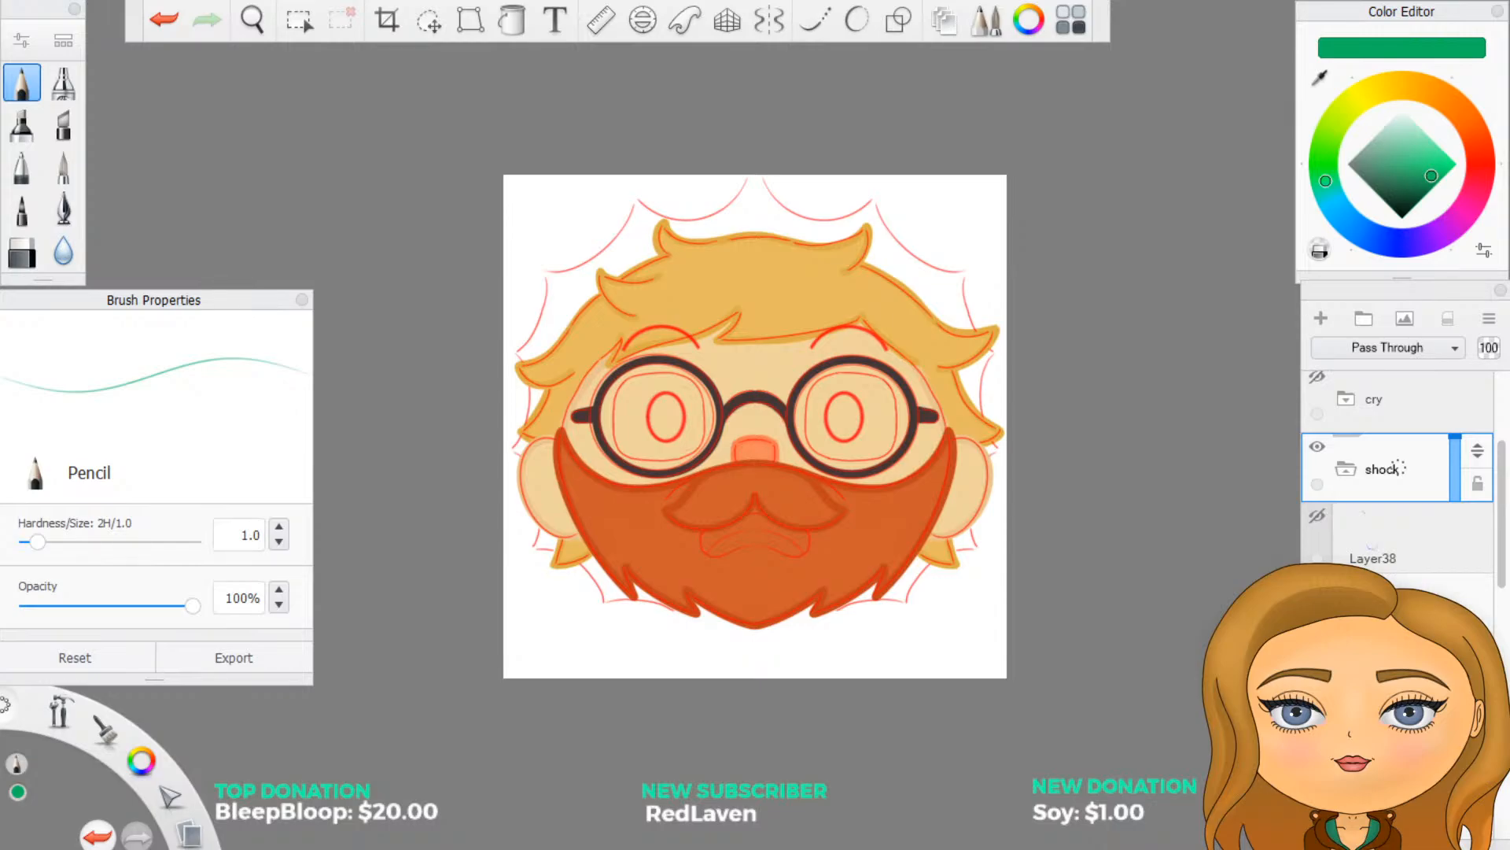
left_click(1392, 598)
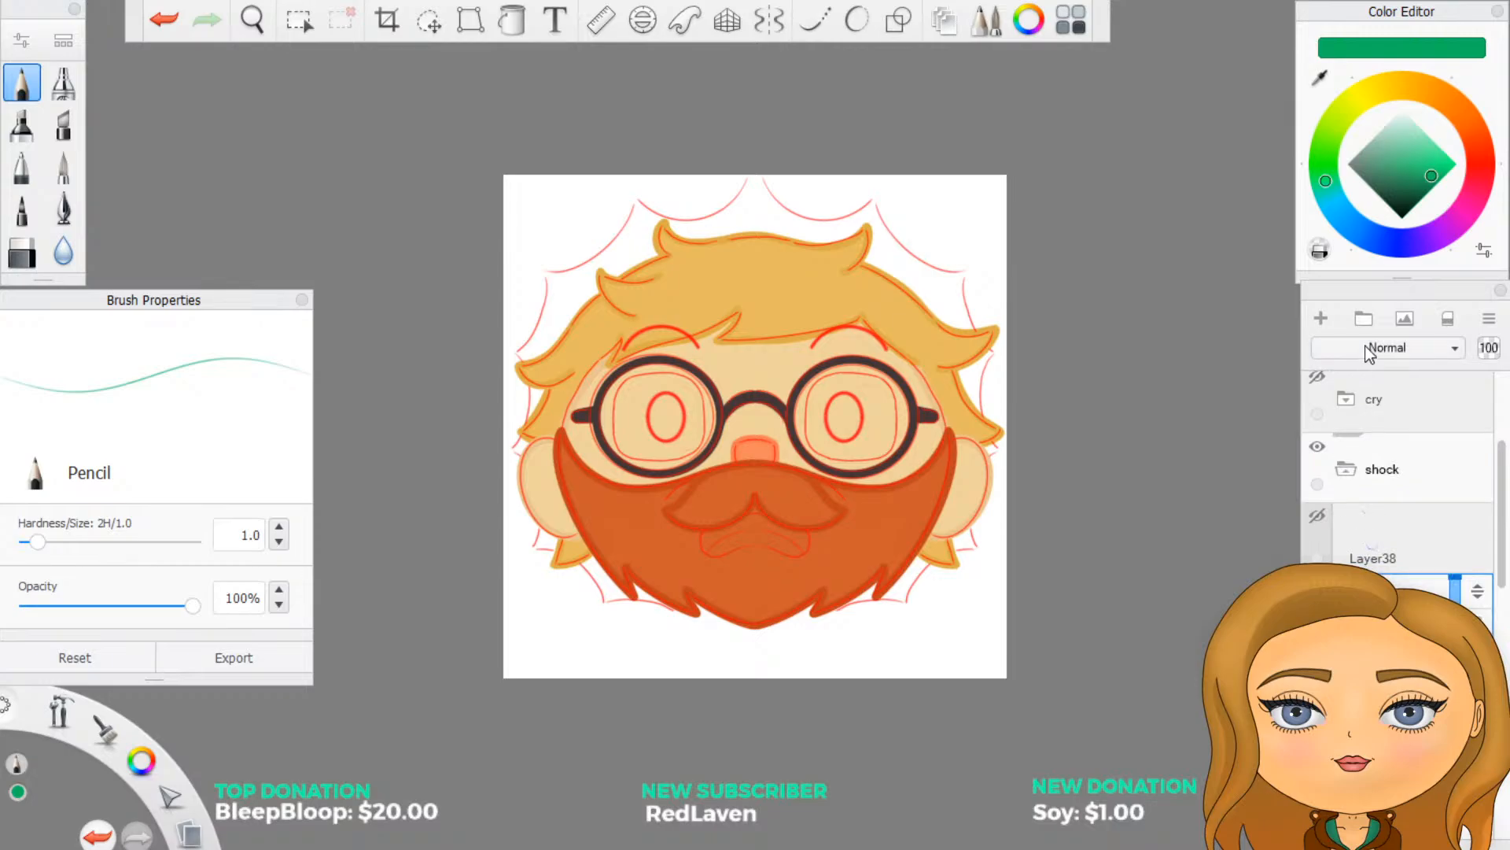
left_click_drag(1390, 610, 1451, 612)
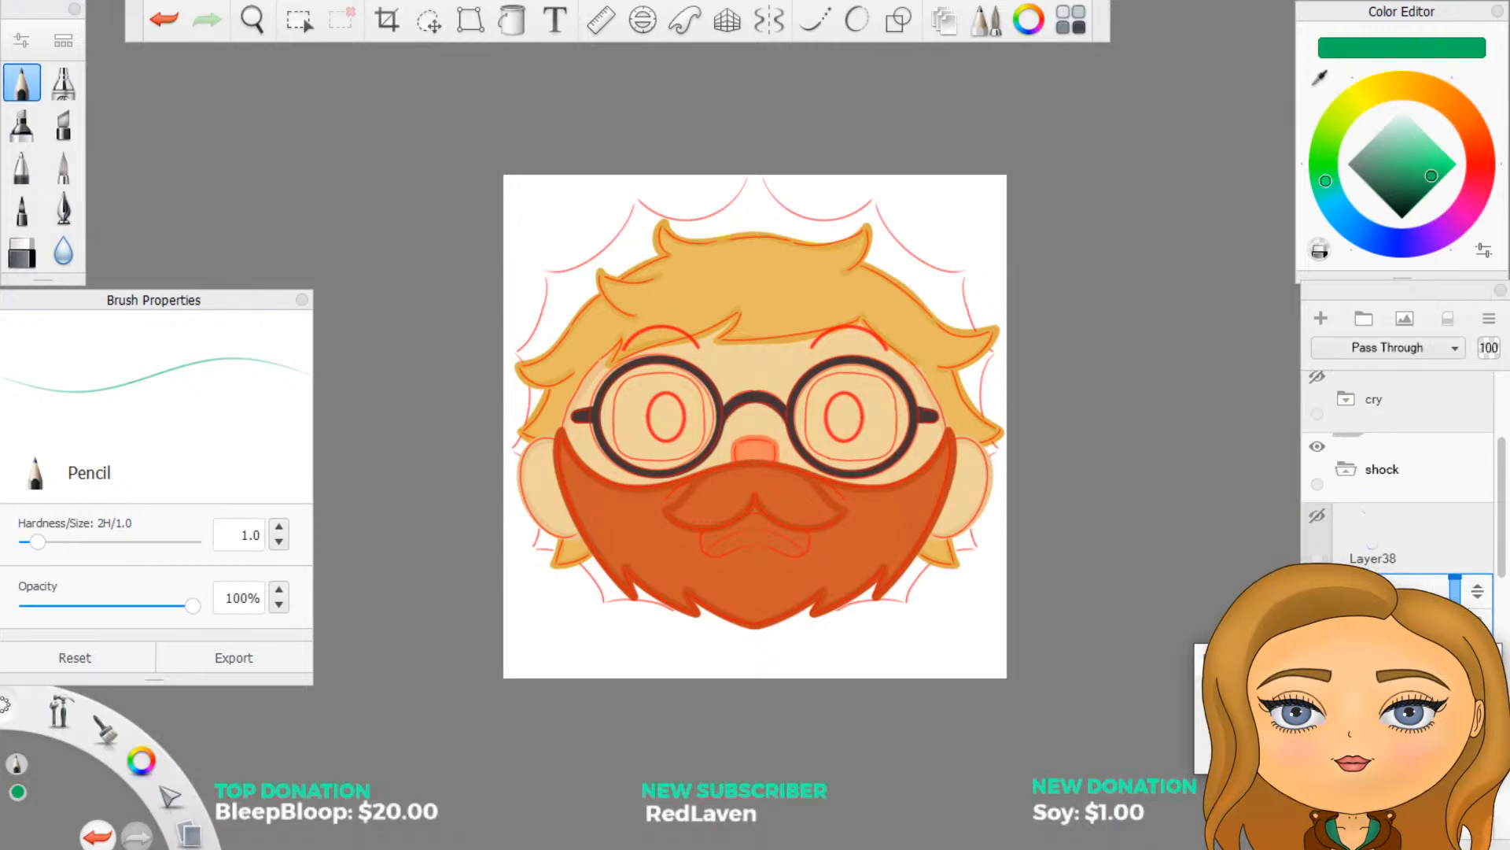
key("Return")
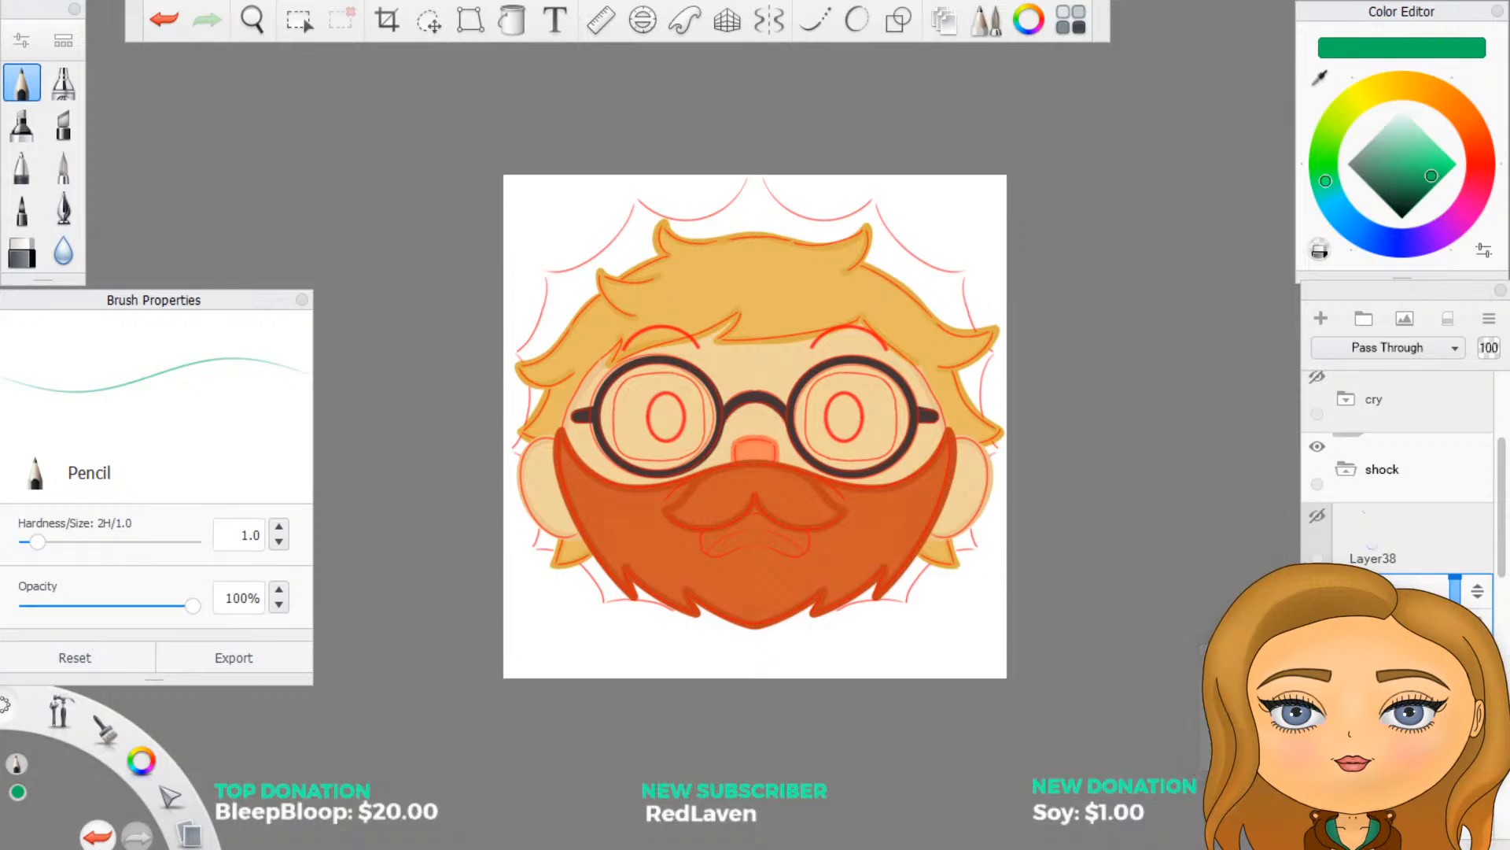
Step: Move the shock line layers, including Layer20, Layer18, Layer28, Layer17 and Layer7, into the redline group and collapse that group
left_click(1403, 678)
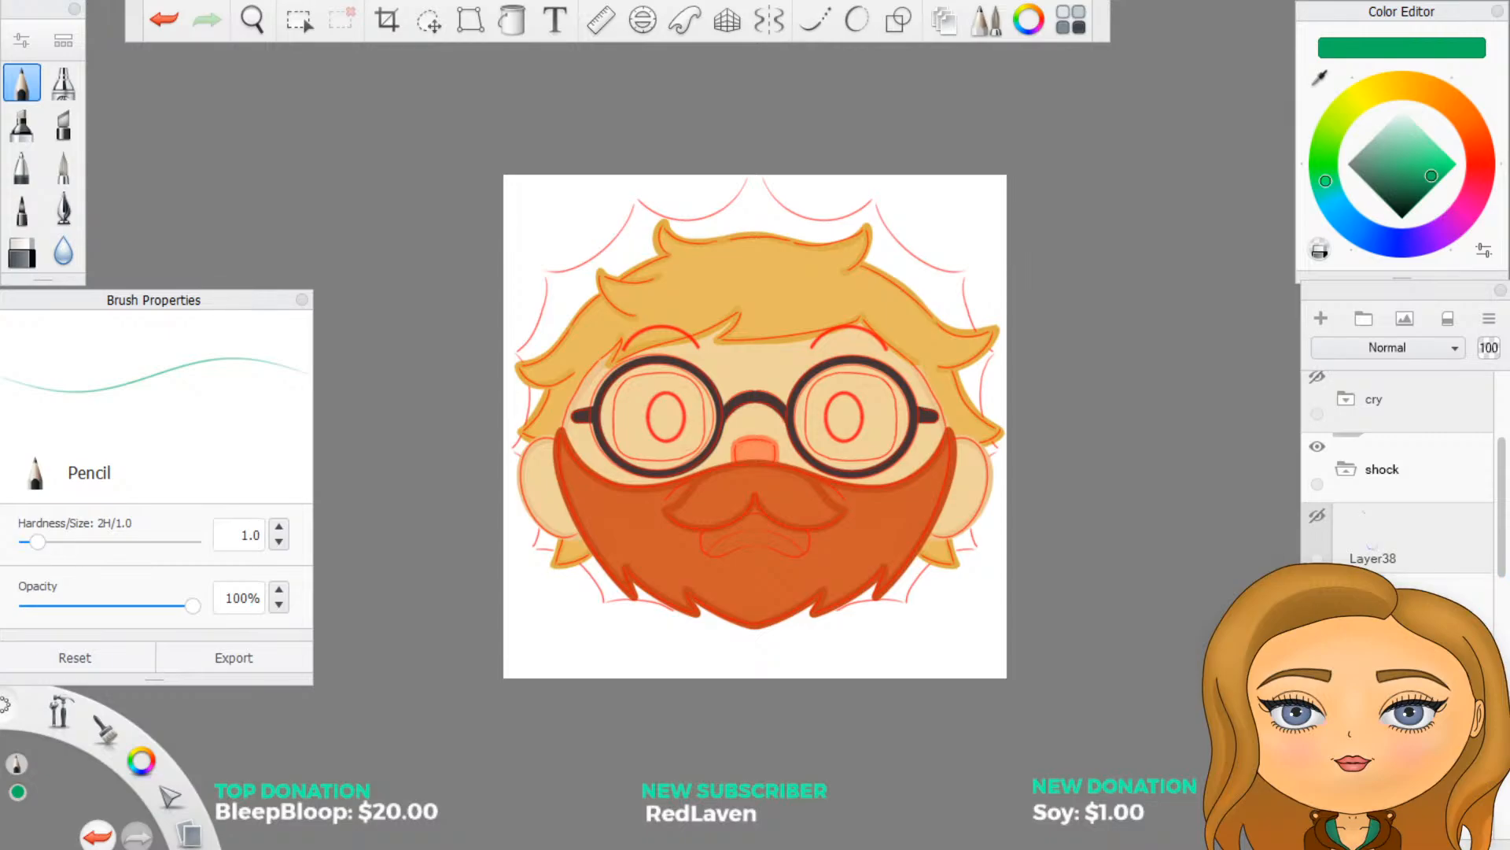
scroll(1397, 503, "down", 1)
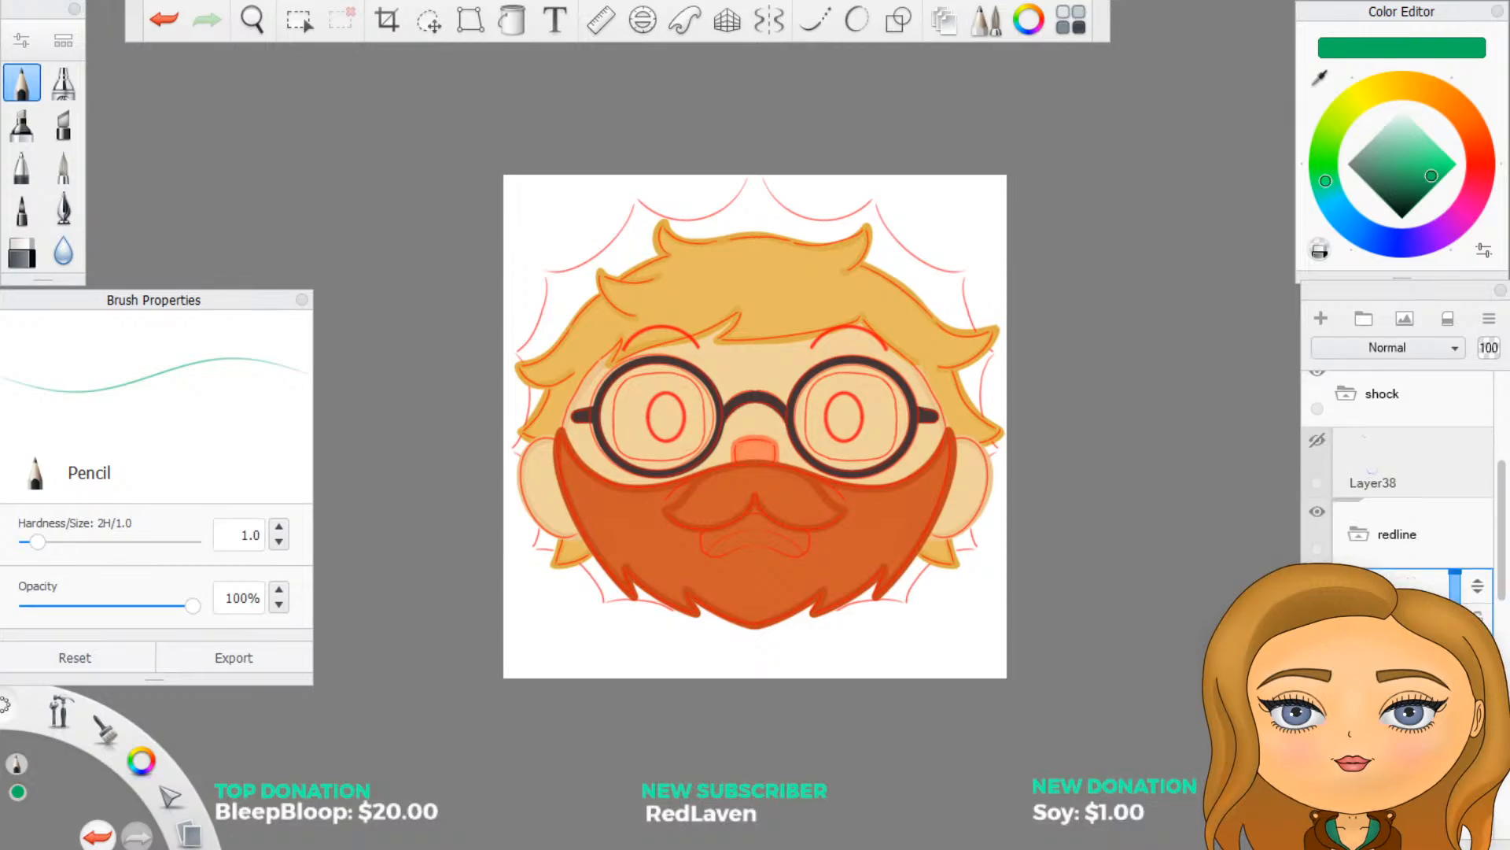
left_click(1403, 678)
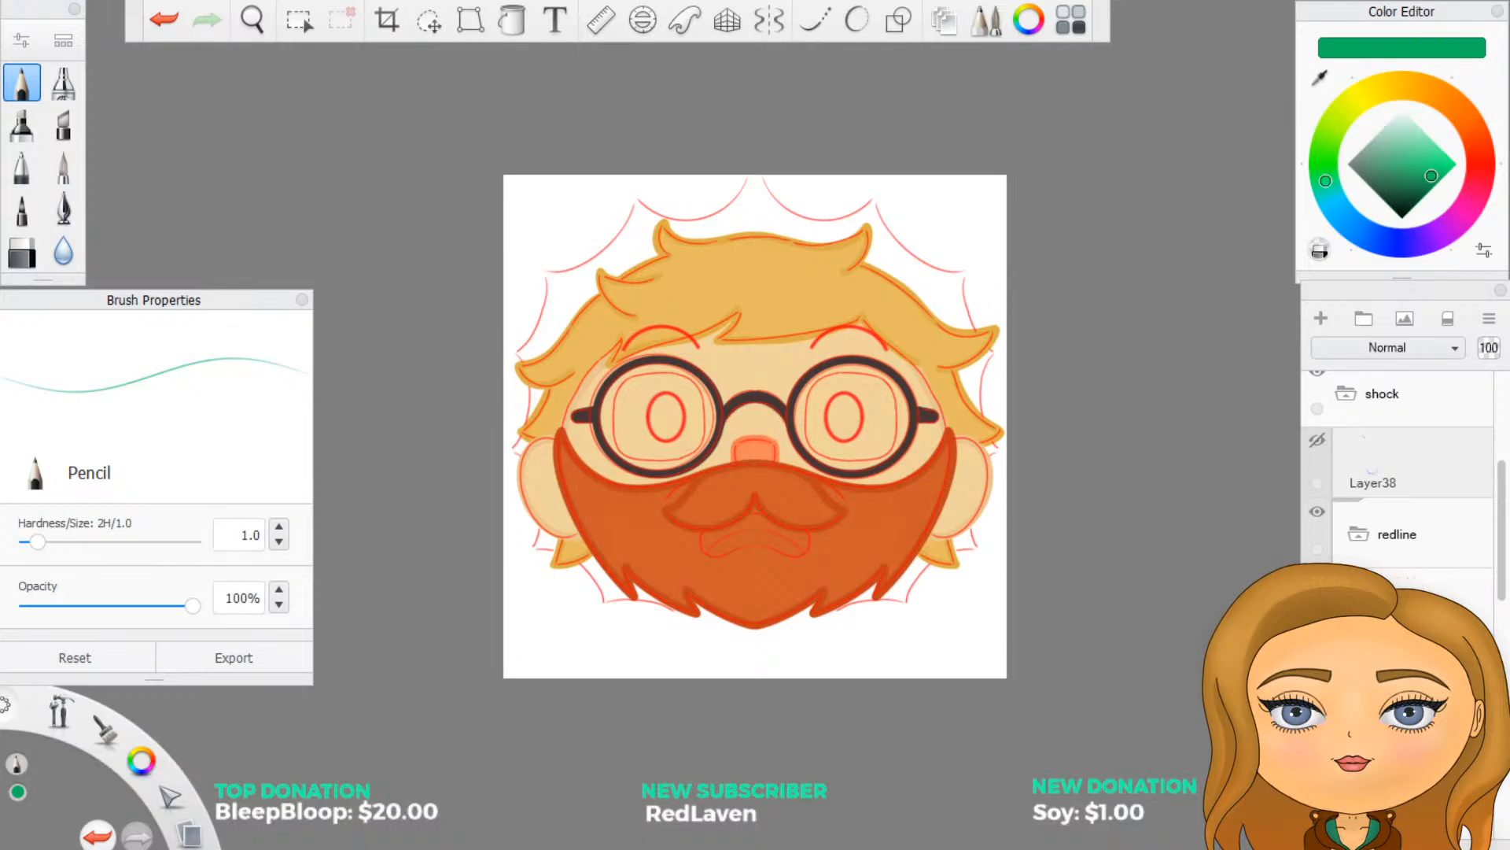
scroll(1397, 504, "down", 3)
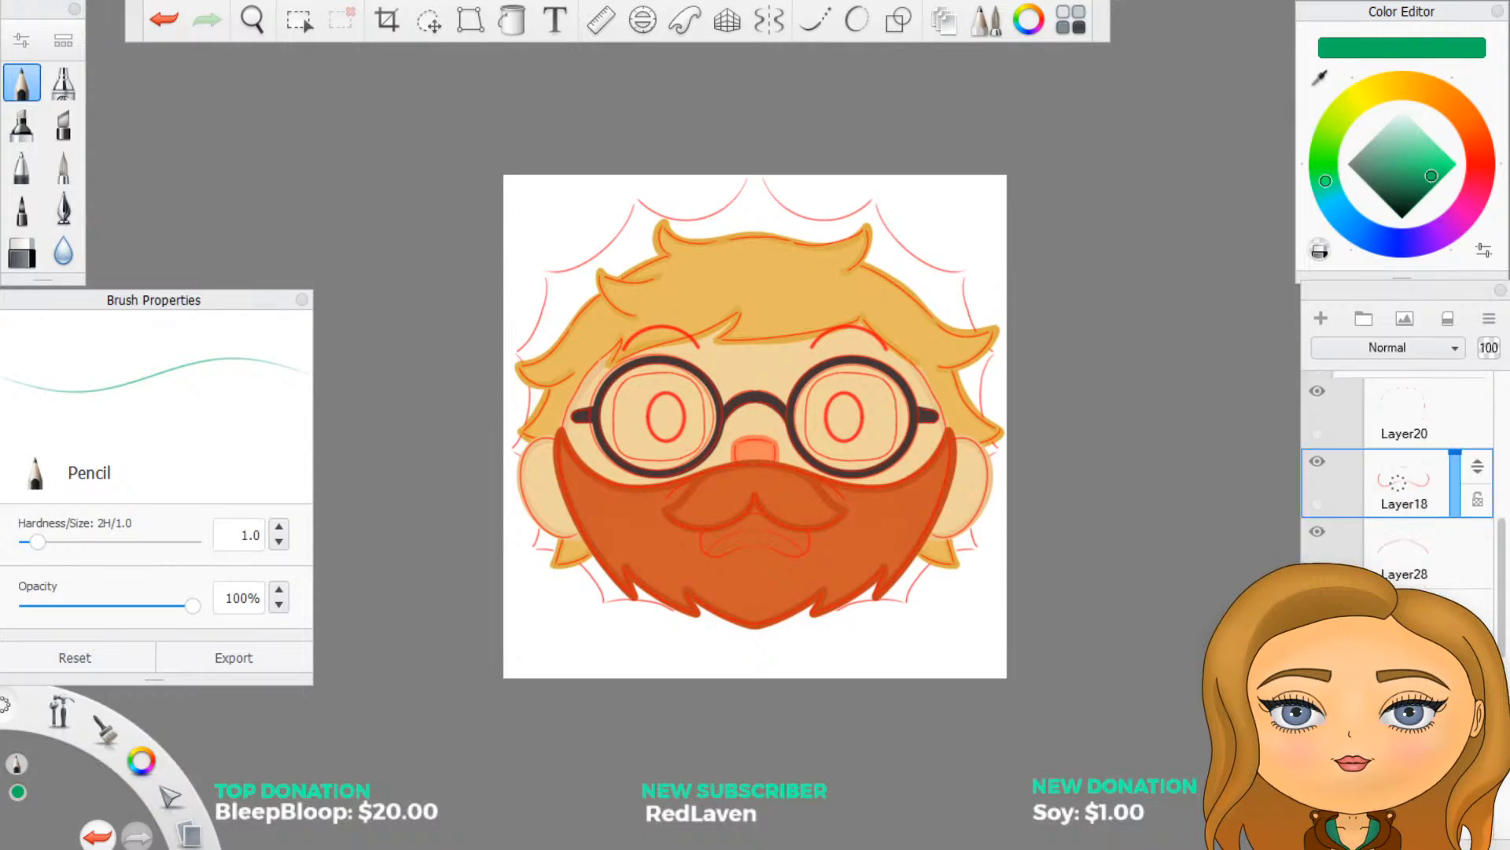
left_click(1403, 693)
left_click(1403, 621)
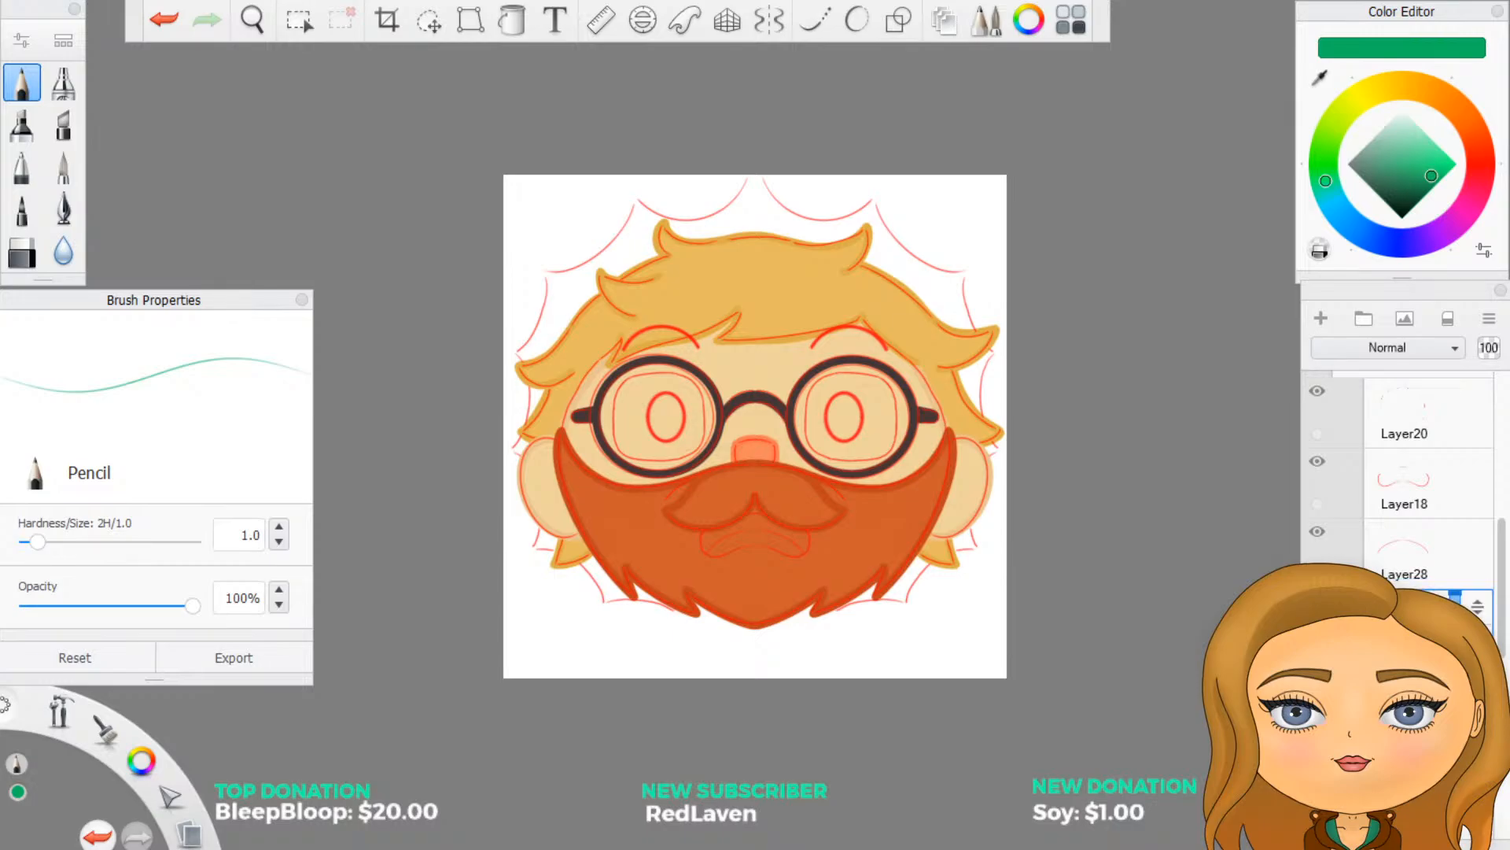
left_click(1403, 692)
scroll(1397, 504, "down", 3)
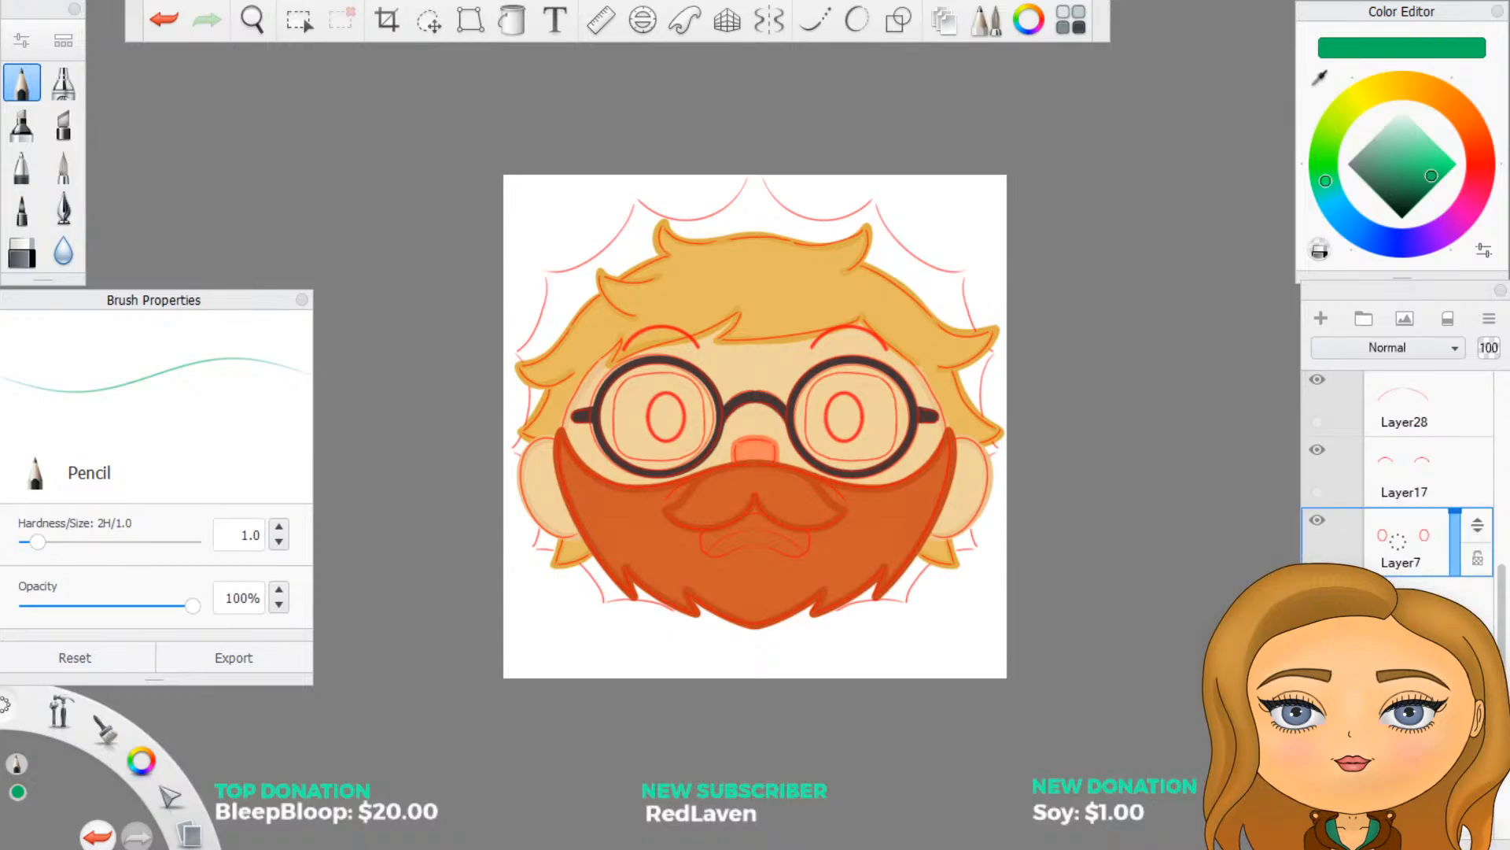
left_click(1402, 645)
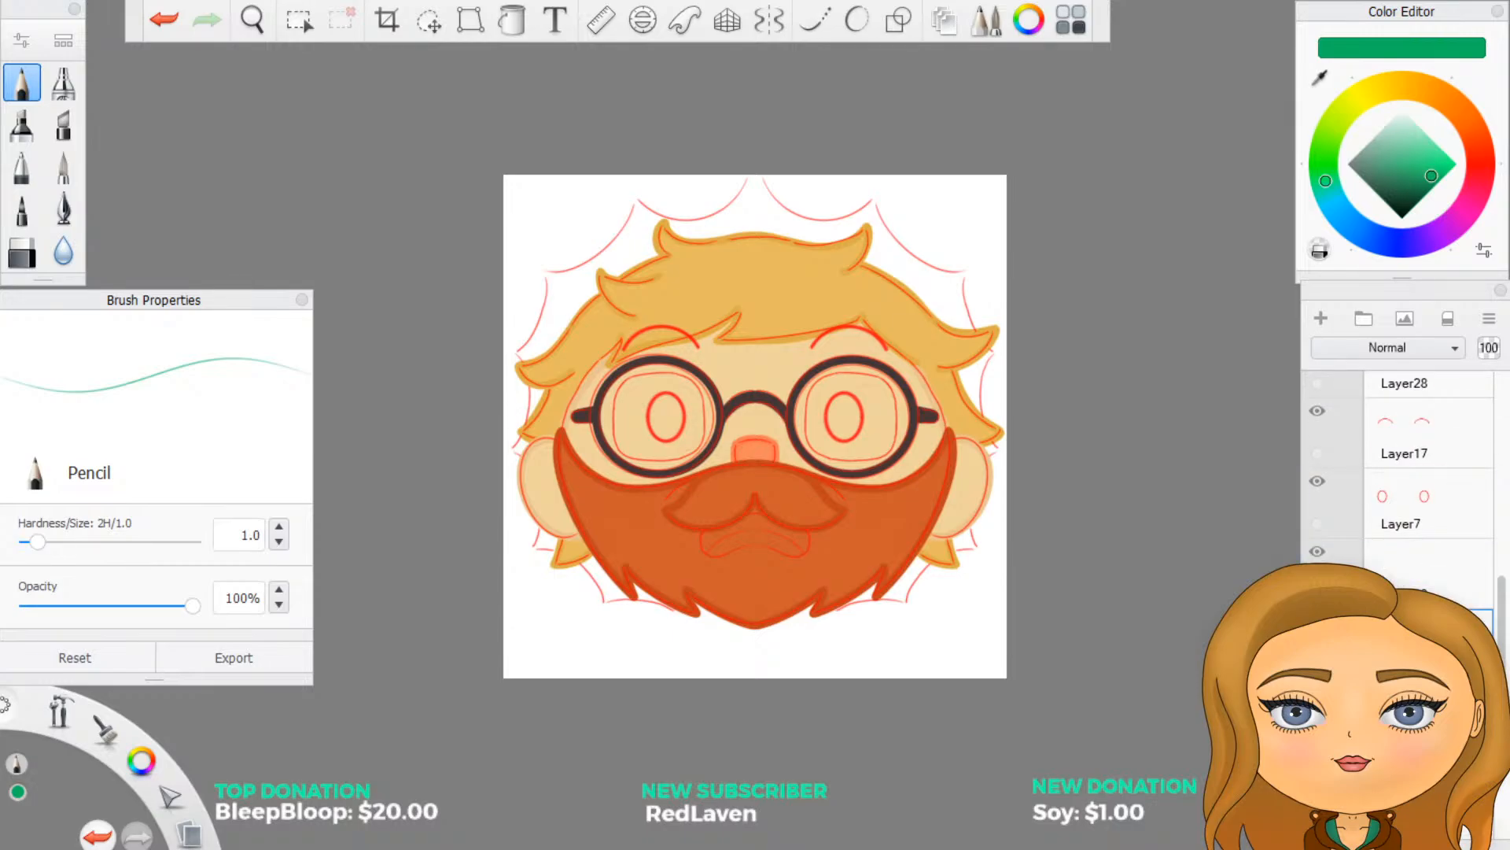
scroll(1446, 579, "up", 4)
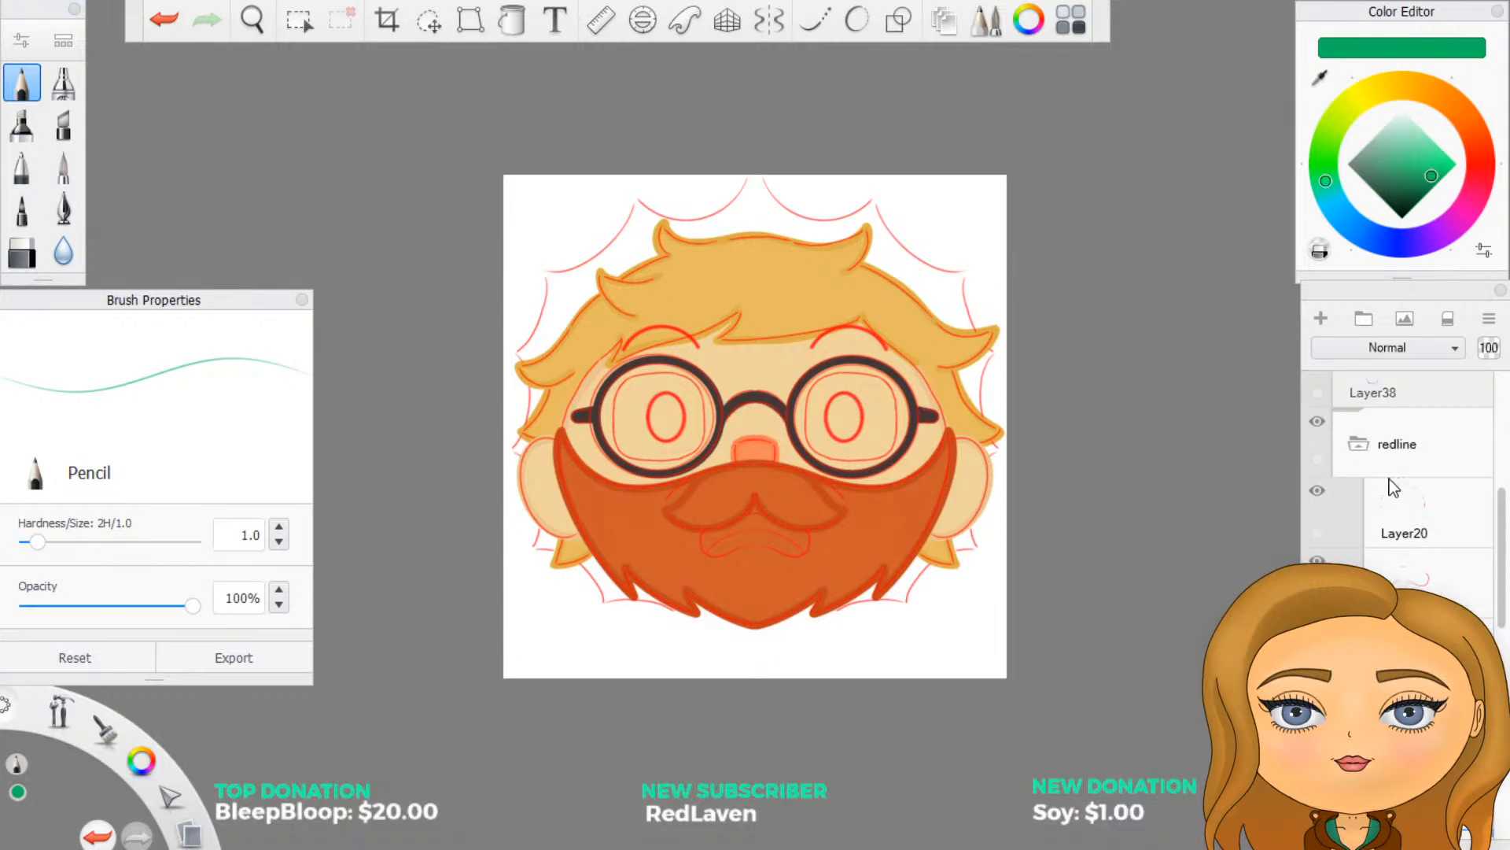
left_click(1360, 456)
Step: Rename the hidden Layer38 in the shock group to sketch
scroll(1399, 496, "up", 2)
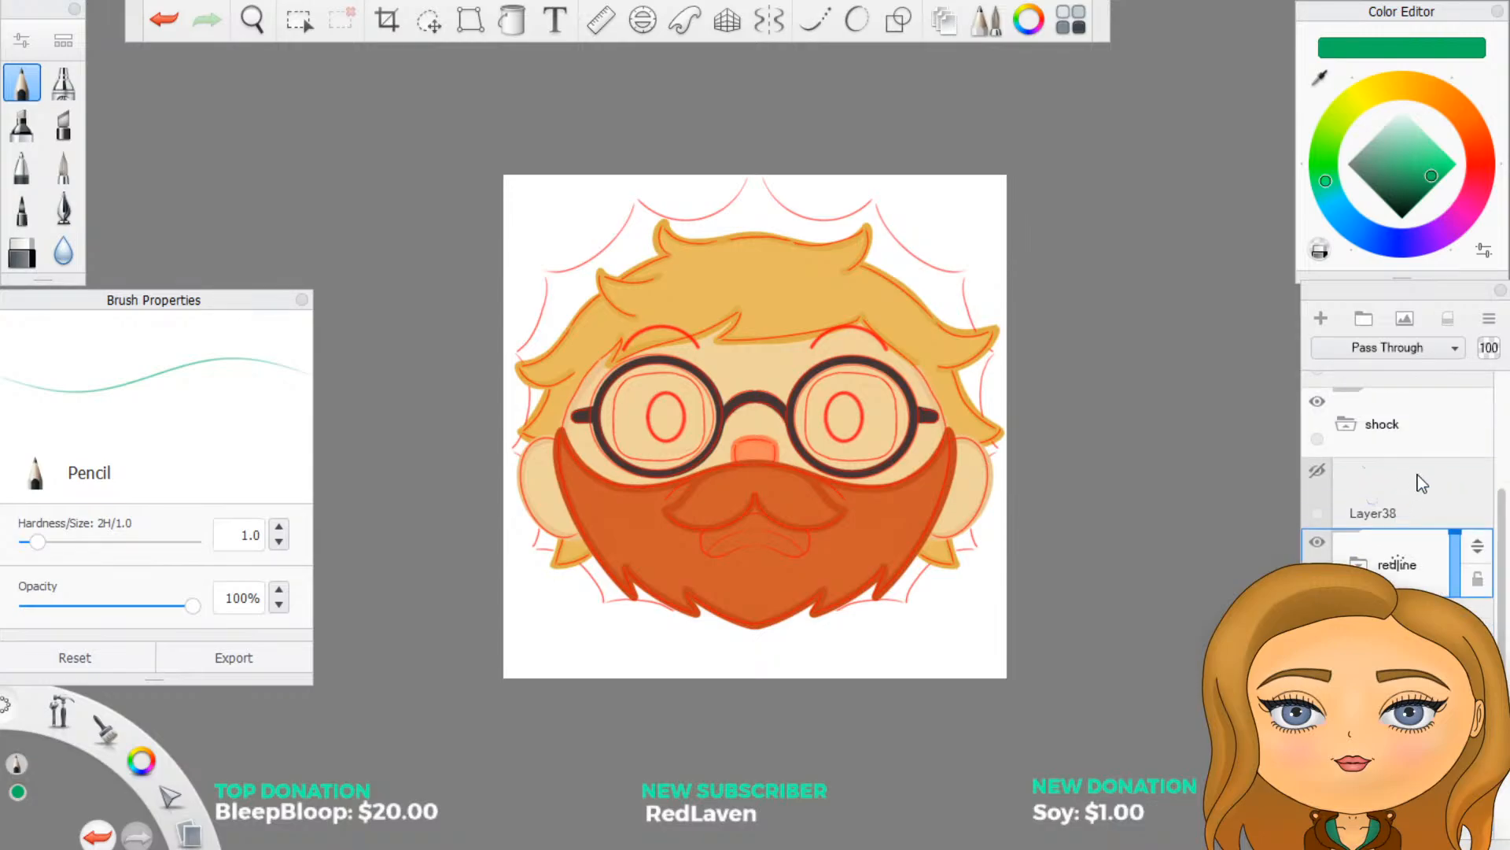
left_click(1418, 483)
left_click(1465, 489)
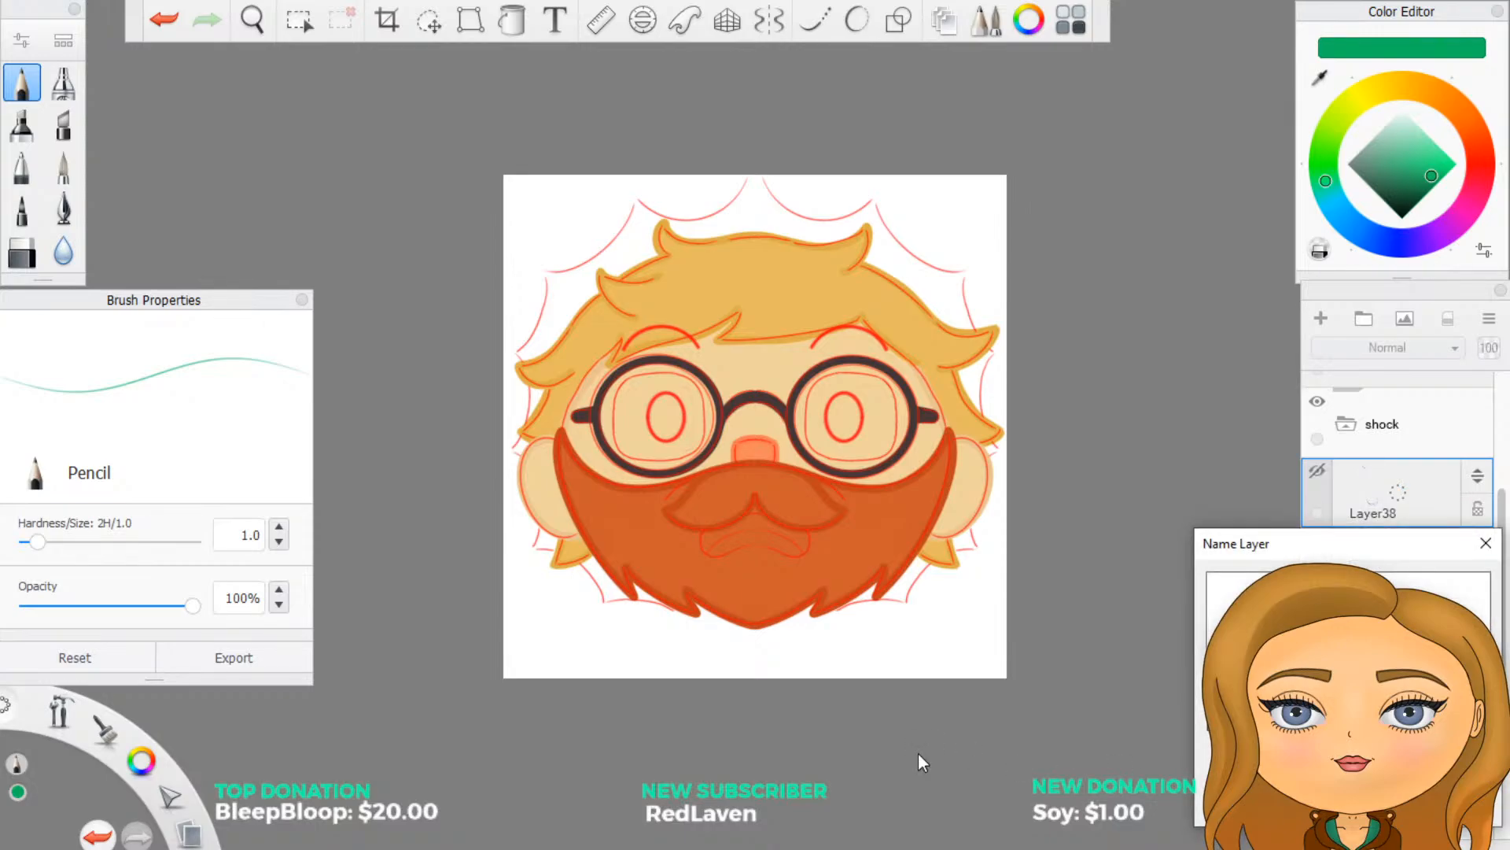
key("Return")
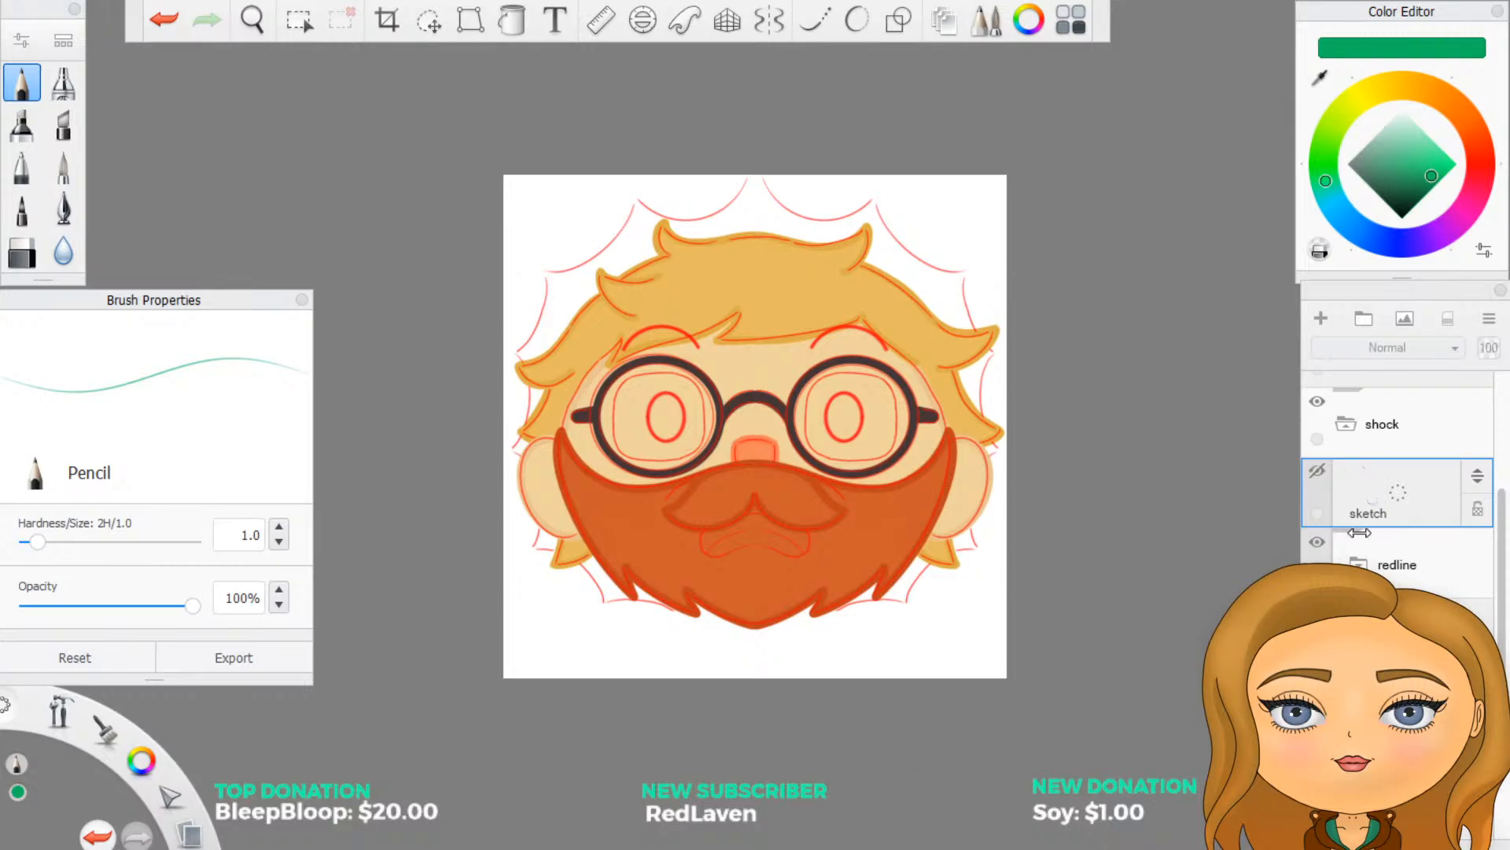
Step: Add a new group in the shock group, place it below the redline group and rename it mouth
left_click(1406, 575)
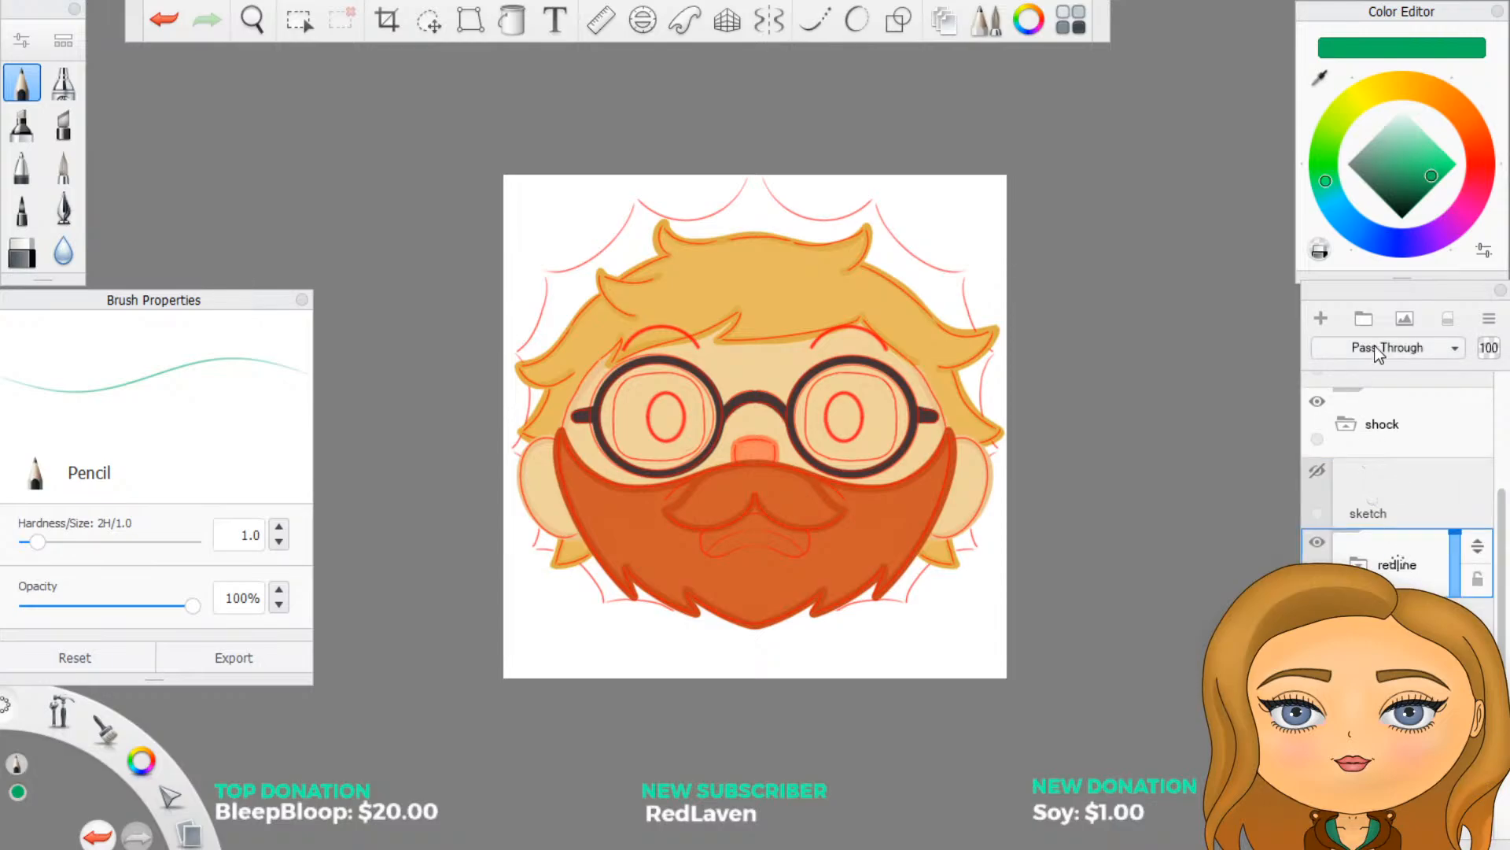
left_click(1364, 319)
left_click(1464, 628)
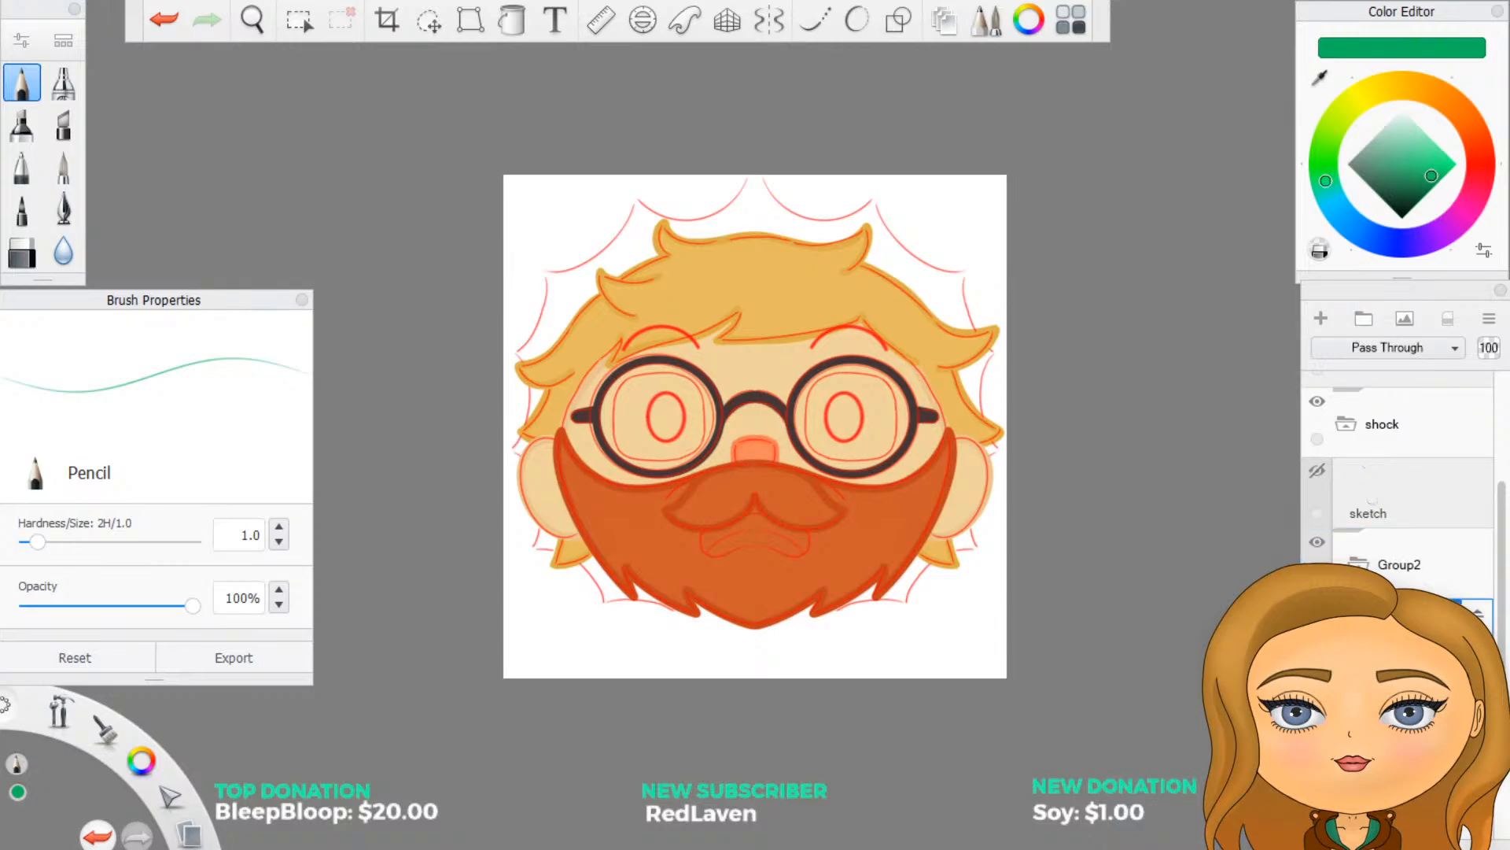
left_click_drag(1478, 616, 1473, 559)
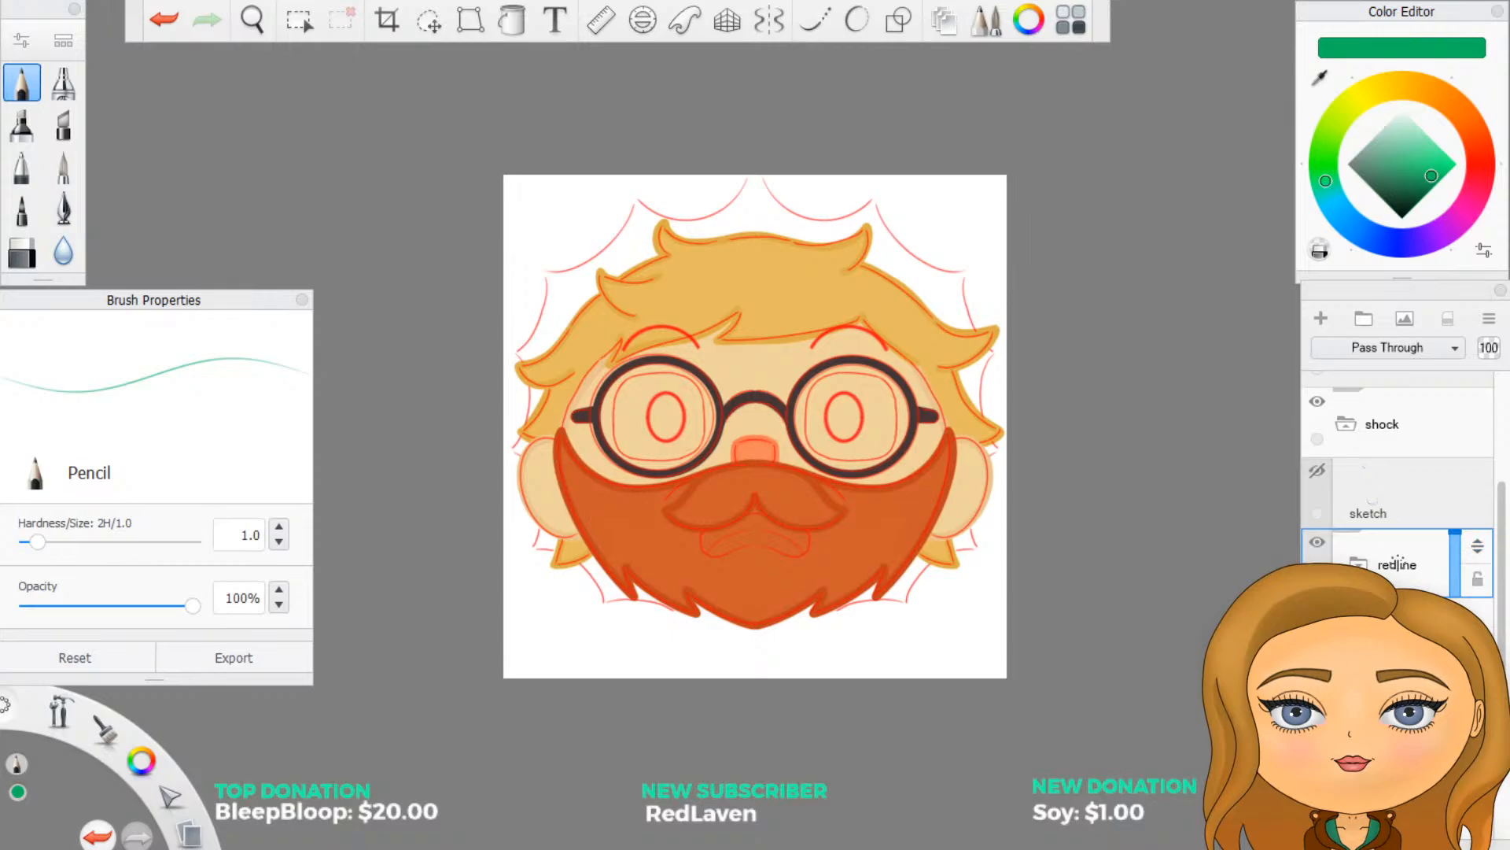
left_click_drag(1397, 560, 1392, 565)
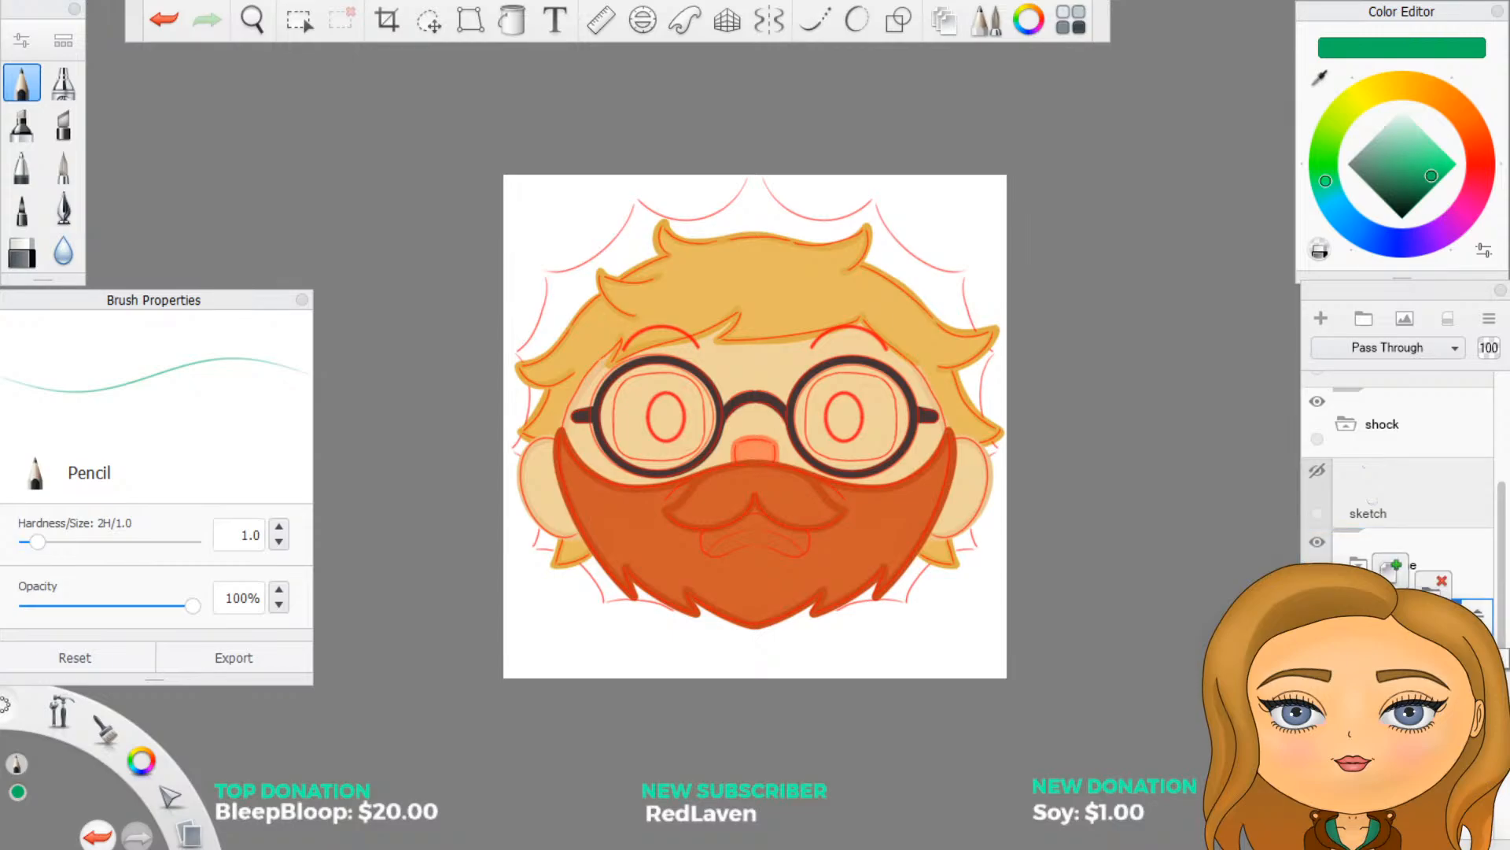
left_click_drag(1391, 624, 1432, 662)
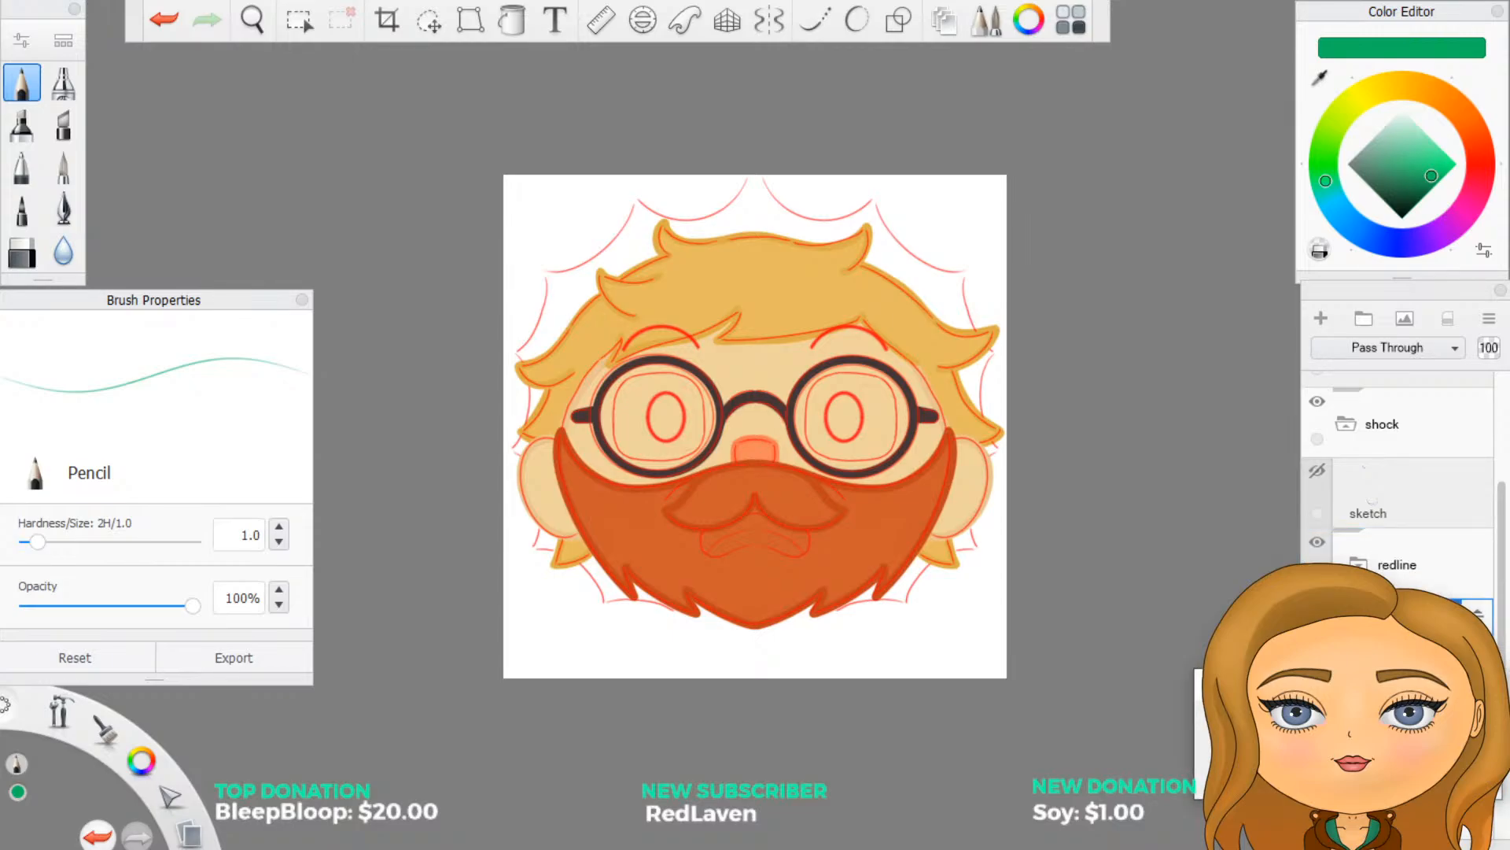
key("Return")
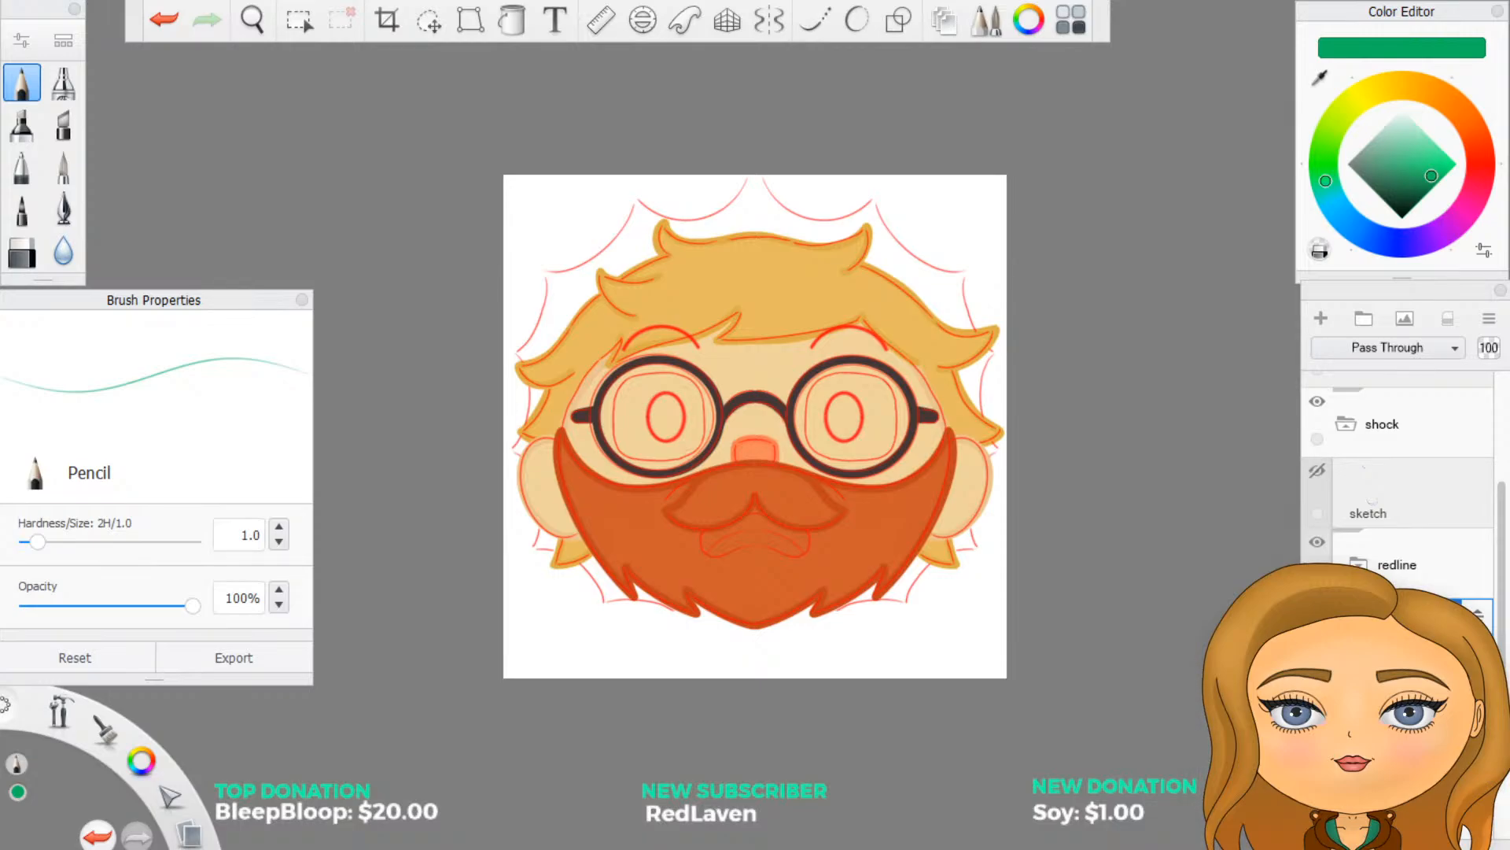
Step: Add another group between redline and the mouth group and rename it eyes
left_click(1363, 319)
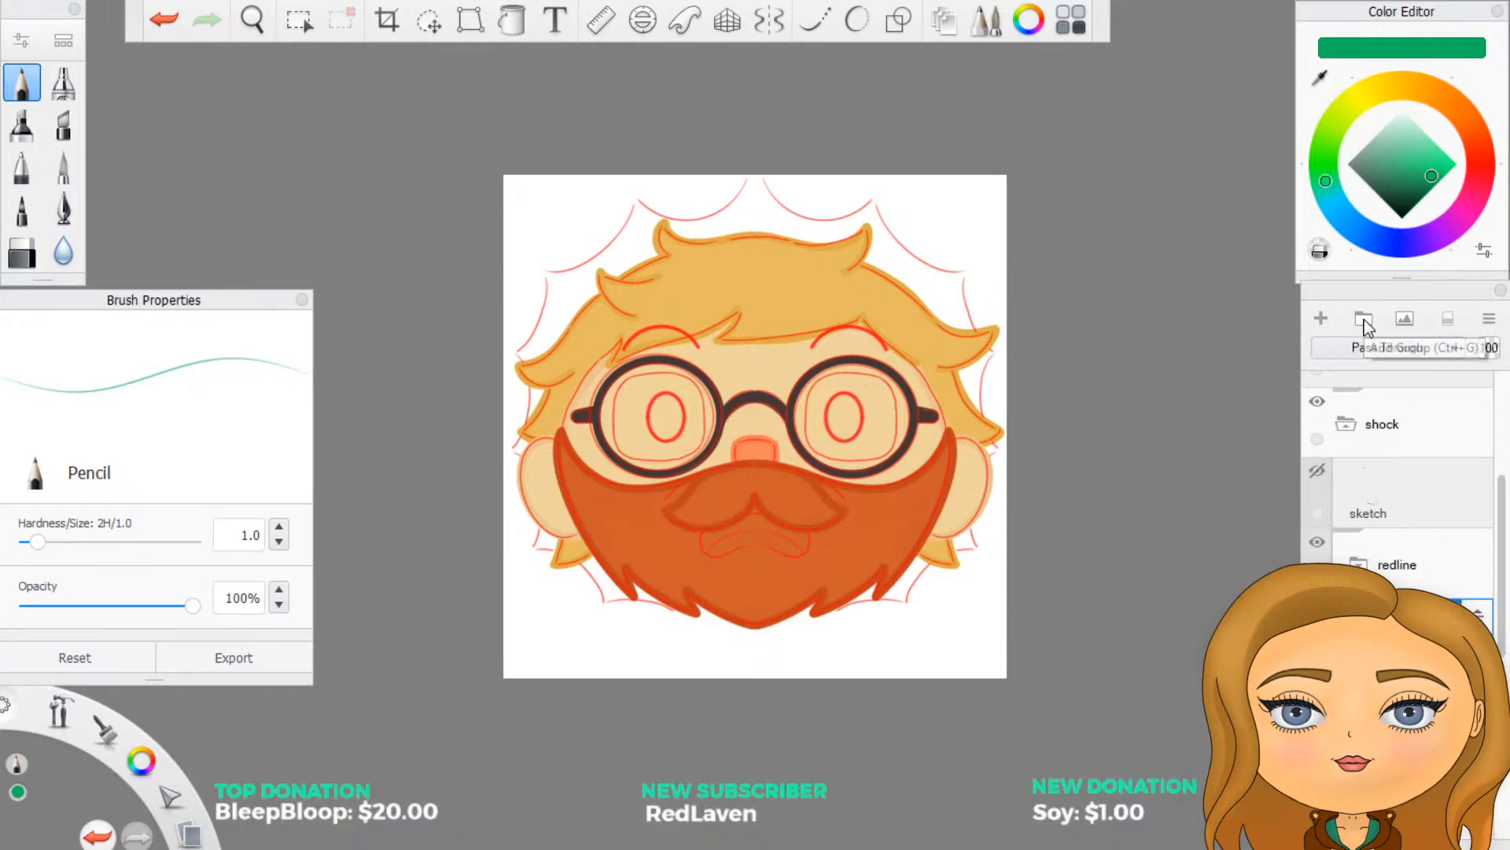
left_click_drag(1394, 567, 1394, 568)
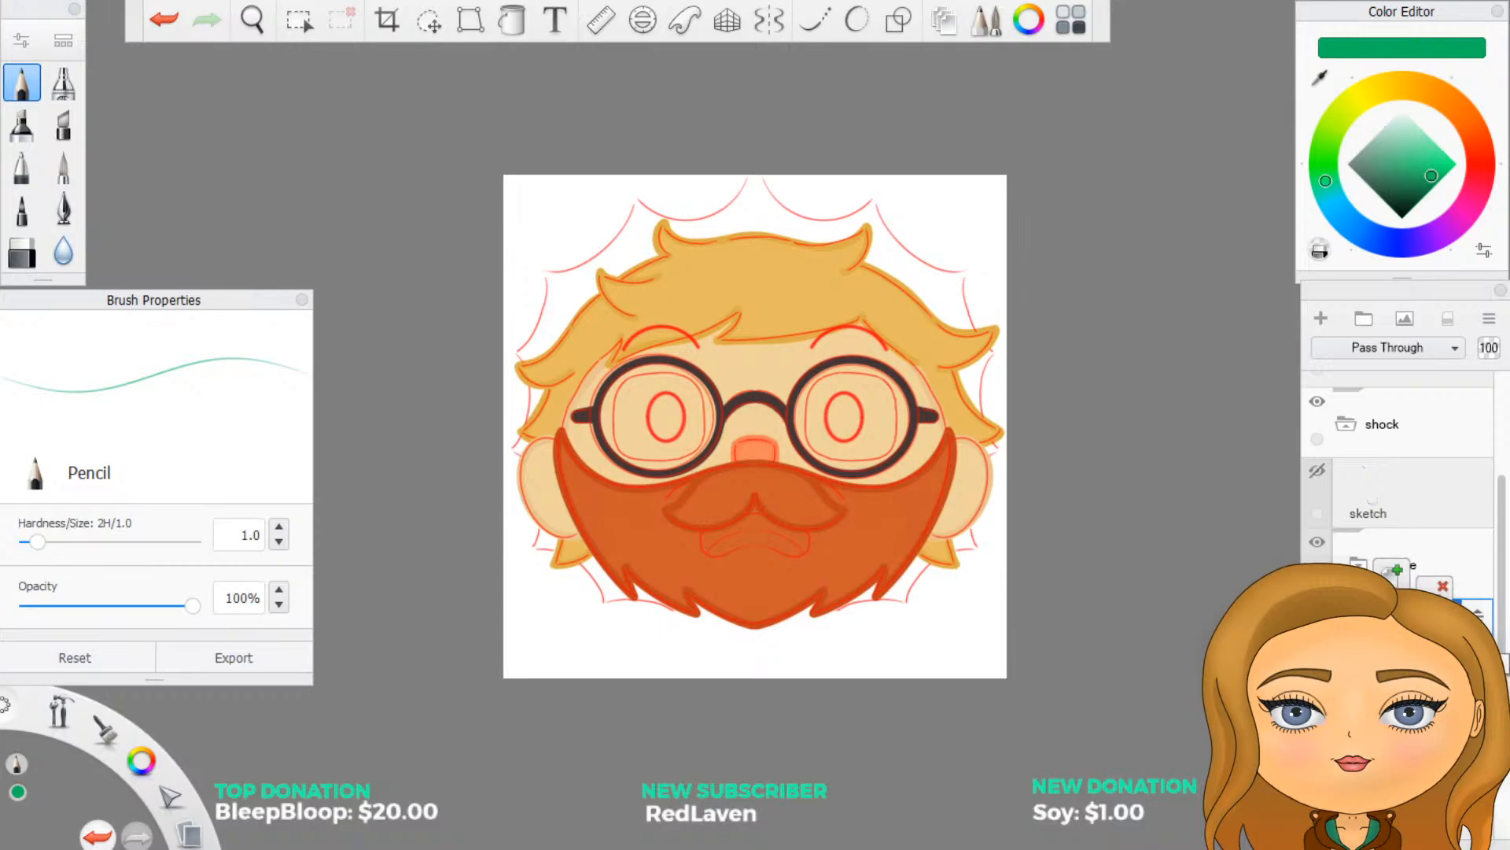
left_click_drag(1393, 628, 1434, 666)
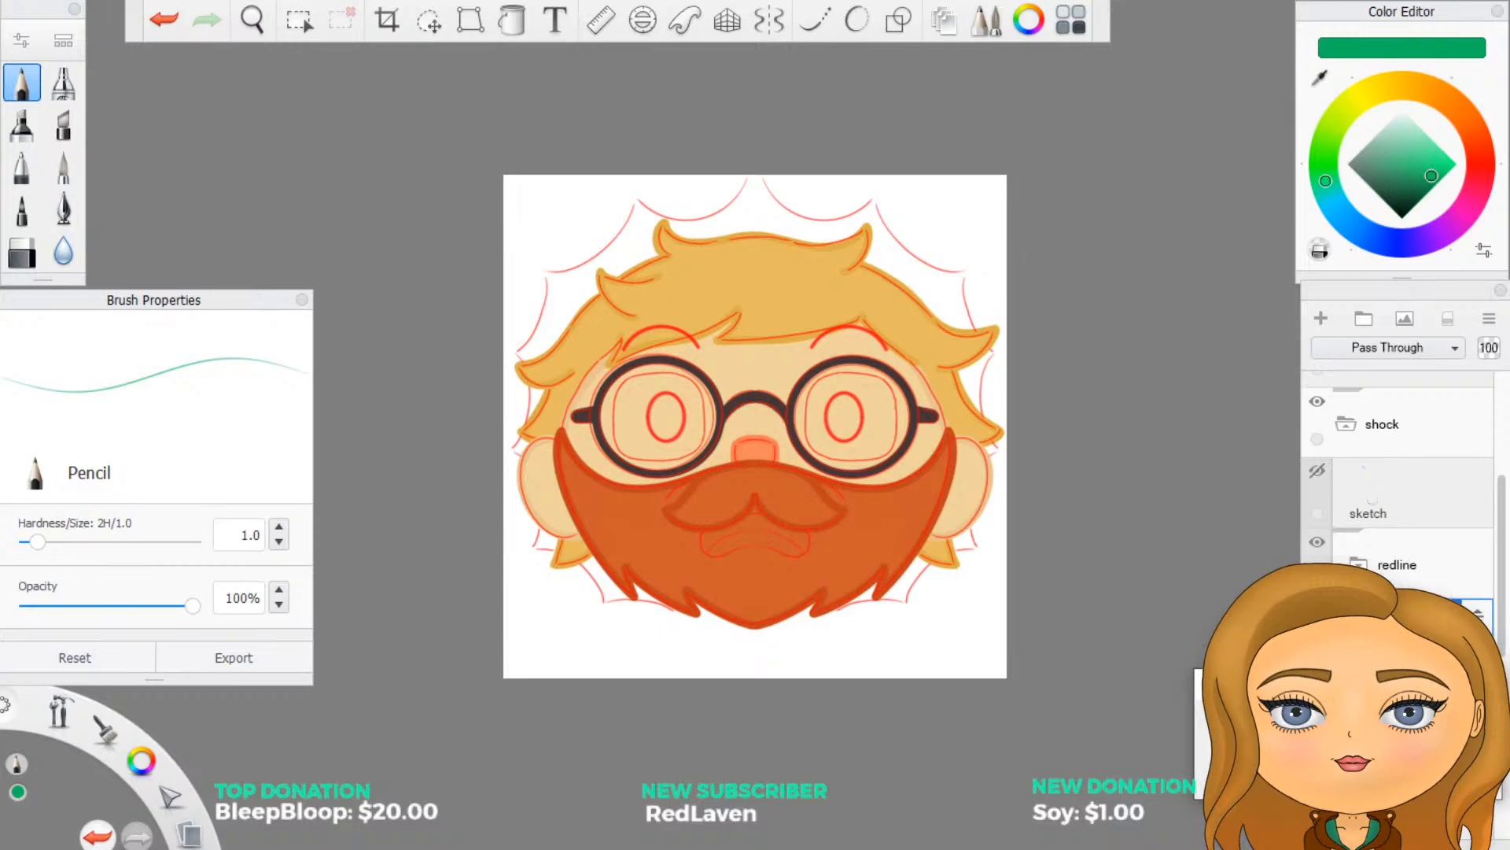
key("Return")
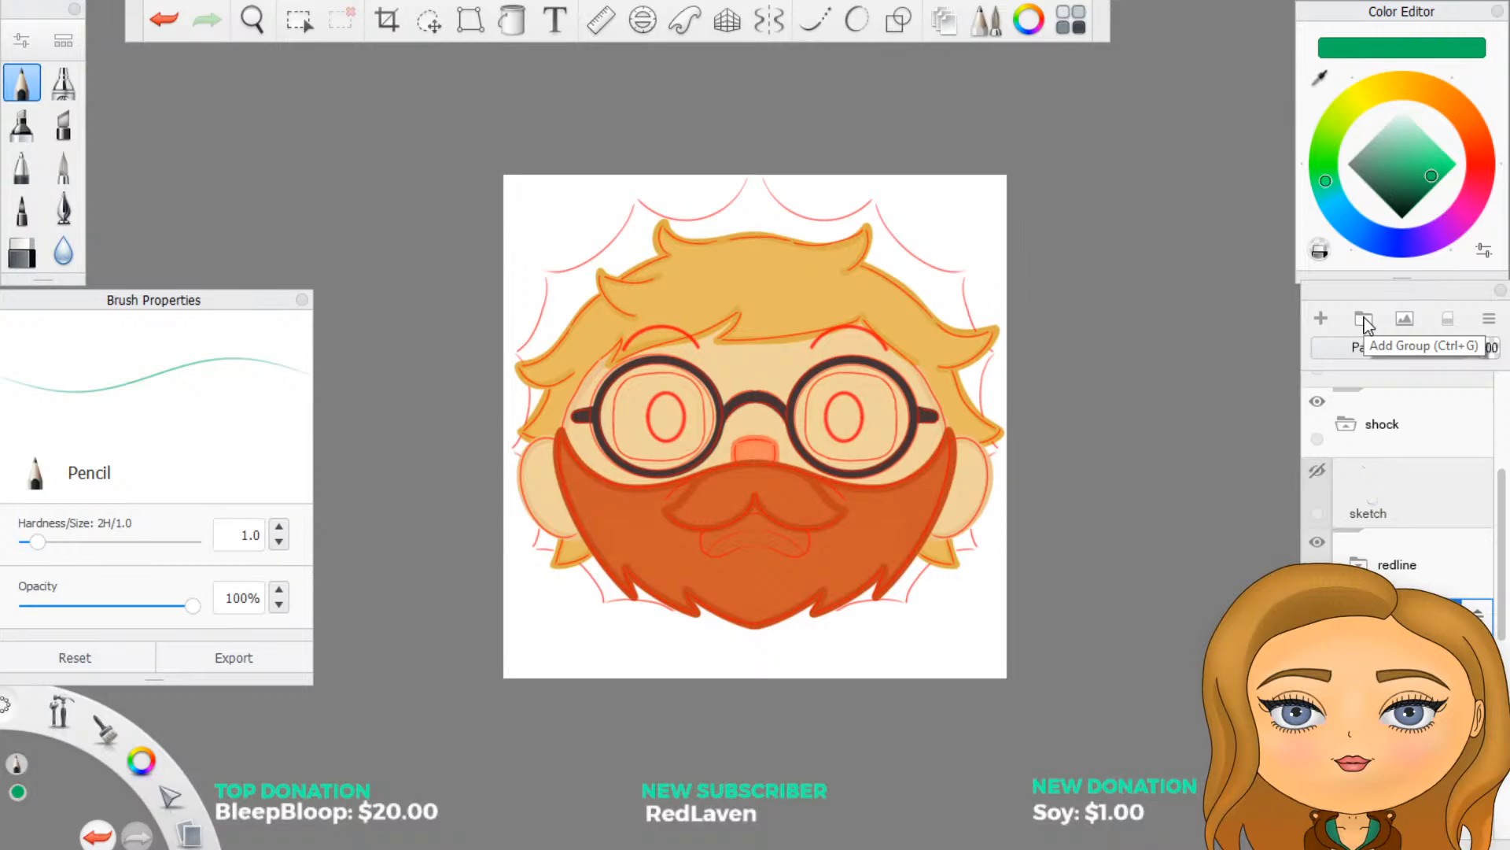
Step: Rename the newest group directly below the redline group
key("c")
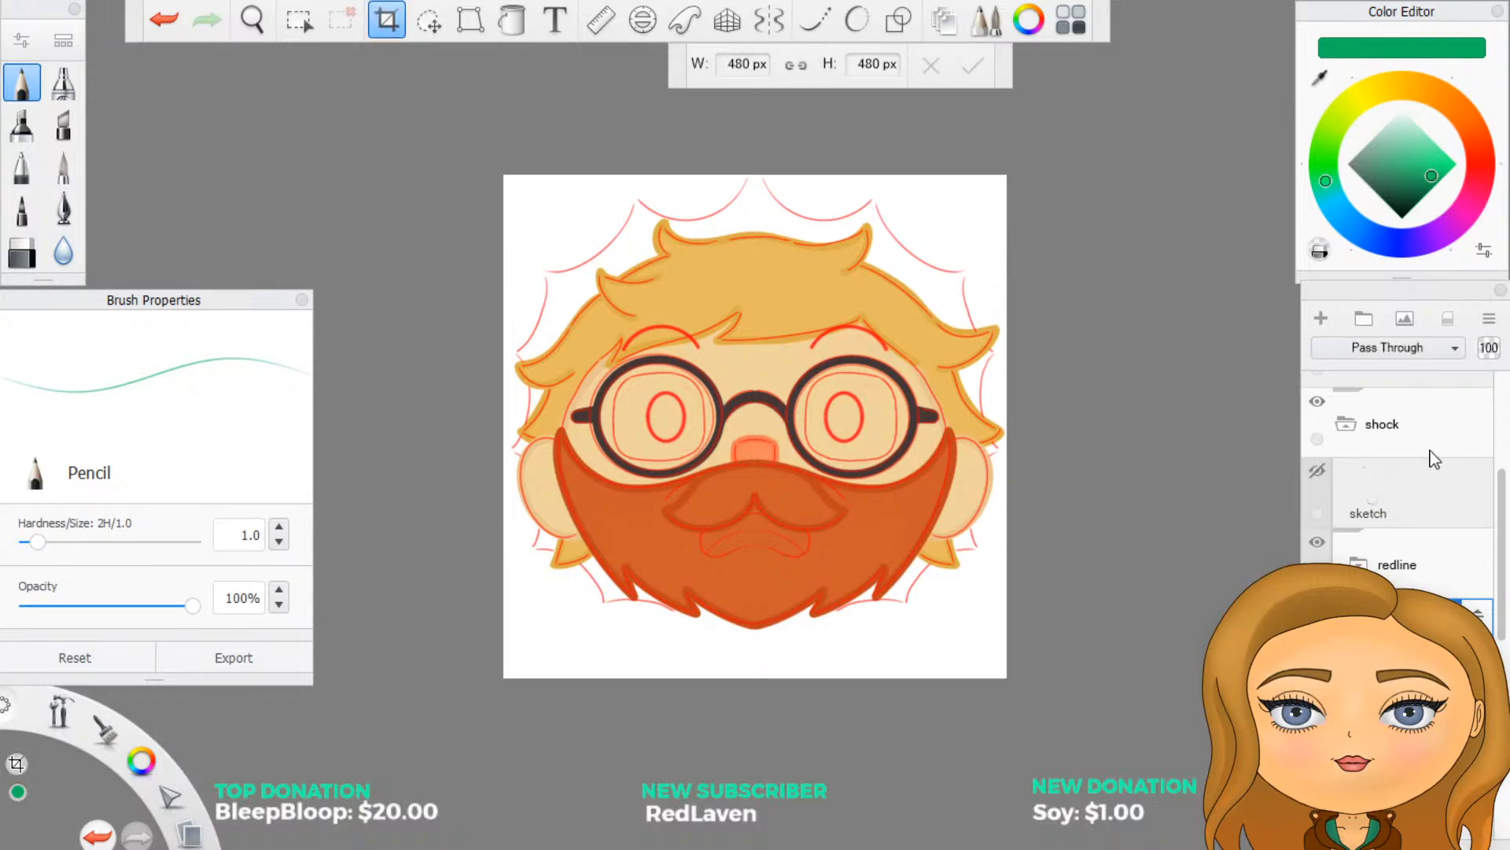
left_click_drag(1401, 626, 1477, 618)
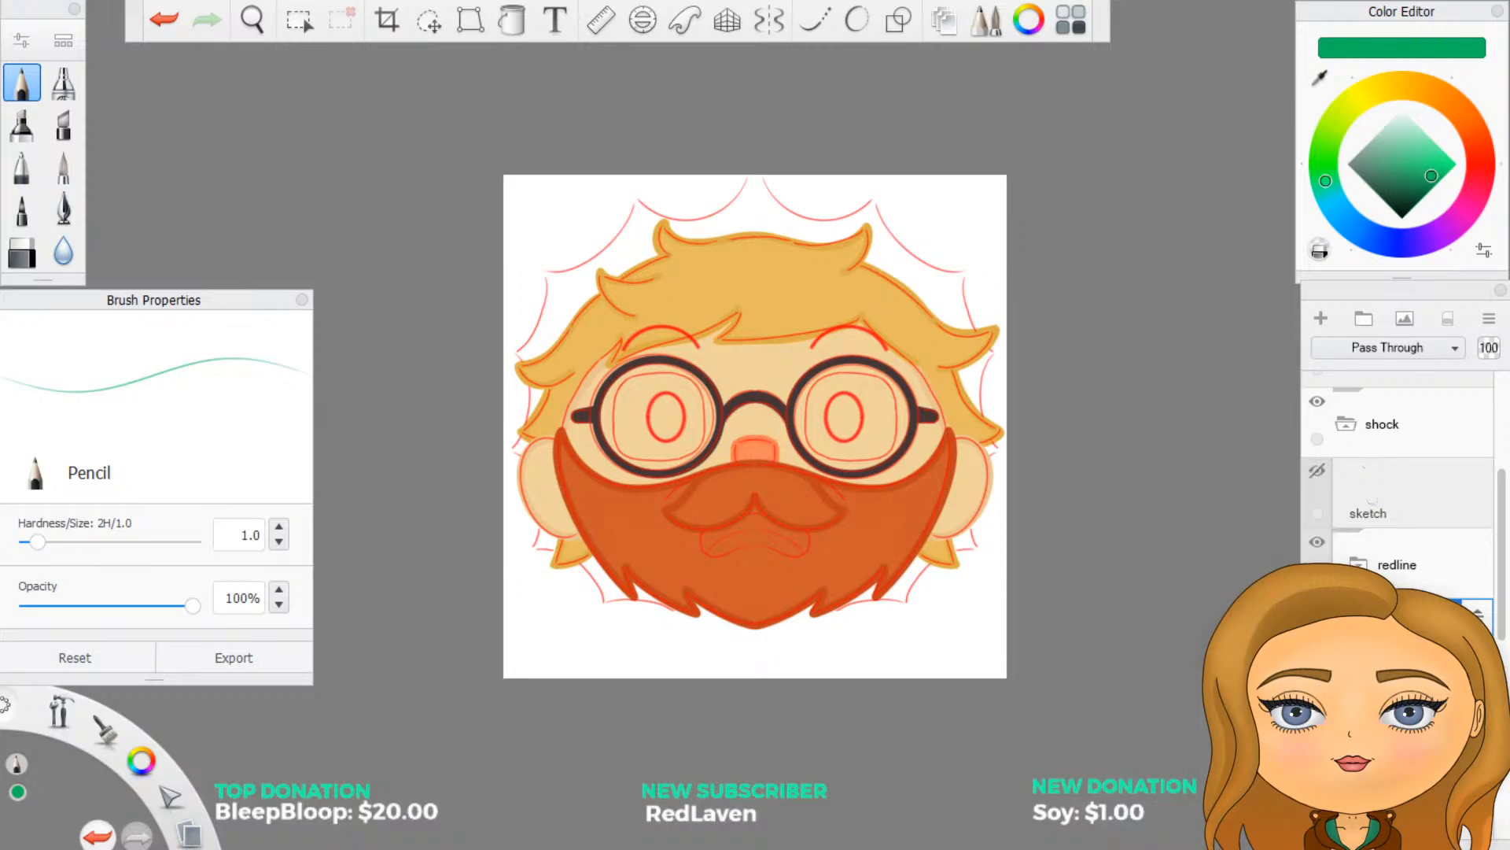
scroll(1399, 551, "down", 1)
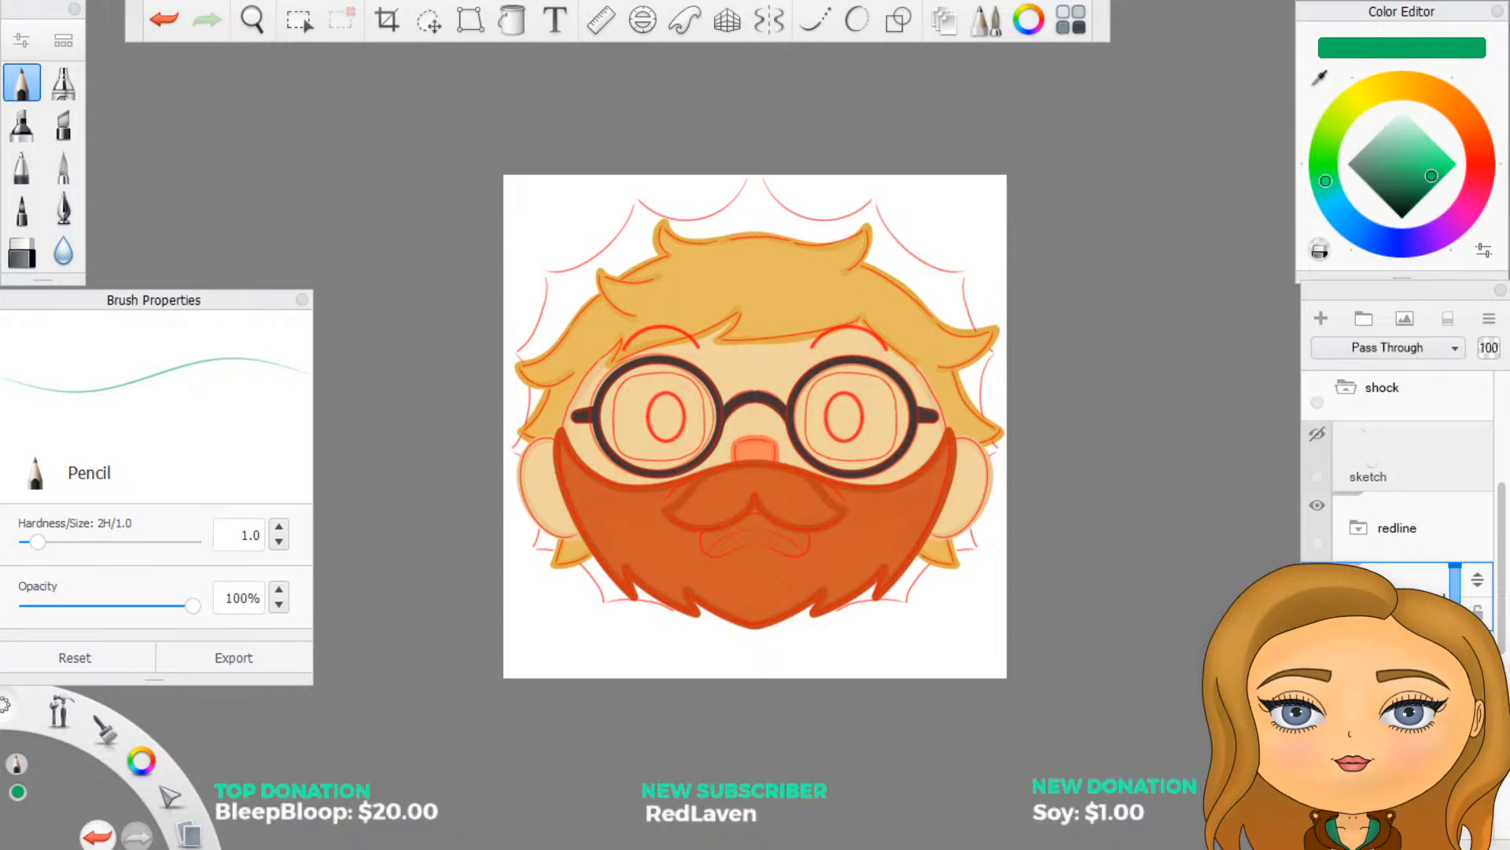
Step: Add a new layer inside the mouth group and sample the brown swatch below the beard as the drawing colour
left_click(1320, 319)
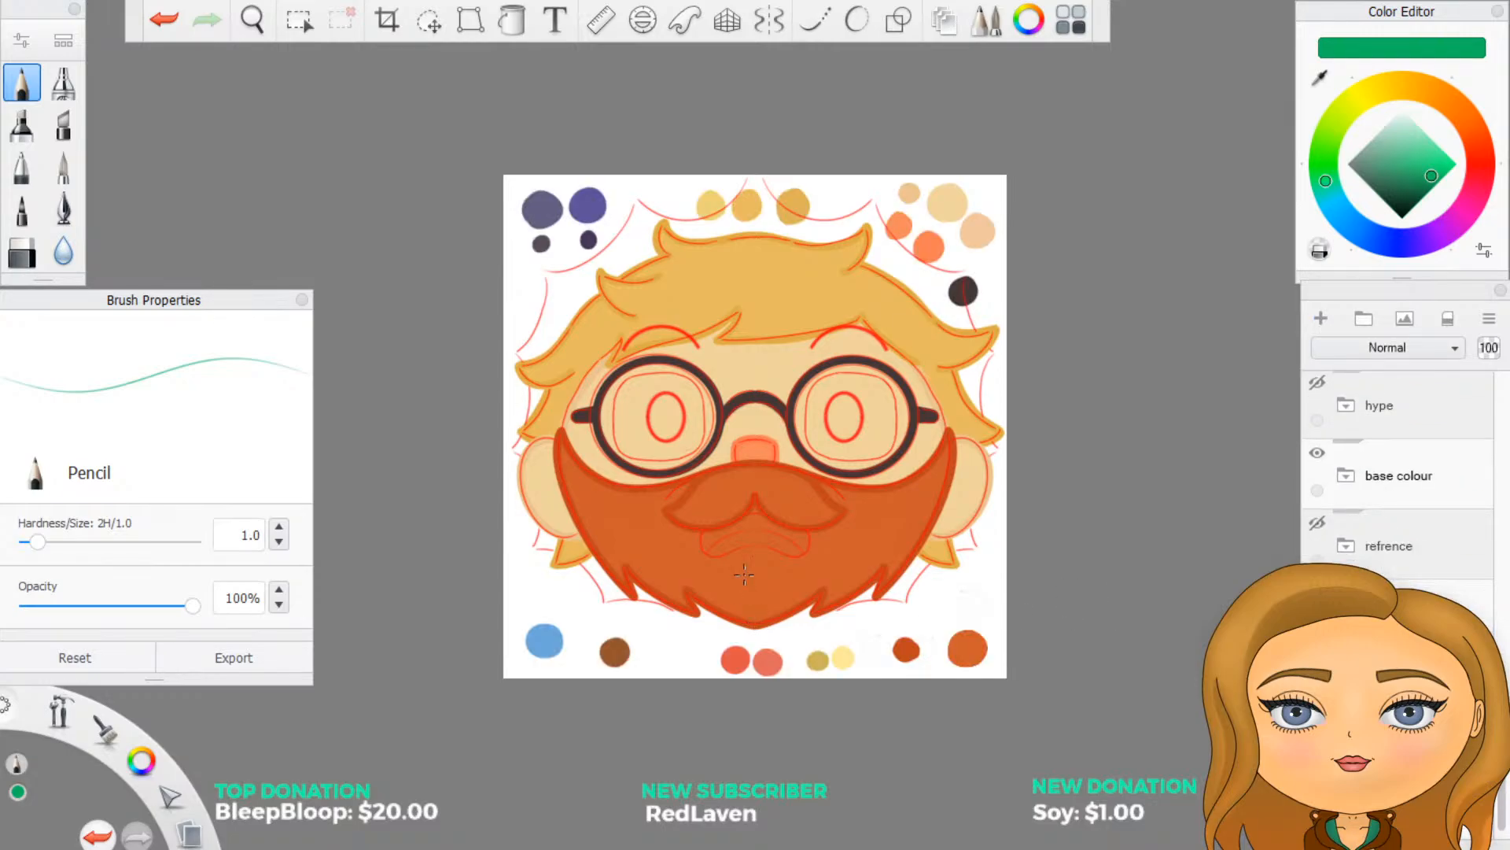
scroll(744, 574, "up", 3)
scroll(1401, 547, "up", 6)
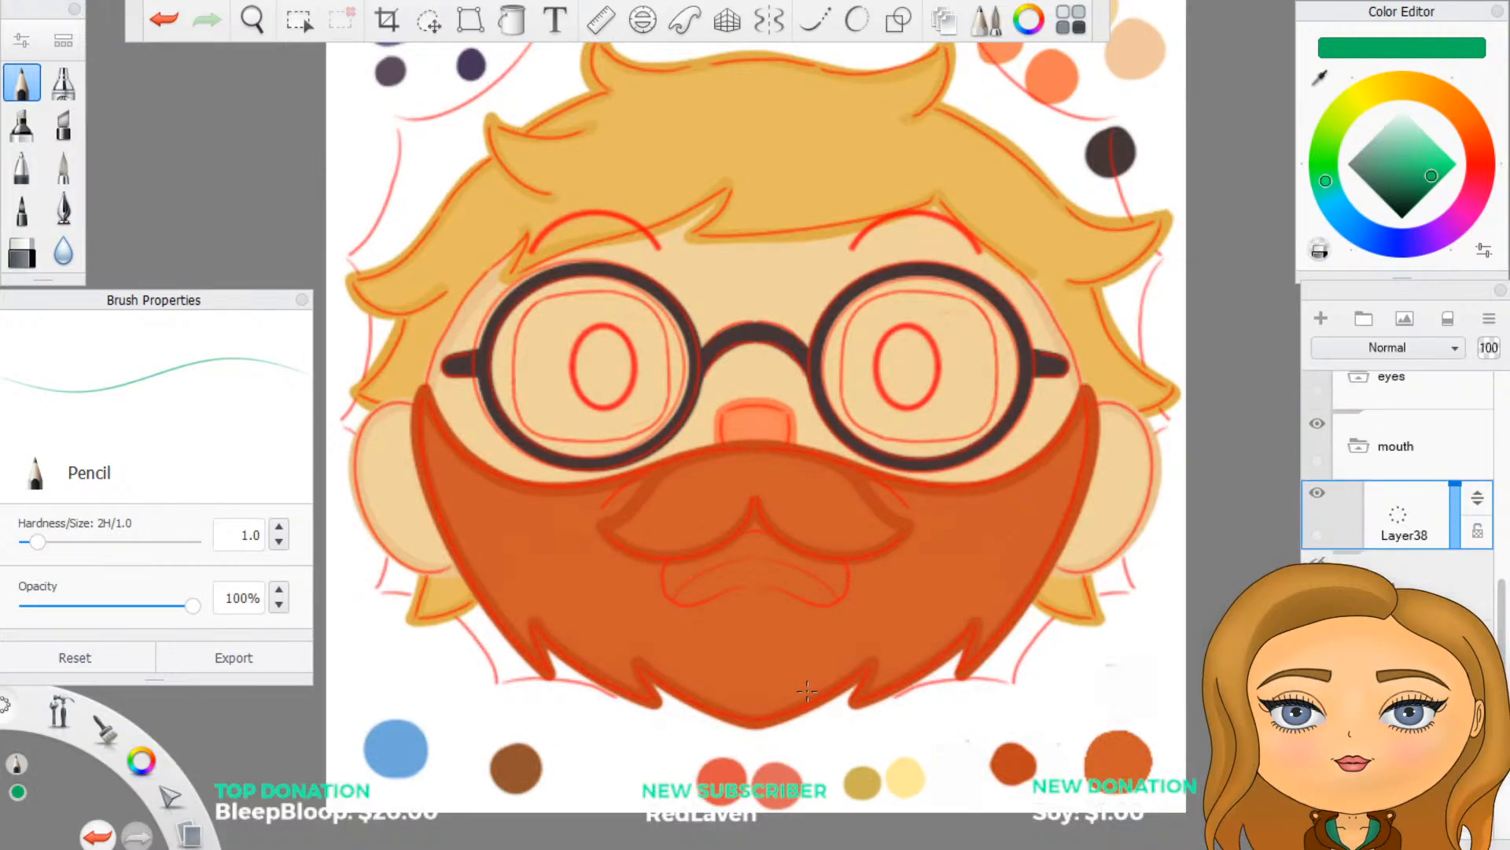
left_click(1321, 80)
left_click(523, 775)
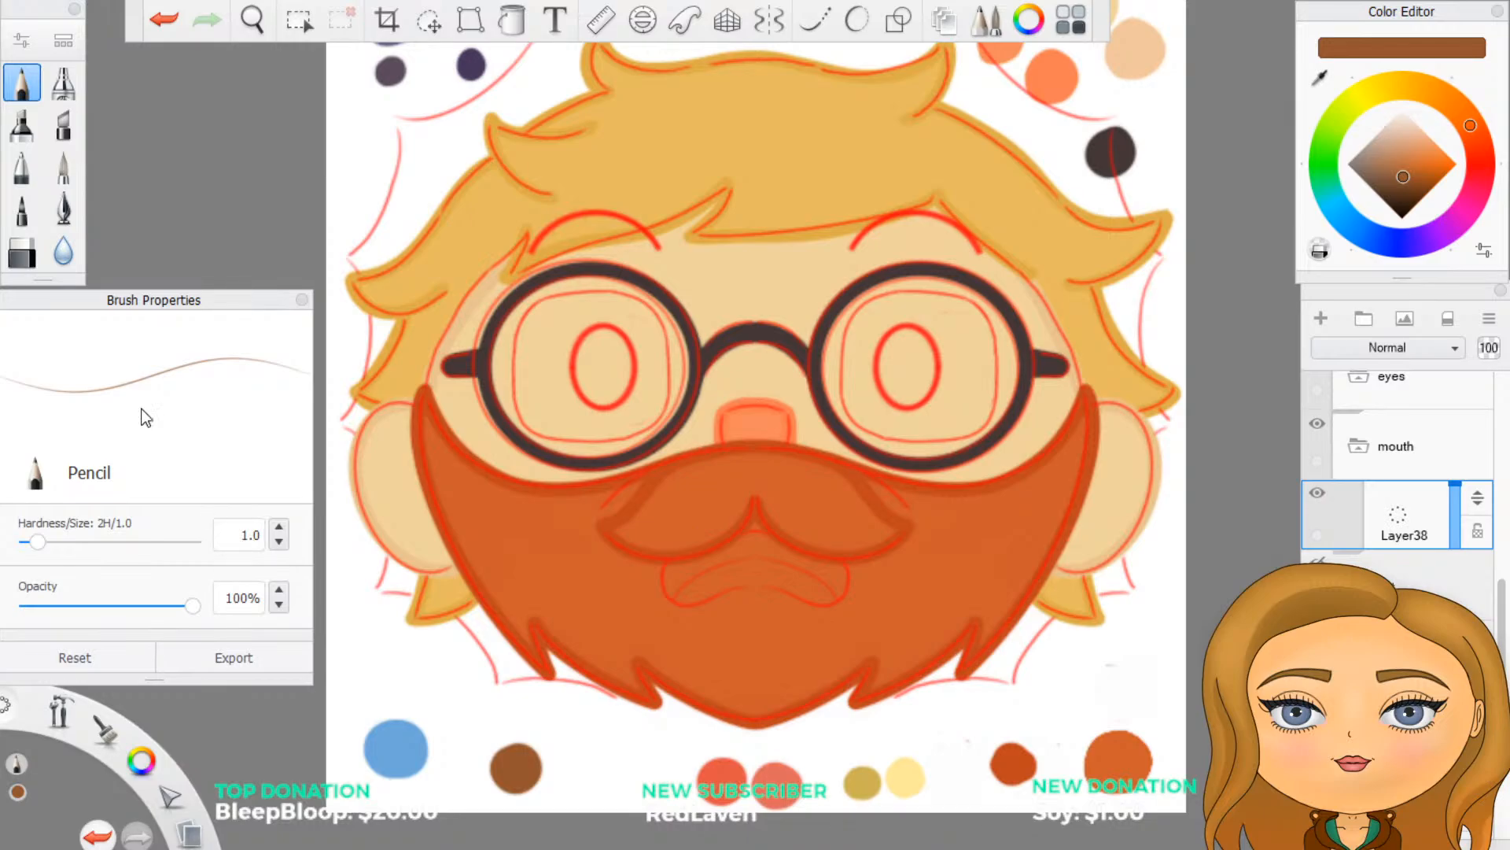
Step: Switch to the Inking Pen and set its size to 2
left_click(63, 209)
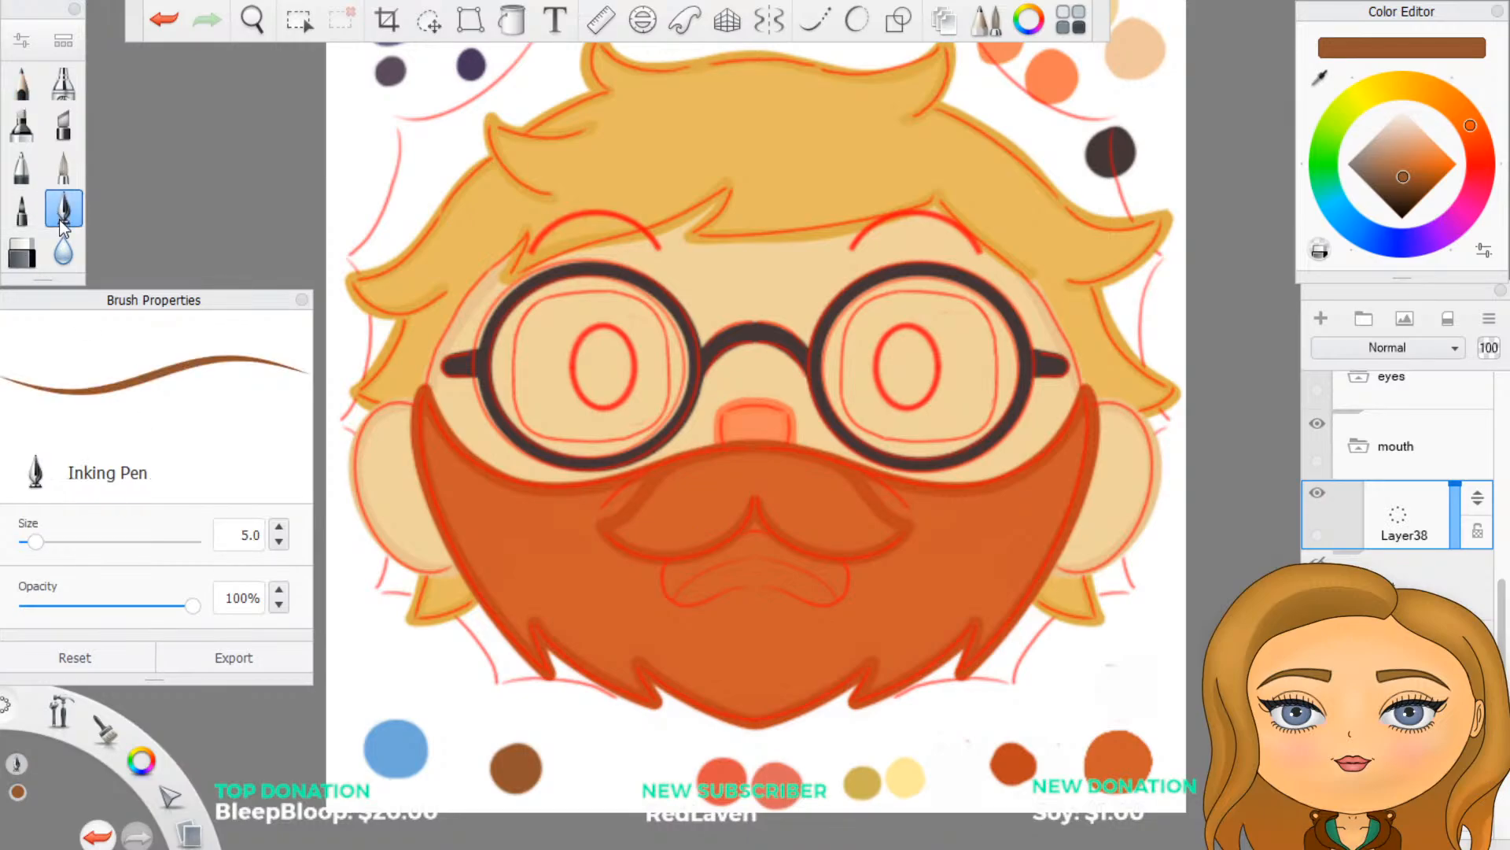
double_click(244, 535)
type("2")
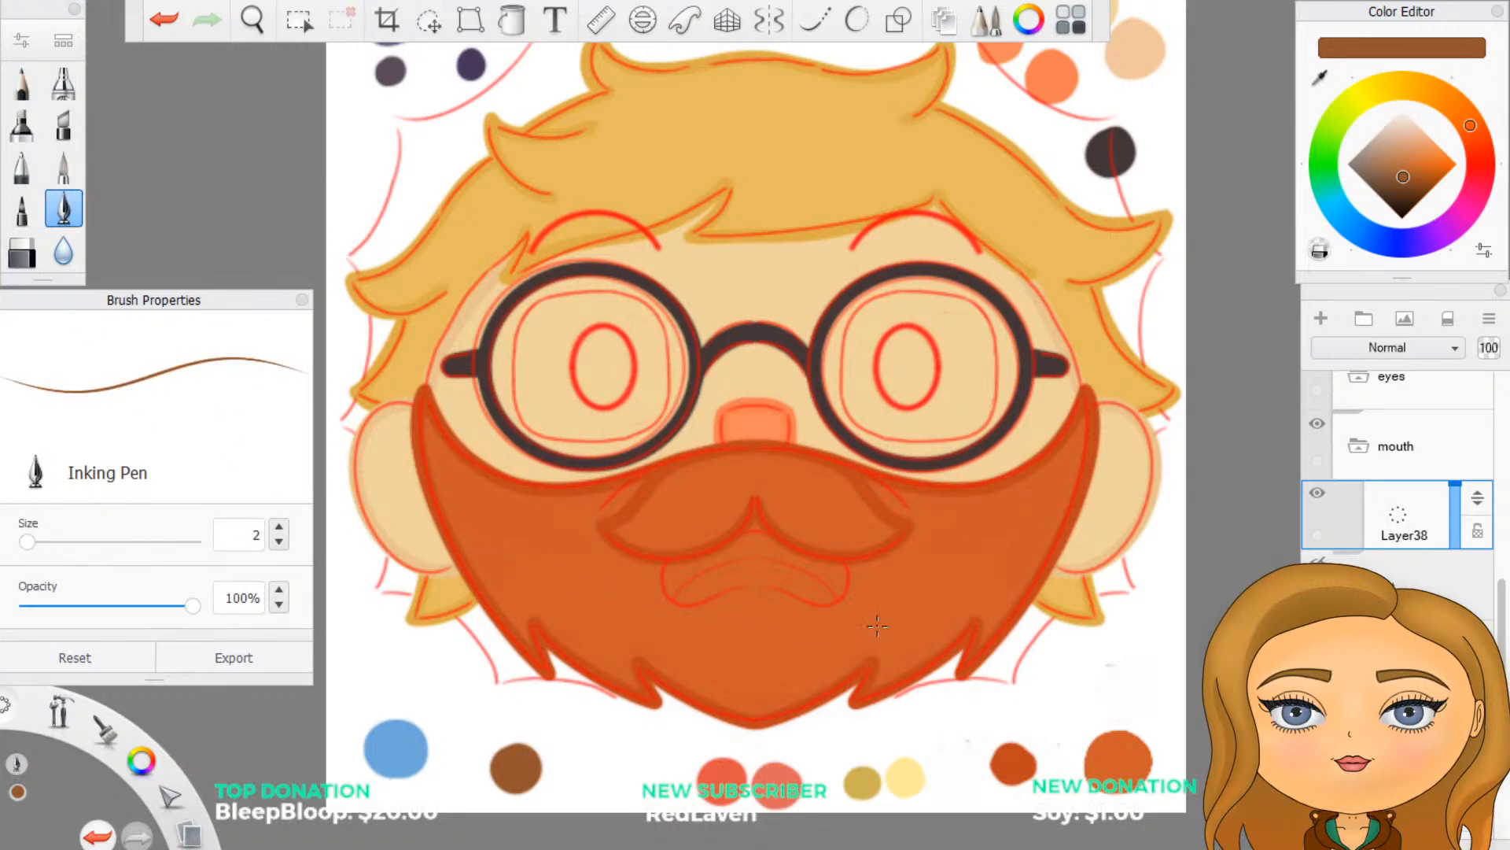
Step: Turn on mirror symmetry about the vertical centre line and enable Predictive Stroke at level 3
left_click(768, 21)
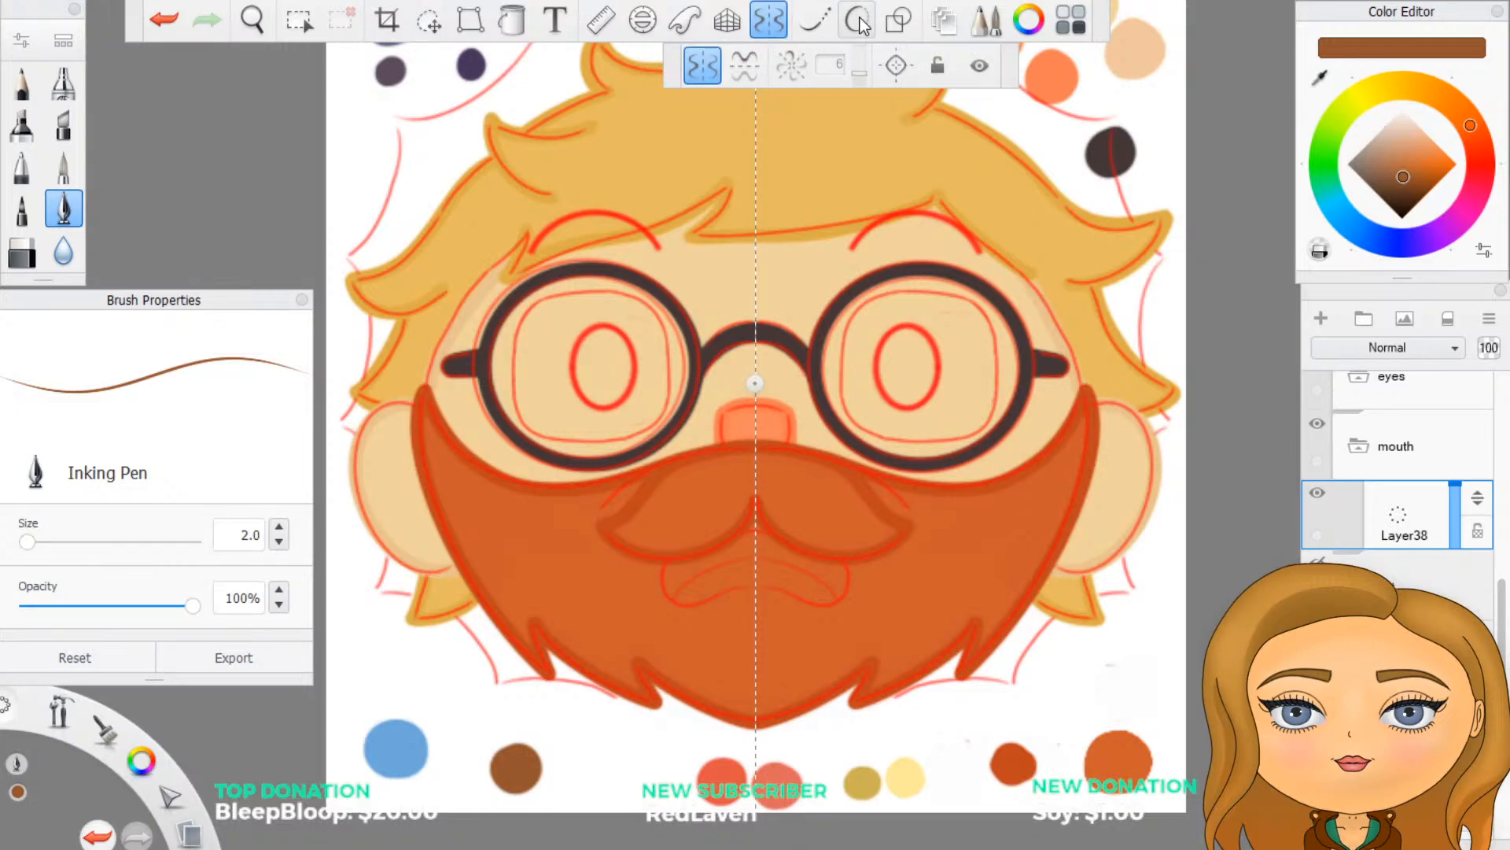
left_click(857, 22)
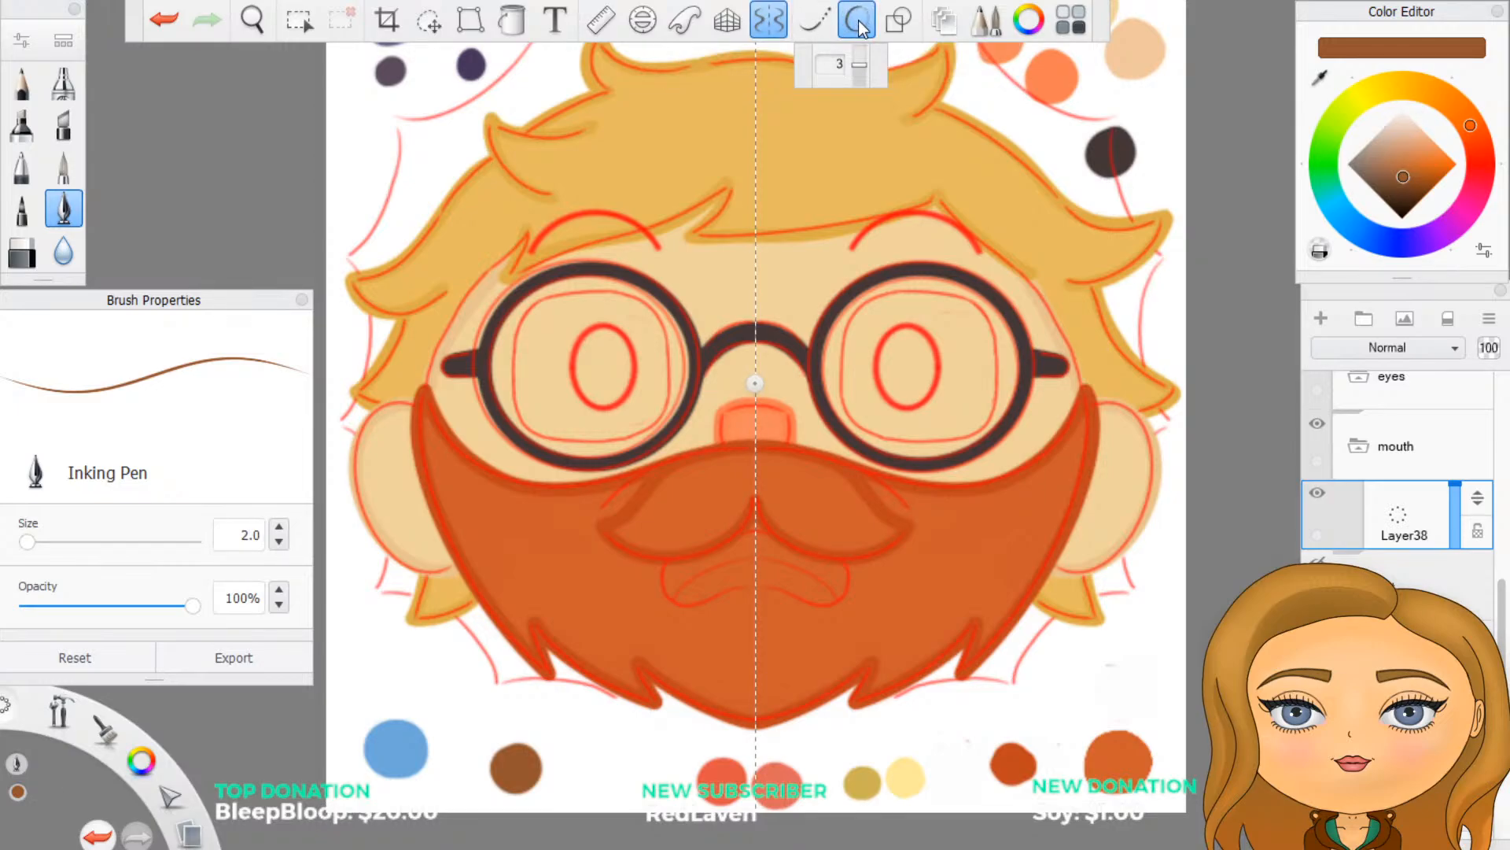
scroll(815, 592, "up", 5)
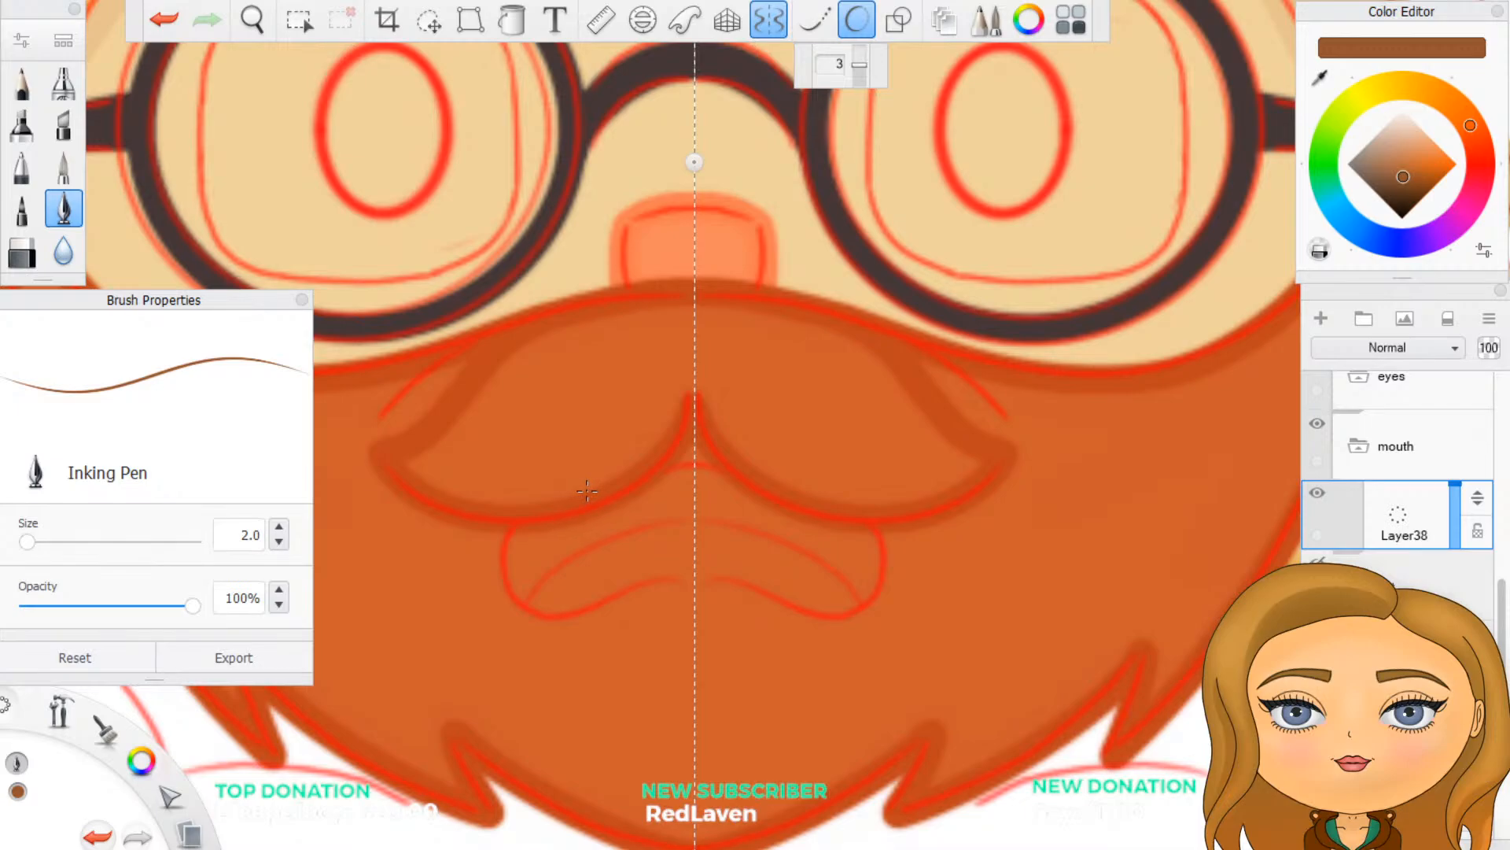
Step: Try to ink the mouth's sides and lower edge over the red sketch with a mirrored stroke, and undo it
mouse_move(526, 515)
left_mouse_down()
mouse_move(510, 575)
mouse_move(518, 600)
mouse_move(548, 611)
mouse_move(694, 572)
left_mouse_up()
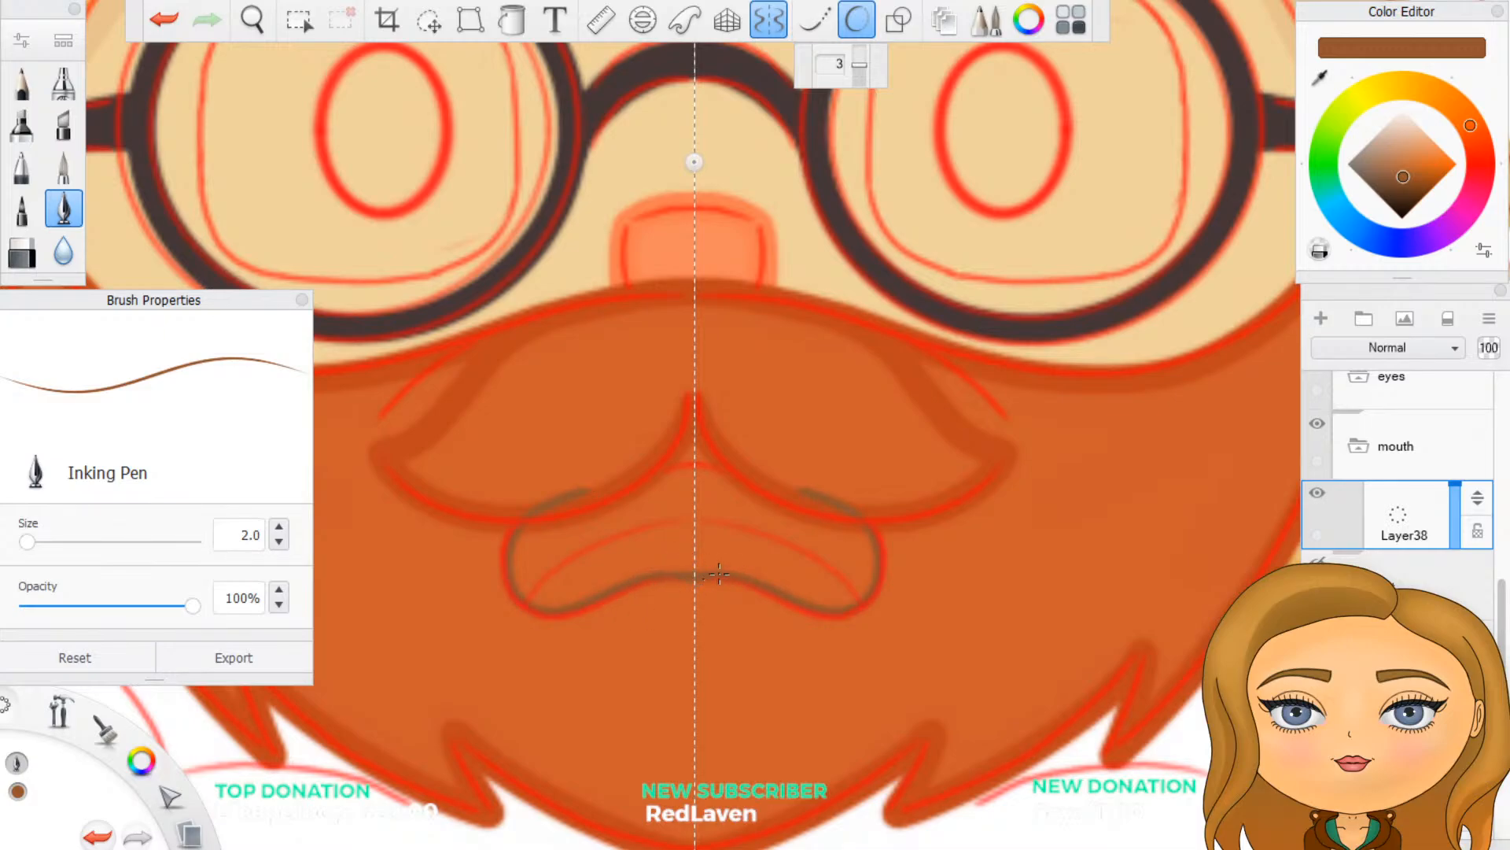
left_click(771, 24)
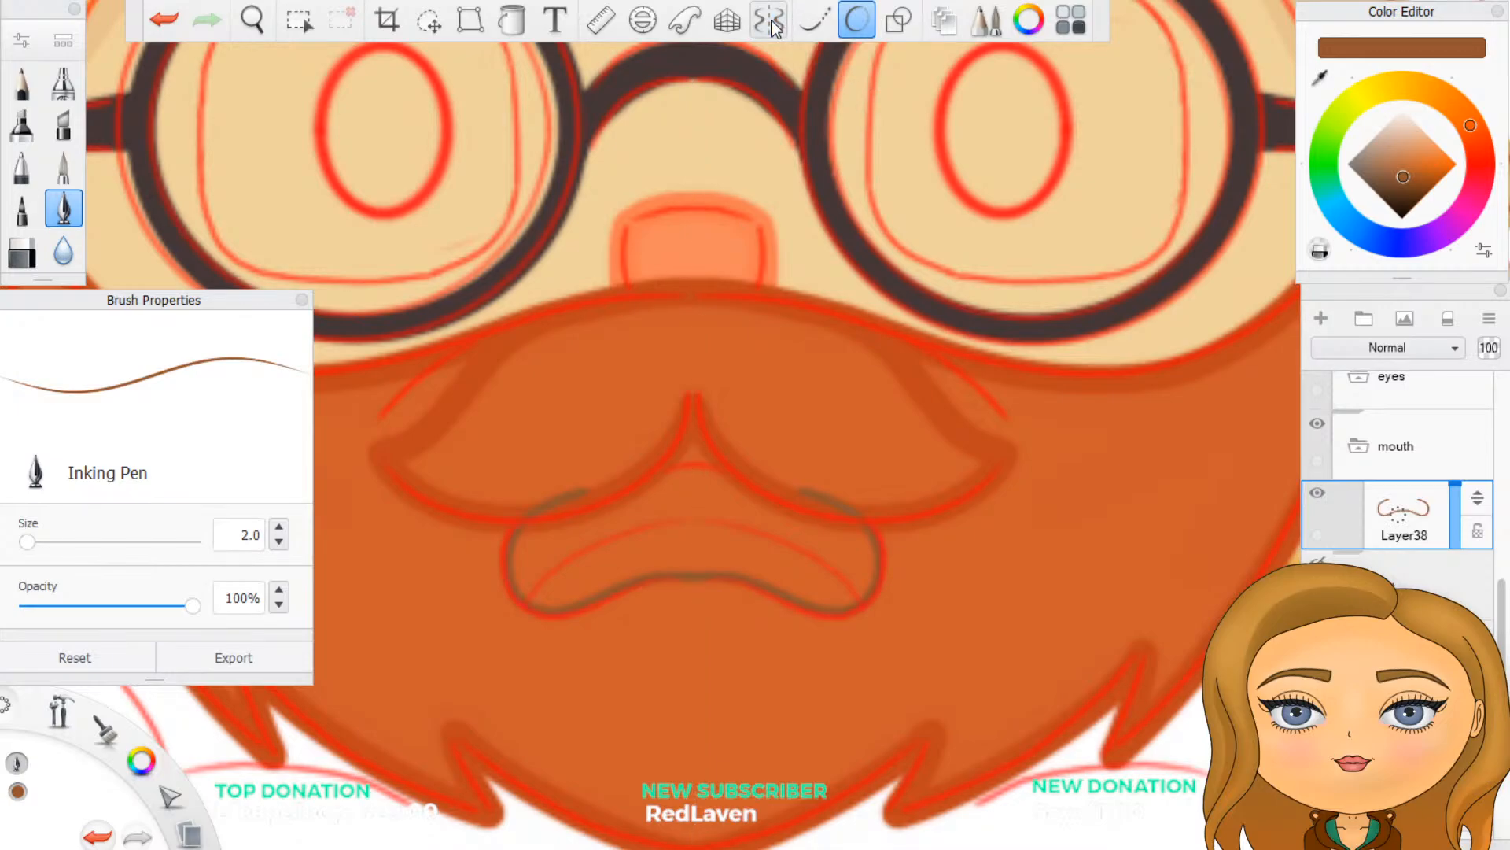
left_click(771, 23)
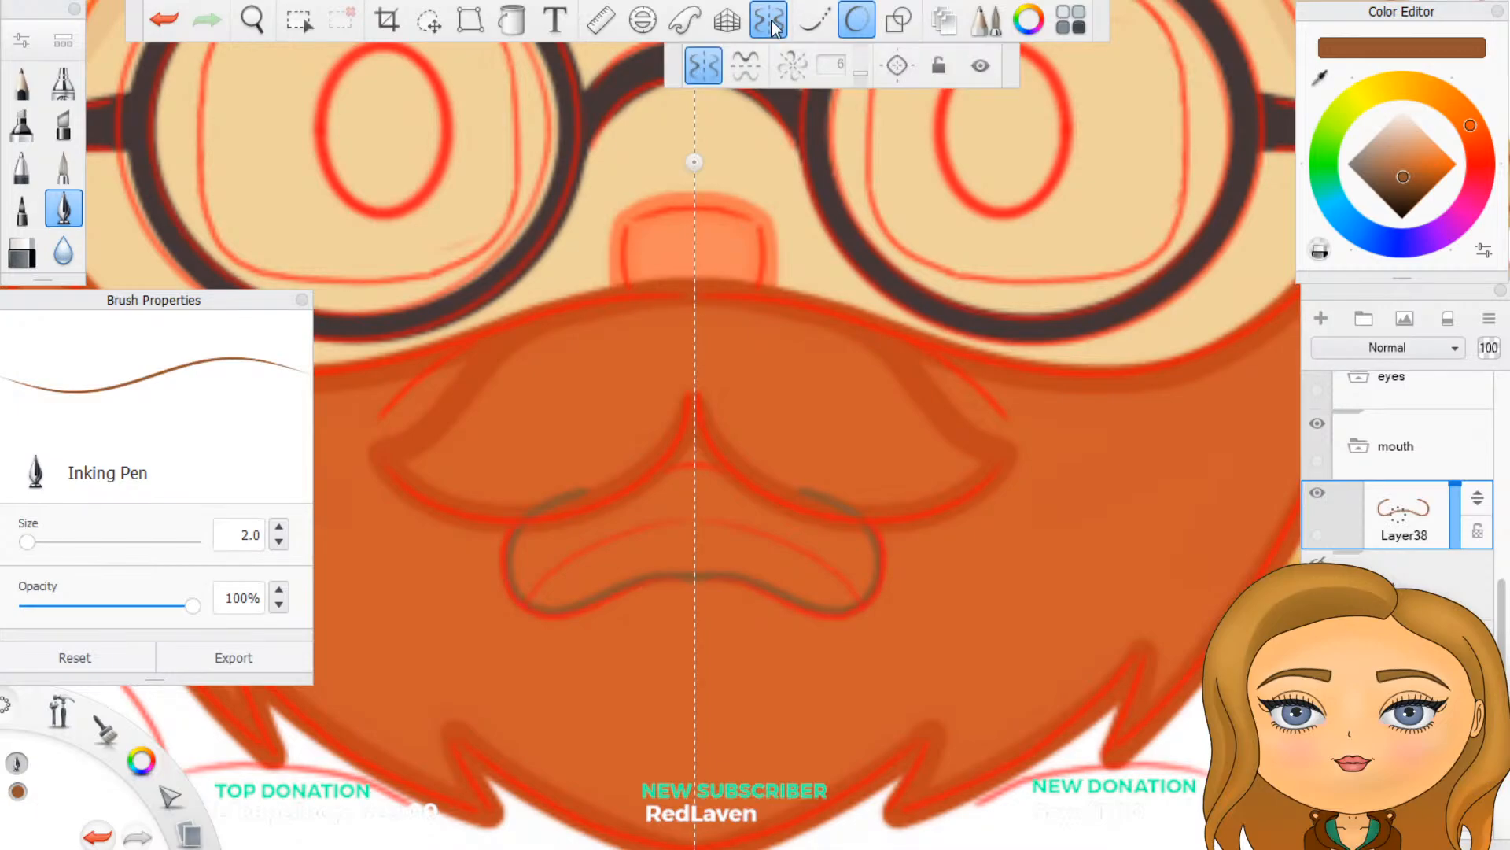
key("ctrl+z")
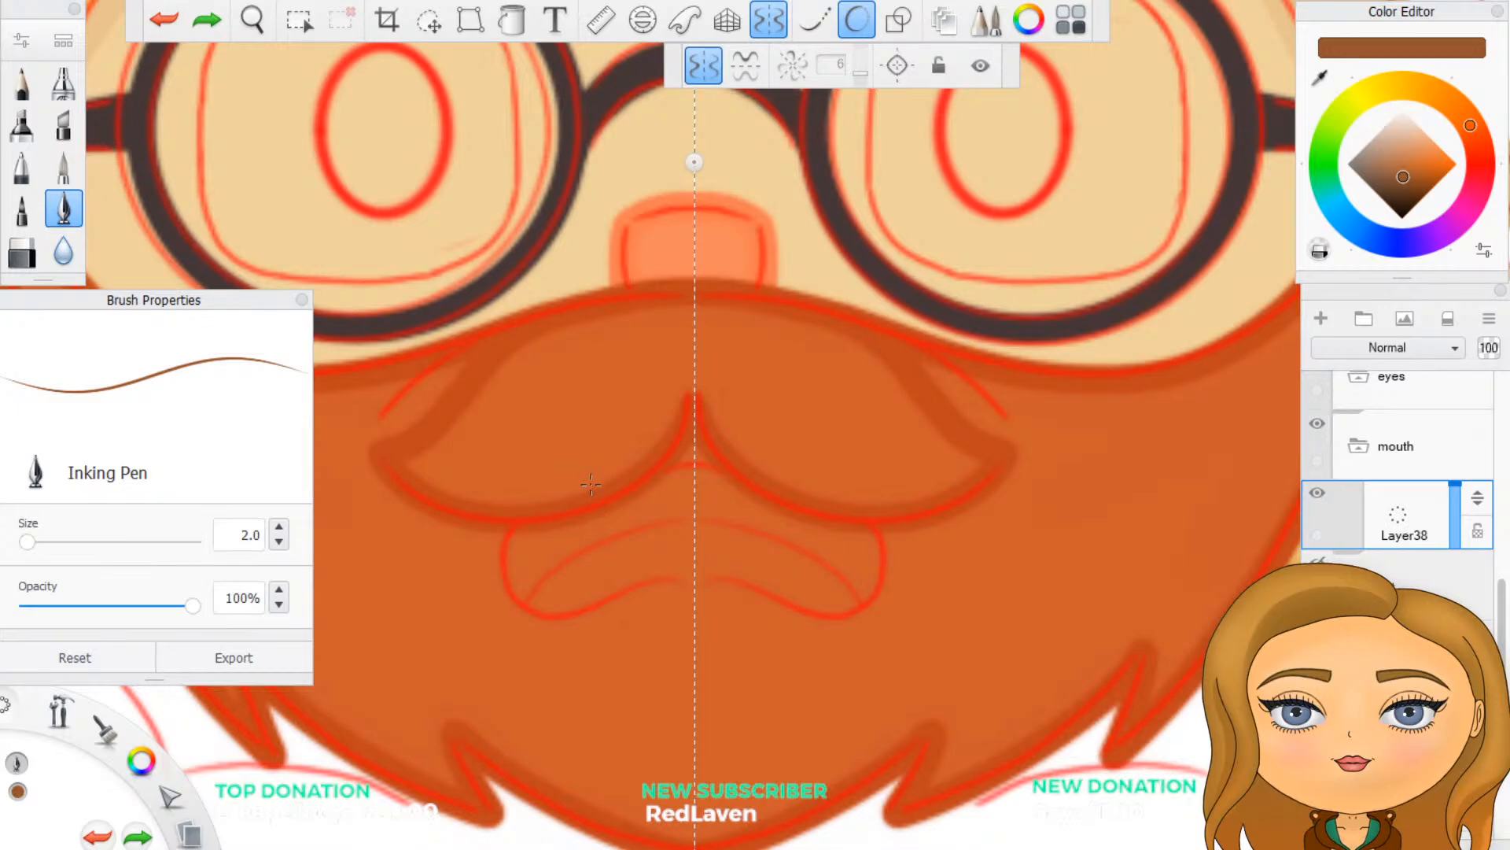
Step: Ink the mouth's sides and arched lower edge in one mirrored stroke from under the moustache to the centre line
mouse_move(591, 485)
left_mouse_down()
mouse_move(507, 547)
mouse_move(502, 586)
mouse_move(529, 615)
mouse_move(580, 619)
mouse_move(696, 574)
left_mouse_up()
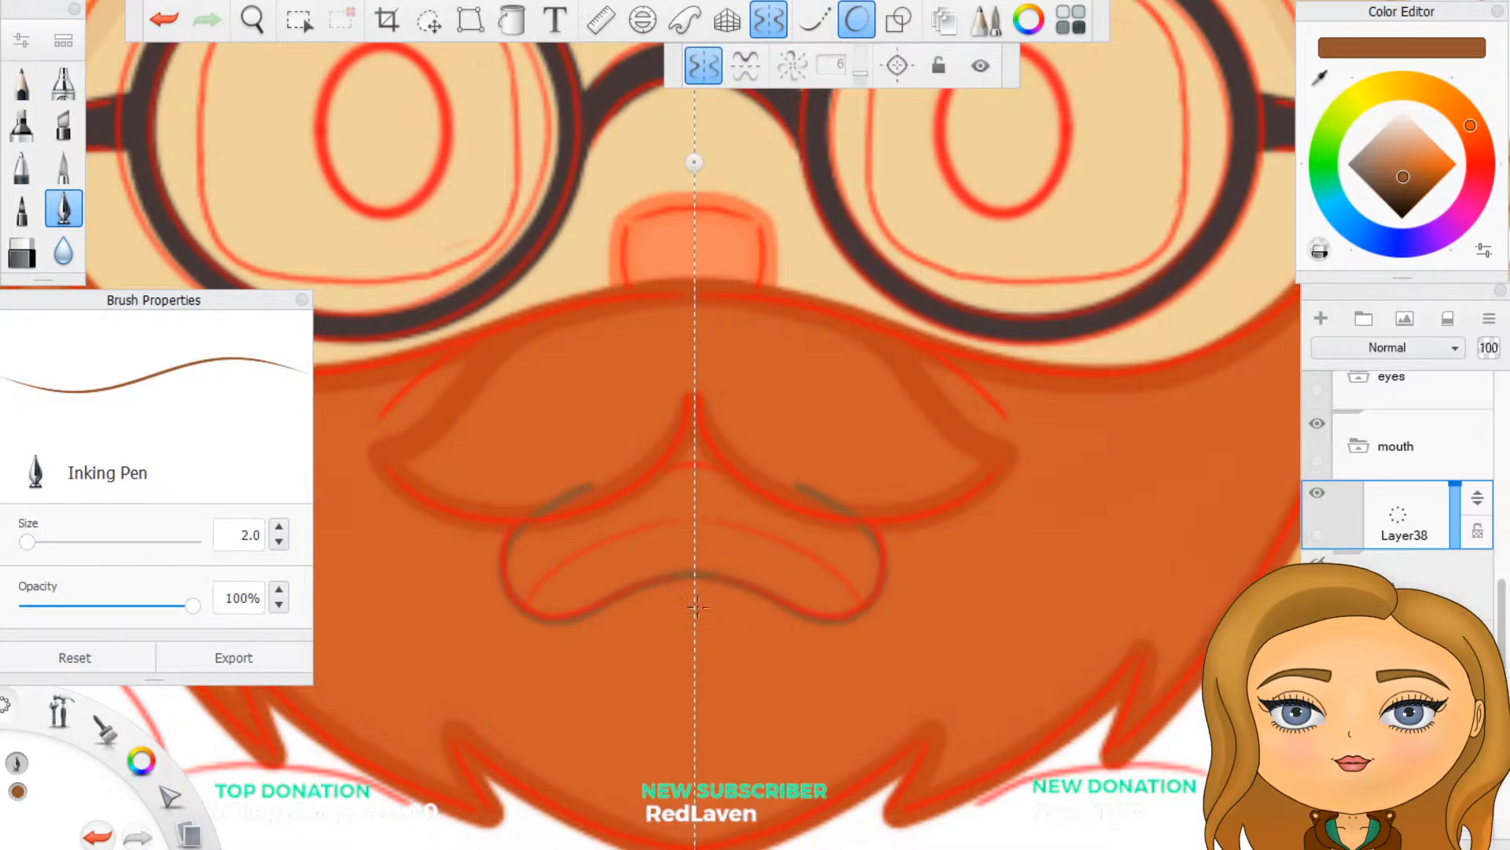
left_click(777, 19)
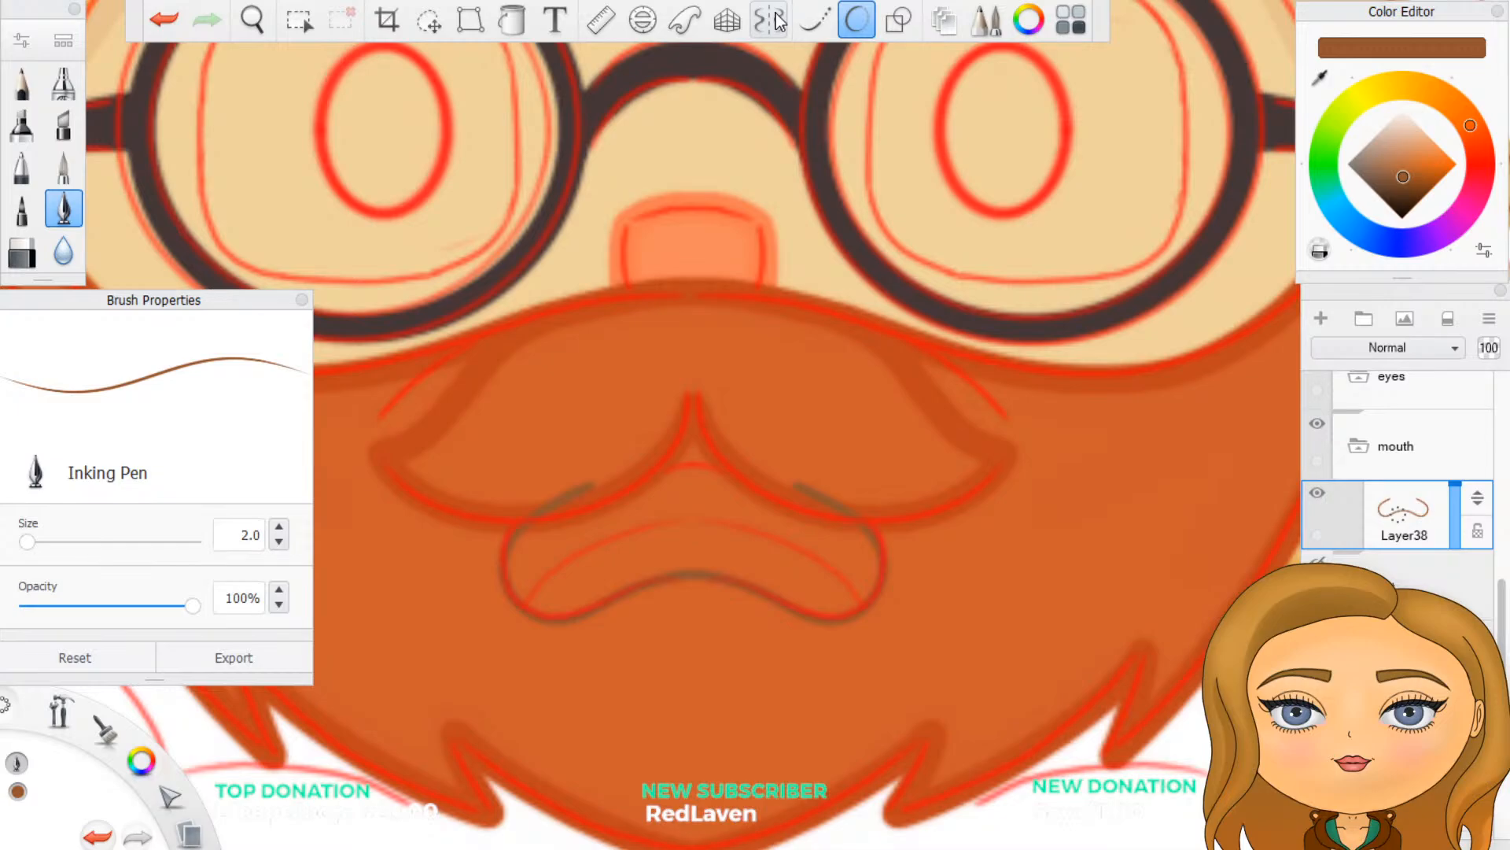
left_click(777, 20)
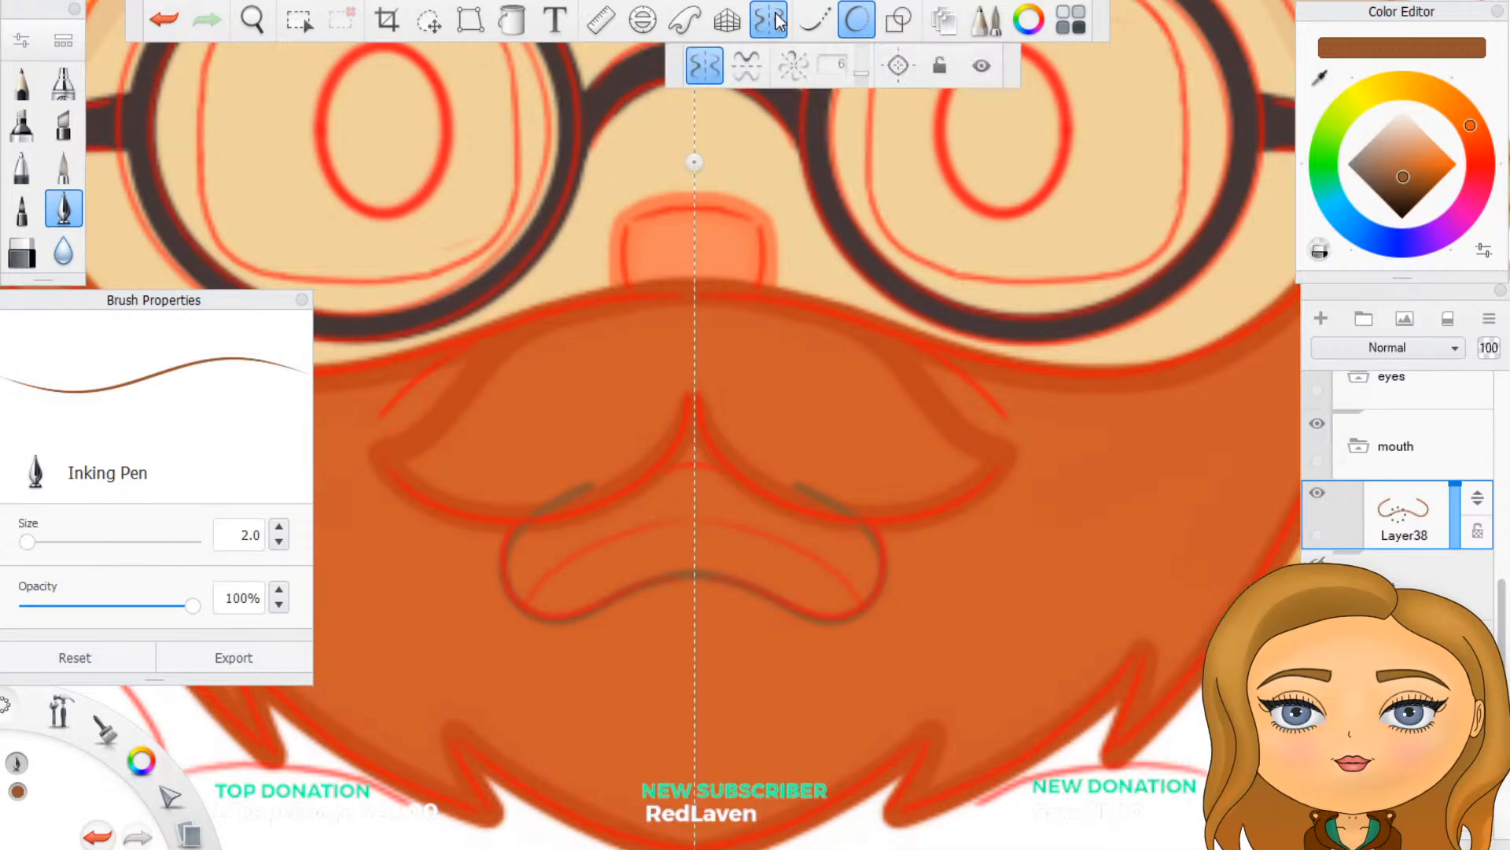
Step: Add a new layer in the mouth group, ink the mirrored upper mouth curve closing the outline, and turn symmetry off
left_click(1320, 320)
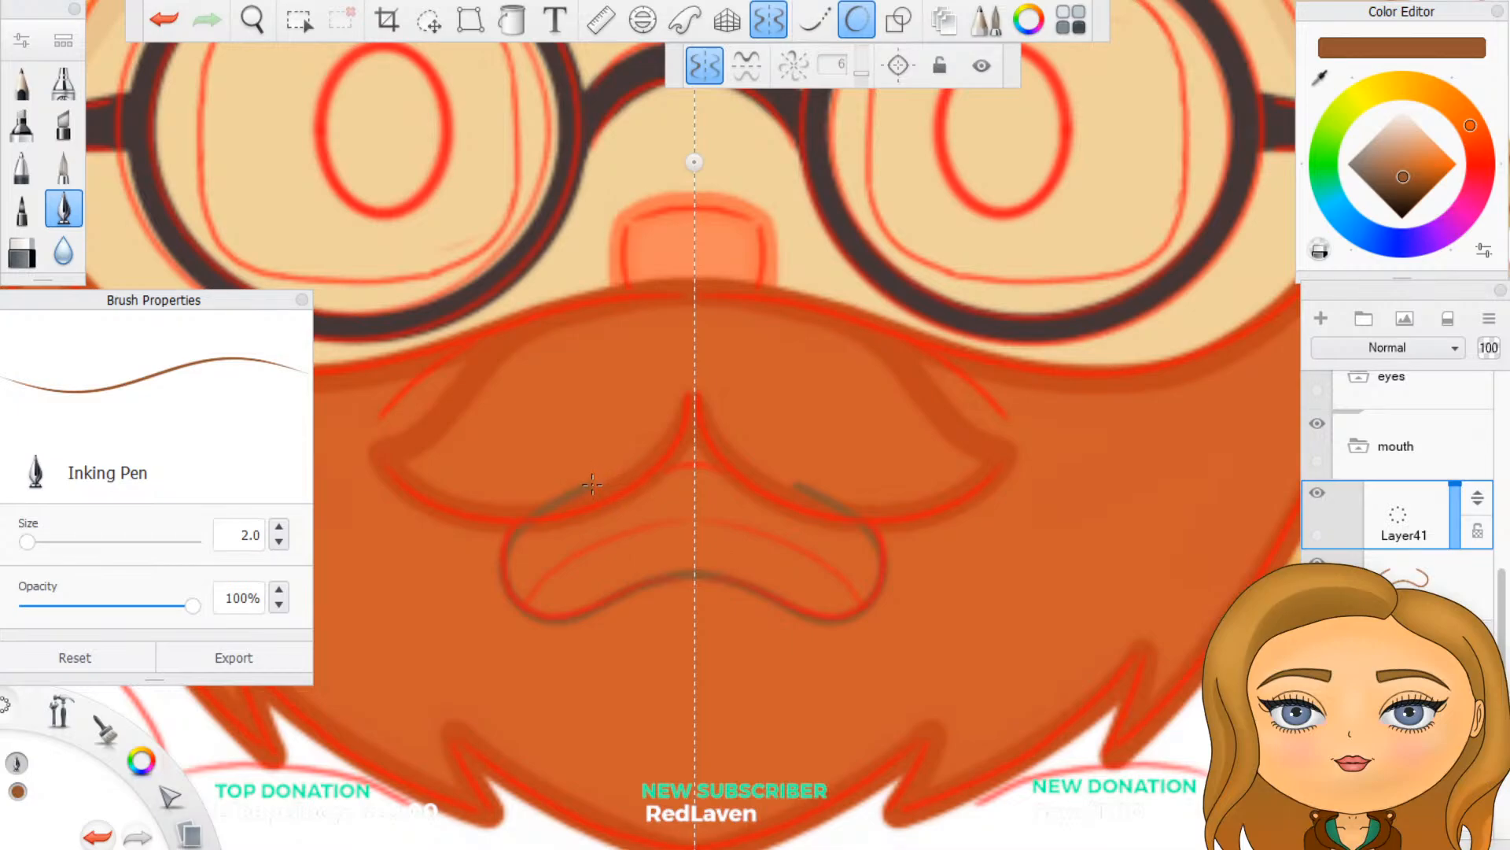
left_click_drag(597, 483, 695, 461)
left_click(761, 24)
Step: Hide the shock emote's redline group to check the inked mouth outline, and show it again
scroll(1433, 534, "up", 3)
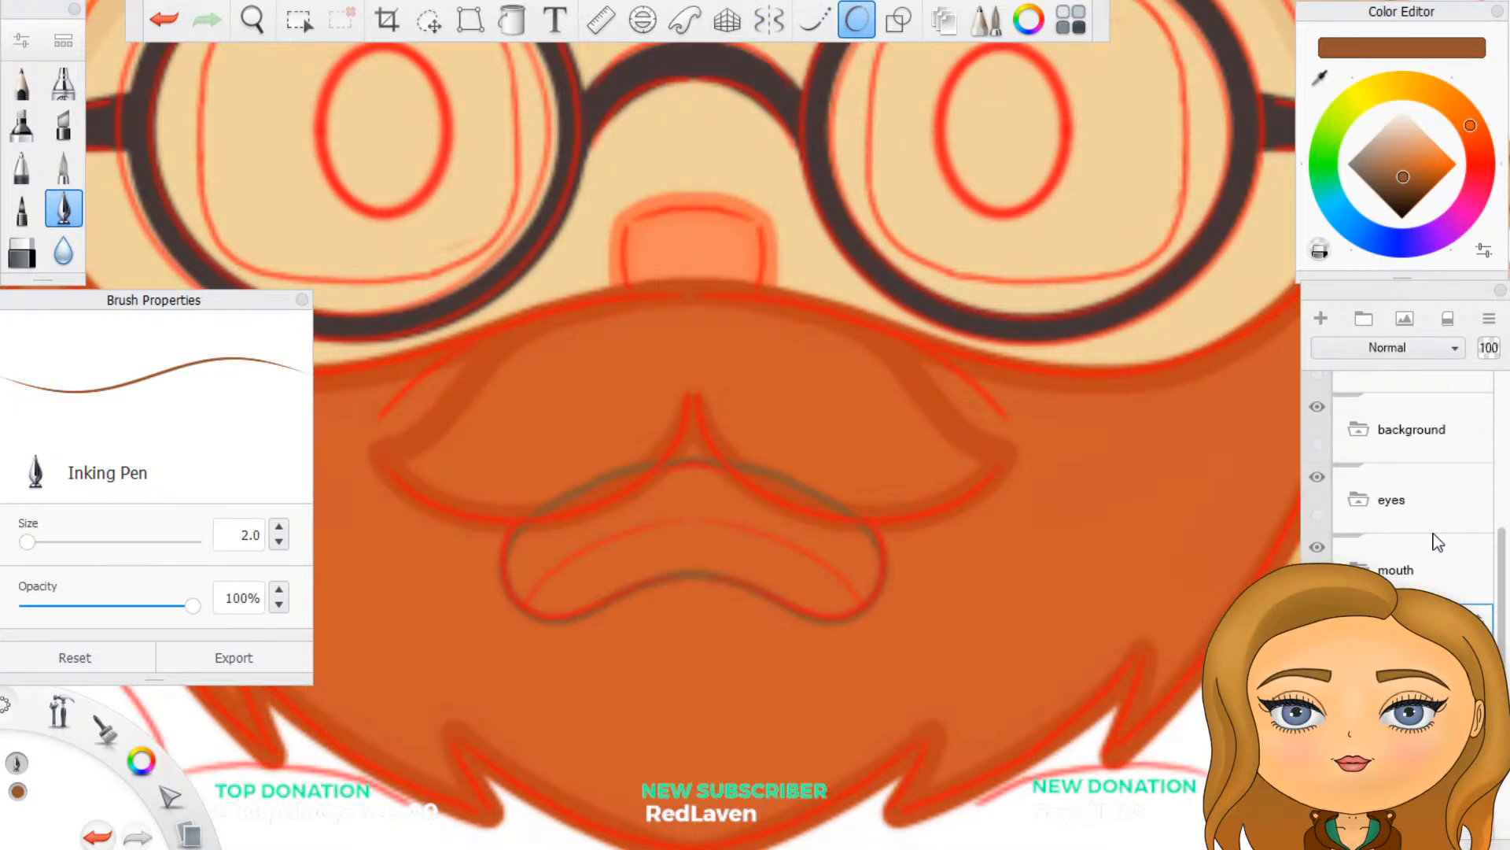
scroll(1433, 533, "up", 2)
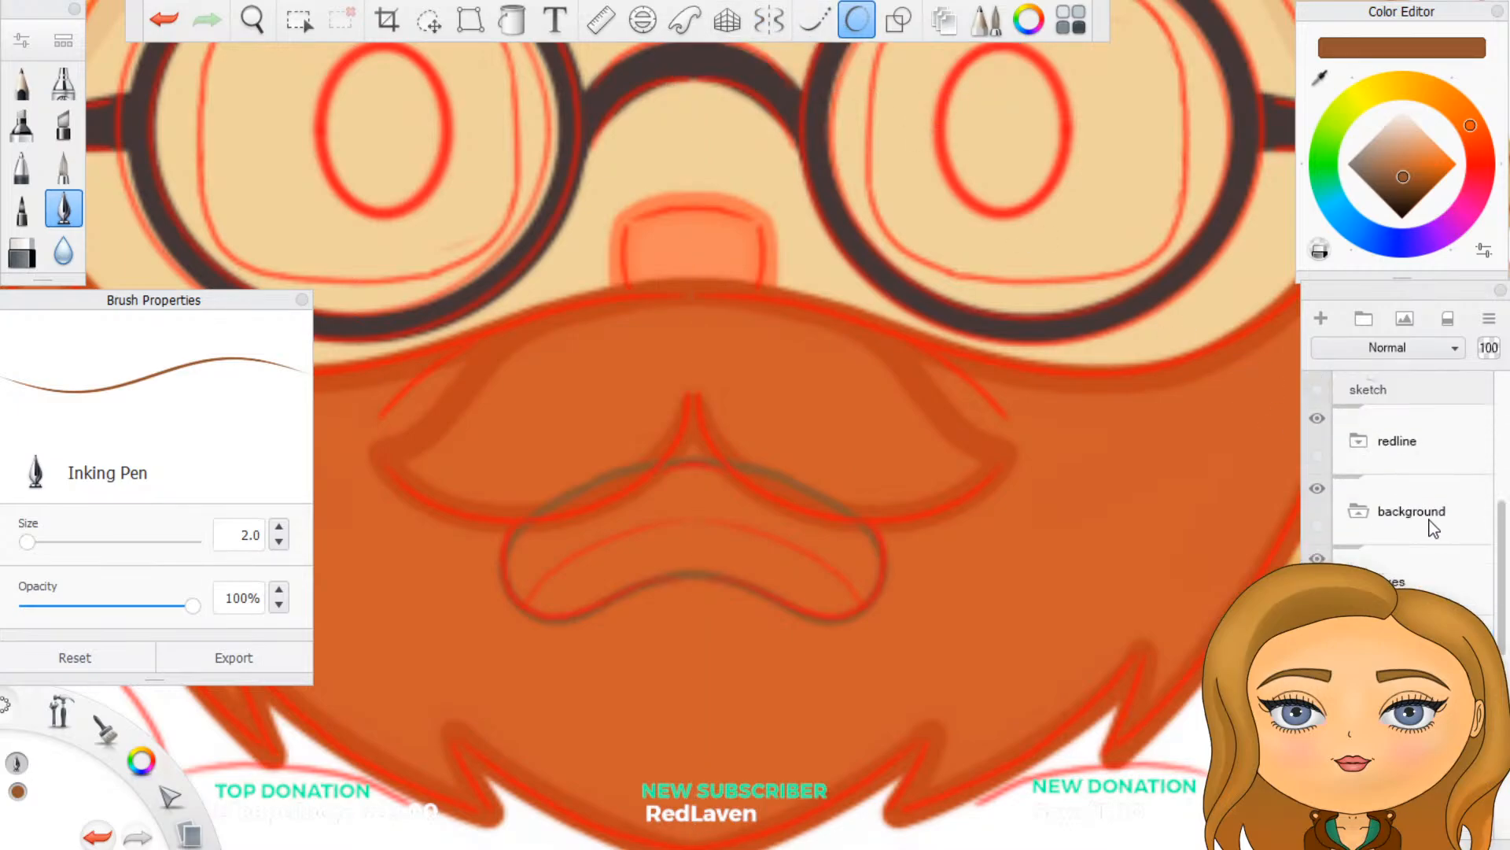
left_click(1311, 417)
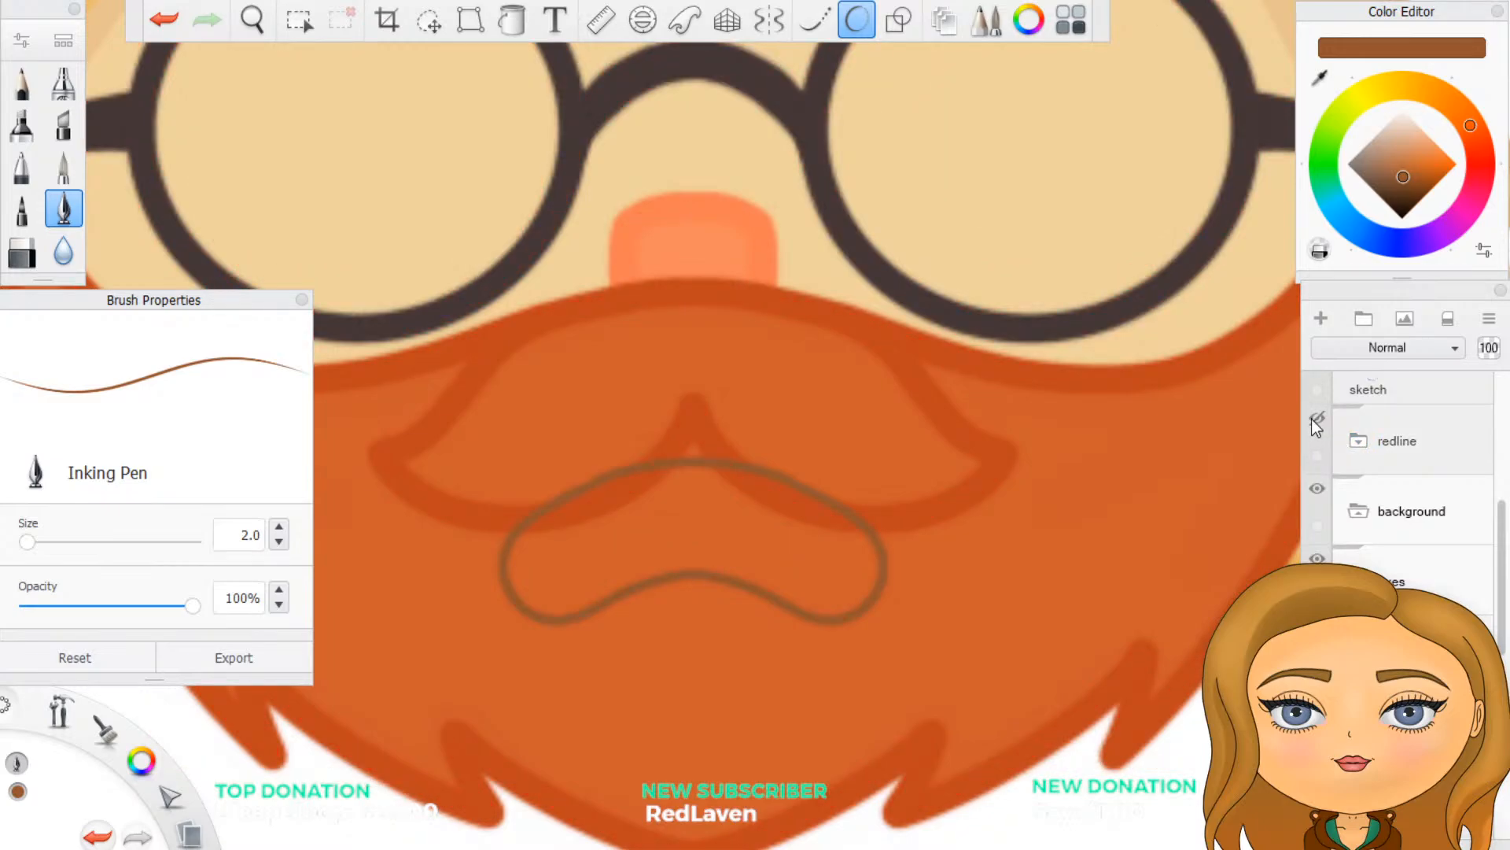
left_click(1310, 419)
Step: Expand the cry group and find the moustache layer inside its mouth group
scroll(1310, 419, "up", 2)
scroll(1321, 417, "up", 1)
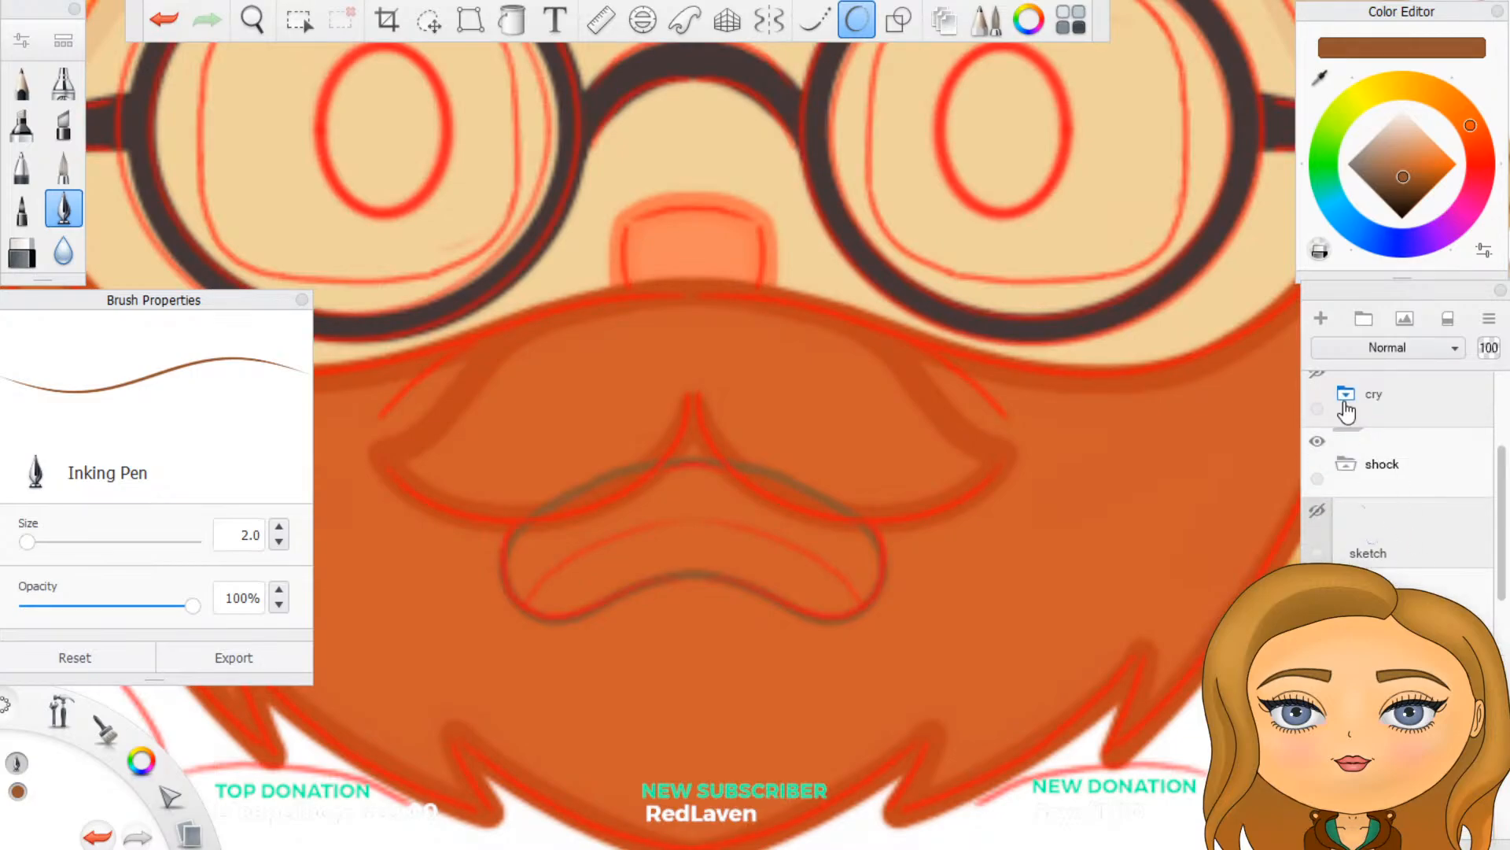
scroll(1345, 409, "down", 2)
scroll(1397, 472, "up", 2)
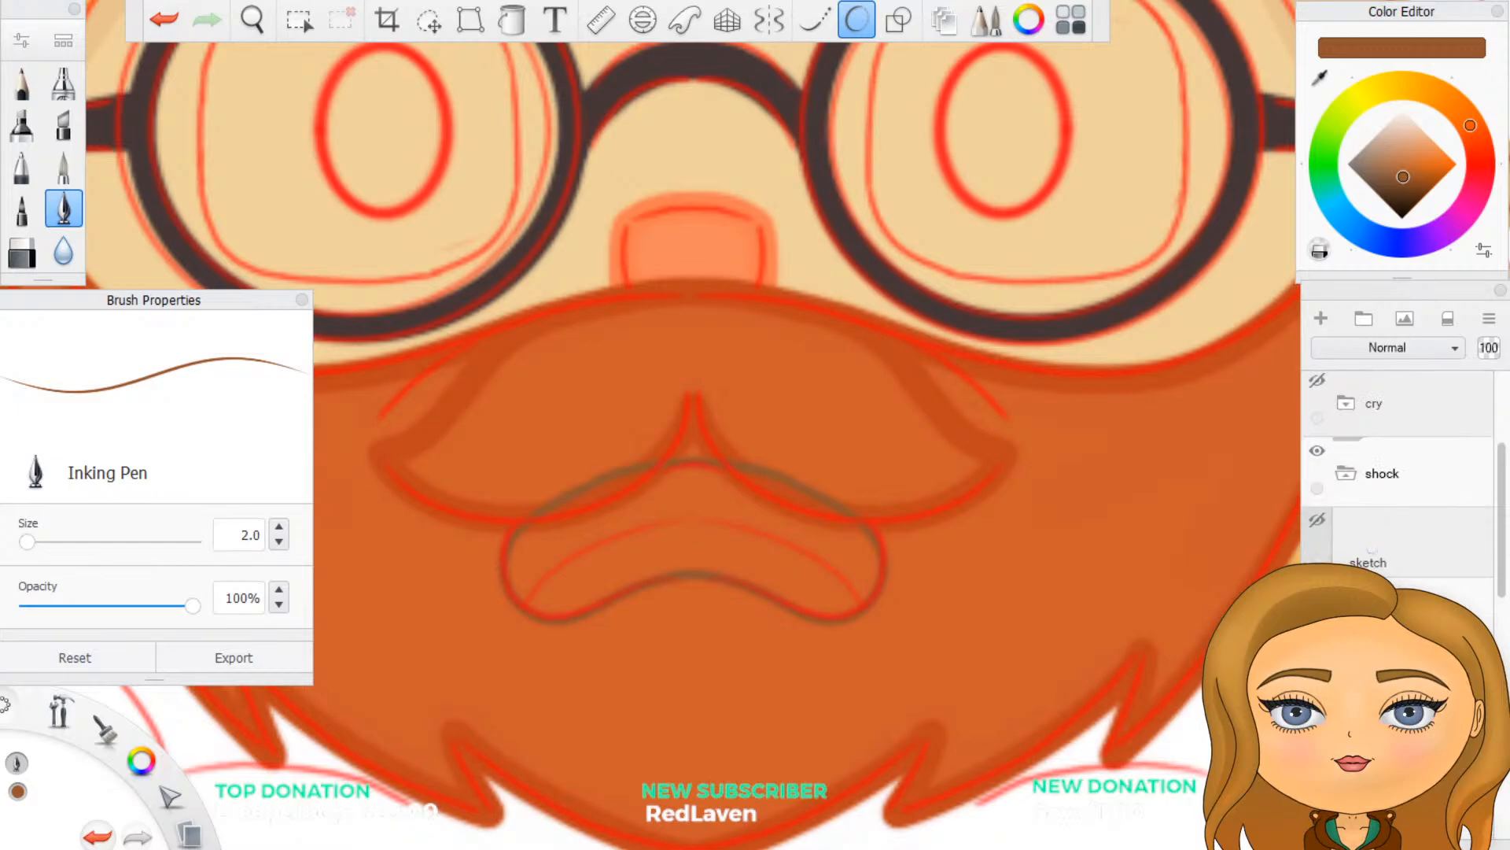
left_click(1349, 487)
left_click_drag(1348, 486, 1349, 401)
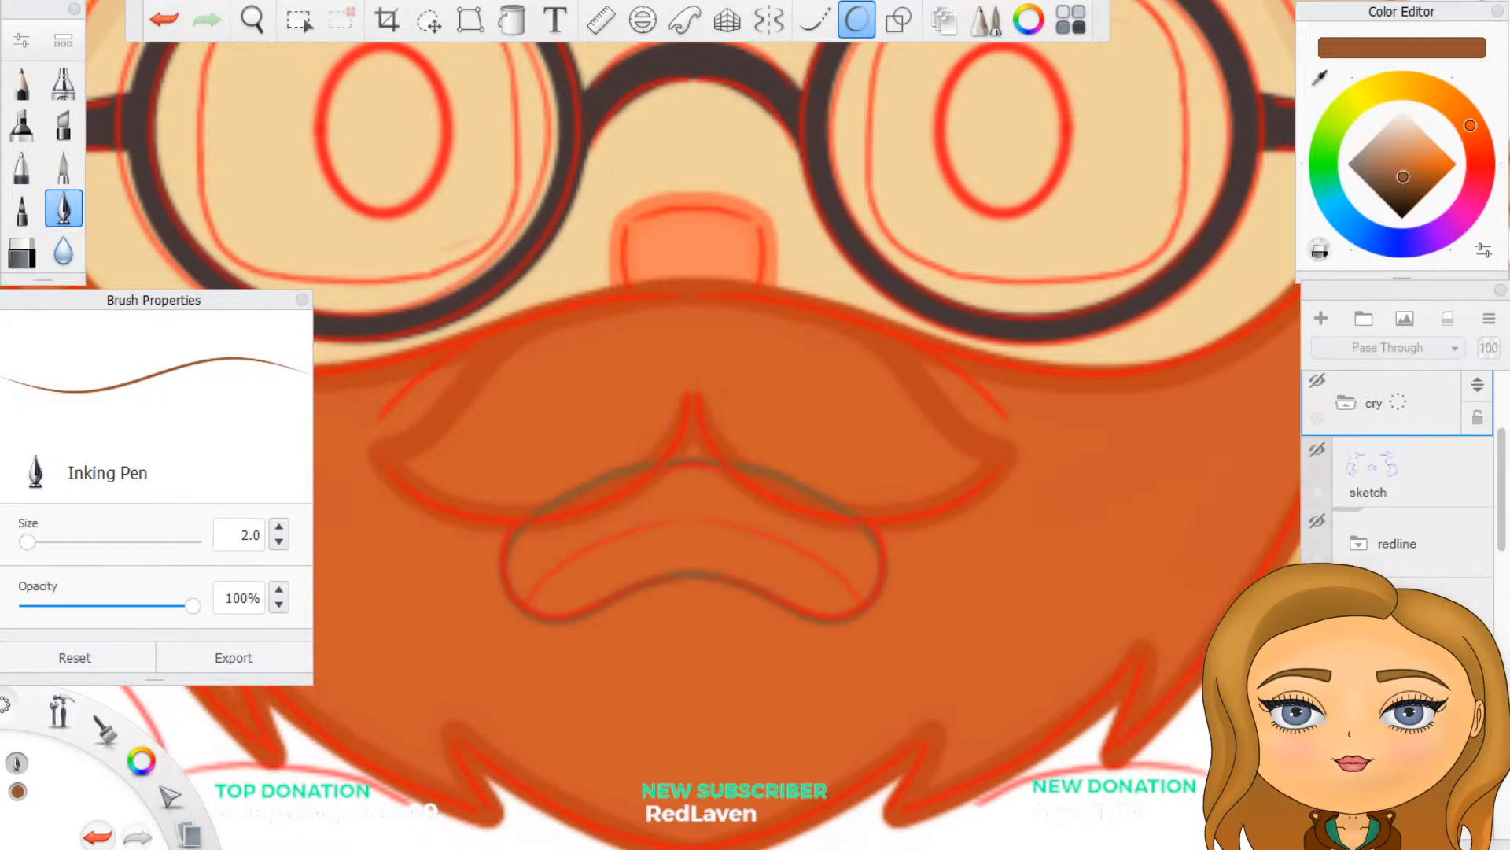
scroll(1385, 480, "down", 3)
scroll(1395, 541, "down", 3)
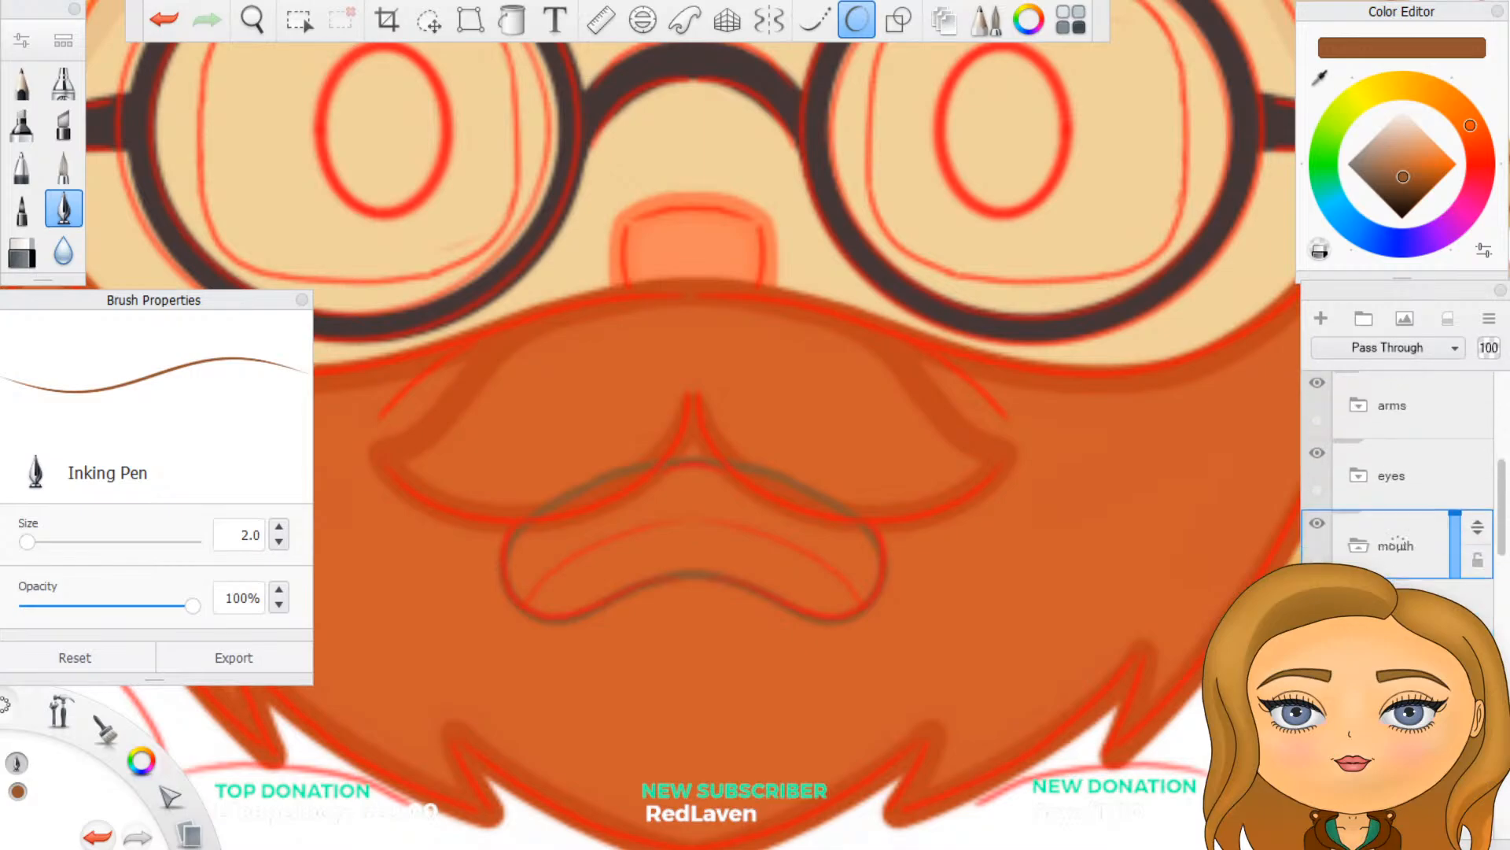
Step: Try to move the cry emote's moustache layer down into the shock group, undoing both attempts
left_click_drag(1410, 609, 1361, 566)
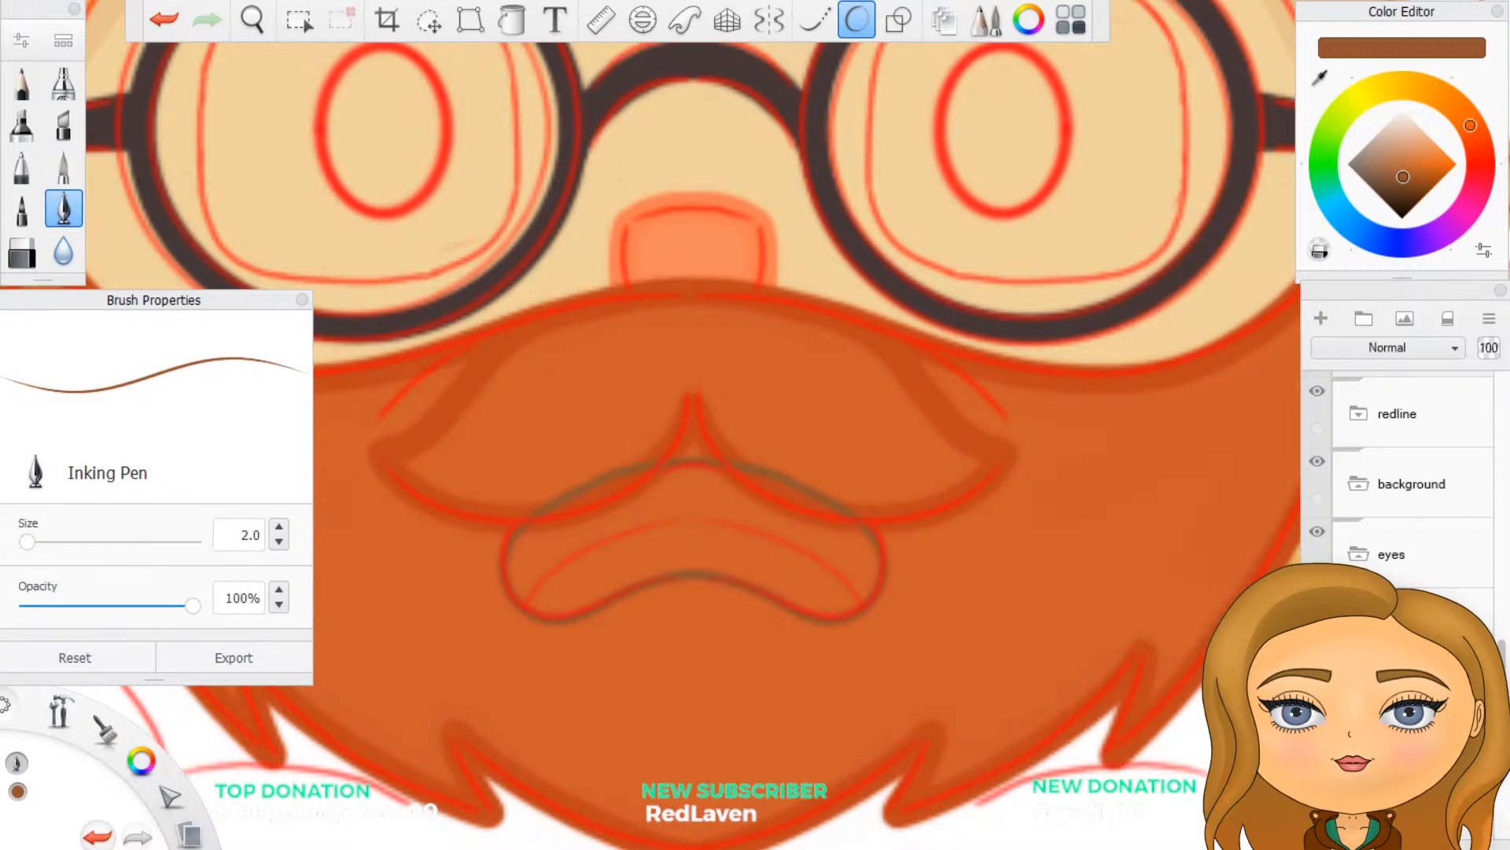
left_click(155, 31)
scroll(1420, 585, "up", 10)
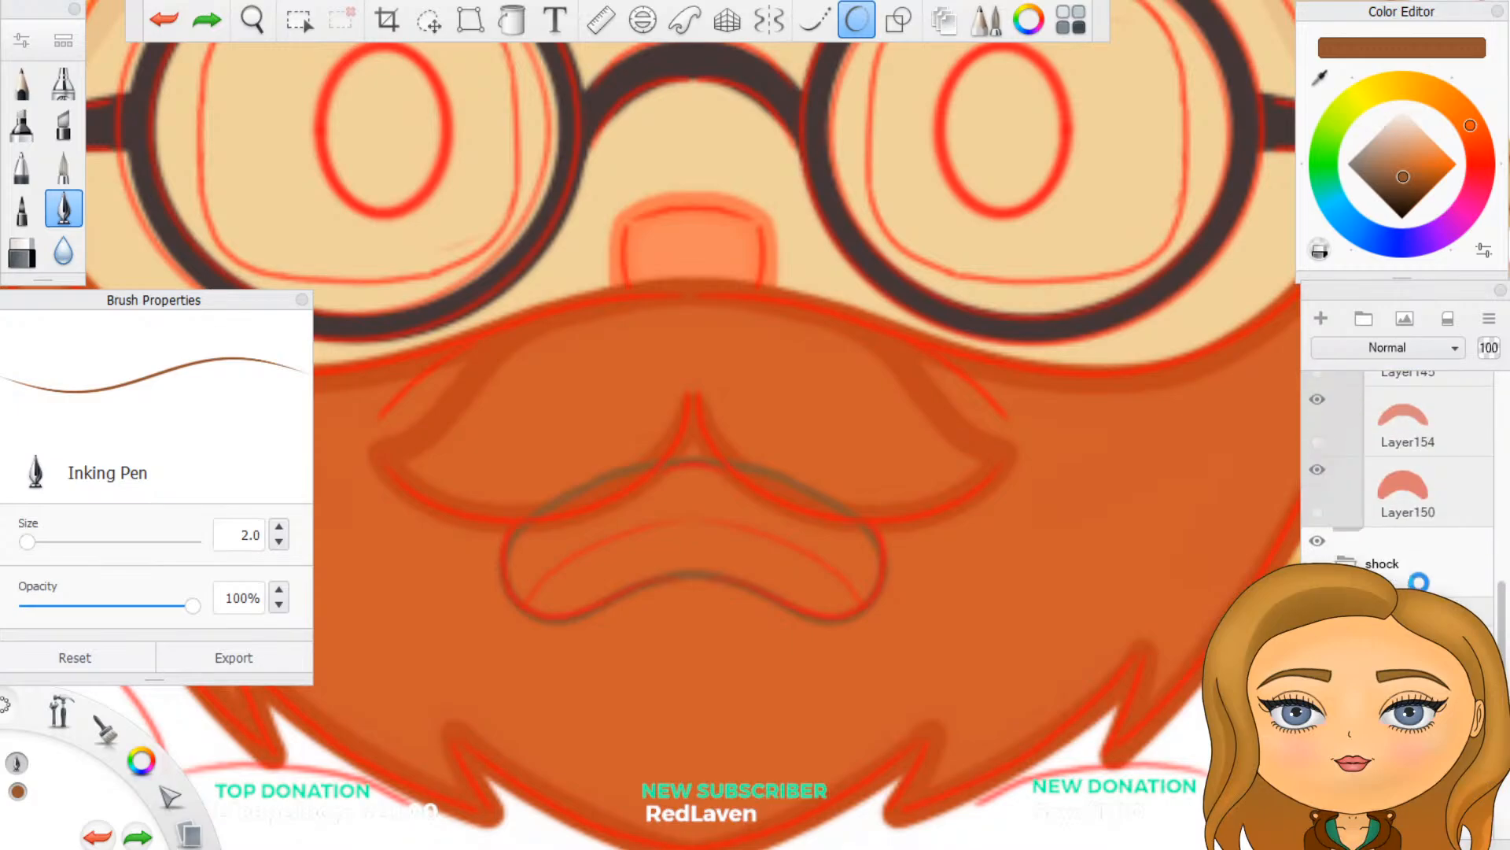
scroll(1428, 584, "up", 3)
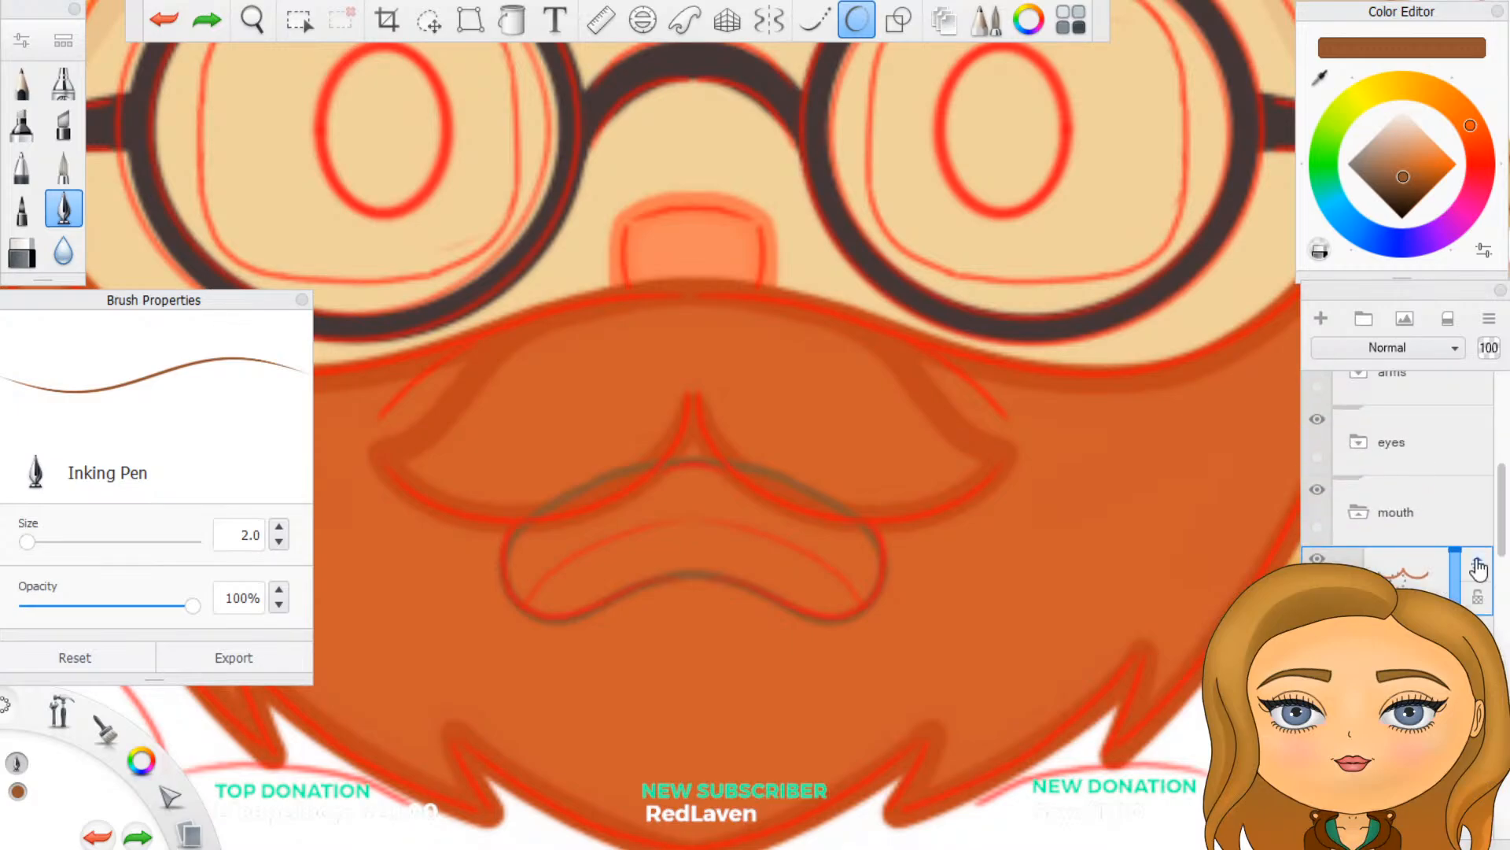
scroll(1404, 503, "down", 12)
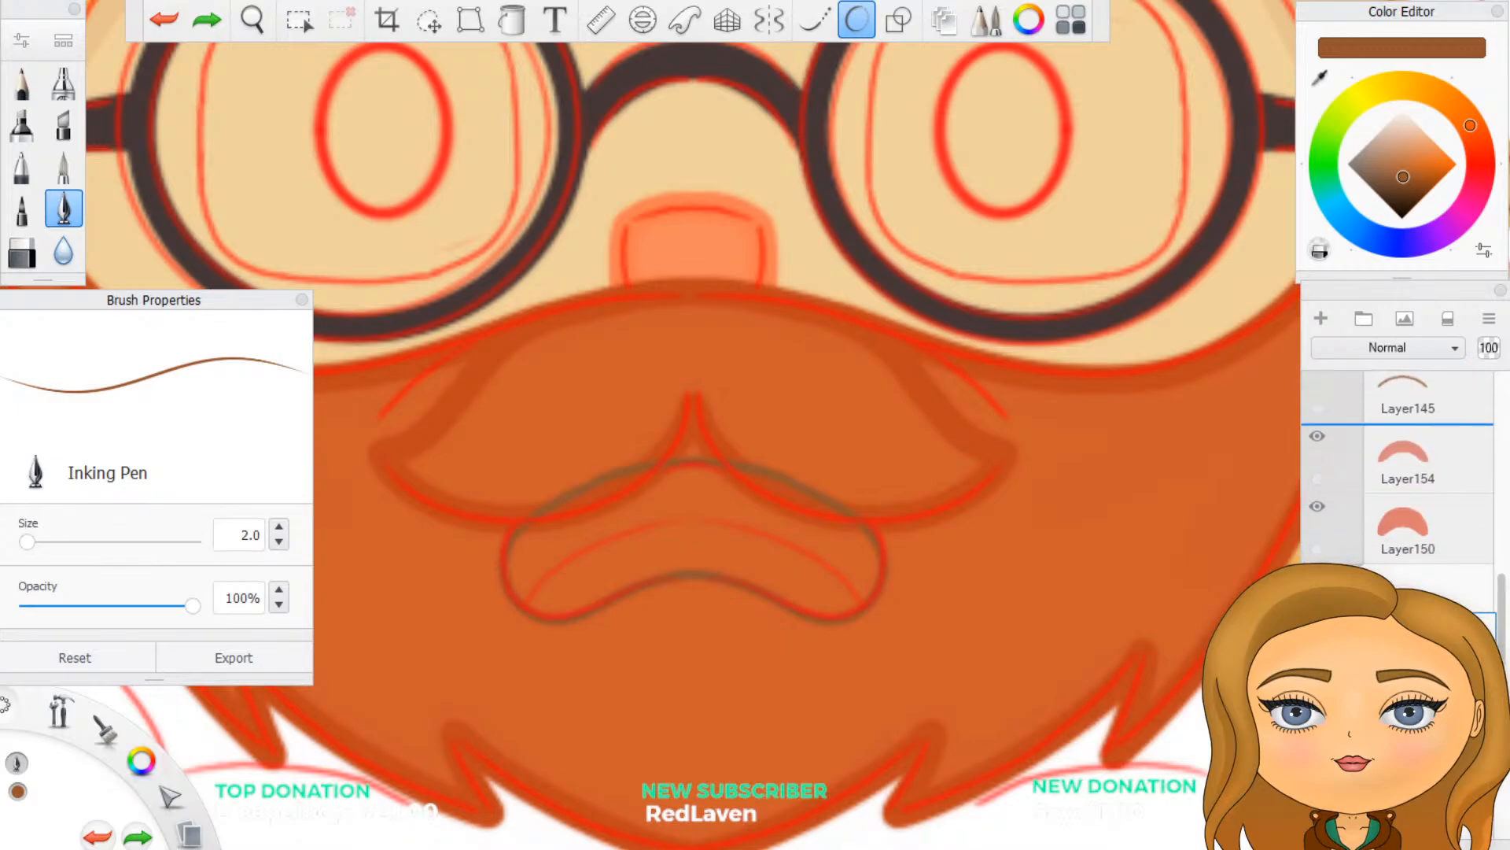
scroll(1408, 510, "down", 1)
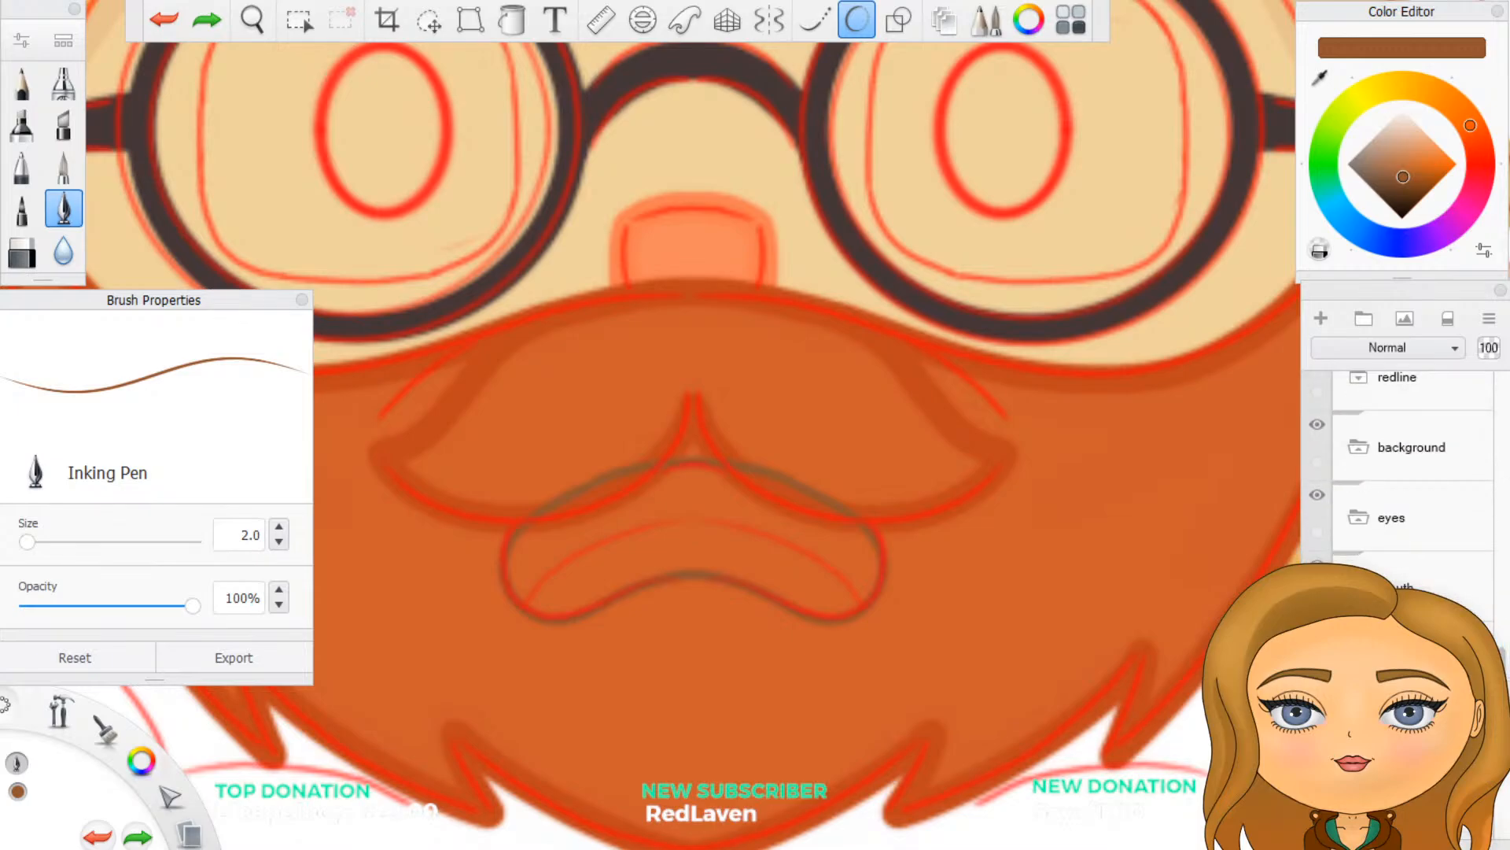
scroll(1407, 510, "down", 2)
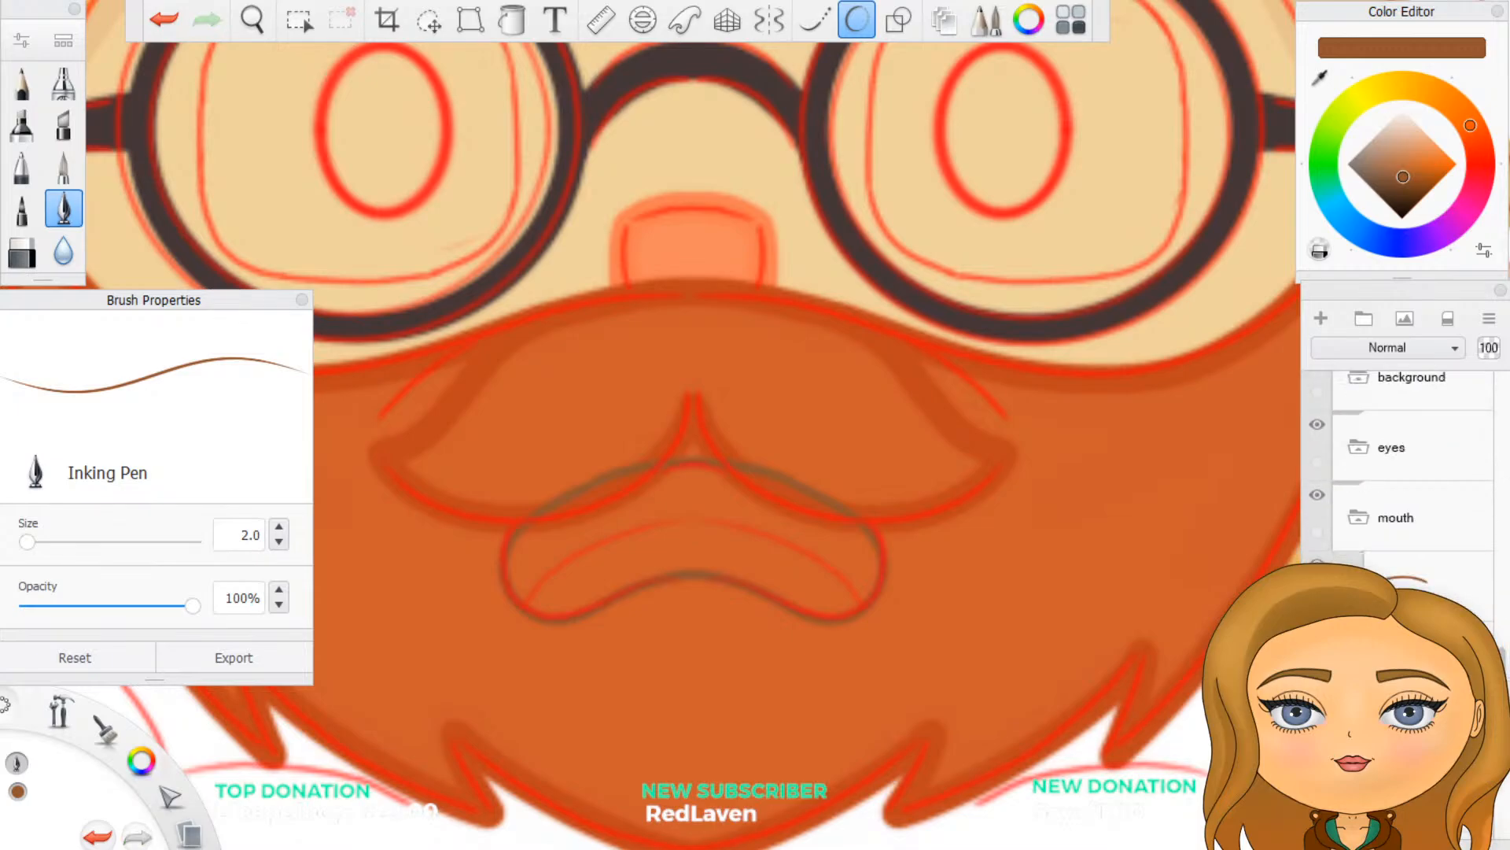
left_click(176, 30)
Step: Move the moustache layer from the cry emote's mouth group into the shock emote's mouth group, above the mouth outline
scroll(1421, 543, "up", 15)
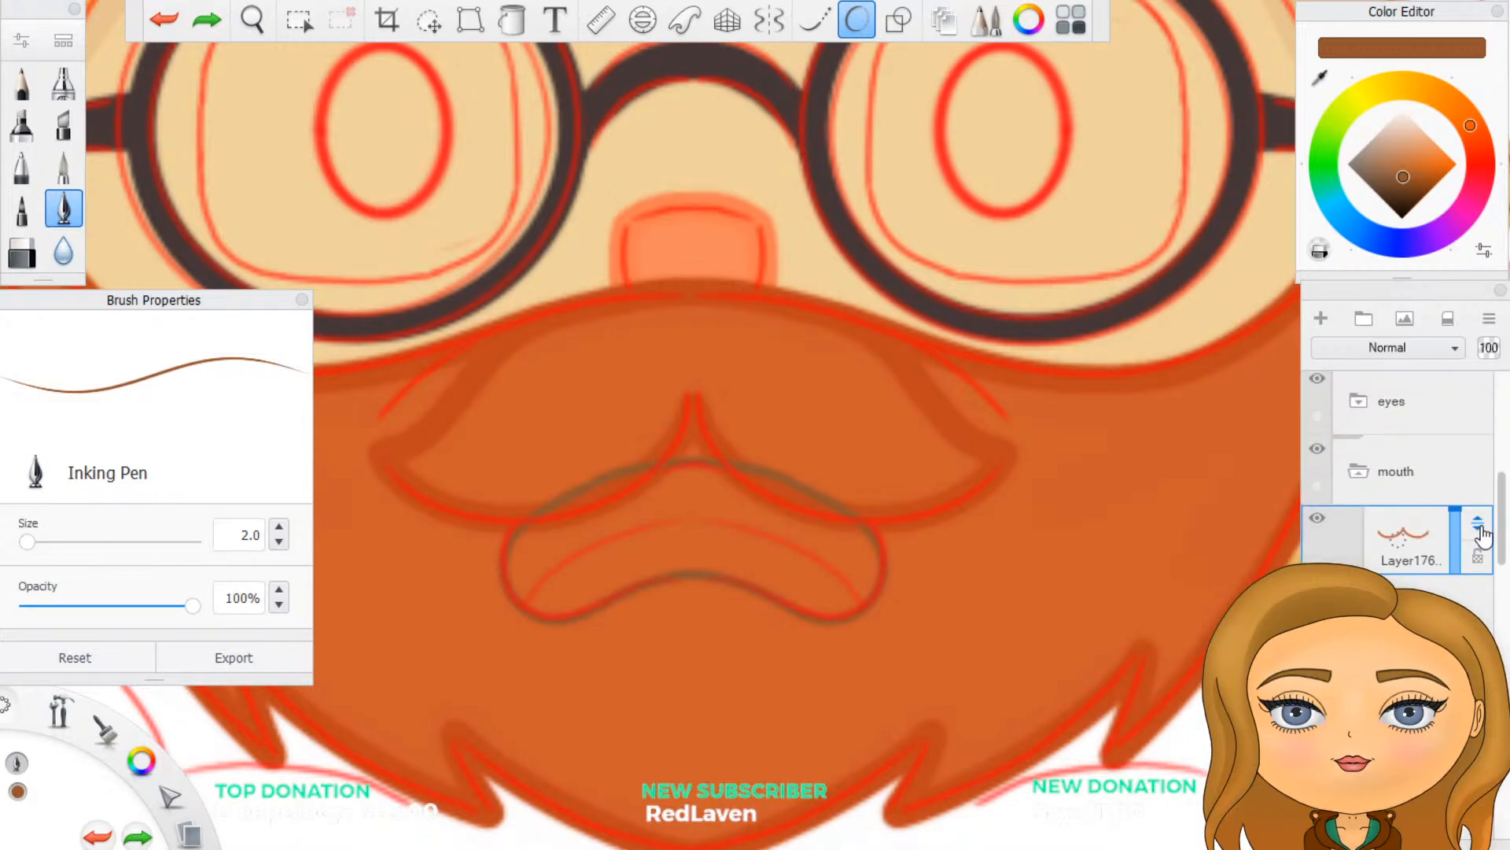
left_click_drag(1474, 529, 1478, 602)
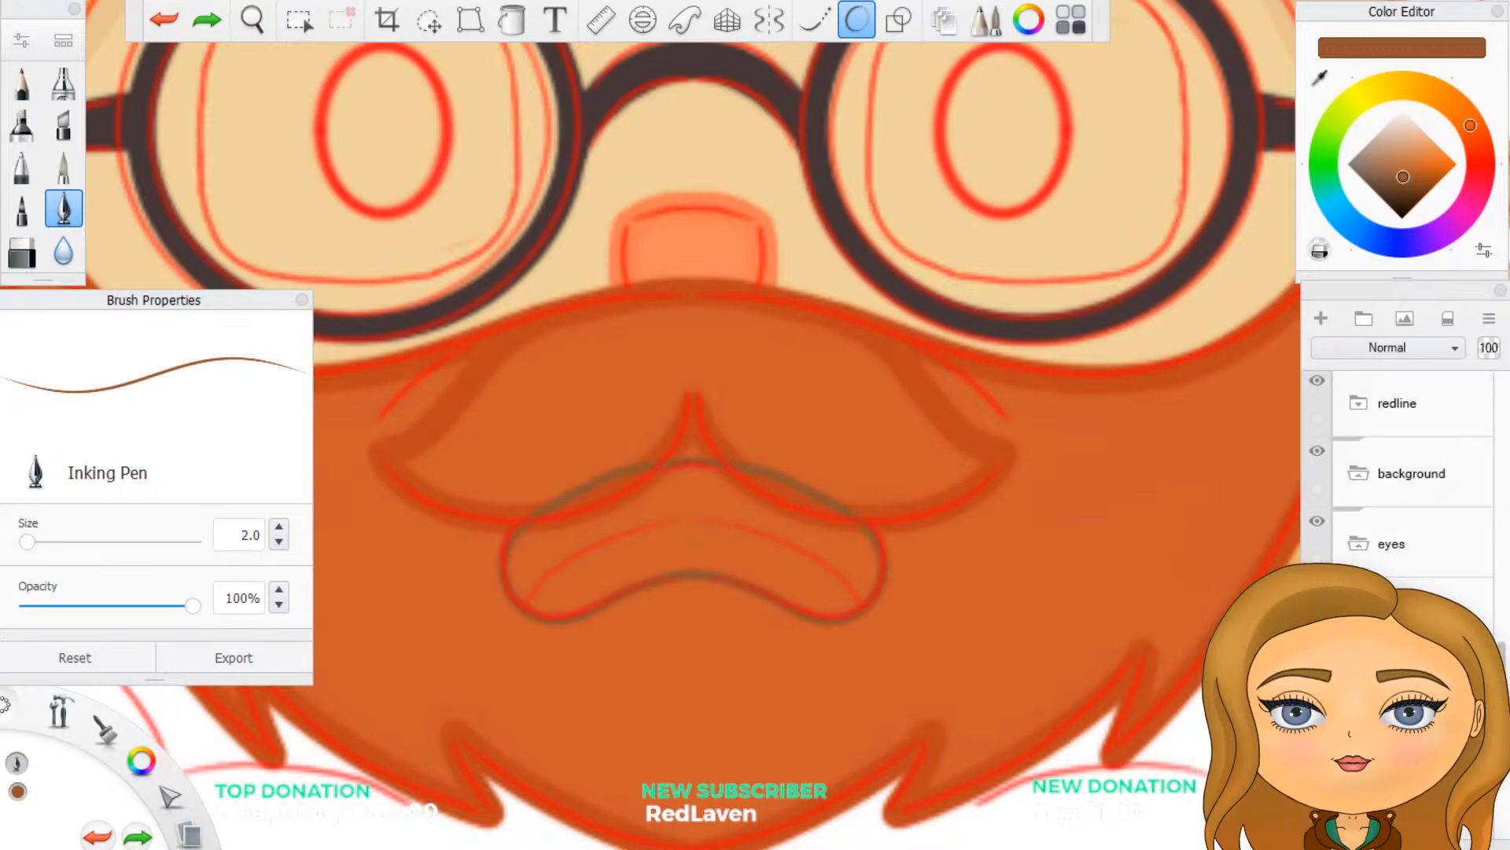
left_click_drag(1478, 647, 1478, 649)
Step: Collapse the cry emote's mouth group and the cry group
scroll(1455, 596, "up", 12)
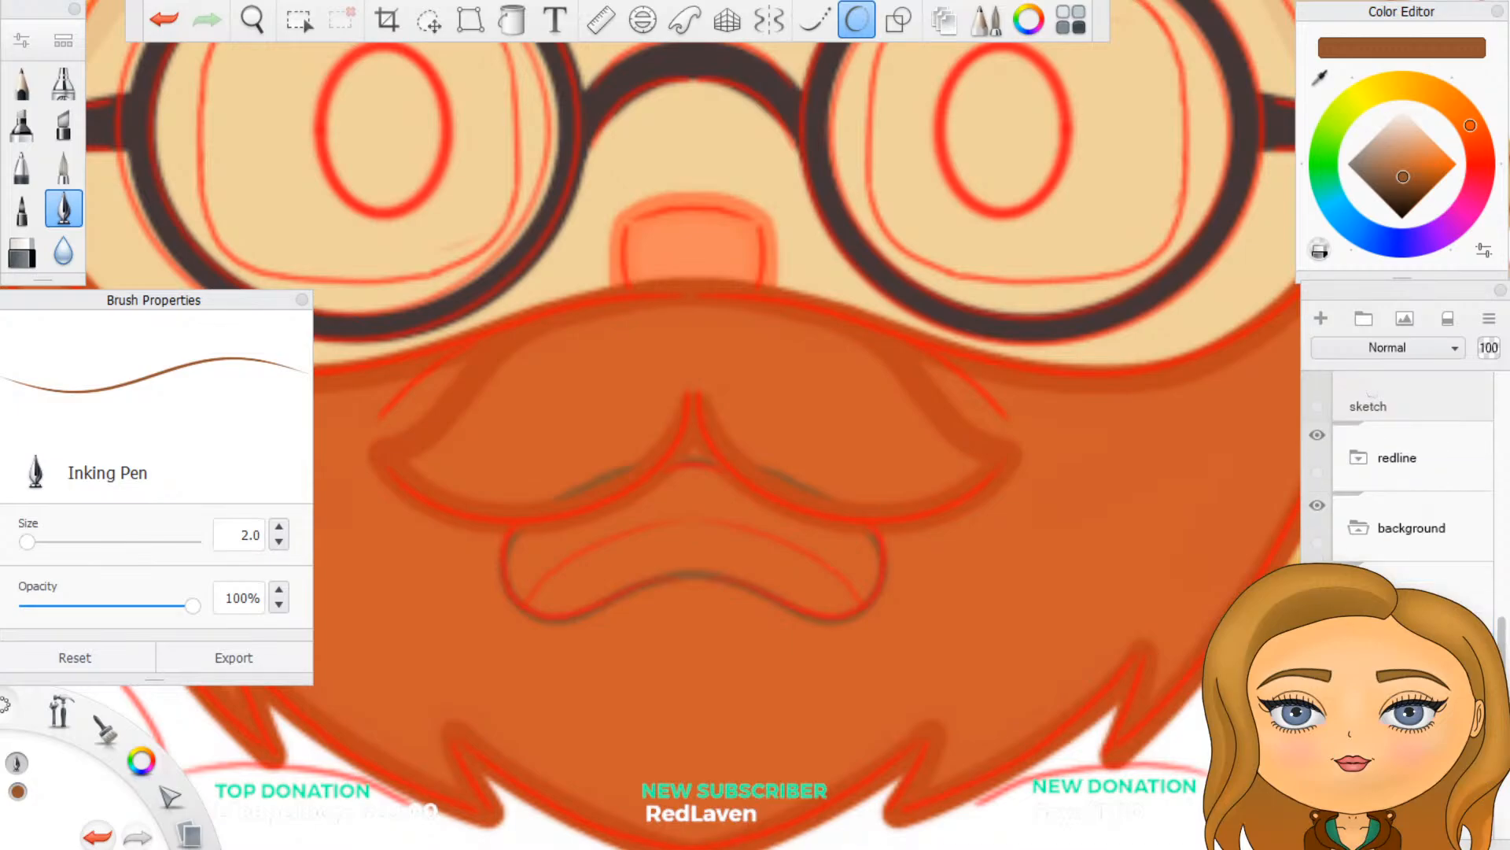
scroll(1427, 573, "up", 3)
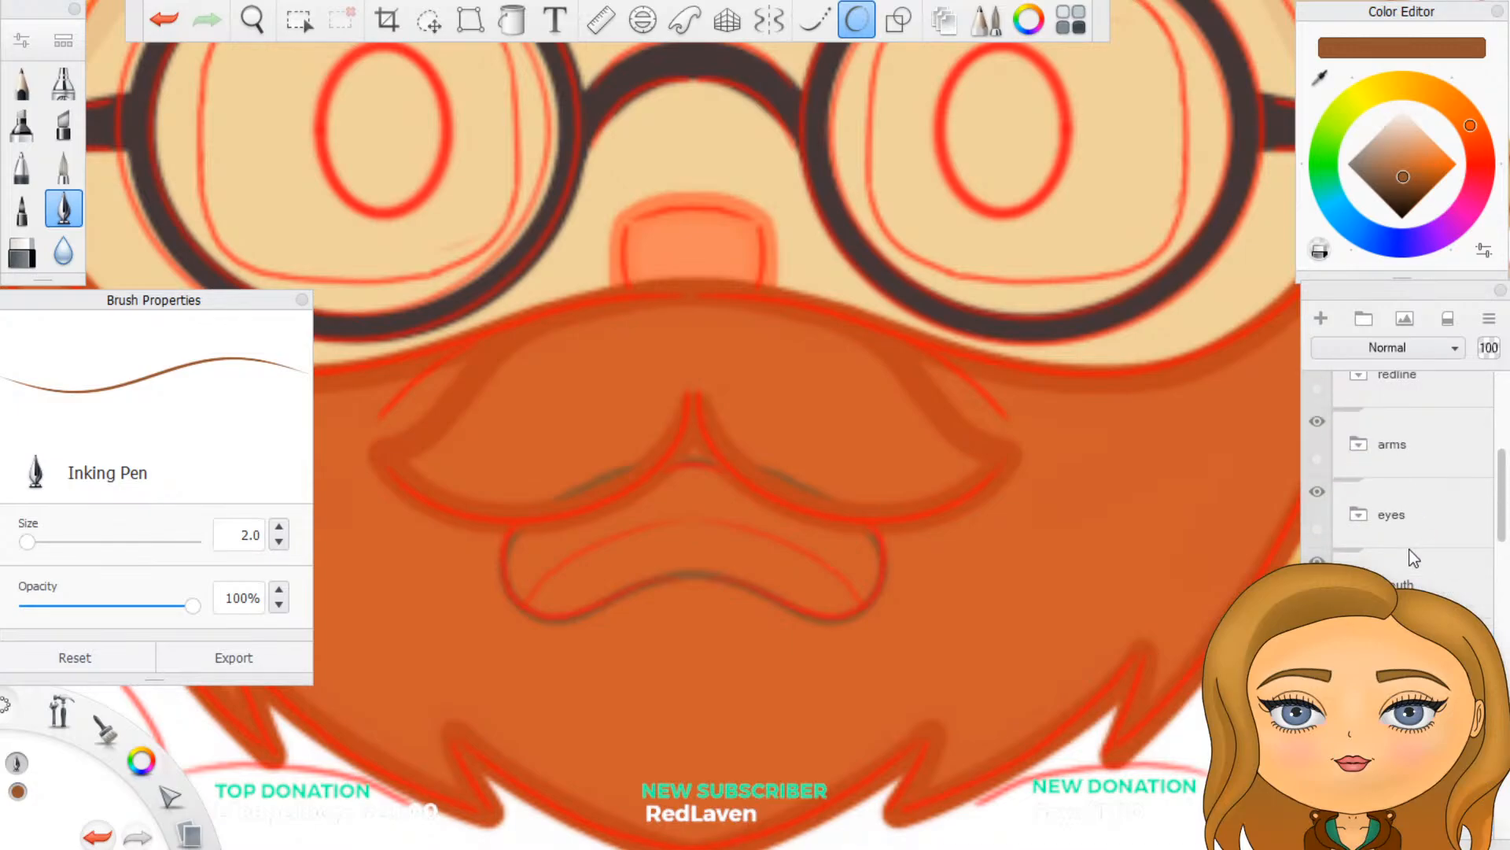
left_click(1416, 578)
scroll(1347, 487, "up", 5)
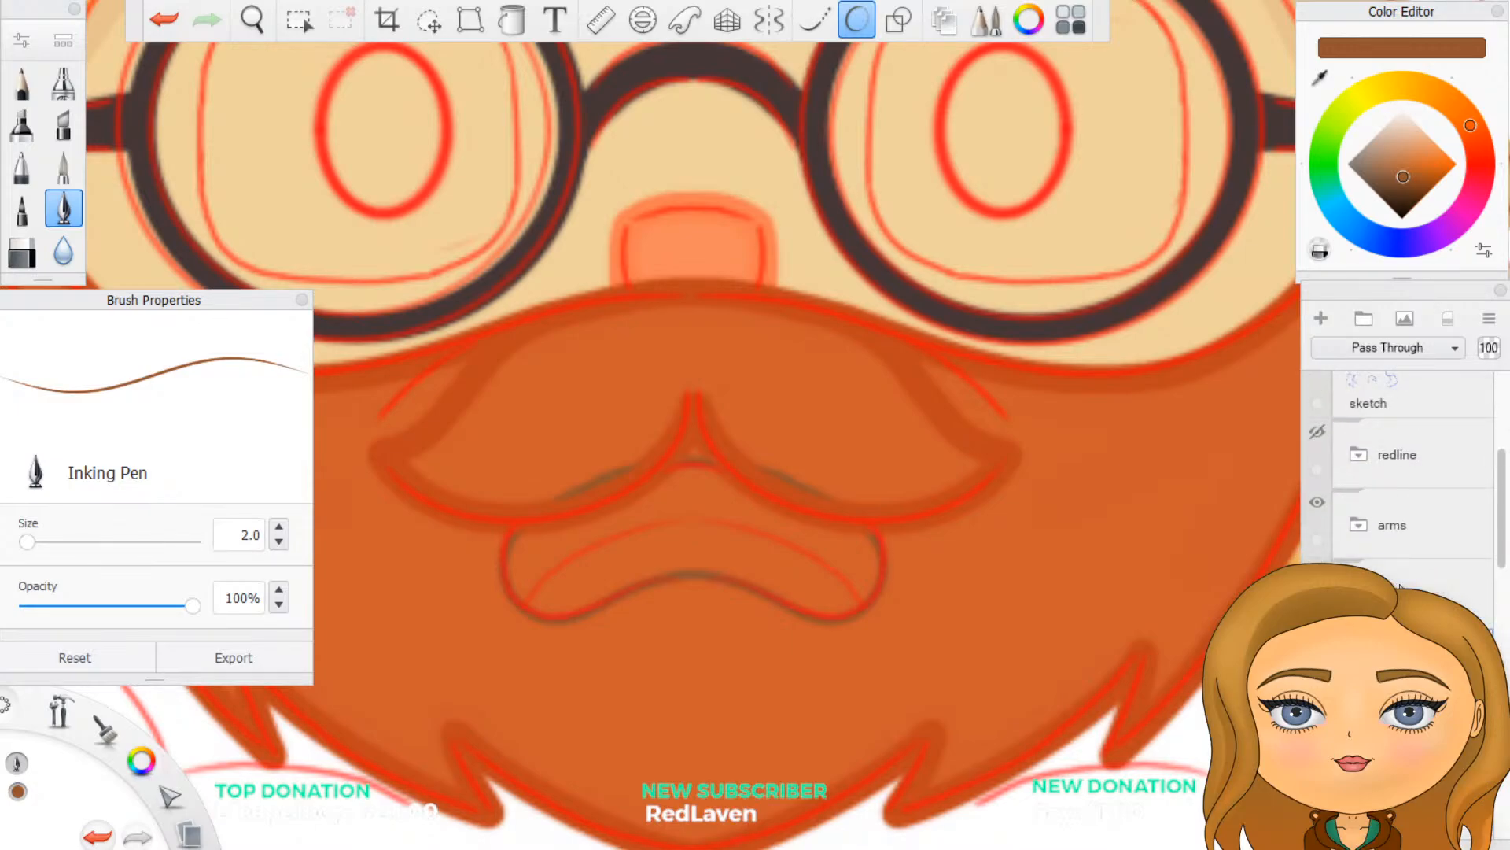
left_click(1347, 488)
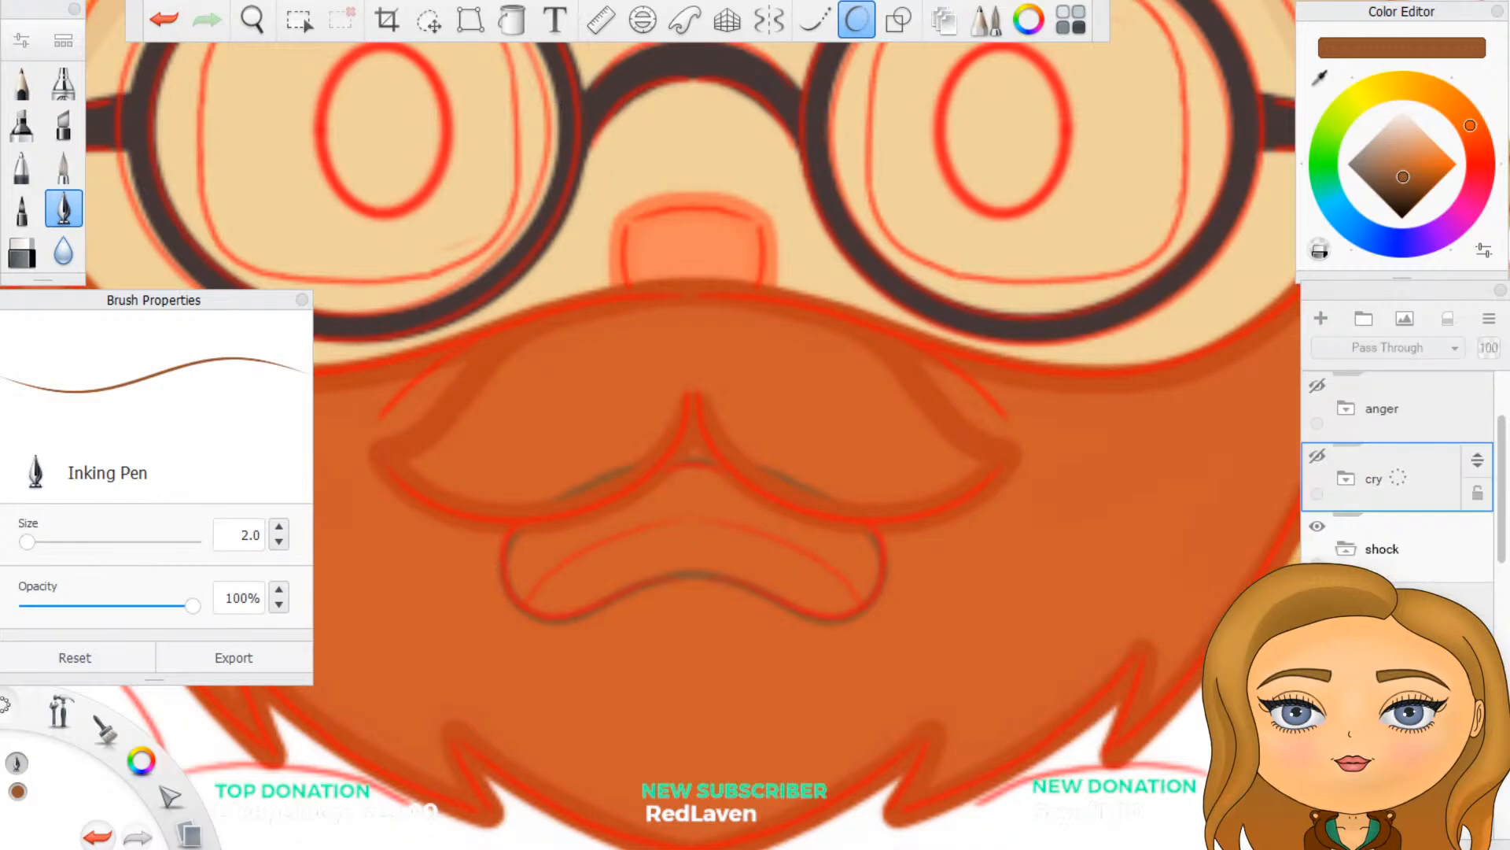
Step: Select the mouth outline layer in the shock group and erase the ink ends overlapping the moustache
scroll(1347, 488, "down", 6)
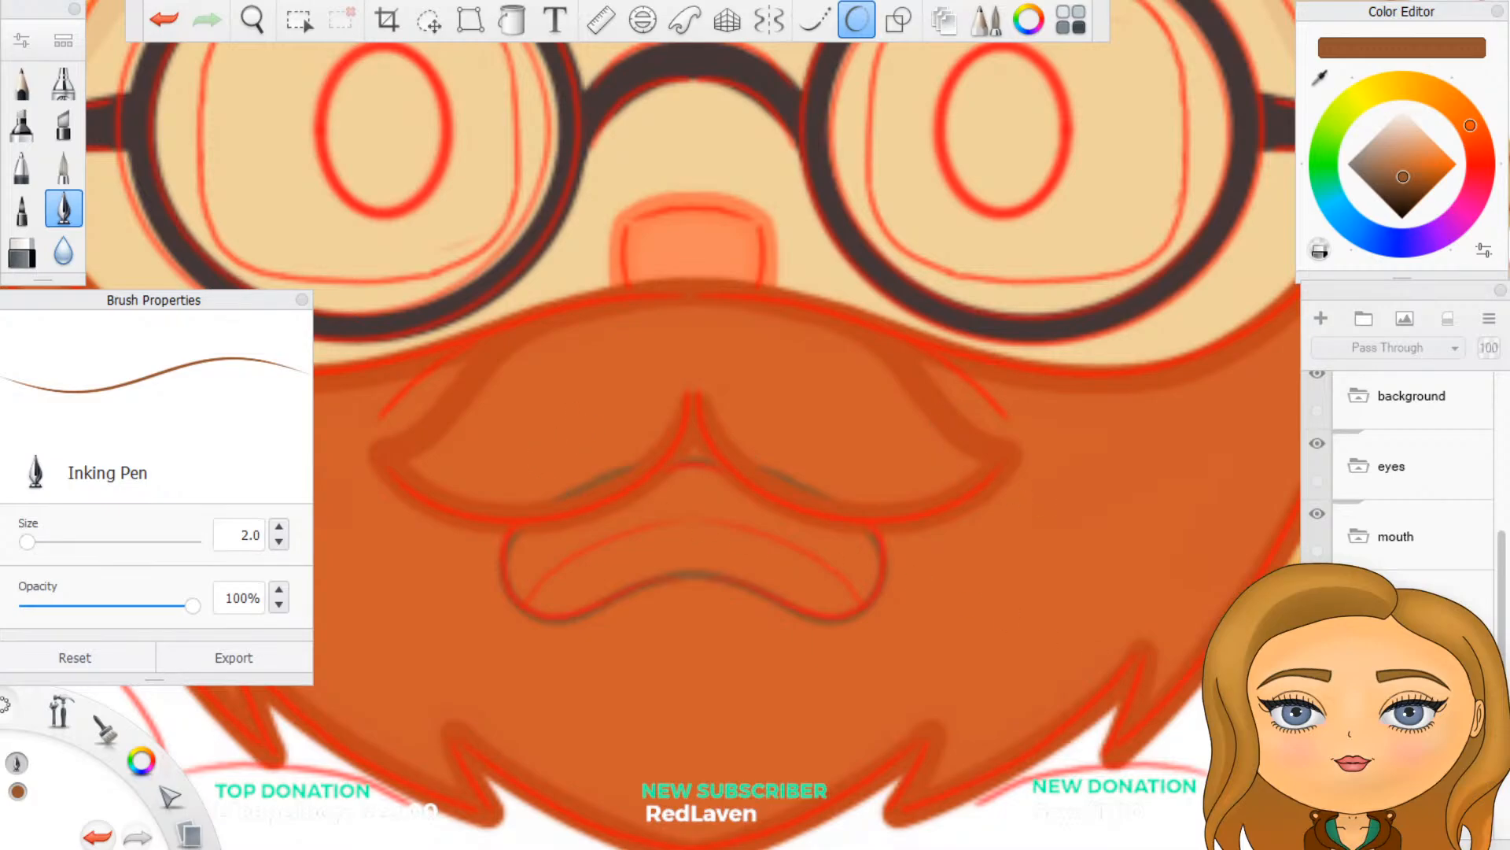
left_click(1392, 676)
mouse_move(560, 487)
left_mouse_down()
mouse_move(547, 482)
mouse_move(610, 470)
left_mouse_up()
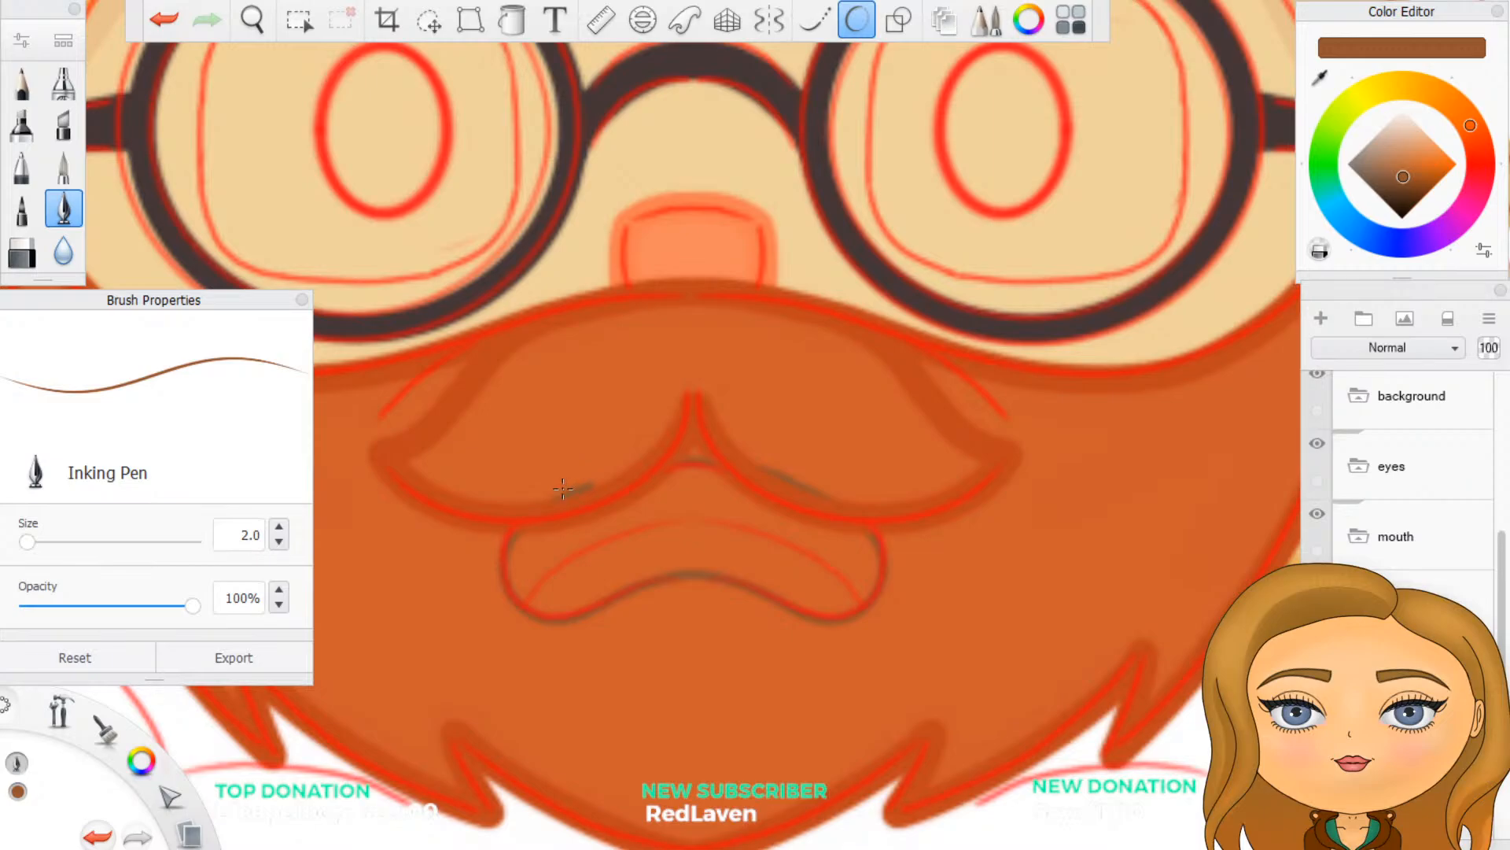
left_click_drag(567, 488, 539, 500)
Step: Turn mirror symmetry back on about the vertical centre line
left_click(767, 19)
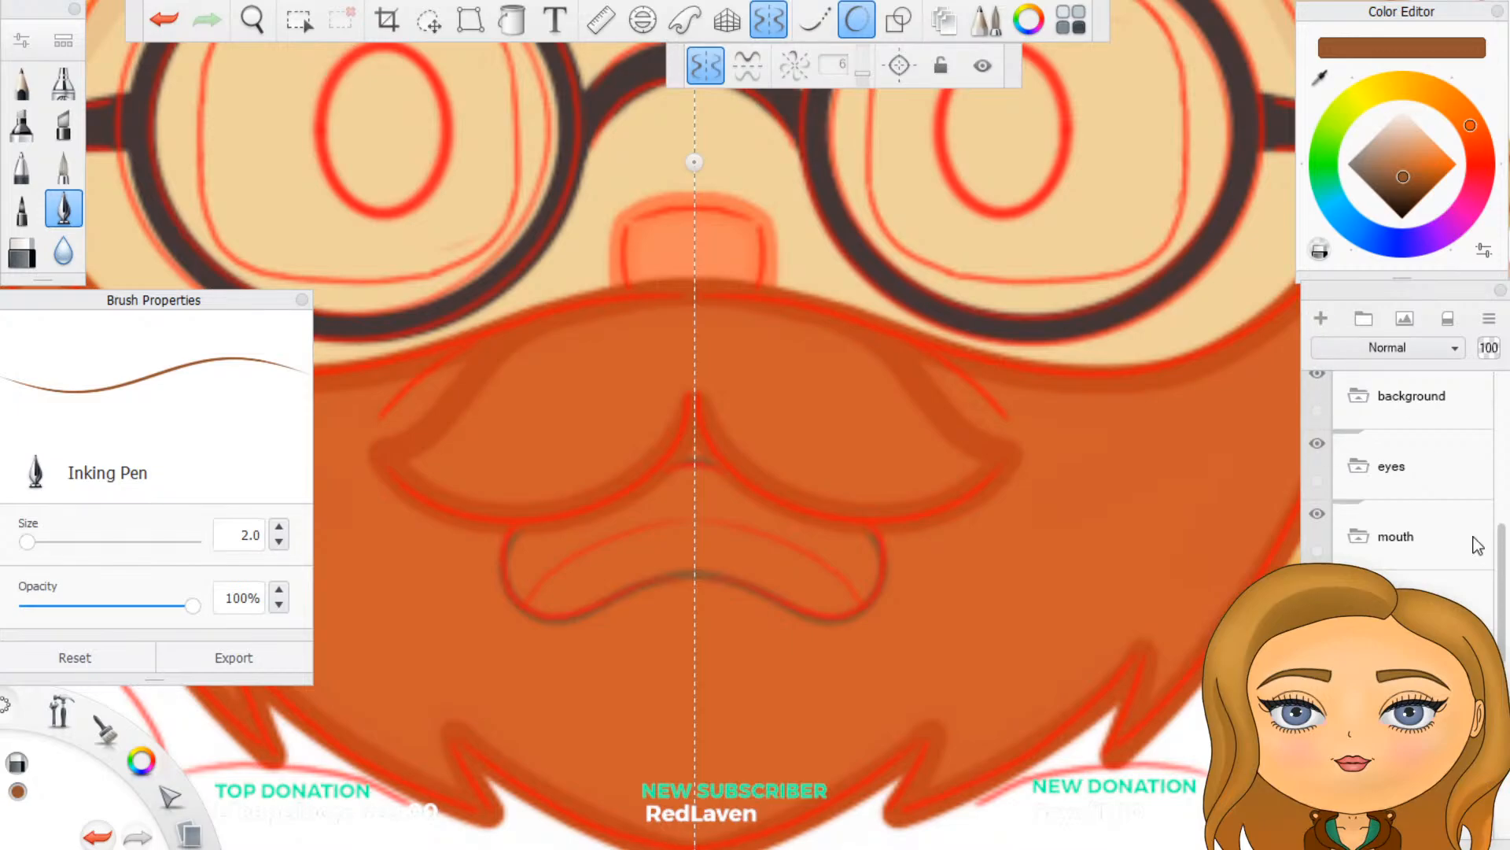
scroll(1086, 773, "down", 8)
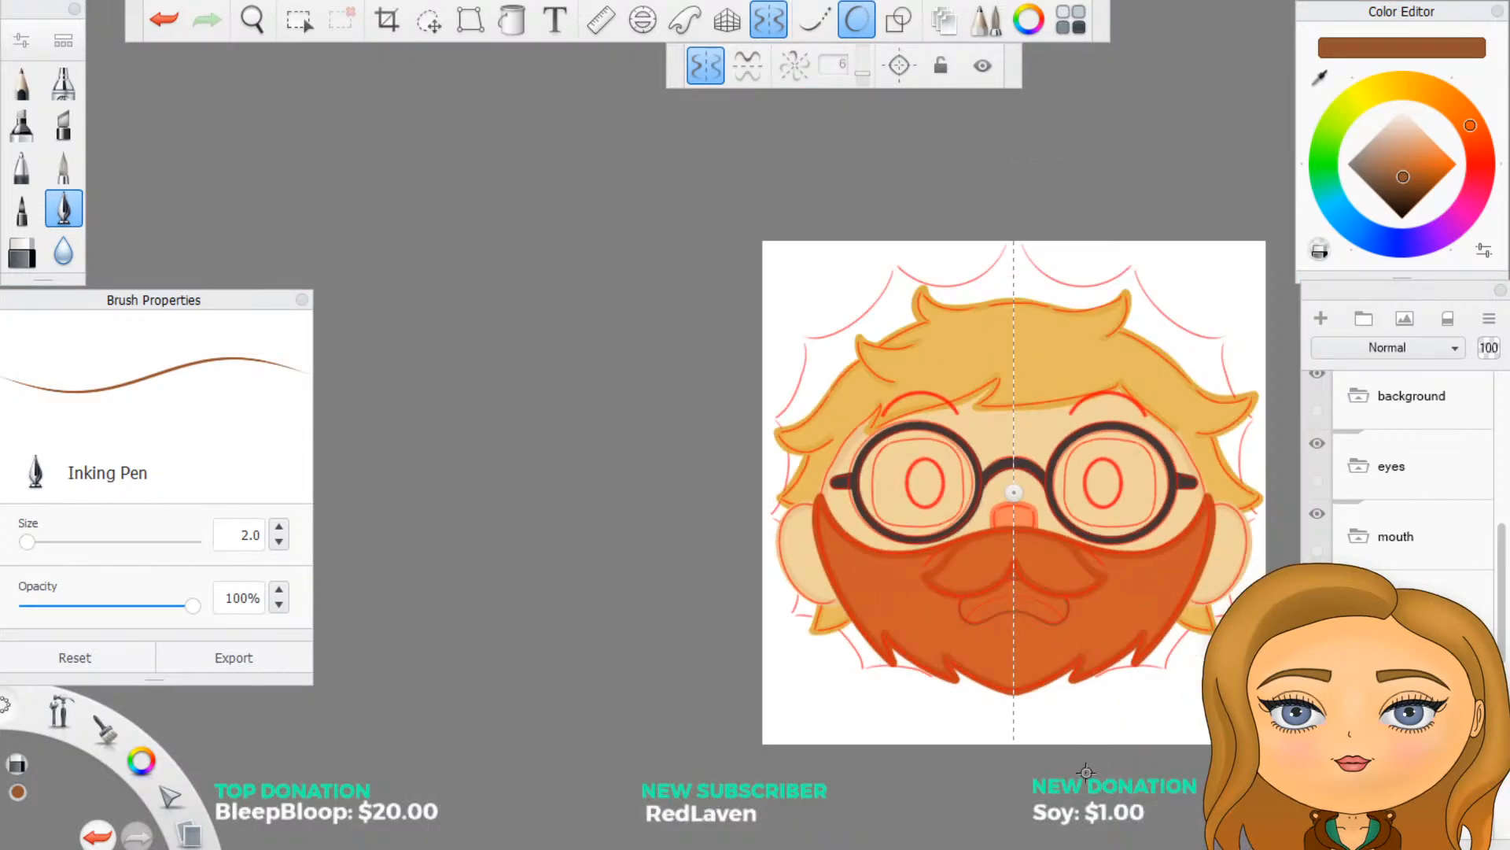
scroll(1086, 772, "up", 4)
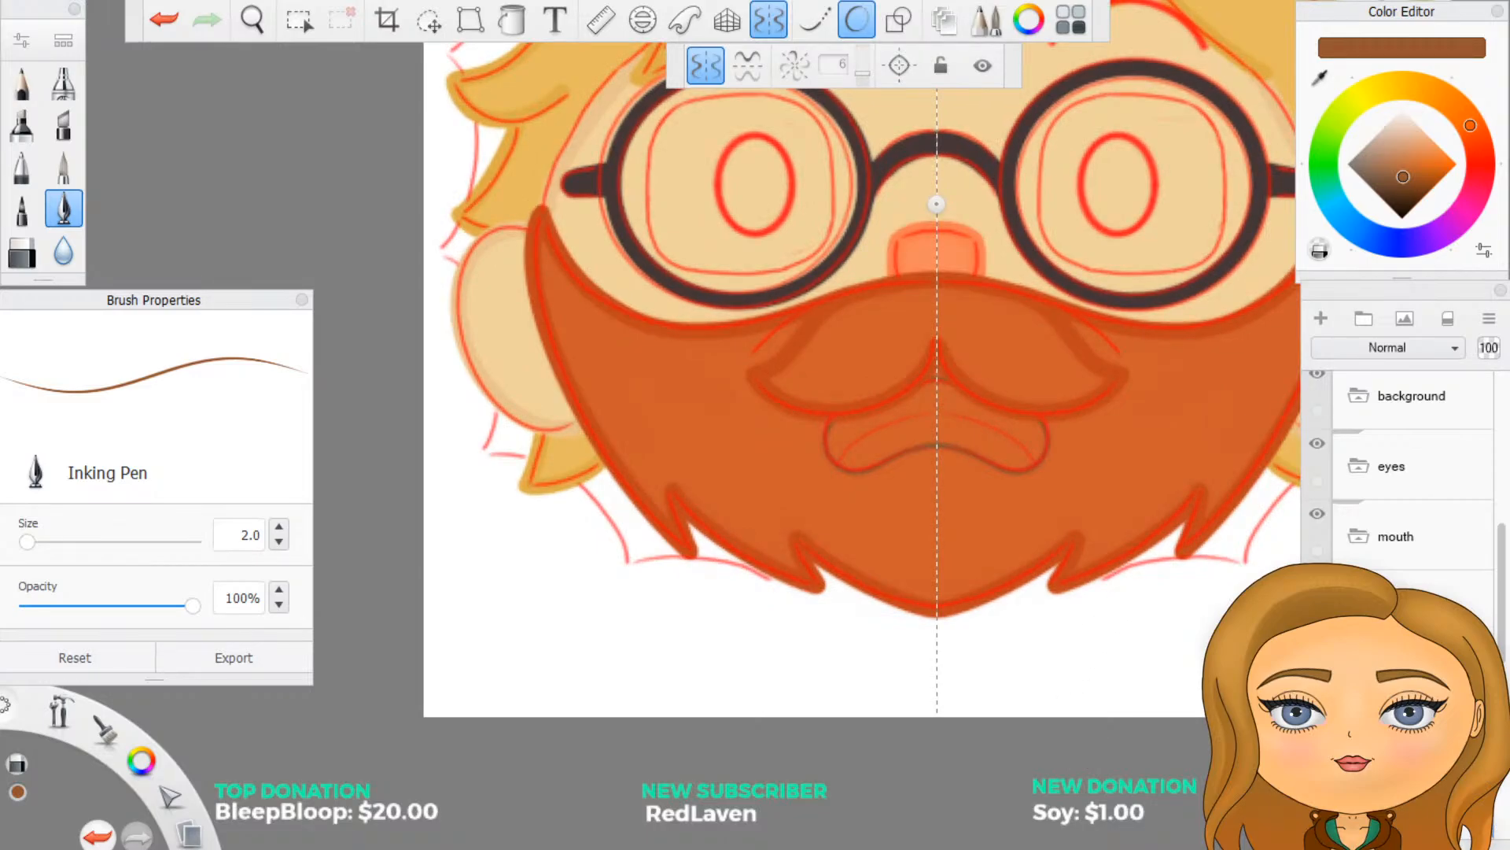
Step: Sample the saturated coral-red swatch below the beard as the drawing colour
scroll(1408, 622, "down", 1)
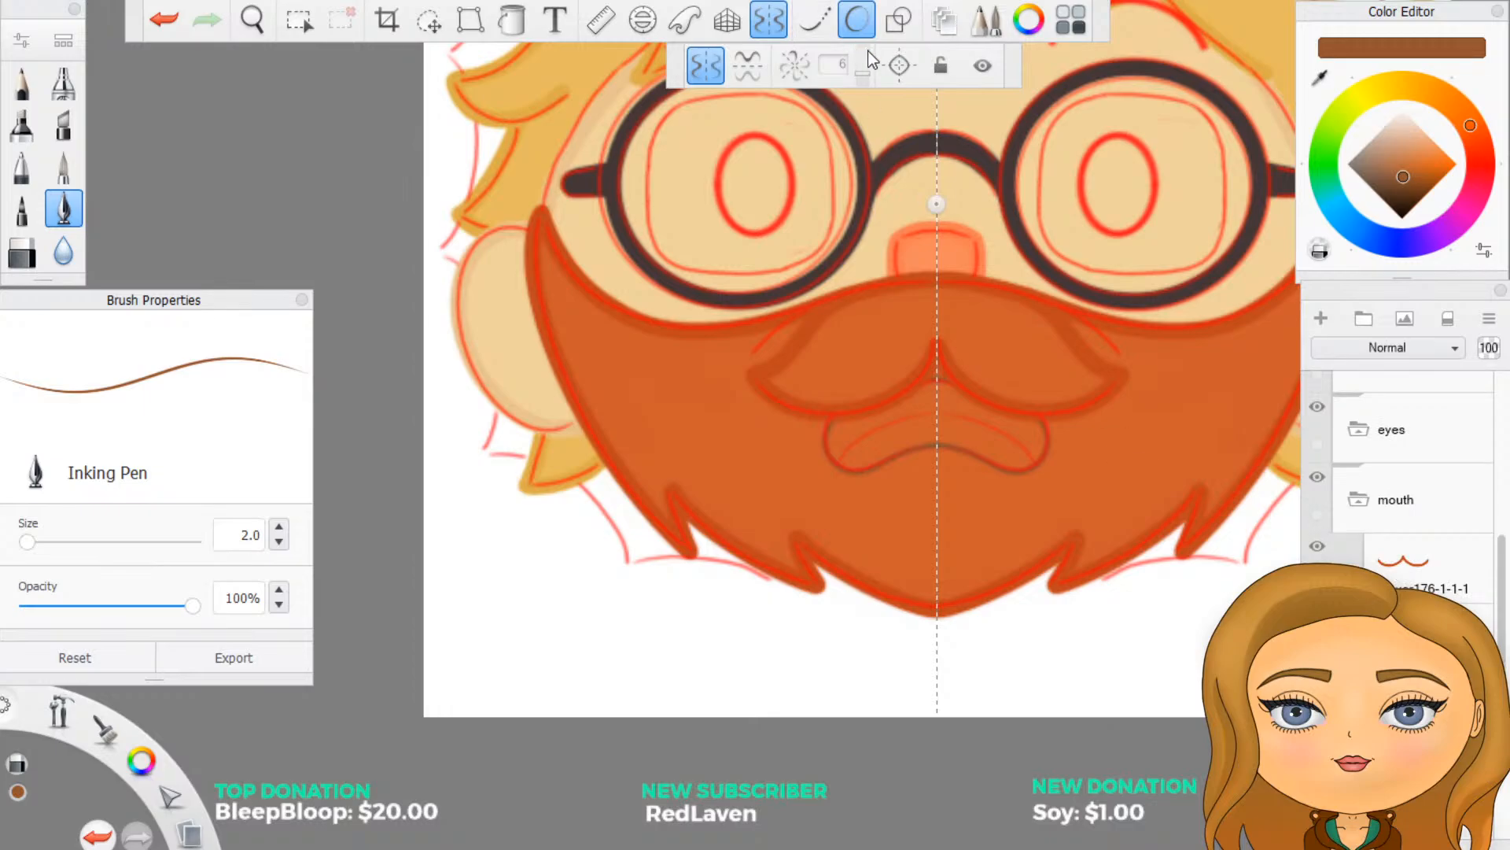
scroll(1408, 622, "down", 4)
scroll(1408, 621, "down", 5)
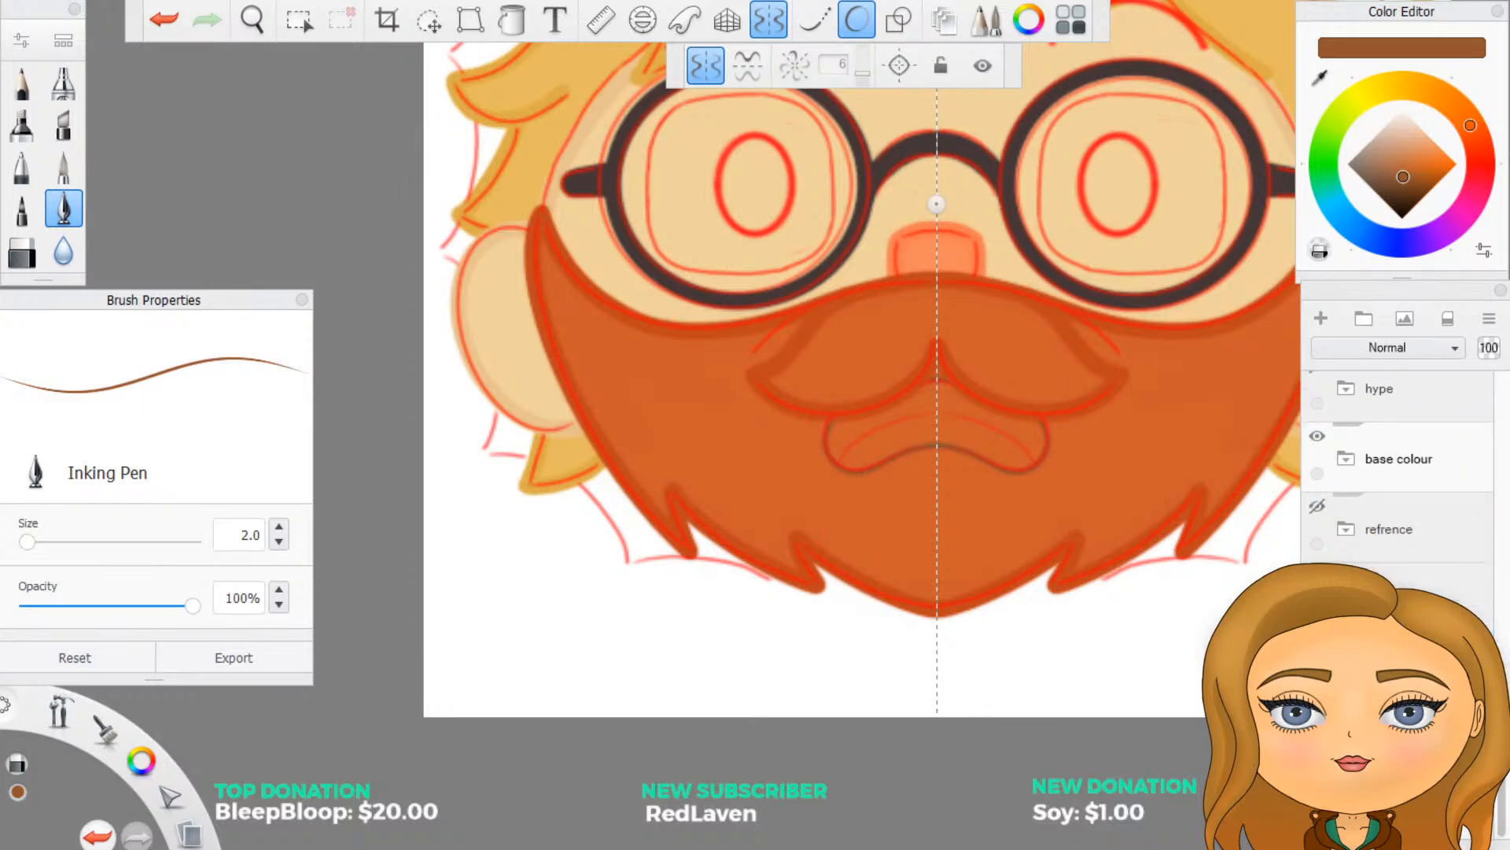
scroll(1054, 519, "up", 3)
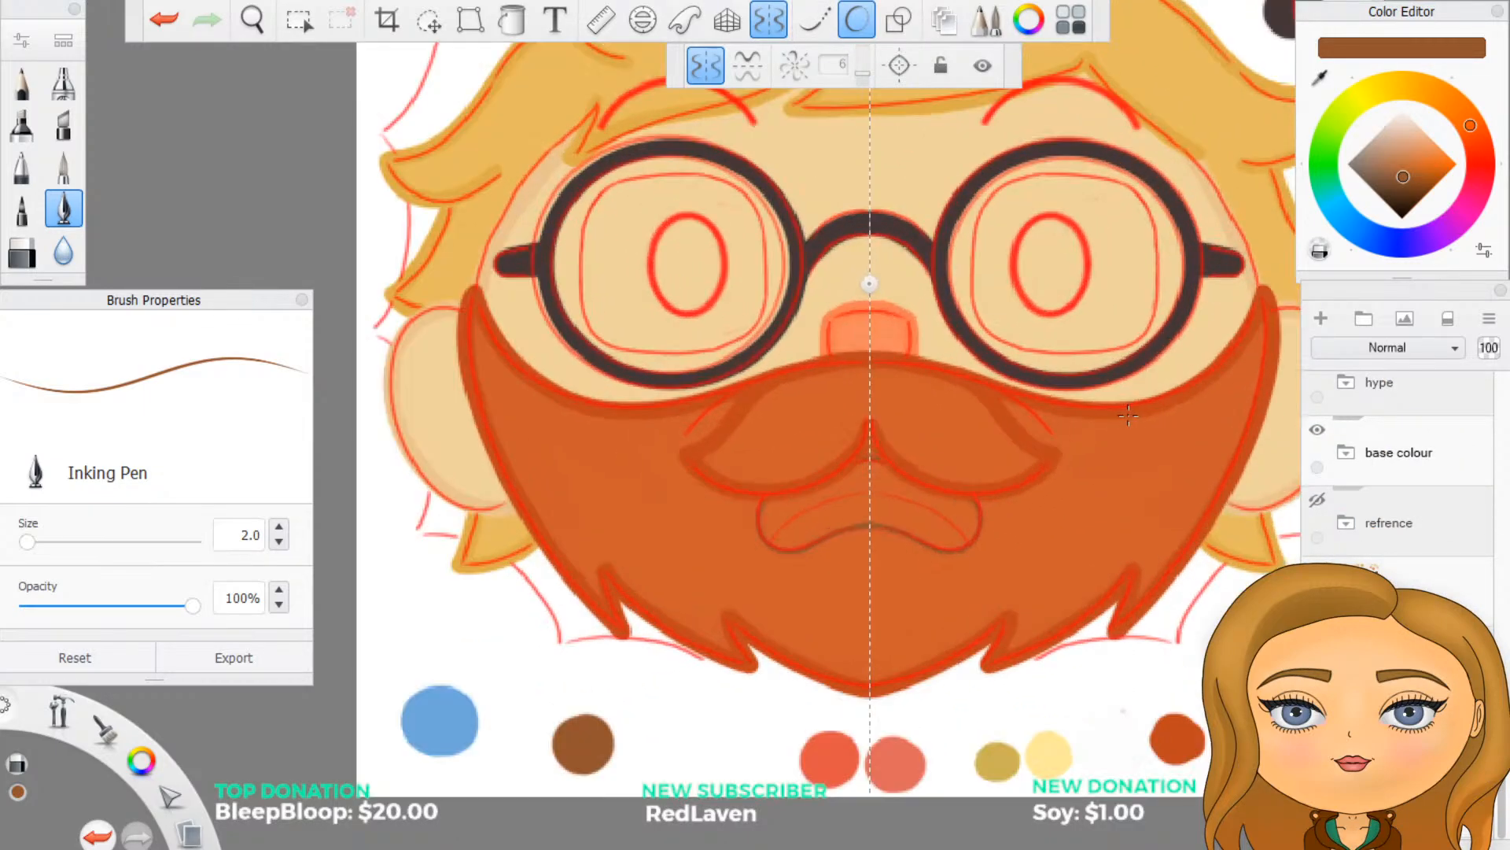
scroll(951, 714, "down", 3)
scroll(950, 716, "up", 2)
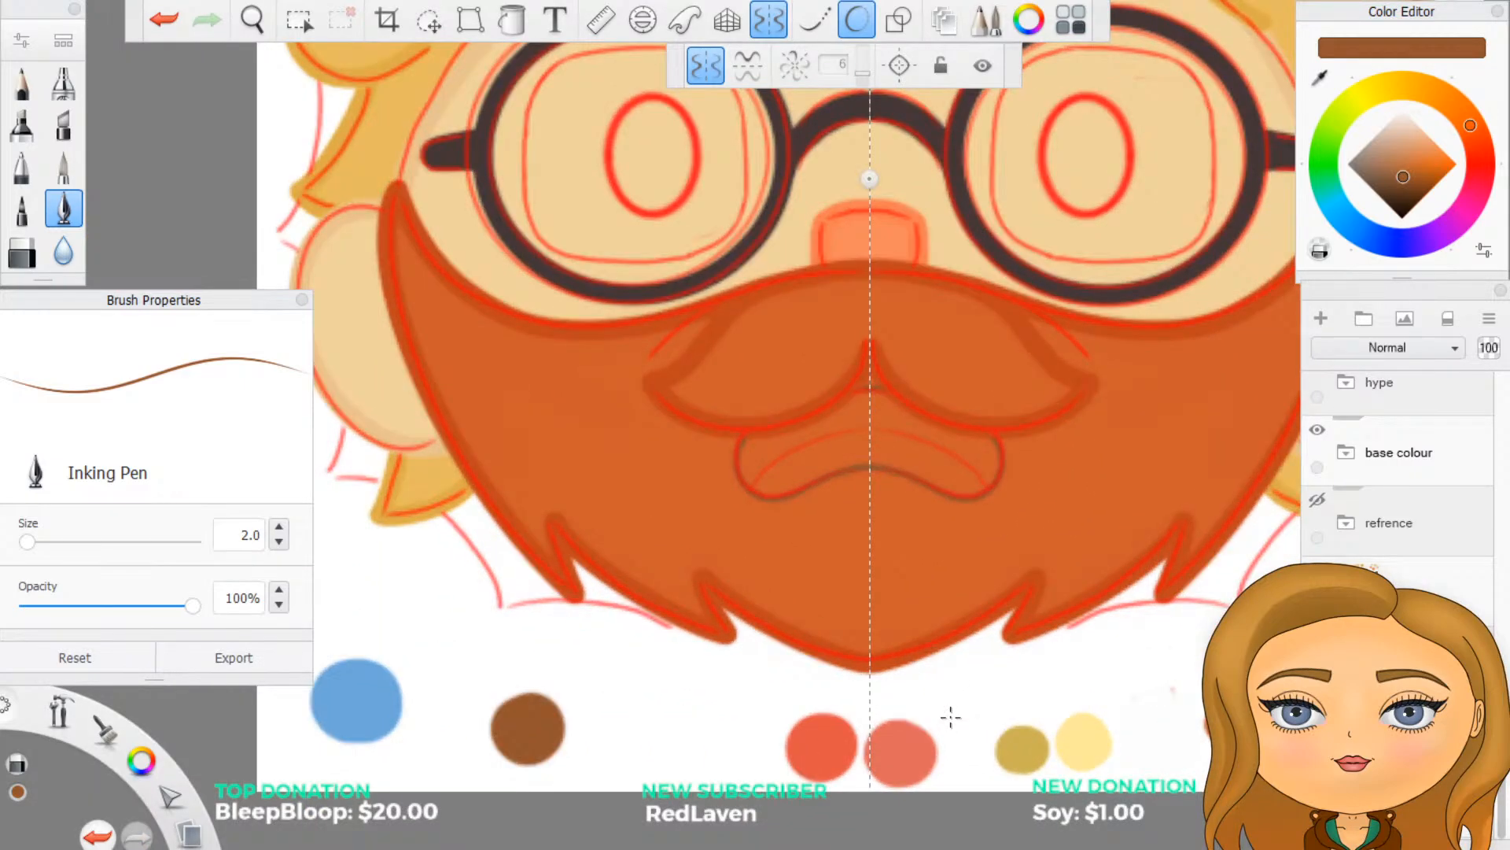
left_click(1322, 74)
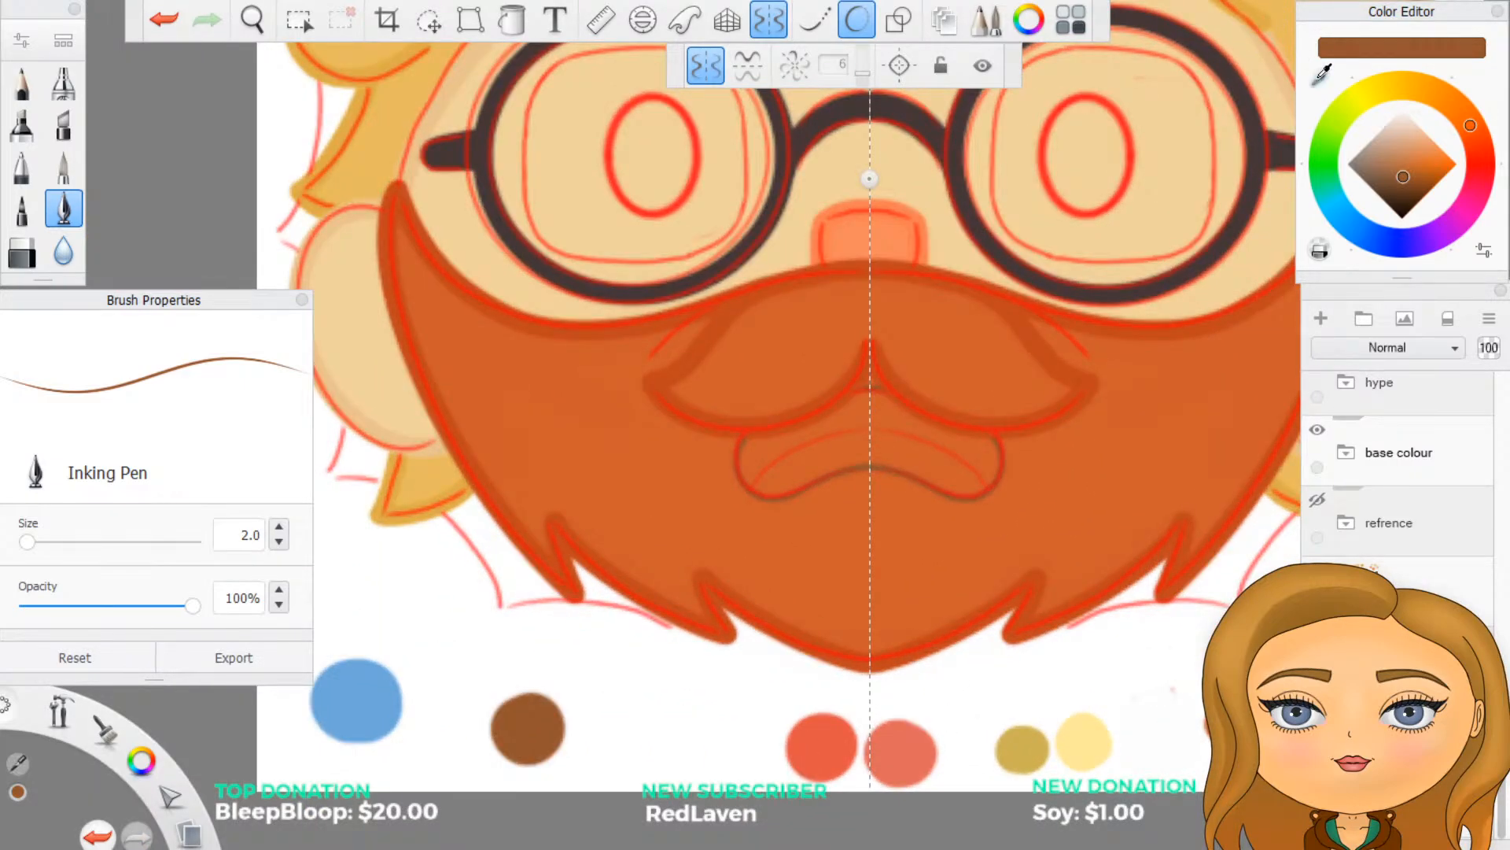
left_click(827, 734)
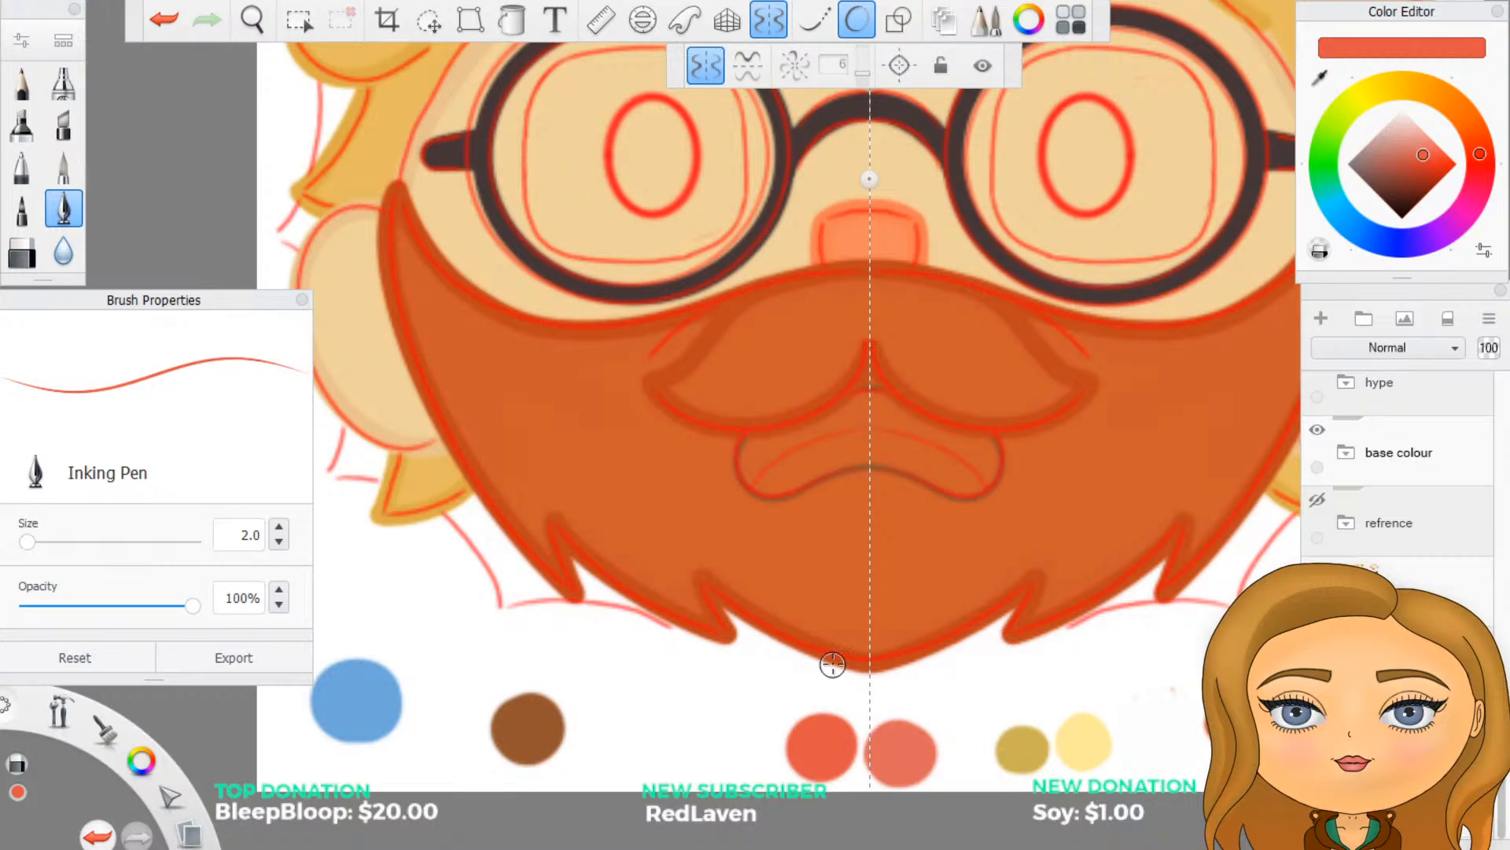
Step: Set the Inking Pen size to 5, turn Predictive Stroke off, and fill the mouth with coral red beneath the outline
scroll(968, 330, "up", 3)
scroll(1400, 472, "up", 5)
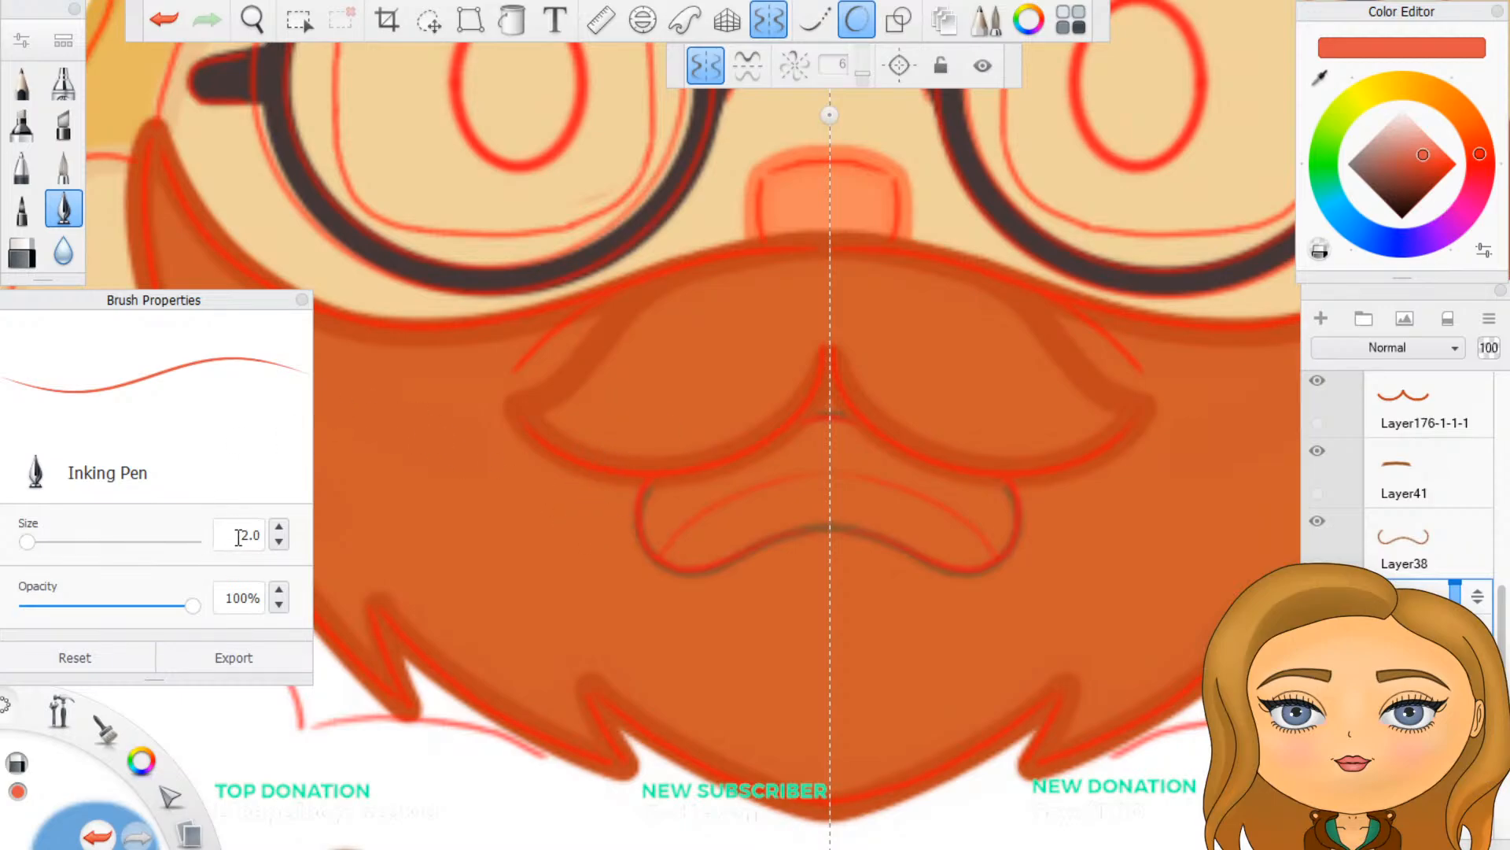
double_click(238, 537)
type("5")
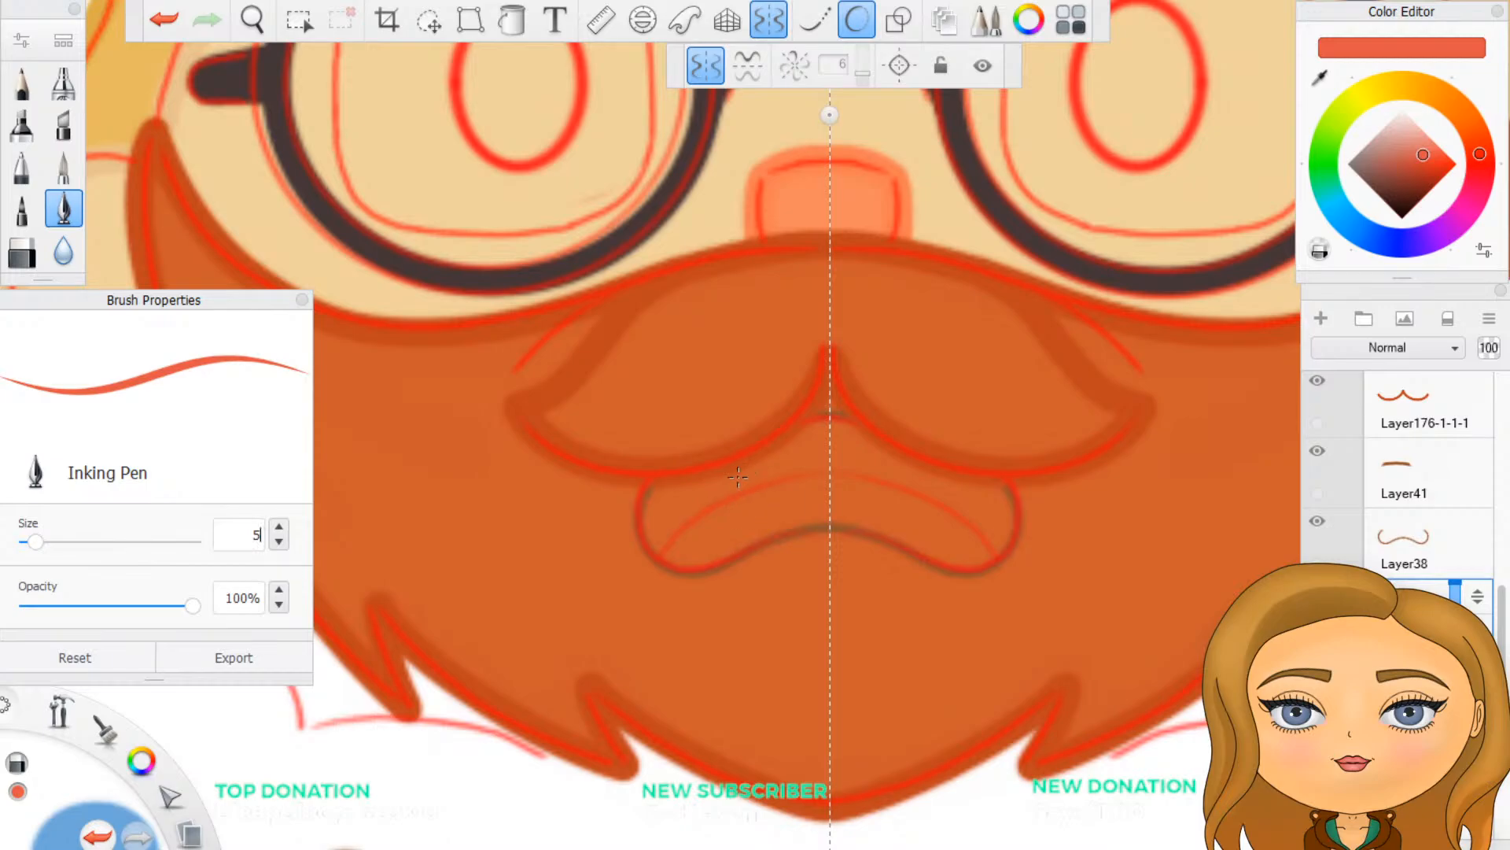
left_click(857, 25)
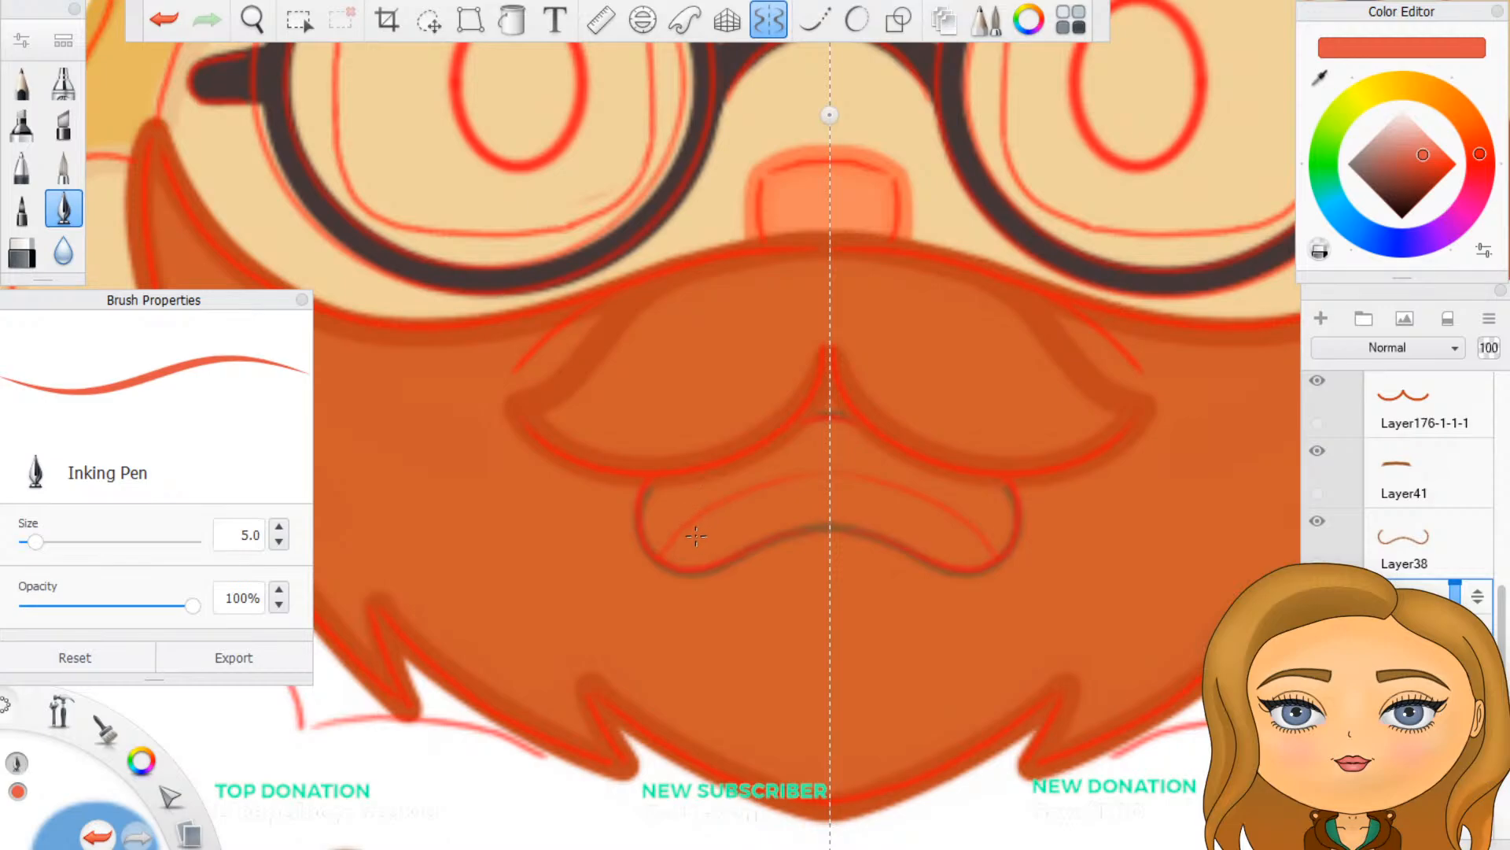
left_click(691, 499)
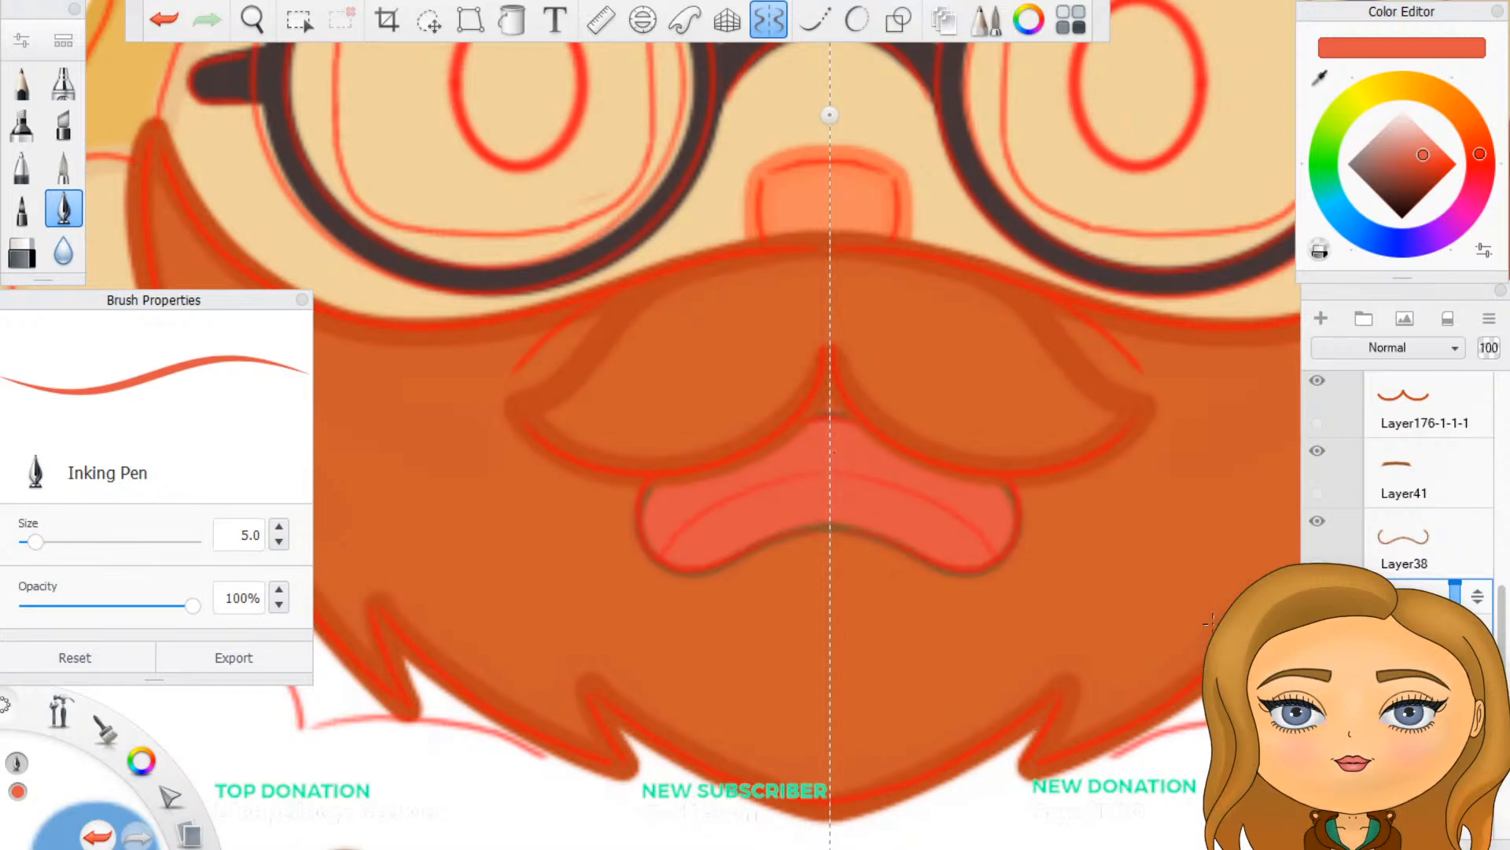
Step: Sample the paler pink swatch and, on a new layer, paint the tongue across the lower part of the mouth
scroll(1209, 622, "down", 1)
scroll(1130, 767, "down", 1)
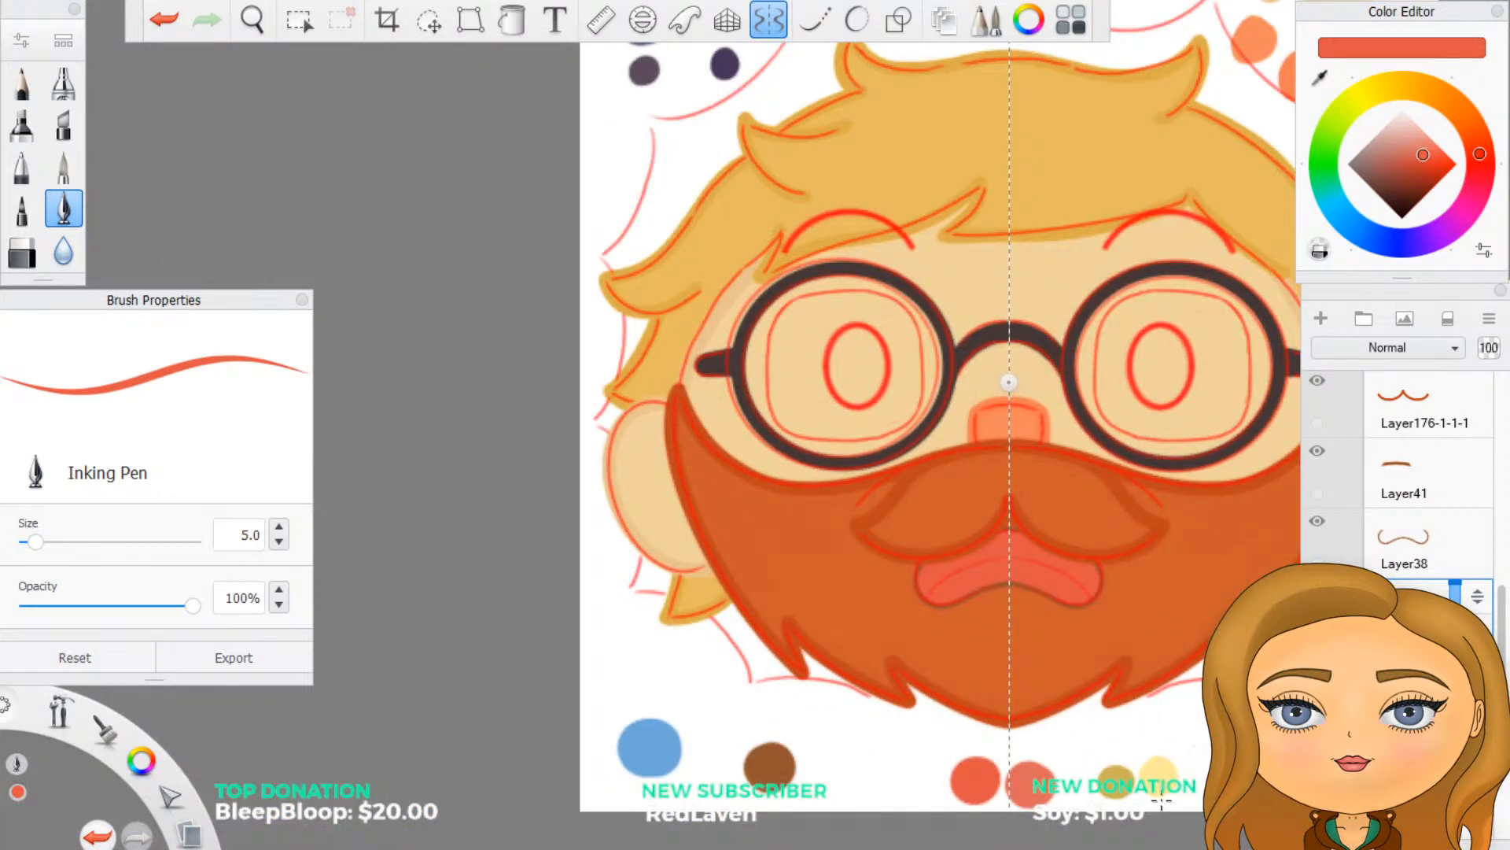
scroll(1130, 767, "up", 1)
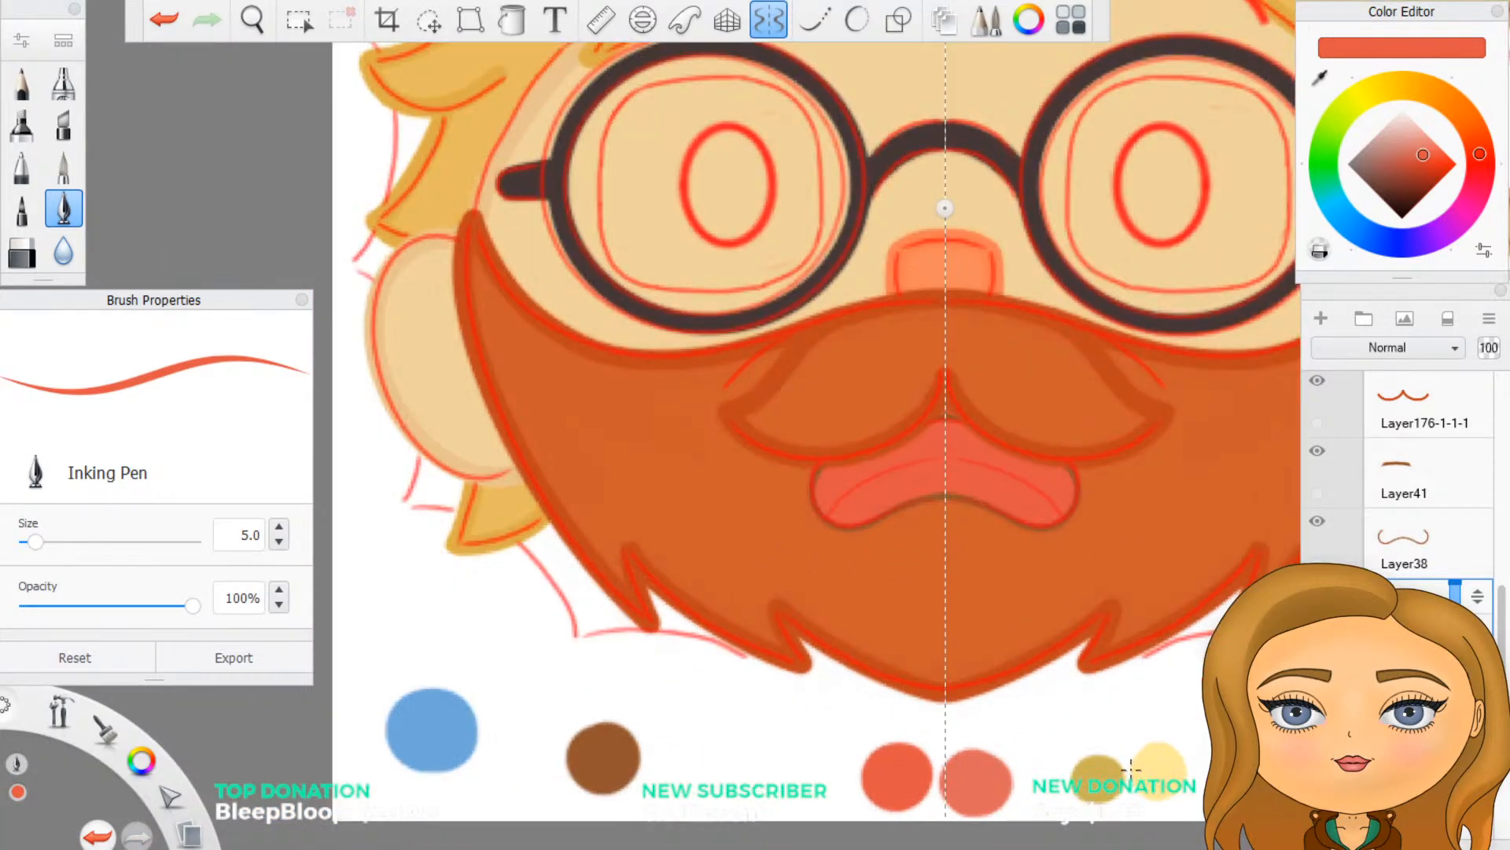
left_click(1321, 80)
left_click(976, 782)
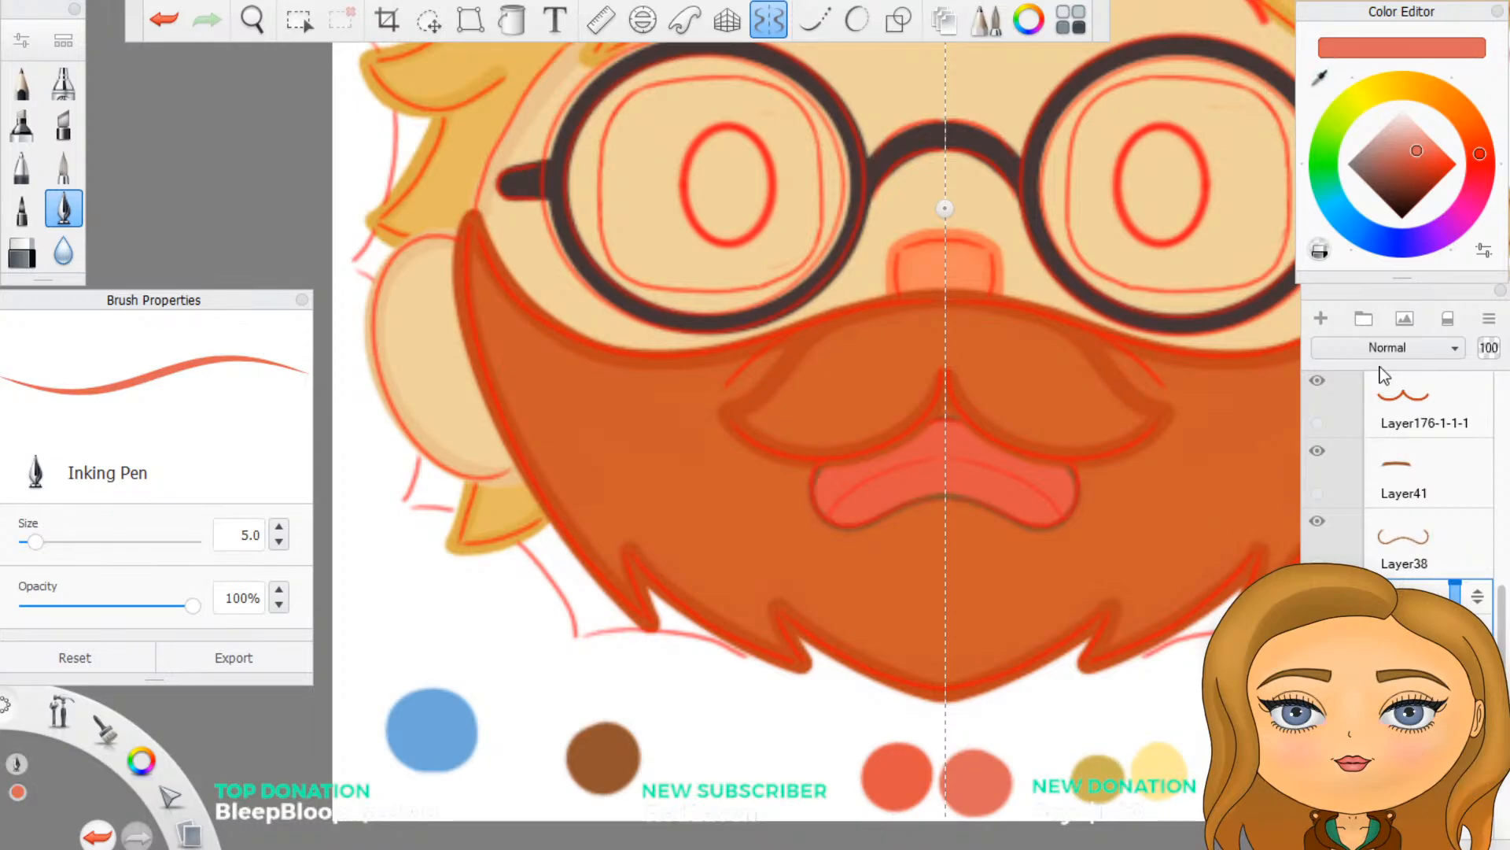
left_click(1322, 318)
scroll(1282, 422, "up", 3)
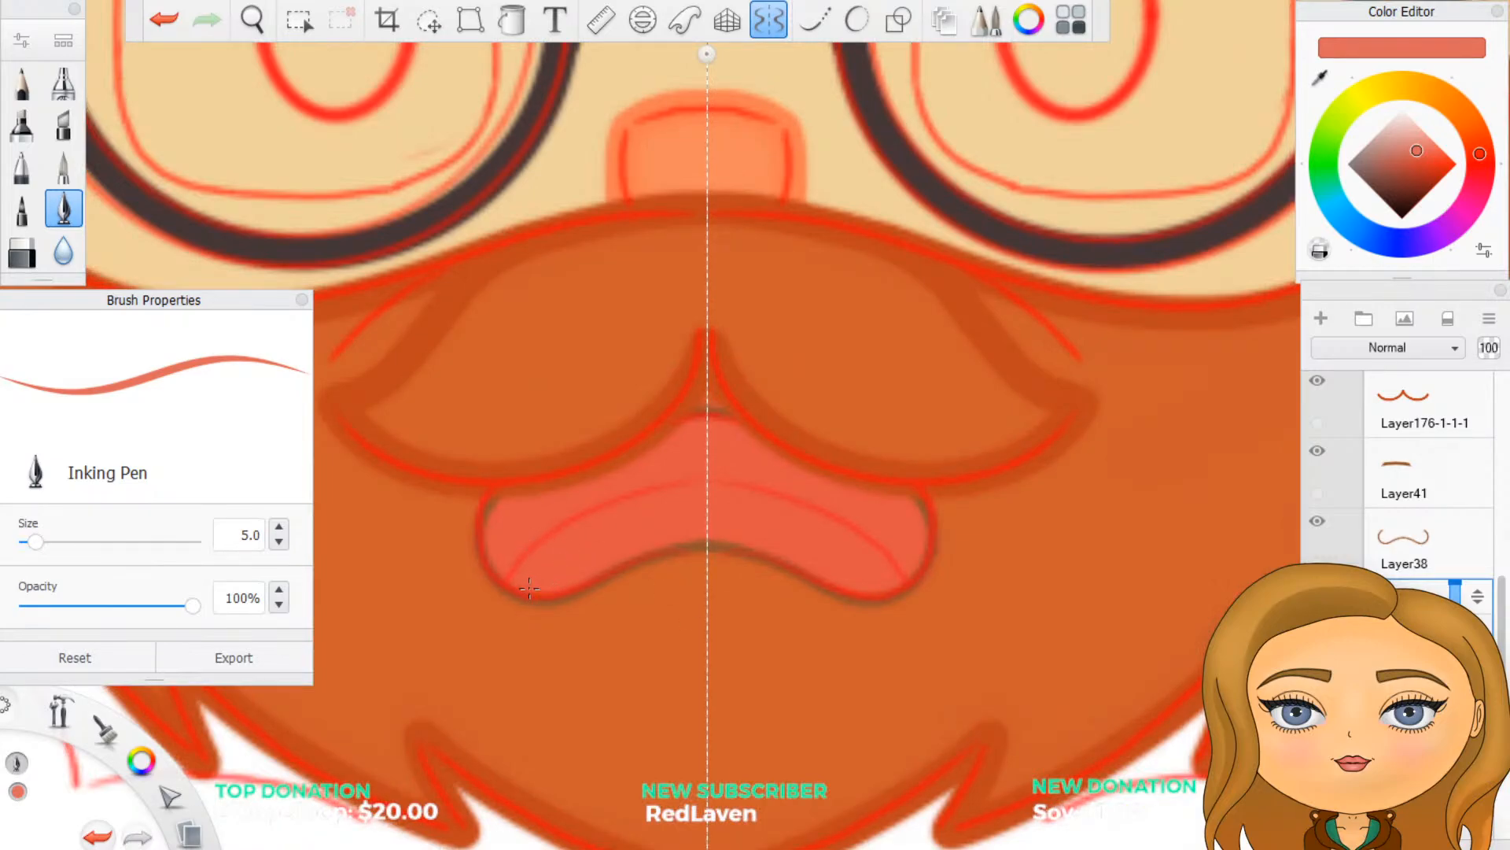
mouse_move(526, 586)
left_mouse_down()
mouse_move(601, 537)
mouse_move(702, 507)
mouse_move(529, 586)
left_mouse_up()
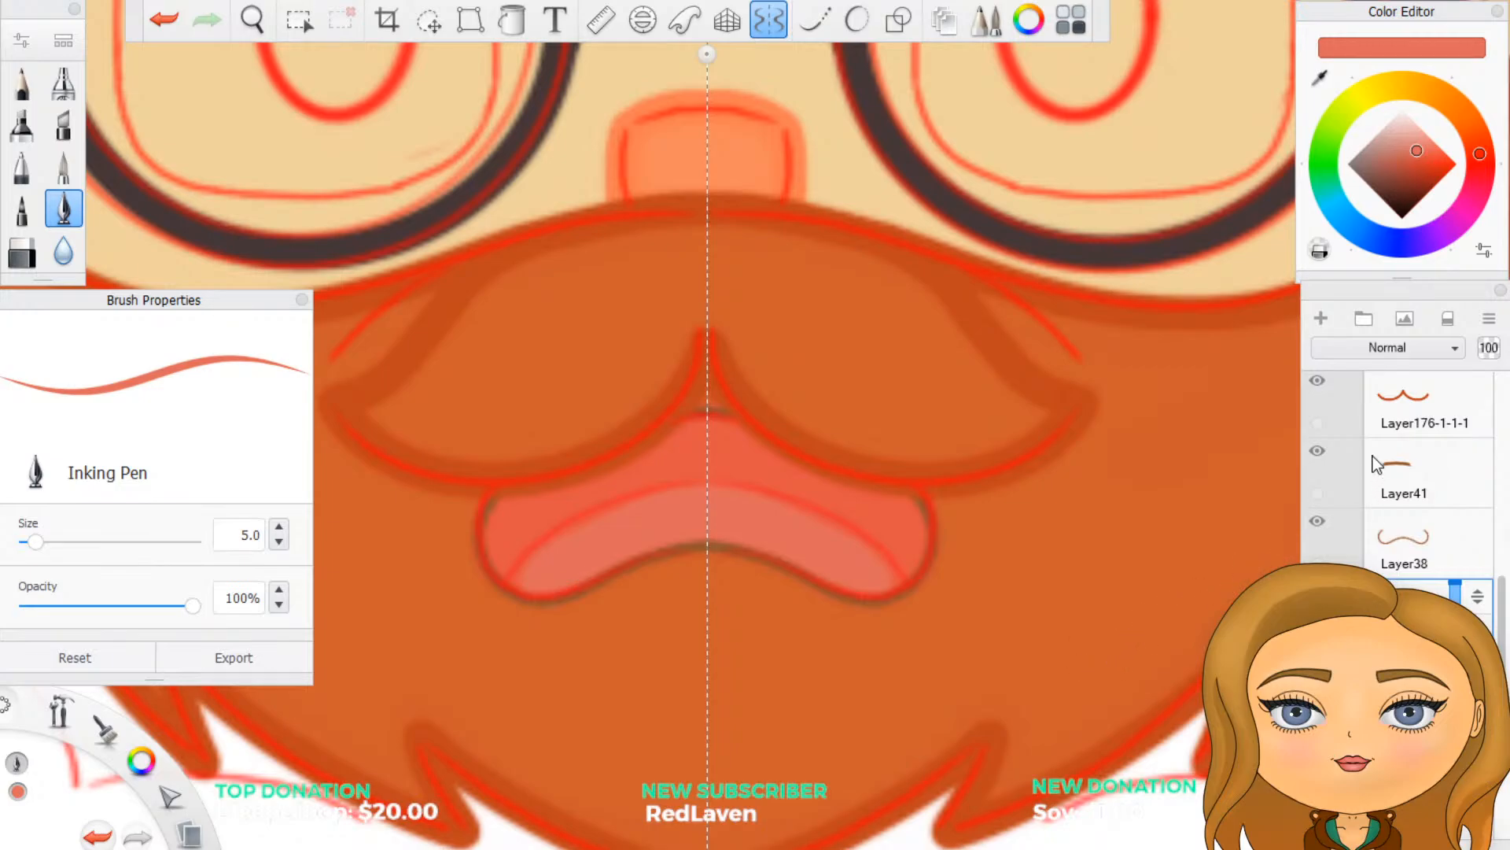
Step: Turn Predictive Stroke on and redraw the tongue's upper edge as a smooth pink curve from the mouth corner to the centre line
scroll(1377, 464, "up", 3)
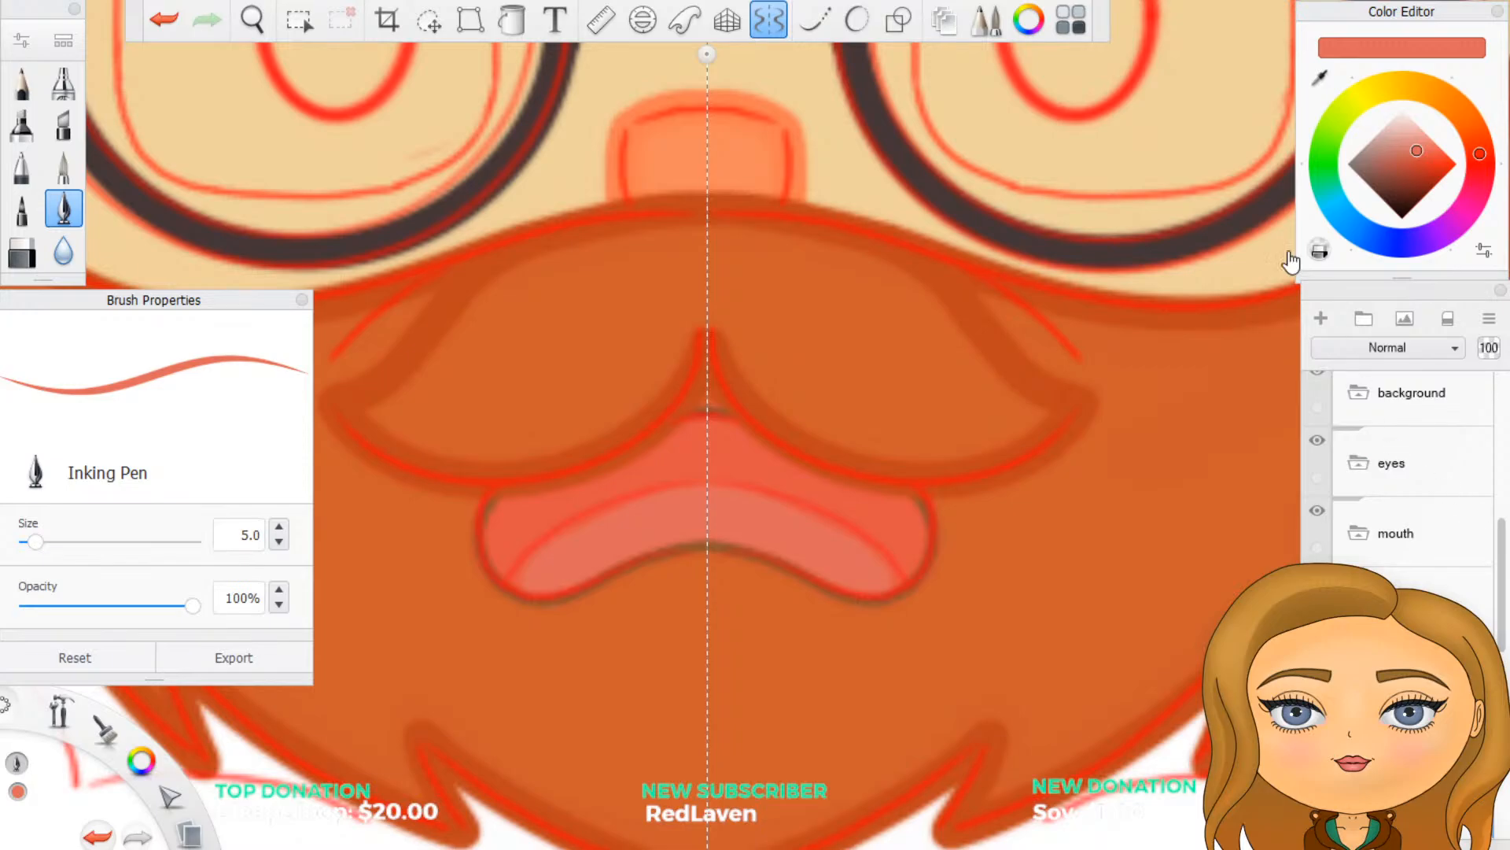
left_click(854, 24)
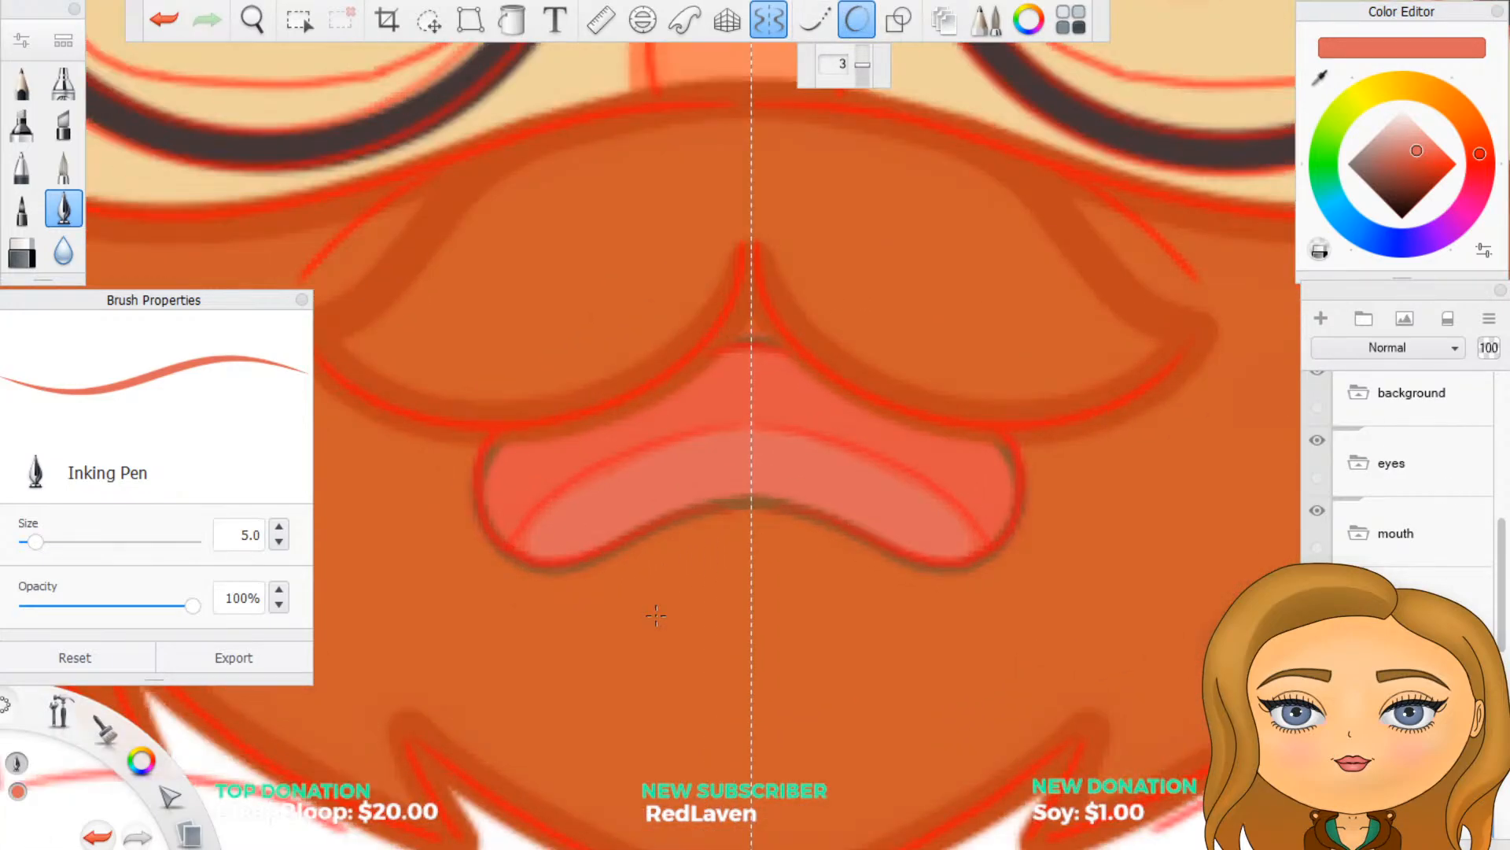
scroll(656, 615, "up", 1)
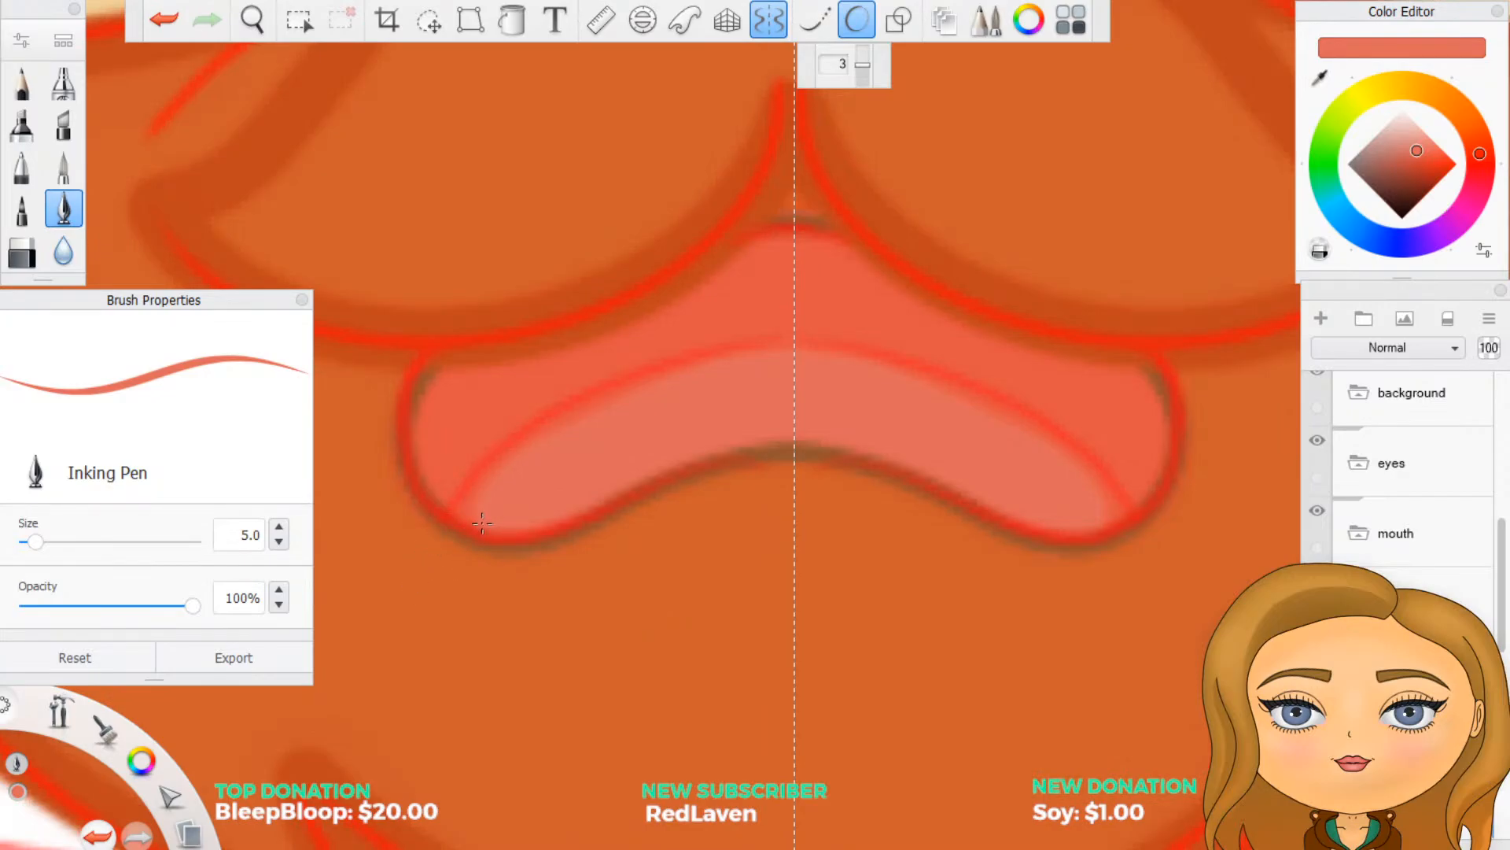
mouse_move(460, 509)
left_mouse_down()
mouse_move(472, 519)
mouse_move(496, 466)
mouse_move(596, 401)
mouse_move(791, 349)
left_mouse_up()
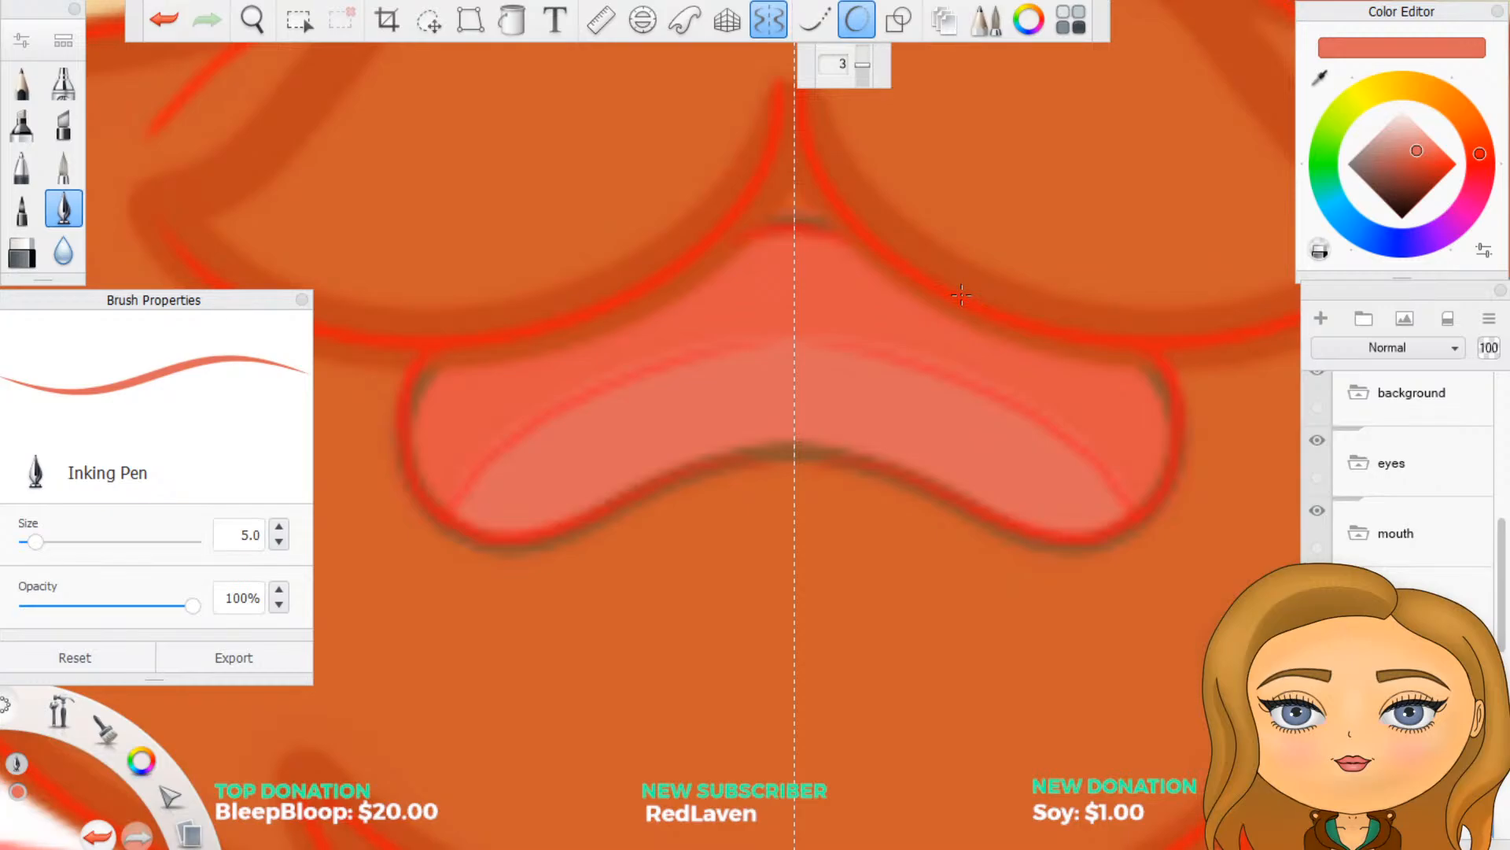
key("ctrl+z")
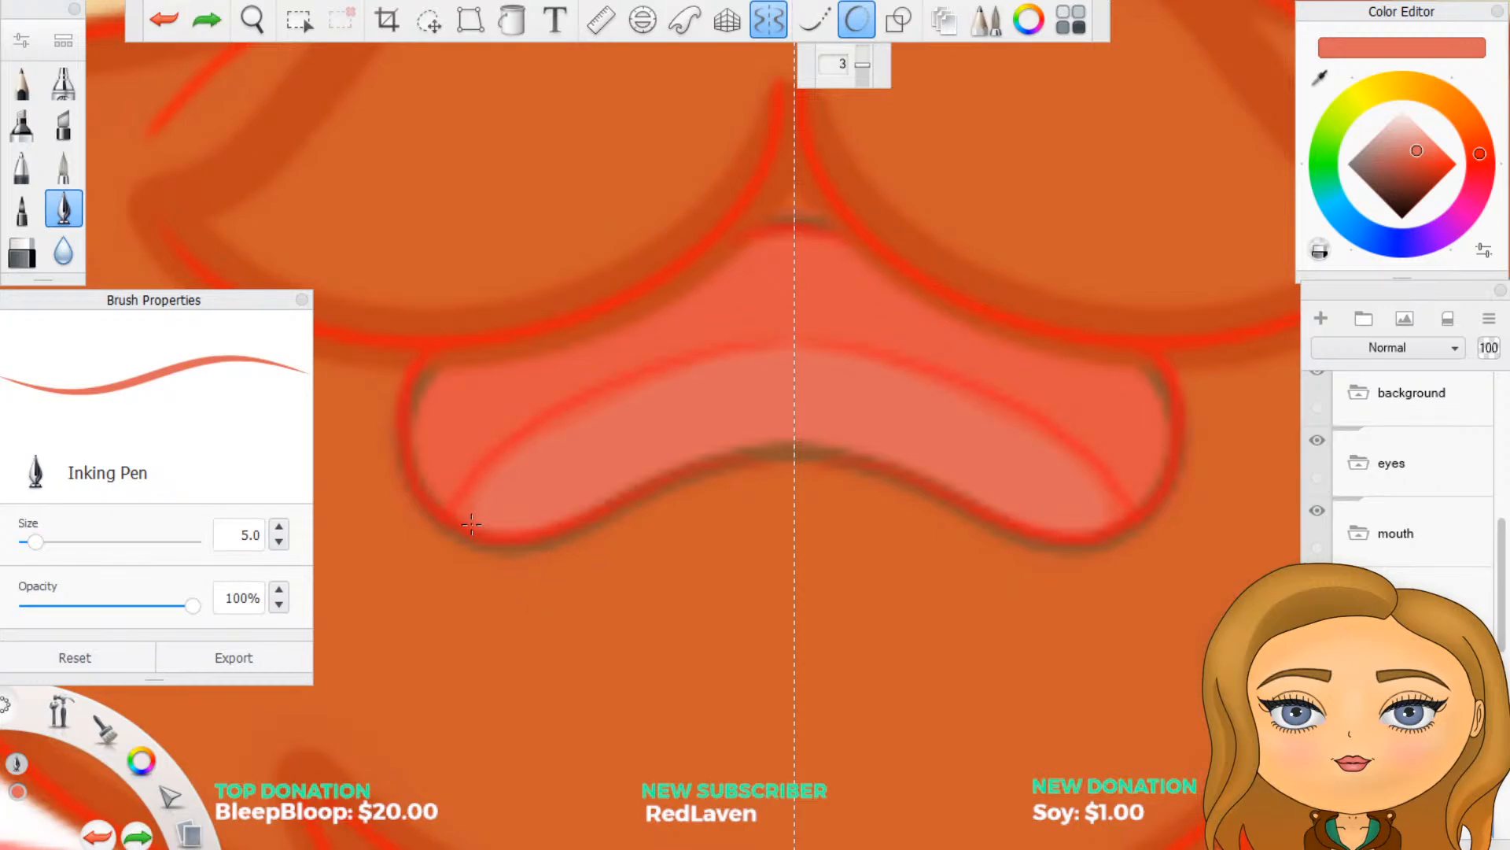
mouse_move(464, 540)
left_mouse_down()
mouse_move(505, 471)
mouse_move(630, 392)
mouse_move(743, 348)
mouse_move(800, 359)
left_mouse_up()
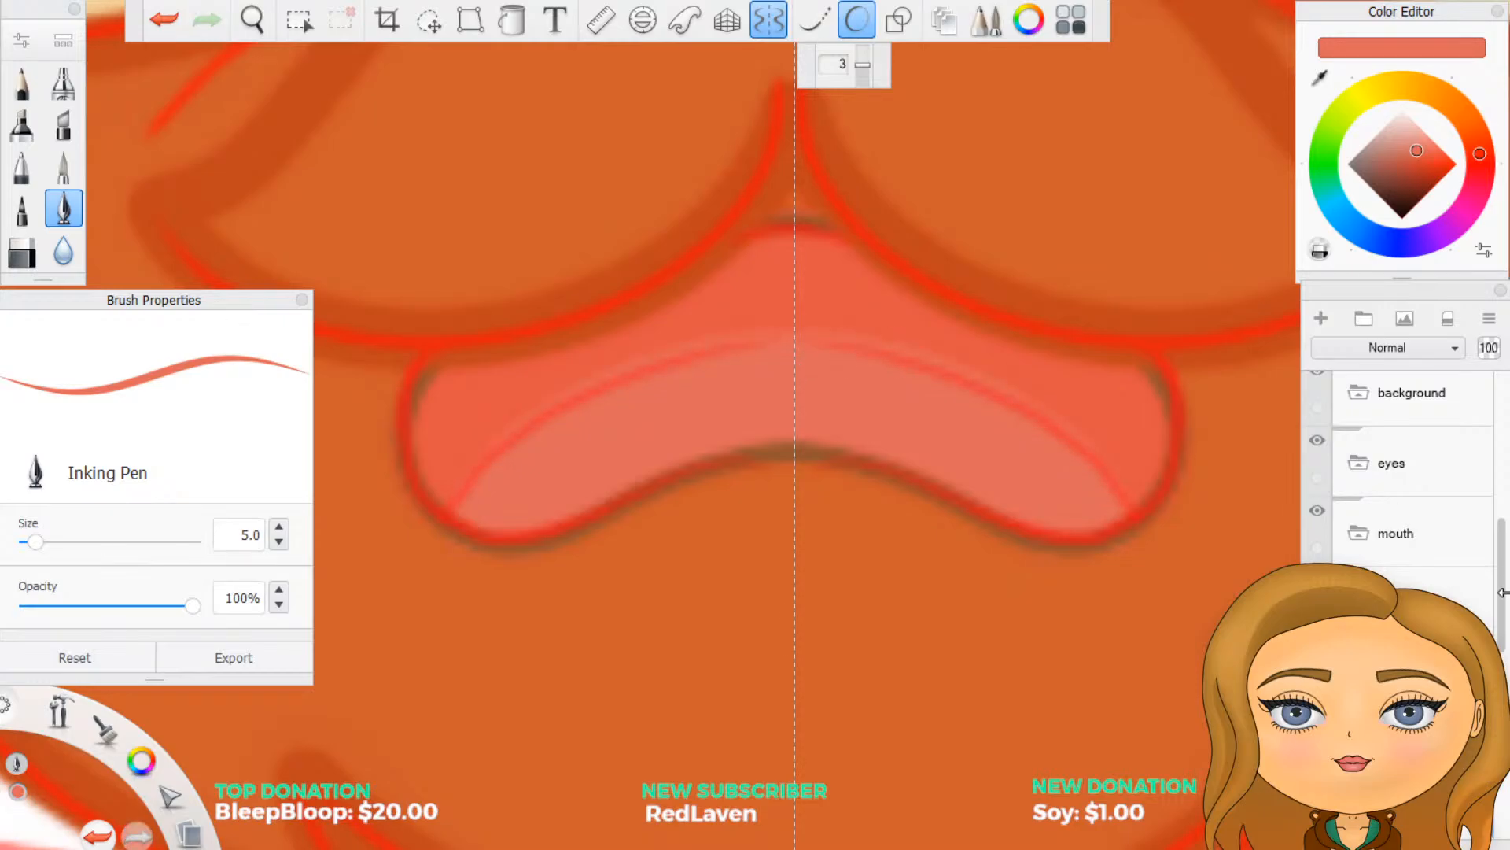
Step: Hide the redline group in the shock group to check the mouth colours without the sketch
scroll(1347, 527, "up", 3)
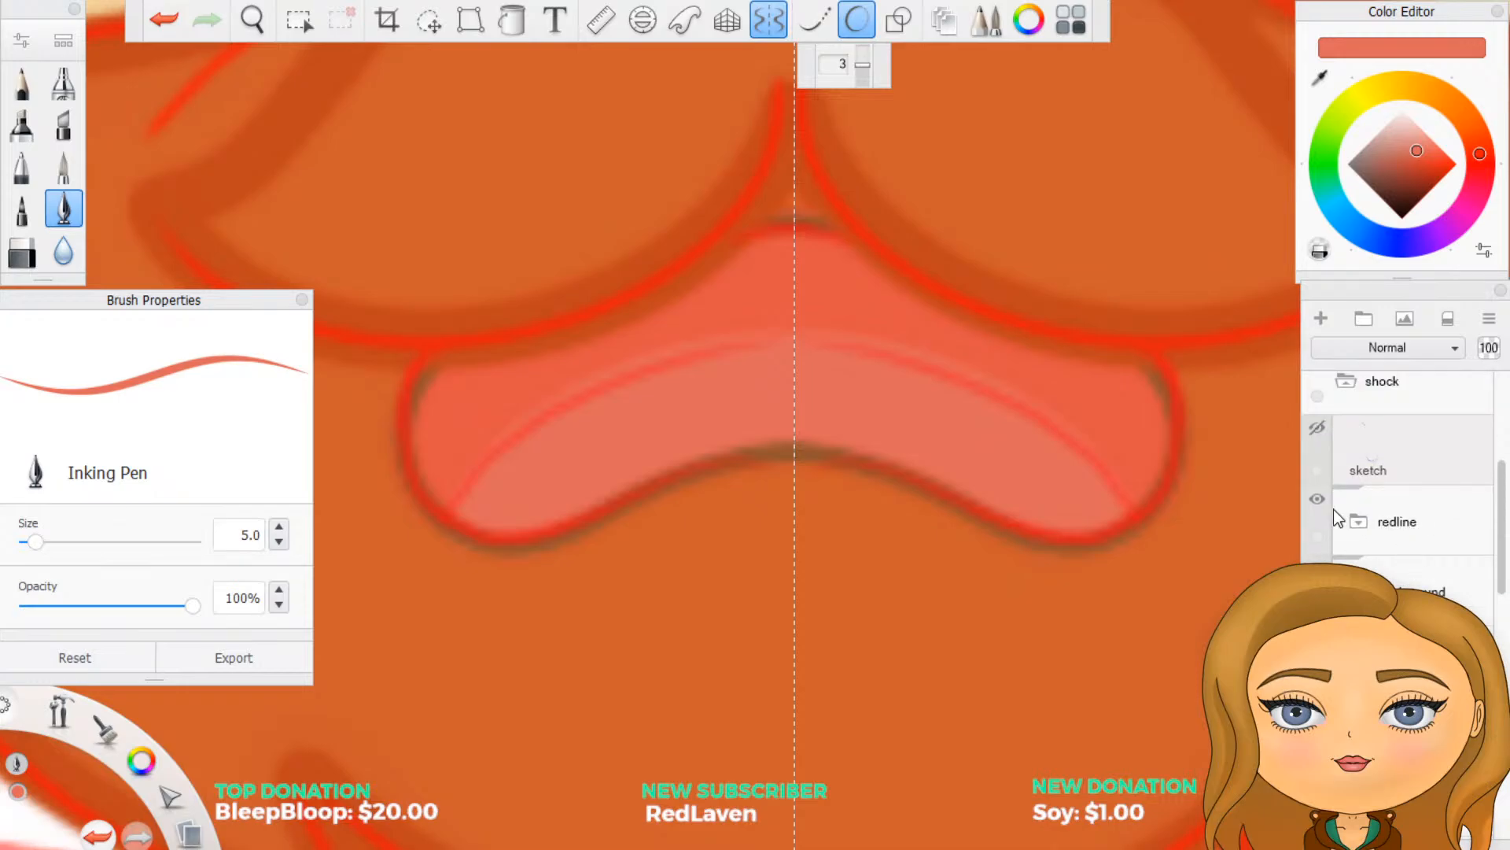
left_click(1318, 500)
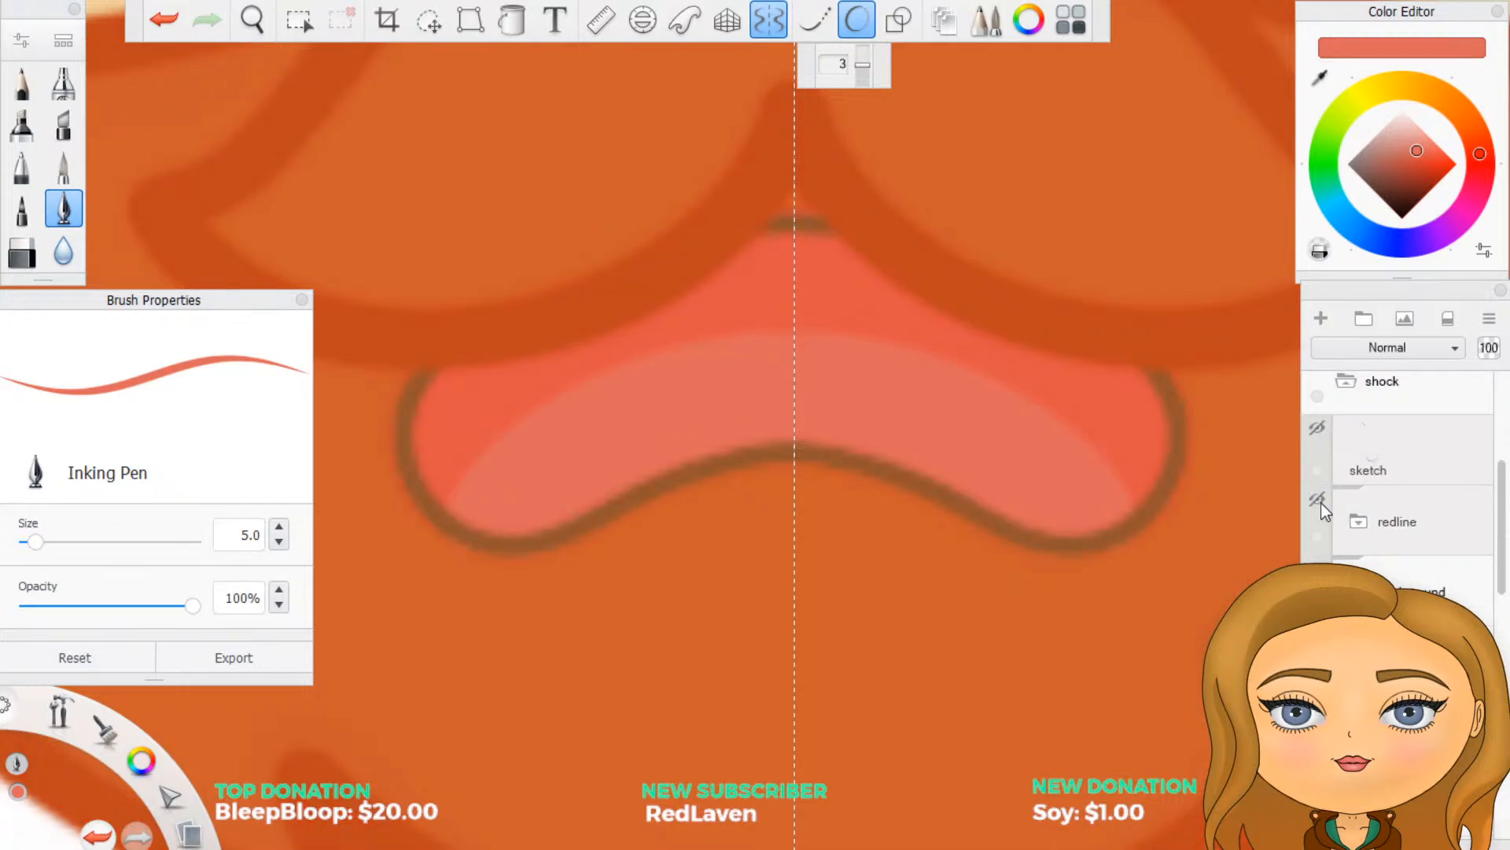
left_click(1319, 502)
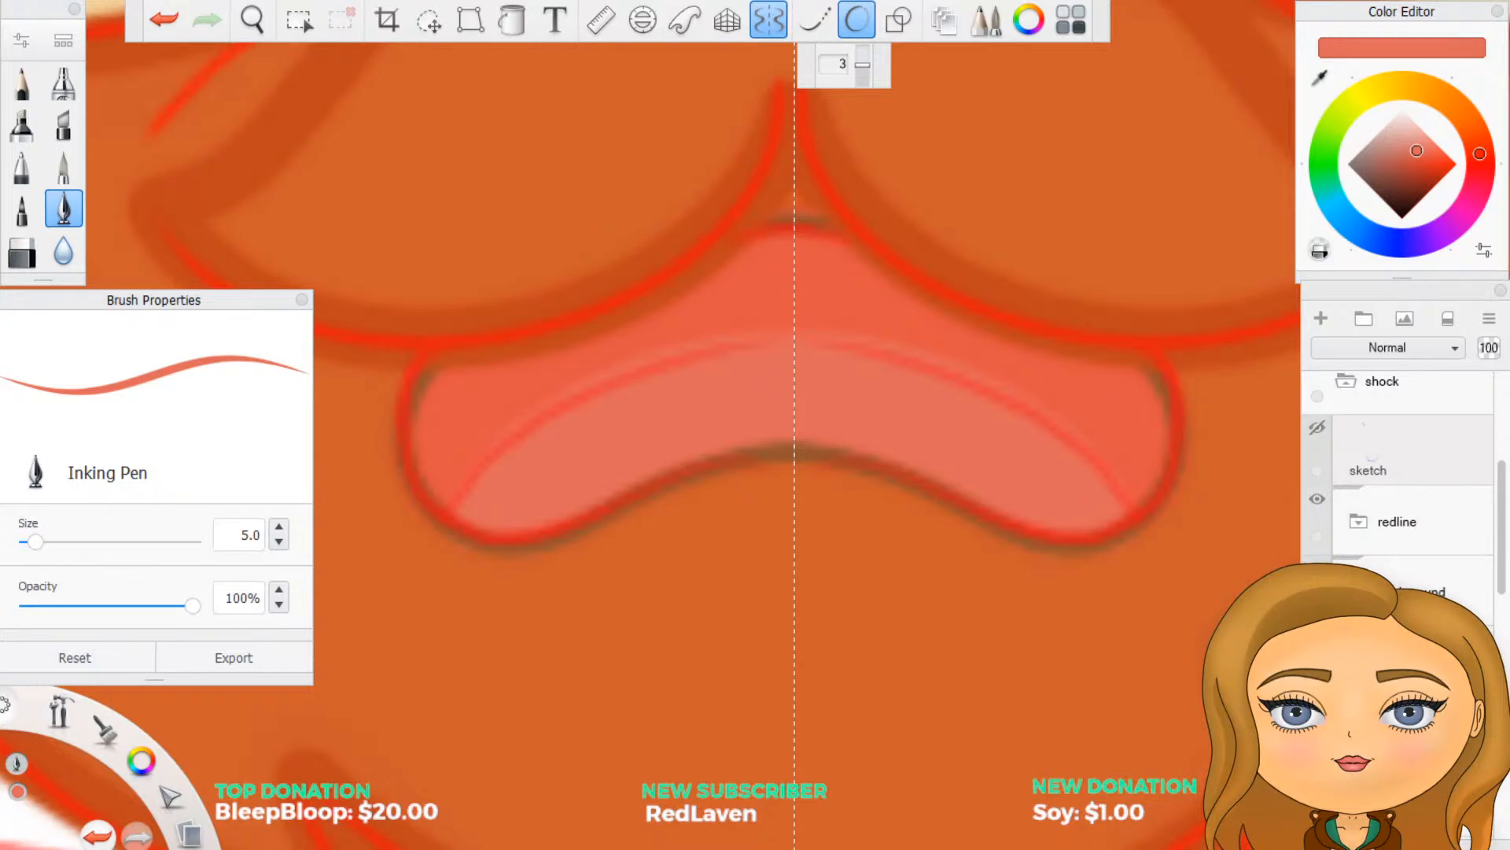
left_click(1317, 501)
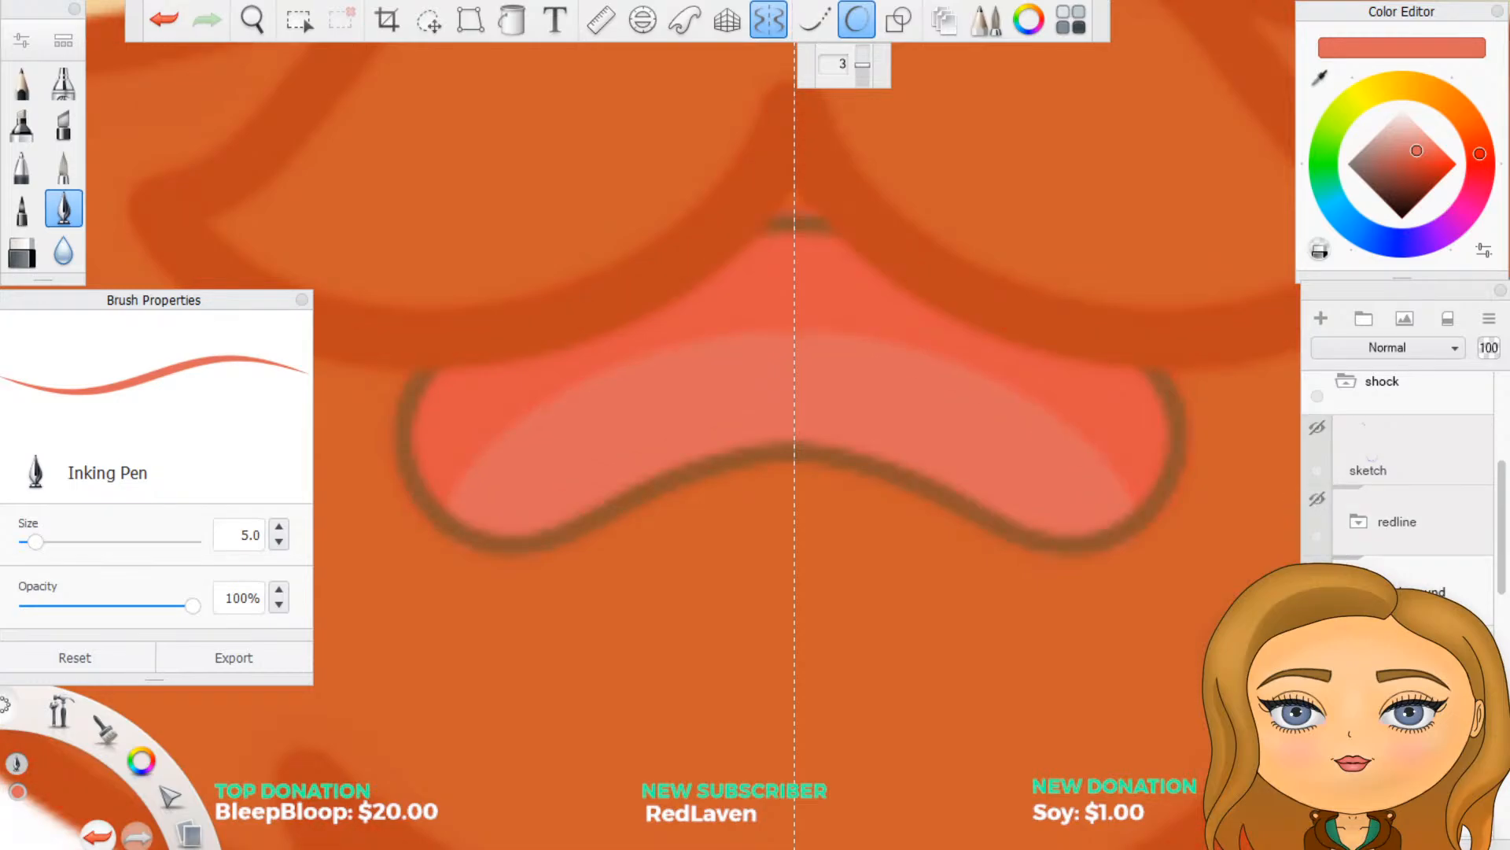
Step: Turn Predictive Stroke off and touch up the colour fills along the mouth outline using the Inking Pen and Hard Eraser
scroll(1317, 502, "down", 4)
scroll(1400, 472, "down", 2)
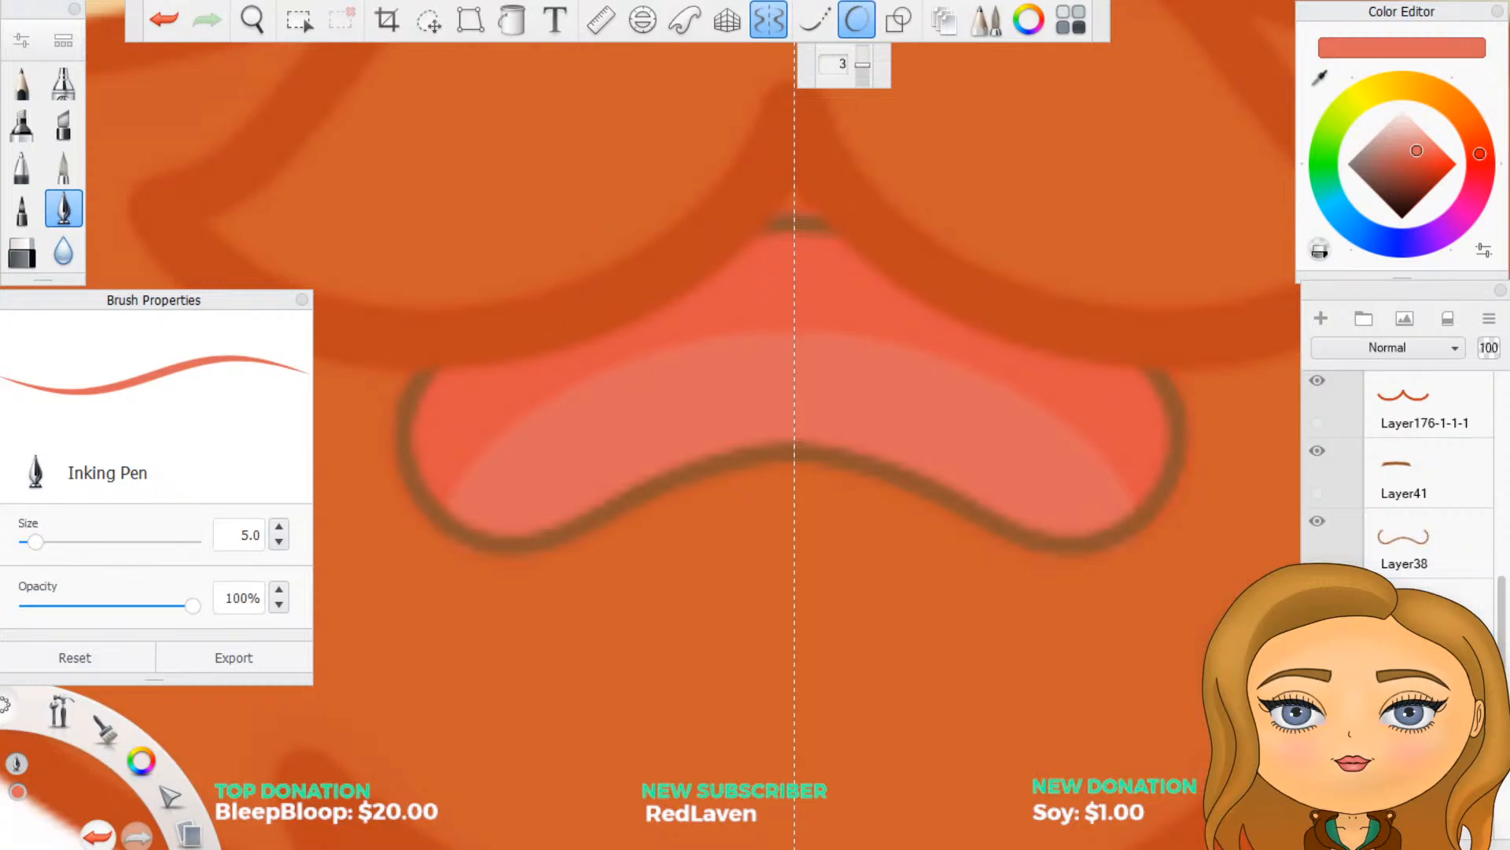
left_click(1415, 618)
left_click(857, 23)
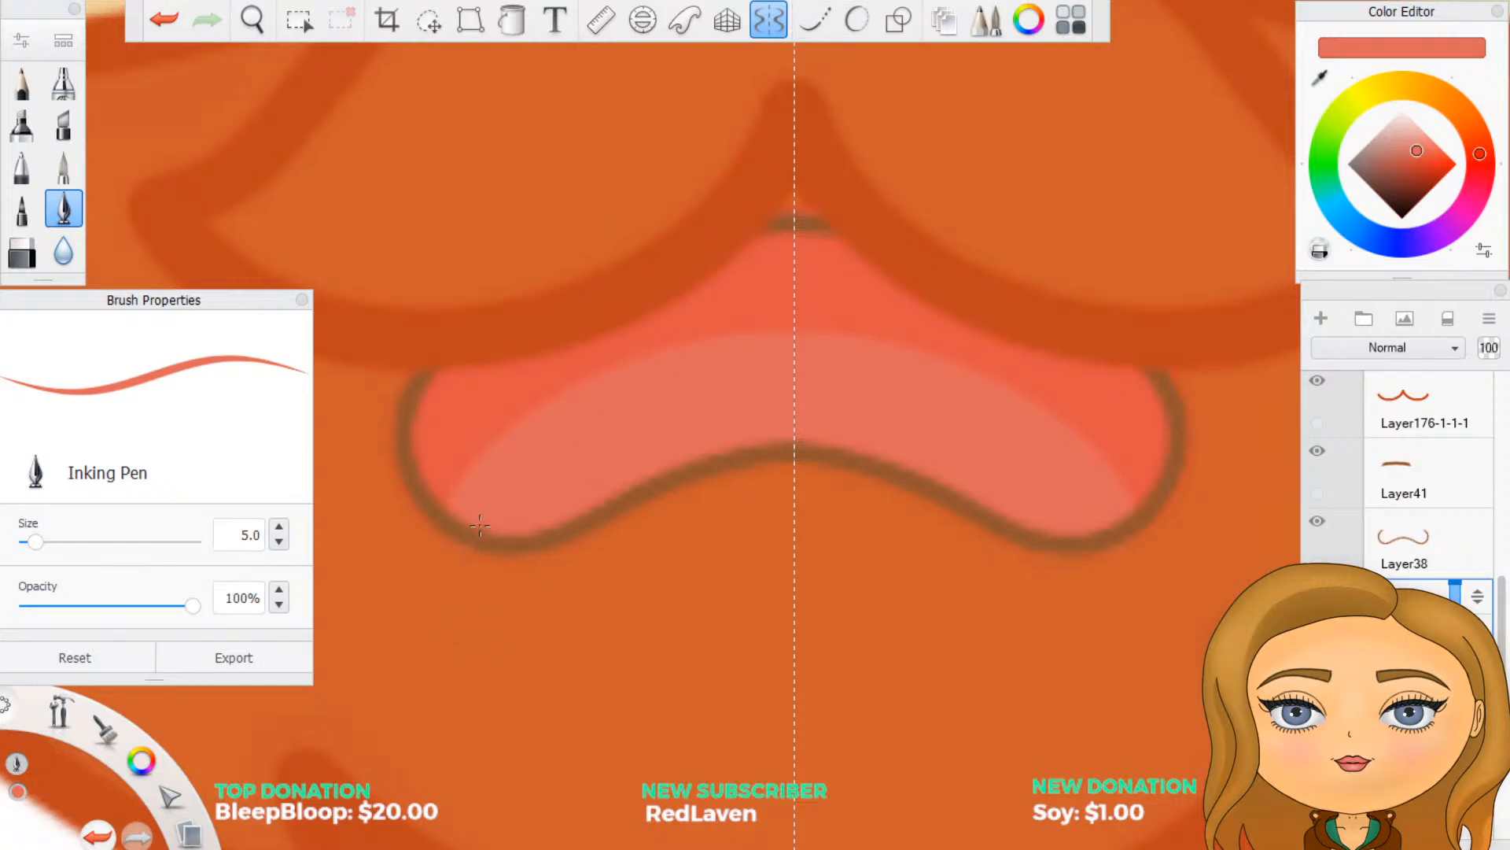
left_click_drag(478, 527, 625, 512)
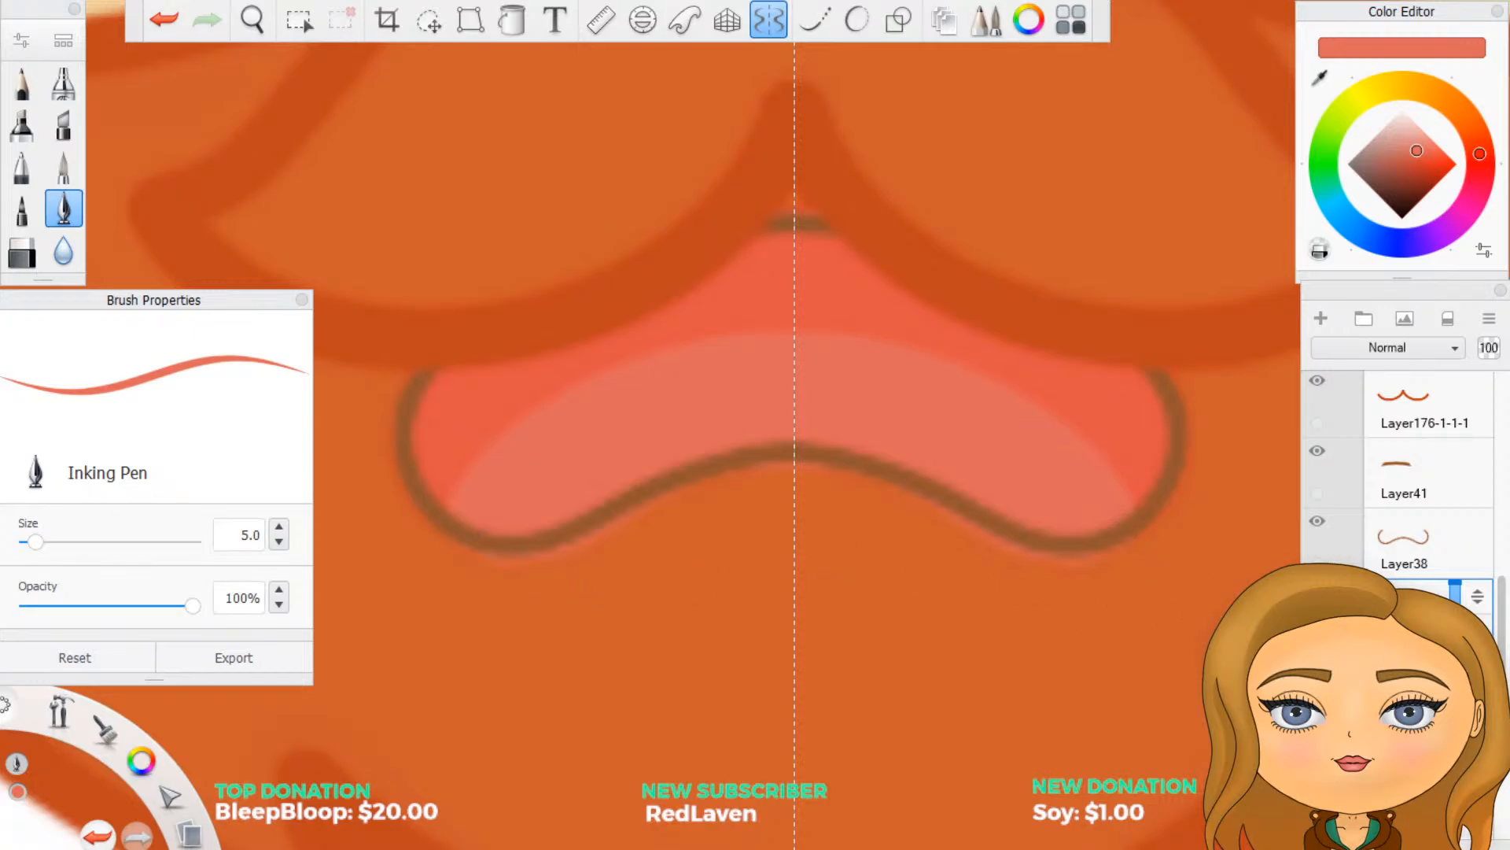
key("ctrl+z")
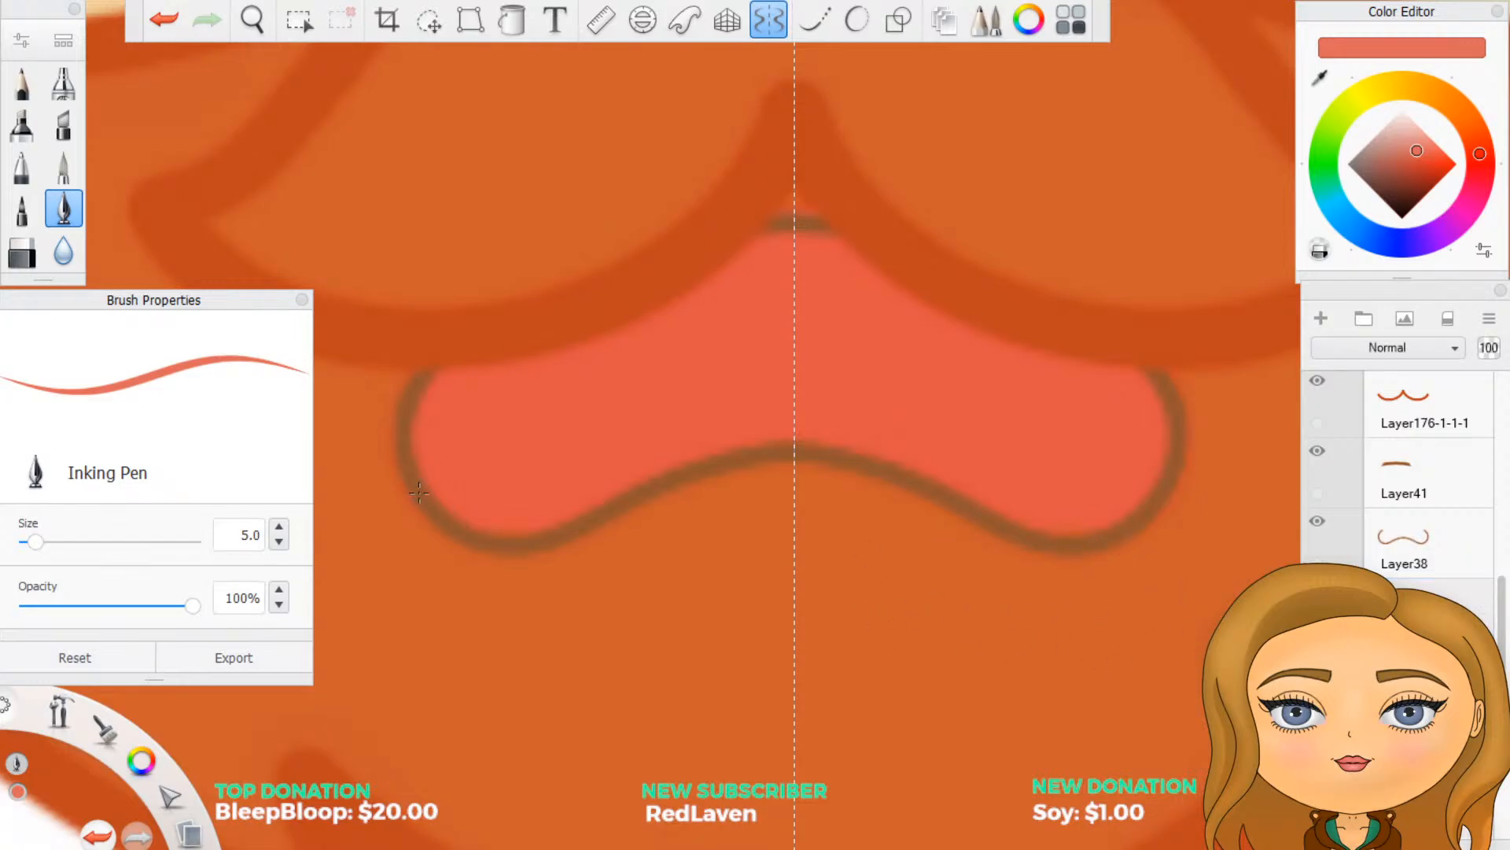
key("e")
left_click(23, 254)
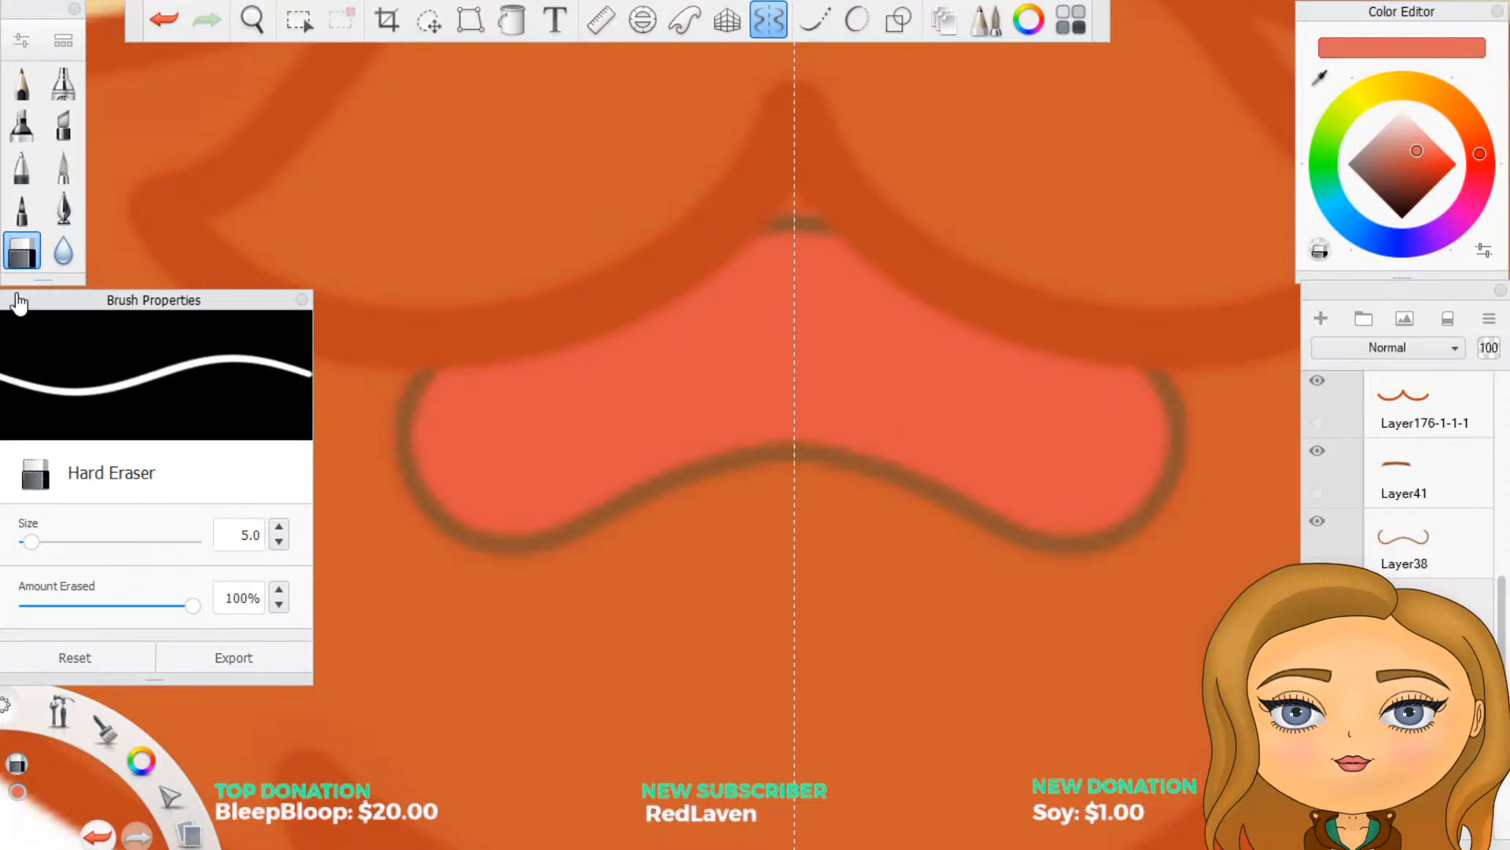
left_click(64, 208)
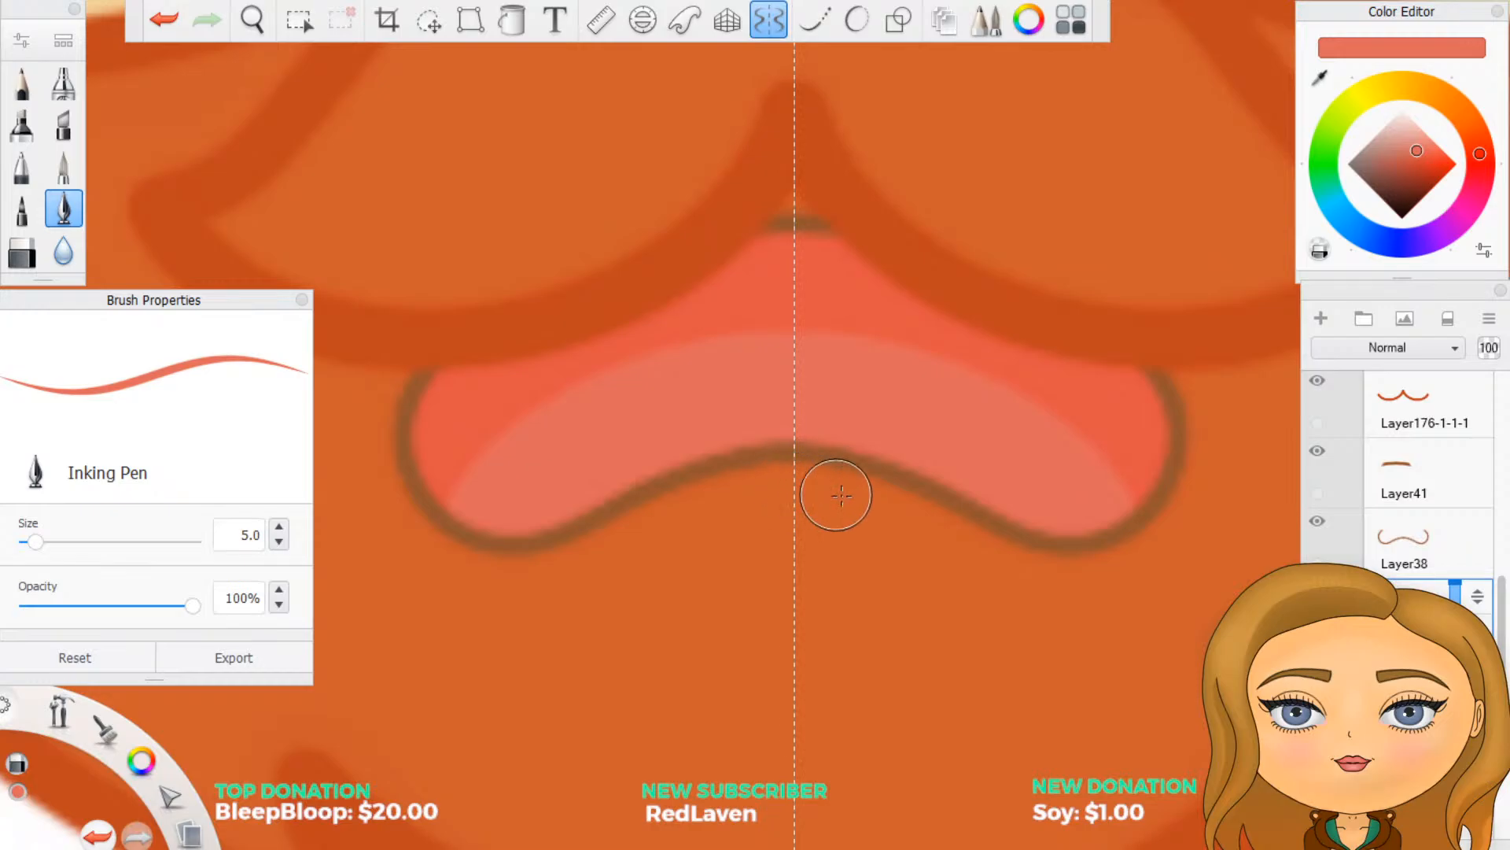
Step: Review the coloured mouth against the whole face and select the shock emote's mouth layer group
scroll(832, 150, "down", 13)
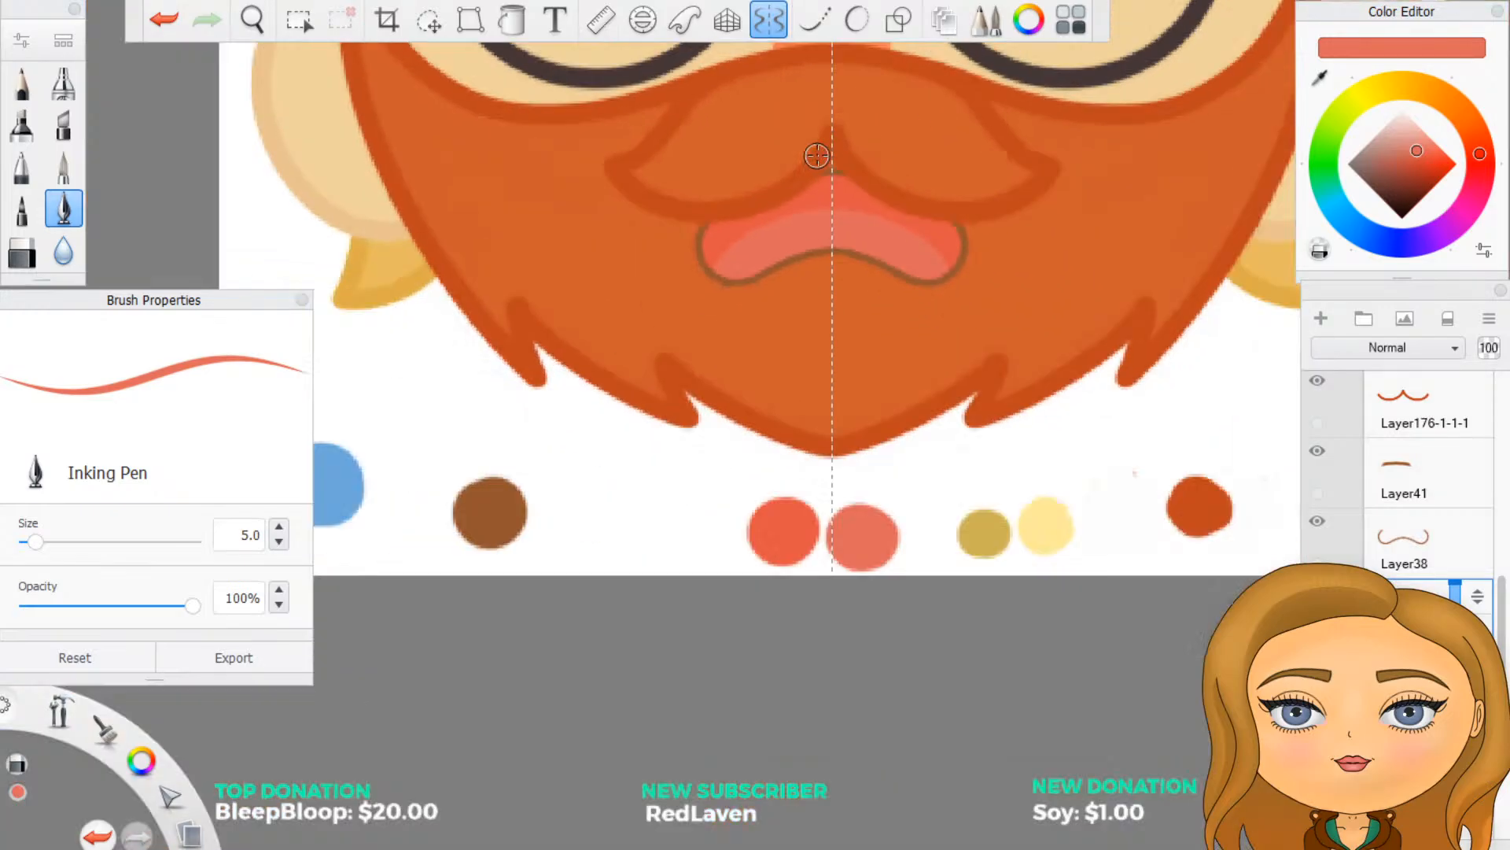
scroll(838, 204, "up", 4)
scroll(832, 187, "up", 2)
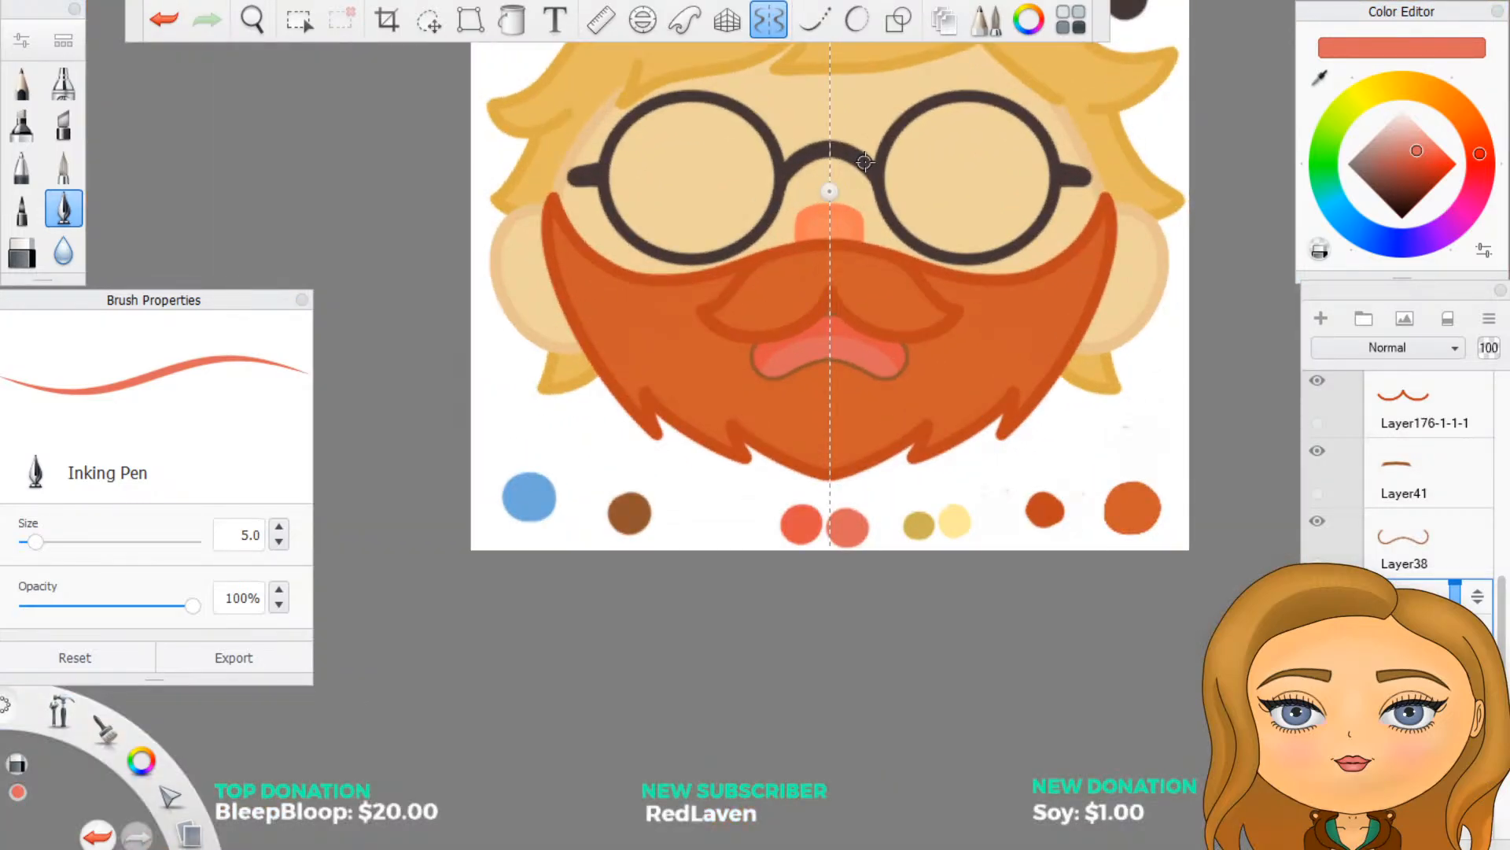
scroll(1408, 488, "up", 5)
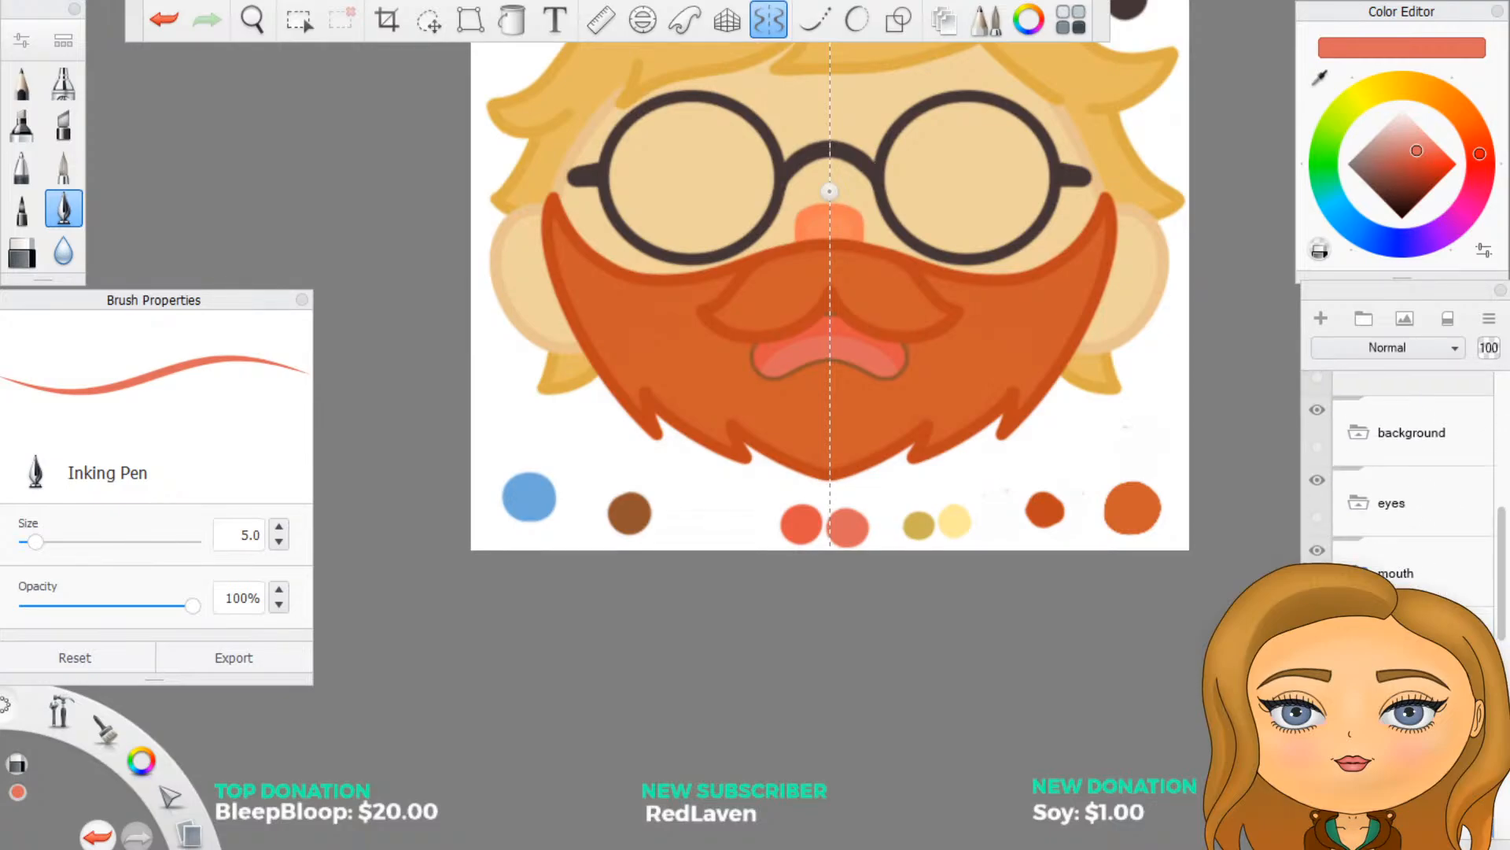
left_click(1398, 570)
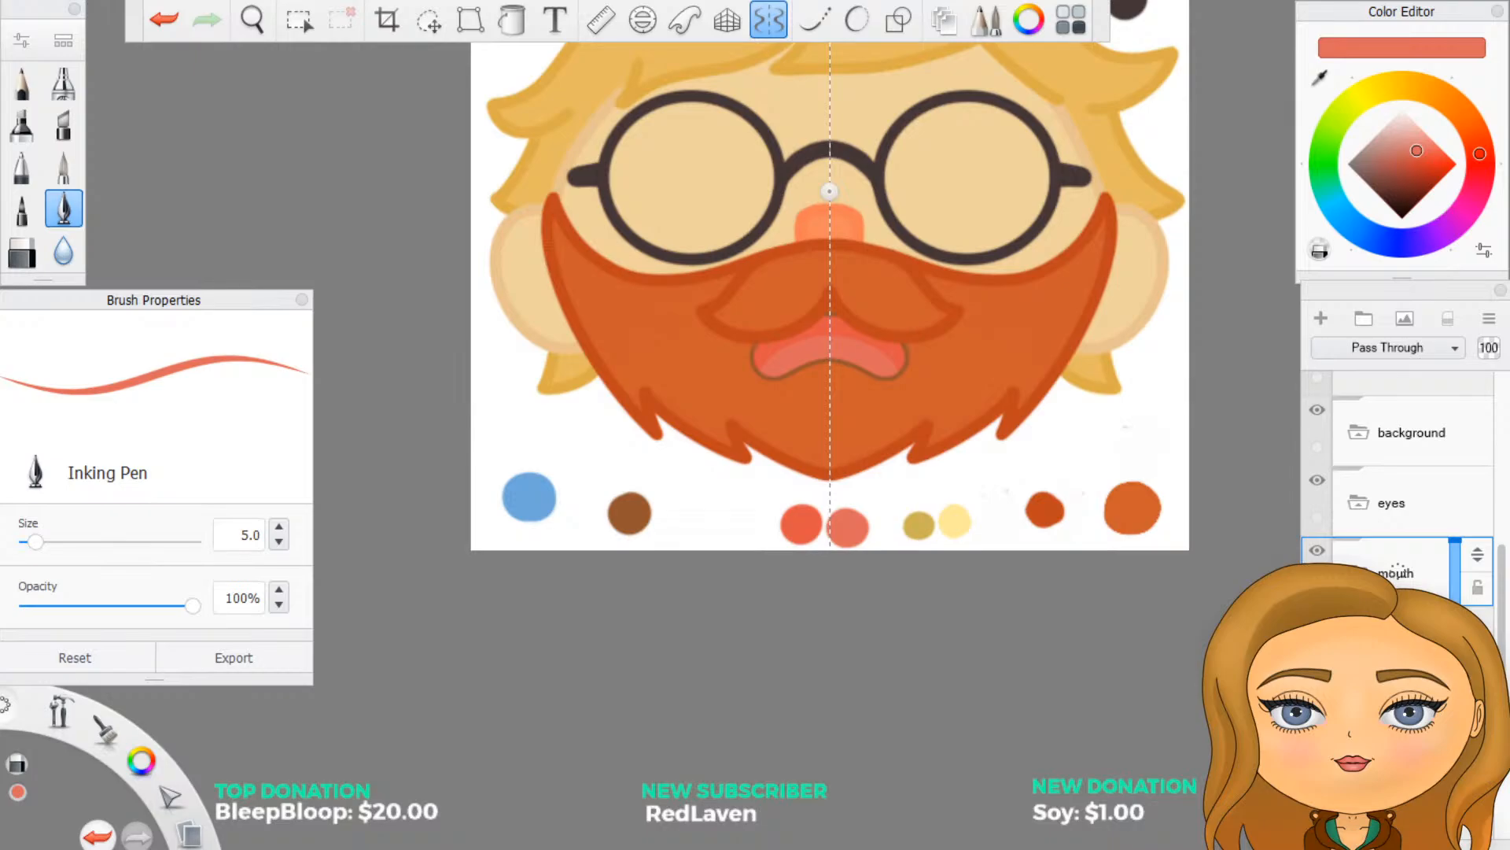
Step: Show the redline group again and add a new layer inside the shock emote's eyes group
scroll(1398, 551, "up", 3)
left_click(1317, 499)
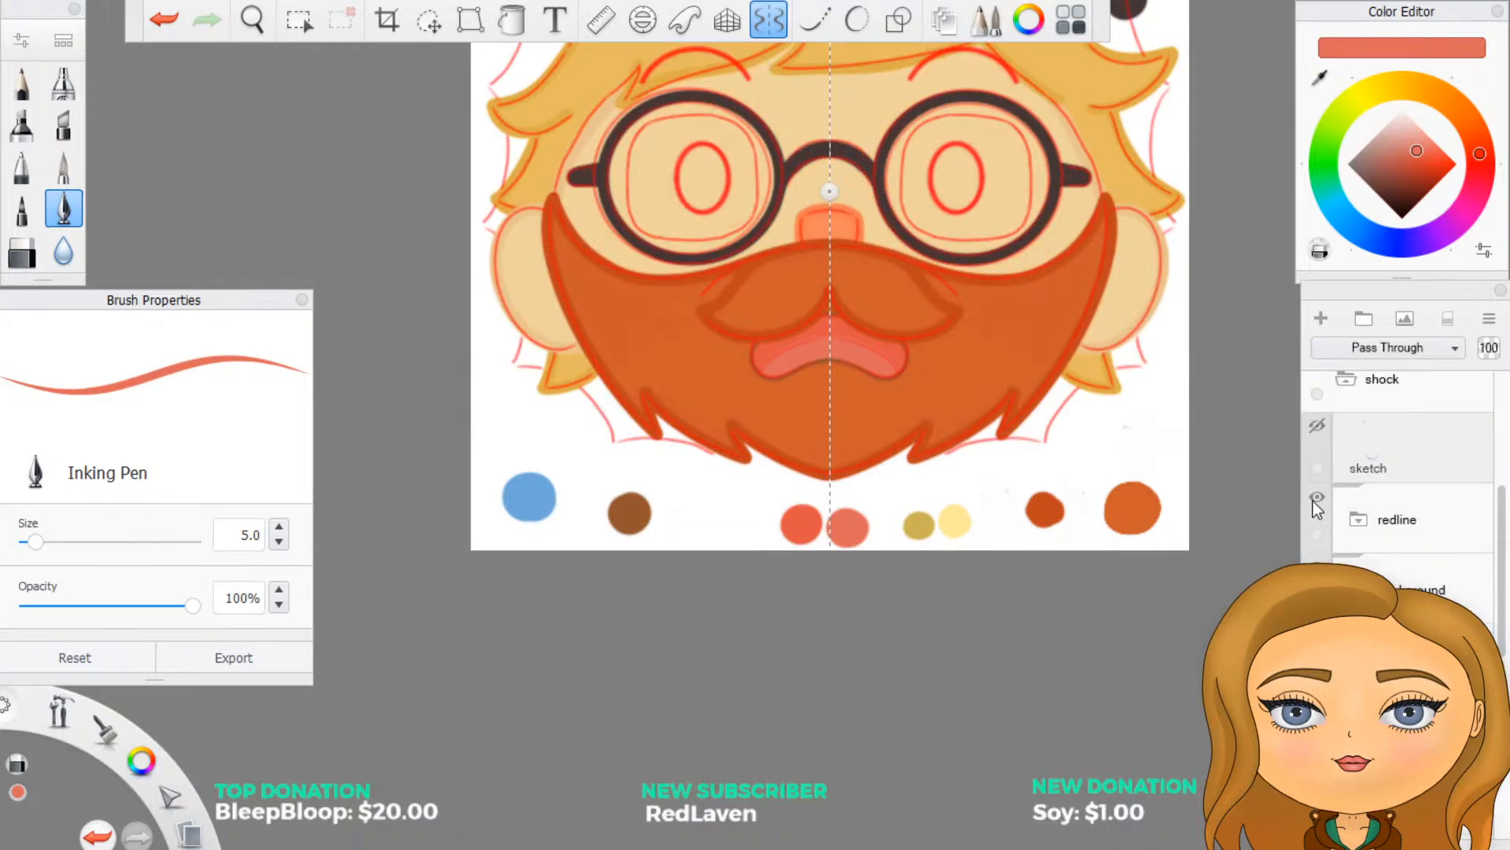
scroll(978, 394, "down", 3)
scroll(977, 394, "up", 5)
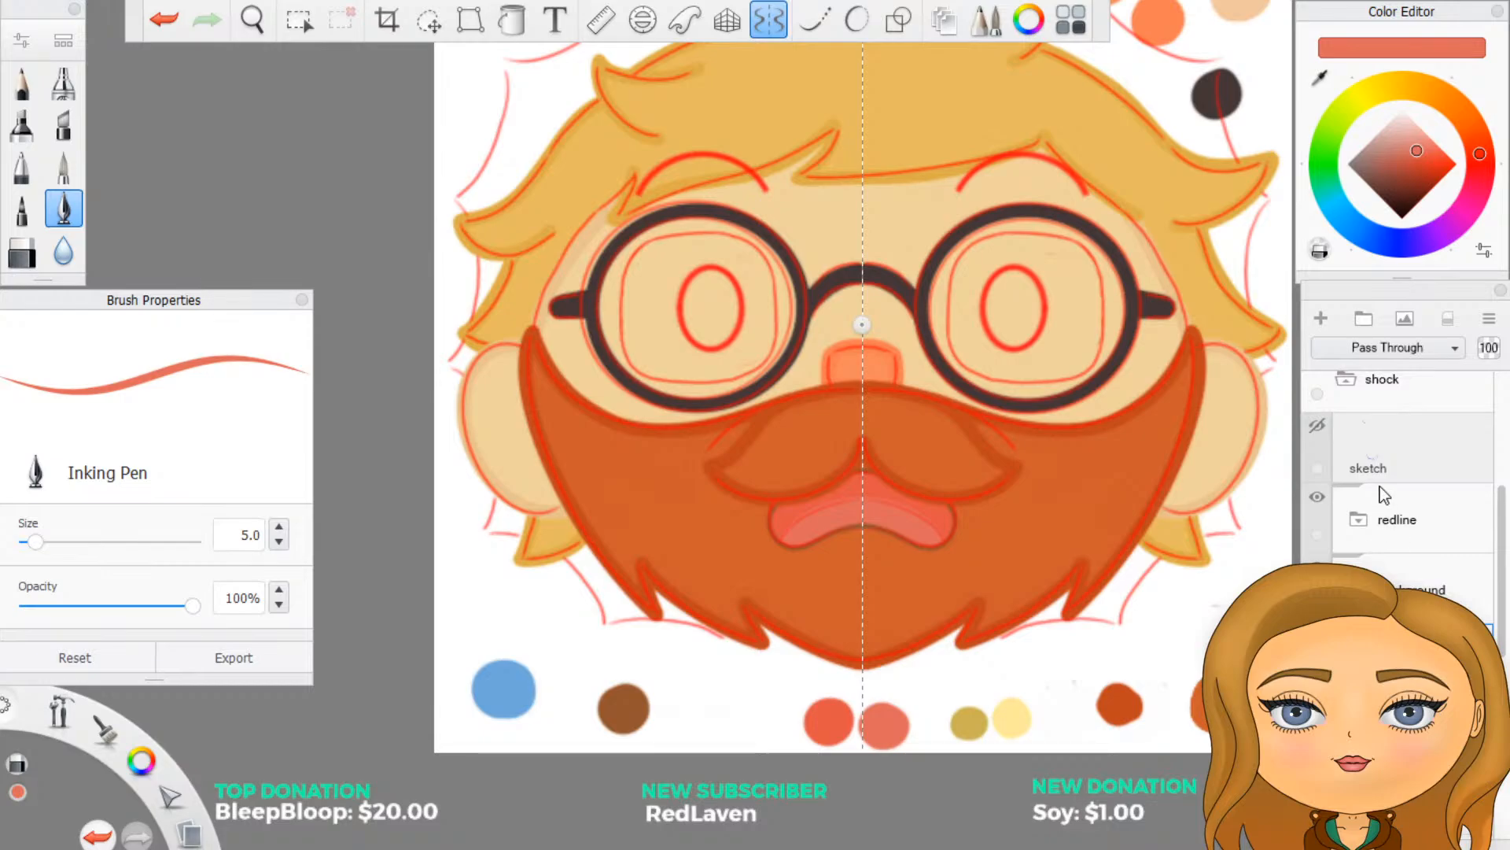
left_click(1321, 326)
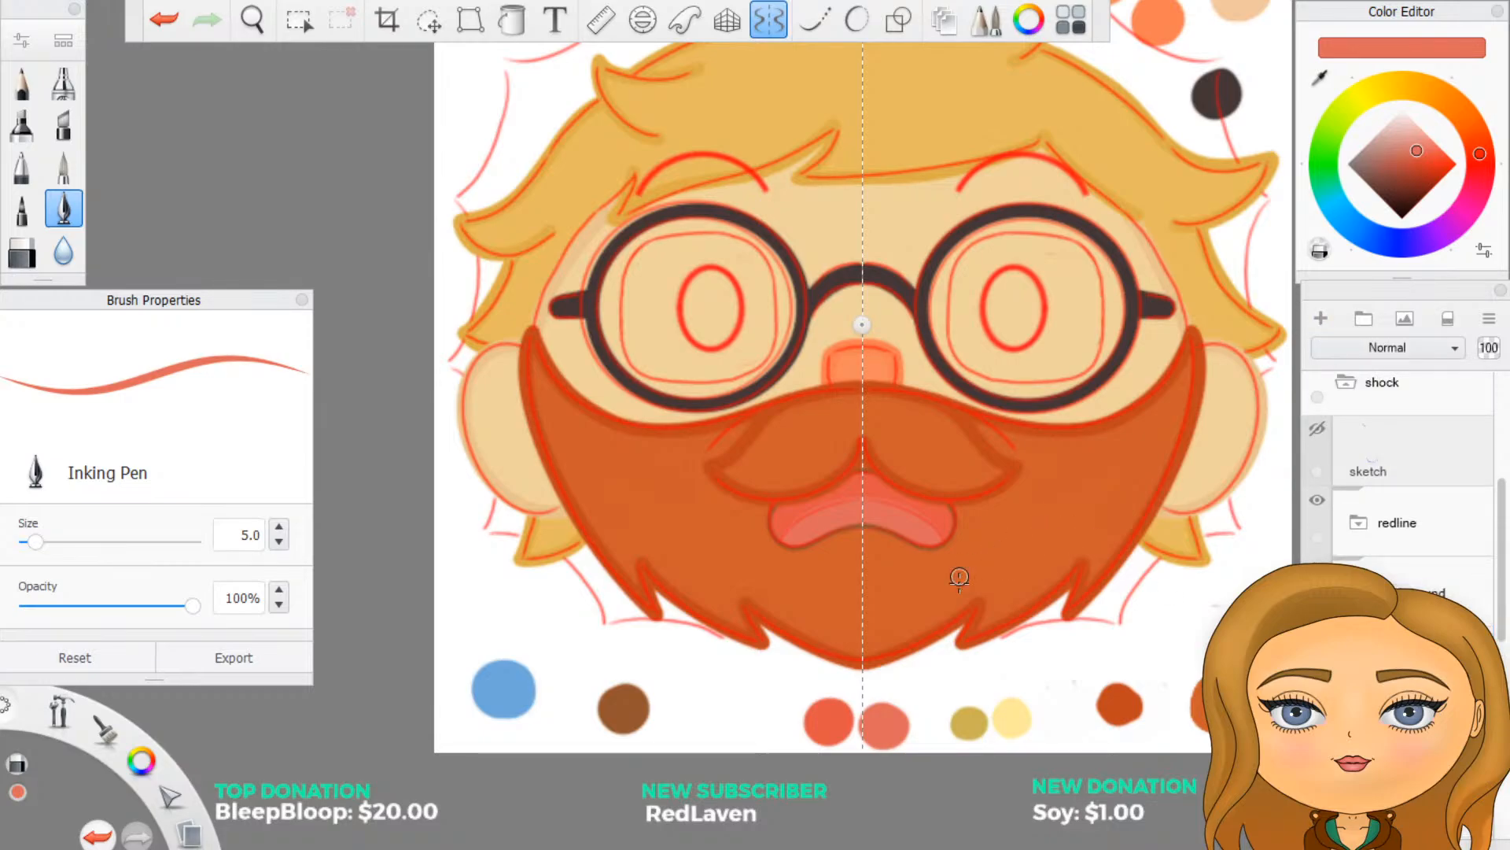
Step: Pick the brown palette swatch and draw mirrored Inking Pen circles whose upper arcs follow the sketched eyebrows, using the ellipse draw style
scroll(960, 577, "down", 4)
scroll(1069, 455, "up", 4)
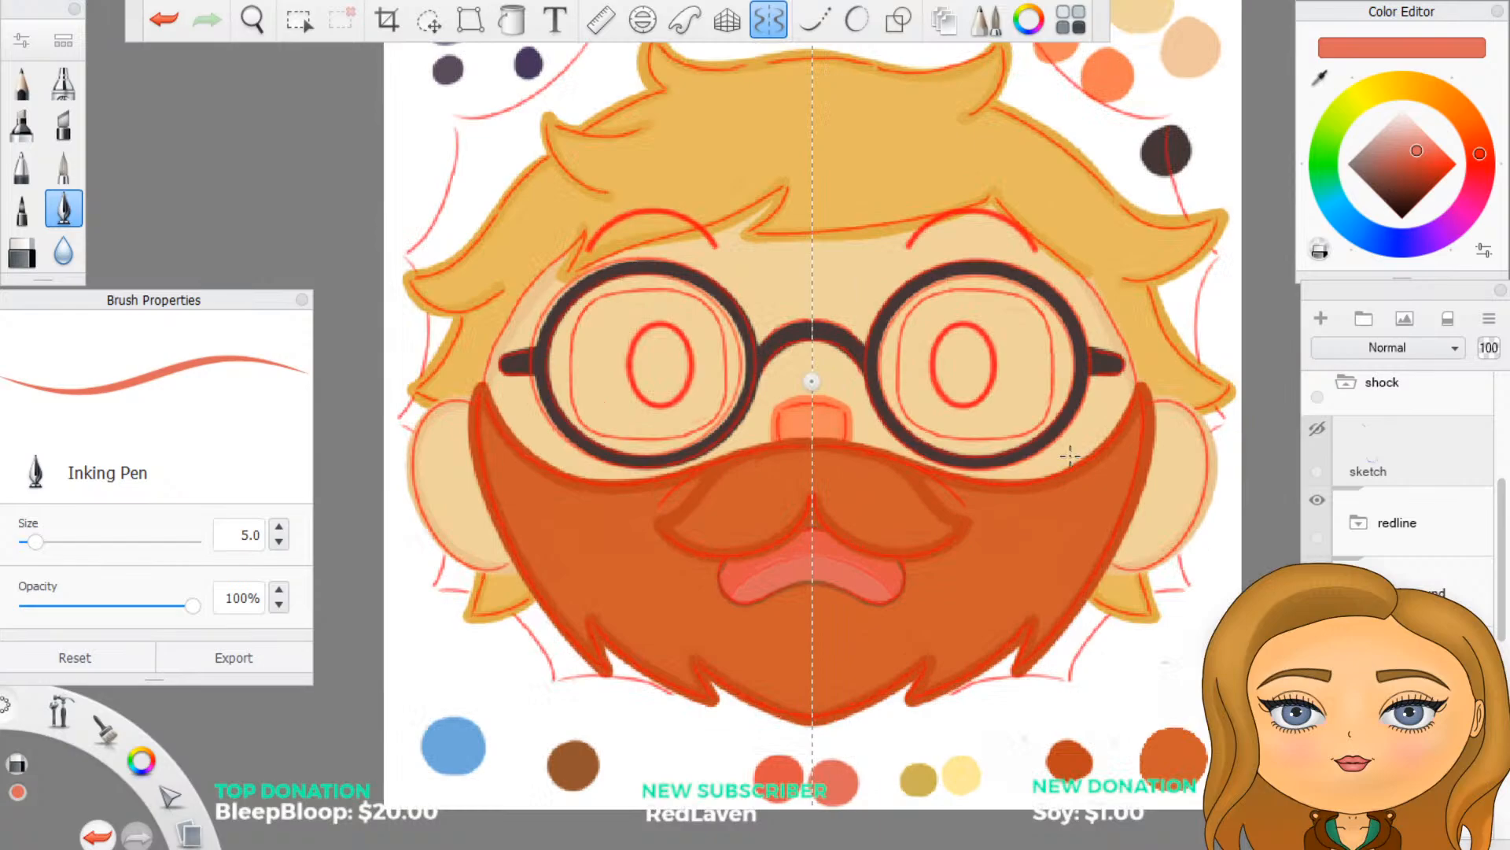
left_click(1323, 75)
left_click(573, 764)
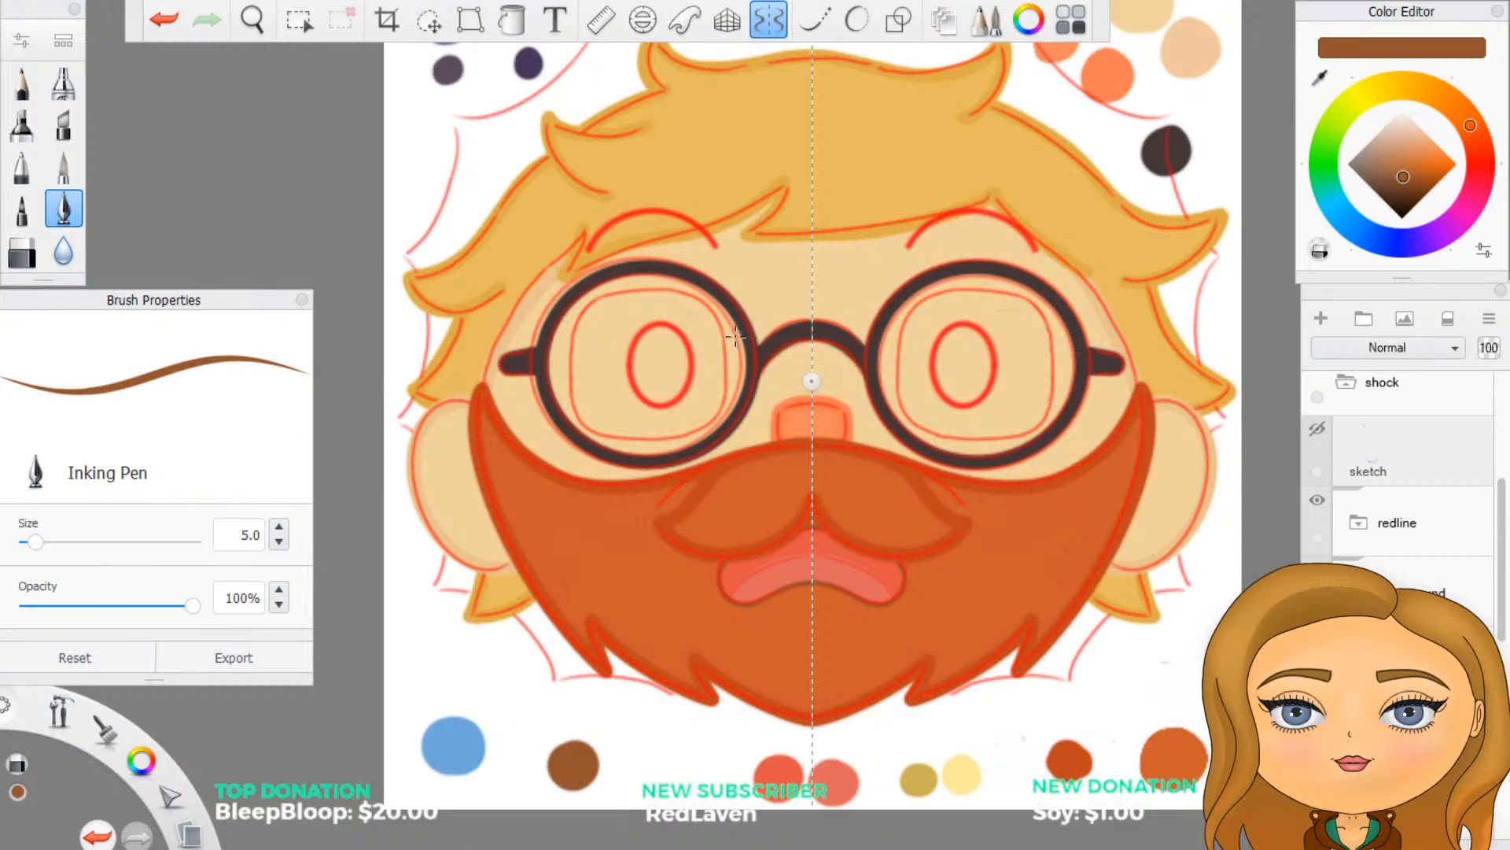
scroll(911, 284, "up", 2)
scroll(952, 277, "down", 4)
scroll(907, 82, "up", 4)
scroll(1082, 338, "up", 1)
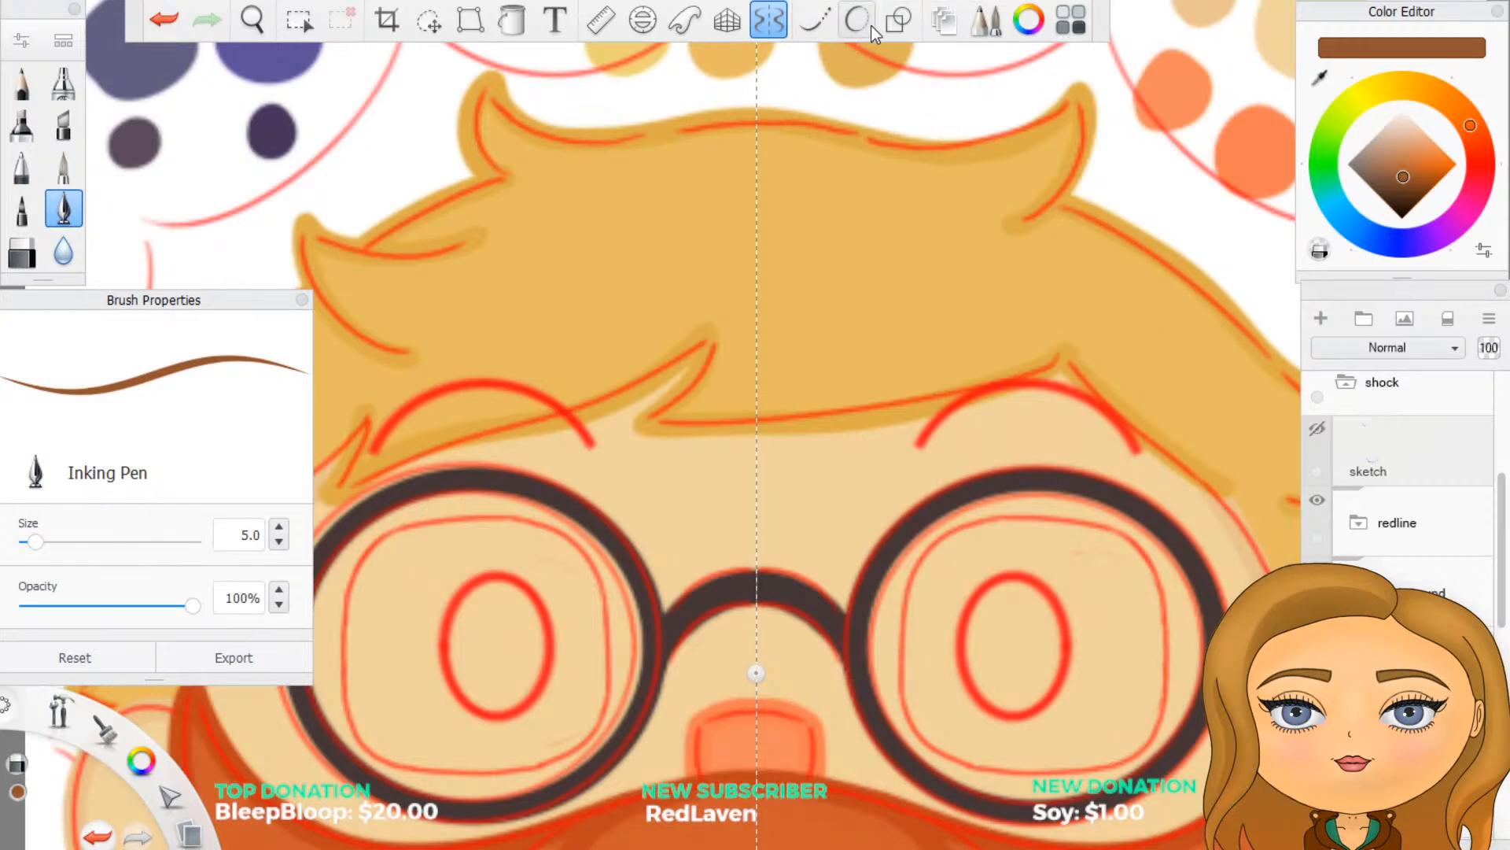
left_click(899, 21)
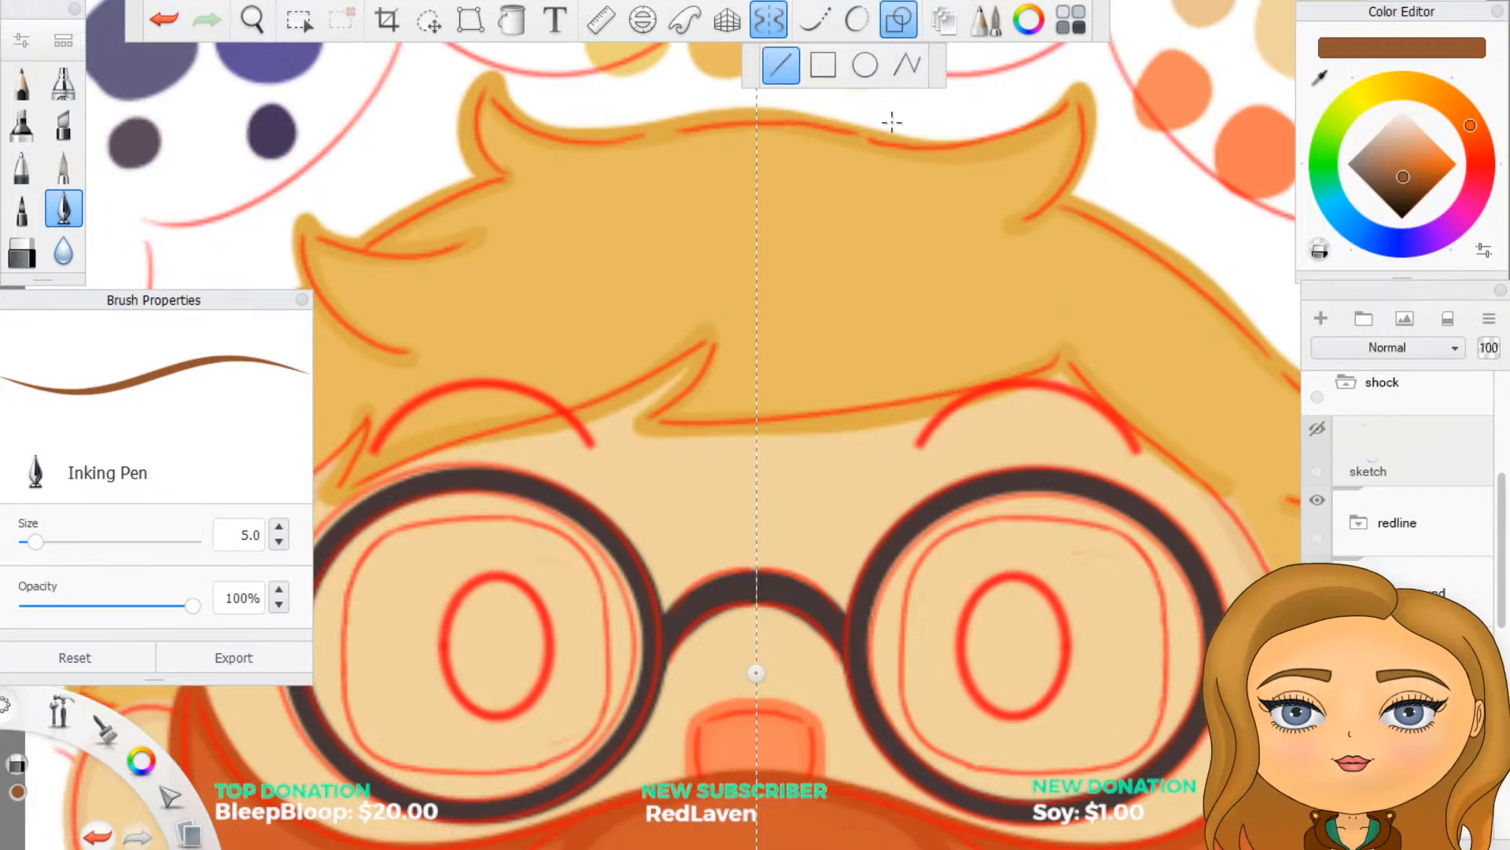
left_click(865, 65)
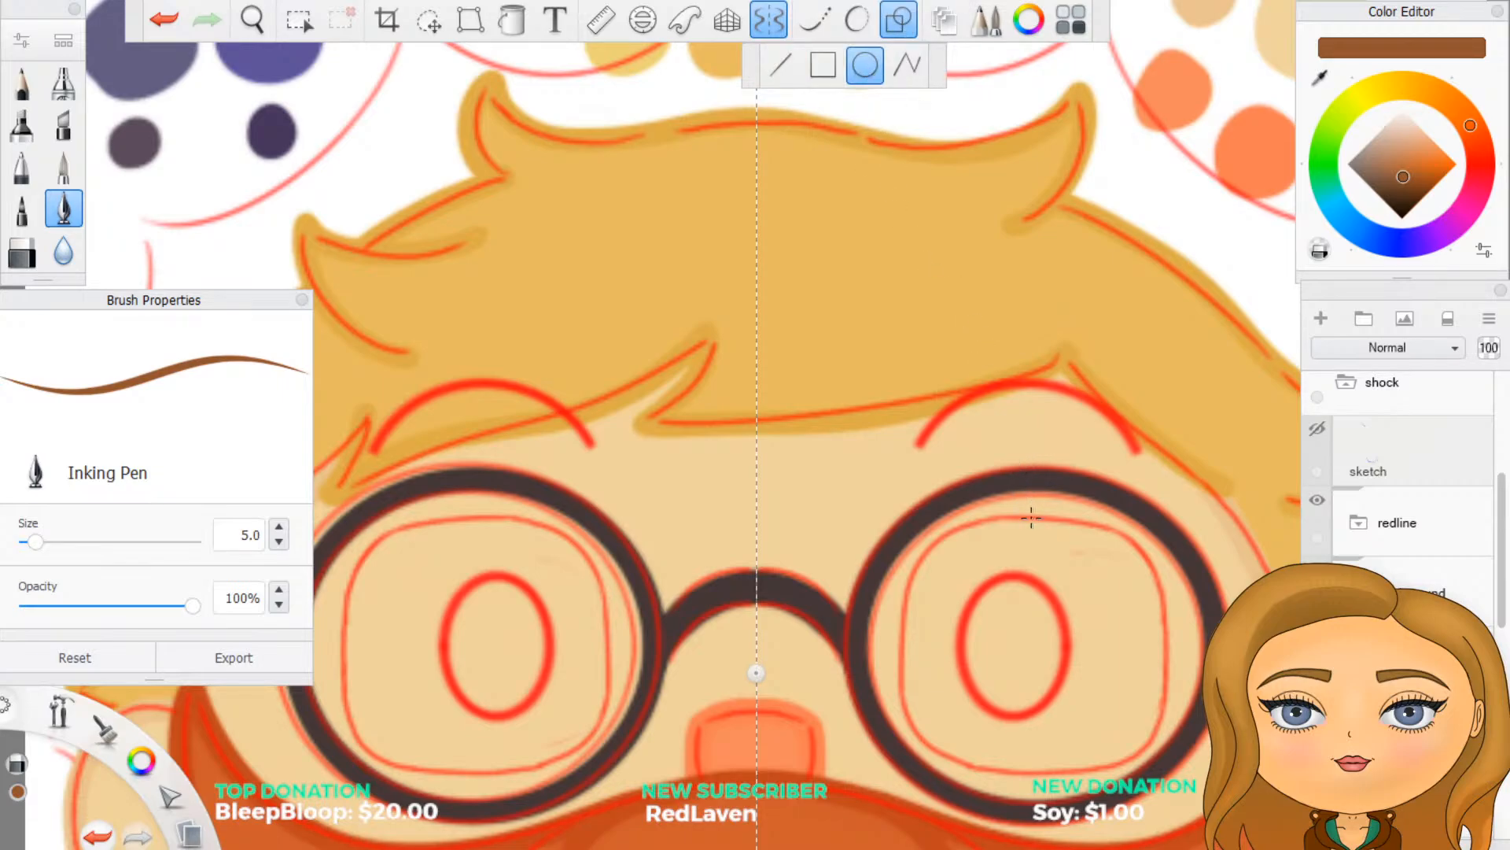
mouse_move(1033, 510)
left_mouse_down()
mouse_move(1123, 628)
mouse_move(1148, 626)
left_mouse_up()
left_click_drag(1025, 509, 1148, 627)
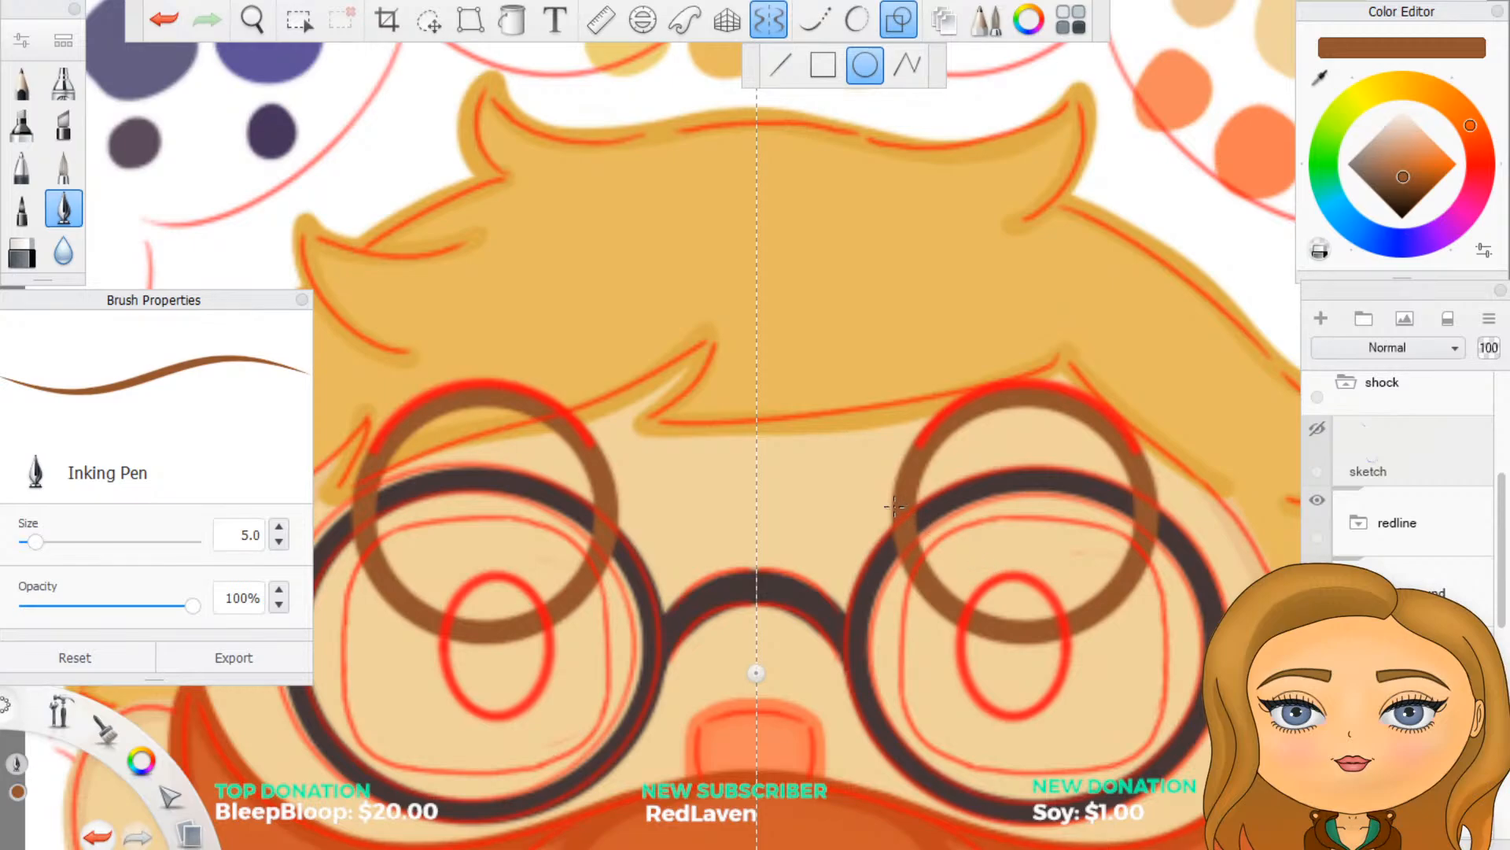
Step: Leave the ellipse draw style and erase the lower part of the brown circles, trimming them into eyebrow arches
left_click(900, 30)
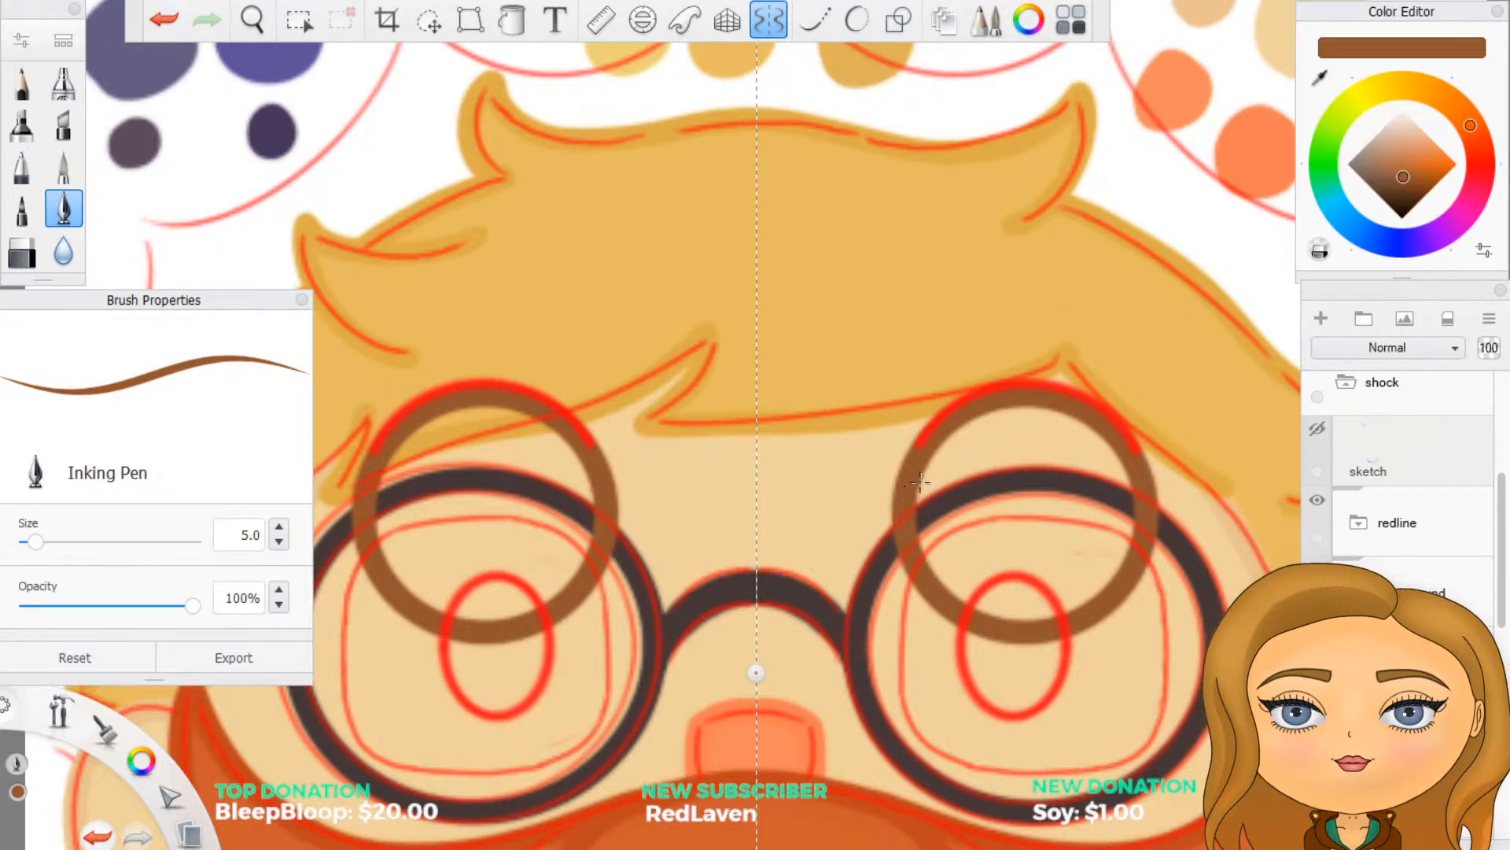
mouse_move(904, 489)
left_mouse_down()
mouse_move(892, 486)
mouse_move(919, 574)
mouse_move(964, 621)
mouse_move(1023, 637)
mouse_move(1085, 621)
mouse_move(1124, 578)
mouse_move(1149, 511)
mouse_move(1141, 472)
left_mouse_up()
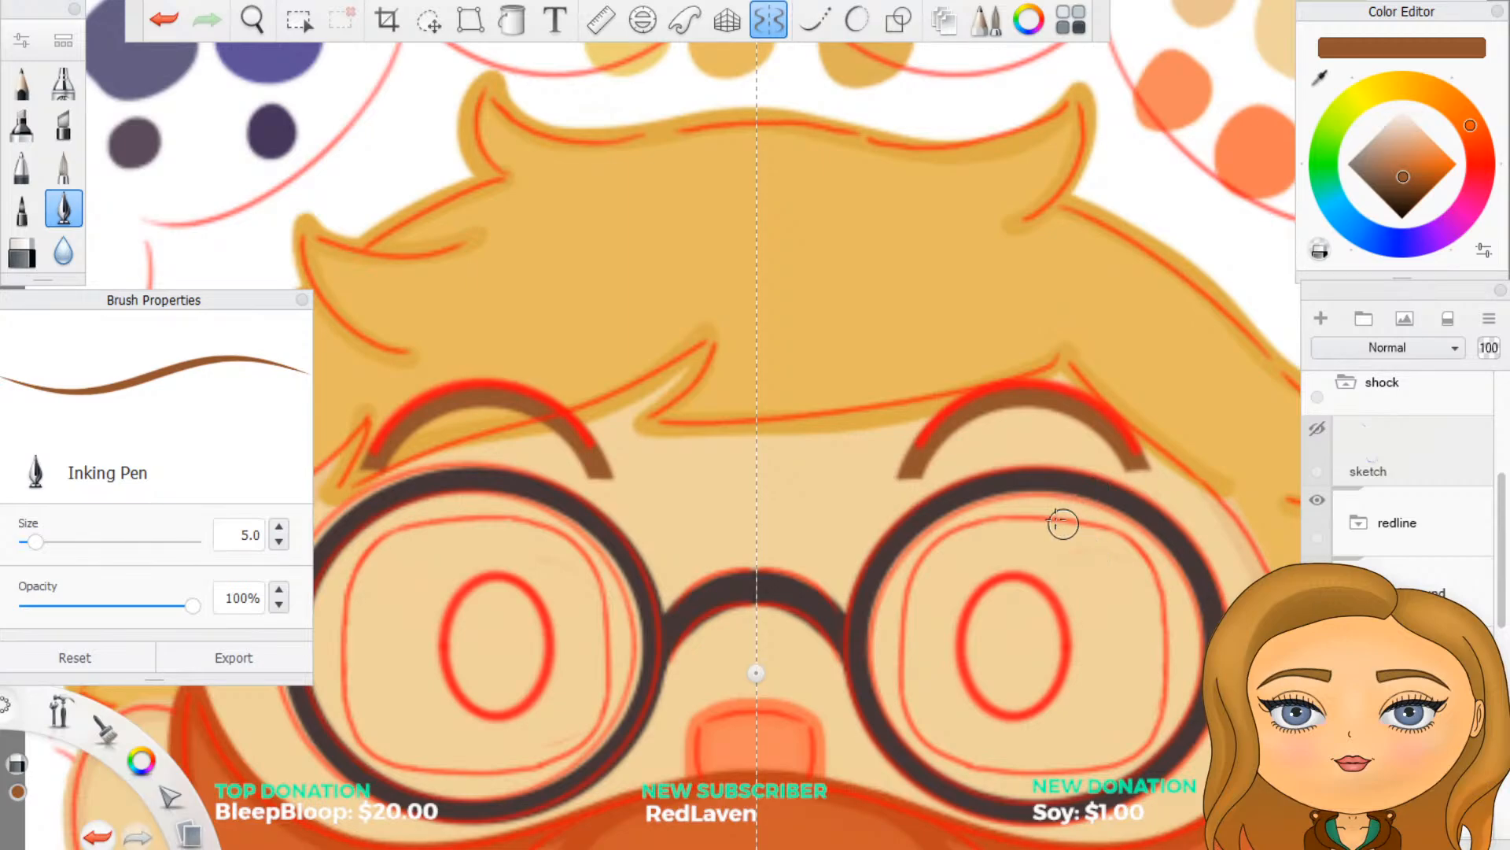
left_click_drag(897, 475, 894, 472)
left_click_drag(1139, 483, 1136, 482)
Step: Round off the inner and outer ends of both brown eyebrows
scroll(966, 602, "down", 1)
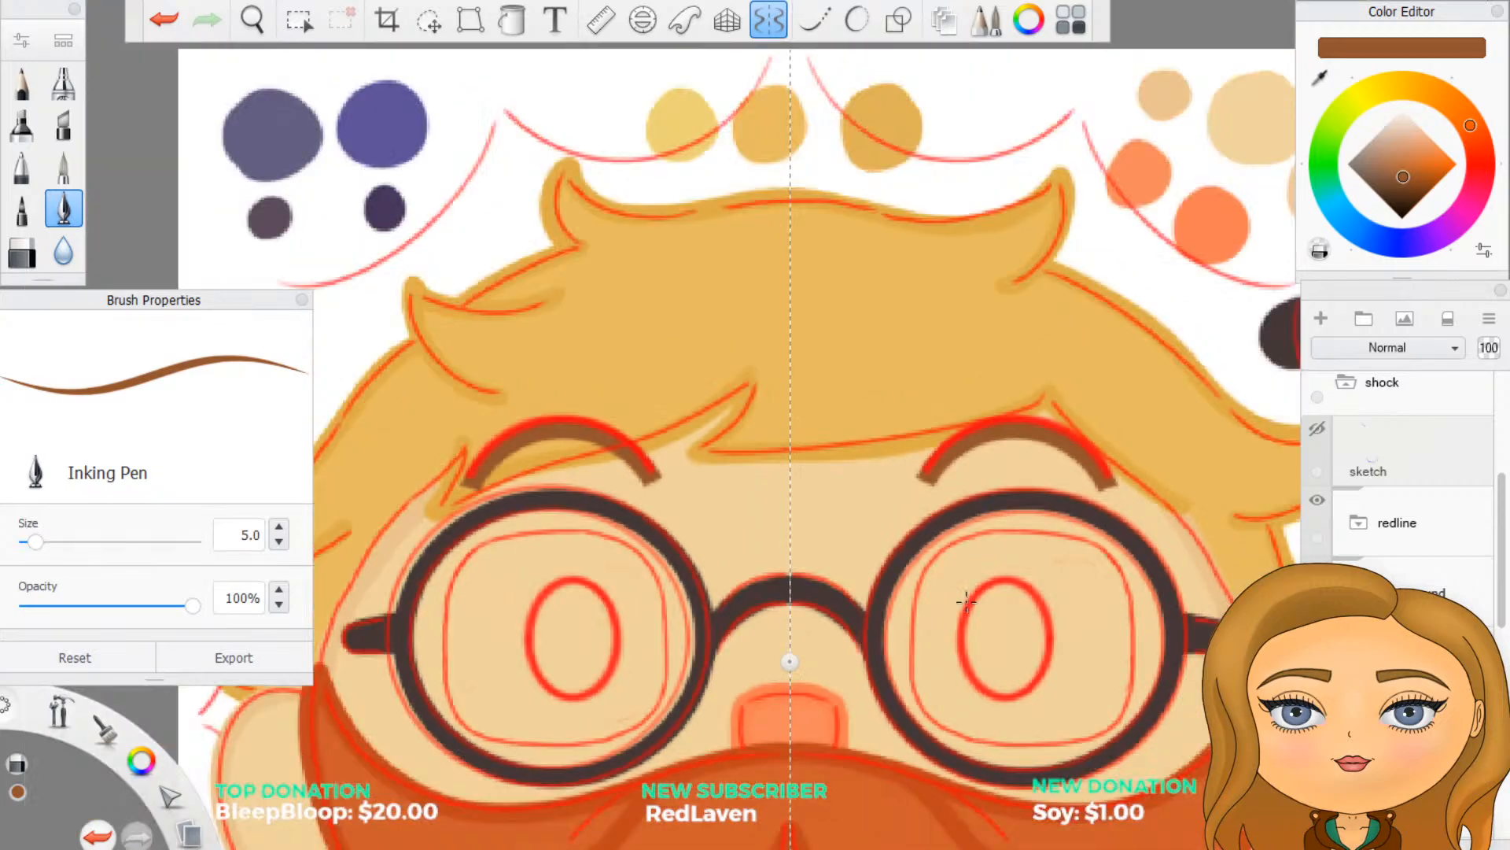
scroll(966, 602, "down", 3)
scroll(712, 685, "up", 3)
scroll(918, 725, "down", 1)
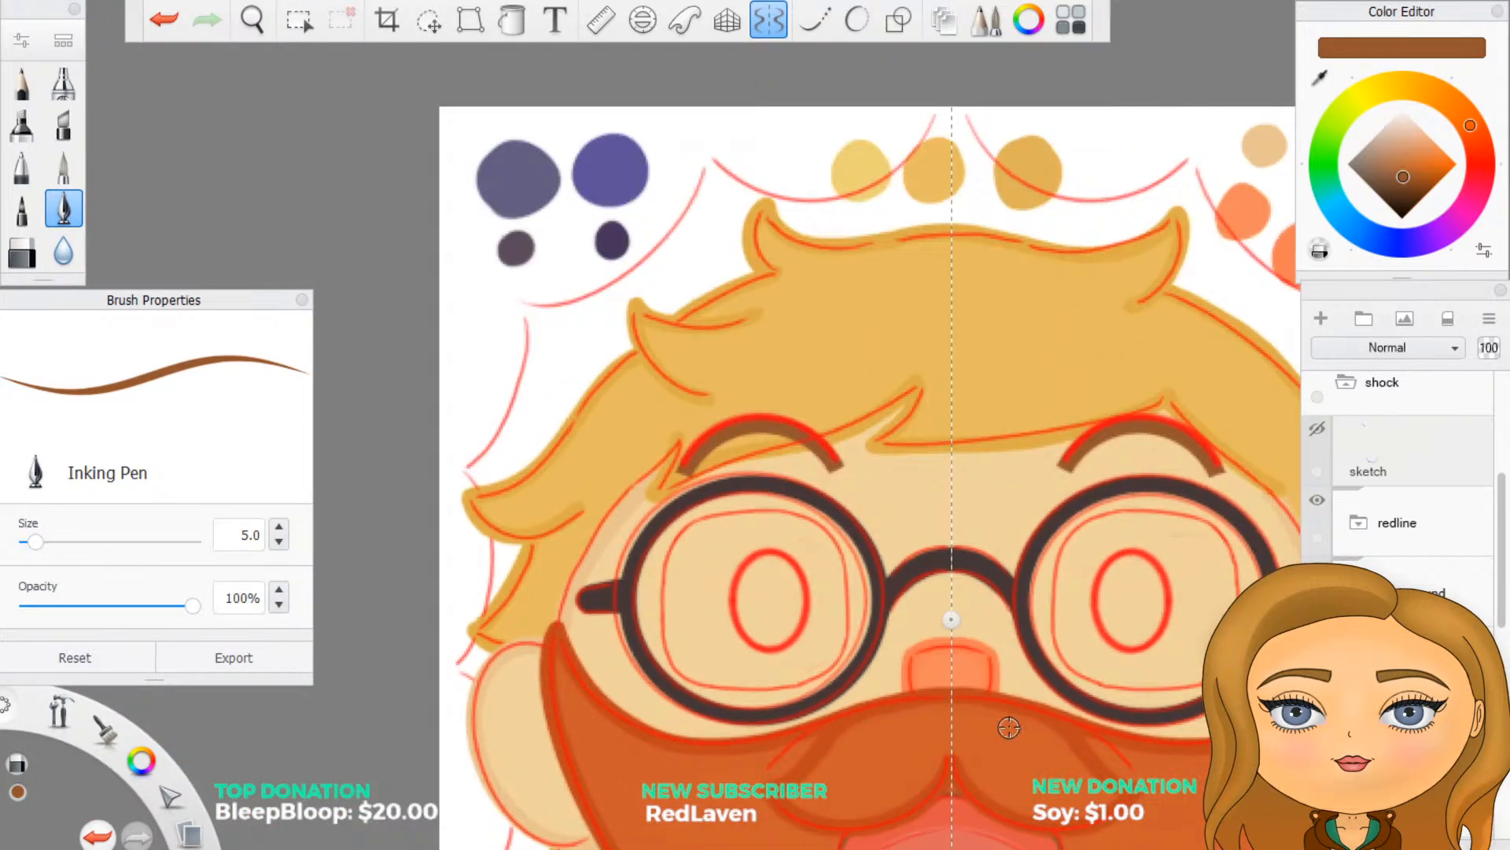
scroll(1055, 627, "up", 2)
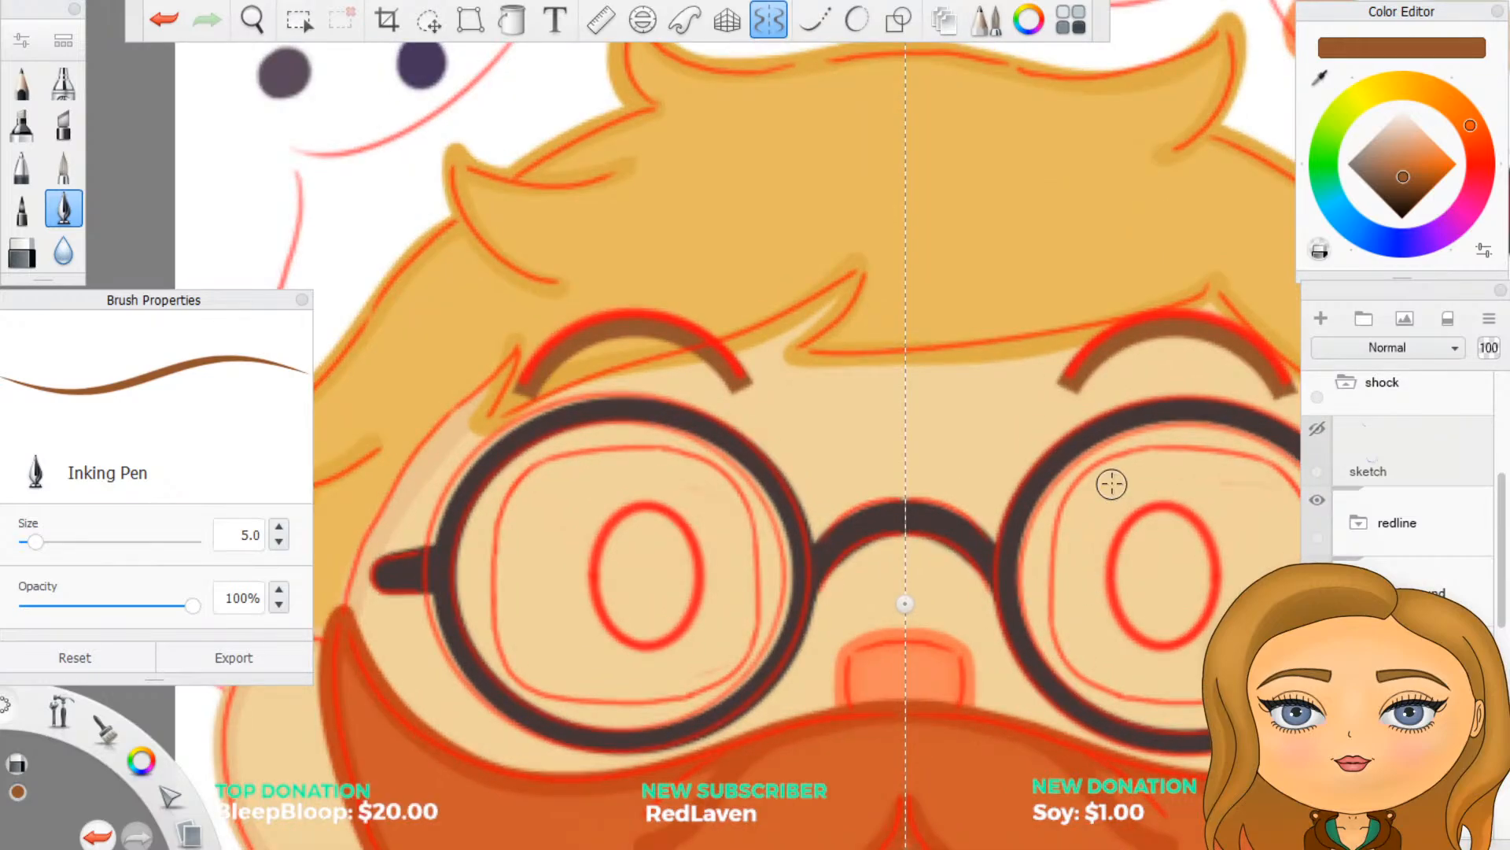
scroll(1143, 493, "down", 2)
scroll(1172, 493, "up", 3)
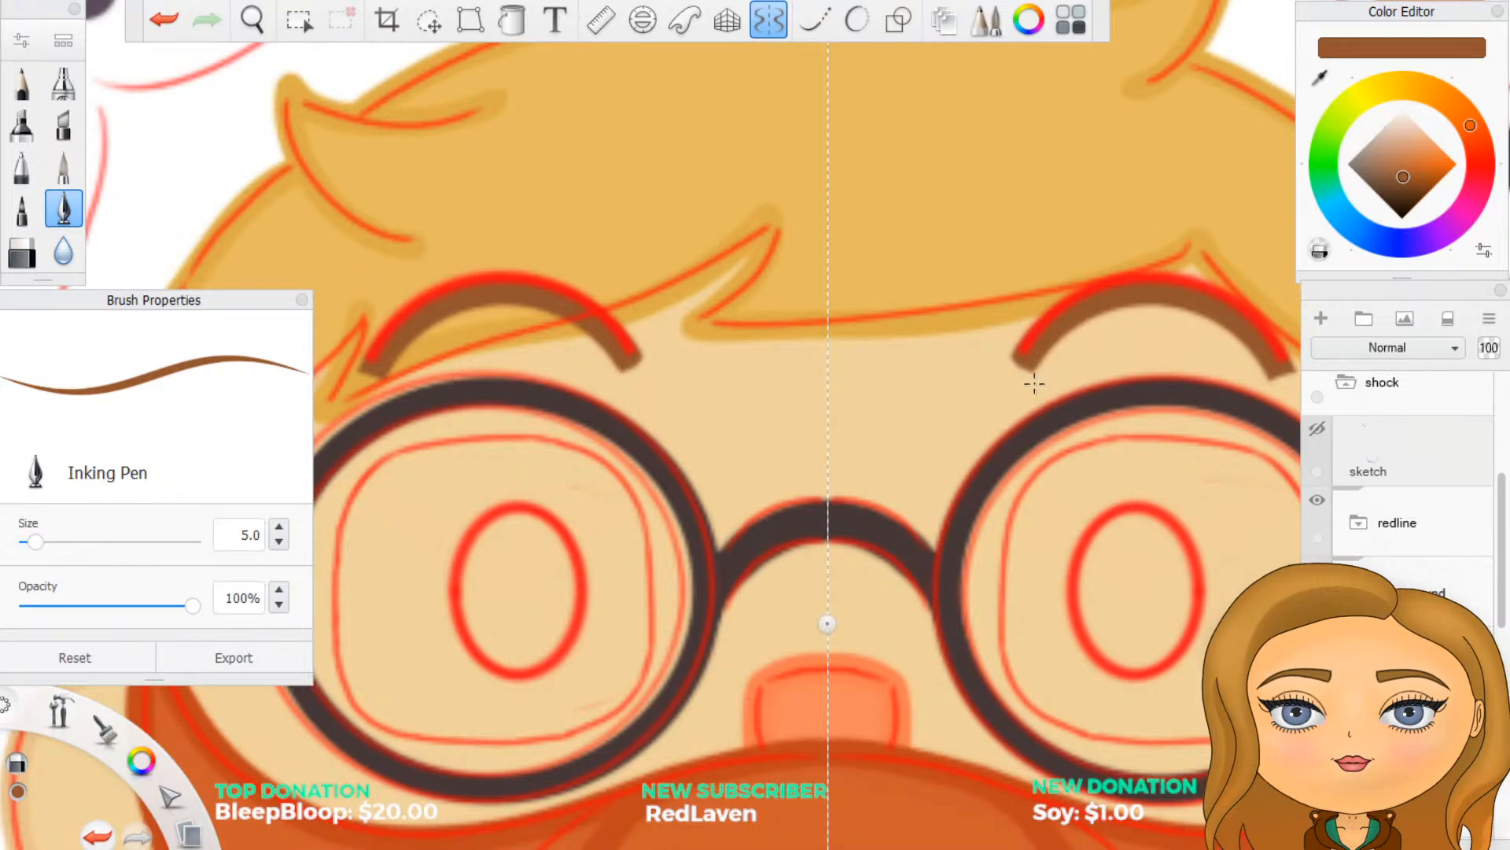
scroll(958, 210, "down", 2)
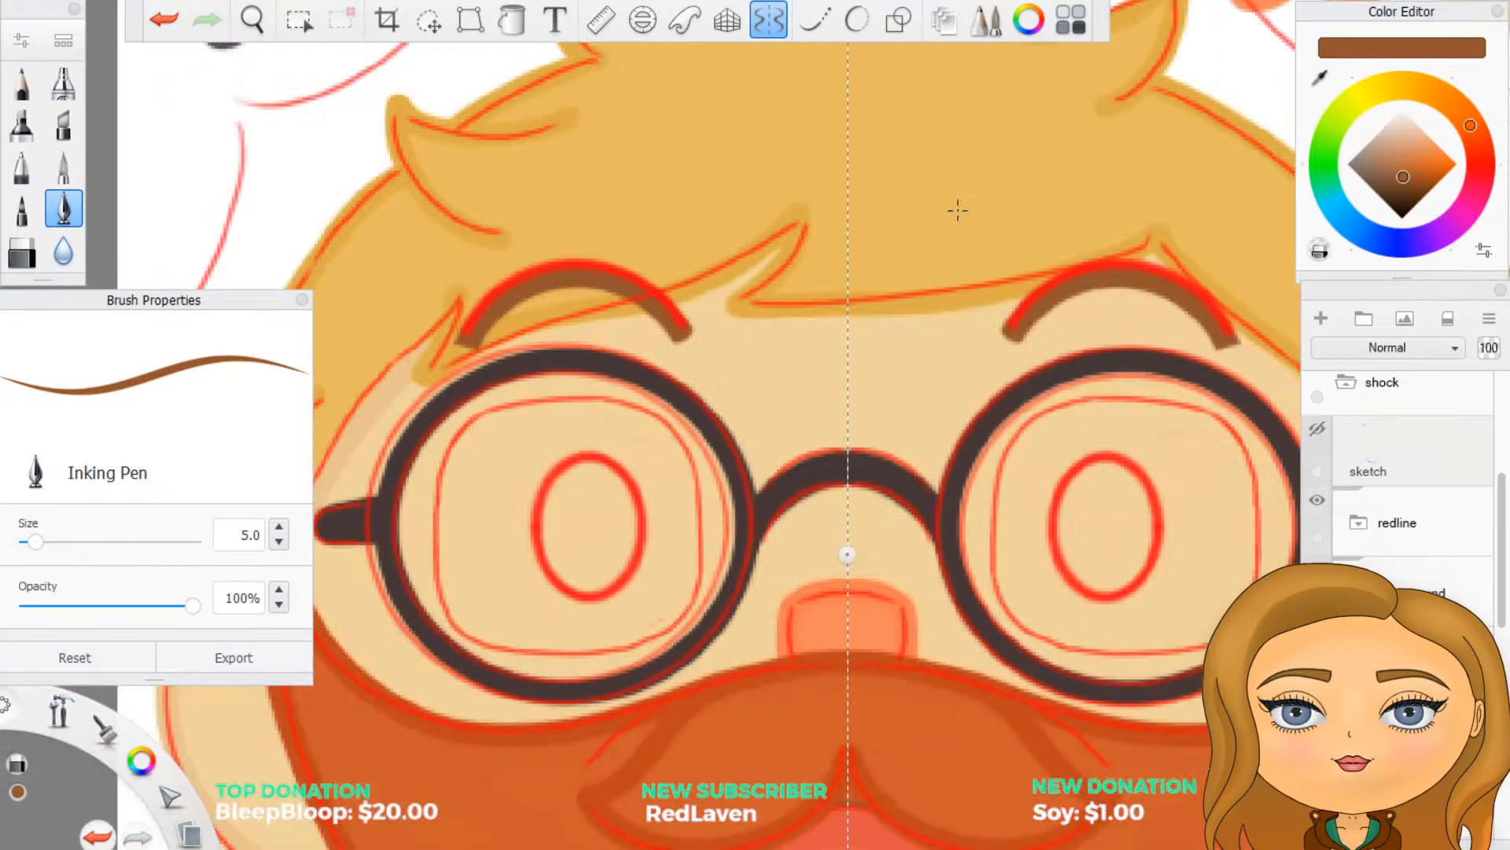
scroll(958, 210, "down", 2)
scroll(1227, 293, "up", 4)
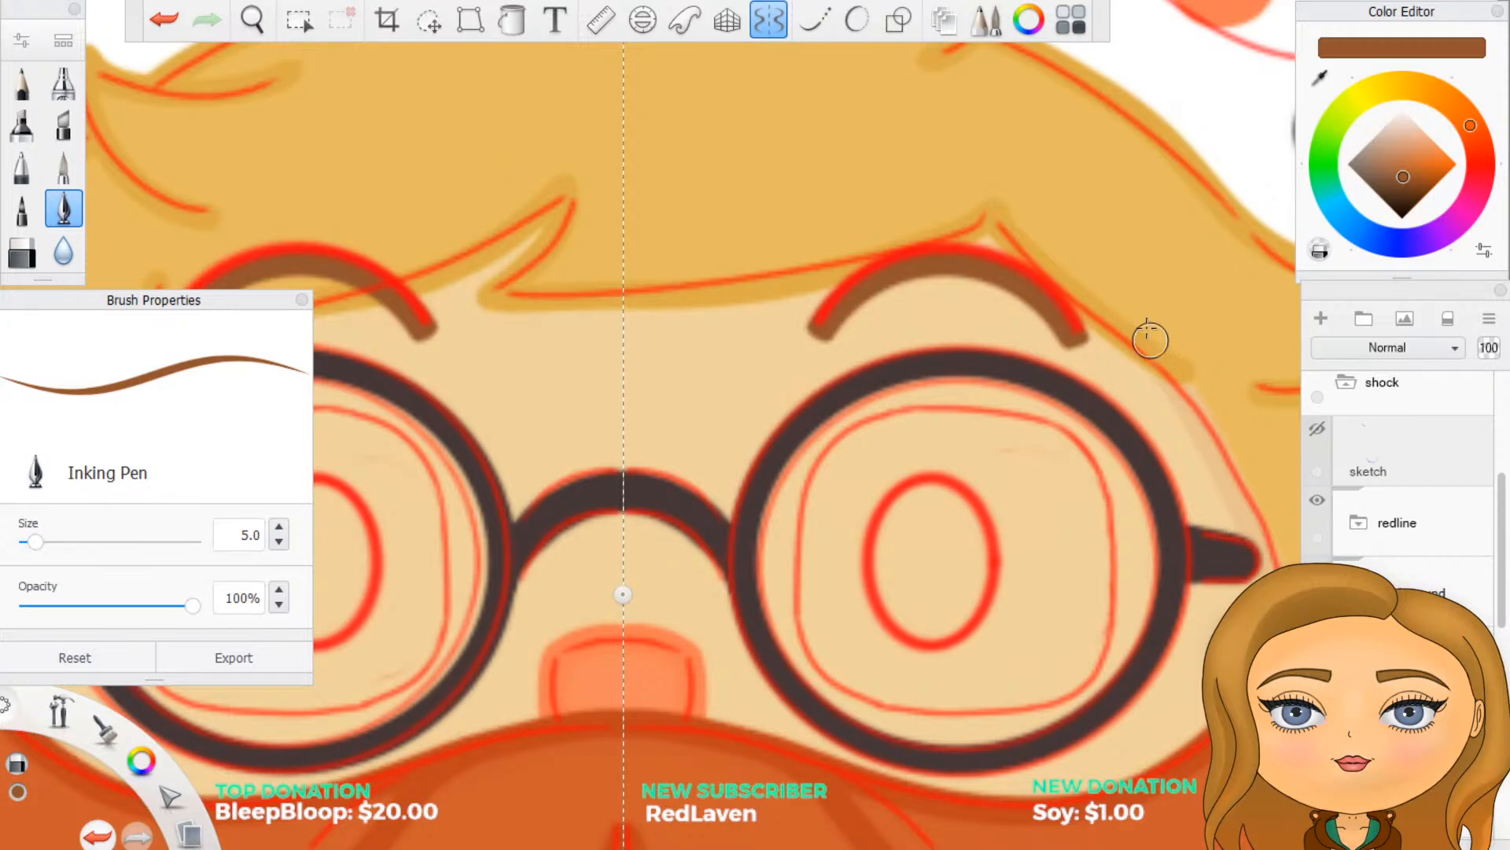
Step: Hide the redline group and examine the coloured eyebrows against the whole face
left_click(1317, 500)
scroll(1077, 540, "down", 4)
scroll(1012, 523, "up", 2)
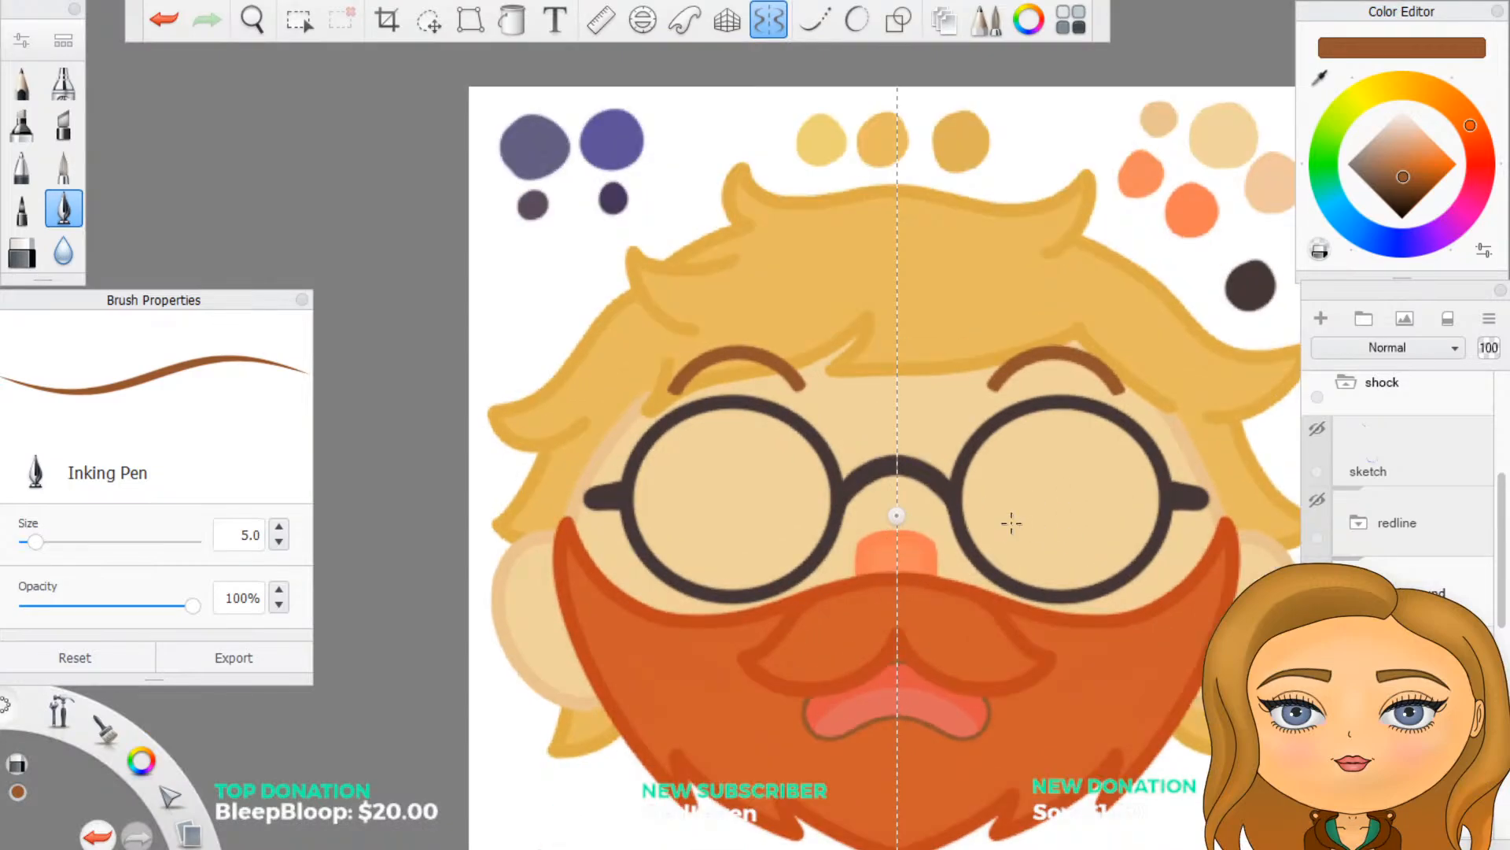
scroll(1011, 523, "up", 3)
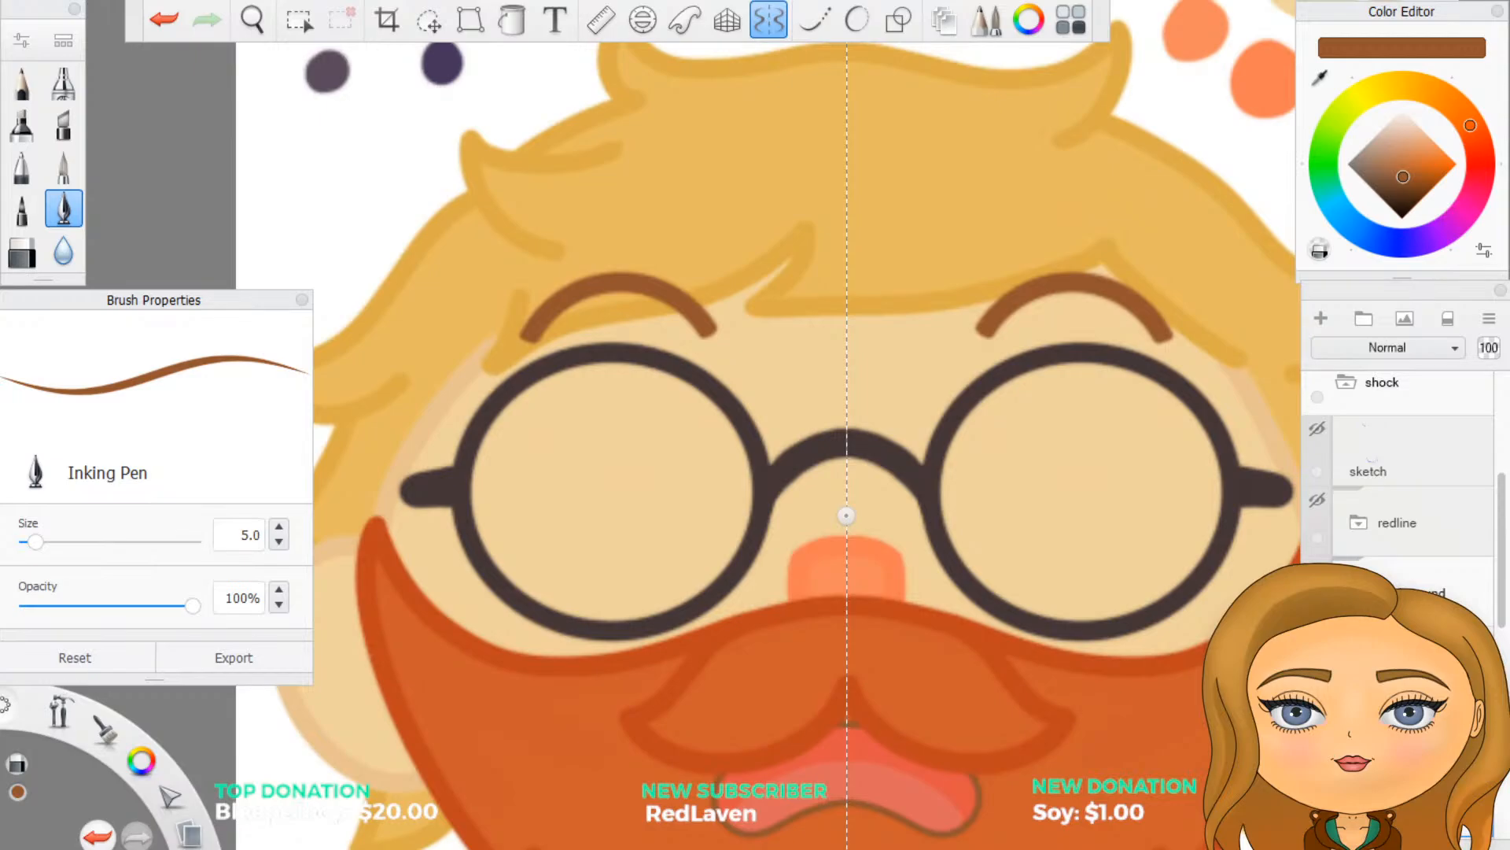
Step: Add a new empty layer inside the shock emote's background group and select it
left_click(1397, 604)
left_click(1364, 319)
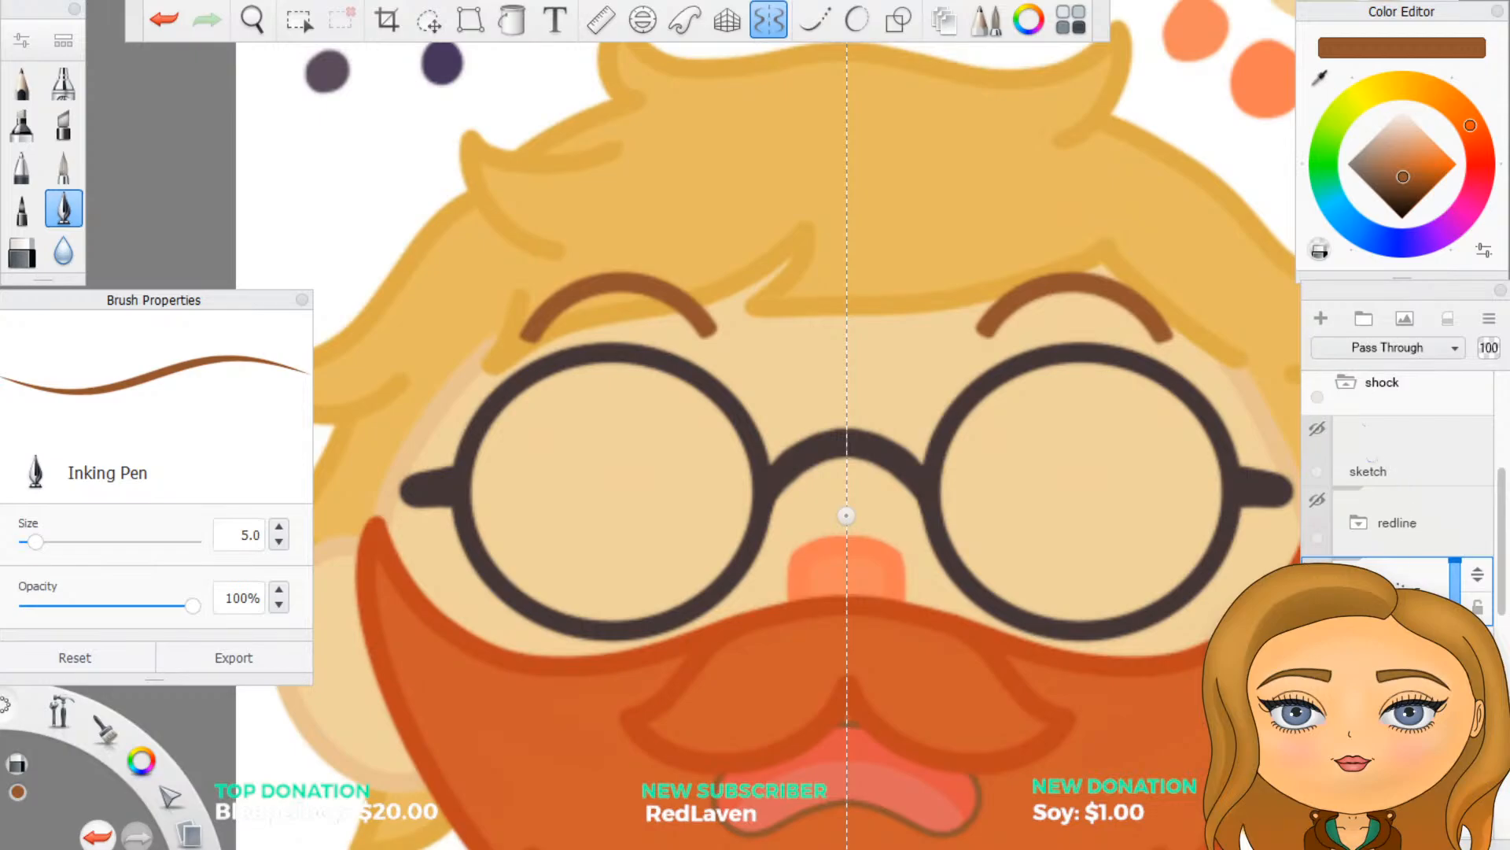
left_click(1397, 583)
left_click(1414, 554)
scroll(974, 564, "down", 3)
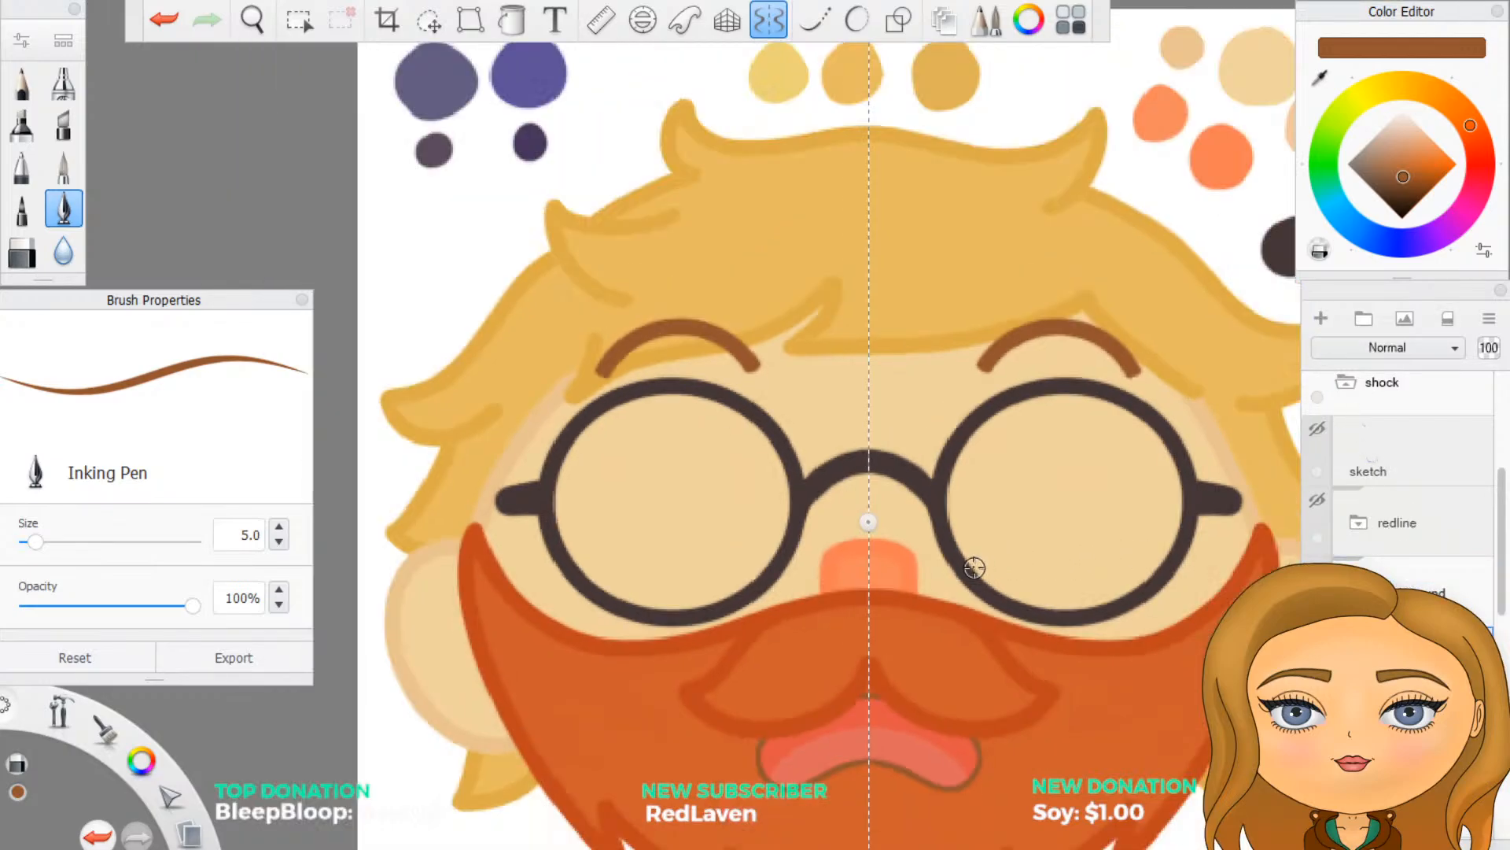
scroll(1404, 582, "down", 1)
scroll(1404, 582, "down", 1)
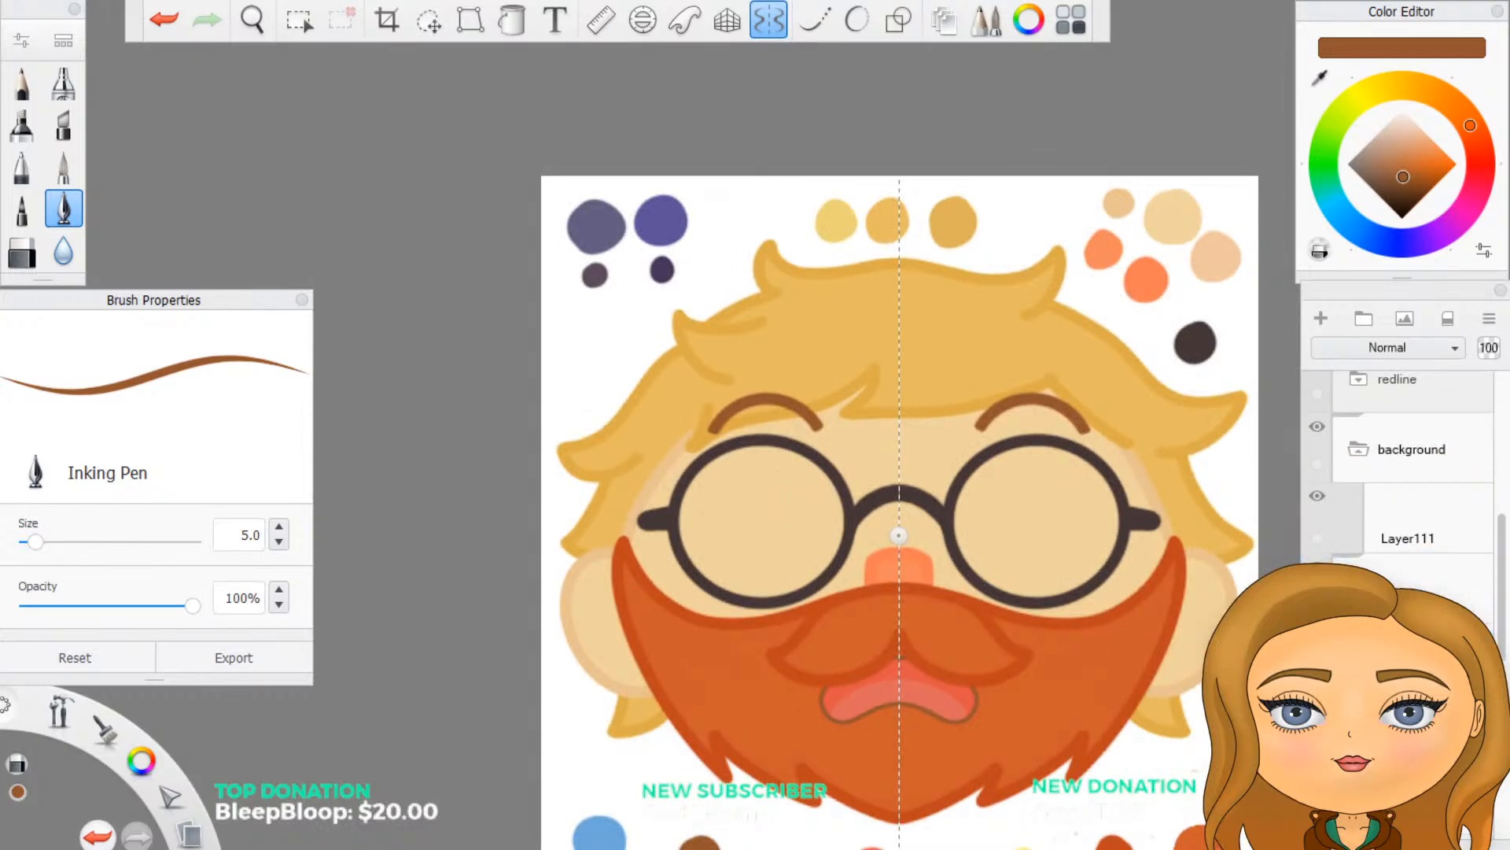
left_click(1399, 527)
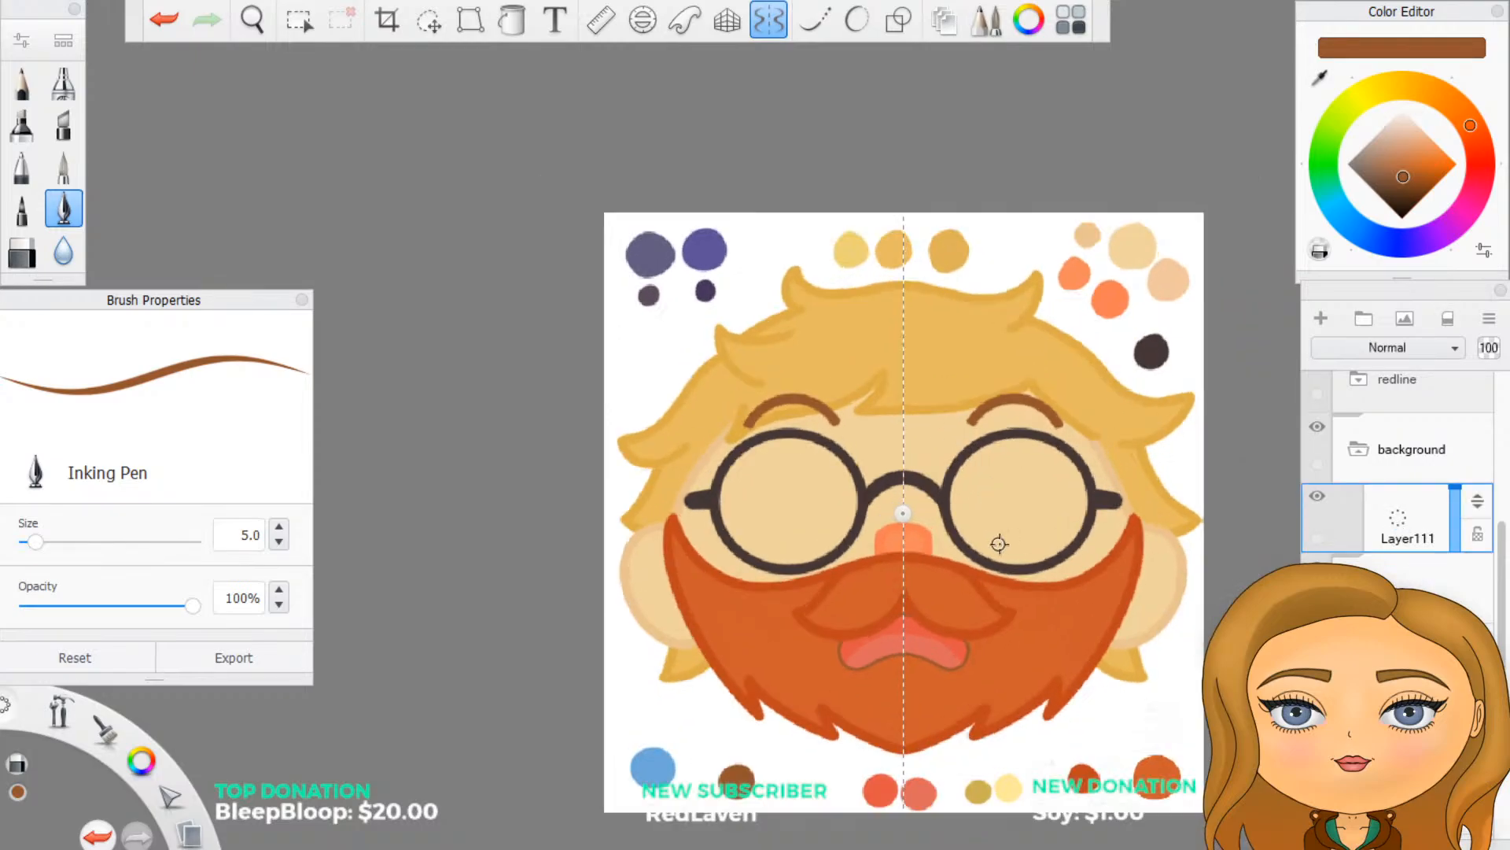
Step: Set the Inking Pen colour to a fully saturated golden yellow
scroll(988, 472, "up", 3)
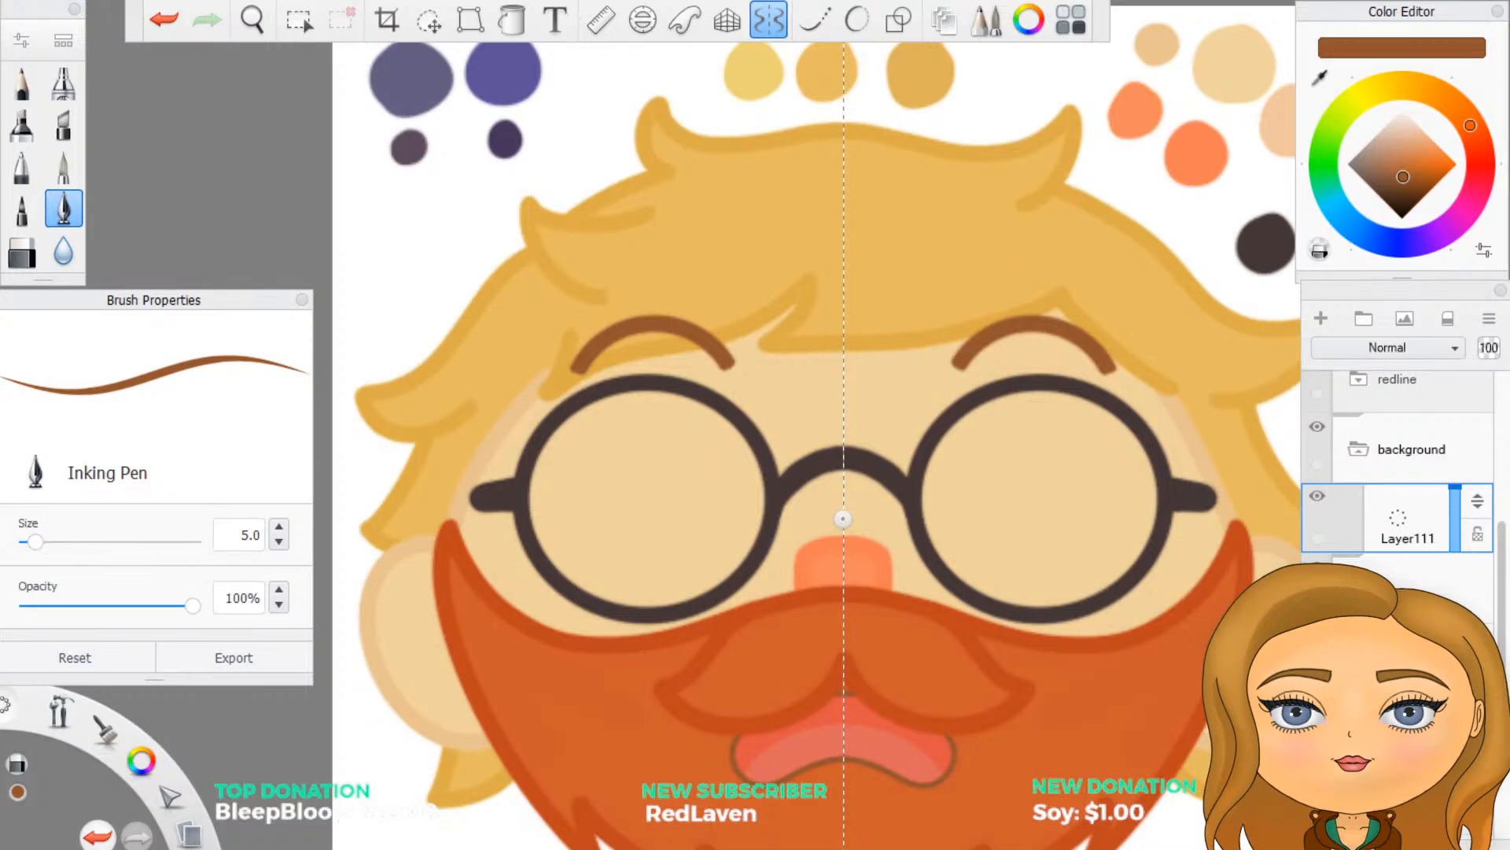
left_click(1369, 93)
left_click_drag(1389, 167, 1474, 162)
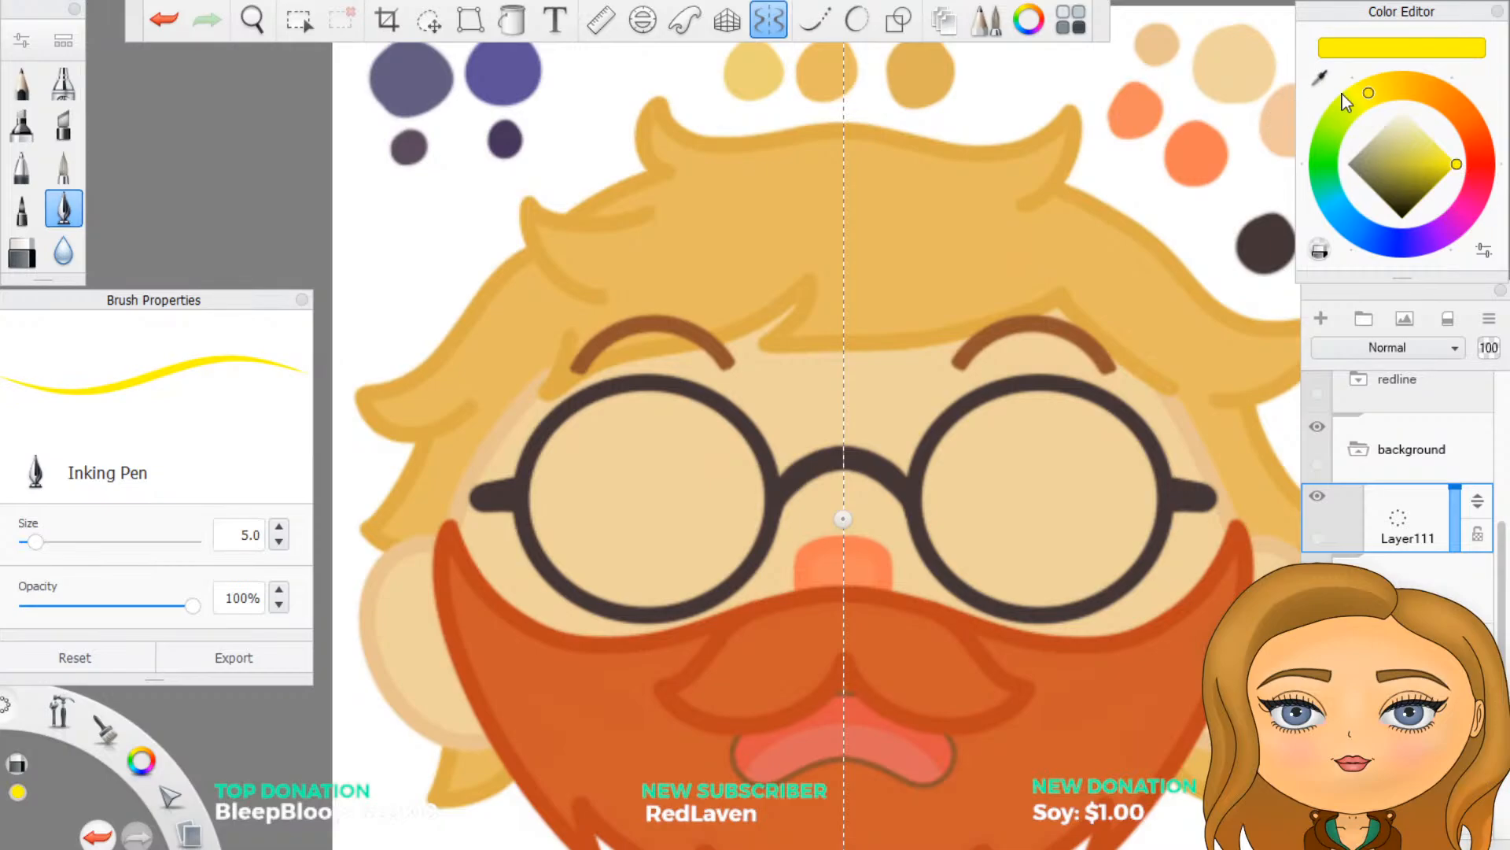
left_click_drag(1372, 92, 1391, 99)
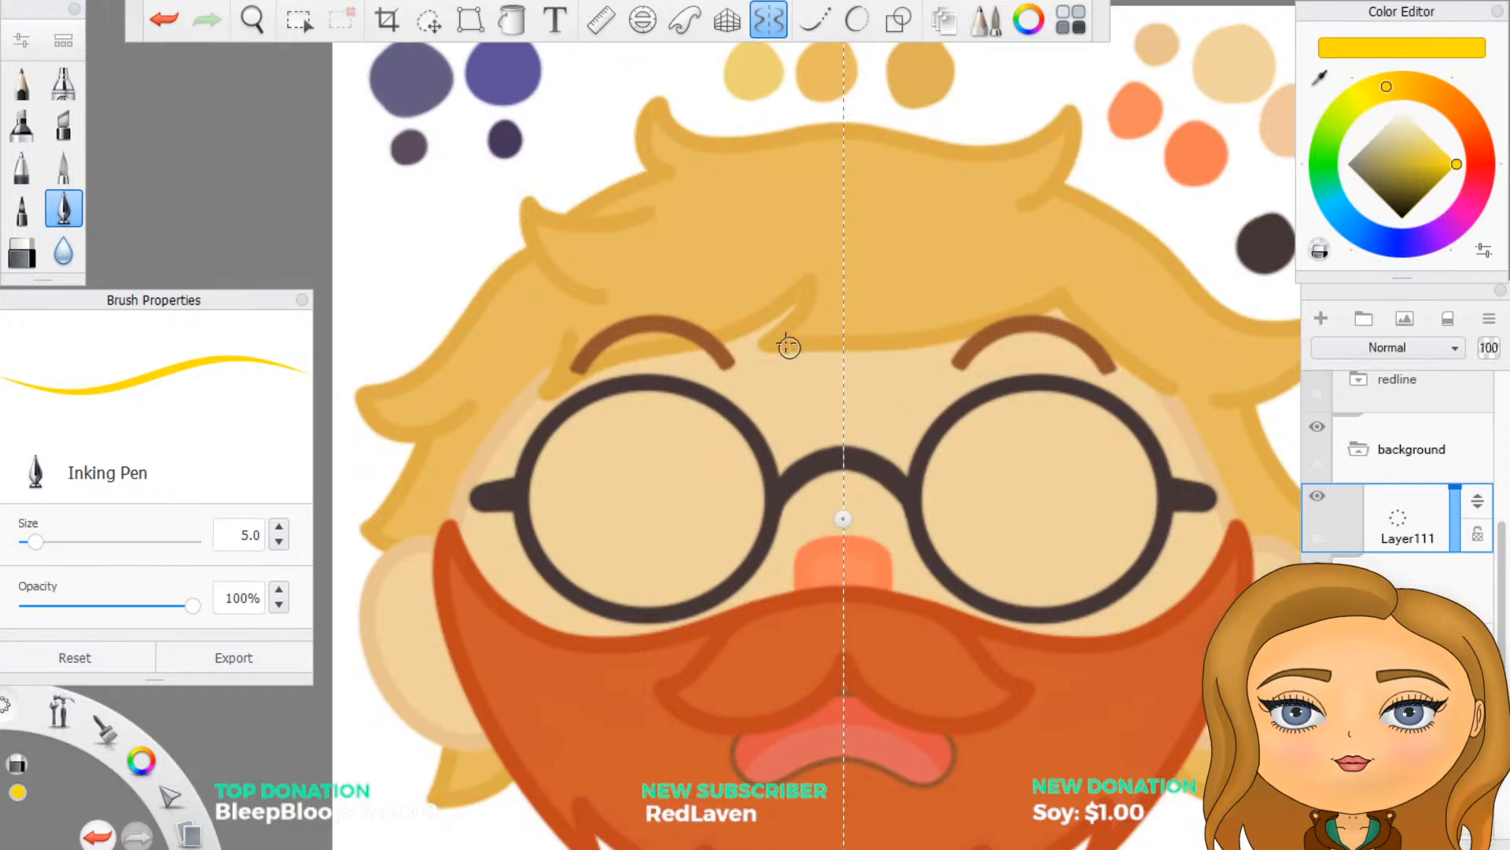
Step: Turn Predictive Stroke on at level 3 and show the redline group again
left_click(857, 24)
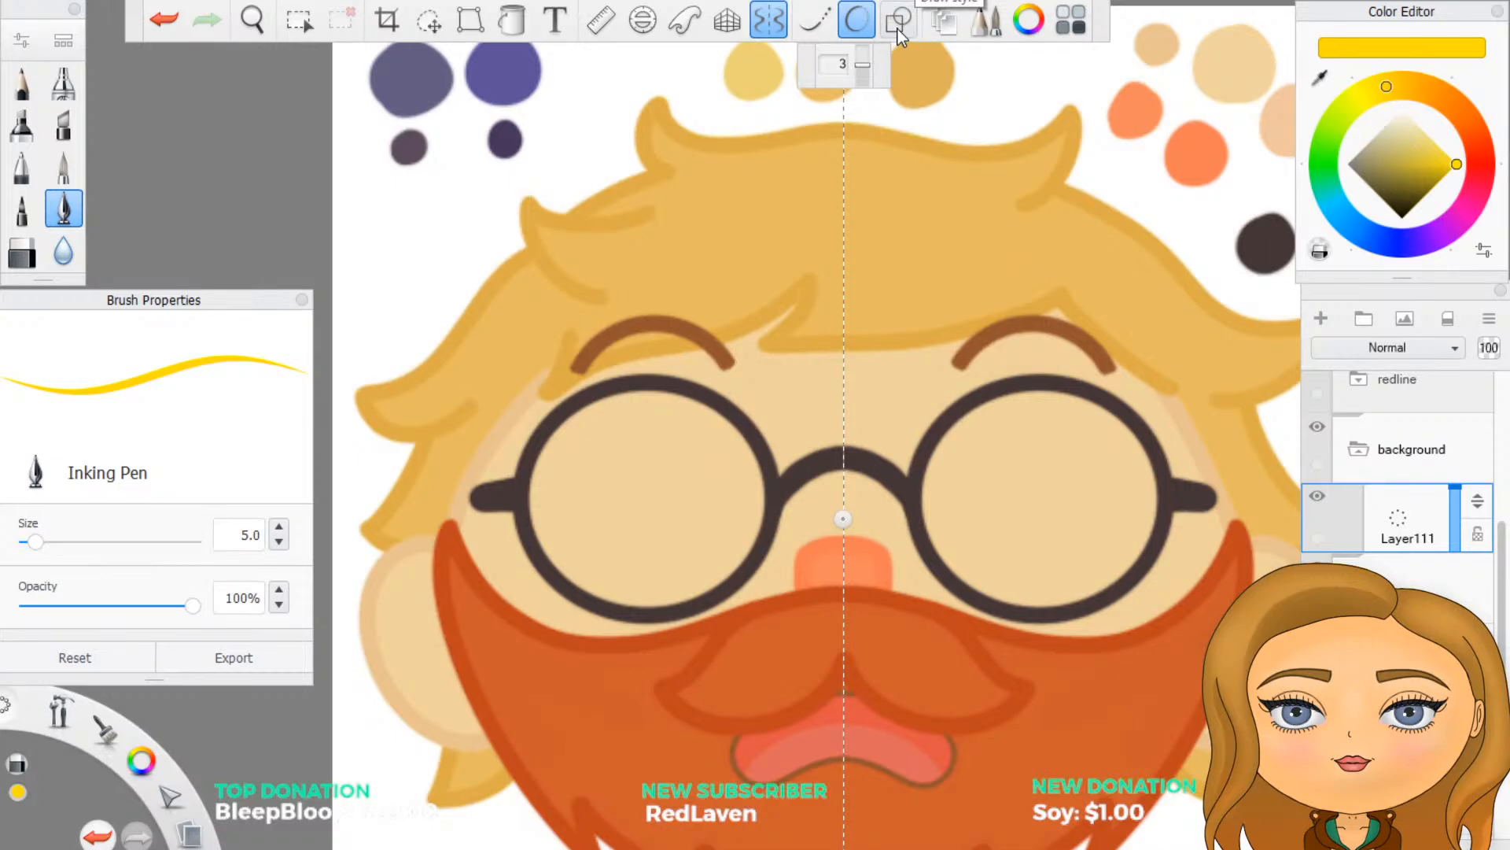
scroll(1374, 499, "up", 2)
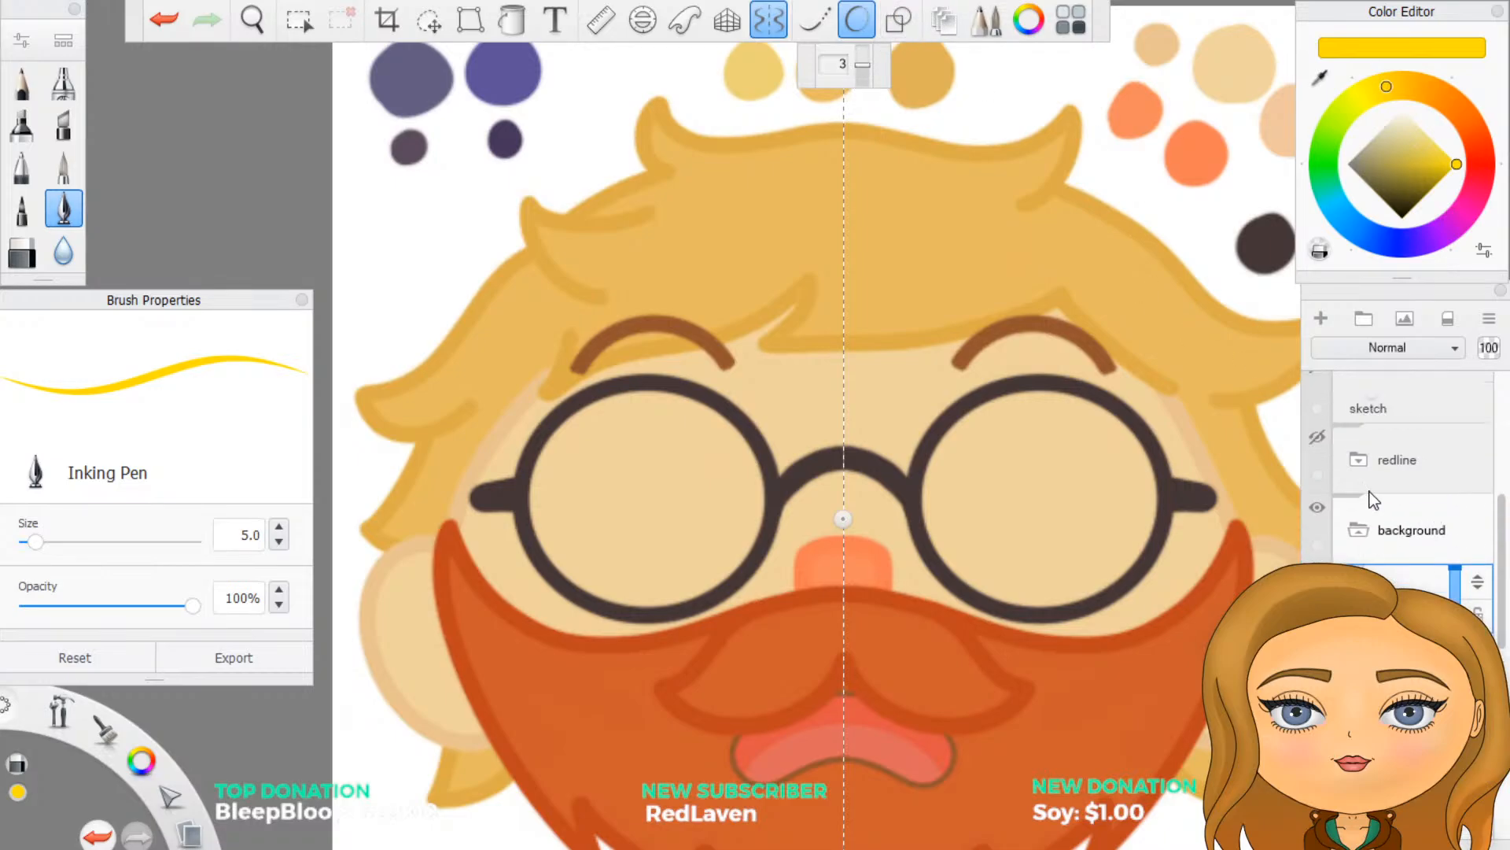
left_click(1315, 441)
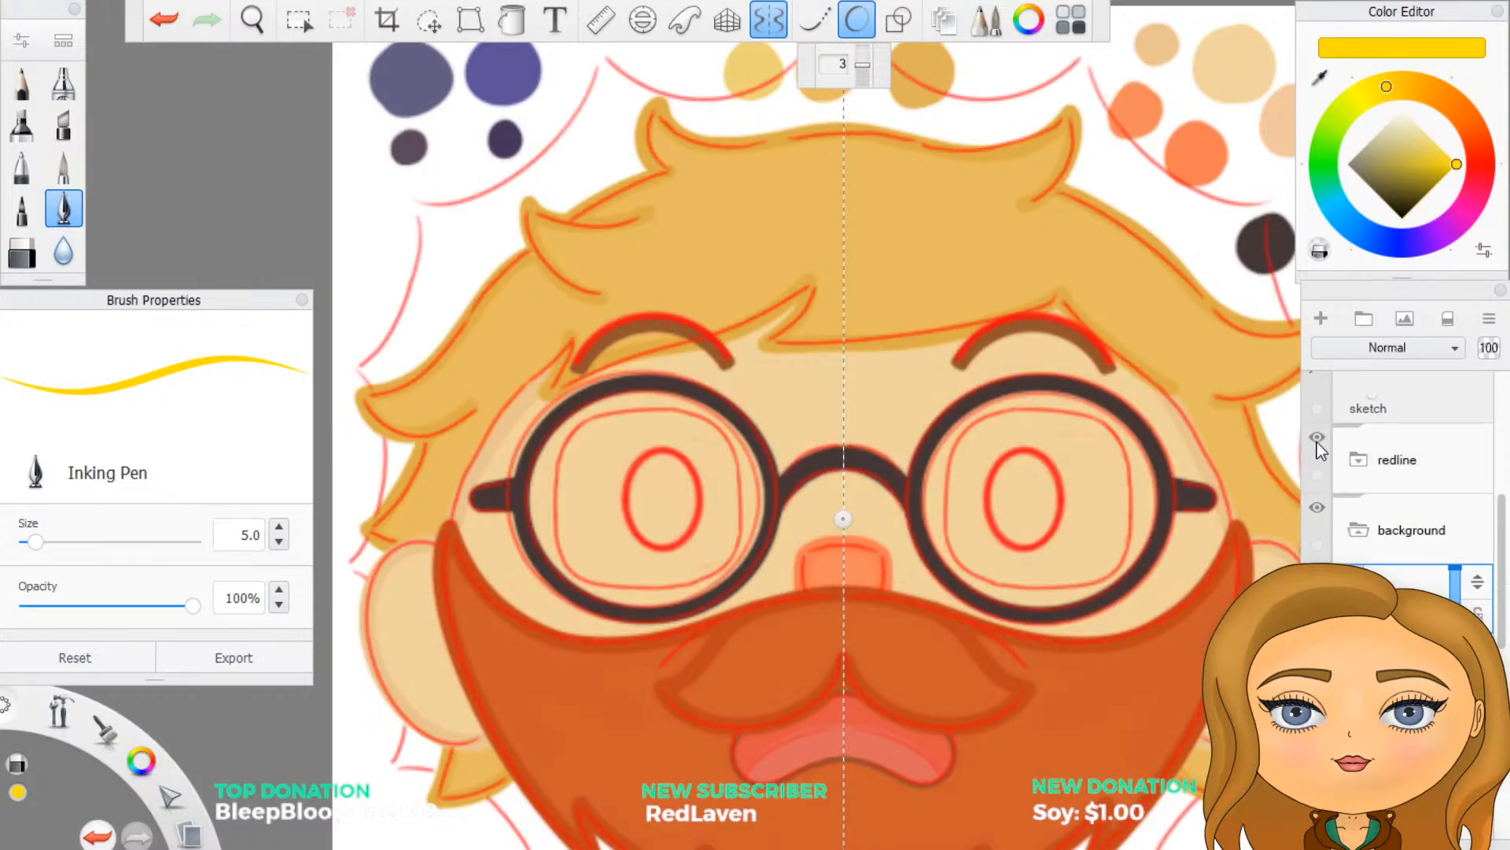
Step: Hide the colour swatches around the face and return to the empty layer in the background group
scroll(1243, 613, "down", 3)
scroll(1377, 613, "down", 5)
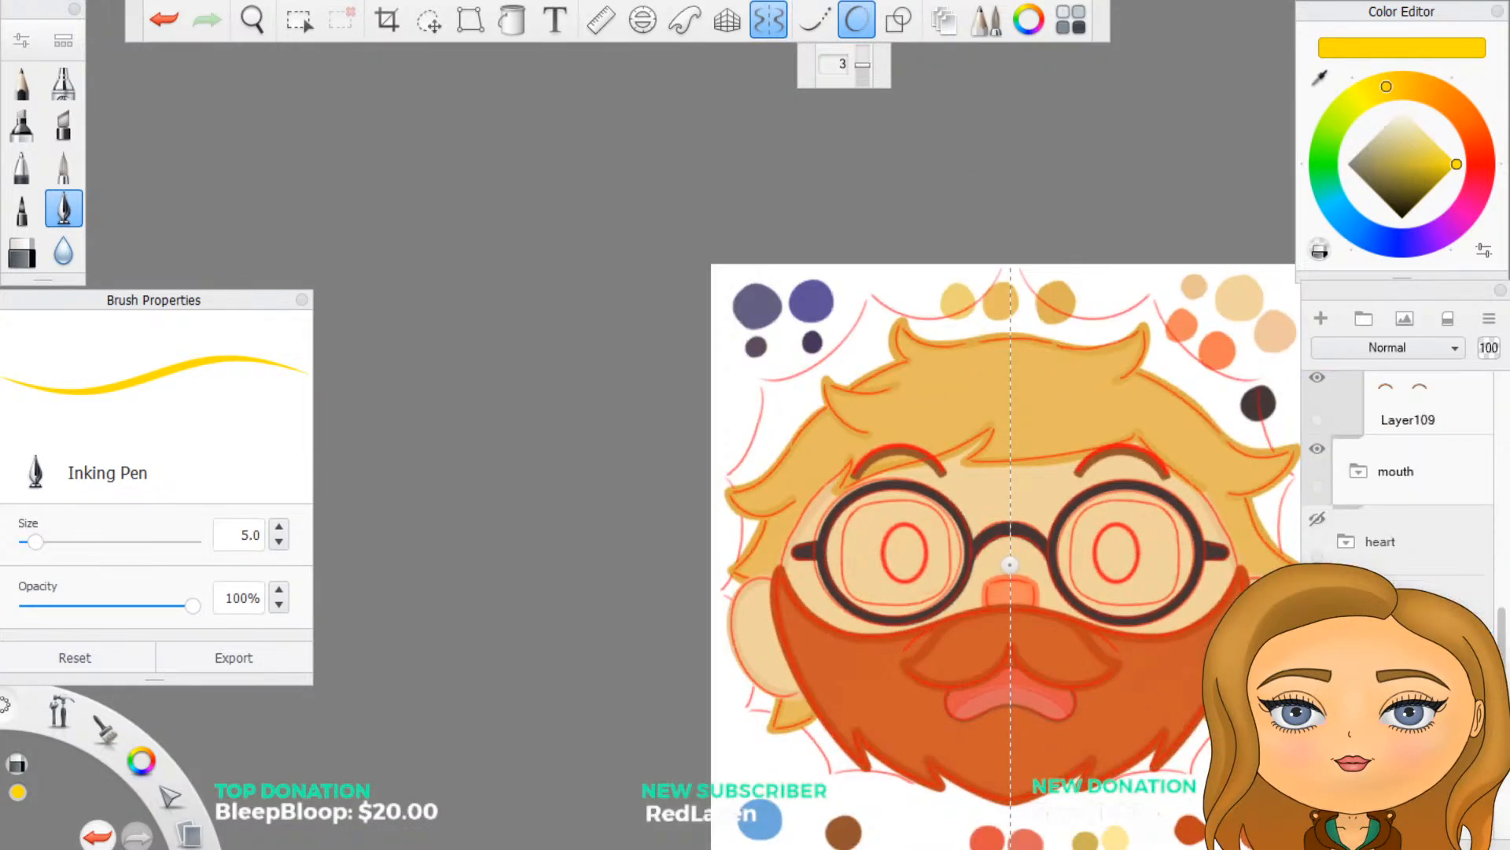
scroll(1397, 504, "down", 2)
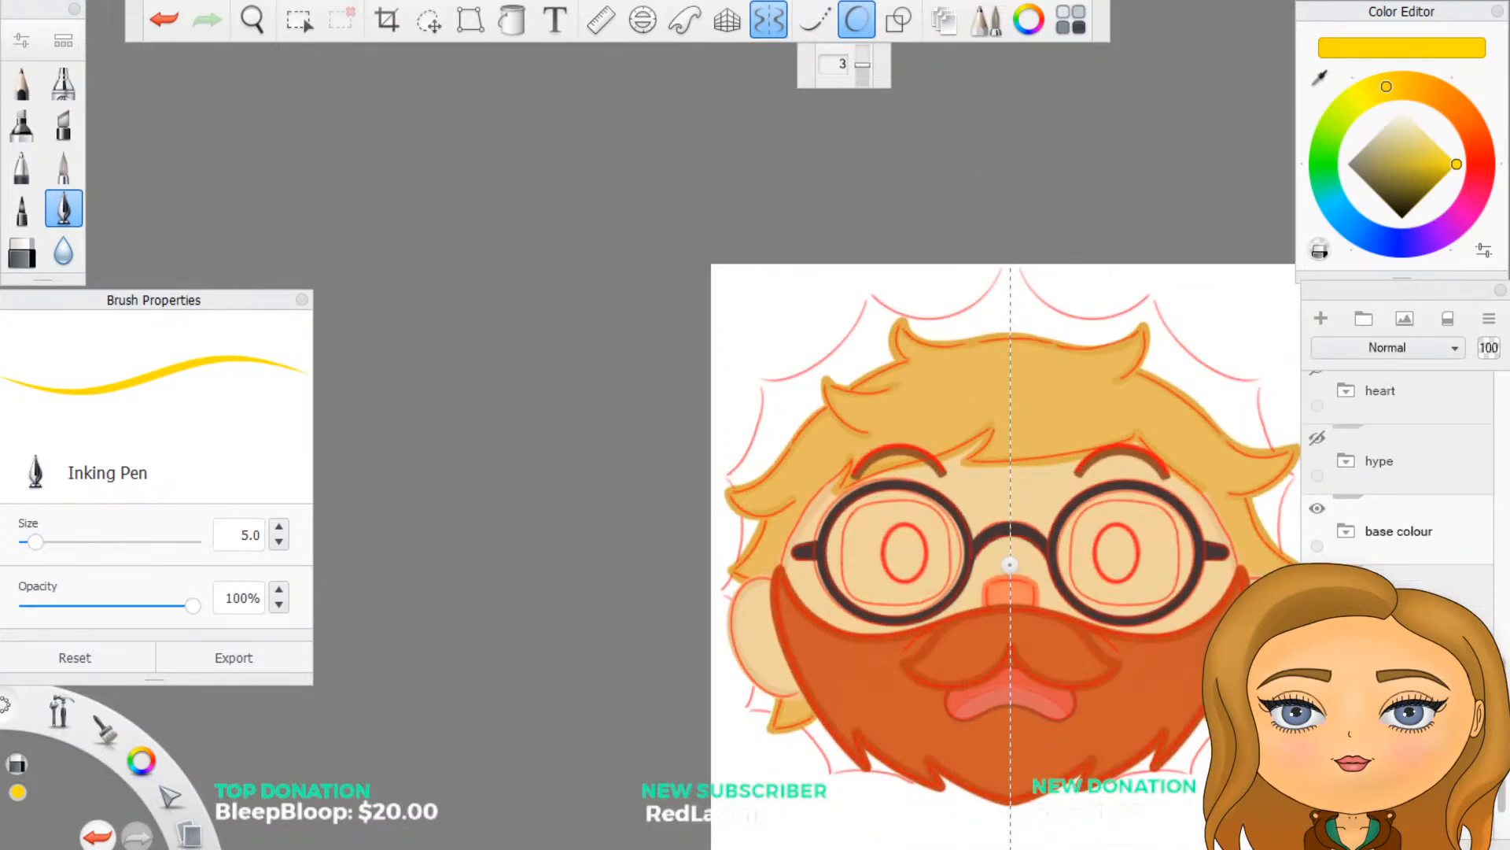
scroll(1397, 472, "up", 1)
scroll(1191, 645, "down", 3)
scroll(1189, 752, "up", 3)
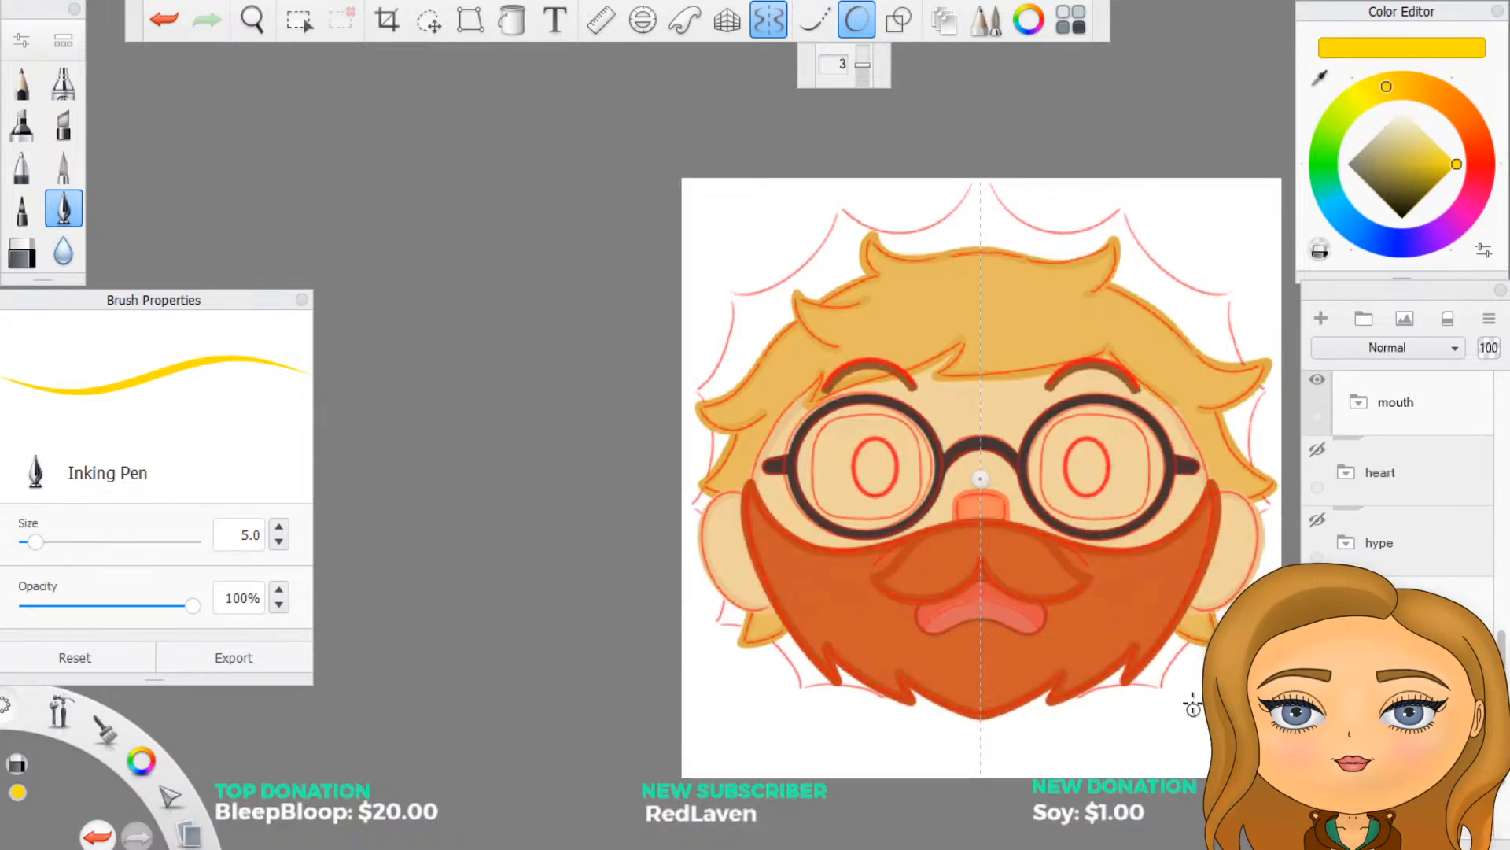
scroll(1397, 503, "up", 3)
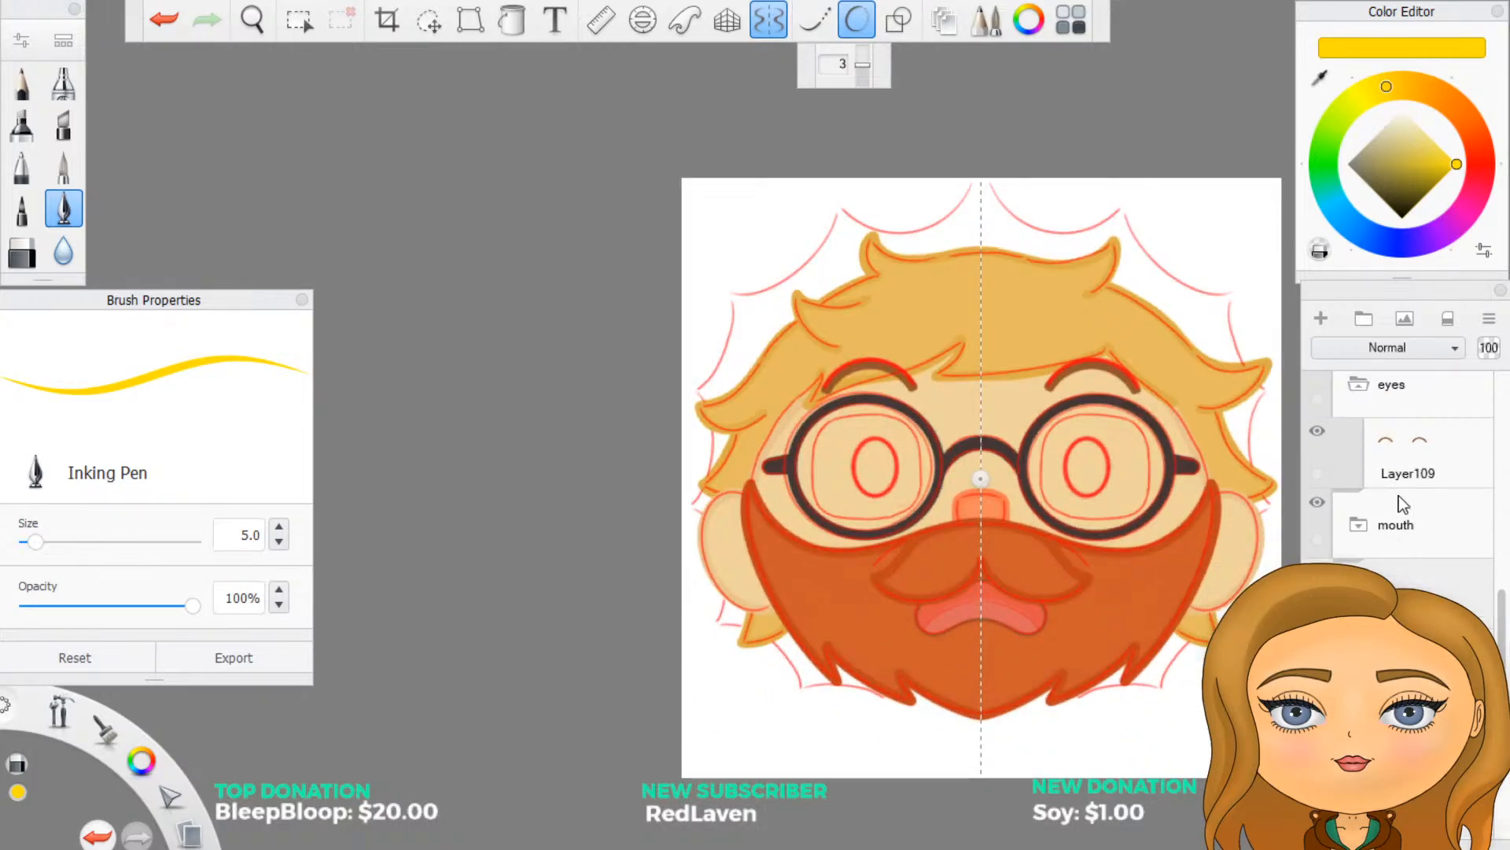
scroll(1398, 496, "up", 3)
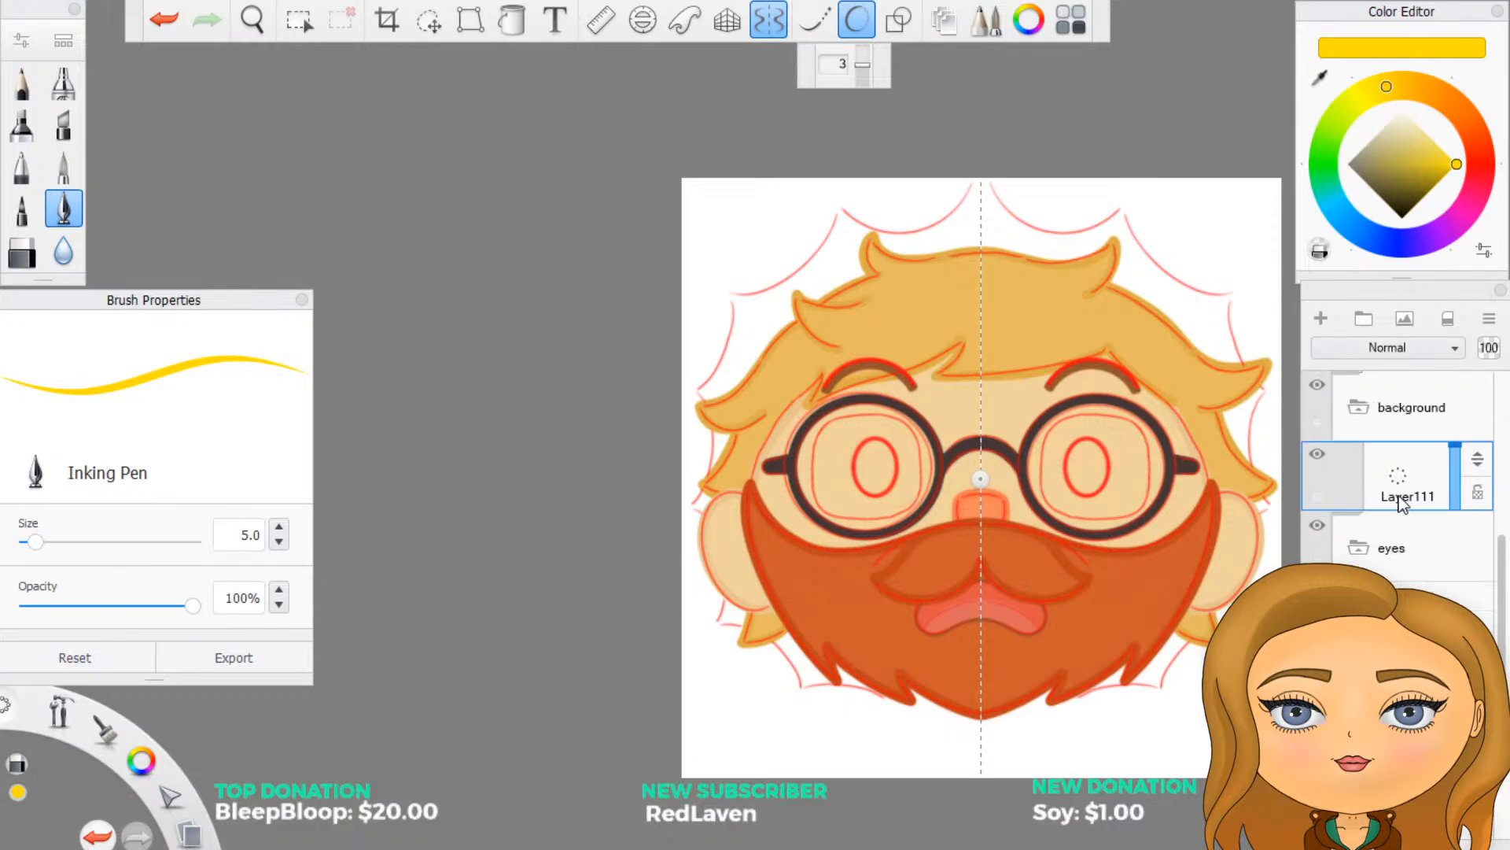
scroll(1394, 498, "up", 1)
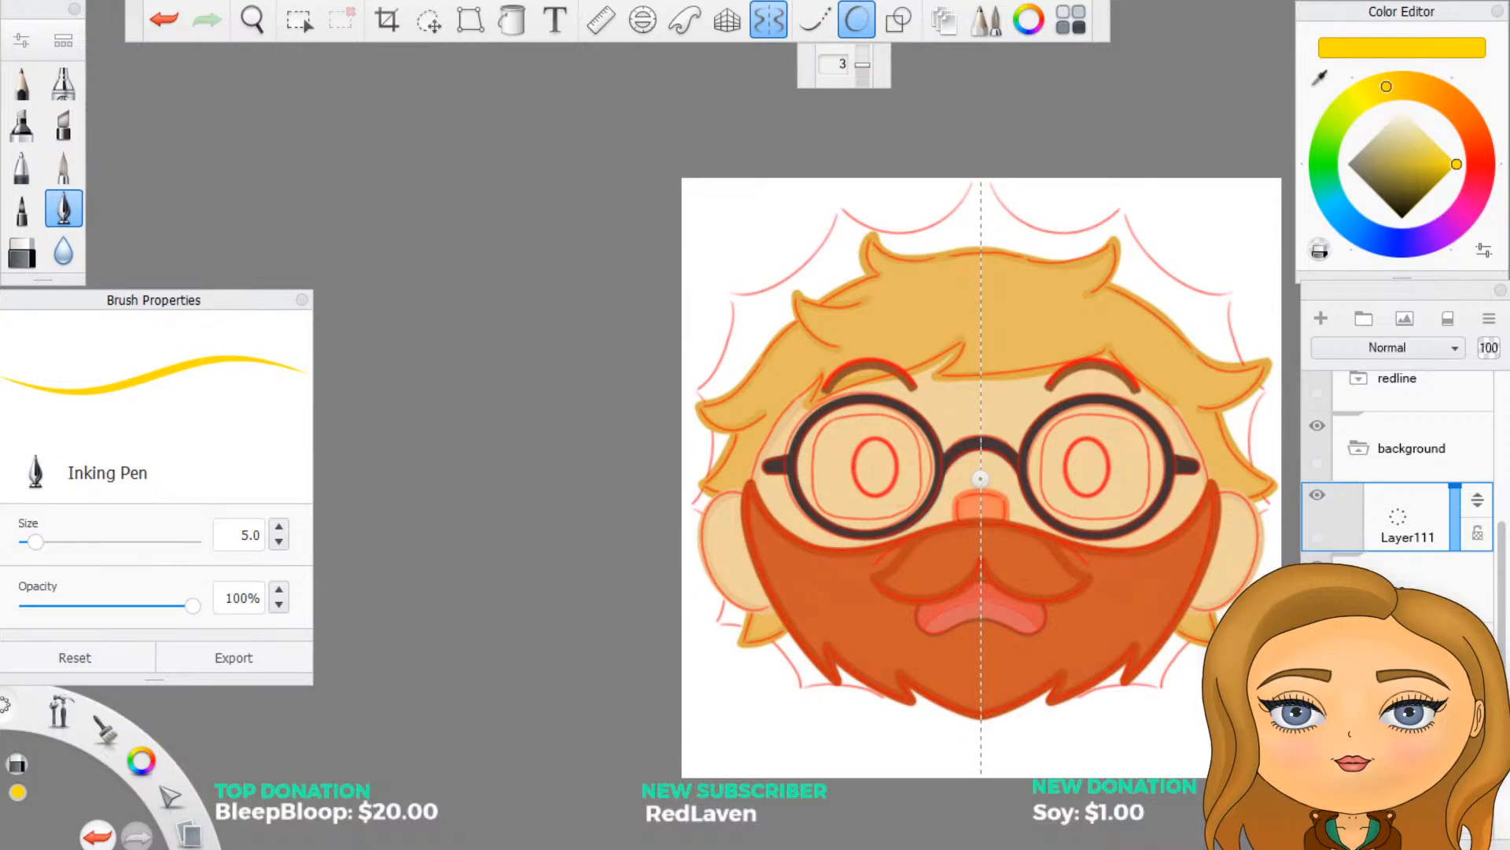
Step: Move the background group with its empty layer directly beneath the base colour group
scroll(1347, 520, "down", 3)
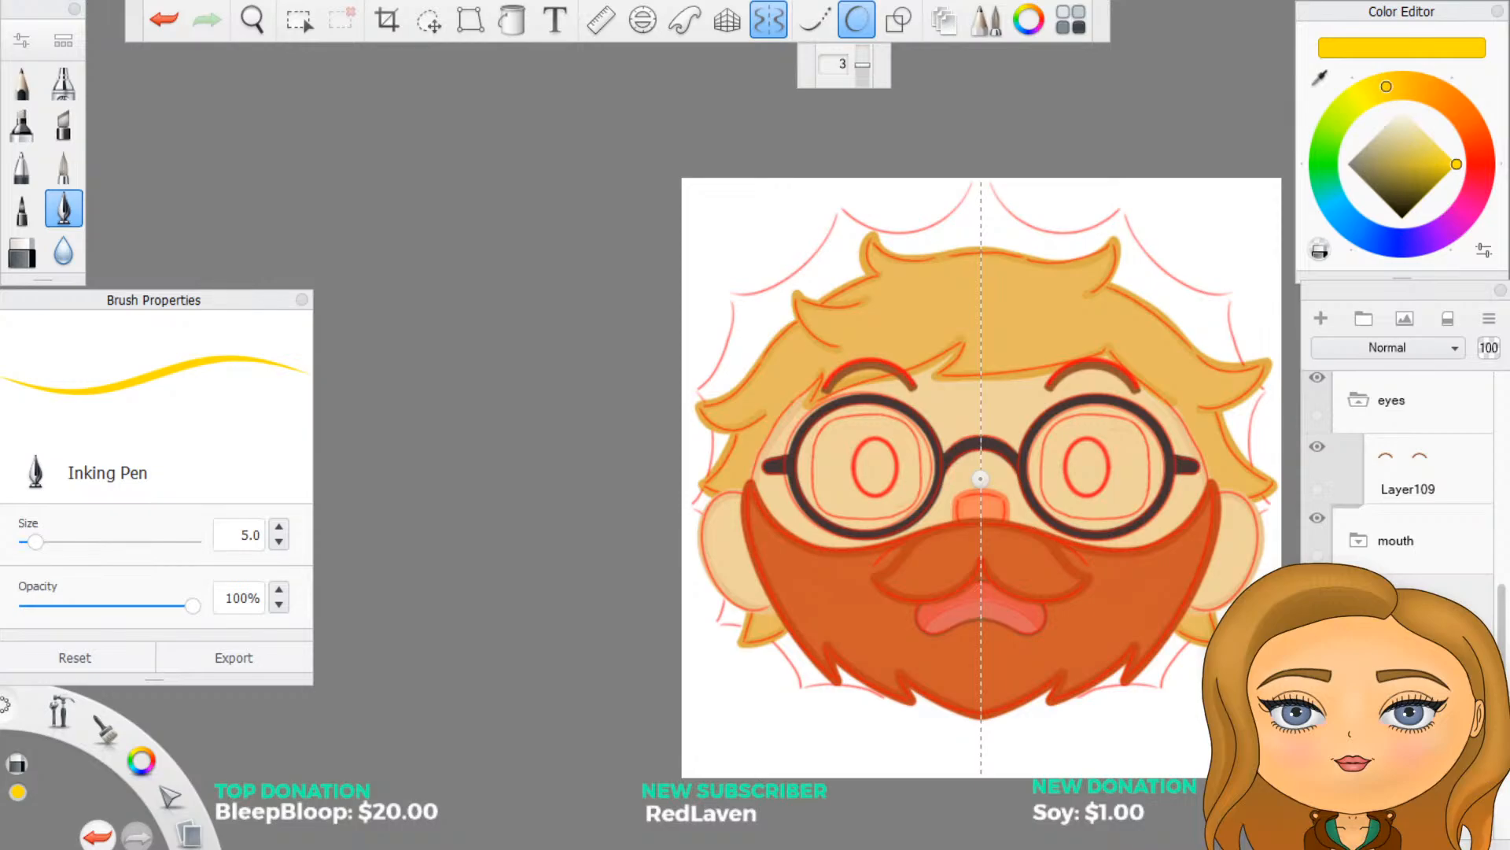
scroll(1397, 493, "up", 3)
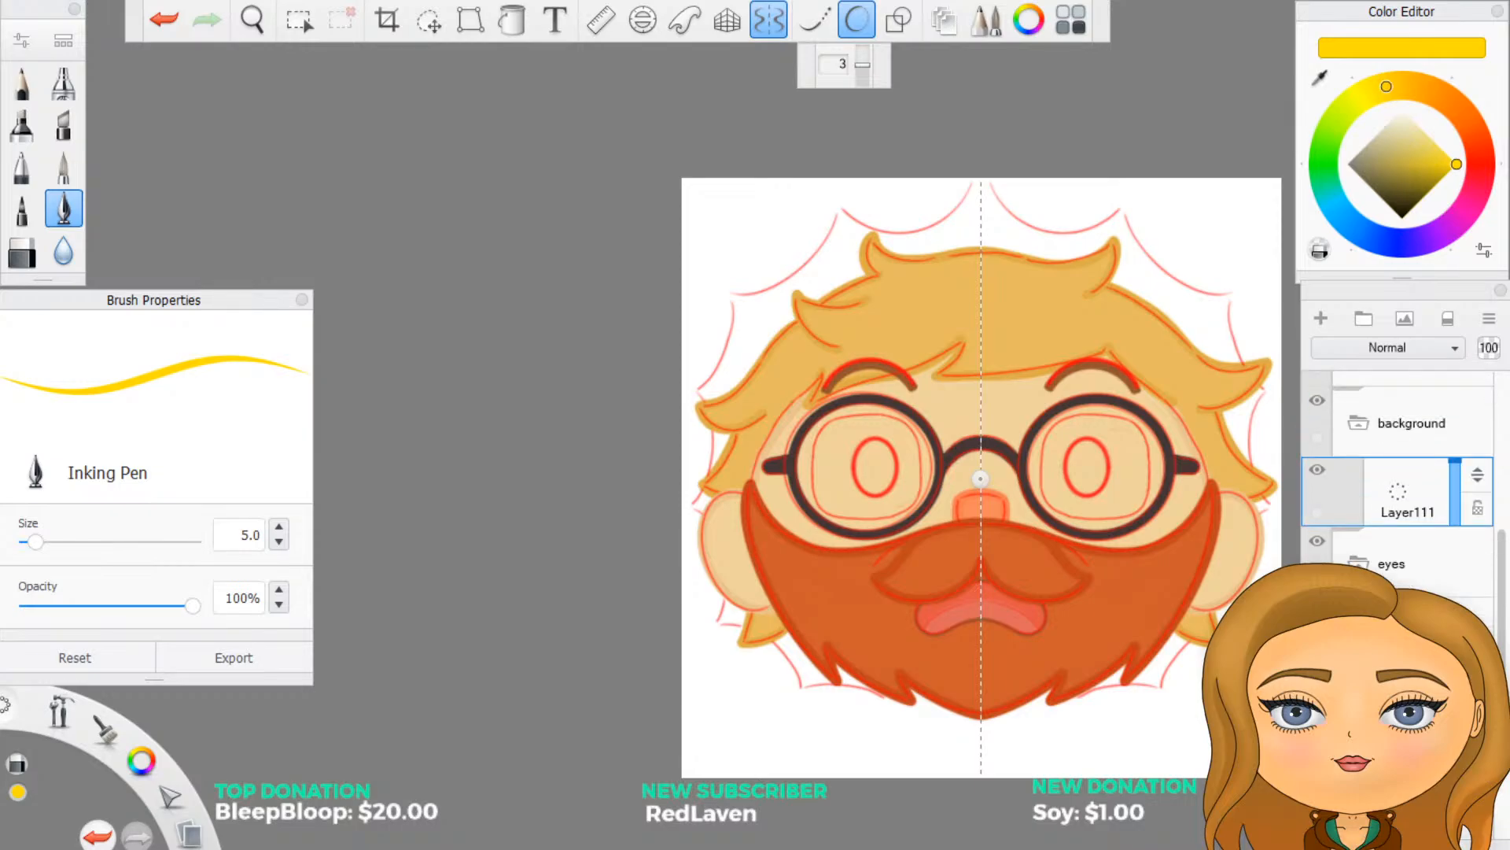
left_click(1424, 509)
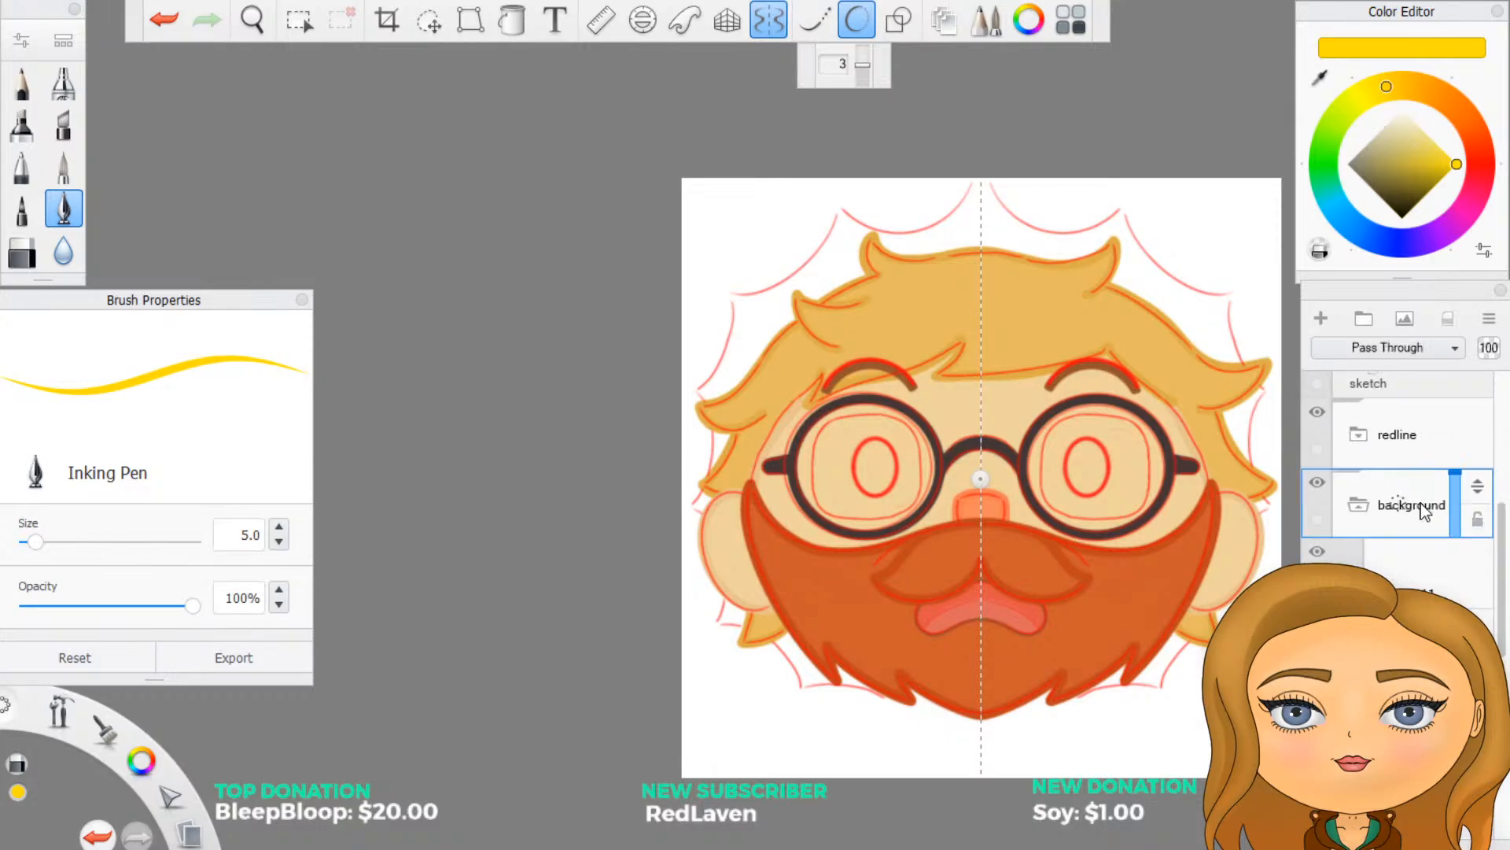
left_click_drag(1424, 510, 1429, 621)
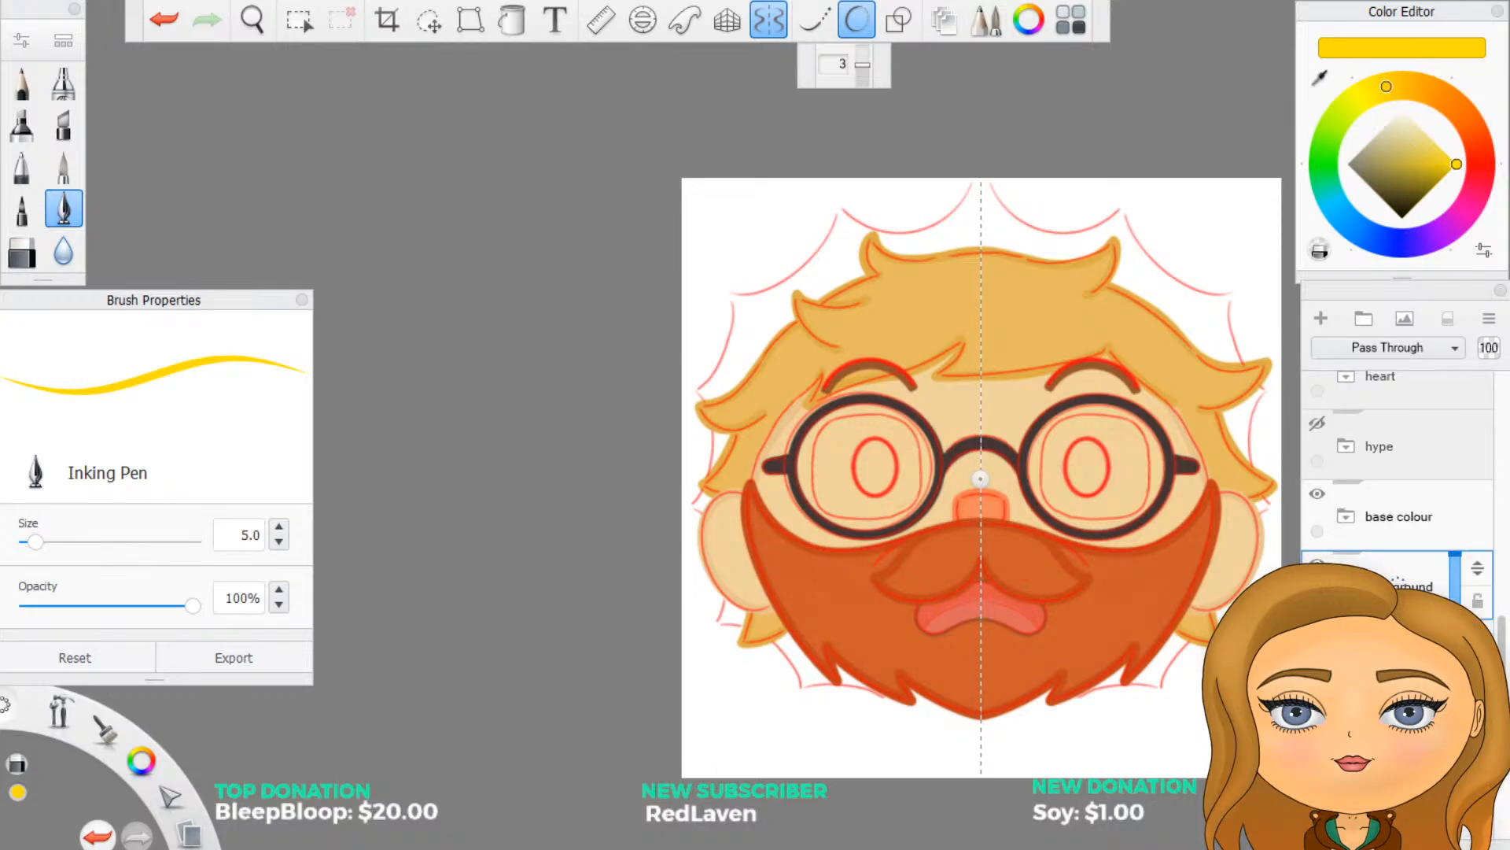
Step: Hide the base colour group and select the empty layer inside the background group
scroll(1147, 589, "up", 3)
scroll(1015, 666, "down", 1)
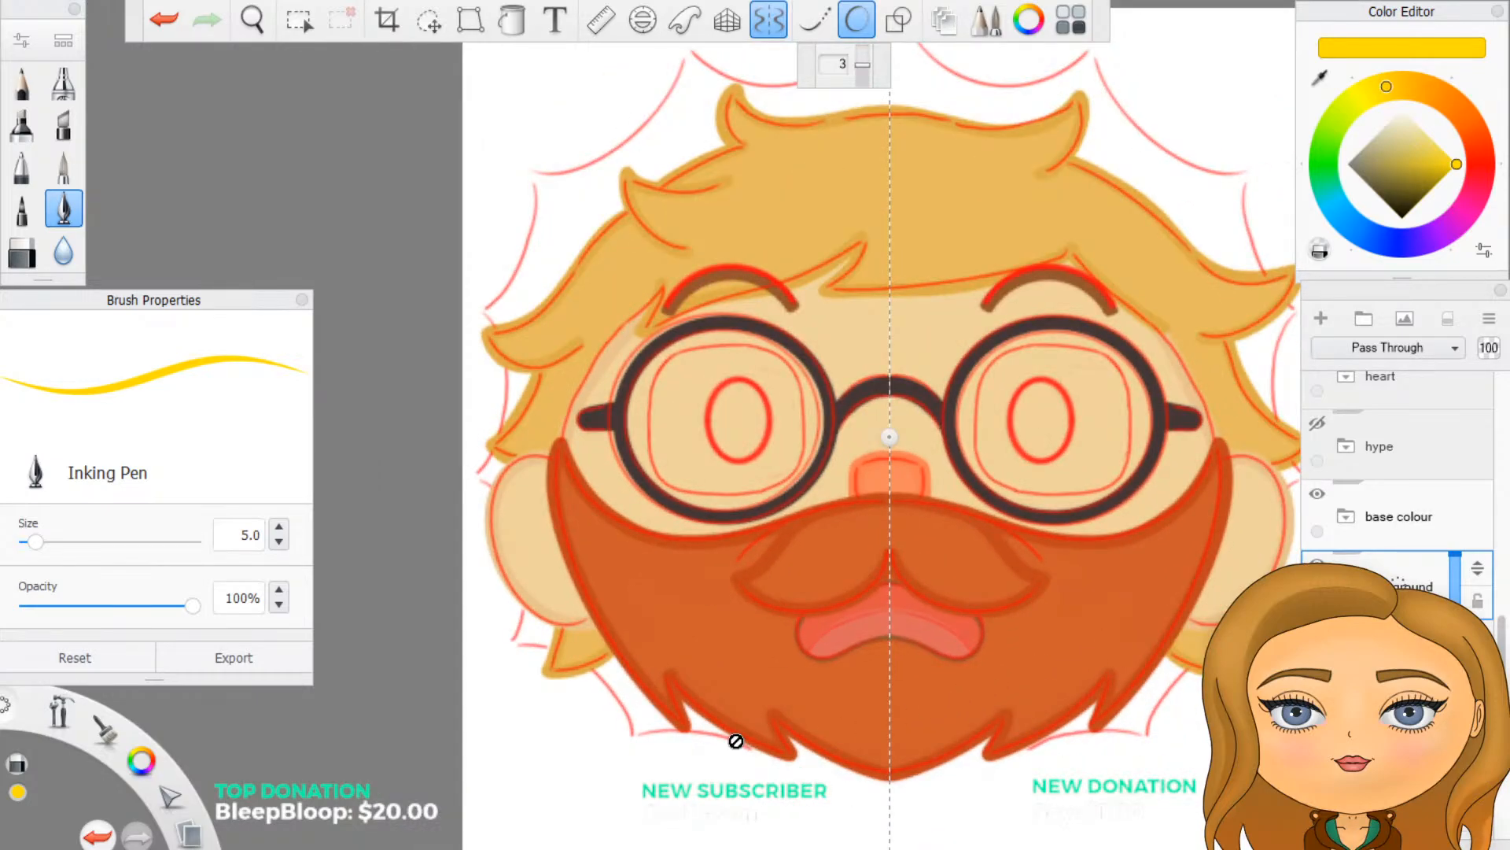
scroll(735, 741, "up", 1)
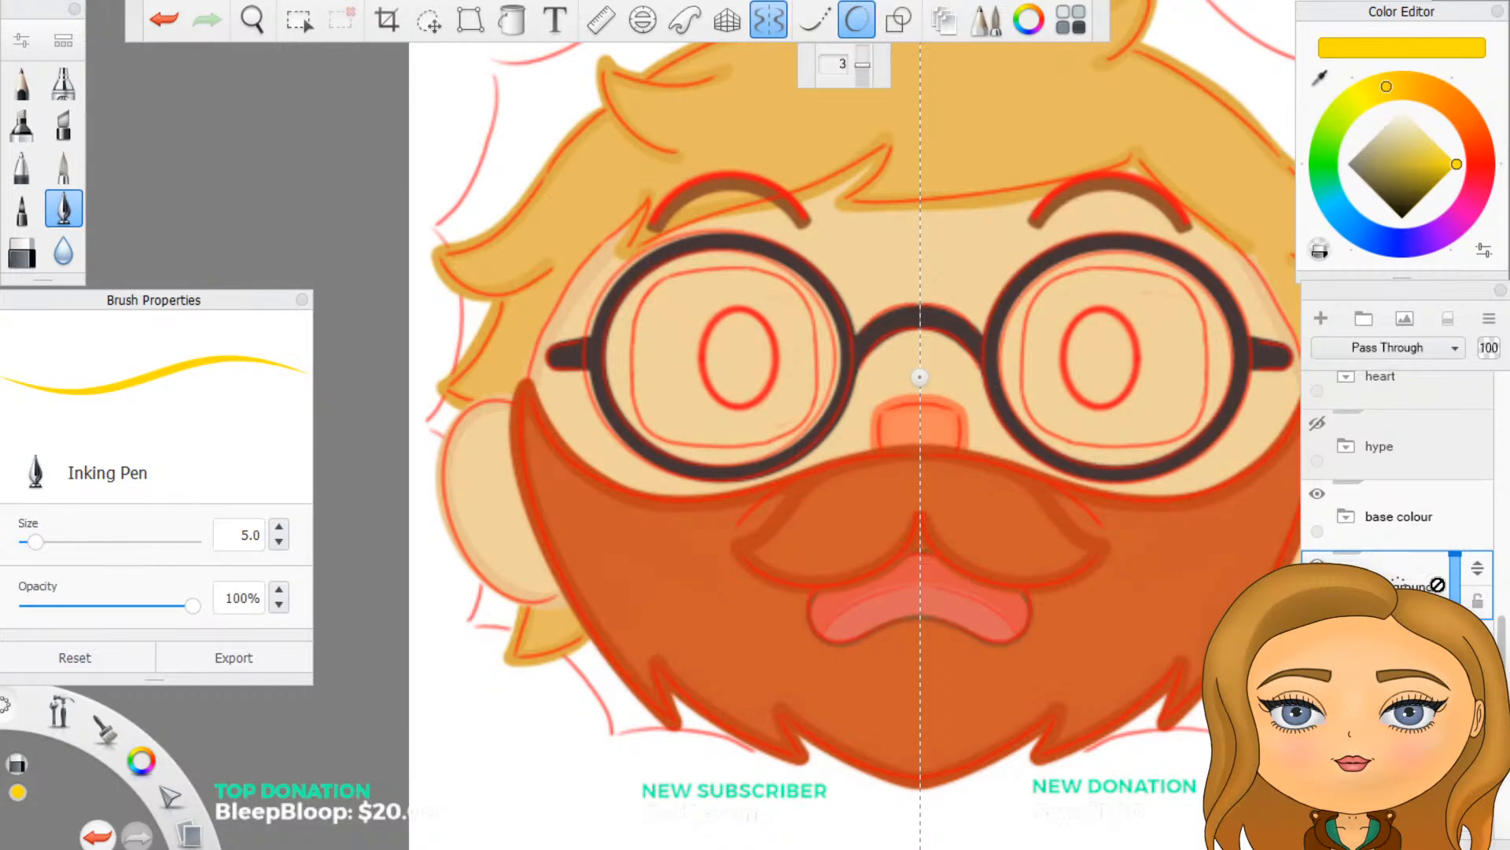
left_click(1316, 493)
scroll(819, 627, "down", 1)
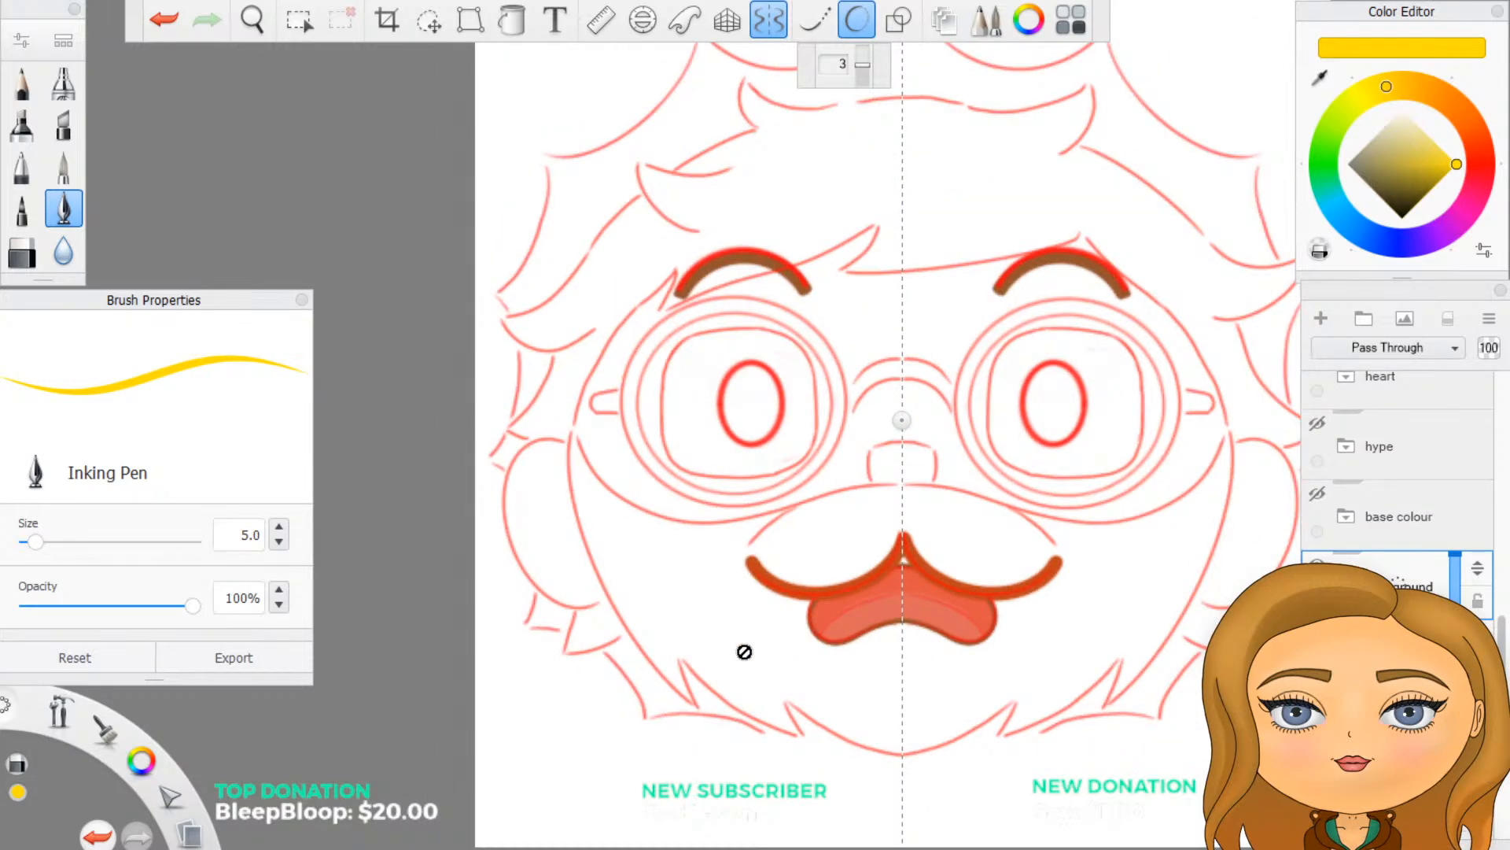
scroll(627, 599, "up", 1)
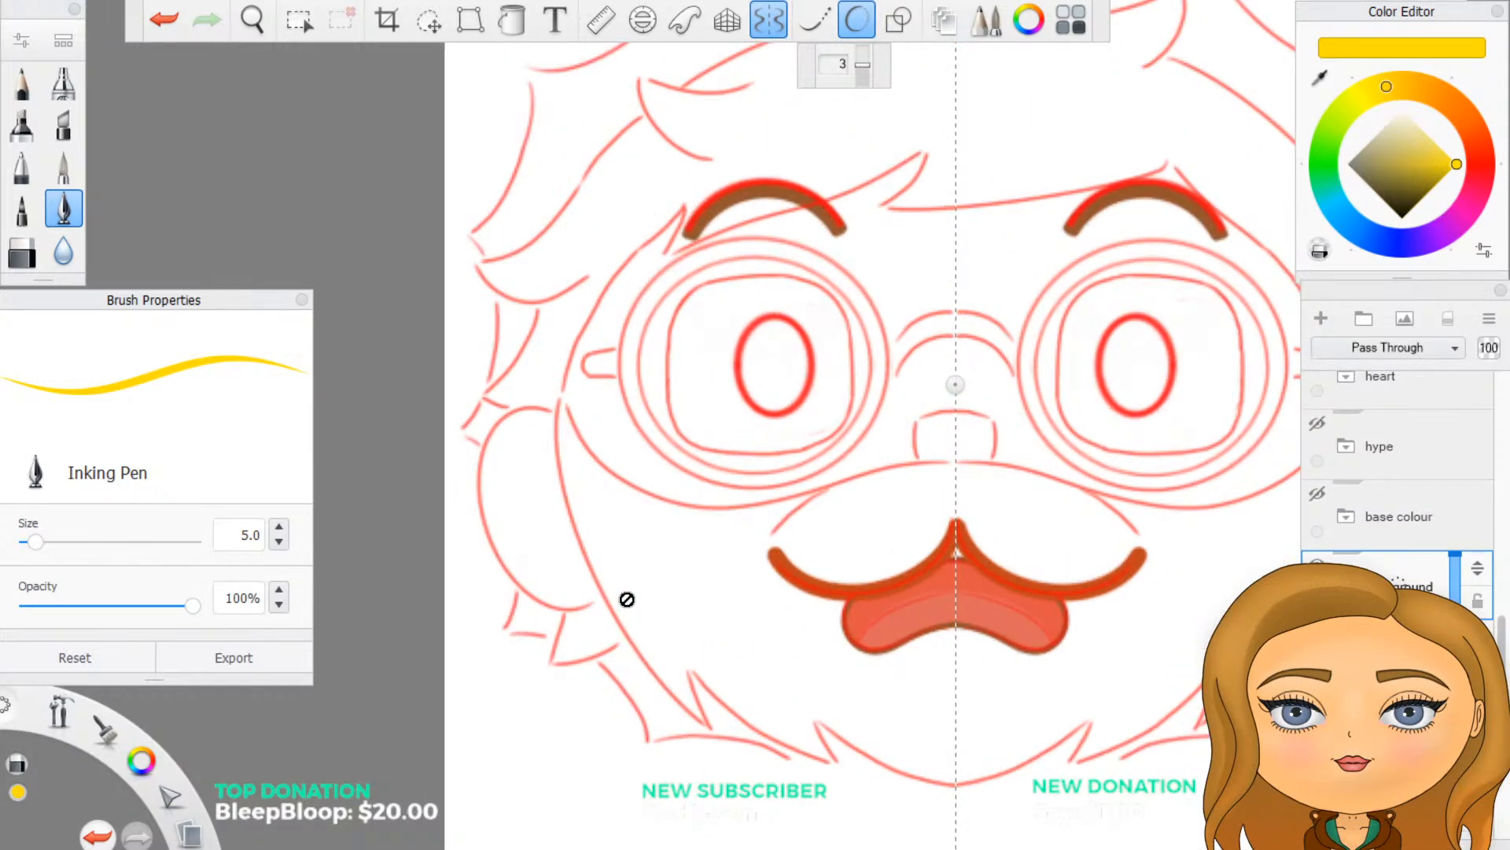
scroll(627, 599, "up", 1)
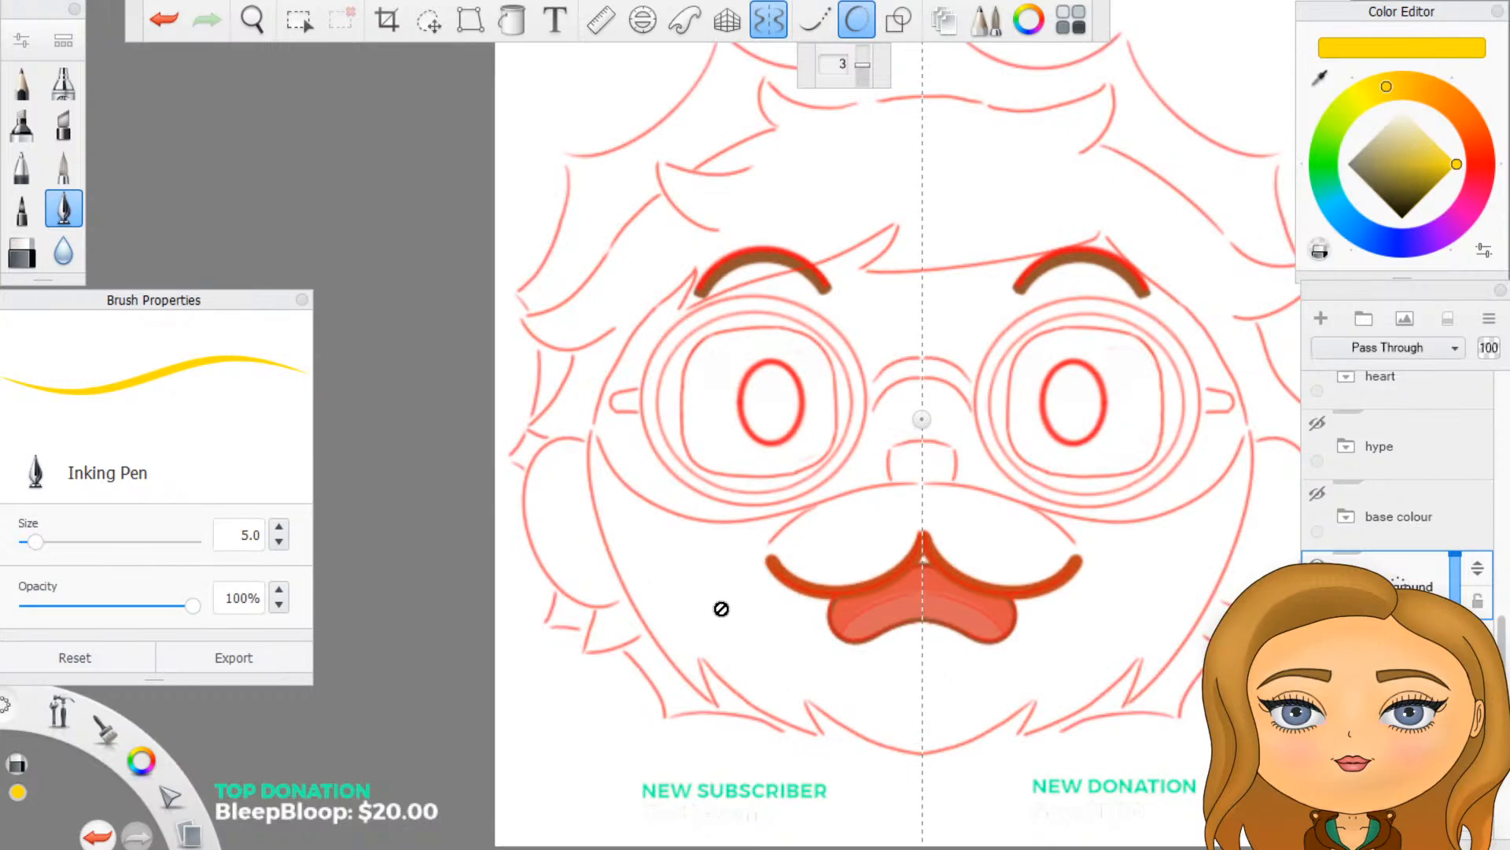
scroll(714, 605, "up", 3)
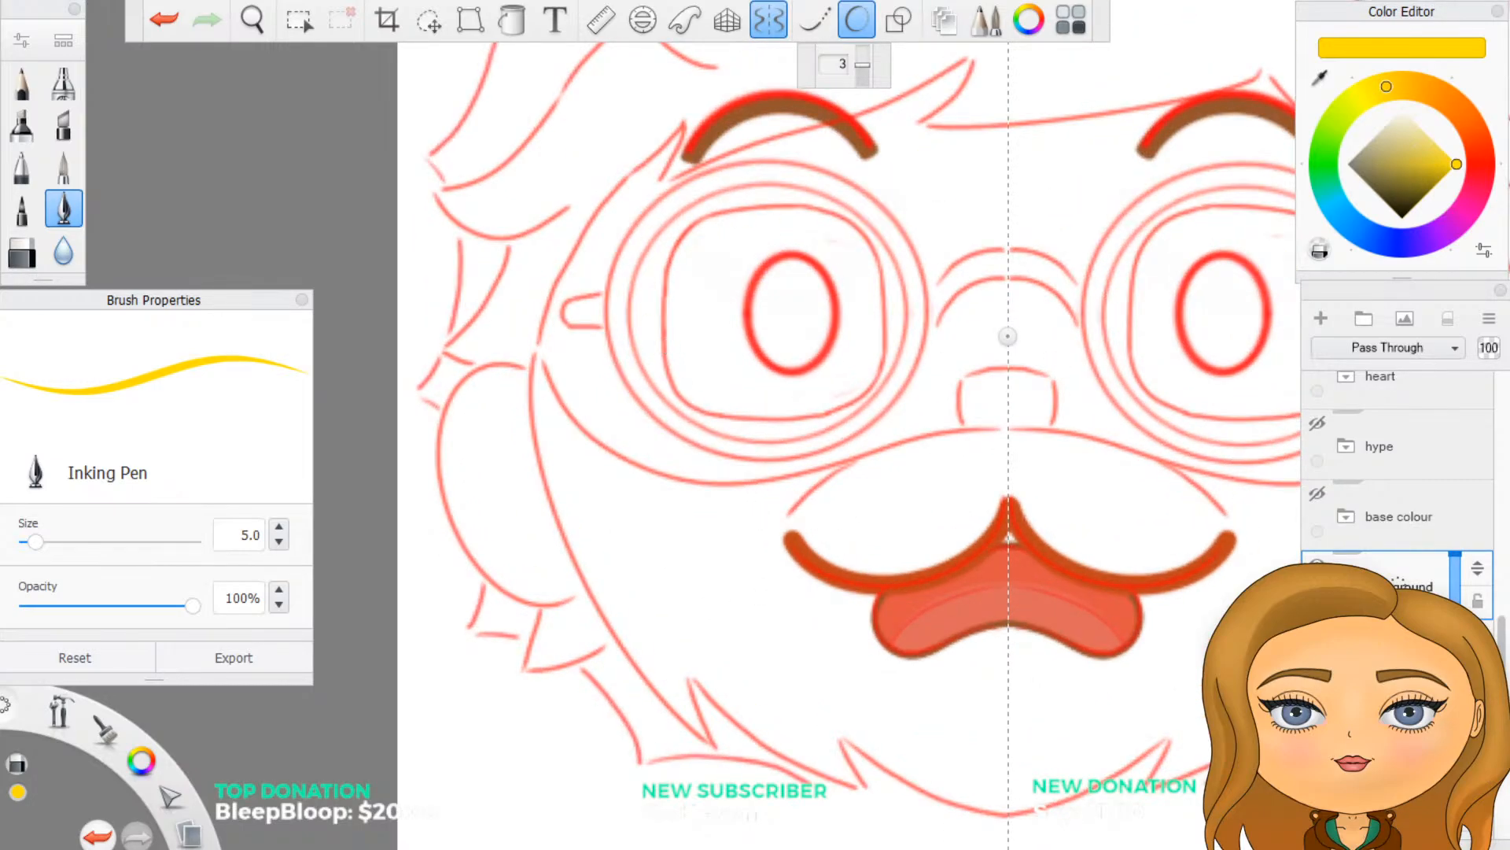
left_click(1385, 597)
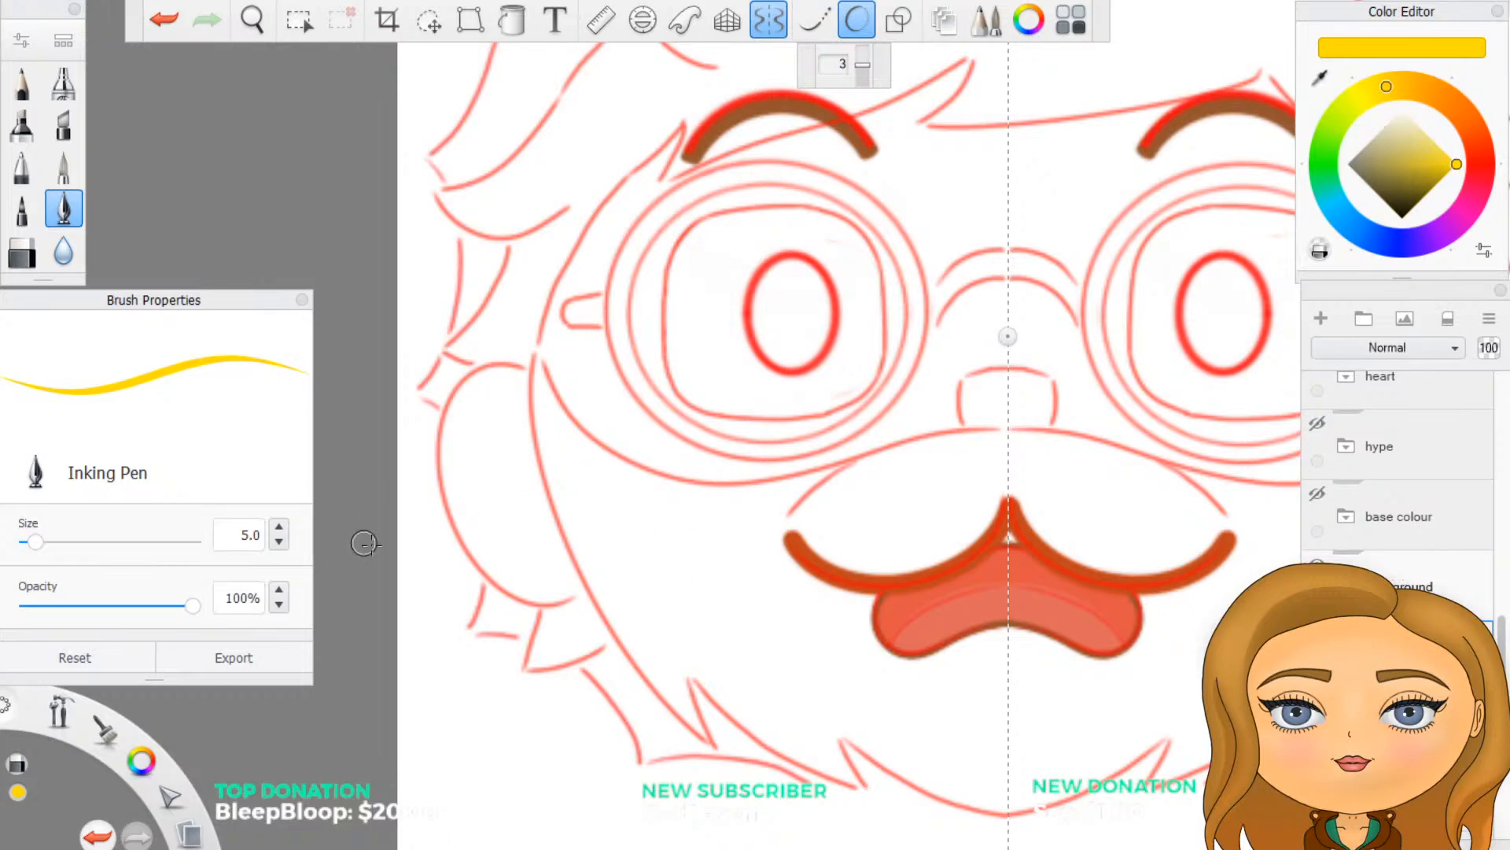
Step: Raise the Predictive Stroke level to 5
scroll(362, 598, "down", 4)
scroll(963, 606, "up", 3)
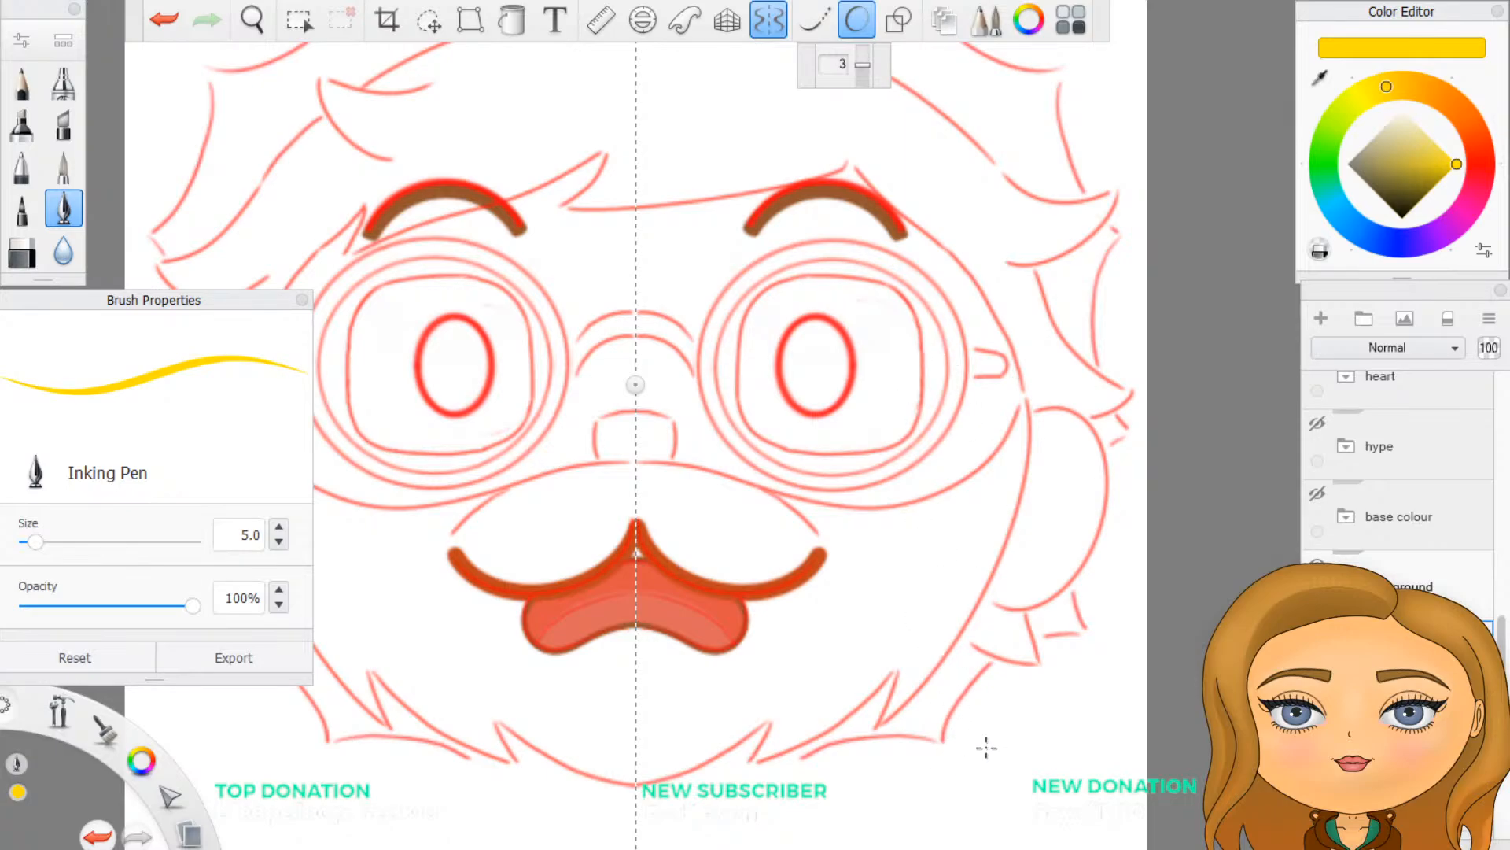
left_click_drag(862, 64, 862, 47)
mouse_move(950, 753)
left_mouse_down()
mouse_move(955, 706)
mouse_move(997, 653)
mouse_move(1066, 628)
mouse_move(1105, 636)
left_mouse_up()
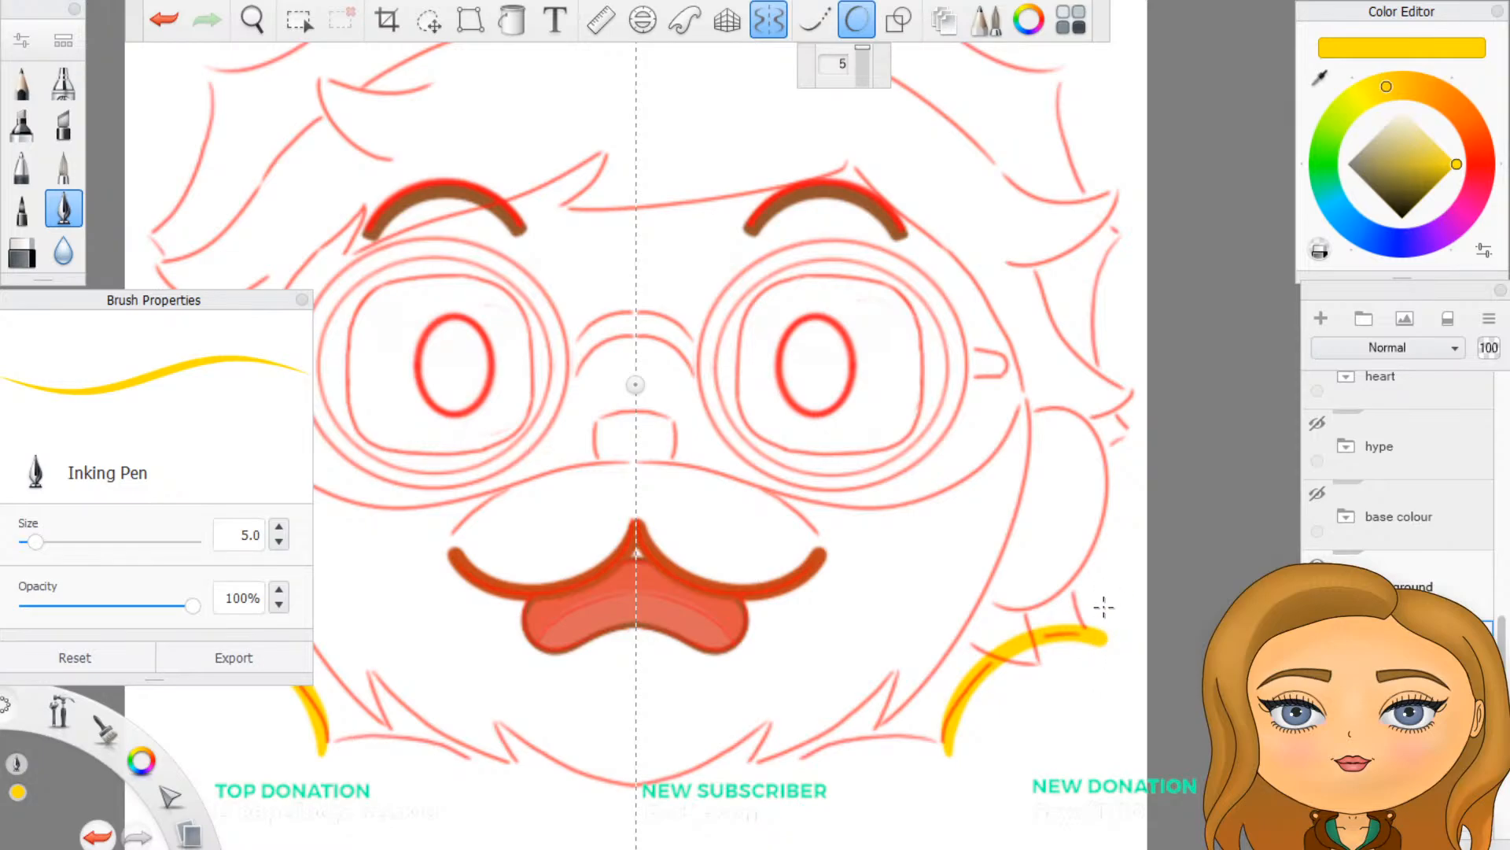
key("ctrl+z")
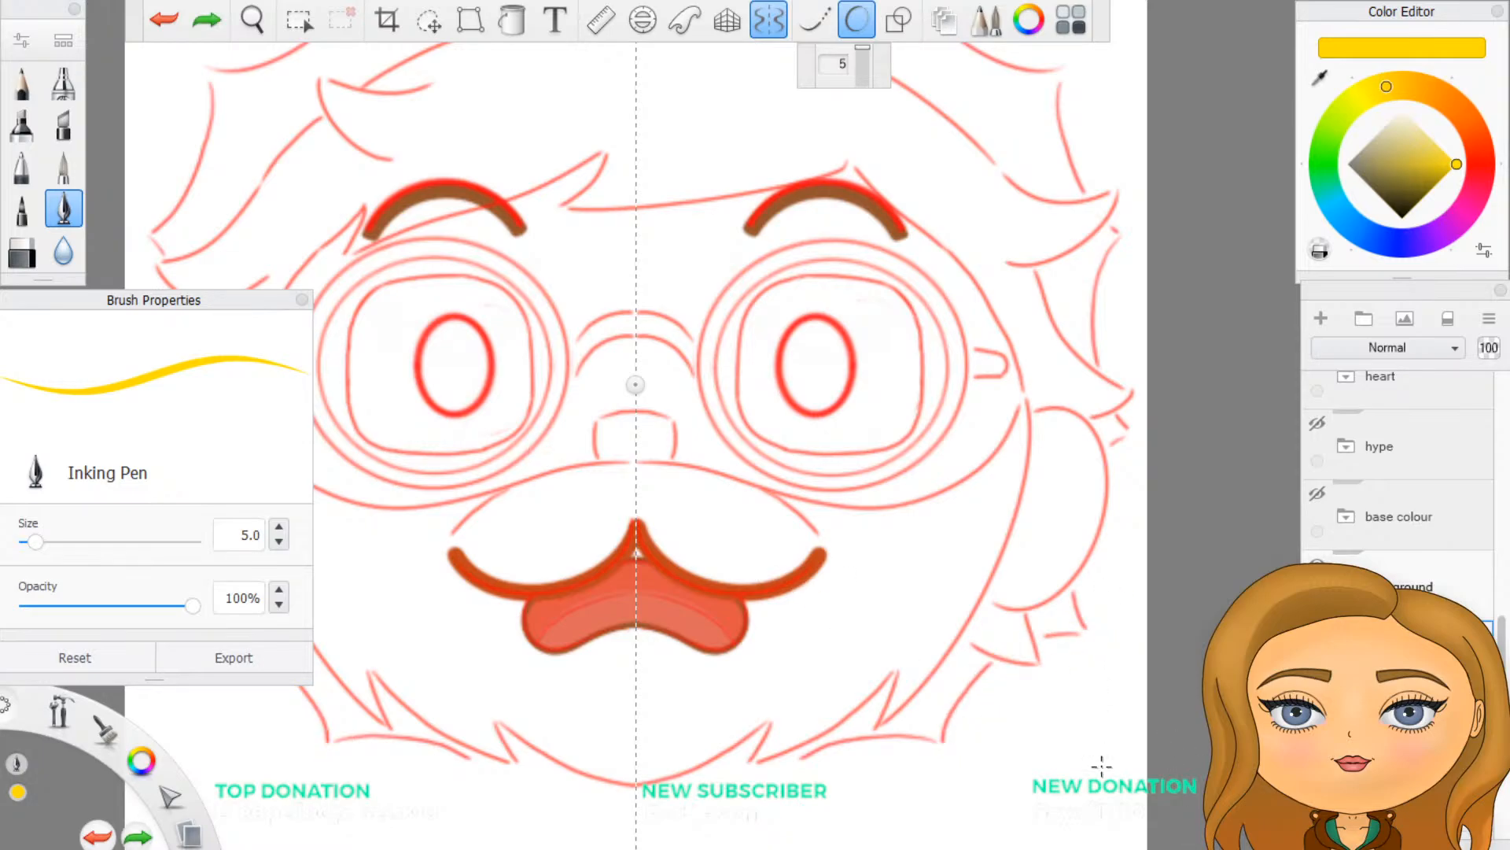
scroll(1101, 766, "up", 3)
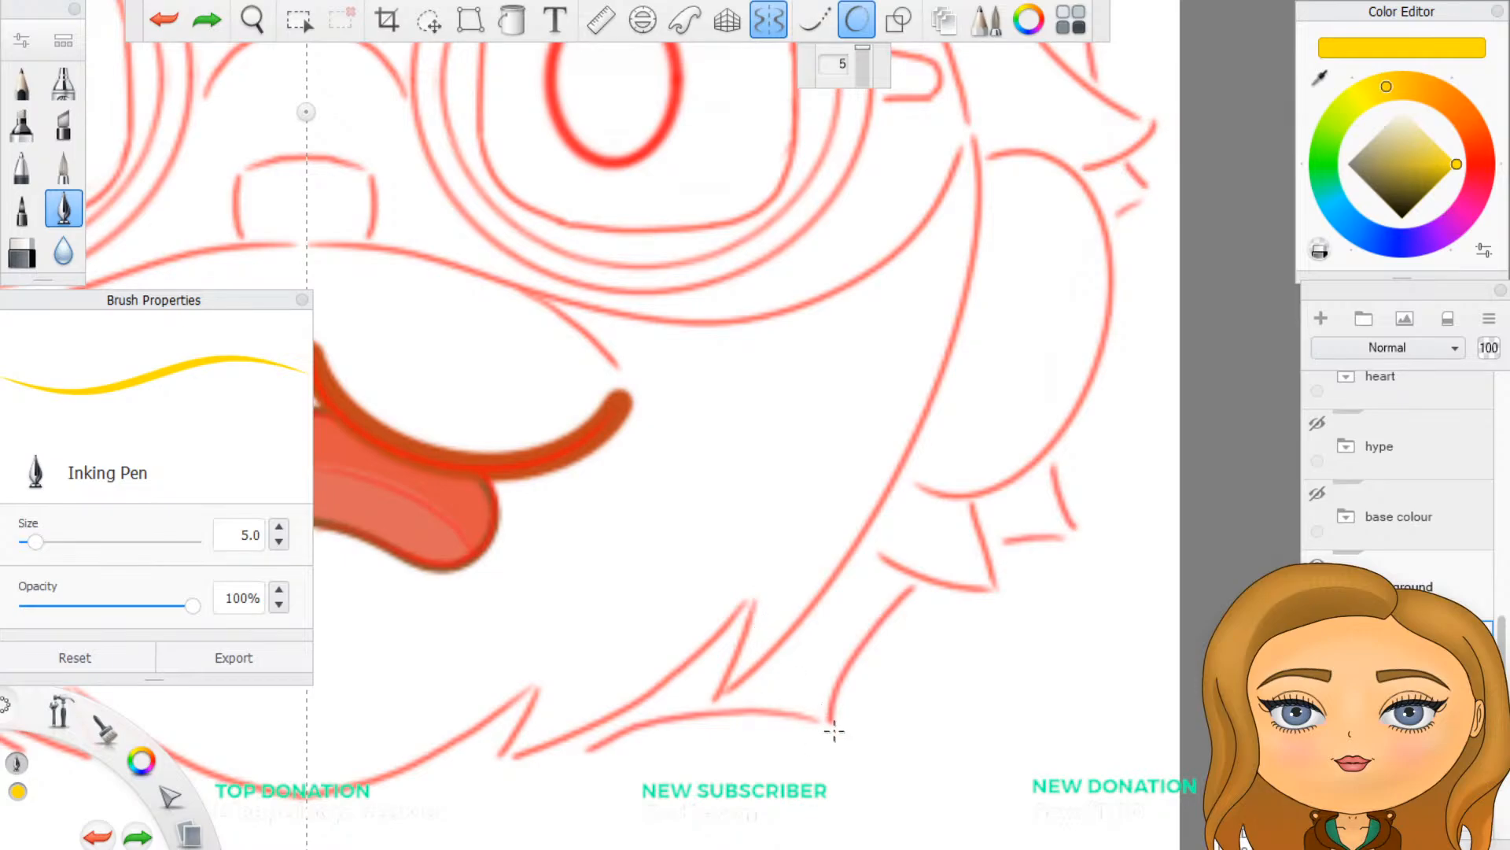
mouse_move(832, 728)
left_mouse_down()
mouse_move(857, 660)
mouse_move(940, 580)
mouse_move(1082, 547)
mouse_move(1089, 561)
left_mouse_up()
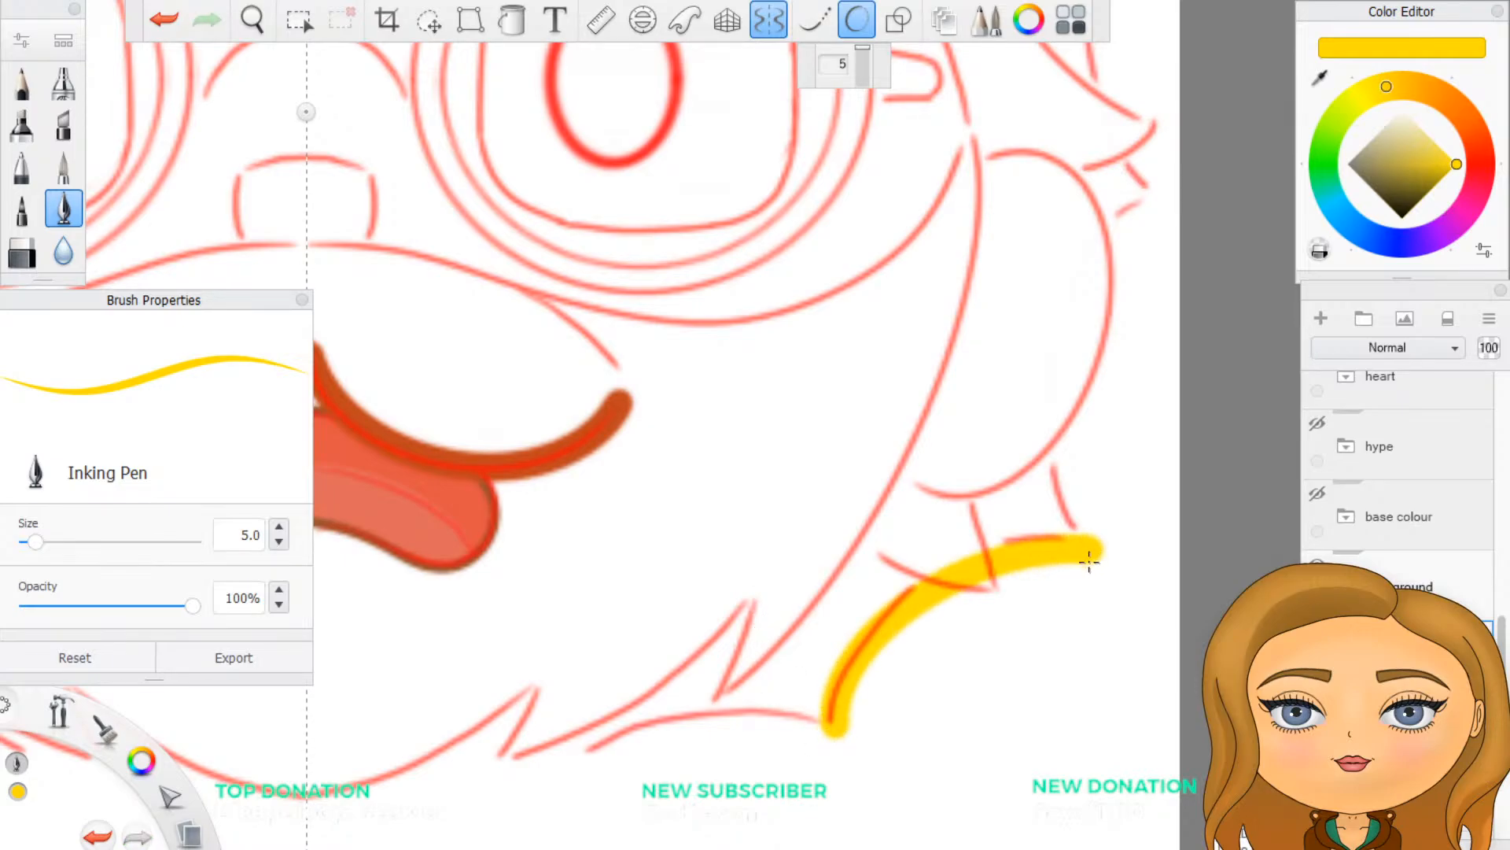
key("ctrl+z")
mouse_move(832, 721)
left_mouse_down()
mouse_move(840, 662)
mouse_move(937, 573)
mouse_move(1054, 539)
mouse_move(1113, 551)
left_mouse_up()
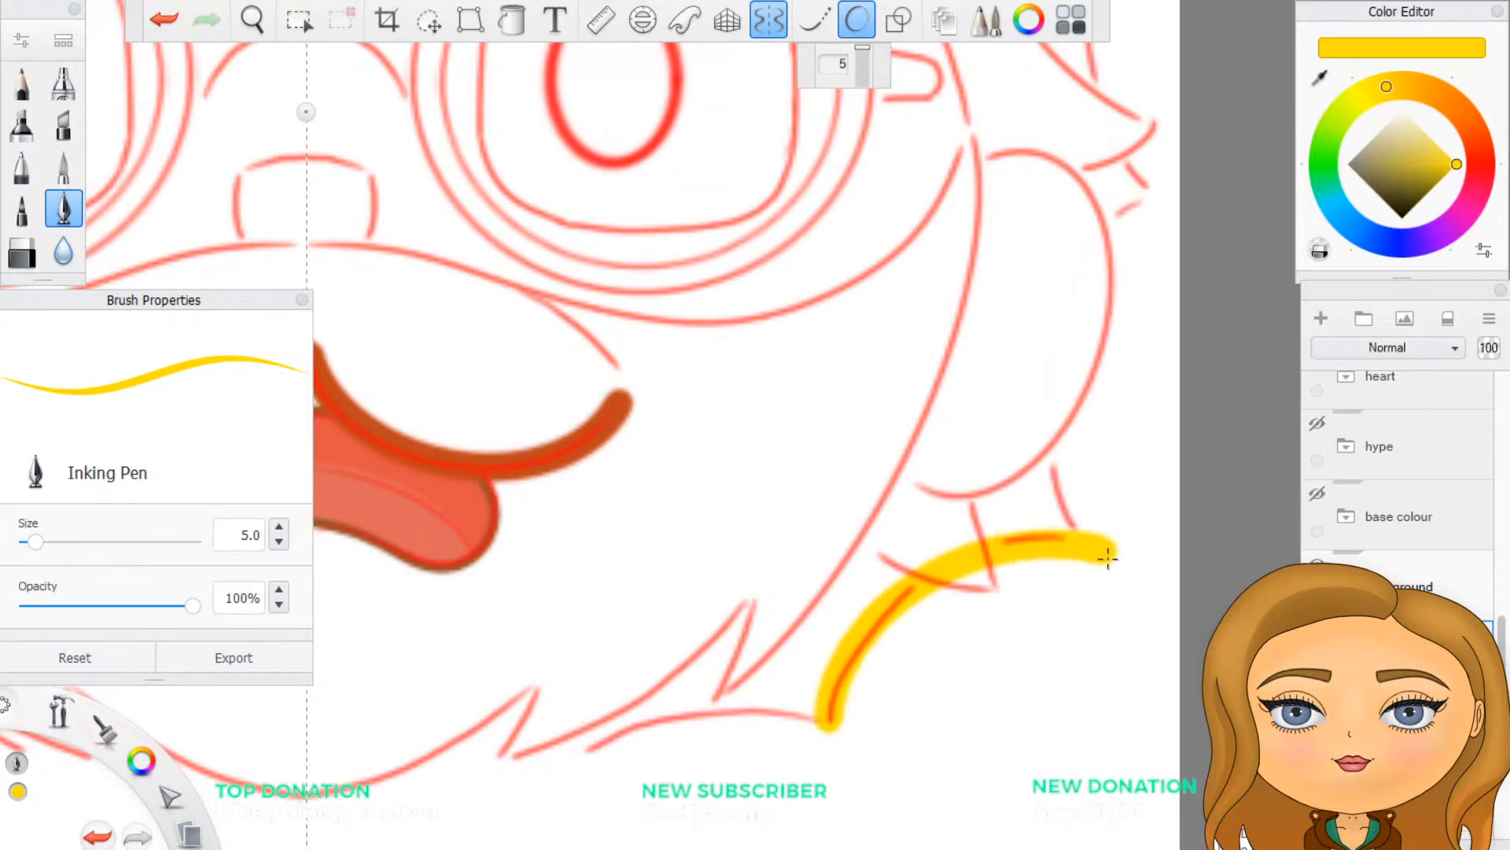
key("ctrl+z")
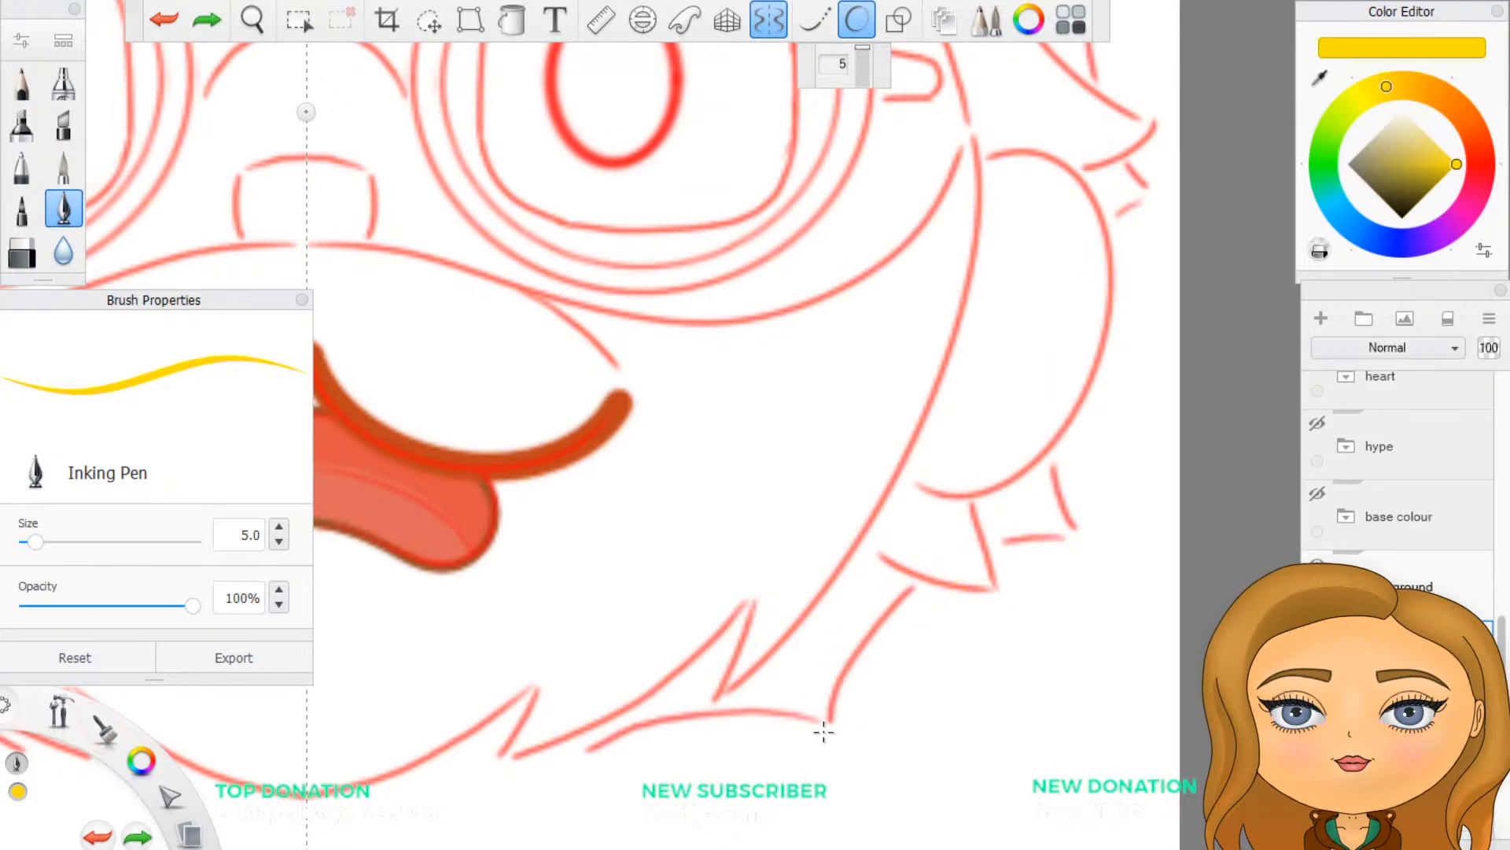
Step: Ink the two lowest side arcs of the burst in yellow, from beside the beard up past the ear, mirrored across the face
mouse_move(826, 732)
left_mouse_down()
mouse_move(830, 694)
mouse_move(895, 598)
mouse_move(1037, 535)
mouse_move(1093, 547)
left_mouse_up()
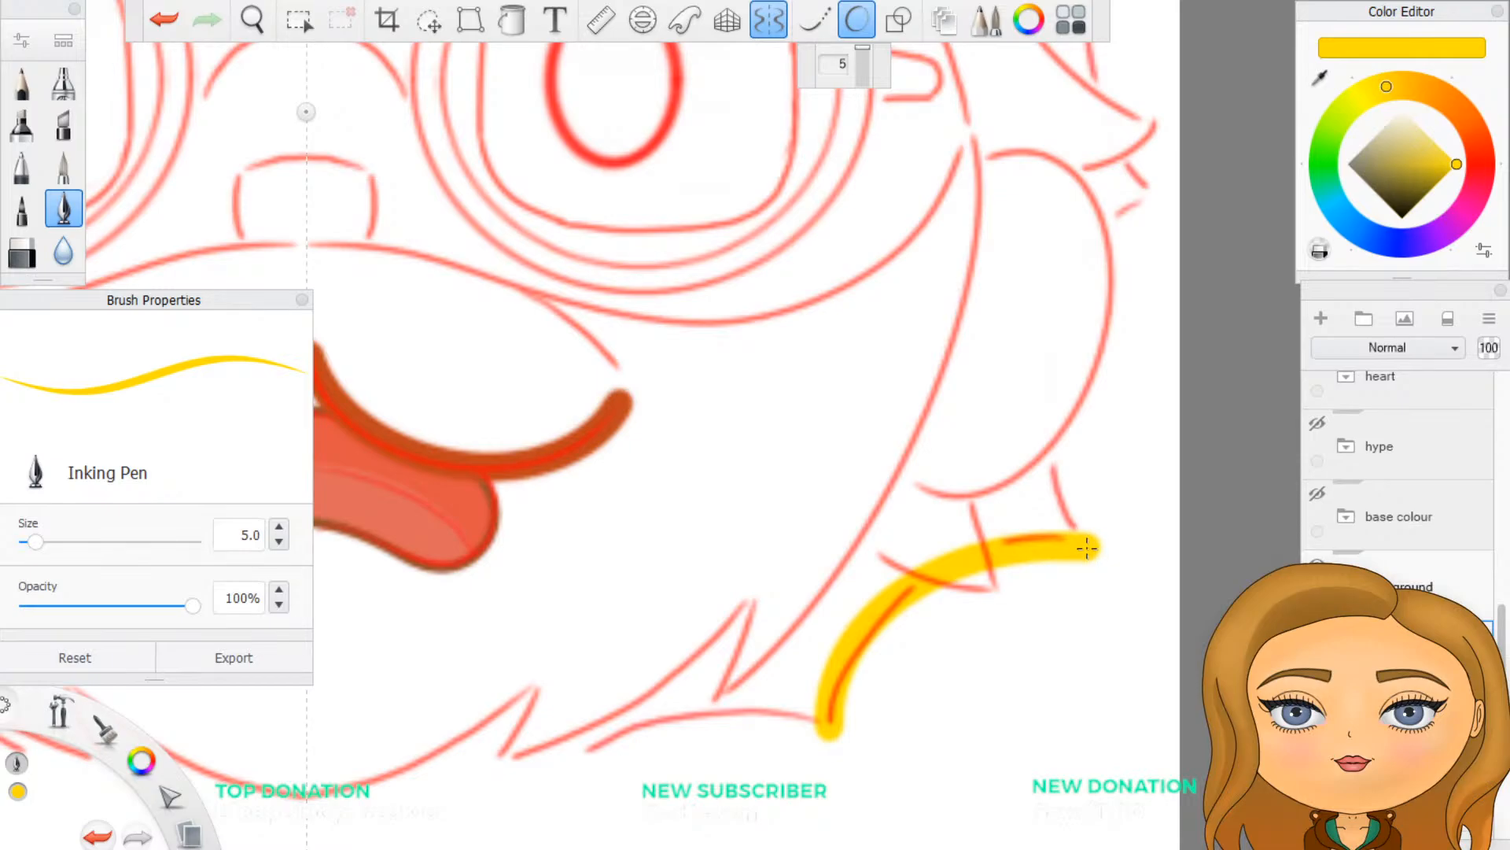
mouse_move(1087, 549)
left_mouse_down()
mouse_move(1052, 450)
mouse_move(1056, 365)
mouse_move(1089, 272)
mouse_move(1158, 198)
left_mouse_up()
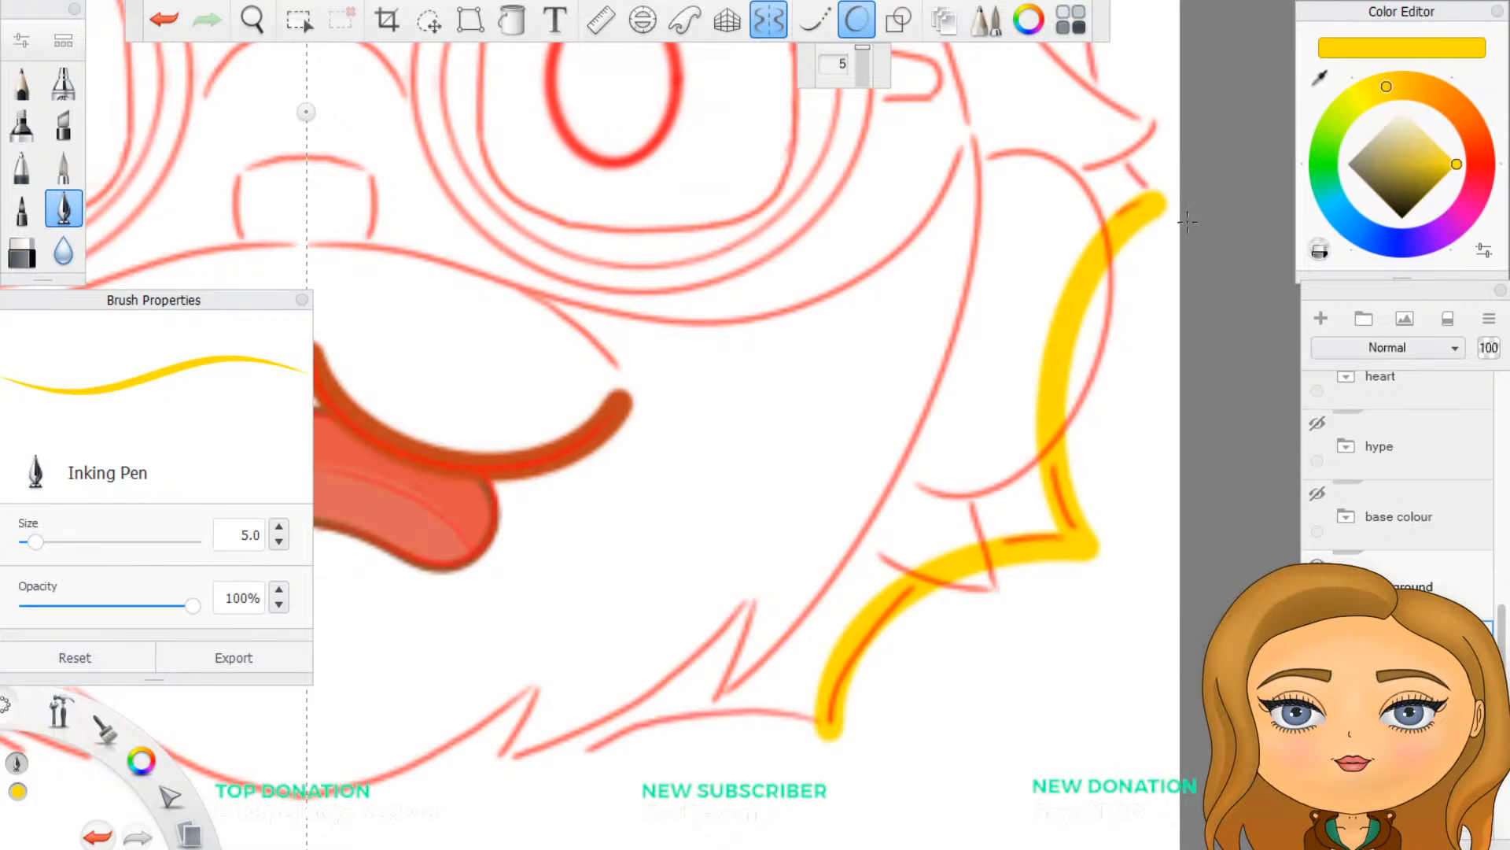
scroll(1392, 310, "down", 3)
scroll(801, 431, "down", 8)
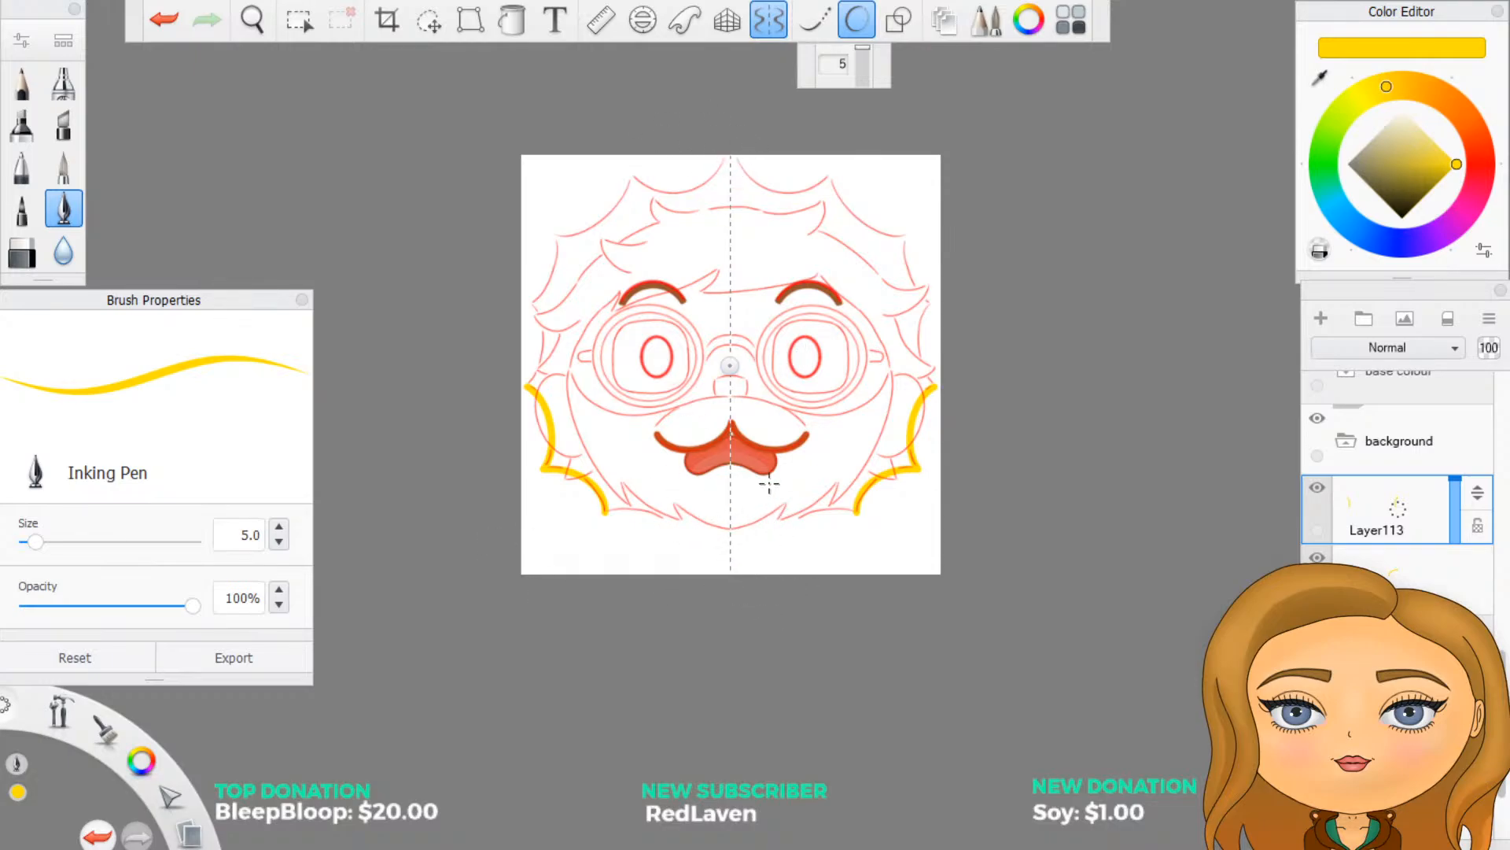
Step: Add a new layer and ink the mirrored yellow burst arc running upward from the tip beside the ear to the hair's side tuft
scroll(803, 456, "up", 2)
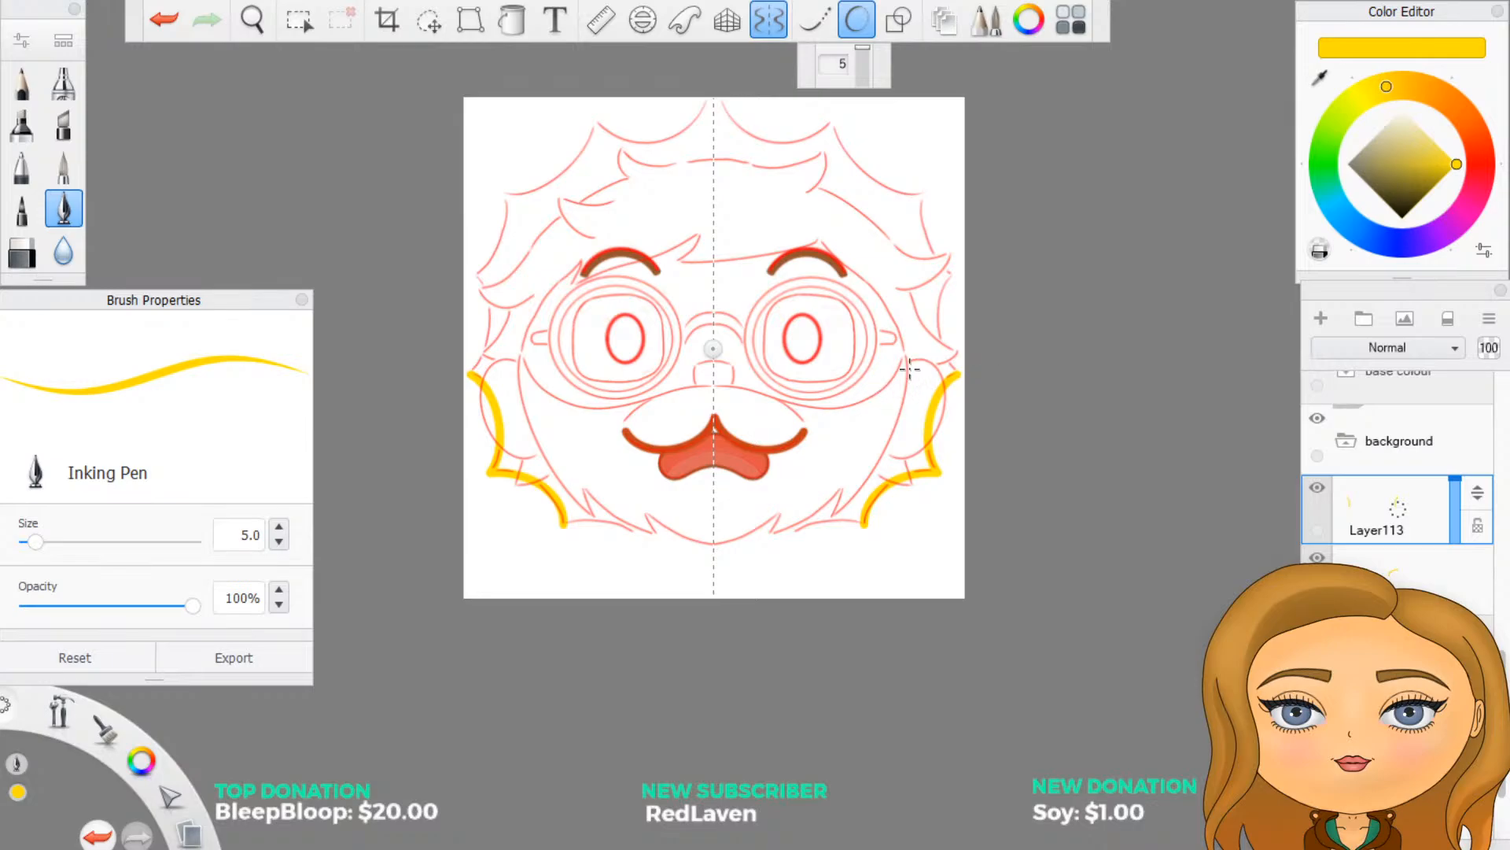
scroll(927, 331, "up", 5)
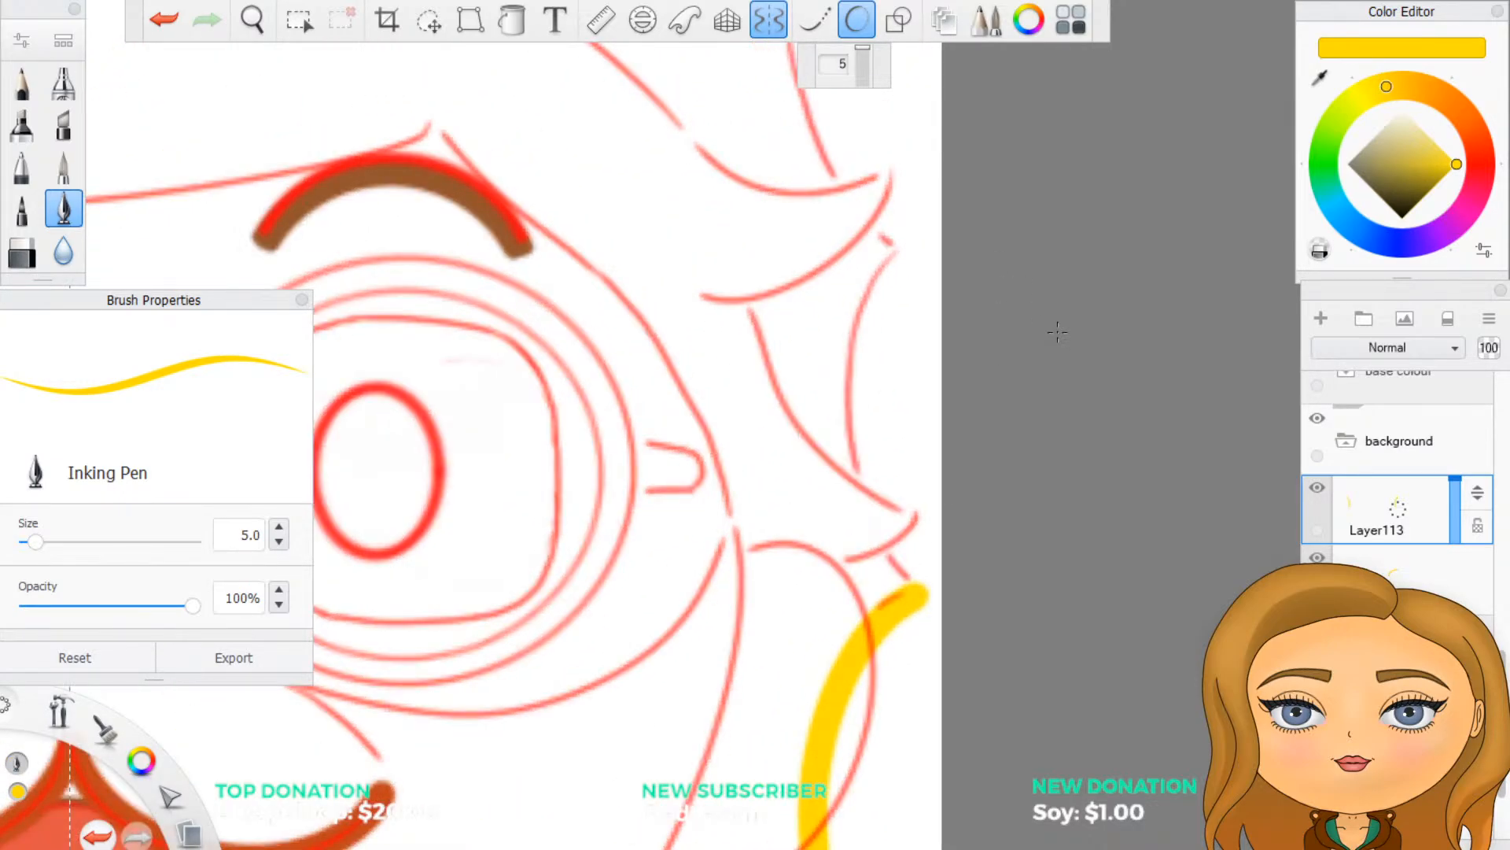
scroll(1003, 312, "up", 1)
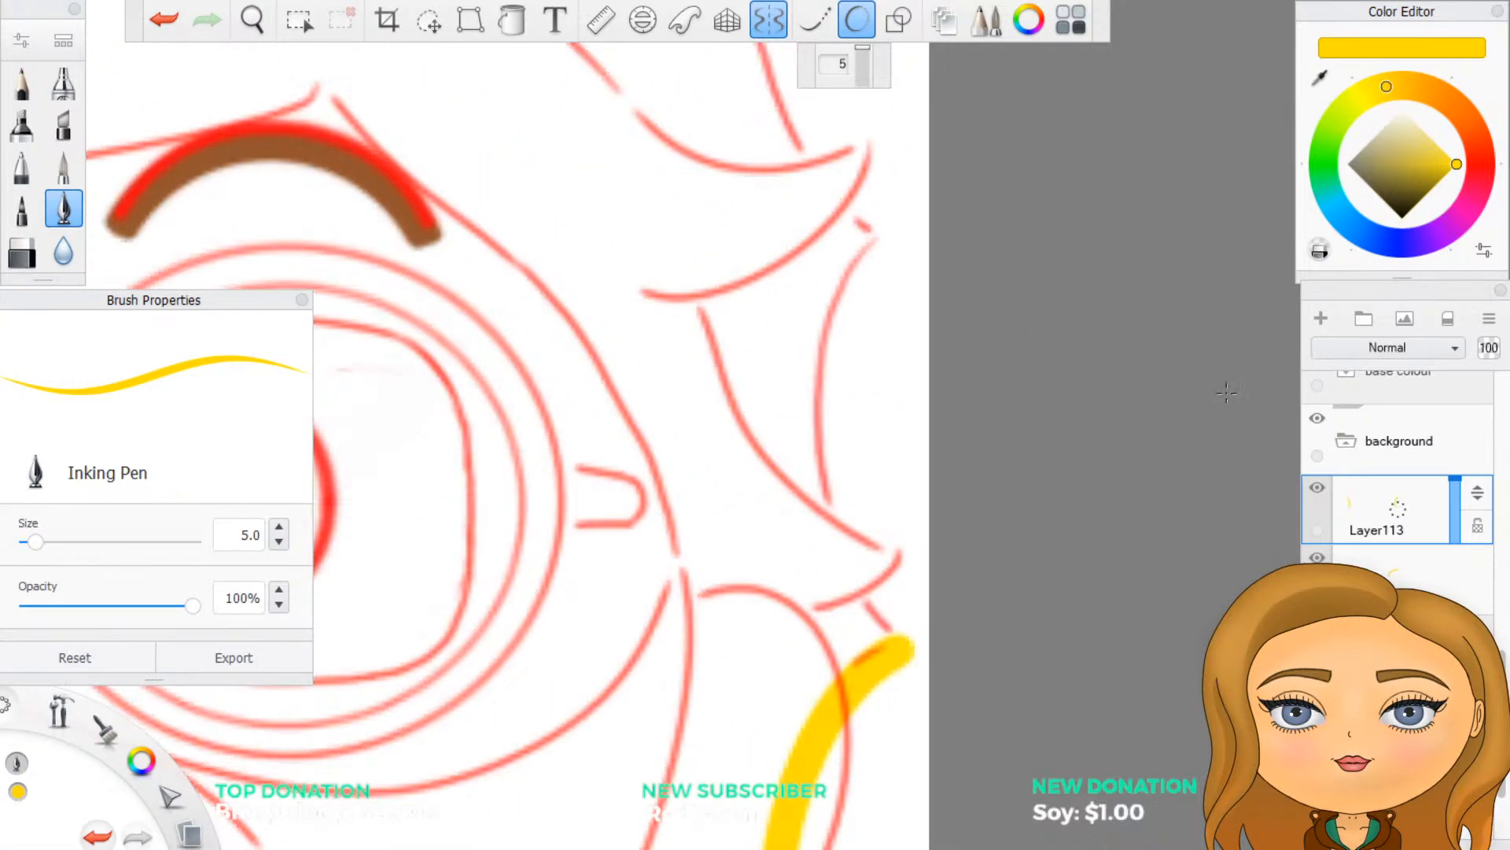
left_click(1322, 318)
mouse_move(900, 648)
left_mouse_down()
mouse_move(827, 526)
mouse_move(819, 449)
mouse_move(831, 361)
mouse_move(894, 247)
left_mouse_up()
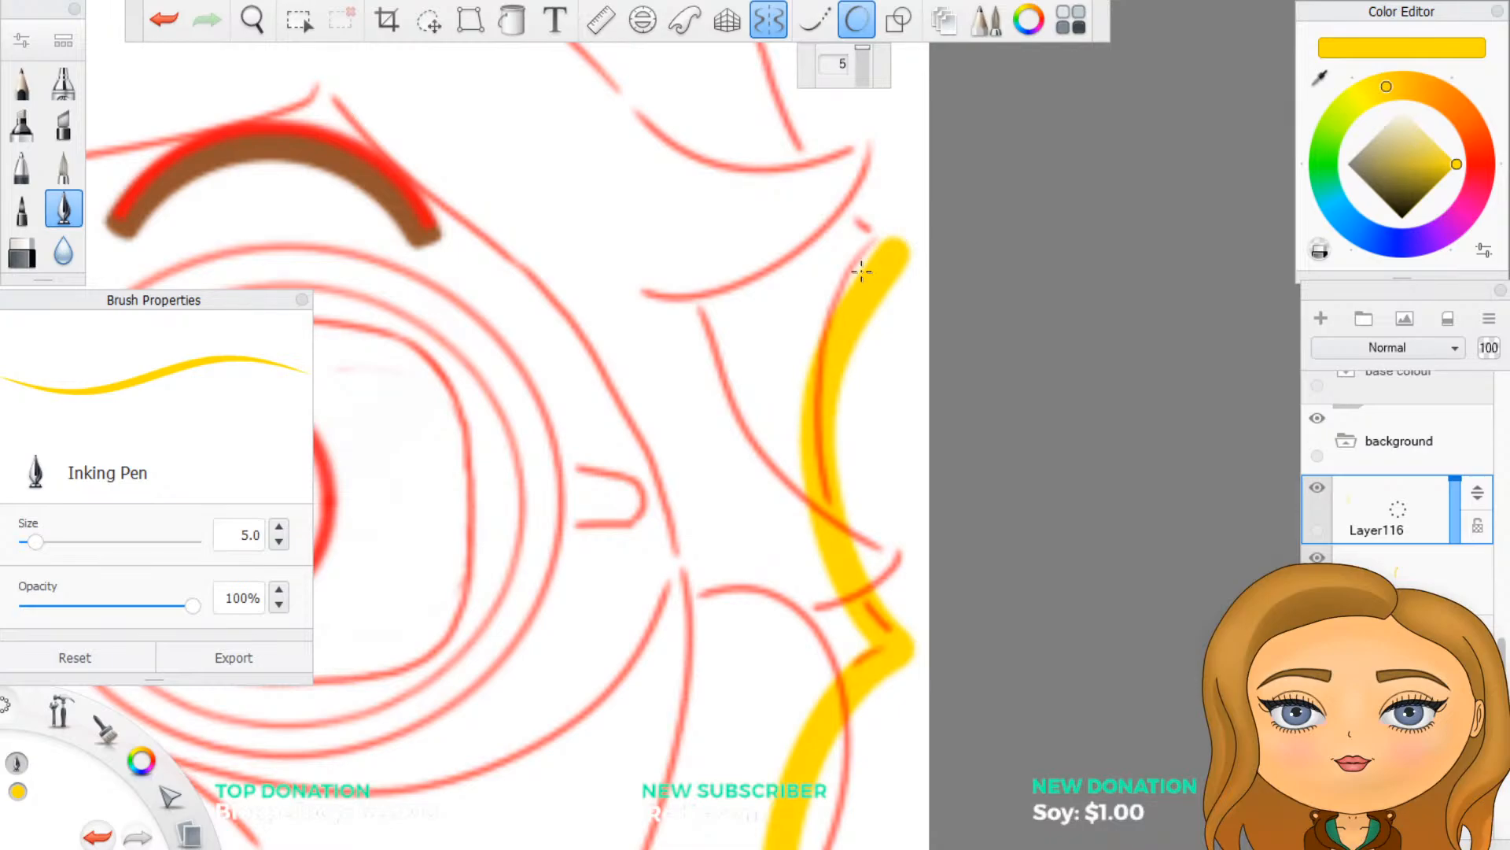
key("ctrl+z")
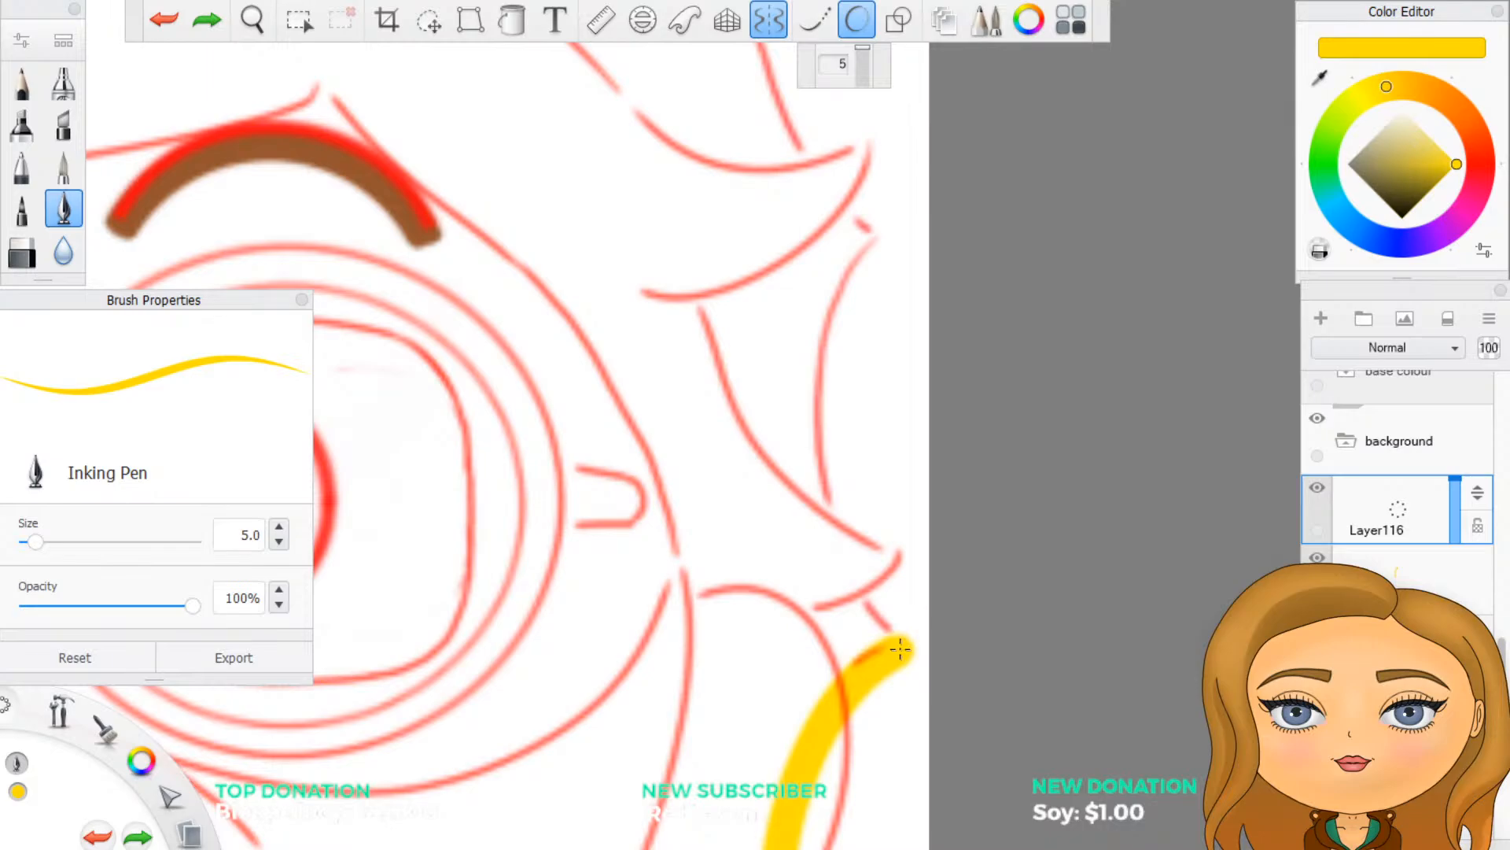
mouse_move(901, 649)
left_mouse_down()
mouse_move(824, 529)
mouse_move(805, 423)
mouse_move(808, 361)
mouse_move(881, 225)
left_mouse_up()
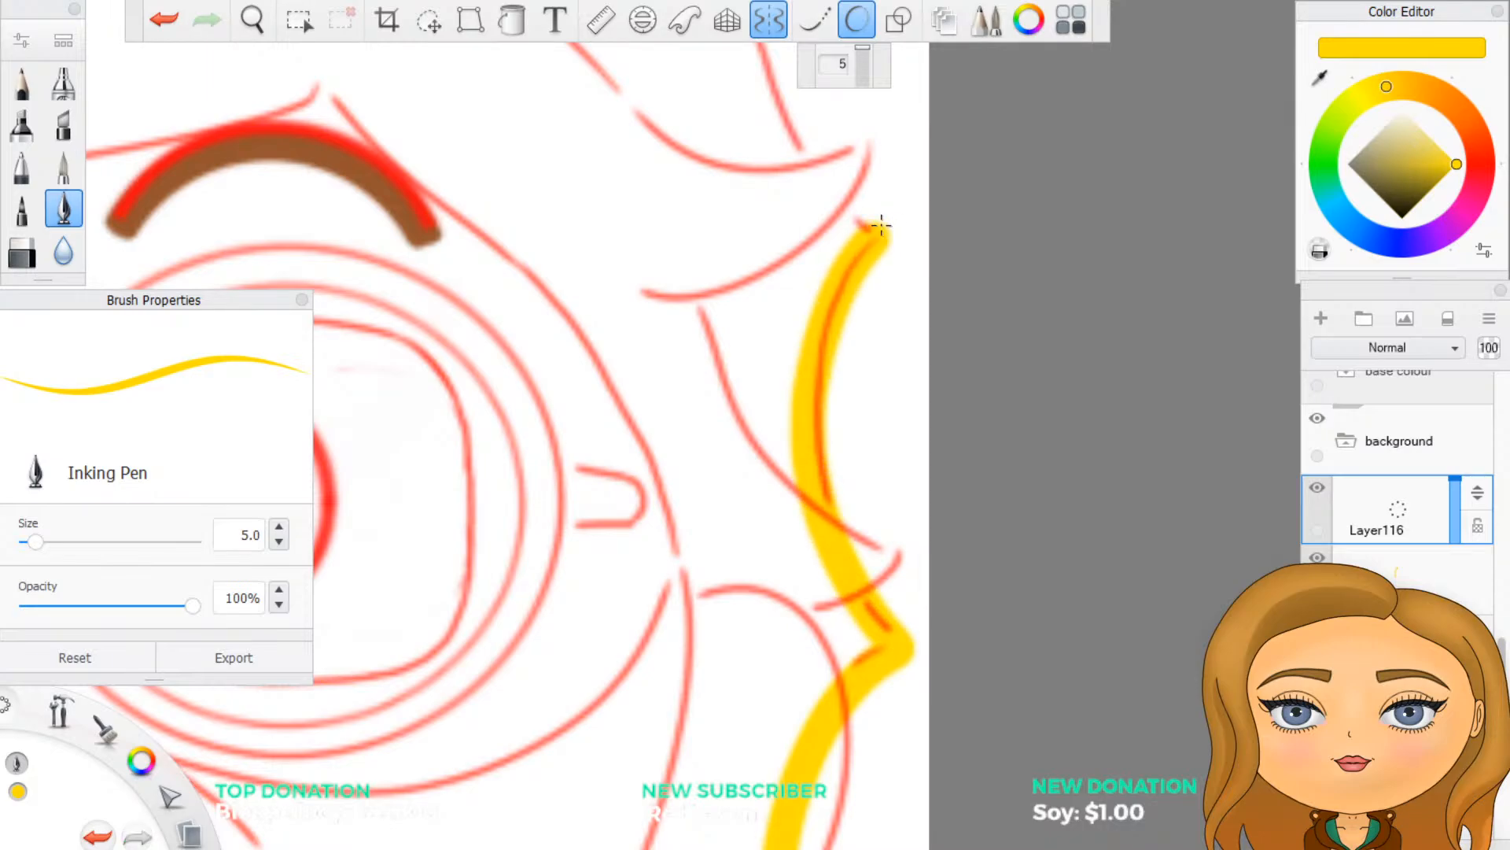
Step: Add another layer and ink the mirrored yellow burst arc from the hair's side tuft up to the next sketched point
left_click(1321, 318)
scroll(1015, 236, "down", 5)
scroll(1021, 313, "up", 6)
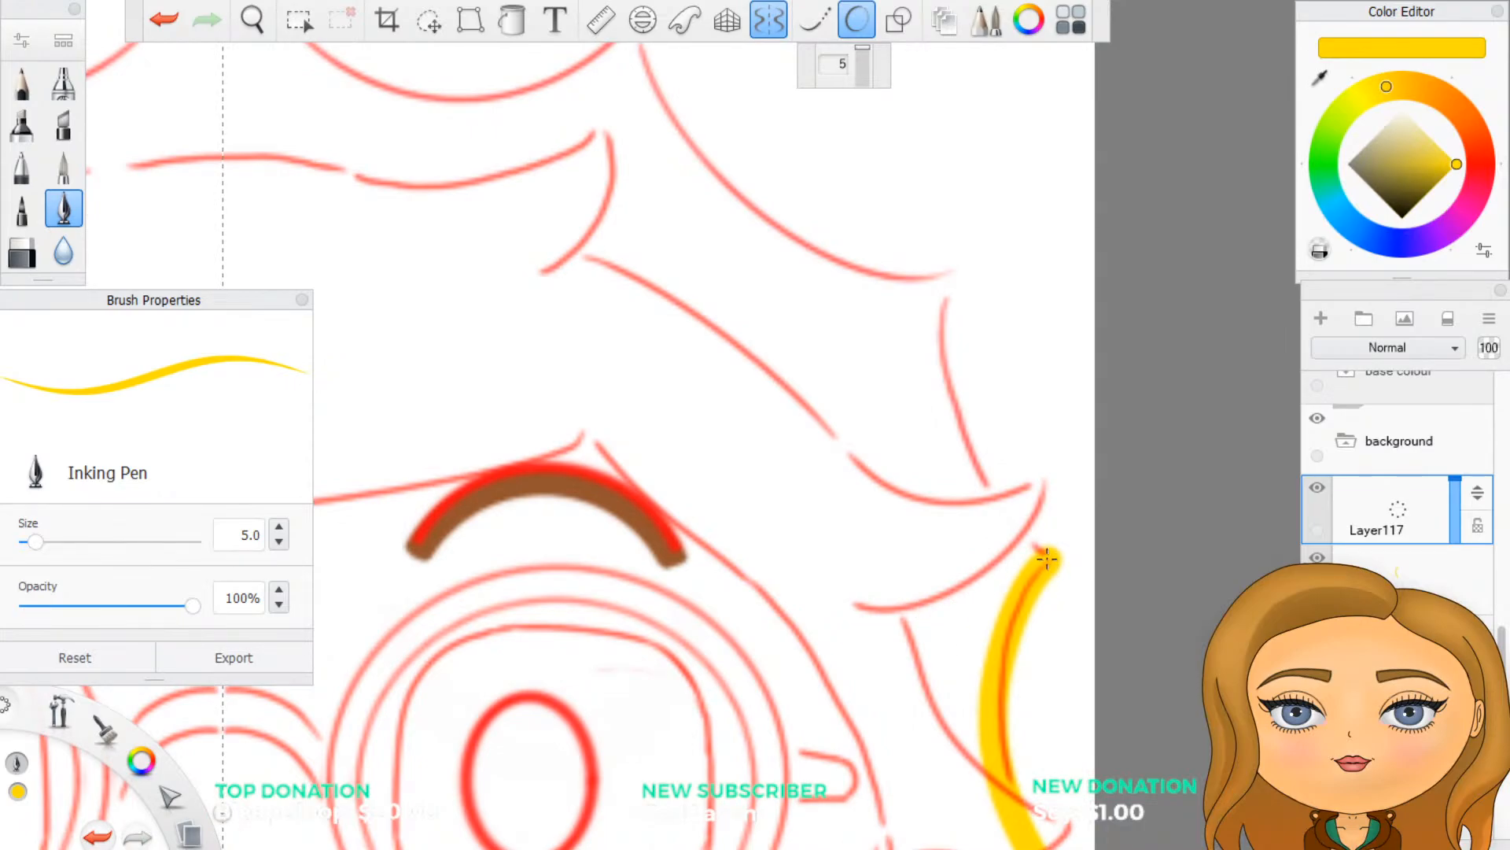
mouse_move(1047, 559)
left_mouse_down()
mouse_move(967, 481)
mouse_move(937, 410)
mouse_move(943, 259)
left_mouse_up()
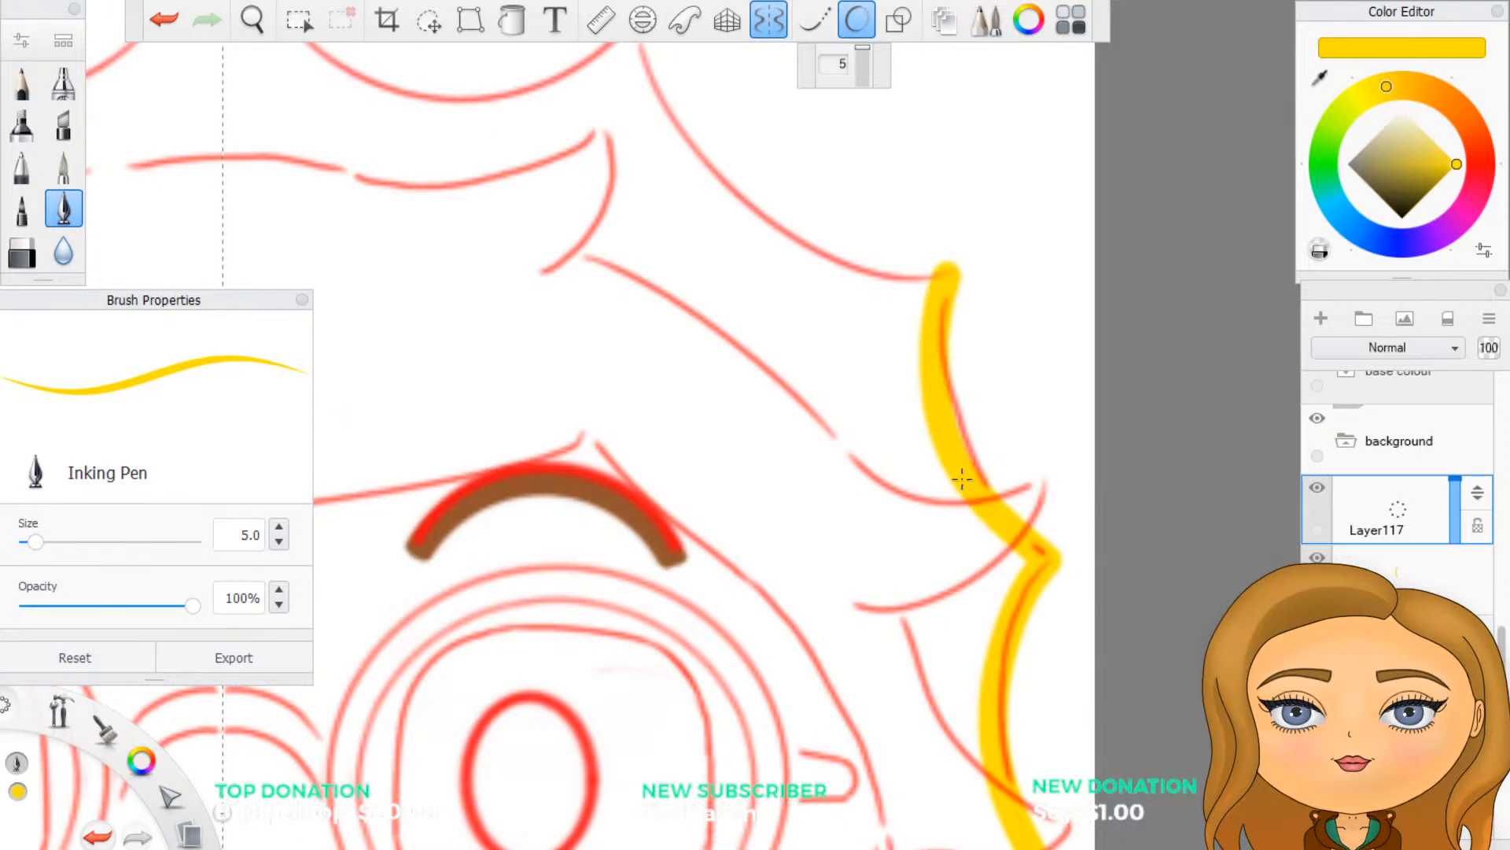
key("ctrl+z")
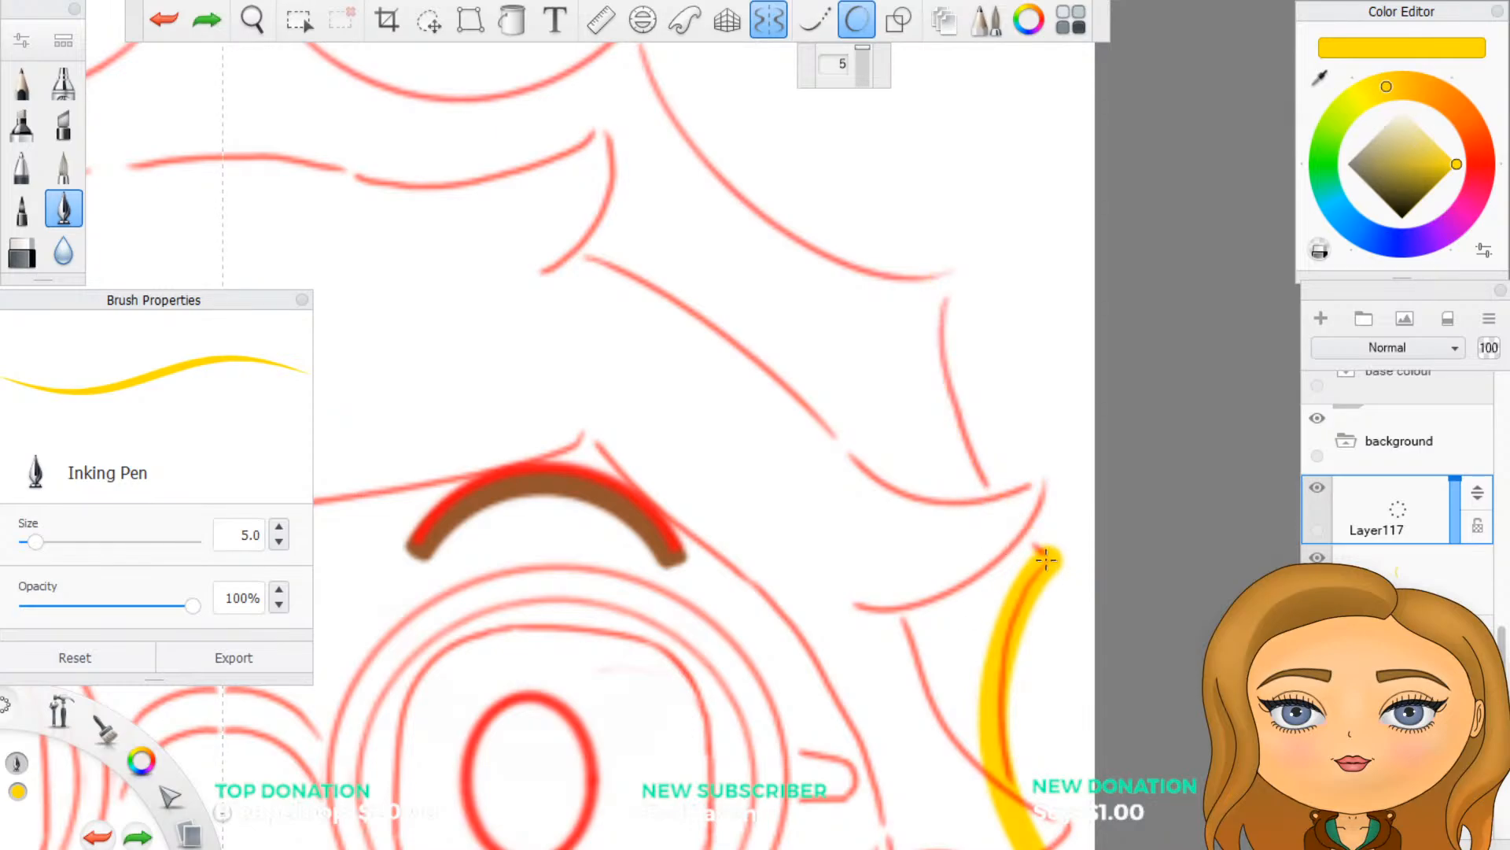
mouse_move(1047, 559)
left_mouse_down()
mouse_move(995, 533)
mouse_move(947, 470)
mouse_move(928, 378)
mouse_move(958, 283)
left_mouse_up()
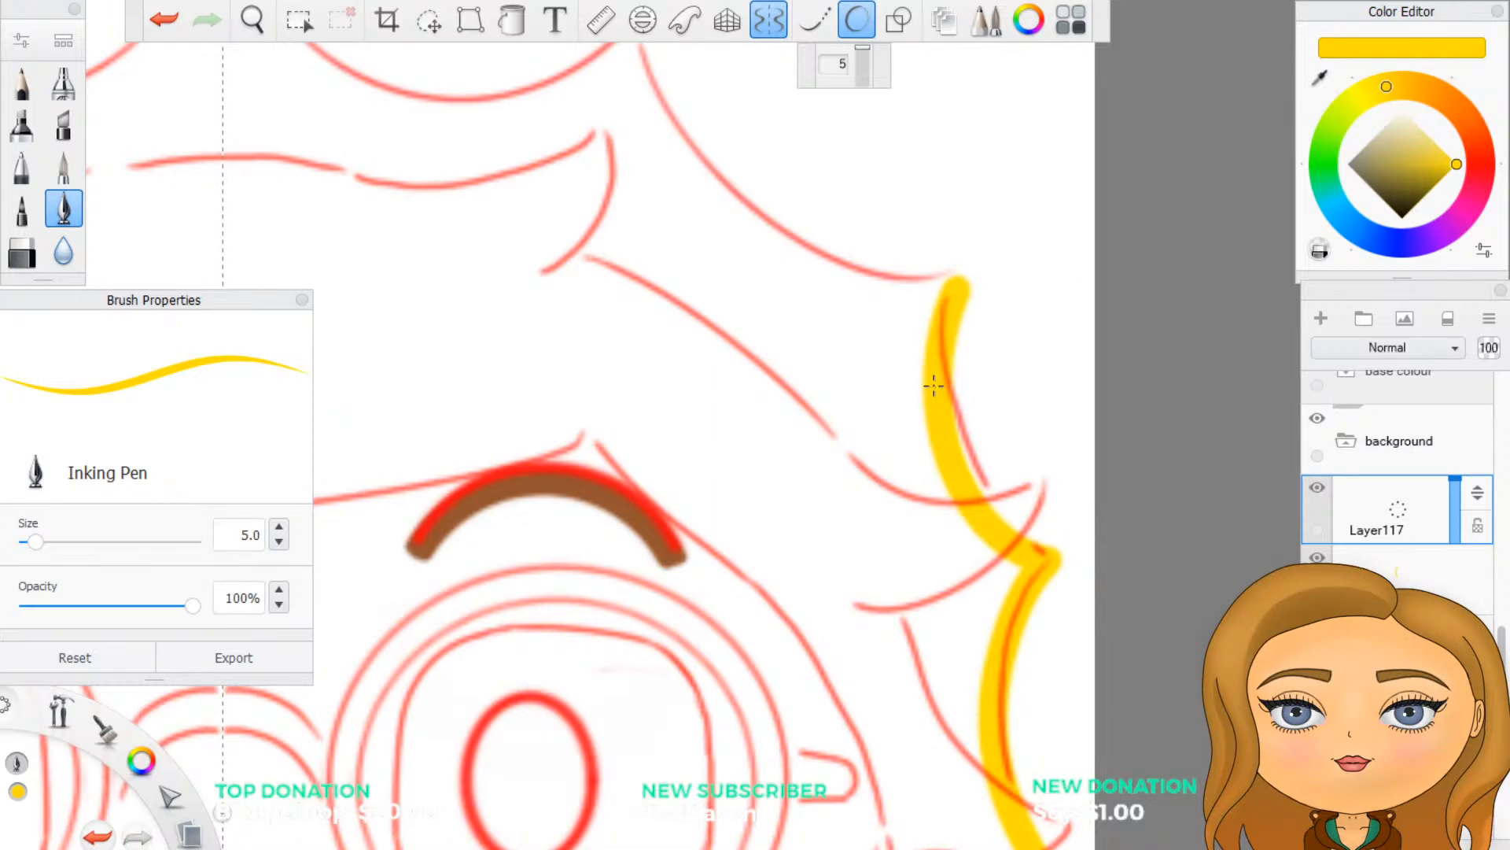
Step: Add a new layer and ink the long mirrored yellow arc along the burst's upper corner, ending at the point above the hair
scroll(934, 386, "down", 5)
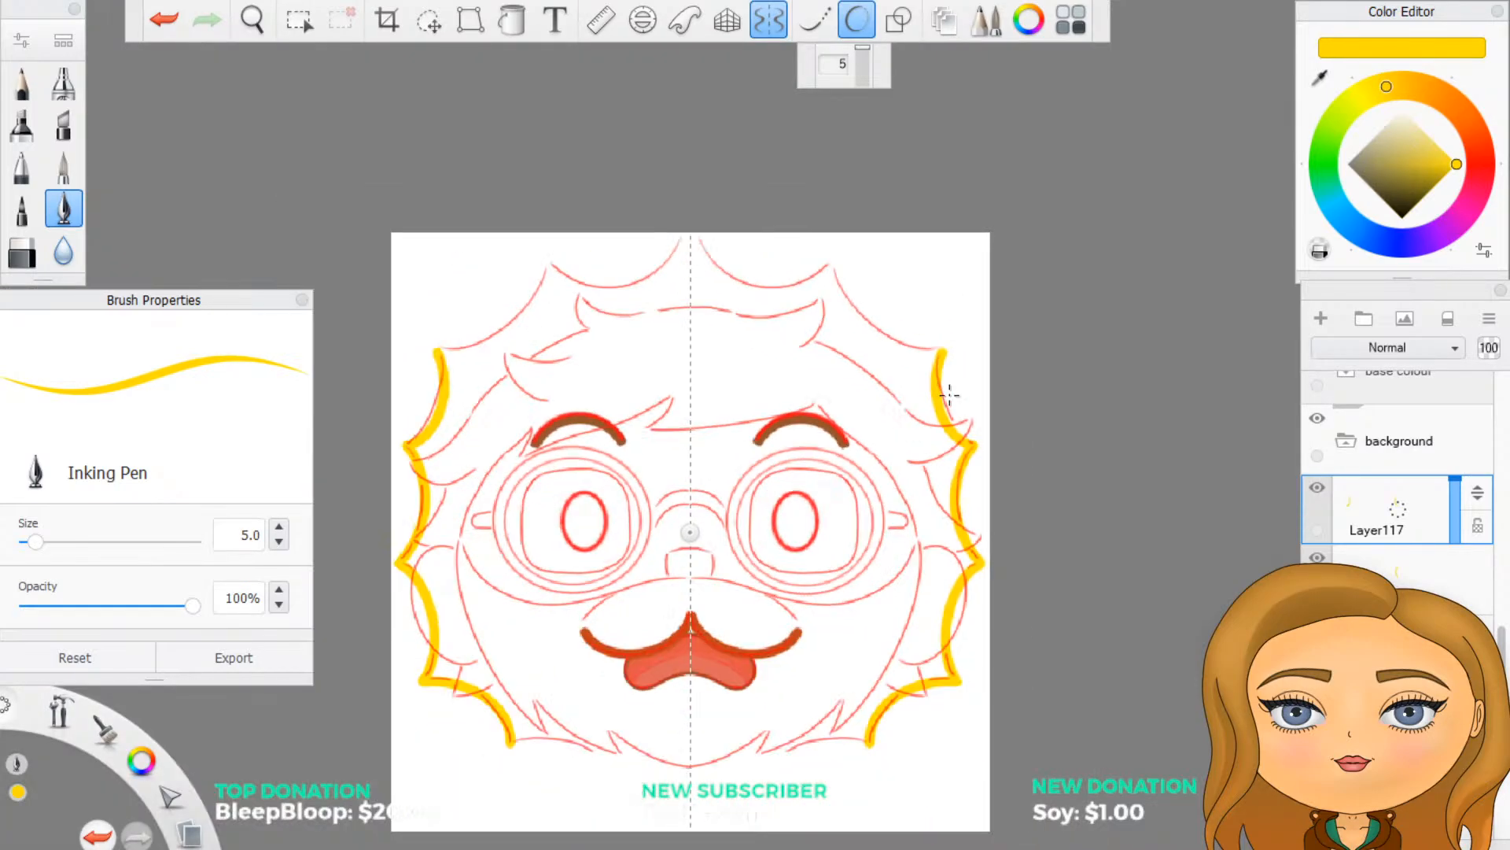
scroll(904, 311, "up", 1)
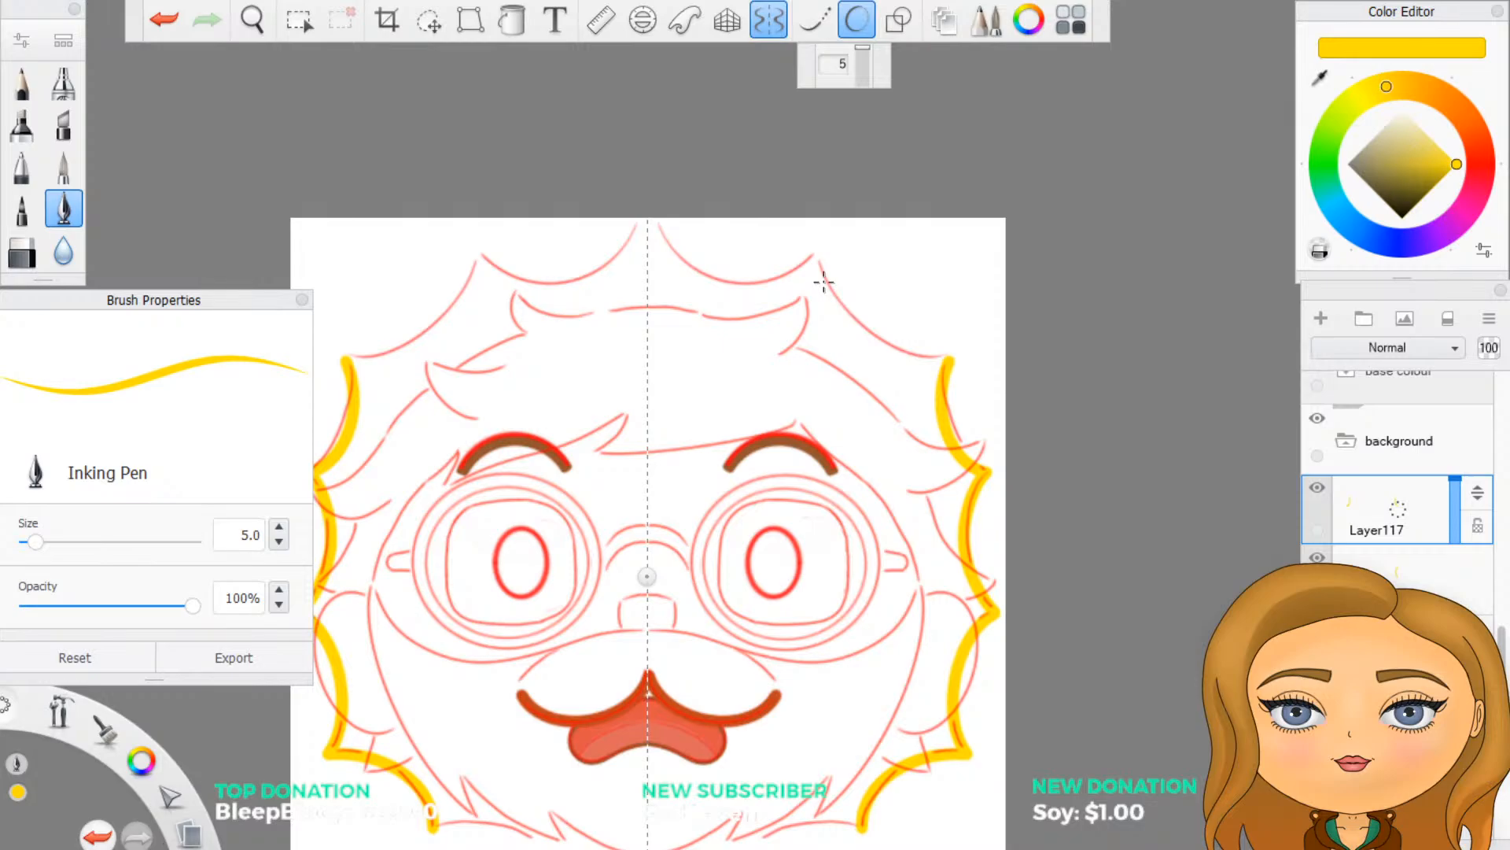
left_click(1320, 318)
scroll(908, 340, "up", 2)
scroll(908, 340, "up", 3)
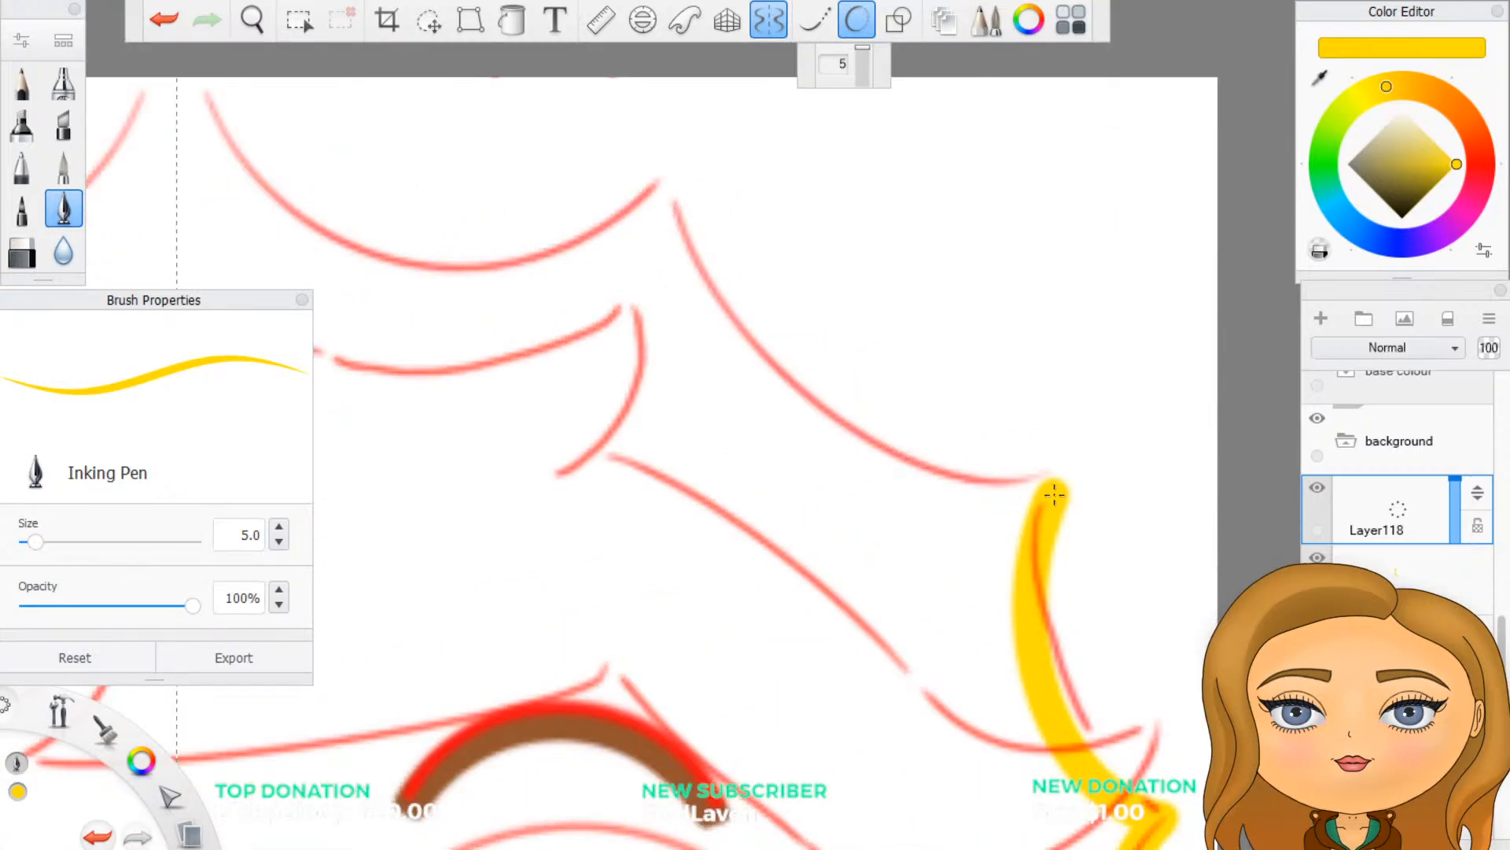
mouse_move(1054, 492)
left_mouse_down()
mouse_move(950, 502)
mouse_move(749, 387)
mouse_move(693, 316)
mouse_move(659, 214)
mouse_move(663, 170)
left_mouse_up()
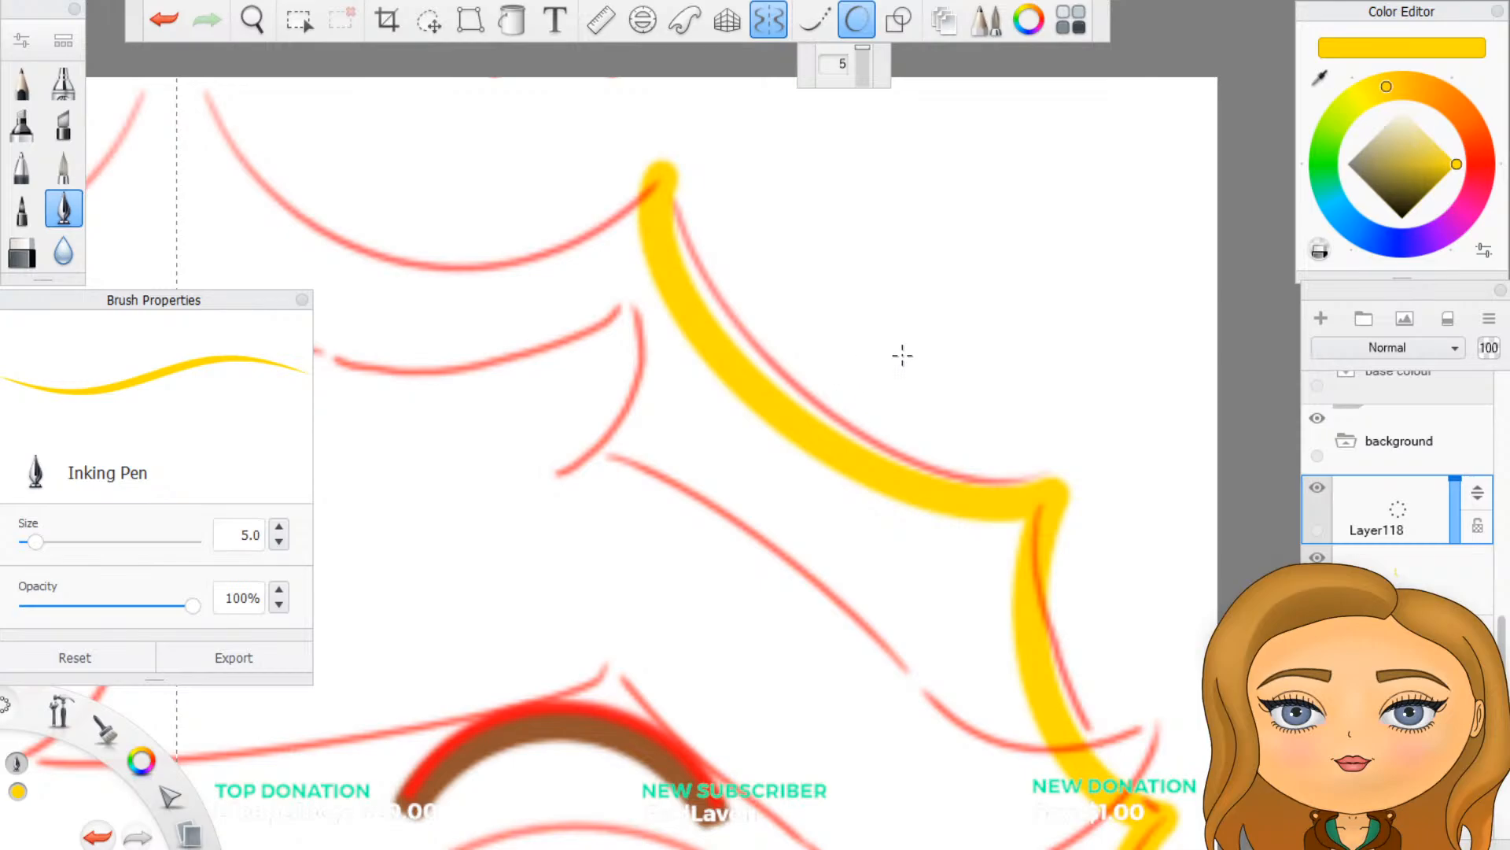
Step: Add a new layer in the background group for the arcs along the top of the burst
left_click(1323, 317)
scroll(959, 398, "down", 2)
scroll(893, 381, "down", 2)
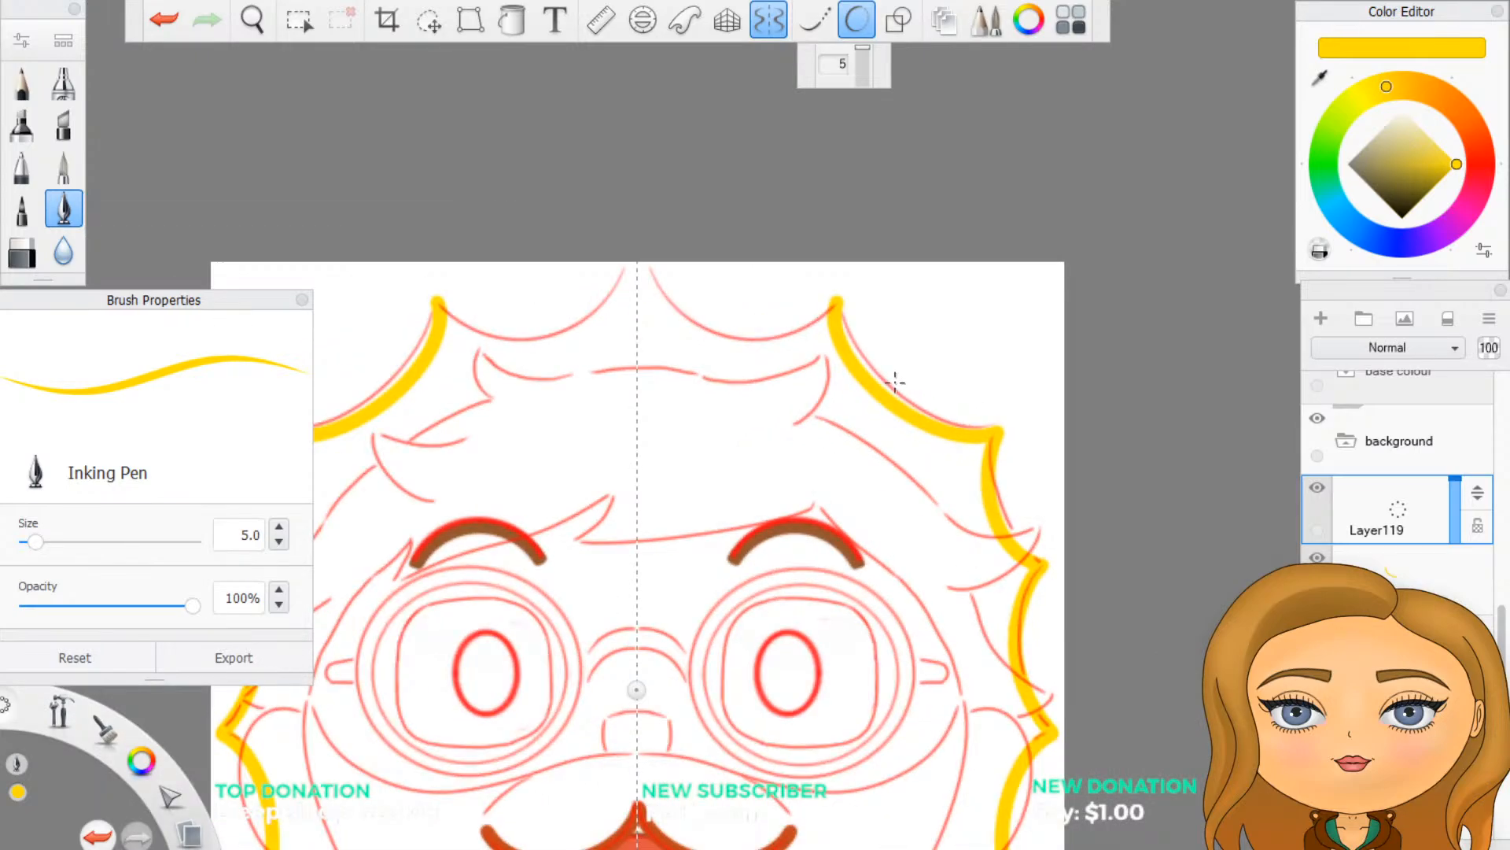
scroll(691, 330, "up", 4)
scroll(804, 317, "up", 1)
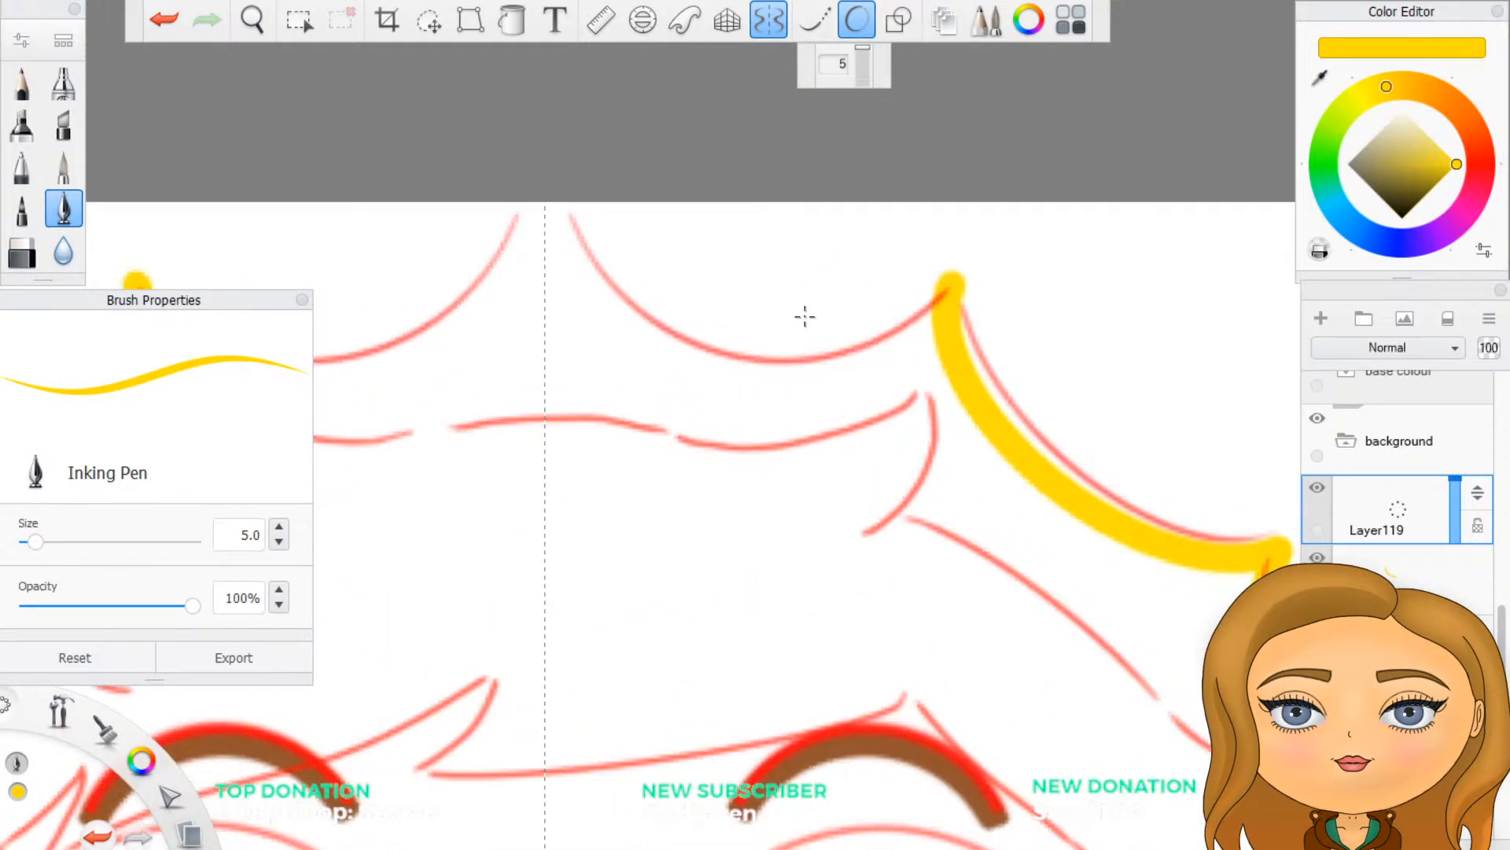
scroll(805, 317, "down", 3)
scroll(522, 300, "up", 4)
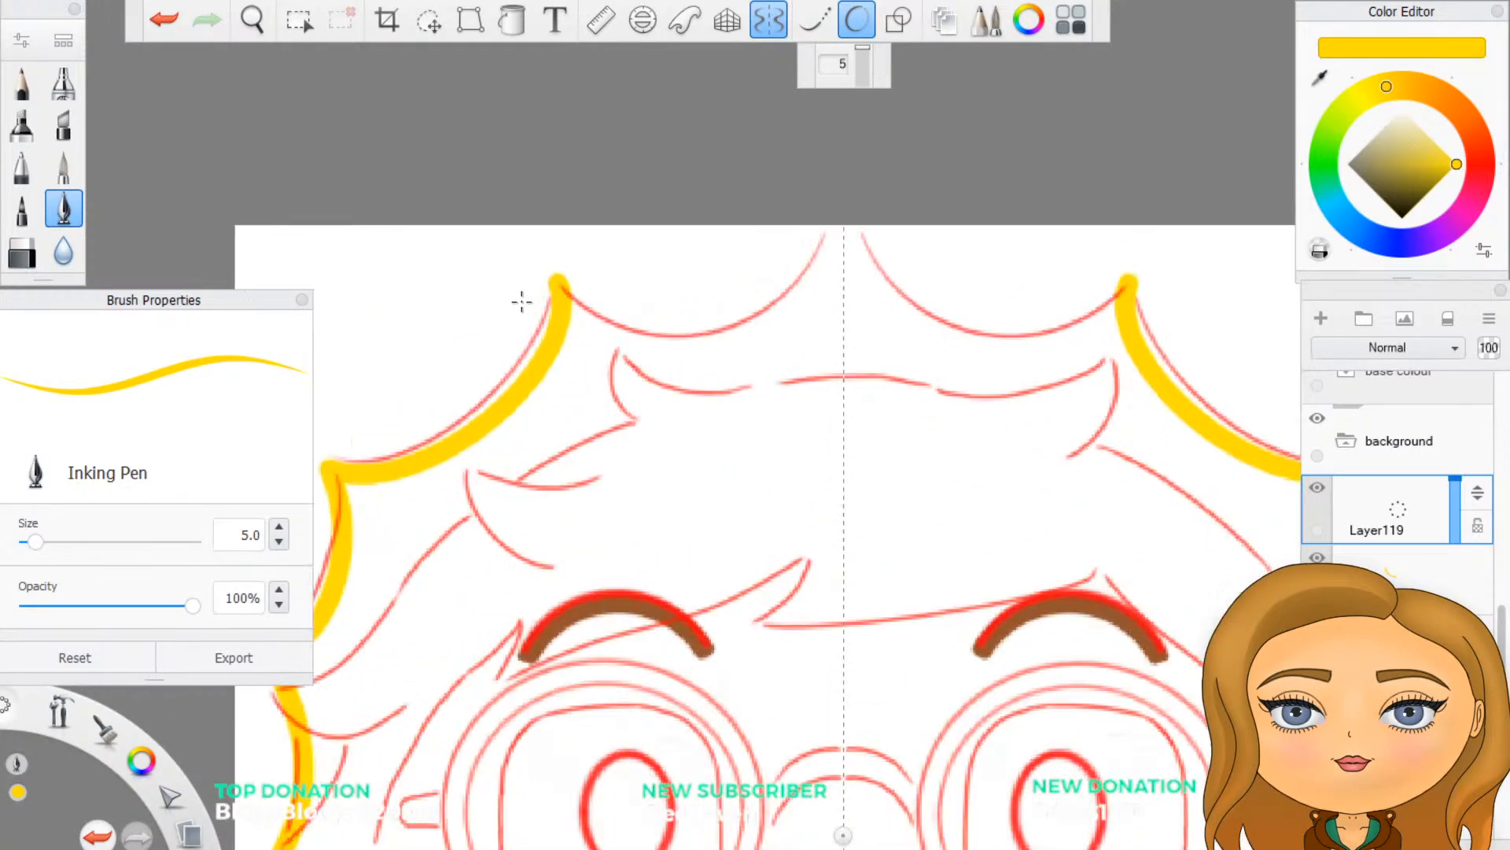
scroll(538, 248, "up", 1)
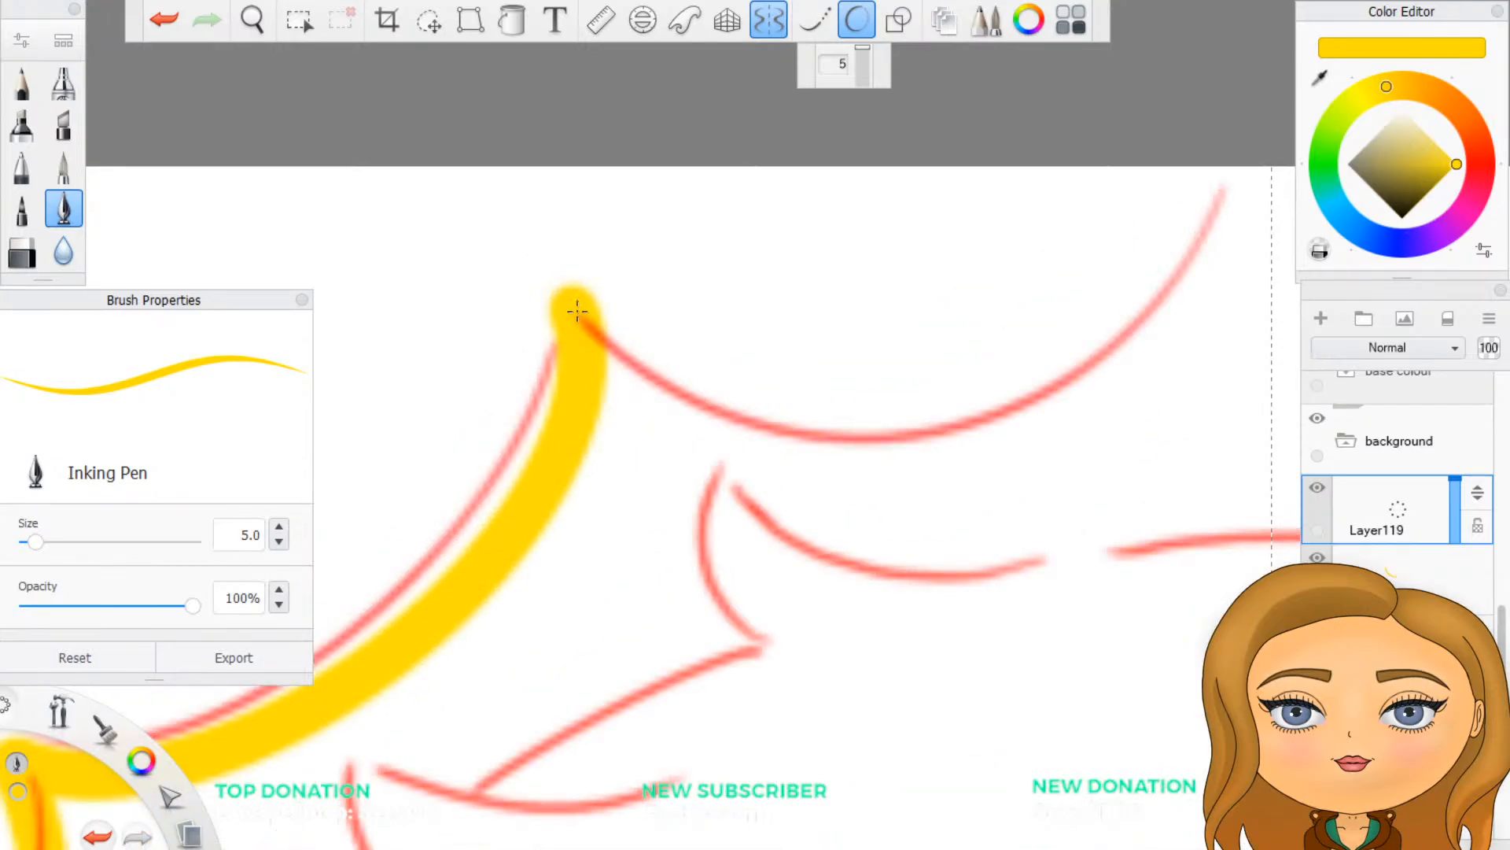
scroll(803, 333, "down", 2)
scroll(856, 331, "up", 2)
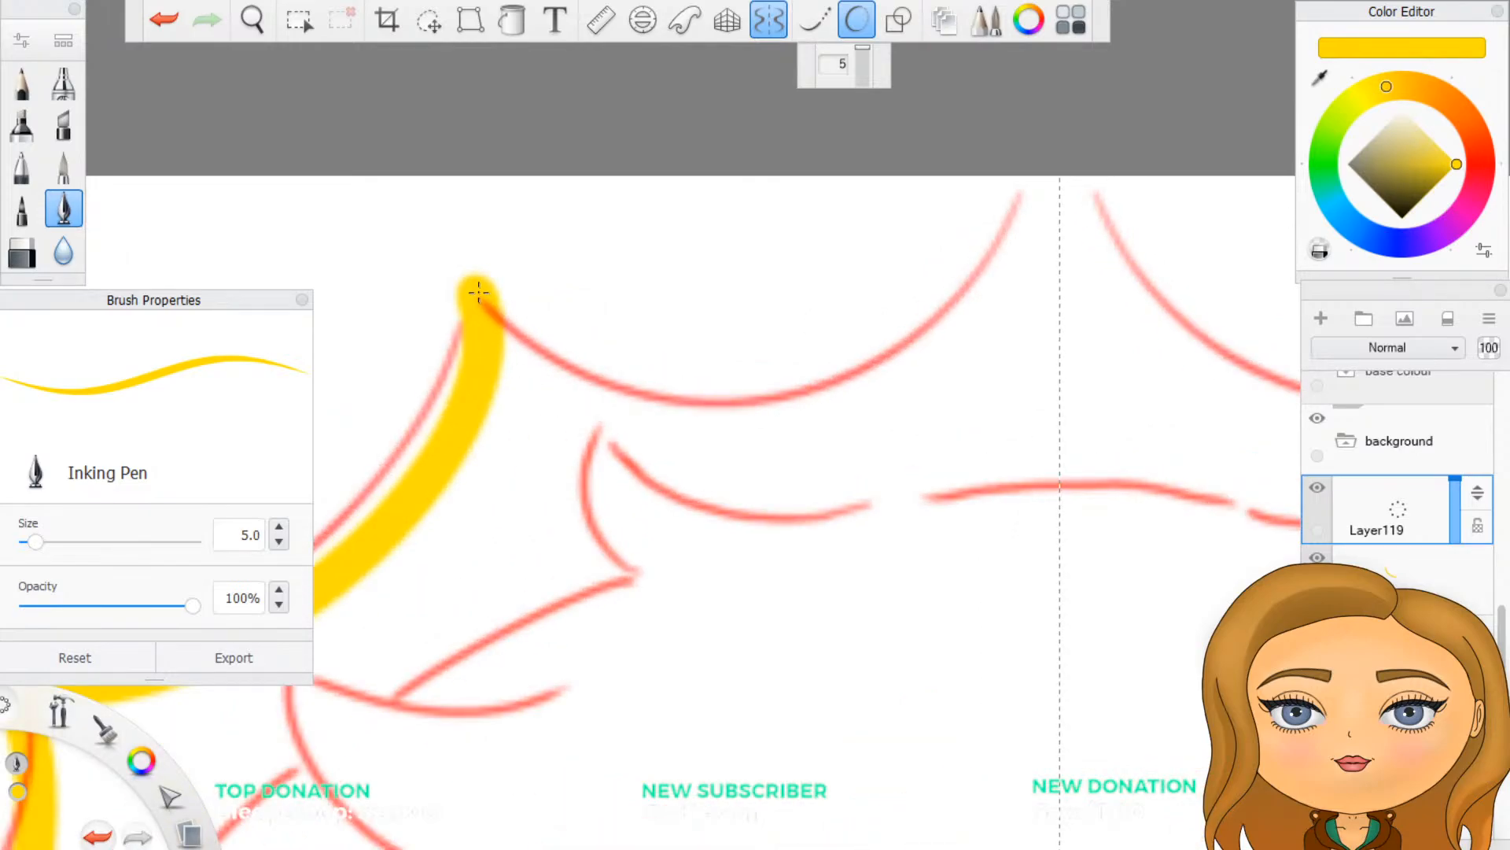
mouse_move(478, 292)
left_mouse_down()
mouse_move(561, 350)
mouse_move(762, 375)
mouse_move(950, 317)
mouse_move(1024, 254)
mouse_move(1064, 162)
left_mouse_up()
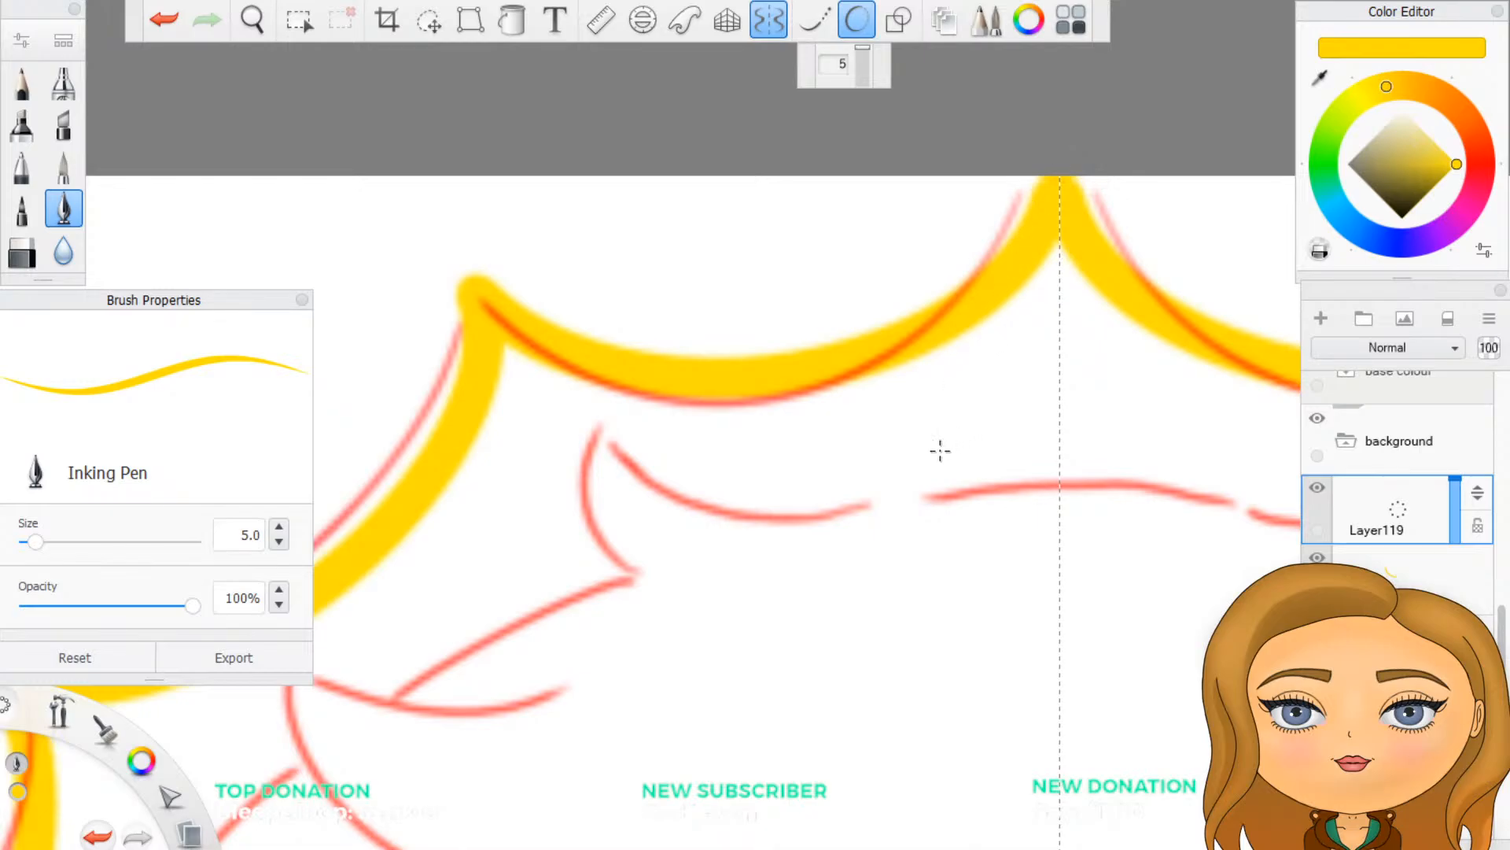
key("ctrl+z")
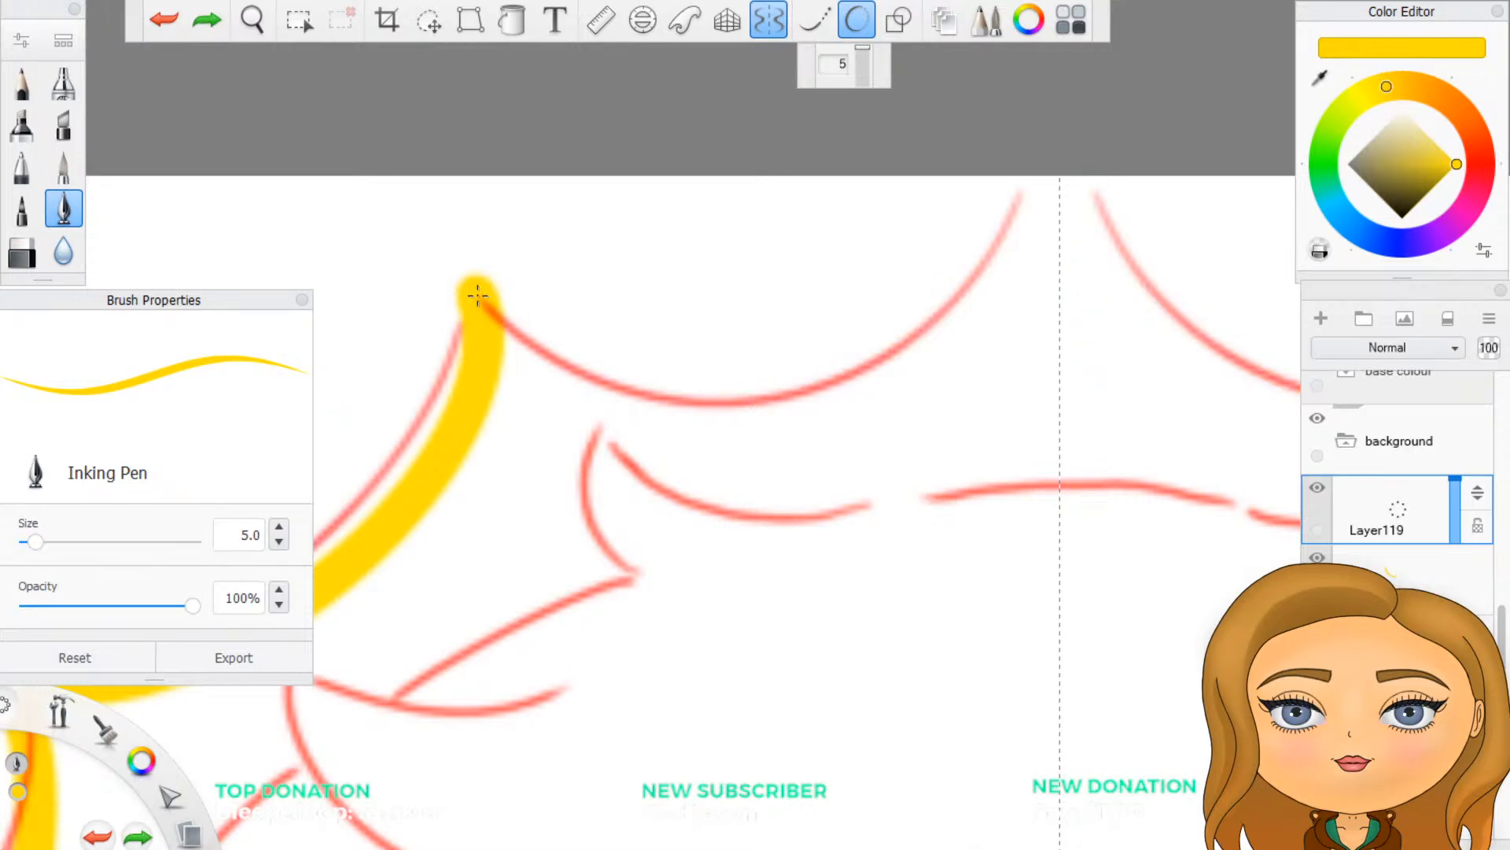
mouse_move(478, 295)
left_mouse_down()
mouse_move(512, 330)
mouse_move(590, 358)
mouse_move(734, 386)
mouse_move(905, 329)
mouse_move(993, 274)
mouse_move(1056, 182)
left_mouse_up()
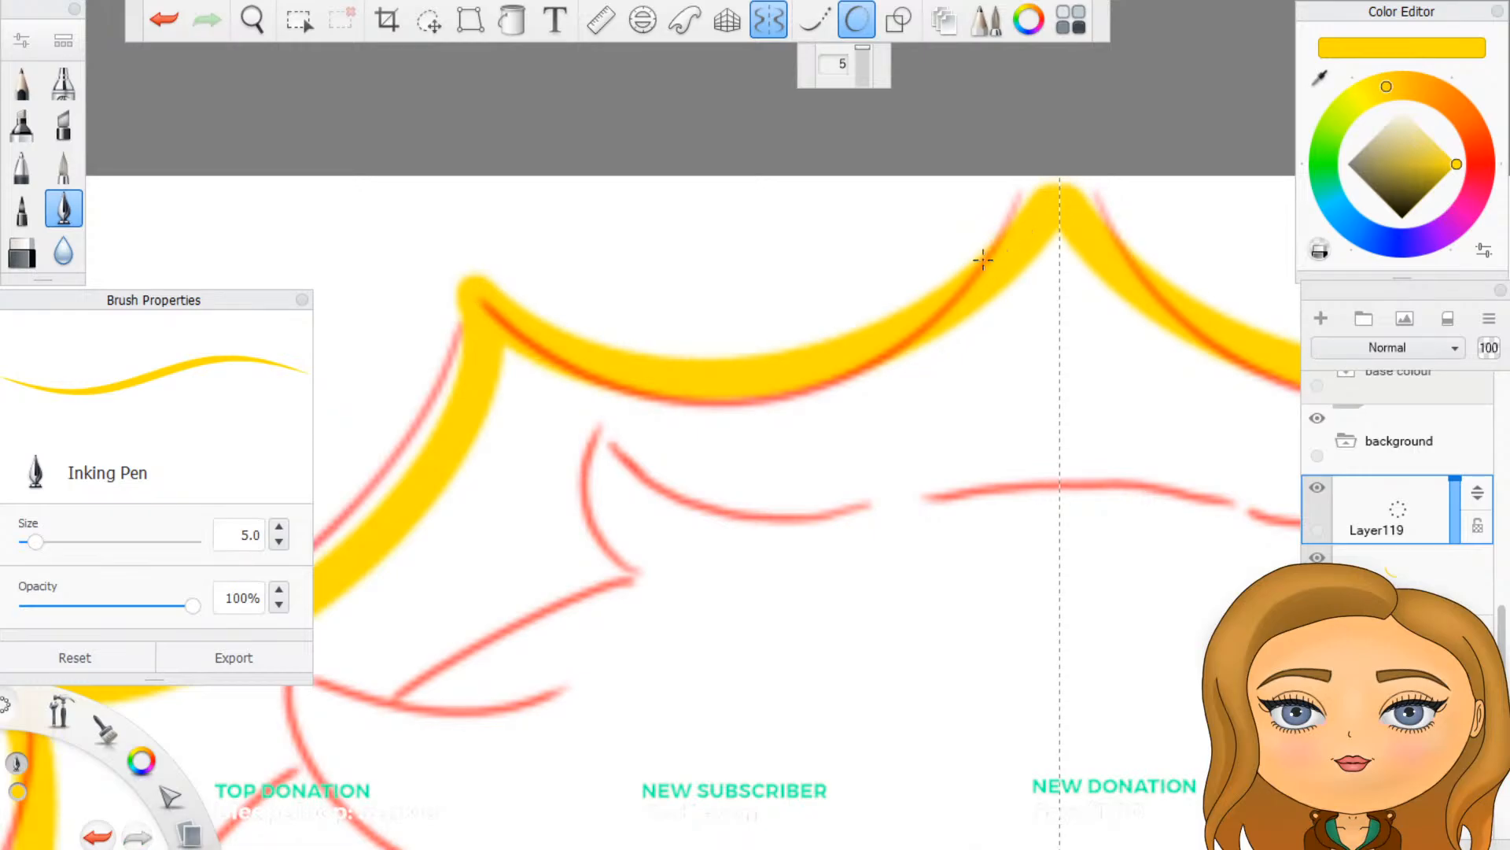
key("ctrl+z")
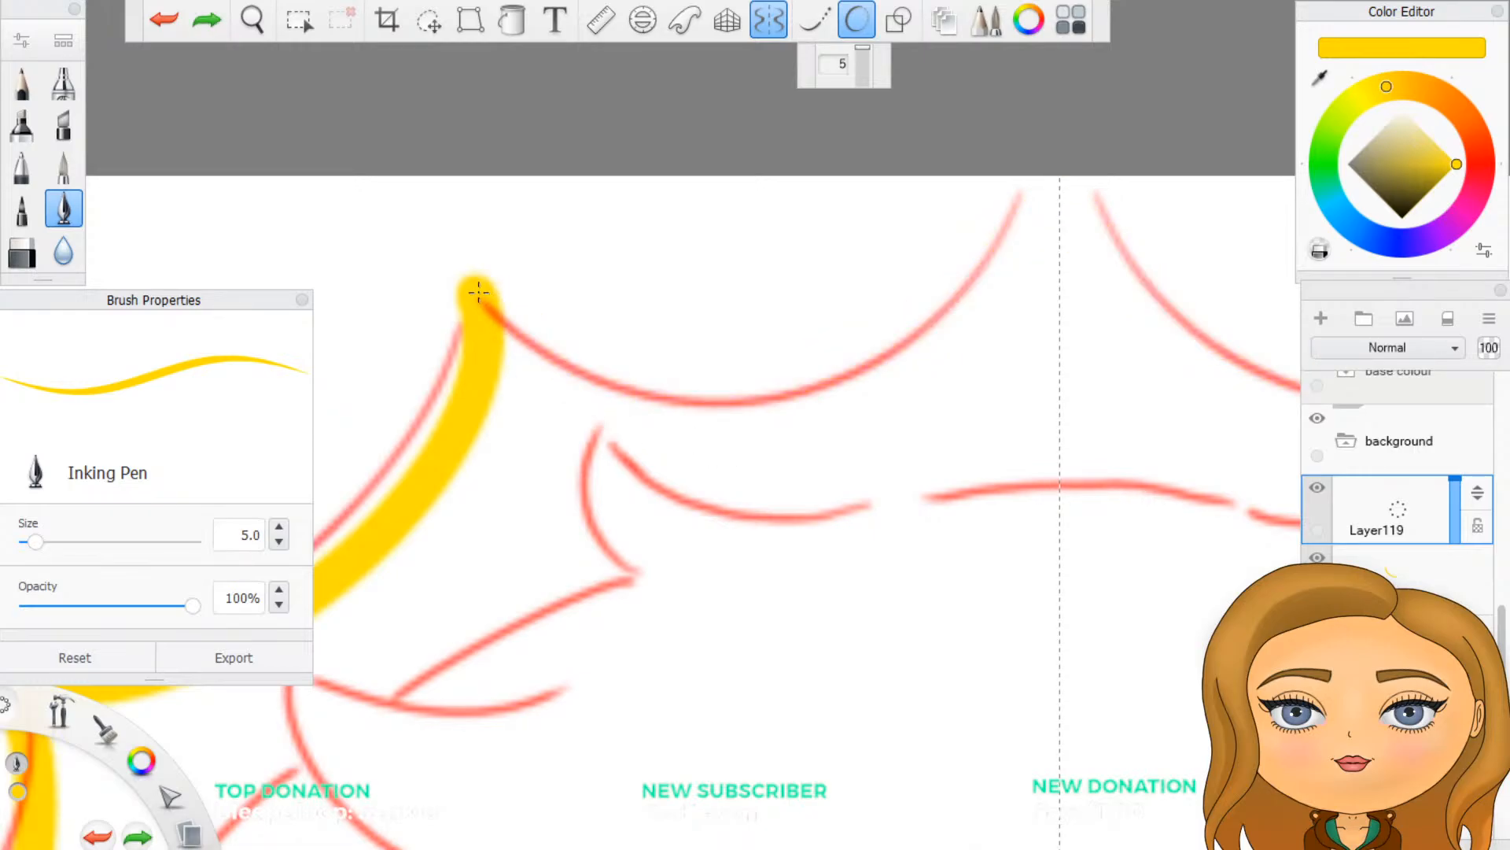
Step: Ink the mirrored yellow top arcs of the burst from the upper corner points to a shared point on the symmetry line
mouse_move(478, 293)
left_mouse_down()
mouse_move(574, 355)
mouse_move(725, 398)
mouse_move(897, 376)
mouse_move(1022, 275)
mouse_move(1058, 193)
mouse_move(1055, 206)
left_mouse_up()
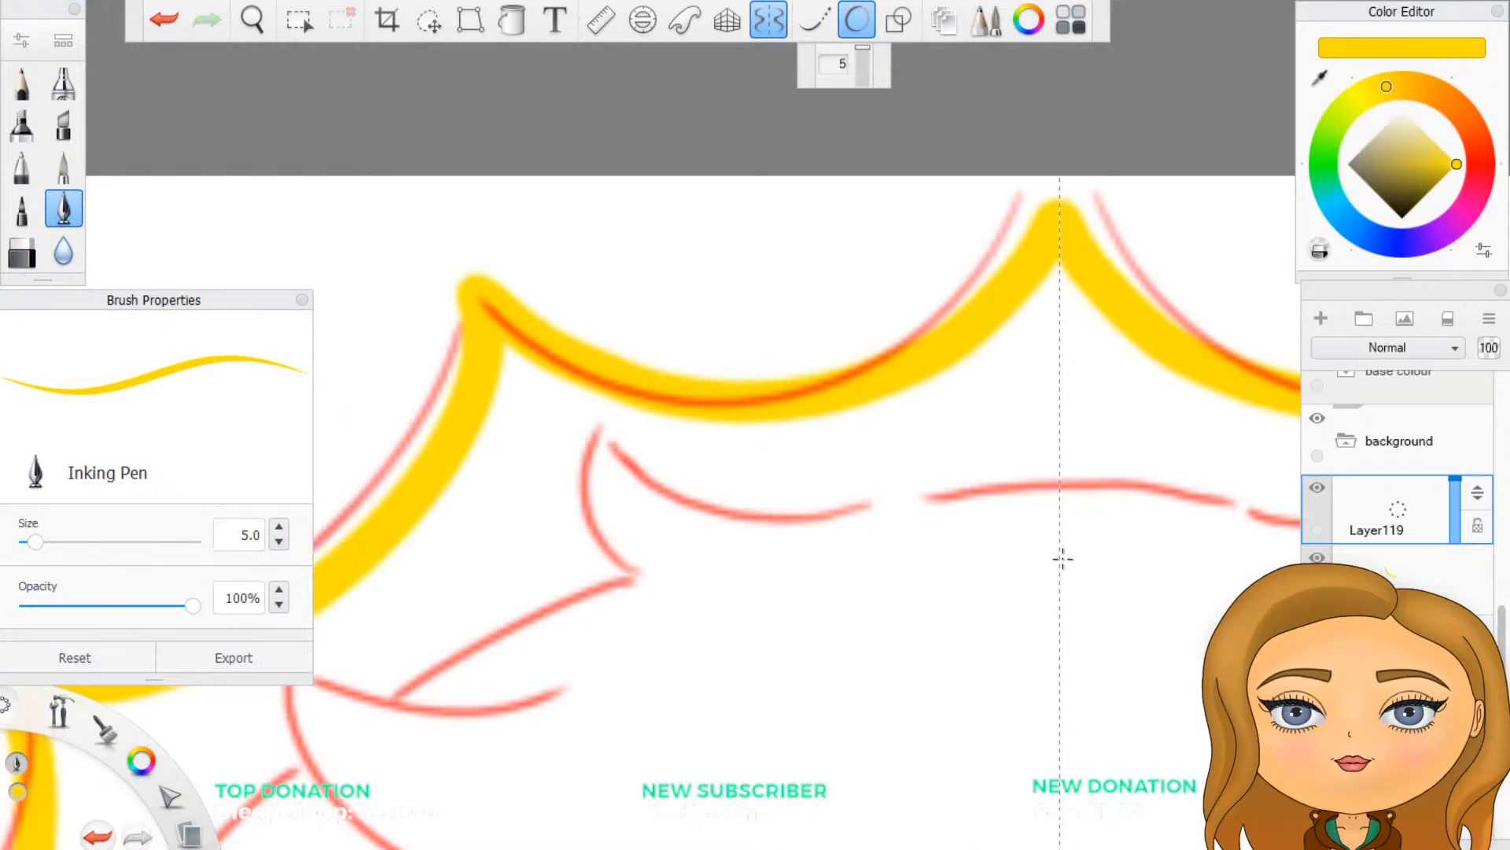
scroll(840, 314, "down", 6)
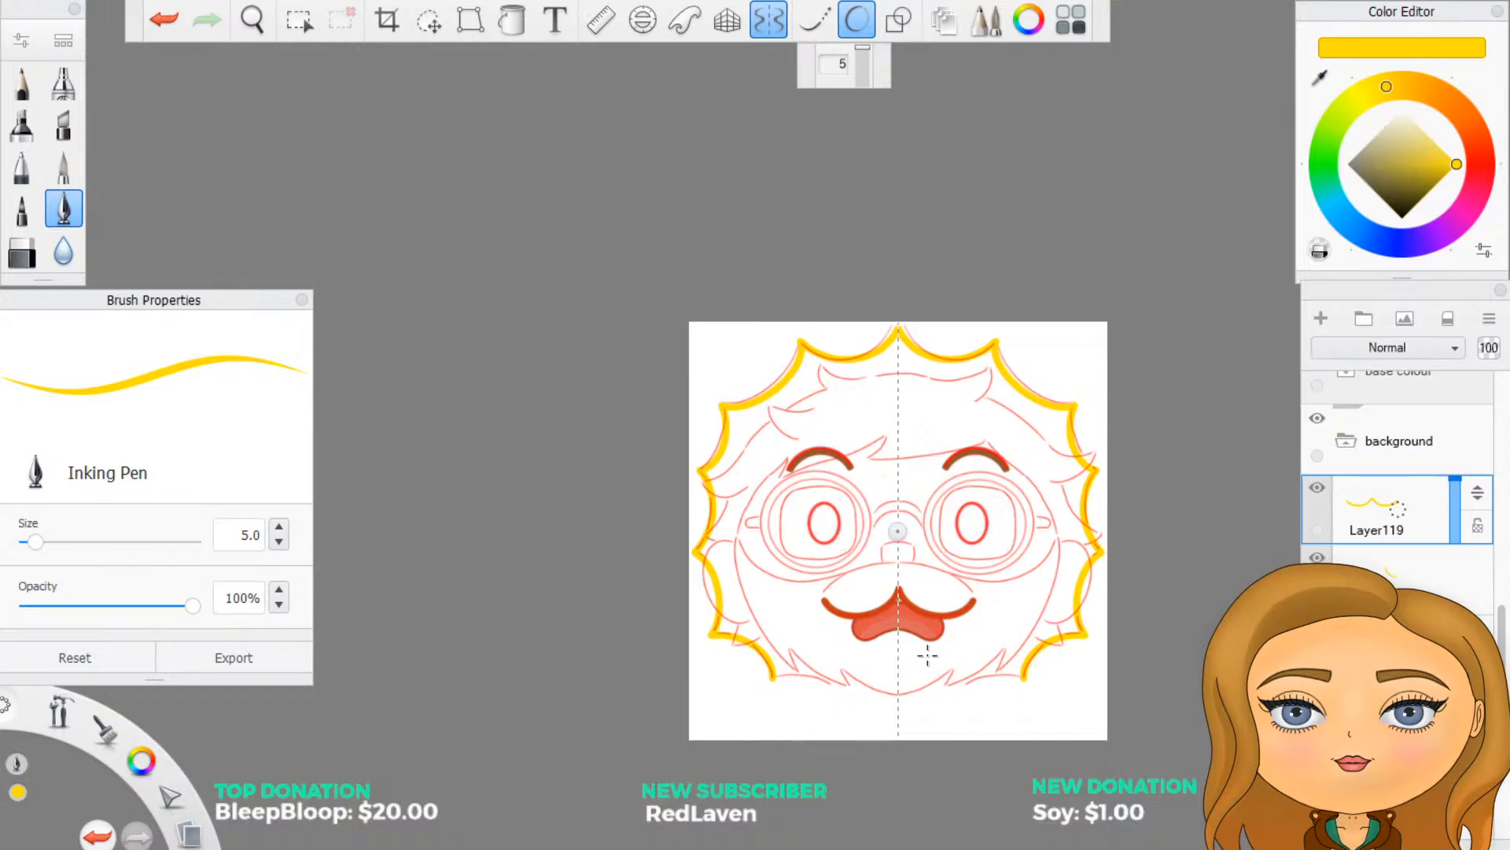
Step: Select the layer directly below Layer113 for inking the arc beneath the beard
scroll(927, 655, "up", 8)
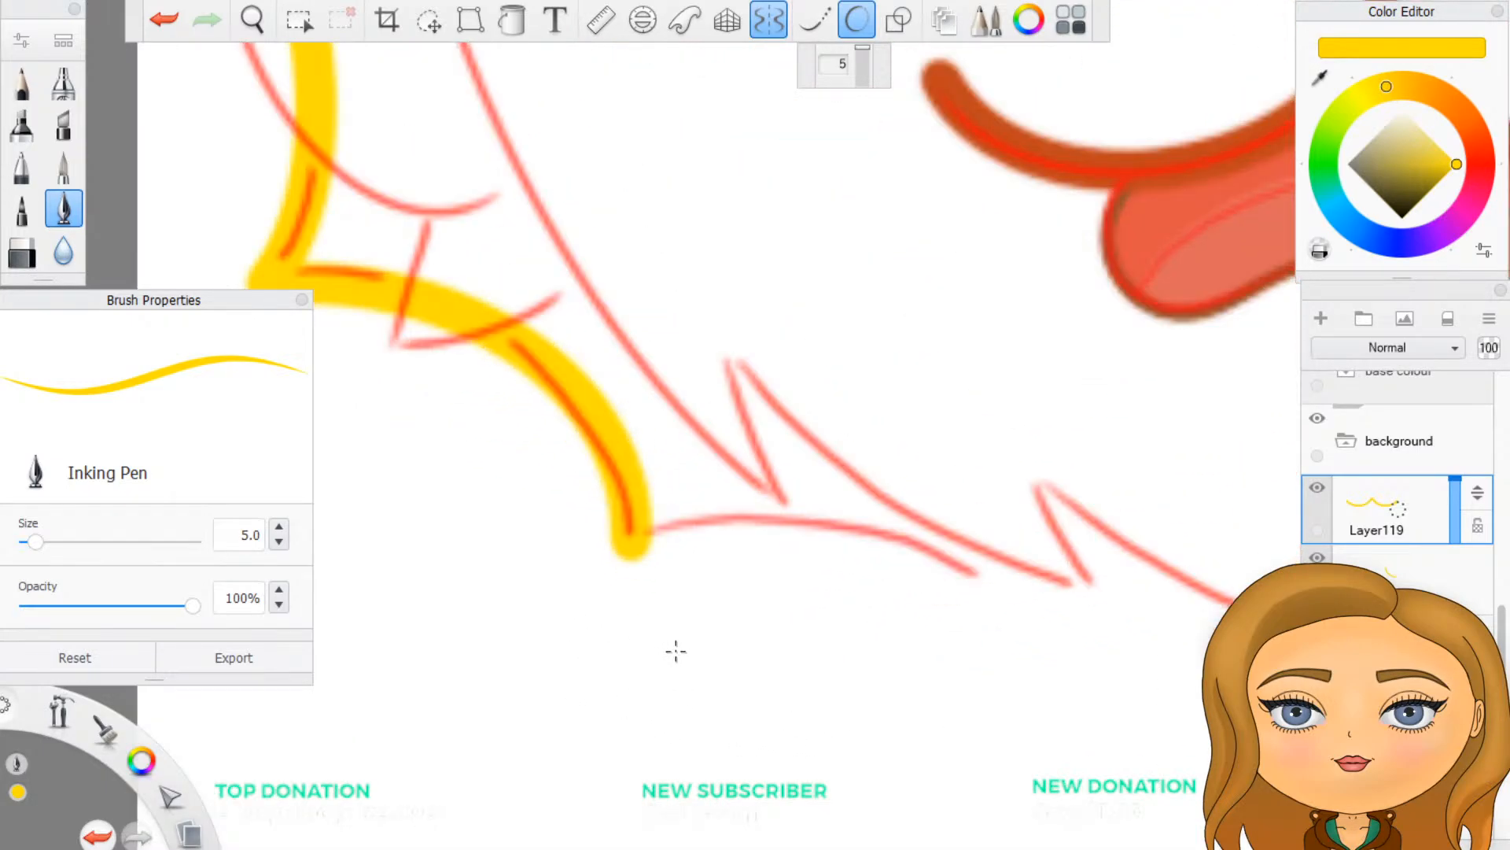
scroll(678, 650, "up", 2)
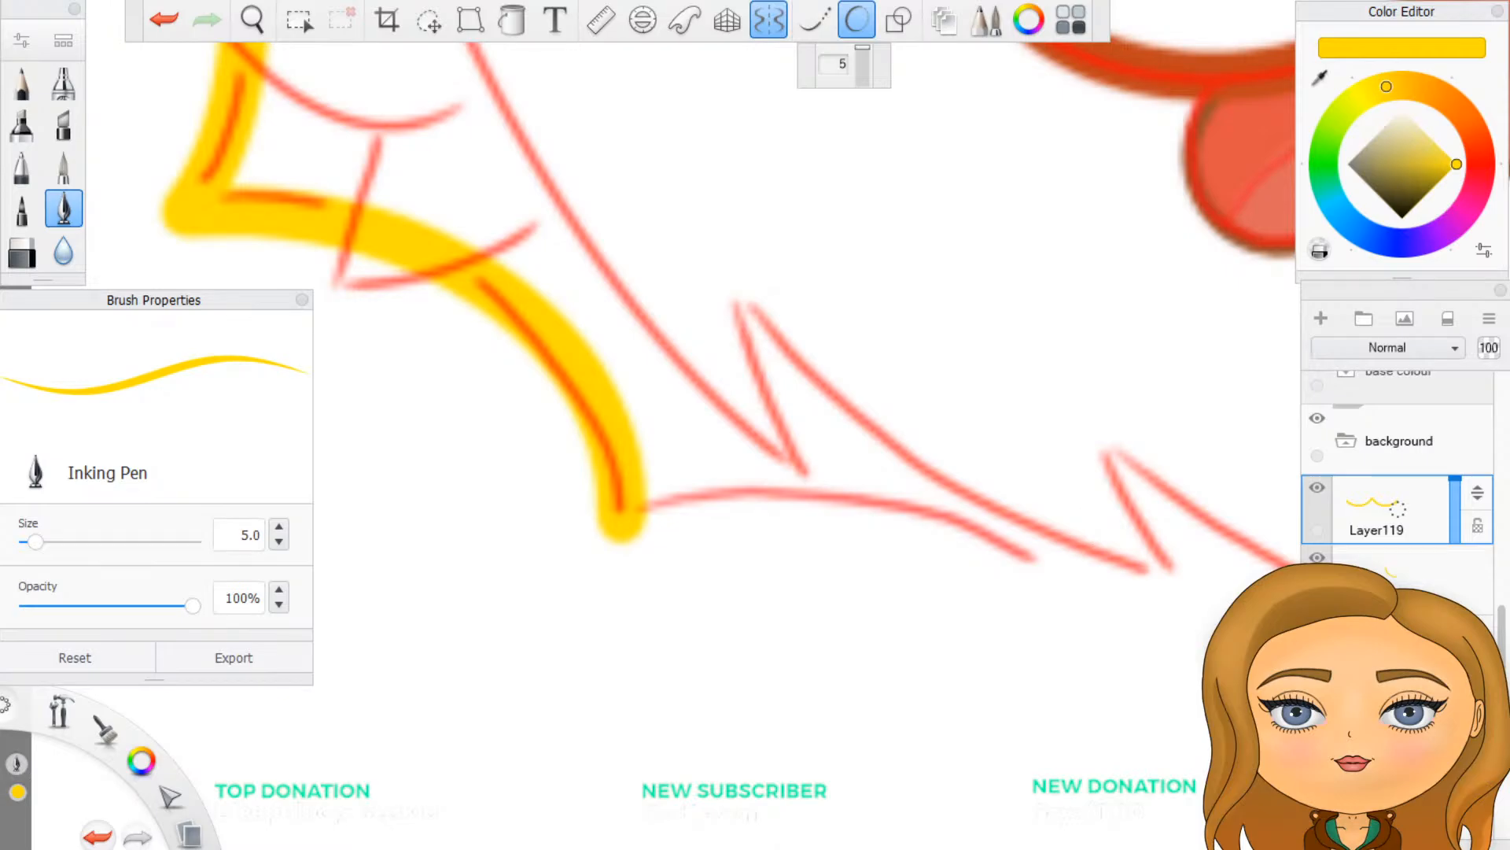
scroll(1397, 464, "down", 3)
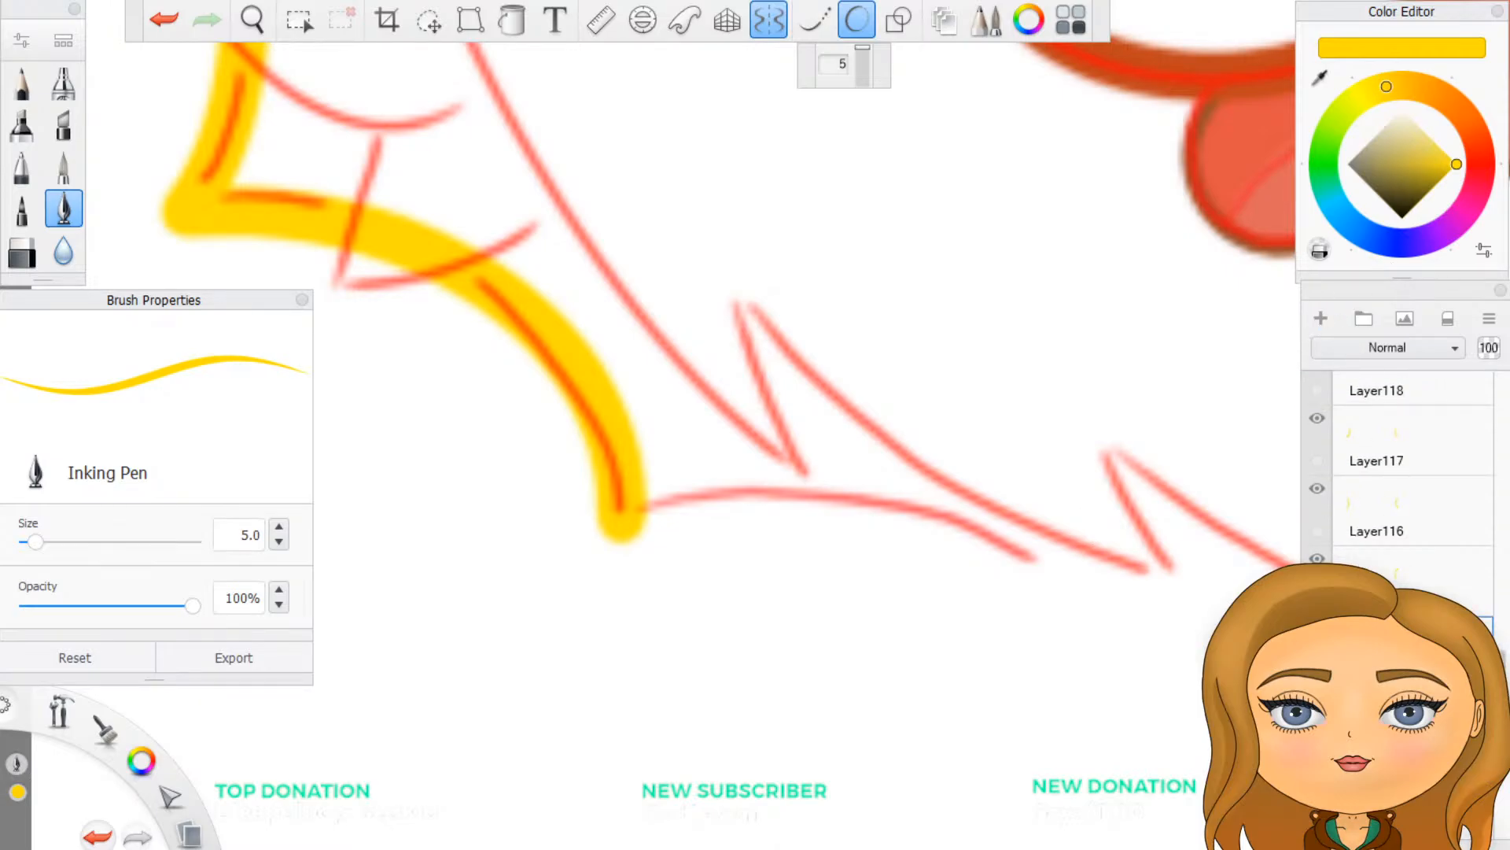
left_click(1414, 652)
scroll(508, 549, "up", 2)
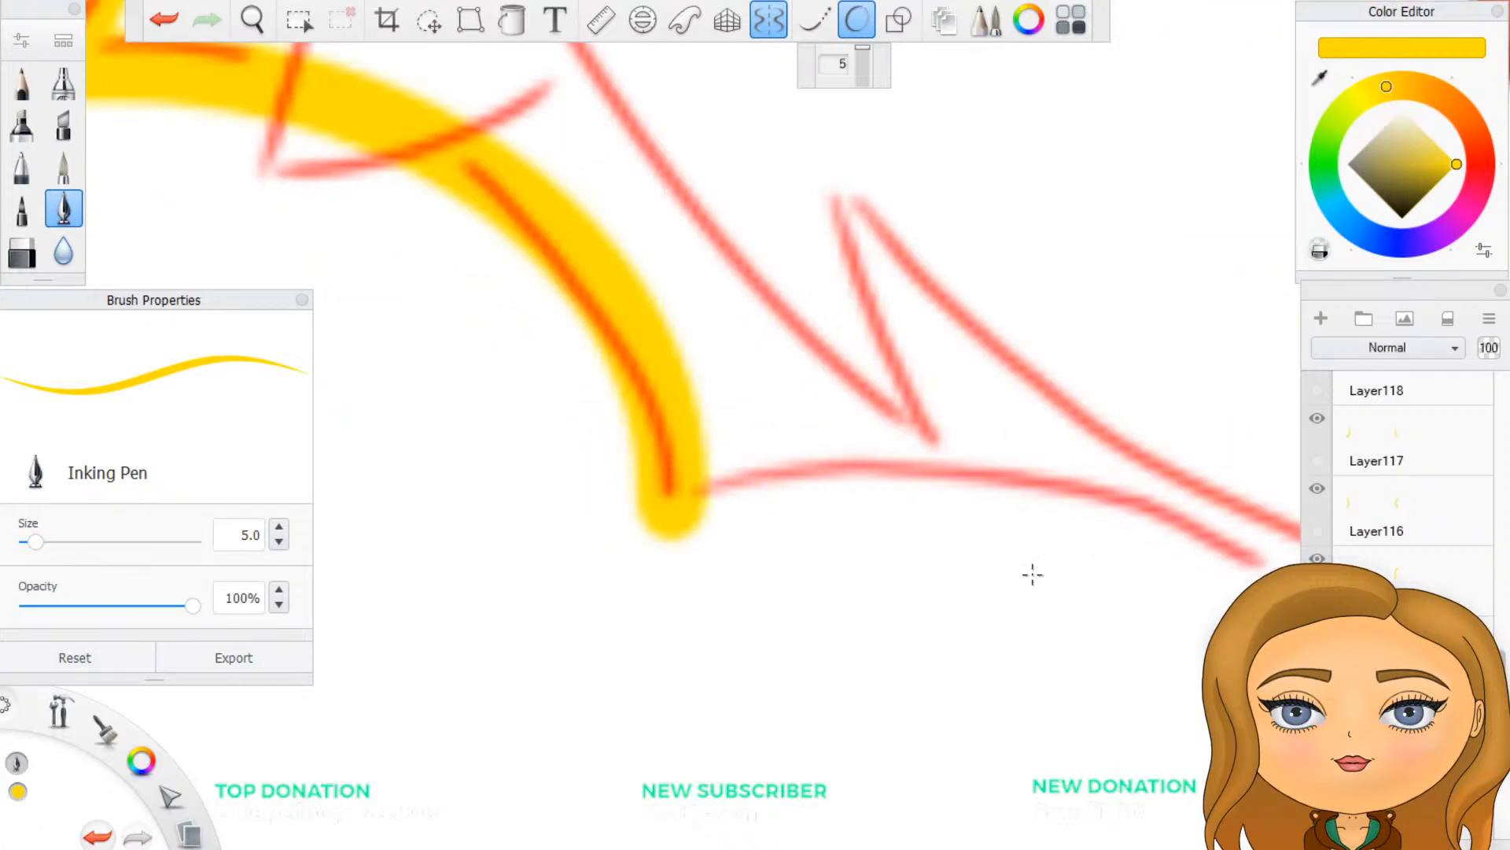
scroll(1033, 606, "down", 3)
scroll(1101, 630, "up", 2)
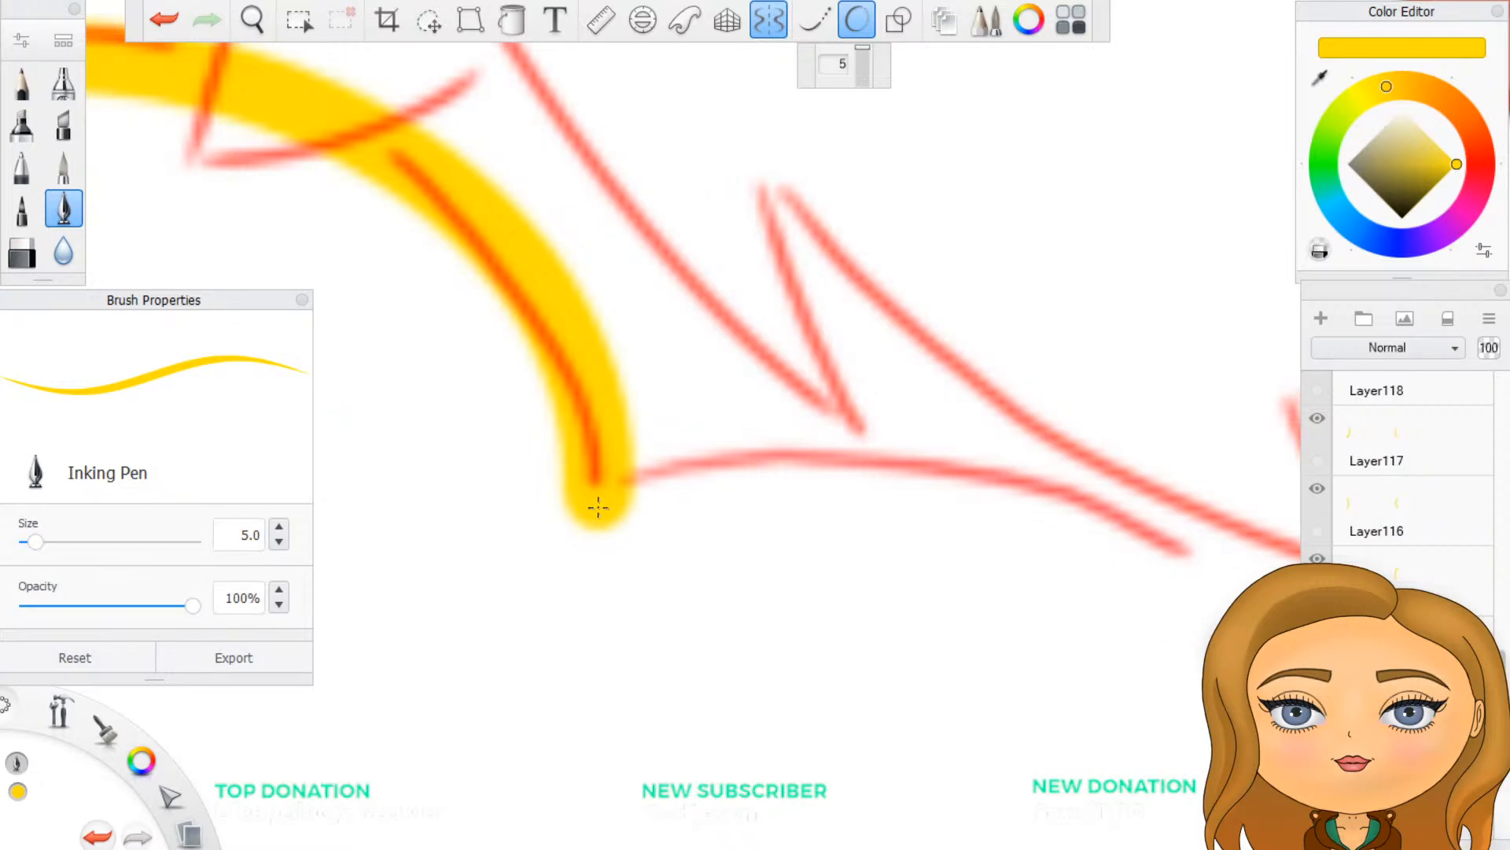
left_click_drag(597, 505, 597, 505)
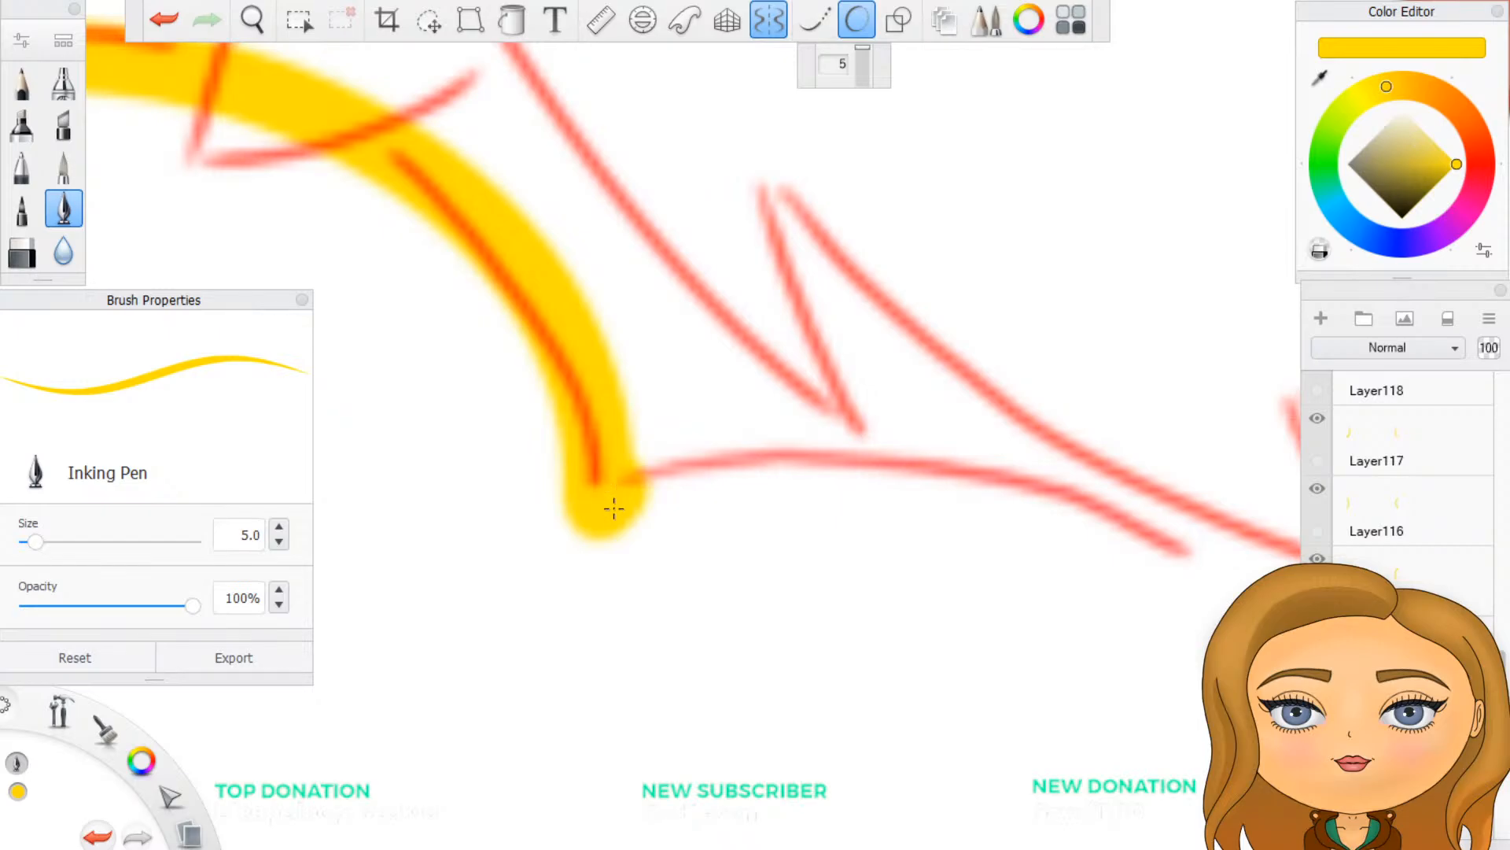
key("ctrl+z")
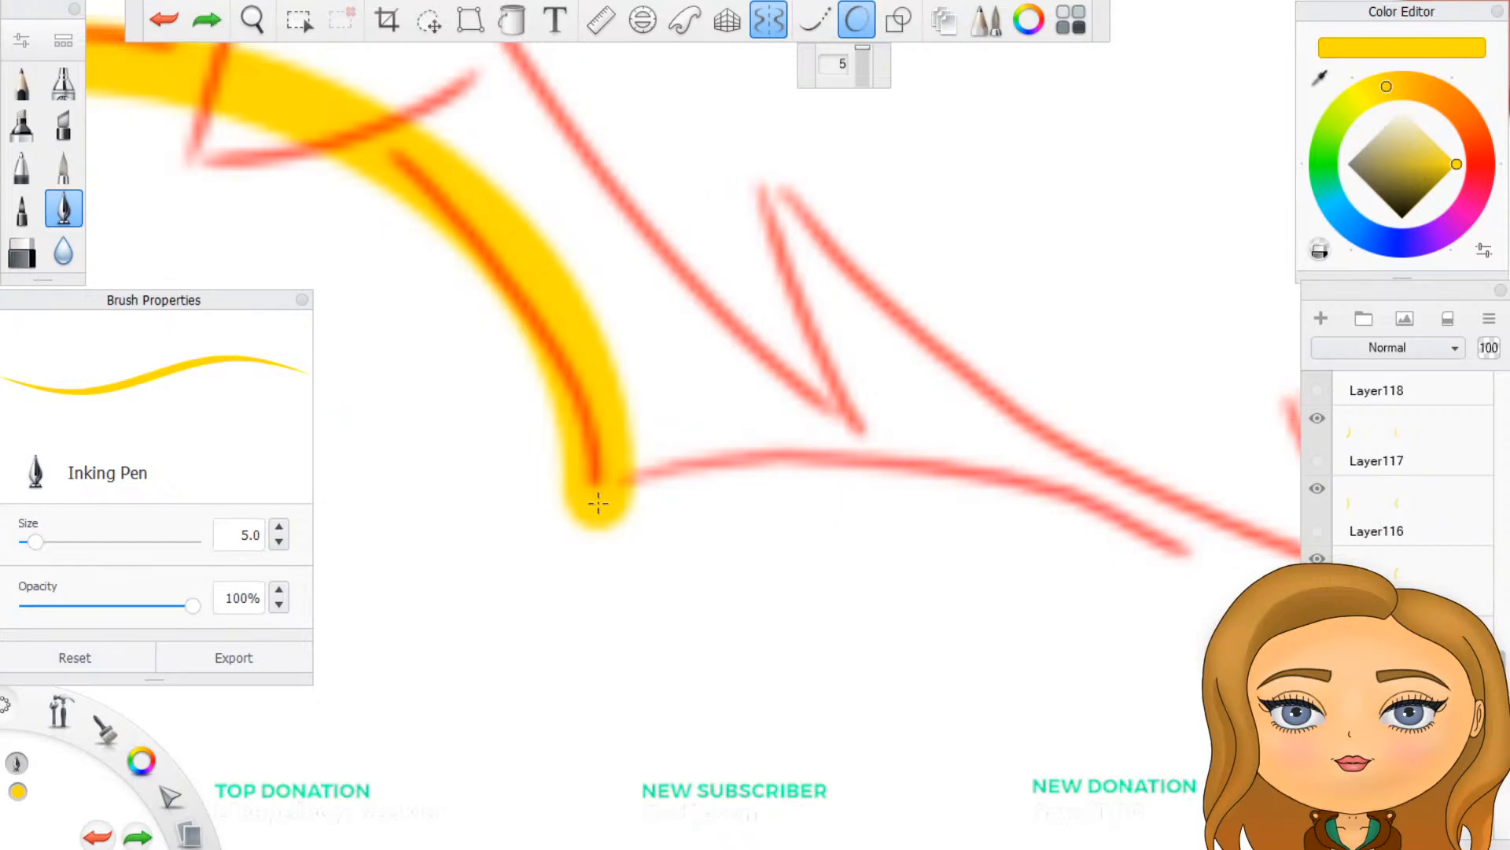
mouse_move(600, 505)
left_mouse_down()
mouse_move(632, 470)
mouse_move(759, 409)
mouse_move(873, 417)
mouse_move(999, 433)
mouse_move(1288, 560)
left_mouse_up()
key("ctrl+z")
scroll(1045, 438, "down", 5)
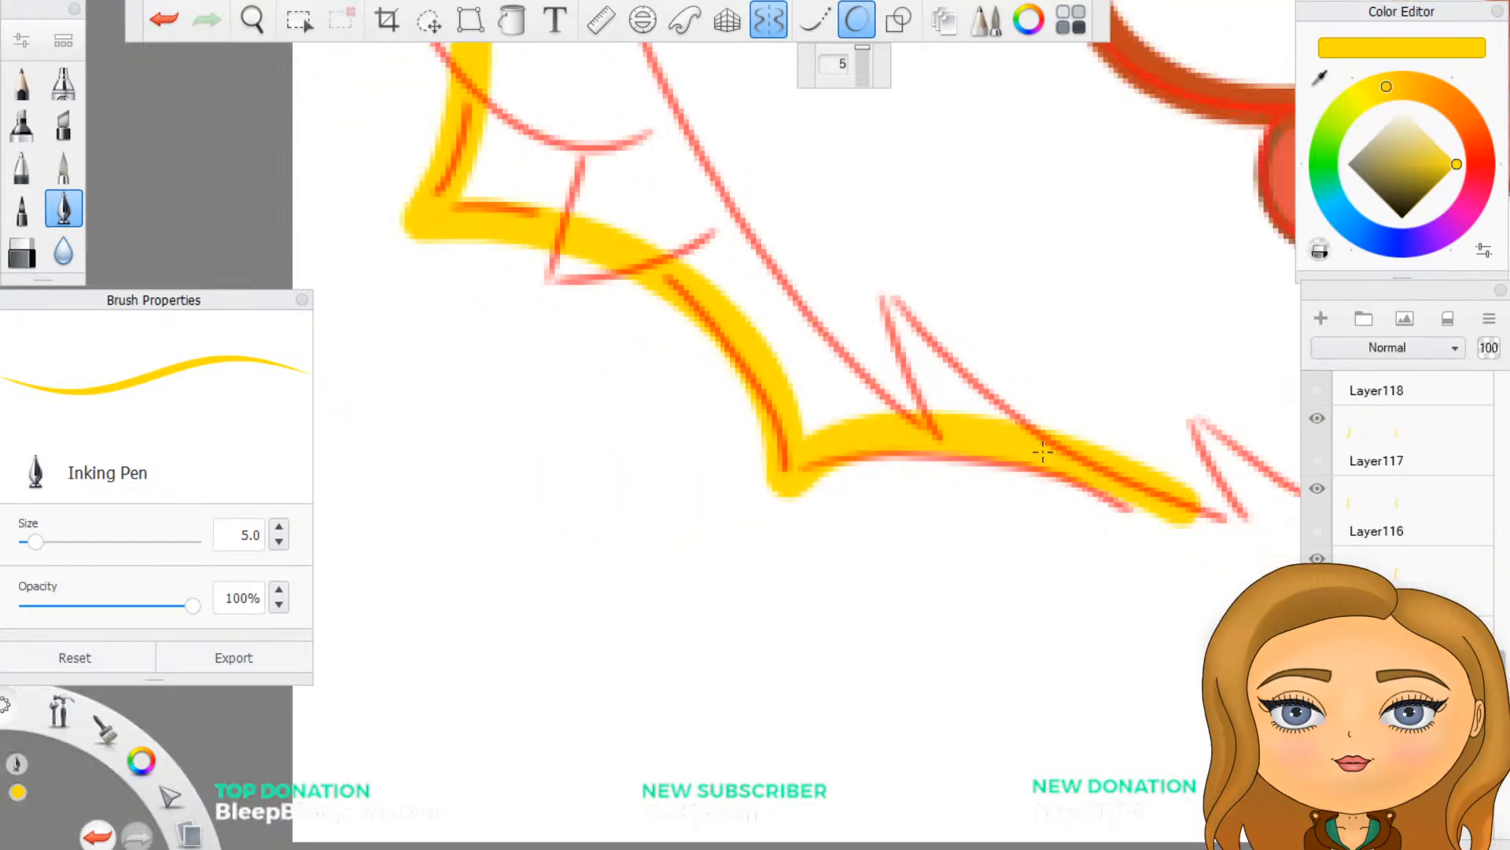
scroll(1161, 373, "down", 3)
scroll(1180, 376, "up", 5)
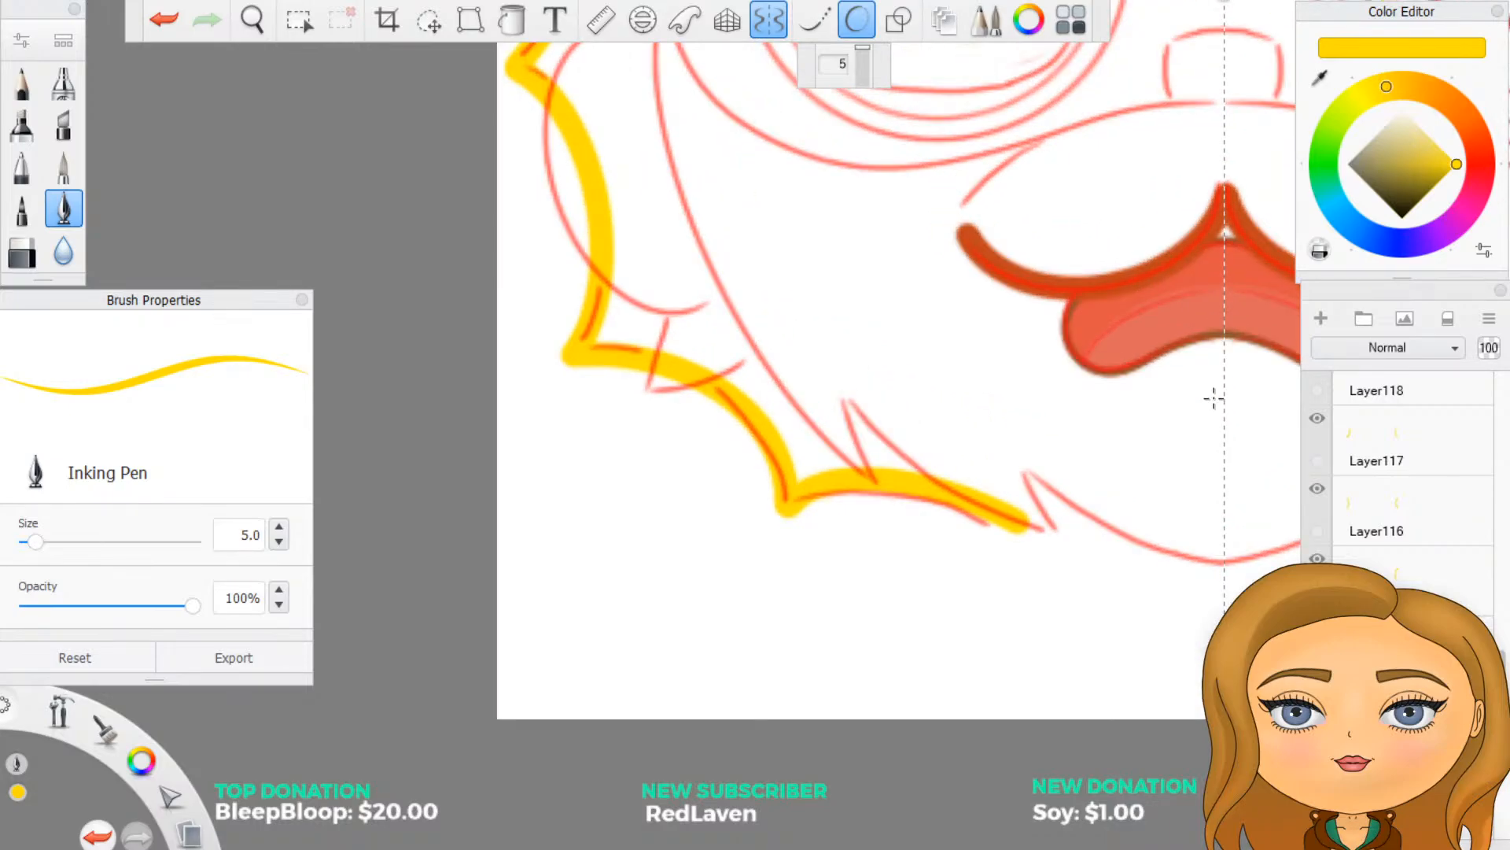
key("ctrl+z")
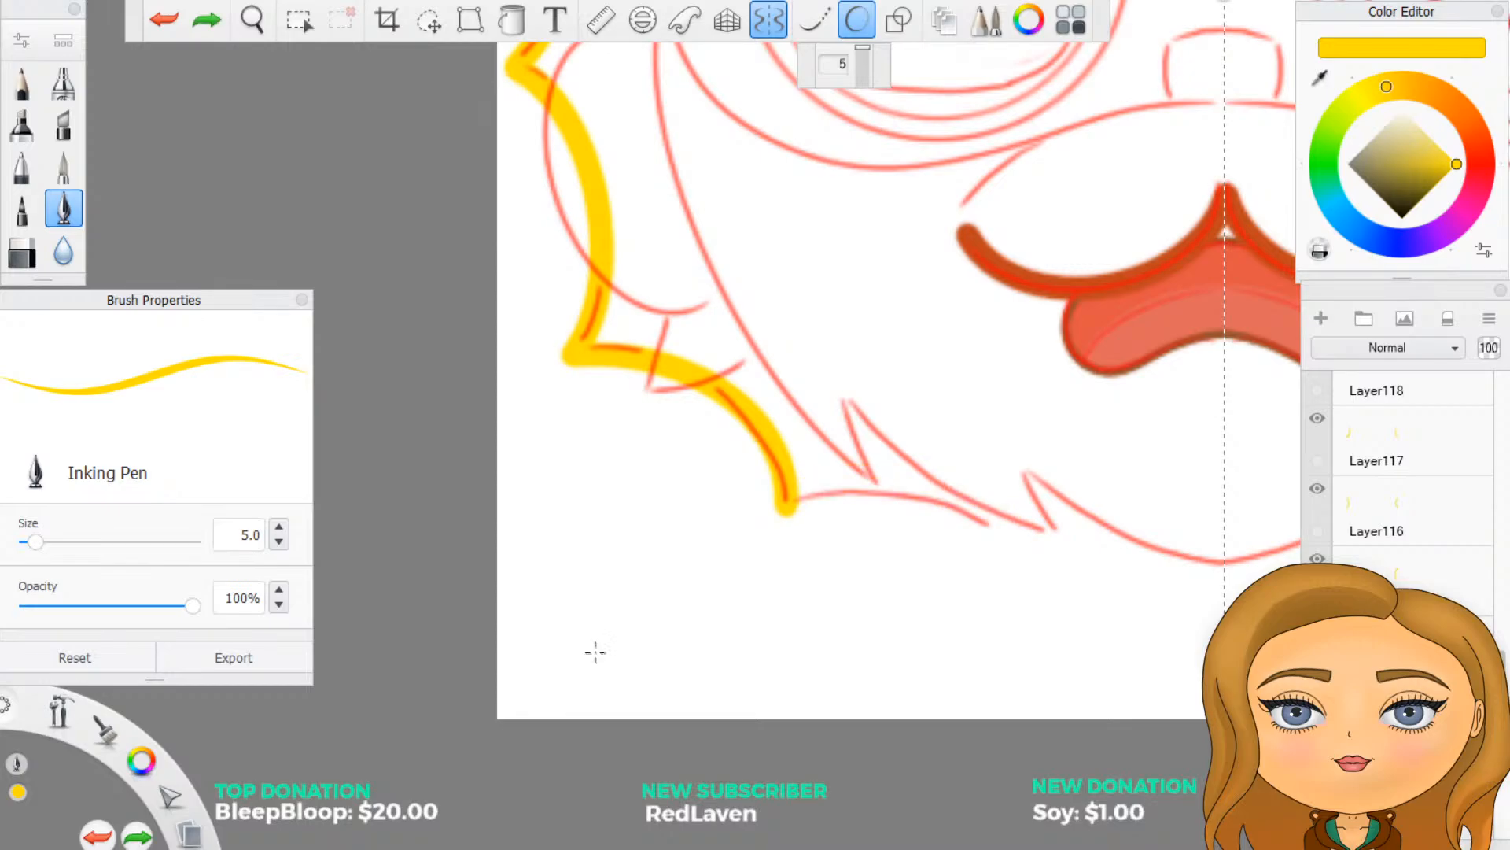
mouse_move(790, 503)
left_mouse_down()
mouse_move(892, 467)
mouse_move(1003, 475)
left_mouse_up()
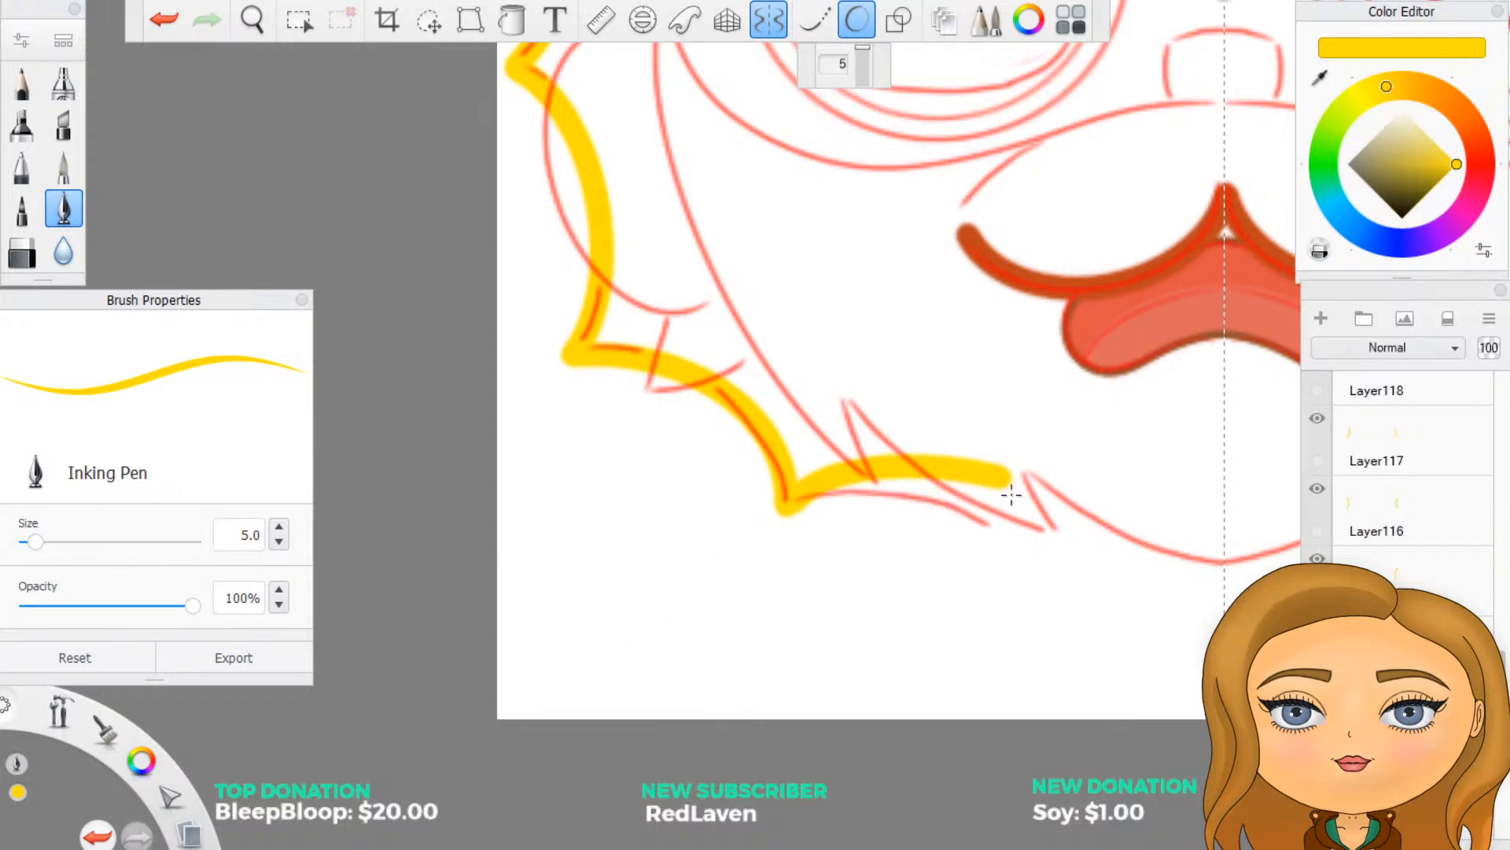
key("ctrl+z")
mouse_move(787, 505)
left_mouse_down()
mouse_move(889, 479)
mouse_move(993, 494)
left_mouse_up()
key("ctrl+z")
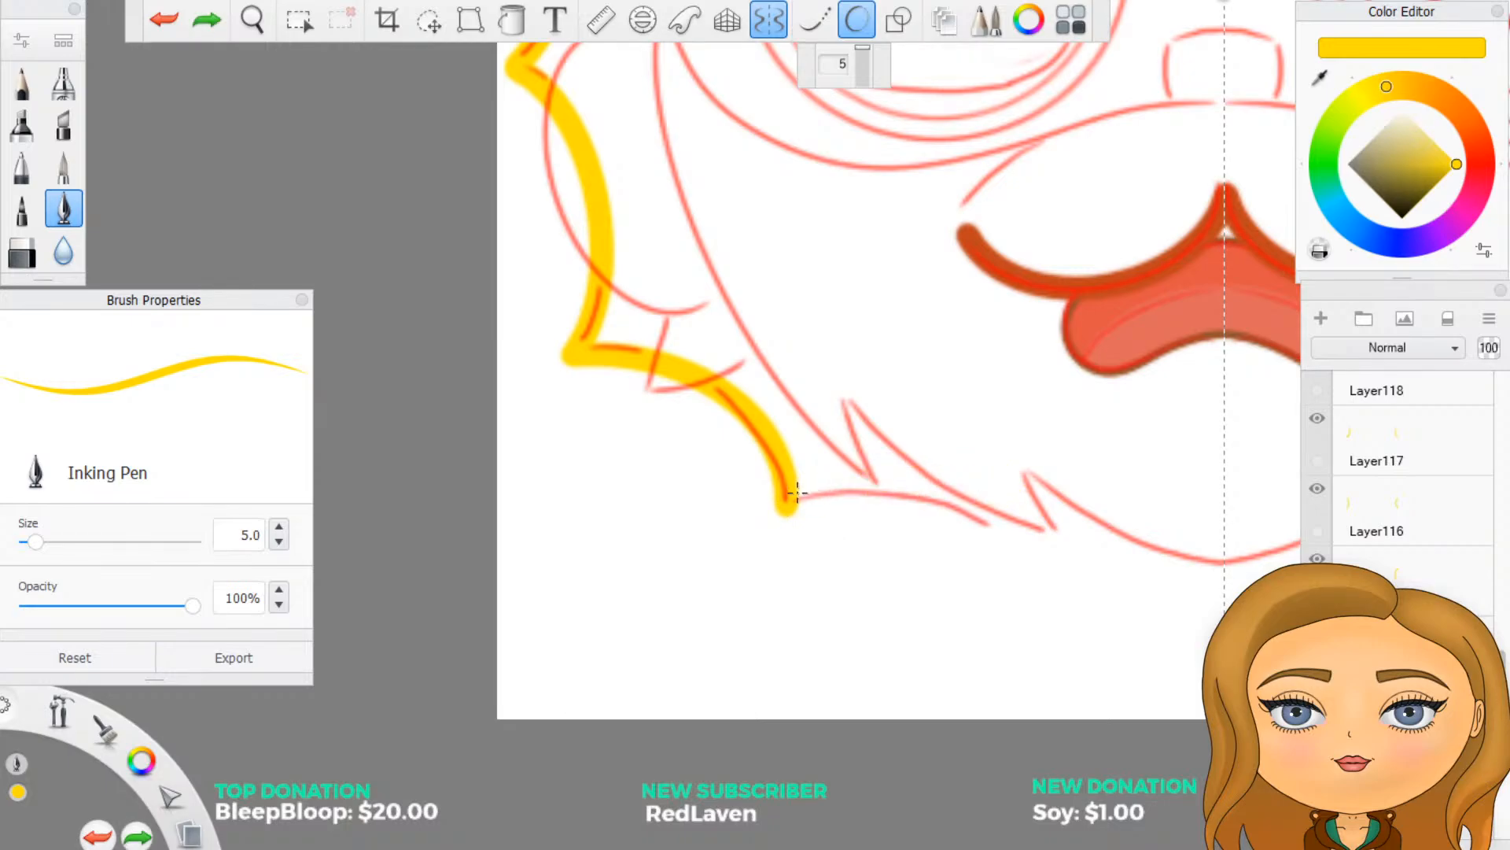
mouse_move(788, 505)
left_mouse_down()
mouse_move(904, 475)
mouse_move(976, 481)
mouse_move(1023, 508)
left_mouse_up()
key("ctrl+z")
mouse_move(789, 505)
left_mouse_down()
mouse_move(854, 472)
mouse_move(967, 486)
left_mouse_up()
key("ctrl+z")
Step: Ink the mirrored yellow arc from the burst's lowest side tip along the beard's lower edge, ending beside the tuft near the chin
mouse_move(791, 498)
left_mouse_down()
mouse_move(922, 475)
mouse_move(1024, 507)
left_mouse_up()
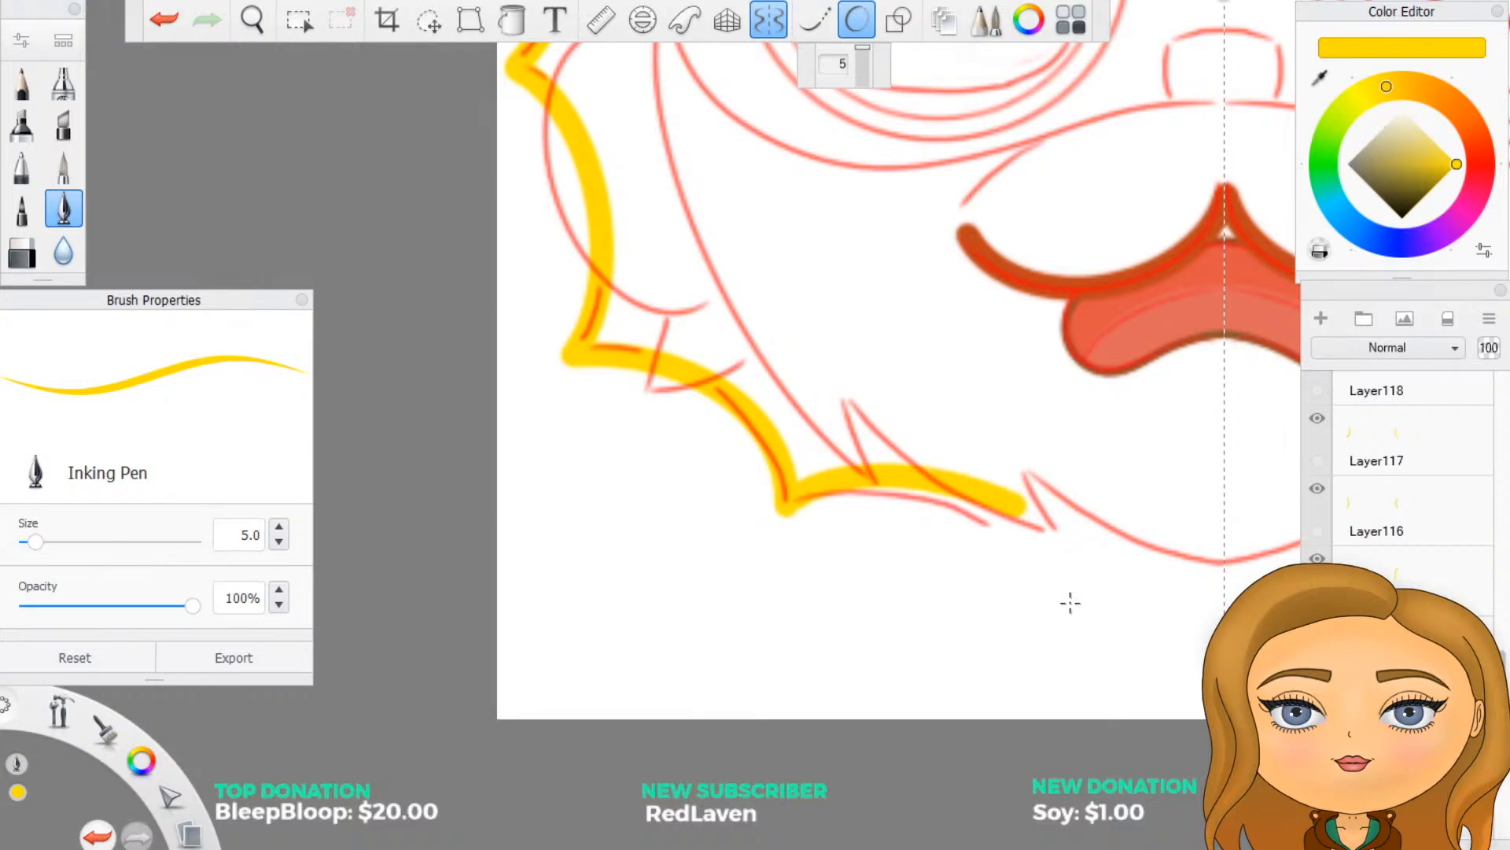
scroll(988, 450, "down", 3)
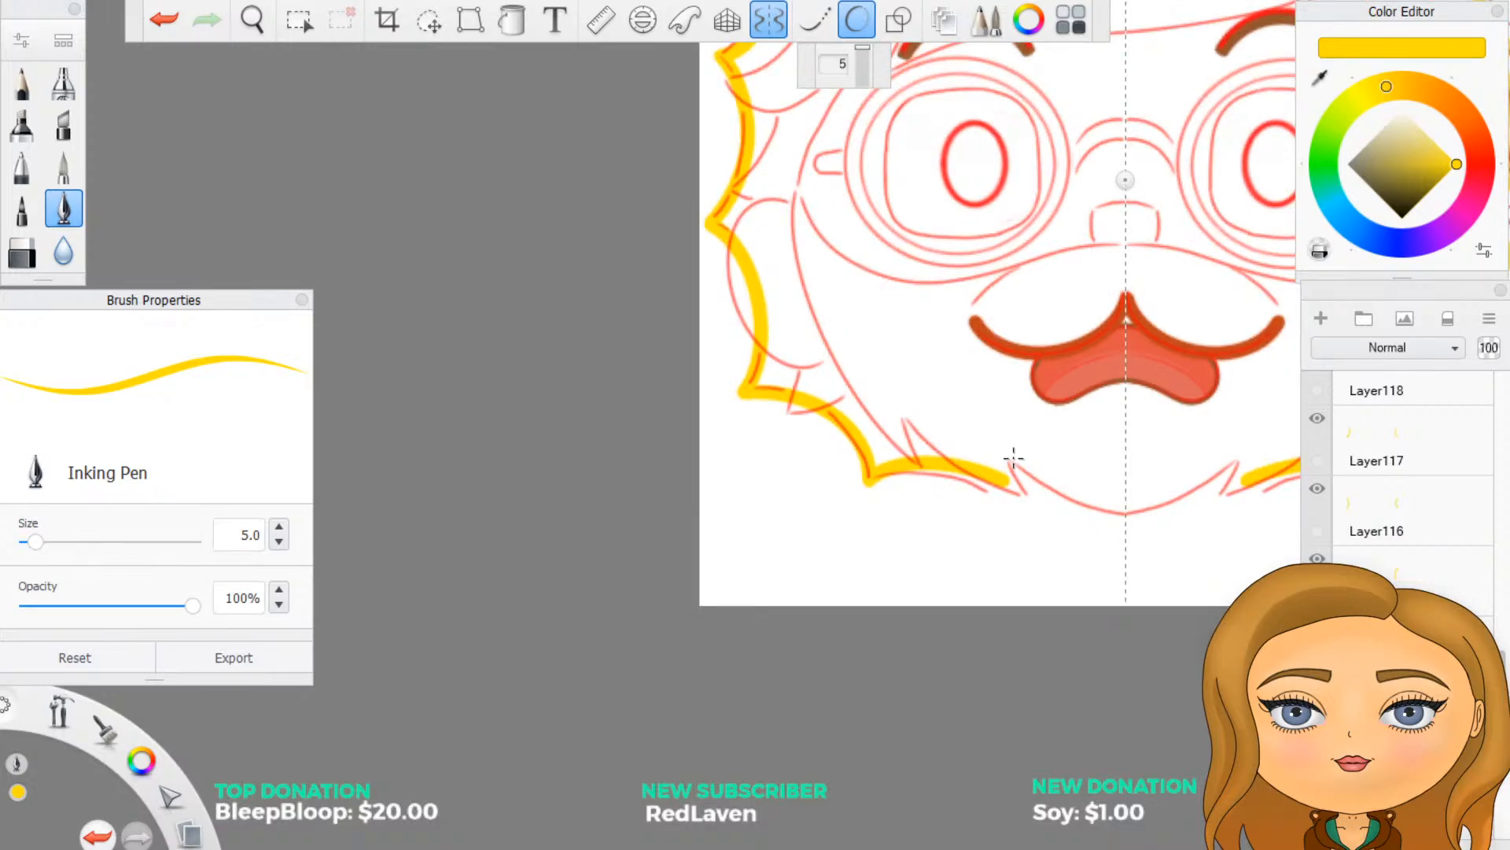
scroll(1010, 462, "down", 4)
scroll(1156, 354, "up", 3)
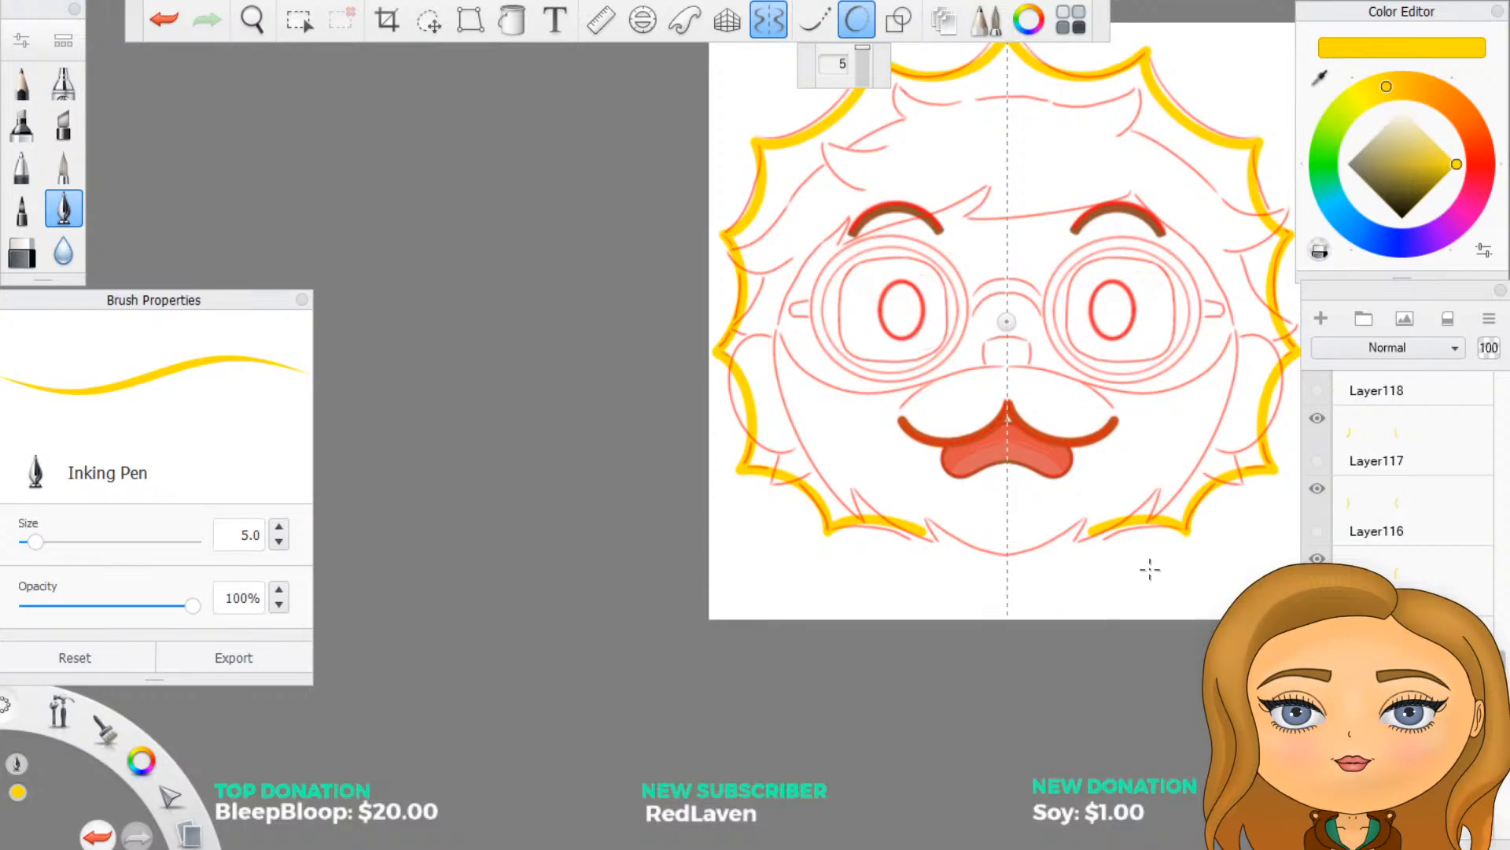
Step: Change the inking pen colour to a brighter lemon yellow for filling the burst
scroll(1398, 472, "up", 3)
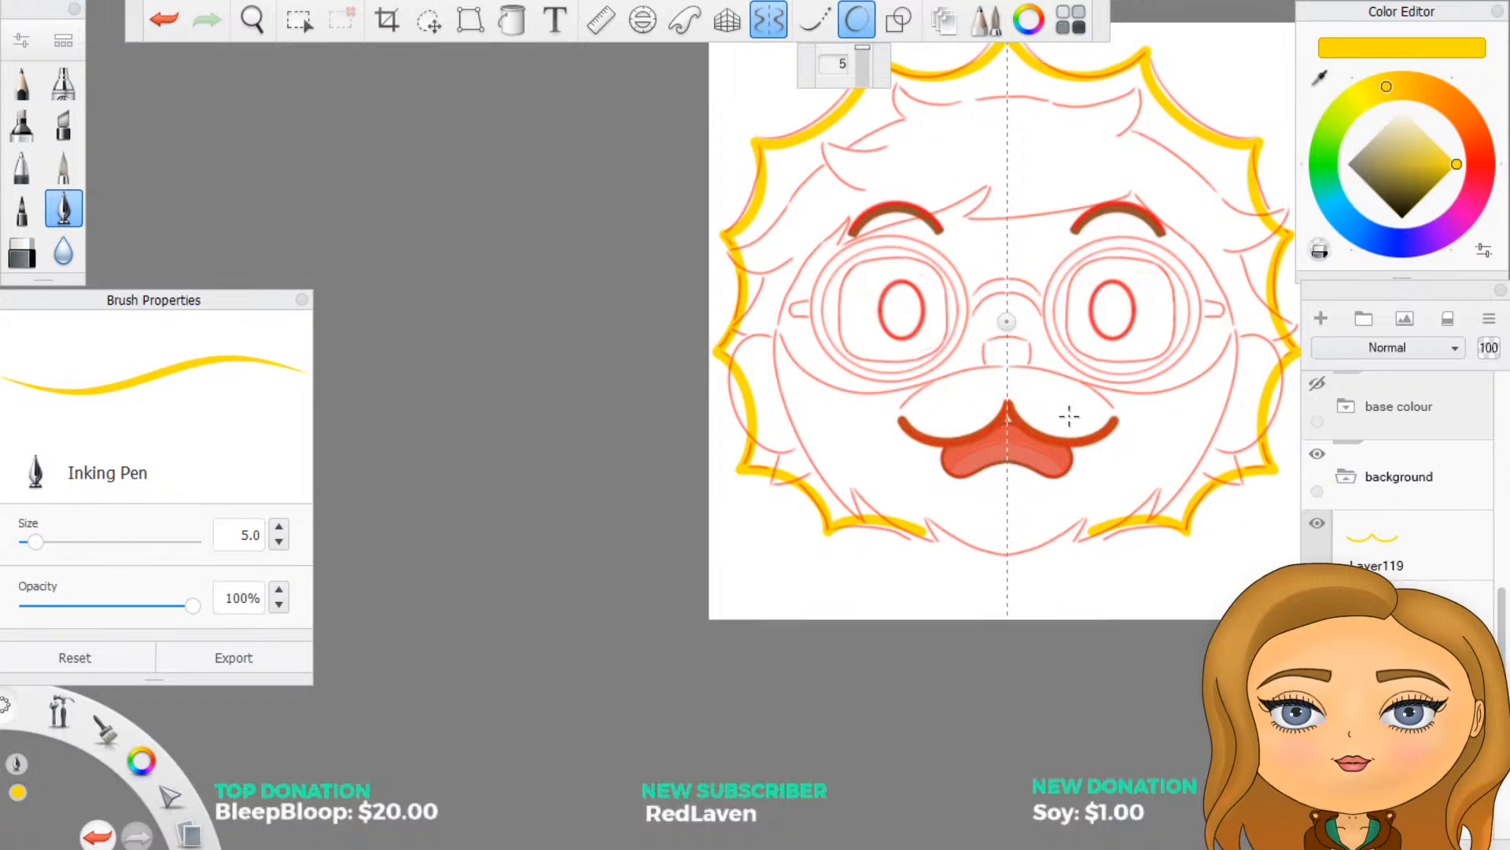
scroll(1397, 488, "down", 5)
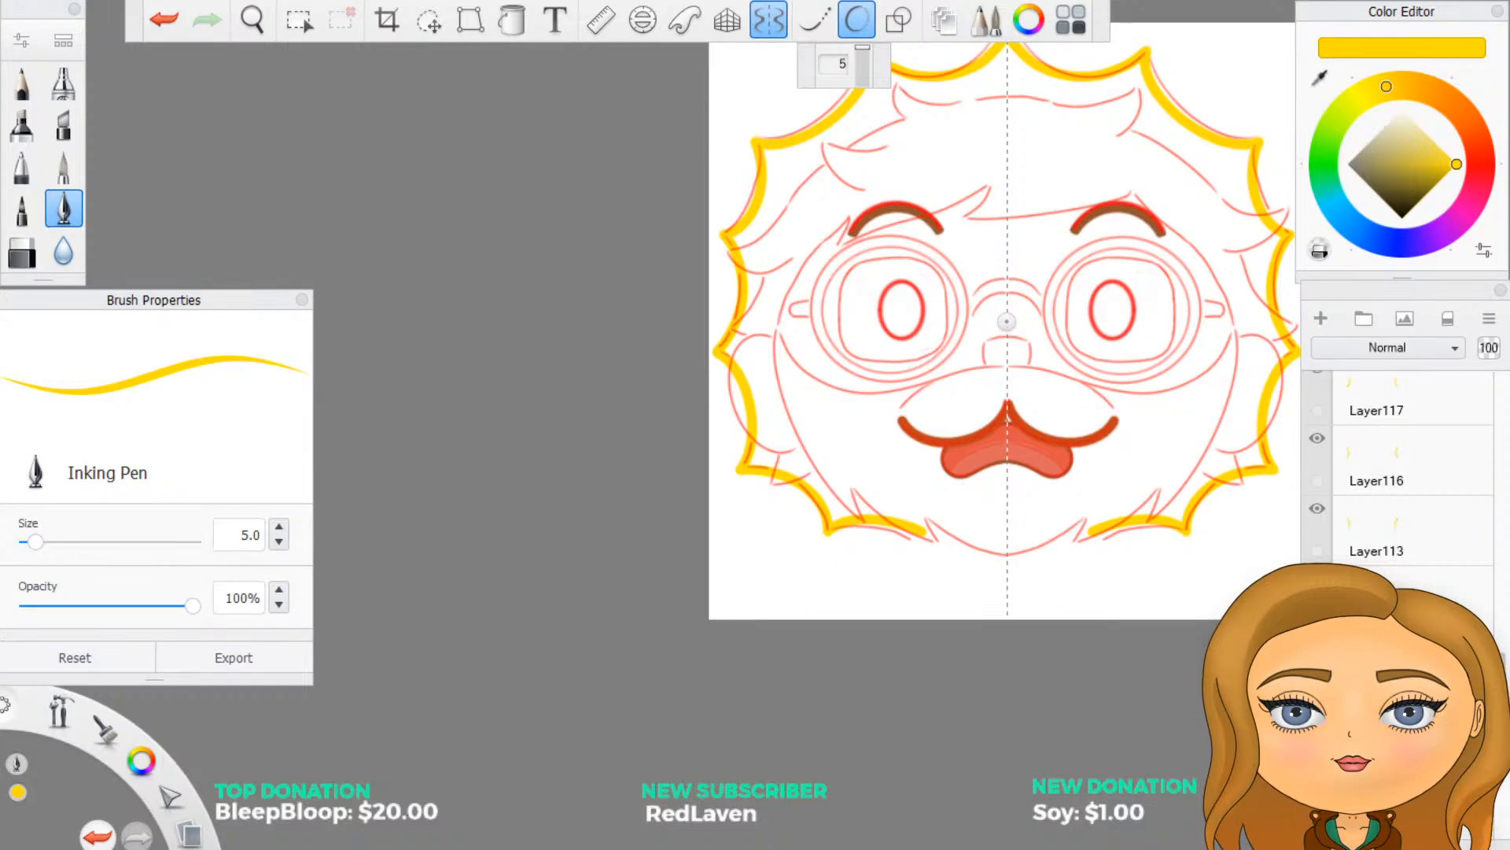
scroll(1007, 417, "down", 3)
scroll(910, 168, "up", 5)
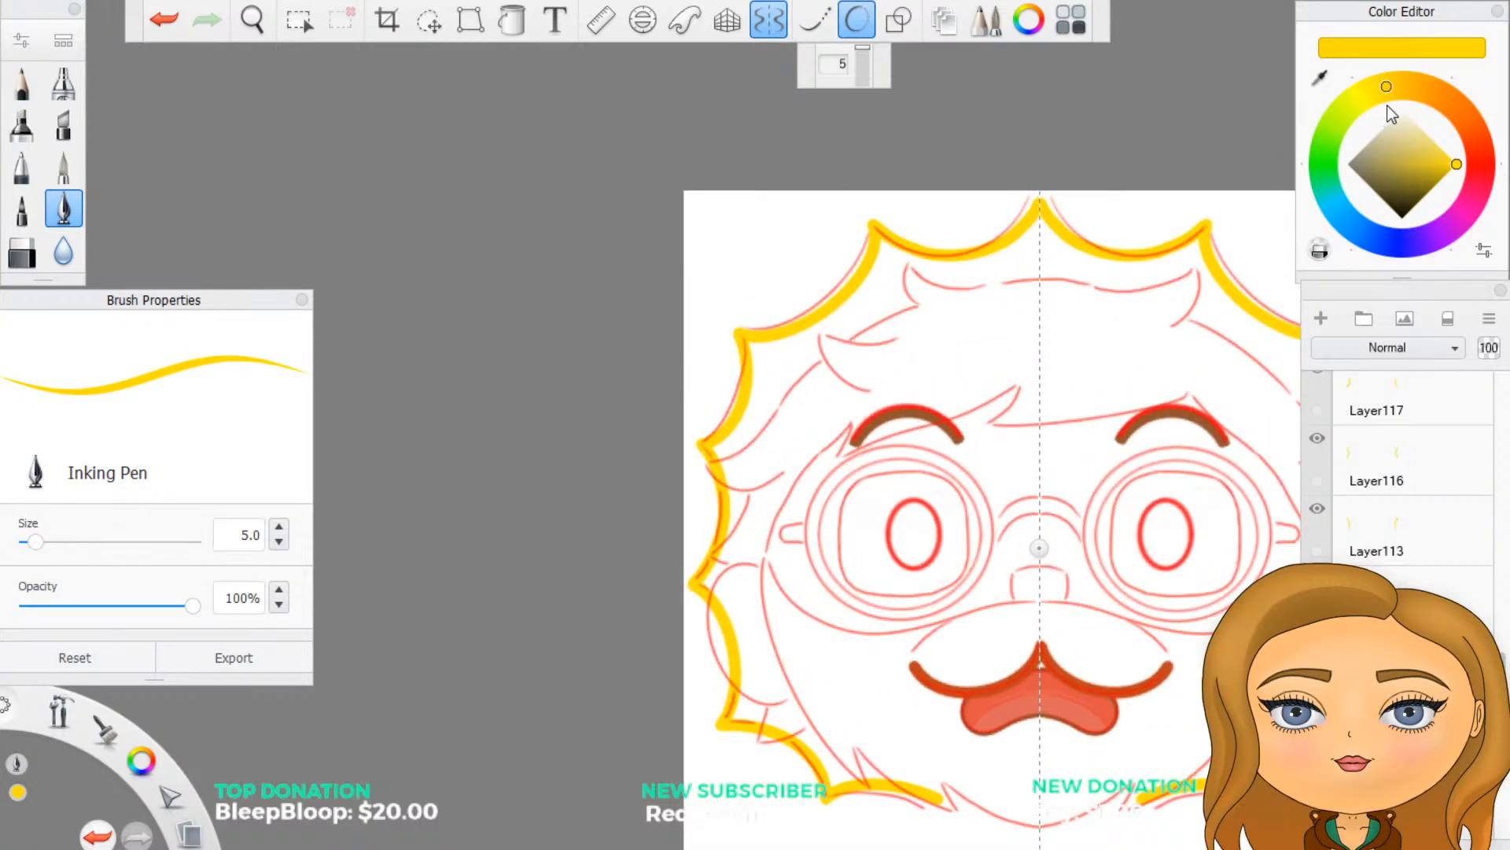
left_click(1370, 92)
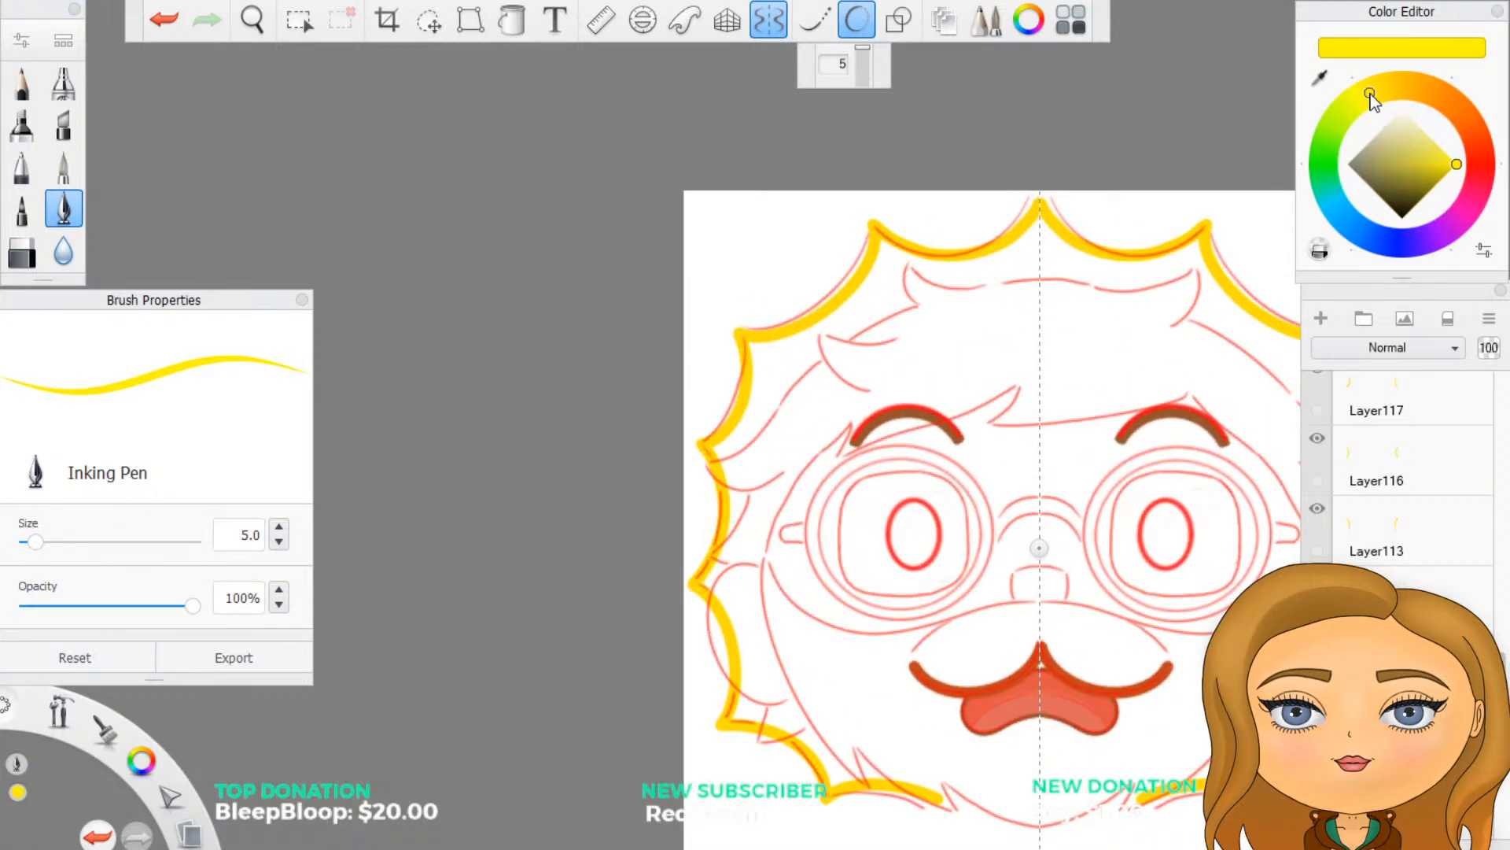
scroll(1096, 628, "up", 1)
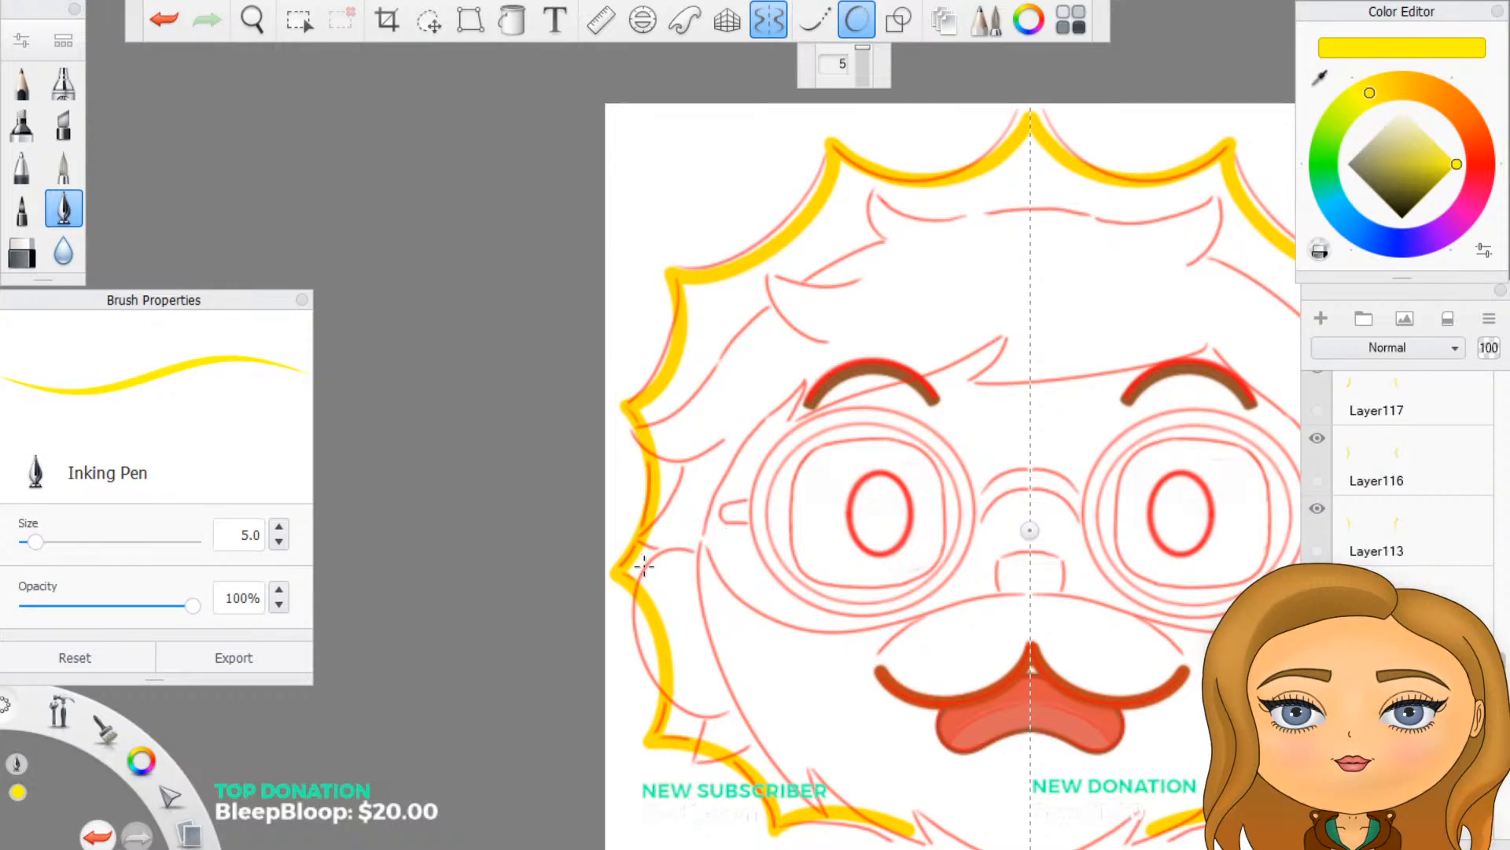
scroll(657, 565, "up", 2)
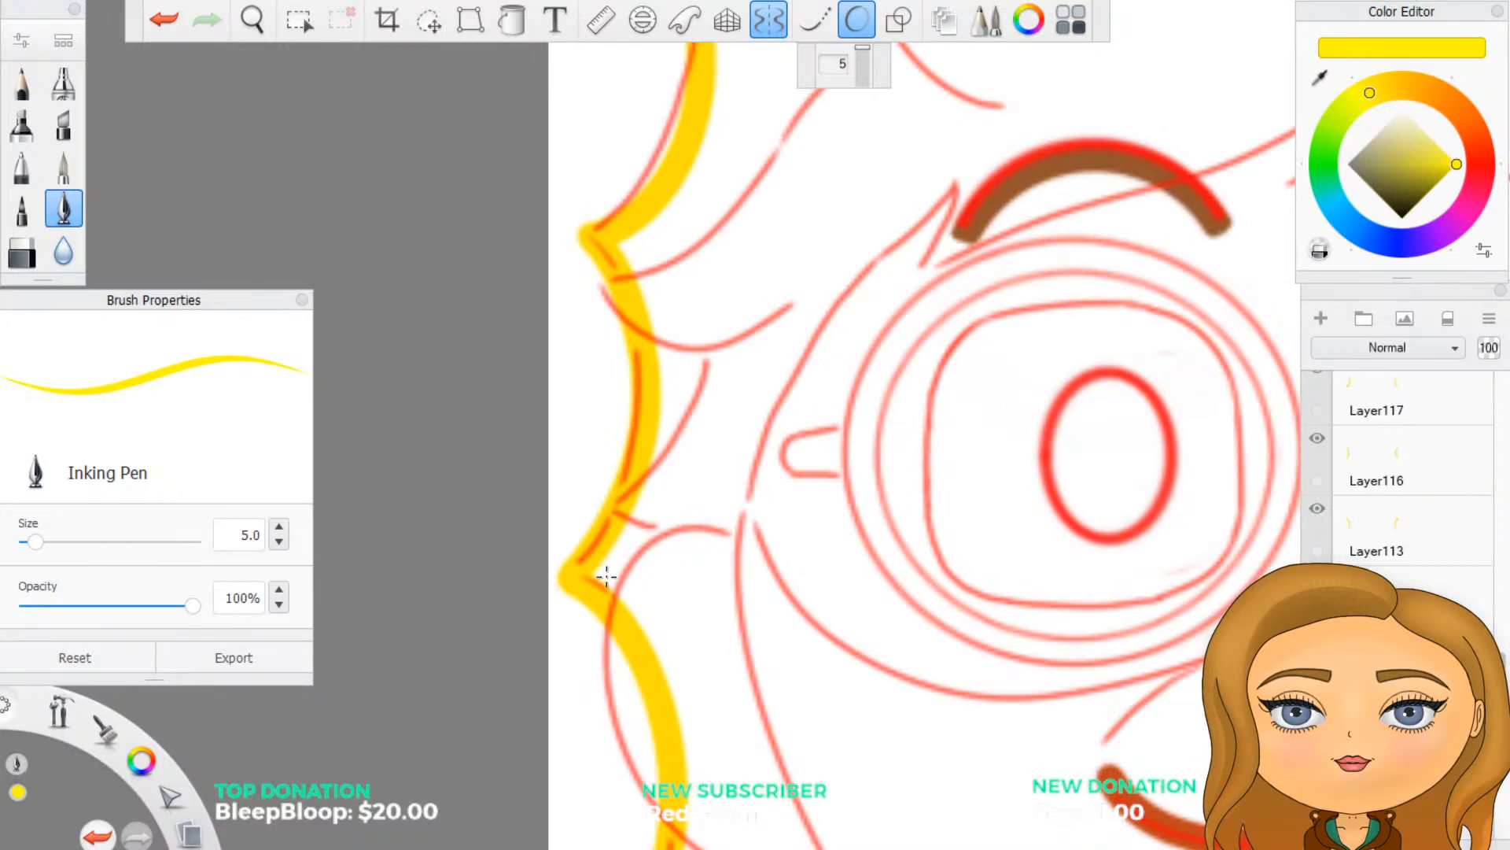
Step: Fill the mirrored side sections of the burst with lemon yellow from the eye-level side tip up past the next higher tip
left_click_drag(594, 578, 653, 515)
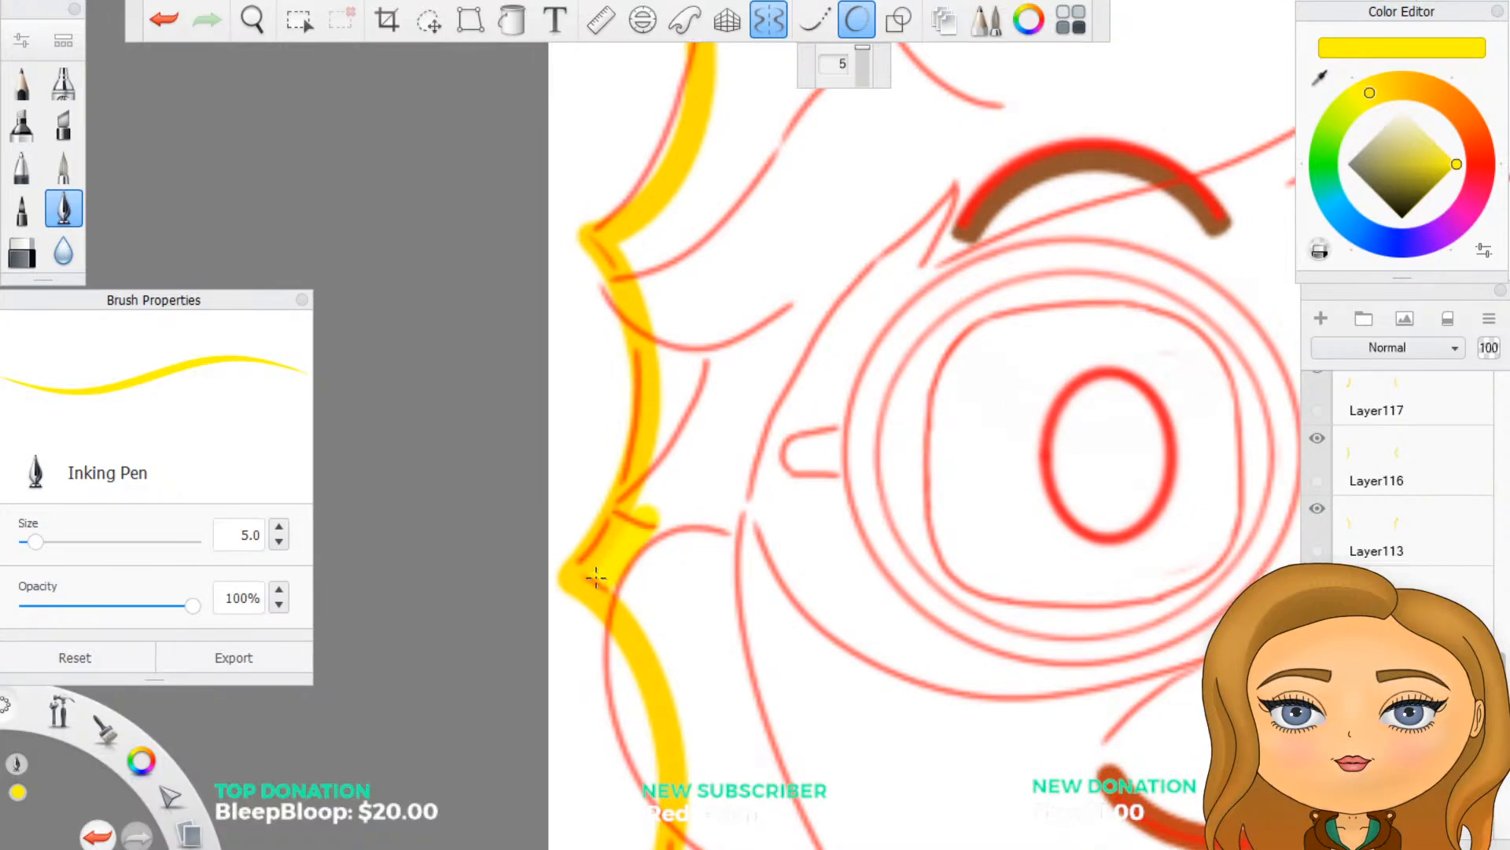
mouse_move(617, 613)
left_mouse_down()
mouse_move(657, 527)
mouse_move(645, 628)
mouse_move(668, 588)
left_mouse_up()
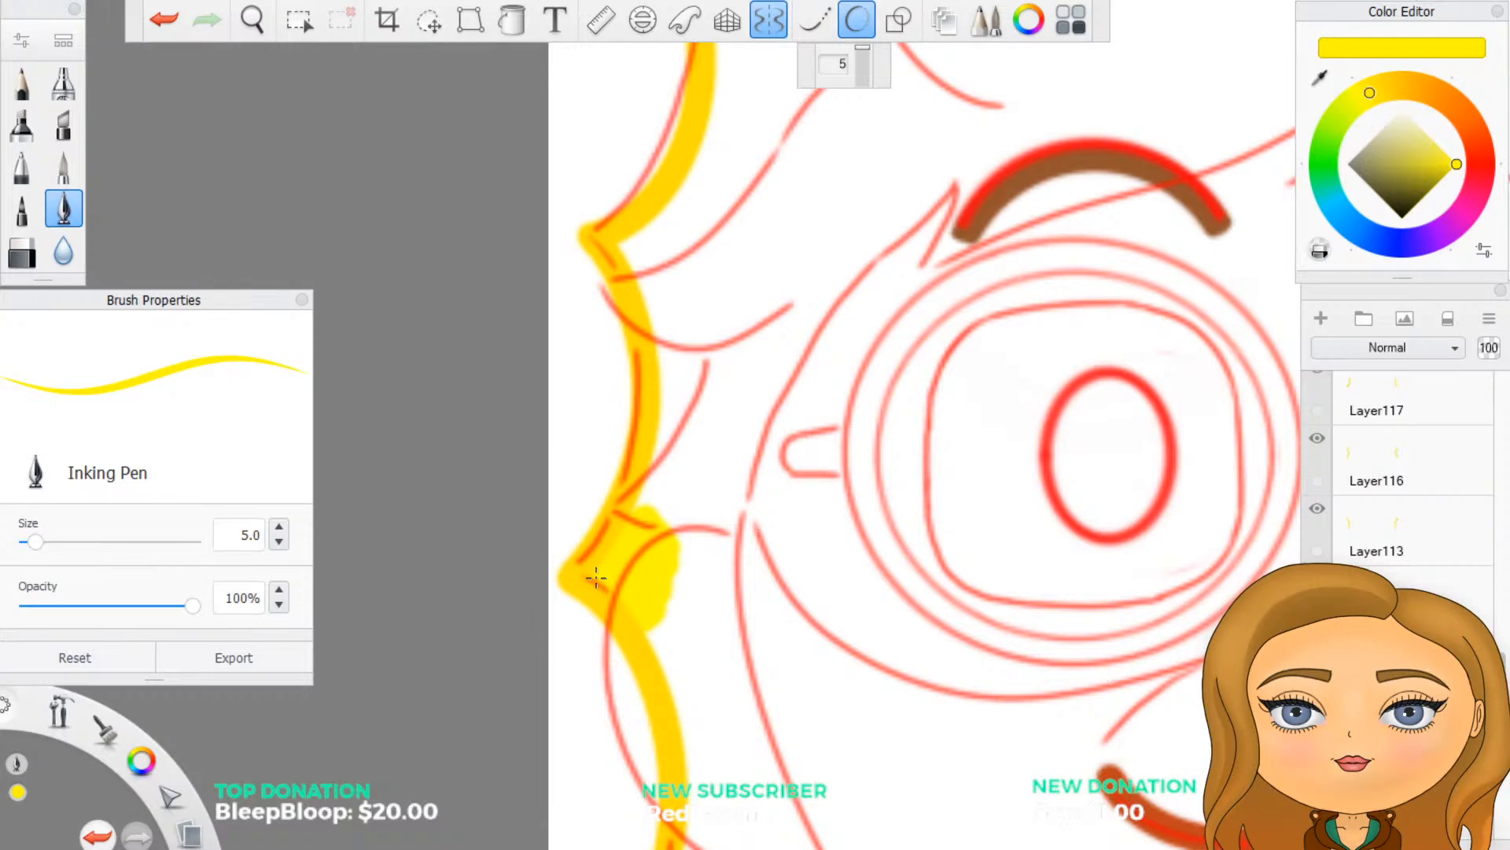
mouse_move(641, 512)
left_mouse_down()
mouse_move(657, 504)
mouse_move(653, 476)
mouse_move(686, 542)
mouse_move(665, 448)
mouse_move(674, 406)
mouse_move(696, 482)
left_mouse_up()
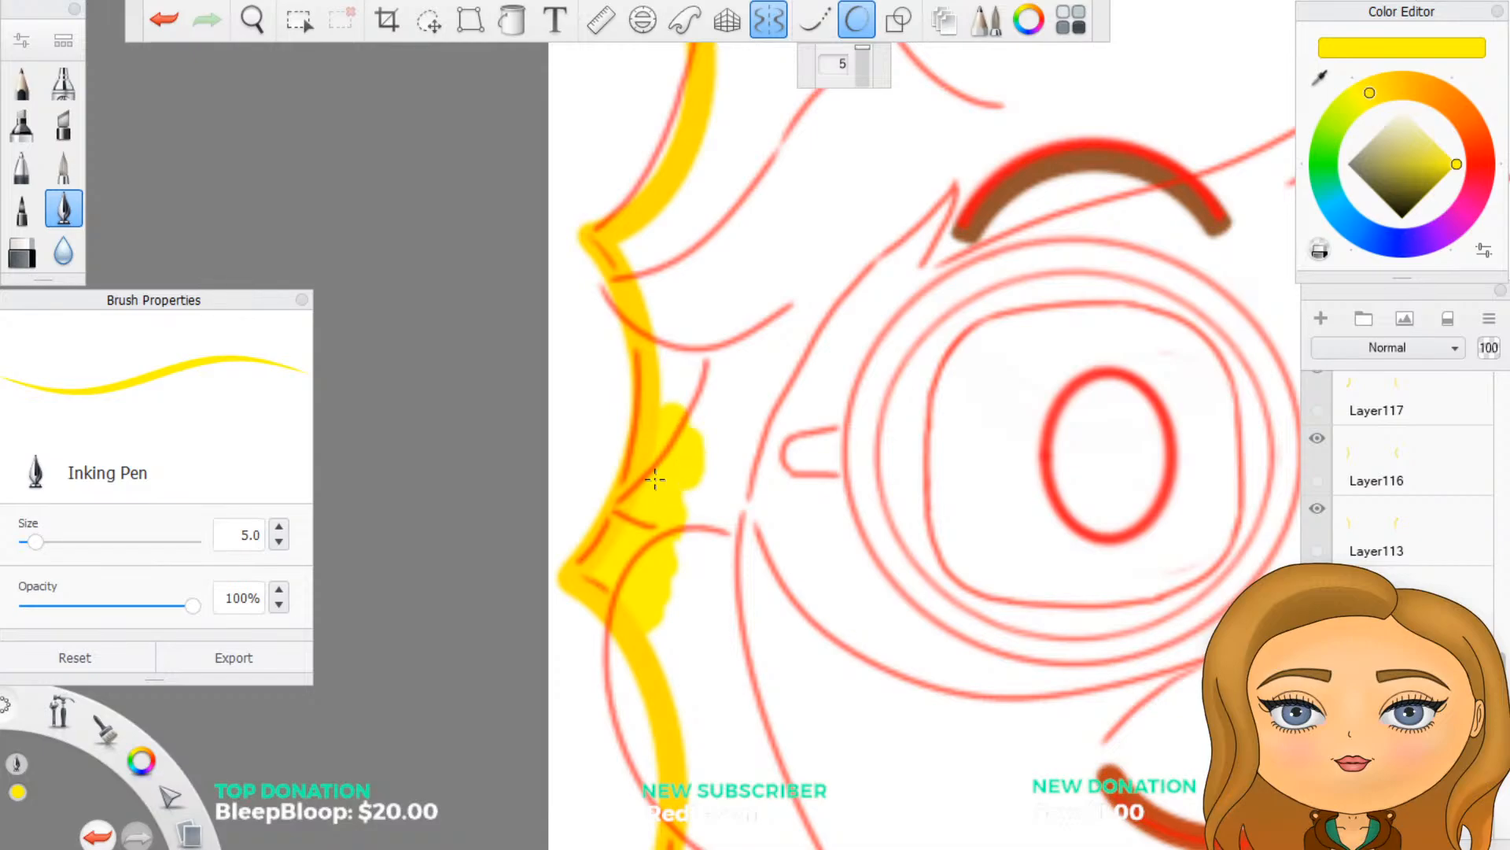
mouse_move(670, 369)
left_mouse_down()
mouse_move(669, 421)
mouse_move(703, 358)
mouse_move(716, 448)
left_mouse_up()
mouse_move(688, 338)
left_mouse_down()
mouse_move(731, 381)
mouse_move(736, 350)
mouse_move(663, 352)
left_mouse_up()
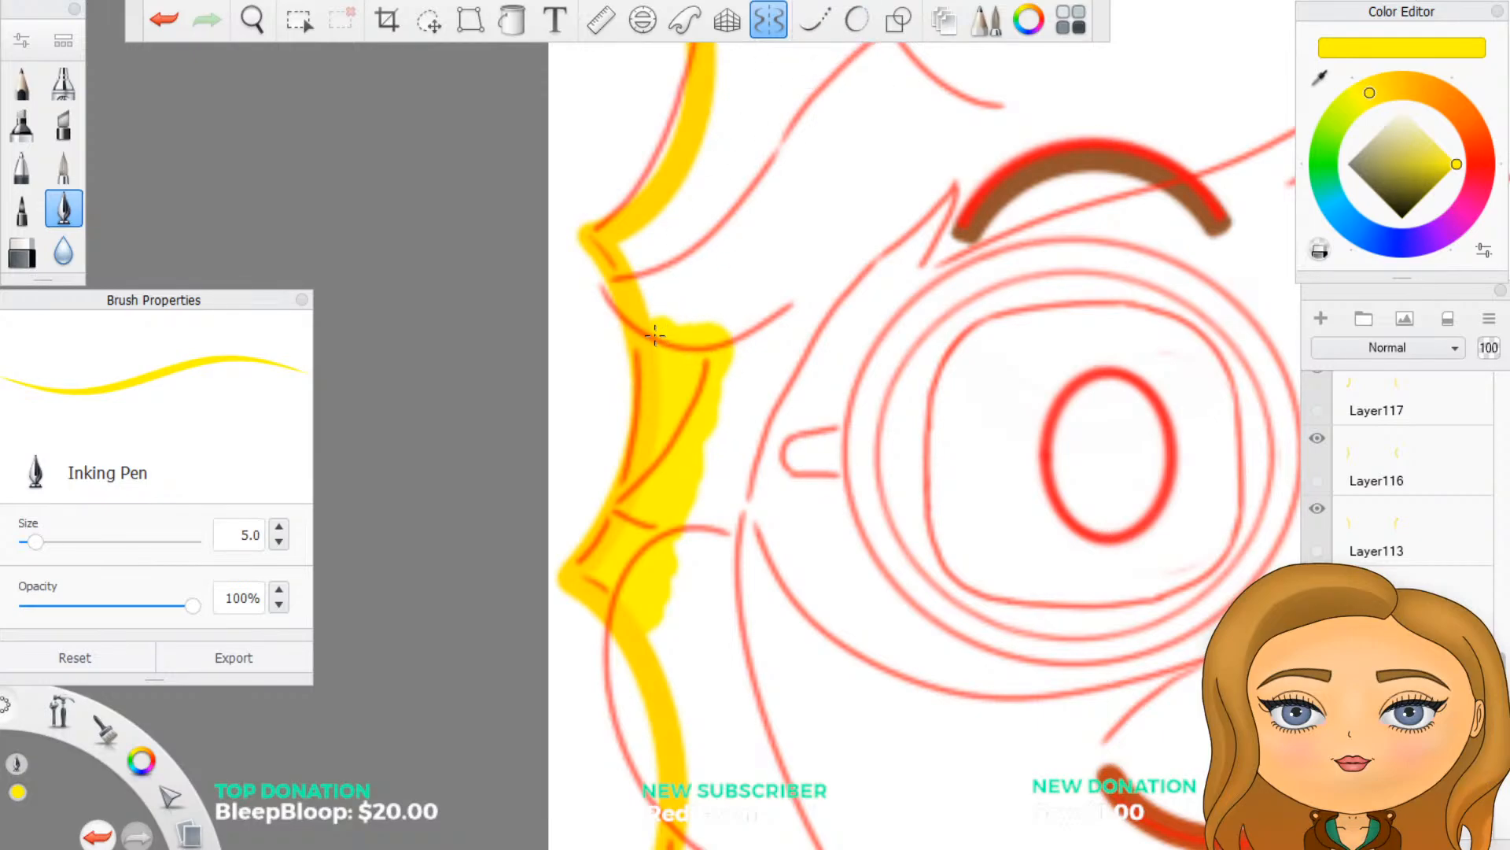
mouse_move(660, 318)
left_mouse_down()
mouse_move(623, 240)
mouse_move(672, 291)
mouse_move(700, 181)
mouse_move(732, 224)
mouse_move(704, 264)
mouse_move(743, 228)
left_mouse_up()
mouse_move(708, 157)
left_mouse_down()
mouse_move(720, 110)
mouse_move(740, 149)
mouse_move(767, 157)
mouse_move(767, 204)
left_mouse_up()
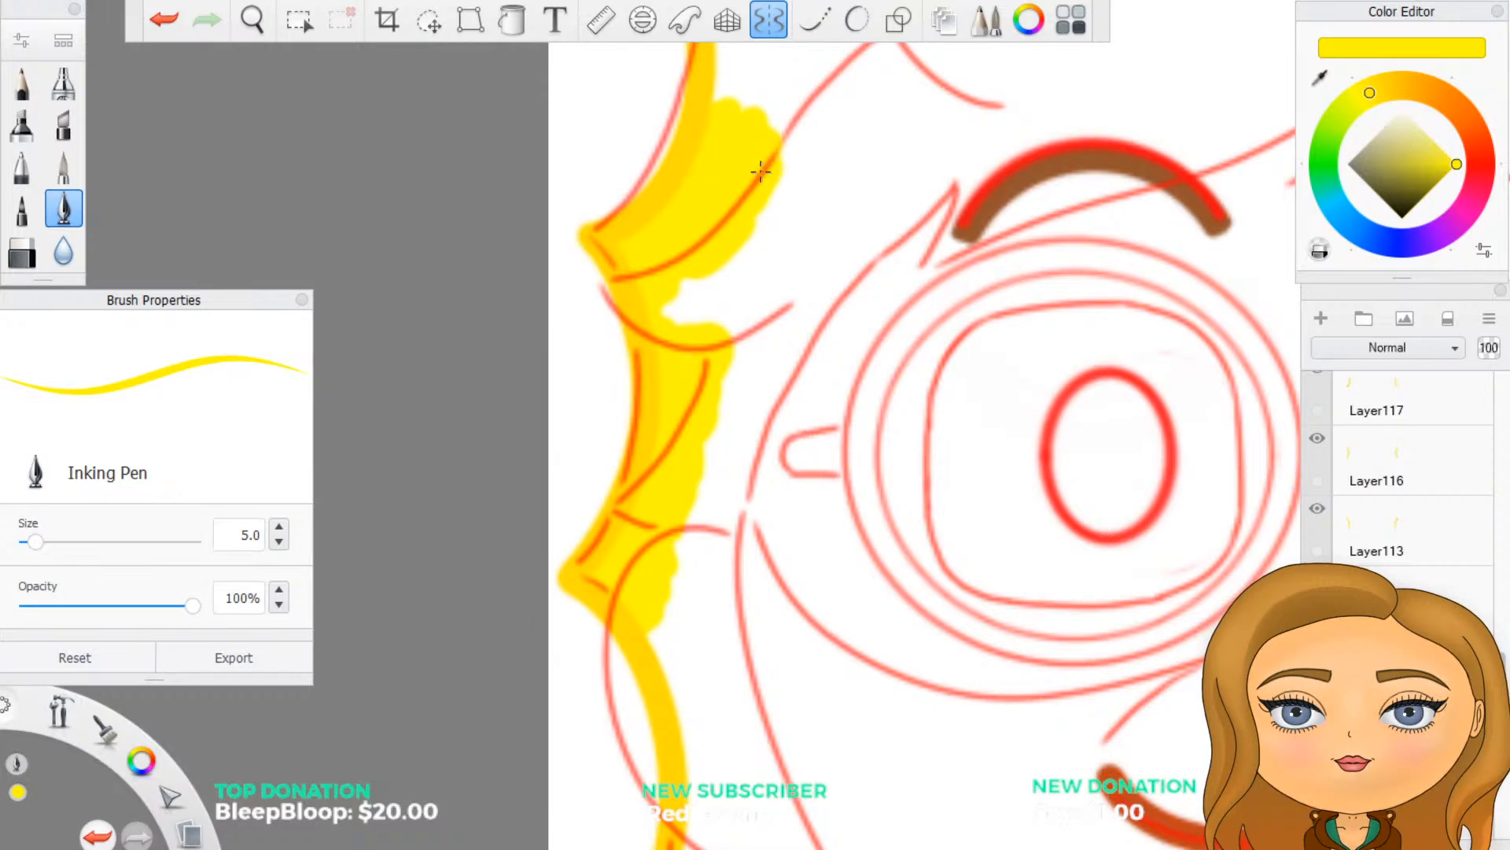
Step: Extend the mirrored lemon yellow fill upward beneath the next side tip, reaching the outer tufts of the hair sketch
scroll(747, 307, "down", 7)
scroll(769, 199, "up", 9)
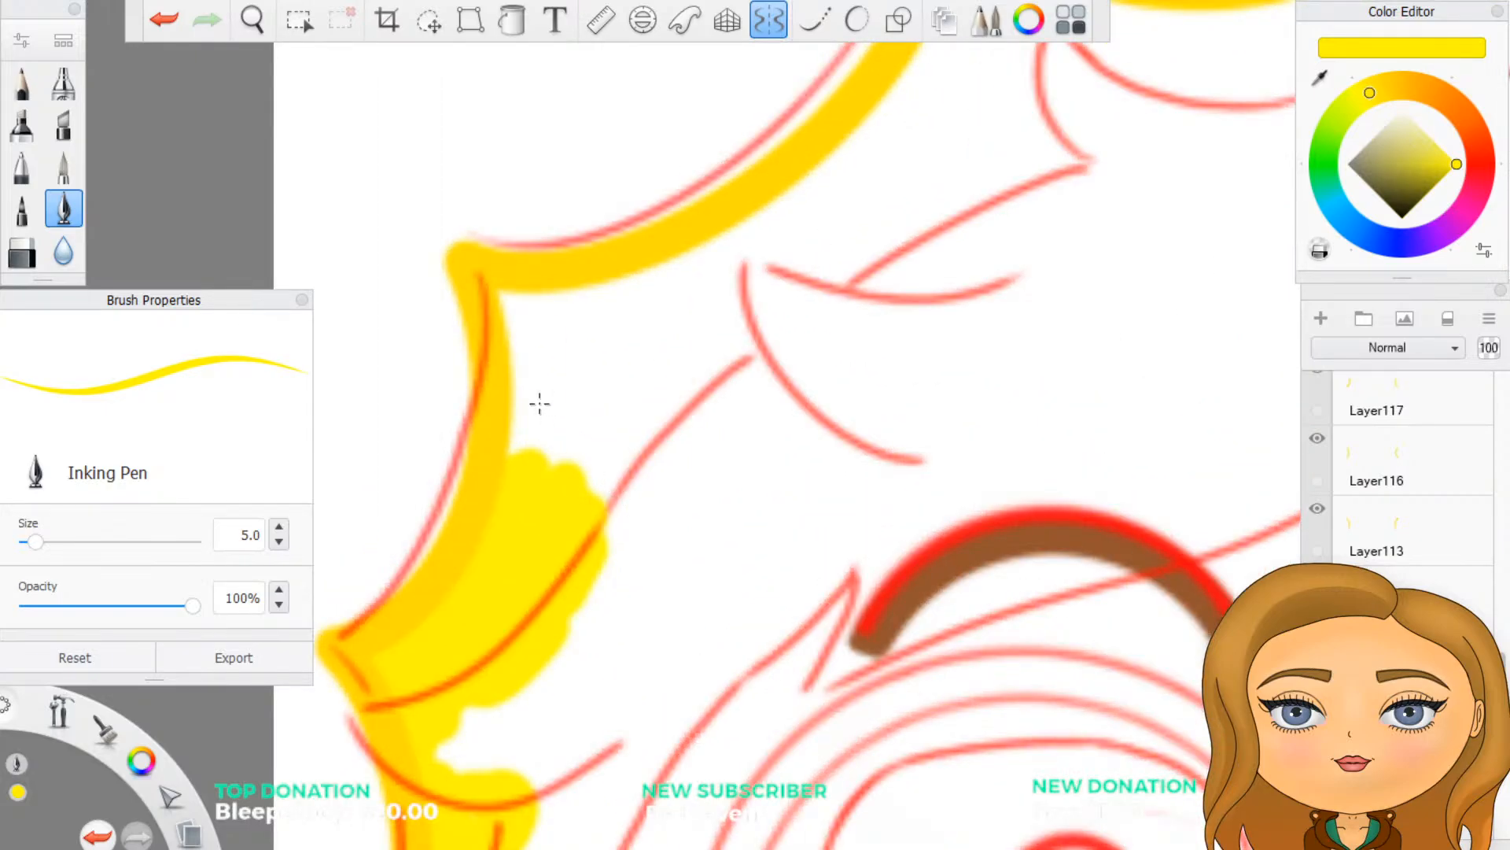
left_click_drag(496, 291, 535, 455)
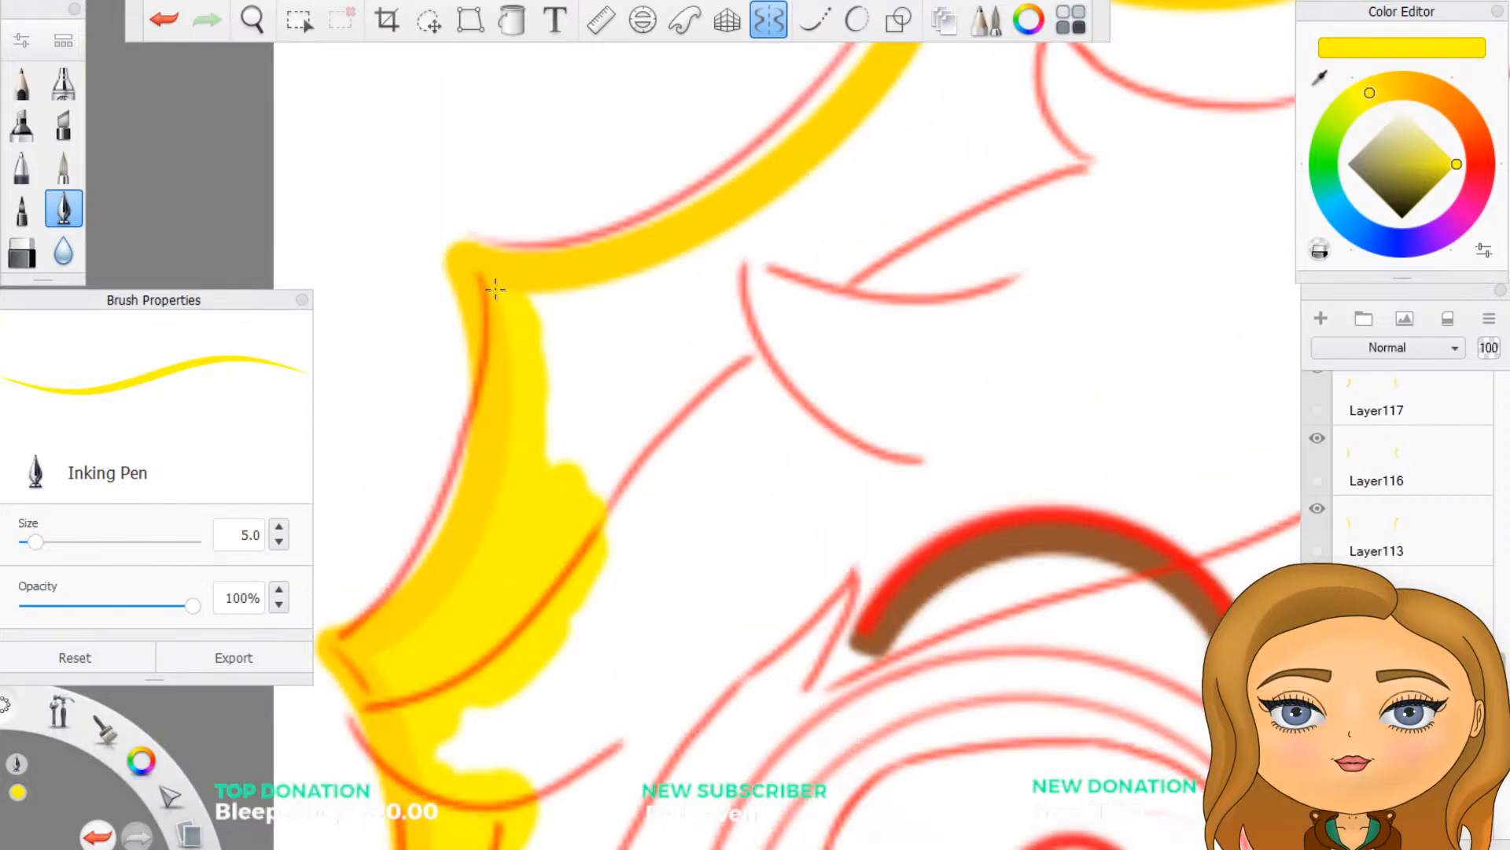
mouse_move(496, 290)
left_mouse_down()
mouse_move(554, 340)
mouse_move(556, 406)
mouse_move(581, 400)
mouse_move(622, 535)
mouse_move(684, 456)
mouse_move(696, 405)
mouse_move(625, 377)
mouse_move(602, 330)
mouse_move(629, 287)
mouse_move(724, 240)
mouse_move(692, 307)
mouse_move(708, 366)
mouse_move(774, 315)
mouse_move(779, 378)
mouse_move(755, 366)
left_mouse_up()
scroll(863, 395, "down", 3)
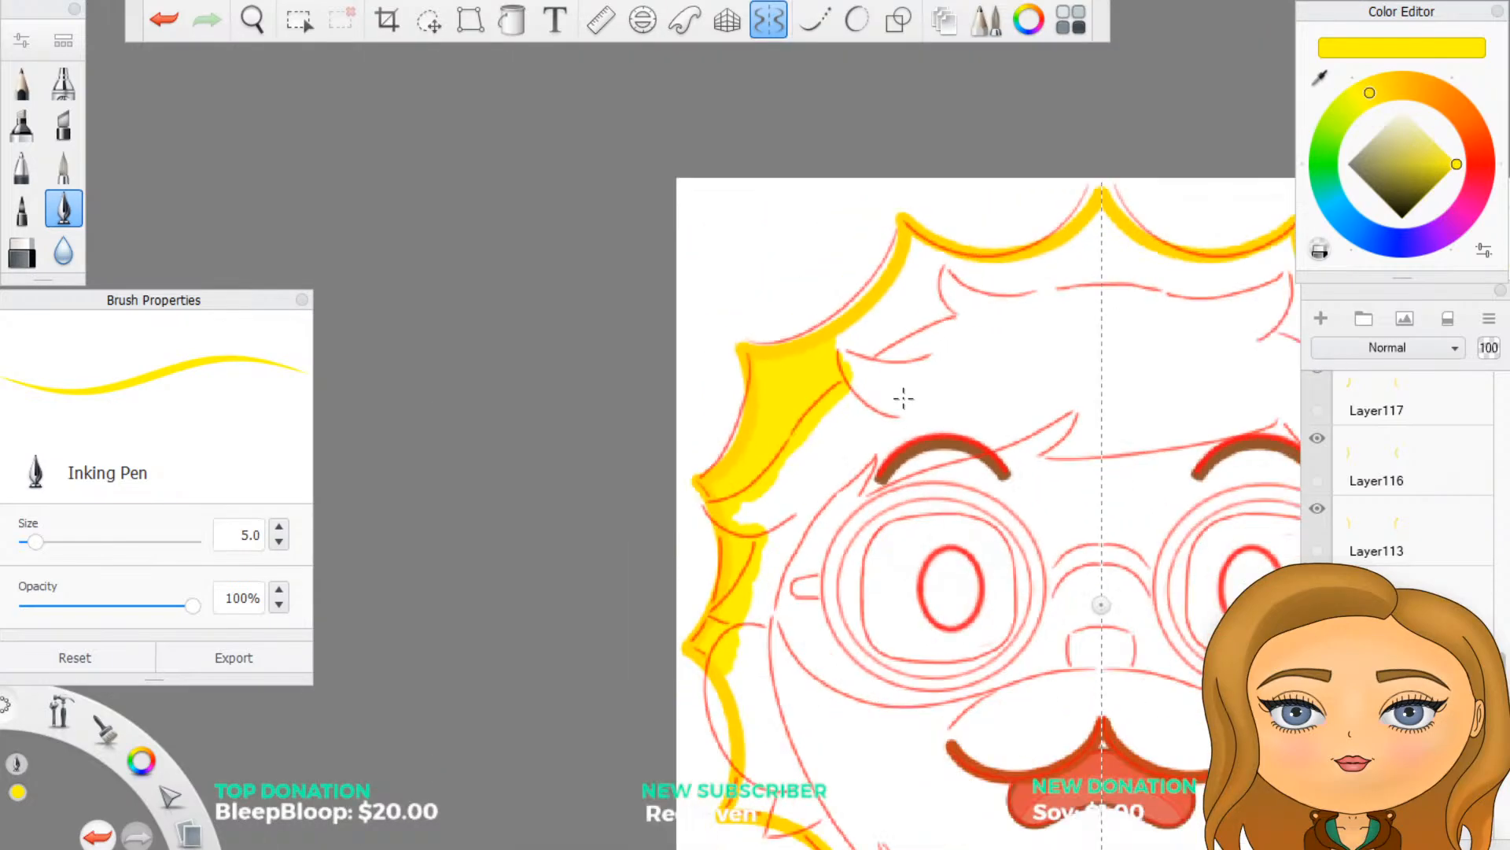
Step: Fill the mirrored burst areas around the upper corner points, covering past the hairline sketch and closing gaps beside the hair tufts
scroll(994, 260, "up", 3)
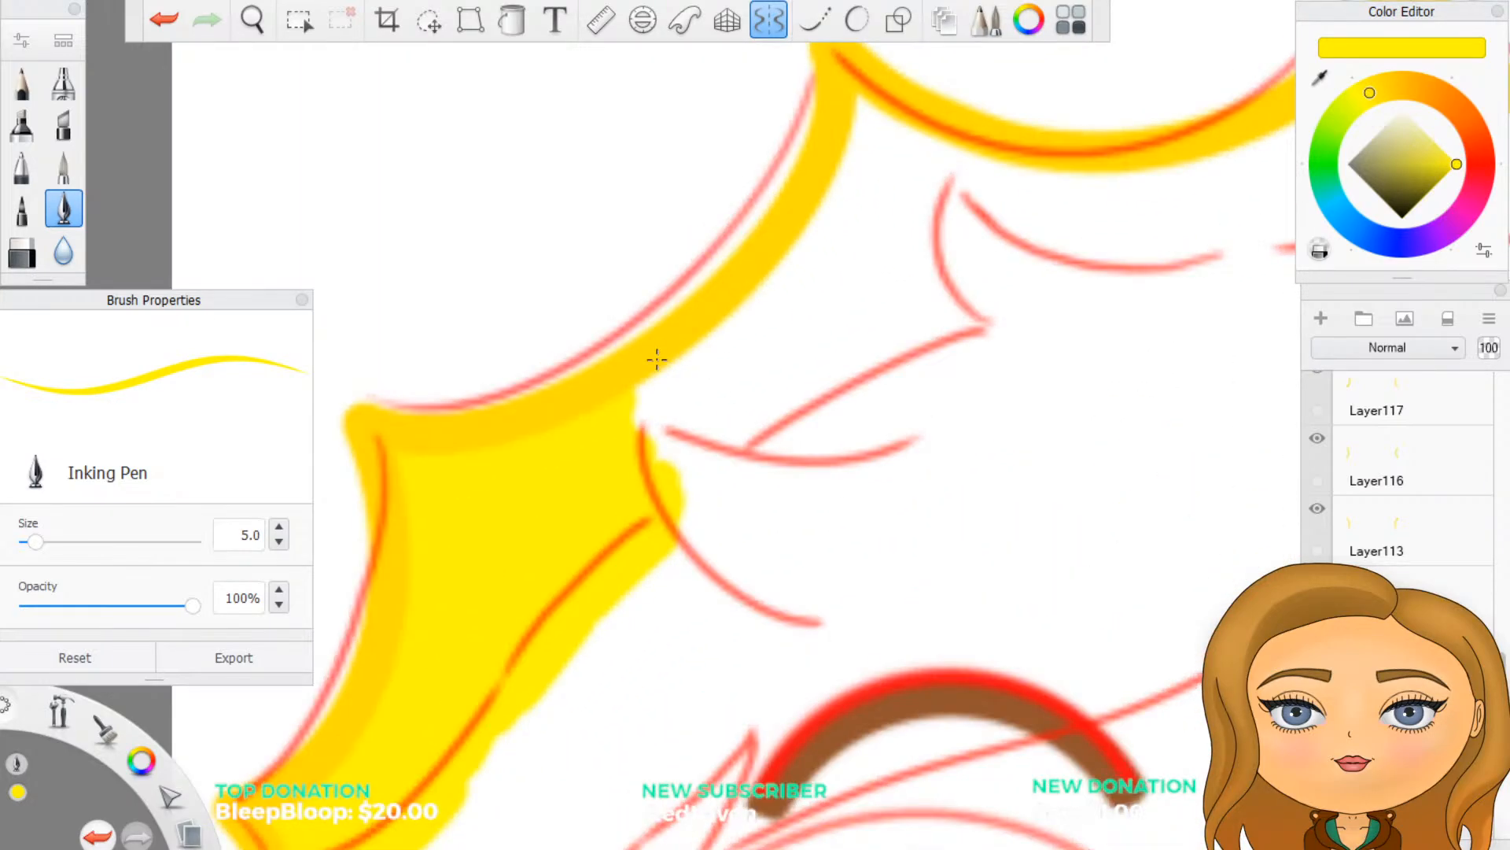
mouse_move(633, 395)
left_mouse_down()
mouse_move(700, 354)
mouse_move(653, 413)
mouse_move(689, 440)
mouse_move(723, 409)
mouse_move(731, 464)
mouse_move(778, 409)
mouse_move(795, 425)
mouse_move(889, 368)
left_mouse_up()
mouse_move(779, 425)
left_mouse_down()
mouse_move(984, 327)
mouse_move(943, 315)
mouse_move(755, 354)
mouse_move(716, 338)
mouse_move(802, 287)
left_mouse_up()
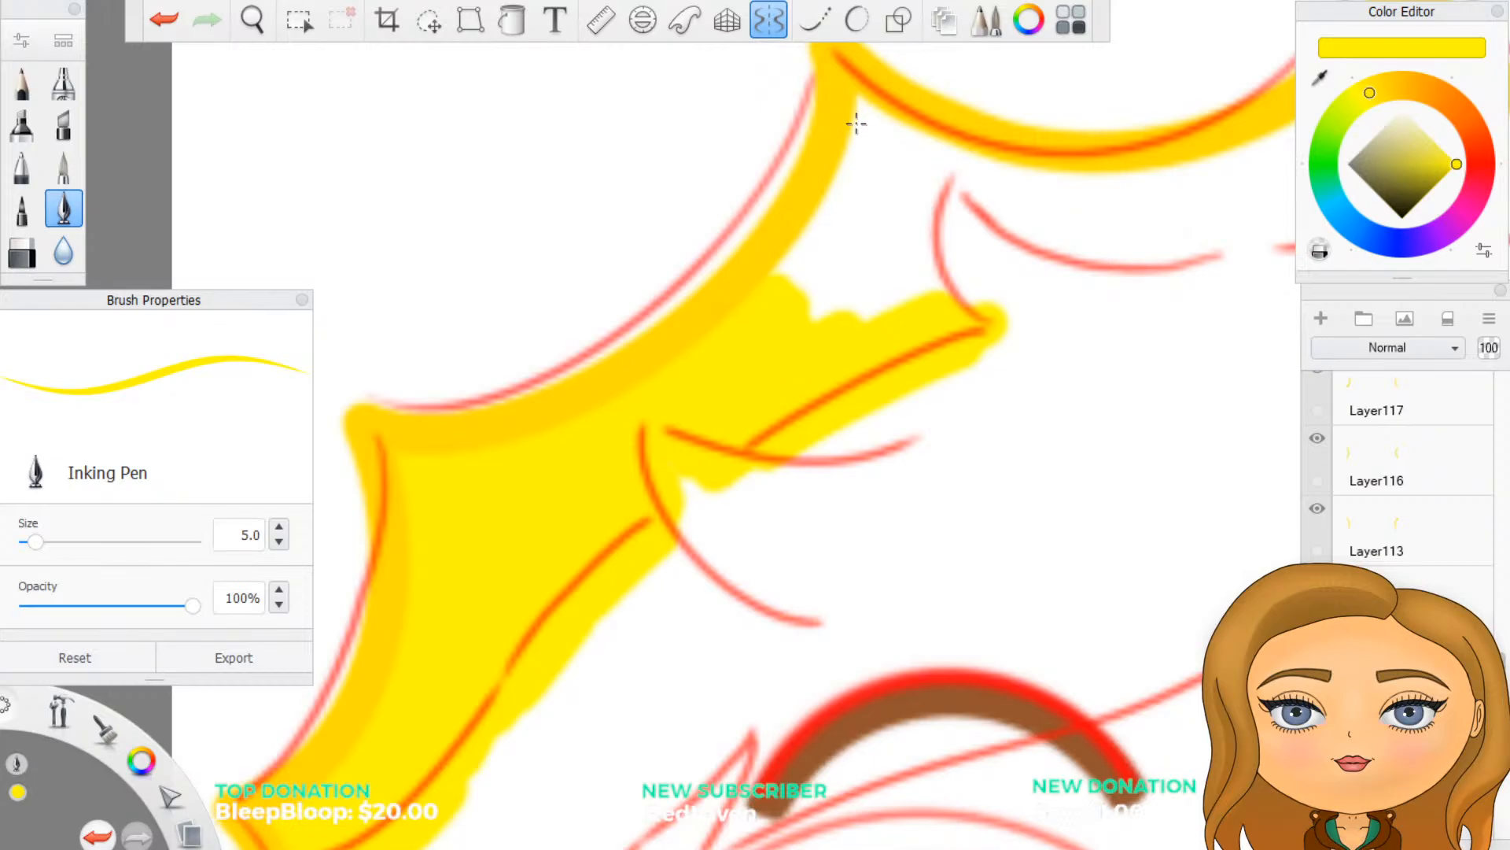
mouse_move(857, 103)
left_mouse_down()
mouse_move(904, 158)
mouse_move(960, 157)
mouse_move(849, 162)
mouse_move(790, 268)
mouse_move(869, 185)
mouse_move(834, 303)
mouse_move(885, 232)
left_mouse_up()
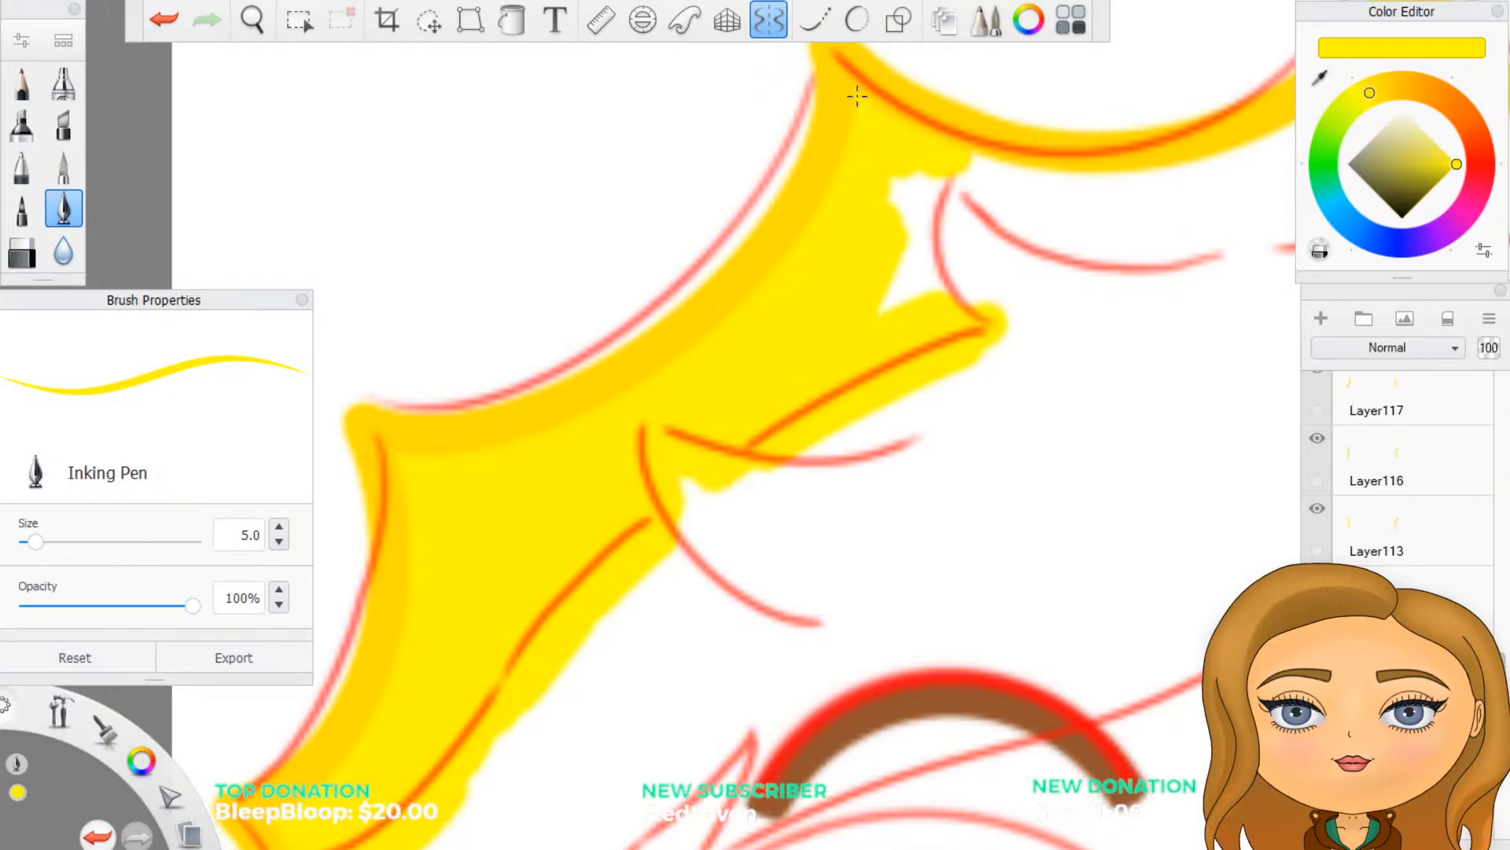
mouse_move(905, 299)
left_mouse_down()
mouse_move(908, 189)
mouse_move(967, 299)
mouse_move(980, 185)
mouse_move(988, 200)
mouse_move(984, 289)
mouse_move(1005, 342)
mouse_move(981, 362)
mouse_move(1039, 173)
mouse_move(1085, 189)
mouse_move(1155, 179)
mouse_move(1143, 268)
mouse_move(1219, 303)
mouse_move(1199, 224)
mouse_move(1173, 239)
left_mouse_up()
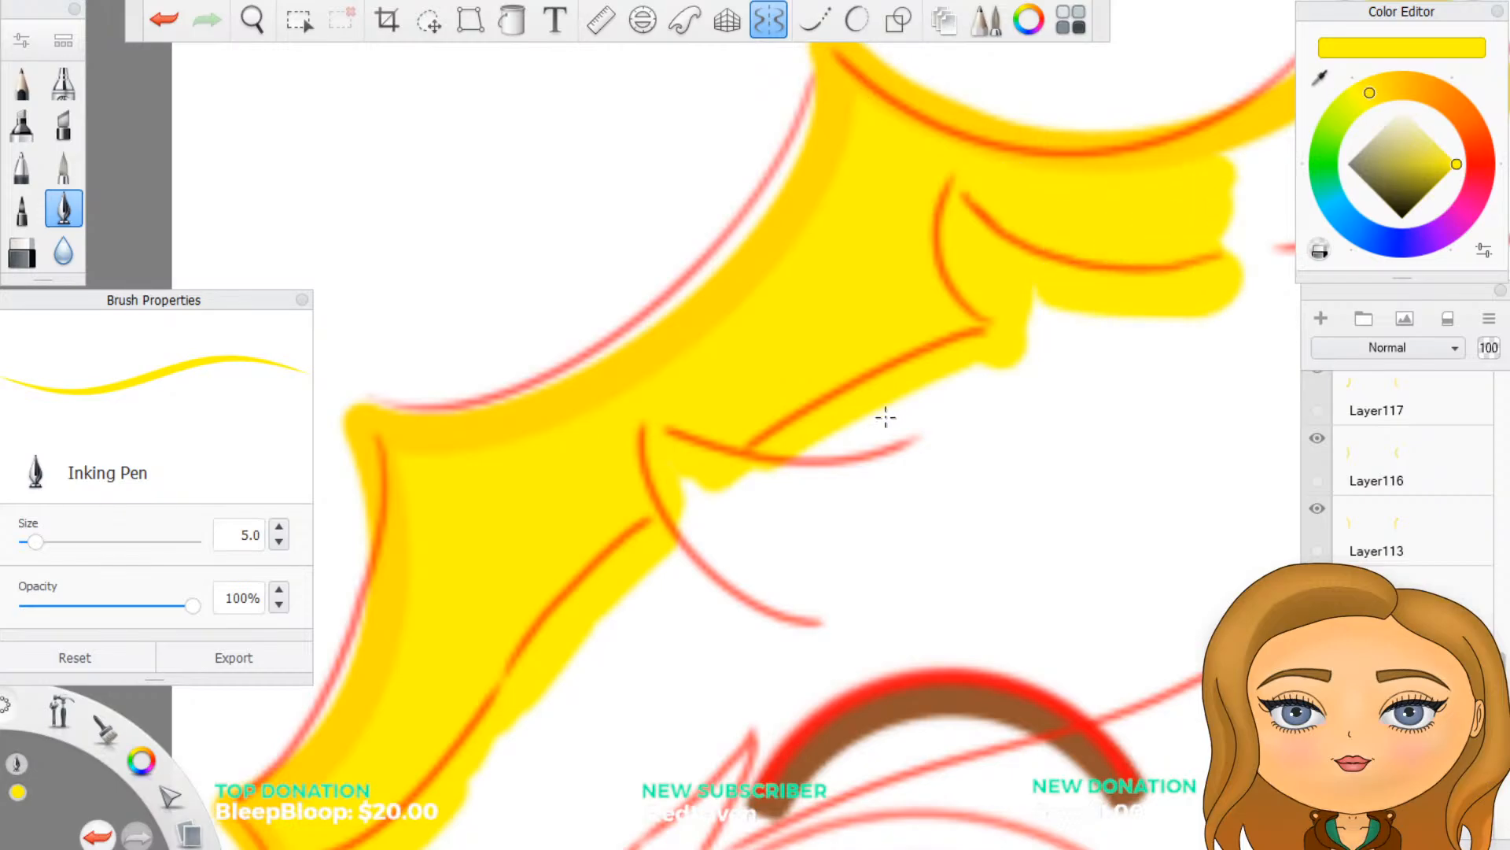
mouse_move(742, 509)
left_mouse_down()
mouse_move(681, 509)
mouse_move(707, 497)
left_mouse_up()
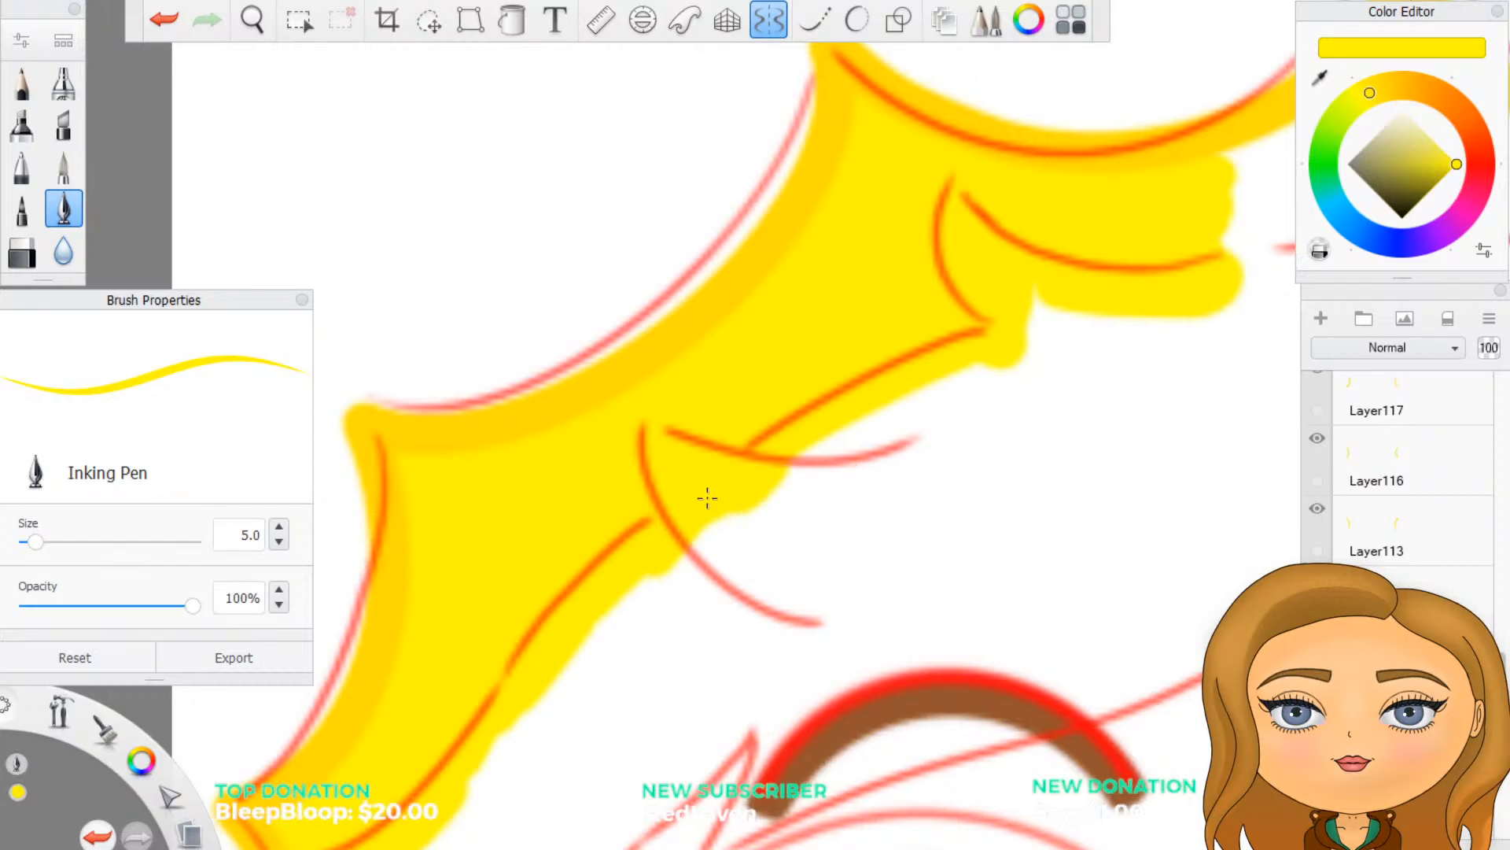
scroll(707, 498, "down", 5)
scroll(877, 421, "up", 5)
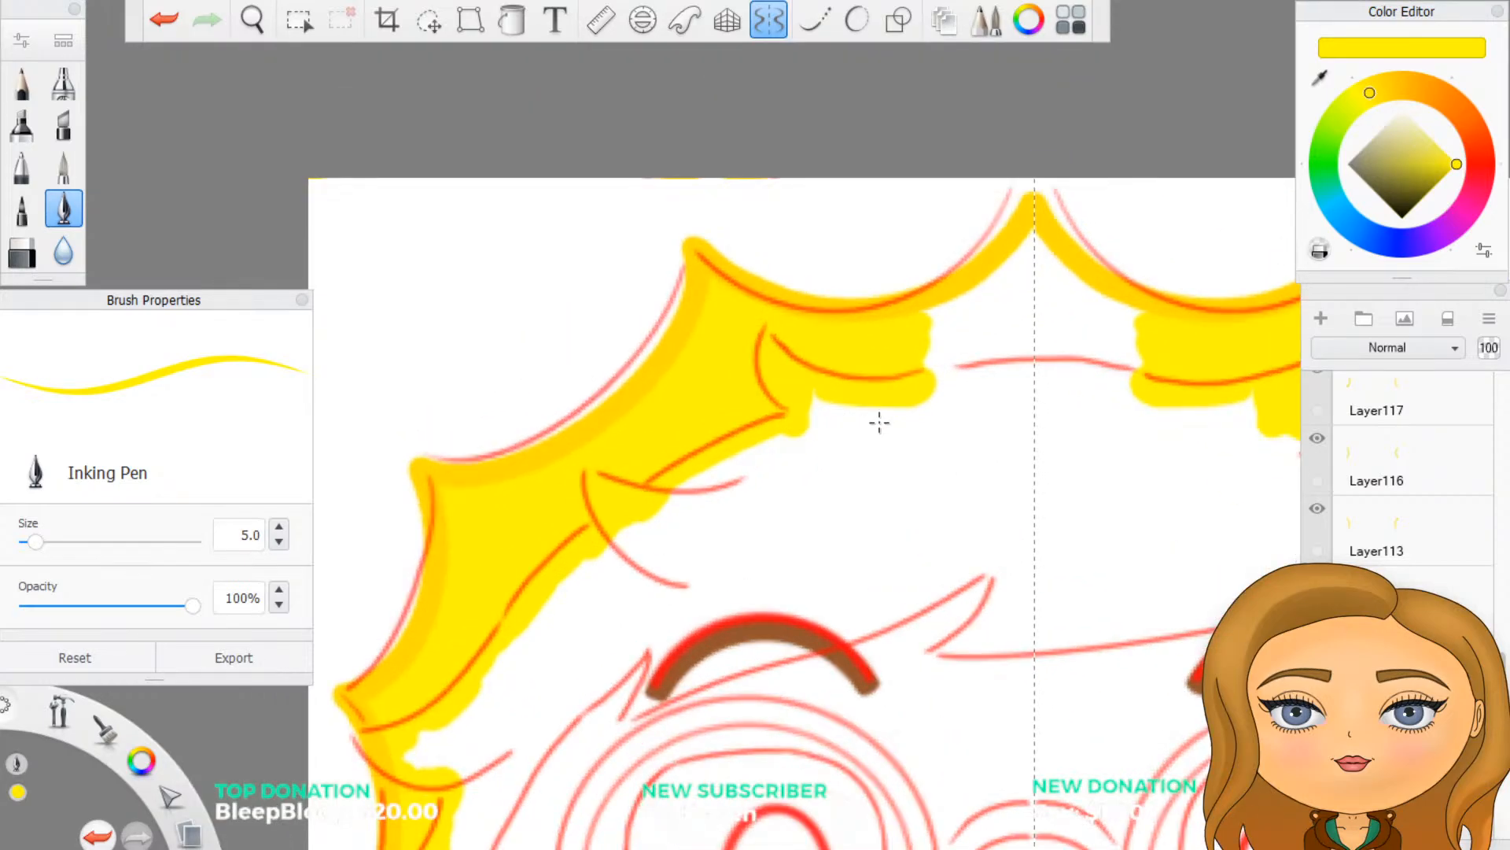
Step: Fill the top centre of the burst across the symmetry line, including the small gap beneath the central point
scroll(1025, 381, "down", 3)
scroll(1201, 233, "up", 4)
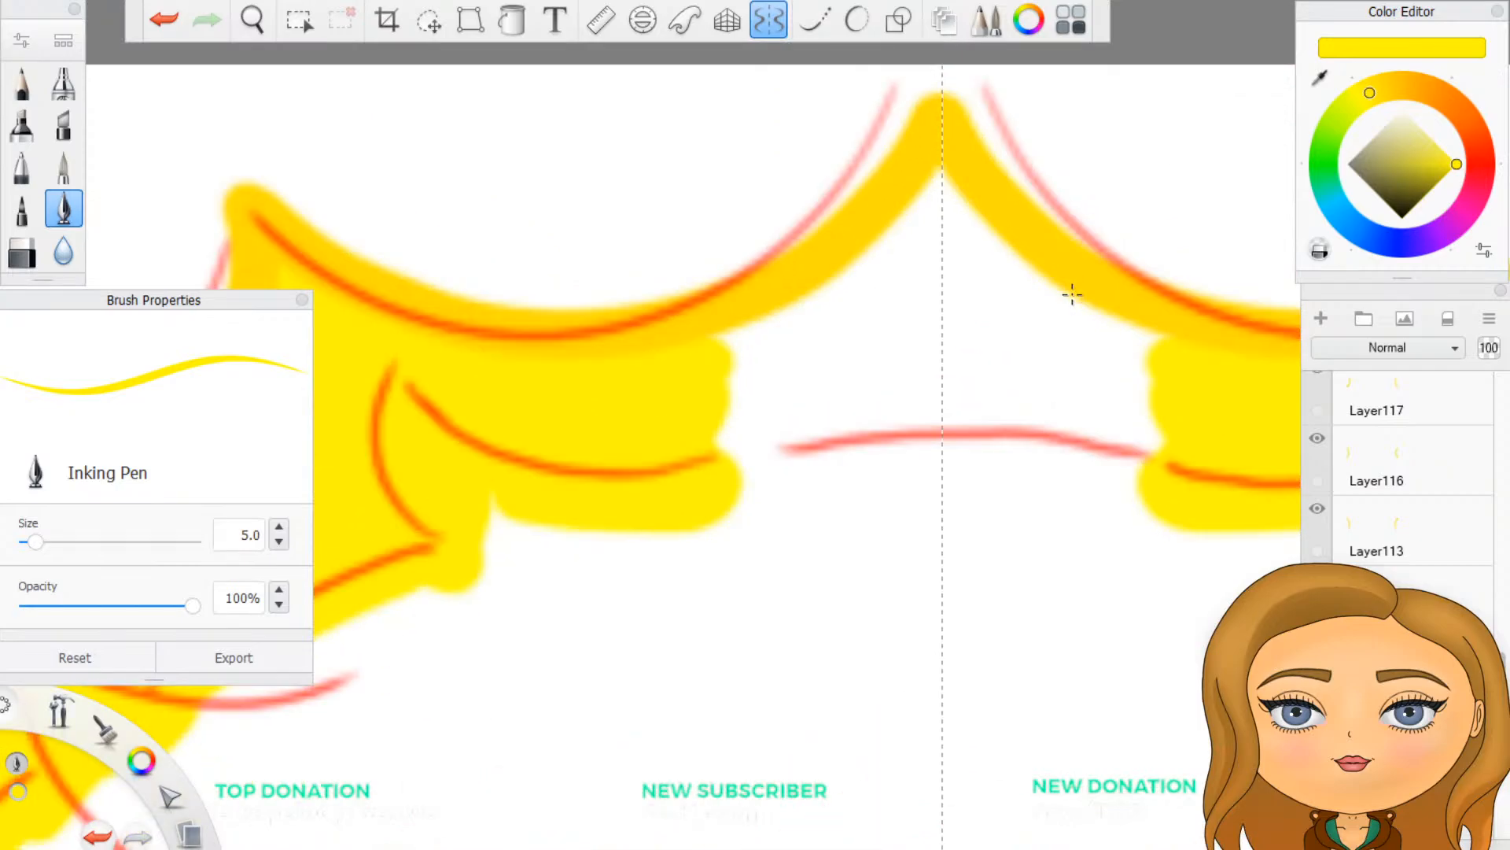
mouse_move(731, 331)
left_mouse_down()
mouse_move(783, 319)
mouse_move(775, 354)
mouse_move(802, 373)
mouse_move(815, 429)
mouse_move(779, 483)
mouse_move(936, 472)
left_mouse_up()
mouse_move(865, 429)
left_mouse_down()
mouse_move(881, 402)
mouse_move(858, 378)
mouse_move(889, 319)
mouse_move(858, 299)
mouse_move(905, 283)
mouse_move(873, 252)
mouse_move(940, 173)
left_mouse_up()
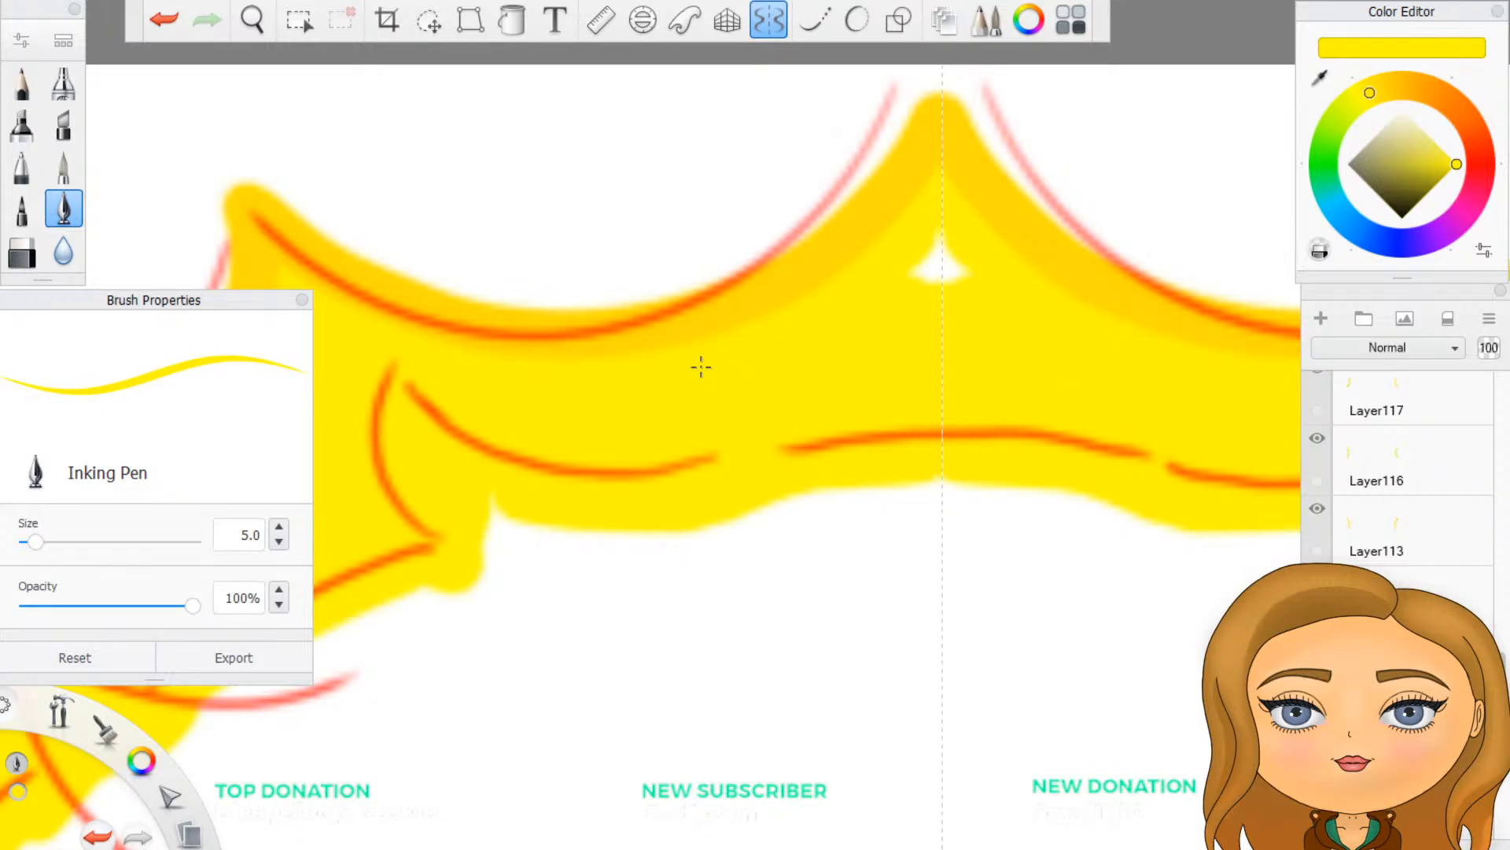
left_click_drag(925, 284, 940, 236)
scroll(911, 321, "down", 10)
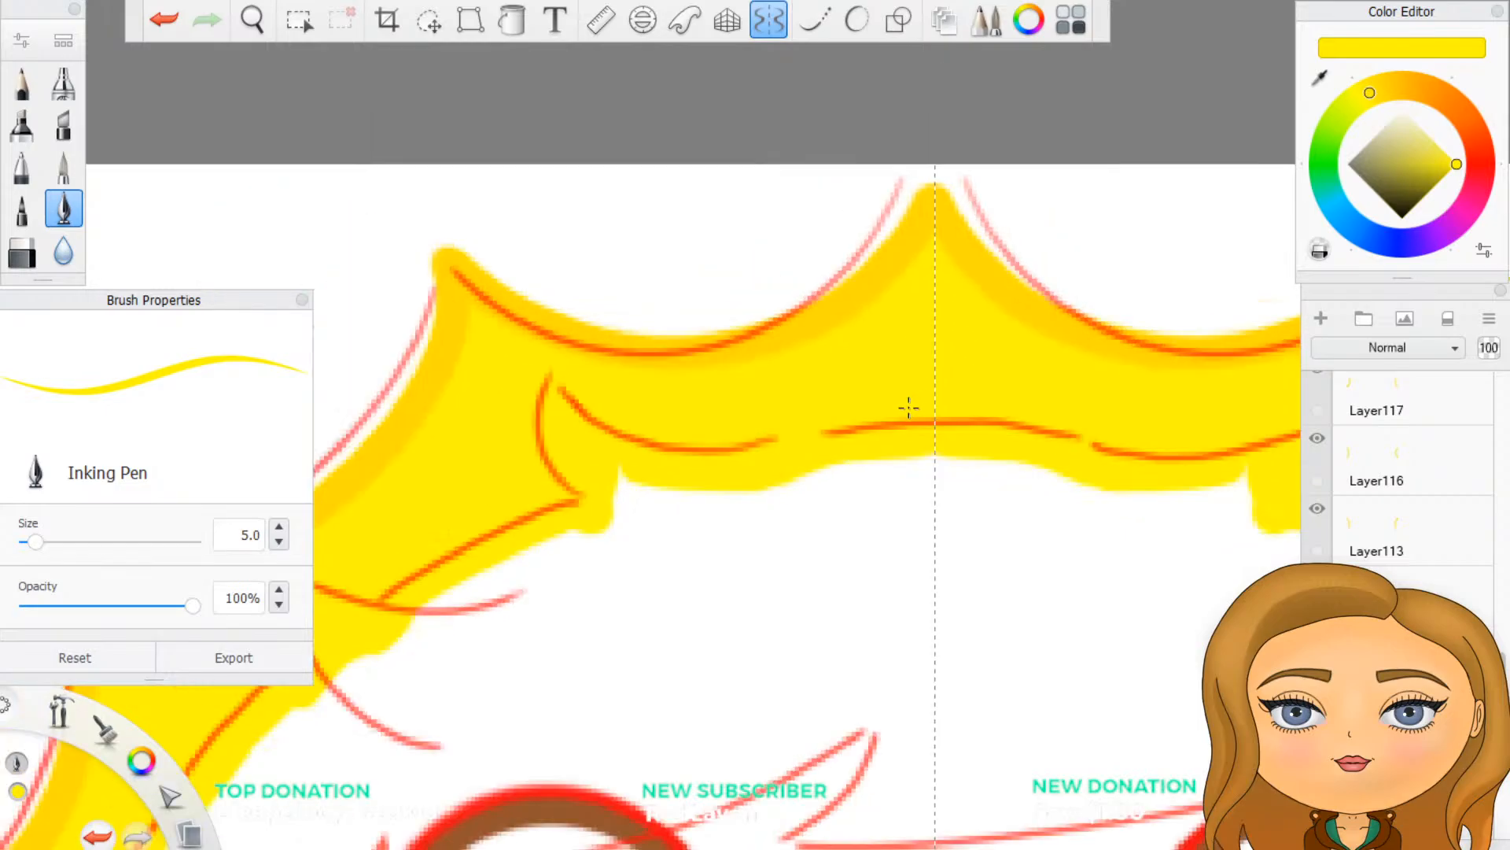
Step: Fill the lower mirrored side tips of the burst beside the beard, down to the end of the arc near the chin
scroll(855, 718, "up", 5)
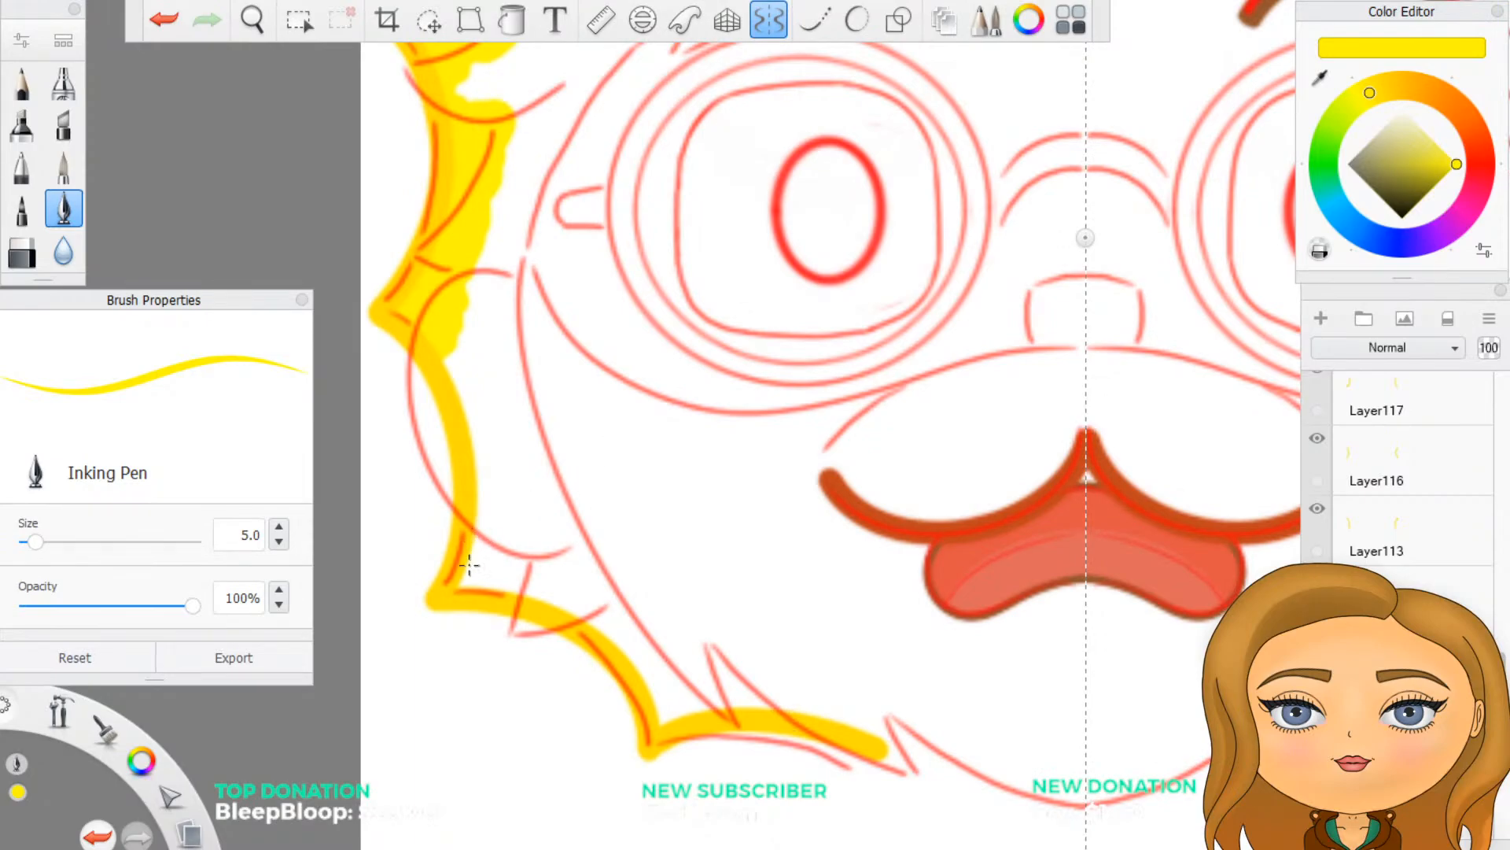
mouse_move(469, 579)
left_mouse_down()
mouse_move(482, 524)
mouse_move(492, 562)
mouse_move(515, 543)
mouse_move(554, 551)
mouse_move(503, 584)
mouse_move(616, 636)
mouse_move(630, 598)
mouse_move(670, 712)
mouse_move(712, 704)
mouse_move(676, 641)
mouse_move(696, 676)
left_mouse_up()
mouse_move(696, 658)
left_mouse_down()
mouse_move(747, 706)
mouse_move(698, 643)
mouse_move(716, 632)
mouse_move(763, 704)
mouse_move(723, 625)
mouse_move(787, 706)
mouse_move(818, 714)
mouse_move(782, 681)
left_mouse_up()
left_click_drag(765, 669, 739, 635)
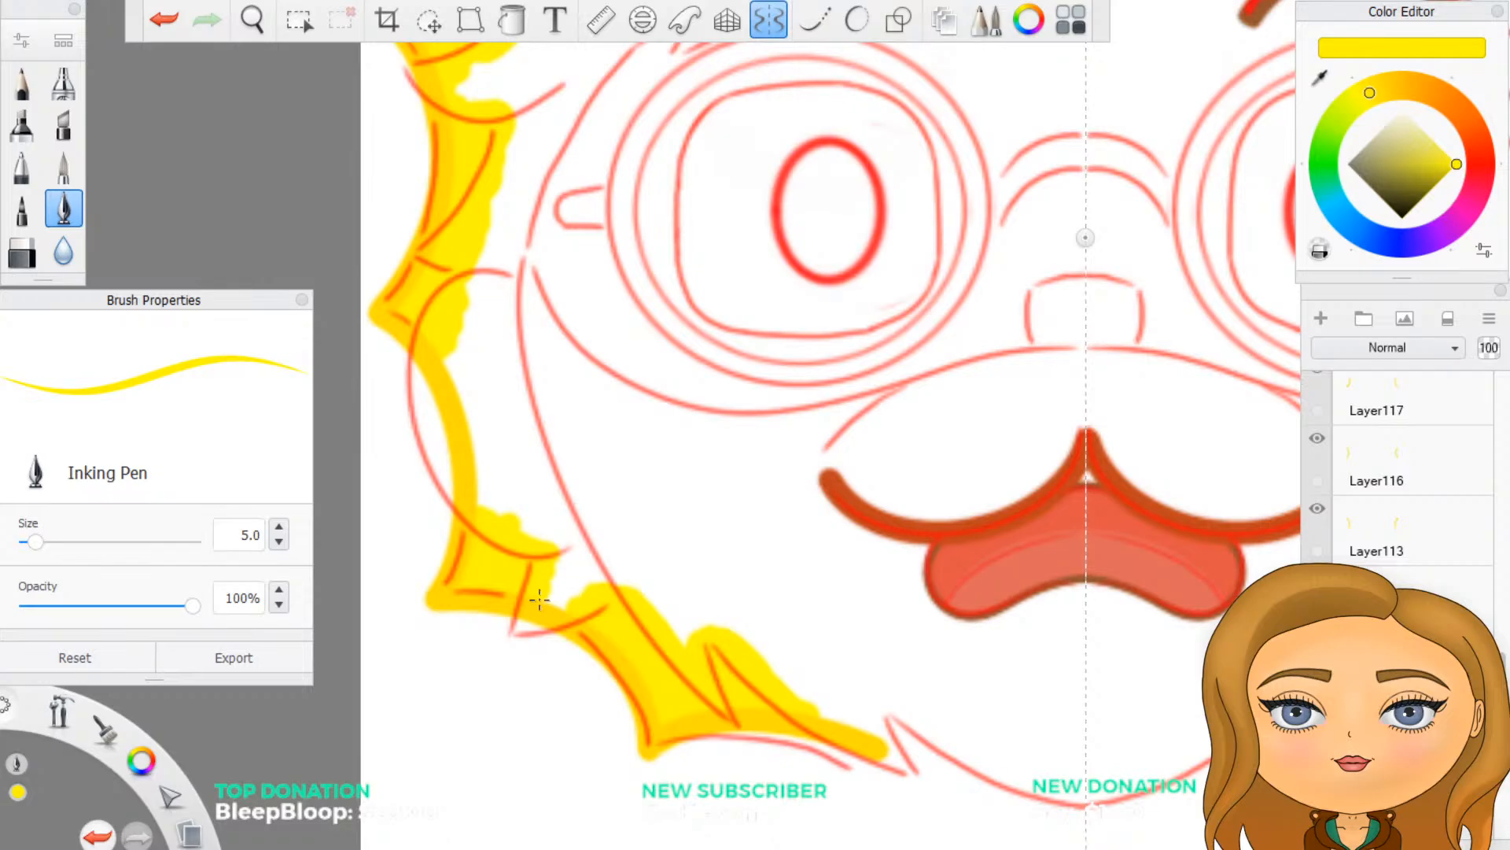
left_click_drag(546, 597, 576, 623)
scroll(563, 361, "down", 6)
scroll(552, 446, "up", 3)
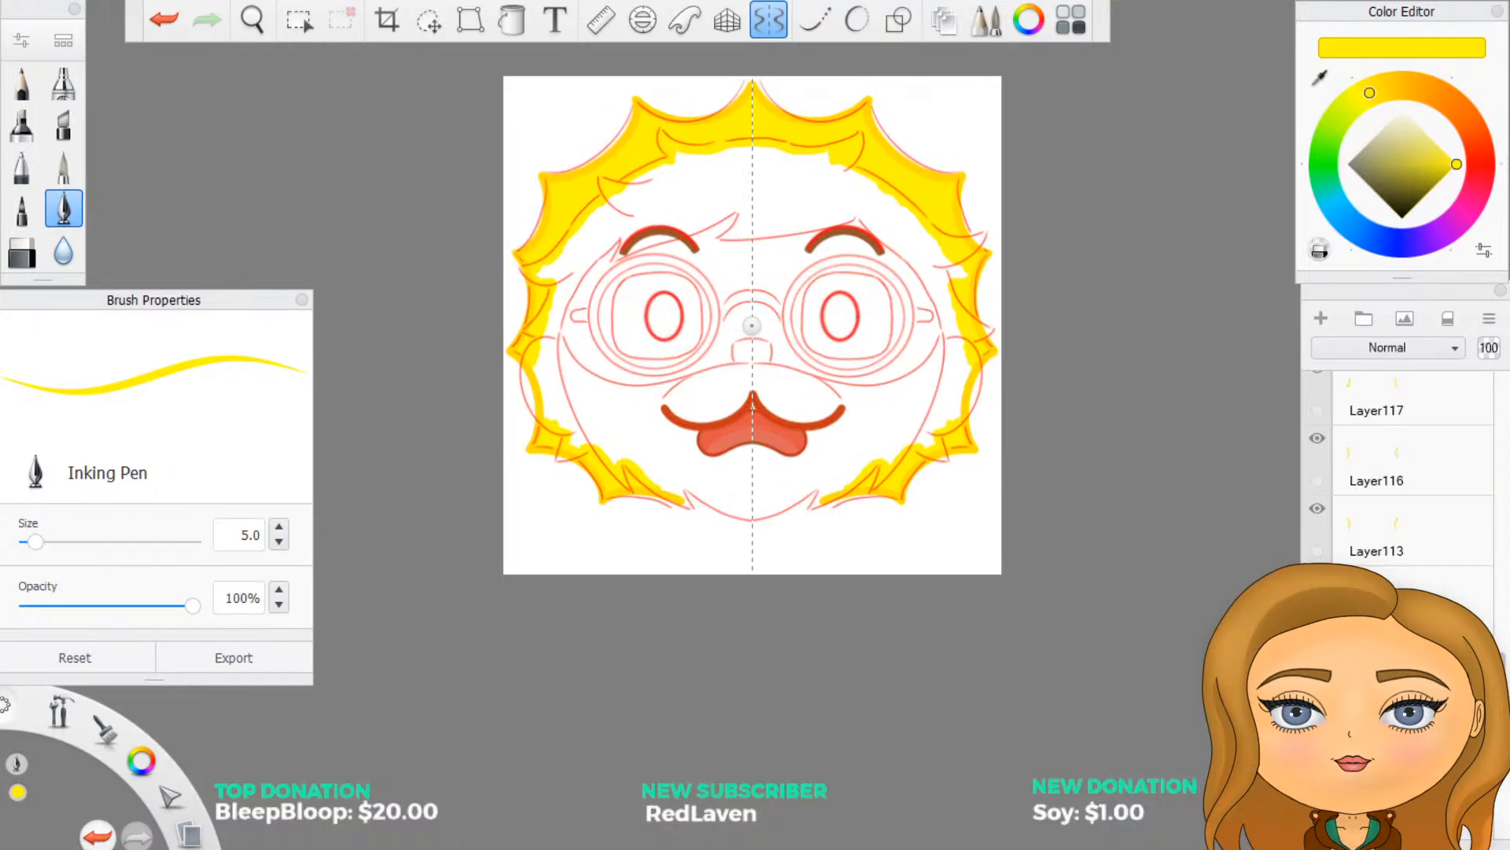
Step: Collapse the background group and show the base colour group over the burst
scroll(1354, 555, "down", 10)
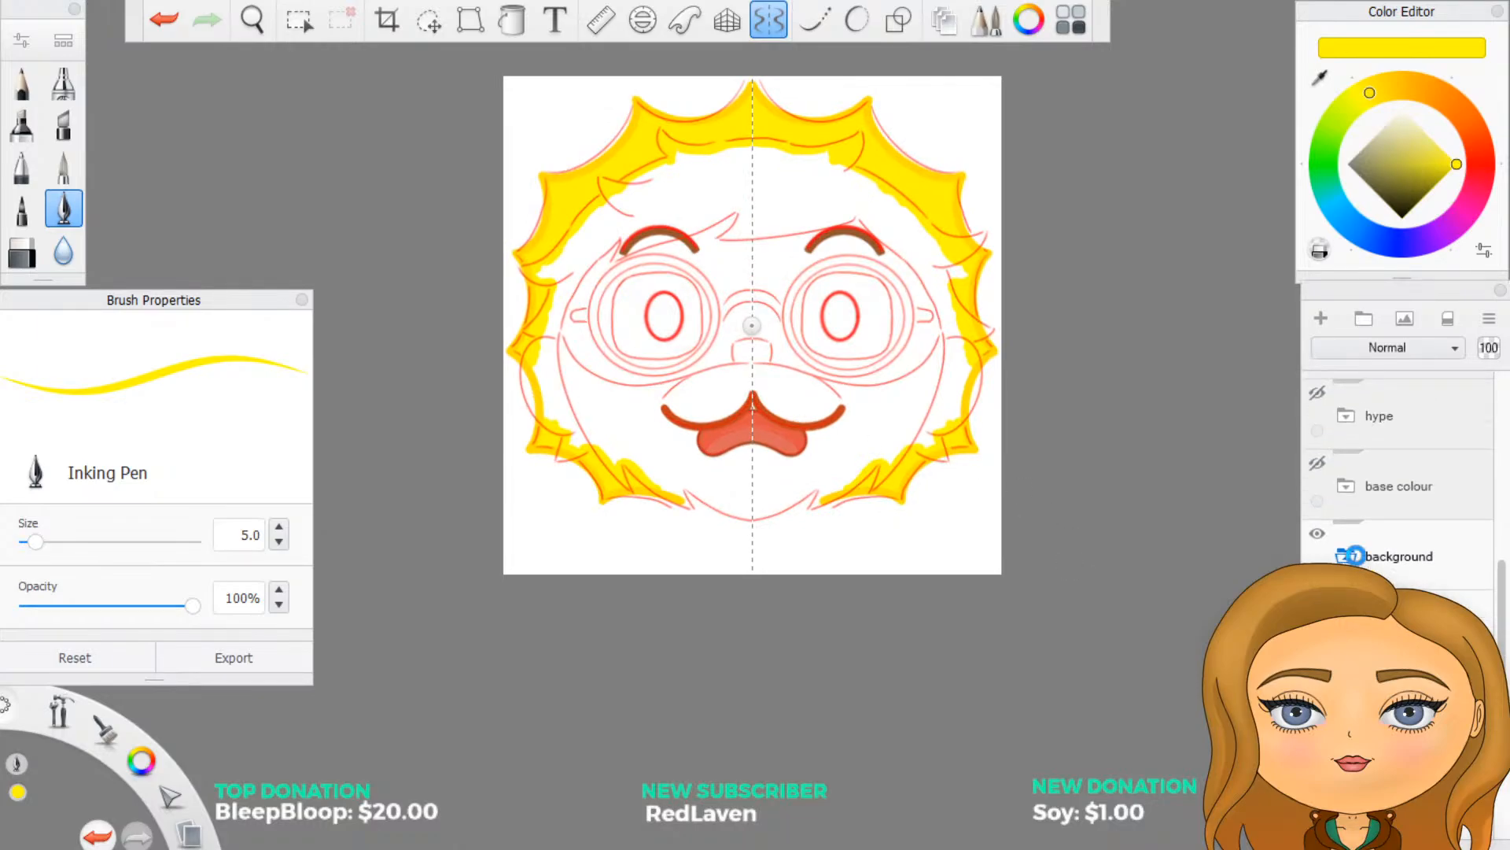
left_click(1354, 555)
left_click(1317, 466)
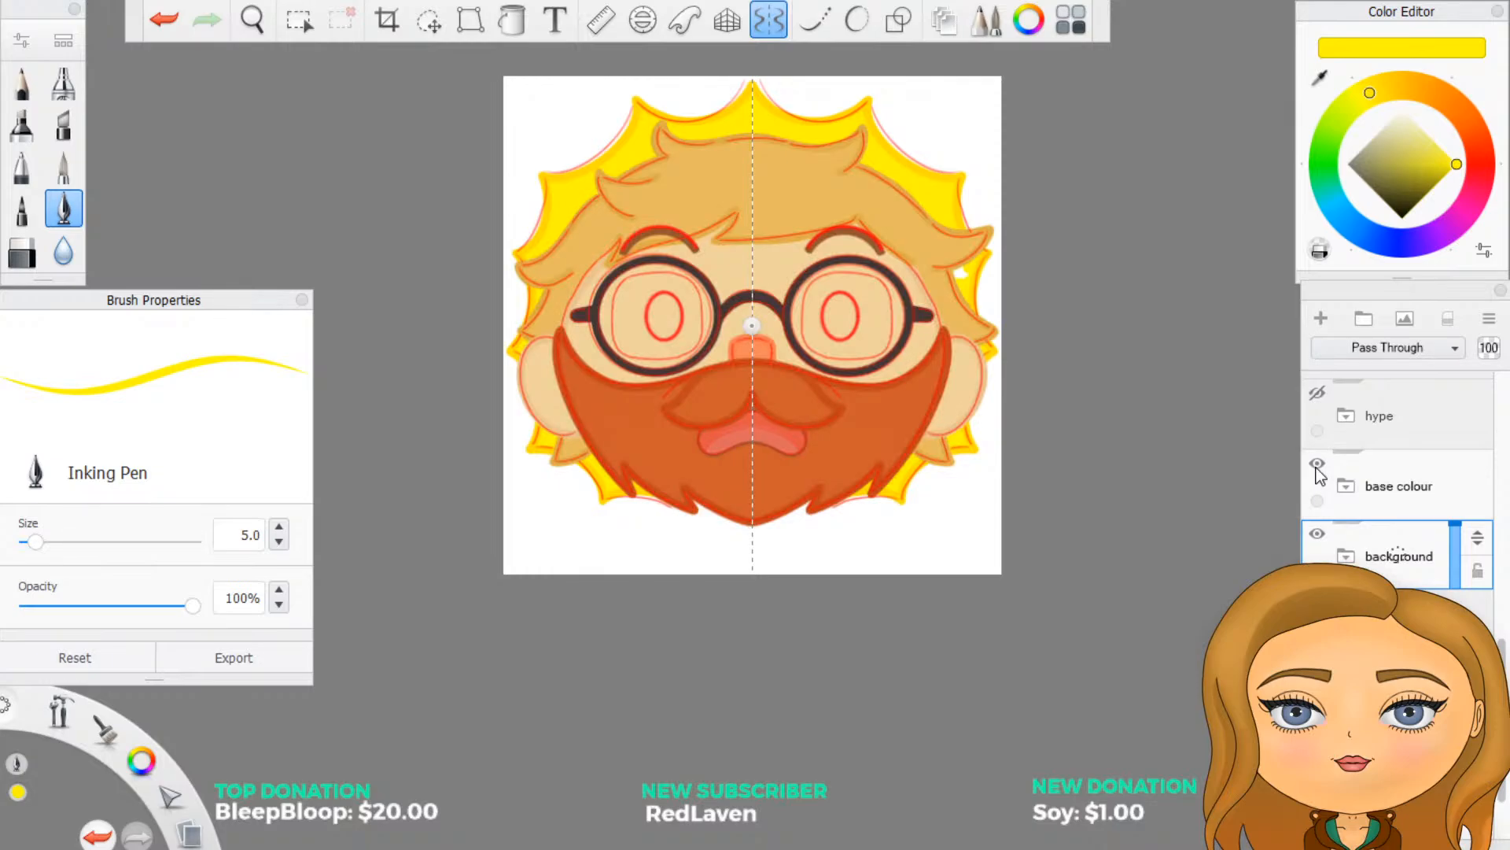
Step: Hide the red sketch lines of the shock emote
scroll(1377, 506, "up", 5)
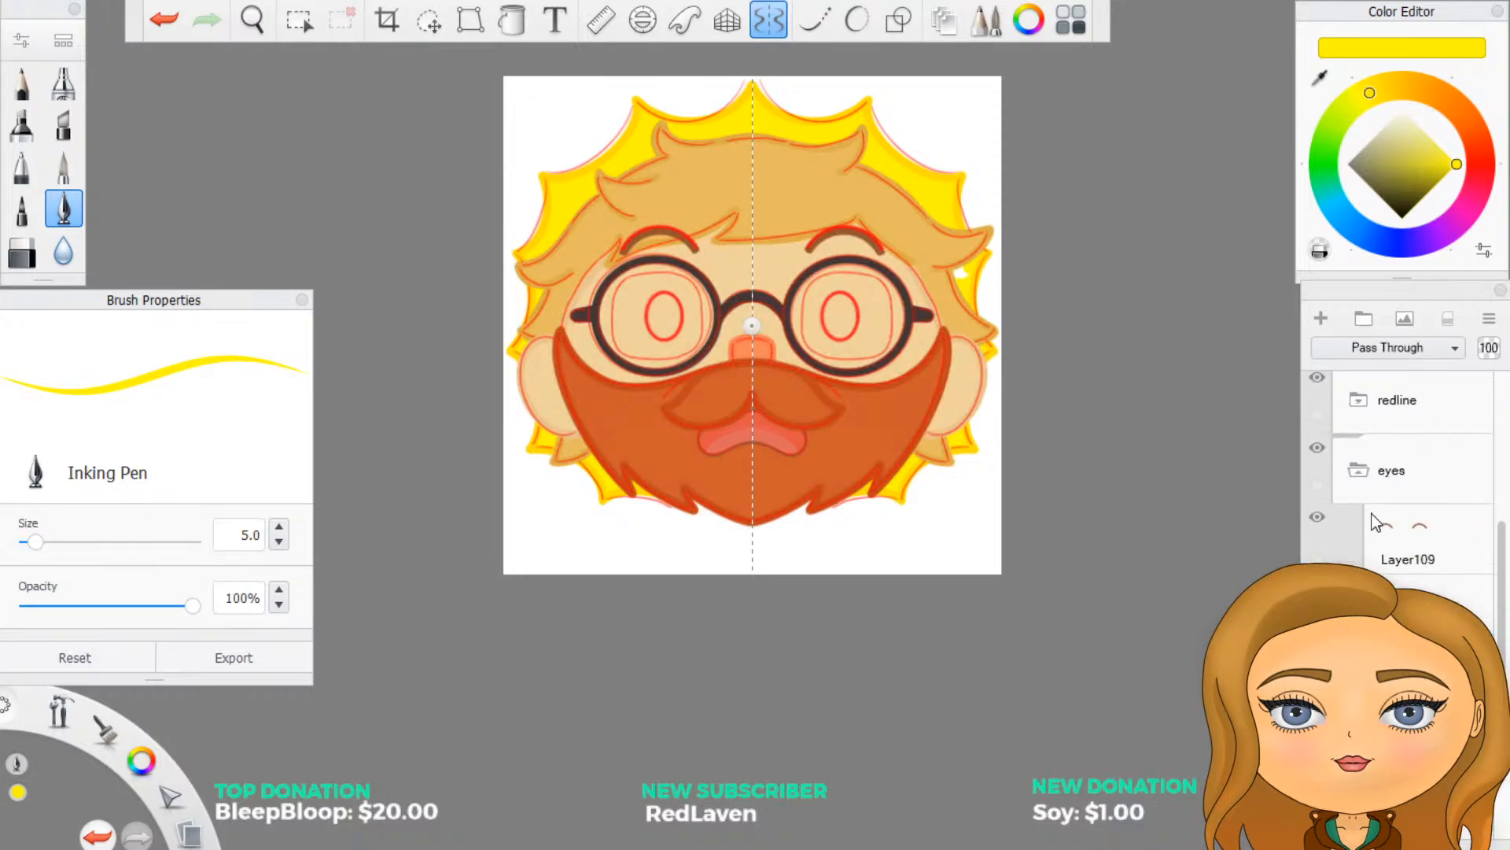
scroll(1375, 523, "up", 5)
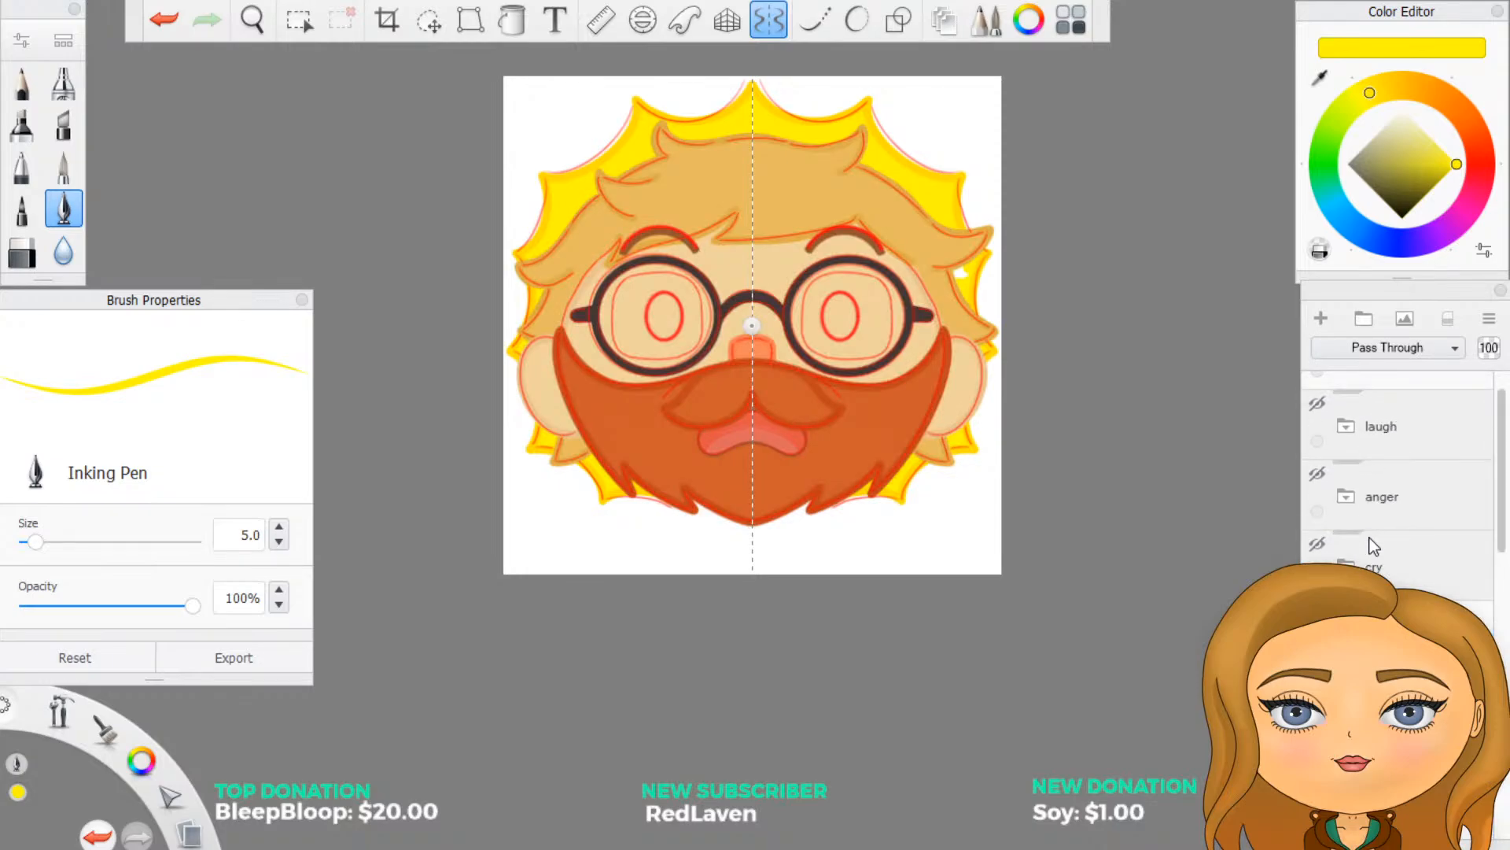
scroll(1373, 545, "up", 1)
scroll(1405, 508, "down", 3)
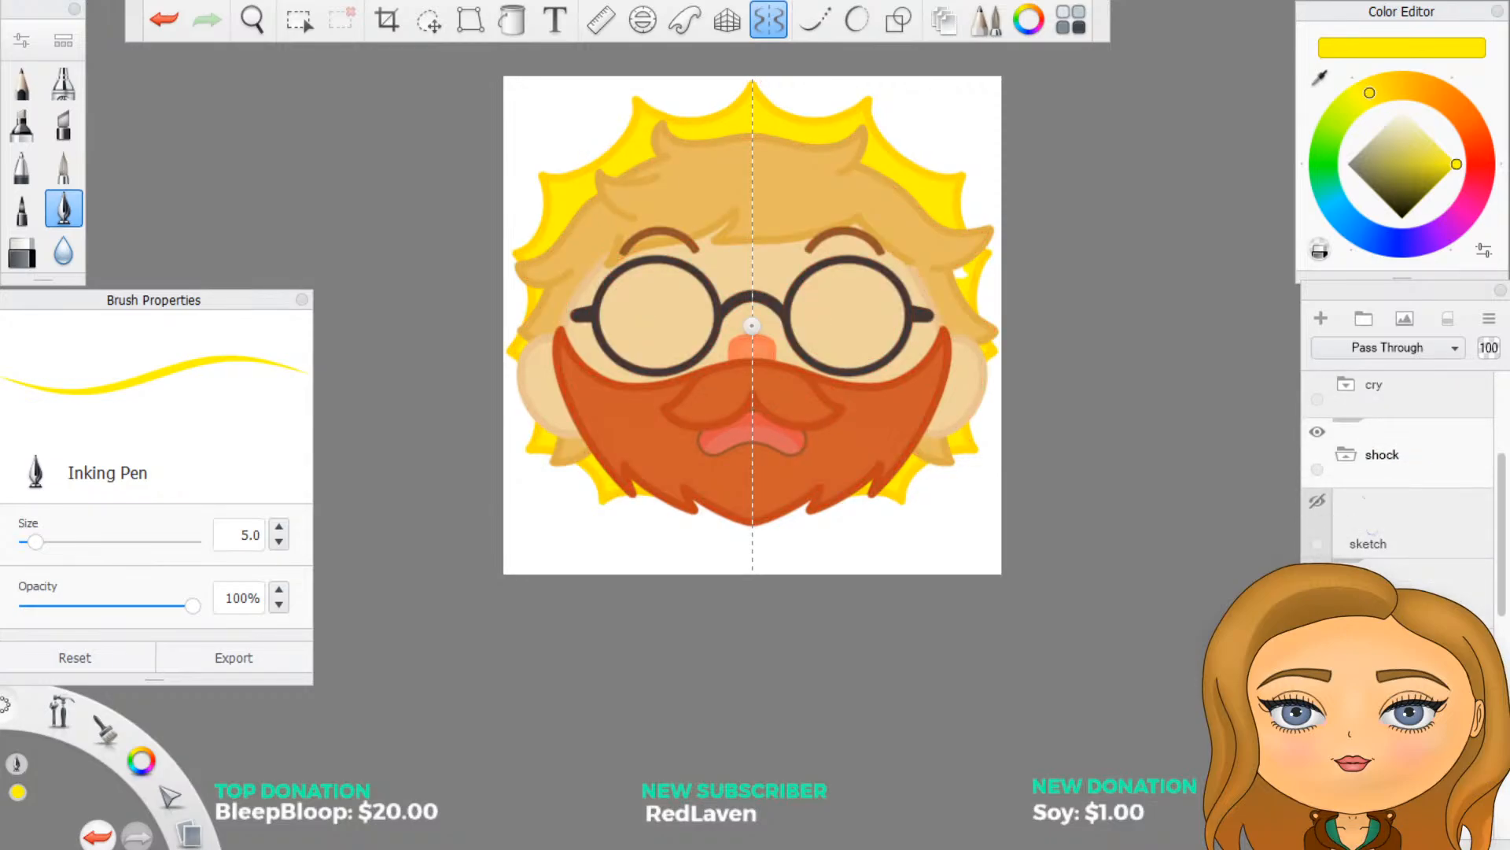
scroll(1008, 495, "down", 1)
scroll(894, 381, "up", 2)
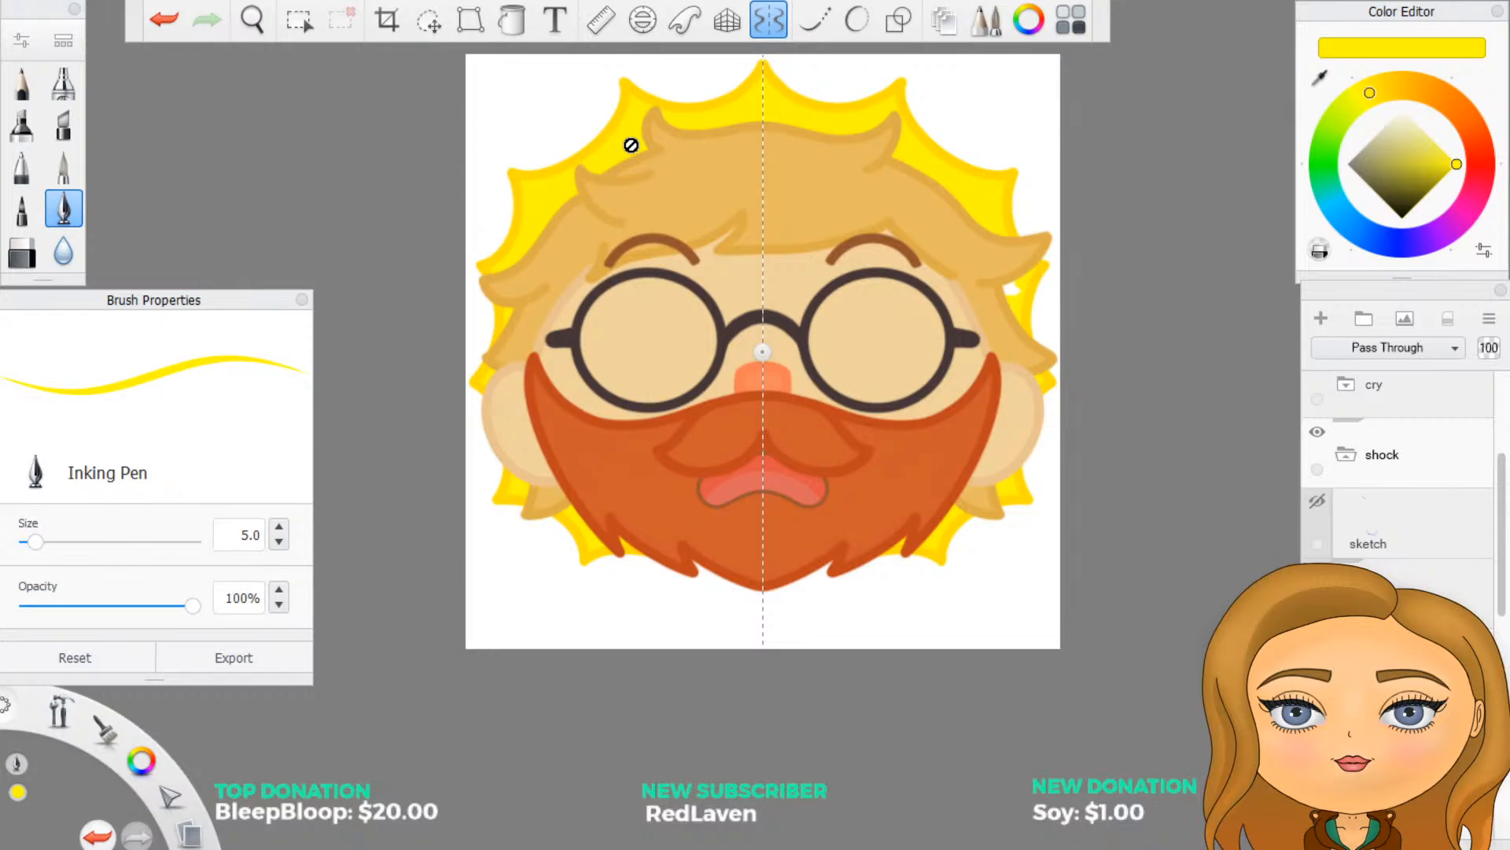
Step: Switch the white backdrop behind the artwork to dark grey by toggling the backdrop's visibility
scroll(1396, 511, "down", 10)
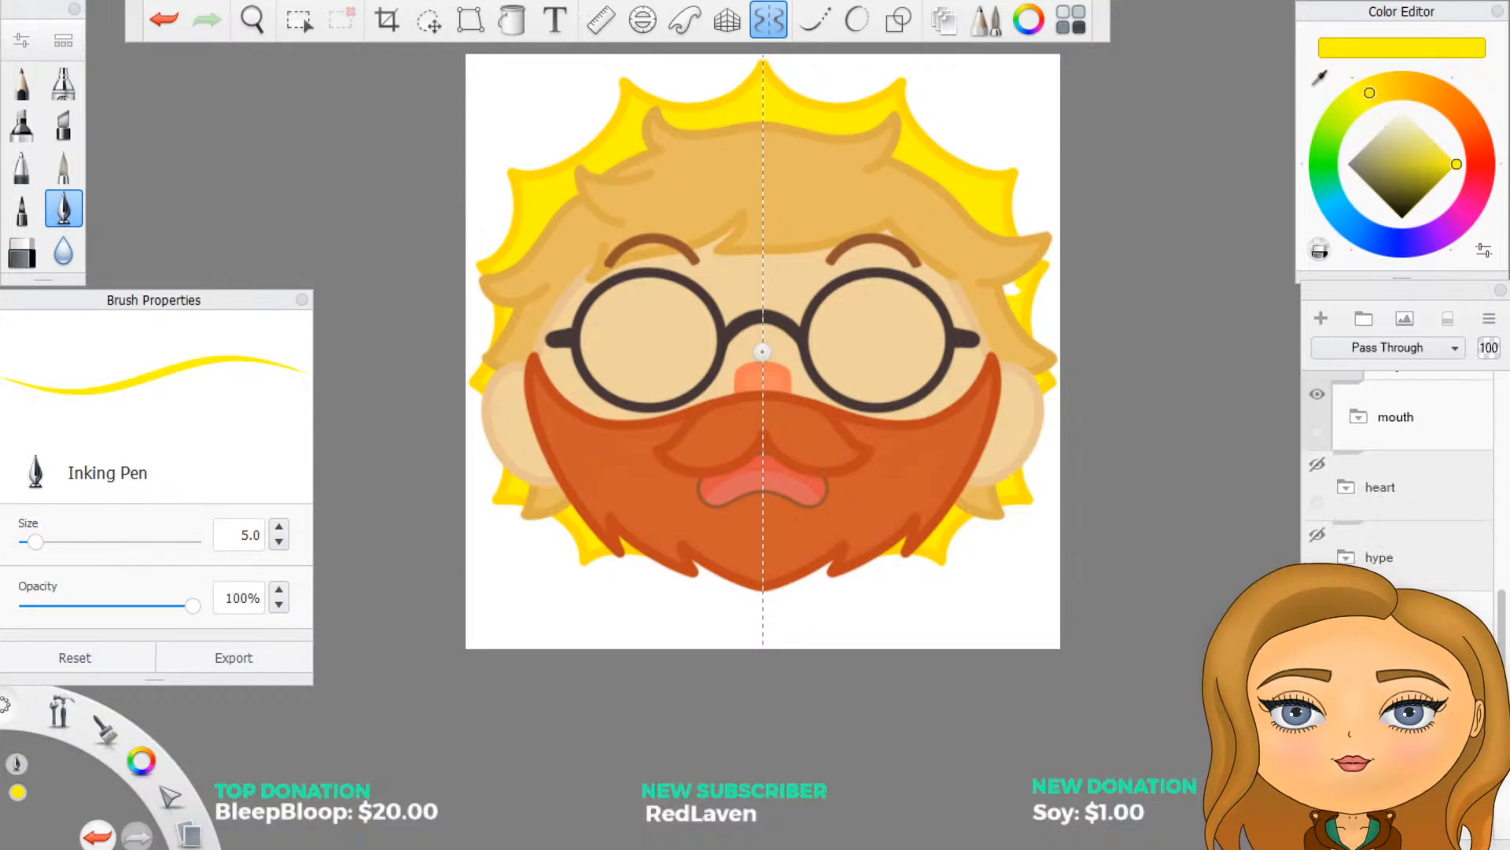
scroll(1397, 487, "down", 2)
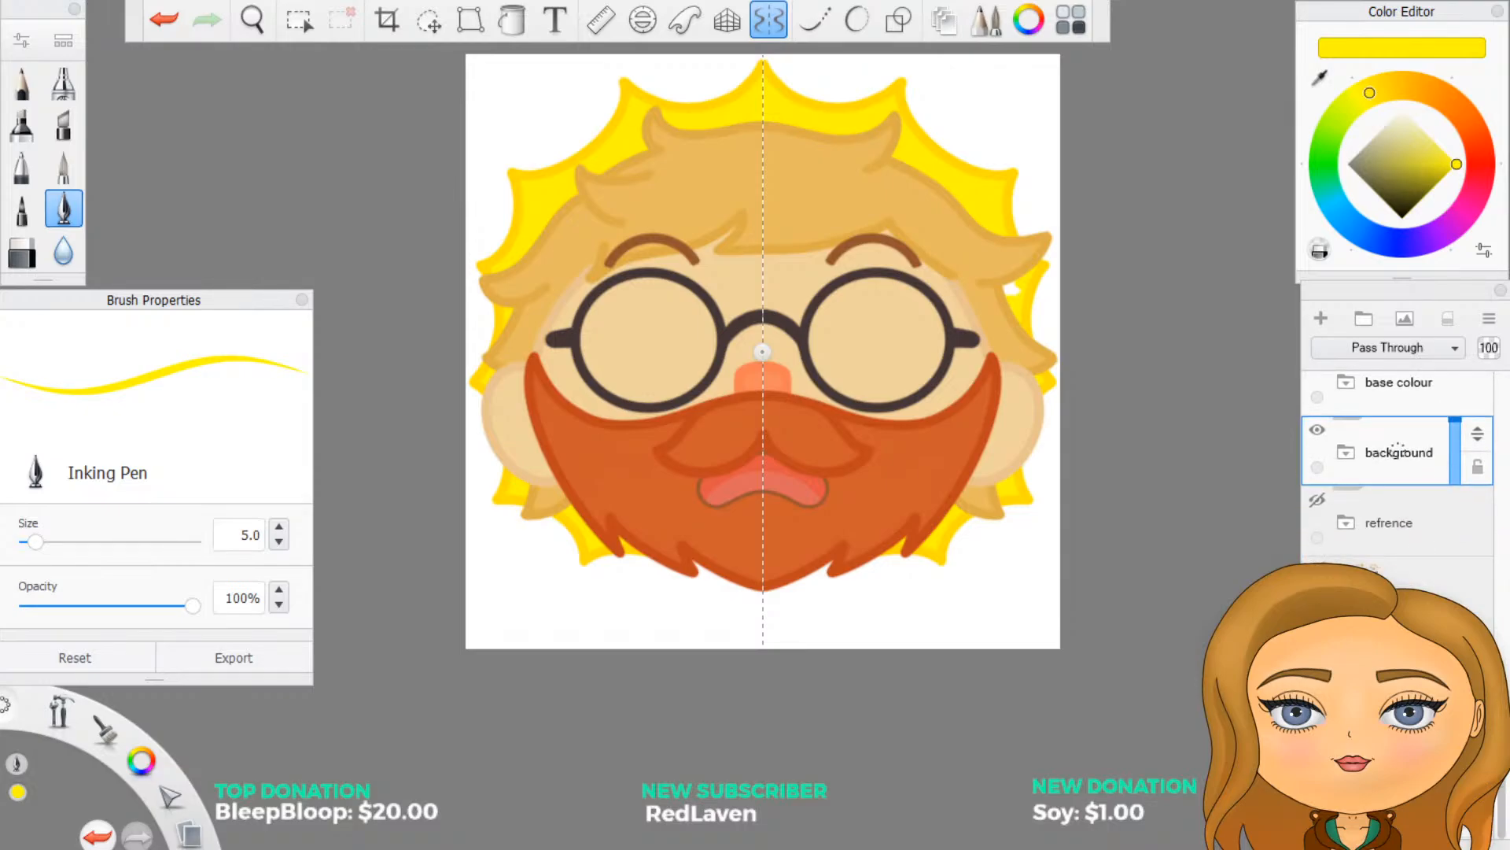
left_click(1318, 785)
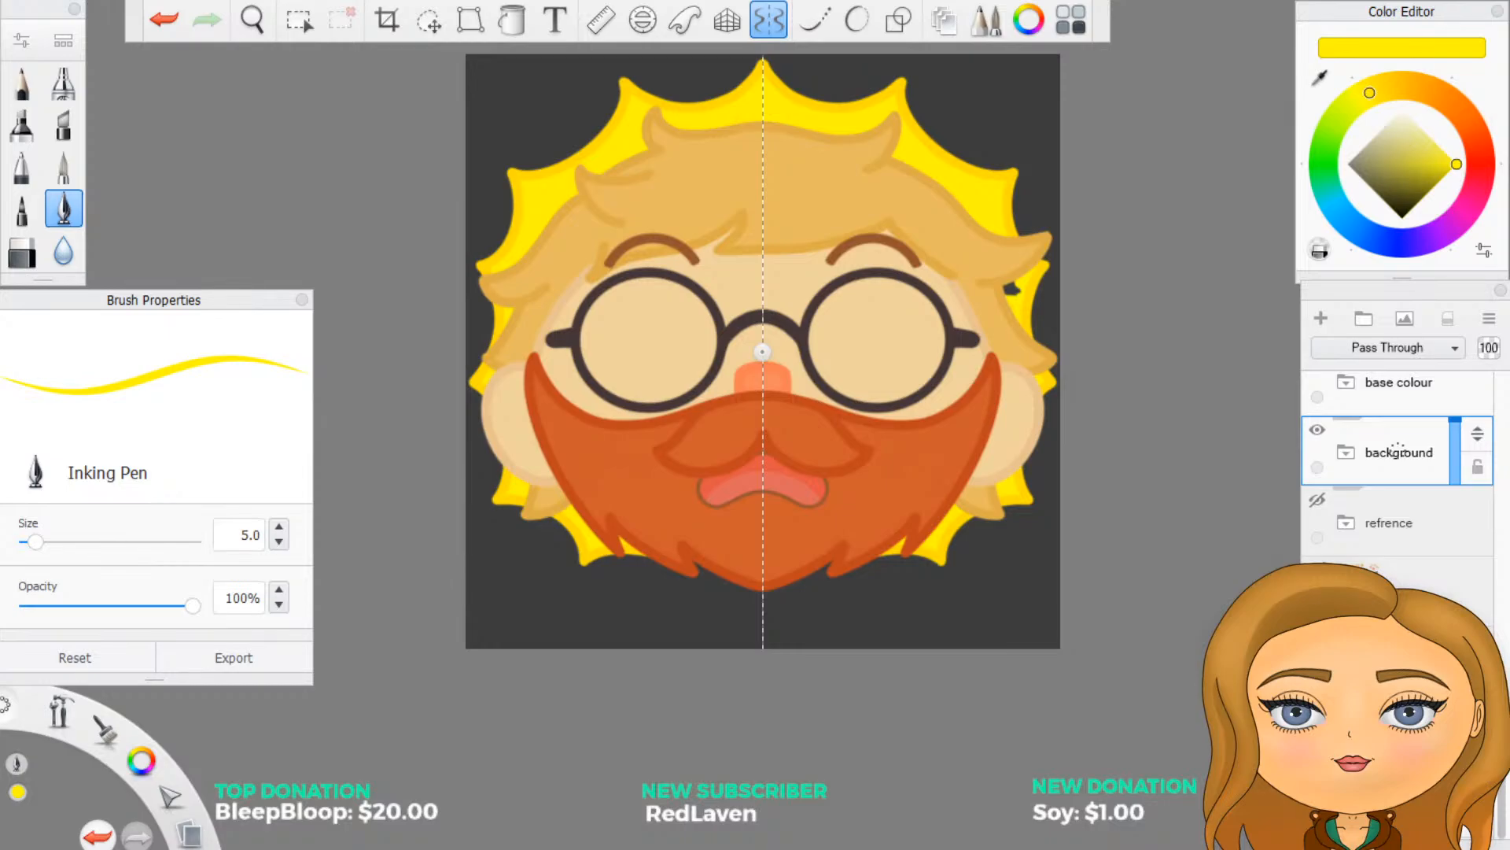
Step: Examine the yellow burst against the dark backdrop for gaps around the hair, ears and beard
scroll(1249, 641, "down", 2)
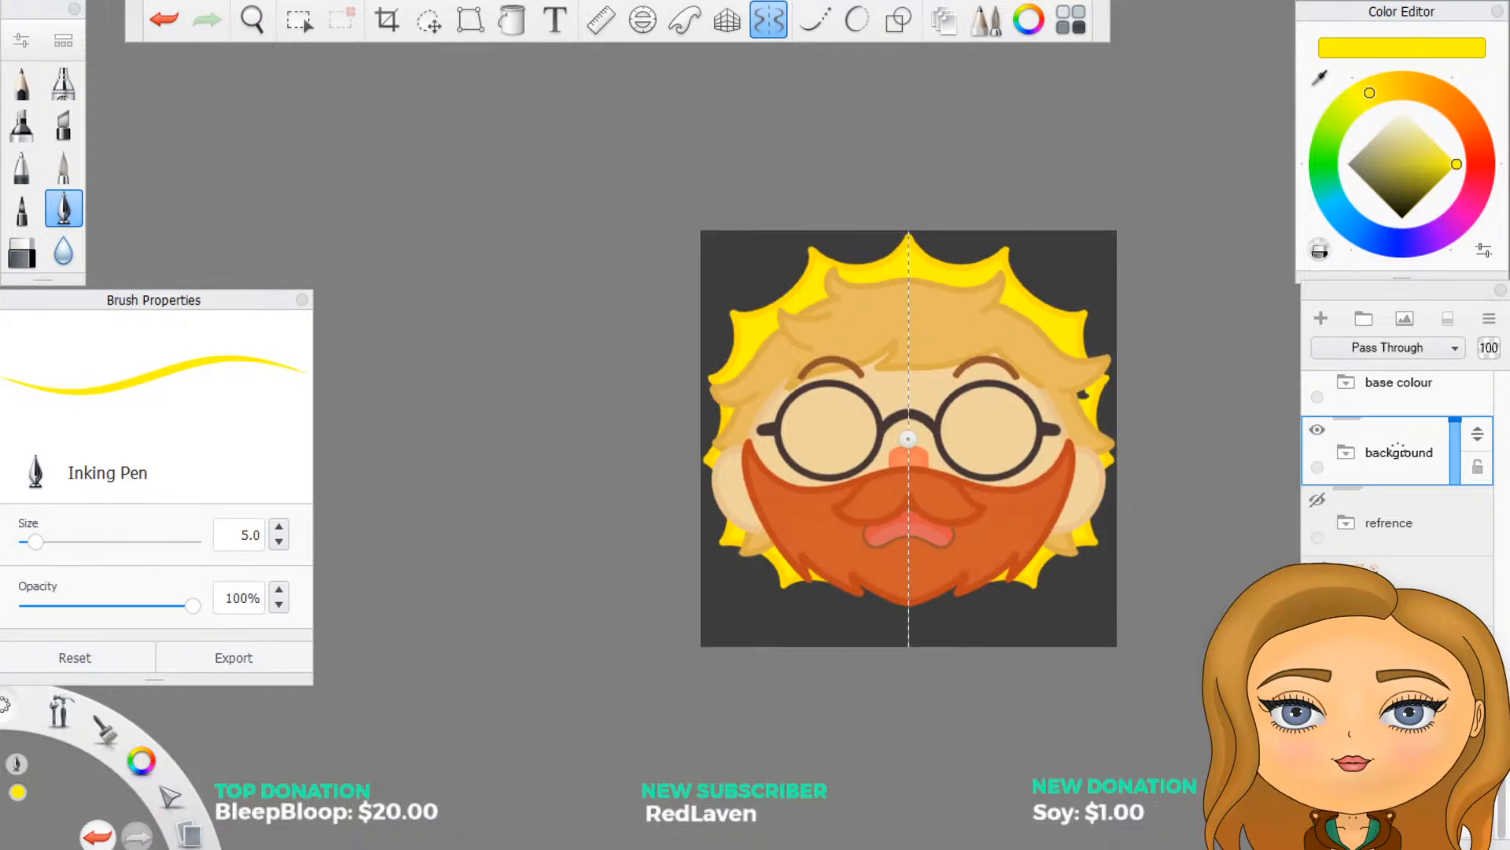
scroll(1129, 398, "up", 2)
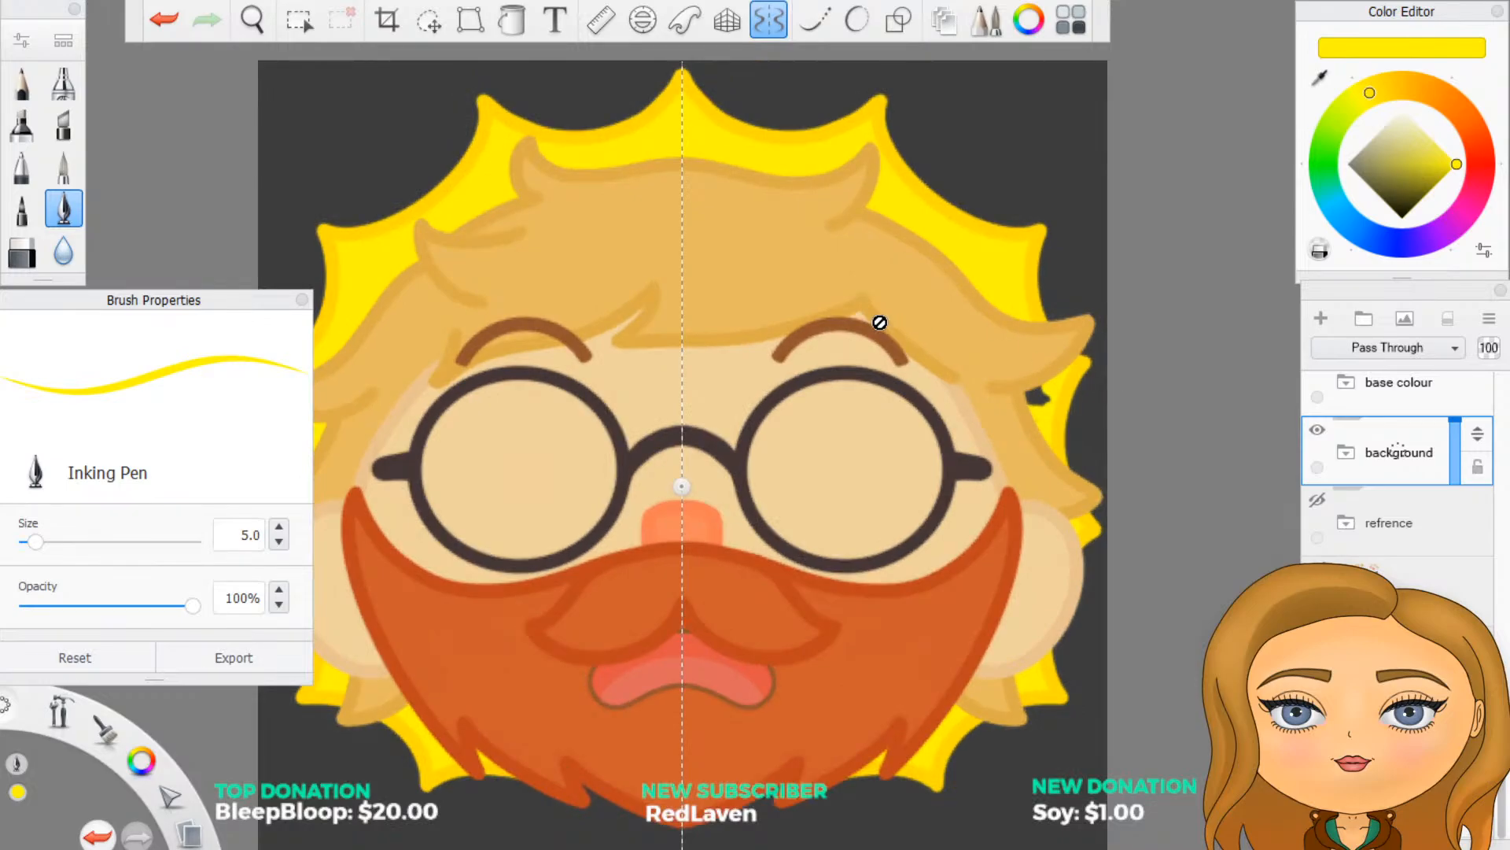
scroll(362, 203, "up", 1)
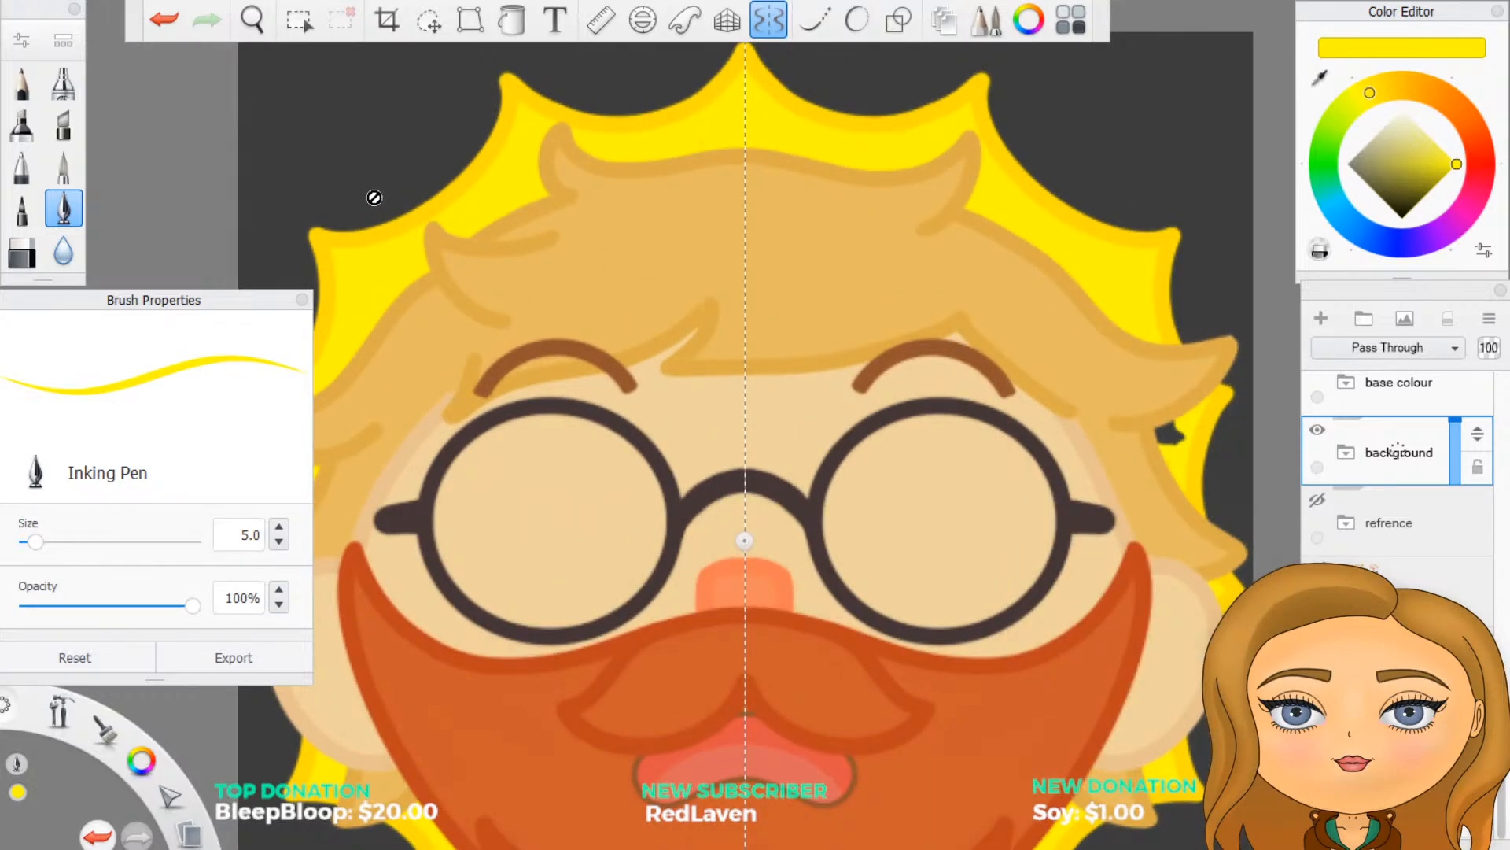
scroll(619, 265, "down", 1)
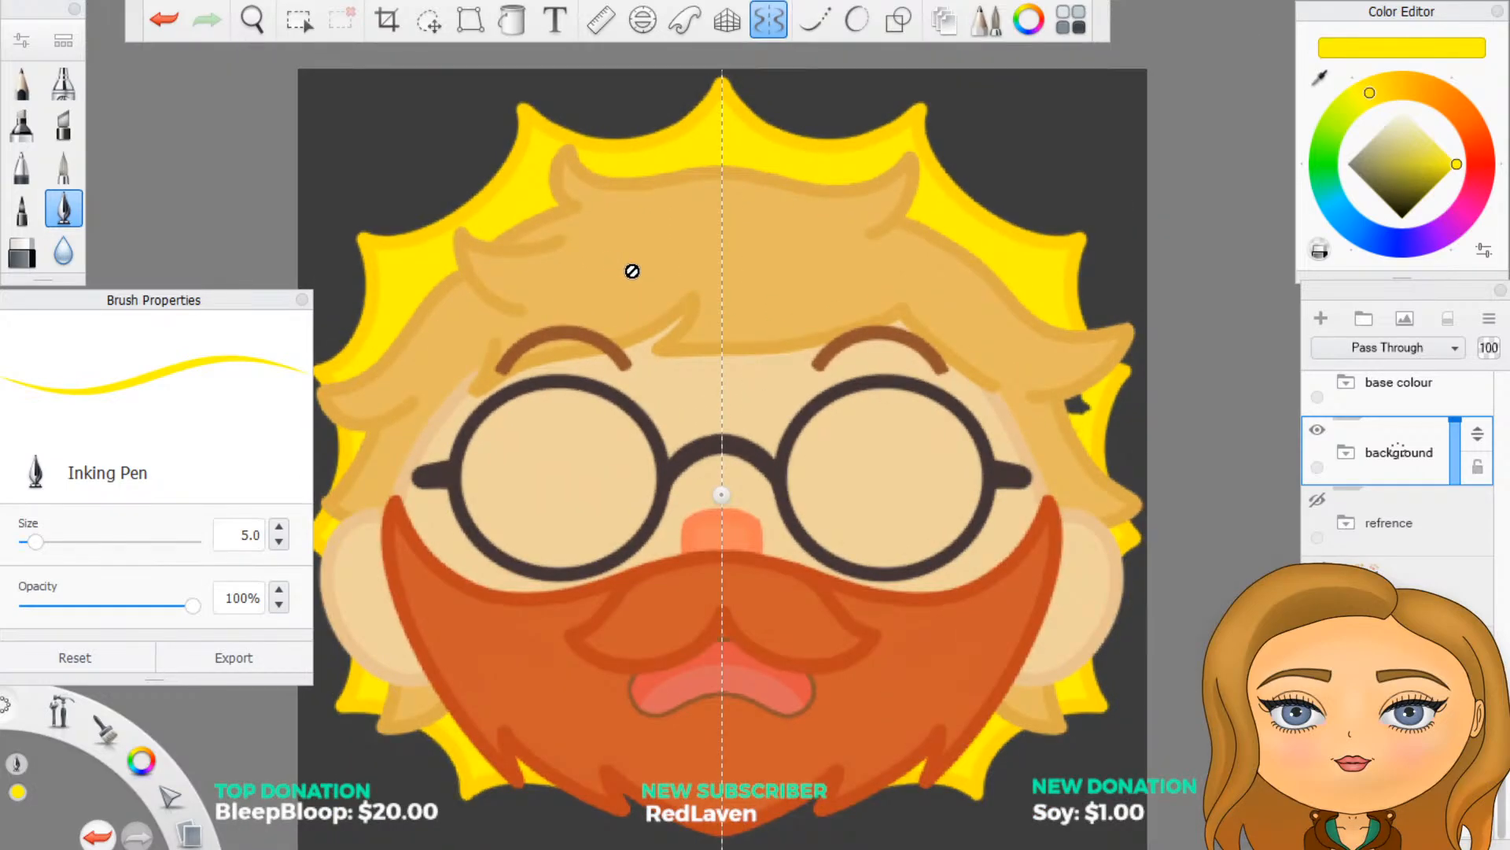
scroll(652, 365, "down", 1)
scroll(417, 494, "up", 1)
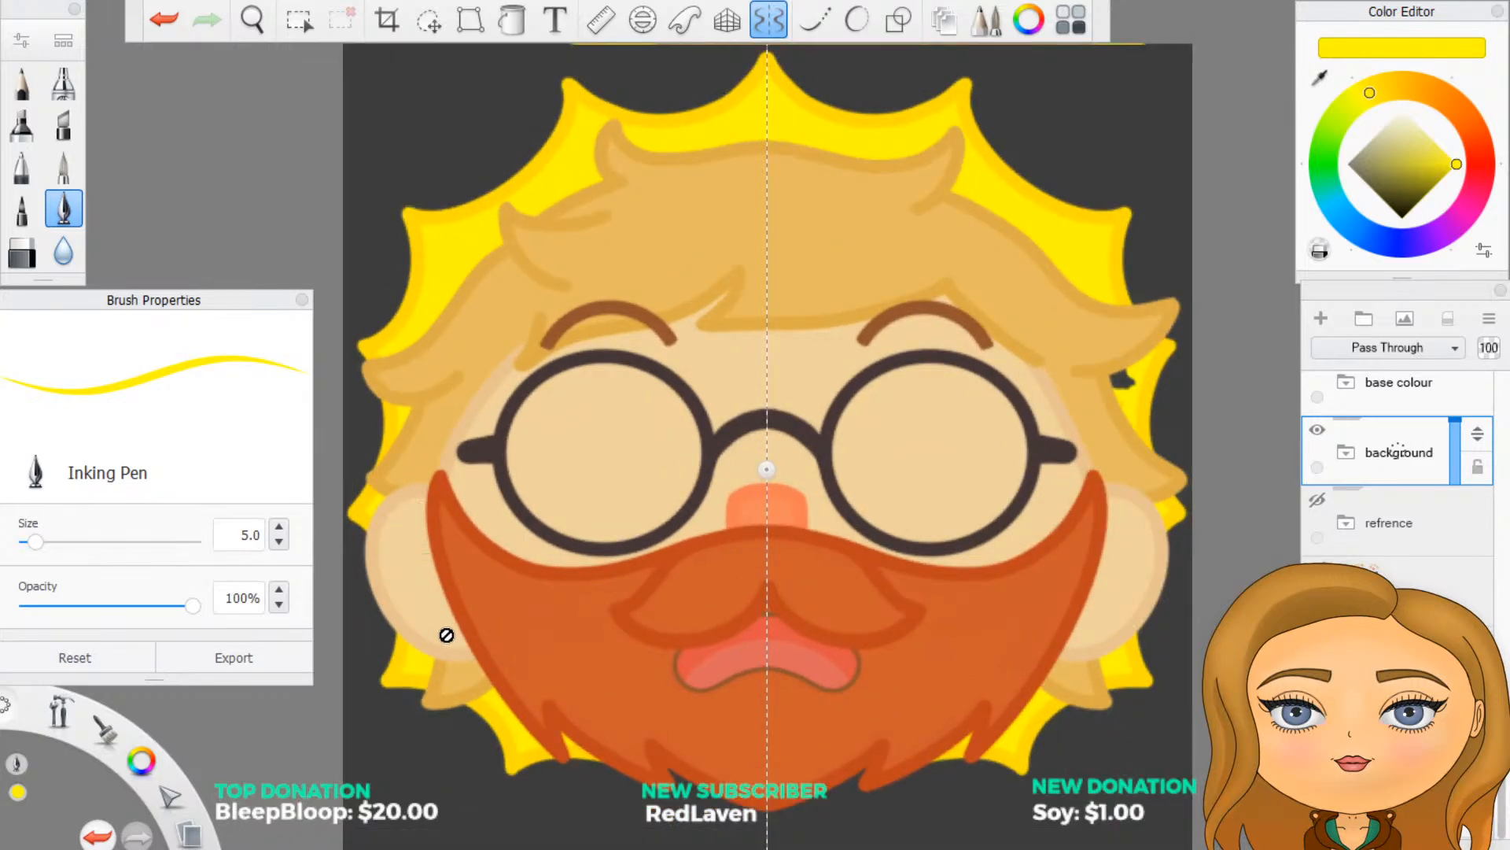
scroll(506, 838, "up", 1)
scroll(506, 838, "up", 1)
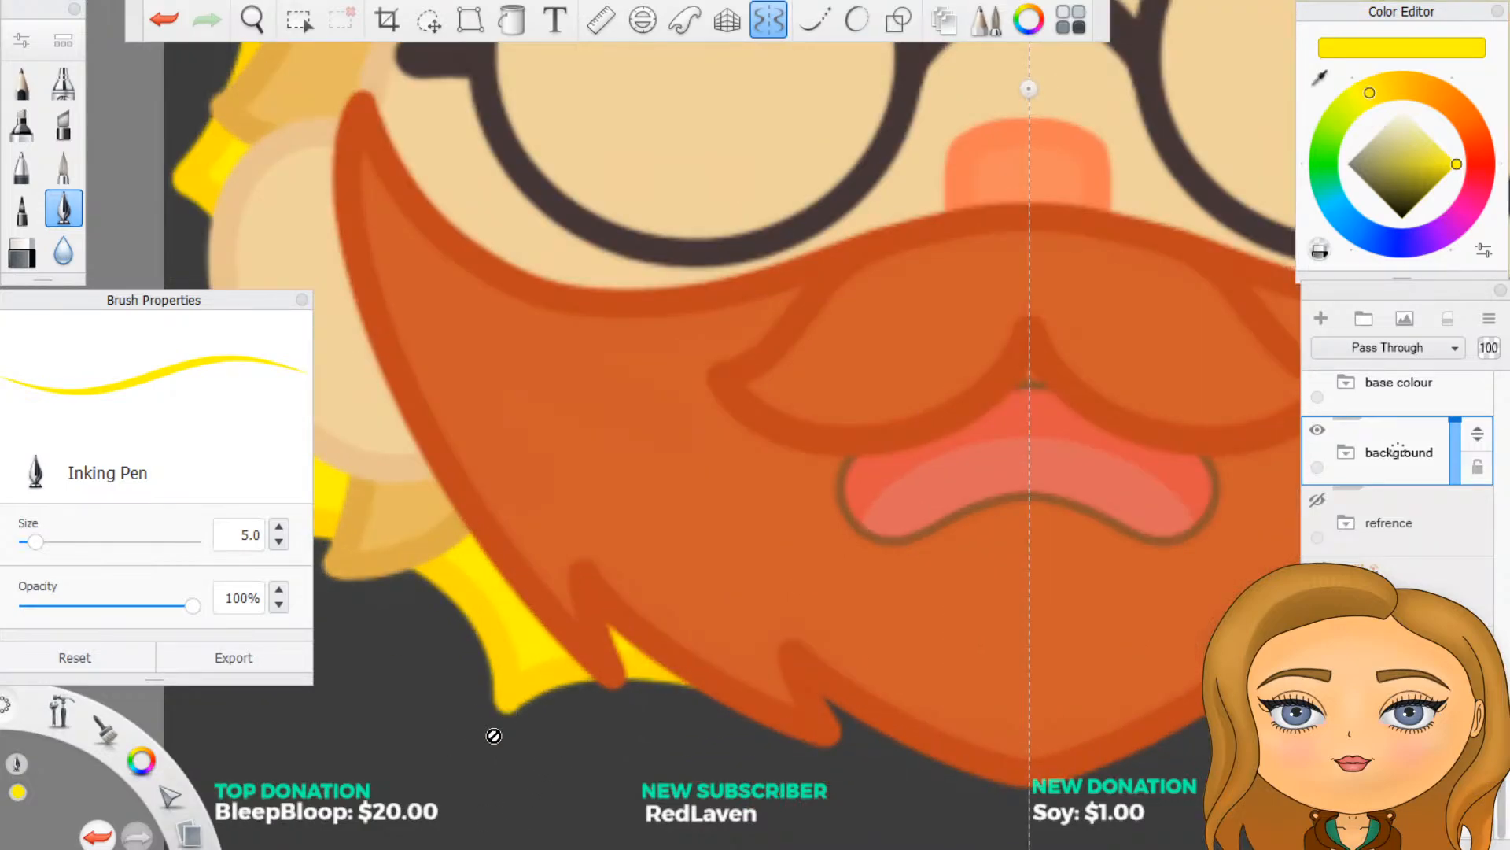
Step: Paint yellow over the dark gap in the burst beside the hair tufts at the face's right, on a layer in the background group
scroll(495, 734, "down", 5)
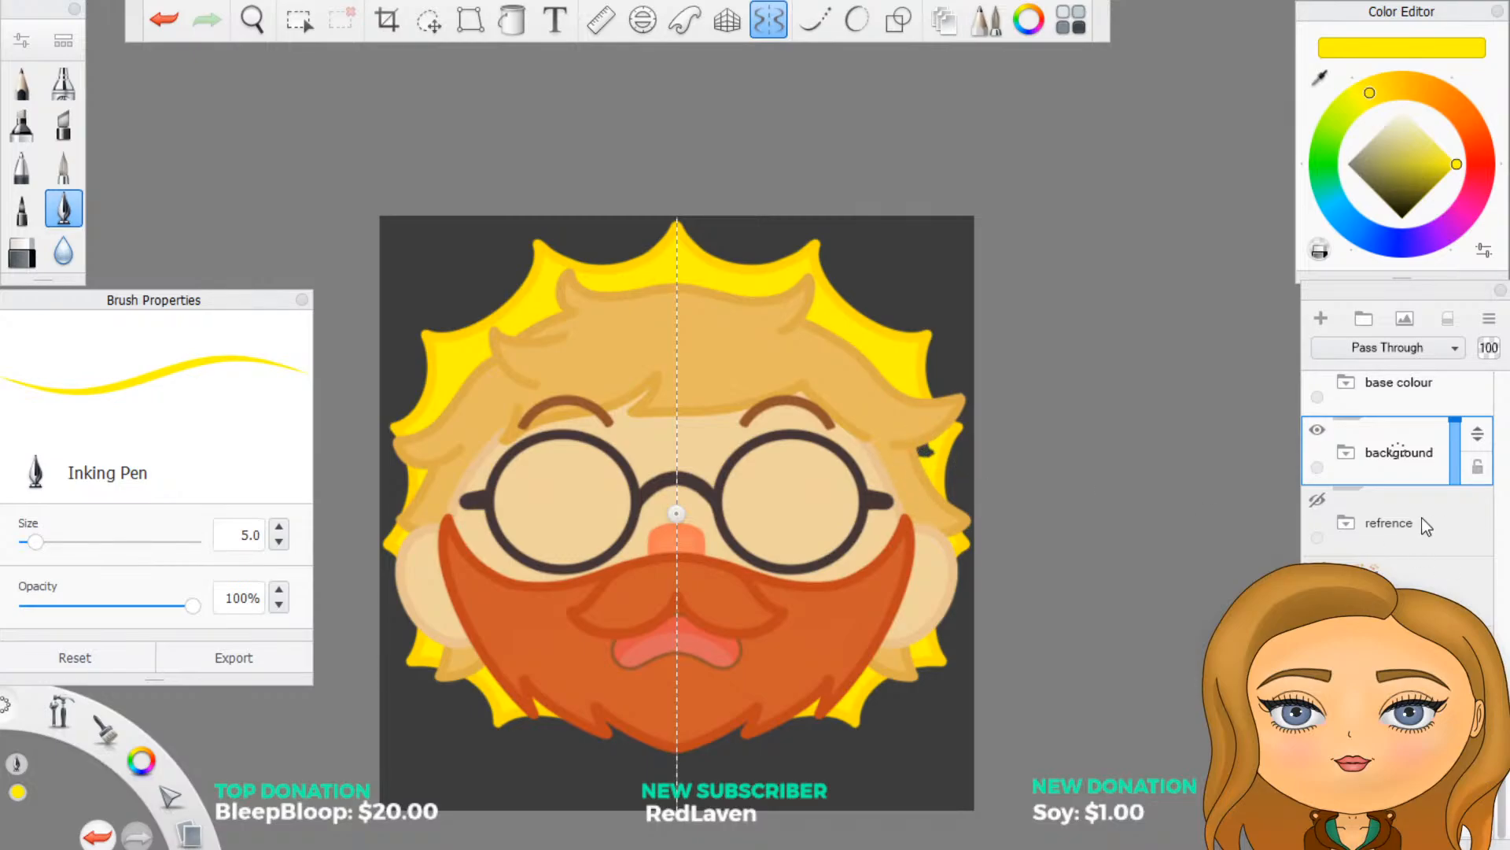
scroll(1414, 563, "up", 5)
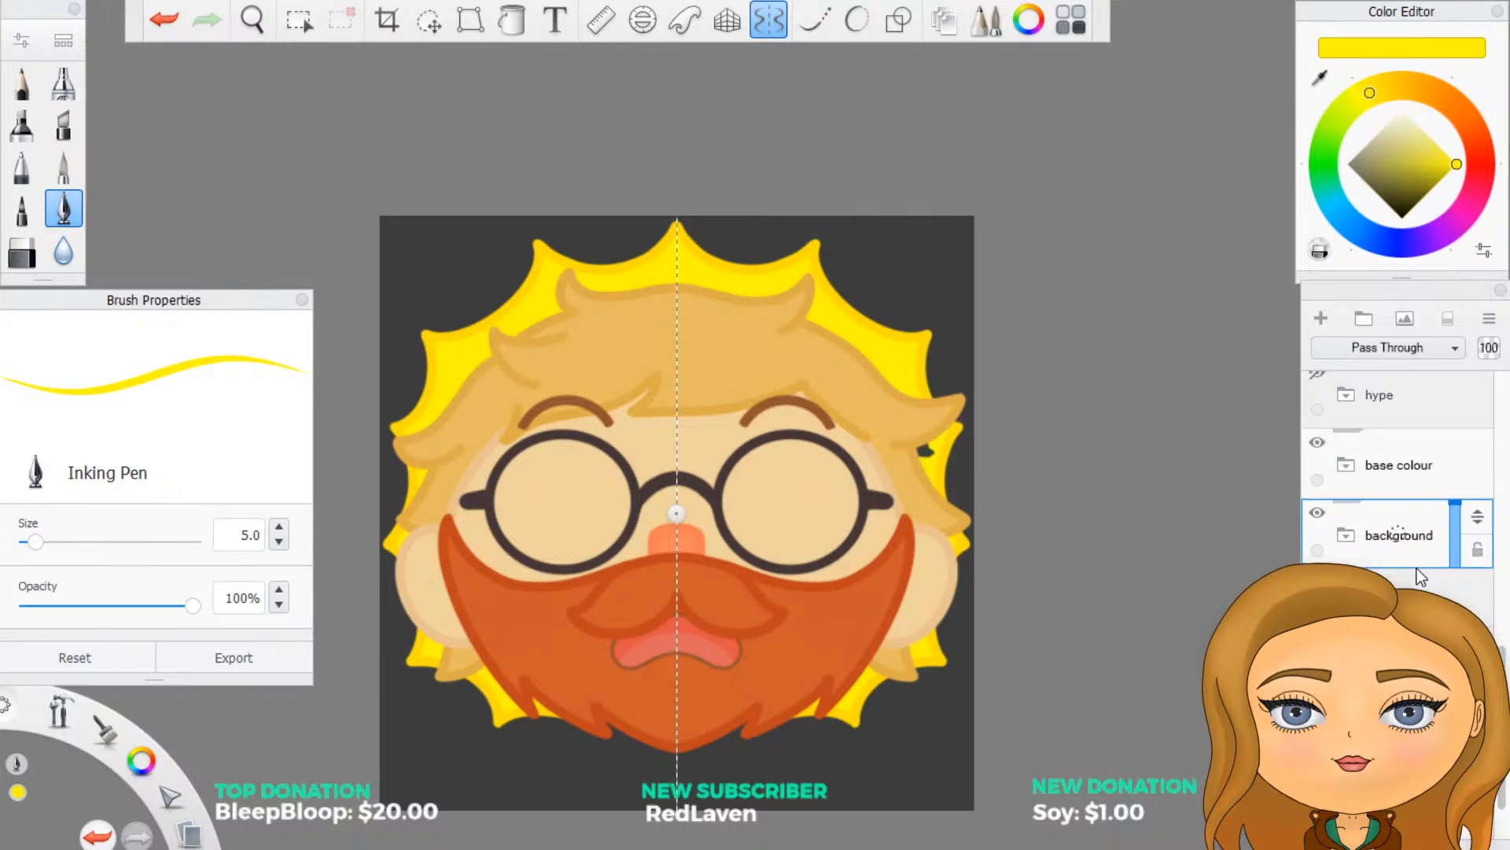
scroll(1397, 487, "up", 3)
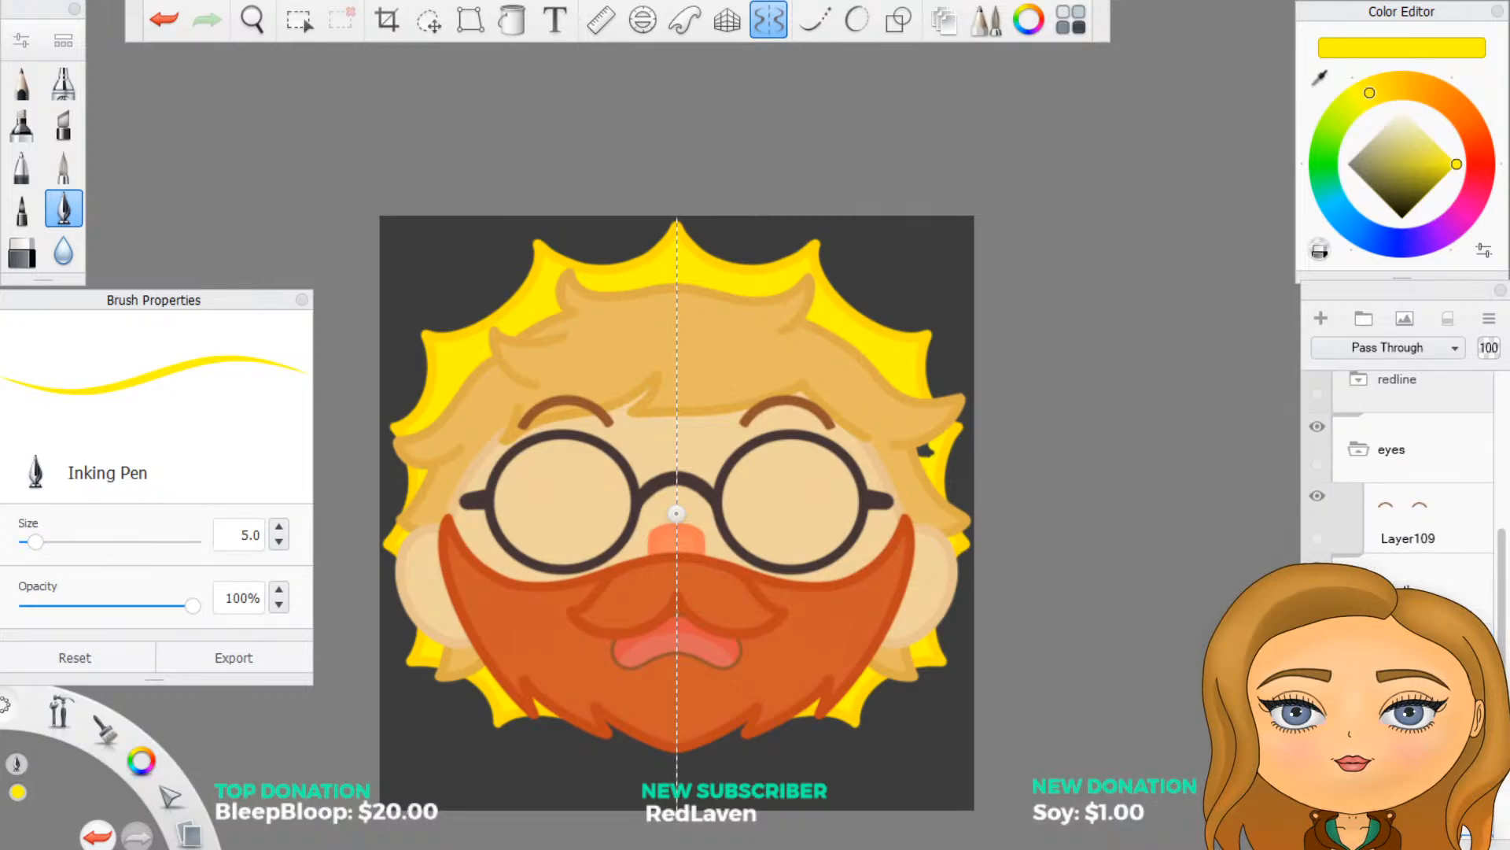
scroll(1397, 488, "down", 5)
scroll(1398, 488, "down", 1)
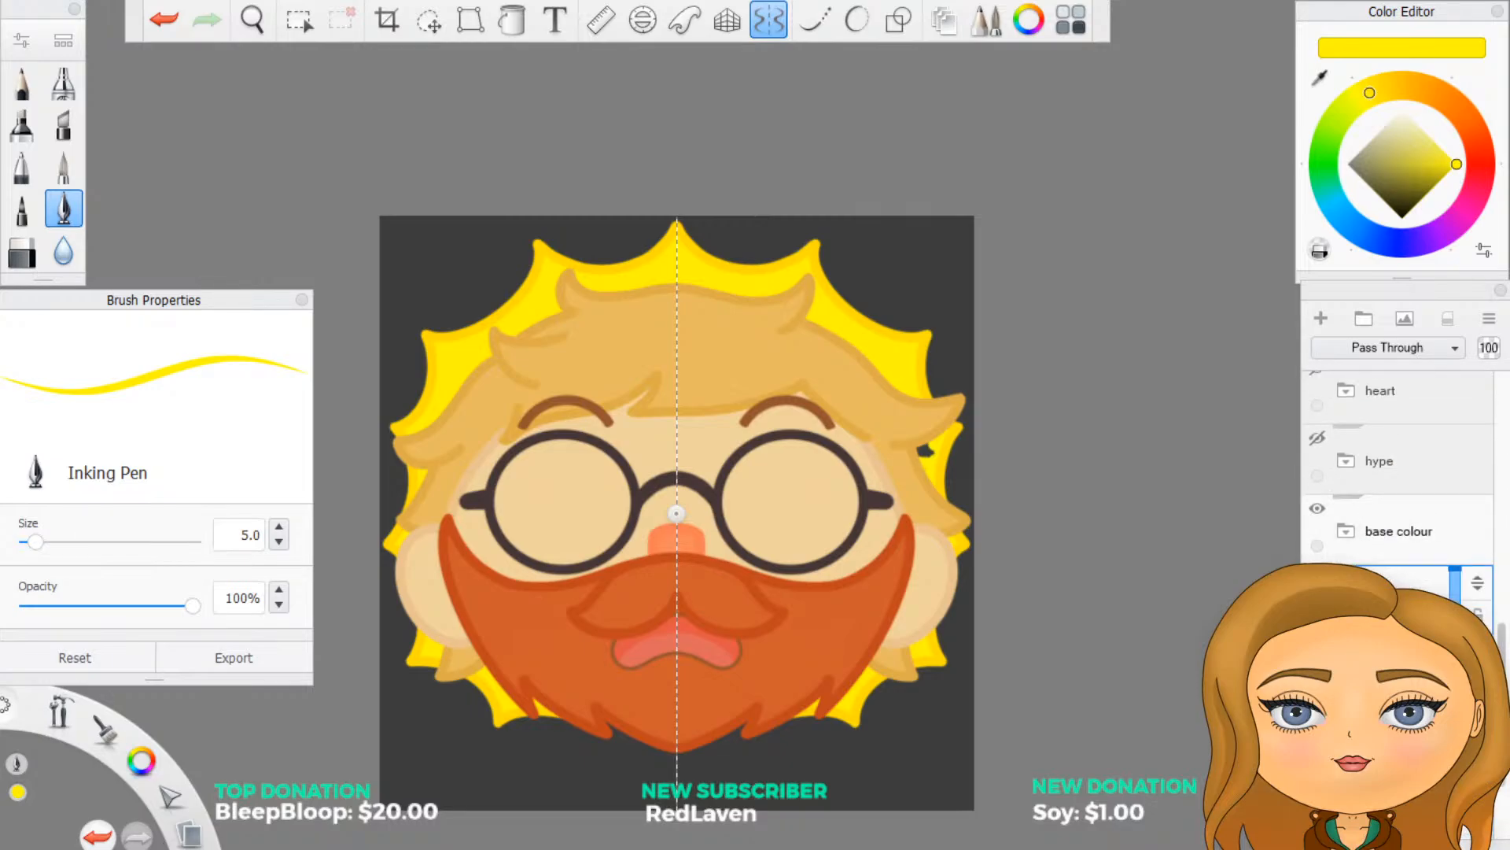
scroll(1398, 488, "down", 4)
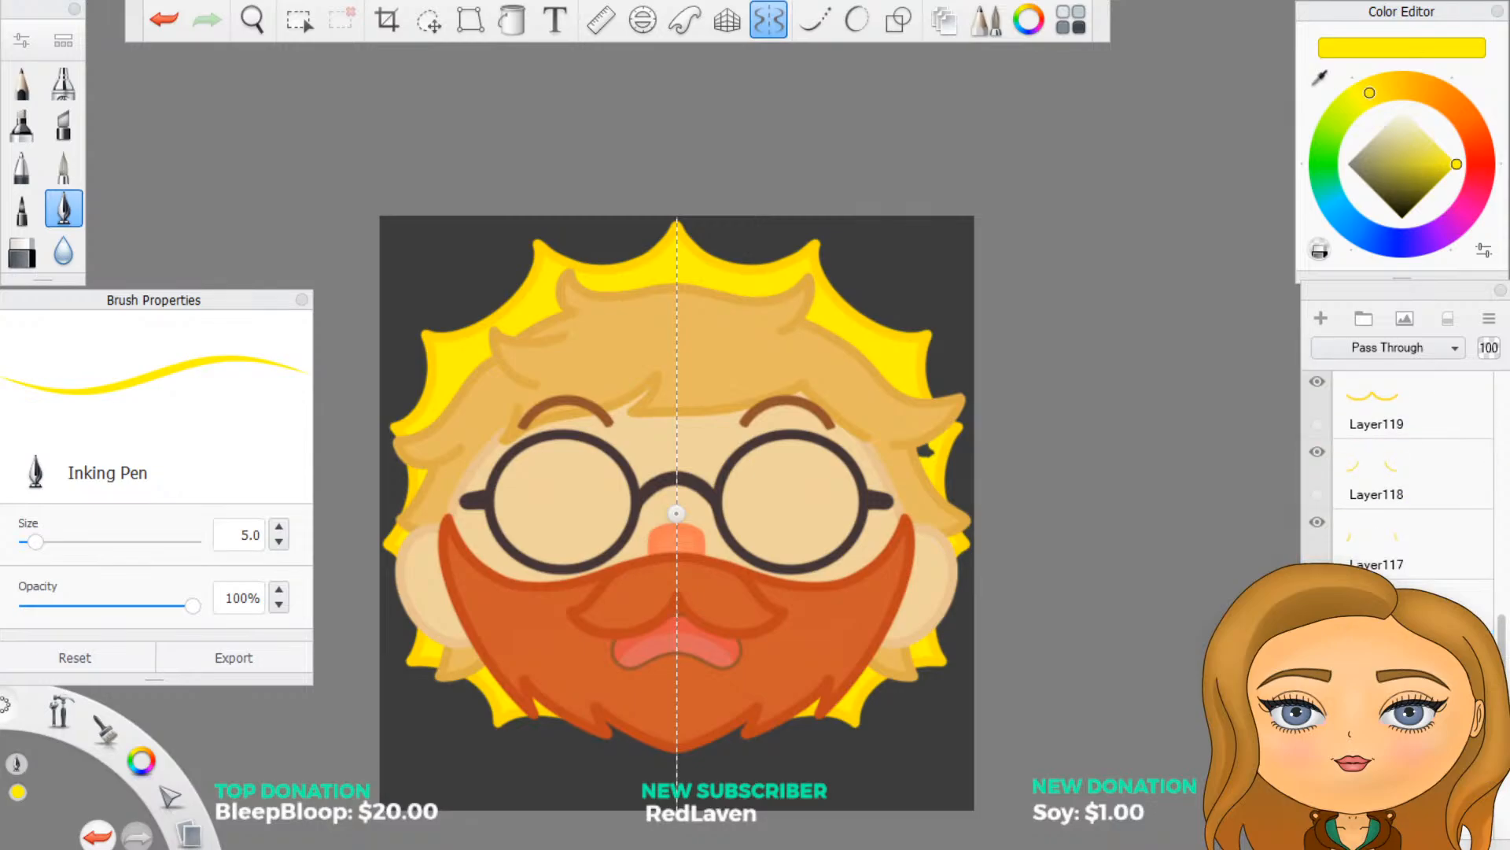
scroll(1398, 488, "down", 3)
left_click(1408, 677)
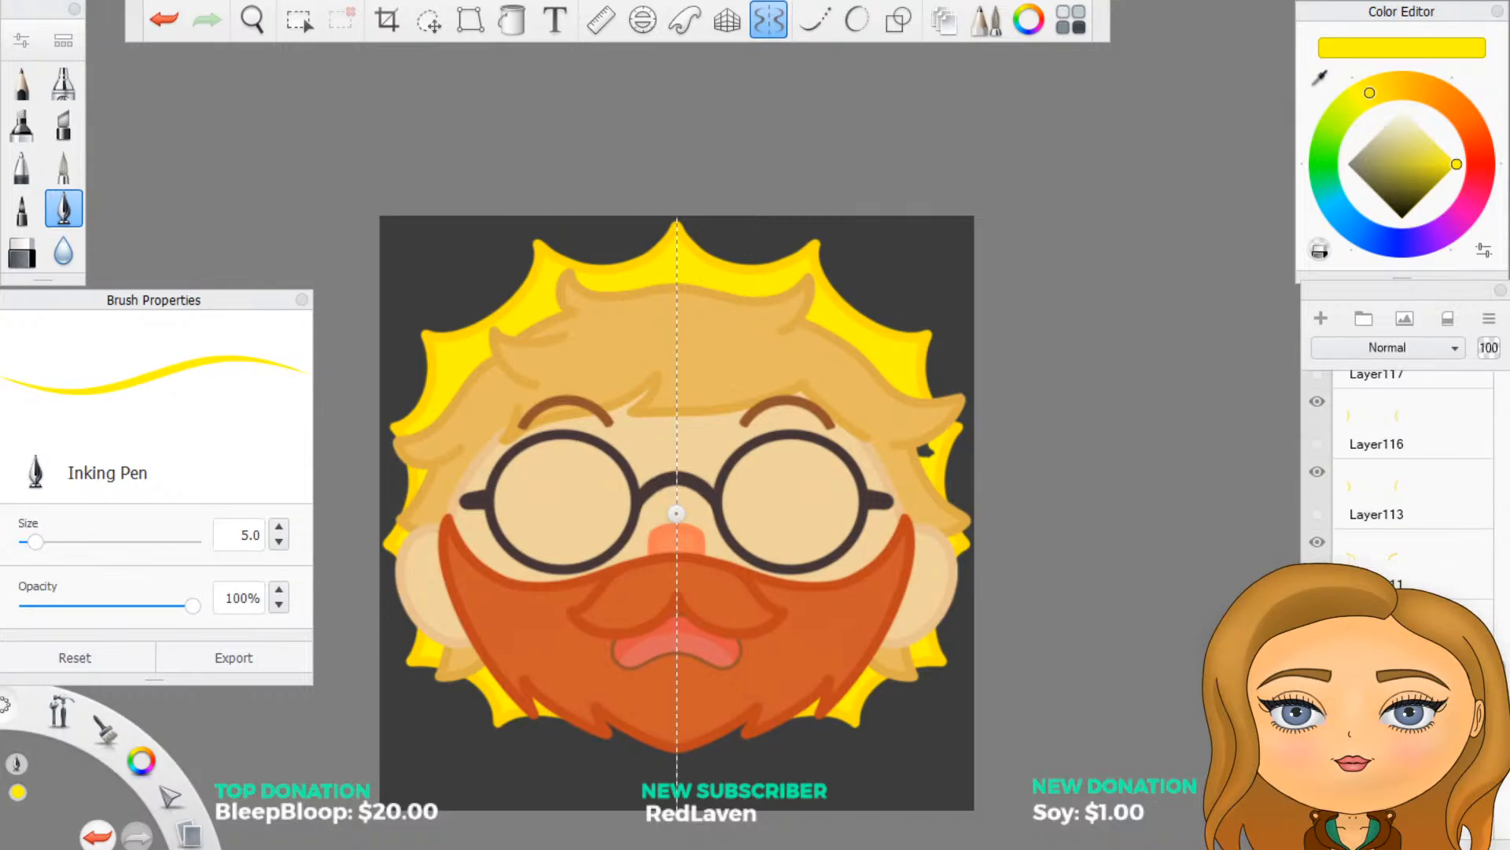
scroll(1094, 579, "up", 3)
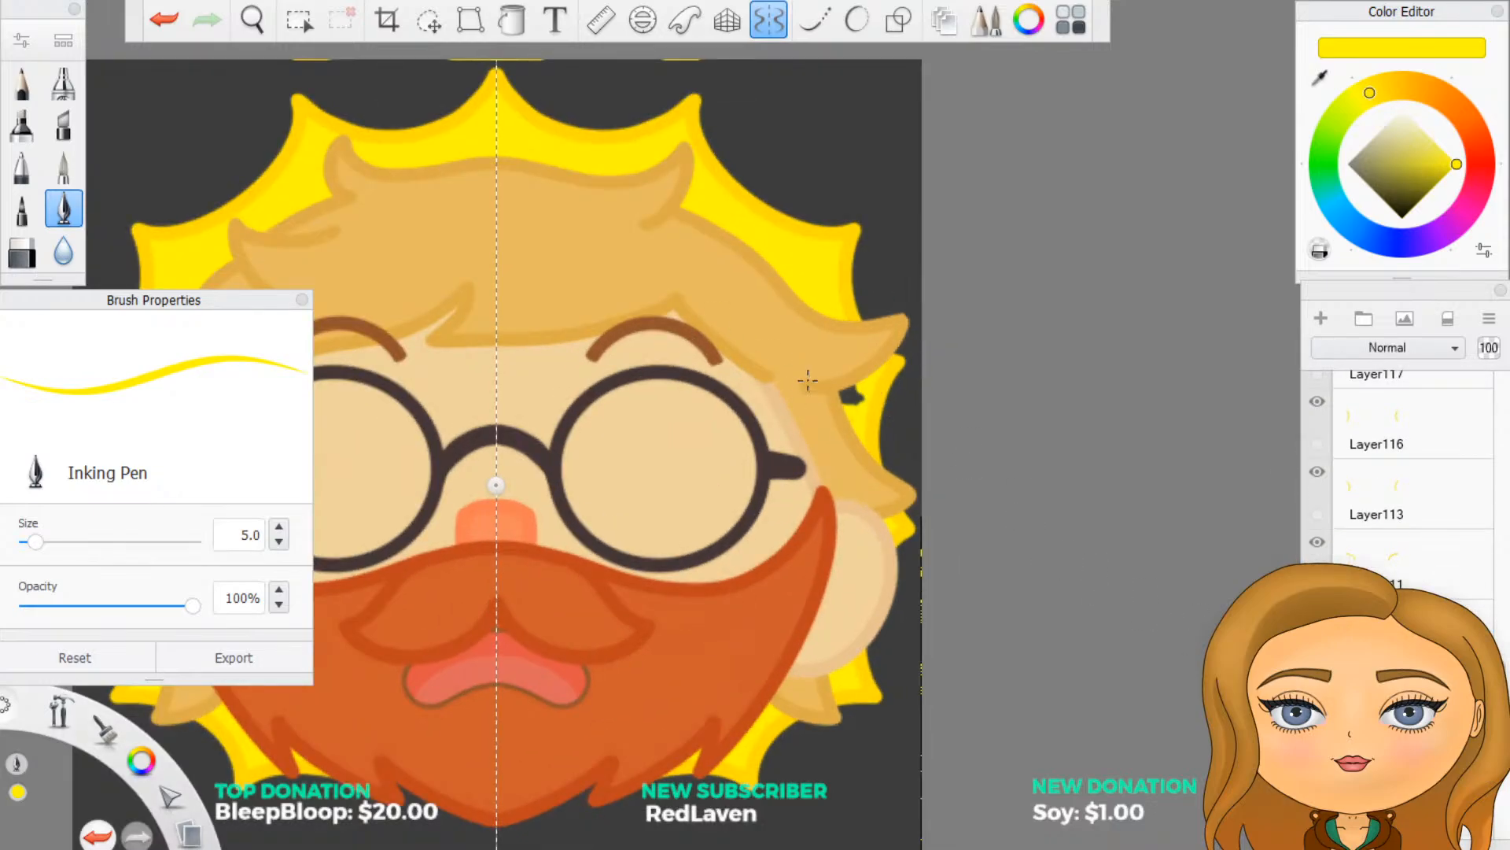
left_click_drag(839, 393, 863, 398)
scroll(740, 258, "down", 5)
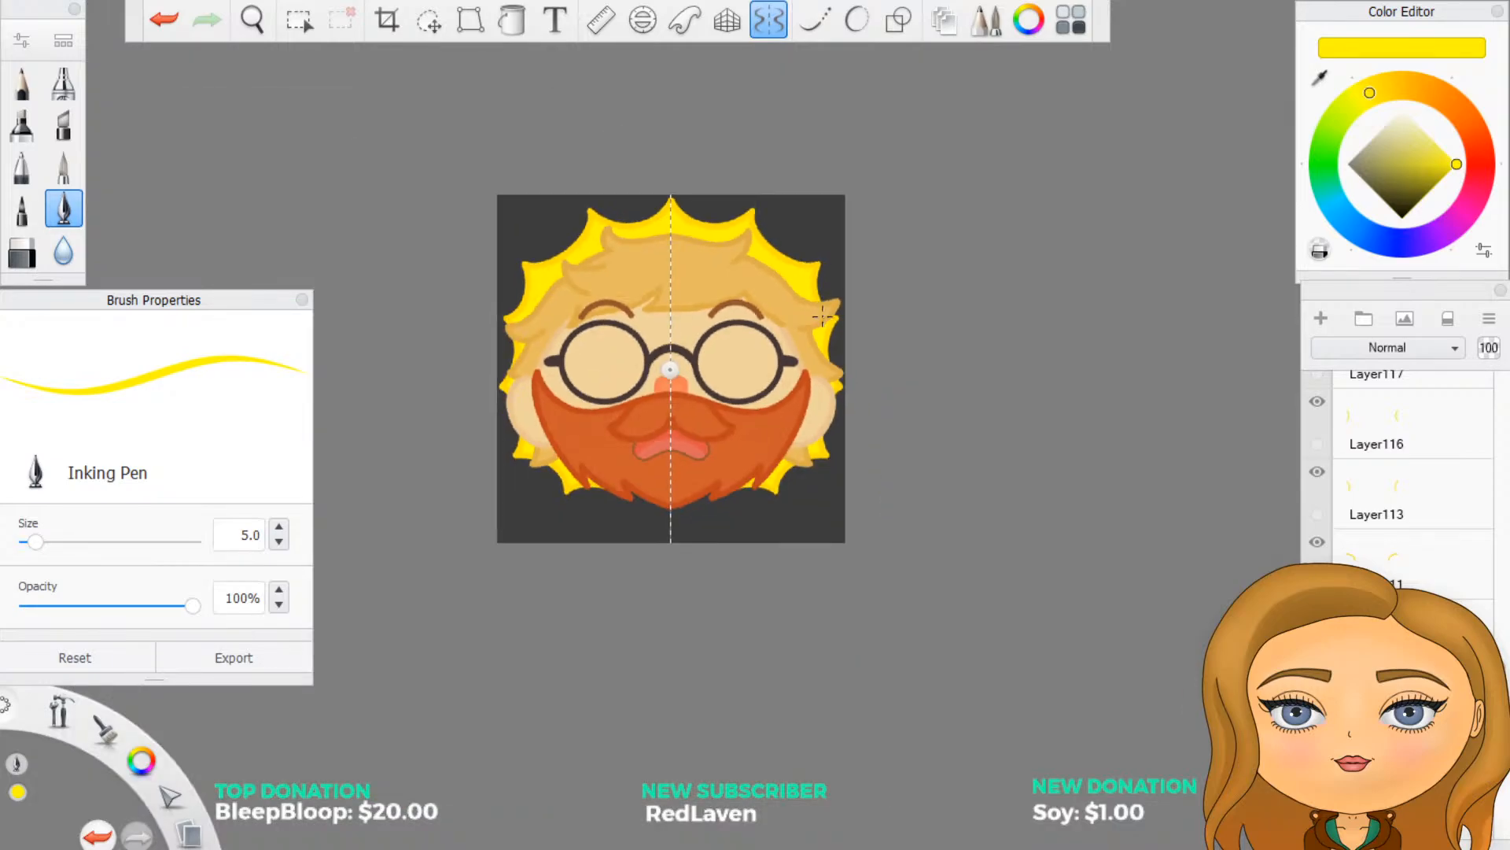
scroll(621, 289, "up", 2)
scroll(437, 337, "up", 1)
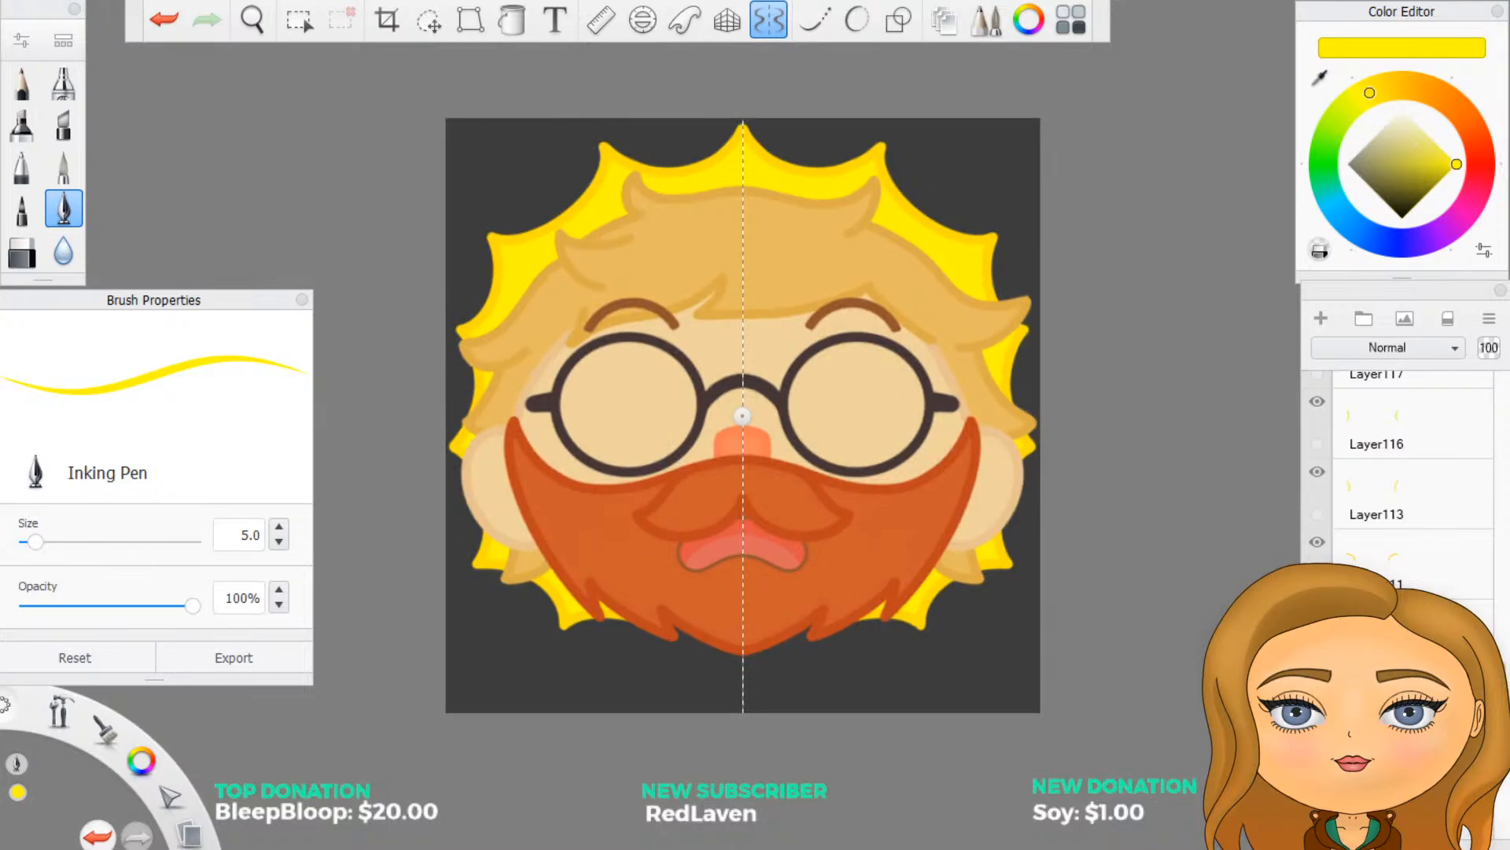
Step: Collapse the background group
scroll(1408, 472, "up", 3)
scroll(1408, 472, "up", 3)
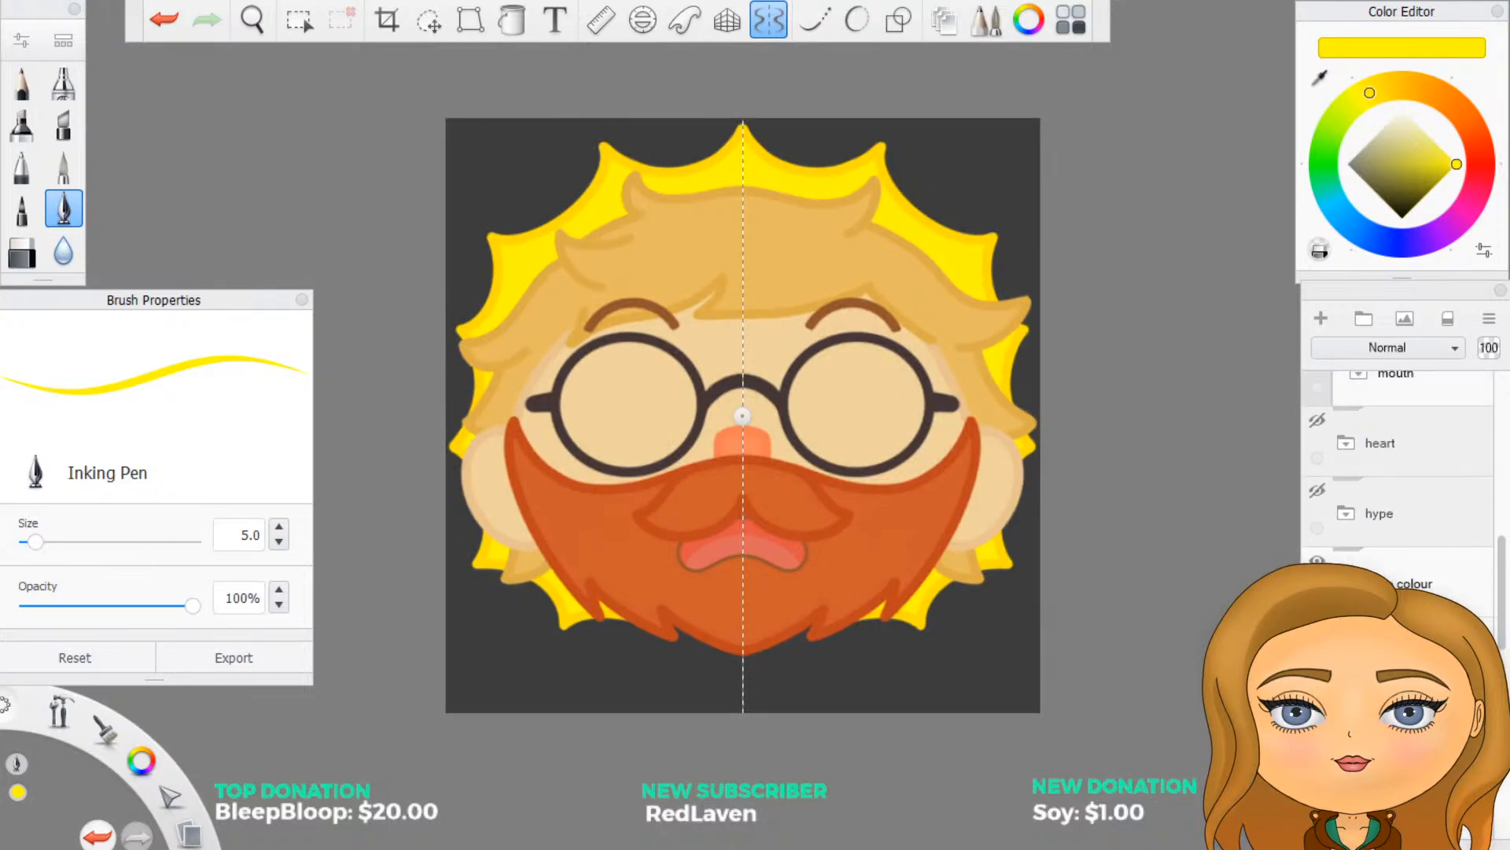
left_click(1346, 653)
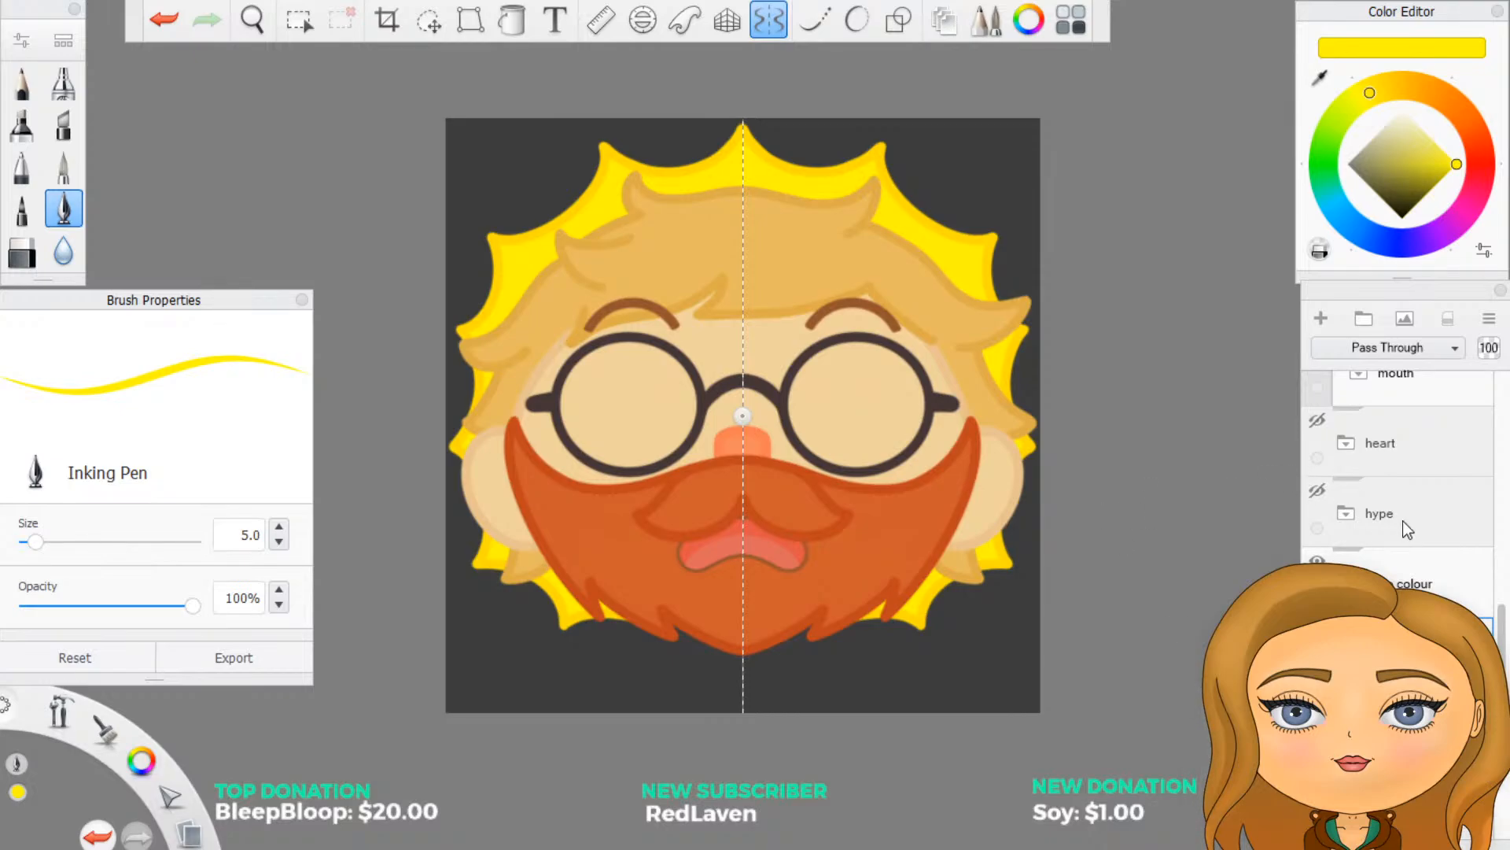
Step: Prefix the background group's name with "shocked-" and bring back the white backdrop behind the artwork
scroll(1397, 472, "up", 6)
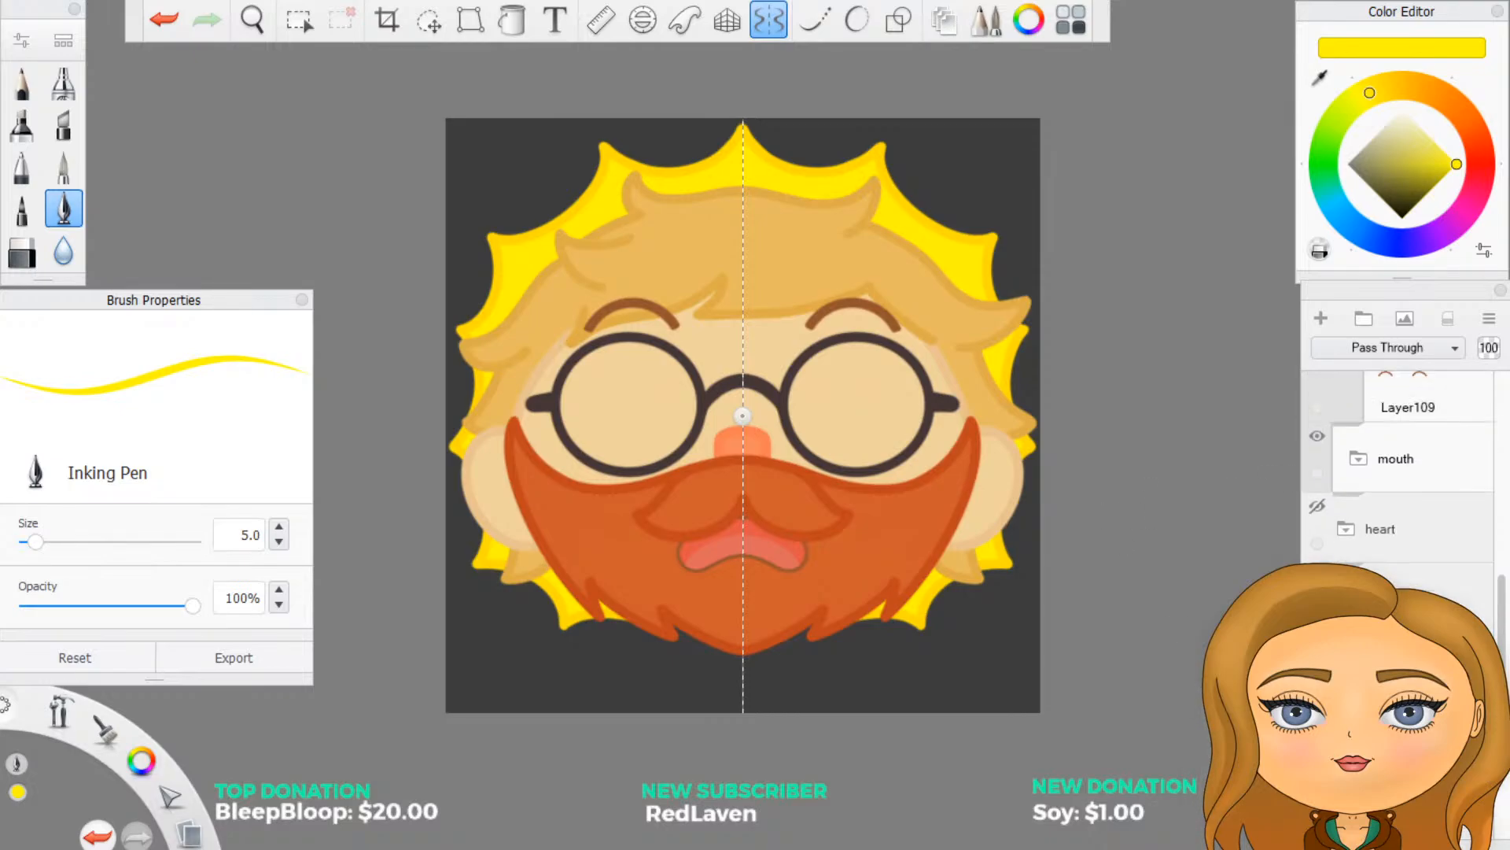
scroll(1397, 472, "up", 2)
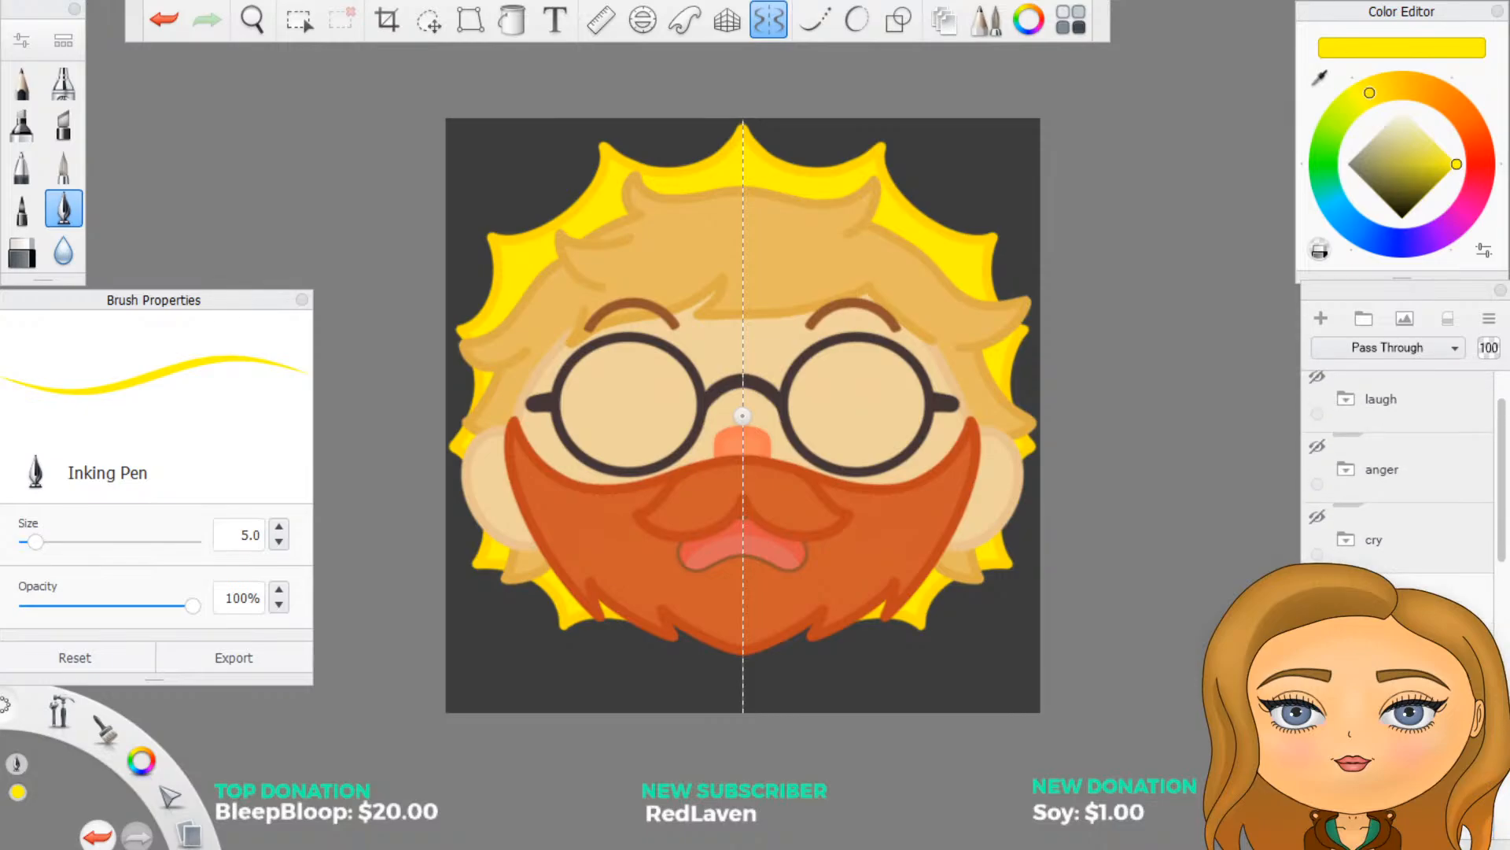
scroll(1397, 472, "down", 3)
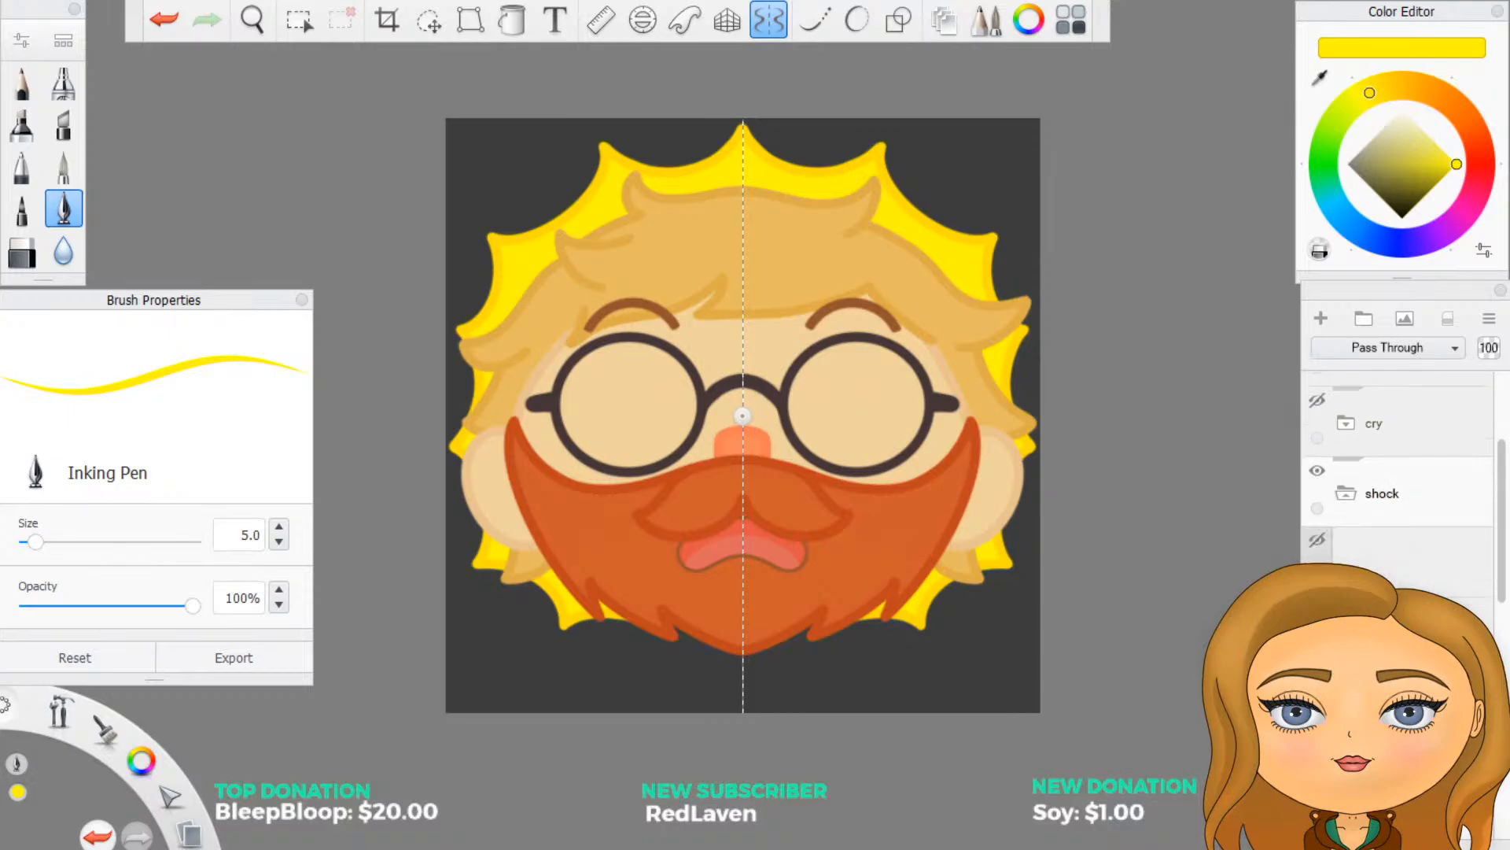
scroll(1397, 472, "down", 3)
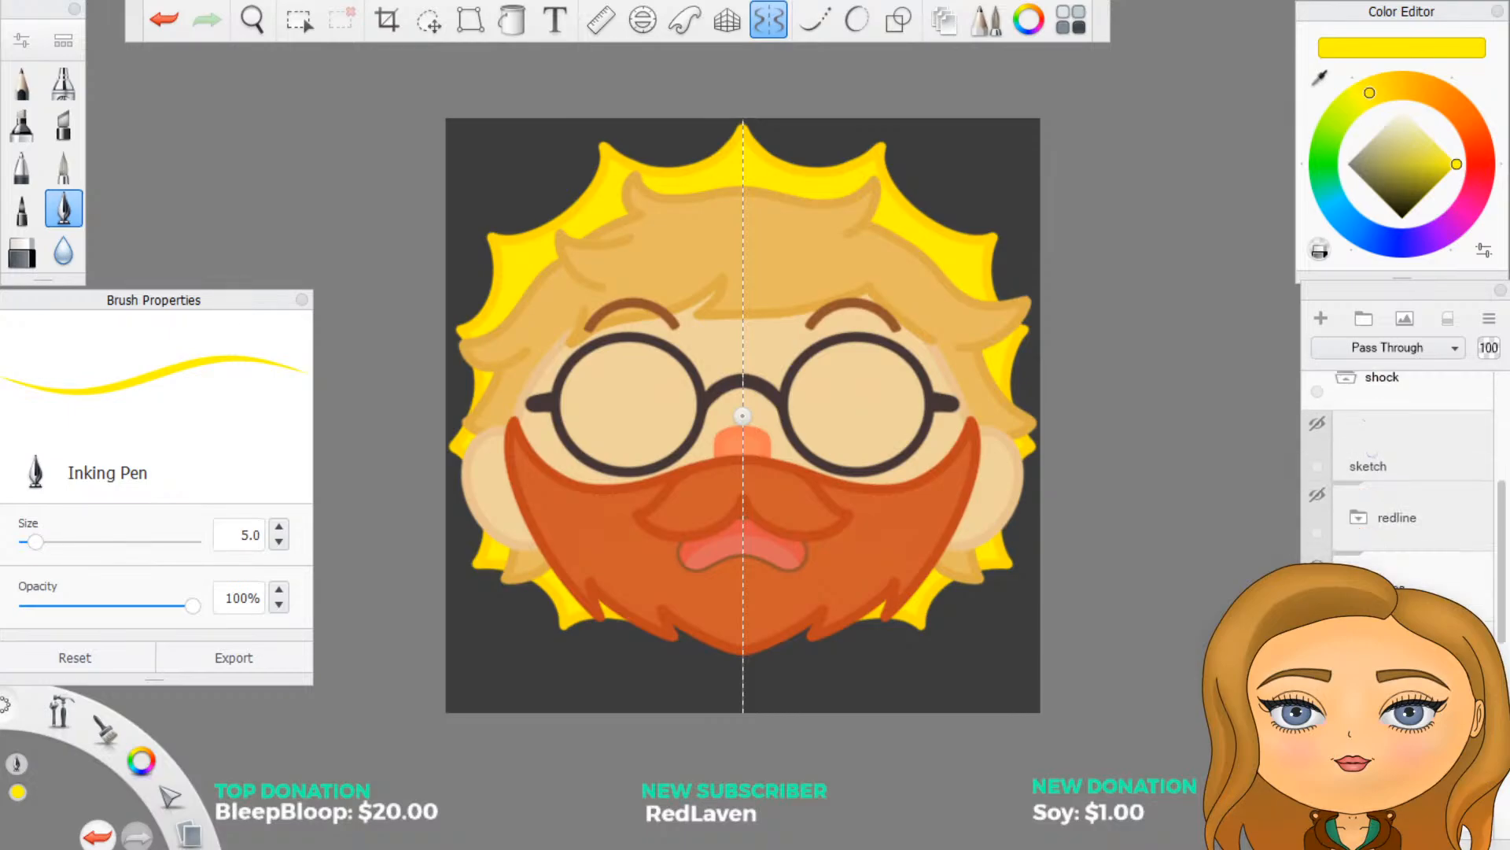
scroll(868, 412, "up", 2)
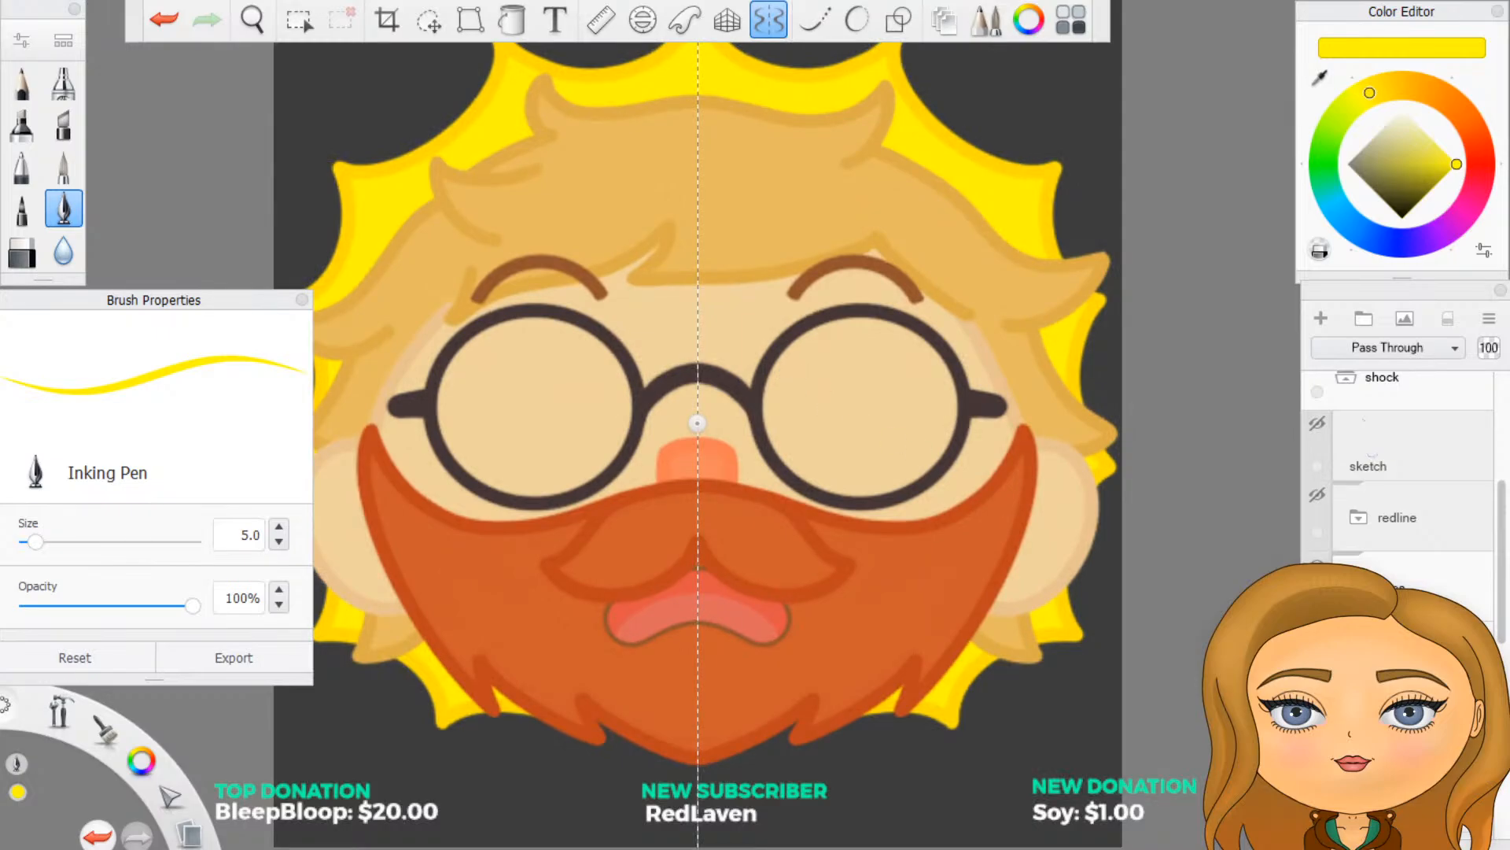
scroll(1273, 717, "down", 1)
scroll(1384, 452, "down", 6)
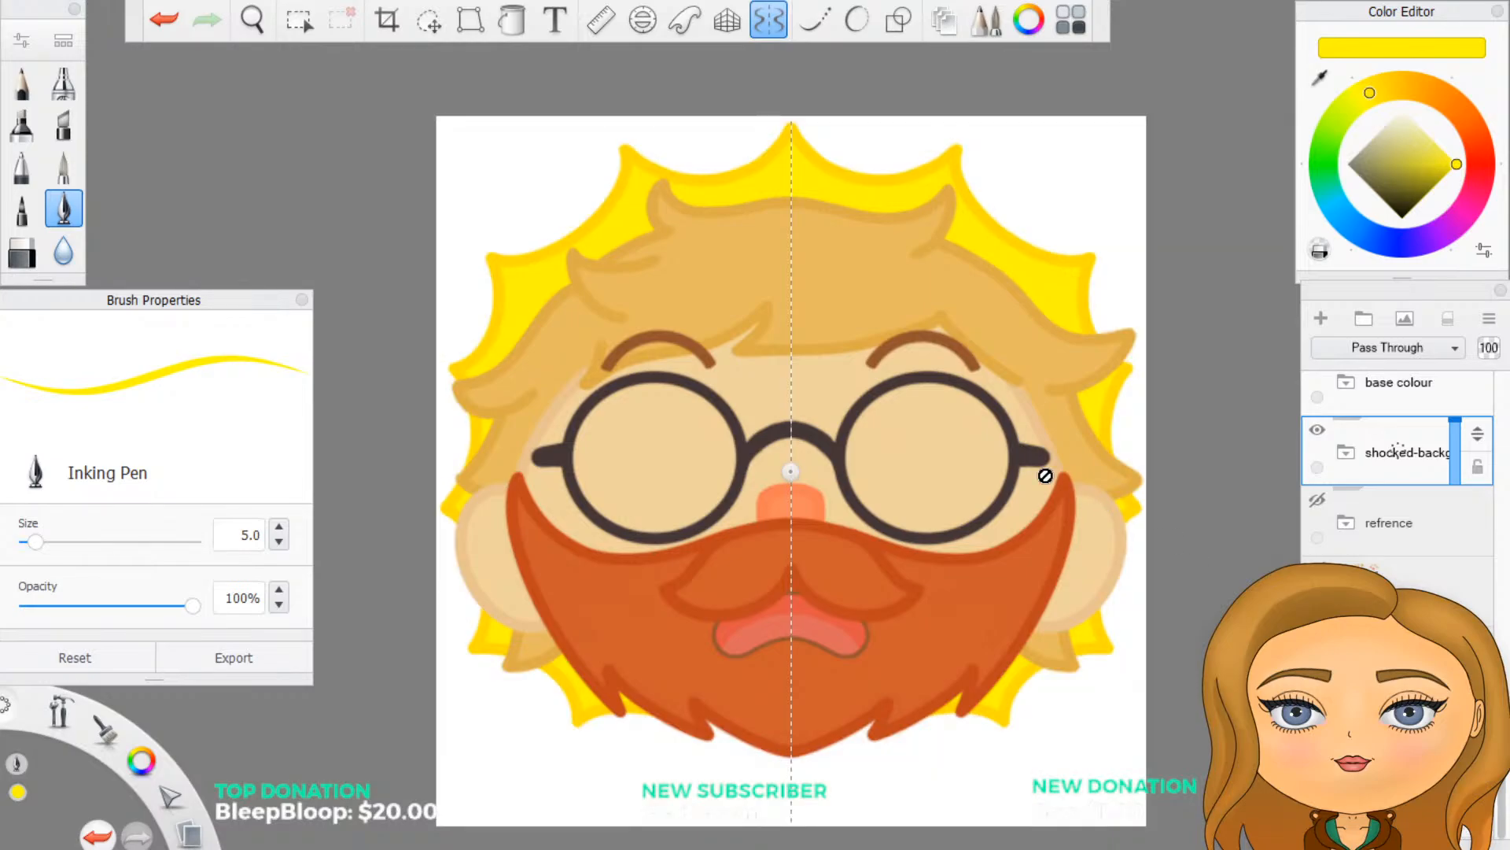
Step: Add a new layer inside the shock emote's eyes group, beneath the eyebrow layer
scroll(1392, 558, "up", 6)
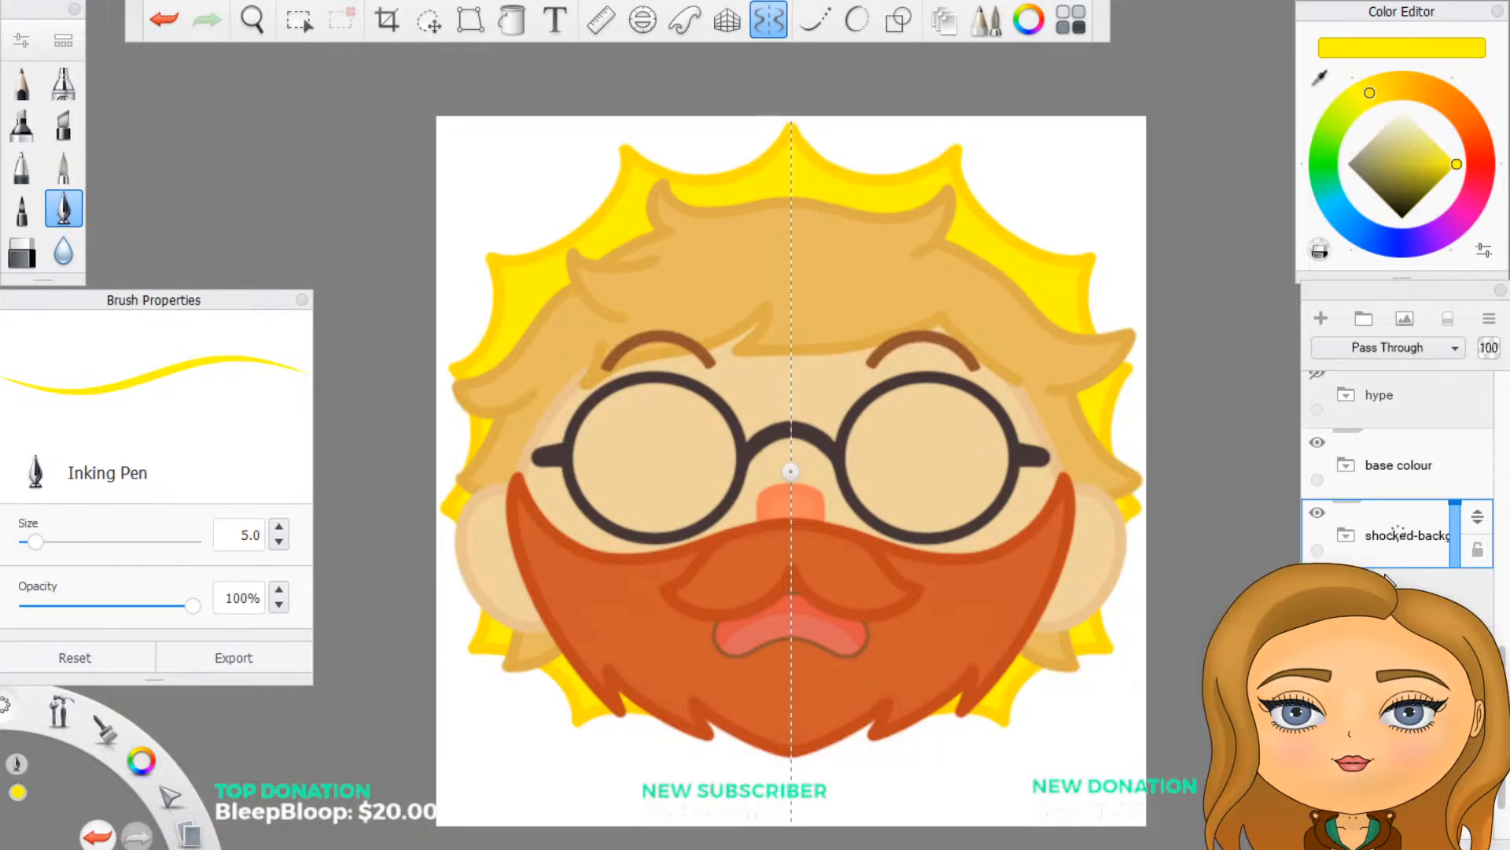
scroll(1389, 578, "up", 8)
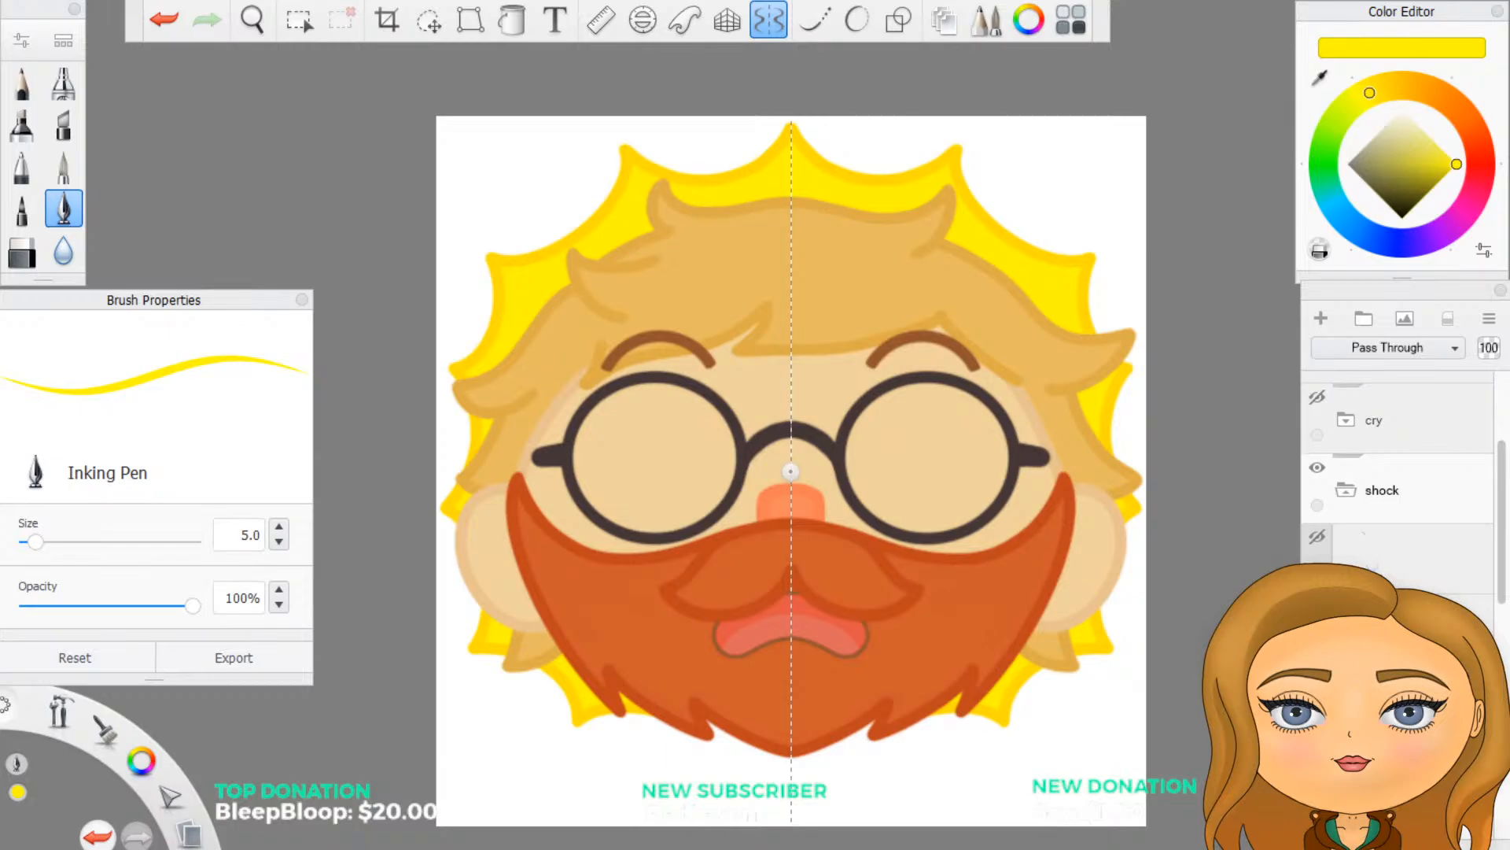
left_click(1400, 630)
left_click(1321, 319)
scroll(1400, 503, "down", 2)
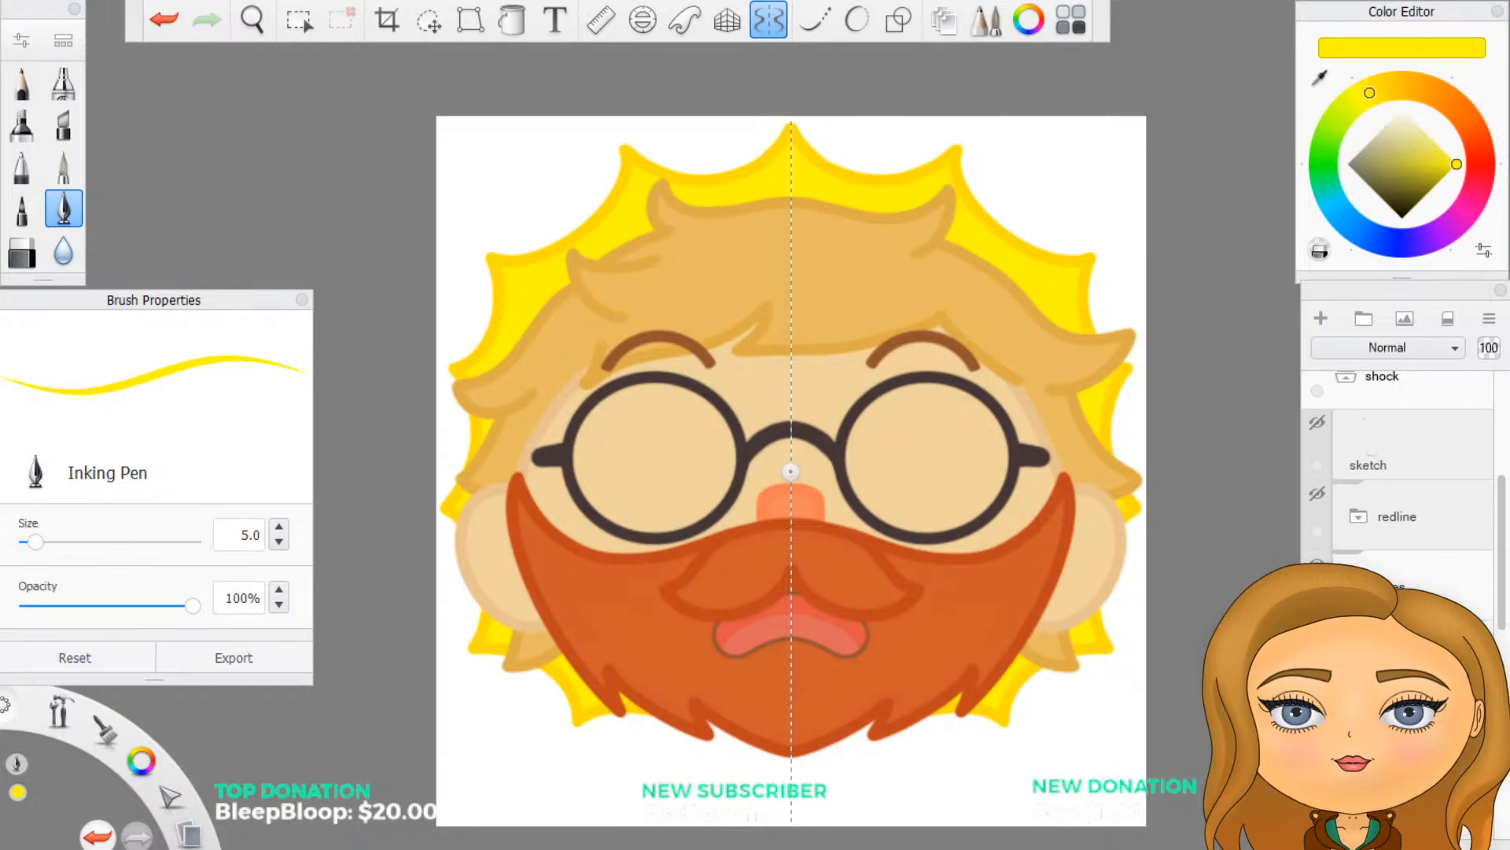
Step: Show the redline group of the shock emote over the coloured face
scroll(1385, 504, "up", 2)
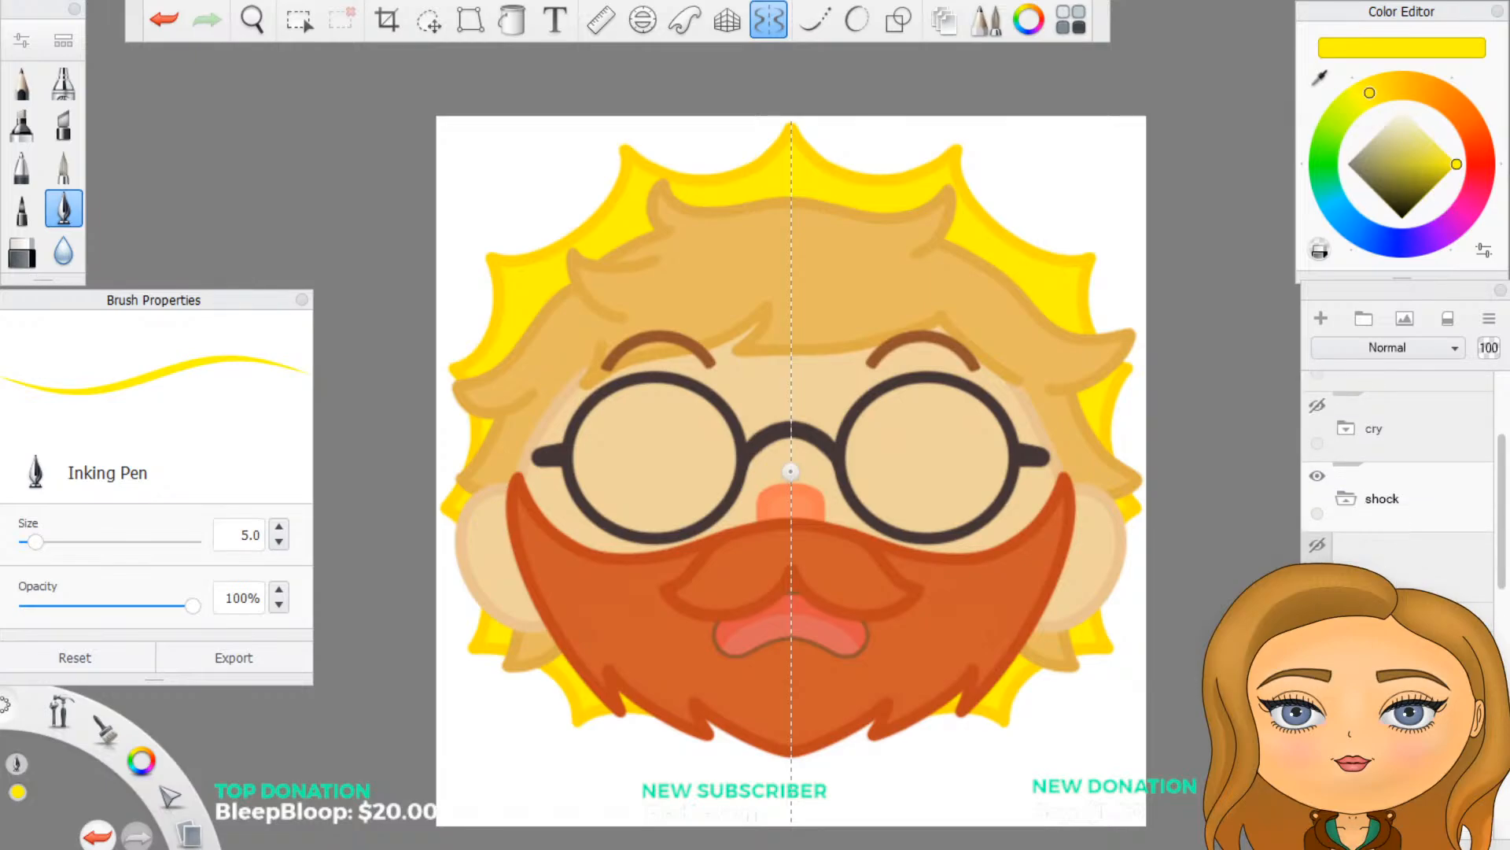
left_click(1317, 617)
scroll(1317, 617, "down", 1)
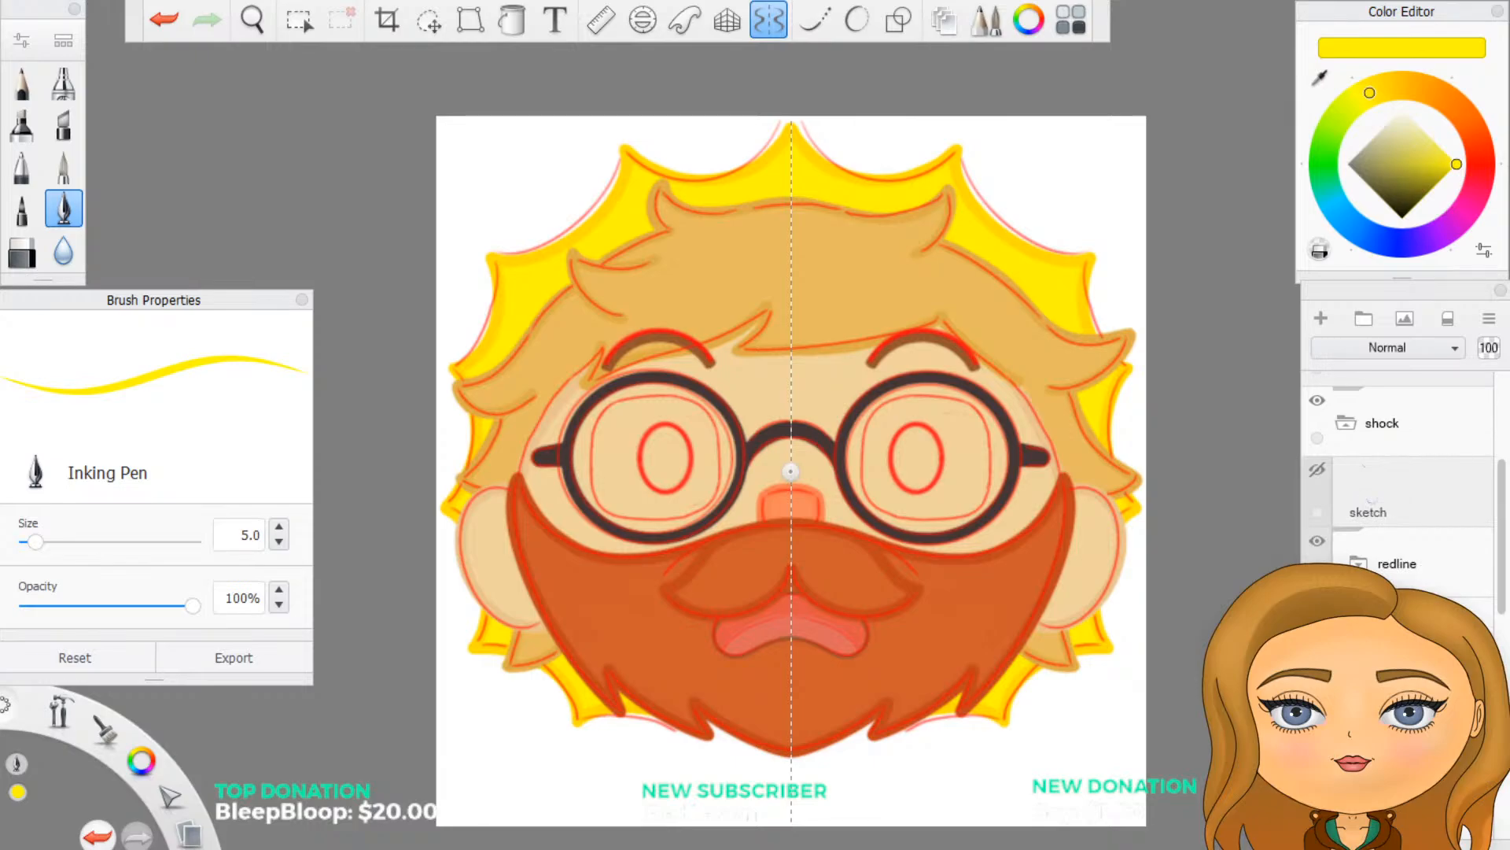
Step: Sample the tan skin outline colour from the face near the glasses as the Inking Pen colour
scroll(1384, 504, "down", 1)
scroll(869, 471, "up", 4)
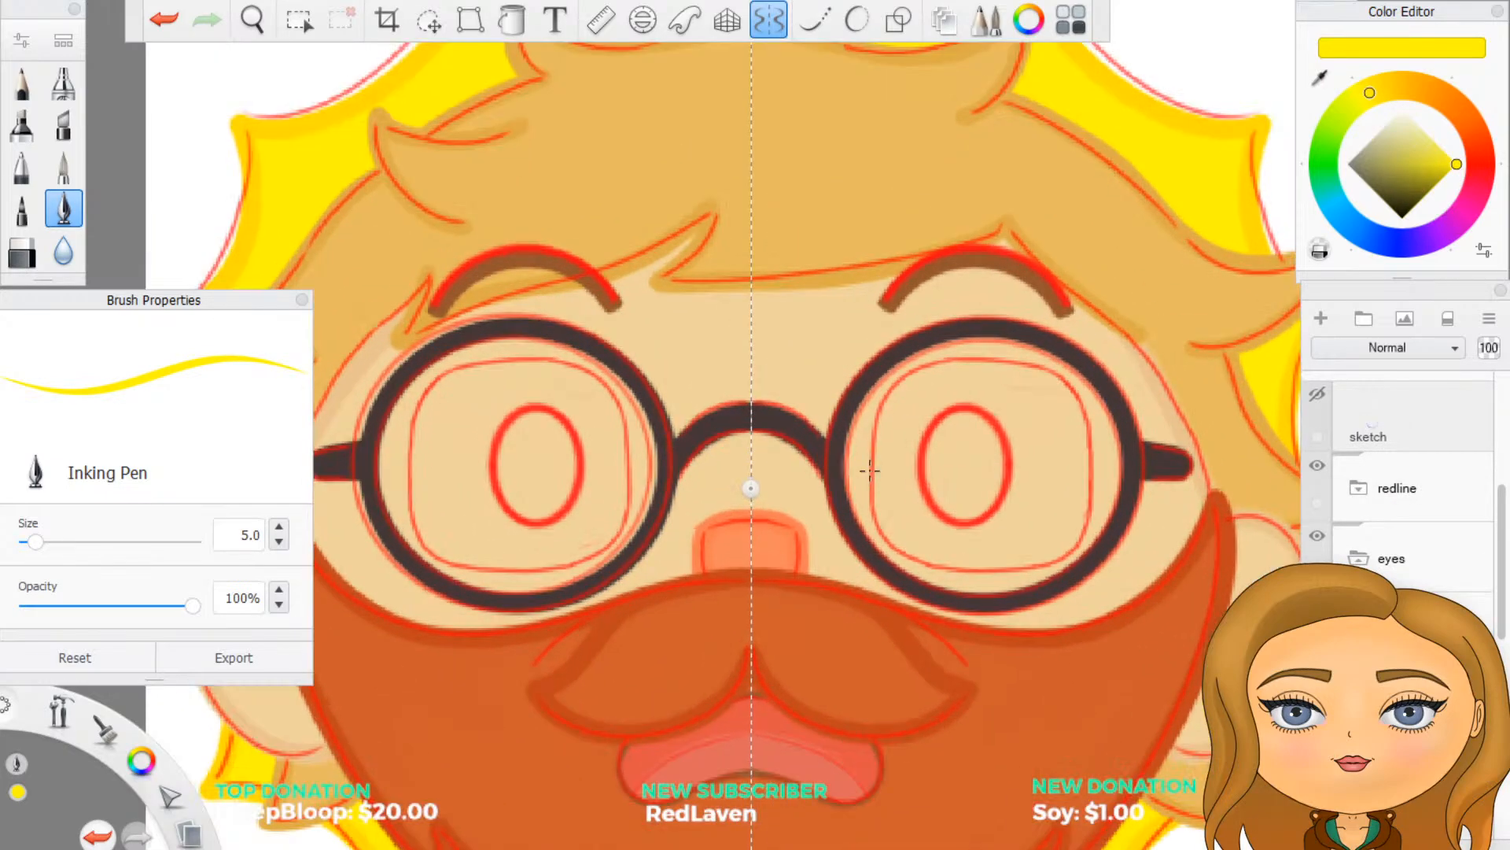
scroll(869, 470, "up", 1)
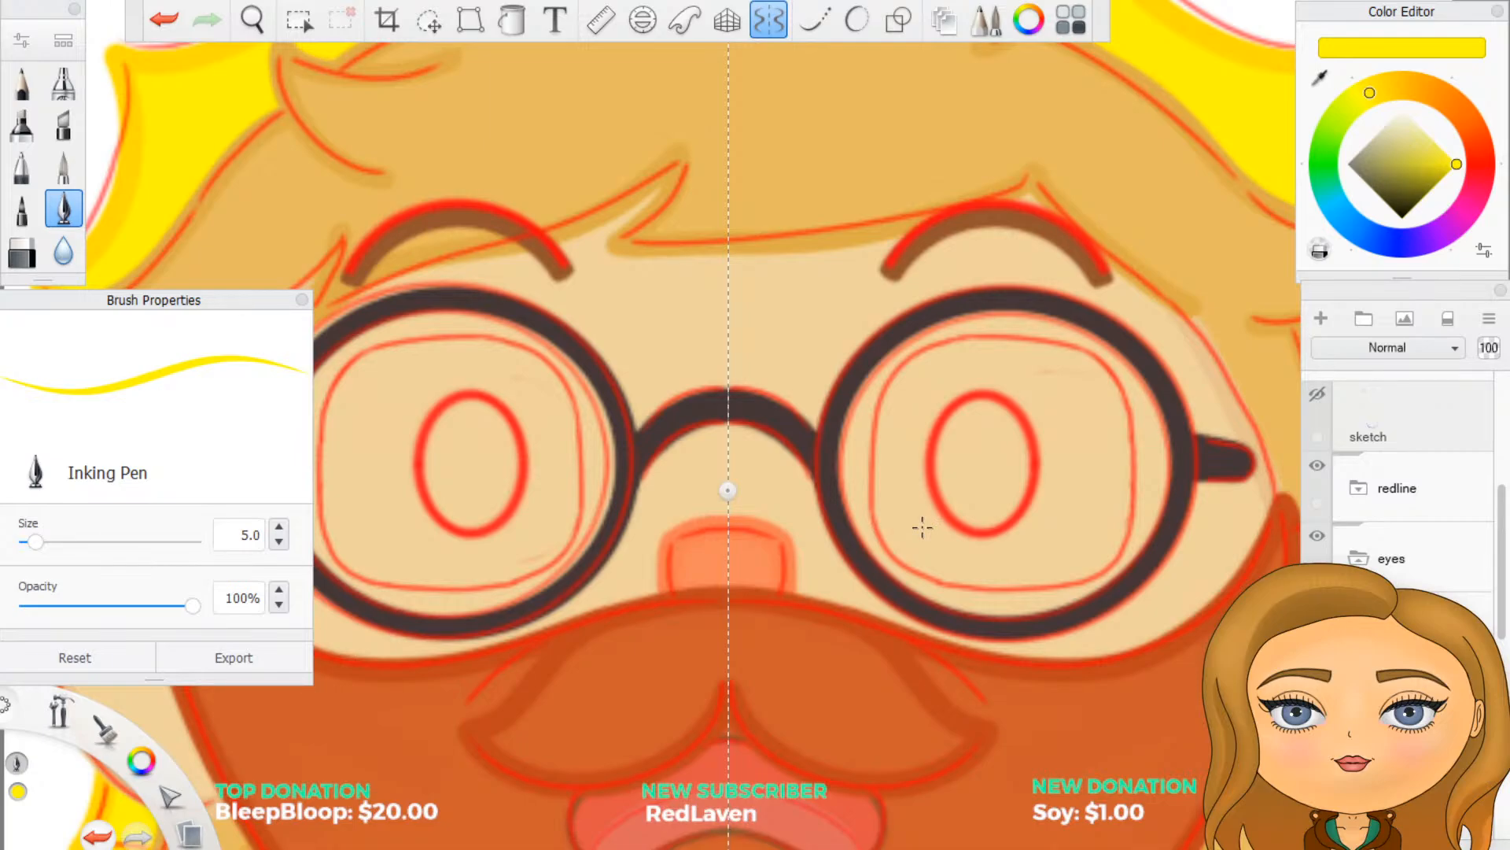
left_click(1323, 79)
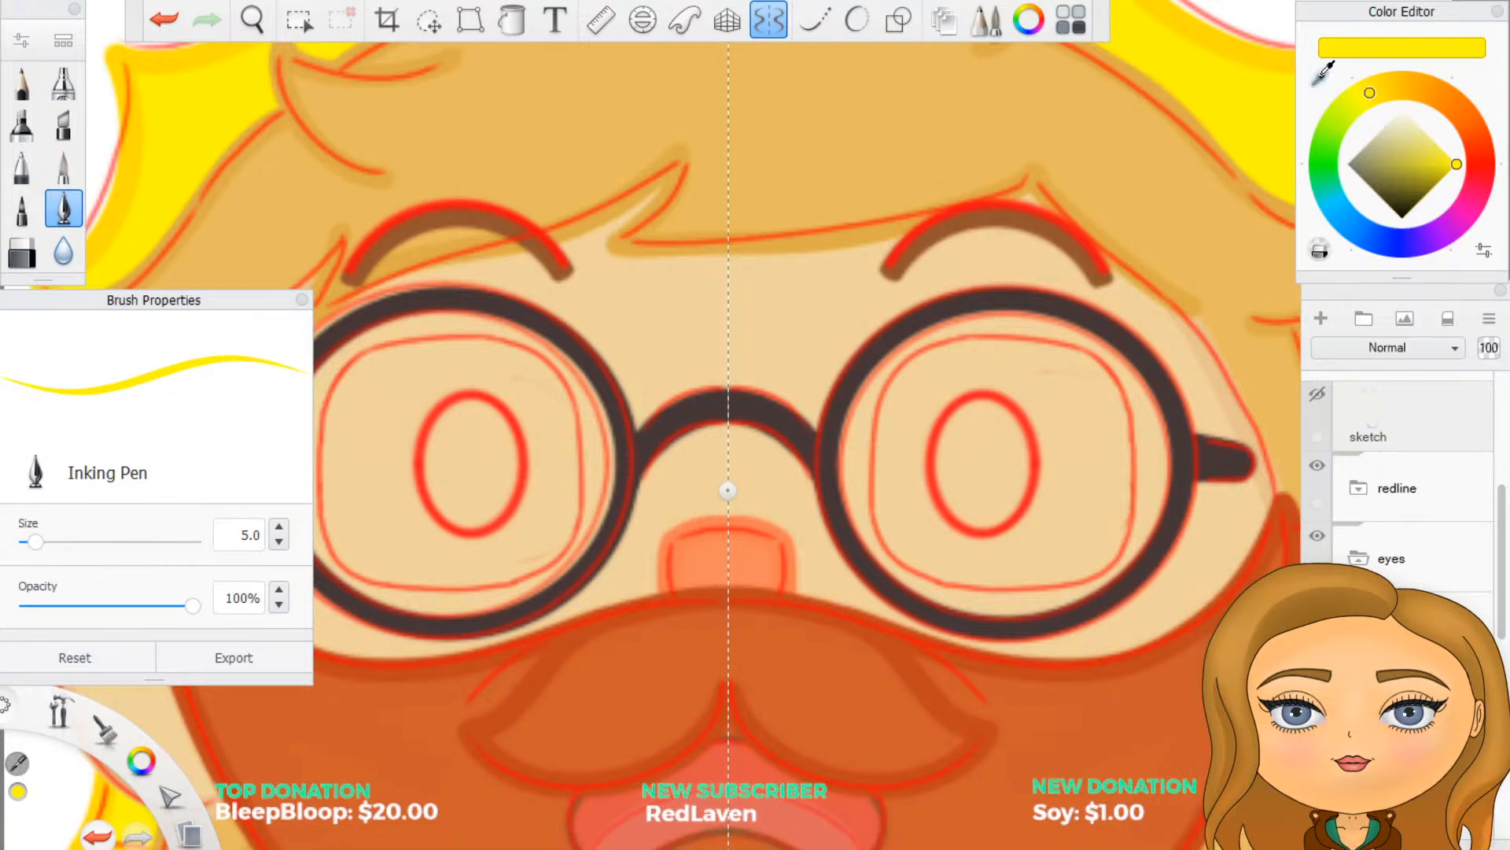
left_click(1220, 392)
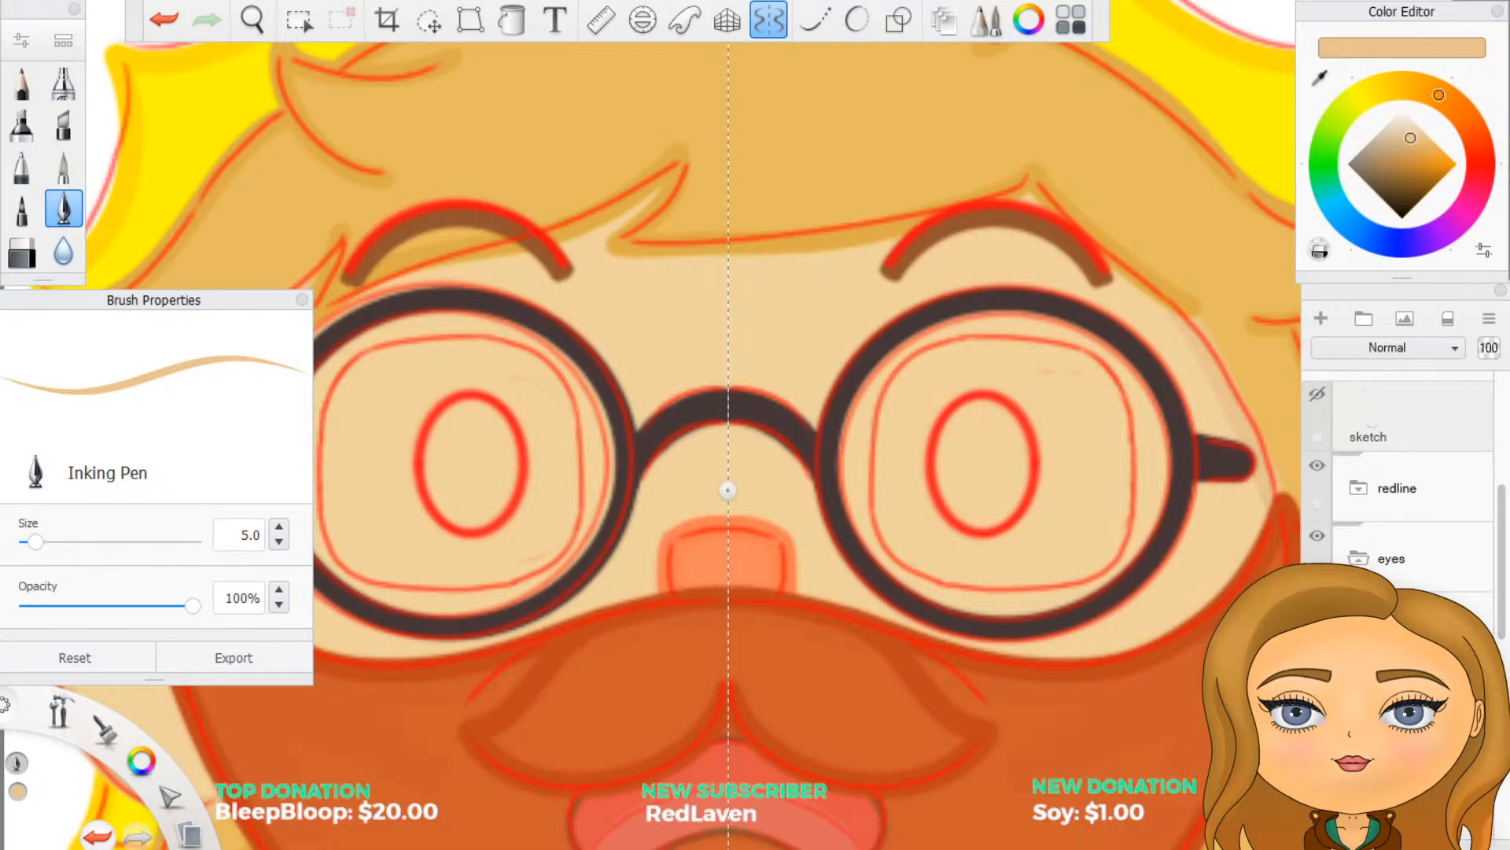
Step: Briefly show the anger emote group to examine how its eyes are coloured, and hide it again
scroll(1397, 472, "up", 5)
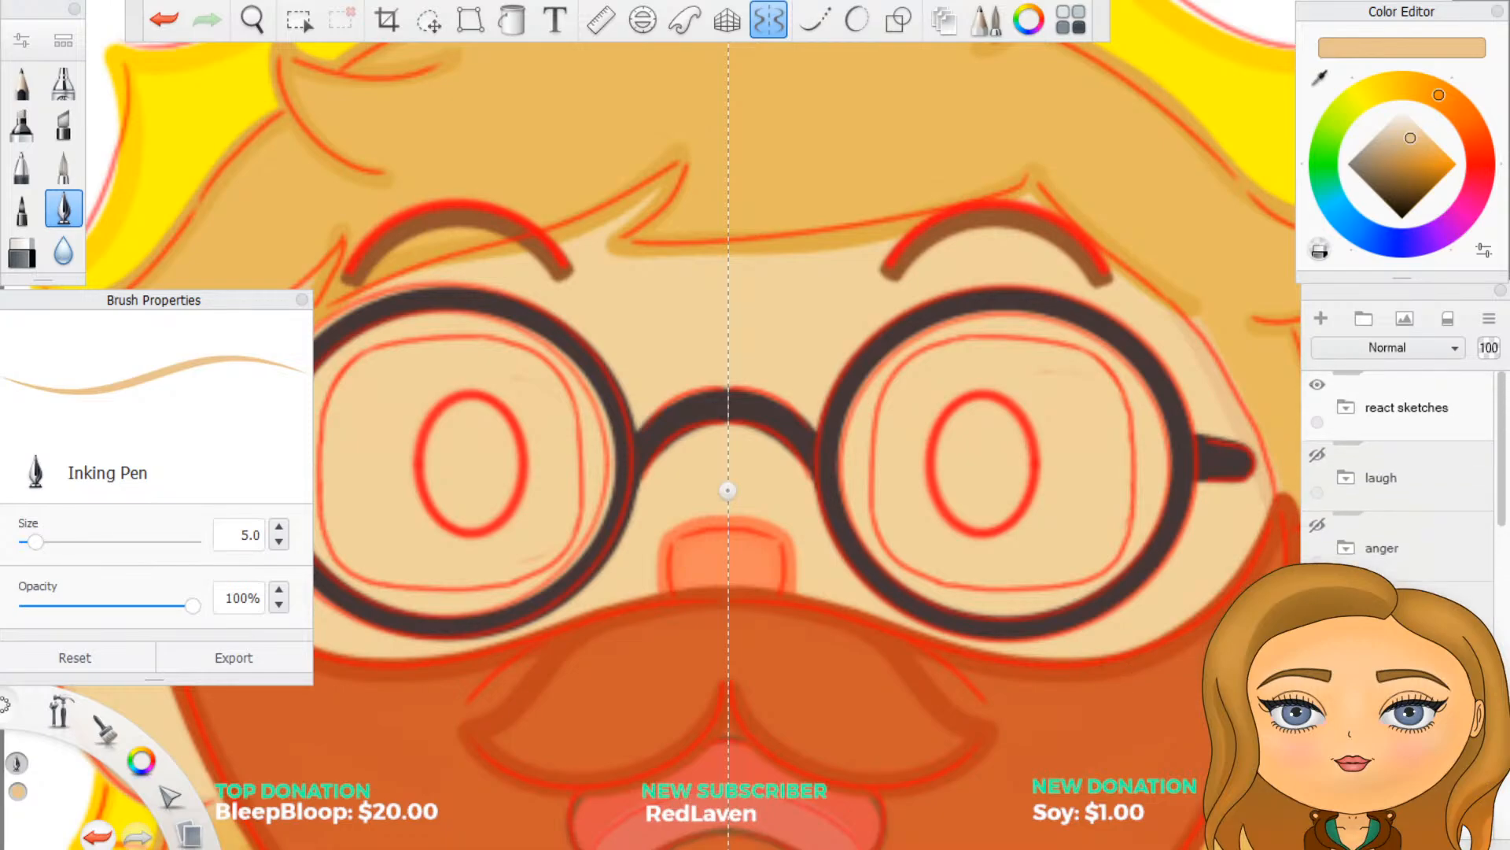
scroll(1397, 464, "down", 1)
left_click(1317, 489)
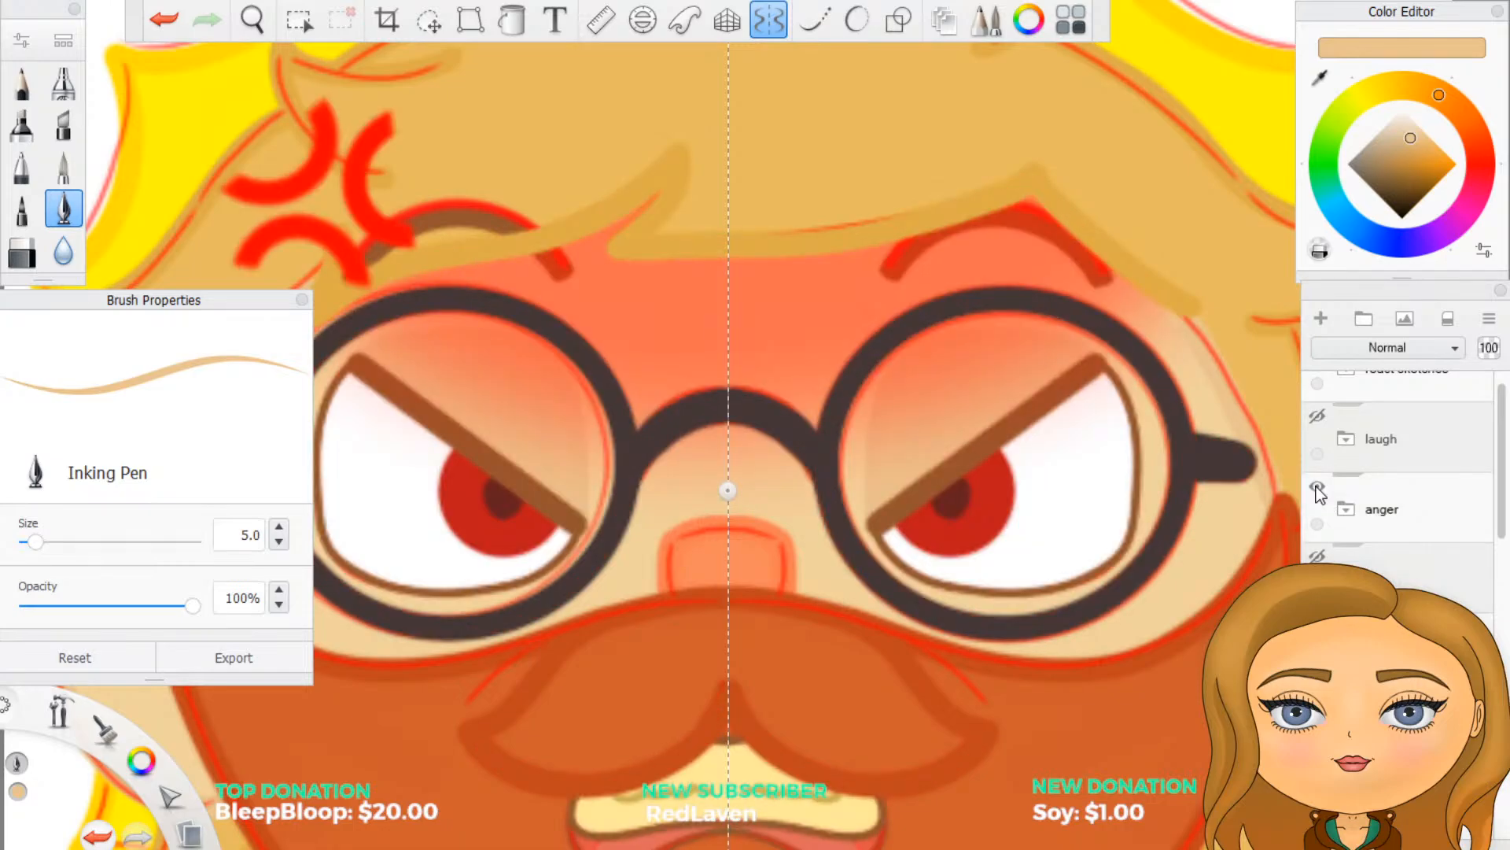
left_click(1318, 491)
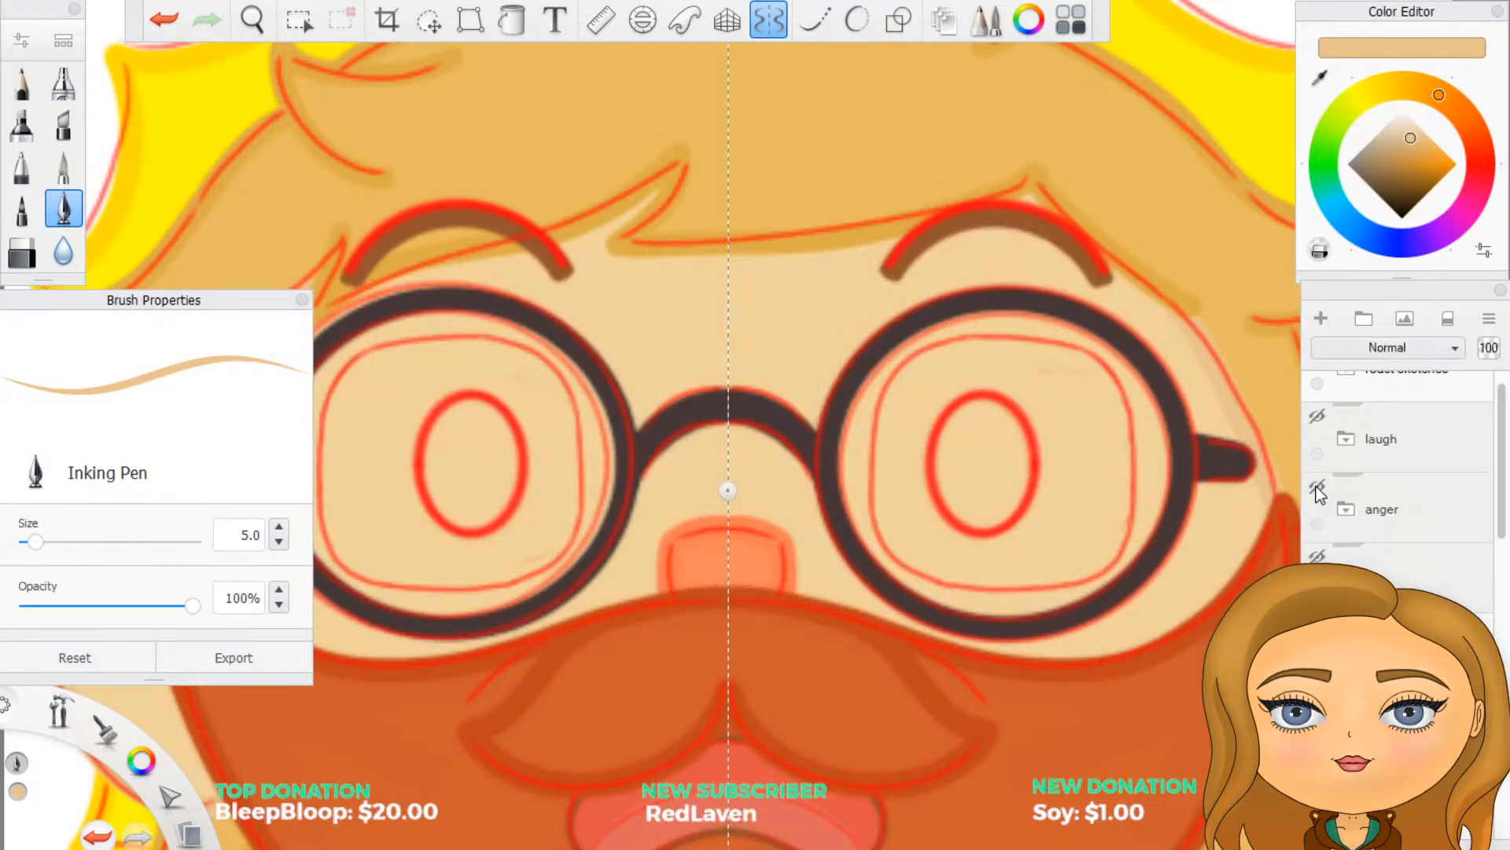
Step: Show the hidden colour swatches around the artwork and sample the brown swatch as the Inking Pen colour
scroll(1401, 472, "down", 3)
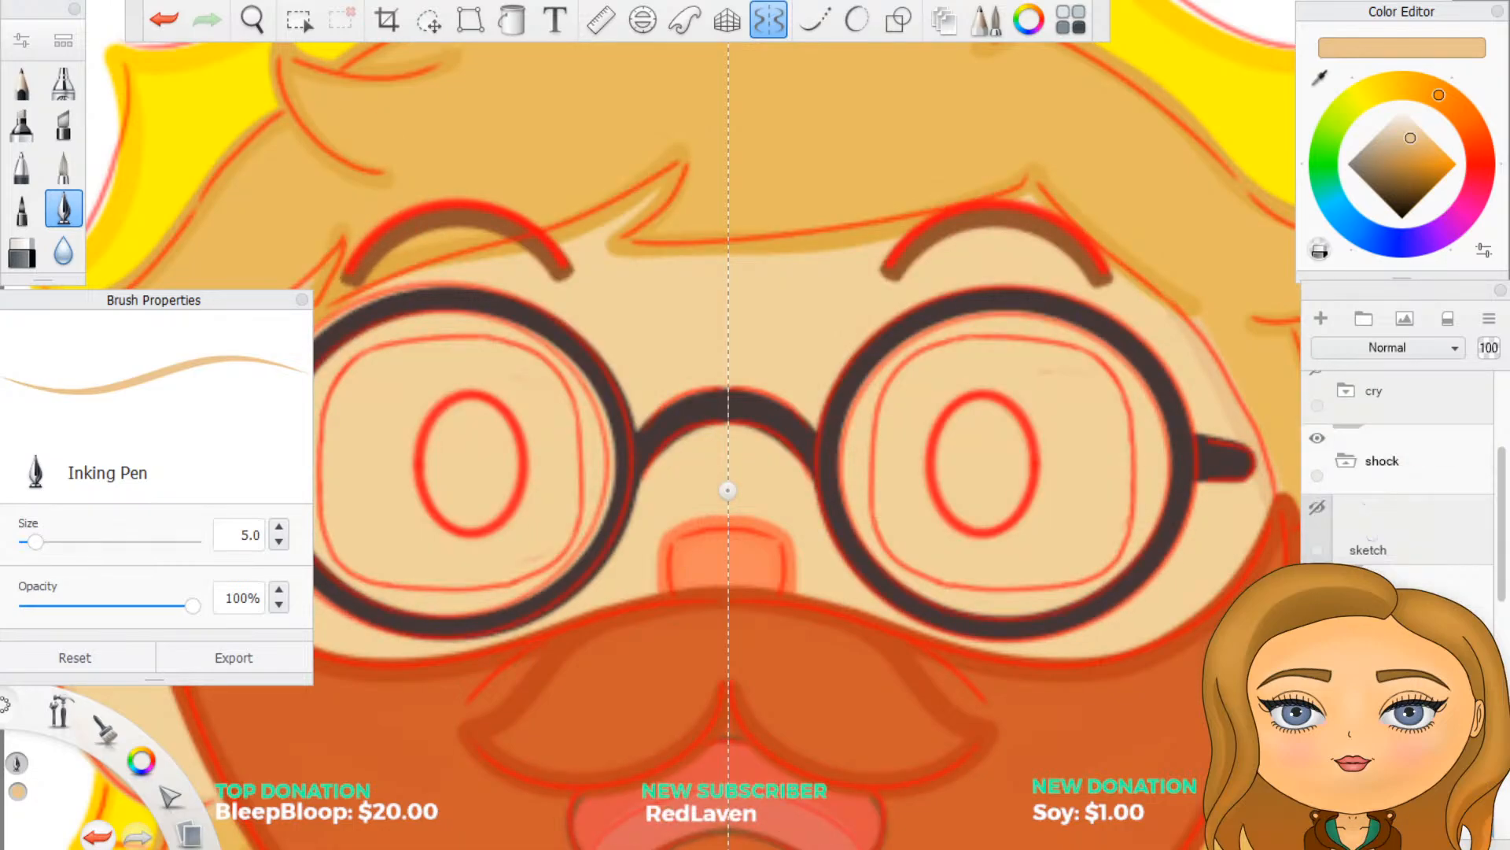
scroll(1012, 667, "down", 5)
scroll(1012, 667, "up", 3)
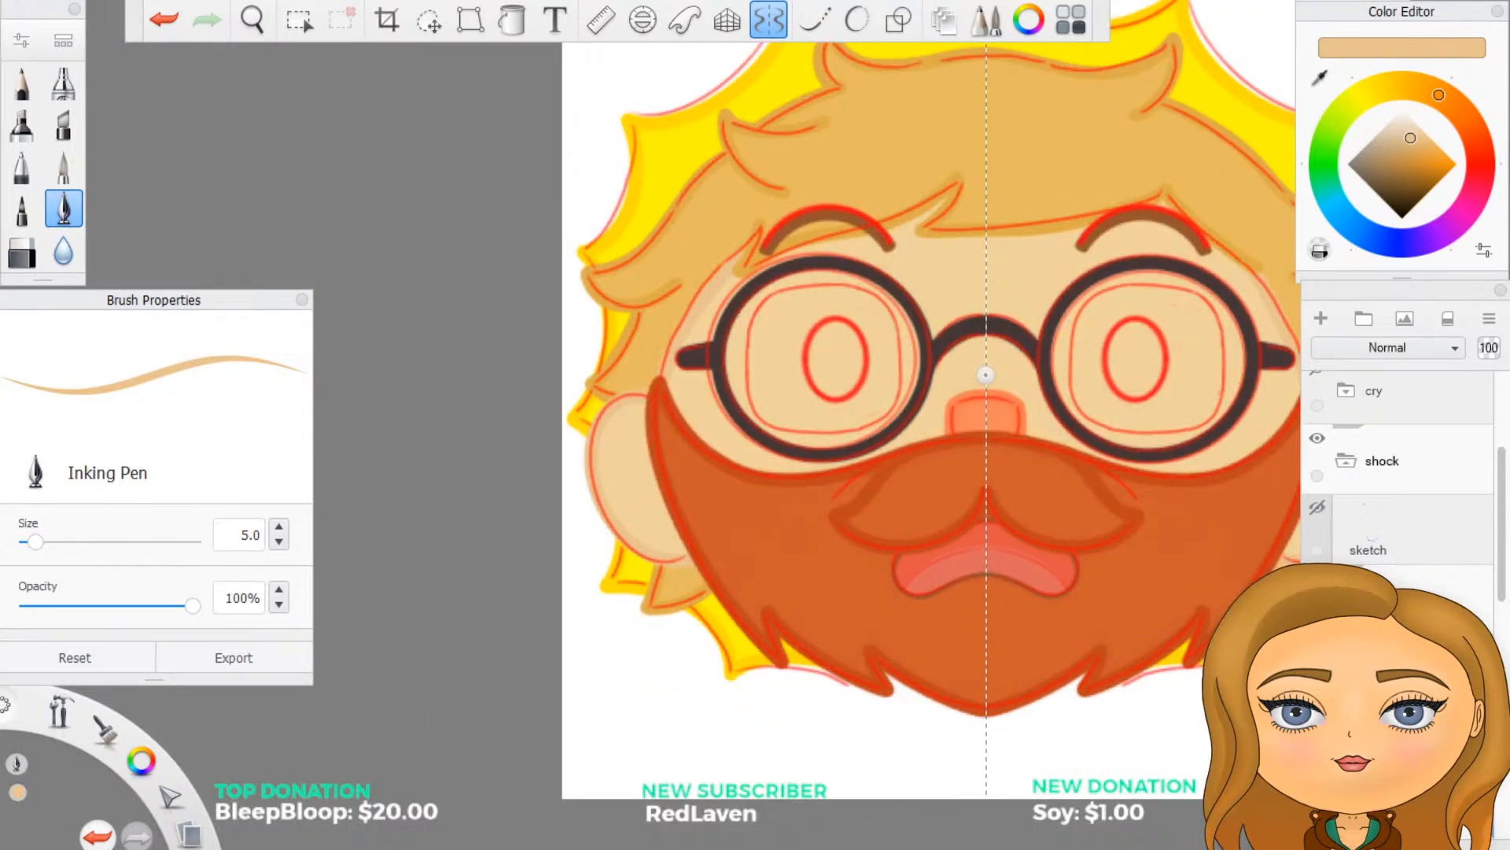
scroll(1400, 472, "up", 2)
scroll(1400, 472, "down", 2)
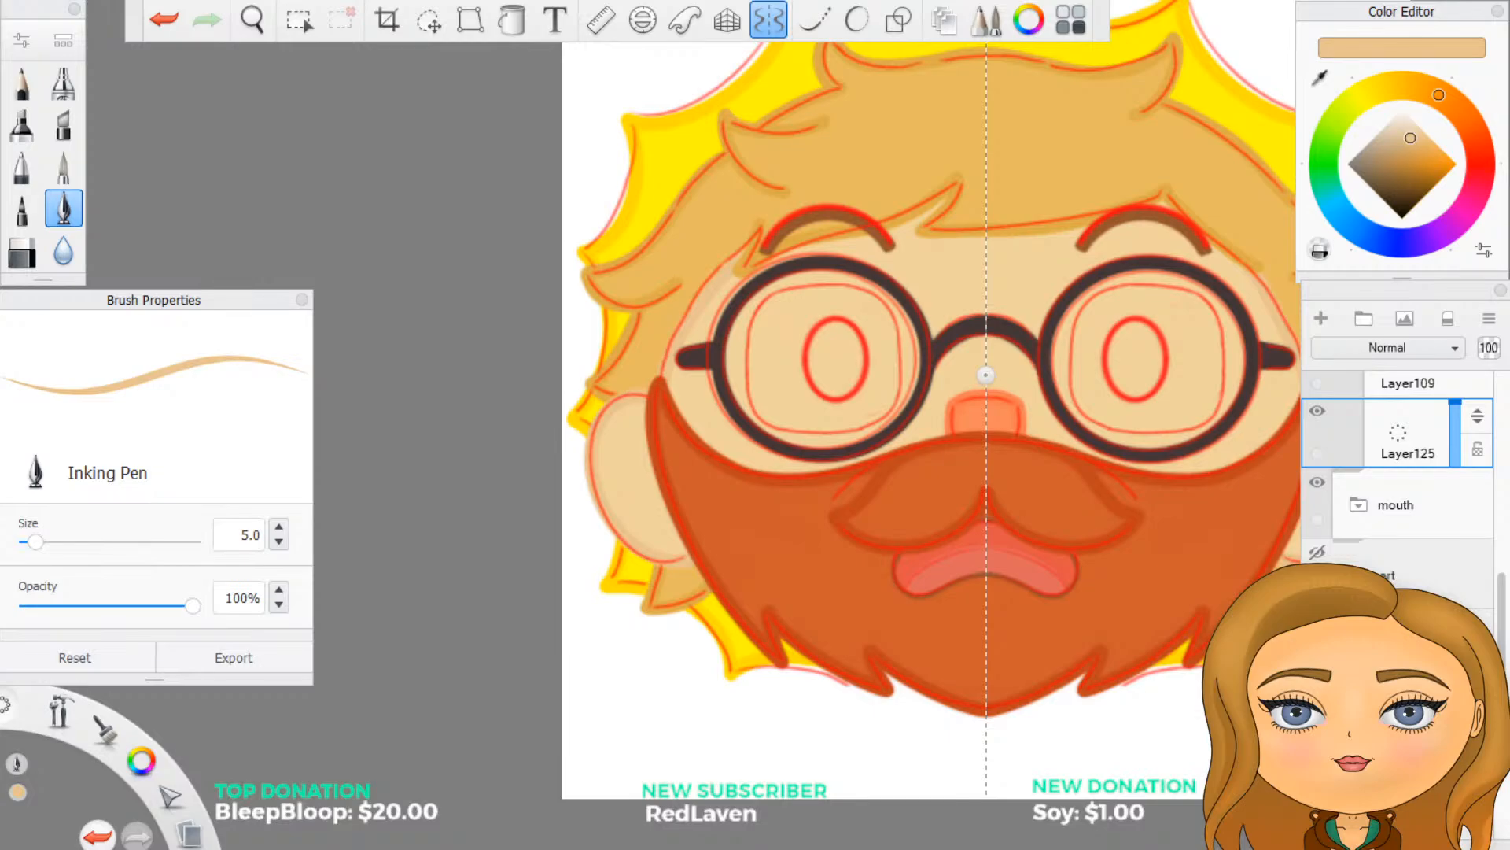
scroll(1400, 472, "down", 3)
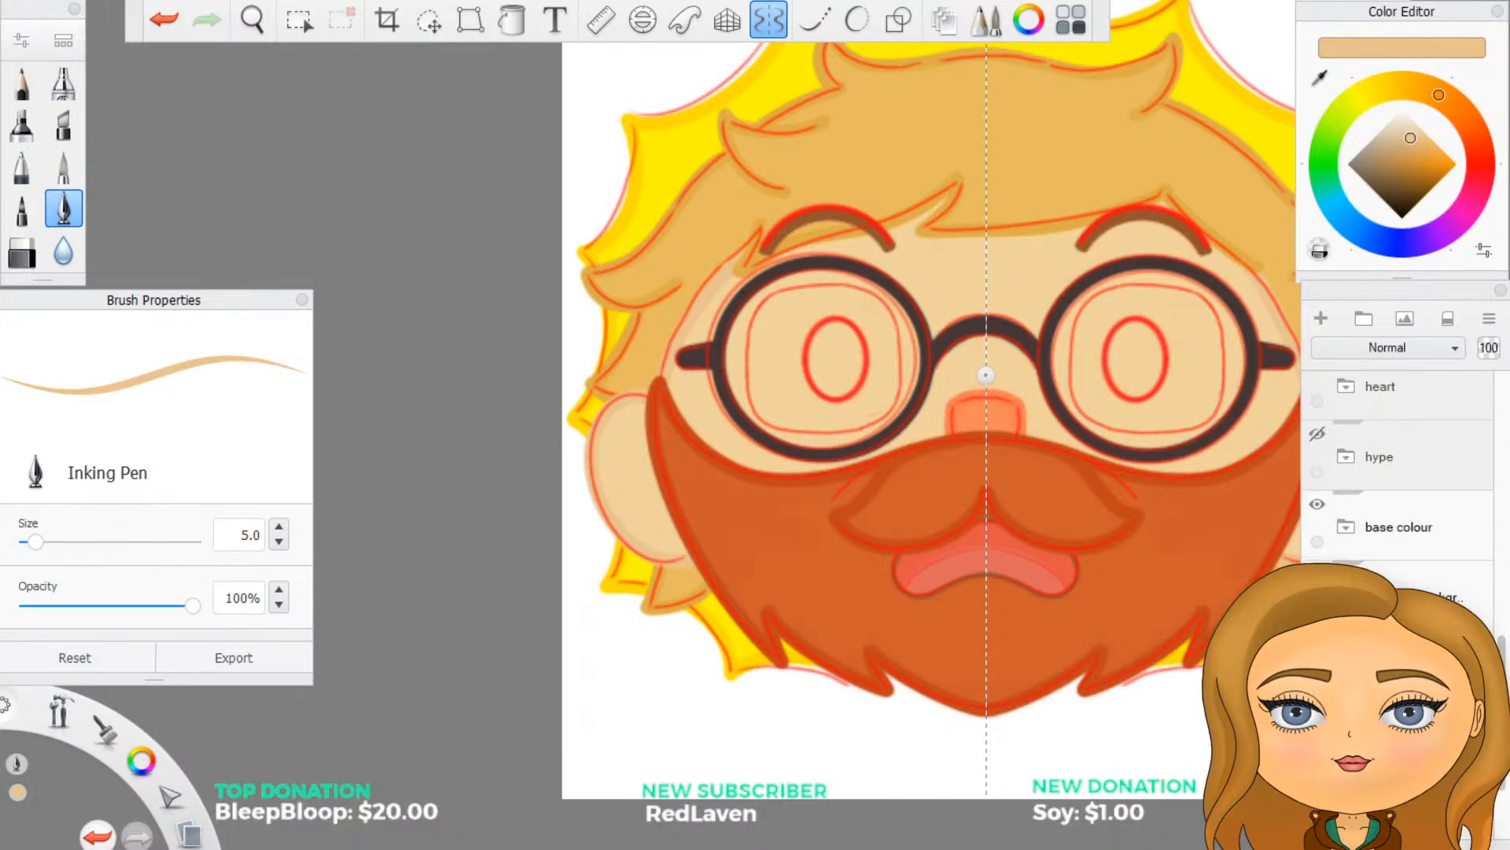
left_click(1317, 575)
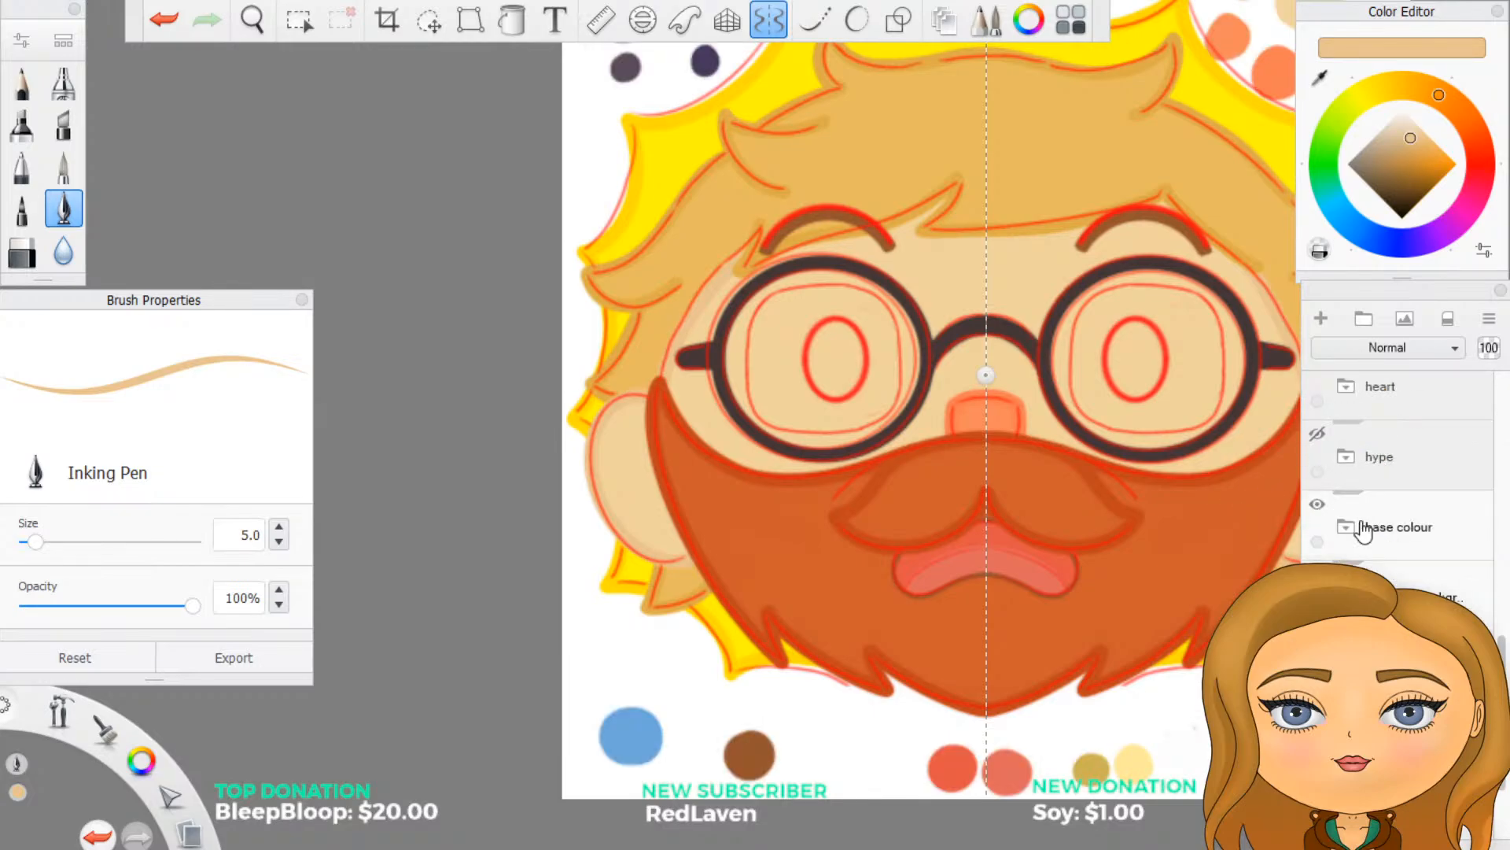
key("alt")
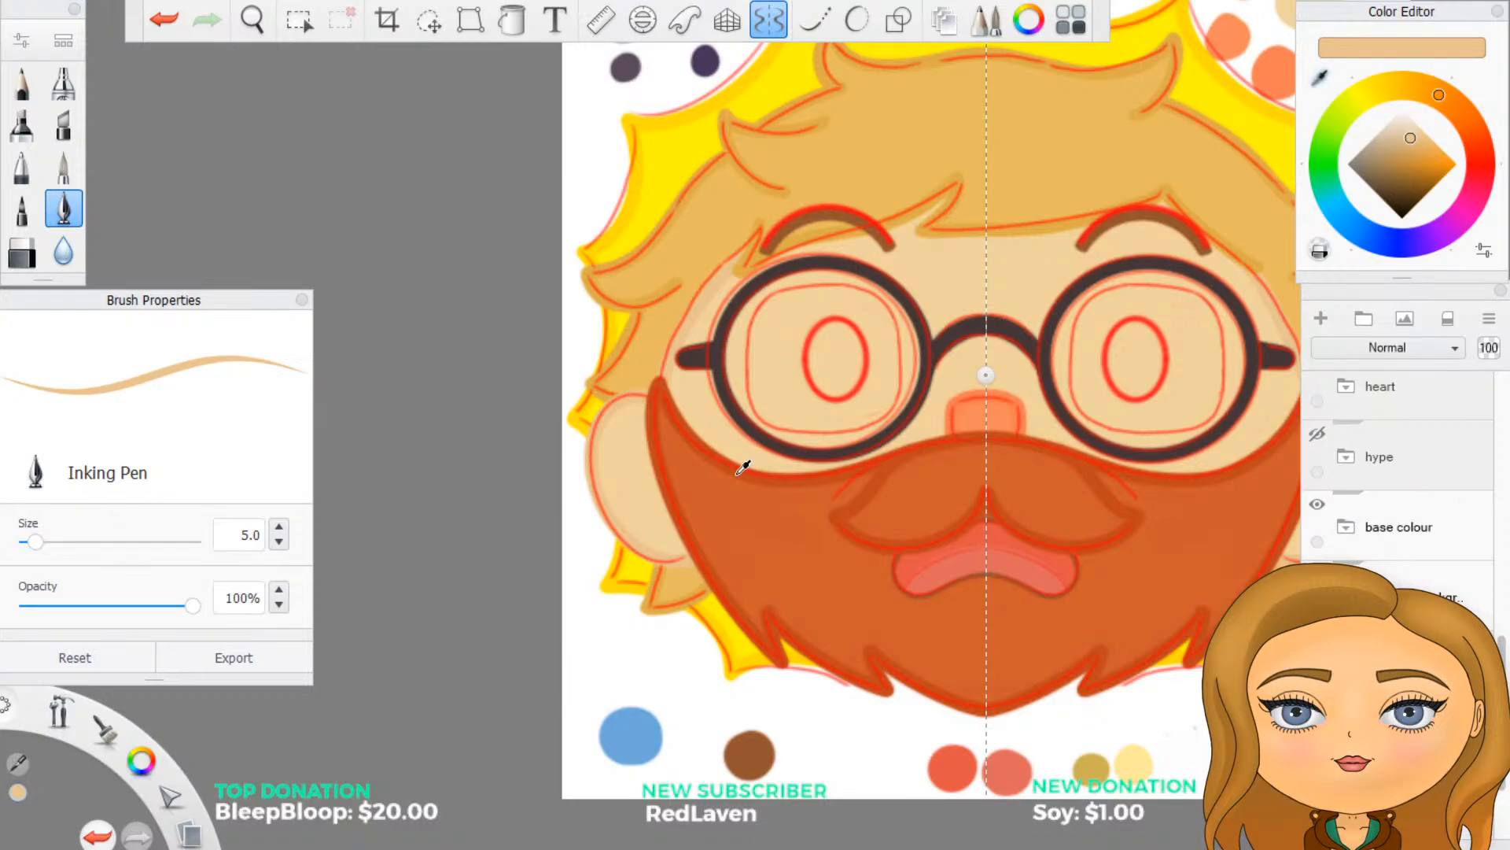
left_click(747, 753)
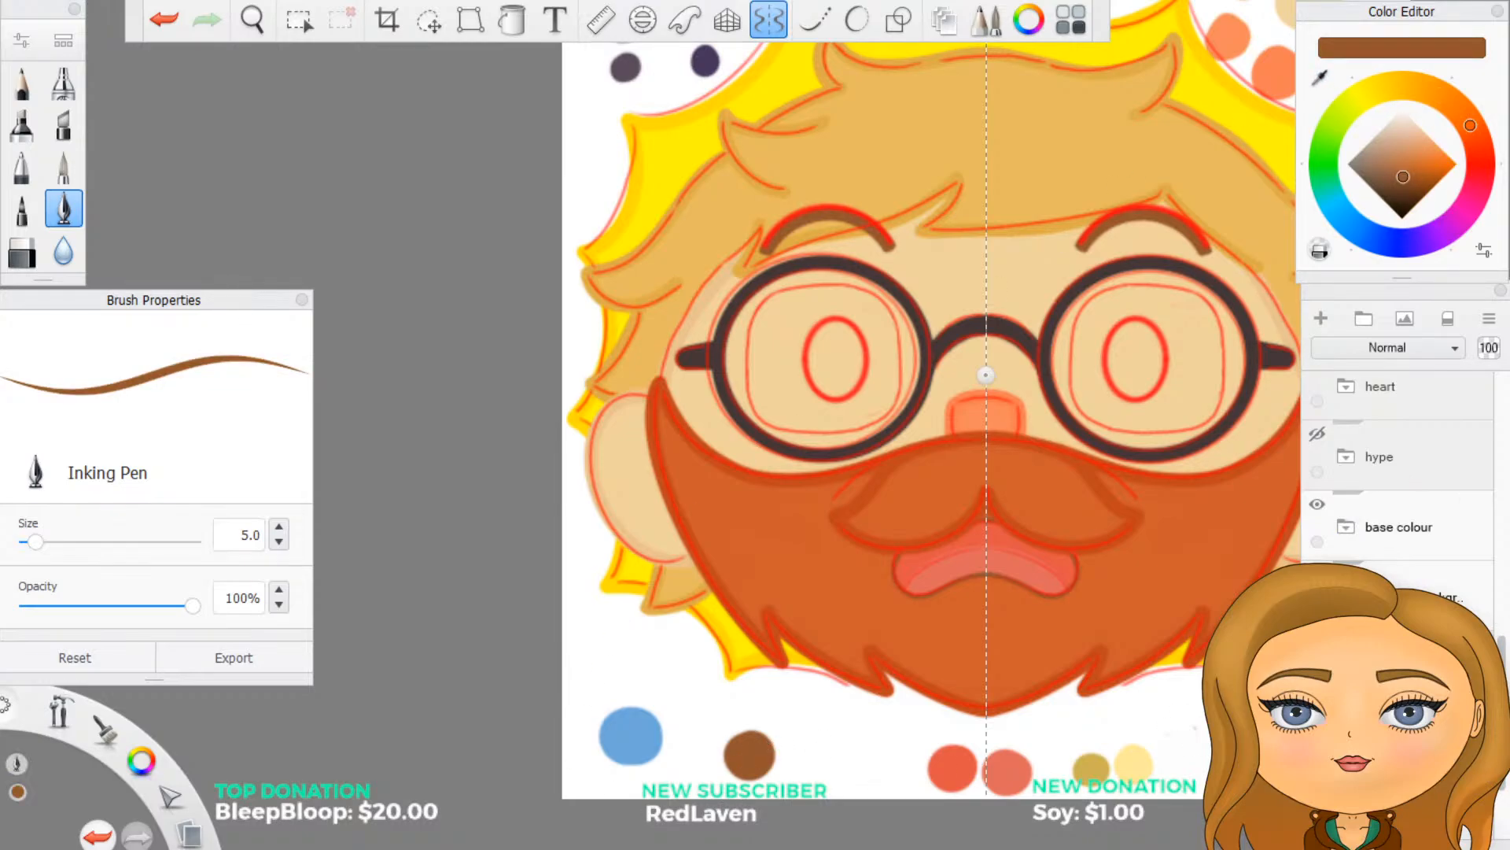
scroll(1425, 582, "up", 3)
scroll(1425, 582, "up", 2)
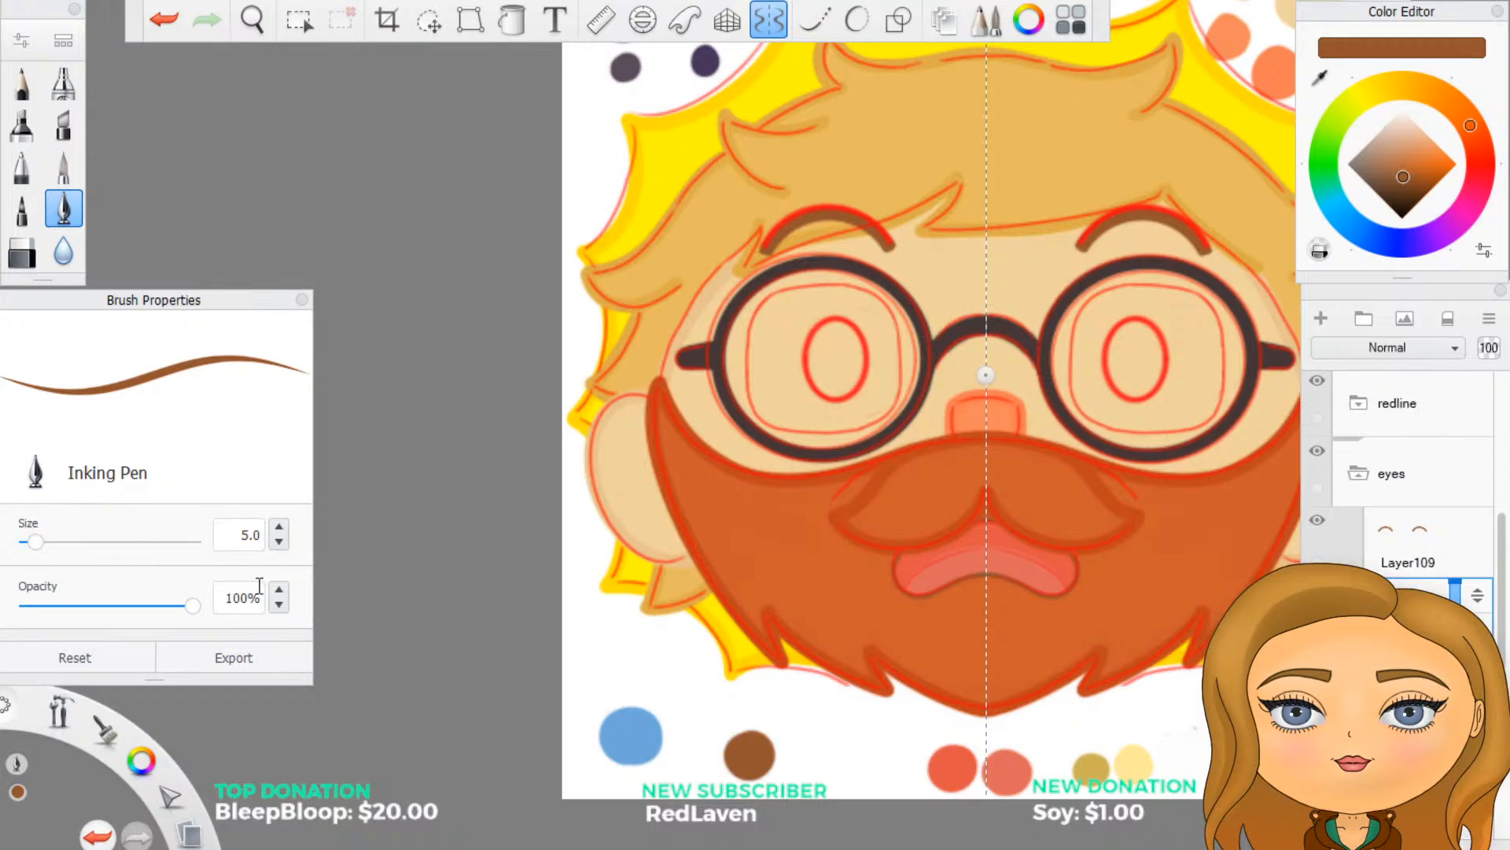
Step: Set the Inking Pen size to 2 and turn on Predictive Stroke at level 5
left_click_drag(229, 533, 373, 533)
type("2")
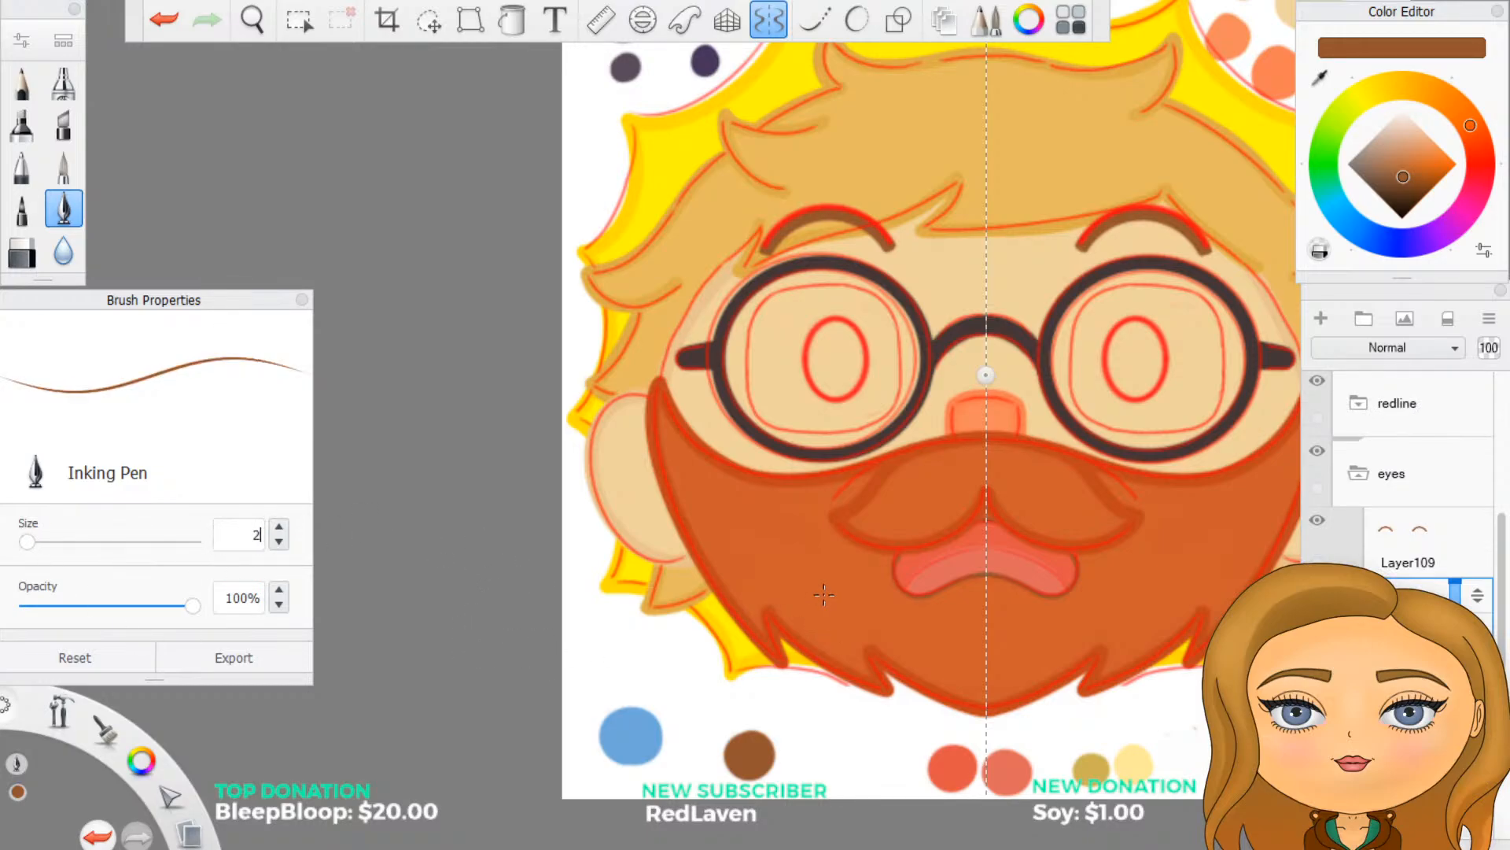
scroll(1065, 283, "up", 2)
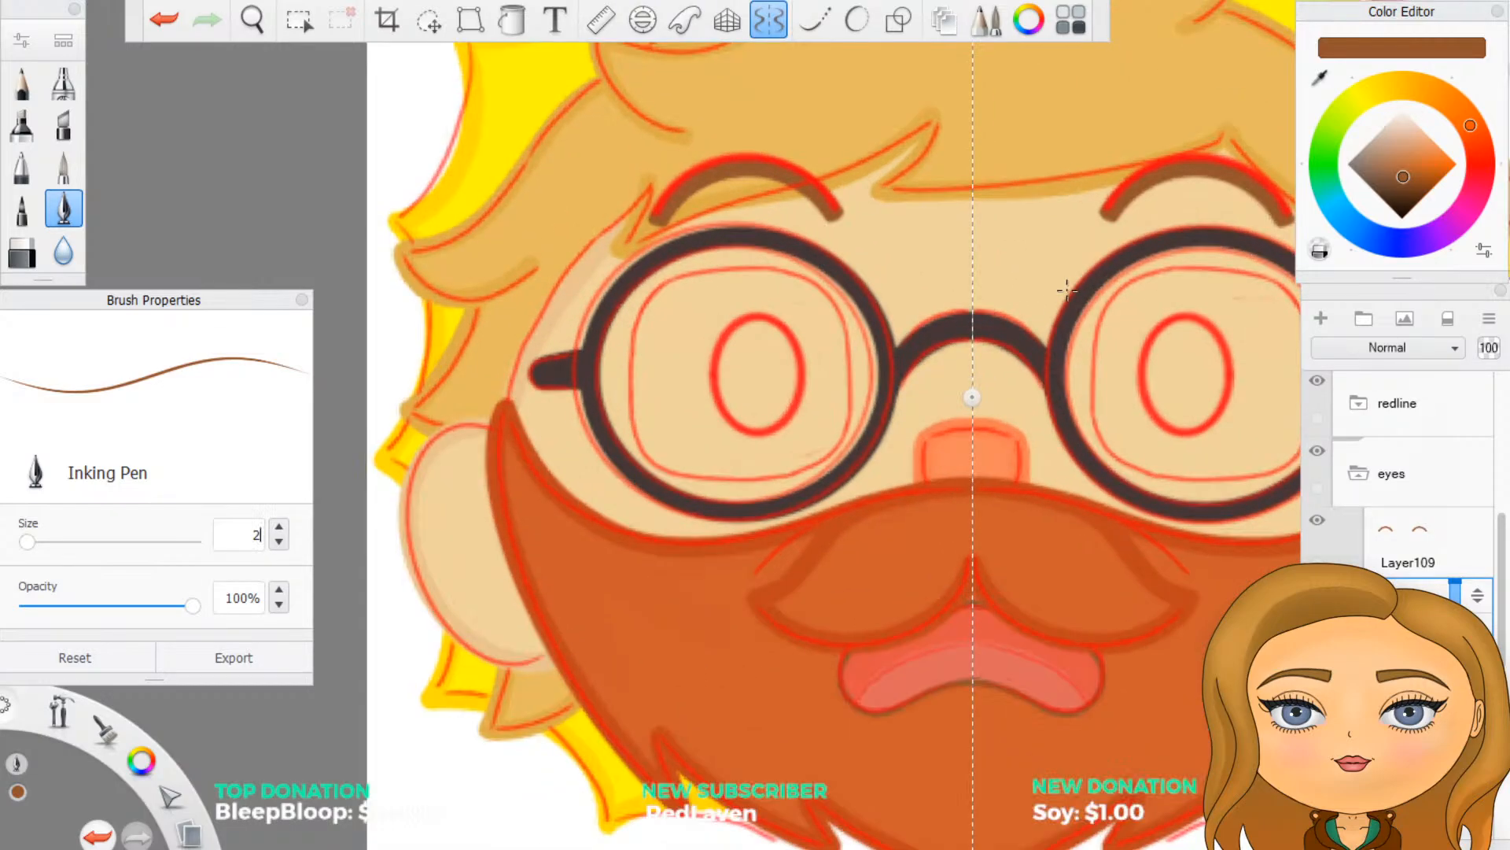
scroll(1116, 351, "up", 2)
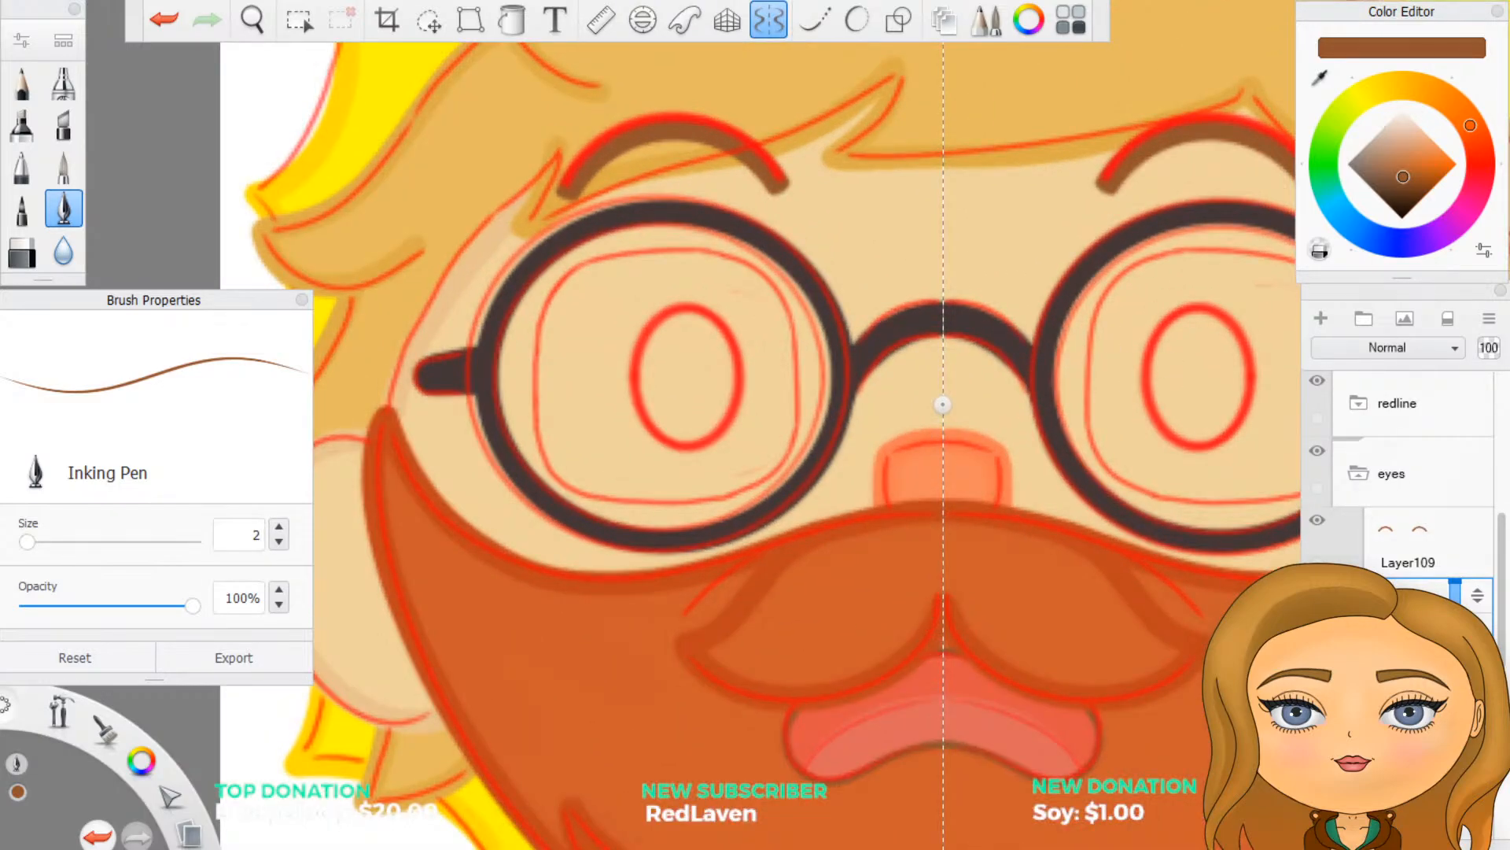
left_click(856, 22)
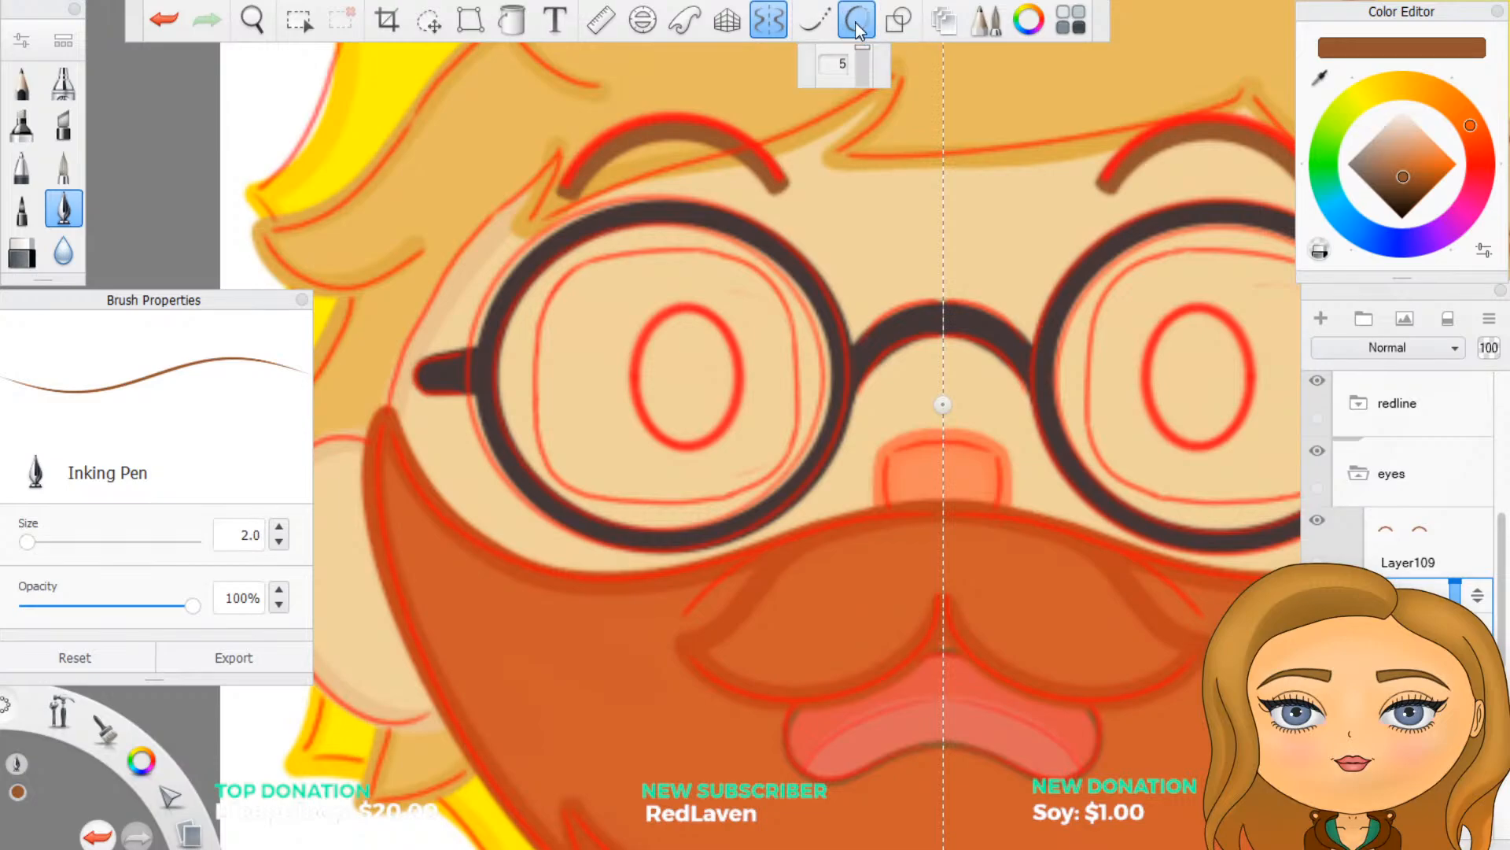
scroll(1065, 393, "down", 1)
scroll(1065, 393, "down", 1)
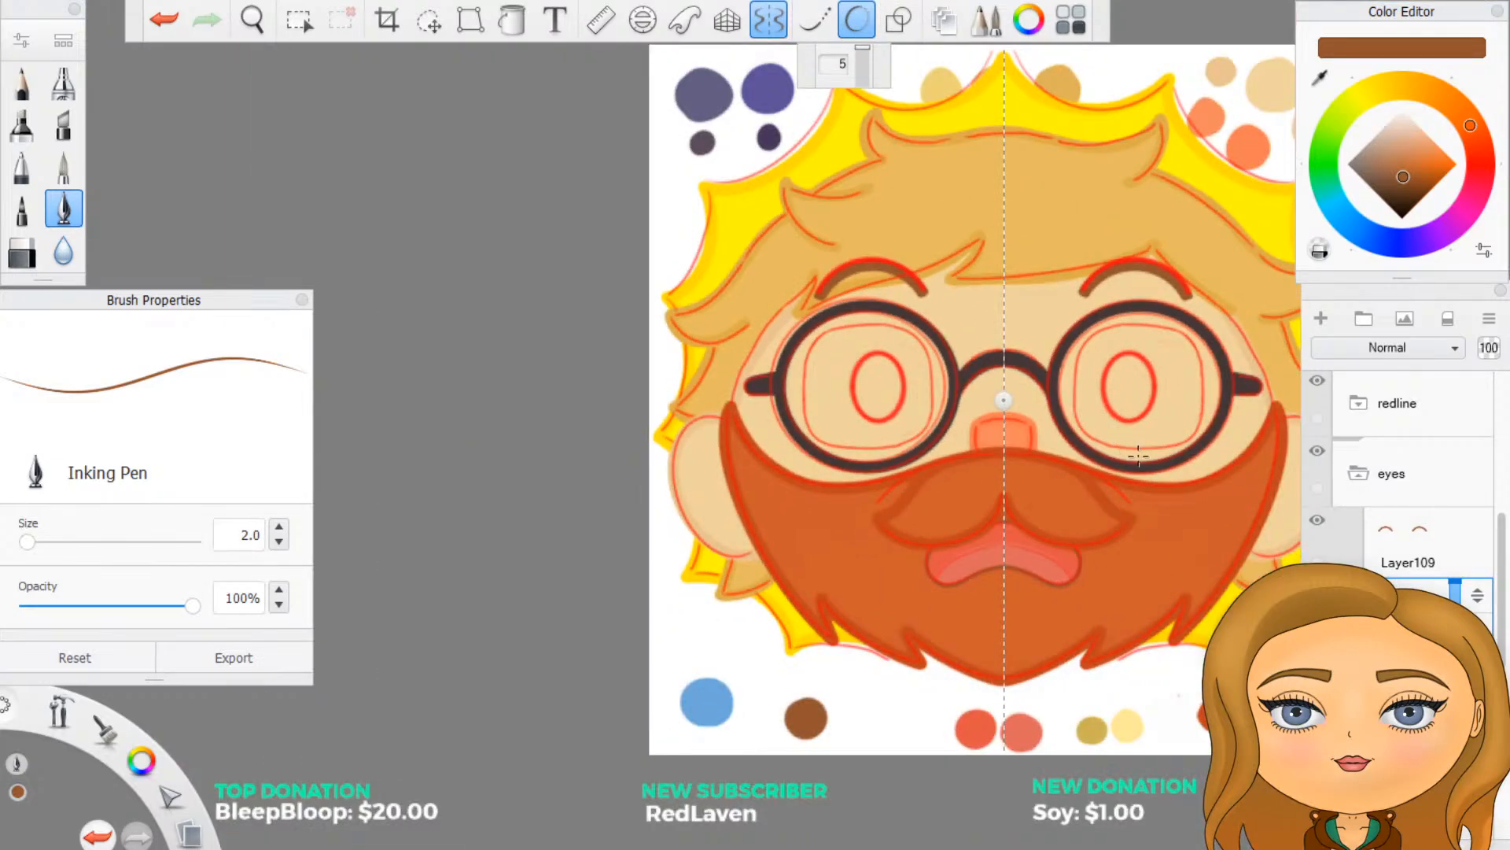
scroll(1112, 444, "up", 2)
scroll(1214, 417, "up", 1)
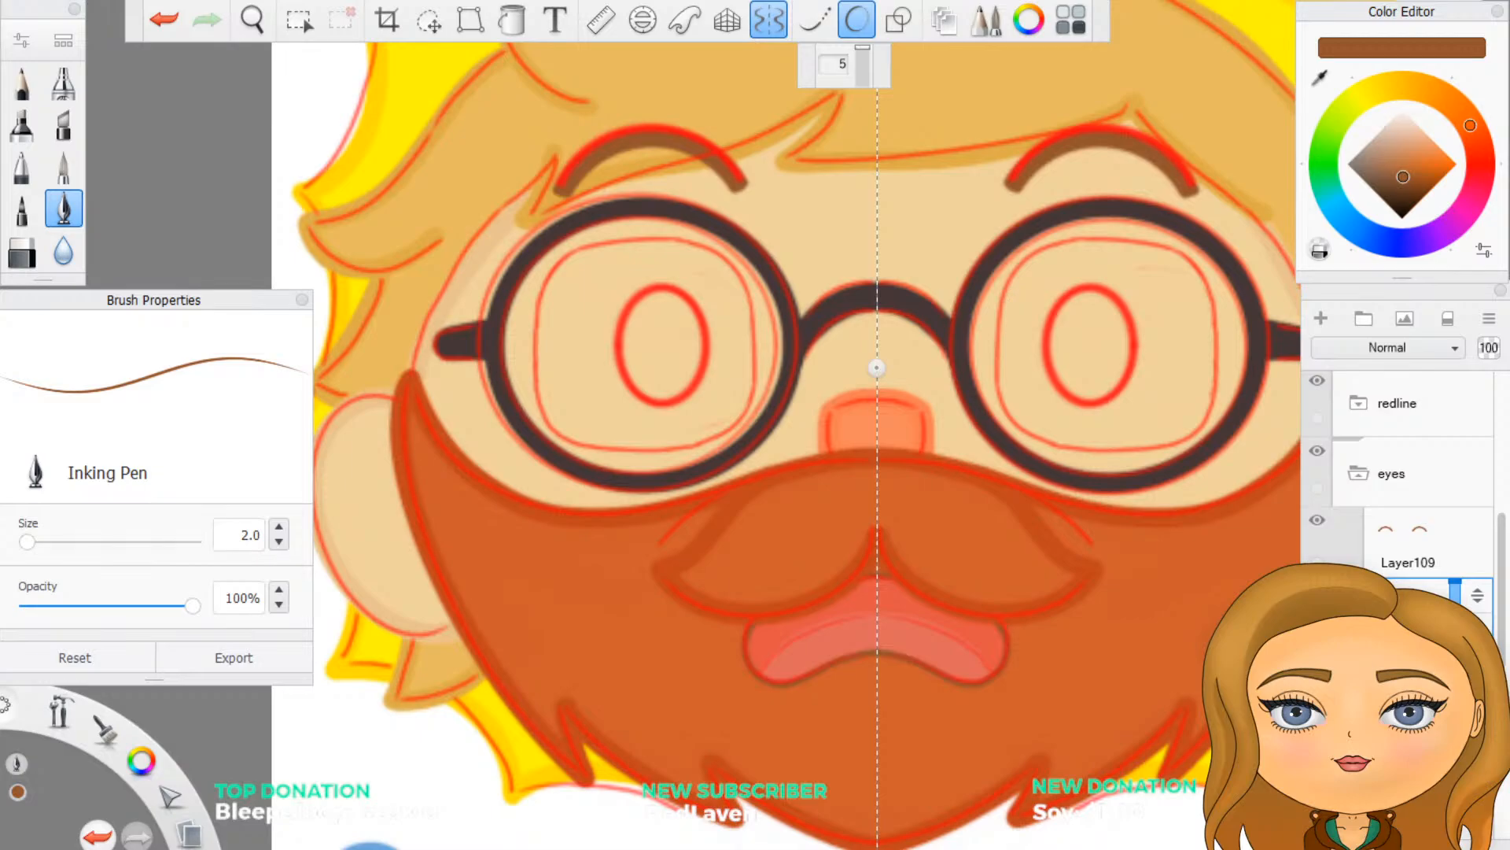
scroll(1223, 544, "up", 2)
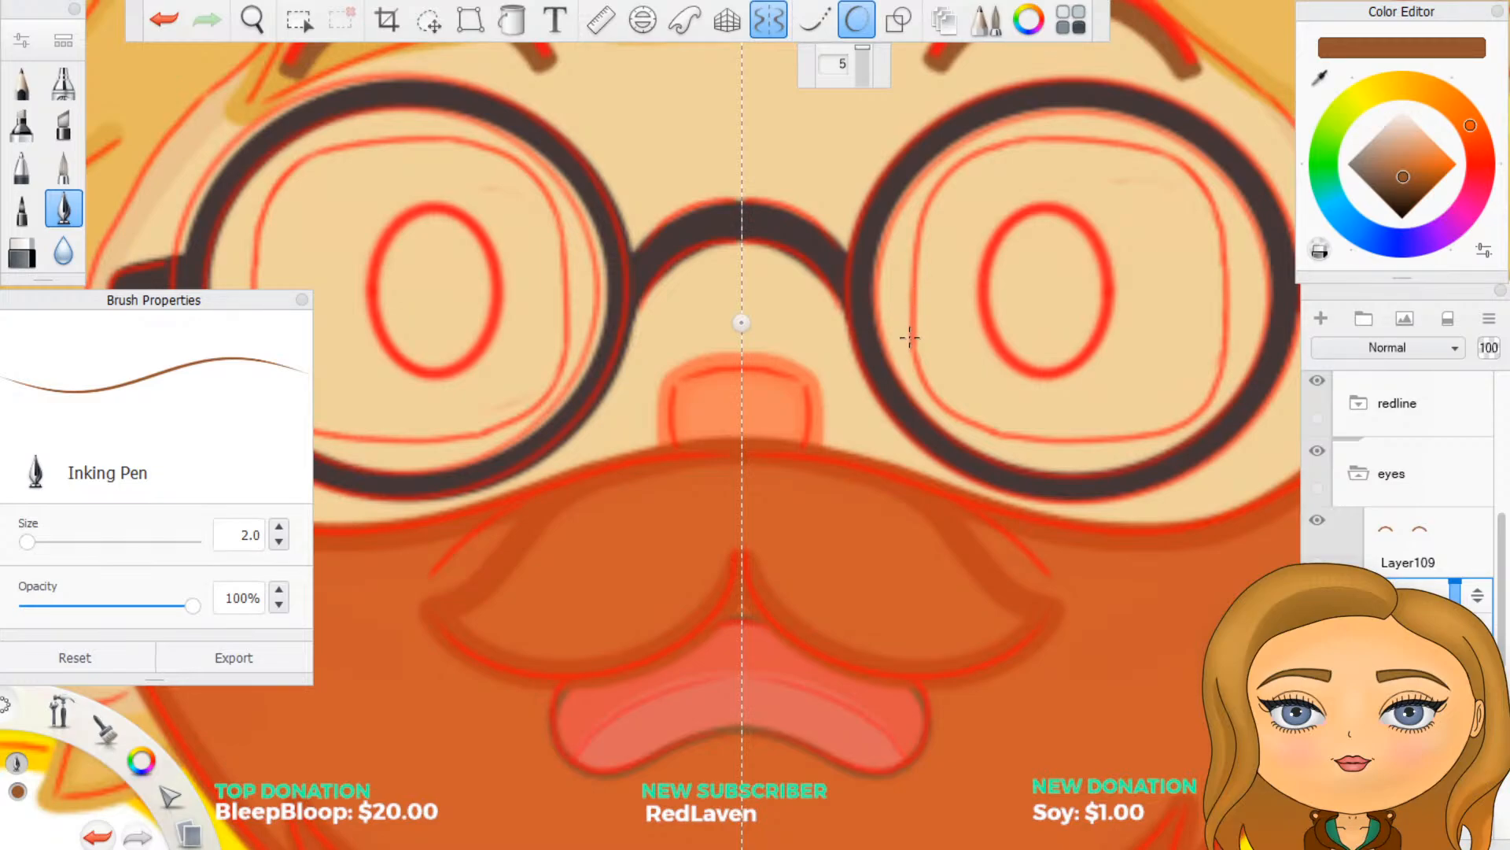
Step: Try inking the eye outline inside the lens with Predictive Stroke at levels 5 and 3, undoing each stroke
mouse_move(910, 351)
left_mouse_down()
mouse_move(933, 205)
mouse_move(960, 164)
mouse_move(1011, 137)
mouse_move(1087, 137)
mouse_move(1156, 154)
mouse_move(1199, 193)
mouse_move(1223, 248)
mouse_move(1225, 378)
mouse_move(1212, 410)
mouse_move(1156, 432)
mouse_move(1009, 431)
mouse_move(930, 387)
mouse_move(915, 348)
mouse_move(922, 277)
left_mouse_up()
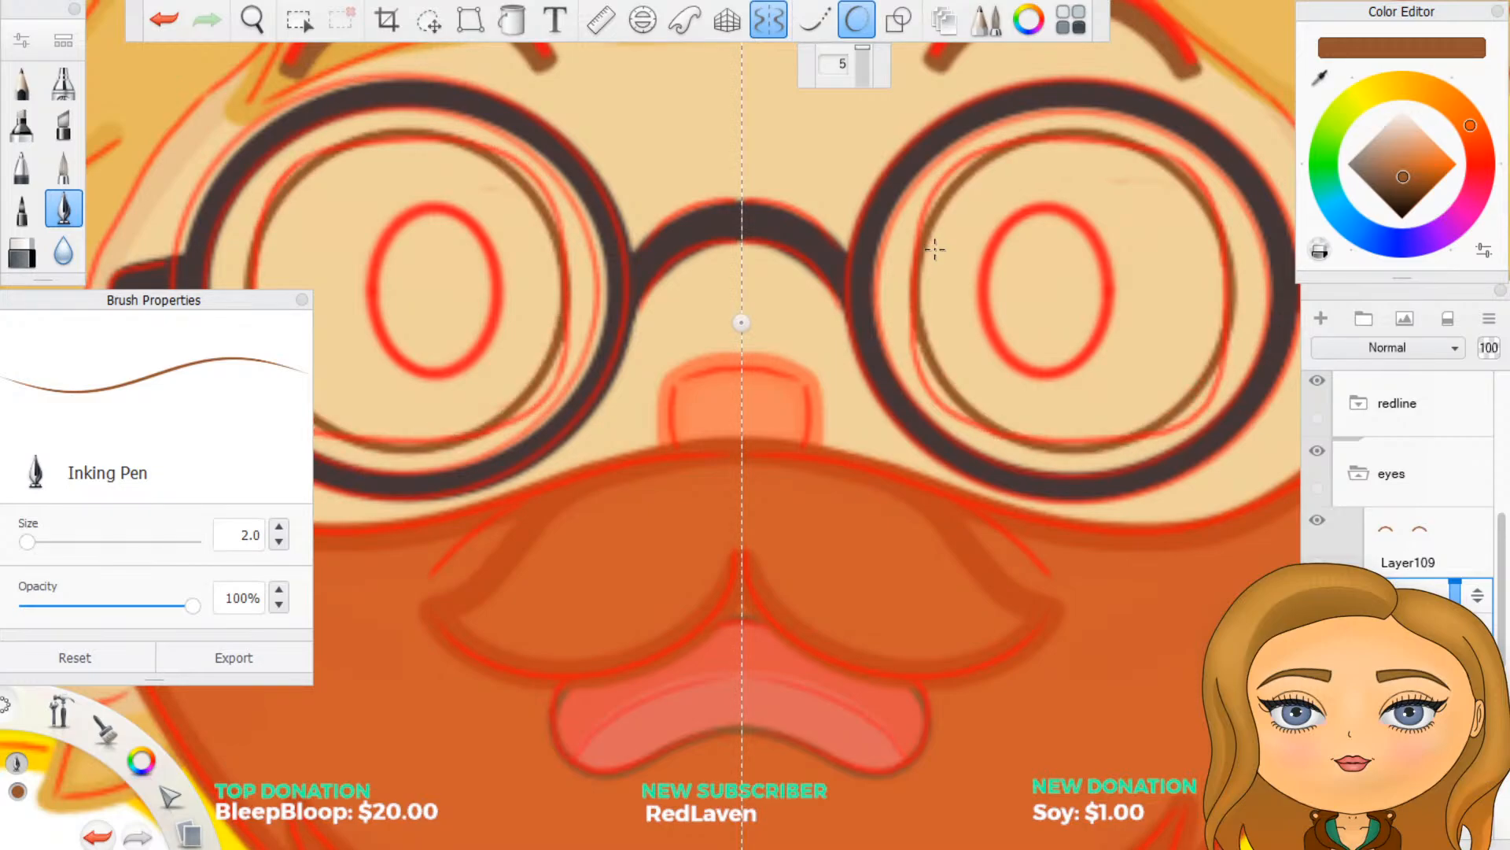
key("ctrl+z")
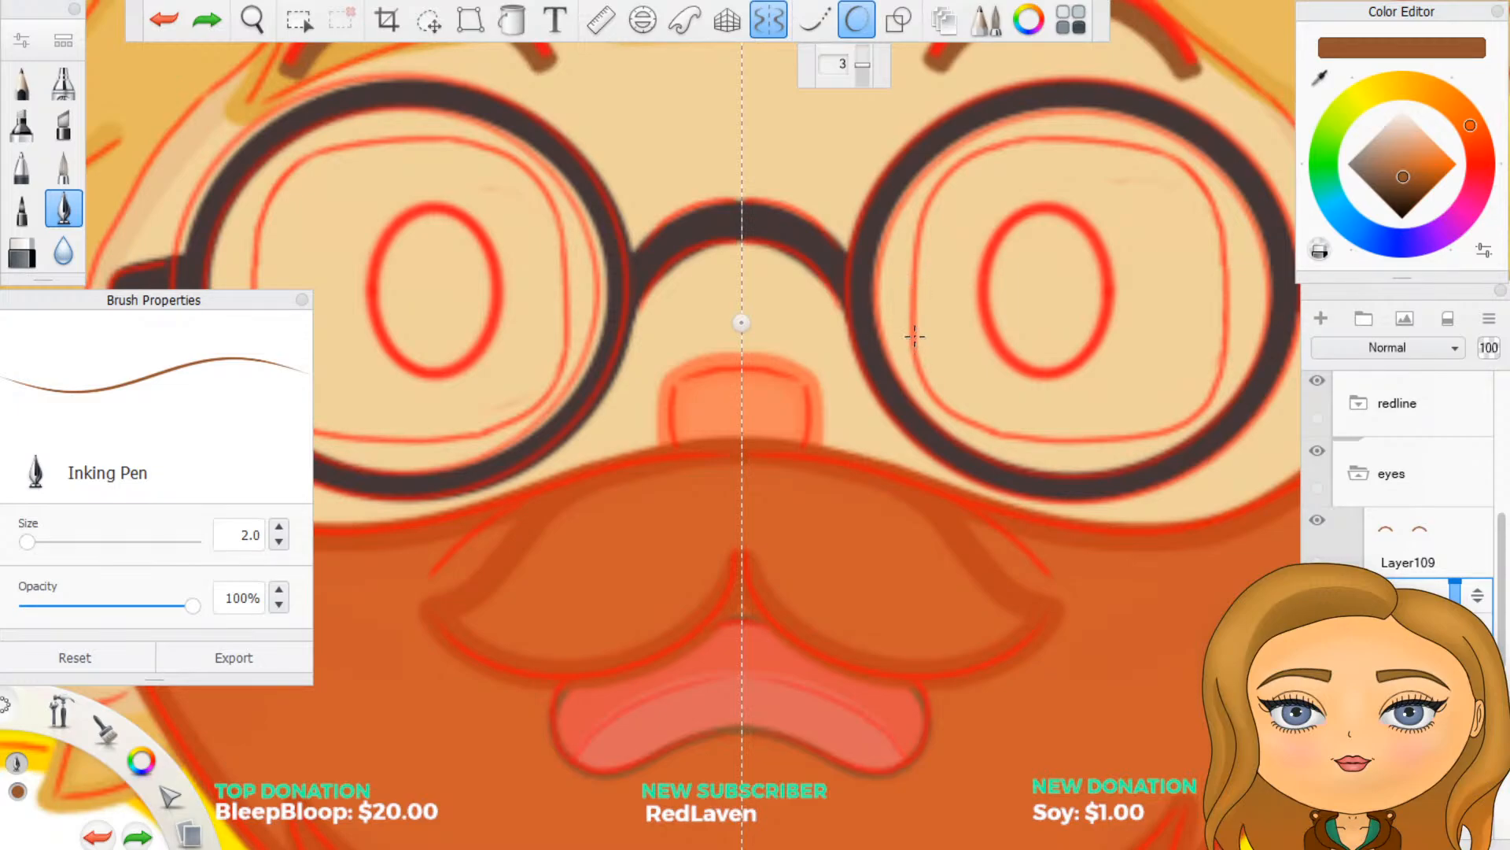
mouse_move(915, 343)
left_mouse_down()
mouse_move(930, 190)
mouse_move(975, 153)
mouse_move(1027, 142)
mouse_move(1143, 144)
mouse_move(1192, 167)
mouse_move(1215, 205)
mouse_move(1224, 364)
mouse_move(1207, 405)
mouse_move(1164, 437)
mouse_move(1082, 448)
mouse_move(913, 330)
mouse_move(925, 278)
left_mouse_up()
key("ctrl+z")
Step: Try Predictive Stroke at level 1 for the mirrored eye outlines, check them with the redline hidden, and undo the strokes
left_click_drag(867, 69, 863, 82)
scroll(991, 264, "up", 1)
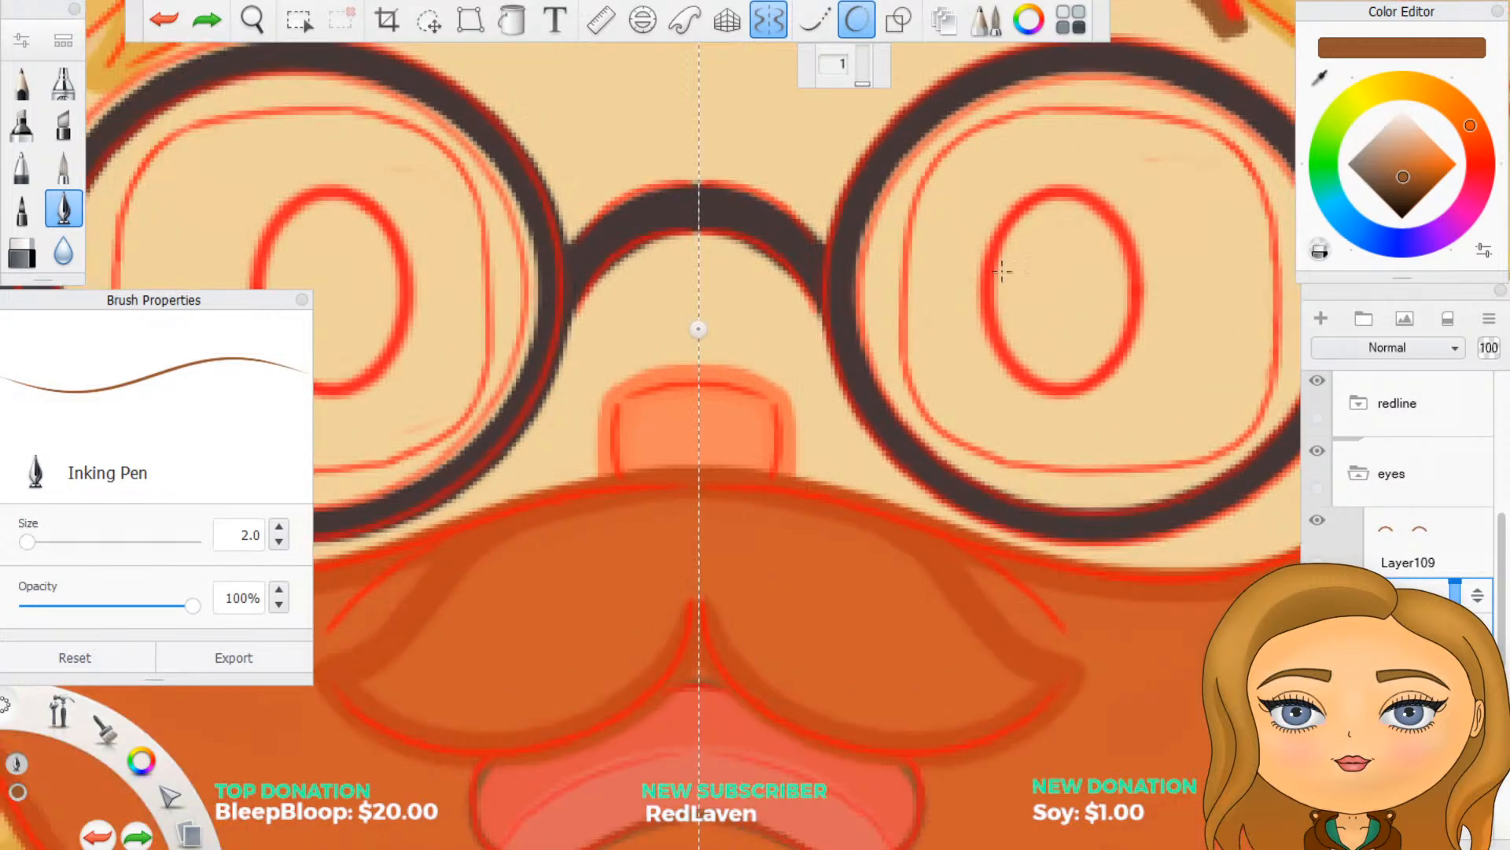
scroll(1156, 167, "up", 1)
scroll(1192, 155, "up", 1)
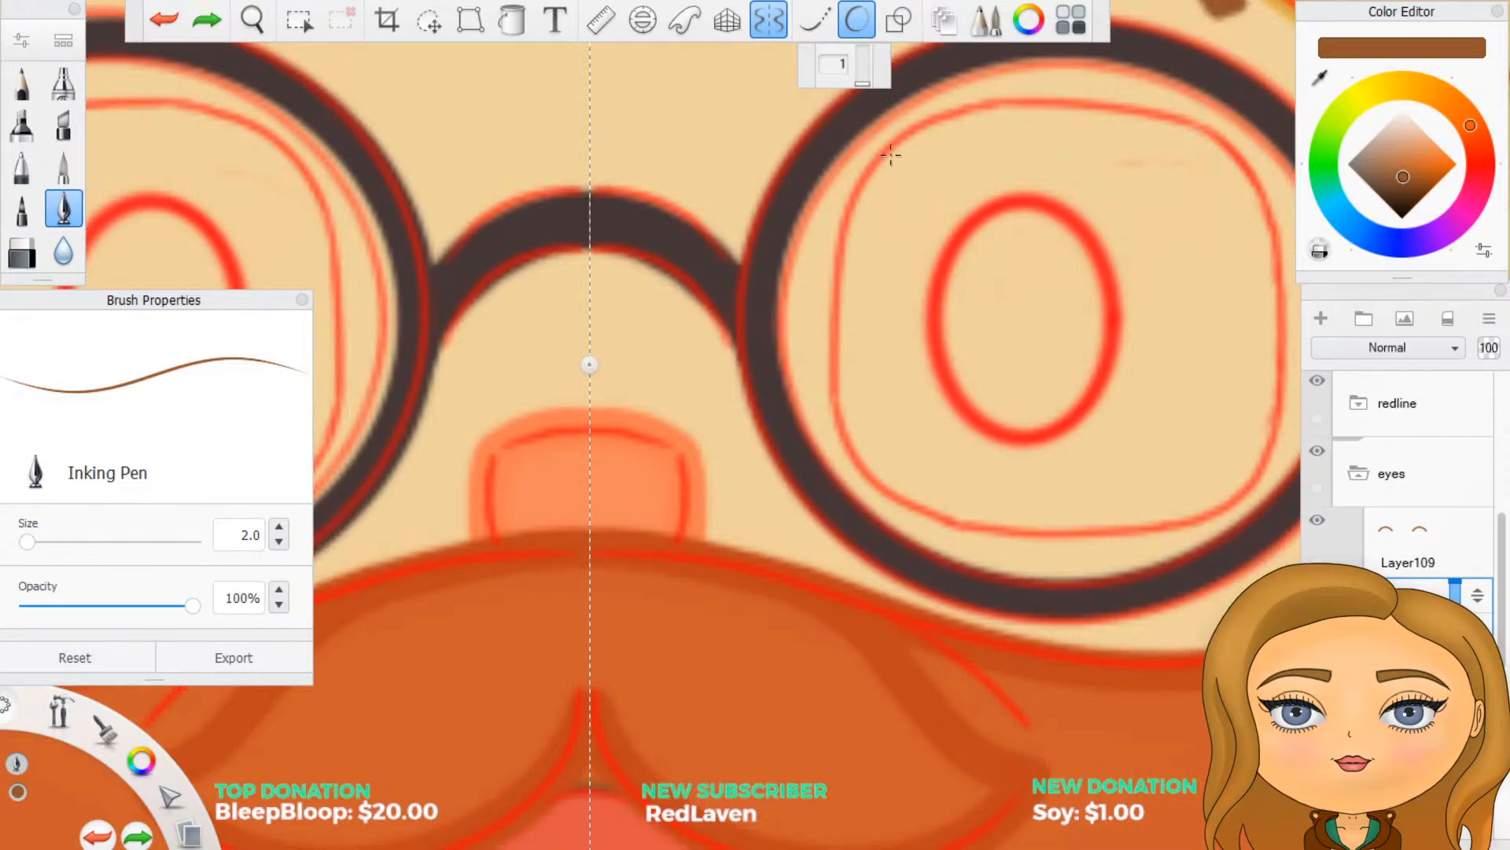
mouse_move(997, 102)
left_mouse_down()
mouse_move(903, 136)
mouse_move(853, 201)
mouse_move(835, 380)
mouse_move(854, 449)
mouse_move(906, 510)
mouse_move(1007, 528)
mouse_move(1202, 510)
mouse_move(1263, 461)
mouse_move(1286, 377)
mouse_move(1290, 283)
mouse_move(1247, 151)
mouse_move(1176, 119)
mouse_move(987, 105)
mouse_move(962, 122)
left_mouse_up()
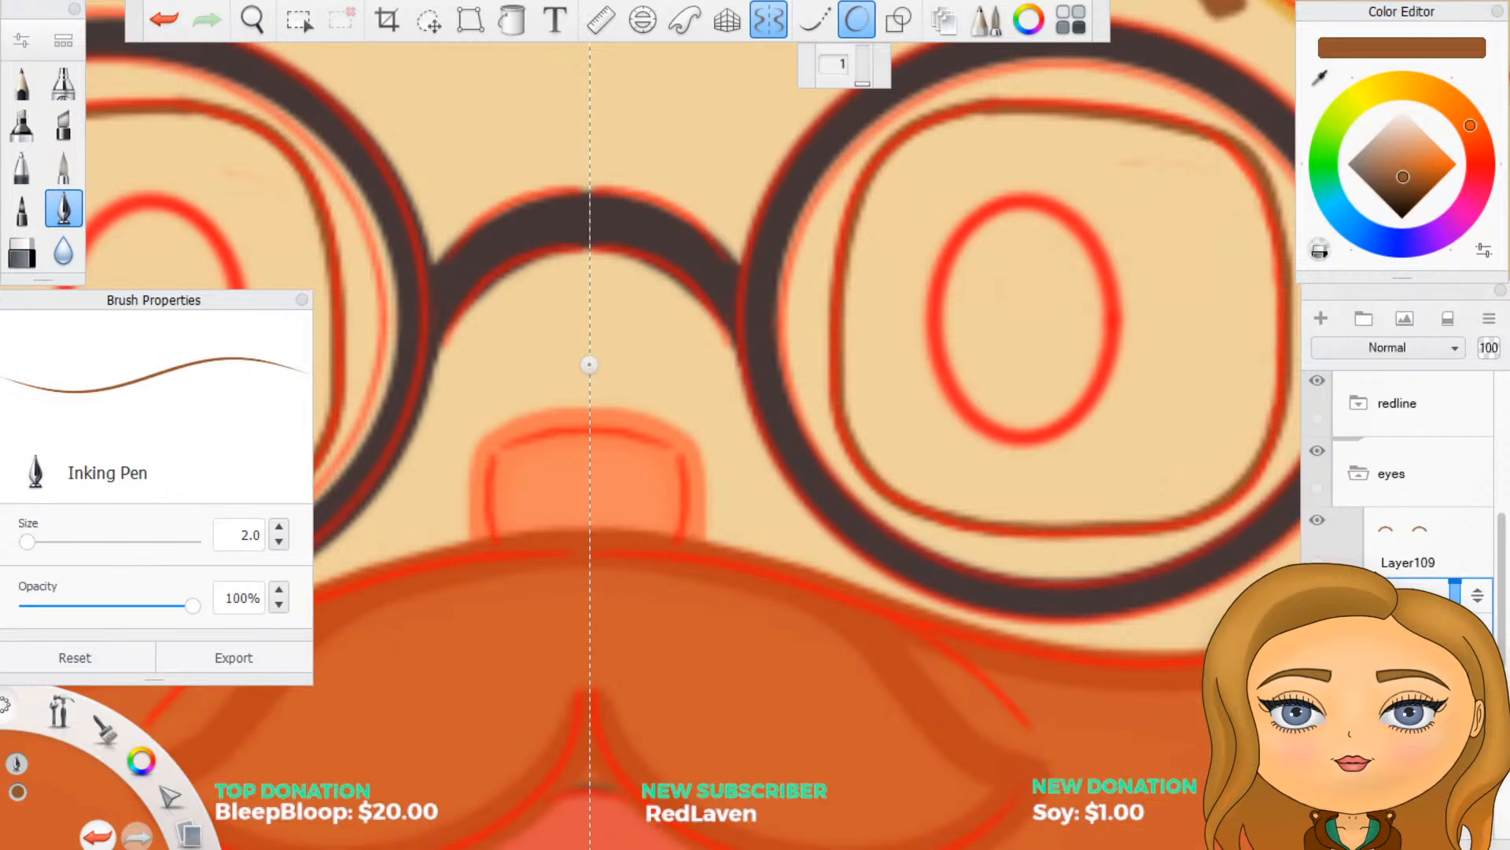
scroll(1331, 507, "up", 1)
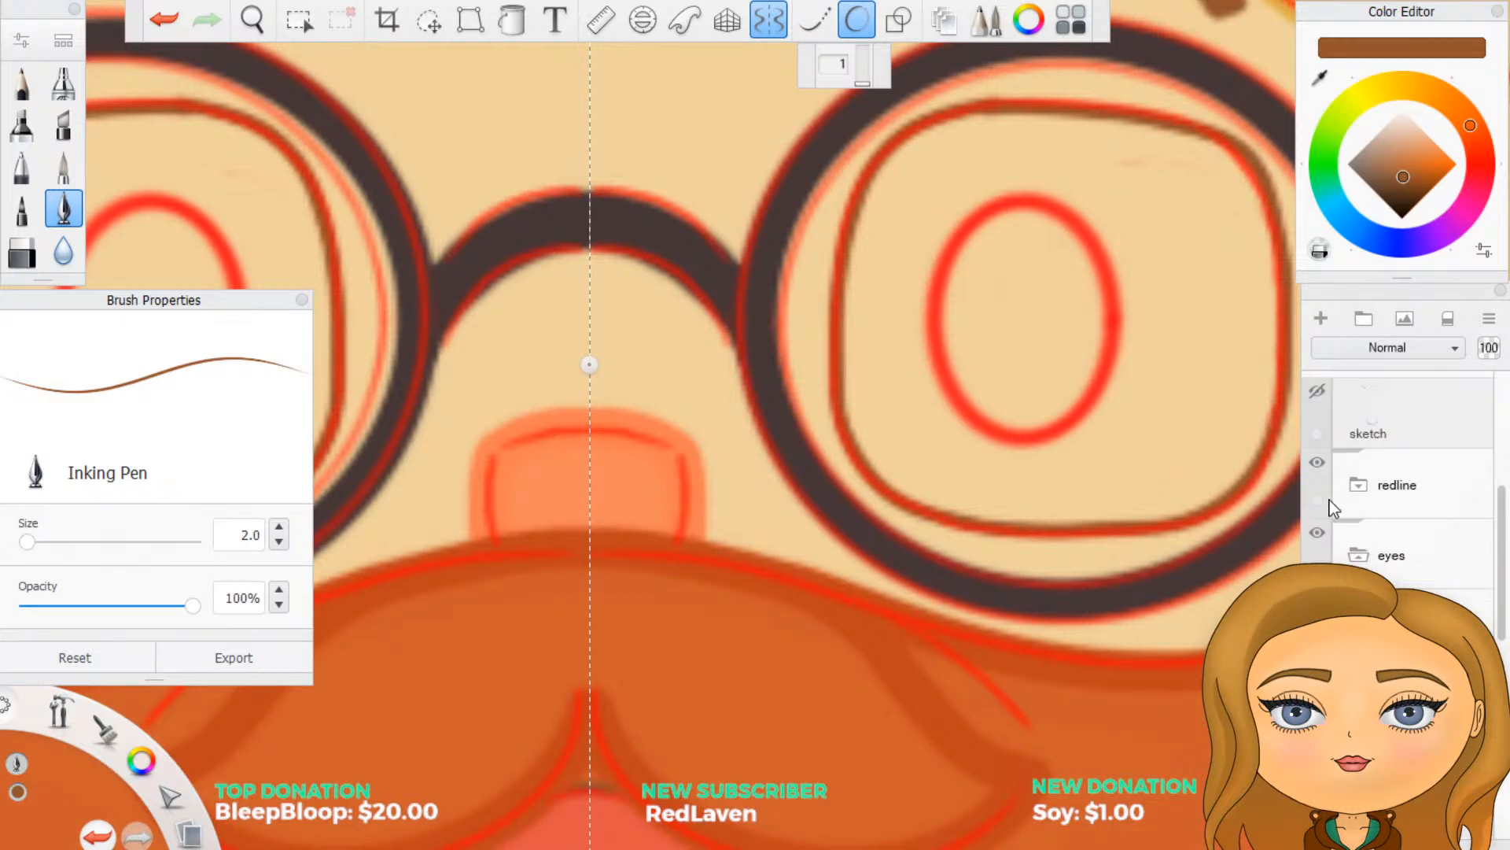
left_click(1317, 463)
scroll(843, 421, "down", 3)
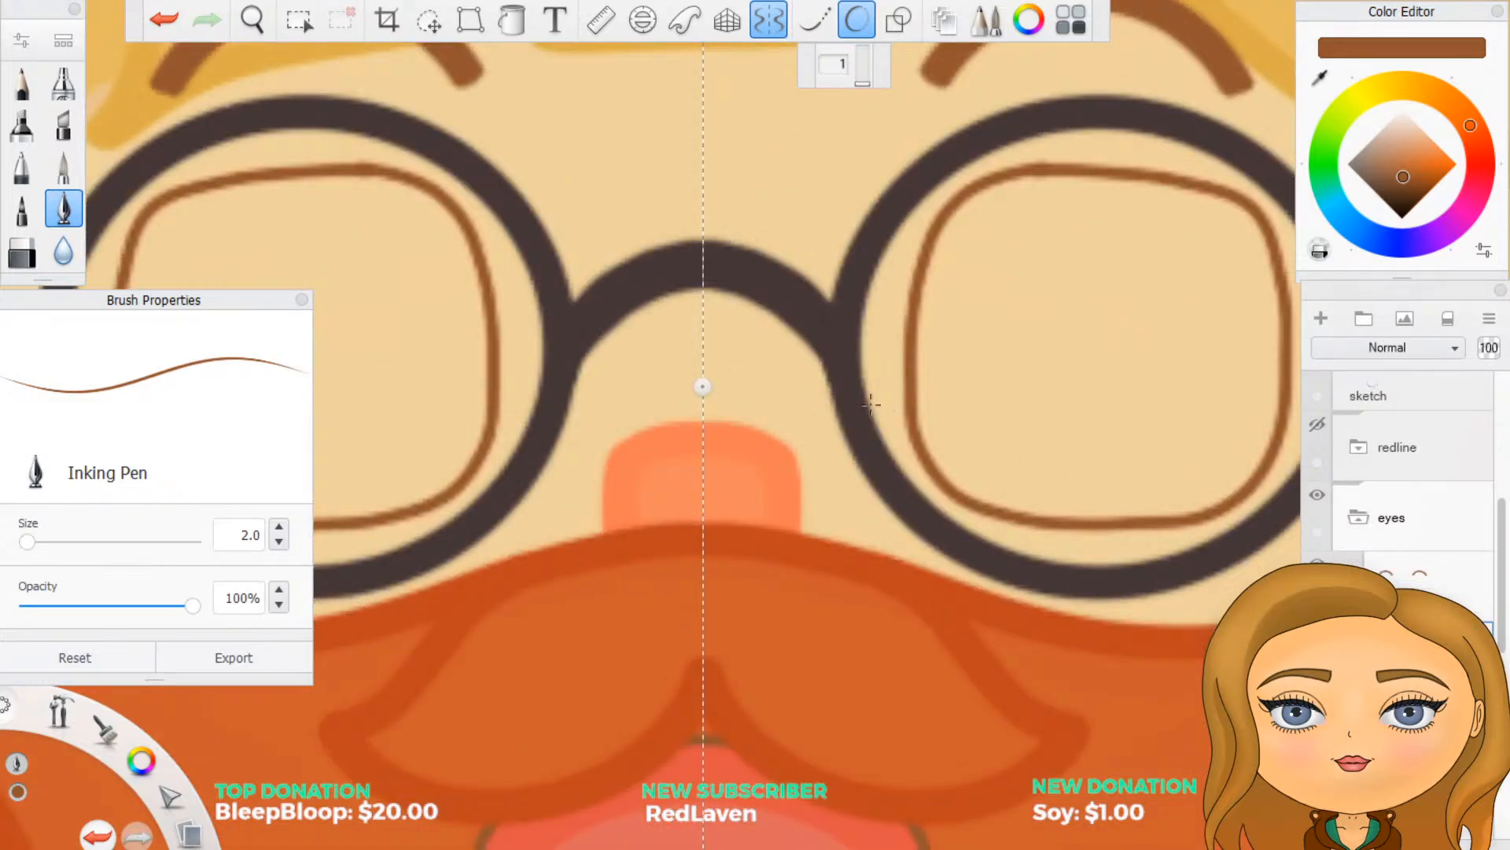
scroll(843, 421, "down", 2)
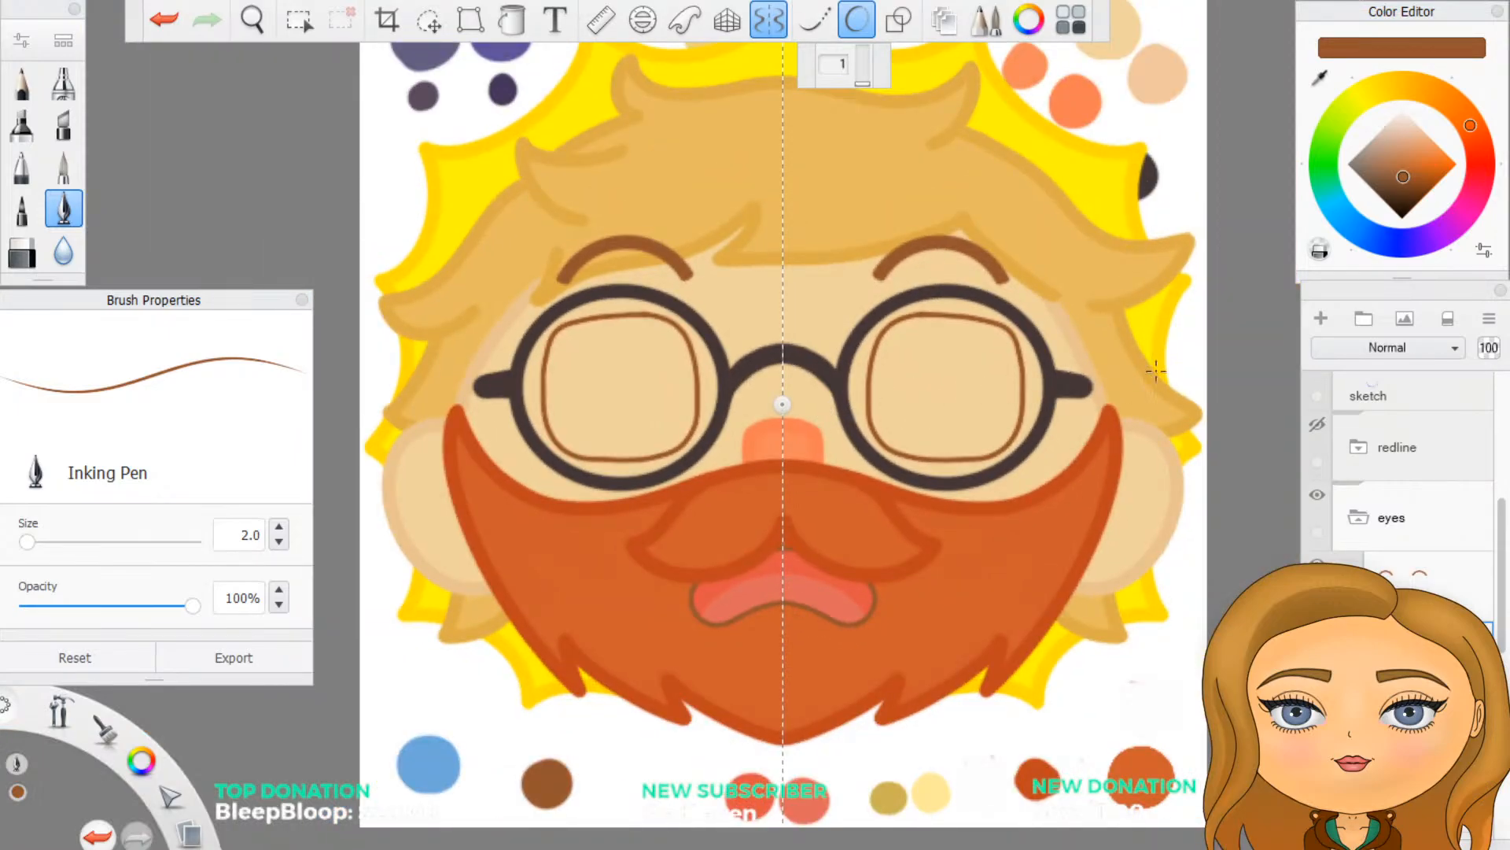
left_click(1320, 318)
key("ctrl+z")
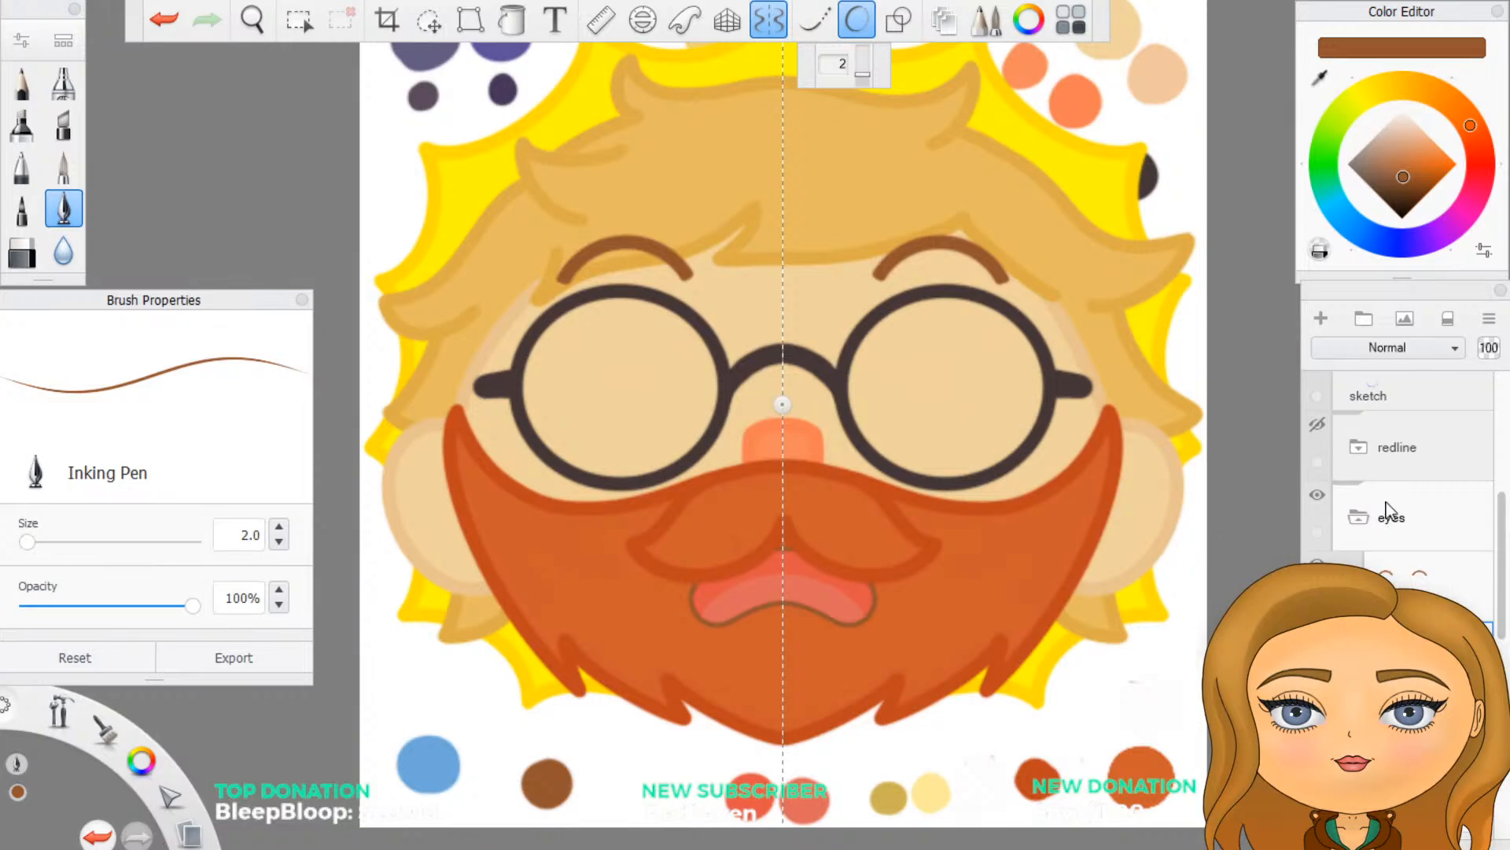
Step: Ink the rounded-square eye outlines along the redline with Predictive Stroke at level 2, and check them with the redline hidden
left_click(1319, 428)
scroll(932, 491, "up", 5)
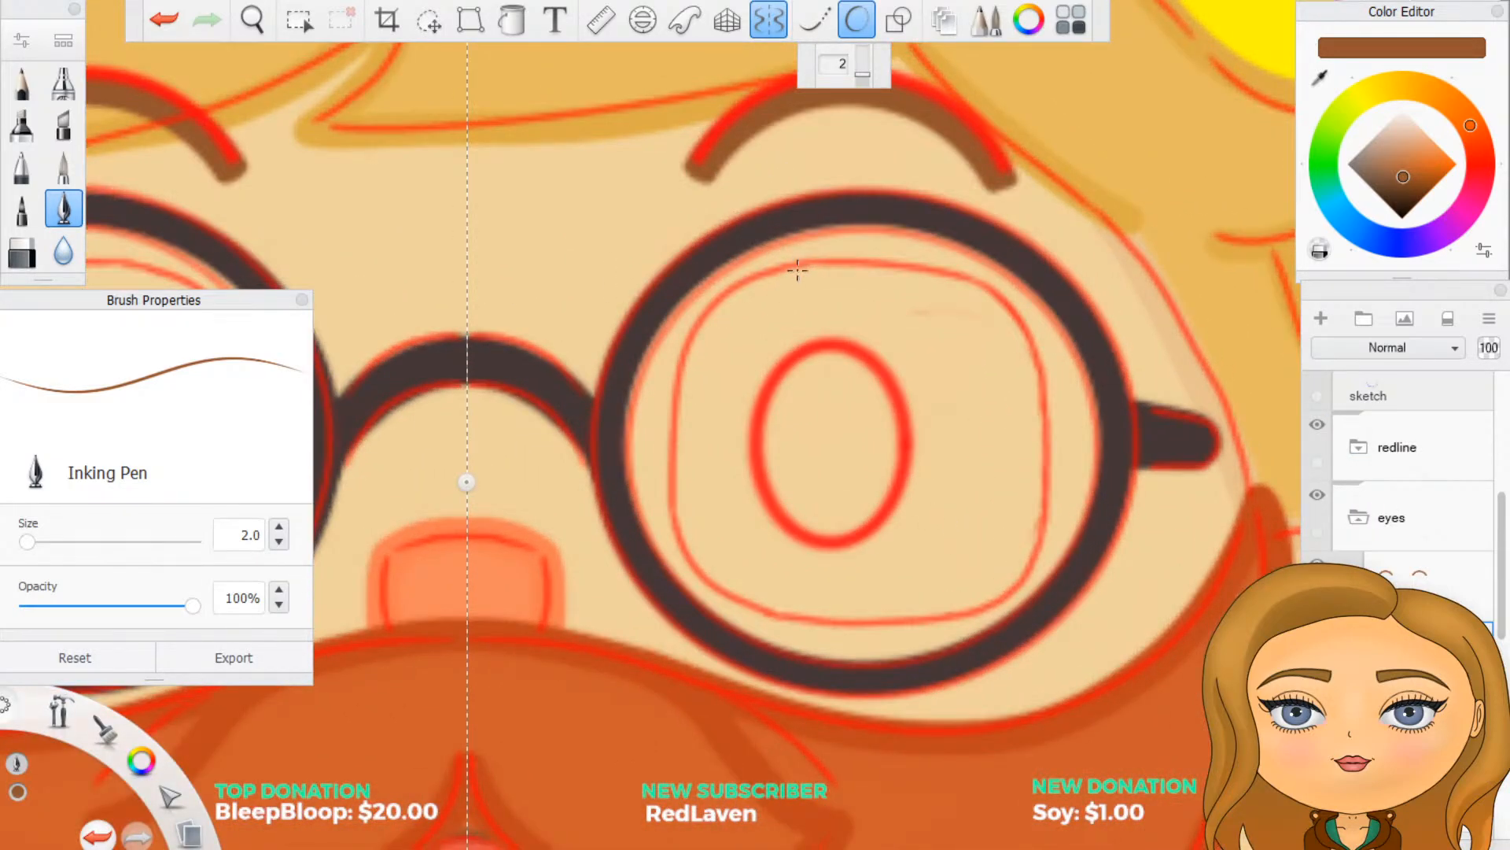
mouse_move(817, 264)
left_mouse_down()
mouse_move(740, 287)
mouse_move(699, 326)
mouse_move(678, 457)
mouse_move(688, 580)
mouse_move(735, 606)
mouse_move(905, 632)
mouse_move(1026, 574)
mouse_move(1046, 504)
mouse_move(1040, 363)
mouse_move(1022, 319)
mouse_move(980, 287)
mouse_move(812, 264)
left_mouse_up()
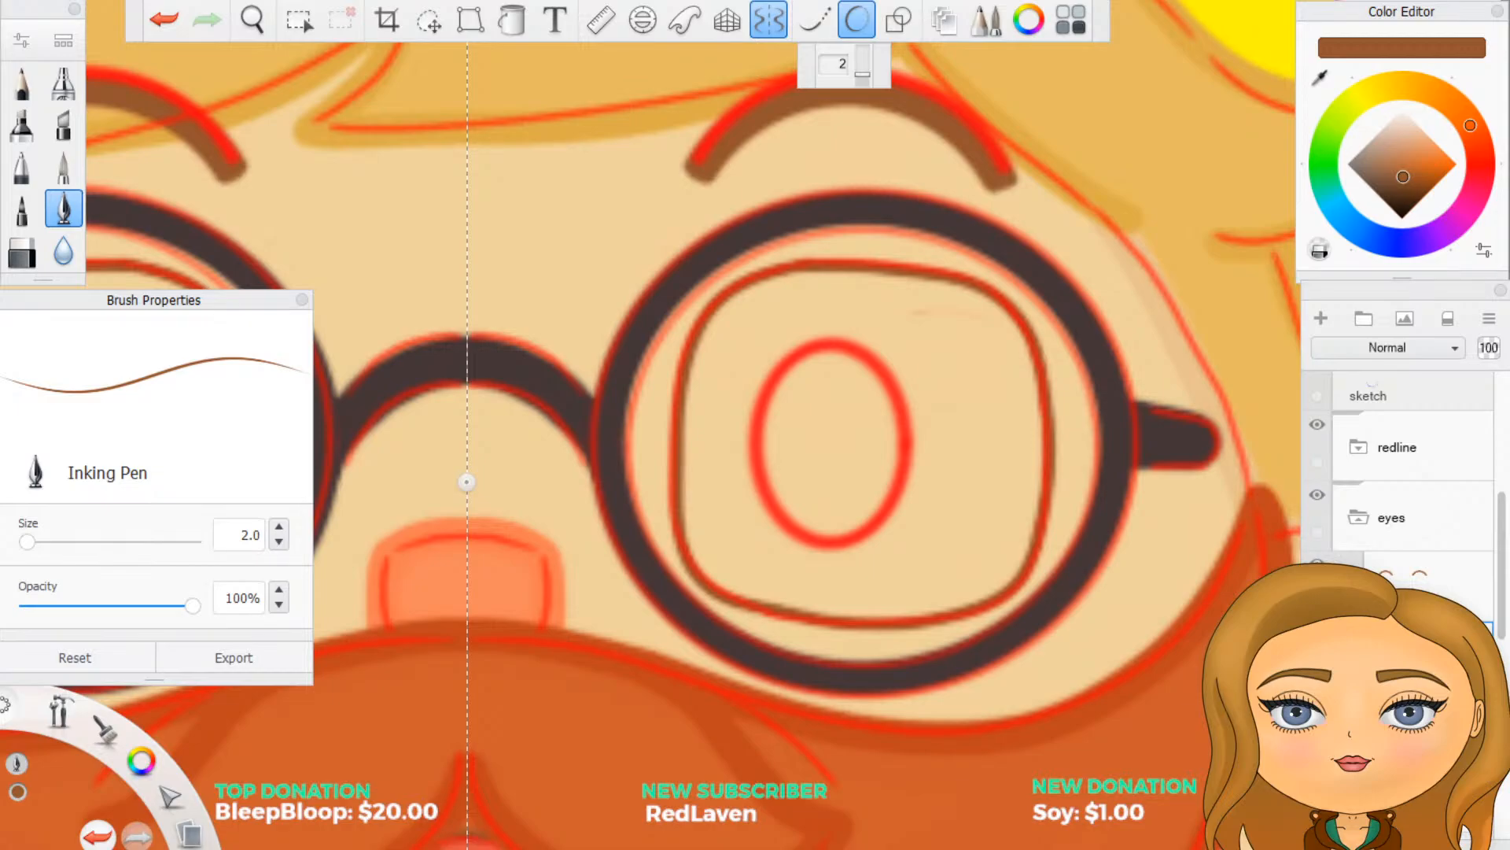
left_click(1317, 424)
scroll(1082, 600, "down", 5)
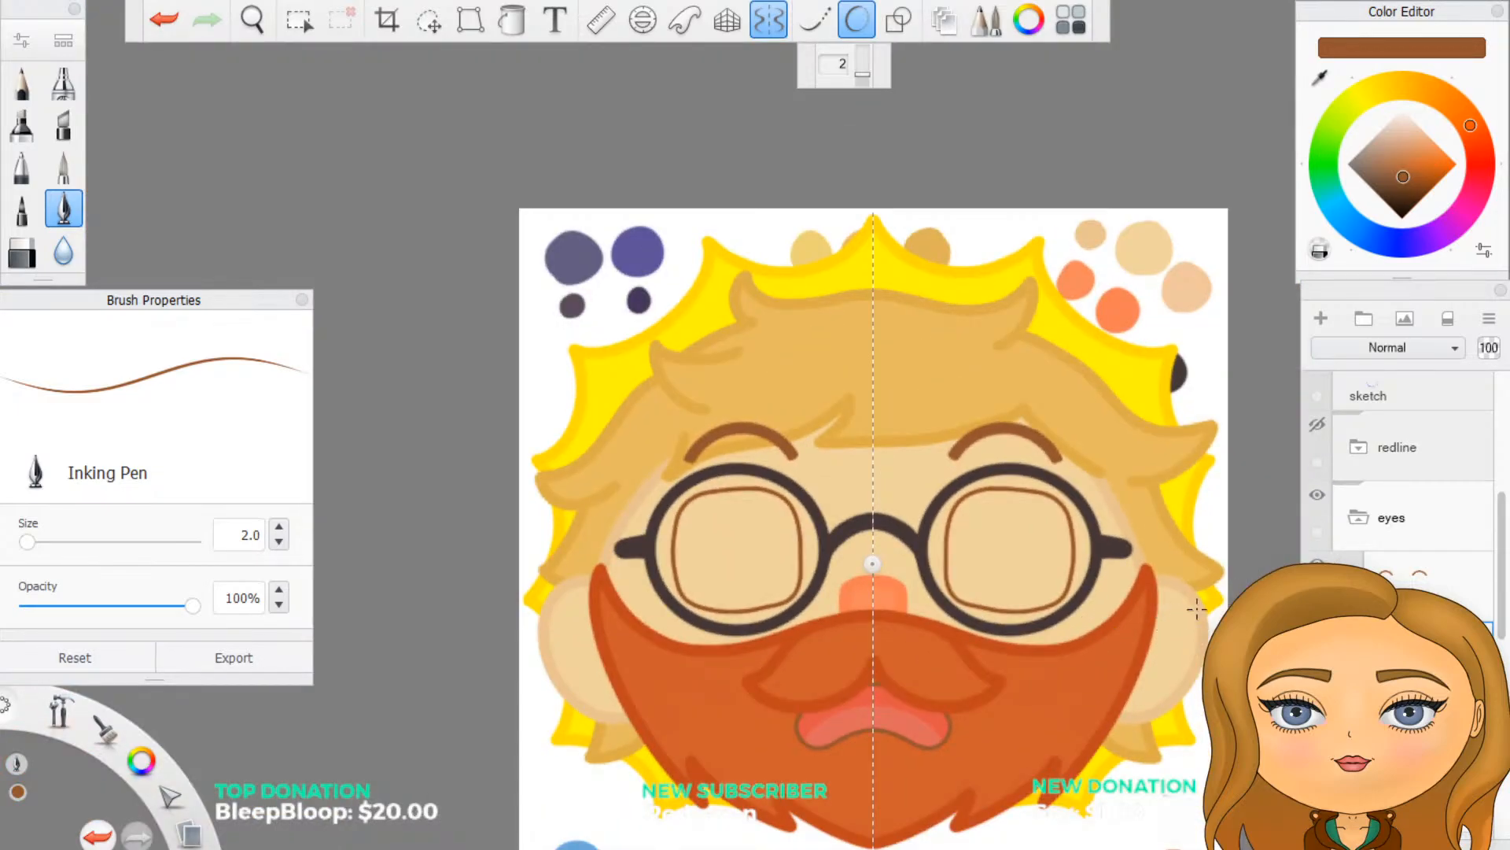
Step: Delete the layer holding the eye outlines and add a fresh layer in the eyes group
left_click(1411, 647)
left_click(1459, 600)
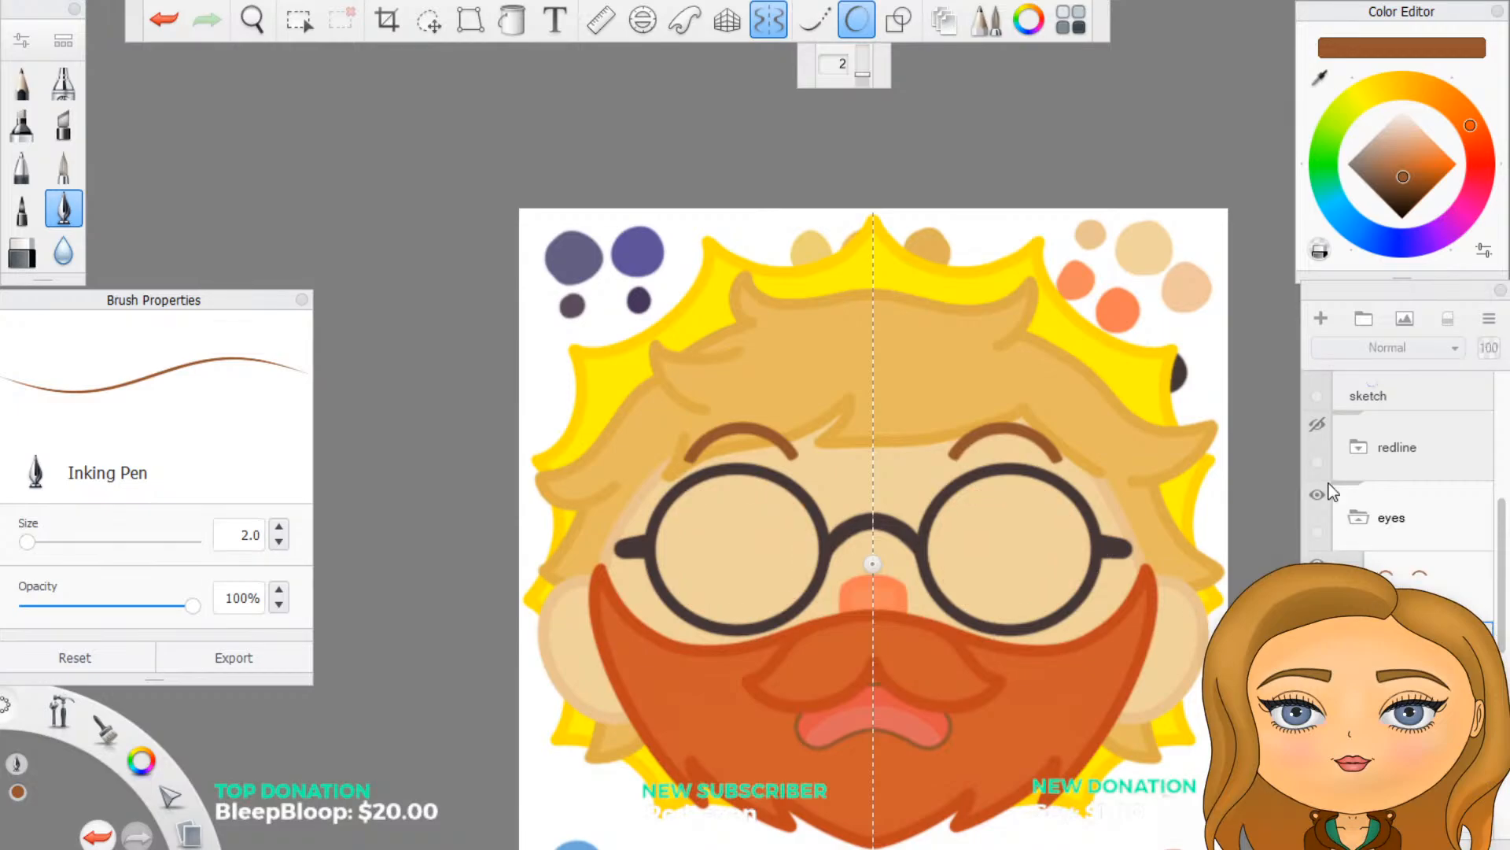
left_click(1320, 321)
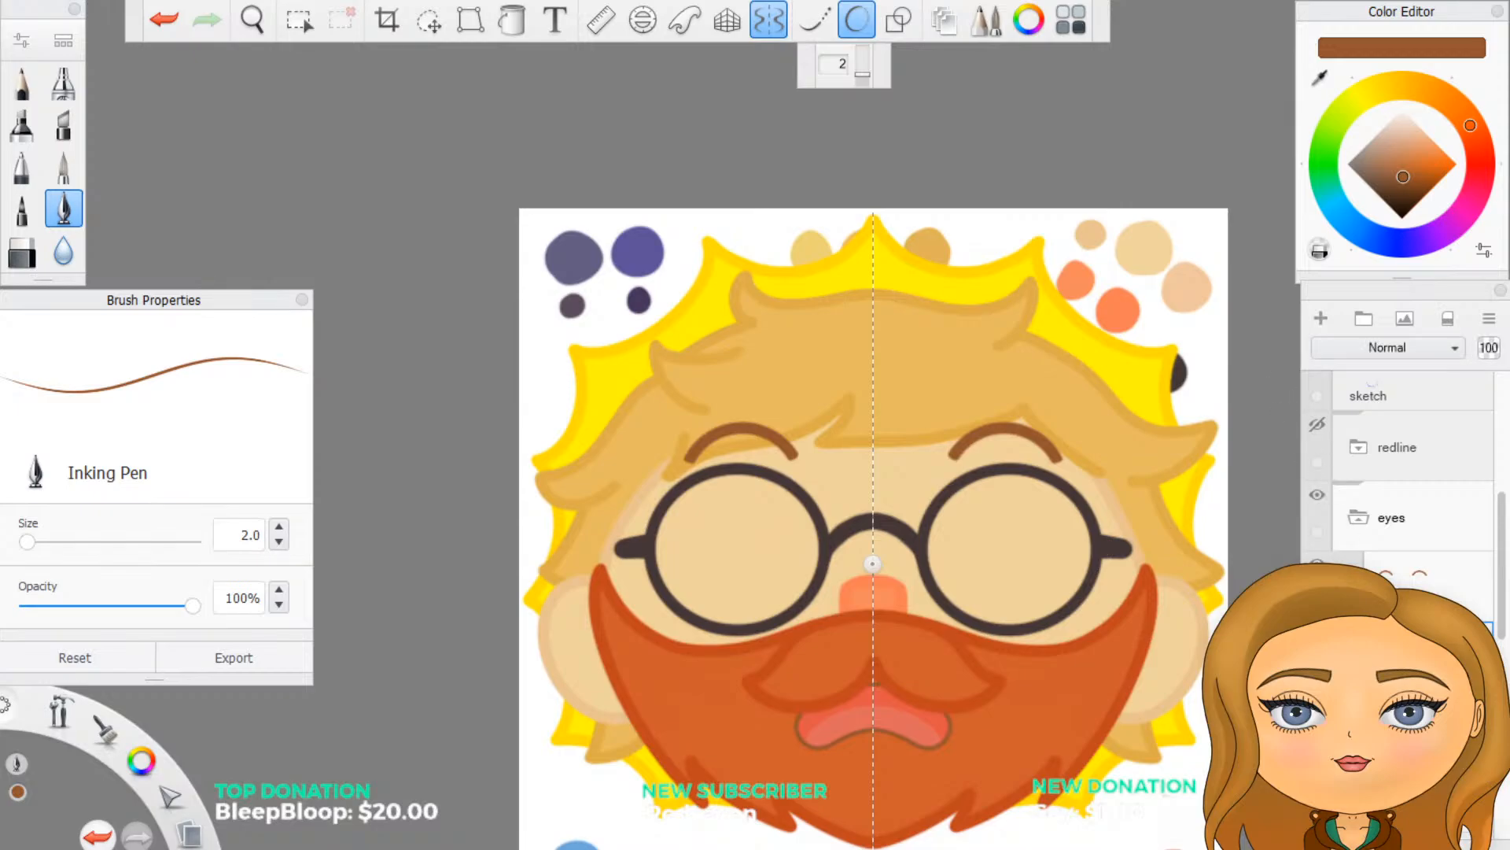
Step: Show the redline, ink the mirrored rounded-square eye outlines in several brown strokes, and hide the redline again
left_click(1316, 465)
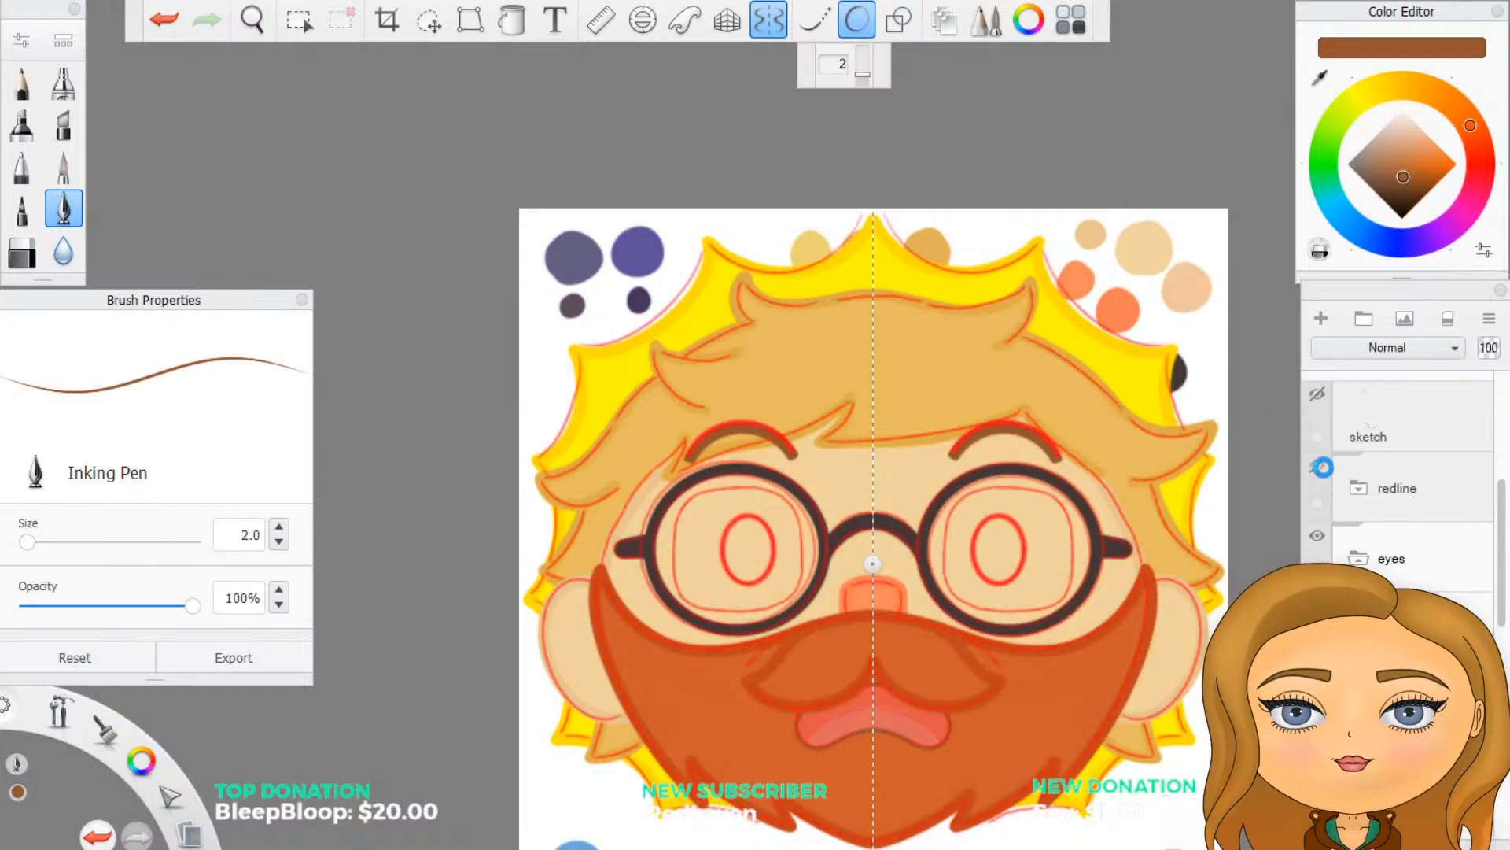
scroll(1009, 604, "up", 1)
scroll(1009, 604, "up", 5)
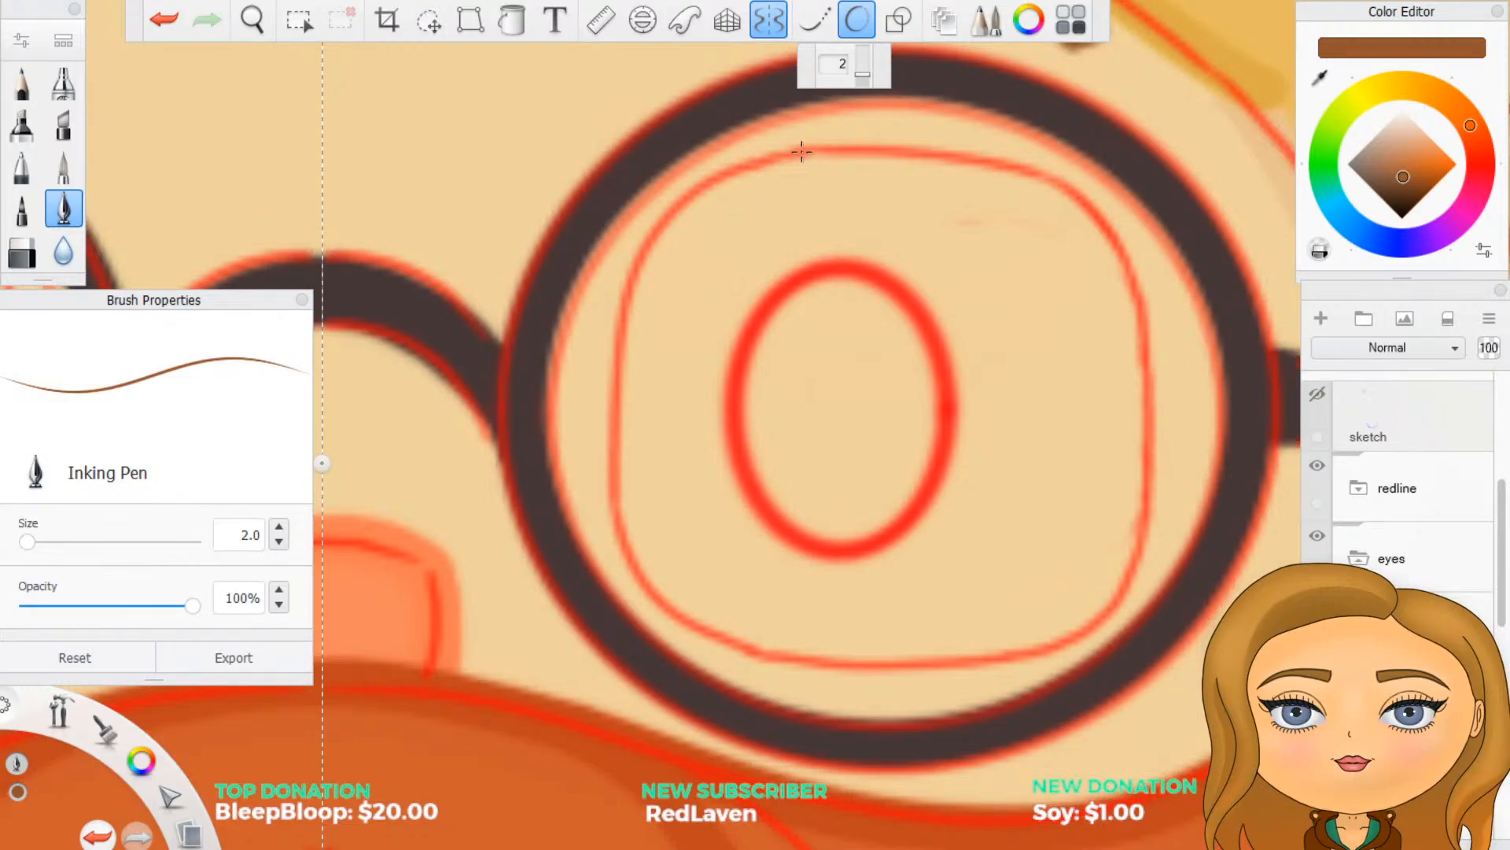
mouse_move(806, 150)
left_mouse_down()
mouse_move(686, 197)
mouse_move(652, 232)
mouse_move(625, 428)
mouse_move(649, 563)
left_mouse_up()
mouse_move(712, 628)
left_mouse_down()
mouse_move(893, 659)
mouse_move(1054, 631)
mouse_move(1112, 588)
mouse_move(1138, 500)
mouse_move(1136, 333)
mouse_move(1122, 243)
mouse_move(1090, 206)
left_mouse_up()
left_click_drag(805, 150, 748, 155)
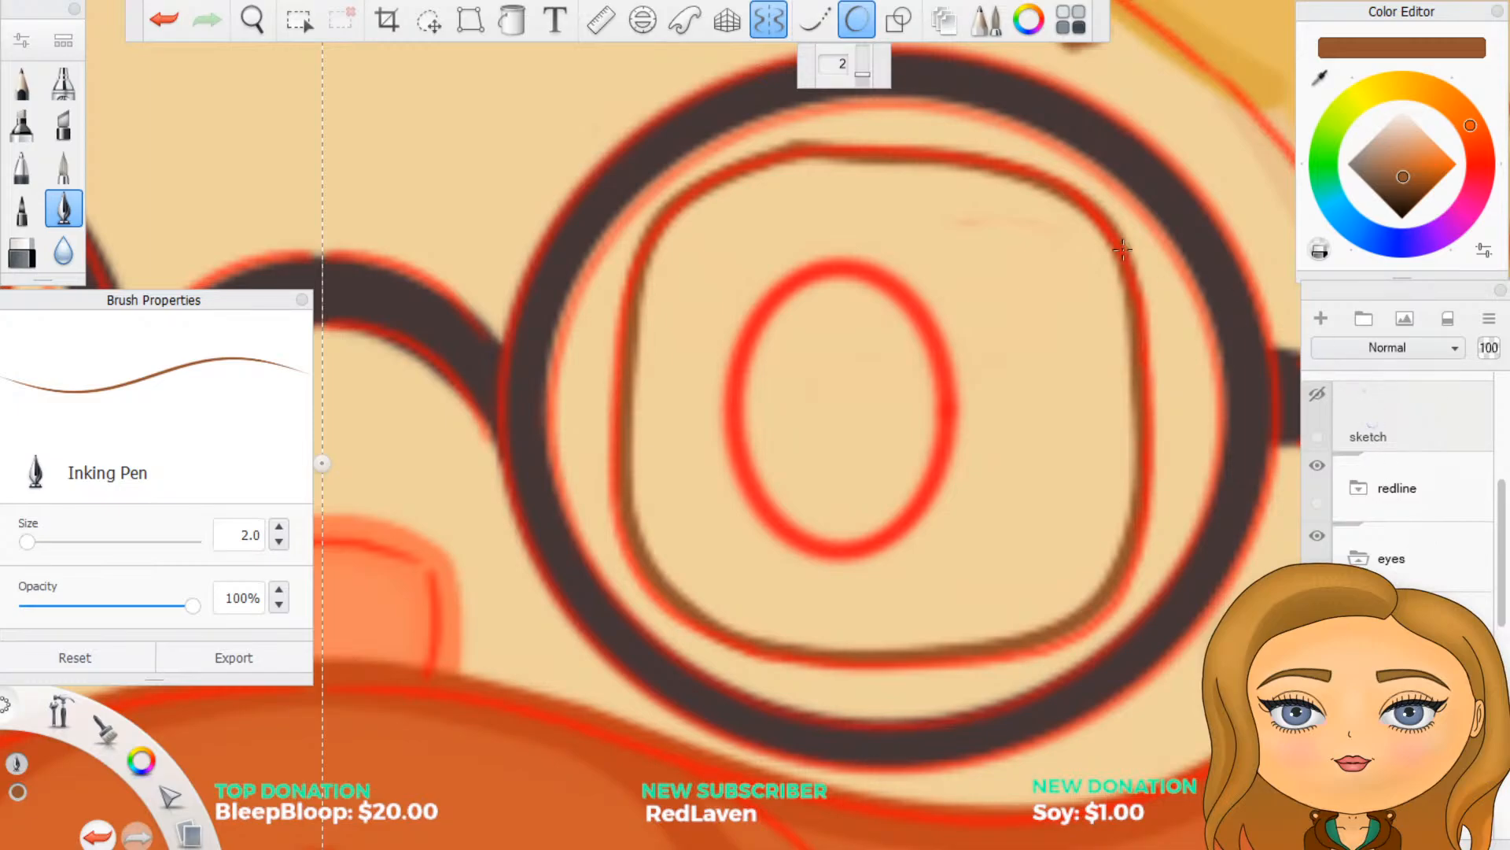
left_click(1318, 466)
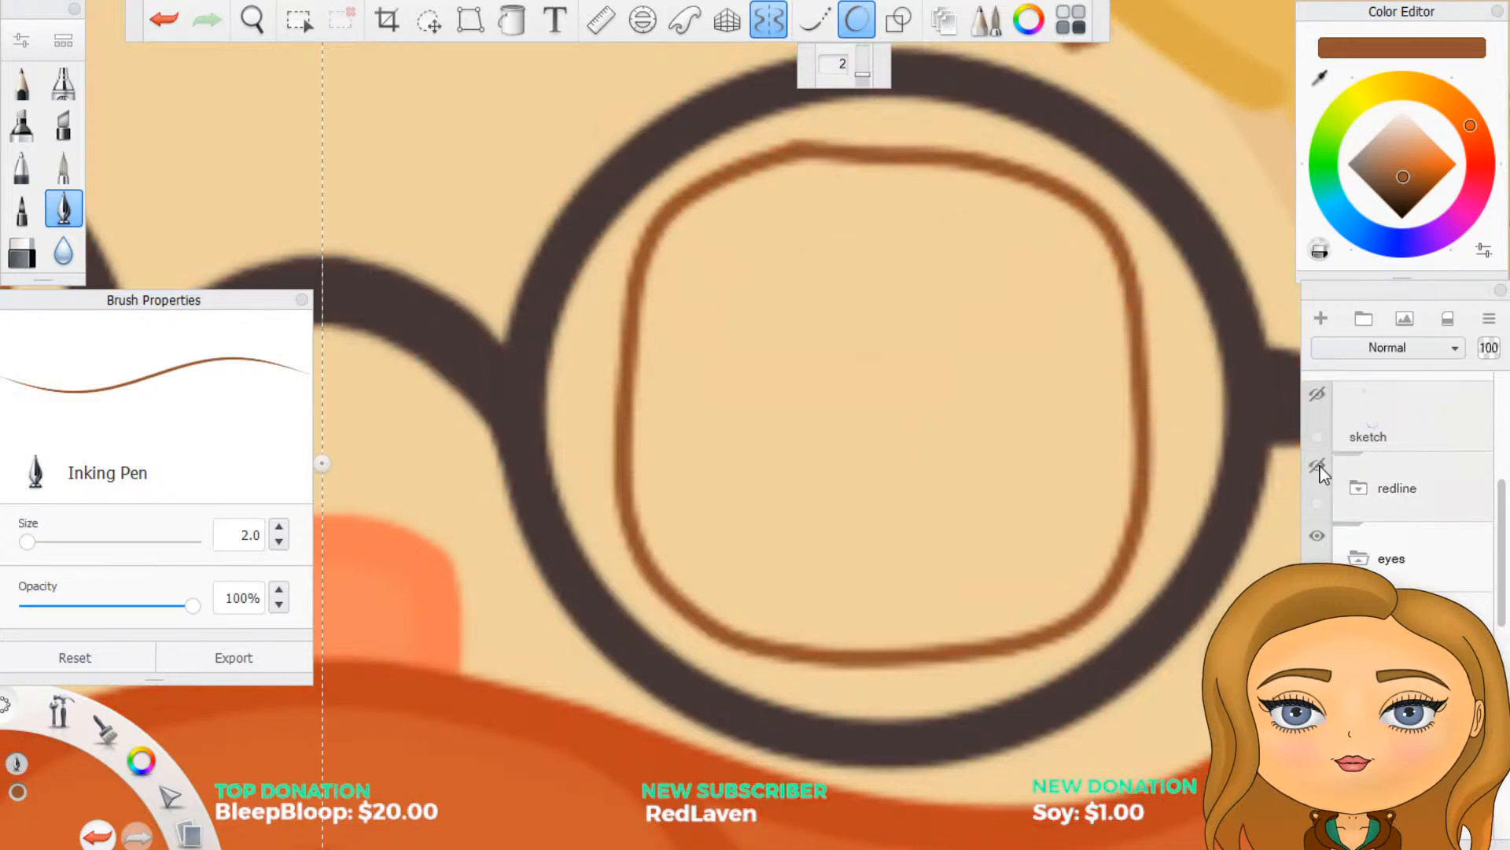
scroll(842, 334, "down", 5)
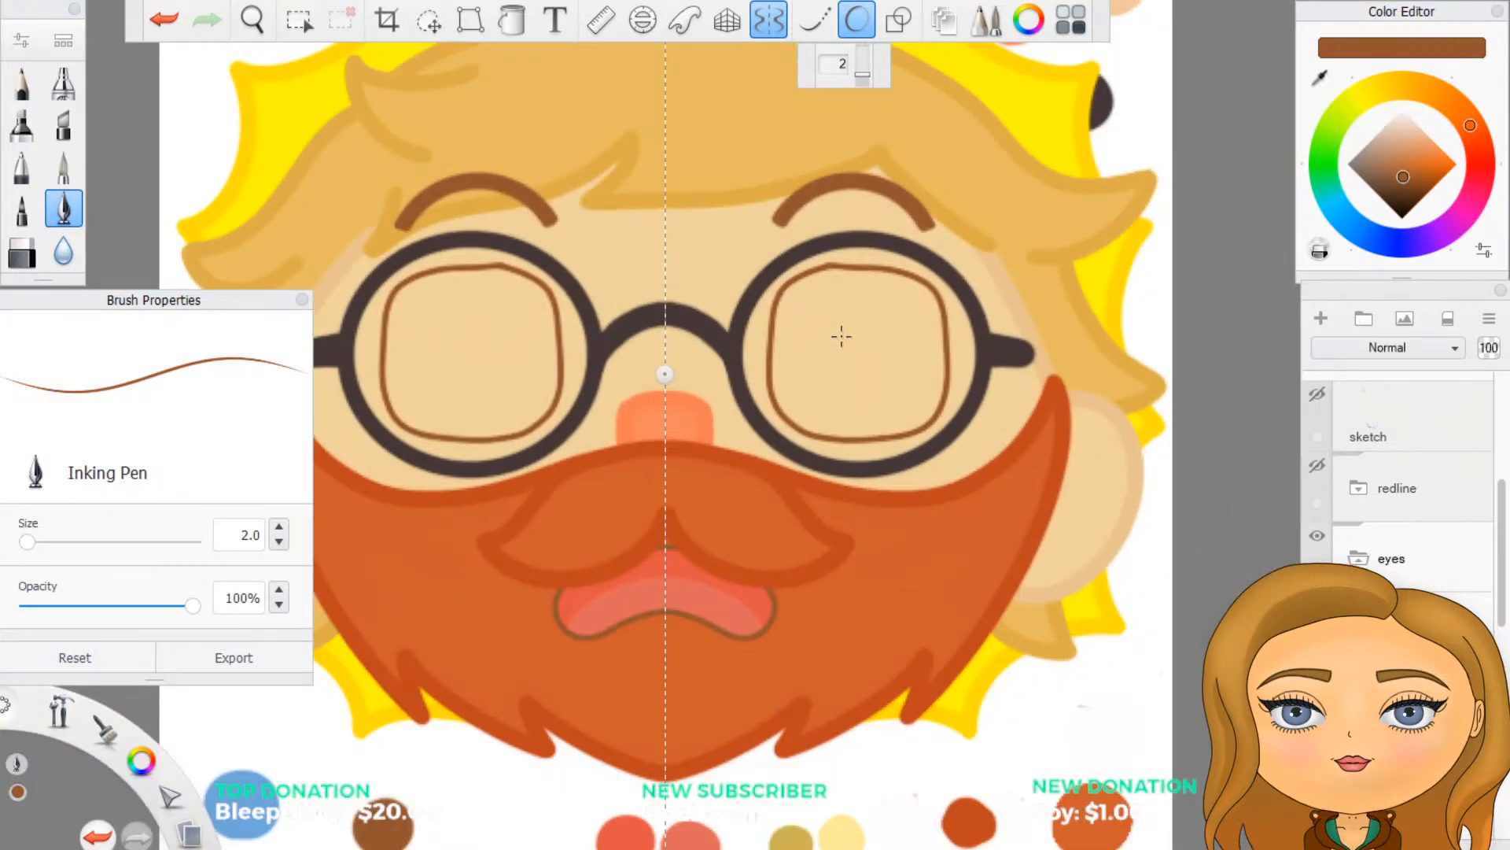
scroll(841, 337, "down", 1)
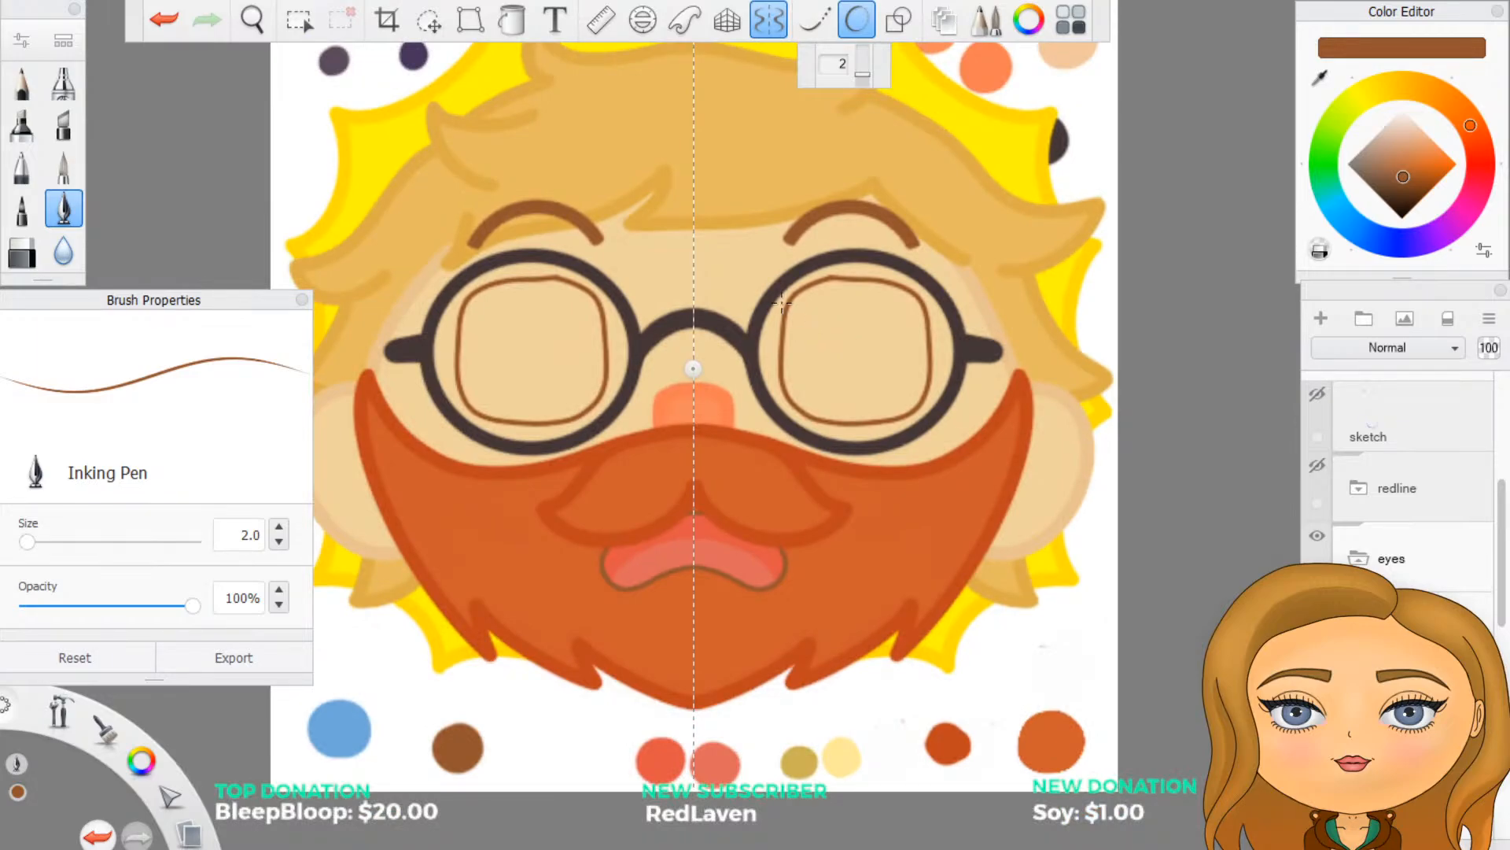
Step: Erase the upper inner corner of the mirrored eye outlines, from partway along the top edge to partway down the inner side
scroll(781, 303, "up", 10)
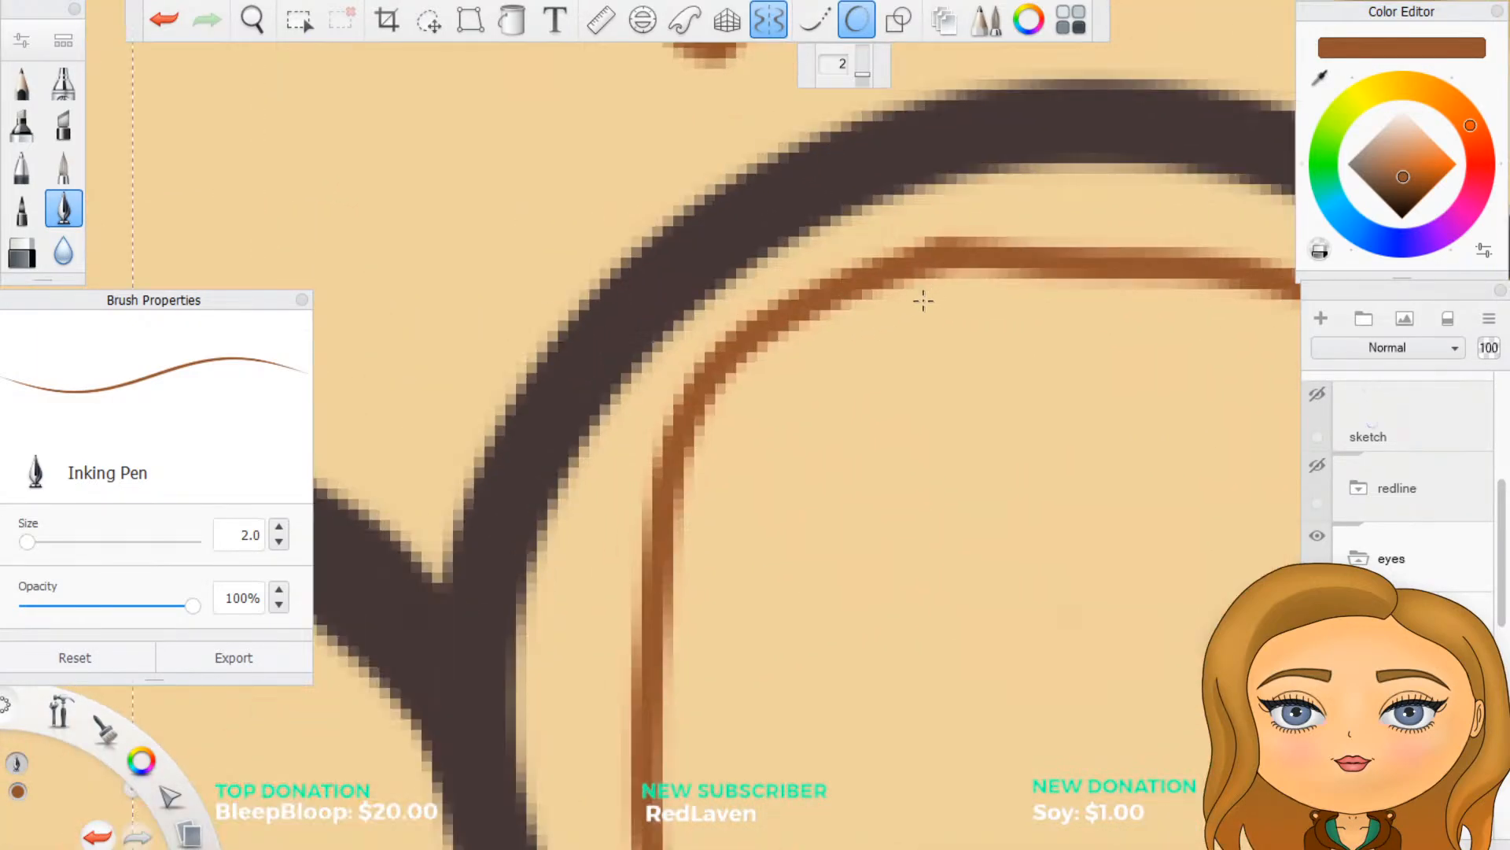
key("e")
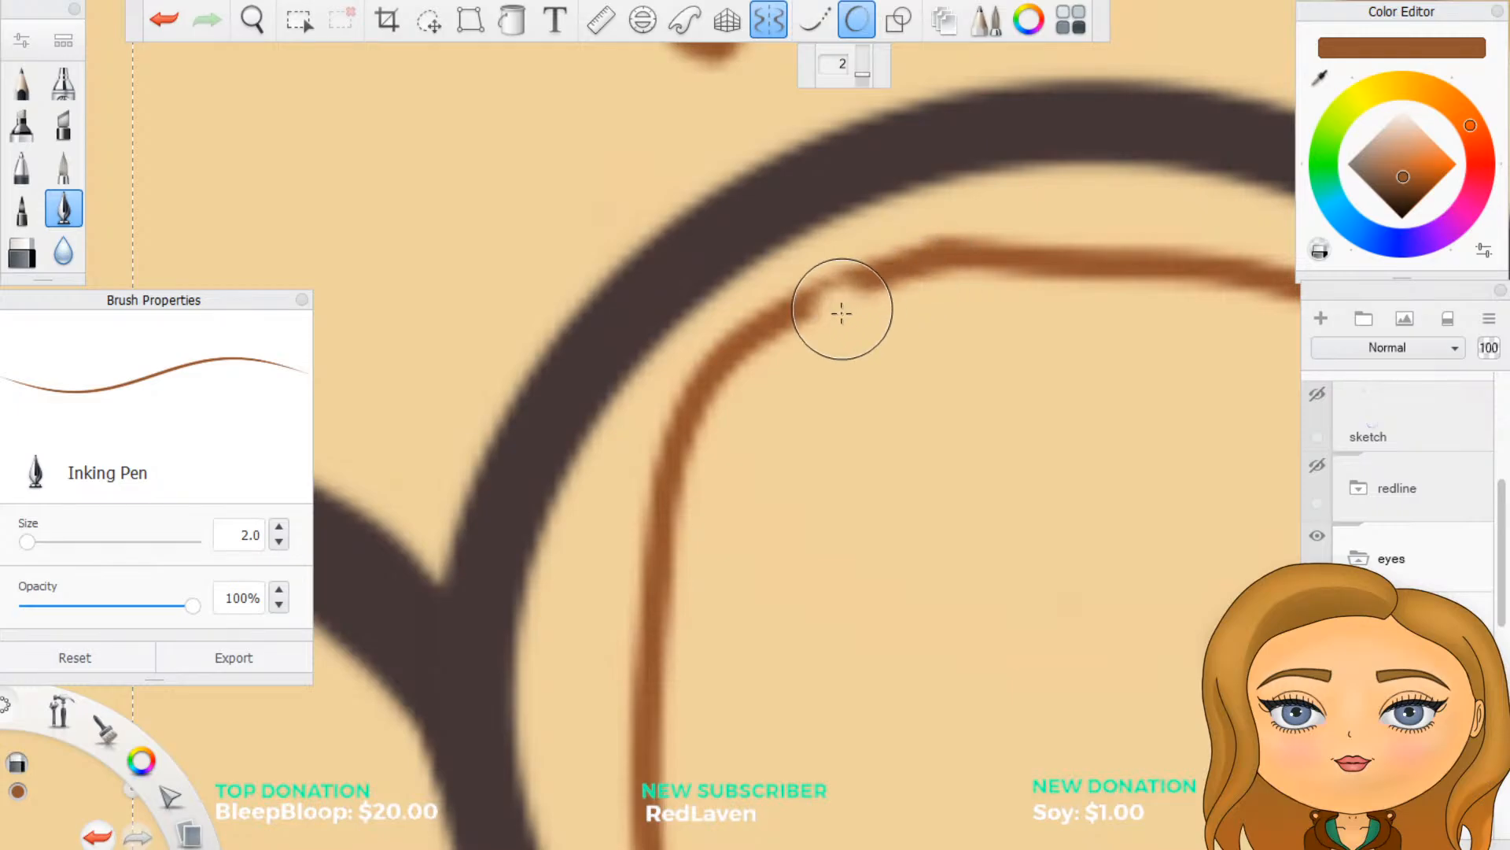
mouse_move(937, 257)
left_mouse_down()
mouse_move(947, 243)
mouse_move(992, 279)
left_mouse_up()
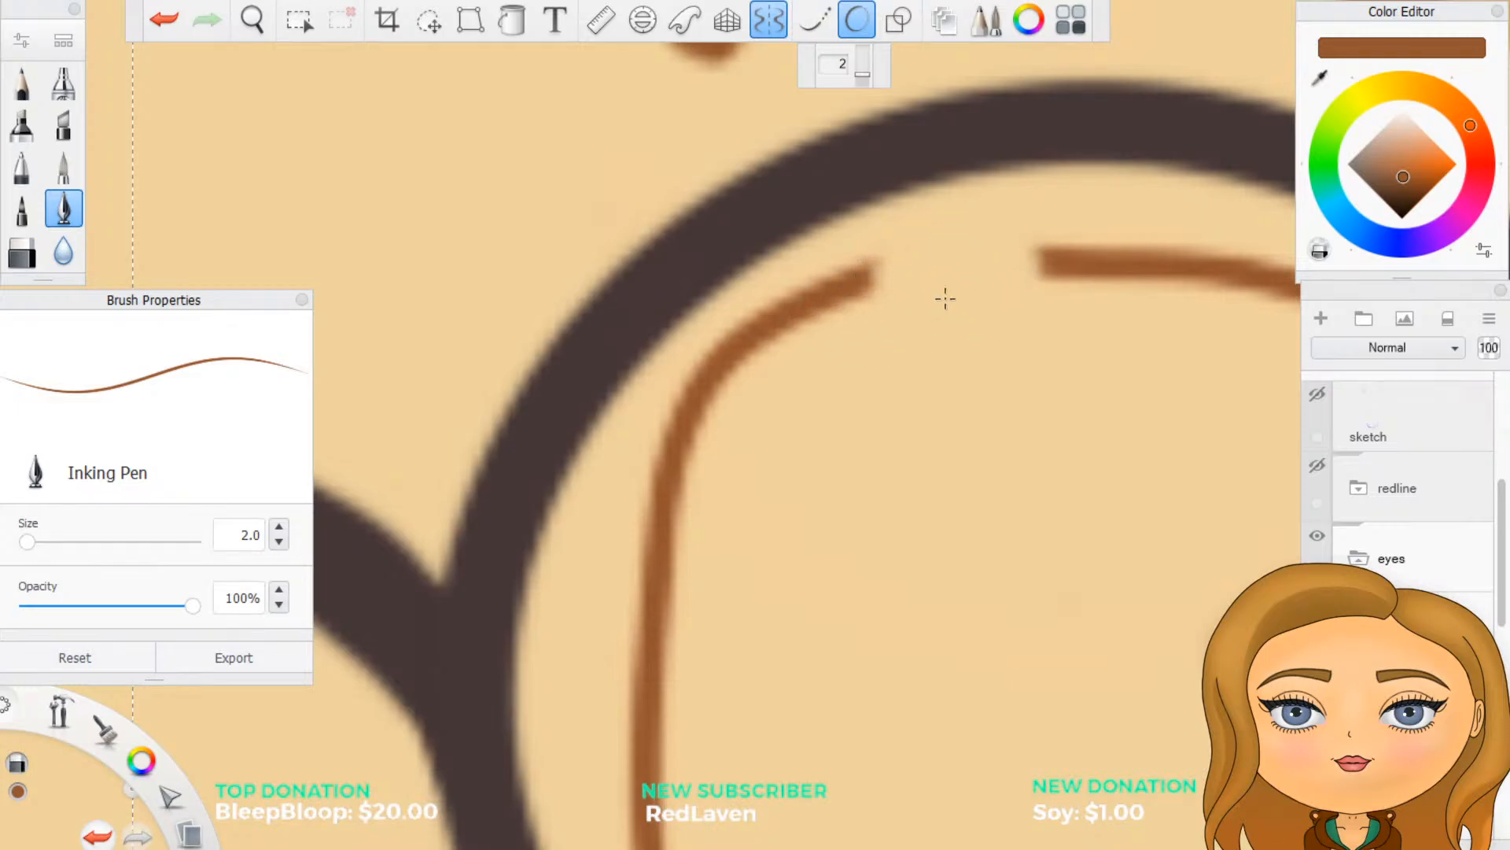
key("e")
key("e")
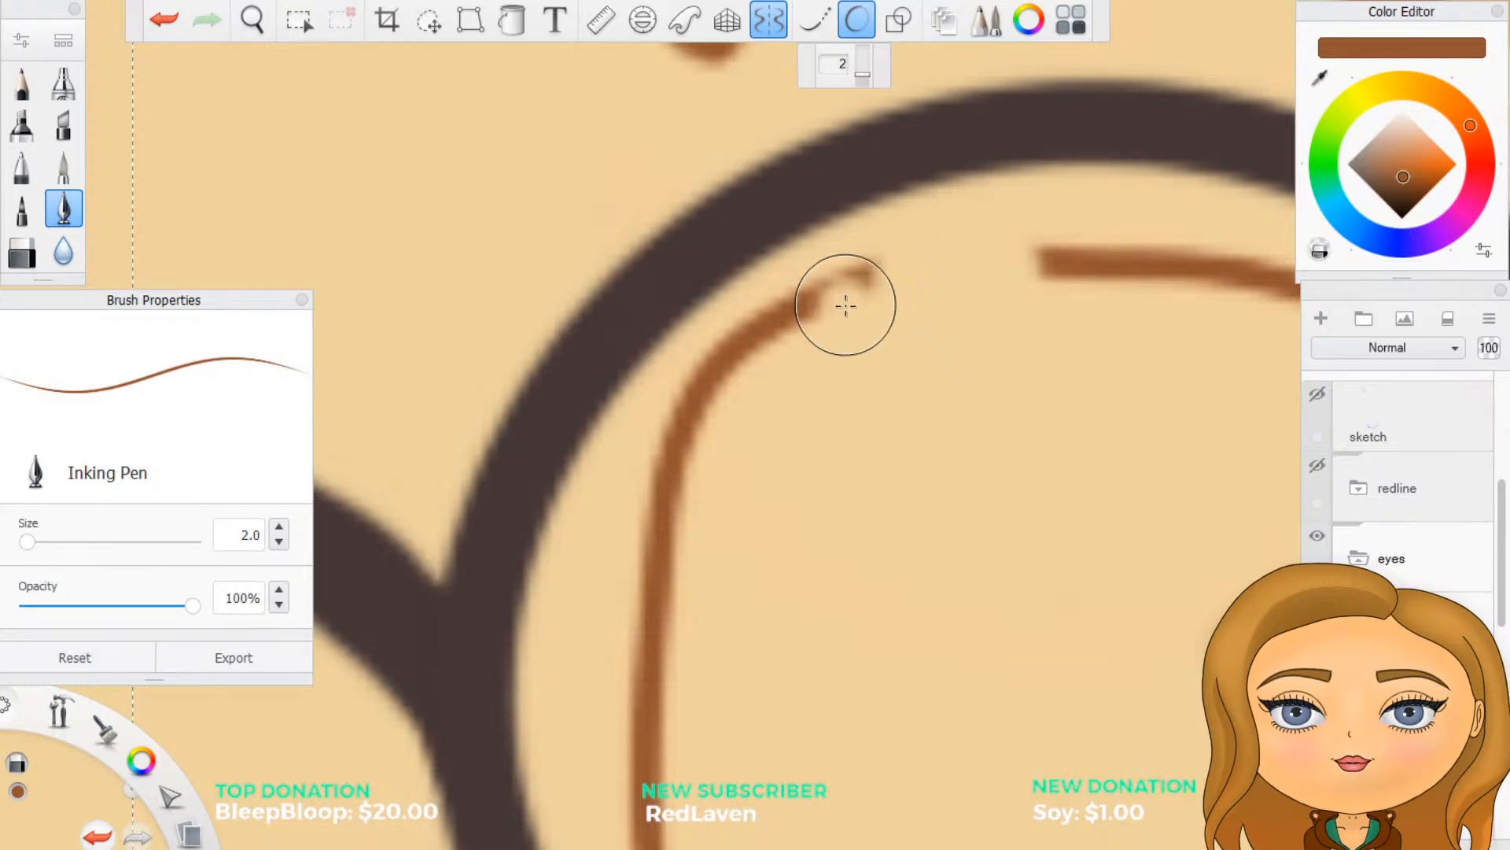
left_click_drag(861, 289, 853, 284)
mouse_move(767, 323)
left_mouse_down()
mouse_move(680, 423)
mouse_move(660, 523)
left_mouse_up()
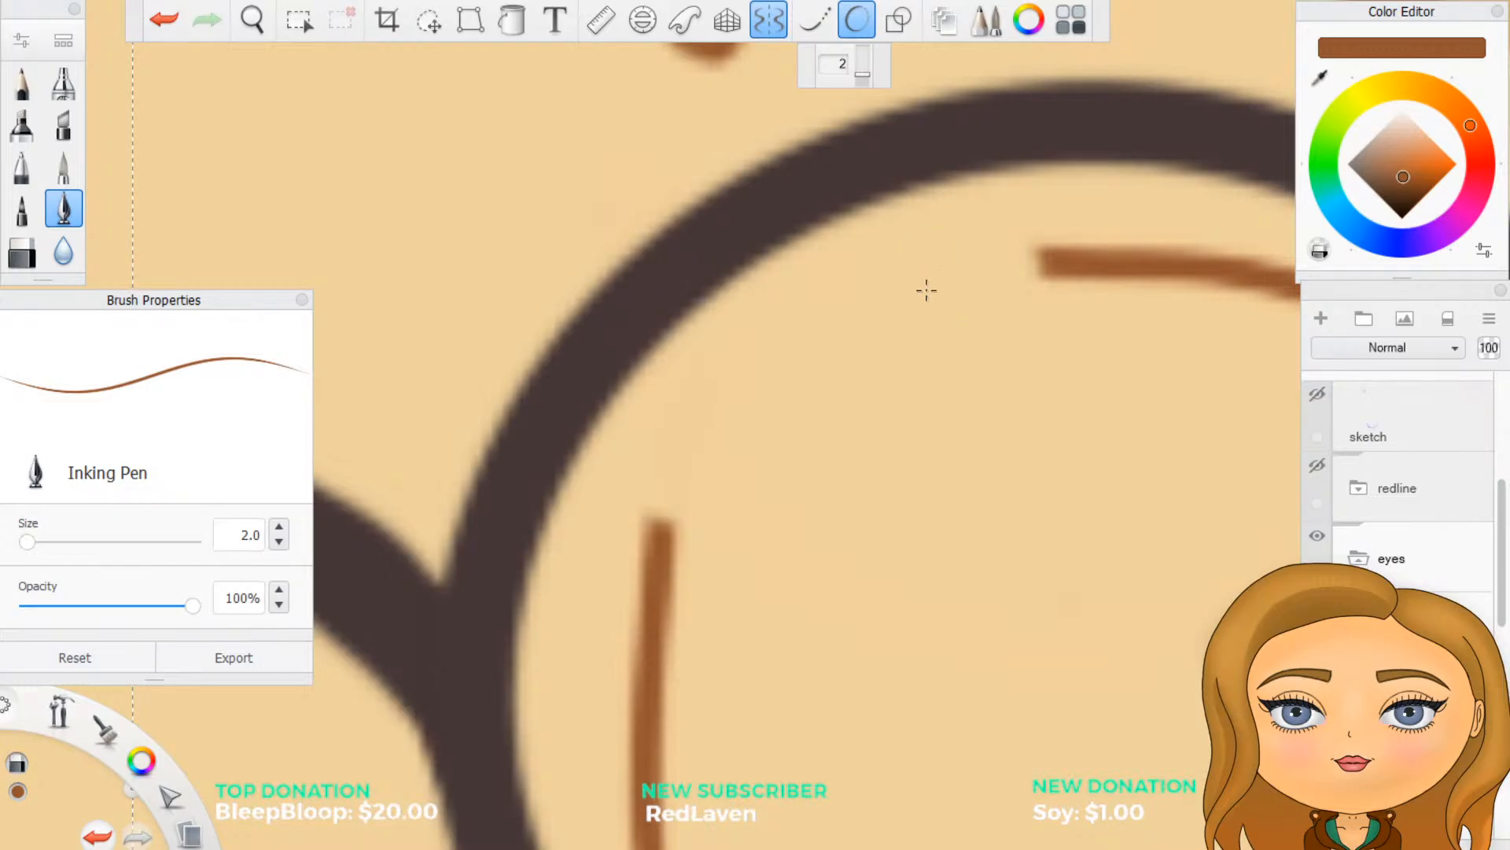
scroll(917, 270, "down", 3)
key("e")
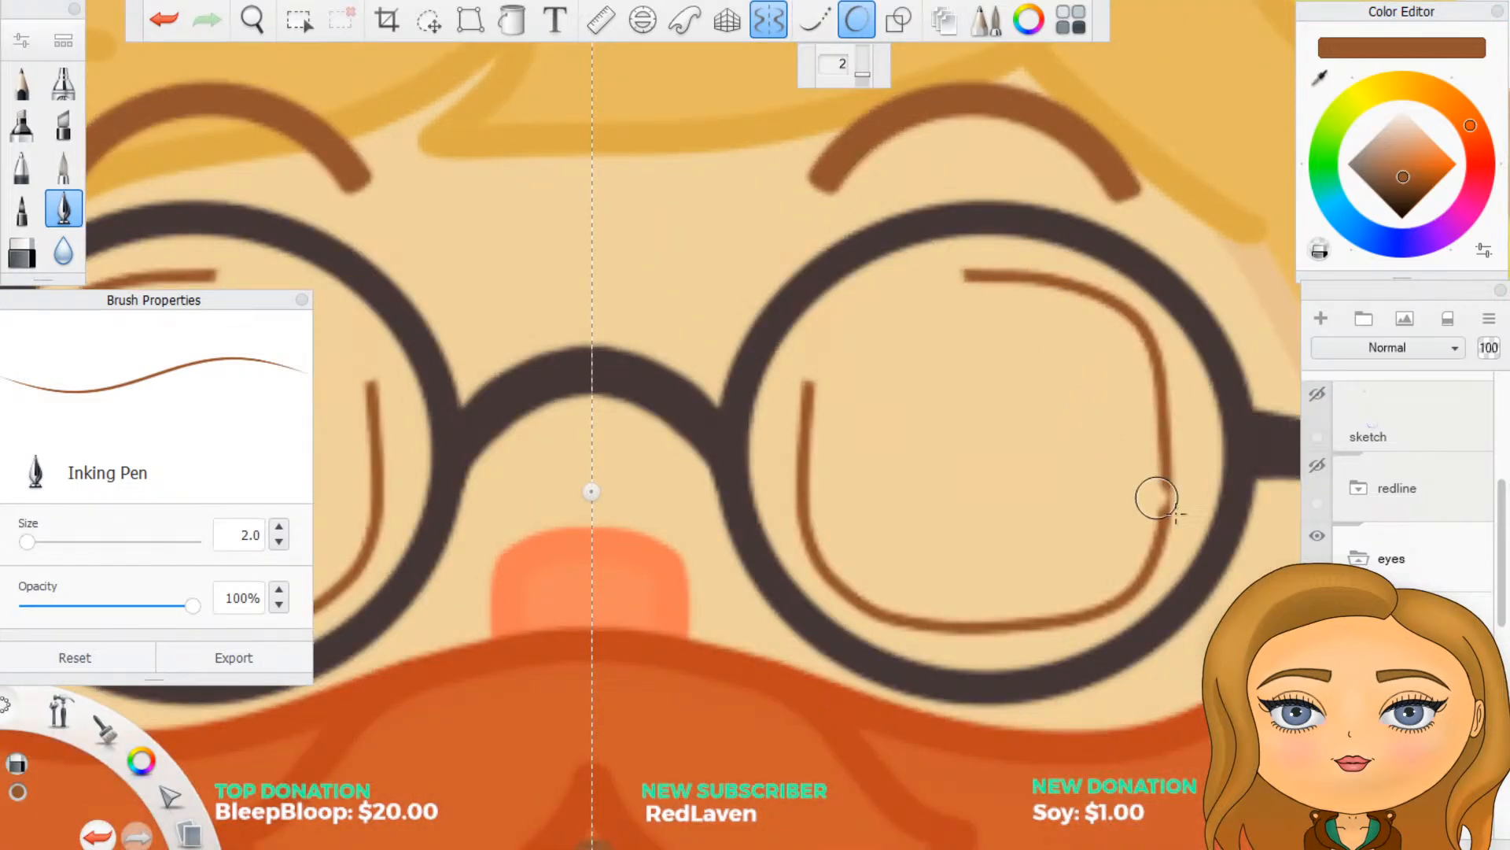
Step: Show the redline, re-ink the upper inner corner of the eye outlines as one smooth brown curve, and hide the redline
left_click(1318, 466)
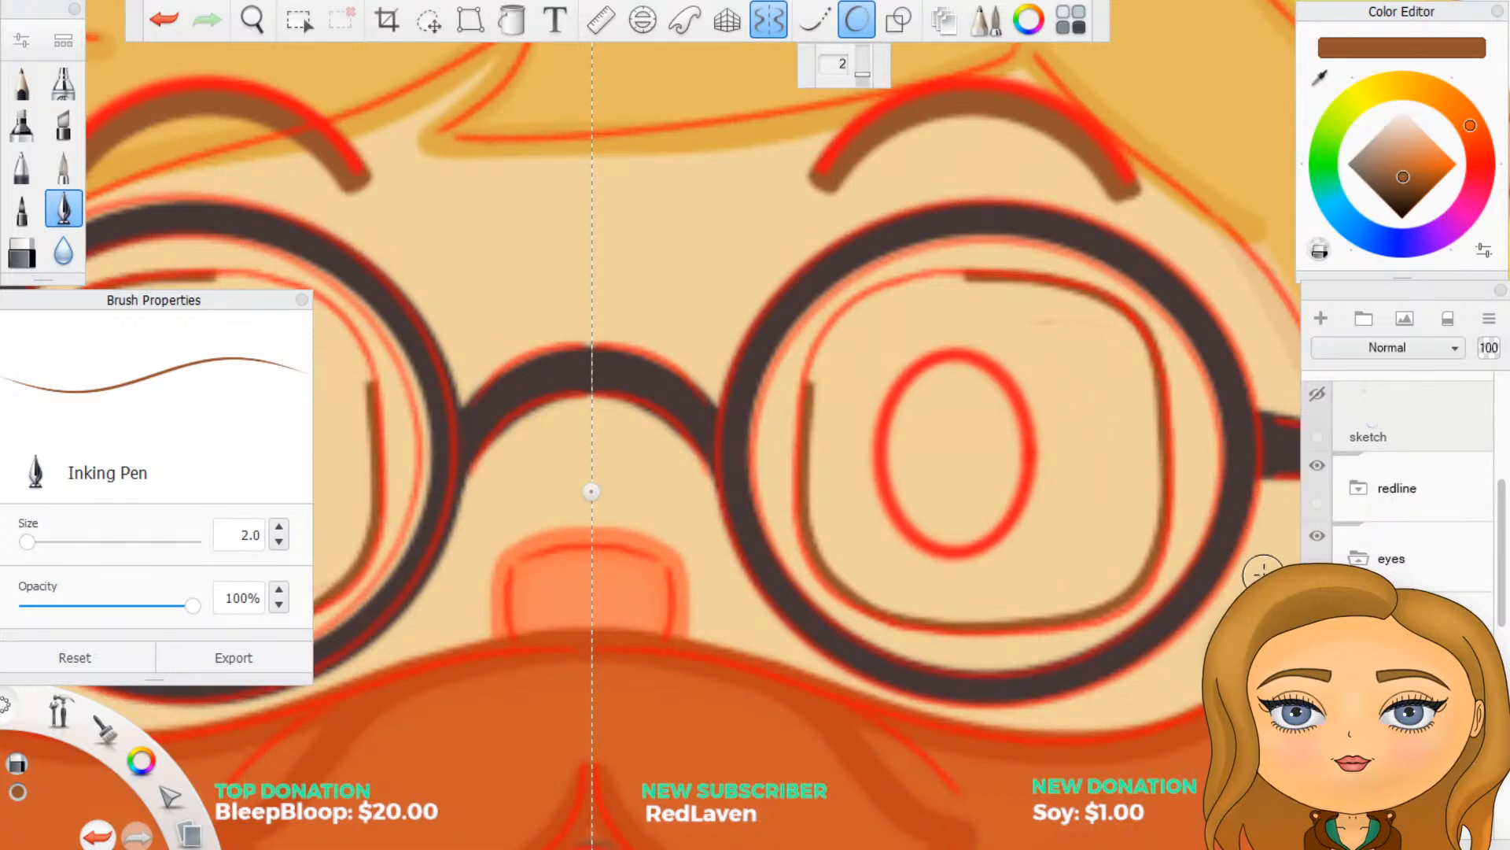
scroll(1019, 447, "up", 3)
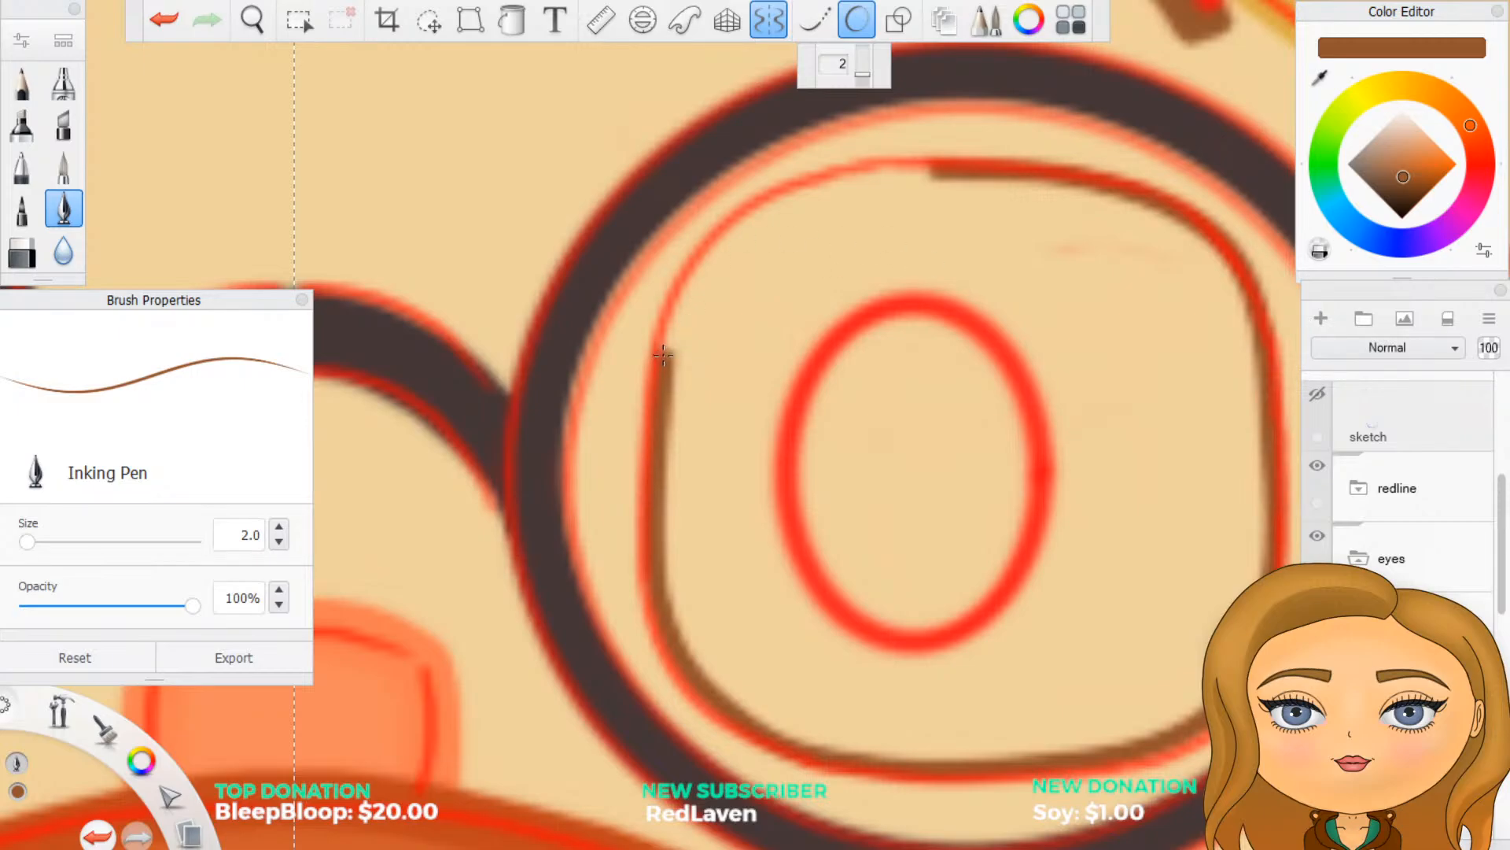
mouse_move(662, 358)
left_mouse_down()
mouse_move(719, 244)
mouse_move(804, 188)
mouse_move(898, 167)
mouse_move(932, 164)
left_mouse_up()
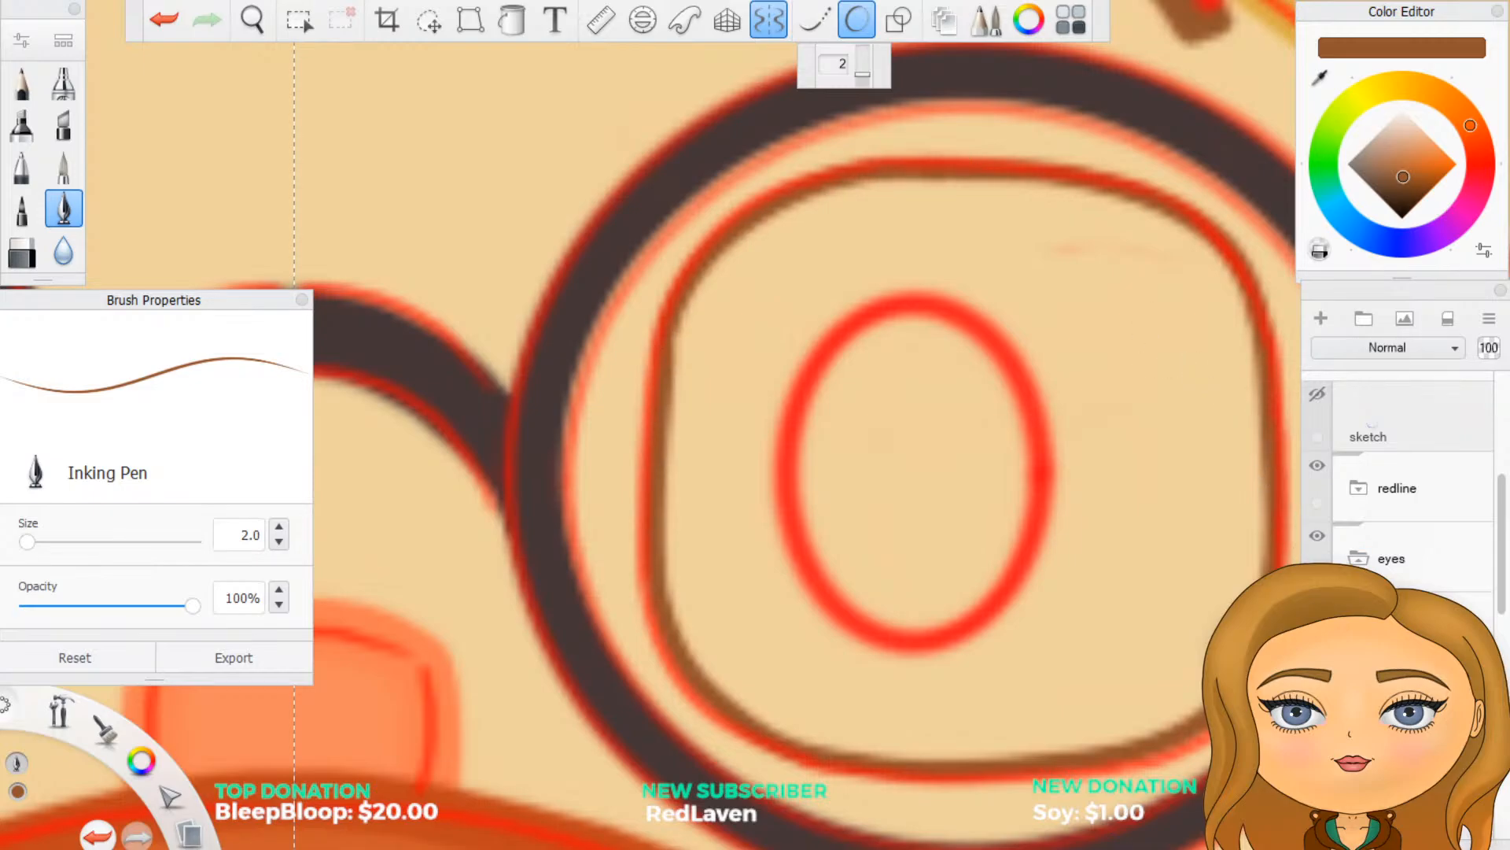
left_click(1317, 465)
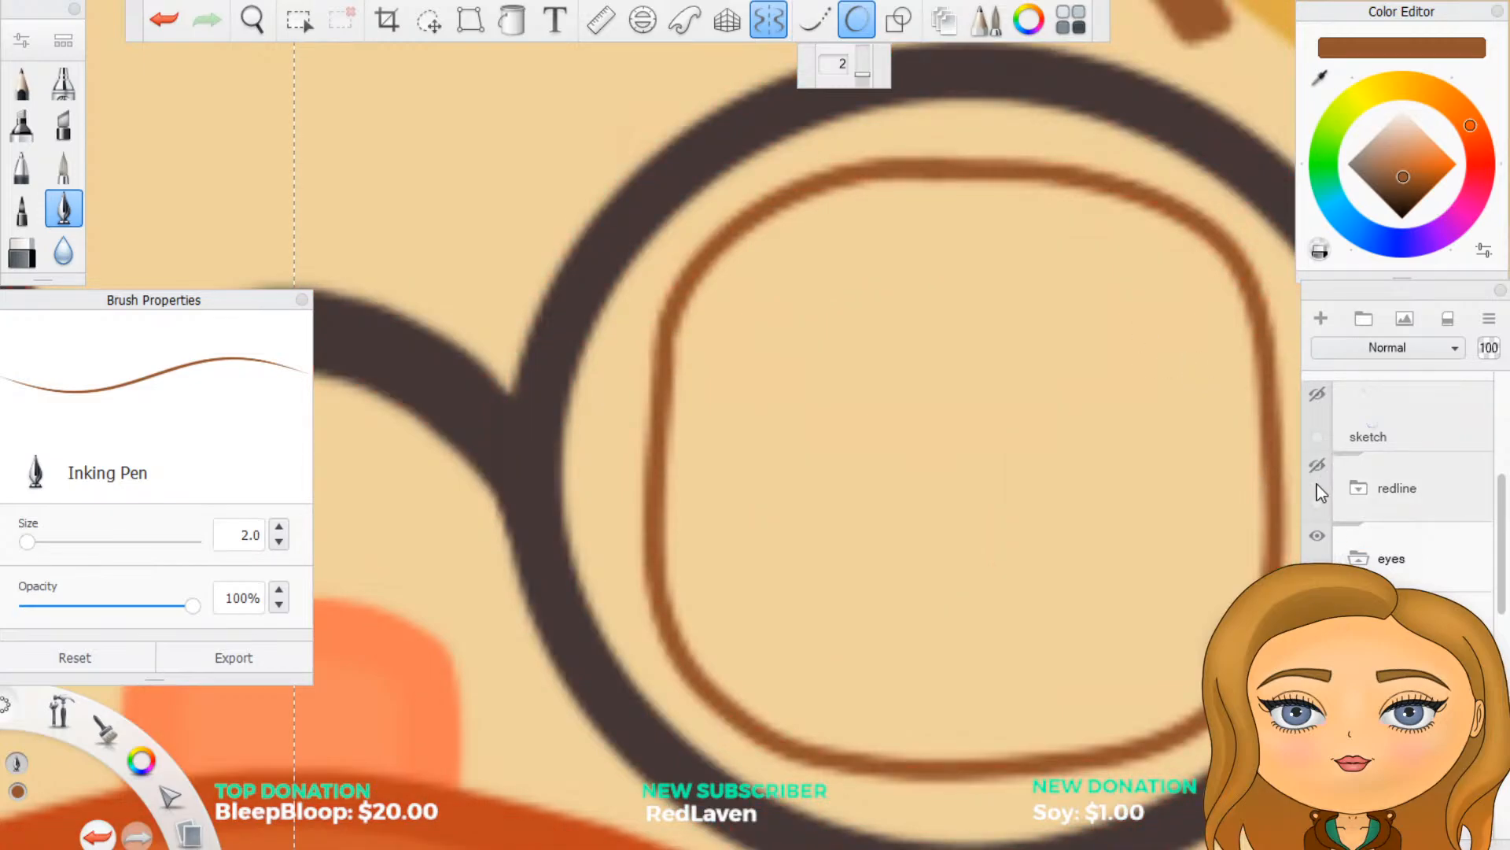
scroll(875, 485, "down", 7)
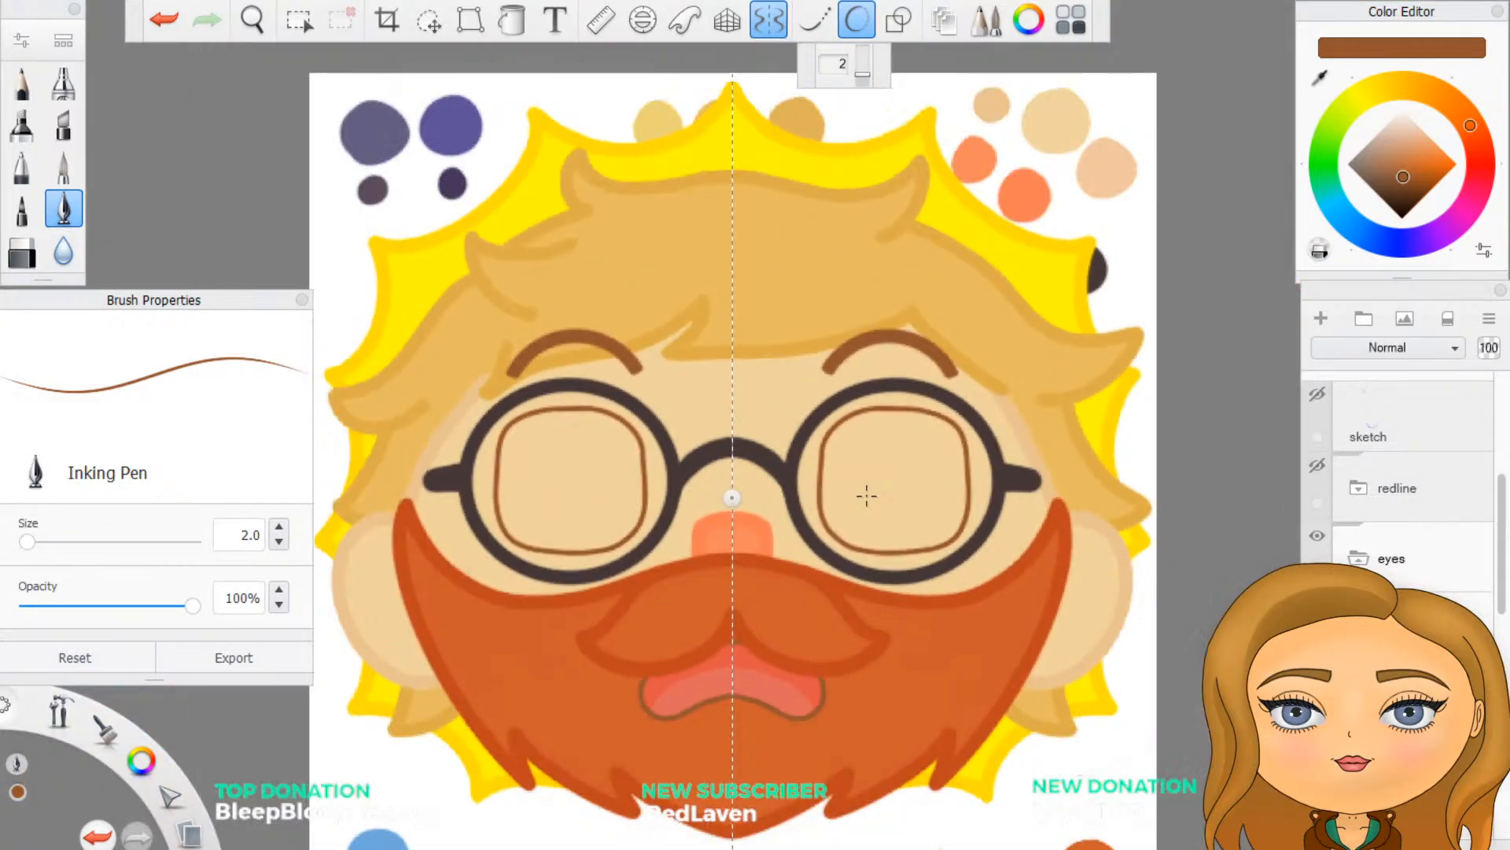
Step: Touch up the join on the inner side of the eye outline and check both eyes at full-face view
scroll(866, 495, "up", 10)
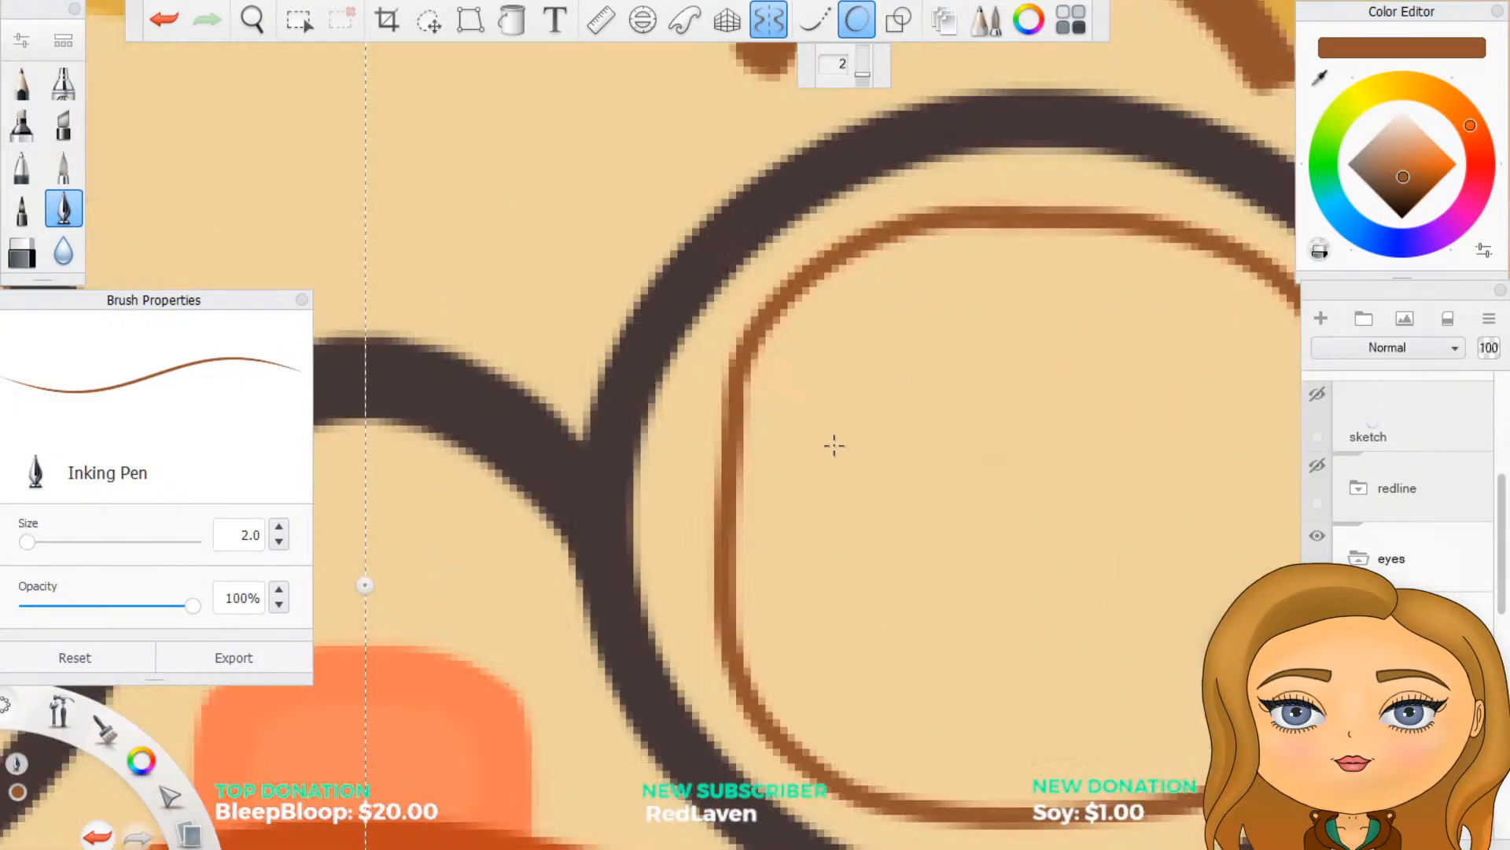
mouse_move(727, 343)
left_mouse_down()
mouse_move(706, 361)
mouse_move(716, 396)
left_mouse_up()
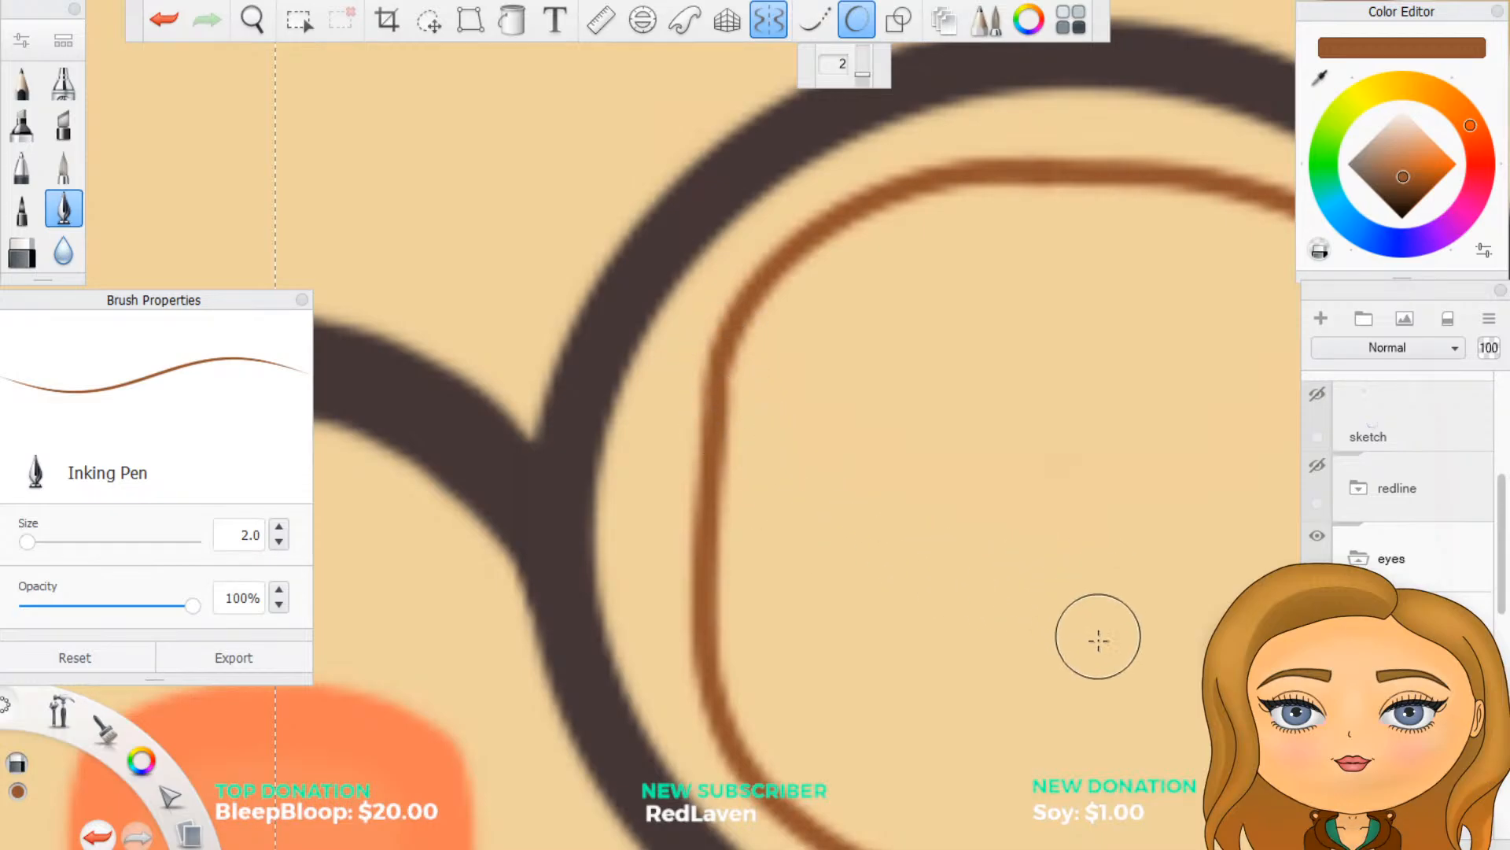
scroll(1109, 656, "down", 5)
scroll(1113, 661, "down", 5)
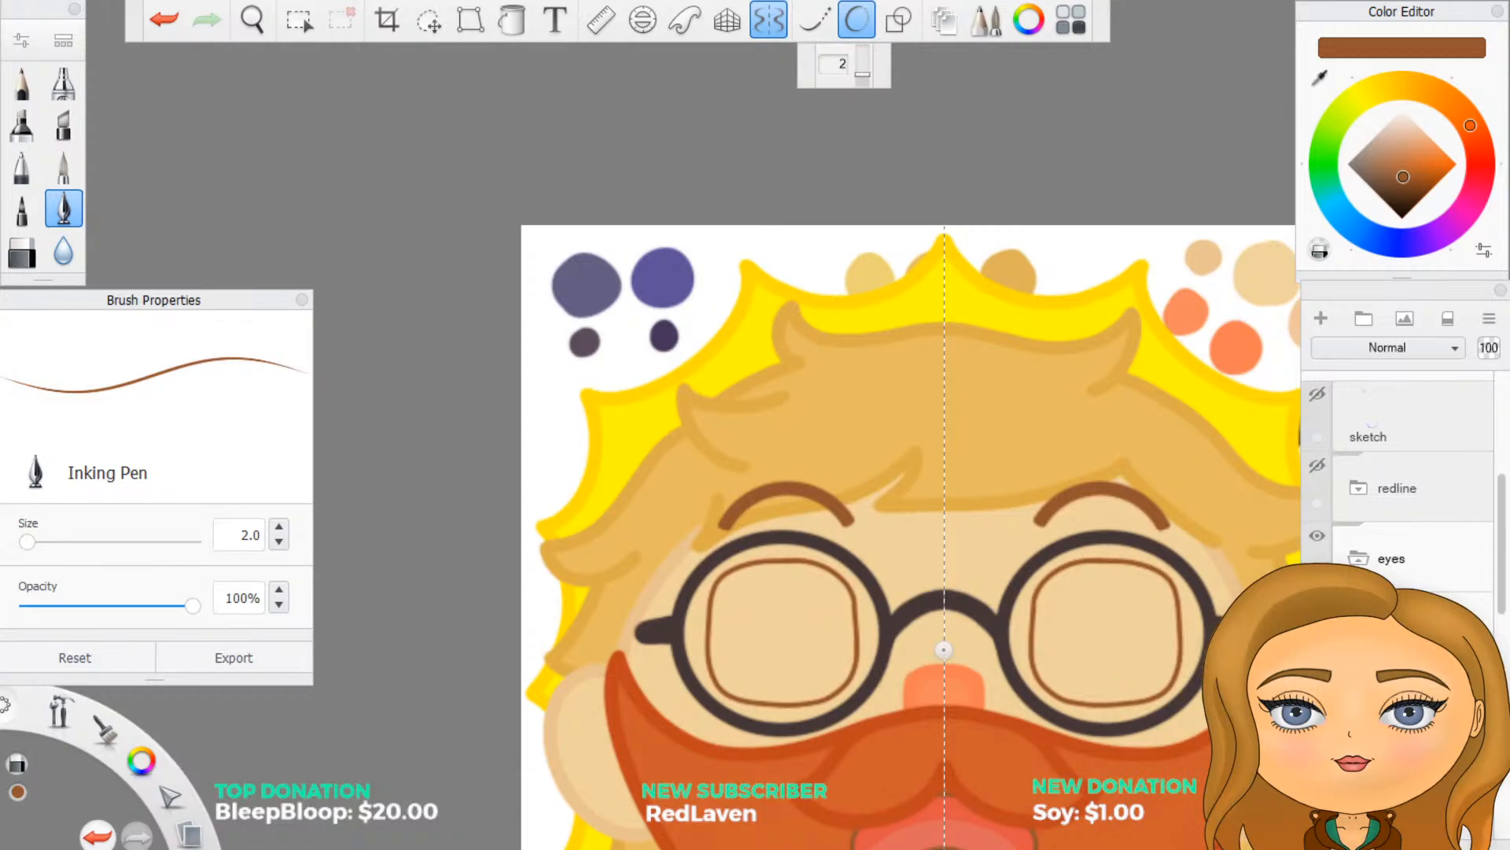
Step: Erase the uneven section on the inner side of the eye outlines, leaving a gap just below the upper inner curve
scroll(1117, 630, "up", 10)
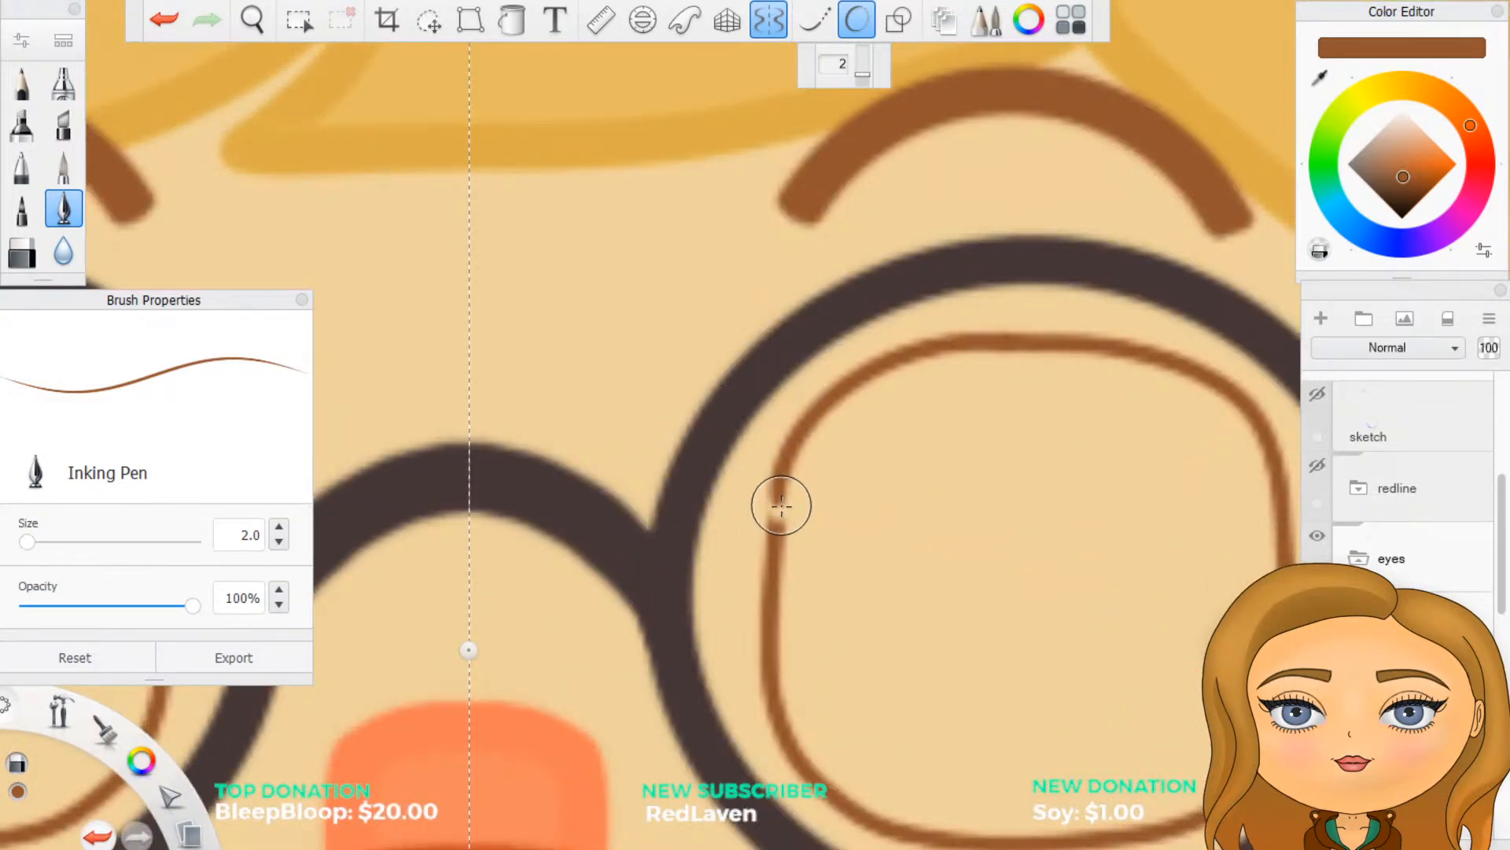
left_click_drag(778, 494, 767, 586)
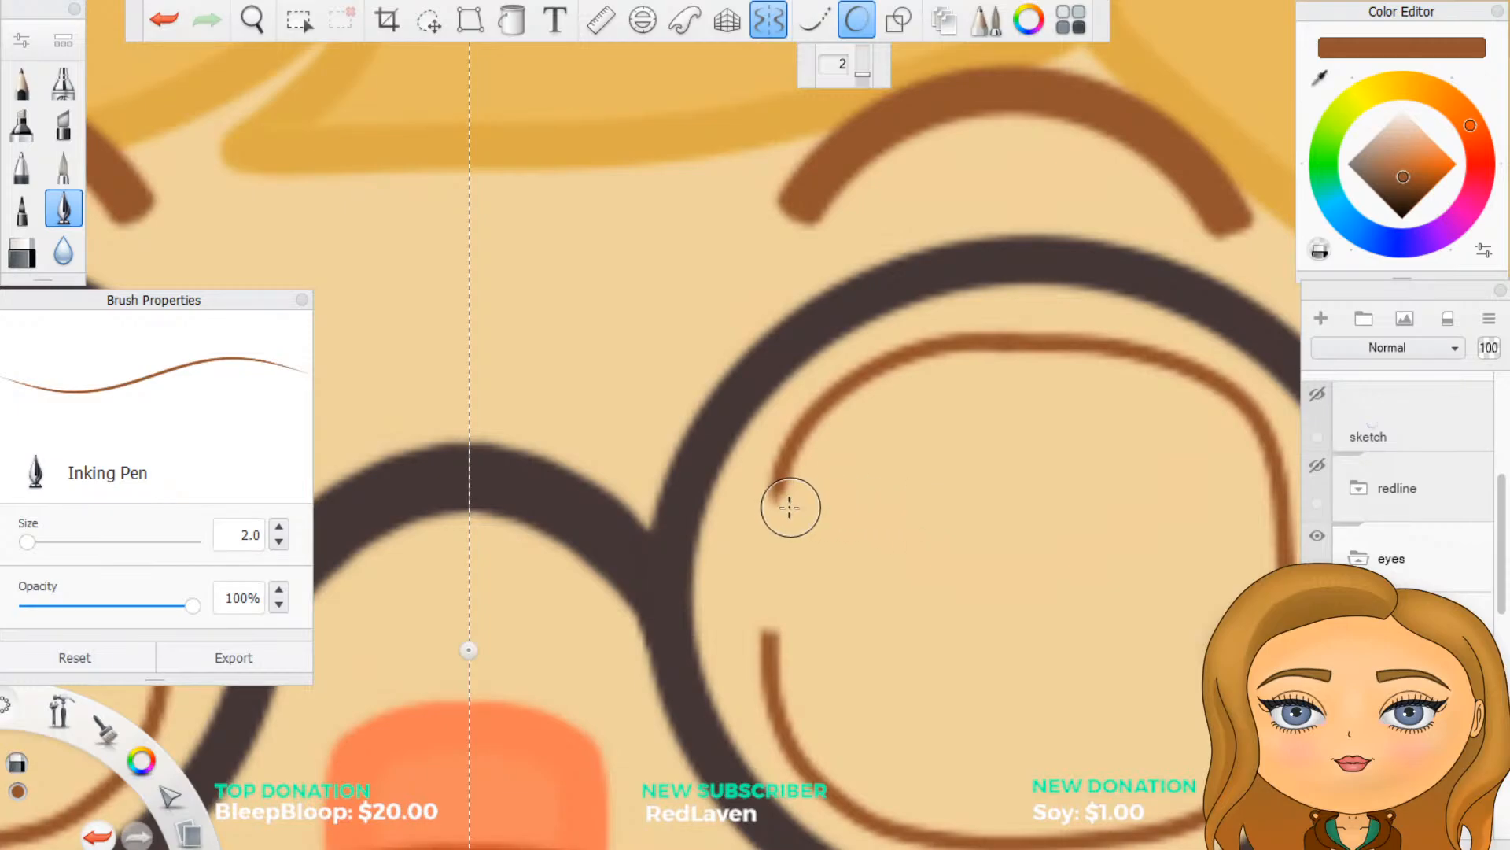
left_click_drag(789, 503, 788, 508)
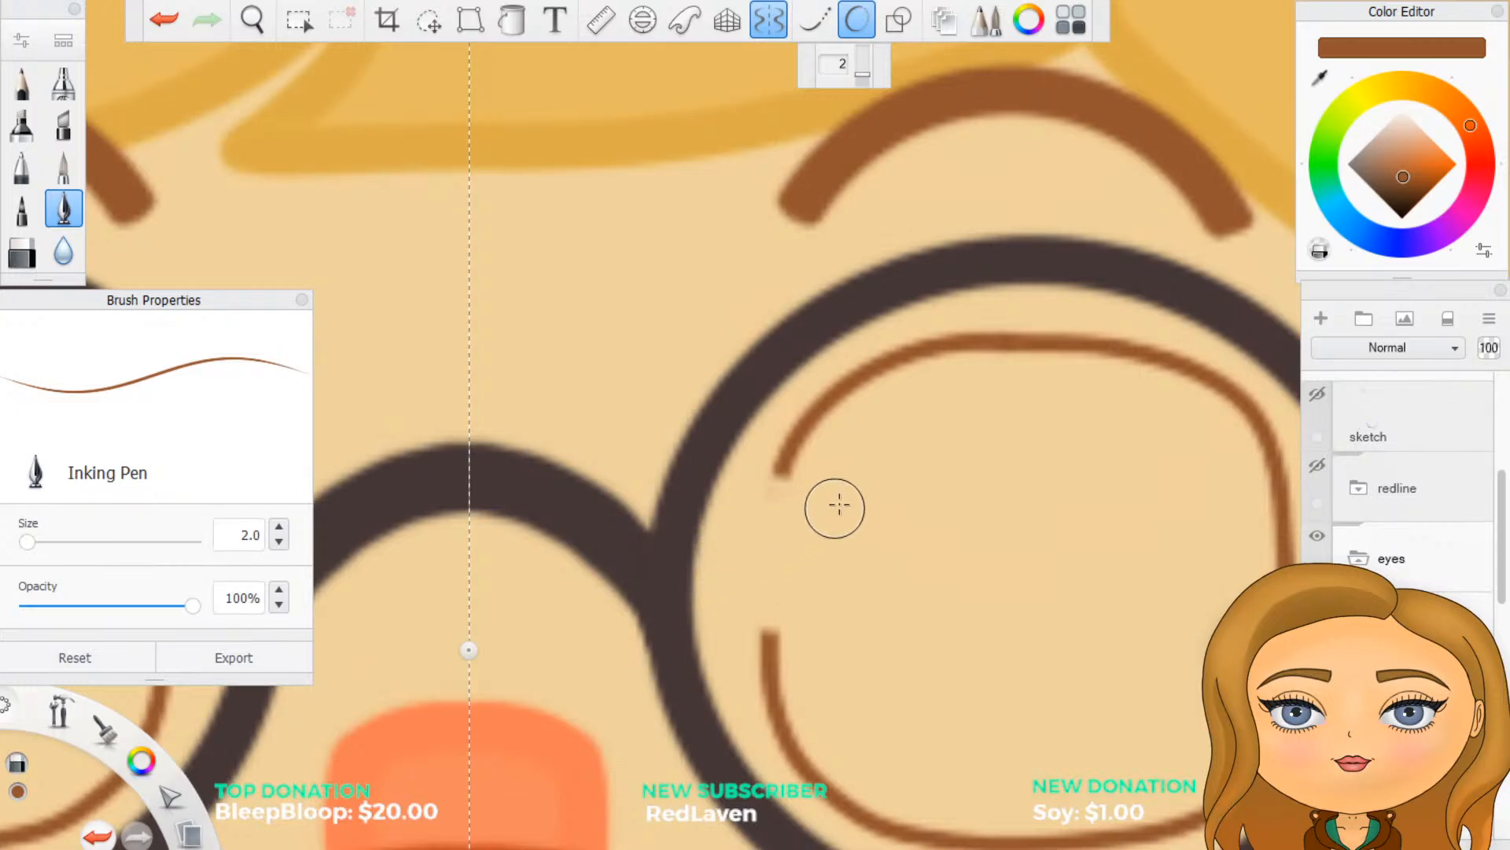
scroll(828, 505, "up", 2)
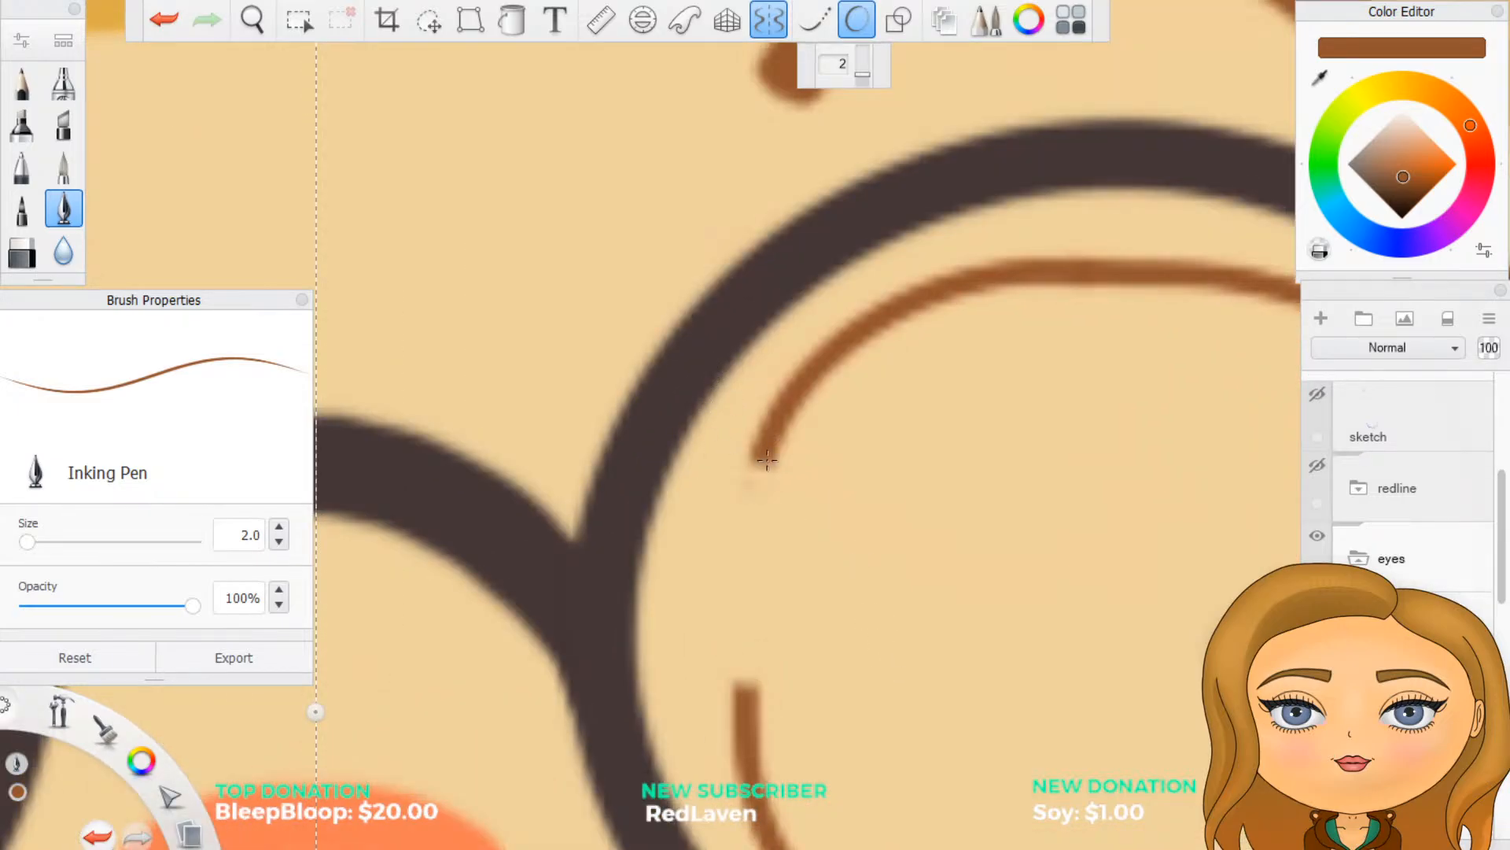
Step: Close the gap in the inner side of the brown eye outline with the size 2.0 Inking Pen, mirrored onto both eyes
left_click_drag(763, 457, 744, 712)
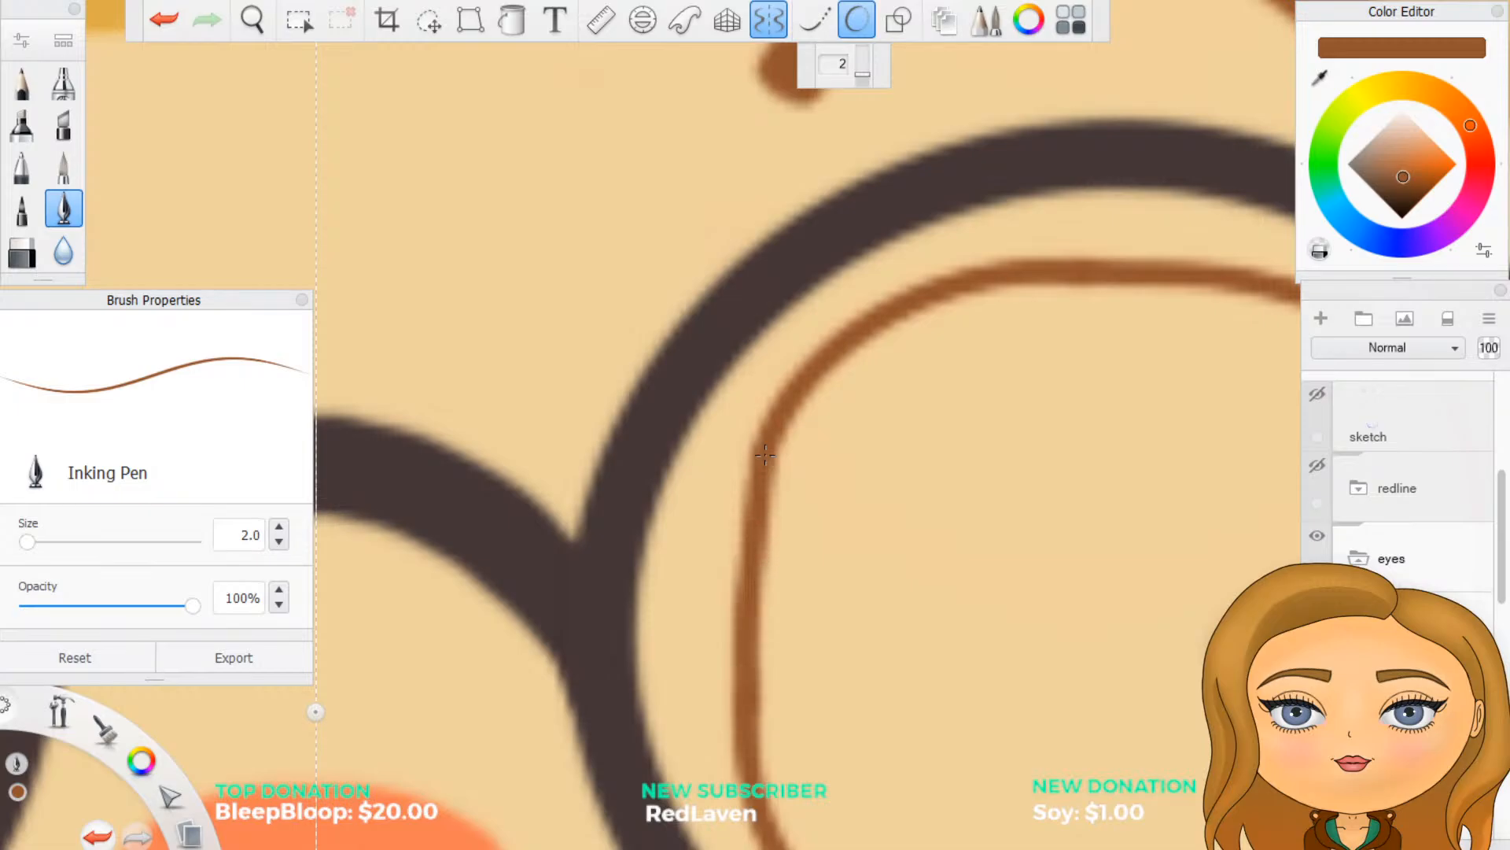
scroll(1012, 600, "down", 6)
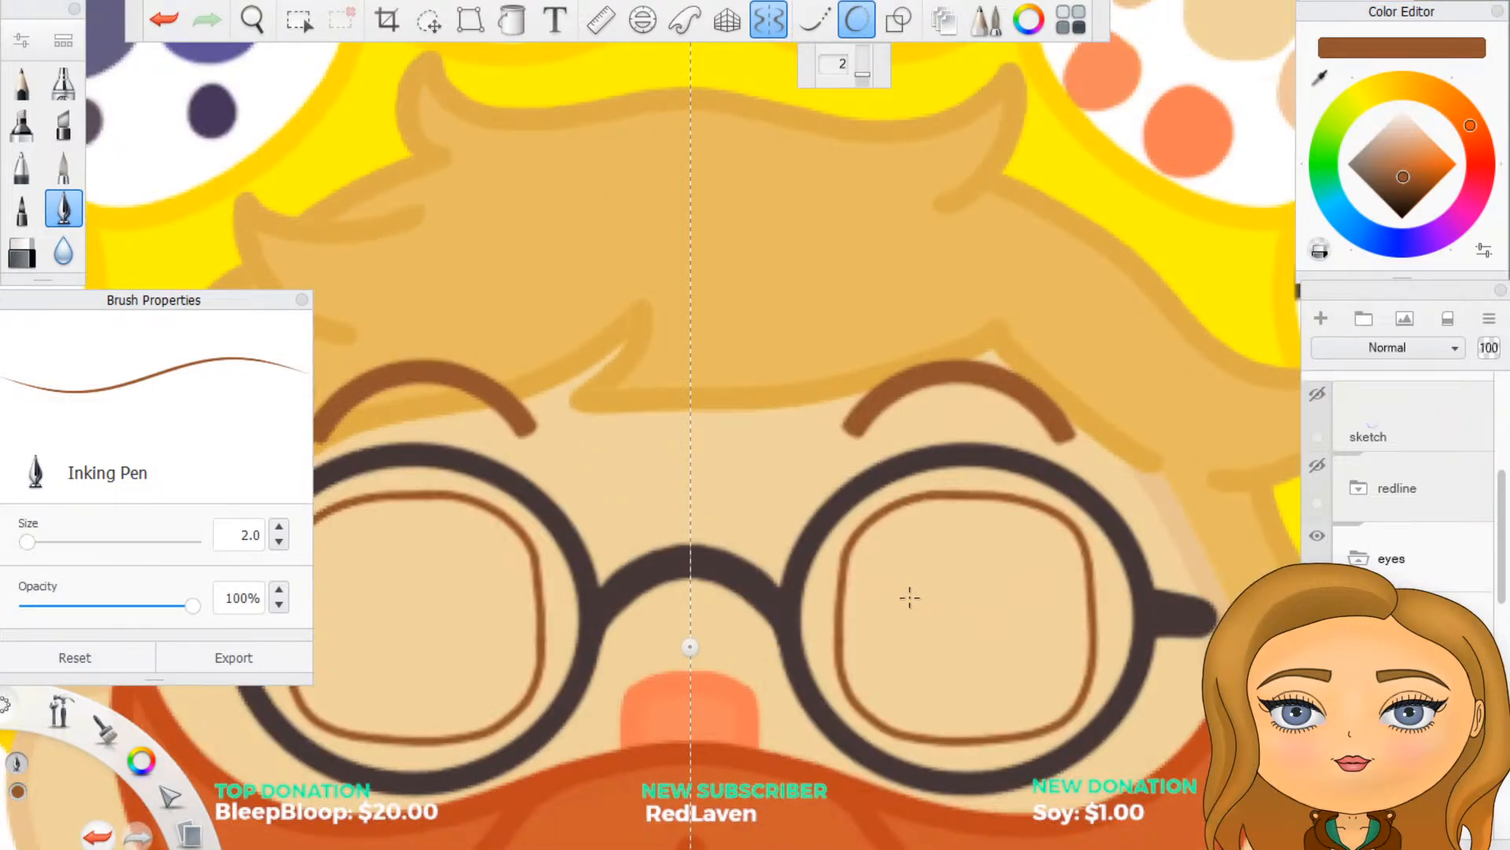
scroll(917, 608, "up", 5)
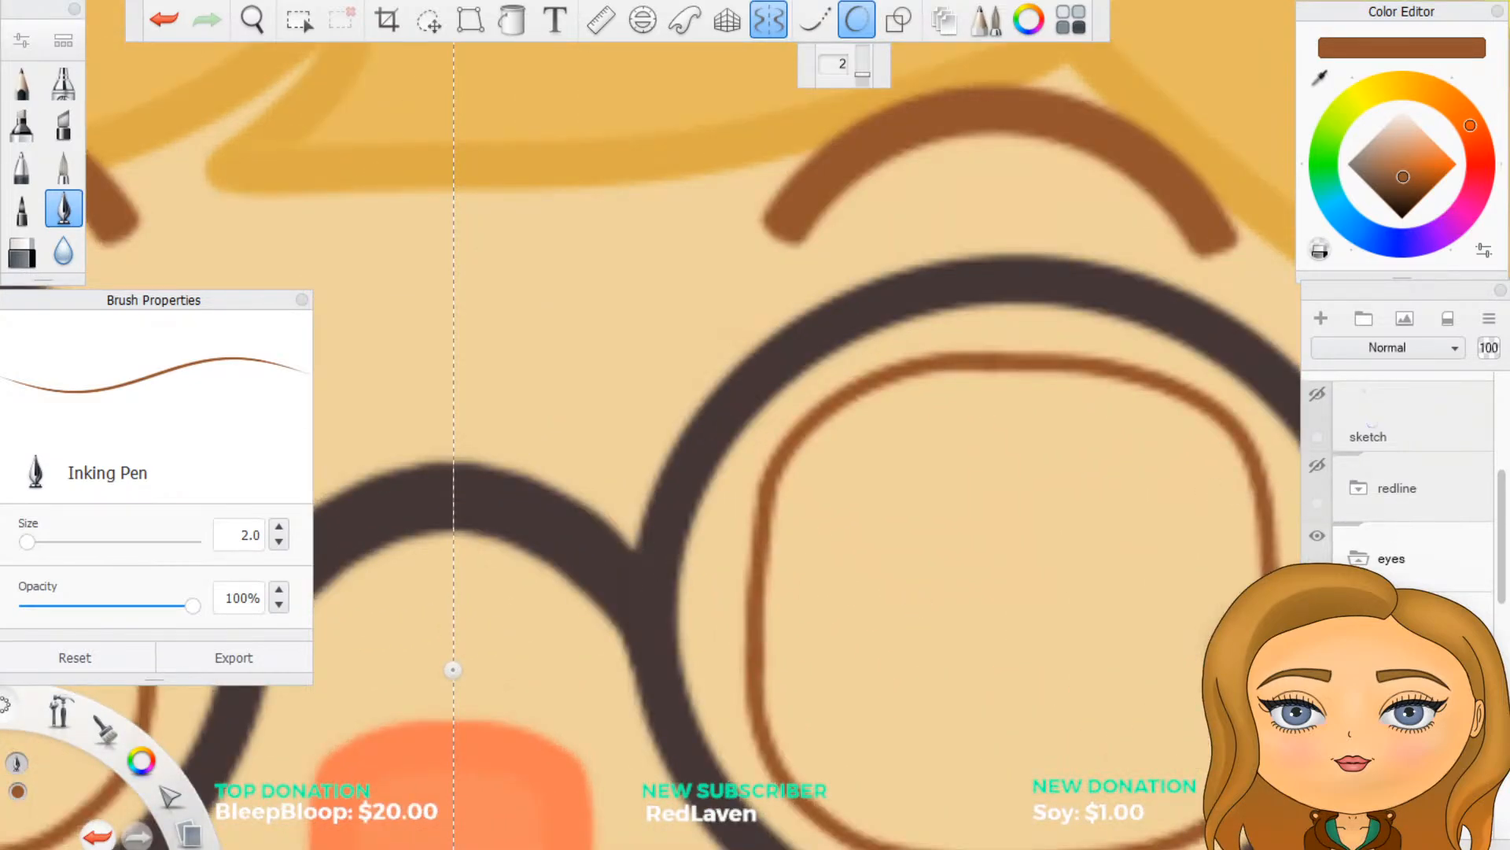
Step: Turn off Predictive Stroke and touch up the upper inner corner of the mirrored eye outlines
left_click(1412, 622)
left_click_drag(765, 486, 768, 471)
key("e")
key("e")
key("e")
left_click_drag(775, 468, 769, 482)
key("ctrl+z")
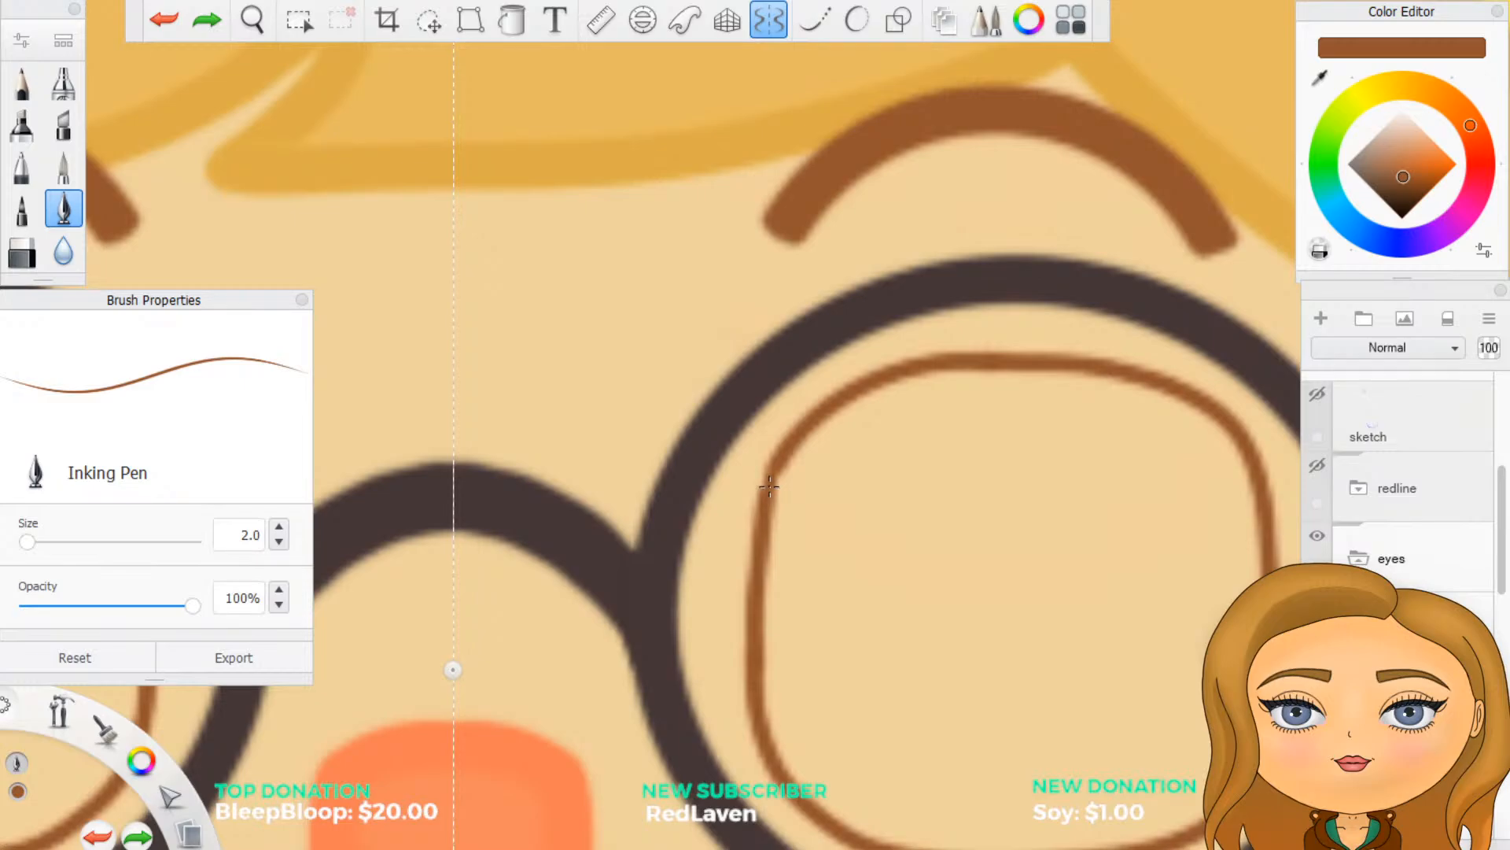
left_click_drag(769, 486, 763, 523)
scroll(766, 556, "down", 5)
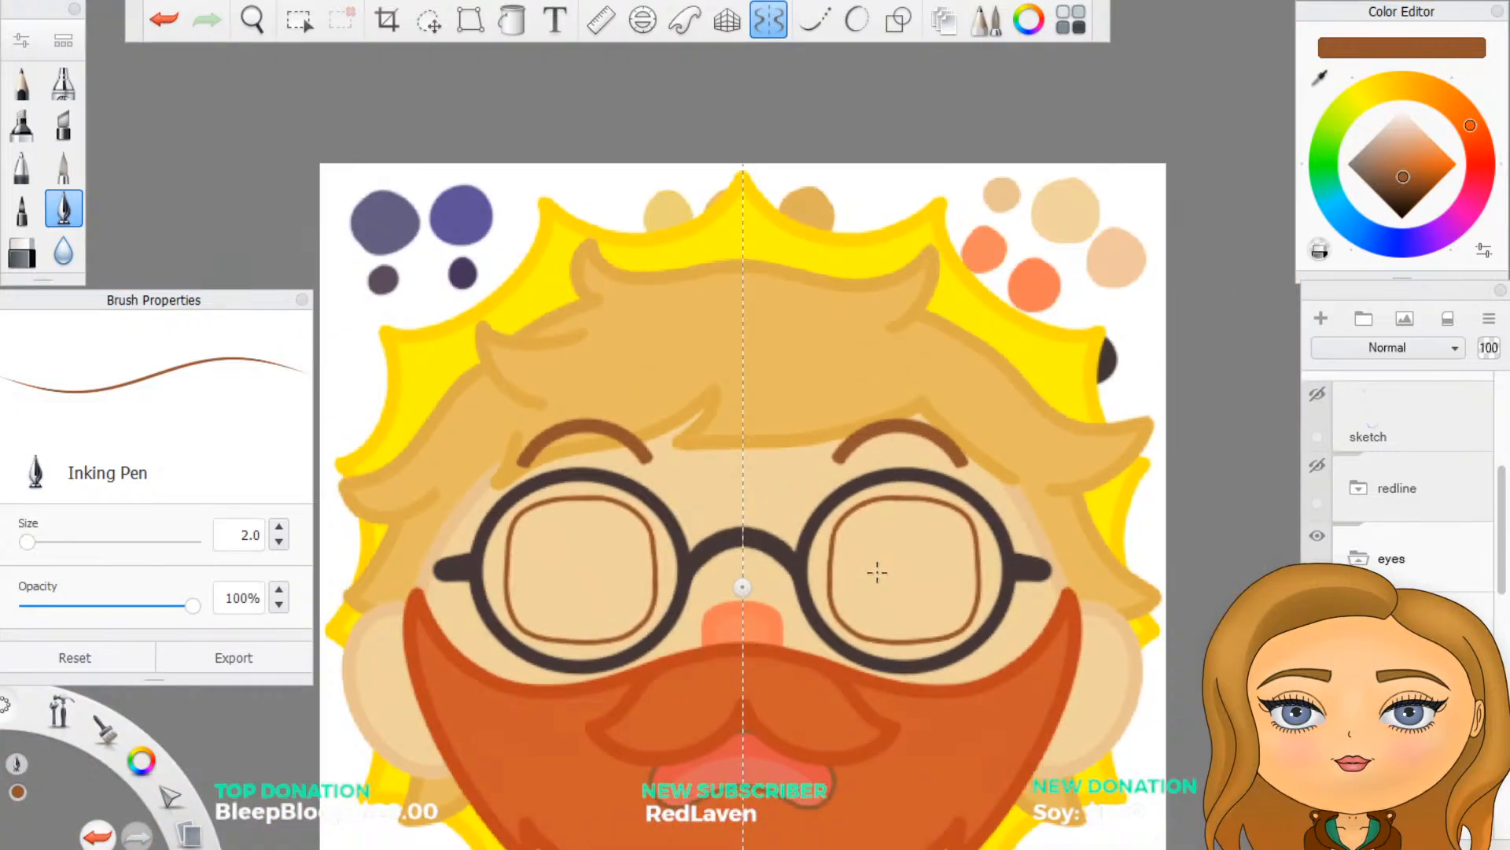
Step: Try to smooth the kink at the eye outline's upper inner corner with a short stroke
scroll(877, 571, "up", 8)
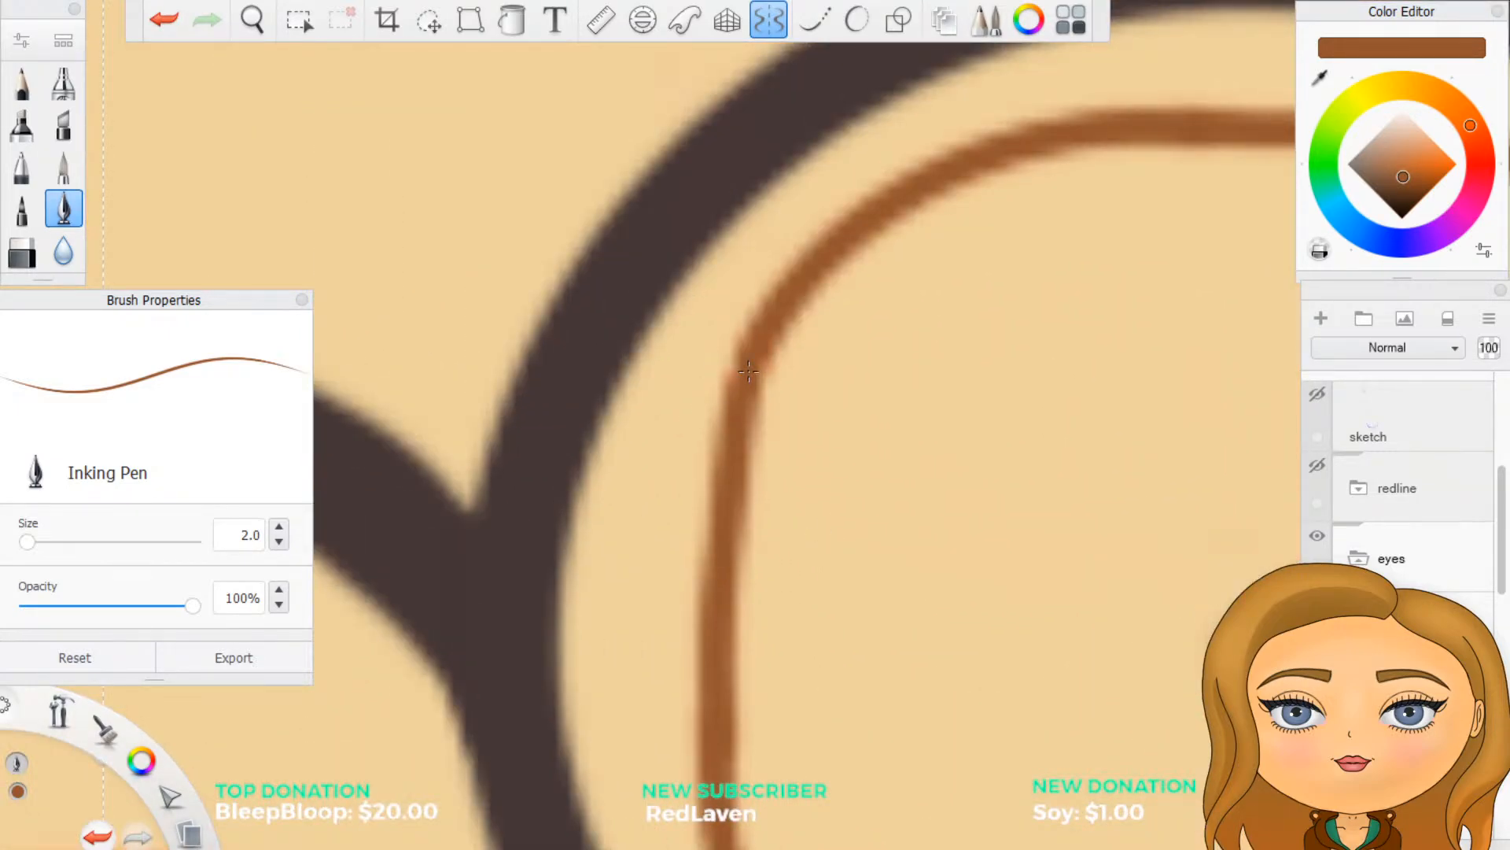
left_click_drag(728, 370, 739, 393)
scroll(894, 351, "down", 6)
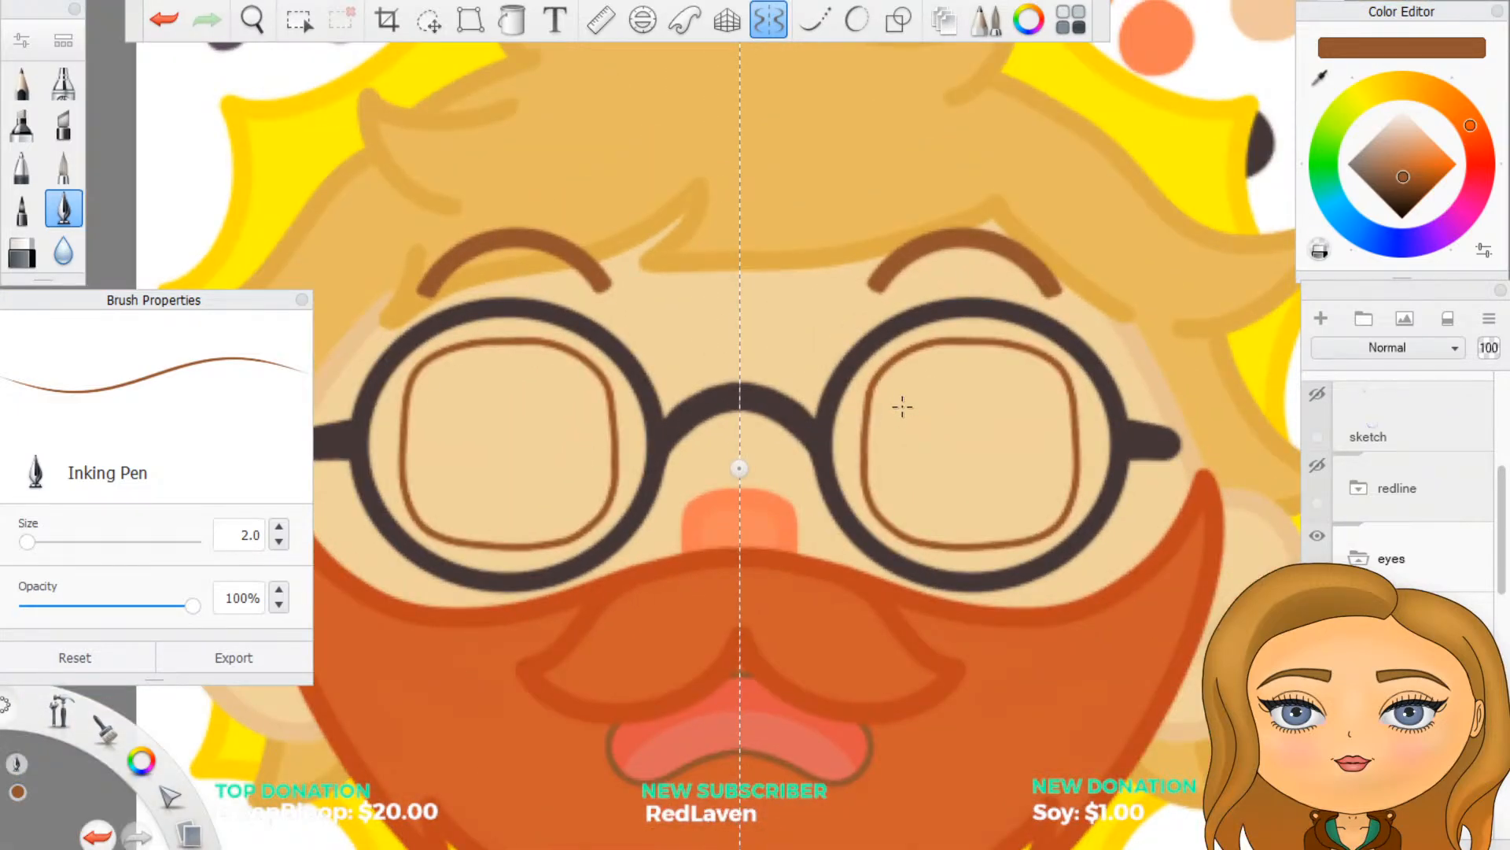
key("ctrl+z")
Step: Retouch the upper inner corner of the eye outlines with a small brown Inking Pen stroke
scroll(903, 407, "up", 5)
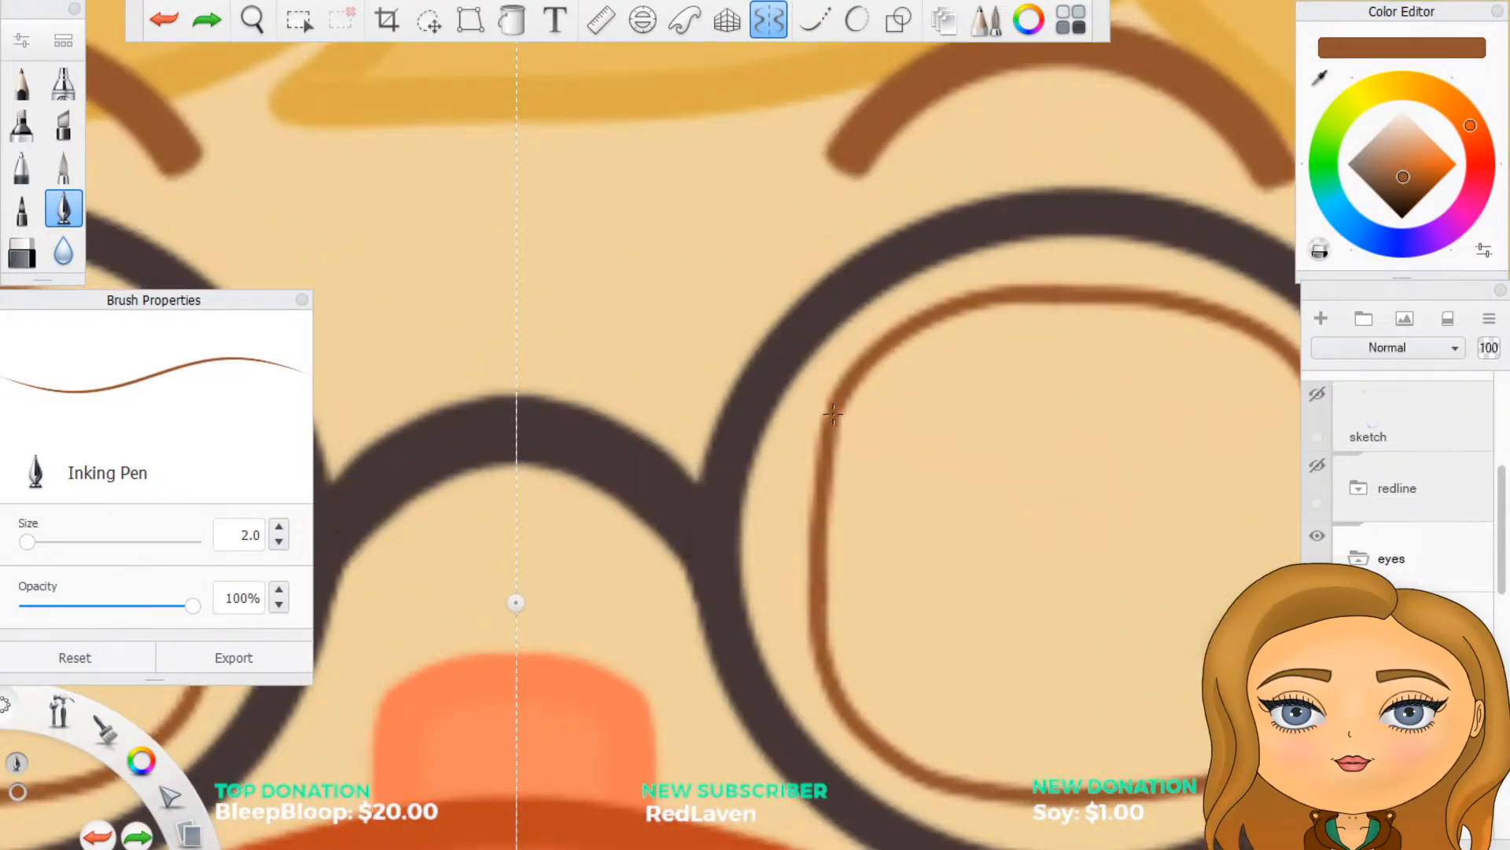
left_click_drag(833, 414, 837, 406)
scroll(1006, 482, "down", 5)
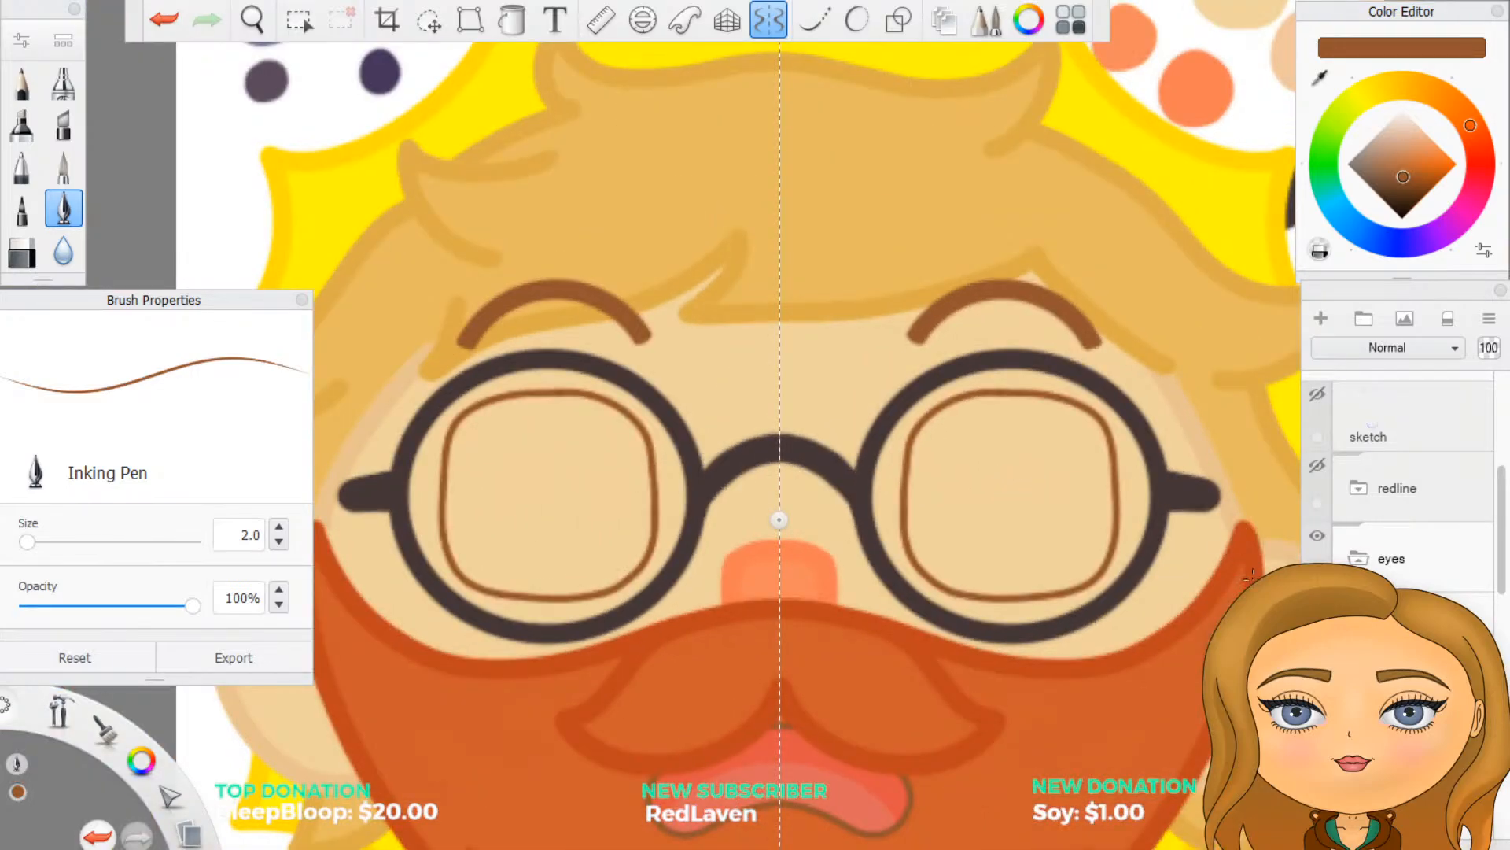
Step: Rearrange the eye outline layers inside the eyes group
left_click(1416, 622)
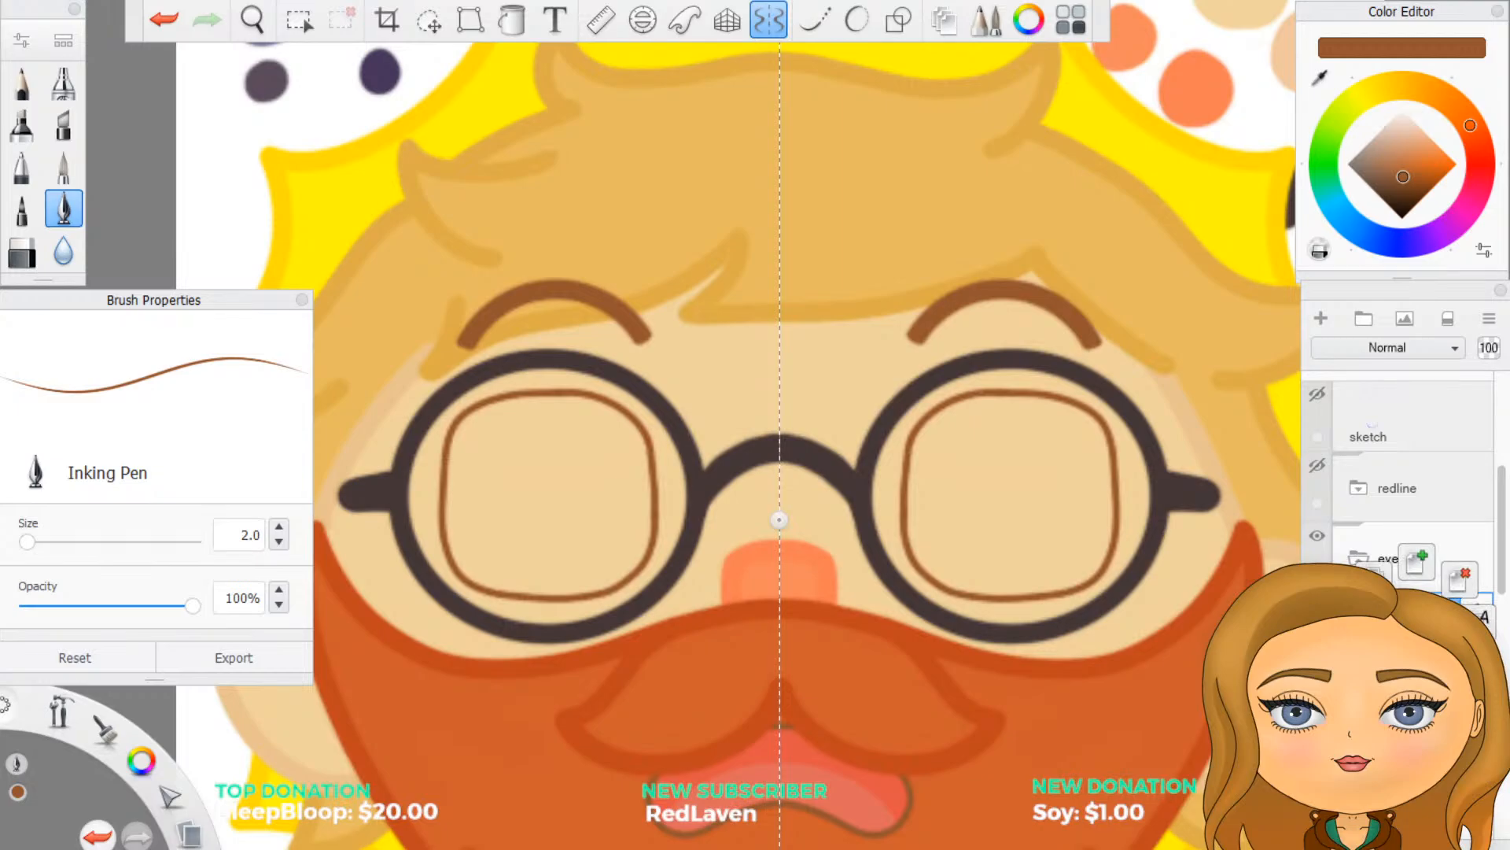
left_click_drag(1417, 623, 1445, 570)
left_click(1403, 613)
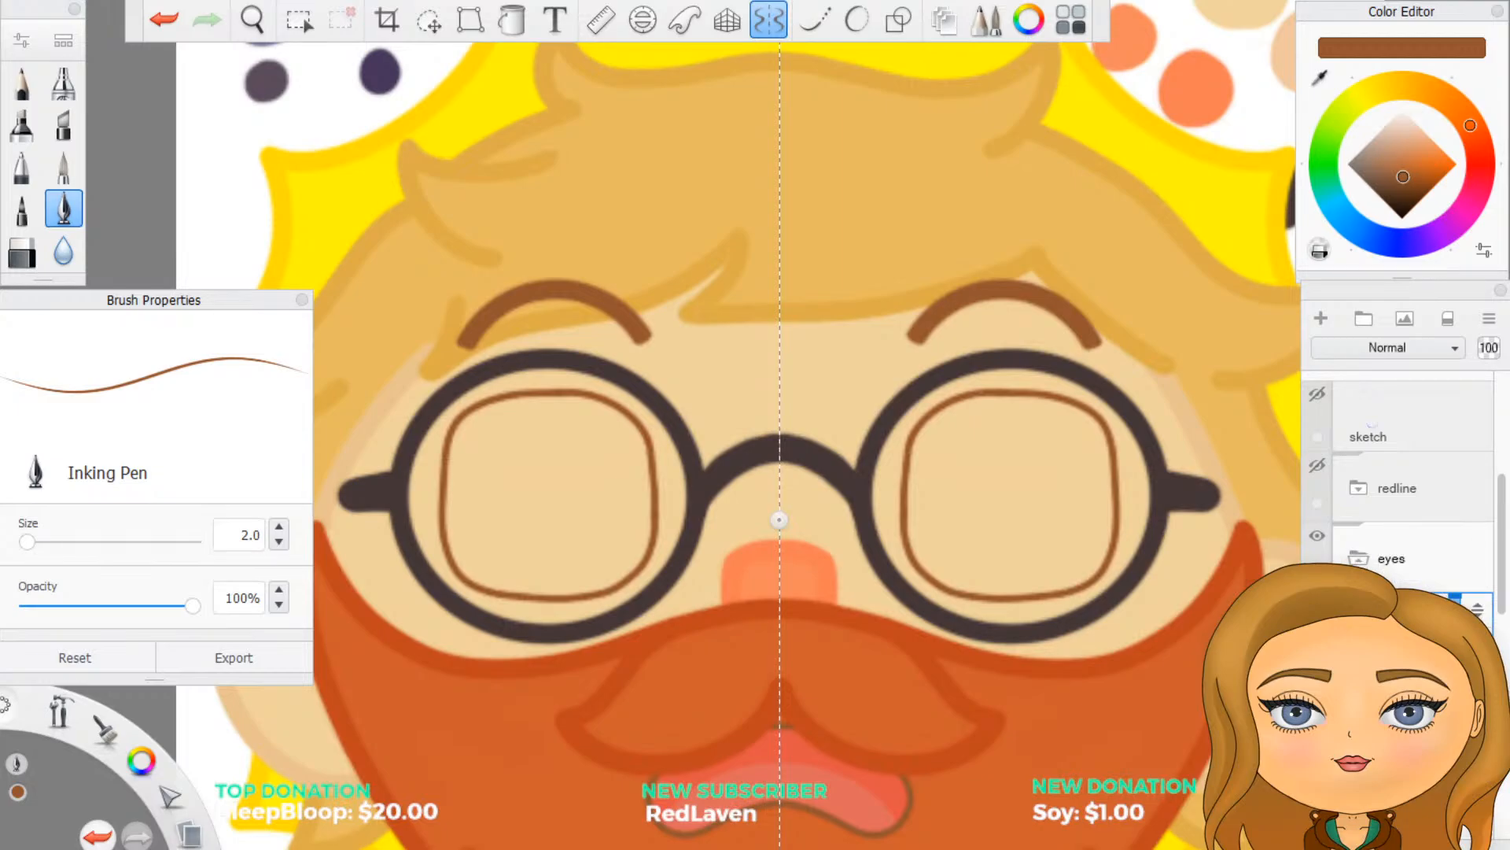
left_click(1401, 626)
left_click_drag(1401, 626, 1443, 581)
left_click(1439, 612)
left_click_drag(1419, 621, 1419, 681)
key("ctrl+z")
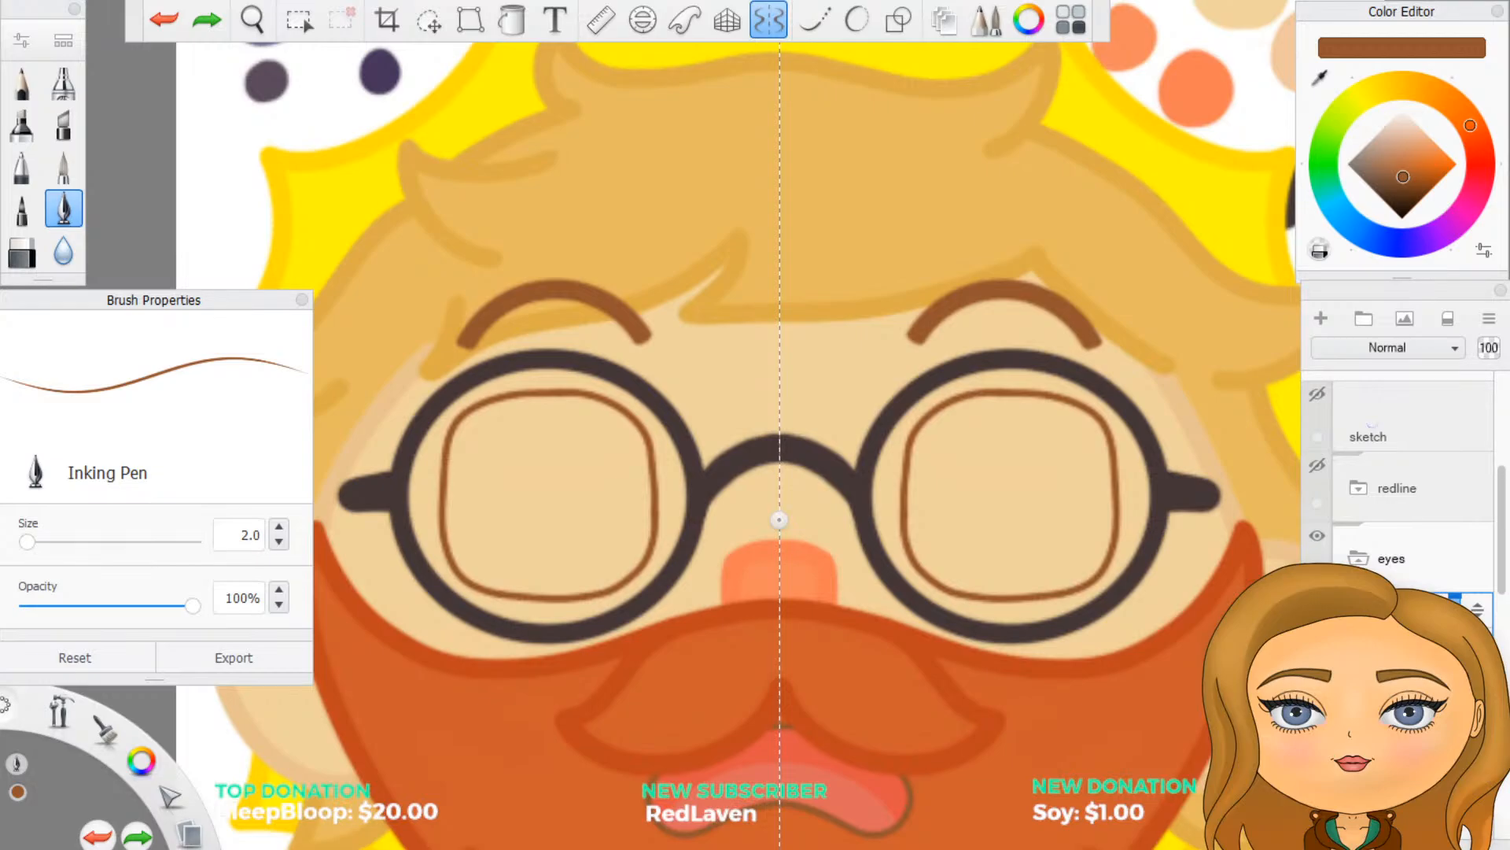
Step: Compare the versions of the eye outline inside the glasses by showing and hiding them in turn
key("ctrl+y")
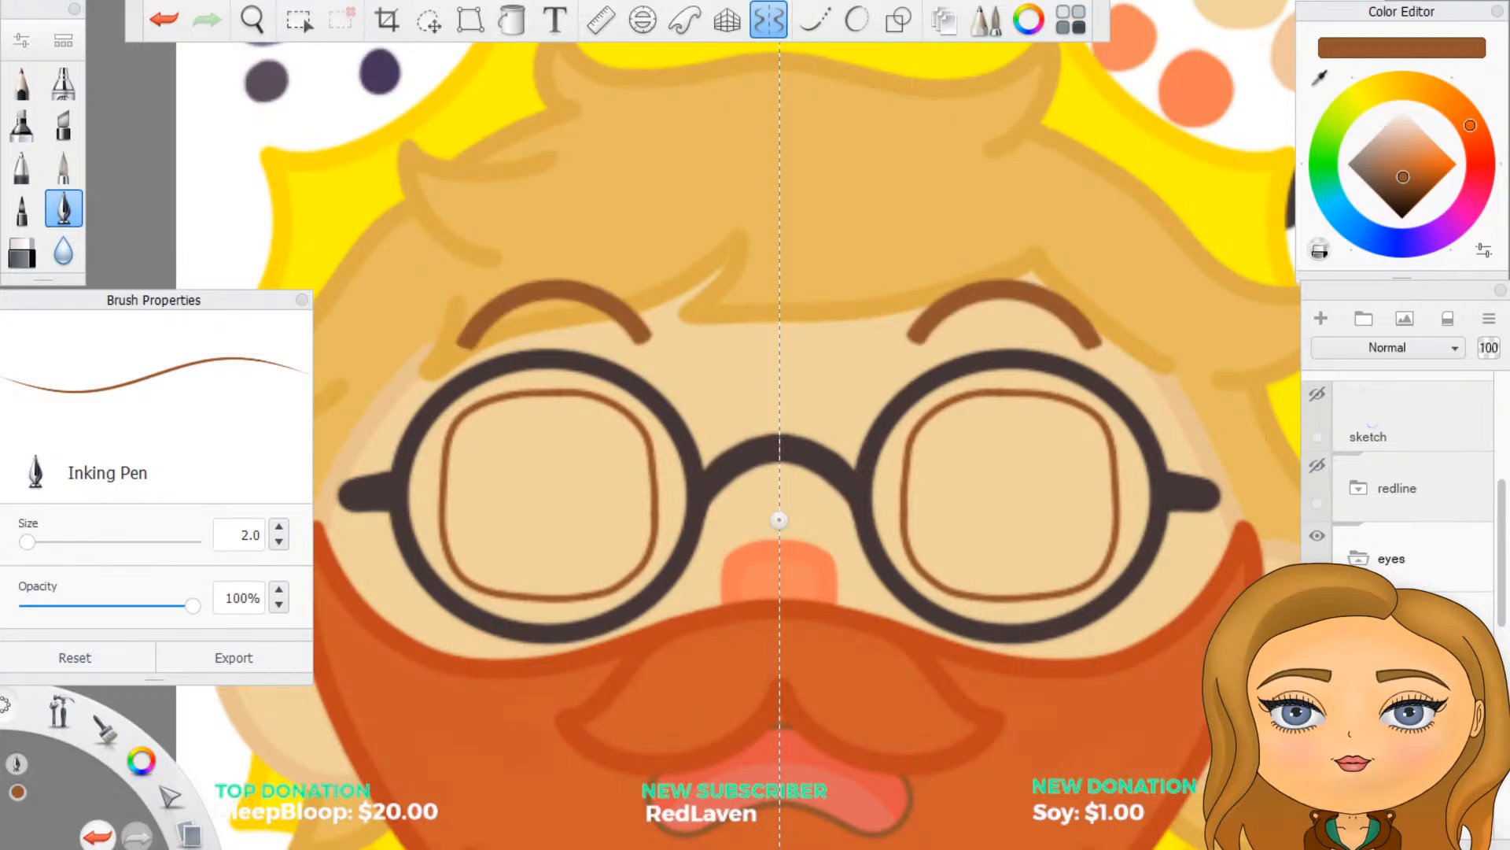
key("ctrl+z")
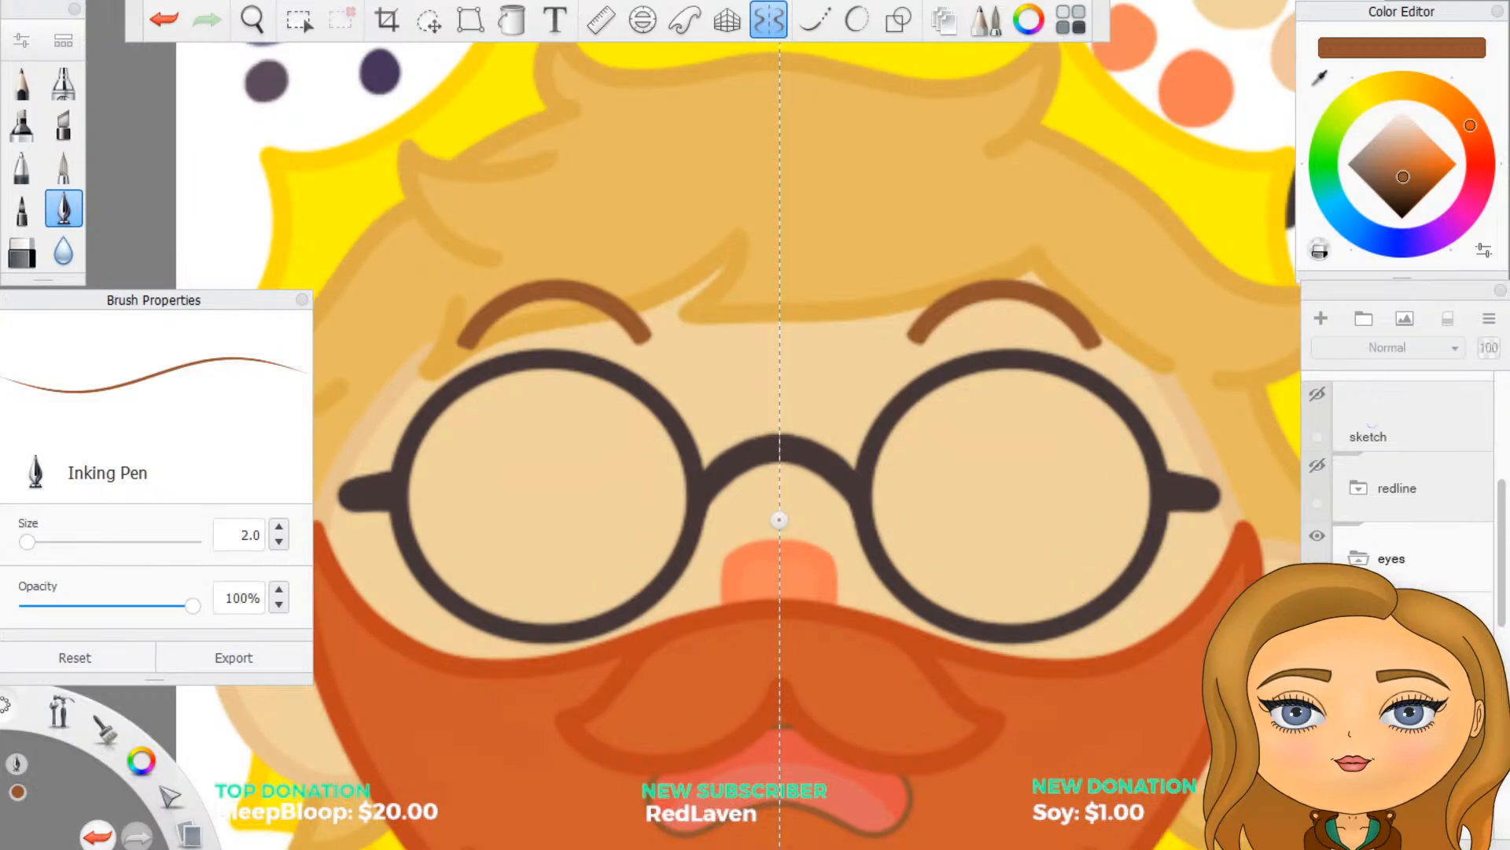
key("ctrl+y")
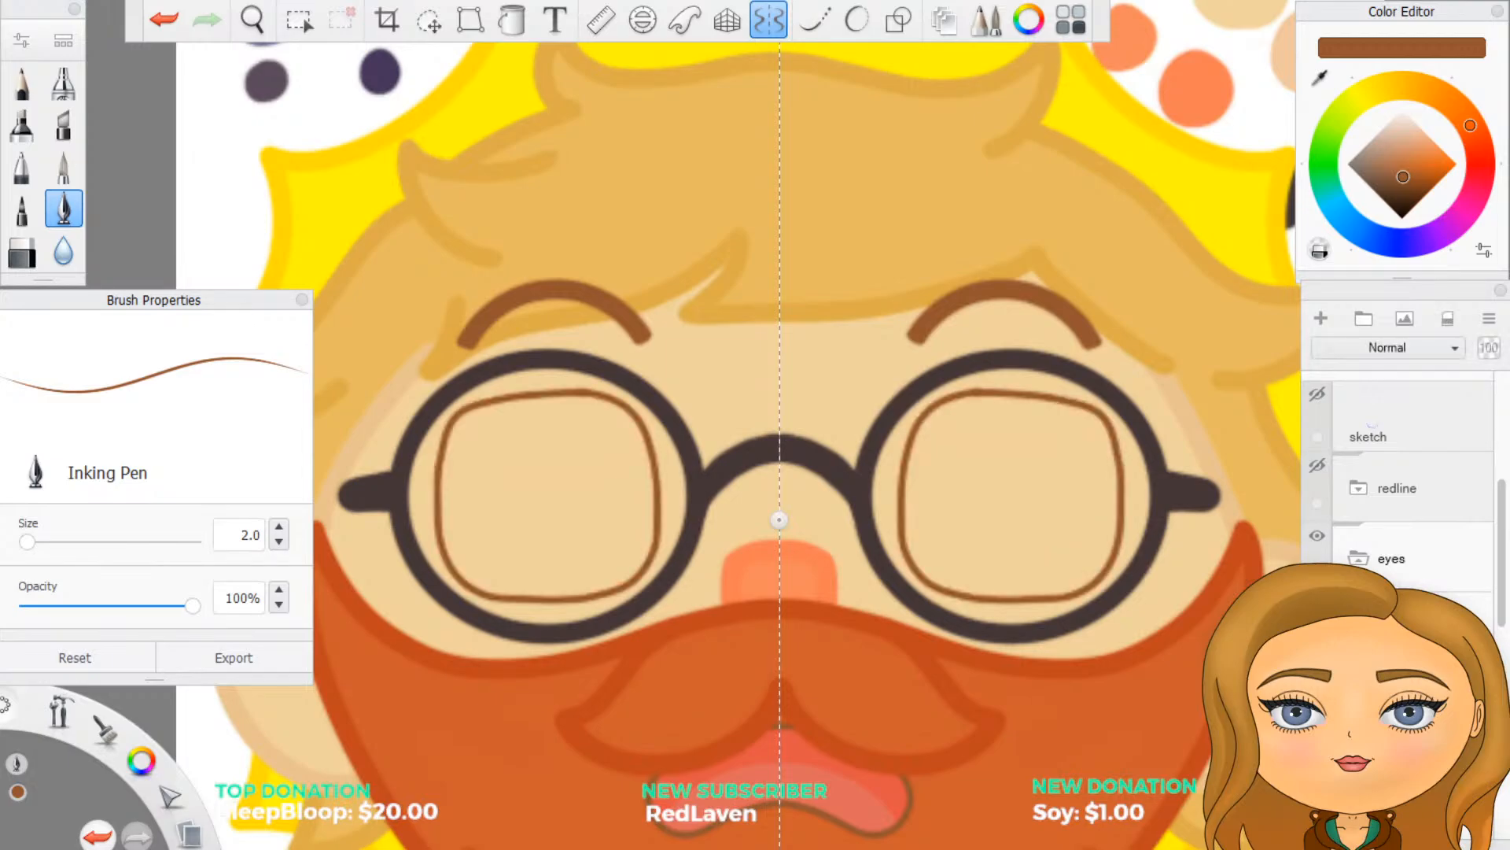
key("ctrl+z")
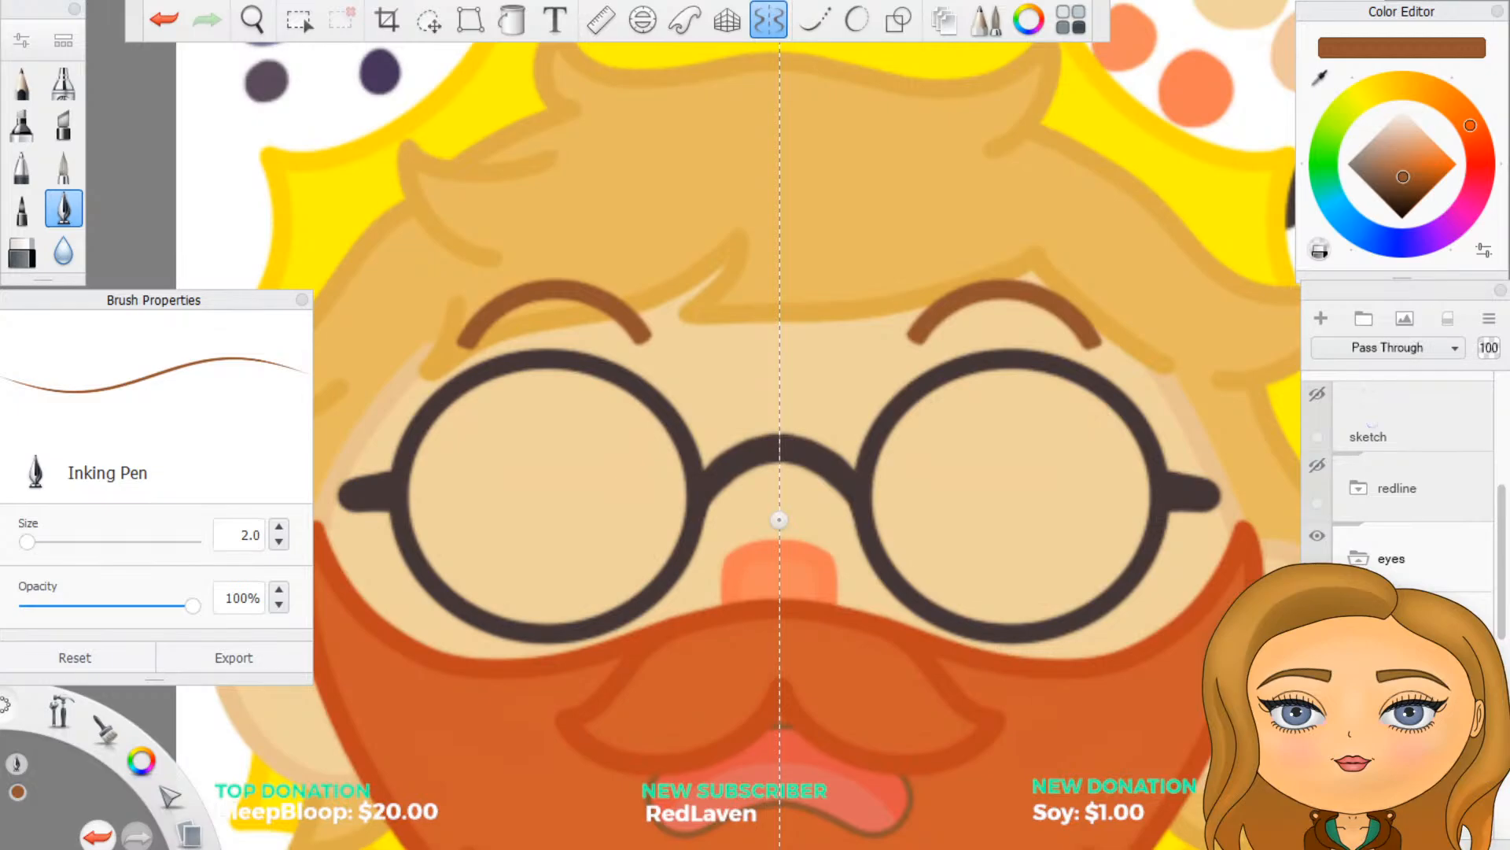
key("ctrl+y")
scroll(1021, 556, "down", 2)
scroll(947, 559, "up", 1)
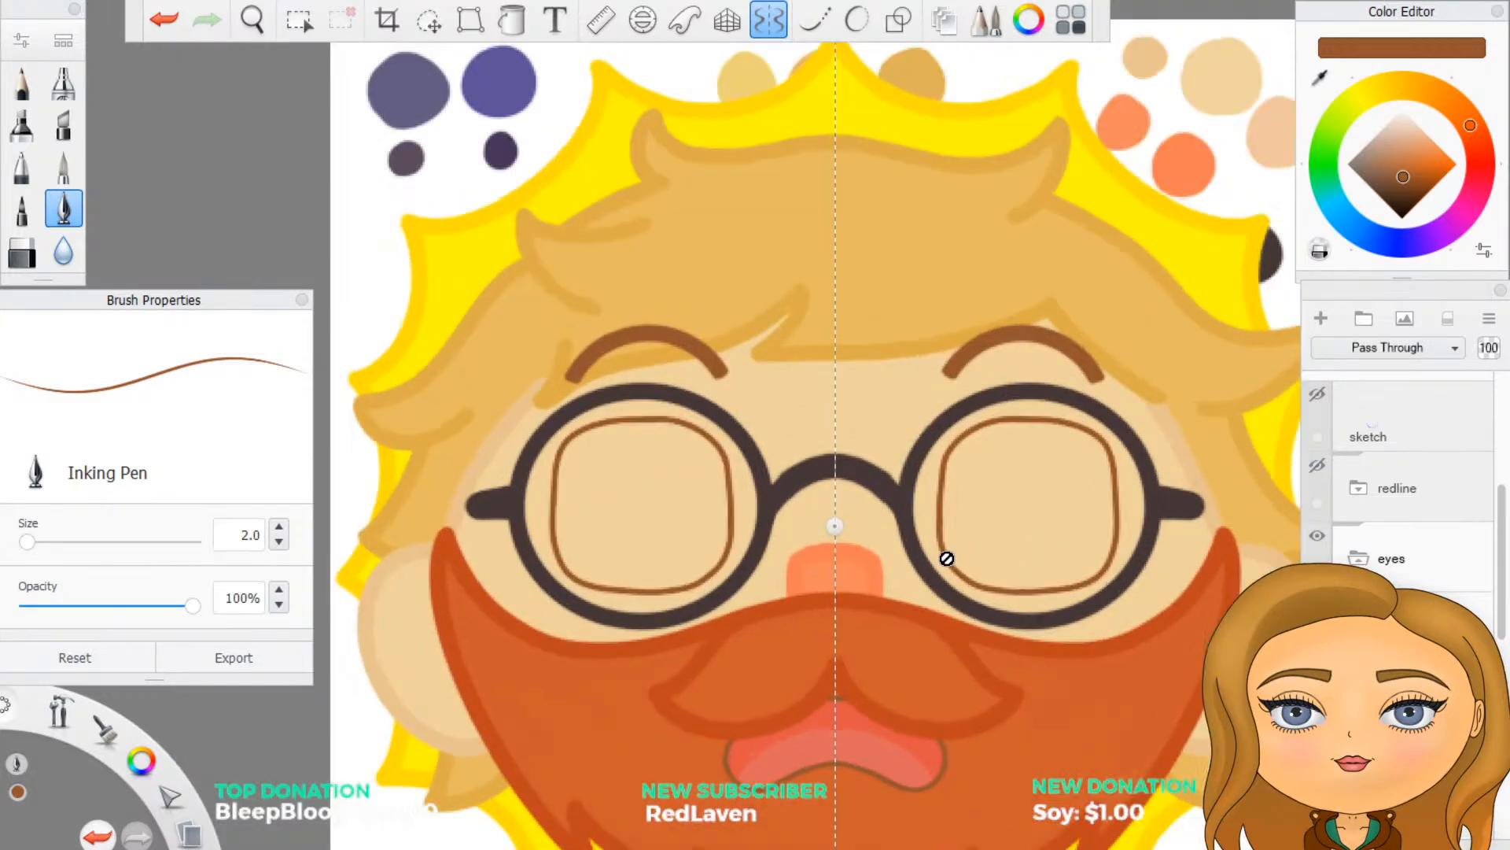
scroll(947, 558, "up", 2)
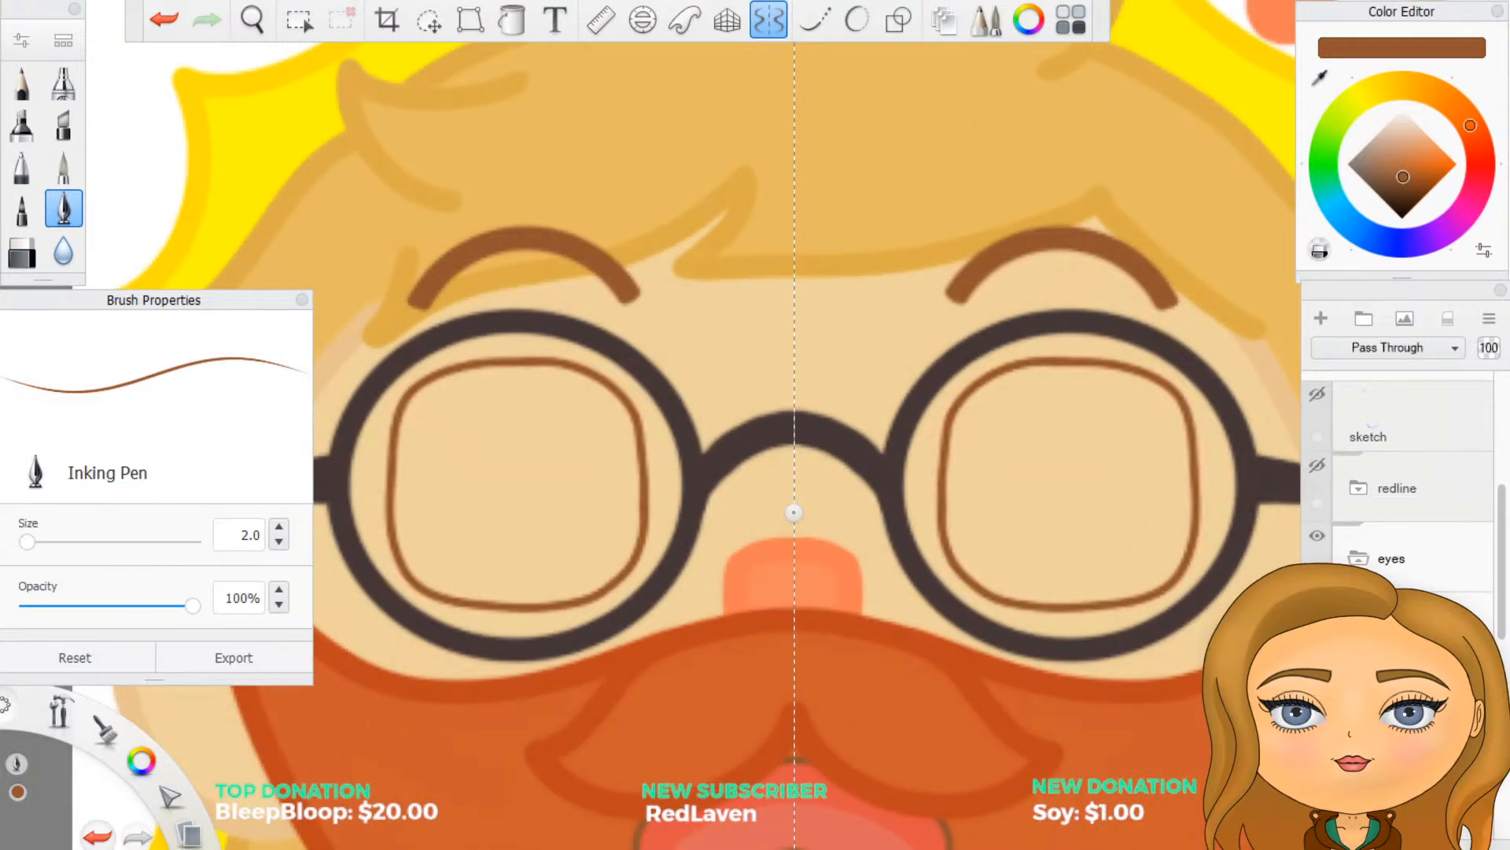
Step: Select the layer for the eye fill and set the Inking Pen to pure white with a size of 10.0
left_click(1404, 628)
scroll(1178, 601, "up", 3)
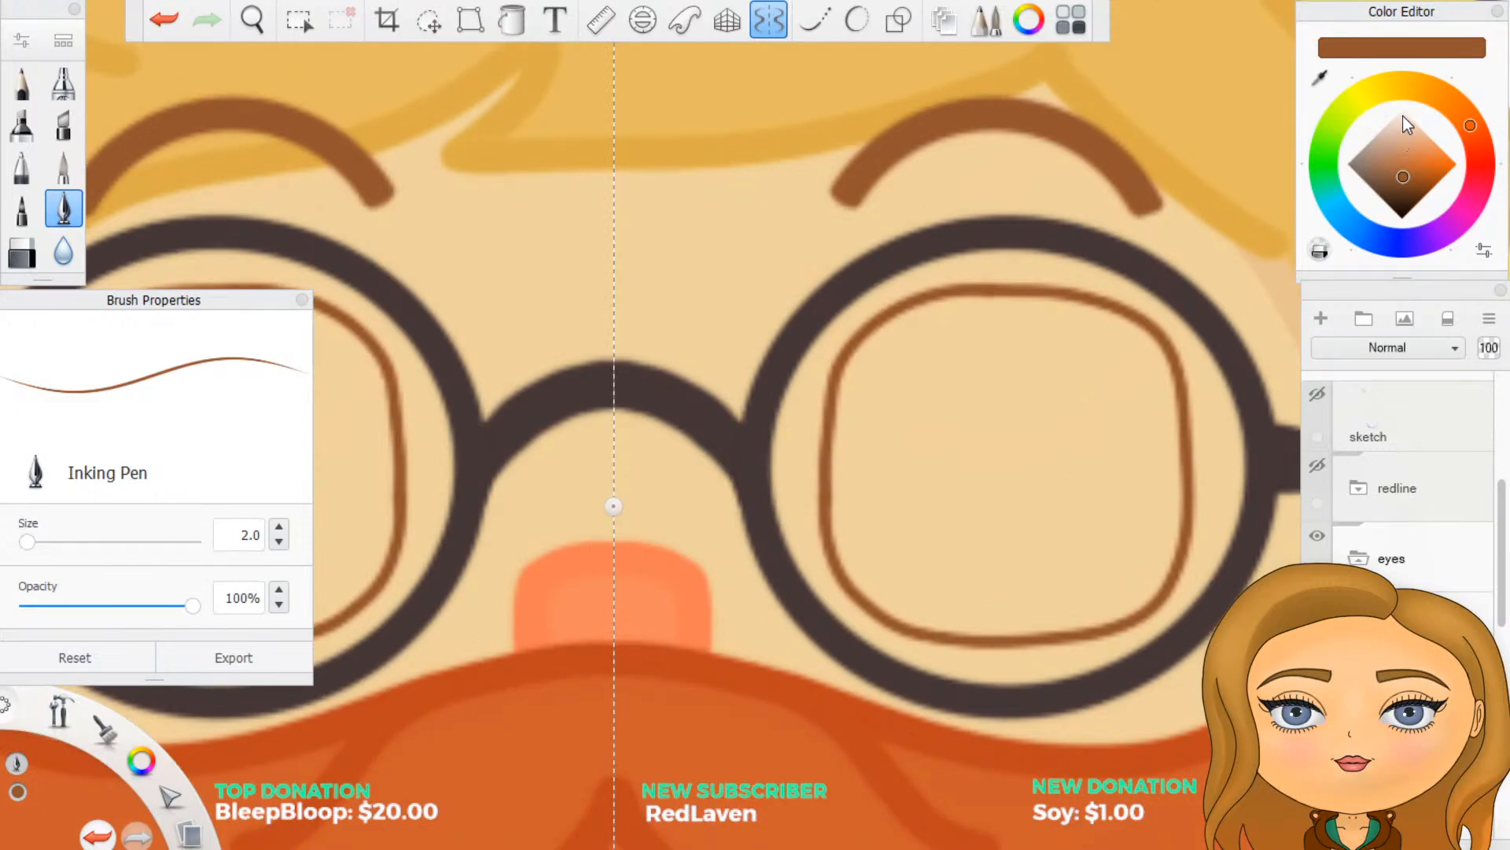
left_click_drag(1403, 123, 1408, 111)
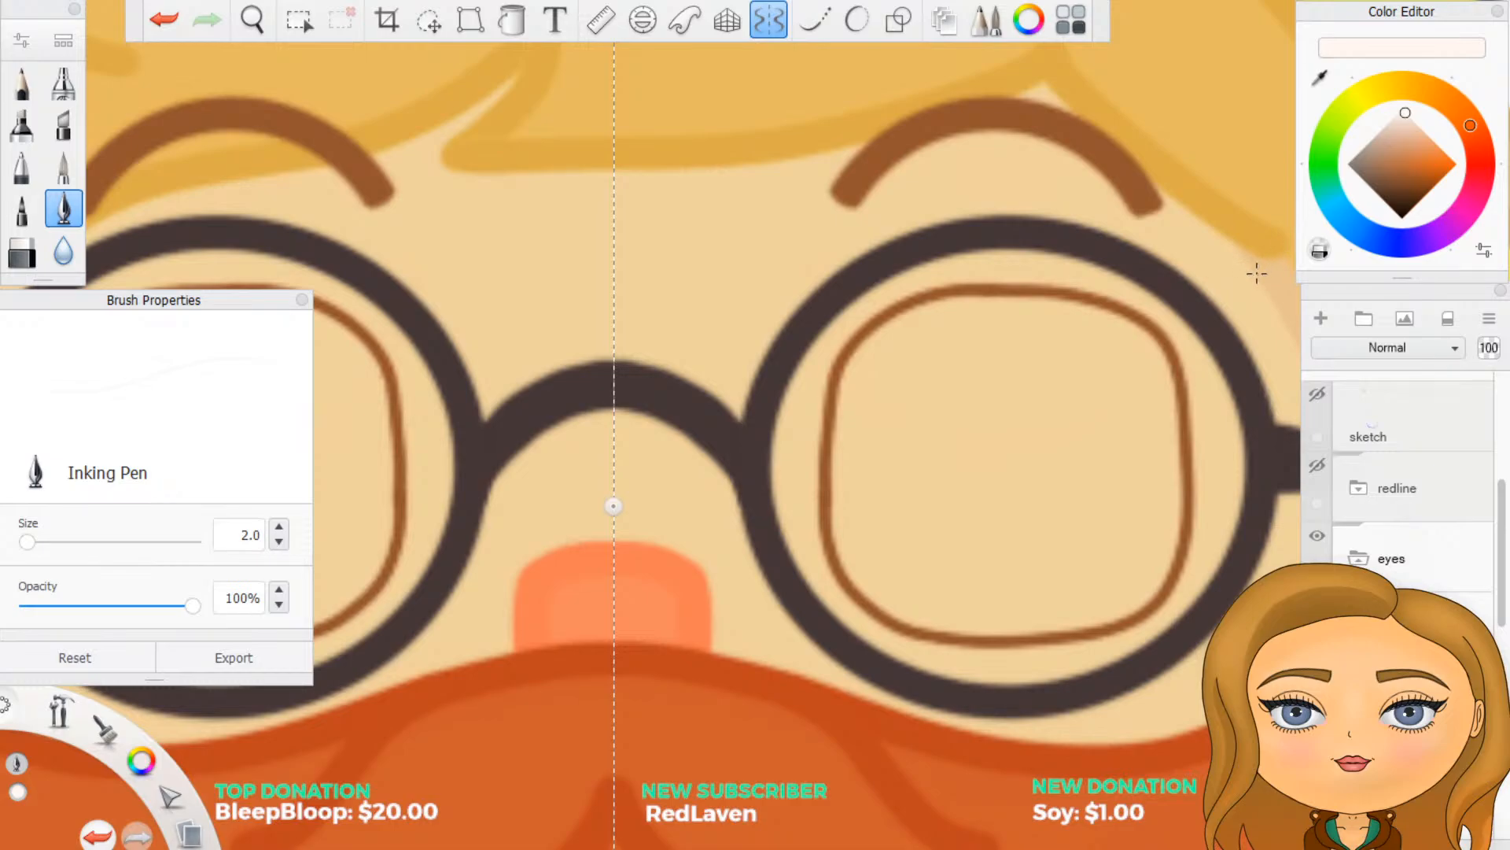
key("ctrl+z")
key("ctrl+y")
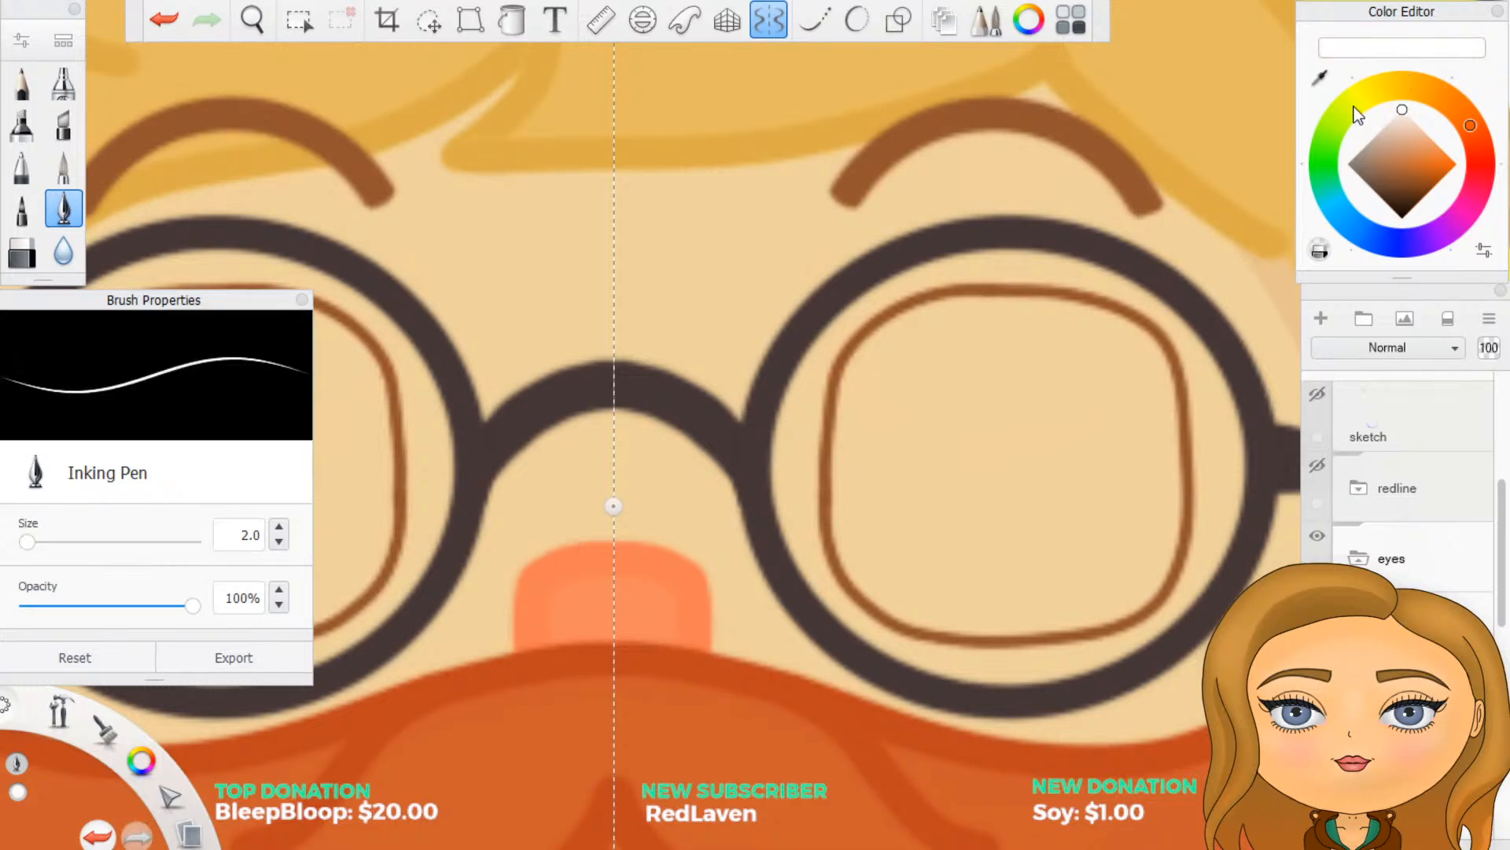
double_click(236, 532)
type("10")
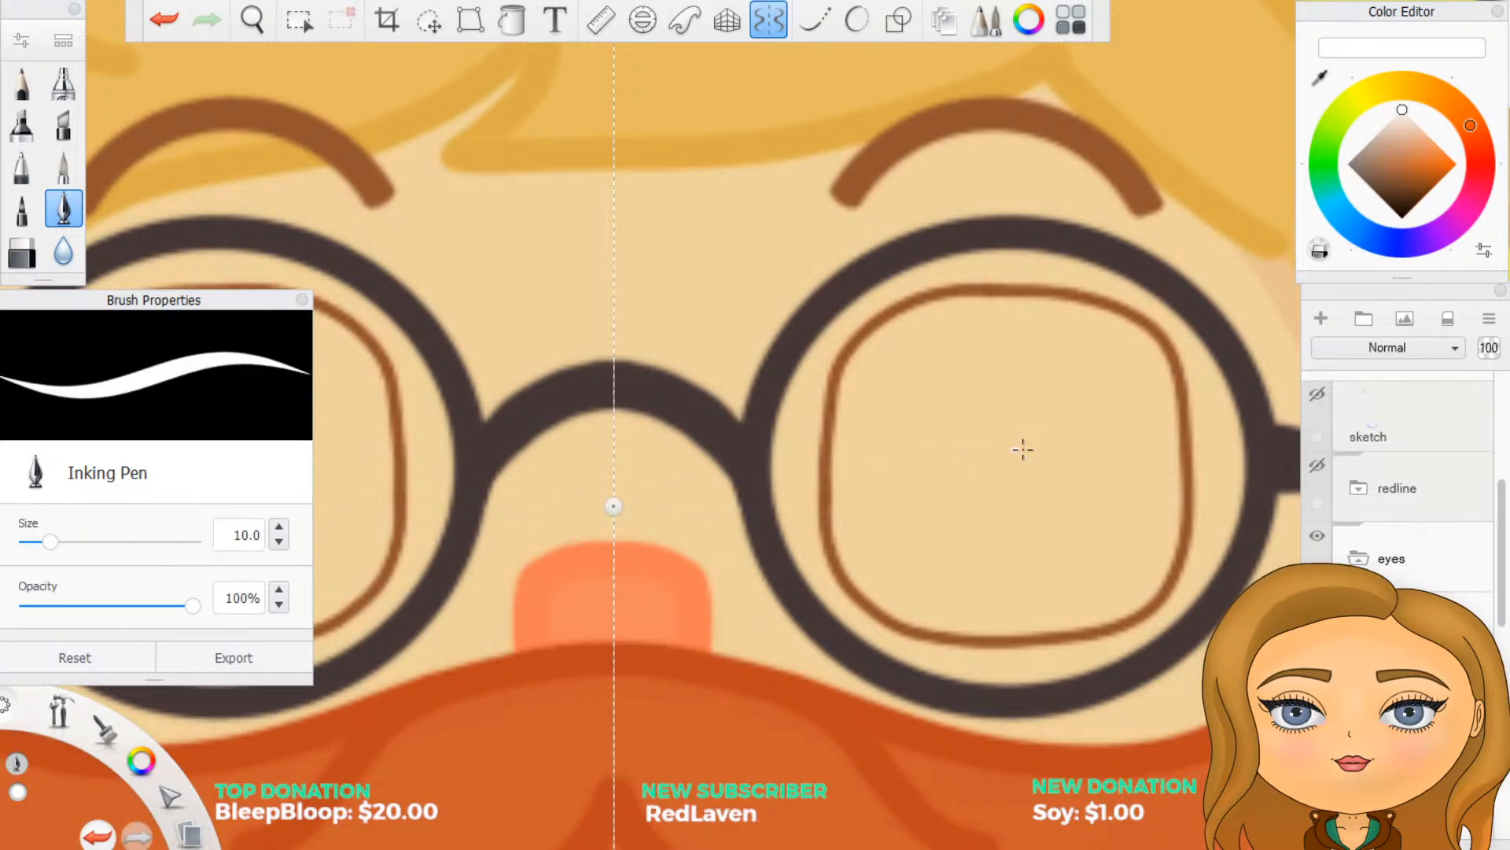
Step: Paint the inside of both eye outlines solid white and name the fill layer "white"
mouse_move(1023, 450)
left_mouse_down()
mouse_move(995, 468)
mouse_move(956, 523)
mouse_move(928, 460)
mouse_move(951, 405)
mouse_move(1015, 393)
mouse_move(1038, 421)
mouse_move(1054, 476)
mouse_move(1007, 547)
mouse_move(1023, 563)
mouse_move(1101, 476)
mouse_move(1106, 421)
mouse_move(1022, 358)
mouse_move(904, 390)
mouse_move(897, 421)
mouse_move(893, 381)
mouse_move(928, 350)
mouse_move(1066, 342)
mouse_move(1129, 366)
mouse_move(1145, 401)
mouse_move(1136, 527)
mouse_move(1090, 593)
mouse_move(1042, 602)
mouse_move(924, 594)
mouse_move(865, 559)
mouse_move(851, 428)
mouse_move(862, 339)
mouse_move(881, 315)
mouse_move(1074, 310)
mouse_move(1153, 359)
mouse_move(1172, 414)
mouse_move(1164, 545)
mouse_move(1144, 594)
mouse_move(1093, 626)
left_mouse_up()
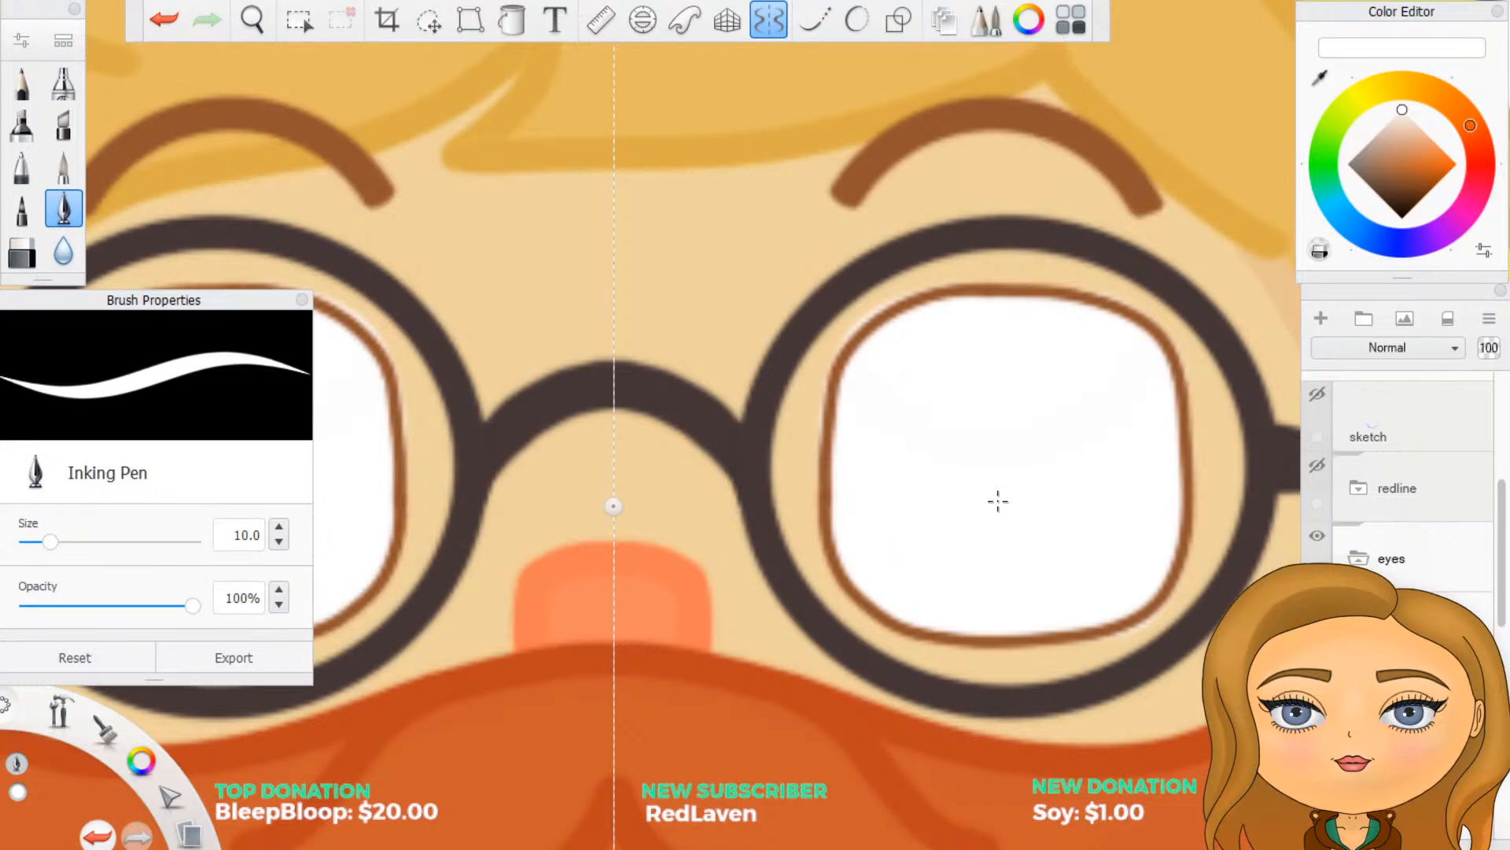
left_click_drag(975, 653, 895, 636)
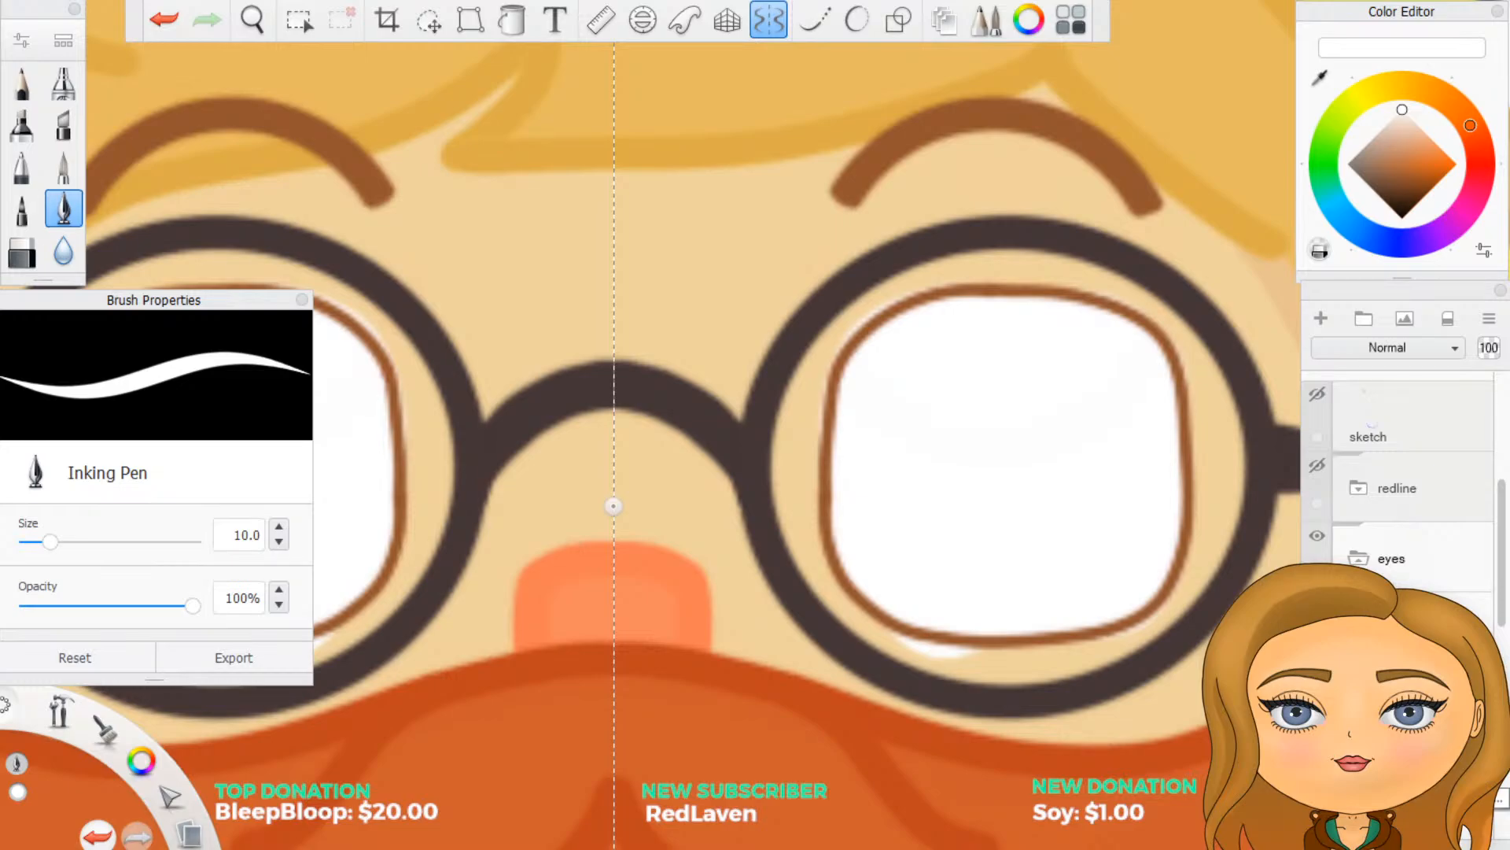
double_click(1372, 777)
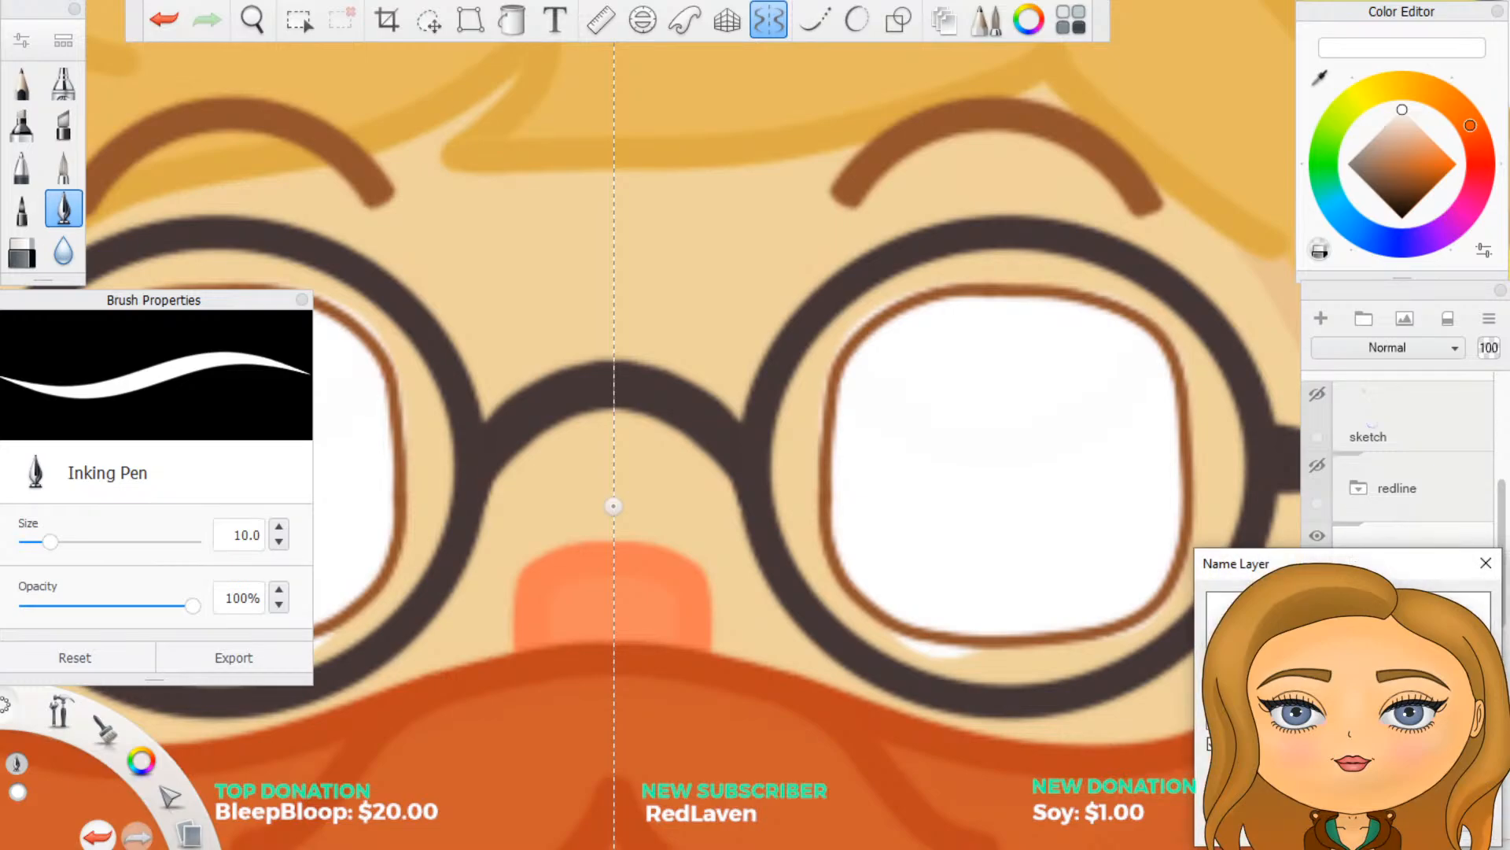
key("Return")
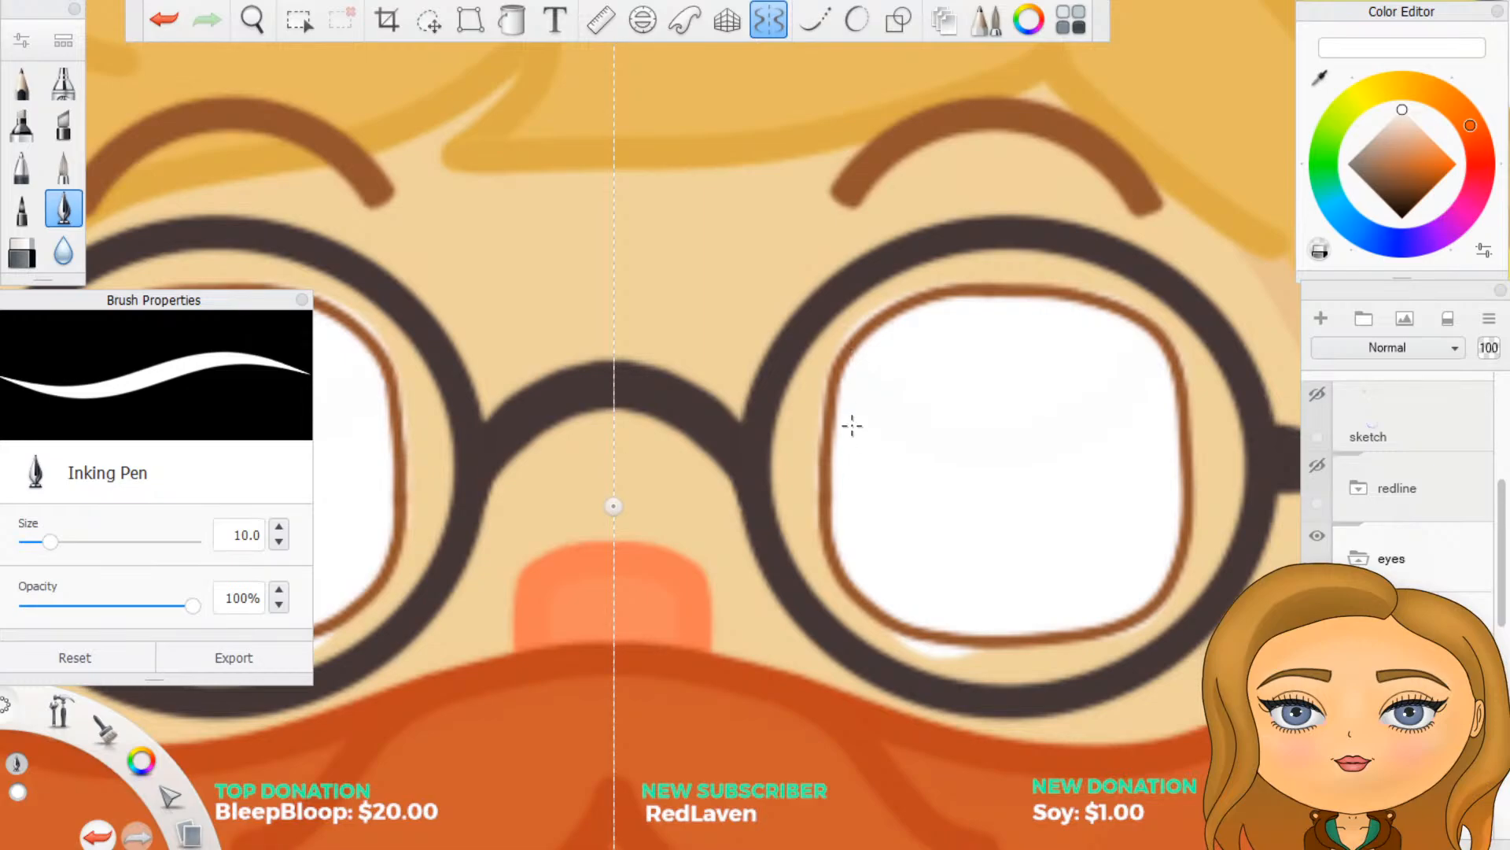
Step: Extend the white fill under the upper and inner edges of the eye outlines so no skin colour shows inside
mouse_move(823, 538)
left_mouse_down()
mouse_move(854, 604)
mouse_move(903, 643)
mouse_move(1076, 645)
mouse_move(1186, 571)
mouse_move(1200, 465)
mouse_move(1172, 330)
mouse_move(1105, 296)
mouse_move(934, 281)
left_mouse_up()
left_click_drag(830, 354, 819, 476)
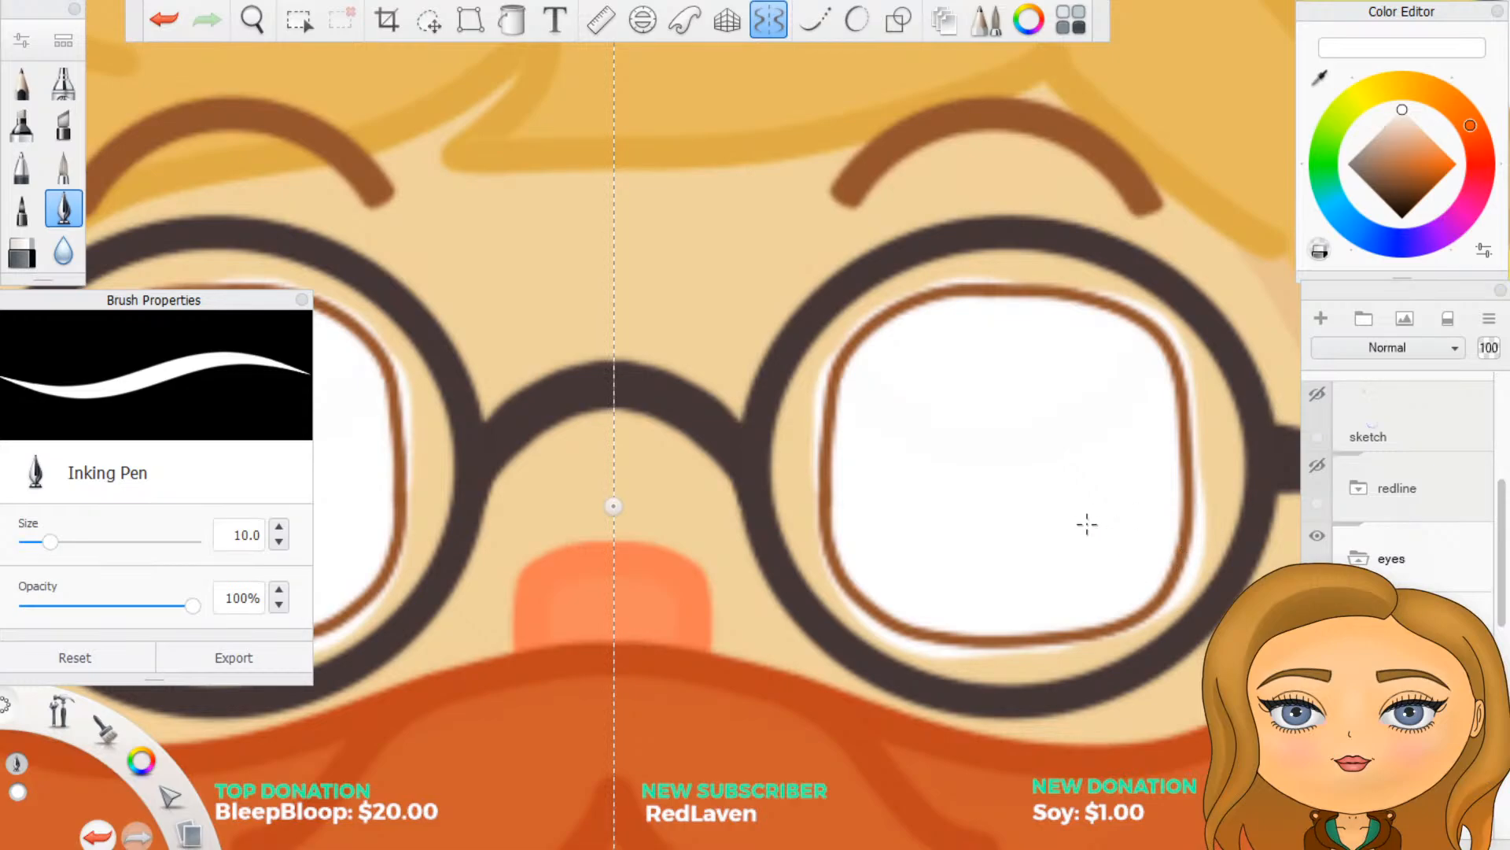
scroll(1079, 510, "down", 2)
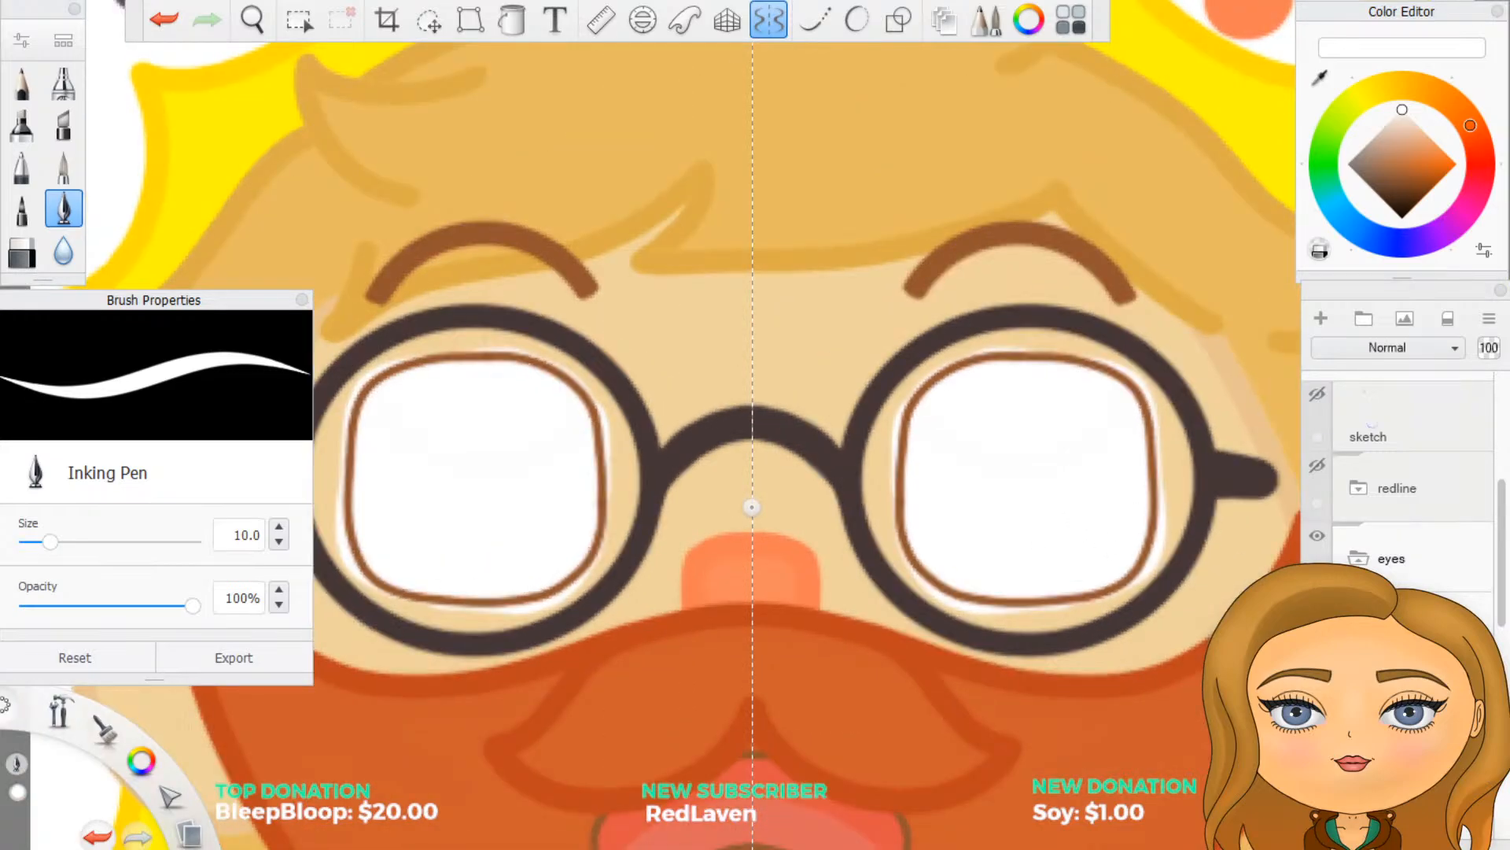
Step: Hide the base colour group and the white background so the white eye fill stands out against dark grey
scroll(1408, 487, "up", 5)
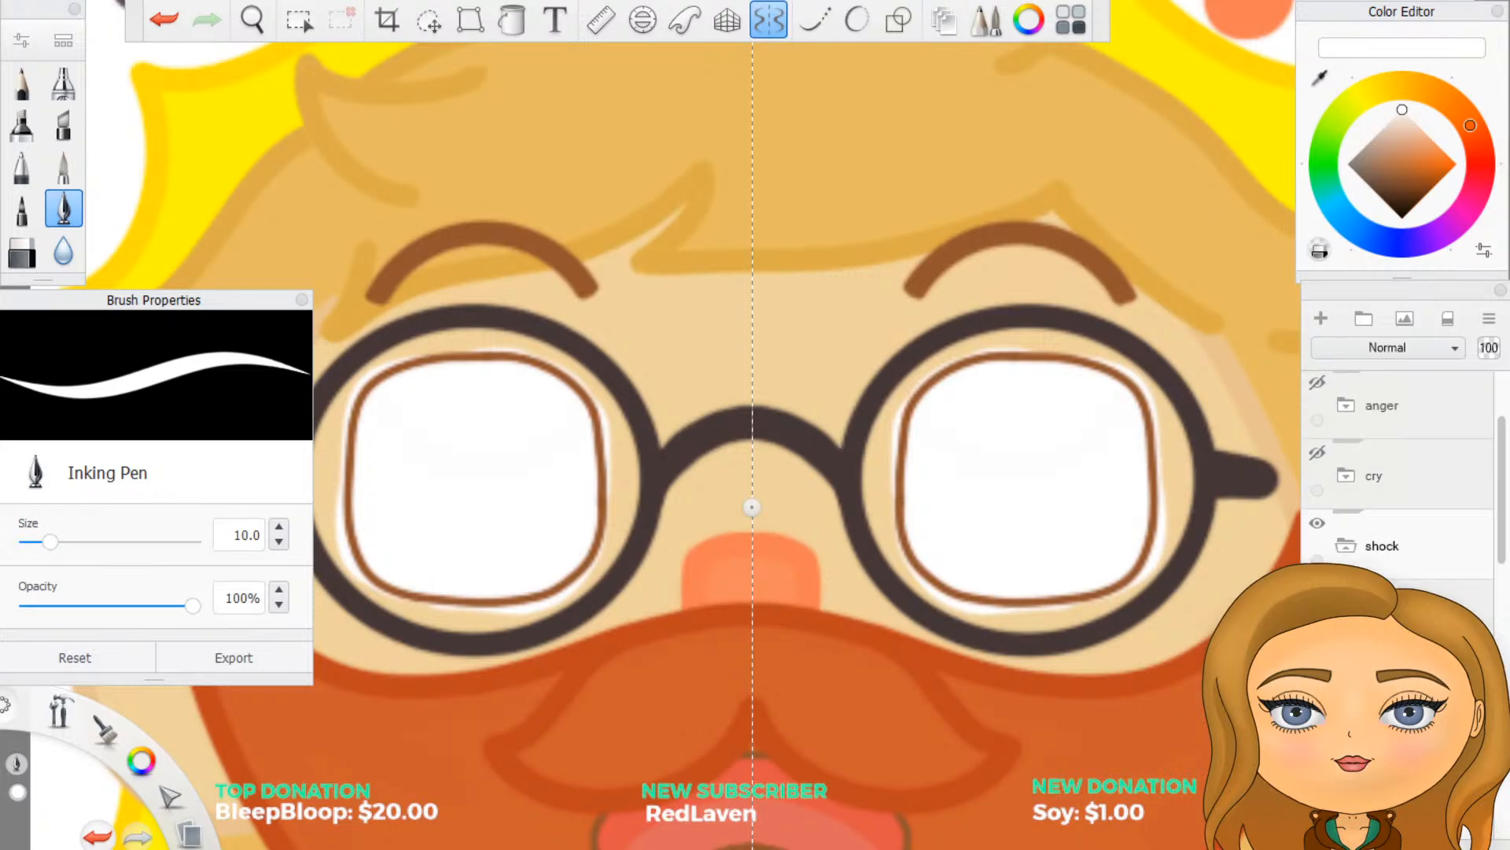
scroll(1408, 488, "down", 5)
scroll(1404, 495, "down", 5)
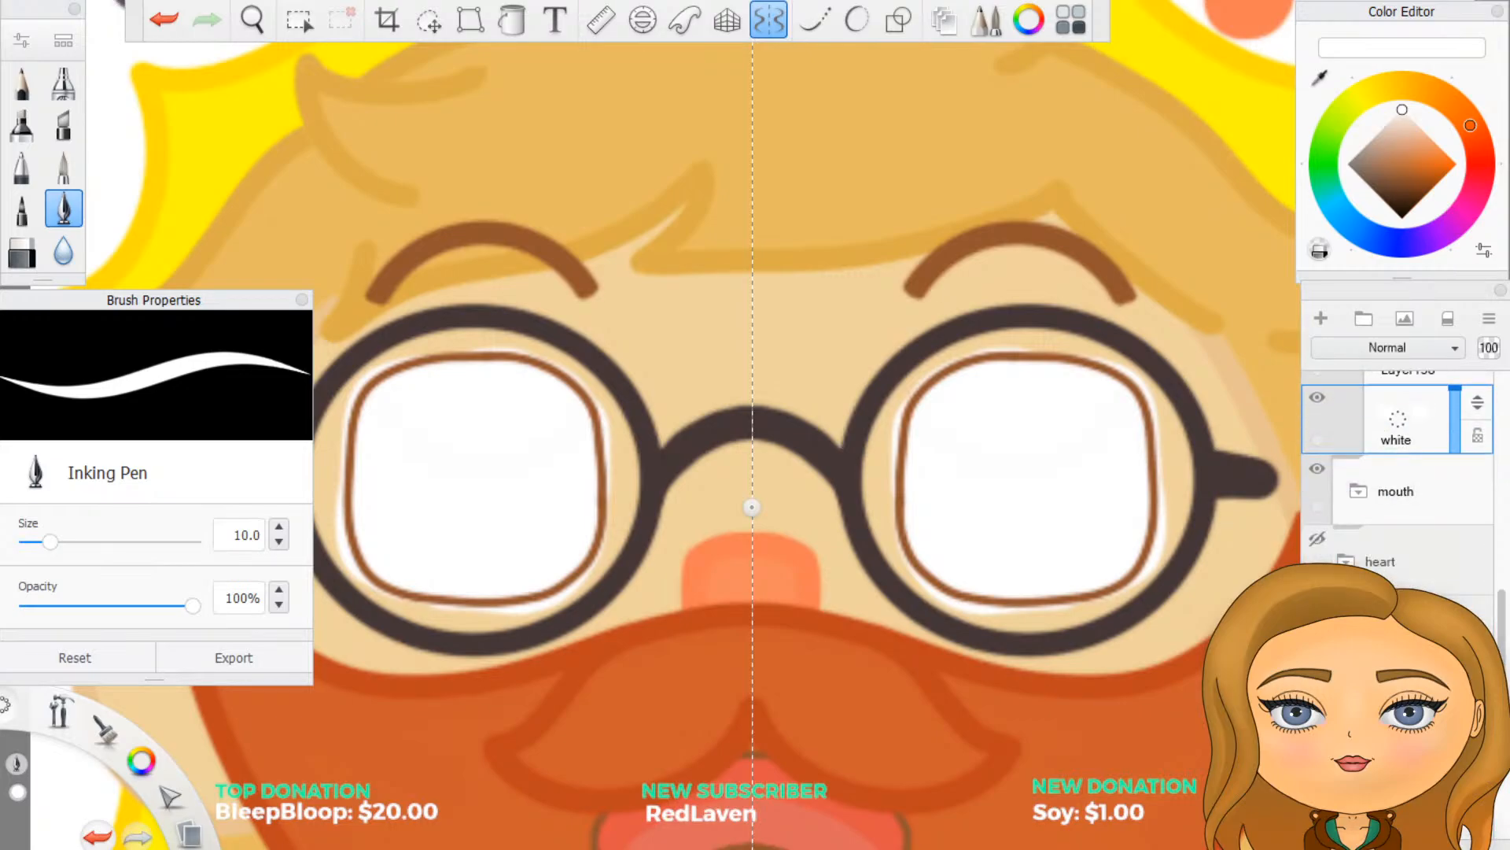
left_click(1317, 679)
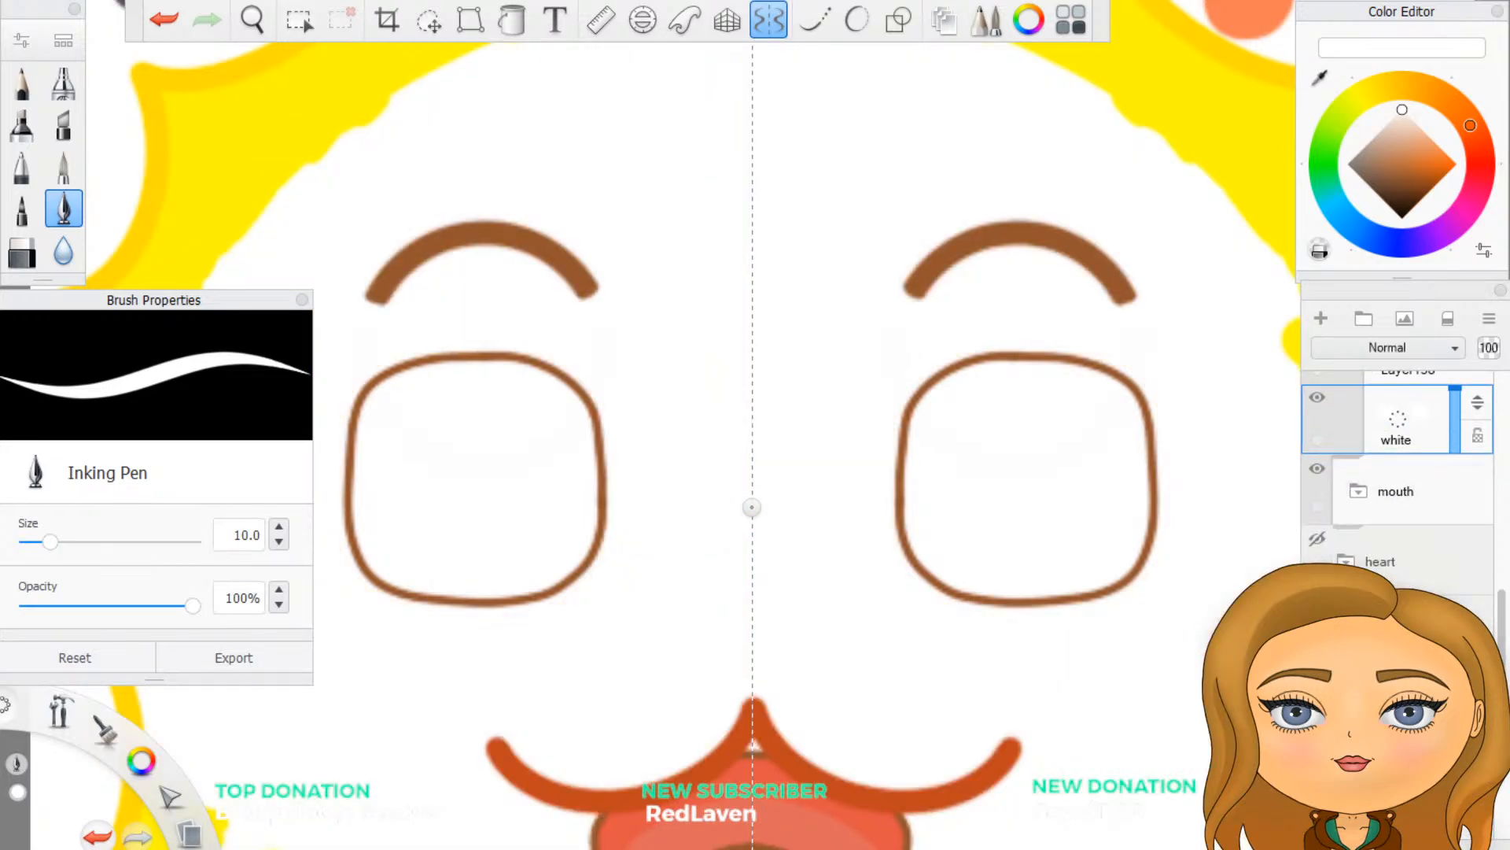
scroll(1404, 495, "down", 4)
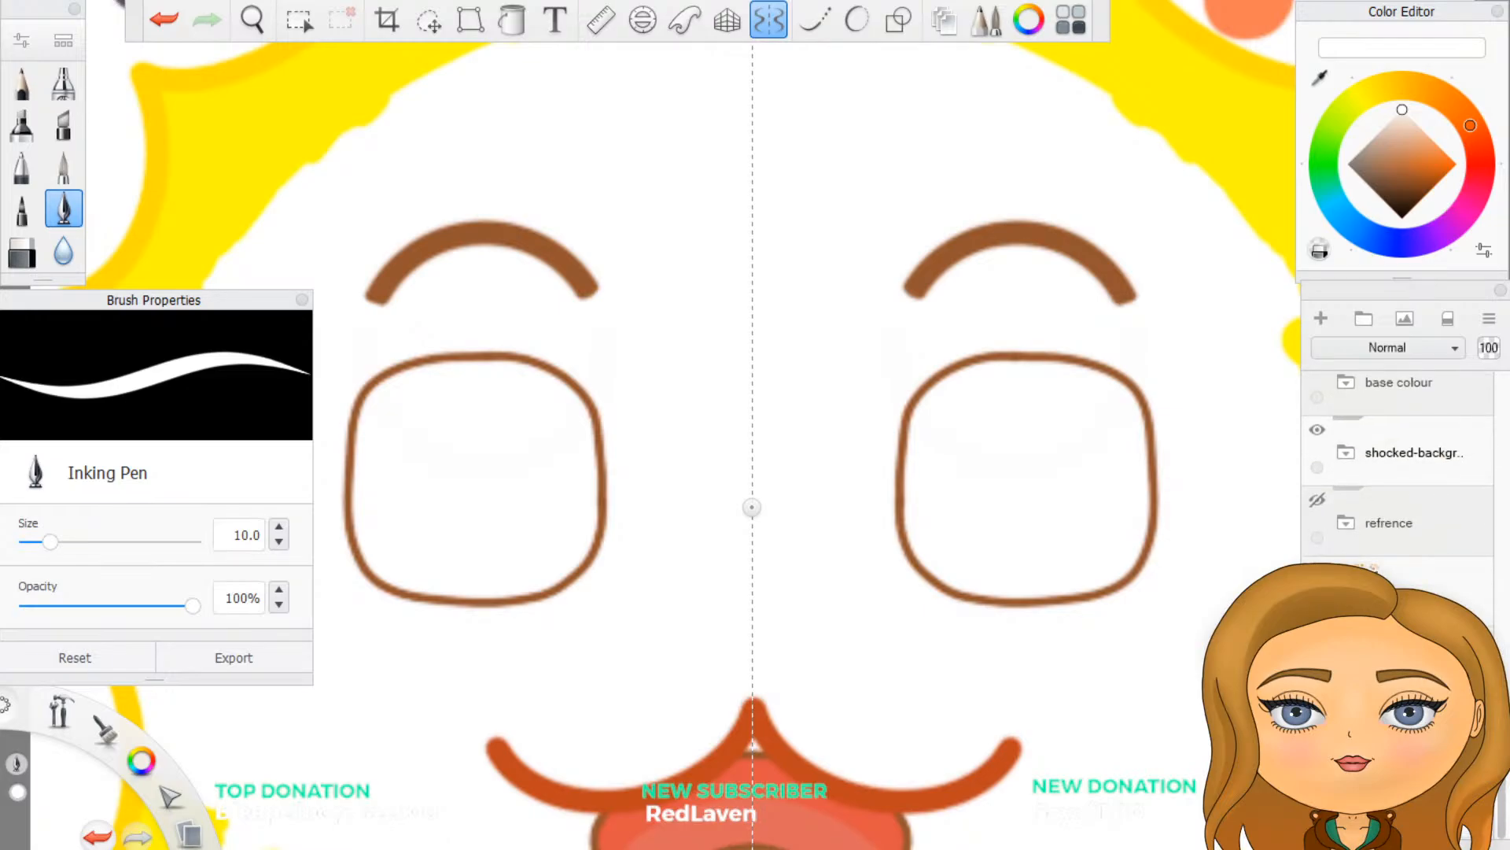
left_click(1317, 782)
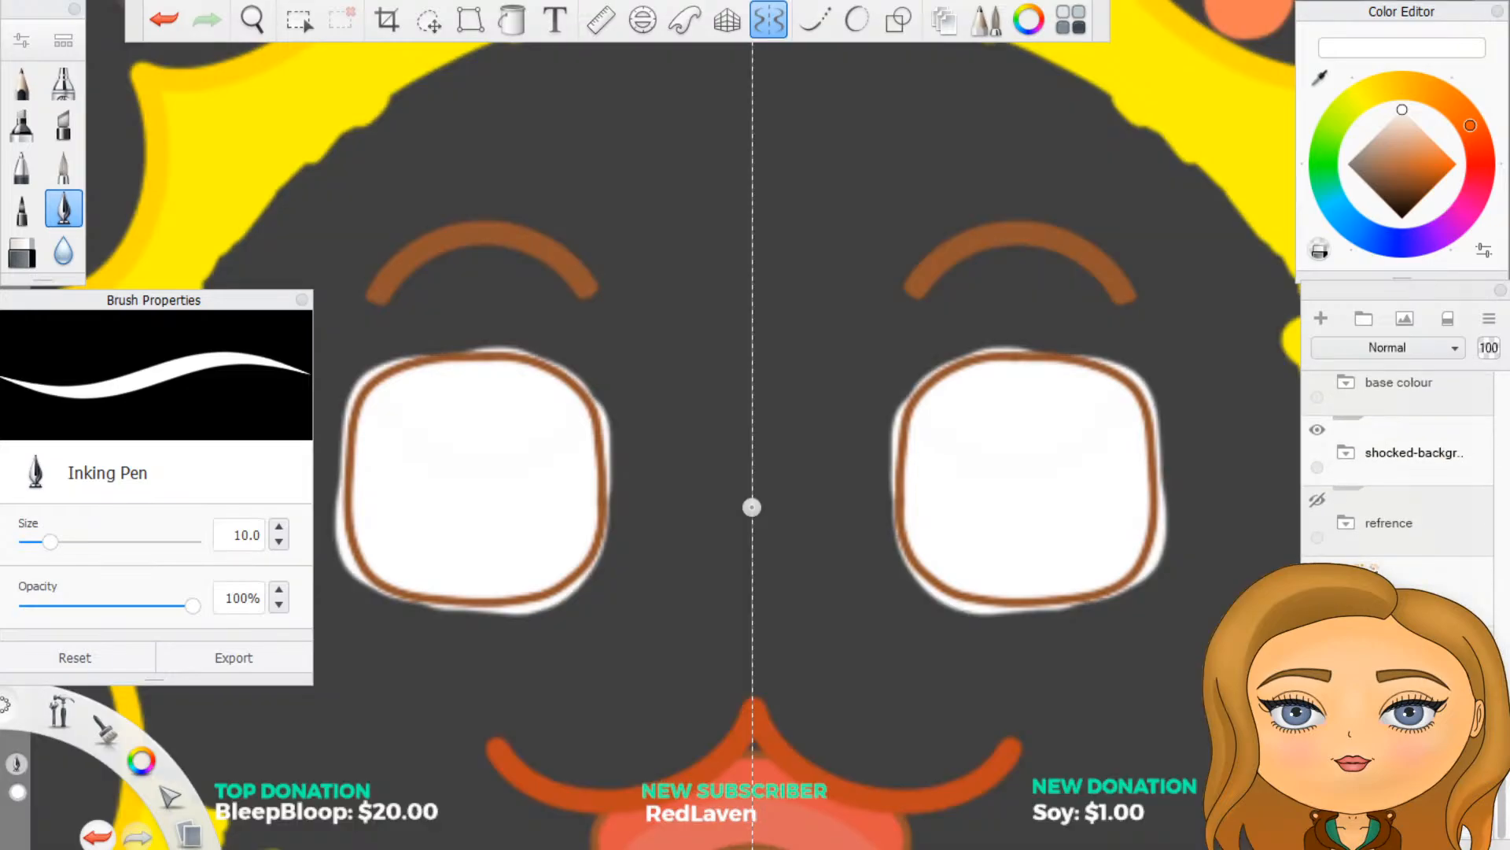
Step: Erase the white fill spilling outside the brown eye outlines on all sides, using the transparent colour at size 10.0
scroll(1206, 518, "up", 4)
scroll(1404, 539, "up", 4)
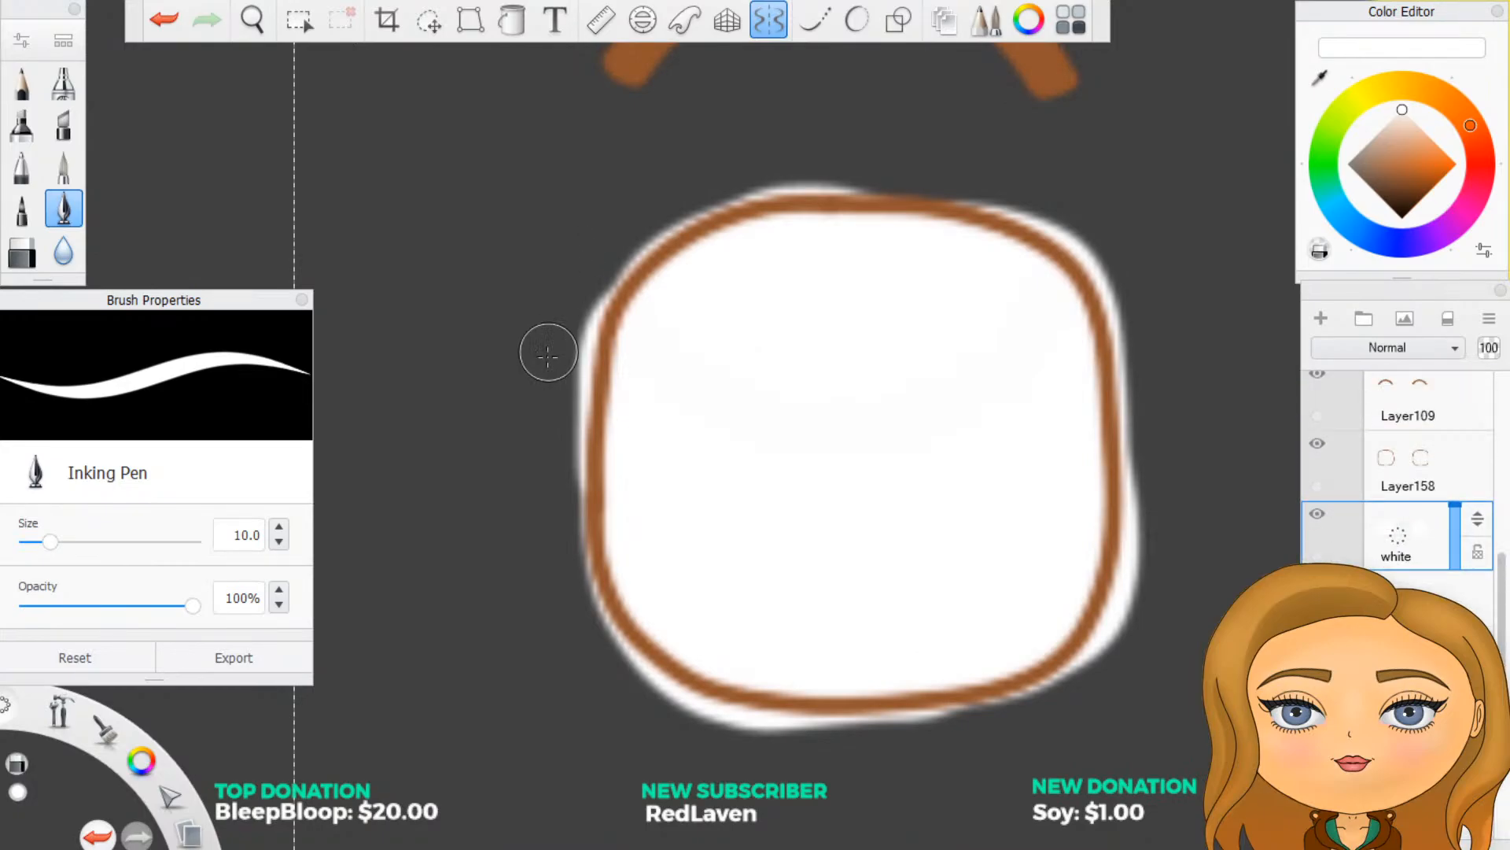
mouse_move(562, 412)
left_mouse_down()
mouse_move(583, 472)
mouse_move(584, 370)
mouse_move(574, 405)
mouse_move(594, 330)
mouse_move(559, 461)
mouse_move(567, 580)
mouse_move(573, 522)
mouse_move(581, 604)
mouse_move(607, 631)
mouse_move(572, 535)
mouse_move(590, 616)
mouse_move(674, 708)
mouse_move(641, 677)
mouse_move(651, 707)
mouse_move(687, 729)
mouse_move(702, 725)
mouse_move(693, 714)
mouse_move(724, 723)
left_mouse_up()
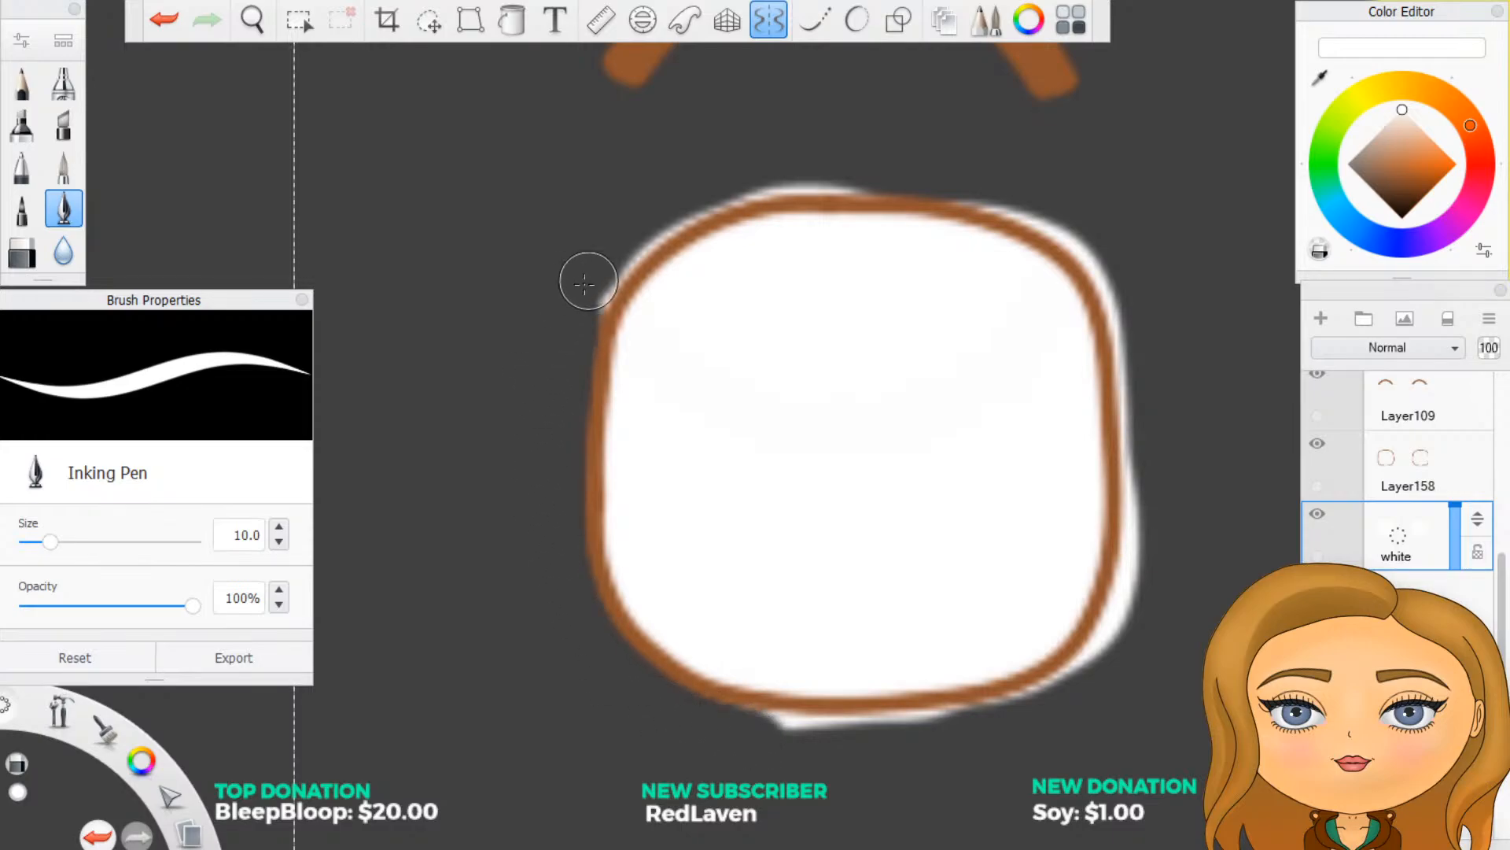
mouse_move(586, 276)
left_mouse_down()
mouse_move(573, 324)
mouse_move(654, 223)
mouse_move(714, 188)
mouse_move(633, 239)
mouse_move(733, 168)
mouse_move(708, 193)
mouse_move(814, 168)
mouse_move(771, 165)
mouse_move(751, 180)
mouse_move(873, 167)
left_mouse_up()
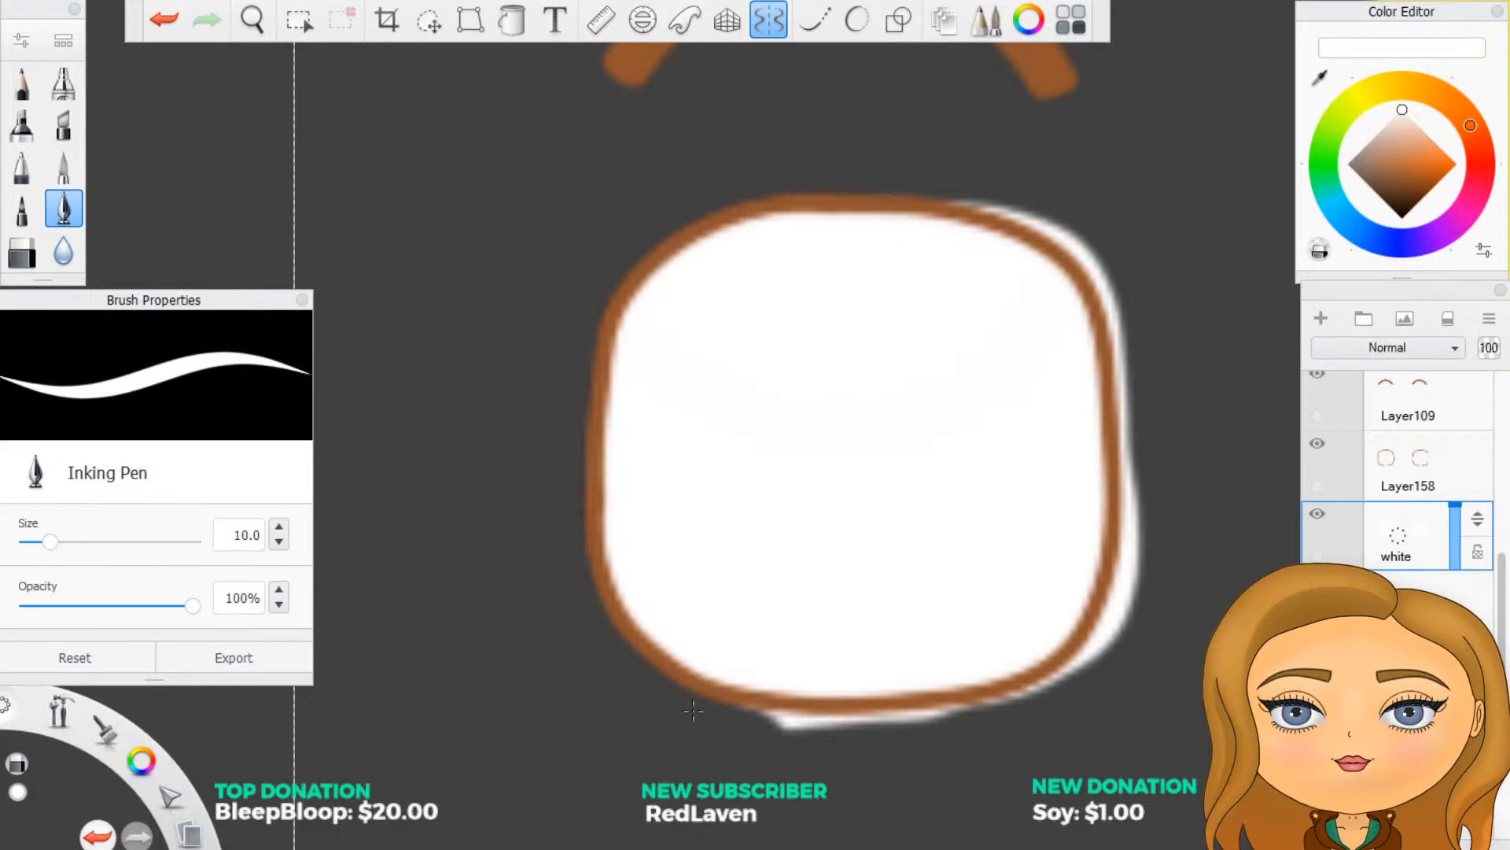
mouse_move(751, 734)
left_mouse_down()
mouse_move(959, 730)
mouse_move(896, 732)
mouse_move(1026, 696)
left_mouse_up()
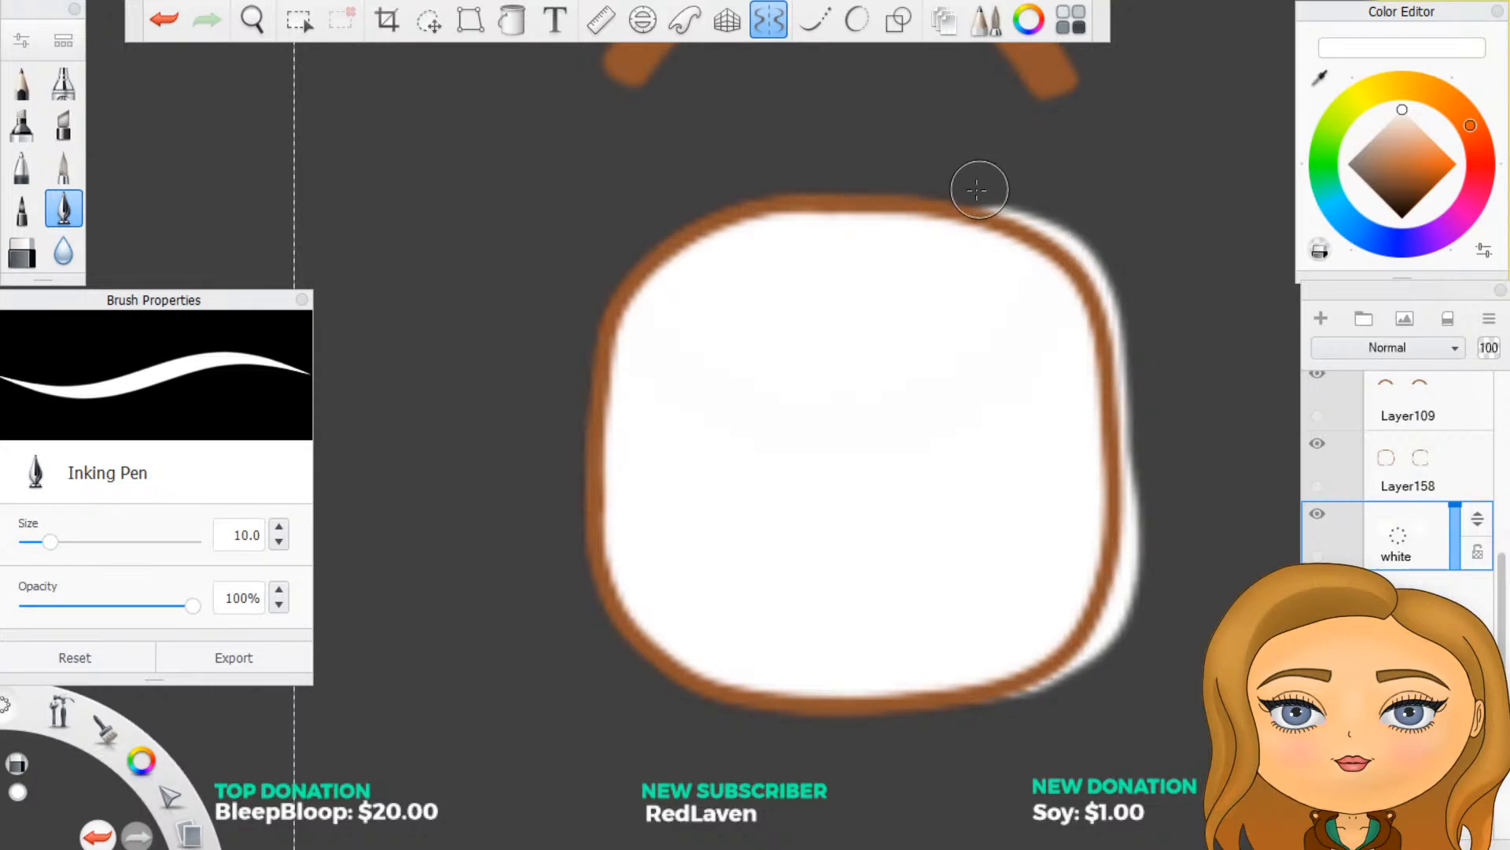
mouse_move(978, 188)
left_mouse_down()
mouse_move(1067, 221)
mouse_move(1122, 293)
mouse_move(1108, 303)
mouse_move(1109, 278)
mouse_move(1130, 306)
mouse_move(1120, 346)
mouse_move(1123, 370)
mouse_move(1129, 332)
mouse_move(1140, 422)
mouse_move(1118, 390)
mouse_move(1133, 375)
mouse_move(1132, 622)
mouse_move(1136, 564)
left_mouse_up()
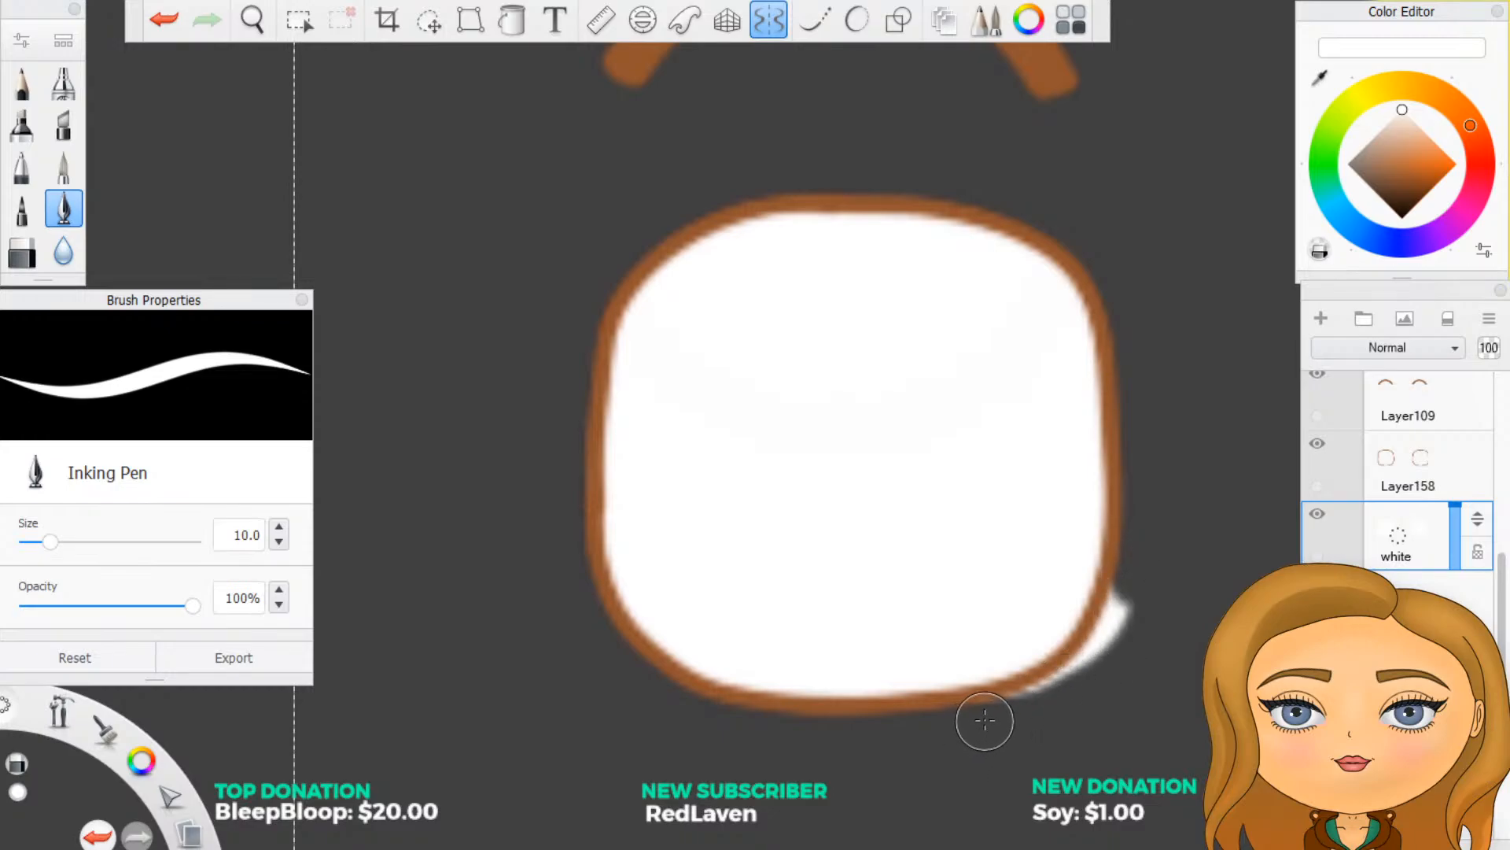
mouse_move(984, 711)
left_mouse_down()
mouse_move(1065, 695)
mouse_move(1102, 656)
mouse_move(1079, 689)
mouse_move(1114, 628)
mouse_move(1096, 669)
mouse_move(1120, 623)
left_mouse_up()
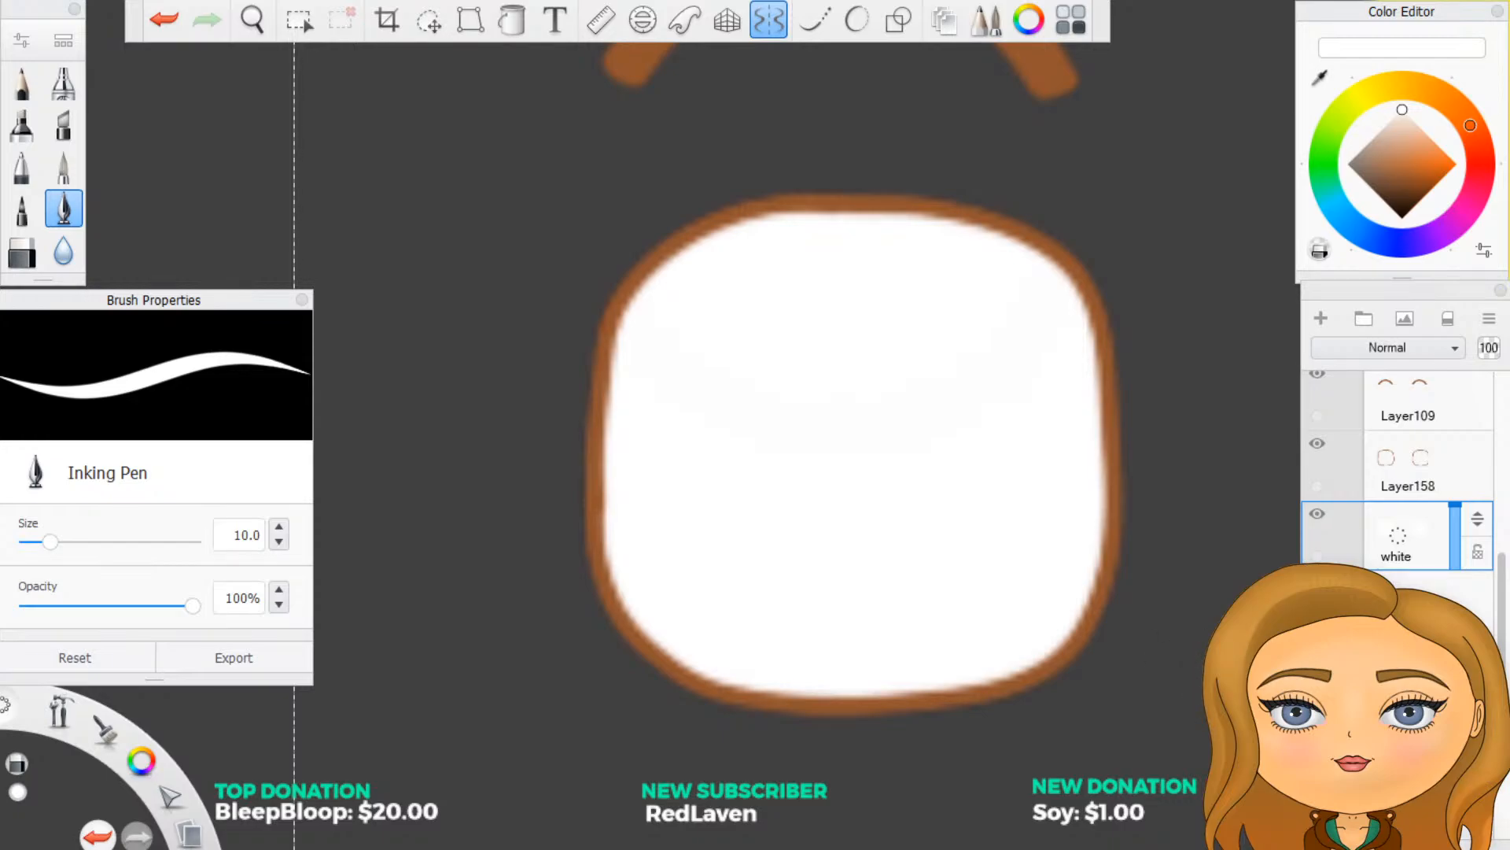
scroll(893, 607, "down", 5)
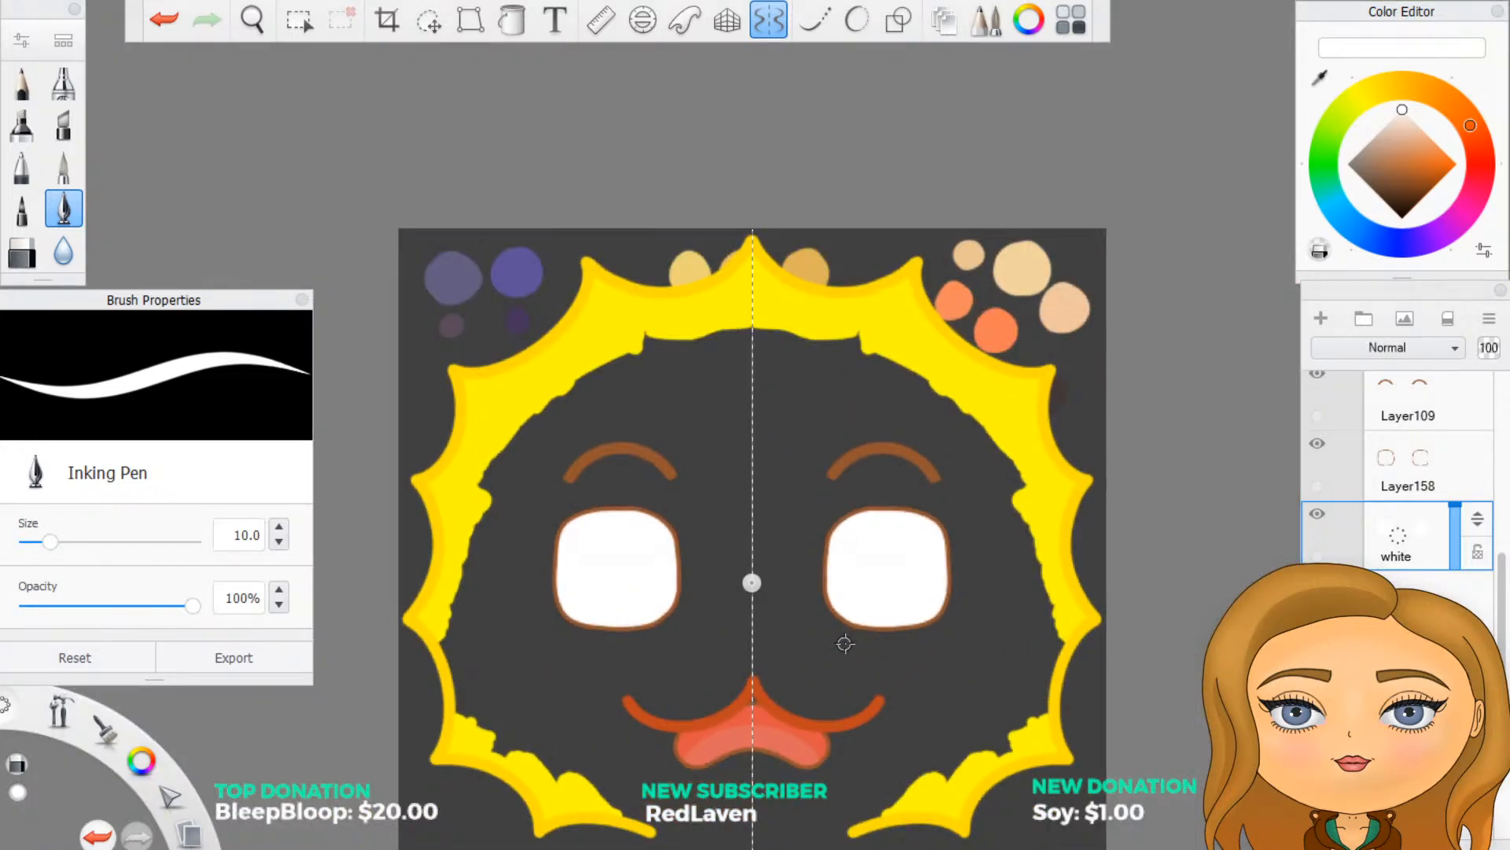
Step: Show the base colour group and the redline group again so the sketched irises can guide the drawing
scroll(780, 653, "up", 1)
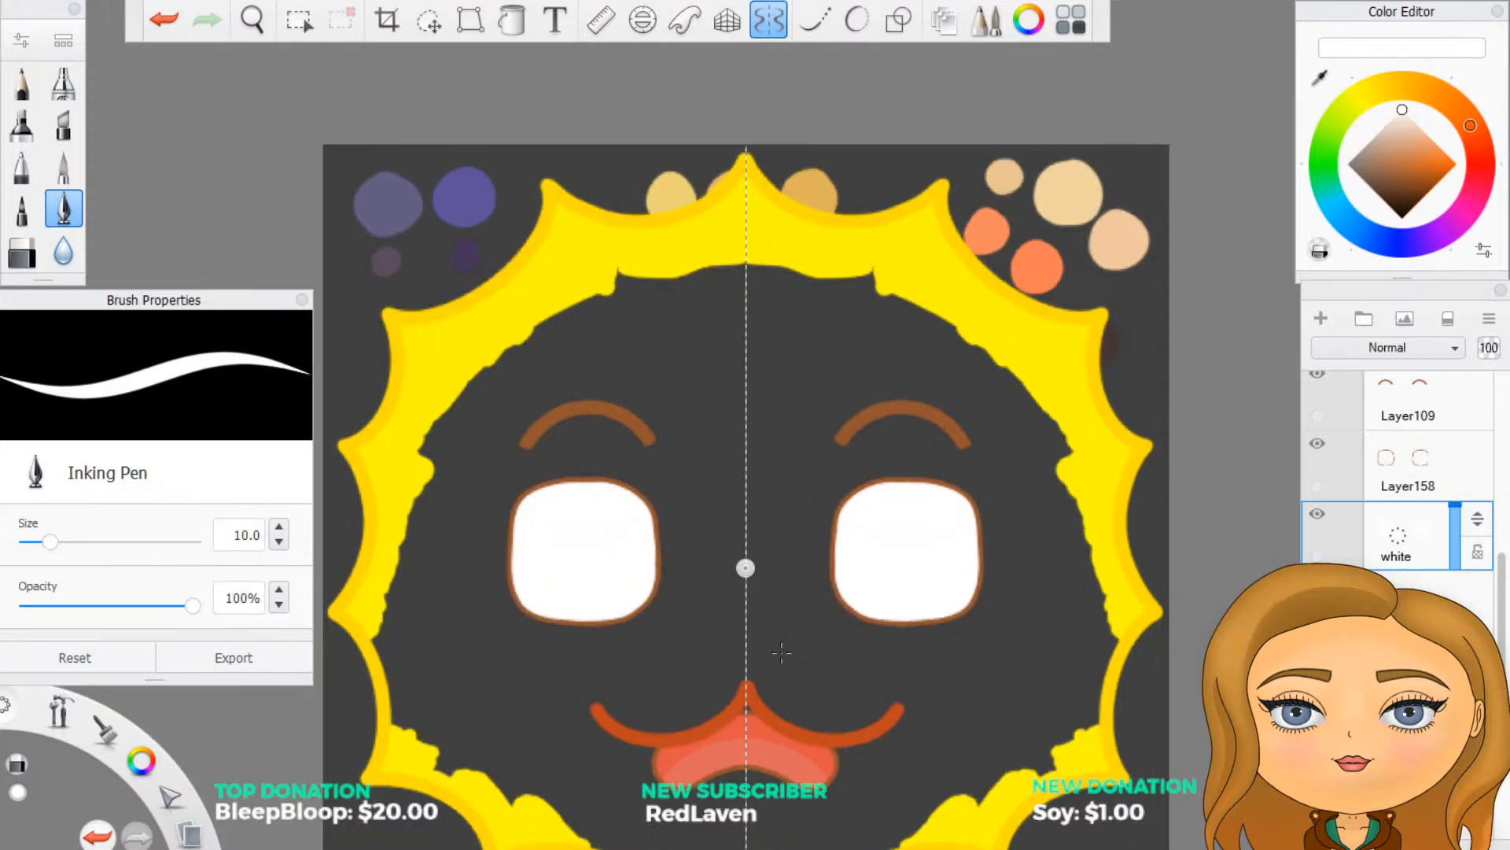
scroll(1404, 472, "down", 1)
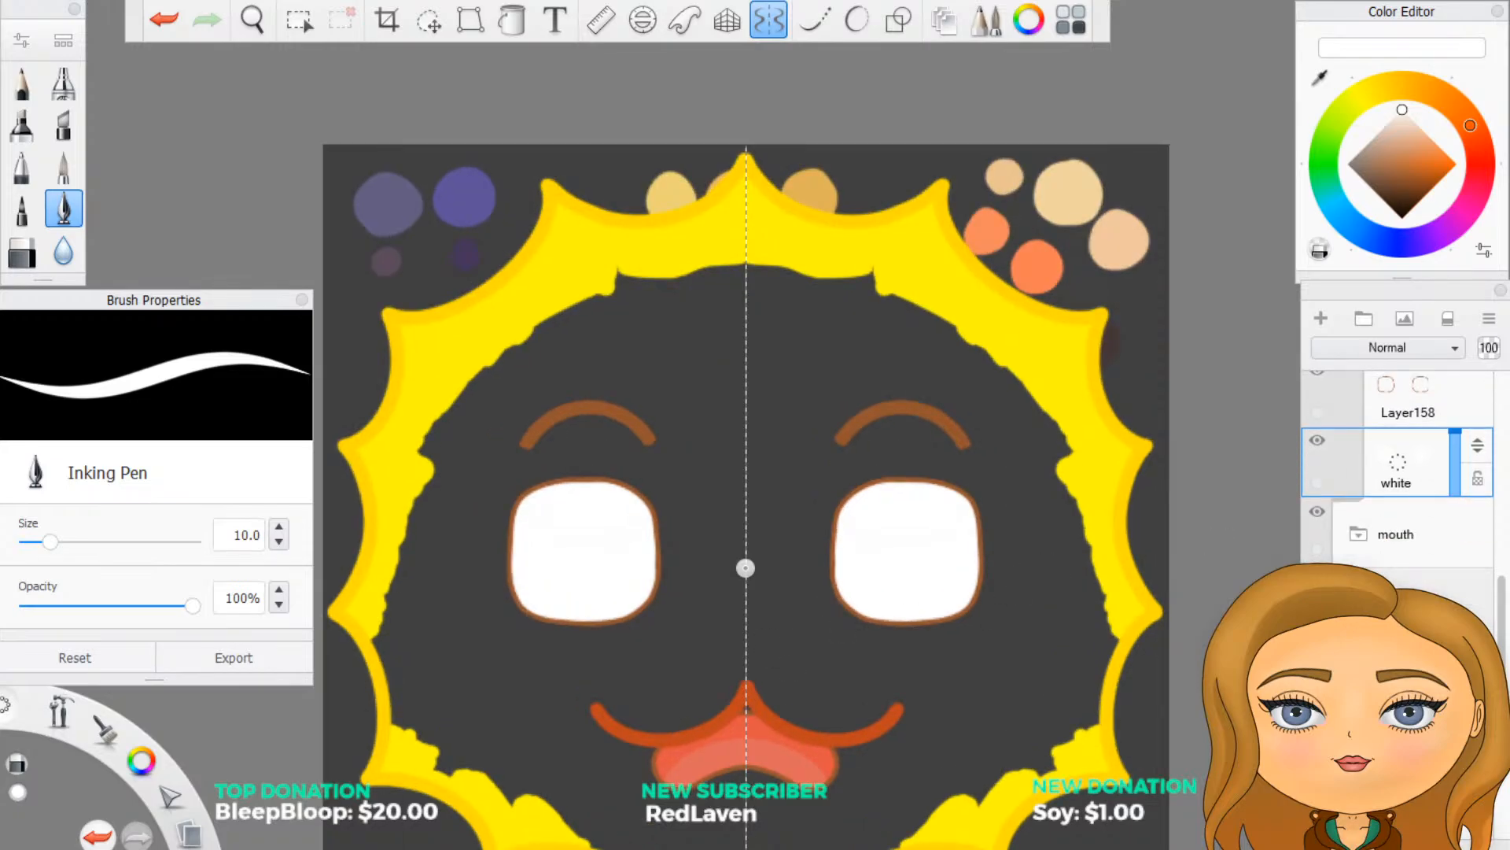
left_click(1318, 581)
scroll(943, 617, "down", 3)
scroll(789, 691, "up", 3)
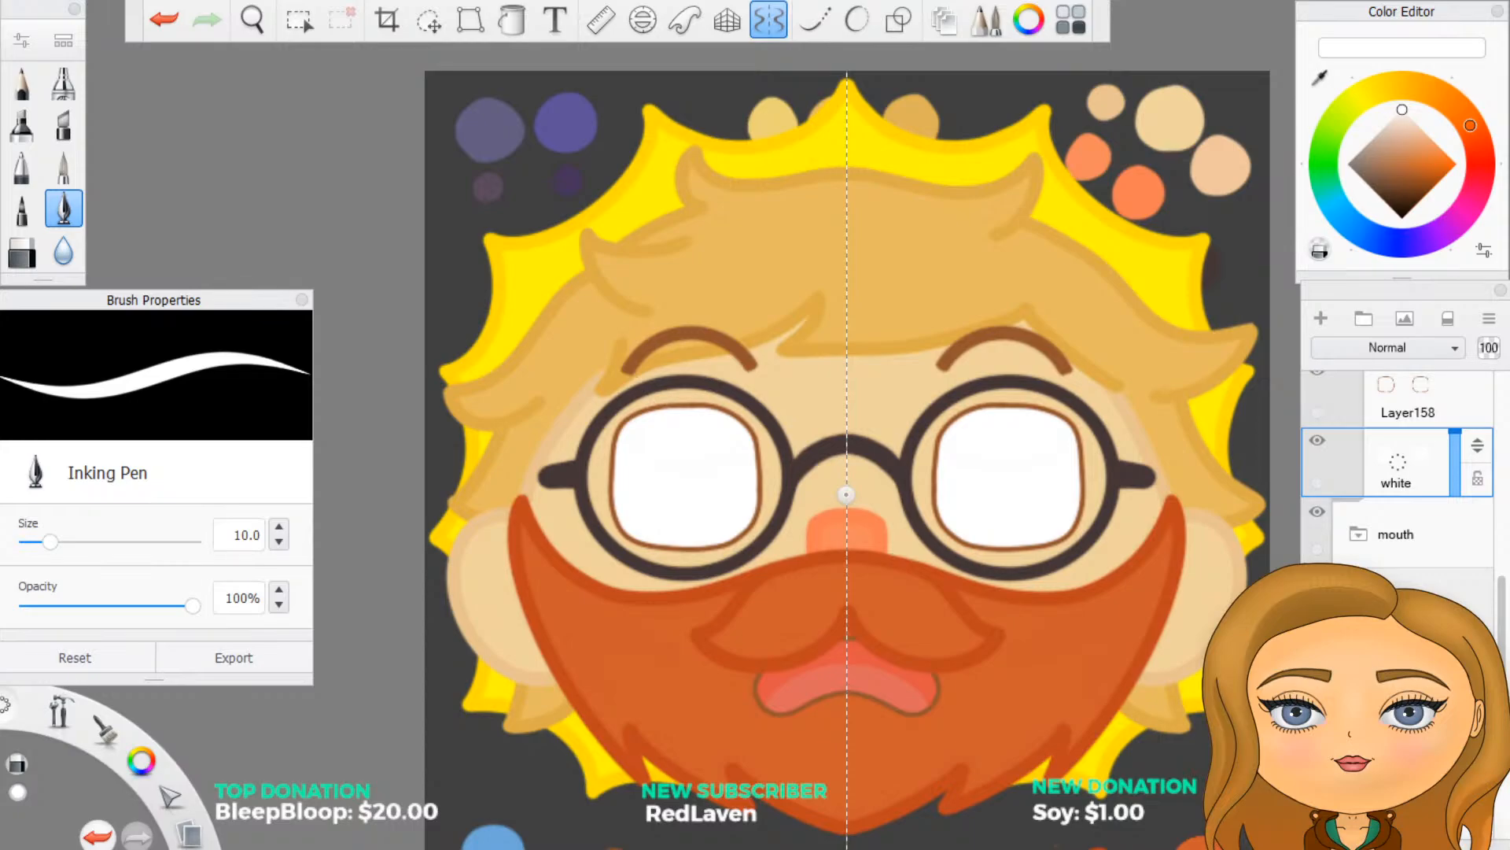
scroll(1397, 496, "up", 3)
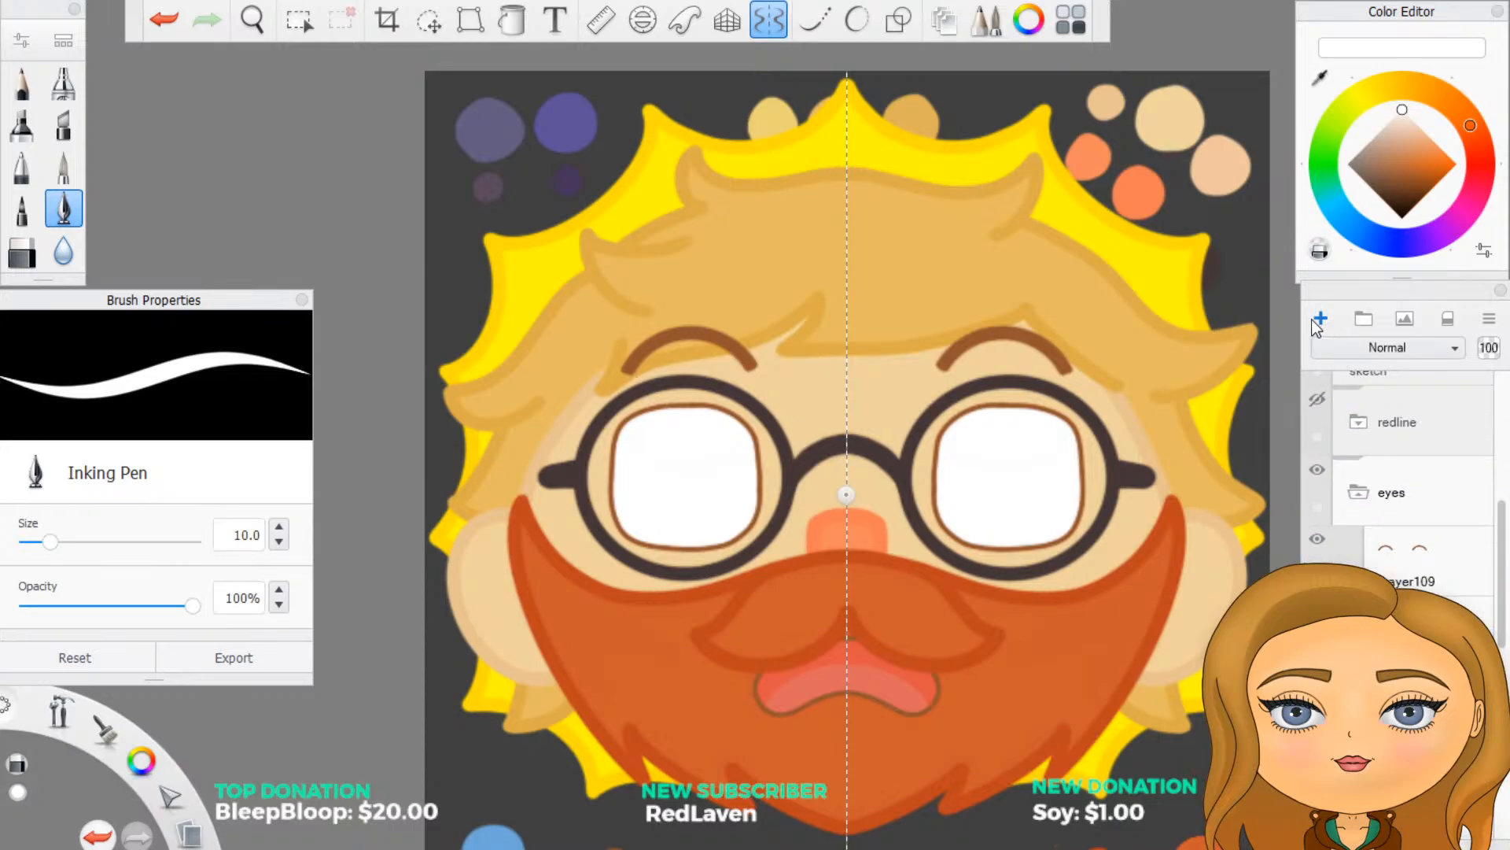
left_click(1318, 402)
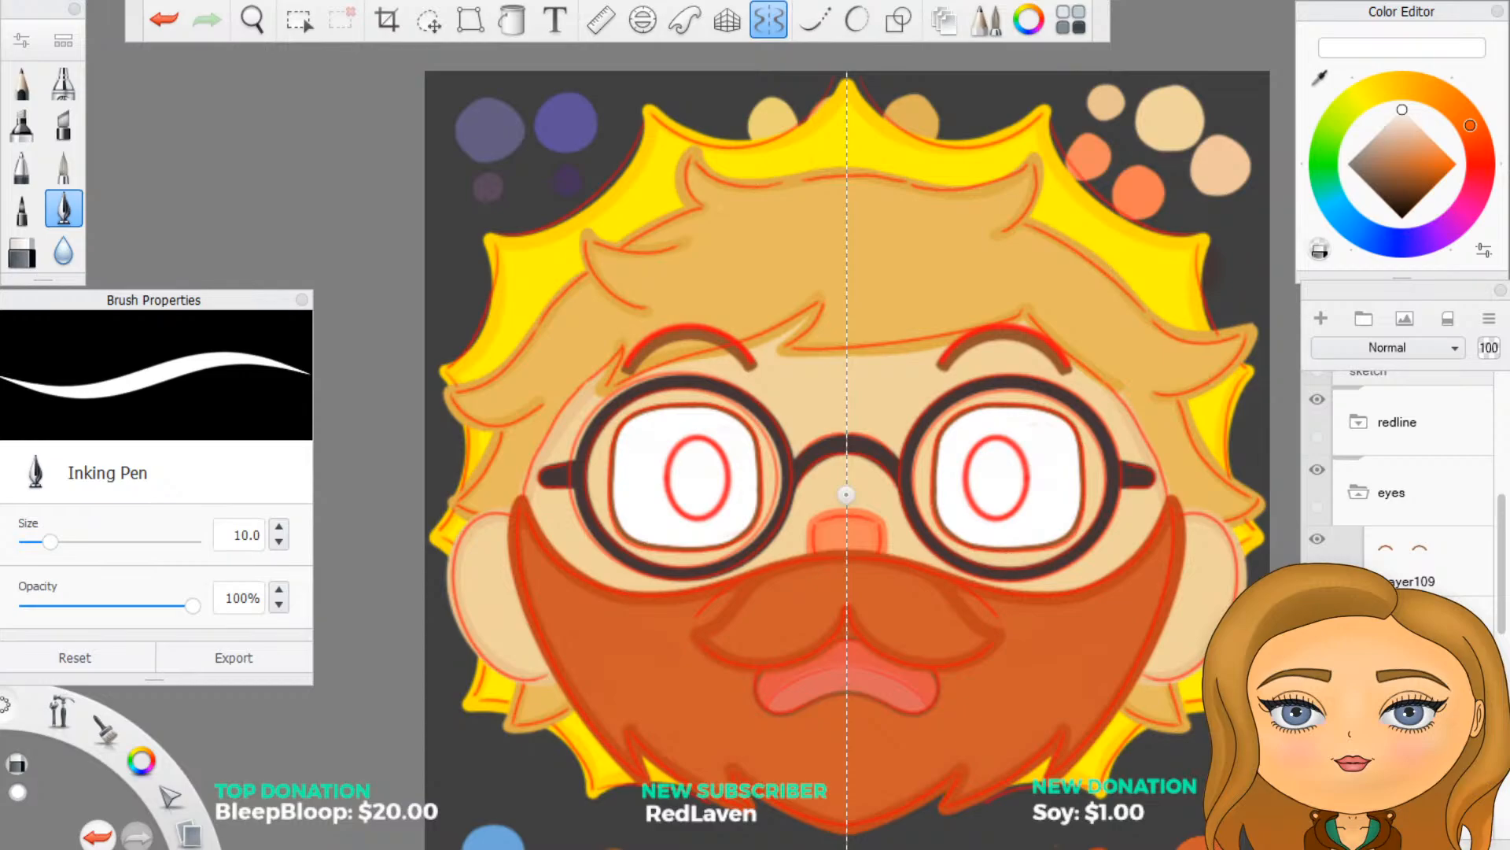
Step: Sample the dark grey canvas background and lighten the brush colour to a neutral medium grey
left_click(1319, 79)
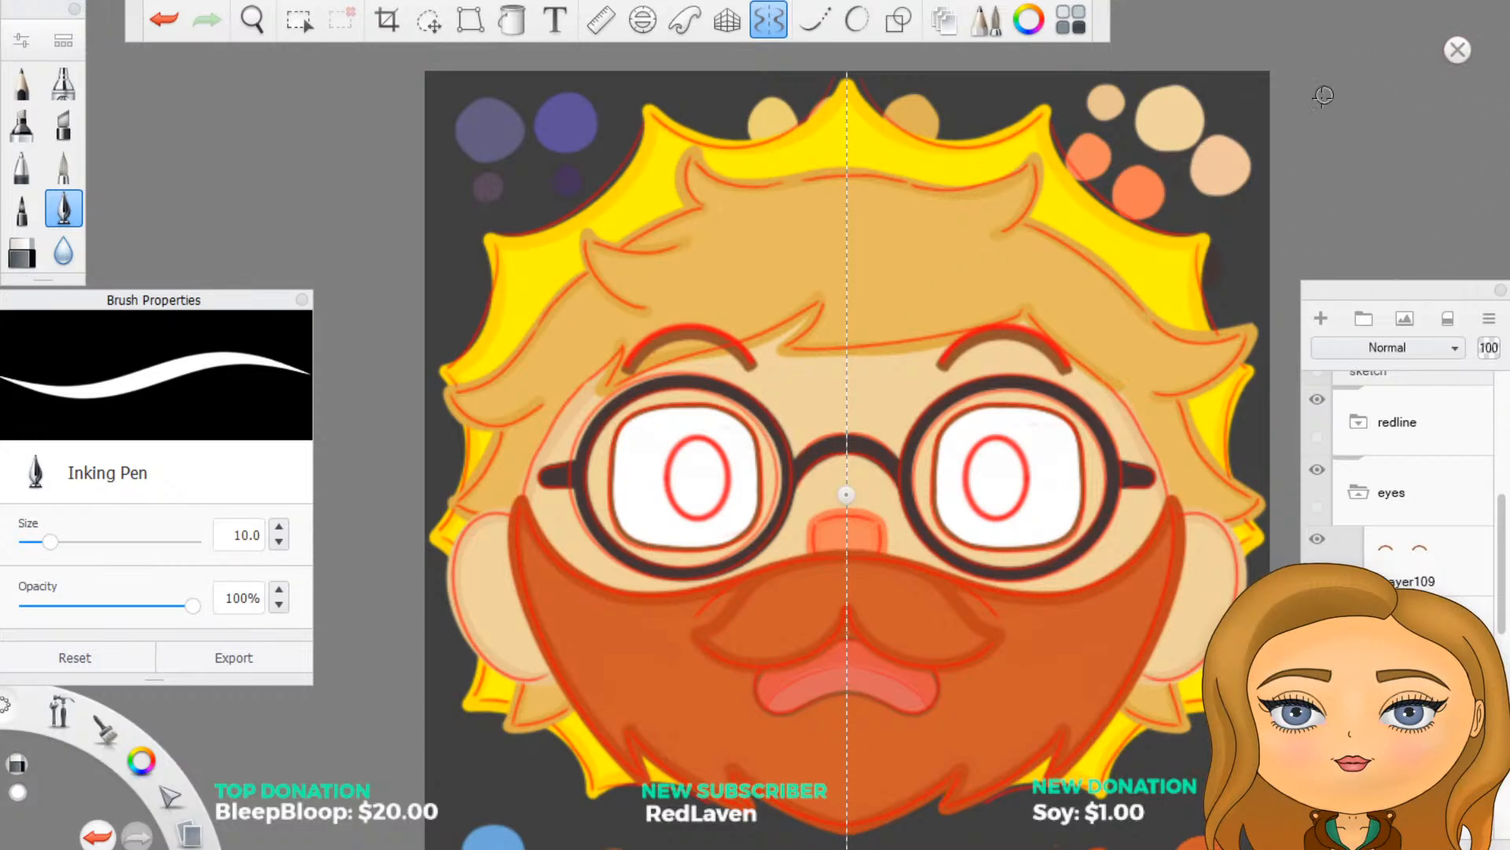
left_click(1456, 51)
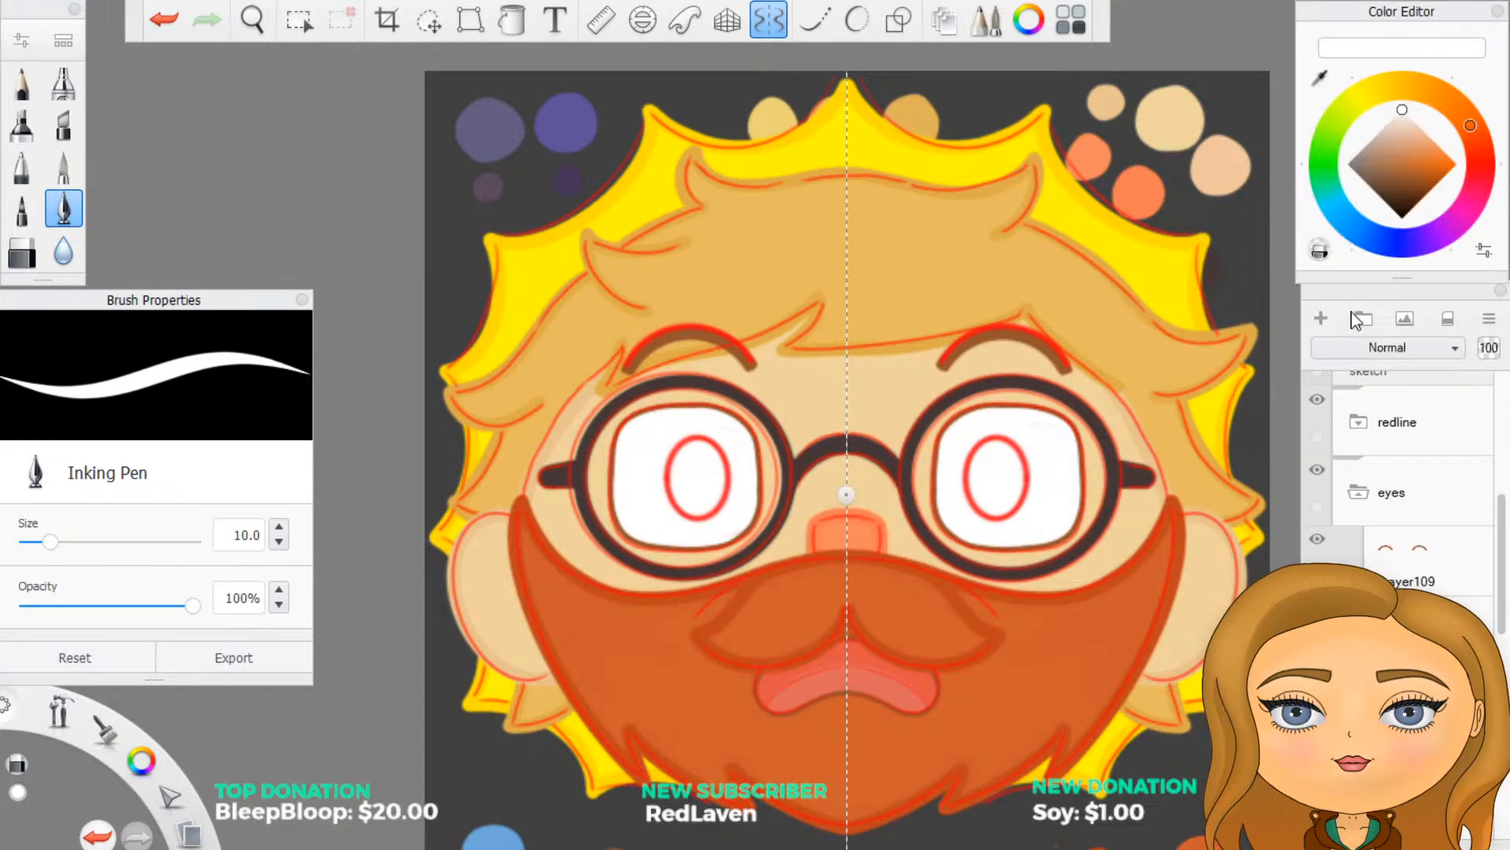
left_click(1320, 77)
left_click(1257, 143)
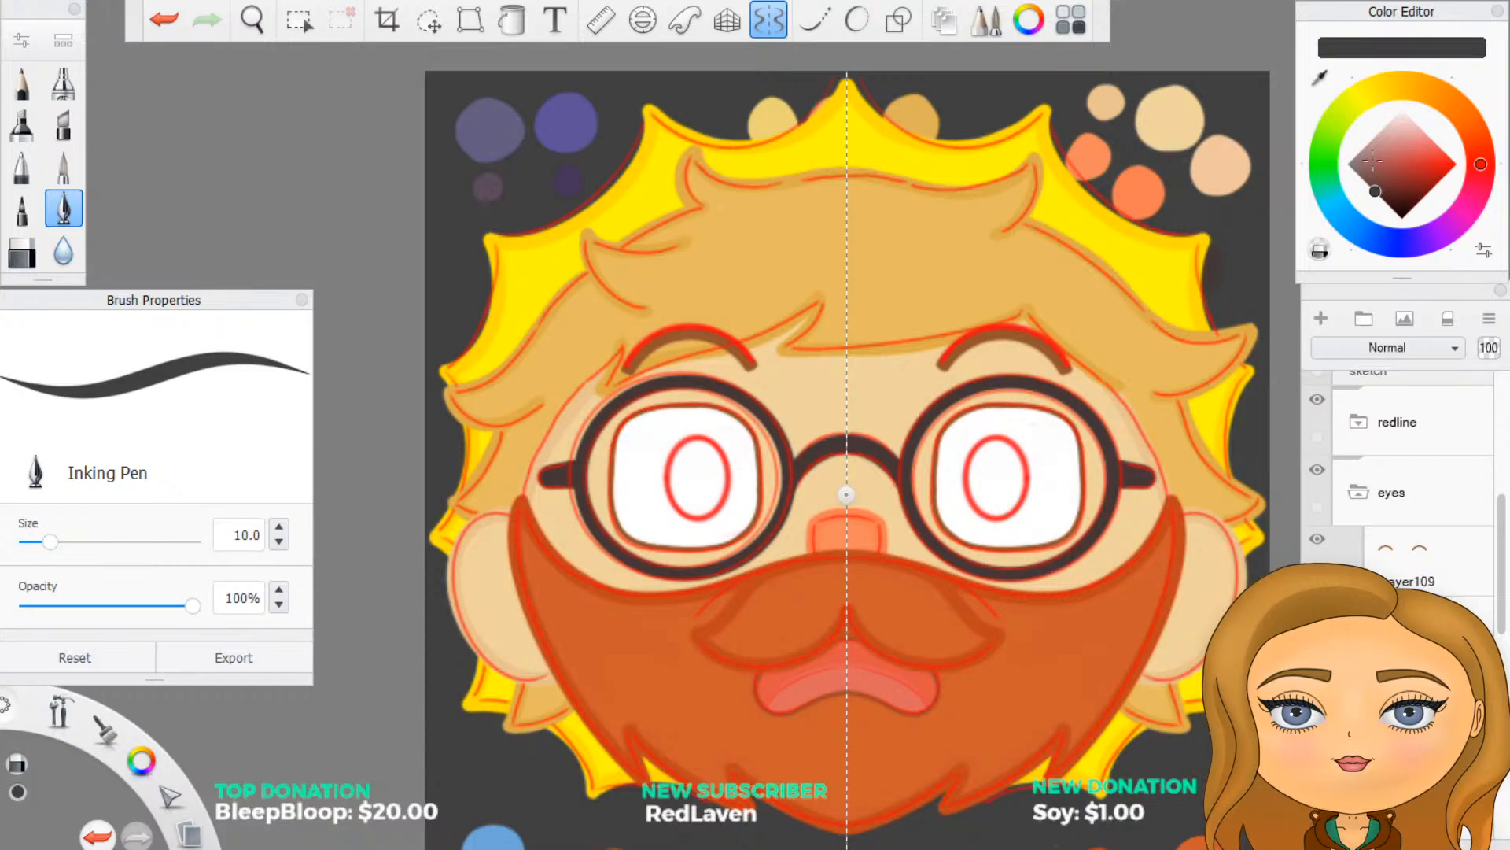
left_click(1349, 164)
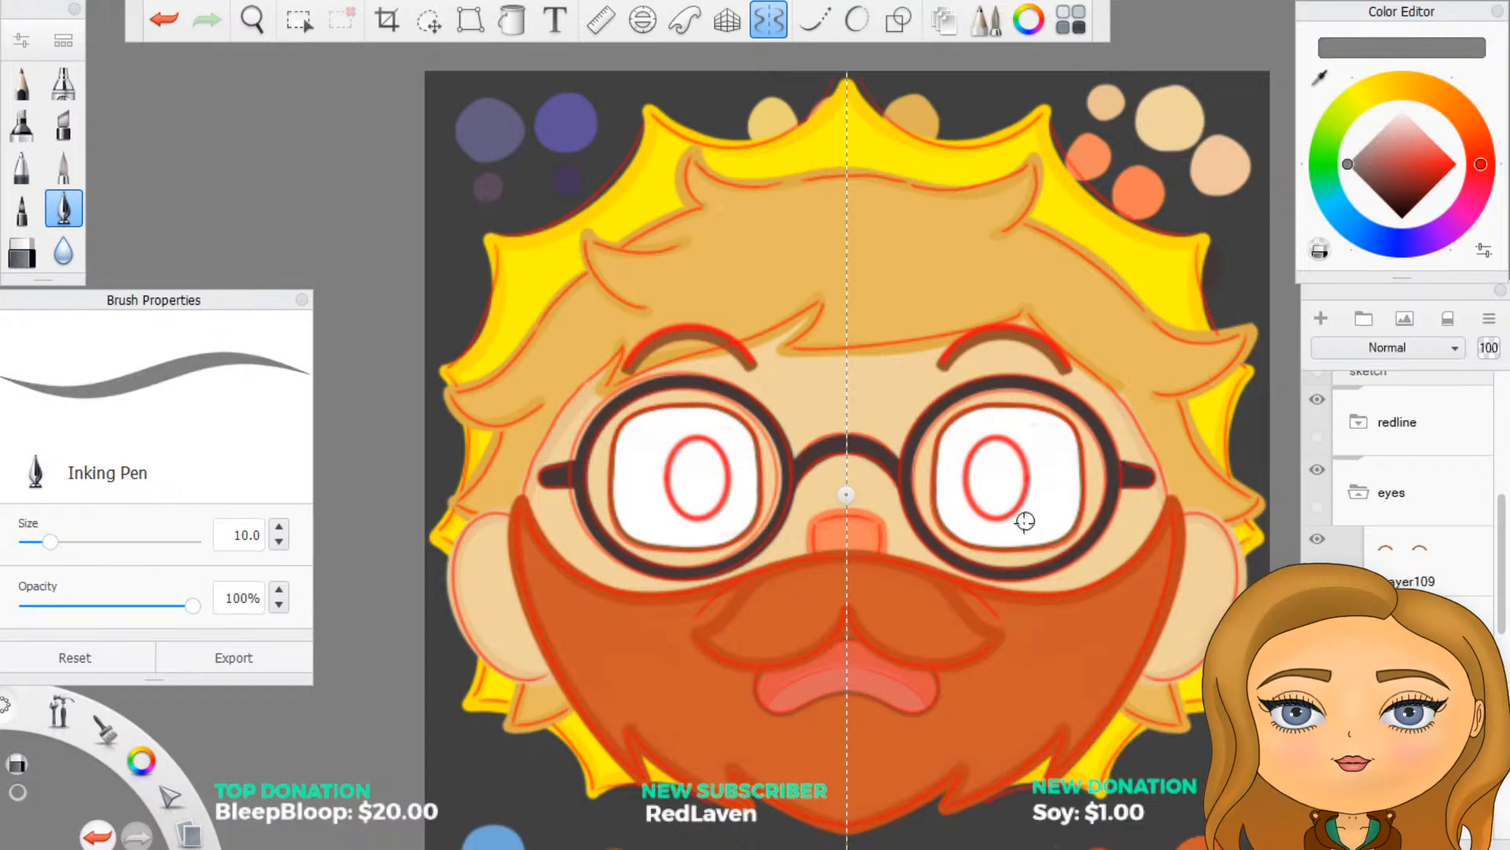
Step: Activate the ellipse shape tool and set the Inking Pen size to 5
scroll(1013, 553, "up", 3)
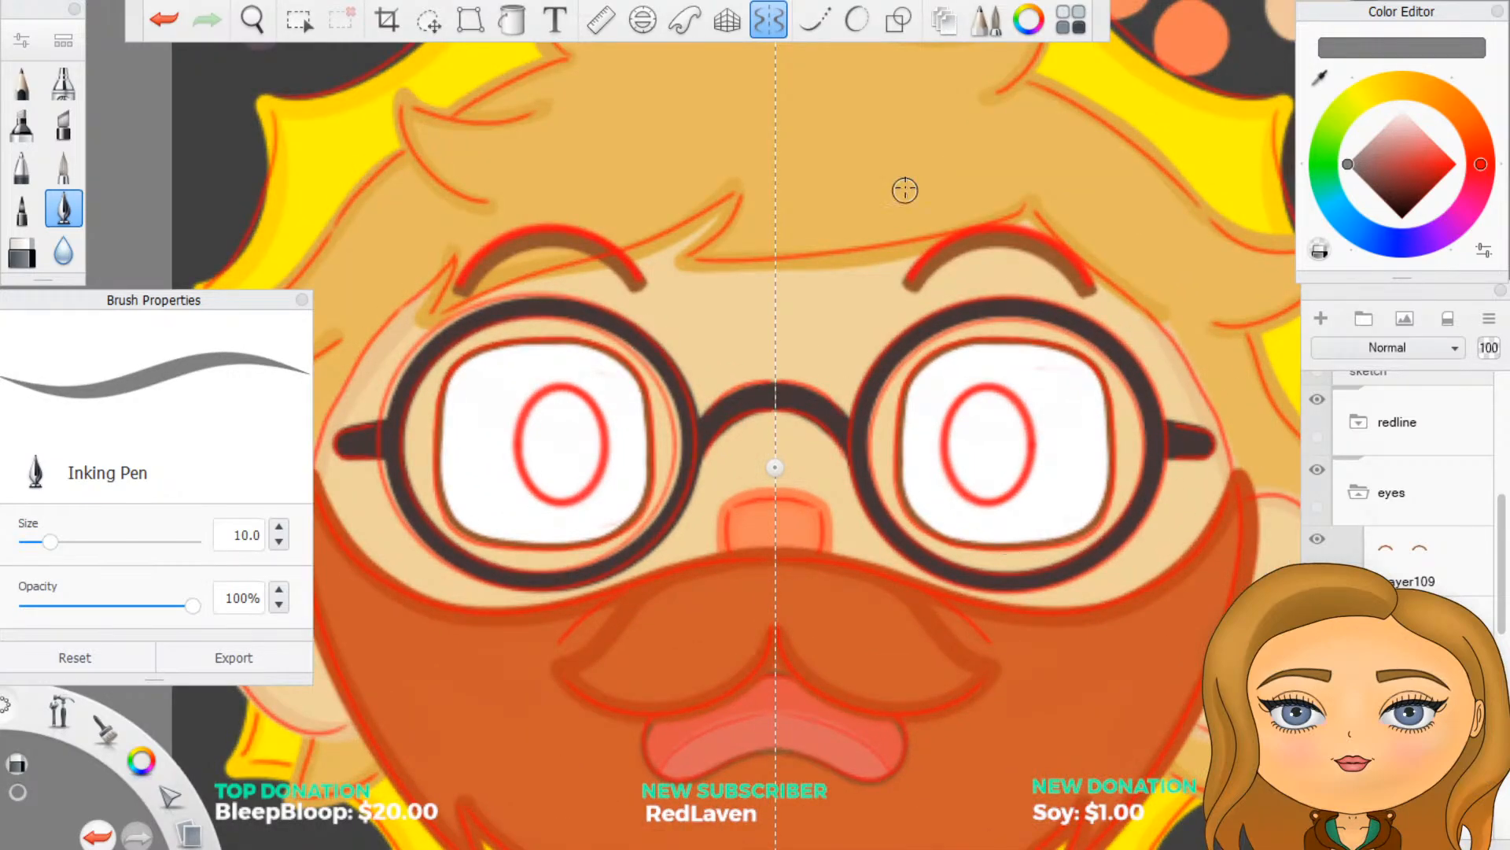
left_click(900, 24)
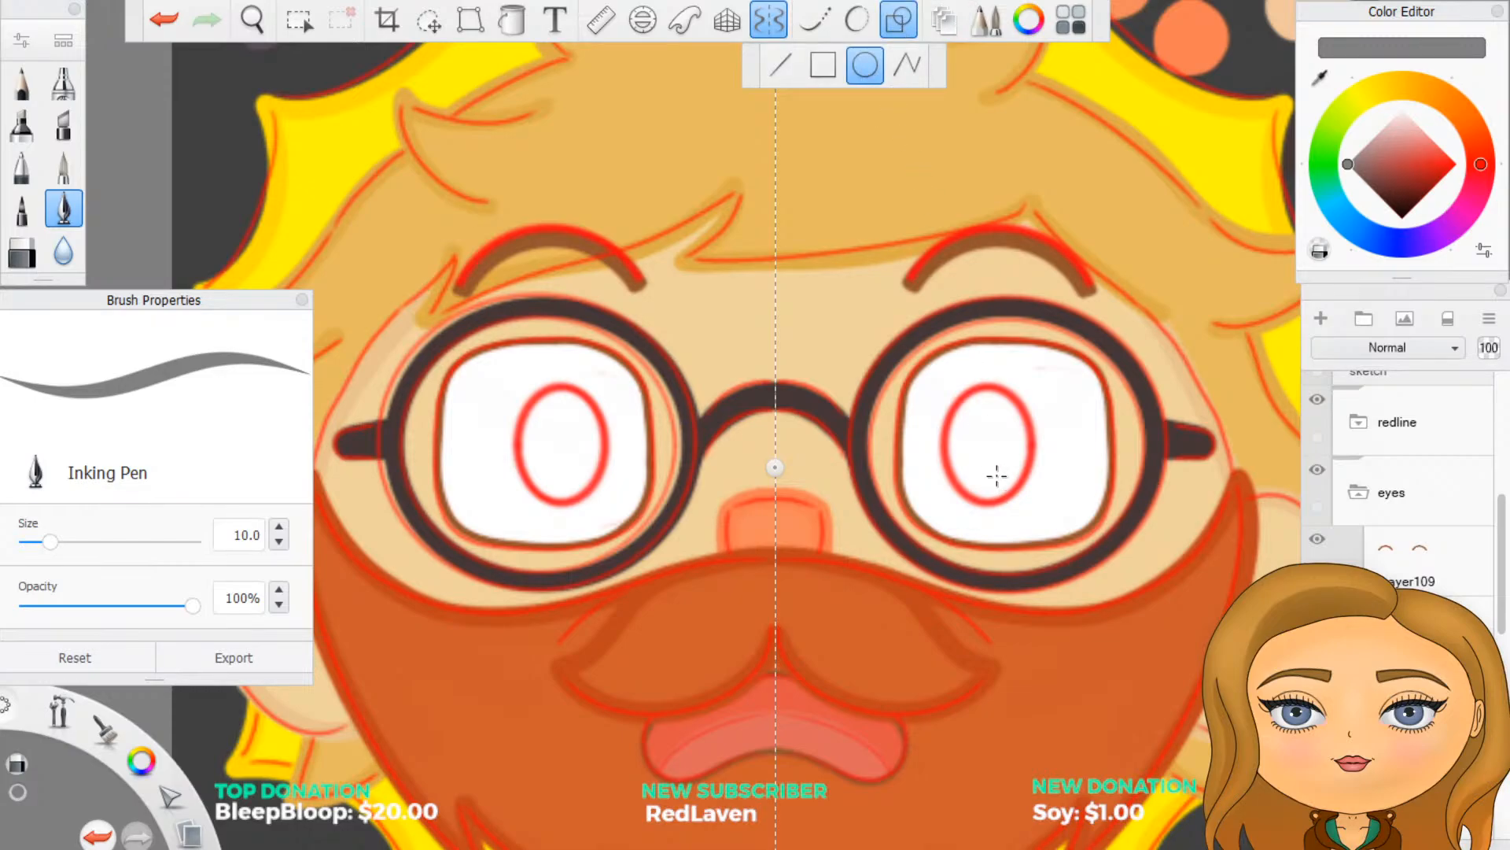
scroll(997, 481, "up", 3)
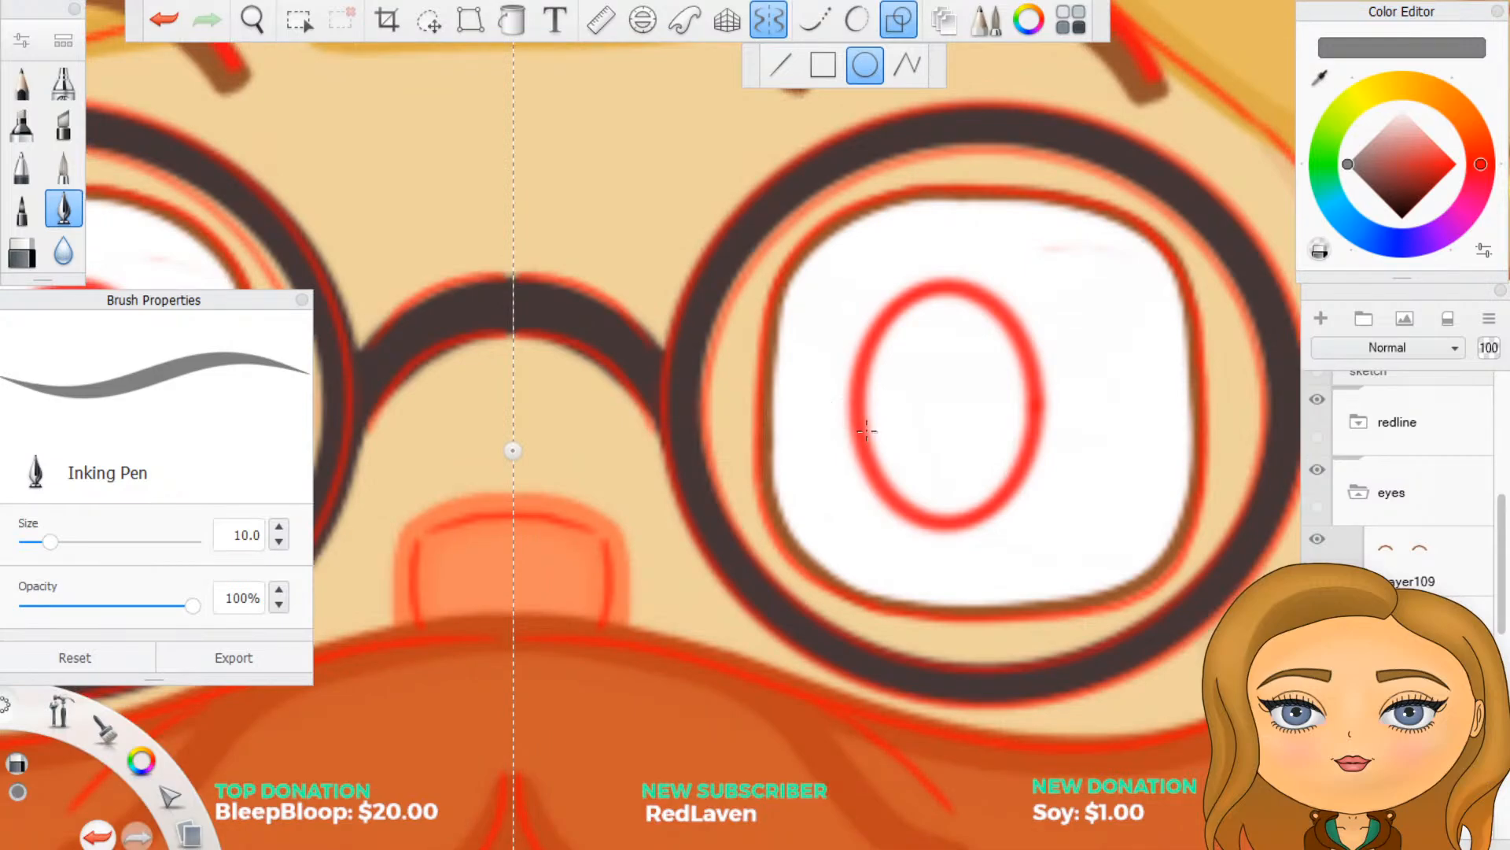
left_click_drag(235, 535, 274, 537)
type("5")
key("Return")
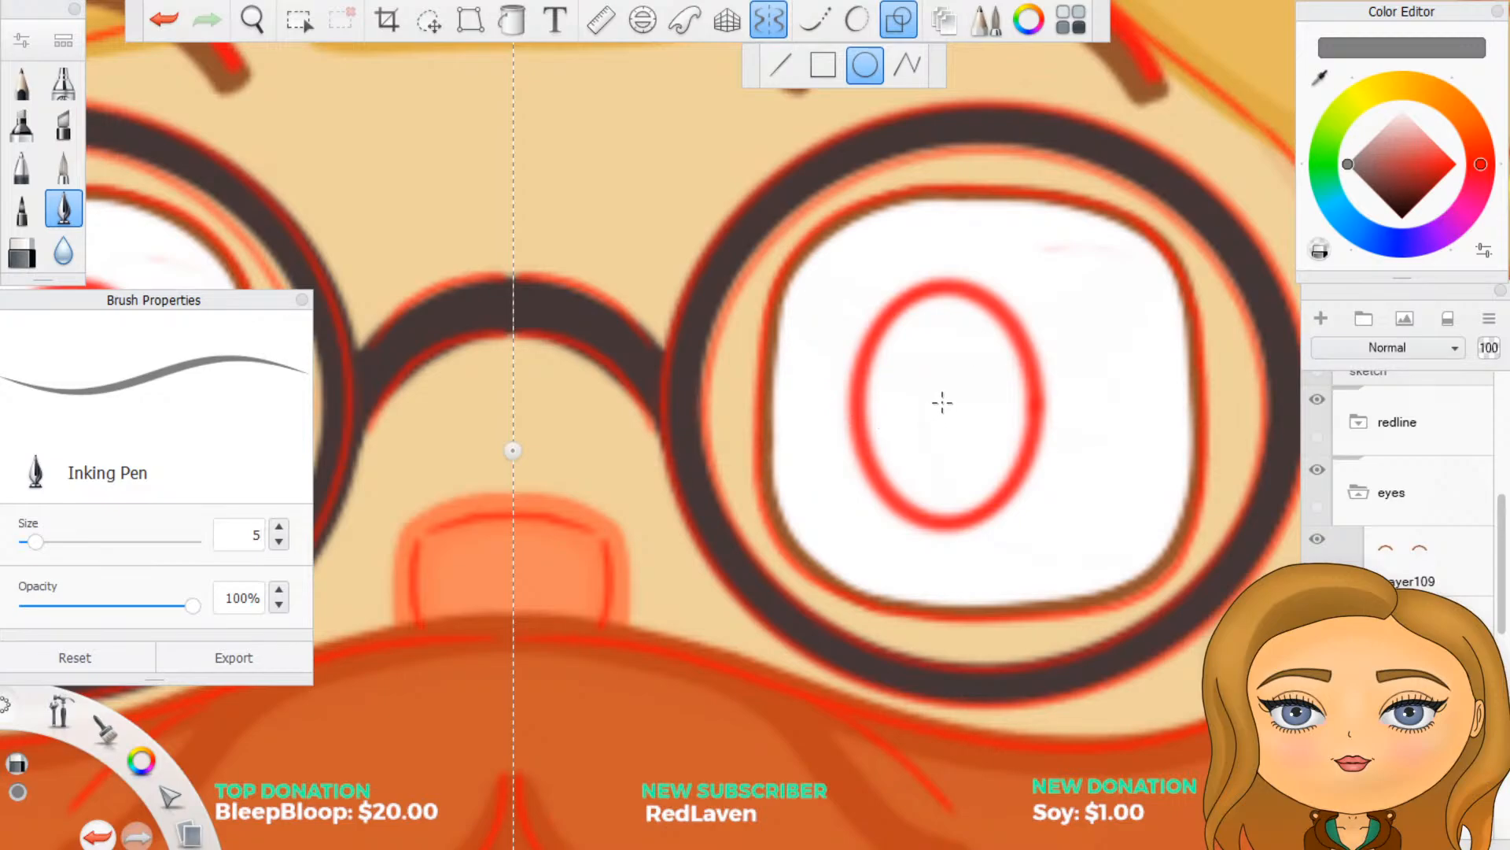
Step: Try mirrored grey ellipses over the redline irises, view them with the redline group hidden, and undo both changes
left_click_drag(941, 401, 1028, 516)
left_click_drag(946, 411, 1034, 524)
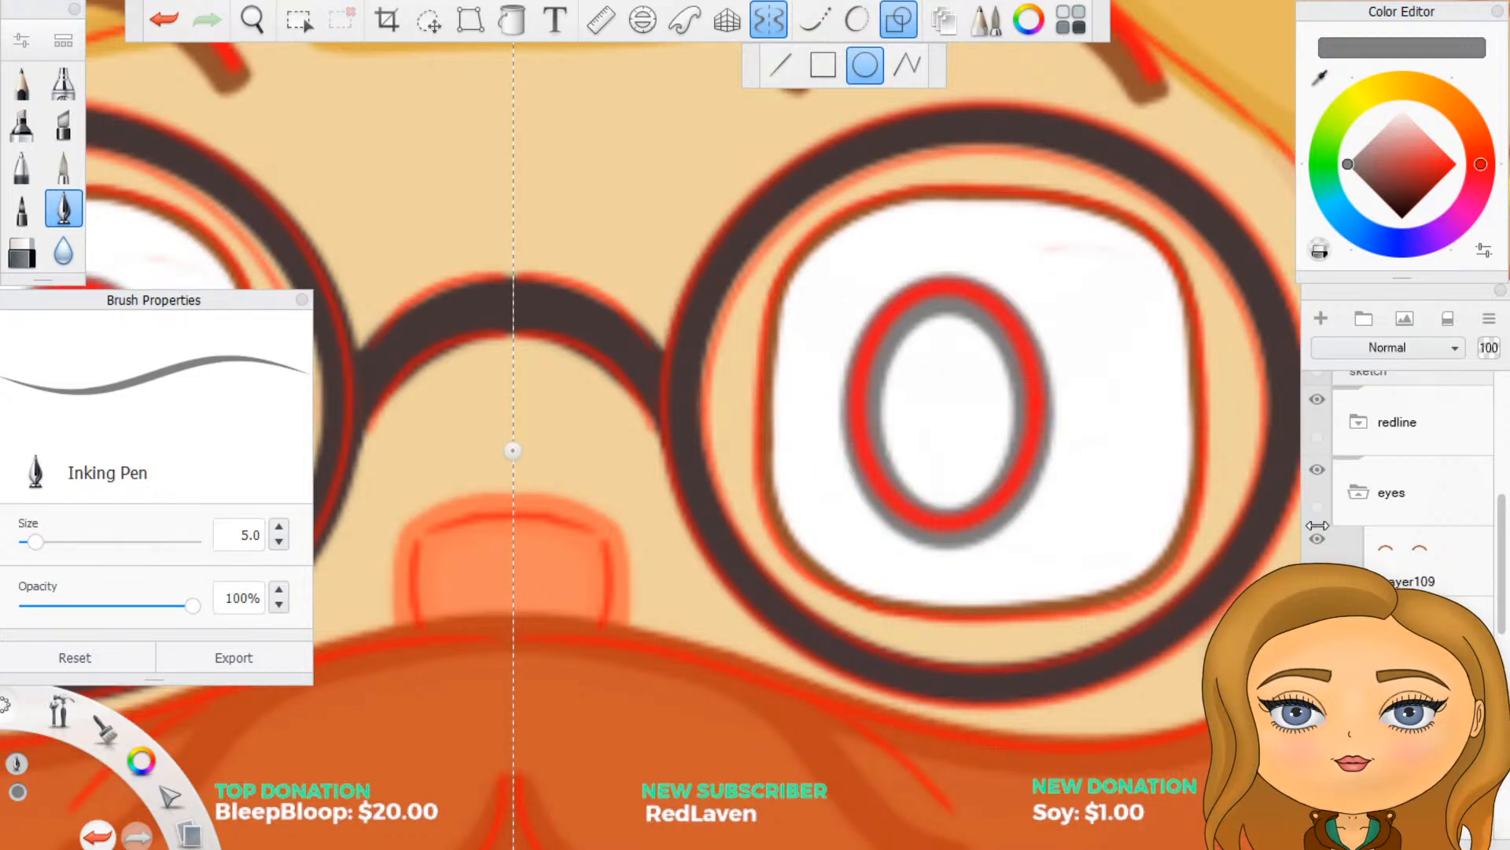
left_click(1320, 405)
left_click(1321, 405)
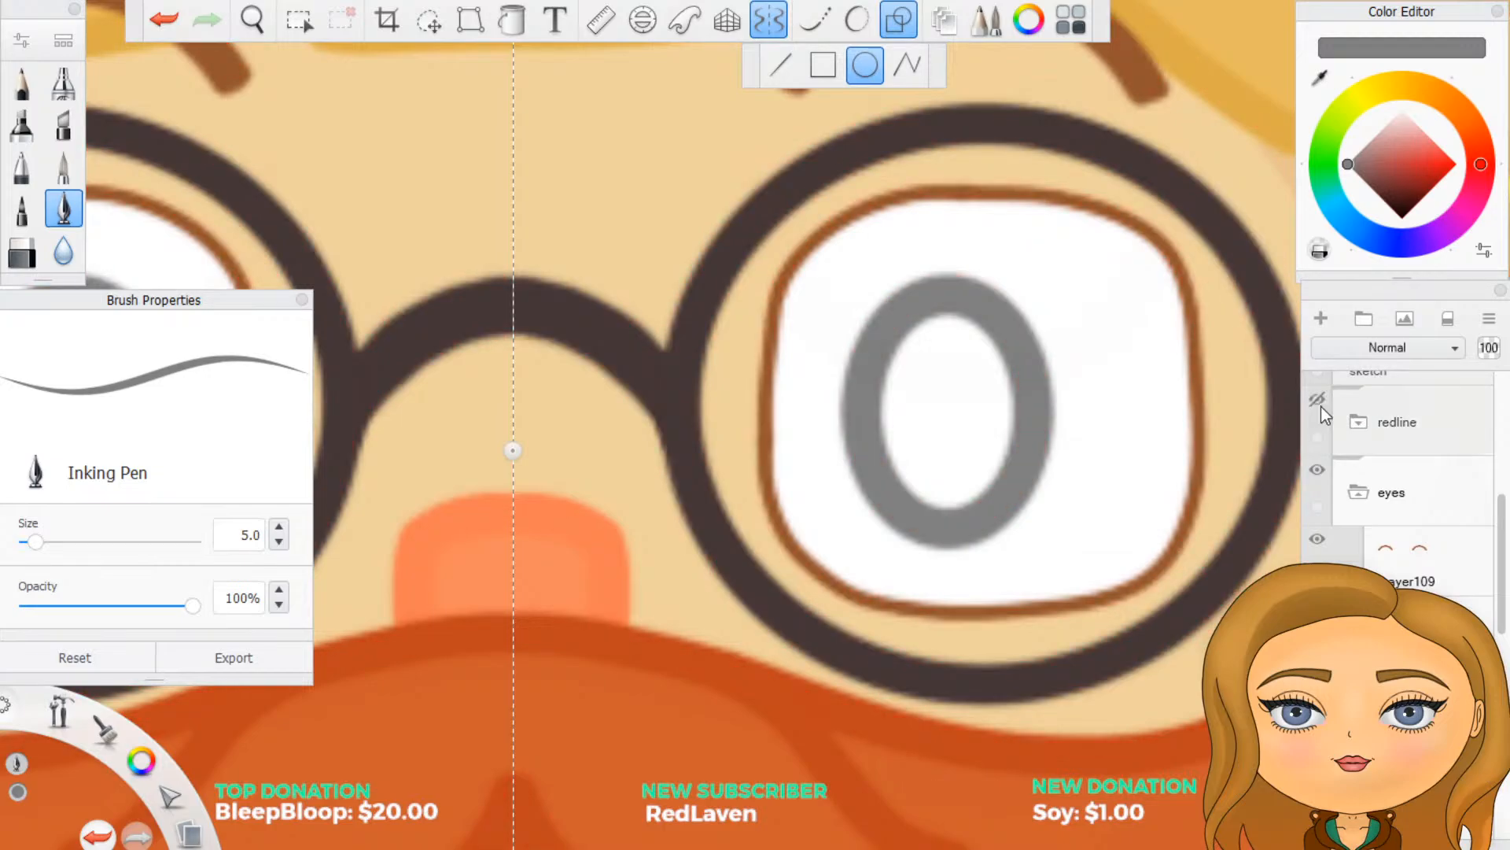
scroll(1159, 634, "down", 6)
scroll(970, 668, "down", 10)
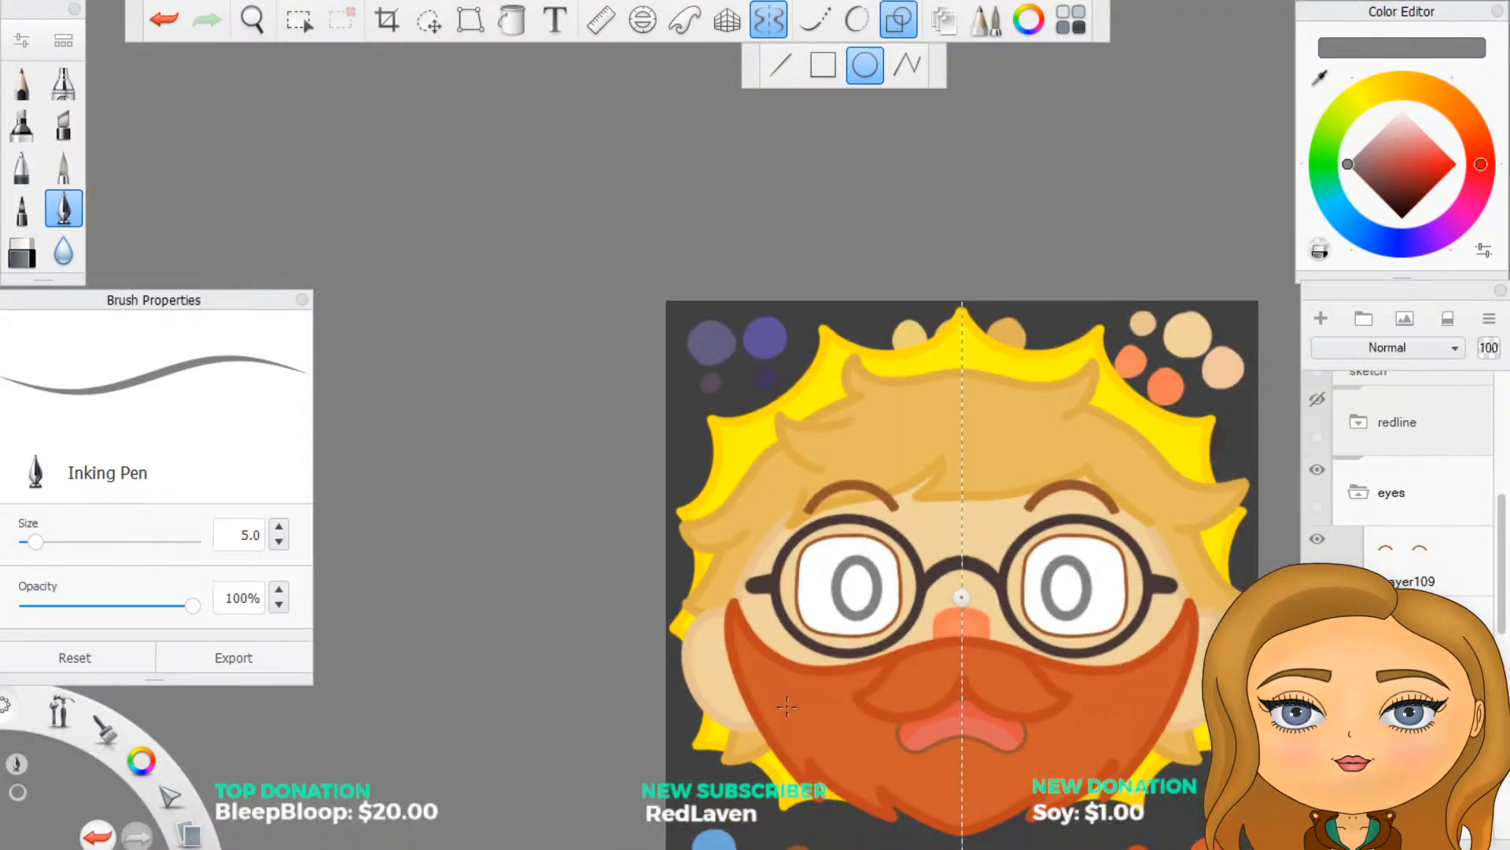
scroll(806, 630, "up", 10)
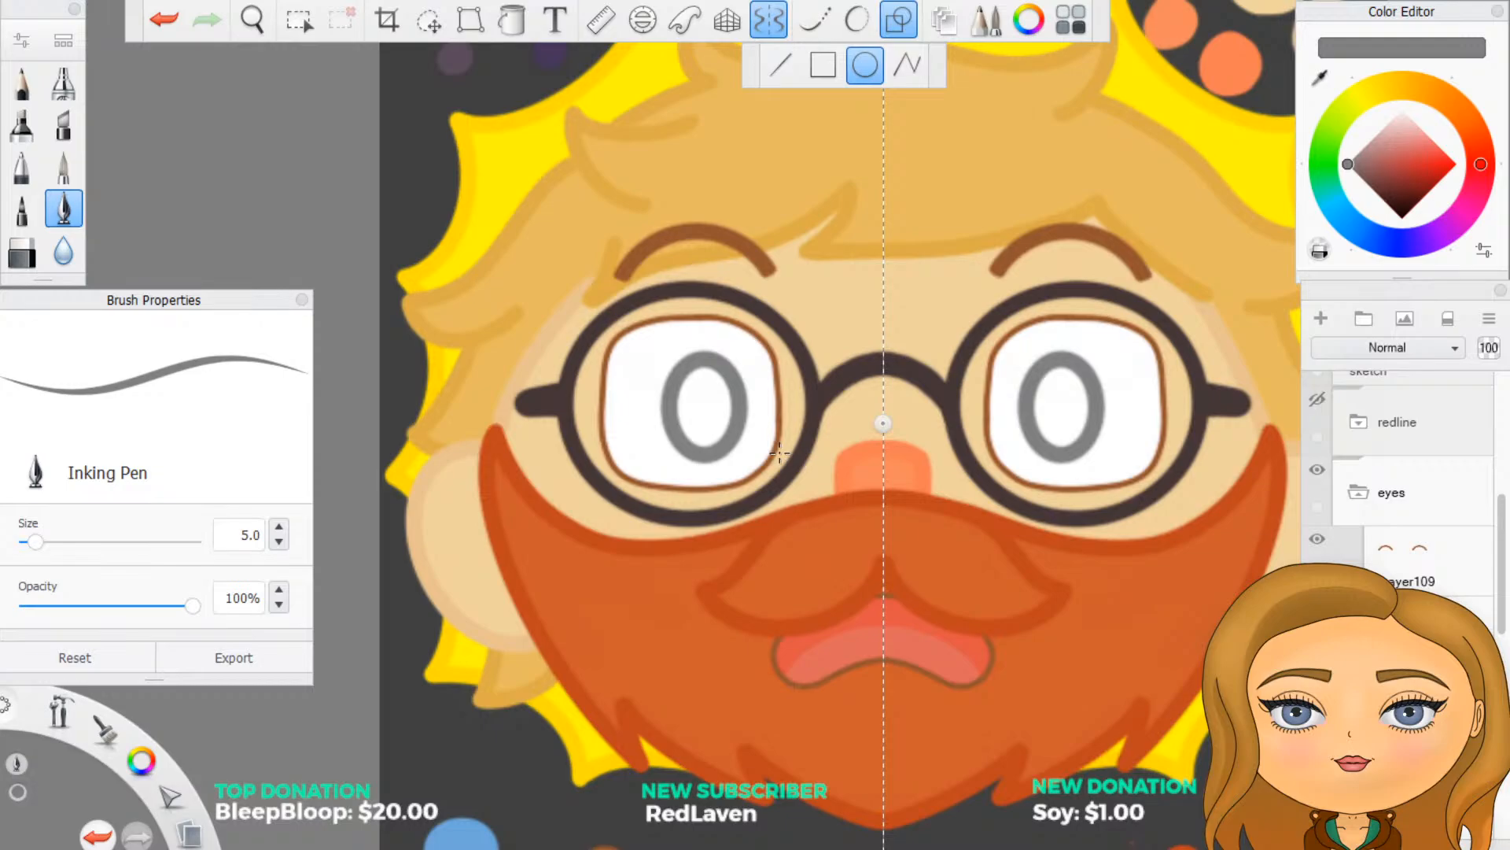
key("ctrl+z")
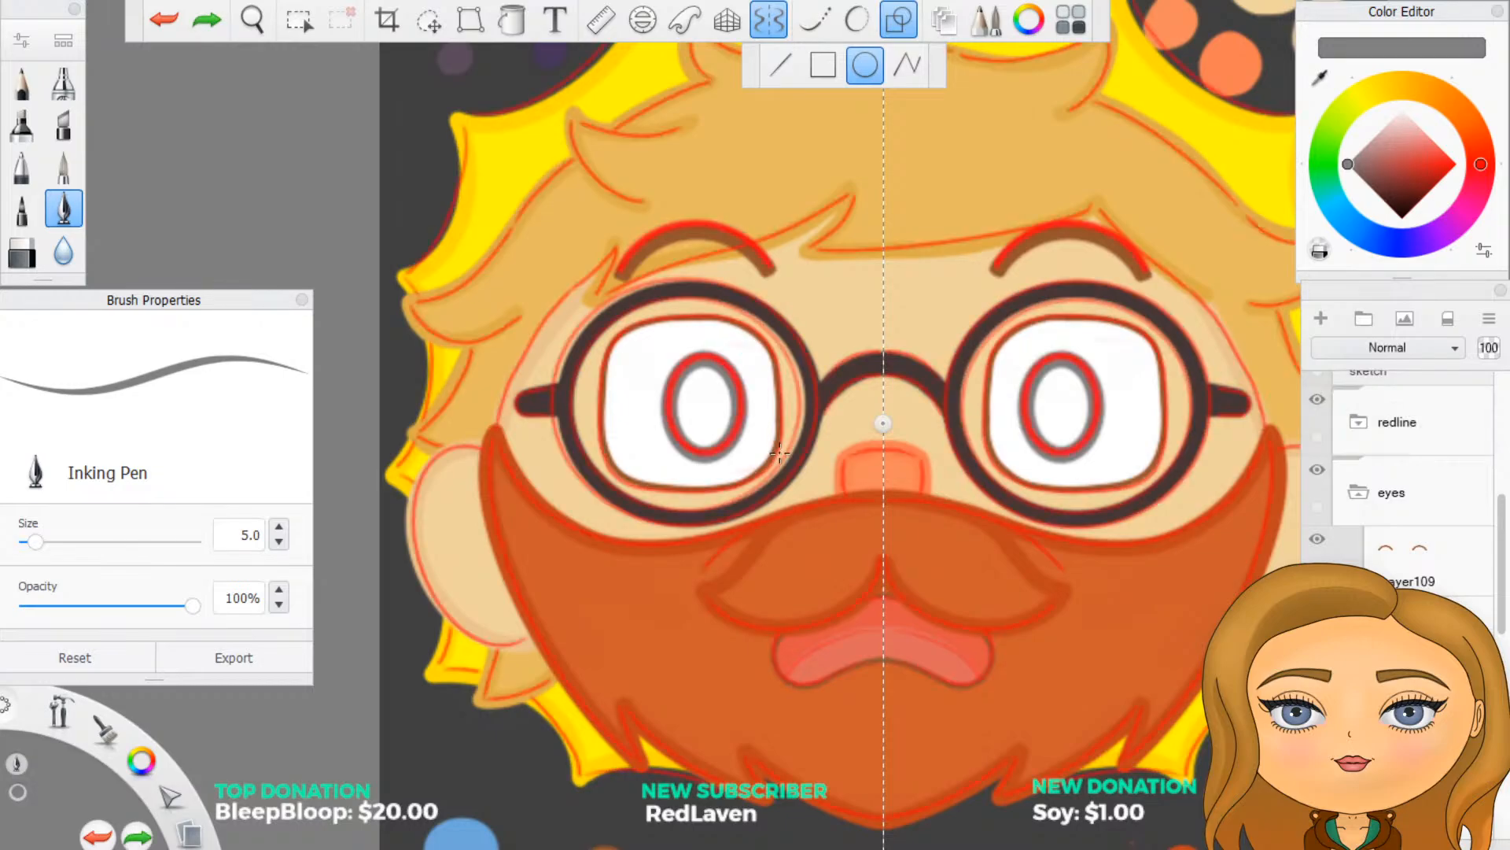
key("ctrl+z")
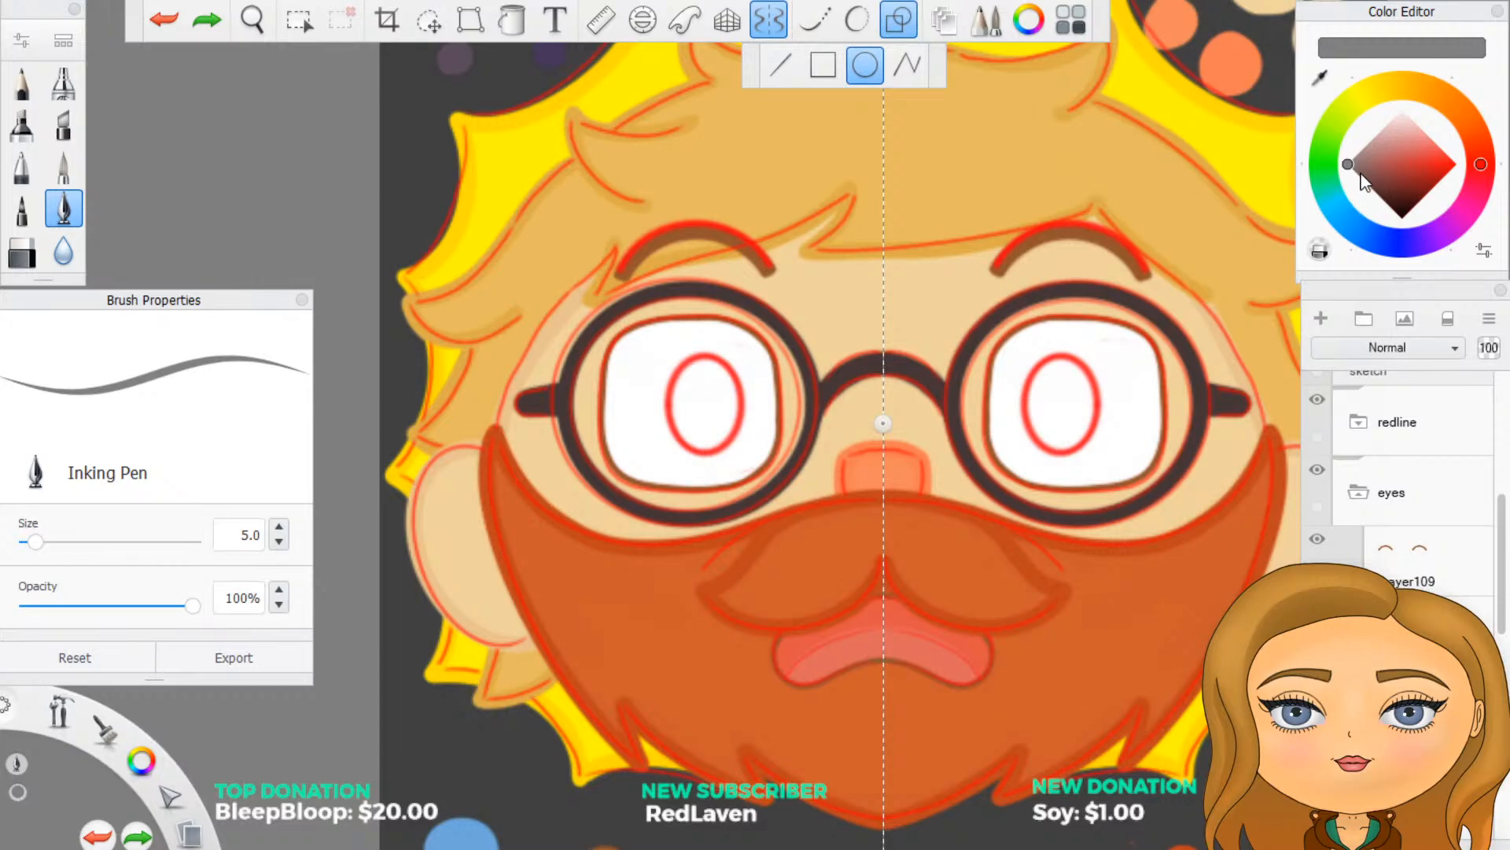
Step: Change the brush colour to a muted, dark slate blue for the irises
left_click(1360, 178)
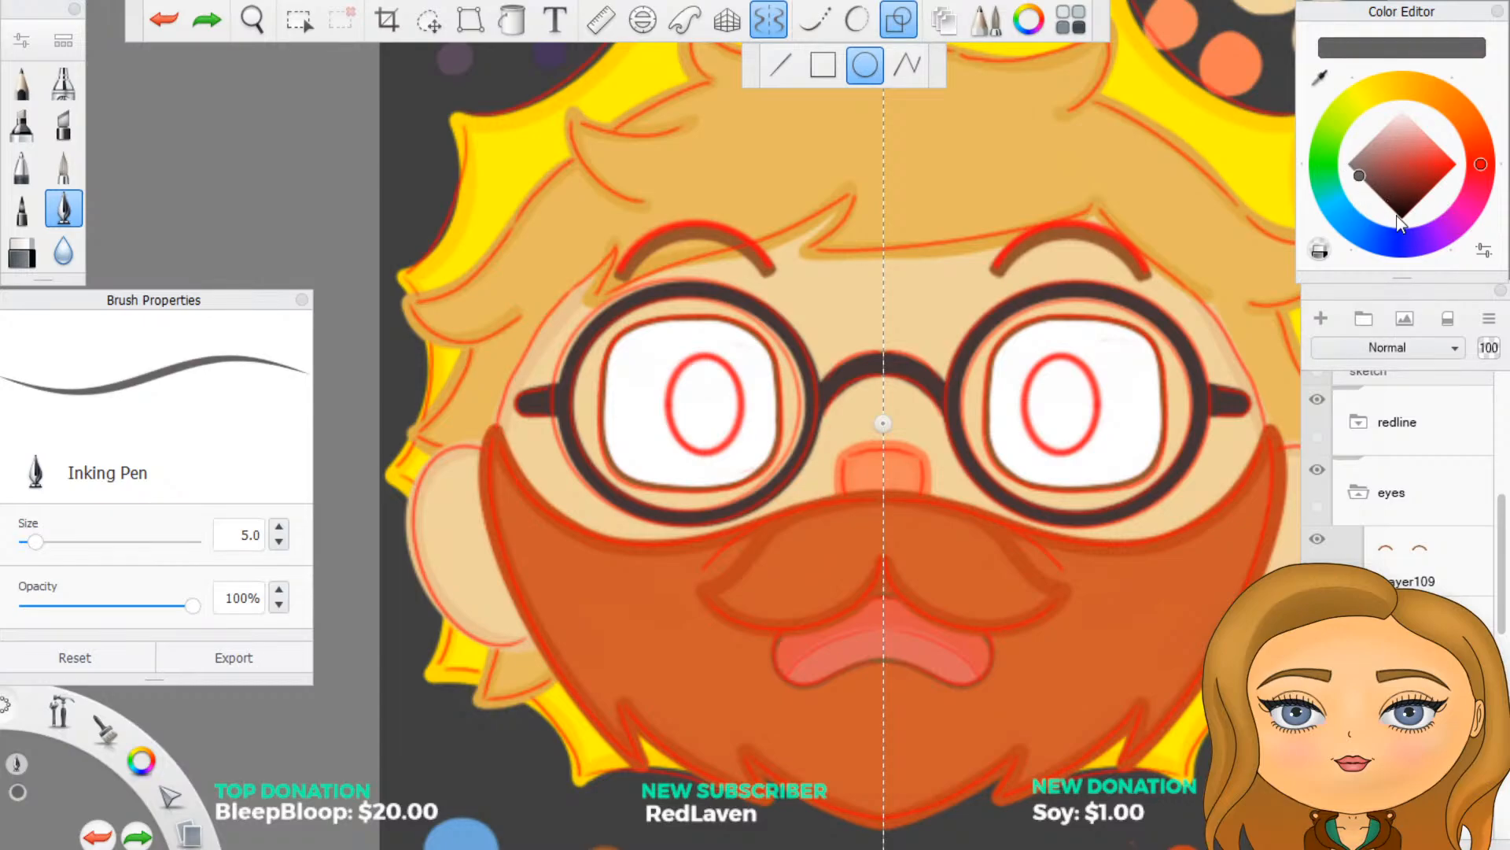
left_click(1389, 243)
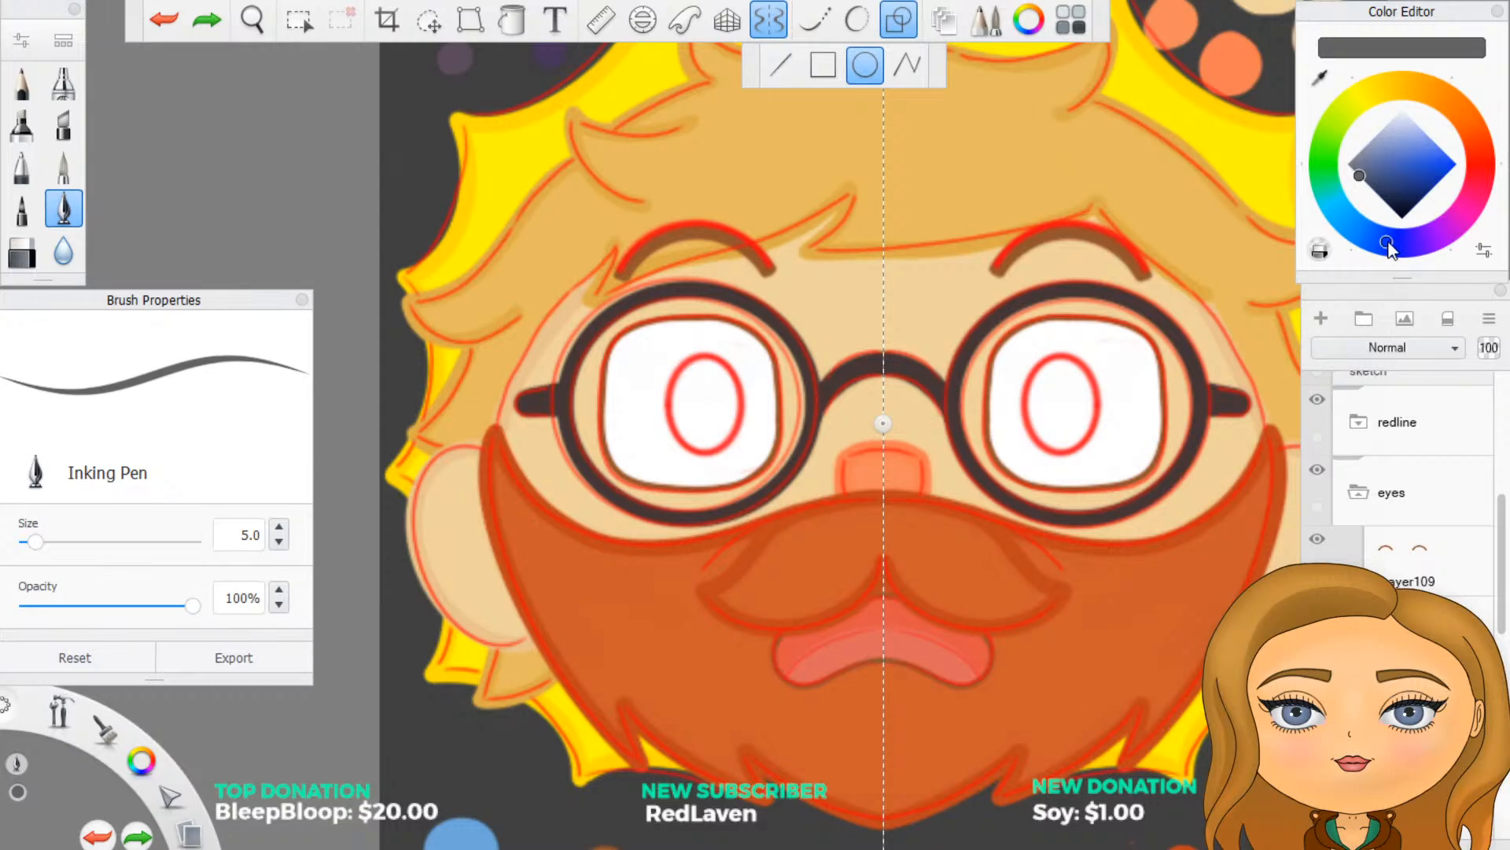
left_click(1372, 173)
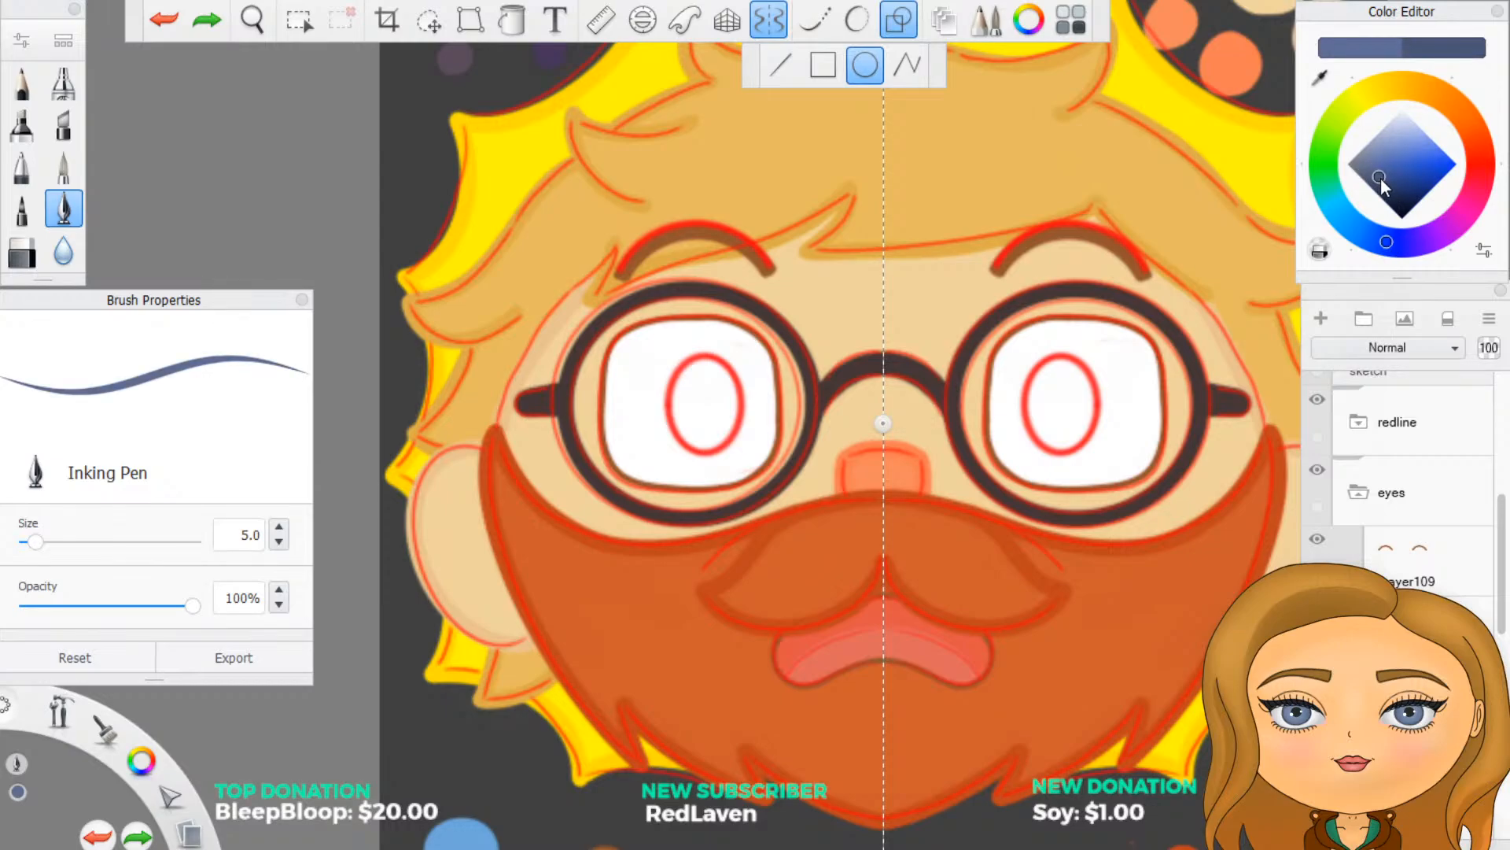
left_click(1379, 177)
left_click(1377, 177)
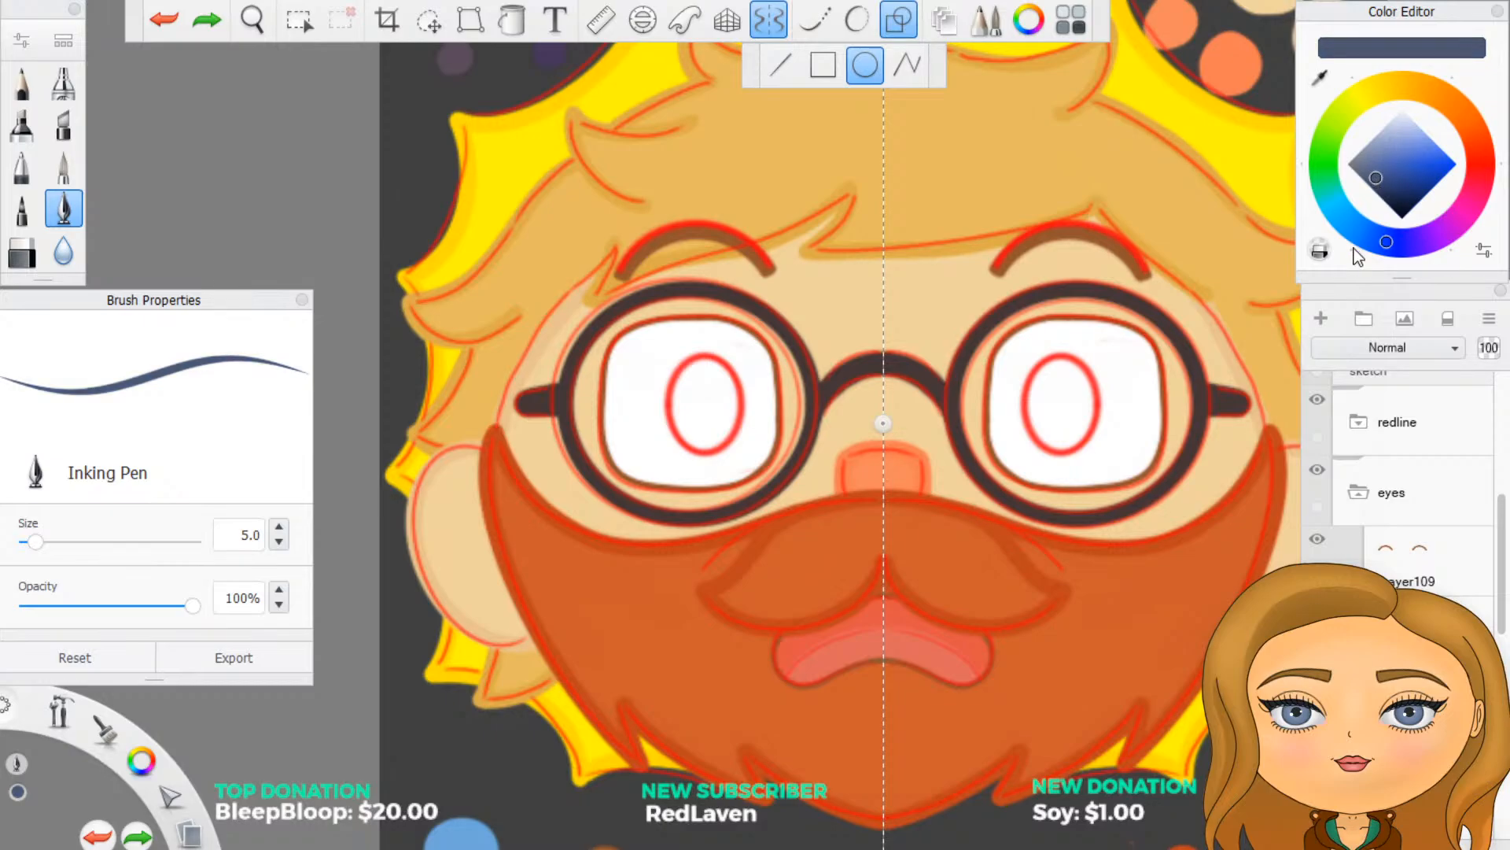
Step: Draw mirrored slate-blue ellipses over the redline irises in both eyes and hide the redline group
scroll(1132, 429, "up", 3)
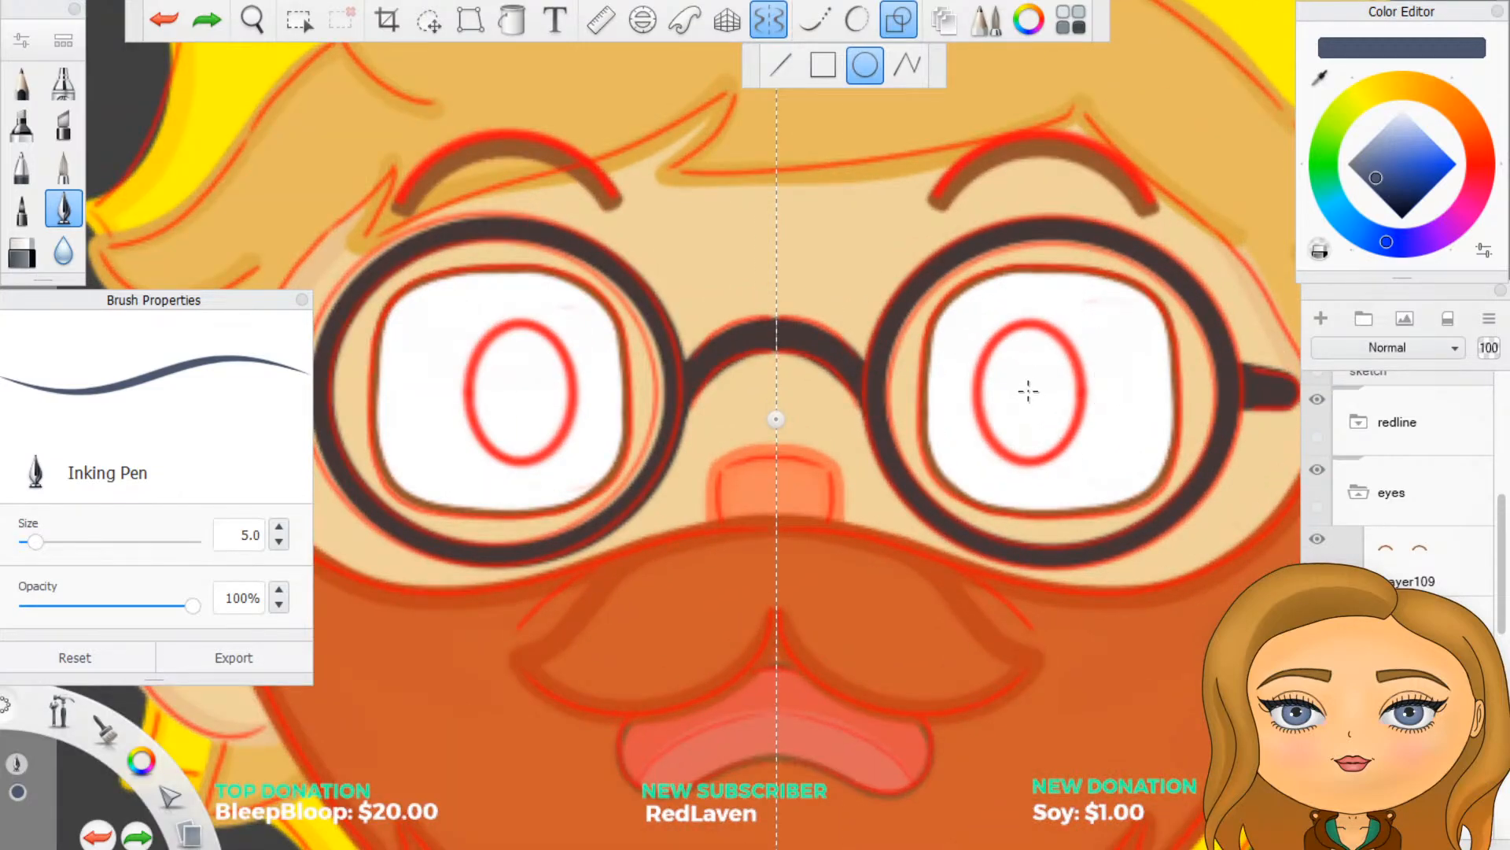
left_click_drag(1028, 391, 1079, 457)
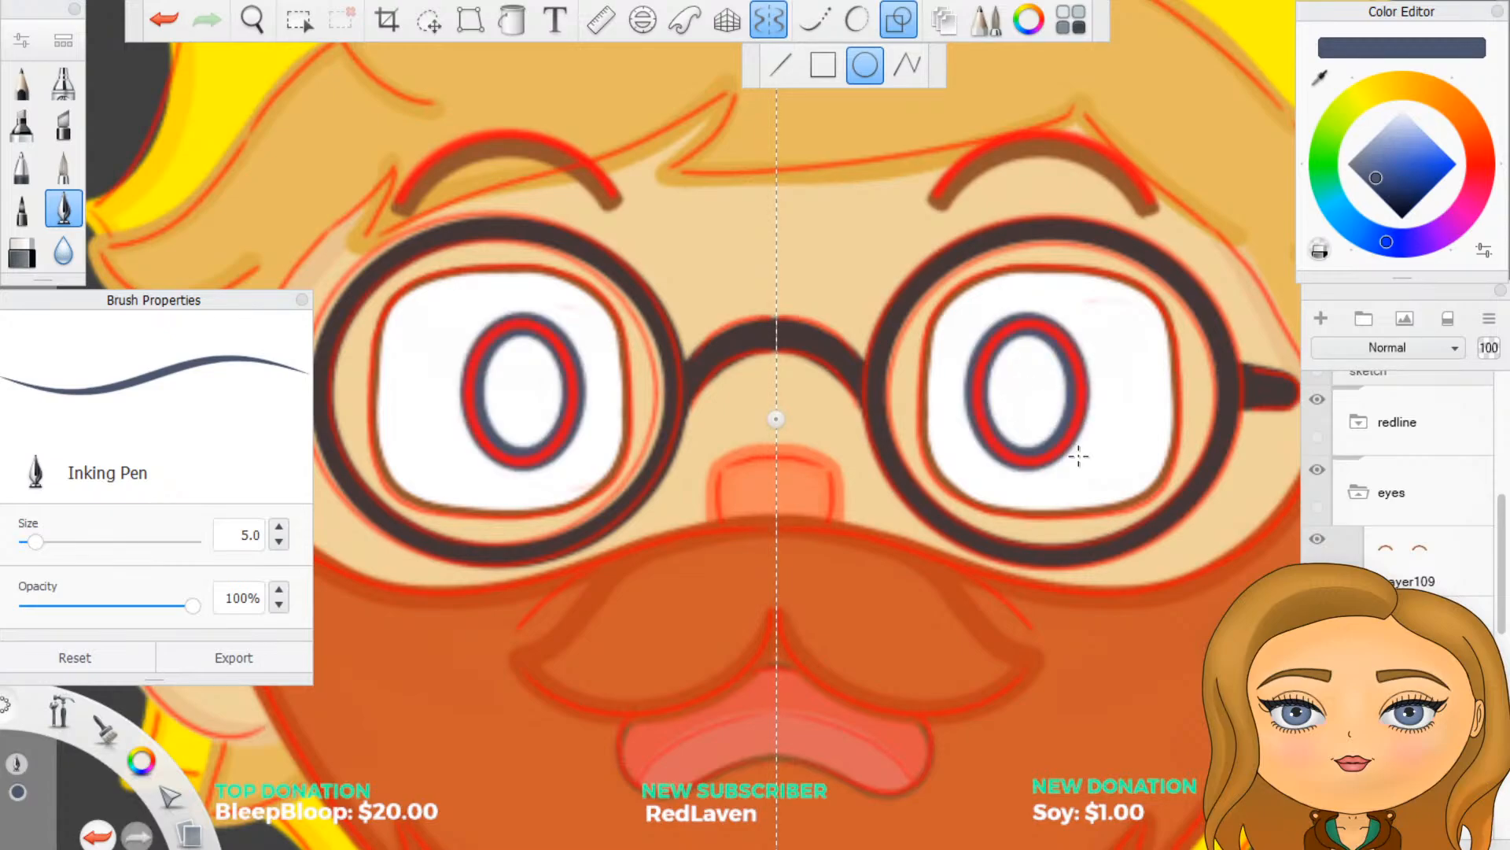
left_click(1318, 399)
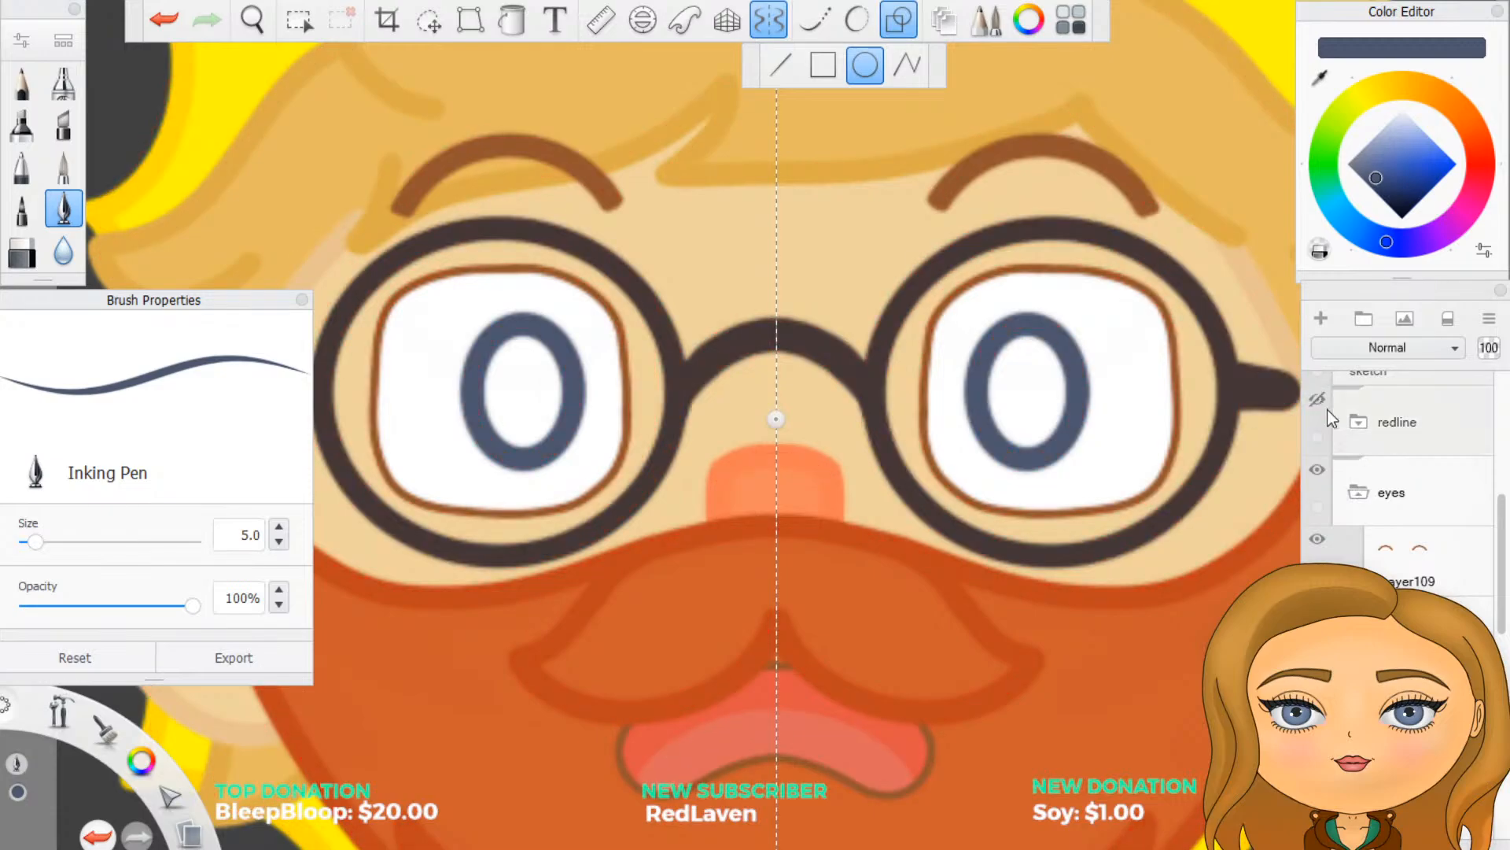
scroll(623, 610, "down", 3)
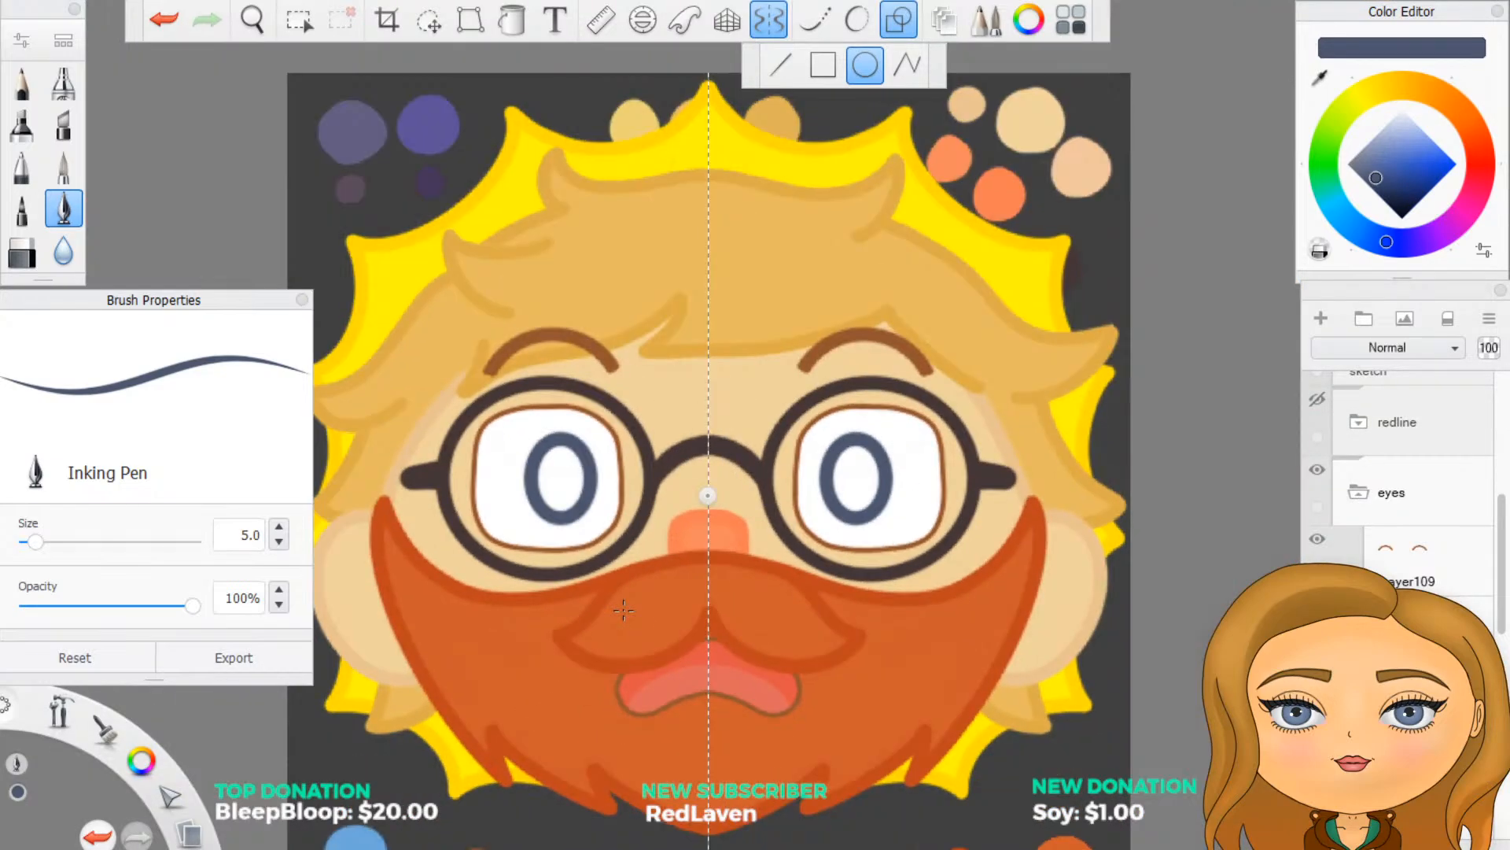
scroll(610, 618, "down", 3)
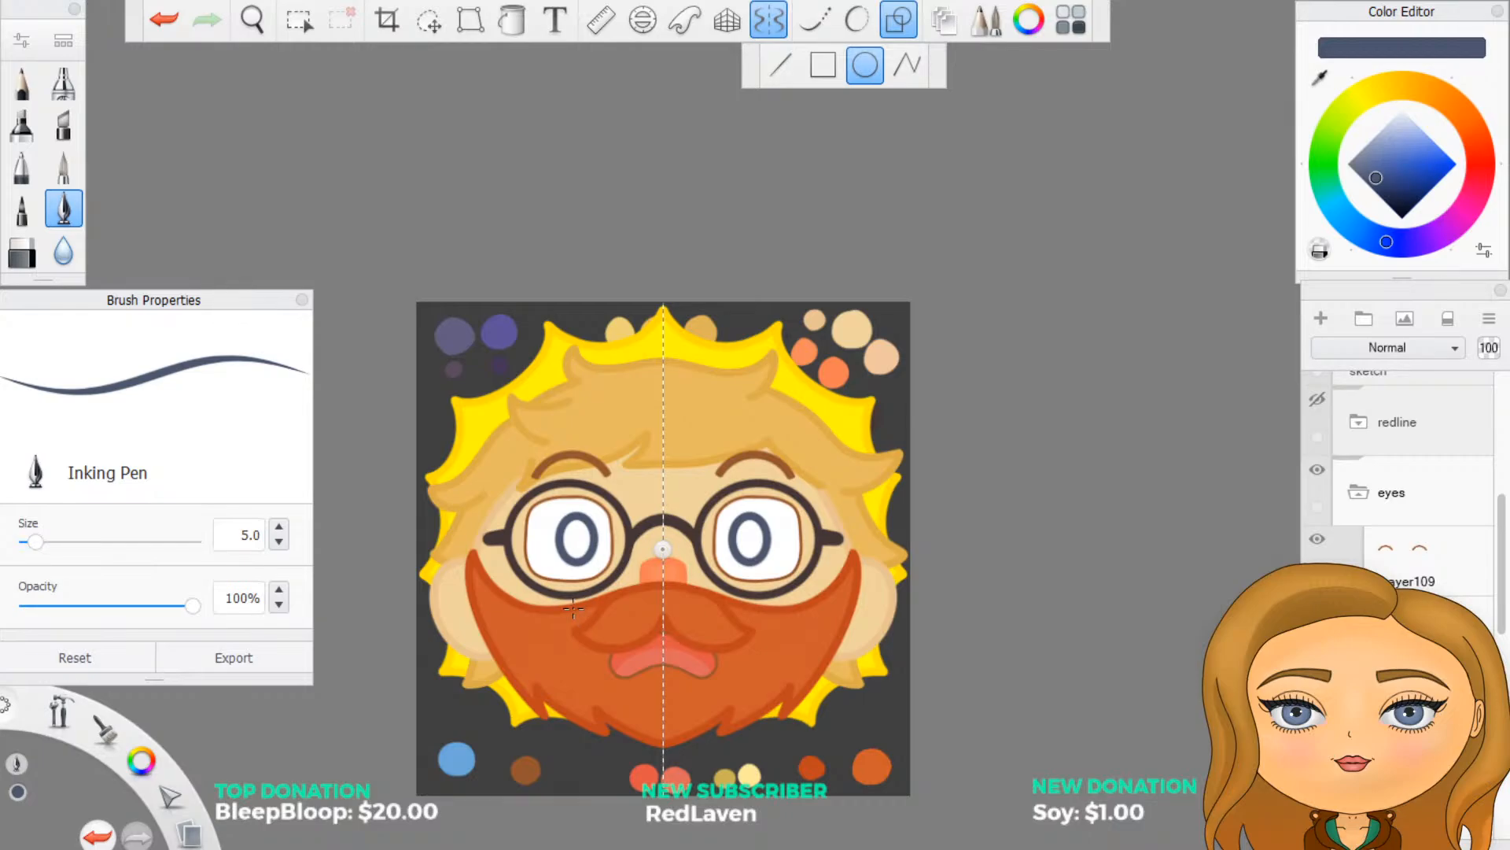
Step: Turn off the ellipse shape tool to paint freehand with the Inking Pen
scroll(436, 431, "up", 5)
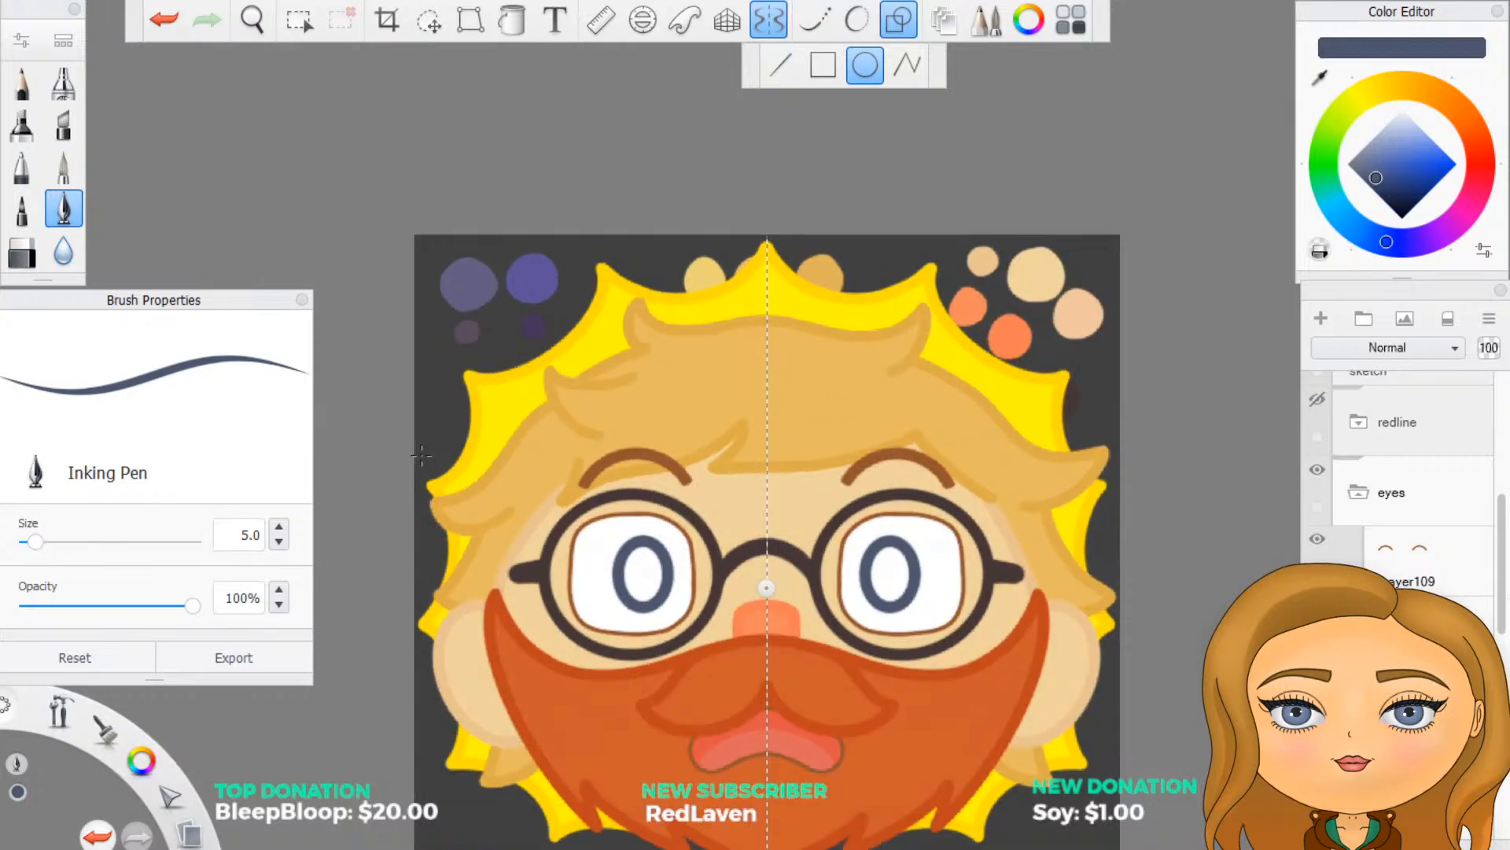
scroll(1400, 488, "down", 5)
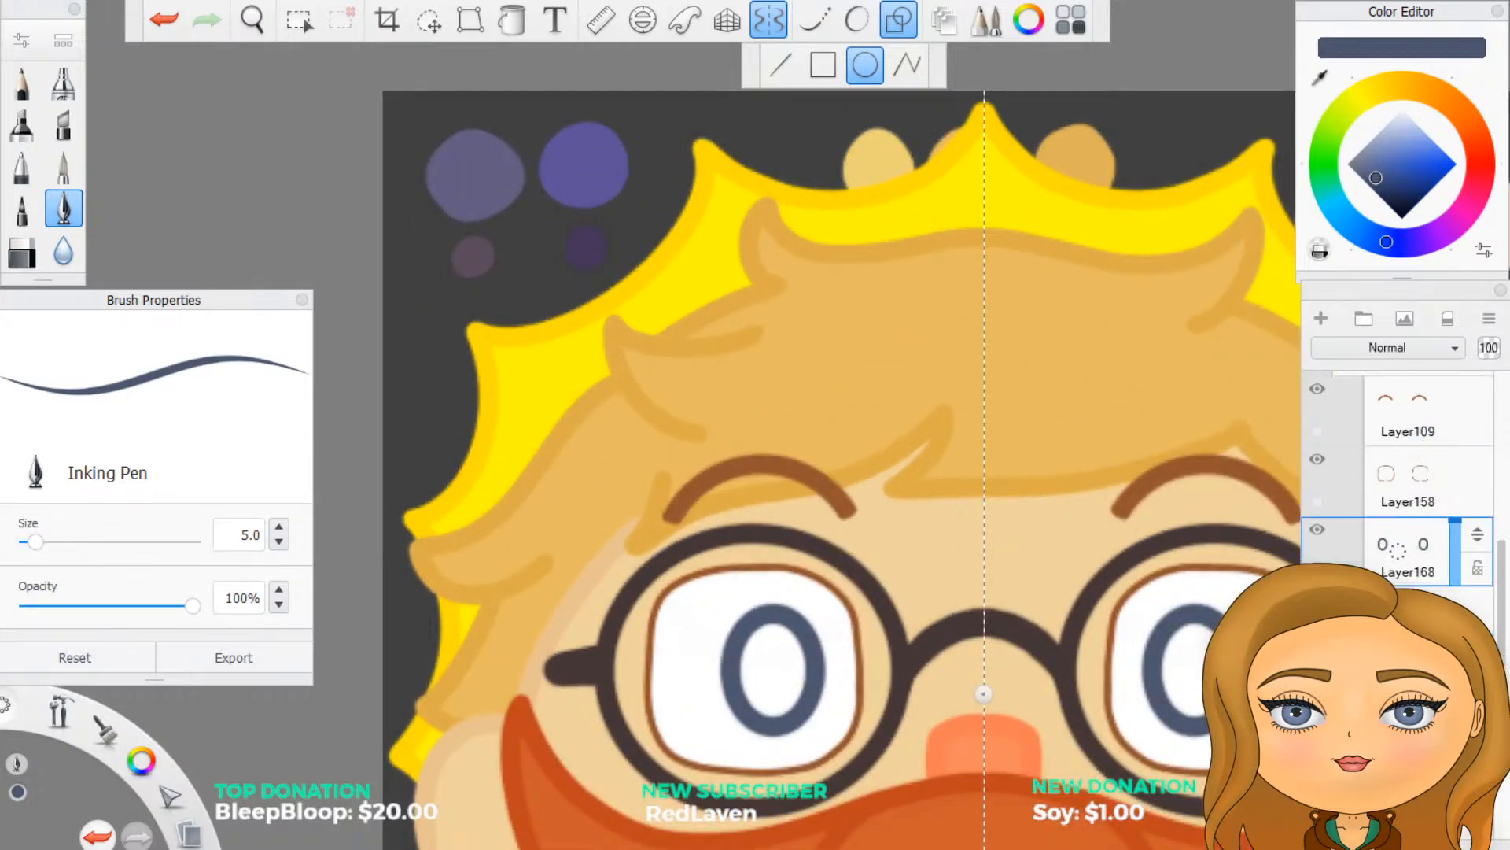
scroll(1397, 488, "down", 5)
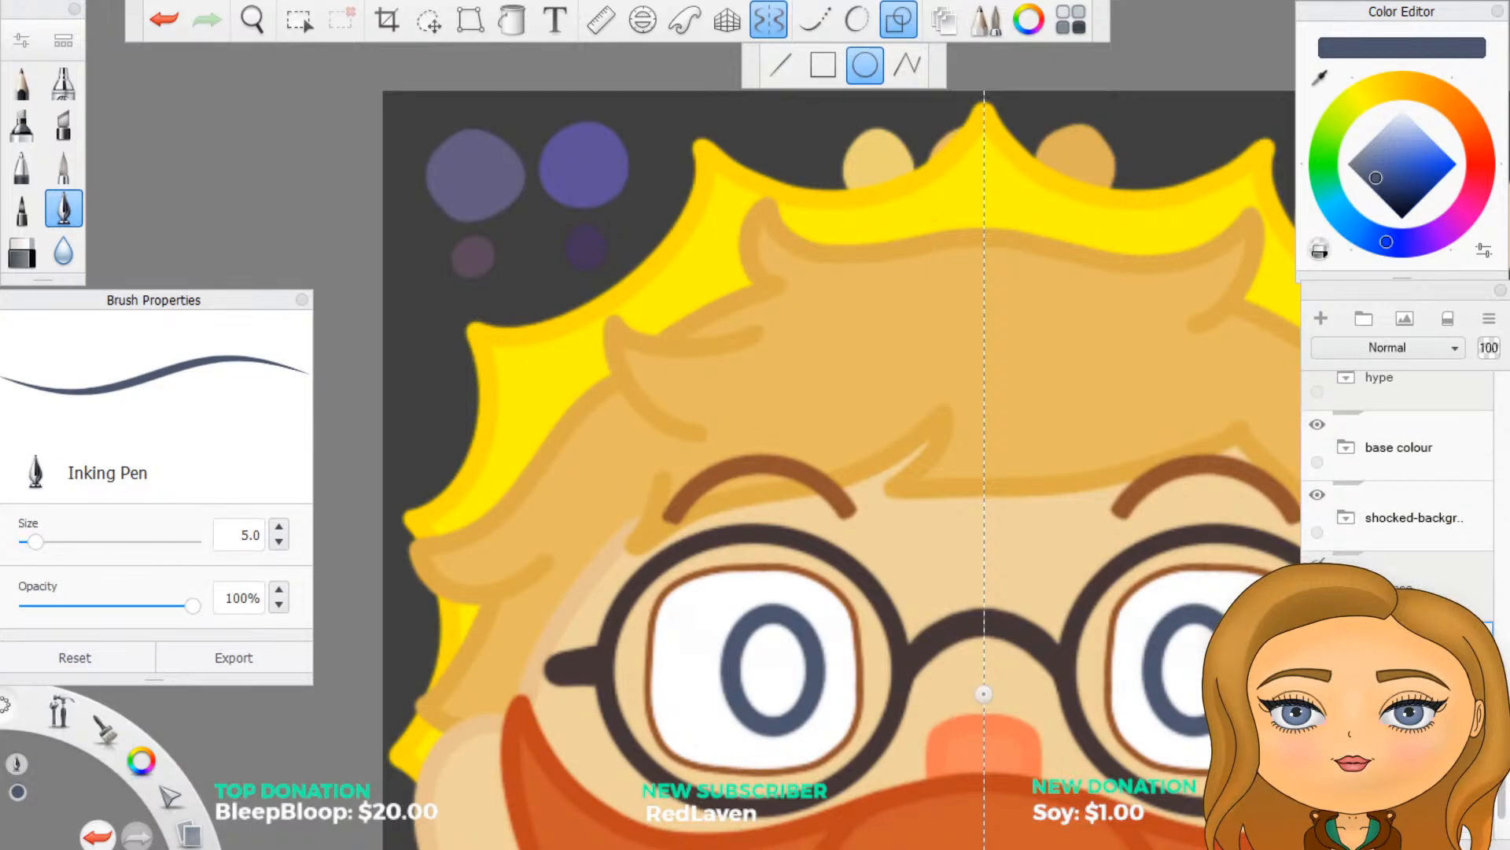
key("e")
left_click(904, 24)
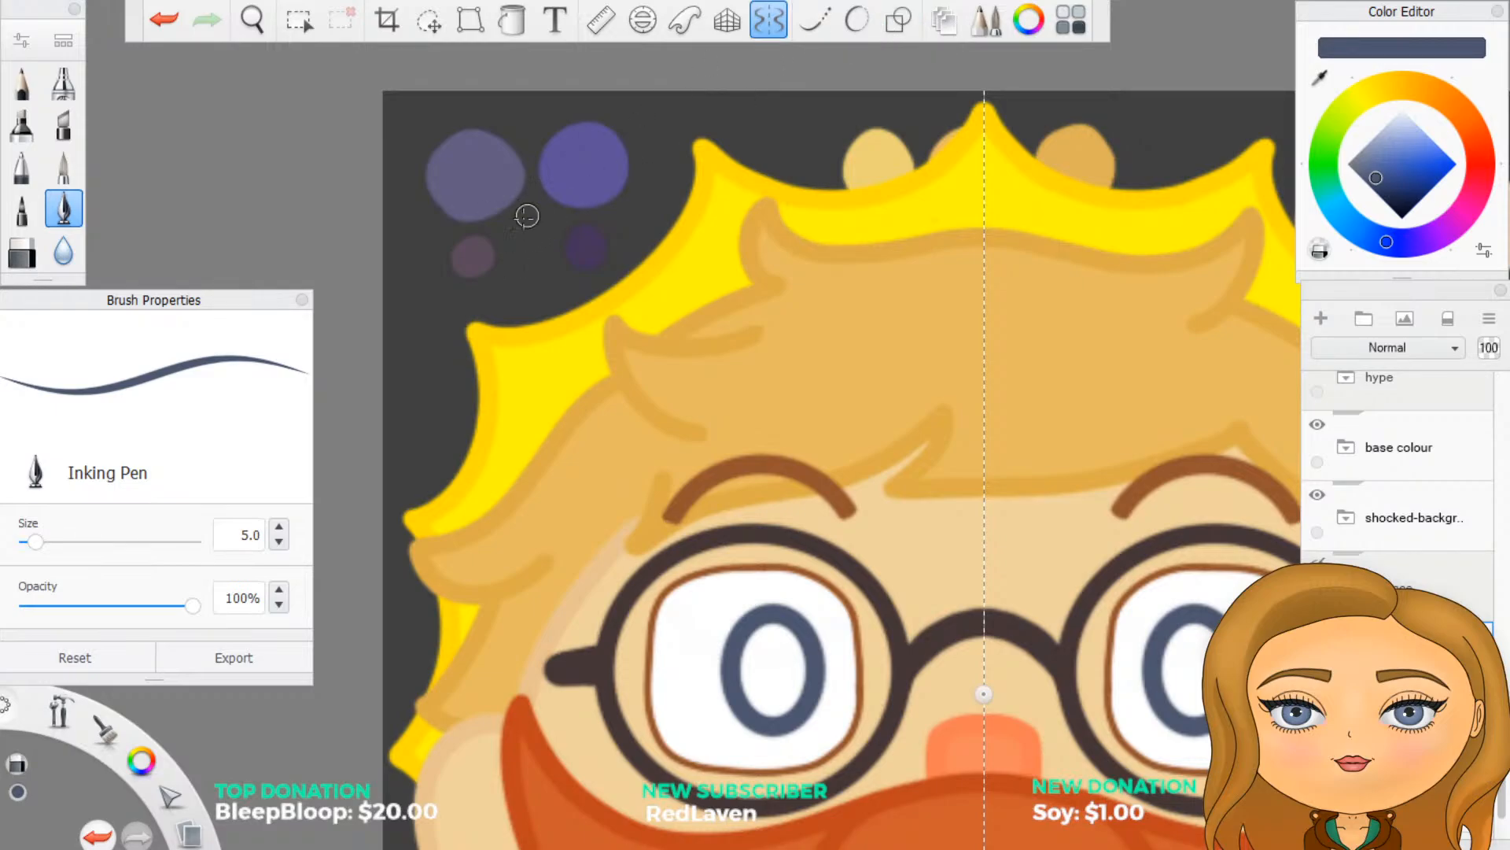
Step: Try slate-blue colour swatches beside the purple palette dots and above the hair with symmetry on, and undo both
key("e")
mouse_move(519, 193)
left_mouse_down()
mouse_move(543, 220)
mouse_move(524, 198)
left_mouse_up()
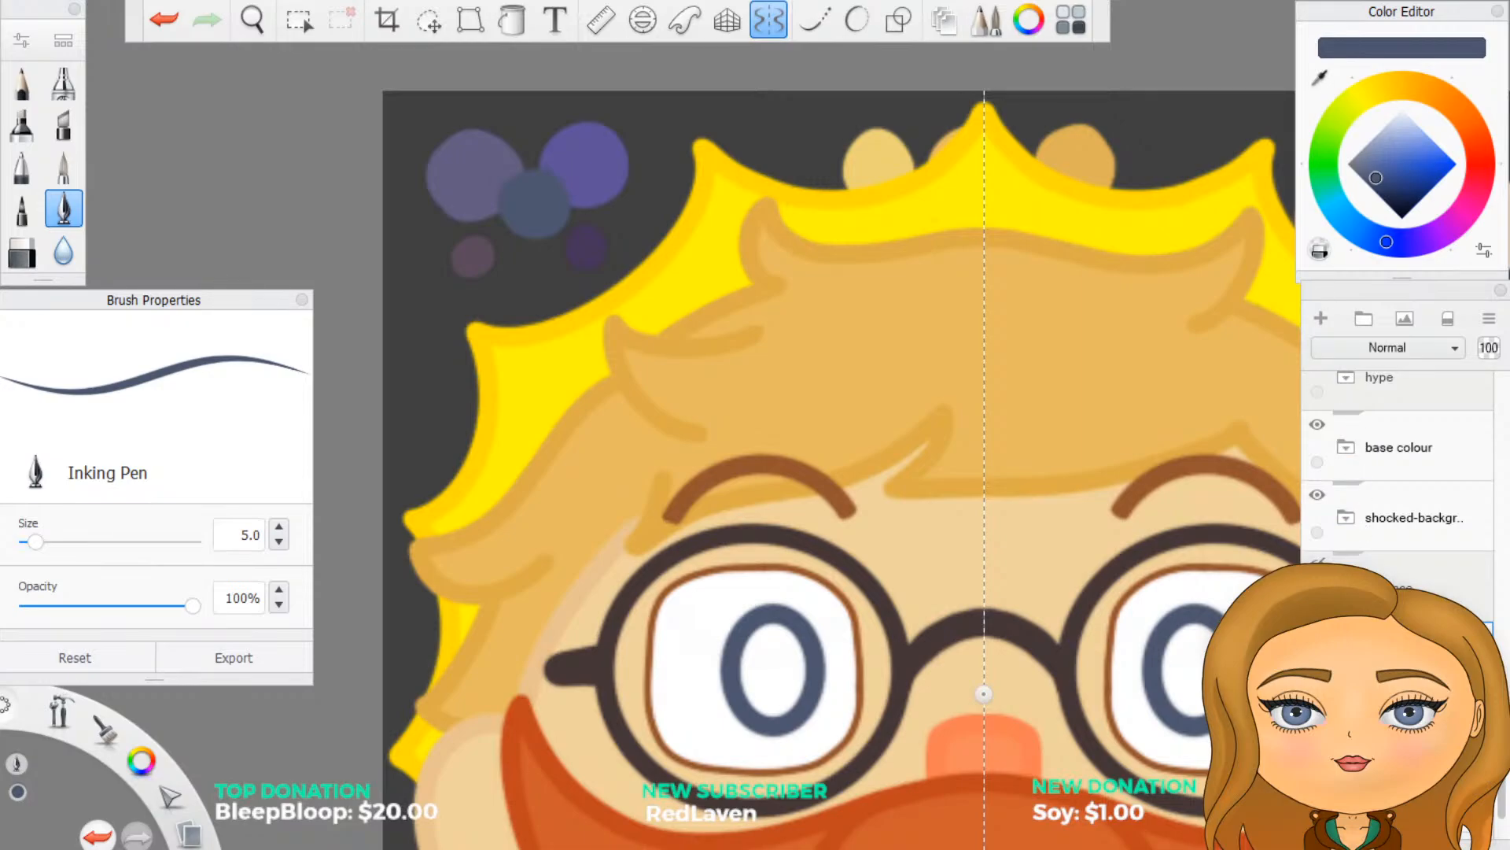
key("ctrl+z")
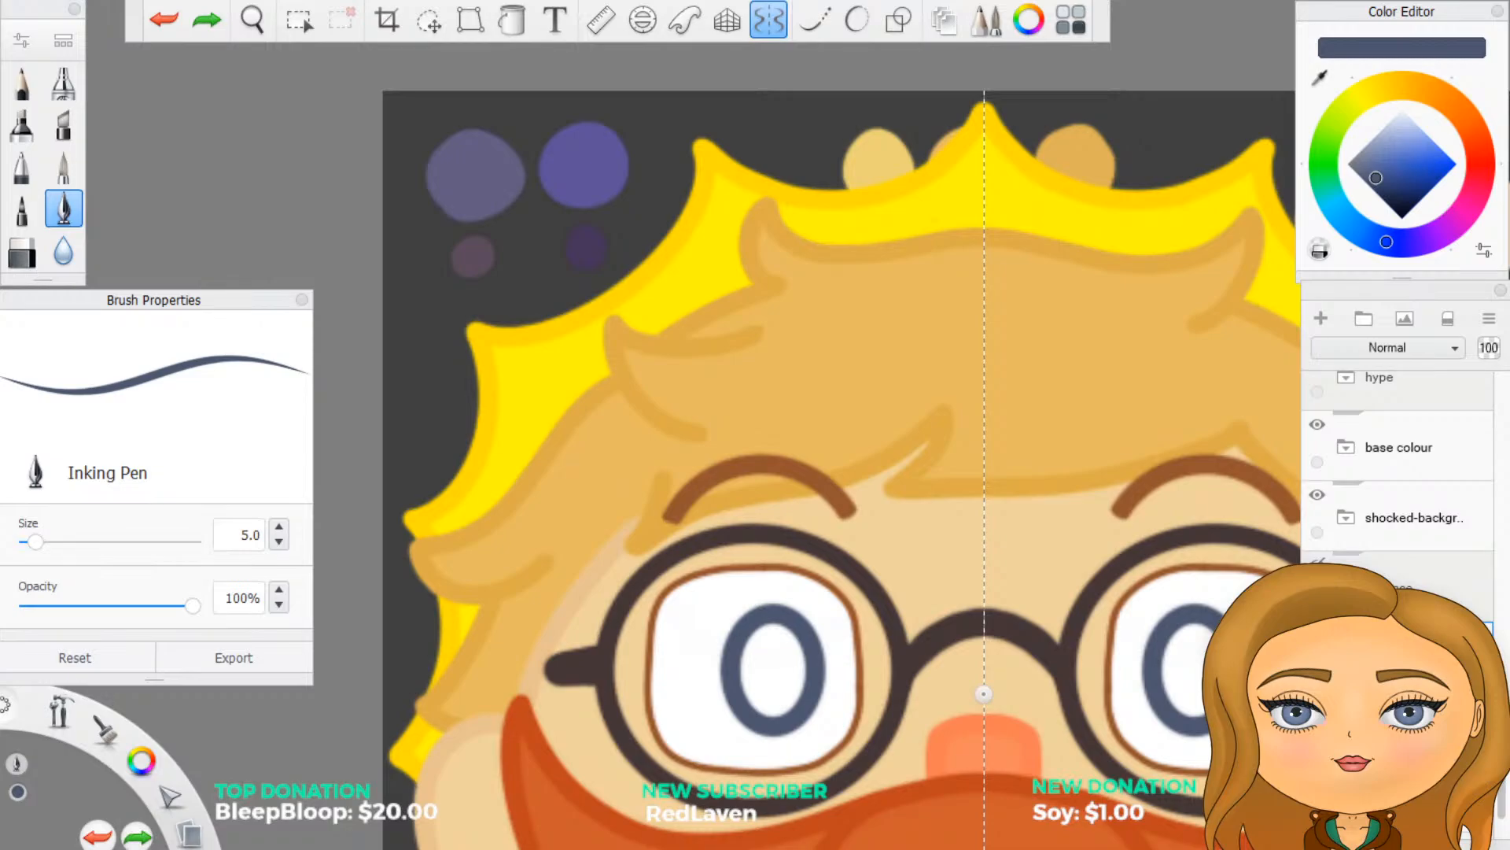
left_click(771, 124)
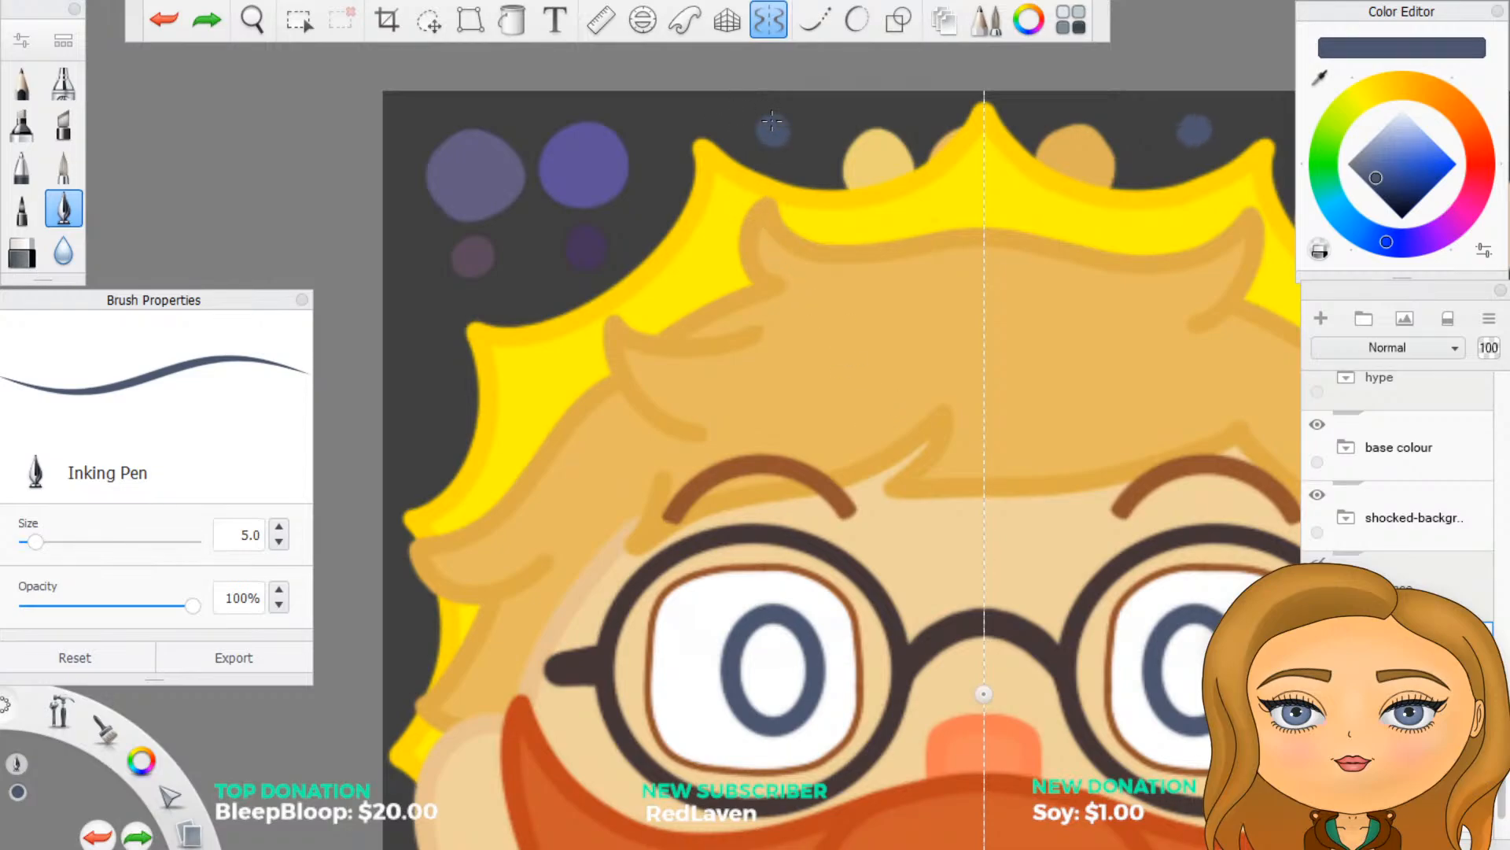
key("ctrl+z")
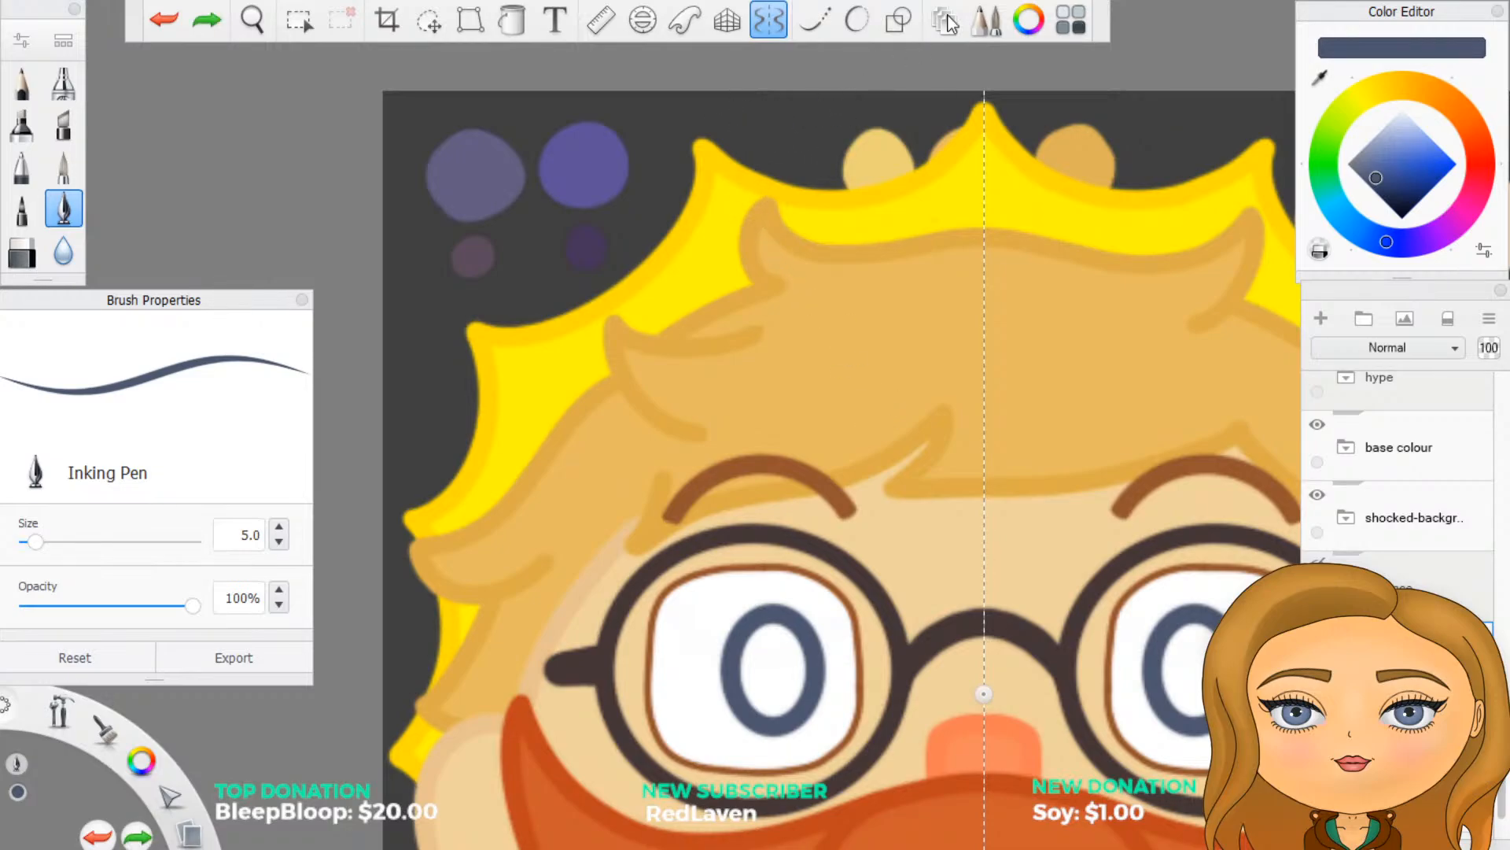
Step: Paint a single small slate-blue swatch on the dark background above the hair with symmetry off, and turn symmetry back on
left_click(769, 20)
left_click(761, 128)
left_click(768, 20)
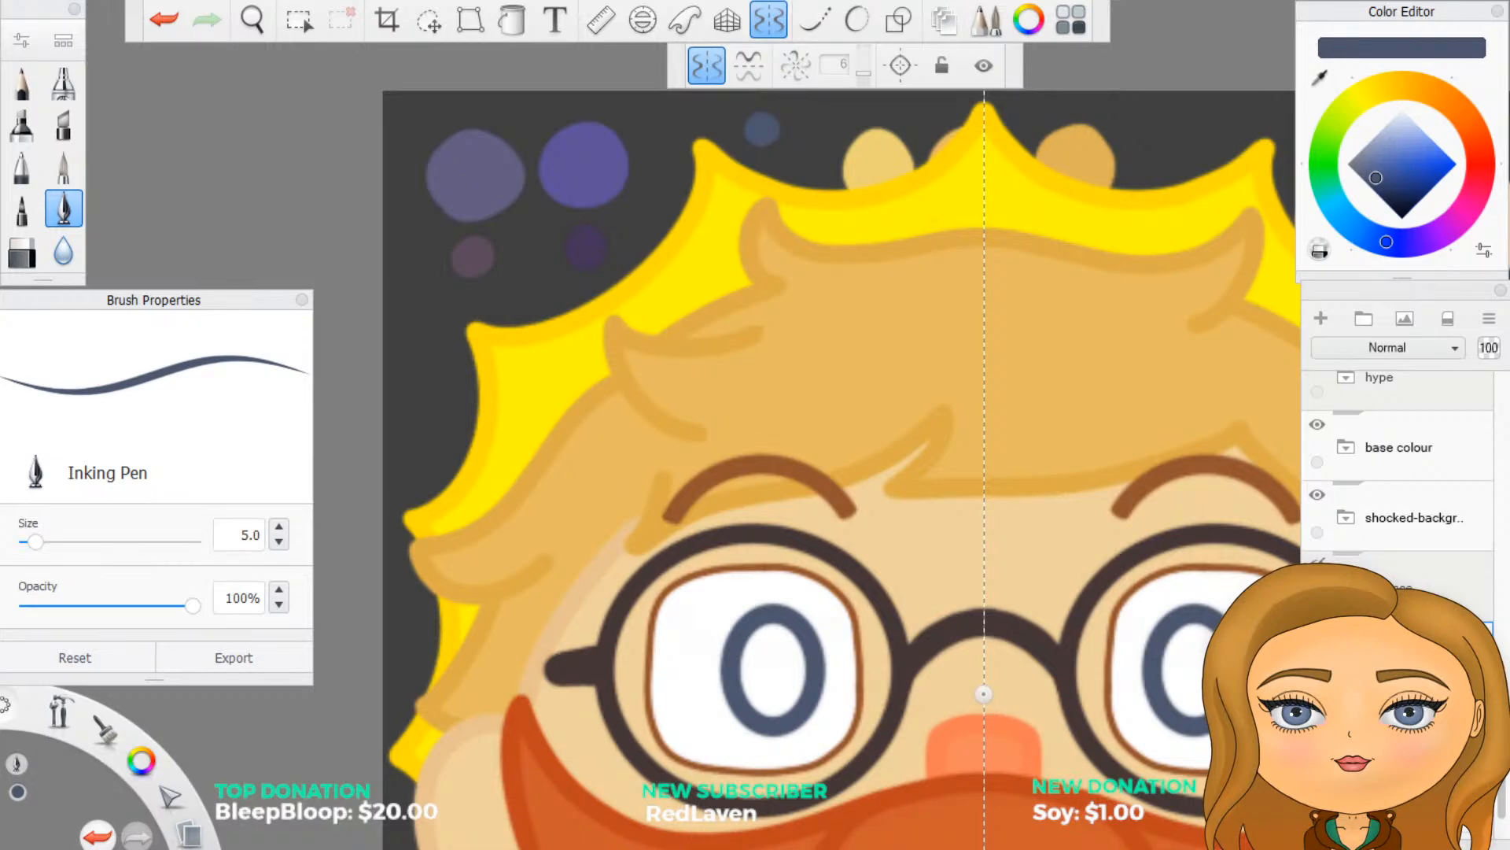
Step: Remove the slate-blue irises from both eyes and add a new layer in the eyes group
scroll(1398, 472, "up", 10)
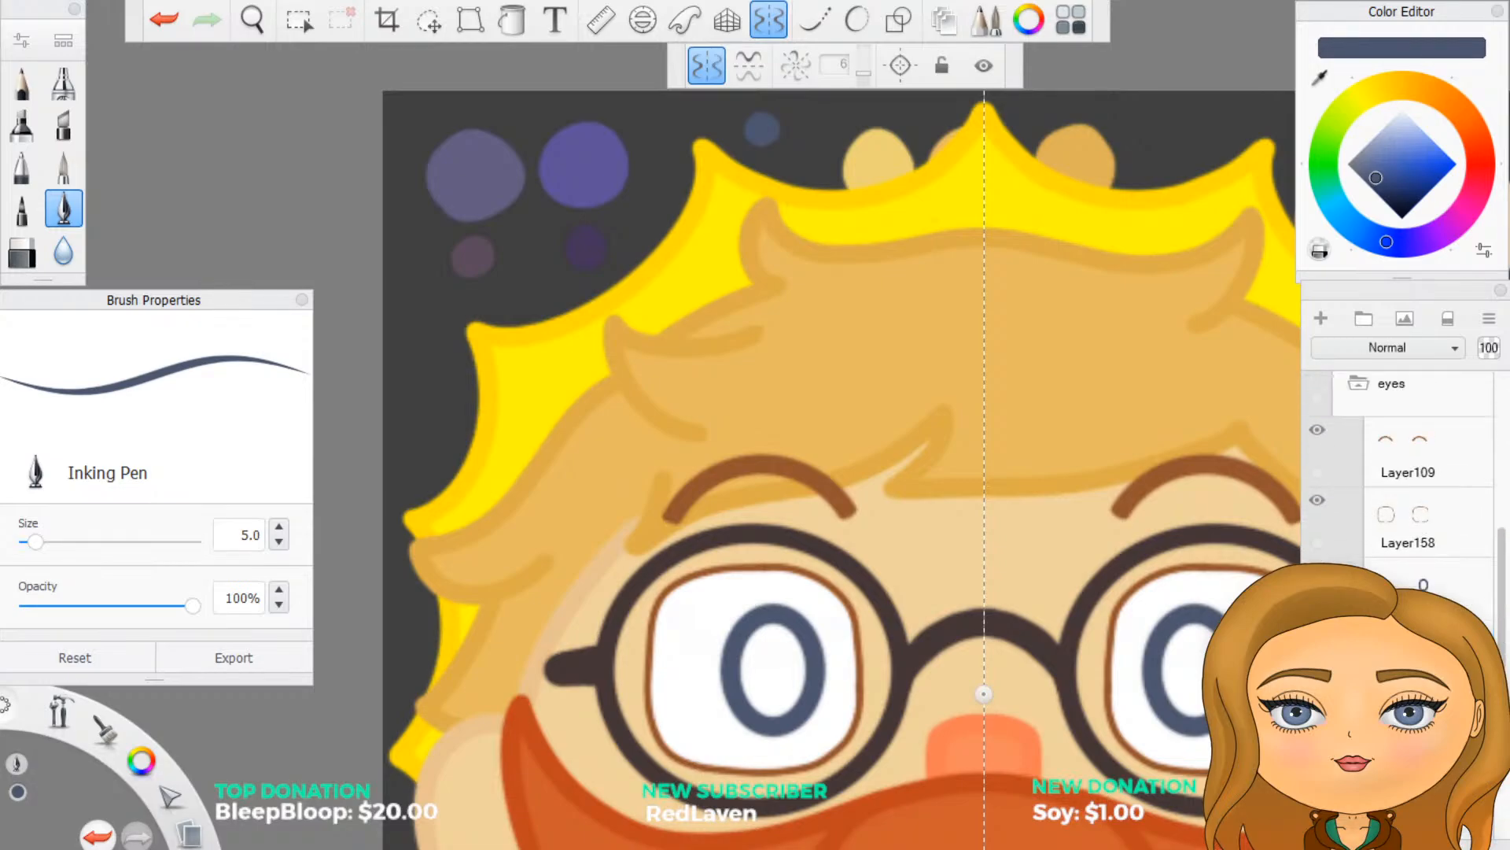
left_click(1418, 604)
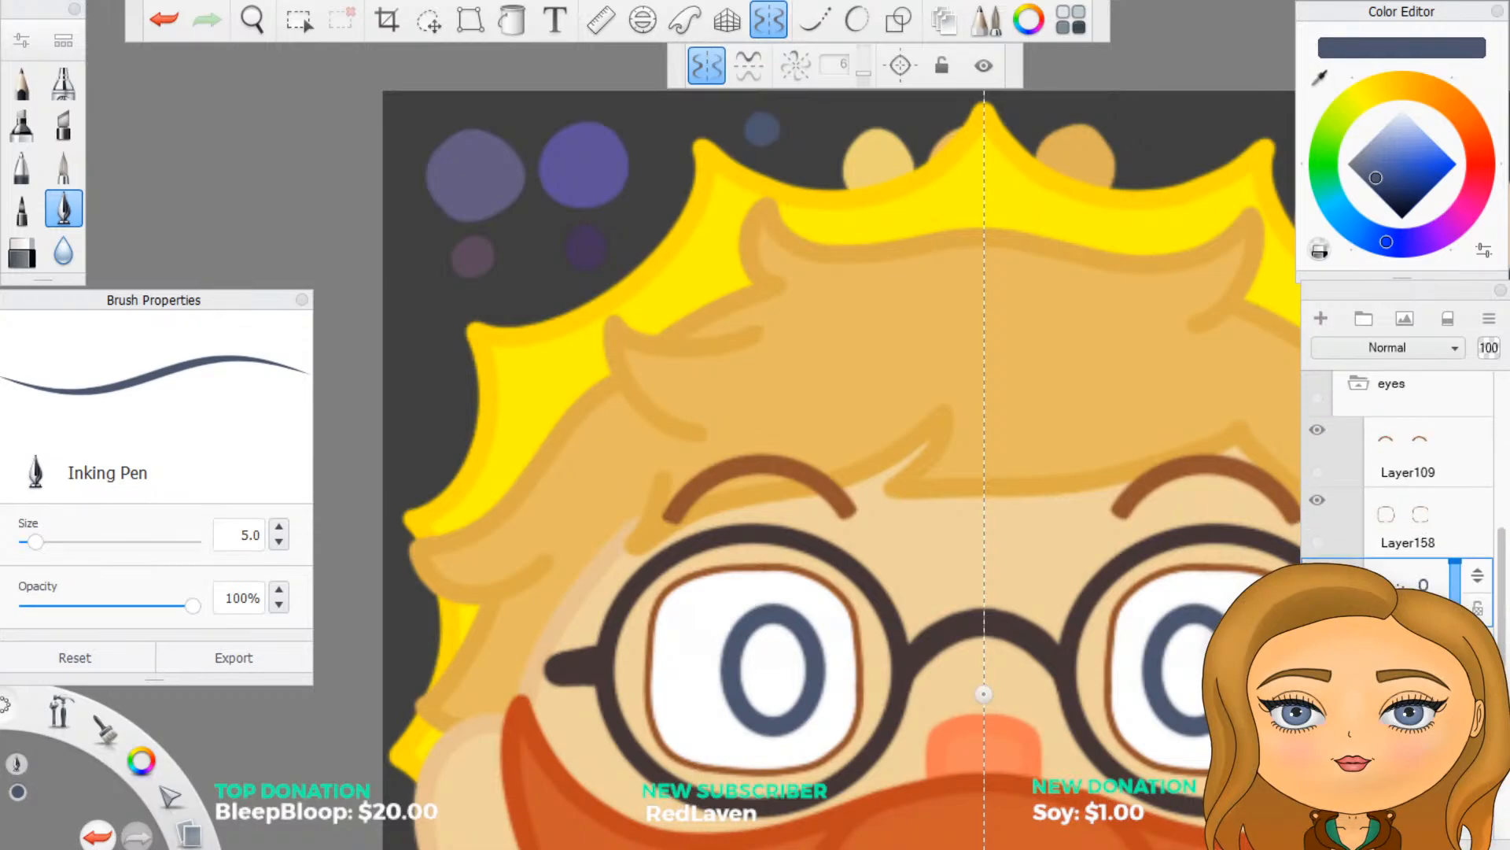
key("Delete")
left_click(1321, 318)
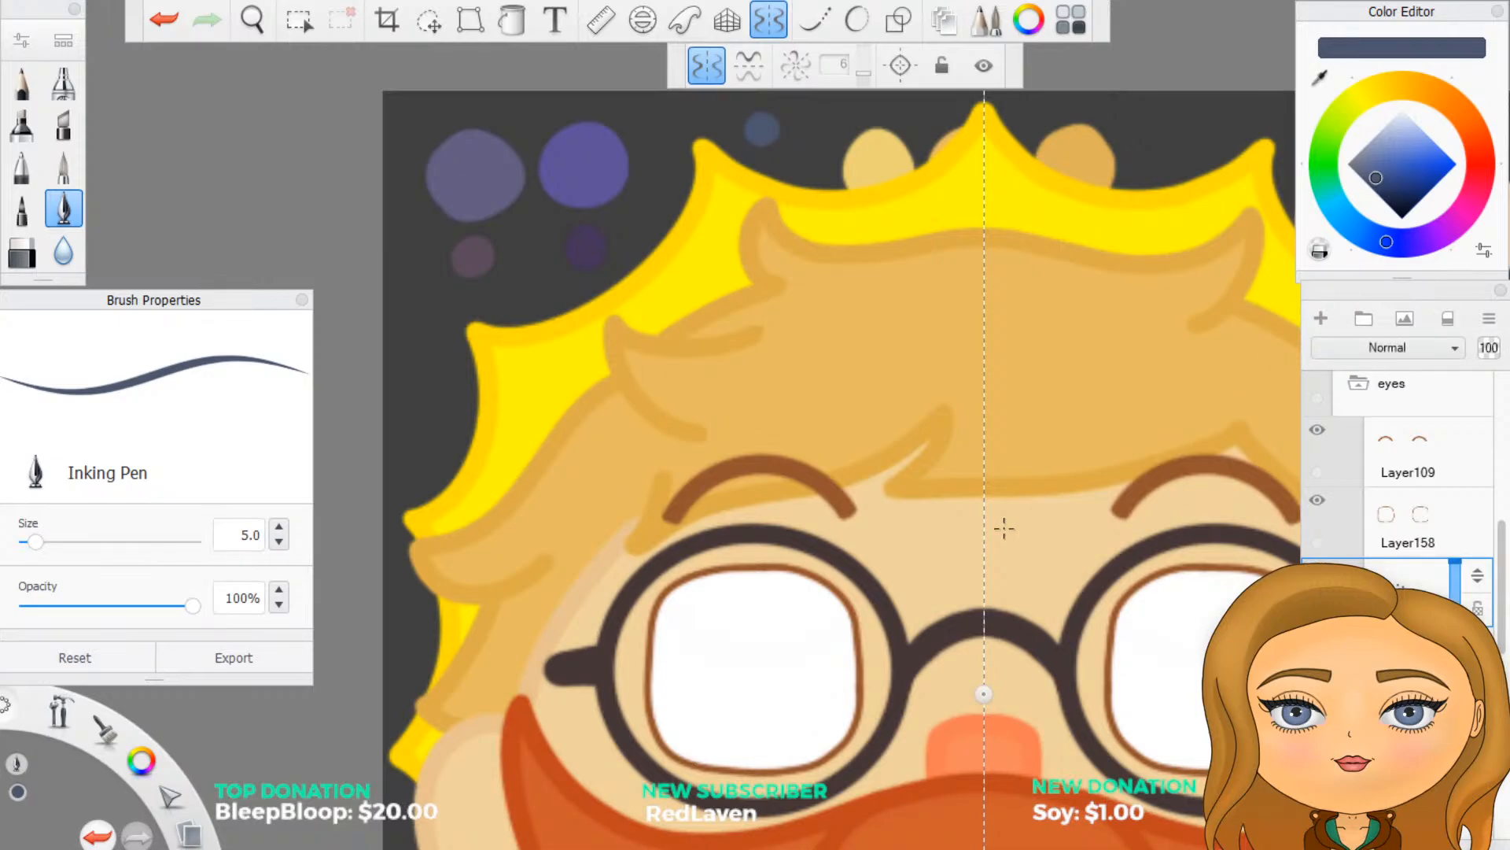
Step: Show the redline group and sample the brighter purple palette swatch as the brush colour
scroll(1004, 528, "down", 2)
scroll(1031, 666, "up", 2)
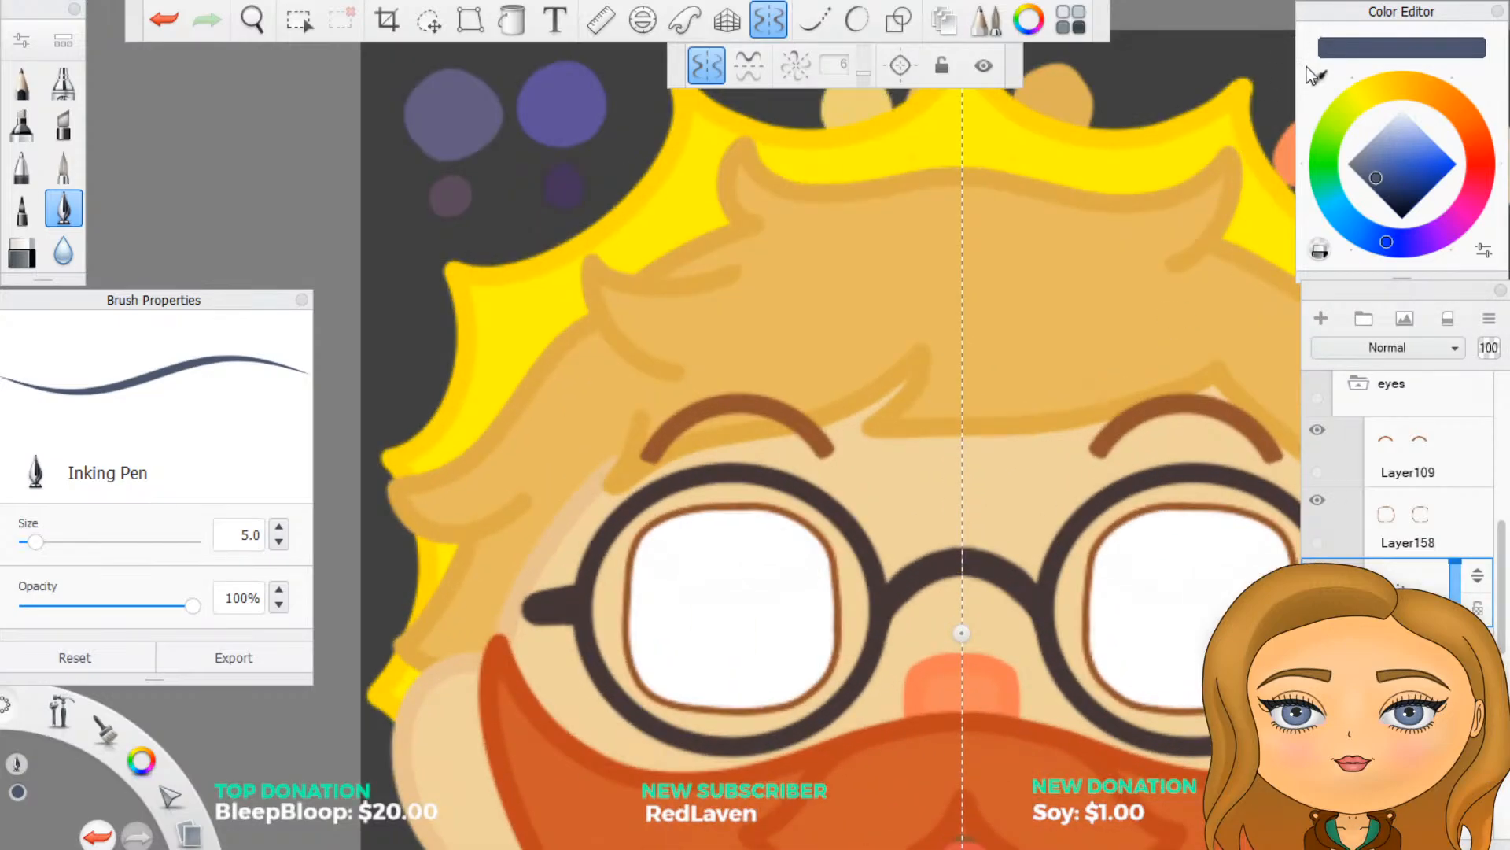
scroll(1294, 479, "up", 1)
scroll(1110, 574, "down", 2)
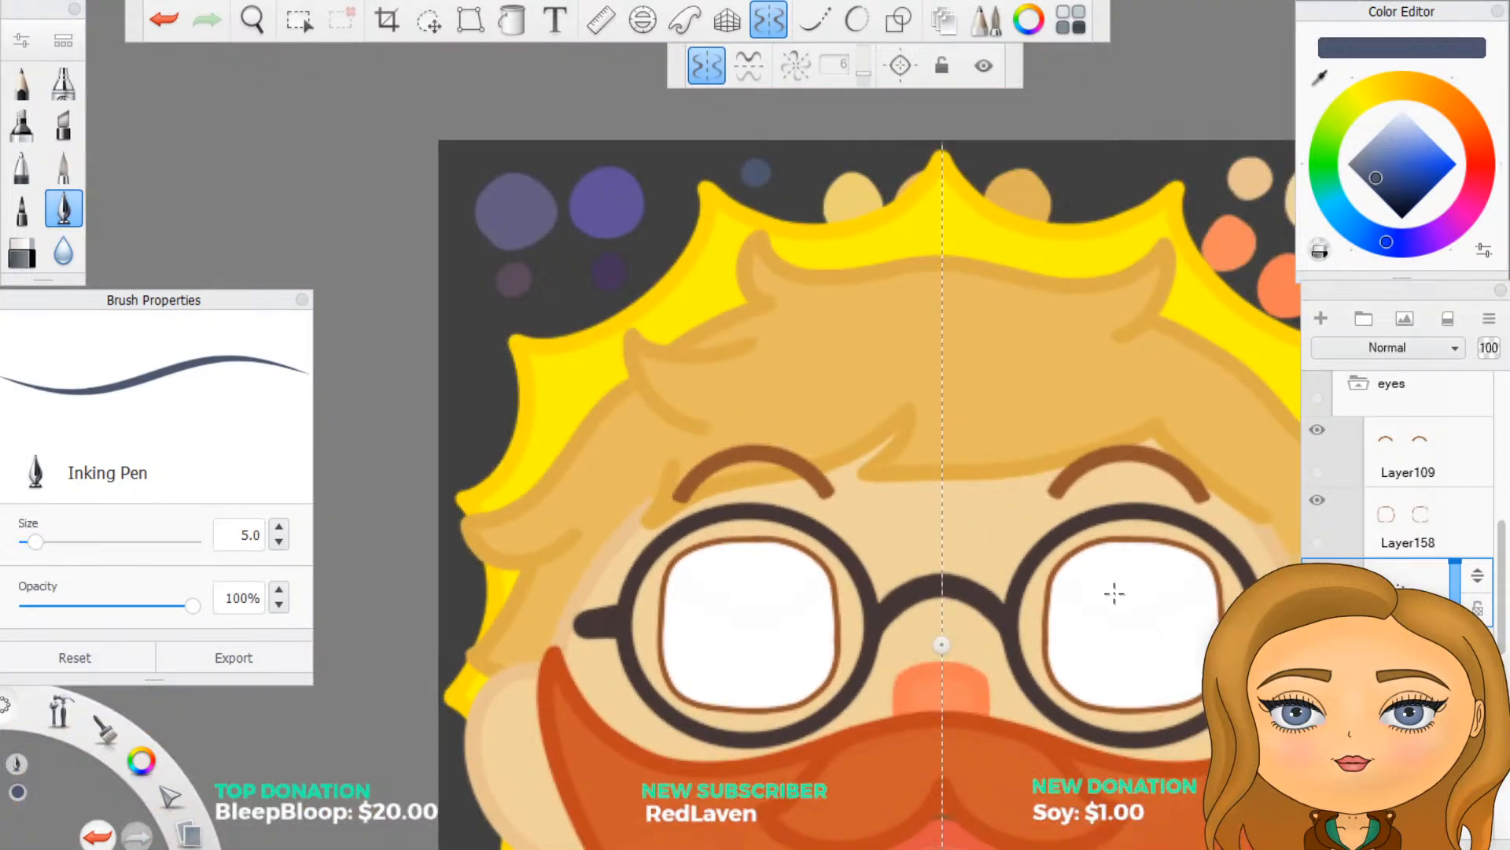
scroll(1354, 530, "up", 3)
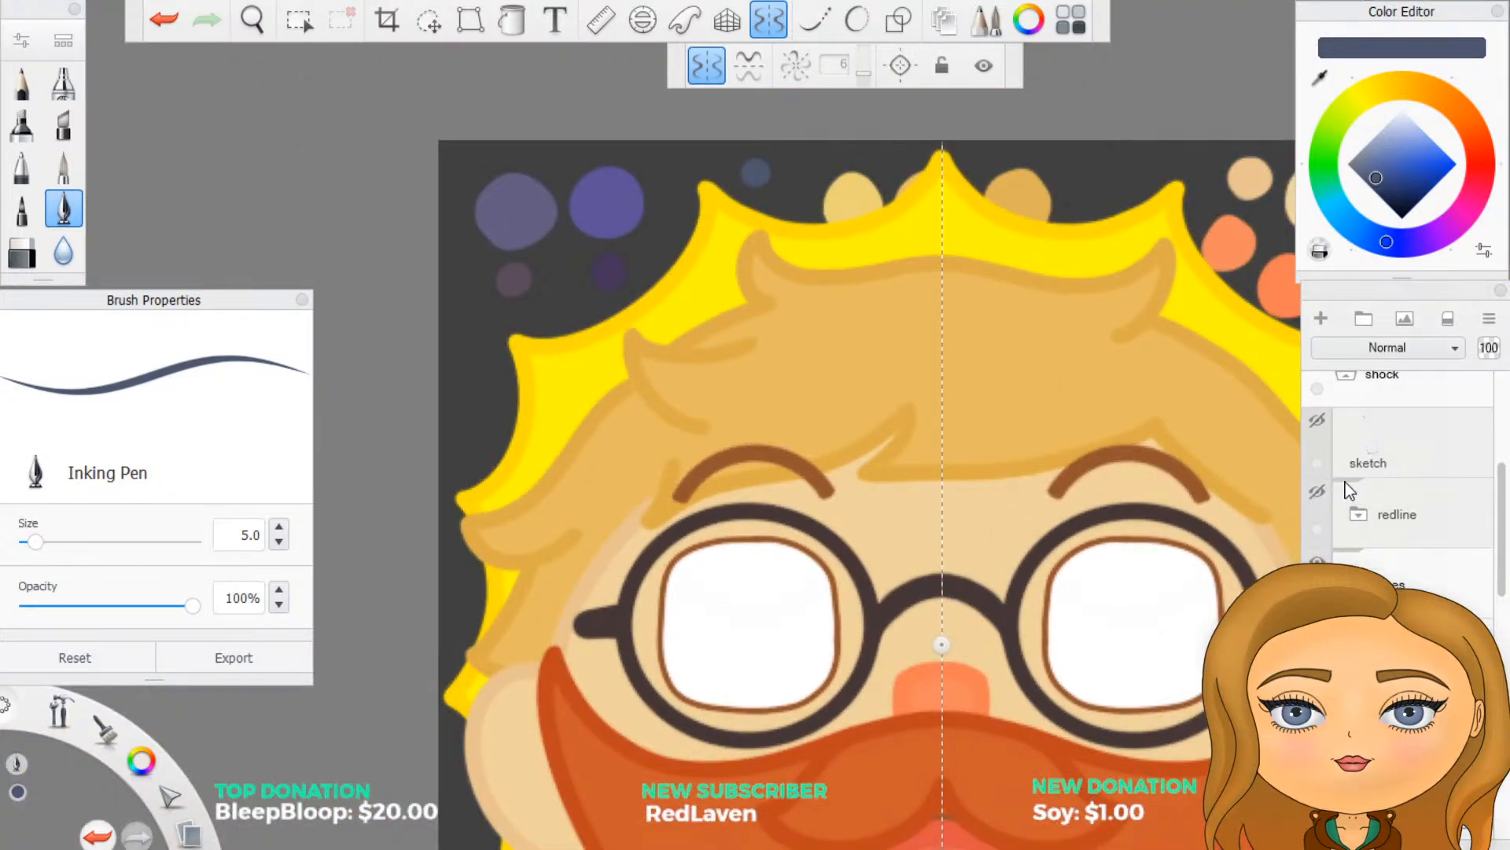
left_click(1318, 491)
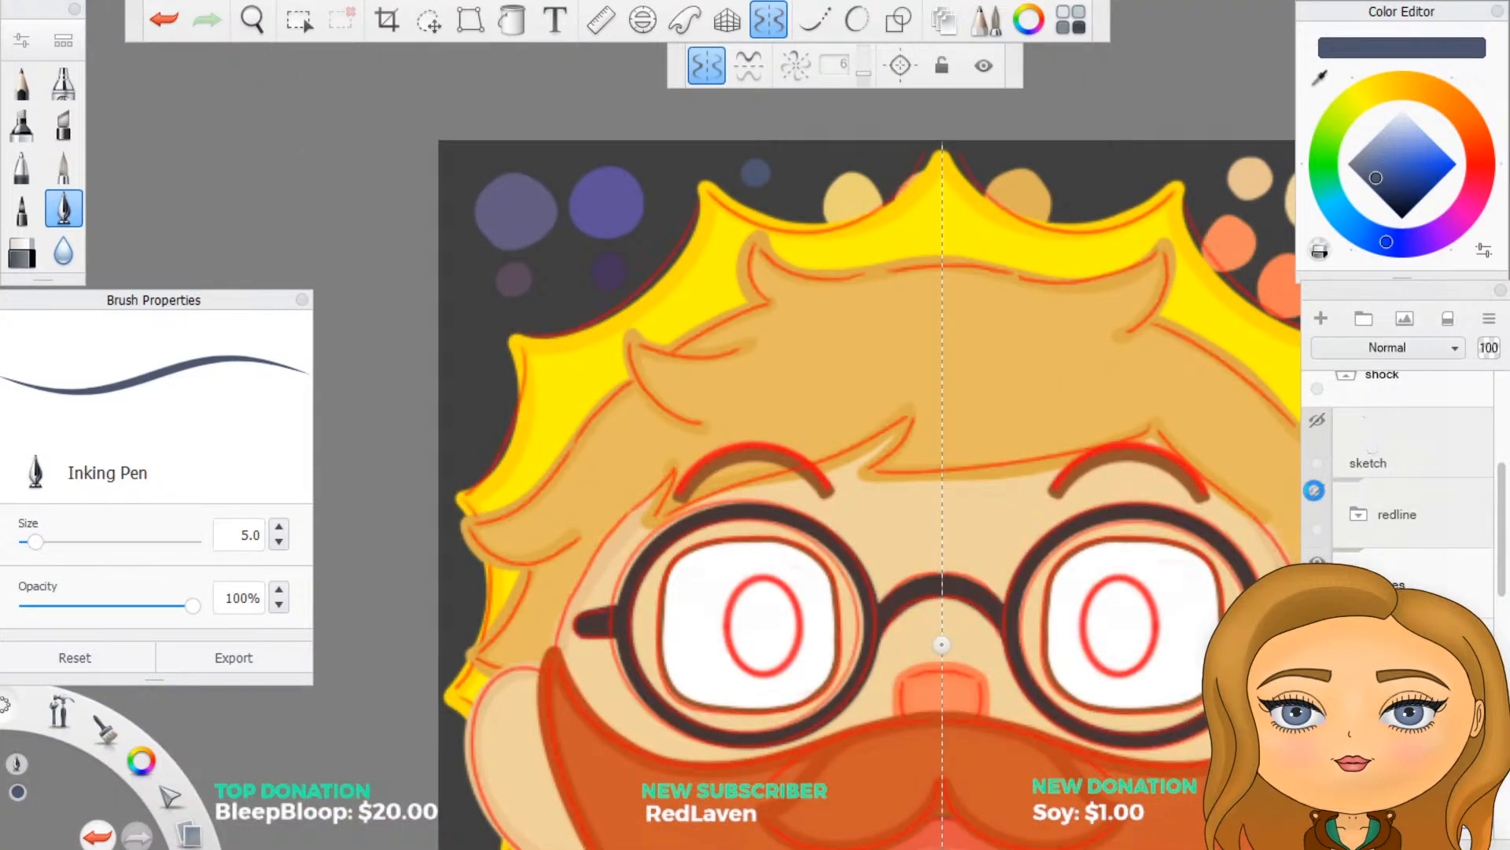
left_click(1324, 83)
left_click(630, 189)
scroll(836, 623, "up", 1)
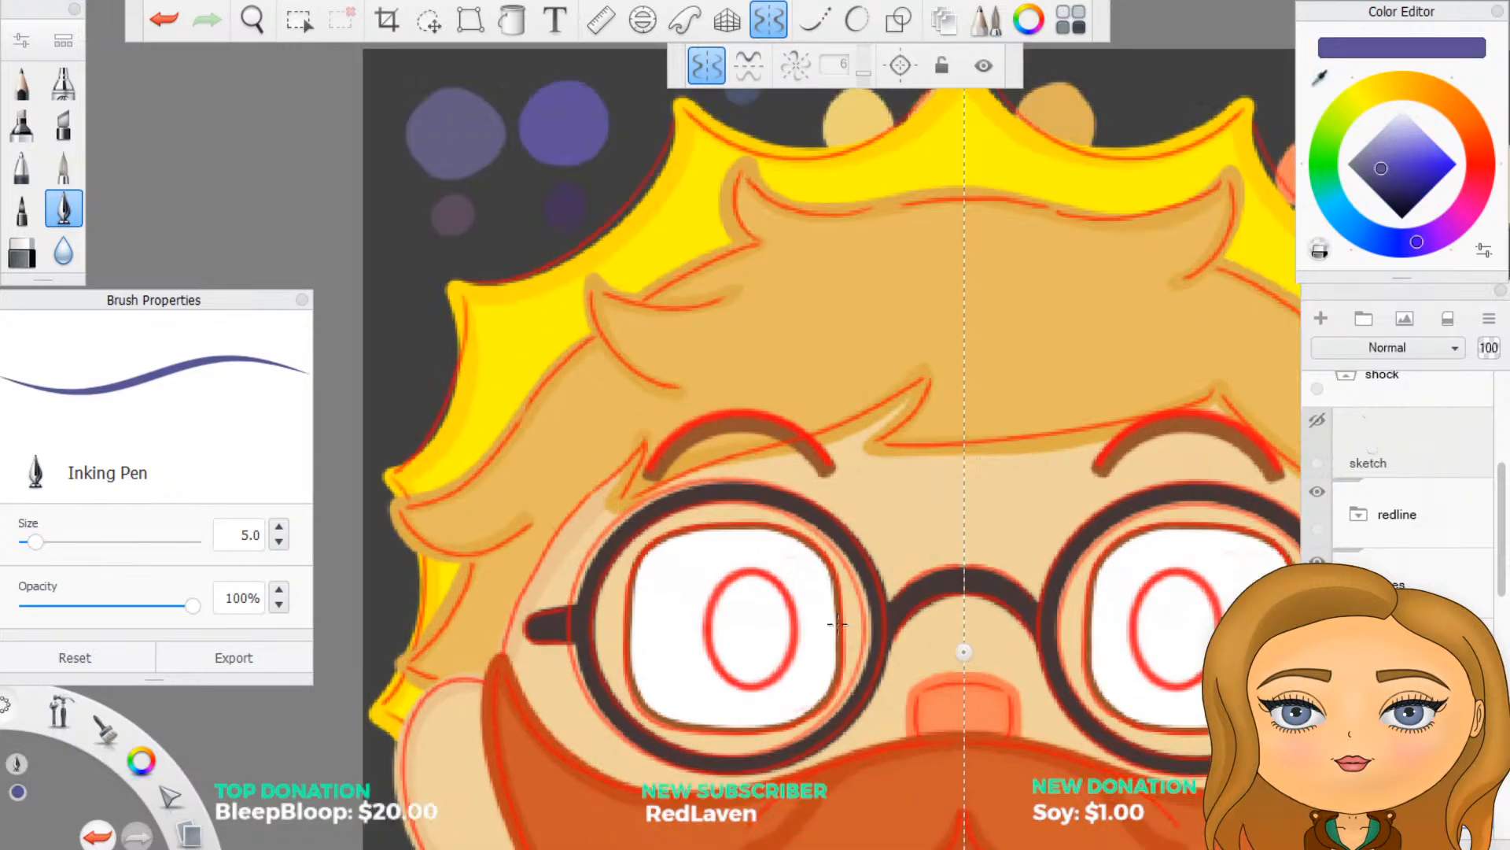
Step: Draw mirrored purple ellipses over the redline irises with the ellipse shape tool, and hide the redline group
scroll(1102, 671, "down", 1)
scroll(1169, 706, "up", 2)
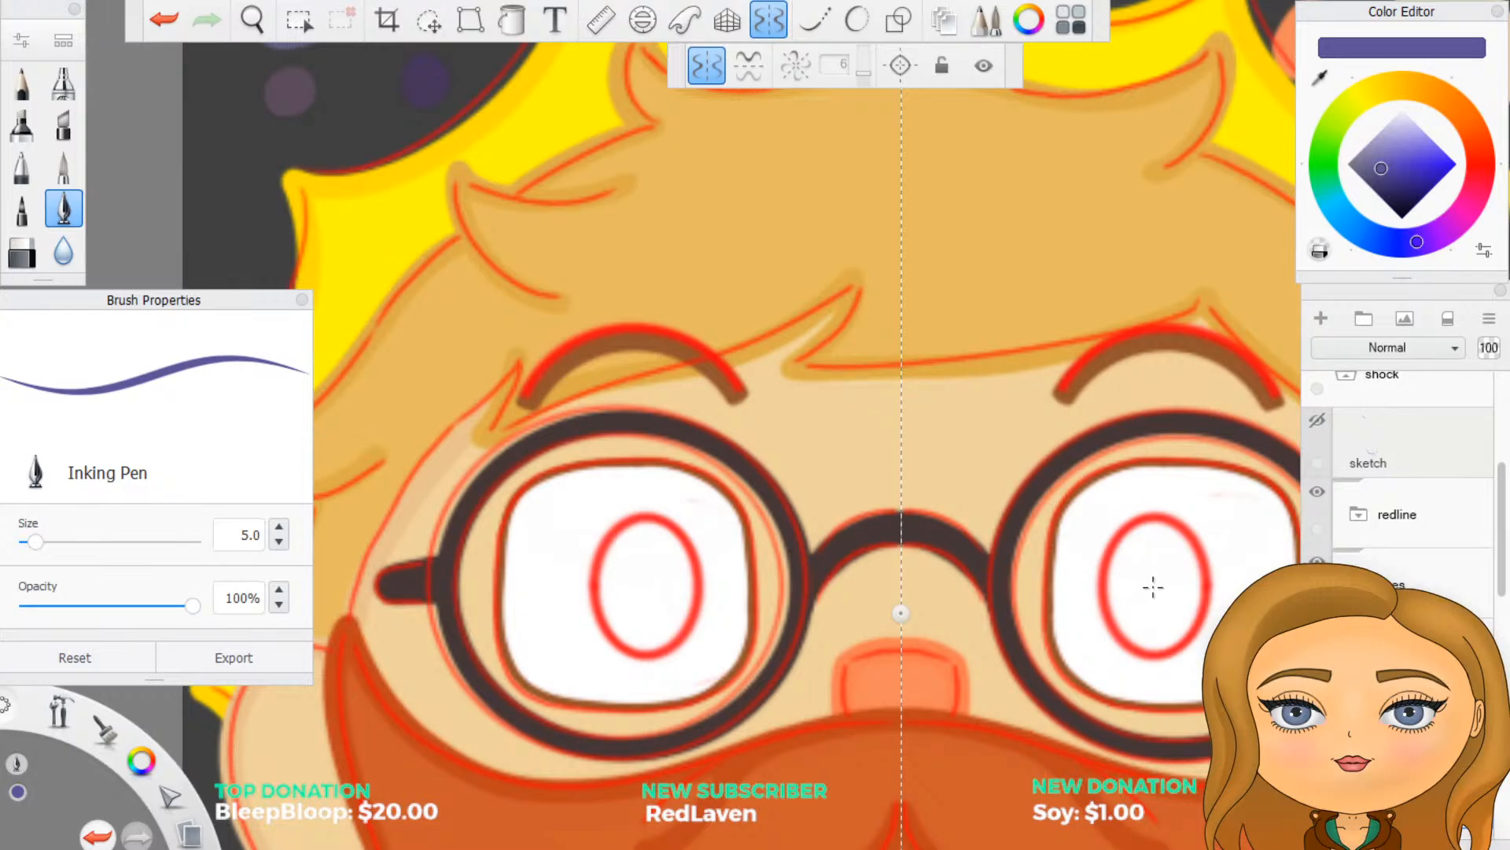
left_click(898, 22)
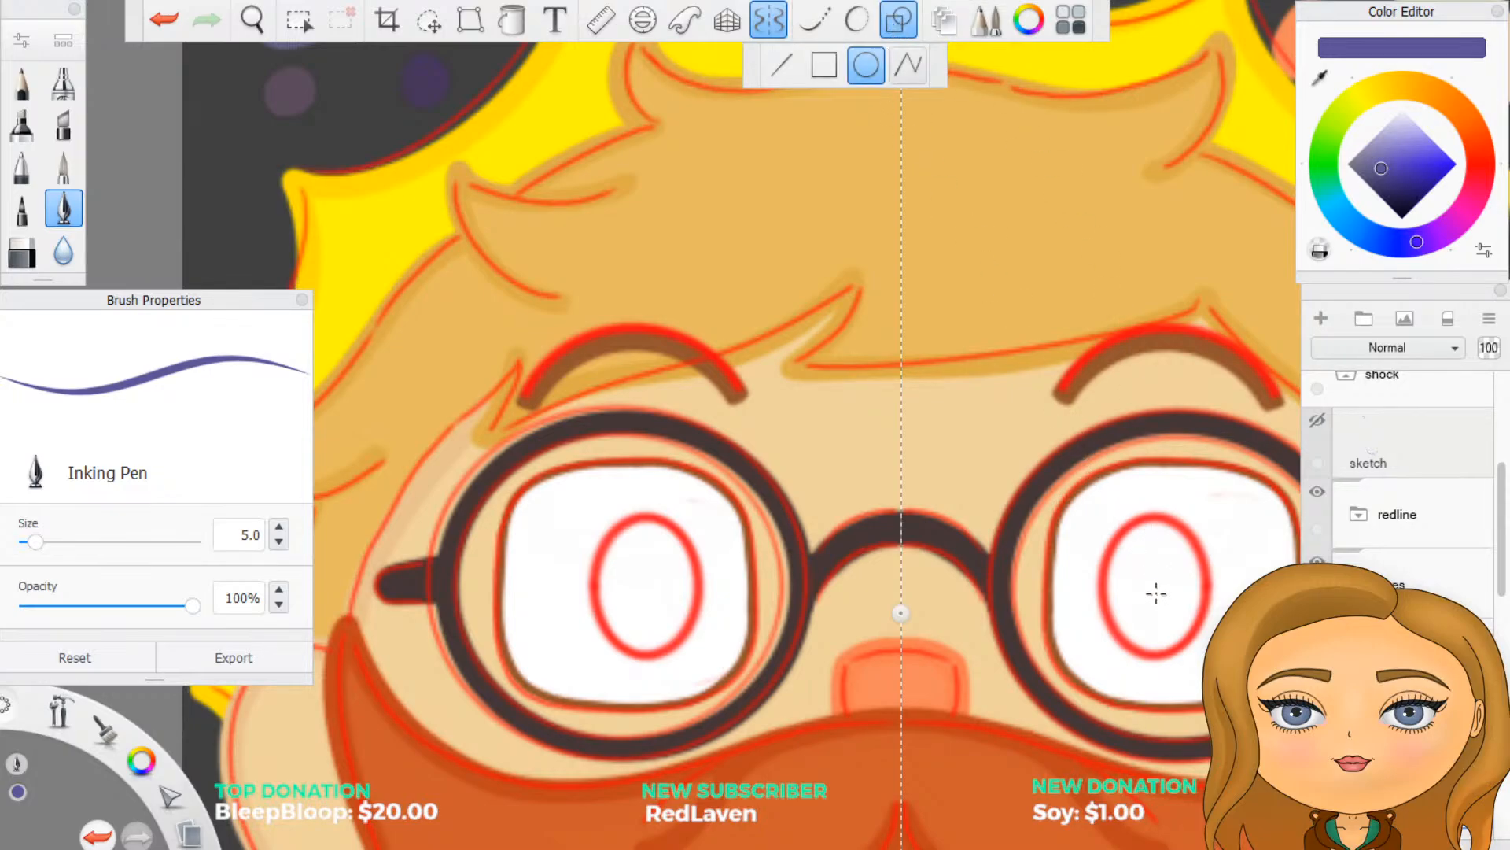
left_click_drag(1147, 586, 1150, 583)
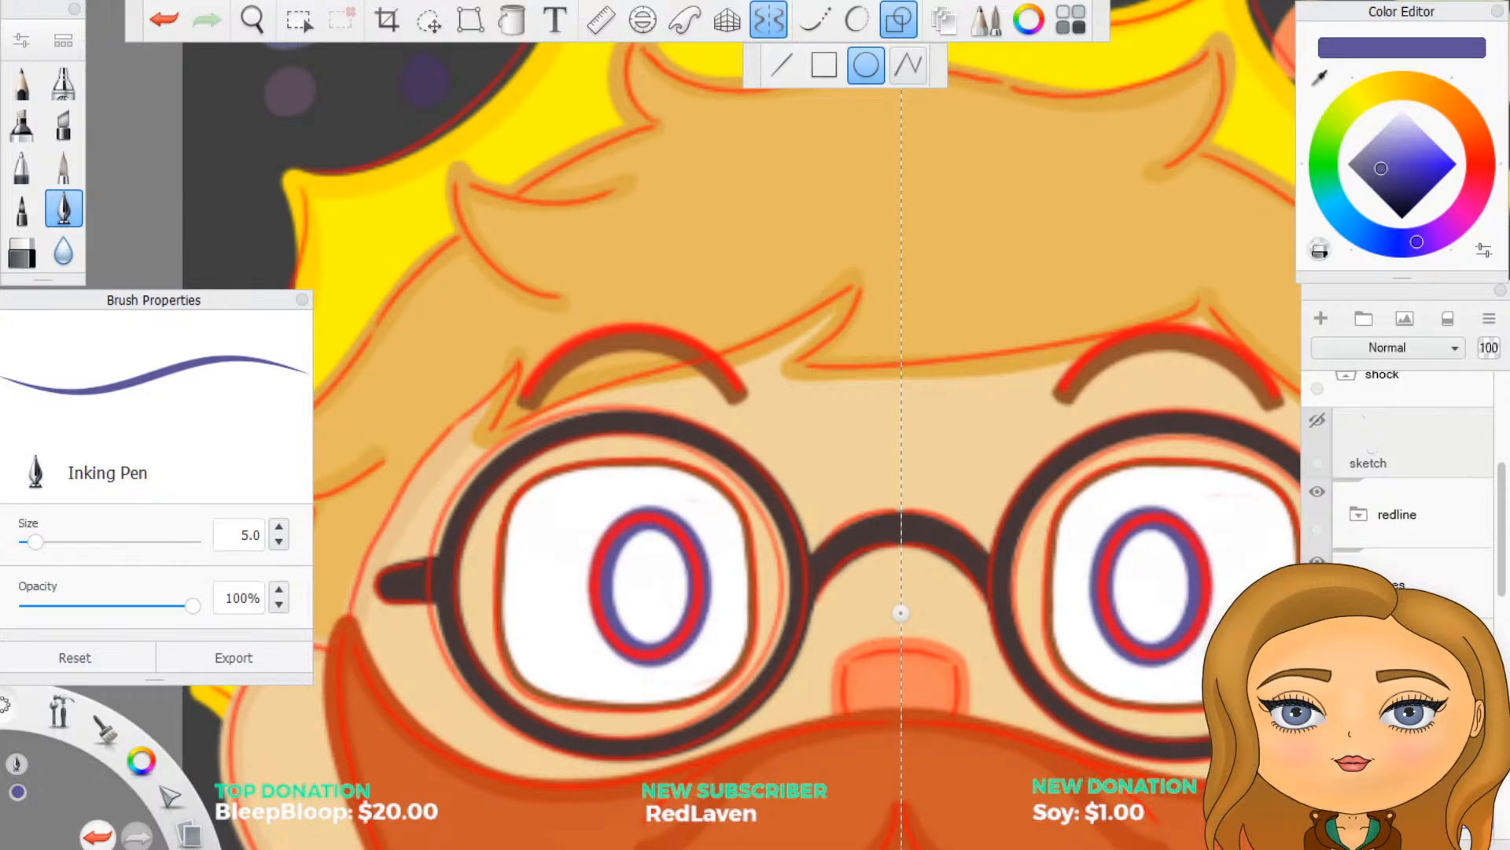
left_click(1315, 492)
Step: Compare the whole face with the purple iris layer shown and hidden, and leave that layer hidden
scroll(976, 496, "down", 5)
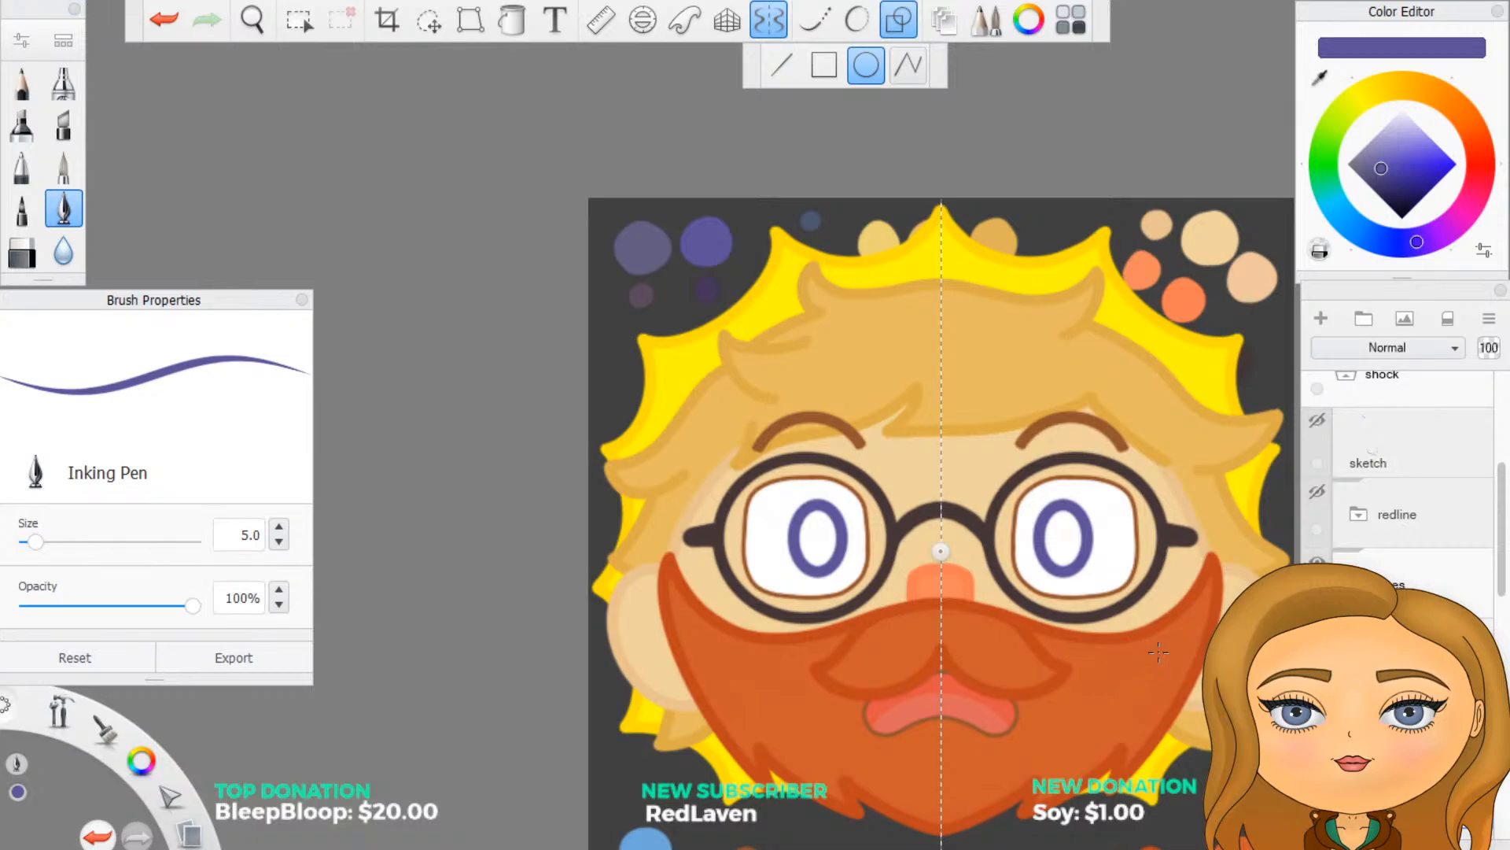
scroll(1070, 638, "down", 5)
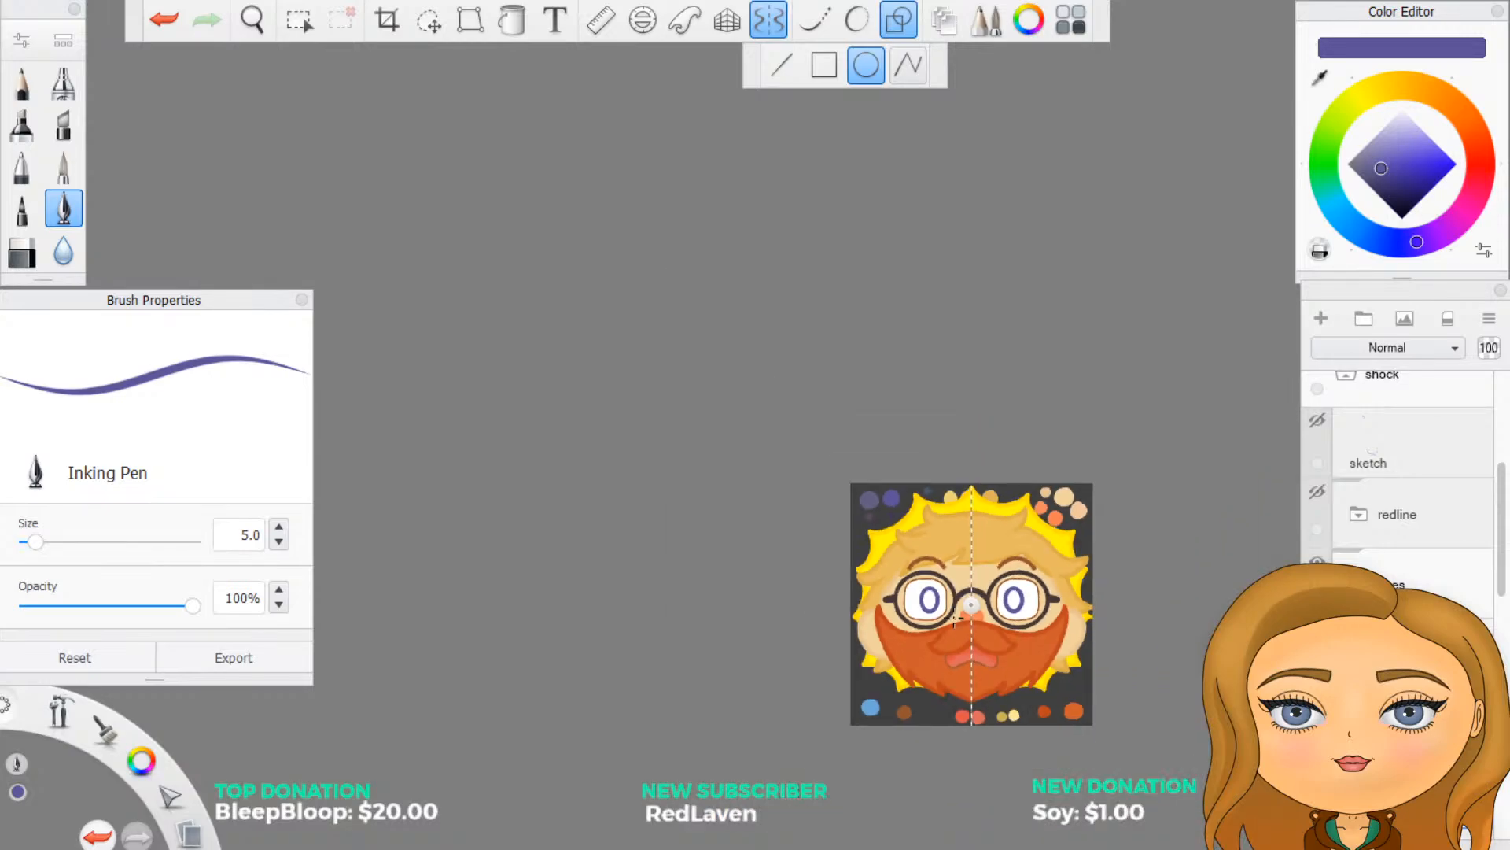
scroll(1072, 661, "up", 2)
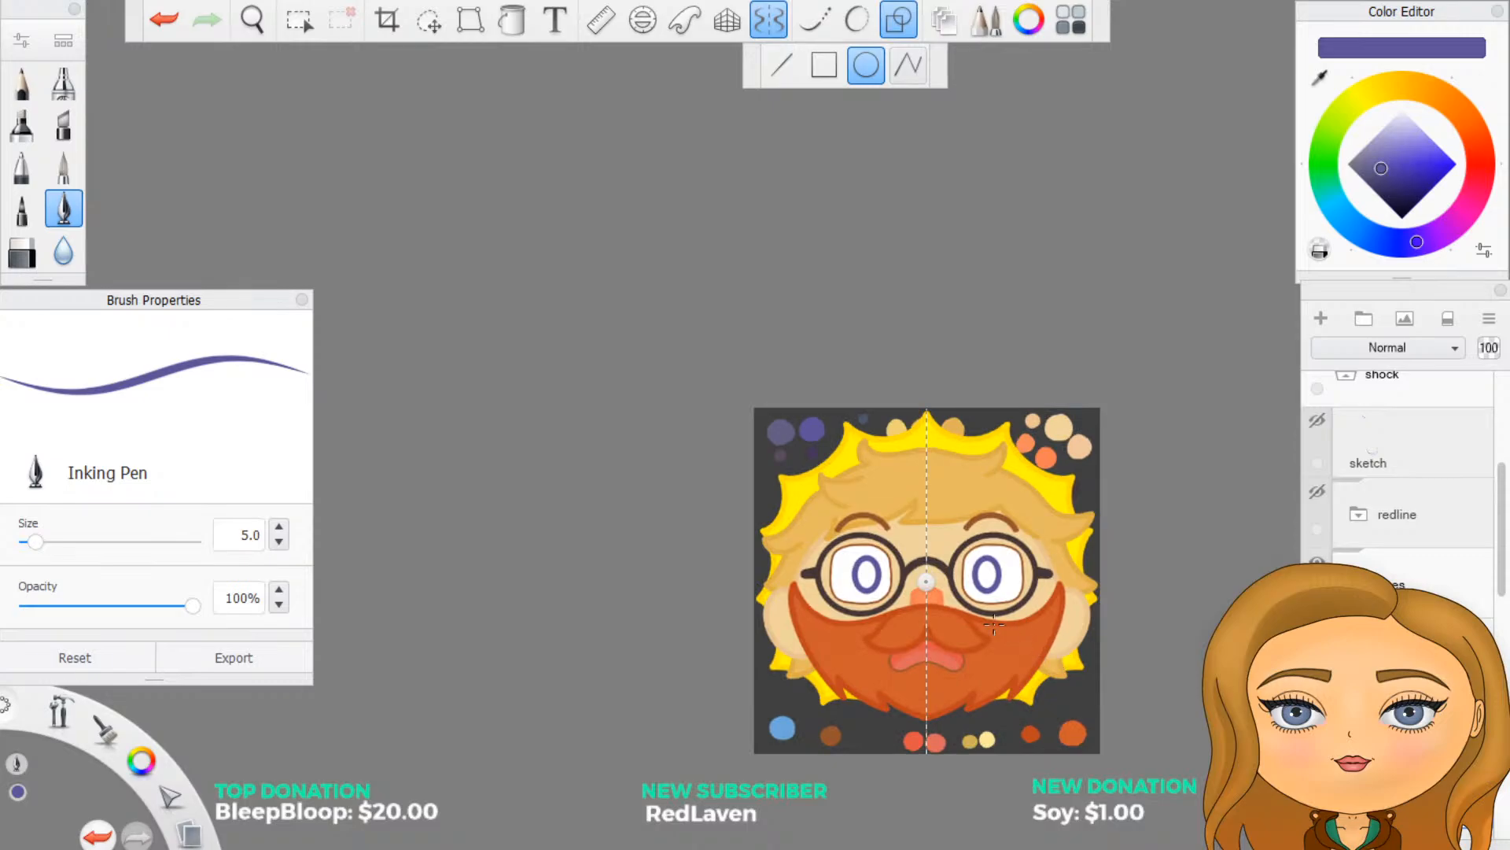
scroll(983, 649, "up", 3)
scroll(938, 638, "up", 1)
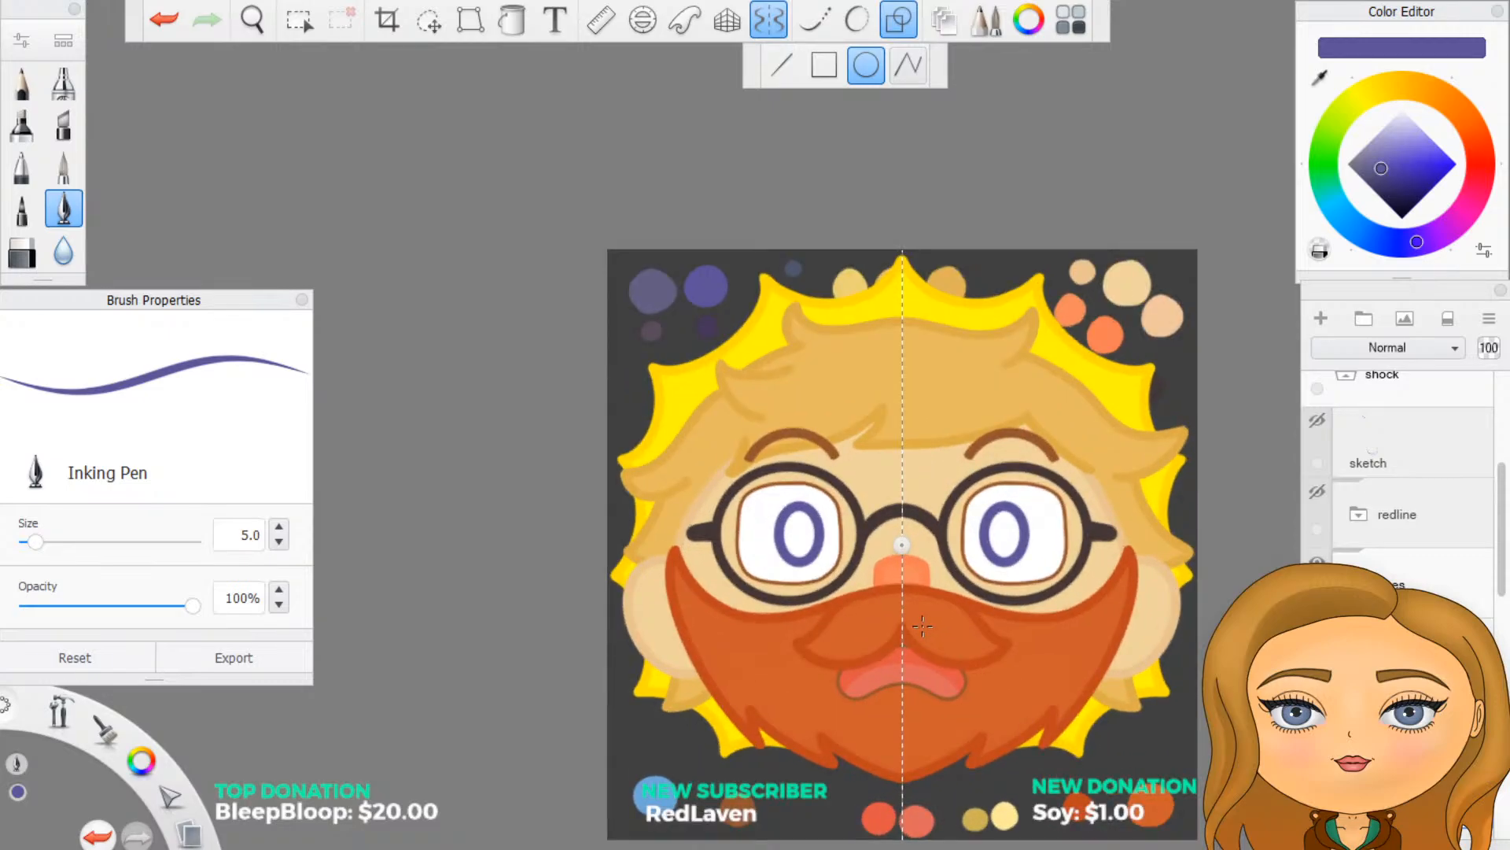
scroll(924, 627, "up", 1)
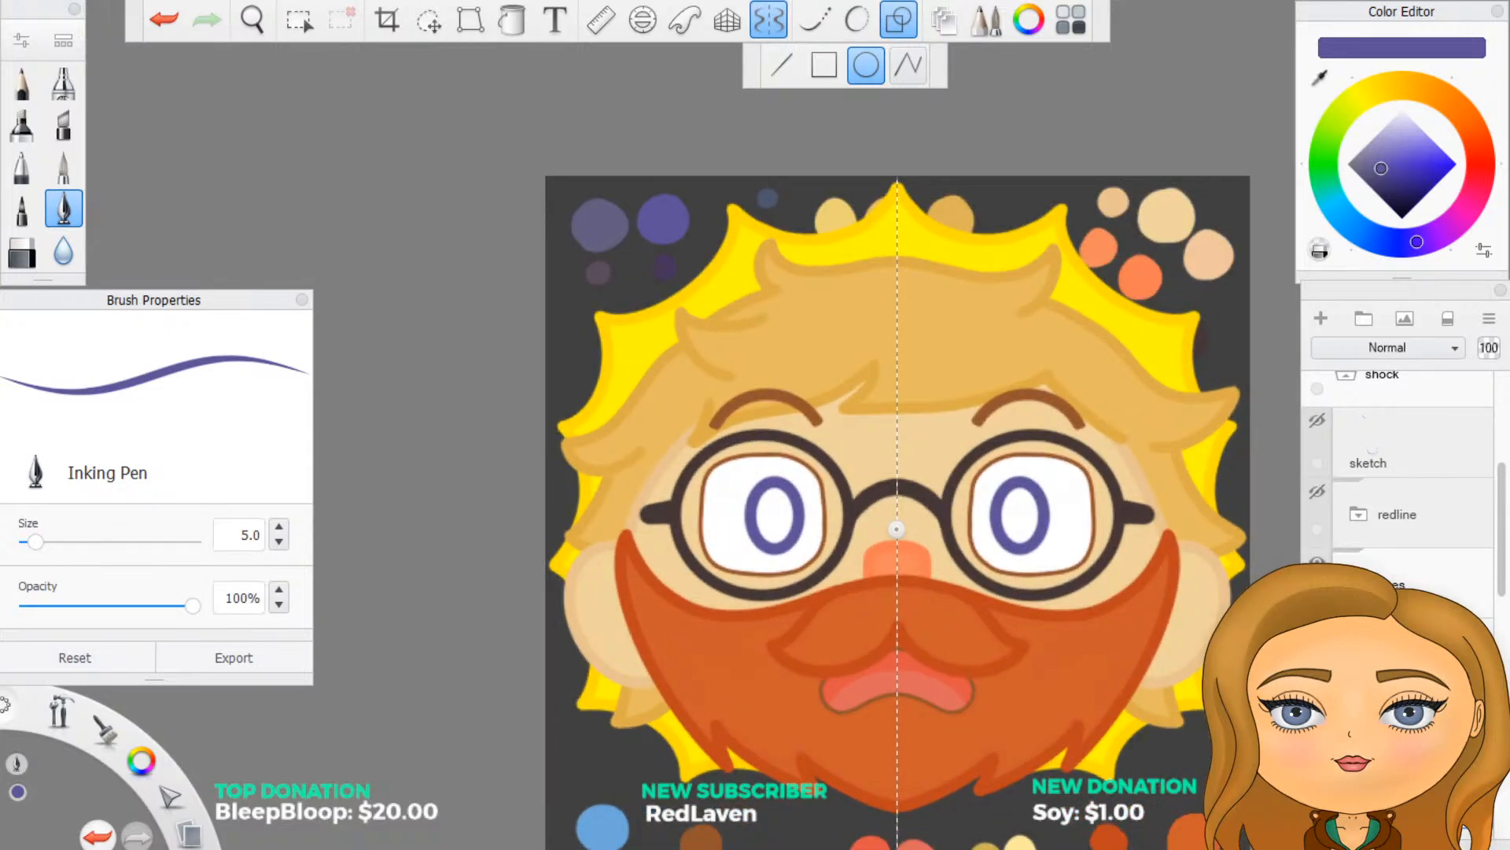
left_click(1318, 702)
scroll(1329, 700, "down", 1)
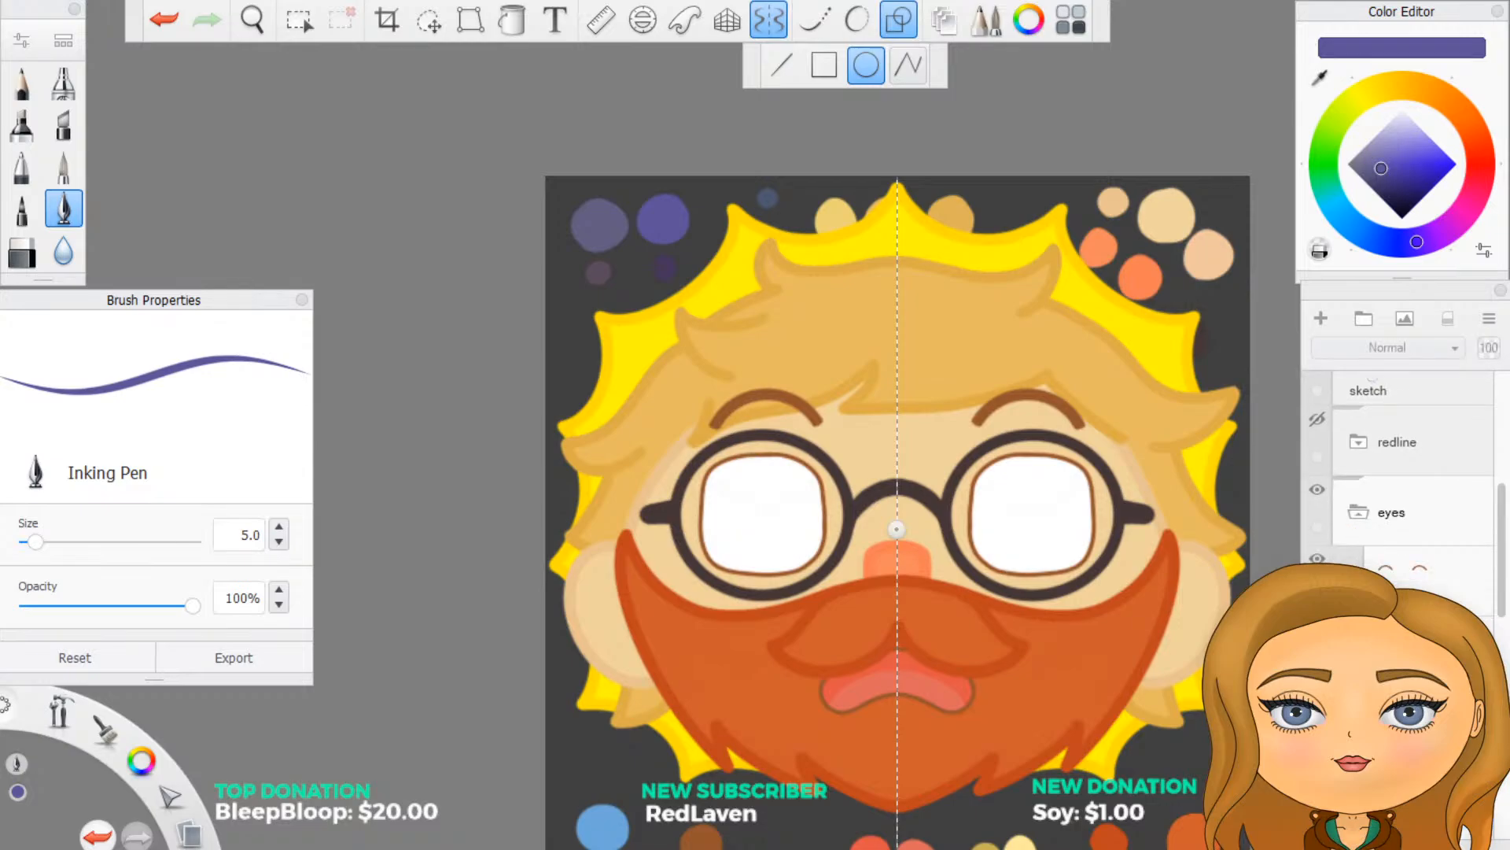
left_click(1317, 699)
left_click(1318, 700)
left_click(1318, 630)
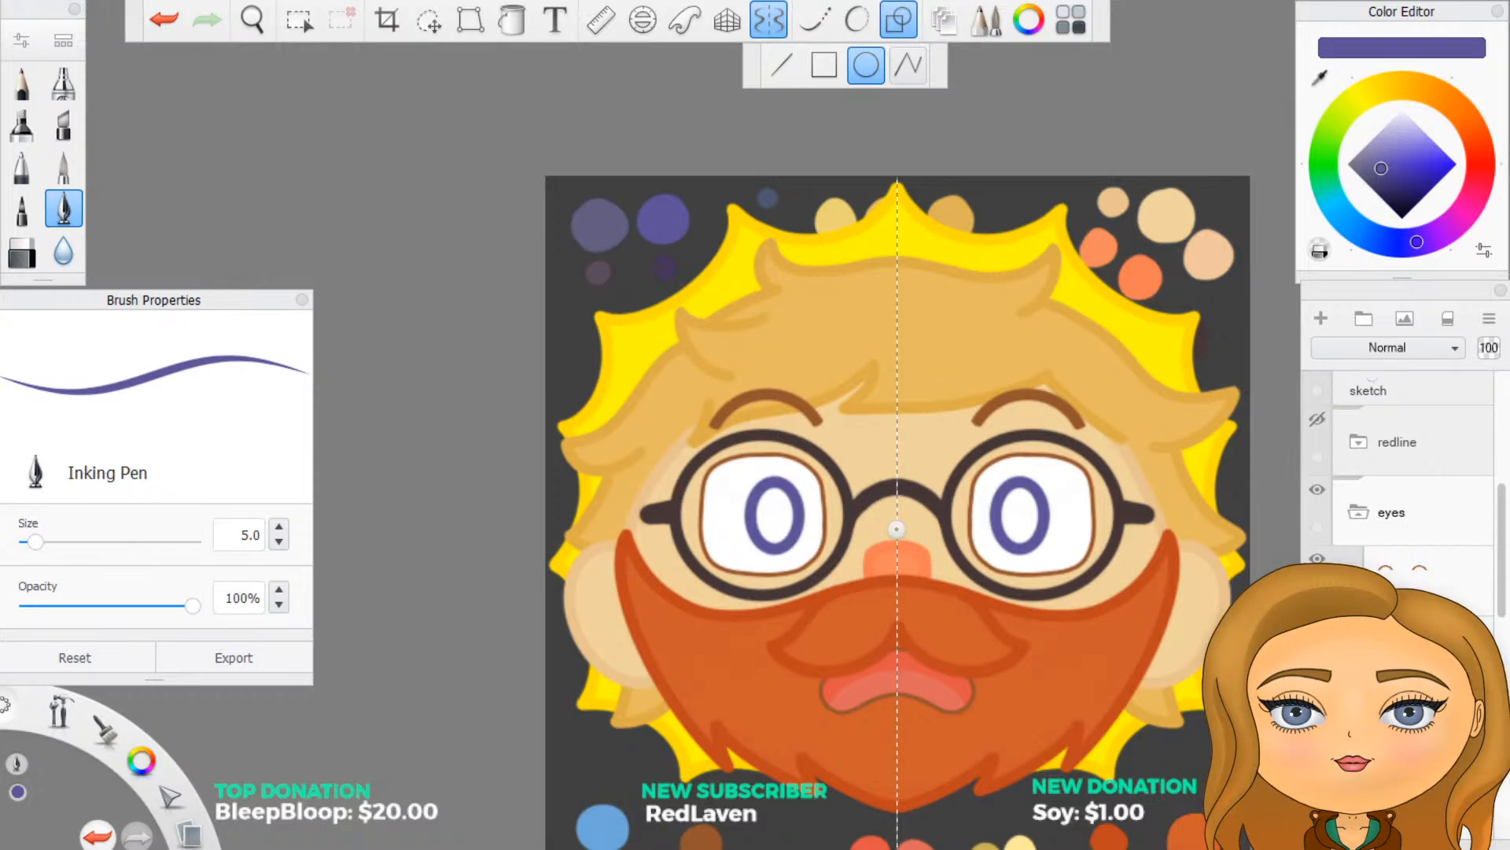
key("ctrl+z")
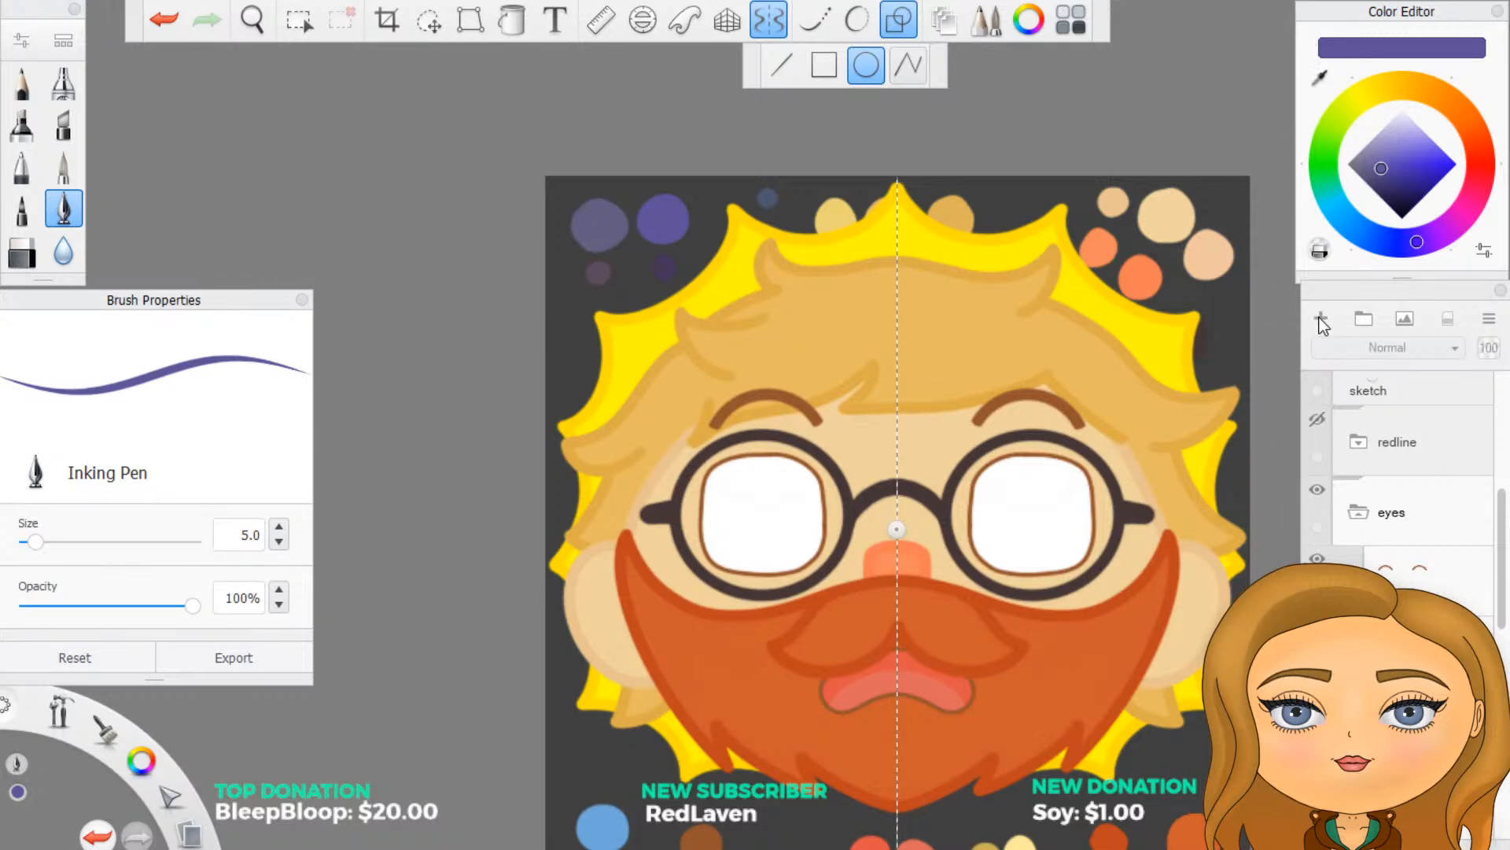
Step: Sample the muted greyish-purple palette swatch for a new iris layer and show the redline group
left_click(1324, 75)
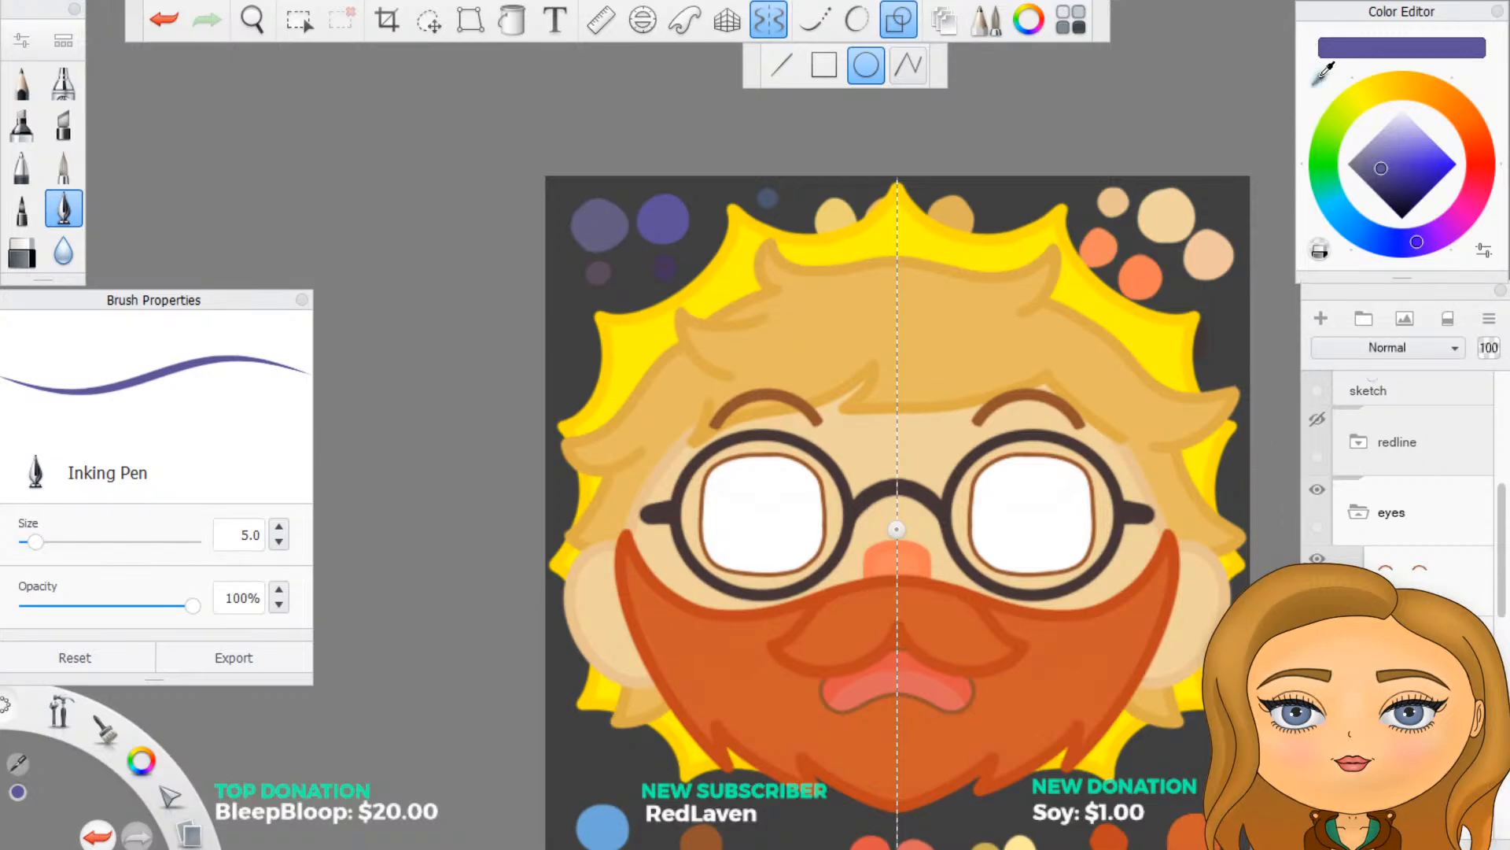
left_click(1322, 77)
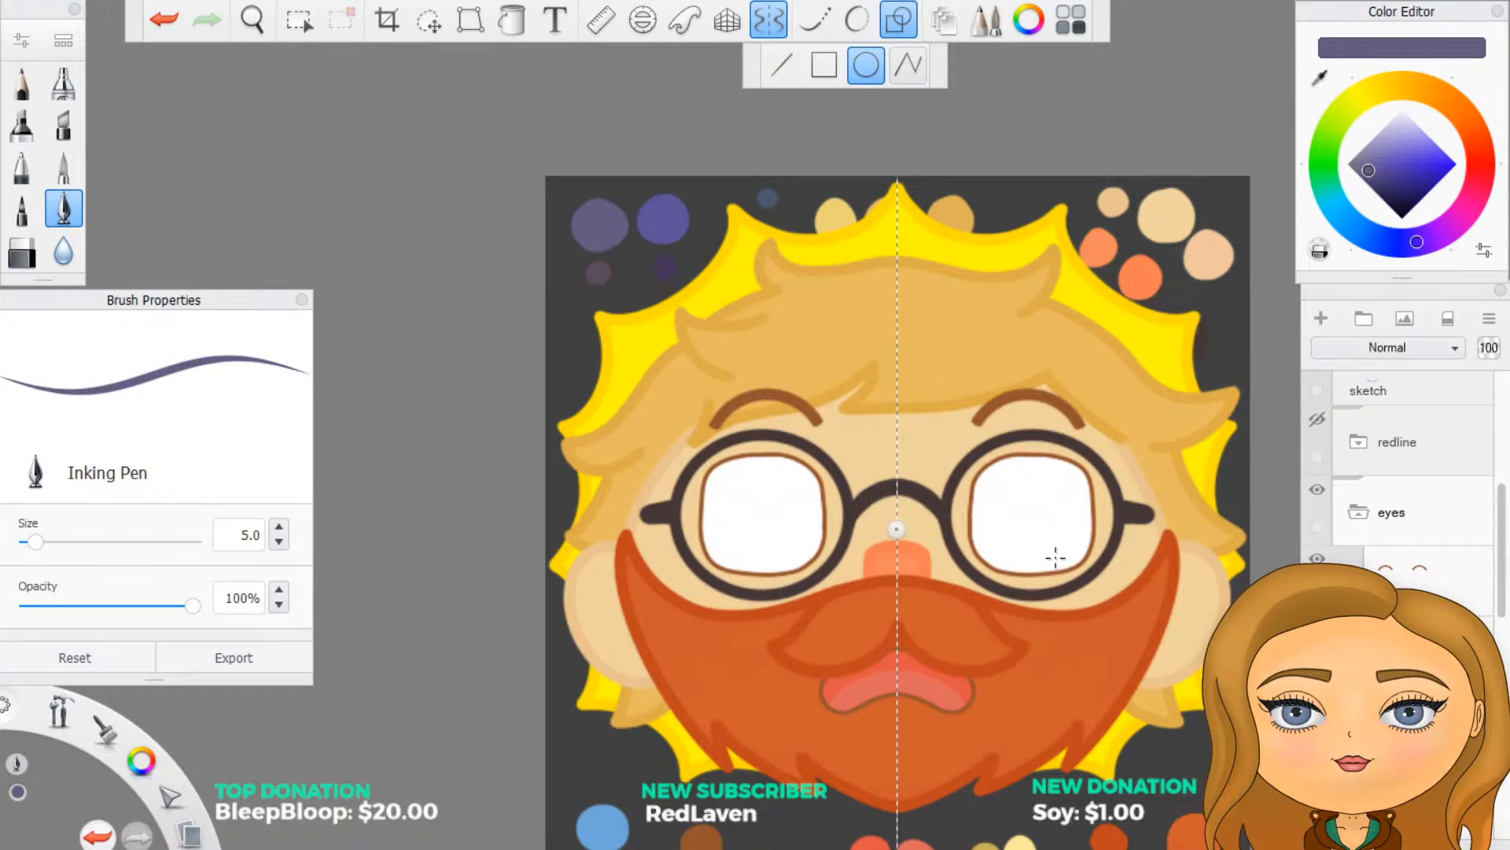
left_click(1316, 422)
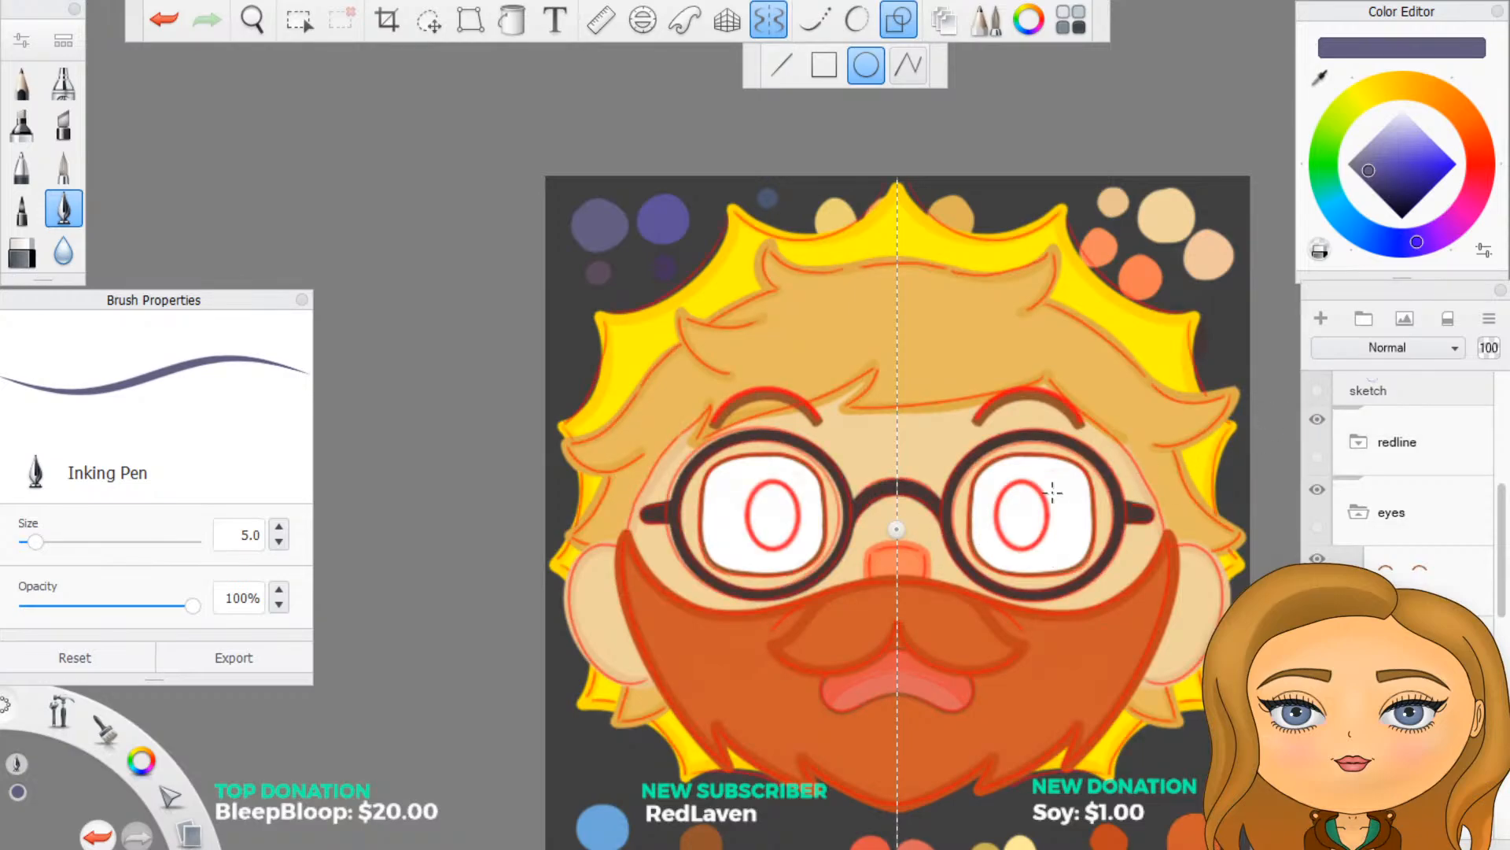
Step: Draw mirrored greyish-purple ellipses over the redline irises in both eyes
scroll(1053, 496, "up", 6)
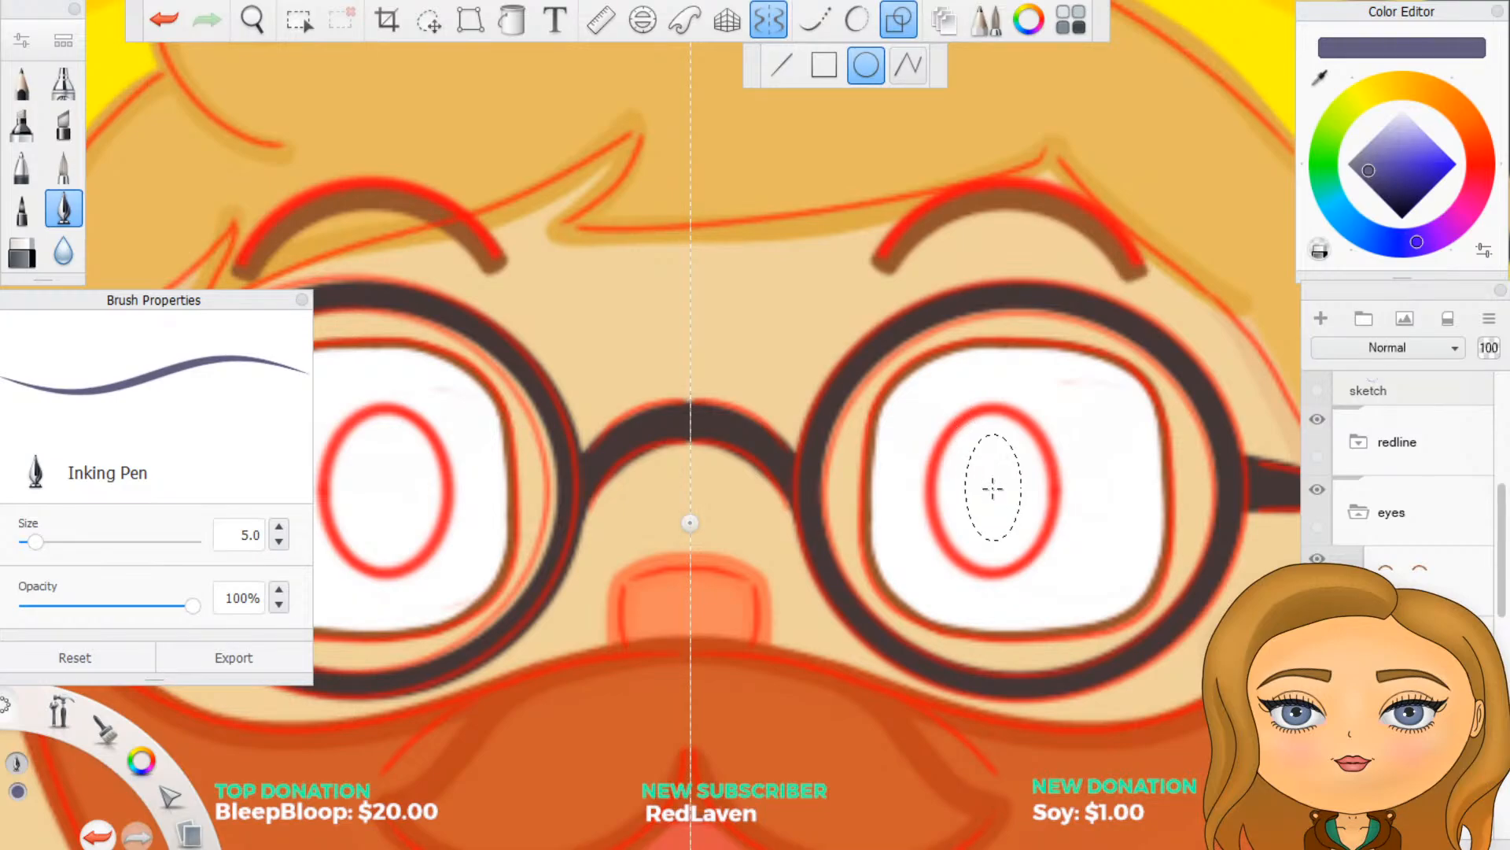
left_click_drag(992, 489, 1050, 564)
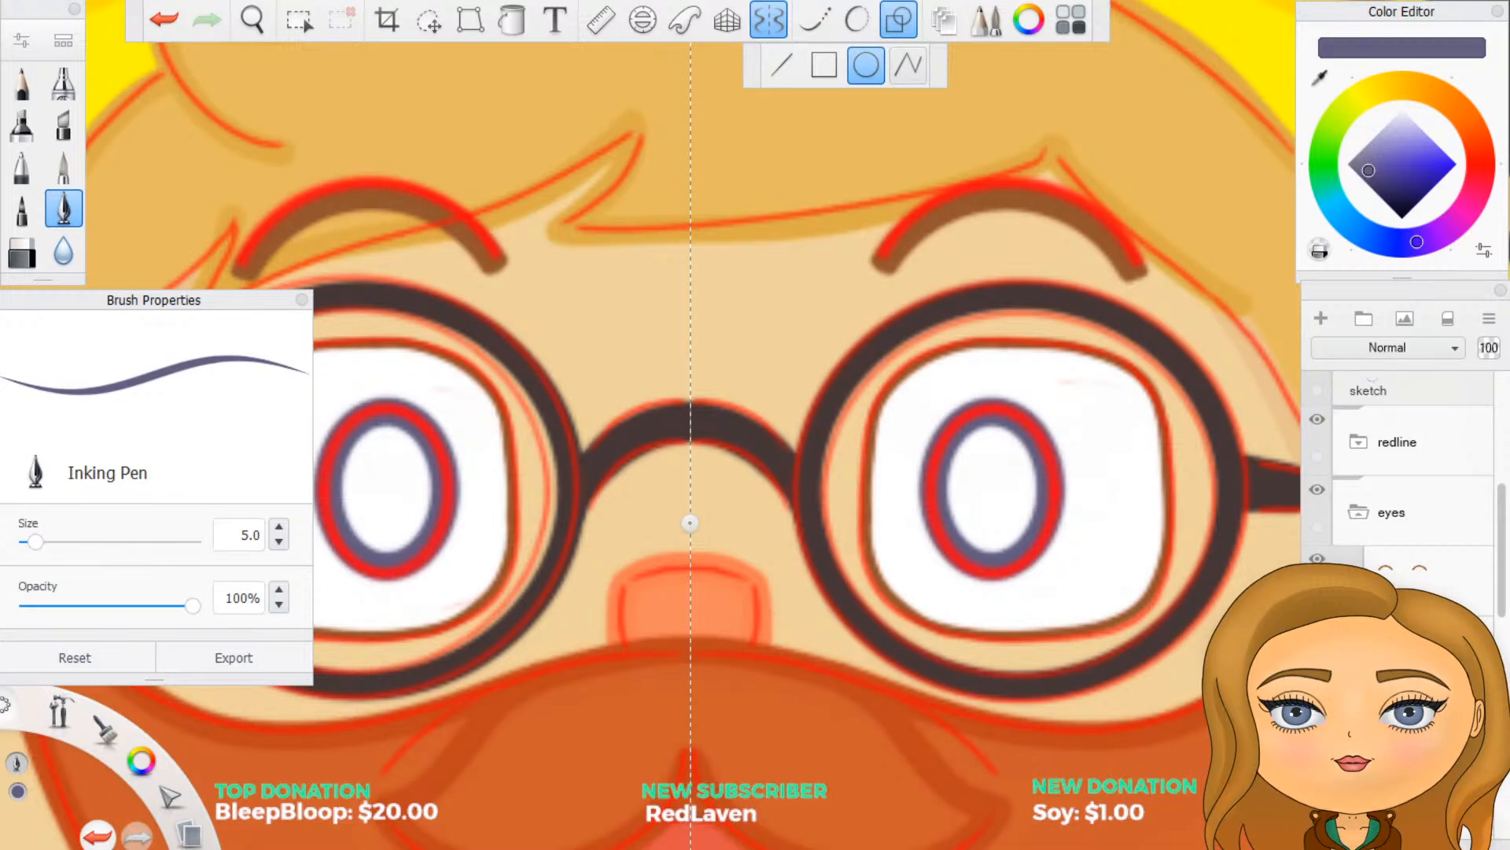
left_click_drag(1390, 582, 1418, 552)
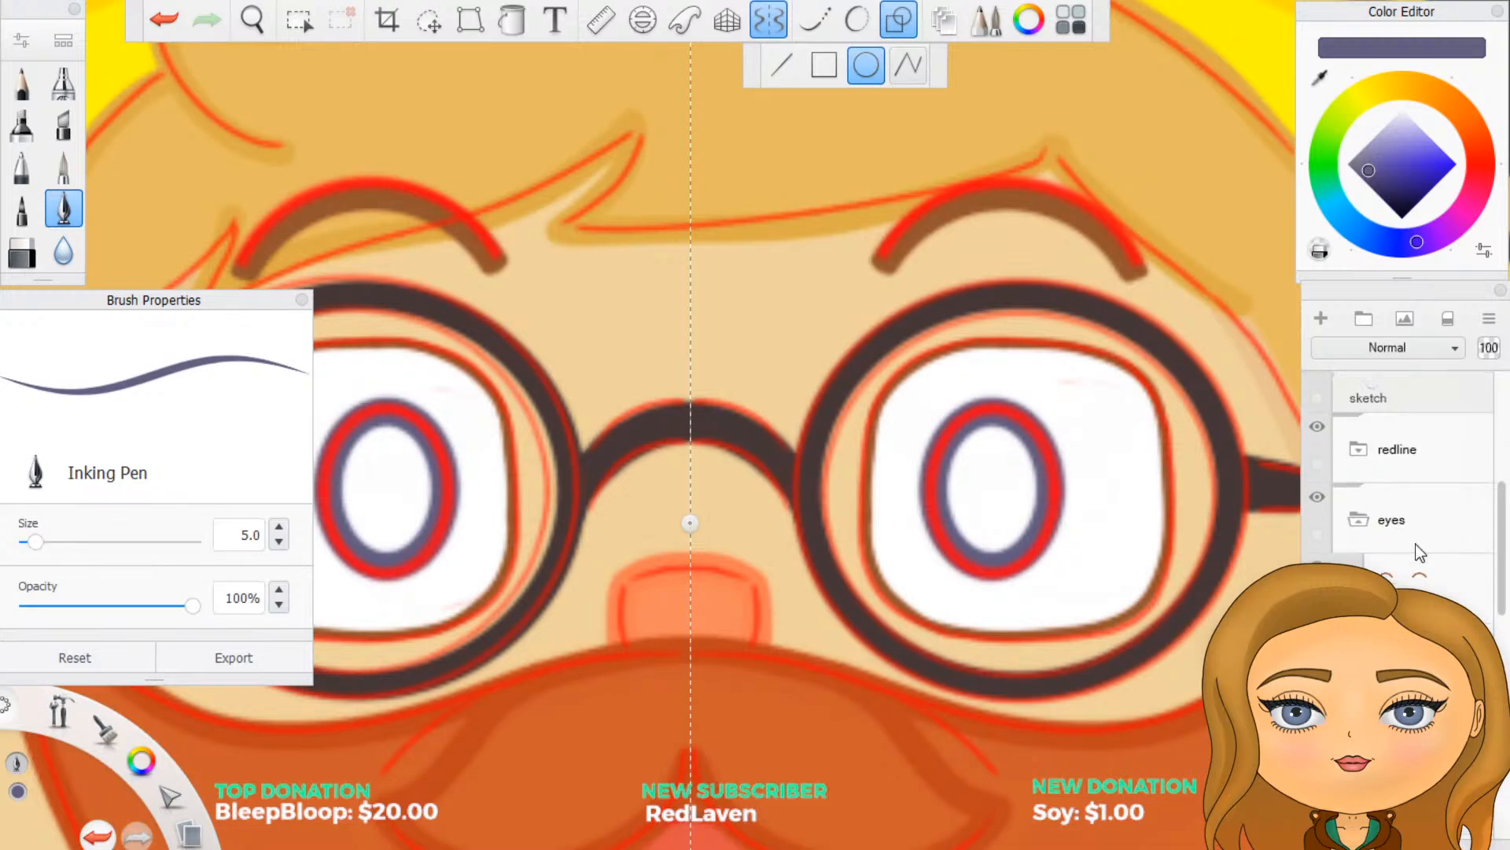
scroll(1404, 493, "up", 1)
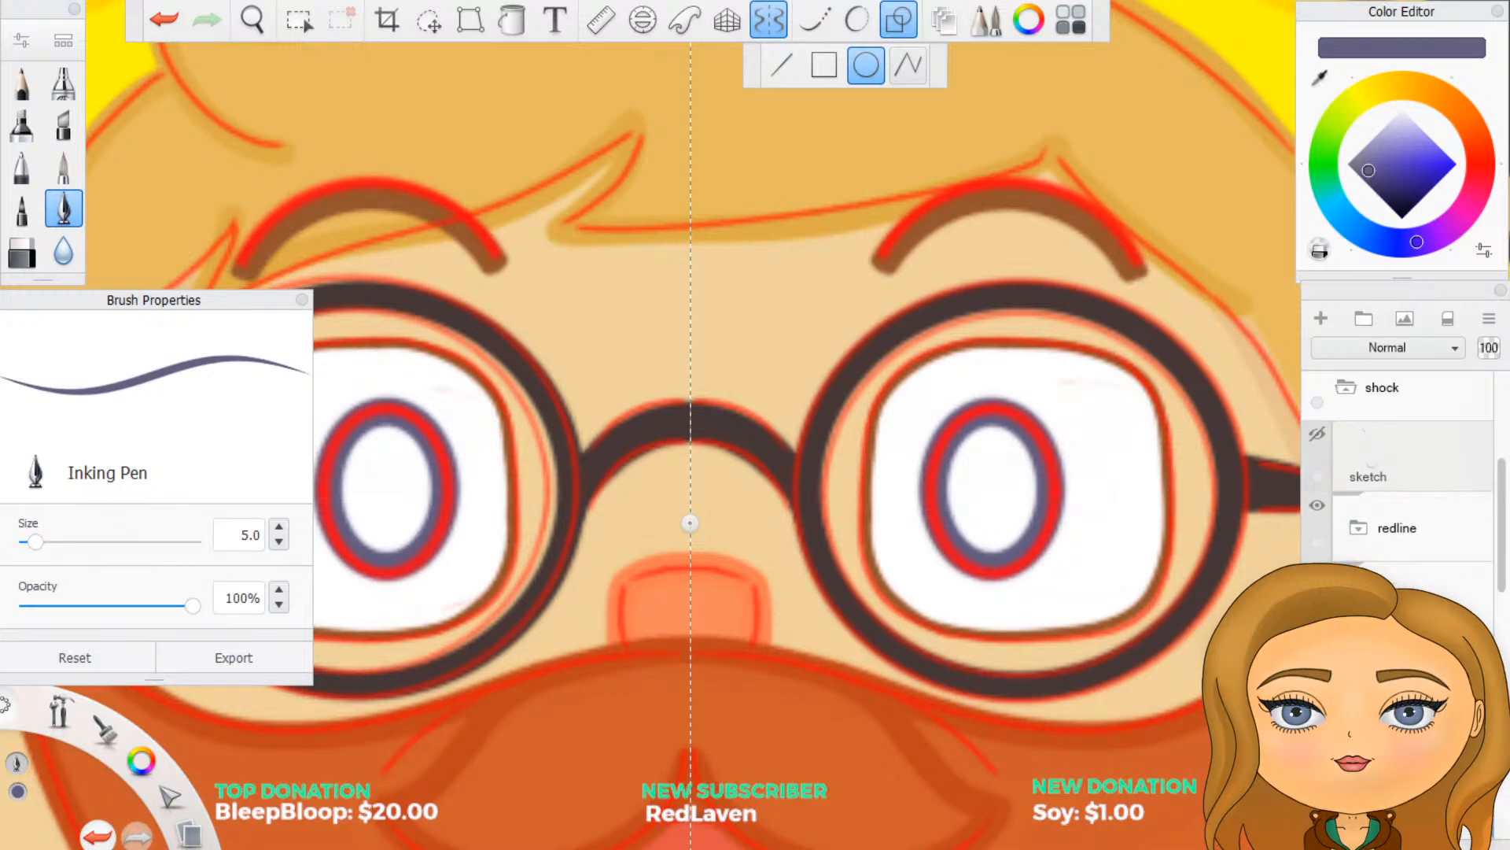
Step: Hide the redline group, swap the greyish-purple irises for the slate-blue ones, and compare both on the whole face
left_click(1317, 505)
scroll(966, 625, "down", 5)
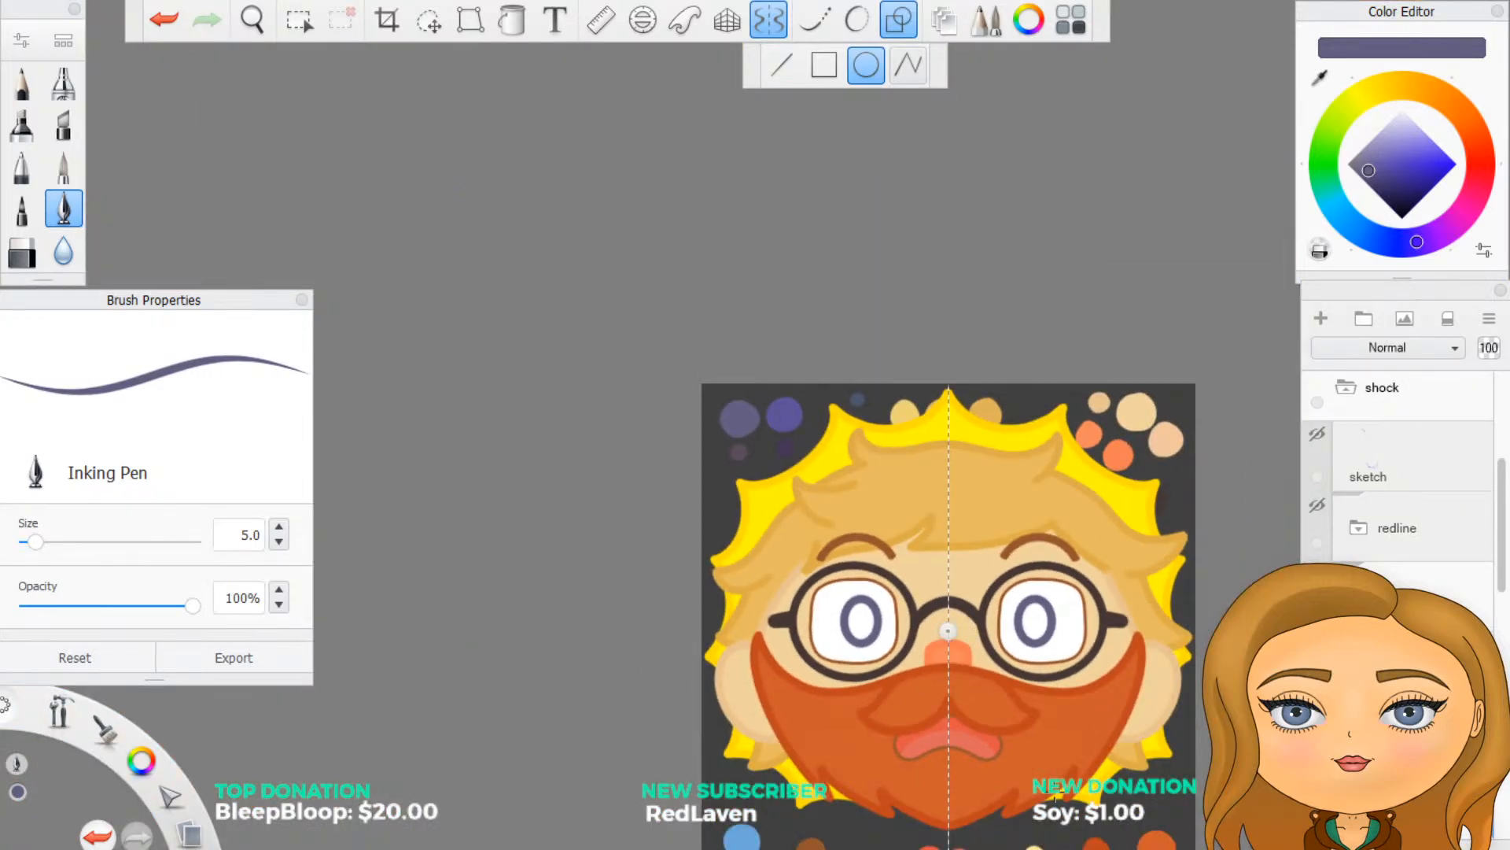
scroll(1025, 781, "up", 3)
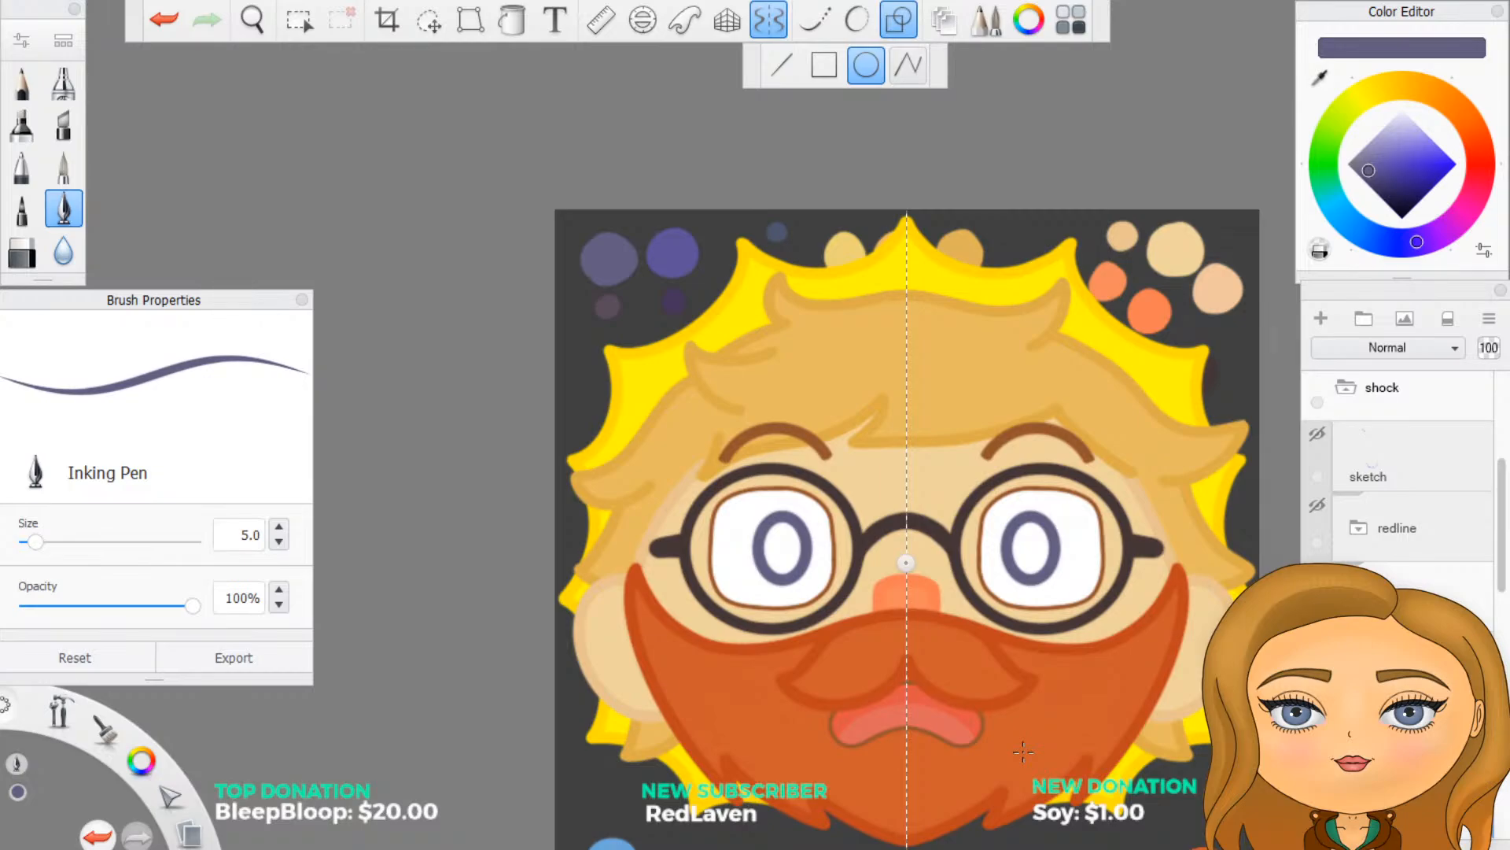
scroll(1400, 472, "down", 1)
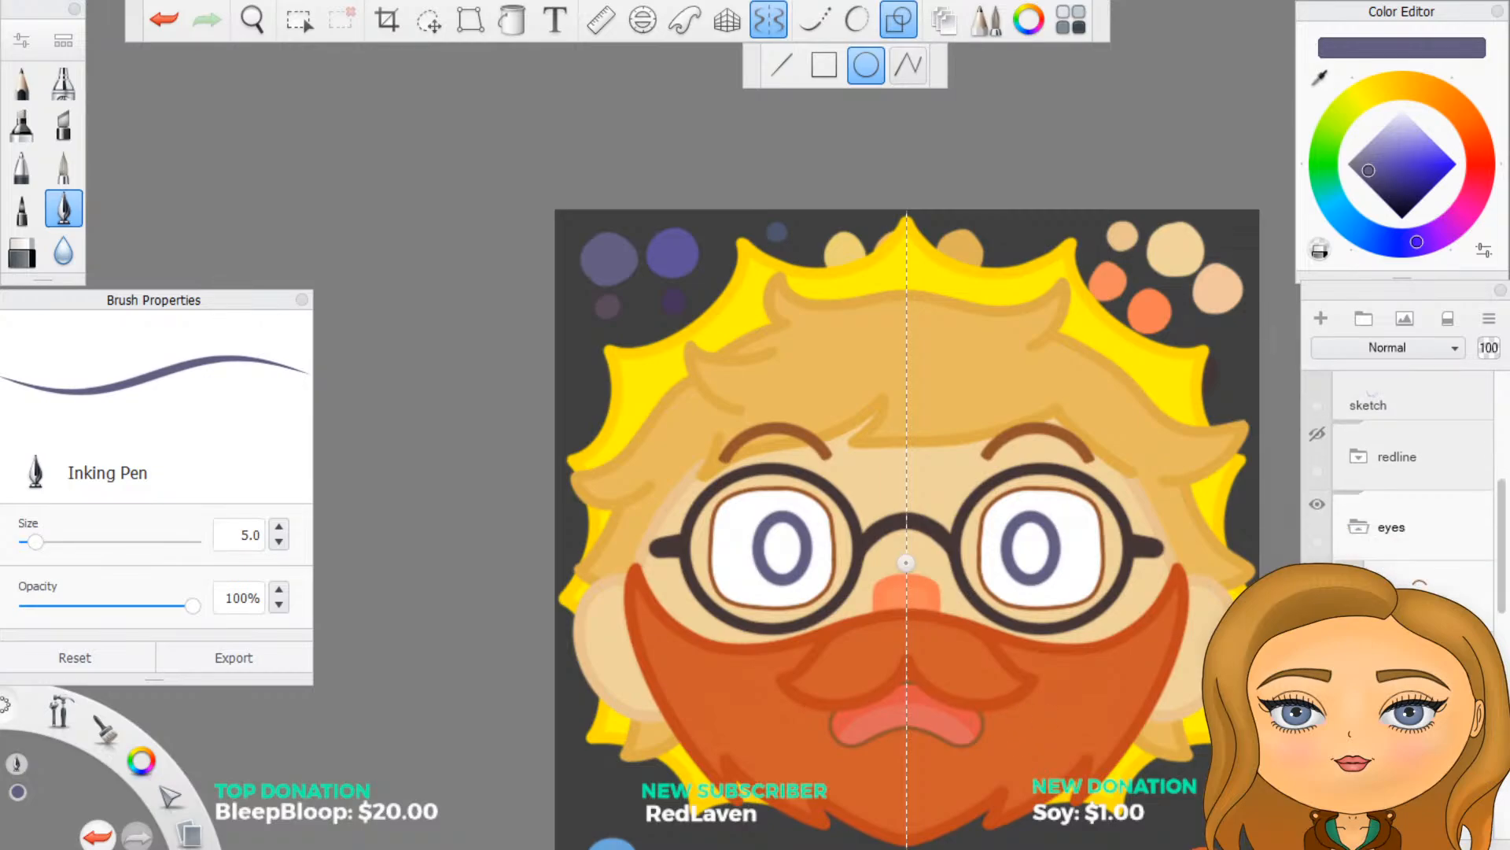
left_click_drag(809, 582, 811, 584)
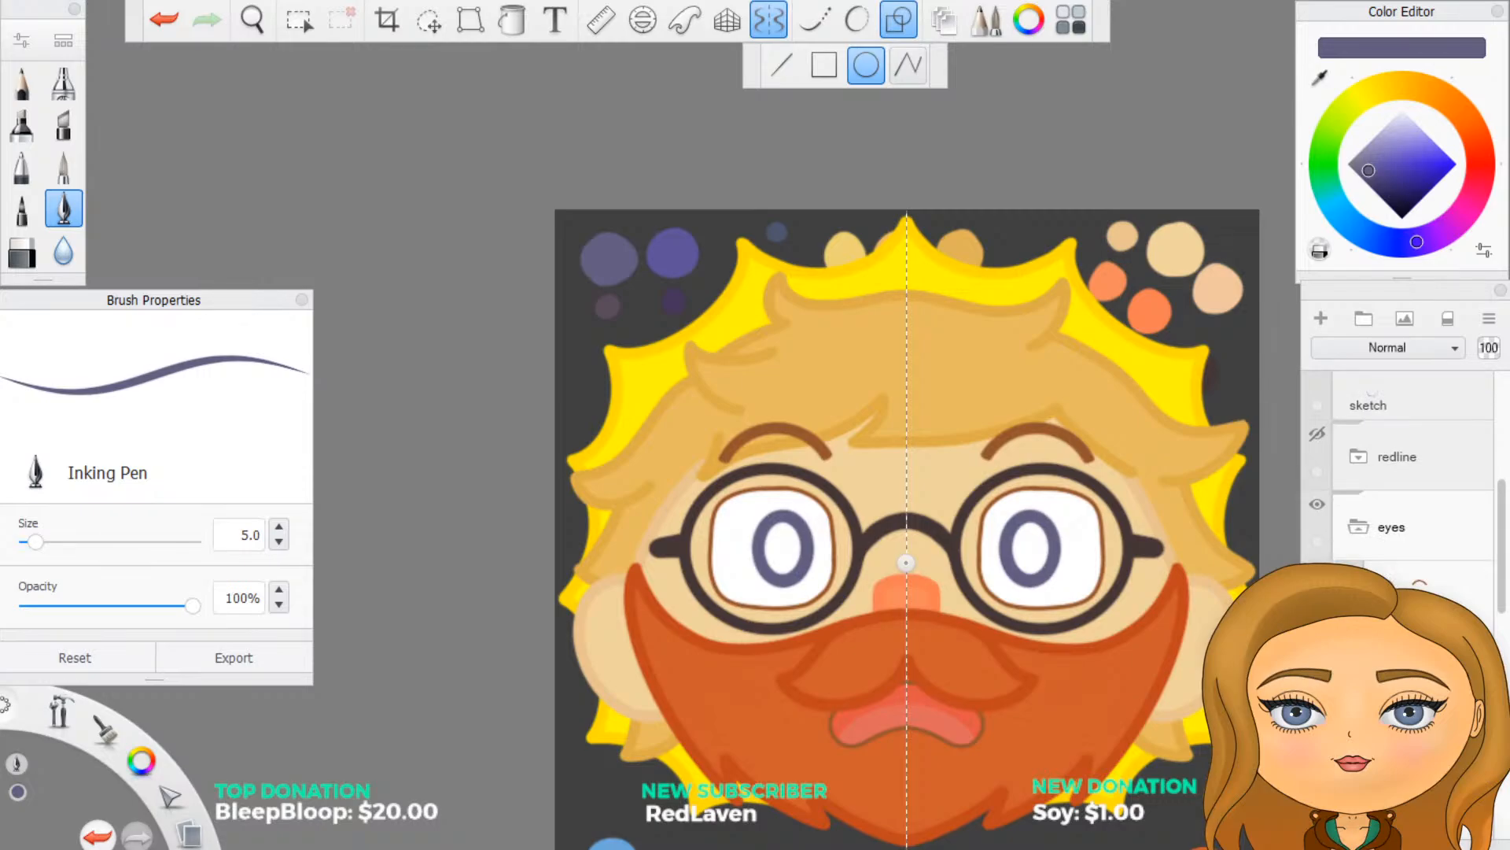
left_click(1318, 645)
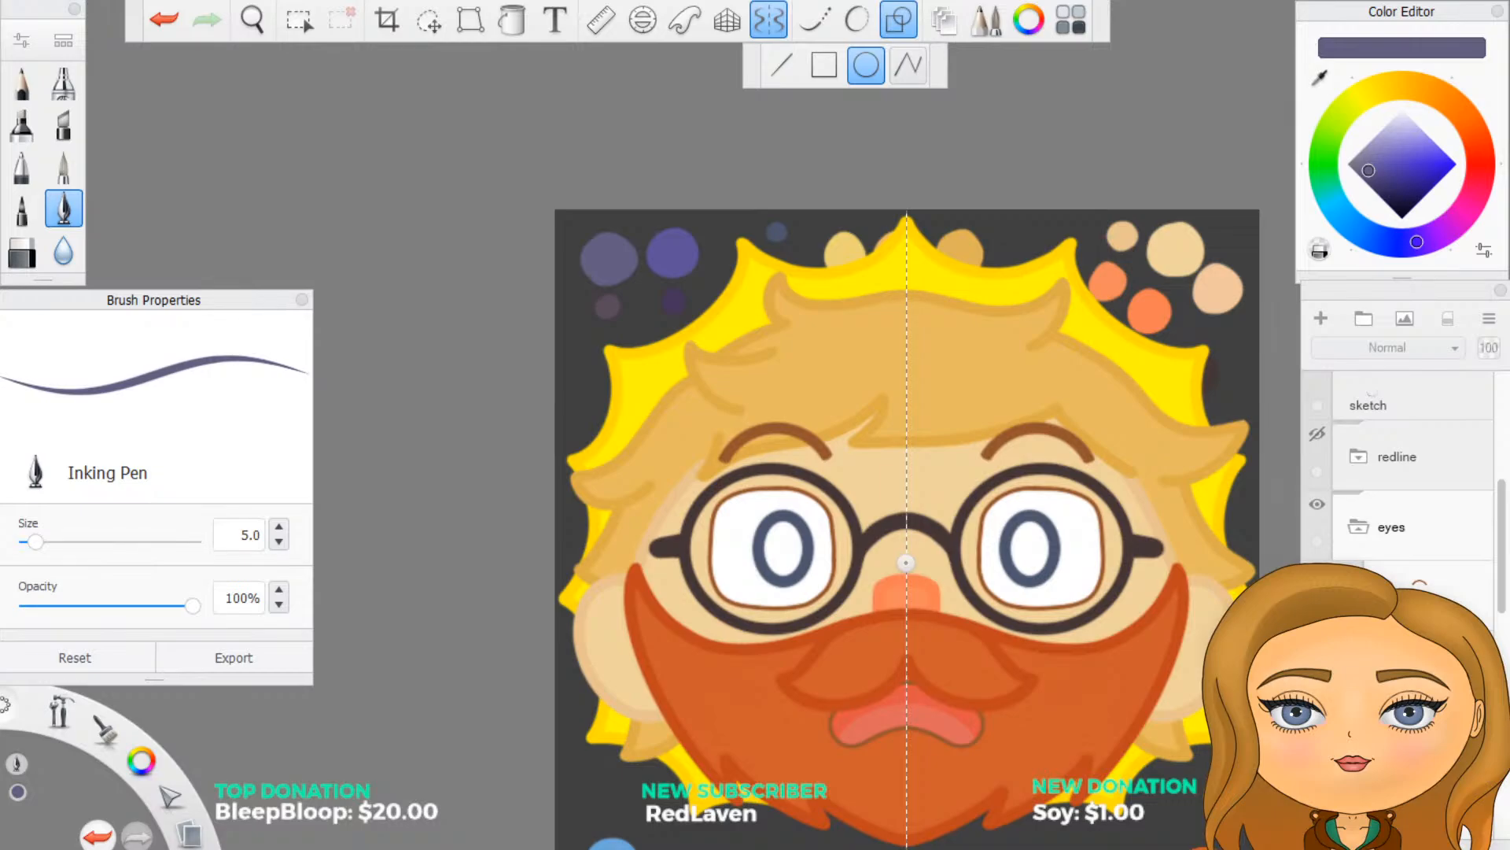
scroll(994, 656, "down", 3)
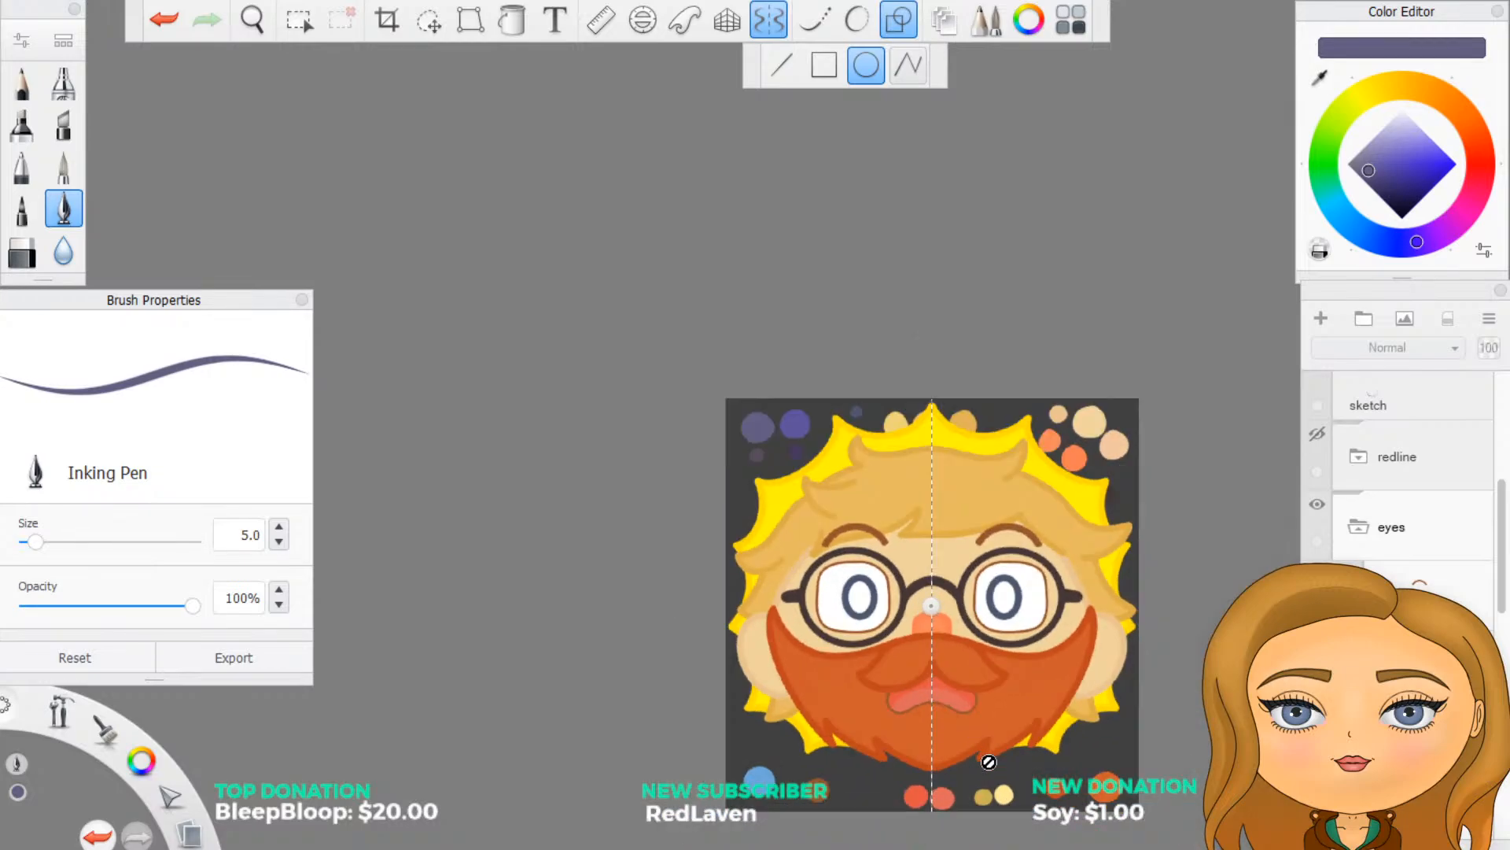
scroll(989, 762, "up", 2)
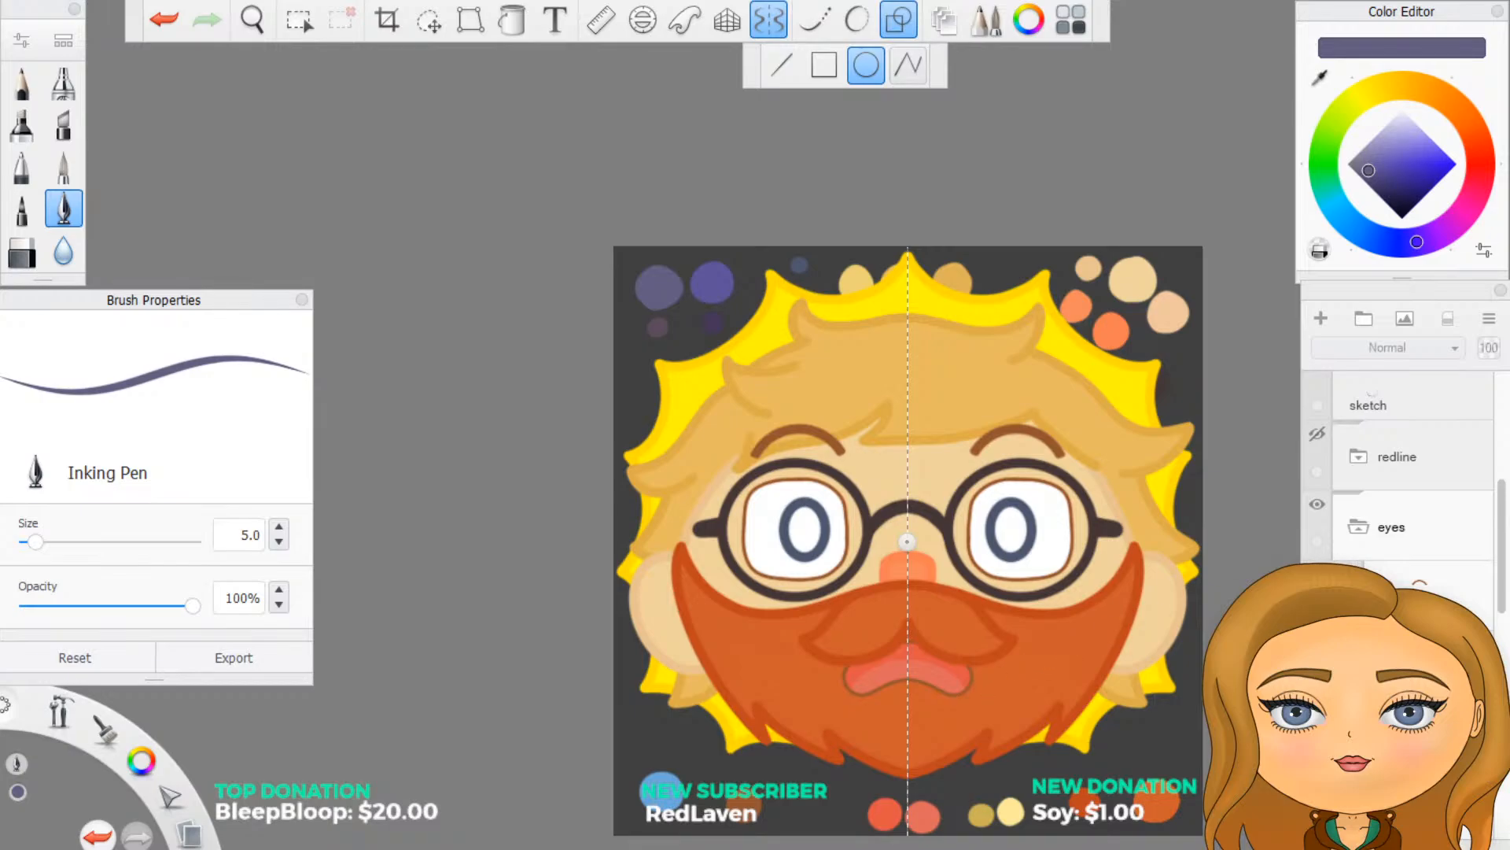
Step: On the palette swatch layer, turn off the ellipse tool and symmetry and erase the bright purple swatch and the dark one below it
scroll(1412, 472, "down", 10)
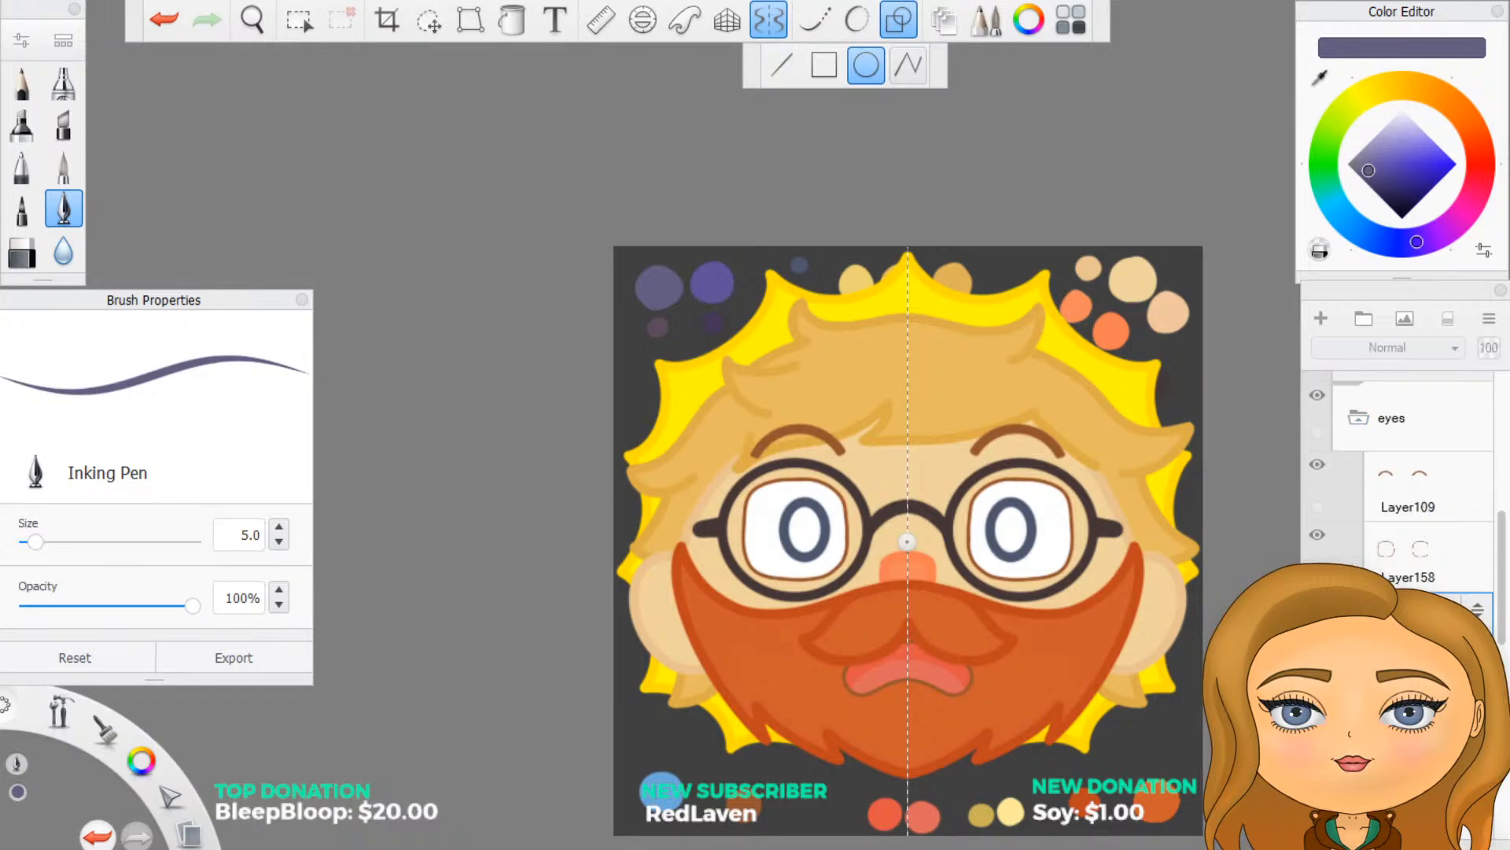
scroll(1412, 488, "down", 4)
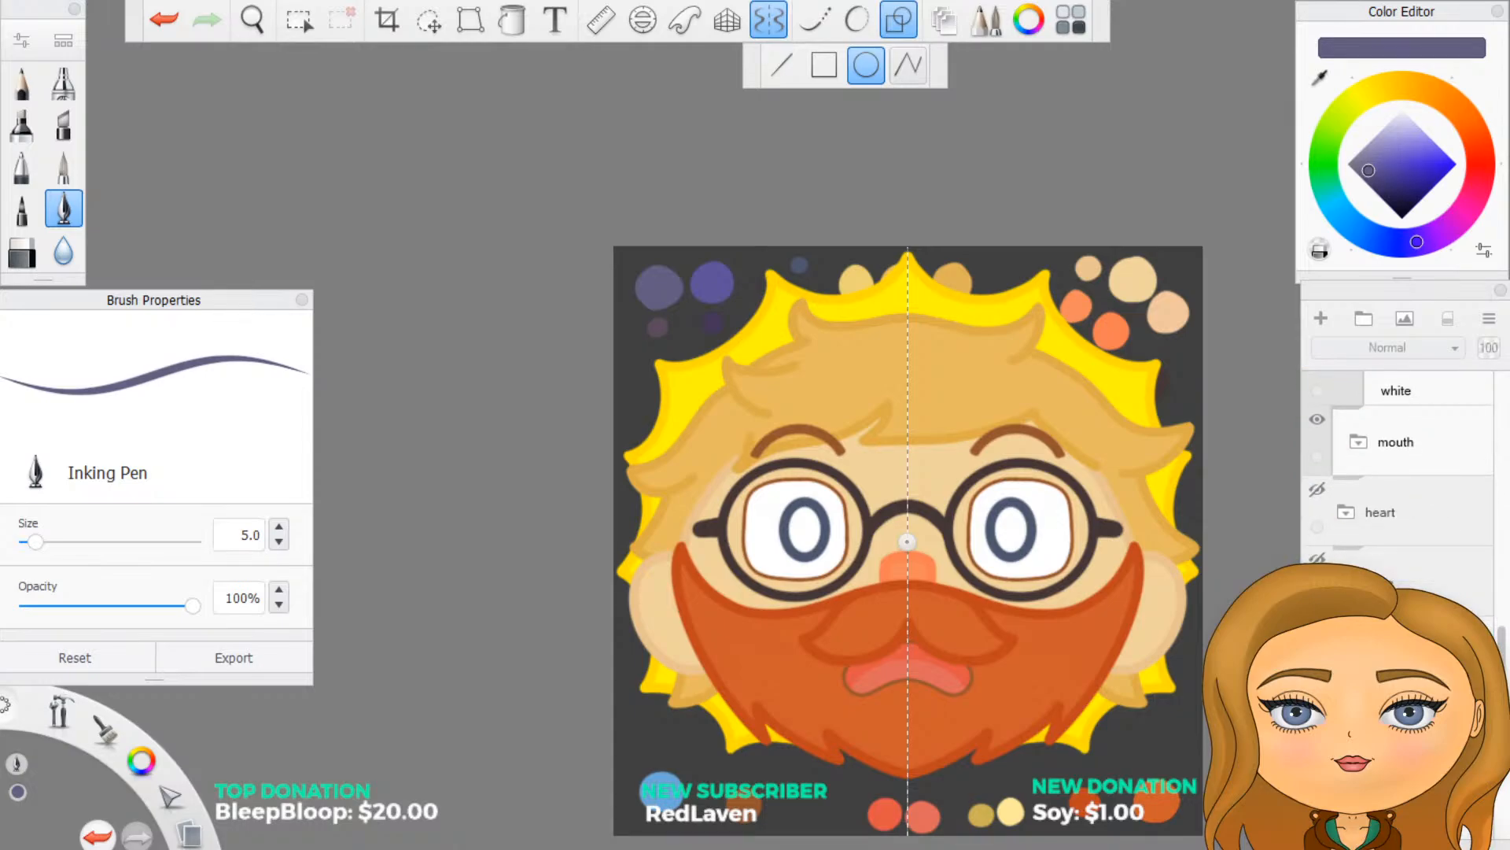
left_click(1412, 685)
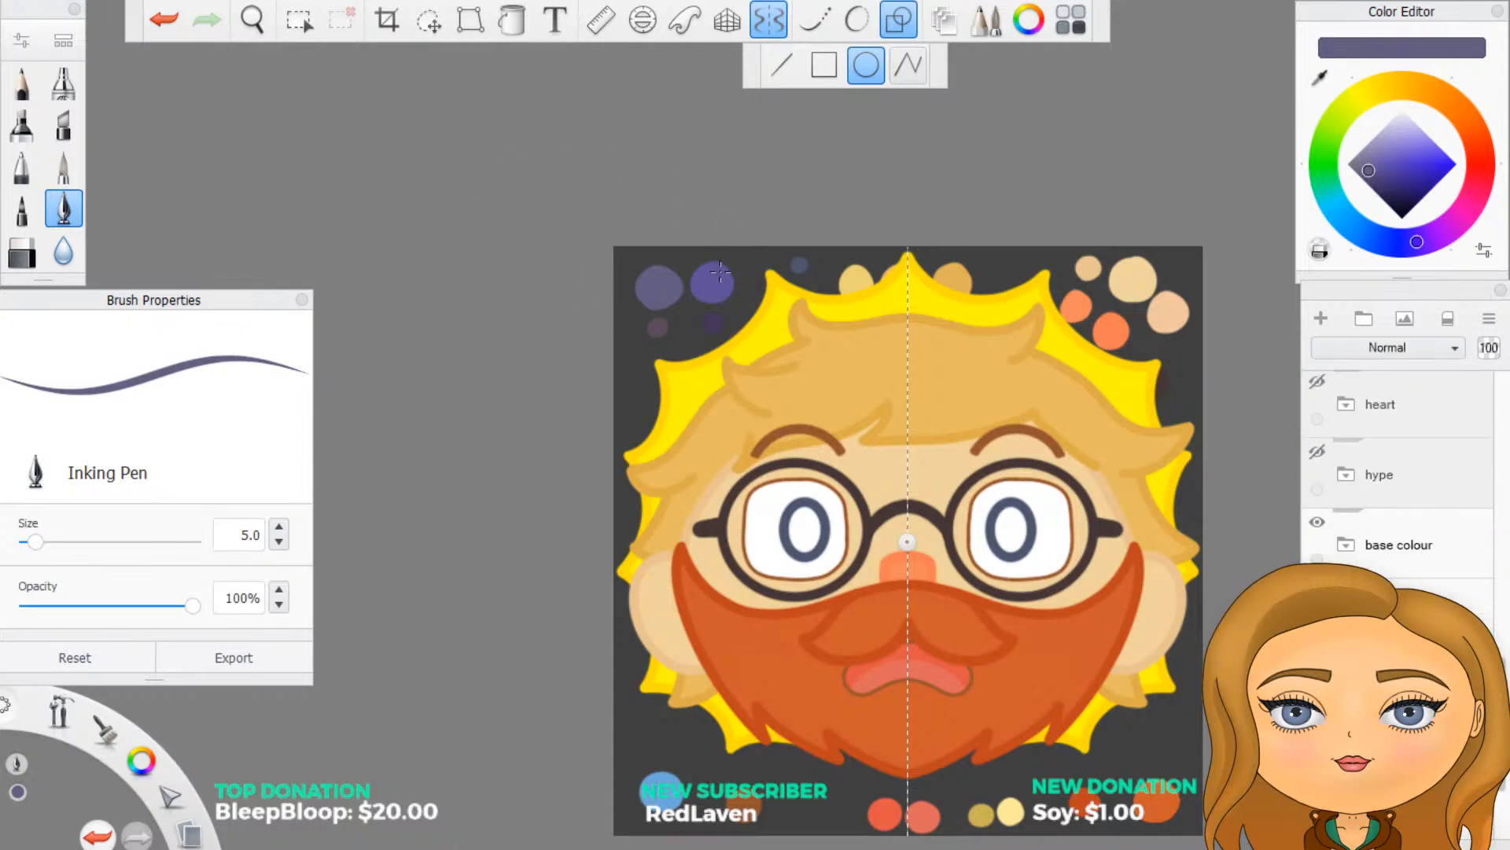
key("e")
left_click(896, 25)
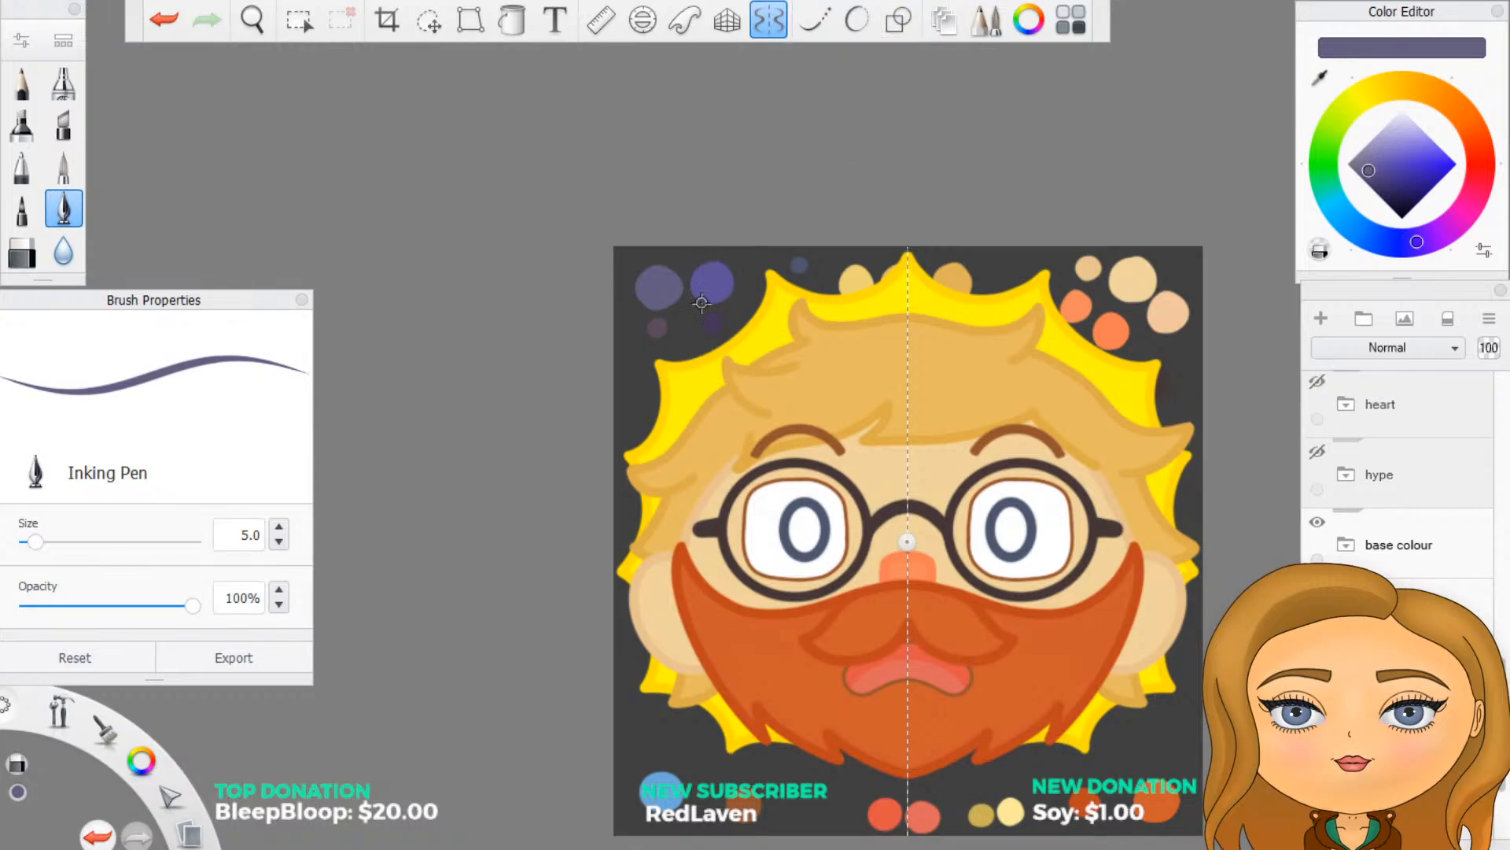
left_click_drag(702, 303, 697, 269)
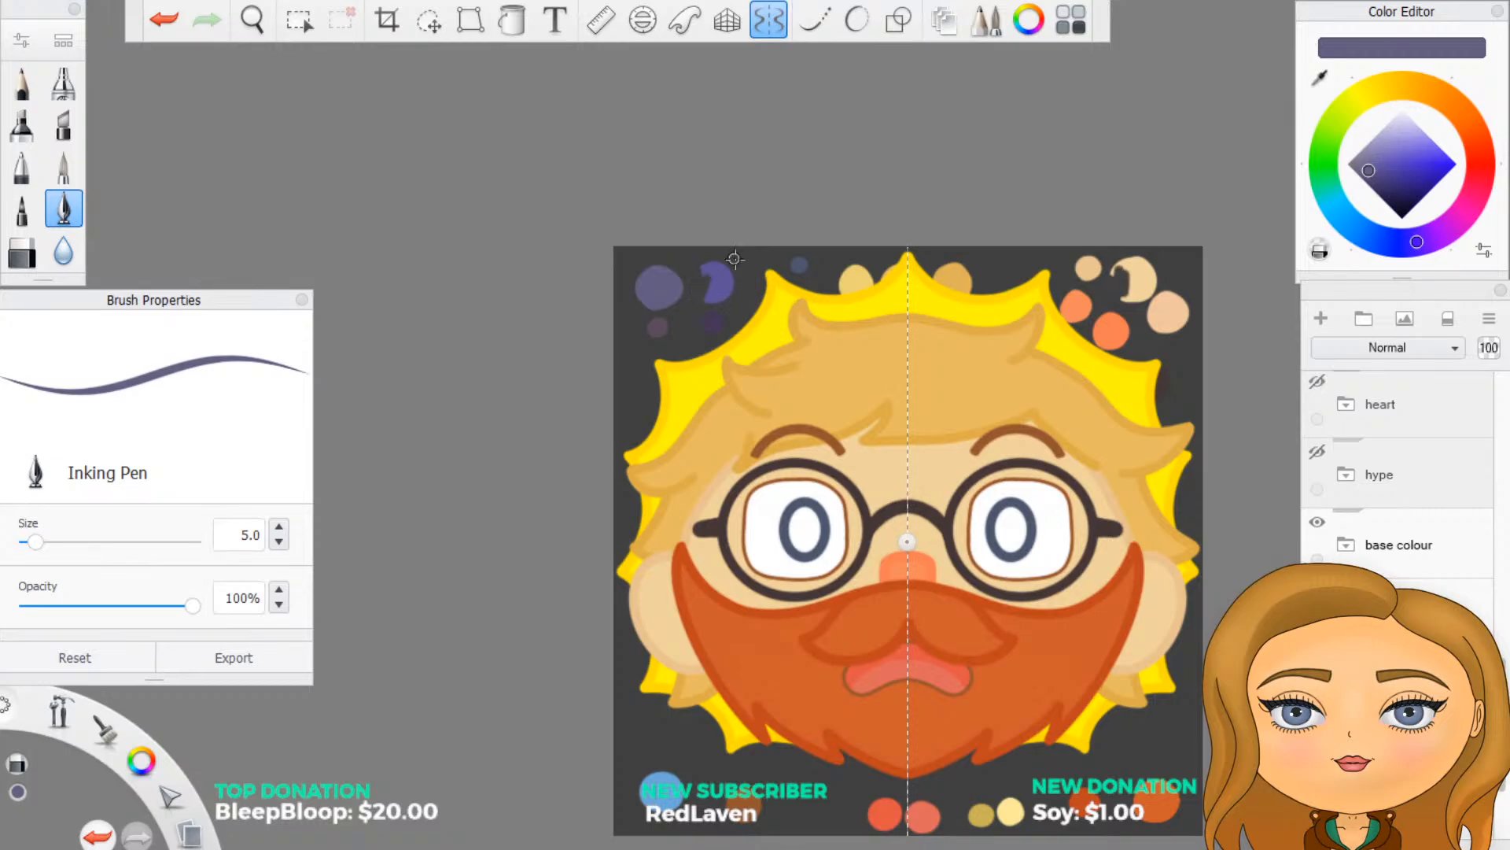
key("ctrl+z")
left_click(768, 20)
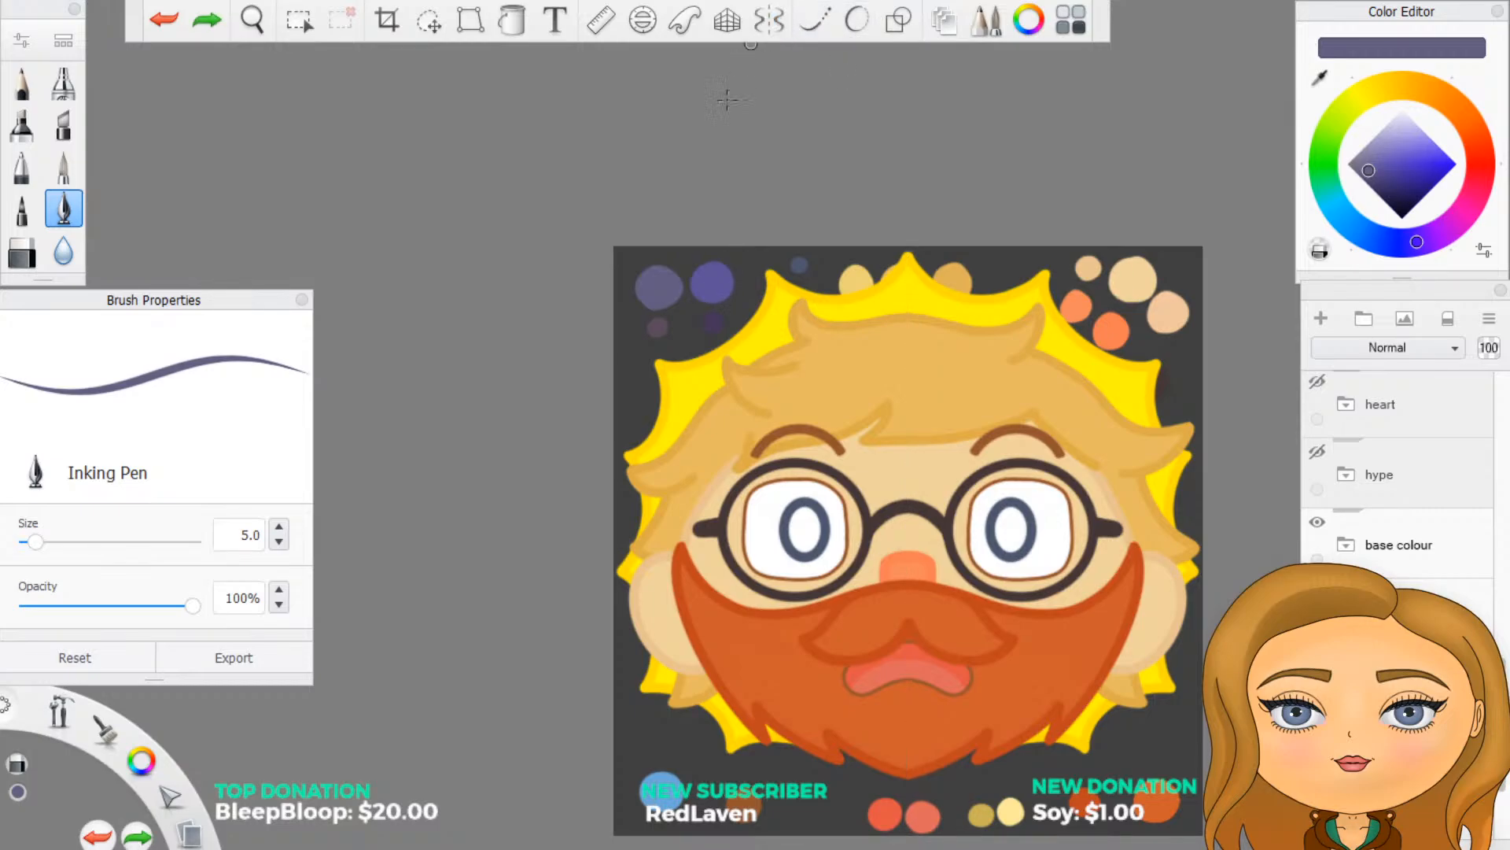
mouse_move(697, 295)
left_mouse_down()
mouse_move(728, 279)
mouse_move(704, 266)
left_mouse_up()
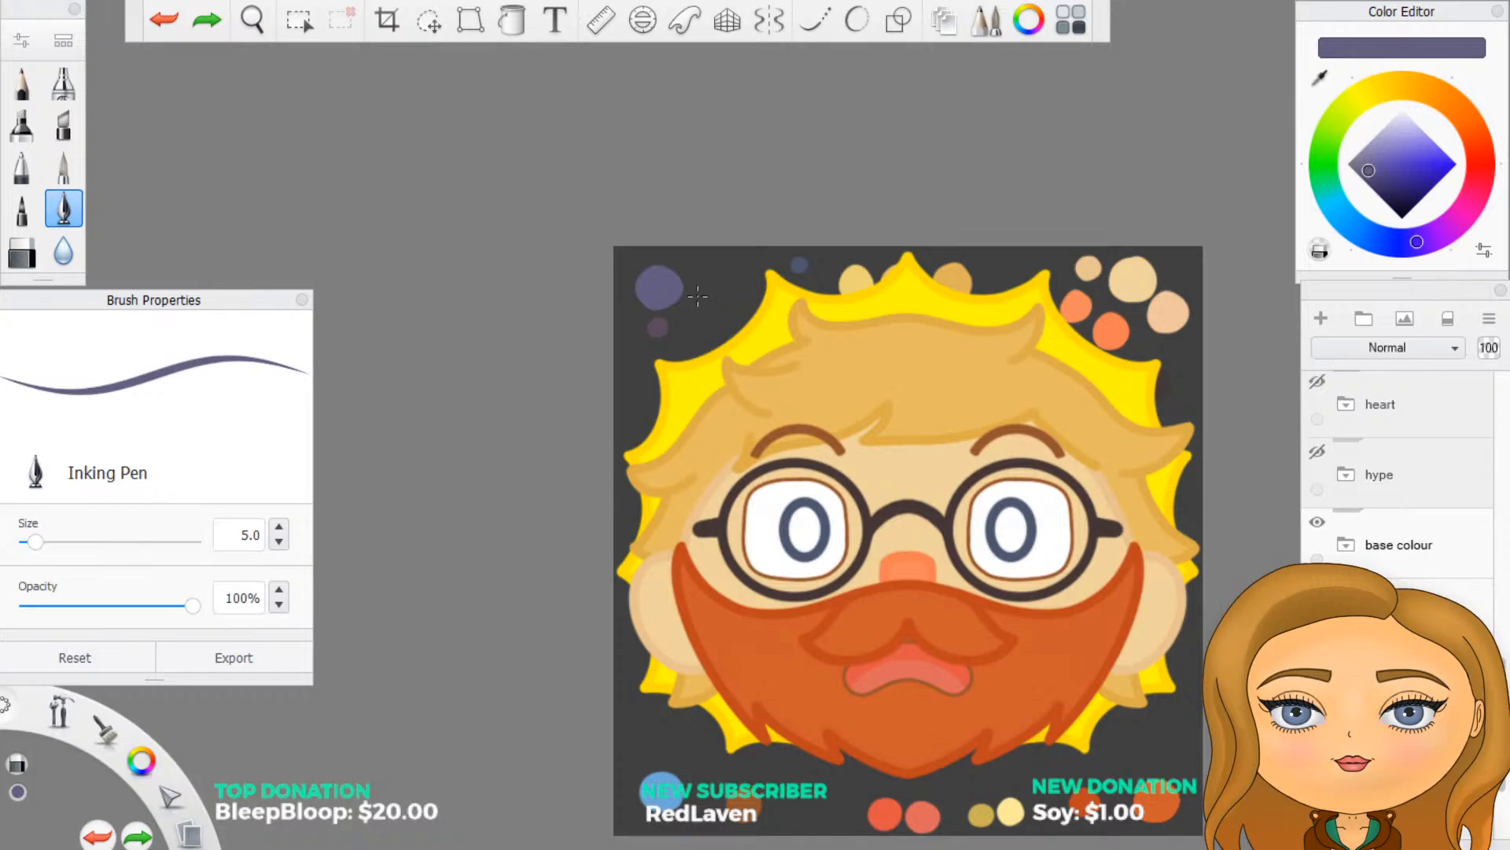
left_click(697, 296)
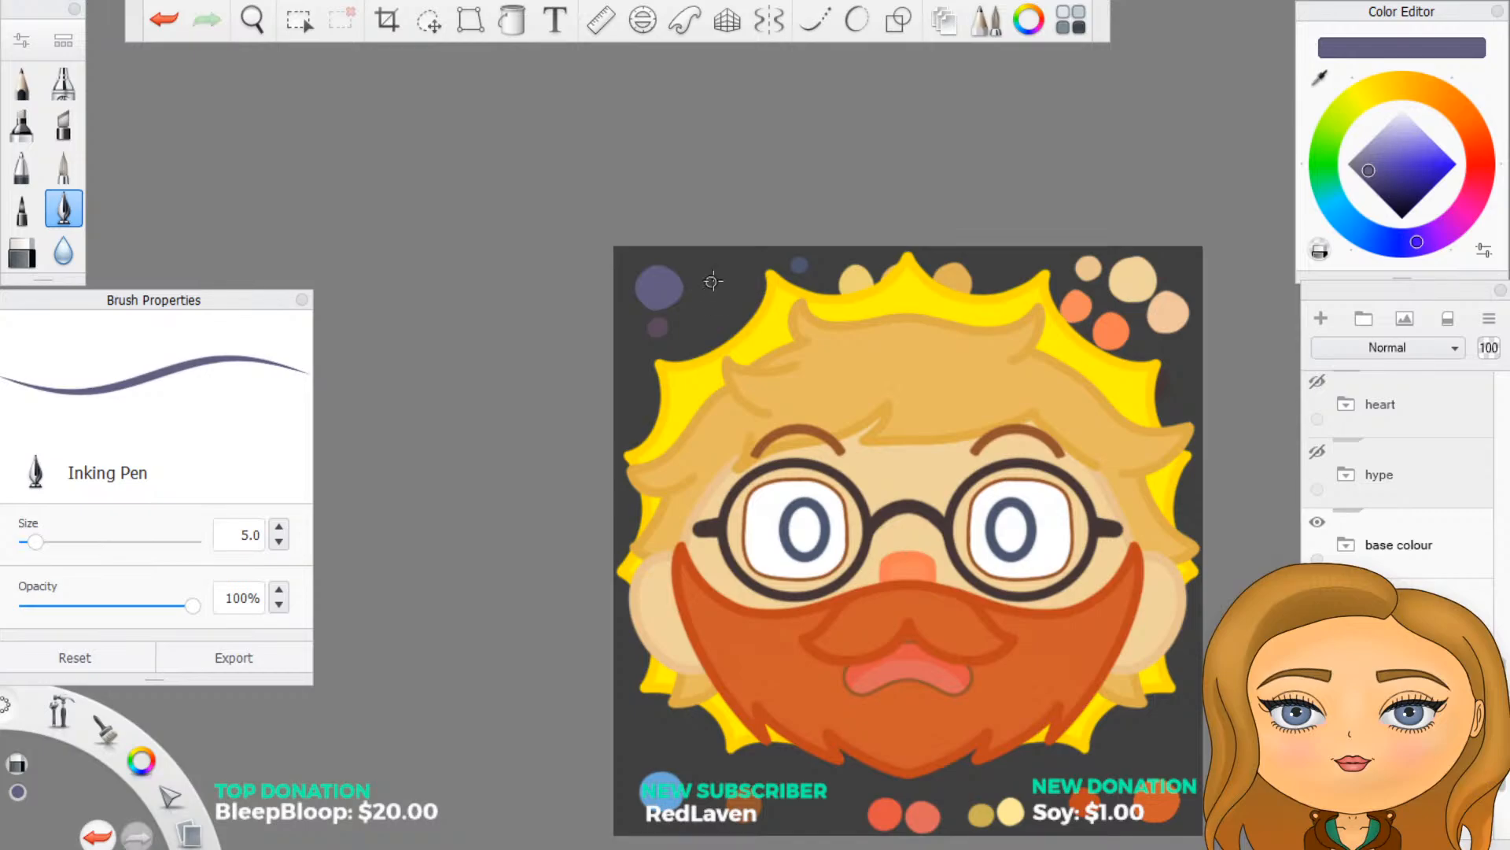
Step: Sample the small slate-blue swatch and paint a larger slate-blue dot beside the greyish-purple swatch
left_click(1319, 82)
left_click(799, 265)
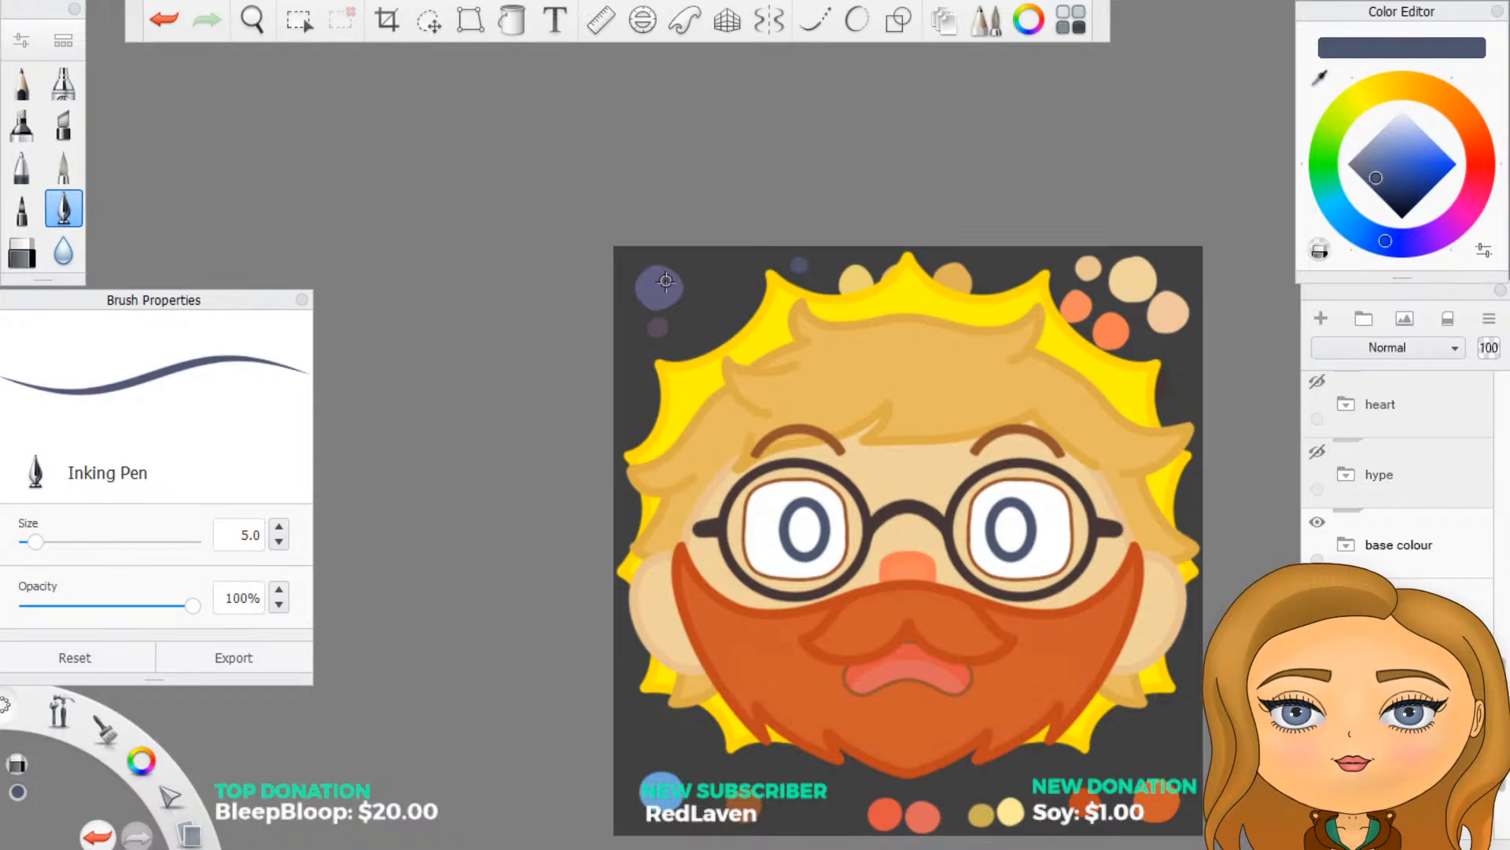
left_click(712, 288)
left_click_drag(712, 288, 725, 280)
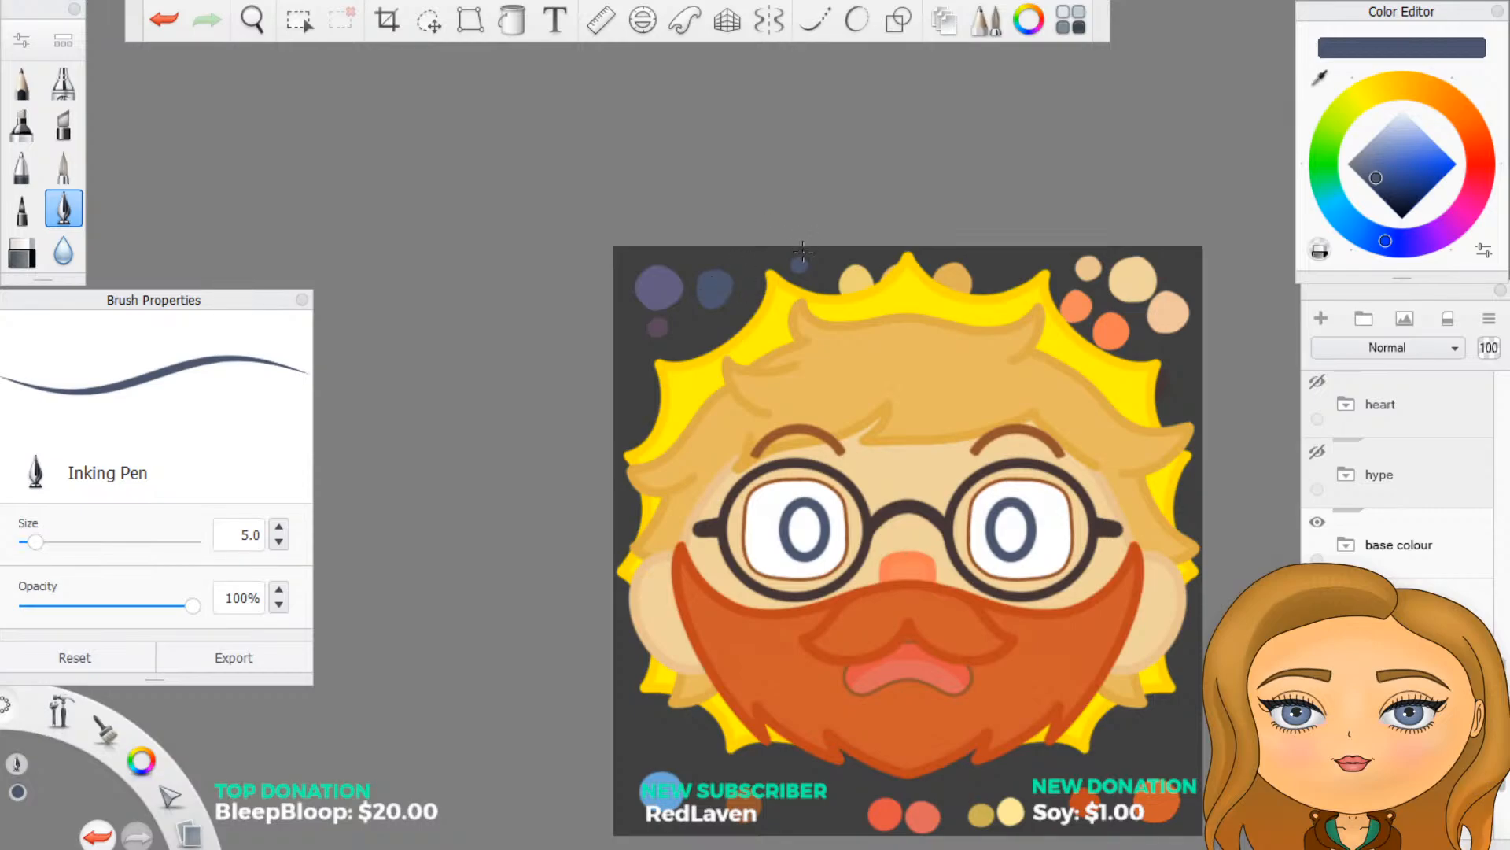
Step: Erase the original small slate-blue swatch and collapse the base colour group
key("e")
left_click_drag(801, 260, 789, 266)
left_click(1347, 544)
Step: Compare the slate-blue and greyish-purple iris layers on the face, keep the greyish-purple one shown, and select the hidden slate-blue layer
scroll(1414, 577, "up", 3)
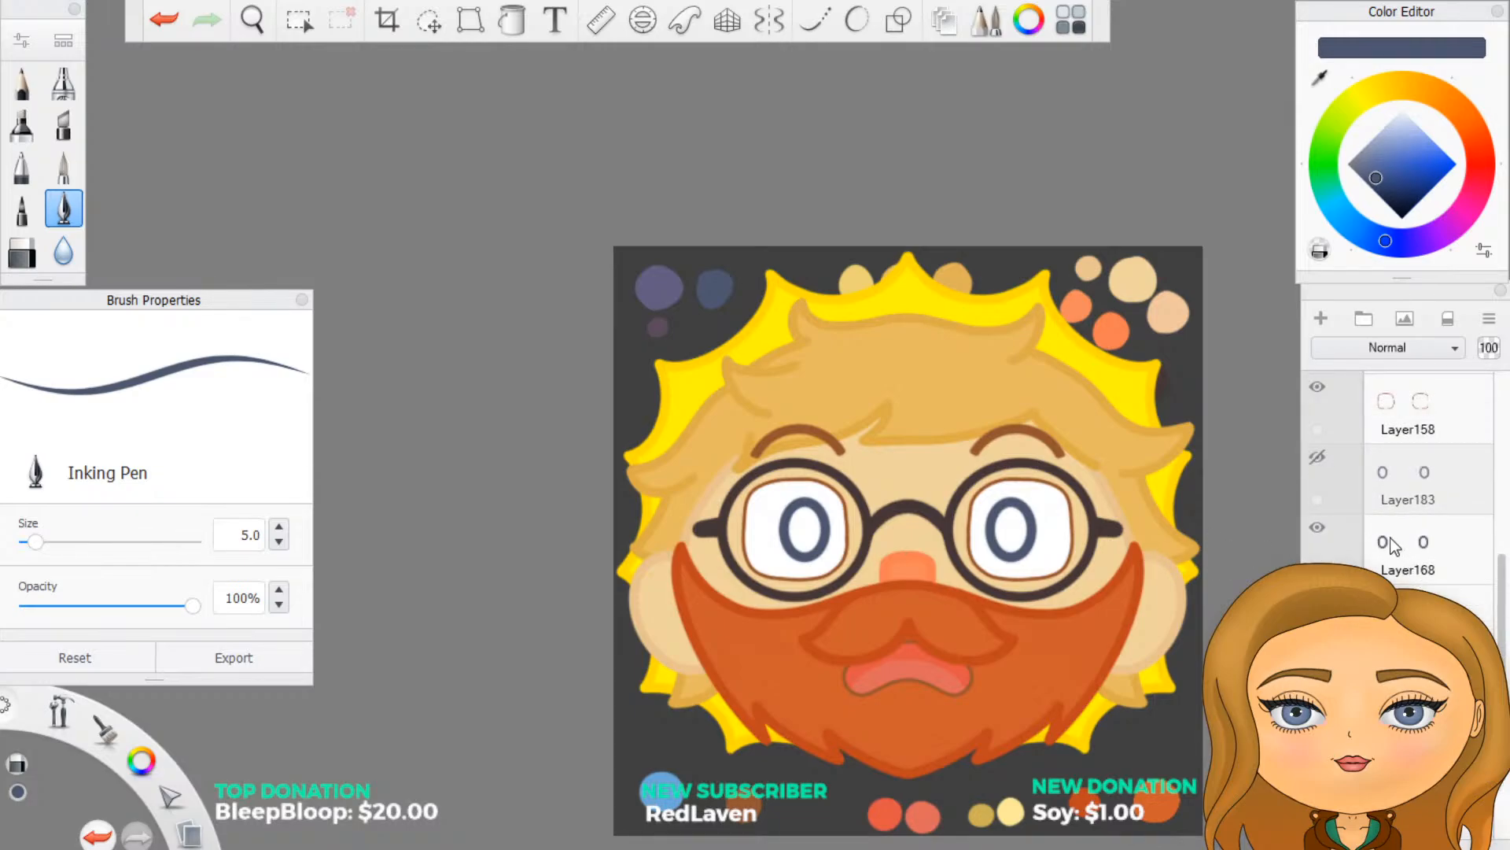
scroll(1061, 633, "up", 1)
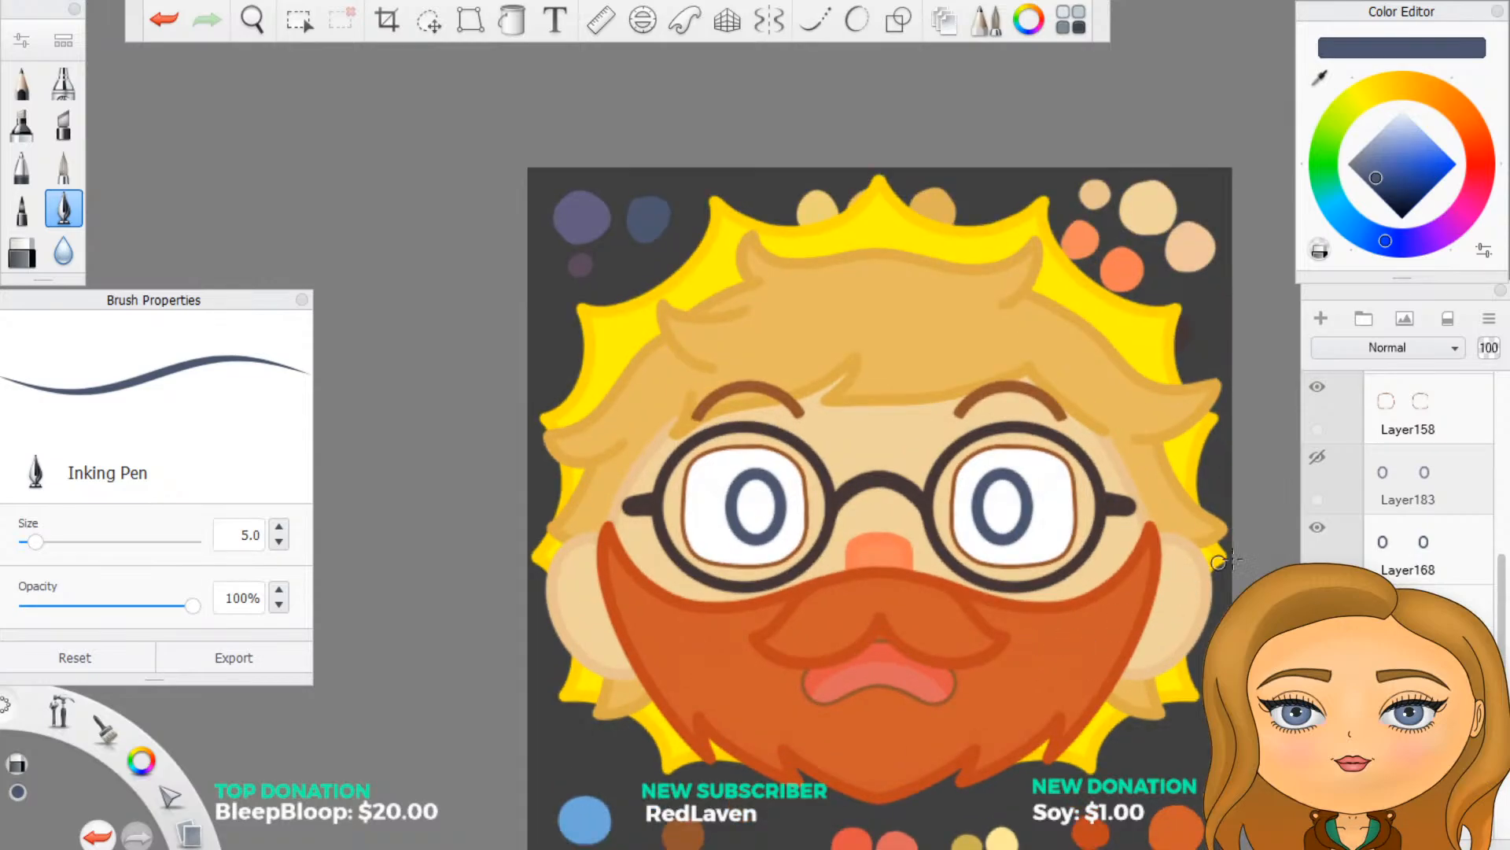
left_click(1318, 527)
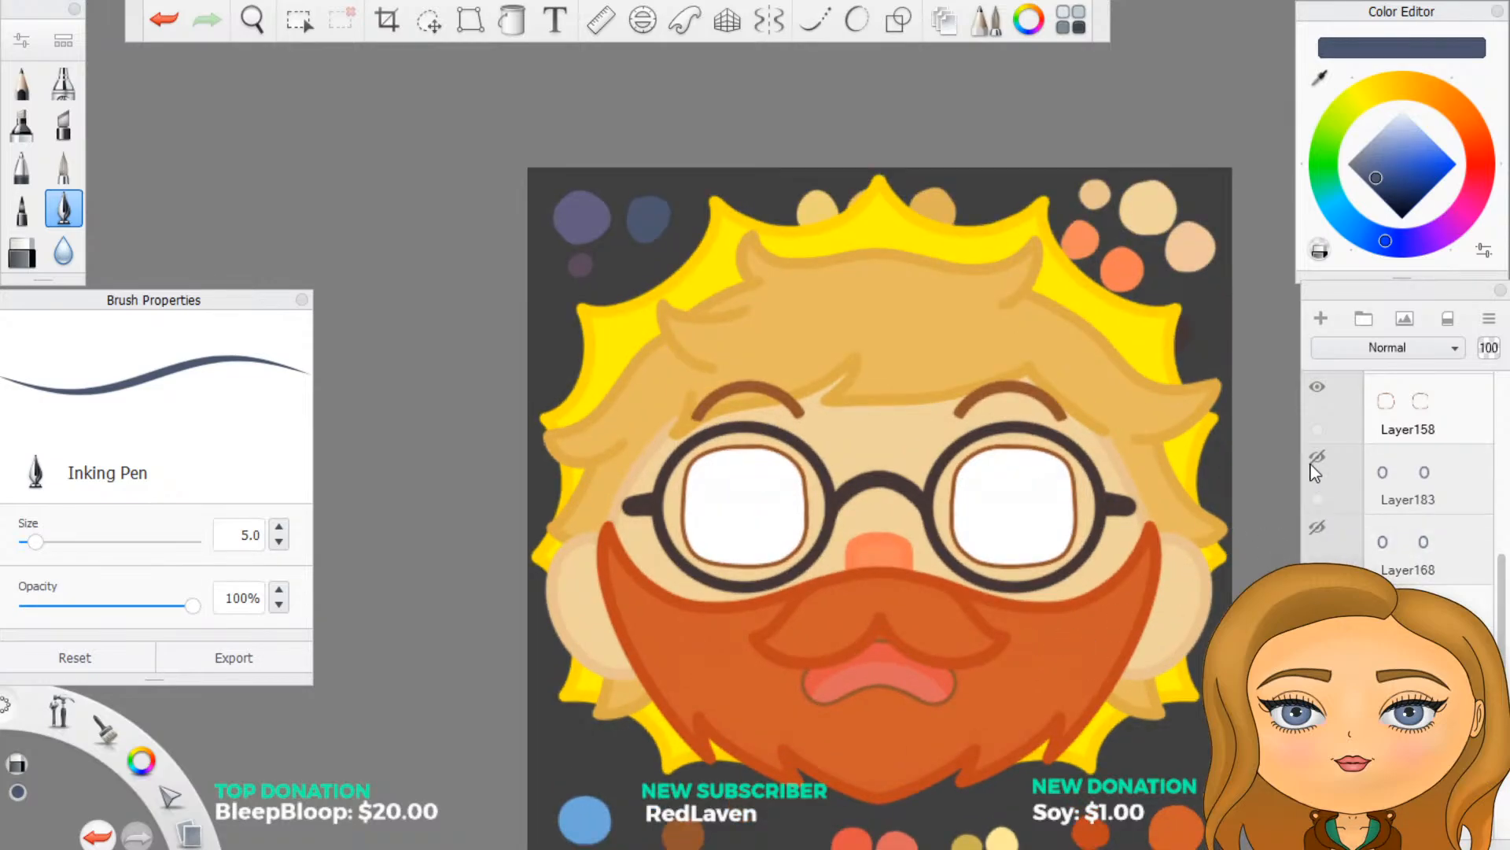
left_click(1318, 457)
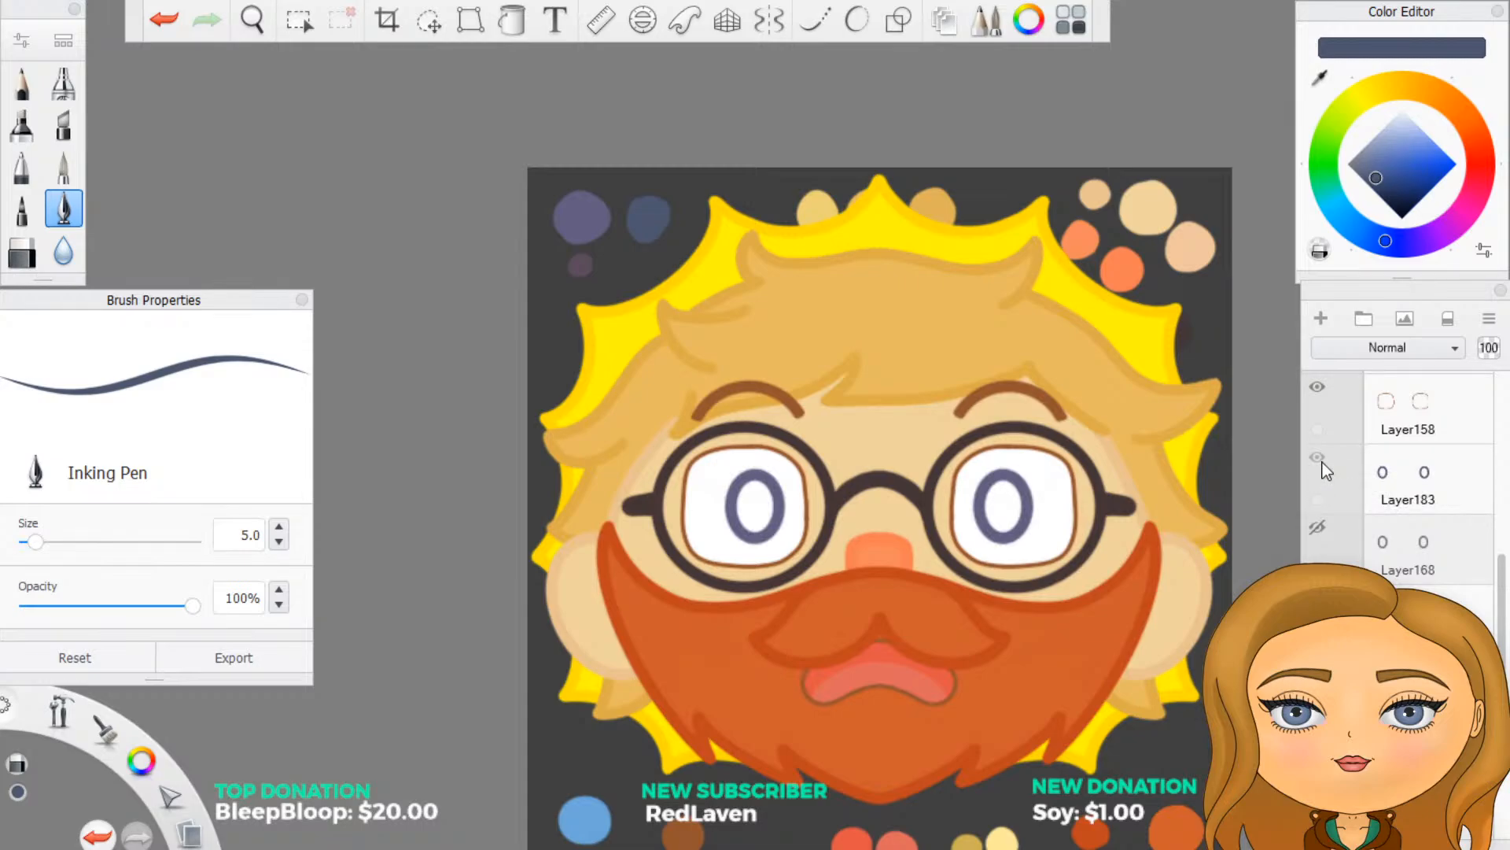
left_click(1318, 457)
left_click(1319, 527)
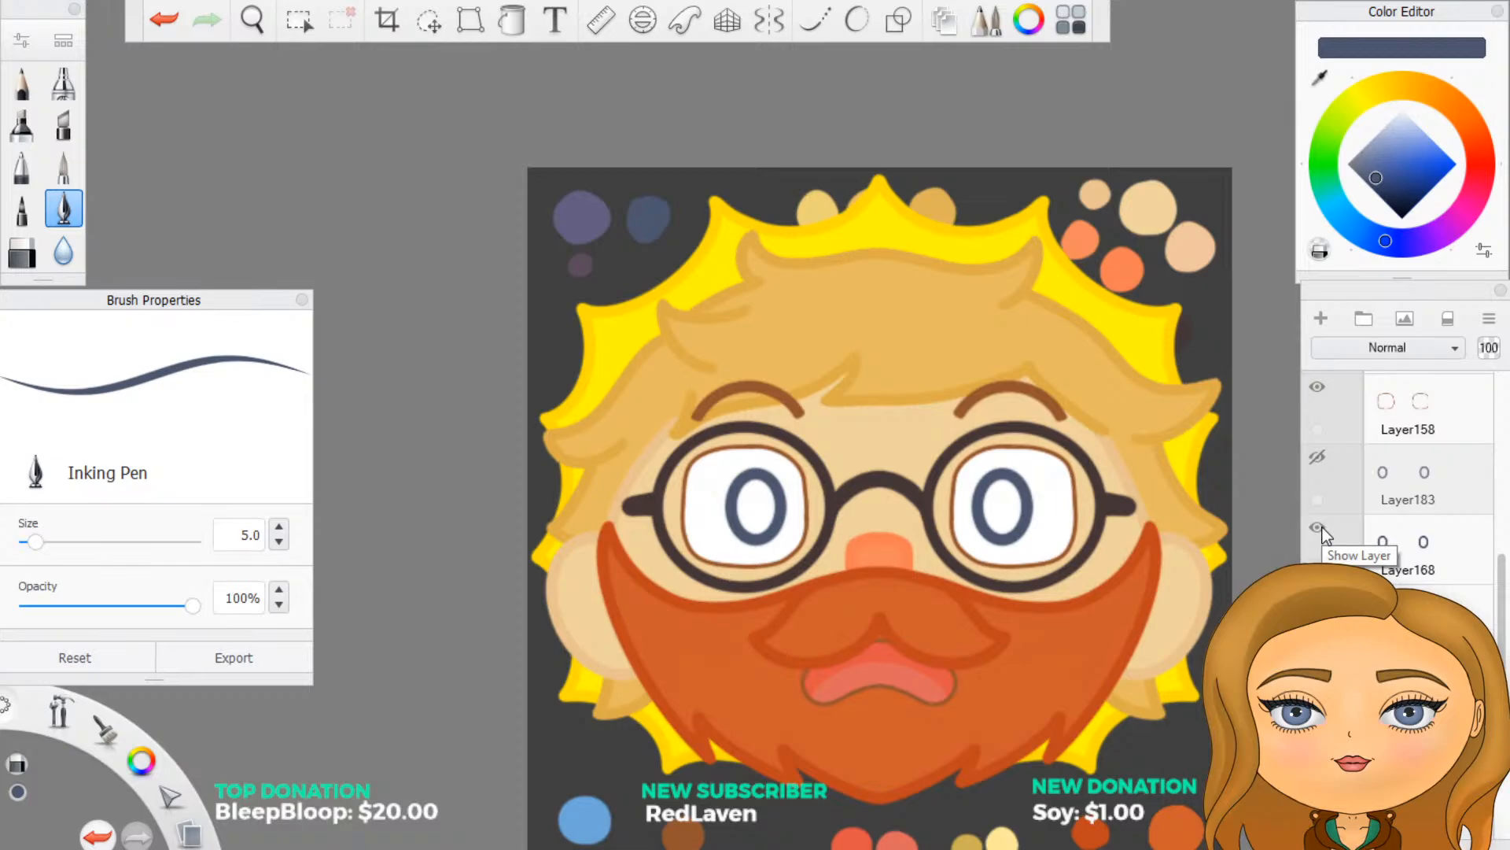
left_click(1319, 527)
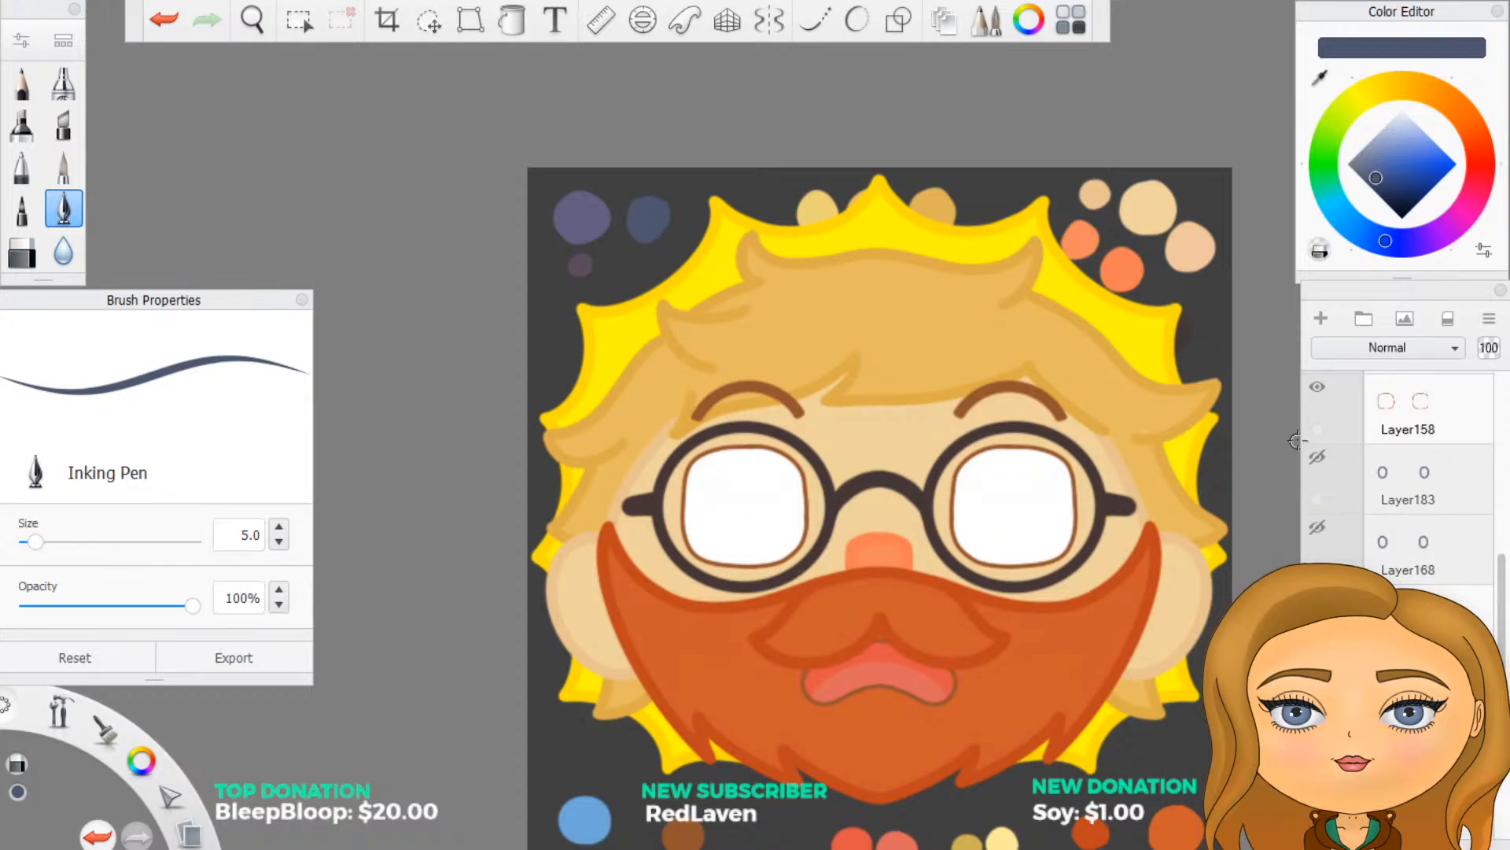
left_click(1319, 457)
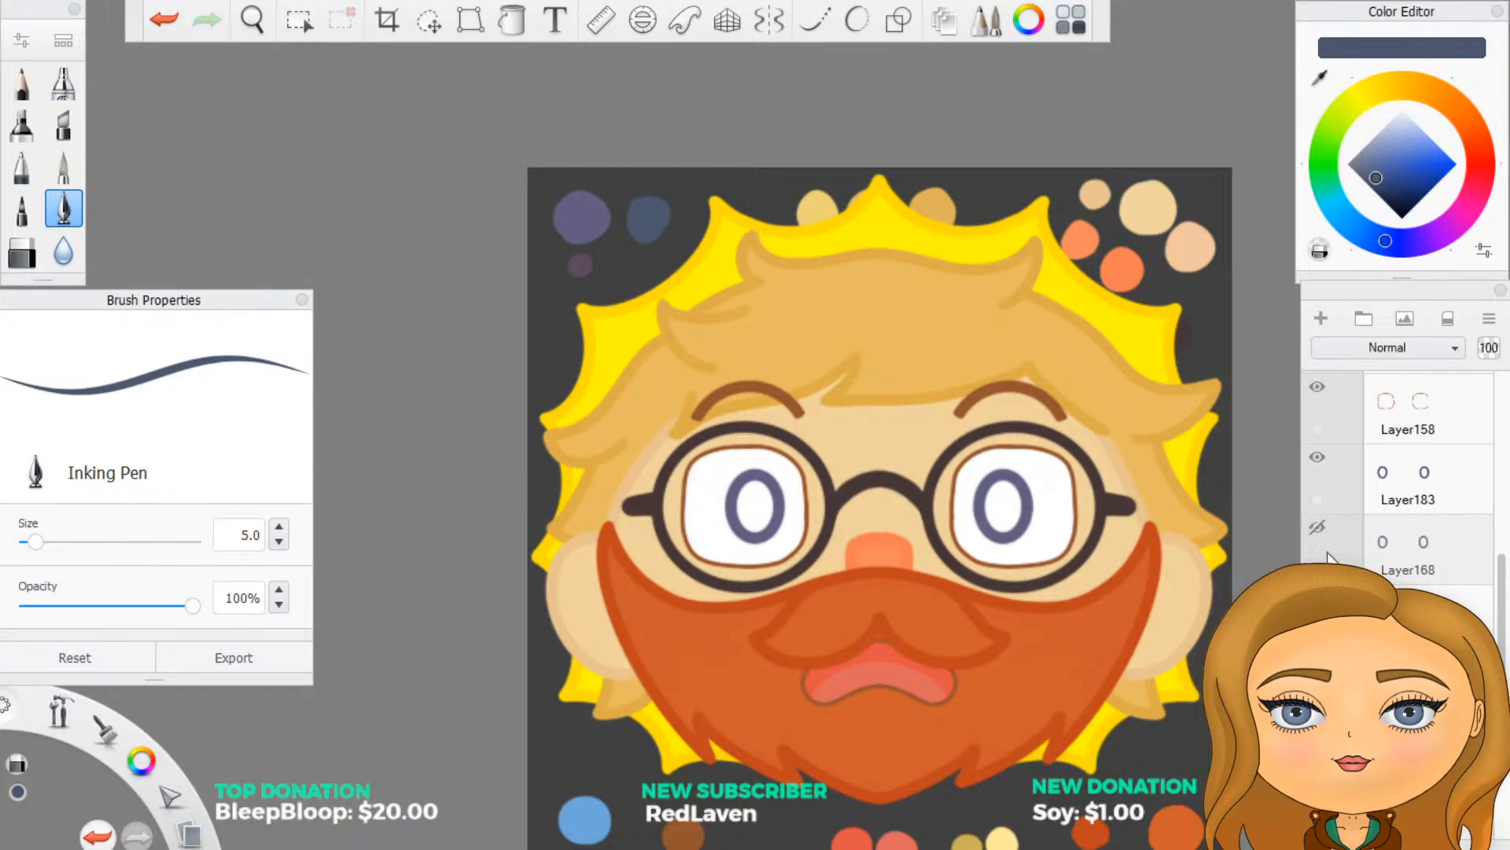
left_click(1318, 458)
left_click(1319, 526)
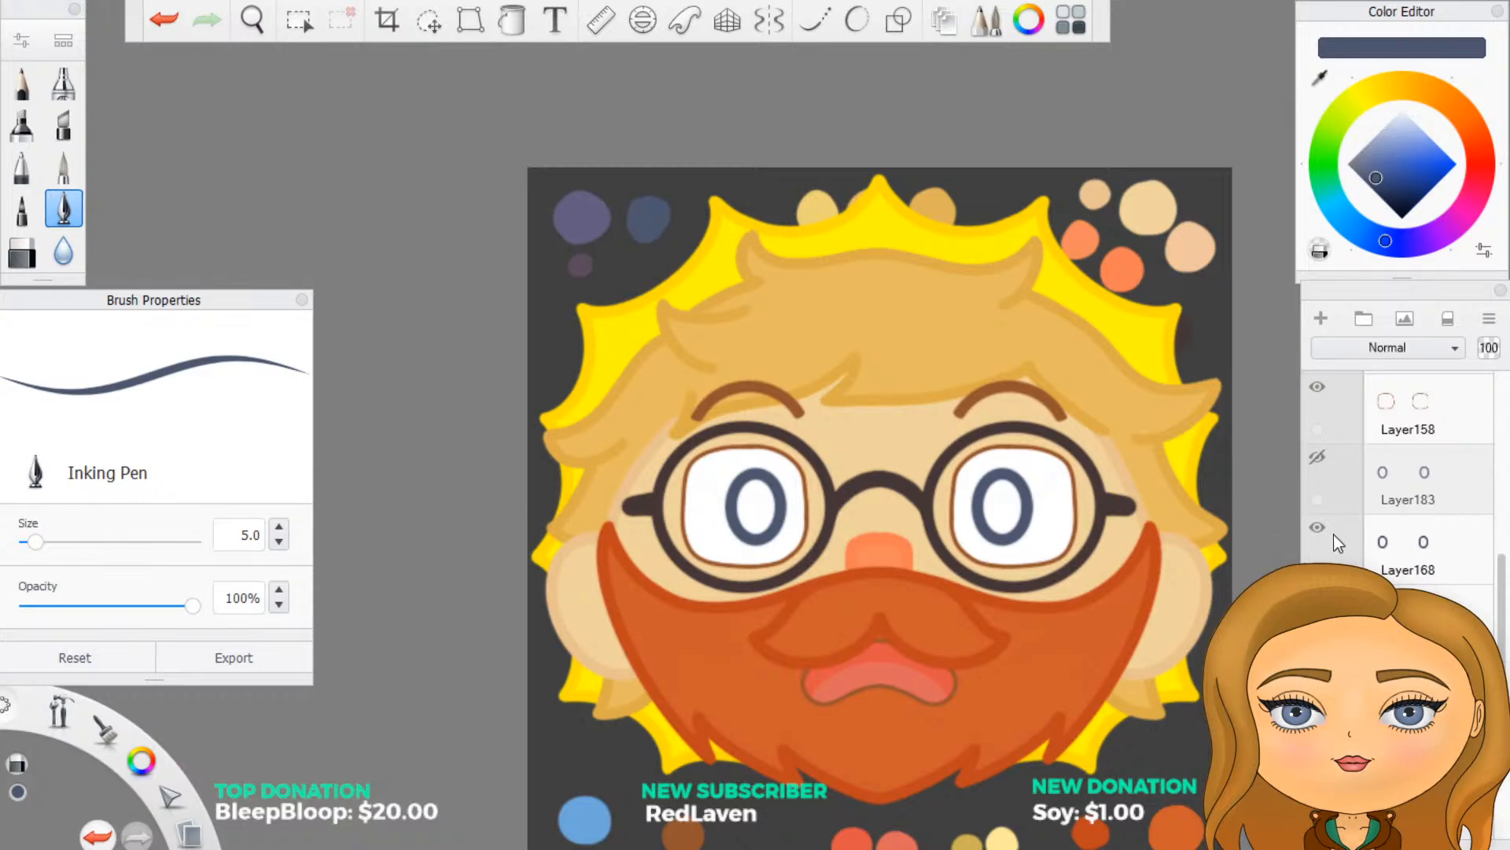
left_click(1317, 527)
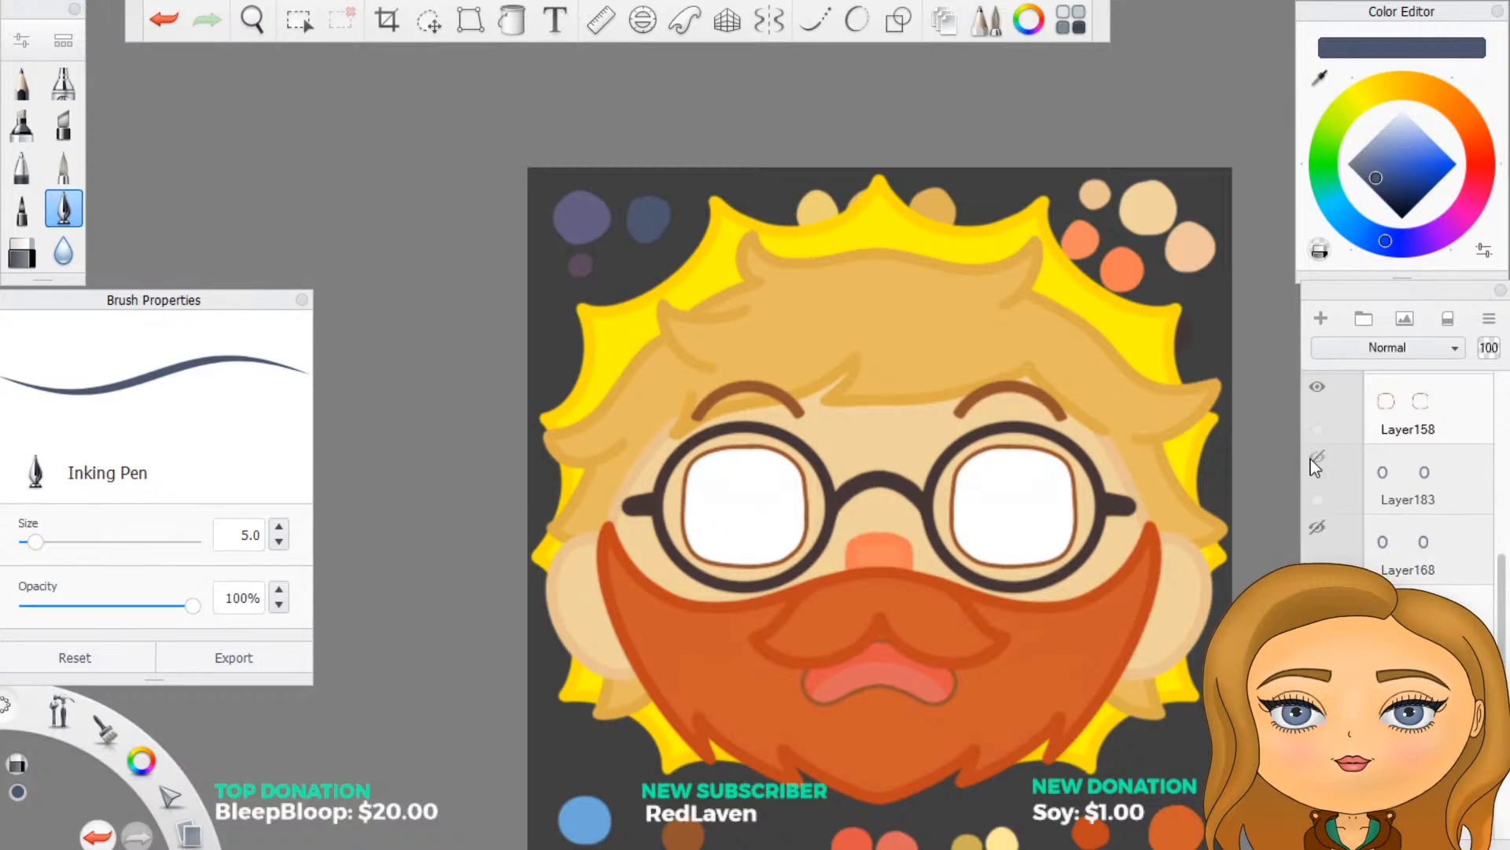
left_click(1312, 459)
left_click(1412, 538)
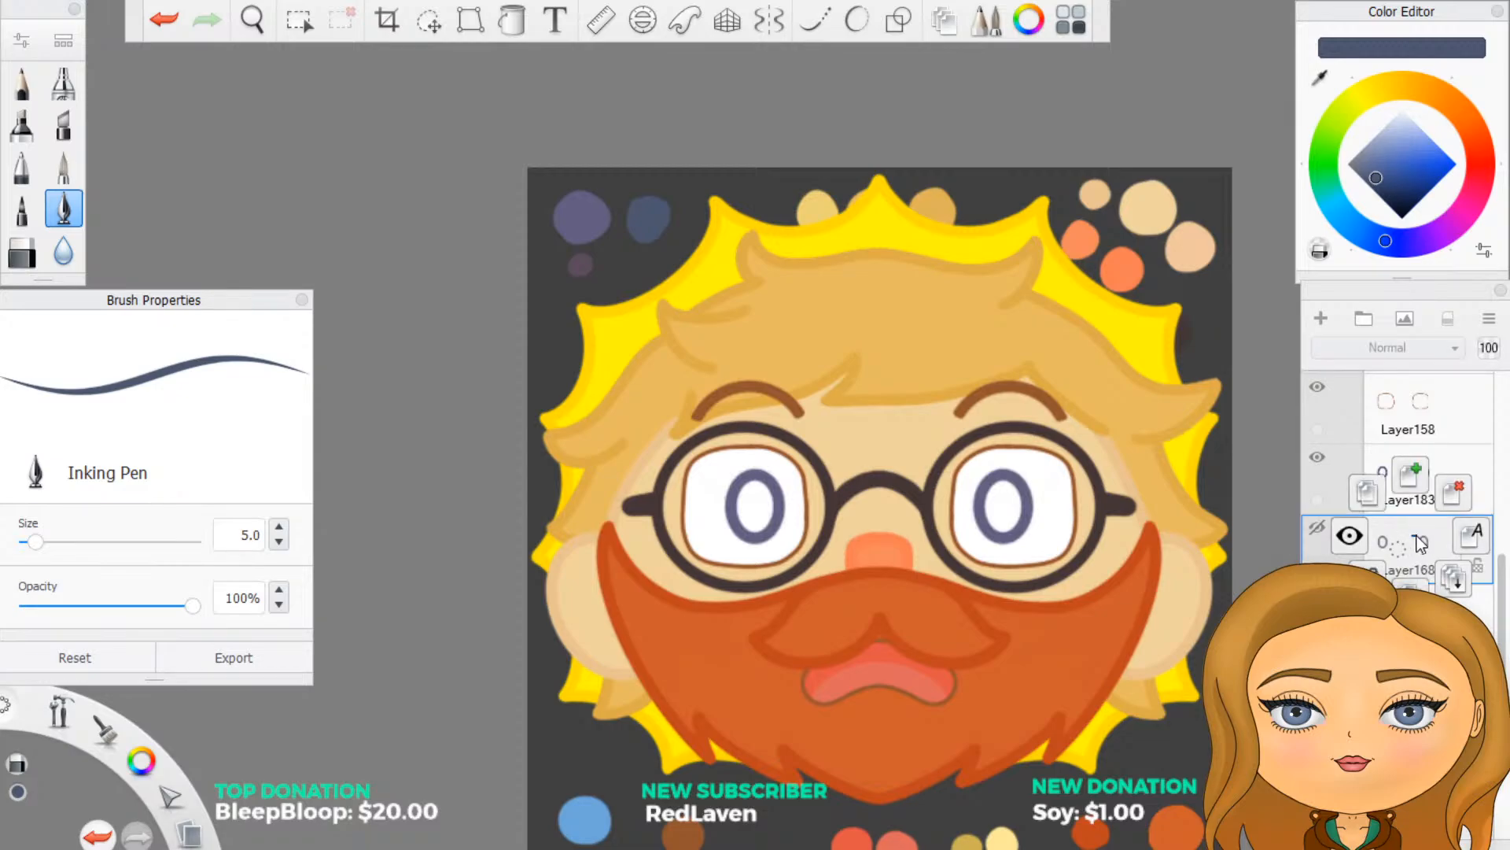
Step: Hide the palette swatches and the dark grey backdrop so the character sits on white
scroll(1421, 543, "up", 1)
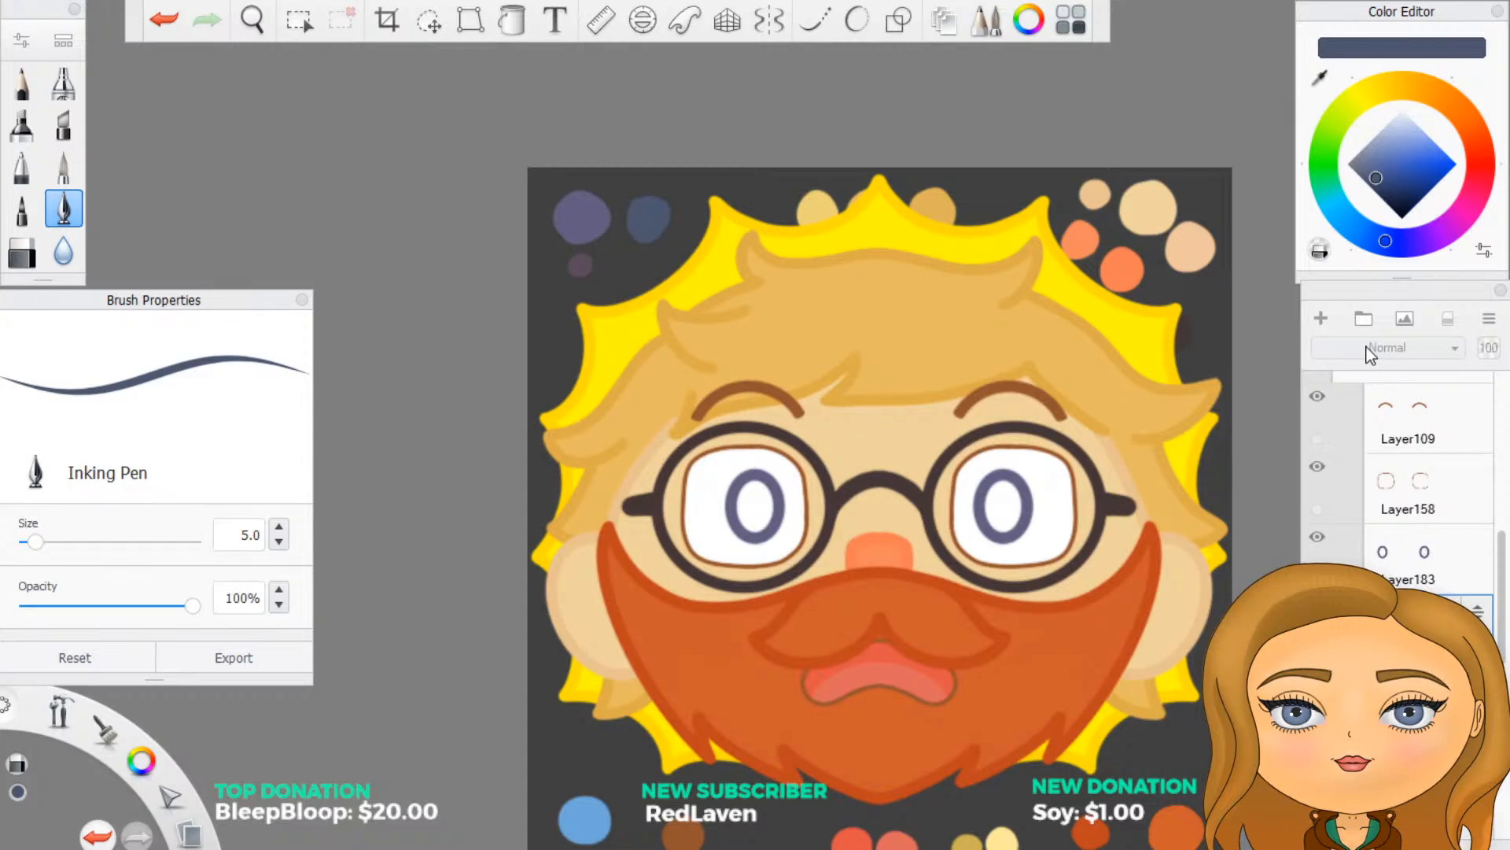
scroll(1404, 494, "down", 3)
scroll(1404, 494, "down", 4)
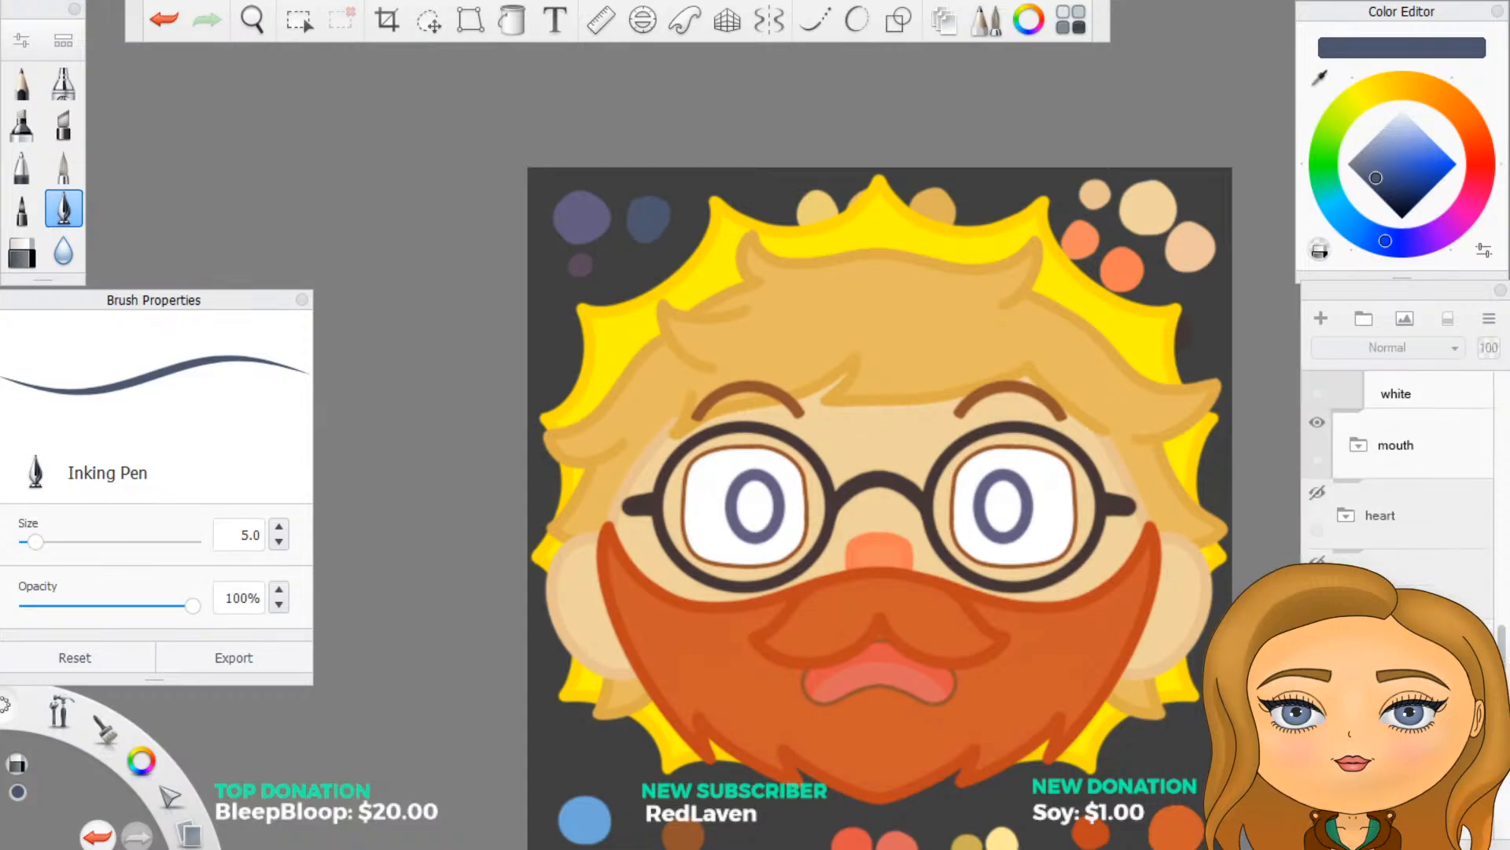
left_click(1318, 629)
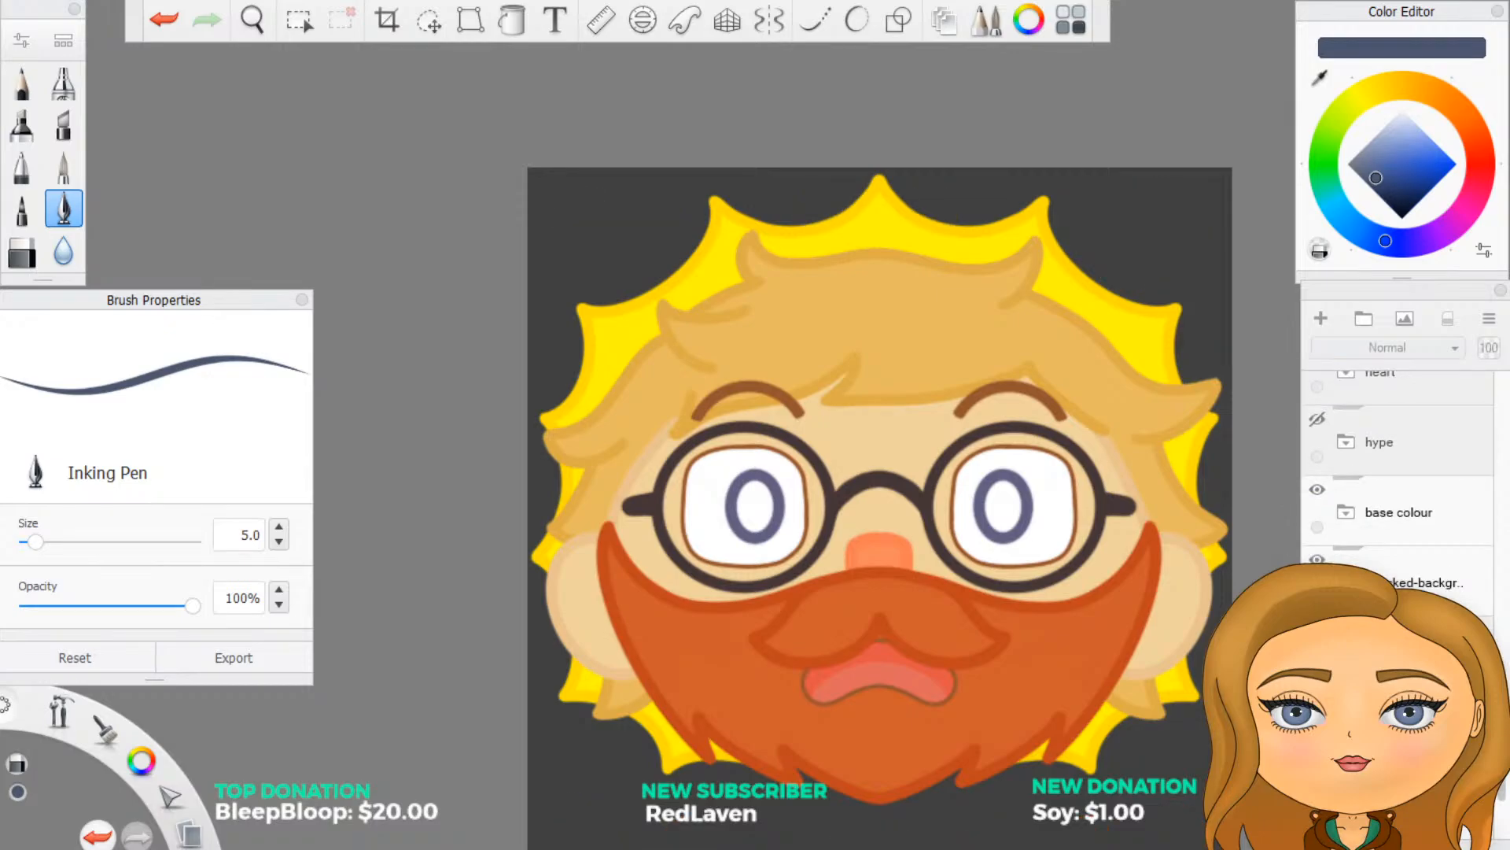
scroll(999, 669, "down", 1)
scroll(1398, 487, "down", 2)
scroll(1398, 472, "down", 1)
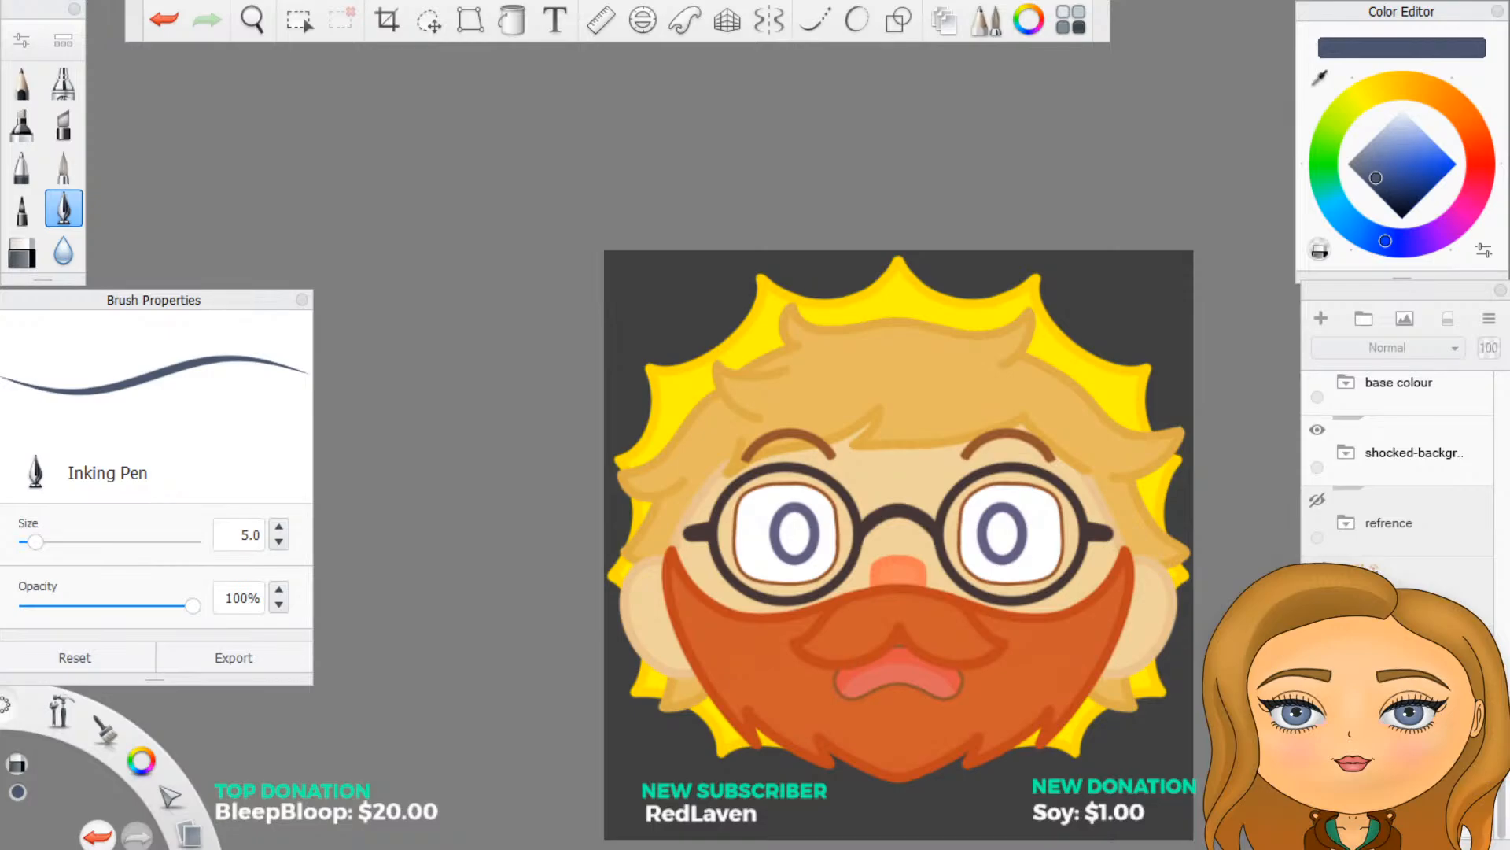
left_click(1317, 640)
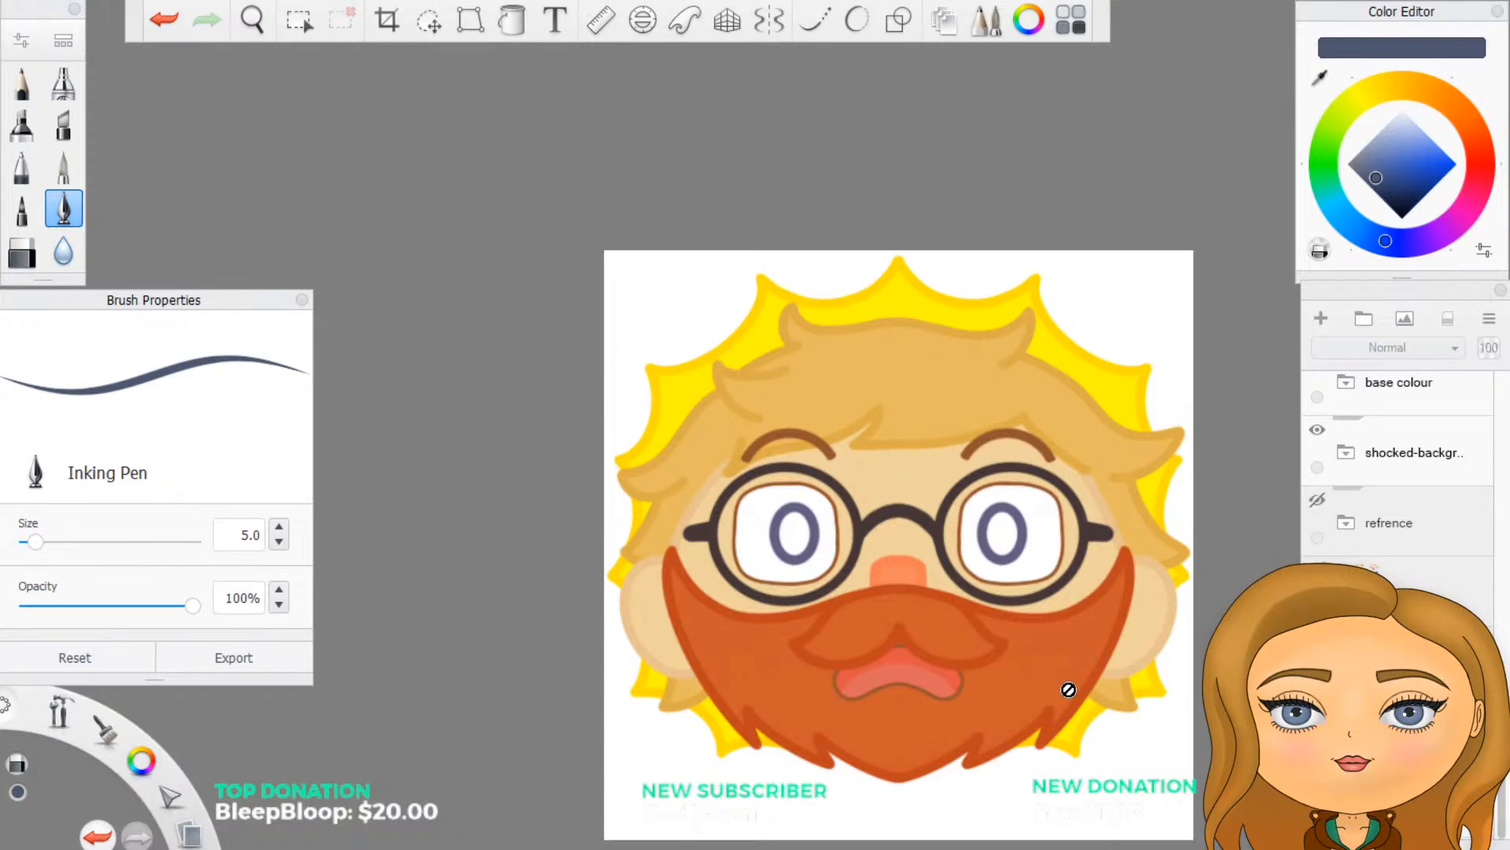
Step: Collapse the eyes layer group
scroll(1397, 464, "up", 5)
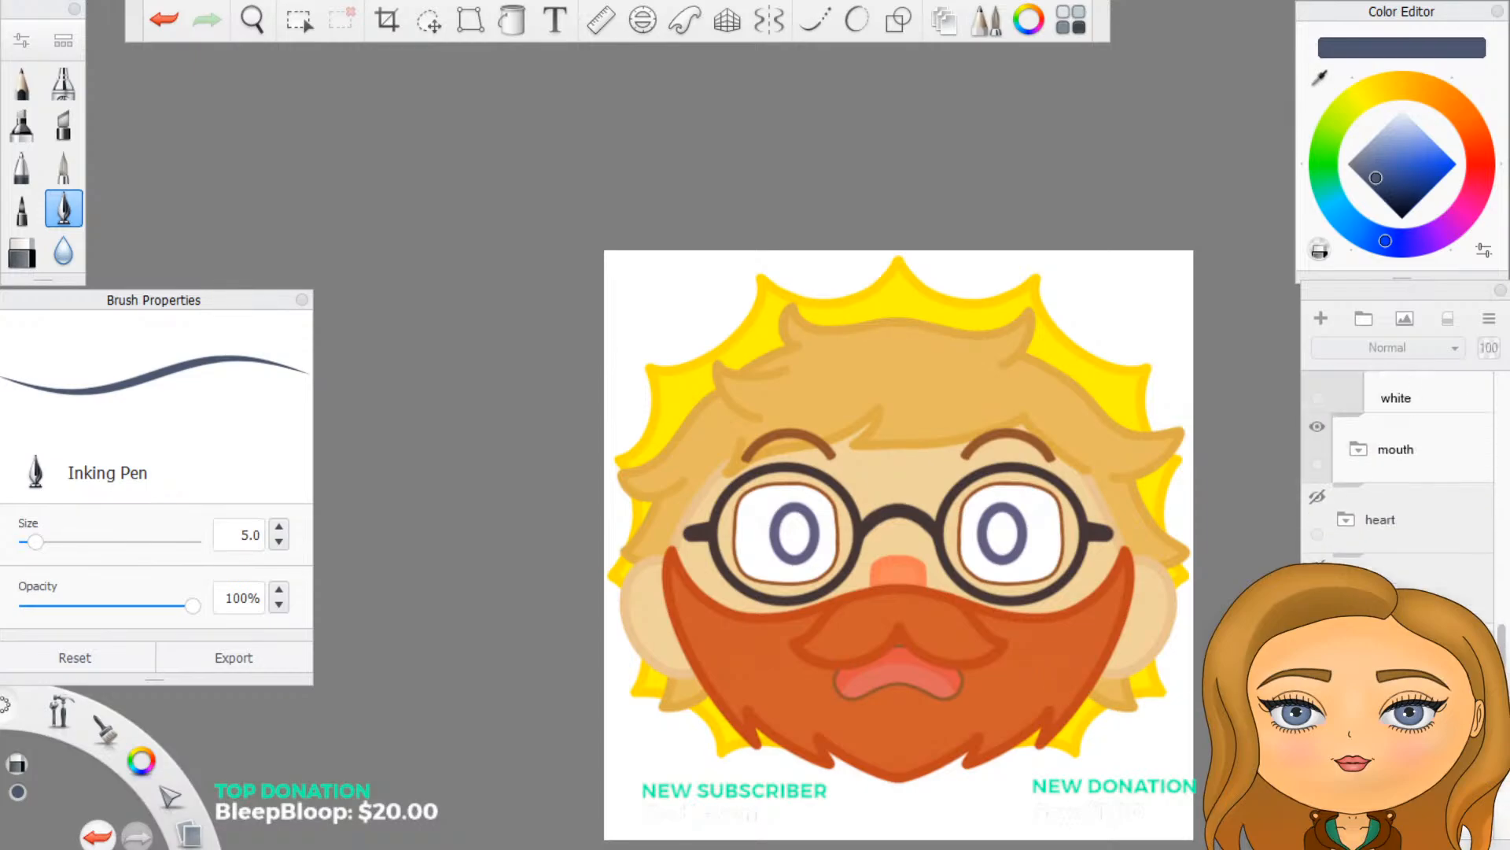
scroll(1397, 464, "up", 3)
scroll(1397, 464, "up", 3)
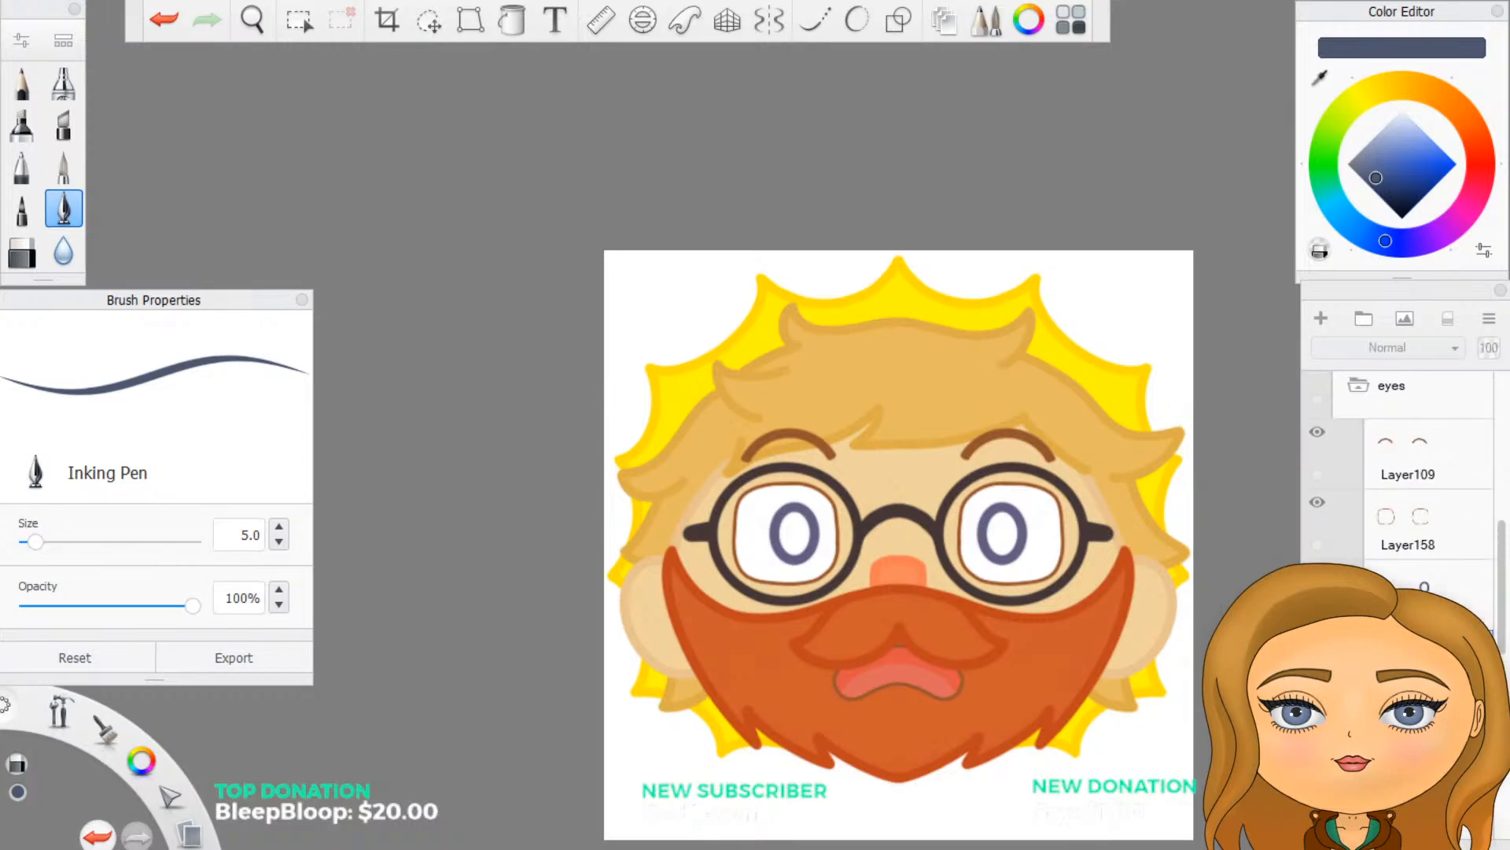
left_click(1354, 520)
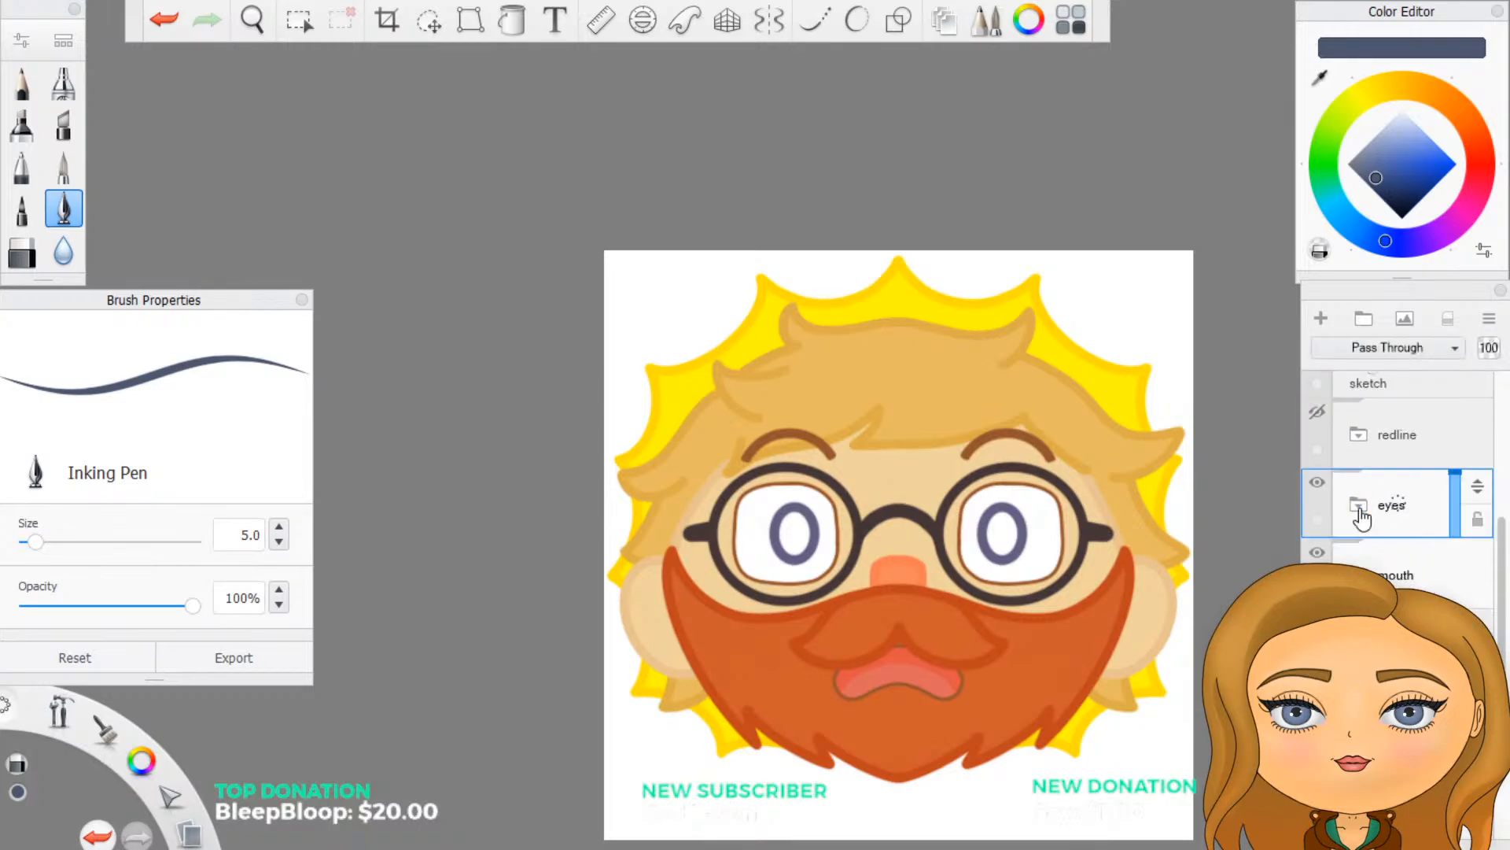
Step: Expand the mouth layer group and hide the frowning mouth layer, Layer41
scroll(1373, 551, "down", 1)
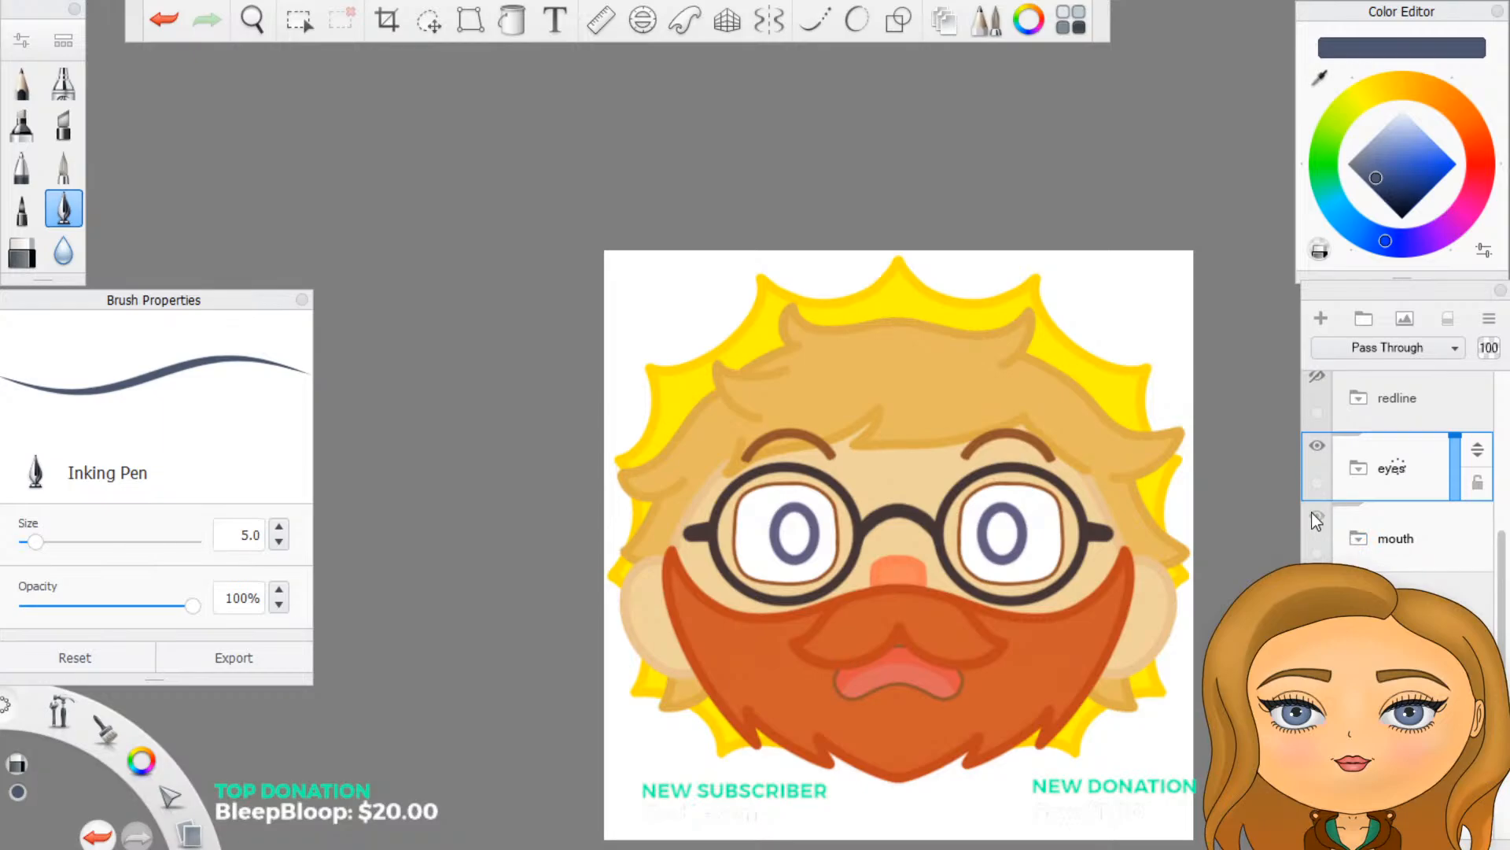
left_click(1365, 549)
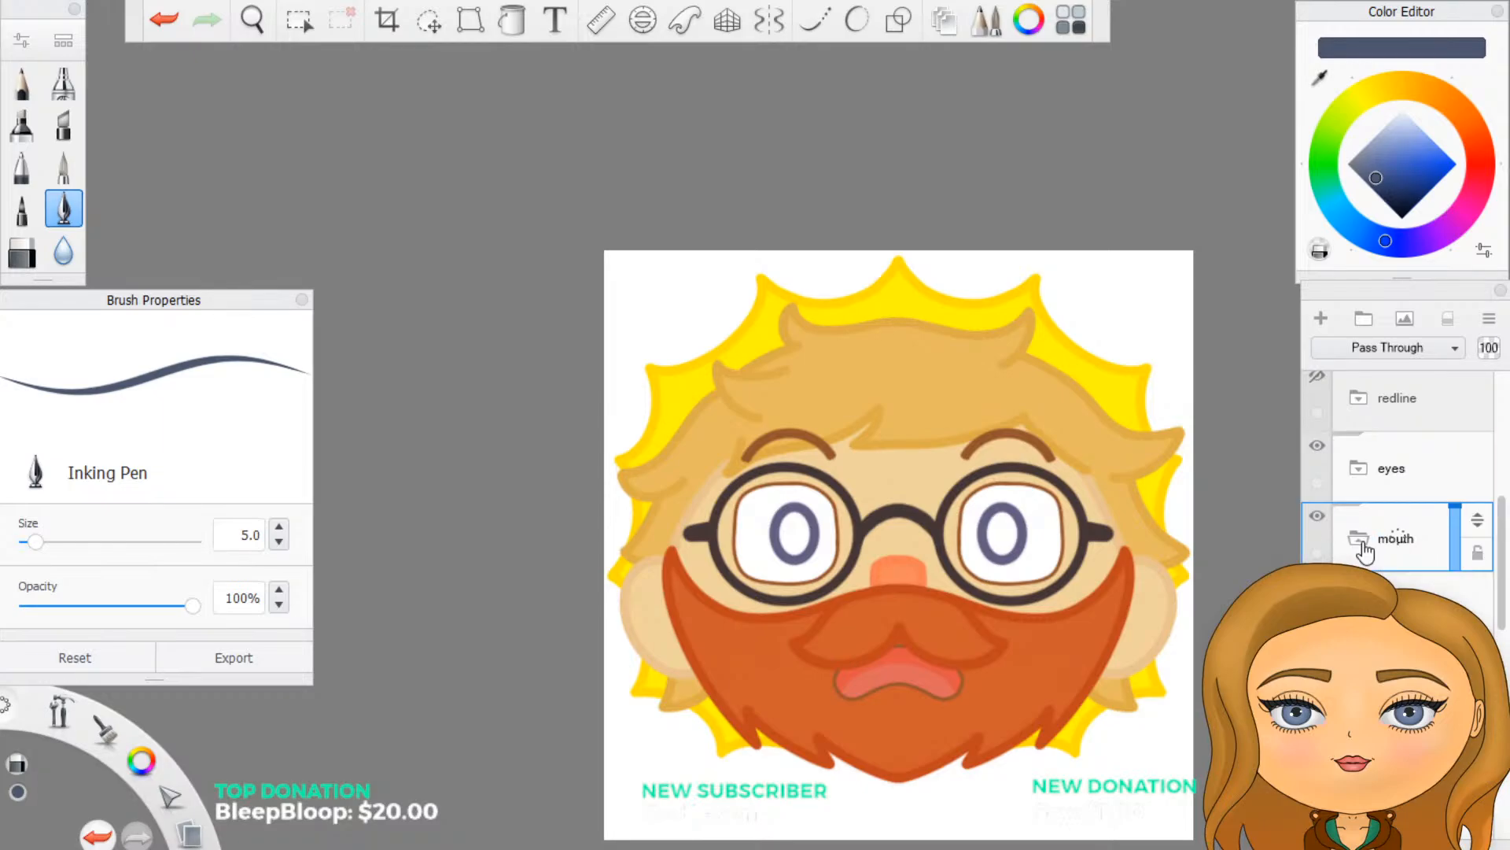
left_click(1360, 543)
scroll(1377, 582, "down", 2)
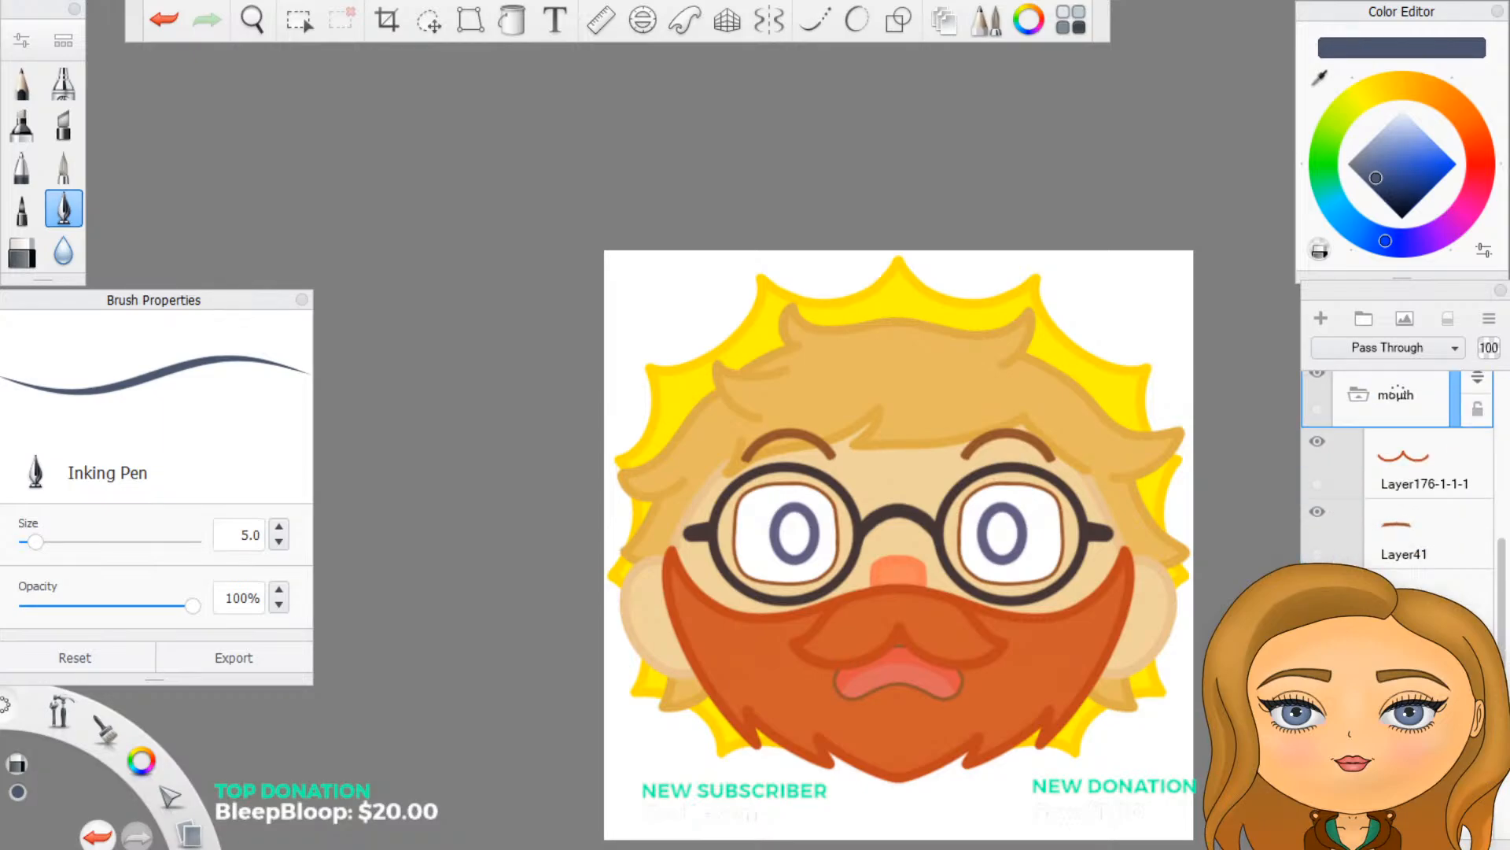
left_click(1315, 512)
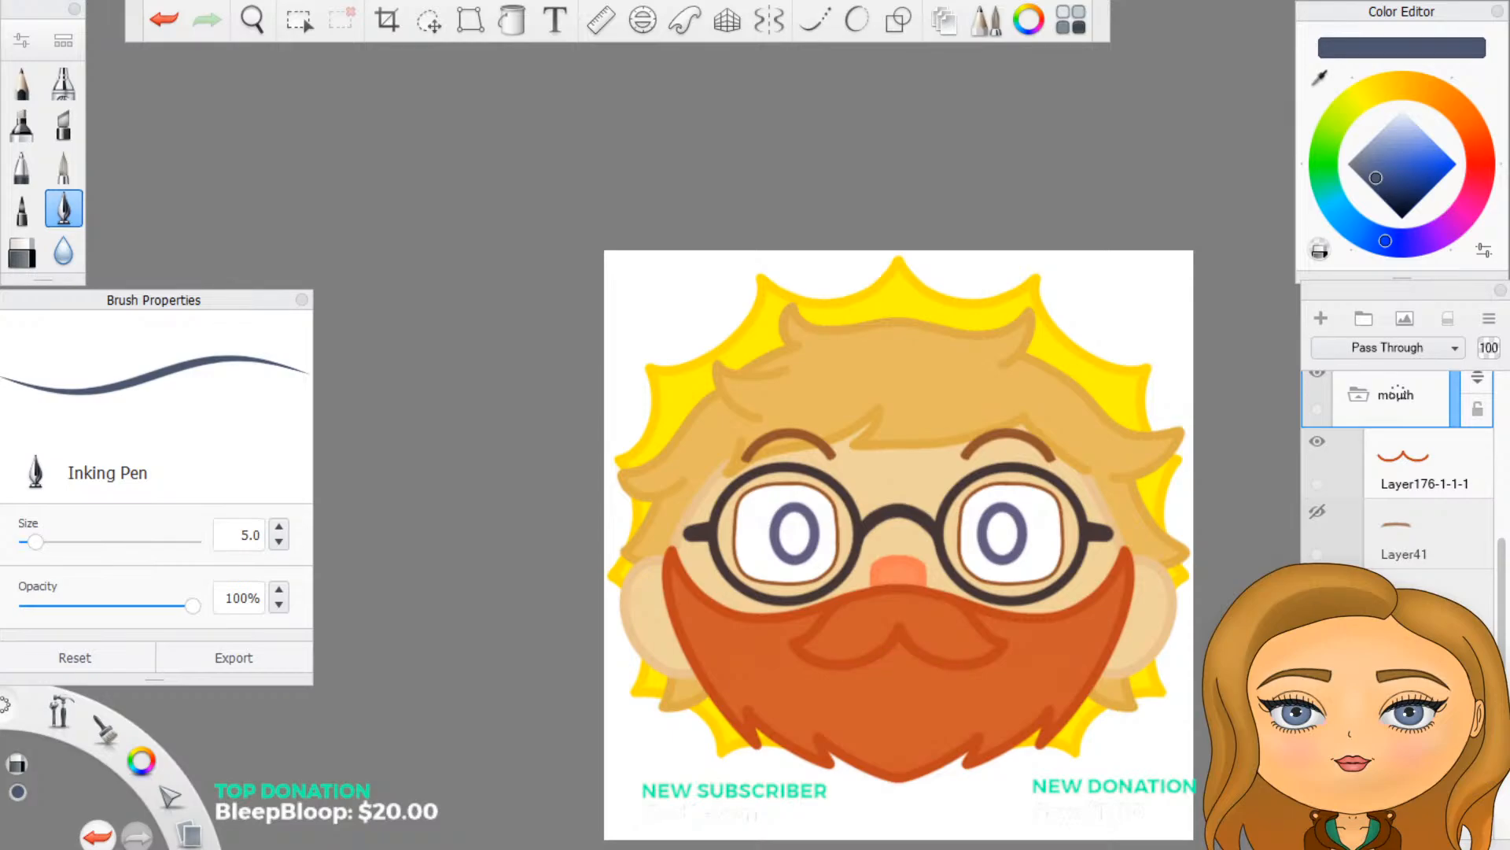
Step: Show the palette swatches, sample the brown swatch, and set the Inking Pen size to 2
scroll(1400, 472, "down", 4)
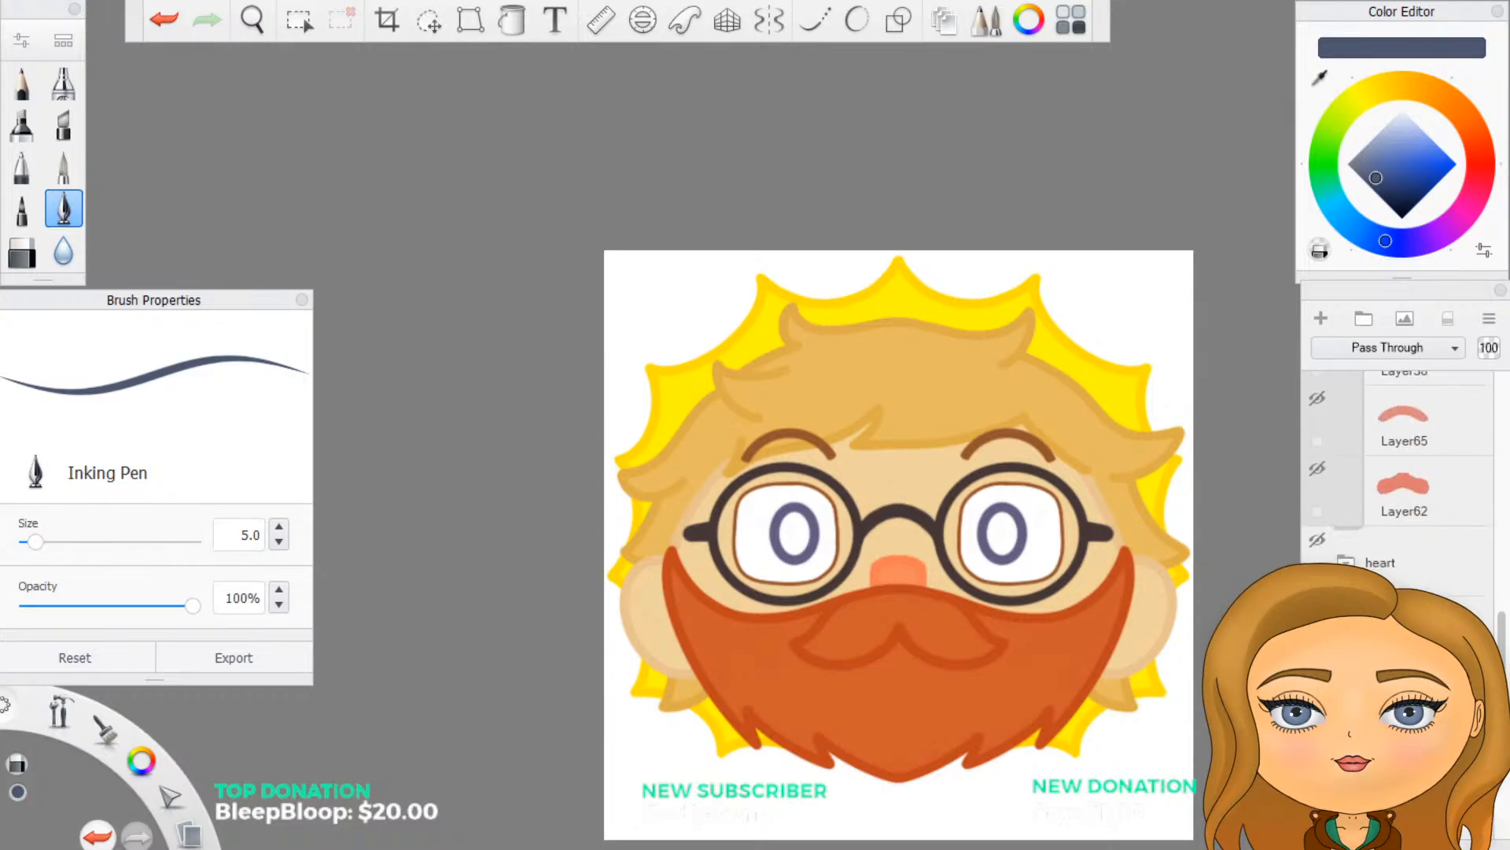
scroll(1400, 472, "down", 4)
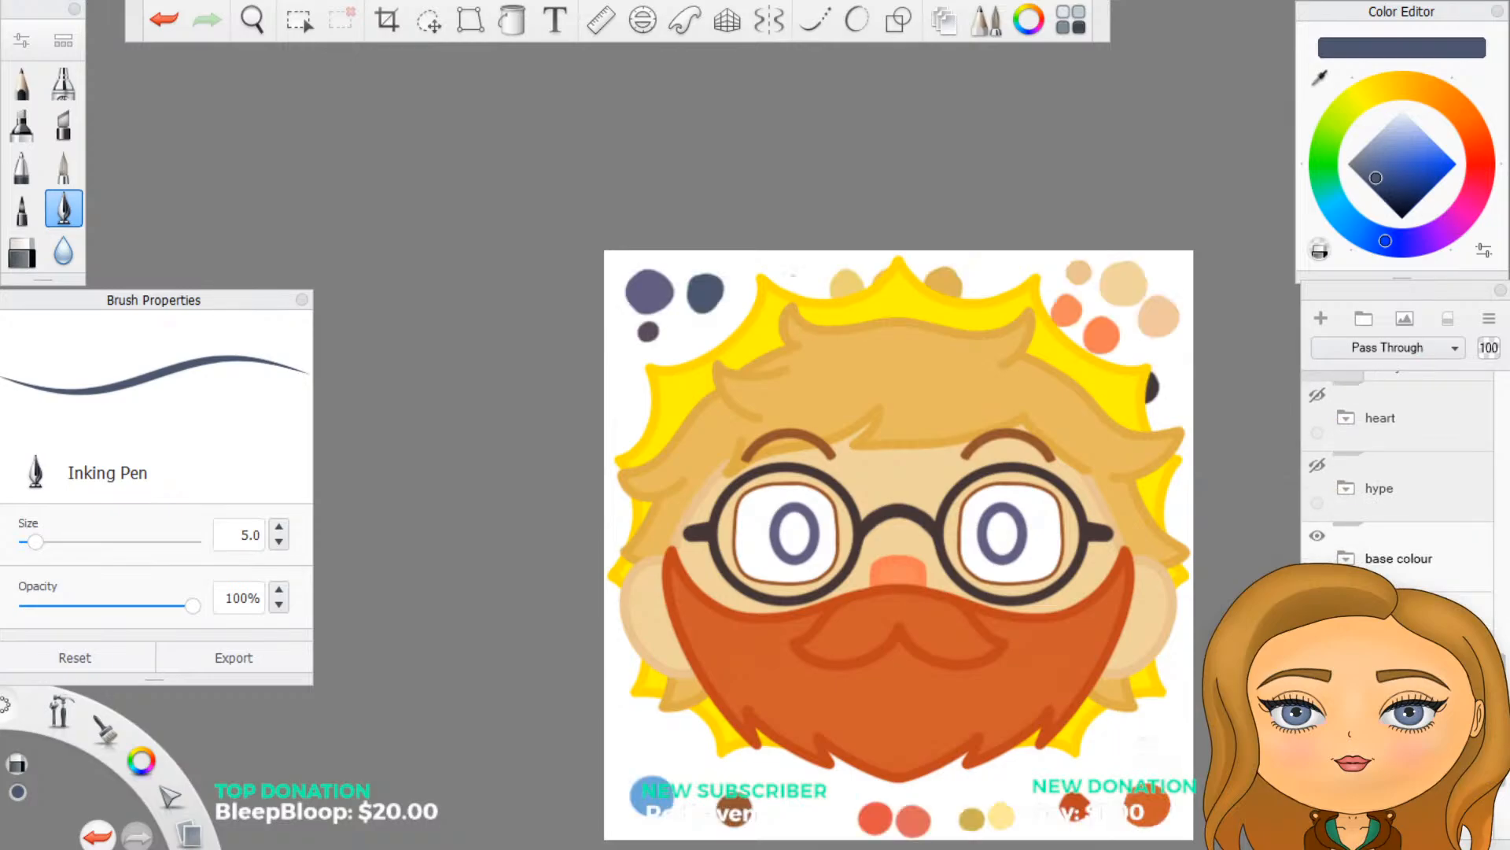
left_click(1320, 80)
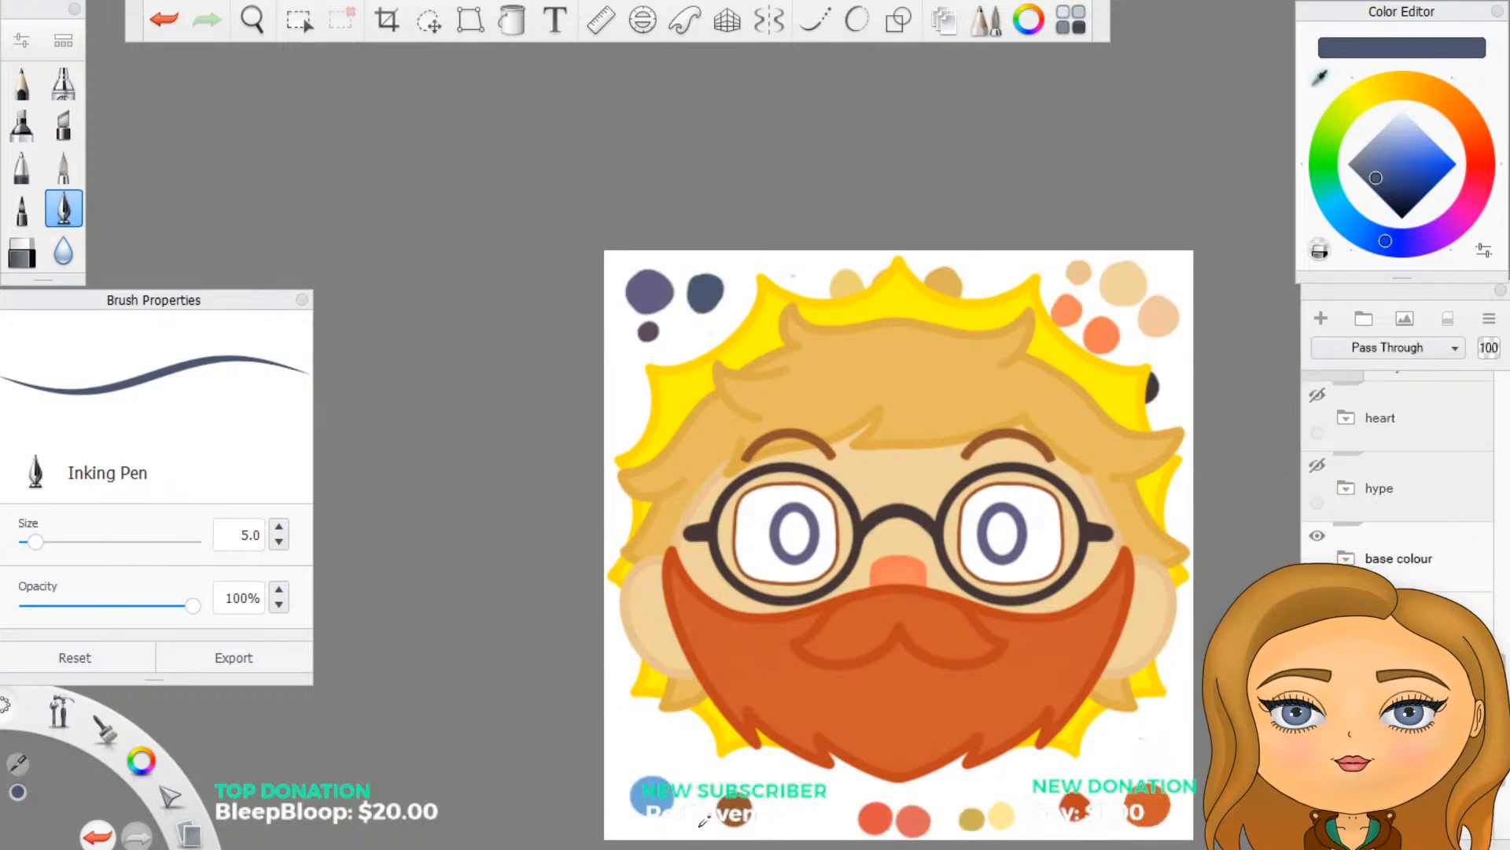
left_click(732, 804)
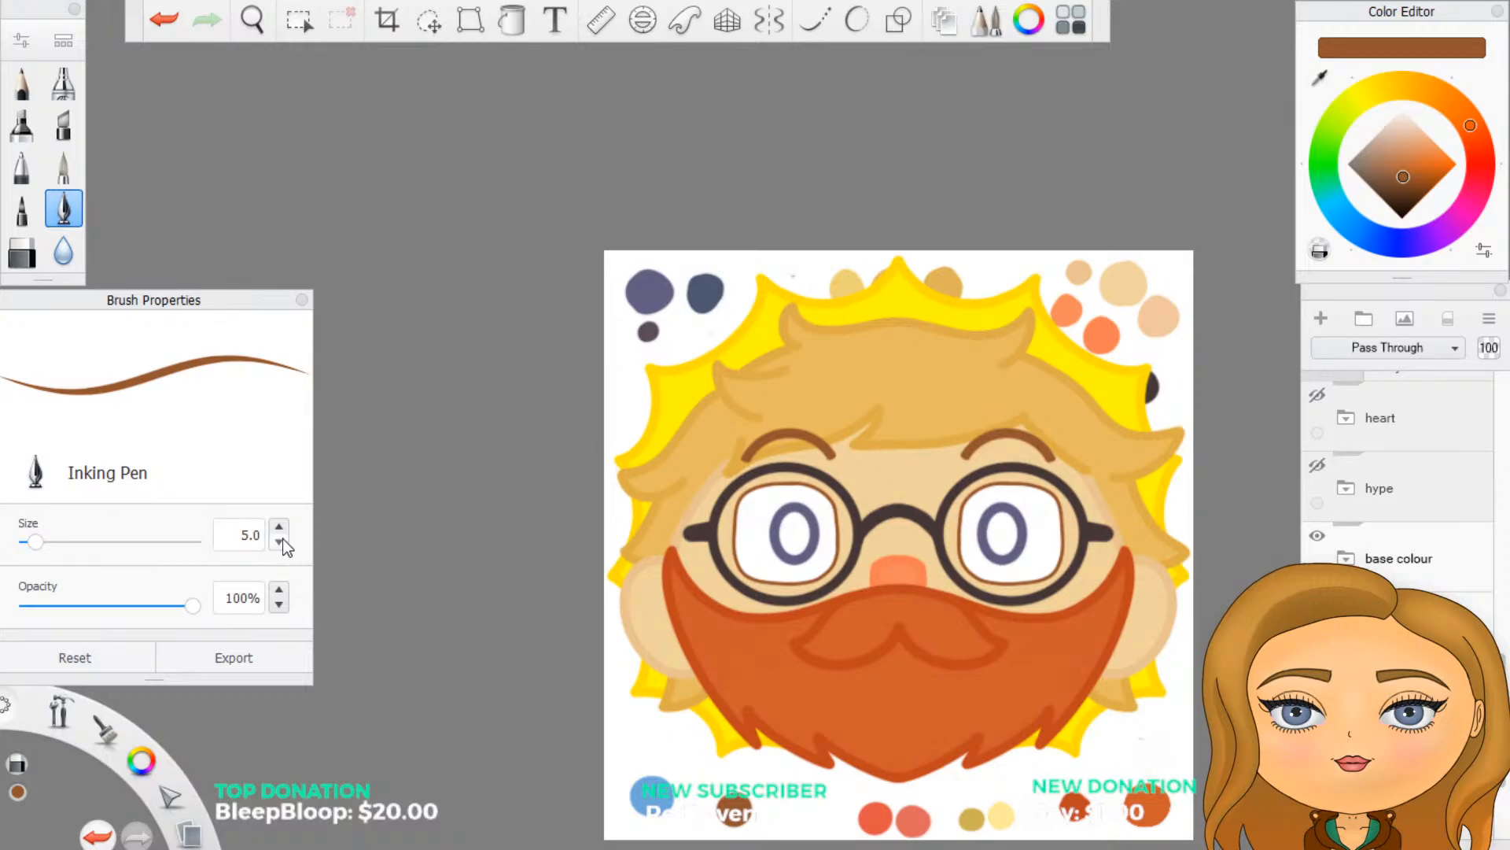
double_click(245, 535)
type("2")
Step: Add a new layer below the moustache layer and draw a small brown circular mouth outline under the moustache with the ellipse tool
scroll(942, 669, "up", 3)
scroll(942, 666, "up", 1)
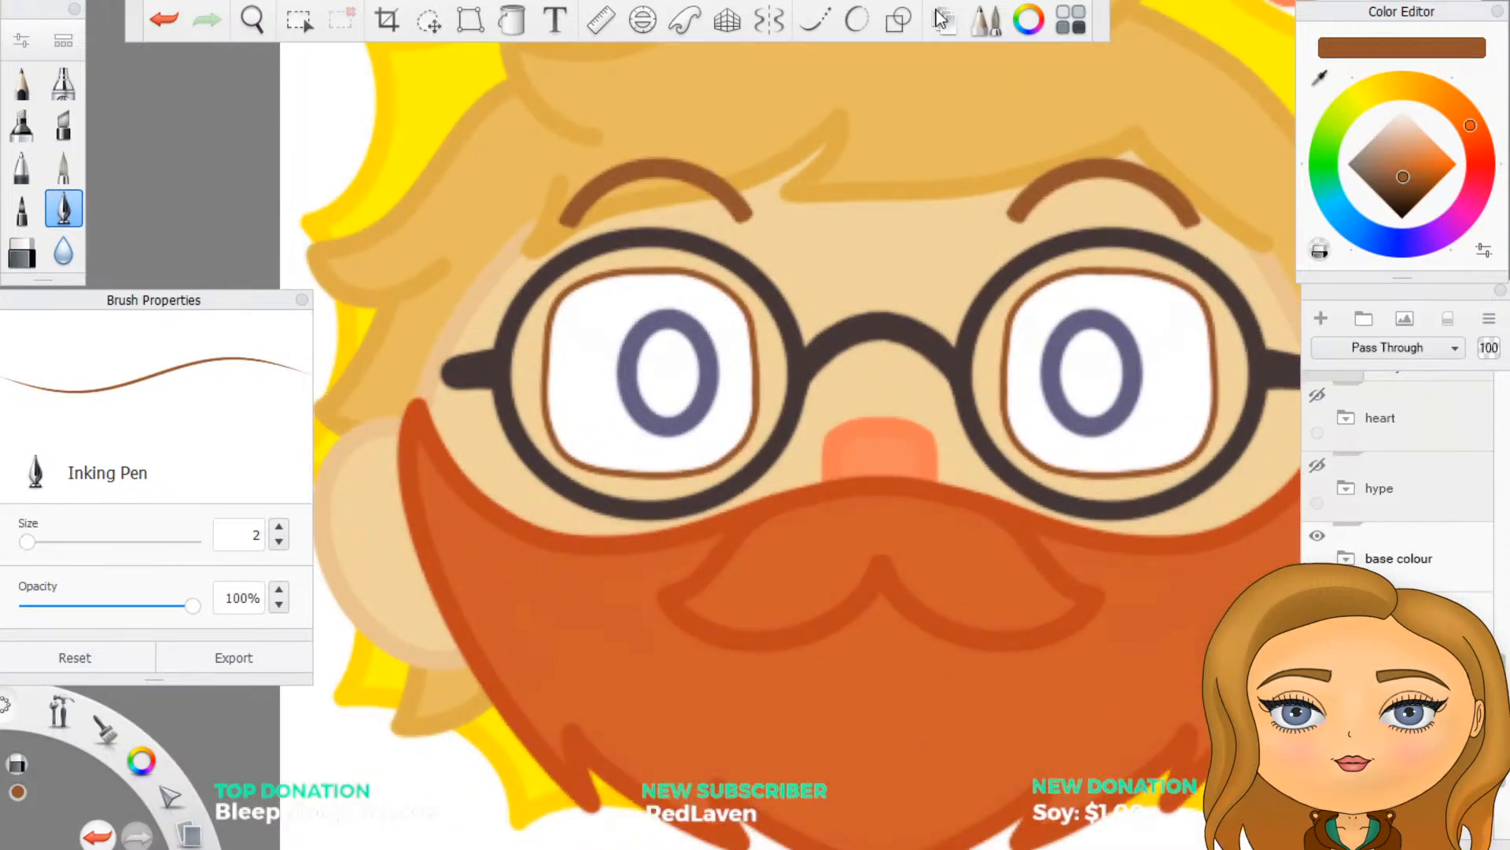
left_click(892, 28)
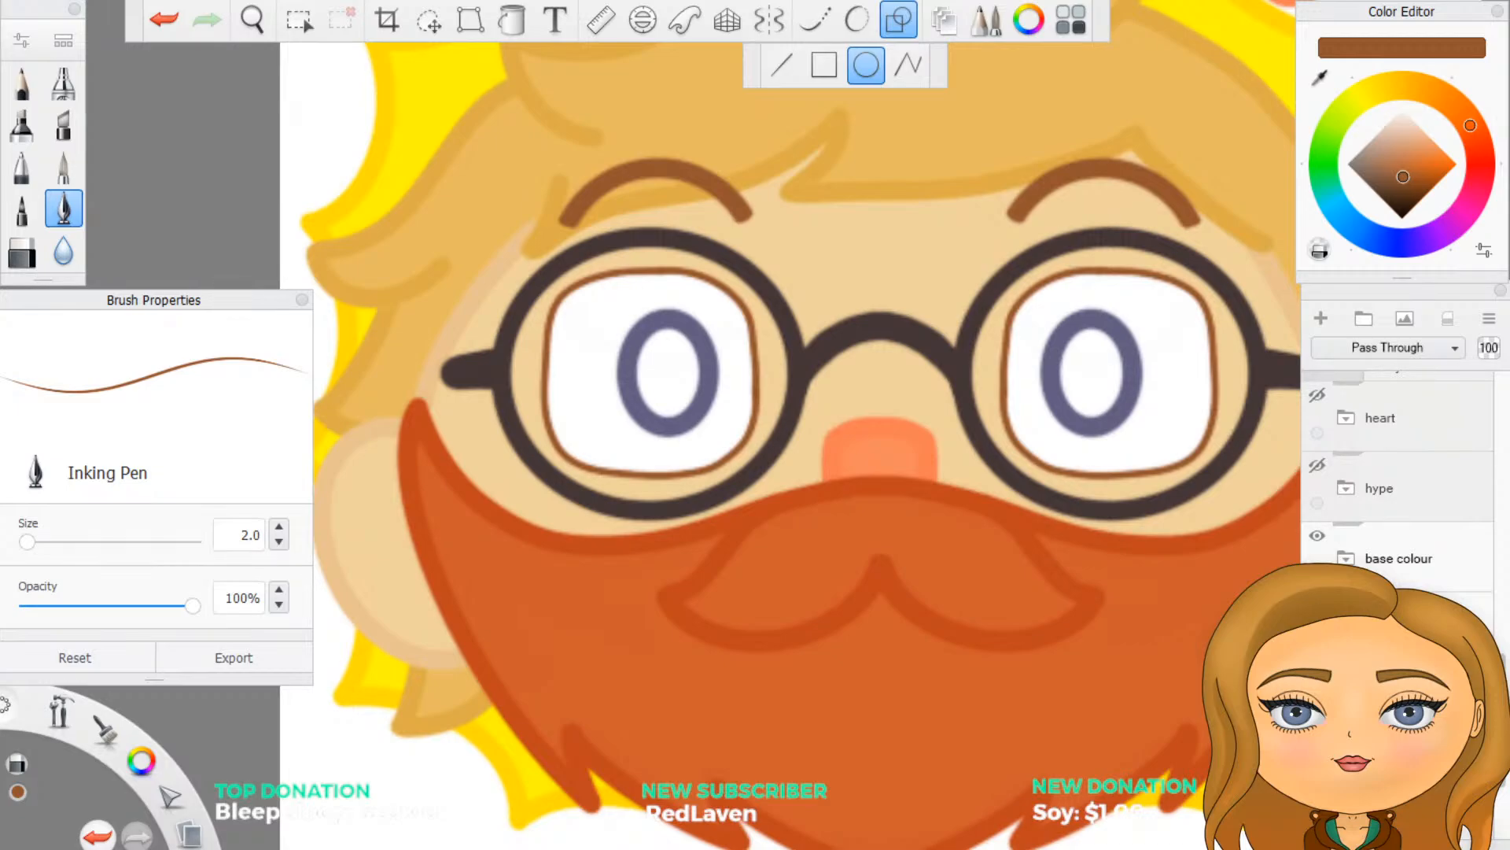
scroll(1404, 495, "up", 5)
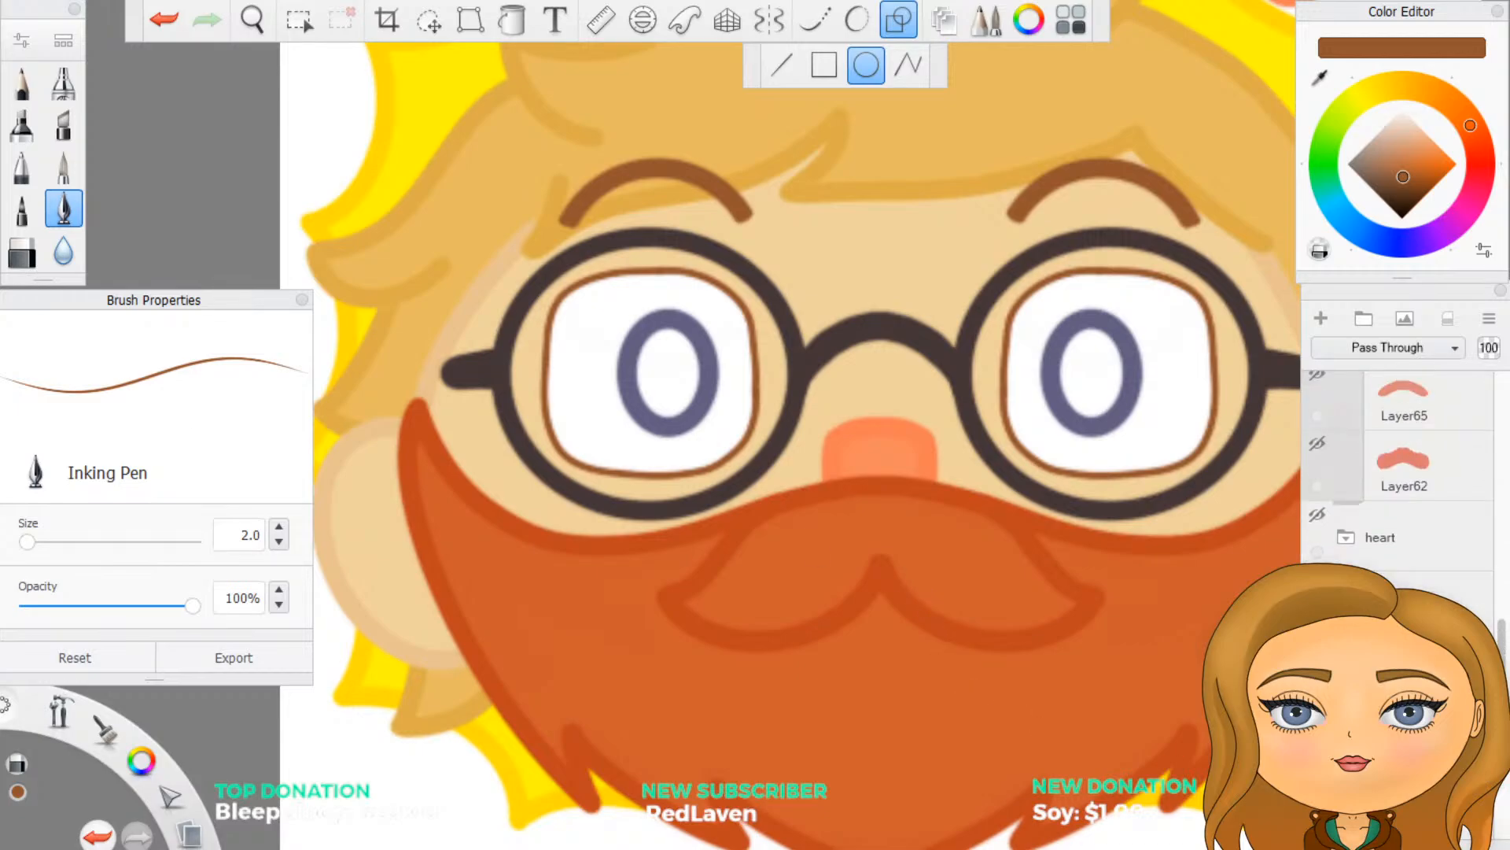
scroll(1423, 571, "up", 3)
left_click(1424, 571)
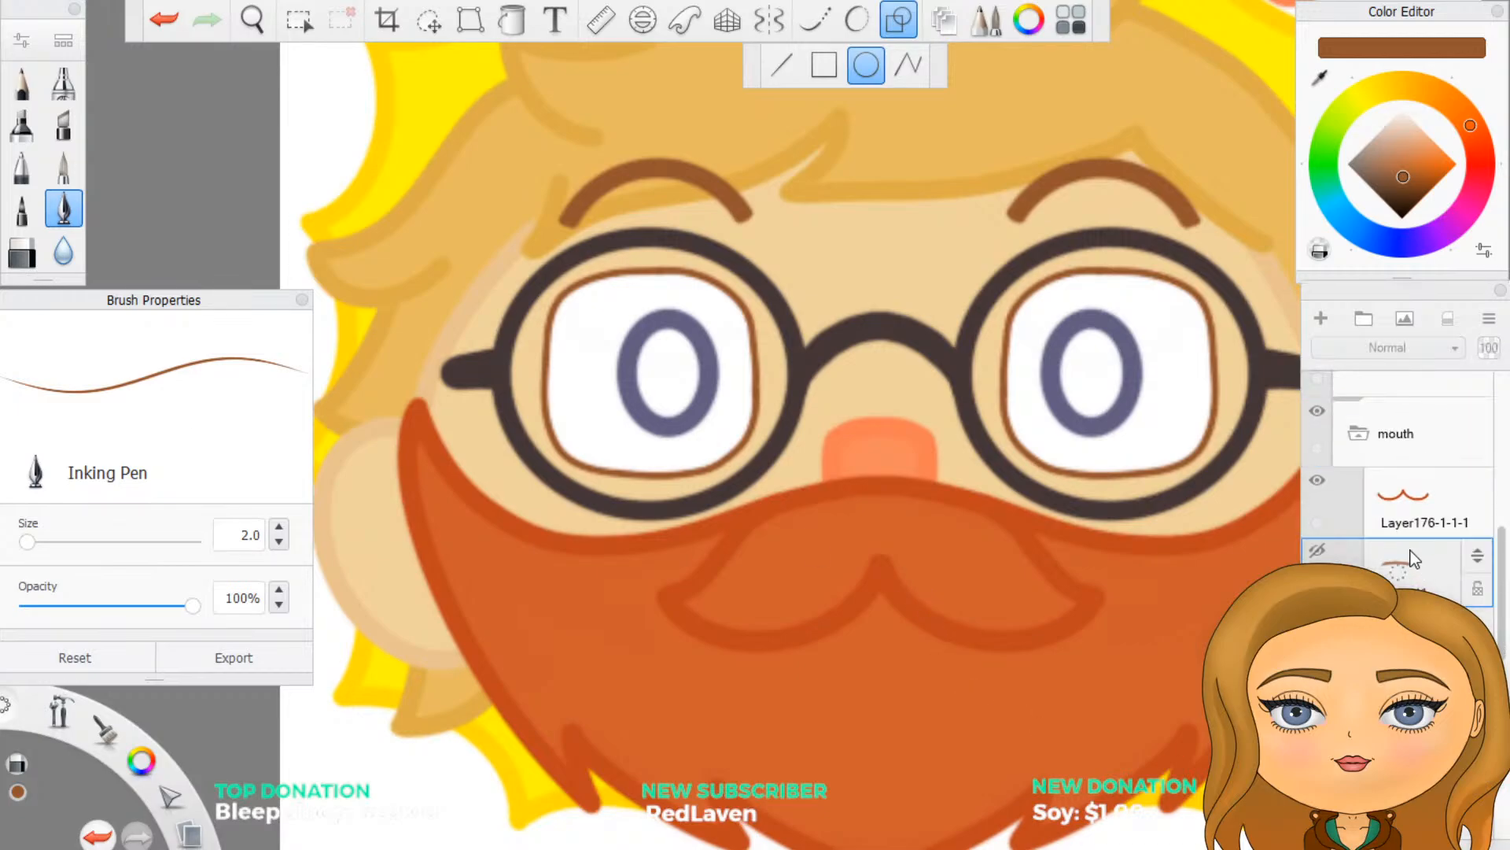
left_click(1322, 319)
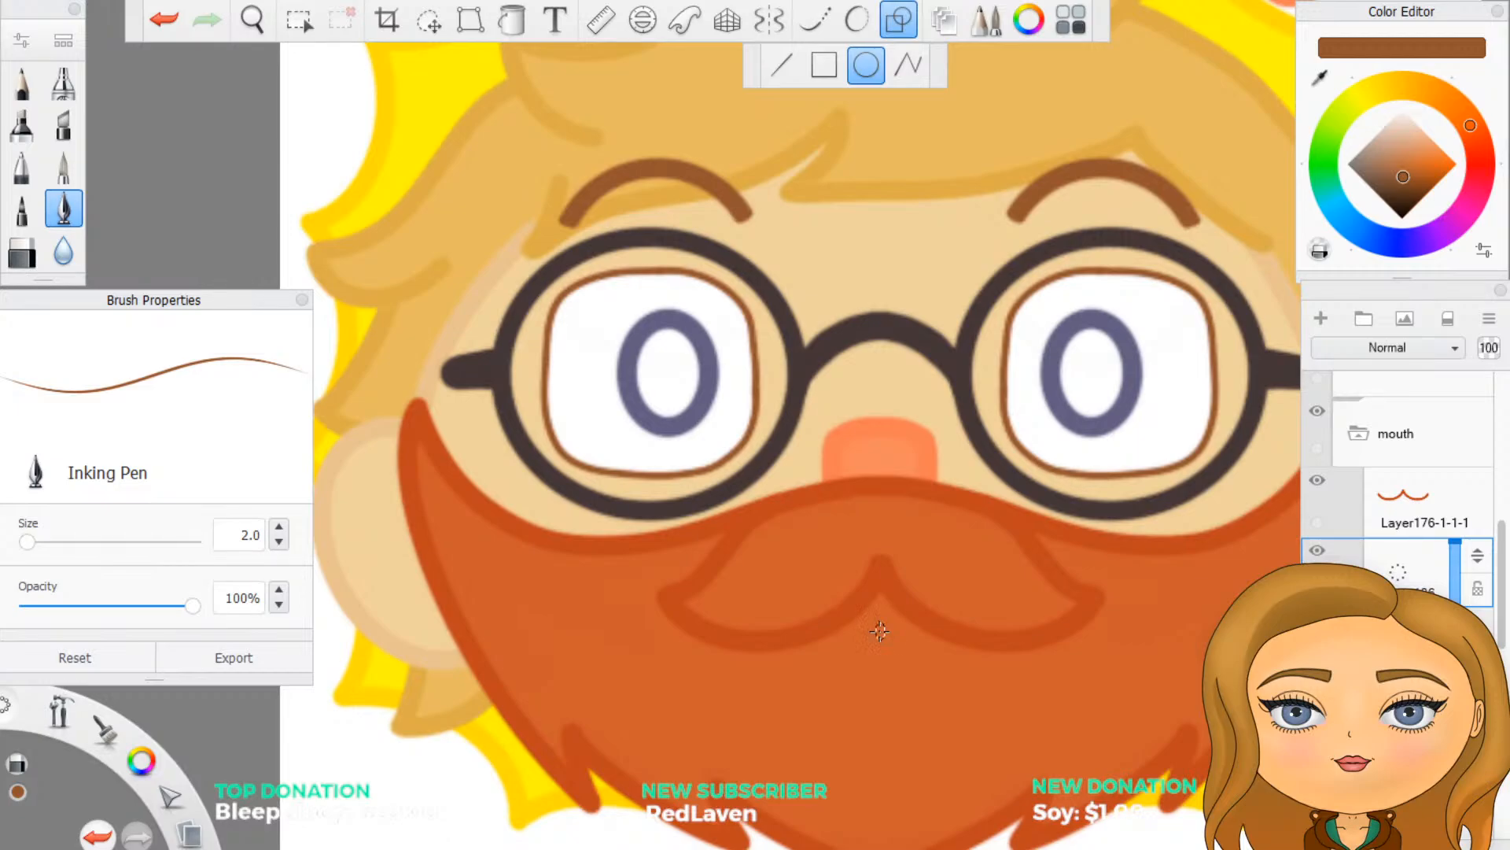
left_click_drag(880, 630, 879, 630)
left_click_drag(881, 659, 881, 659)
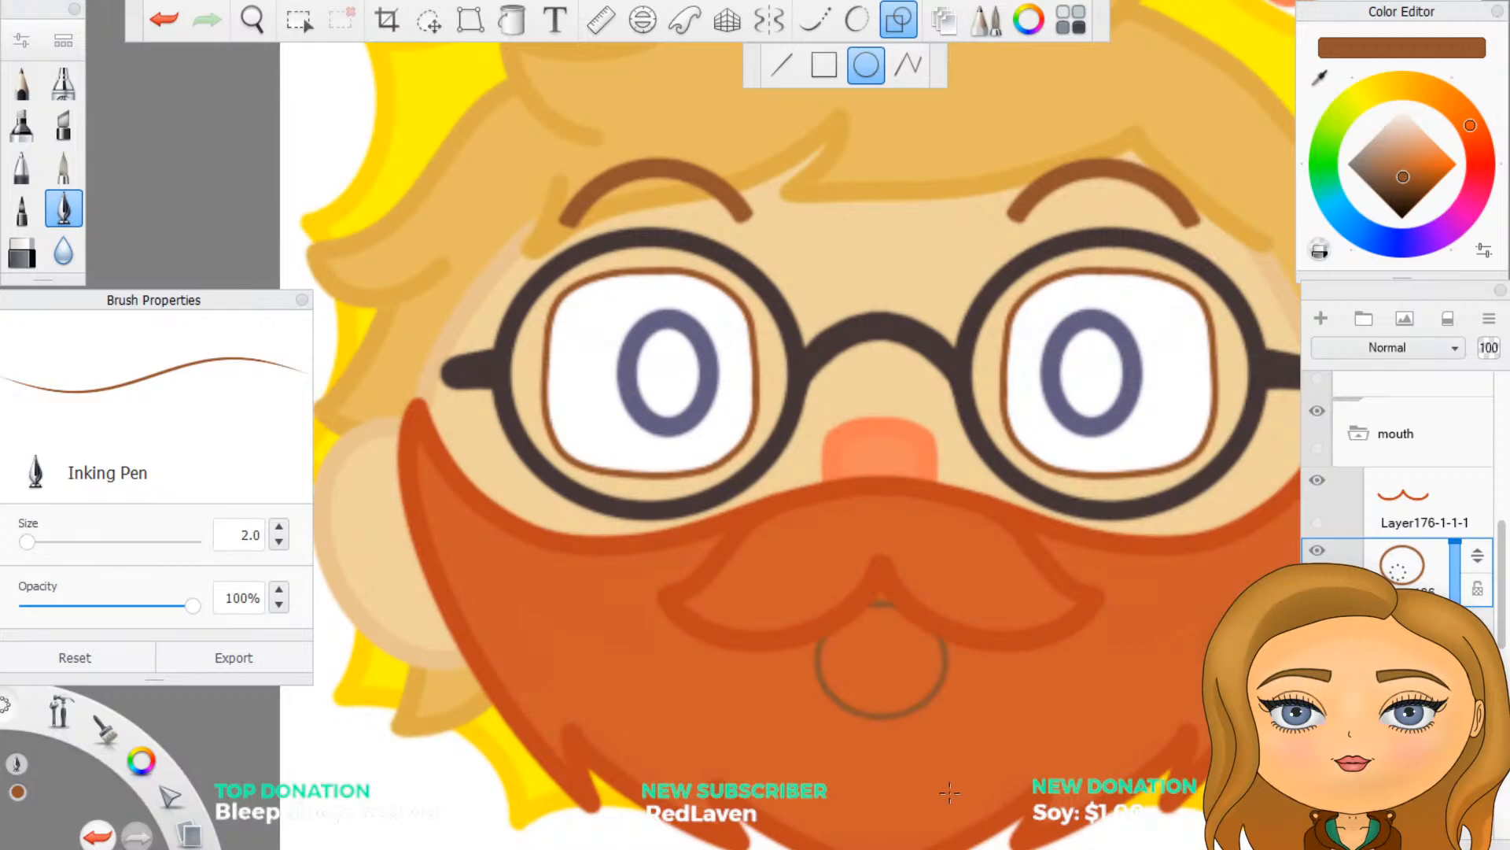
Step: Nudge the circular mouth outline upward so its upper edge tucks behind the centre of the moustache
left_click(429, 19)
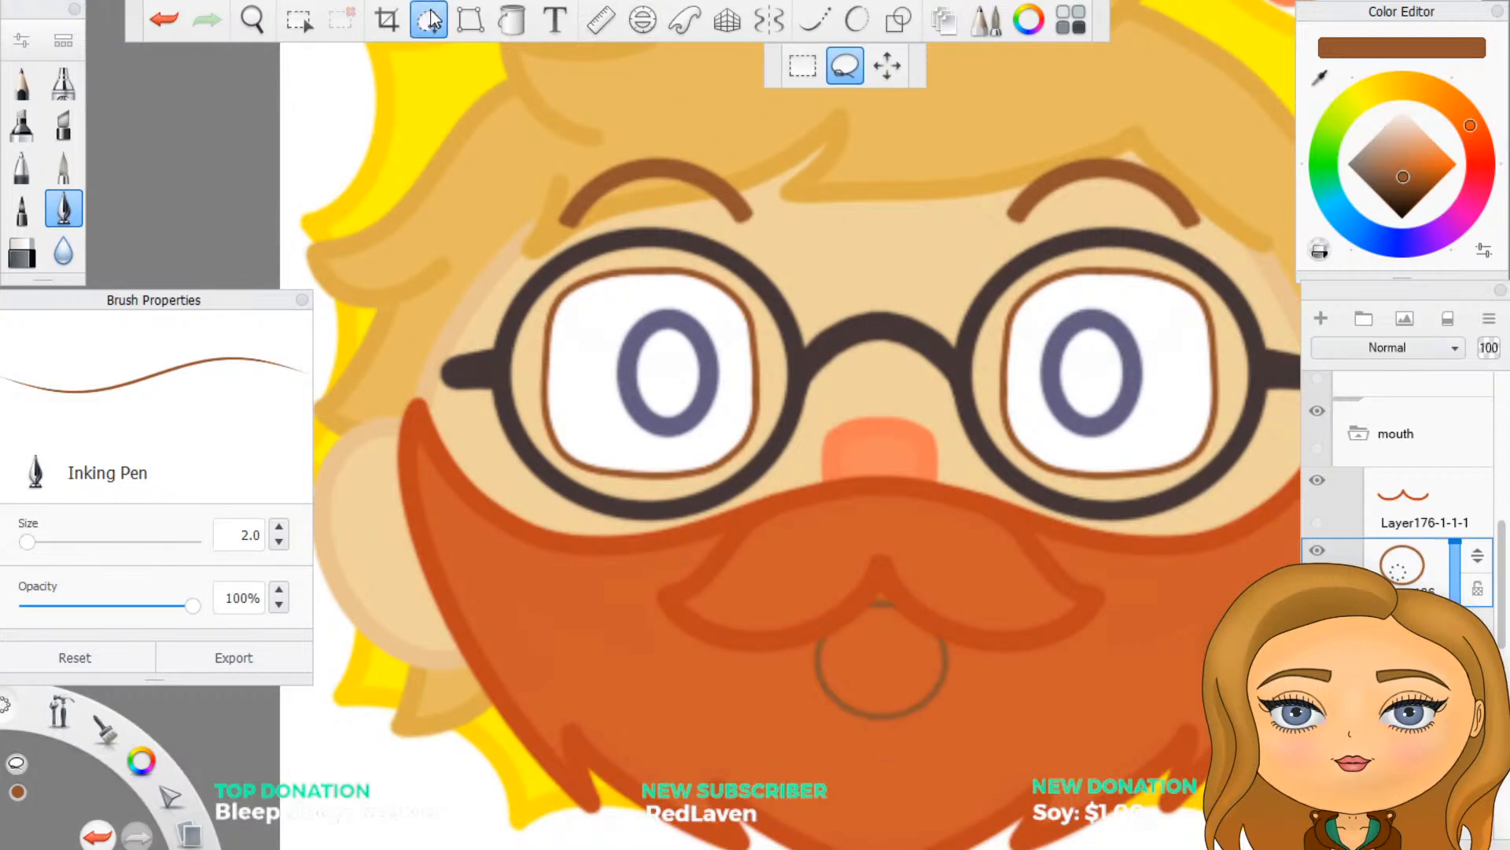
left_click(886, 65)
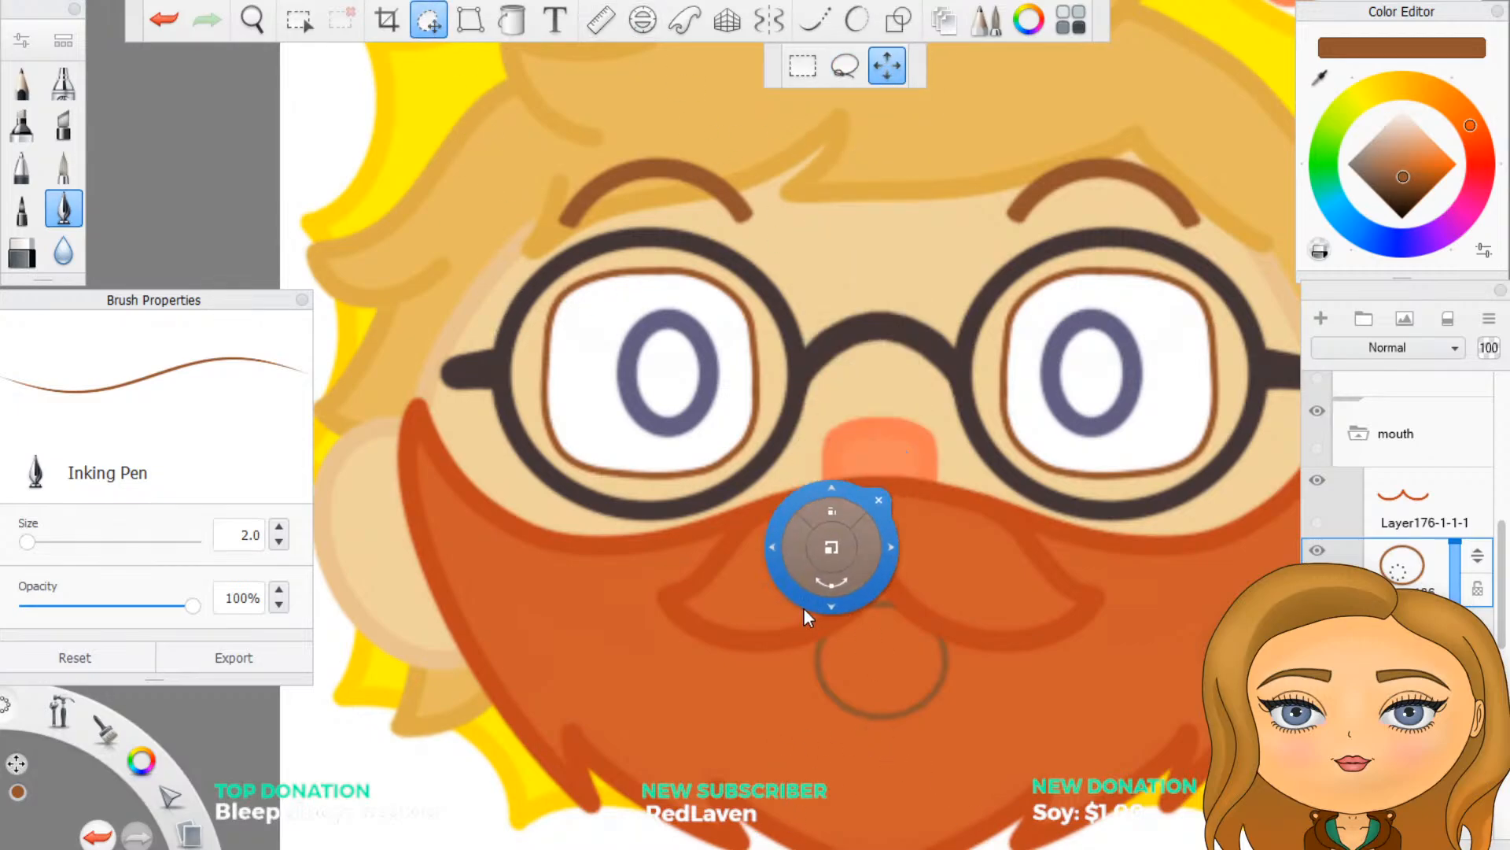
left_click_drag(833, 621, 837, 611)
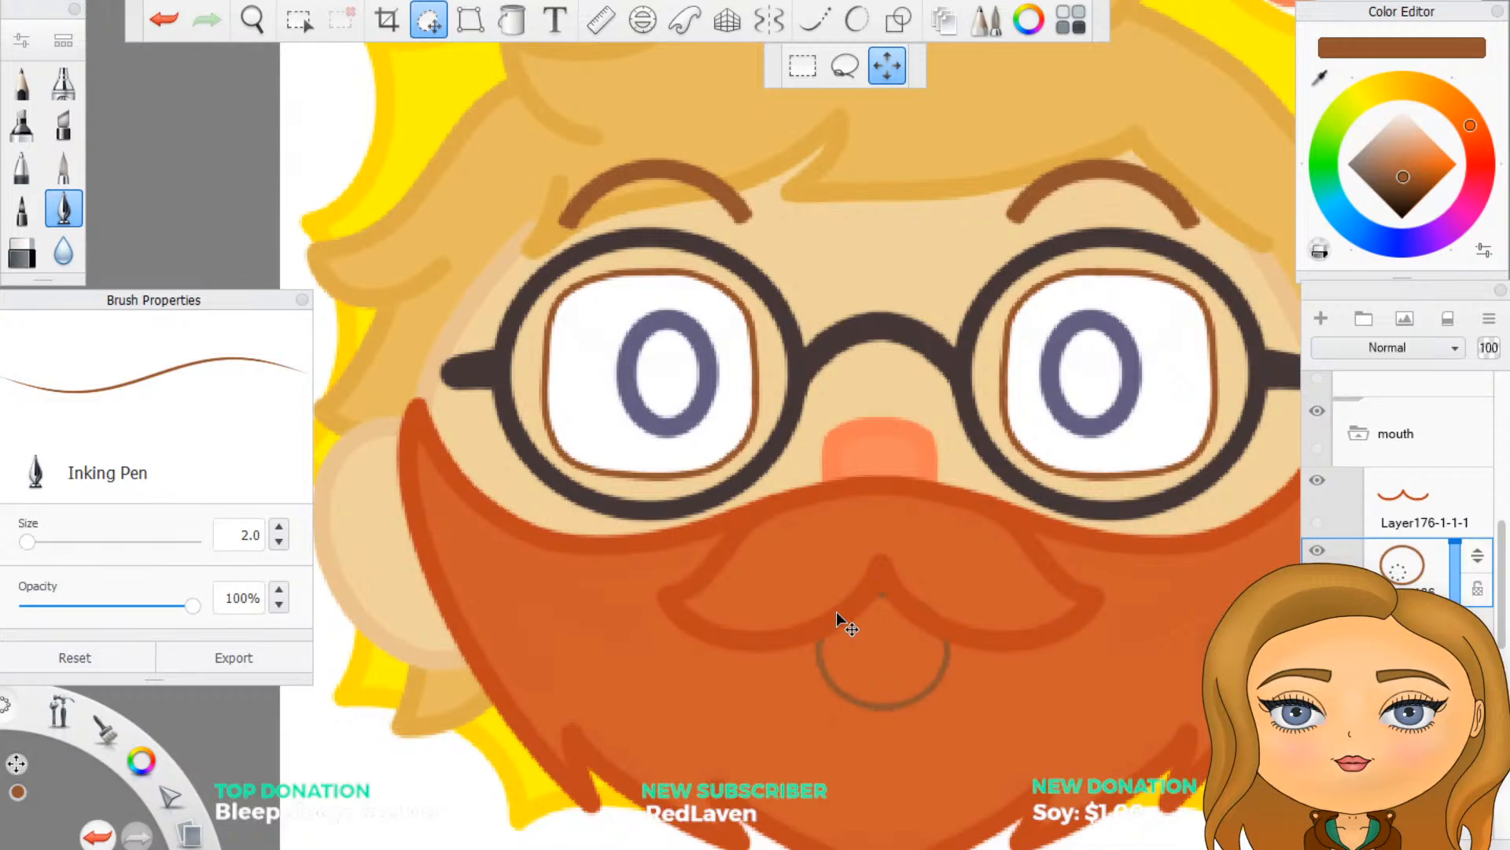
left_click_drag(837, 611, 837, 614)
left_click(895, 531)
left_click(891, 504)
key("Escape")
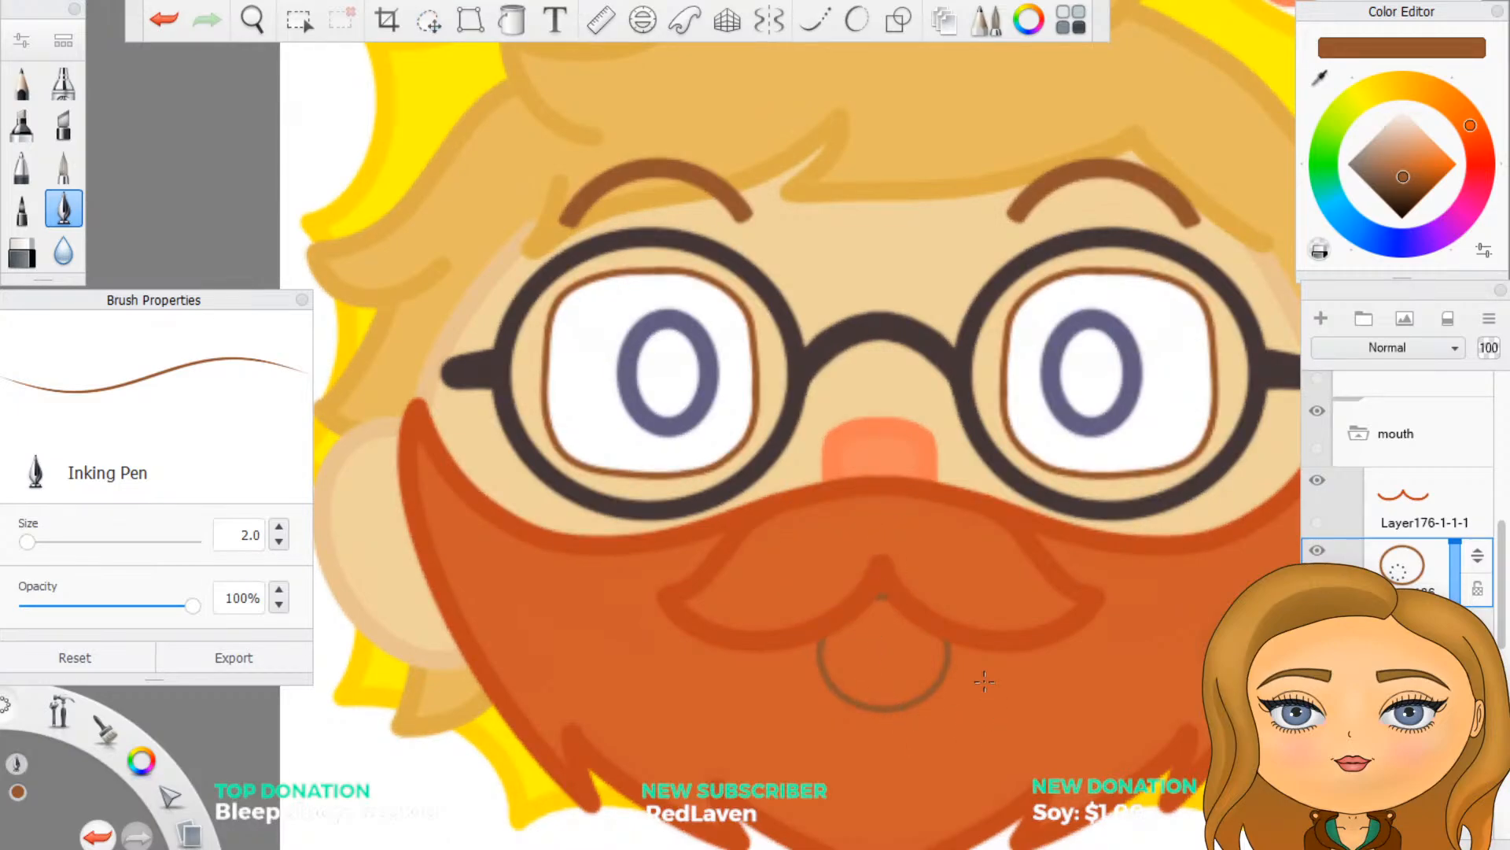
Step: Fine-tune the mouth circle's position with small nudges to centre it under the moustache
scroll(984, 681, "up", 2)
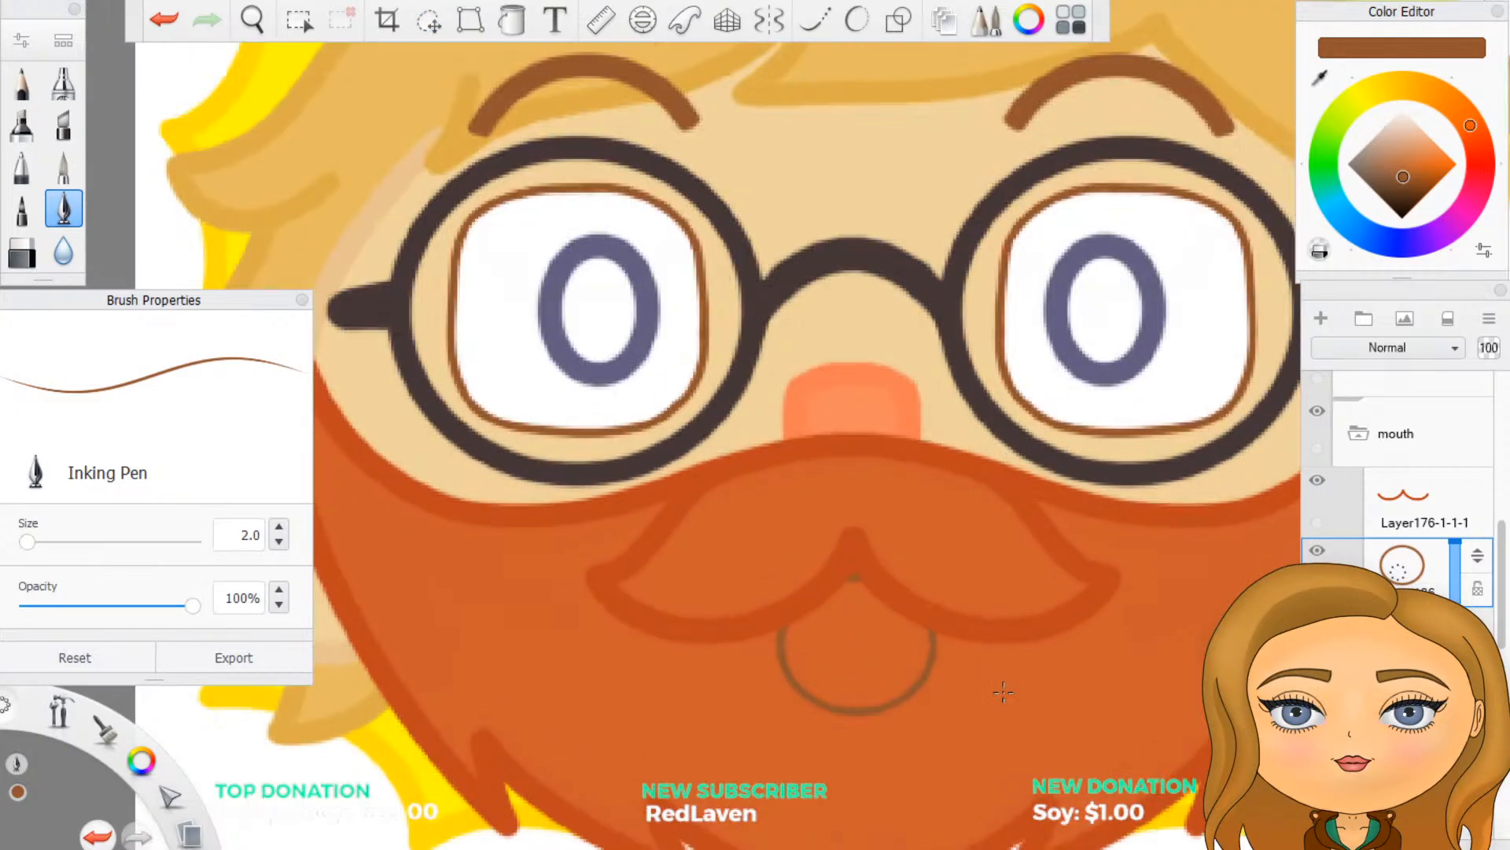
left_click(429, 21)
mouse_move(877, 224)
left_mouse_down()
mouse_move(867, 192)
mouse_move(871, 217)
left_mouse_up()
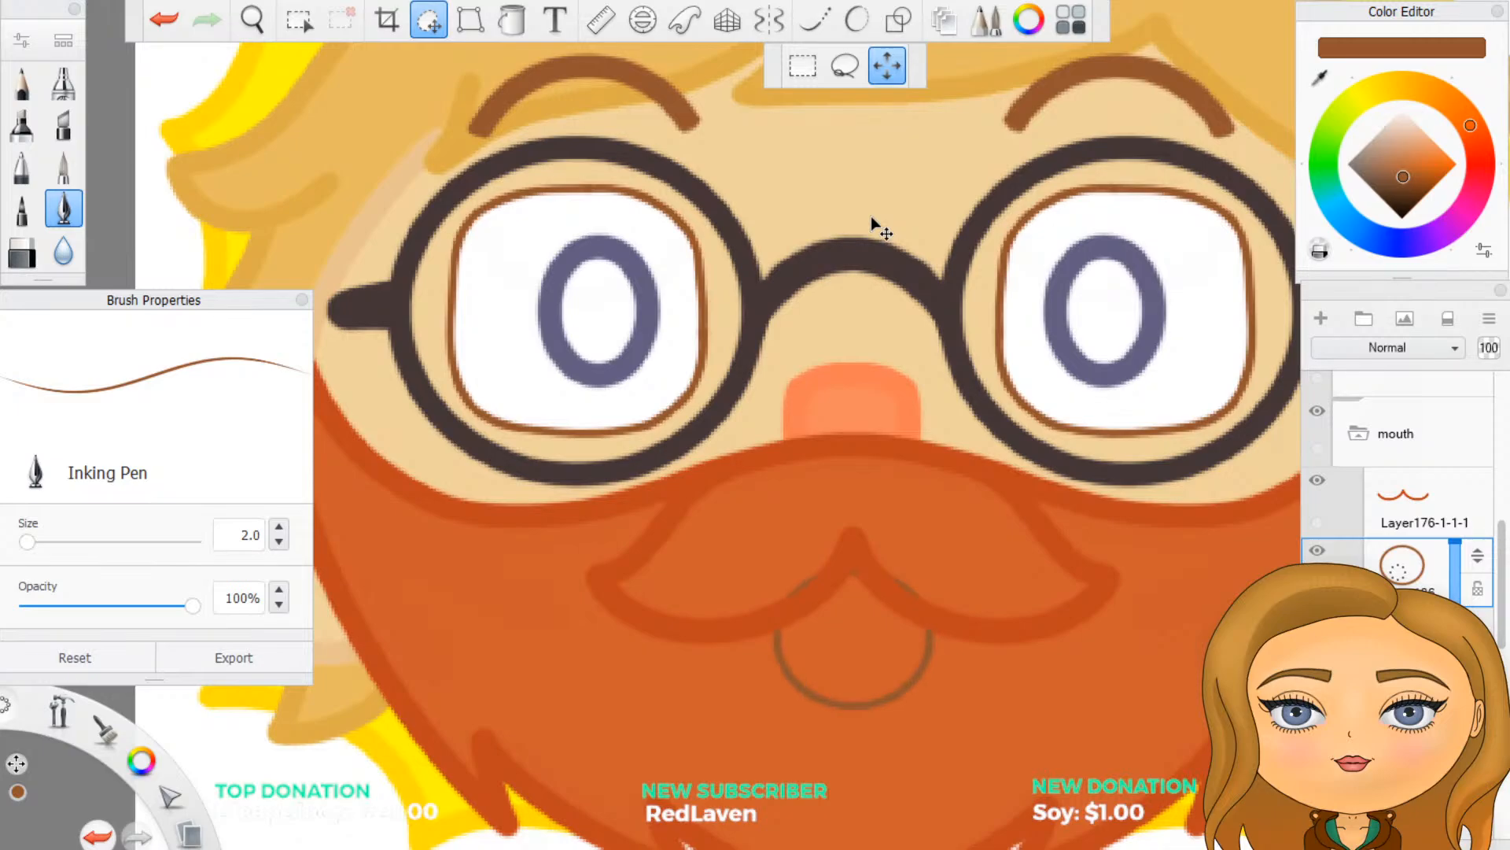
left_click_drag(872, 217, 872, 220)
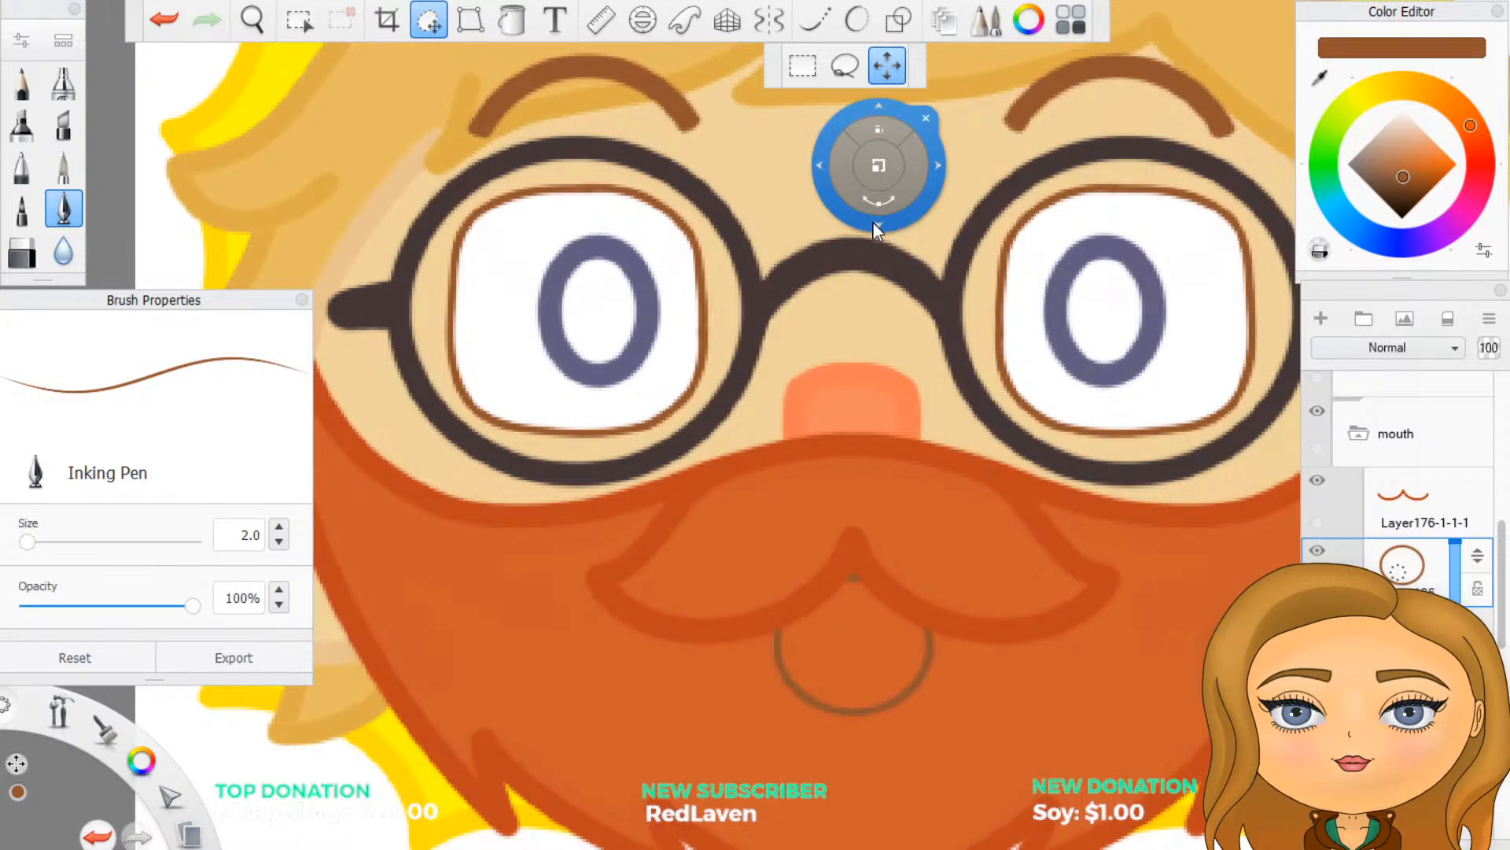
left_click(926, 120)
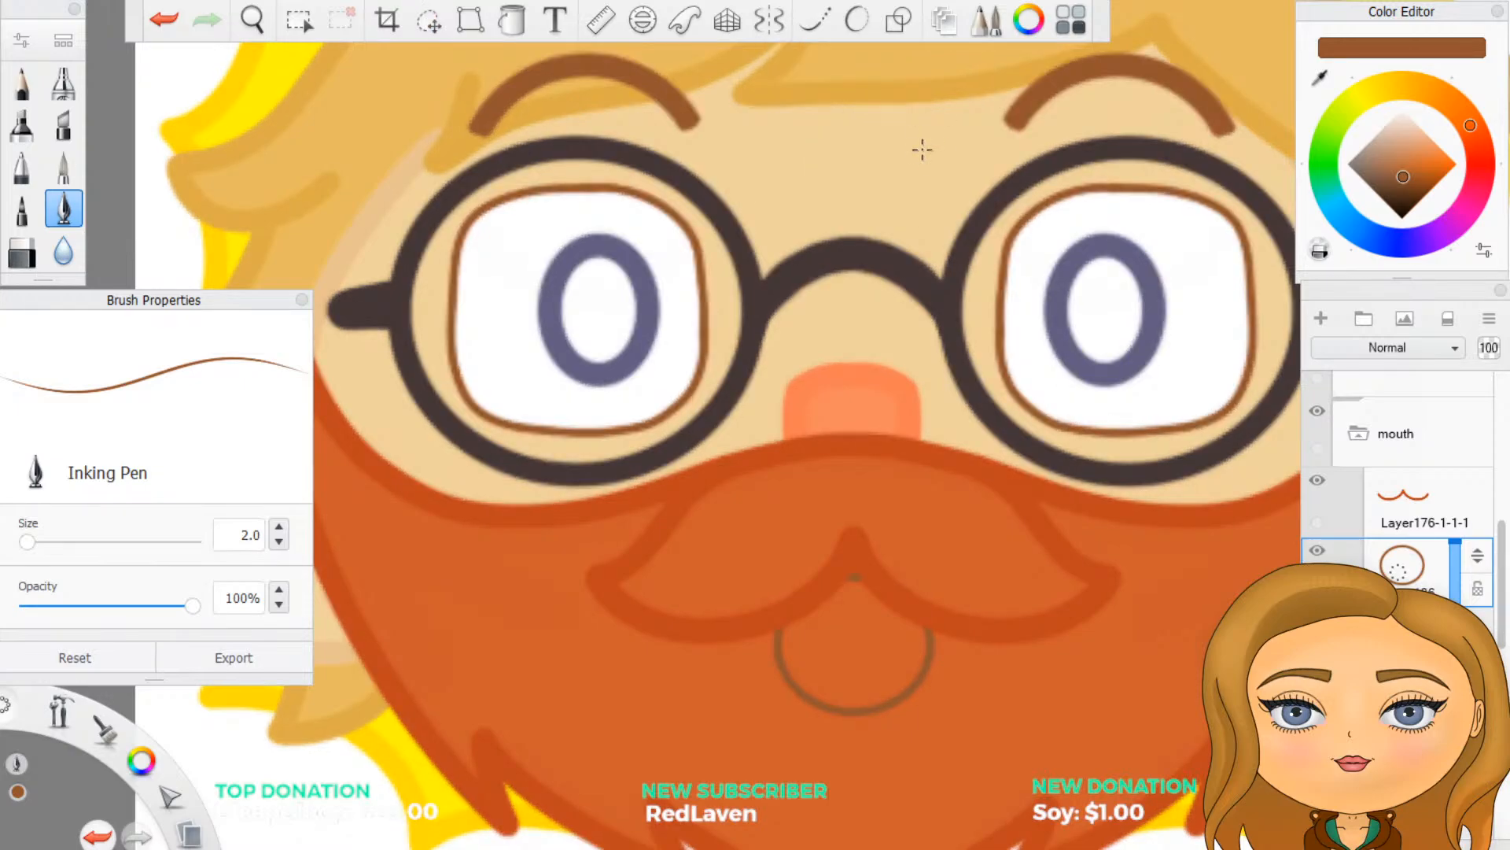
Step: Add a new layer directly beneath the circular mouth outline, above the hidden frowning mouth layer
scroll(988, 729, "up", 2)
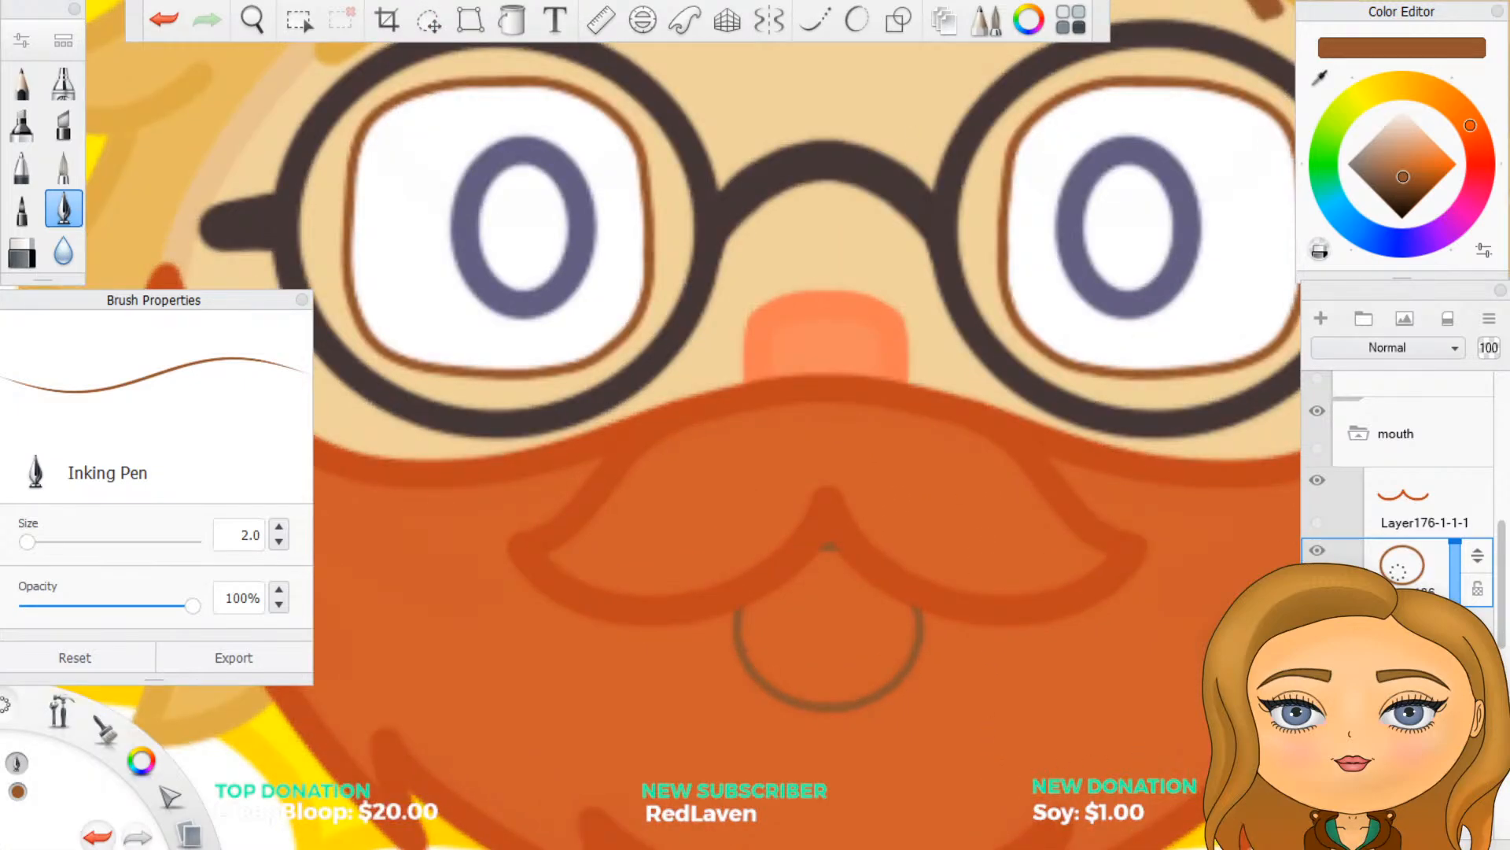
scroll(1399, 503, "down", 1)
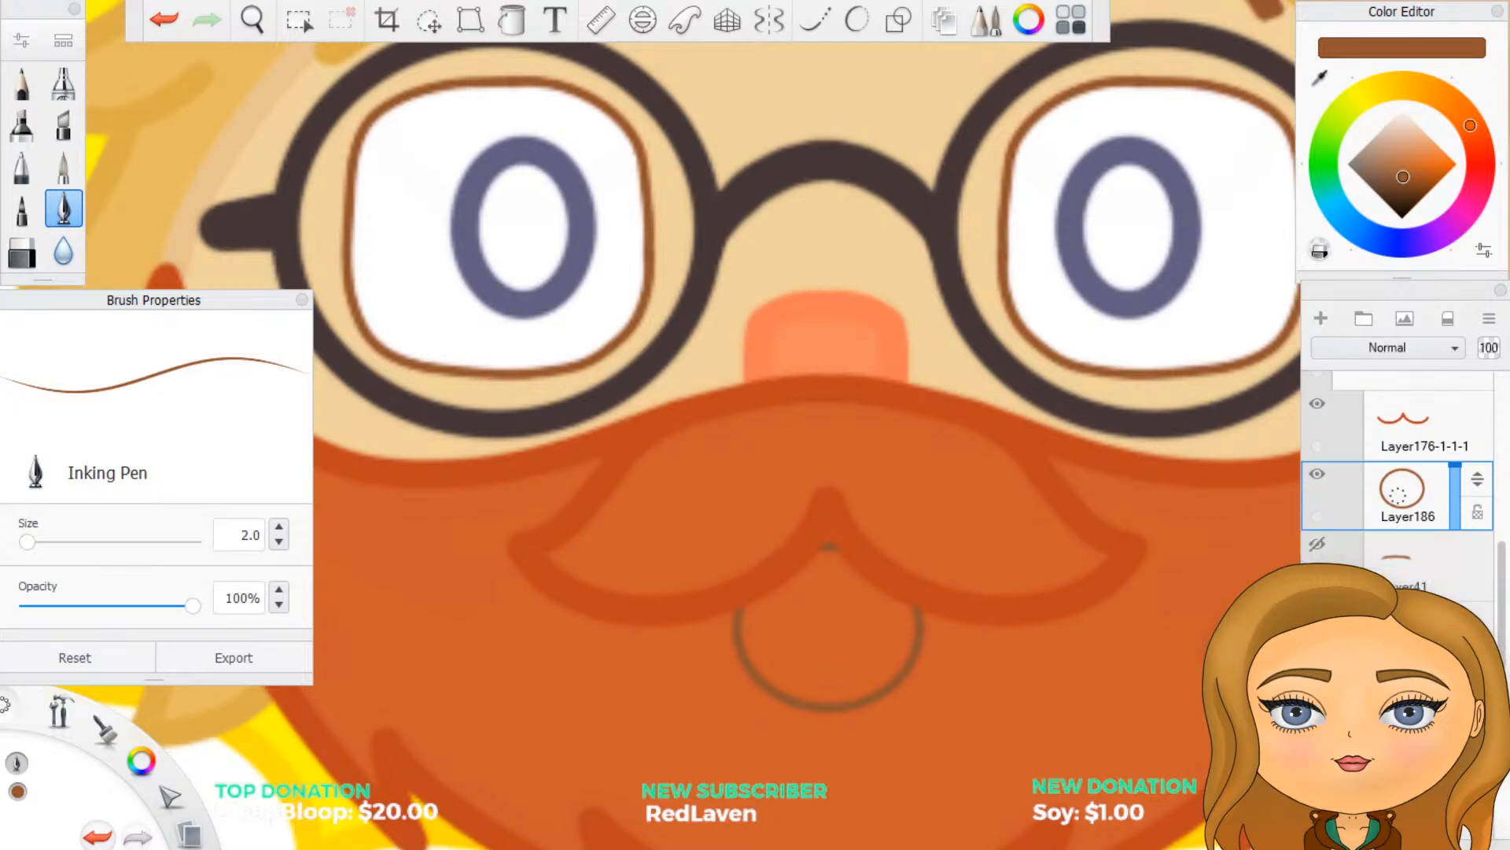
left_click(1318, 615)
left_click(1318, 614)
scroll(1151, 748, "down", 5)
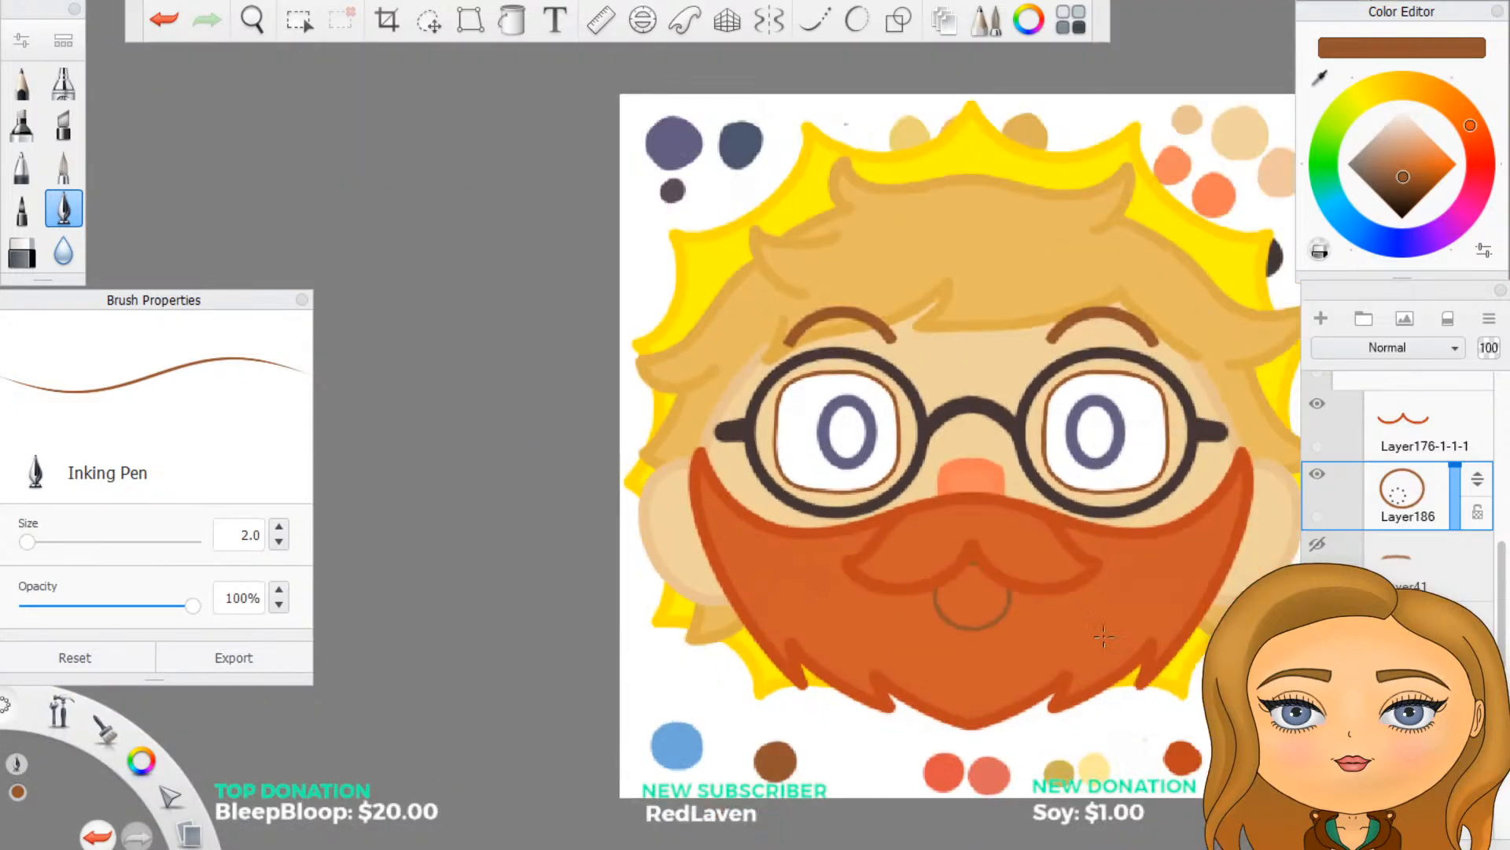
scroll(1151, 747, "up", 3)
scroll(1151, 747, "up", 2)
left_click(1422, 555)
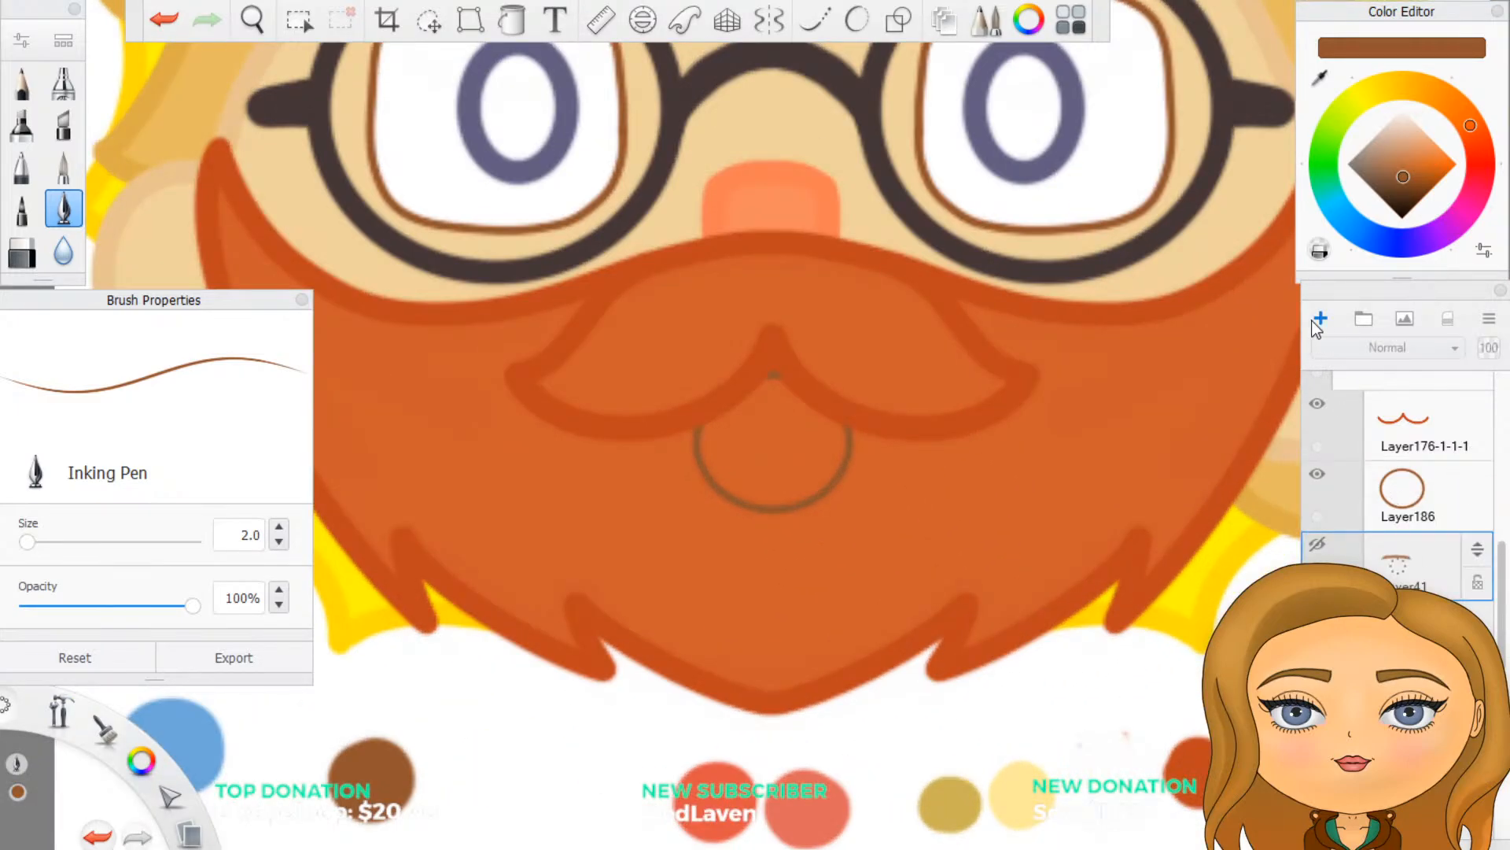
left_click(1321, 319)
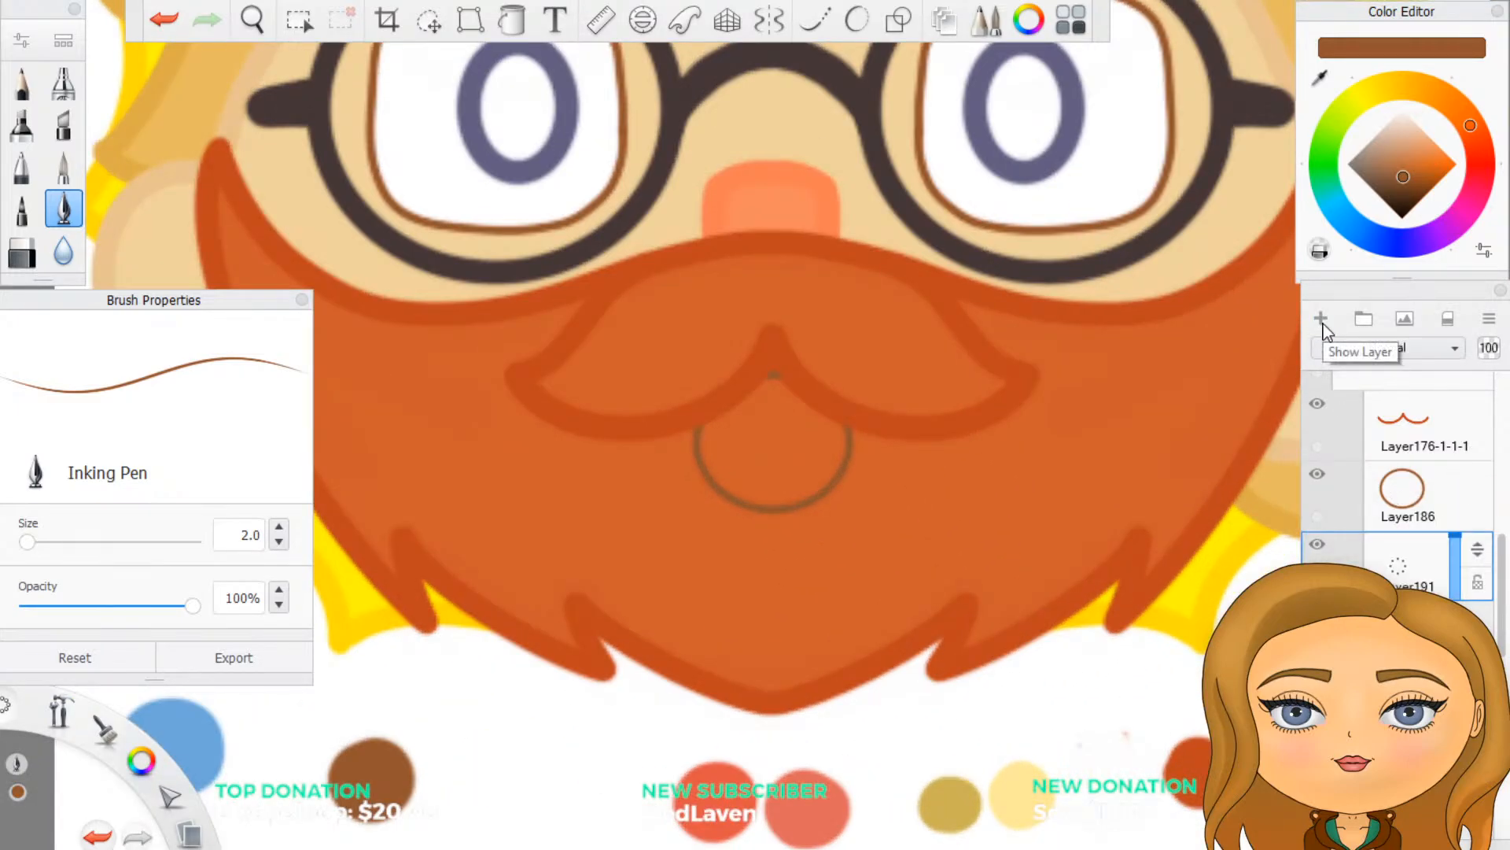
Step: Sample the coral-red swatch, set the Inking Pen size to 5, and paint the inside of the mouth circle
left_click(1322, 75)
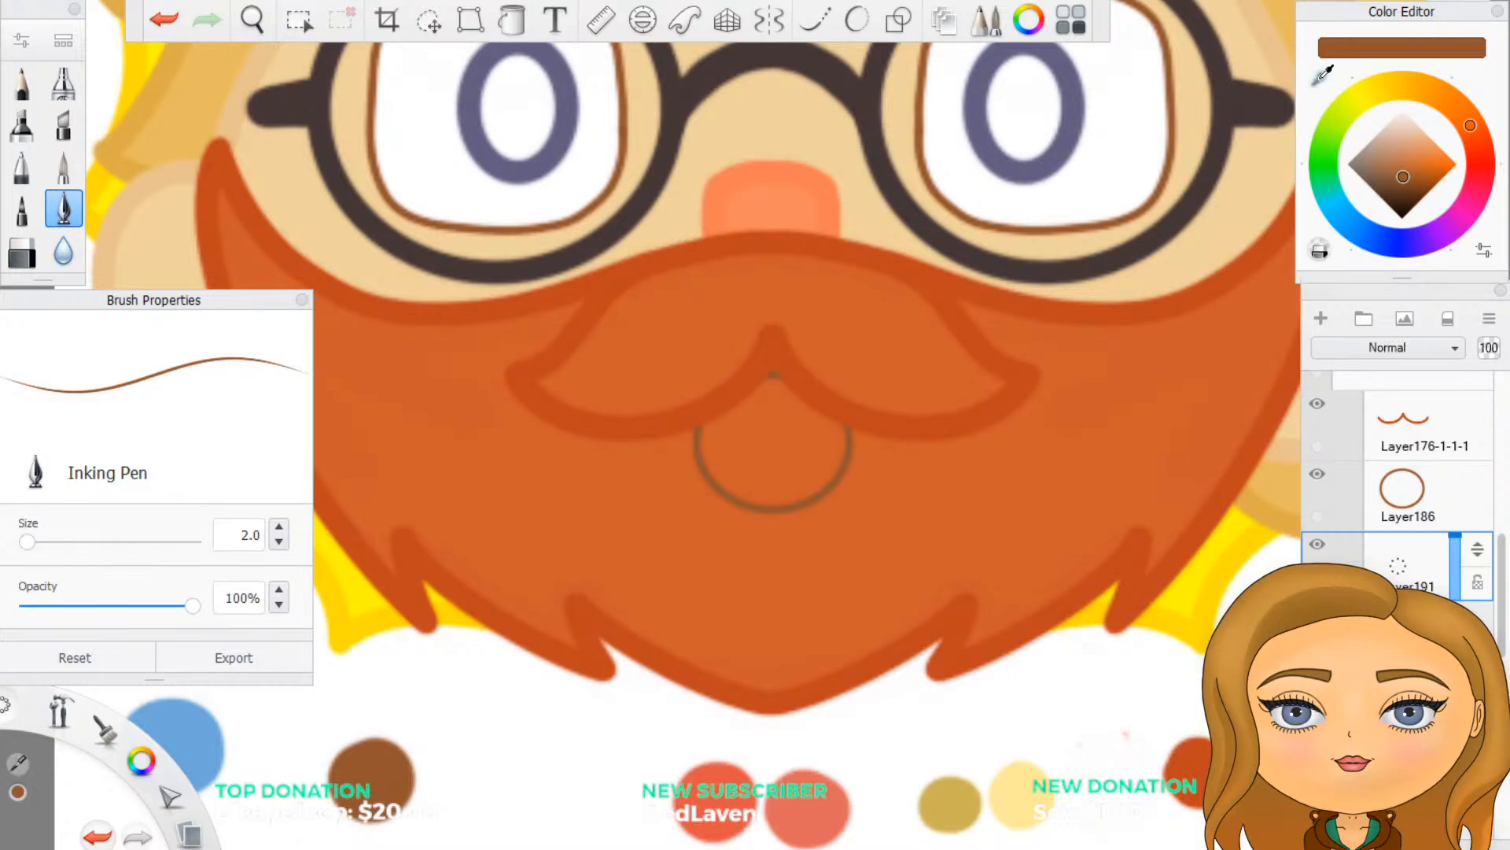
left_click(848, 491)
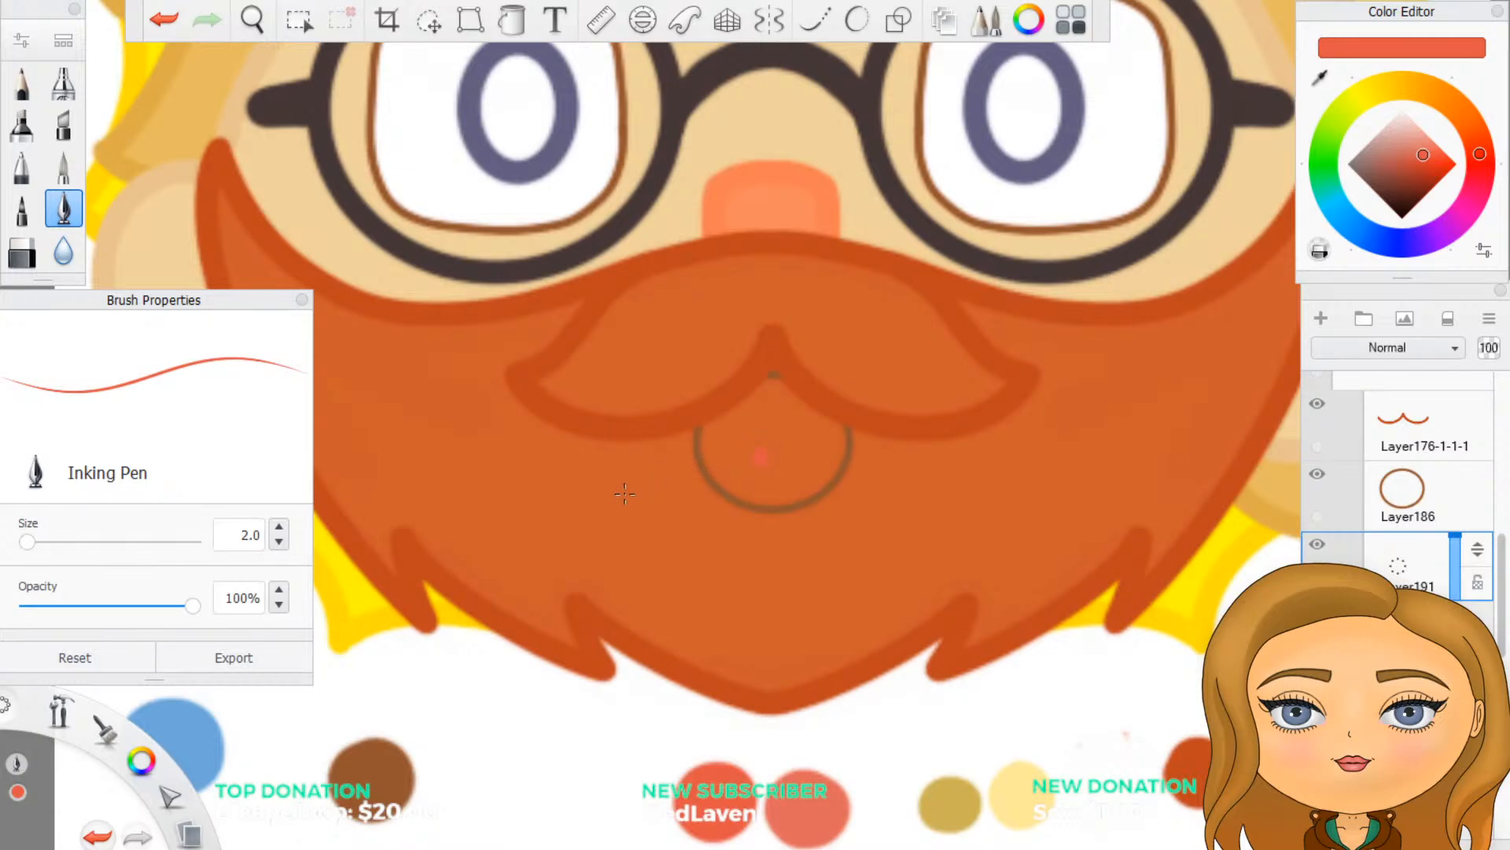
left_click(244, 538)
type("5")
key("Return")
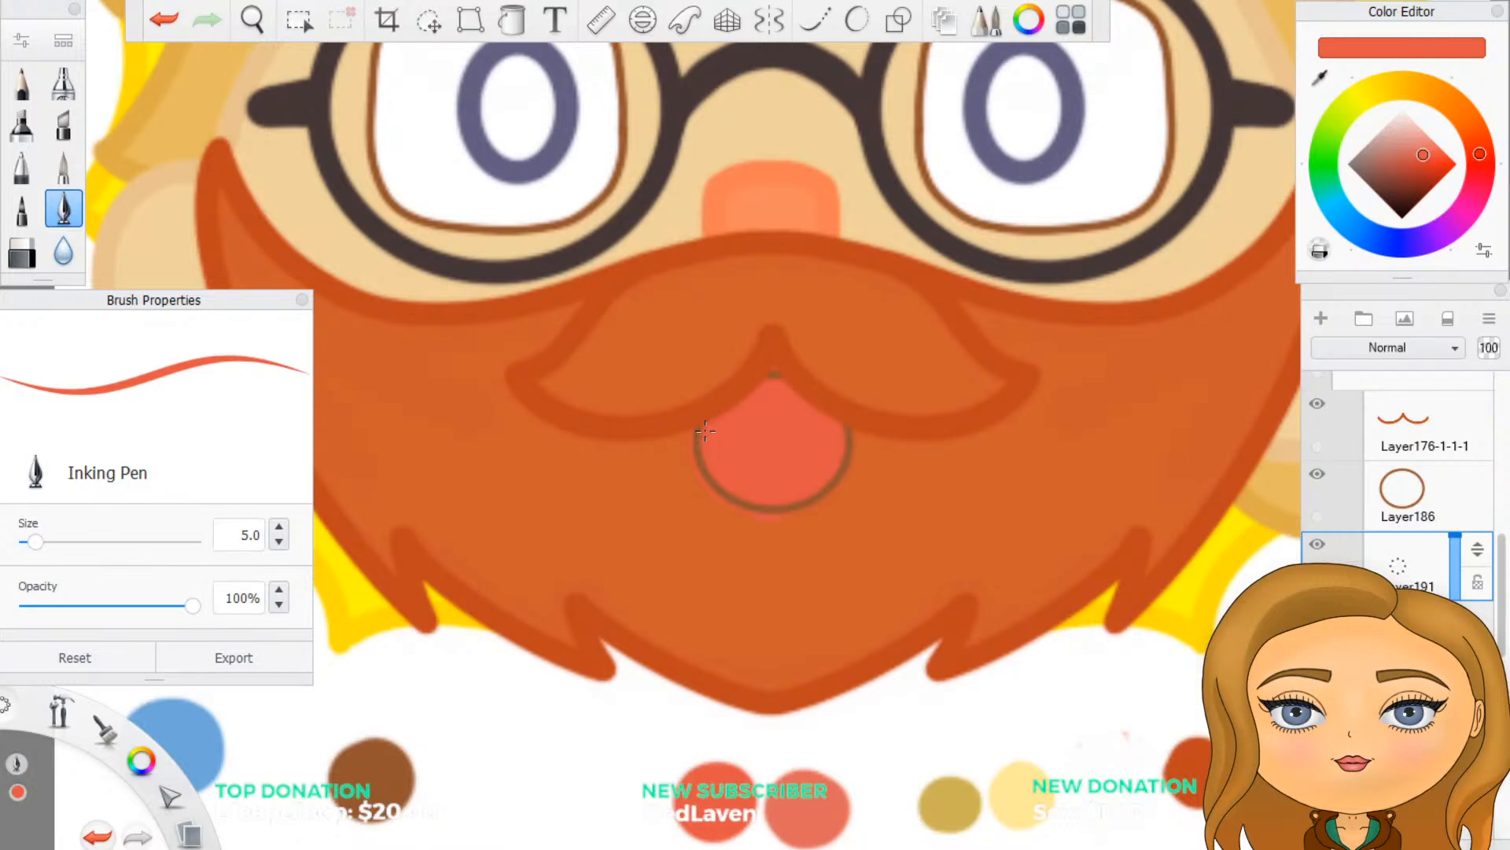
key("f")
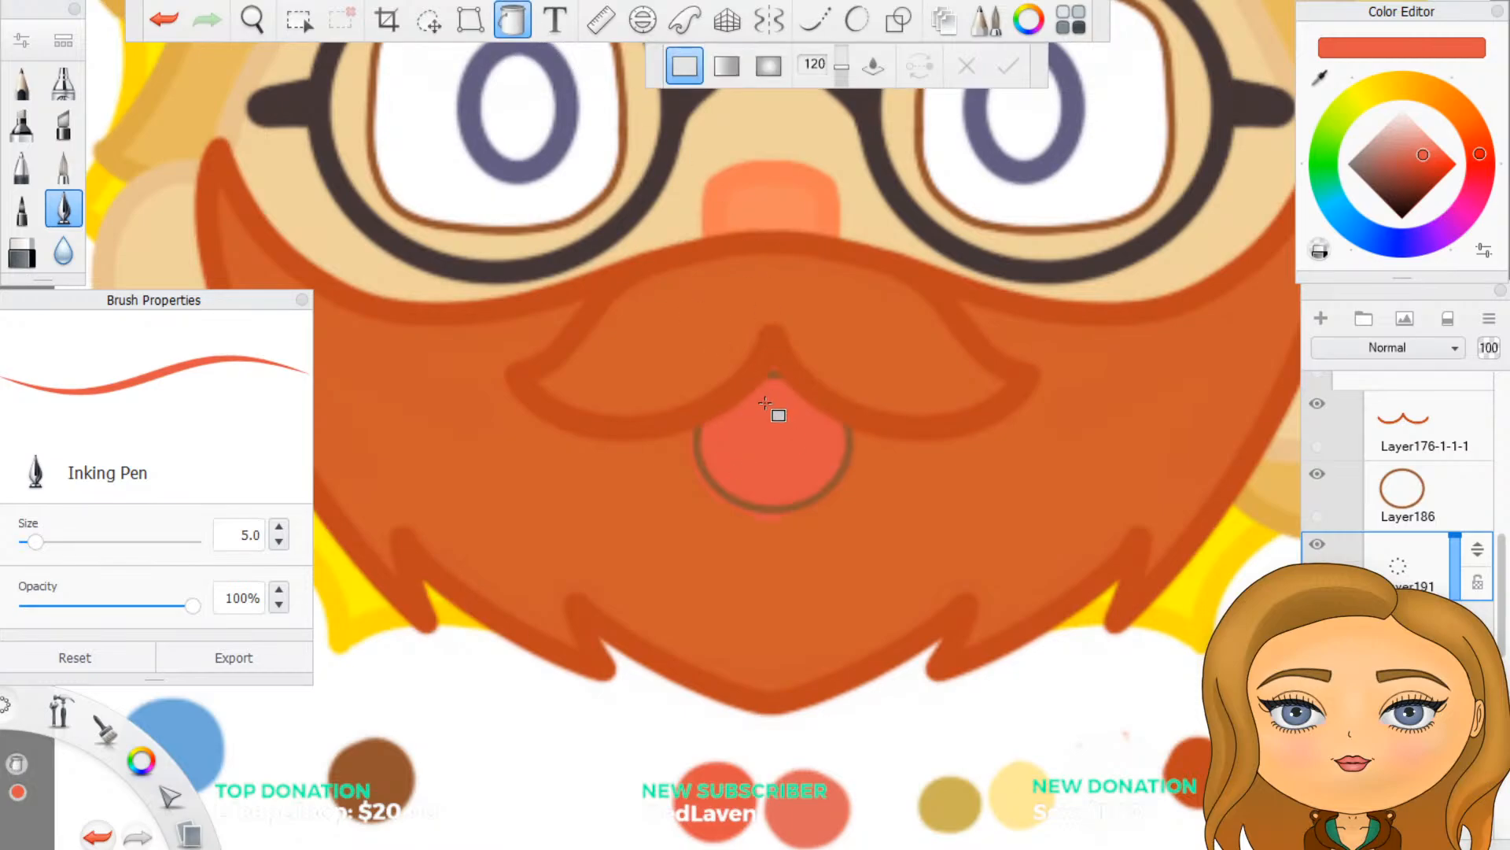
left_click(515, 23)
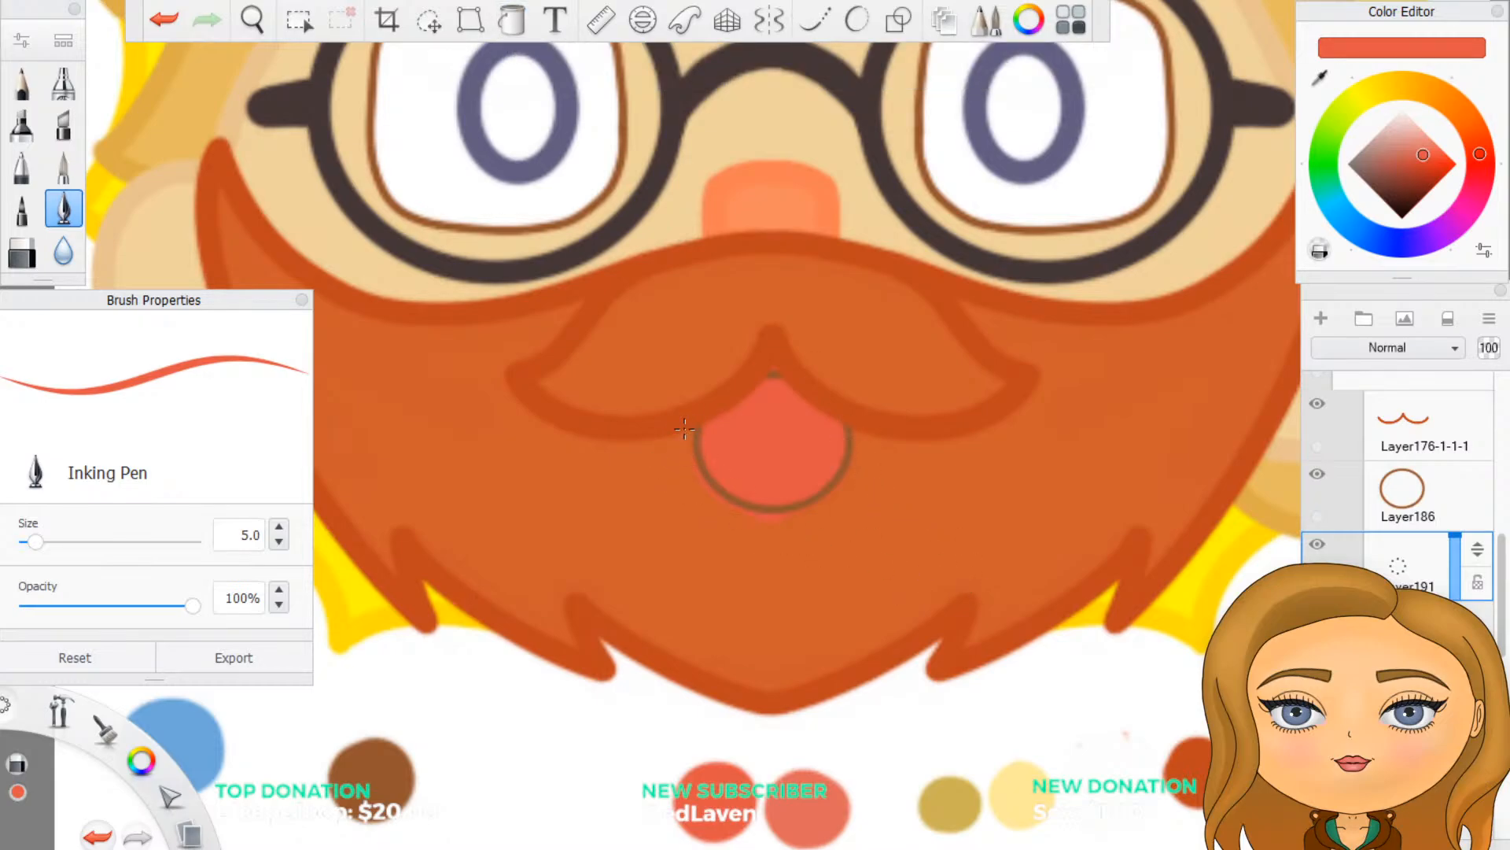
scroll(677, 472, "up", 2)
scroll(677, 473, "up", 2)
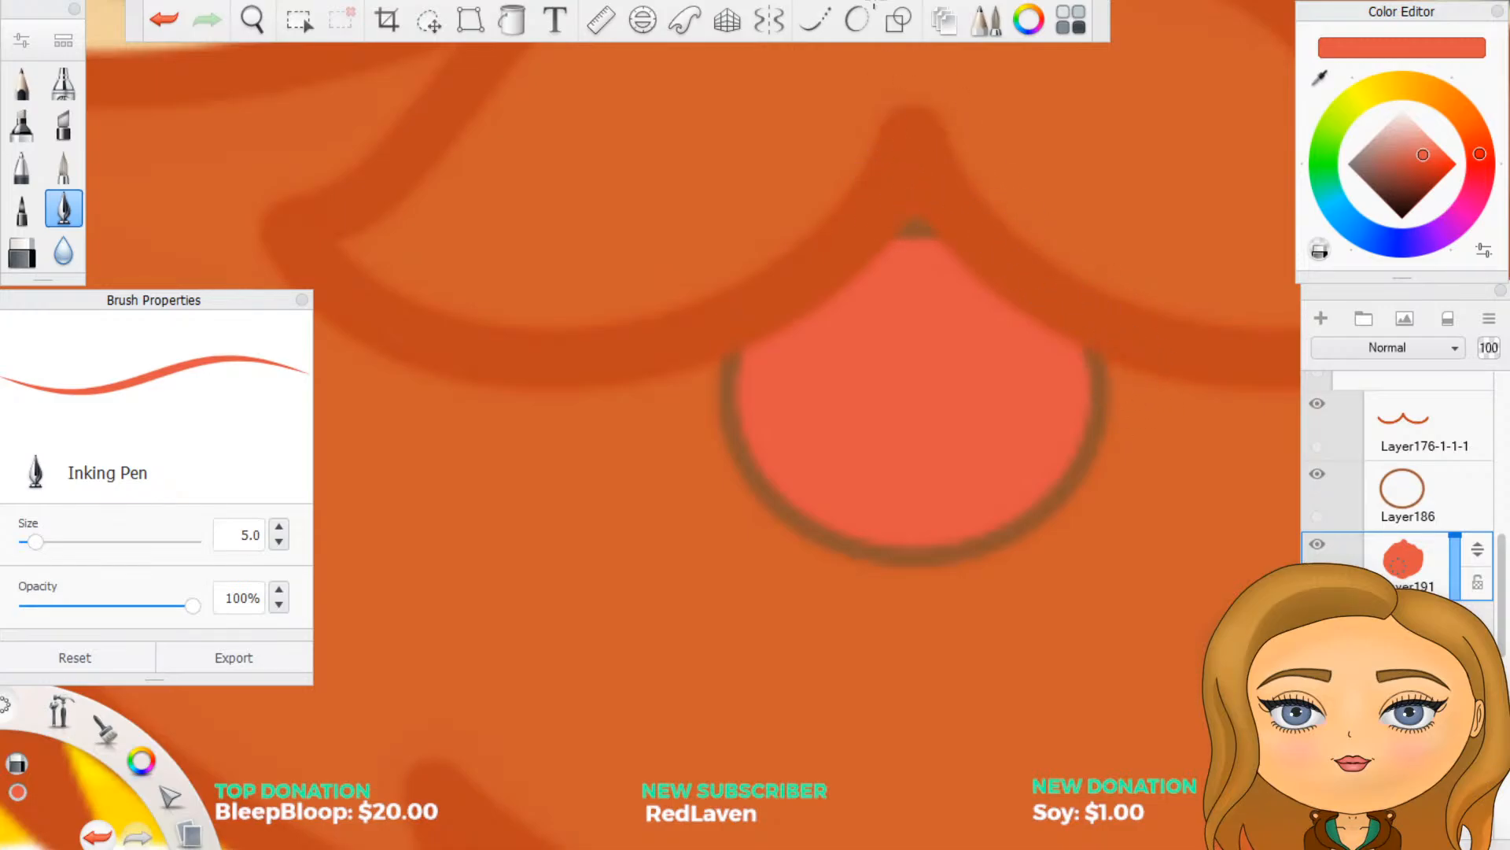
Step: Turn on vertical-axis symmetry, add a new layer above the coral-red mouth fill, and sample the lighter coral swatch
left_click(769, 19)
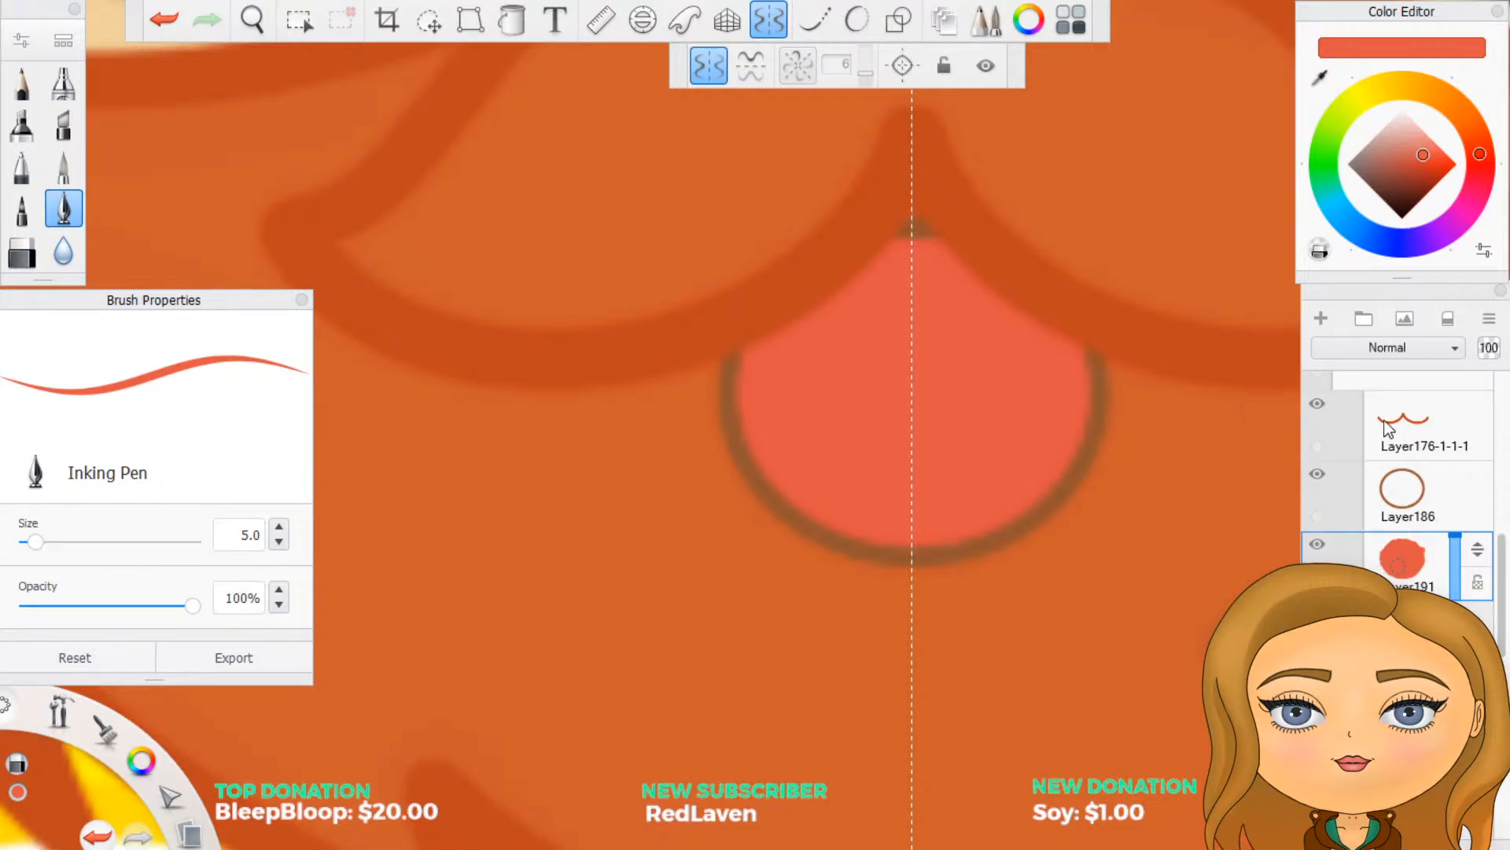
left_click(1321, 318)
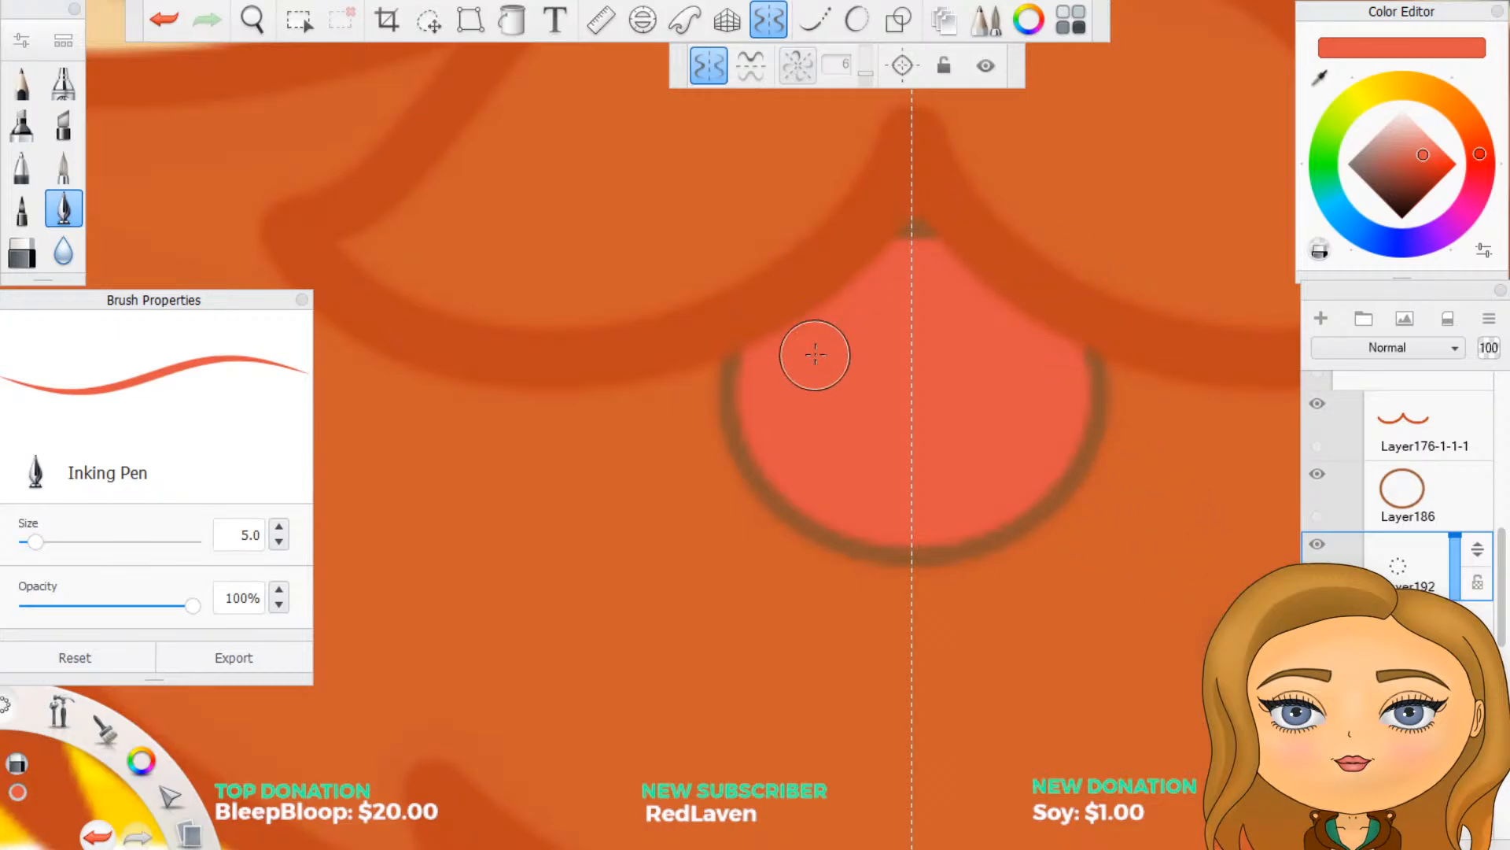
scroll(1031, 504, "down", 7)
scroll(1054, 613, "up", 4)
scroll(1056, 620, "down", 4)
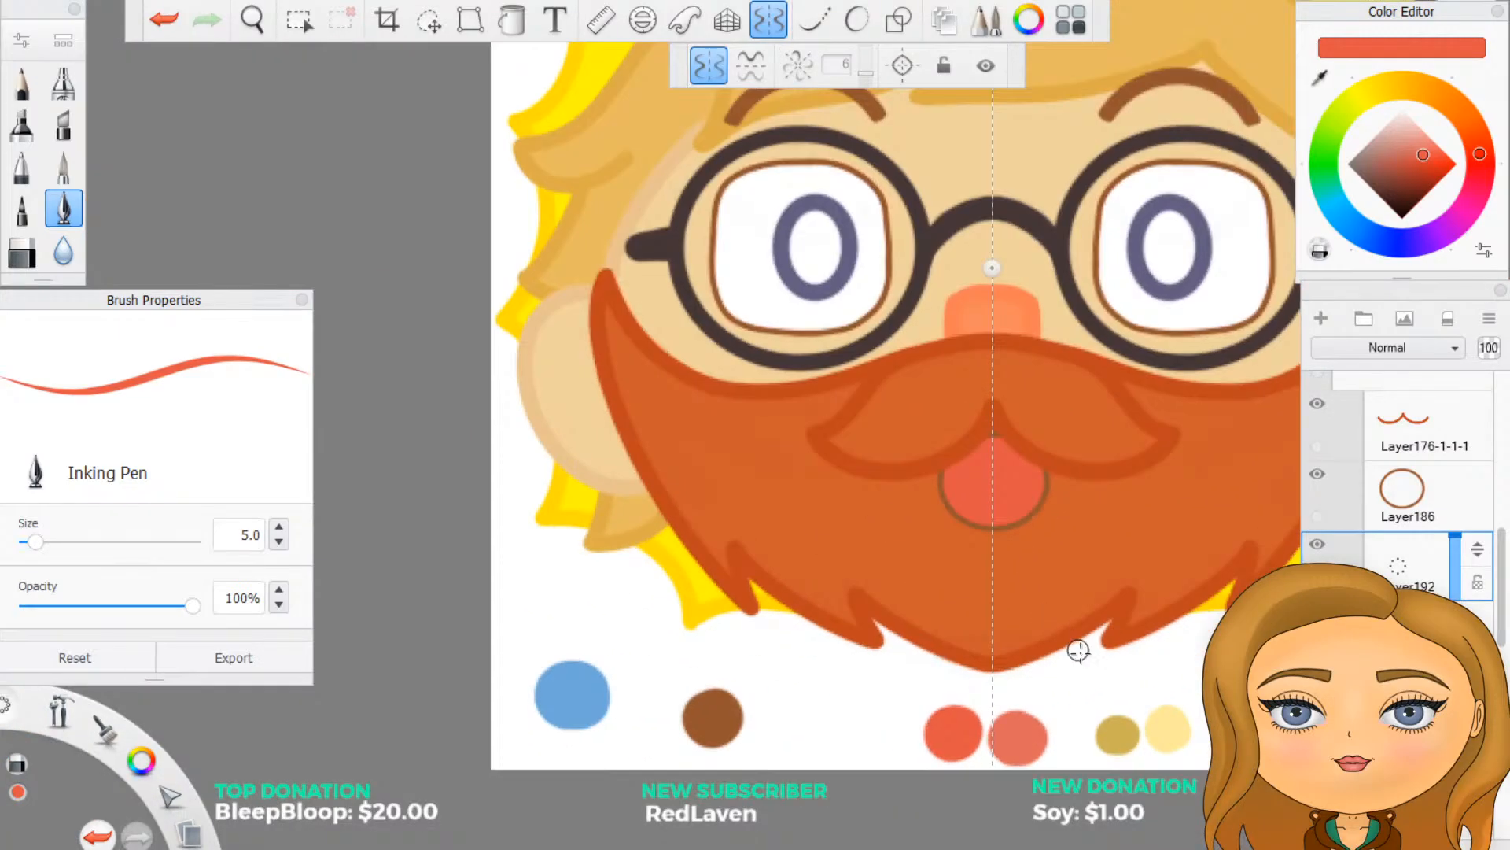
scroll(1097, 700, "up", 3)
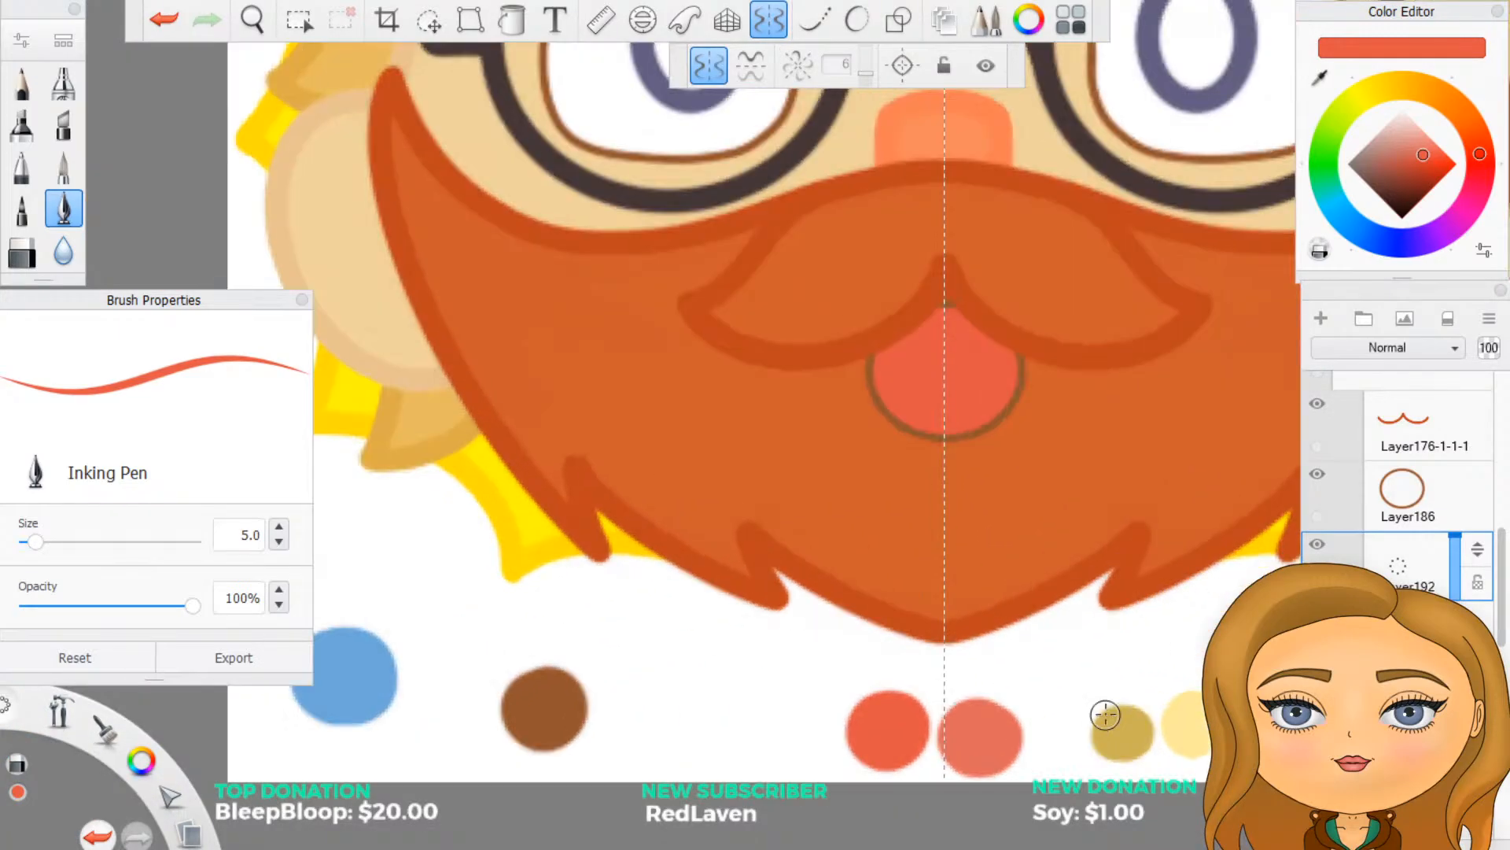
left_click(1319, 81)
left_click(979, 727)
scroll(946, 551, "up", 2)
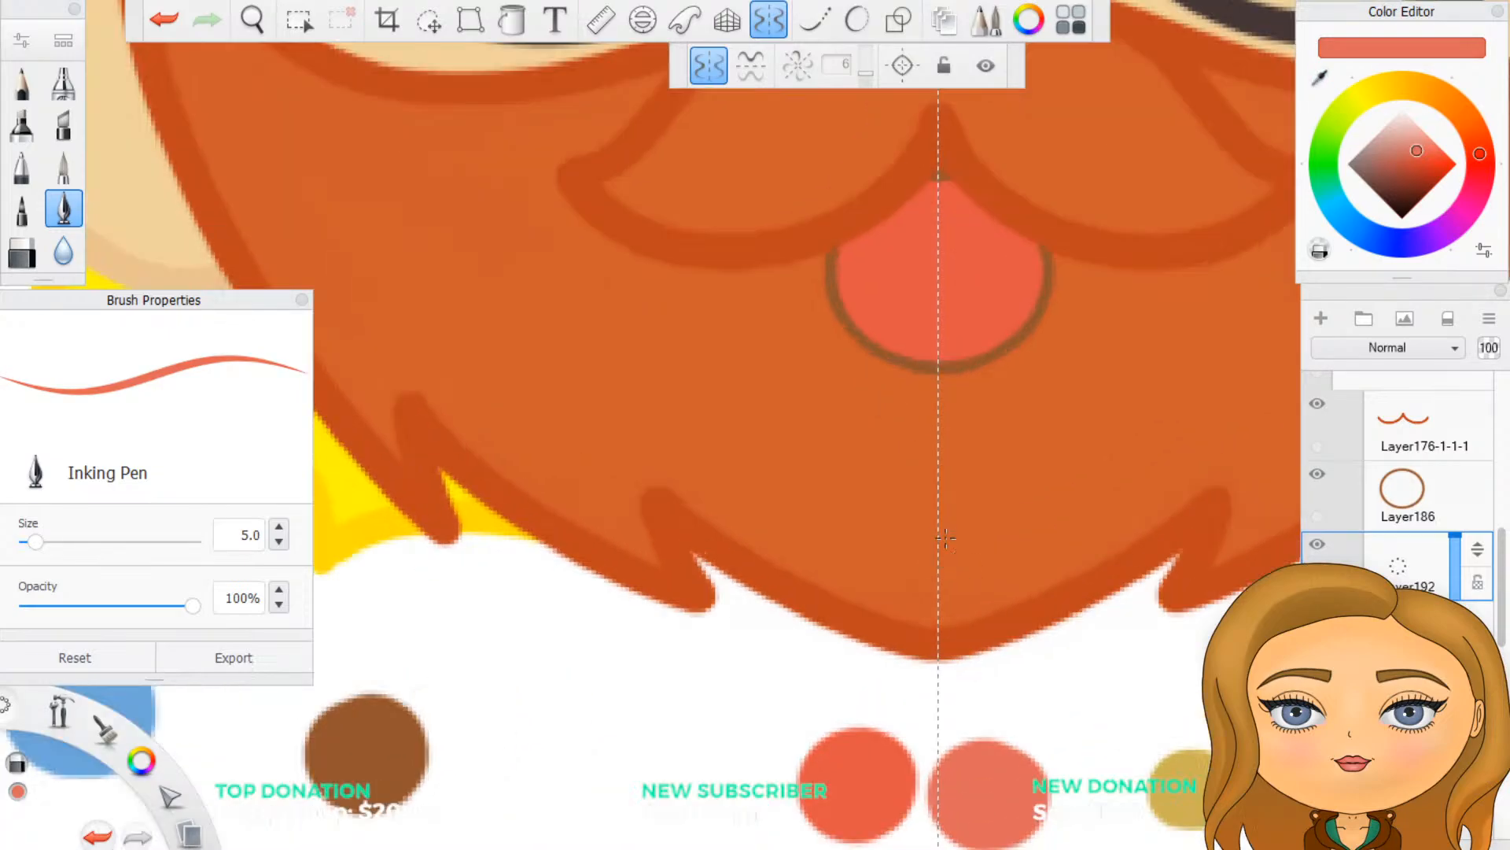
Step: Try a mirrored tongue arc across the middle of the mouth with the Inking Pen at size 5
scroll(989, 192, "up", 2)
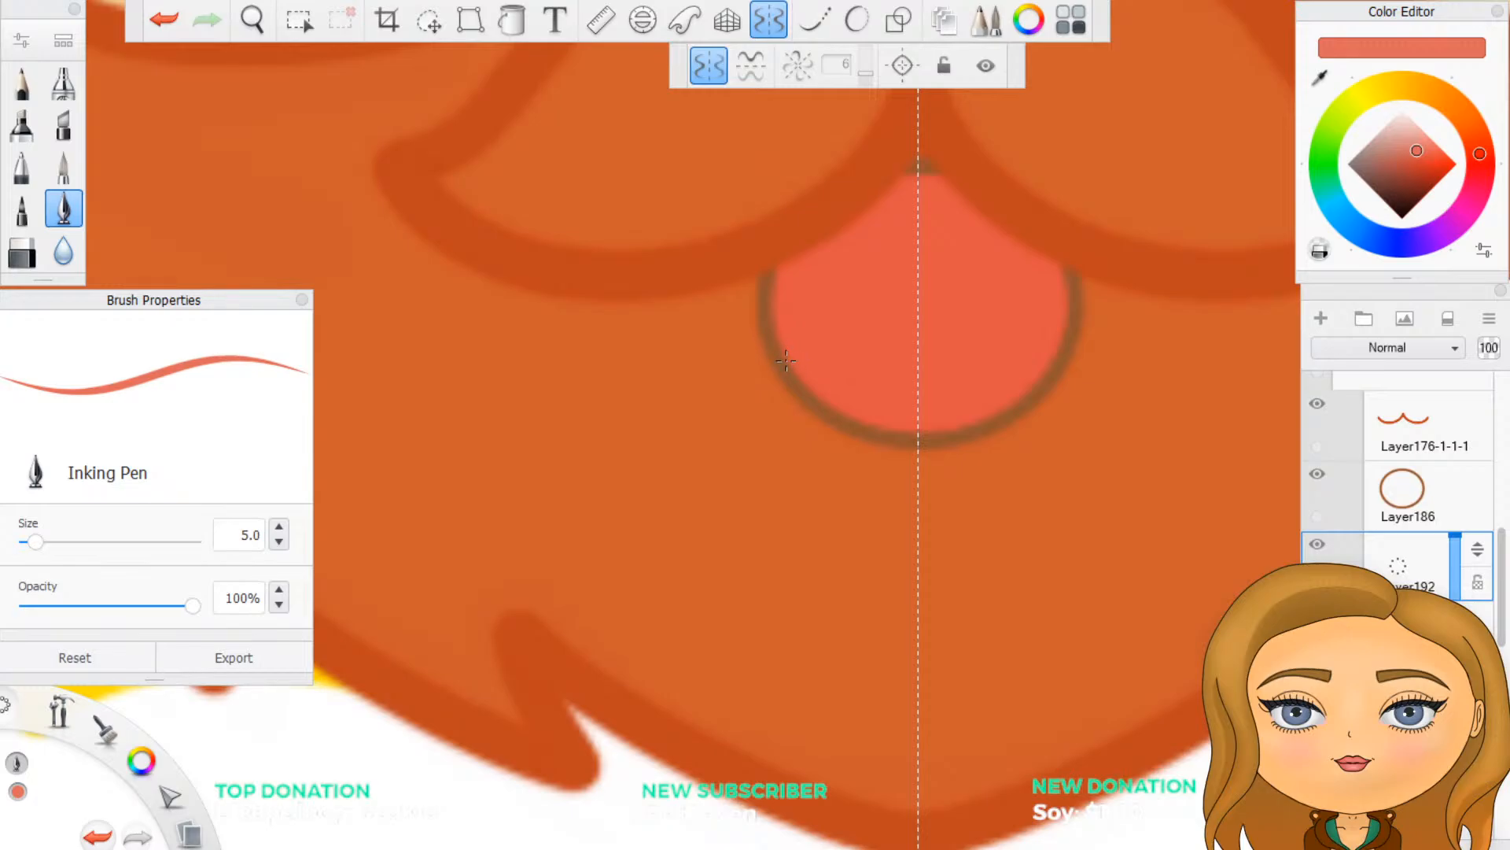
mouse_move(792, 368)
left_mouse_down()
mouse_move(851, 320)
mouse_move(904, 308)
left_mouse_up()
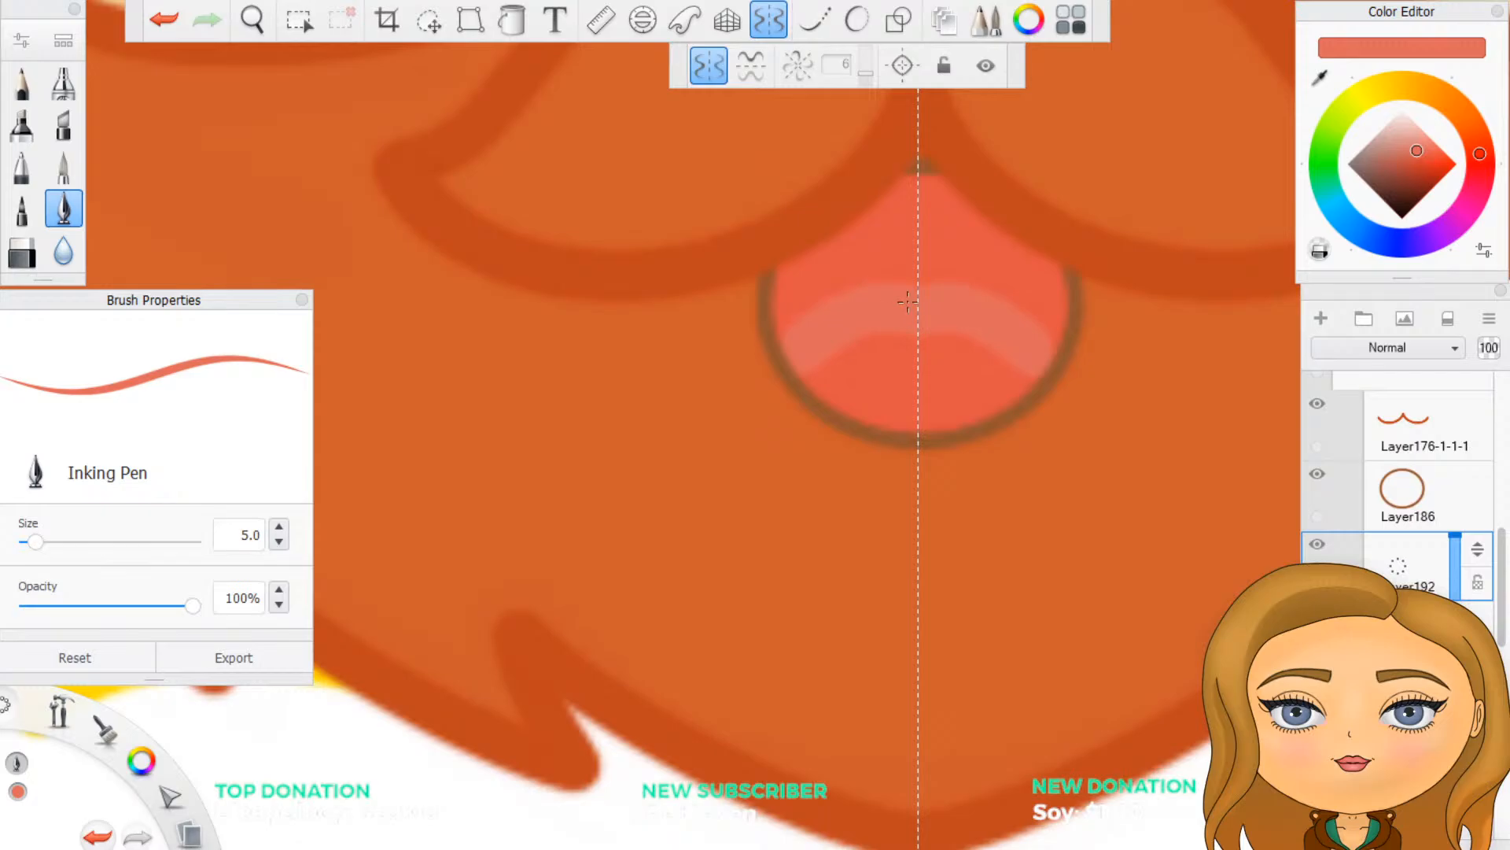
scroll(936, 294, "down", 7)
scroll(915, 235, "up", 3)
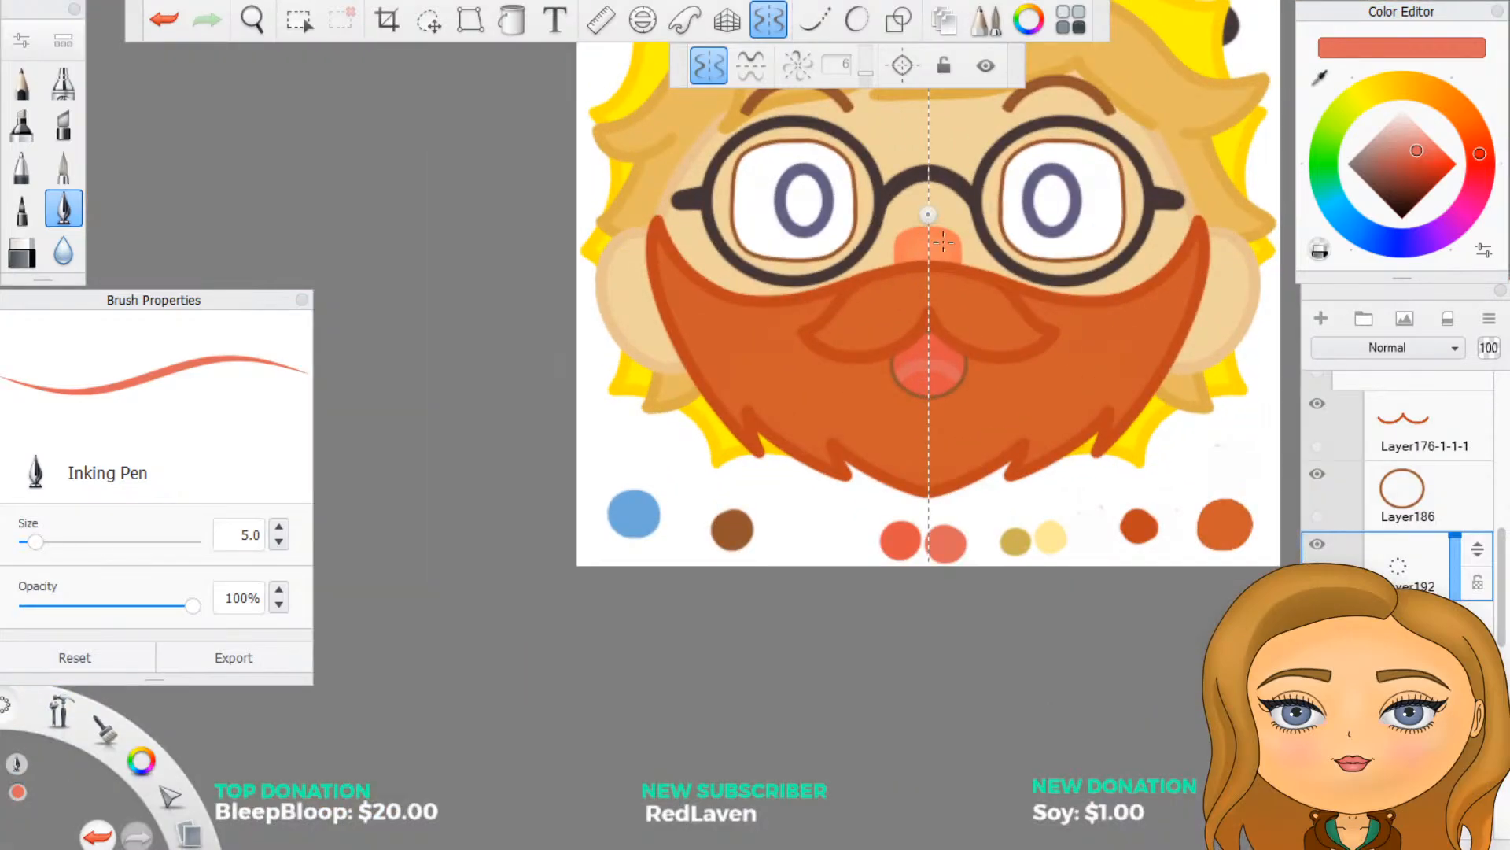
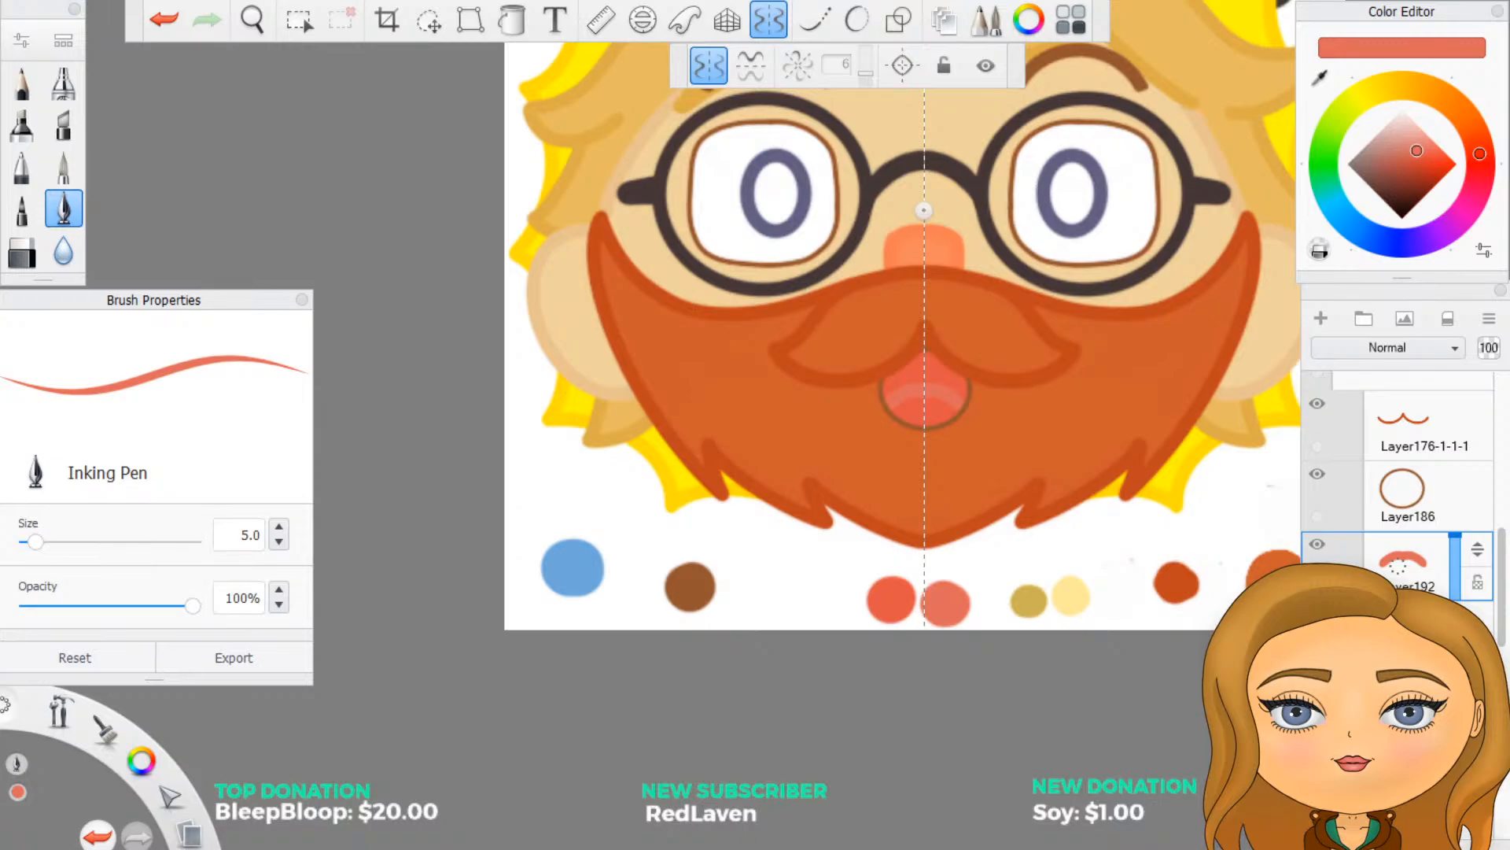
Step: Undo the tongue arc and try a higher one closer to the moustache, undoing that attempt as well
scroll(873, 363, "up", 5)
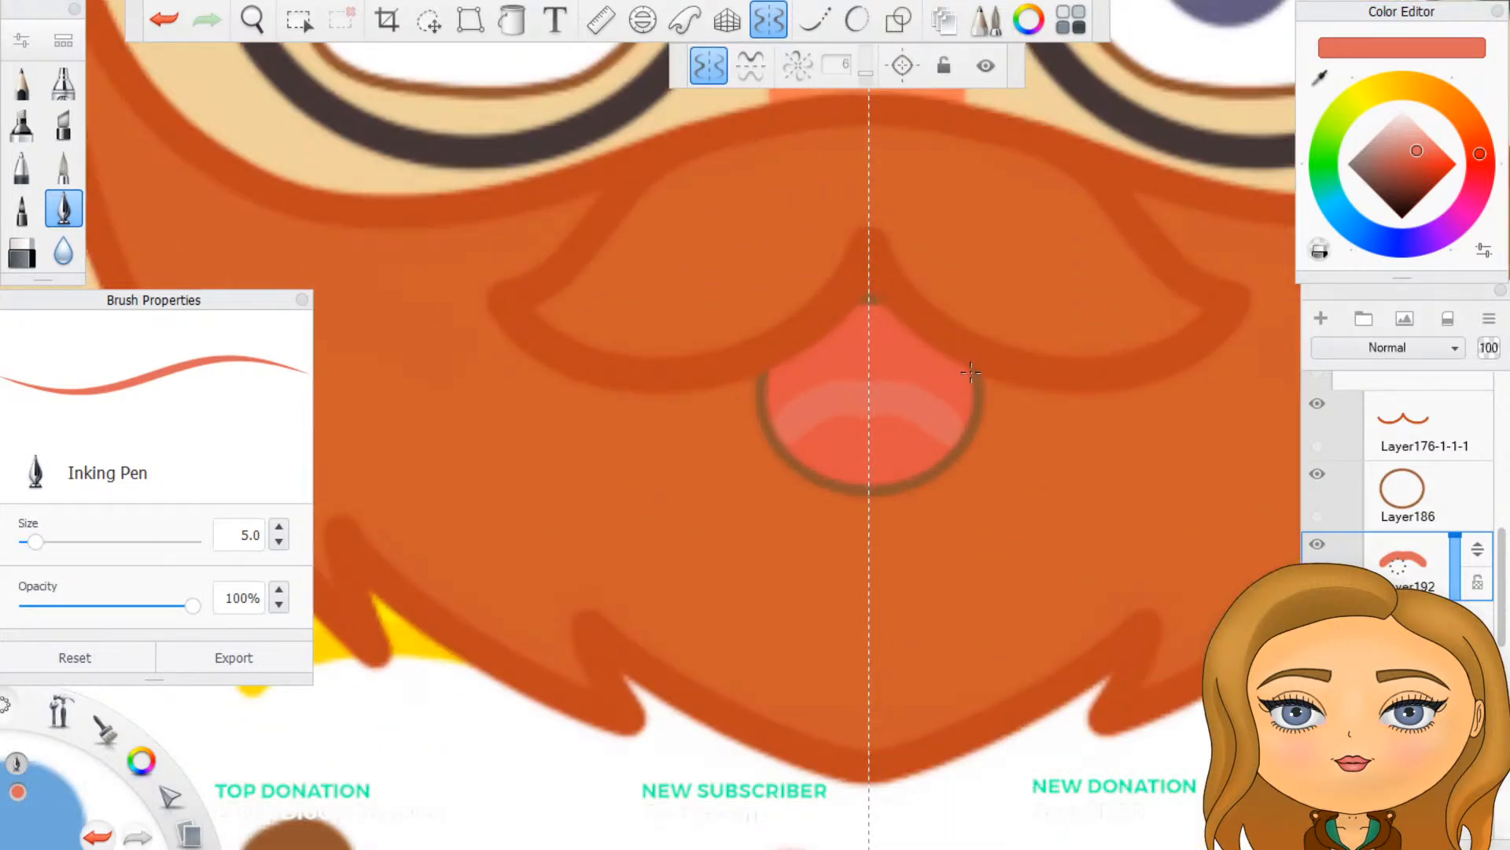
mouse_move(796, 394)
left_mouse_down()
mouse_move(802, 417)
mouse_move(783, 411)
mouse_move(865, 398)
left_mouse_up()
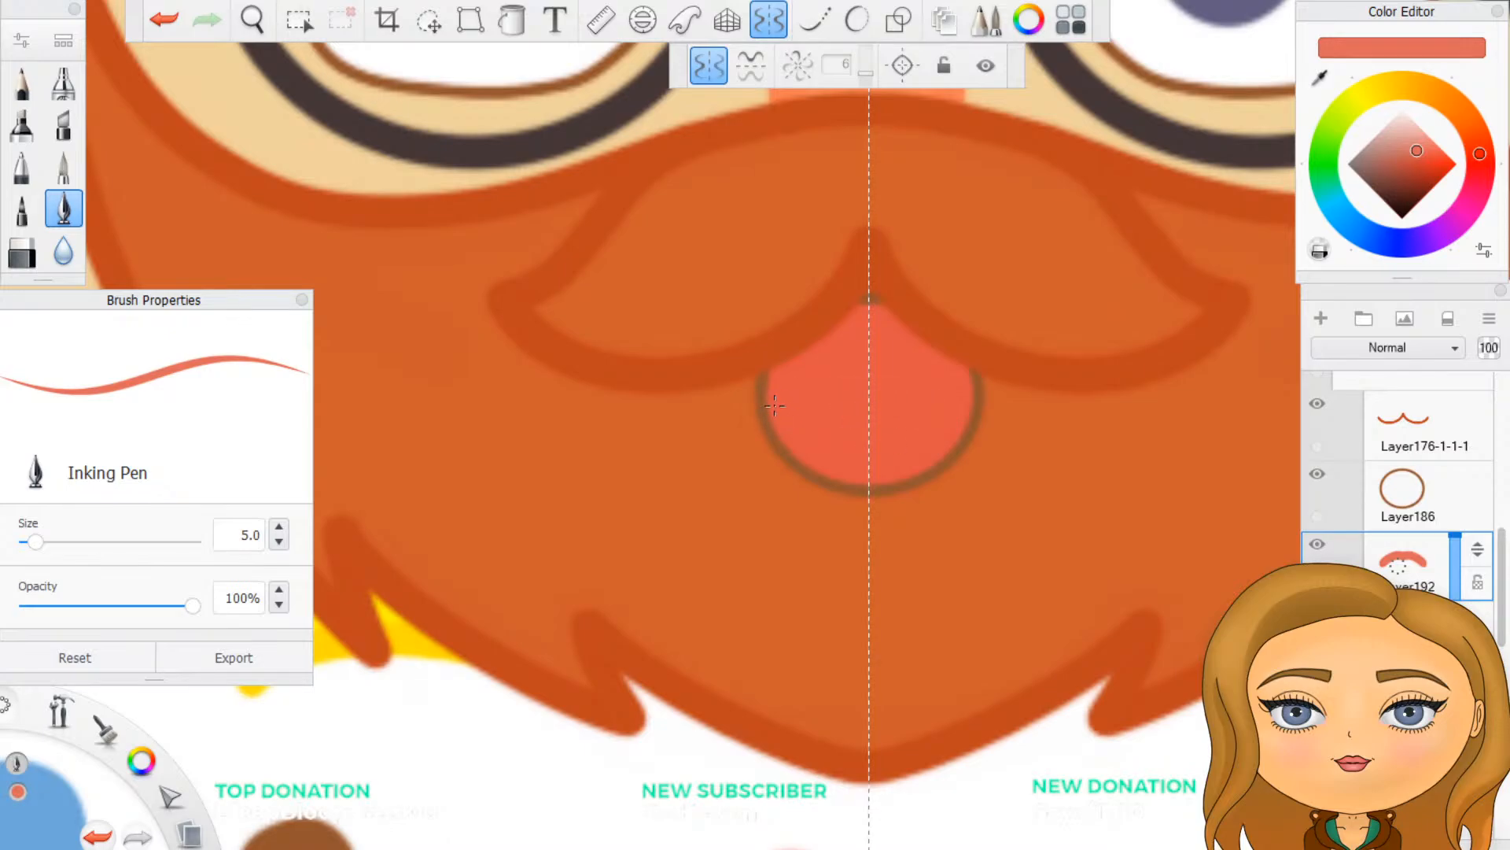
key("ctrl+z")
key("ctrl+z")
key("ctrl+z")
key("ctrl+z")
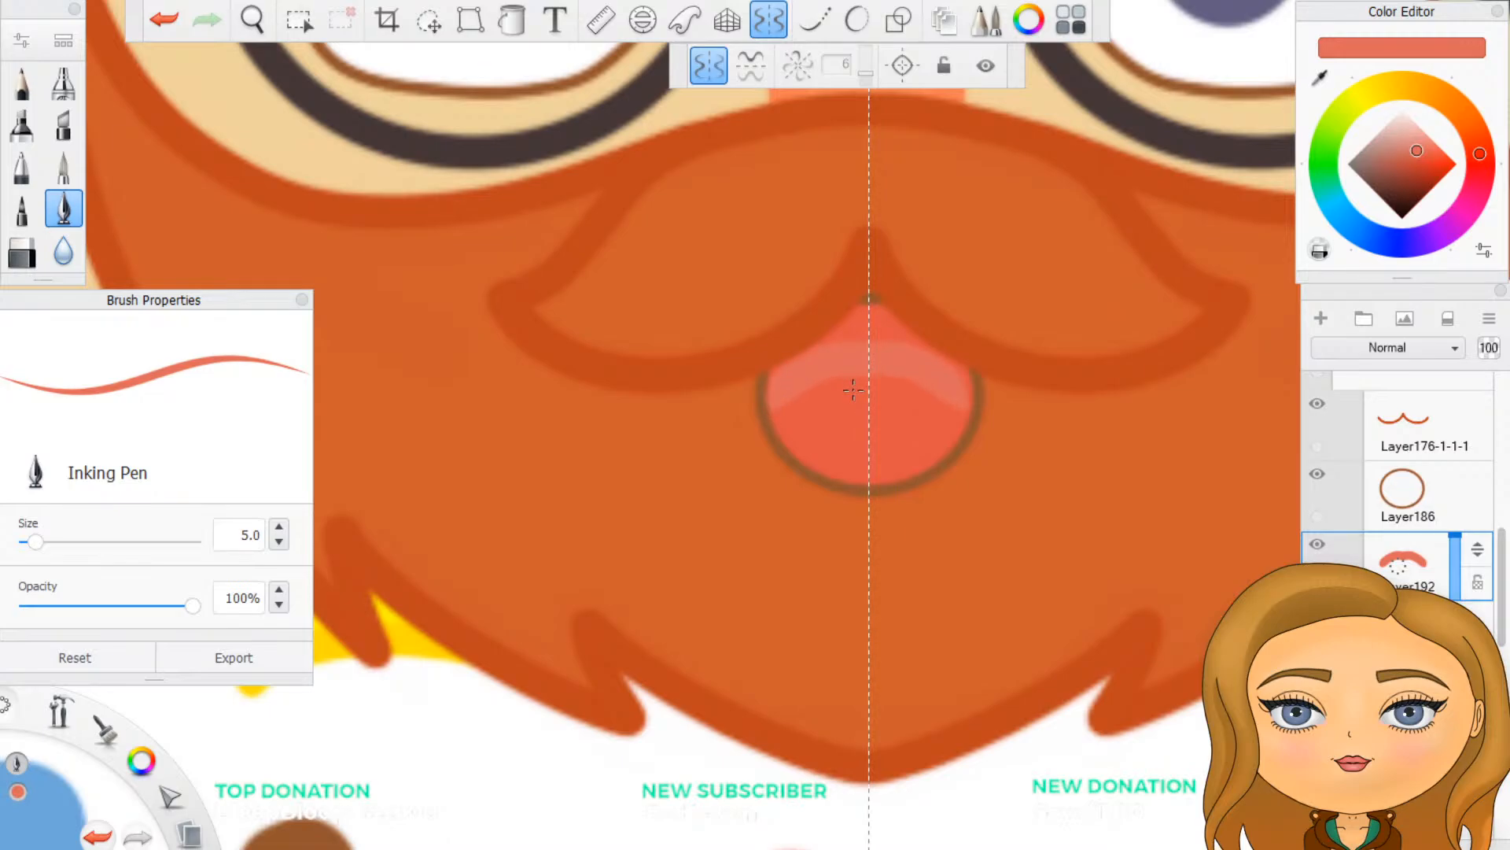
scroll(852, 389, "down", 5)
scroll(917, 305, "up", 4)
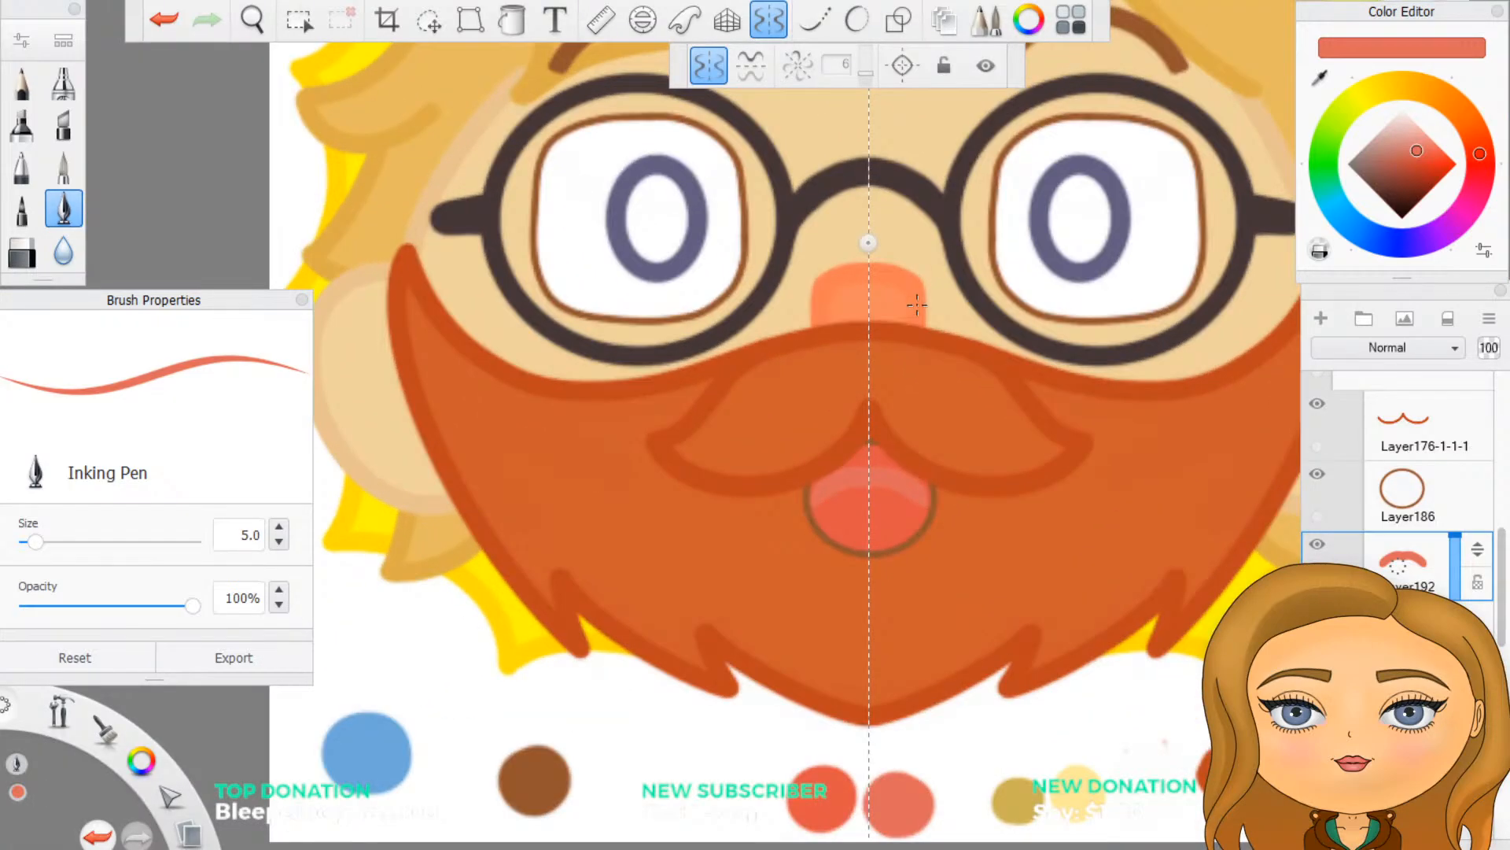
scroll(916, 305, "up", 1)
mouse_move(790, 527)
left_mouse_down()
mouse_move(814, 519)
mouse_move(795, 529)
left_mouse_up()
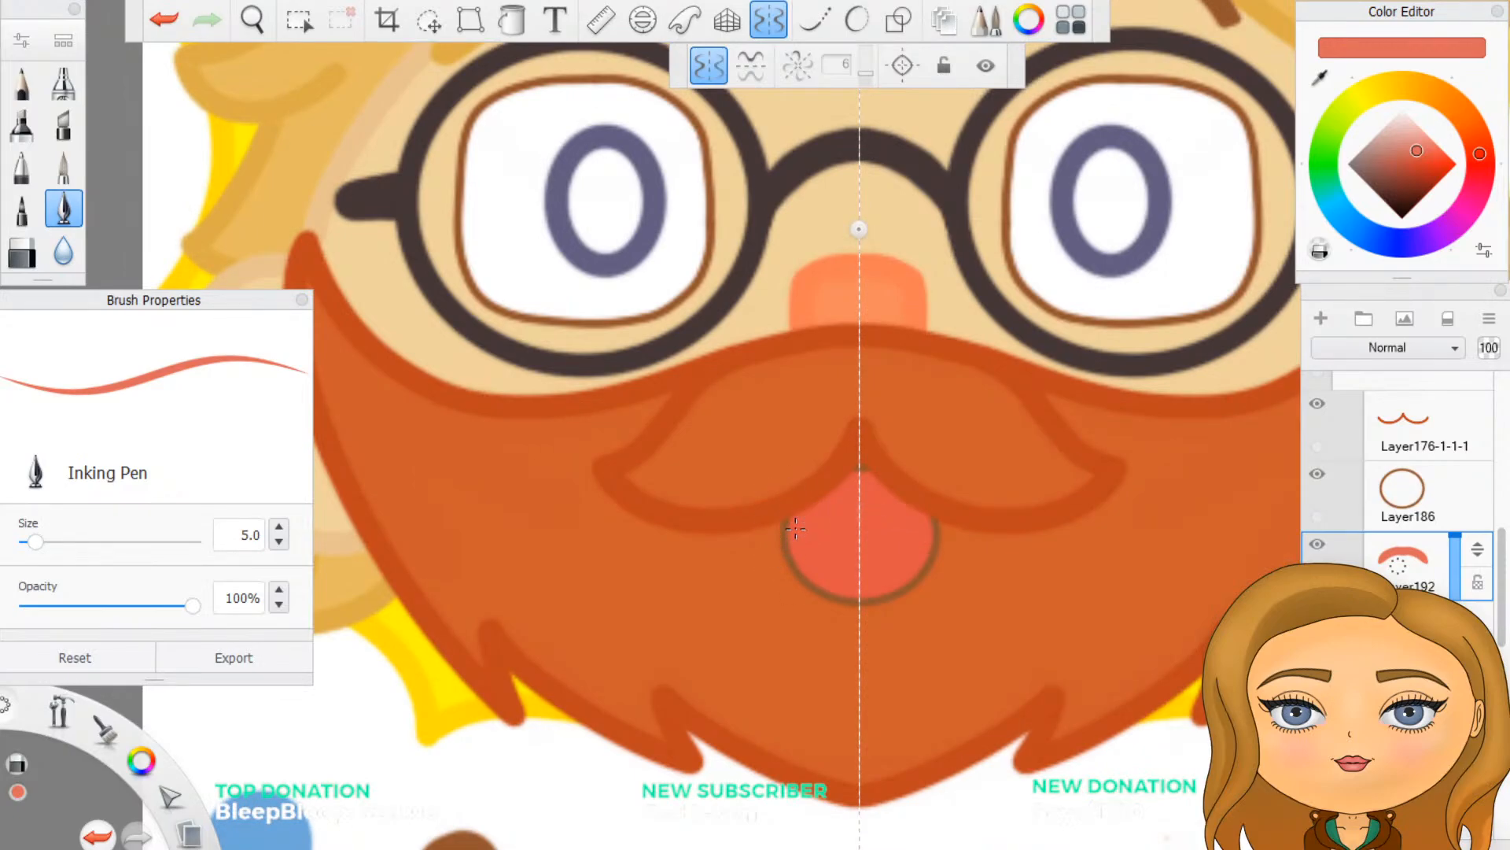
scroll(856, 556, "up", 2)
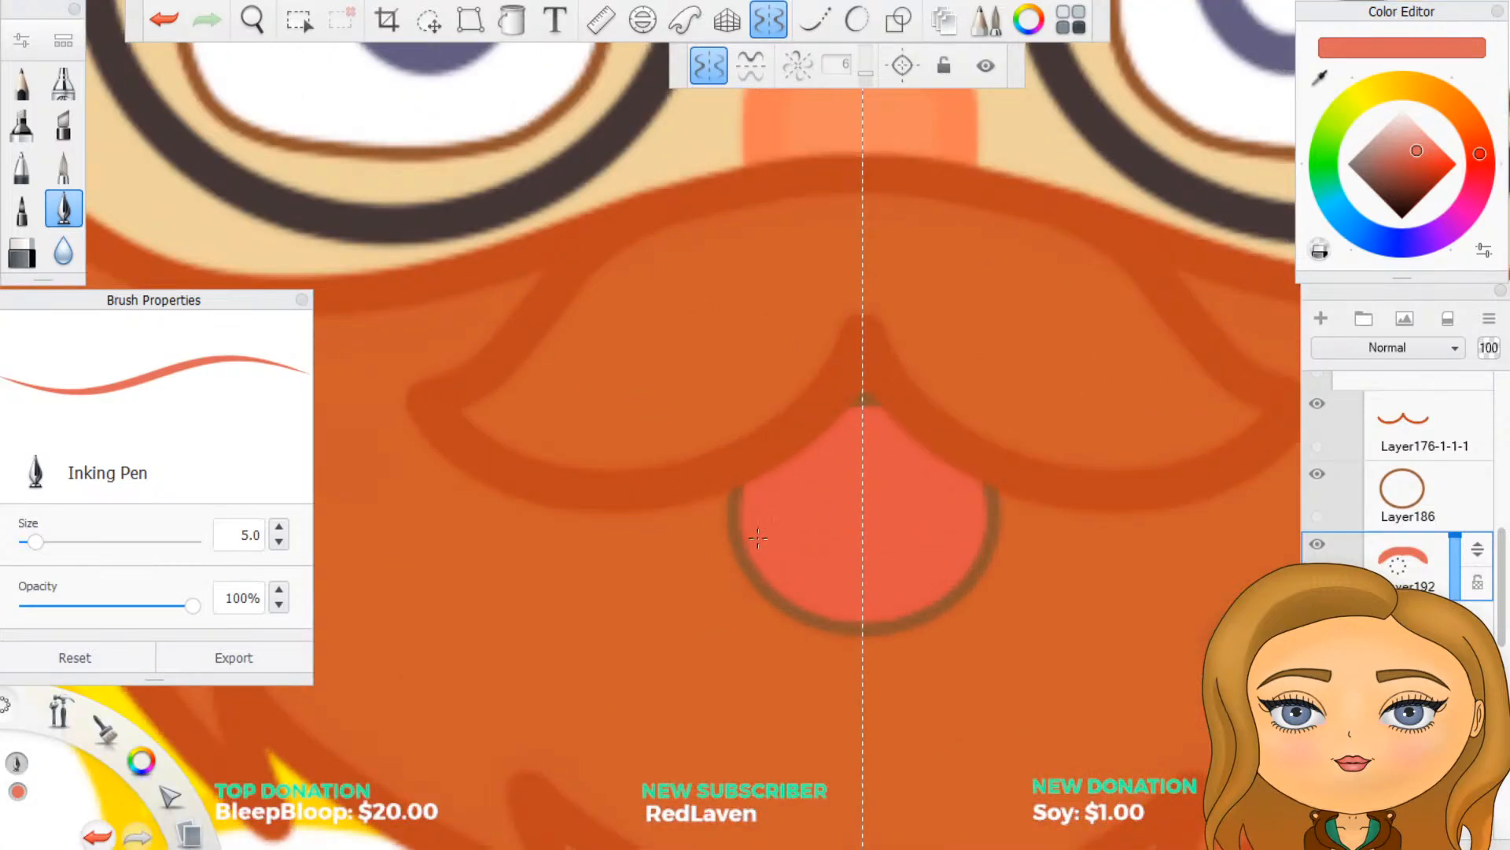
Step: Paint a mirrored, rounded tongue in lighter coral, arching just below the moustache and filling the mouth down to its lower edge
left_click_drag(744, 544, 861, 481)
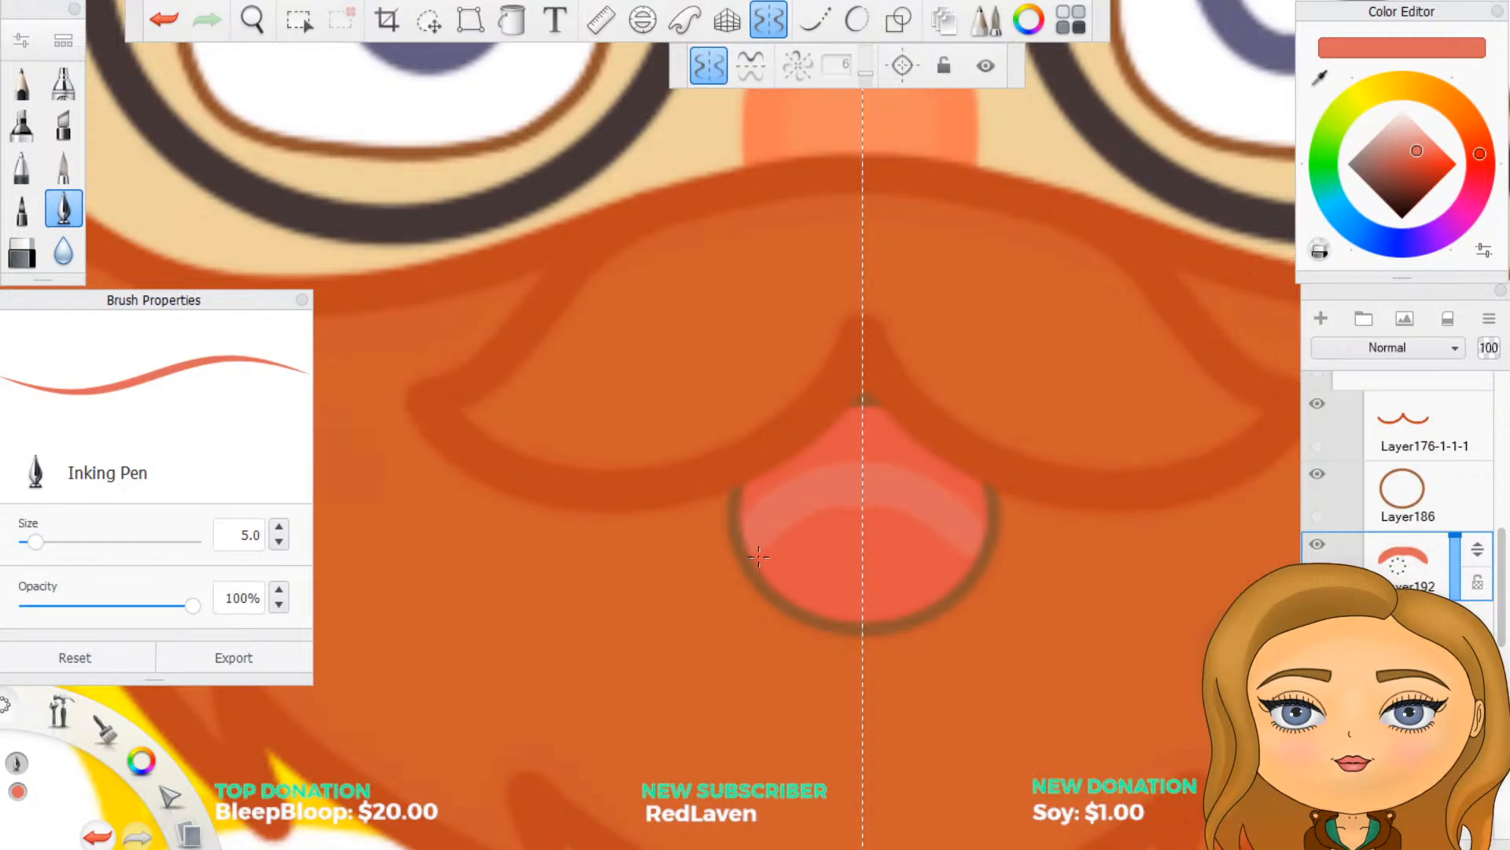
left_click_drag(758, 555, 832, 599)
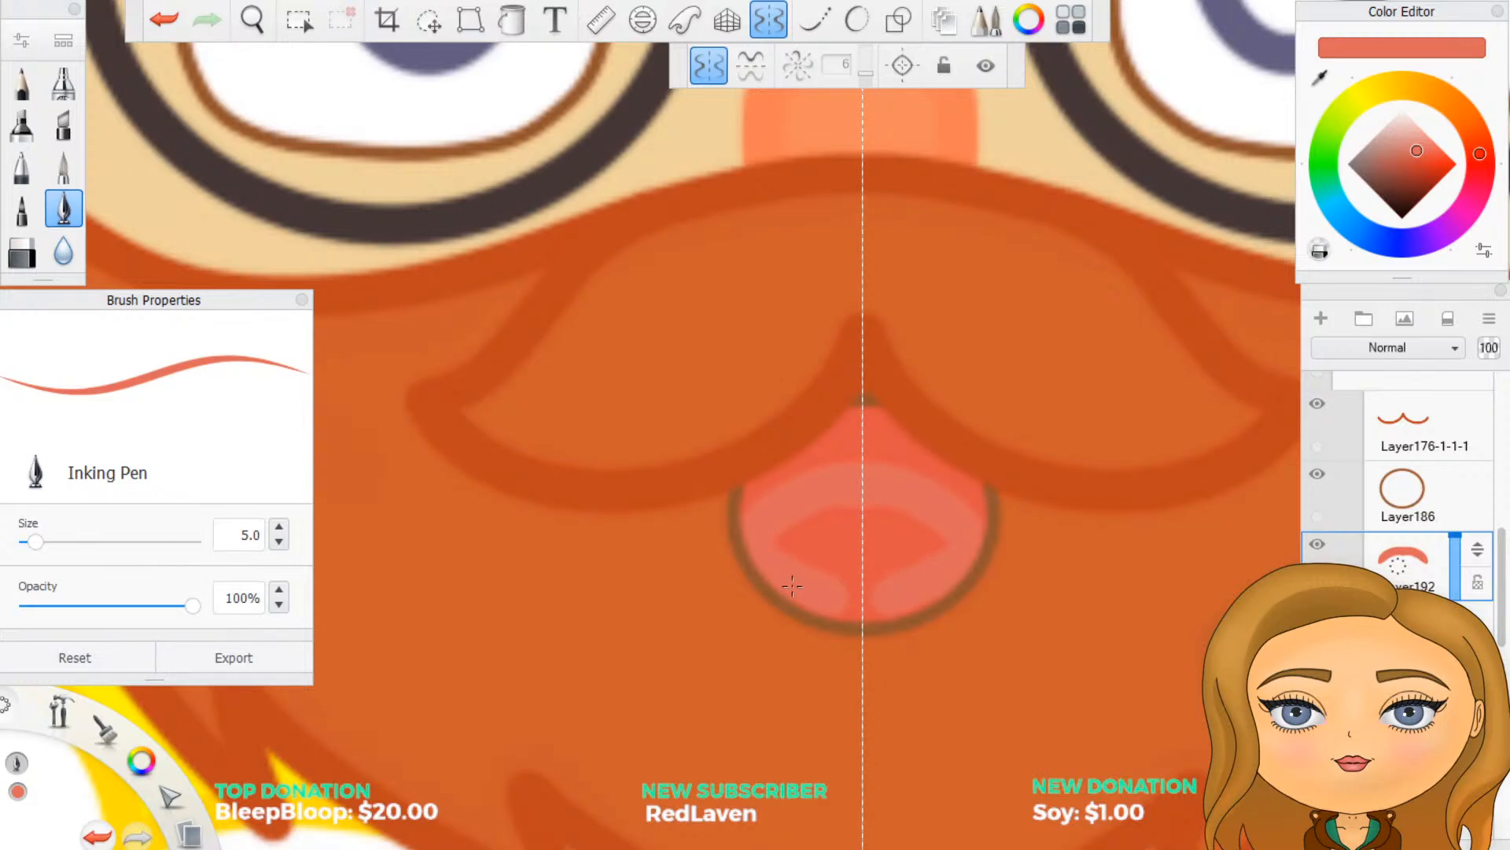
left_click_drag(760, 553, 853, 604)
left_click_drag(785, 549, 854, 575)
mouse_move(789, 529)
left_mouse_down()
mouse_move(840, 533)
mouse_move(815, 524)
left_mouse_up()
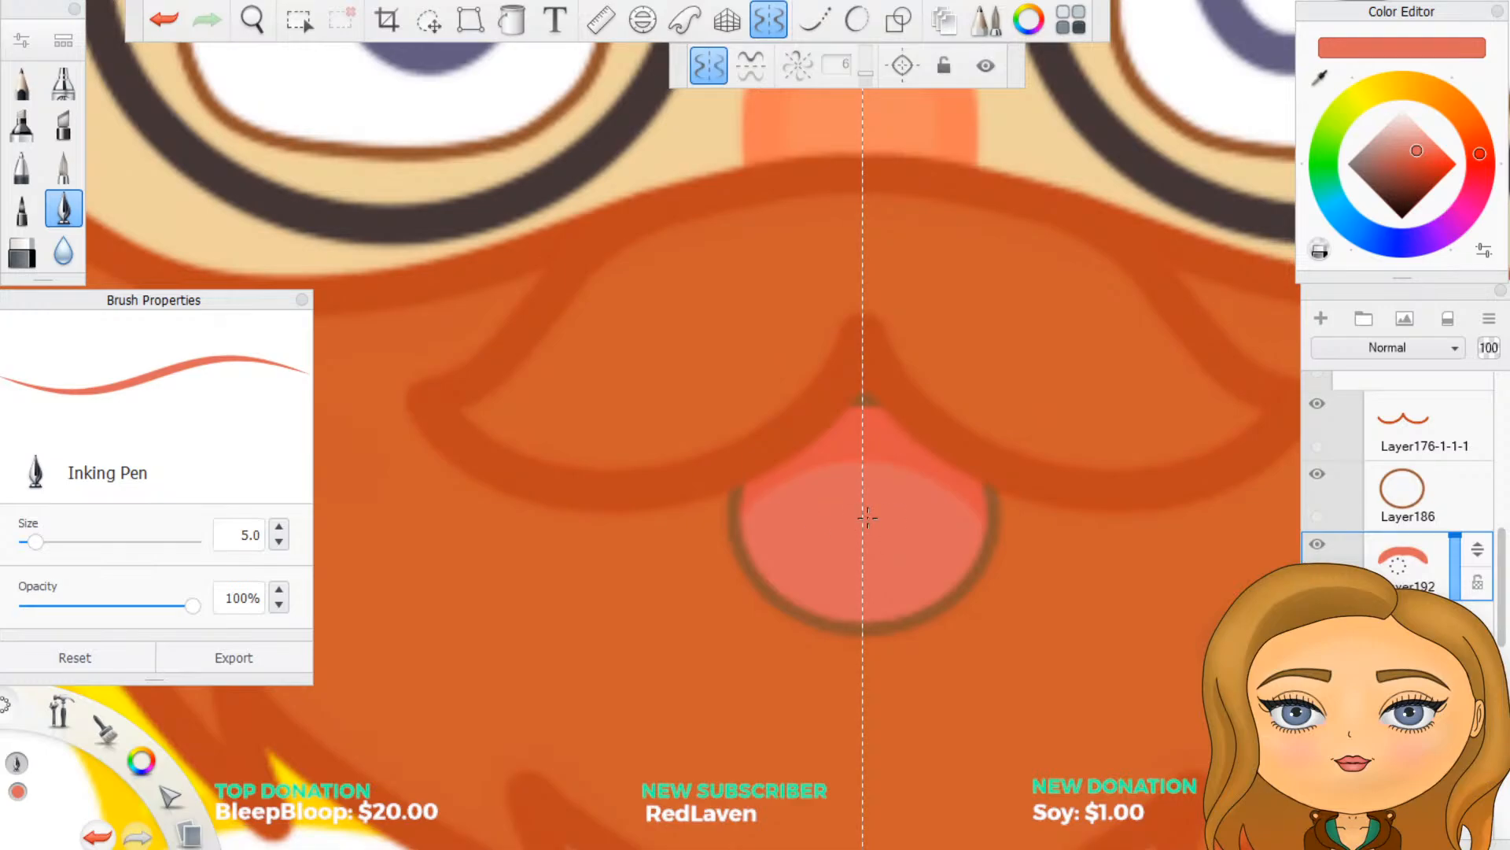
Step: Turn symmetry off and compare the mouth with the tongue layer hidden and shown, leaving the layer visible
scroll(897, 268, "down", 5)
scroll(865, 155, "up", 1)
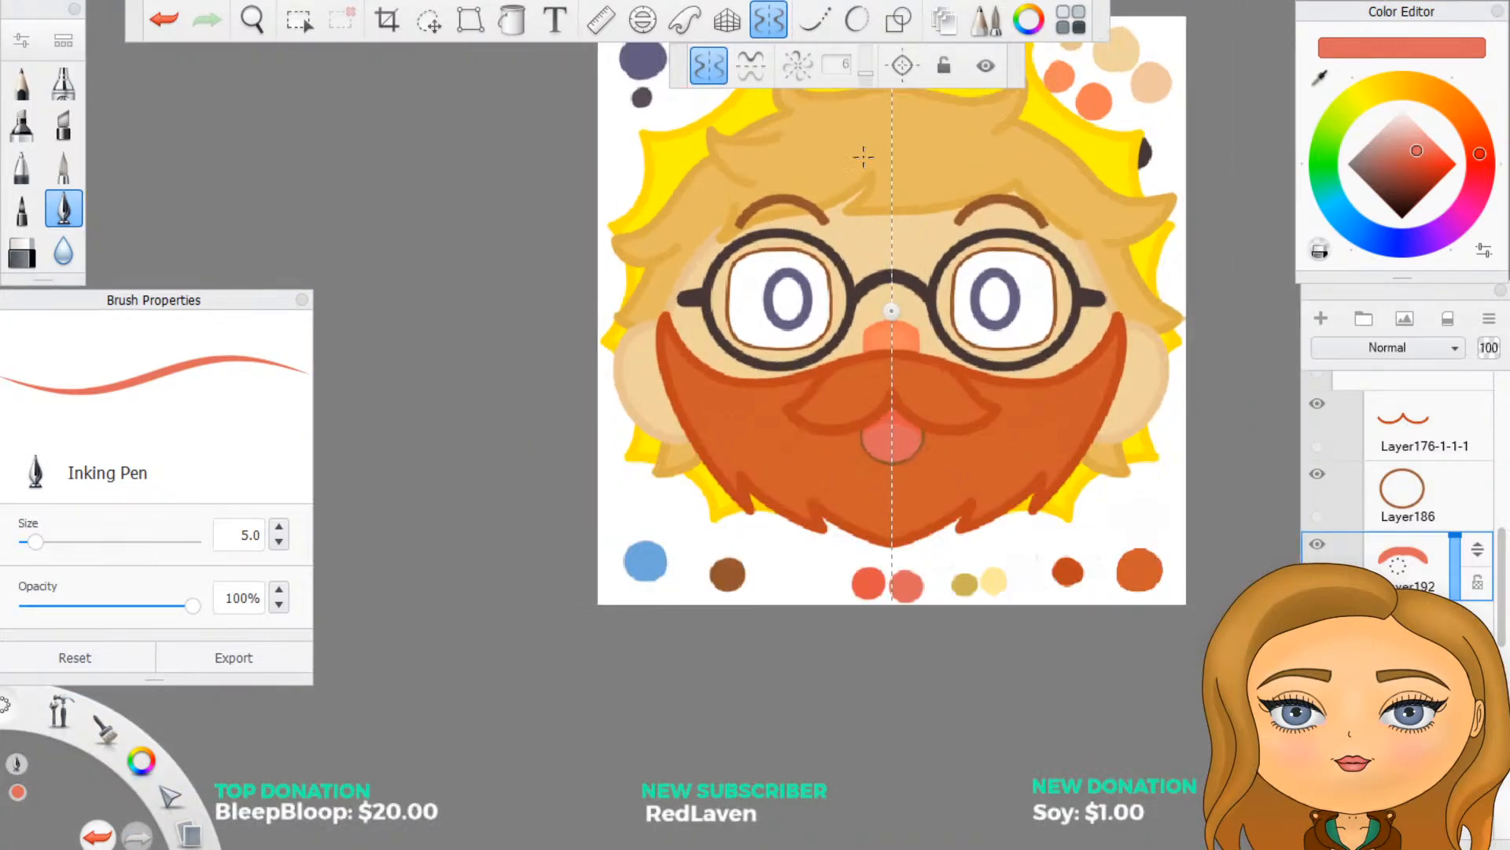
scroll(992, 314, "up", 1)
scroll(865, 472, "up", 4)
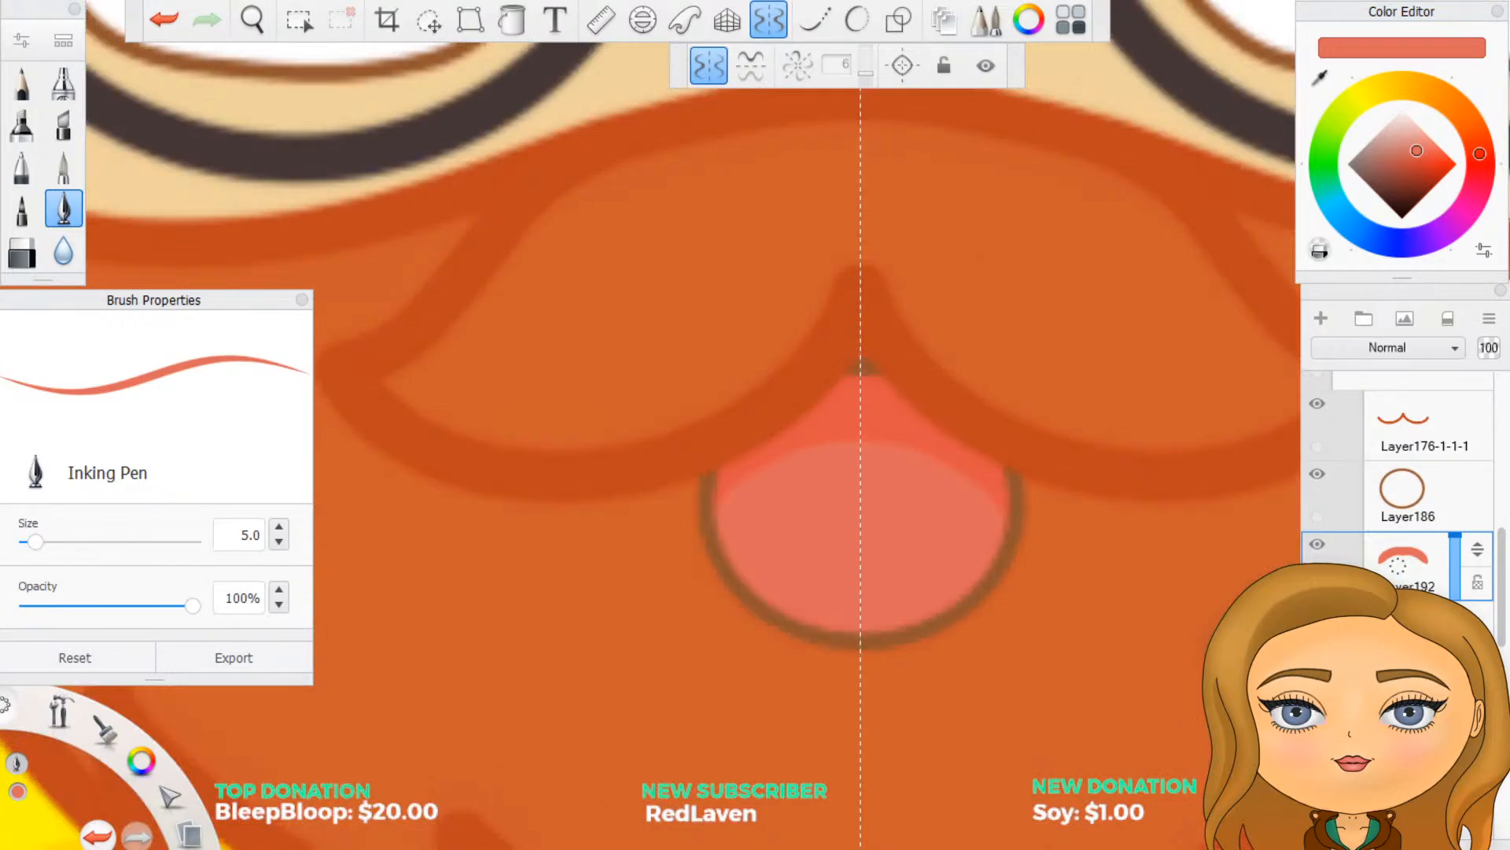
left_click(771, 29)
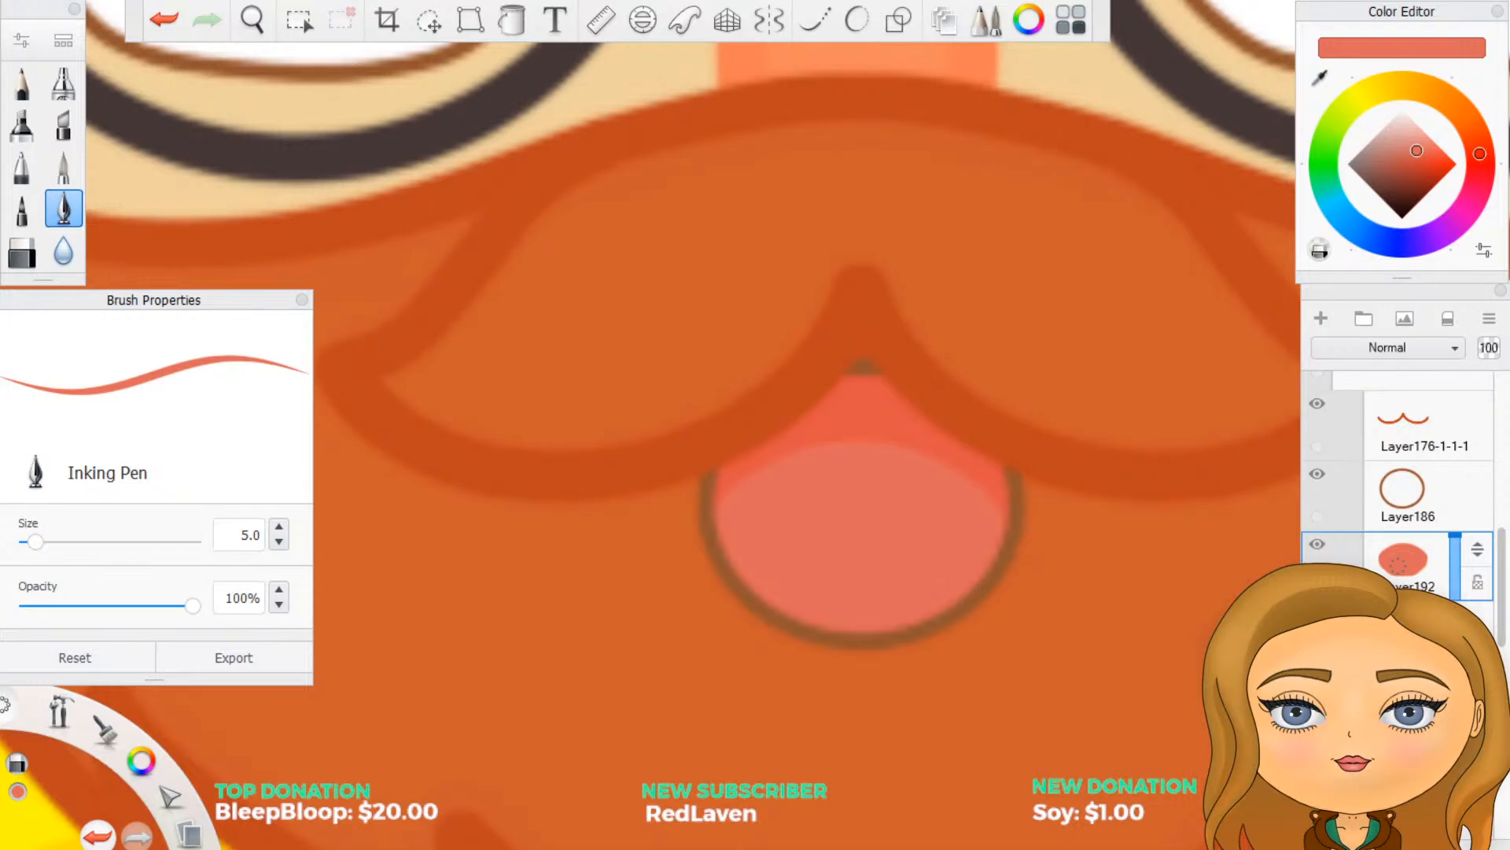
left_click(1318, 546)
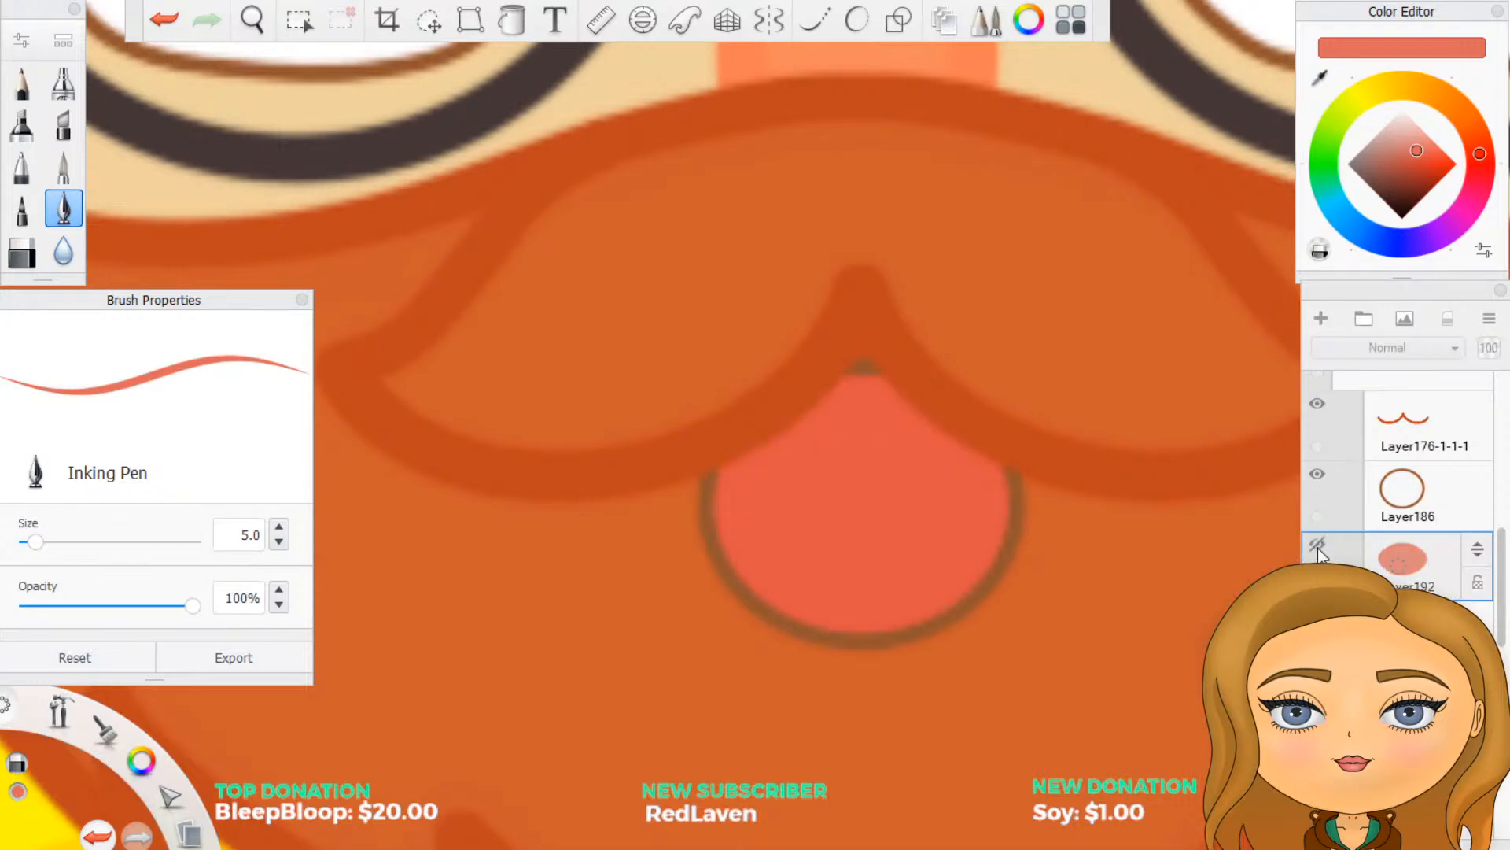
left_click(1317, 547)
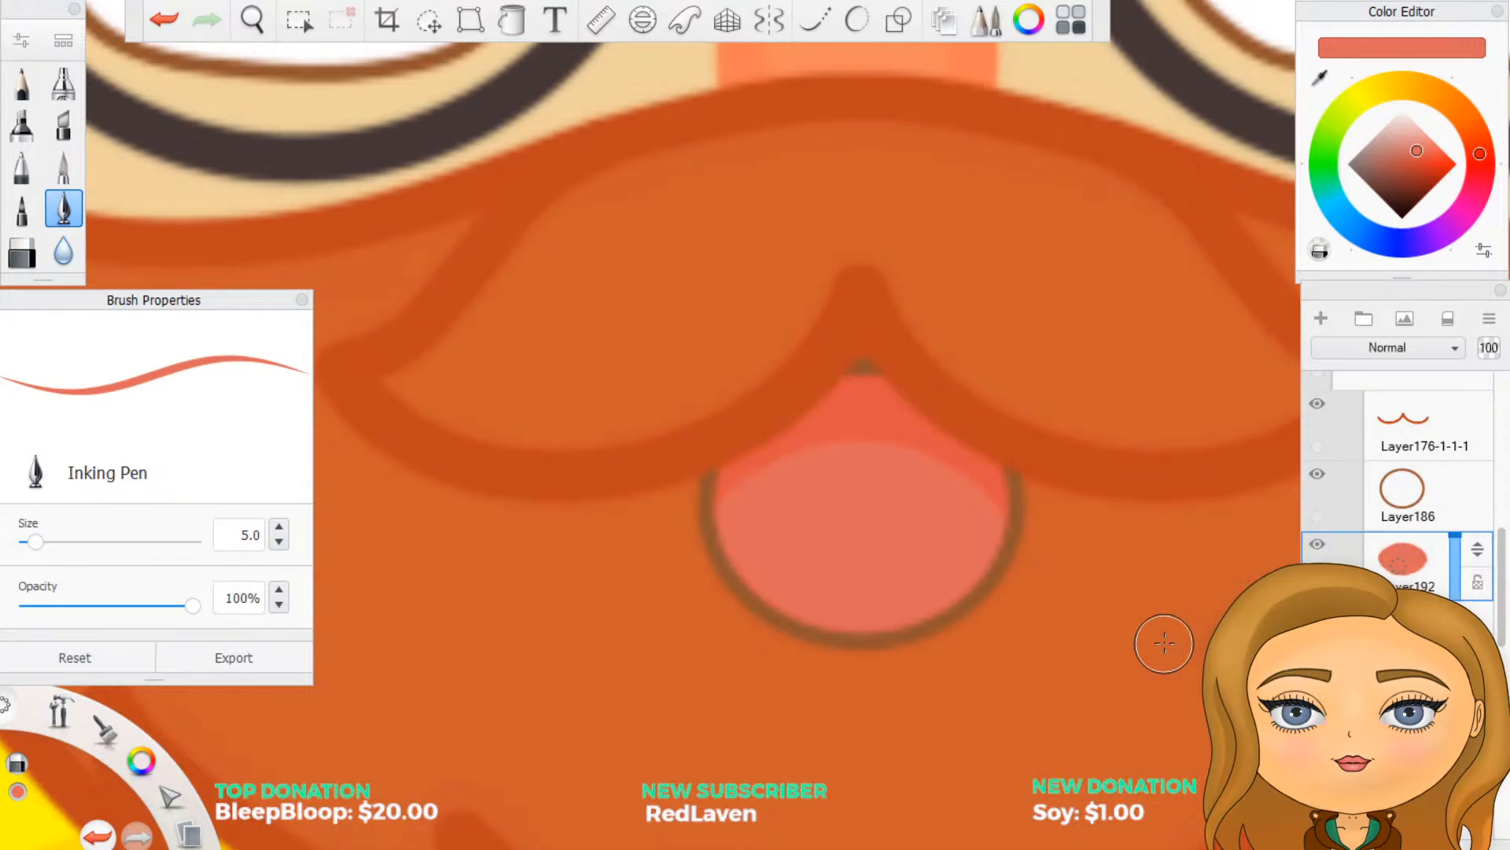
Step: Review the whole face with the finished mouth and look through the layer list down to the shocked-background and refrence groups
scroll(1164, 643, "down", 5)
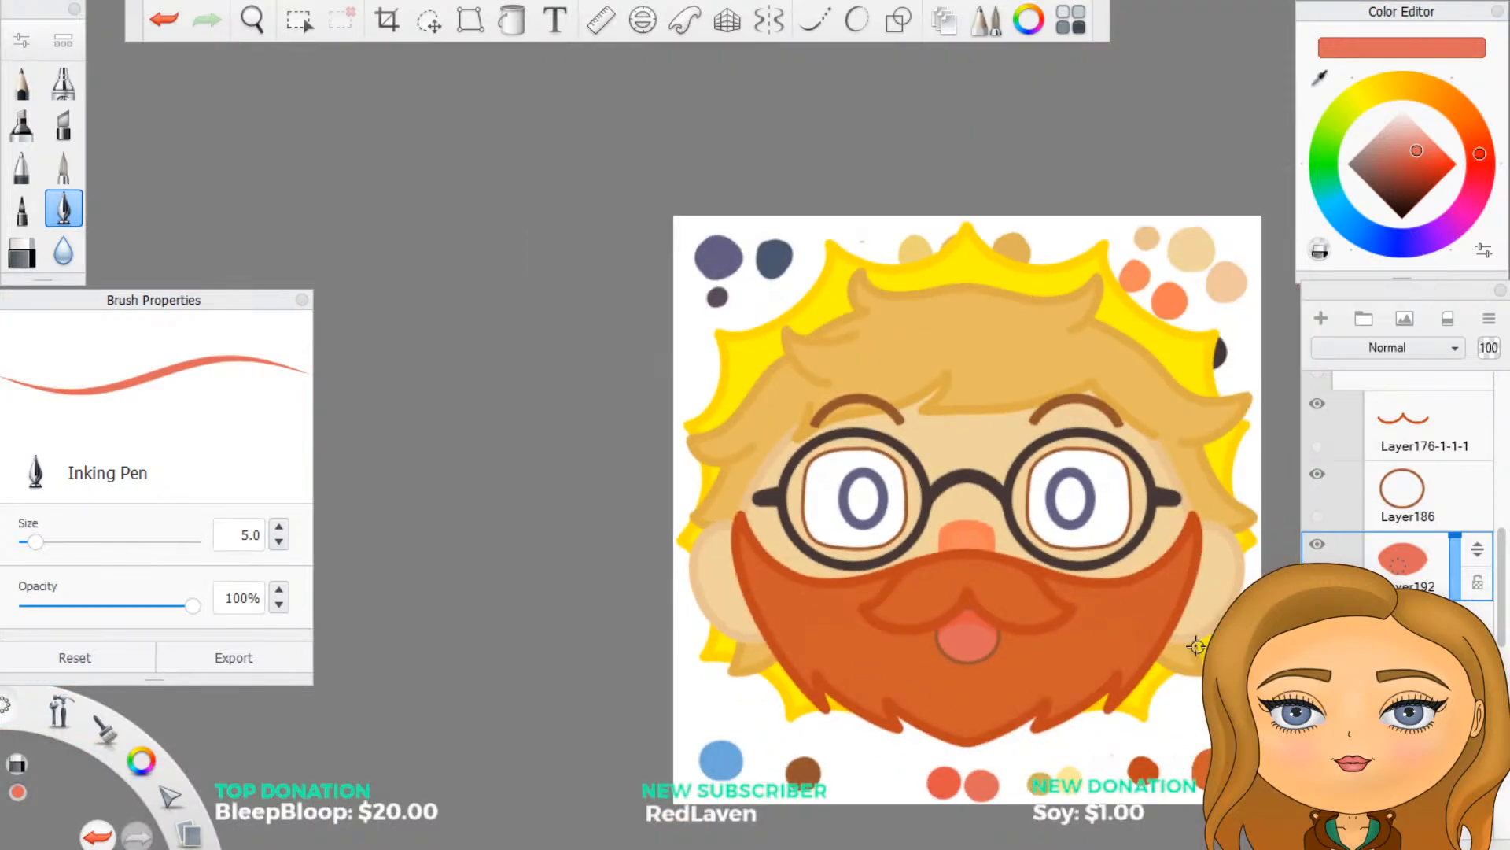
scroll(1397, 488, "down", 10)
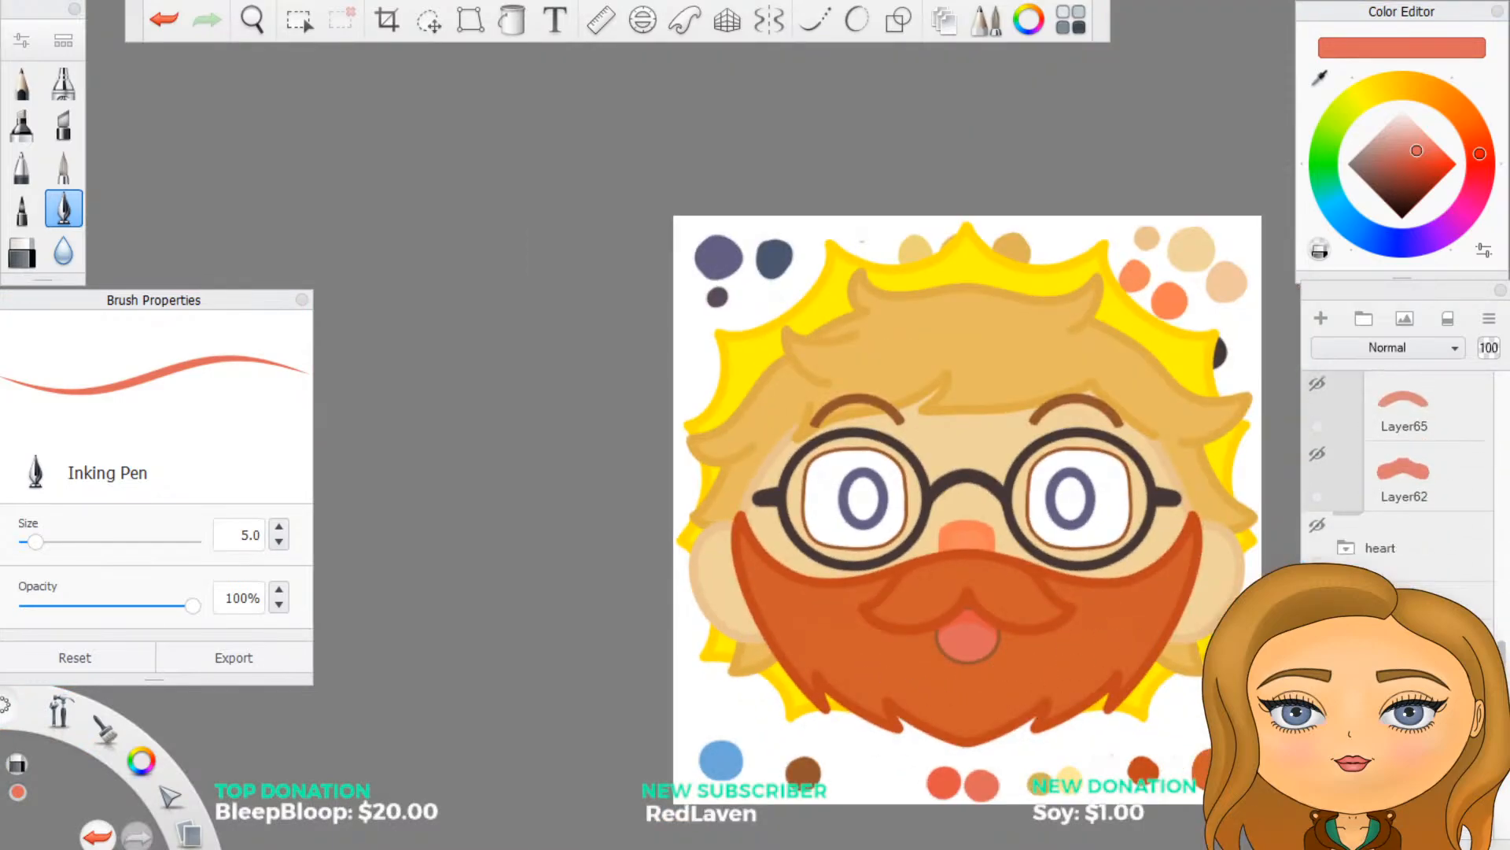
scroll(1397, 472, "down", 5)
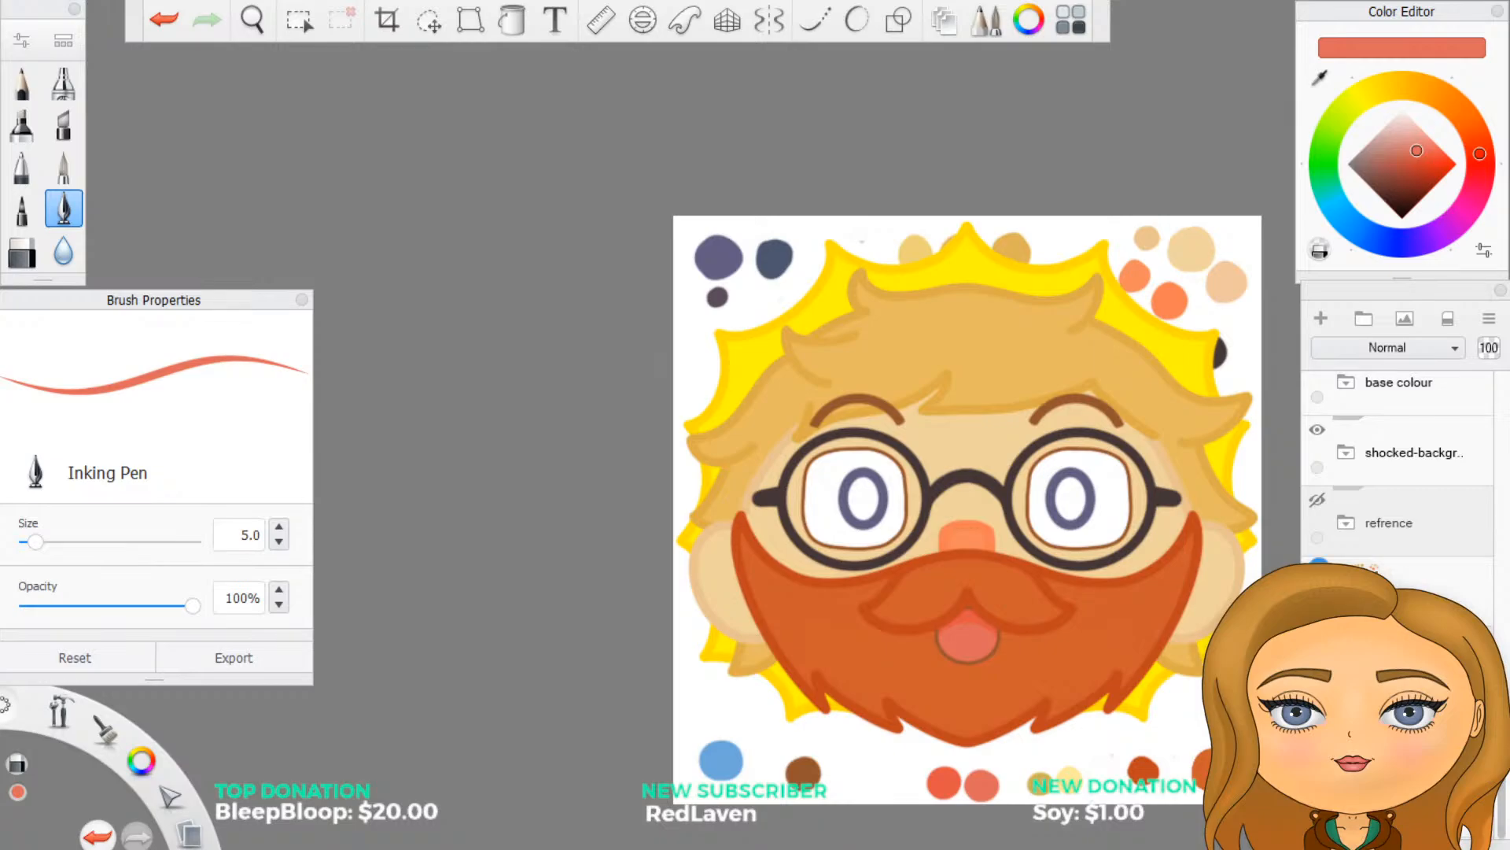
scroll(1050, 674, "down", 1)
scroll(1050, 673, "up", 3)
scroll(1050, 674, "up", 1)
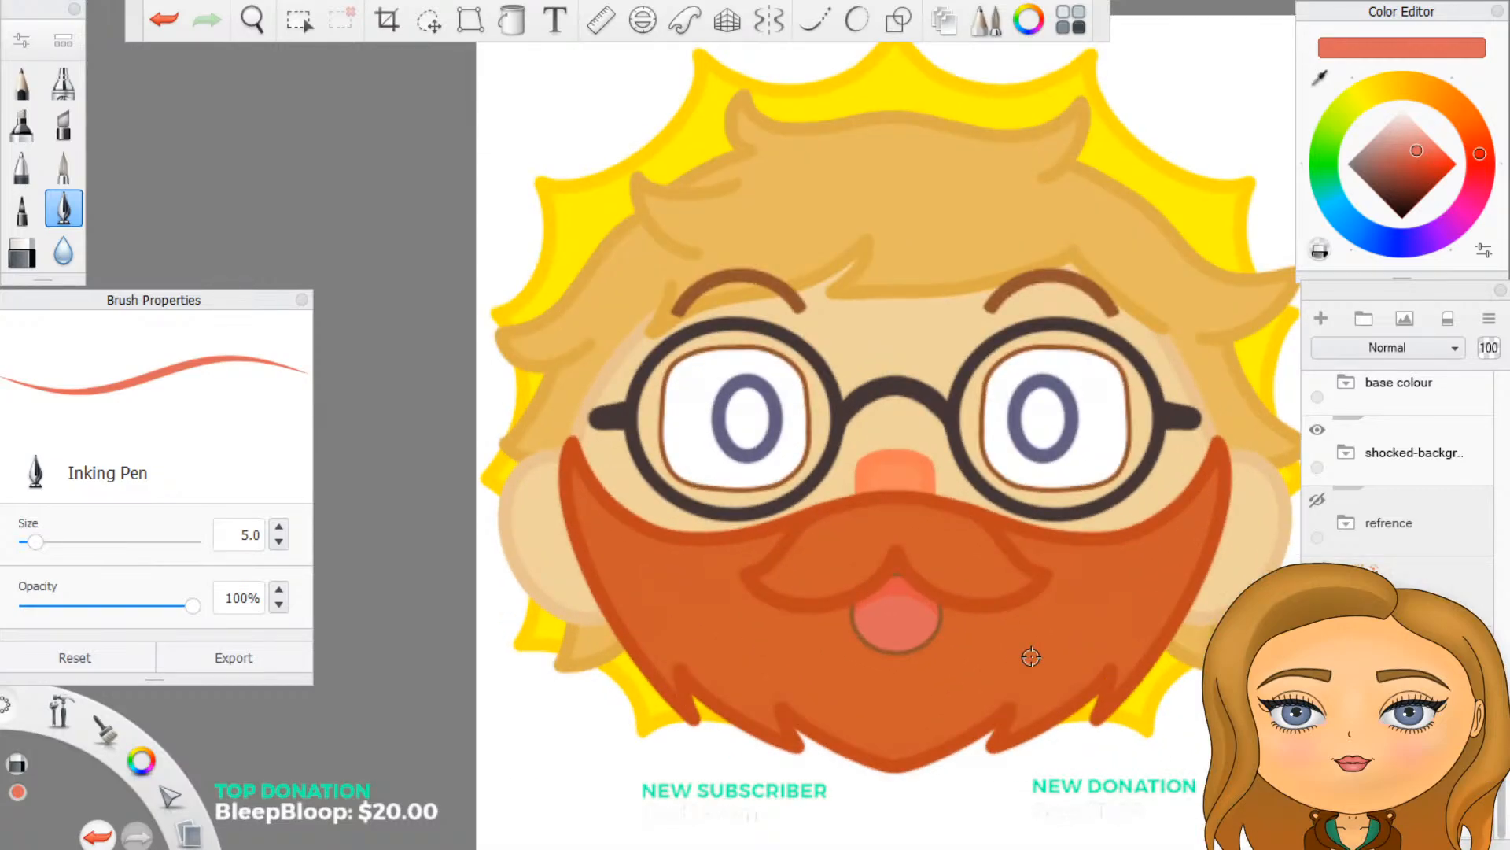
scroll(1007, 635, "up", 1)
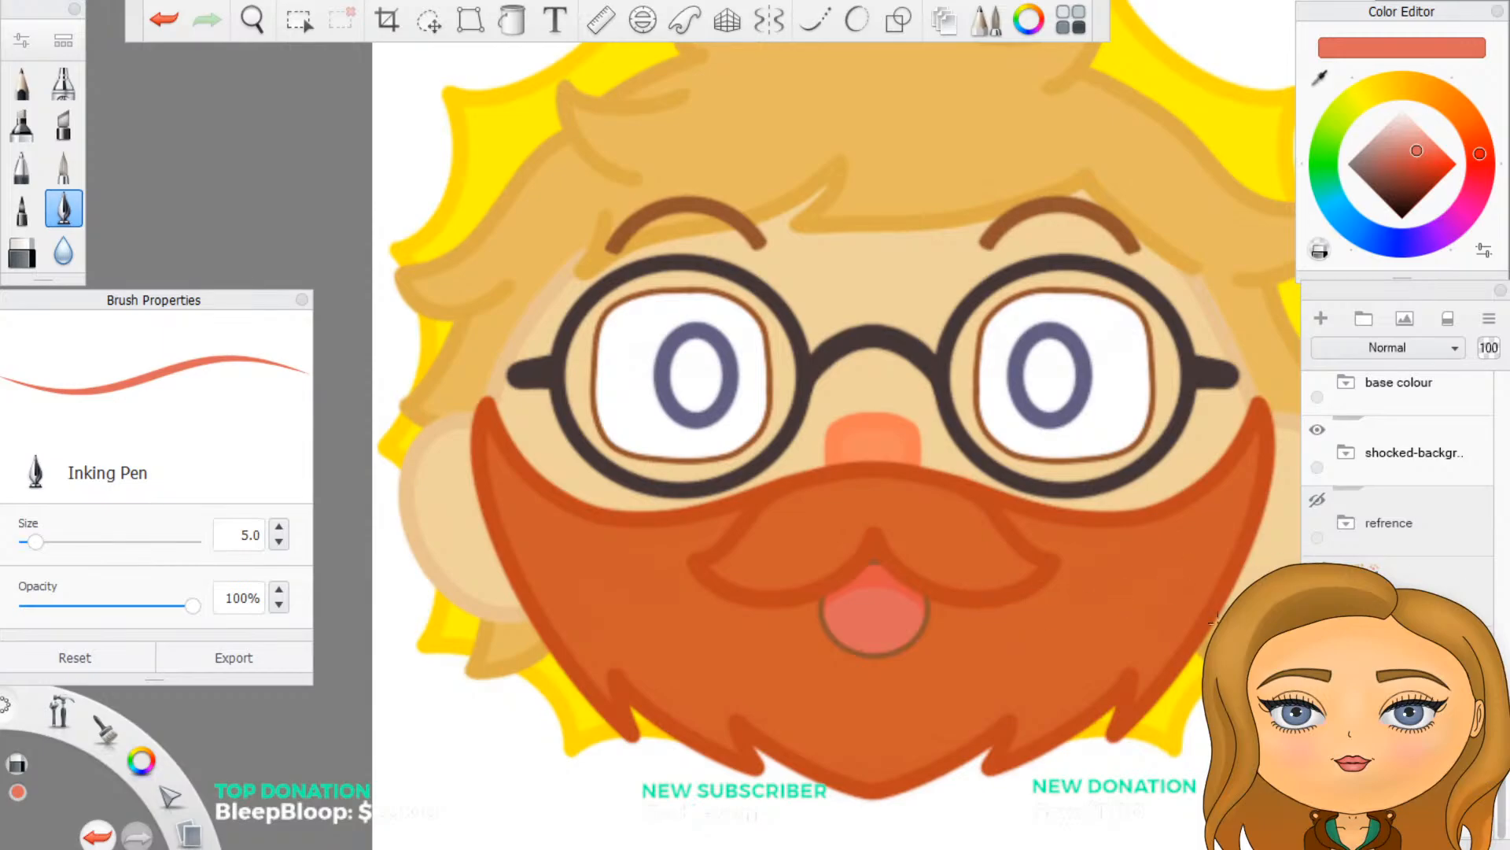
scroll(894, 549, "down", 2)
scroll(1058, 499, "up", 1)
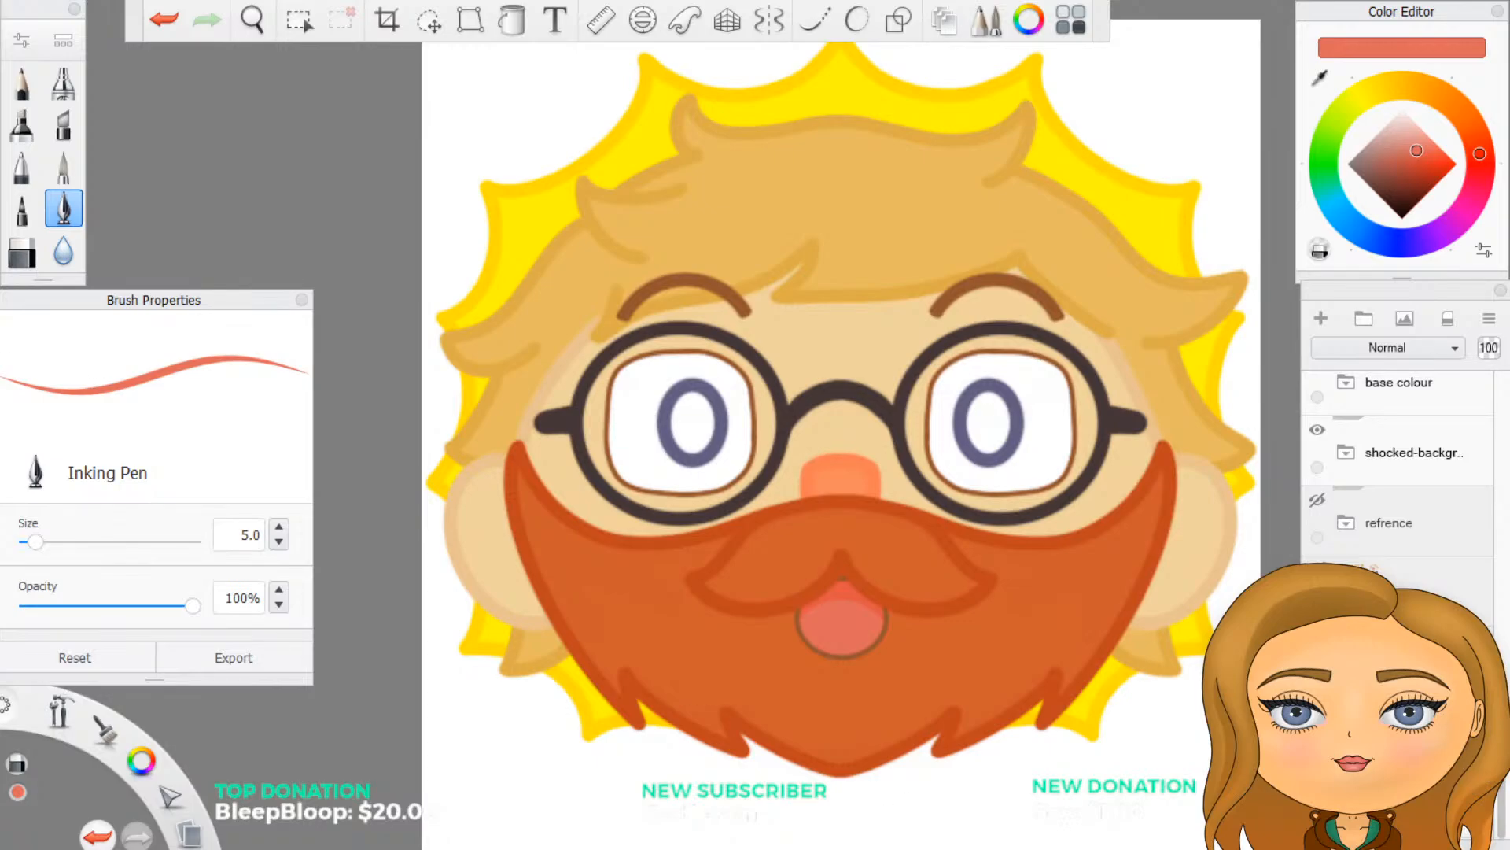
Step: Create a layer group named "round" inside the mouth group, directly below the moustache line layer, and select the layer beneath it
scroll(1400, 472, "up", 5)
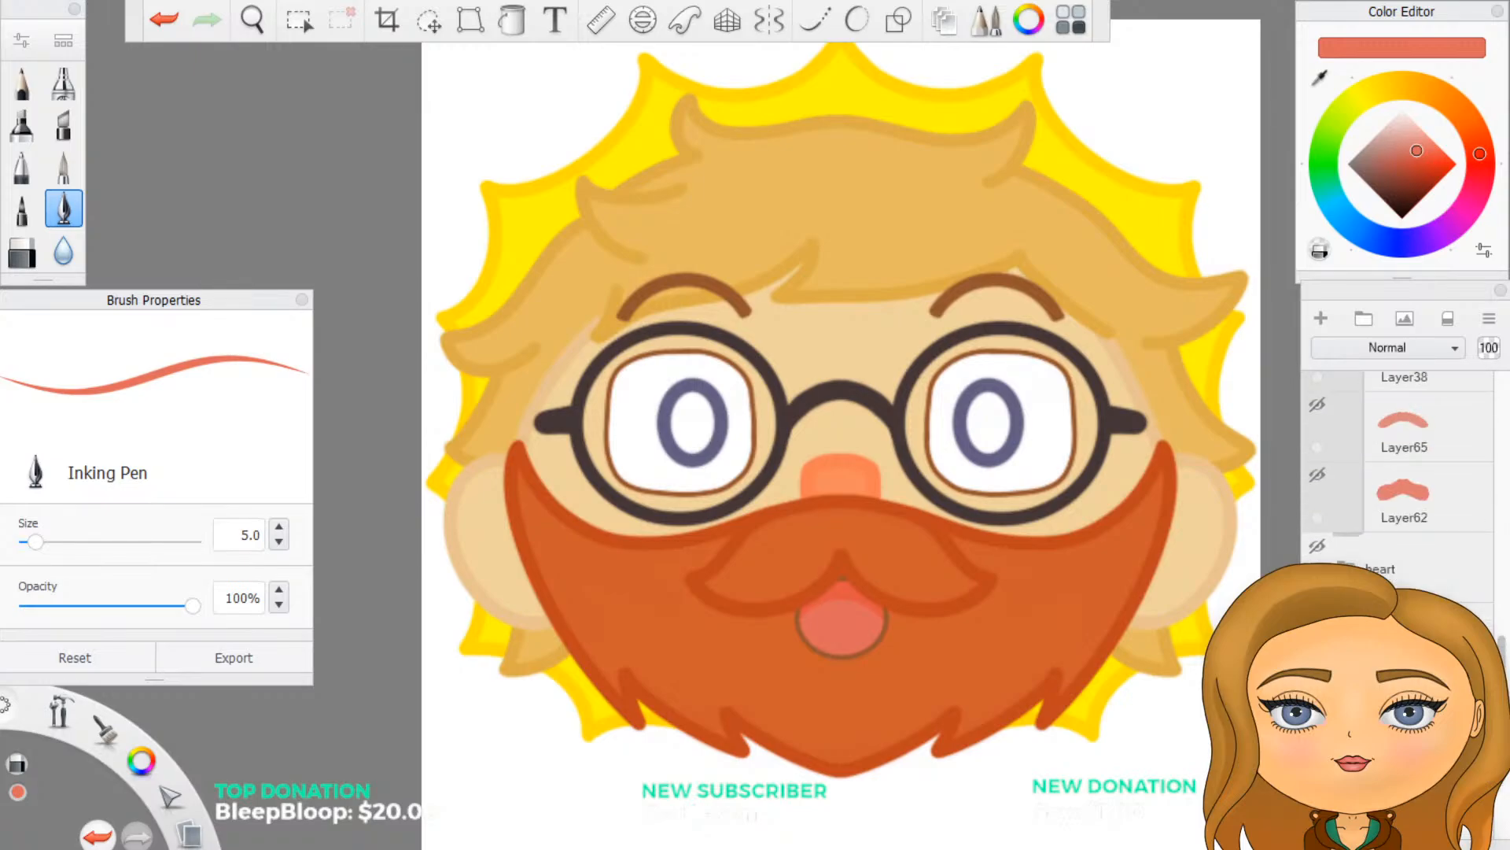
scroll(1400, 472, "up", 5)
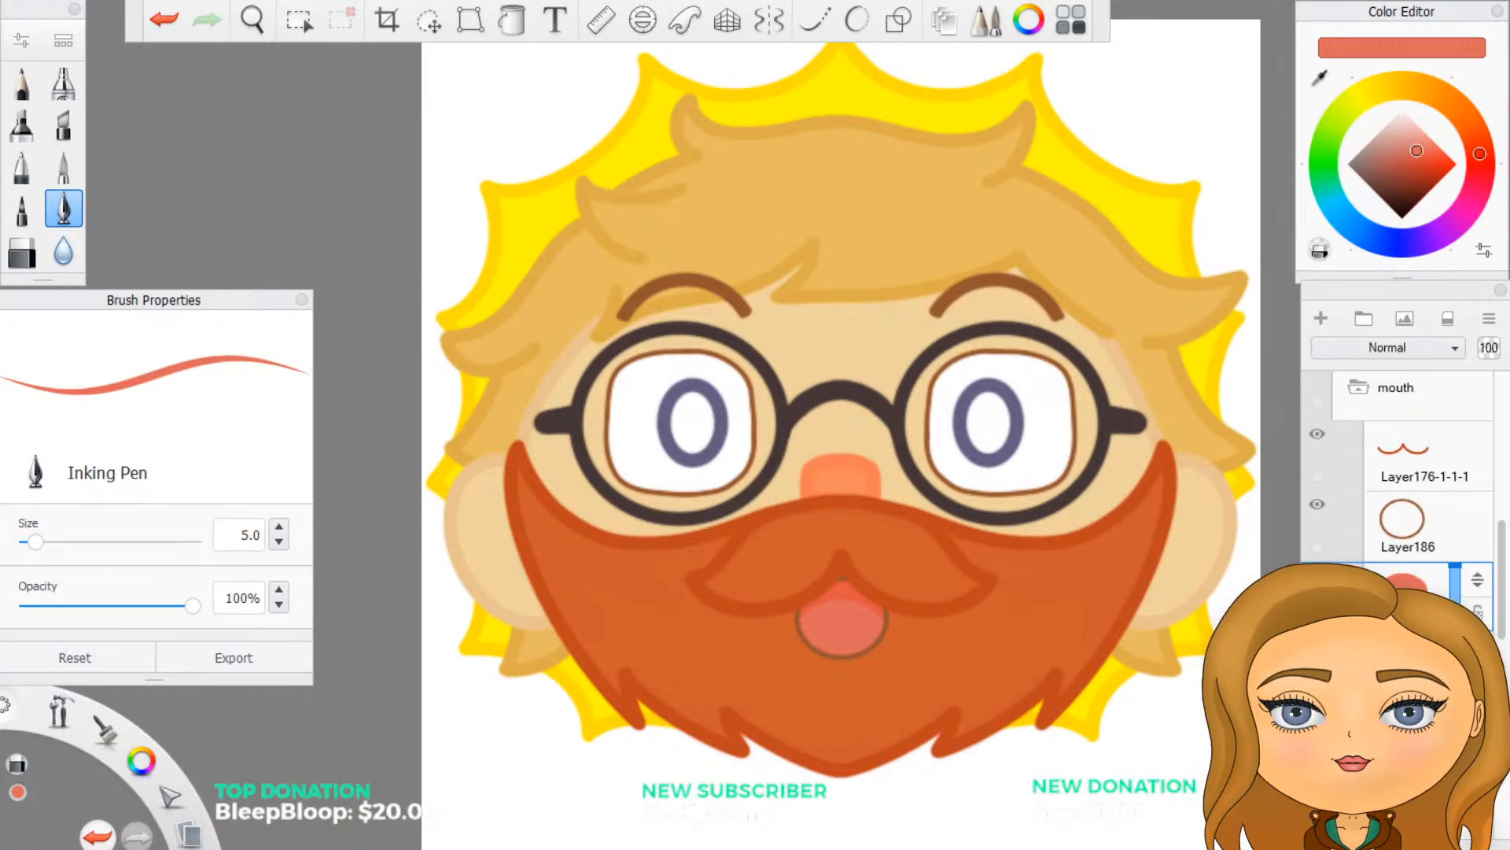
scroll(1404, 488, "up", 1)
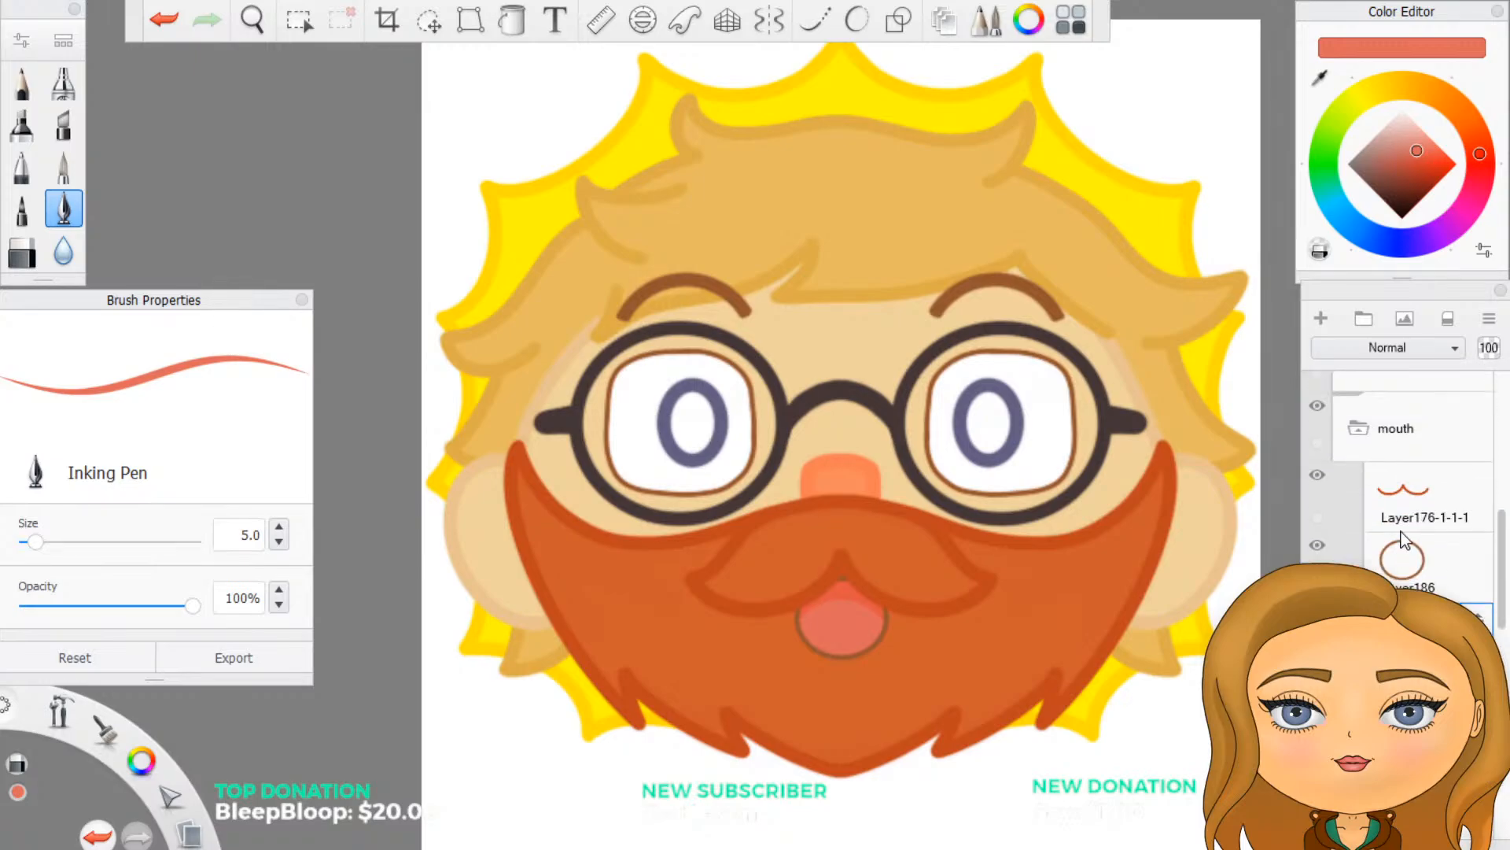
left_click(1375, 322)
left_click_drag(1477, 628, 1470, 579)
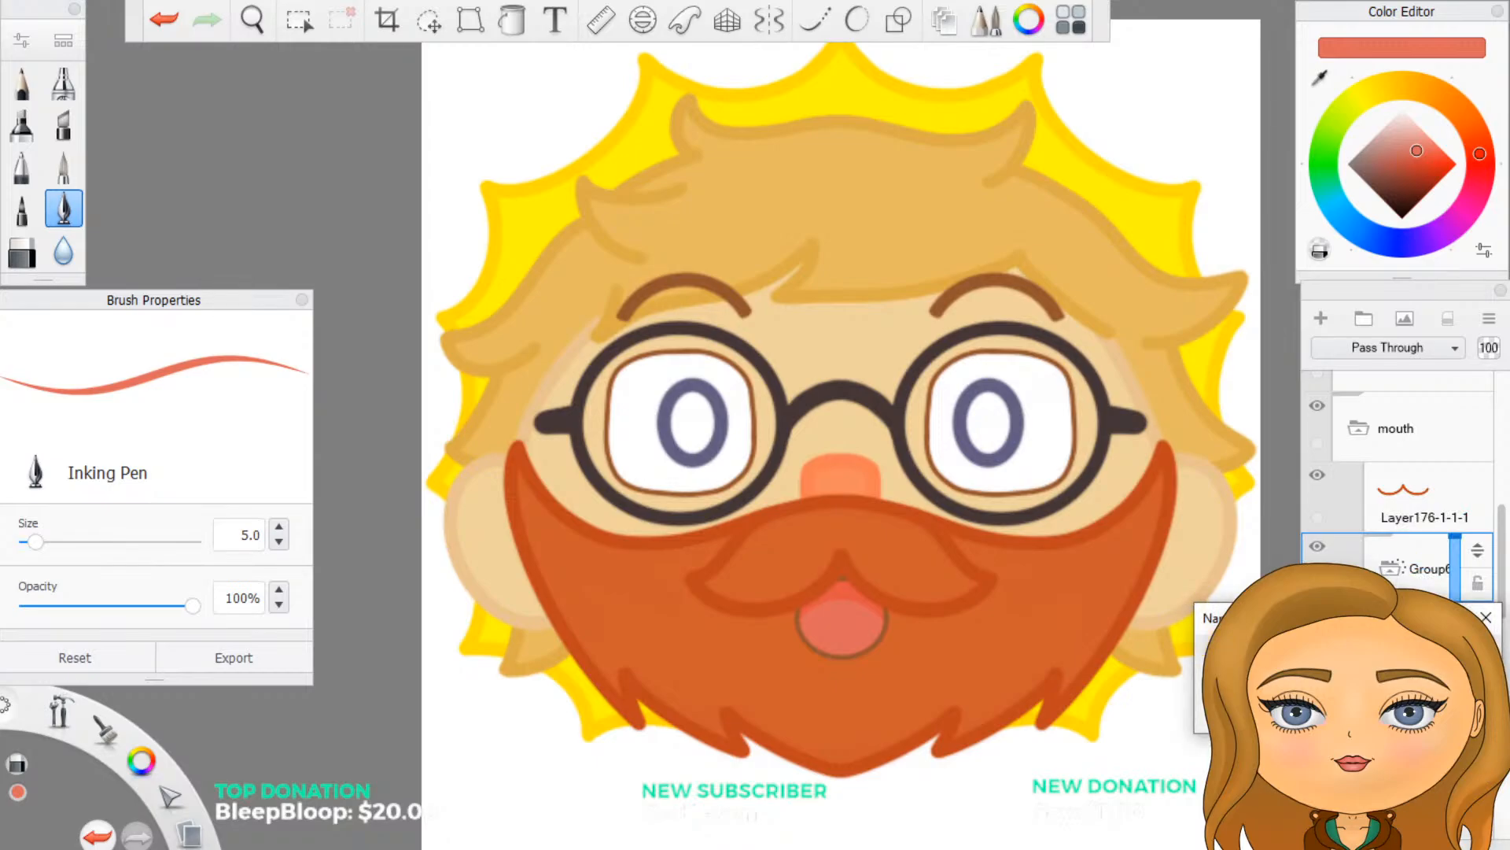
key("Return")
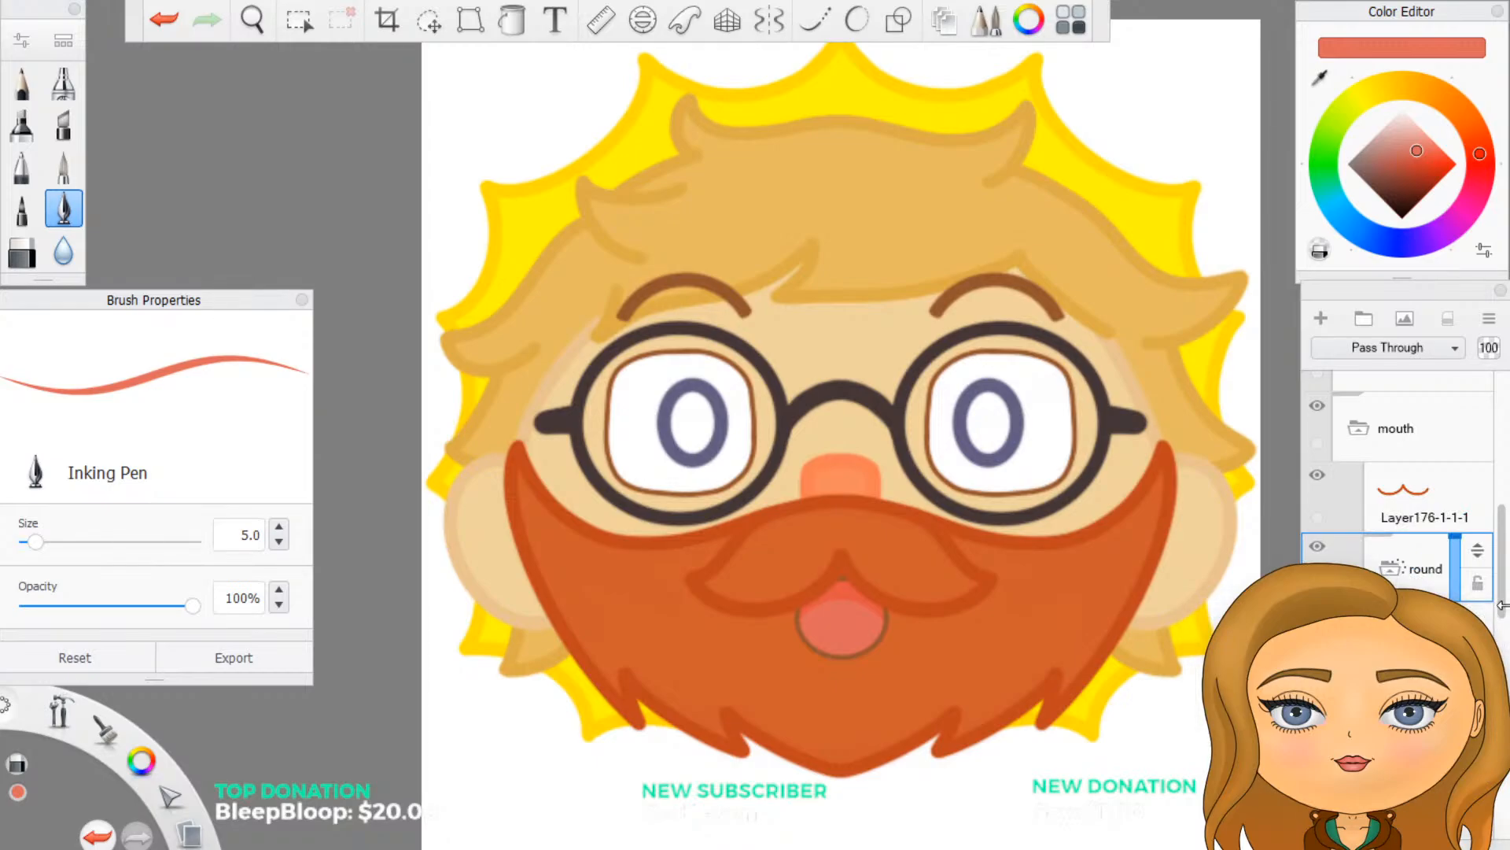
left_click(1456, 634)
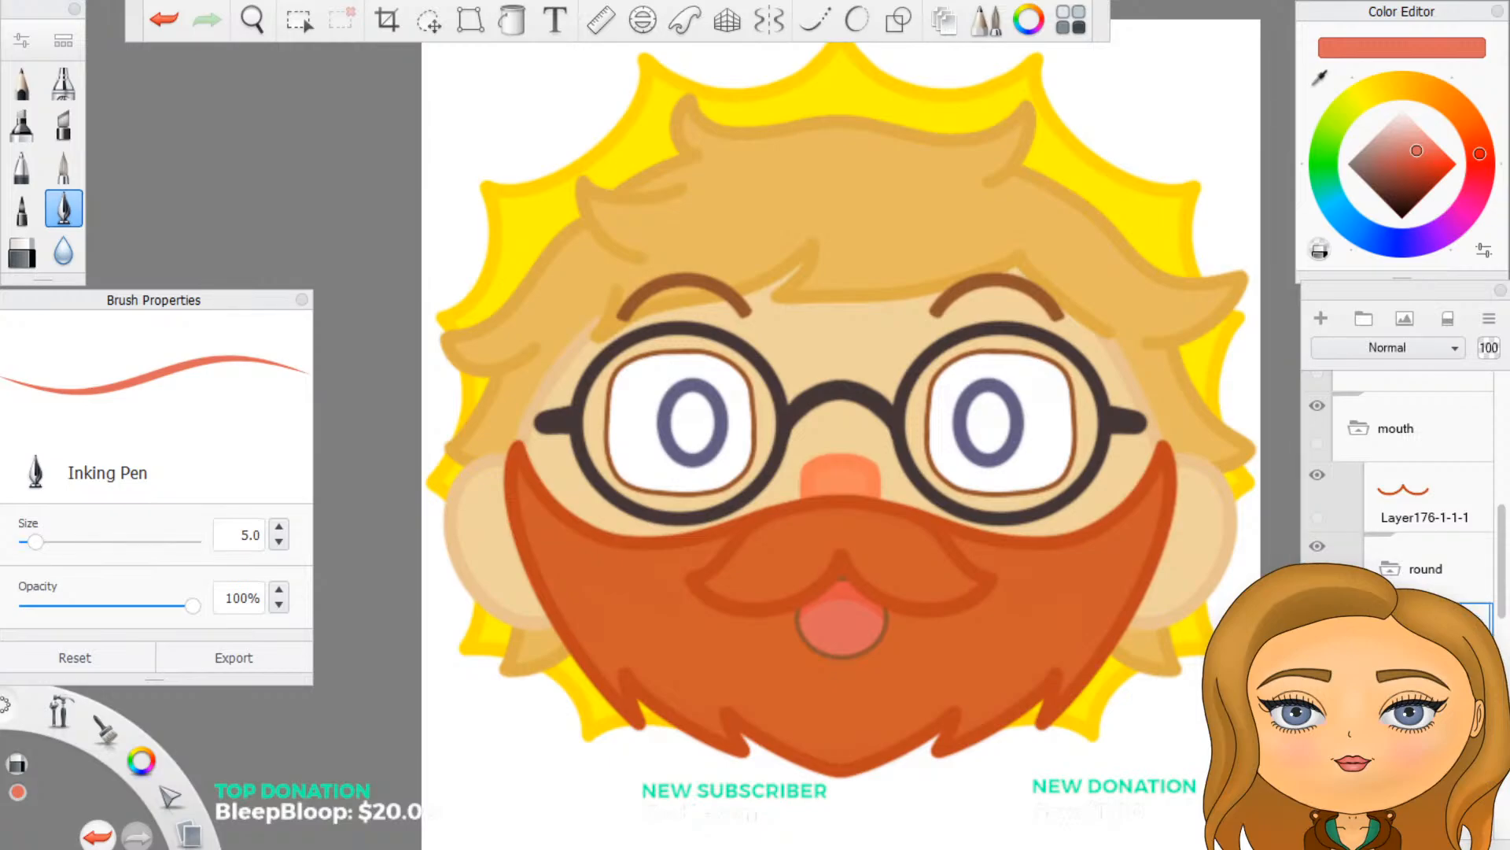
Step: Move the layers of the small round mouth into the "round" group and collapse that group
mouse_move(1477, 621)
left_mouse_down()
mouse_move(1483, 584)
mouse_move(1483, 622)
left_mouse_up()
left_click_drag(1479, 689, 1478, 614)
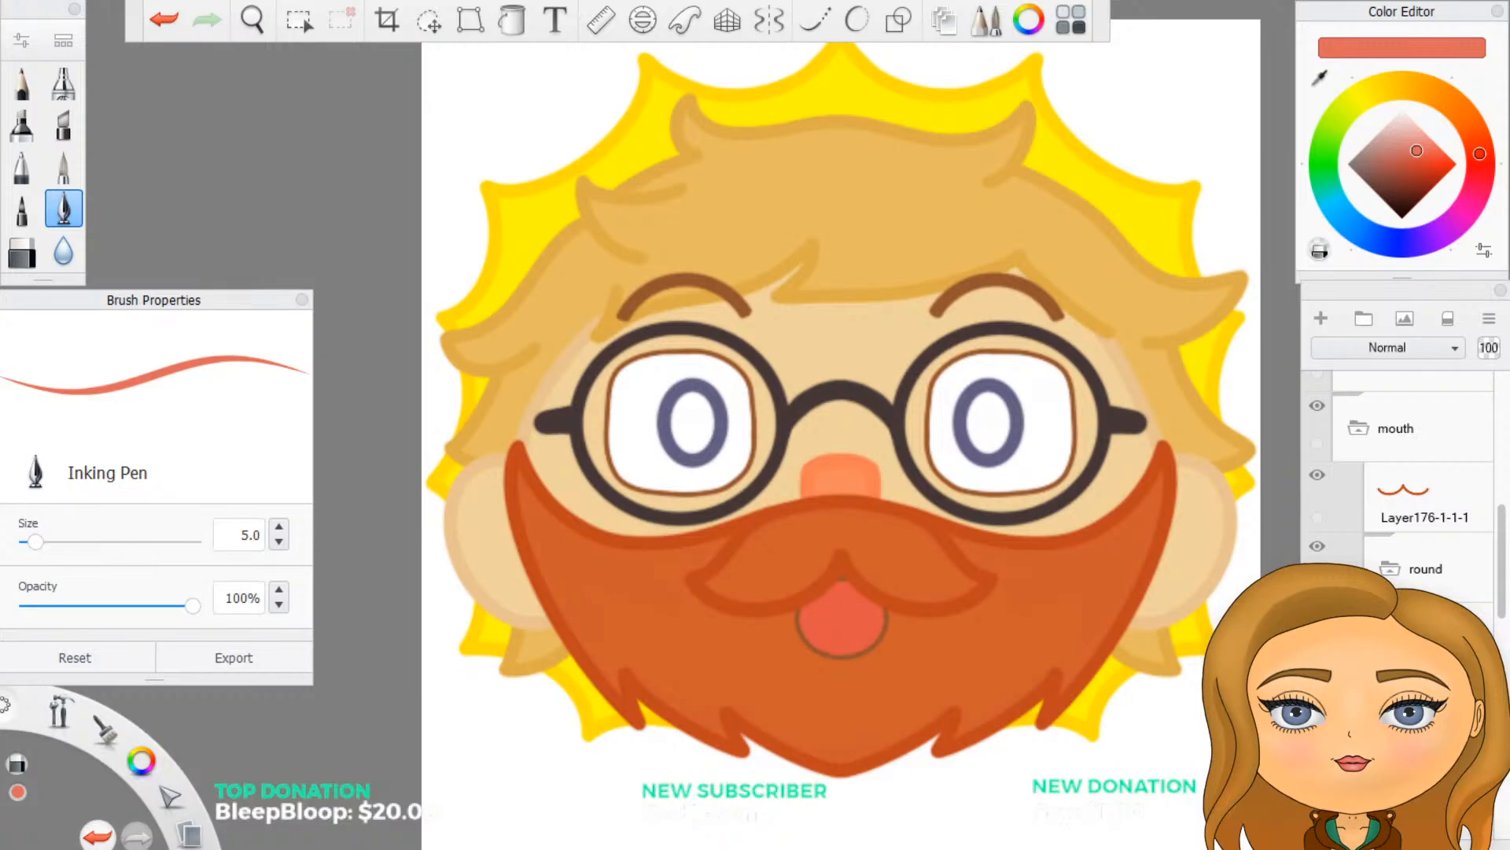
scroll(1475, 609, "down", 1)
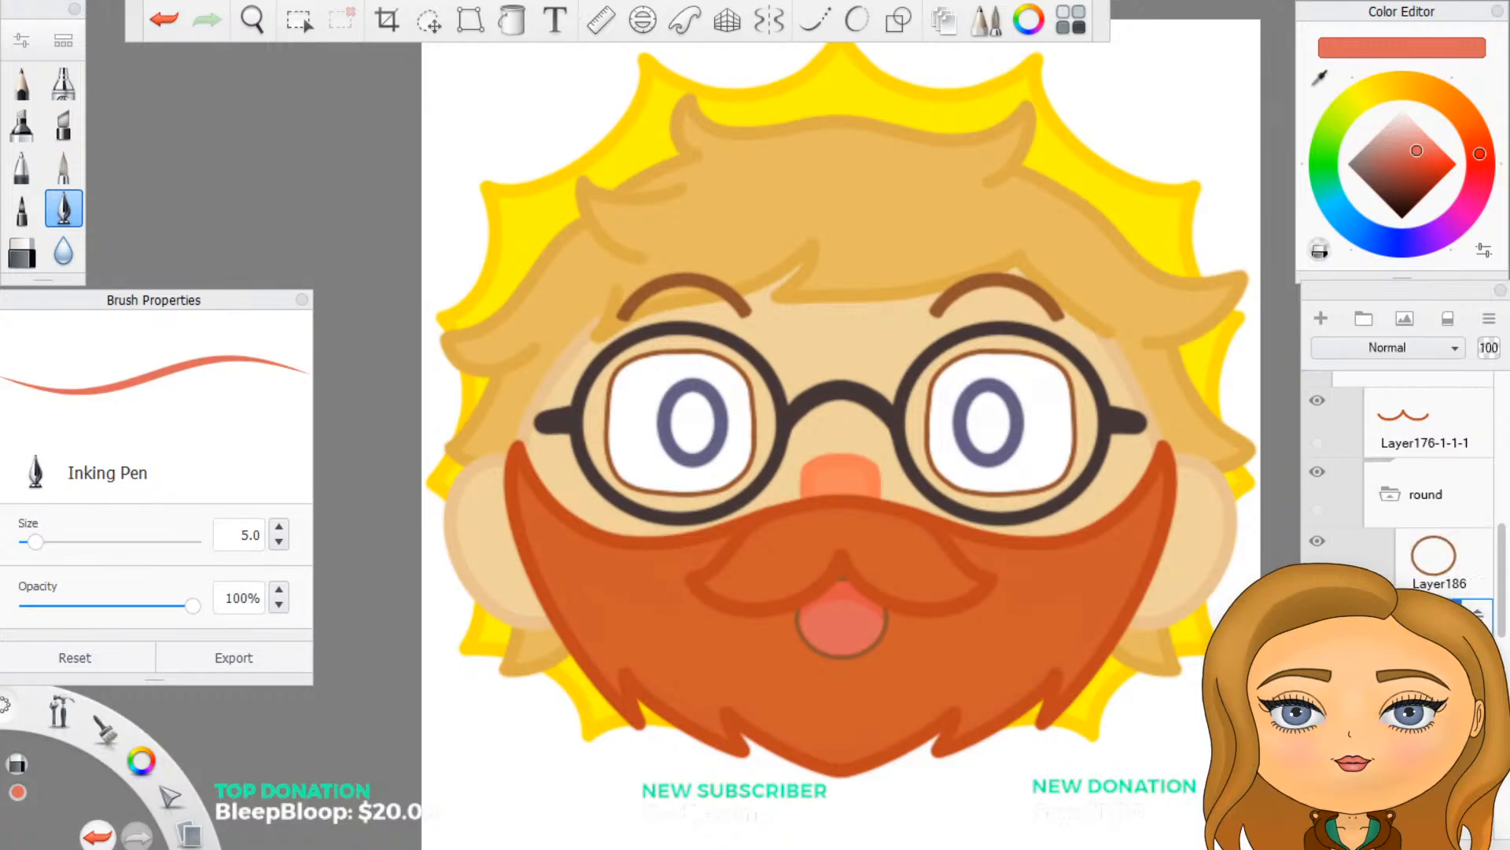
left_click(1391, 511)
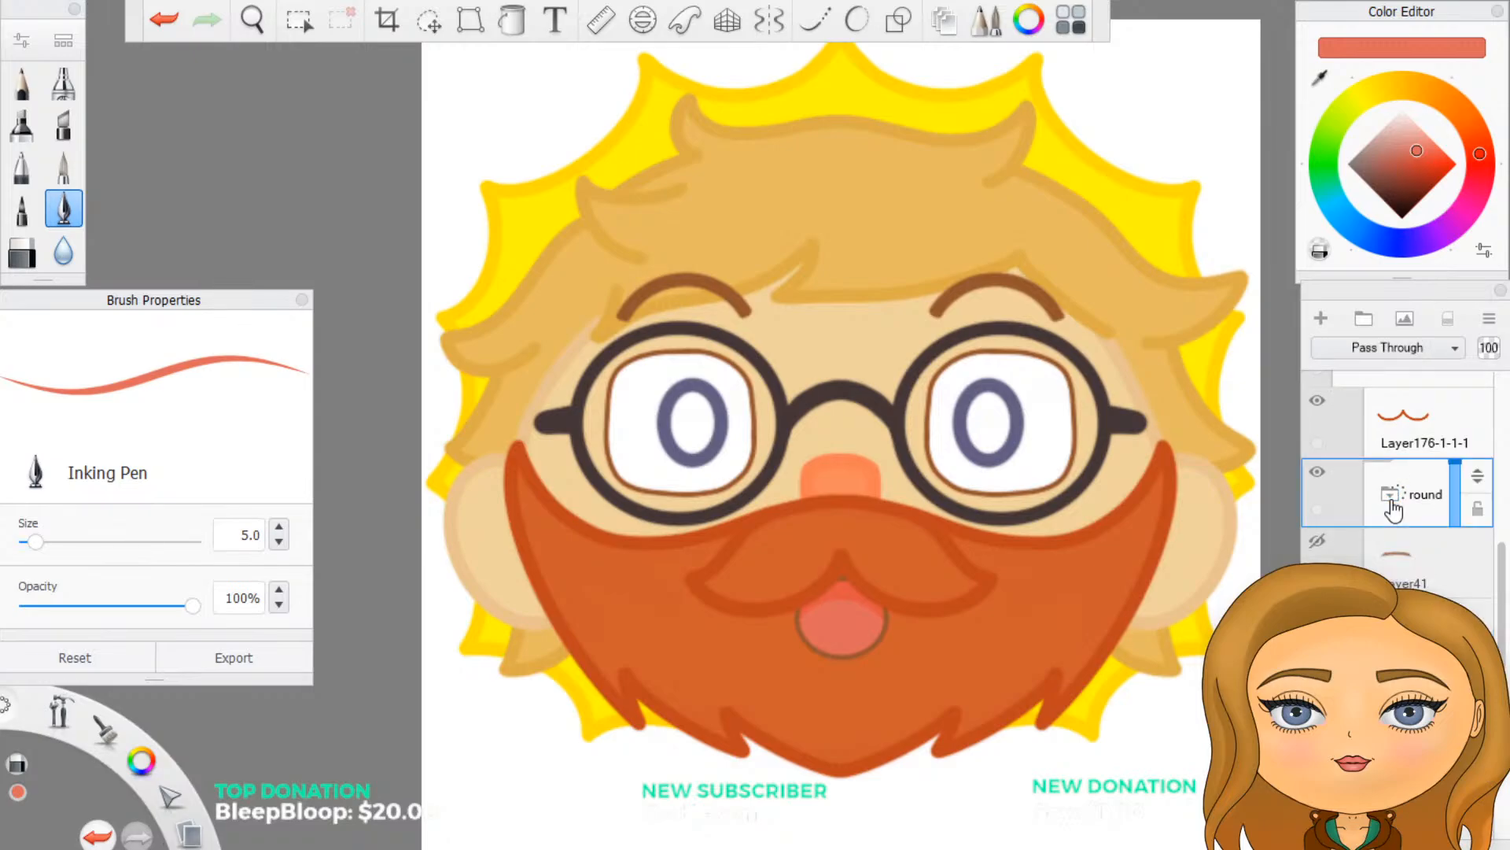
Step: Create a second layer group named "other" directly below the "round" group
left_click(1368, 324)
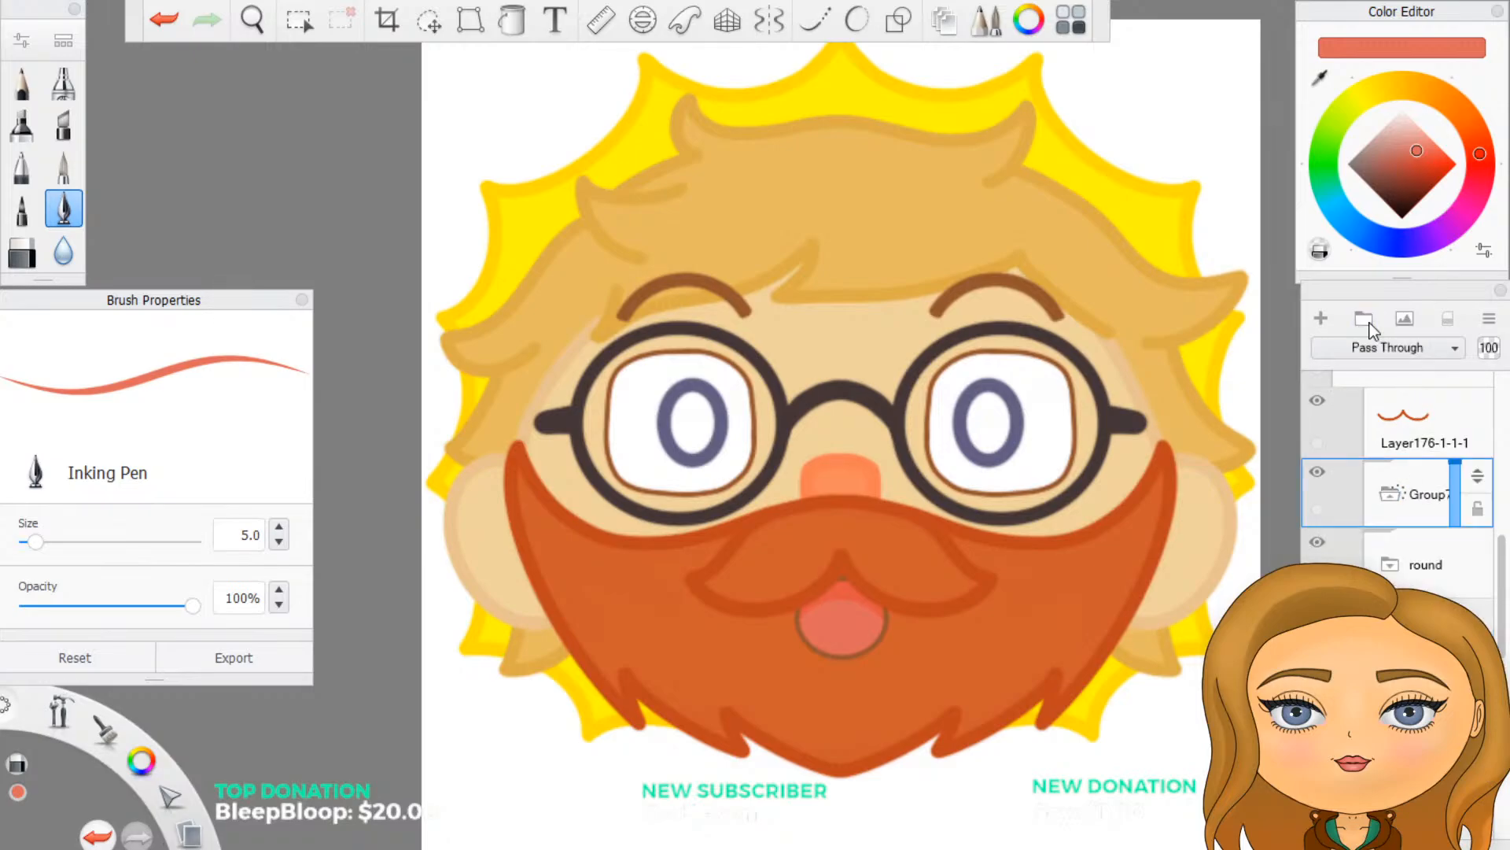
left_click_drag(1477, 481, 1475, 569)
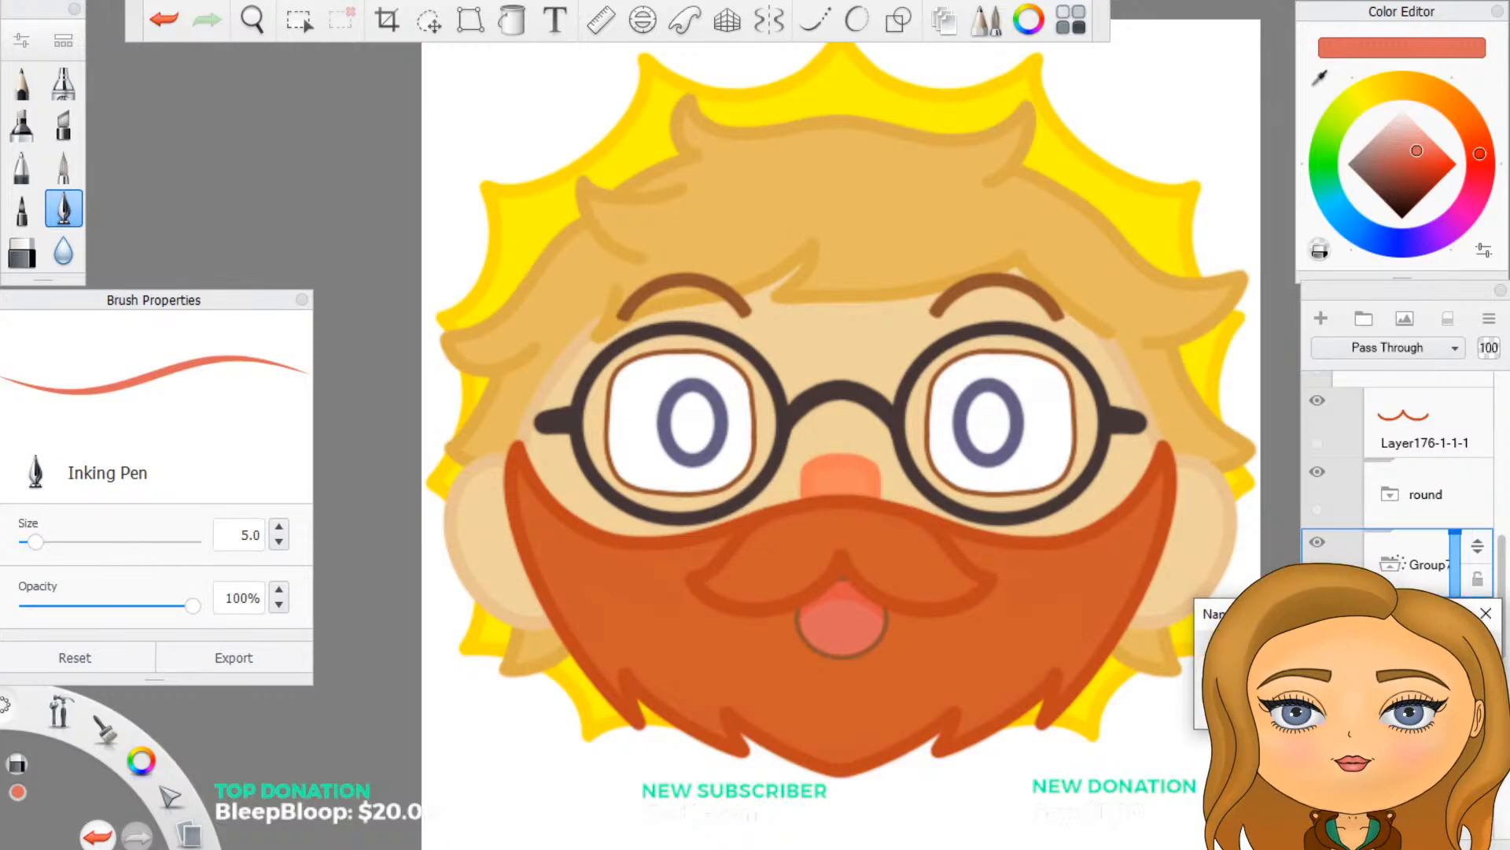
key("Return")
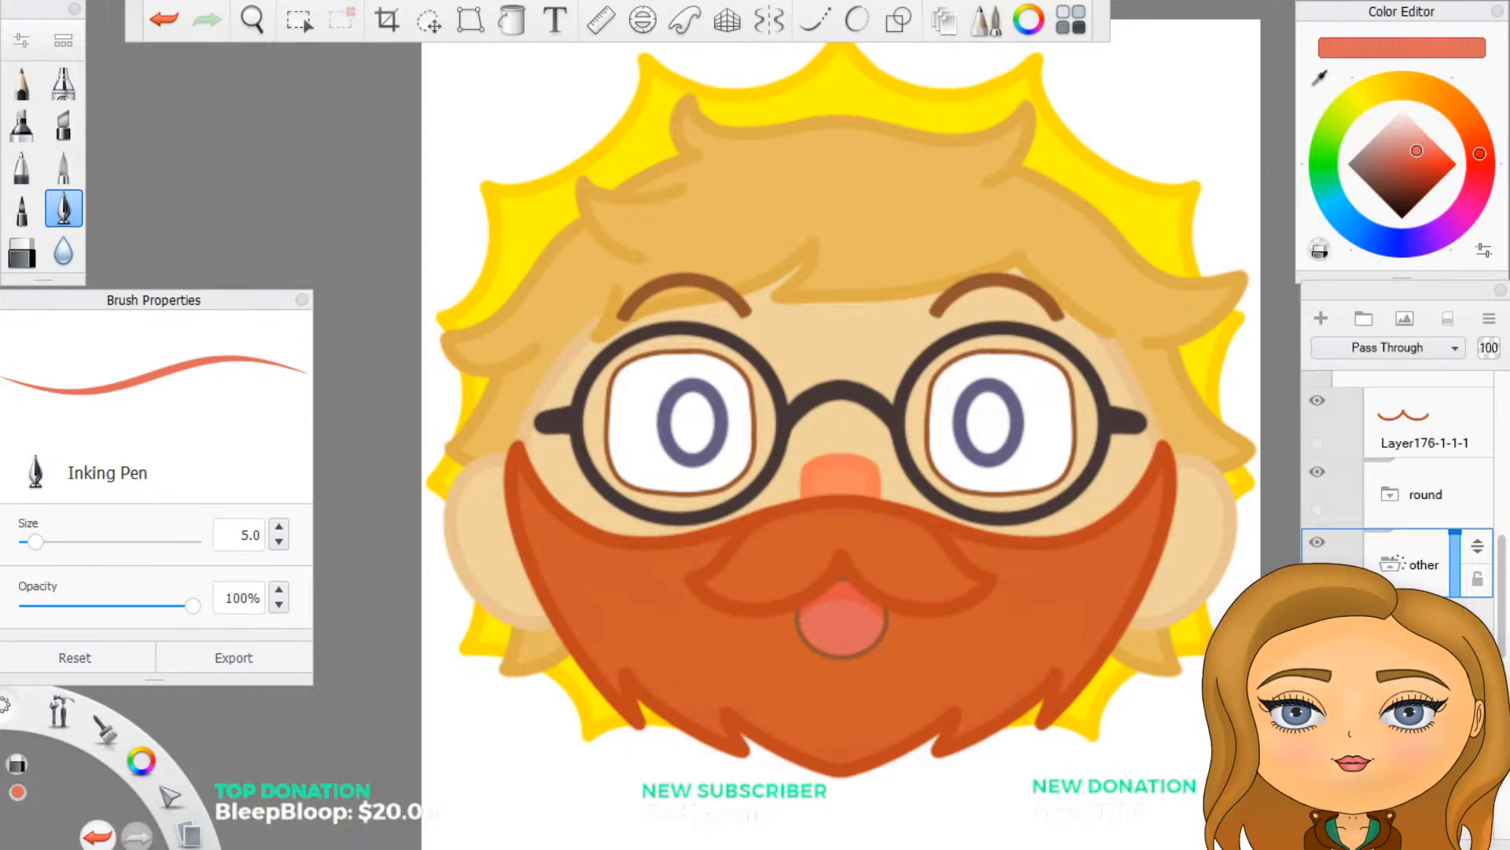
Step: Move the older mouth's hidden layers, including Layer38, Layer41, Layer62 and the coral tongue, into the "other" group and arrange their order
left_click(1414, 631)
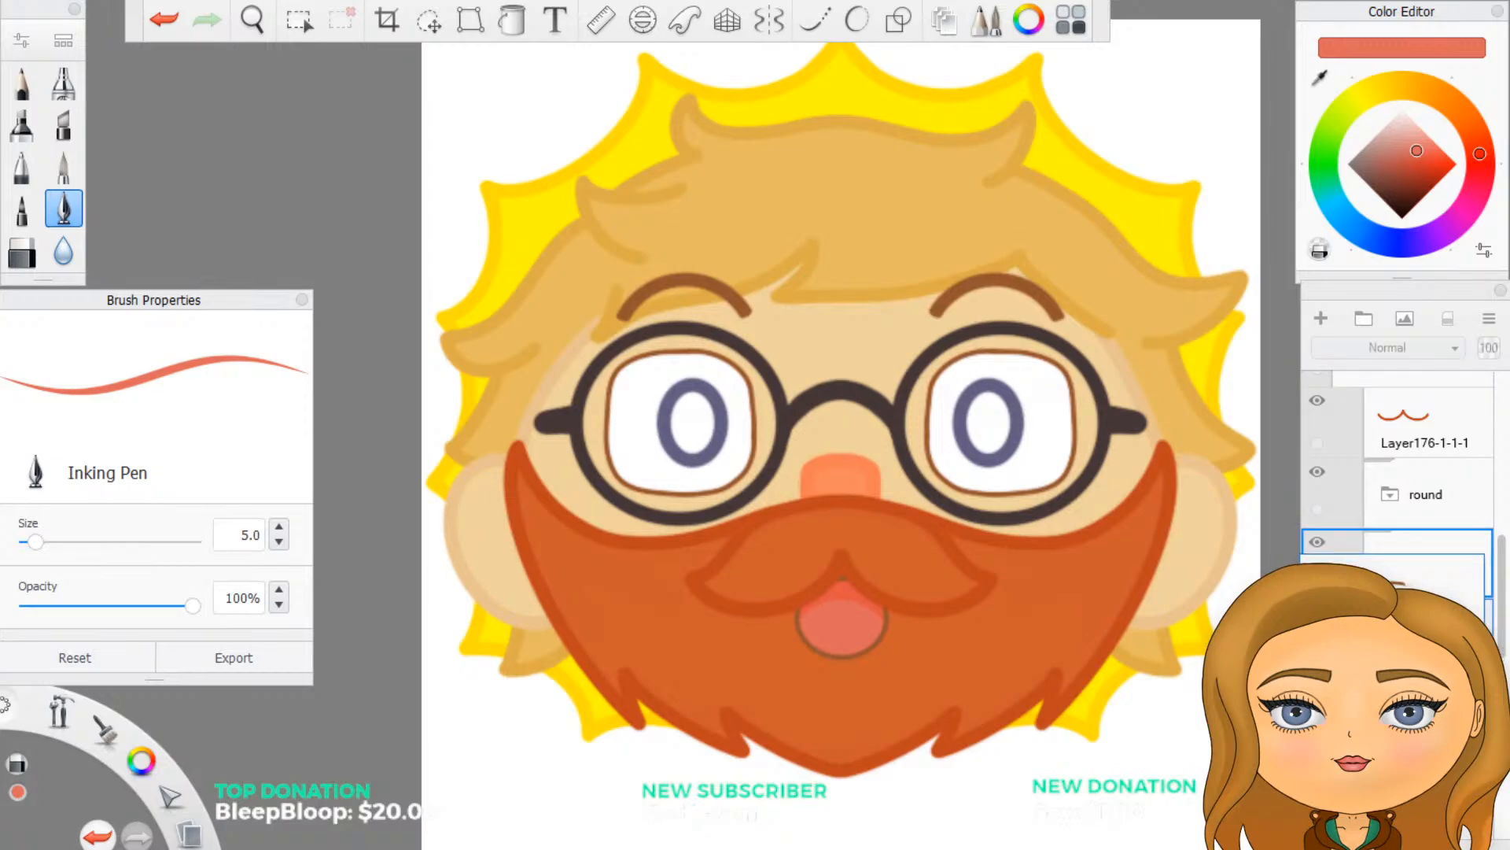
mouse_move(1478, 612)
left_mouse_down()
mouse_move(1476, 551)
mouse_move(1450, 584)
mouse_move(1463, 572)
mouse_move(1475, 610)
left_mouse_up()
scroll(1404, 488, "down", 3)
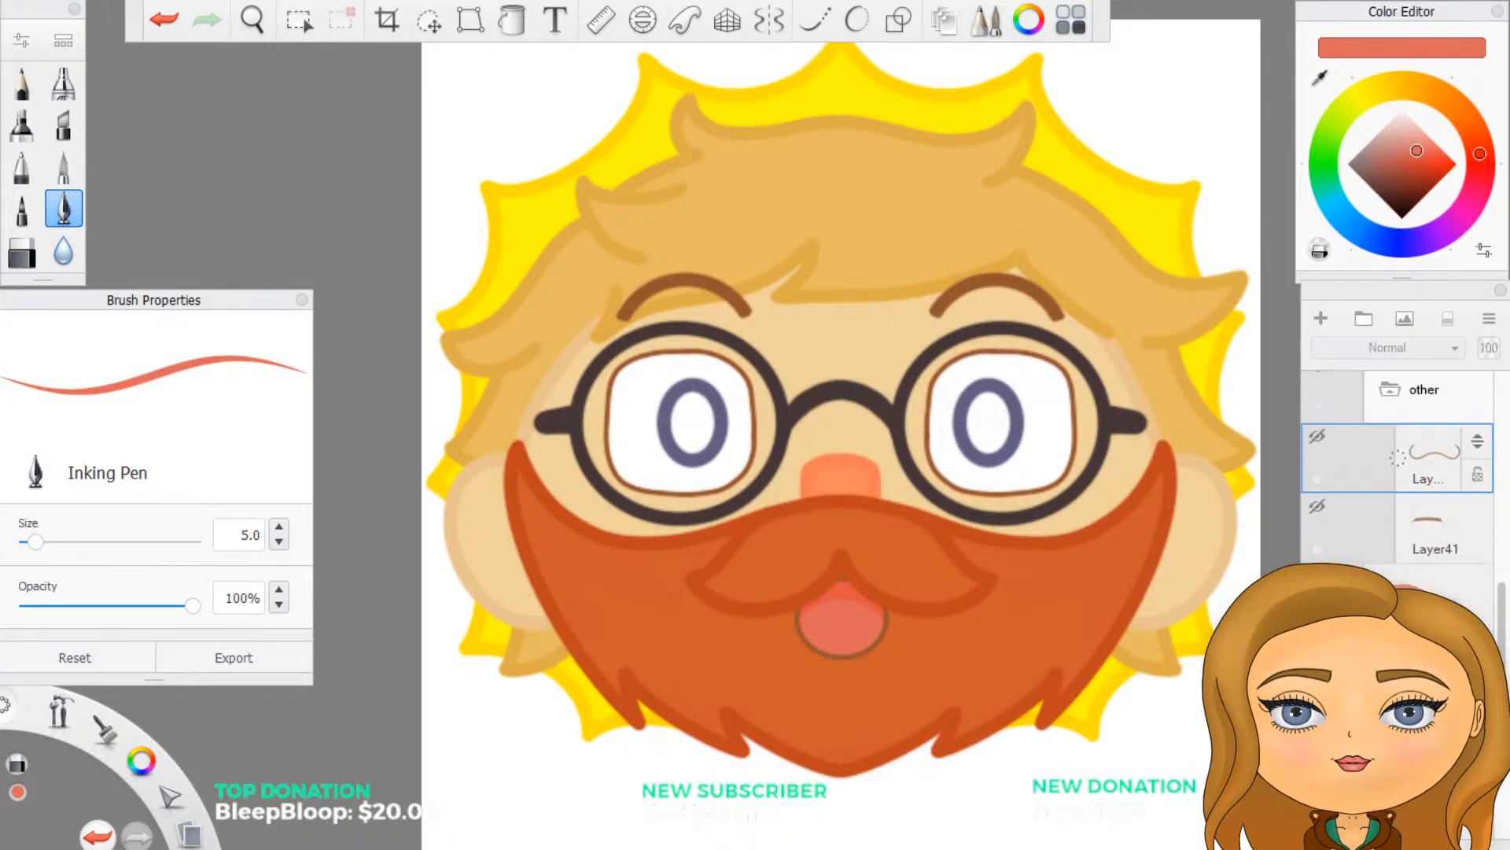
left_click_drag(1459, 586, 1458, 513)
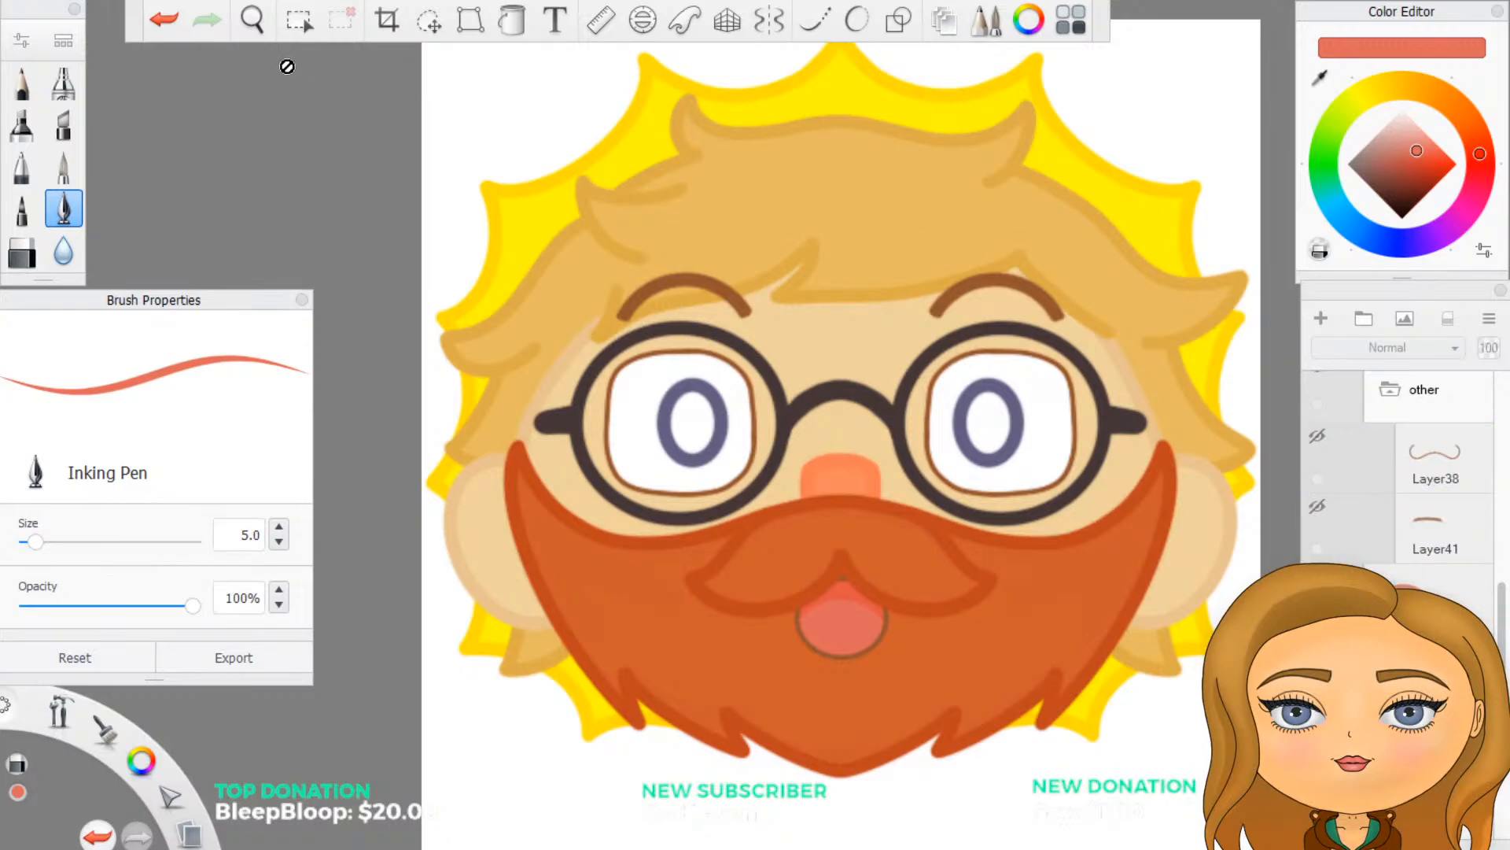
left_click(163, 19)
left_click_drag(1463, 598, 1469, 513)
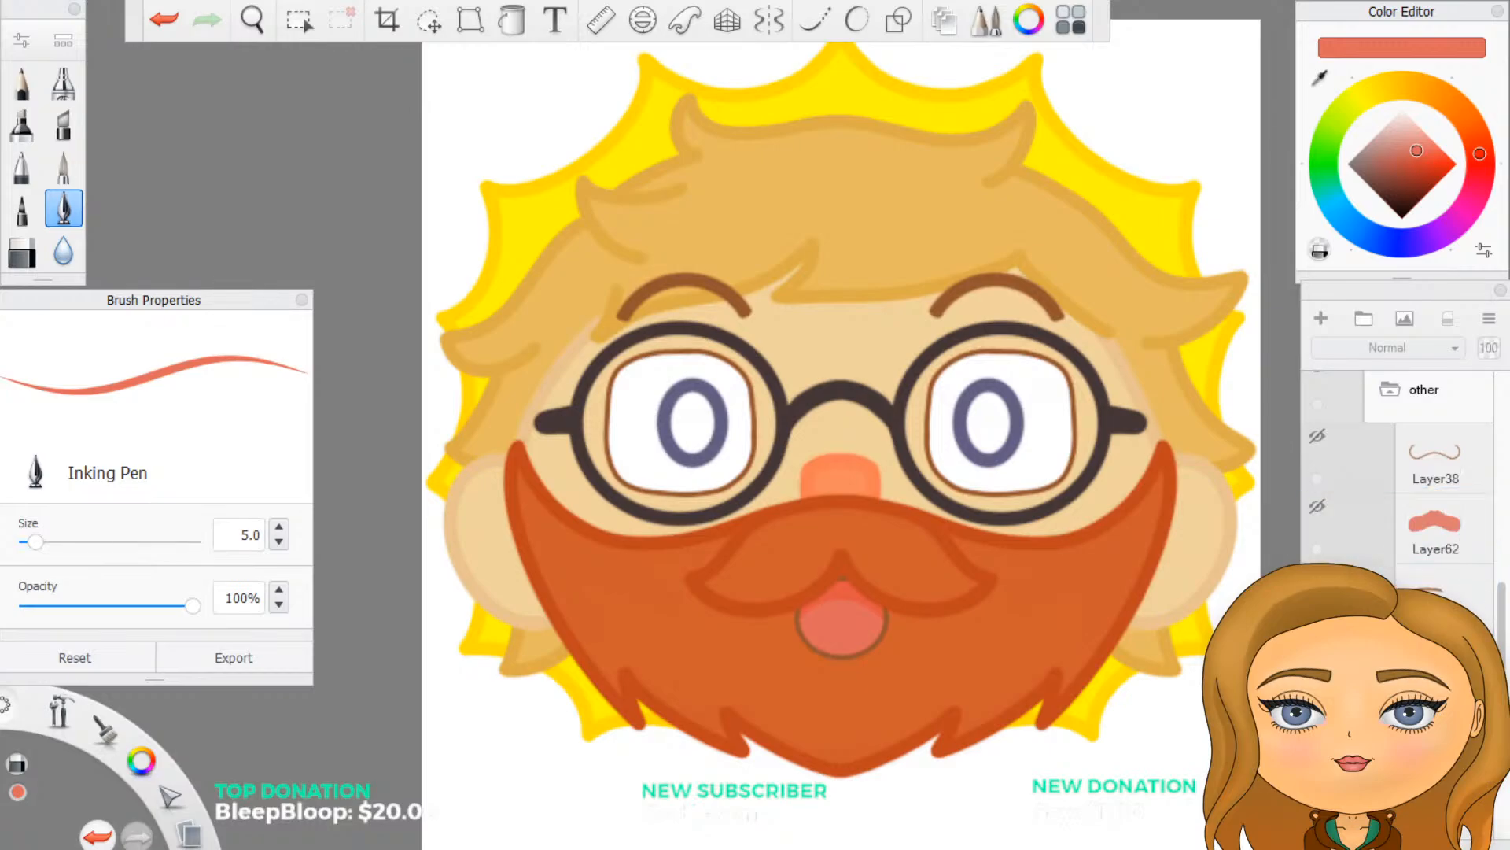
left_click_drag(1449, 663, 1449, 503)
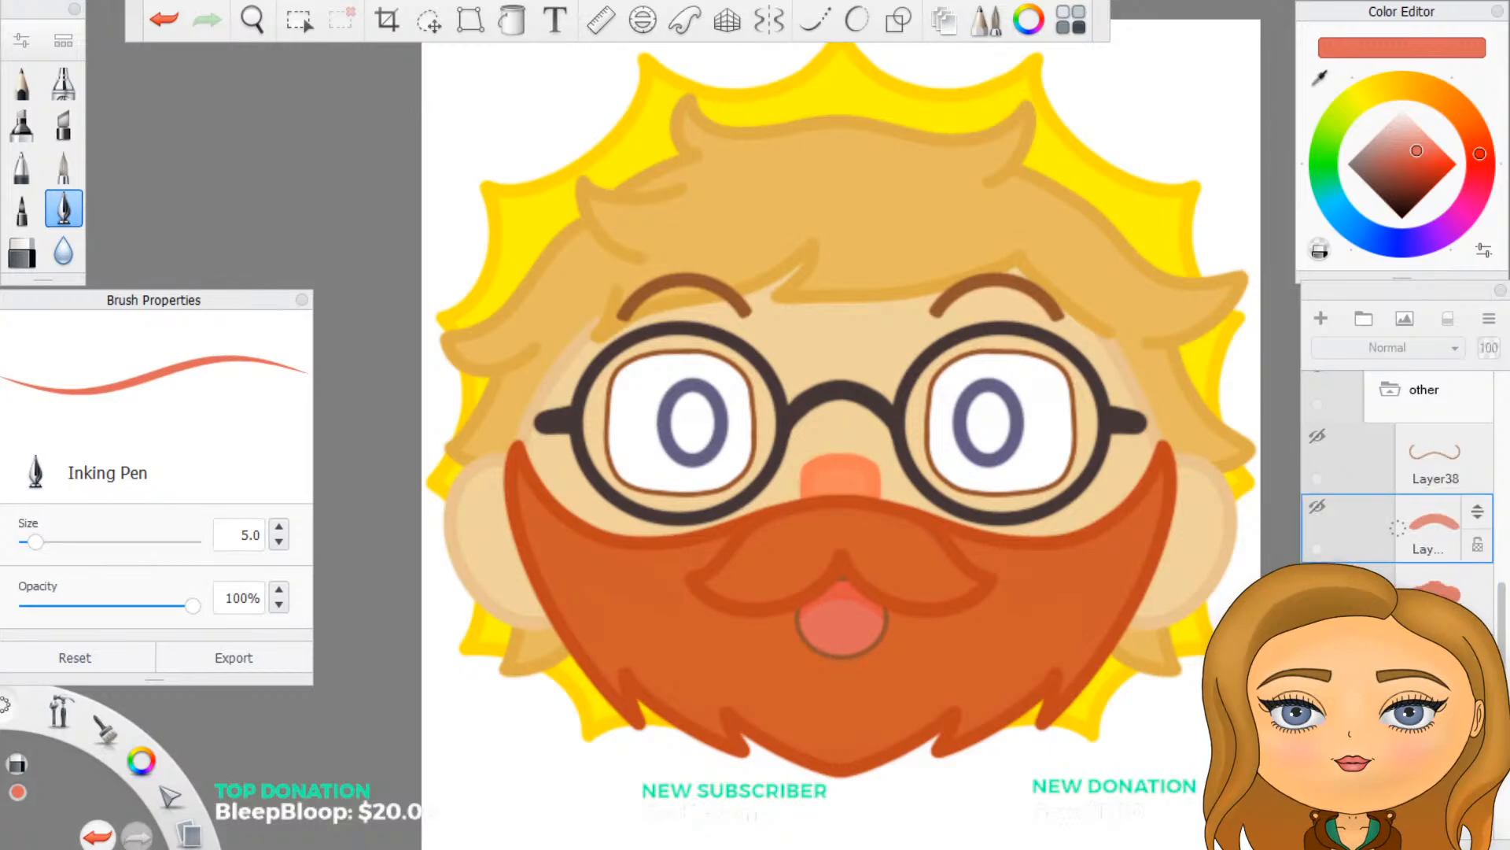
left_click_drag(1467, 601, 1469, 459)
Step: Turn on the wide mouth's layers inside the "other" group, collapse the group and hide it as a whole
scroll(1415, 520, "up", 2)
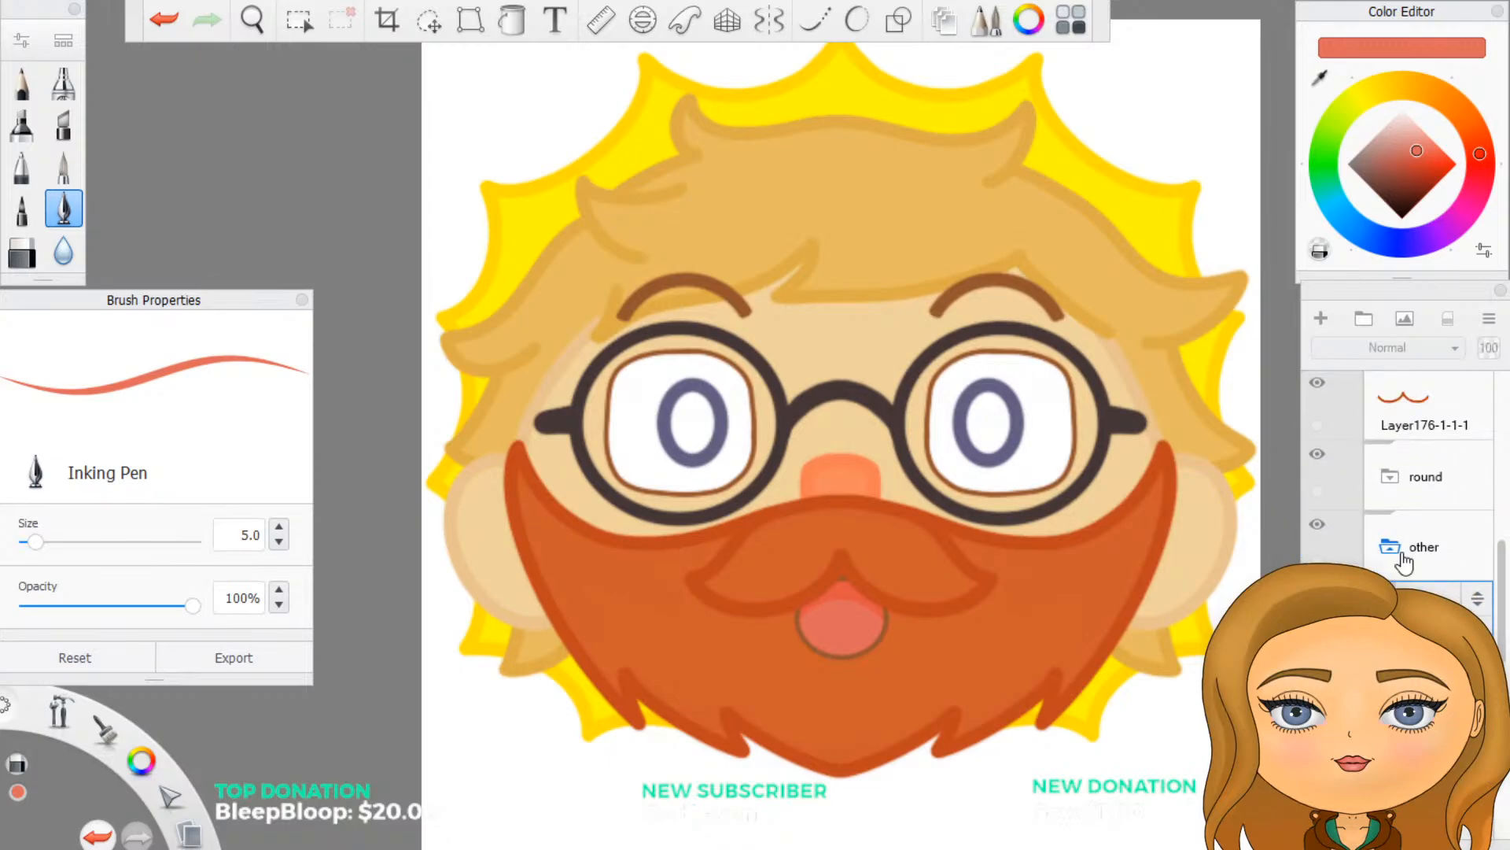
left_click(1318, 594)
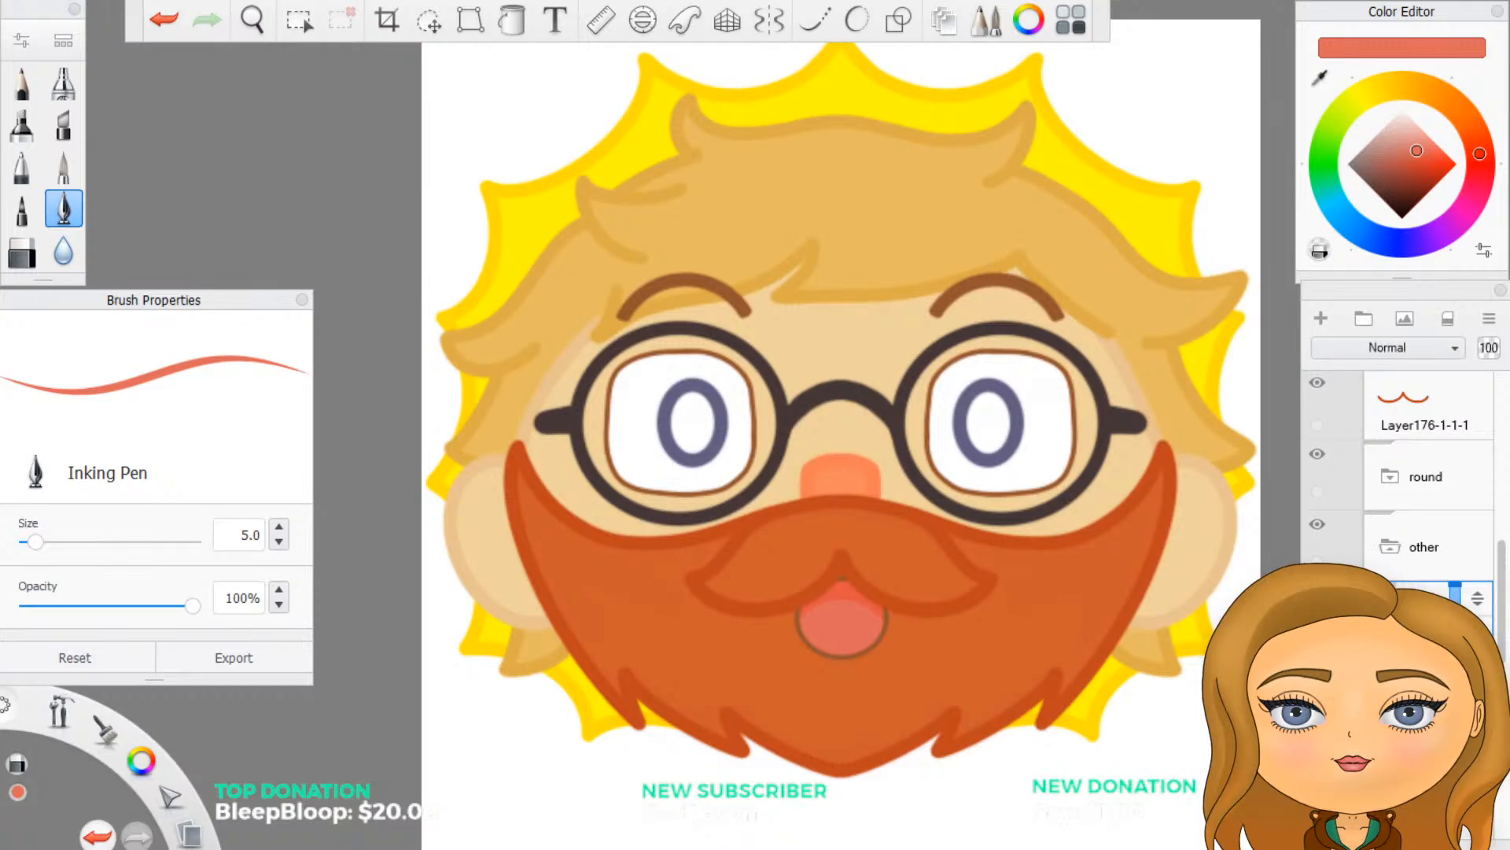
left_click(1317, 664)
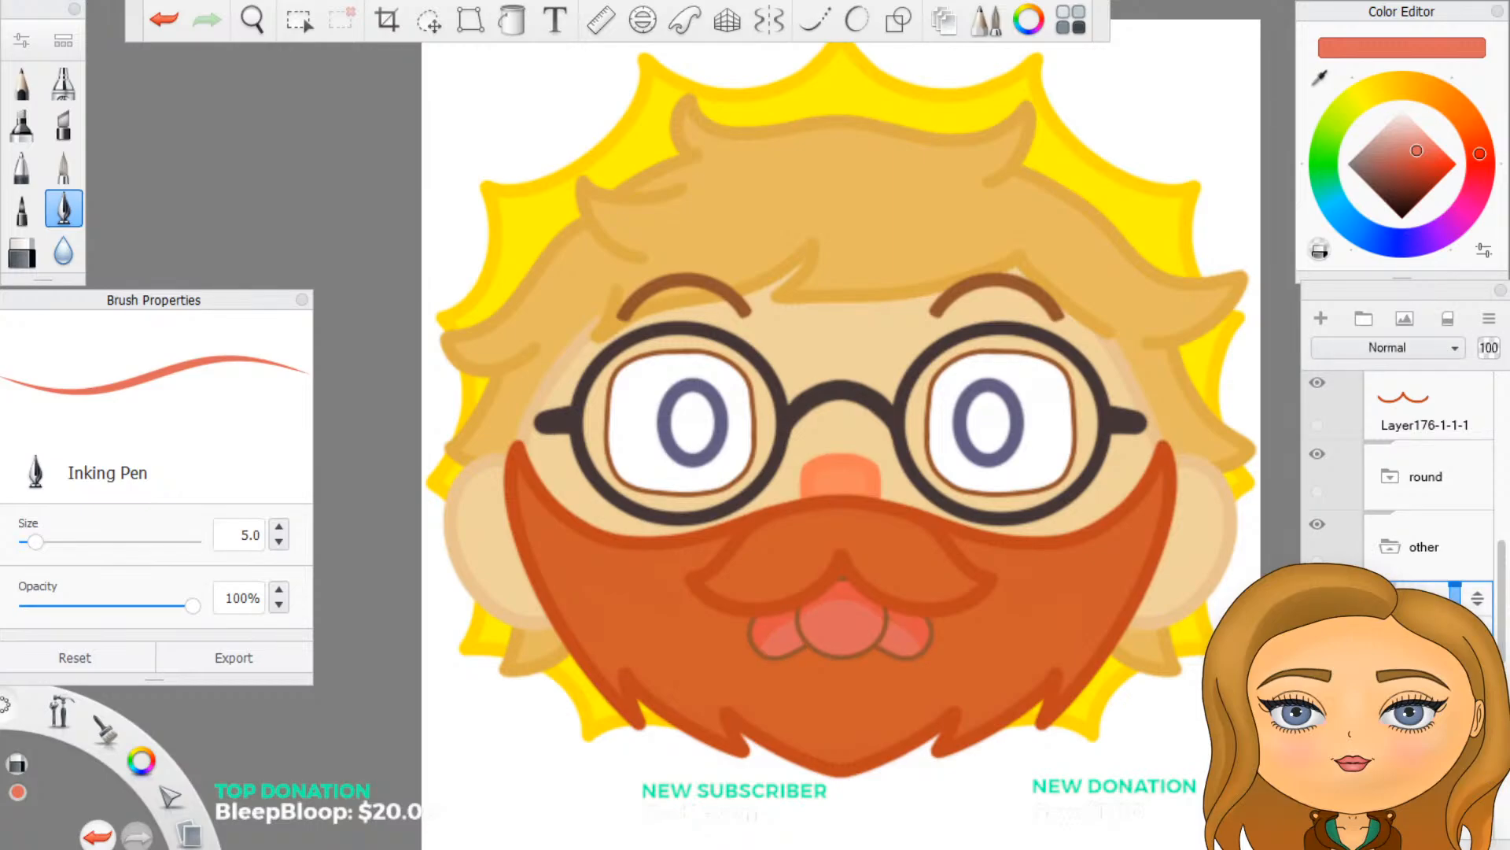
scroll(1400, 504, "down", 1)
left_click(1326, 492)
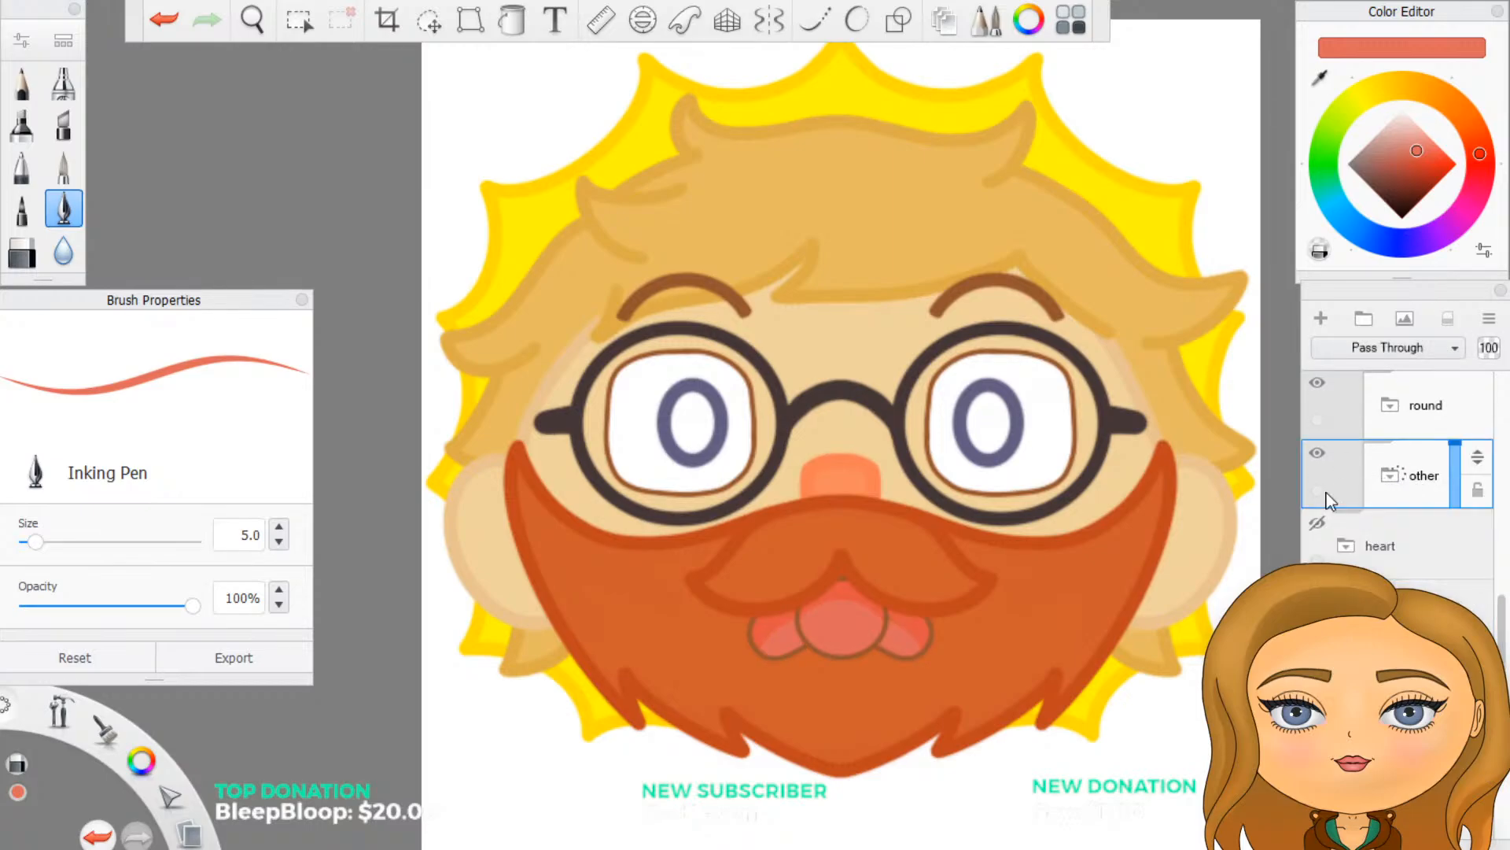
left_click(1314, 457)
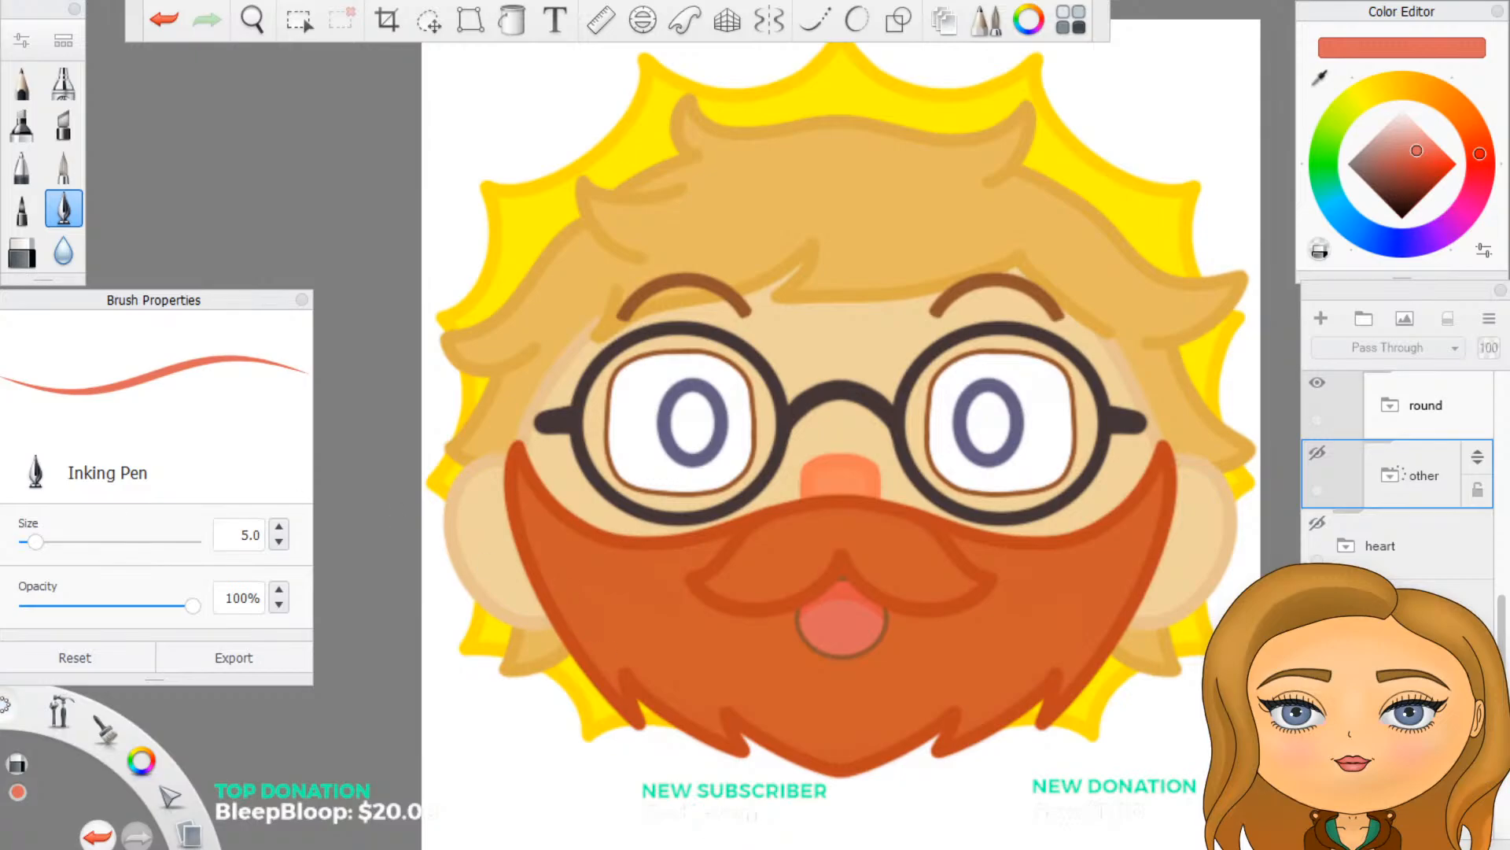
Step: Show the "other" group and hide "round" to examine the wide mouth on the face
scroll(1125, 621, "down", 2)
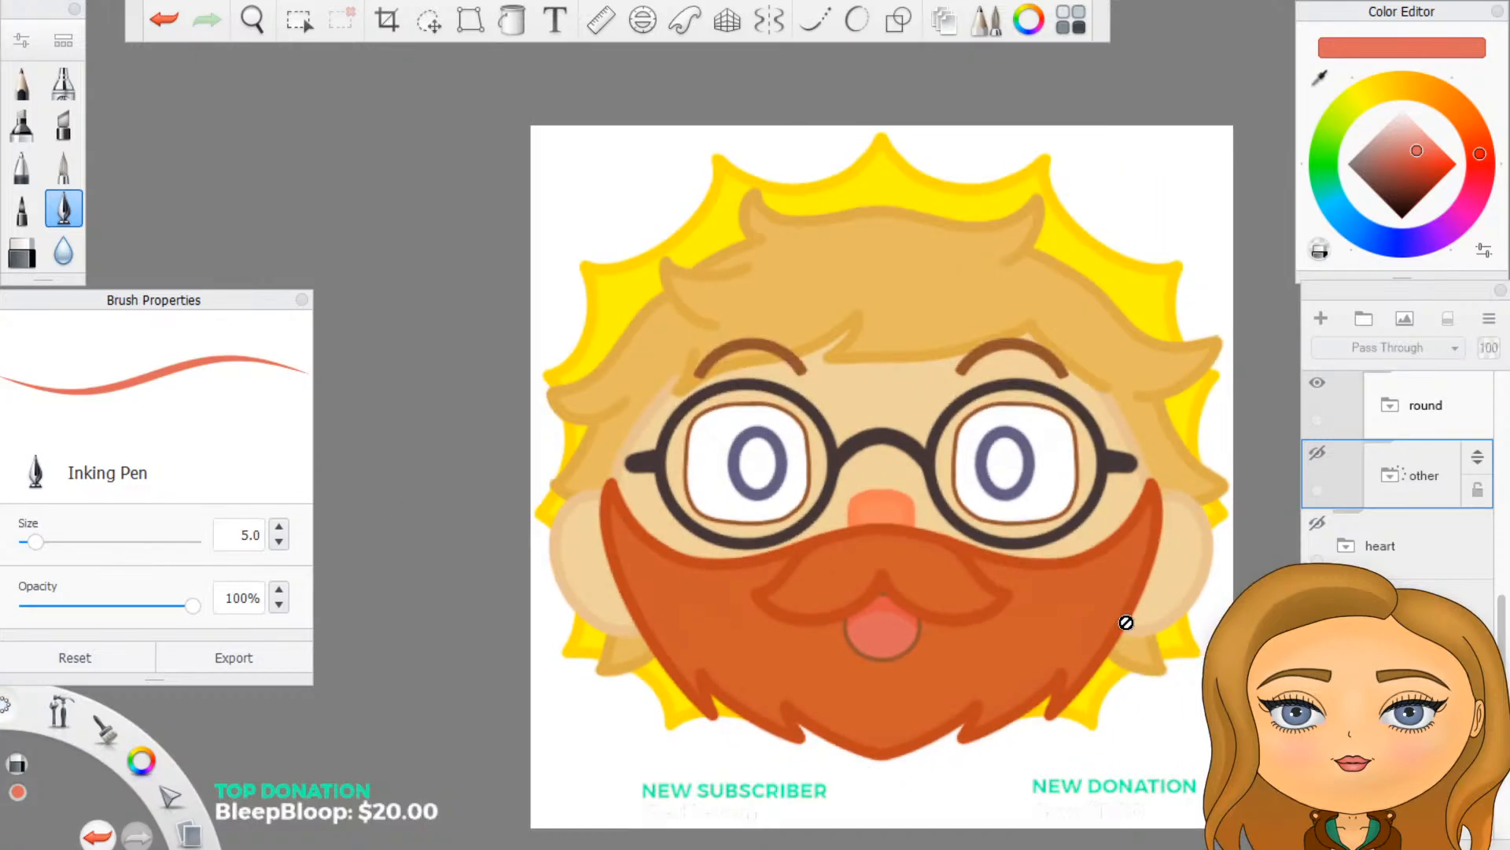
scroll(1126, 622, "up", 2)
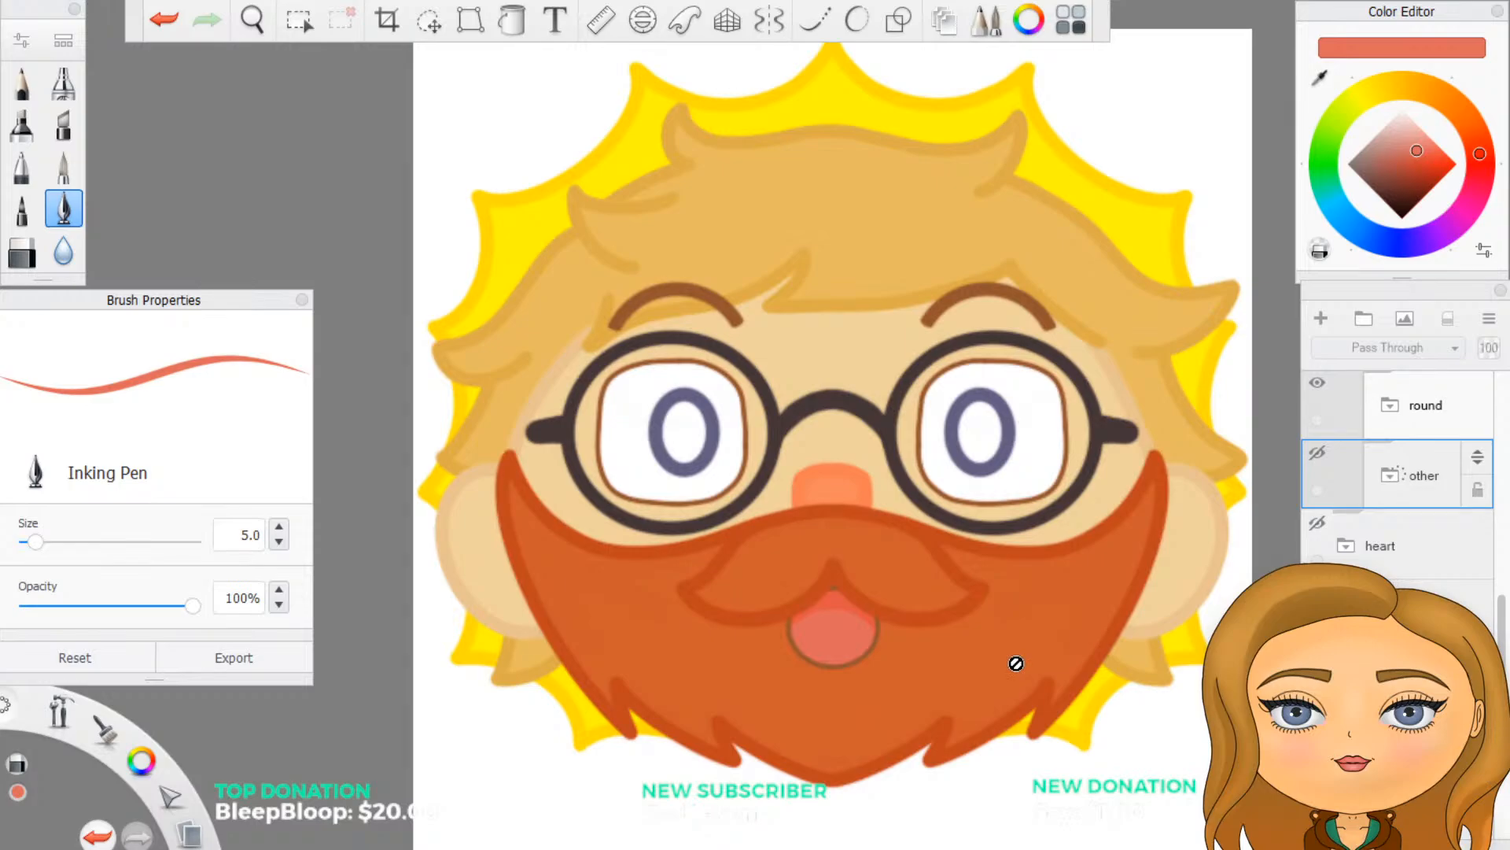
scroll(1016, 662, "up", 1)
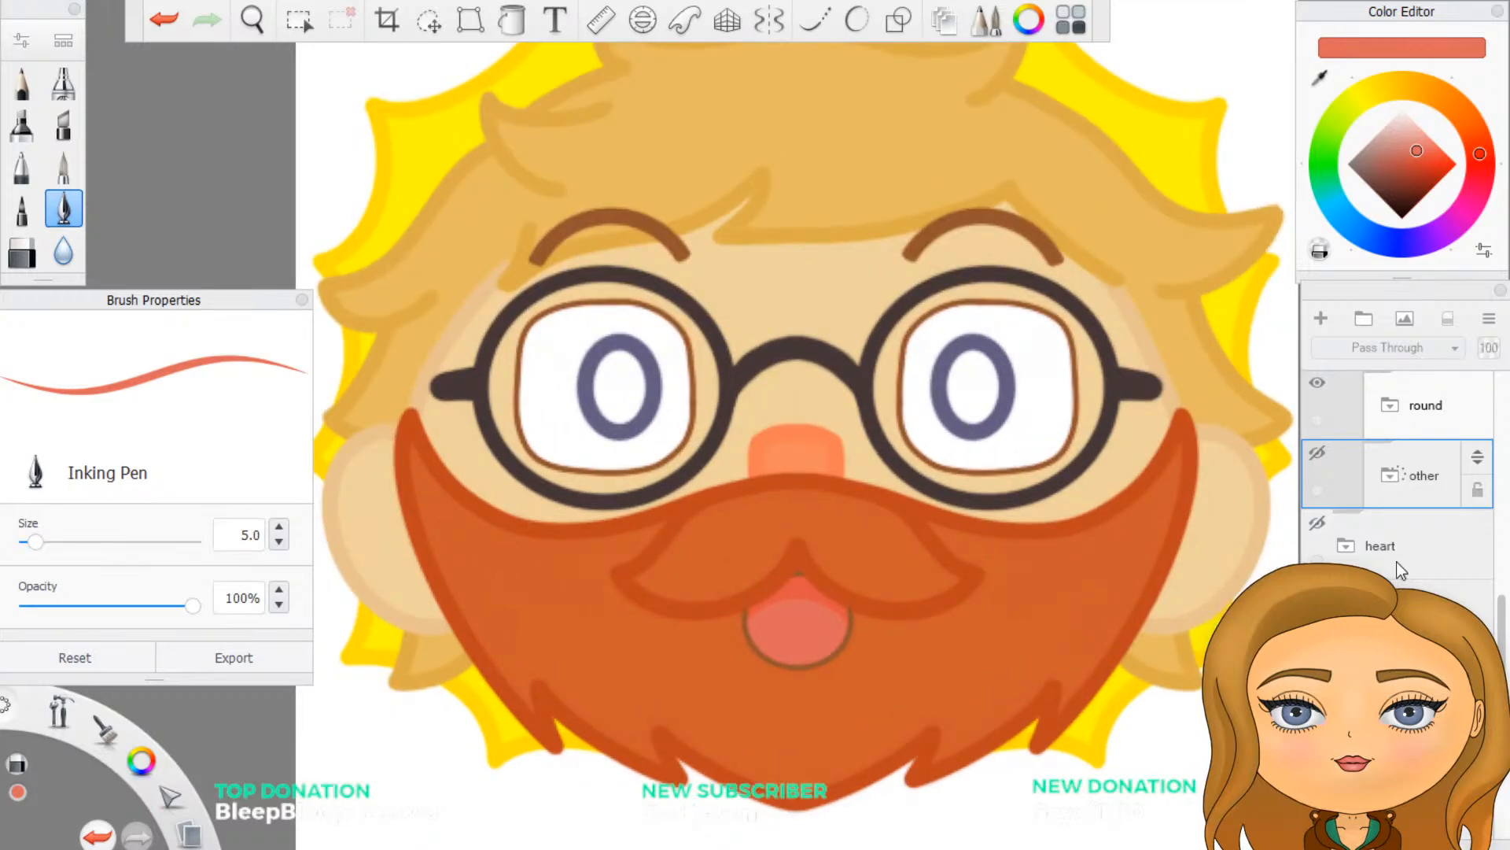
scroll(1393, 561, "up", 2)
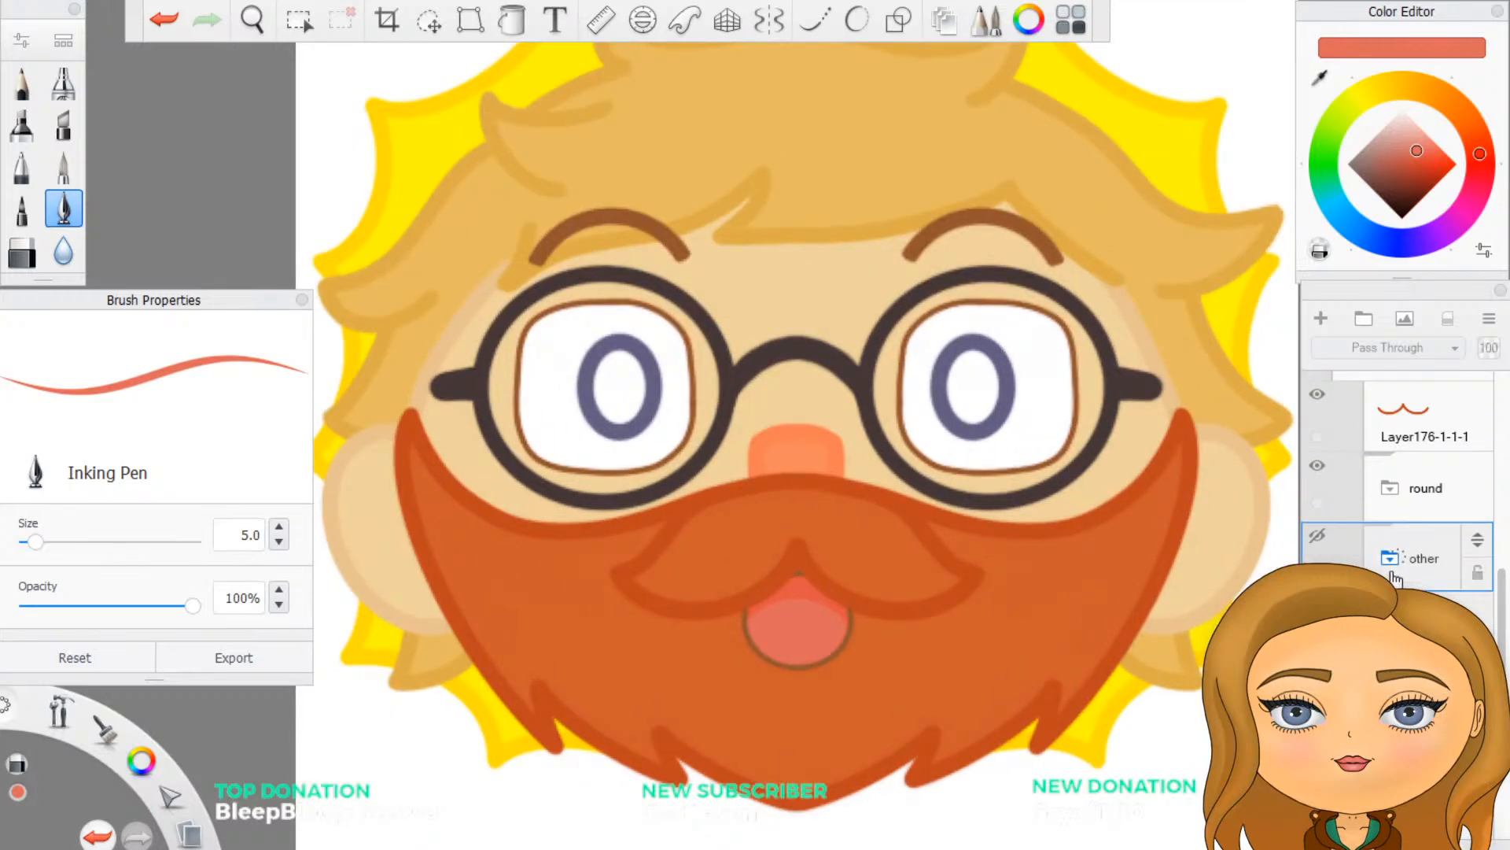
left_click(1316, 536)
left_click(1315, 465)
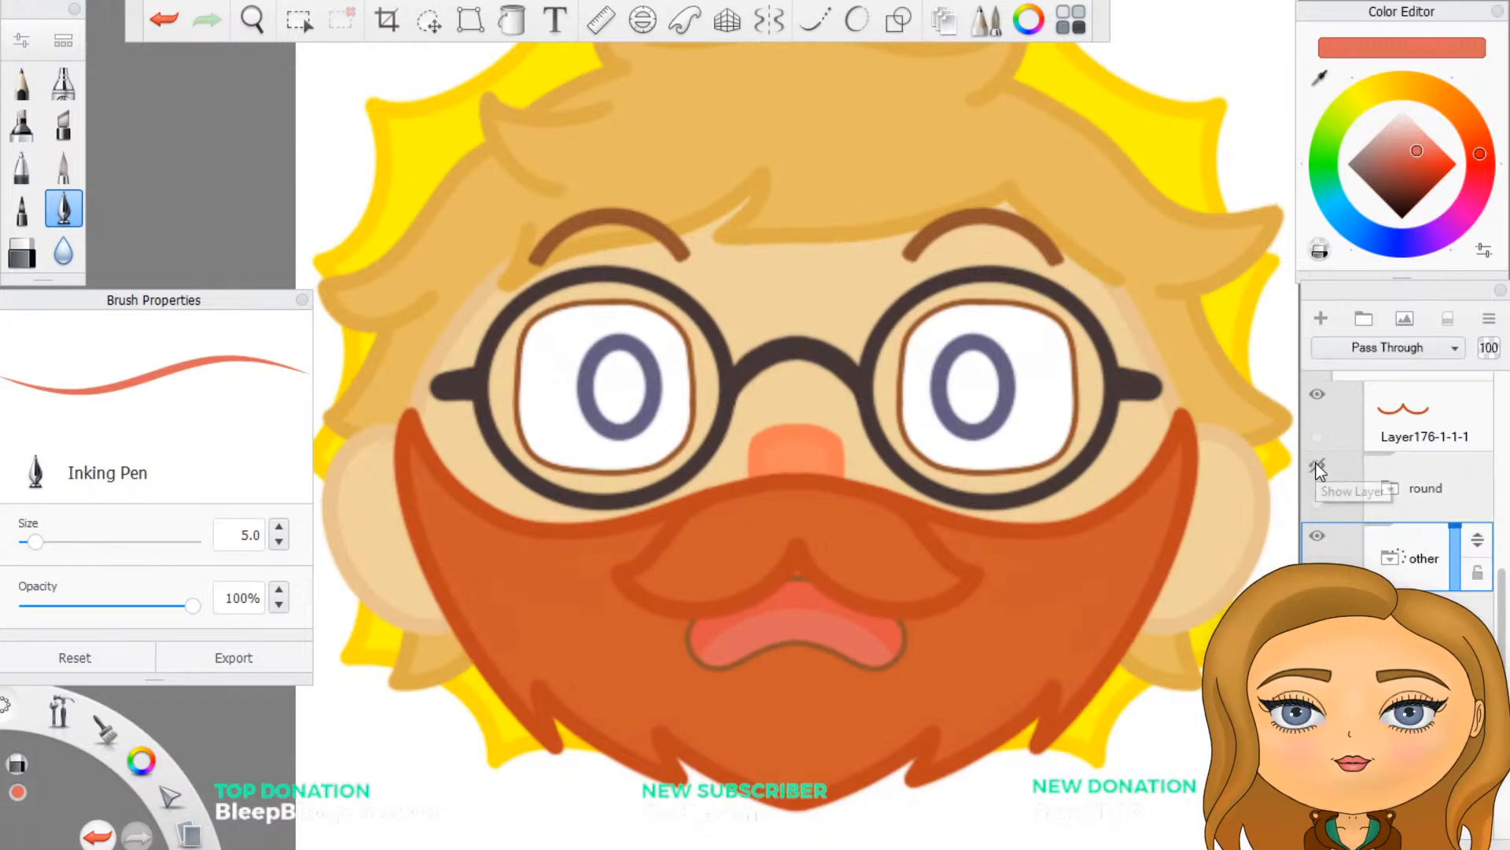
scroll(1015, 599, "down", 1)
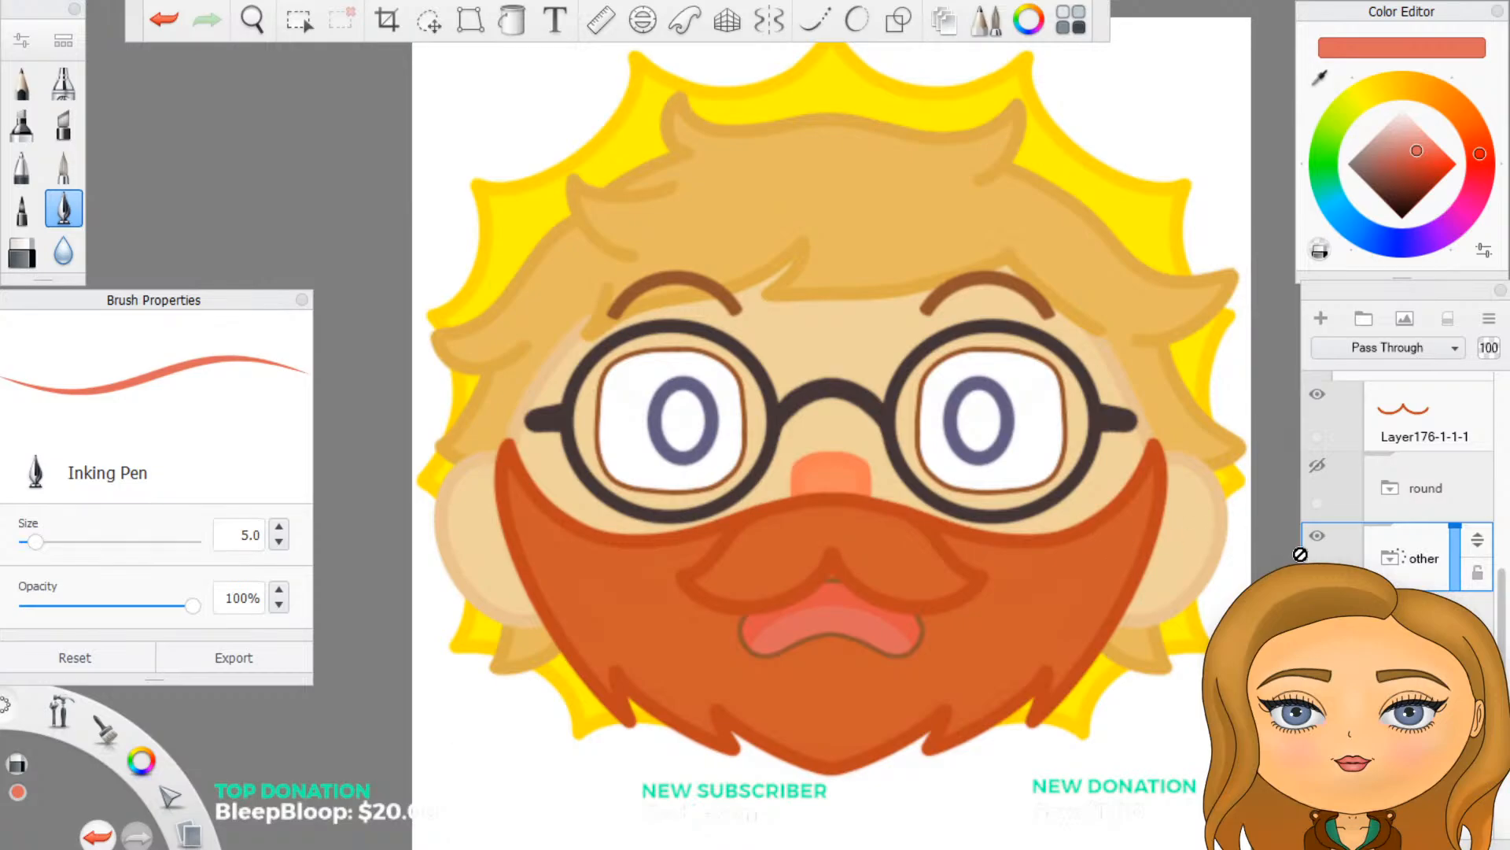
Step: Toggle the "round" and "other" groups to compare the two mouths, leaving only the round mouth visible
left_click(1318, 537)
left_click(1319, 466)
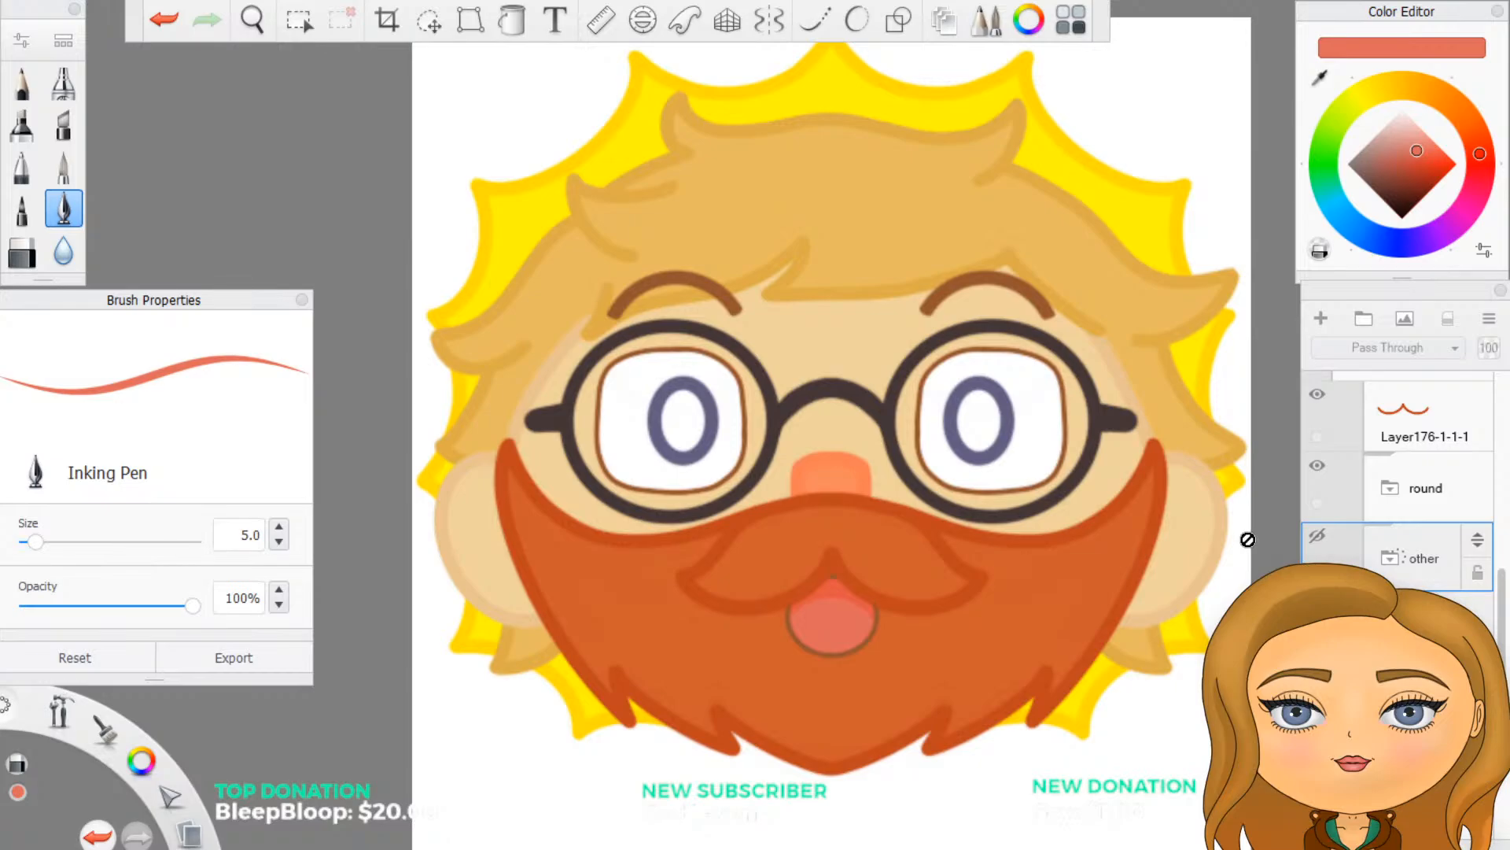
left_click(1315, 466)
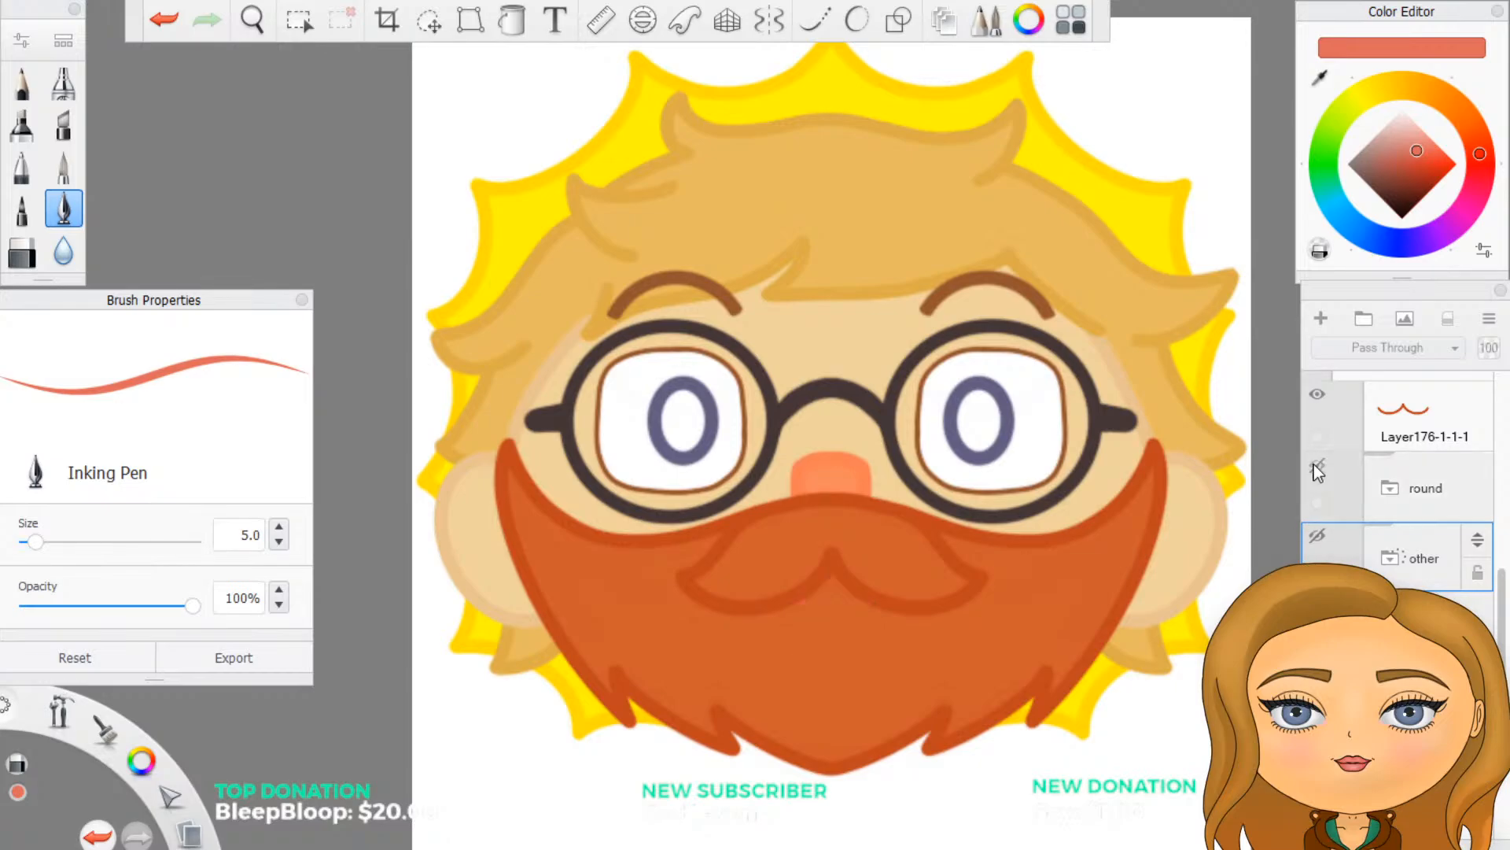
left_click(1318, 536)
left_click(1318, 536)
left_click(1317, 466)
Step: Check the round mouth up close and within the whole face, and collapse the mouth group
scroll(1475, 590, "up", 1)
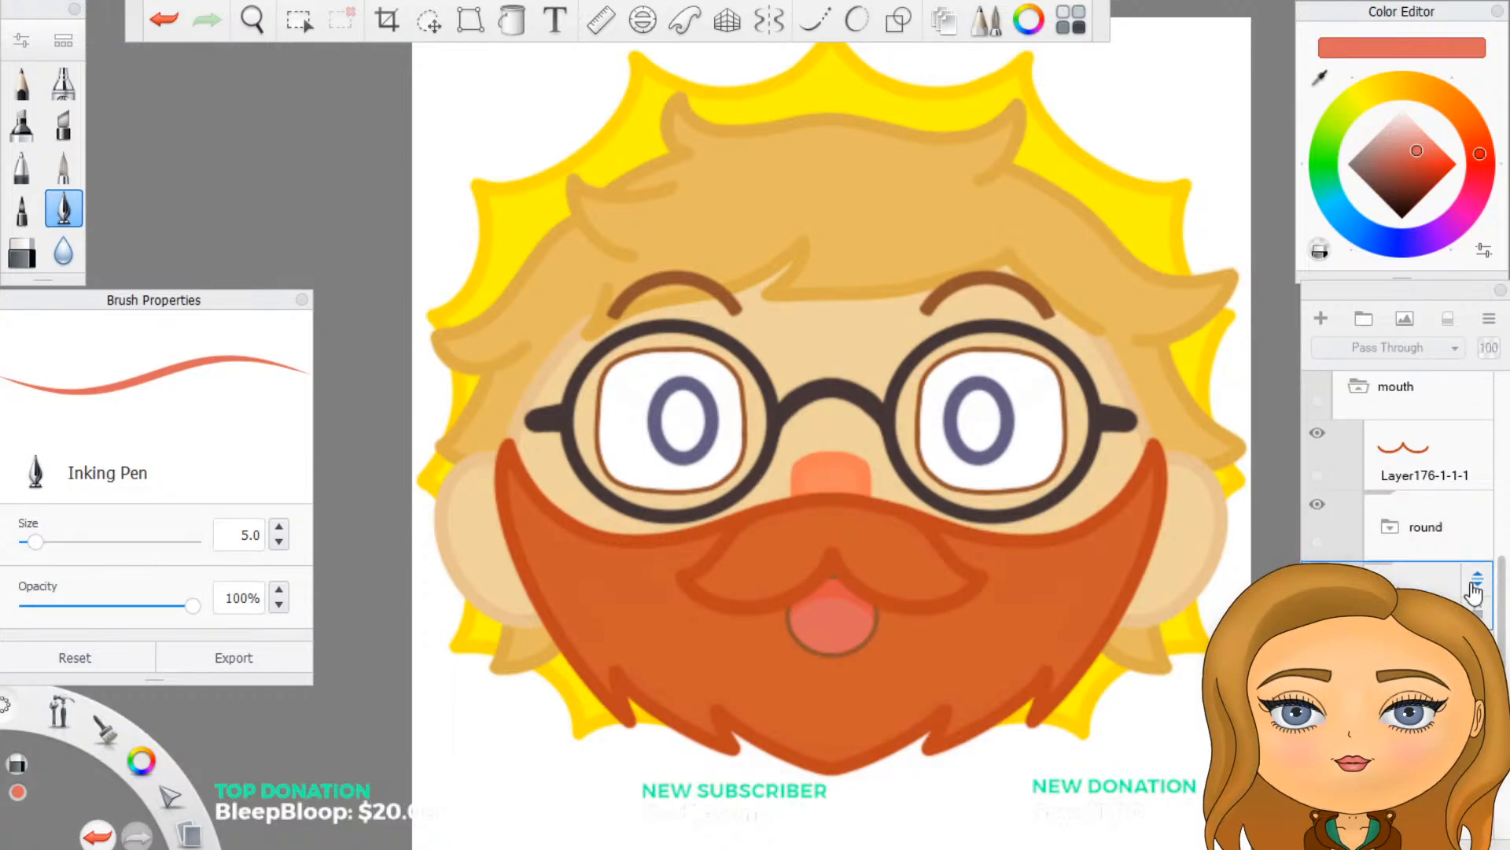
scroll(1475, 590, "up", 2)
scroll(1476, 590, "up", 1)
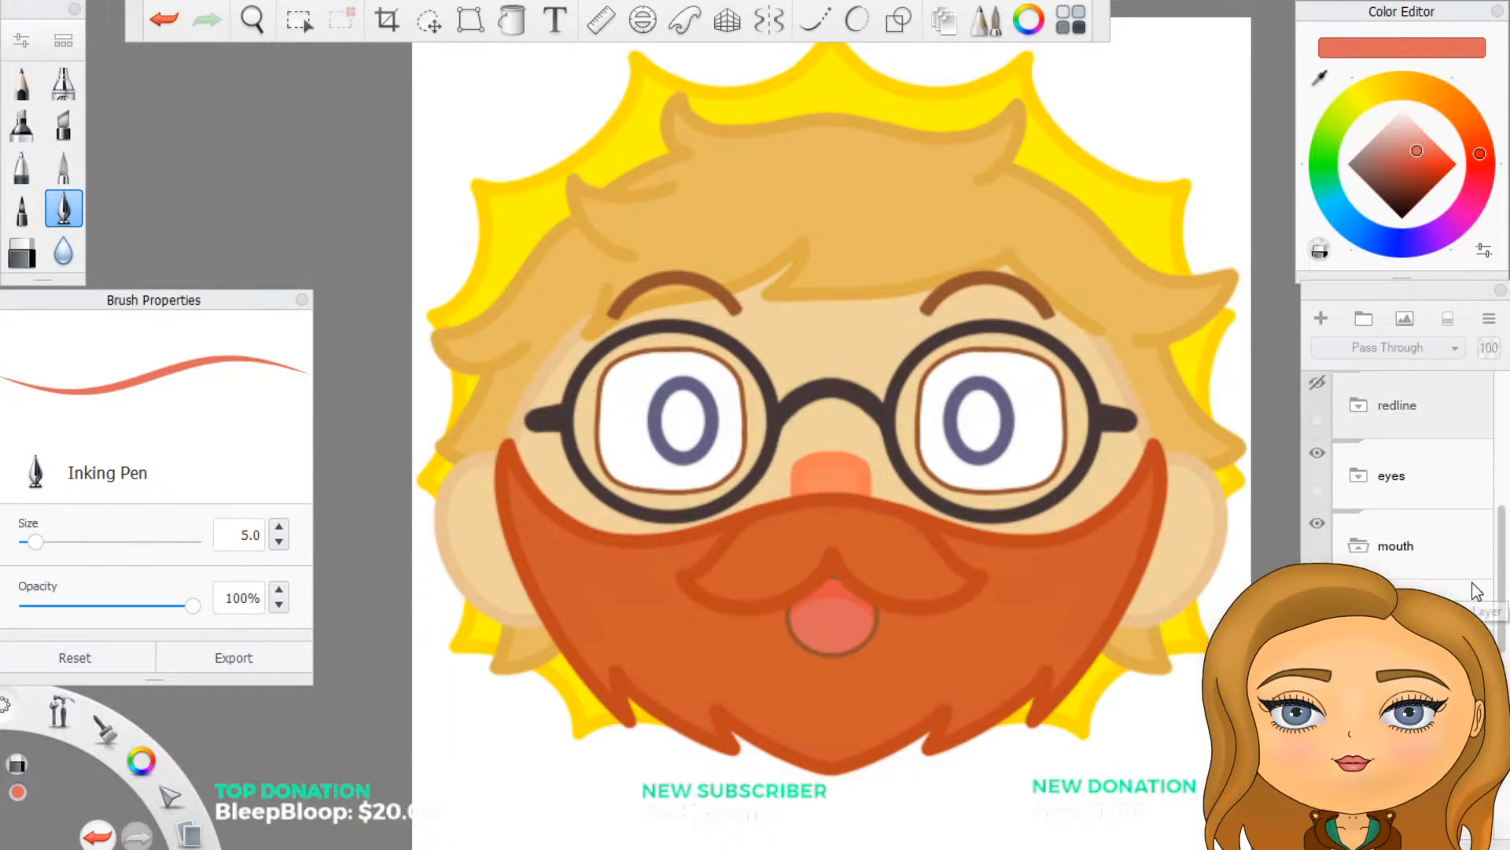
scroll(814, 625, "up", 2)
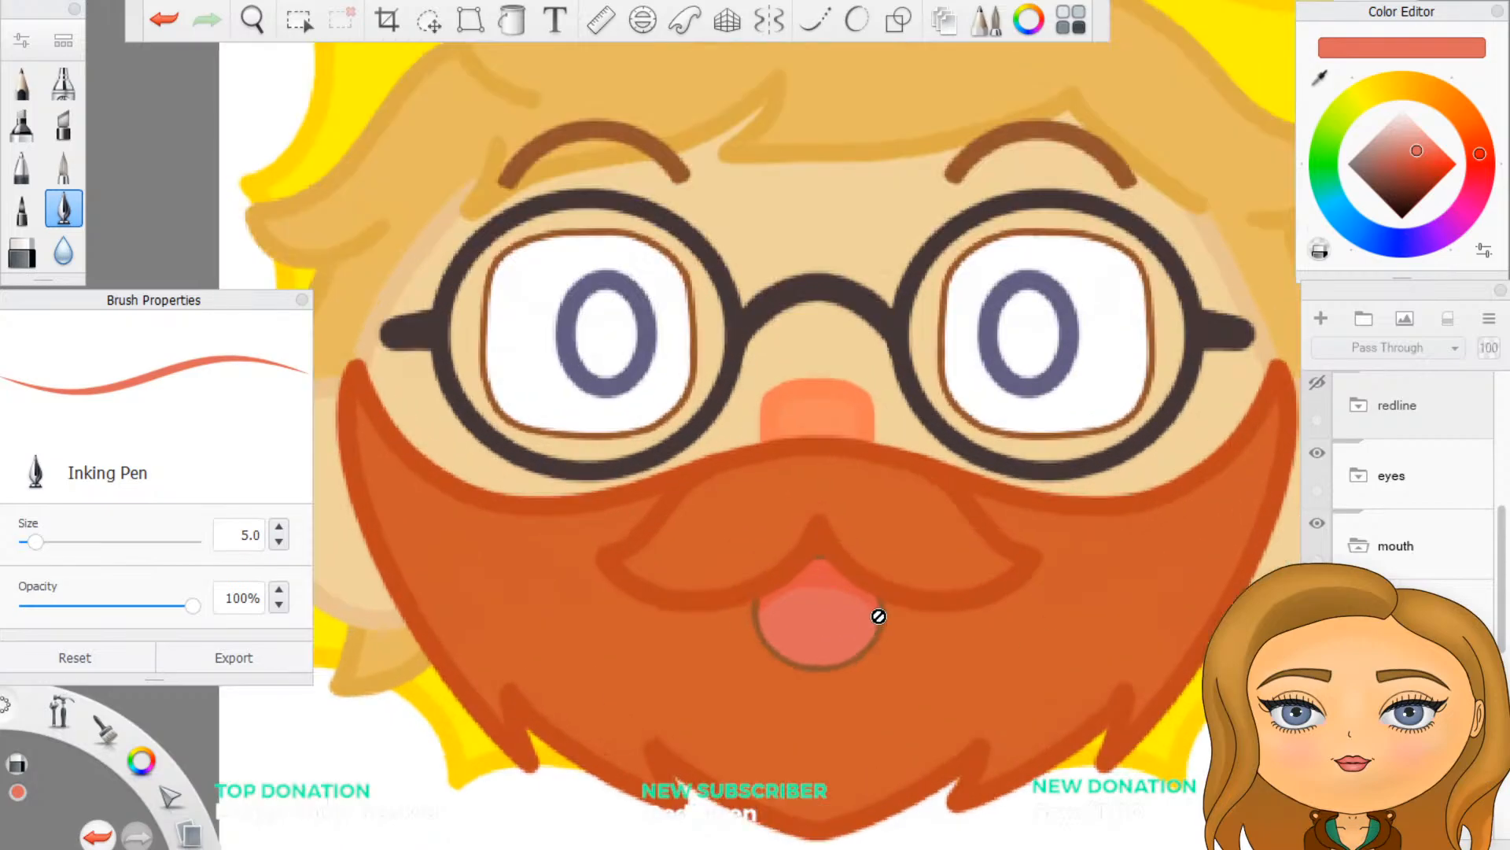
scroll(879, 616, "up", 1)
scroll(878, 616, "down", 4)
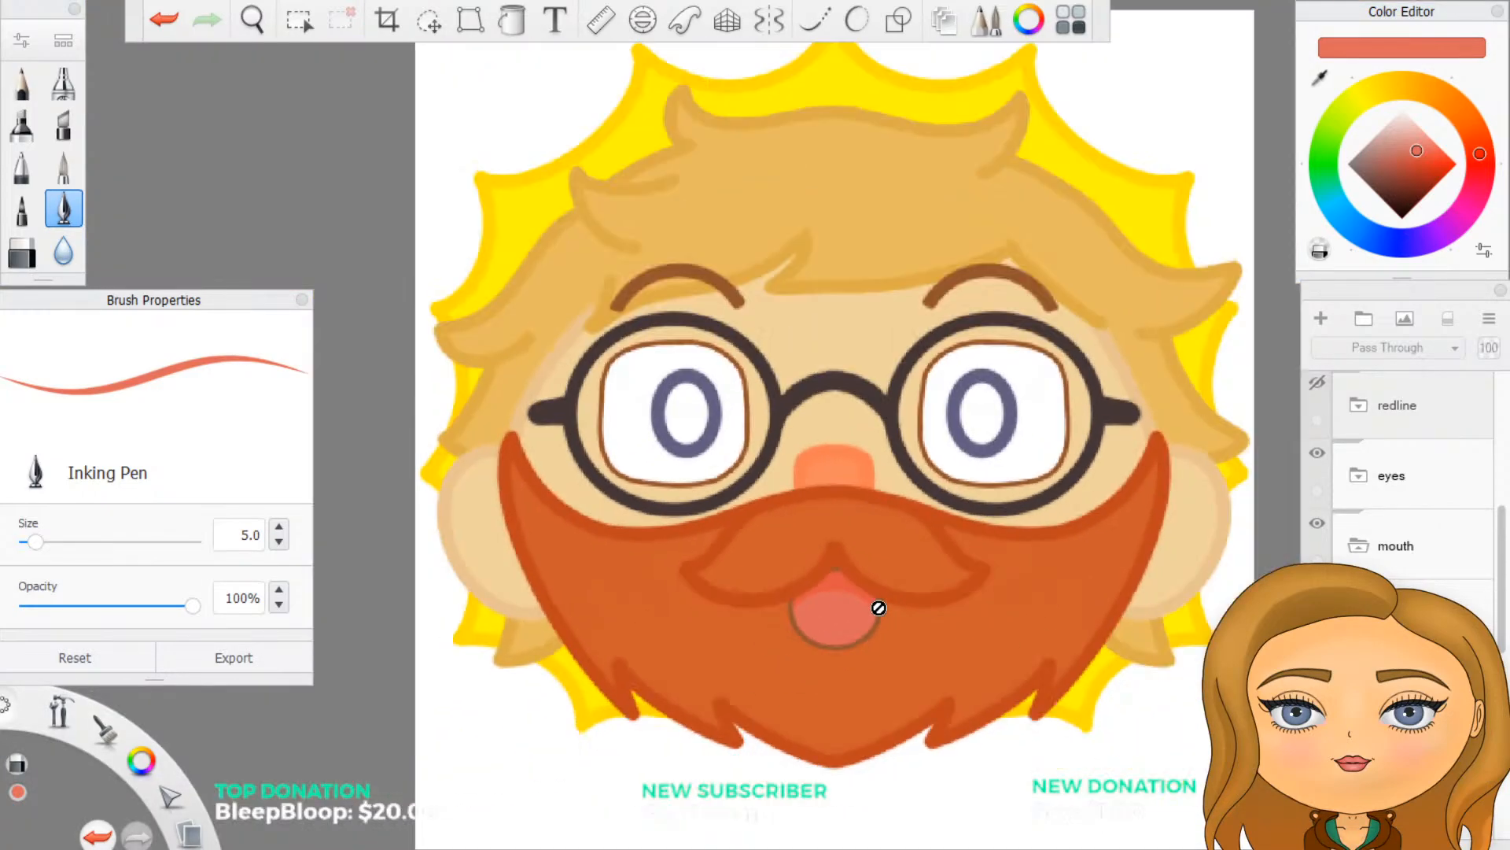
left_click(1363, 555)
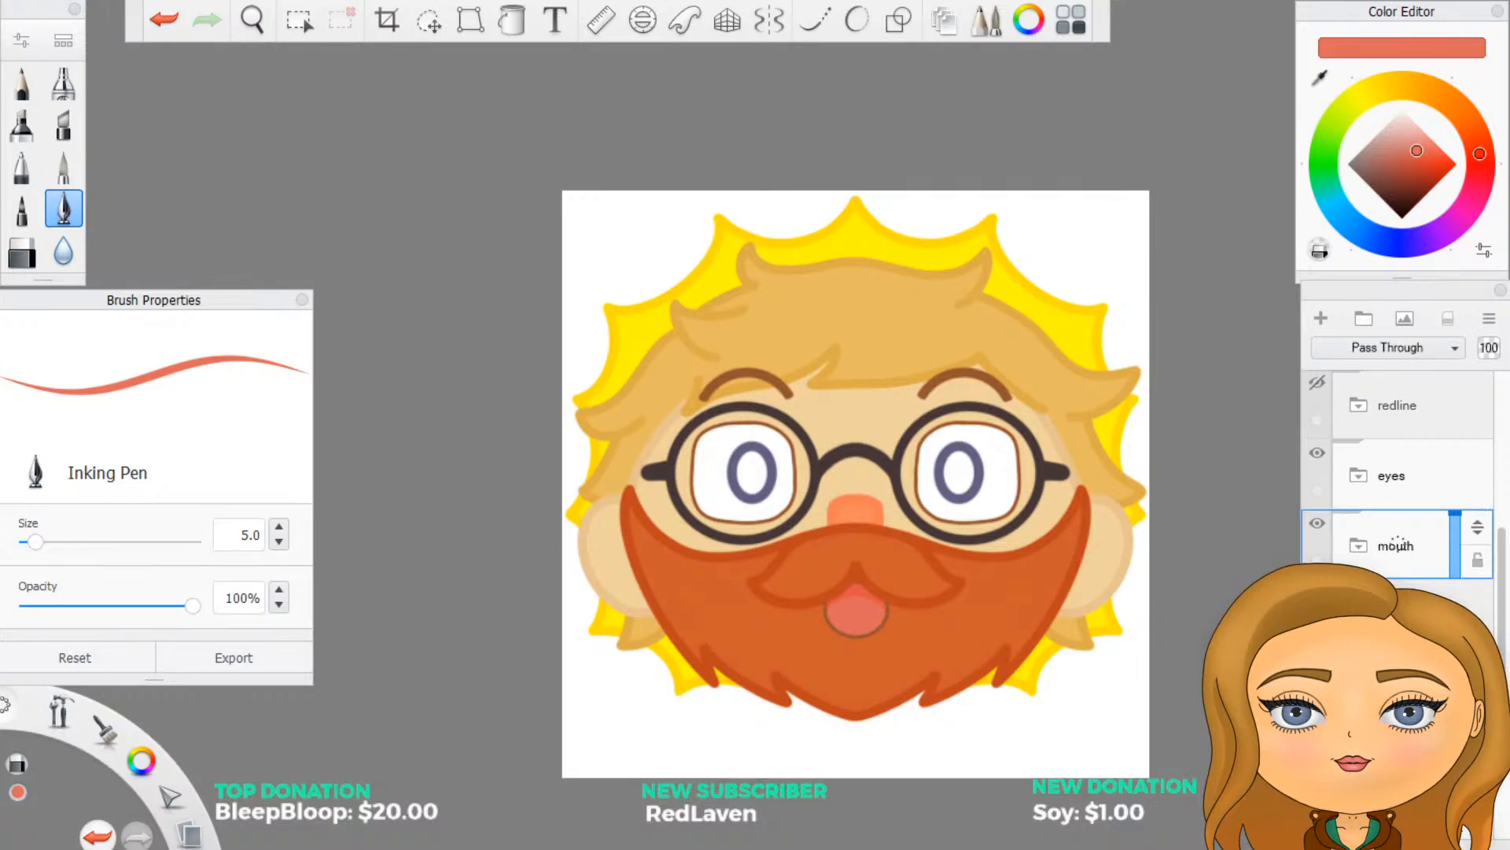
Step: Collapse the shock group and hide the whole shocked expression
scroll(1397, 541, "up", 3)
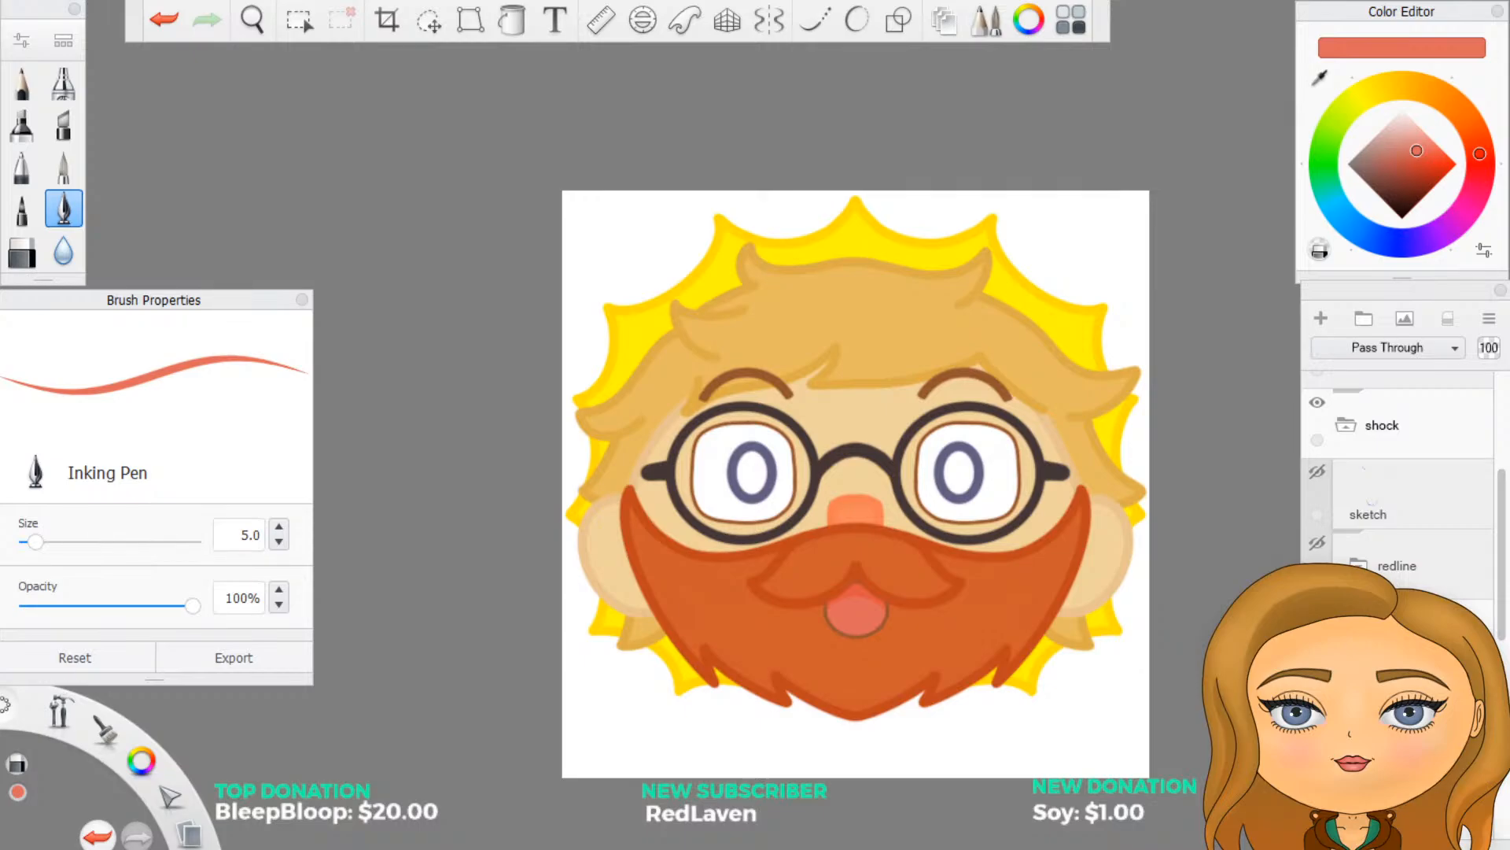
scroll(1397, 504, "up", 1)
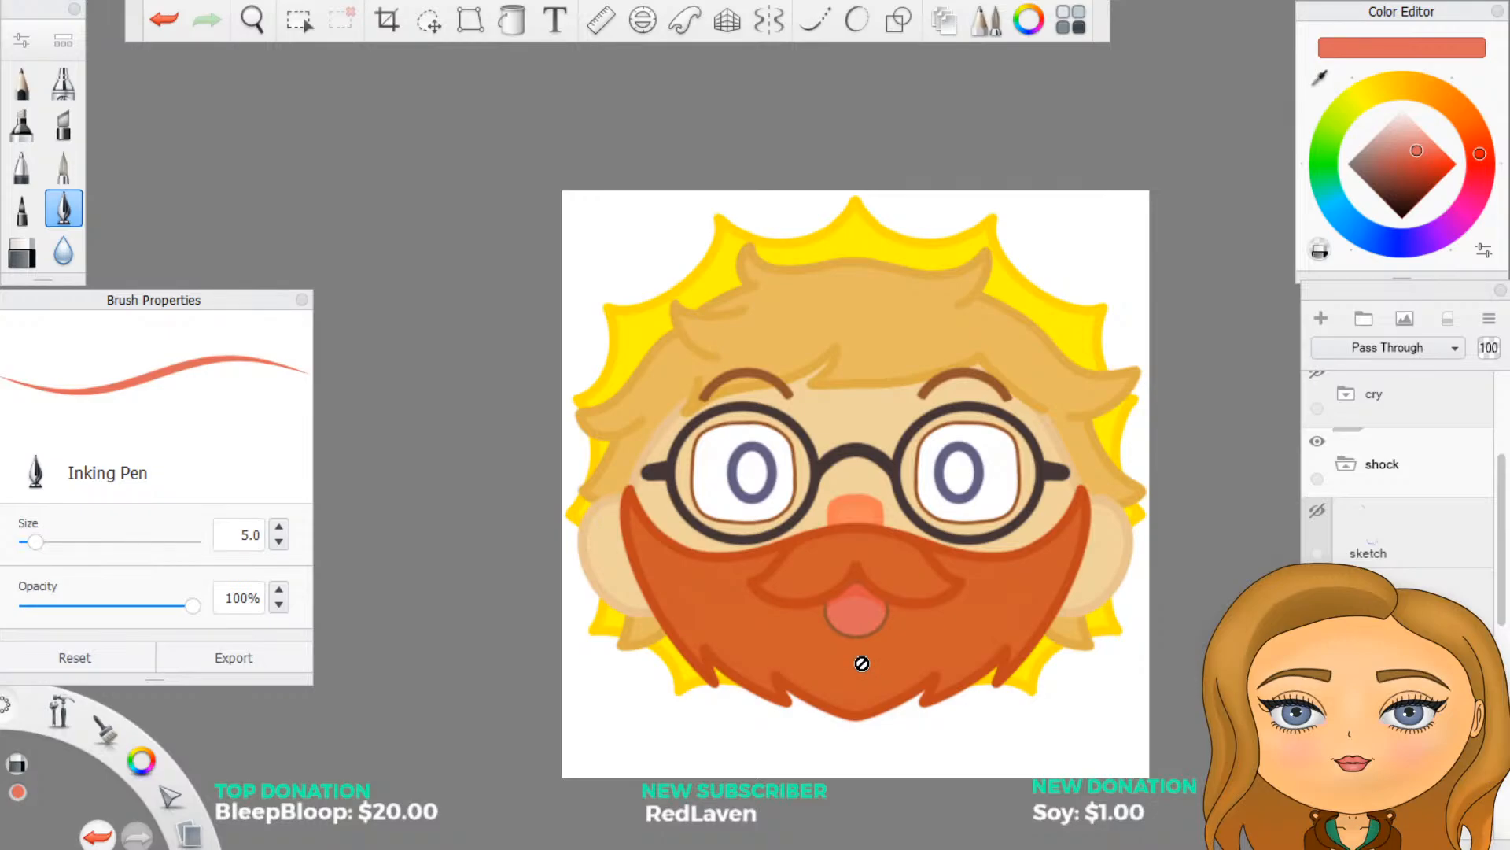
scroll(858, 618, "up", 4)
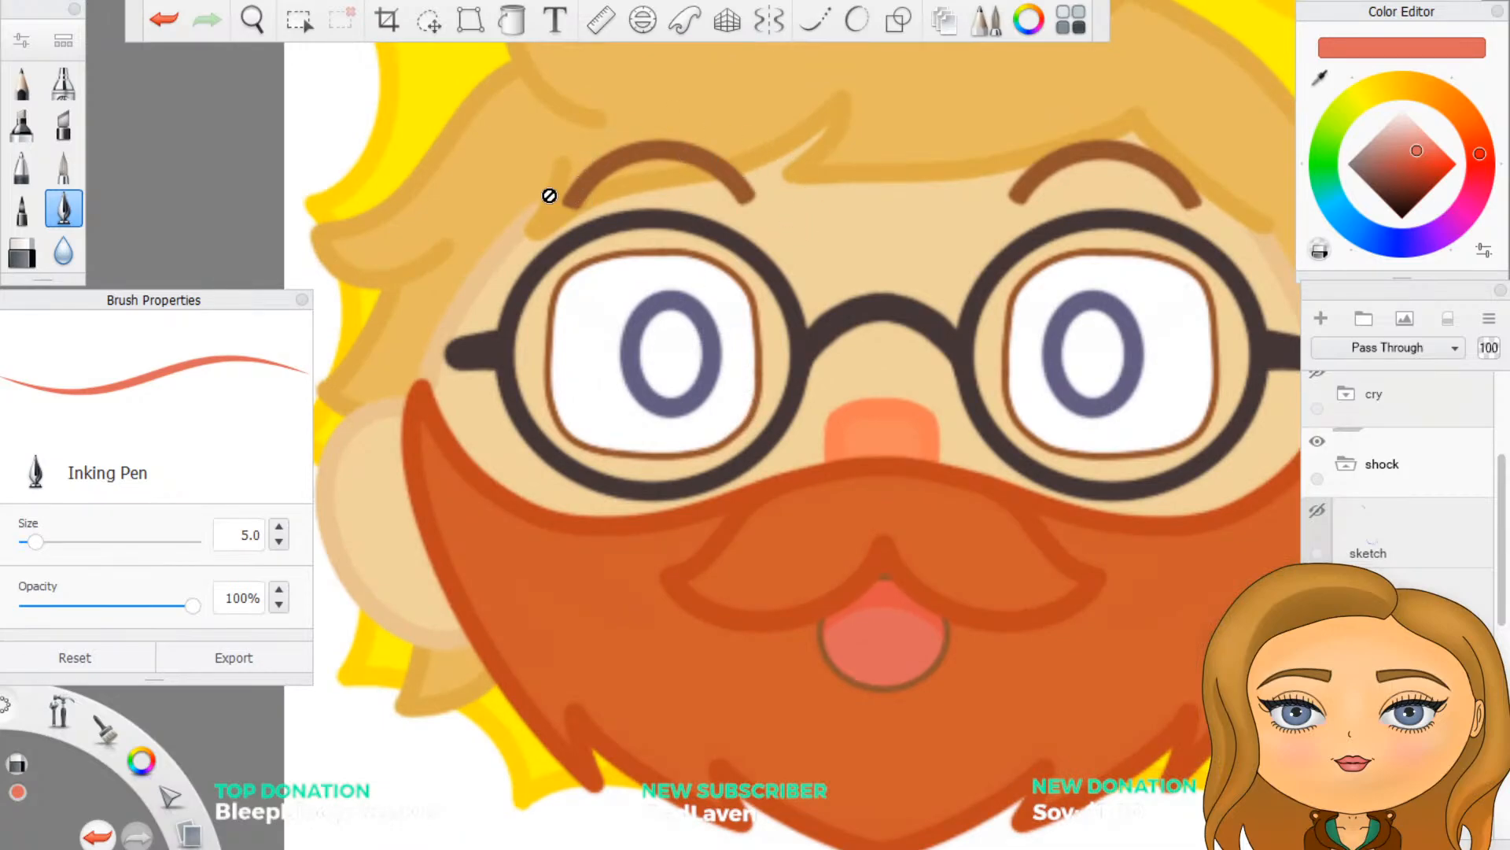
scroll(545, 243, "down", 5)
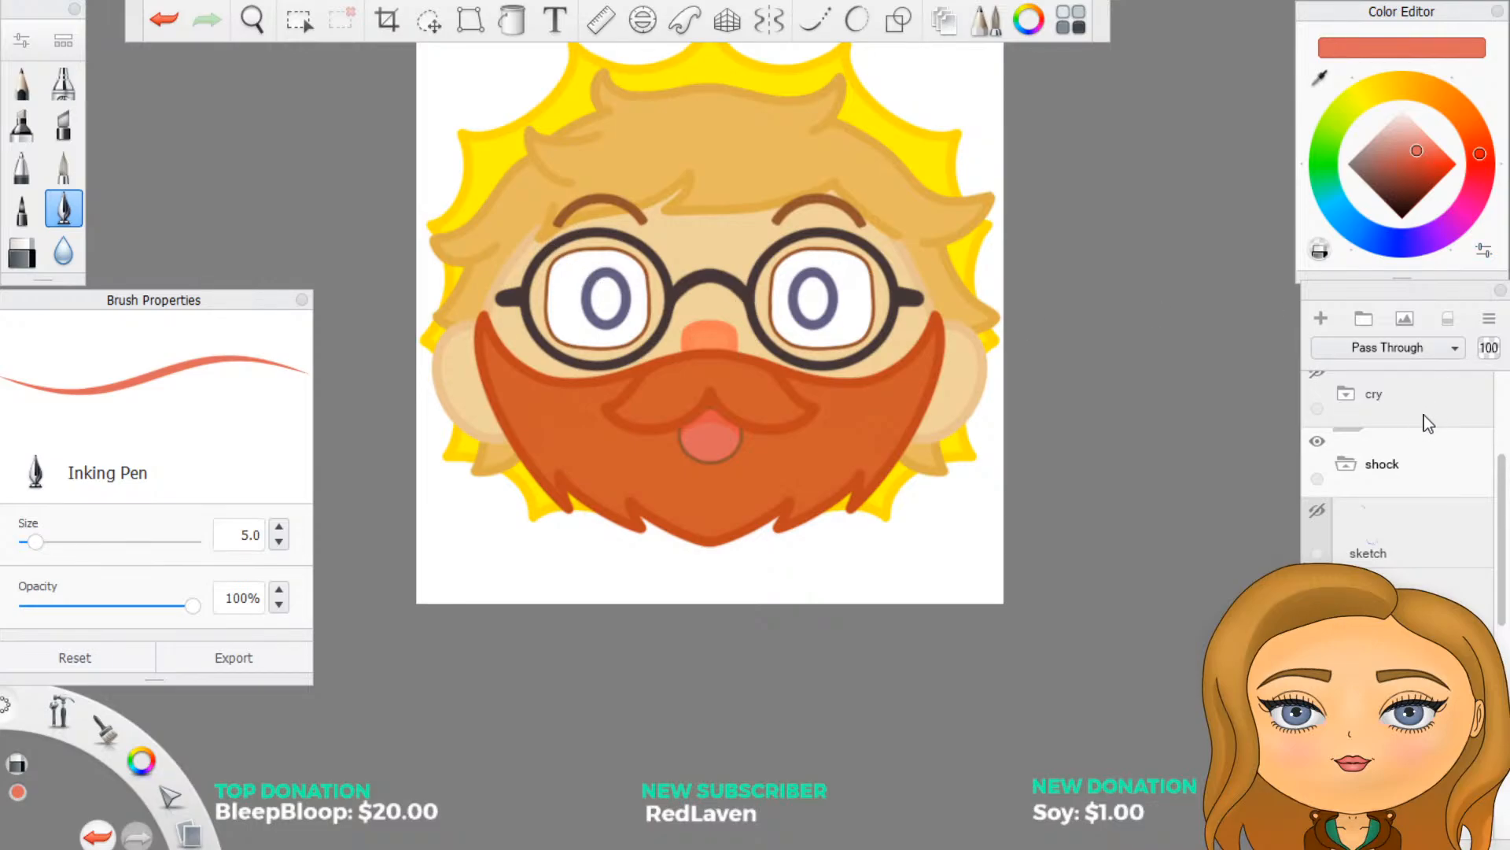
left_click(1345, 476)
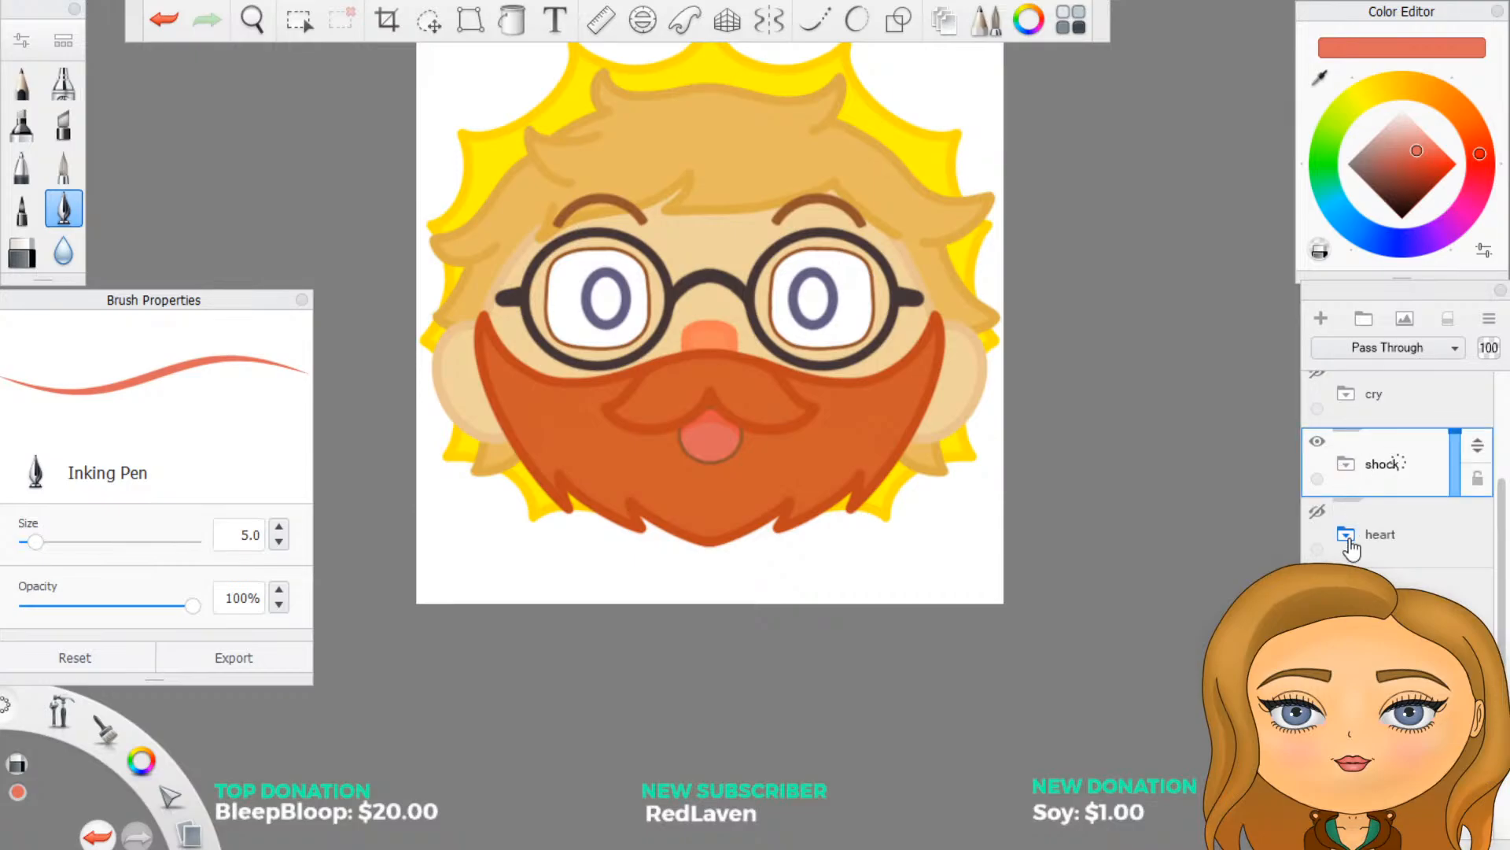
left_click(1318, 445)
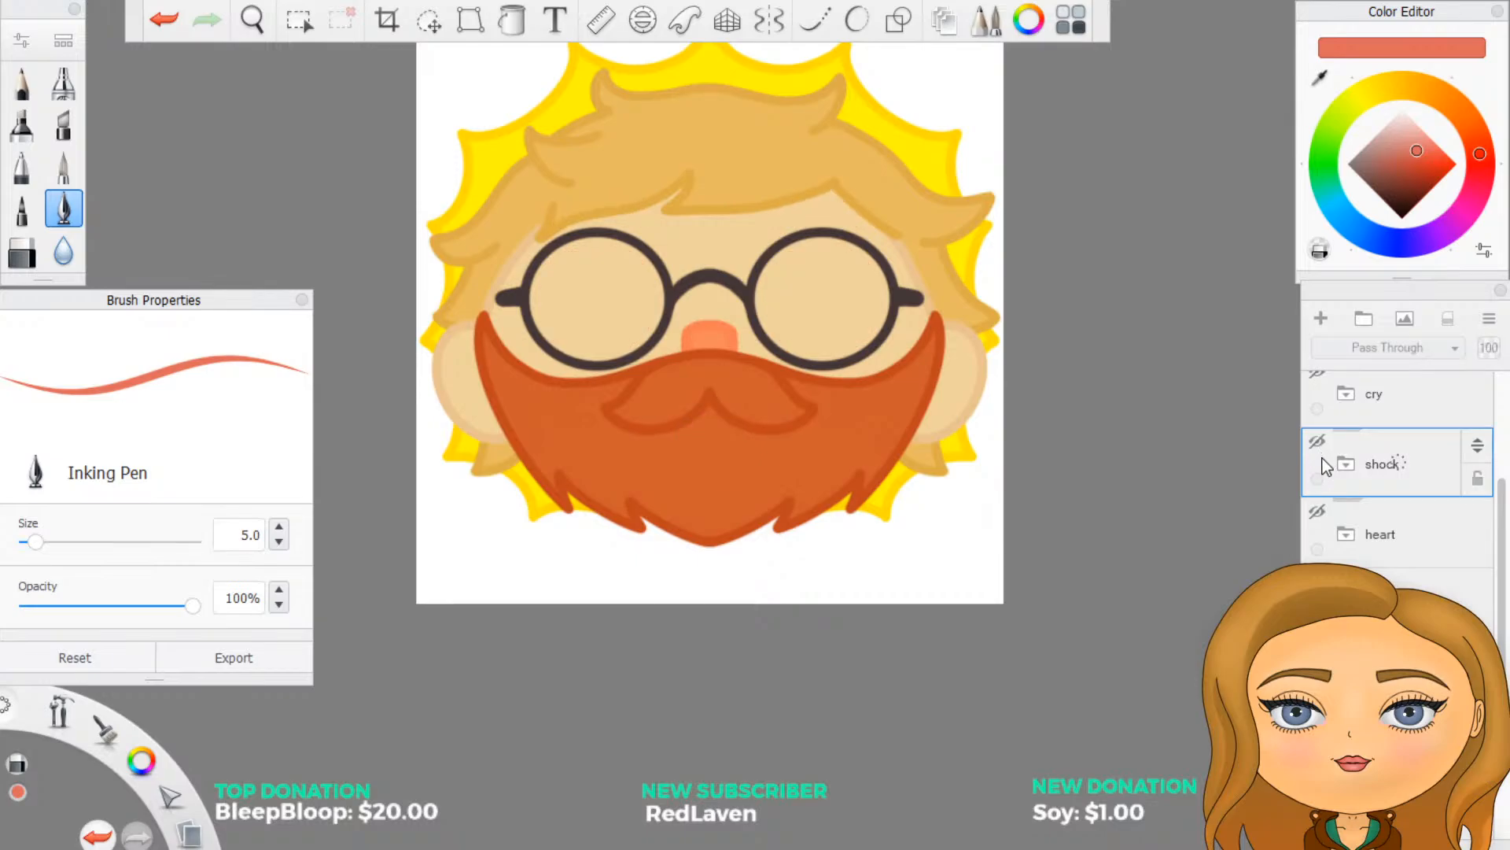
Step: Show the "heart" group, and duplicate the "eyes" group found inside the "shock" group
left_click(1317, 512)
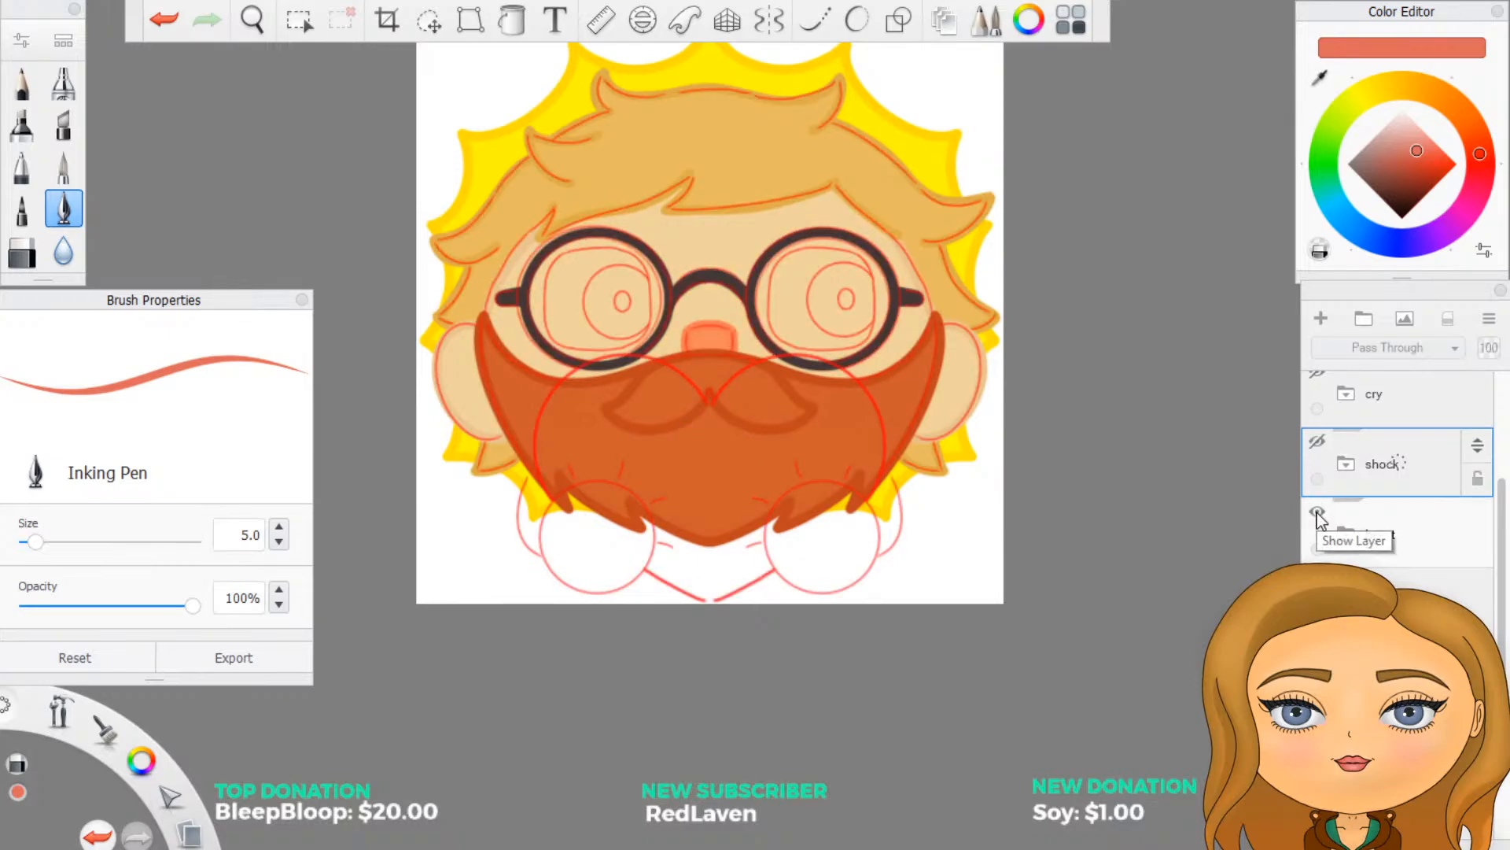
left_click(1346, 464)
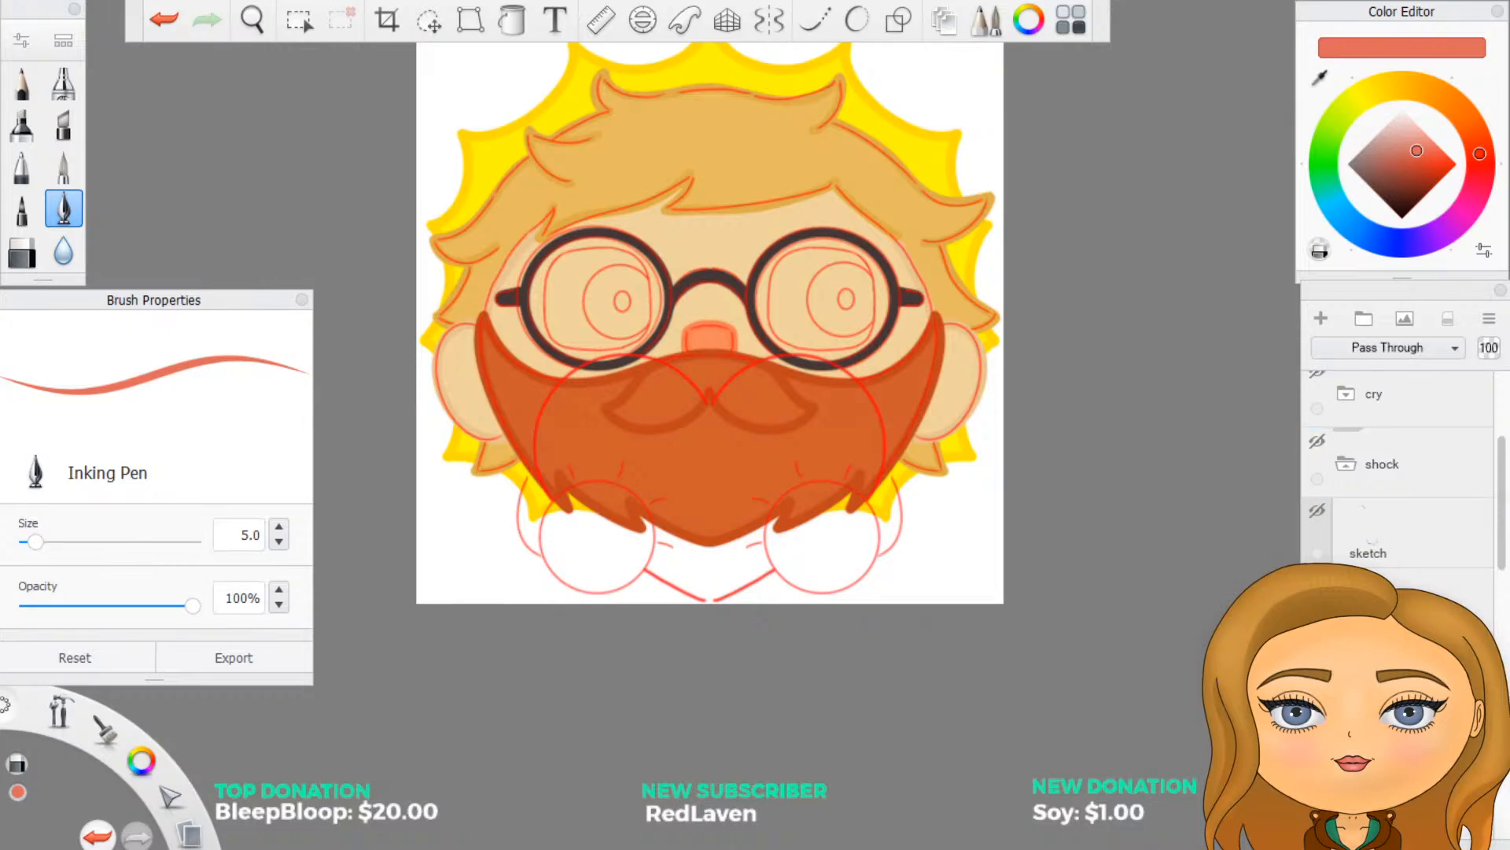
scroll(1392, 491, "down", 3)
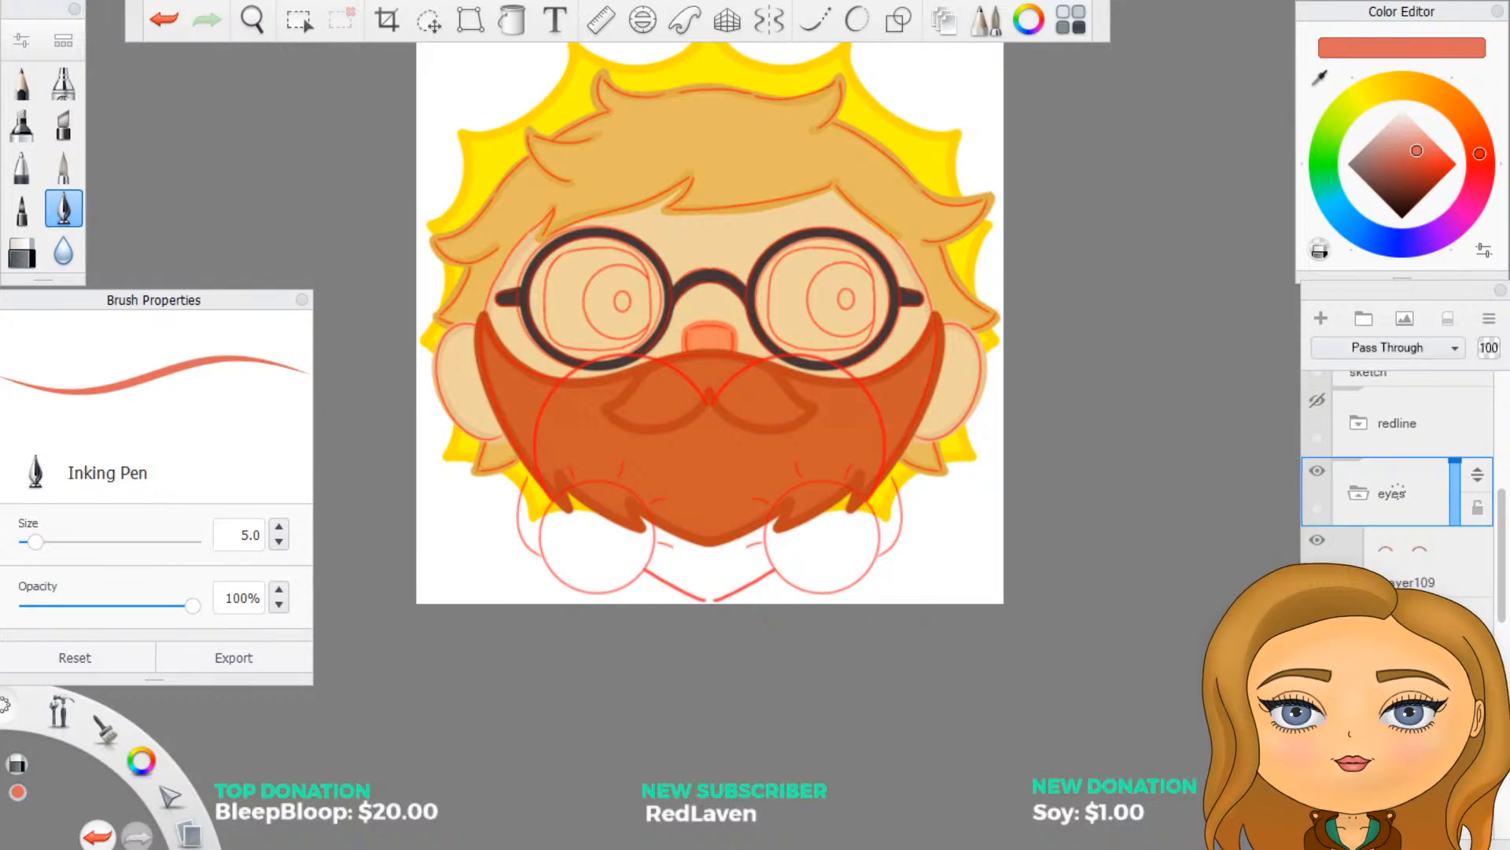
scroll(1397, 492, "down", 1)
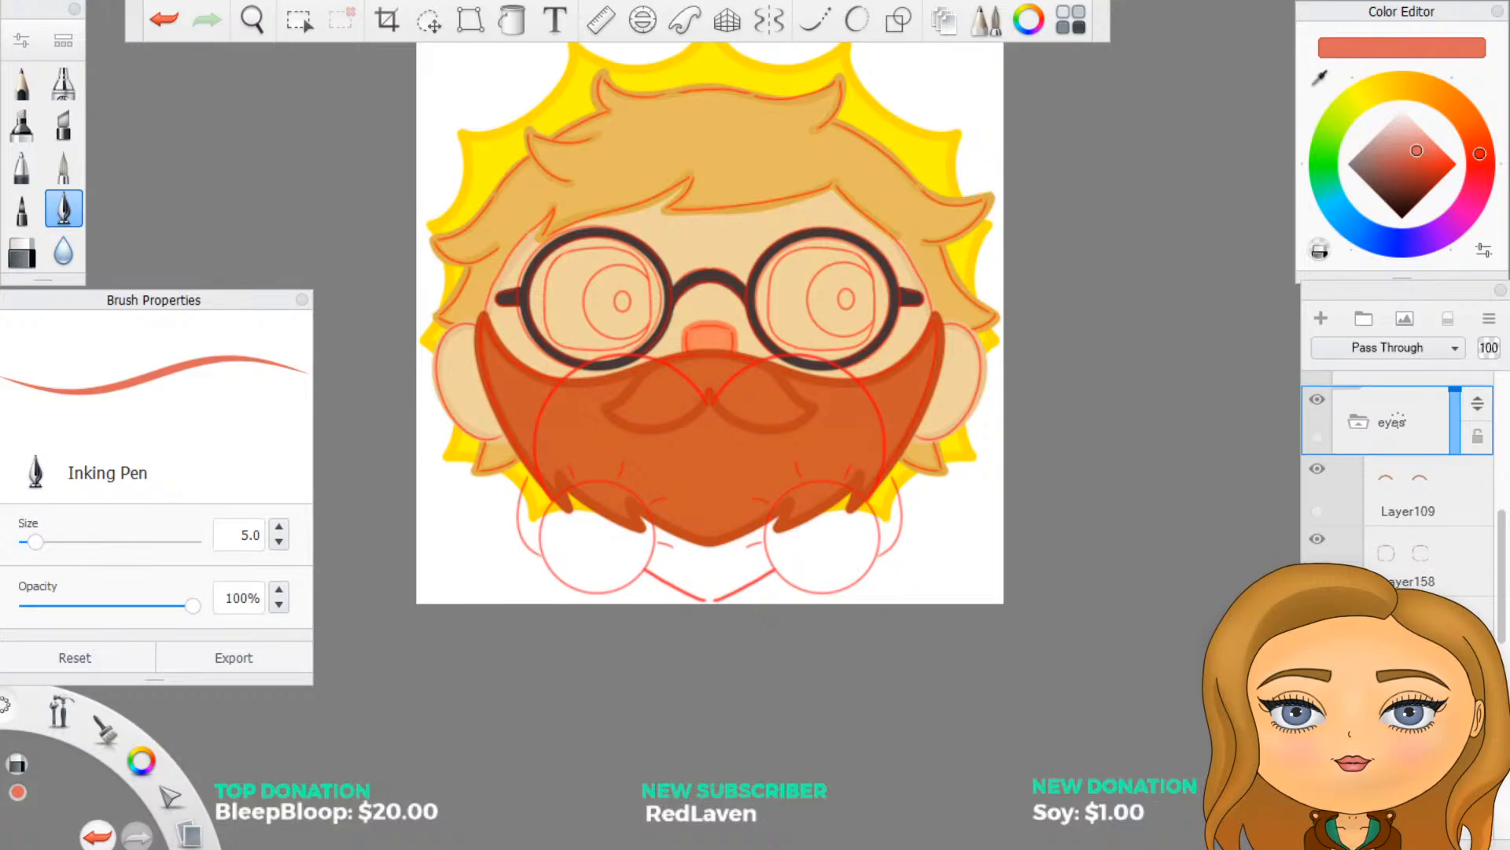
scroll(1397, 492, "up", 2)
scroll(1397, 491, "down", 2)
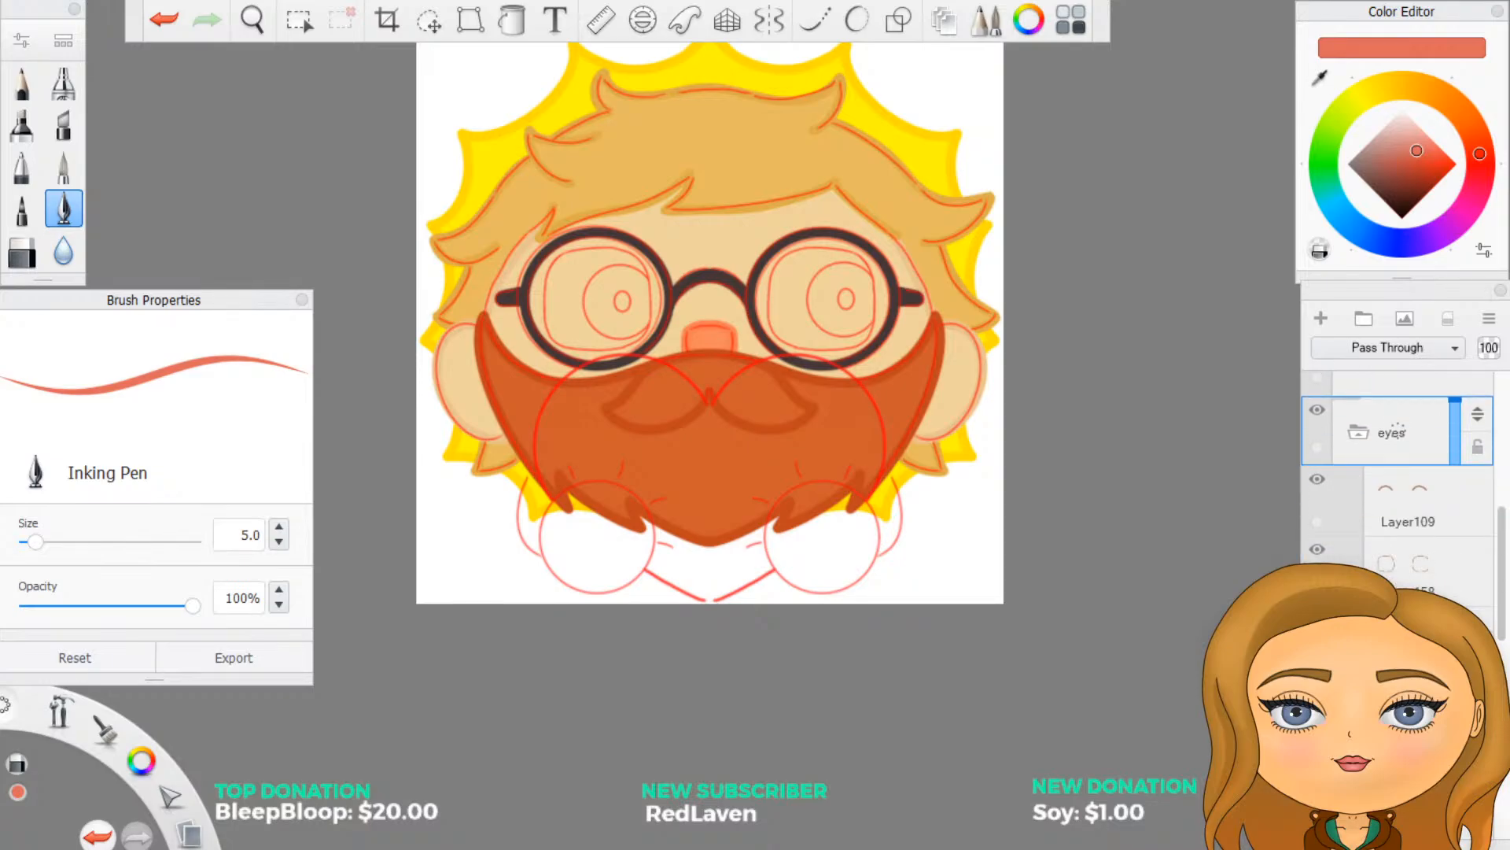
scroll(1397, 472, "up", 1)
left_click(1405, 460)
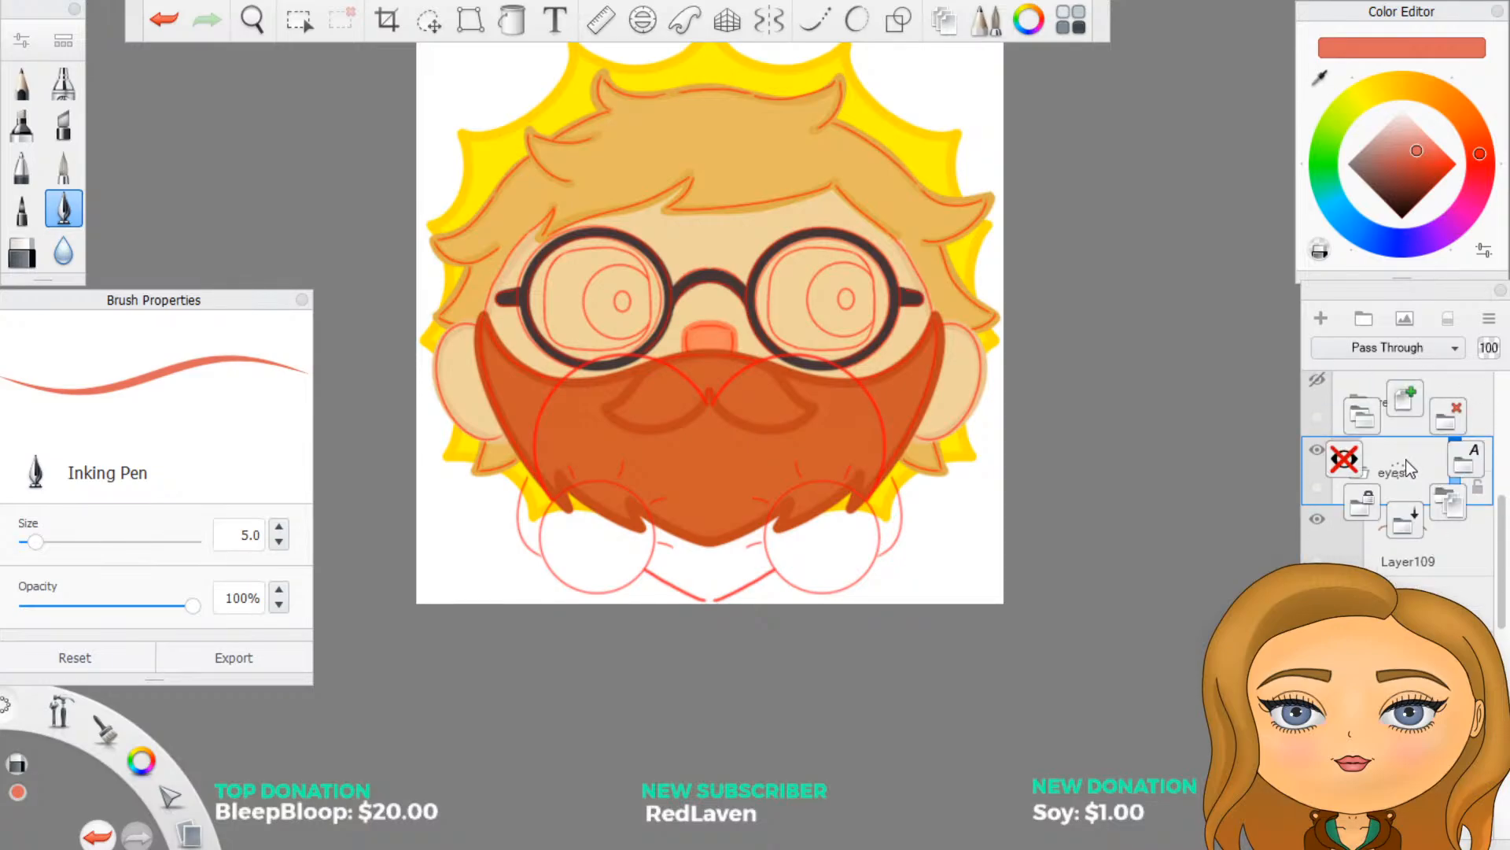
left_click(1366, 421)
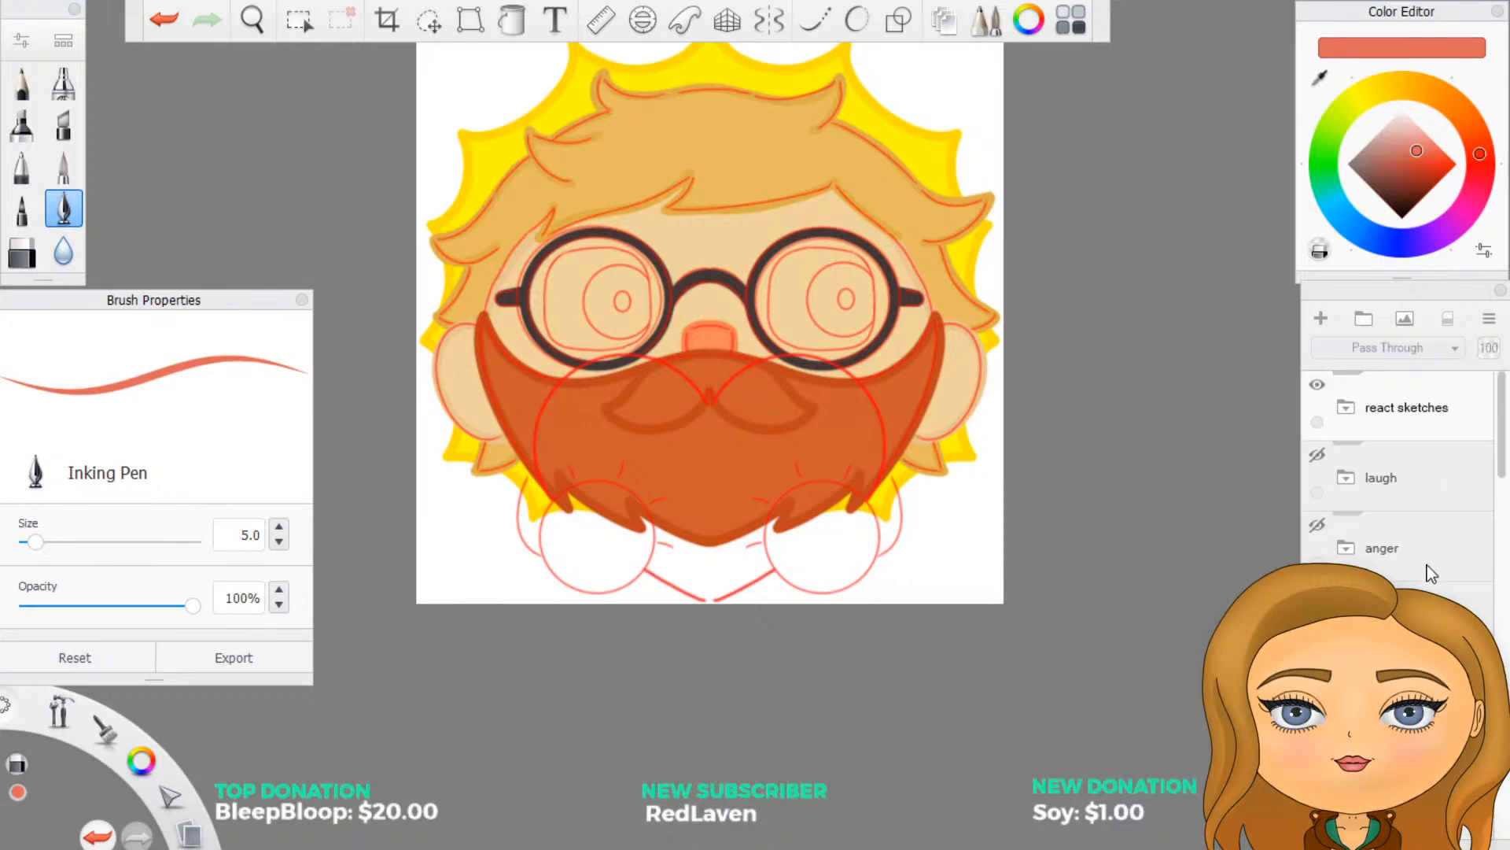
Step: Move the collapsed "eyes-1" copy down the layer stack and collapse the "shock" group
scroll(1427, 565, "down", 1)
scroll(1397, 487, "down", 2)
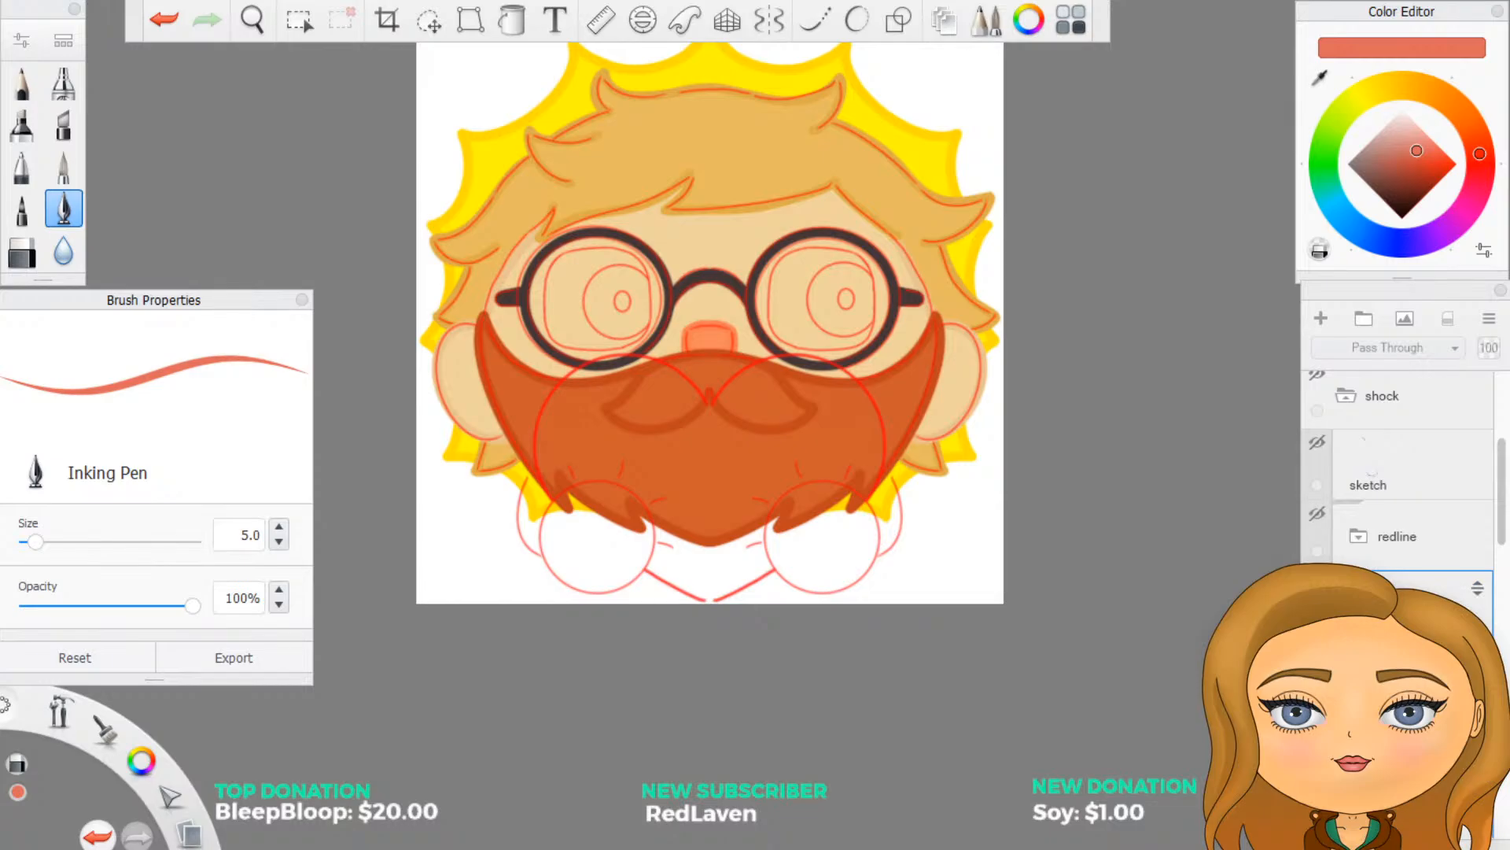
scroll(1446, 564, "down", 1)
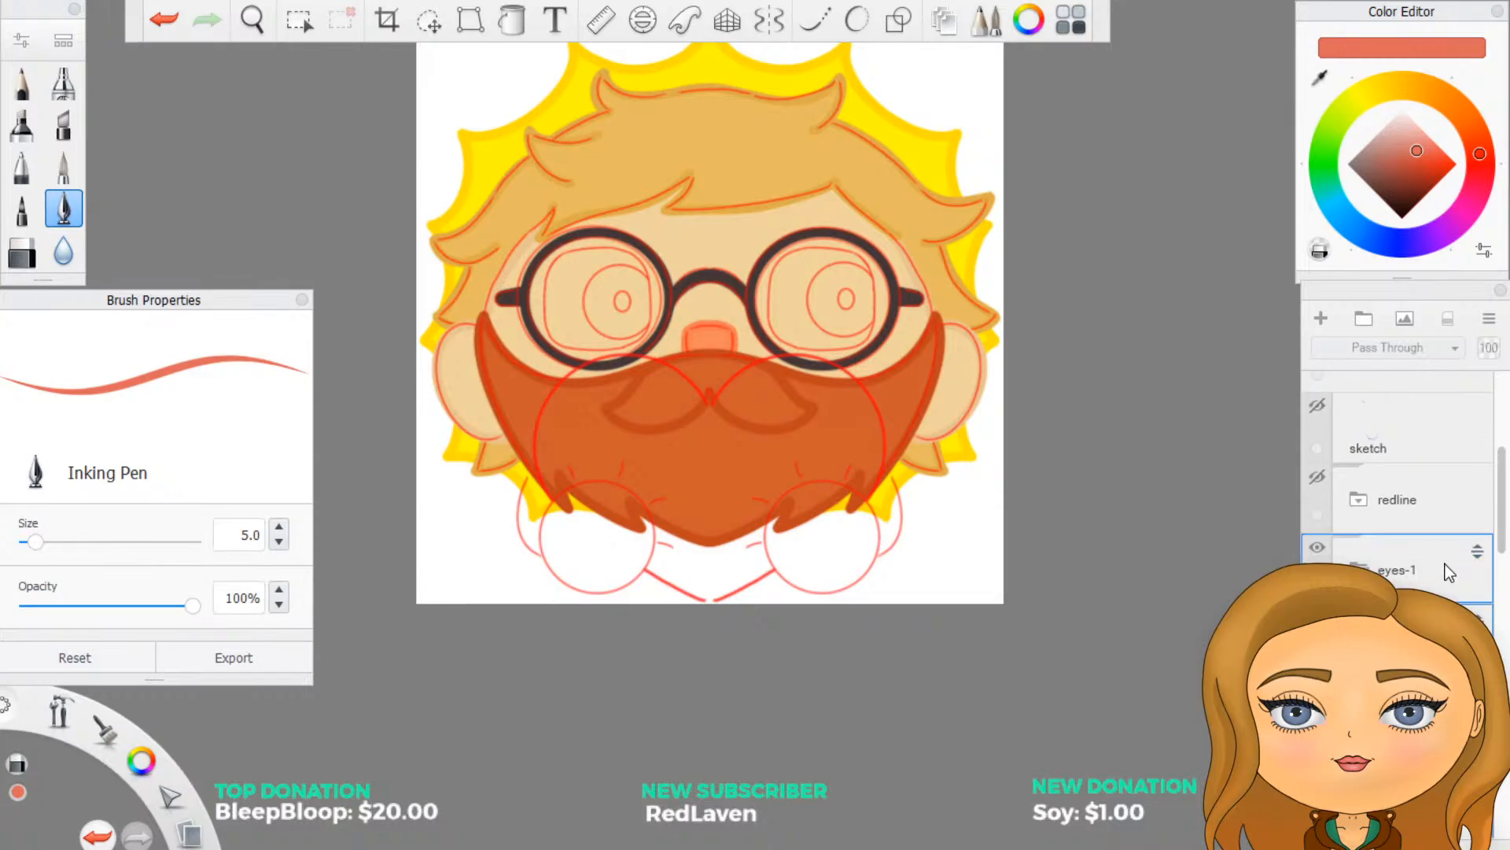
left_click(1360, 566)
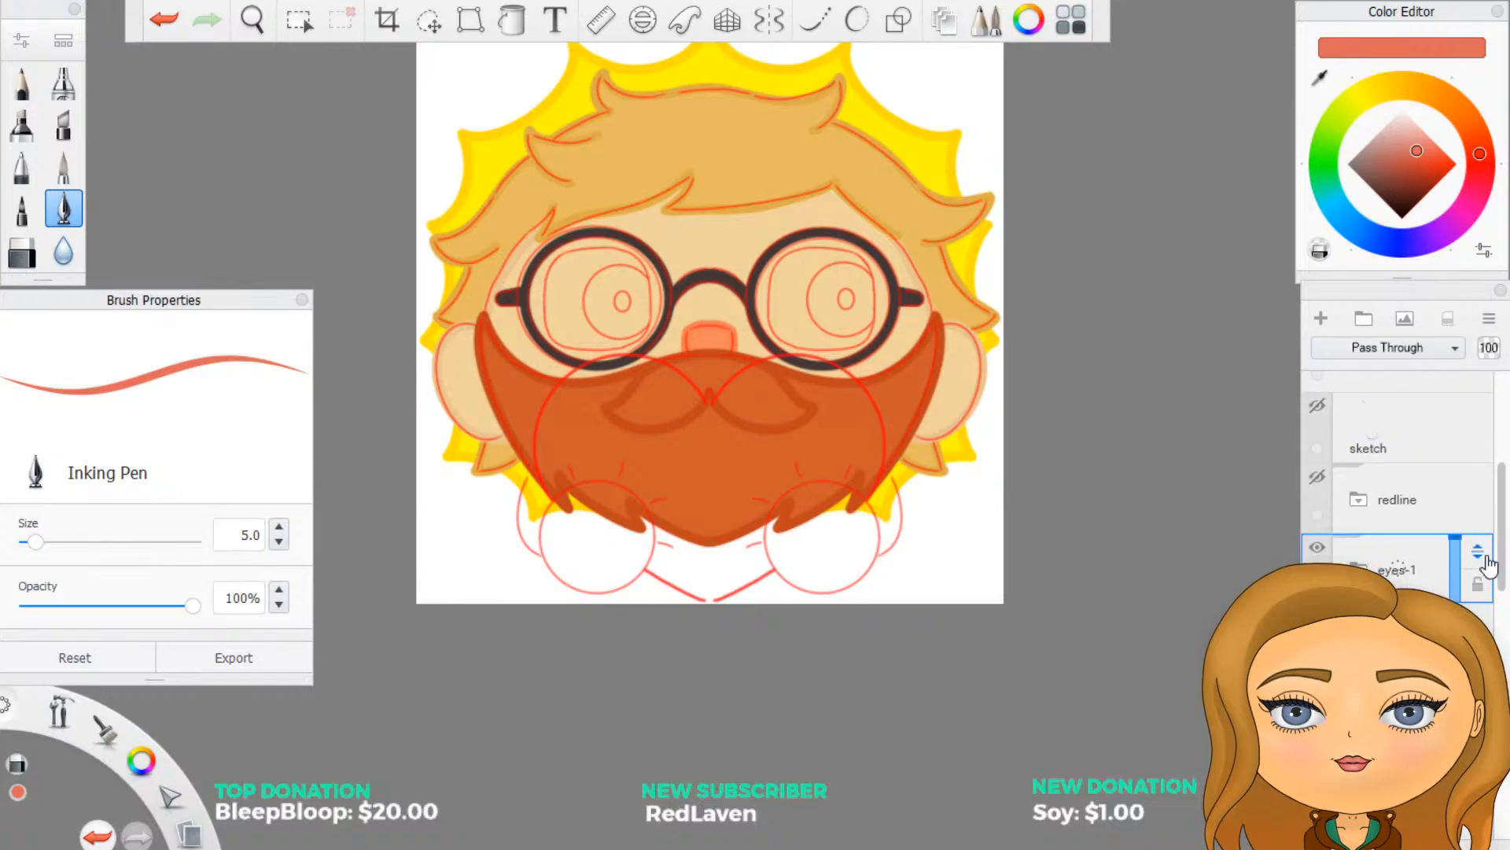
left_click_drag(1479, 565, 1476, 613)
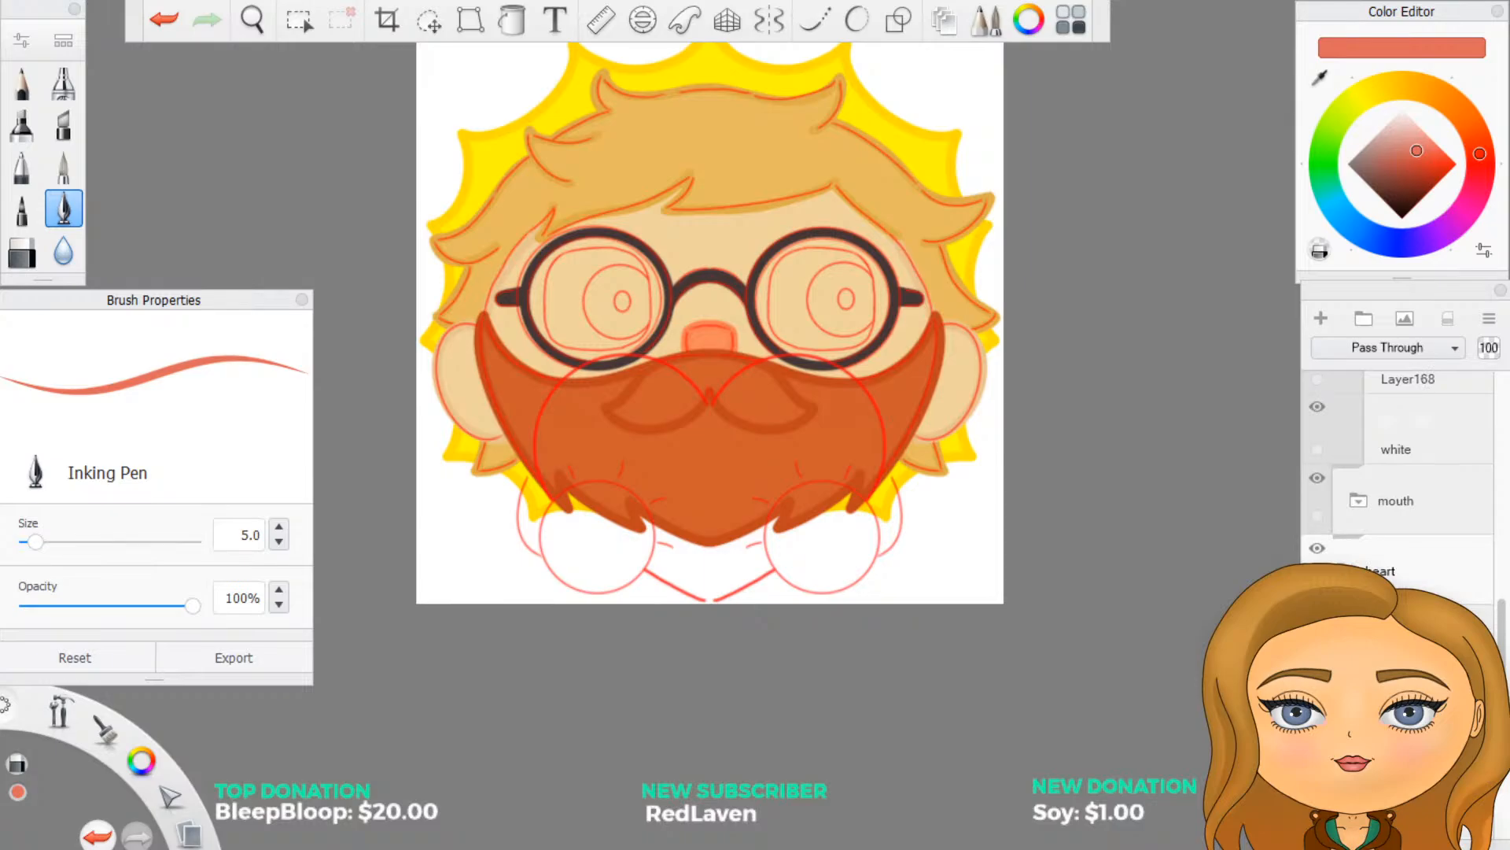
scroll(1400, 487, "up", 5)
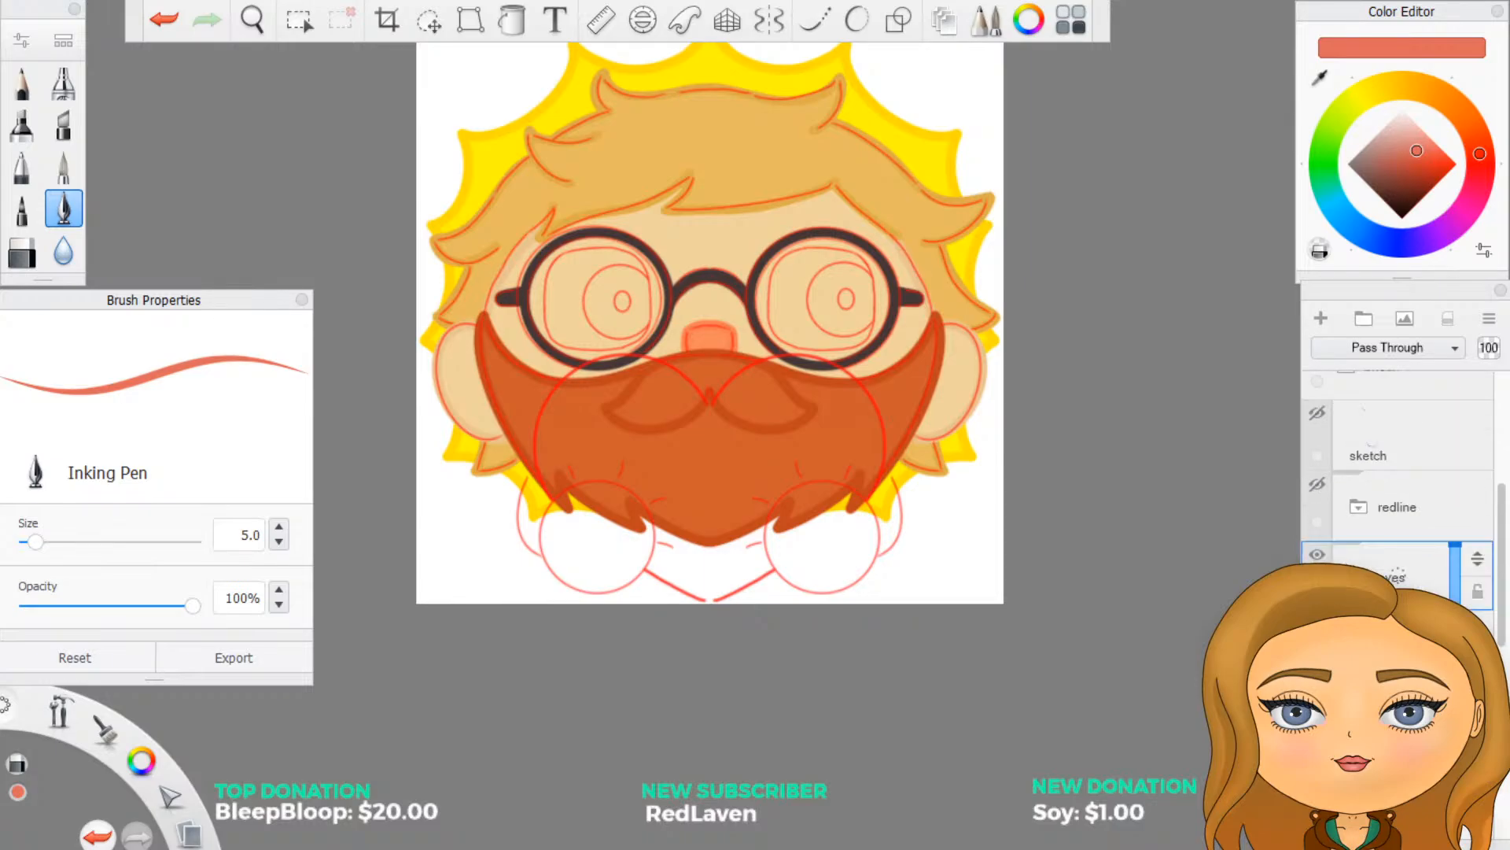
scroll(1351, 538, "up", 3)
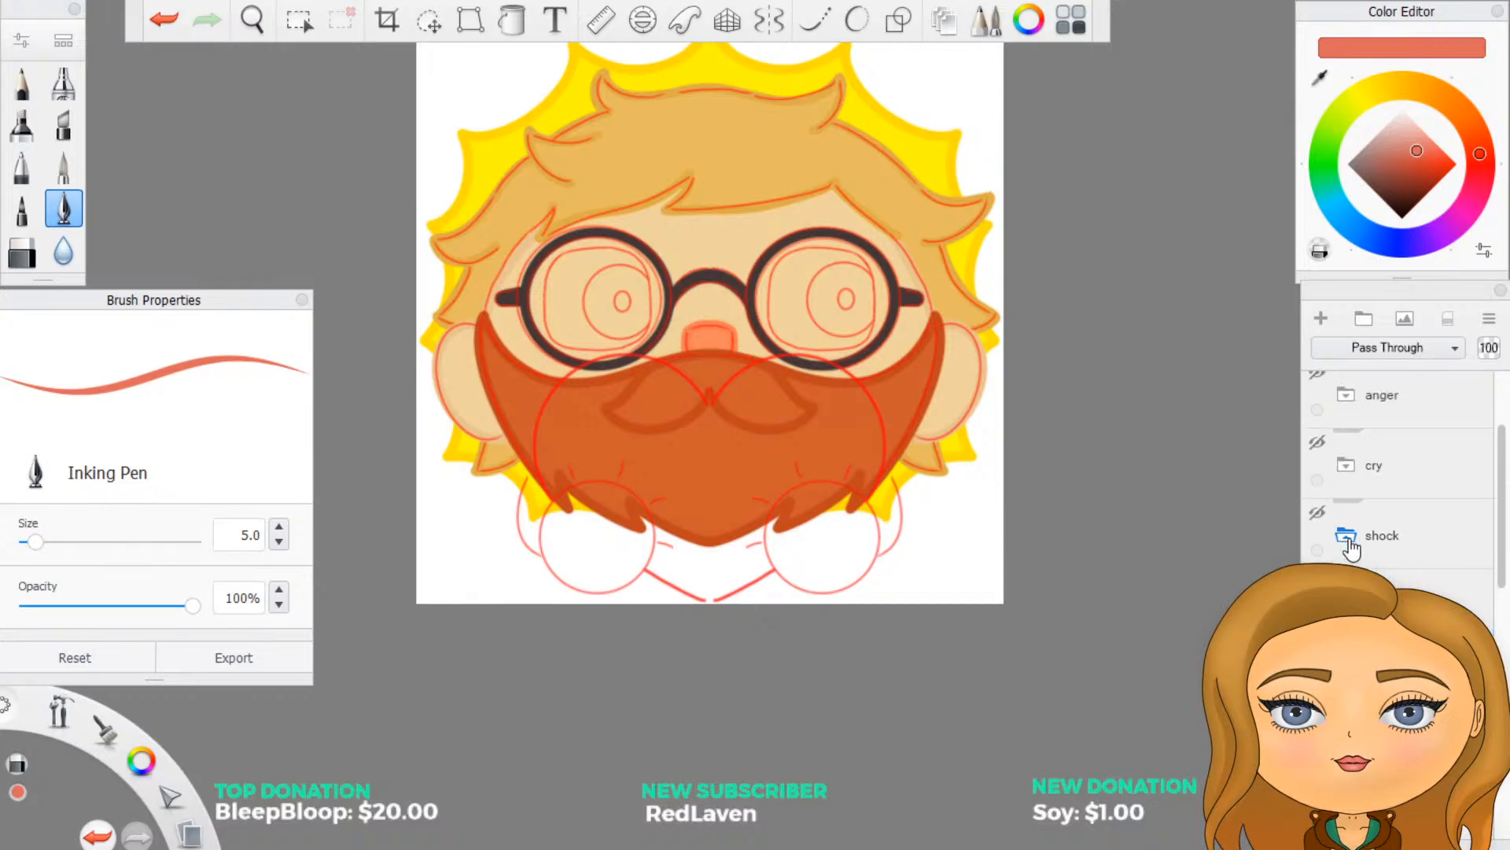
left_click(1349, 538)
scroll(1330, 551, "down", 1)
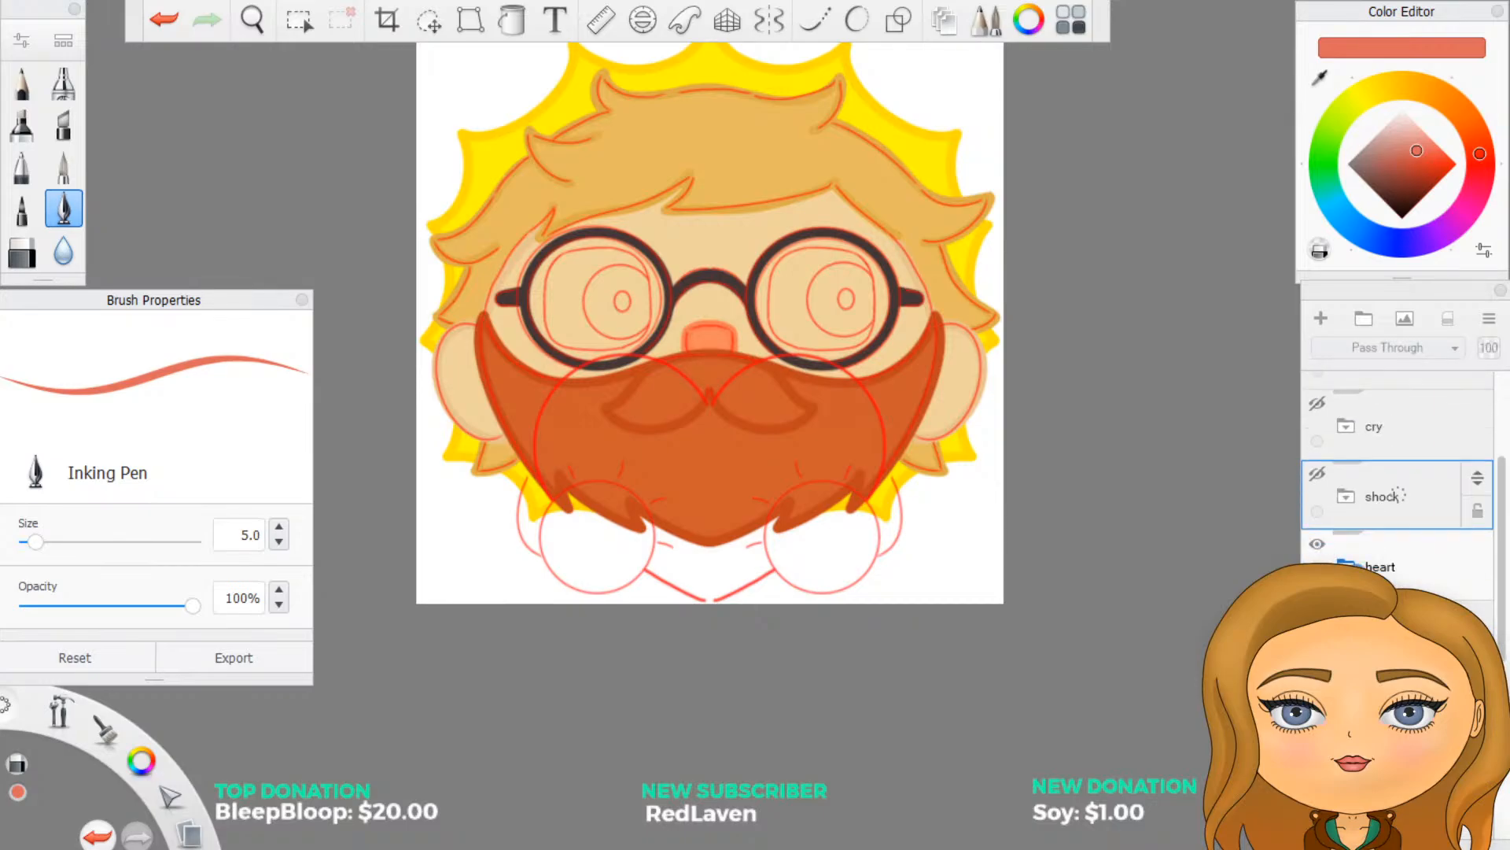
Step: Create a new group inside the "heart" group and rename Layer44 as "sketch"
left_click(1357, 565)
scroll(1357, 565, "down", 4)
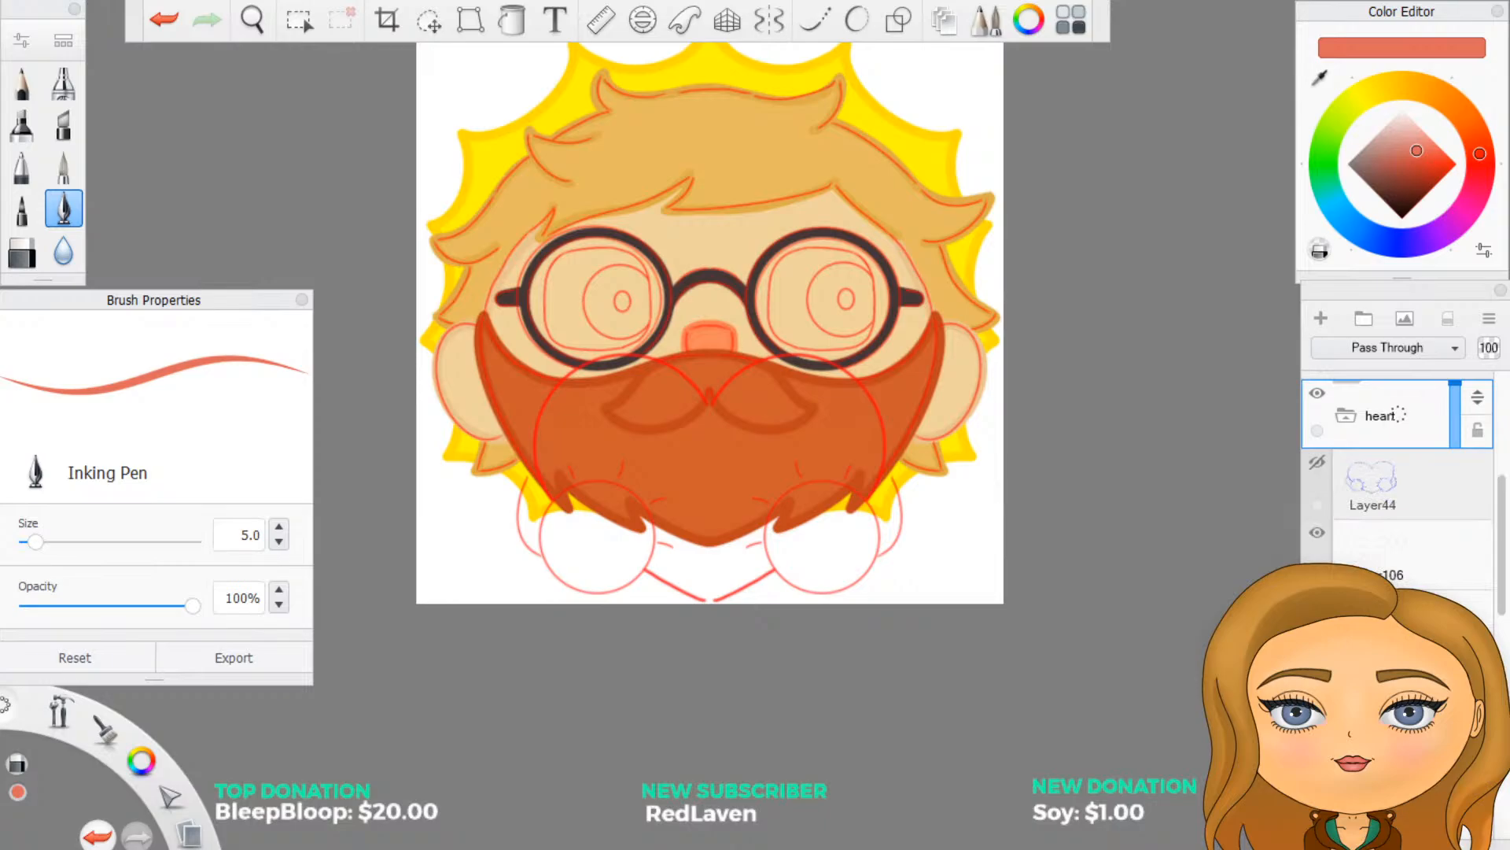
left_click(1387, 544)
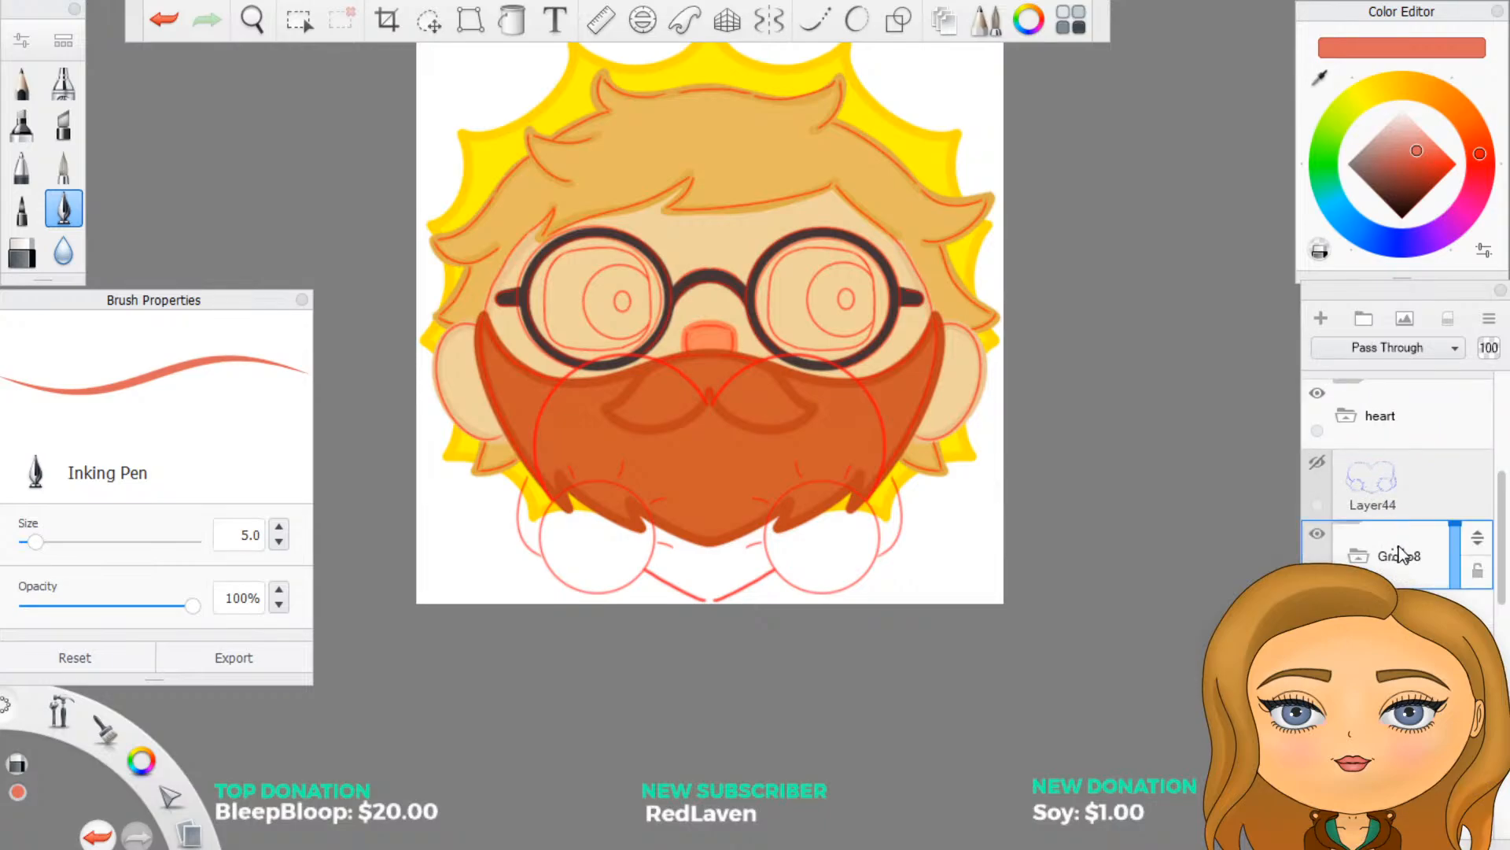
left_click_drag(1390, 486, 1455, 487)
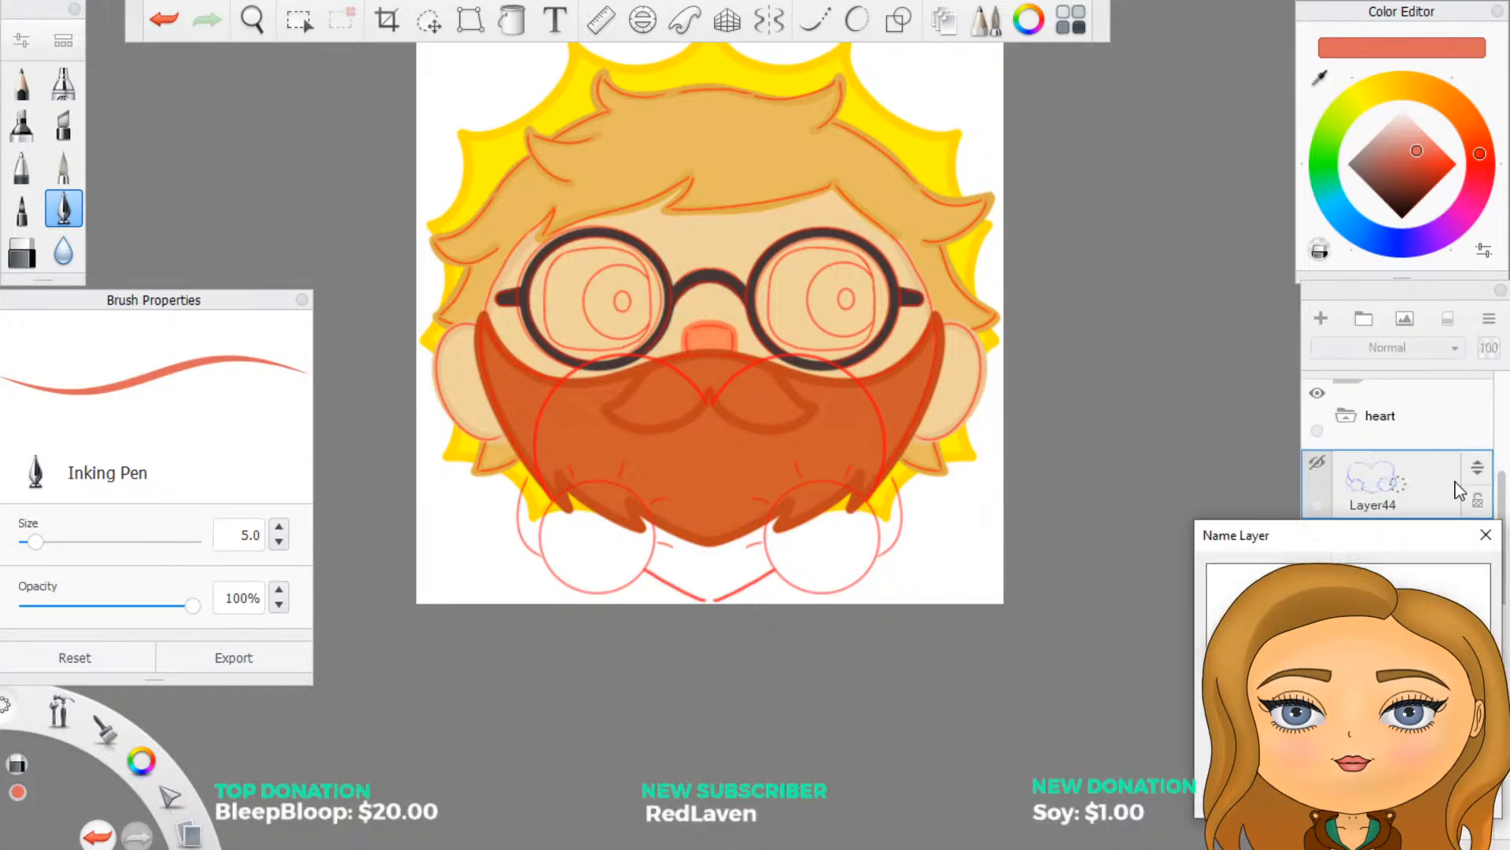
type("sketch")
key("Return")
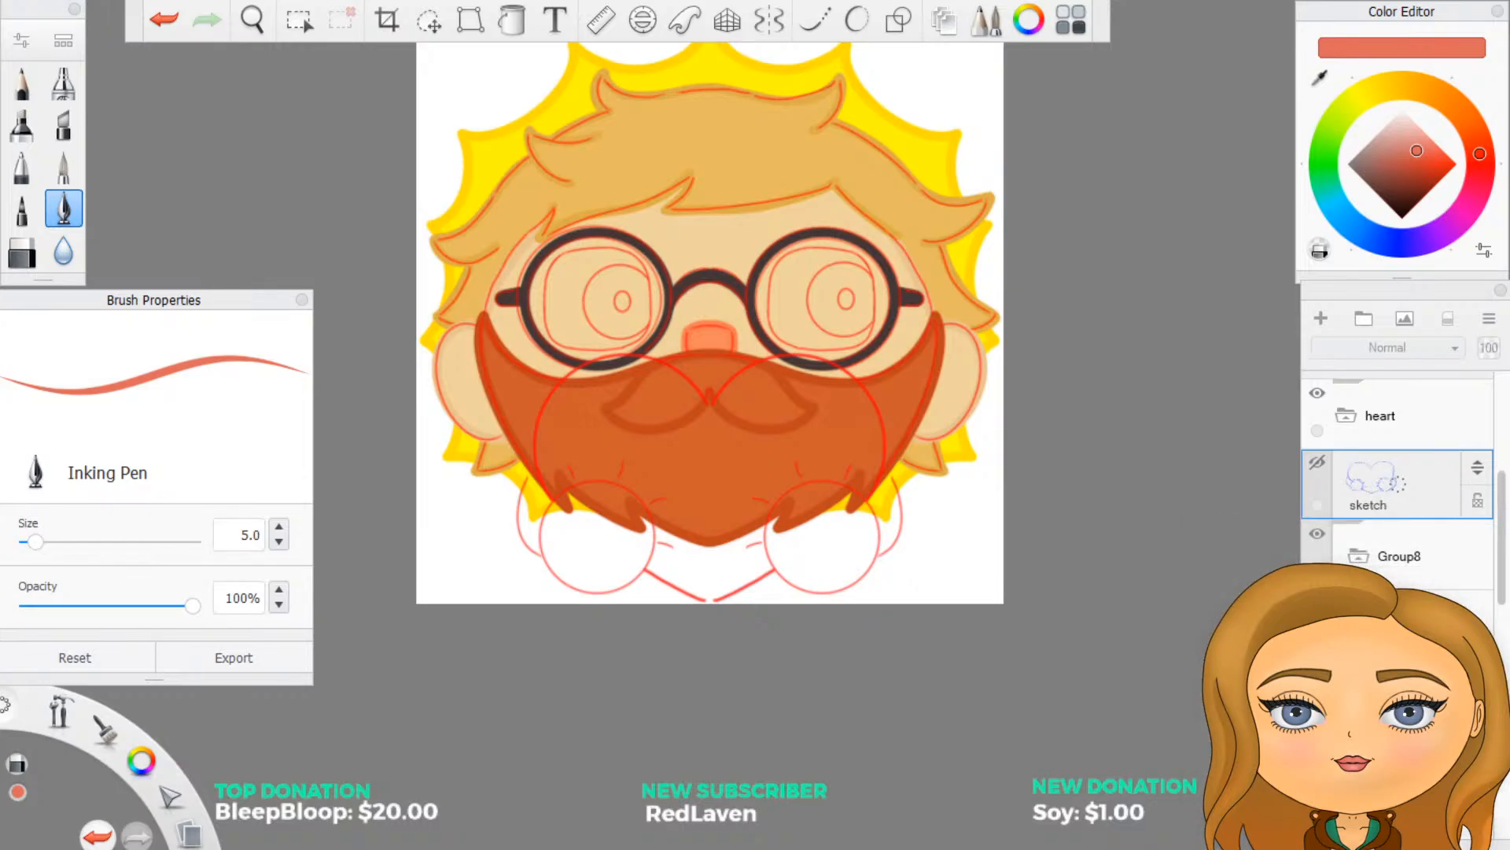
Step: Place the first line layer in the new group under "sketch" and rename that group as "redline"
left_click(1455, 613)
mouse_move(1478, 608)
left_mouse_down()
mouse_move(1471, 561)
mouse_move(1477, 618)
left_mouse_up()
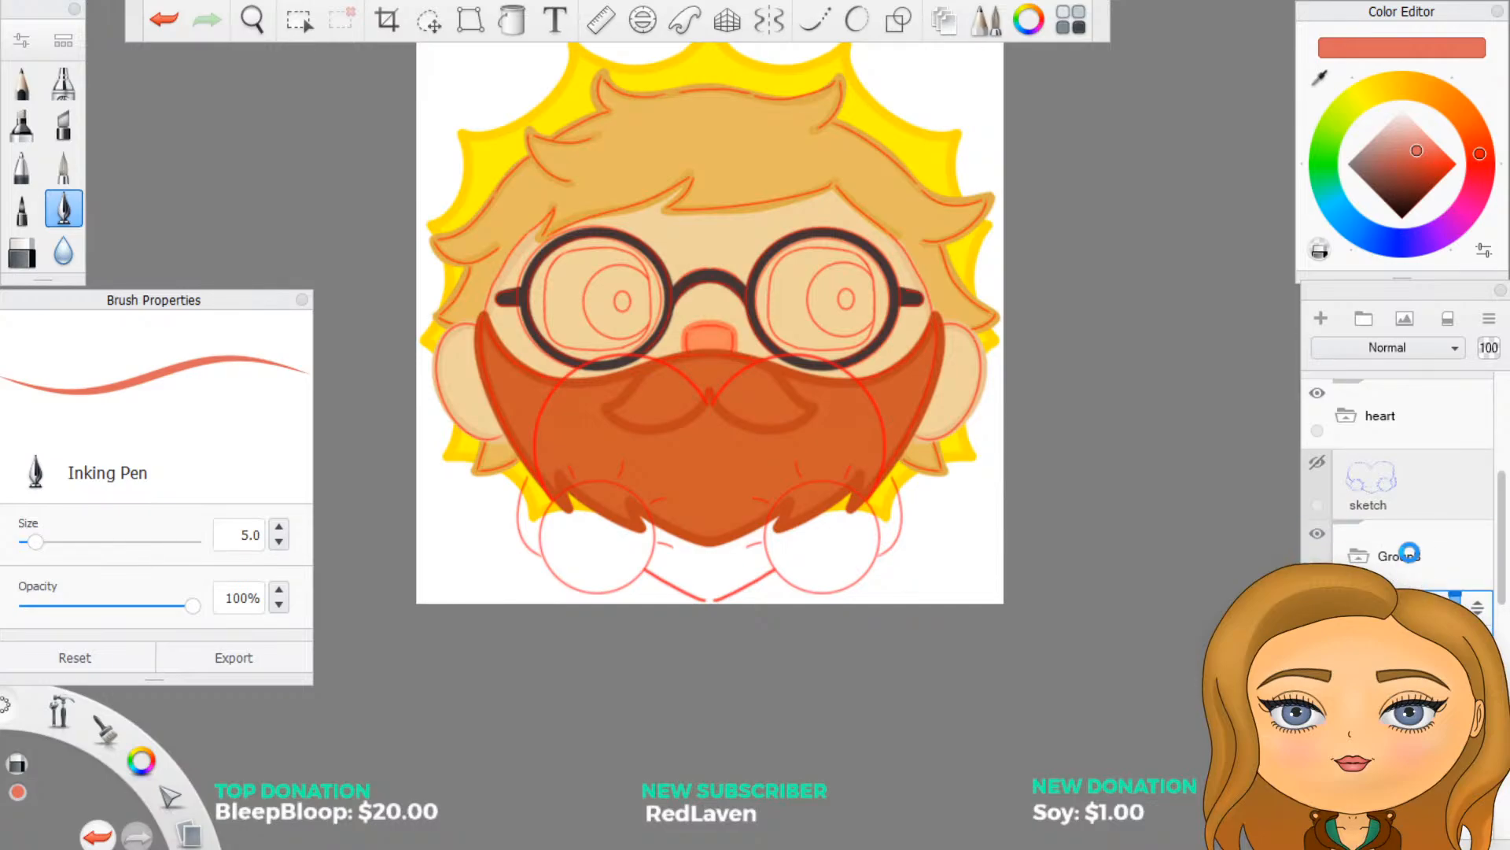
left_click_drag(1410, 553, 1470, 564)
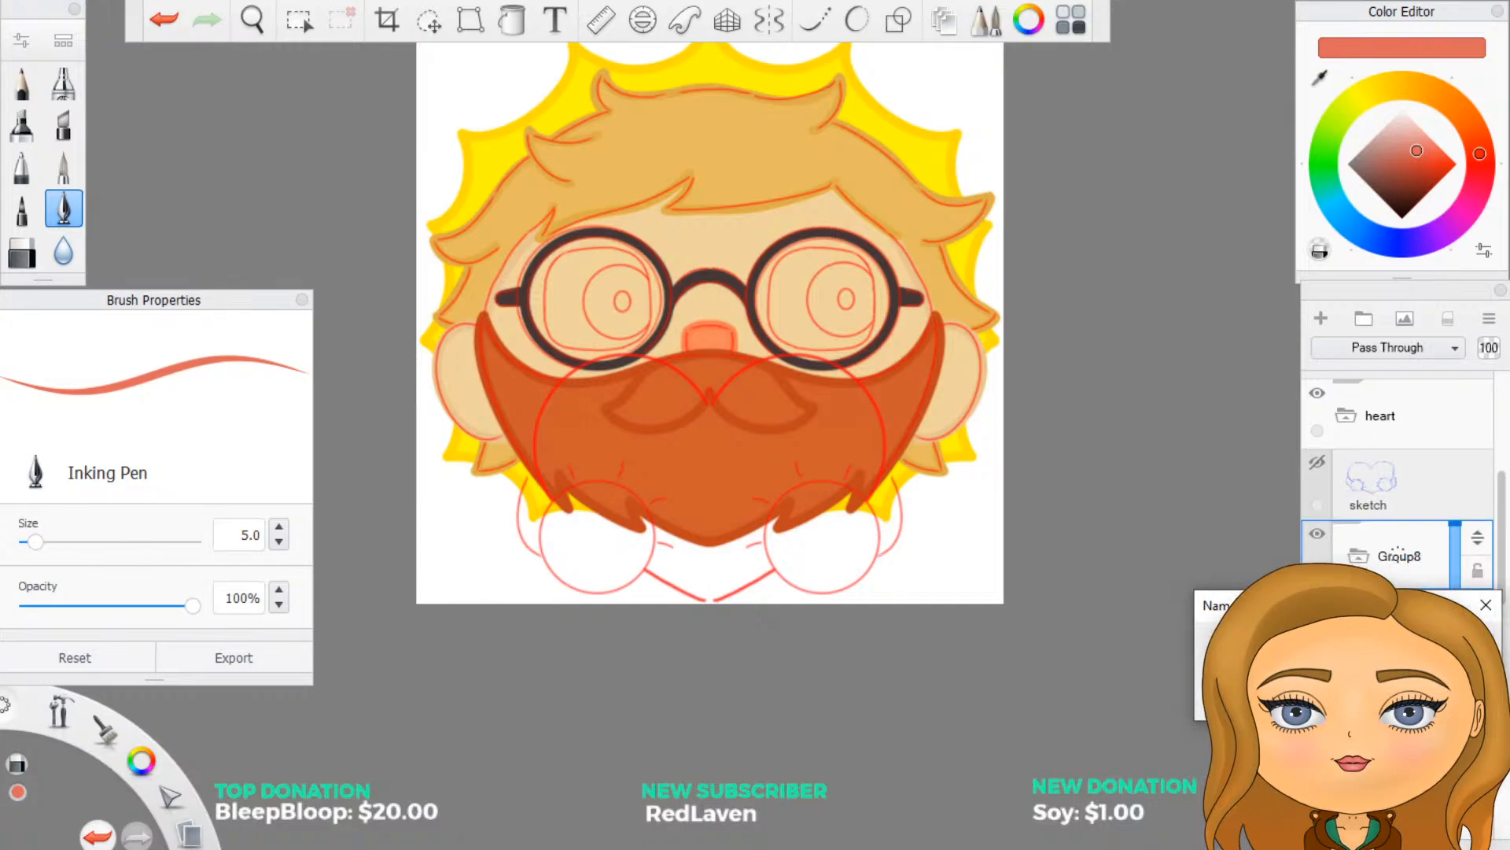
key("Return")
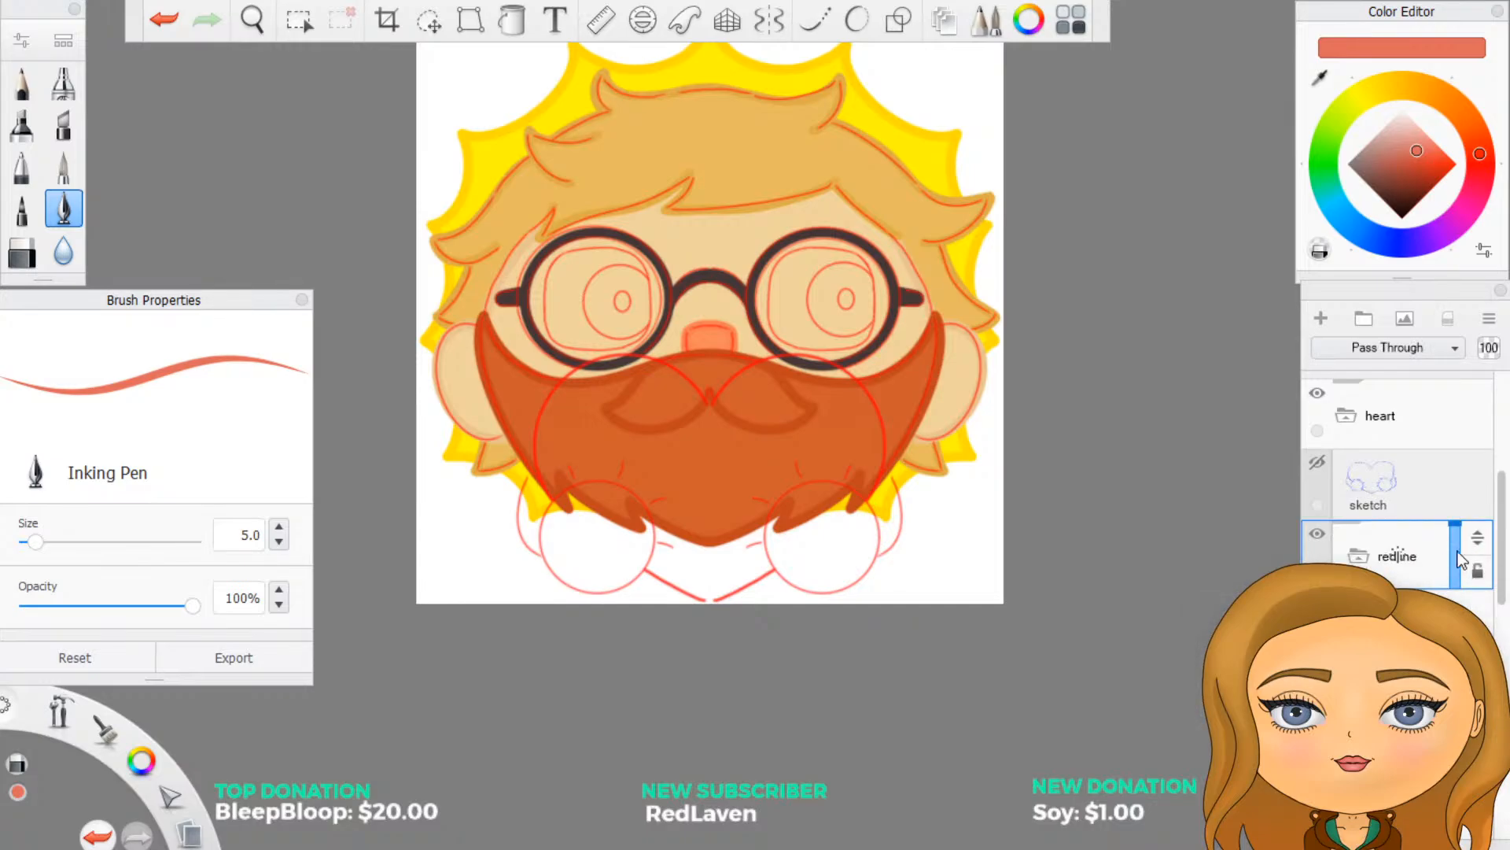
Step: Add the remaining heart line layers to the "redline" group and collapse it
left_click(1398, 625)
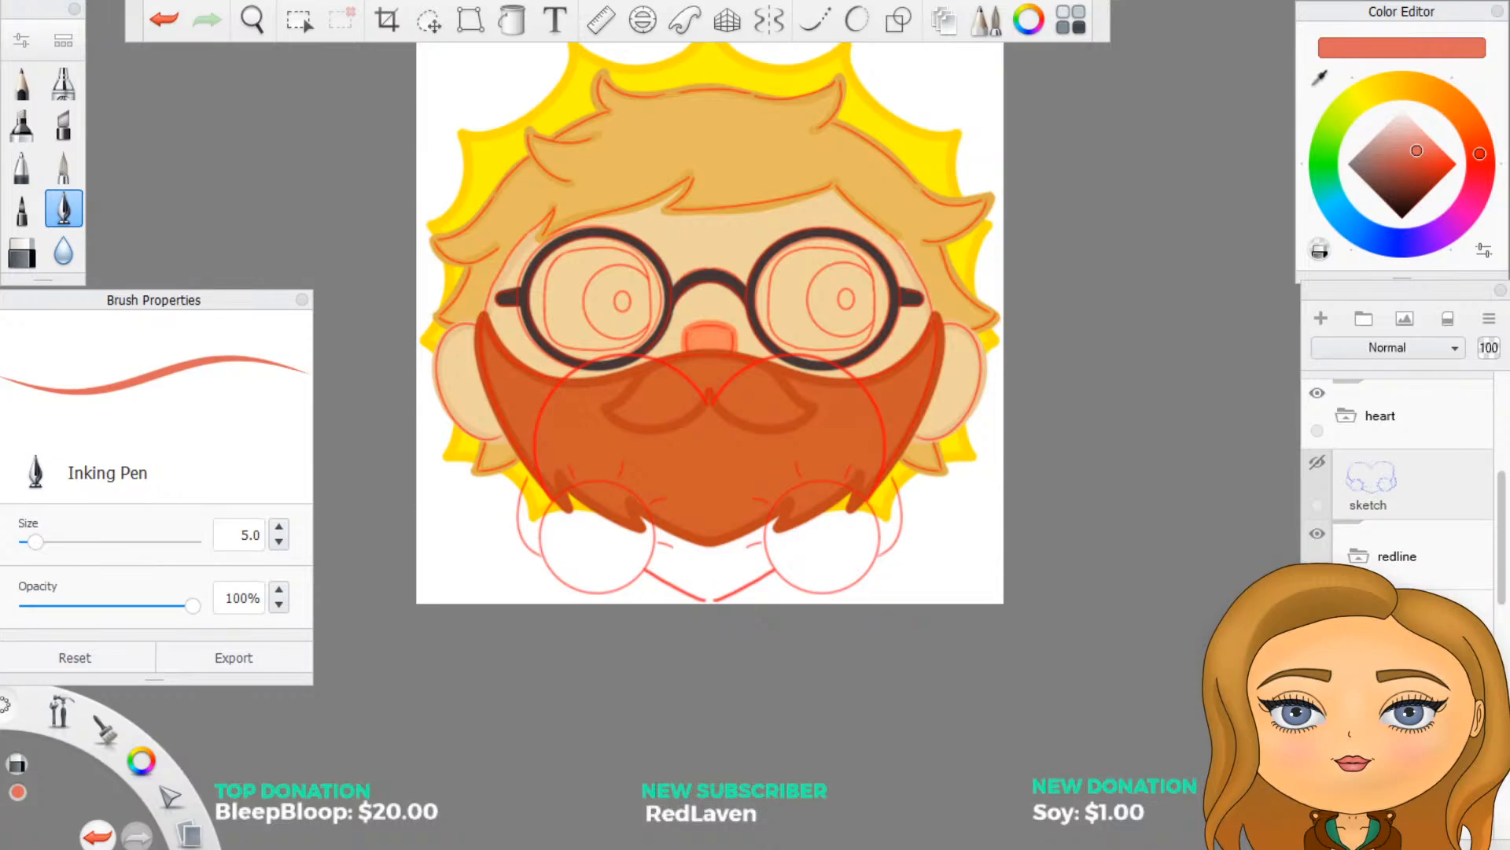
left_click(1408, 625)
left_click(1404, 696)
scroll(1404, 503, "down", 1)
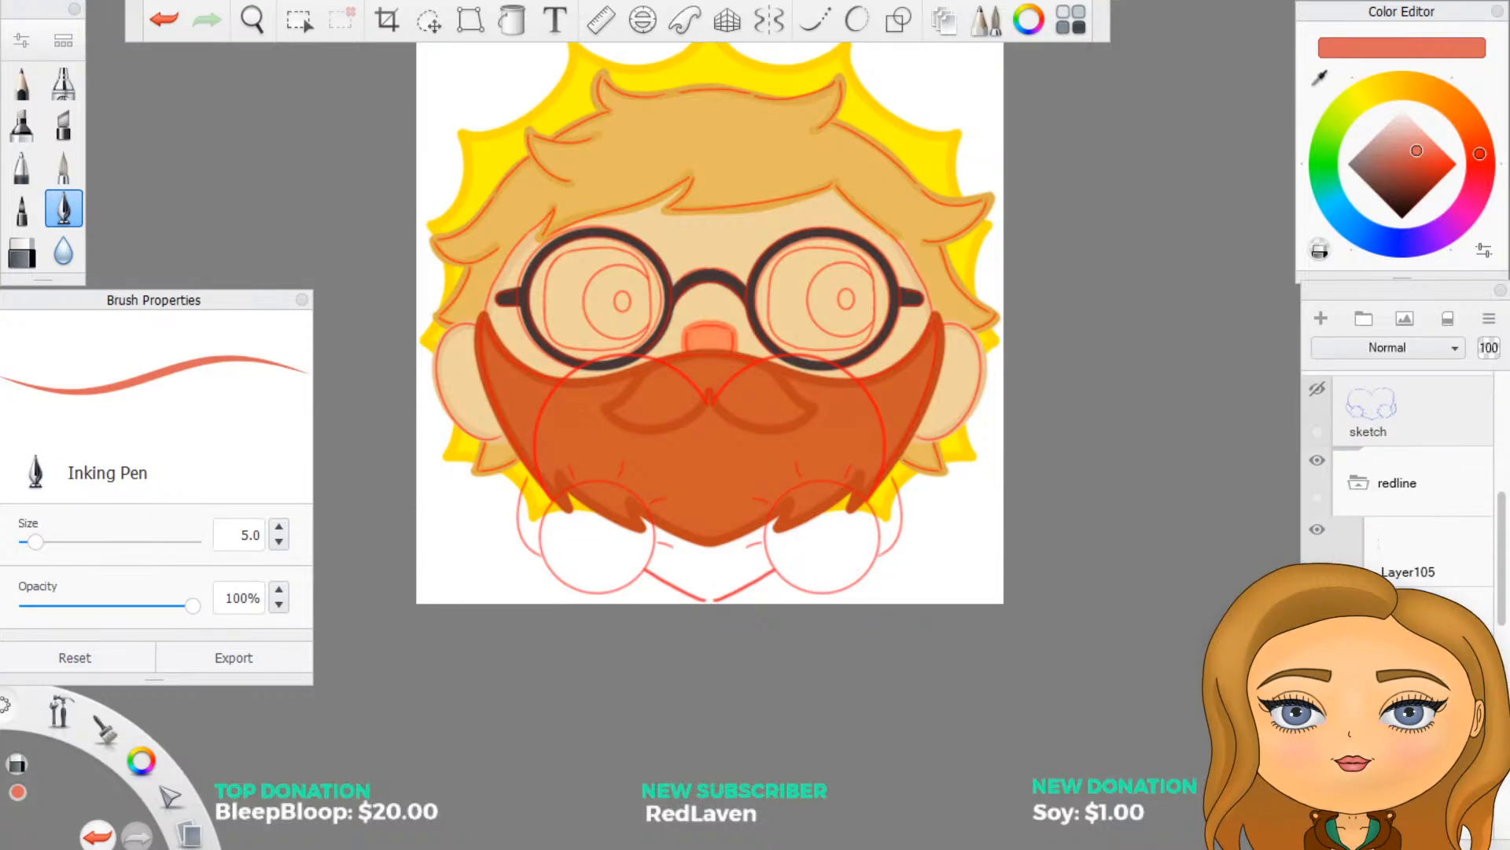
scroll(1404, 504, "down", 1)
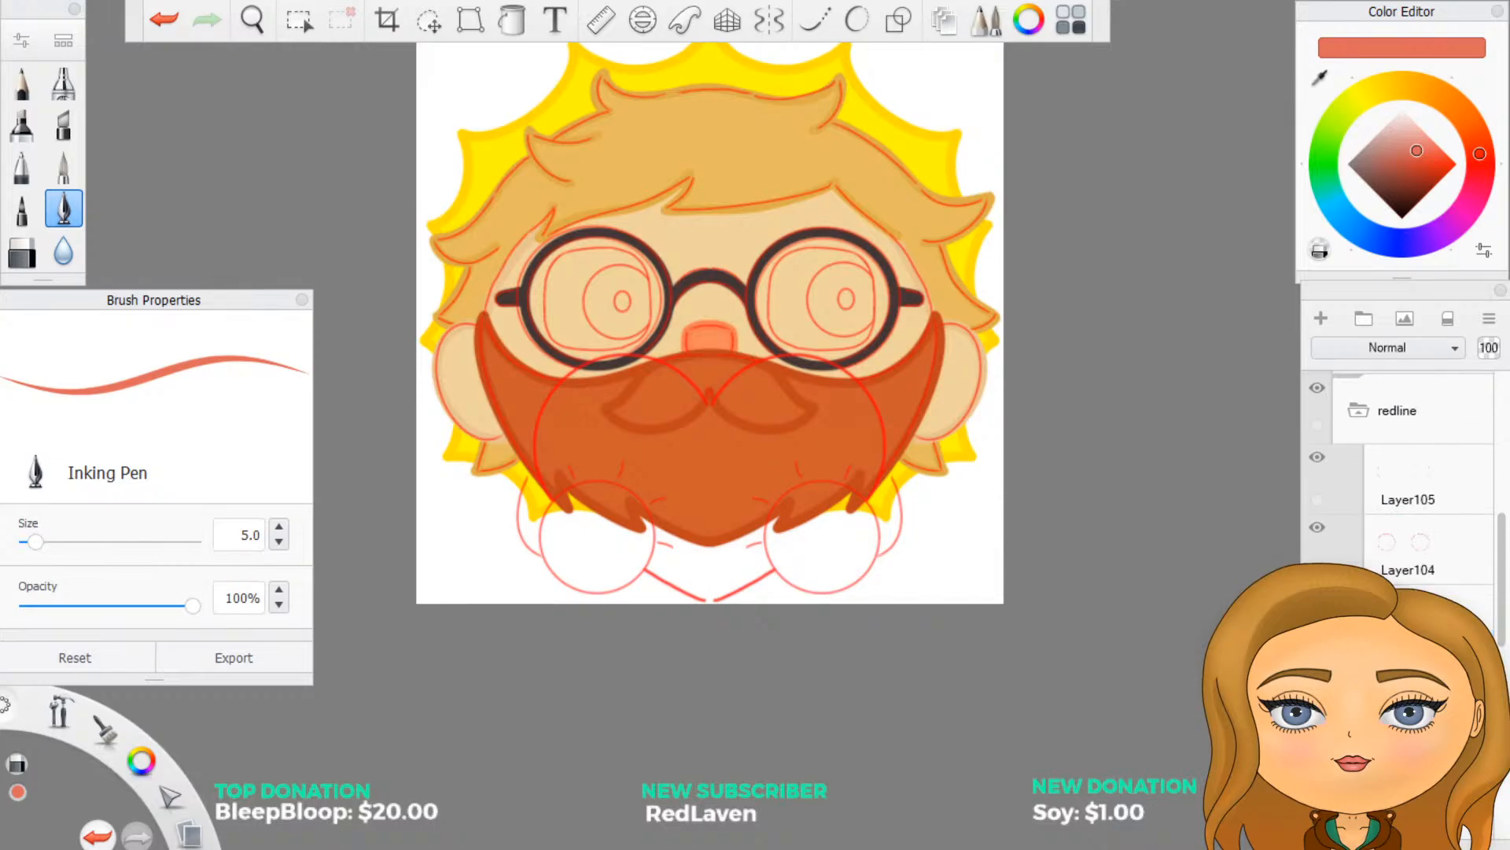
scroll(1404, 503, "down", 1)
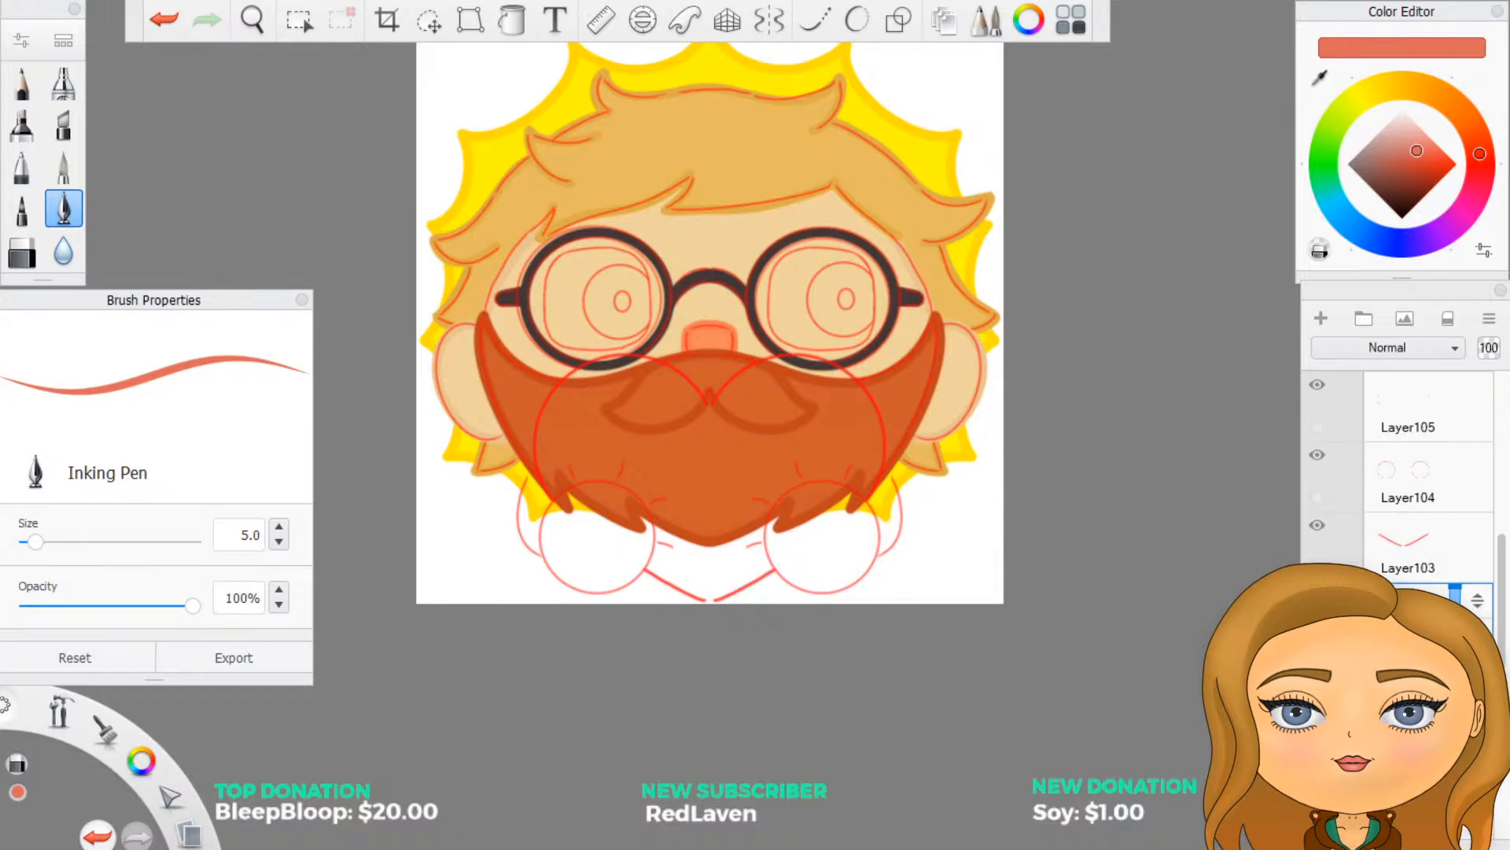
left_click(1408, 684)
scroll(1375, 503, "up", 2)
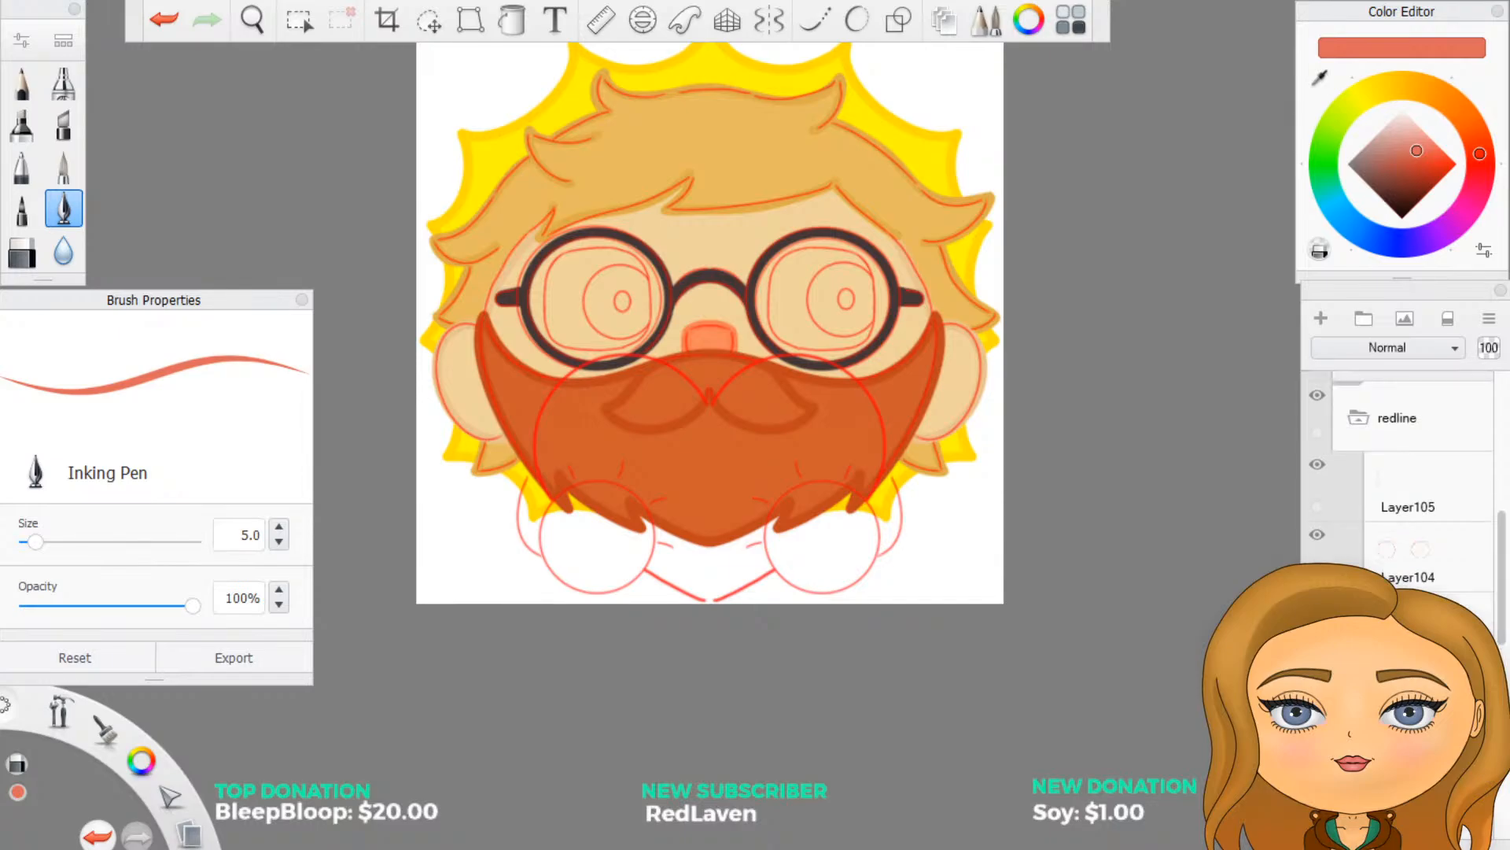
left_click(1375, 508)
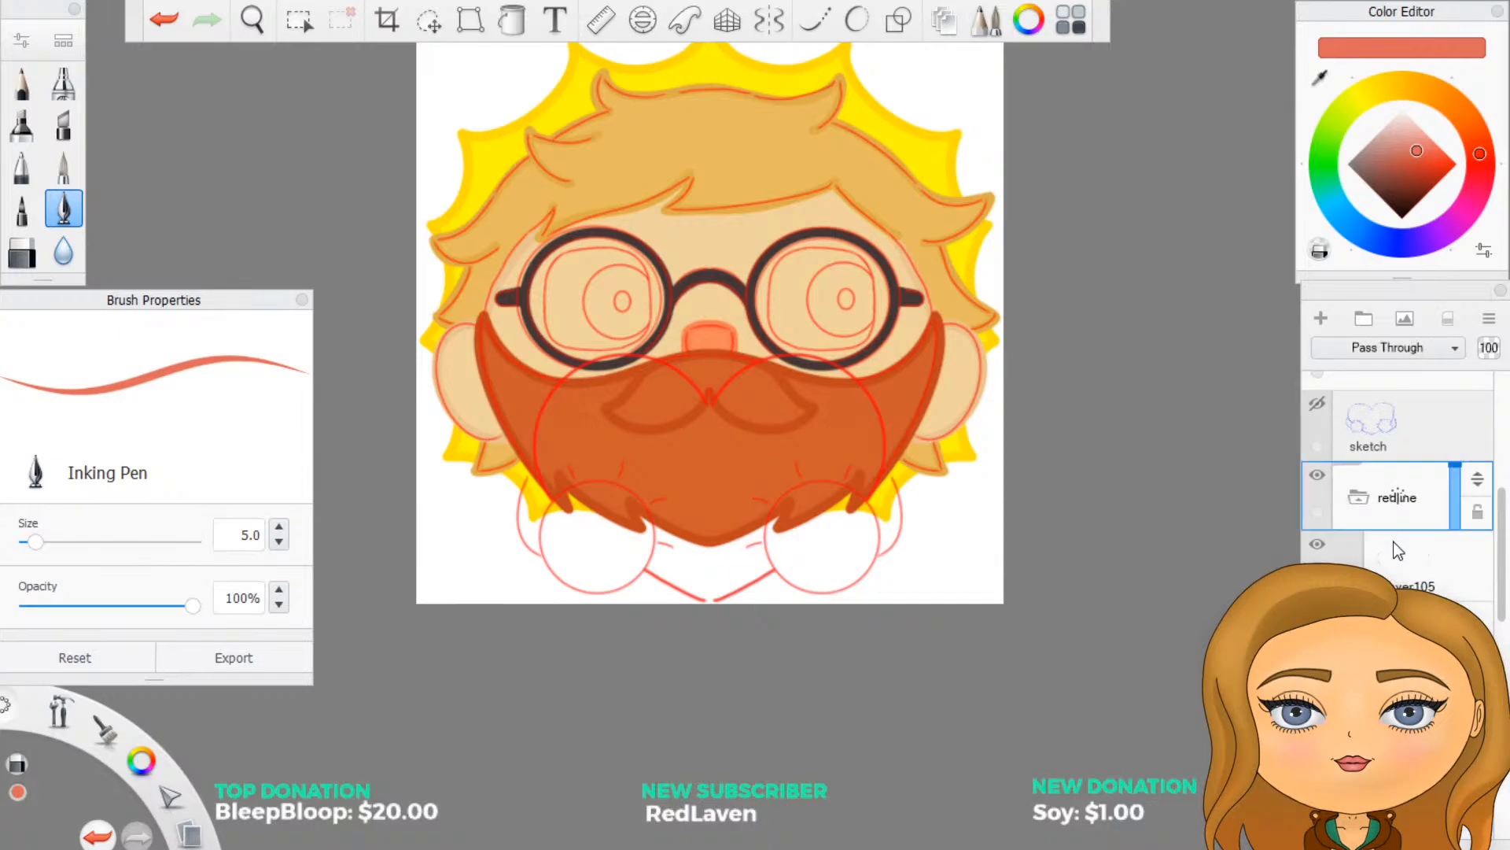
left_click(1360, 499)
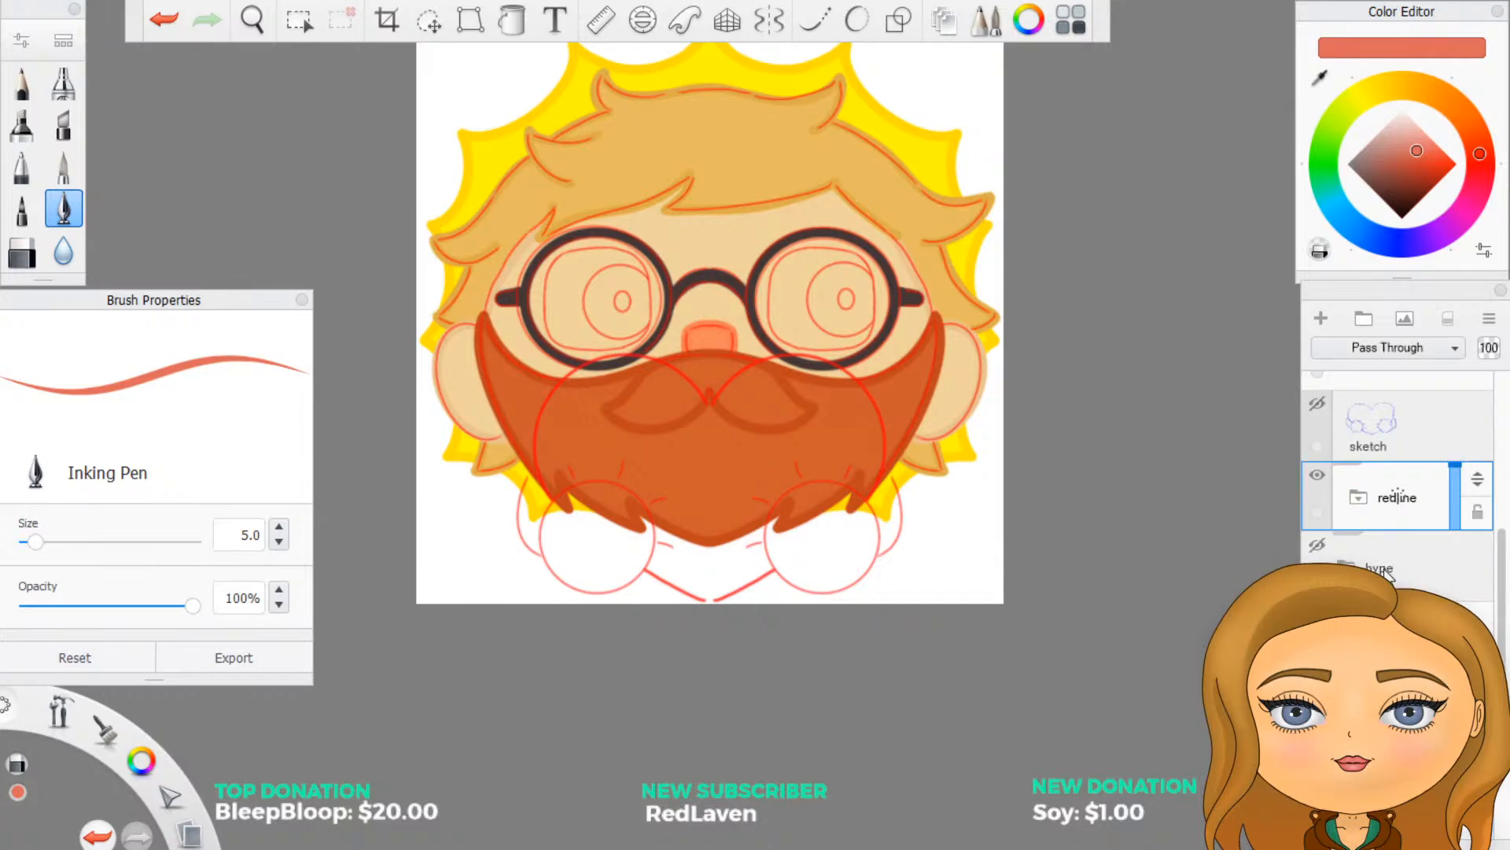
Step: Move the "eyes-1" group into the "heart" group directly below "redline" and rename it
scroll(1367, 533, "down", 5)
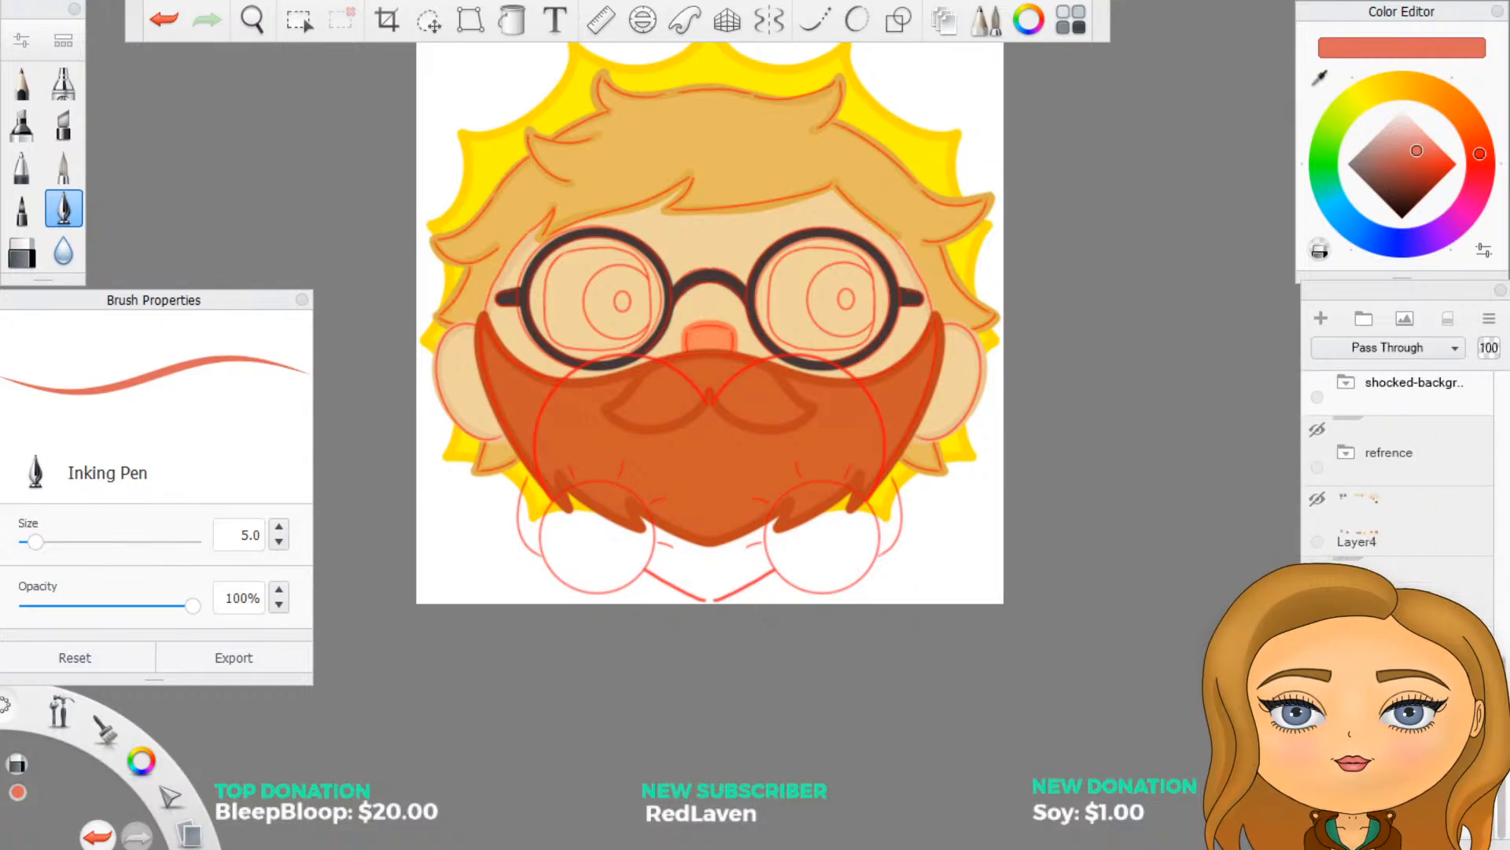
scroll(1397, 472, "up", 6)
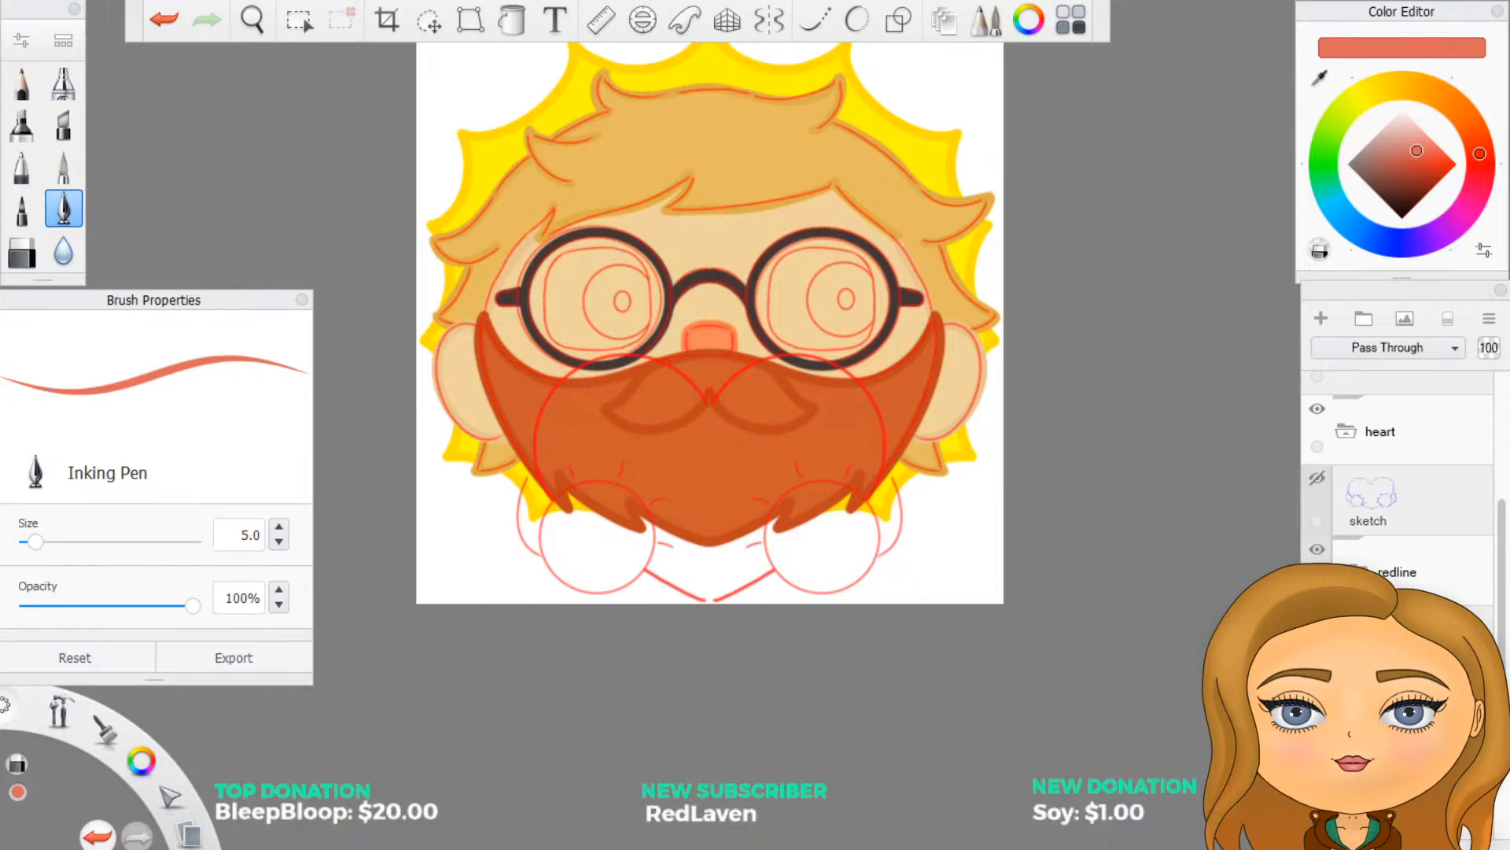
mouse_move(1408, 641)
left_mouse_down()
mouse_move(1408, 618)
mouse_move(1408, 665)
left_mouse_up()
scroll(1397, 472, "down", 6)
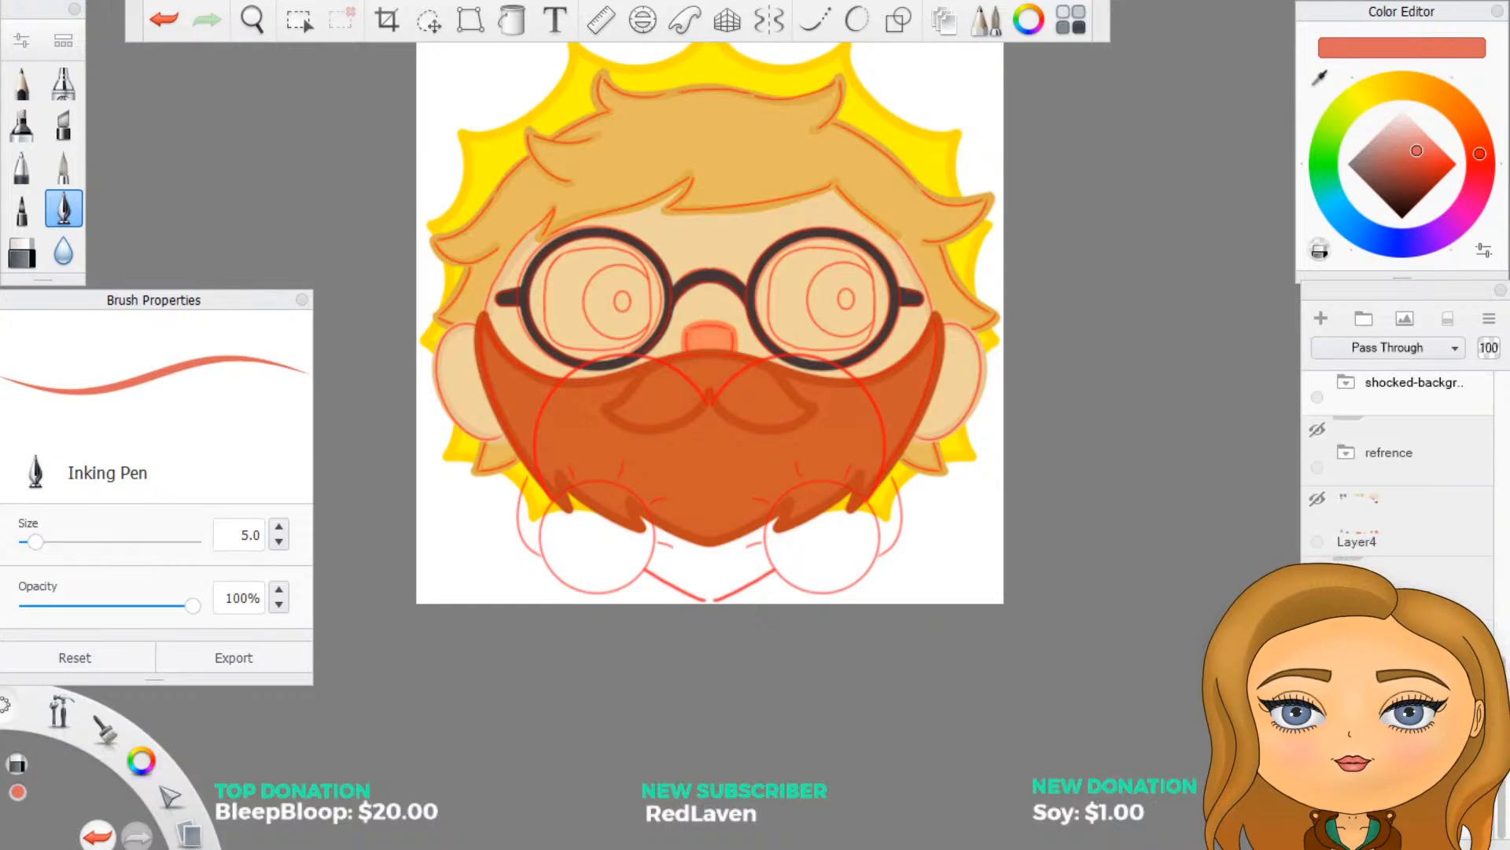
scroll(1397, 472, "up", 6)
left_click_drag(1408, 642, 1398, 568)
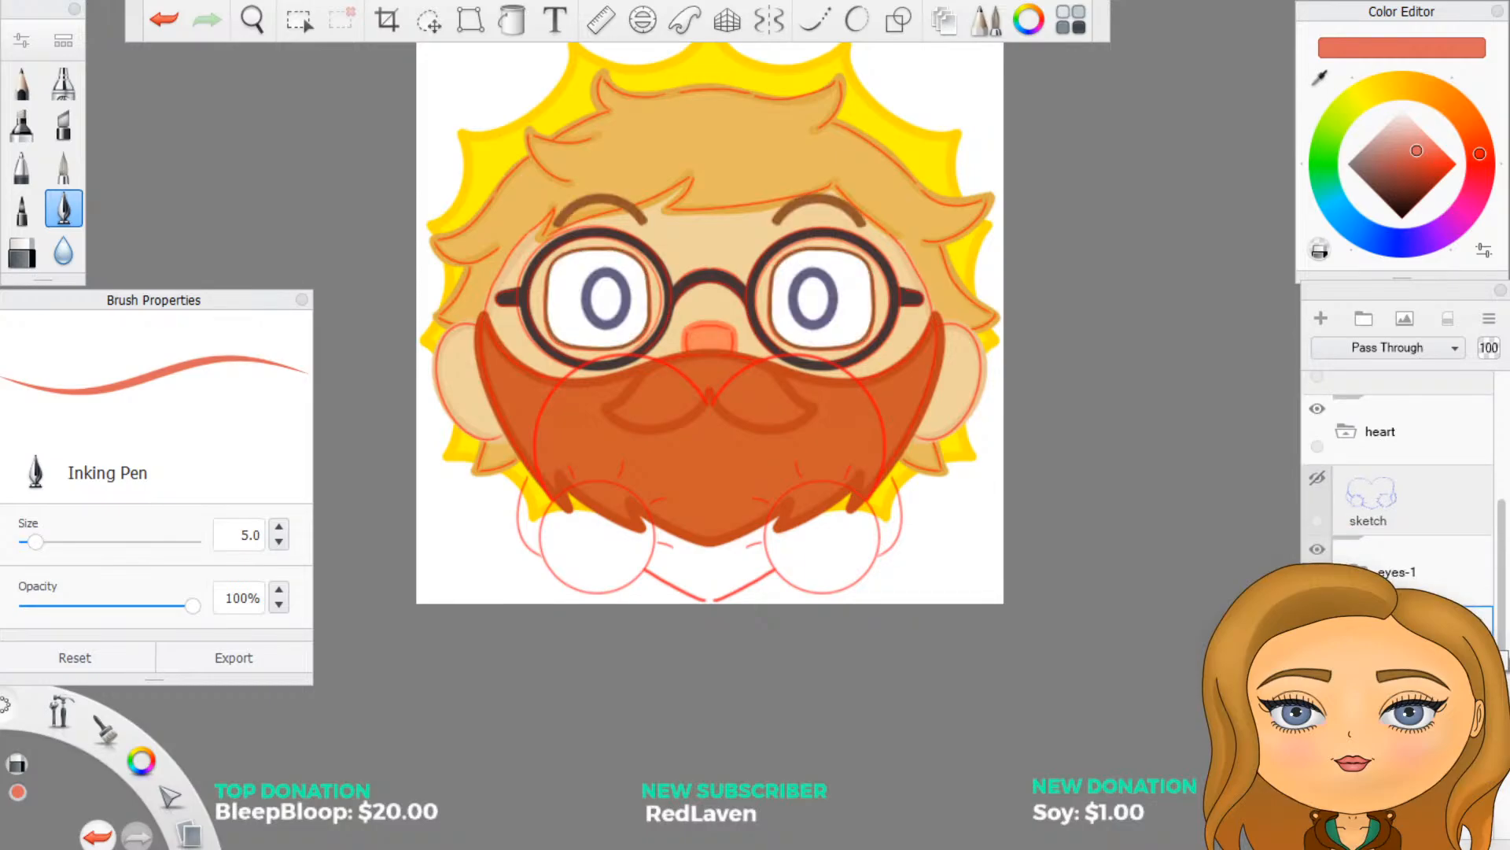
left_click_drag(1399, 641, 1398, 567)
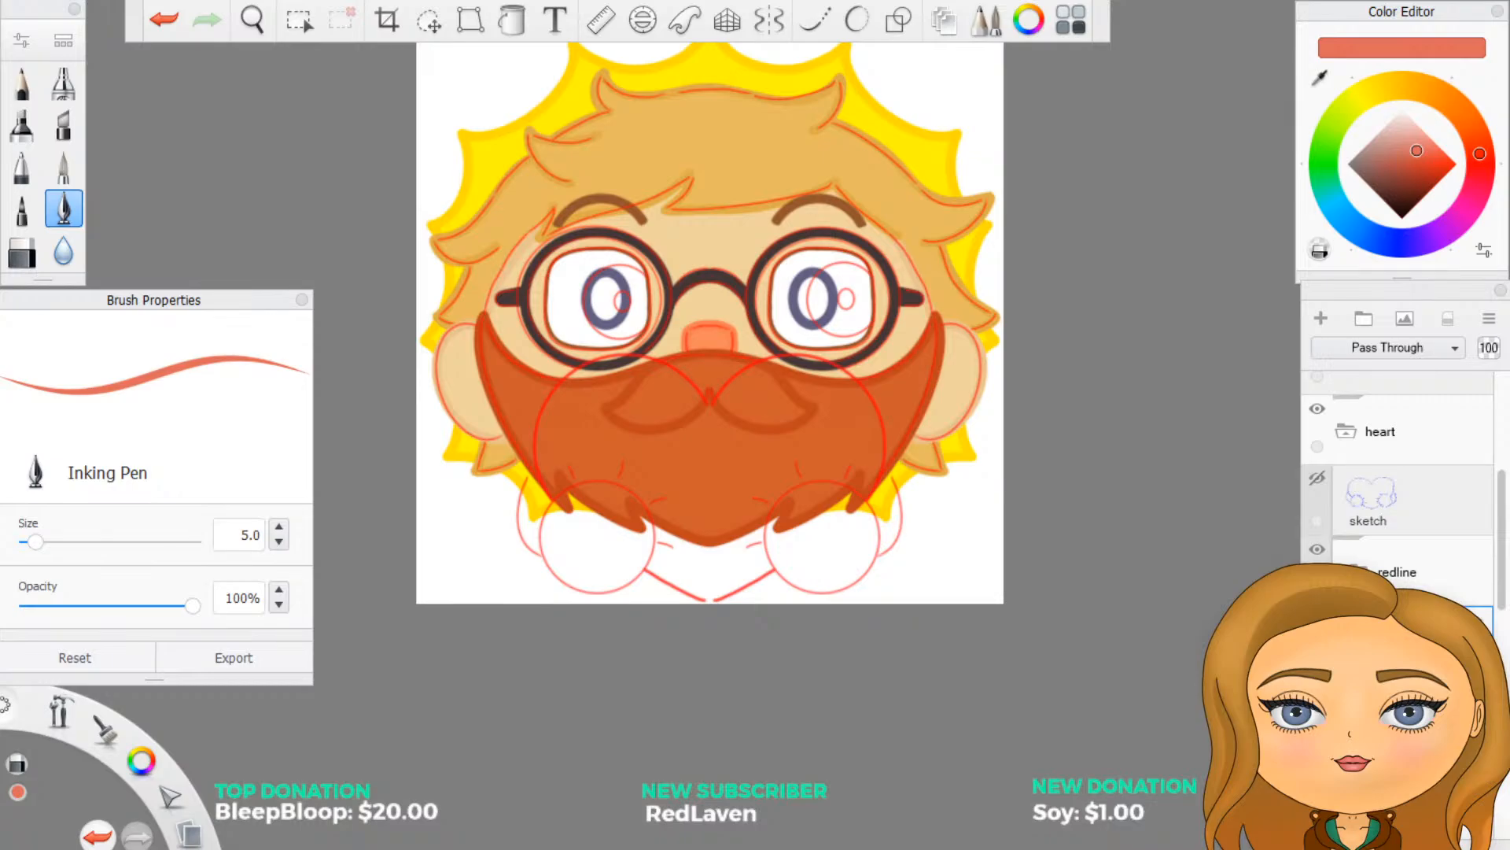
left_click(1413, 642)
left_click(1413, 642)
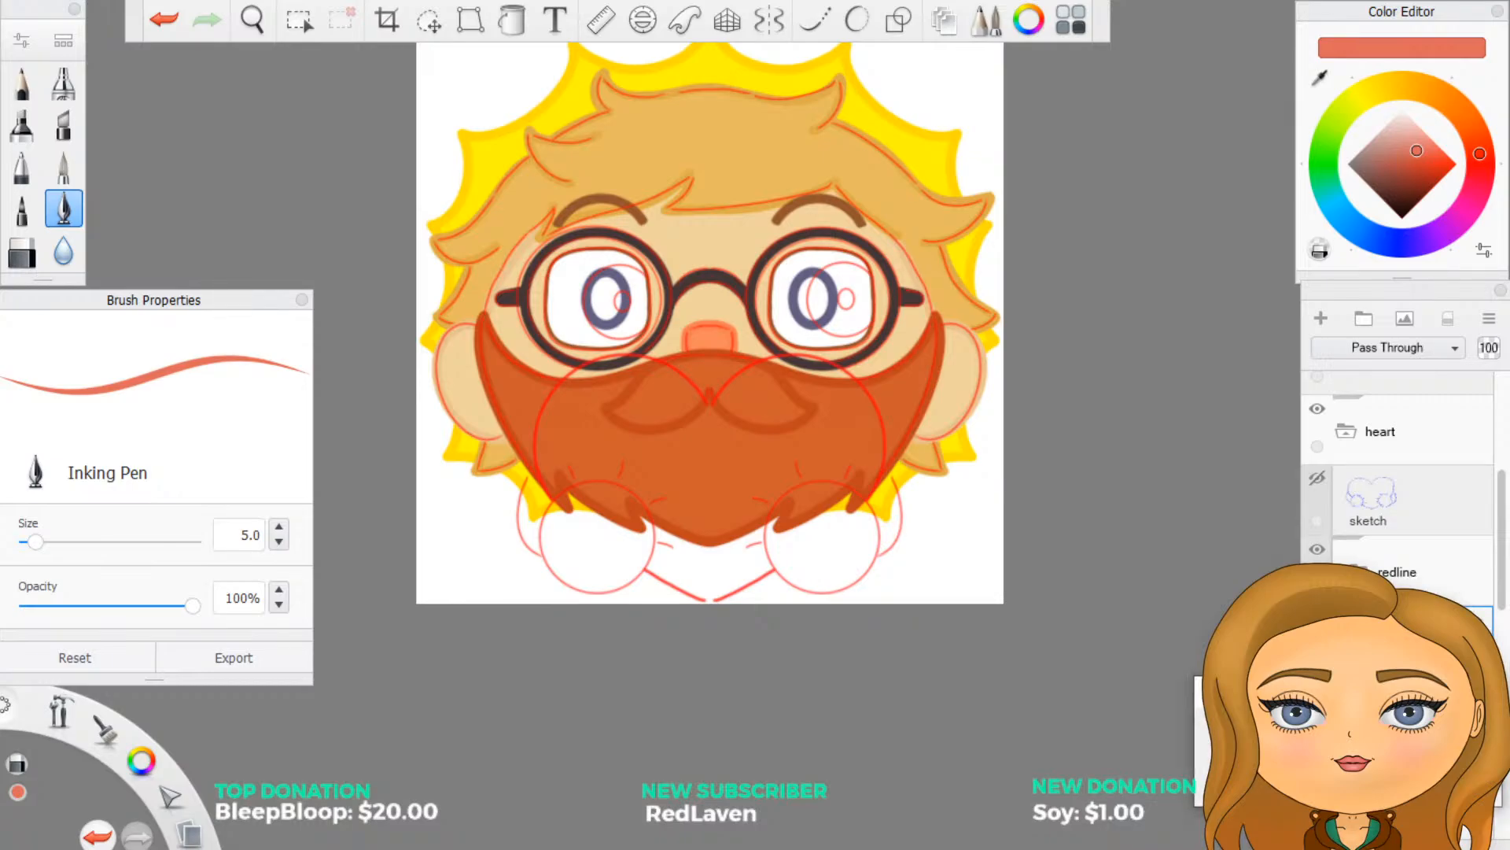
key("Return")
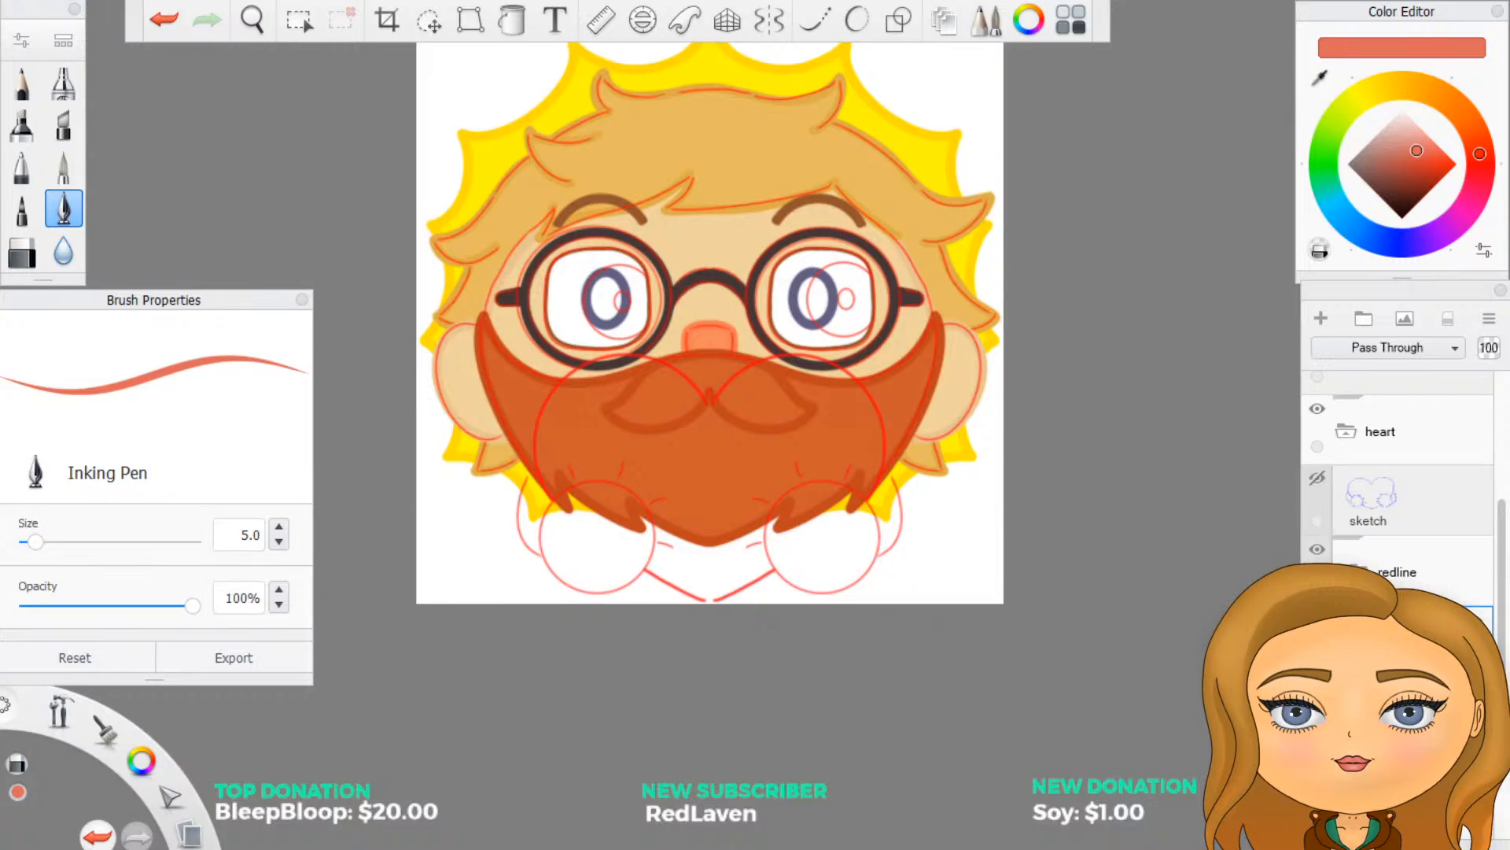
Step: Hide the "eyes" group inside the "heart" group
left_click(1317, 619)
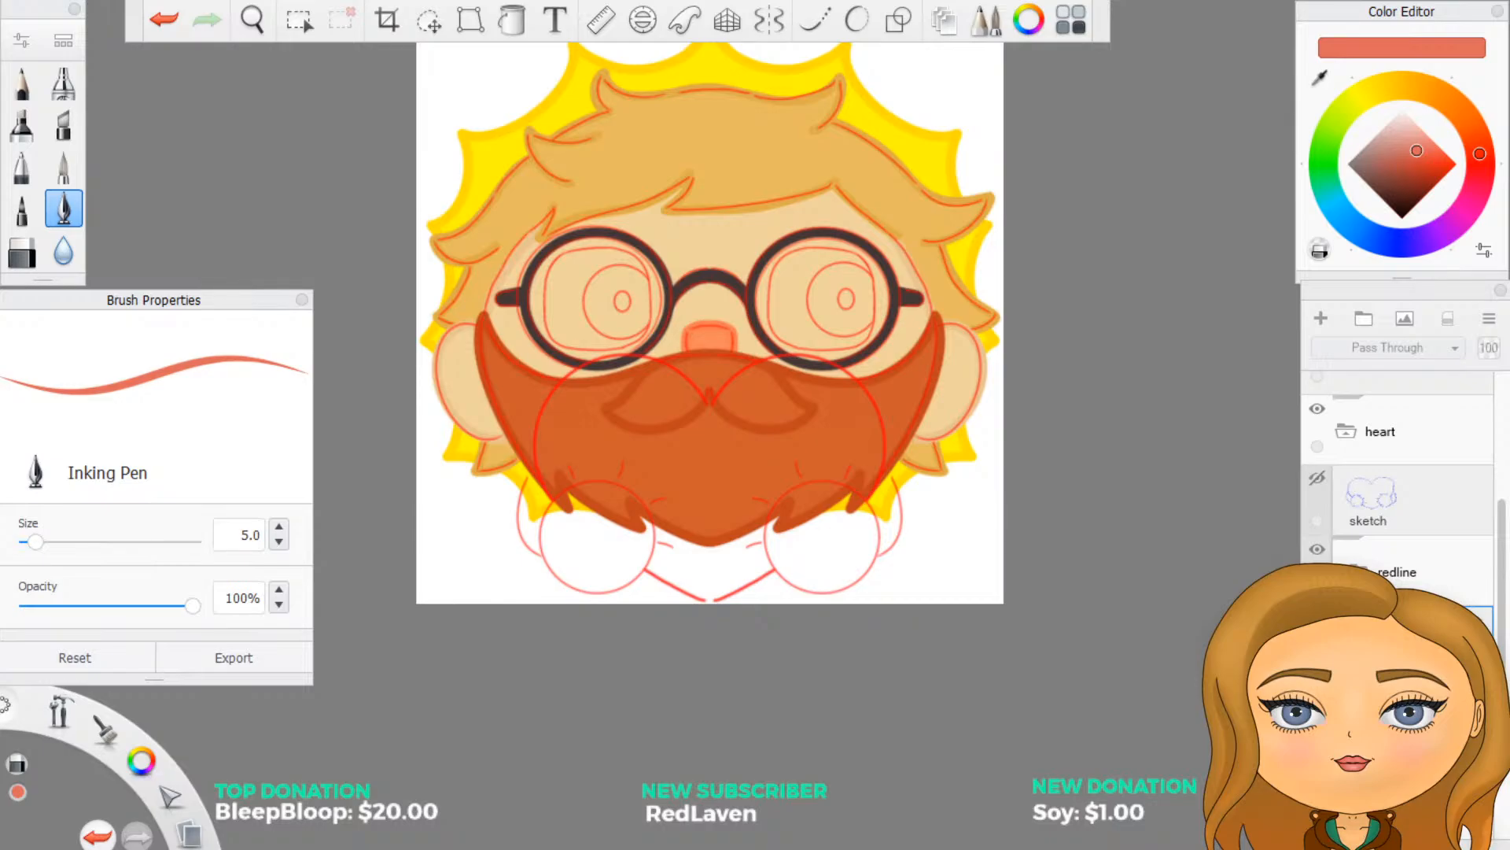
Step: Look through the layer list from "react sketches" down to the "refrence" group
scroll(1397, 470, "up", 5)
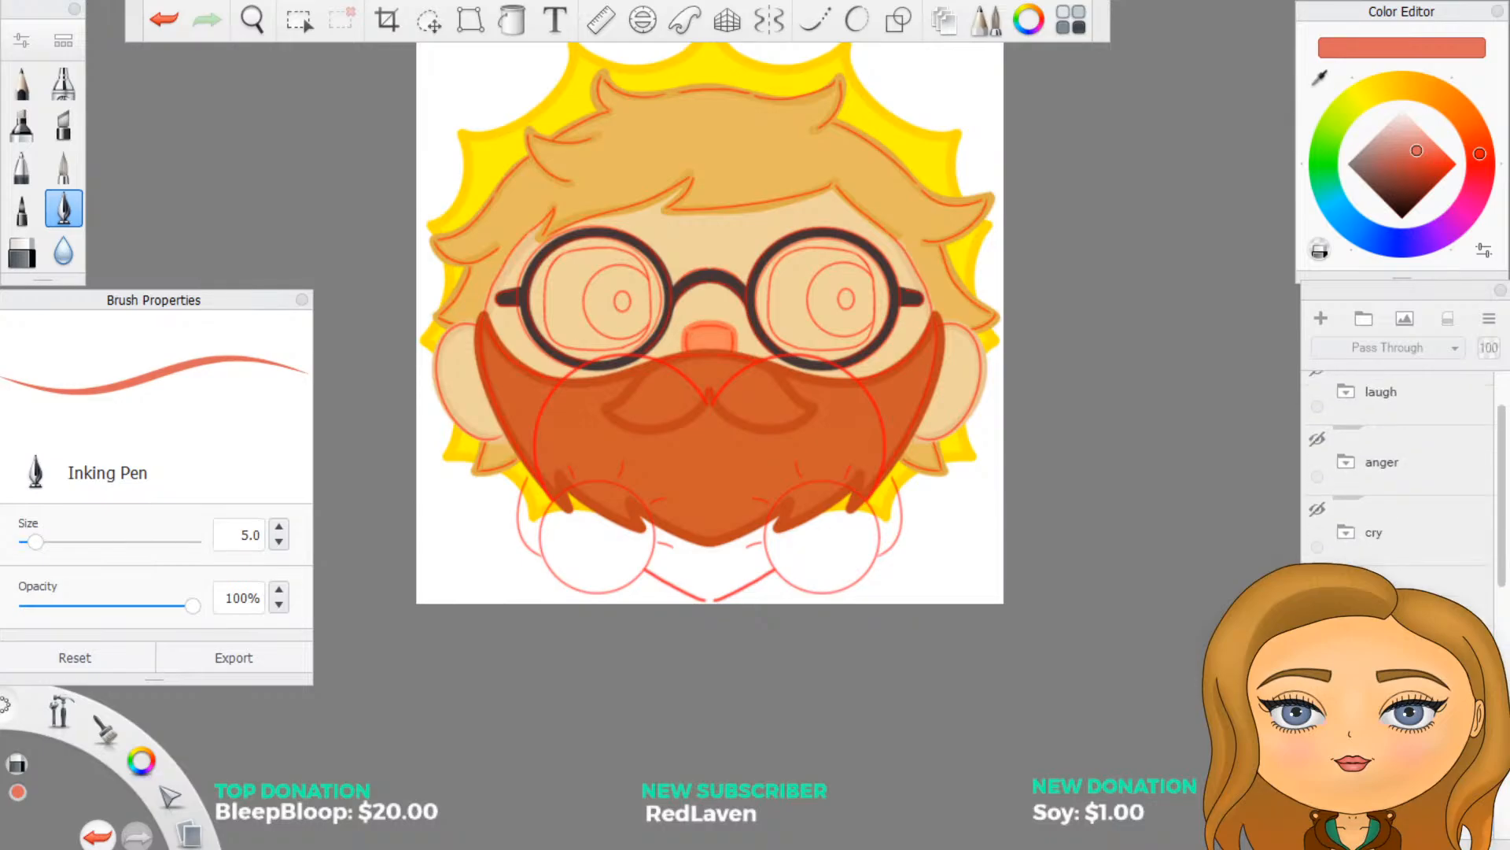
scroll(1393, 516, "down", 5)
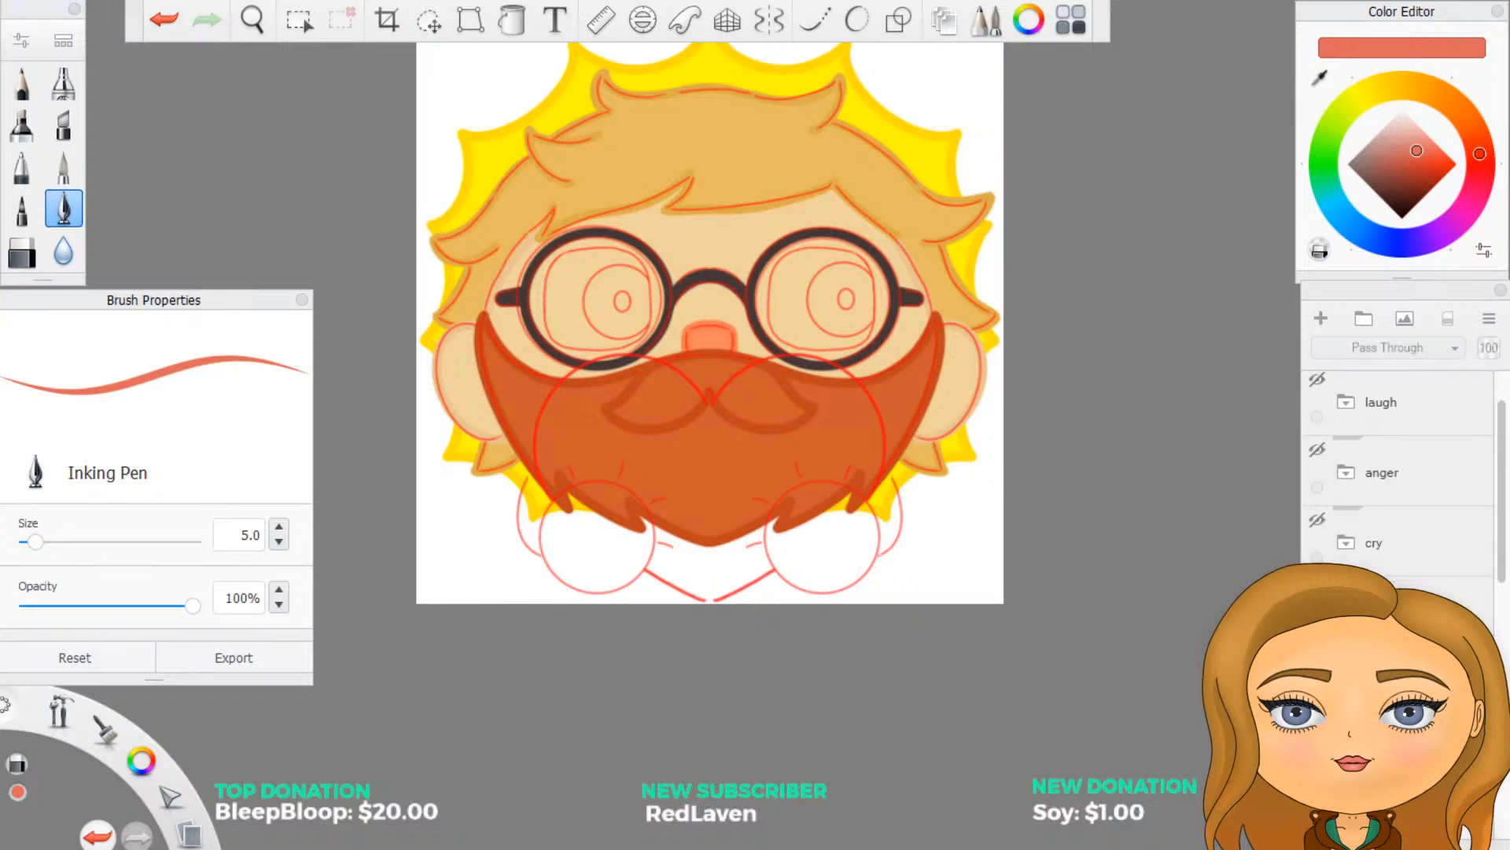
scroll(1392, 516, "down", 4)
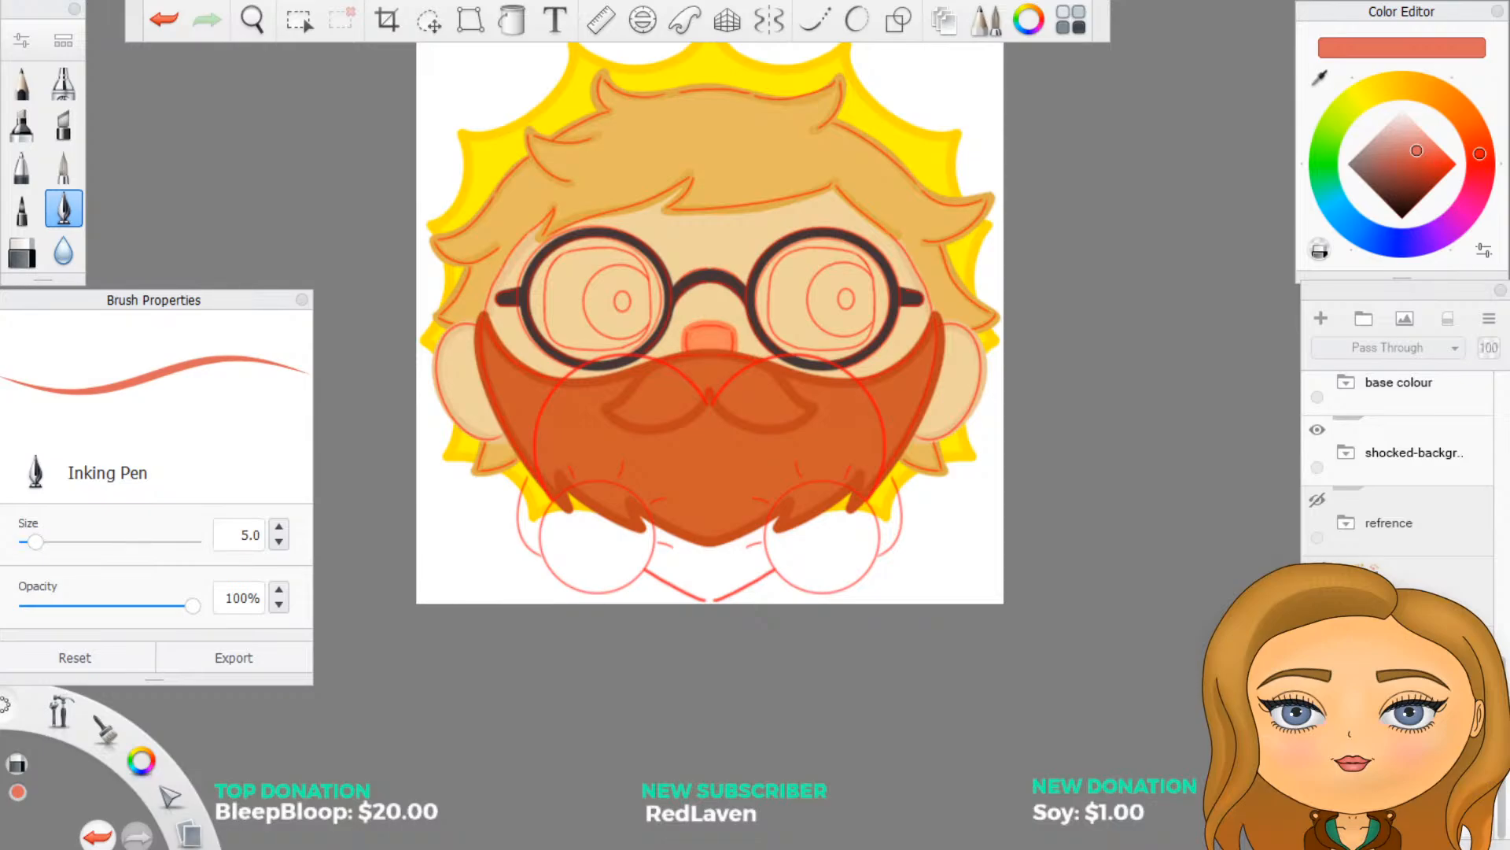
scroll(1397, 472, "up", 2)
scroll(1397, 472, "down", 2)
scroll(1397, 472, "up", 2)
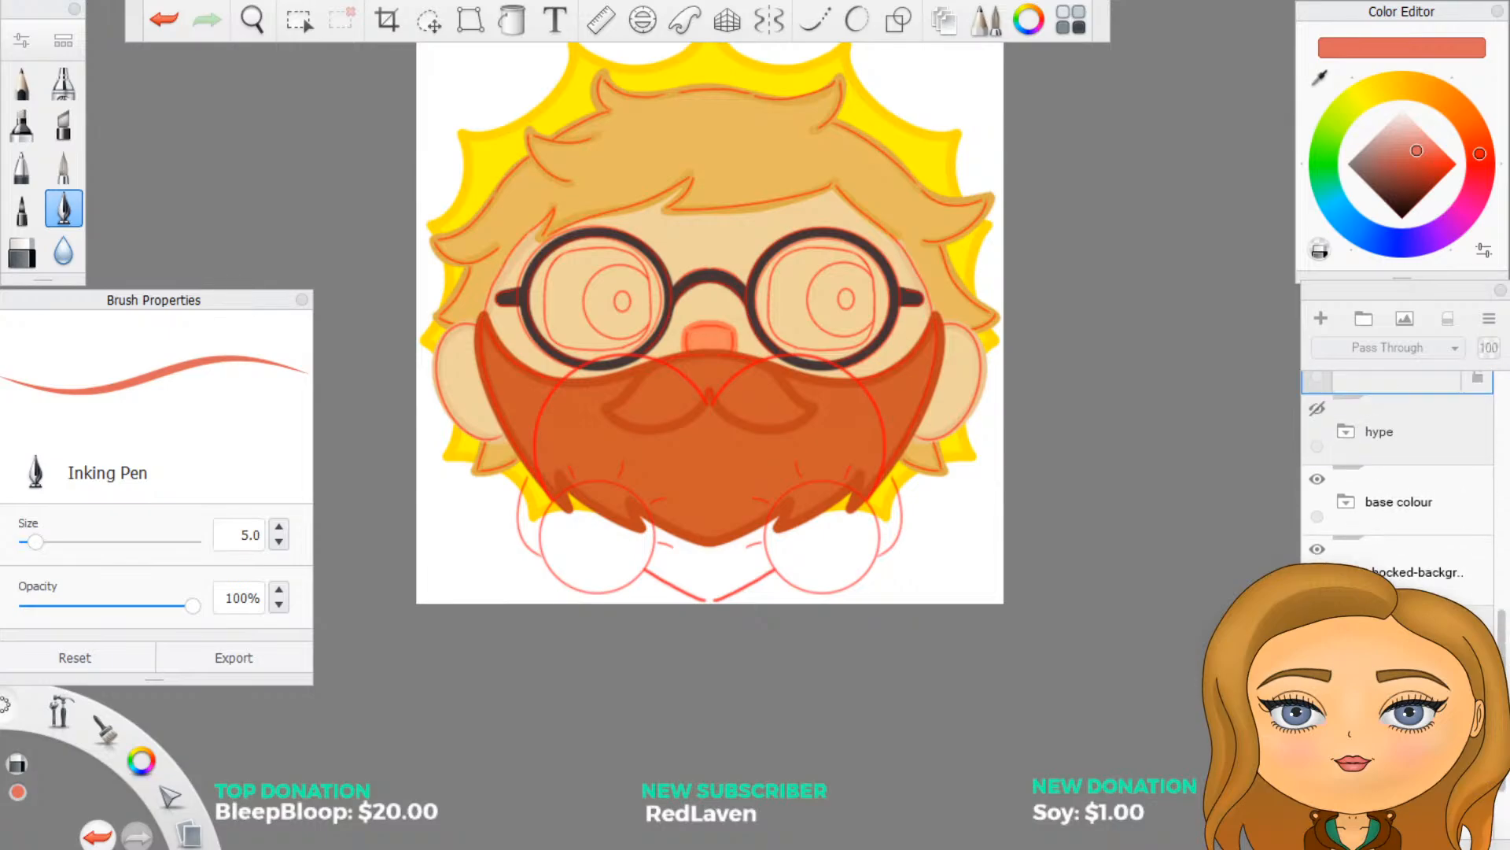
scroll(1397, 488, "up", 4)
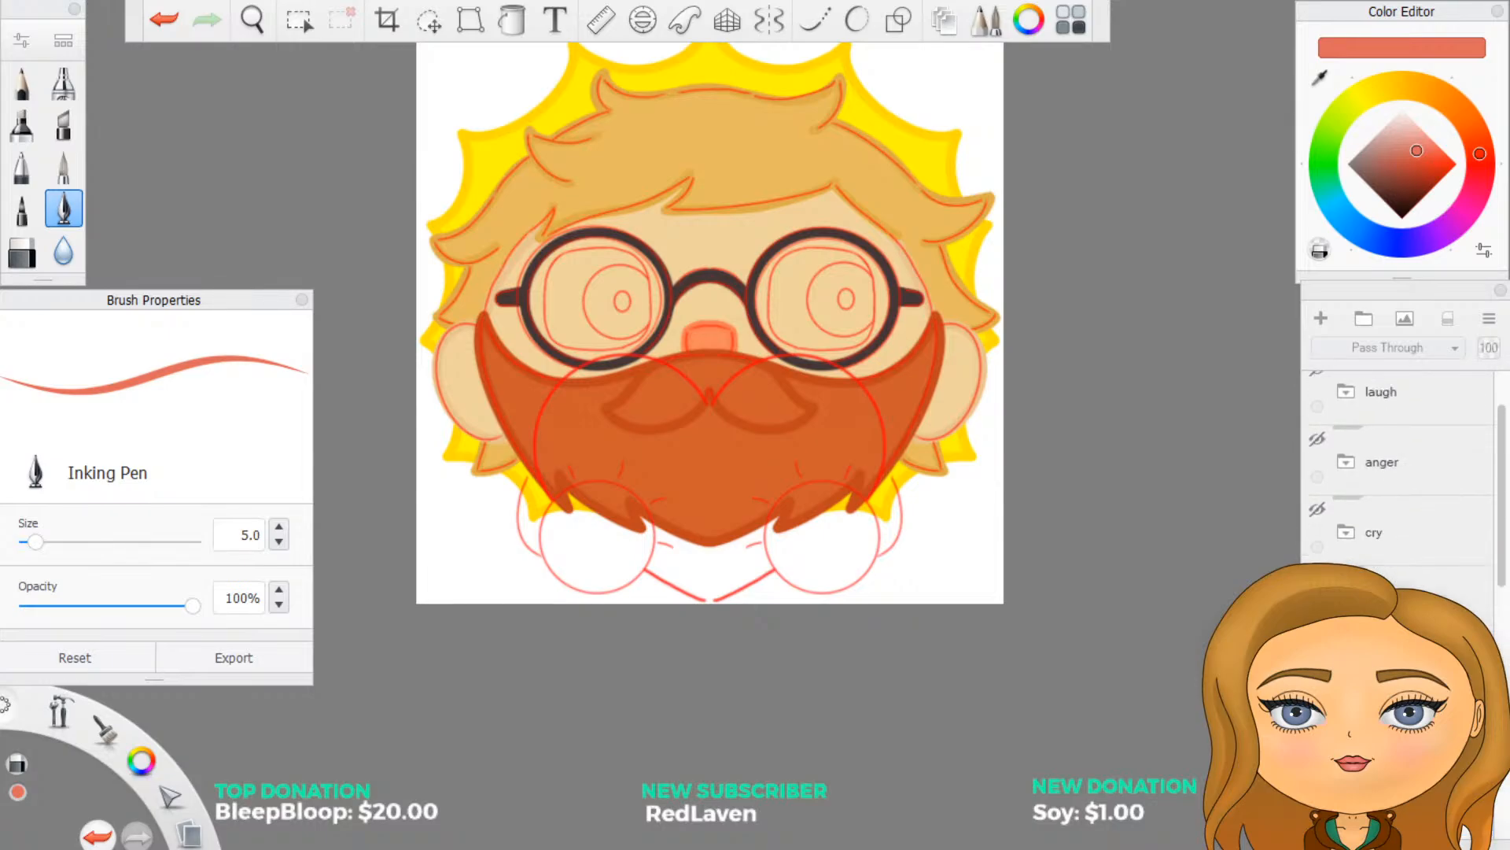
scroll(1397, 472, "up", 1)
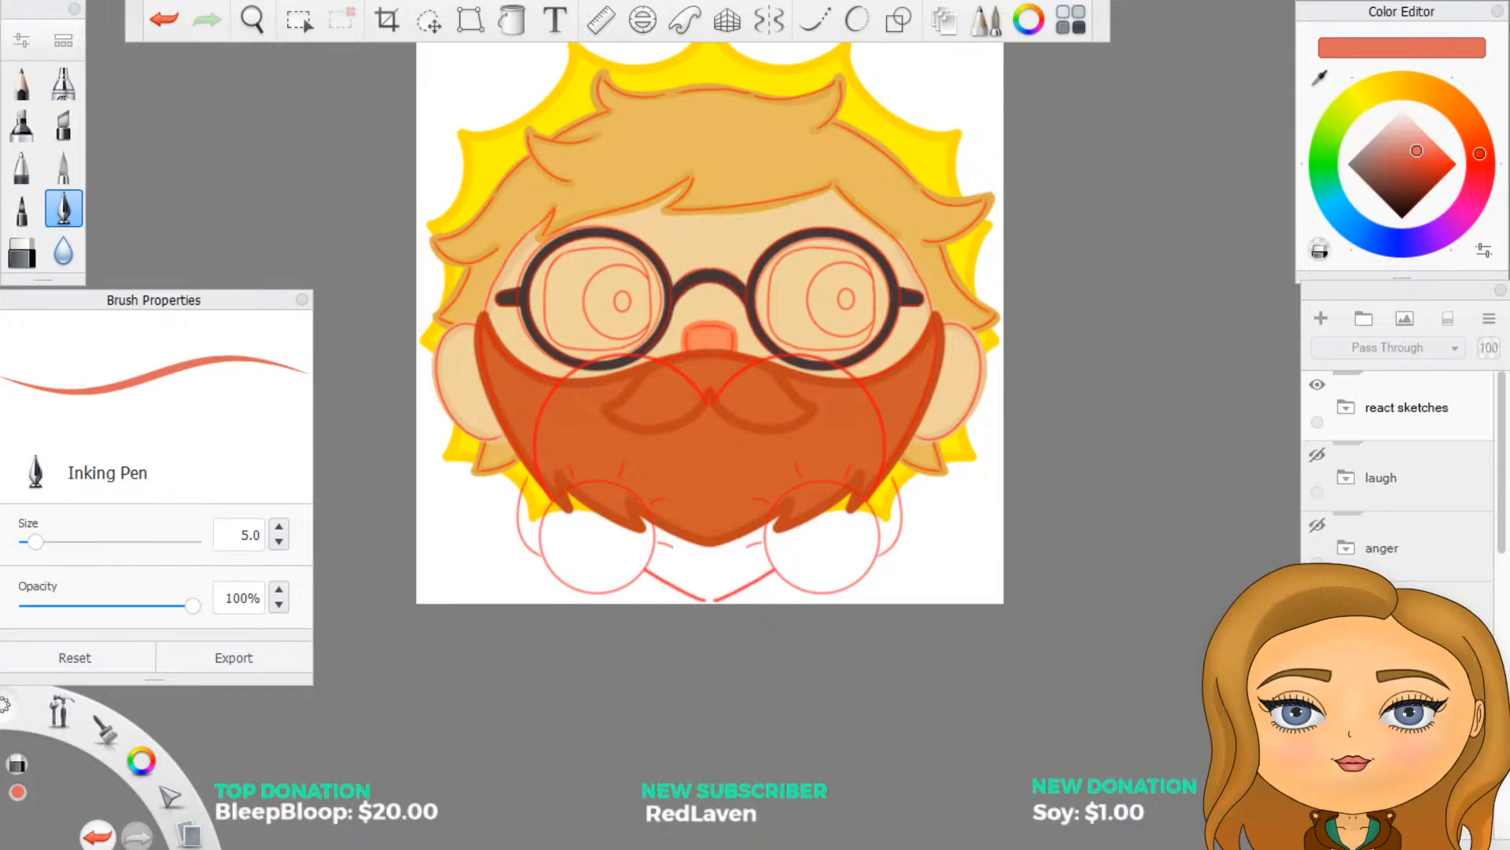
scroll(1397, 488, "down", 5)
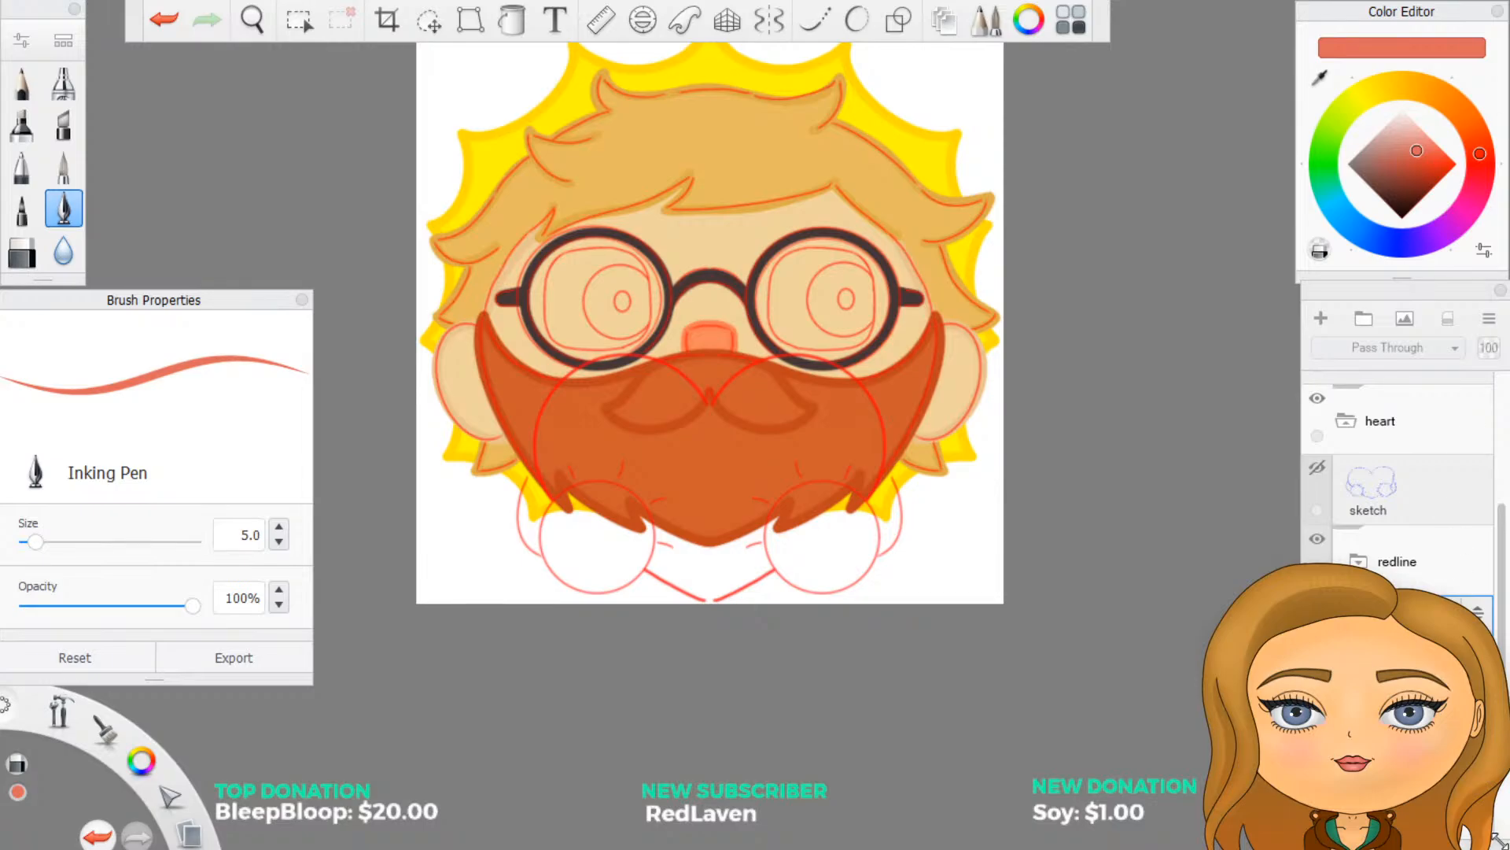
key("super+a")
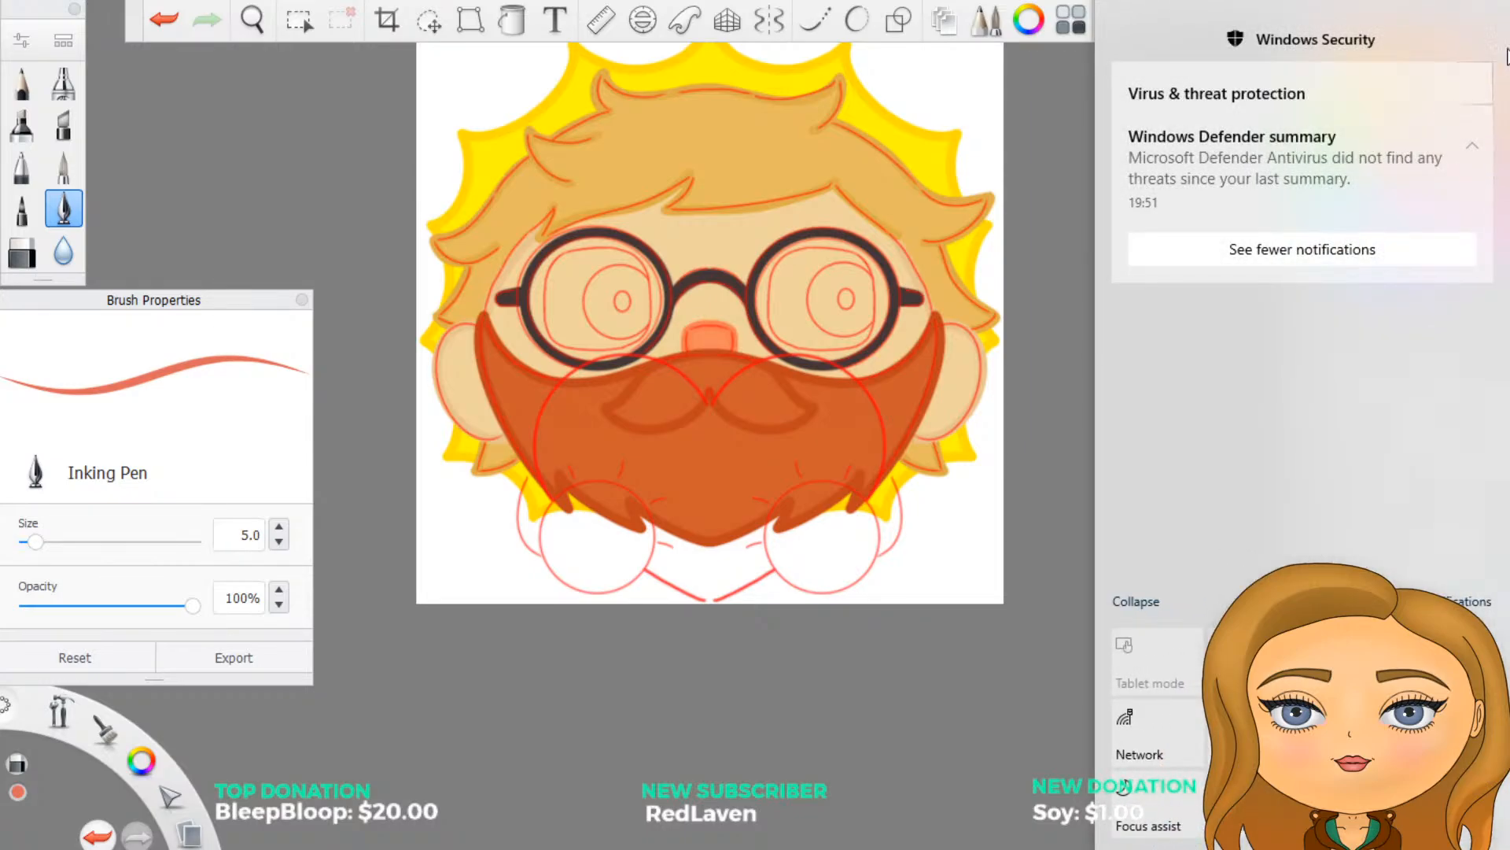
left_click(1471, 41)
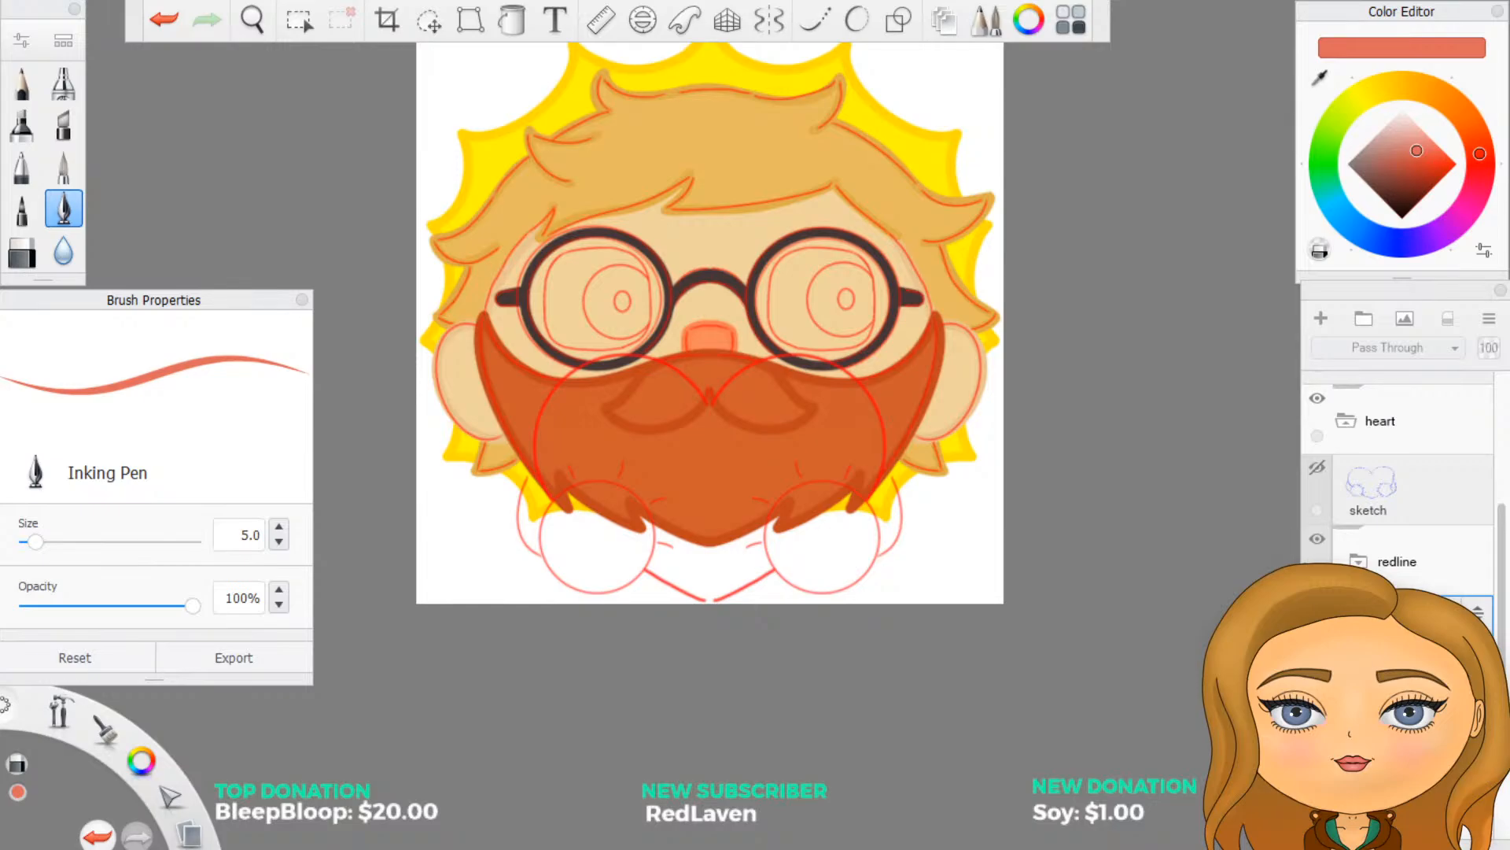
Step: Create "arms" and "heart" groups directly below the "eyes" group and add a new layer under the inner "heart" group
left_click(1322, 322)
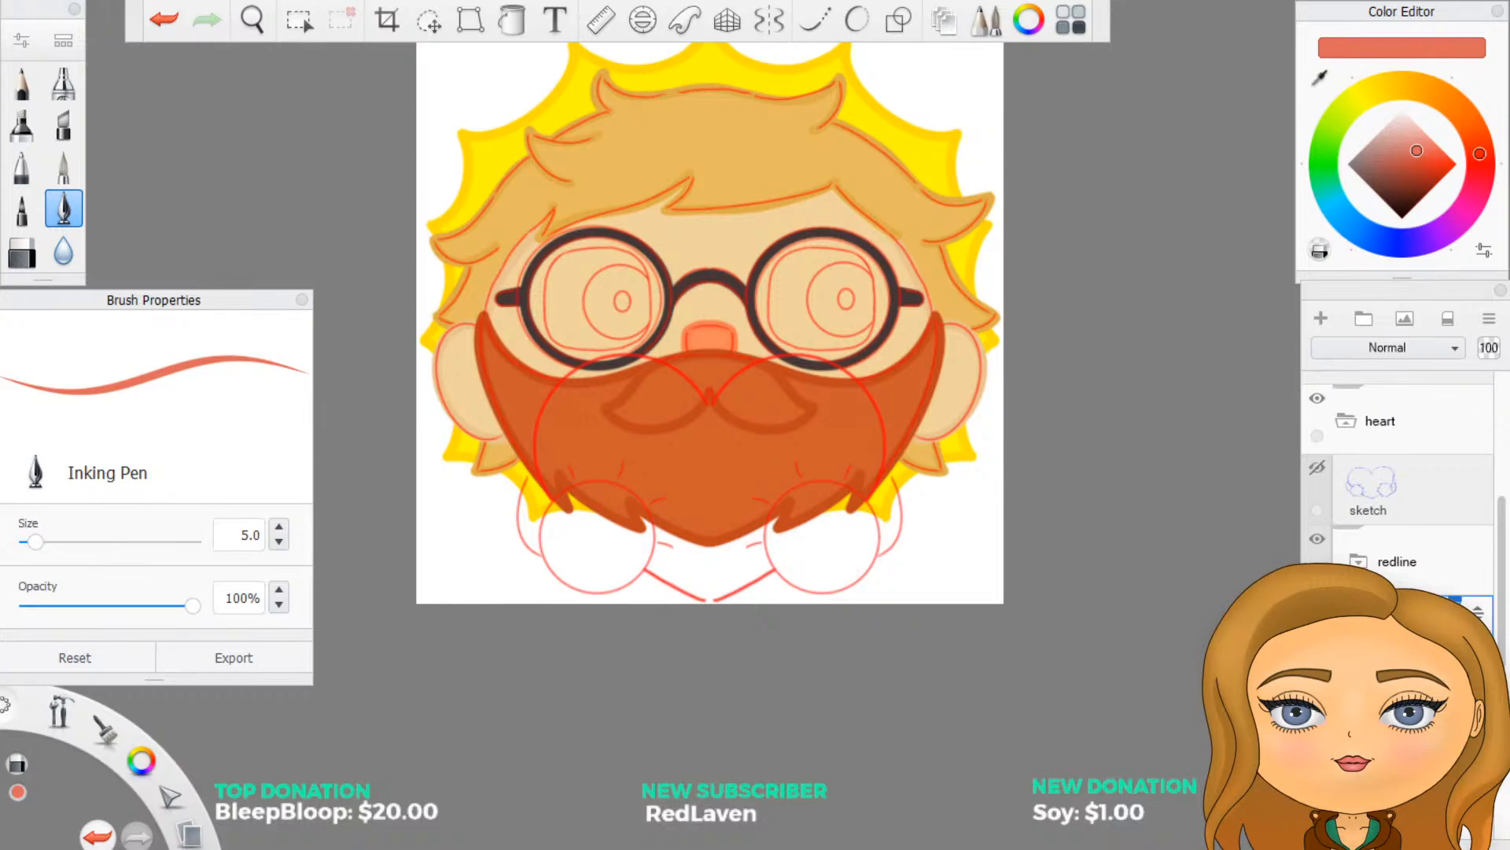
mouse_move(1388, 618)
left_mouse_down()
mouse_move(1432, 576)
mouse_move(1404, 619)
left_mouse_up()
left_click(1408, 700)
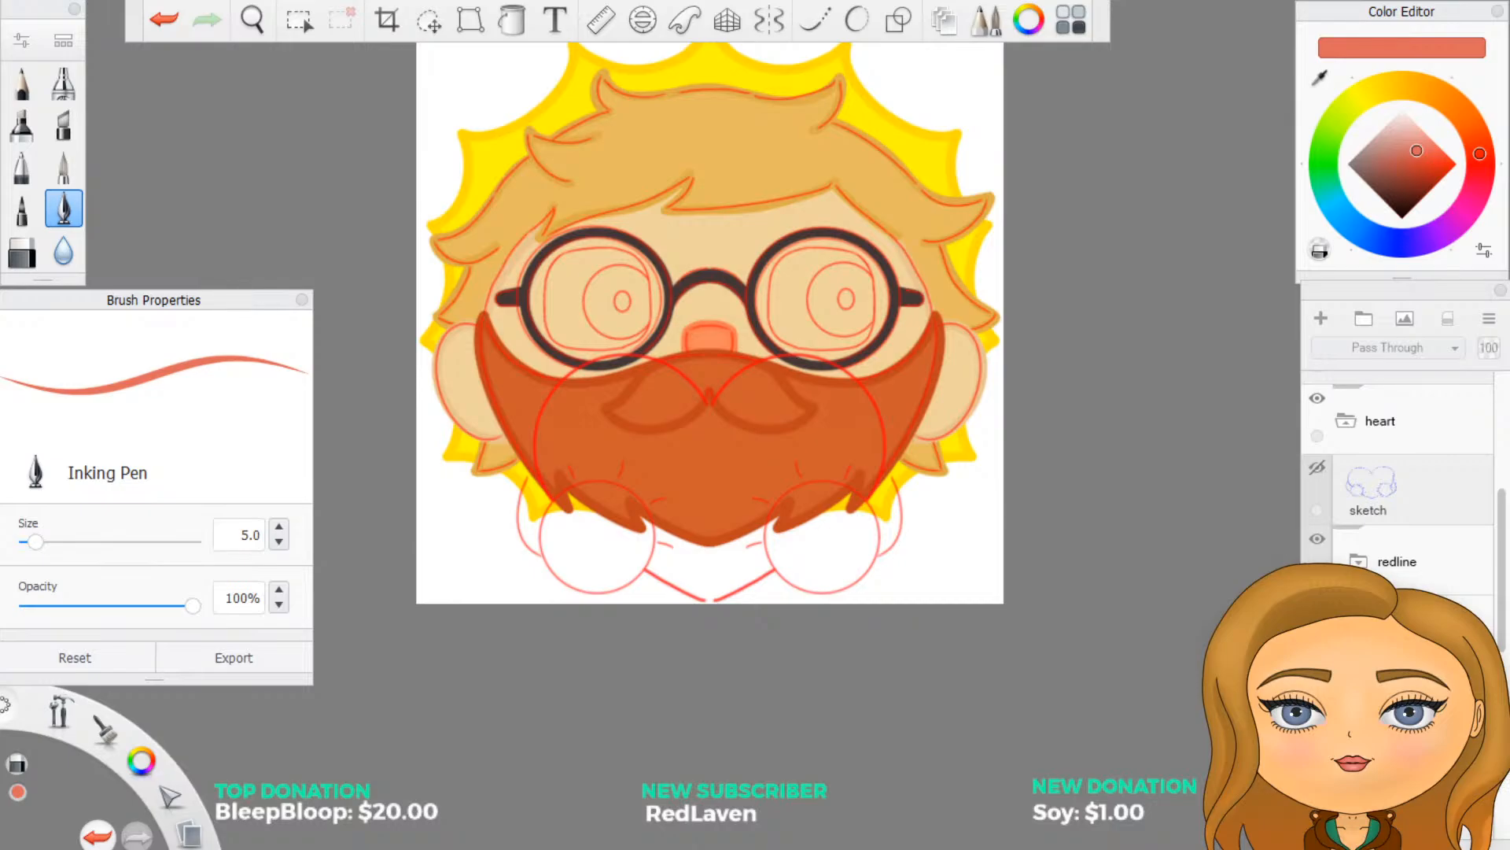
left_click_drag(1455, 685, 1476, 604)
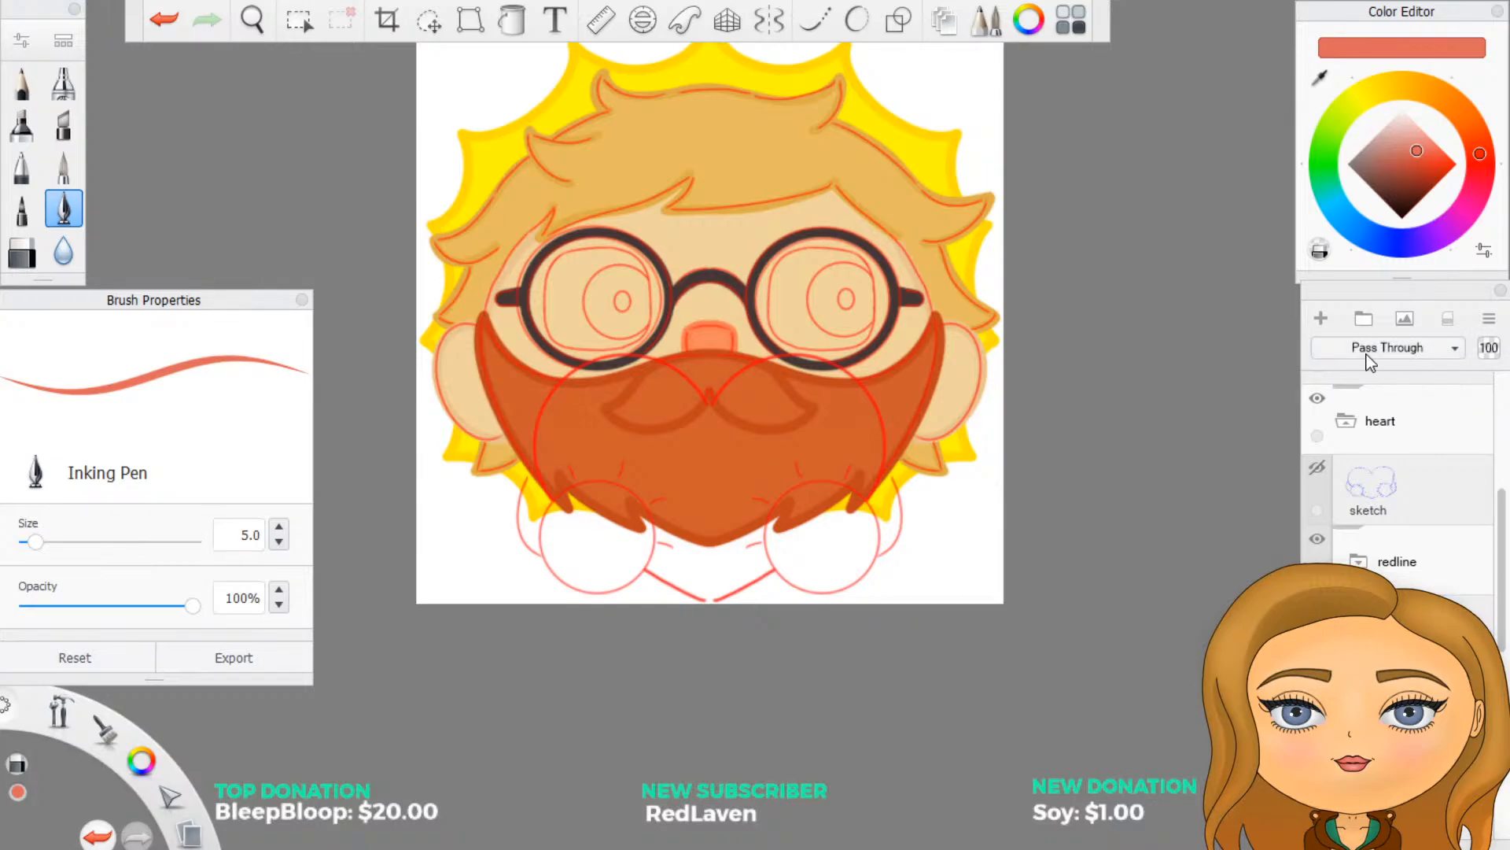
left_click(1323, 316)
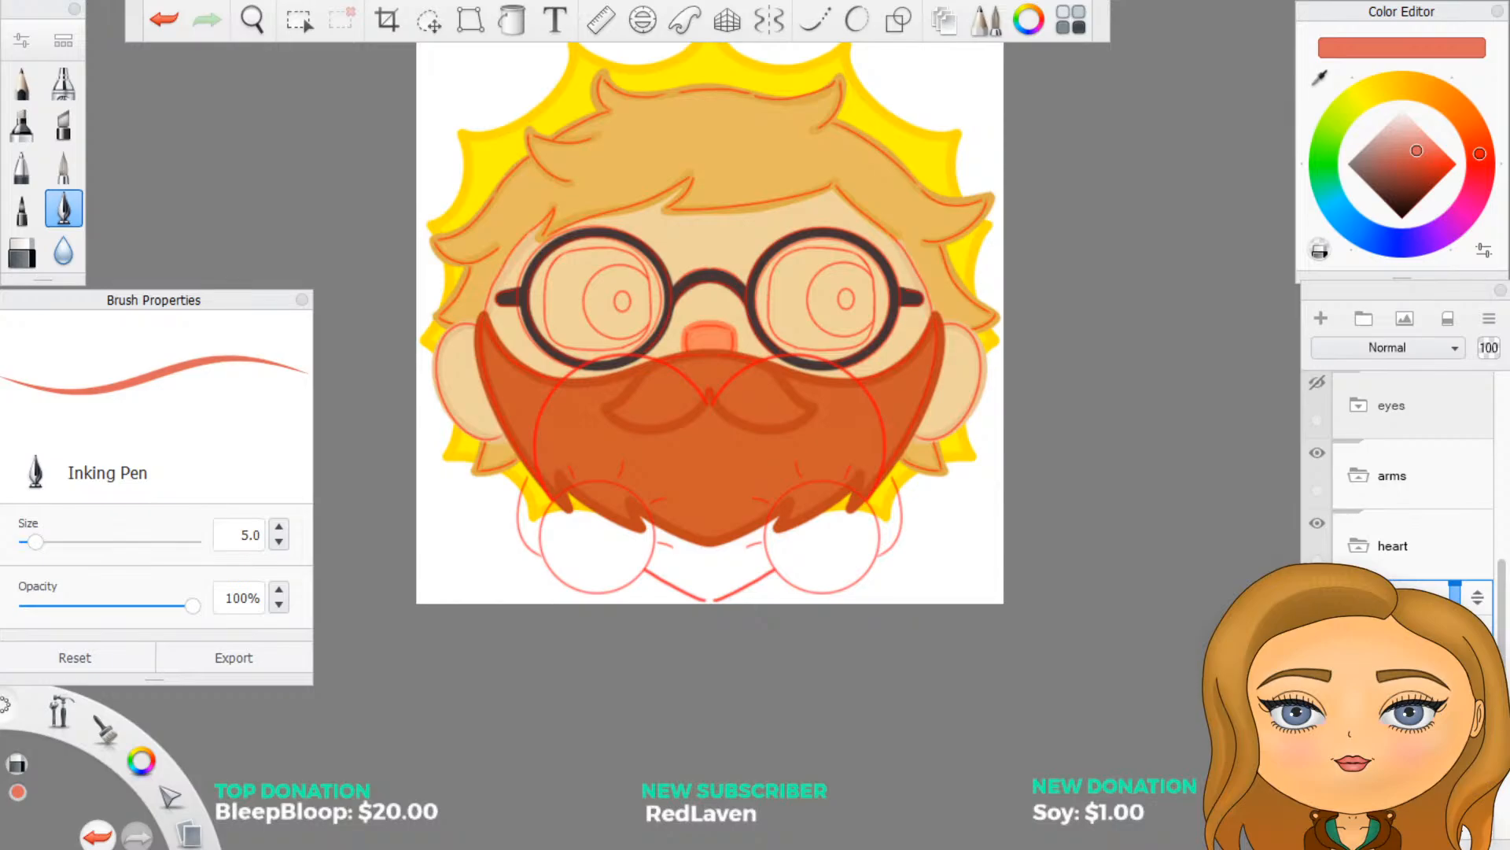
Step: Set the colour to a saturated bright red and turn on symmetry about the vertical axis
left_click_drag(1420, 157, 1480, 179)
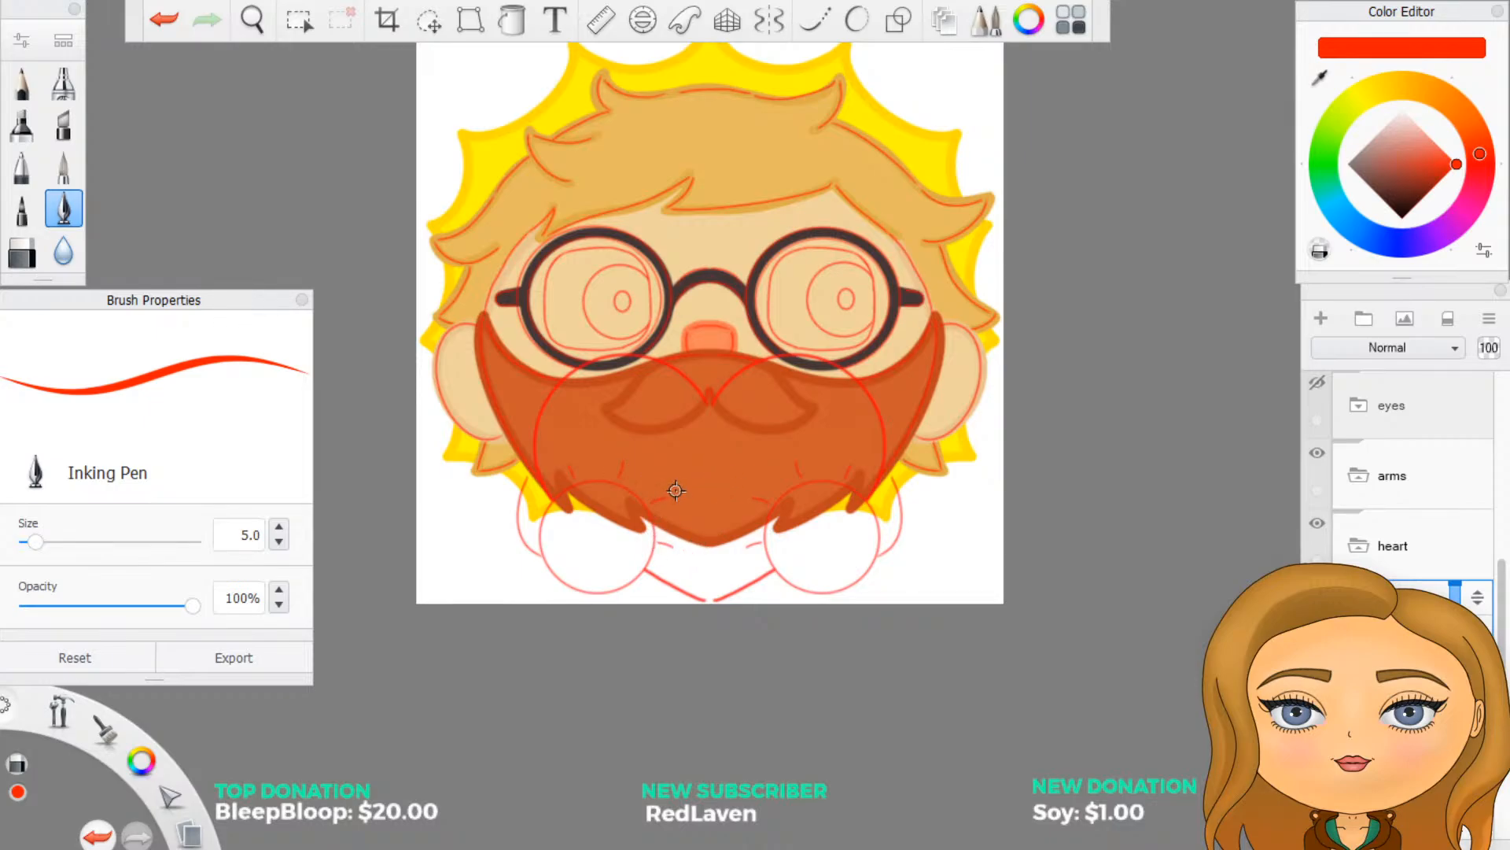
left_click(771, 26)
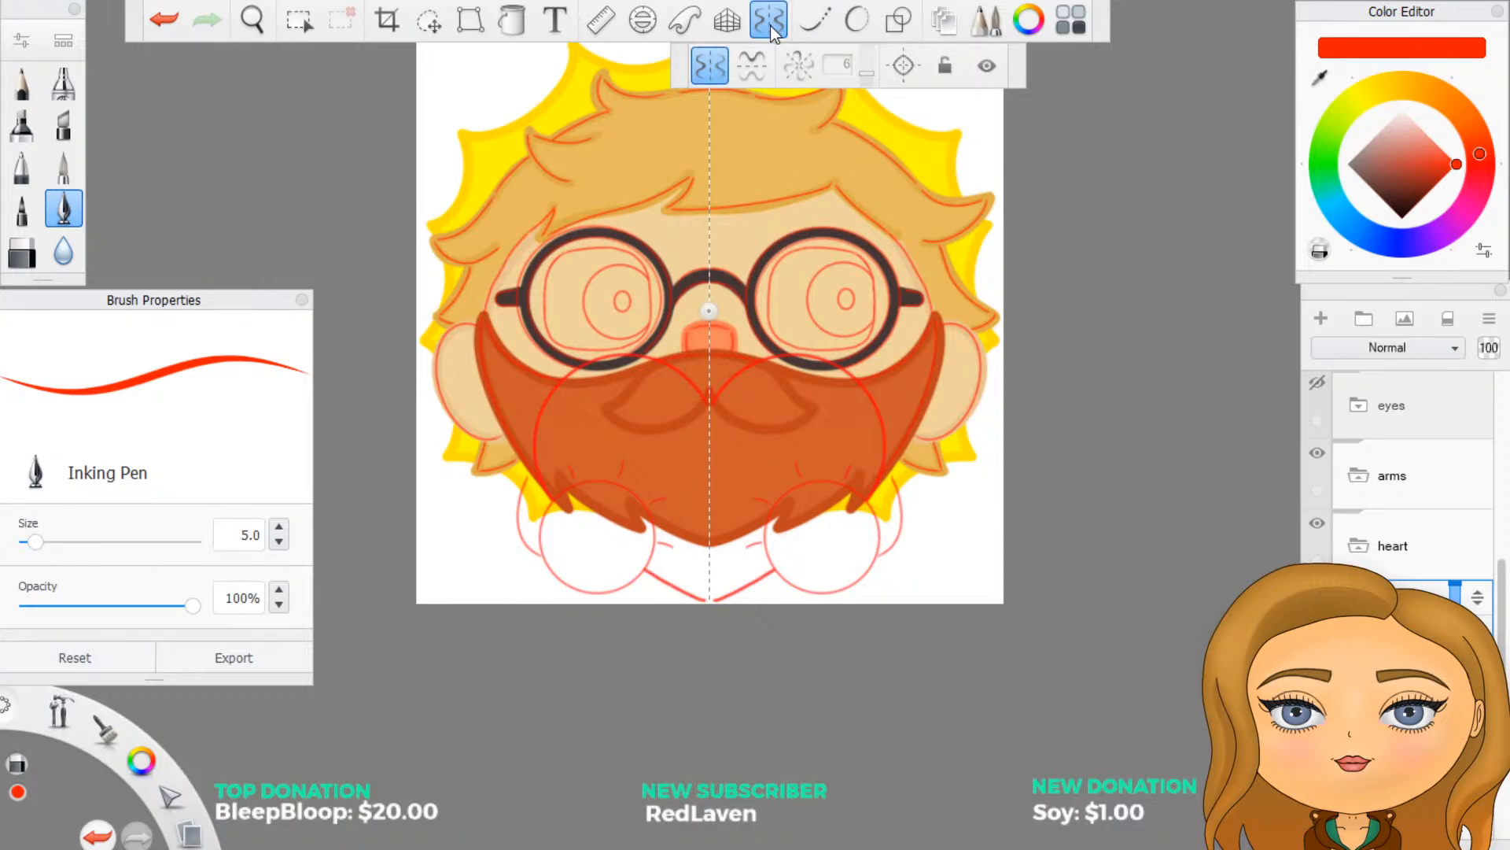
scroll(782, 394, "up", 2)
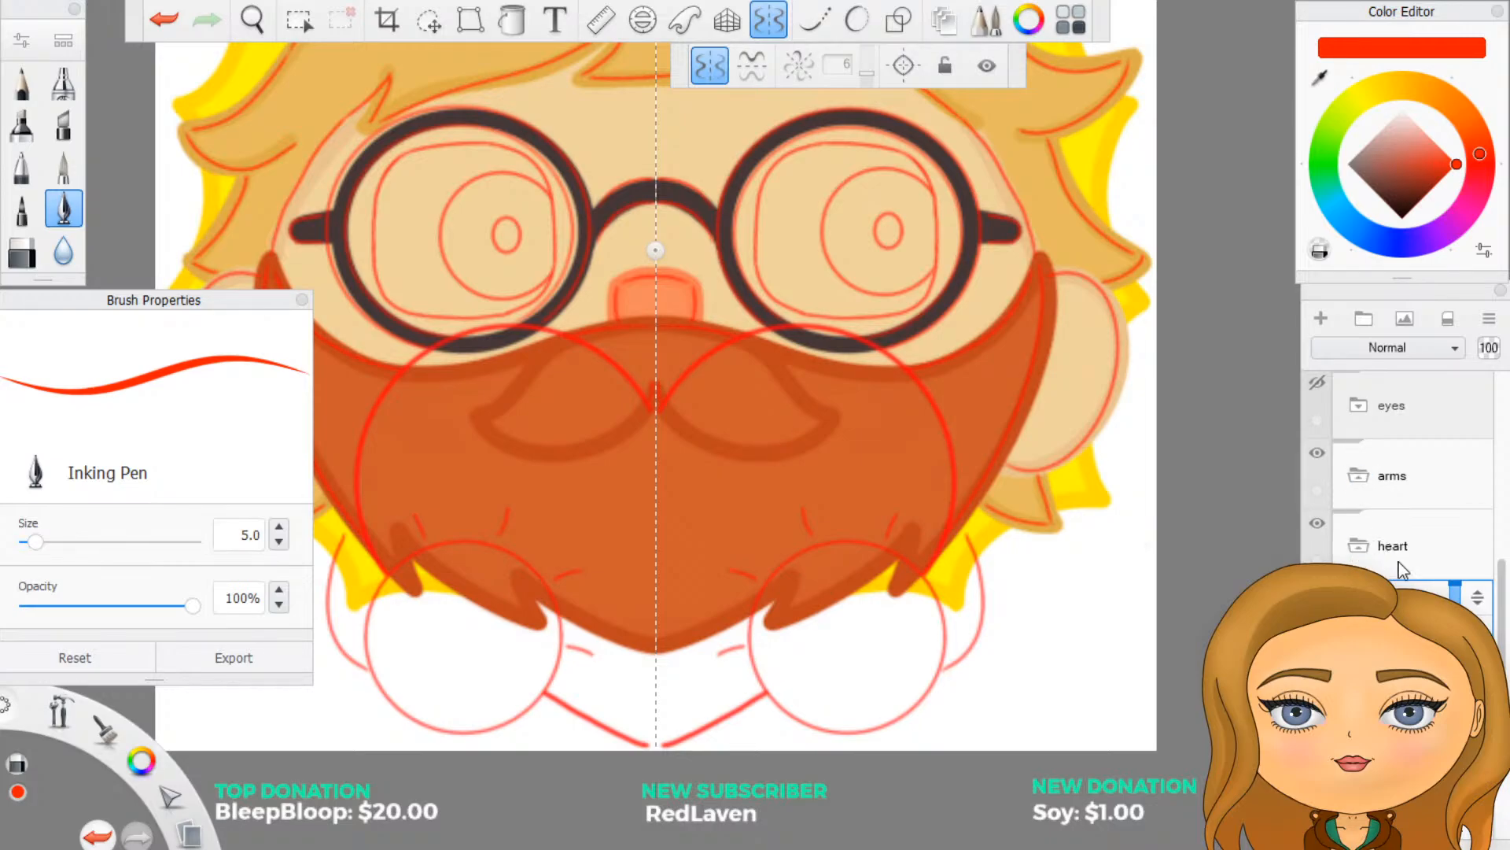
Step: Make the layer with the round colour swatches visible
scroll(1397, 503, "down", 3)
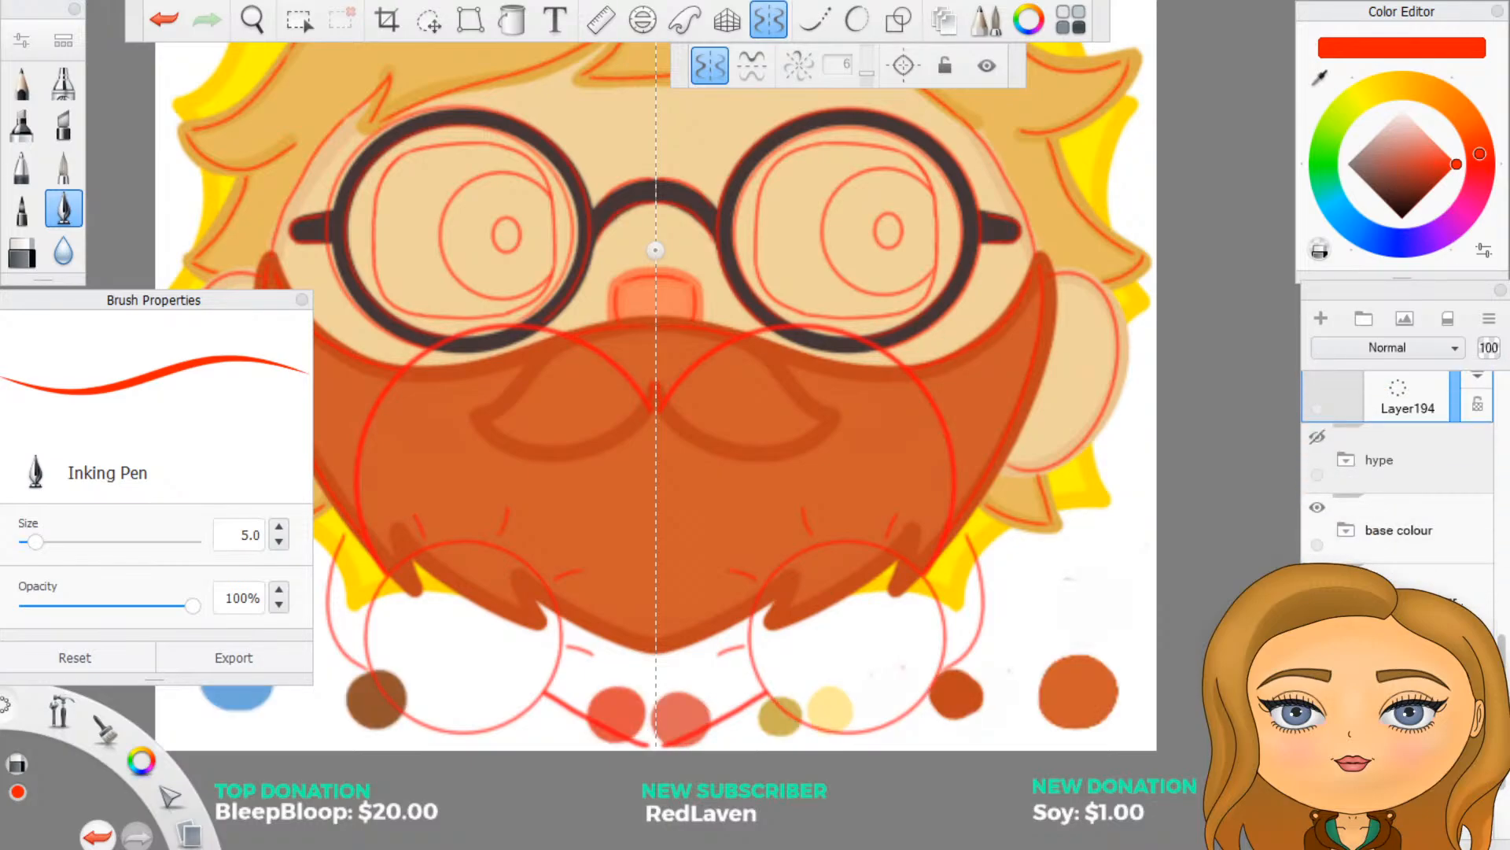
scroll(1371, 529, "up", 2)
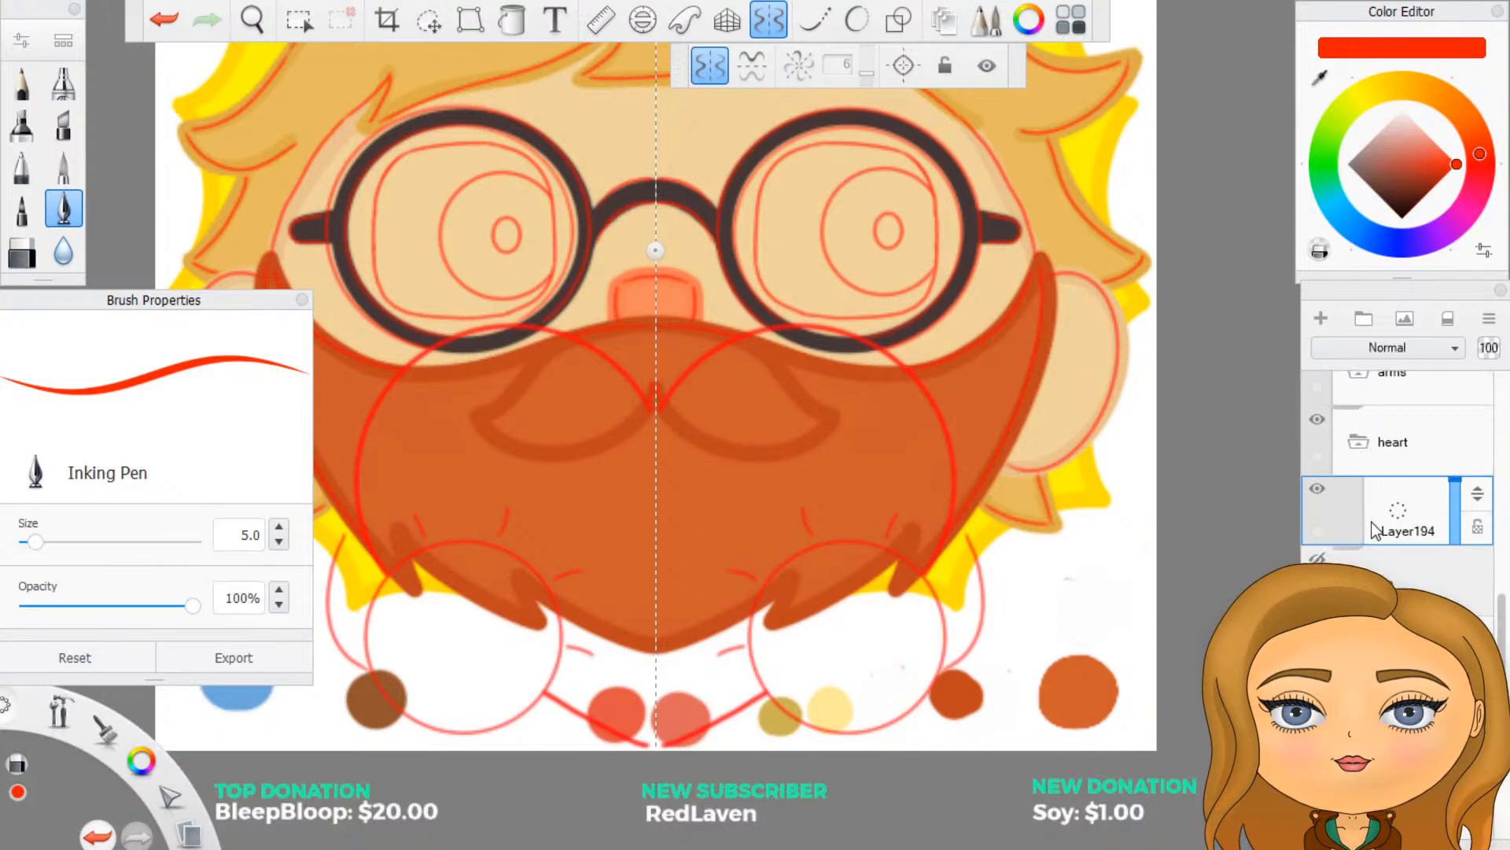
scroll(1376, 472, "up", 2)
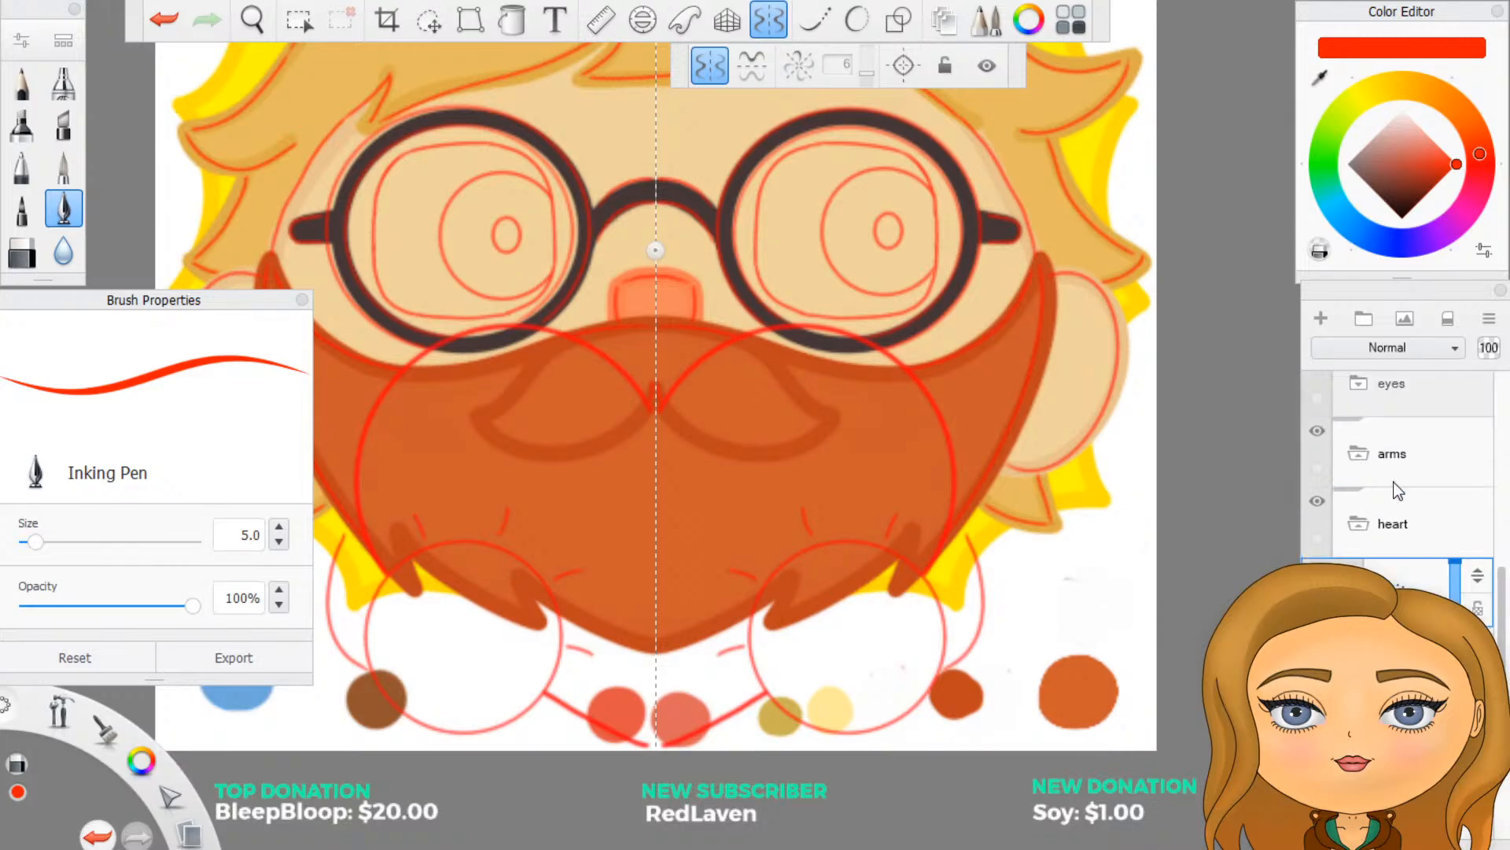
left_click(1386, 481)
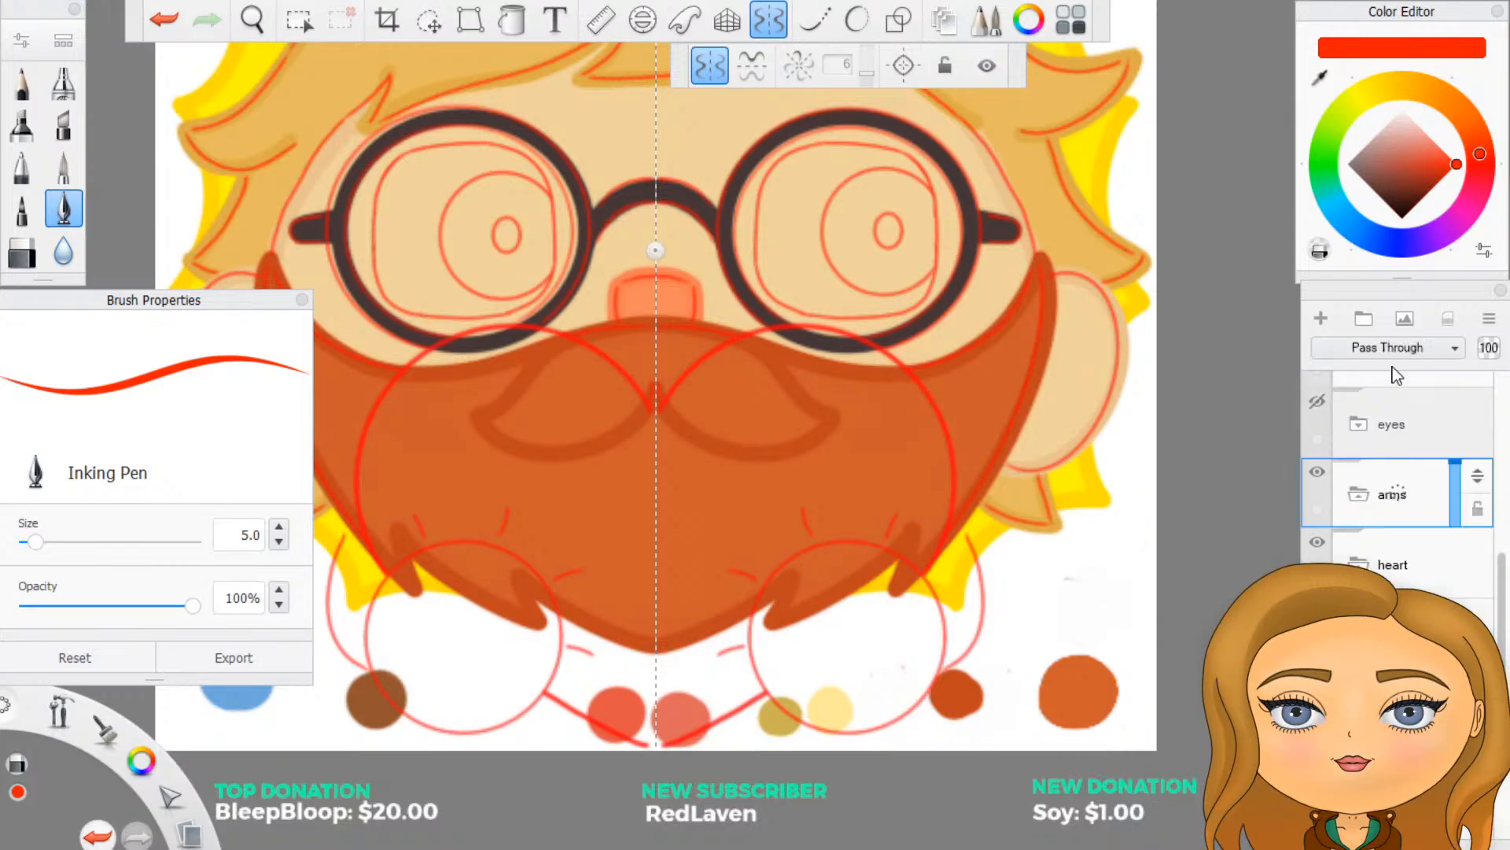
left_click(1364, 318)
scroll(993, 615, "up", 1)
scroll(975, 641, "up", 1)
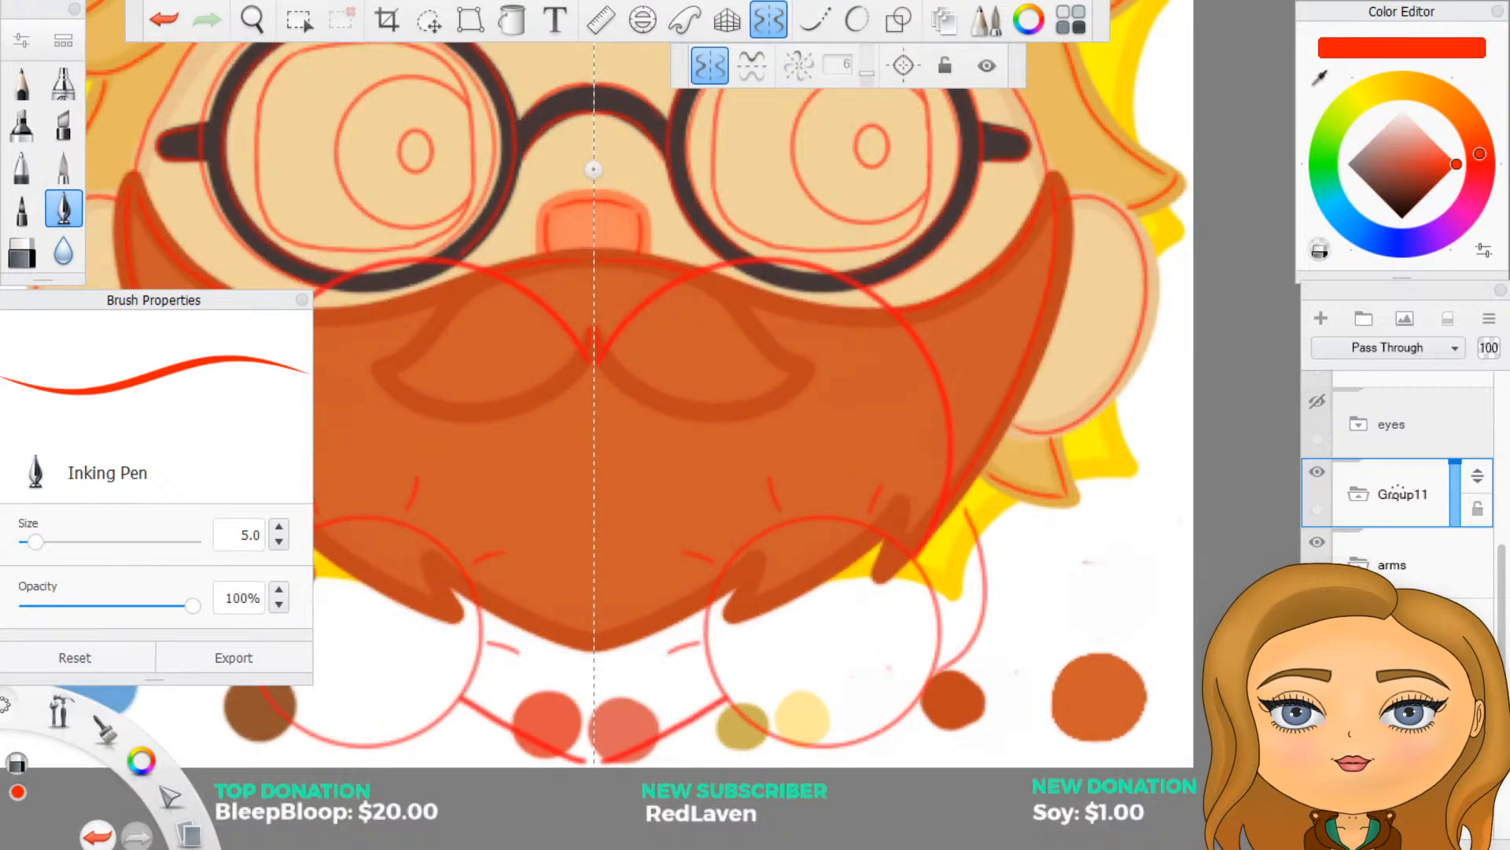
left_click(1408, 500)
left_click(1442, 455)
Step: Add a new layer in the "arms" group, choose the Ellipse tool and sample the tan skin outline colour
left_click(1321, 317)
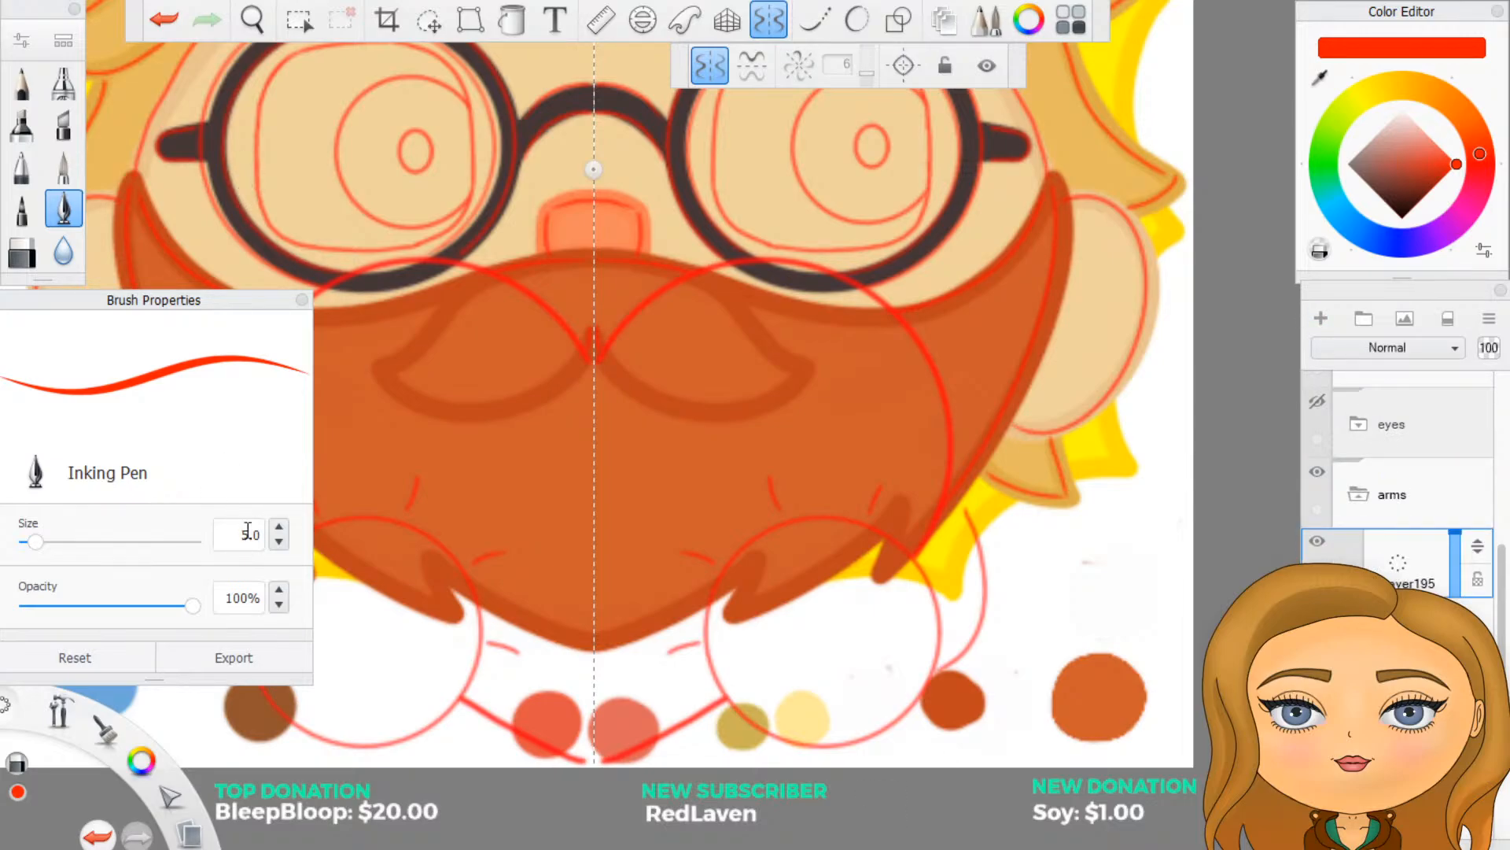
left_click(898, 19)
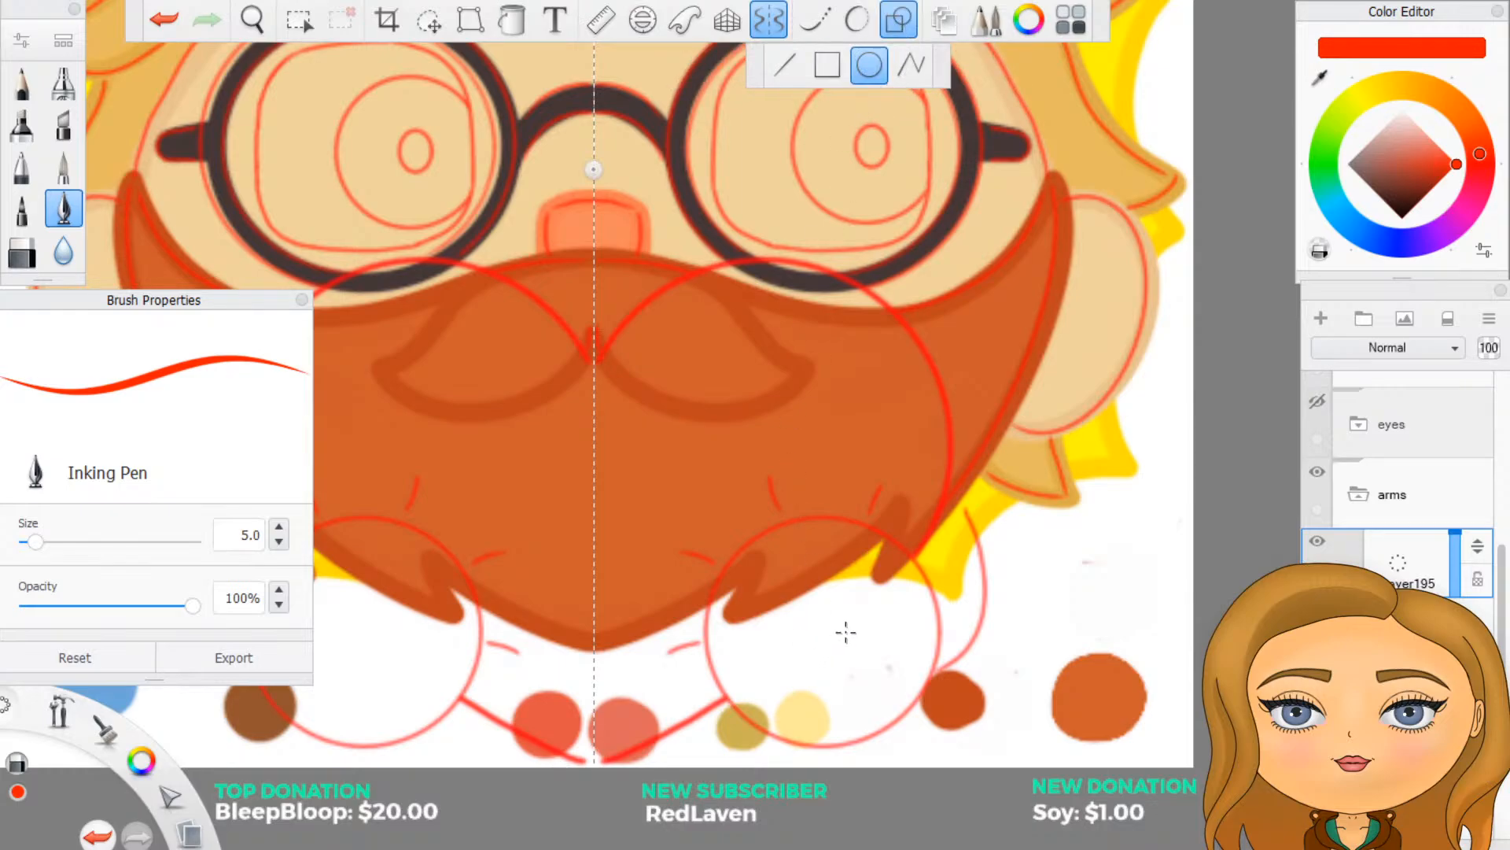
left_click(1321, 78)
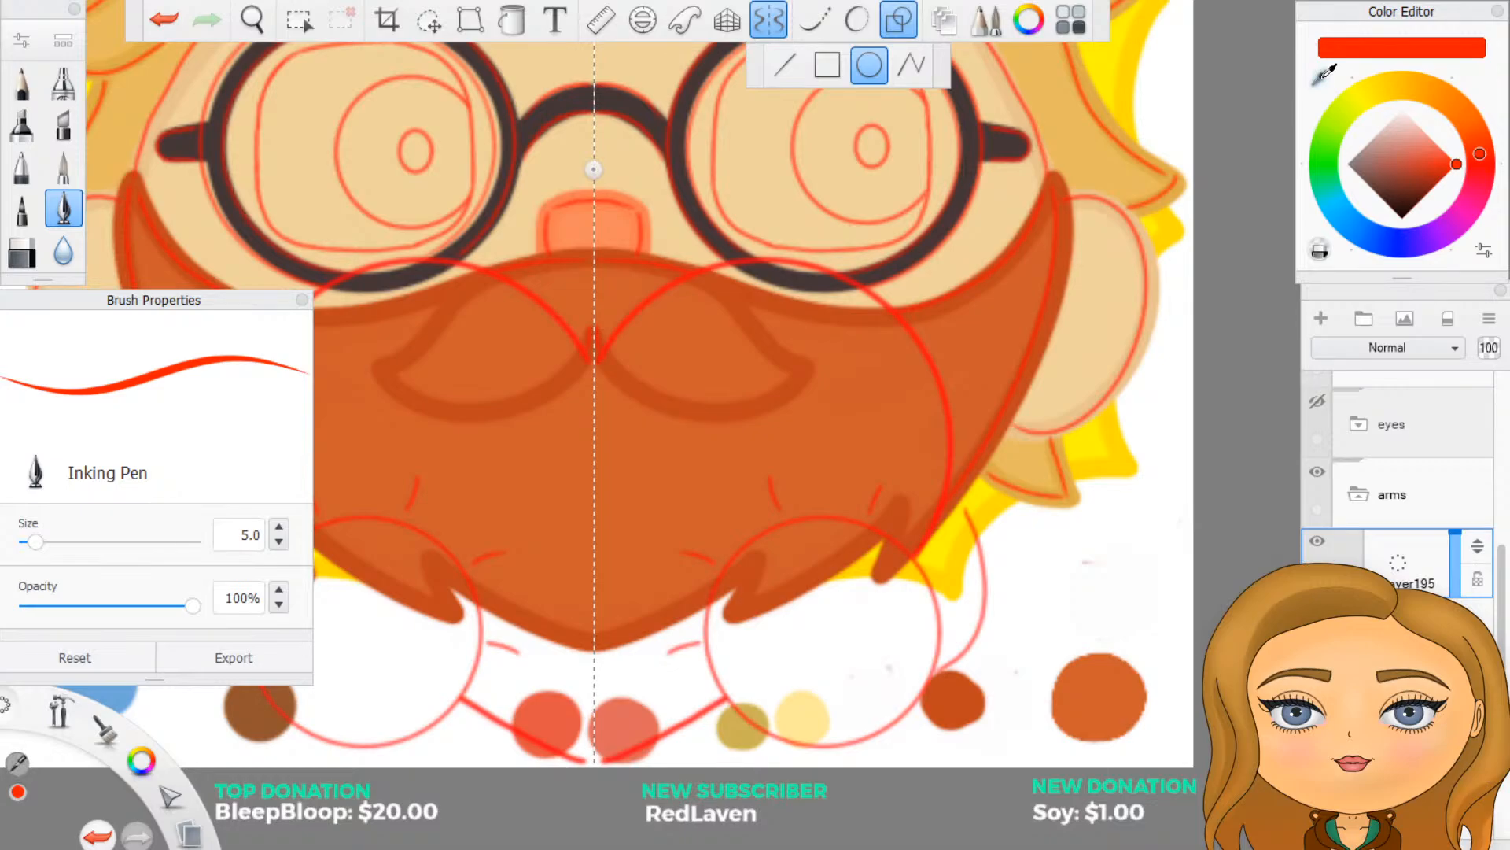
left_click_drag(1322, 77, 1322, 78)
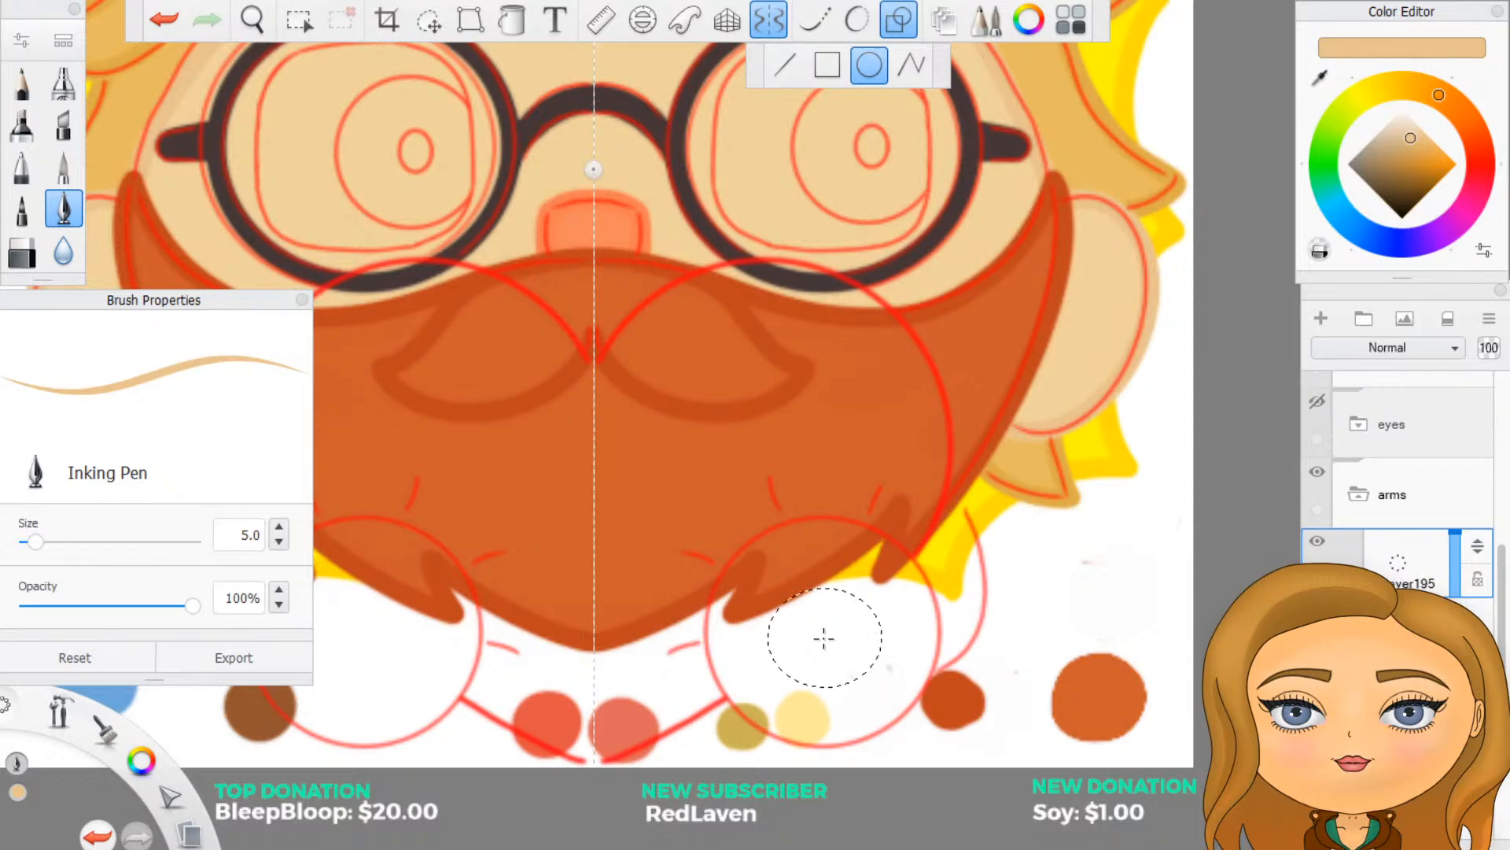
key("bracketright")
key("bracketright")
key("bracketright")
key("bracketright")
key("bracketright")
left_click(824, 638)
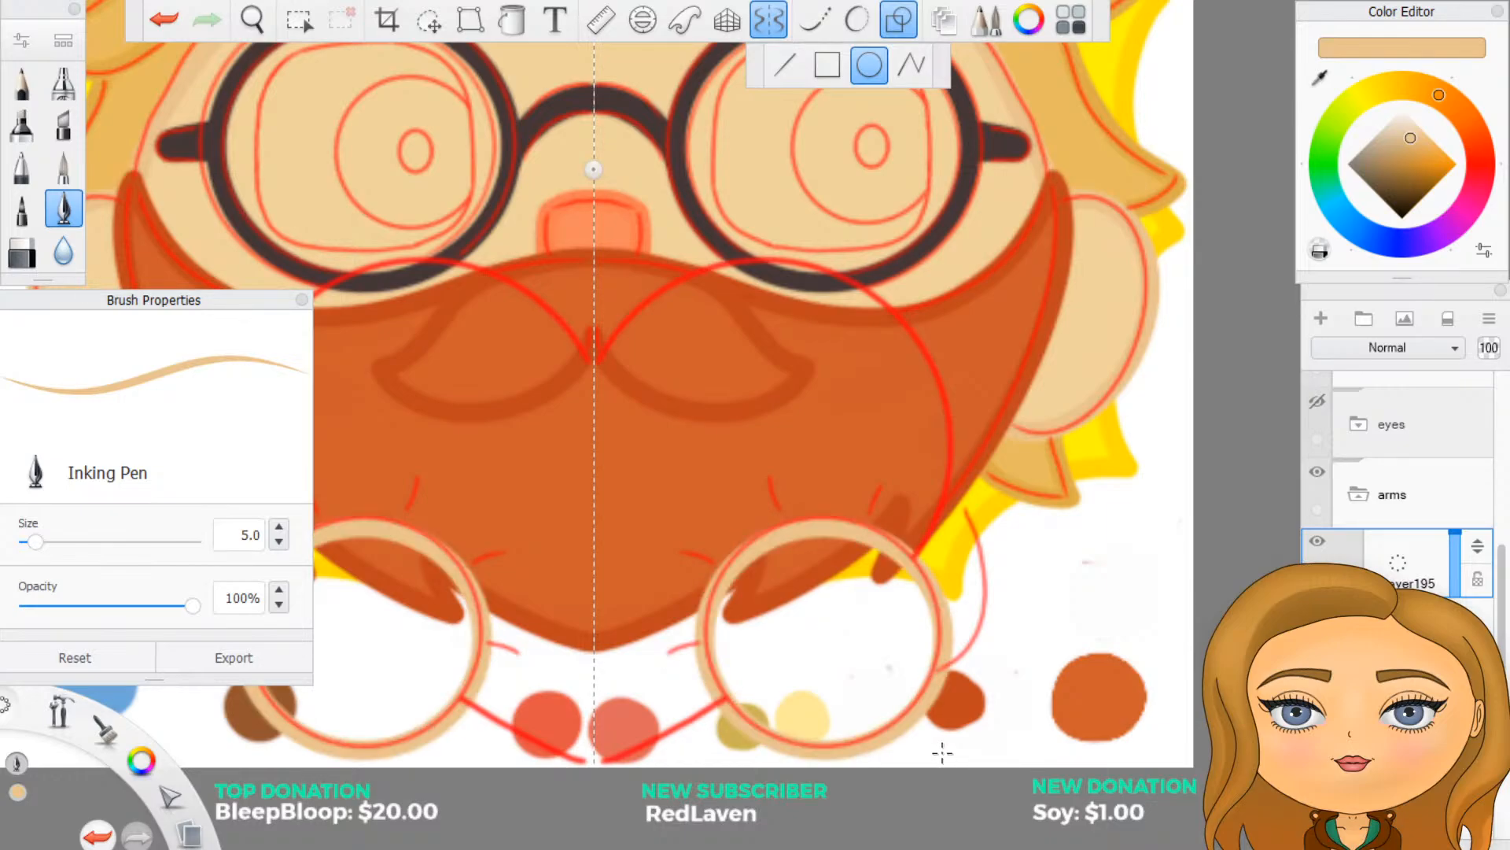
key("ctrl+z")
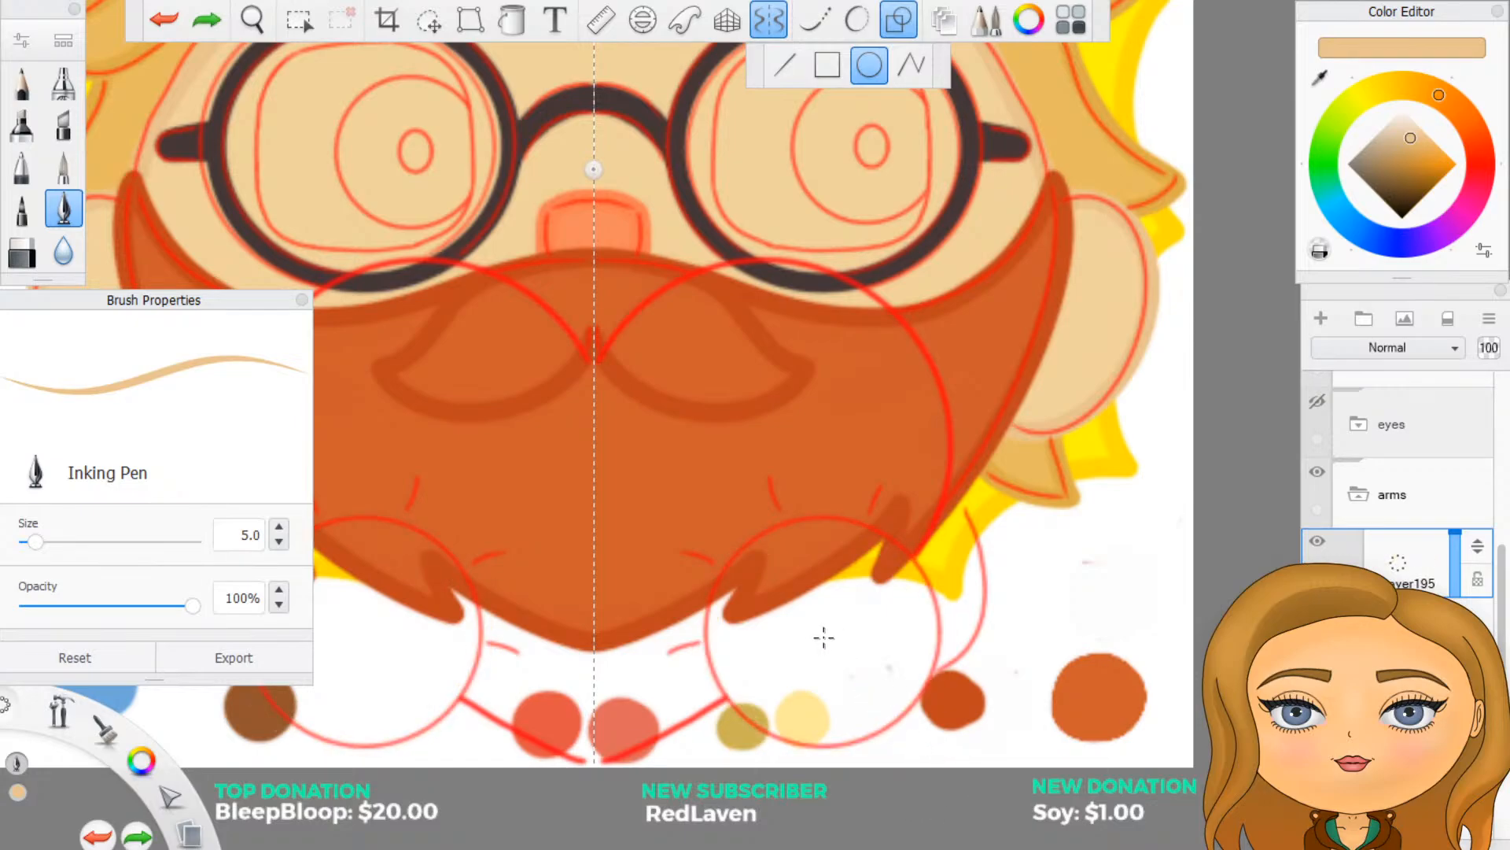
left_click_drag(824, 637, 906, 728)
key("ctrl+z")
Step: Draw mirrored tan circle outlines over the two round hand sketches below the beard
left_click_drag(821, 634, 939, 746)
left_click_drag(939, 746, 941, 748)
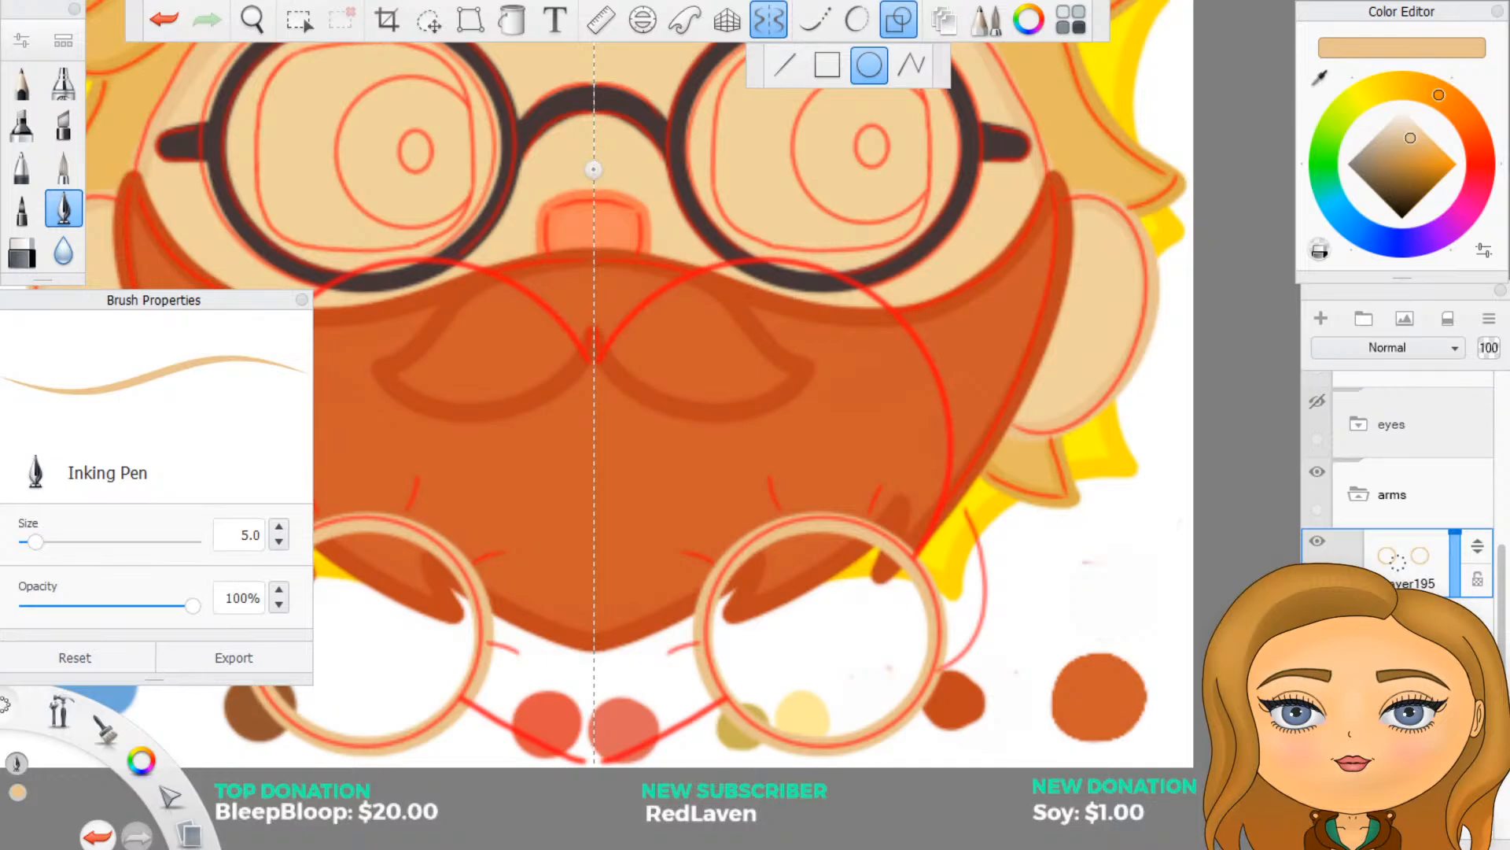
left_click(1321, 318)
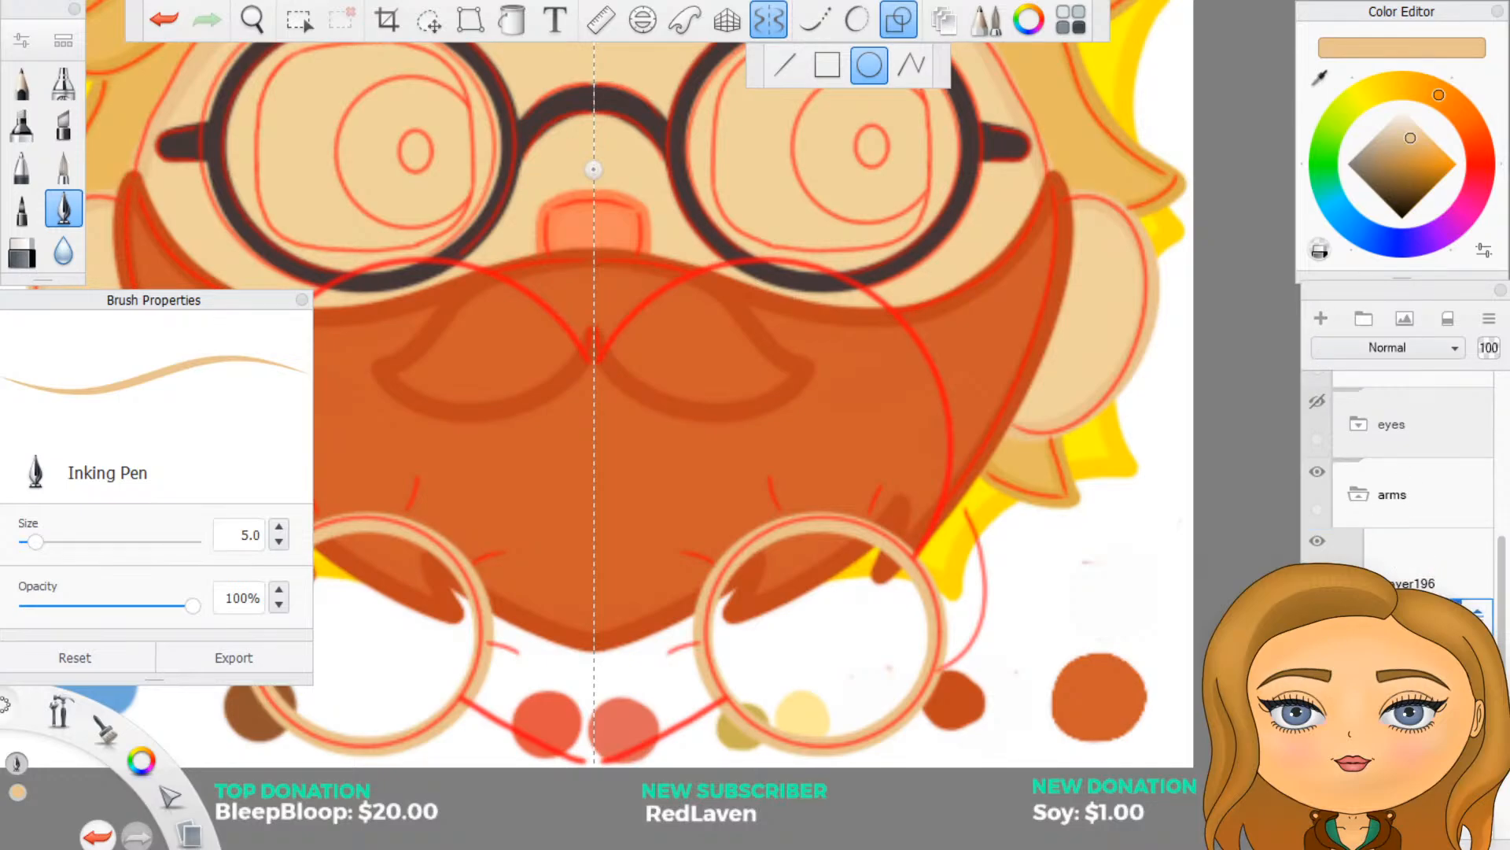
key("ctrl+z")
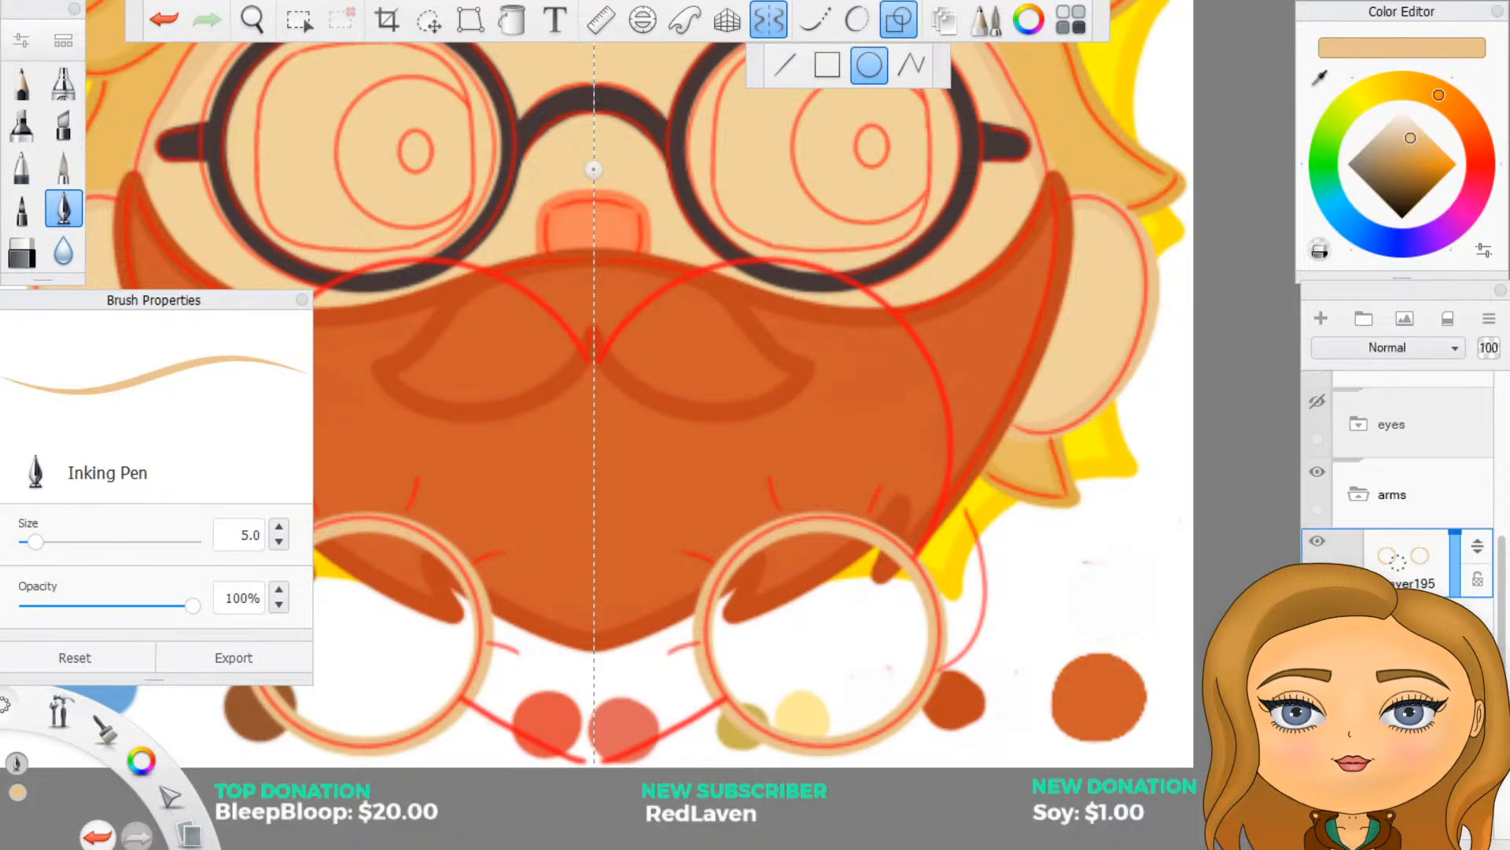
Step: Sample the ear's light skin colour and paint mirrored freehand strokes inside the two circular hand outlines
left_click(1320, 76)
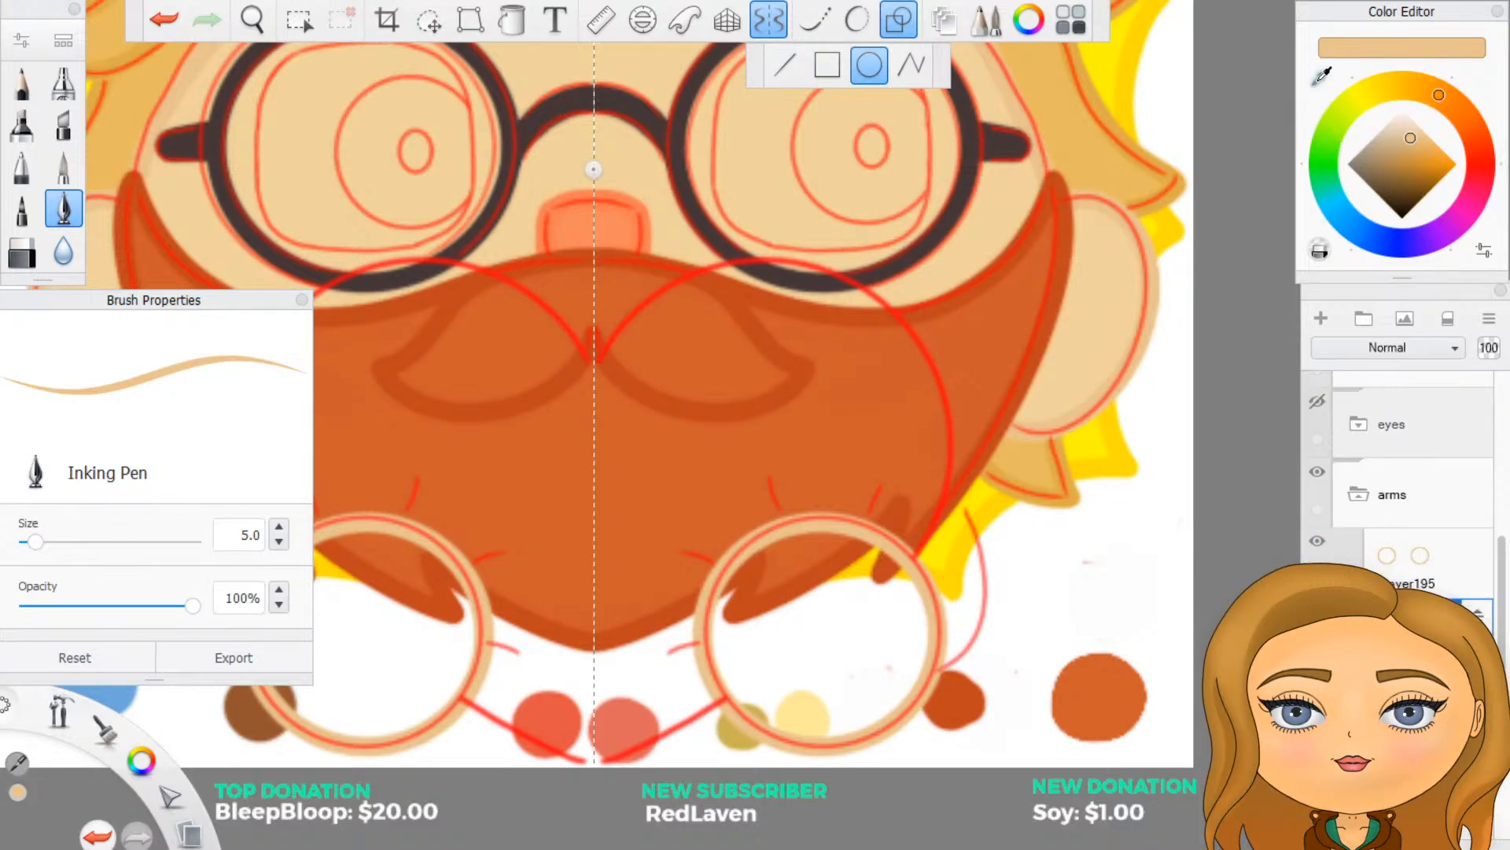
left_click(1101, 322)
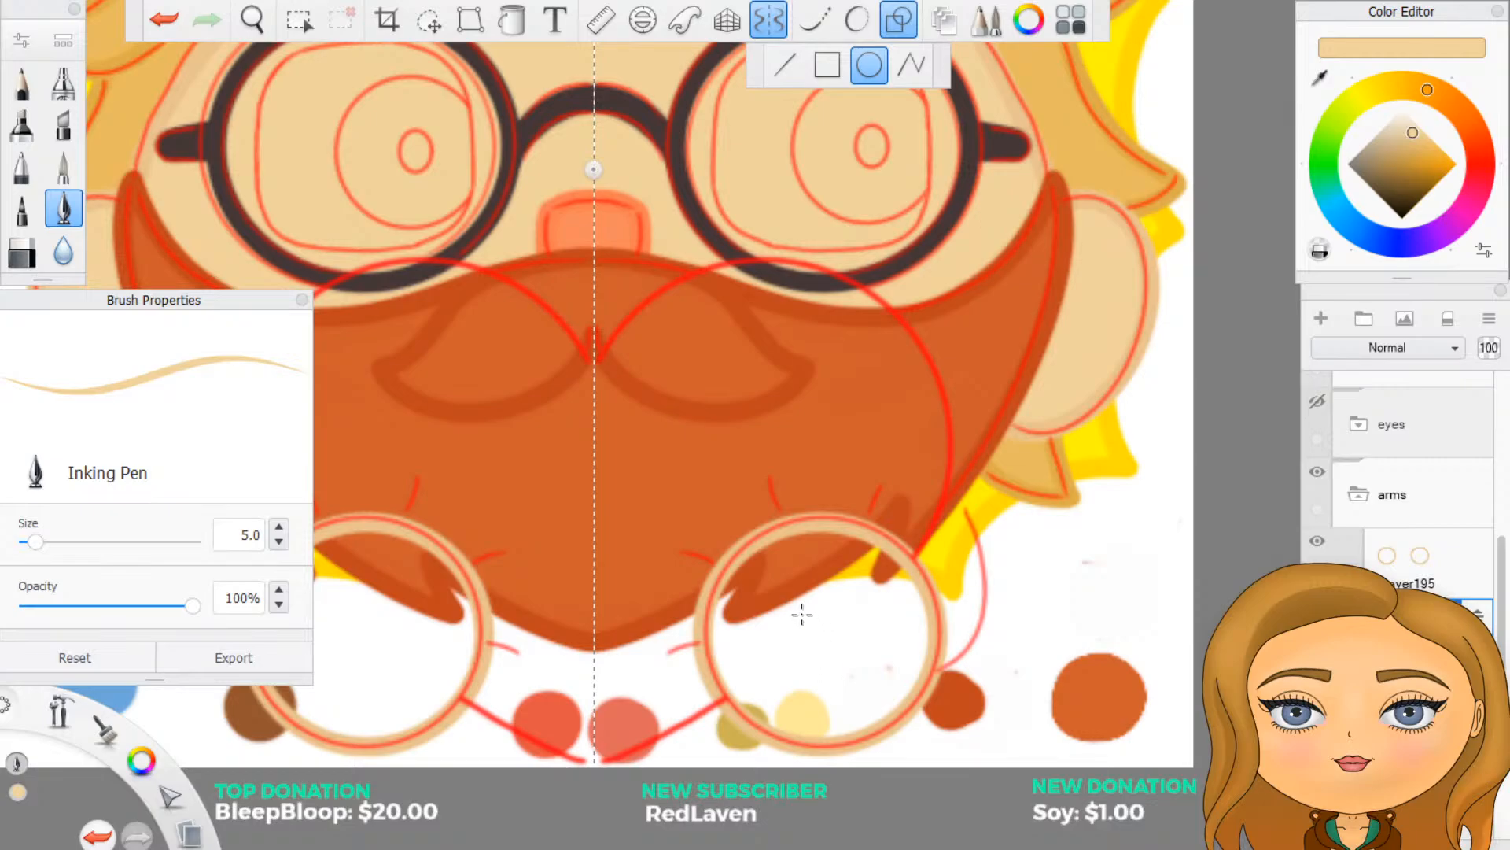
left_click(911, 63)
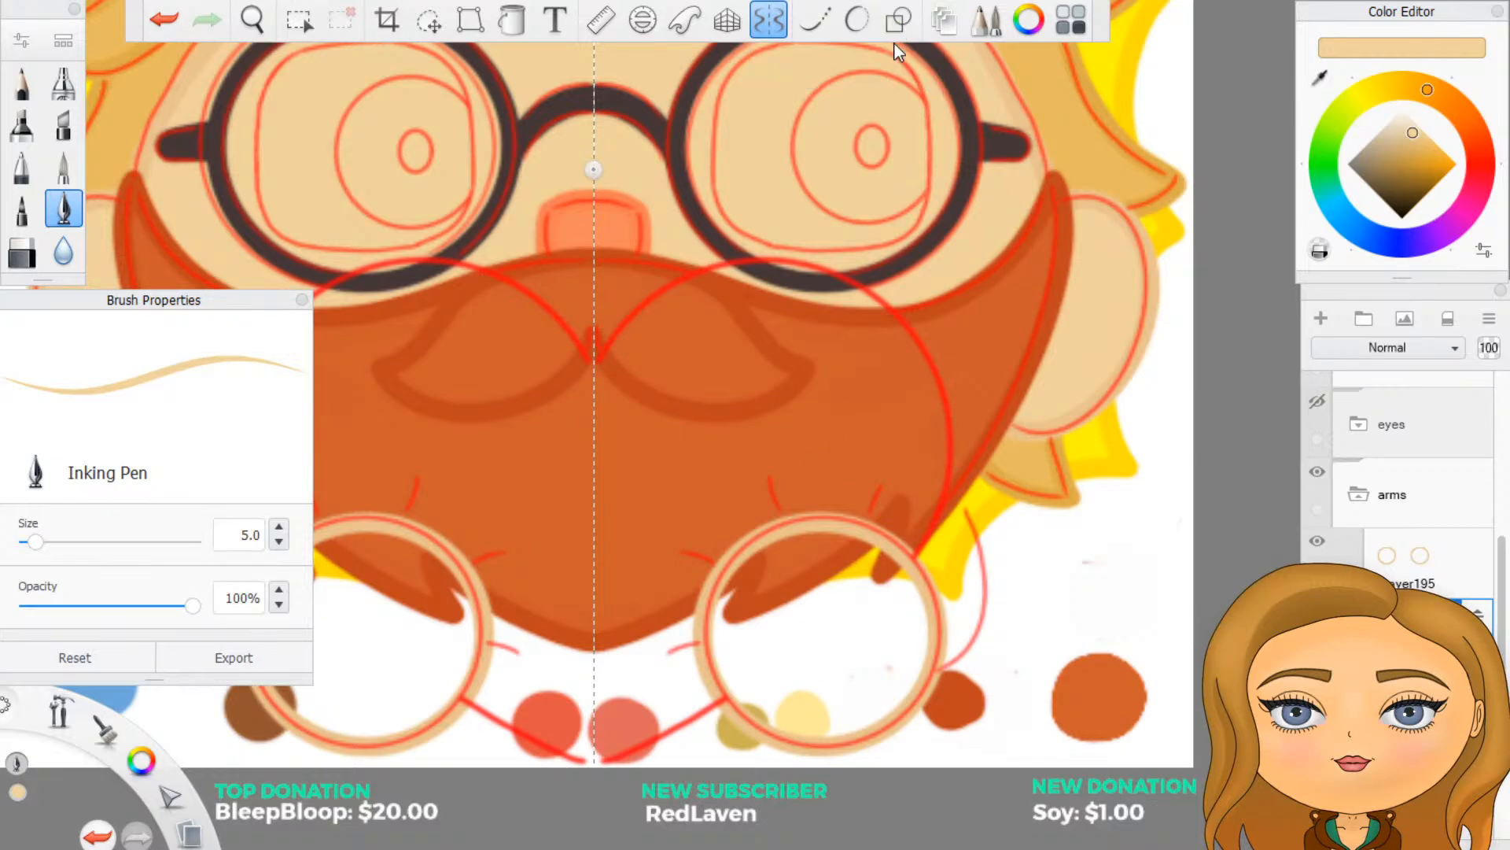
mouse_move(836, 607)
left_mouse_down()
mouse_move(776, 629)
mouse_move(732, 686)
mouse_move(722, 612)
mouse_move(744, 562)
mouse_move(795, 543)
mouse_move(747, 629)
mouse_move(840, 544)
mouse_move(865, 549)
mouse_move(897, 575)
mouse_move(919, 631)
mouse_move(910, 678)
mouse_move(869, 713)
mouse_move(807, 727)
mouse_move(751, 701)
mouse_move(811, 676)
left_mouse_up()
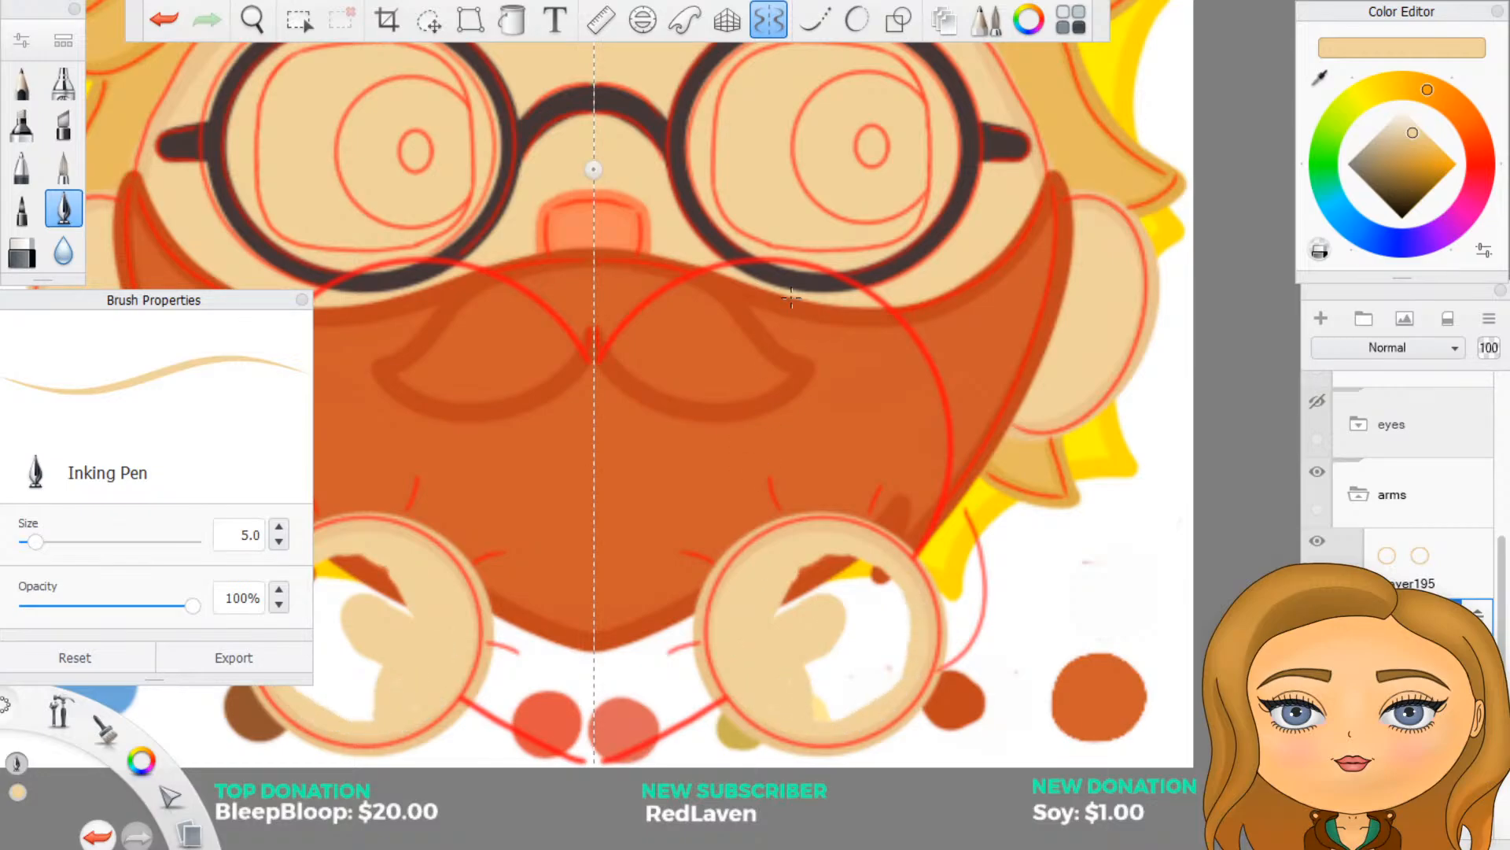
Step: Flood fill the remaining unpainted areas of both hand circles with the light skin colour
left_click(512, 20)
left_click(862, 648)
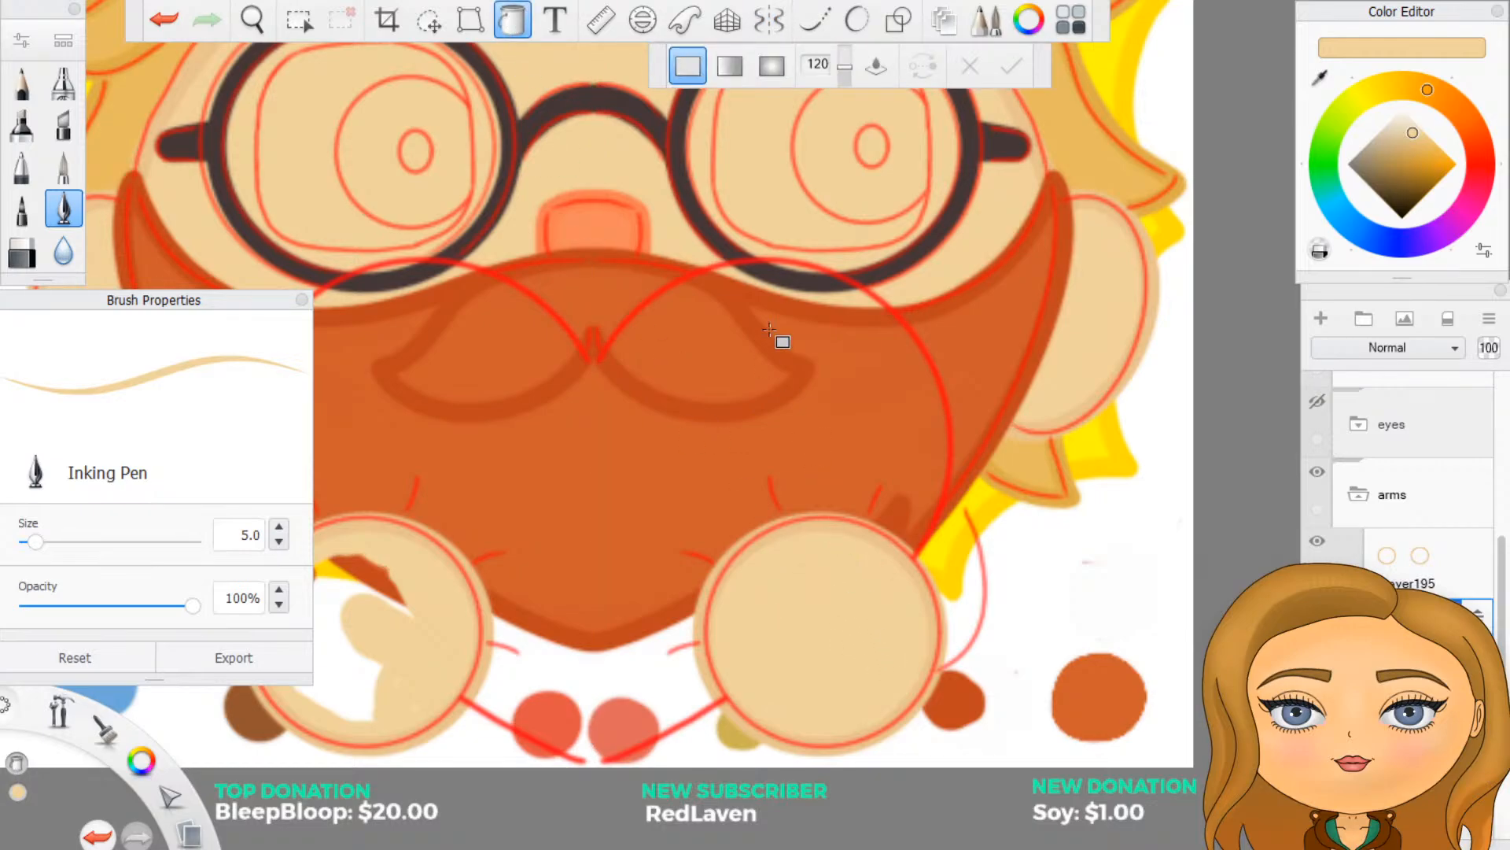
left_click(516, 27)
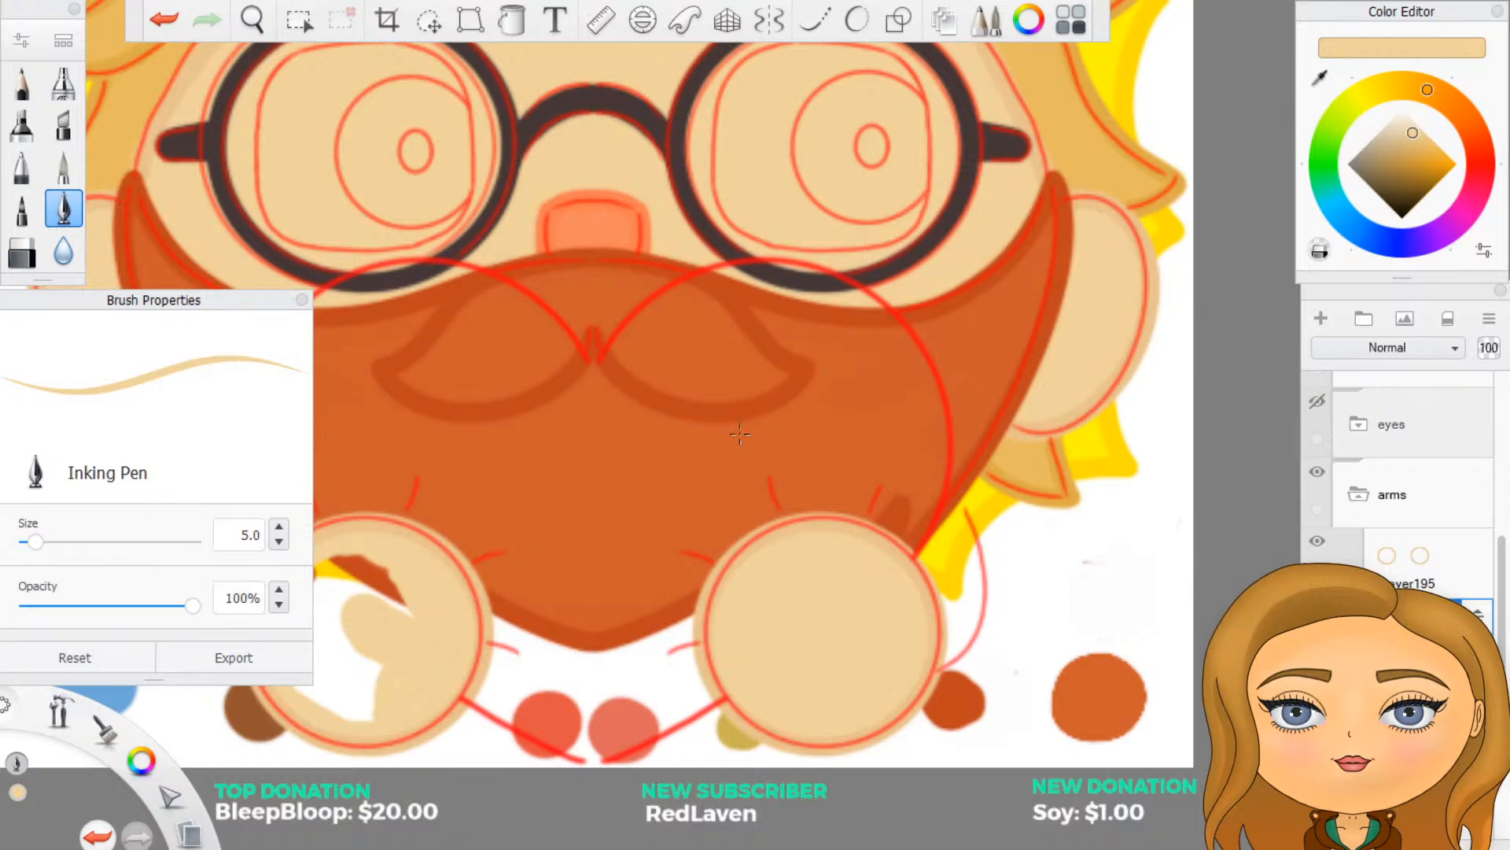
left_click(512, 22)
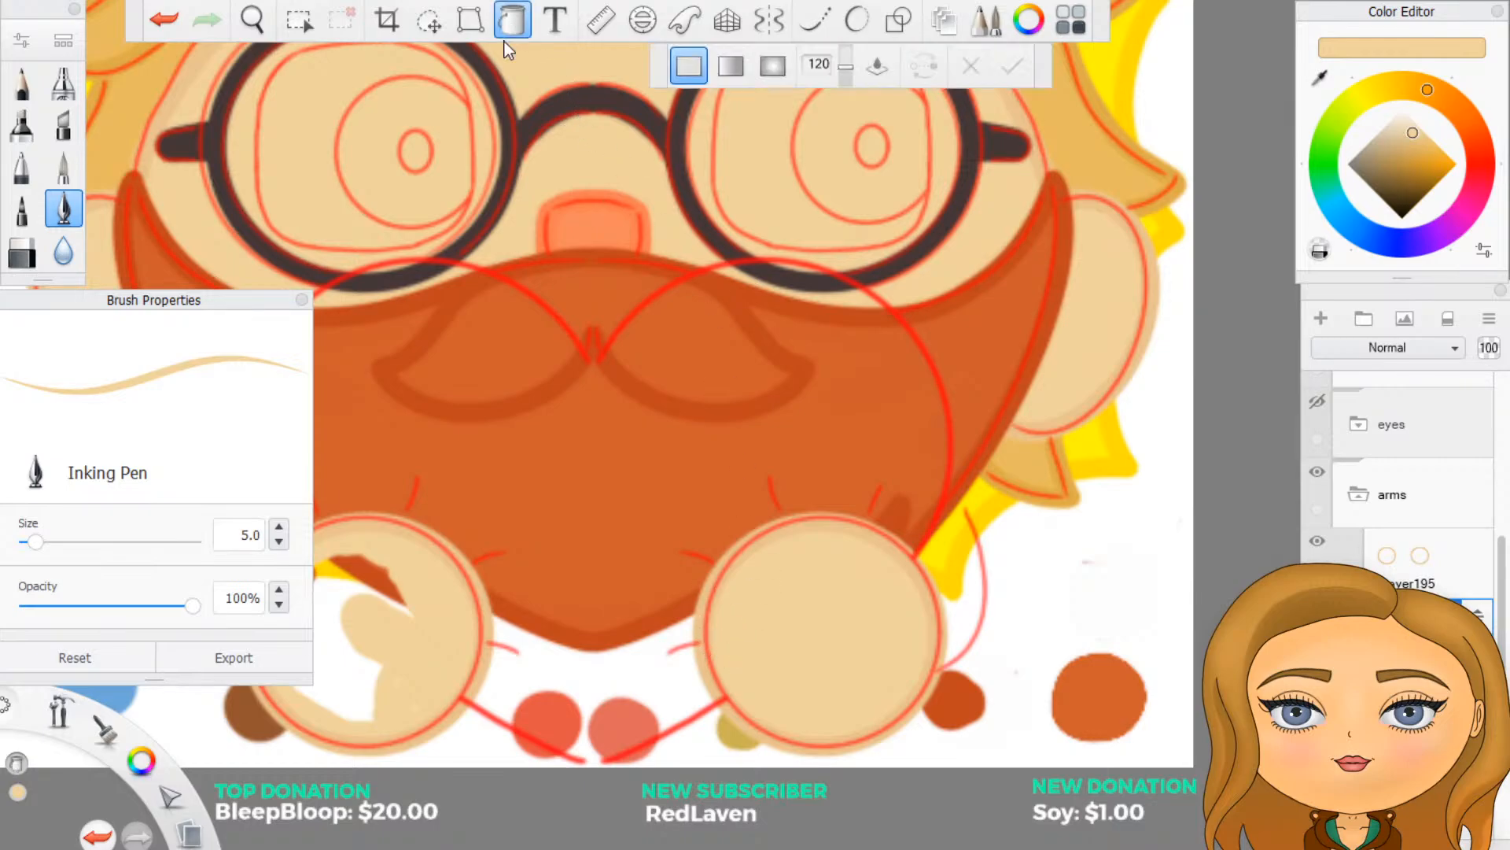
left_click(351, 686)
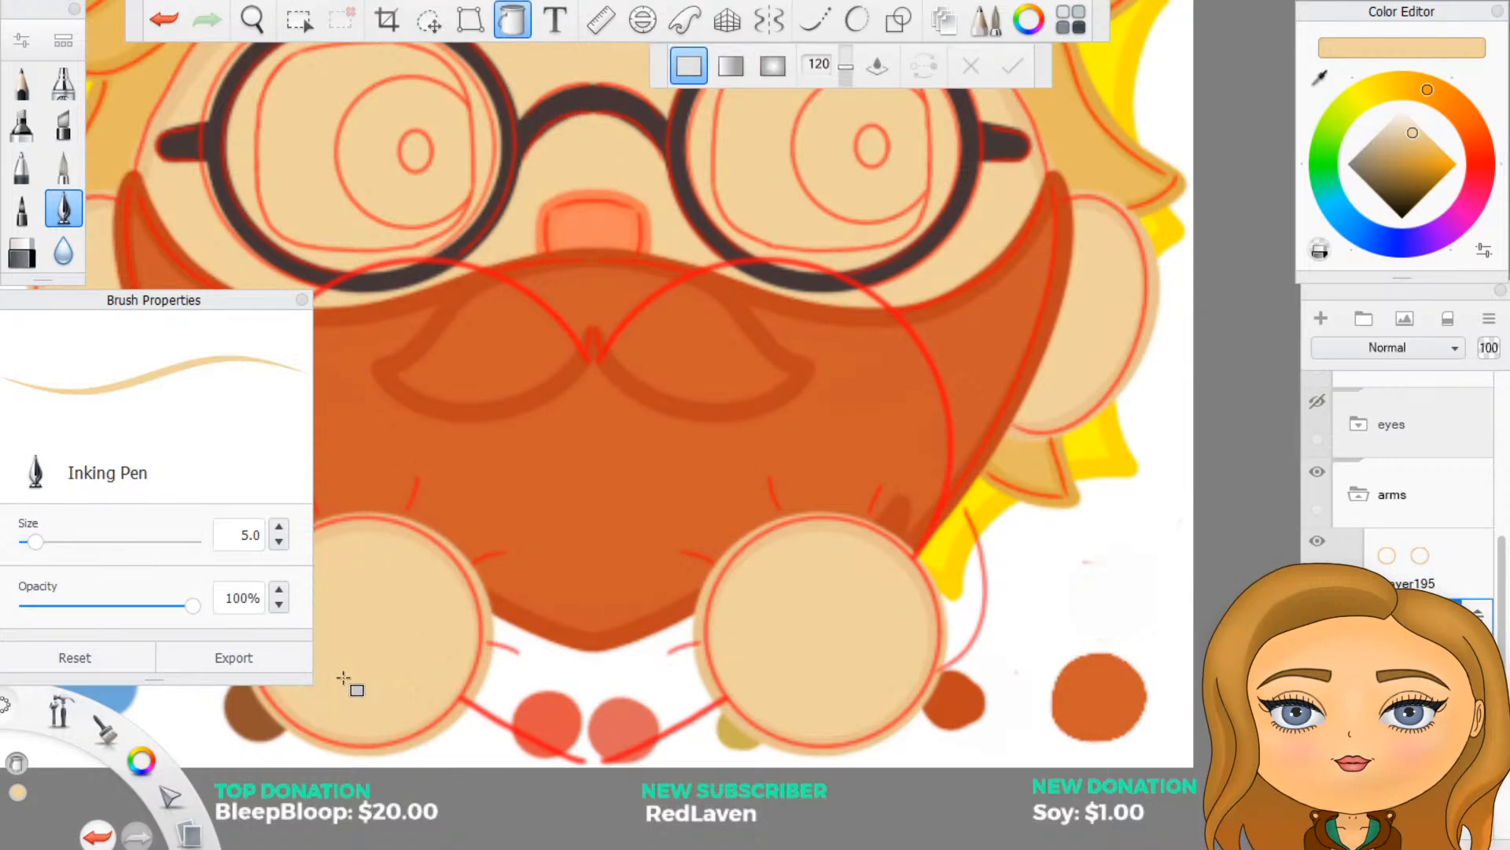
left_click(518, 22)
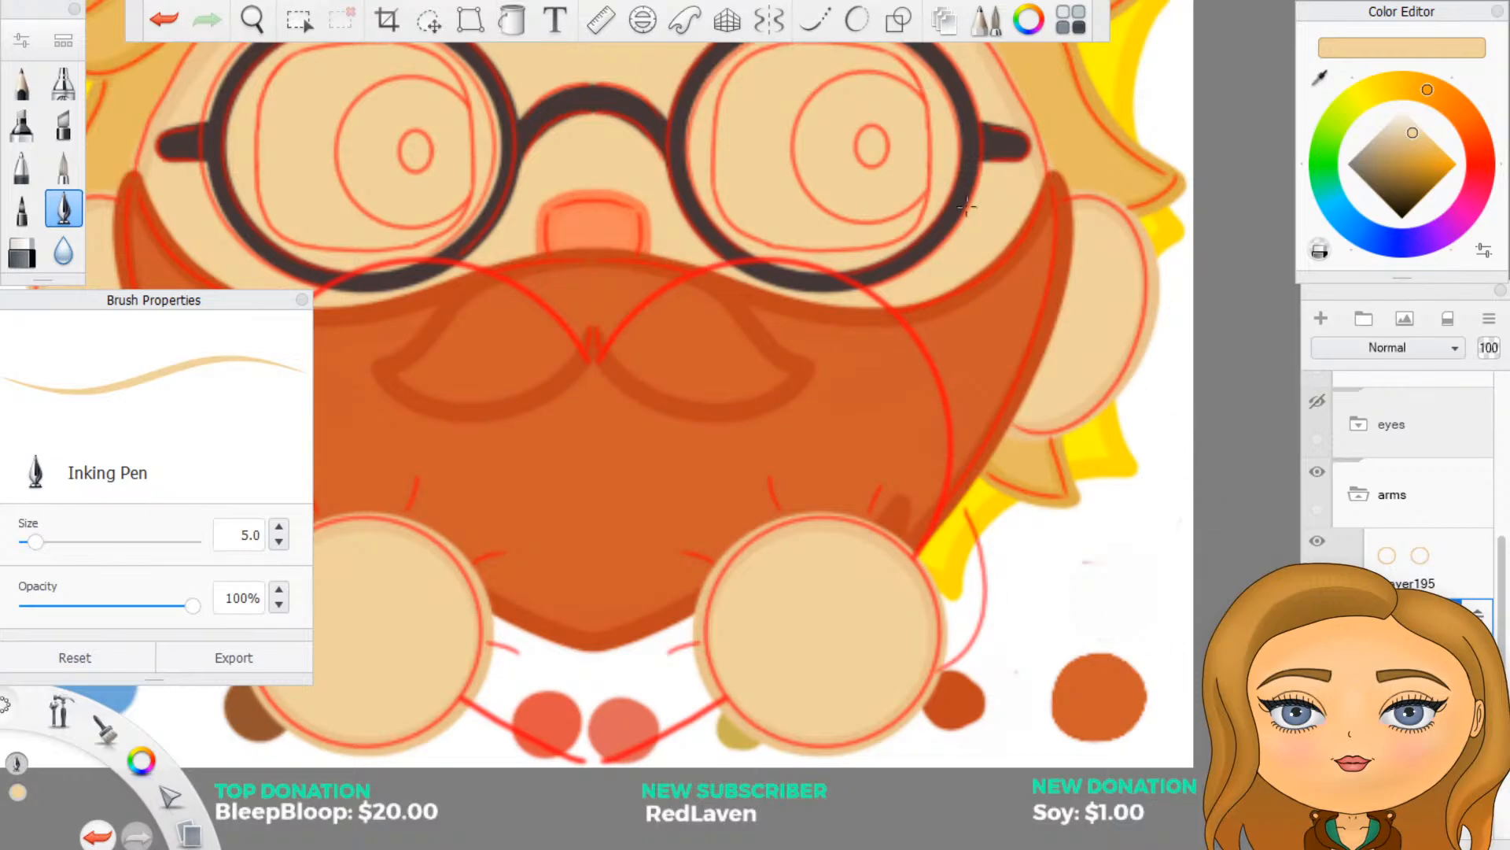
Step: Turn vertical-axis symmetry back on and select the layer holding the tan hand outlines in the "arms" group
left_click(768, 22)
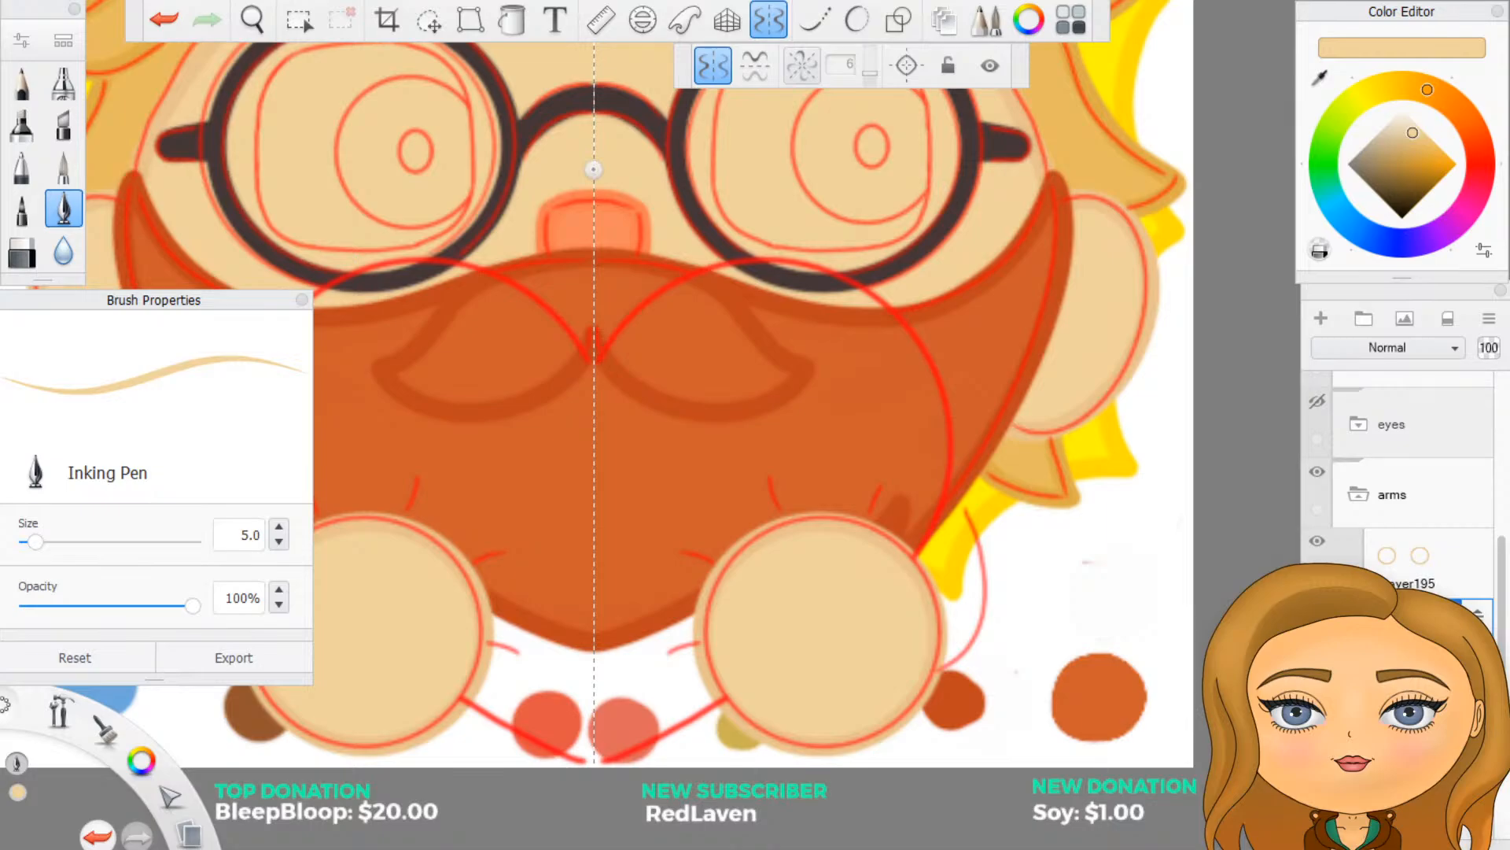
scroll(1015, 716, "down", 5)
scroll(1015, 716, "up", 5)
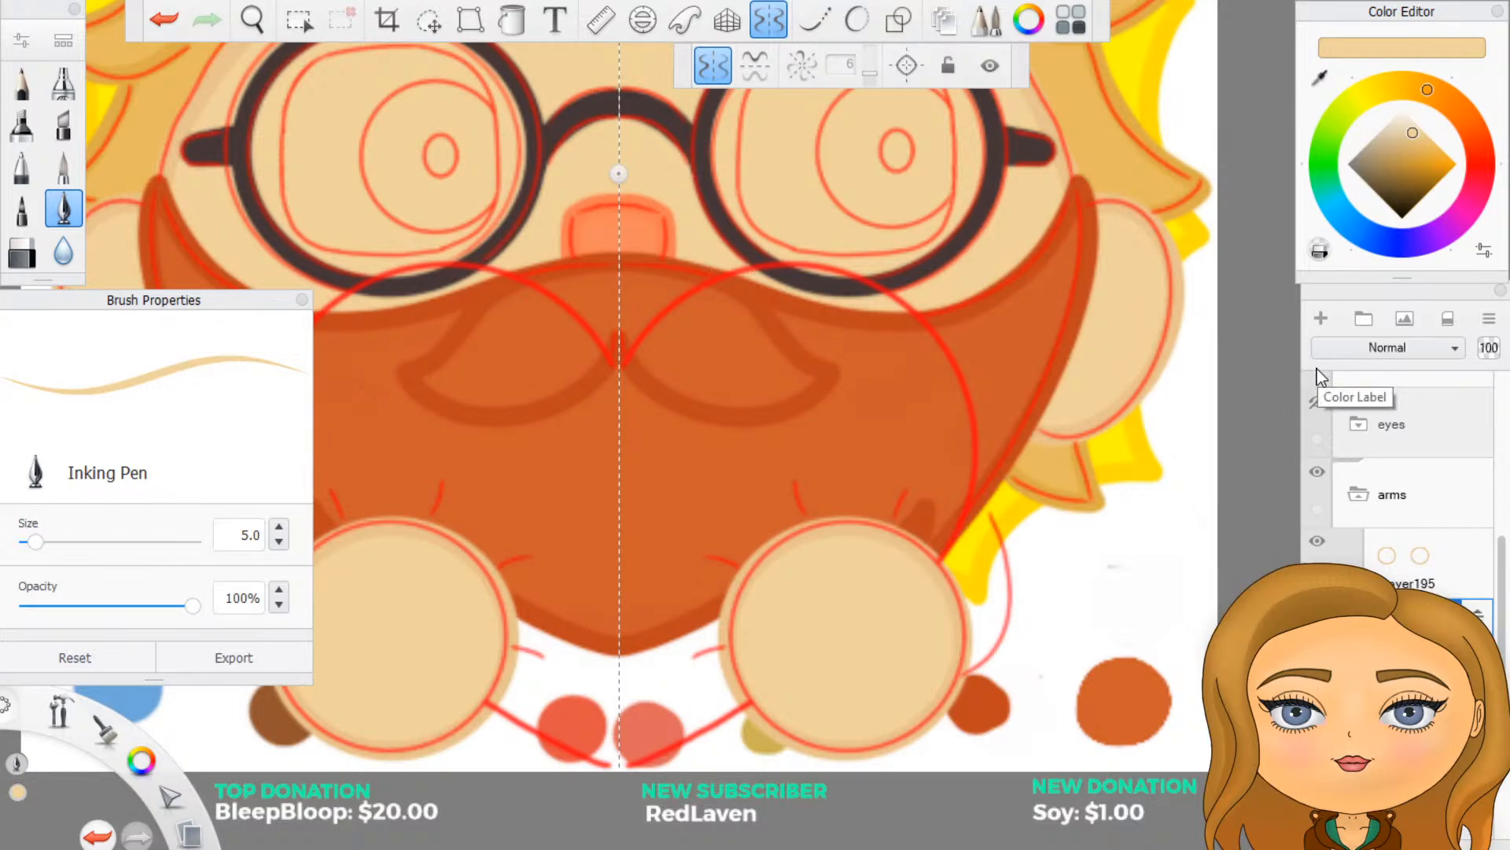
left_click(1408, 568)
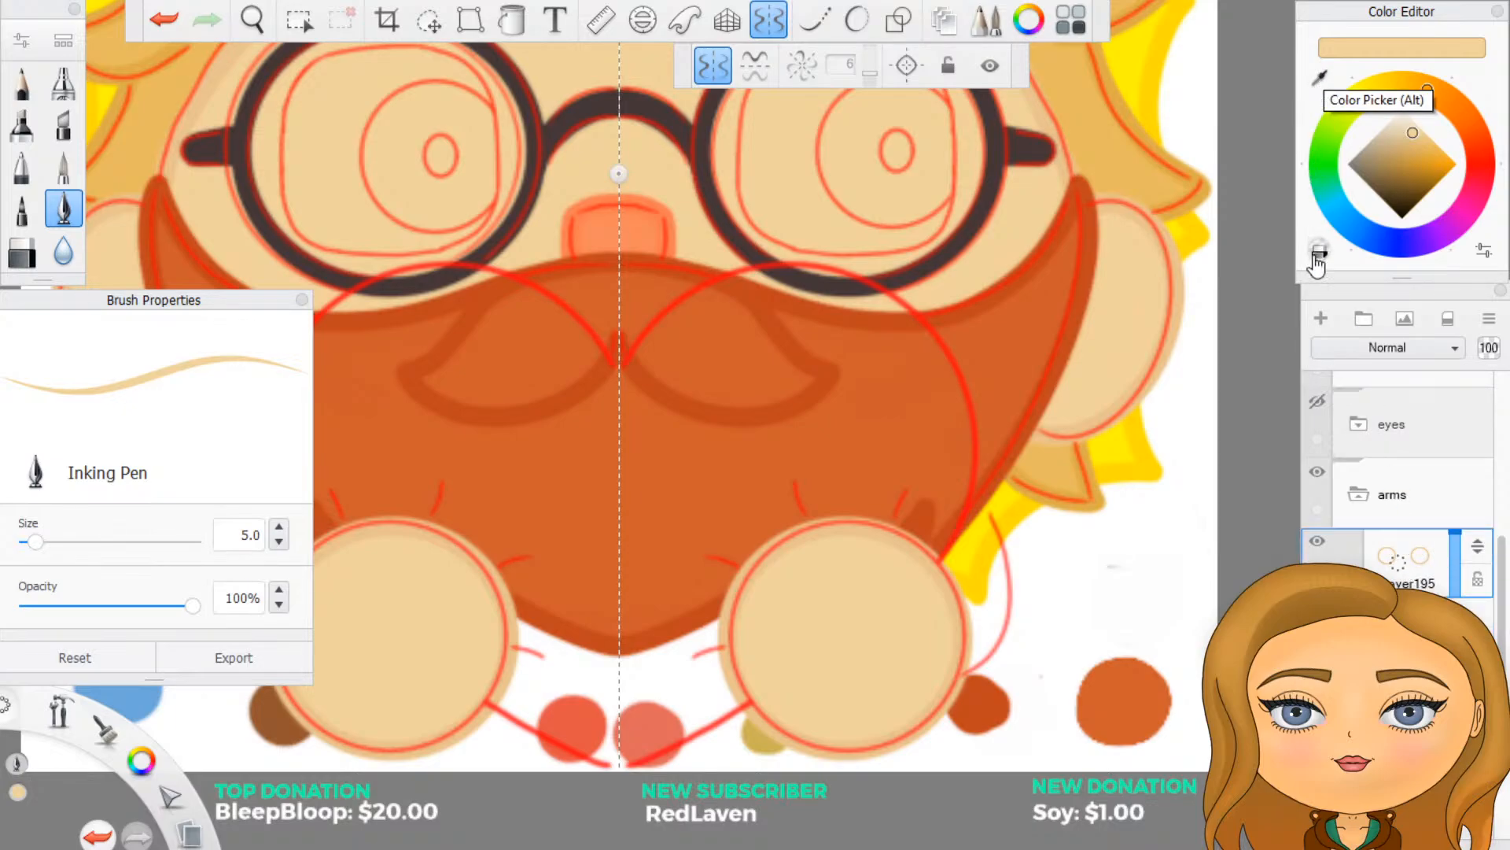
Step: Hide the "redline" group, sample the tan outline colour from the hand's edge, and show the group again
scroll(1378, 504, "up", 2)
scroll(1378, 507, "up", 1)
left_click(1316, 456)
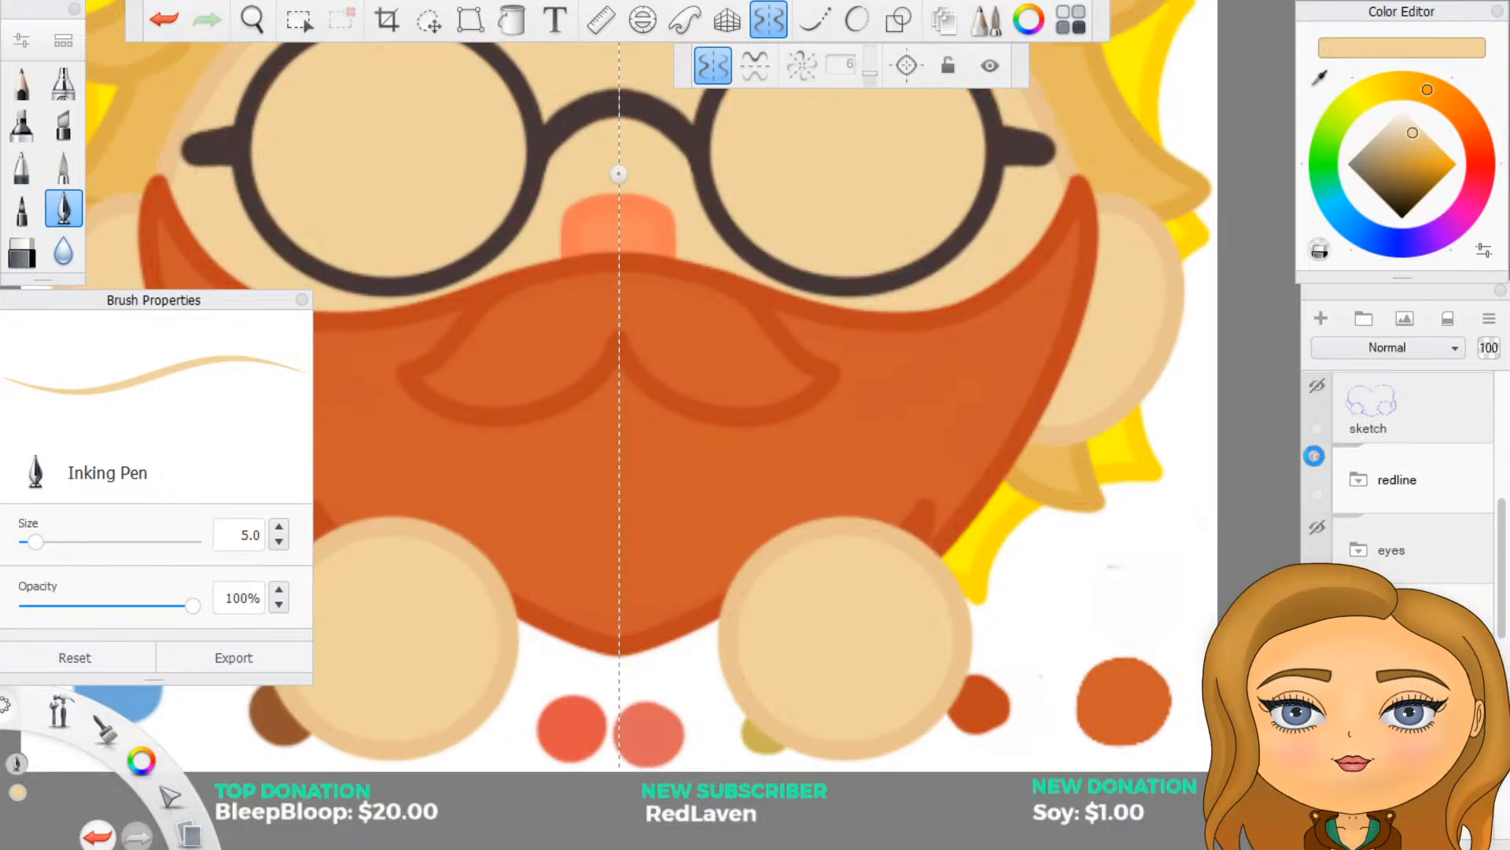
left_click(1320, 76)
left_click(969, 615)
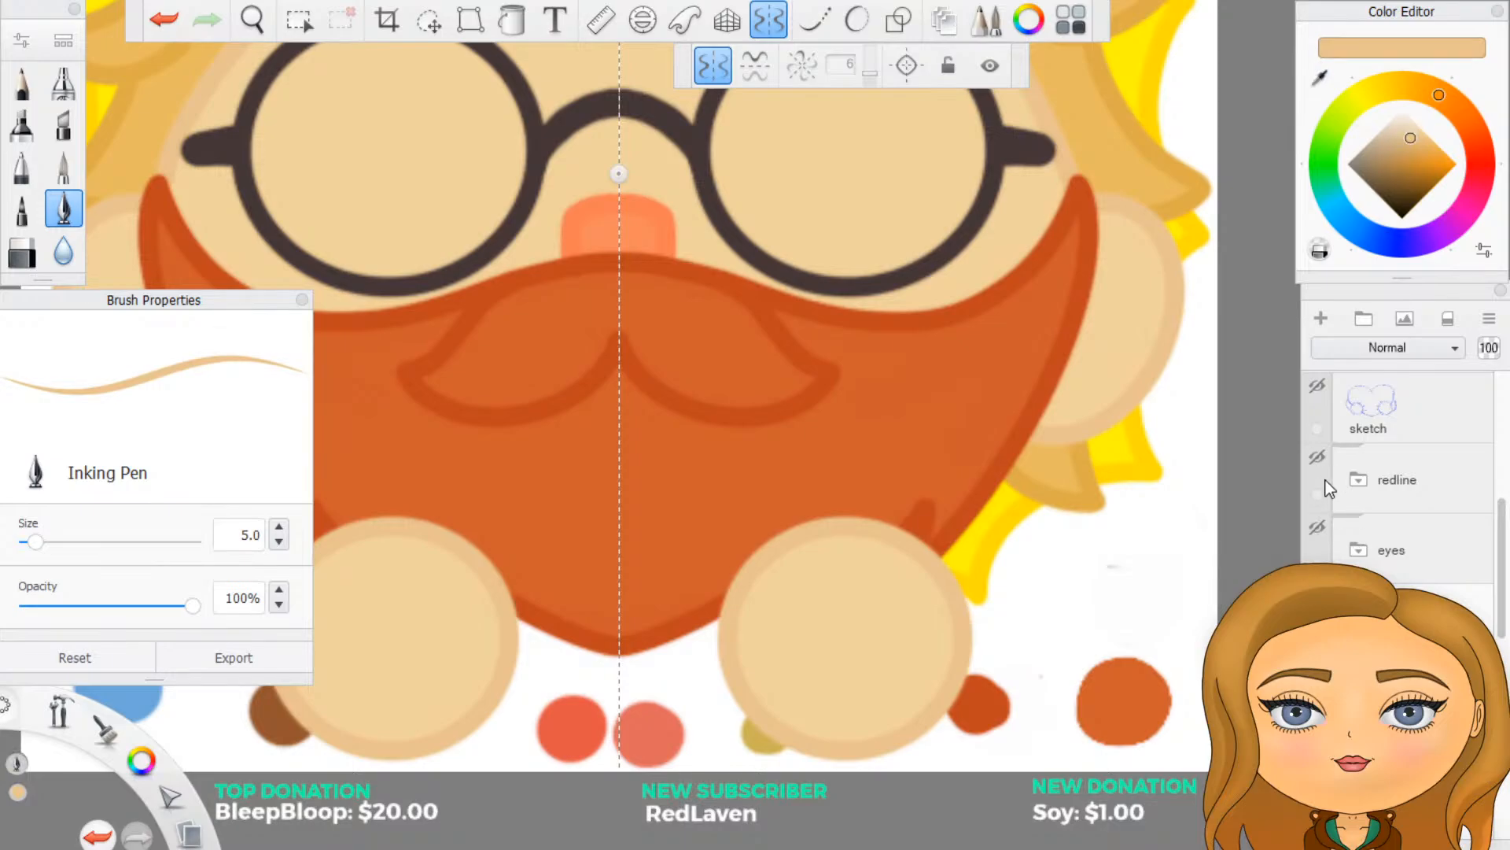
left_click(1317, 458)
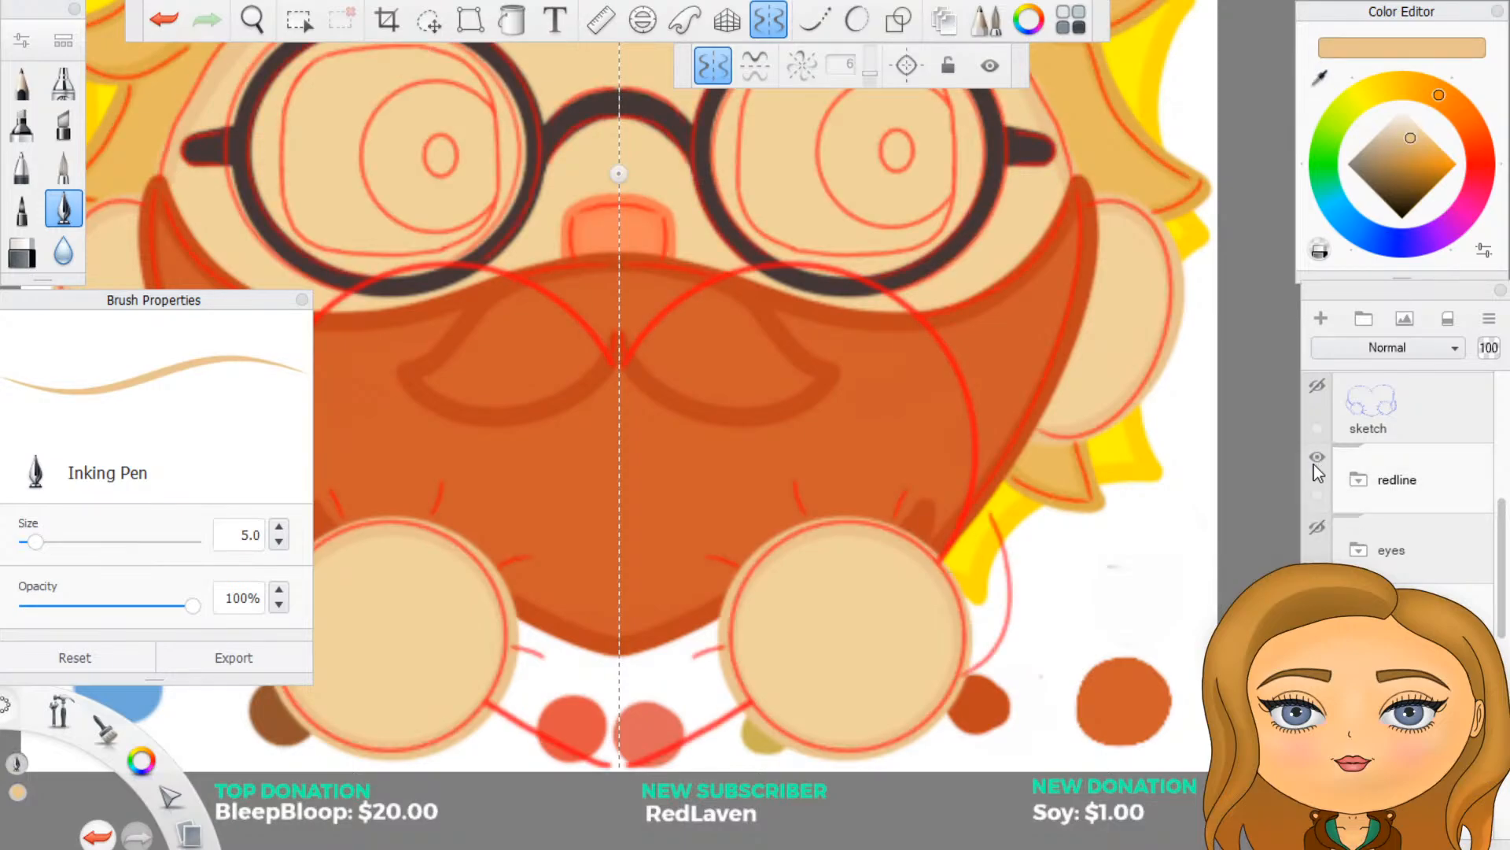
Step: Select a lower layer under the "arms" group and add a new layer above it
scroll(1404, 504, "down", 1)
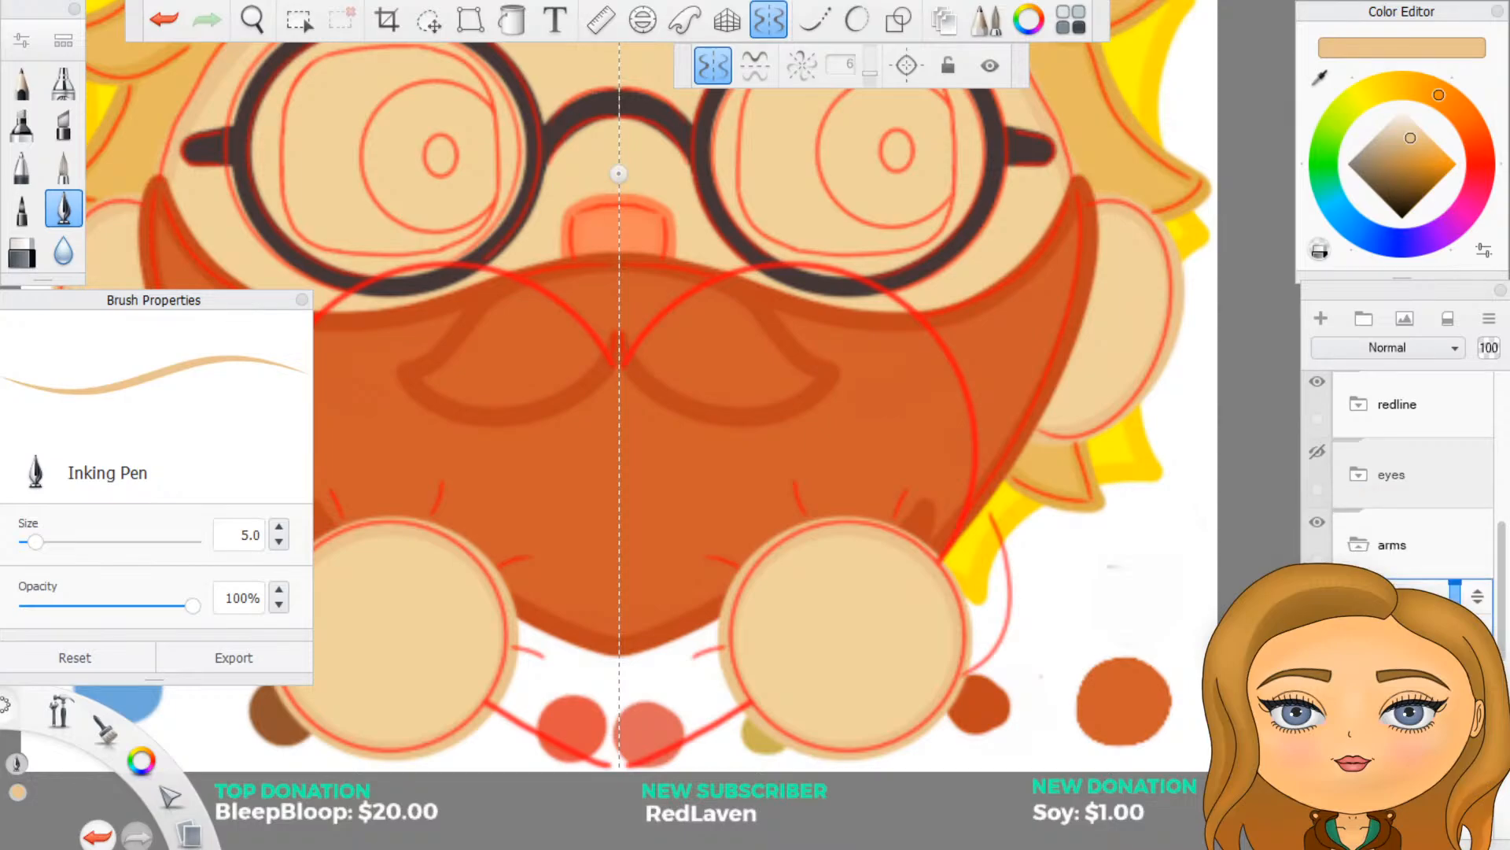
left_click(1396, 680)
left_click(1320, 318)
scroll(1261, 716, "up", 2)
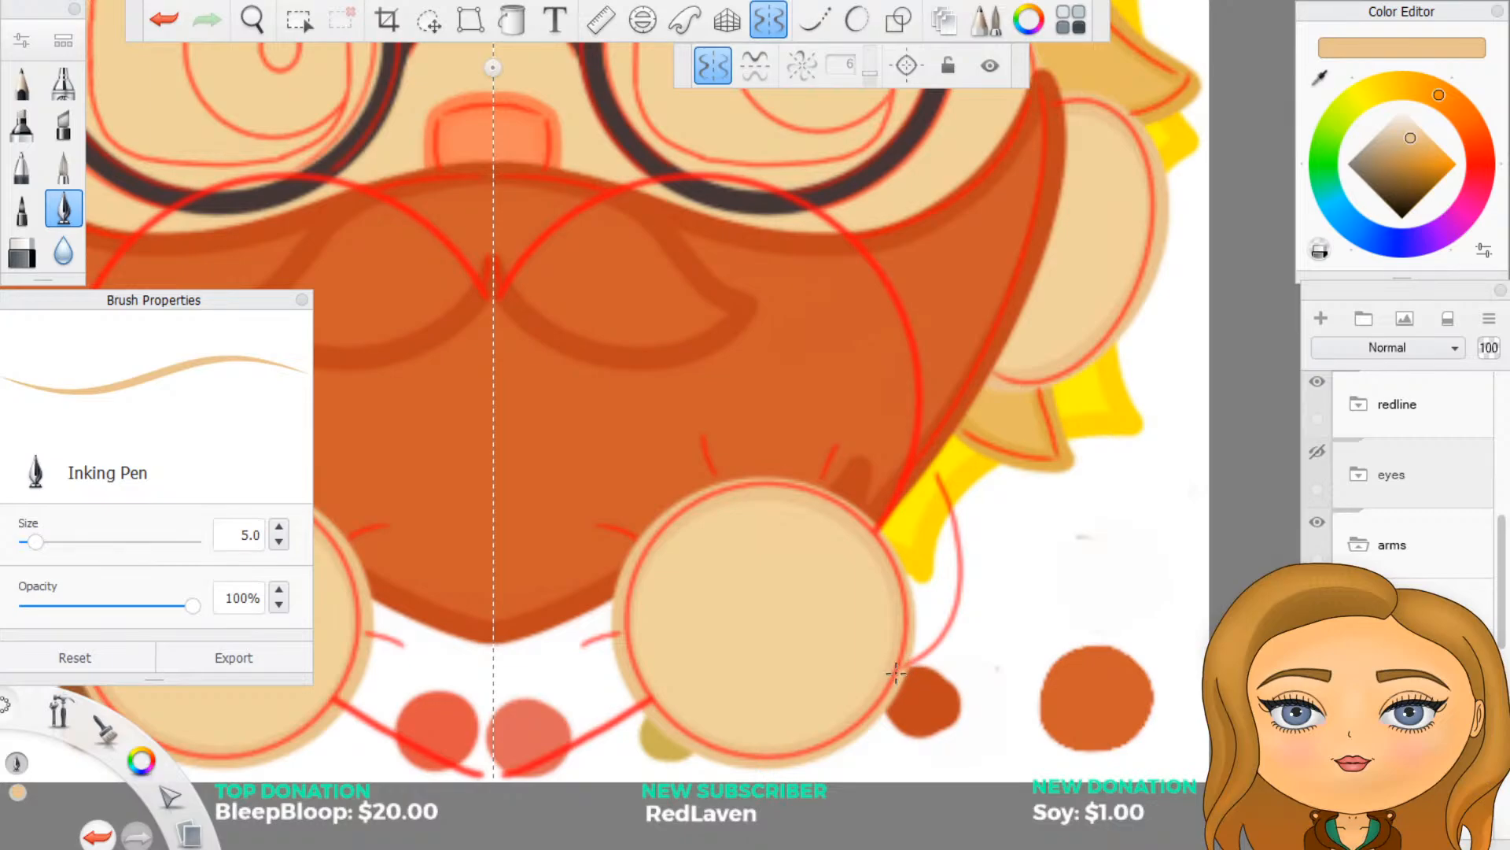
Step: Set the predictive stroke level to 5 and draw the mirrored outer arm curve beside the hands along the red sketch line
left_click(857, 20)
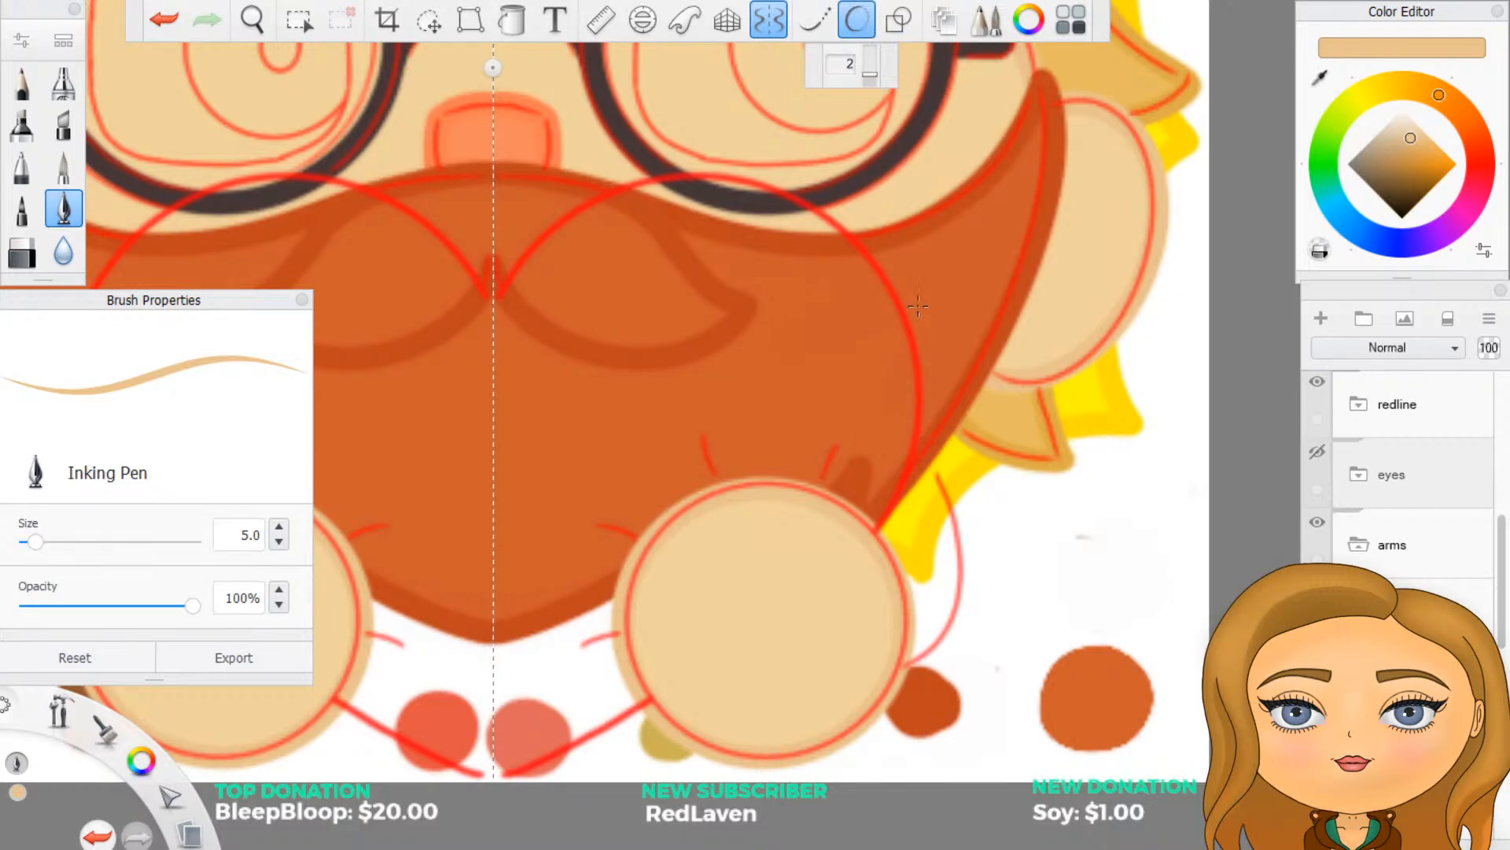
left_click_drag(869, 74, 873, 50)
mouse_move(896, 674)
left_mouse_down()
mouse_move(958, 627)
mouse_move(976, 529)
mouse_move(903, 429)
left_mouse_up()
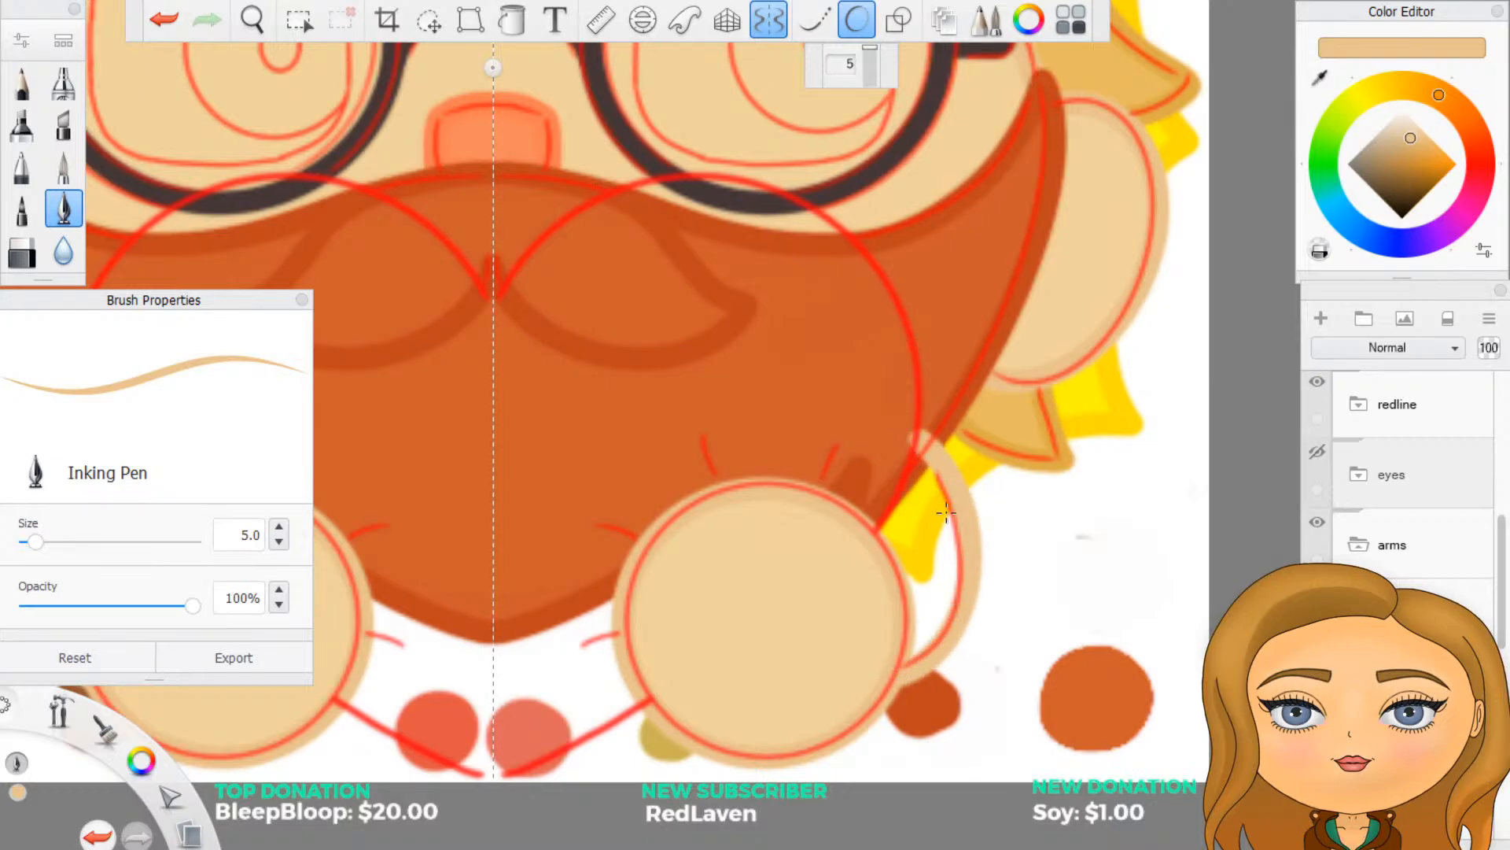
Step: Hide the bright yellow layer behind the hair
left_click_drag(1504, 552, 1504, 657)
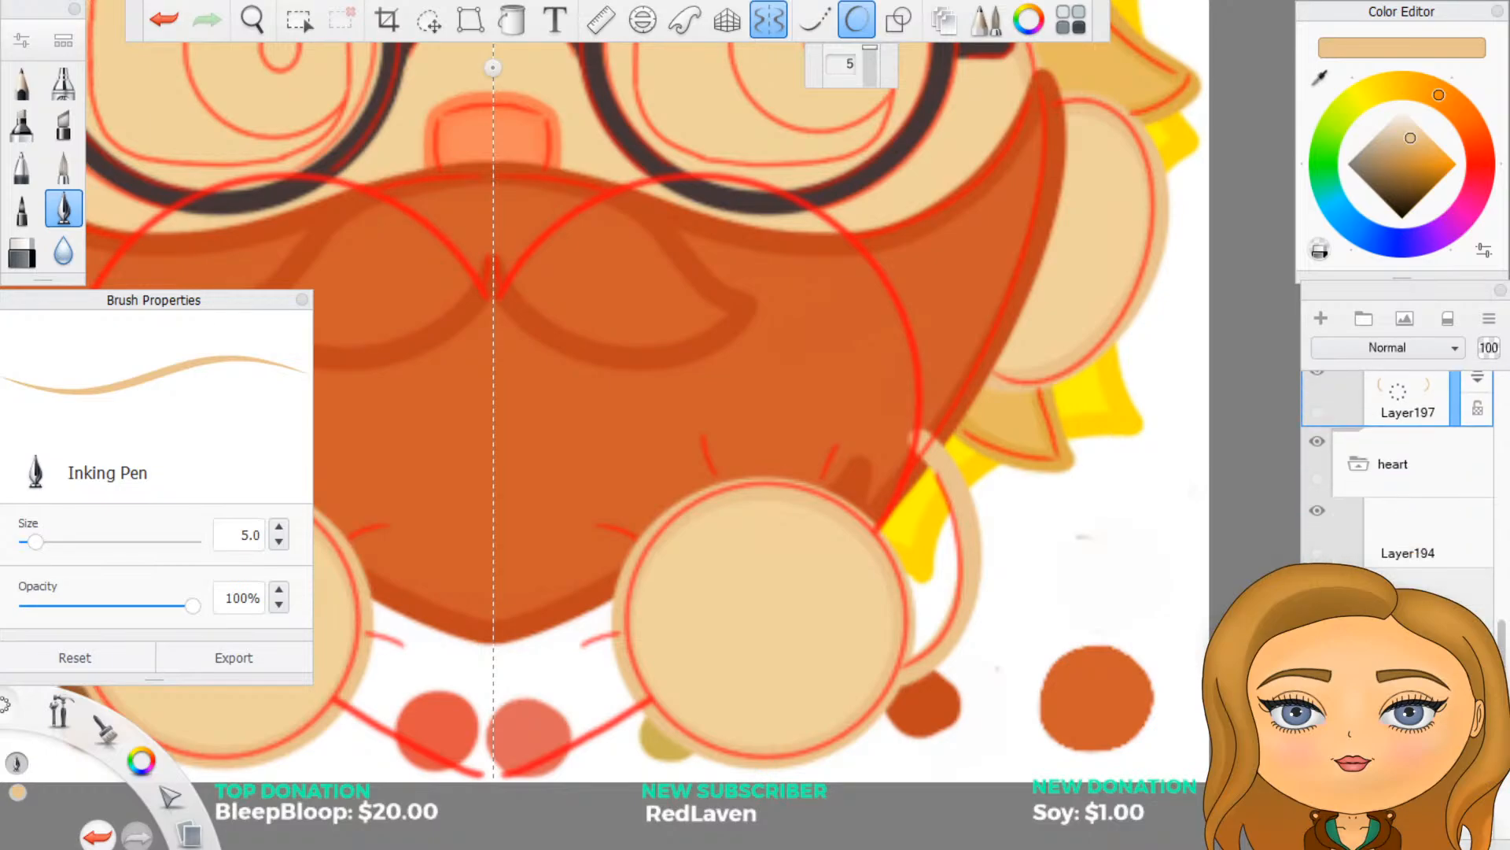
left_click(1317, 580)
scroll(1096, 573, "down", 1)
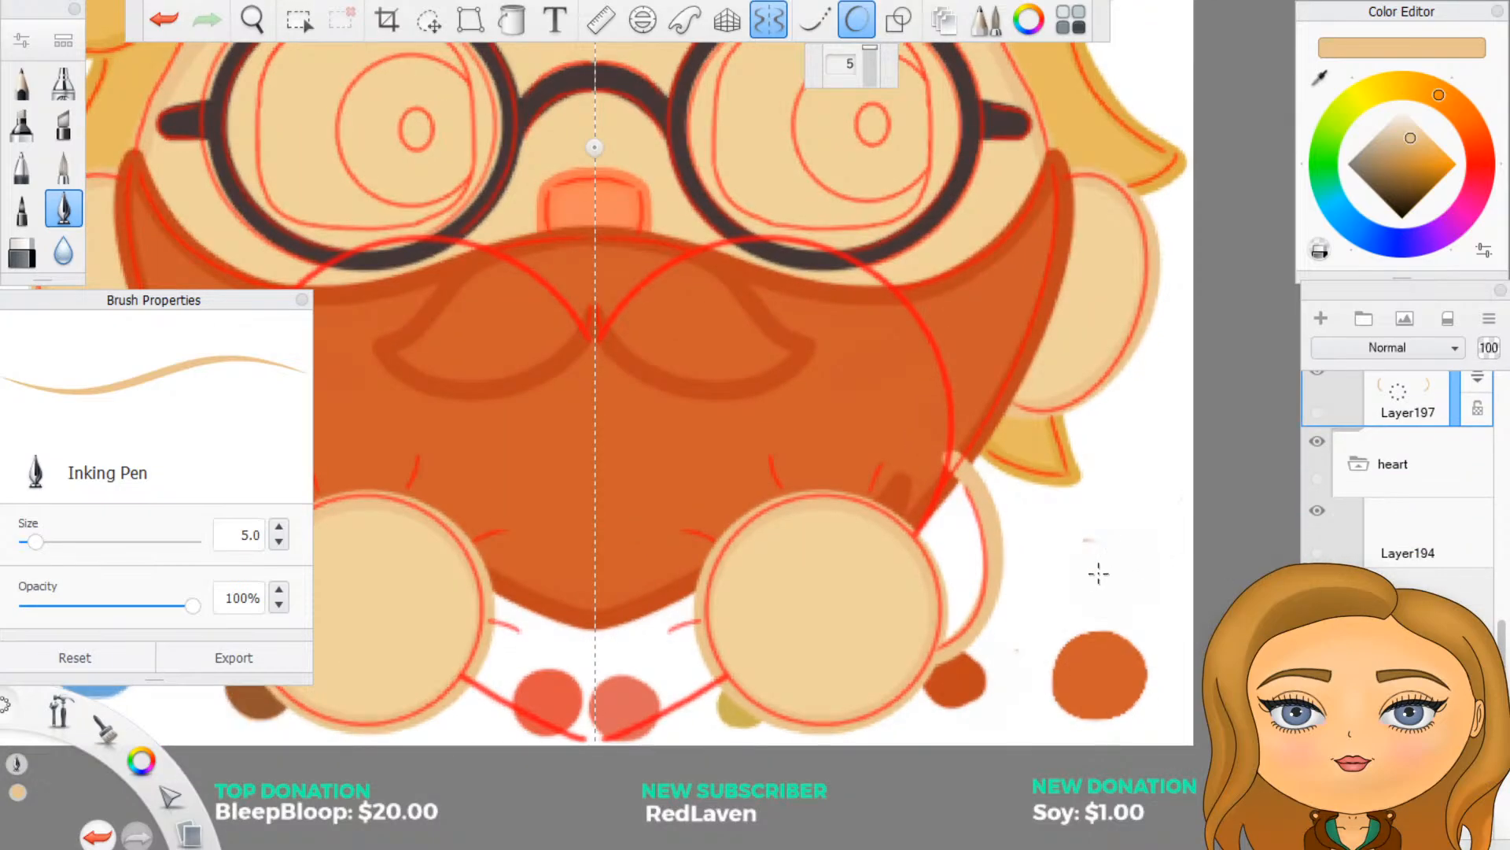
scroll(972, 529, "up", 2)
scroll(972, 578, "down", 5)
scroll(865, 539, "up", 1)
scroll(864, 537, "up", 1)
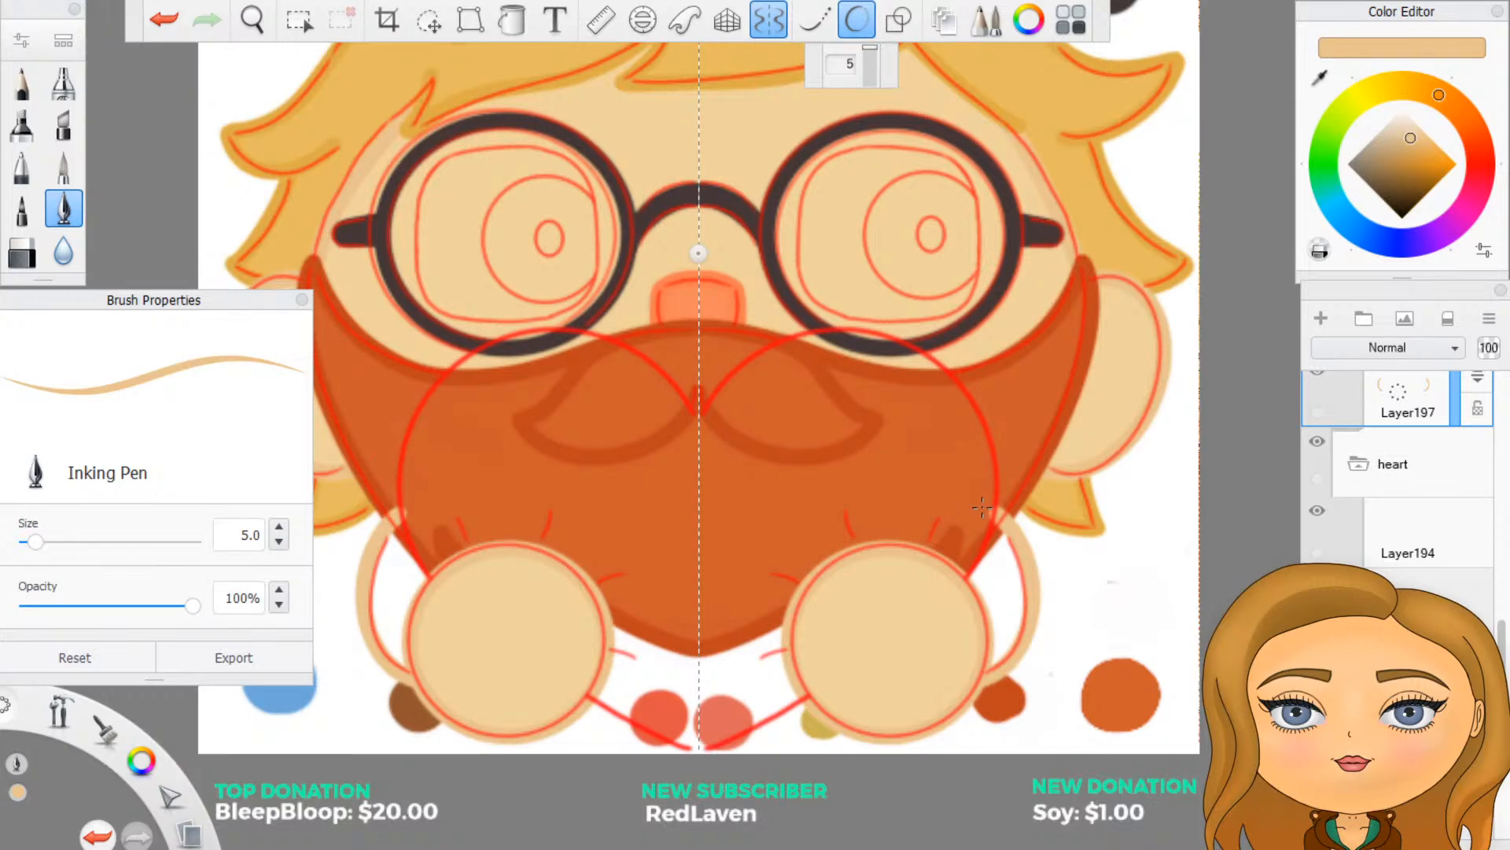
scroll(1034, 556, "up", 2)
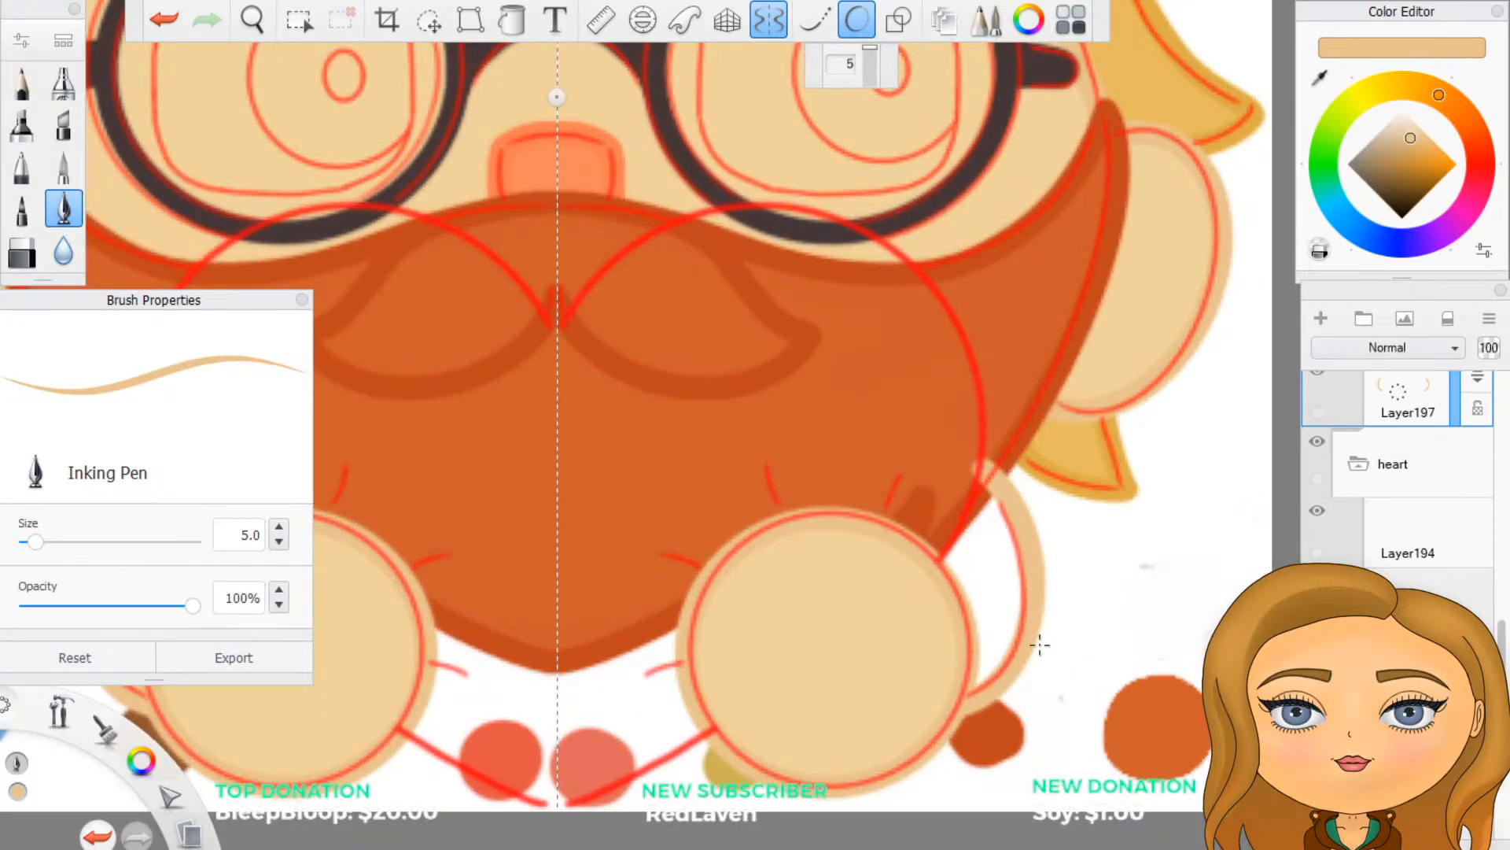
Step: Undo the mirrored arm curve beside the hands, keeping the bright yellow layer hidden
key("ctrl+z")
key("ctrl+z")
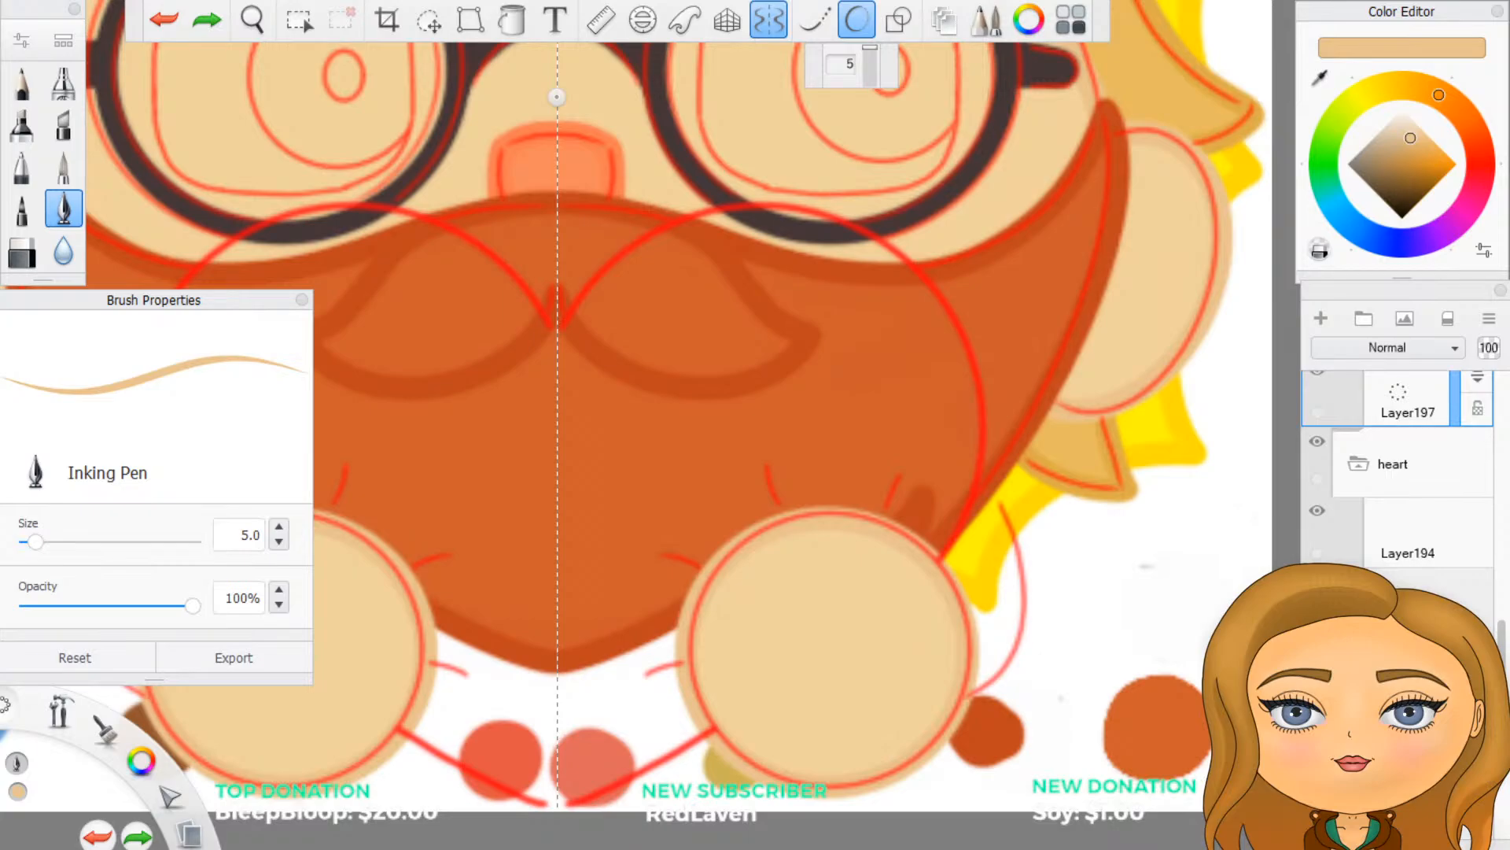
key("ctrl+y")
key("ctrl+y")
scroll(1045, 606, "down", 3)
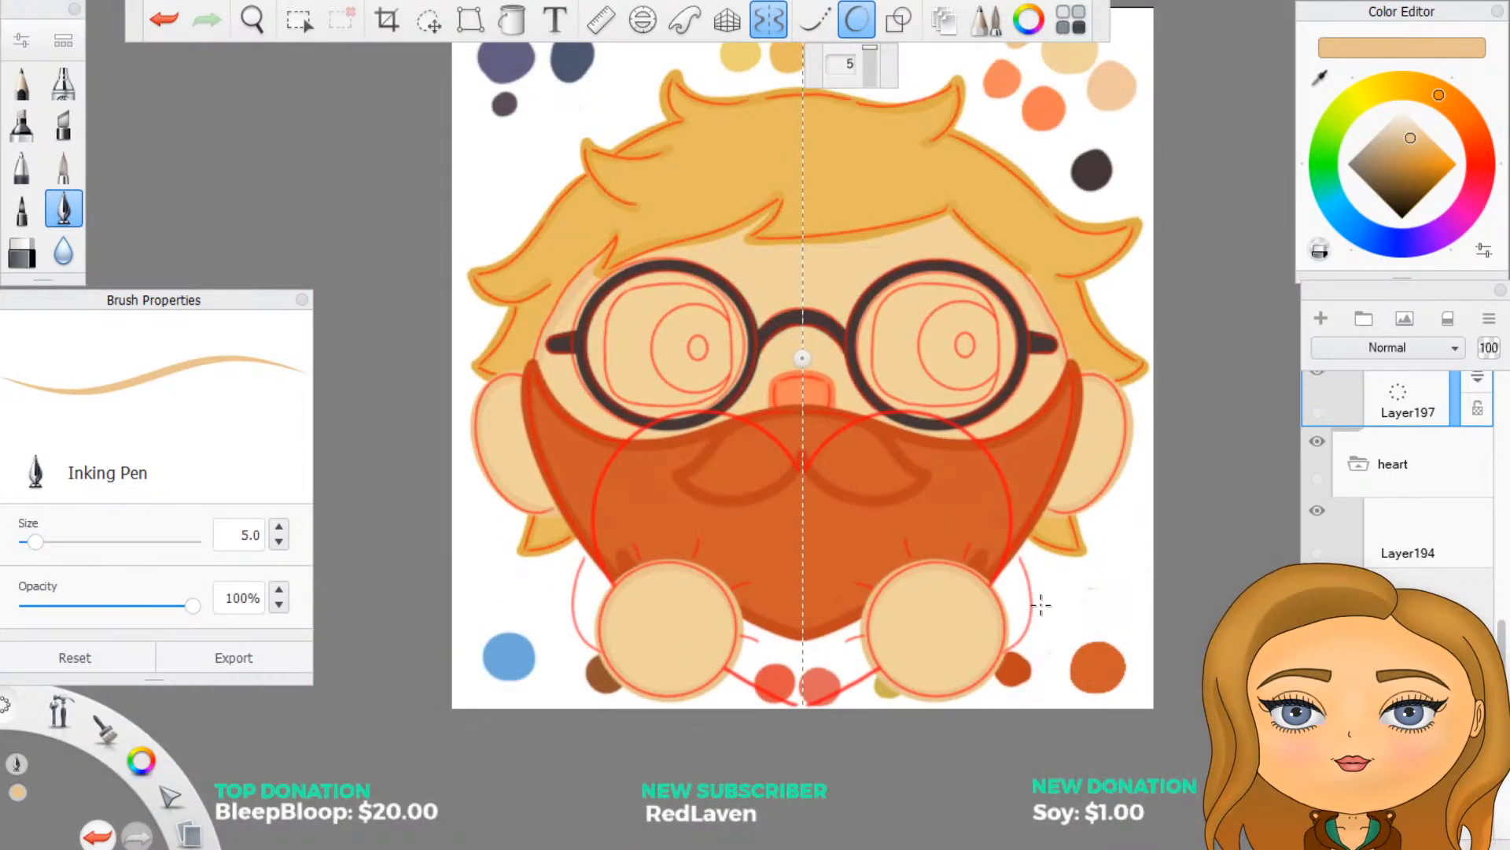
Step: Try a short mirrored thumb stroke between the hand circle and the arm sketch line on Layer197
scroll(1038, 604, "up", 3)
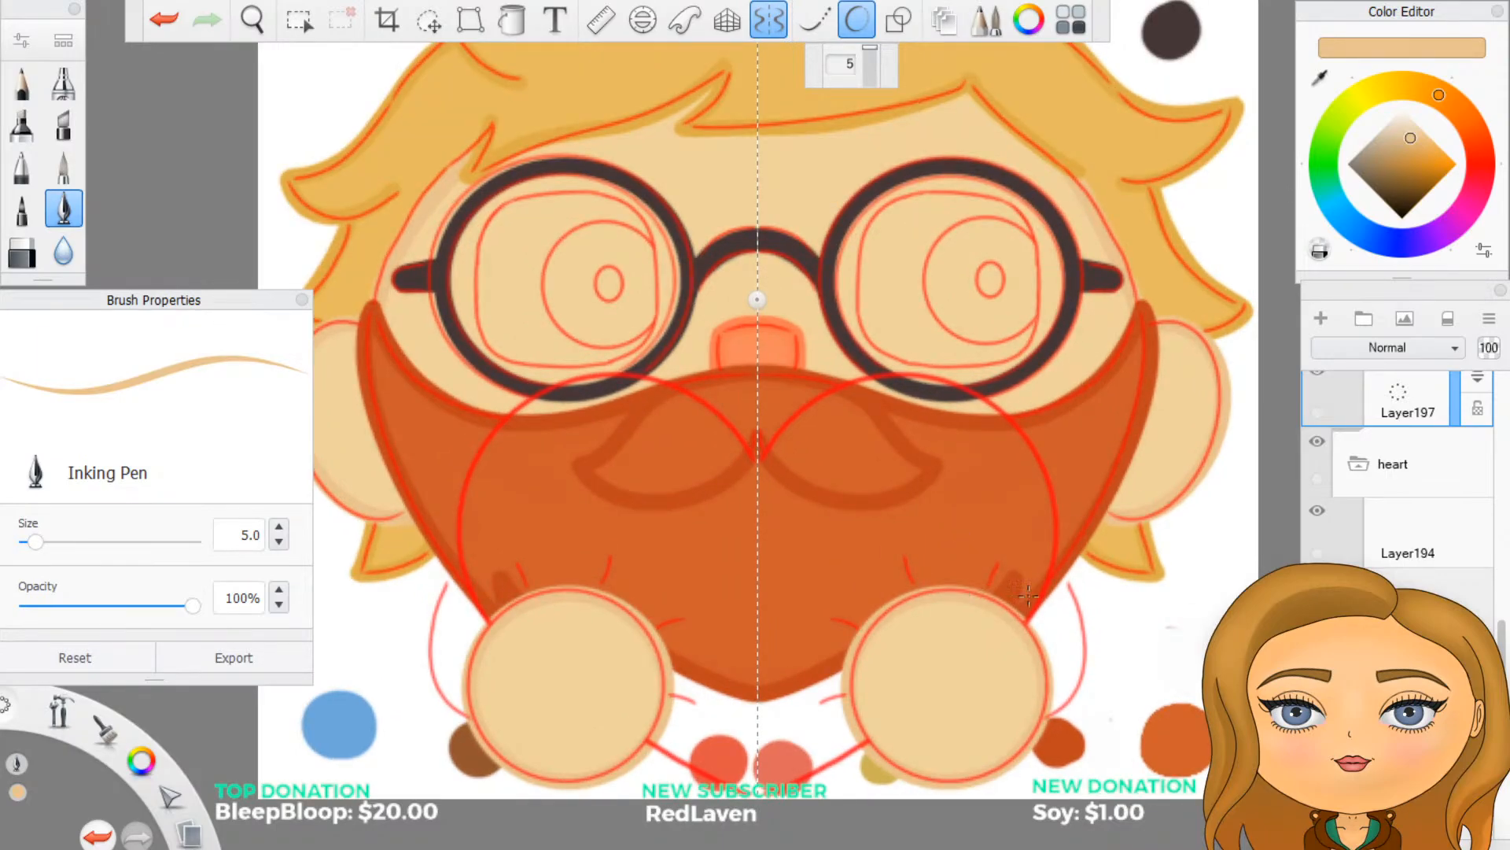
scroll(1403, 497, "up", 1)
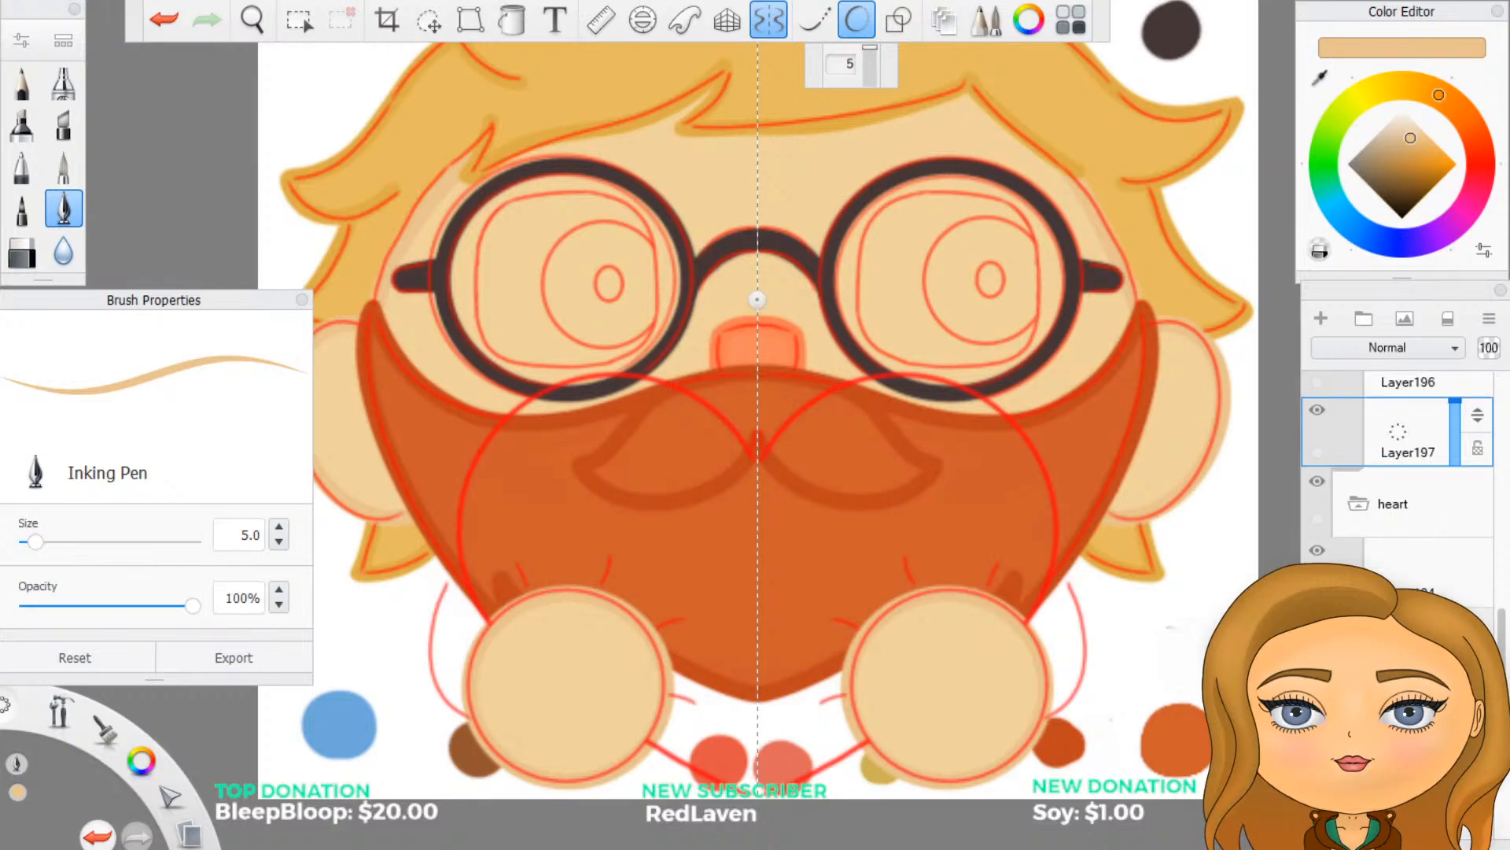
scroll(1403, 472, "up", 1)
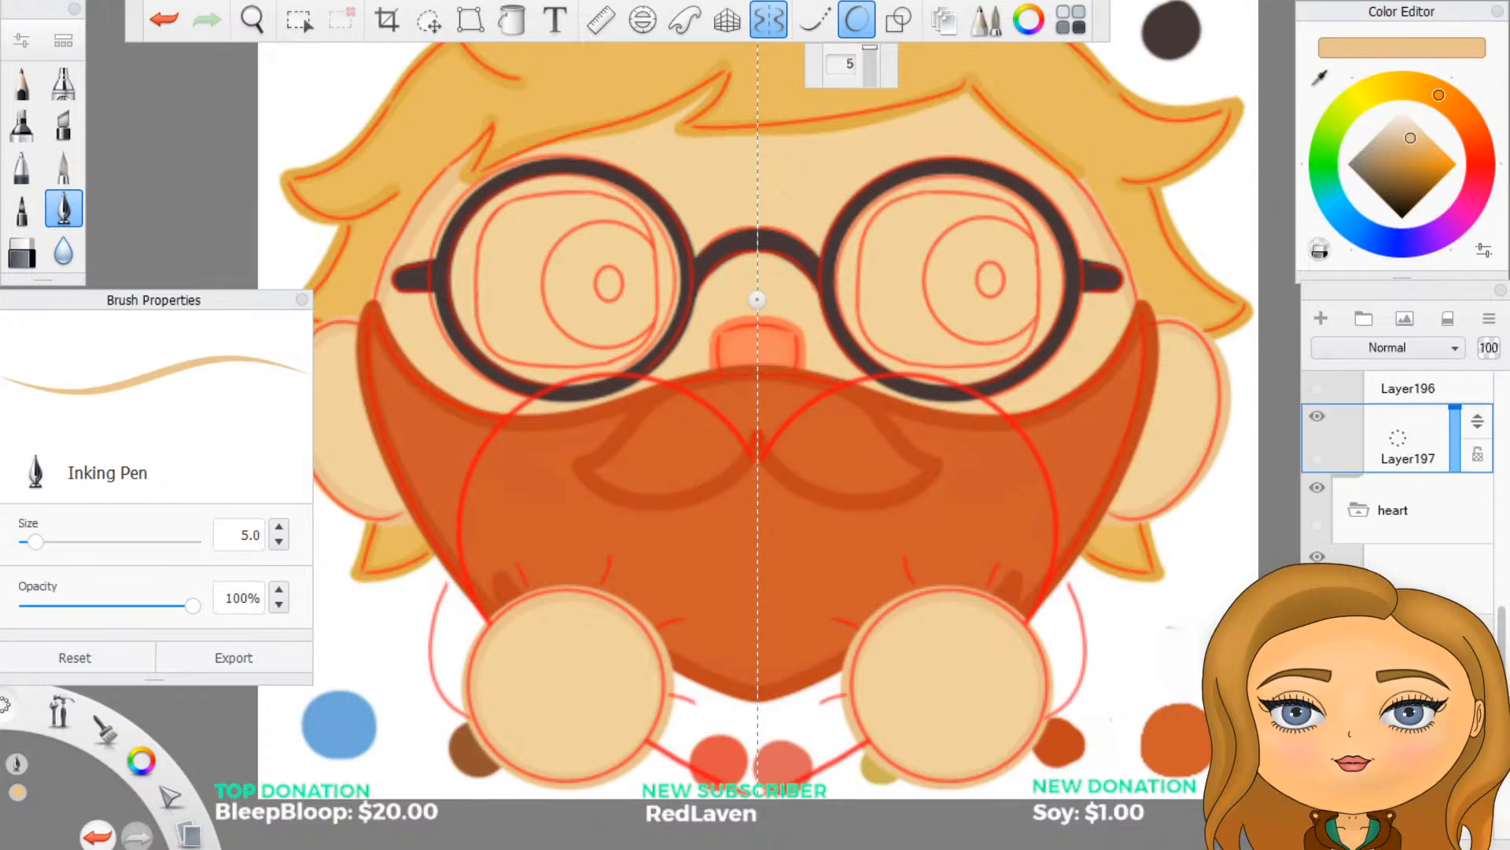
scroll(1101, 692, "up", 5)
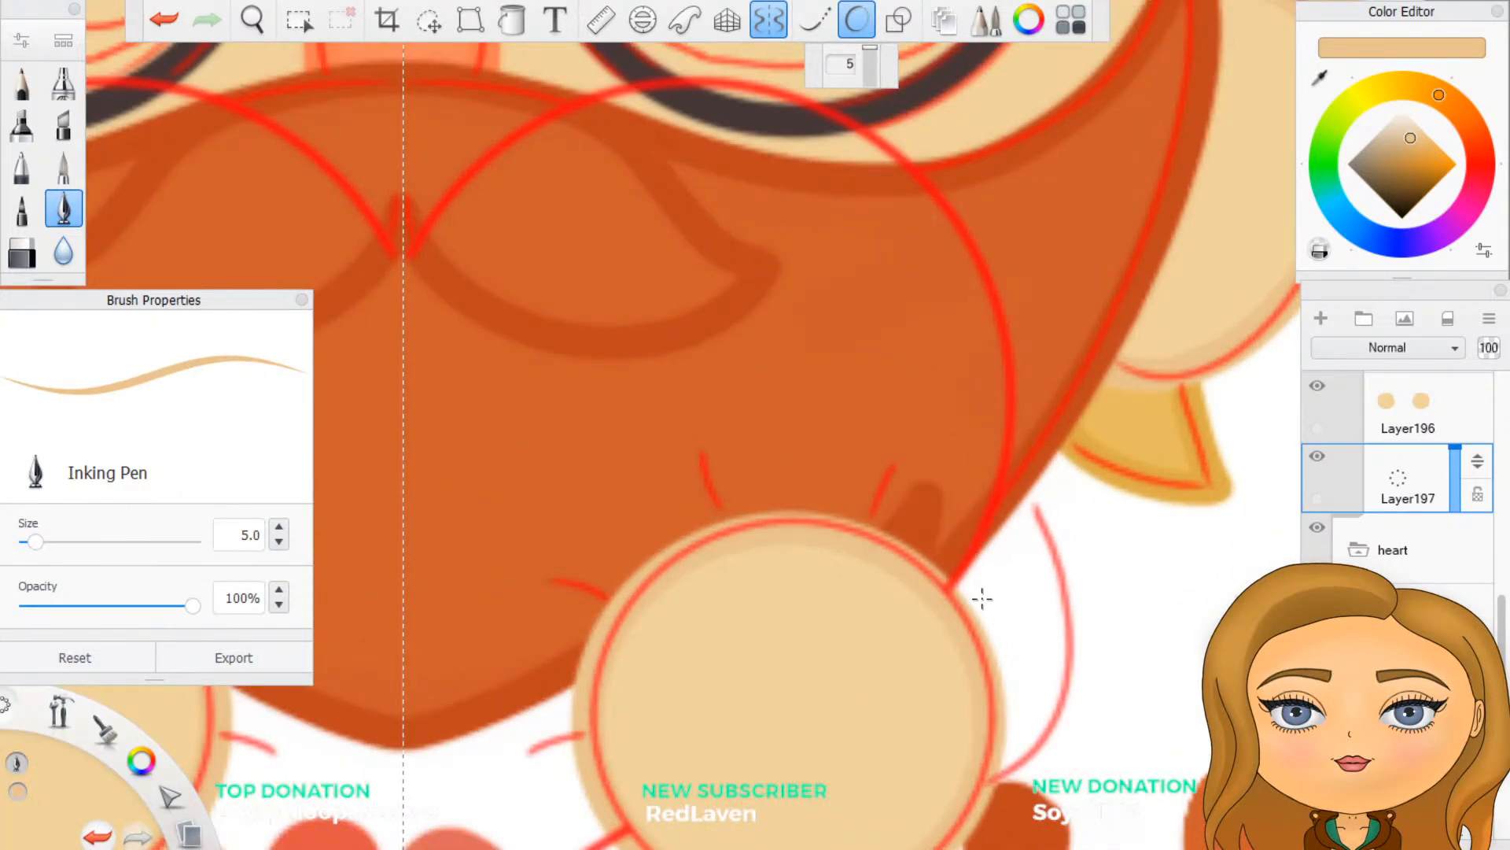
left_click_drag(976, 597, 1012, 619)
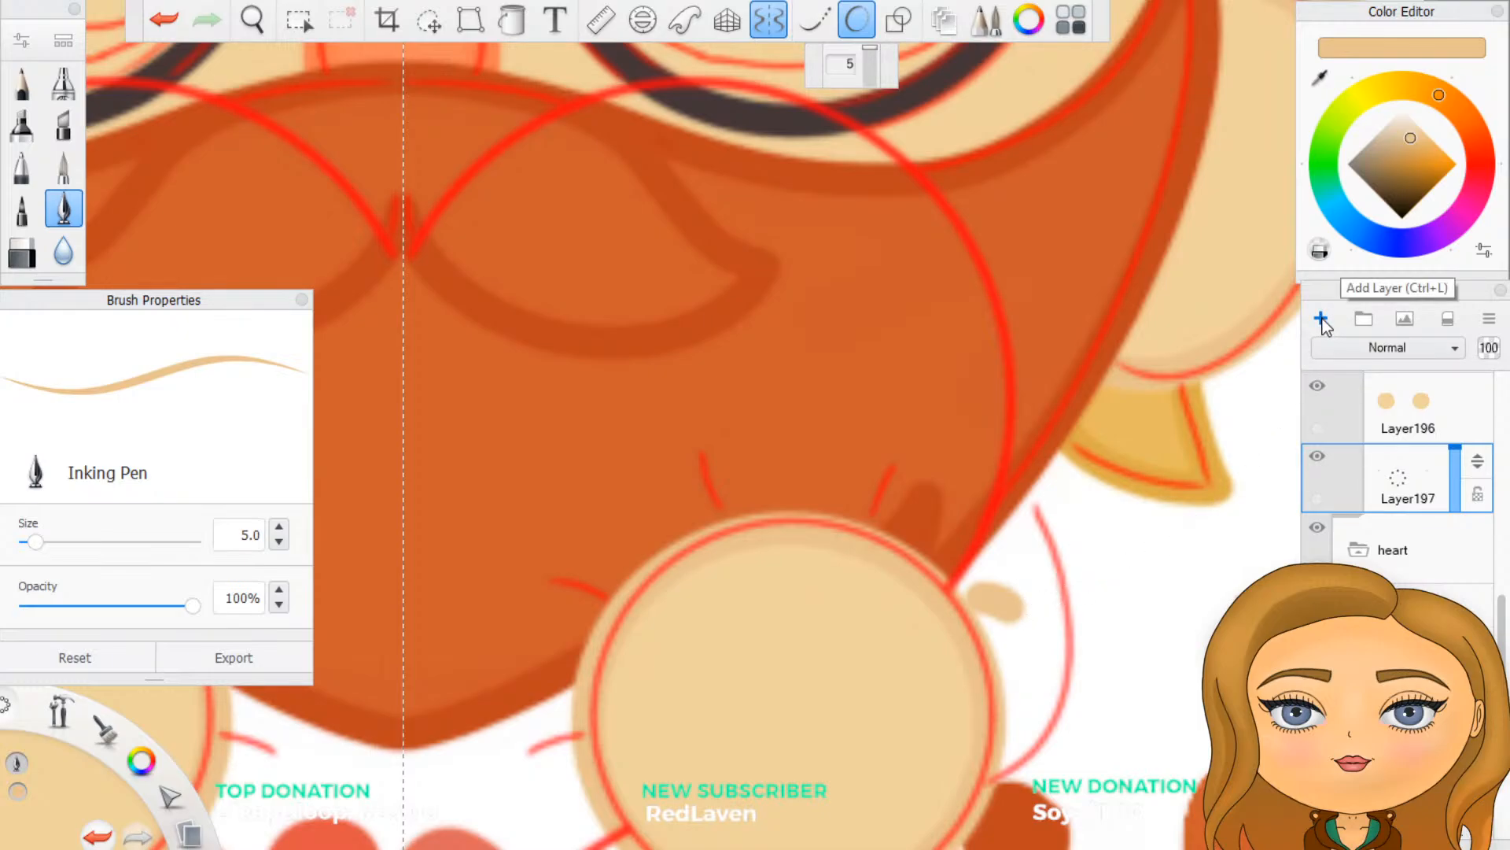
Step: Add a layer above Layer197 and try several versions of the mirrored outer arm curve from the hand up to the beard
left_click(1322, 320)
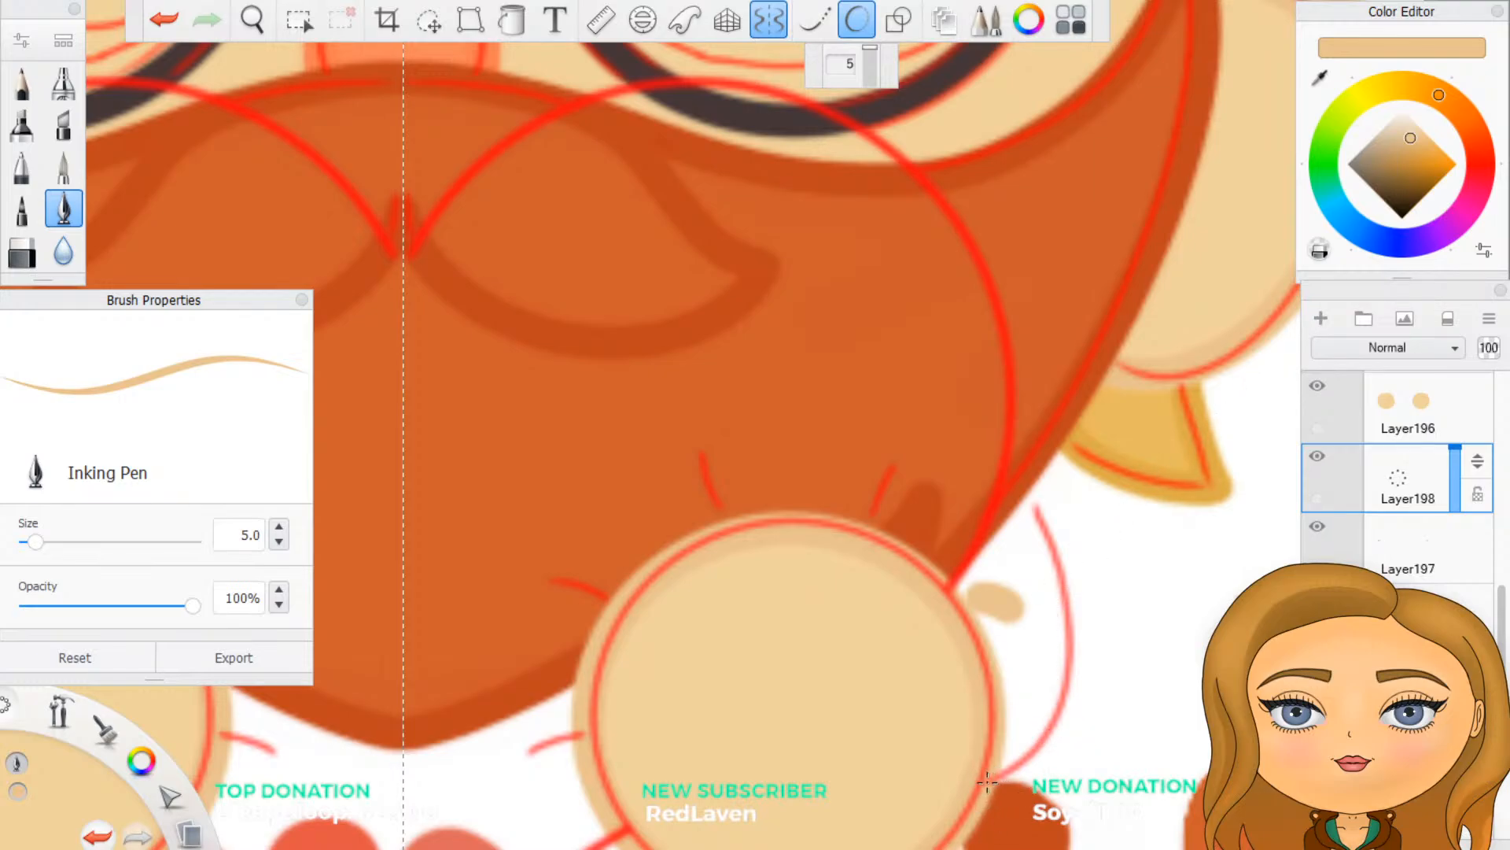
mouse_move(988, 780)
left_mouse_down()
mouse_move(1085, 636)
mouse_move(1084, 566)
mouse_move(1034, 494)
mouse_move(991, 471)
left_mouse_up()
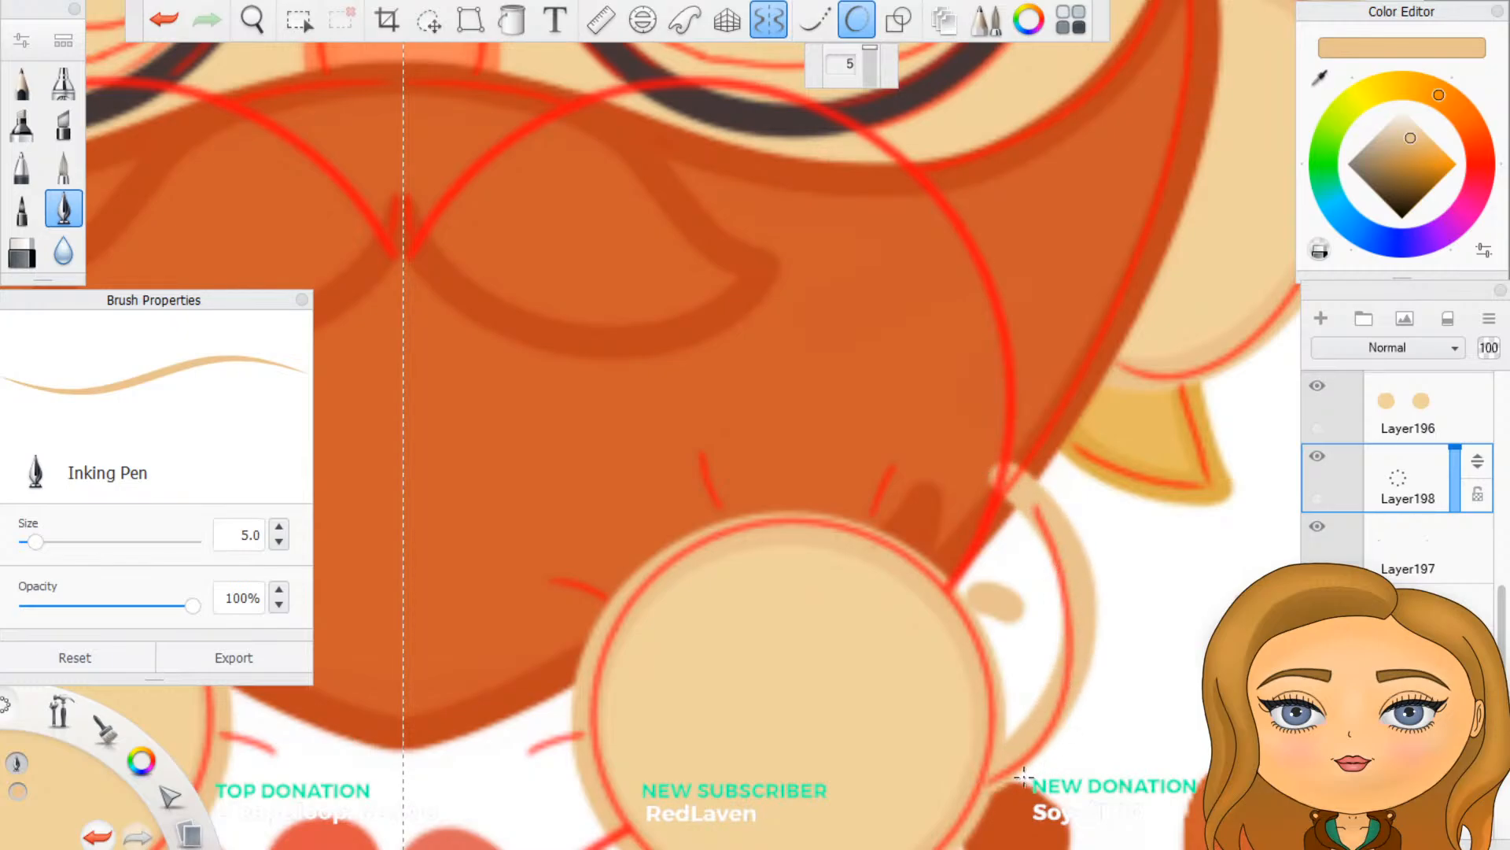
key("ctrl+z")
mouse_move(990, 780)
left_mouse_down()
mouse_move(1058, 622)
mouse_move(1058, 563)
mouse_move(1016, 472)
left_mouse_up()
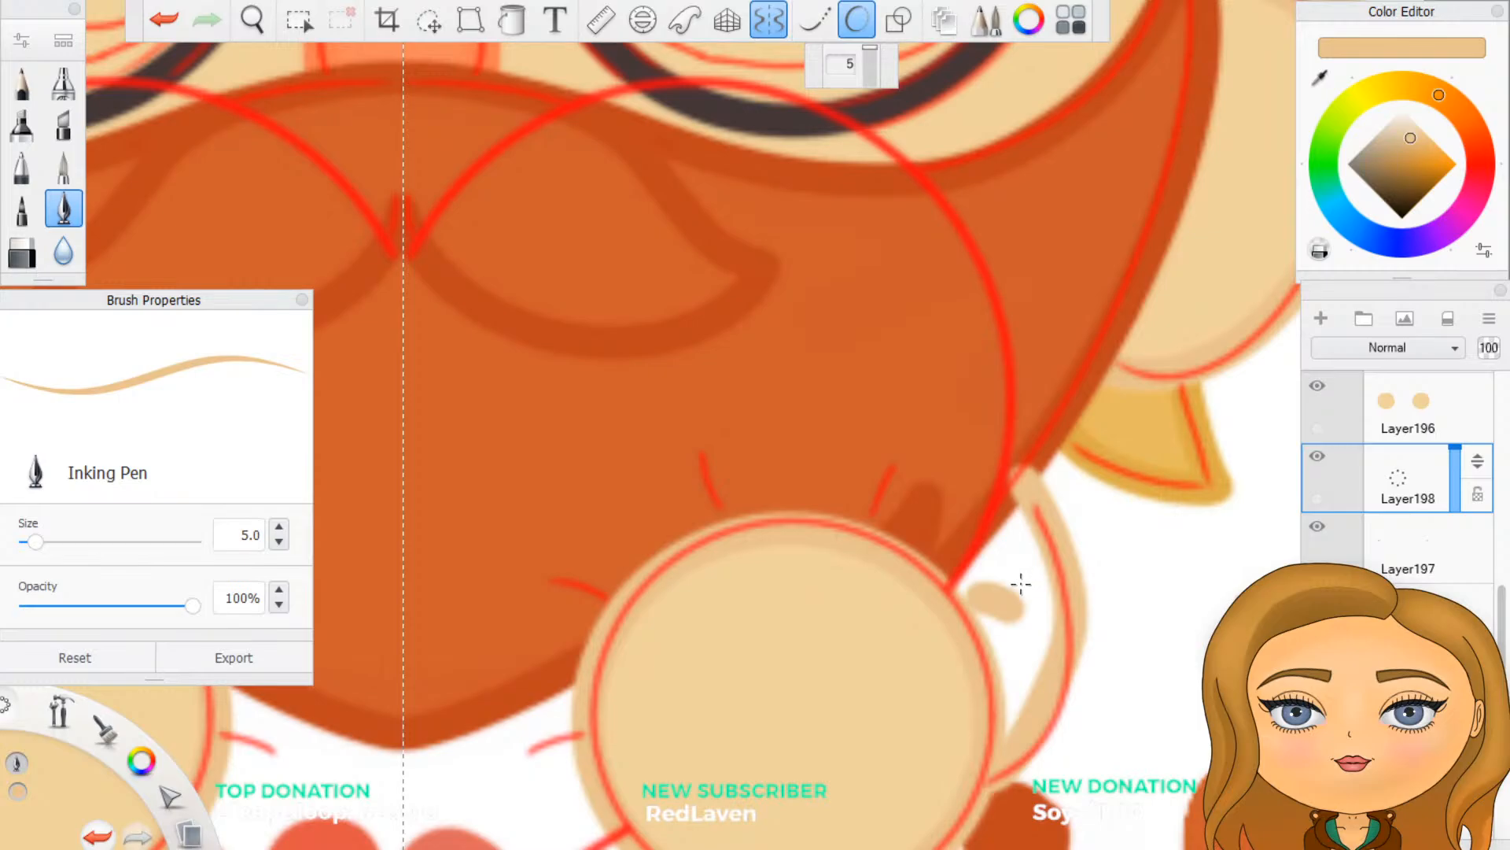
key("ctrl+z")
mouse_move(982, 781)
left_mouse_down()
mouse_move(1057, 652)
mouse_move(1072, 580)
mouse_move(992, 438)
left_mouse_up()
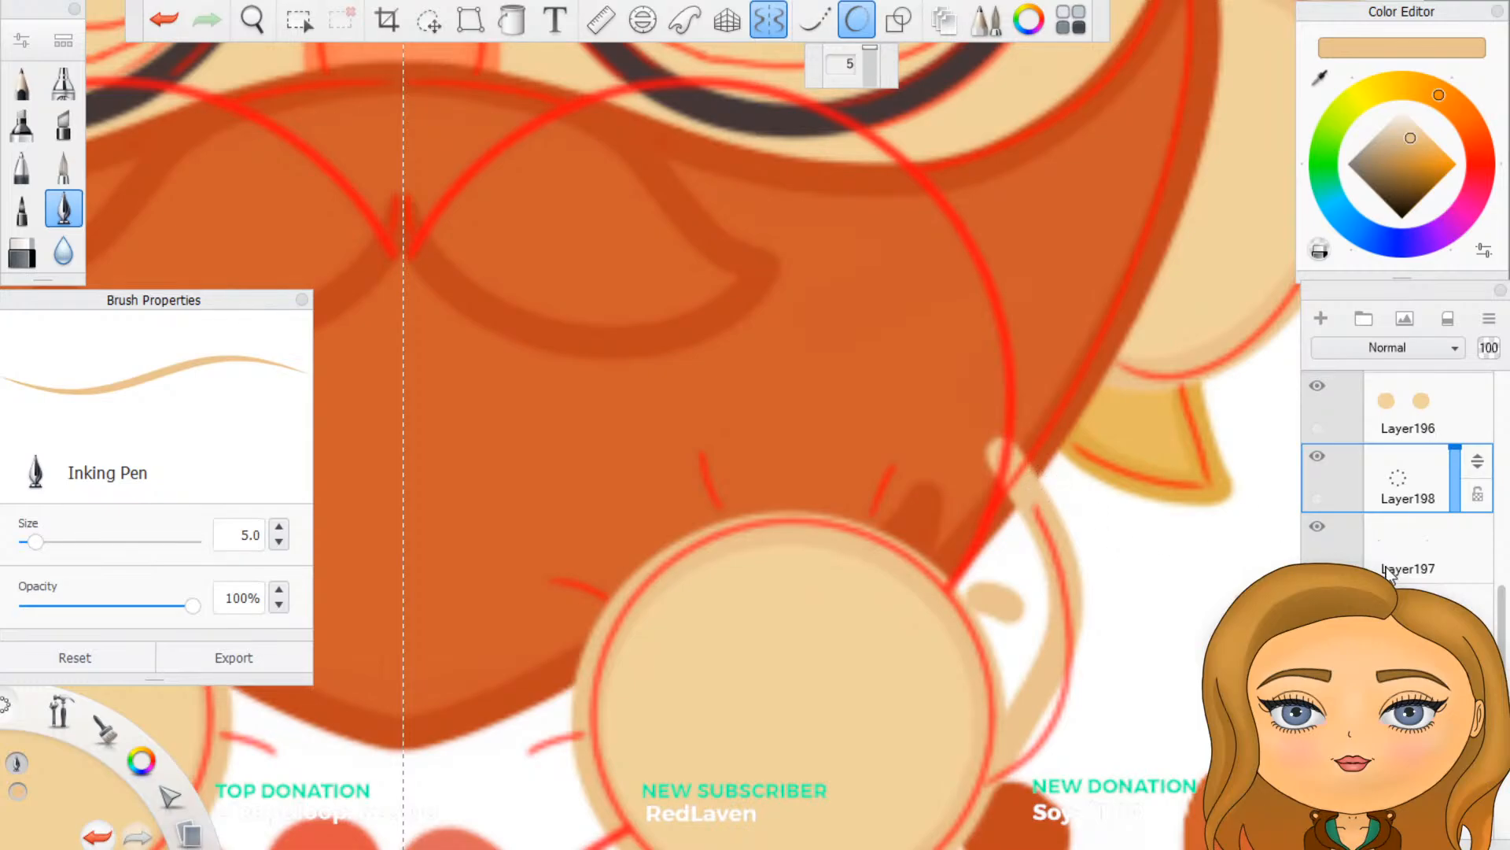
Step: Hide the redline folder and check the arm curves against the whole face
scroll(1383, 571, "up", 3)
scroll(1384, 568, "up", 5)
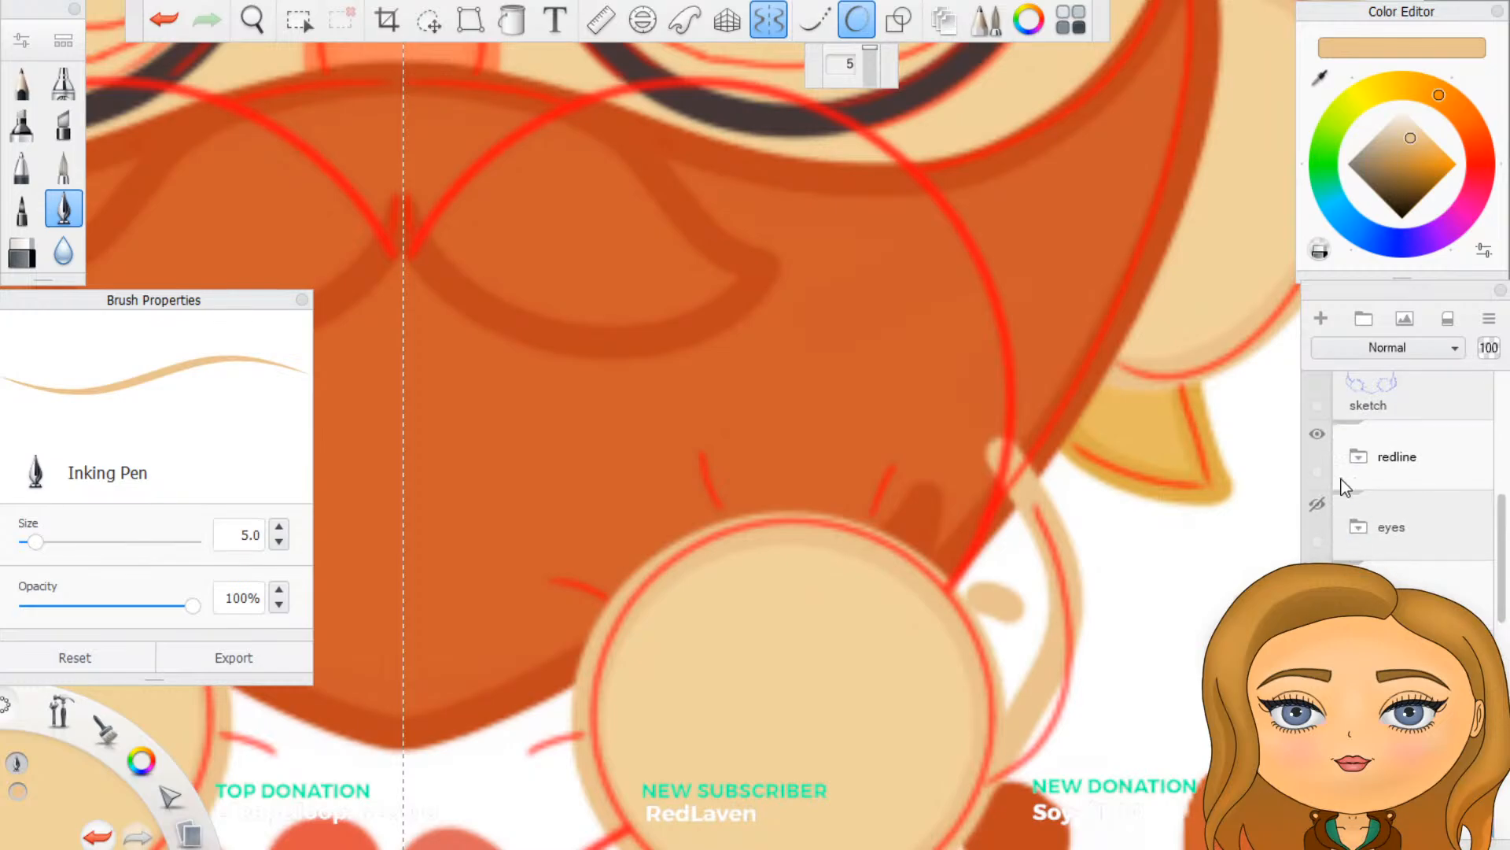
left_click(1318, 435)
scroll(1125, 621, "down", 5)
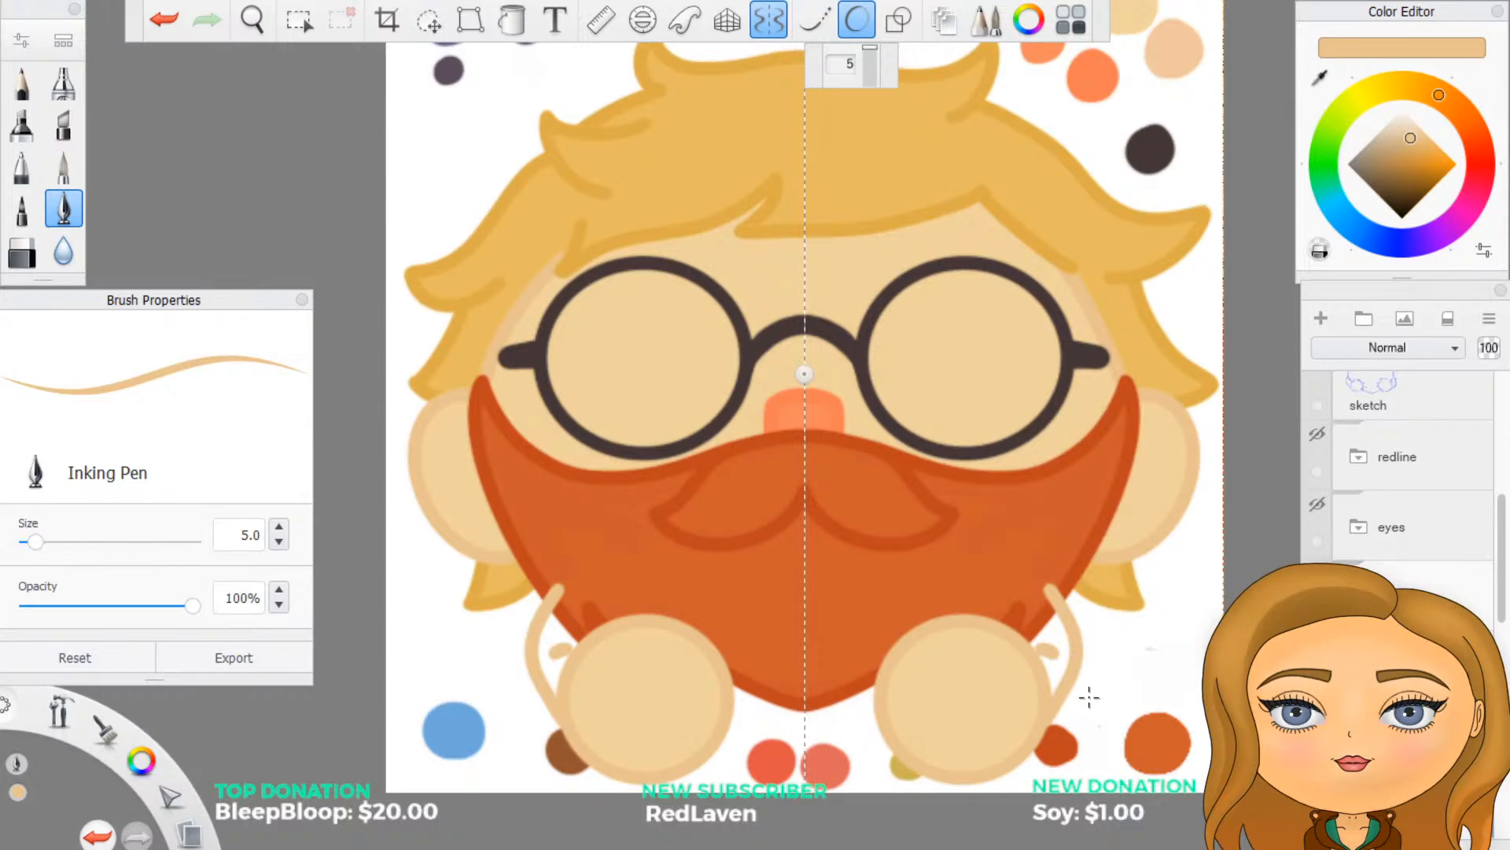
scroll(1089, 695, "up", 2)
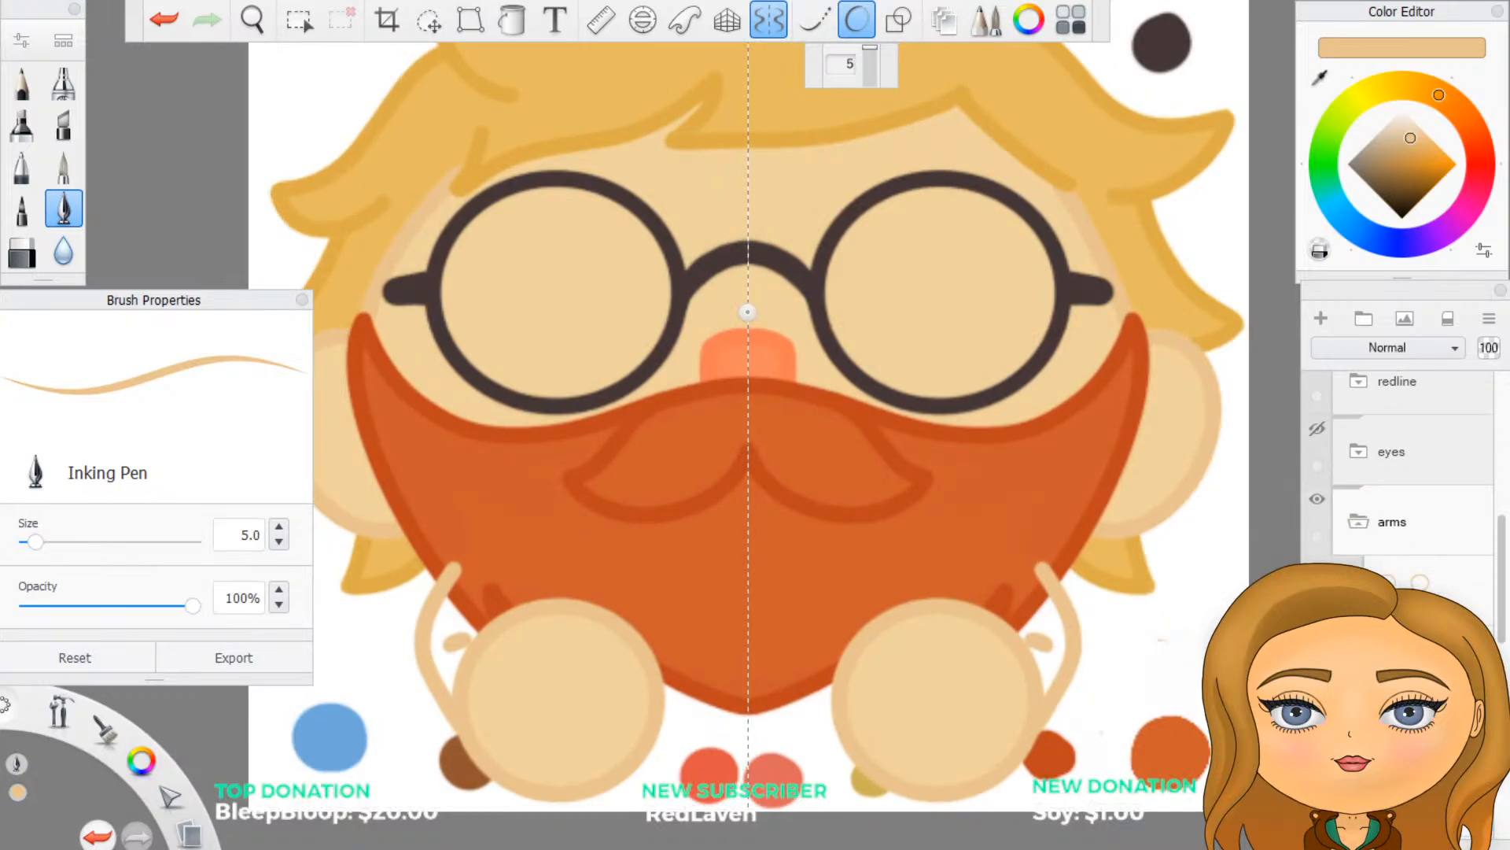
Step: Remove the arm curves and short thumb strokes beside the hands
key("ctrl+z")
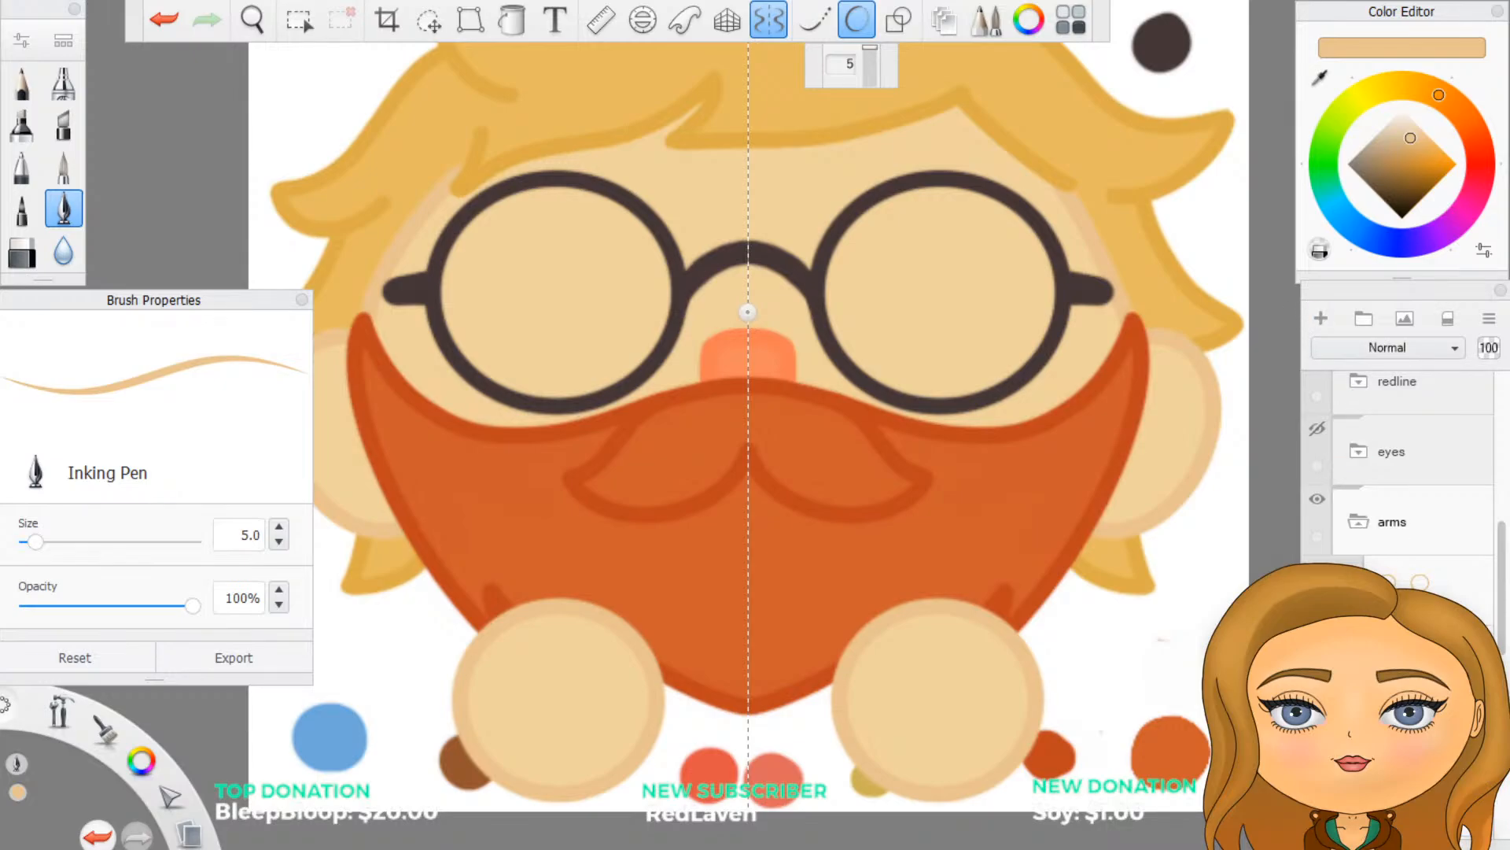
left_click(165, 22)
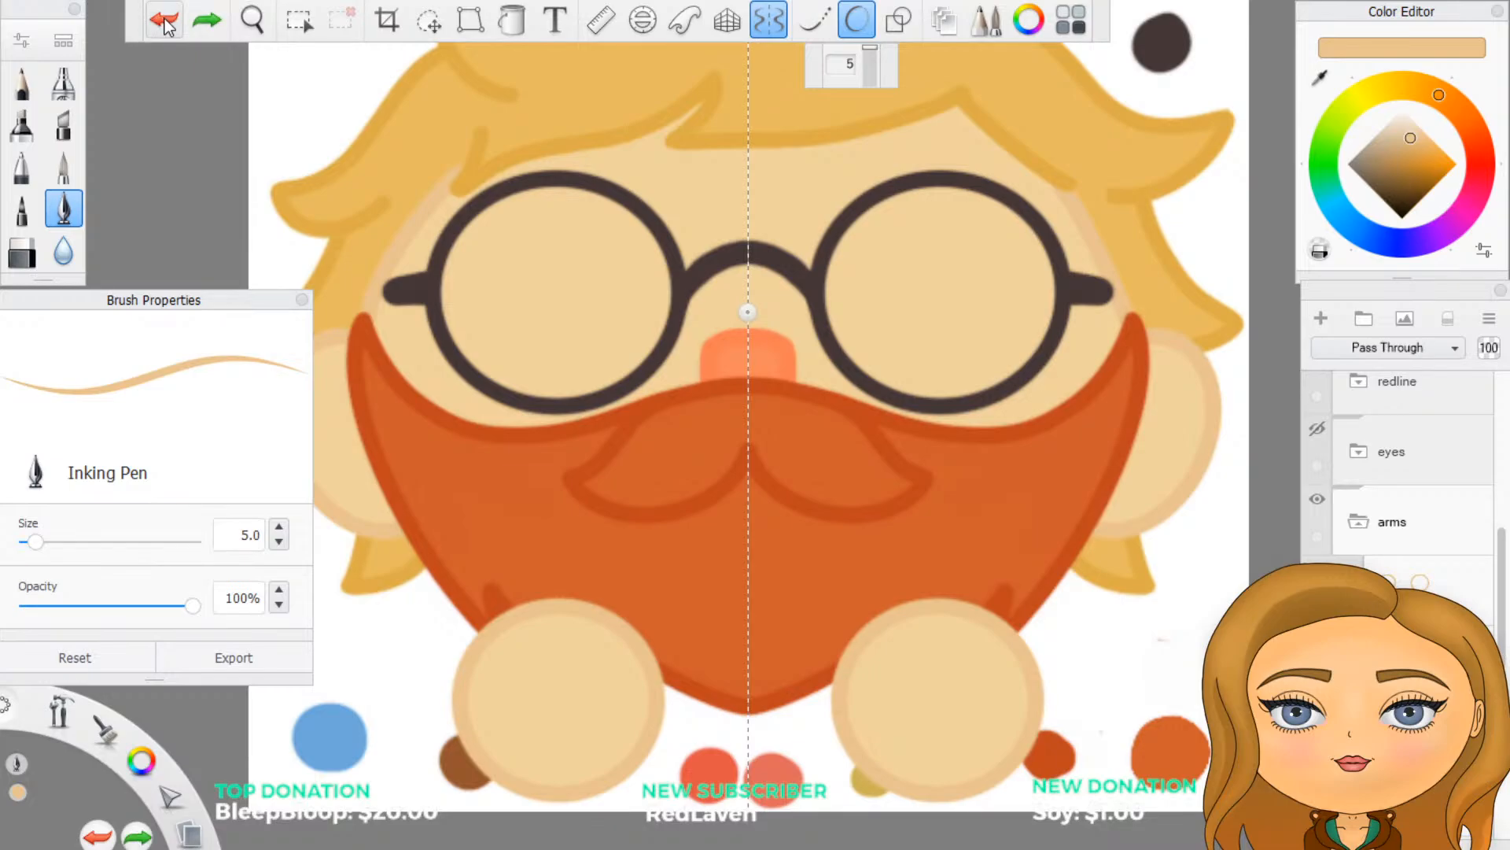
left_click(1423, 659)
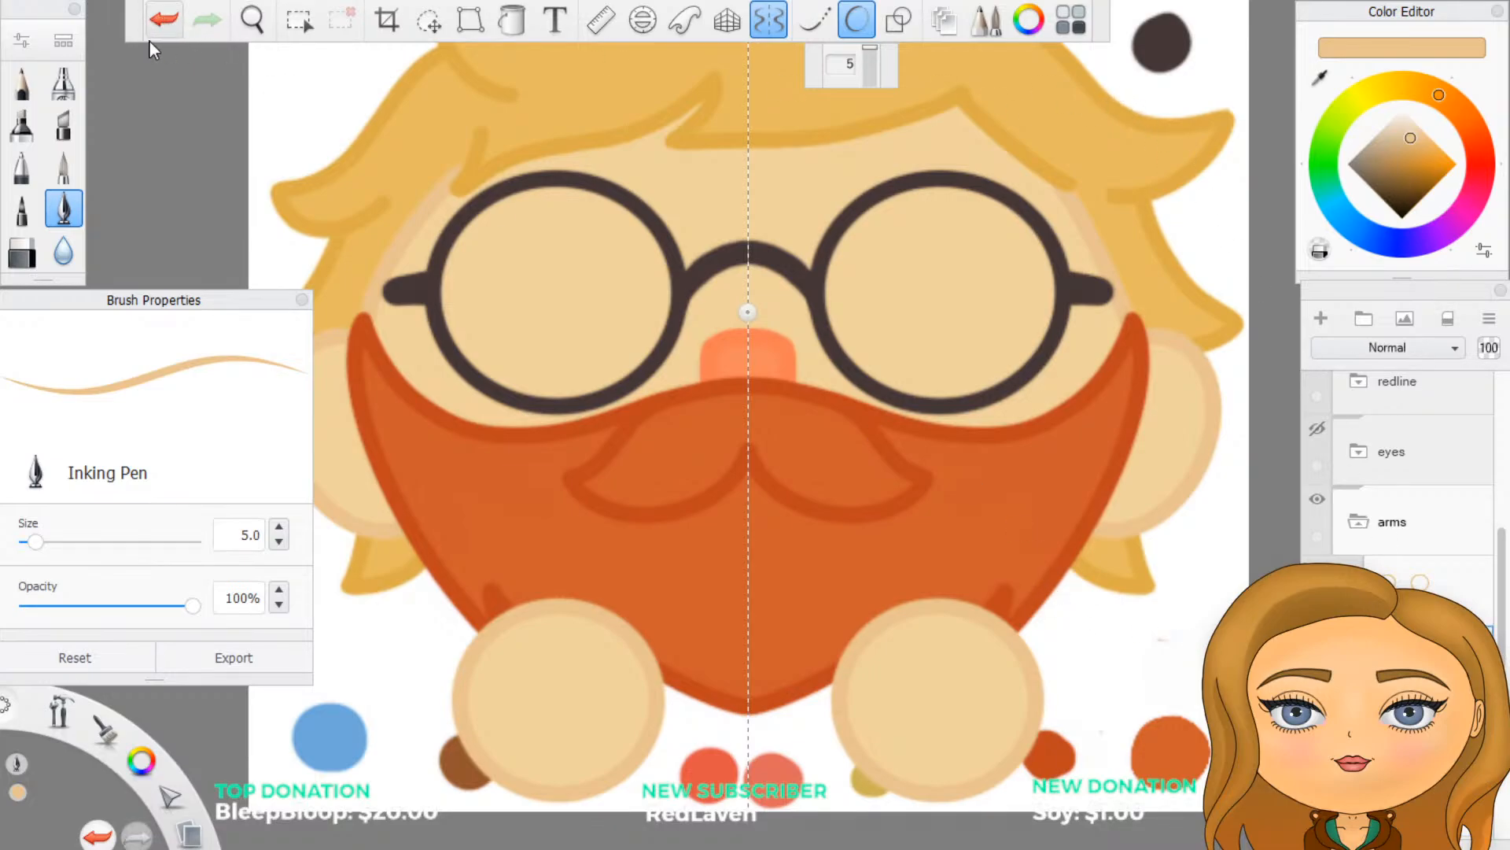
left_click(162, 22)
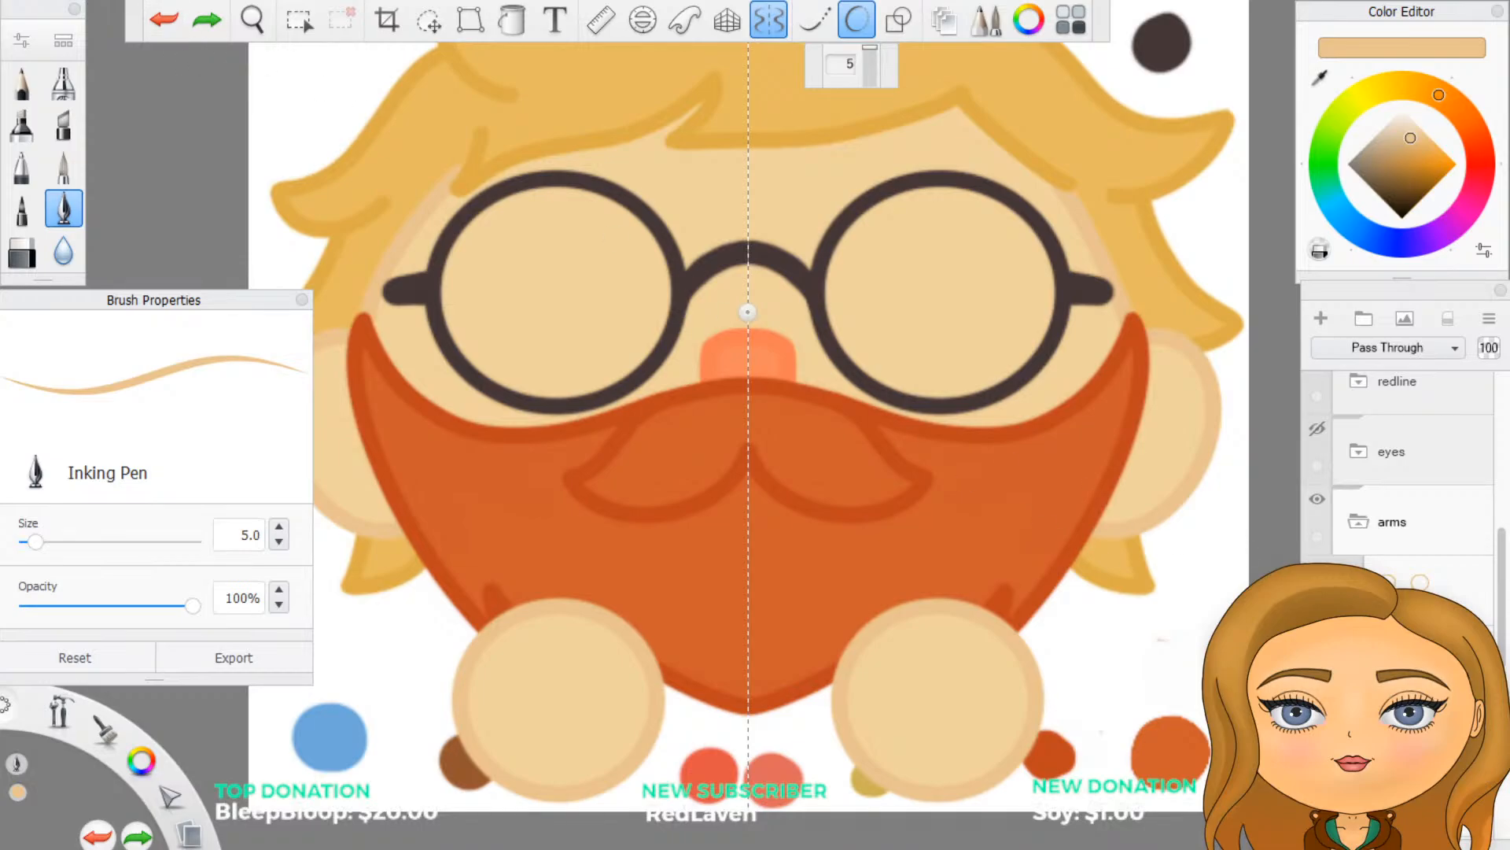
scroll(1413, 504, "down", 3)
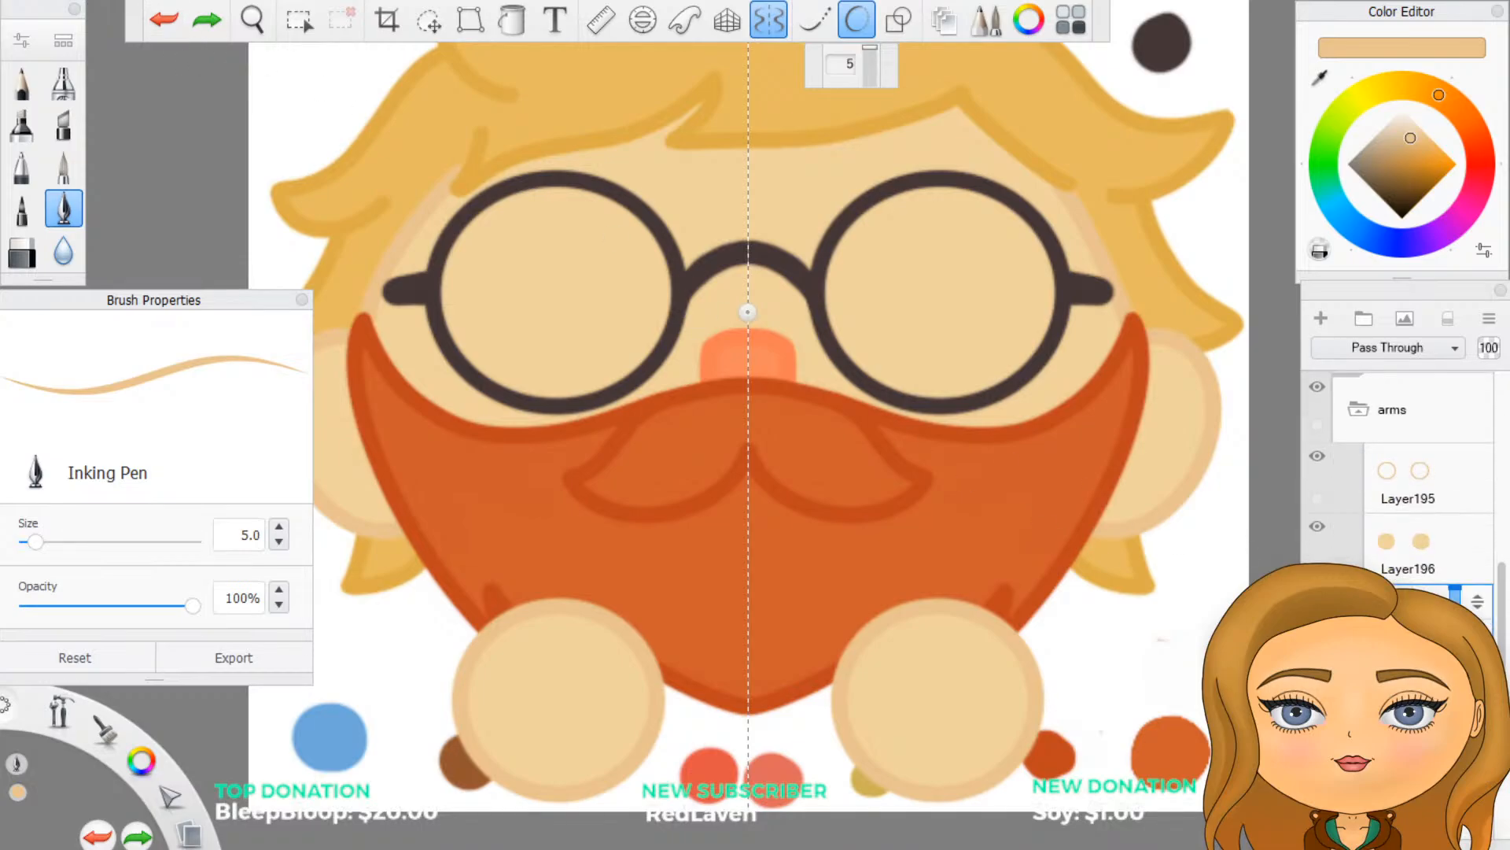
Step: Try adding a new layer next to the hand fill layer, Layer196, in the arms folder
left_click(1423, 618)
left_click(1443, 541)
left_click(1323, 316)
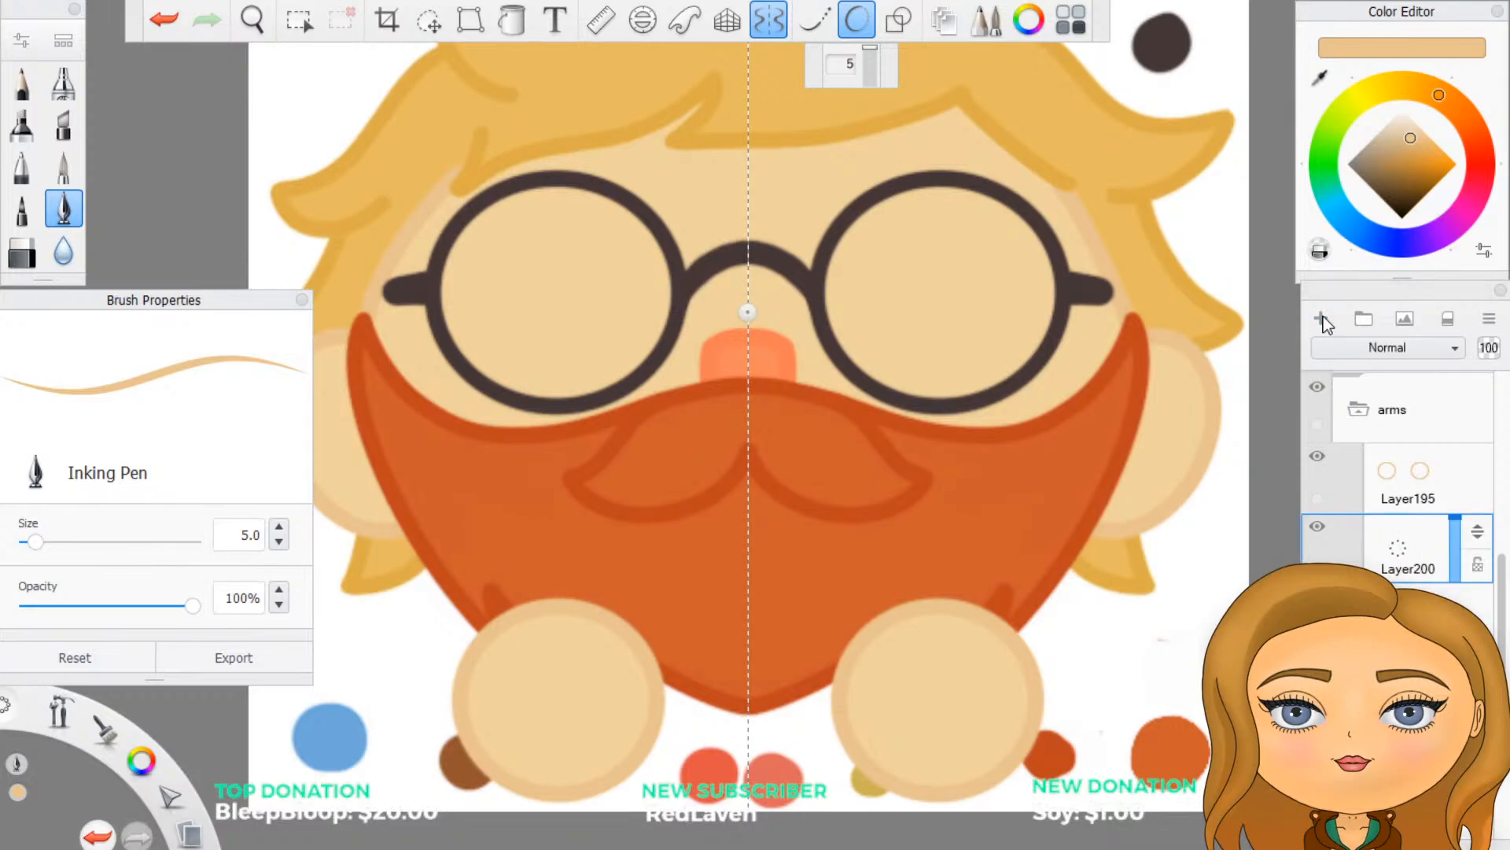
left_click(1441, 615)
left_click_drag(1478, 611, 1476, 542)
left_click_drag(1398, 549, 1458, 570)
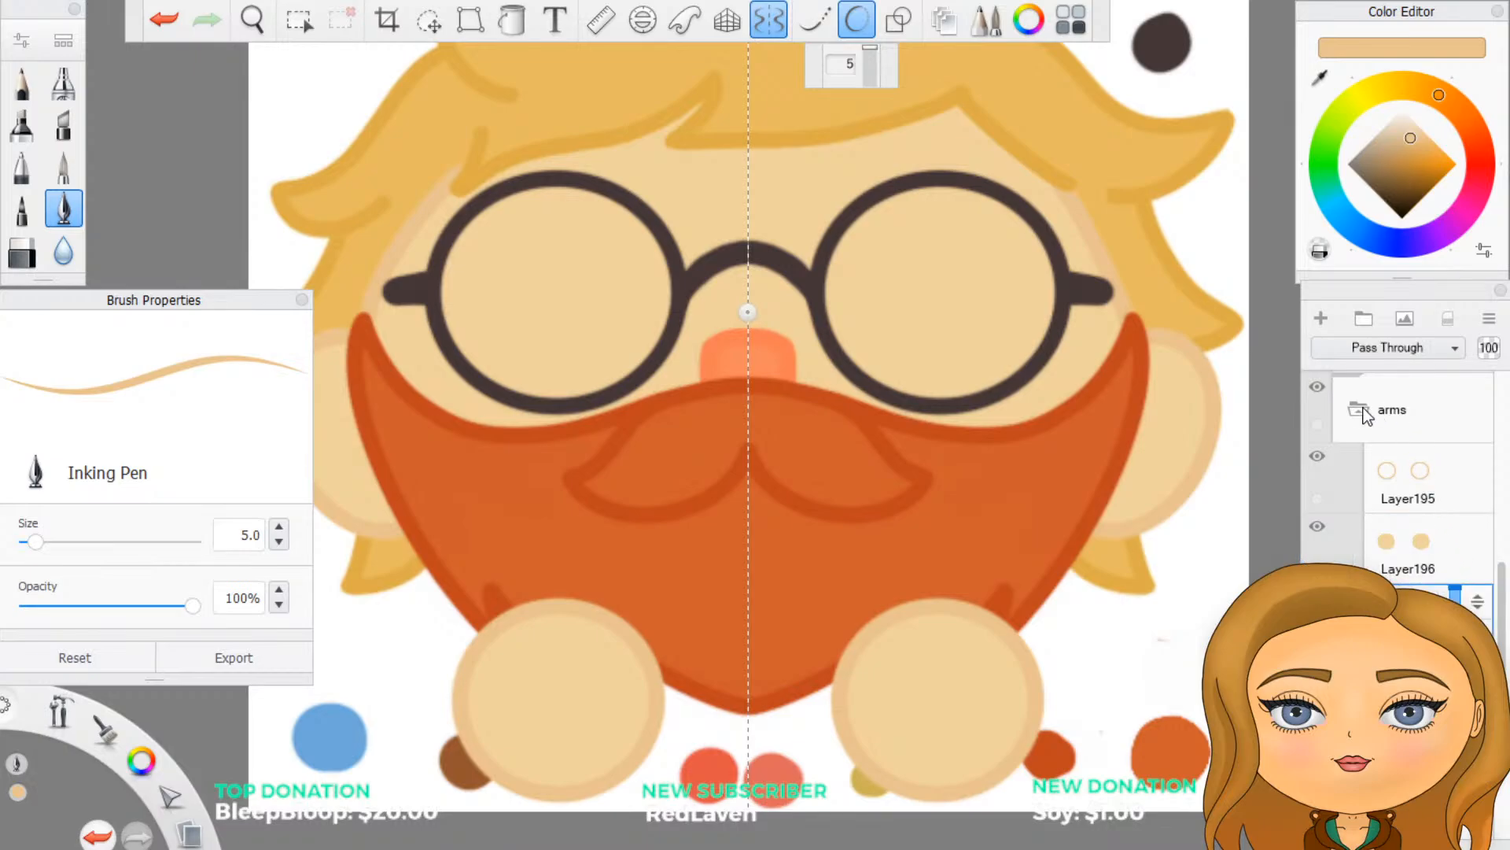
Step: Collapse the arms folder, select Layer194 in the heart folder and show the redline folder again
left_click(1354, 408)
left_click(1402, 547)
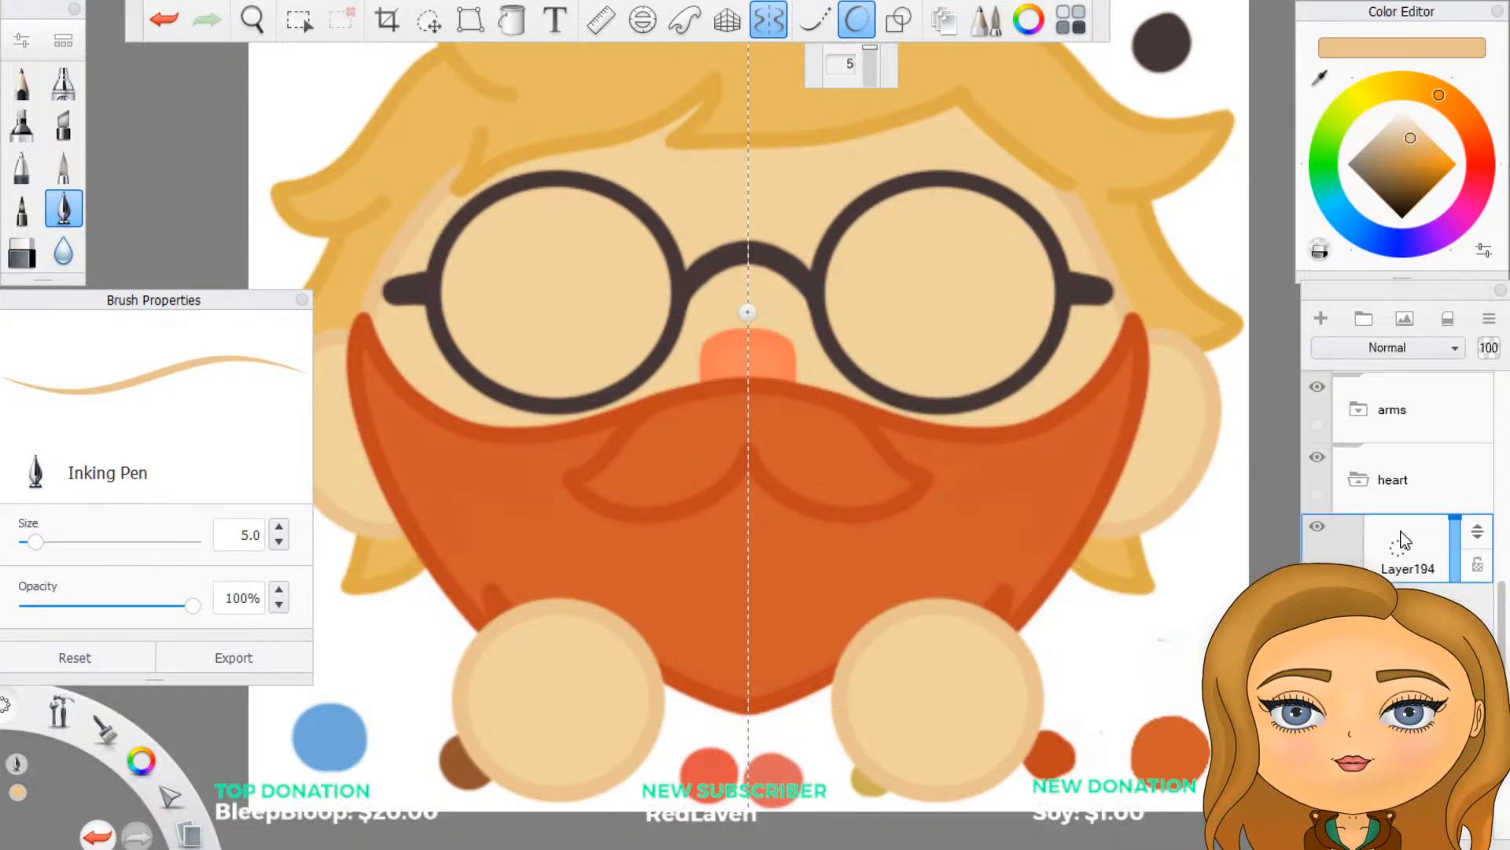
scroll(1398, 578, "up", 3)
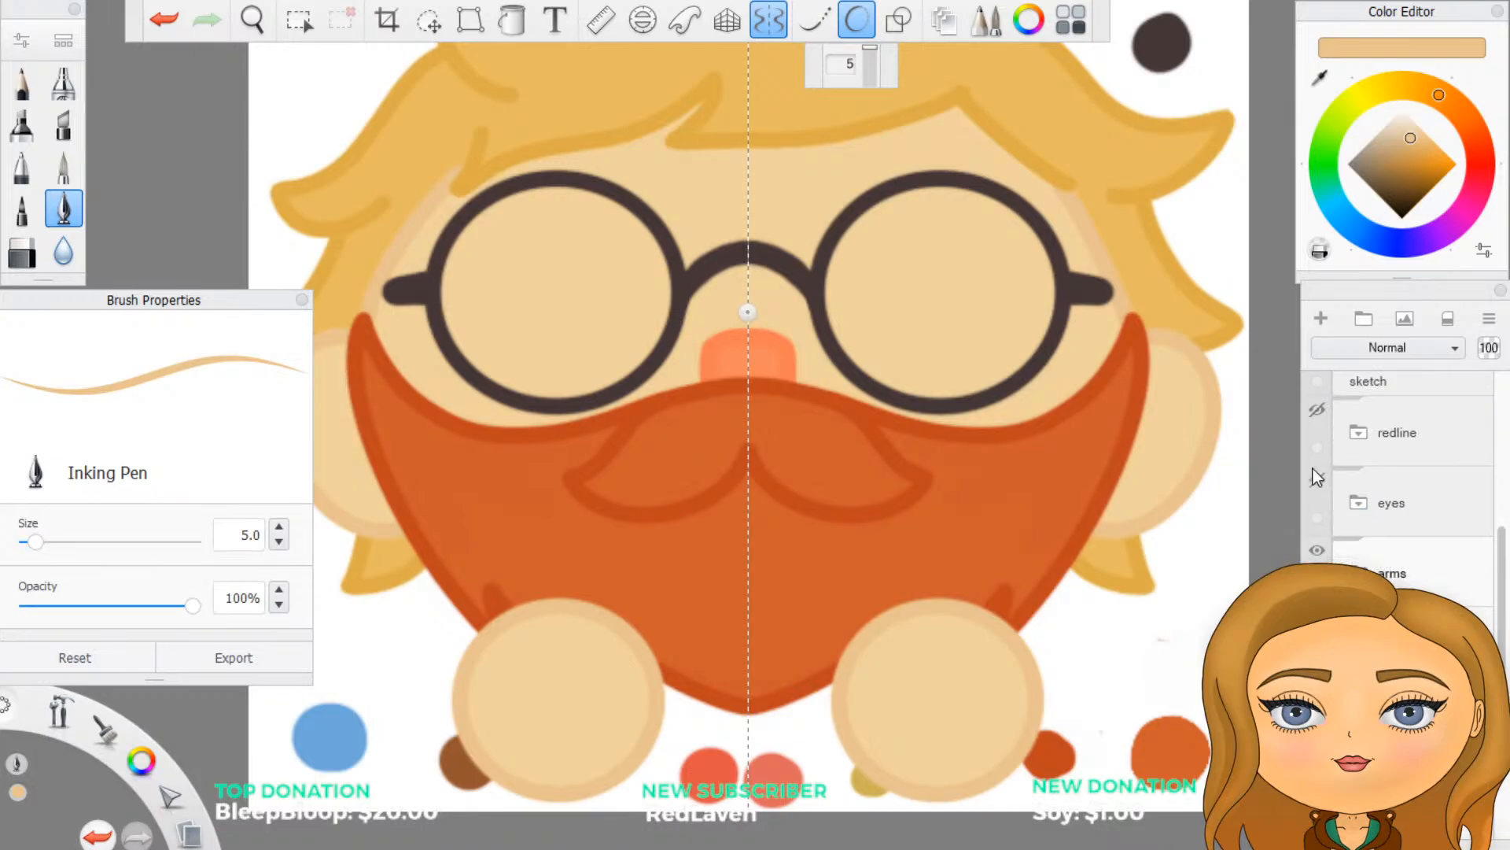
left_click(1319, 410)
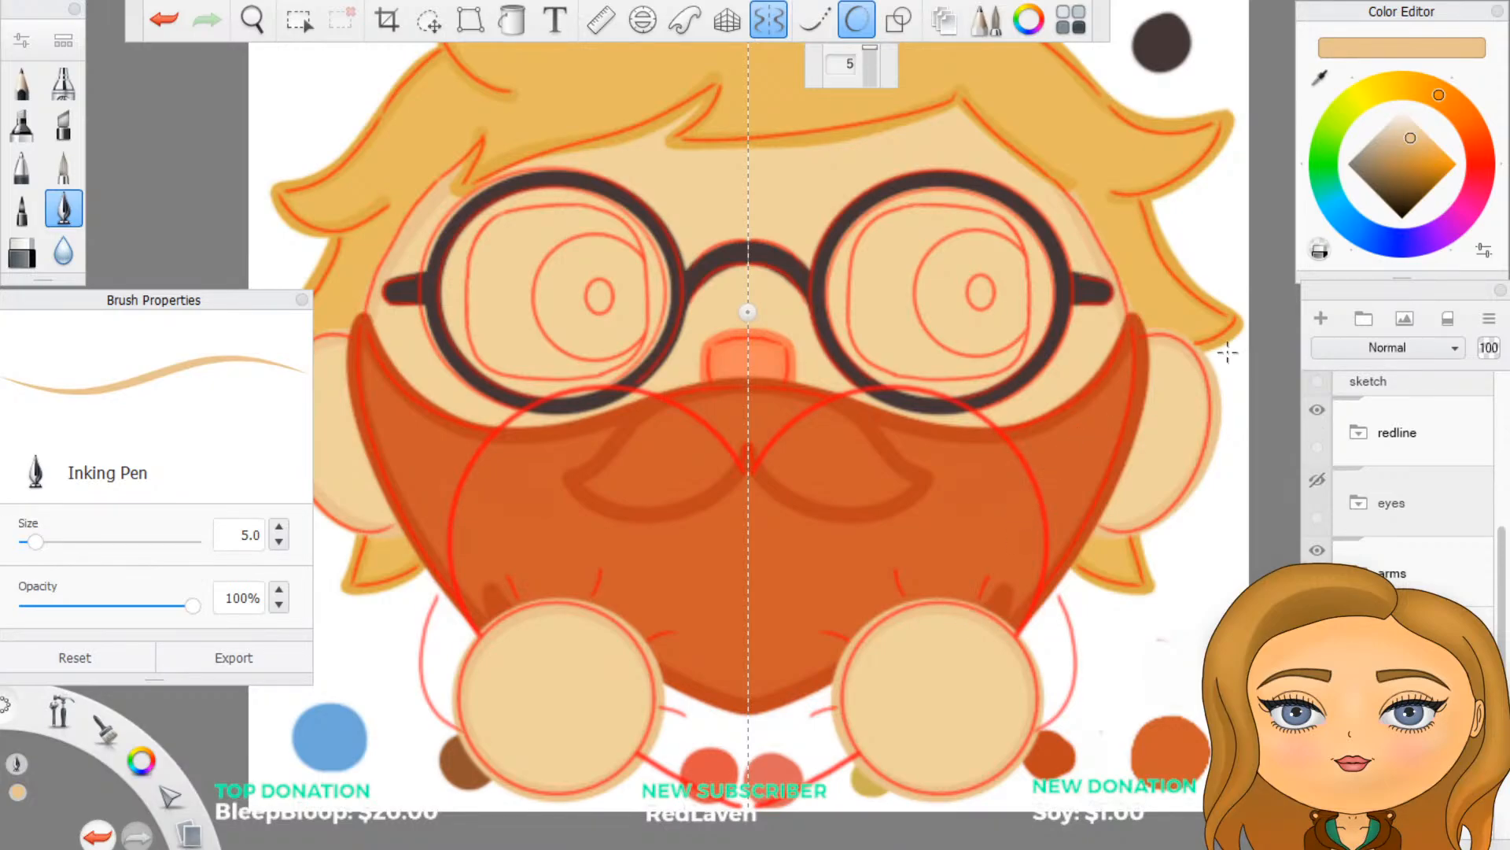
Step: Set the brush color to a fully saturated bright red for the heart
left_click(1482, 168)
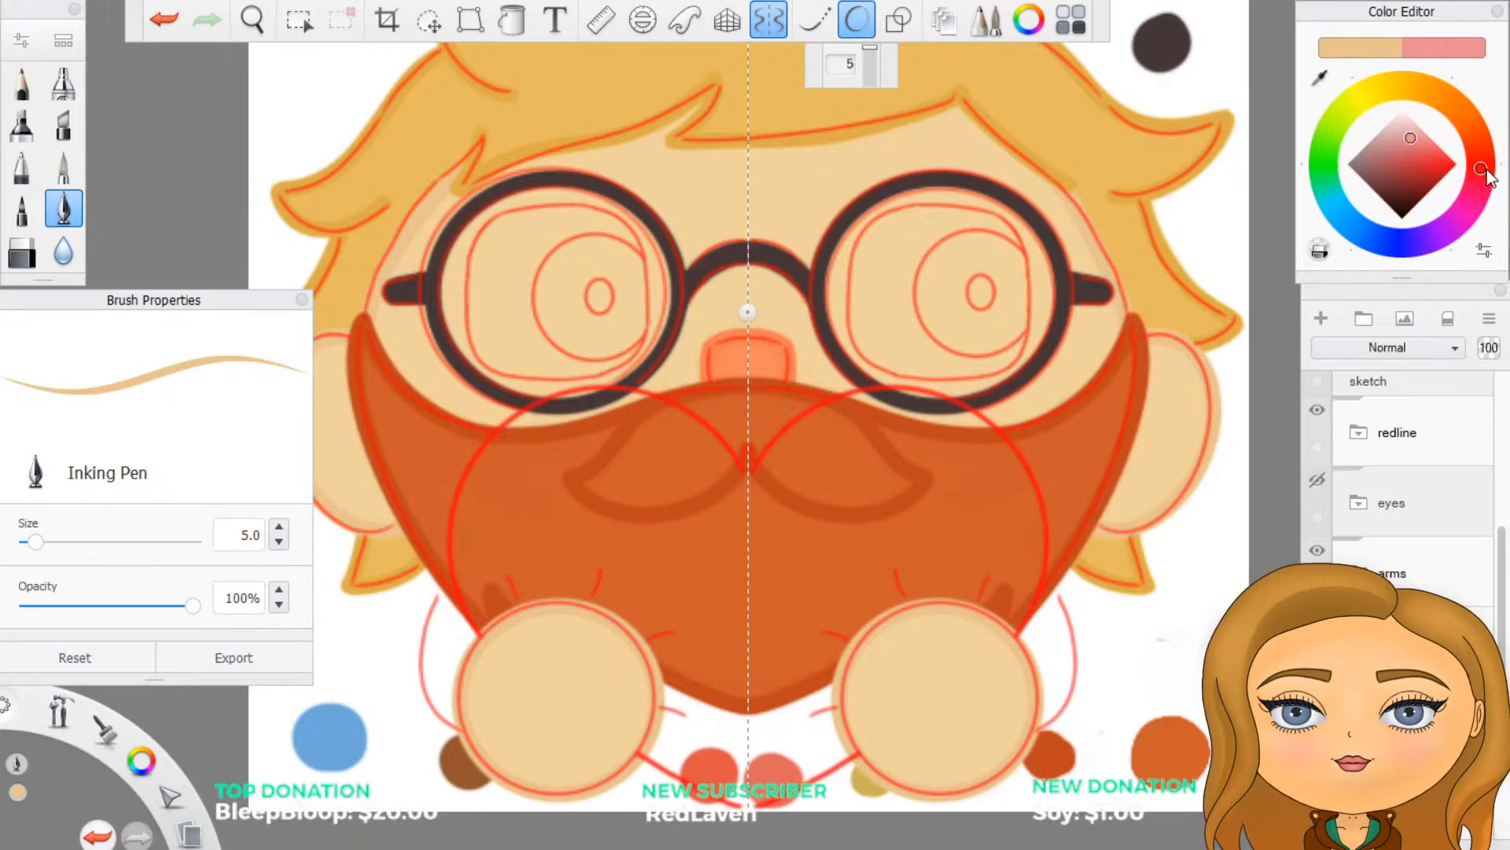
mouse_move(1435, 168)
left_mouse_down()
mouse_move(1505, 160)
mouse_move(1489, 172)
left_mouse_up()
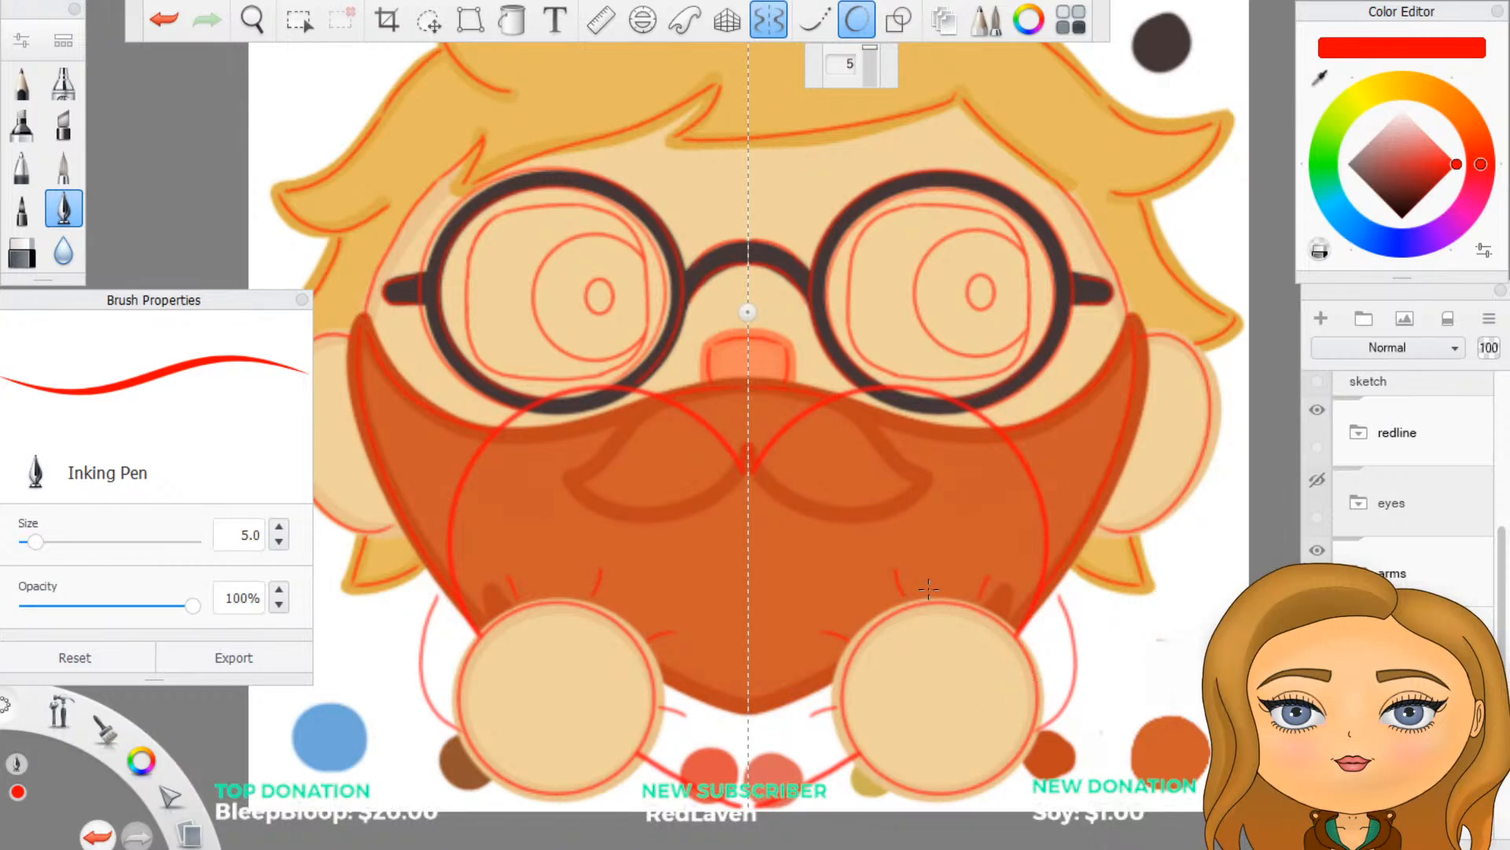
scroll(918, 581, "down", 1)
scroll(645, 461, "up", 1)
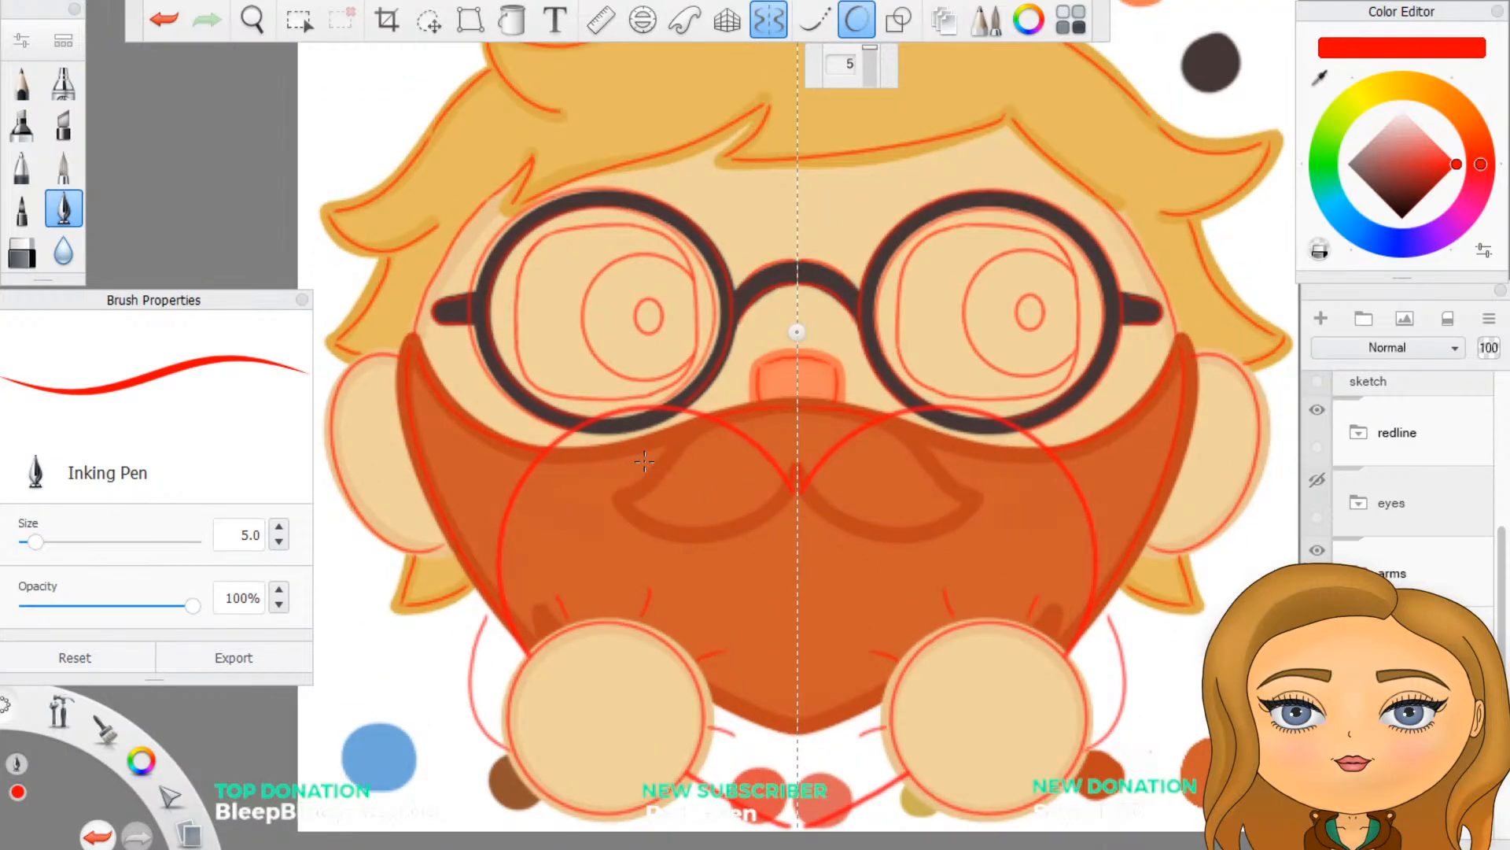
scroll(644, 461, "up", 1)
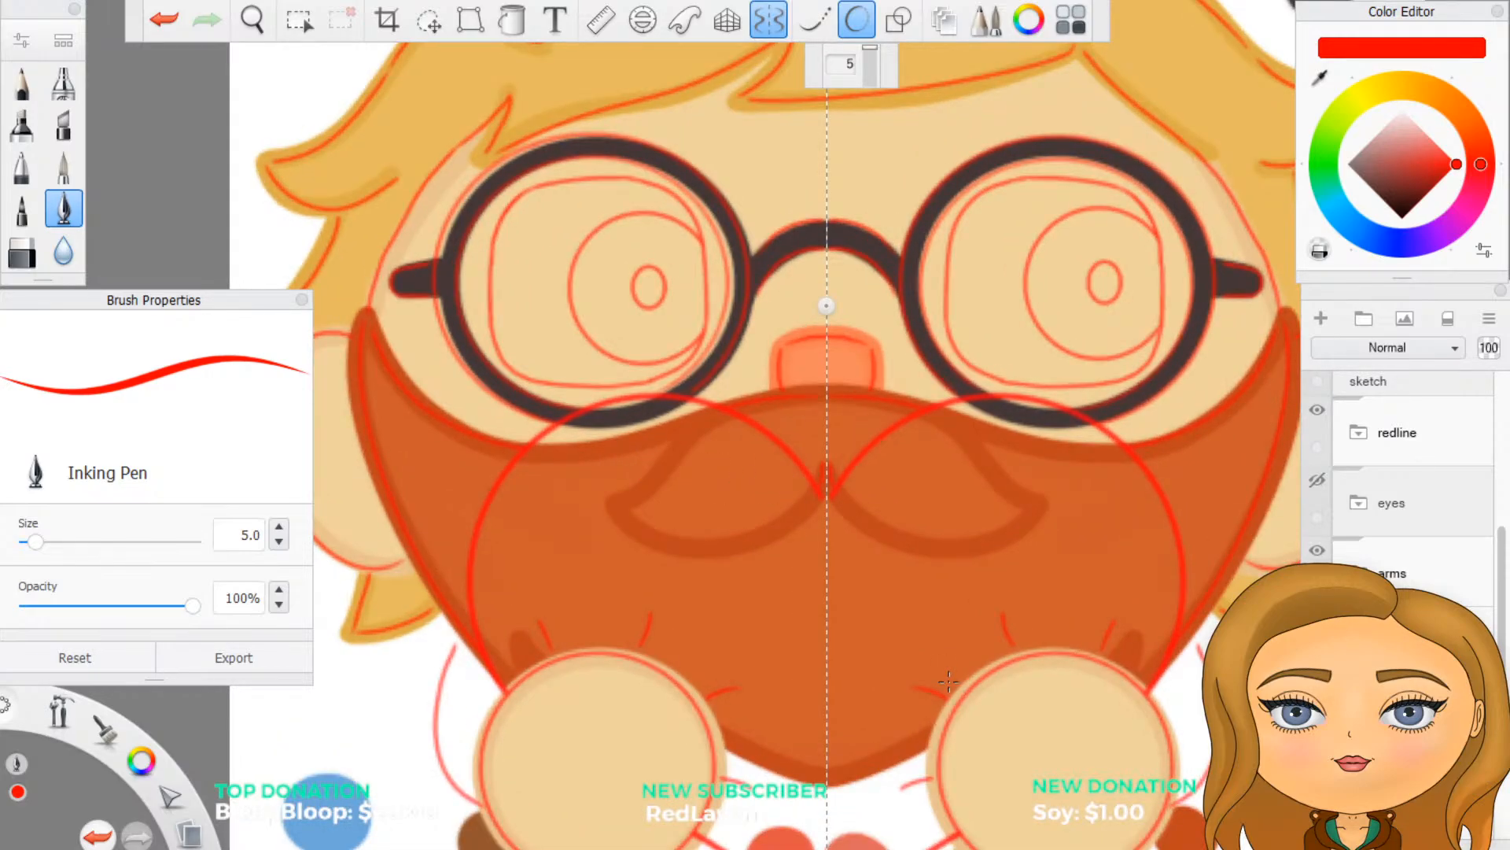
scroll(1003, 727, "down", 2)
scroll(1004, 724, "up", 2)
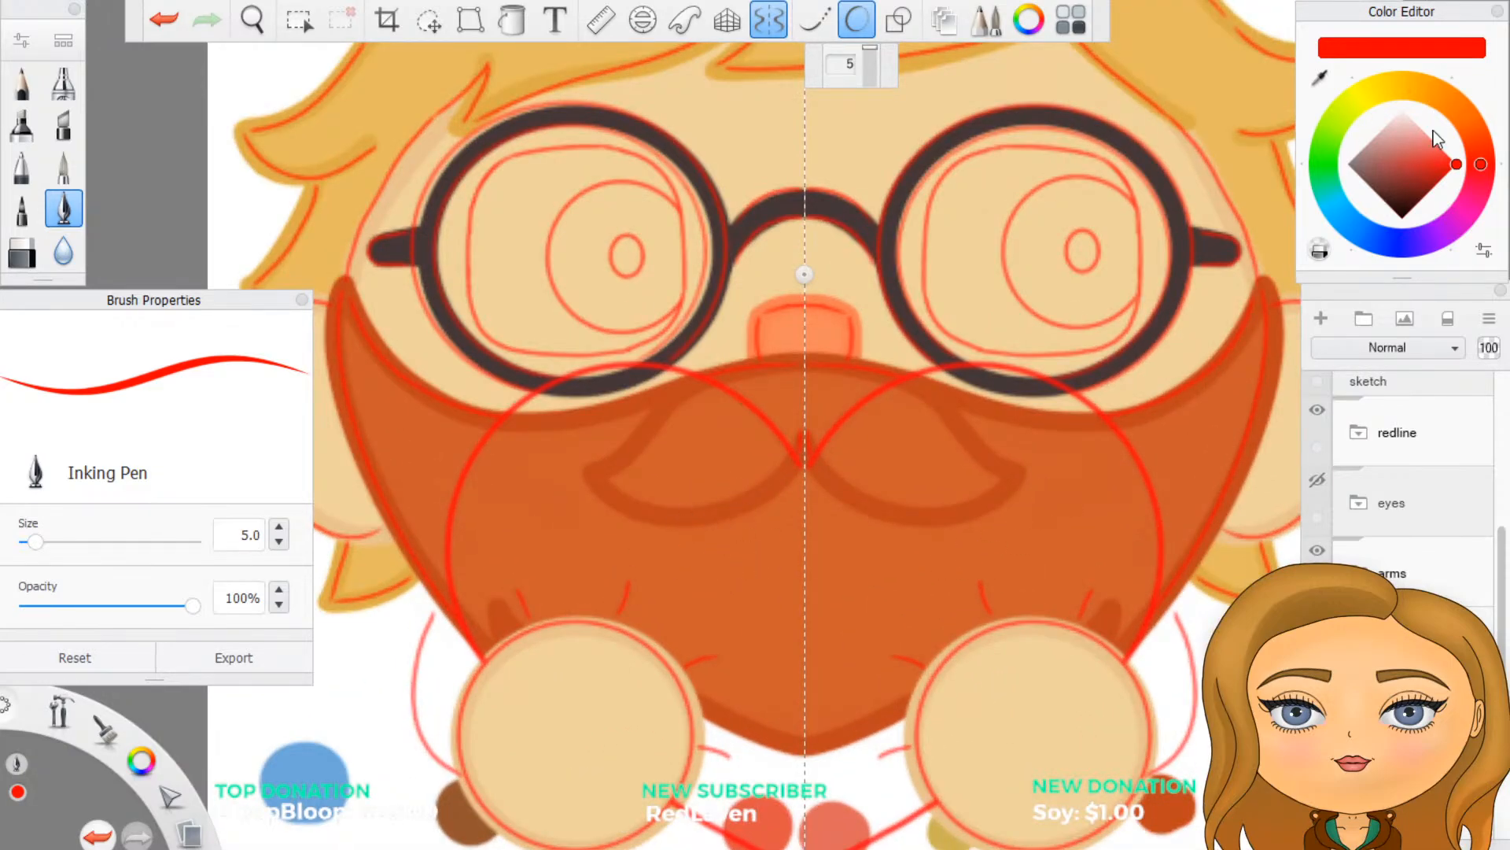
Step: Trace the heart's upper lobes symmetrically along the sketch line with a slightly darker red, redoing the stroke until it follows the curve
left_click(1444, 178)
left_click_drag(1444, 178, 1441, 179)
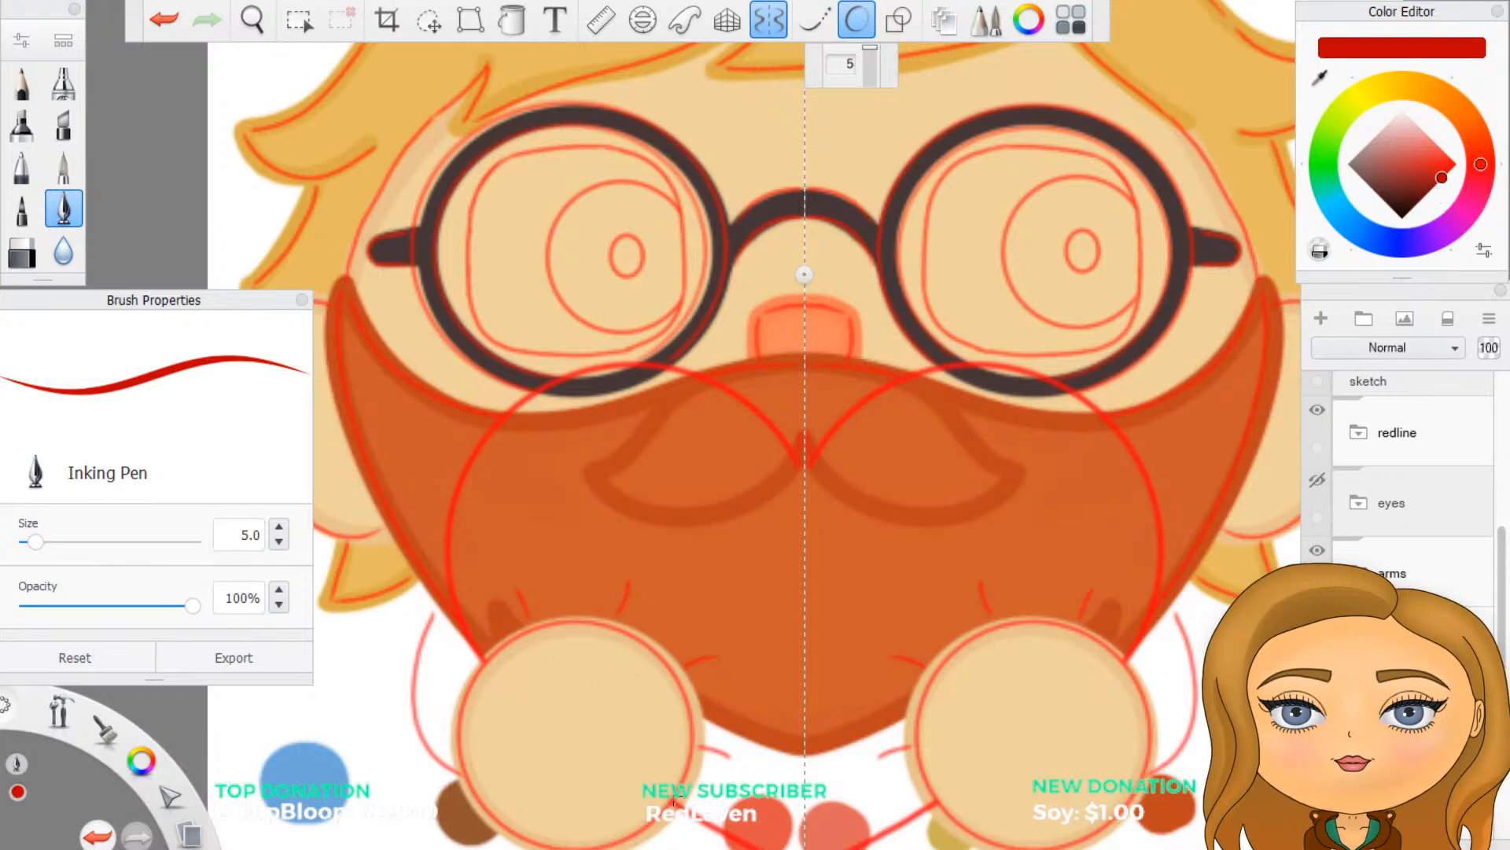
scroll(629, 586, "down", 5)
scroll(752, 736, "up", 5)
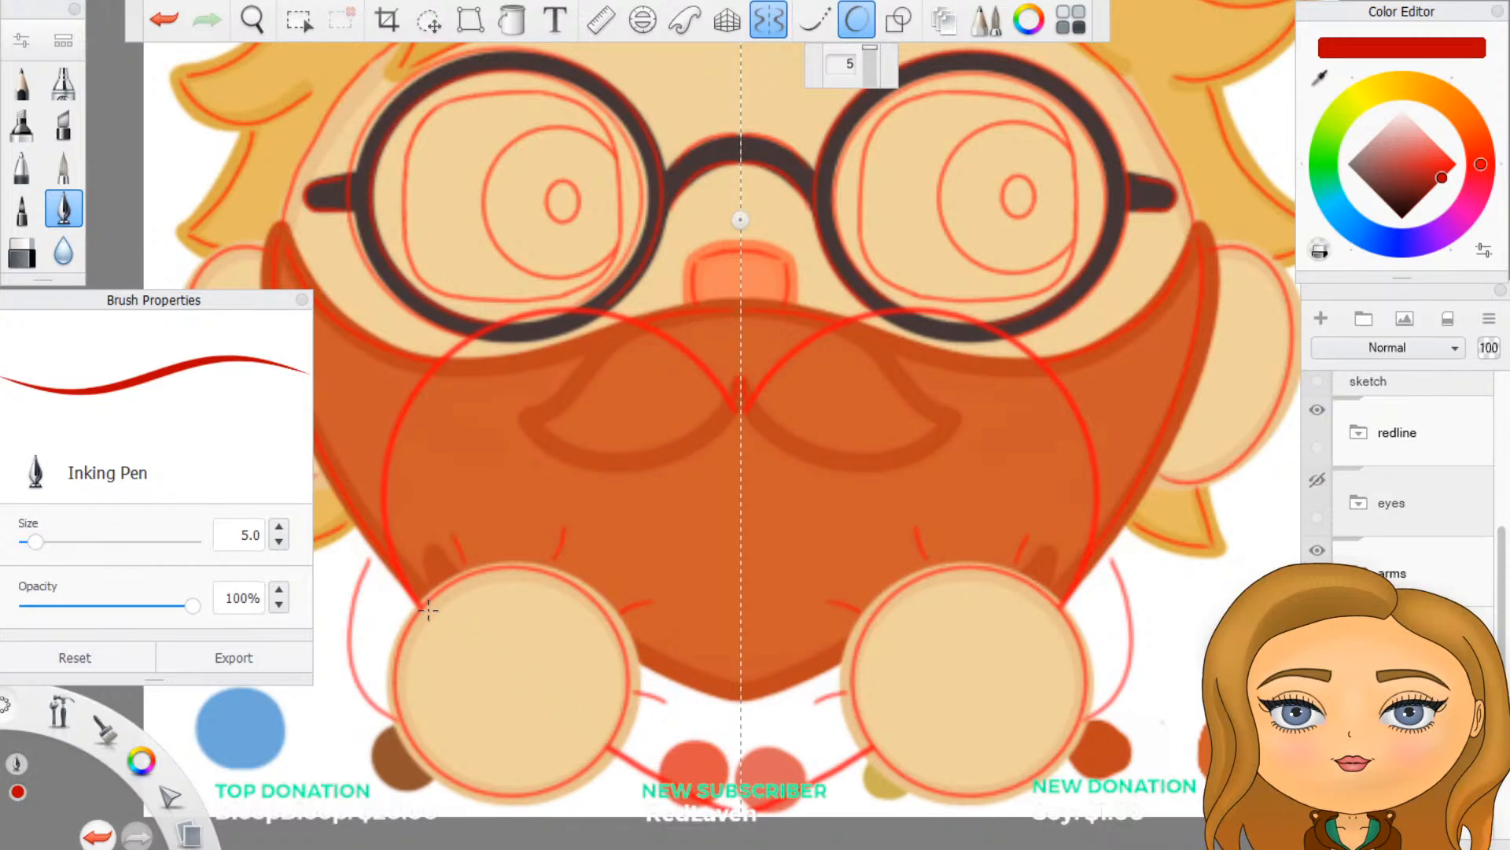
mouse_move(418, 604)
left_mouse_down()
mouse_move(382, 566)
mouse_move(364, 497)
mouse_move(386, 391)
mouse_move(464, 331)
mouse_move(551, 313)
mouse_move(633, 330)
mouse_move(708, 370)
mouse_move(741, 412)
left_mouse_up()
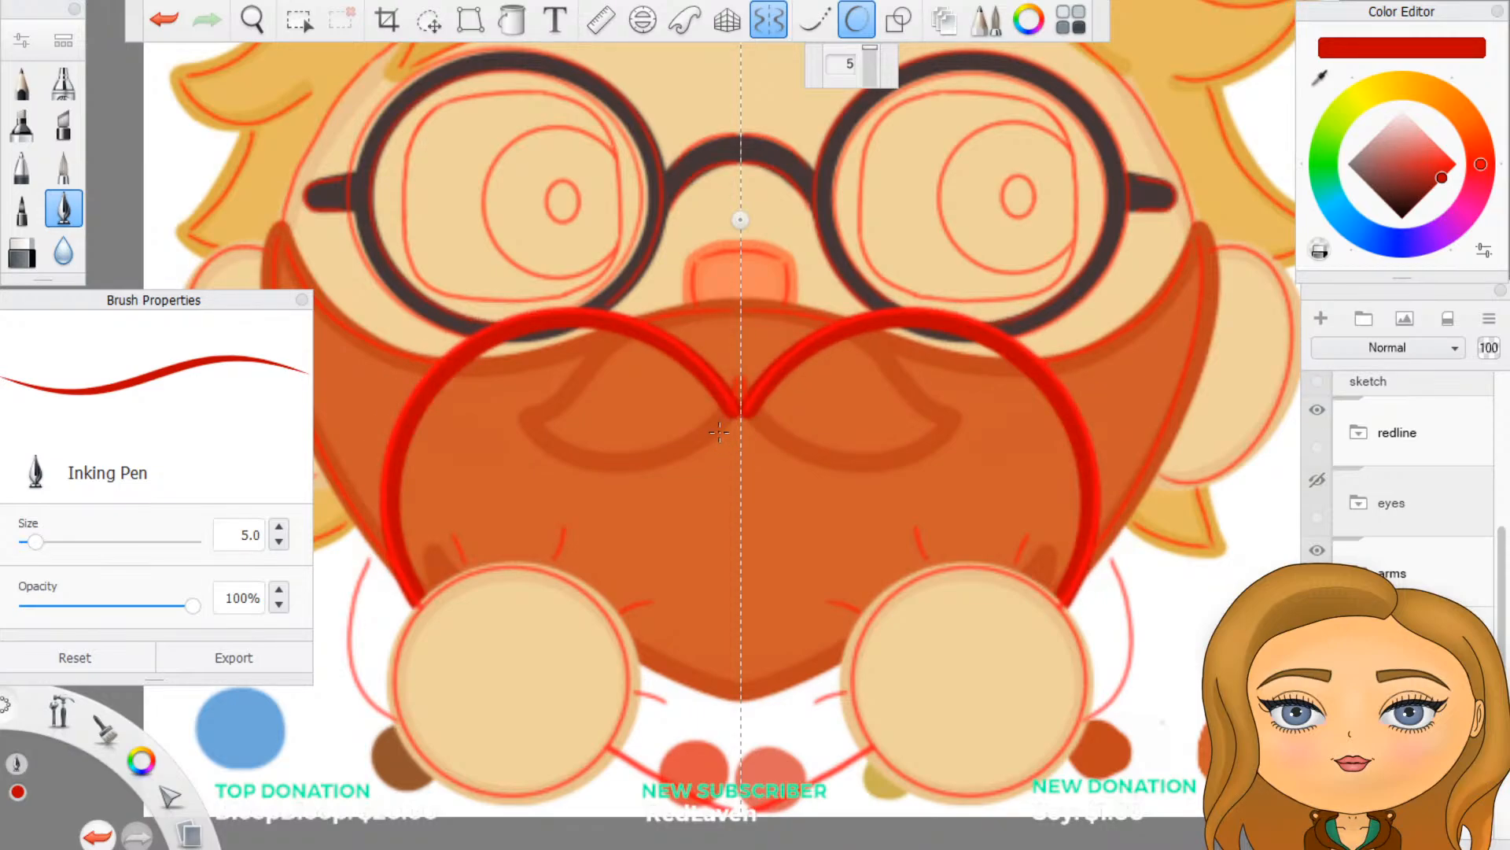
key("ctrl+z")
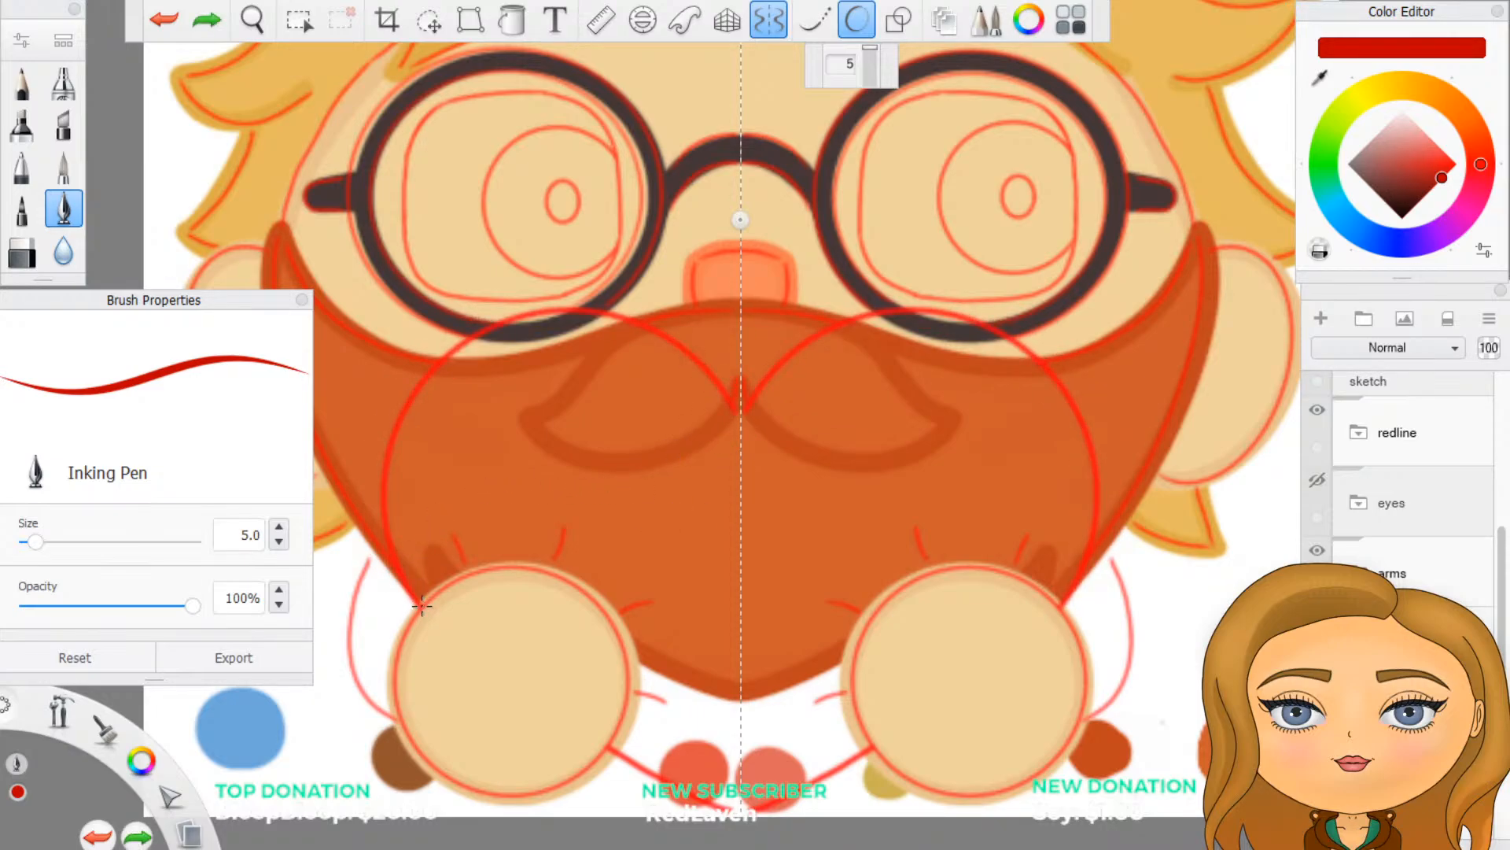
mouse_move(380, 551)
left_mouse_down()
mouse_move(422, 608)
mouse_move(378, 415)
mouse_move(482, 335)
mouse_move(625, 316)
mouse_move(740, 411)
left_mouse_up()
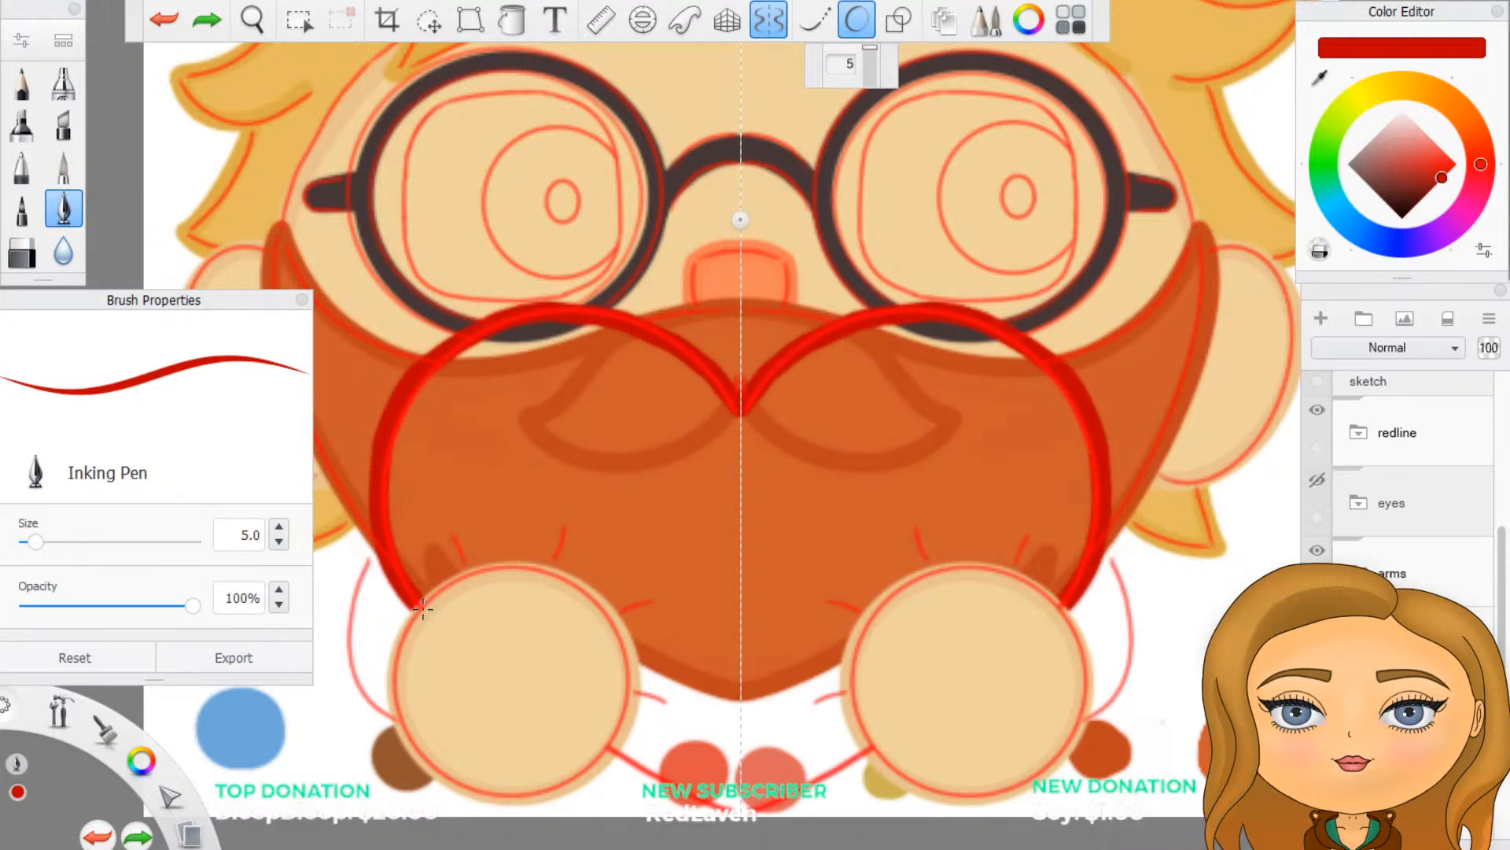
left_click_drag(423, 607, 422, 607)
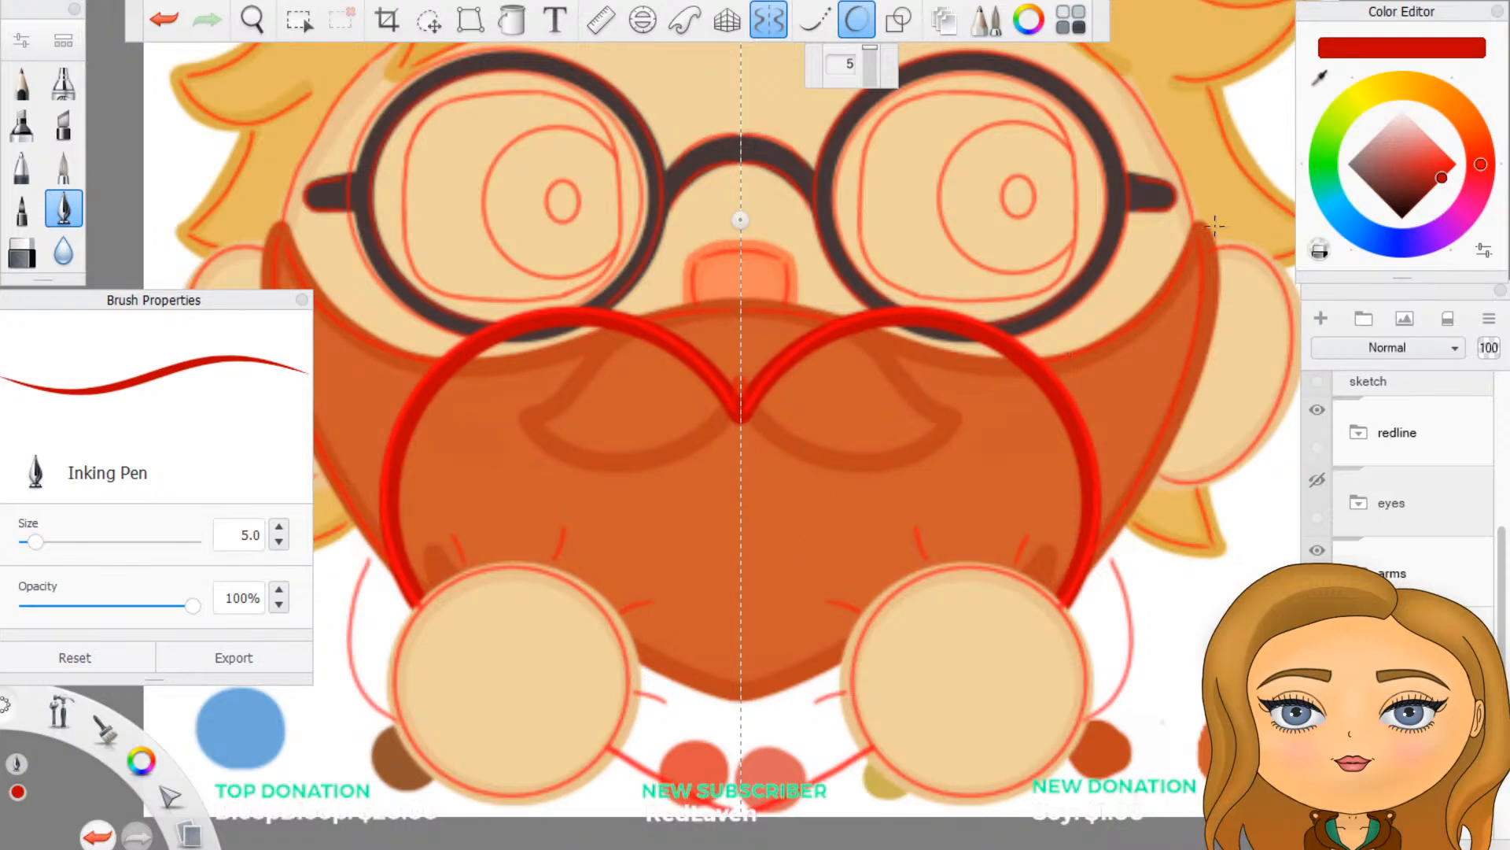
Step: Add a new layer in the heart folder and try tracing the heart's lower point between the hands
left_click(1321, 319)
scroll(802, 812, "up", 2)
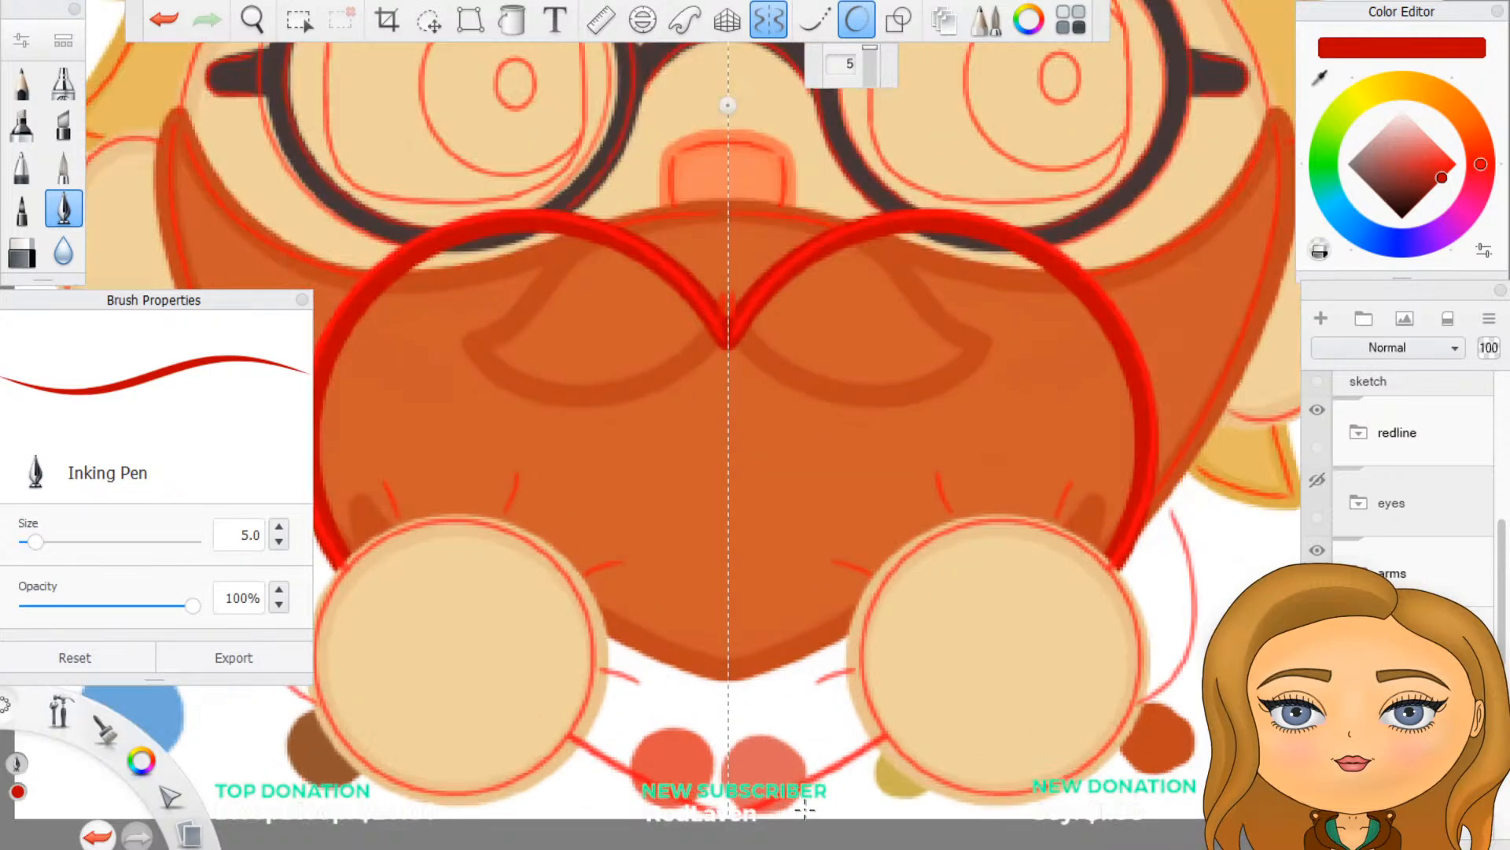
scroll(808, 812, "down", 4)
scroll(809, 812, "down", 3)
scroll(779, 794, "up", 5)
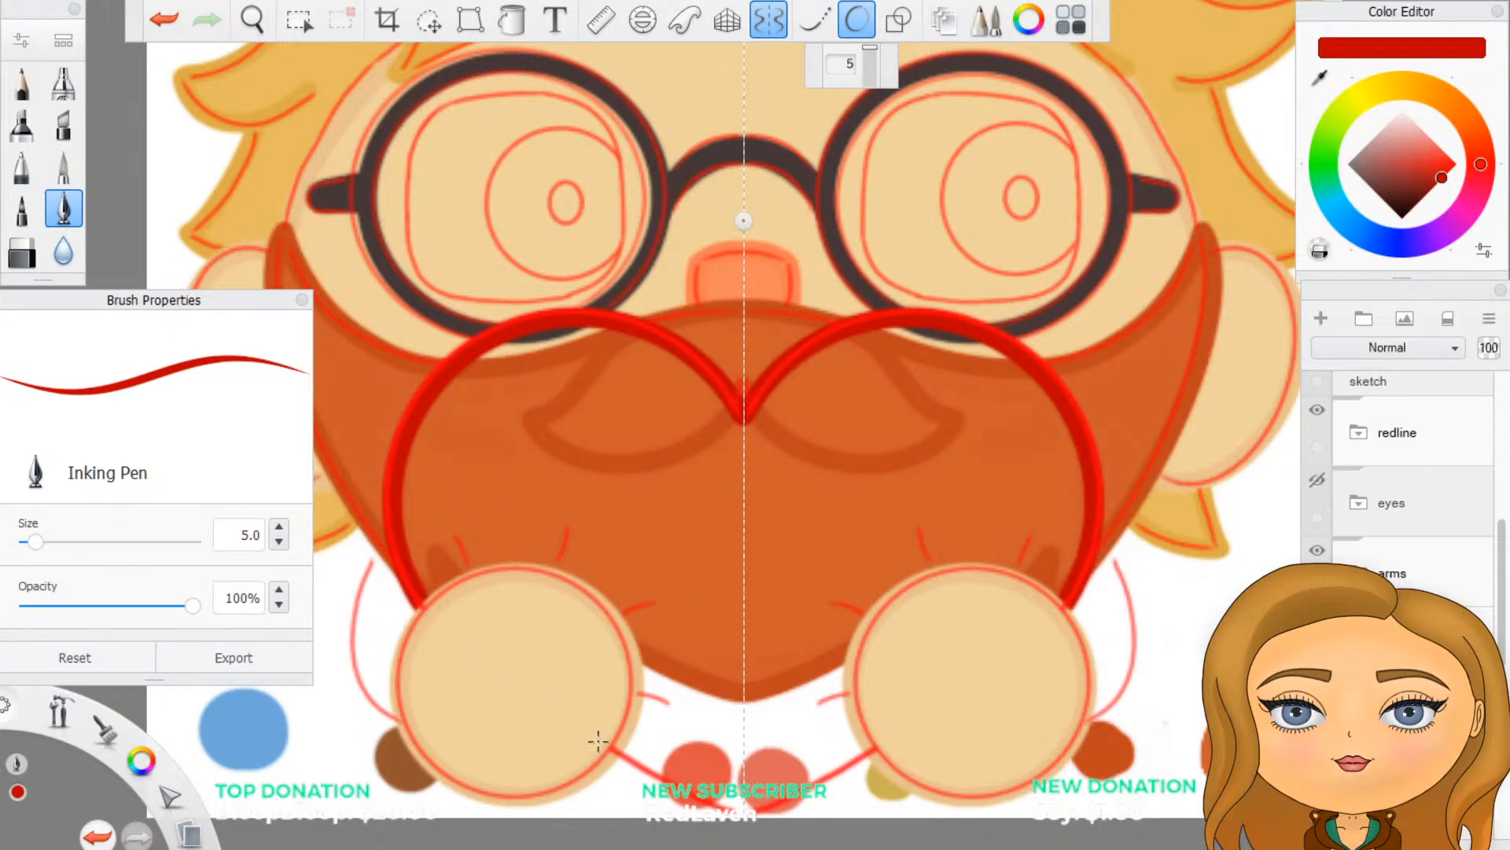
left_click_drag(612, 744, 734, 812)
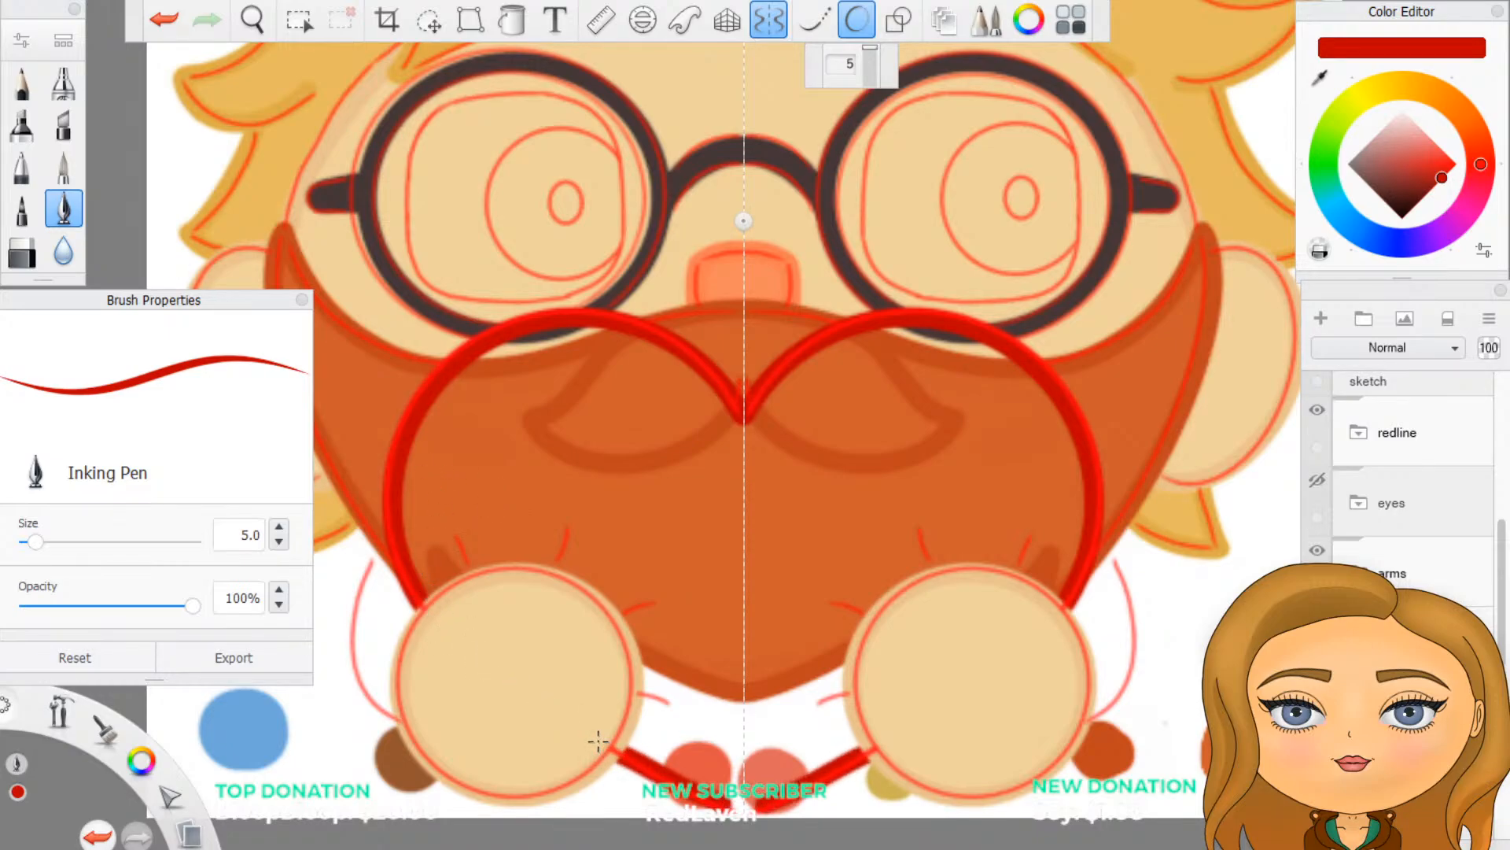
left_click_drag(600, 741, 784, 826)
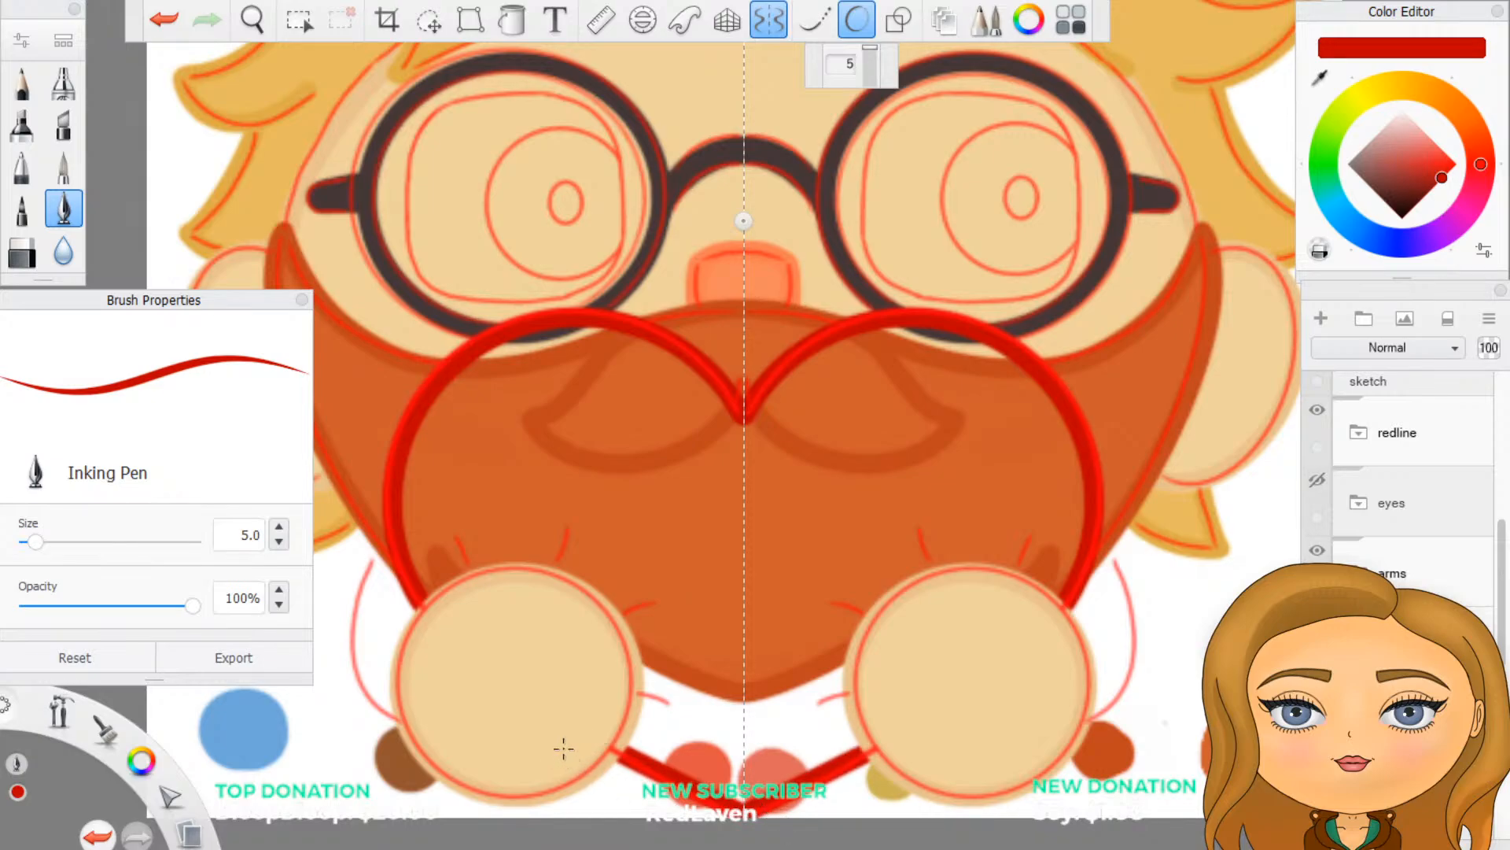
key("ctrl+z")
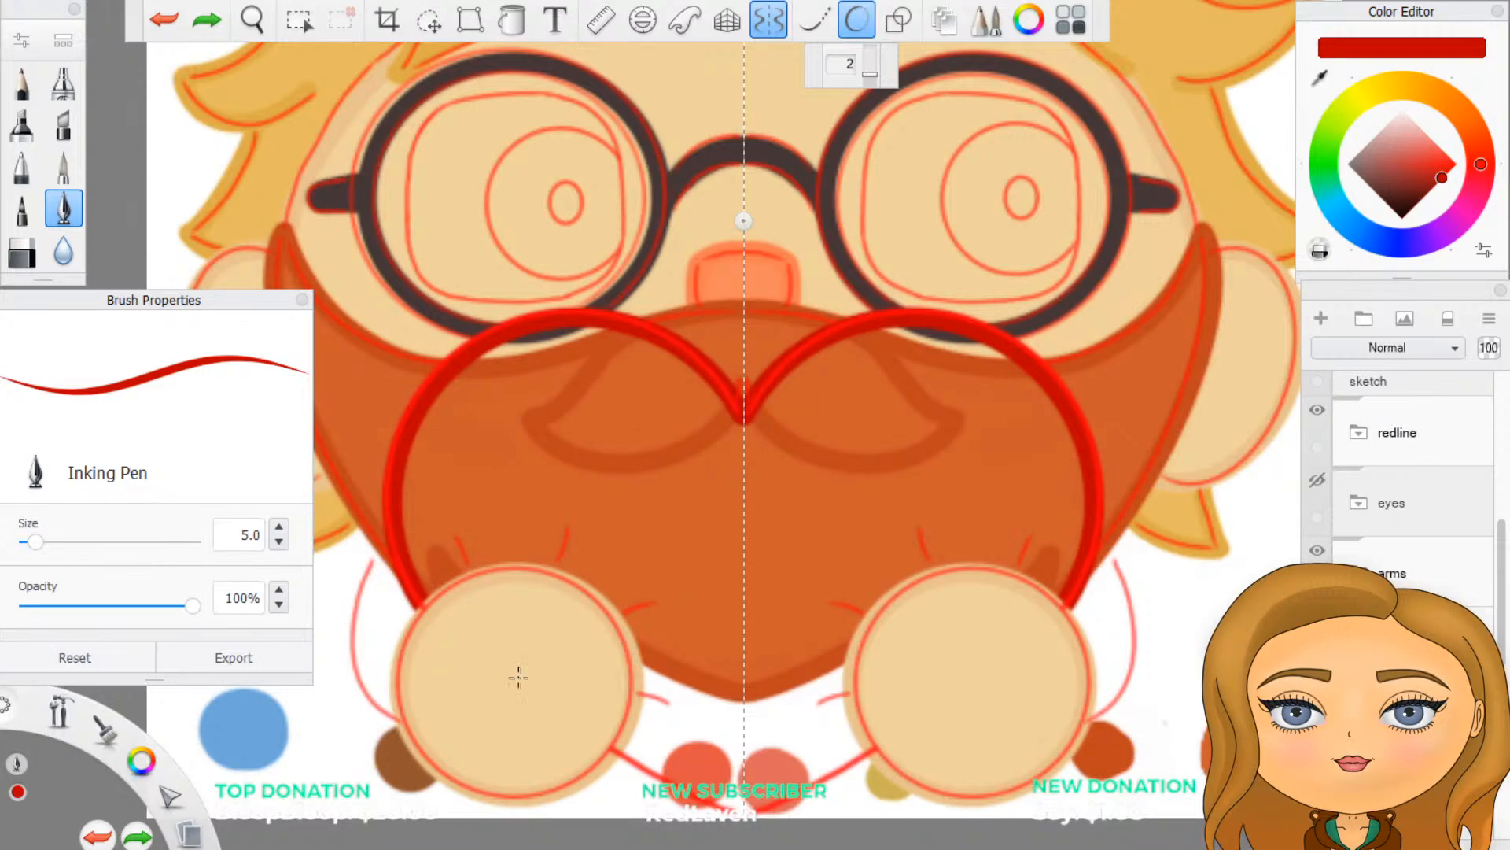
Step: Trace the heart's lower V-shaped edges between the hands down to the tip, with Predictive Stroke at level 2
scroll(781, 840, "up", 2)
scroll(781, 841, "up", 2)
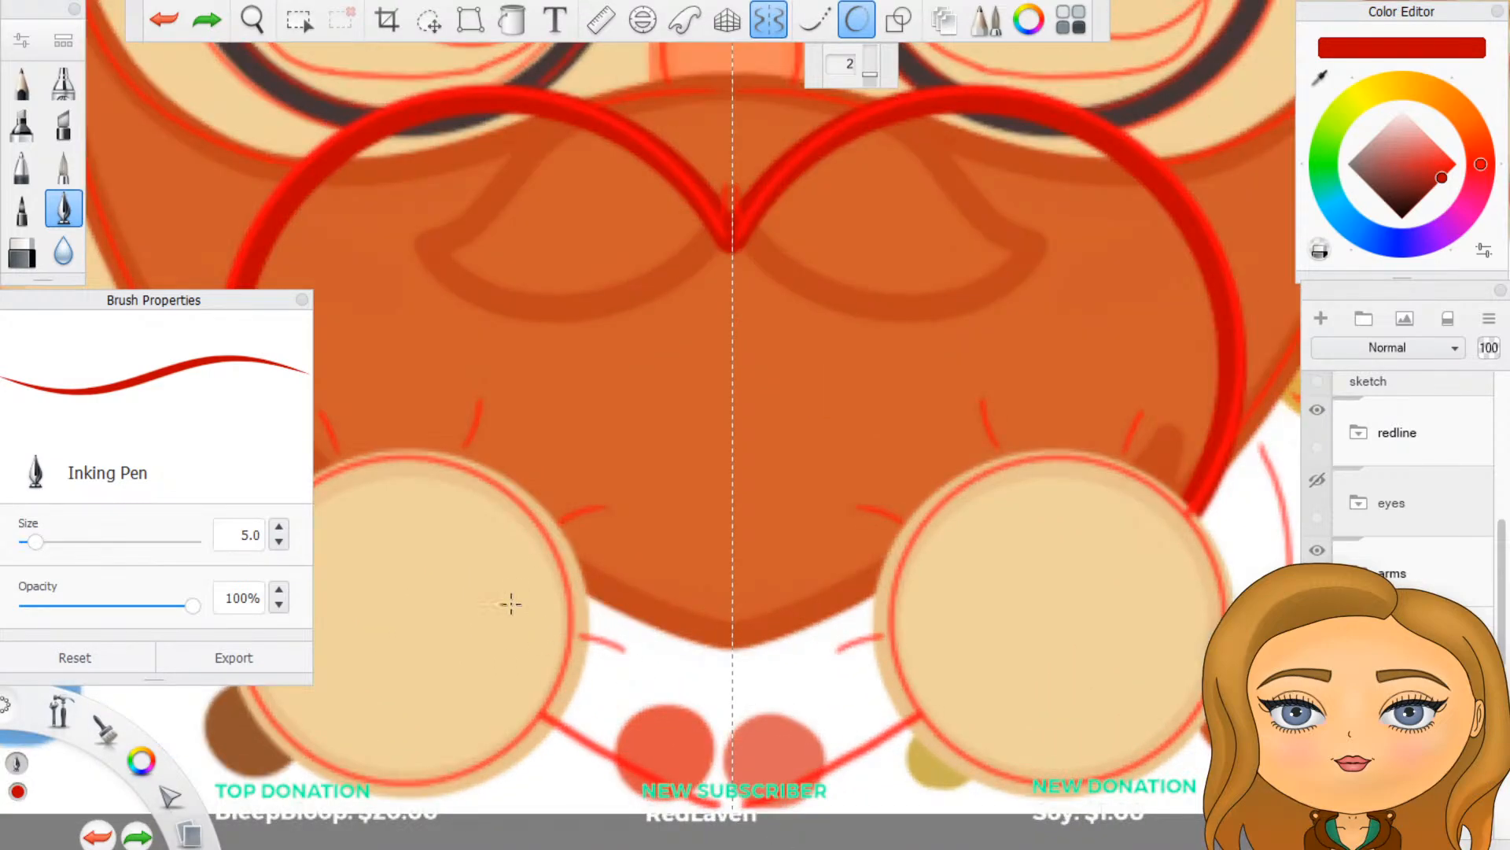
left_click_drag(538, 710, 730, 804)
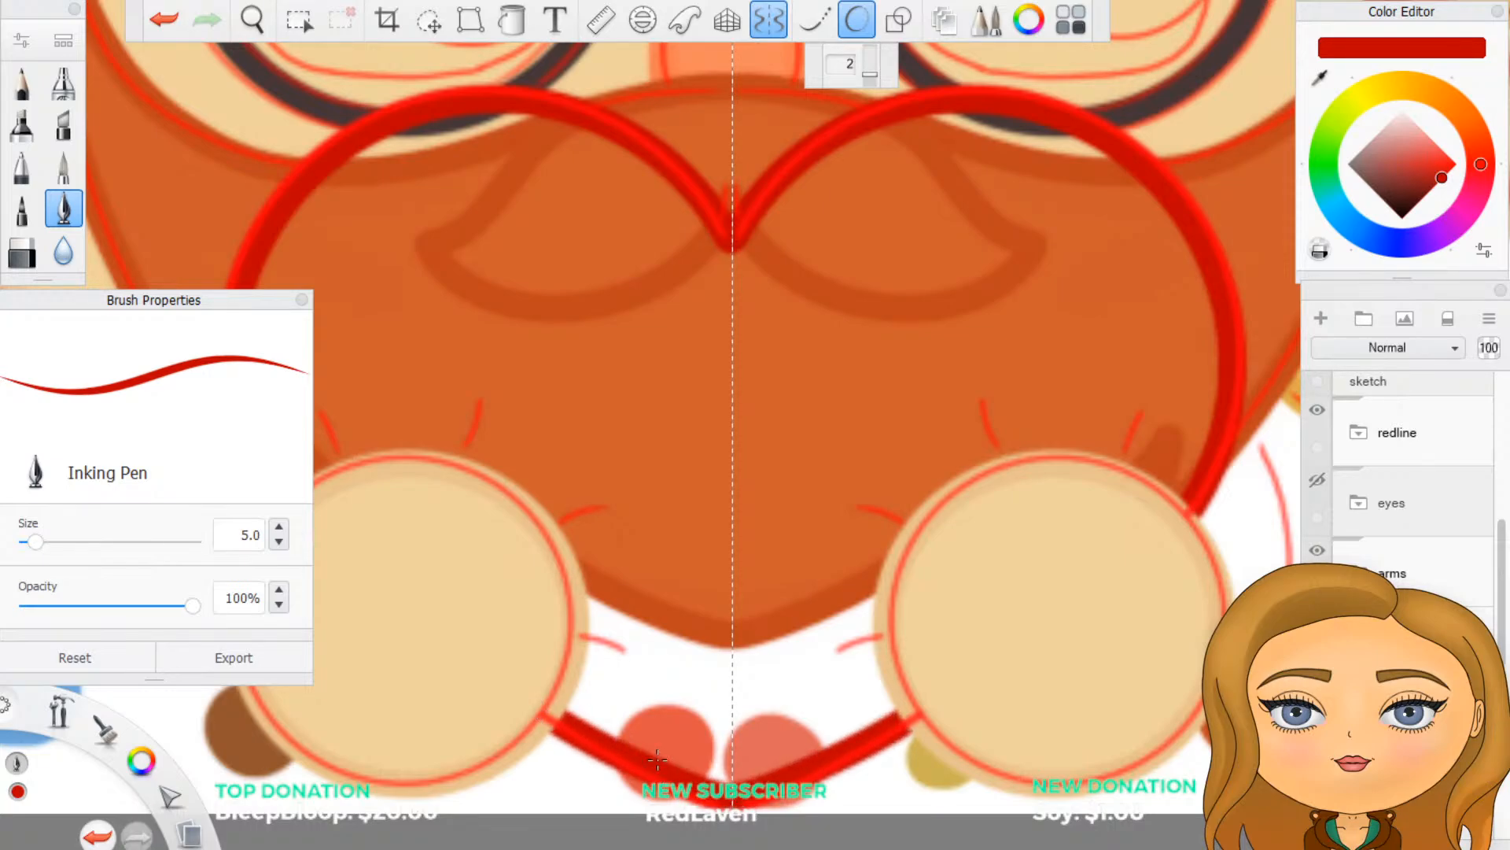
key("ctrl+z")
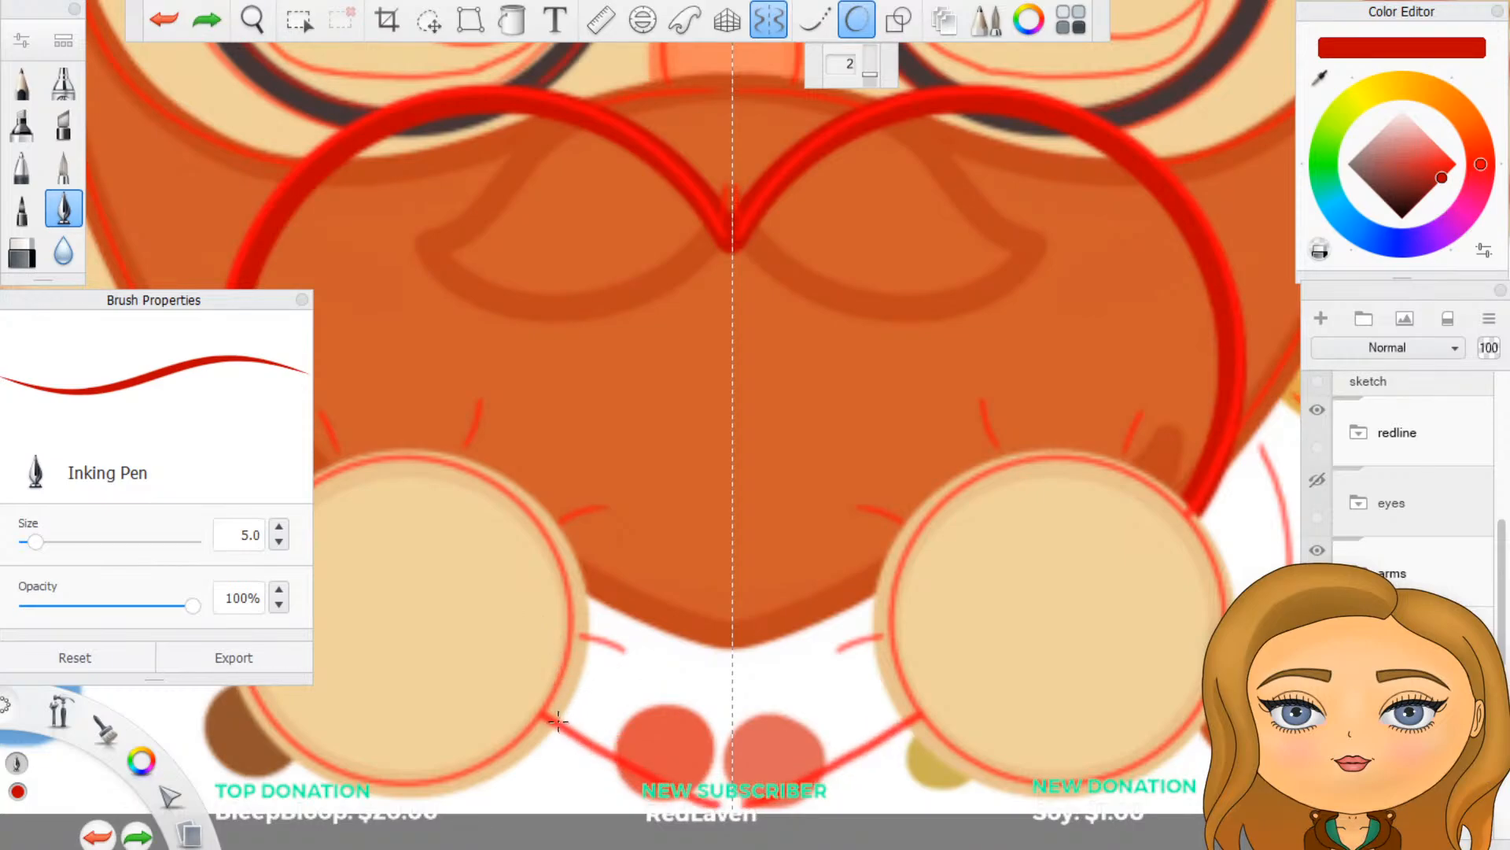
left_click_drag(545, 706, 725, 799)
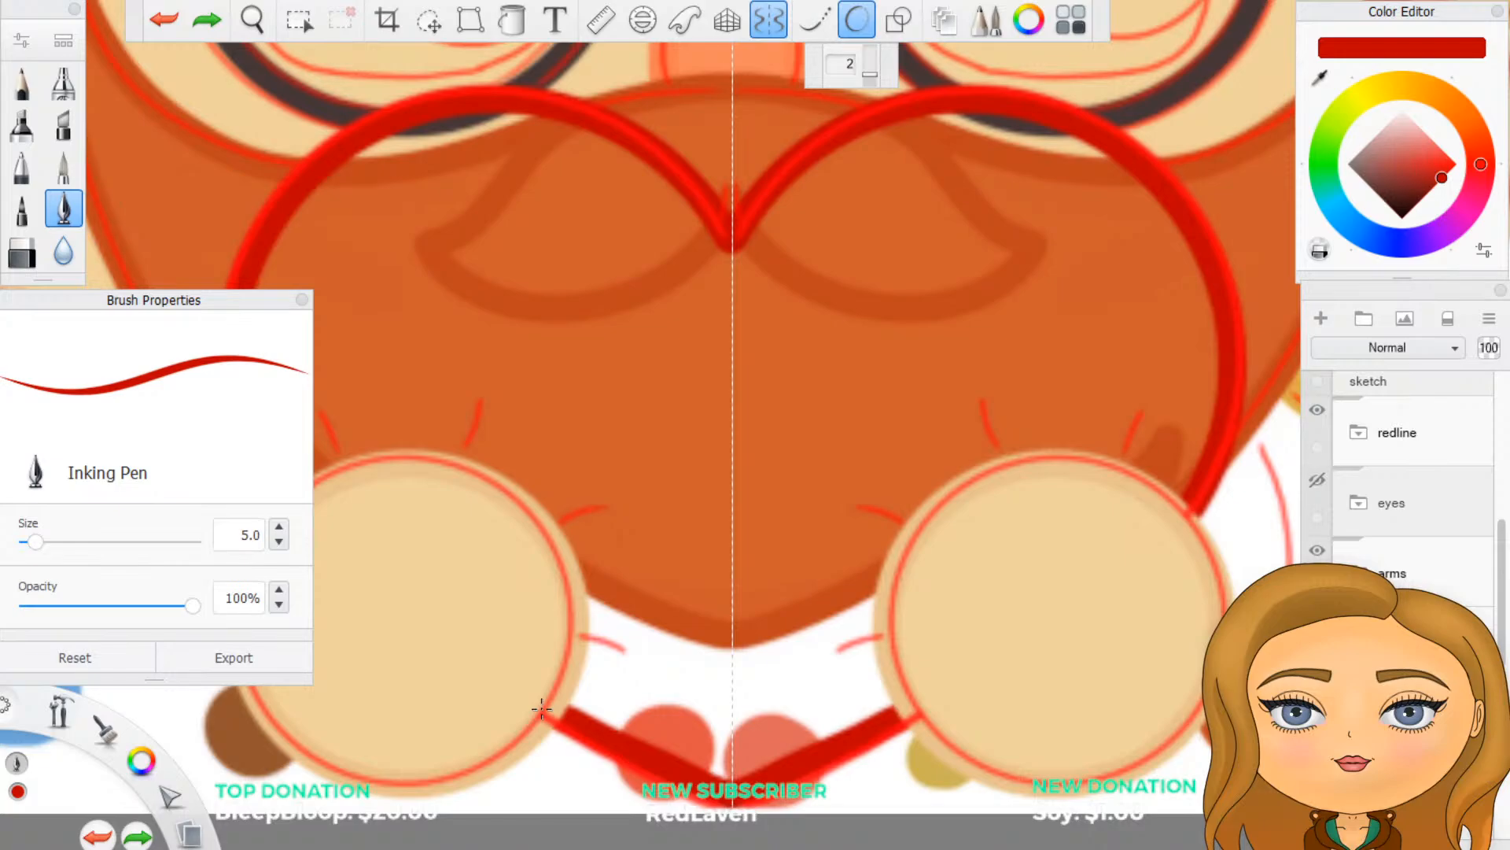
key("ctrl+z")
mouse_move(610, 740)
left_mouse_down()
mouse_move(549, 708)
mouse_move(751, 807)
left_mouse_up()
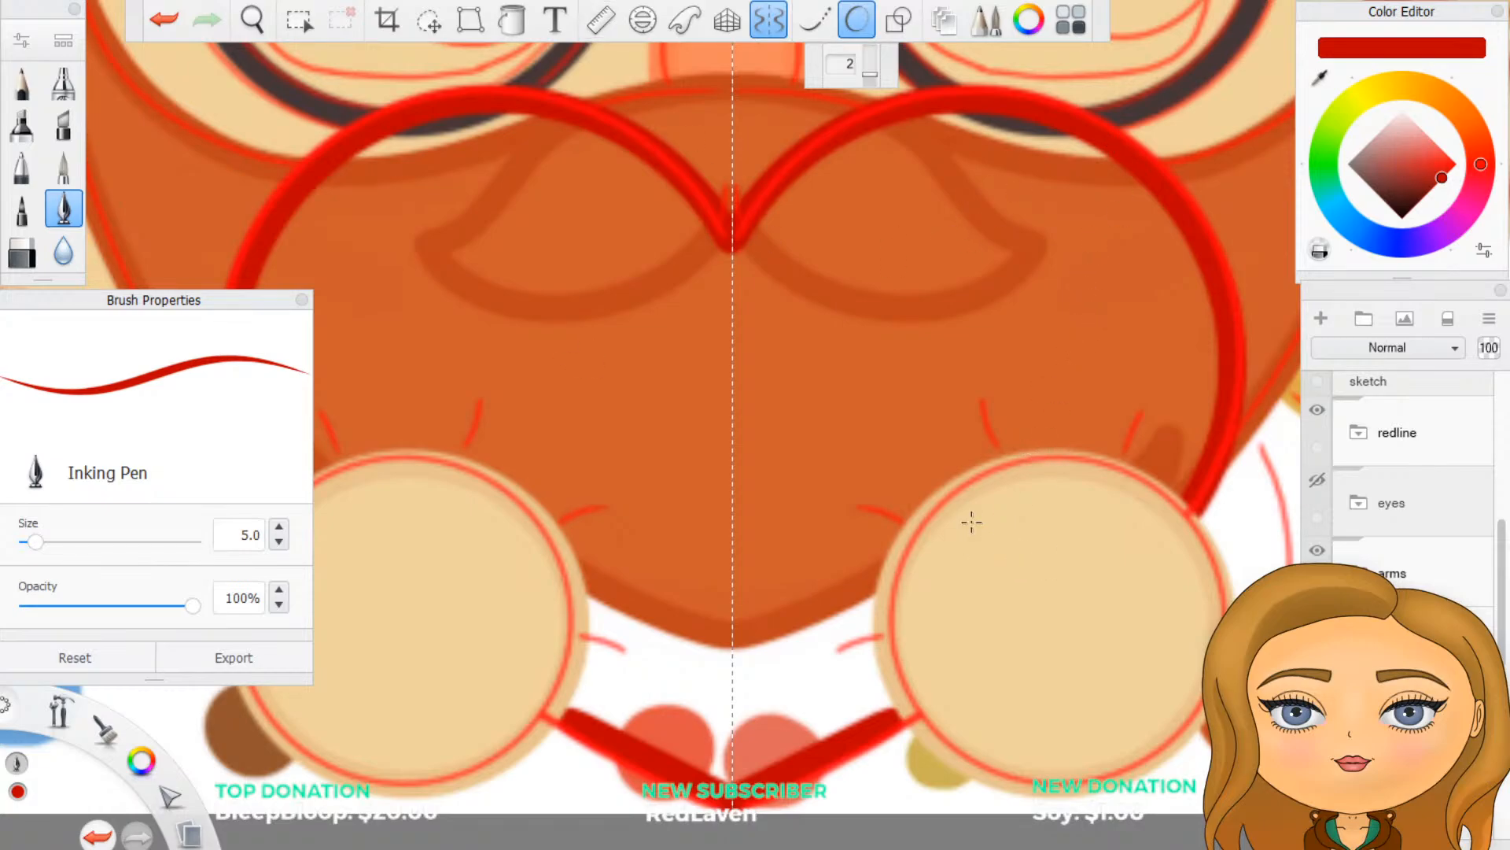
Step: Hide the redline folder to check the heart outline against the character, and show the folder again
scroll(976, 522, "down", 5)
scroll(991, 520, "up", 2)
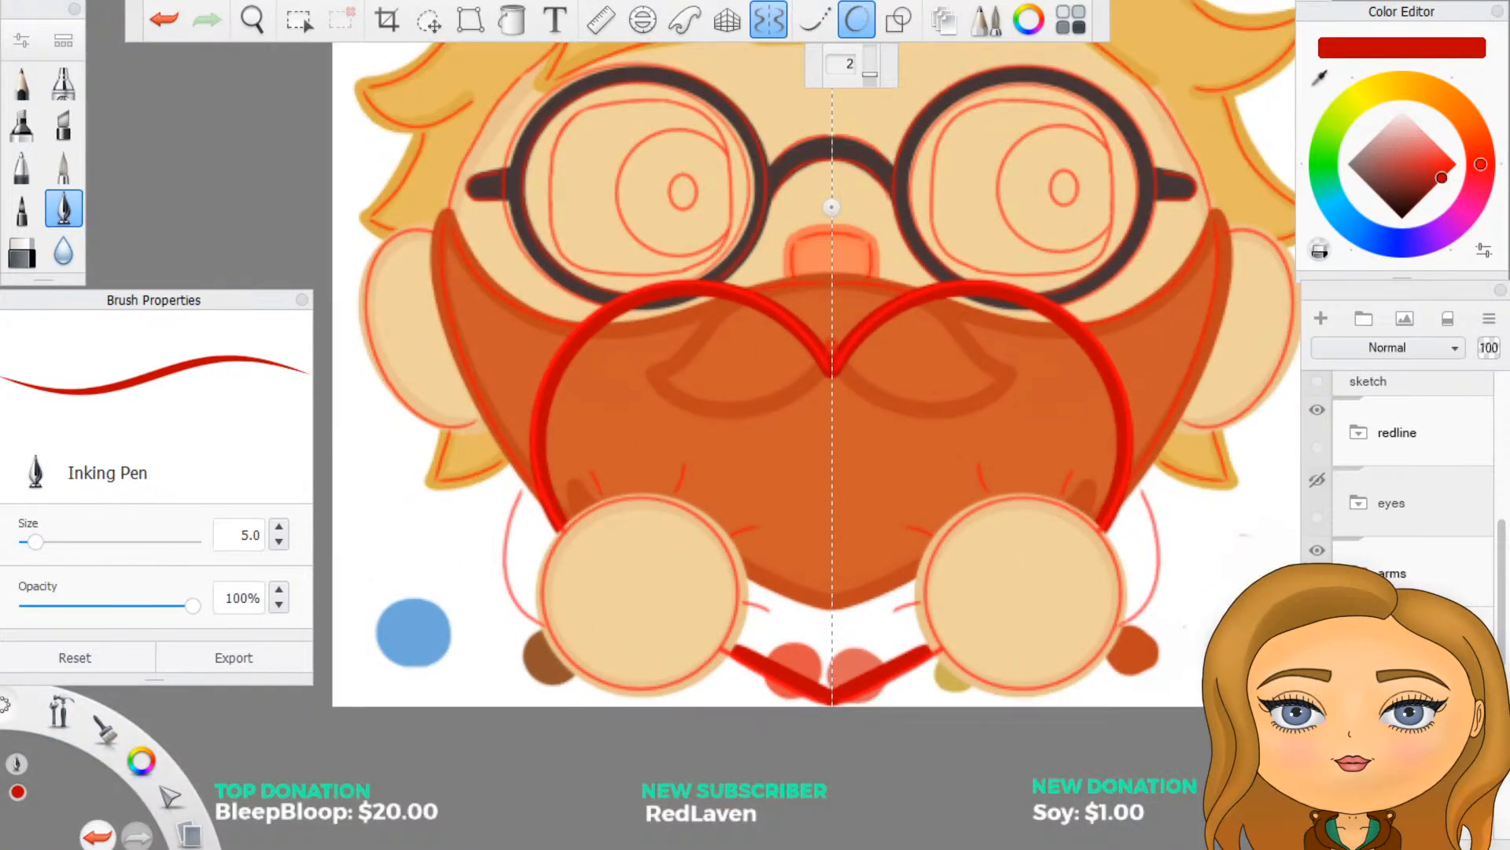
left_click(1319, 411)
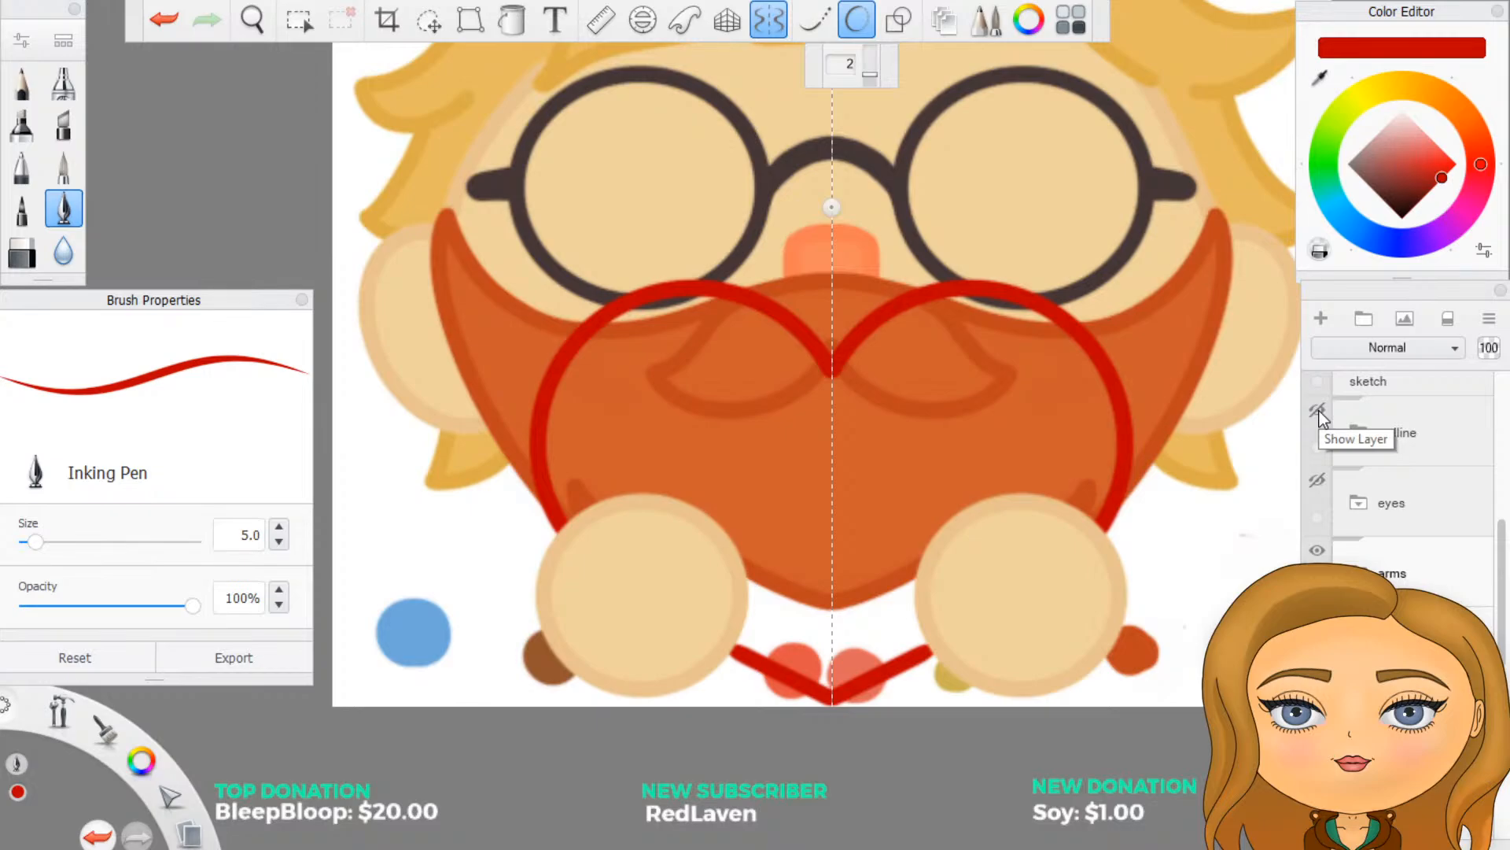
left_click(1320, 411)
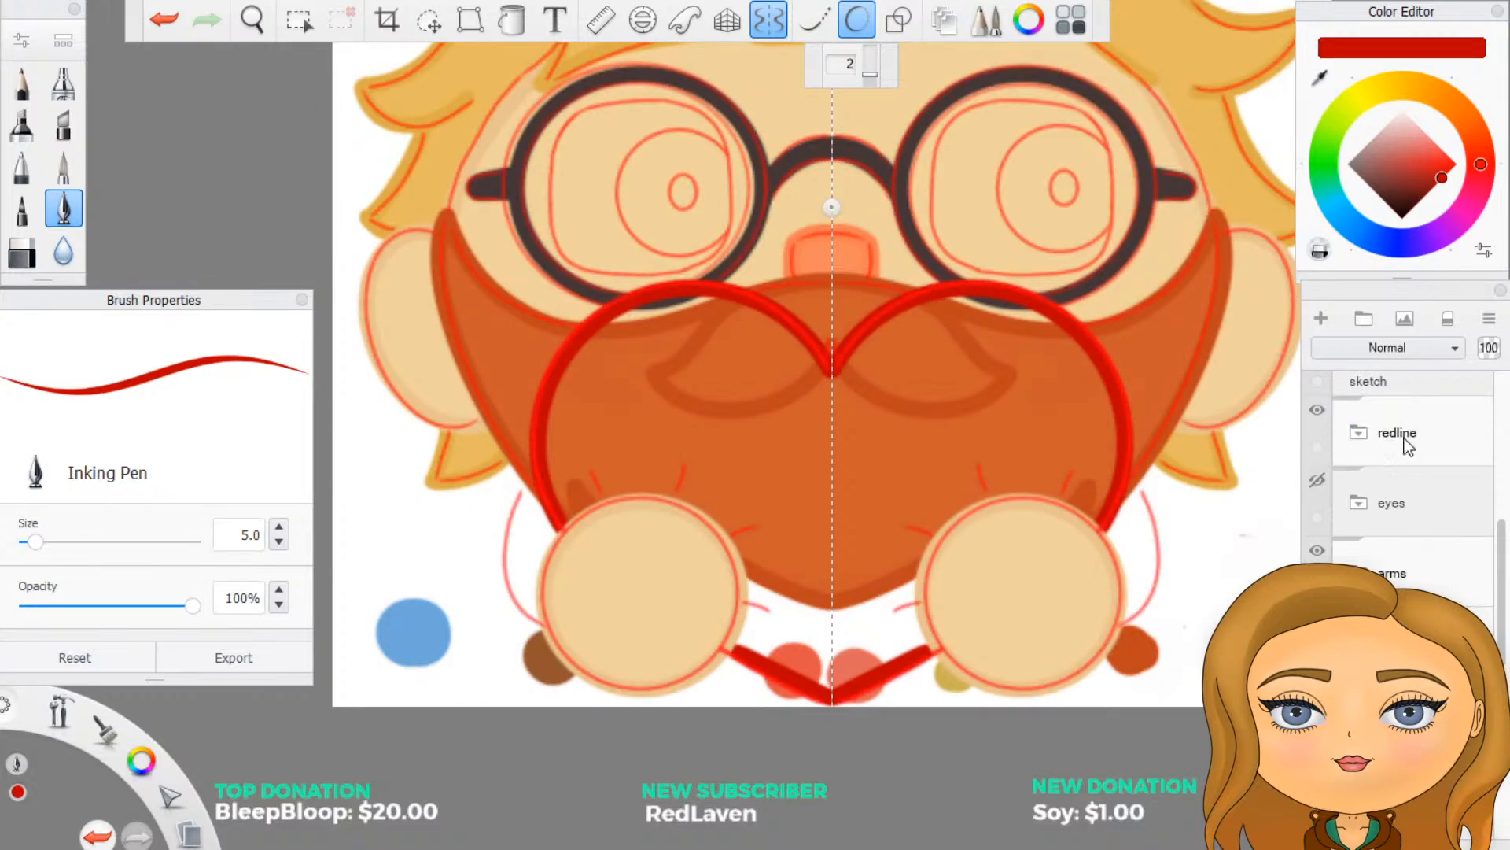
Step: Move Layer194 above Layer201 in the heart folder
scroll(1322, 398, "down", 2)
scroll(1407, 505, "down", 1)
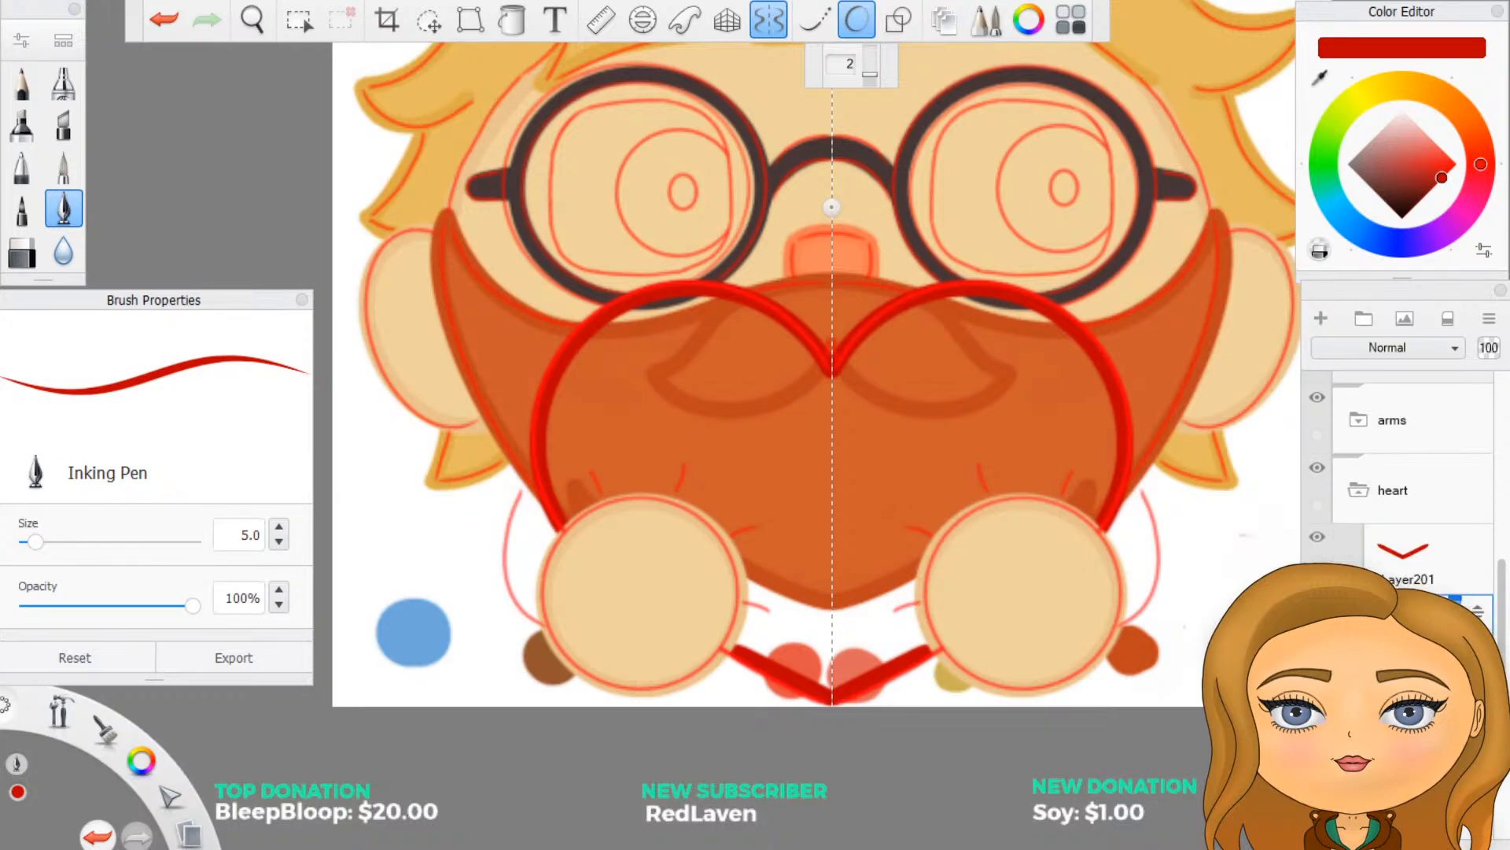
left_click_drag(1478, 611, 1465, 554)
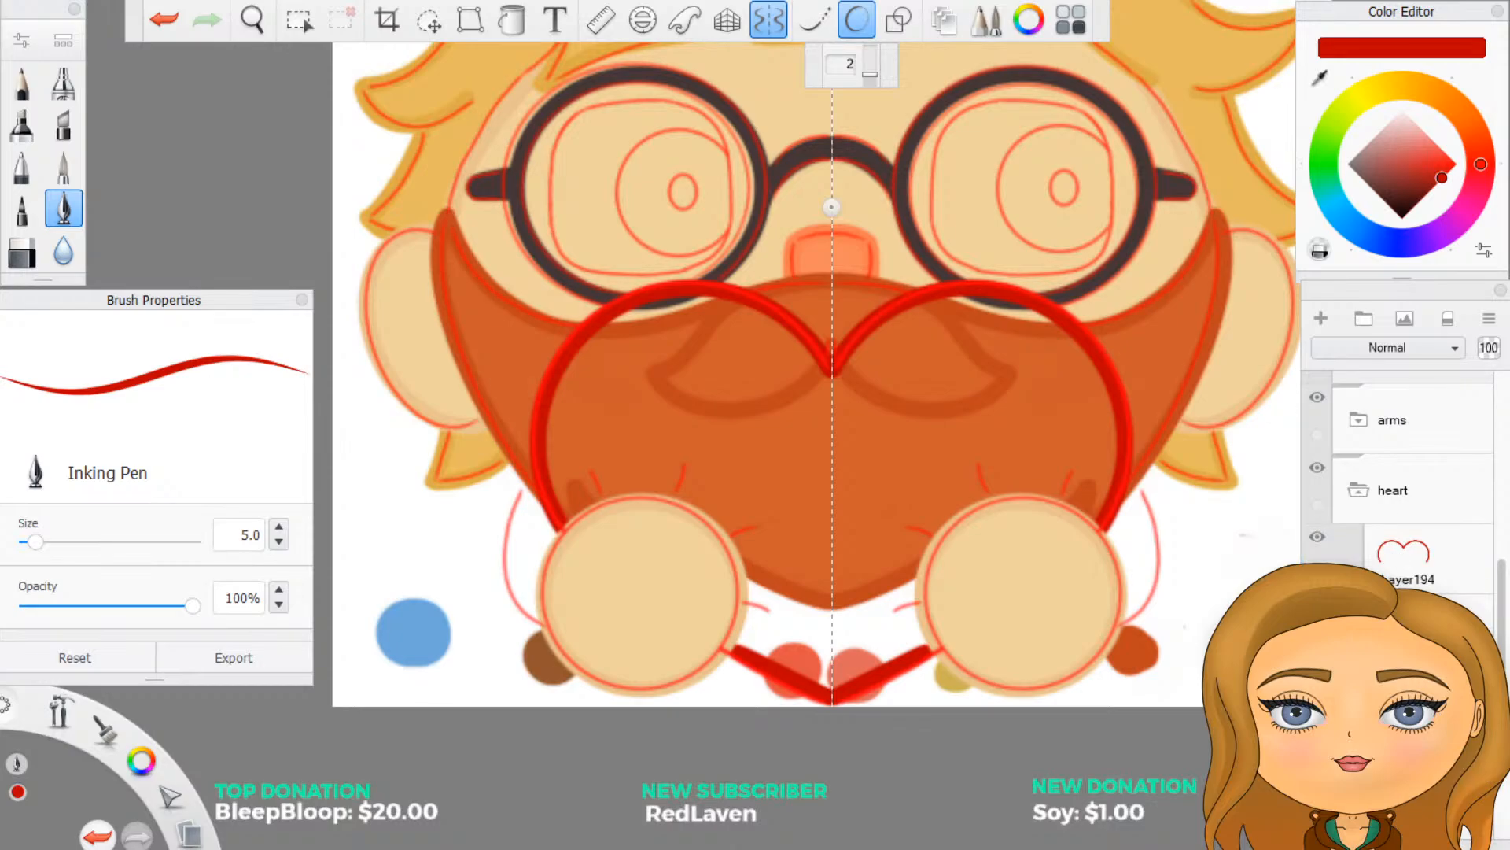
Step: Fill the heart's interior with a brighter red at brush size 20, turning off Predictive Stroke for the last gap on the center line
scroll(900, 338, "up", 1)
scroll(1071, 250, "up", 1)
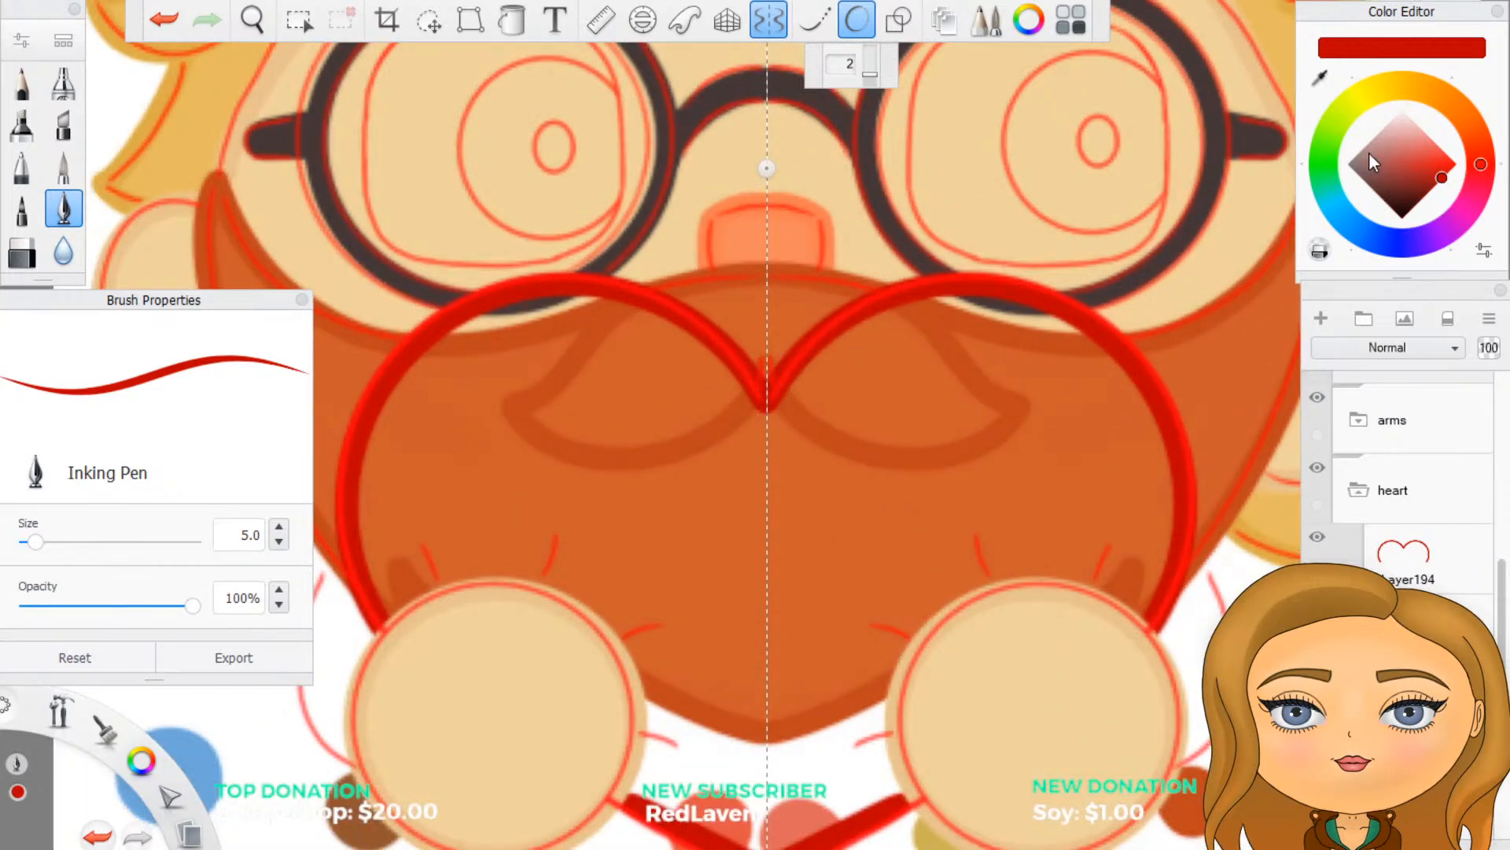
left_click_drag(1464, 182, 1484, 186)
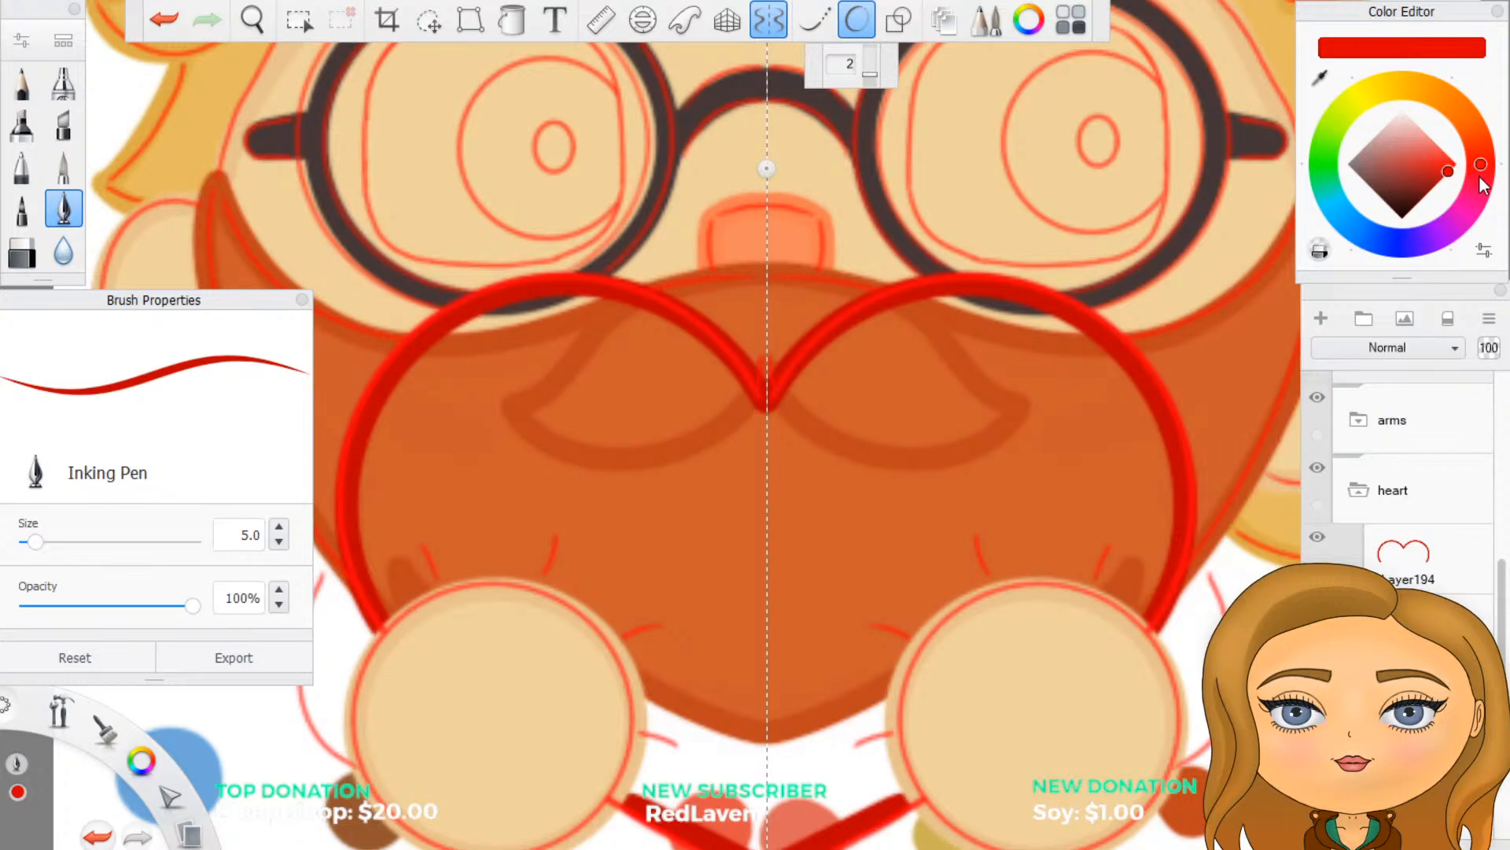
scroll(613, 556, "up", 1)
scroll(843, 575, "down", 3)
scroll(716, 578, "up", 2)
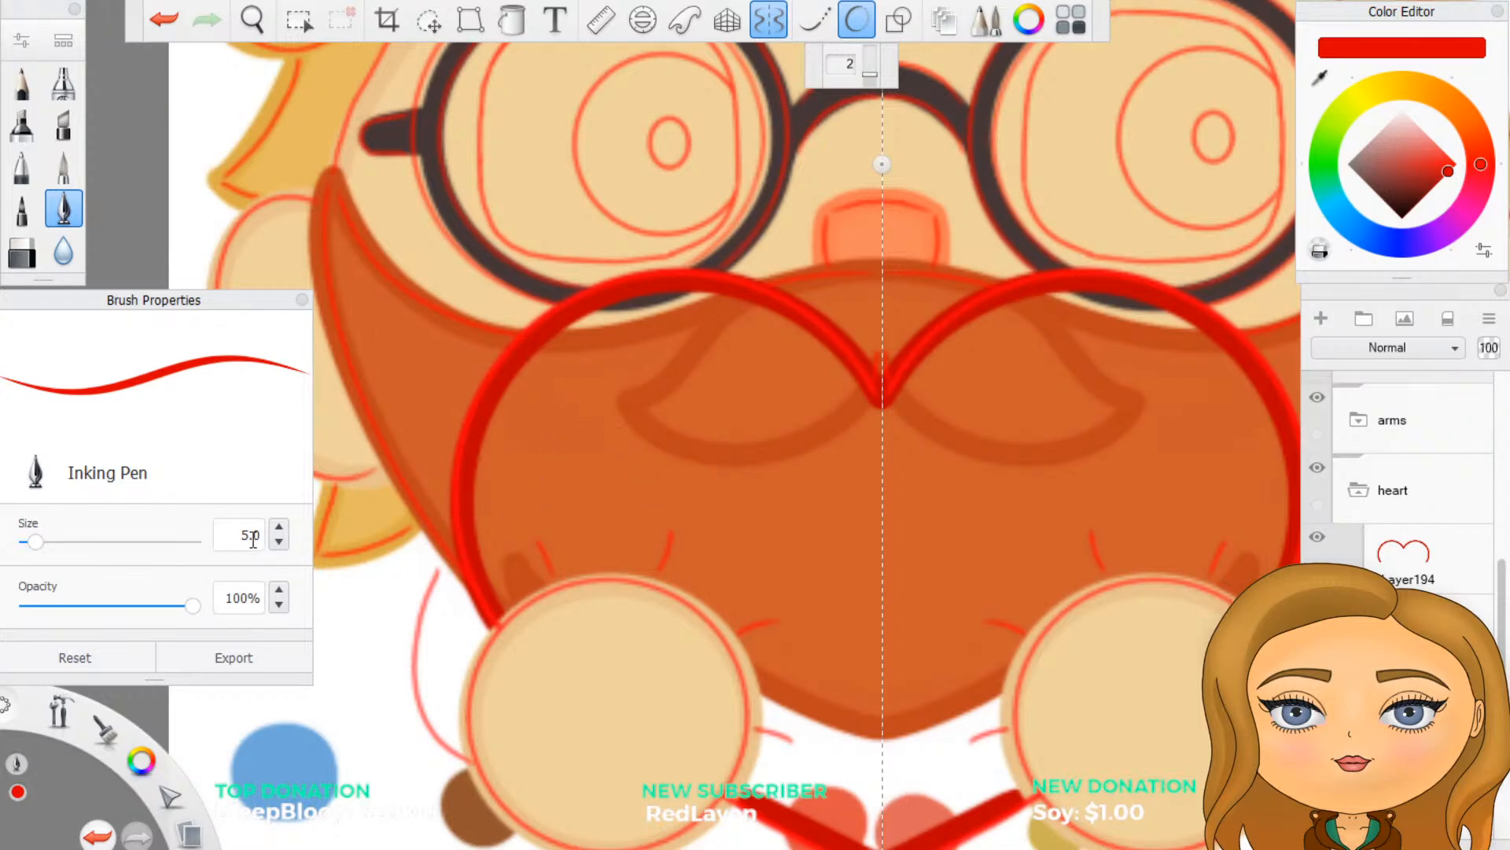
double_click(228, 533)
type("20")
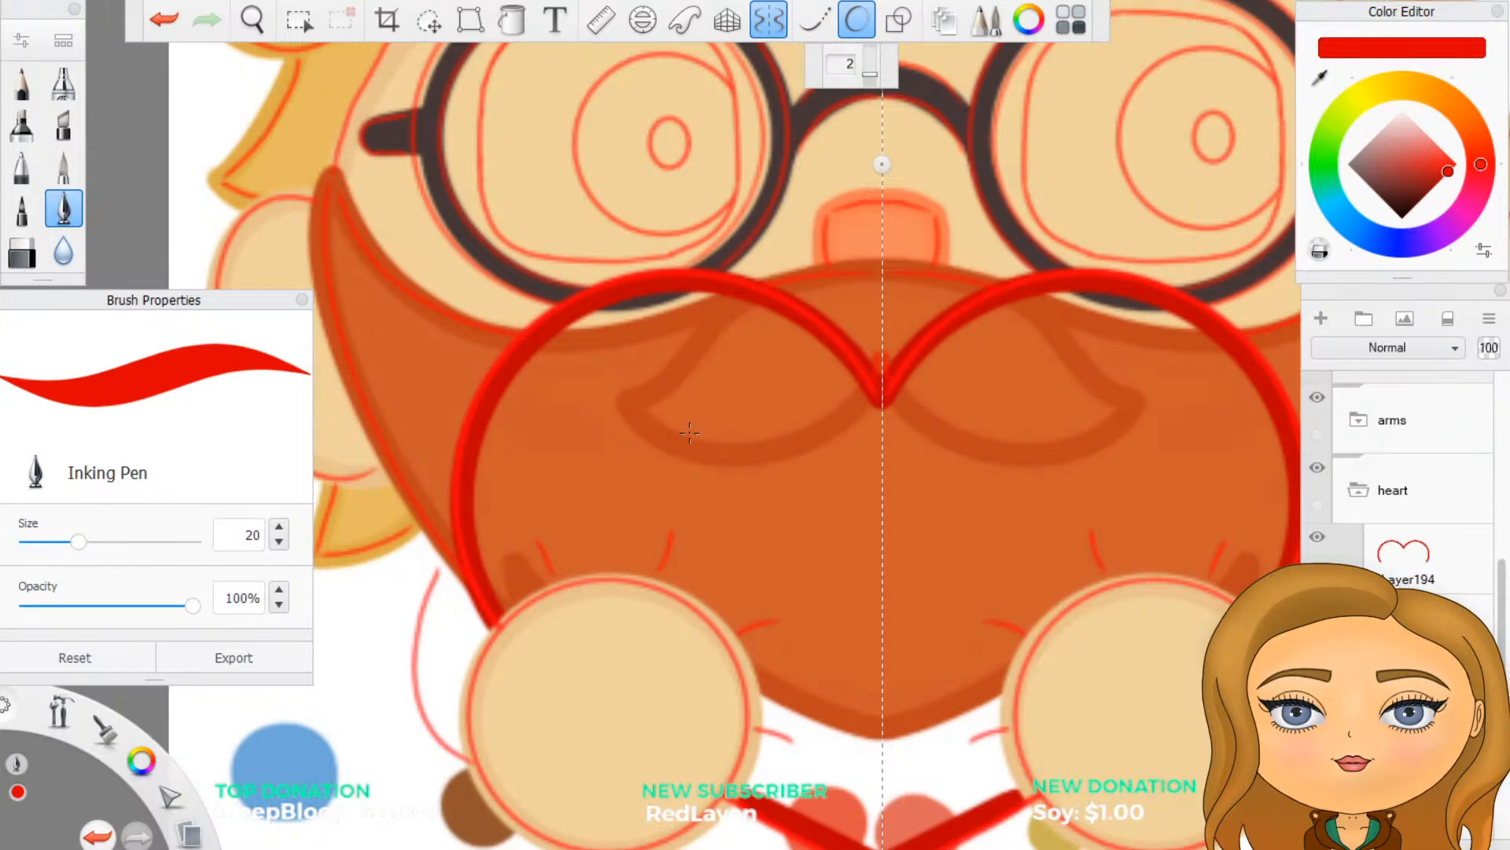
mouse_move(673, 452)
left_mouse_down()
mouse_move(614, 472)
mouse_move(708, 566)
mouse_move(771, 503)
mouse_move(822, 499)
mouse_move(826, 438)
mouse_move(708, 354)
mouse_move(621, 338)
mouse_move(542, 440)
mouse_move(542, 566)
mouse_move(755, 629)
mouse_move(822, 597)
mouse_move(836, 636)
mouse_move(786, 794)
mouse_move(834, 822)
mouse_move(759, 763)
mouse_move(748, 786)
left_mouse_up()
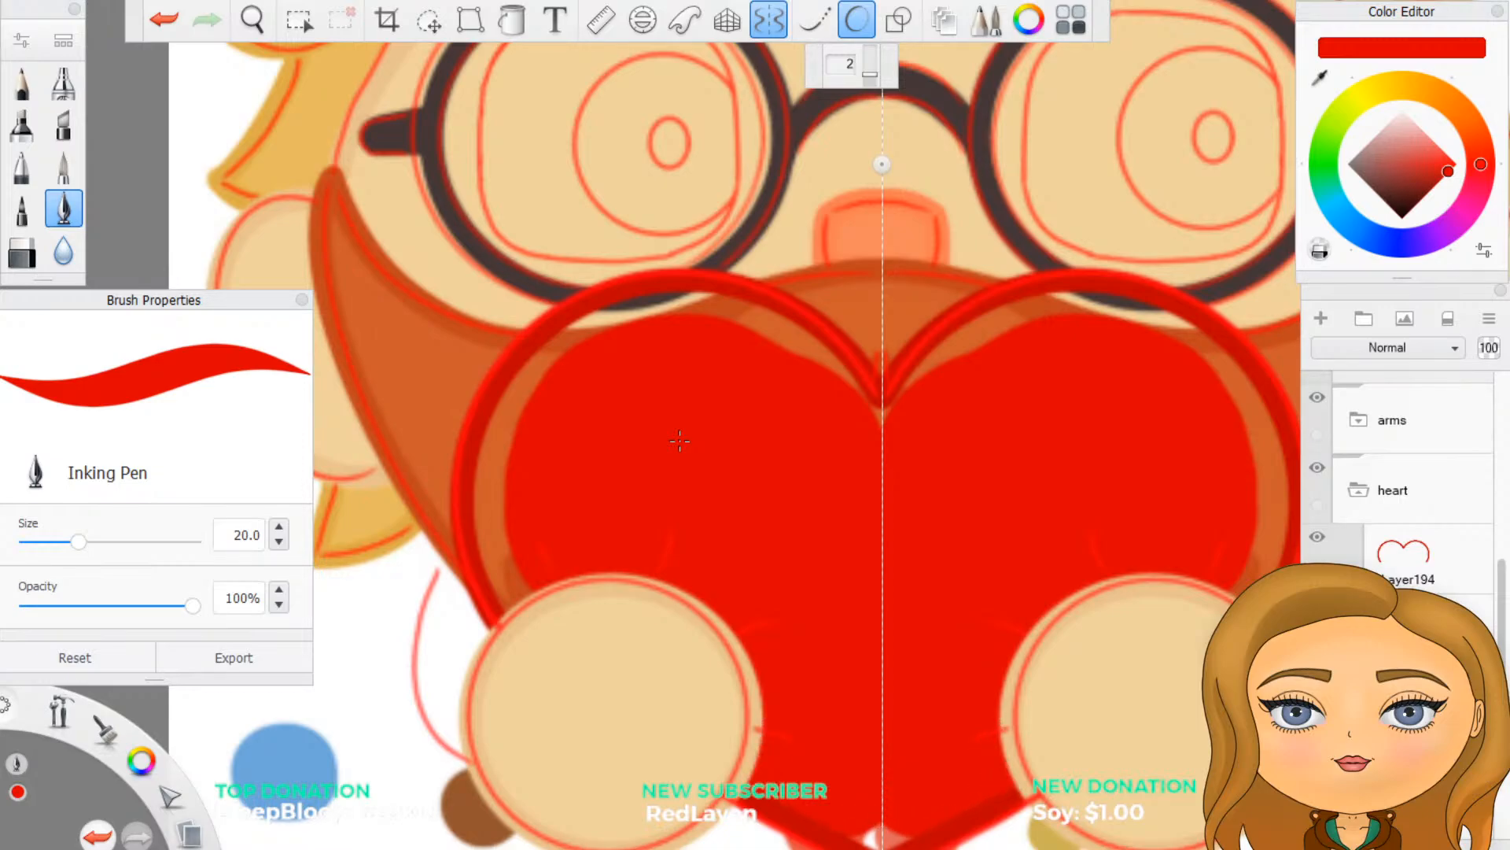
mouse_move(522, 582)
left_mouse_down()
mouse_move(496, 559)
mouse_move(489, 504)
mouse_move(523, 370)
mouse_move(598, 318)
mouse_move(688, 303)
mouse_move(818, 350)
mouse_move(881, 417)
mouse_move(824, 553)
left_mouse_up()
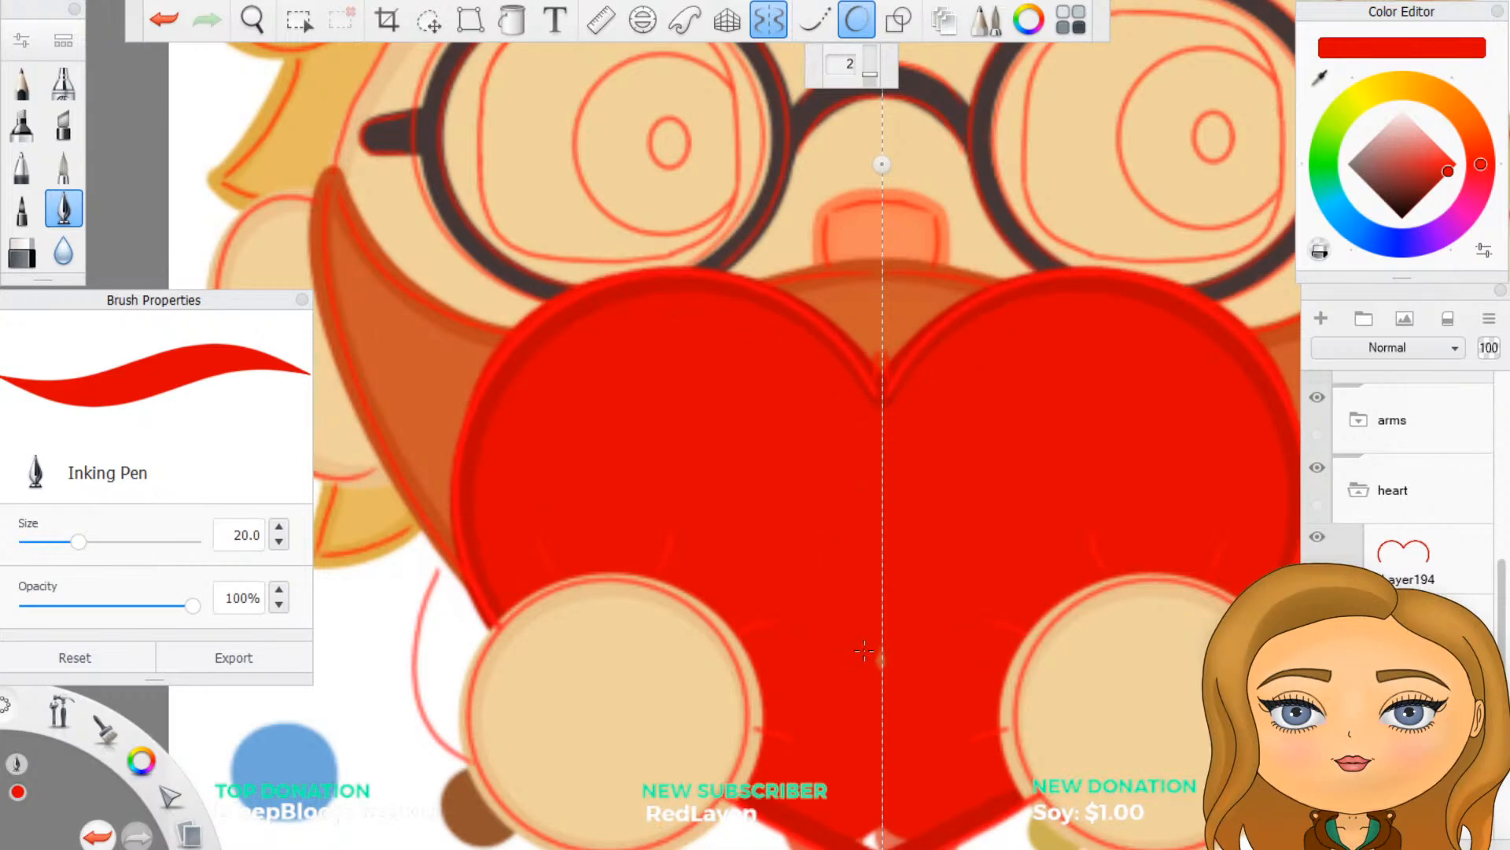
left_click(857, 19)
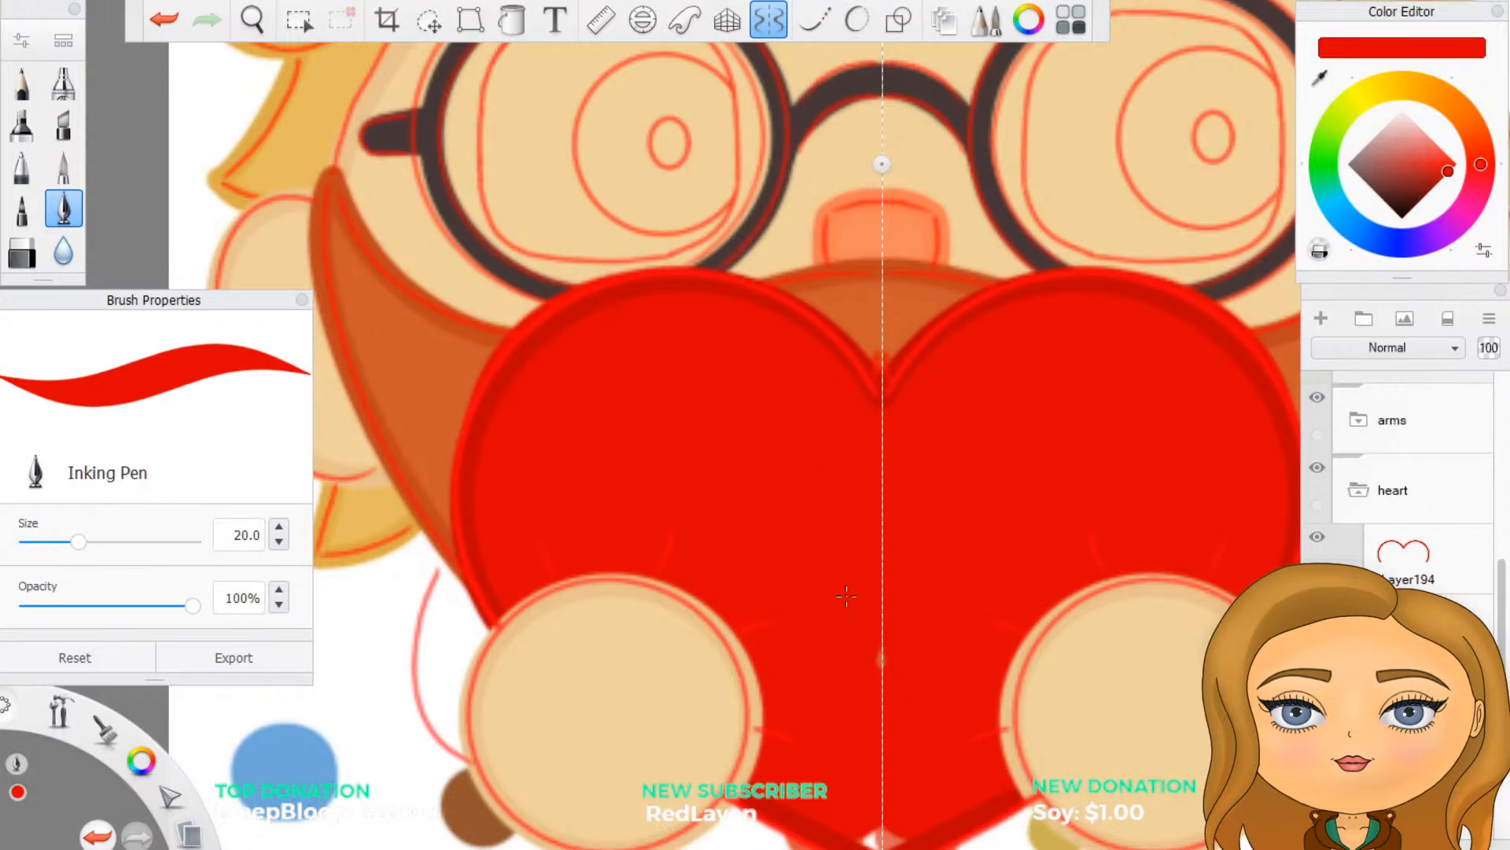
left_click_drag(846, 596, 881, 660)
Step: Hide the redline folder and inspect the filled heart's outline, center notch and bottom tip
scroll(676, 511, "down", 2)
scroll(510, 526, "up", 4)
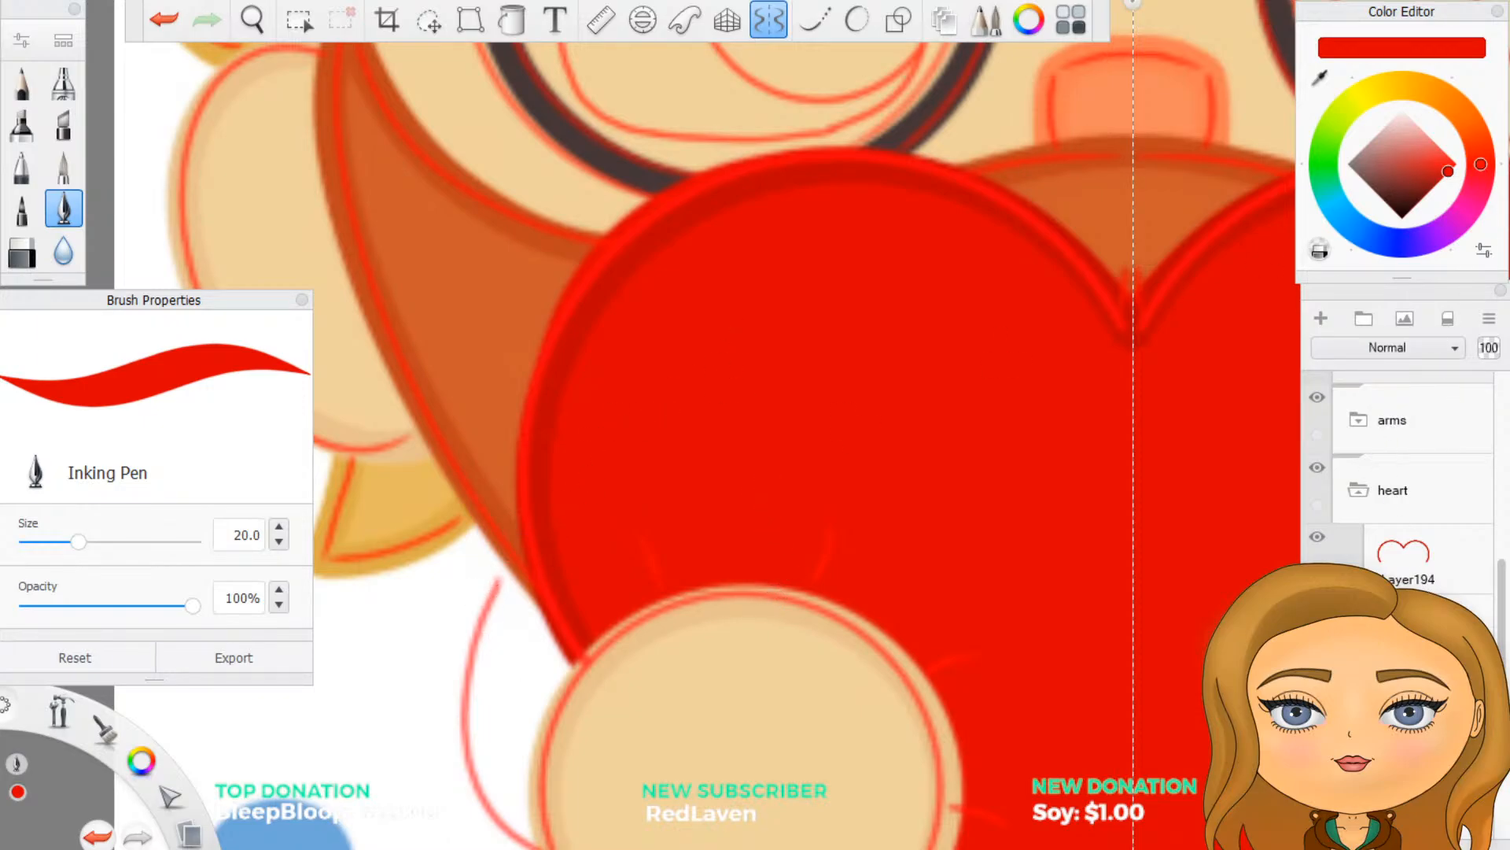
scroll(1405, 533, "up", 3)
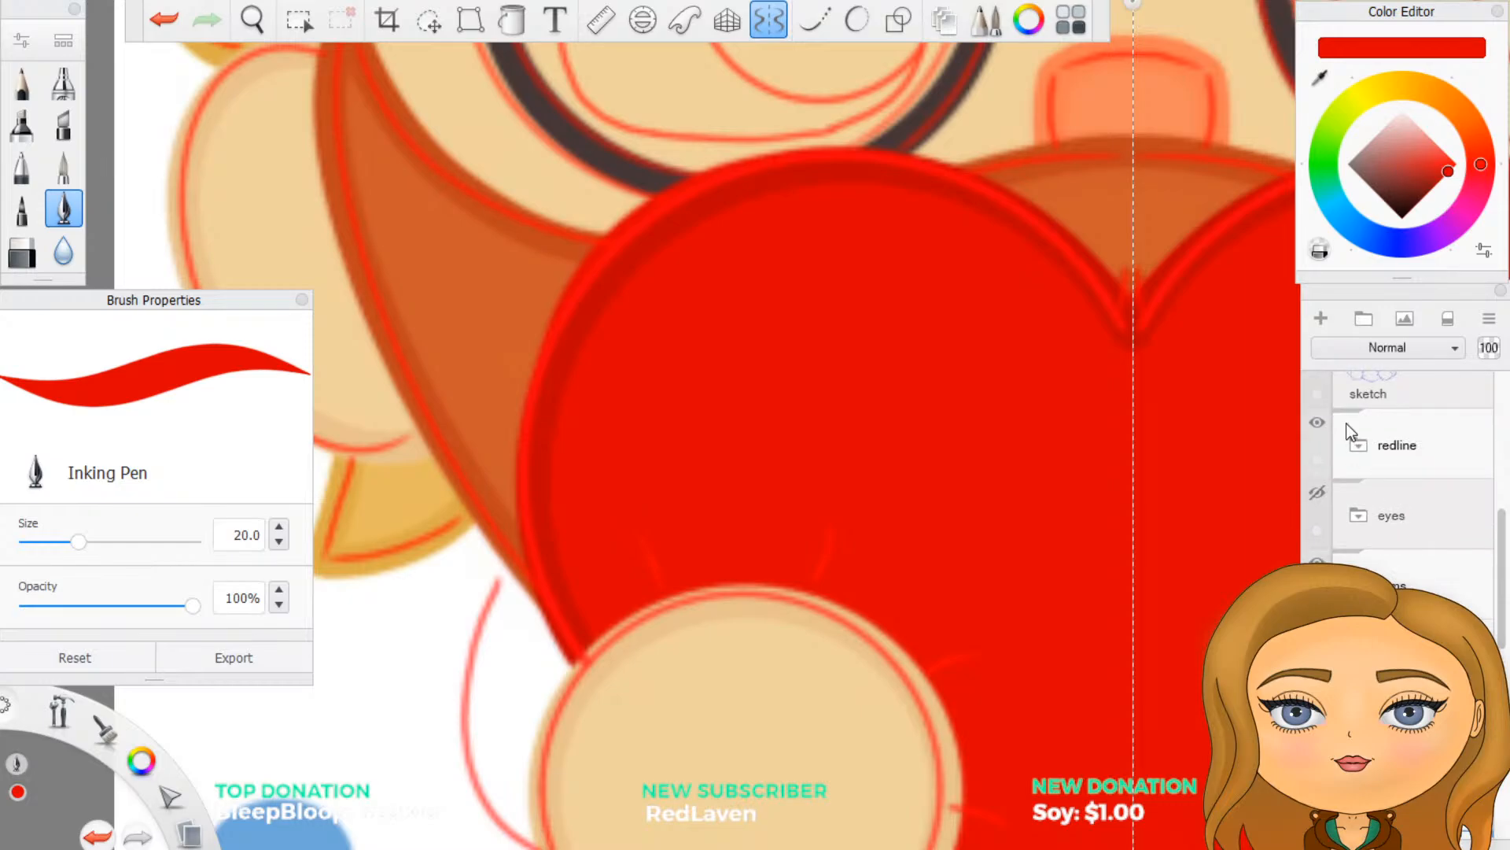
left_click(1317, 422)
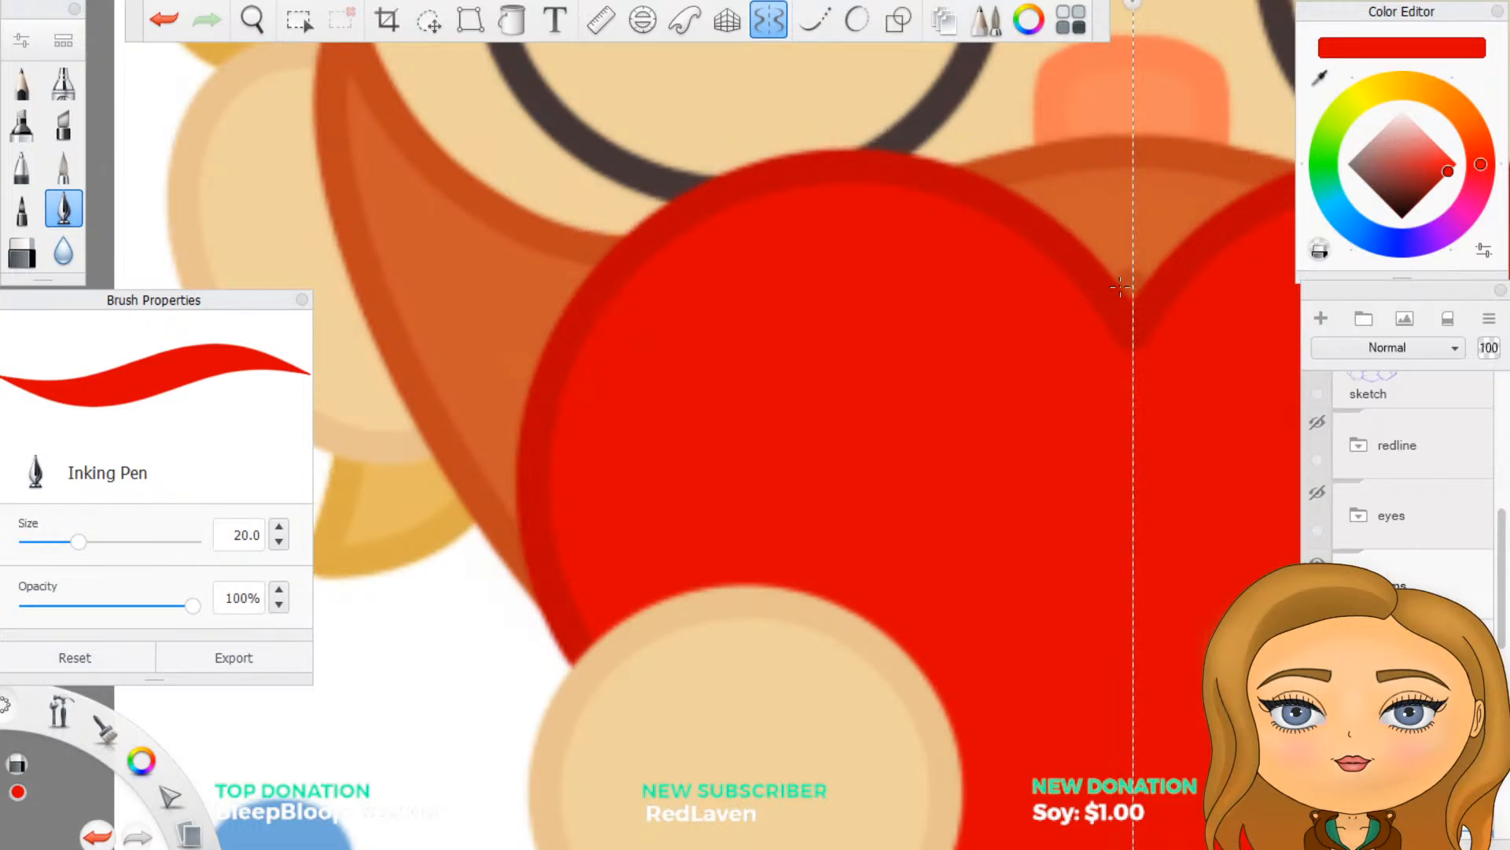
scroll(1180, 114, "down", 6)
scroll(1090, 305, "up", 4)
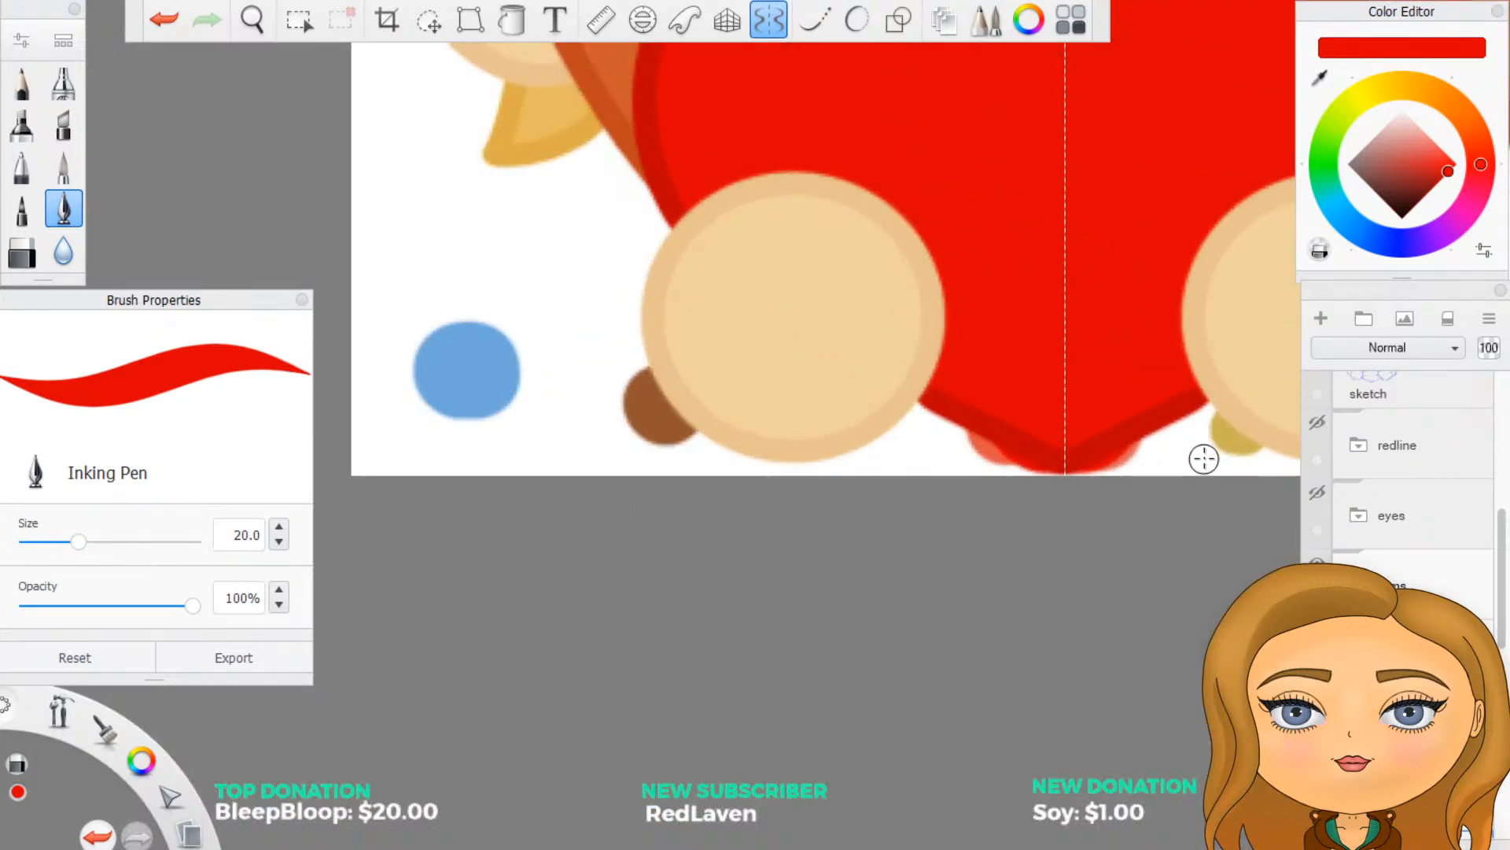
scroll(1204, 459, "up", 1)
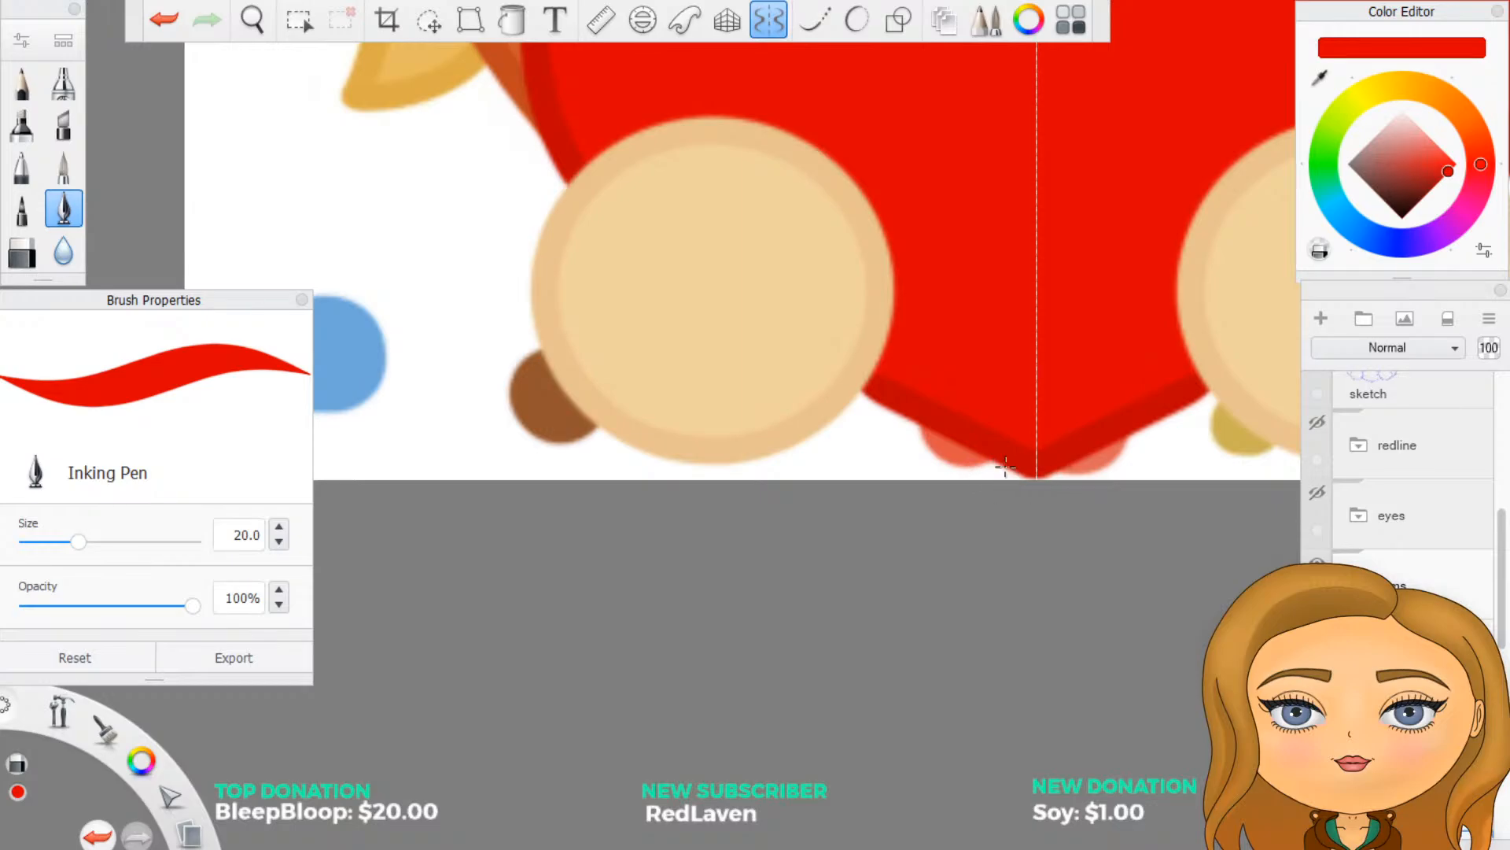
scroll(961, 297, "down", 5)
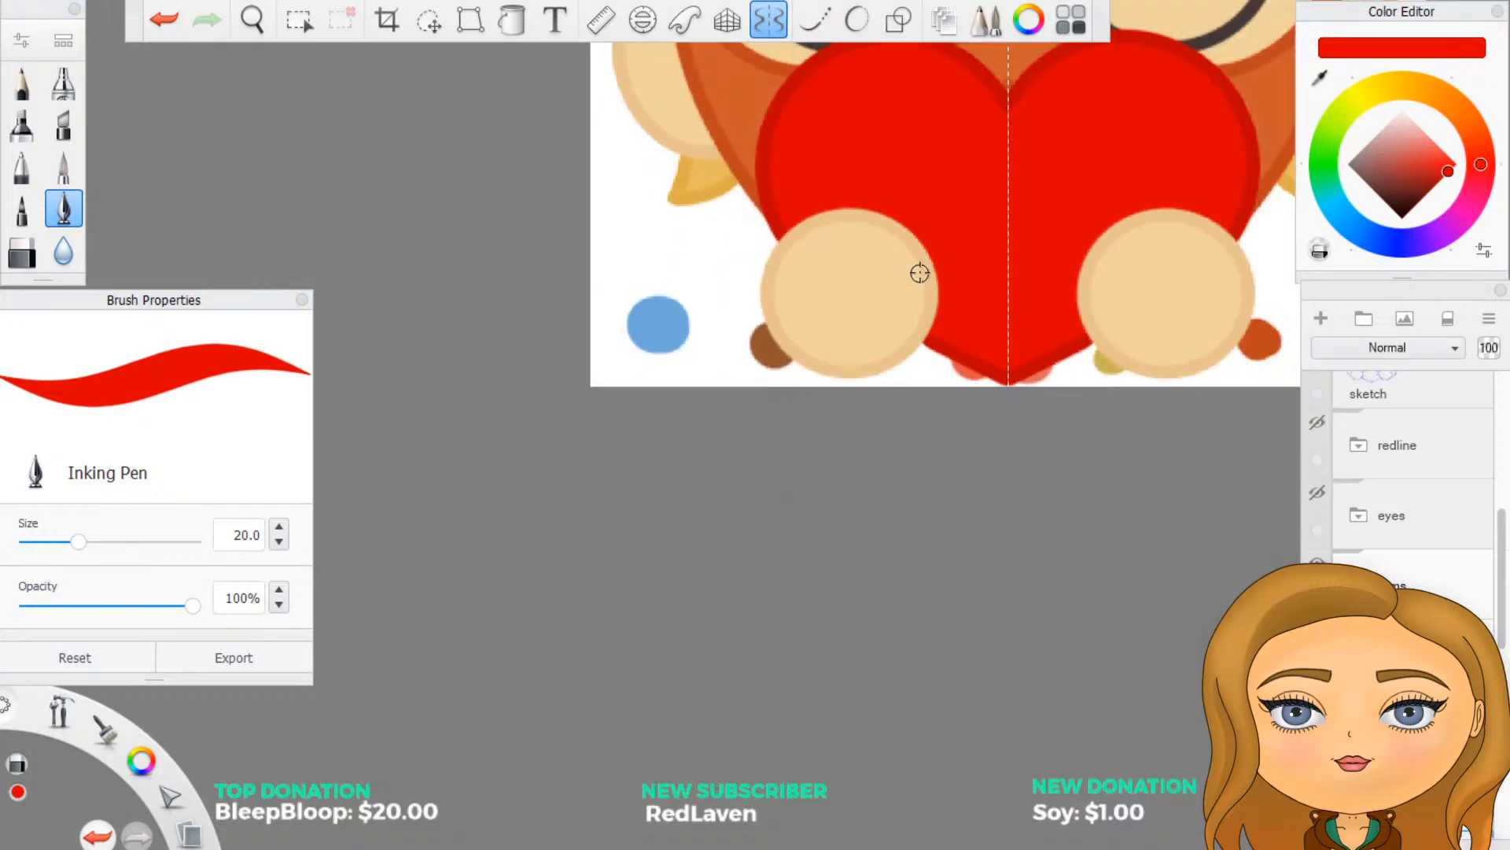
scroll(1075, 111, "up", 5)
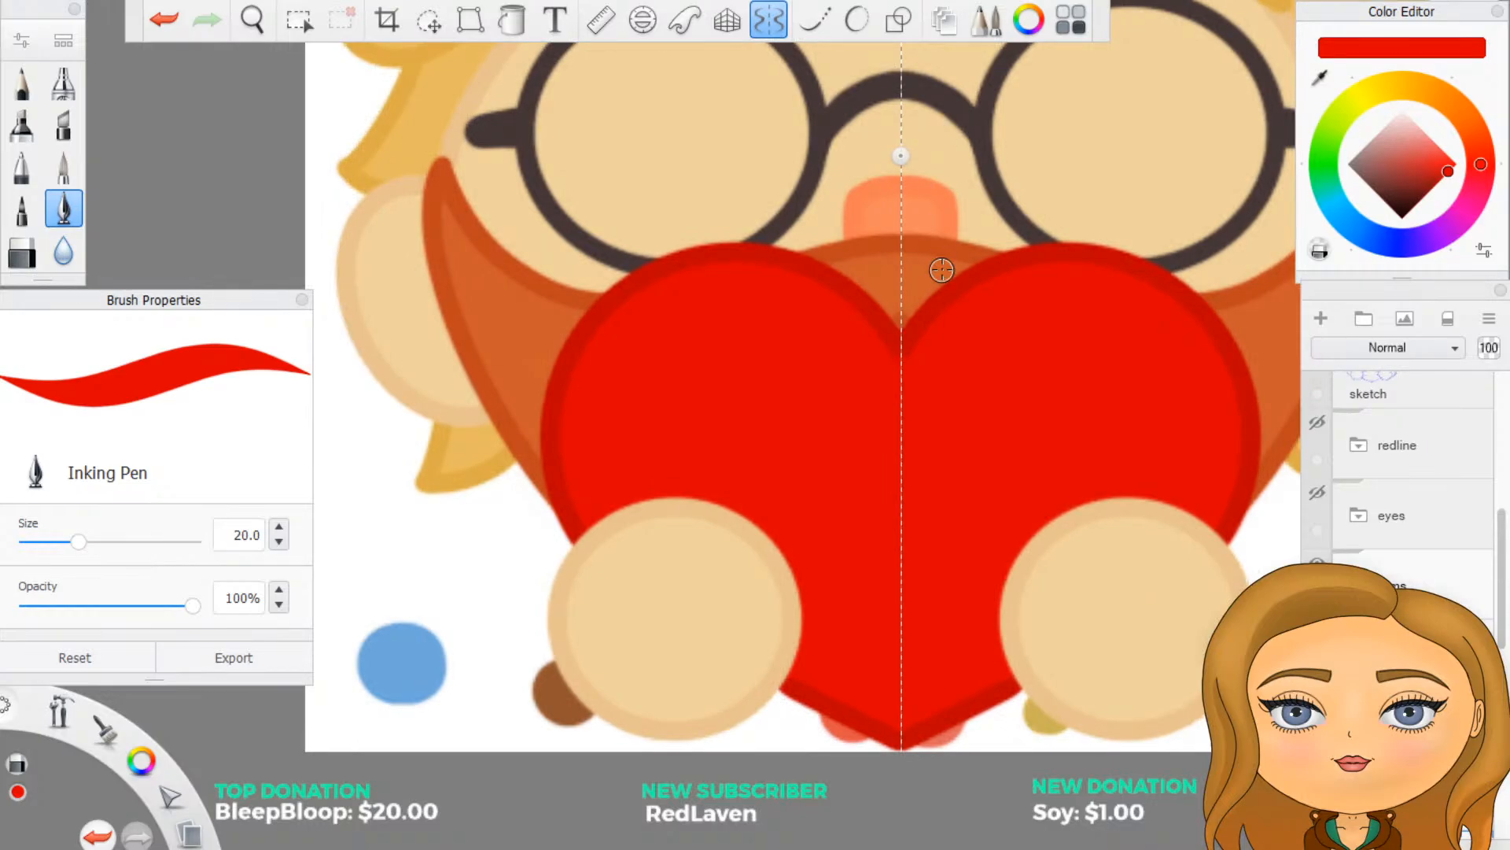
Step: Show the eyes folder and check the eyes against the filled heart and glasses
scroll(877, 348, "down", 5)
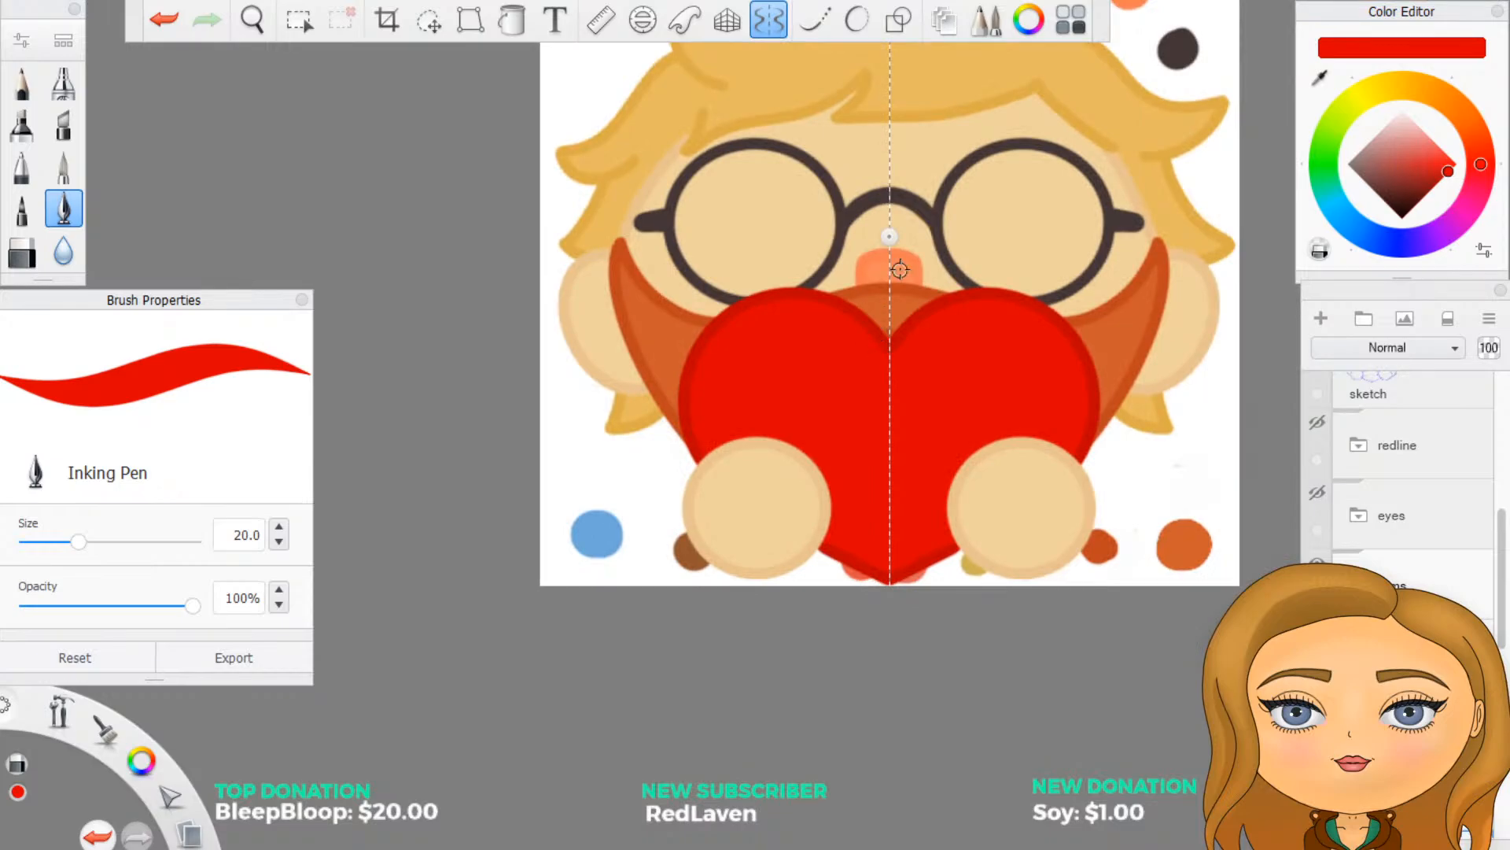
scroll(1187, 403, "up", 6)
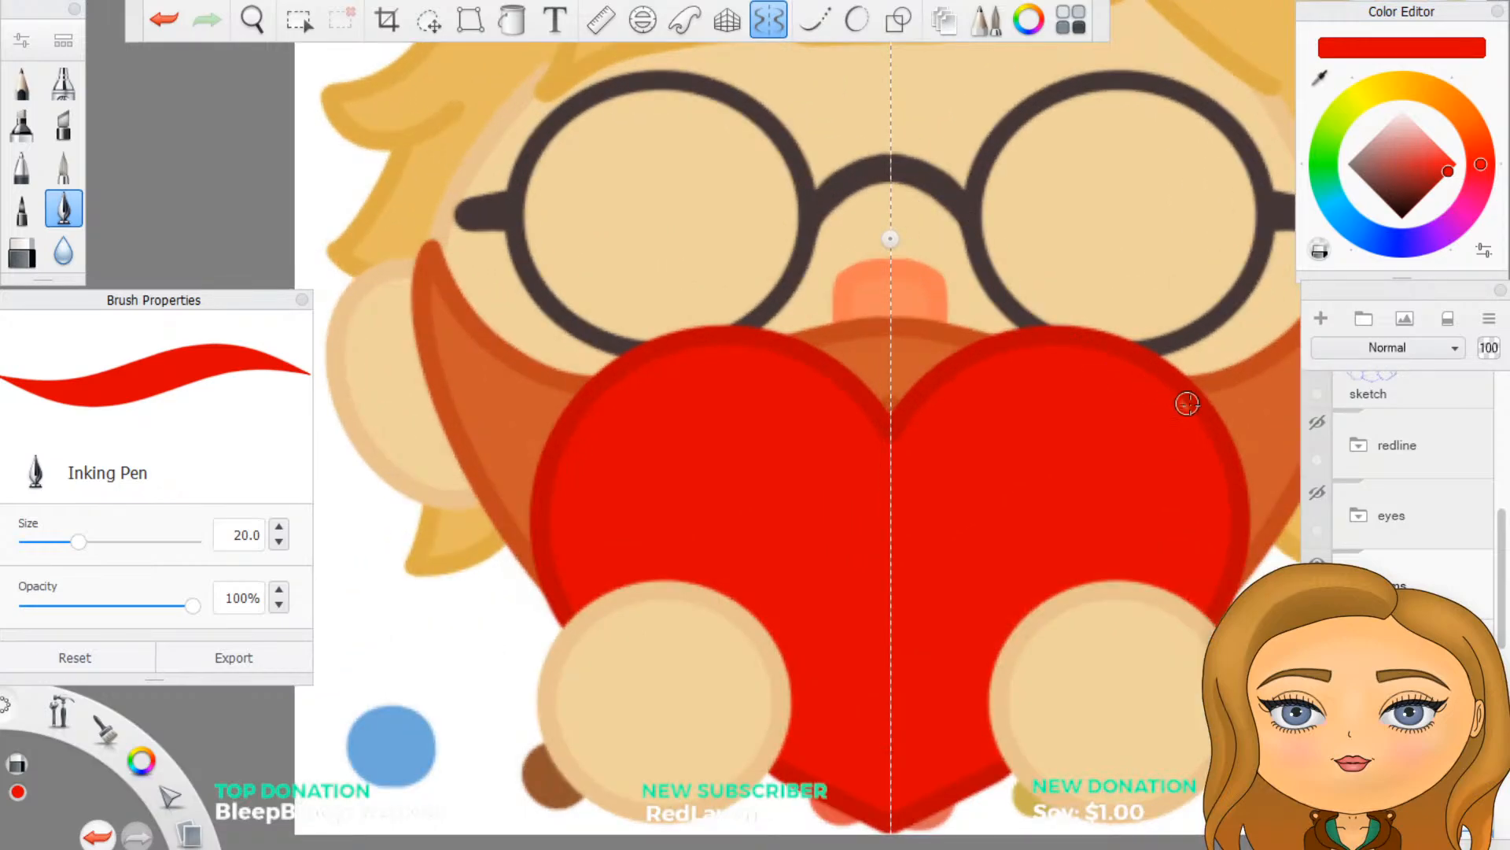
left_click(1317, 493)
scroll(1123, 439, "down", 4)
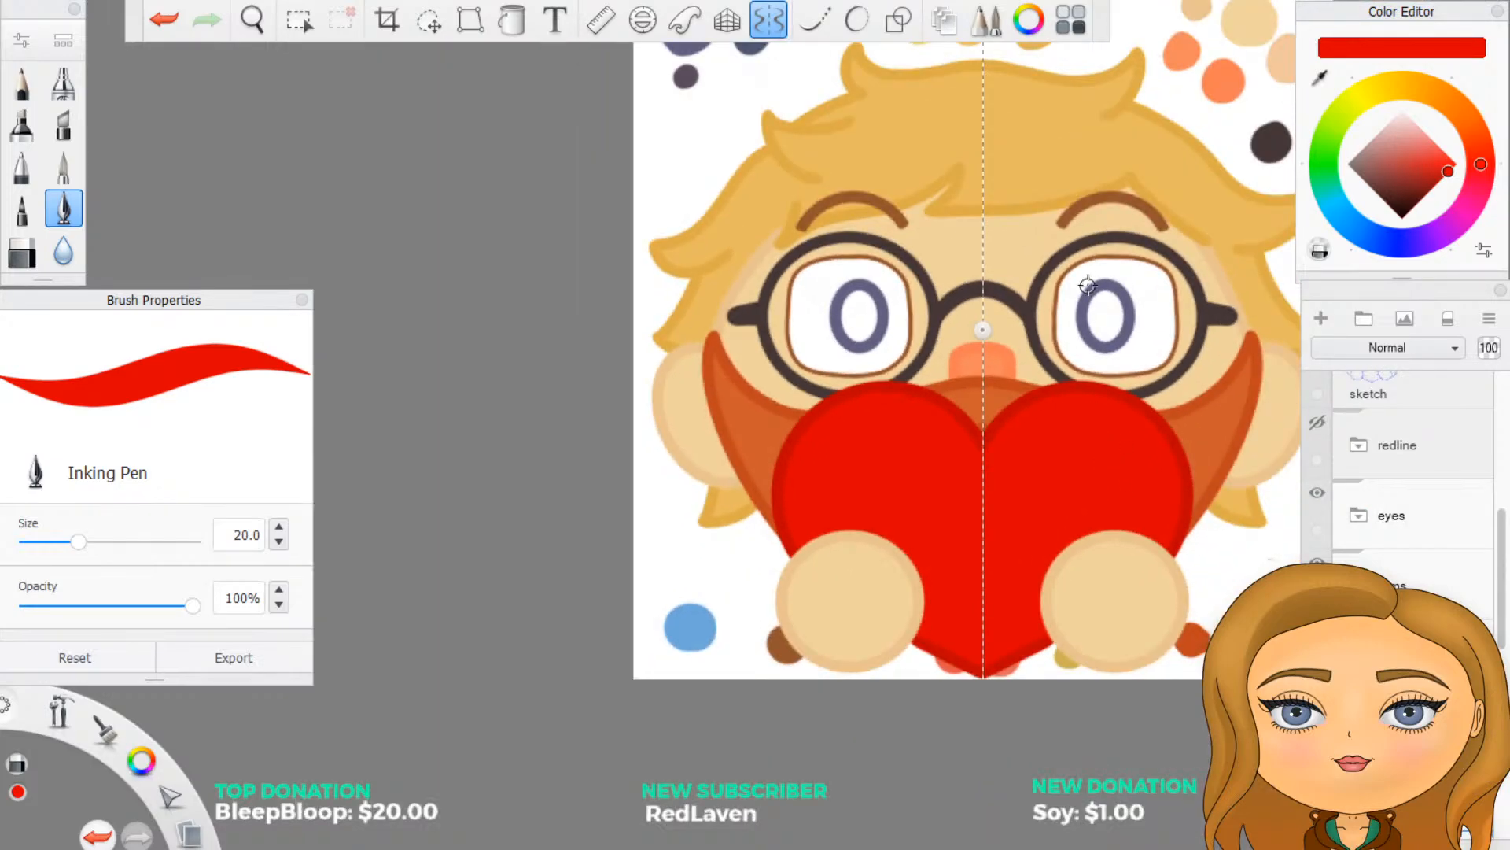
scroll(1094, 286, "up", 5)
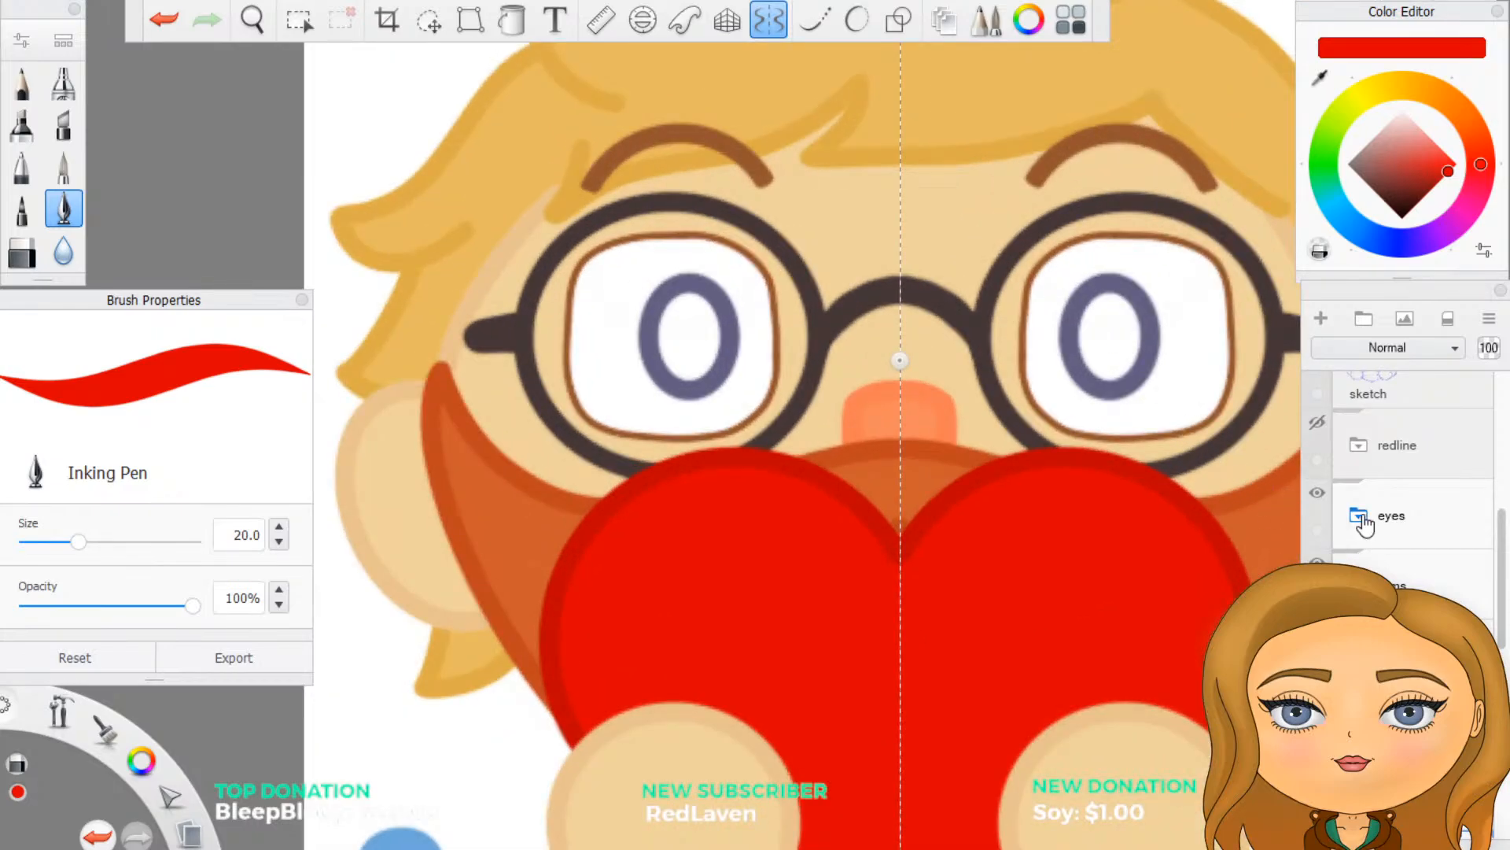
Step: Delete the purple iris layer and the eyebrow layer, Layer109, from the eyes folder
left_click(1368, 521)
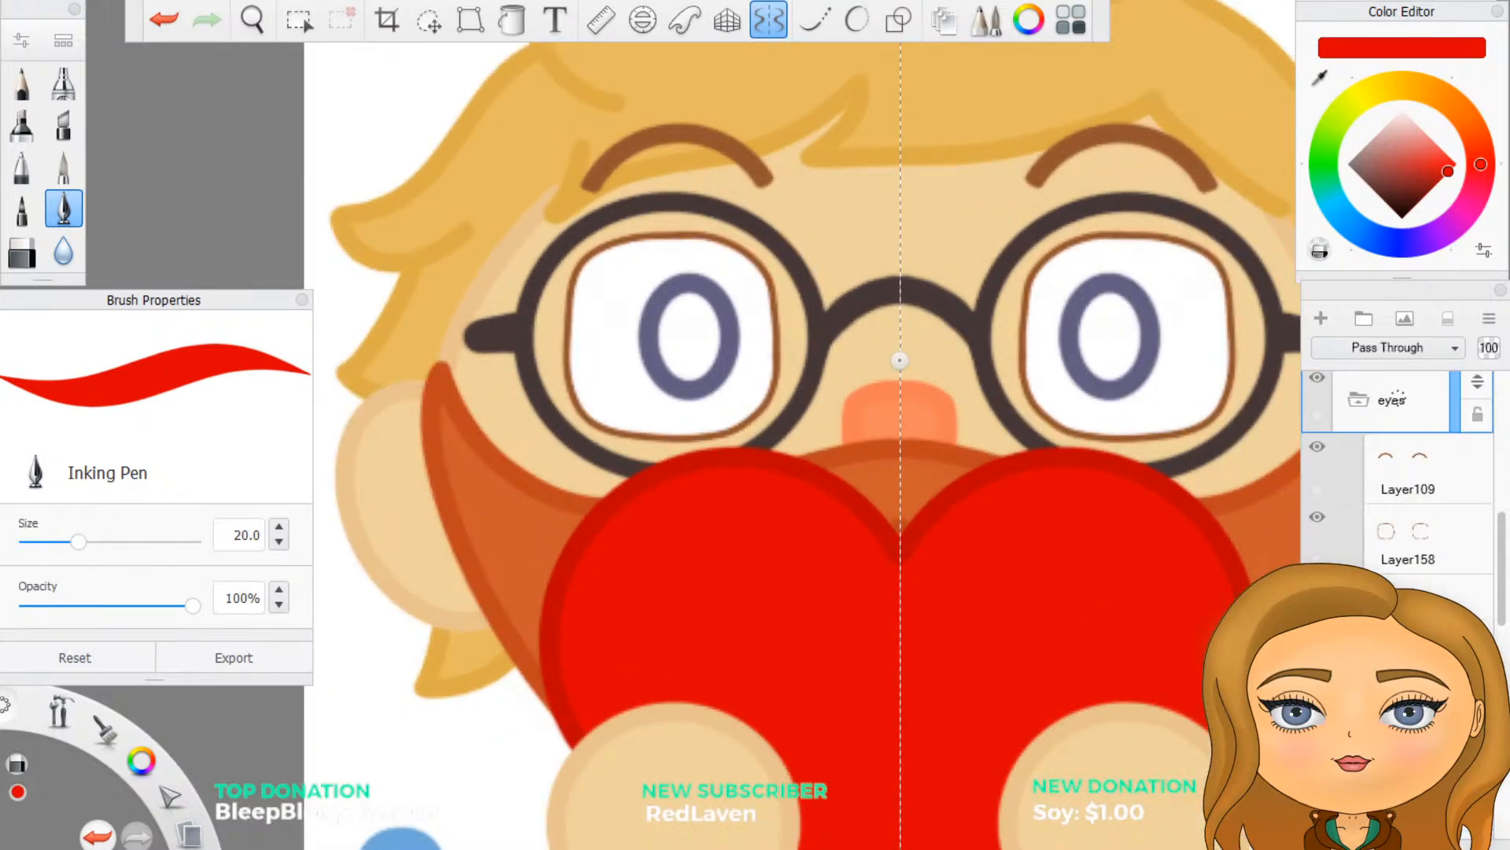
left_click(1394, 397)
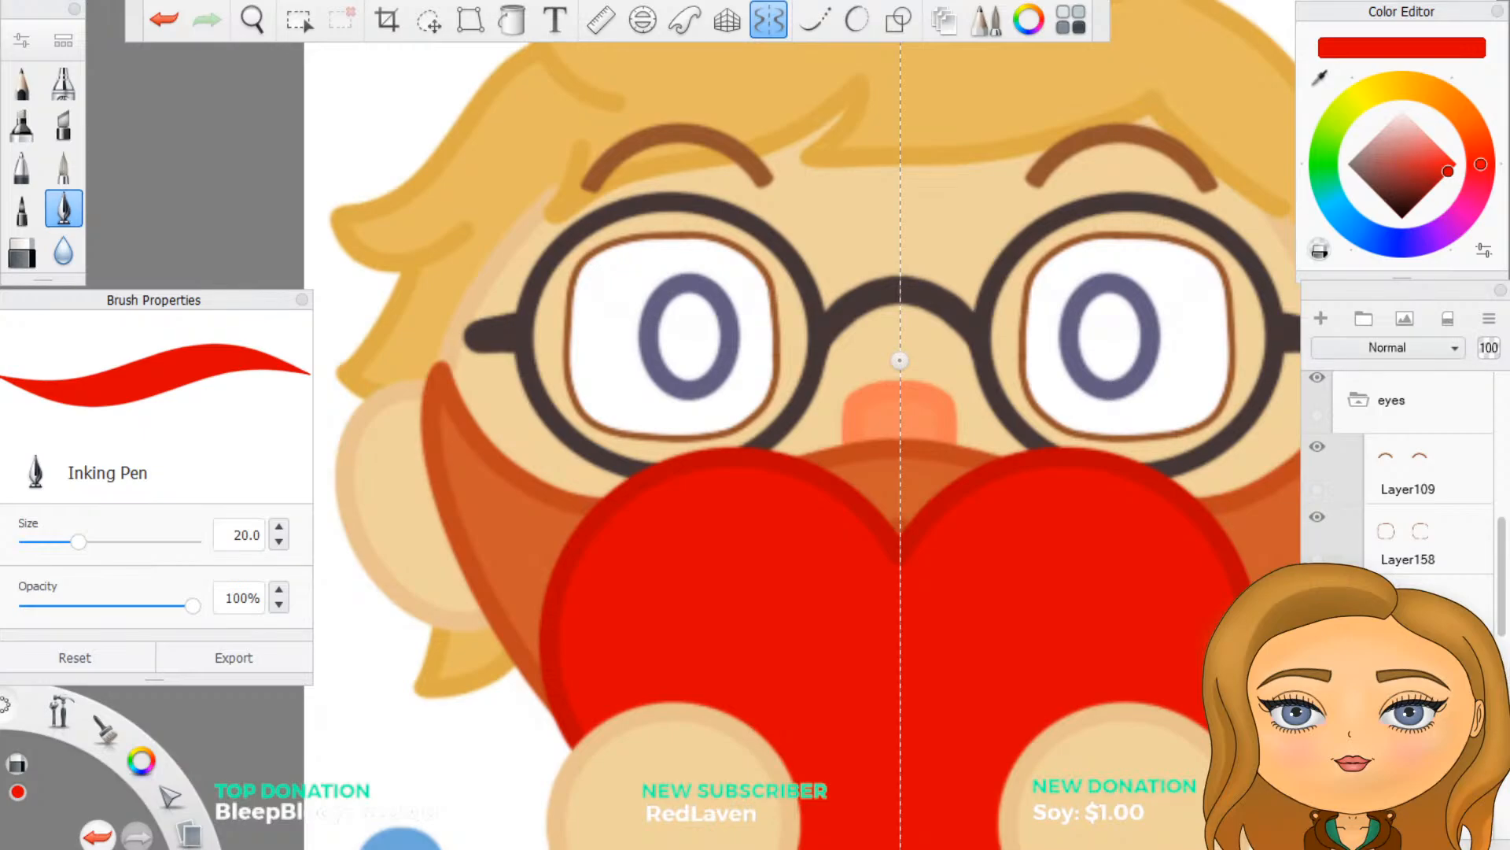
left_click(1420, 586)
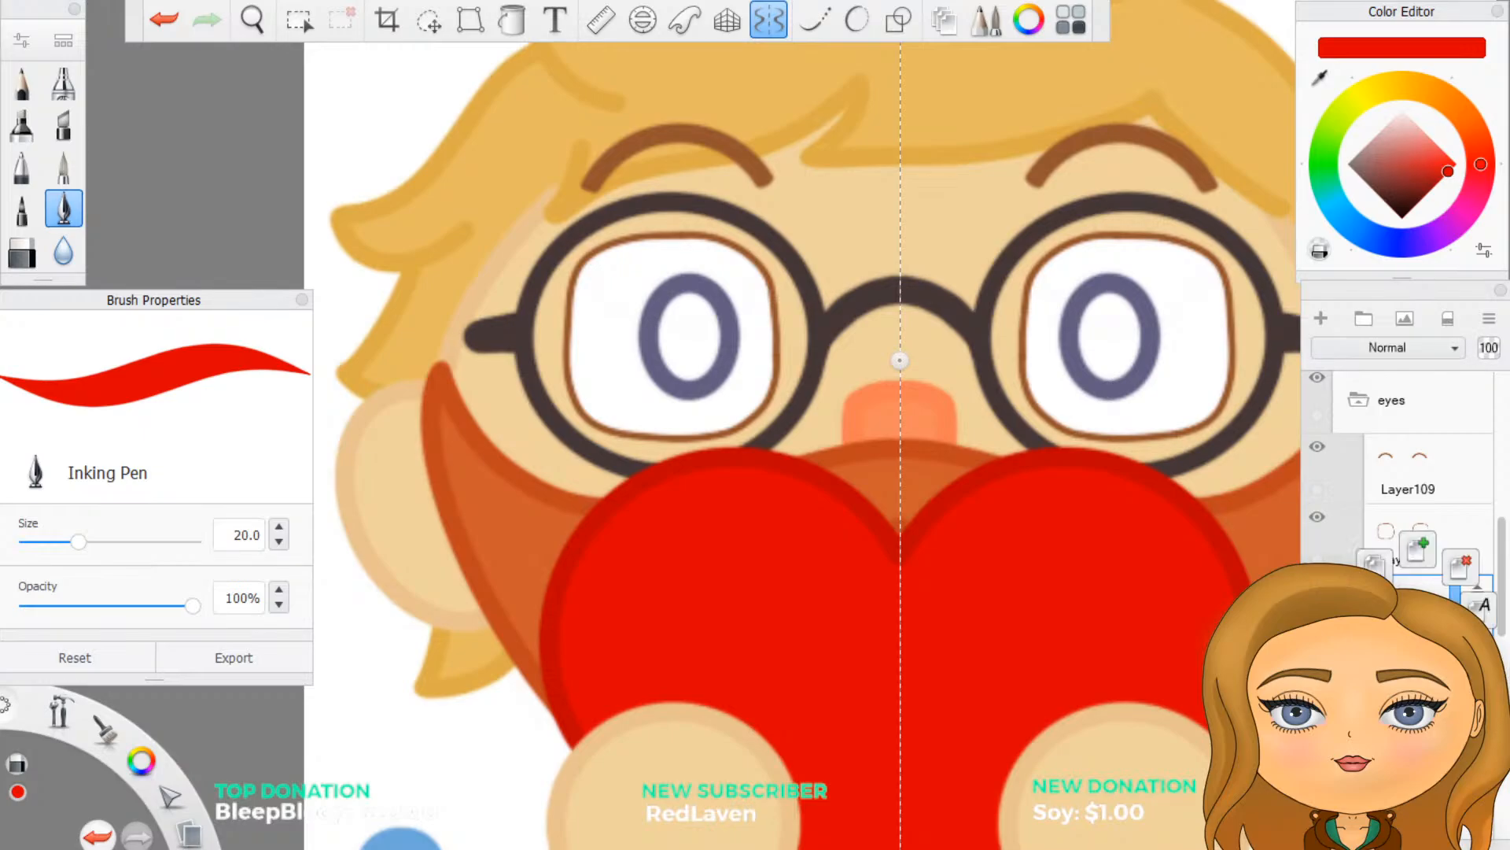
left_click(1461, 566)
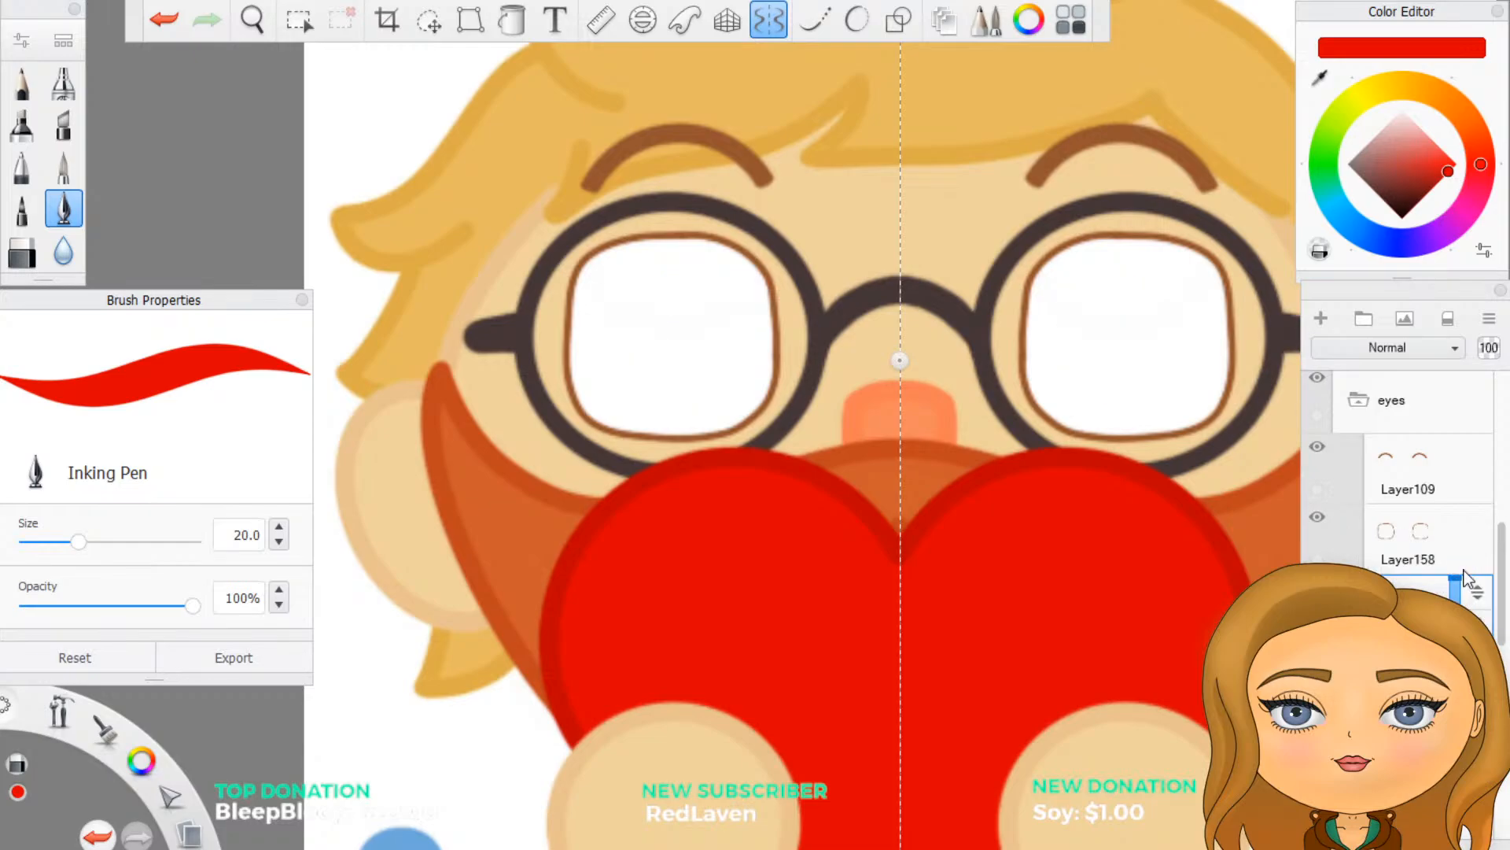
left_click(1419, 470)
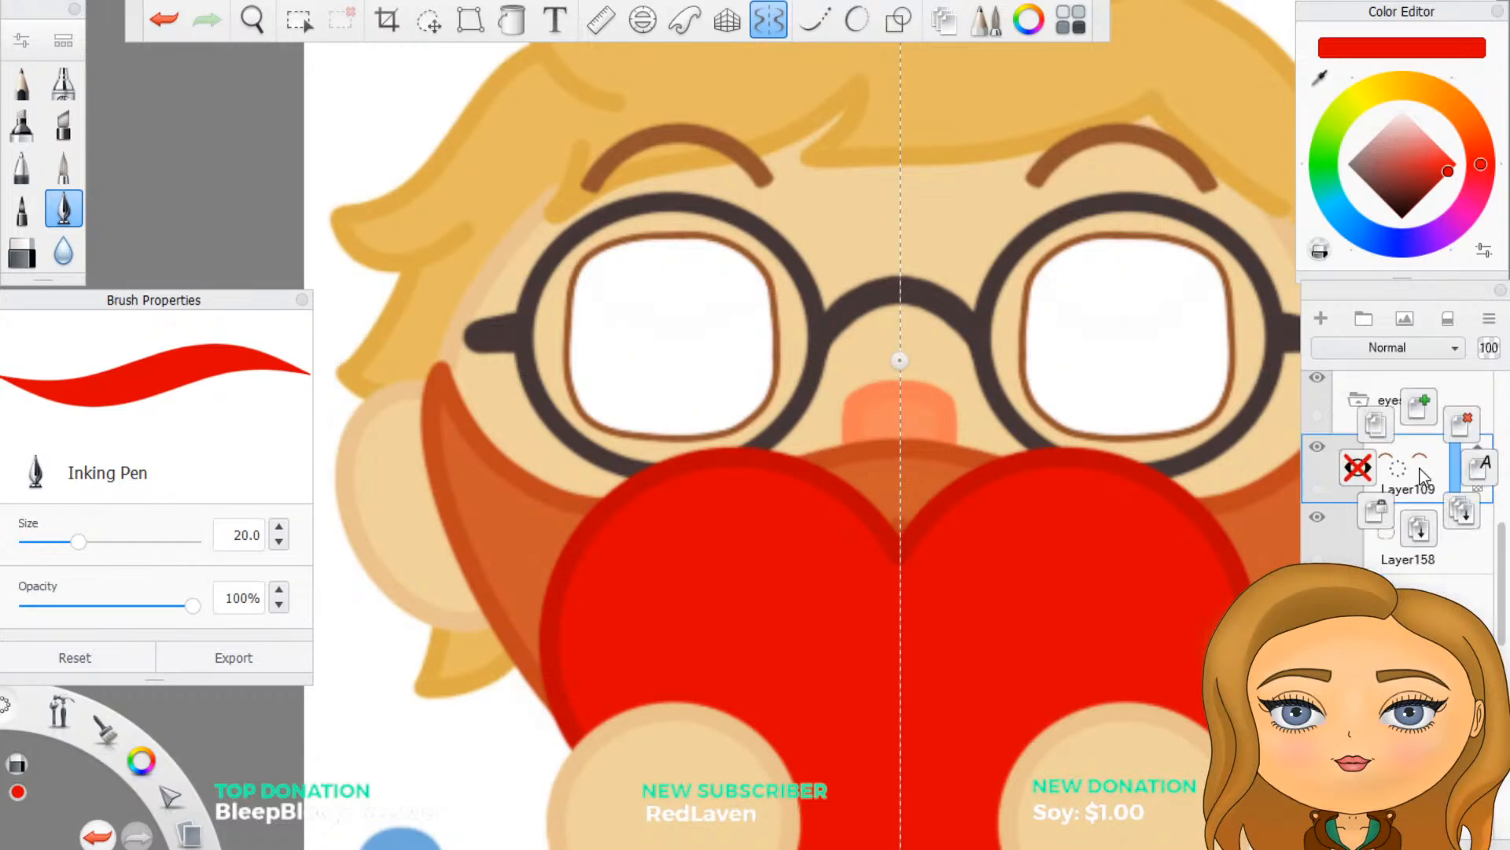
left_click(1462, 440)
Step: Show the redline folder over the artwork and expand the eyes folder again
scroll(889, 435, "down", 1)
scroll(806, 429, "down", 2)
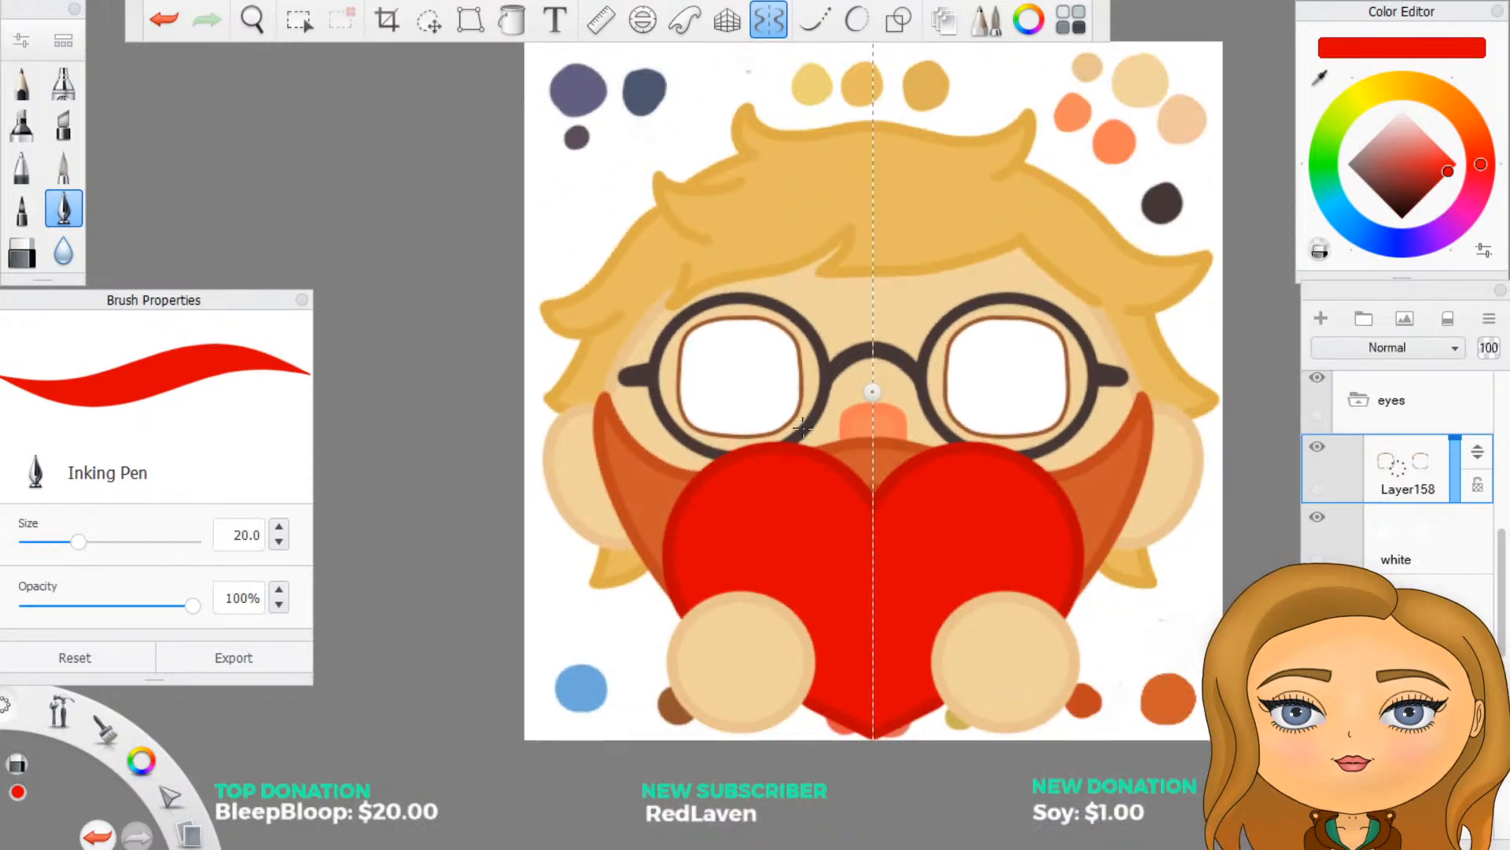
scroll(801, 422, "up", 1)
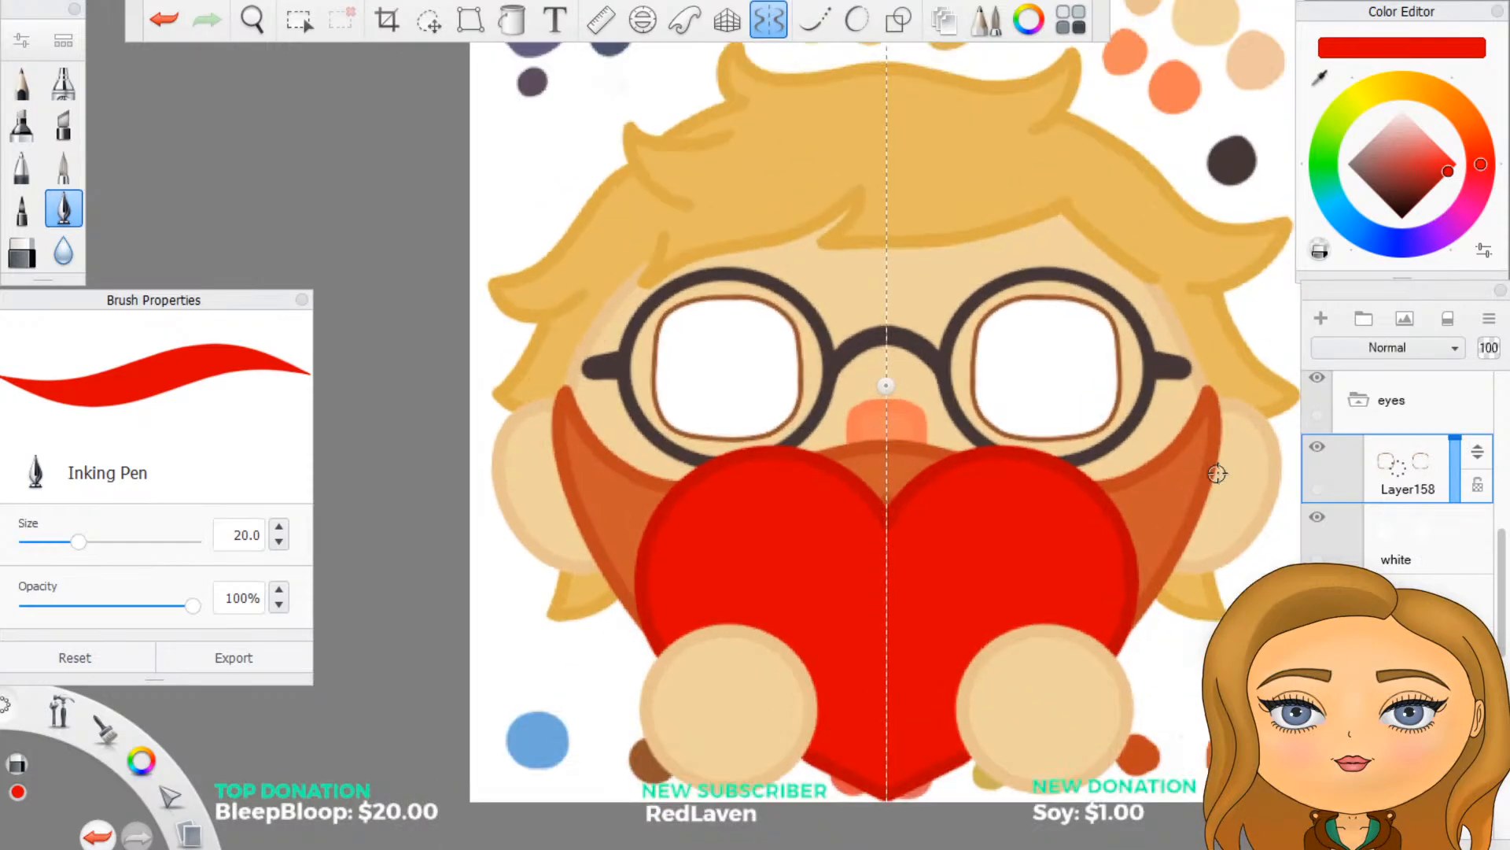
left_click(1365, 406)
scroll(1384, 547, "up", 1)
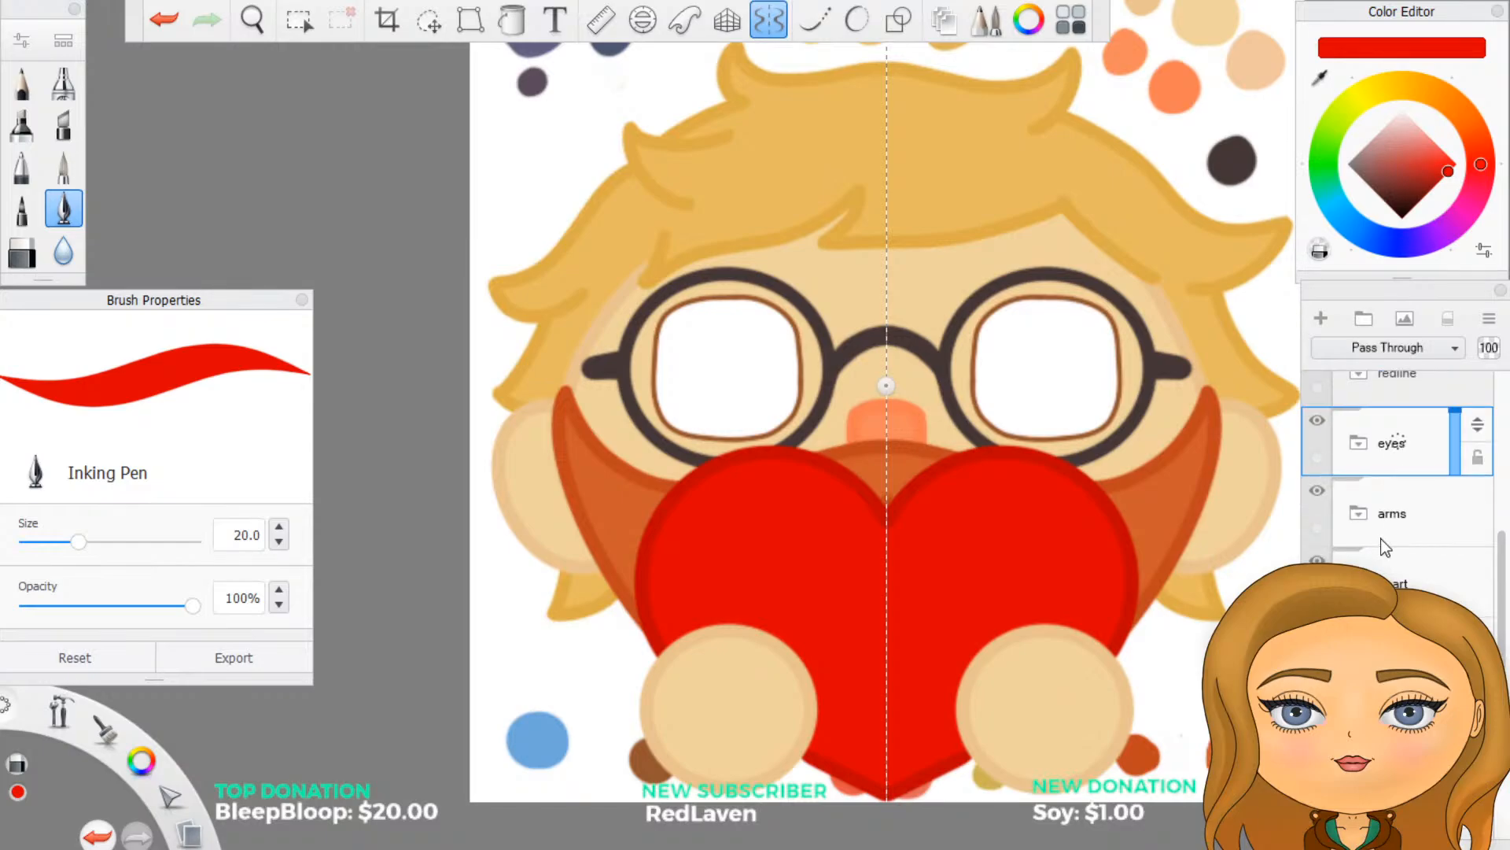
scroll(1375, 540, "up", 1)
scroll(1348, 532, "up", 1)
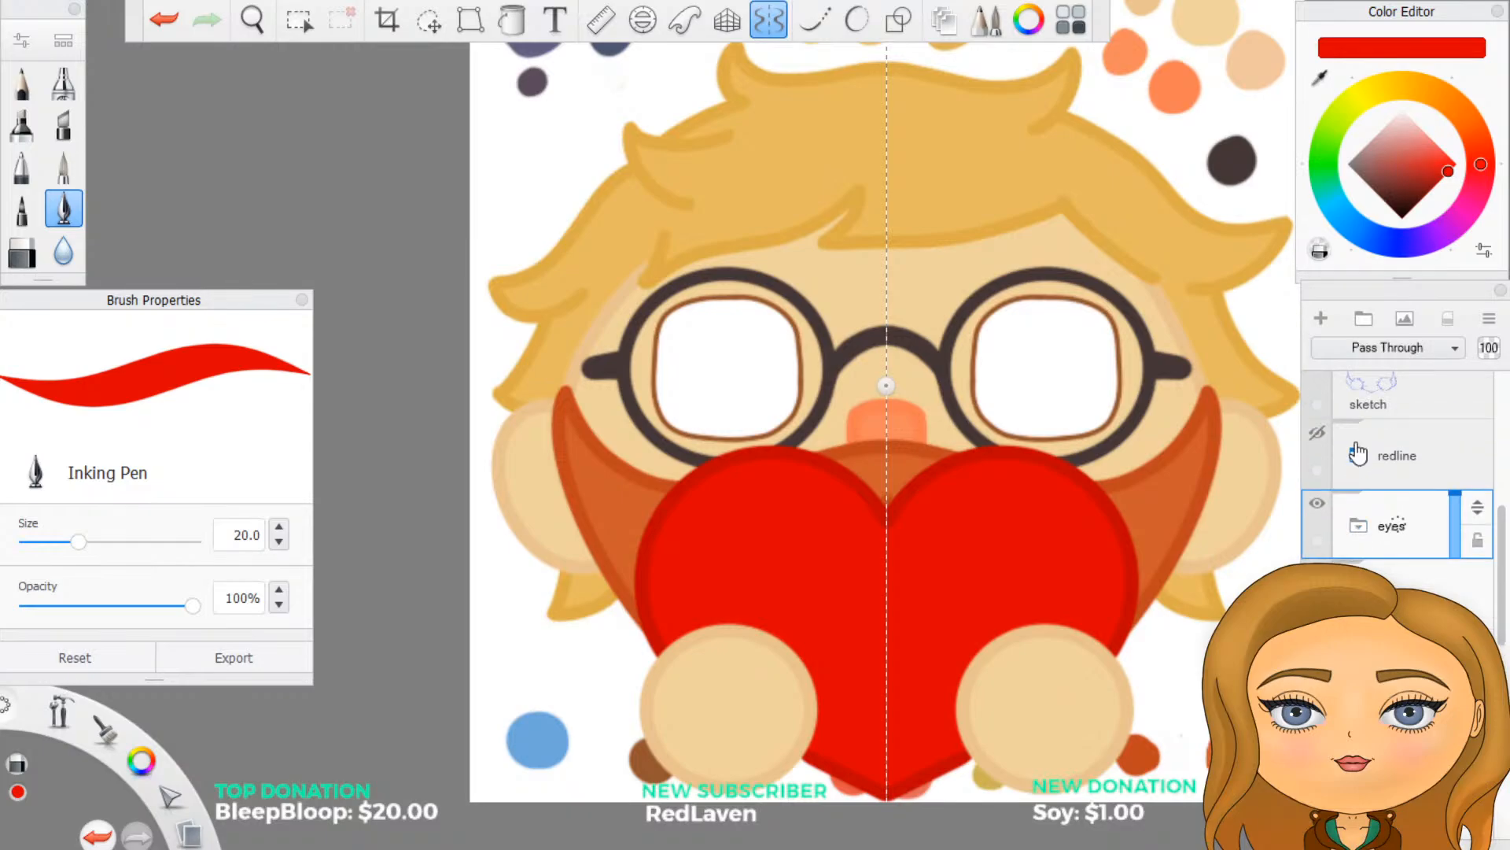
left_click(1319, 434)
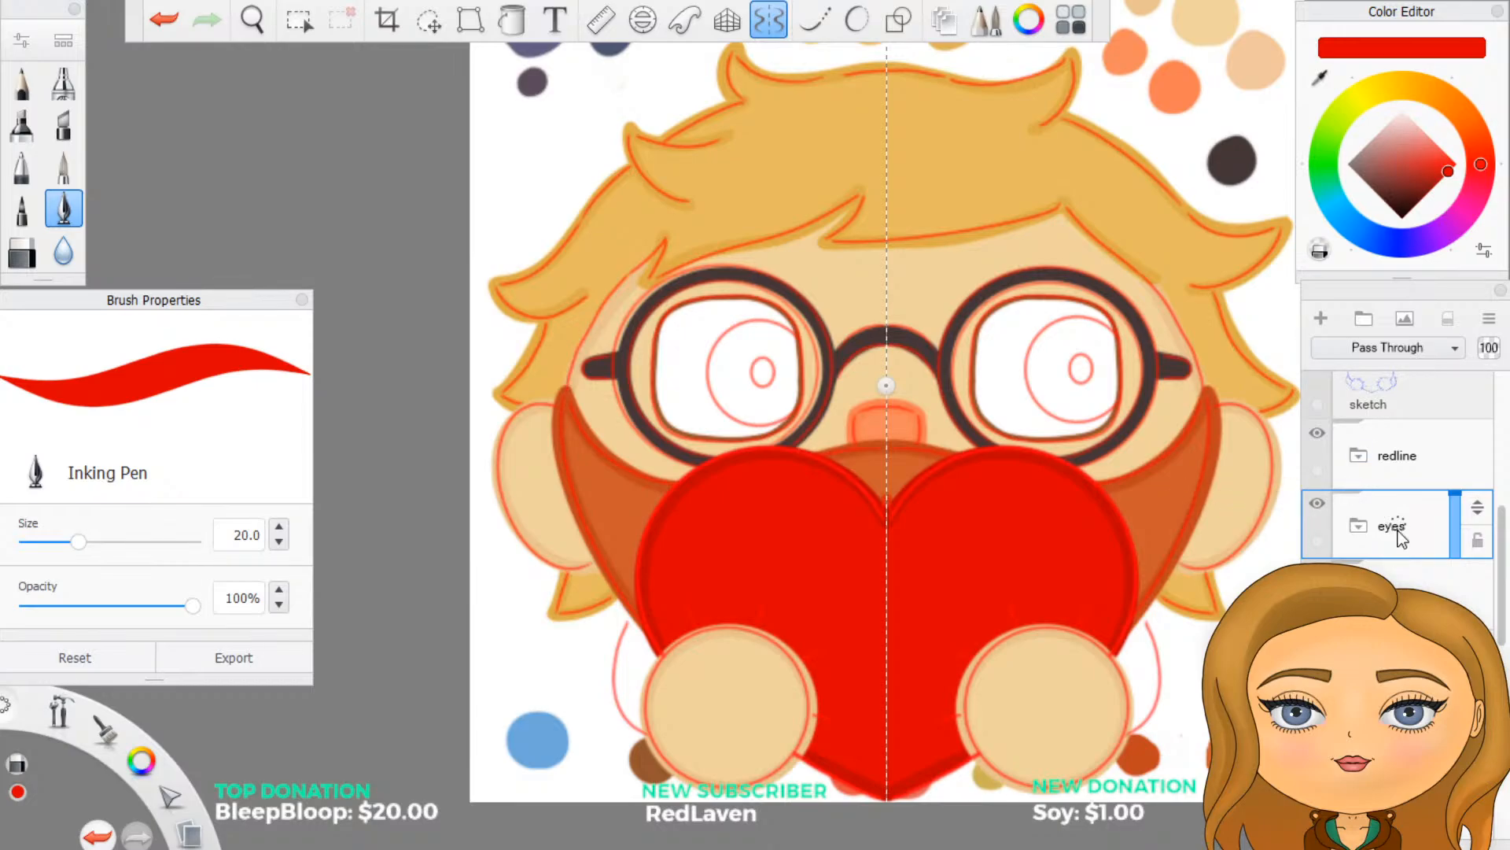
left_click(1358, 525)
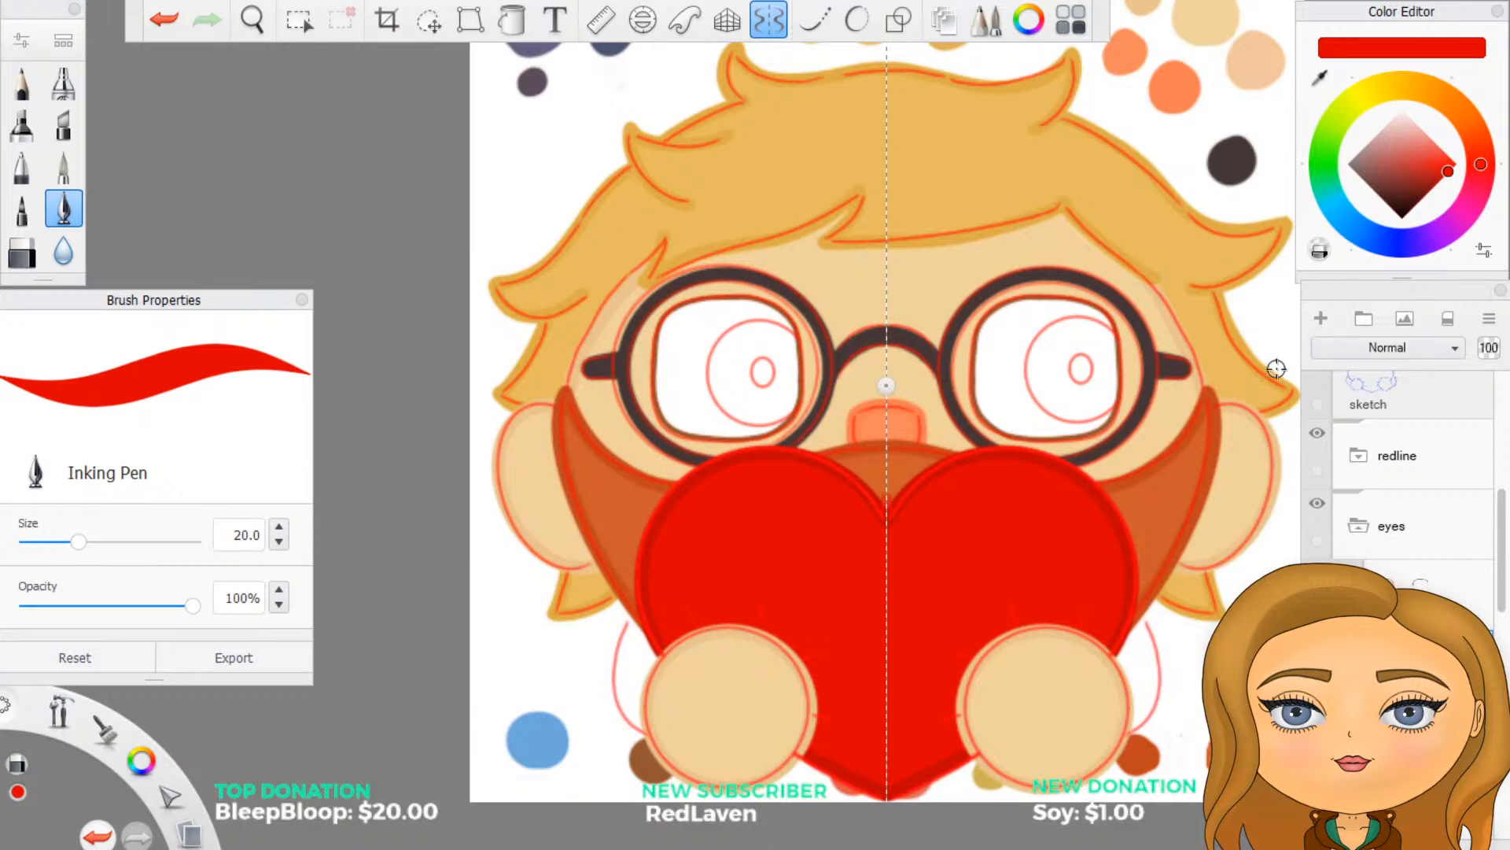
Step: Sample the large purple swatch above the hair and set up the ellipse tool with the Inking Pen at size 5
scroll(415, 307, "down", 3)
scroll(276, 124, "up", 6)
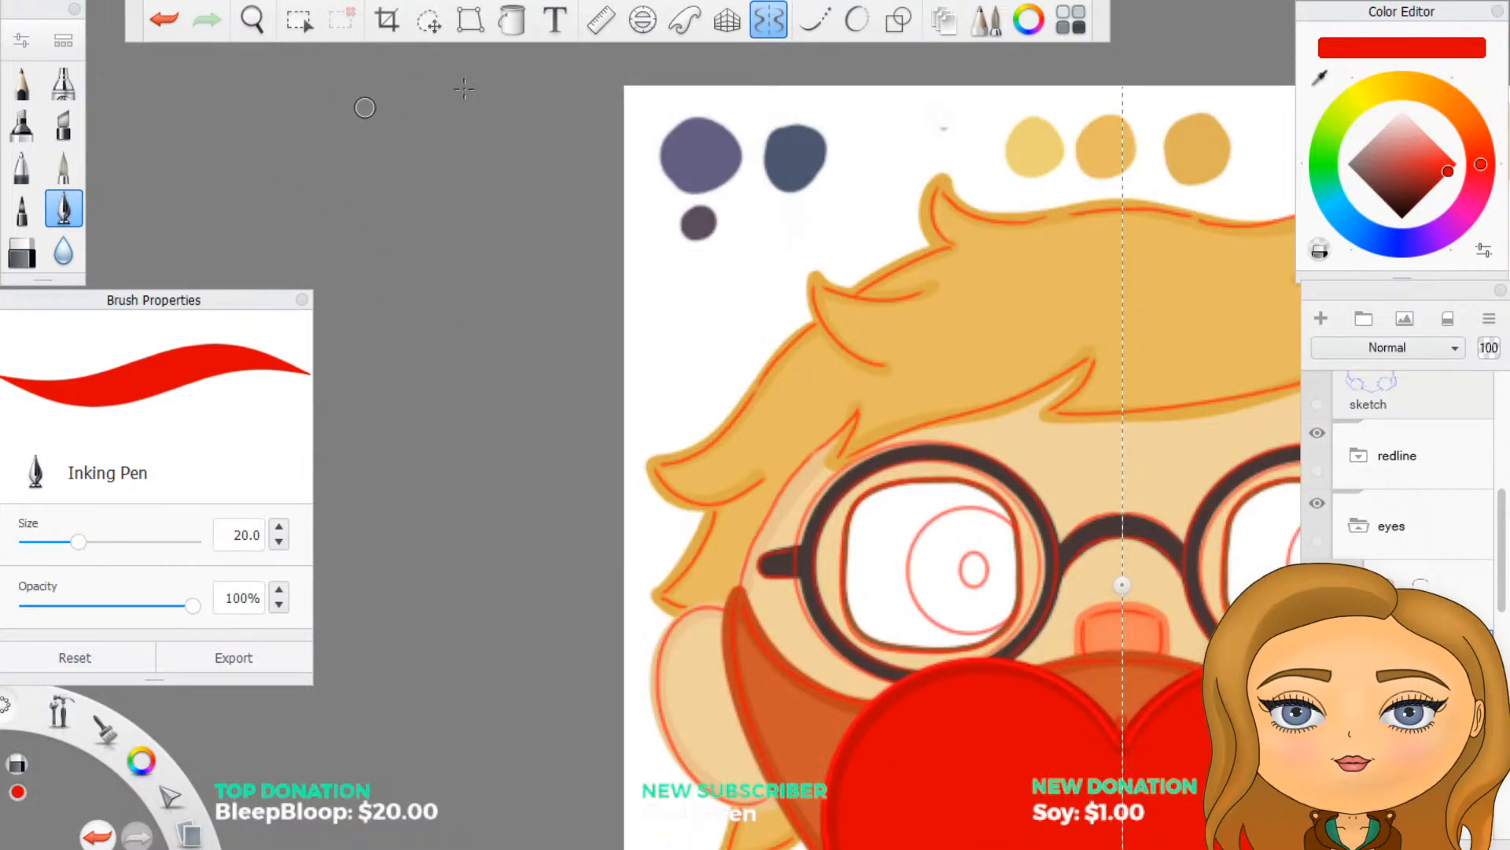
key("alt")
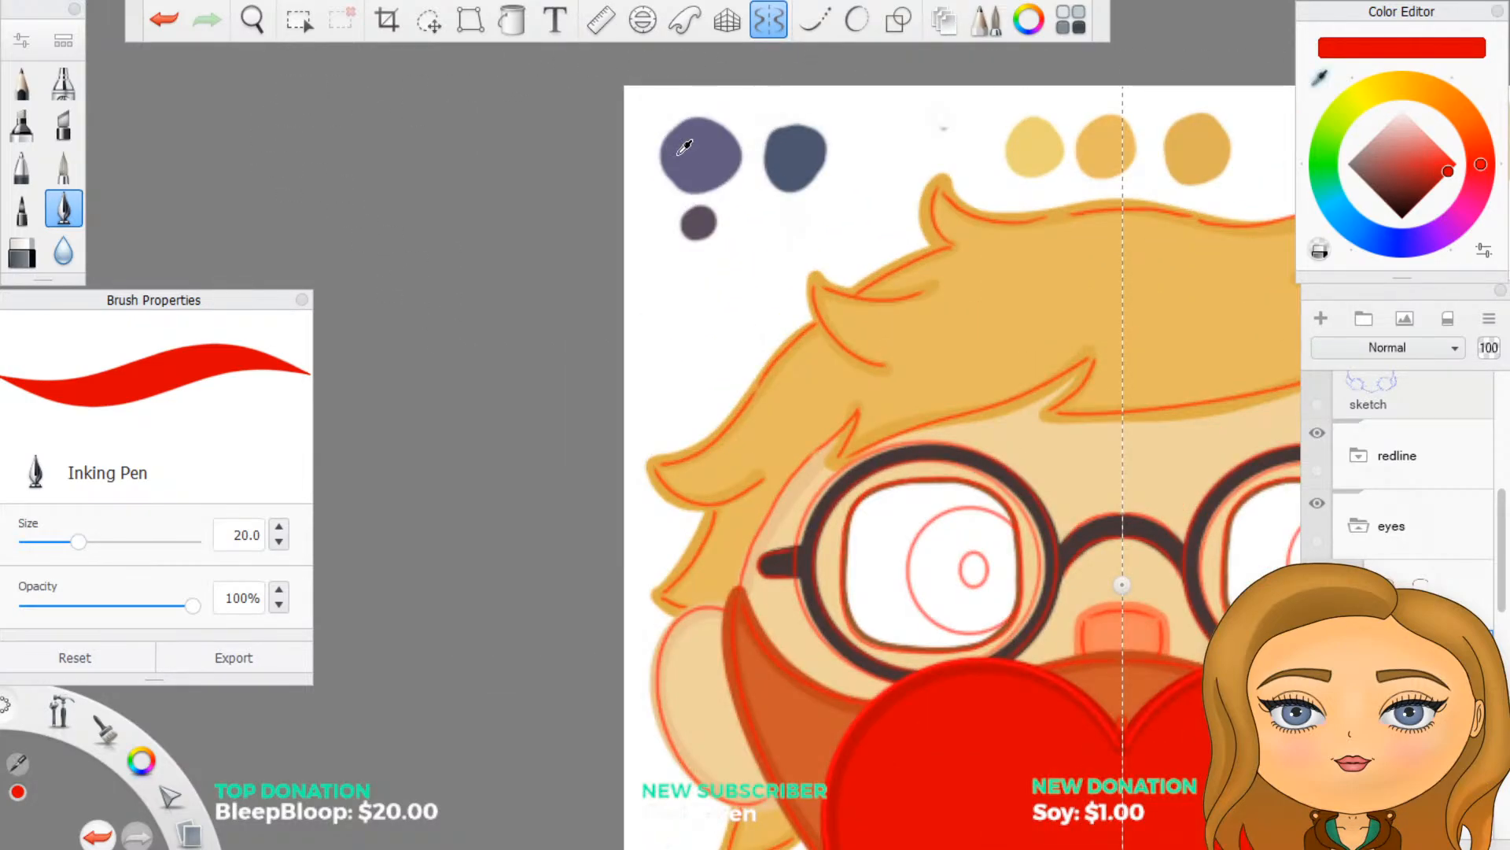
left_click(685, 147)
scroll(1184, 503, "down", 3)
scroll(1188, 506, "up", 5)
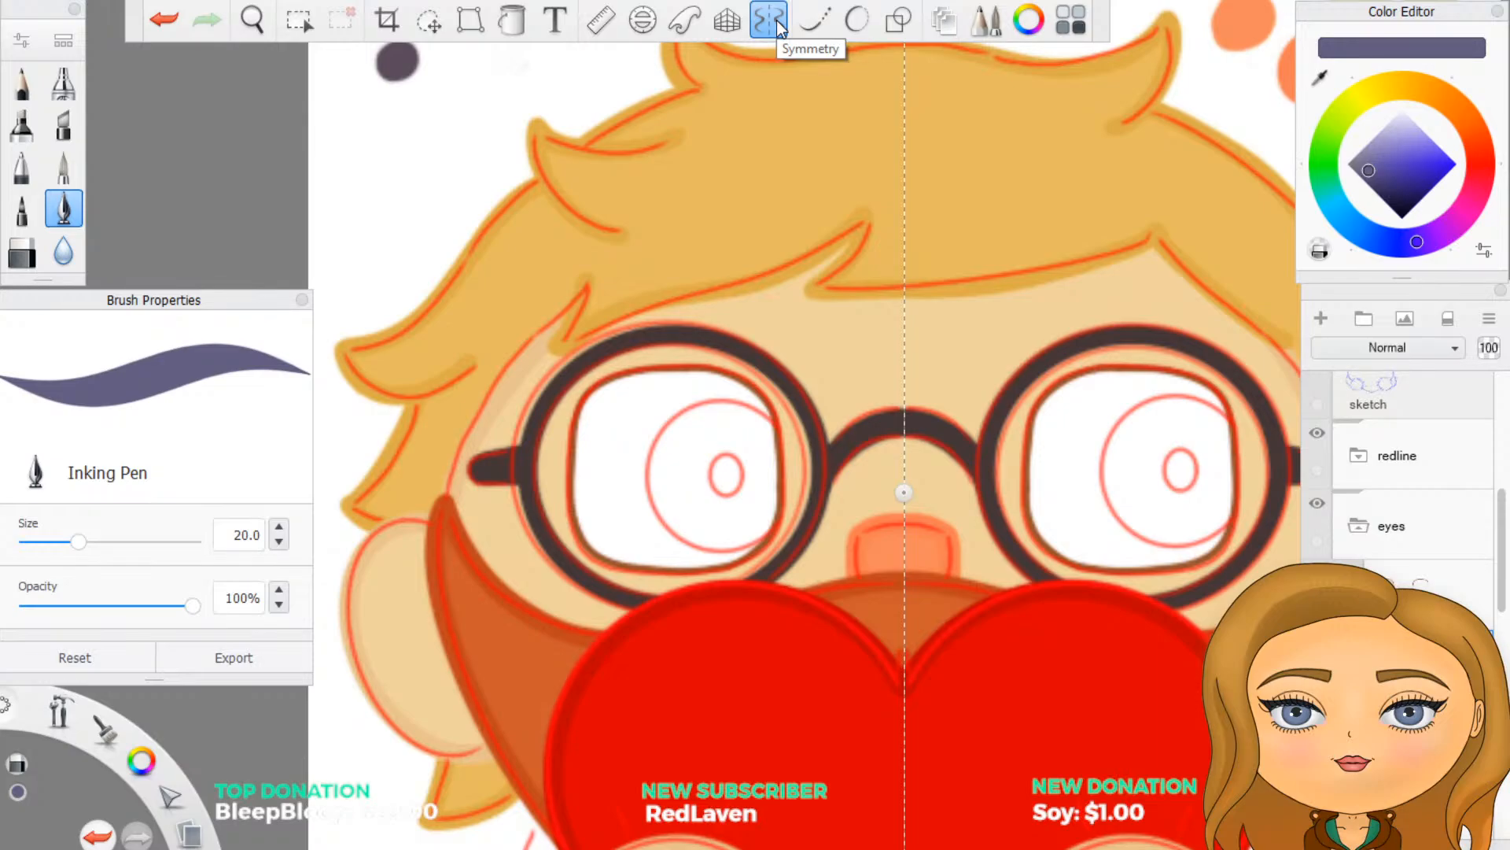
left_click(899, 24)
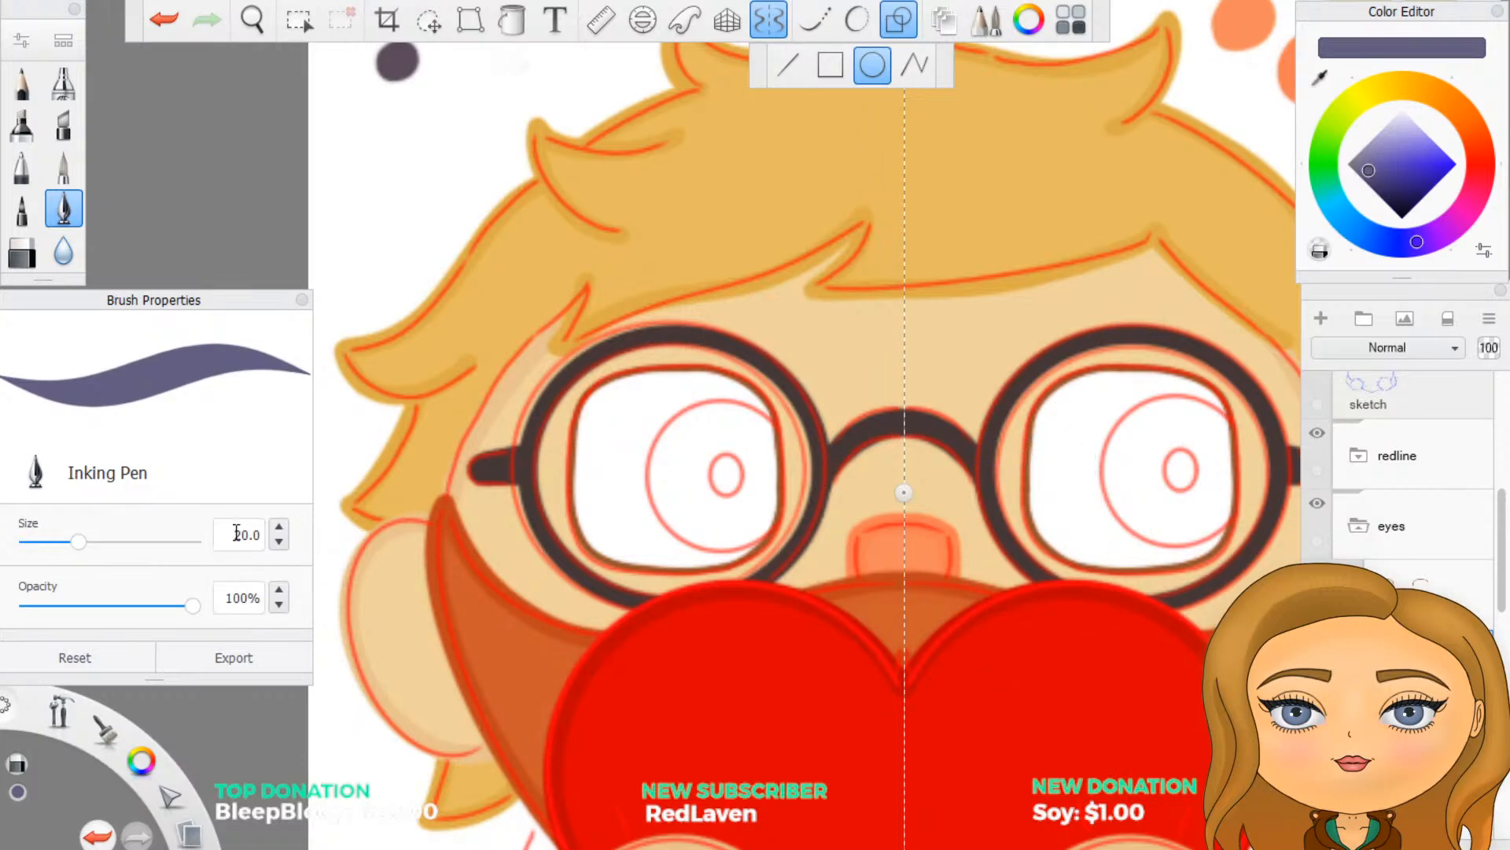
left_click_drag(232, 535, 263, 535)
type("5")
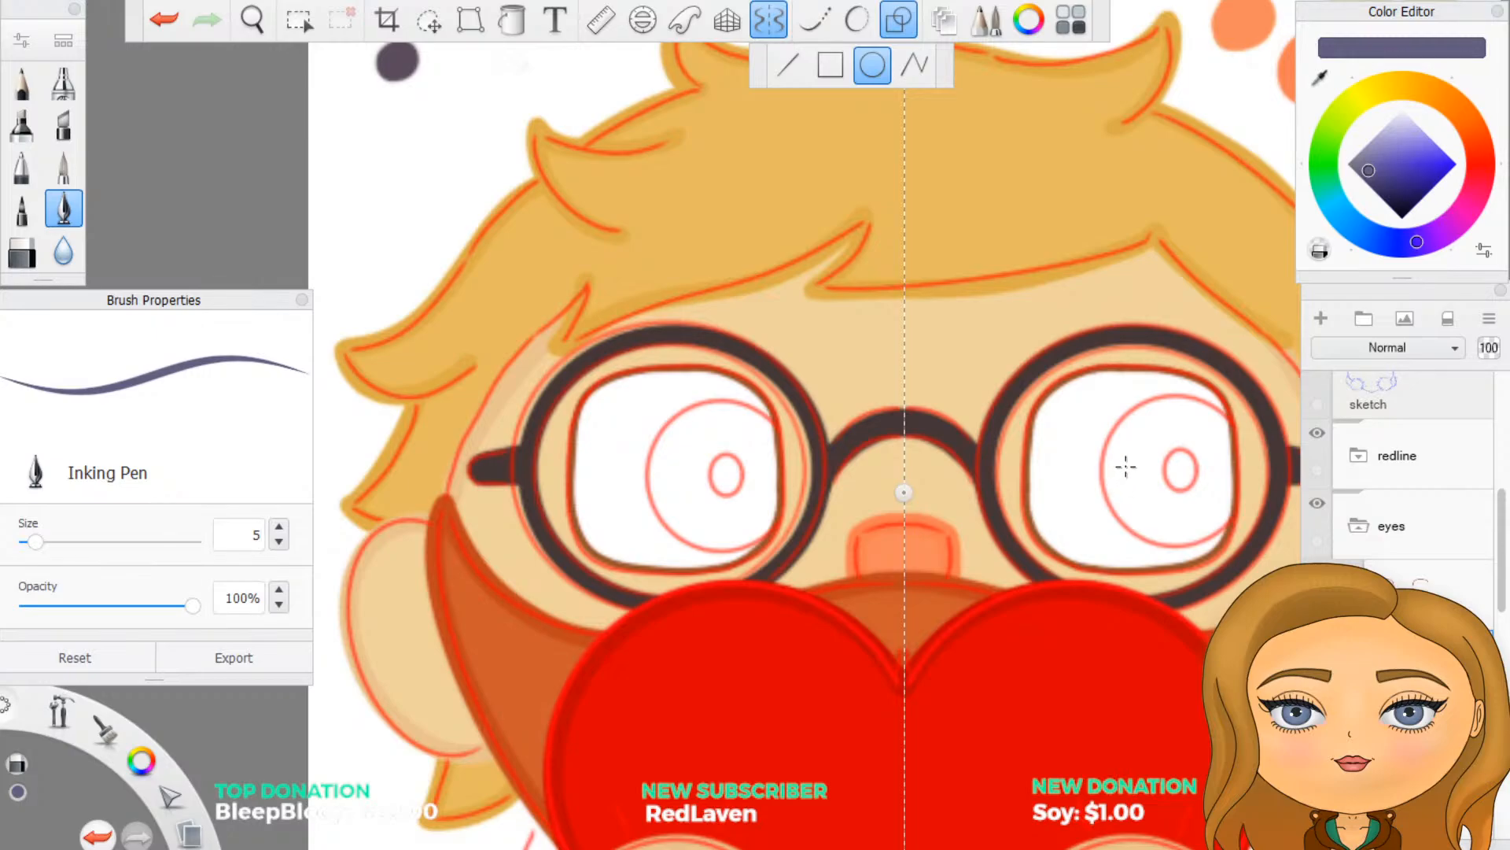
Step: Try to place mirrored purple iris circles by shifting both together onto the redline irises, and discard them
left_click_drag(1127, 464, 1149, 488)
left_click_drag(1188, 539, 1188, 538)
left_click_drag(1125, 470, 1188, 543)
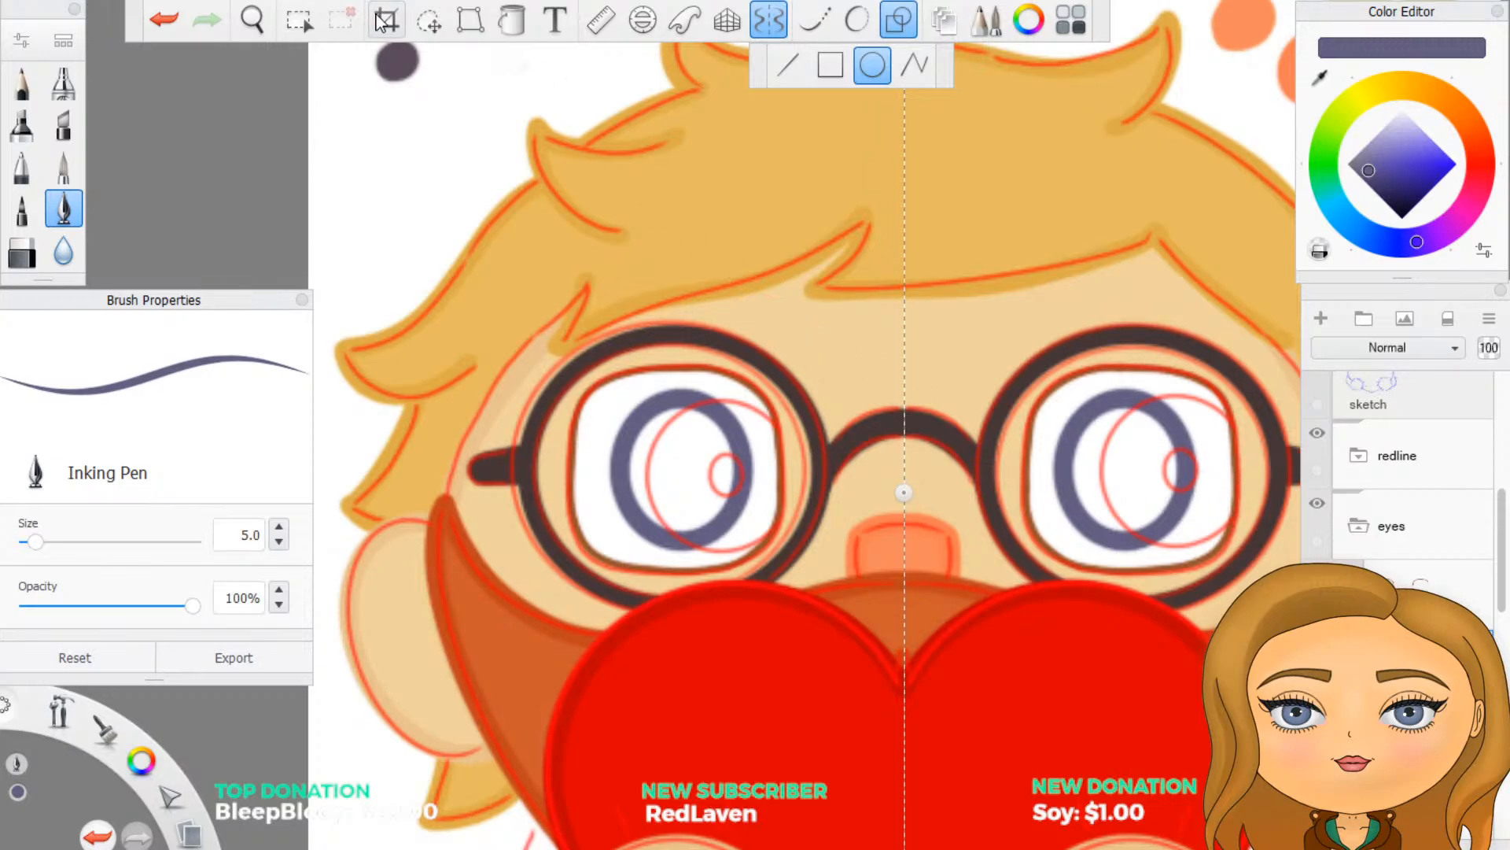
left_click(429, 22)
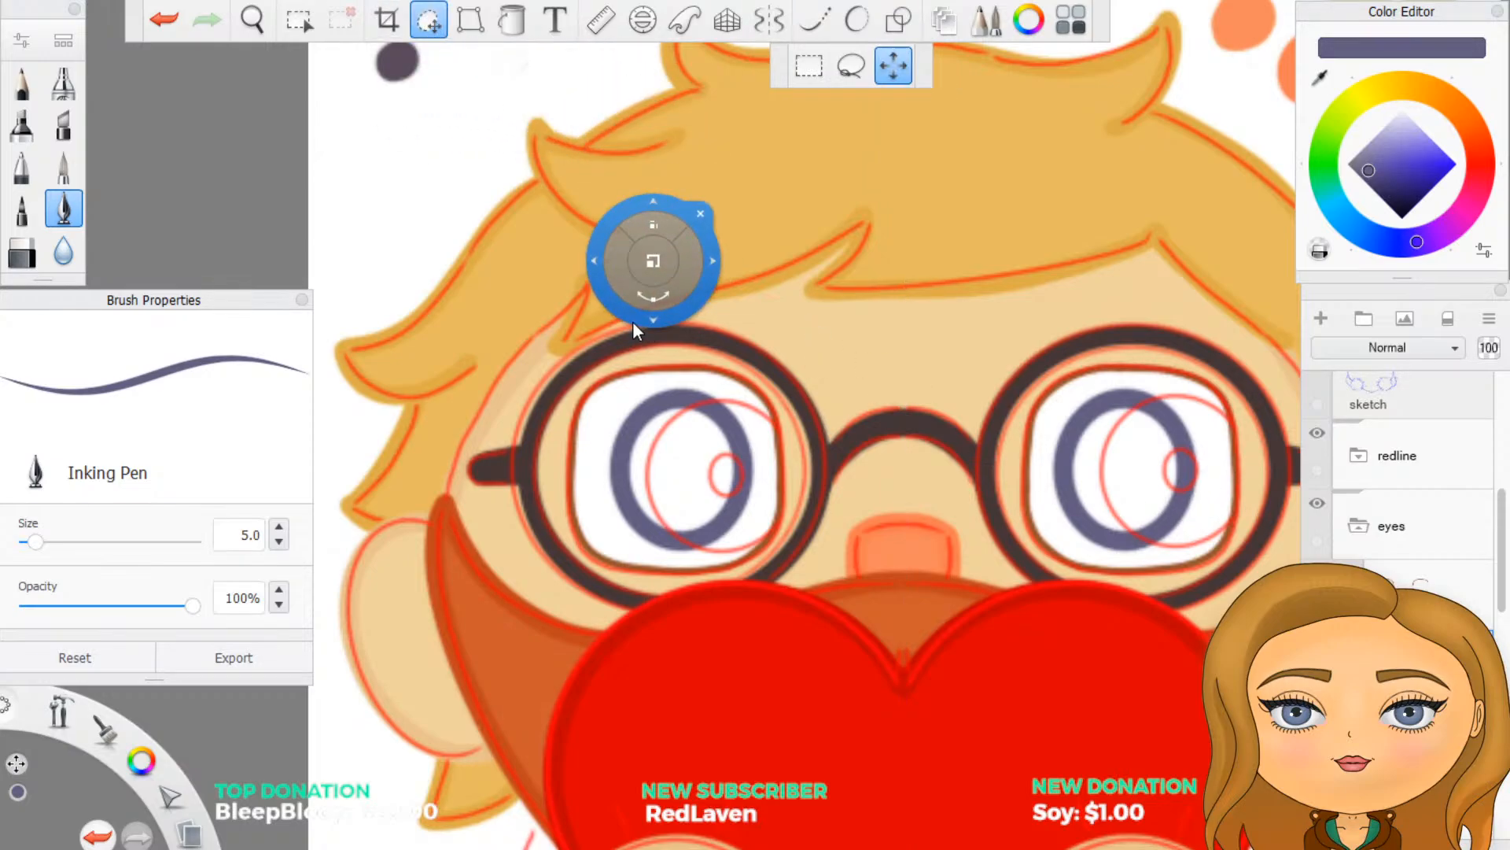
mouse_move(648, 321)
left_mouse_down()
mouse_move(704, 327)
mouse_move(689, 330)
left_mouse_up()
left_click(743, 227)
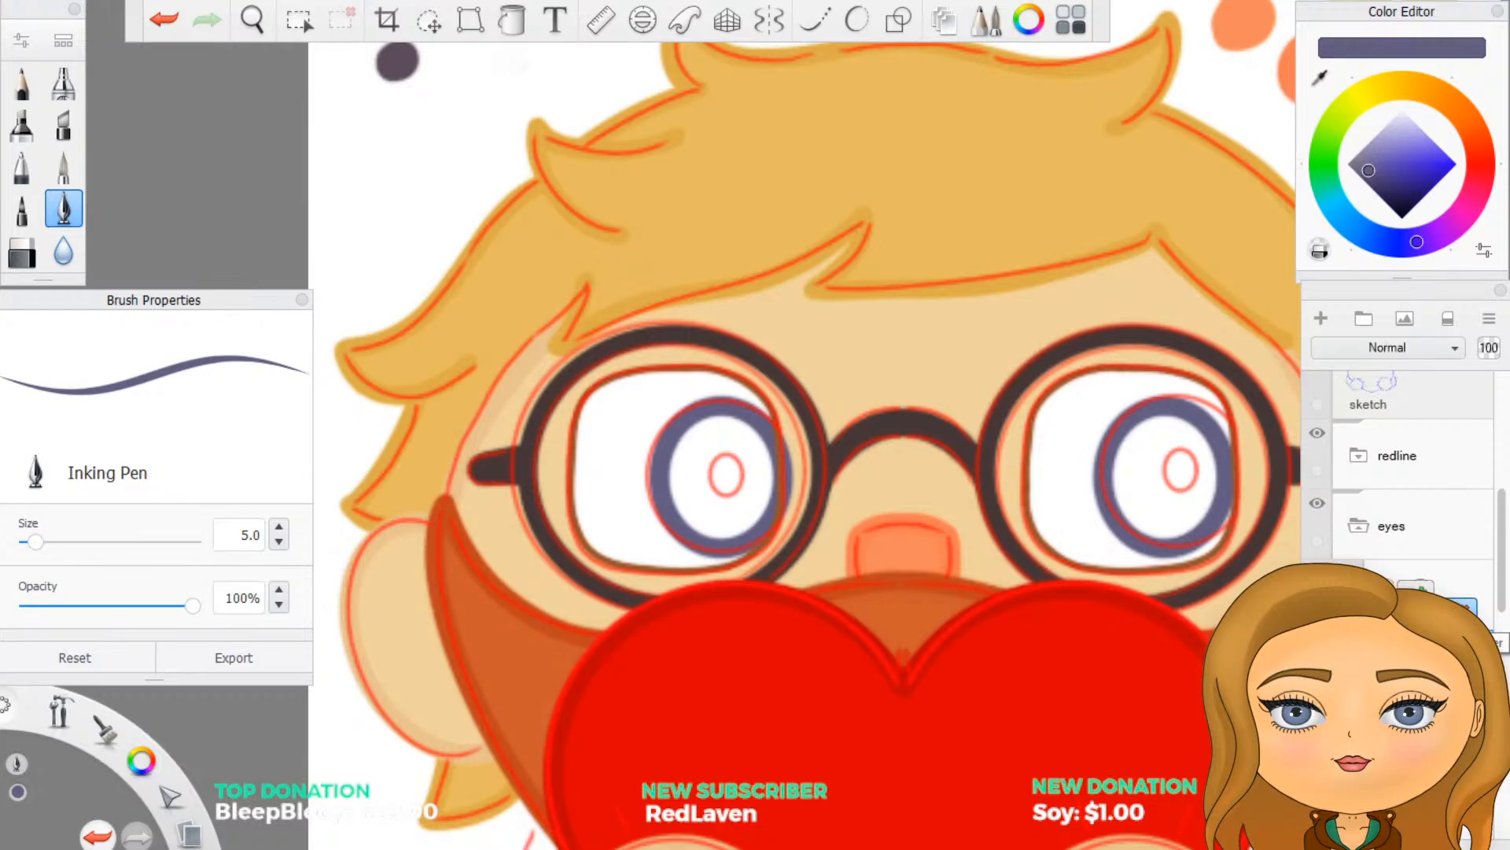
left_click(1461, 606)
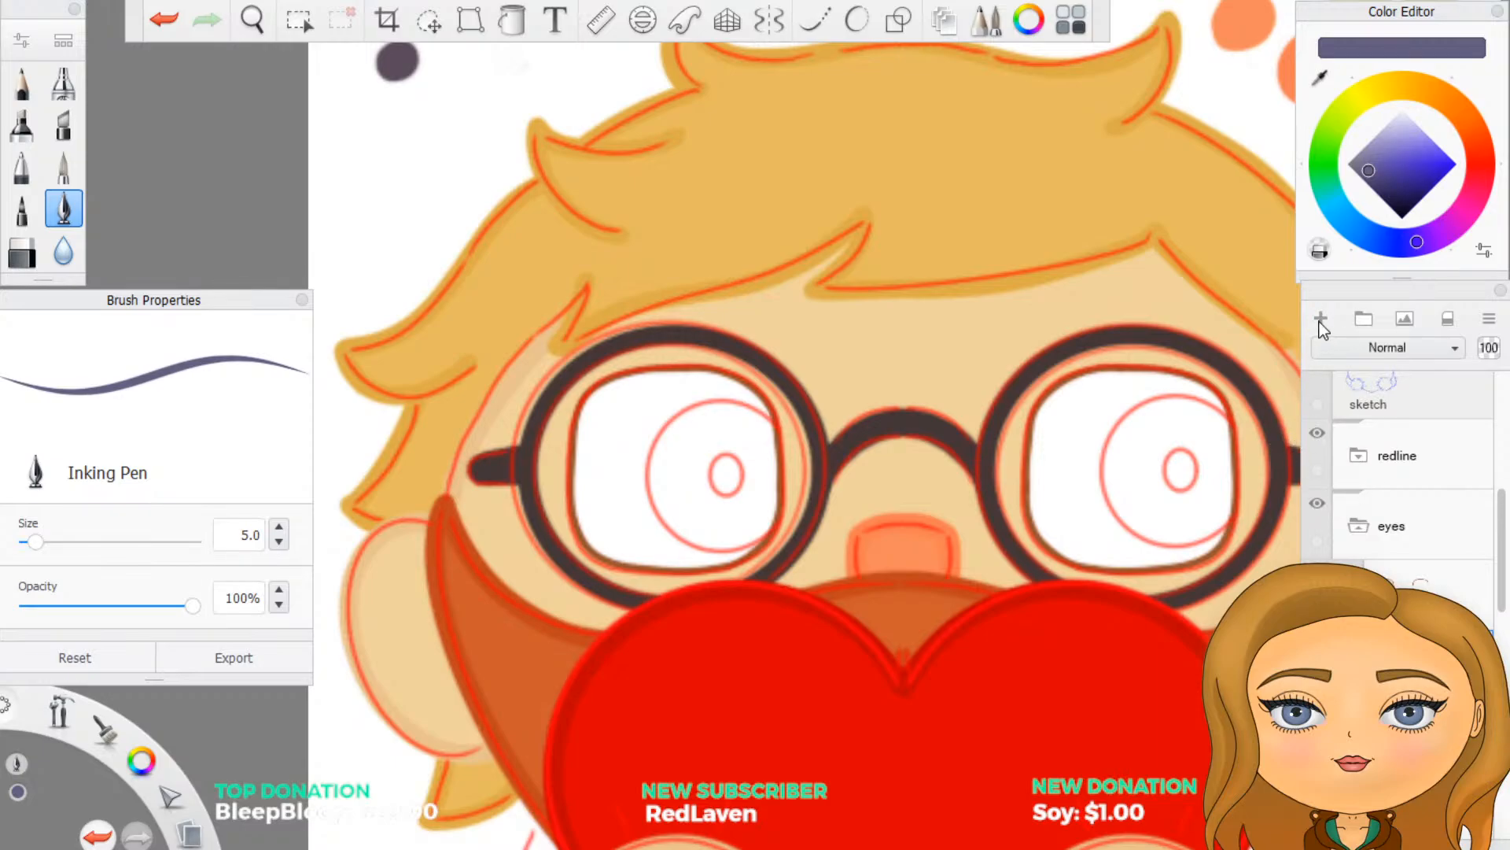
Step: Try a freehand symmetrical purple stroke along the iris outlines, undo it, and turn symmetry off
left_click(775, 22)
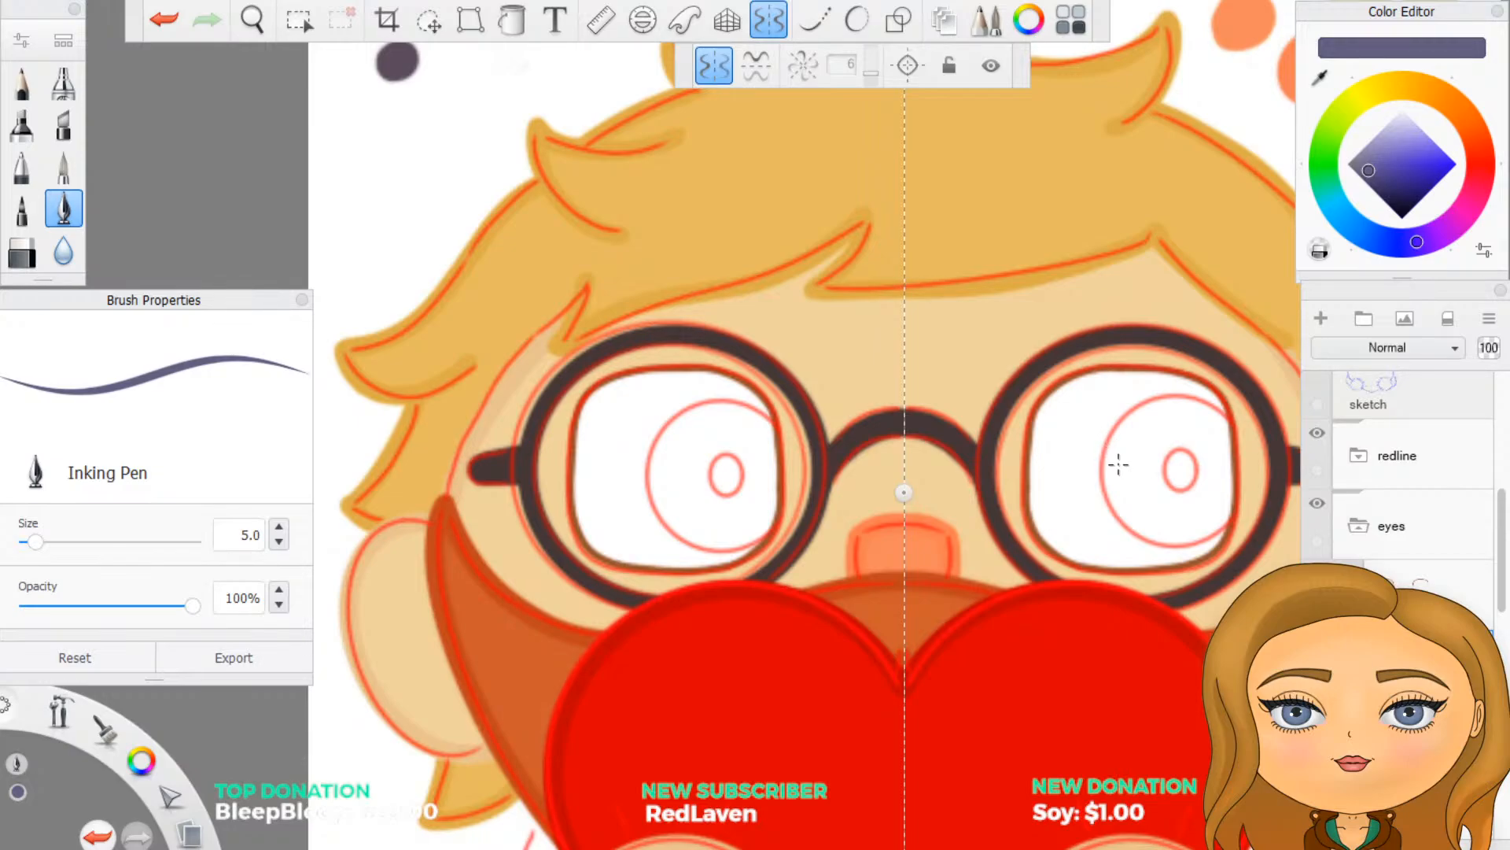
left_click_drag(1117, 462, 1146, 522)
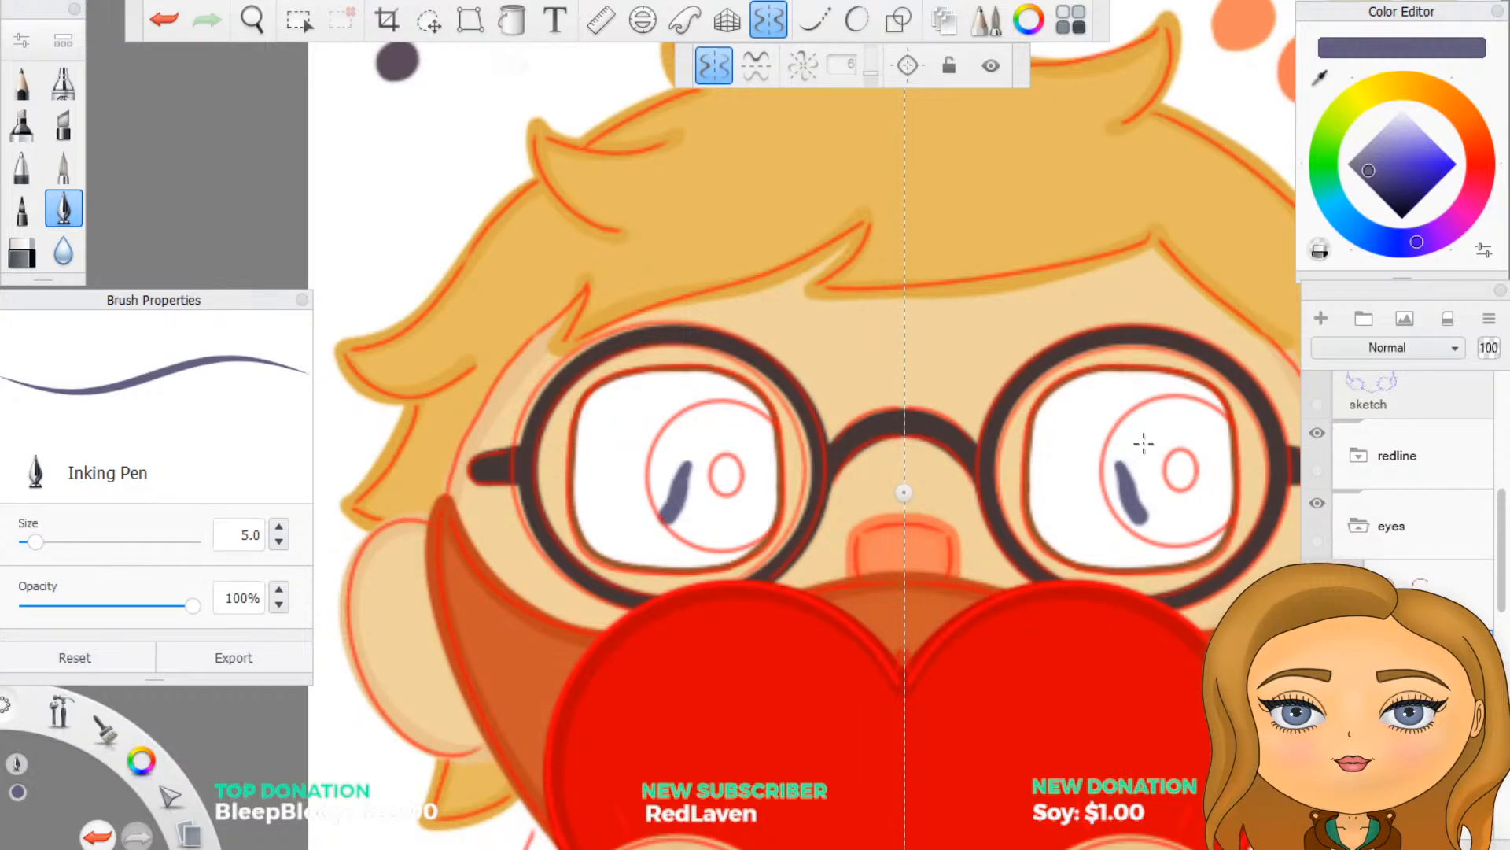
key("ctrl+z")
left_click(785, 24)
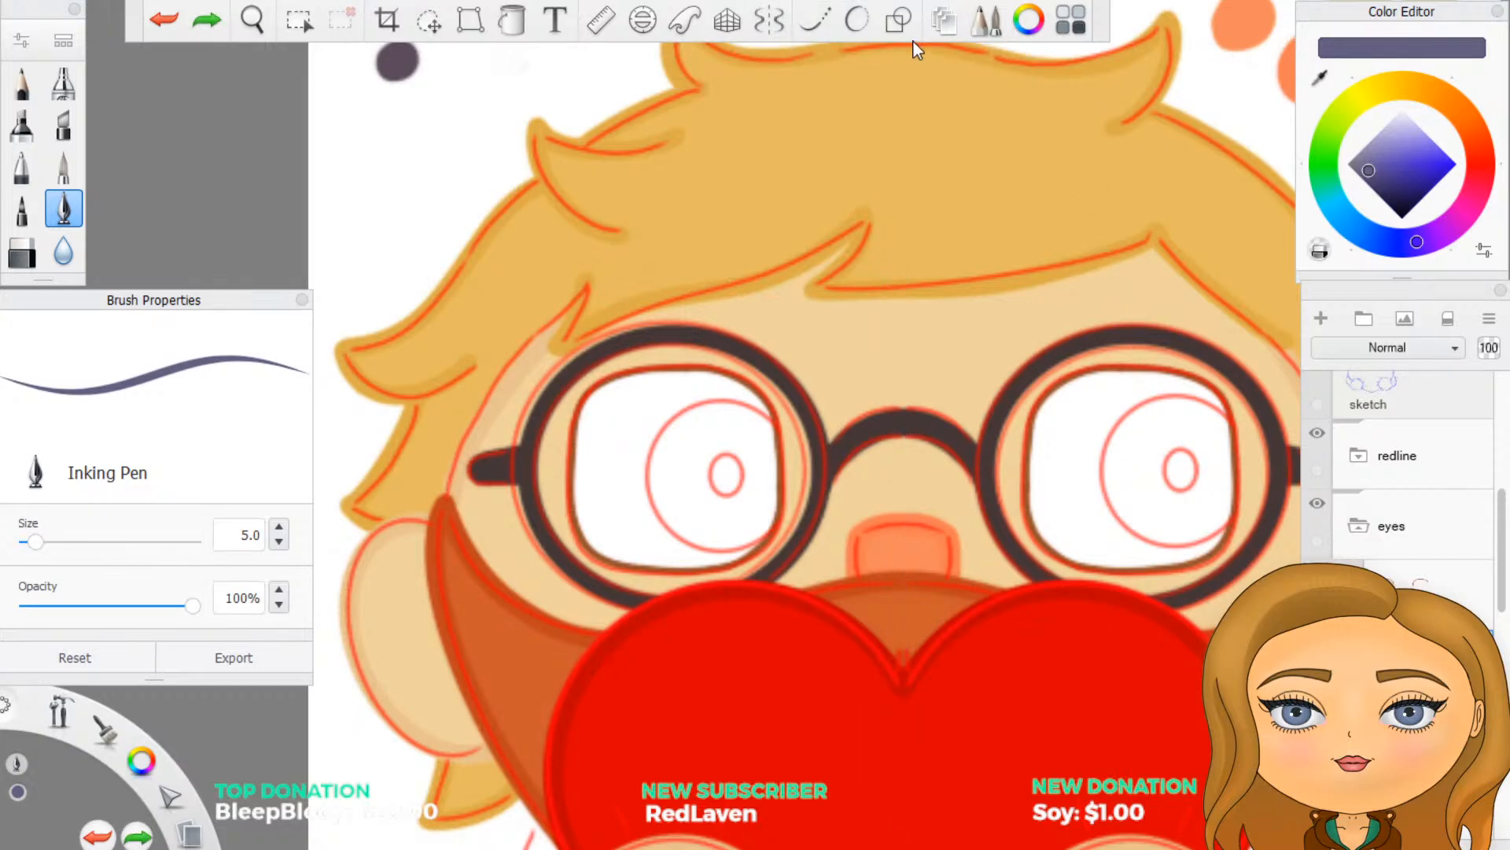
Step: Draw a separate purple circle over each eye's redline iris without symmetry, redoing the second one to fit, and add a new layer
left_click(899, 24)
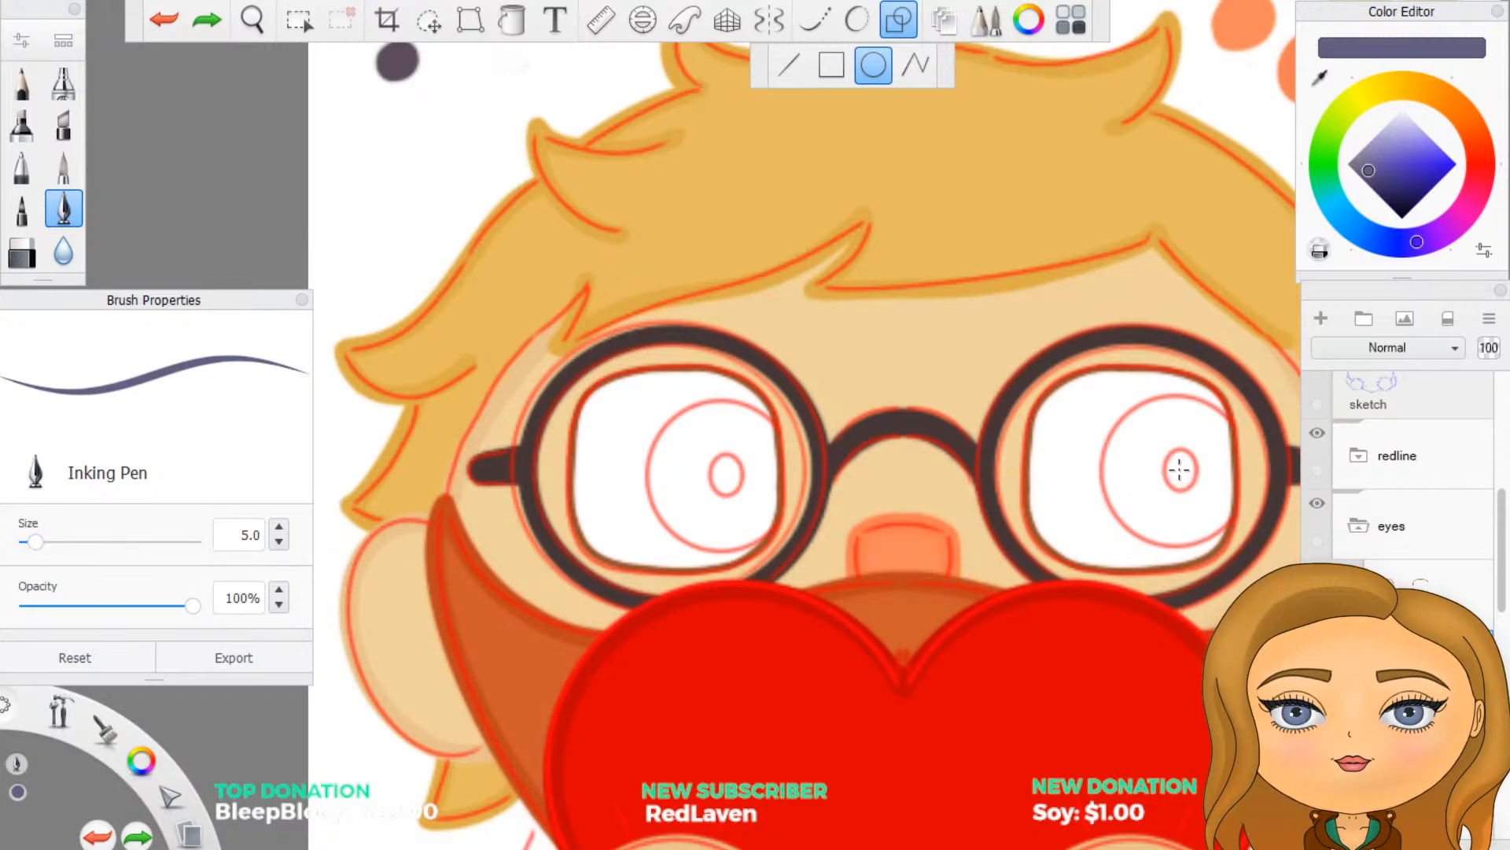
left_click_drag(1179, 469, 1255, 545)
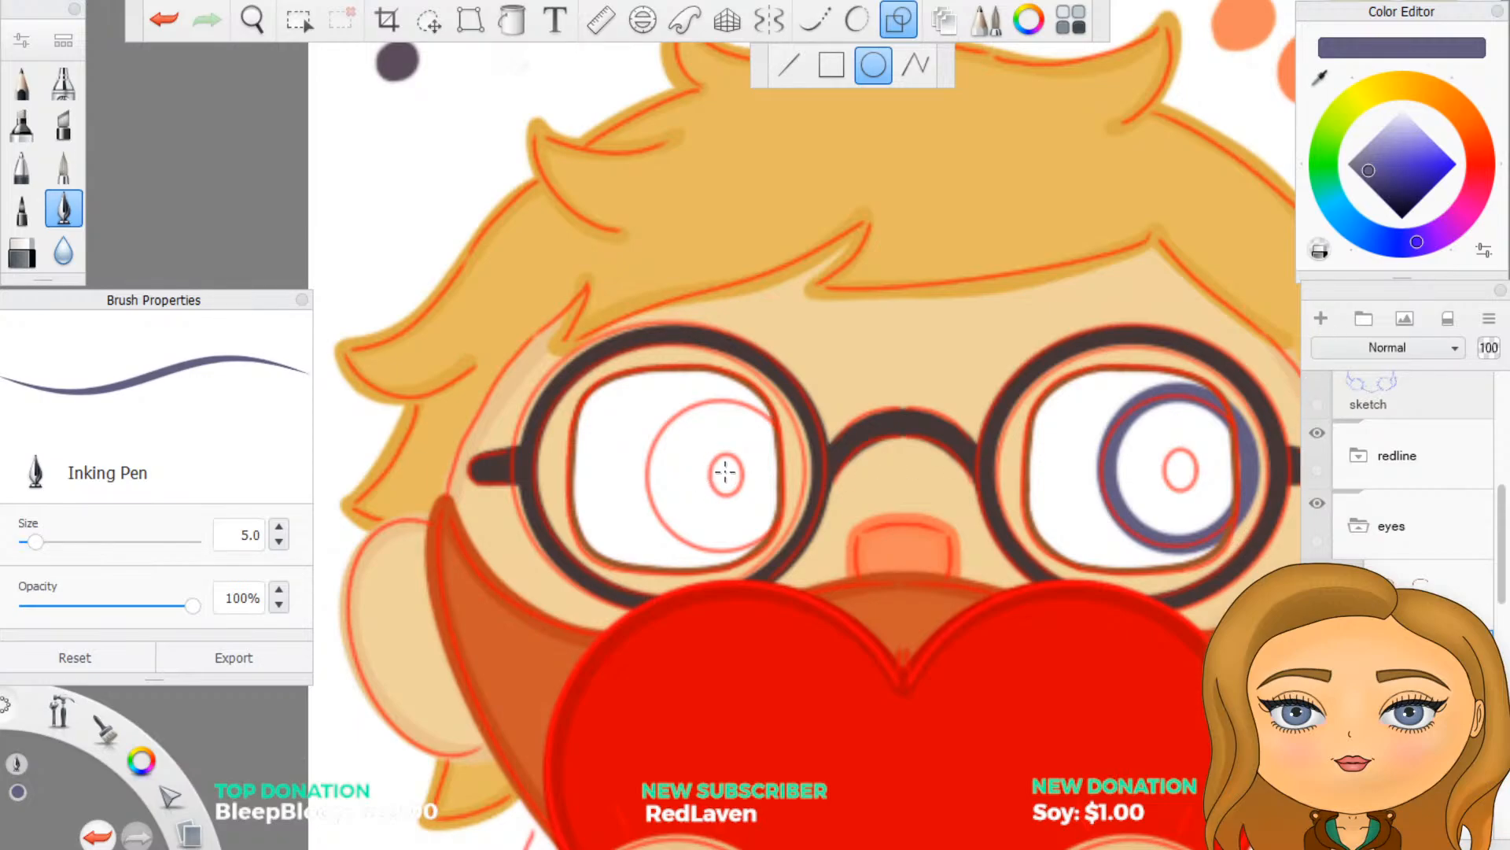
left_click_drag(765, 512, 807, 551)
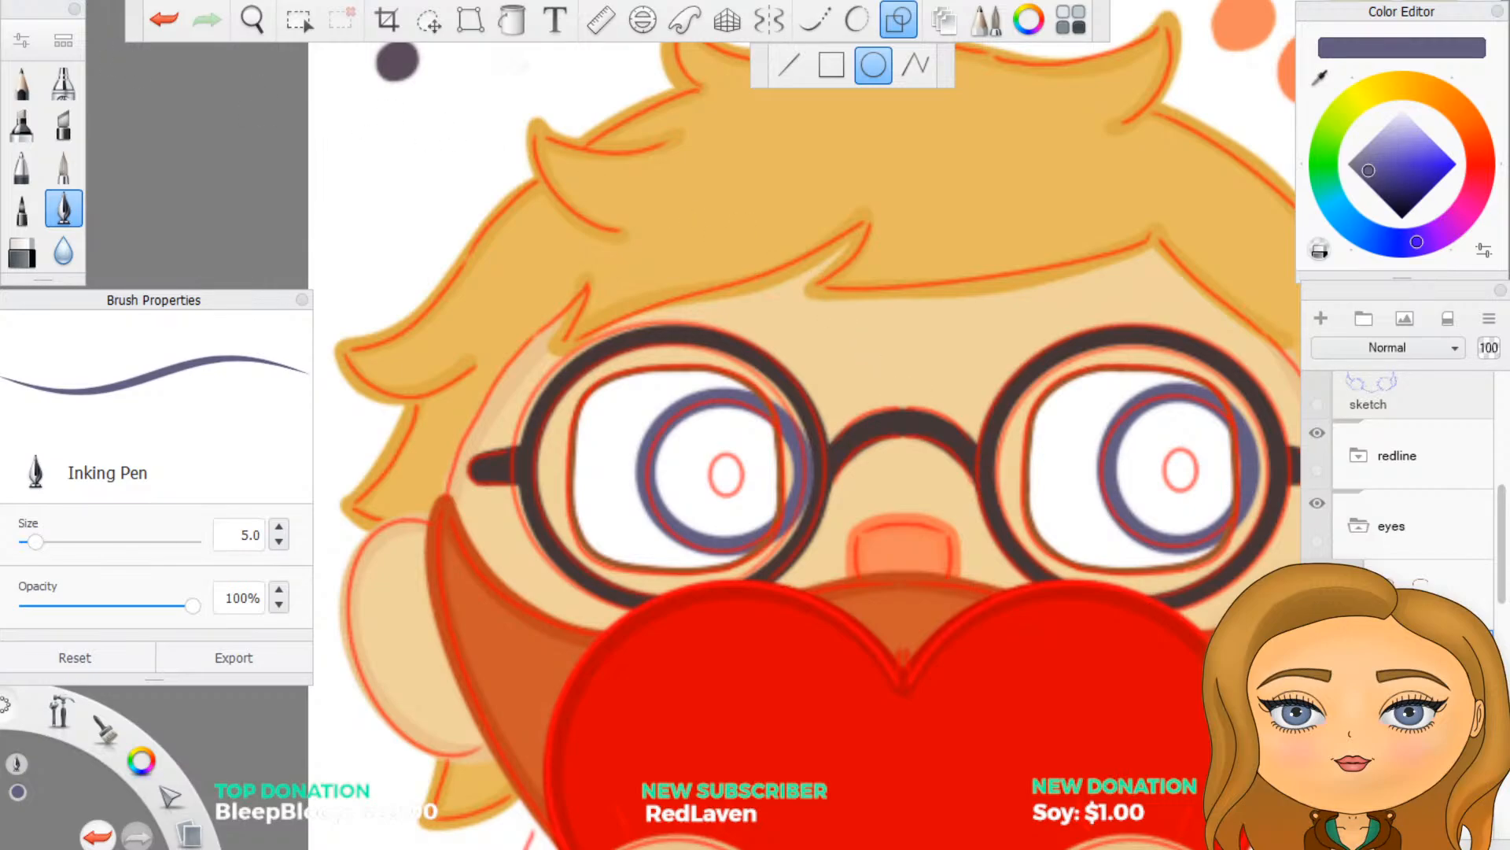
key("ctrl+z")
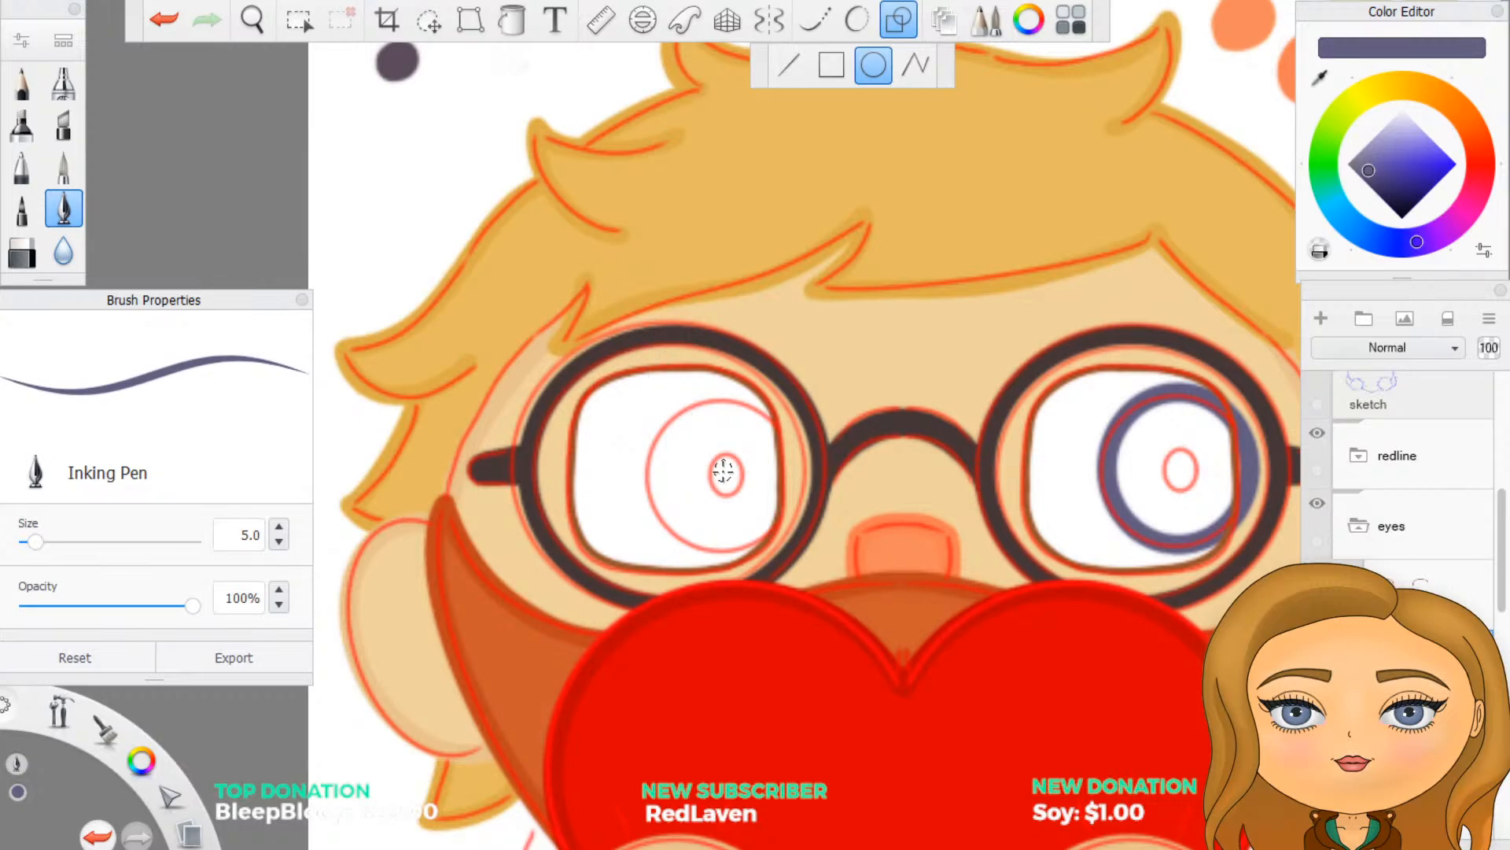
left_click_drag(723, 471, 793, 542)
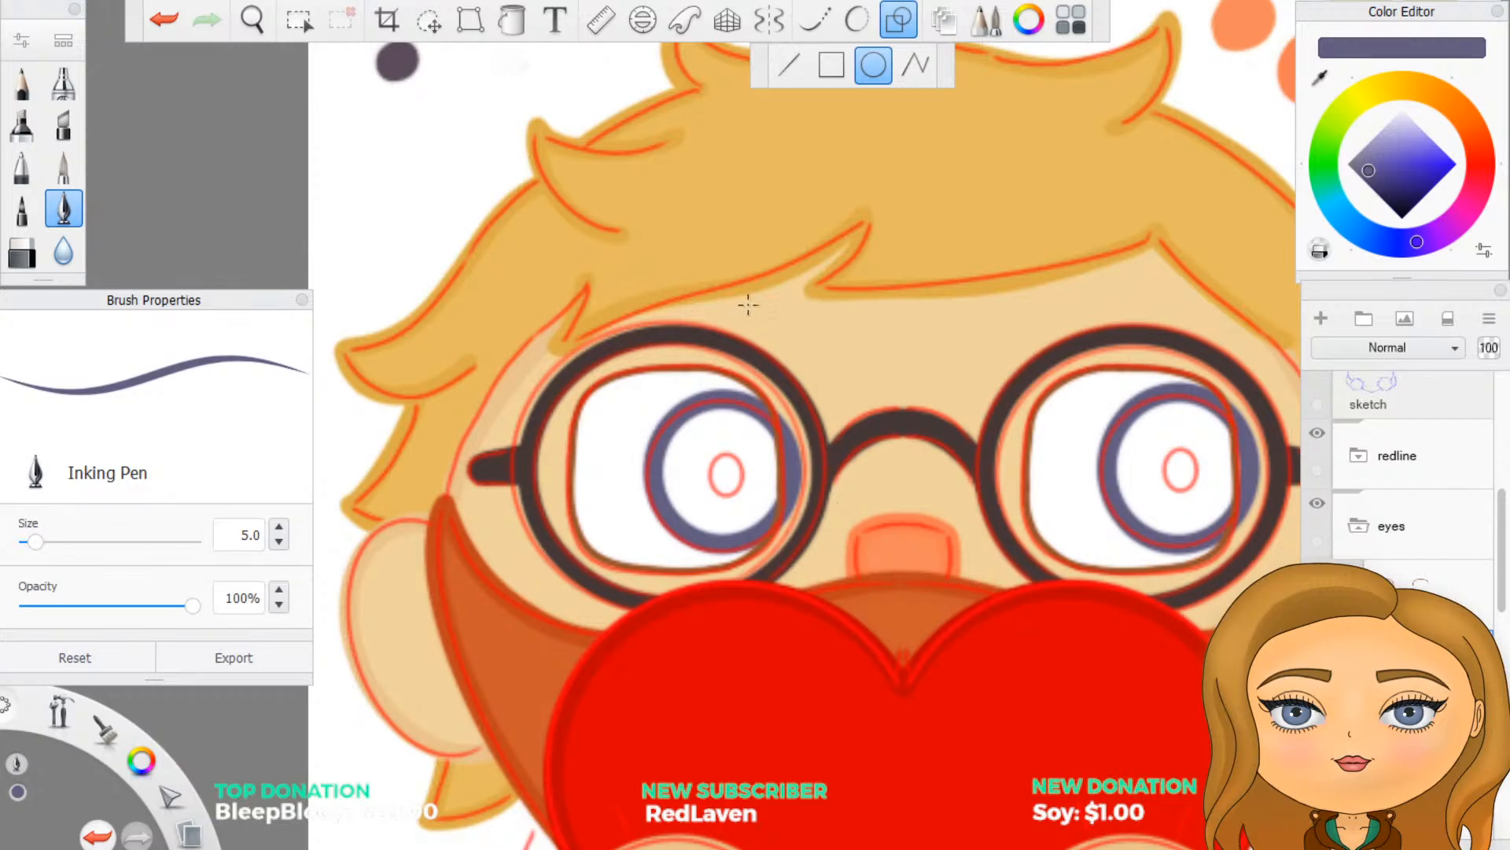
left_click(164, 19)
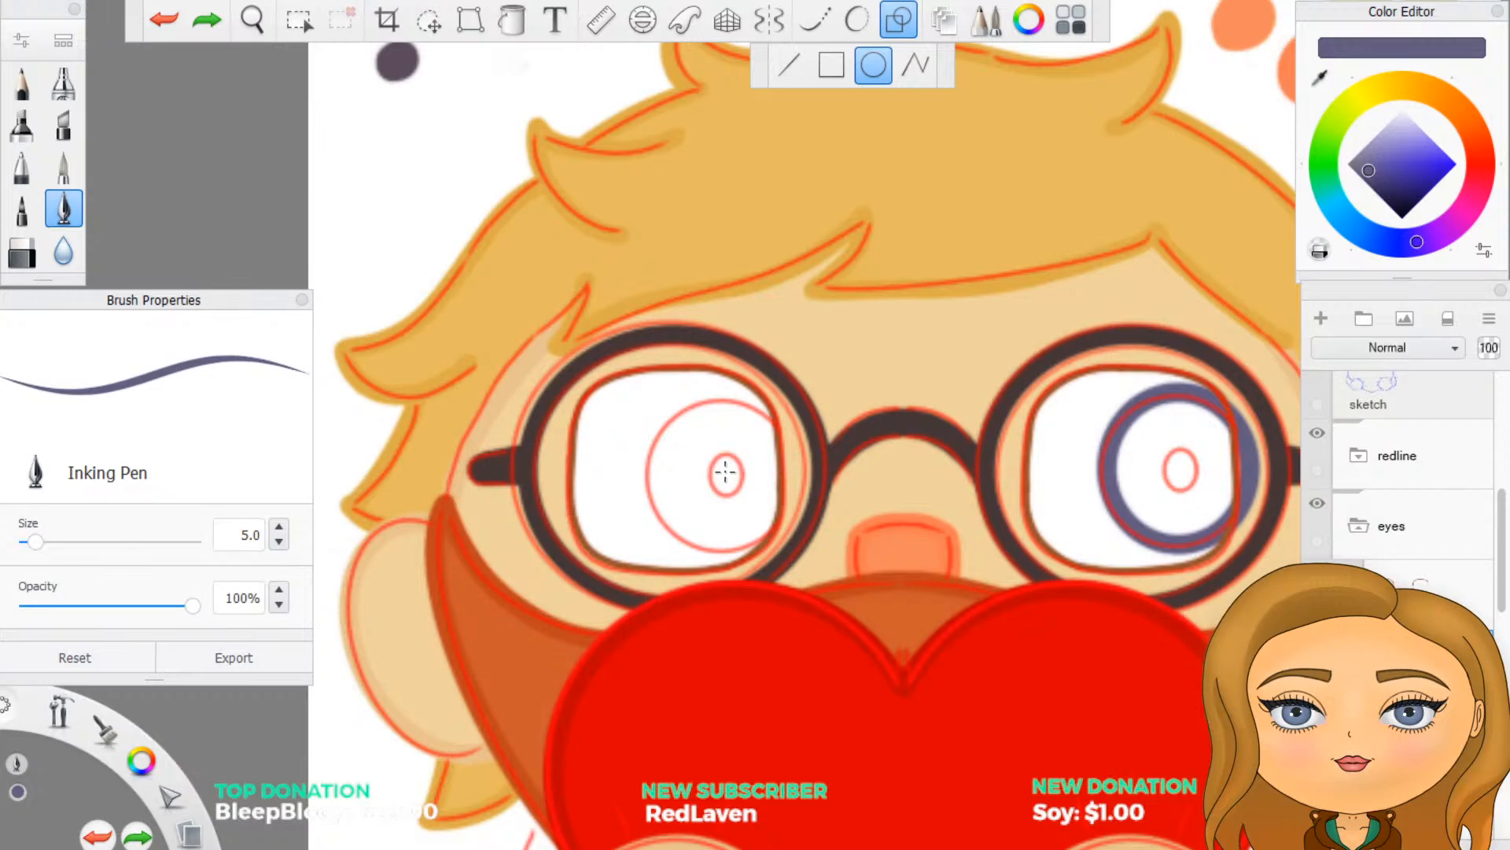
left_click_drag(725, 474, 797, 549)
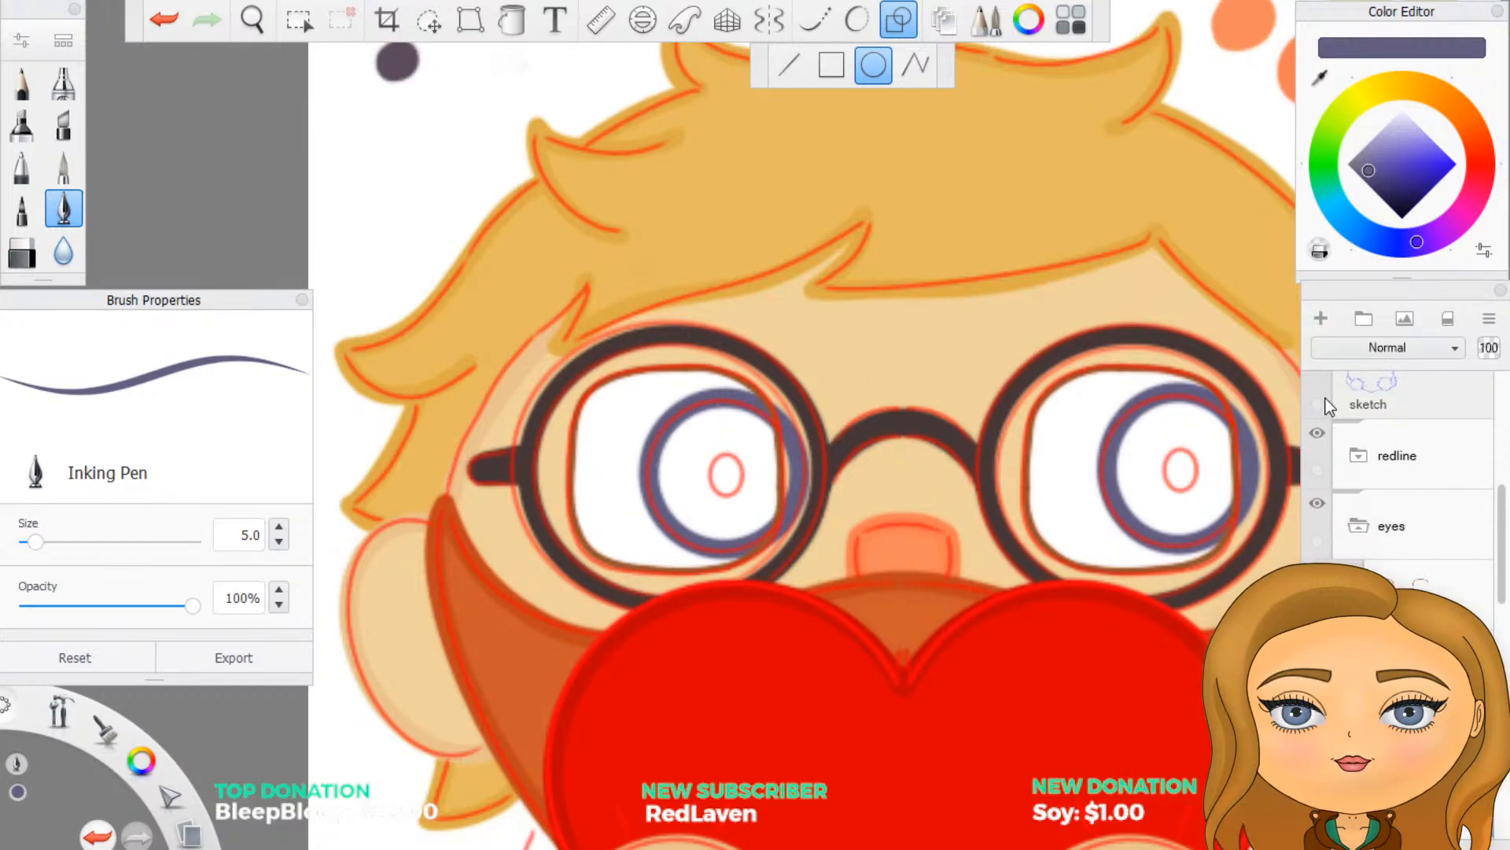
left_click(1321, 318)
left_click(903, 23)
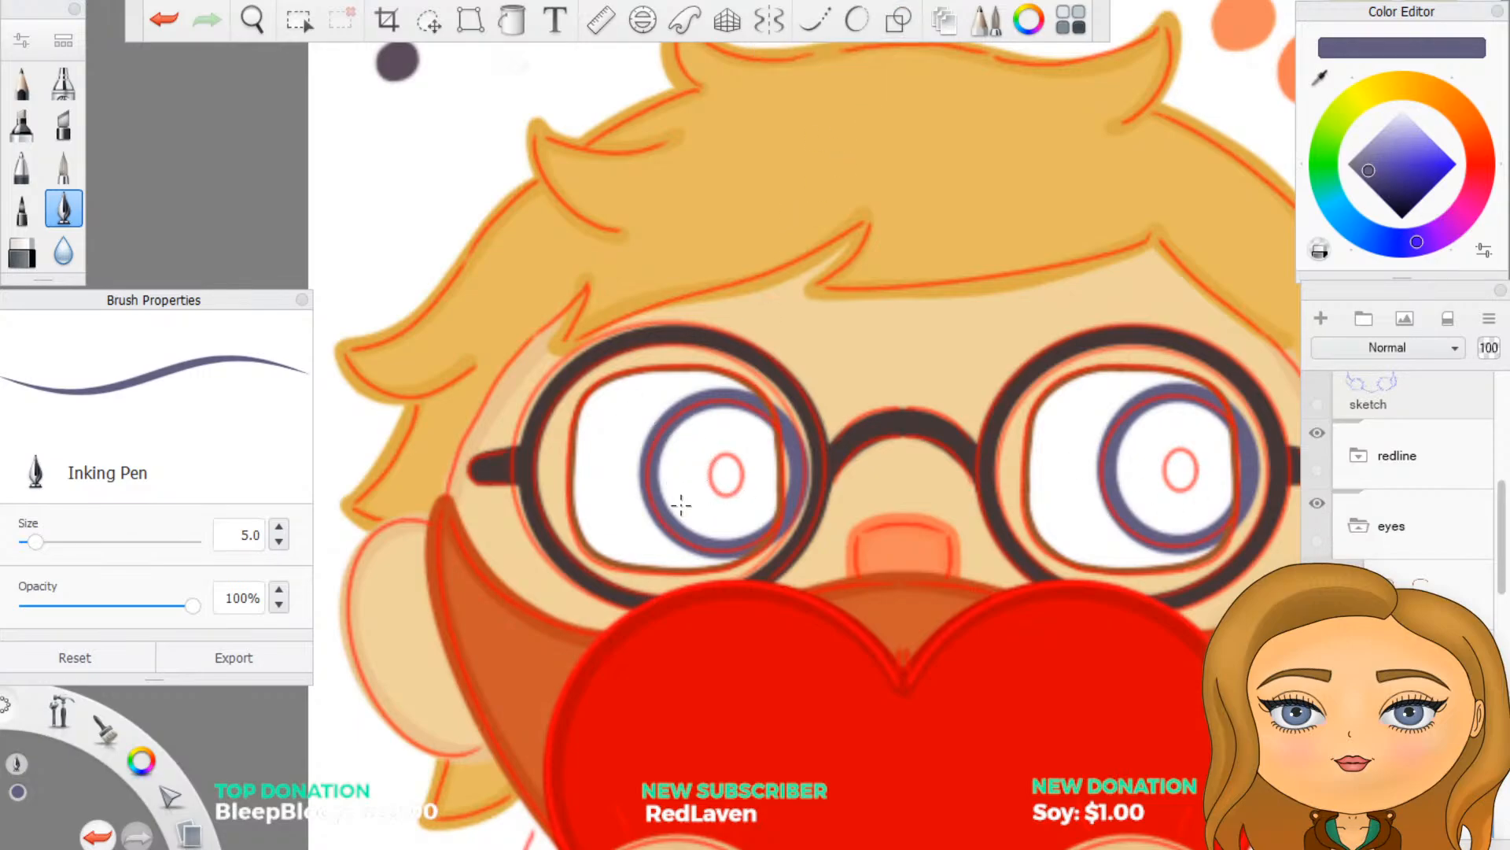
Step: Fill both iris rings with purple, hide the redline group, and erase the iris overflow outside the left eye's brown outline
mouse_move(681, 509)
left_mouse_down()
mouse_move(667, 446)
mouse_move(711, 412)
mouse_move(763, 429)
mouse_move(783, 481)
mouse_move(771, 520)
mouse_move(700, 536)
mouse_move(695, 515)
mouse_move(765, 468)
mouse_move(763, 448)
mouse_move(754, 496)
mouse_move(741, 437)
mouse_move(734, 480)
mouse_move(724, 433)
mouse_move(707, 476)
mouse_move(689, 434)
mouse_move(685, 508)
mouse_move(708, 519)
mouse_move(725, 471)
mouse_move(754, 504)
left_mouse_up()
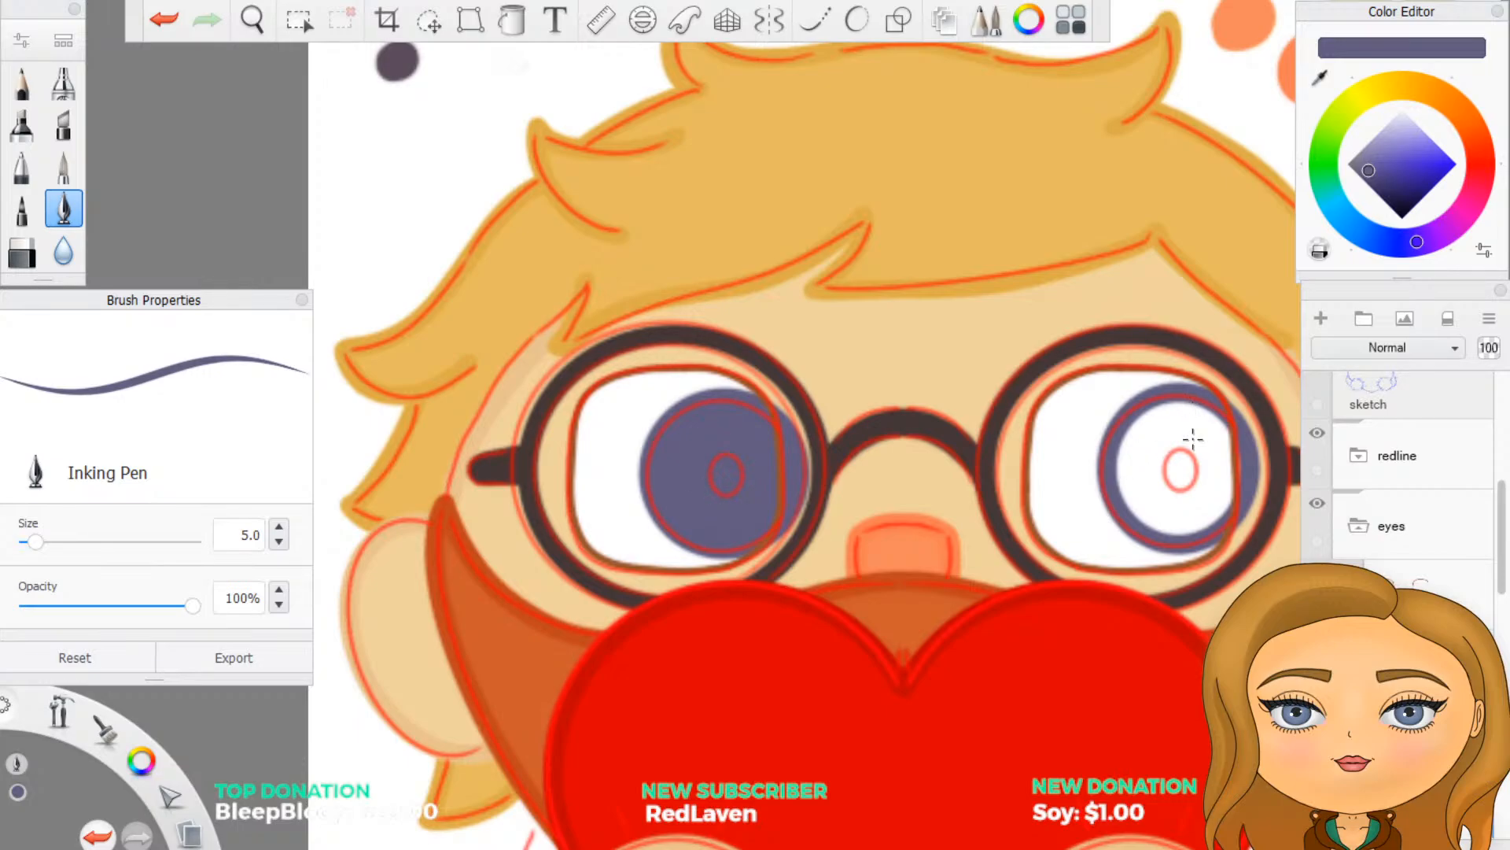
mouse_move(1178, 488)
left_mouse_down()
mouse_move(1162, 445)
mouse_move(1144, 496)
mouse_move(1121, 480)
mouse_move(1132, 437)
mouse_move(1171, 411)
mouse_move(1188, 424)
mouse_move(1137, 507)
mouse_move(1204, 525)
mouse_move(1172, 511)
mouse_move(1204, 495)
mouse_move(1196, 441)
mouse_move(1216, 425)
mouse_move(1223, 516)
left_mouse_up()
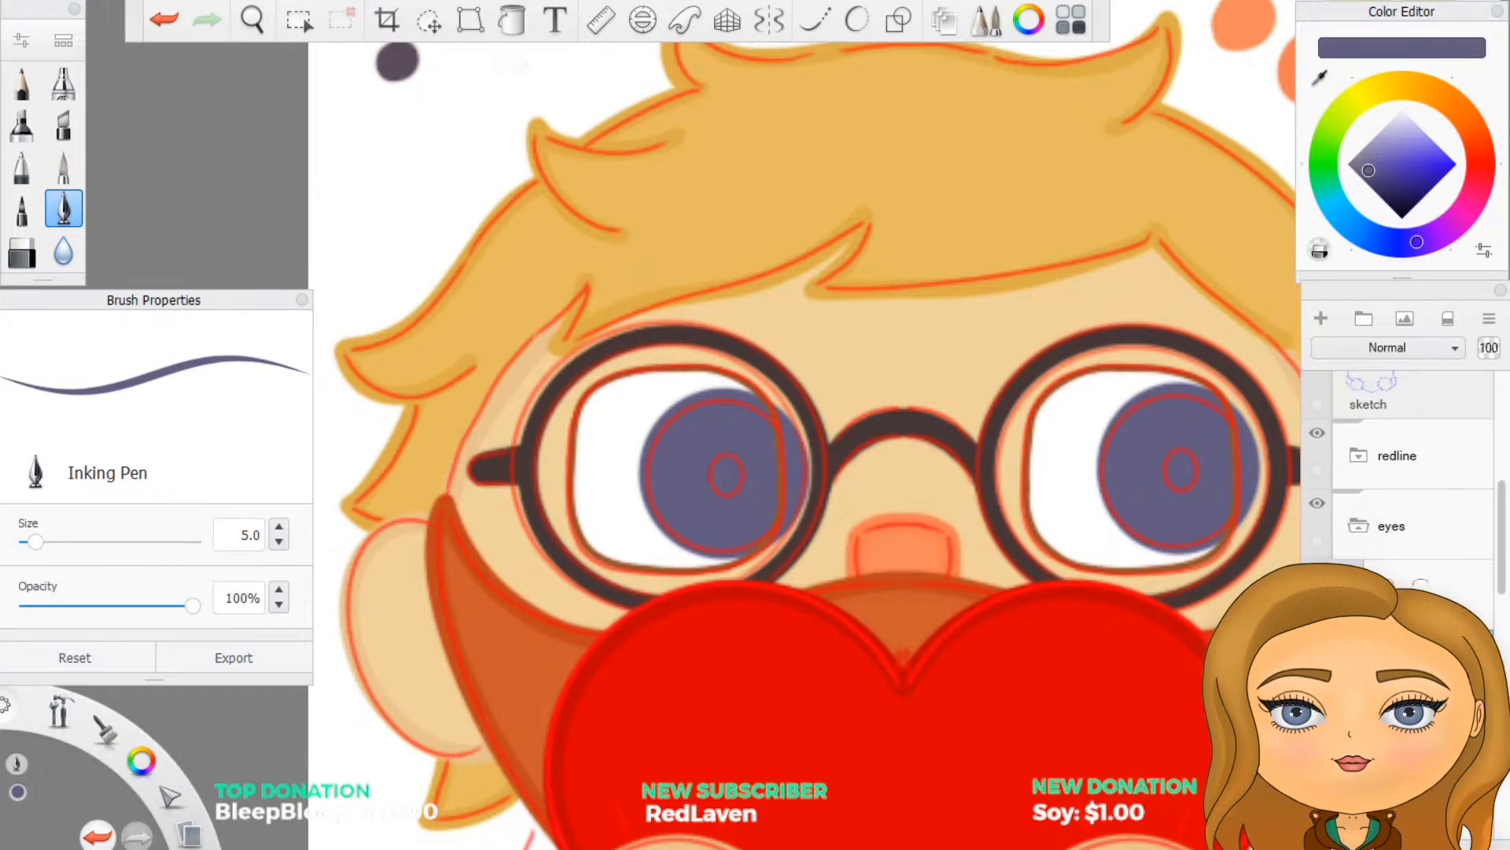
key("e")
mouse_move(786, 406)
left_mouse_down()
mouse_move(800, 486)
mouse_move(789, 543)
left_mouse_up()
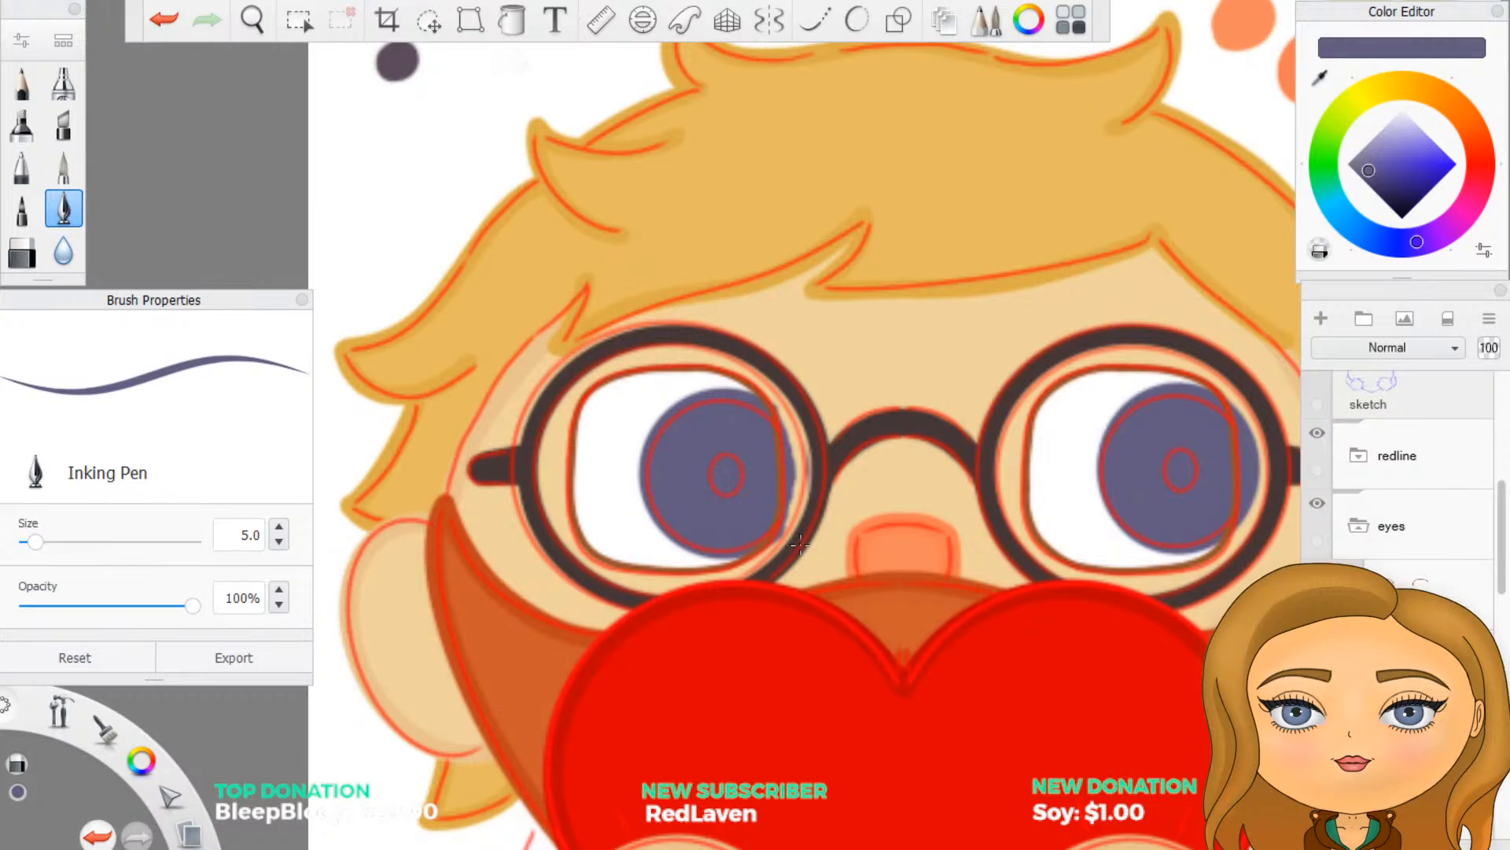
scroll(800, 543, "up", 2)
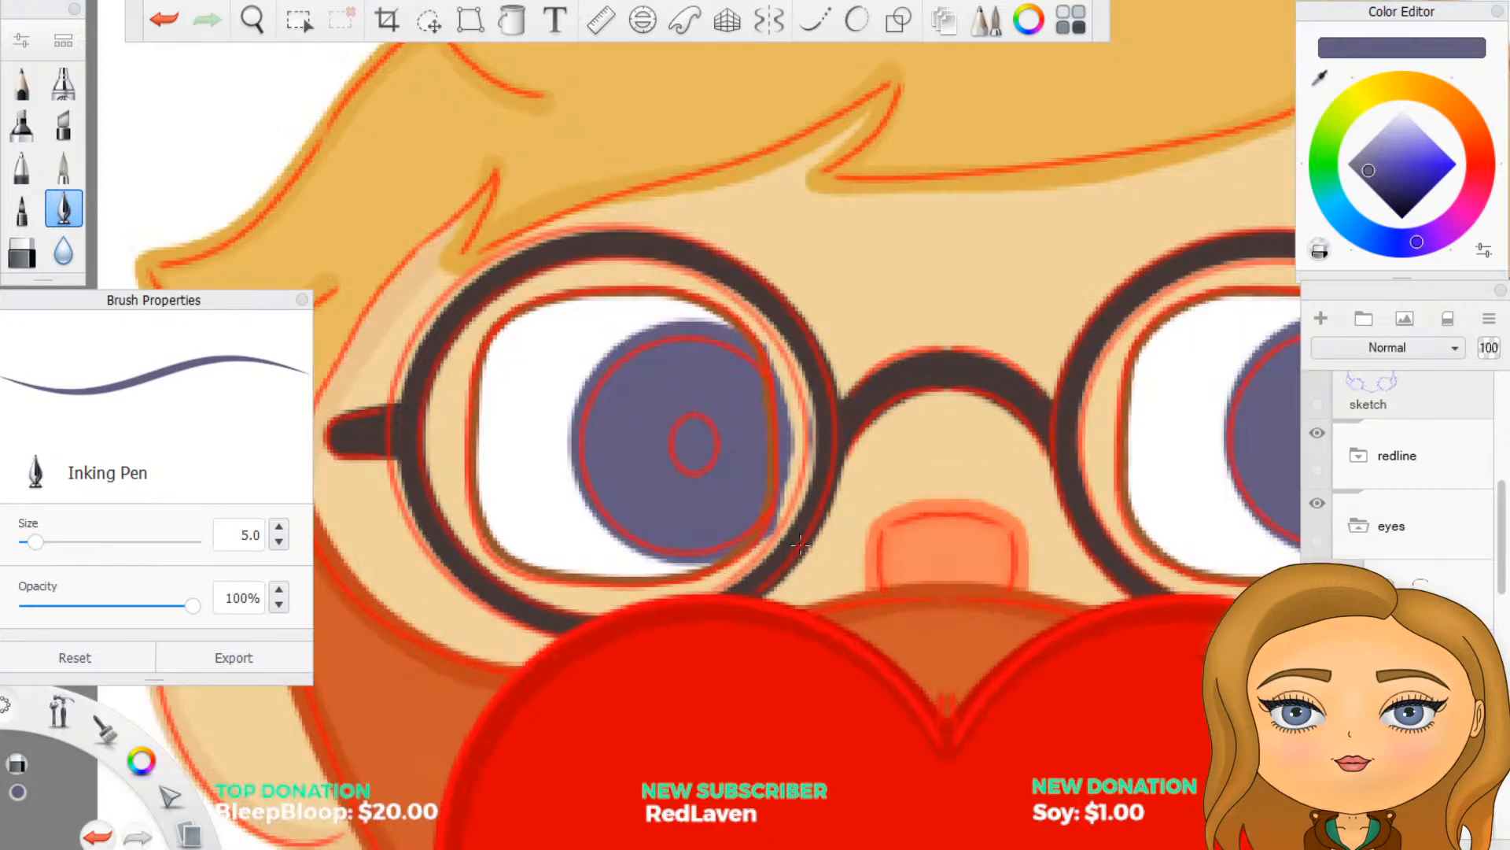
left_click(1318, 432)
scroll(826, 405, "up", 3)
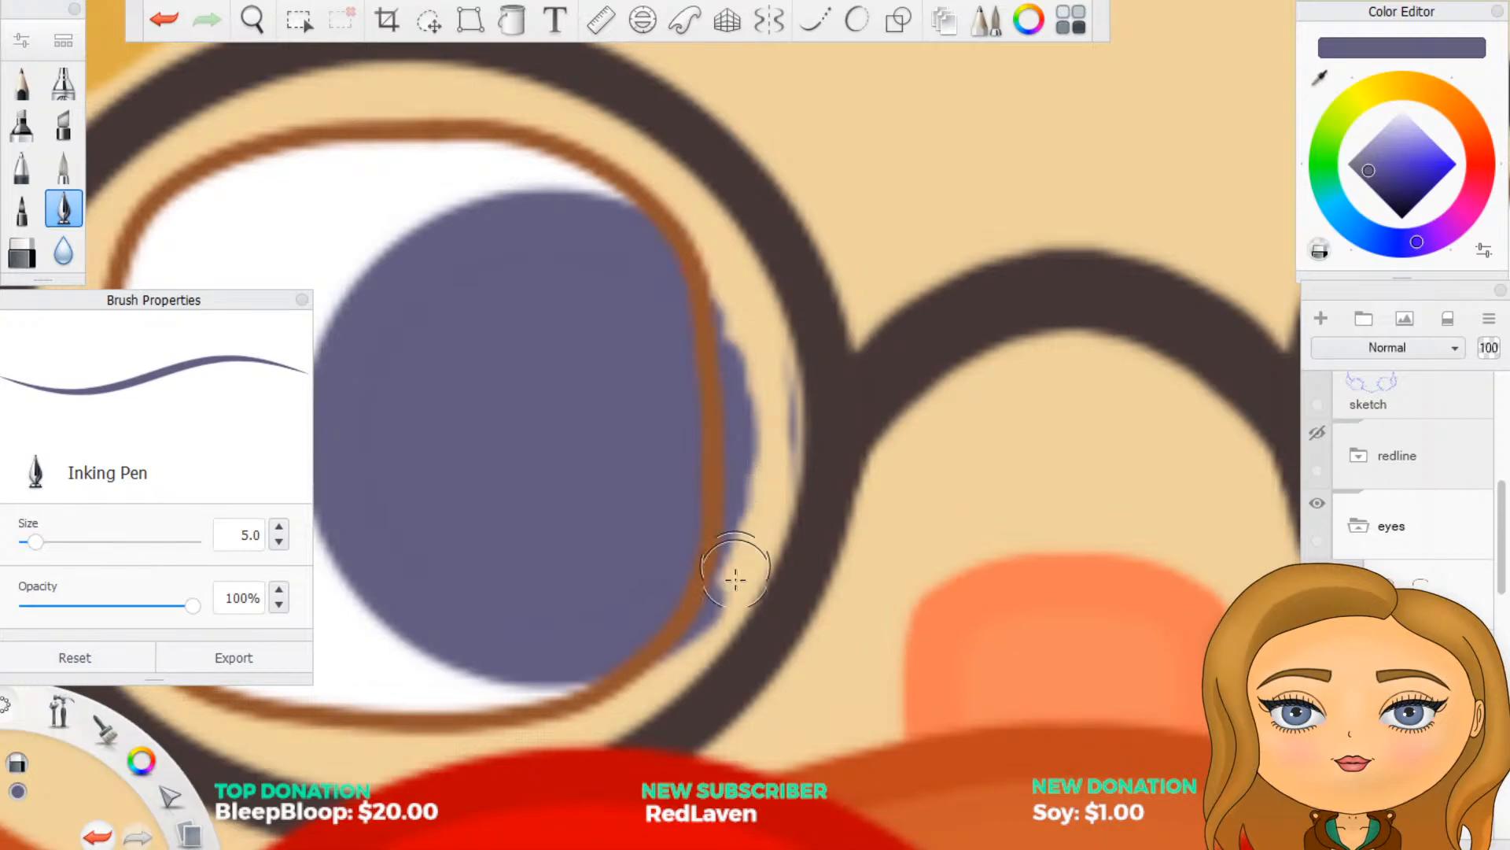
mouse_move(735, 572)
left_mouse_down()
mouse_move(720, 631)
mouse_move(674, 688)
mouse_move(736, 601)
left_mouse_up()
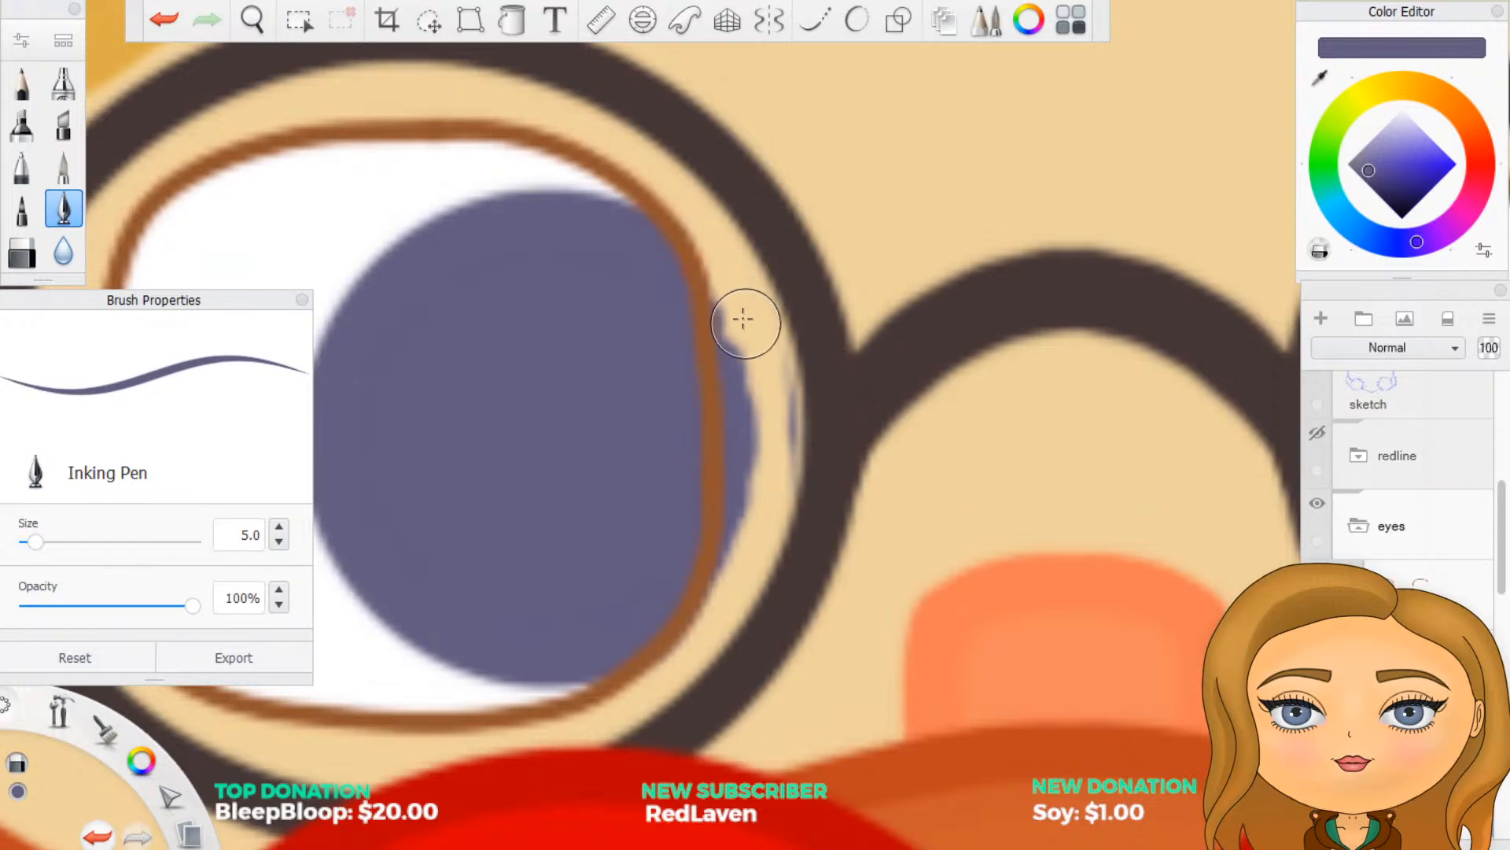
mouse_move(745, 320)
left_mouse_down()
mouse_move(761, 347)
mouse_move(738, 297)
mouse_move(739, 421)
left_mouse_up()
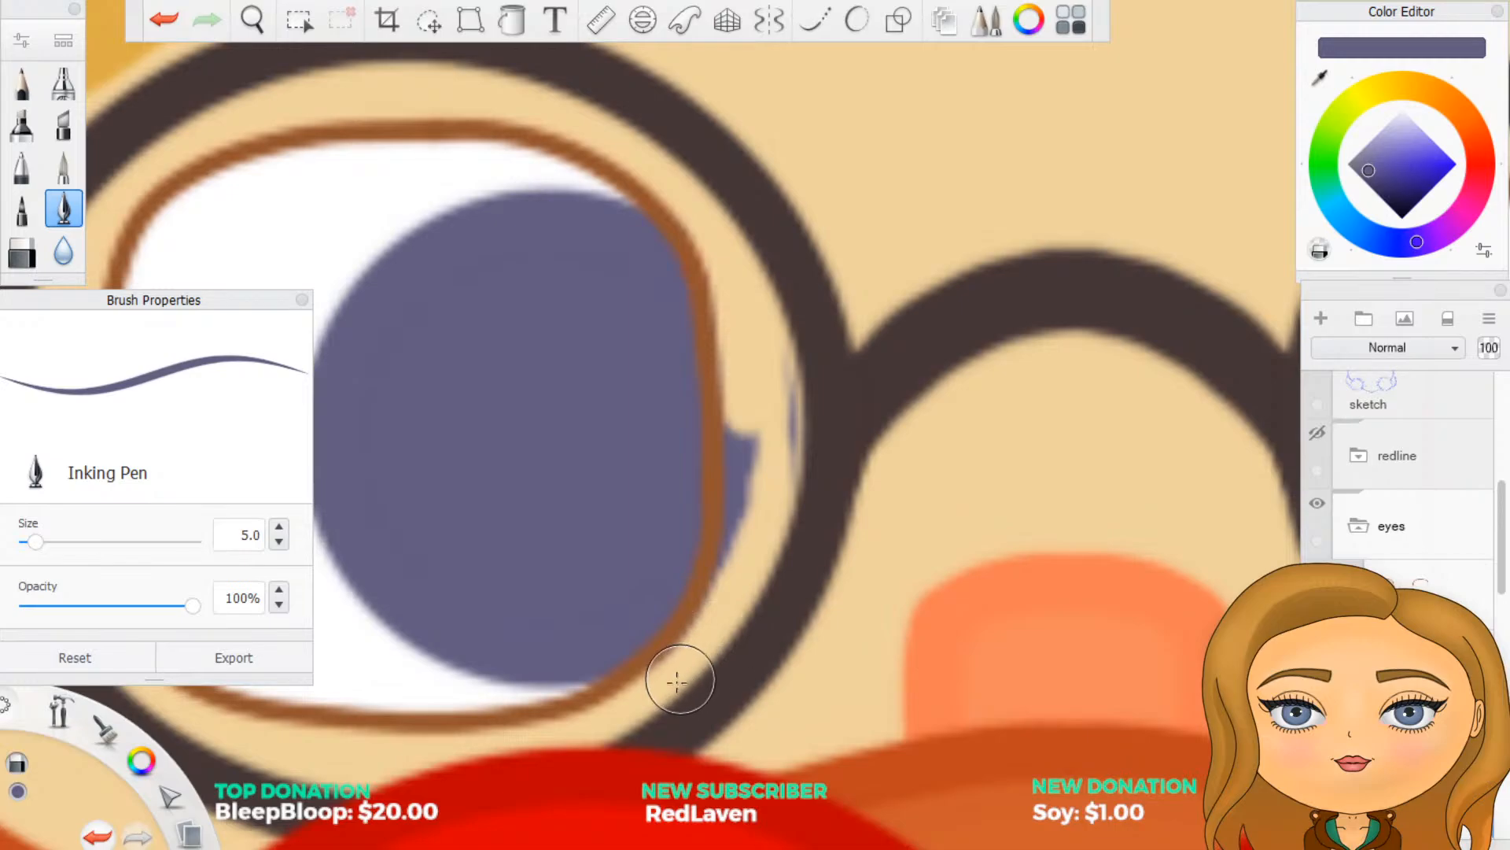
left_click_drag(715, 627, 722, 606)
left_click_drag(742, 556, 742, 438)
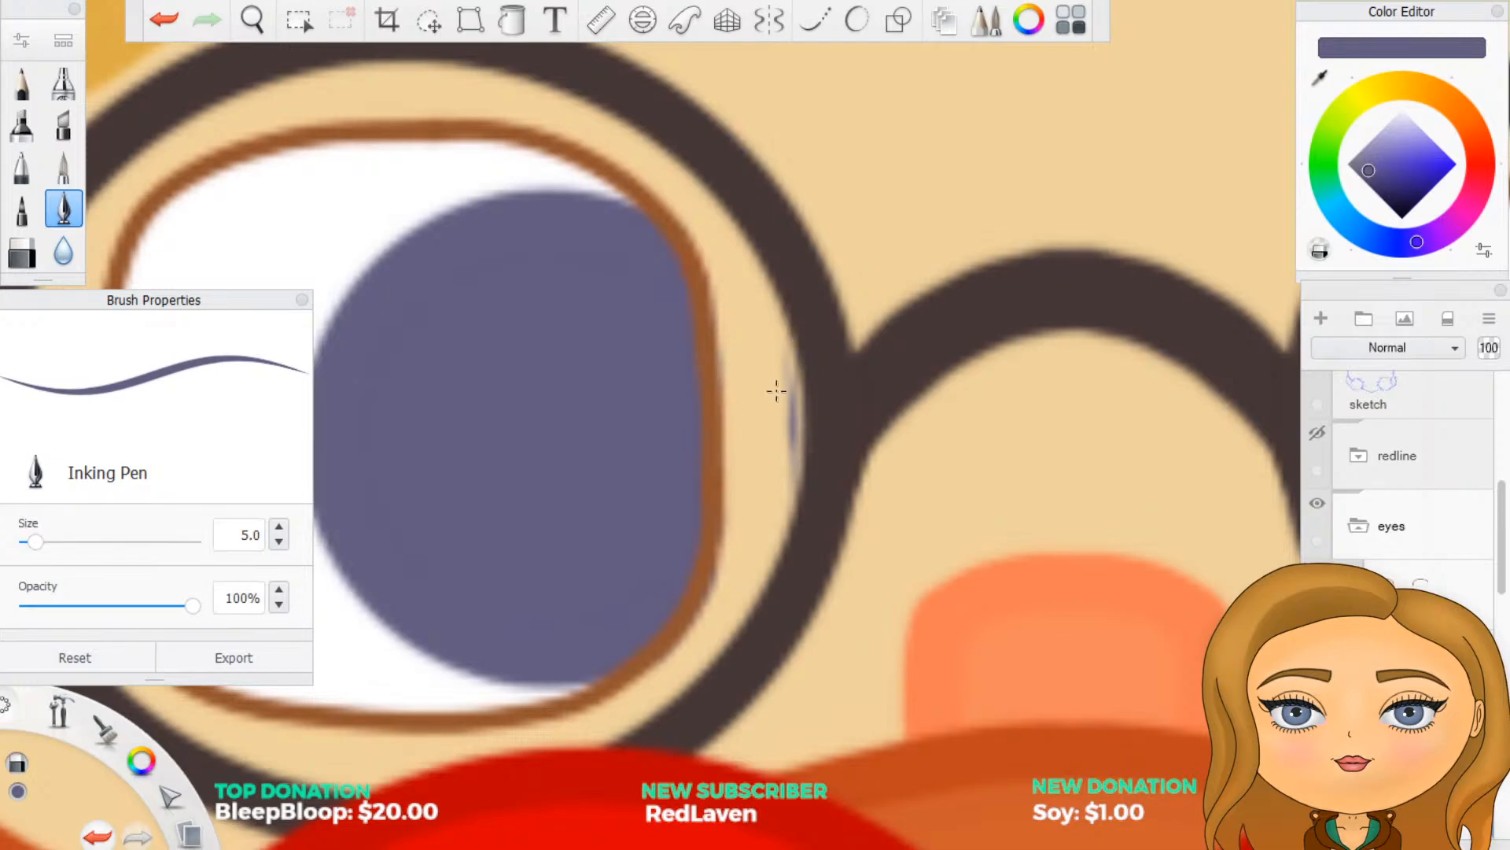
left_click_drag(762, 341, 782, 492)
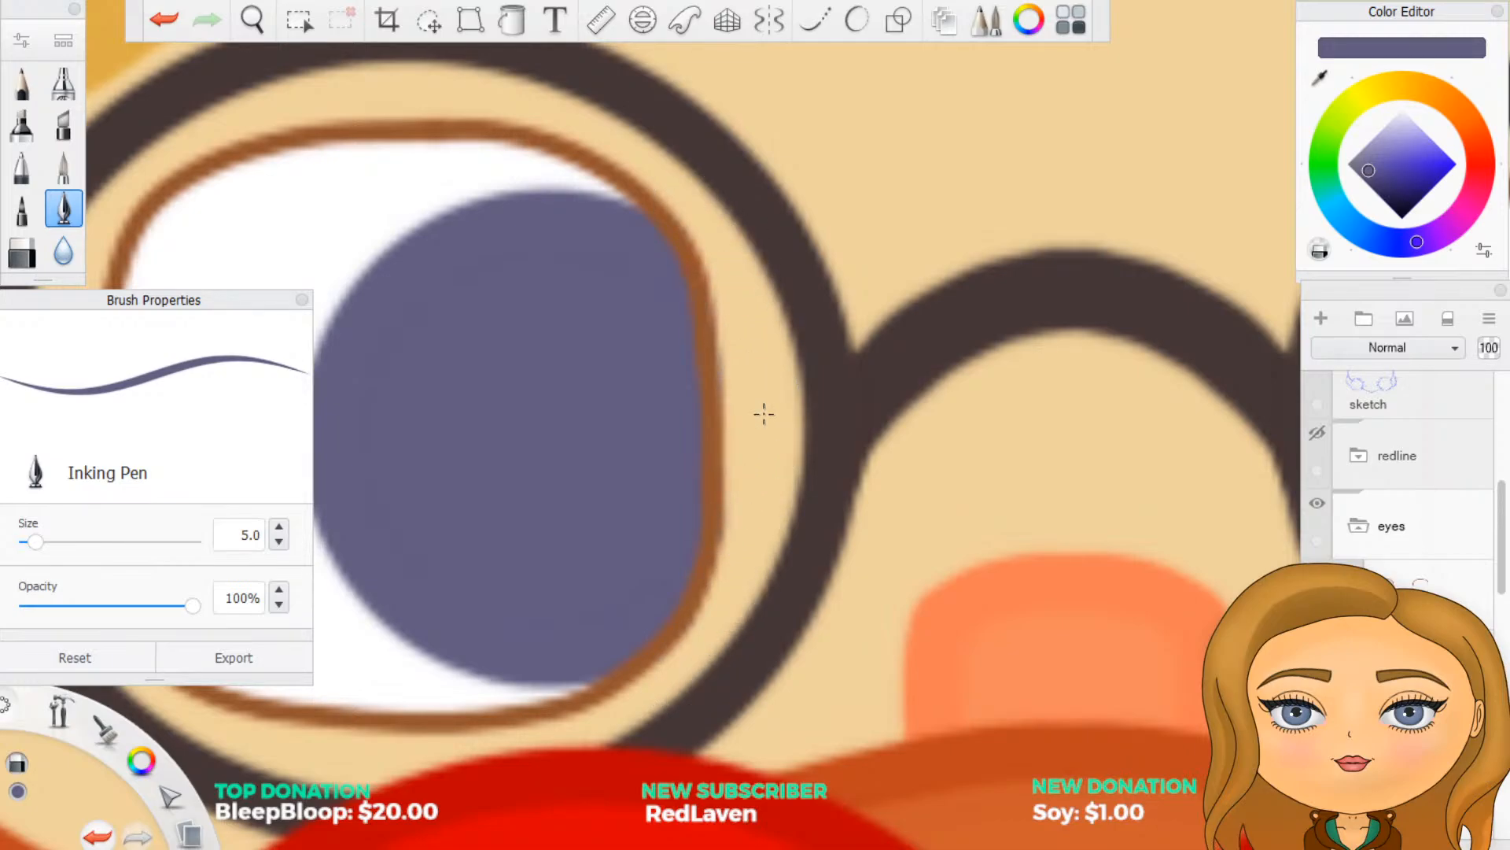
Step: Erase the purple iris overflow outside the right eye's brown outline
scroll(763, 413, "down", 4)
scroll(1096, 422, "up", 5)
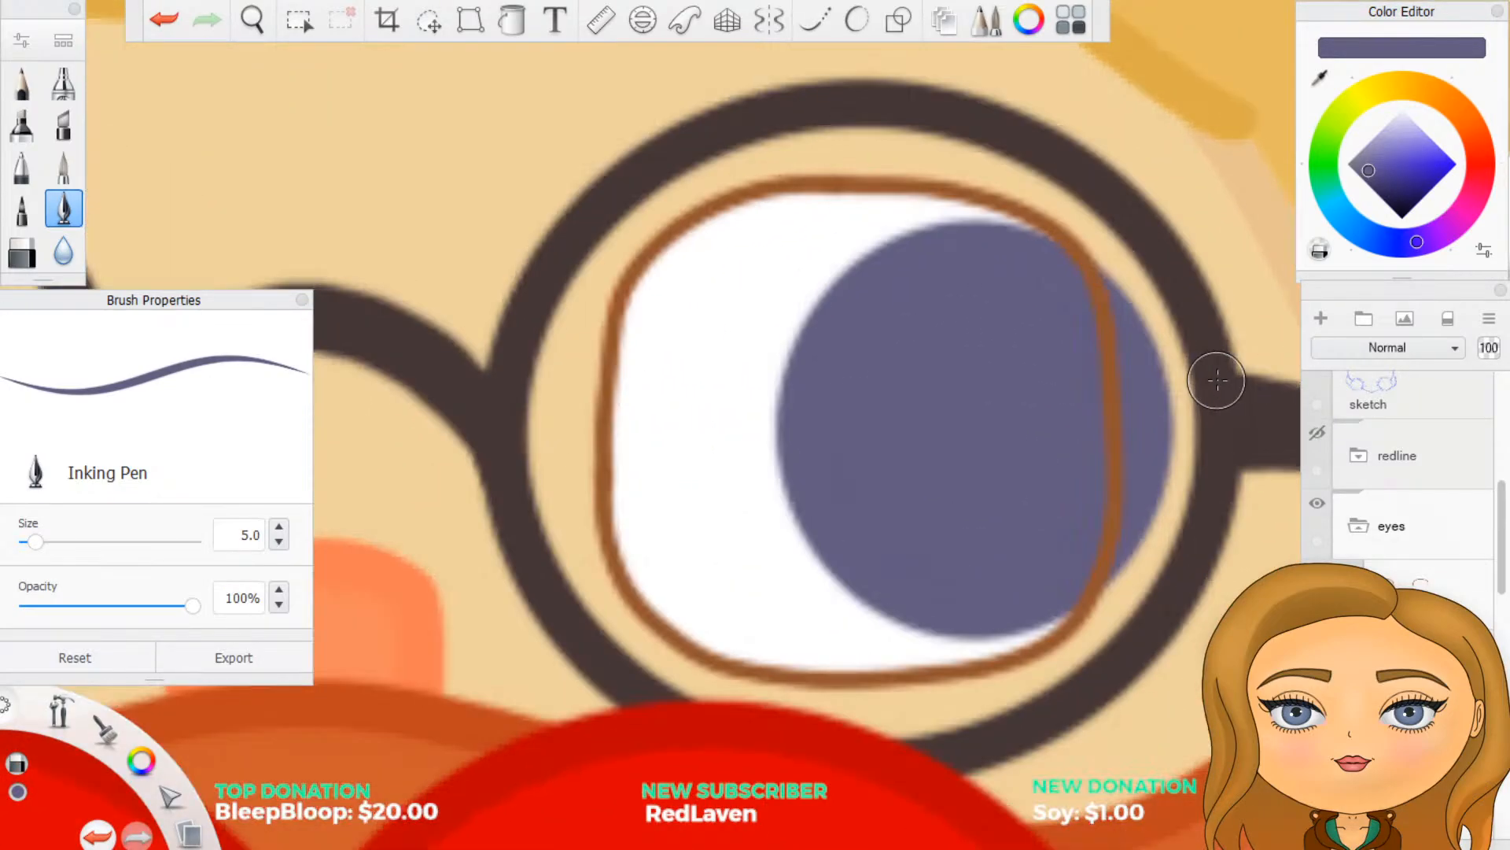
scroll(1218, 380, "up", 2)
mouse_move(1223, 381)
left_mouse_down()
mouse_move(1112, 305)
mouse_move(1072, 208)
left_mouse_up()
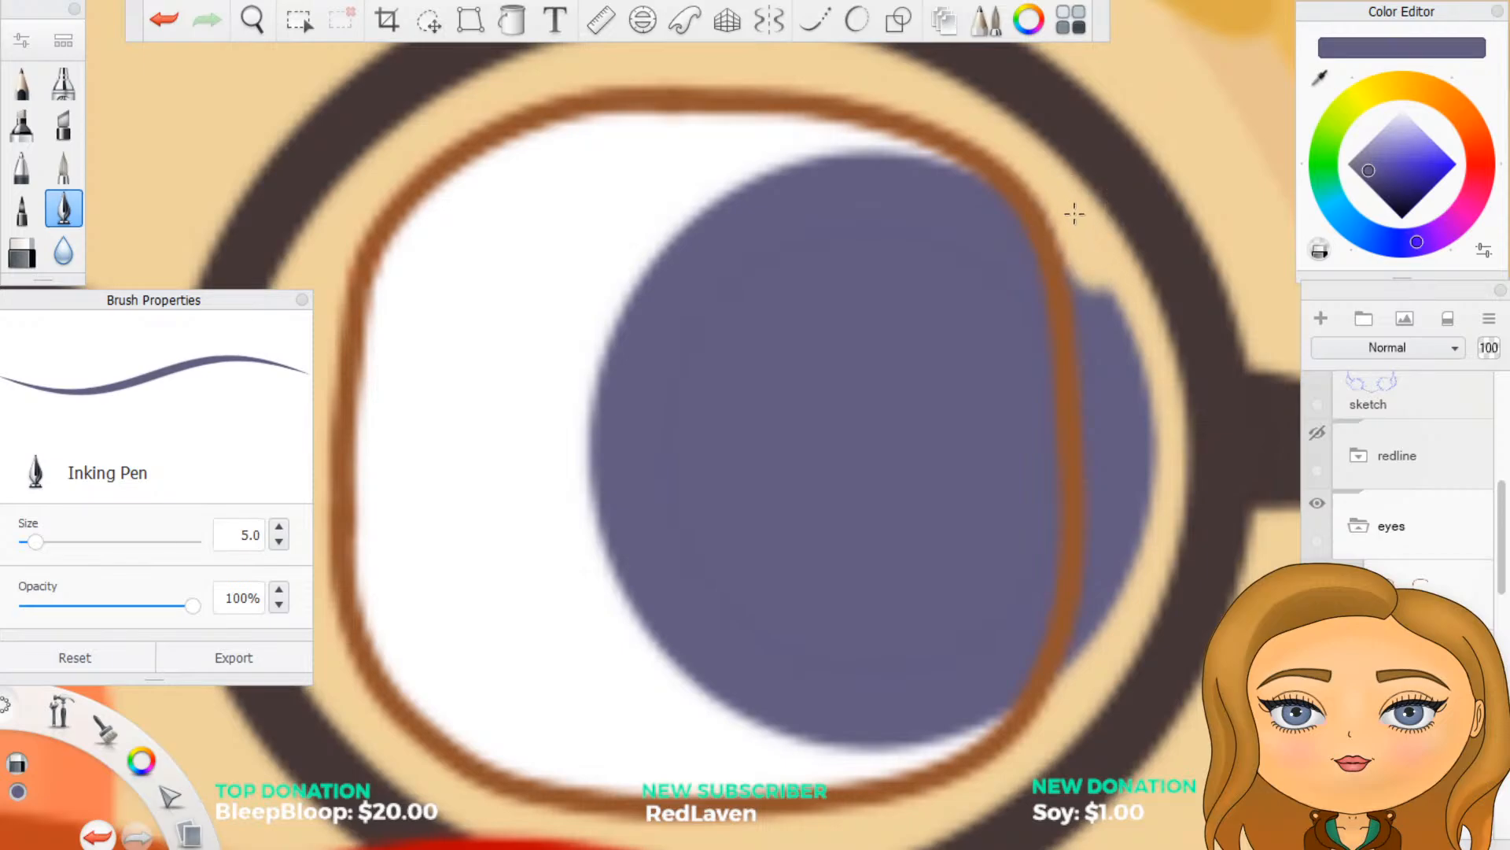
mouse_move(1121, 346)
left_mouse_down()
mouse_move(1108, 288)
mouse_move(1146, 506)
mouse_move(1088, 688)
mouse_move(1115, 496)
mouse_move(1113, 527)
left_mouse_up()
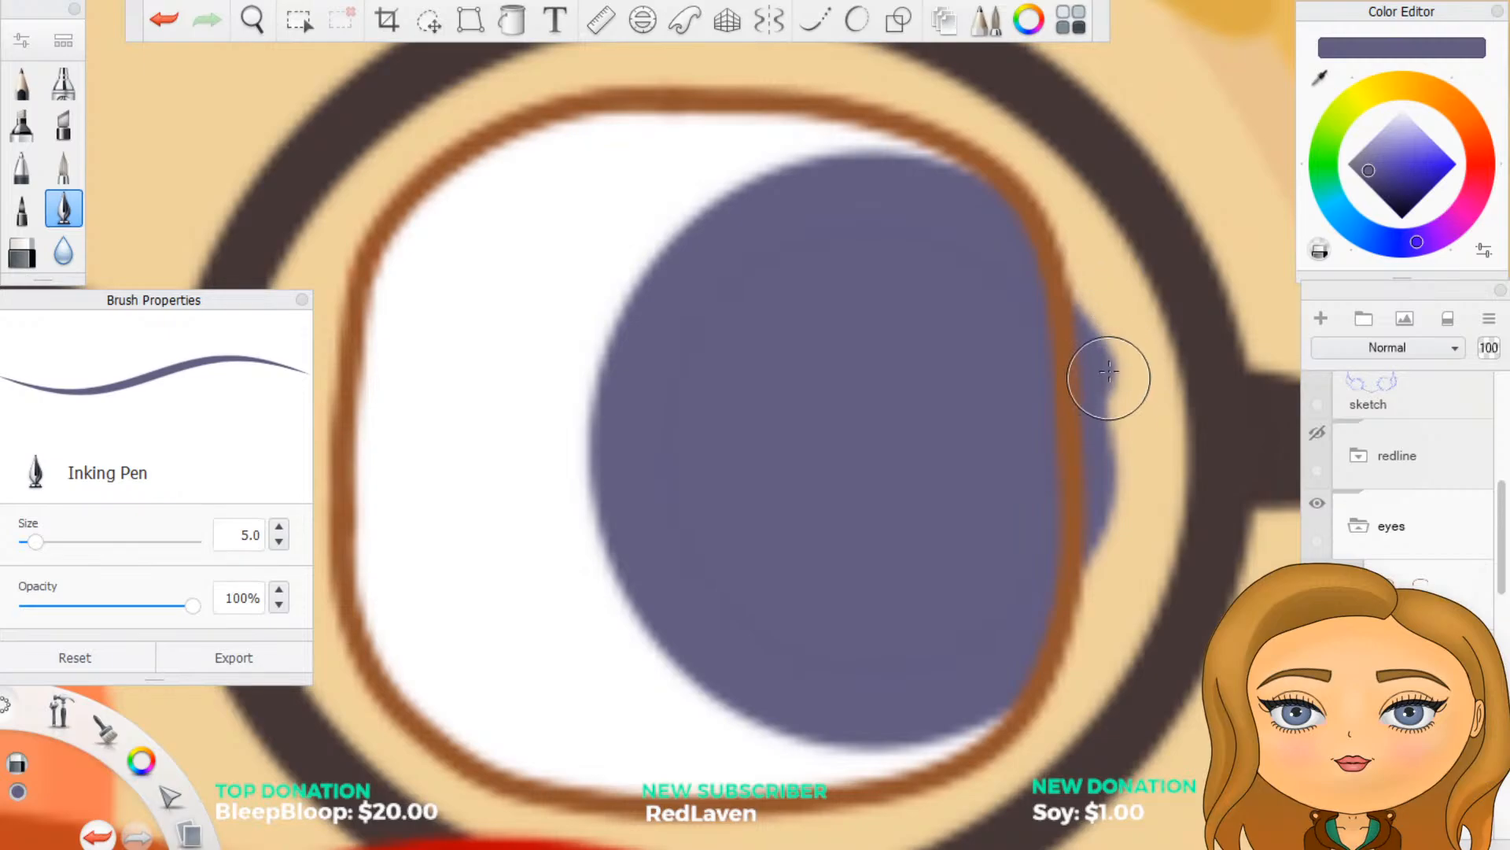
mouse_move(1109, 402)
left_mouse_down()
mouse_move(1132, 365)
mouse_move(1089, 283)
mouse_move(1102, 432)
mouse_move(1105, 362)
mouse_move(1099, 583)
mouse_move(1113, 573)
mouse_move(1112, 450)
left_mouse_up()
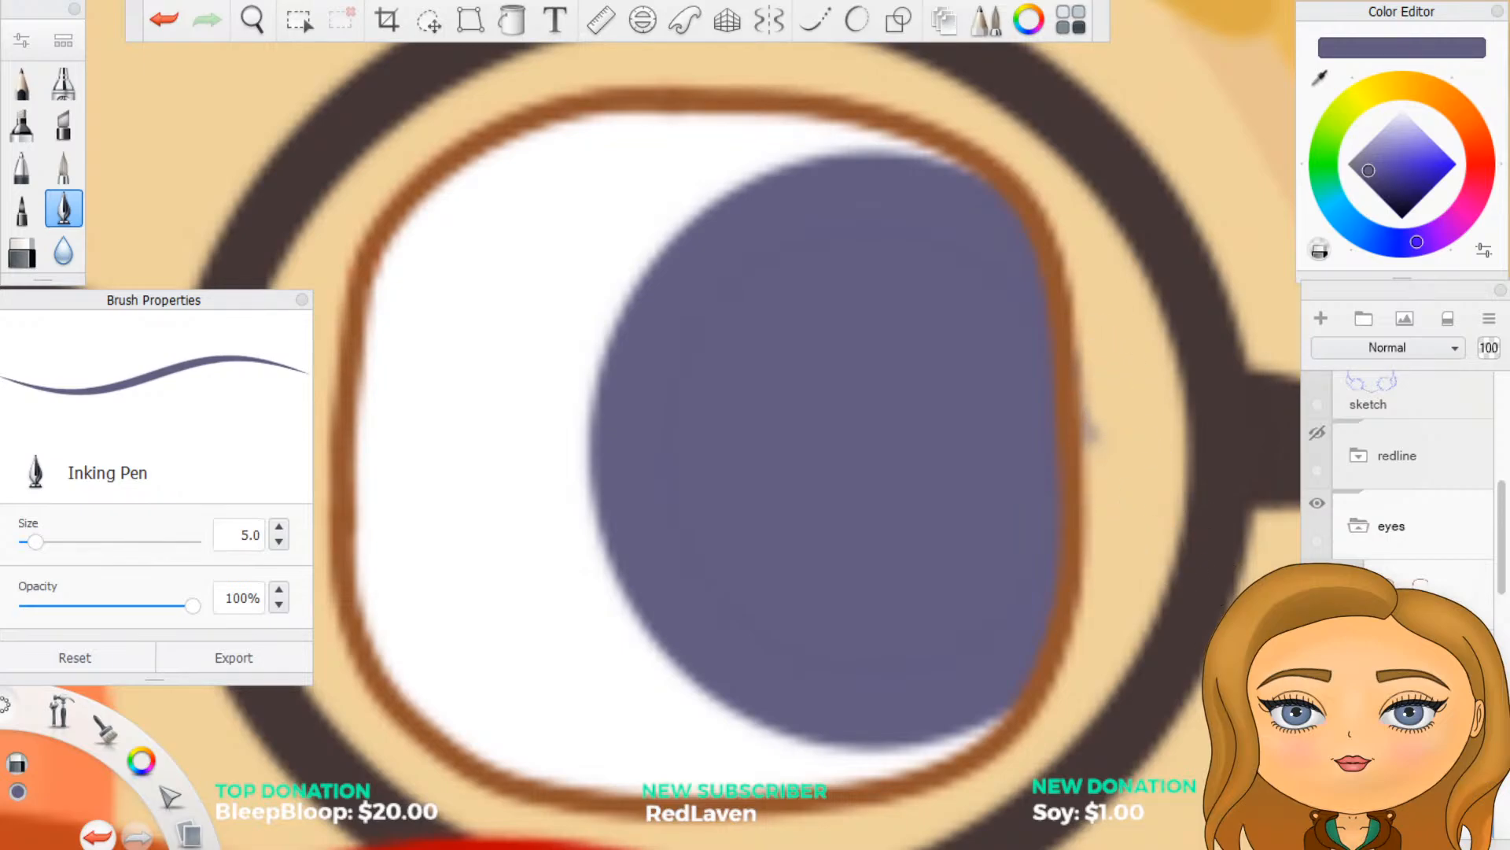
left_click(1112, 417)
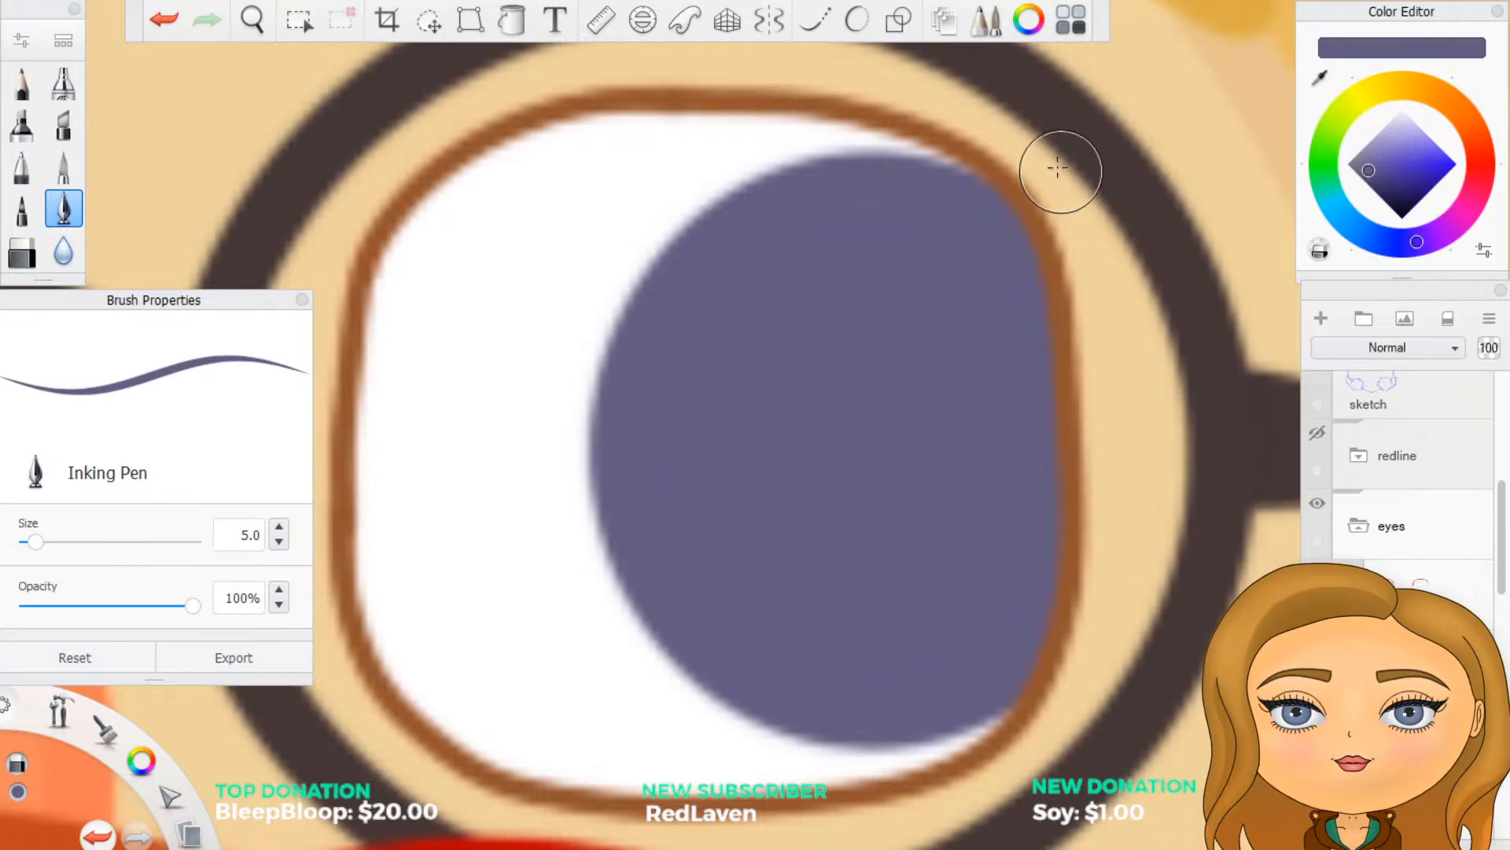
scroll(1078, 236, "down", 5)
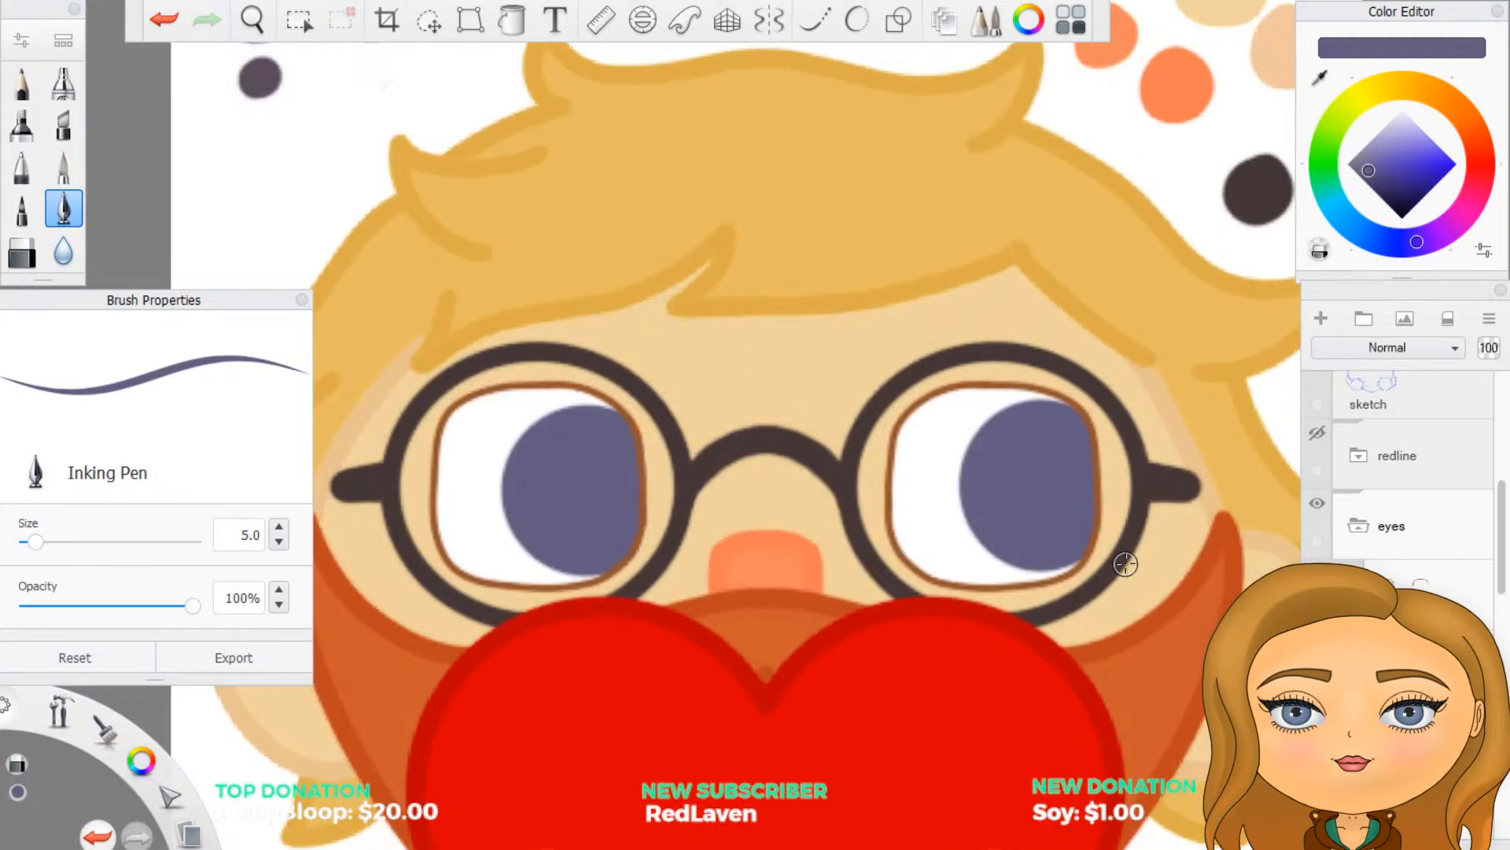
scroll(937, 624, "down", 4)
scroll(934, 640, "up", 1)
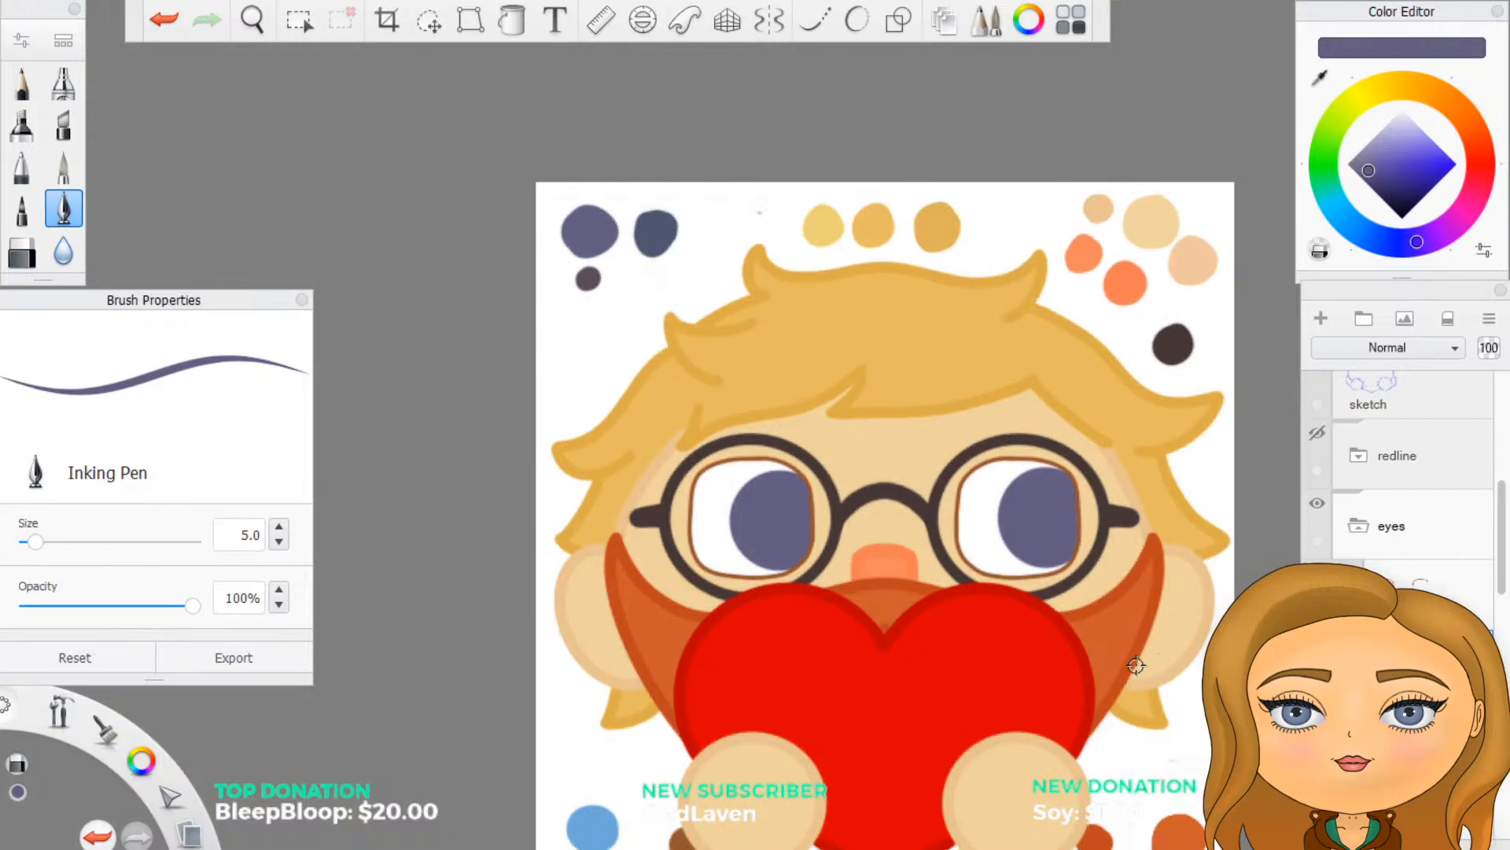
Step: Show the redline group and draw an ellipse over the right eye's redline pupil in the small dark purple swatch's color, redoing it to fit
left_click(1316, 433)
scroll(929, 487, "up", 2)
scroll(922, 496, "up", 1)
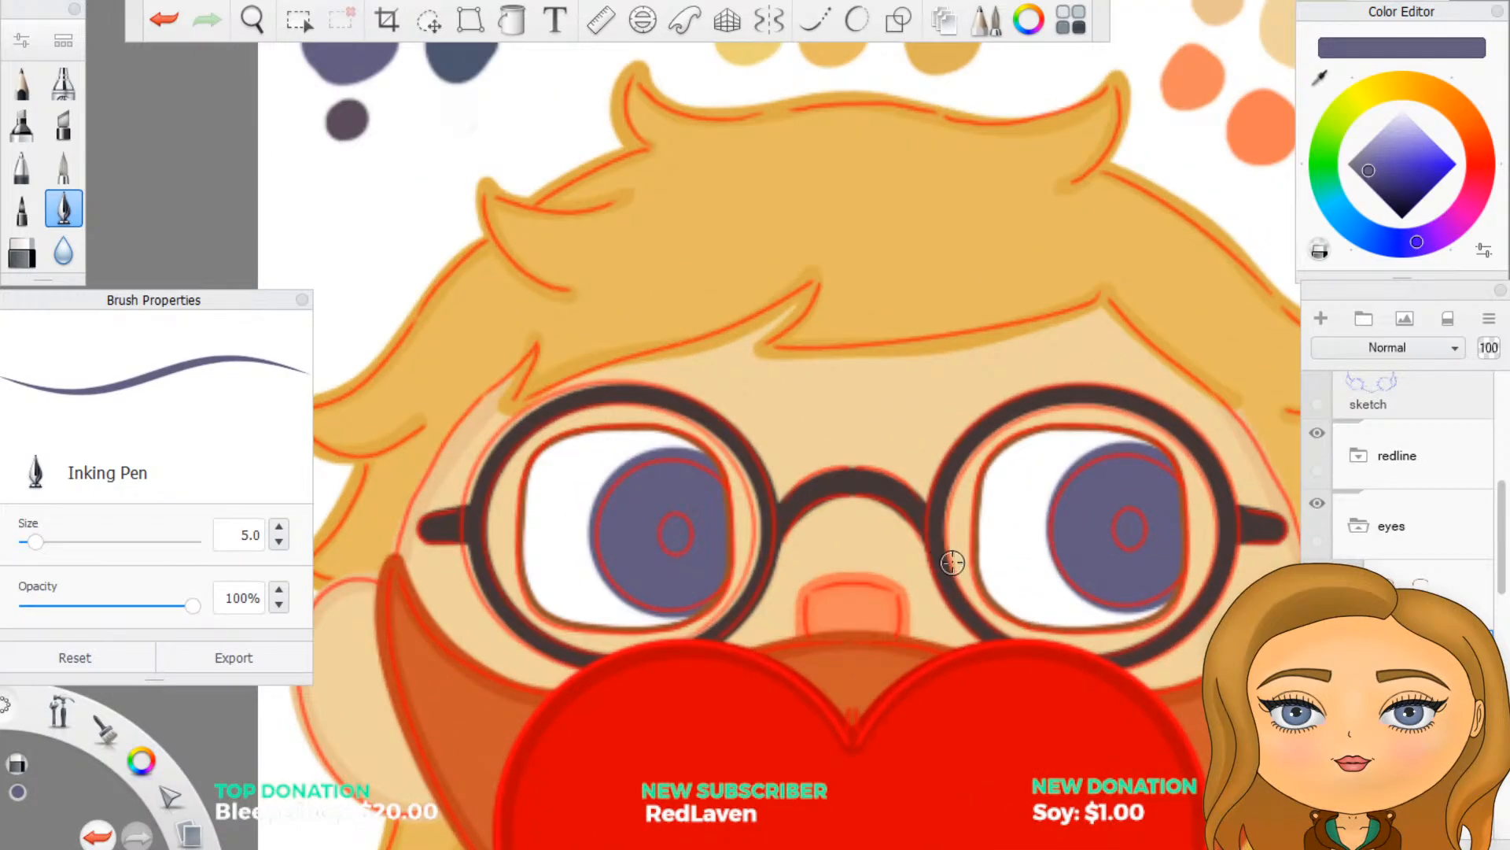
left_click(1320, 76)
left_click(346, 120)
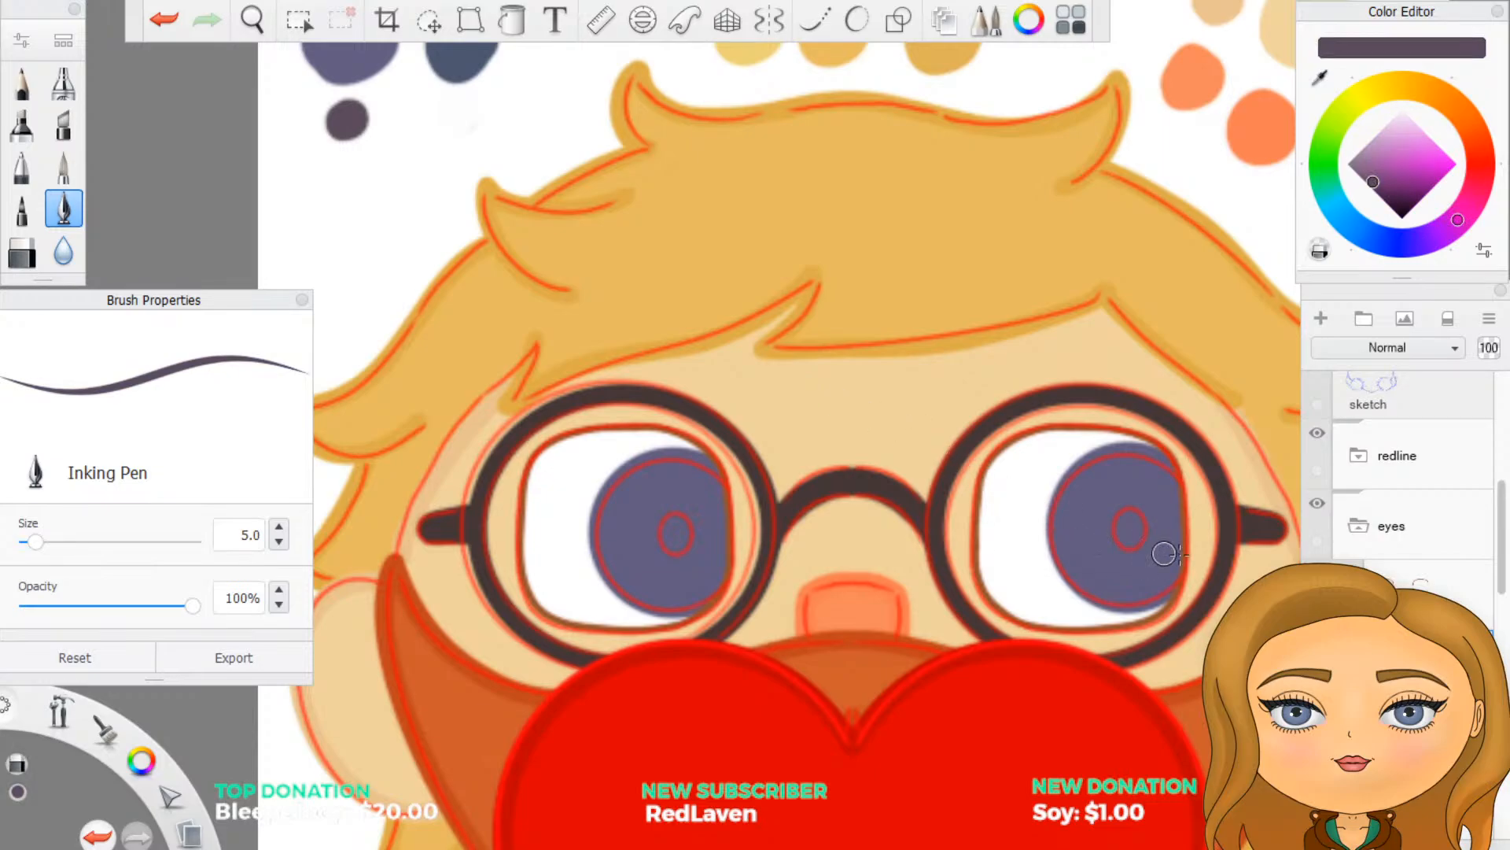
left_click(899, 24)
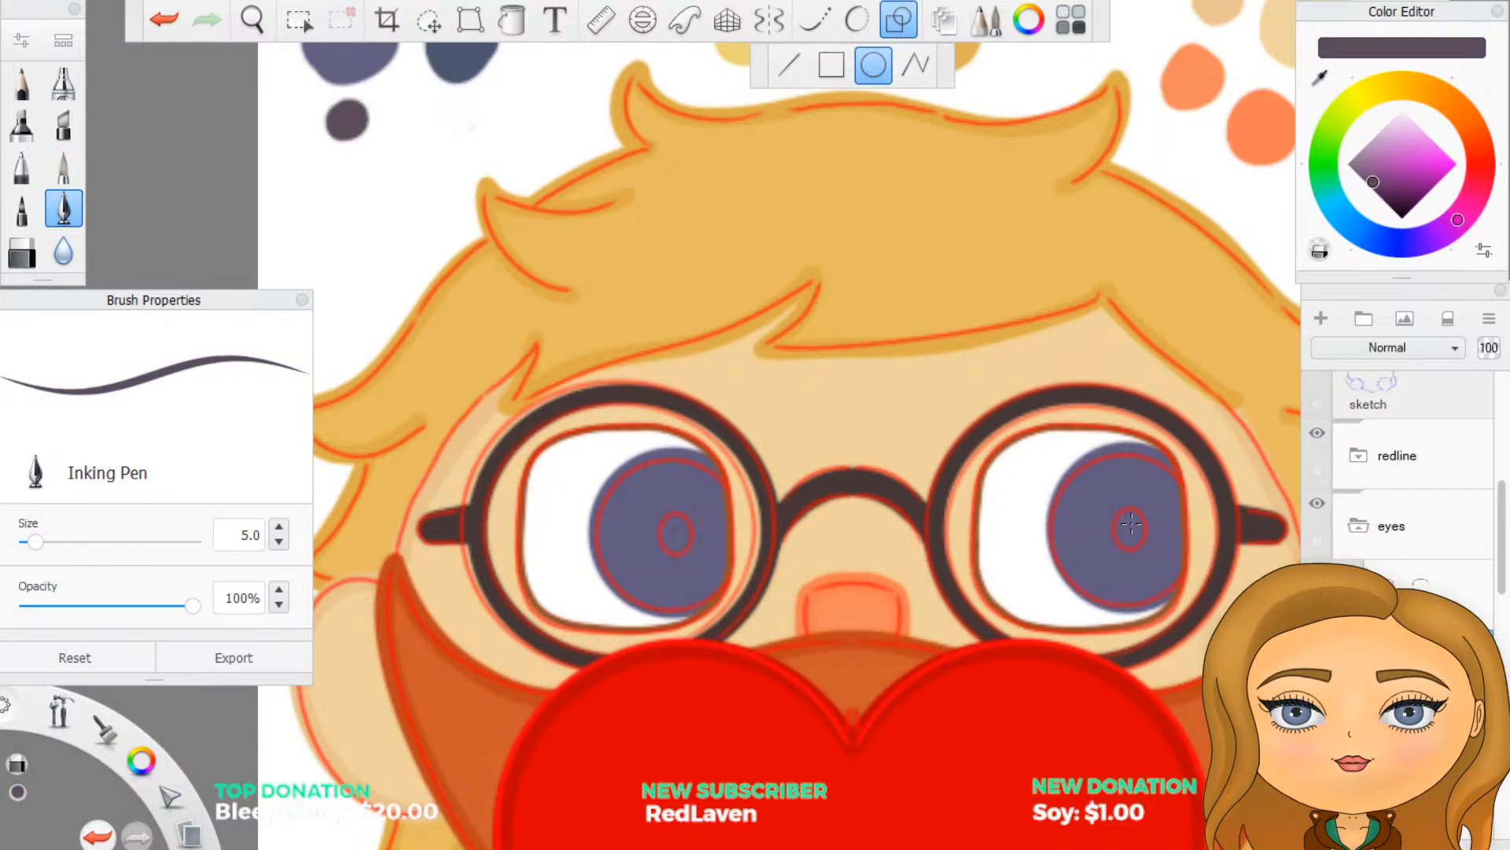
left_click_drag(1131, 522, 1147, 551)
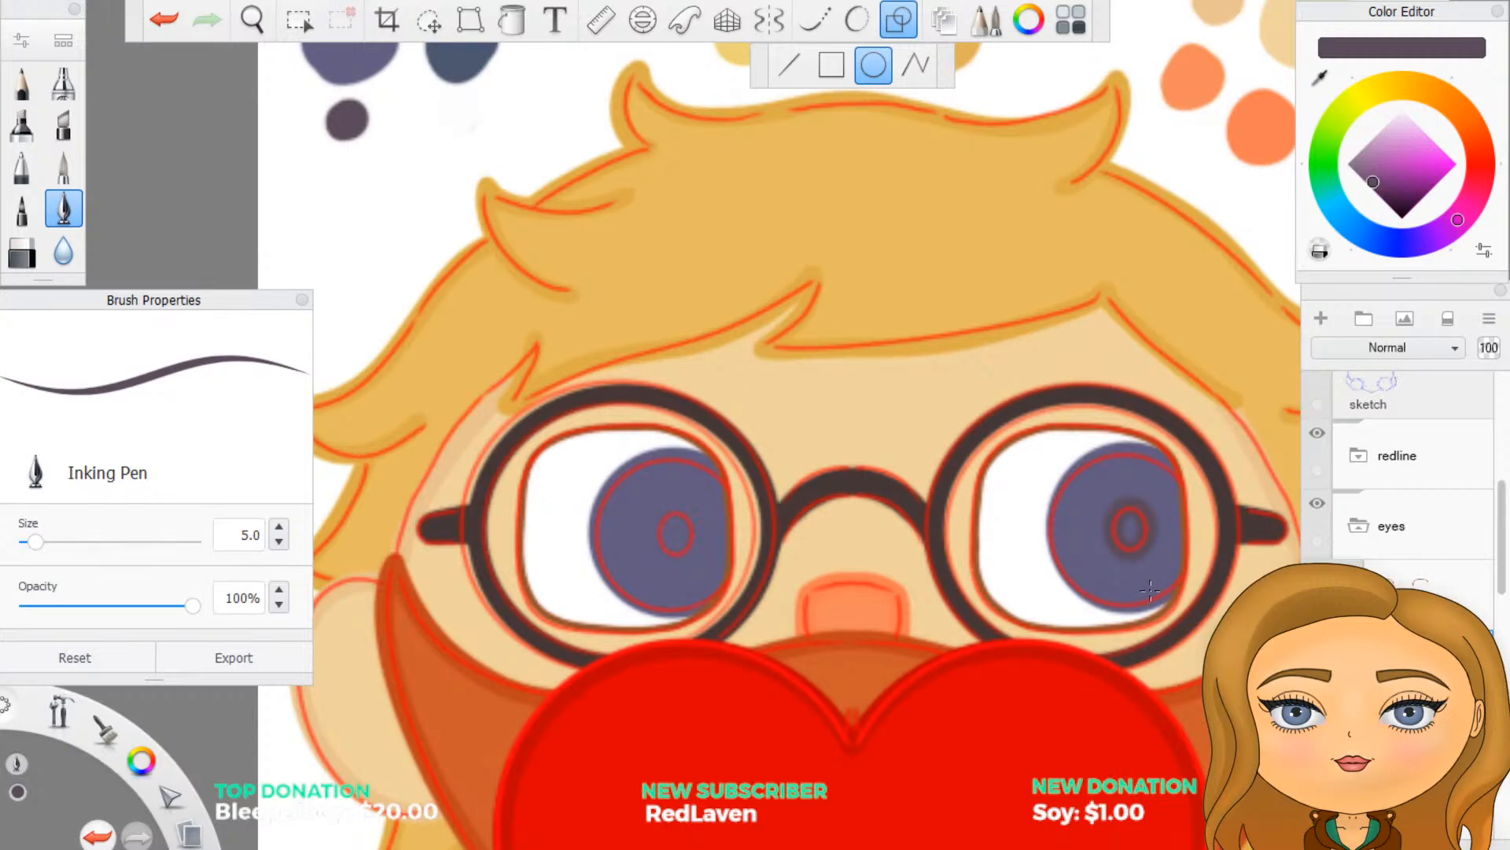
key("ctrl+z")
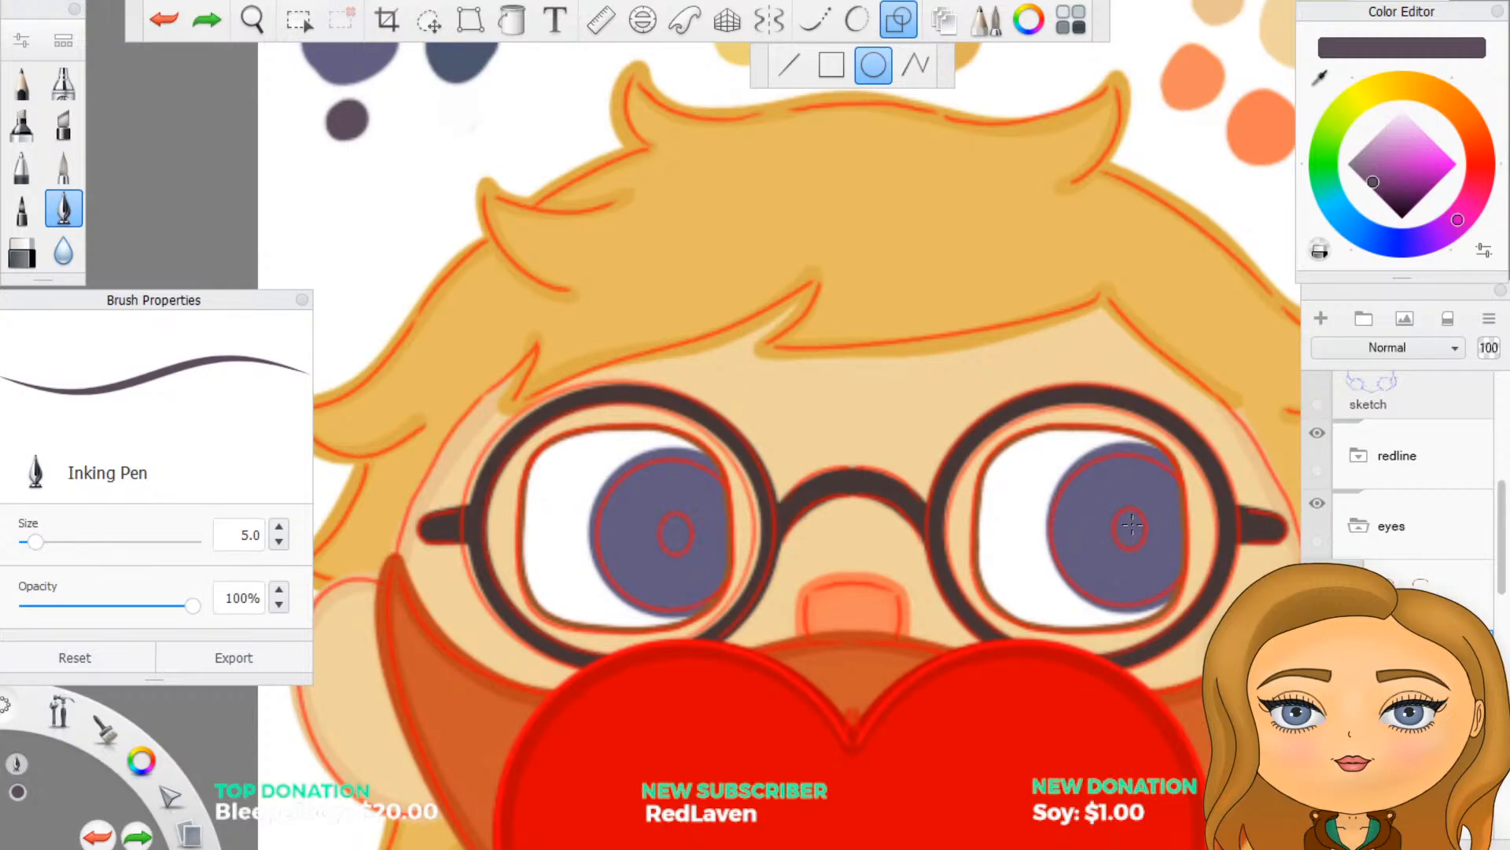
left_click_drag(1132, 525, 1154, 552)
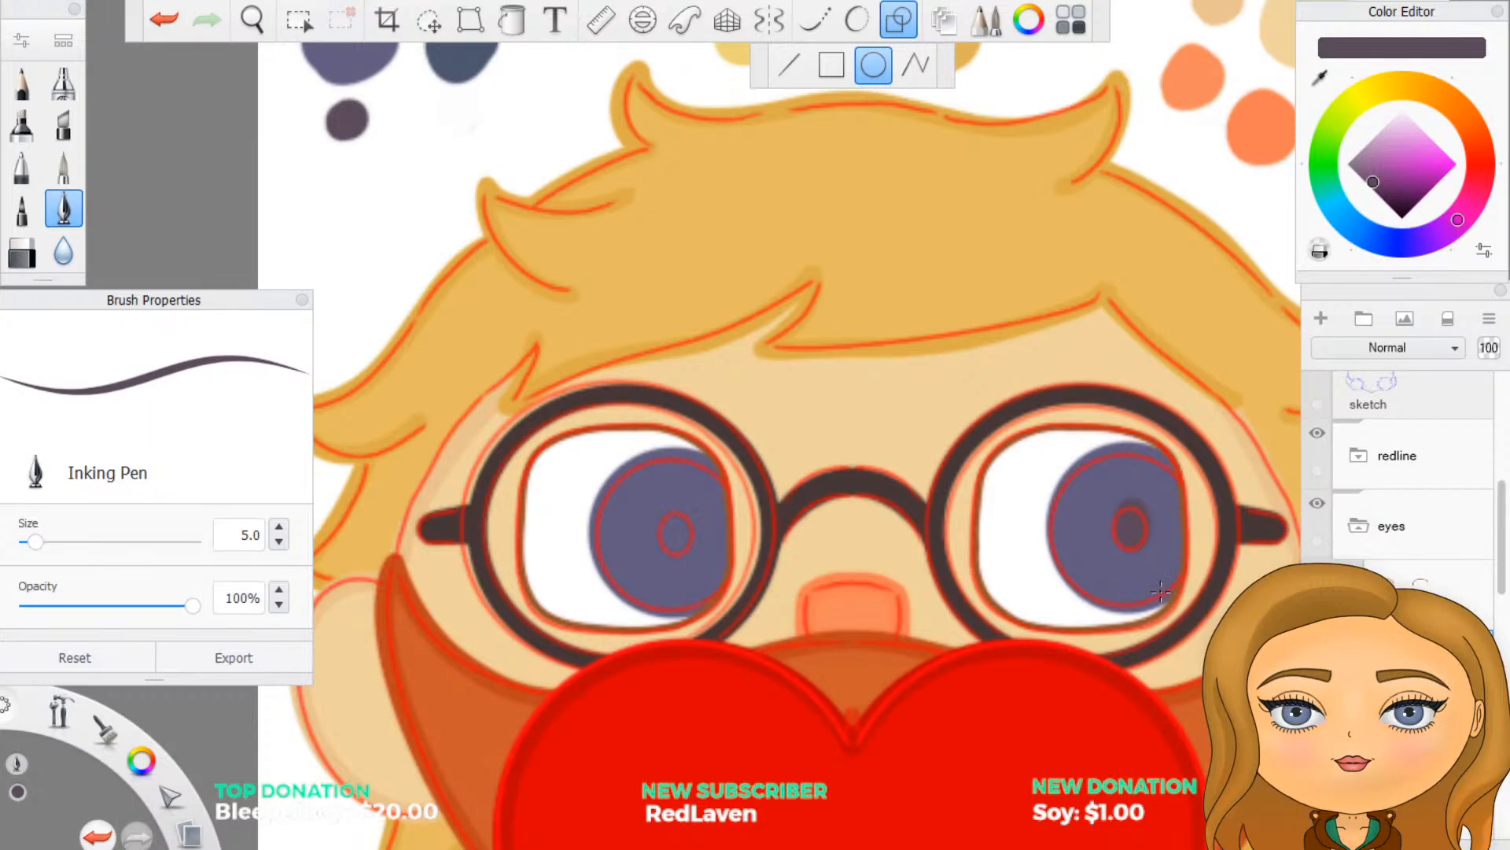
key("ctrl+z")
left_click_drag(1129, 529, 1138, 541)
Step: Draw a matching dark purple ellipse over the left eye's redline pupil, undoing and redrawing it to fit
left_click_drag(675, 533, 682, 548)
key("ctrl+z")
left_click_drag(674, 534, 681, 552)
key("ctrl+z")
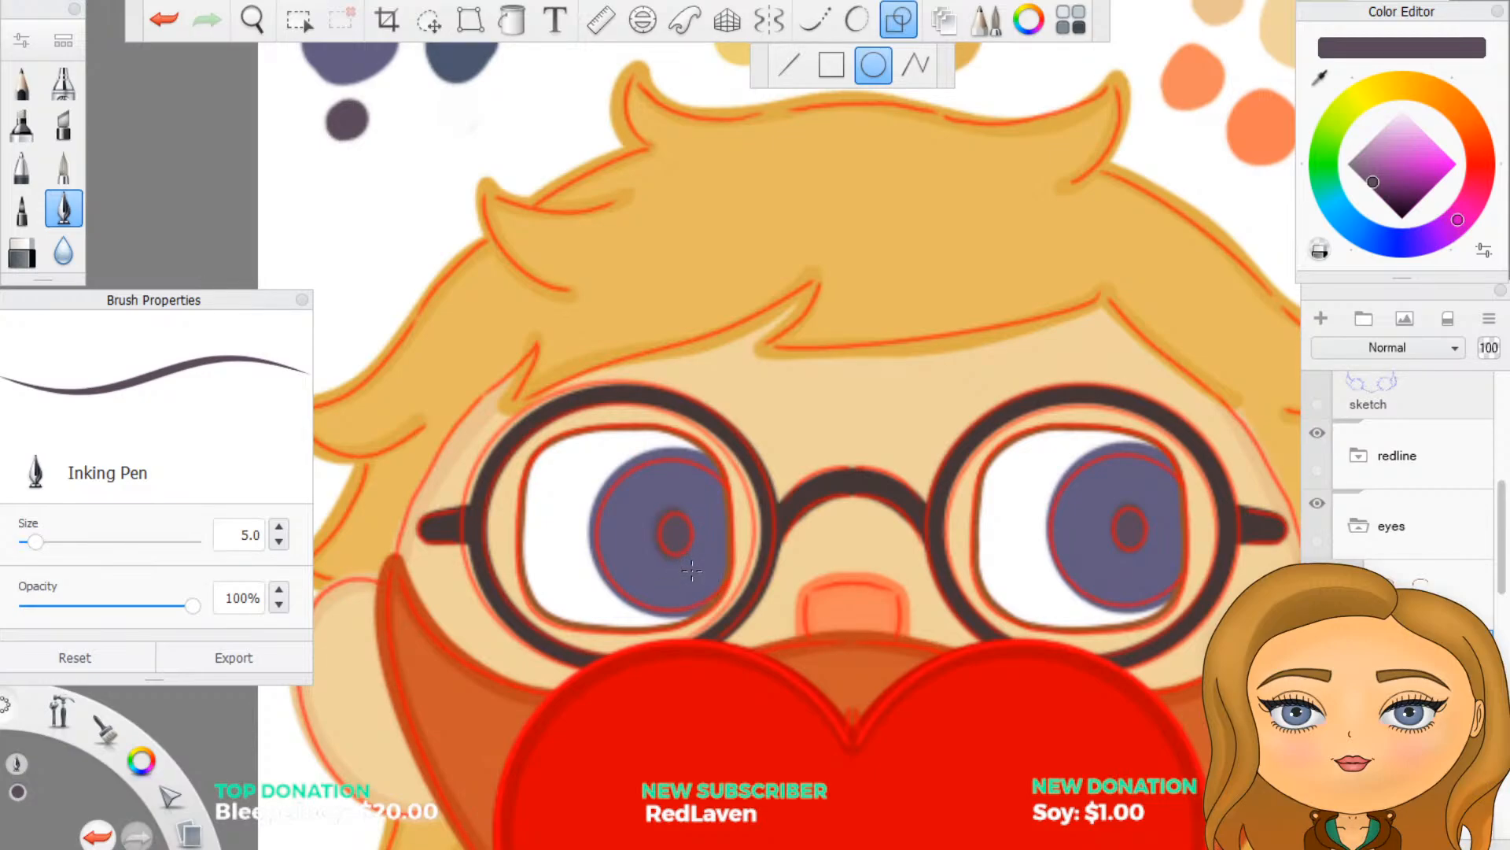
key("ctrl+z")
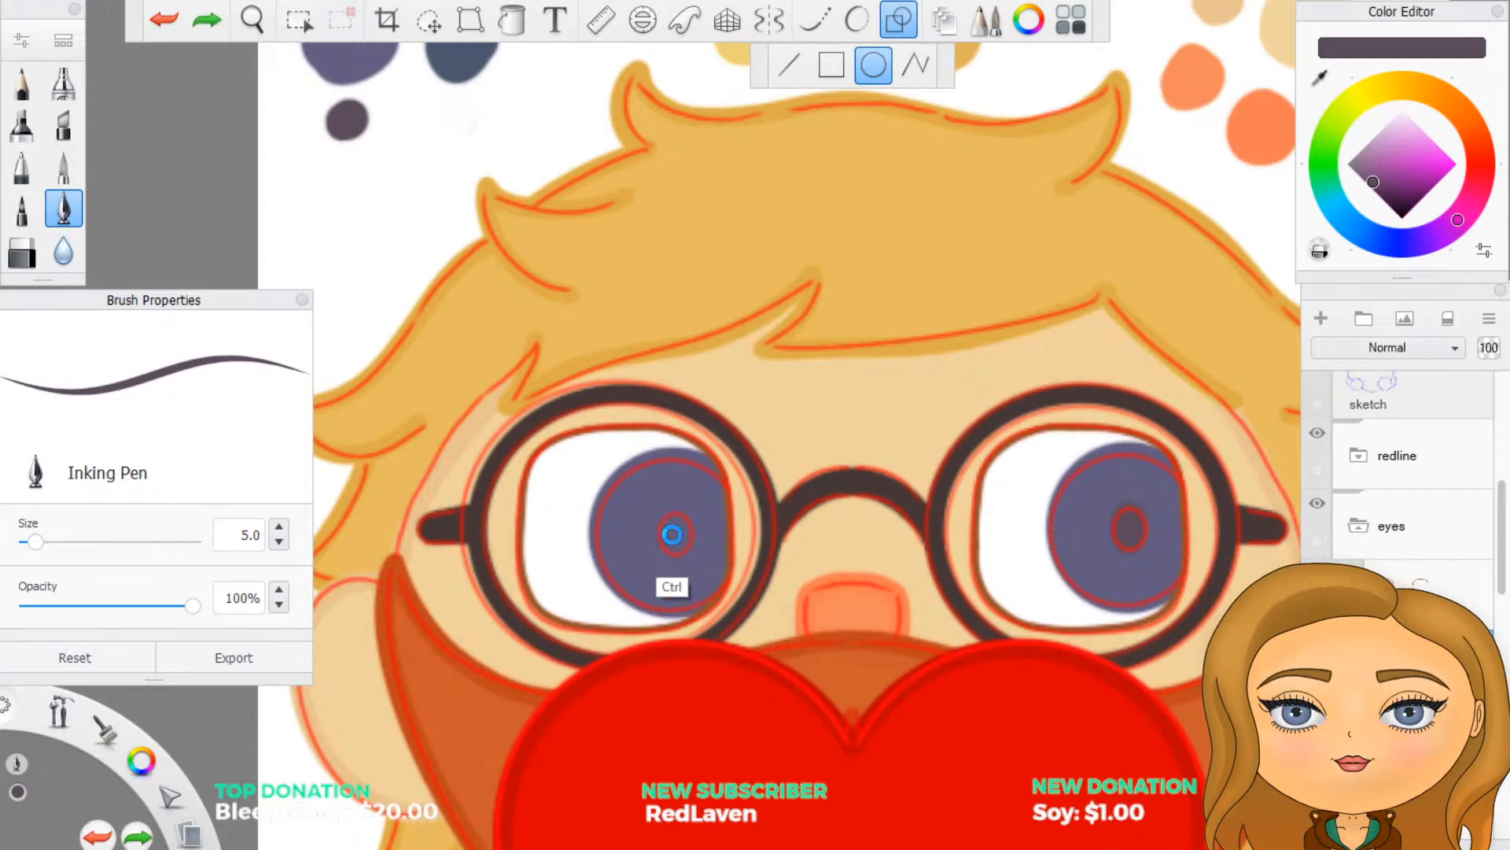
left_click_drag(672, 534, 677, 547)
key("ctrl+z")
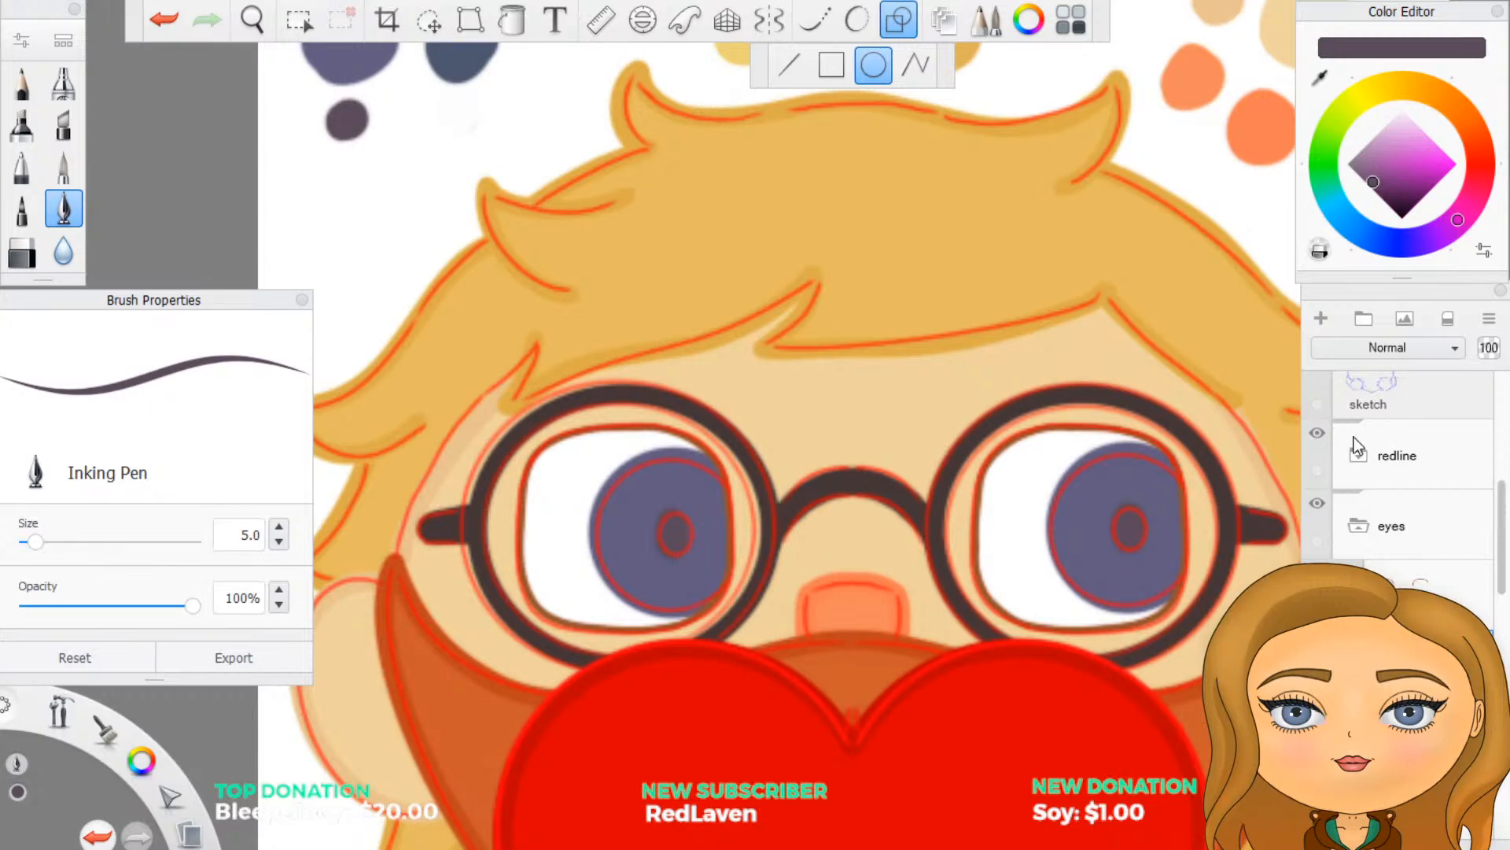
Step: Hide the redline group and examine the colored irises and pupils against the whole character
left_click(1318, 433)
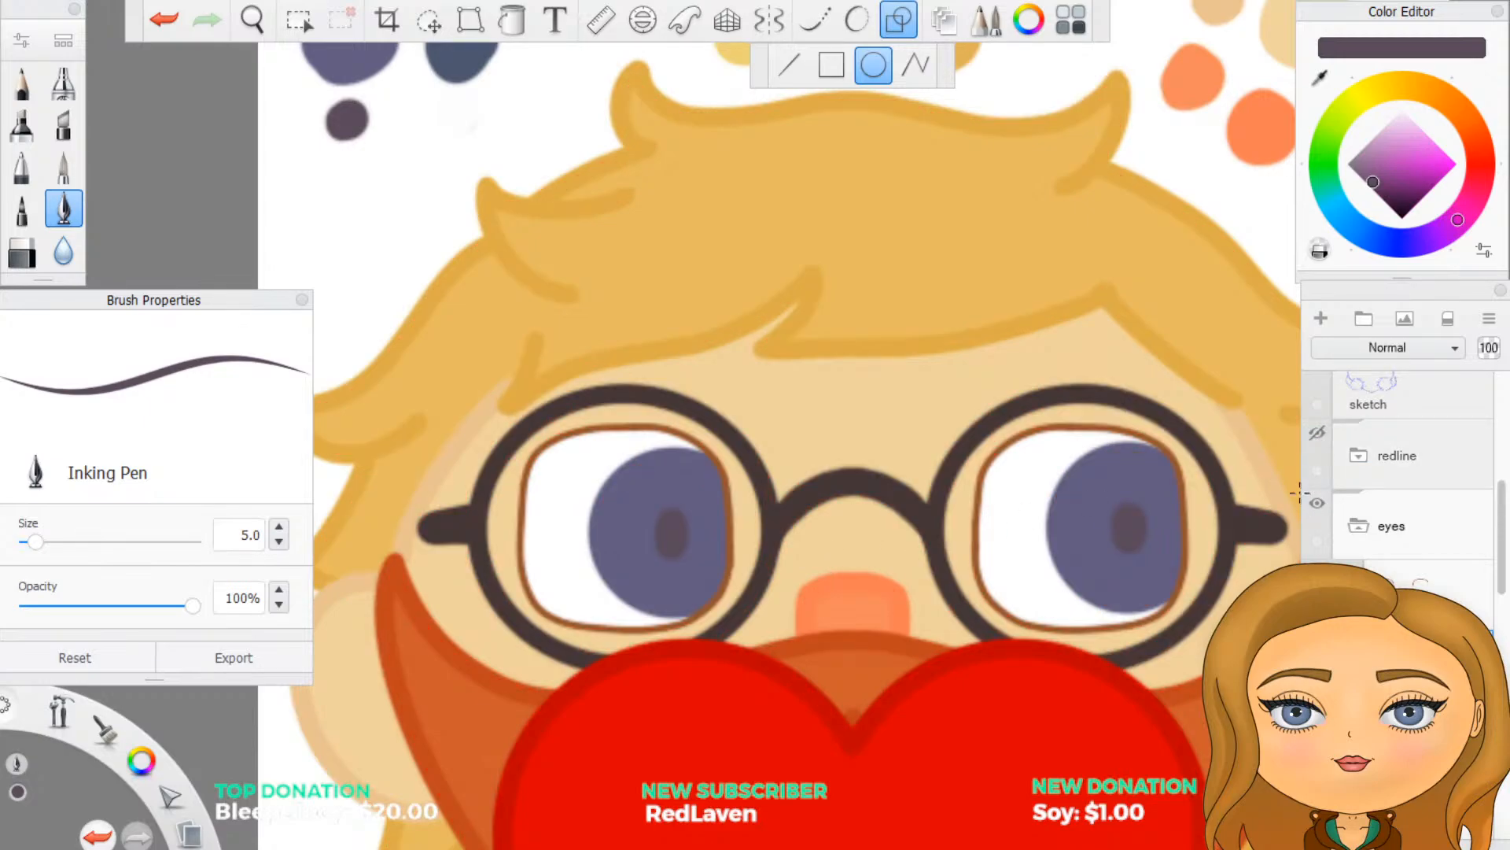
scroll(1014, 595, "down", 6)
scroll(1030, 698, "up", 2)
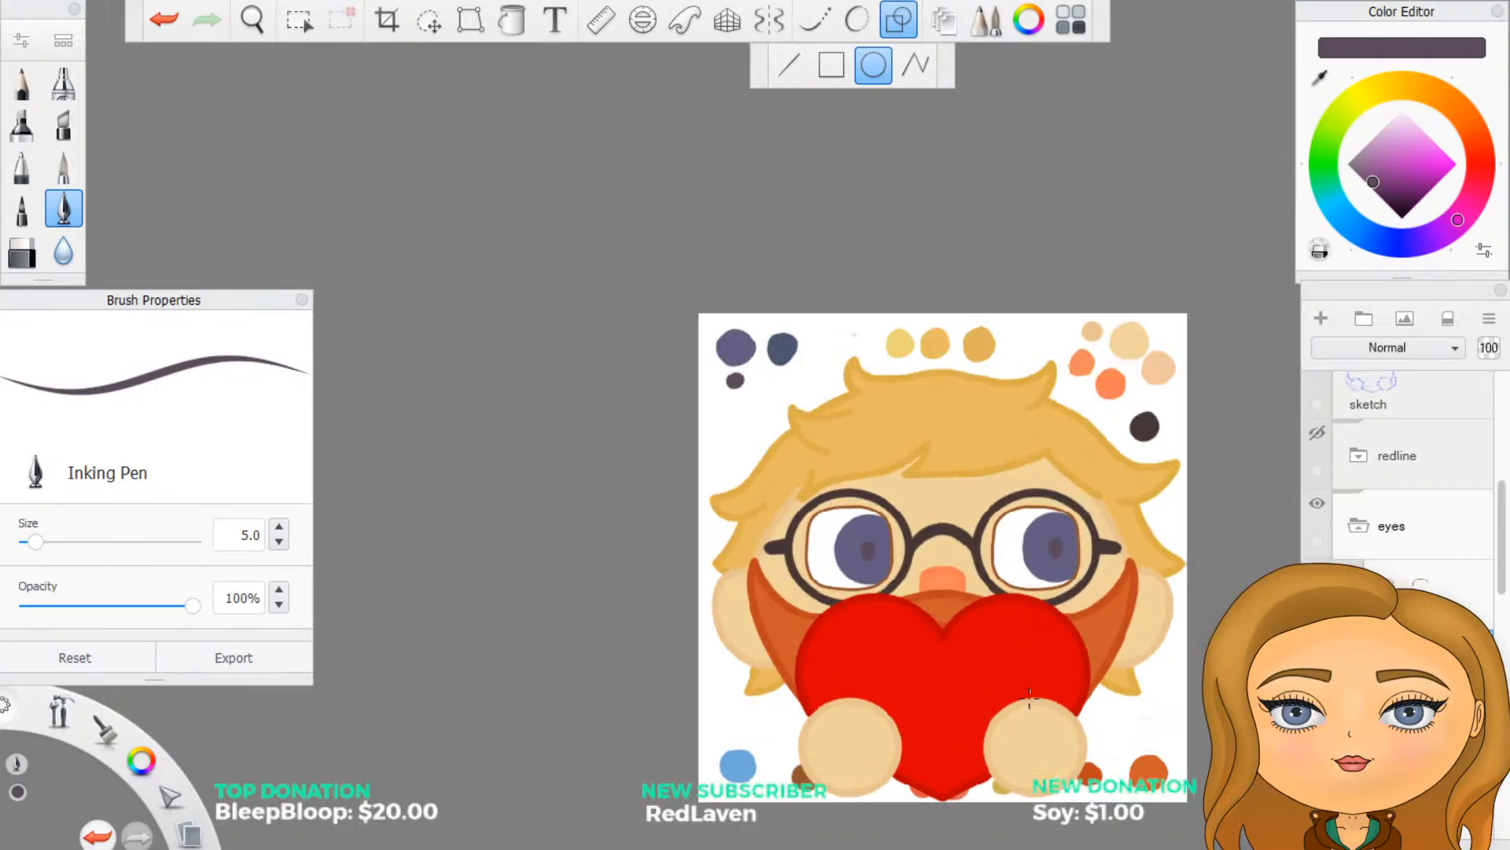
scroll(1029, 697, "up", 2)
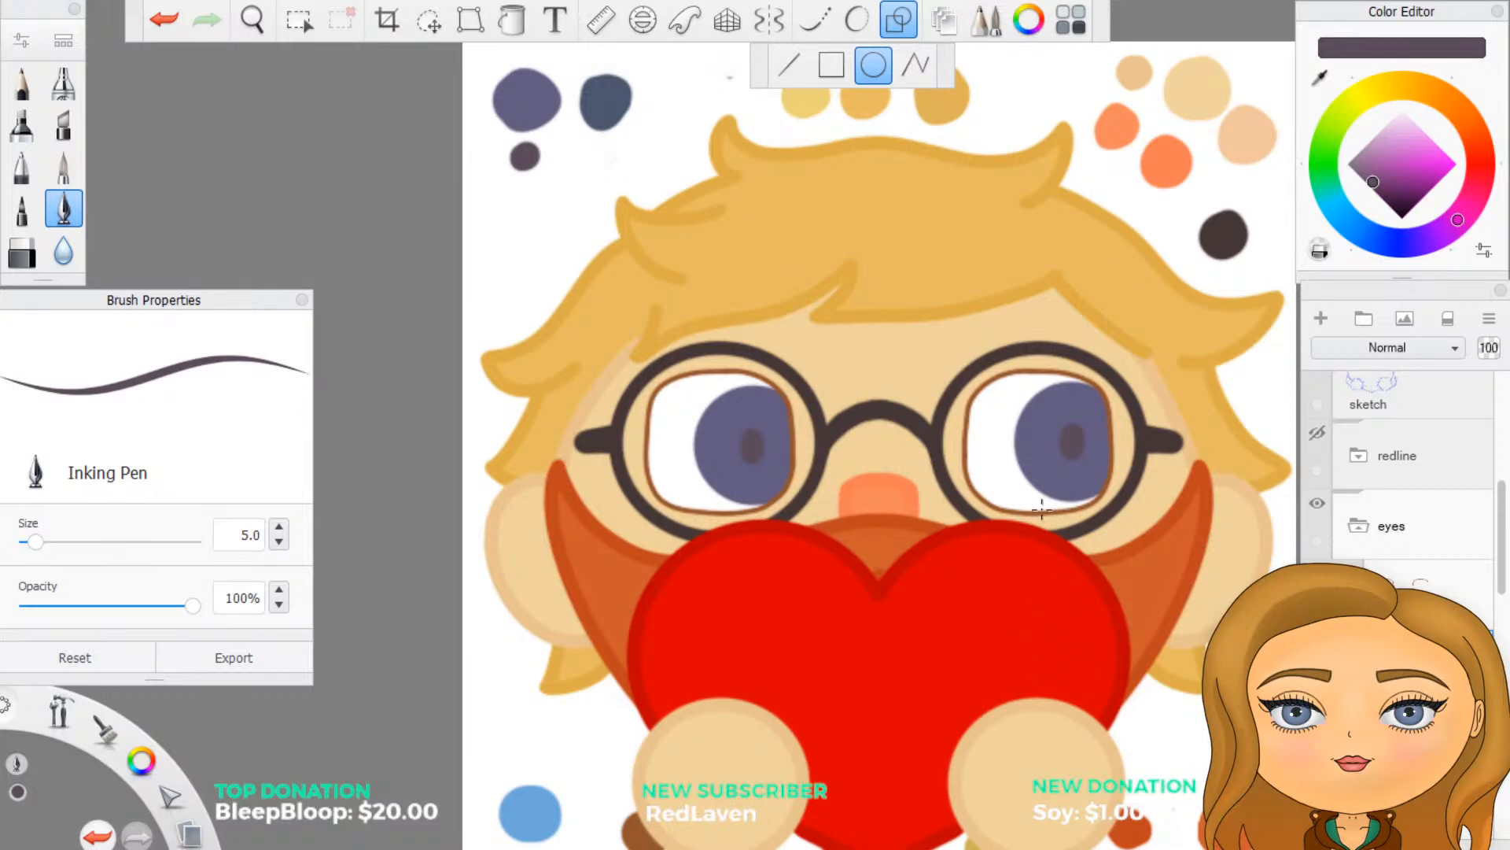
scroll(1023, 496, "down", 3)
scroll(1023, 519, "up", 1)
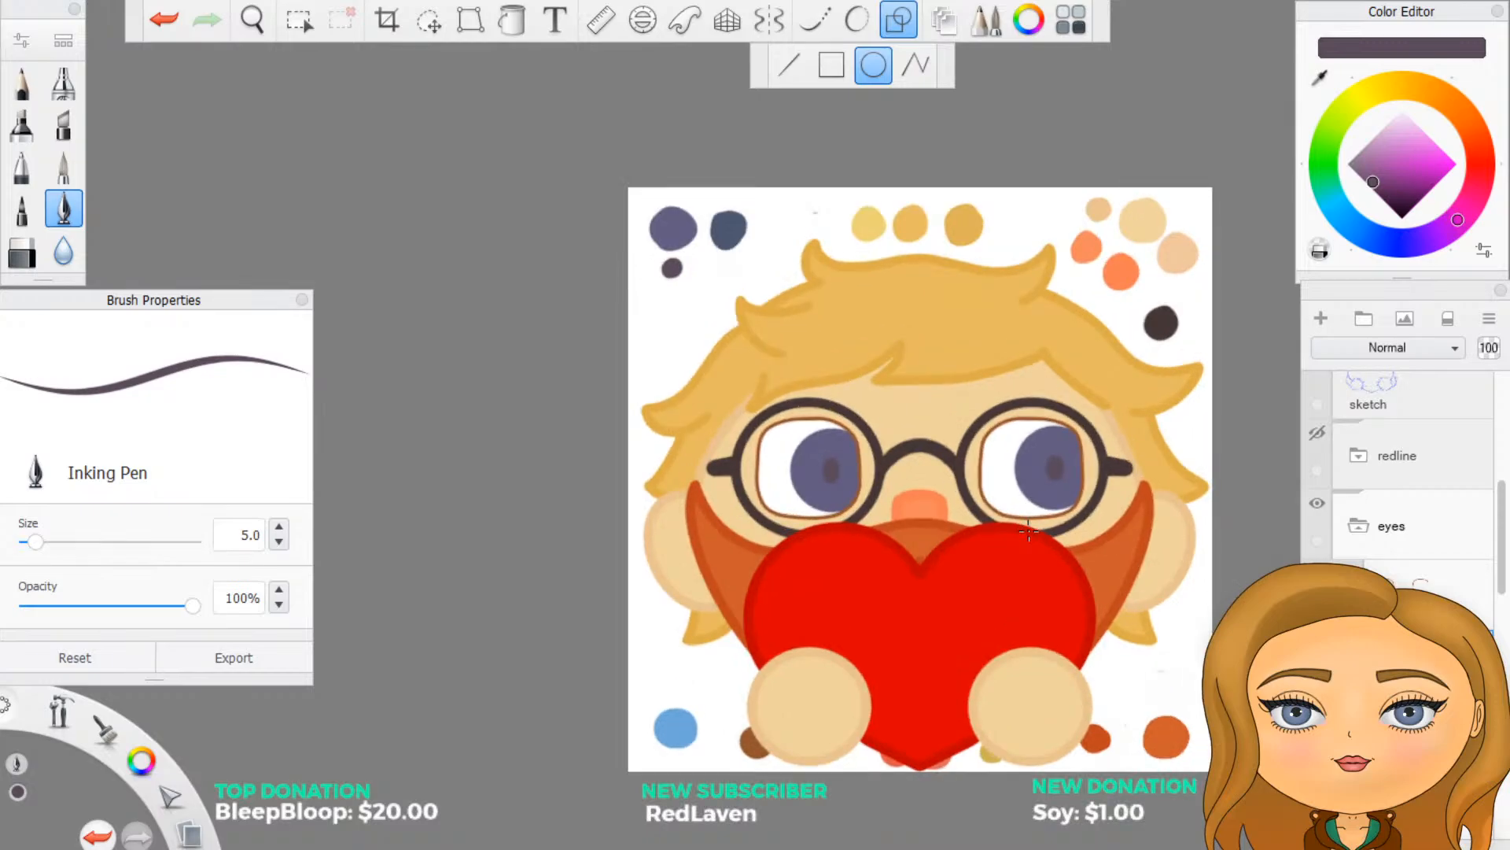
scroll(1028, 532, "up", 1)
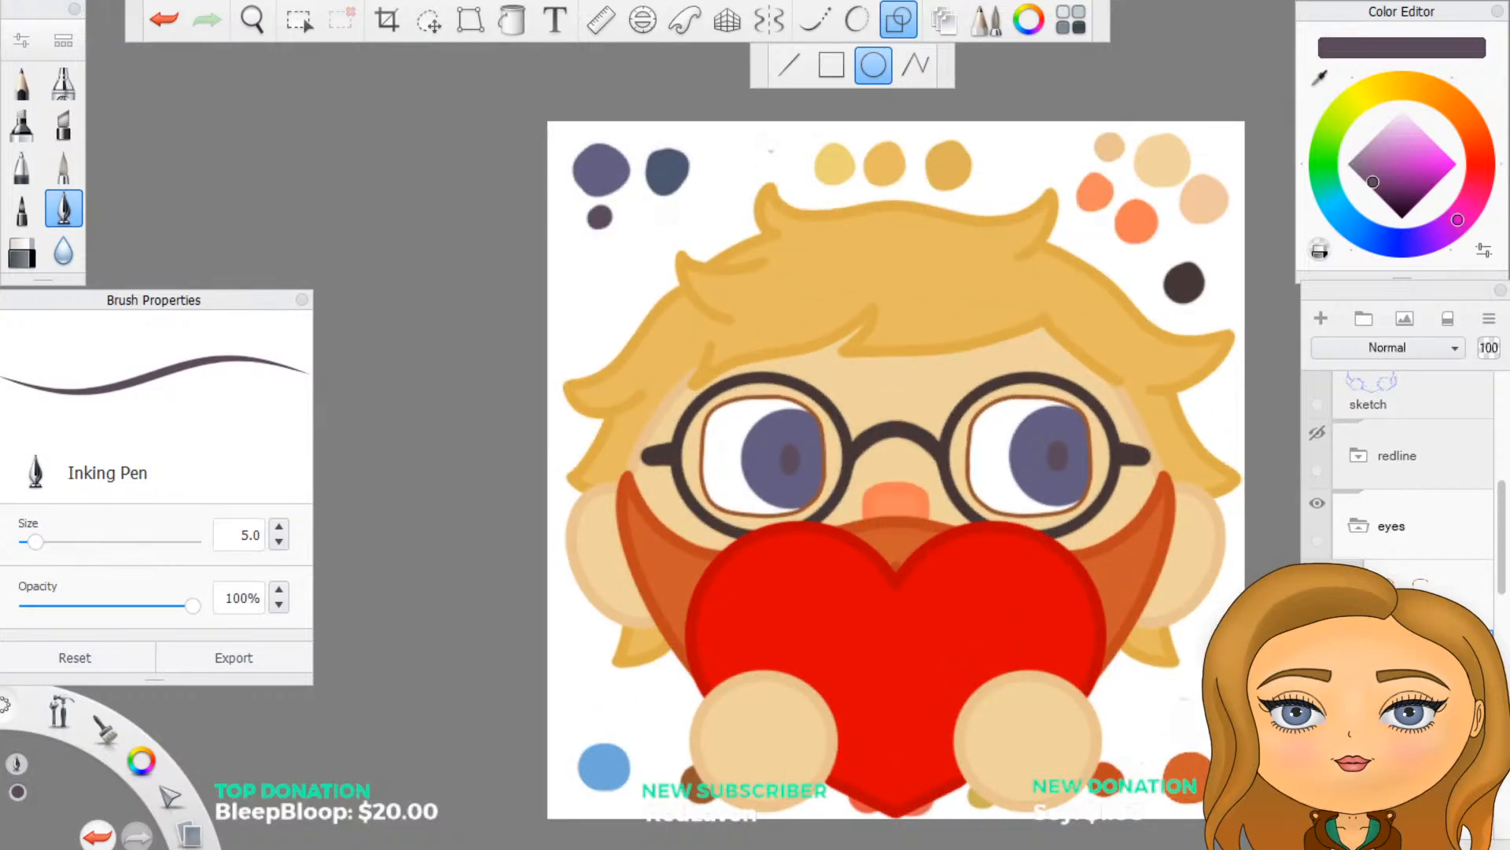
Step: Delete the purple iris and dark pupil layers between the white layer and the eye outline layer in the eyes group
left_click(1370, 542)
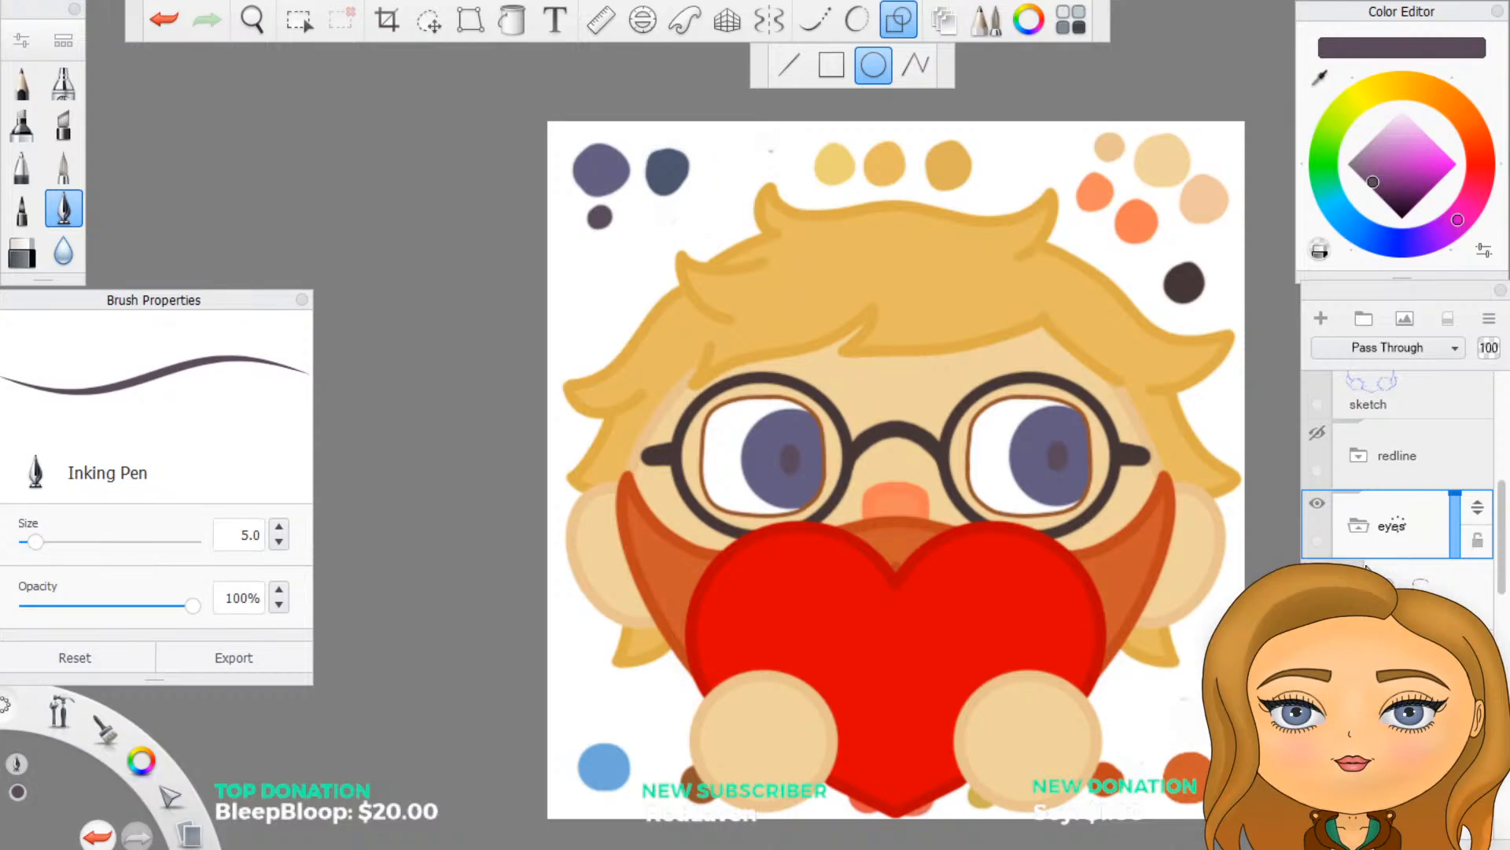
left_click(1360, 535)
left_click_drag(1423, 647, 1466, 606)
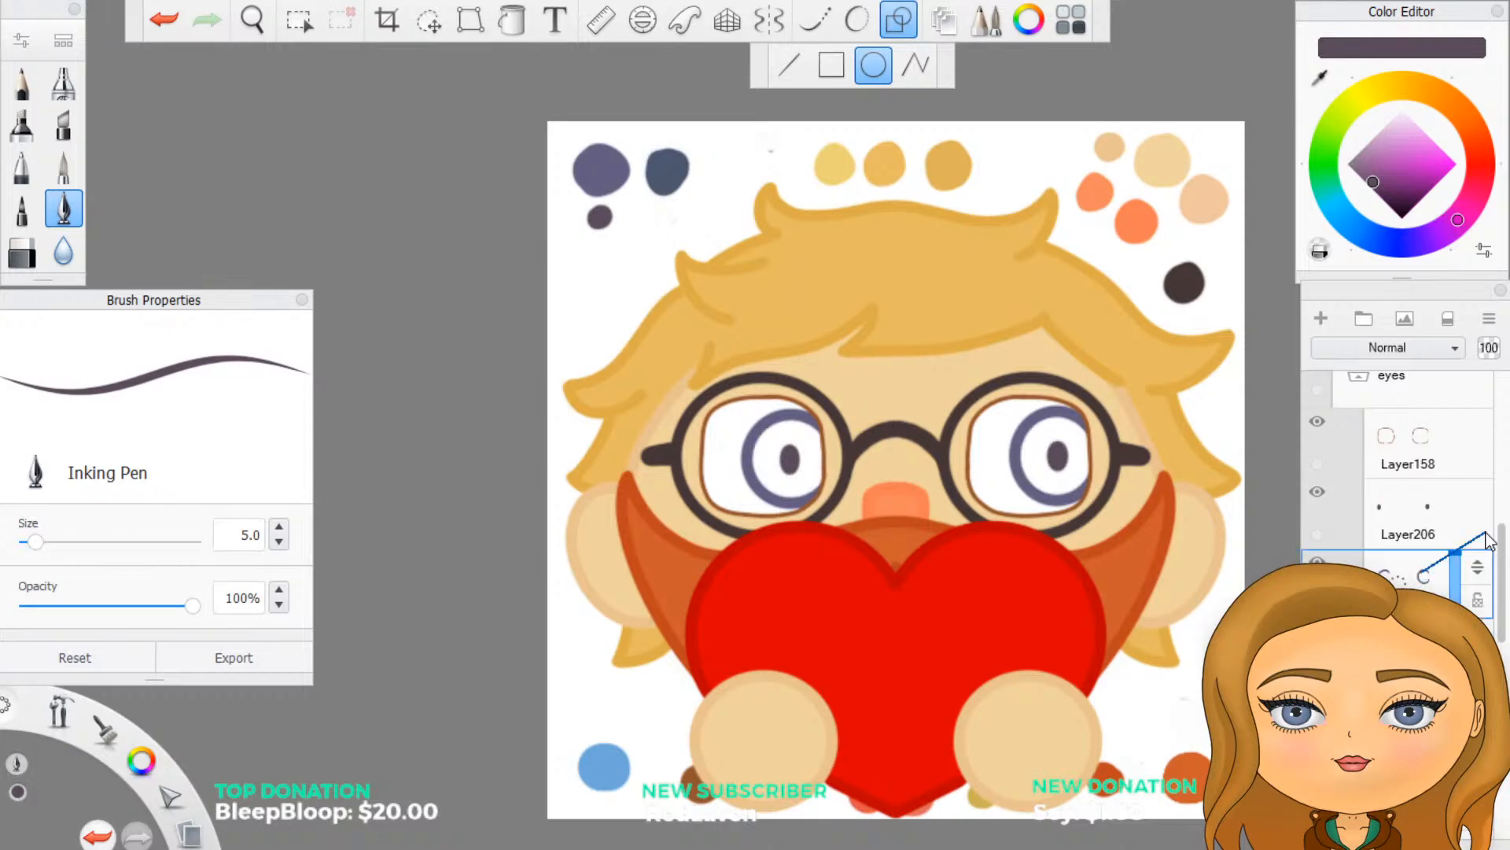
left_click_drag(1422, 525, 1462, 483)
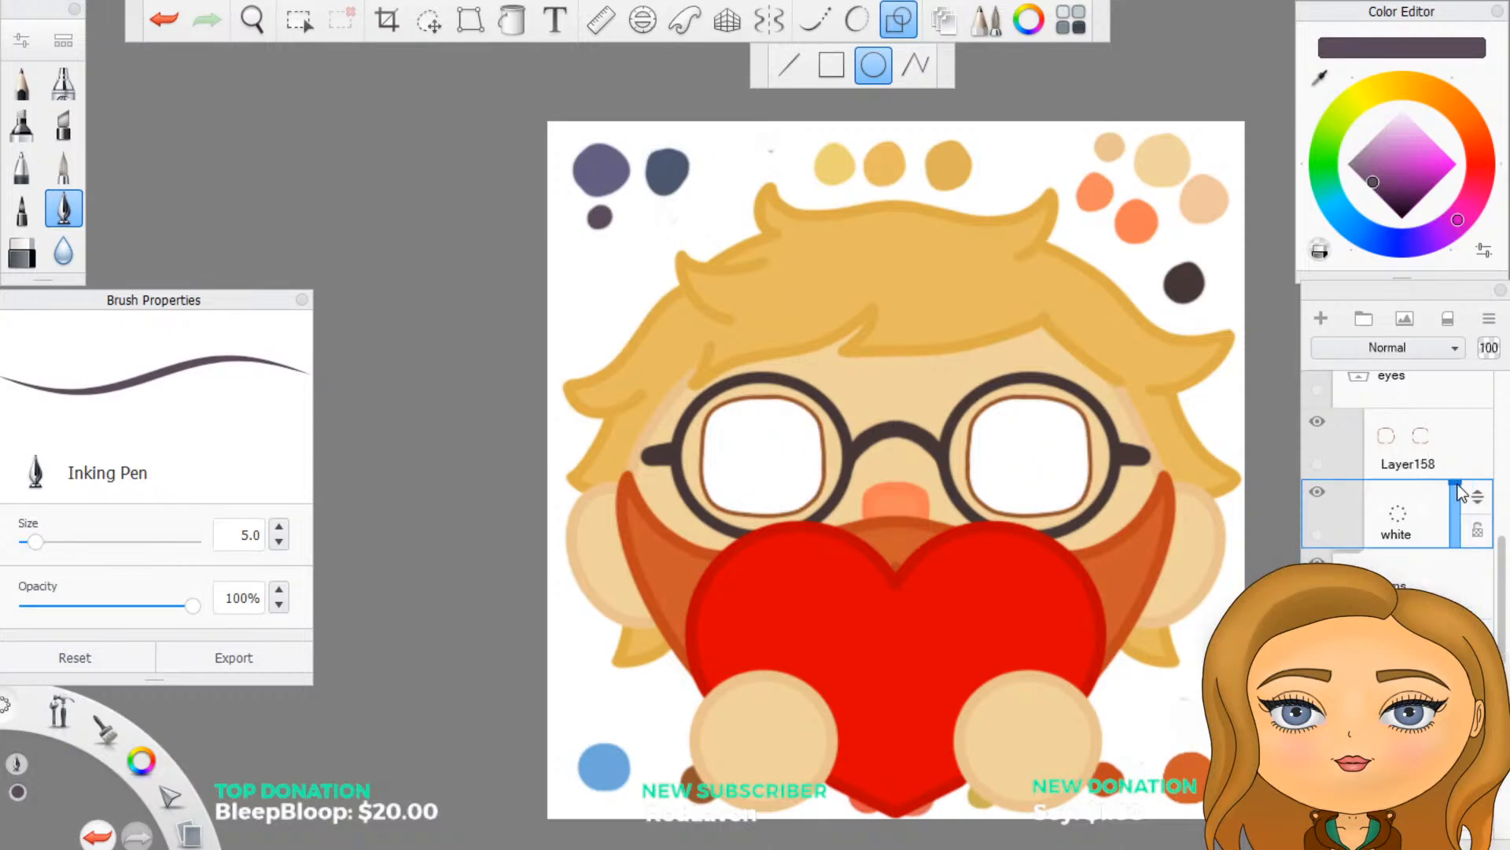
Step: Add a new layer above the white layer in the eyes group and pick a muted medium red
left_click(1320, 318)
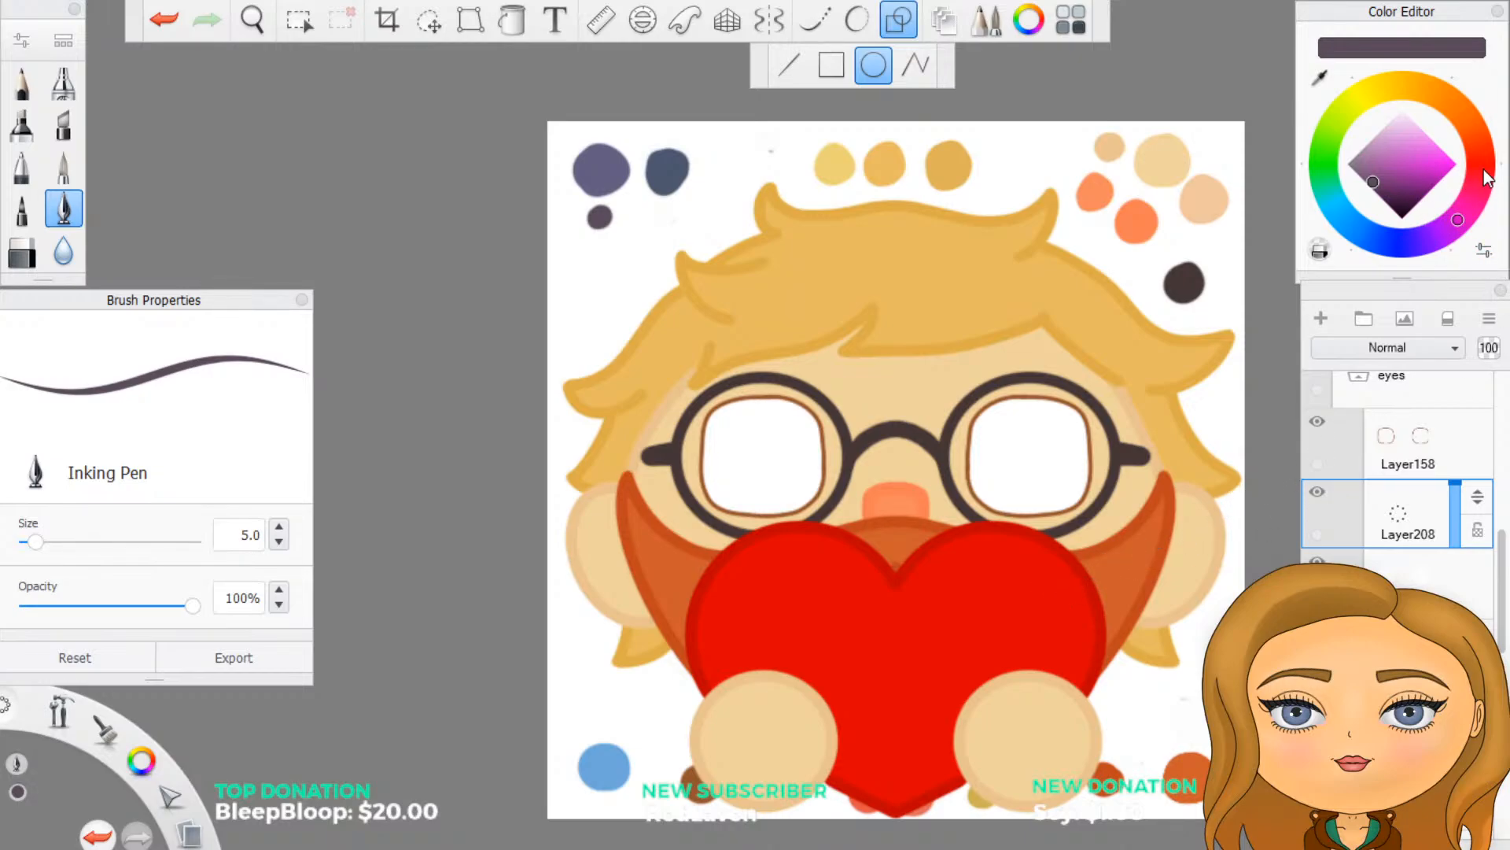
left_click_drag(1487, 177, 1499, 168)
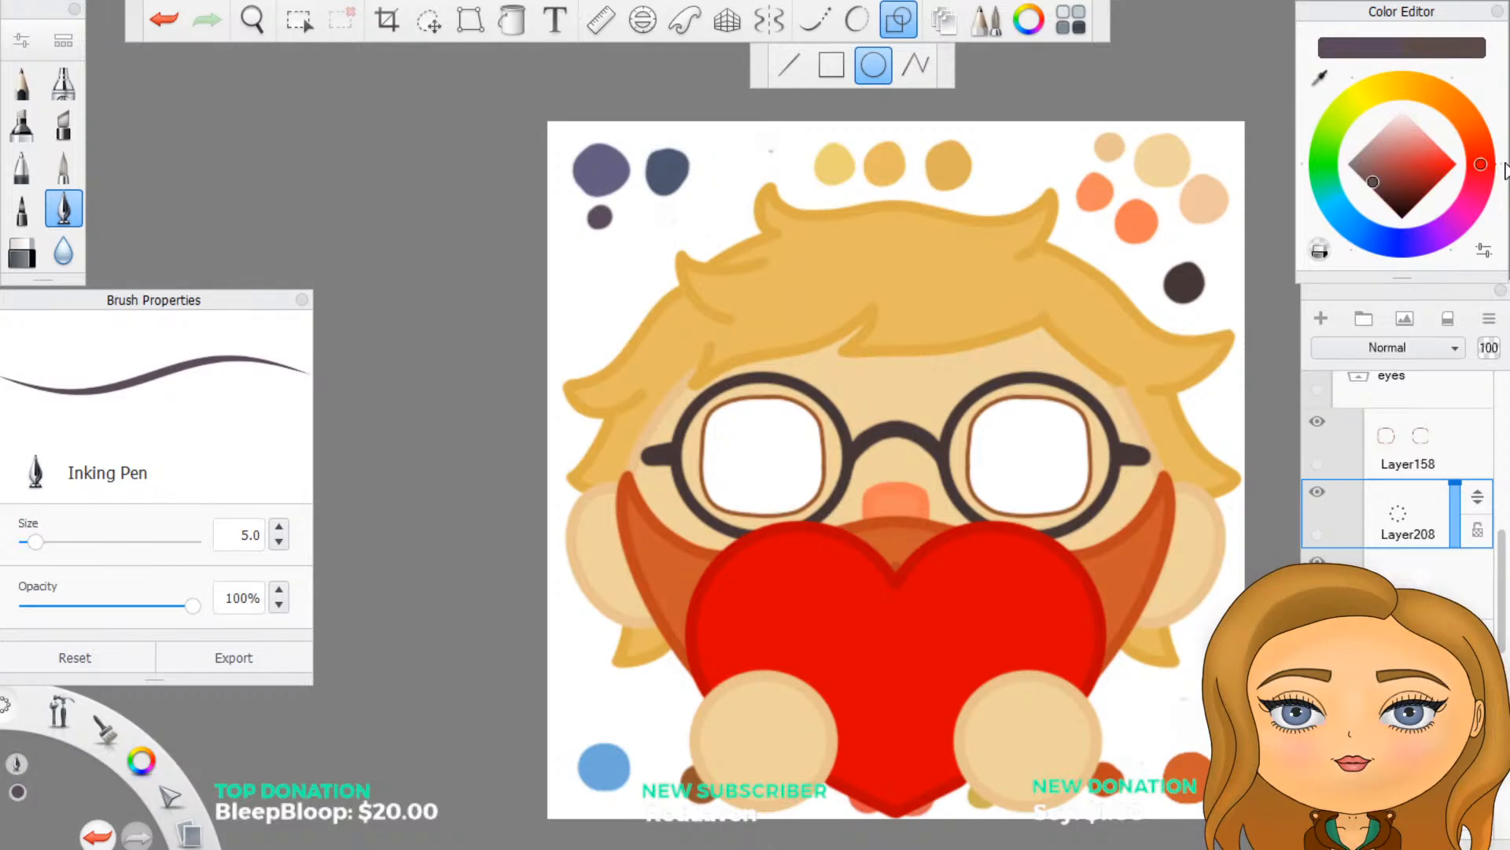
left_click_drag(1403, 167, 1408, 162)
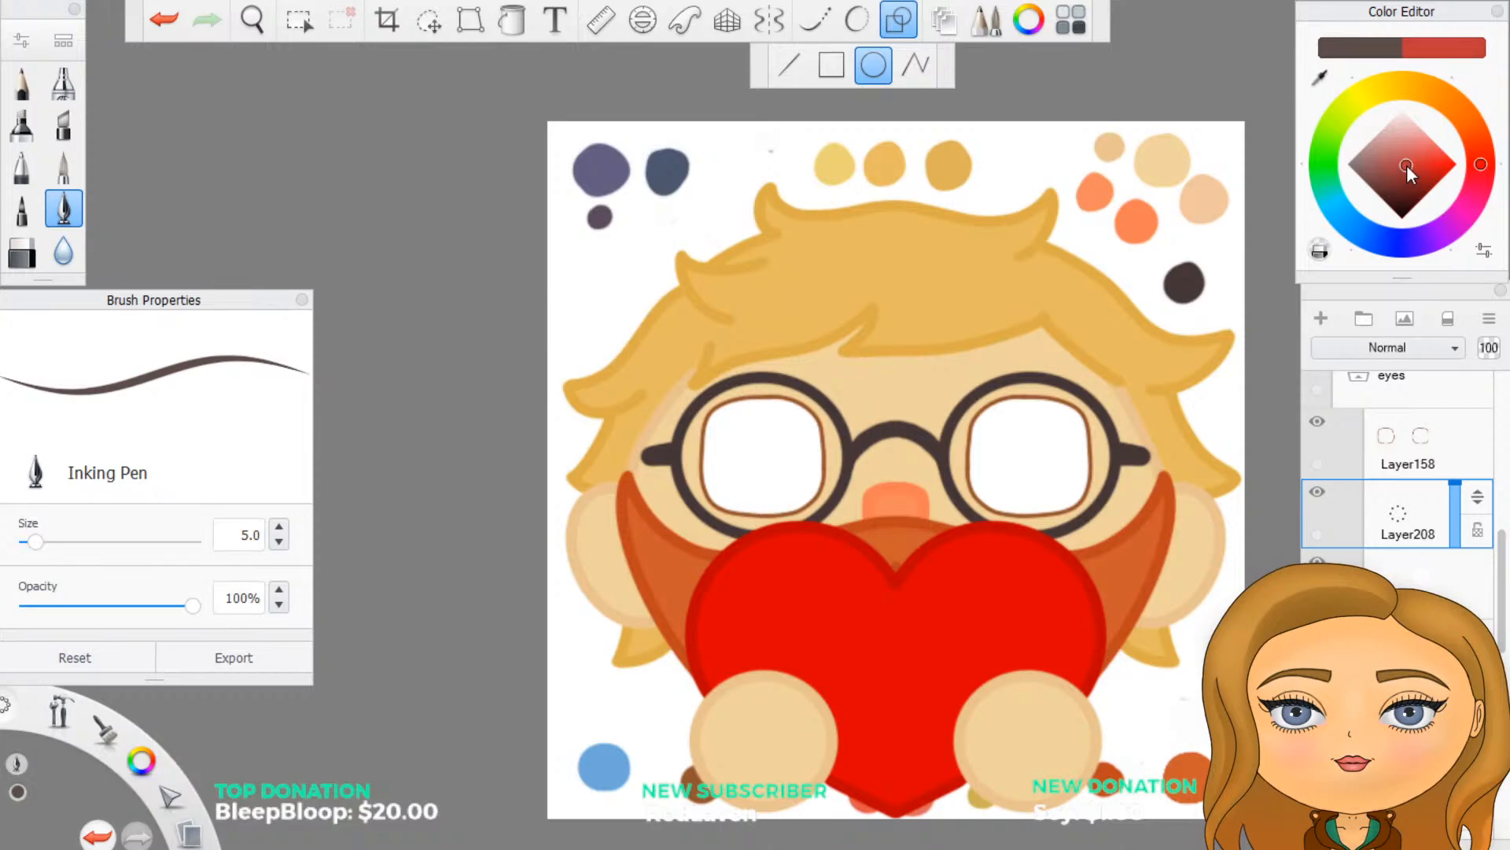
left_click_drag(1407, 165, 1404, 163)
Step: Draw a small red heart outline inside each eye using predictive stroke and mirror symmetry across the face's vertical axis
scroll(1149, 391, "up", 1)
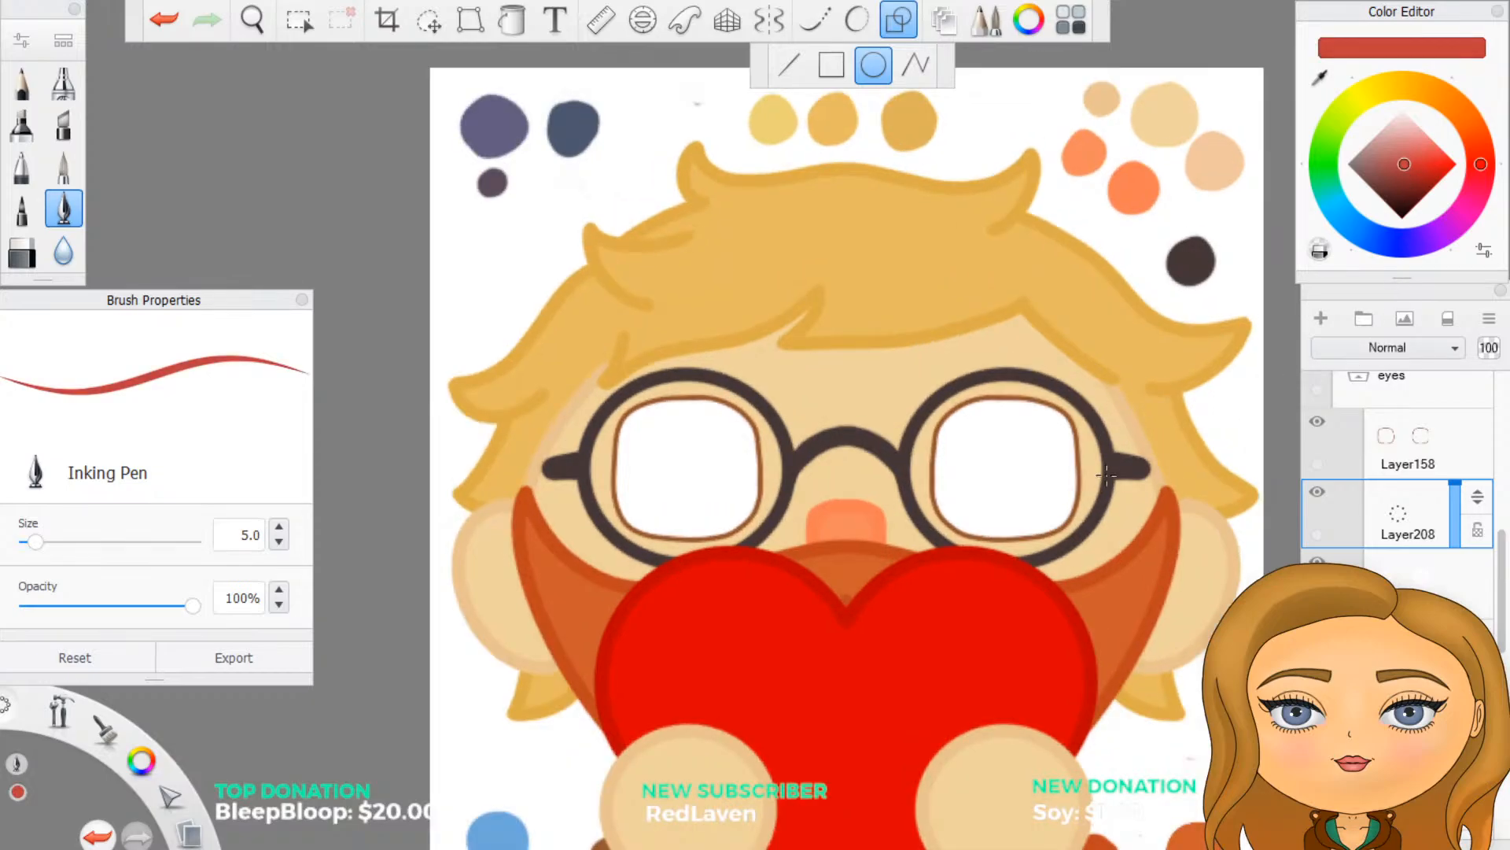
scroll(692, 465, "up", 1)
scroll(692, 464, "down", 2)
scroll(692, 464, "up", 2)
scroll(692, 464, "up", 1)
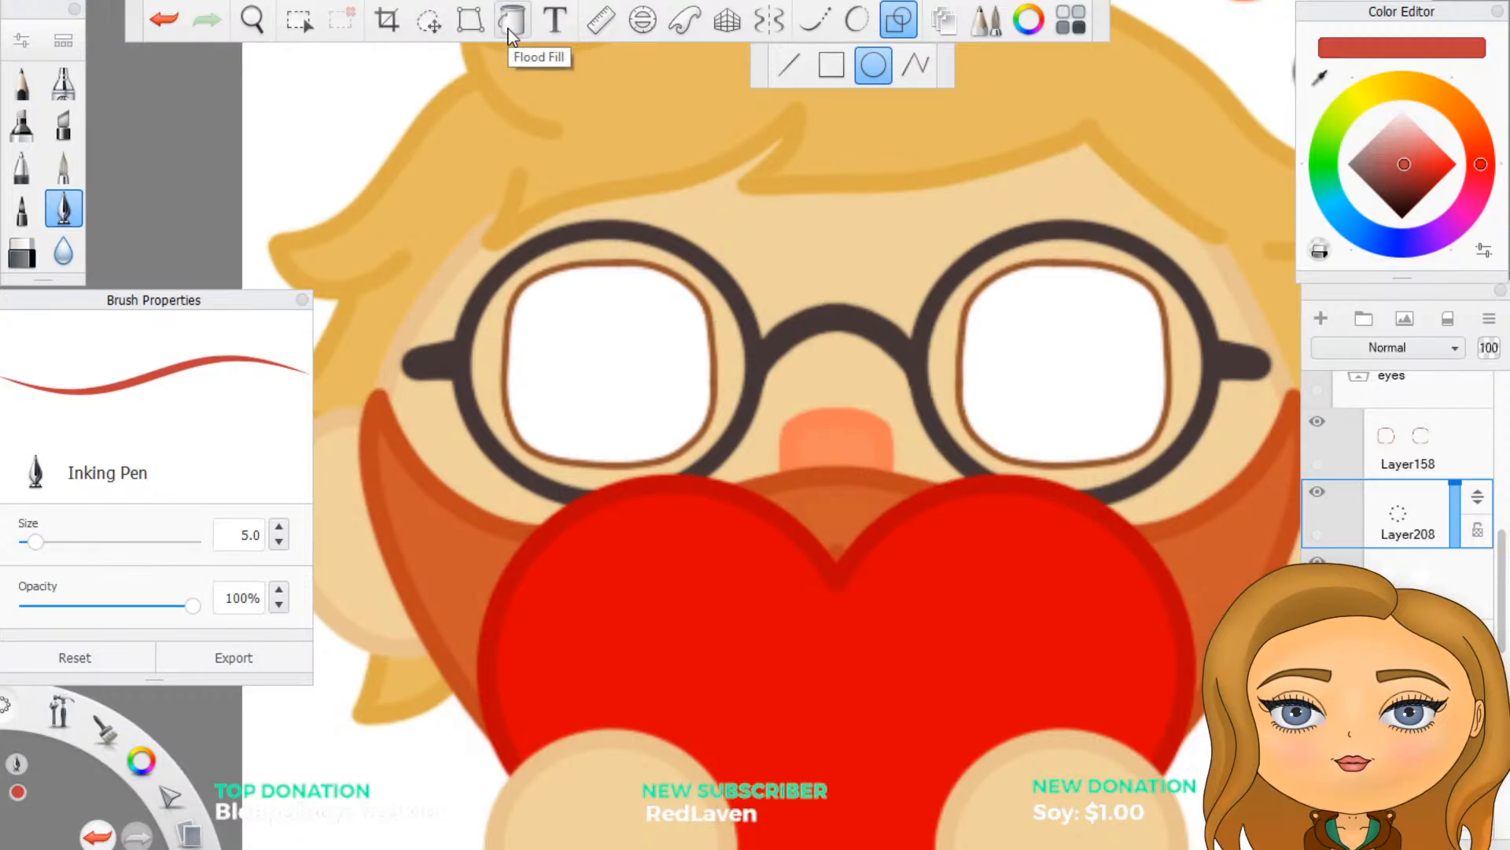
left_click(901, 19)
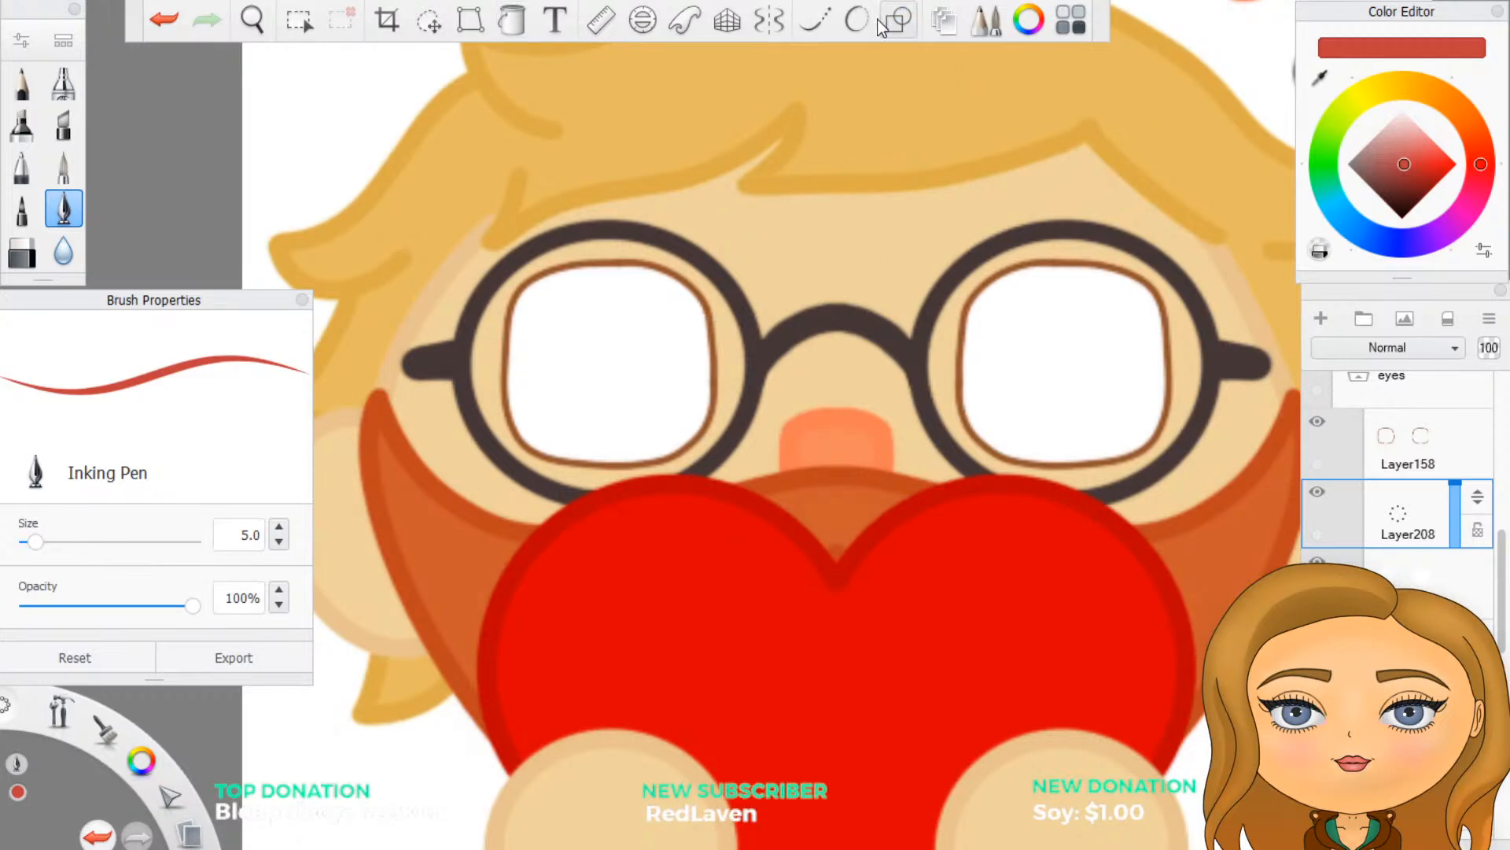
left_click(857, 19)
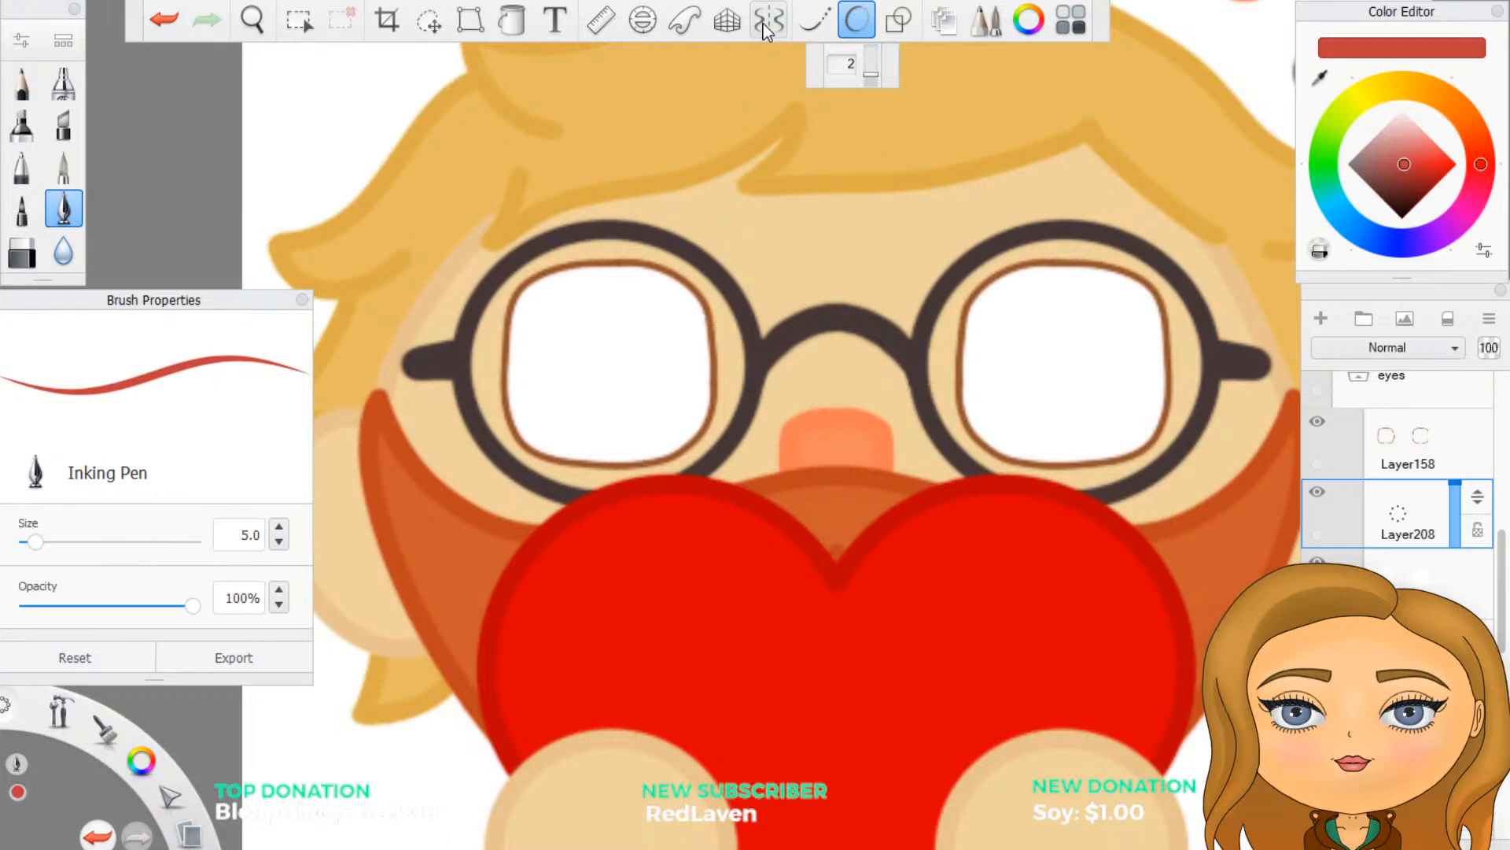
left_click(764, 24)
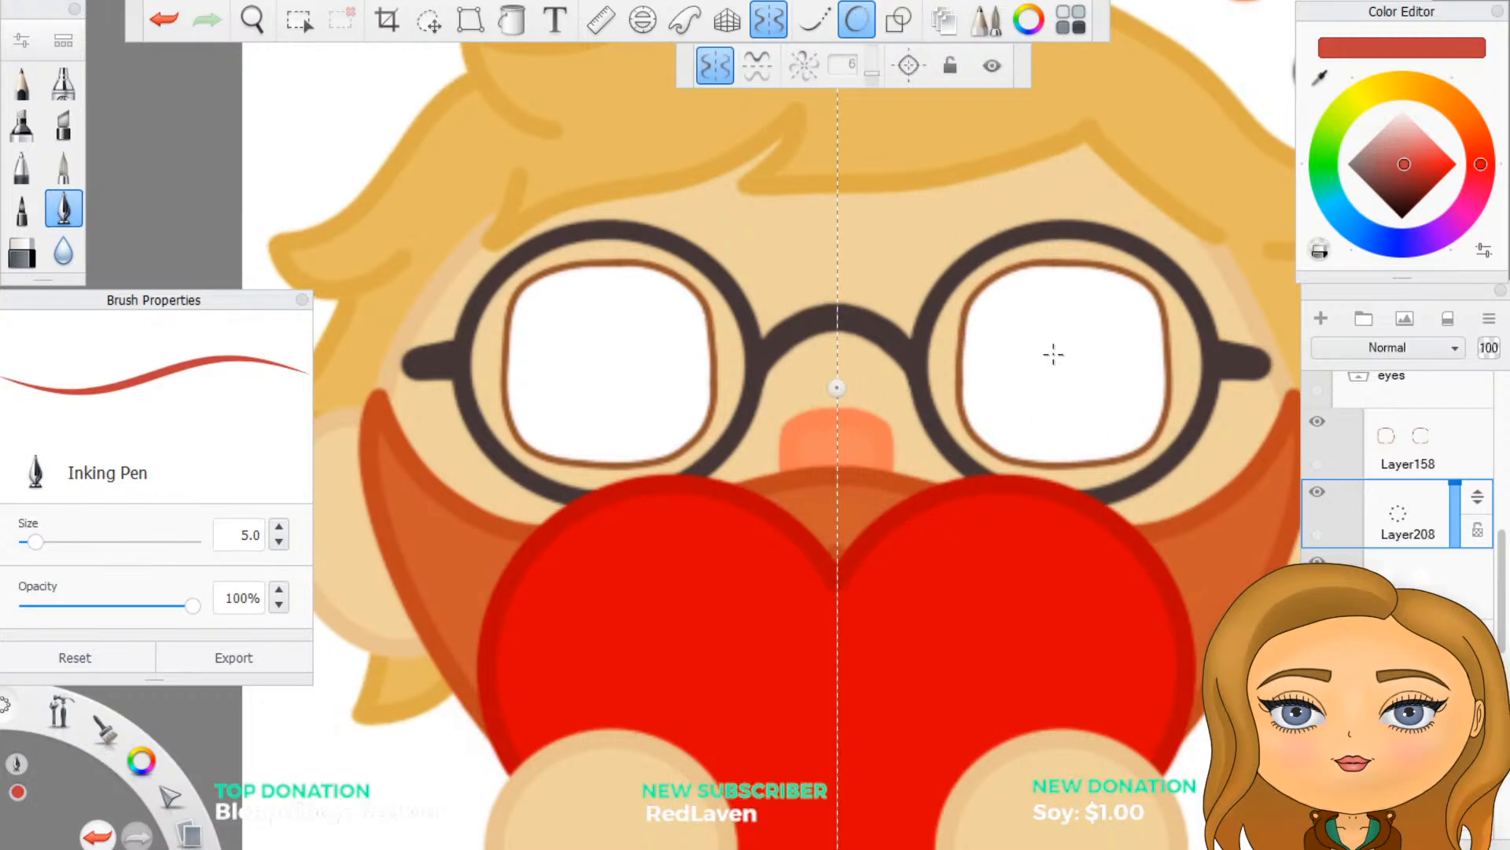
mouse_move(1049, 360)
left_mouse_down()
mouse_move(1022, 346)
mouse_move(1059, 401)
mouse_move(1101, 352)
mouse_move(1058, 408)
left_mouse_up()
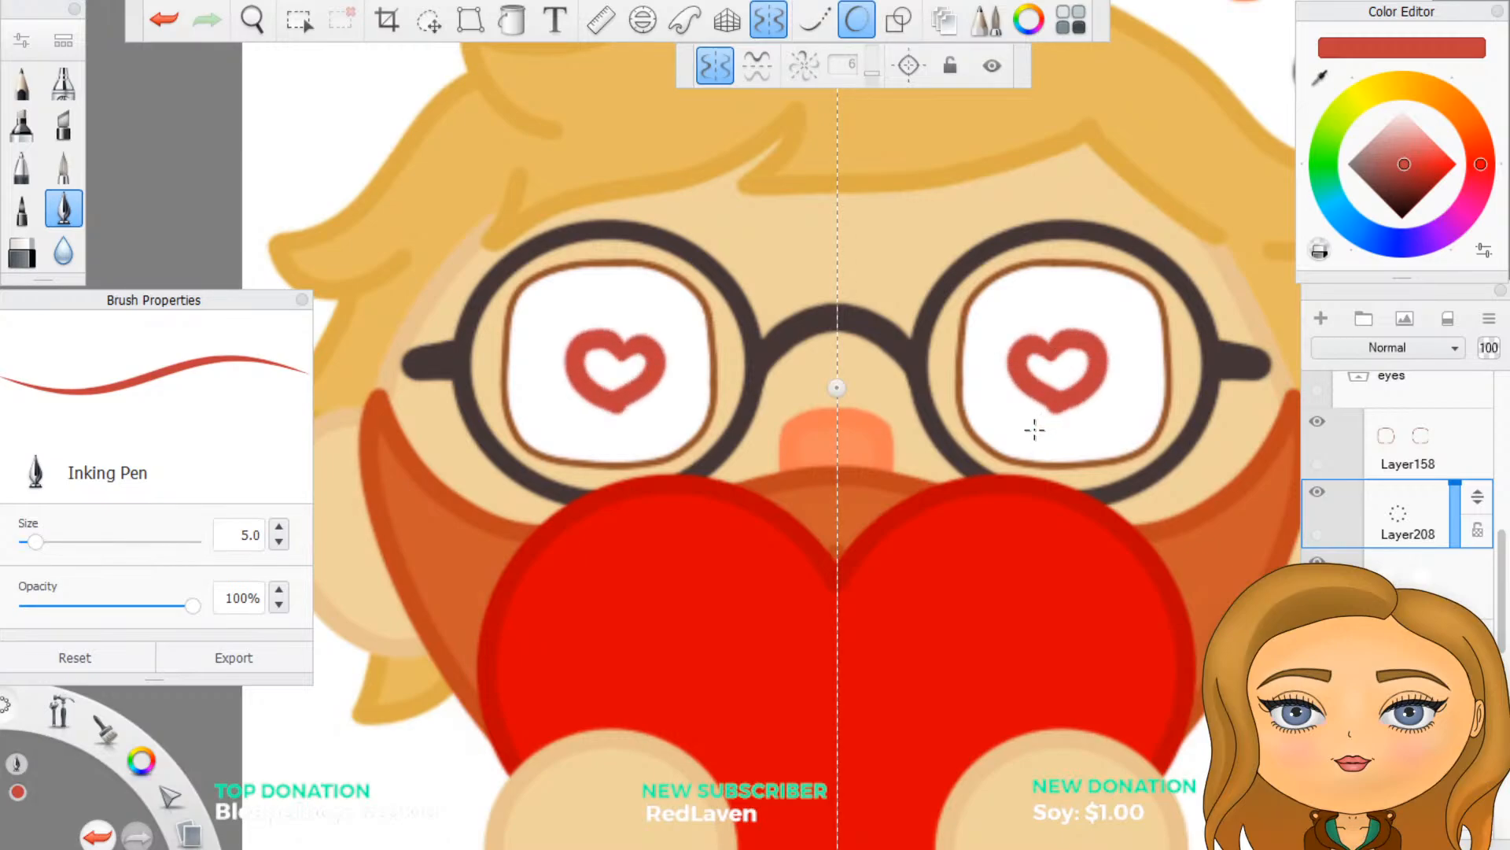
scroll(1034, 428, "down", 5)
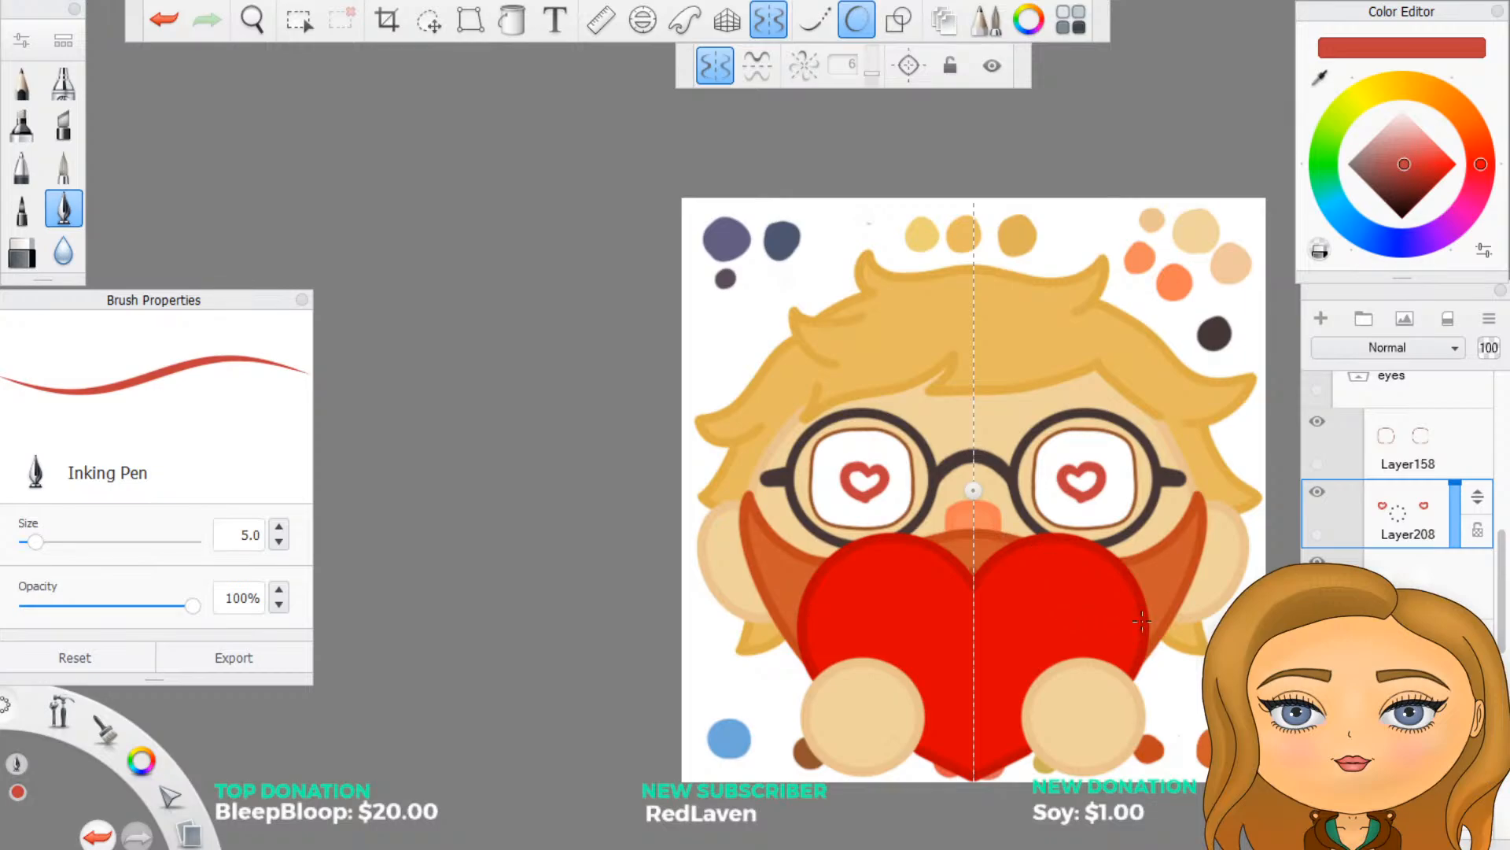
Step: Flood fill the inside of the large heart with the muted red used for the eye hearts
scroll(1401, 487, "up", 2)
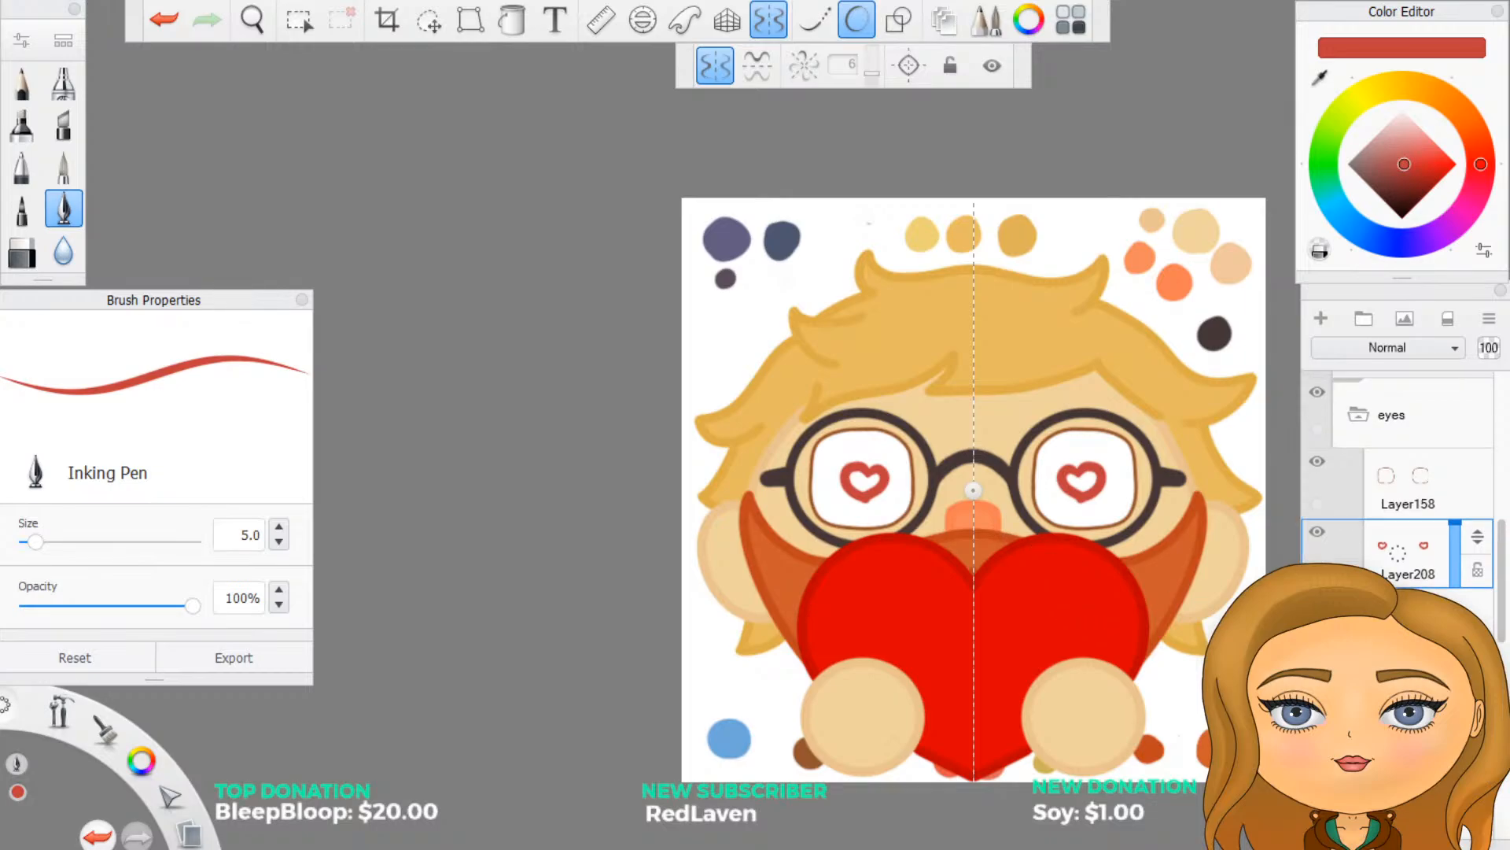
scroll(1079, 690, "down", 3)
scroll(1085, 716, "up", 3)
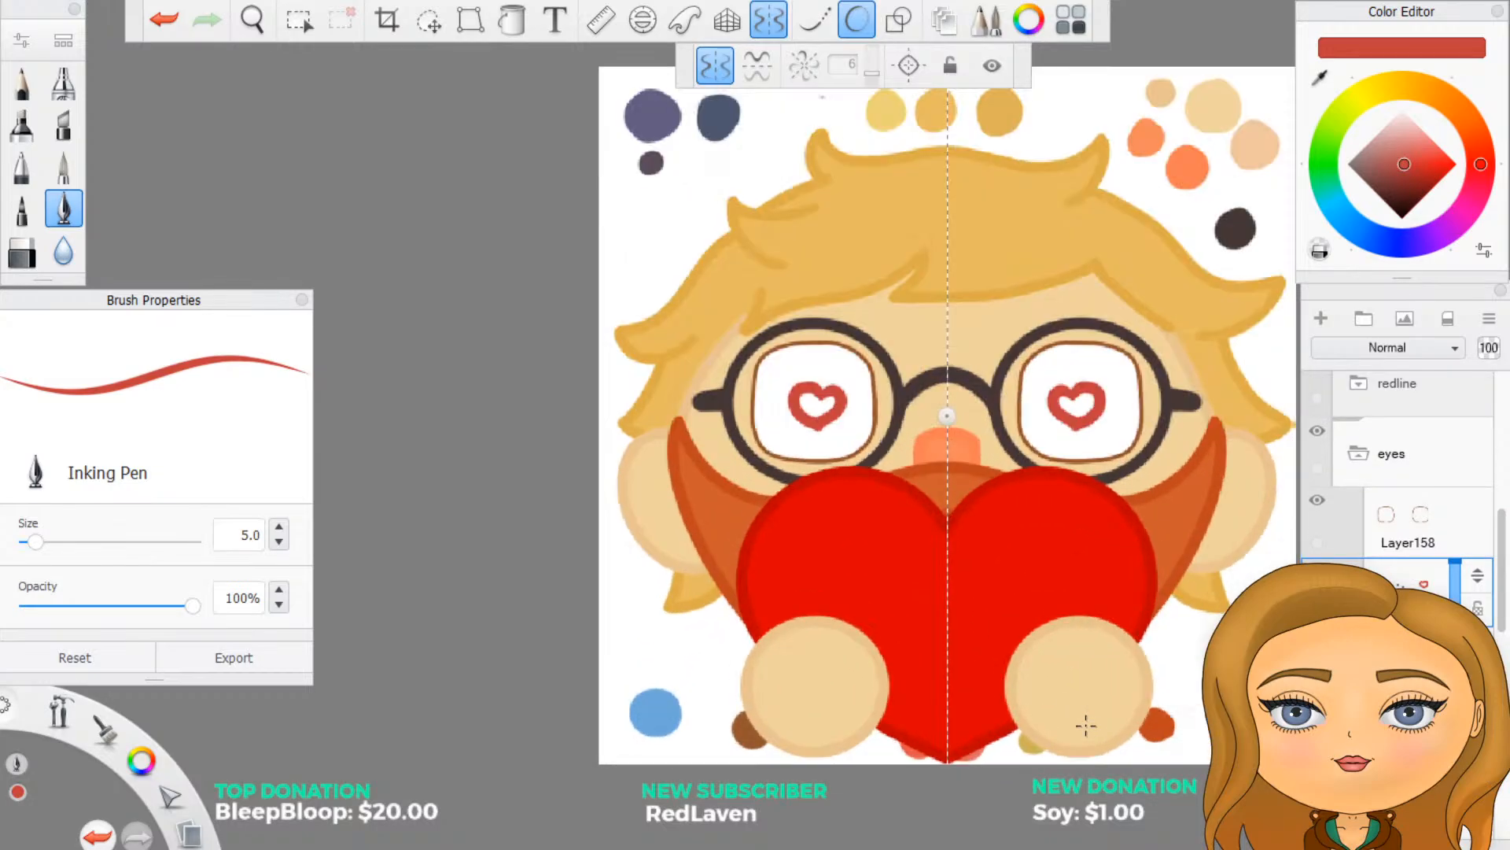
left_click(512, 24)
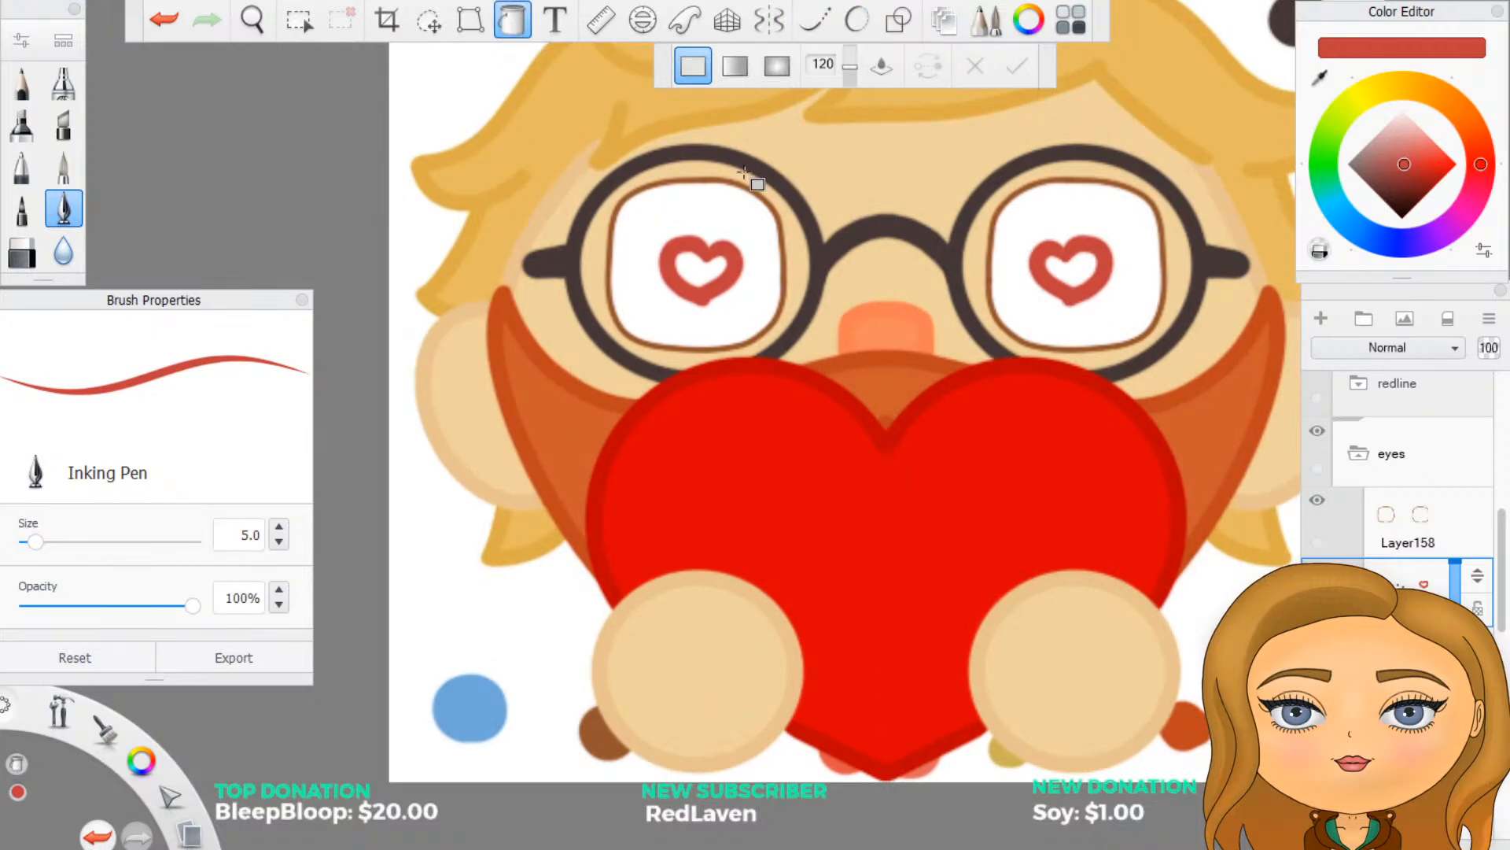
scroll(1267, 790, "down", 3)
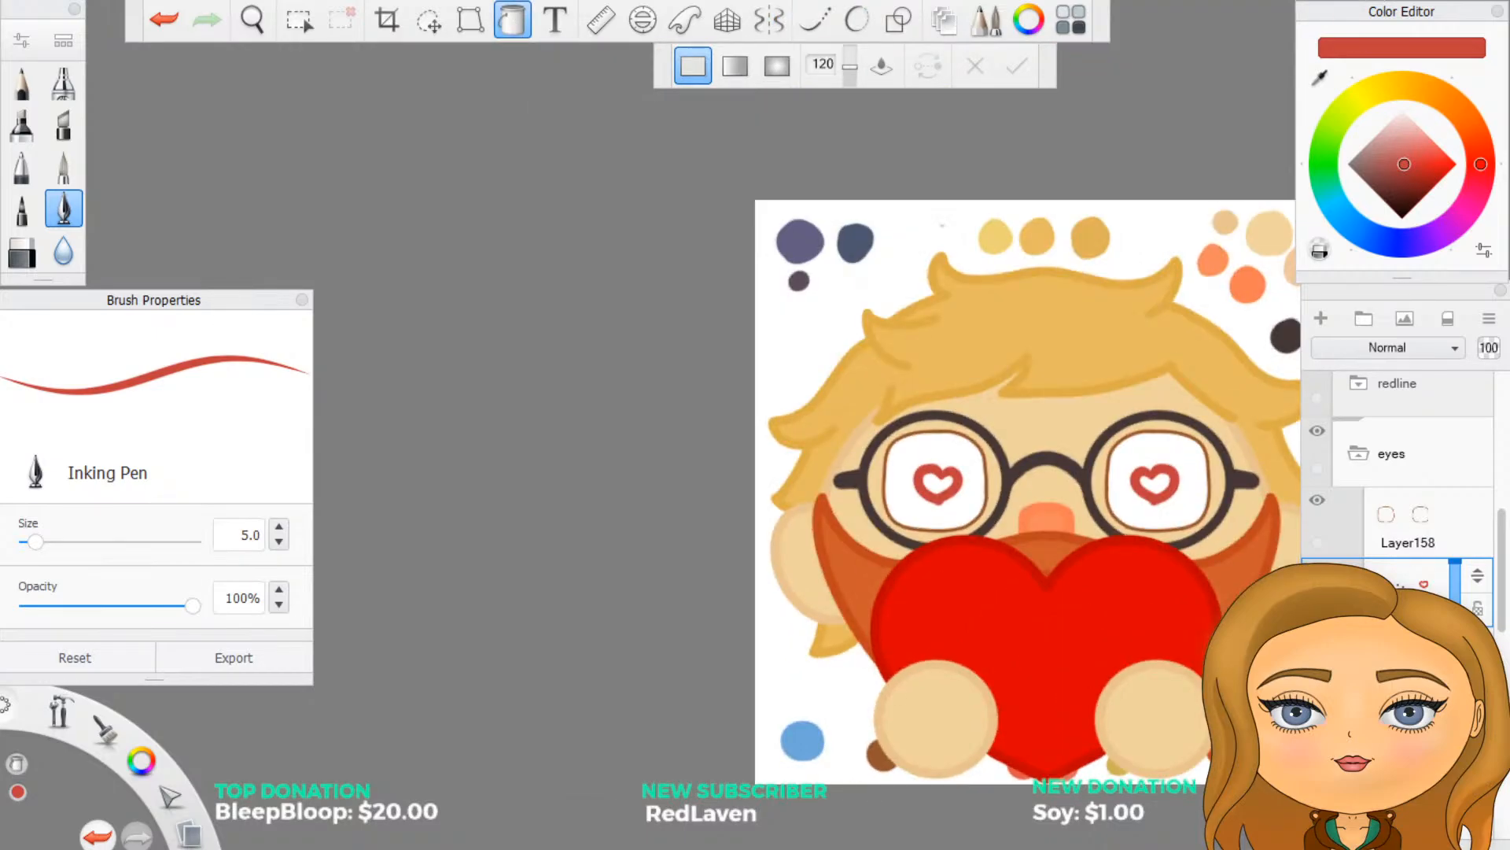
scroll(1400, 488, "down", 3)
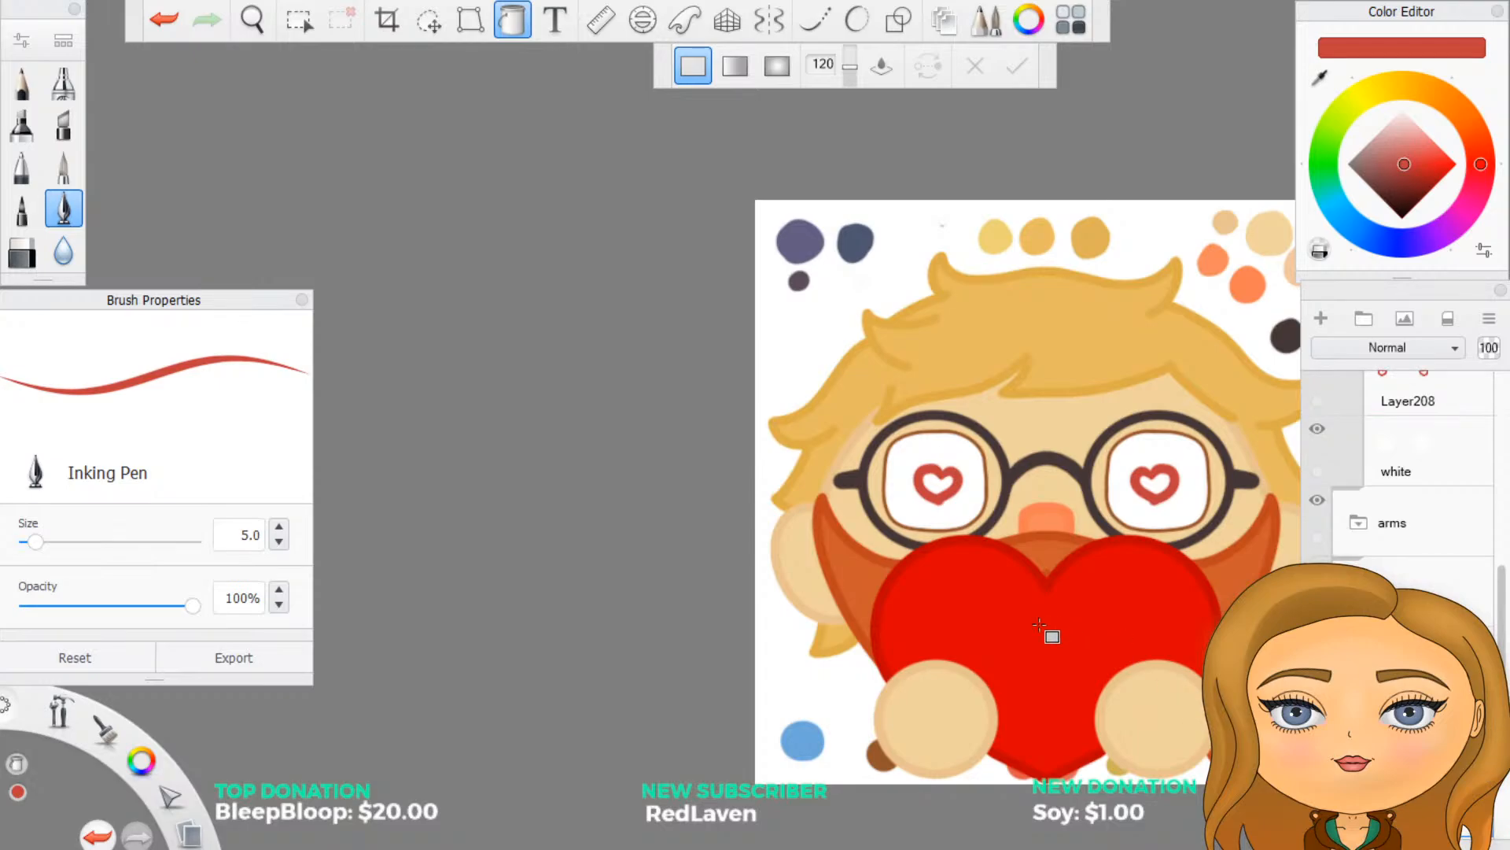
left_click(1043, 660)
scroll(1224, 748, "up", 2)
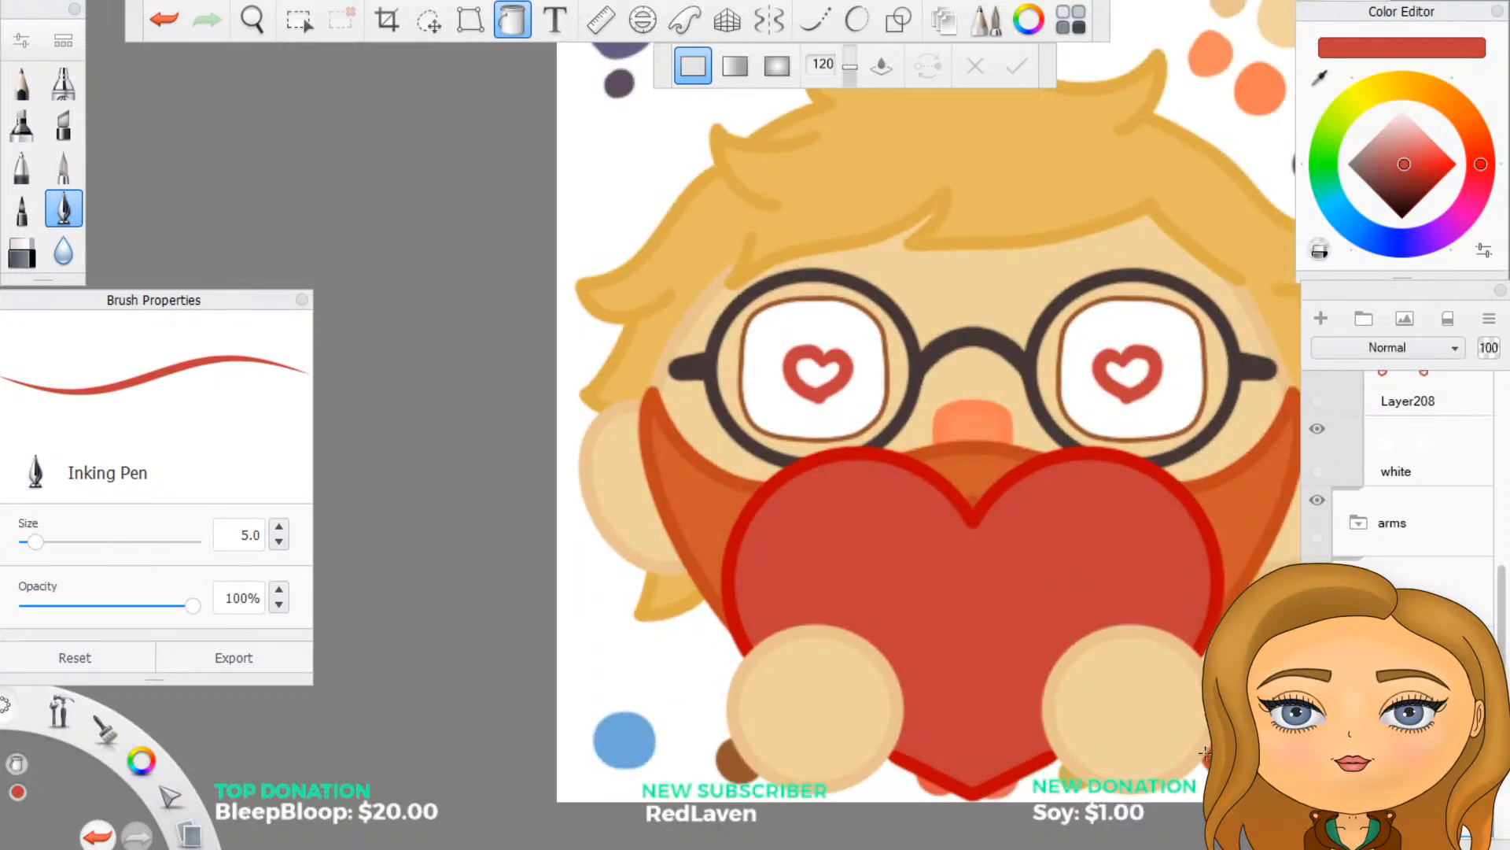
scroll(1189, 747, "up", 1)
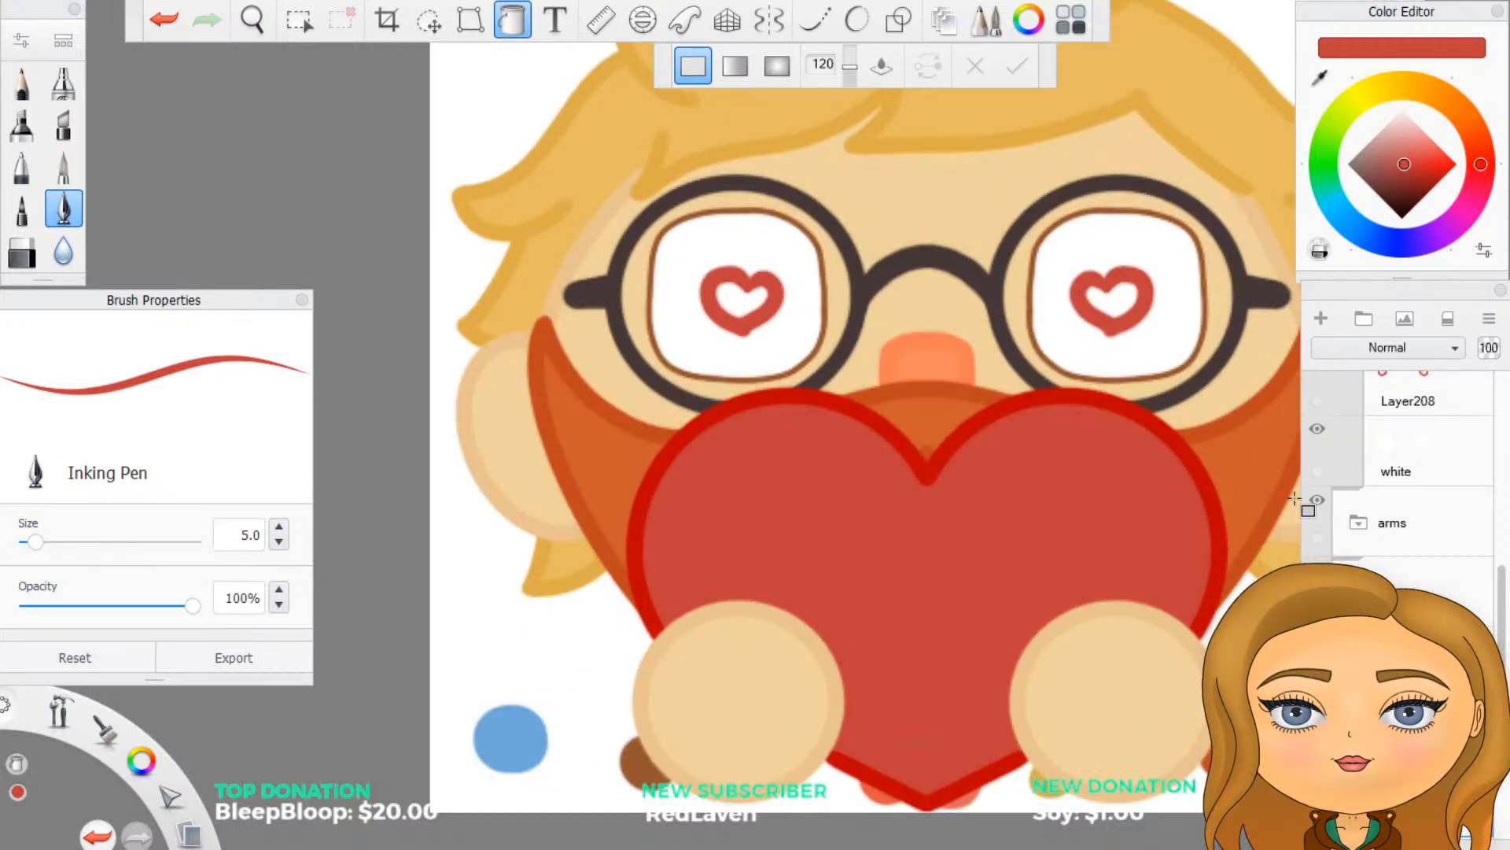
Step: Shift the hue slightly toward pink and flood fill the large heart with a brighter crimson red
left_click_drag(1482, 172, 1504, 187)
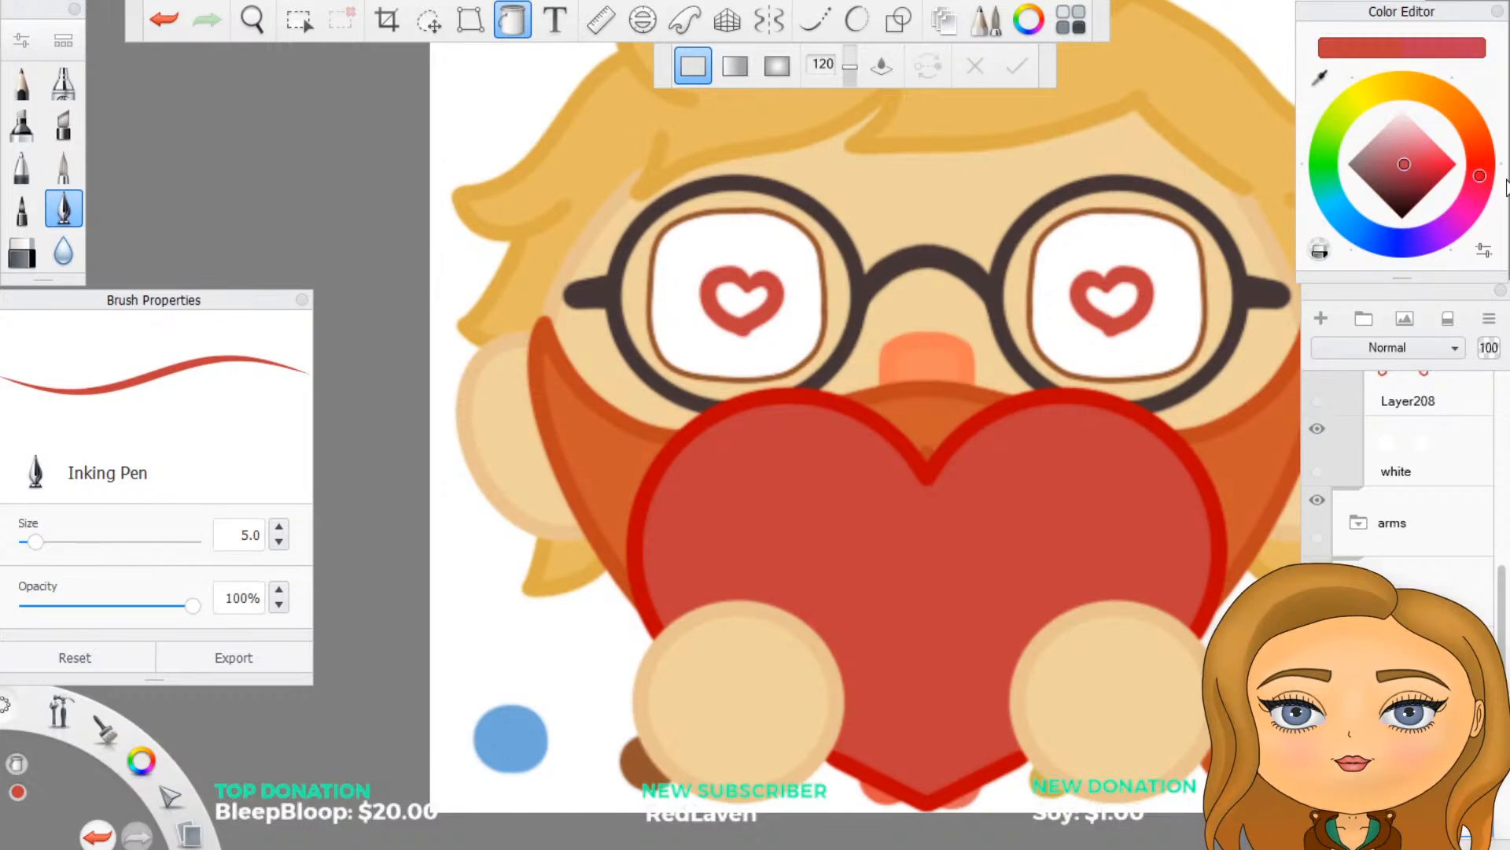
left_click(1414, 155)
left_click_drag(1415, 155, 1423, 164)
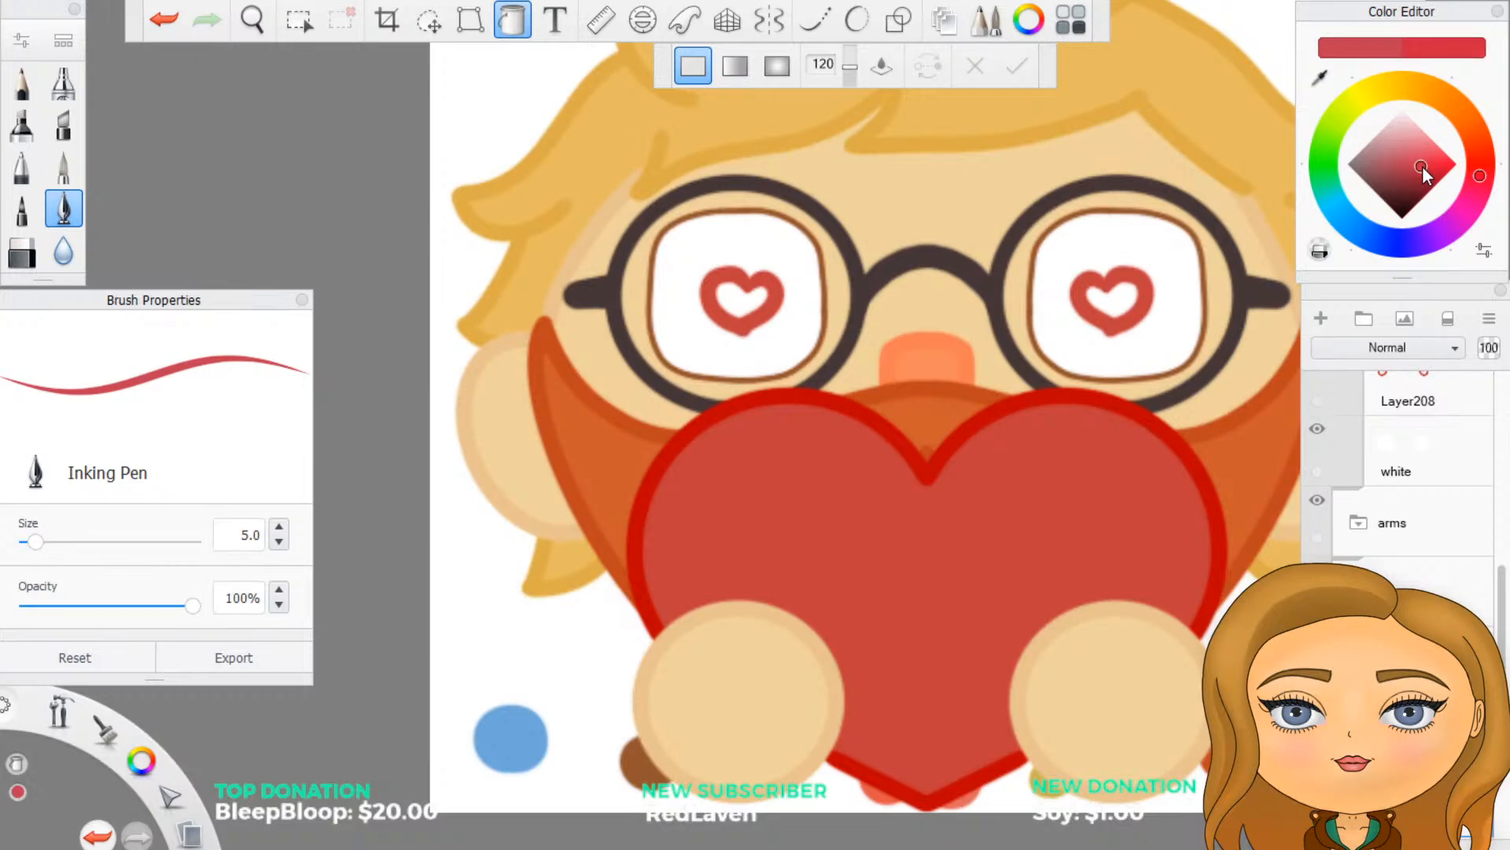
left_click(951, 580)
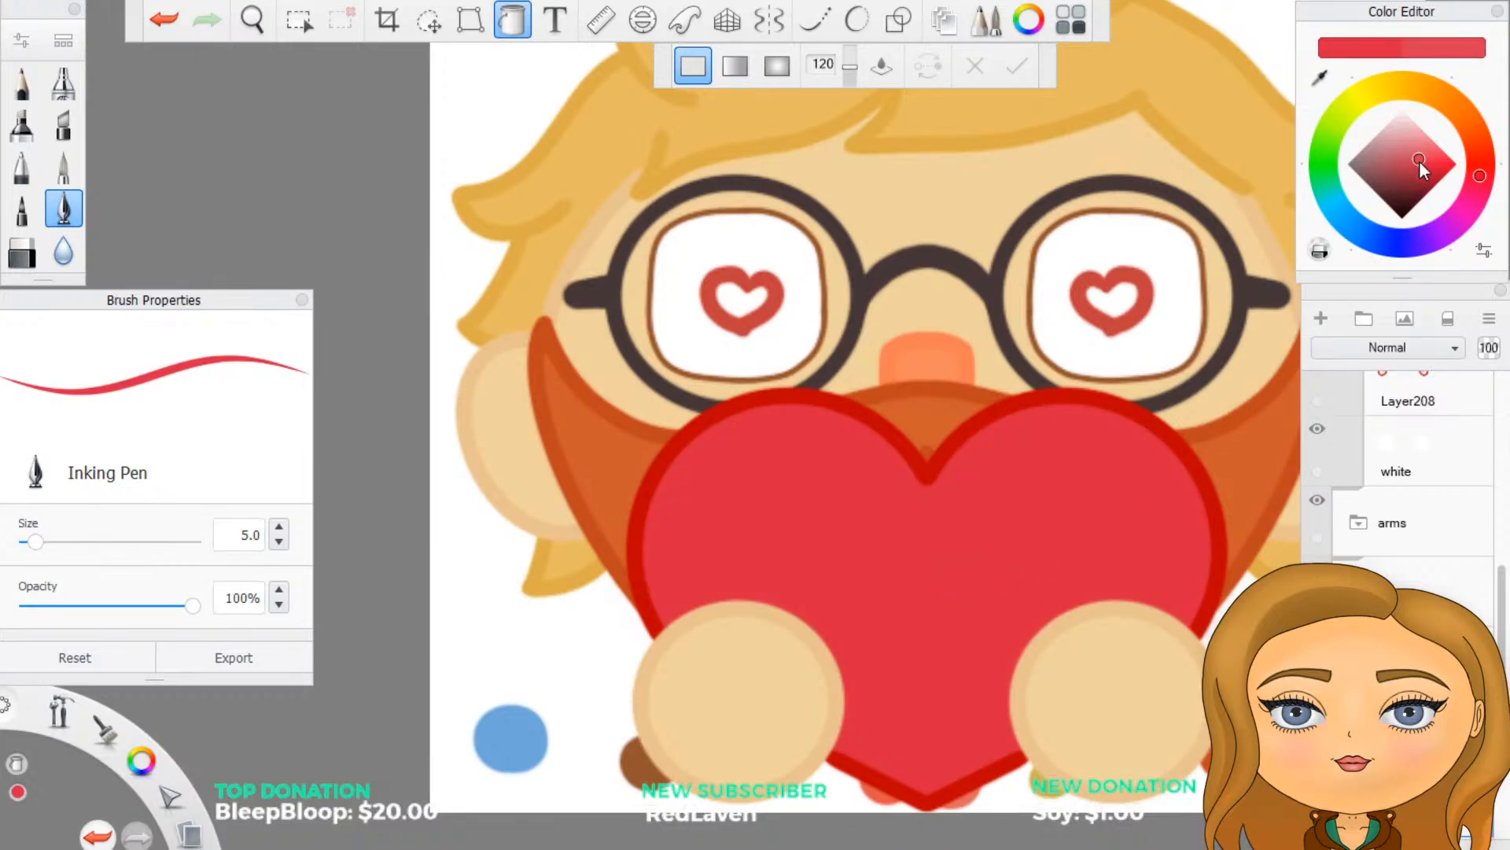
Step: Try a darker crimson and a vivid light red as the large heart's fill
left_click_drag(1420, 162, 1420, 175)
left_click(929, 550)
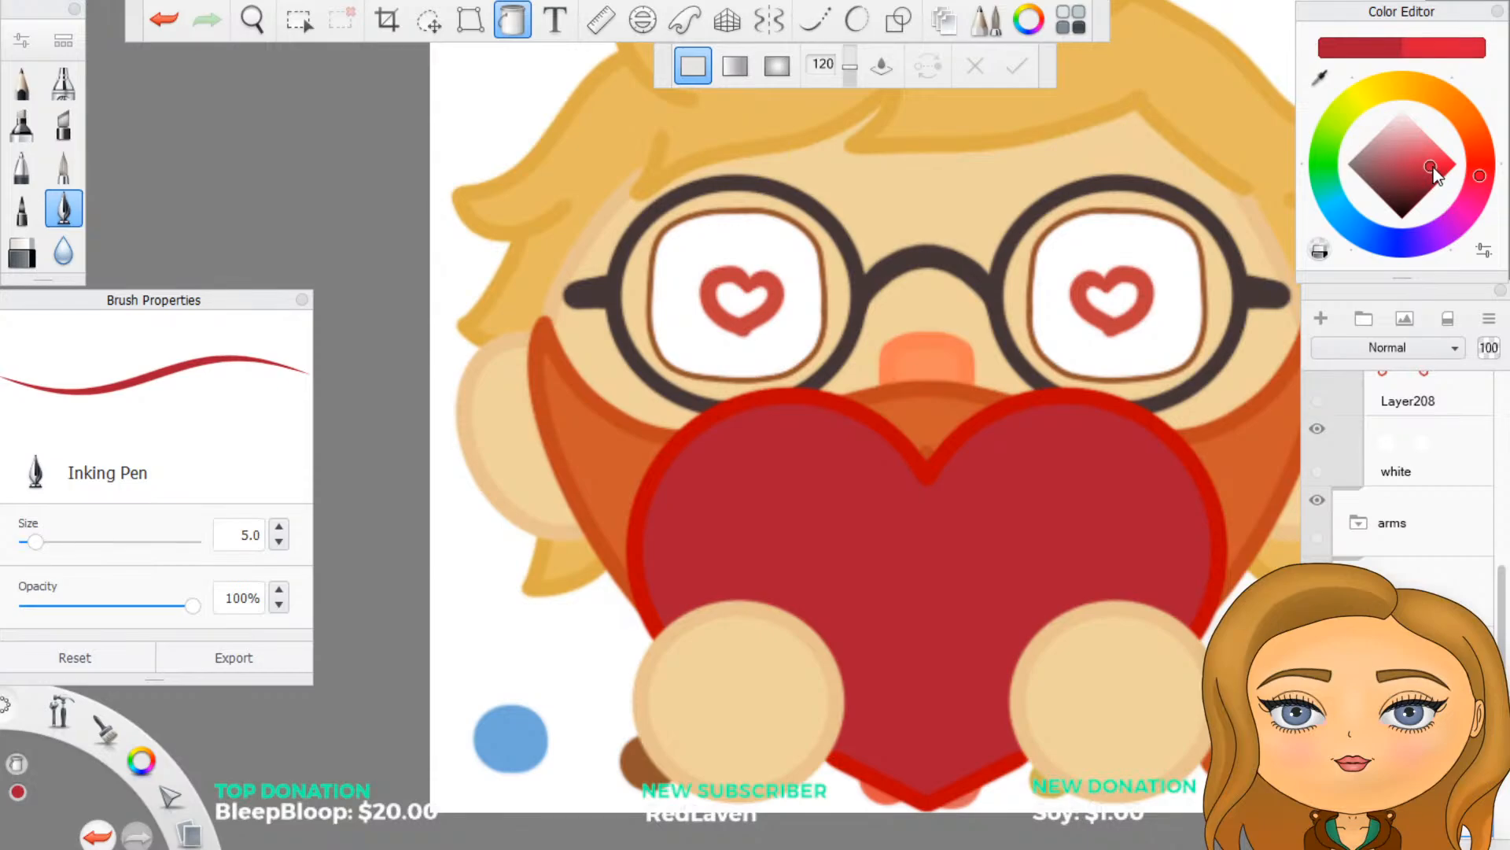
left_click(1433, 166)
left_click(918, 571)
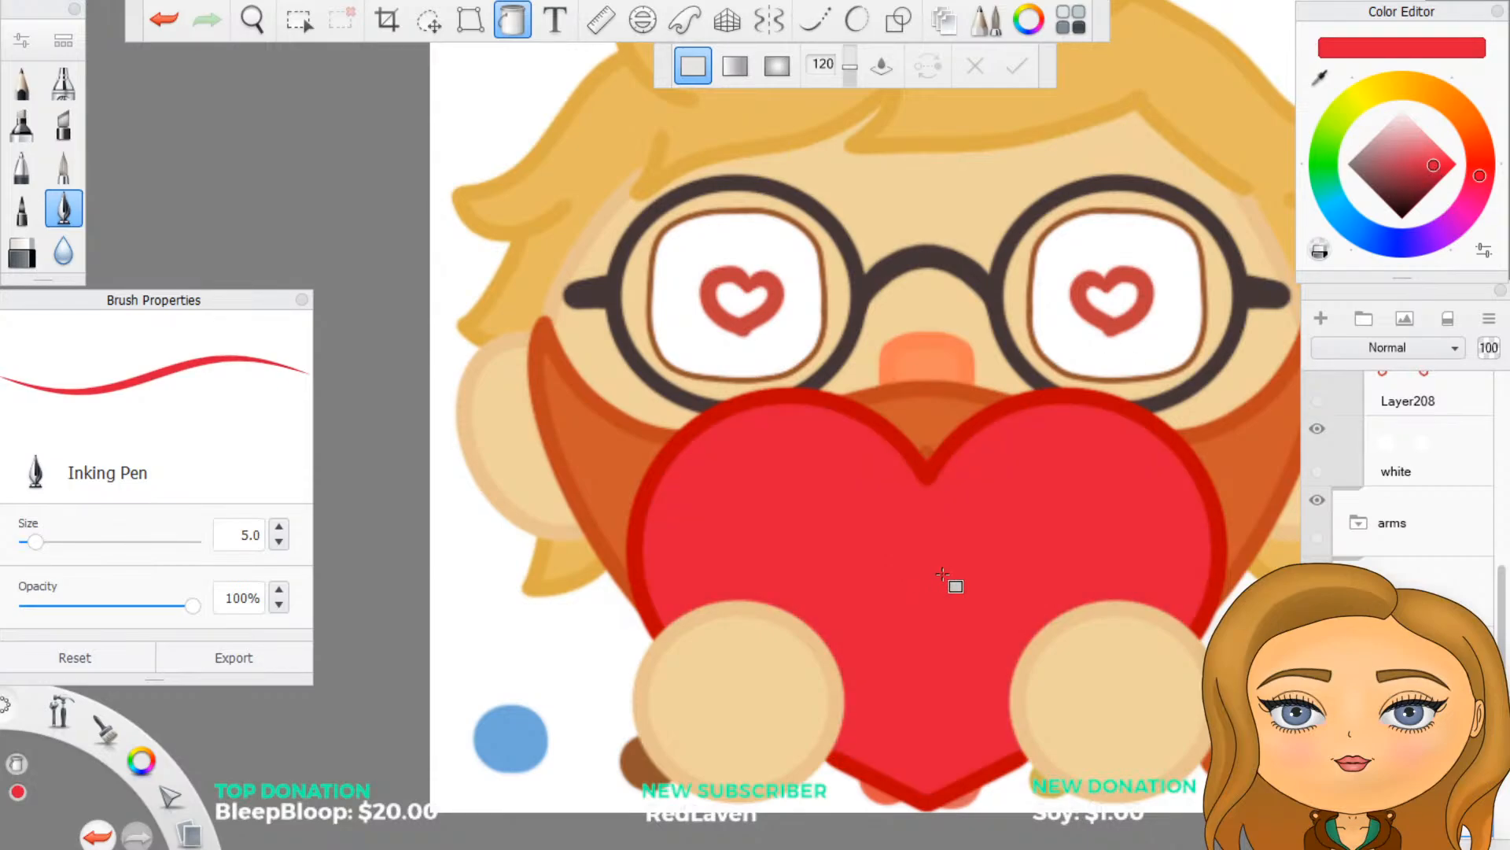
Step: Flood fill the large heart with a deep crimson, covering its red outline as well
left_click_drag(1427, 167, 1433, 189)
left_click(928, 598)
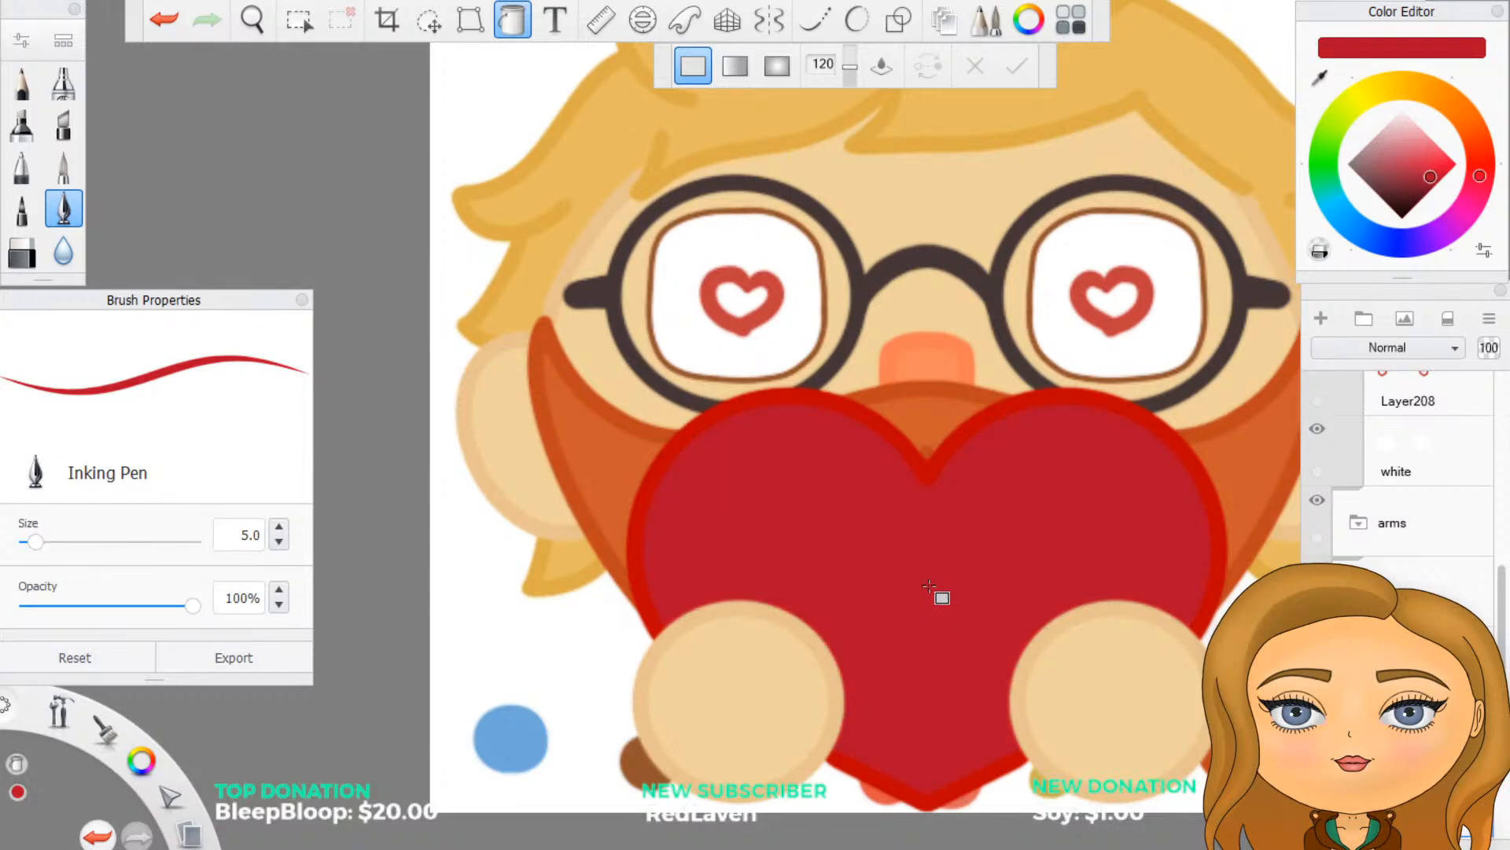
scroll(970, 595, "down", 4)
scroll(976, 598, "up", 1)
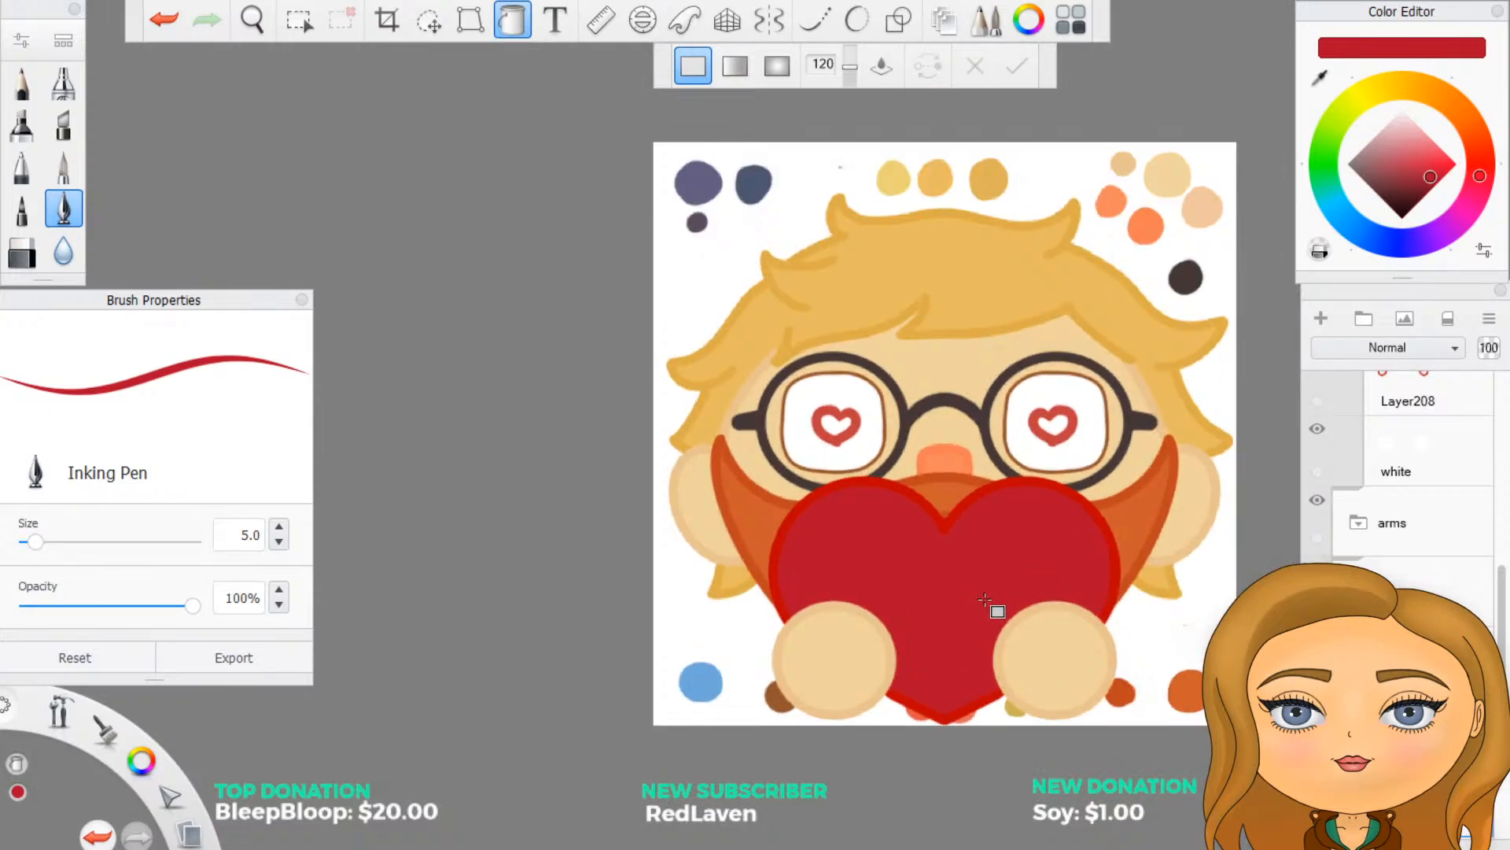
scroll(985, 600, "up", 1)
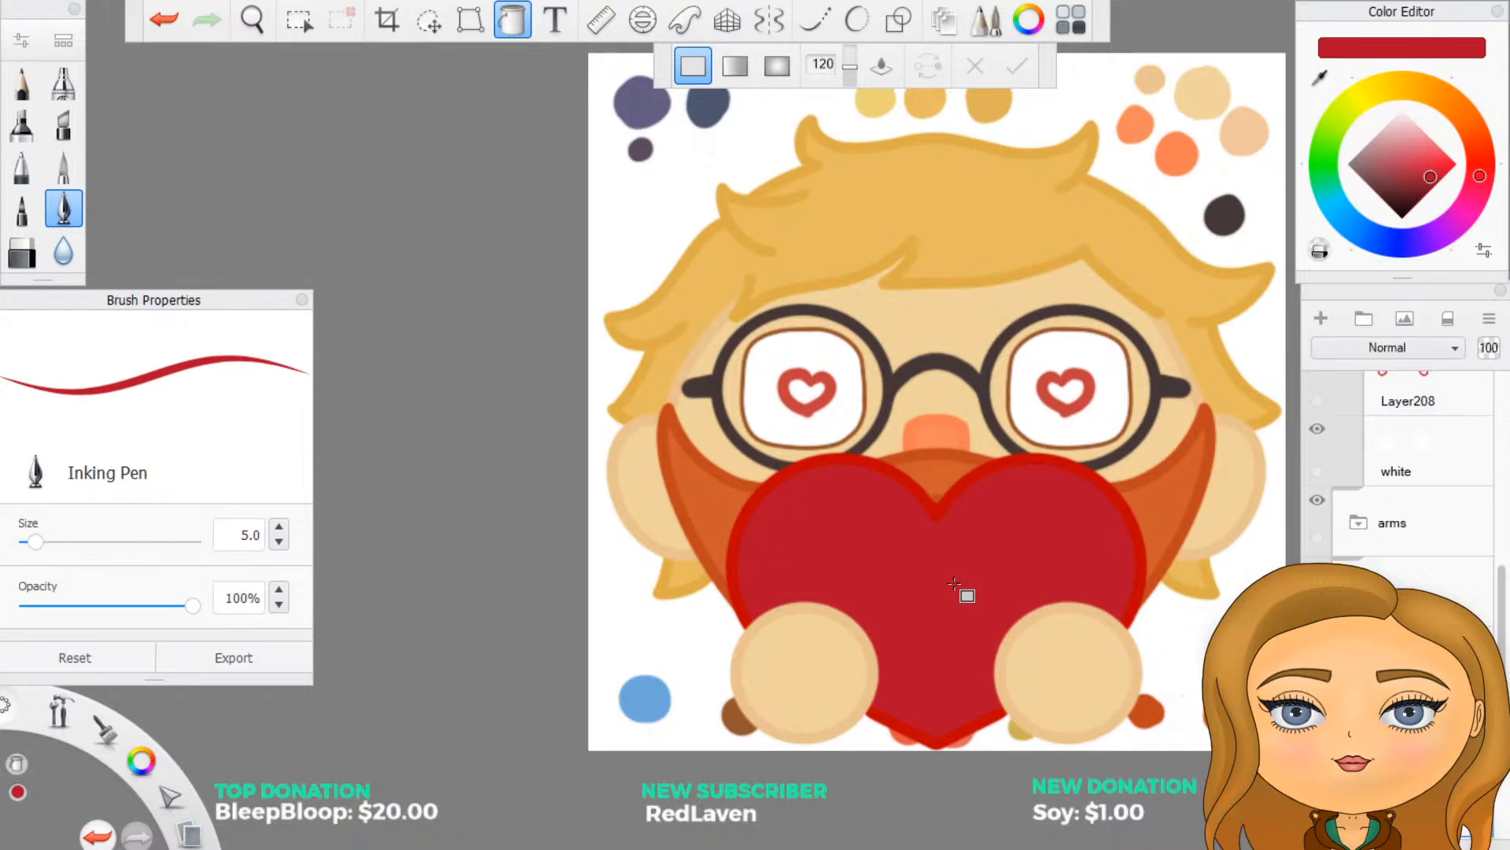
left_click(954, 583)
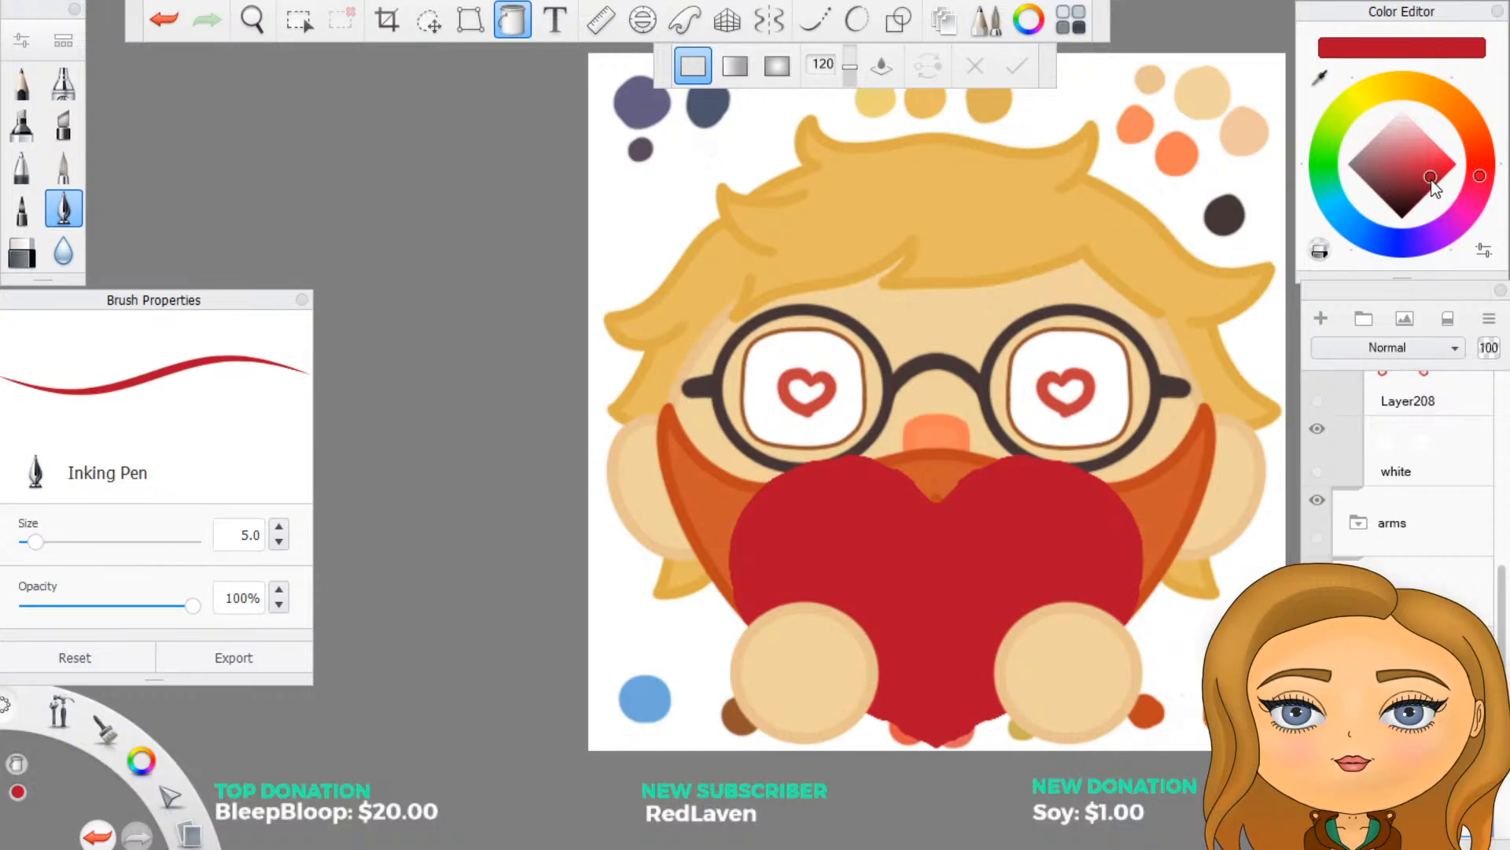
Step: Raise the color's HSL lightness to 51 and flood fill the large heart with that bright red
left_click(1484, 250)
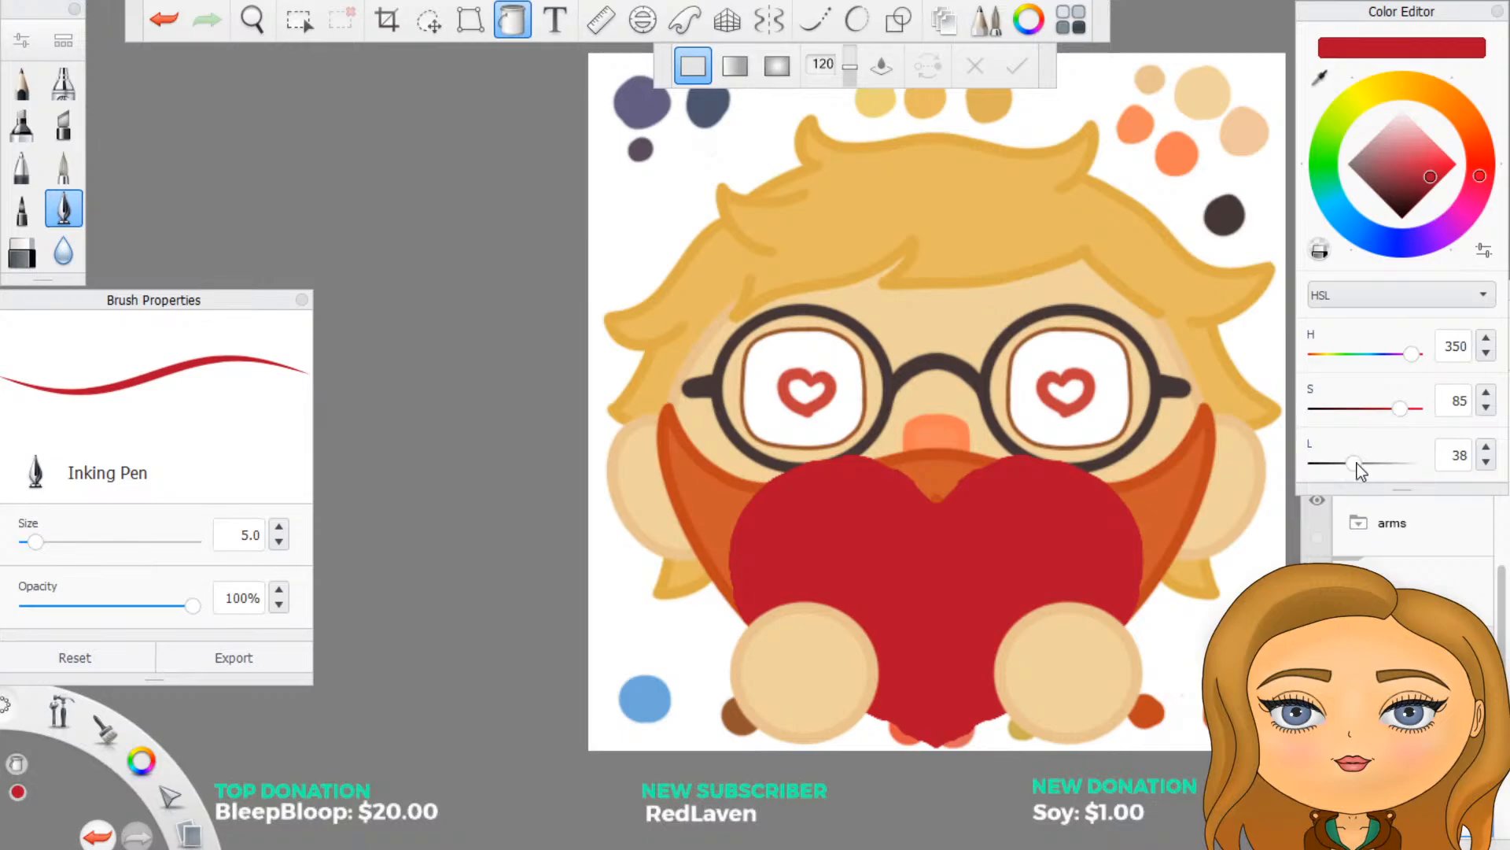
left_click_drag(1357, 464, 1369, 470)
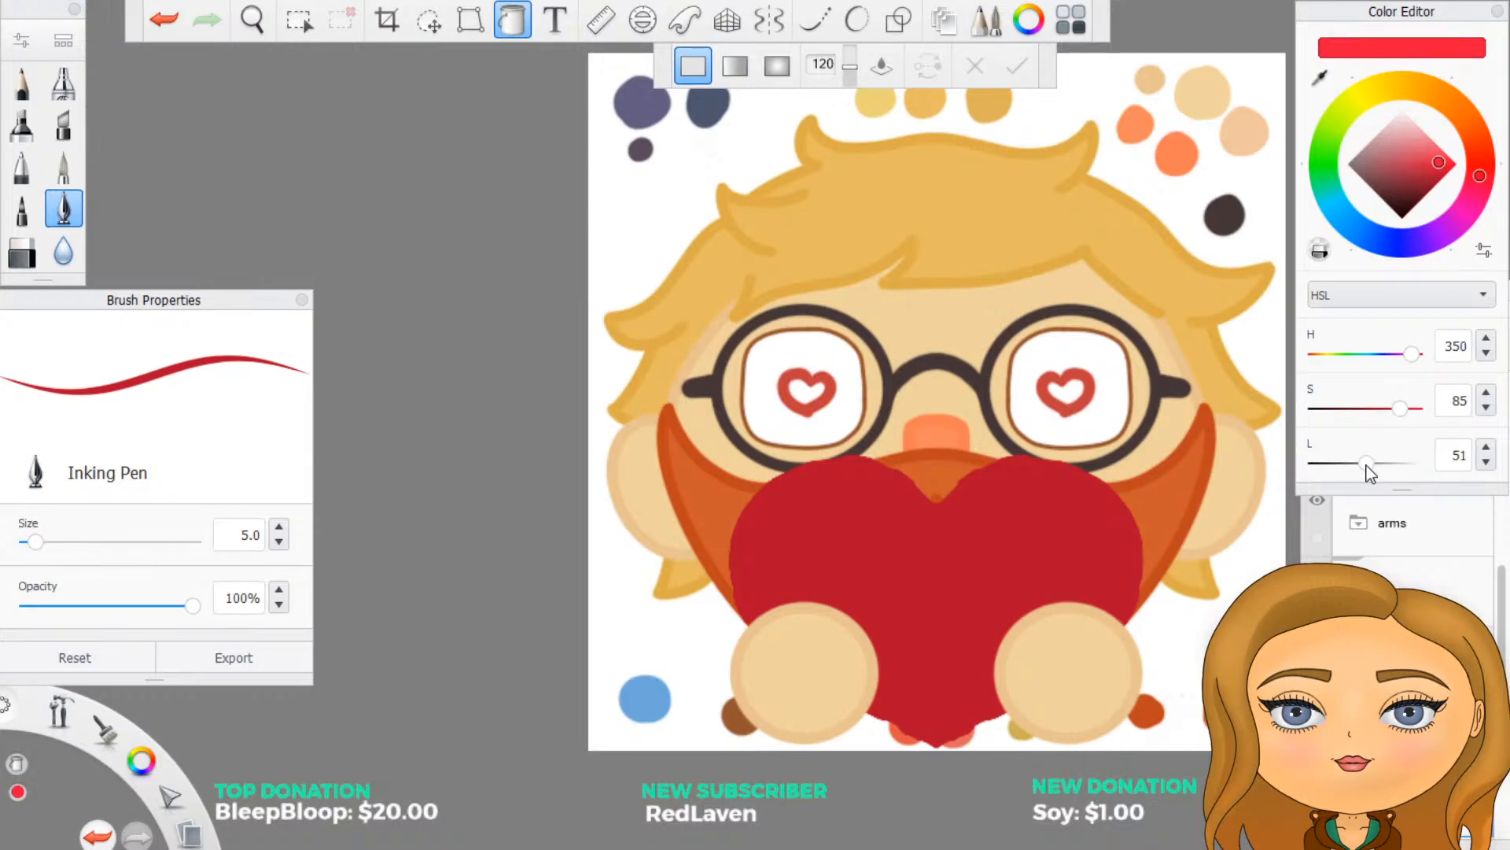
left_click(997, 573)
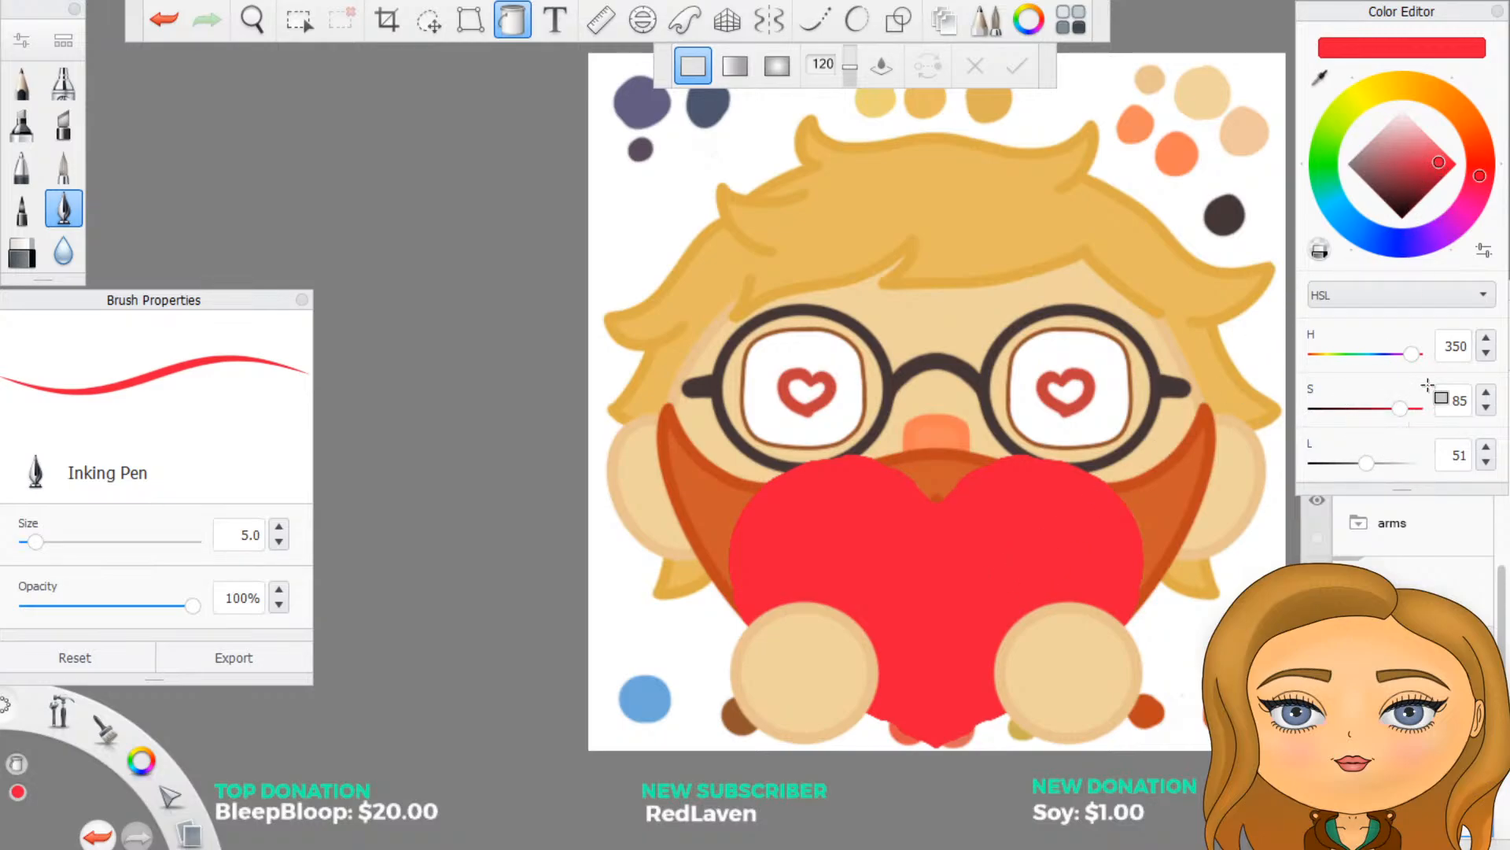
left_click(1484, 250)
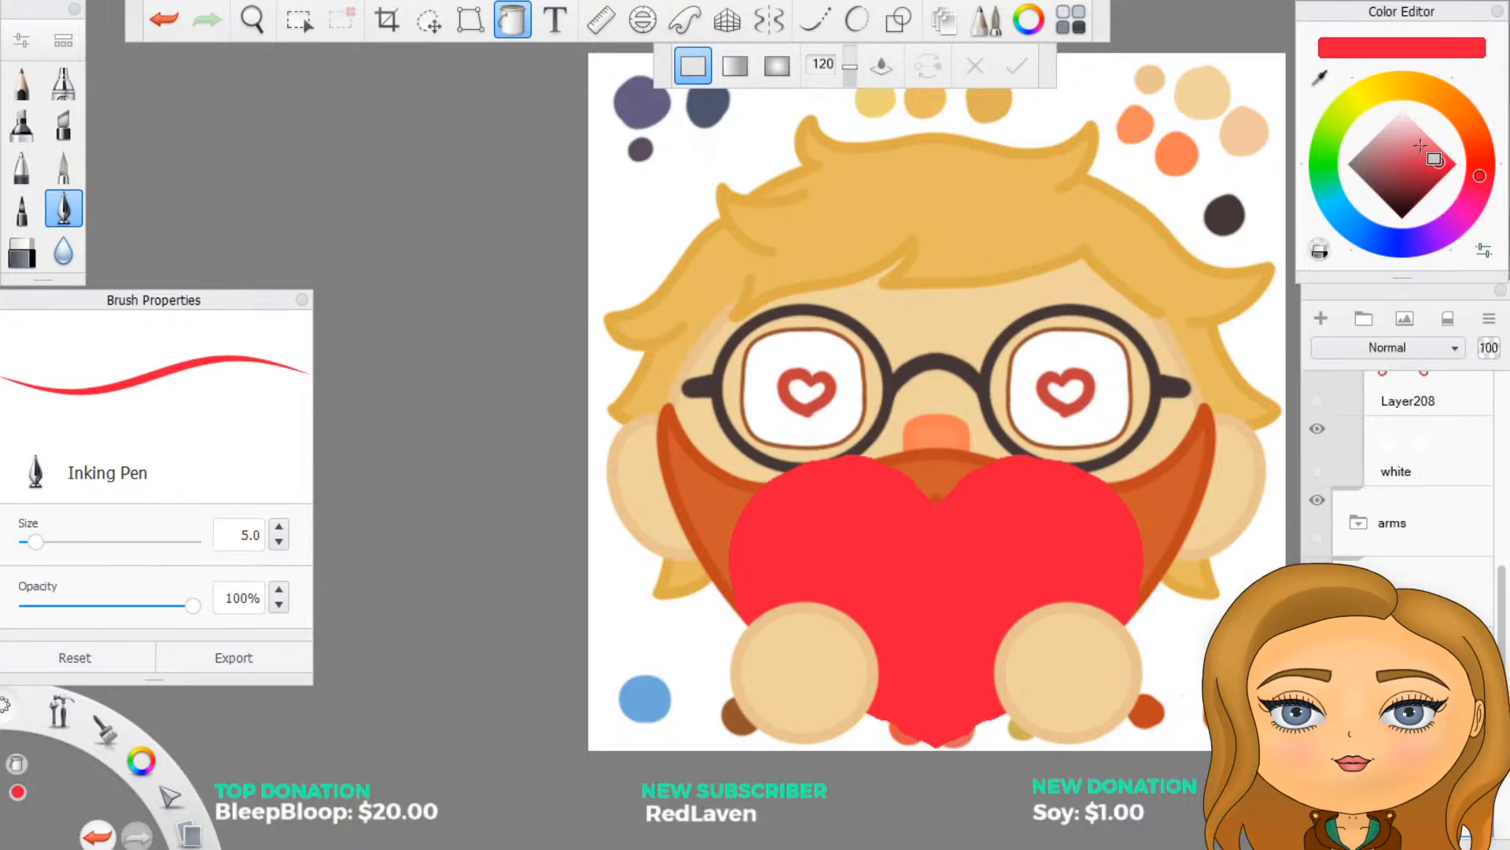
Step: Flood fill the large heart with a less saturated pinkish red
left_click(1423, 149)
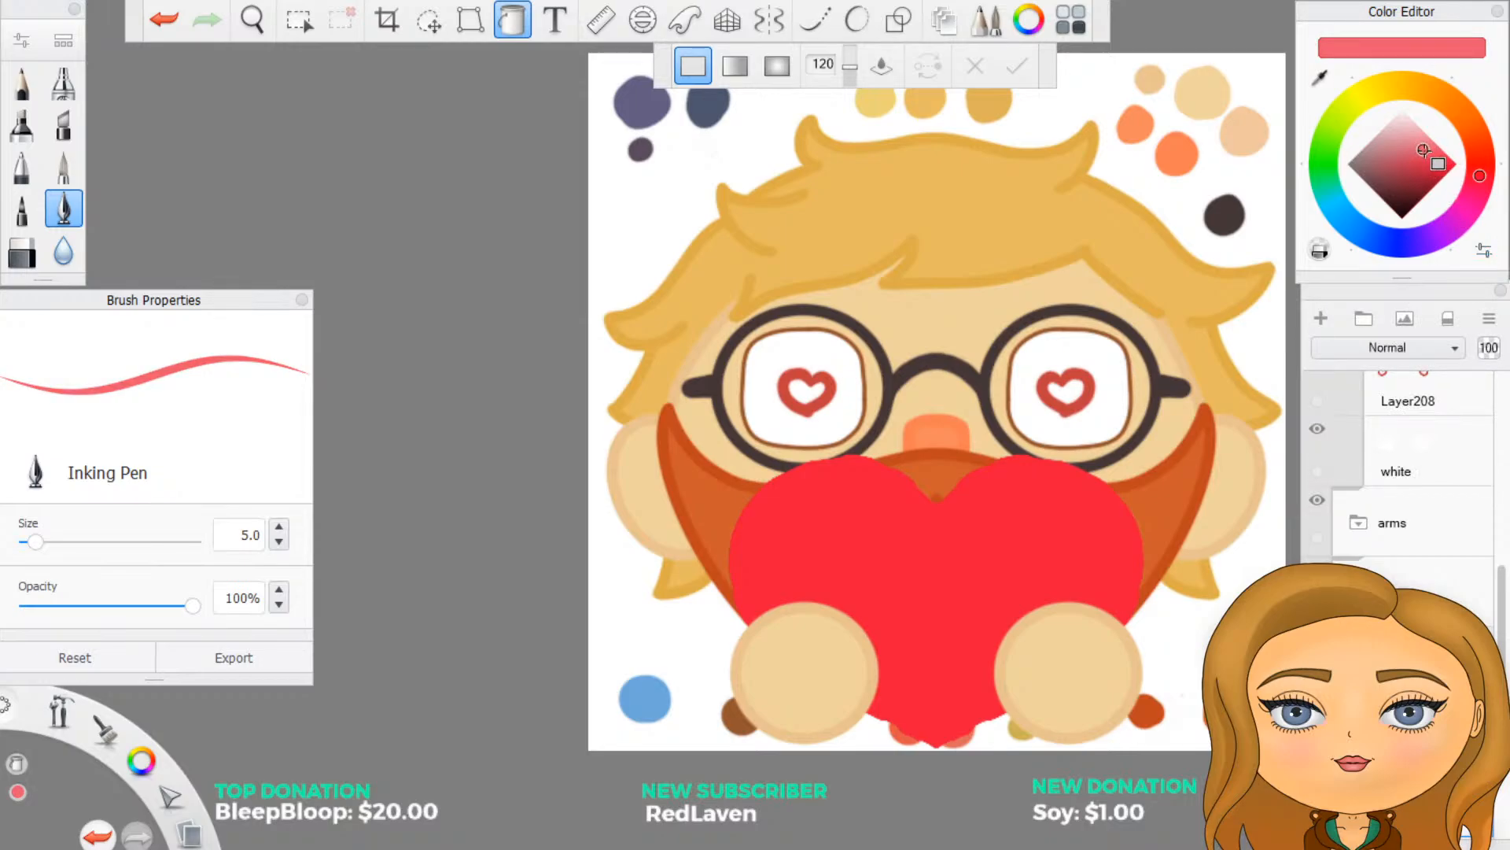
left_click_drag(1423, 150, 1419, 154)
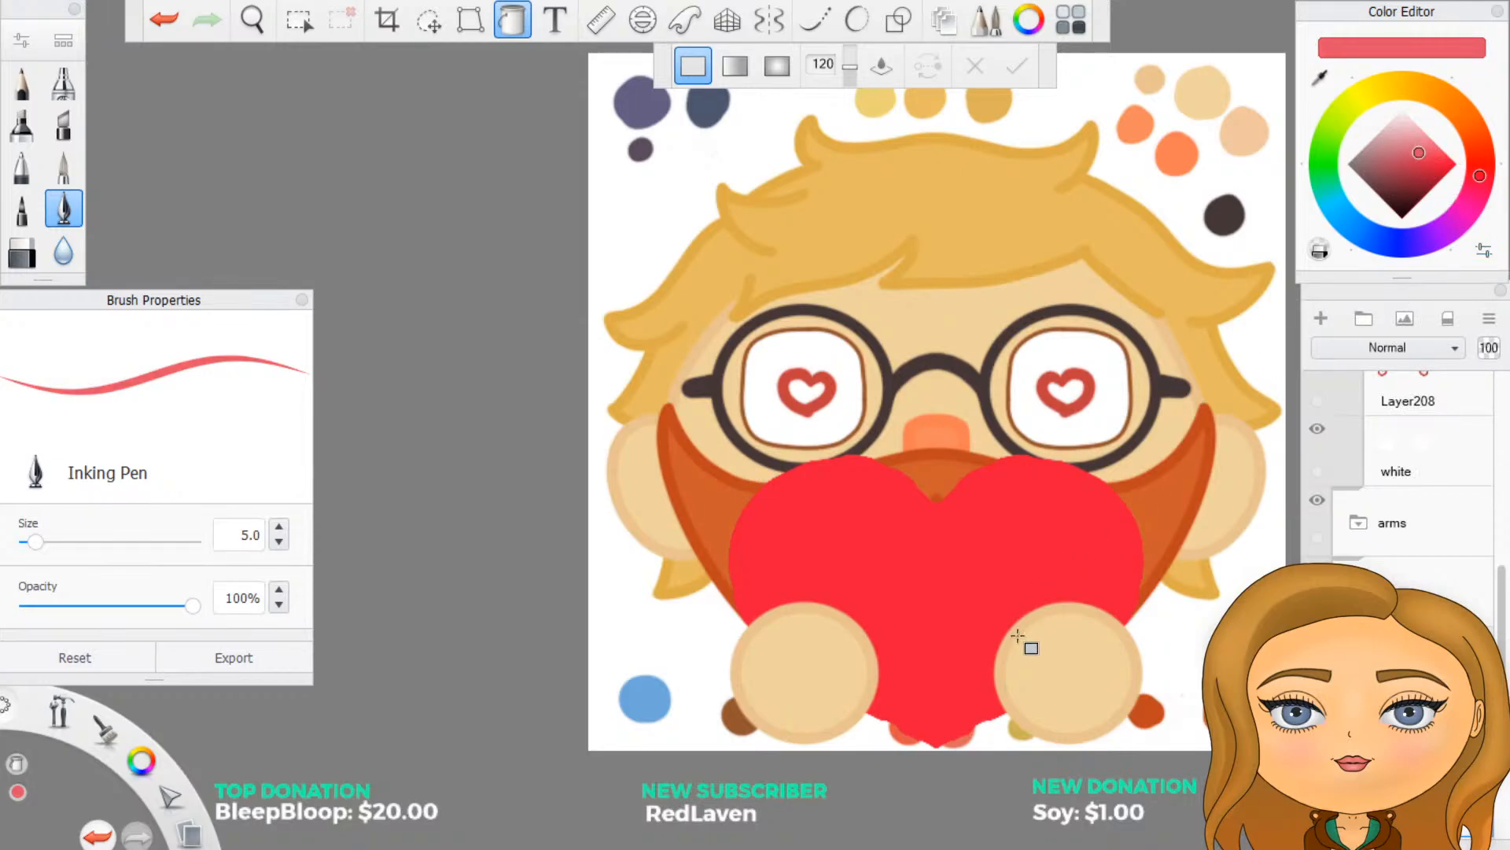
left_click(949, 590)
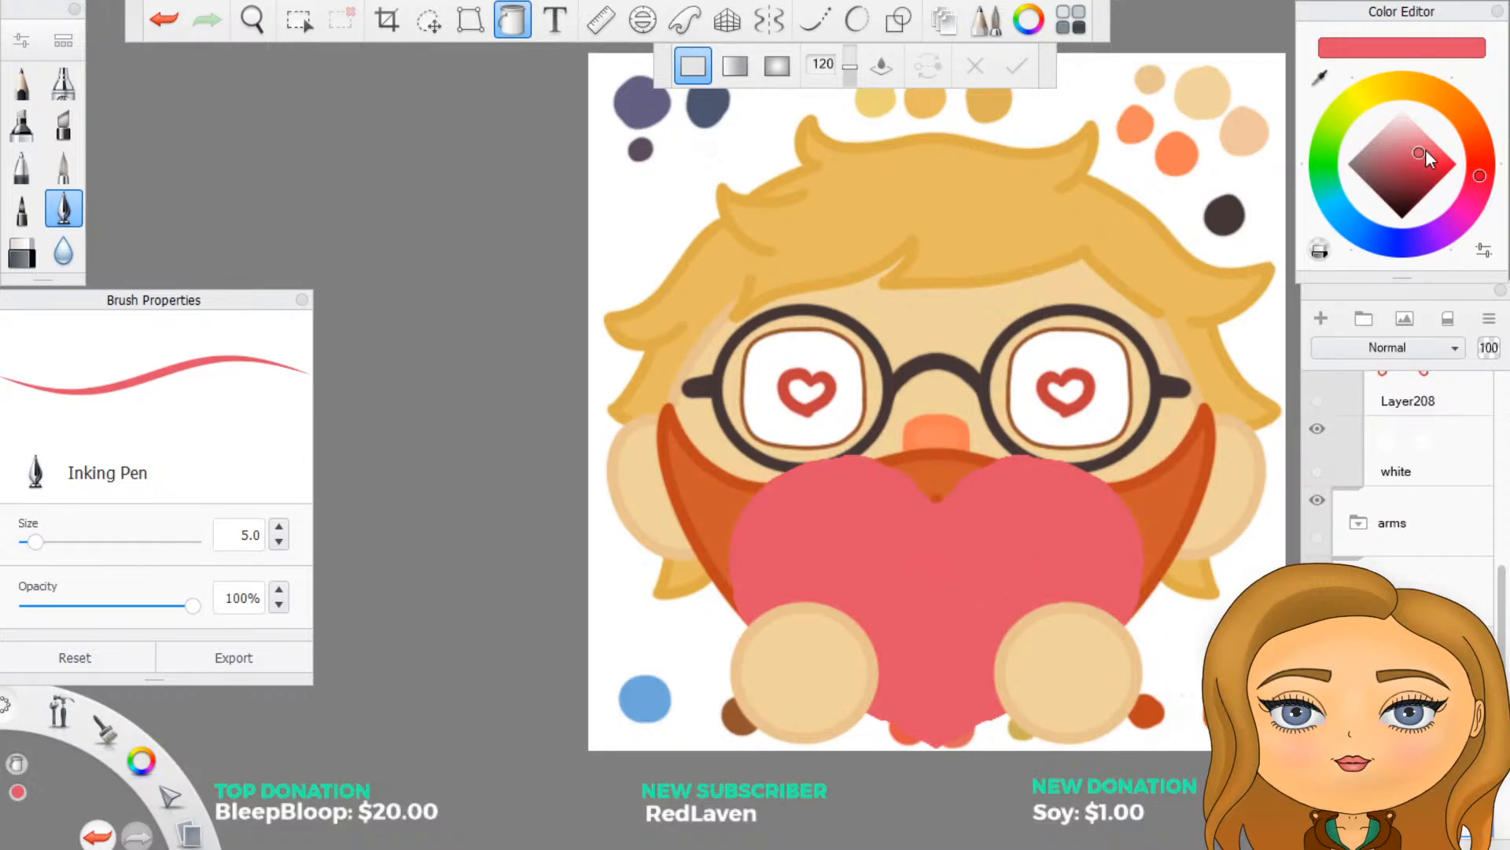
Step: Try a light pink and a more vivid pinkish red as the large heart's flood fill
left_click_drag(1426, 152, 1435, 144)
left_click(949, 587)
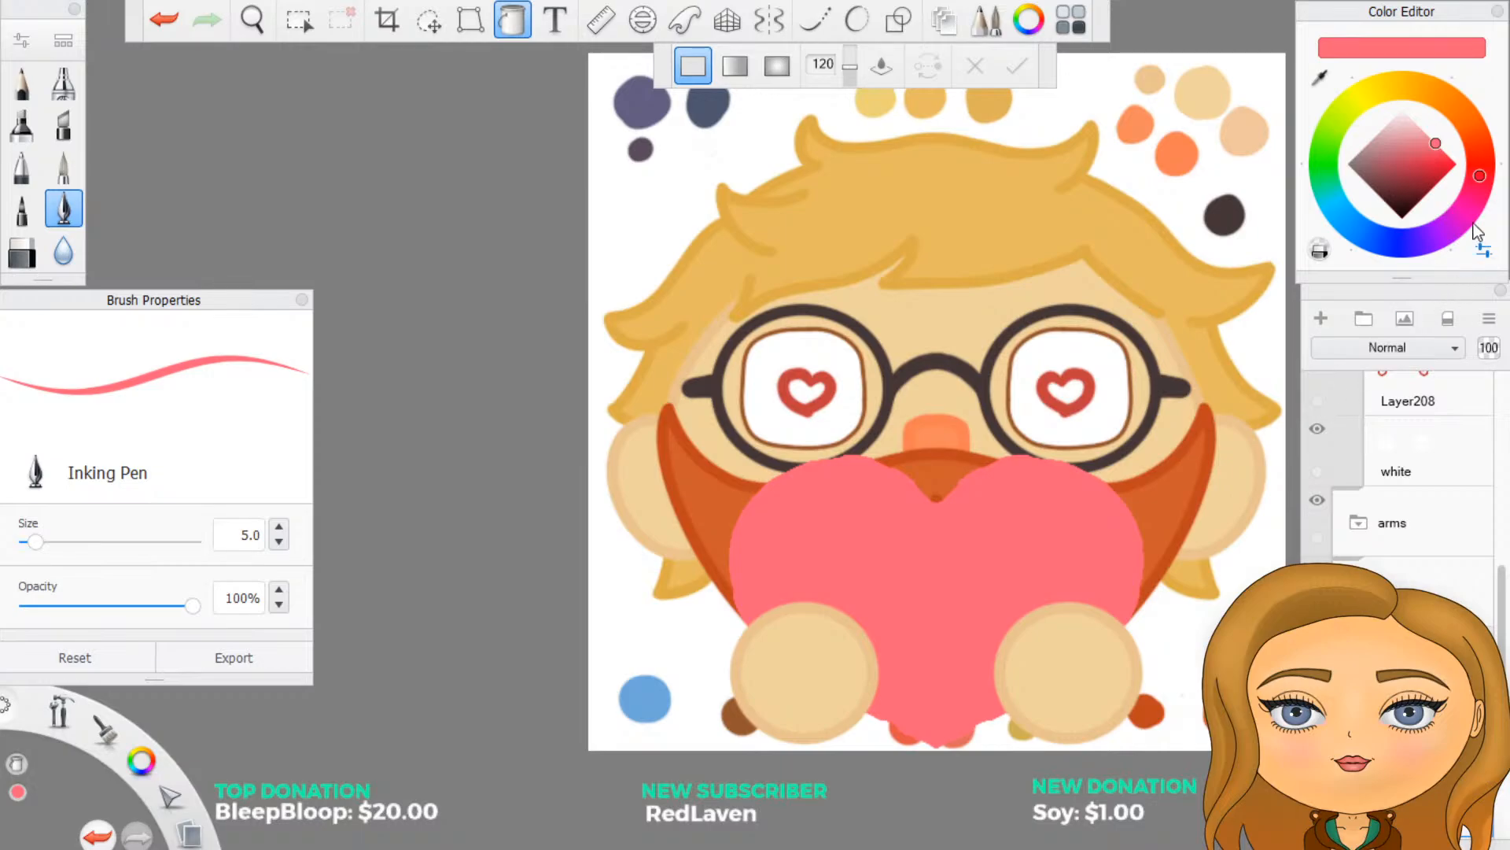
left_click(1444, 151)
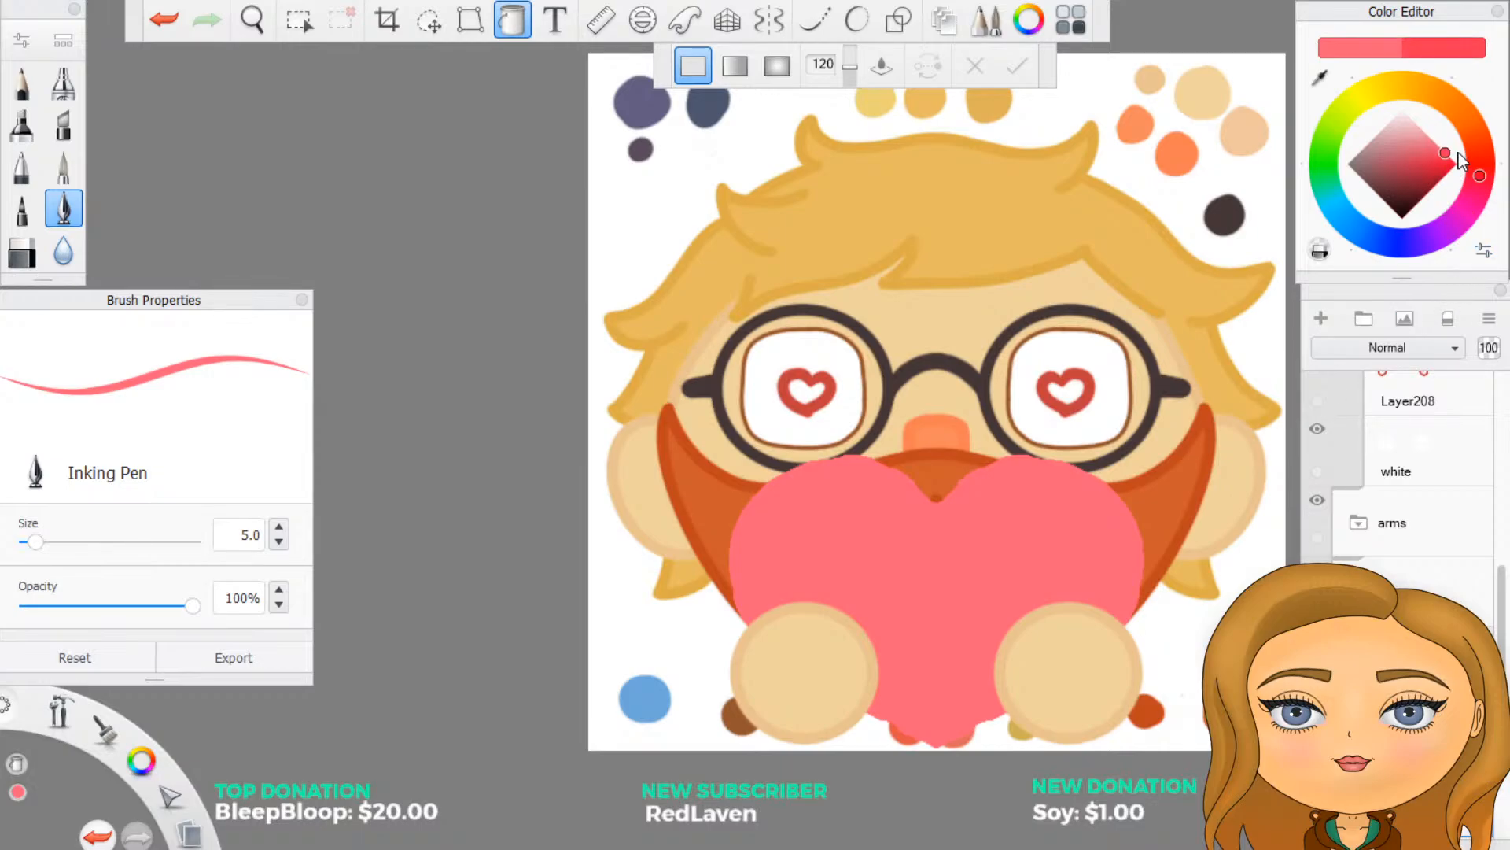
left_click(964, 602)
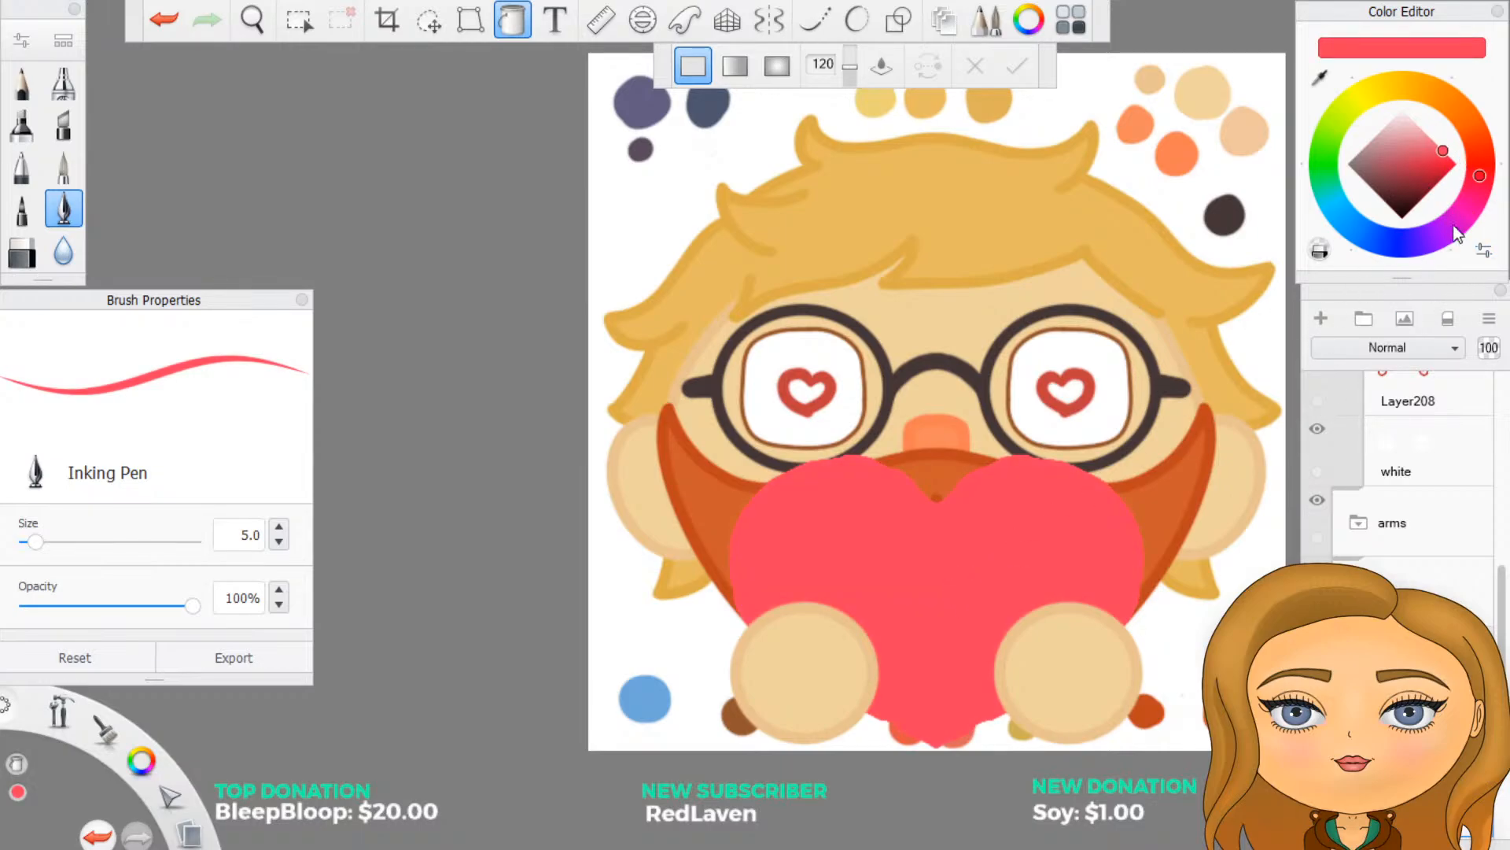
Step: Shift the hue slightly toward a warmer red and flood fill the large heart with it
left_click_drag(1478, 175, 1486, 172)
scroll(870, 601, "down", 5)
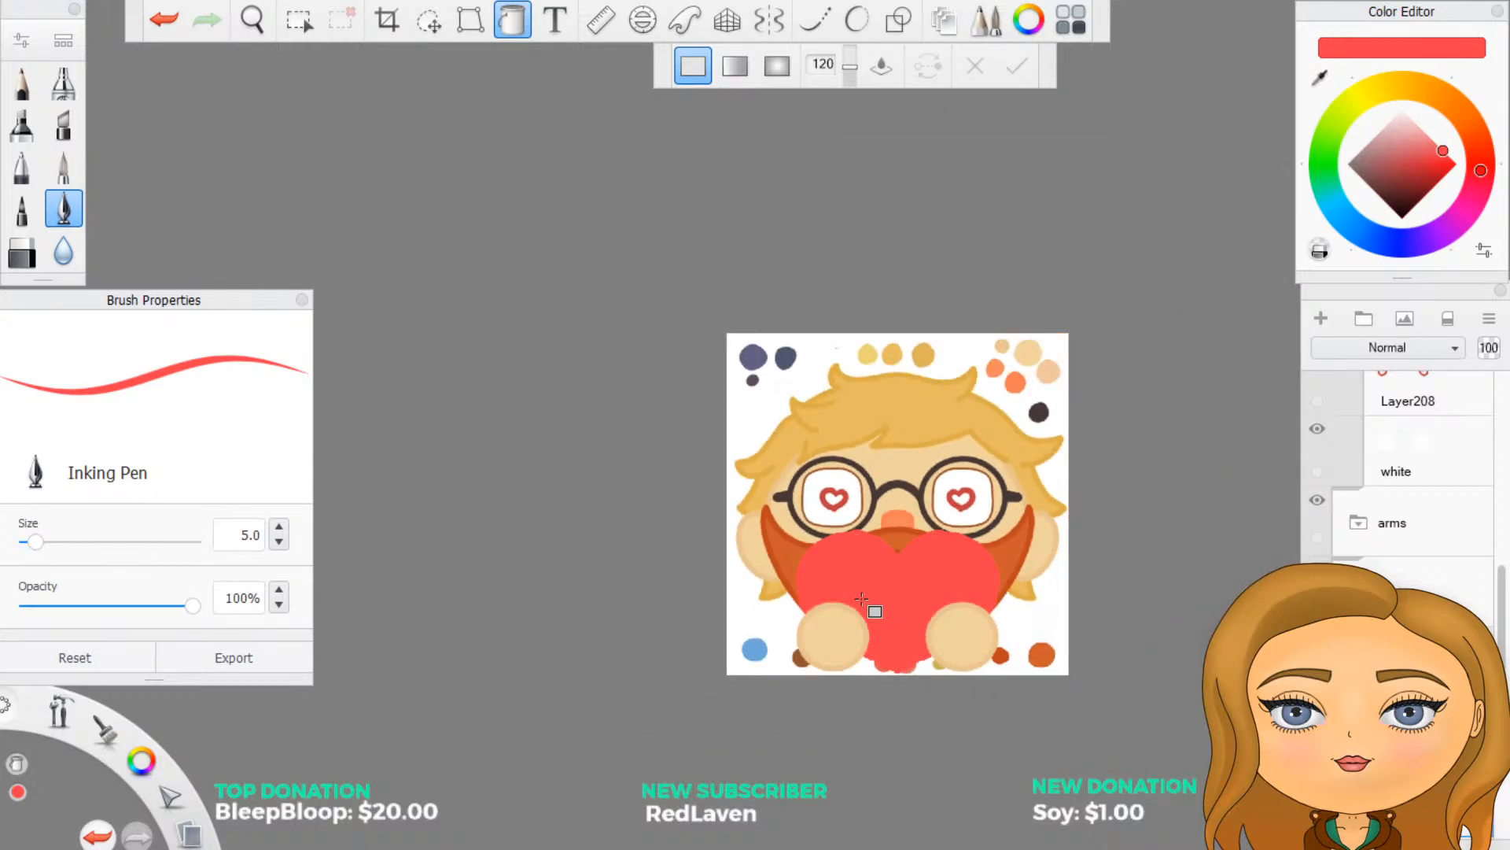
scroll(862, 599, "up", 6)
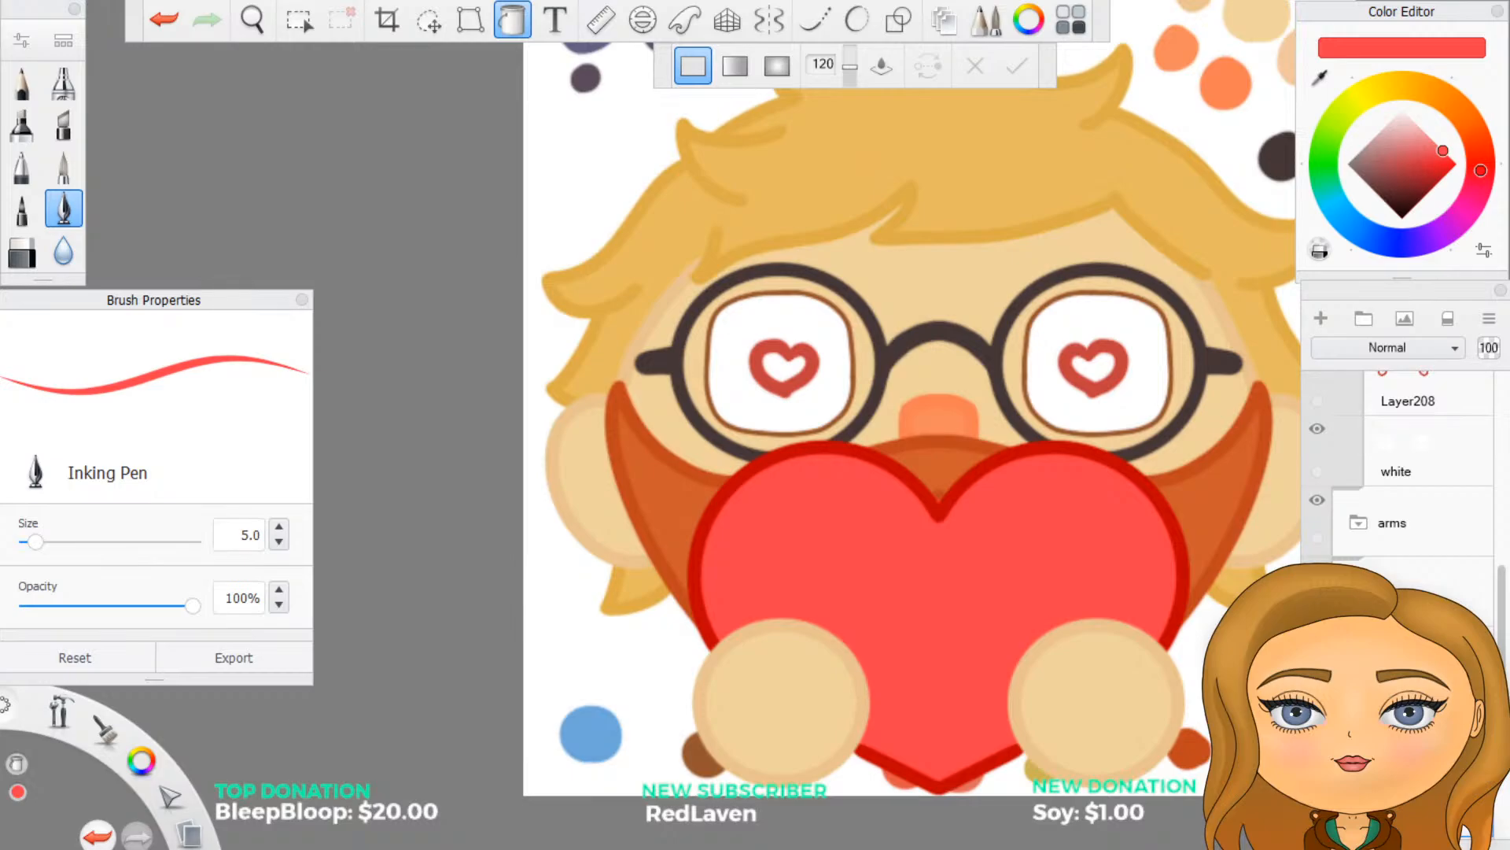
Step: Remove the large heart's old dark red outline
left_click(1397, 652)
mouse_move(1449, 612)
left_mouse_down()
mouse_move(1403, 646)
mouse_move(1451, 610)
left_mouse_up()
scroll(1401, 535, "up", 5)
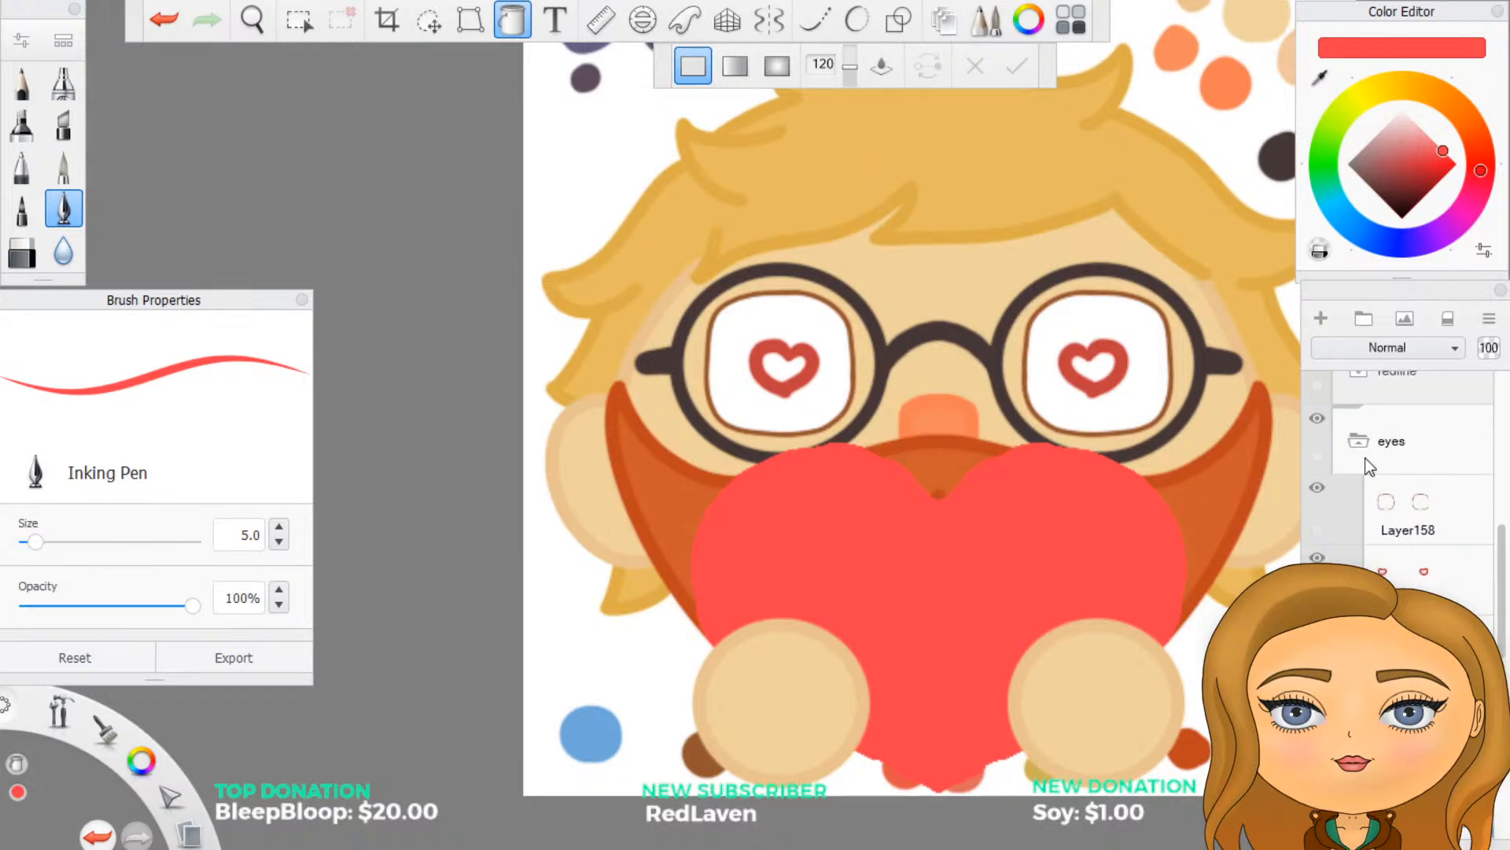
Step: Collapse the eyes group and show the redline group over the coloring
left_click(1363, 455)
scroll(1363, 454, "up", 2)
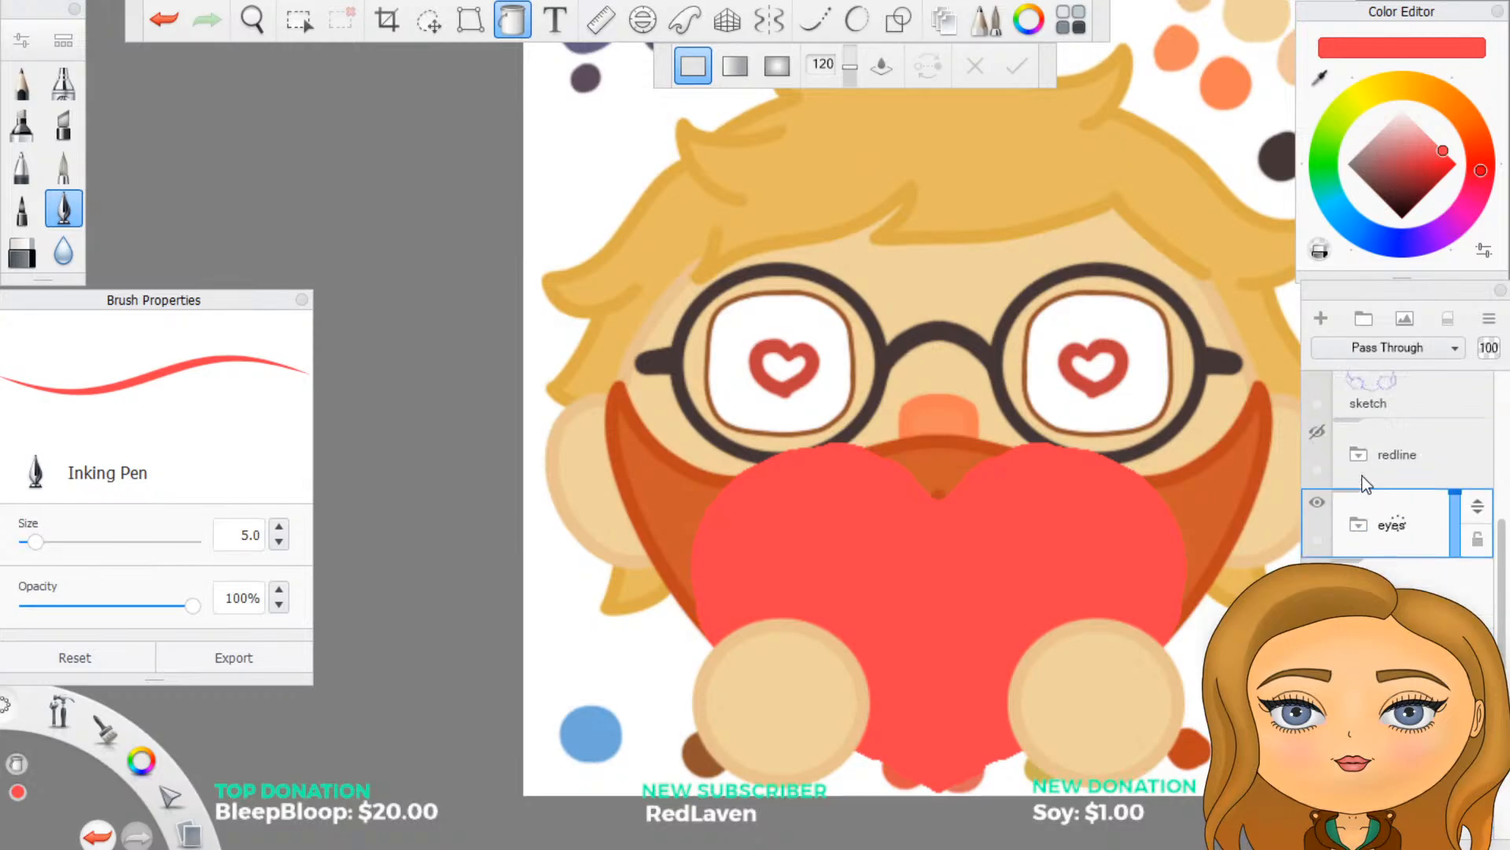
left_click(1316, 433)
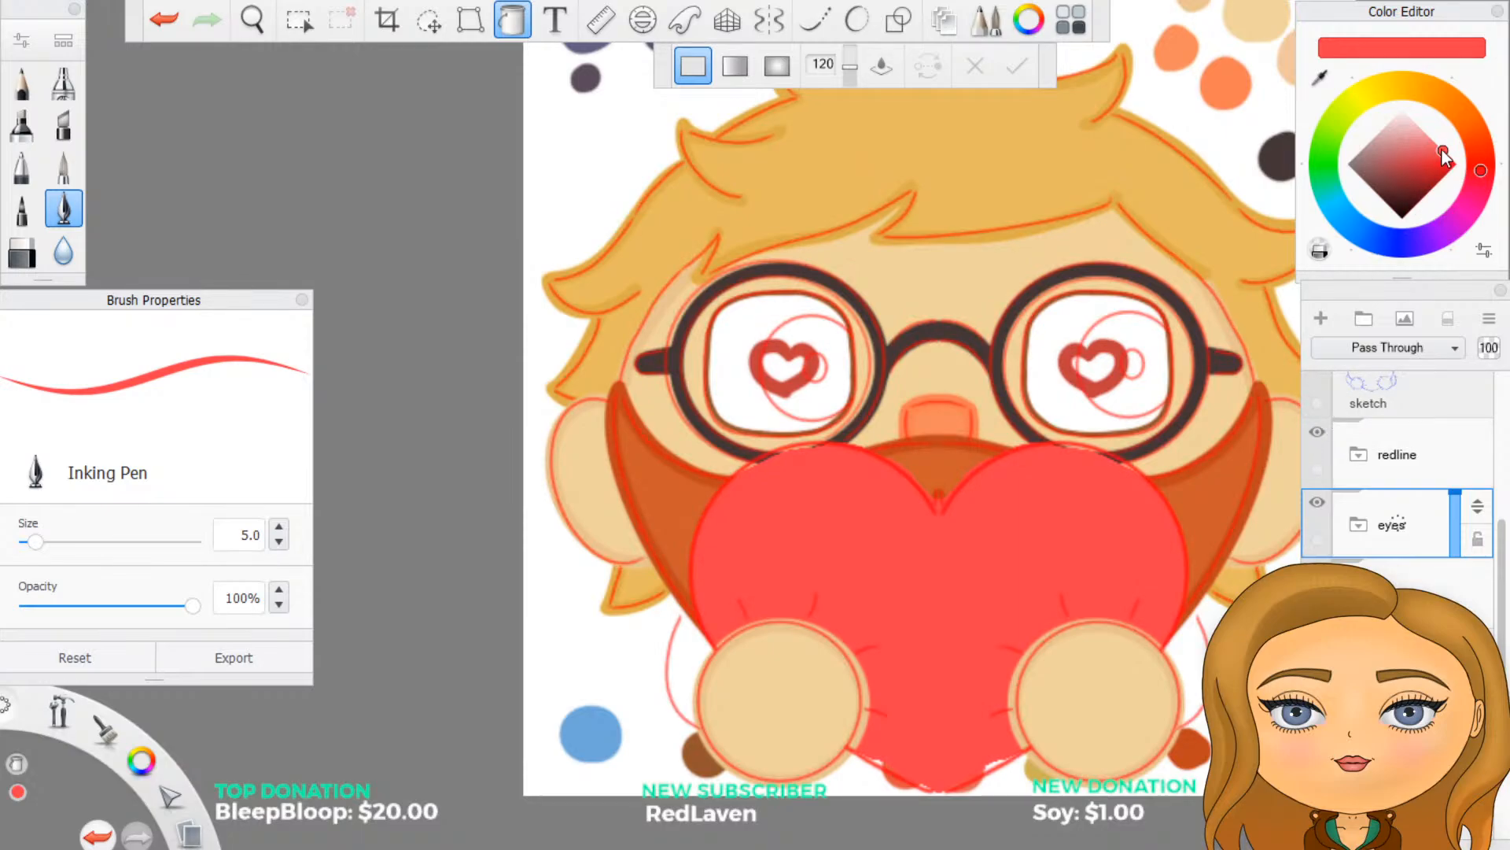
Step: Pick a slightly deeper red and set up a new layer for outlining with vertical symmetry and steady stroke at 5
left_click_drag(1446, 152, 1457, 156)
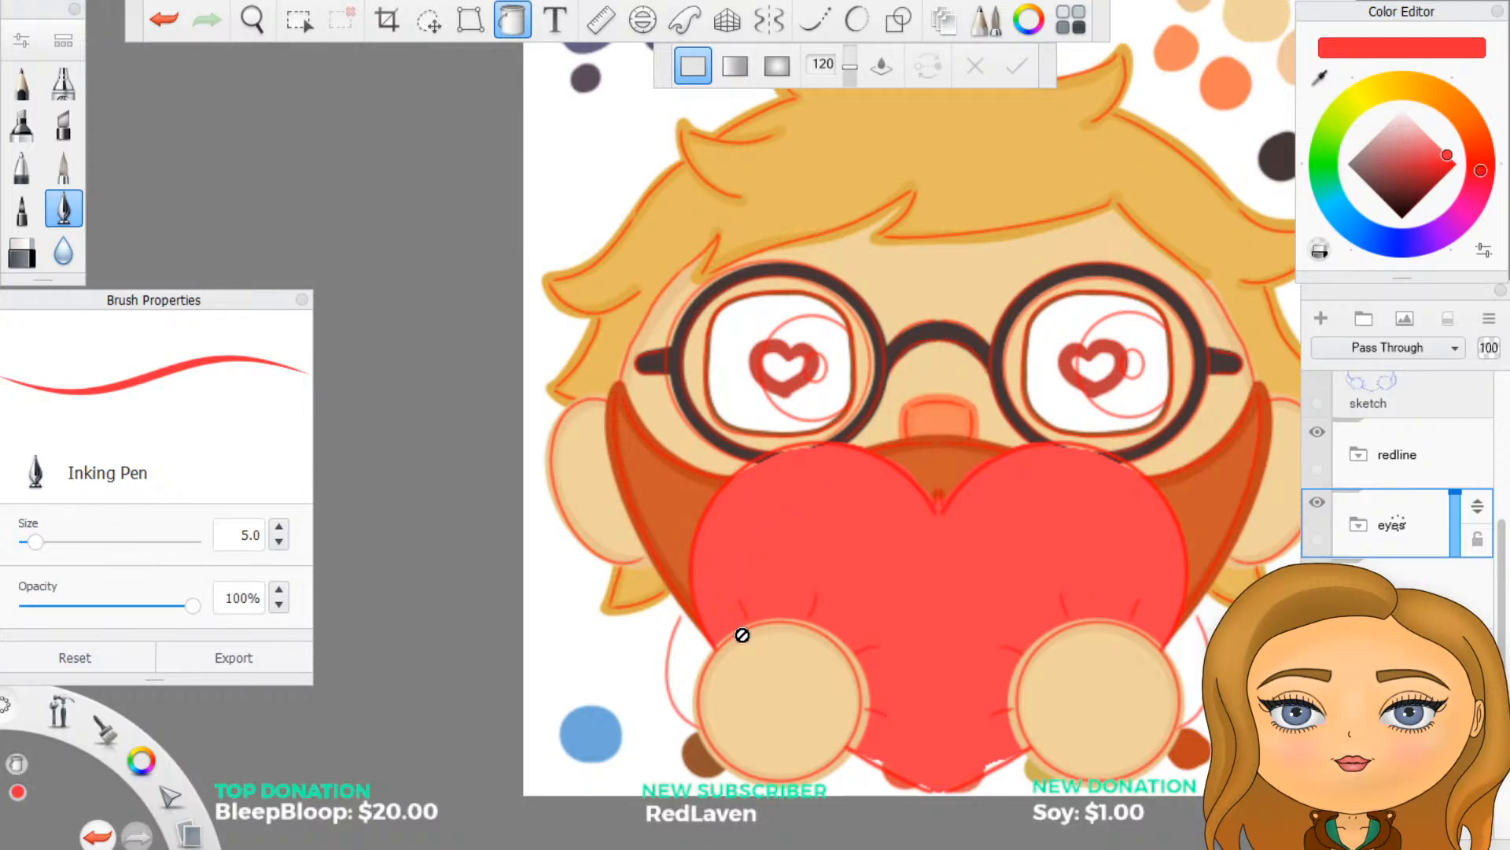
left_click(1321, 319)
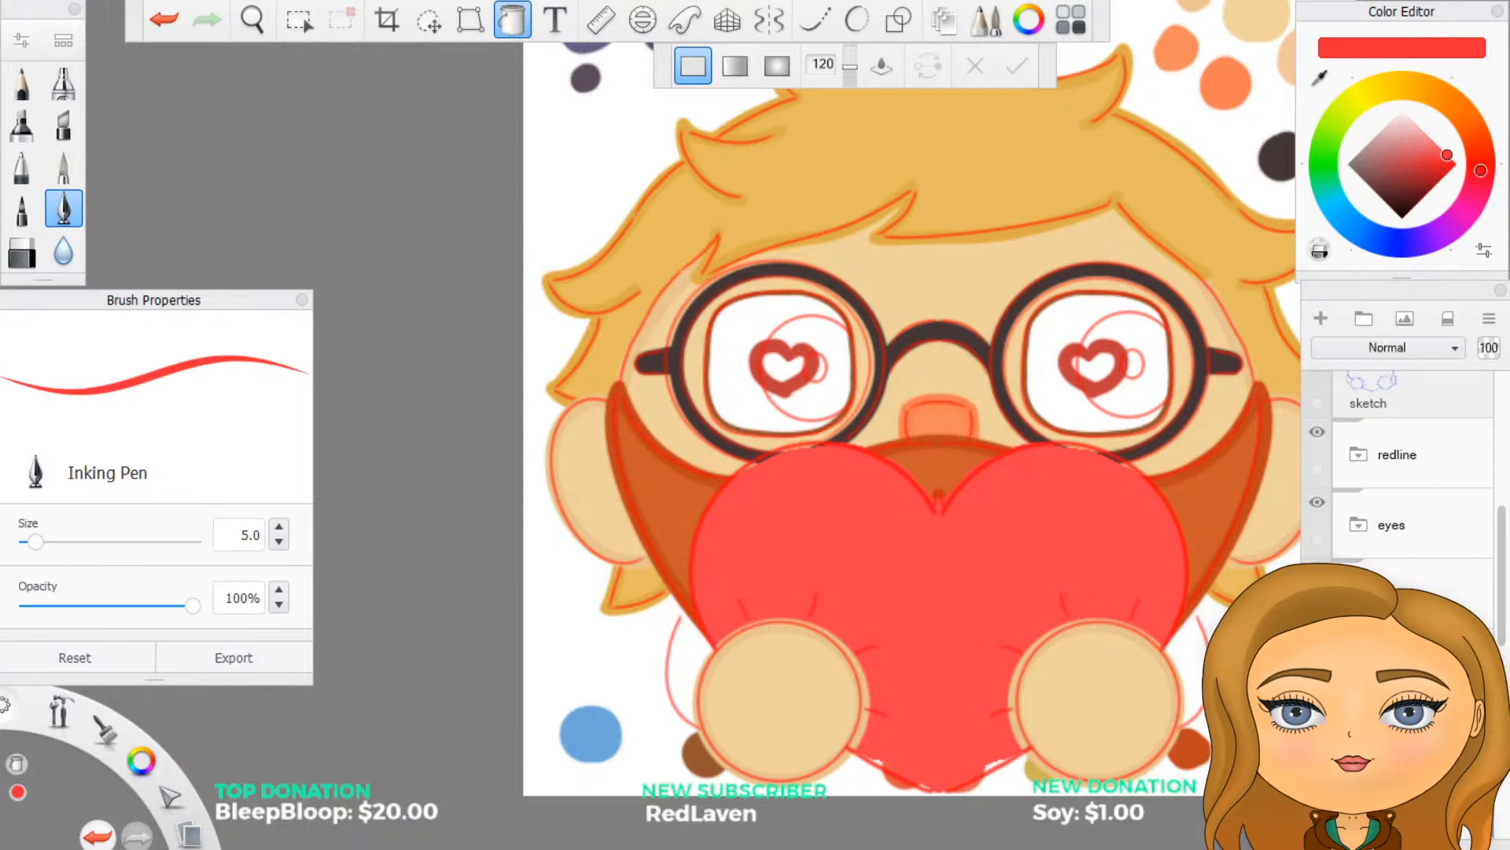
scroll(1401, 472, "down", 1)
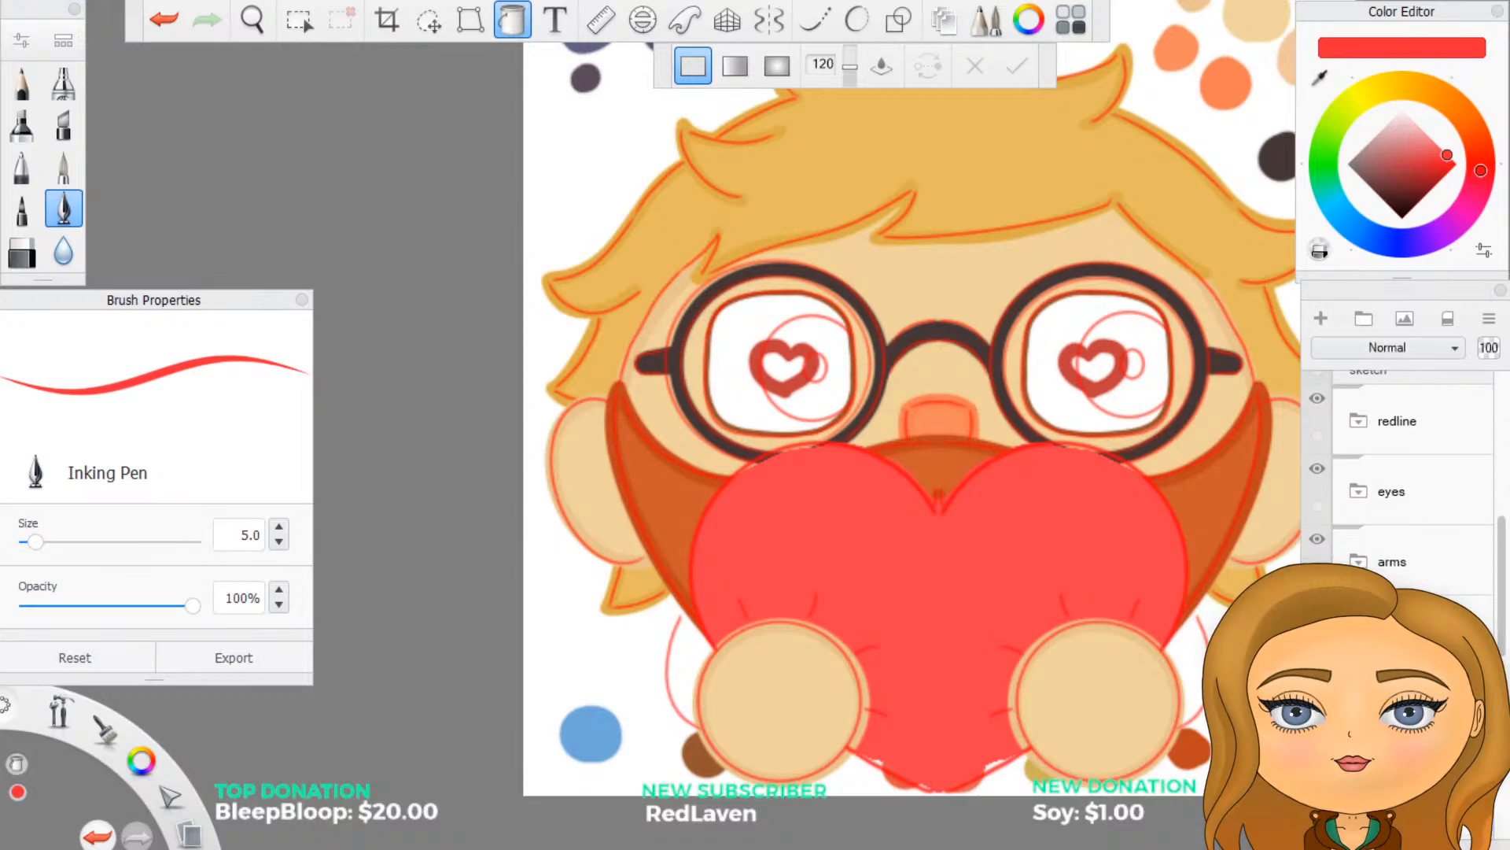
left_click(515, 24)
left_click(770, 21)
left_click(857, 19)
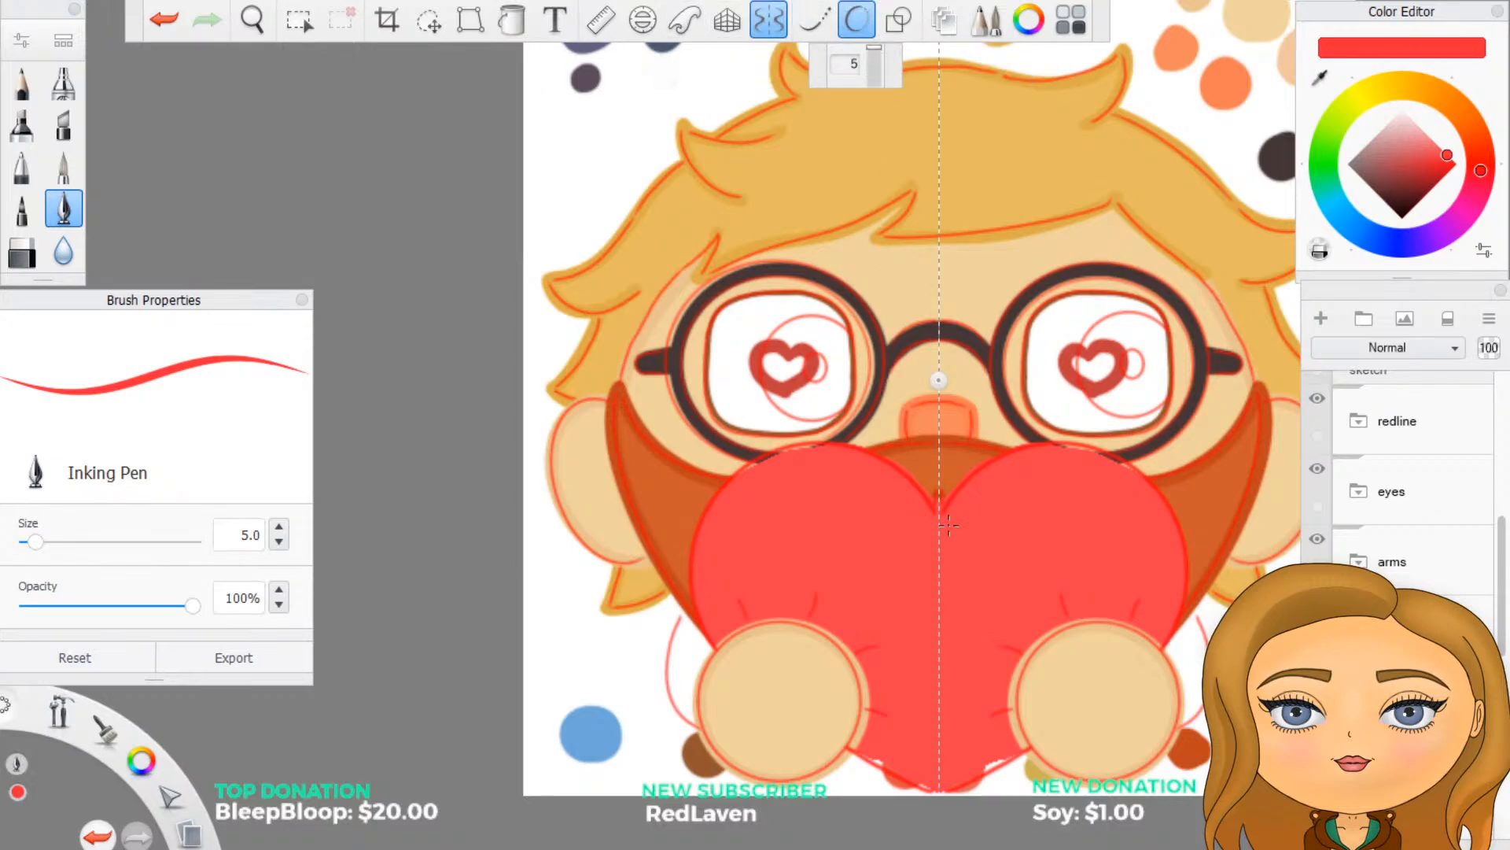
scroll(950, 525, "up", 4)
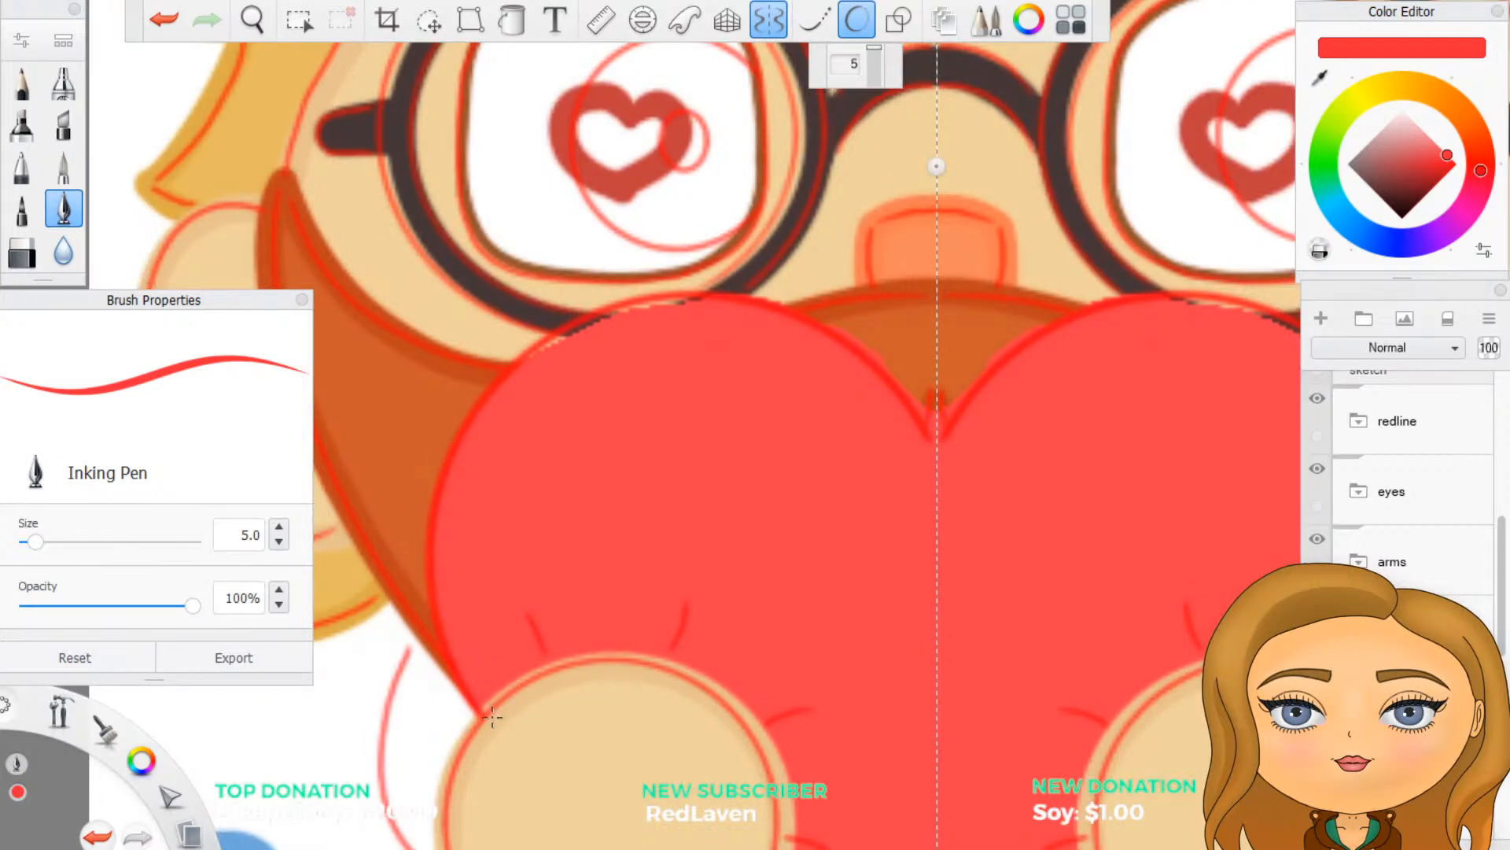
mouse_move(481, 720)
left_mouse_down()
mouse_move(432, 627)
mouse_move(418, 470)
mouse_move(449, 384)
mouse_move(596, 299)
mouse_move(792, 300)
mouse_move(488, 723)
mouse_move(937, 479)
left_mouse_up()
key("ctrl+z")
mouse_move(480, 712)
left_mouse_down()
mouse_move(436, 586)
mouse_move(452, 446)
mouse_move(562, 342)
mouse_move(681, 295)
mouse_move(805, 330)
mouse_move(903, 405)
mouse_move(937, 475)
left_mouse_up()
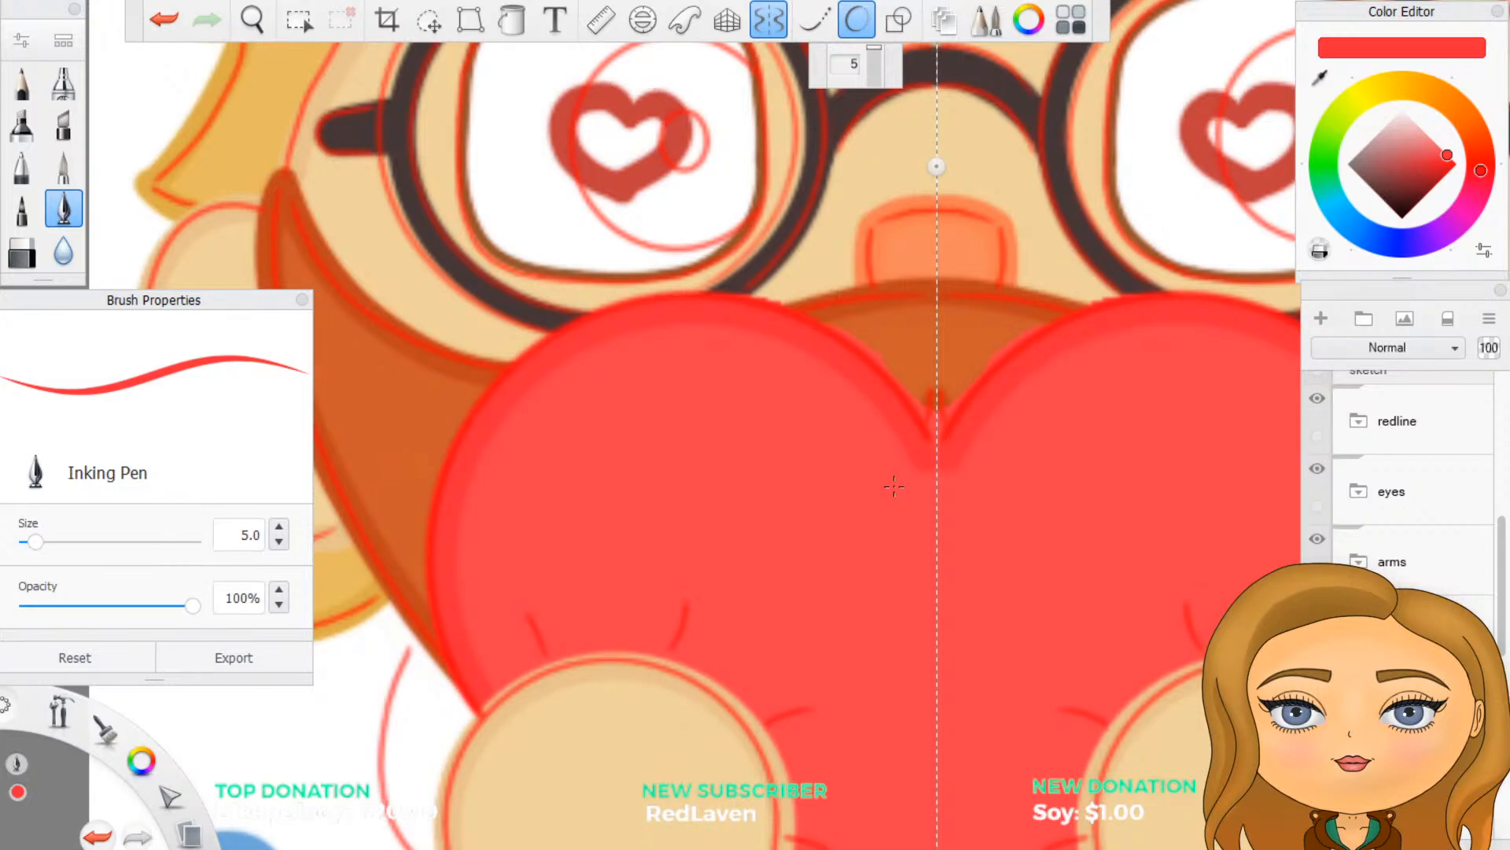
key("ctrl+z")
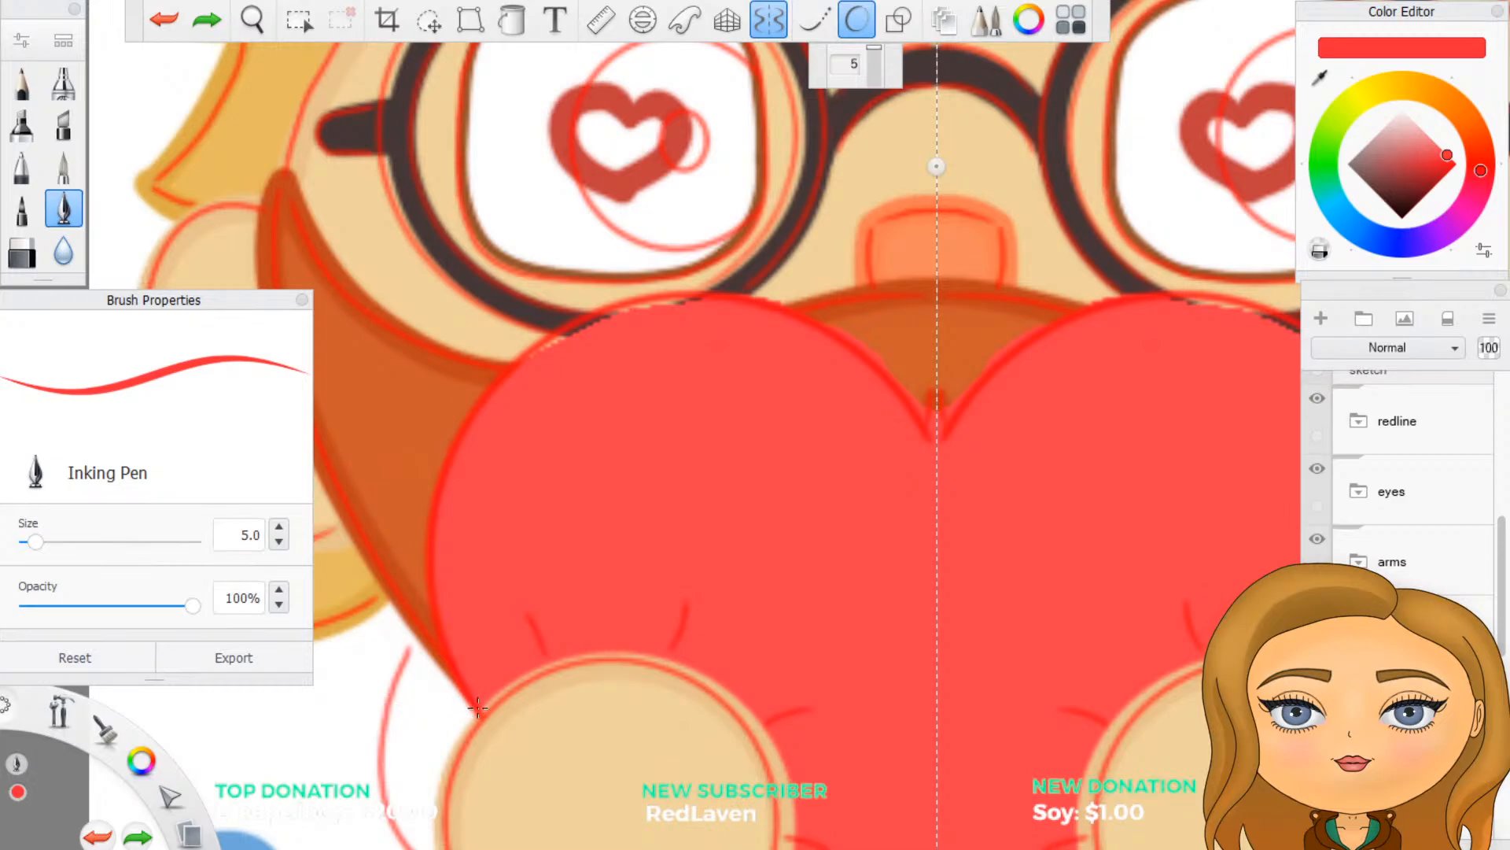
mouse_move(485, 716)
left_mouse_down()
mouse_move(438, 595)
mouse_move(437, 465)
mouse_move(560, 332)
mouse_move(686, 308)
mouse_move(799, 331)
mouse_move(893, 369)
mouse_move(936, 438)
left_mouse_up()
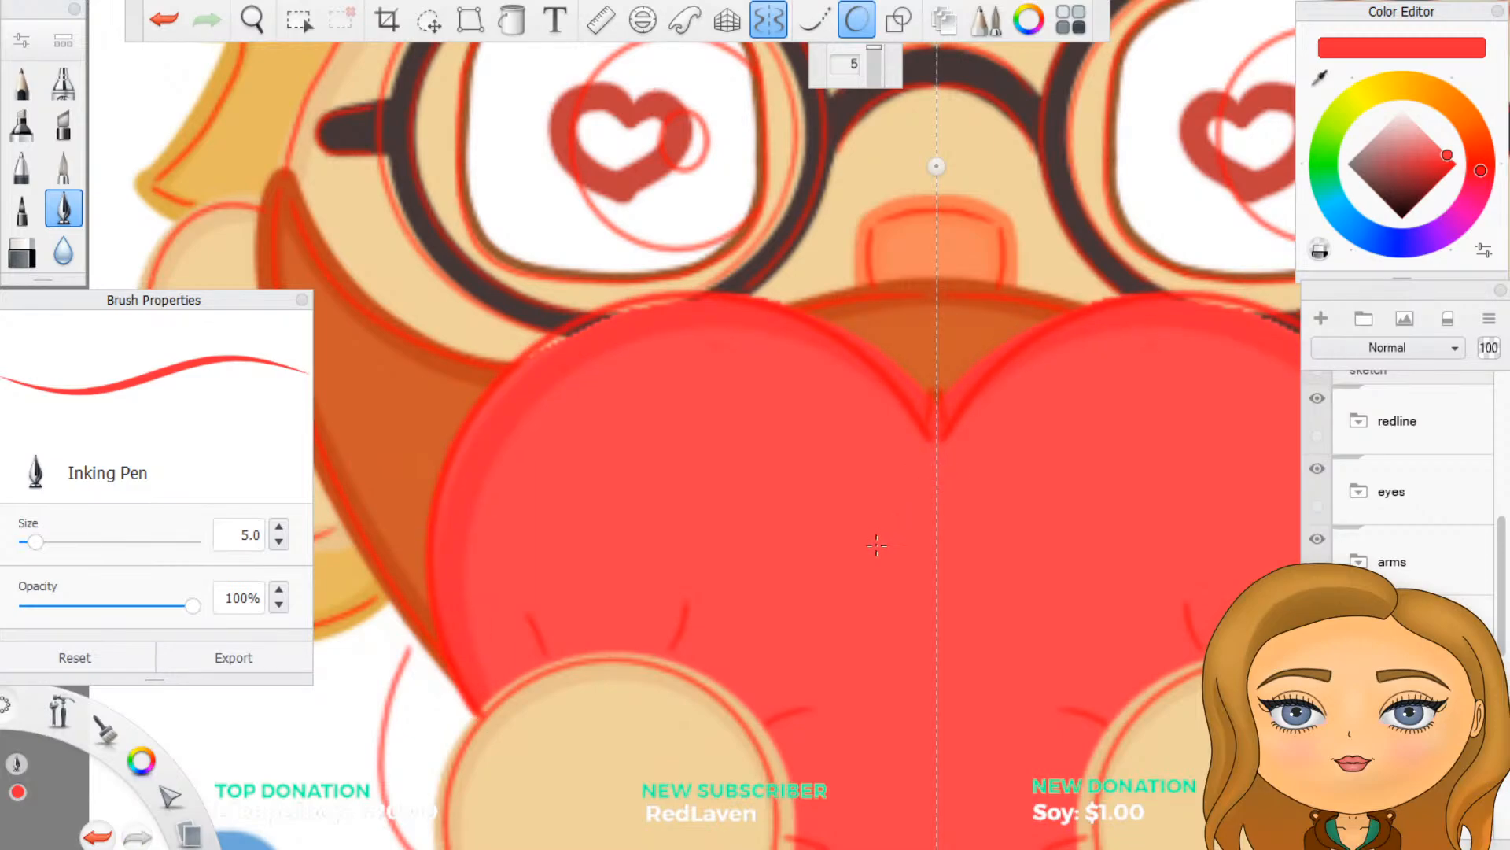
key("ctrl+z")
Step: Draw the large heart's mirrored upper outline from the hands to the central notch, and hide the redline group to check it
mouse_move(481, 717)
left_mouse_down()
mouse_move(442, 657)
mouse_move(426, 508)
mouse_move(515, 346)
mouse_move(684, 299)
mouse_move(779, 323)
mouse_move(925, 415)
mouse_move(933, 470)
left_mouse_up()
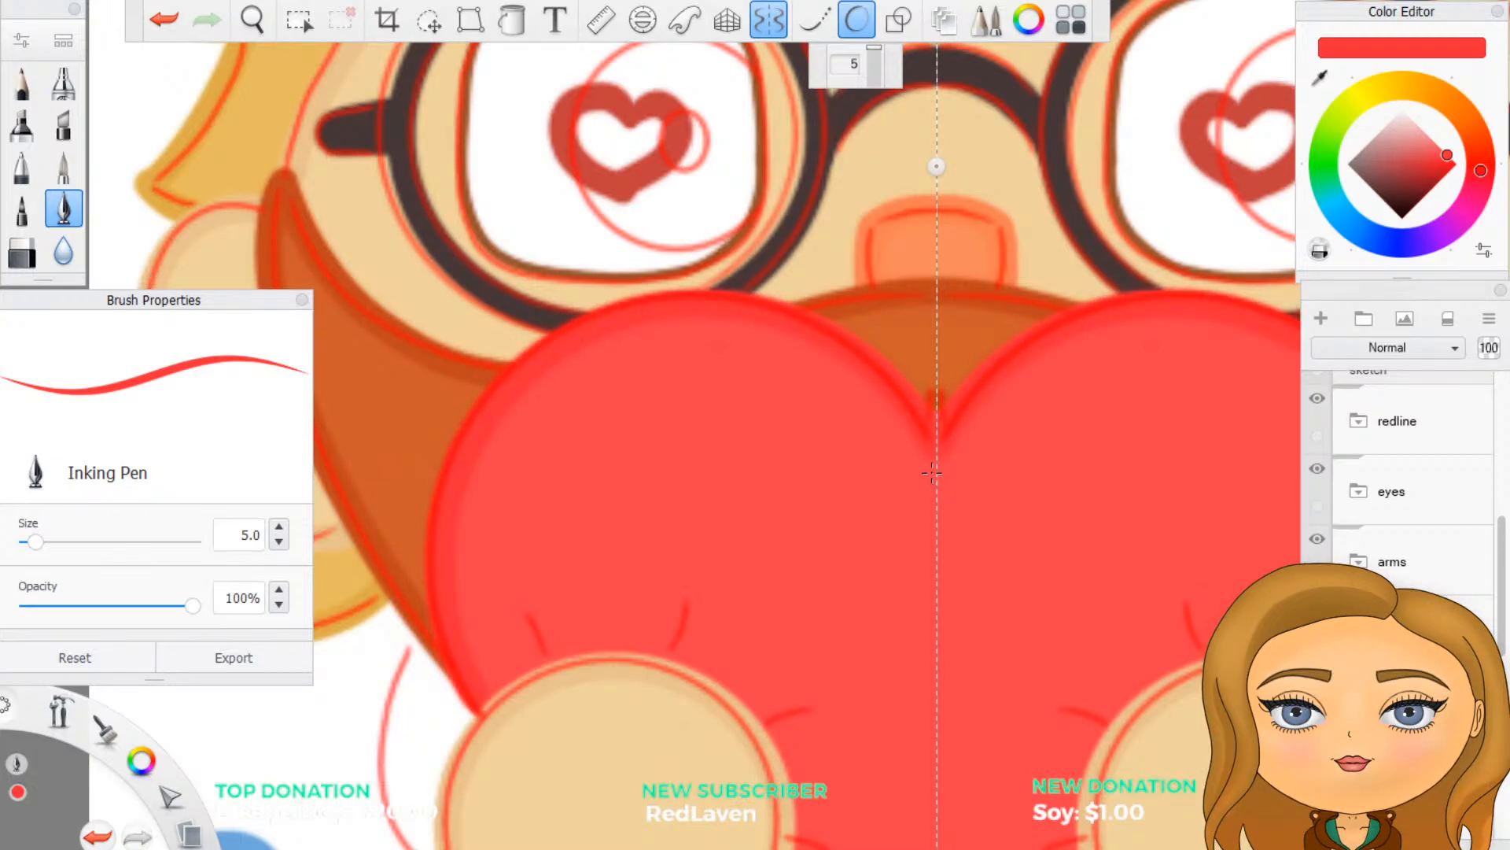
left_click(1318, 401)
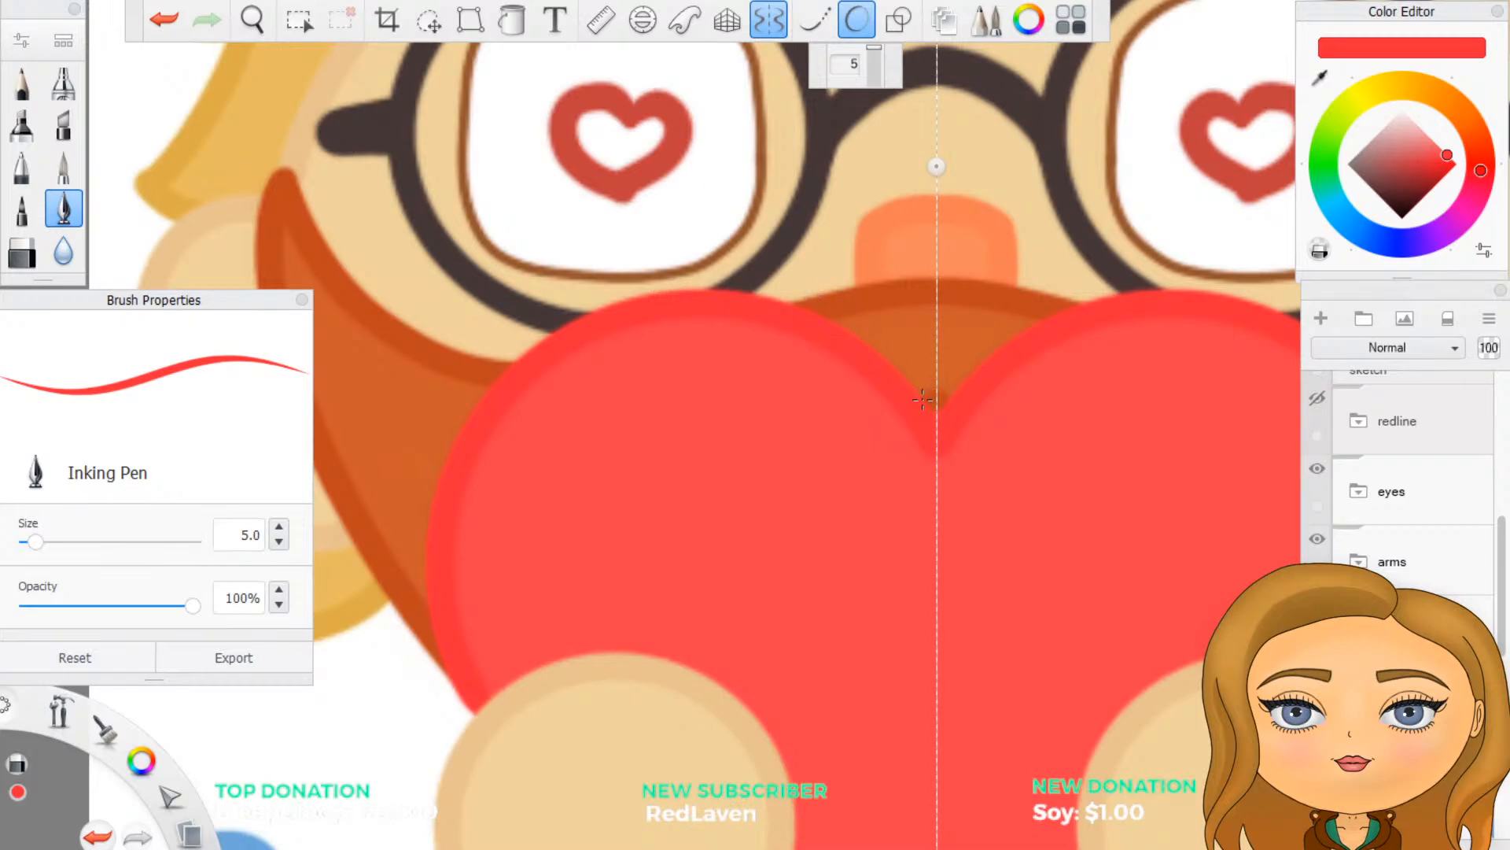
left_click_drag(926, 409, 936, 419)
scroll(991, 354, "down", 2)
scroll(1133, 582, "up", 3)
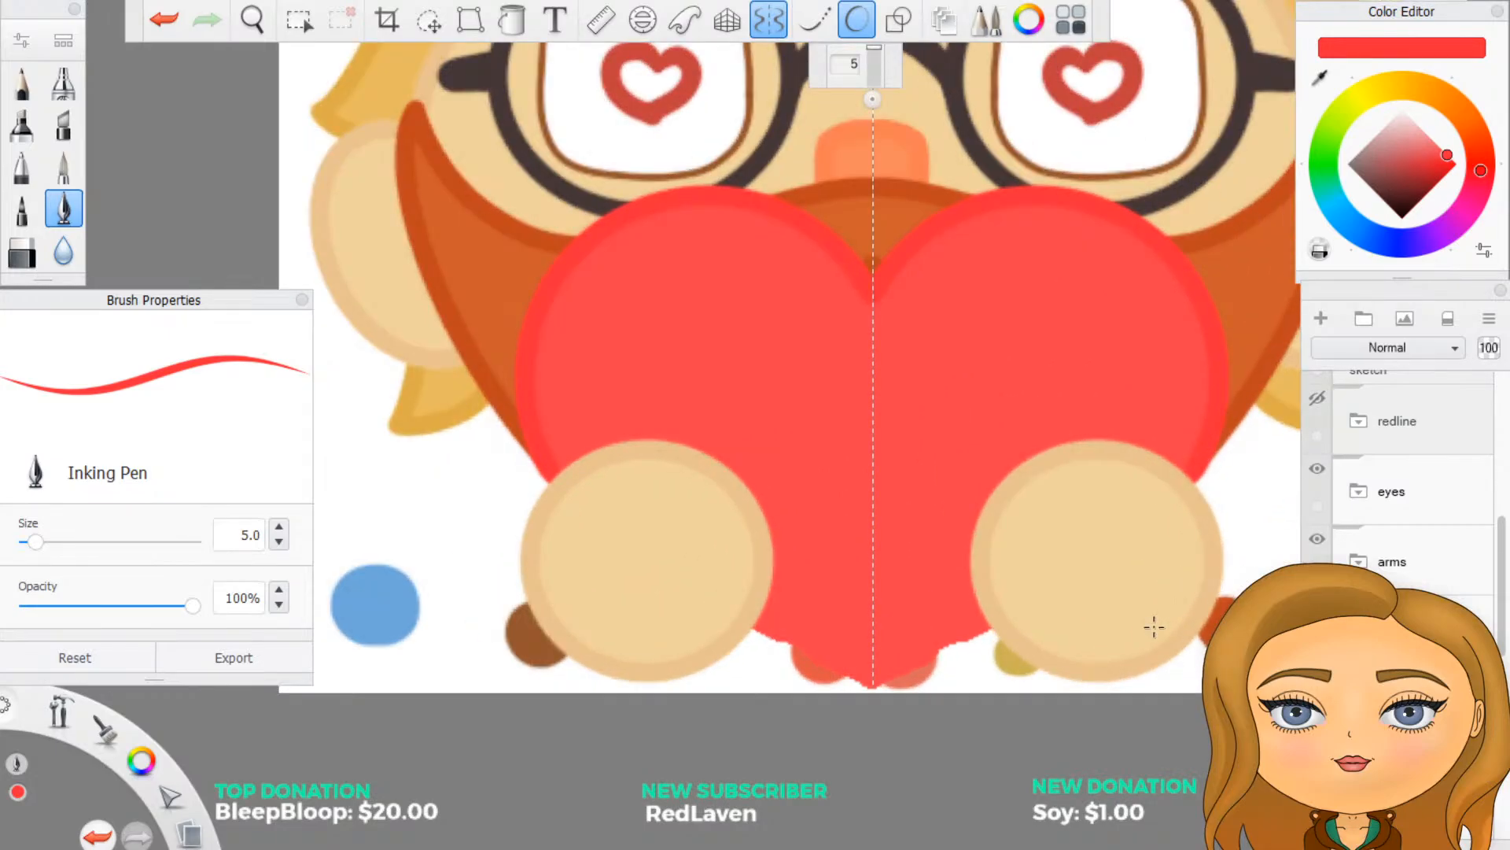
scroll(1153, 624, "up", 2)
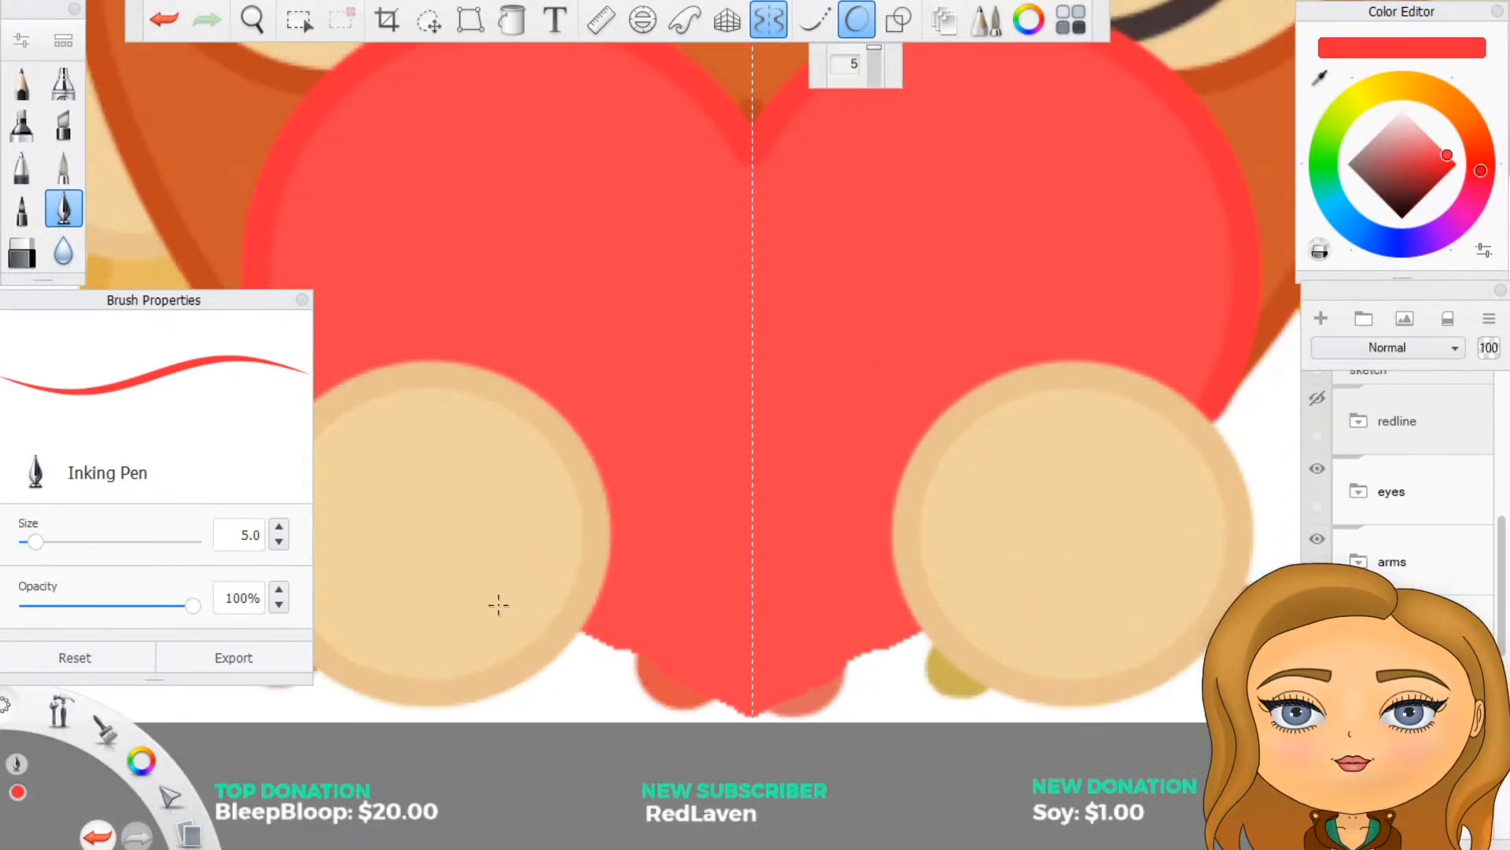
Step: Show the redline group and draw the heart's mirrored lower outline from the hands to the tip with steady stroke at 2
left_click(1317, 398)
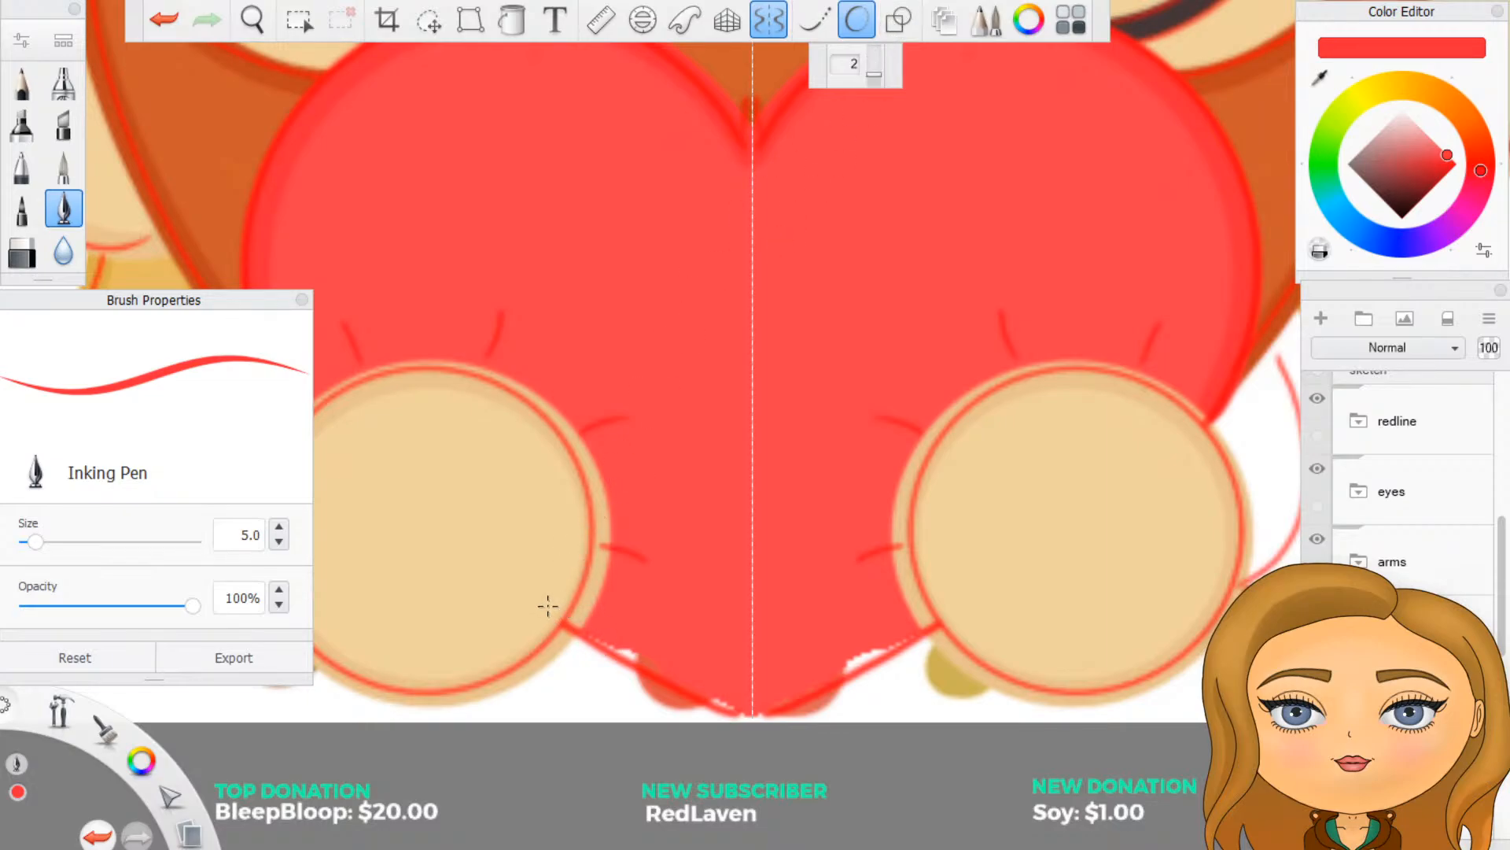
mouse_move(569, 625)
left_mouse_down()
mouse_move(661, 687)
mouse_move(751, 718)
left_mouse_up()
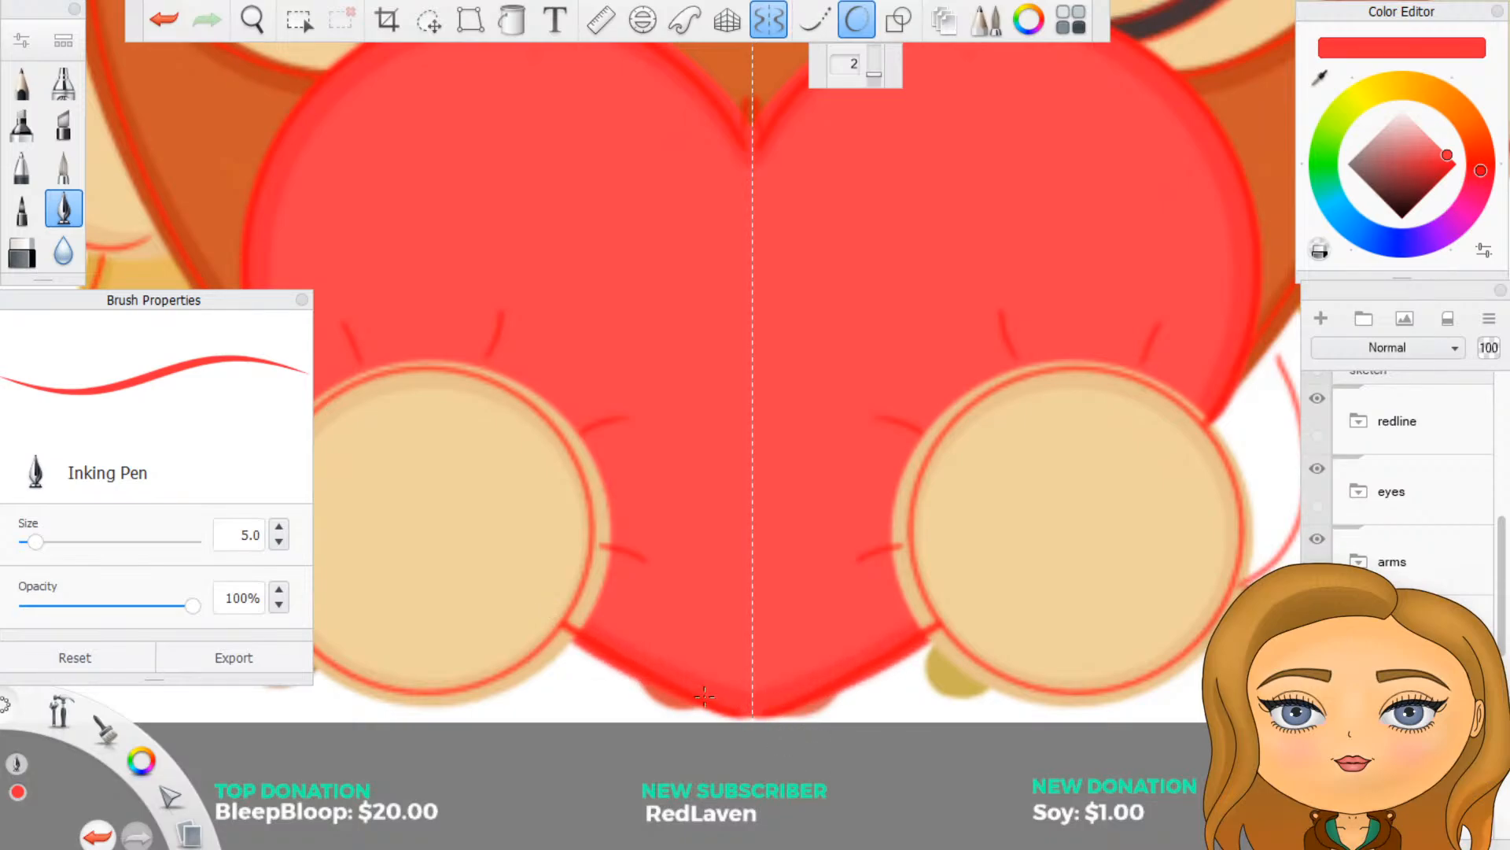
key("ctrl+z")
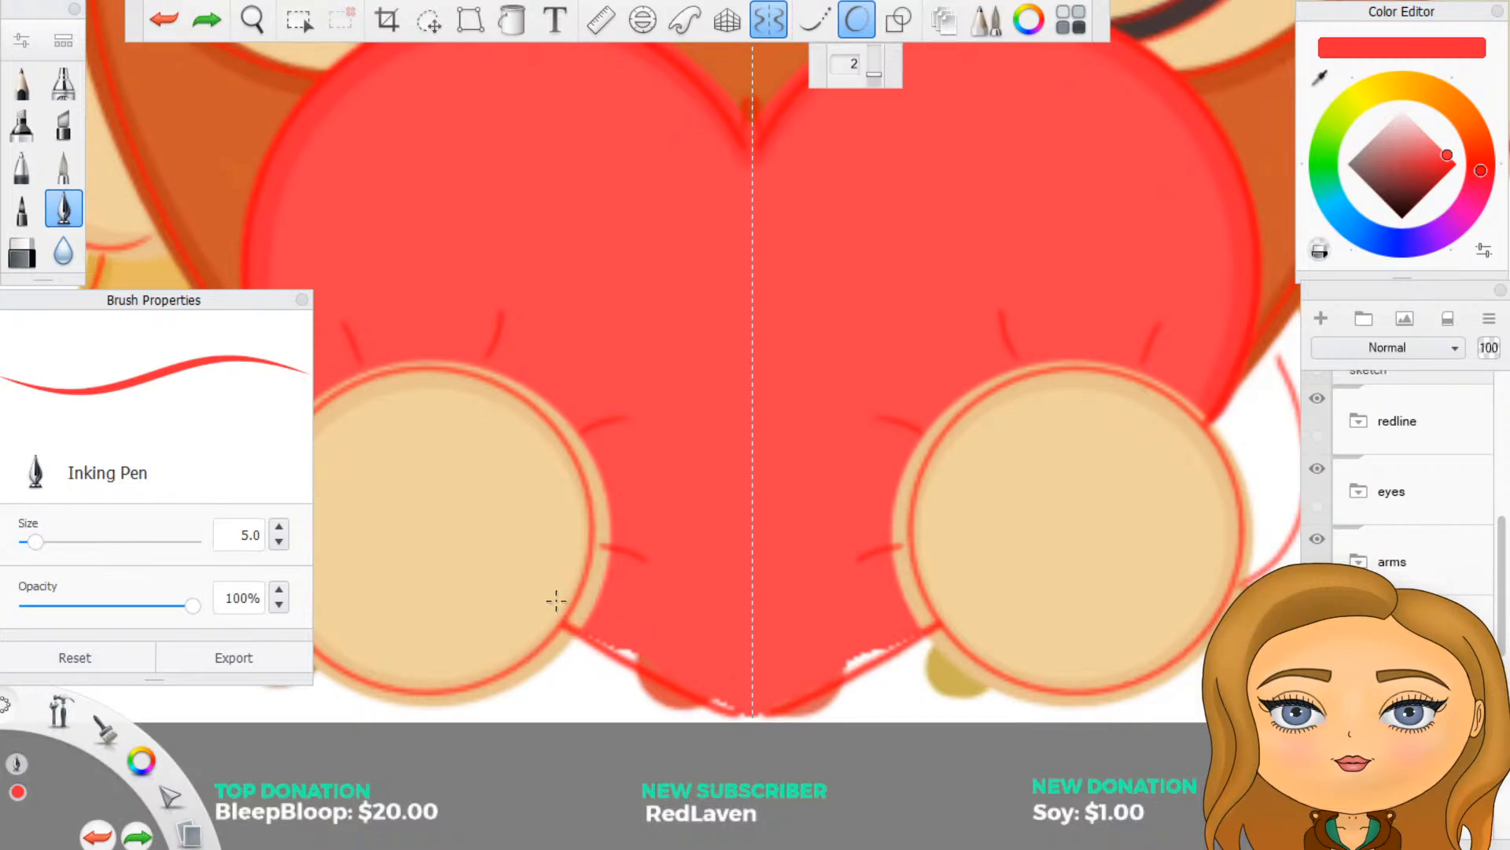
left_click_drag(556, 601, 752, 720)
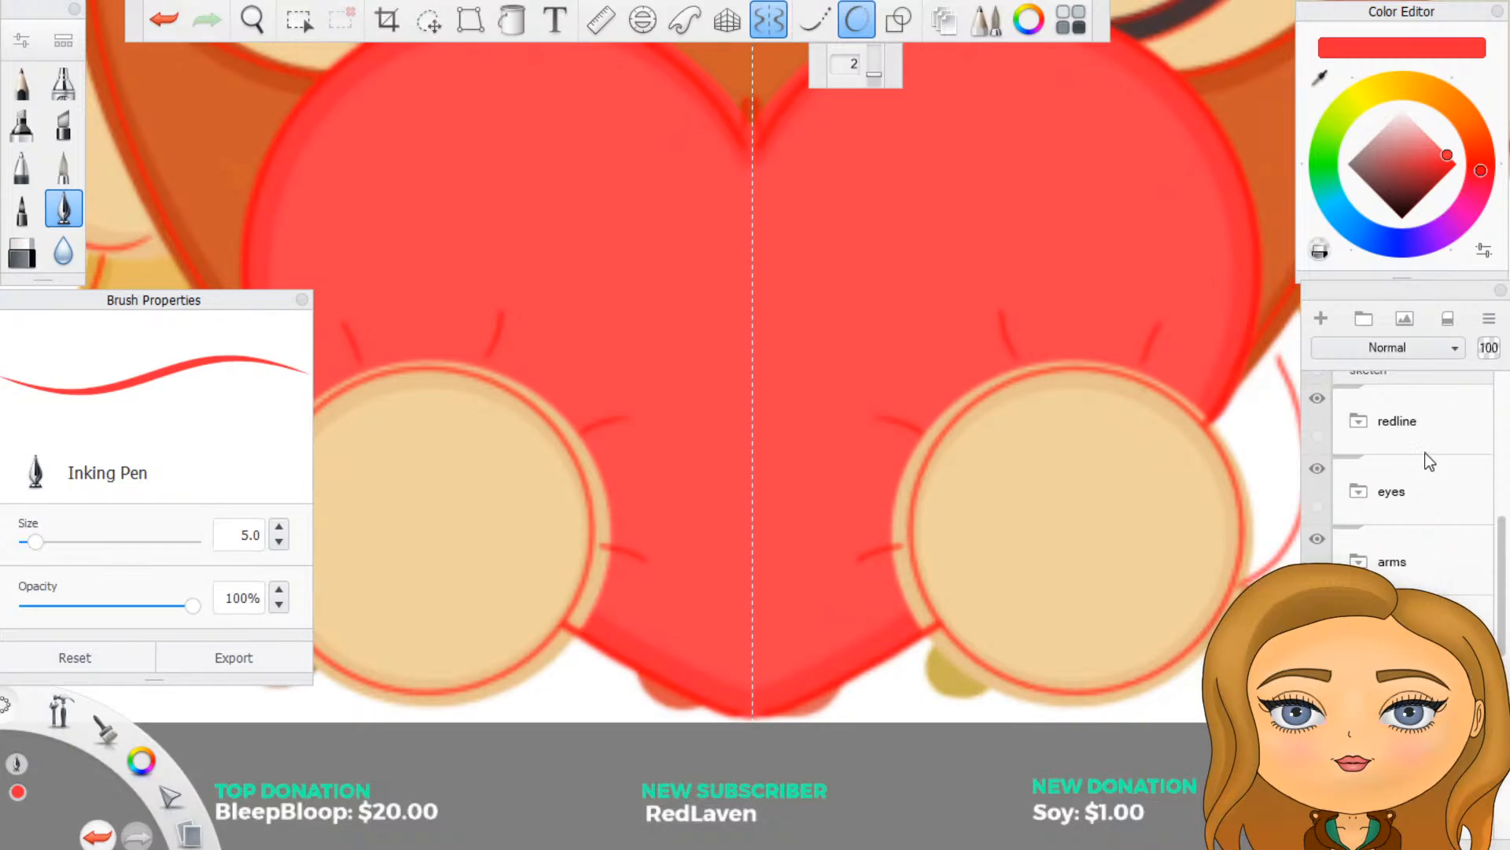
Step: Hide the redline group and check the large heart's new outline against the whole character
scroll(1408, 511, "up", 1)
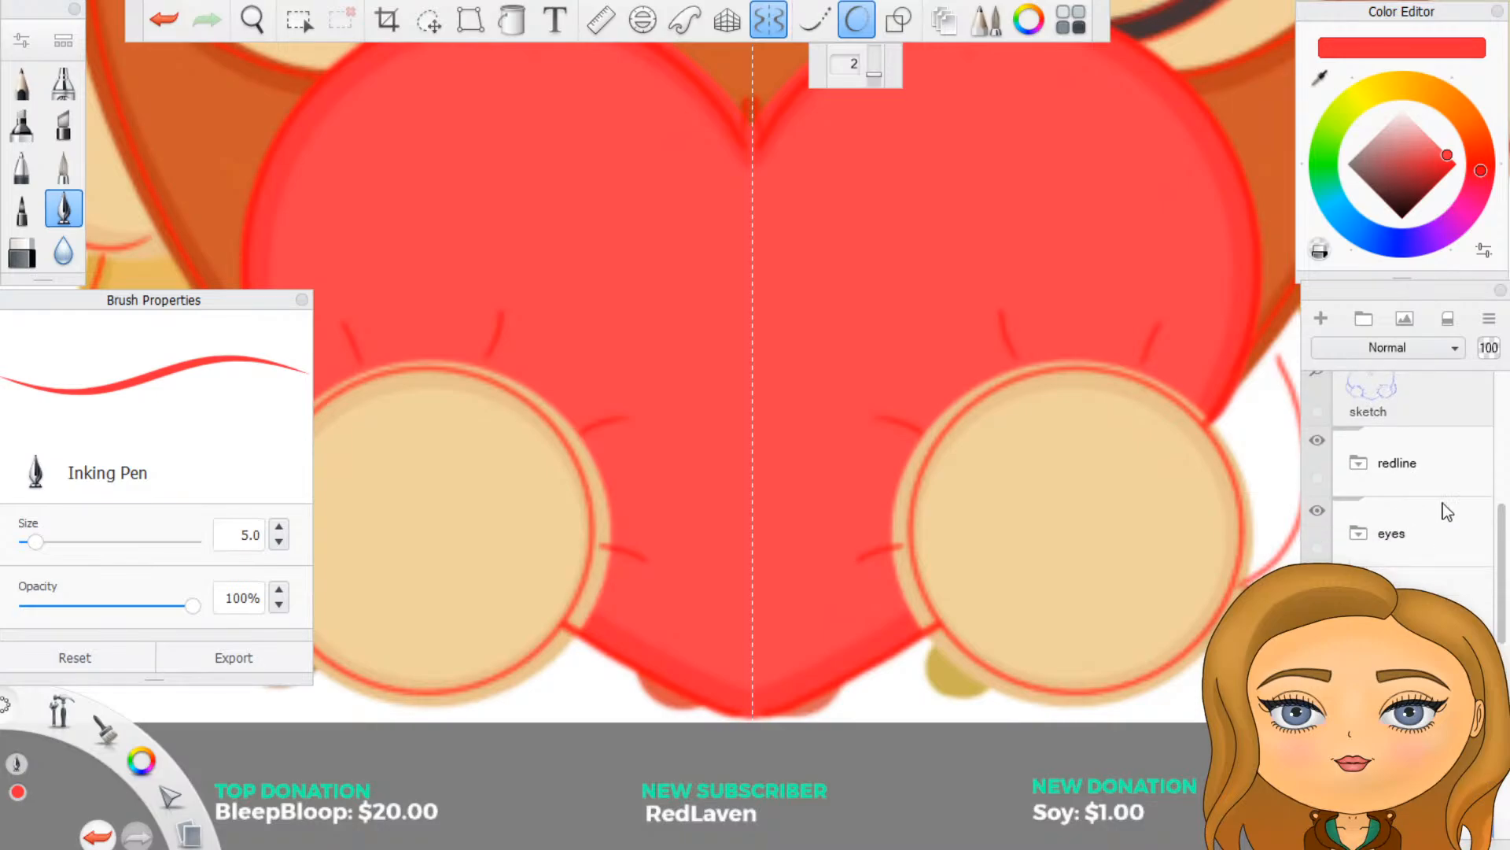
left_click(1320, 447)
left_click(1359, 604)
left_click(1318, 442)
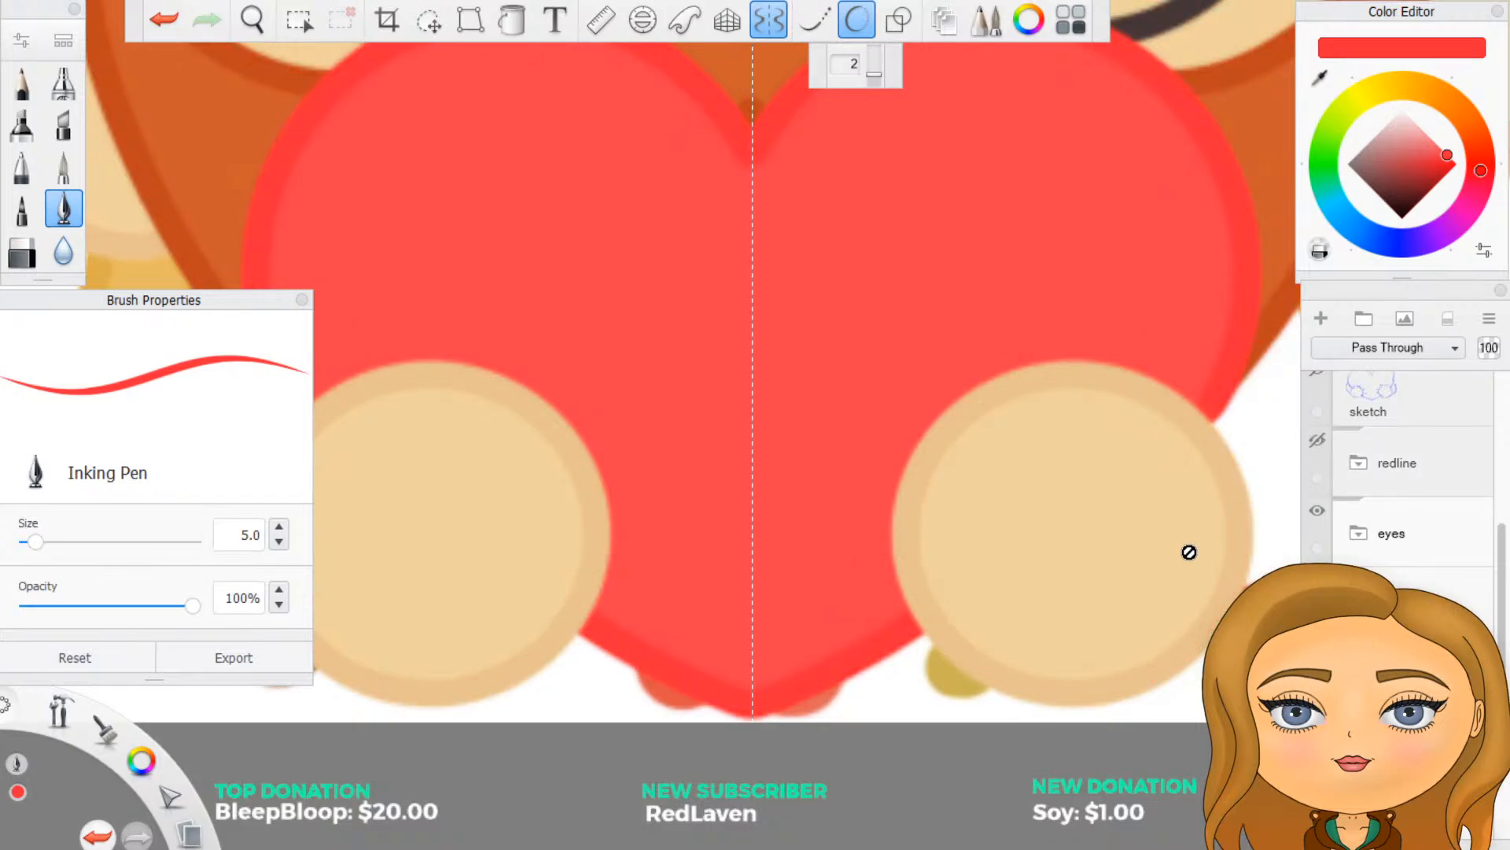
scroll(792, 422, "down", 6)
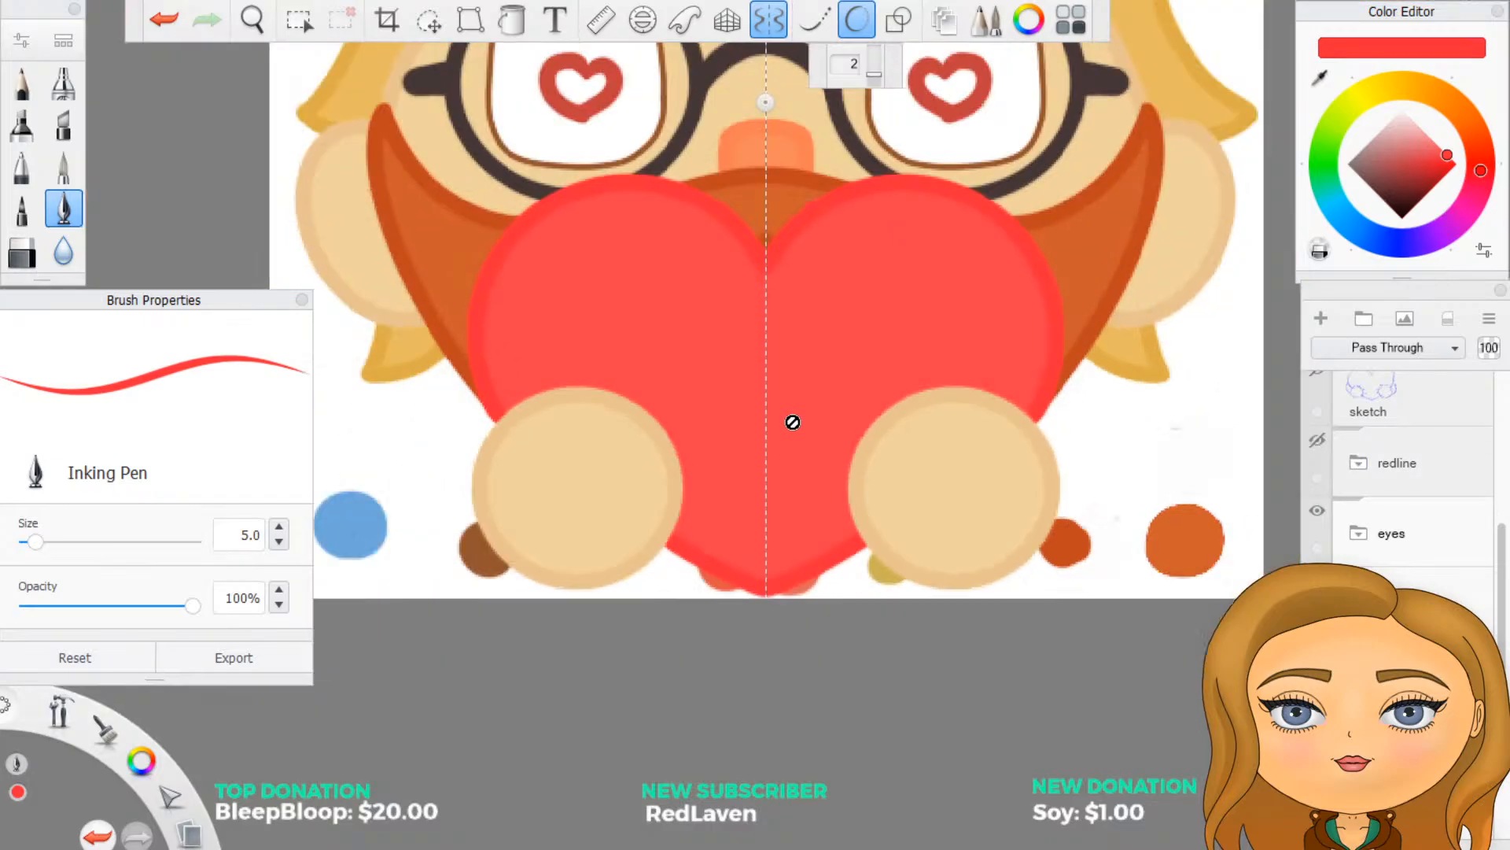
scroll(758, 256, "up", 2)
scroll(759, 255, "up", 2)
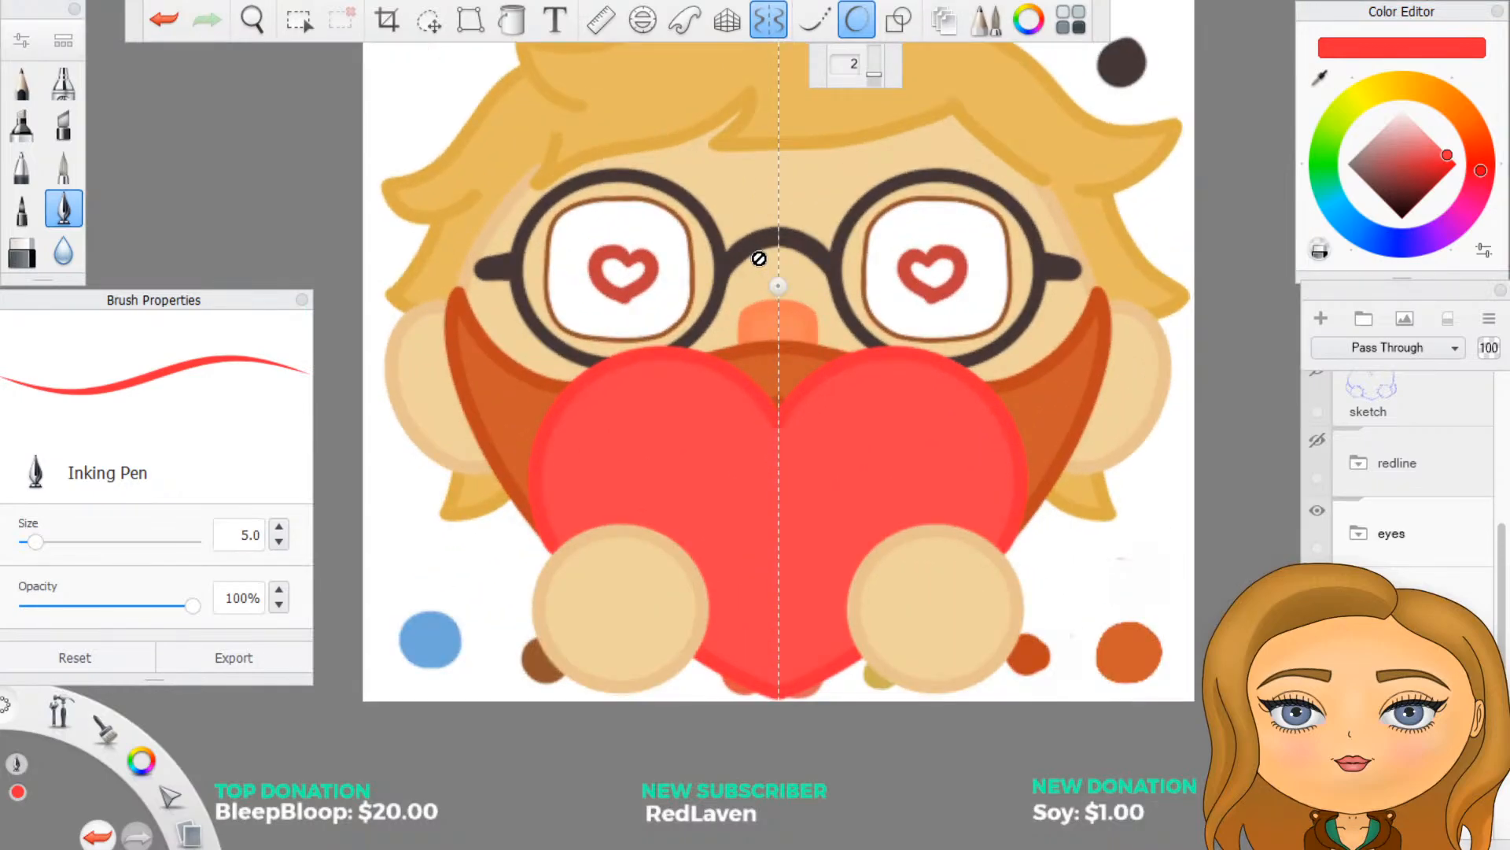
Step: Expand the eyes group and remove the small red heart pupils from both eyes
scroll(1401, 488, "down", 5)
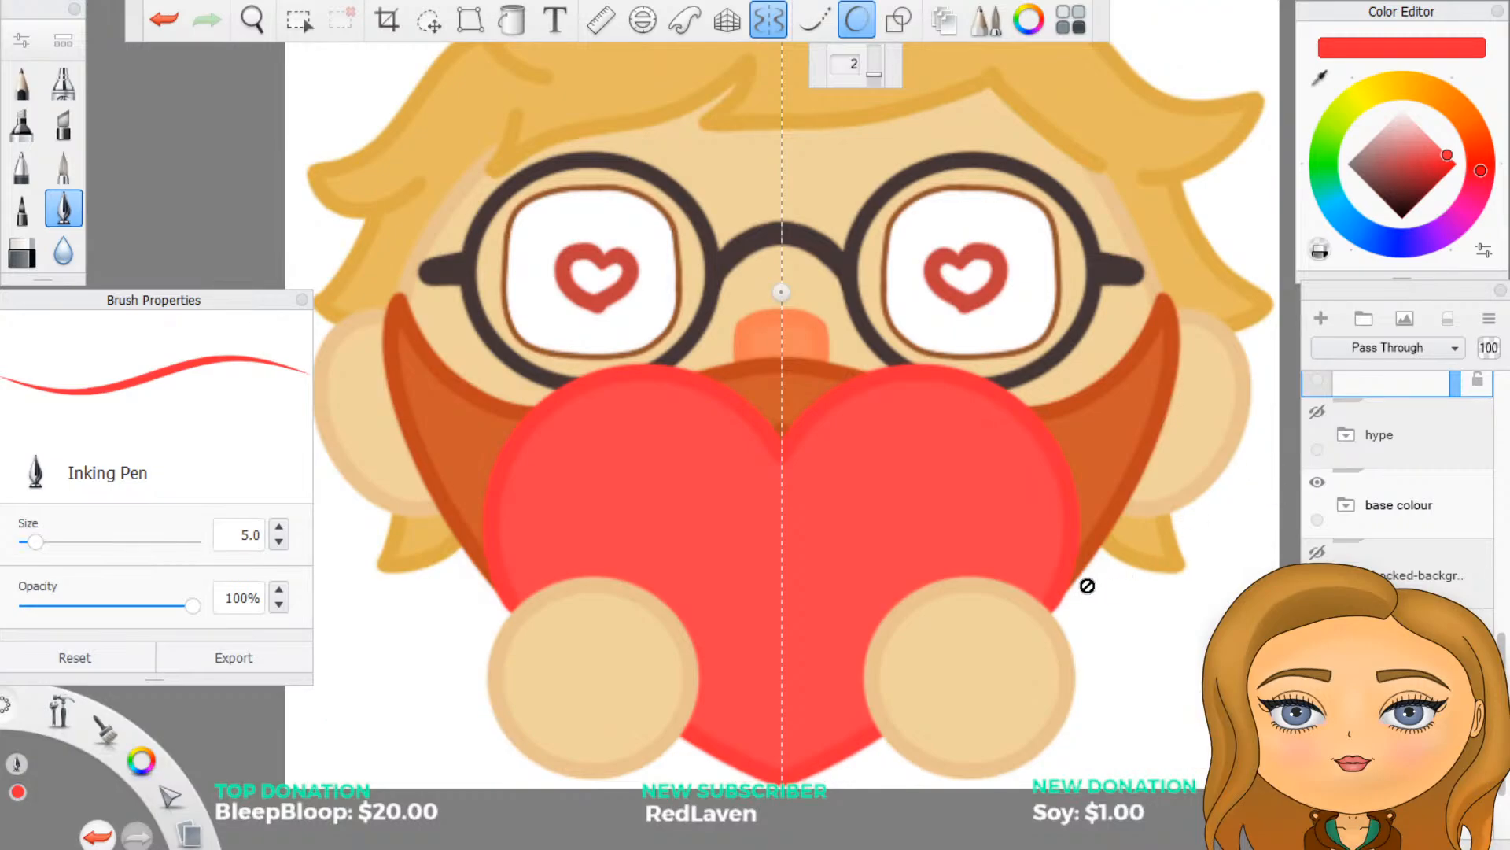
scroll(1369, 543, "up", 3)
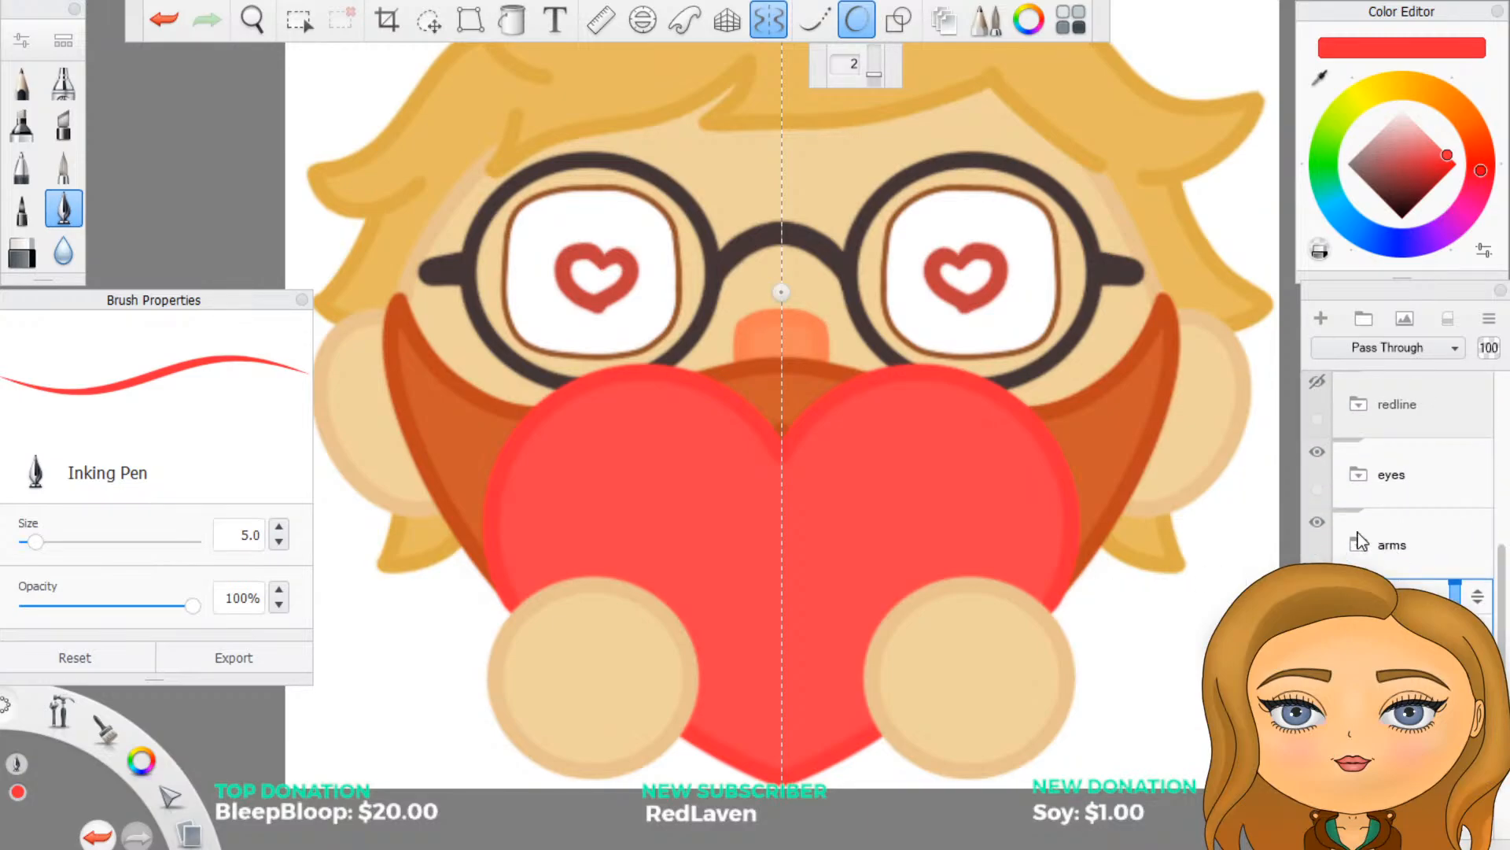
left_click(1359, 481)
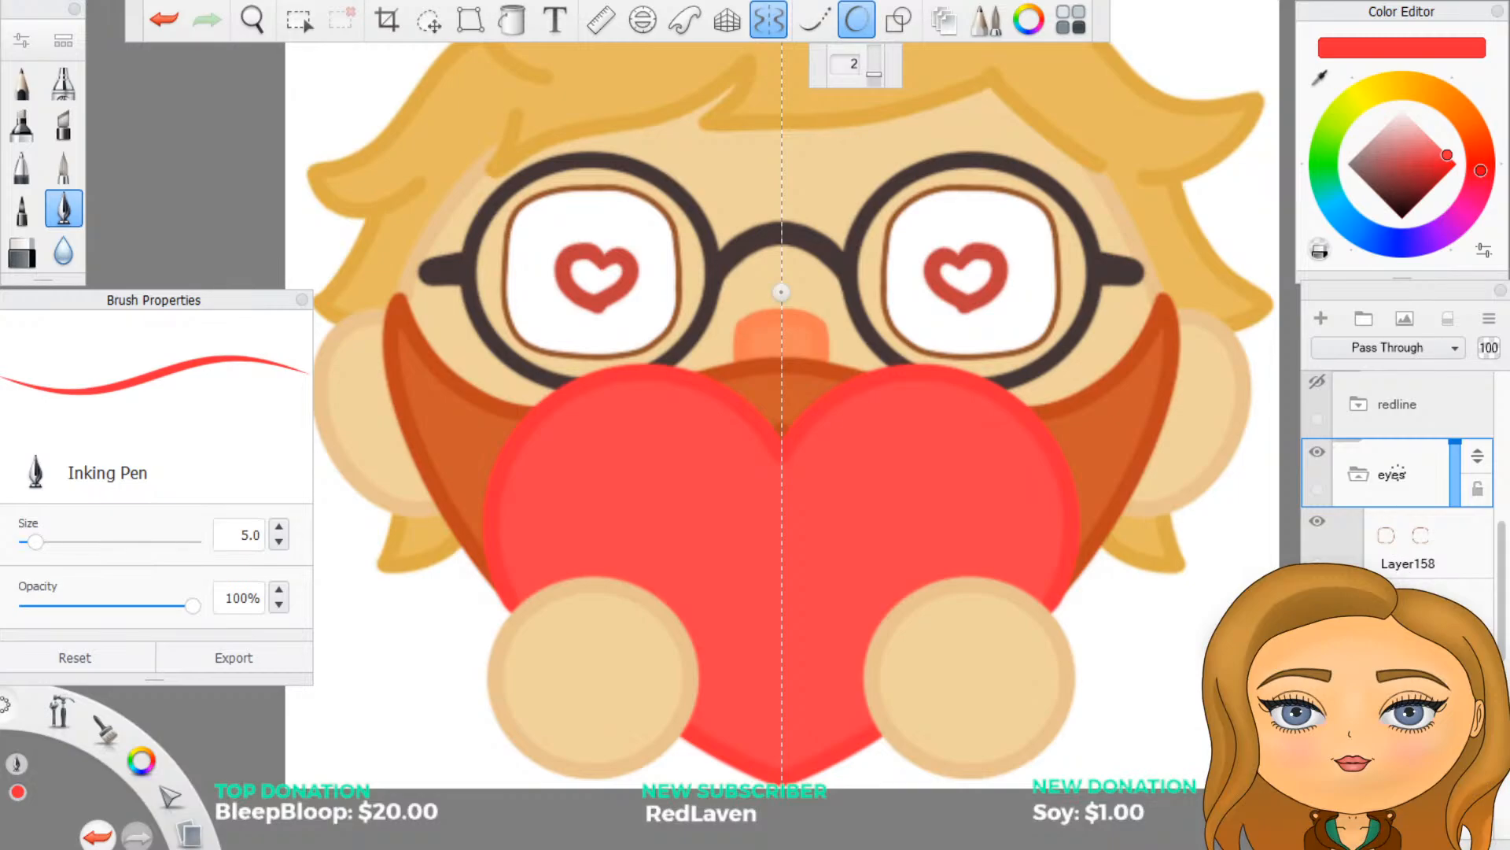
left_click(1408, 554)
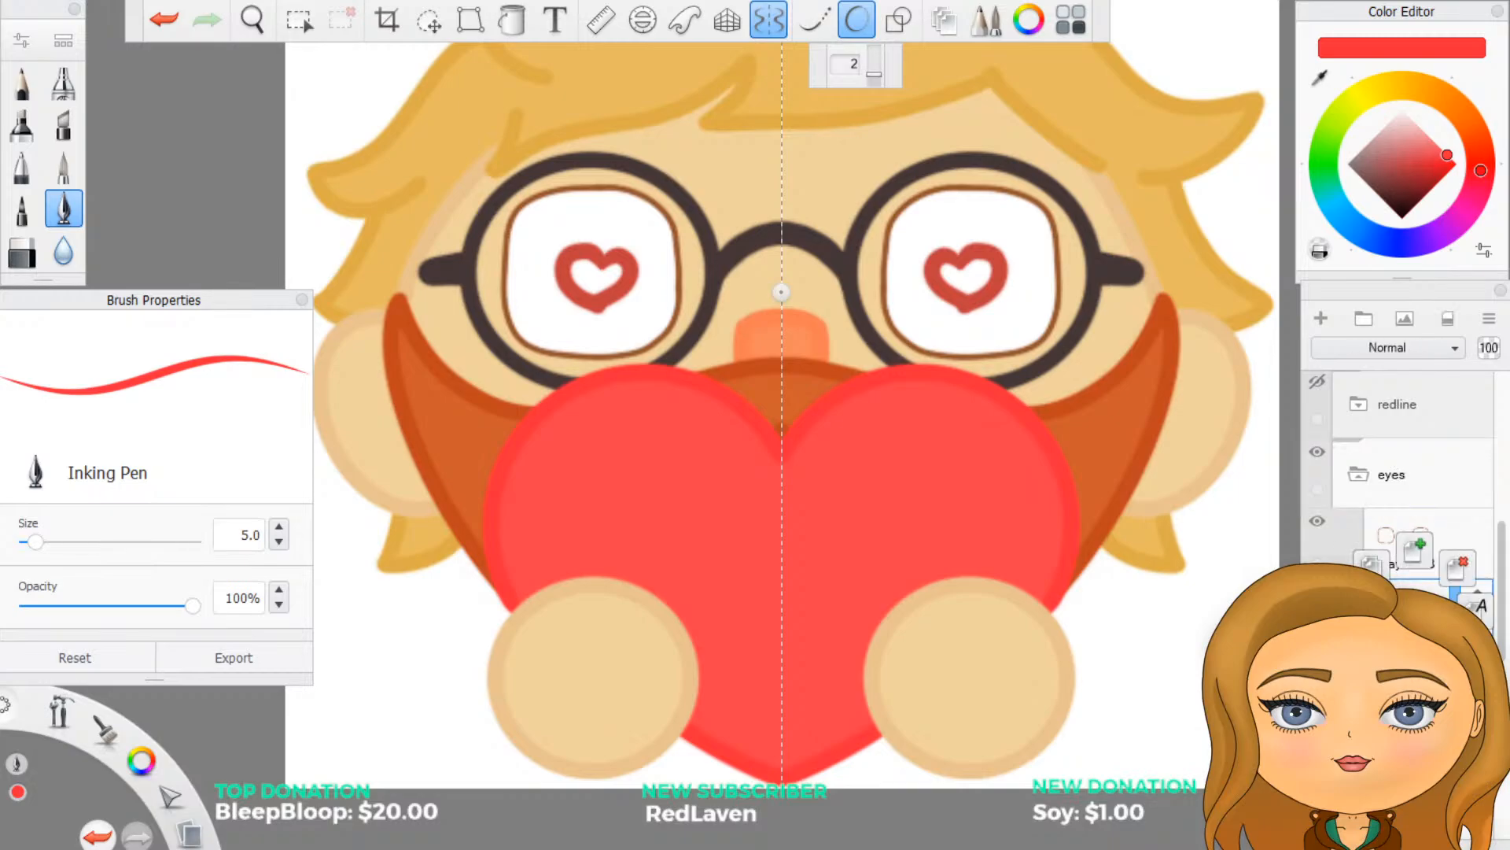
left_click(1452, 586)
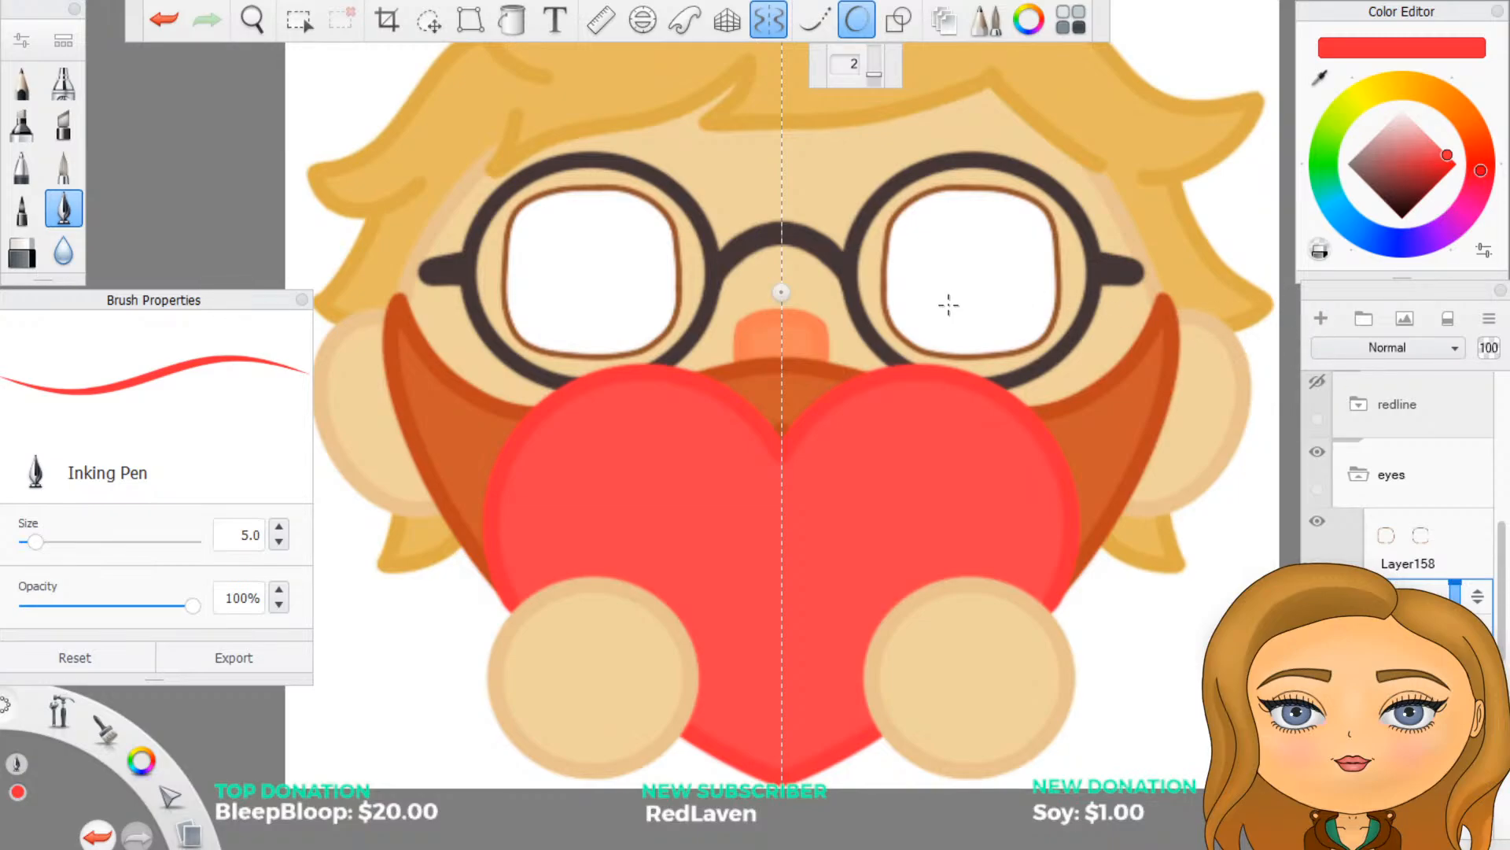
scroll(894, 326, "up", 1)
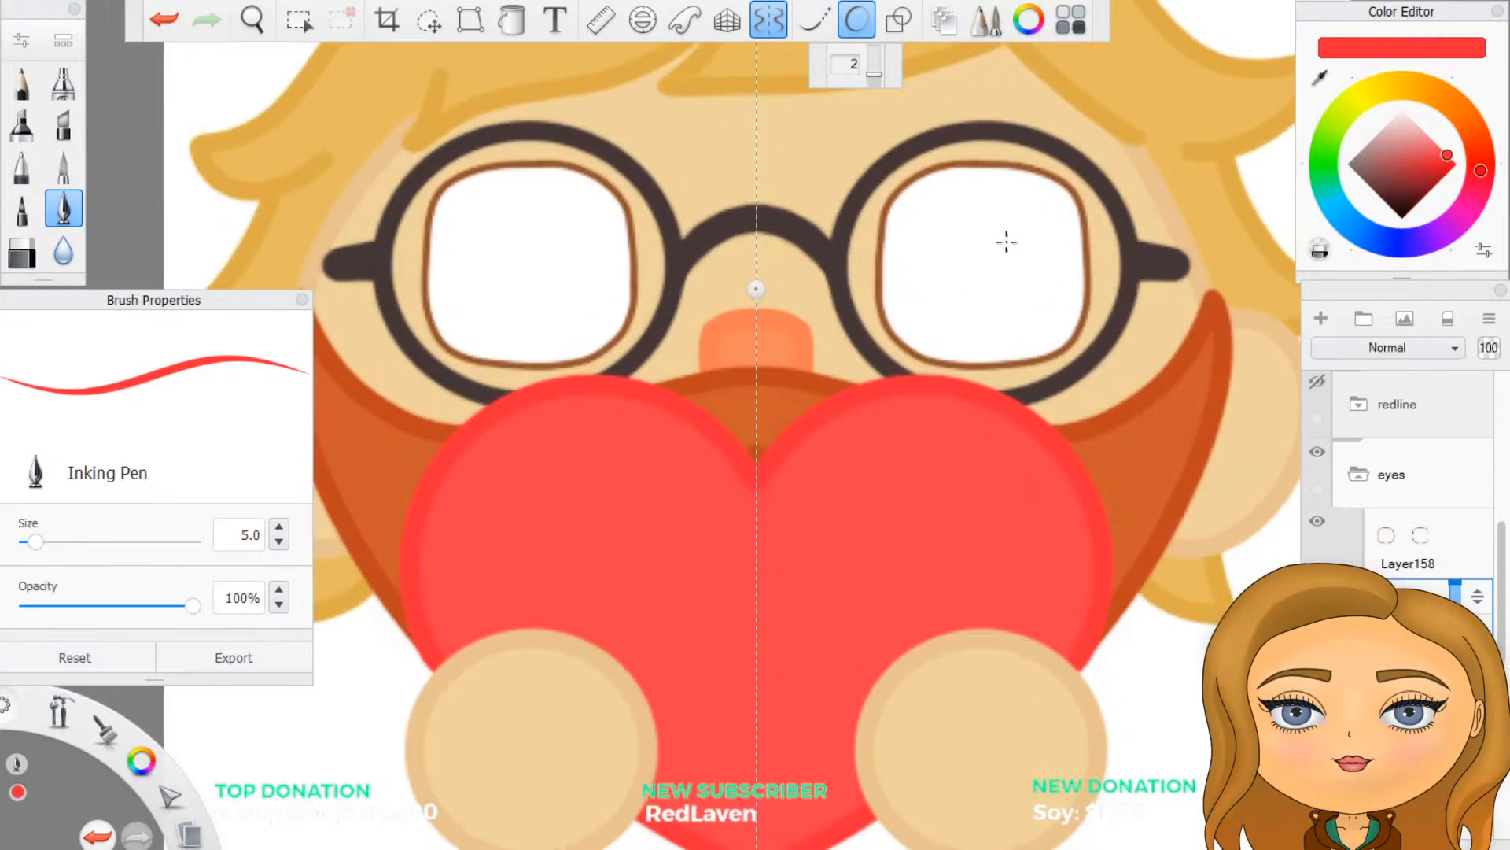
scroll(1006, 236, "up", 1)
scroll(987, 244, "down", 2)
scroll(926, 136, "up", 1)
scroll(943, 142, "up", 1)
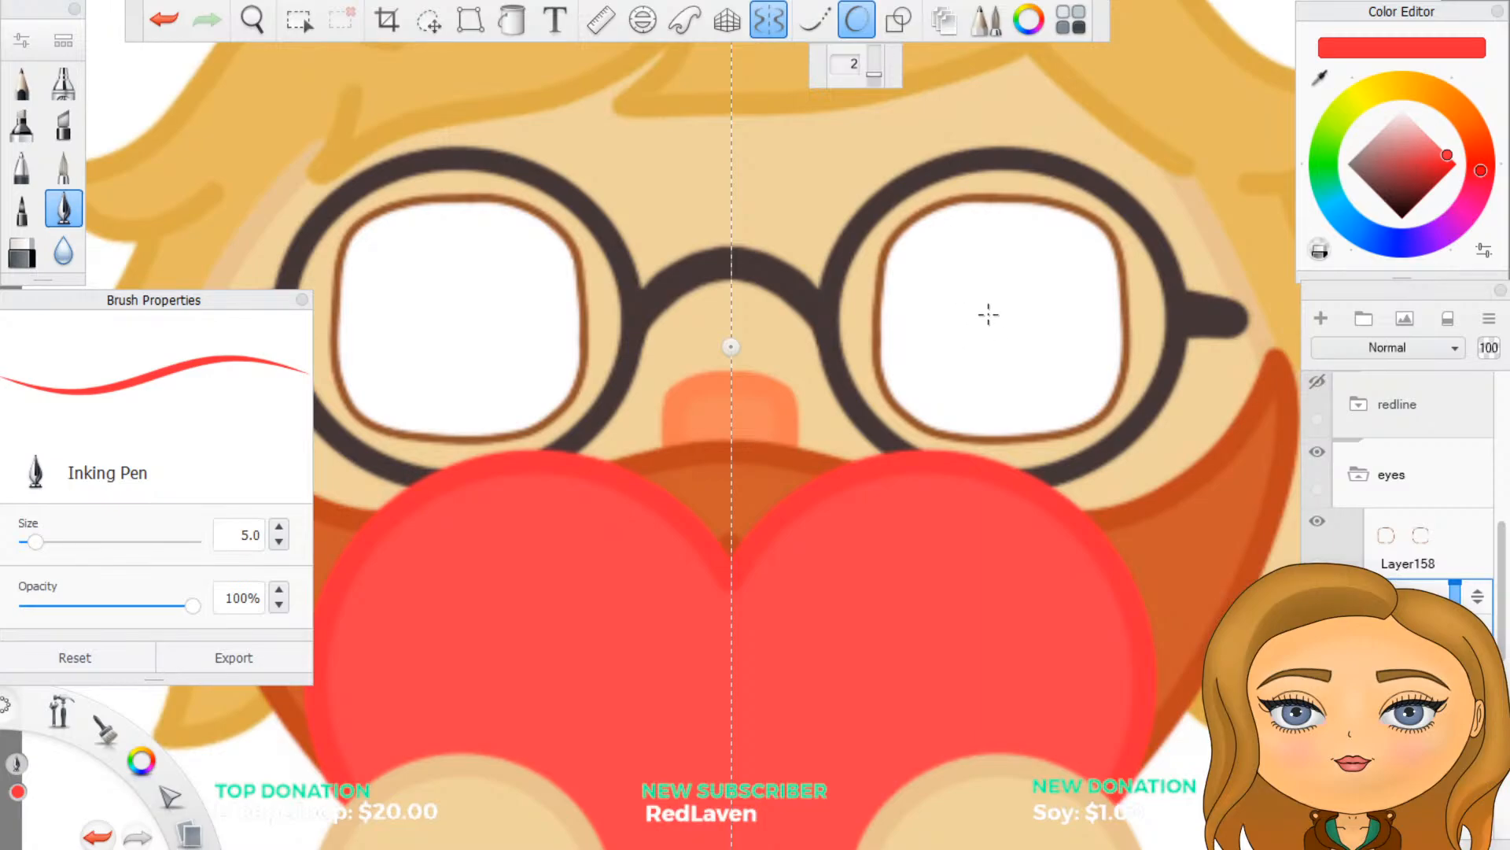
Step: Draw small mirrored red heart outlines as pupils in both eyes, undoing and redrawing uneven attempts
mouse_move(980, 300)
left_mouse_down()
mouse_move(946, 303)
mouse_move(1008, 361)
mouse_move(1026, 278)
mouse_move(1049, 307)
mouse_move(1028, 349)
mouse_move(995, 306)
mouse_move(1003, 370)
left_mouse_up()
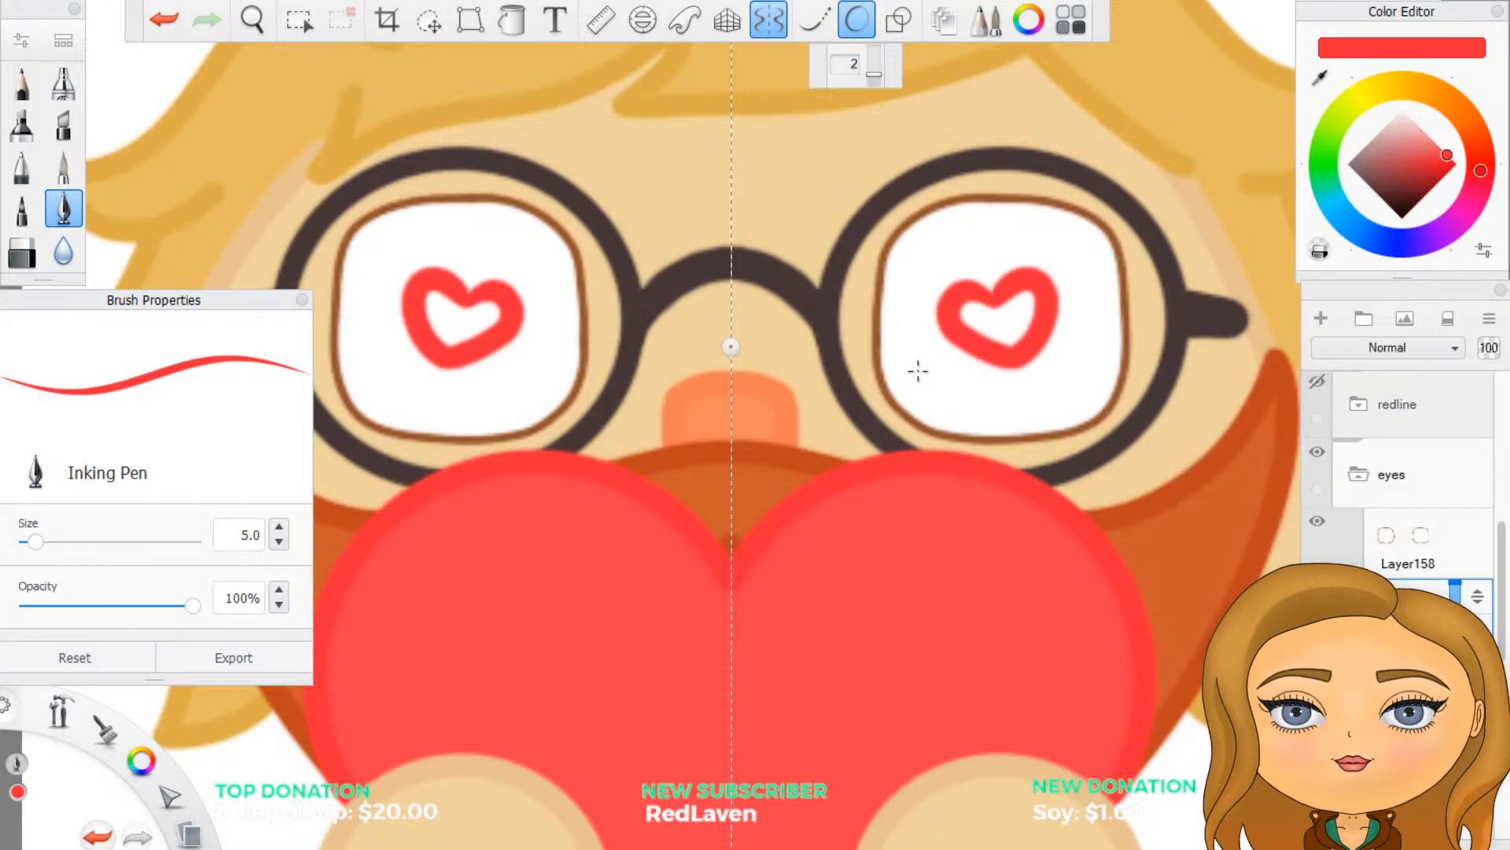
key("ctrl+z")
key("ctrl+z")
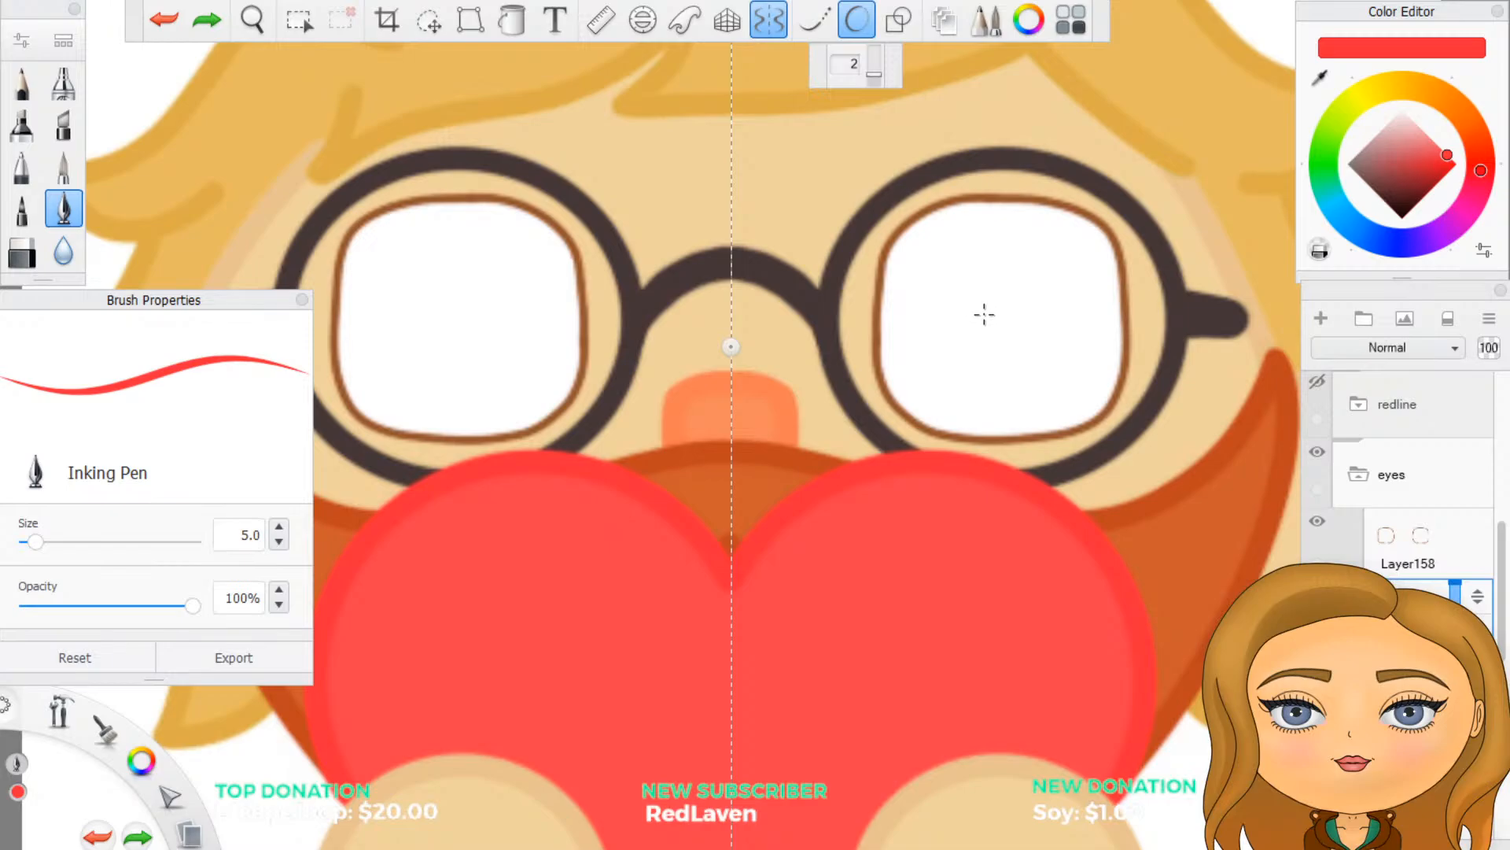
mouse_move(985, 313)
left_mouse_down()
mouse_move(953, 294)
mouse_move(936, 326)
mouse_move(988, 363)
mouse_move(994, 305)
mouse_move(1021, 288)
mouse_move(1037, 321)
mouse_move(995, 366)
left_mouse_up()
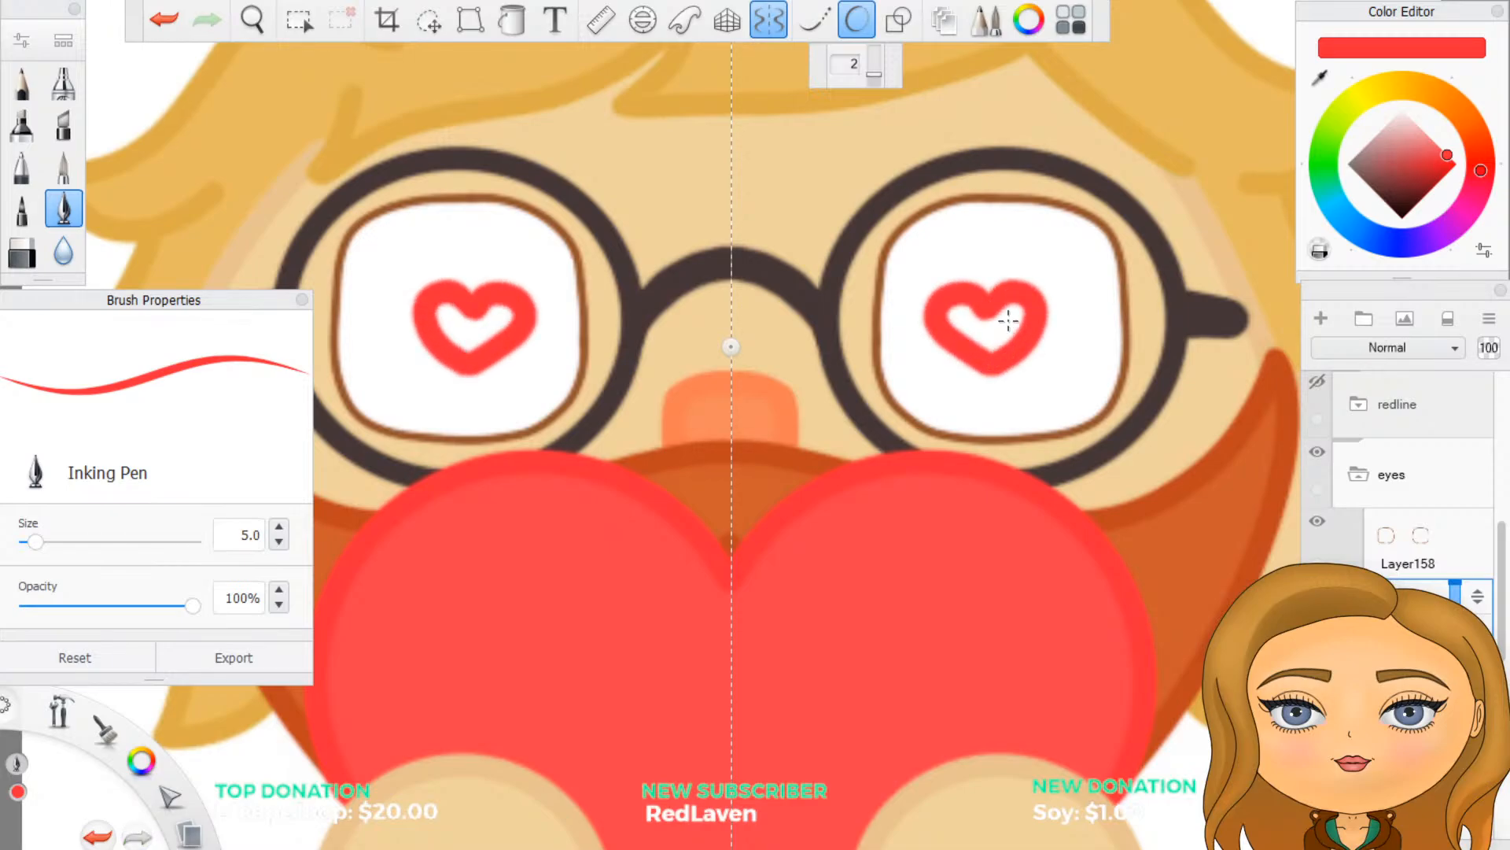
key("ctrl+z")
mouse_move(986, 314)
left_mouse_down()
mouse_move(1016, 287)
mouse_move(1035, 297)
mouse_move(1036, 328)
mouse_move(994, 376)
left_mouse_up()
key("ctrl+z")
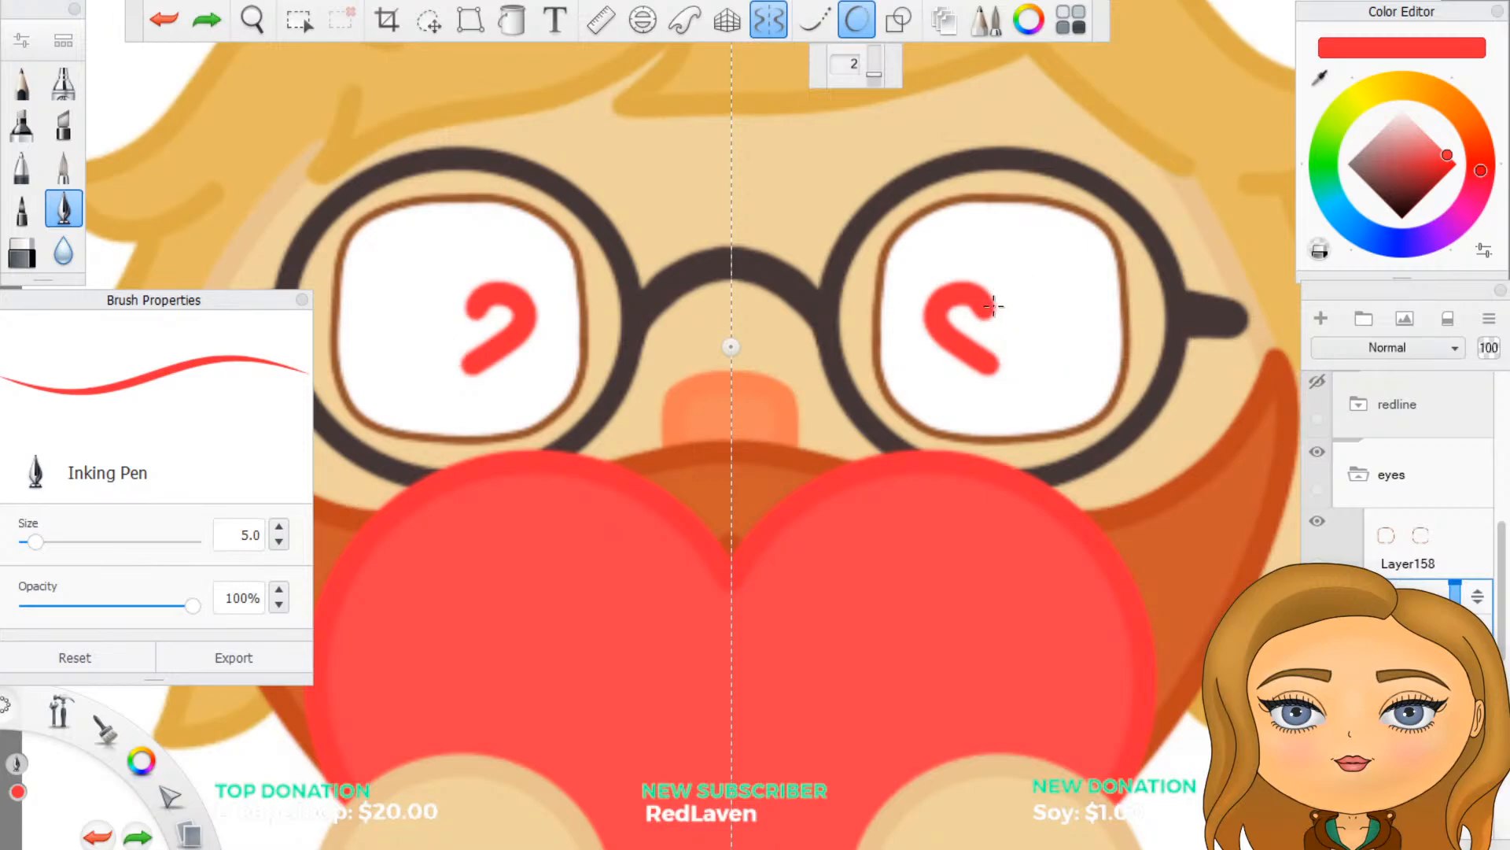
mouse_move(988, 309)
left_mouse_down()
mouse_move(1032, 315)
mouse_move(994, 375)
left_mouse_up()
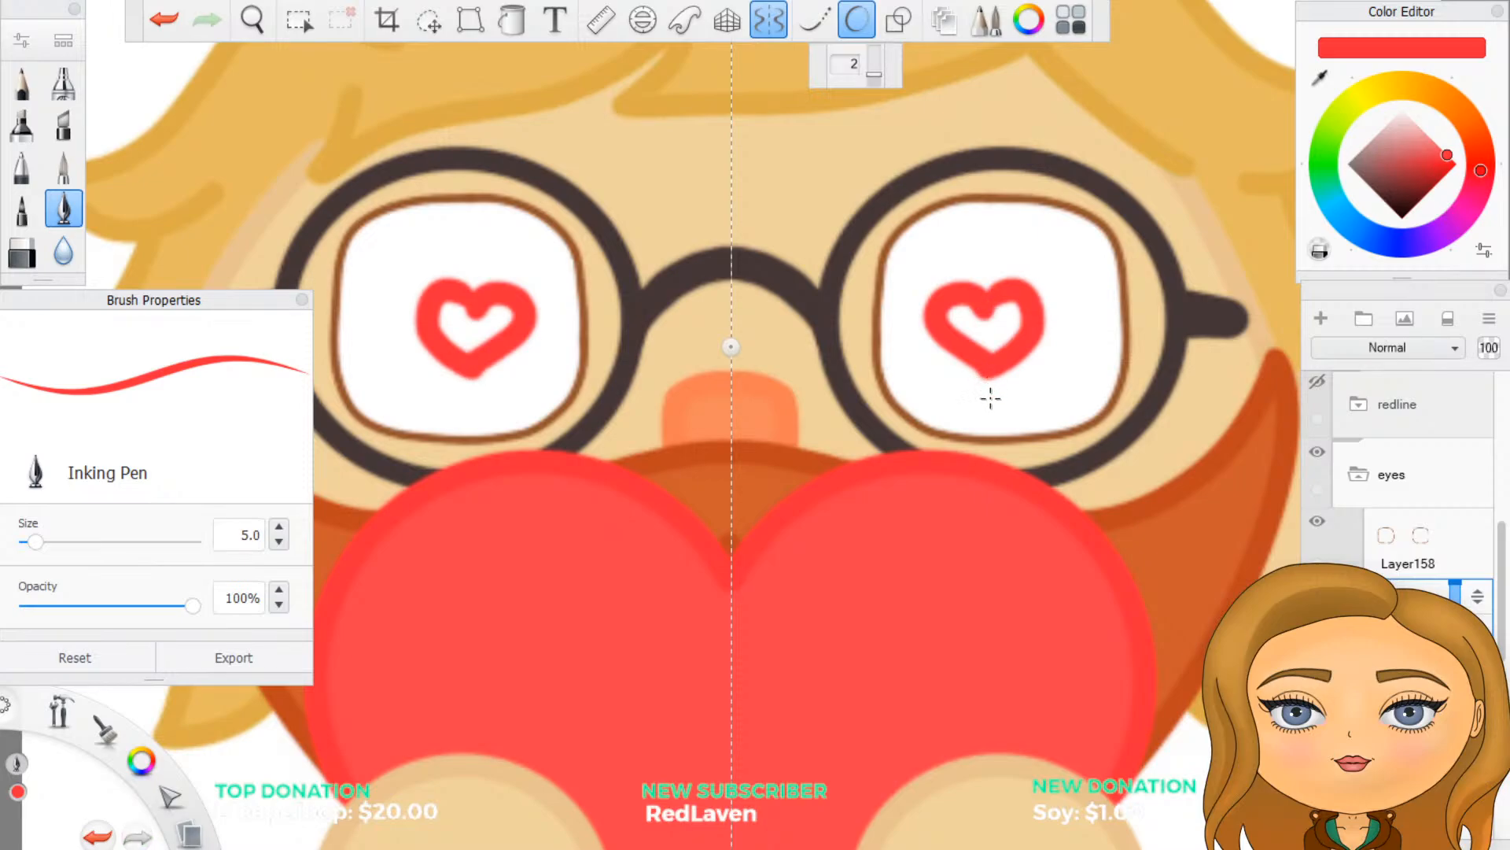
key("ctrl+z")
mouse_move(986, 312)
left_mouse_down()
mouse_move(1030, 285)
mouse_move(1035, 321)
mouse_move(993, 373)
left_mouse_up()
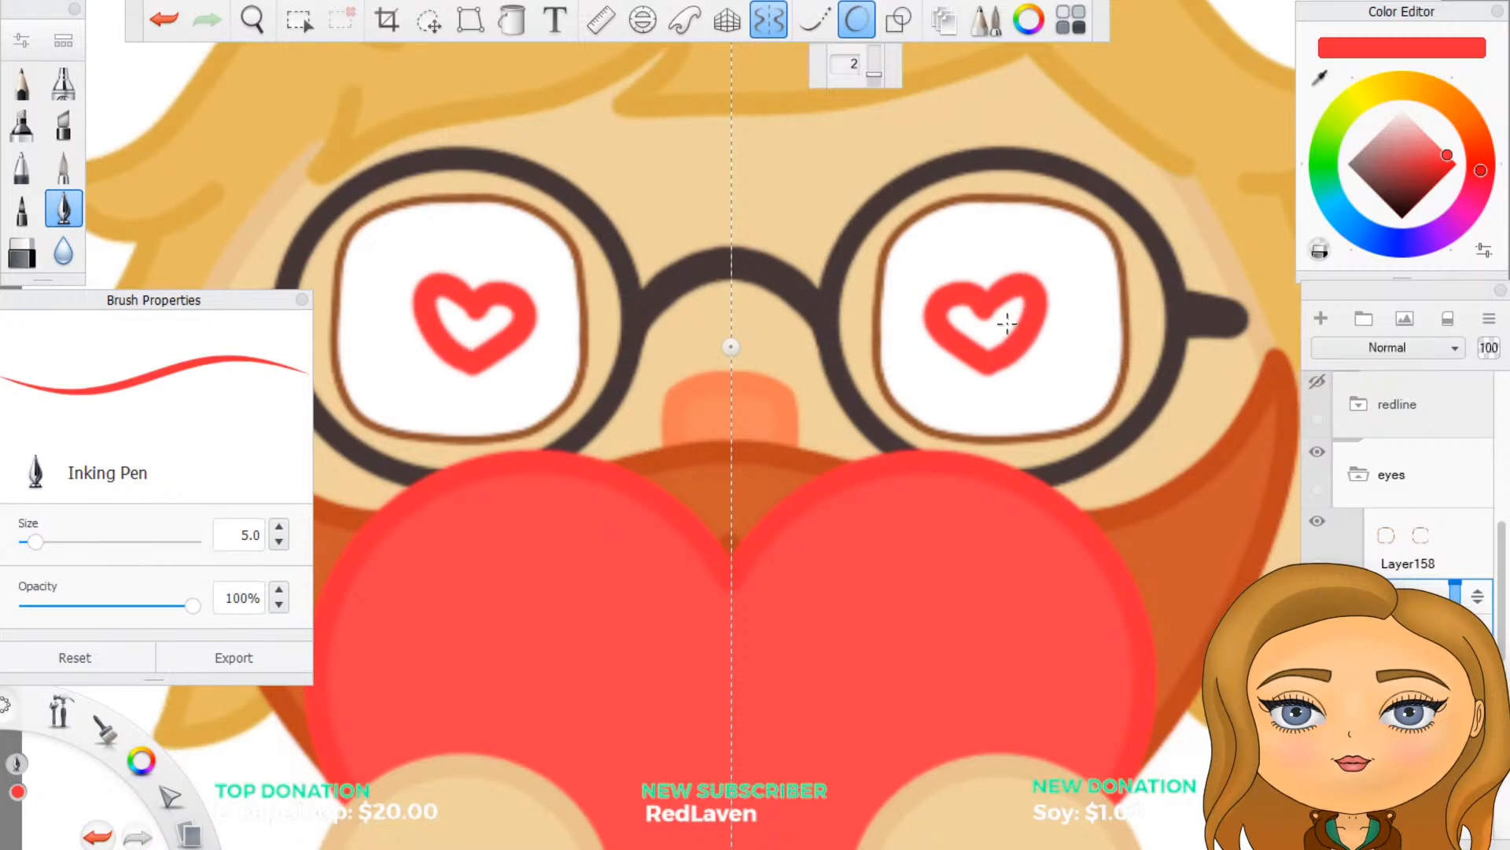
key("ctrl+z")
mouse_move(990, 315)
left_mouse_down()
mouse_move(1034, 301)
mouse_move(1035, 326)
mouse_move(994, 365)
mouse_move(1021, 342)
mouse_move(1035, 287)
mouse_move(1007, 285)
mouse_move(983, 309)
left_mouse_up()
key("ctrl+z")
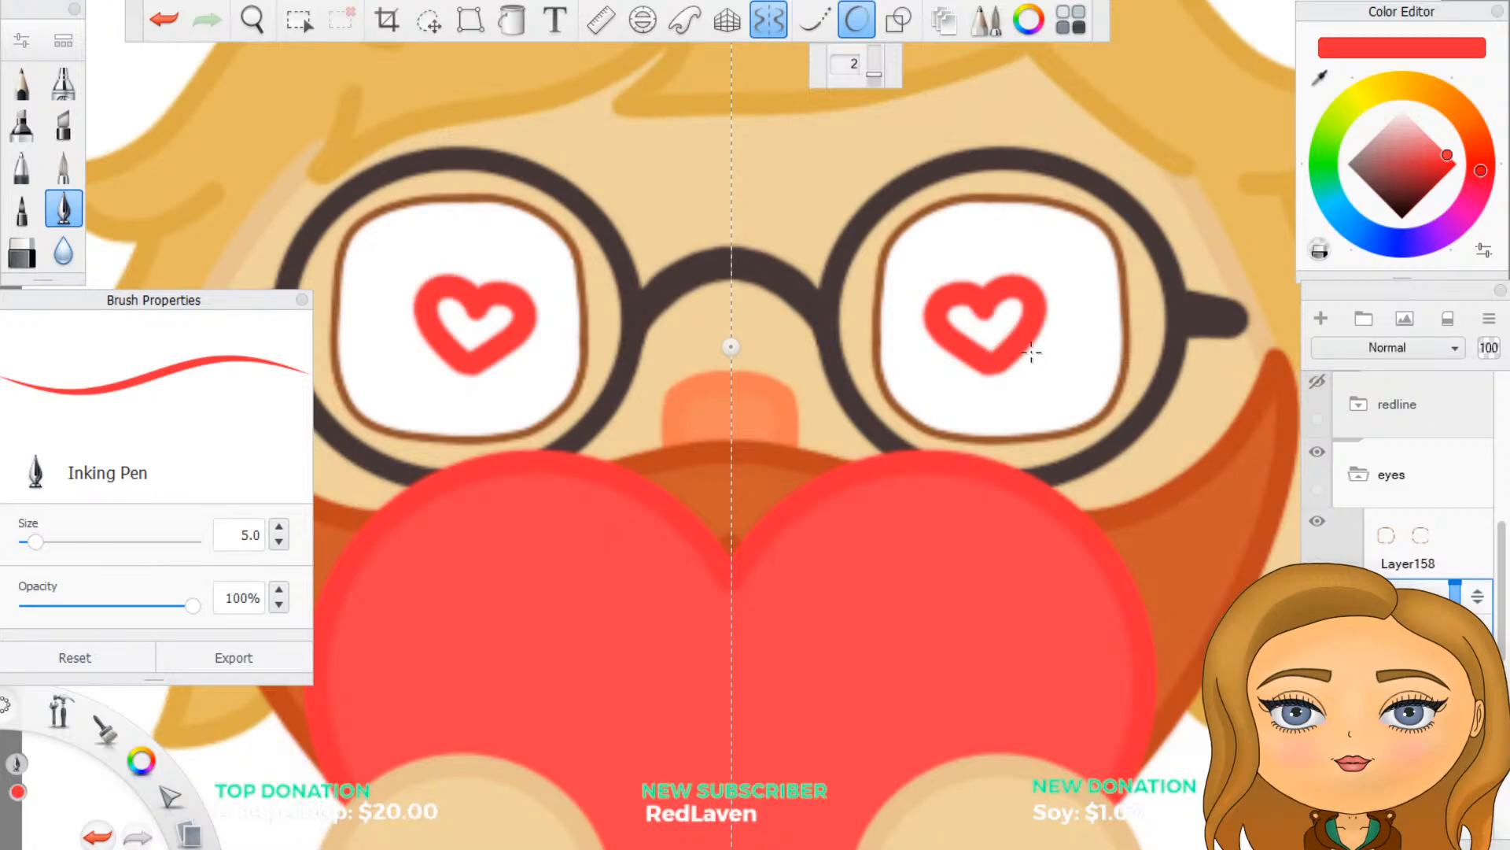
Step: Check the heart pupils against the whole character and add a new layer below the arms group
scroll(1014, 370, "down", 5)
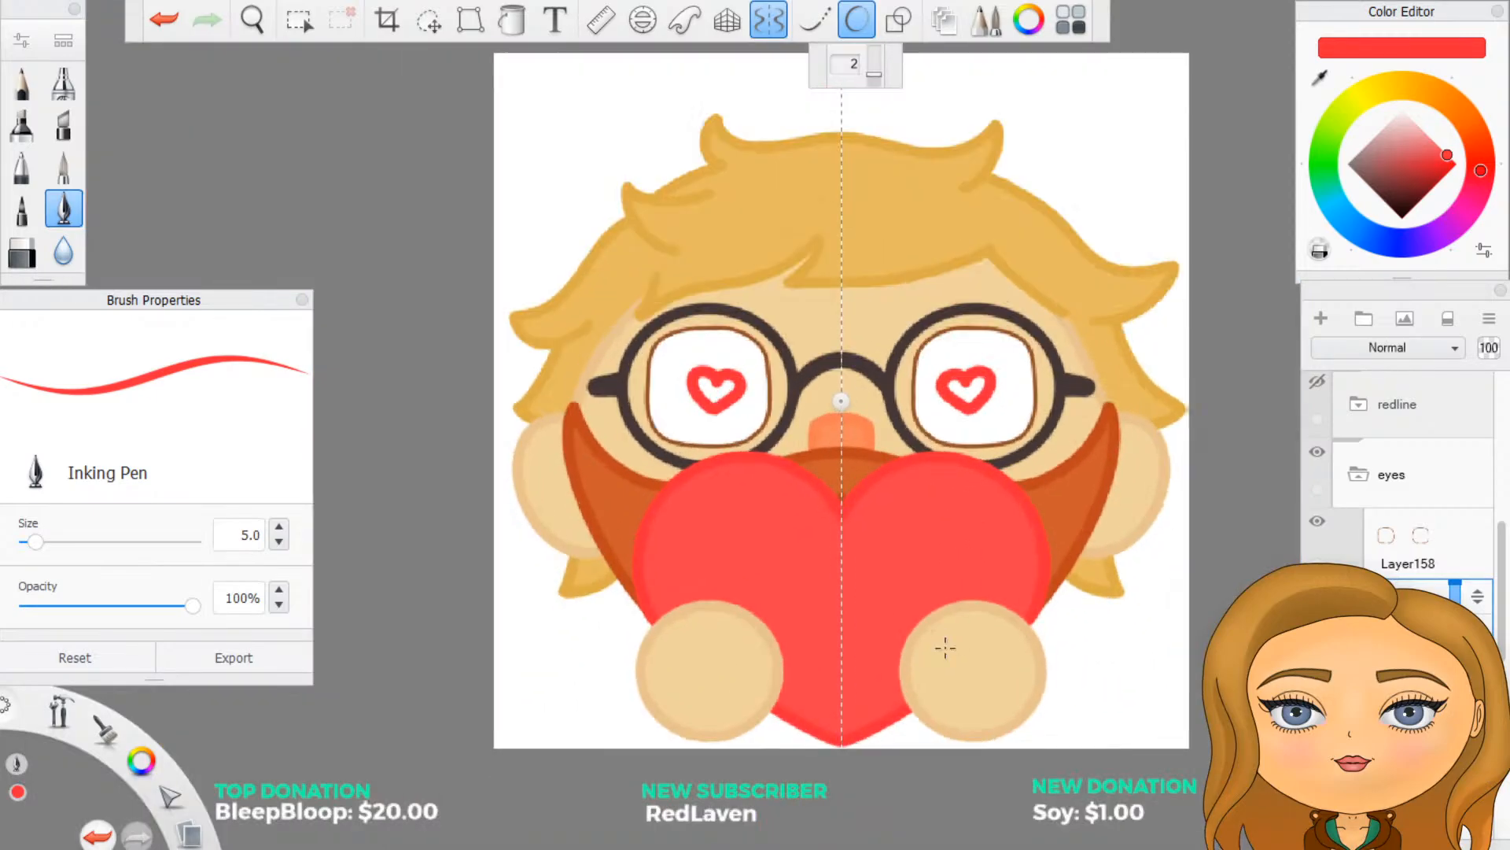
scroll(946, 648, "up", 2)
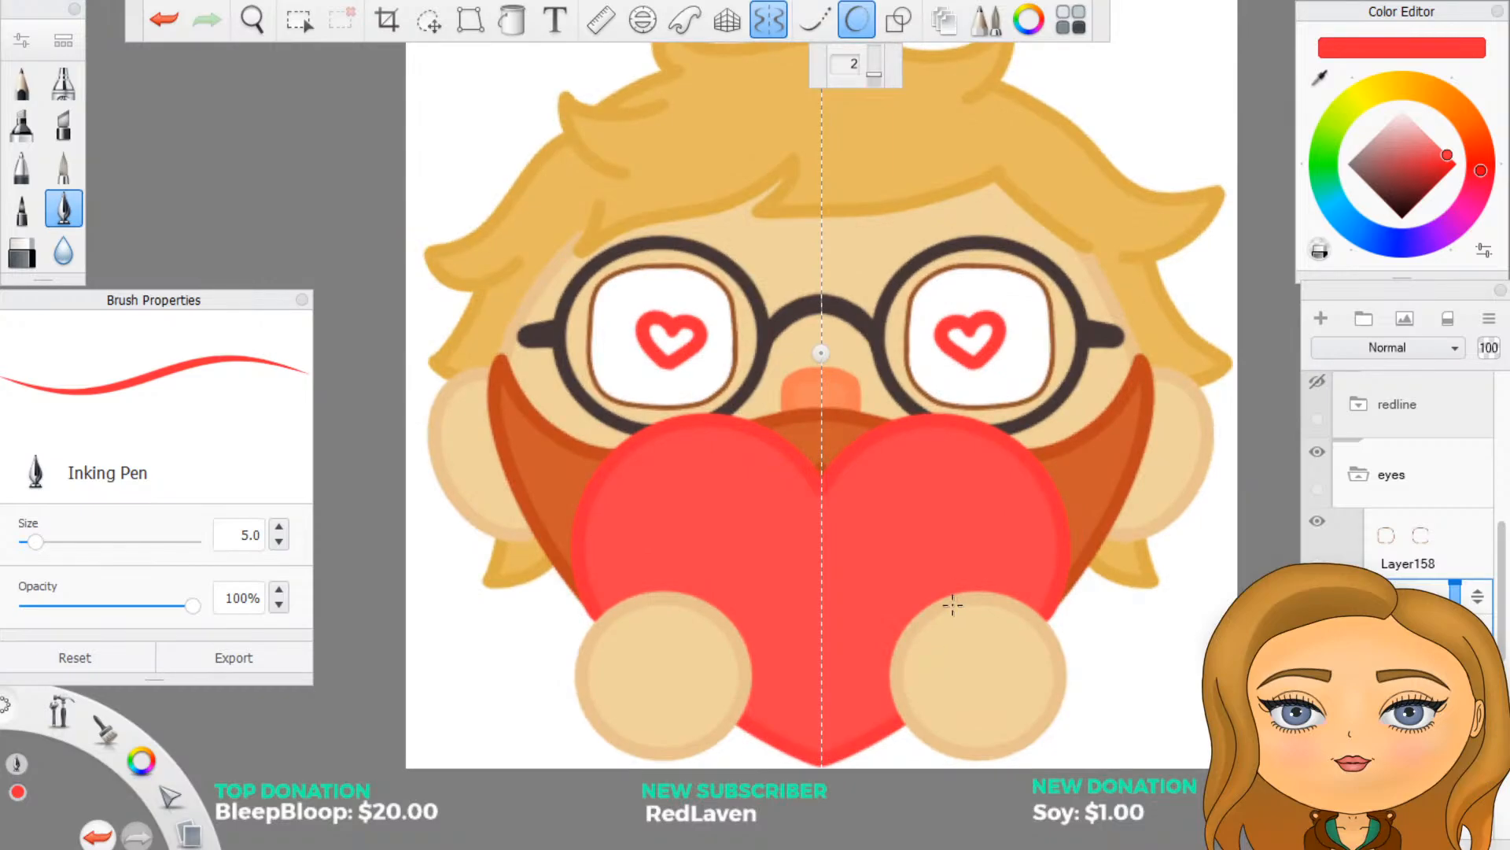
scroll(948, 602, "up", 1)
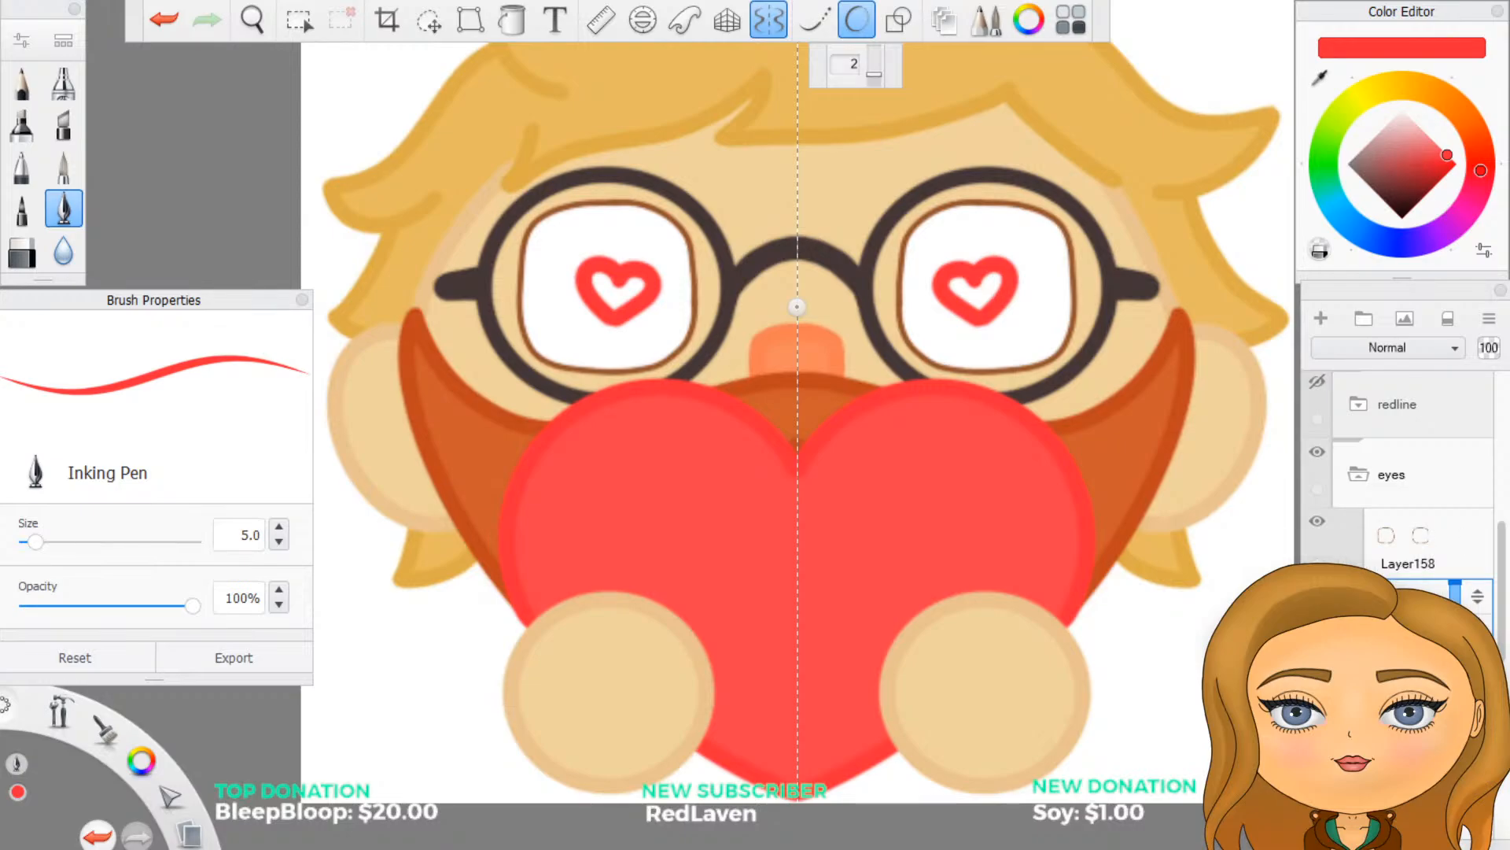
scroll(1397, 504, "down", 3)
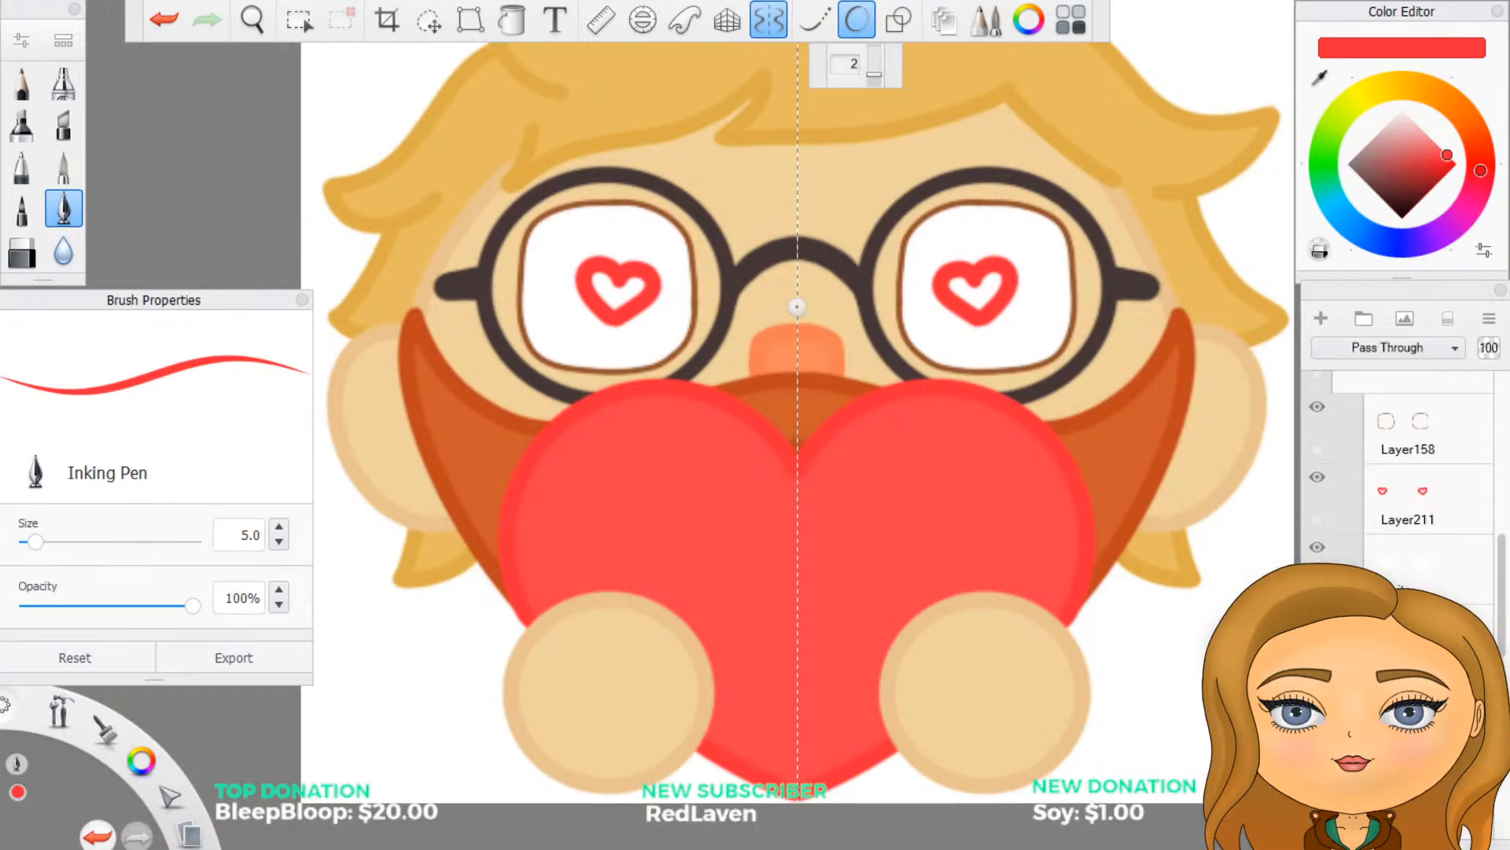
scroll(1408, 503, "down", 2)
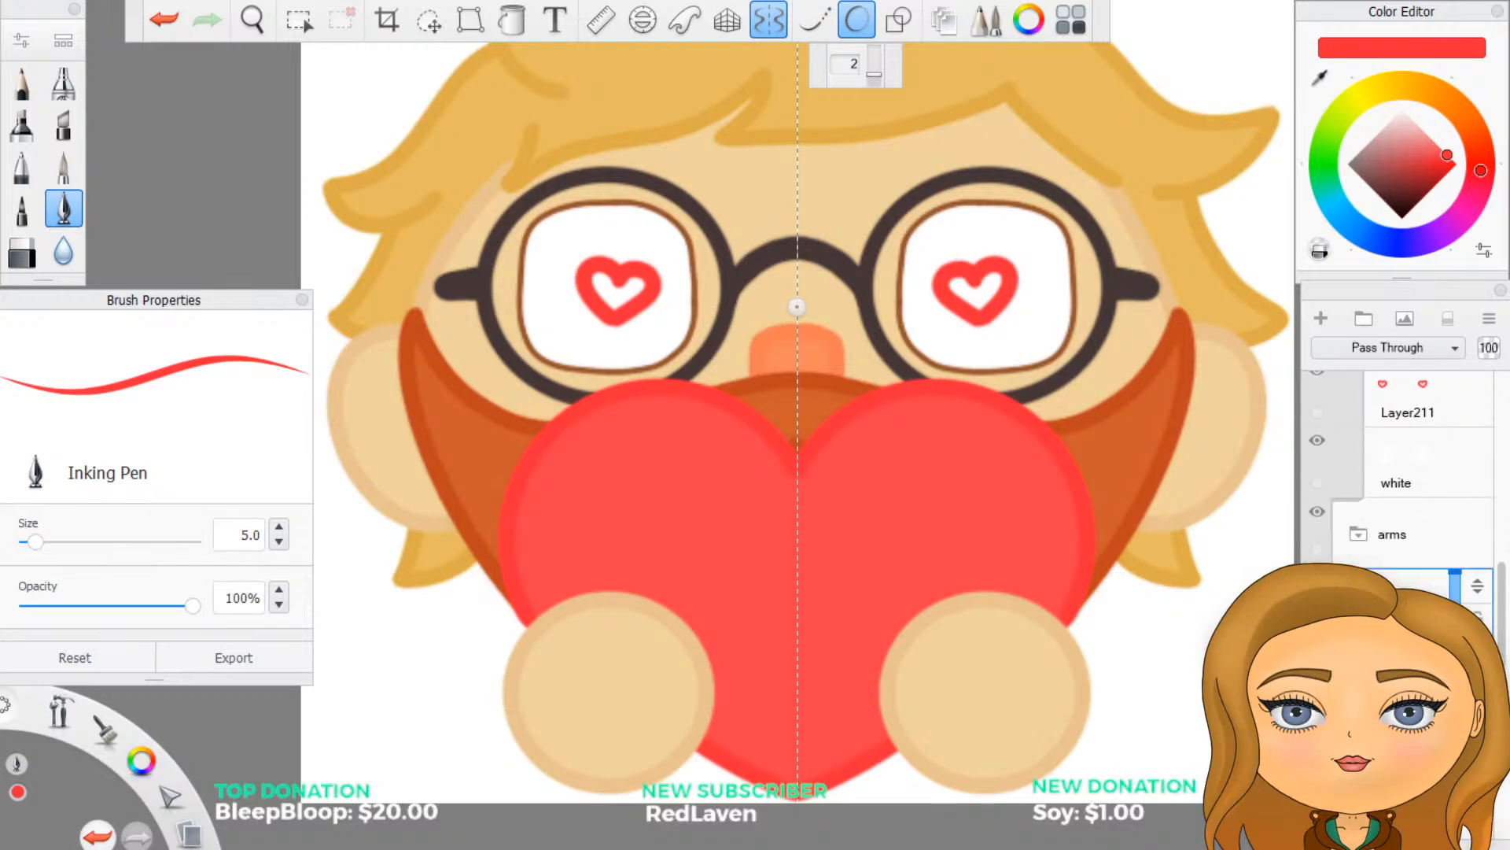
left_click(1400, 673)
left_click(1320, 318)
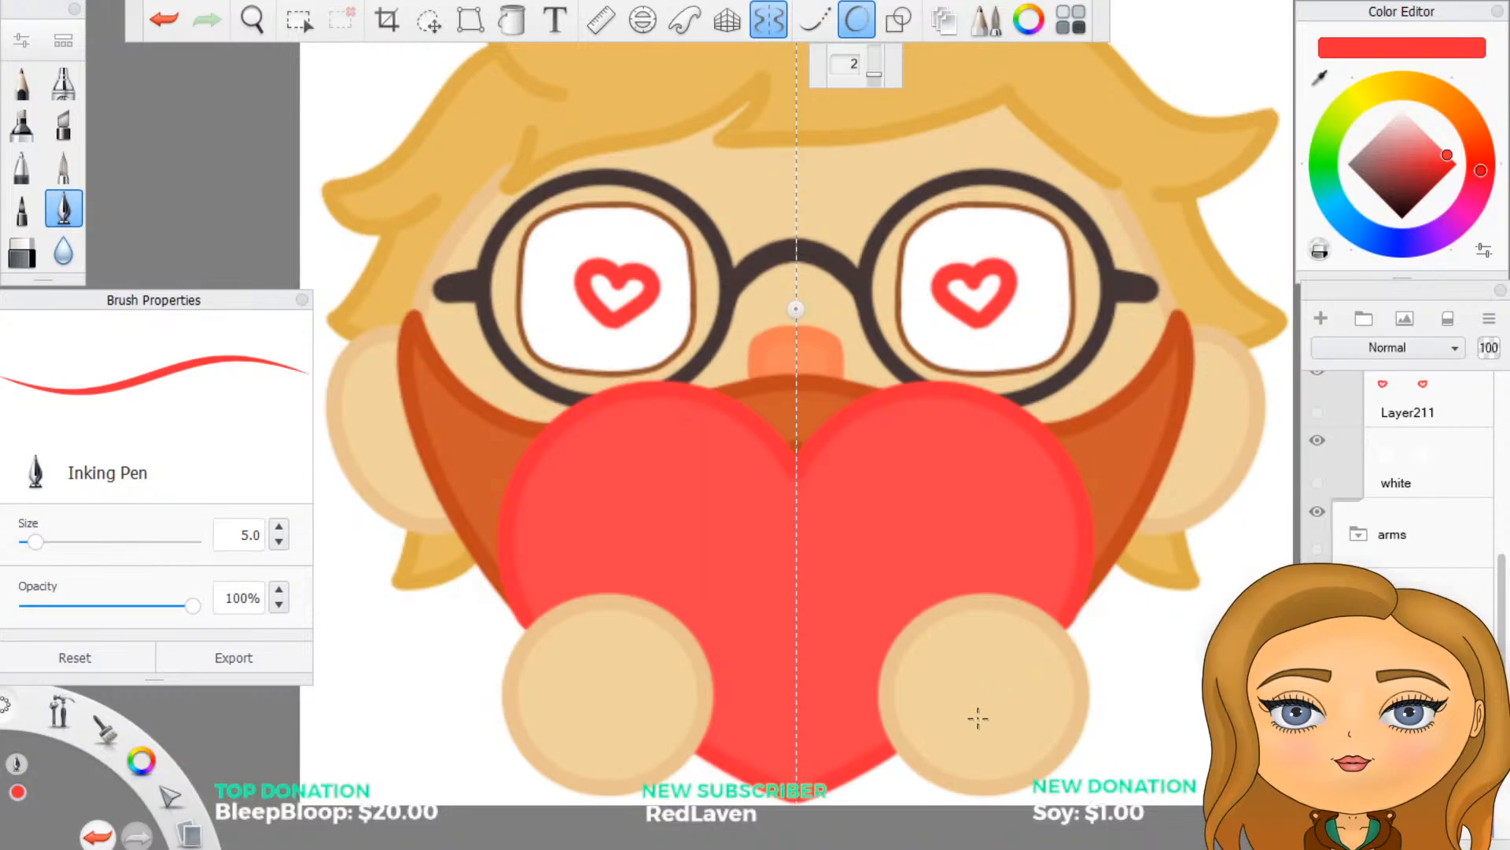
scroll(978, 718, "up", 3)
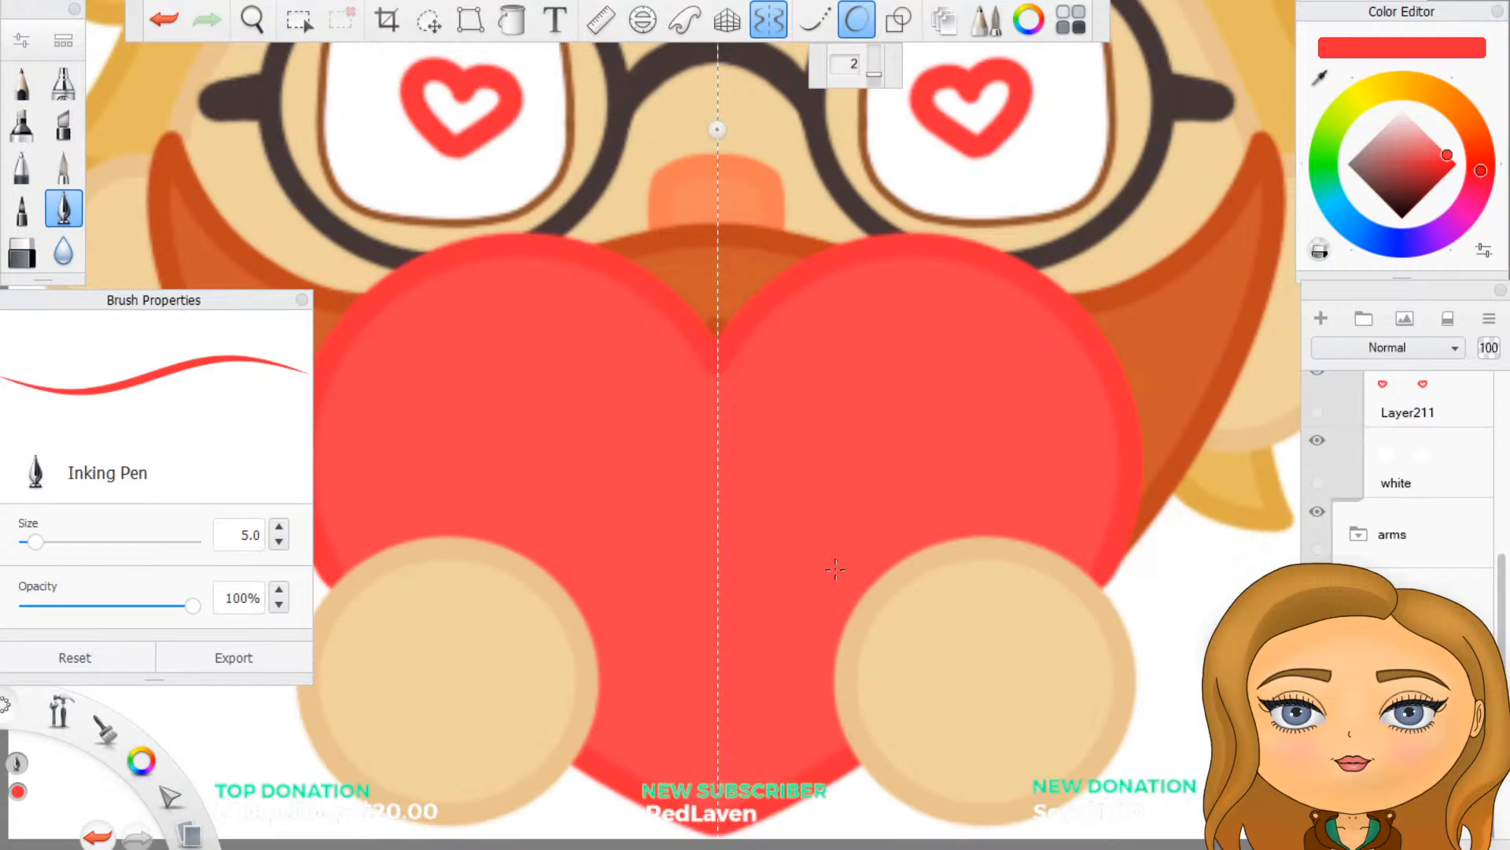
left_click_drag(859, 572, 830, 557)
key("ctrl+z")
left_click_drag(857, 595, 827, 560)
left_click_drag(933, 541, 933, 509)
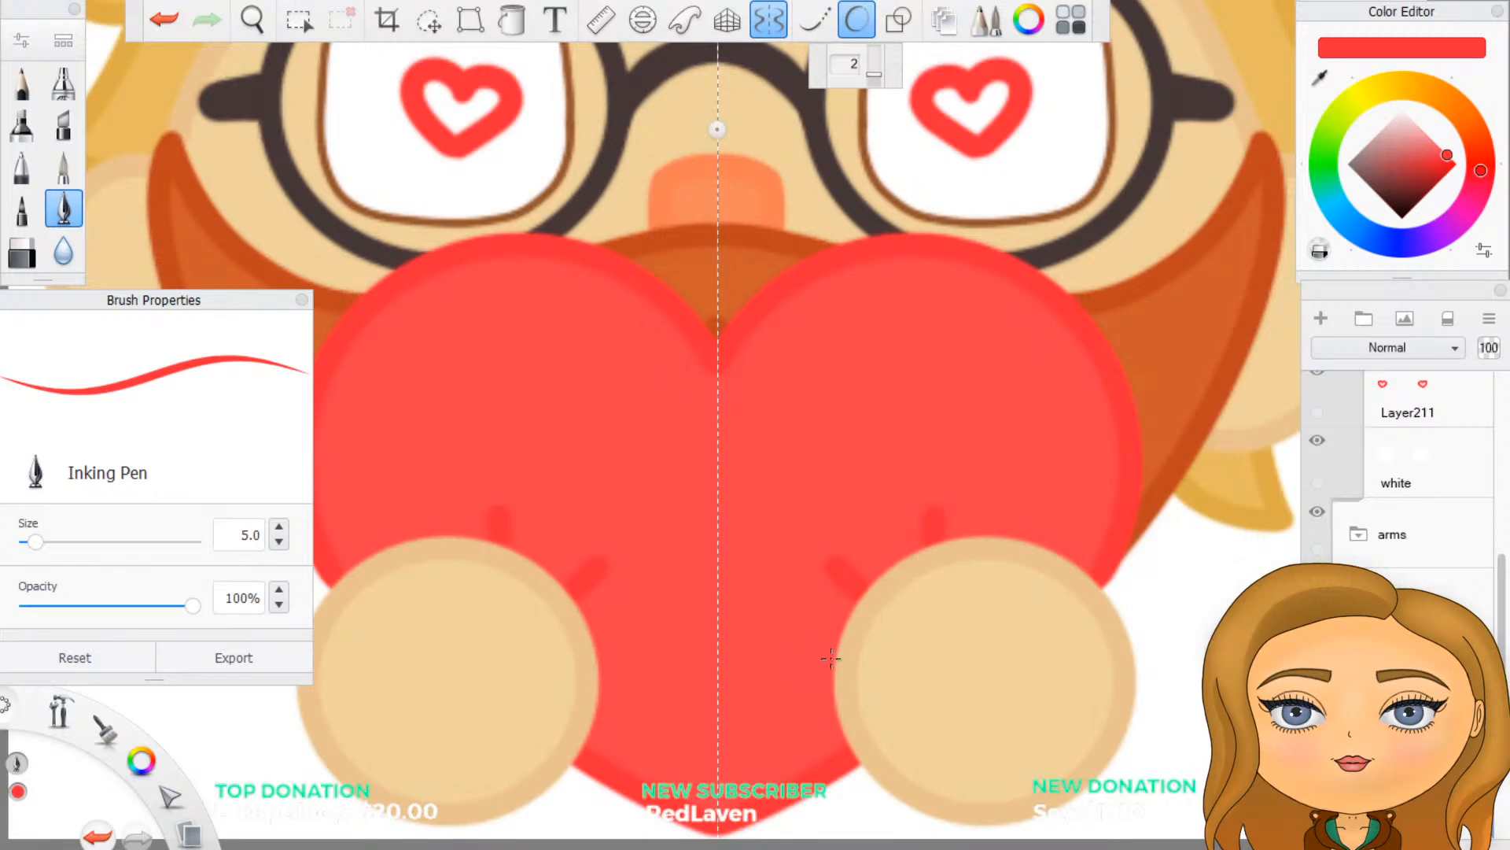
left_click_drag(827, 658, 791, 657)
key("ctrl+z")
key("ctrl+z")
key("ctrl+z")
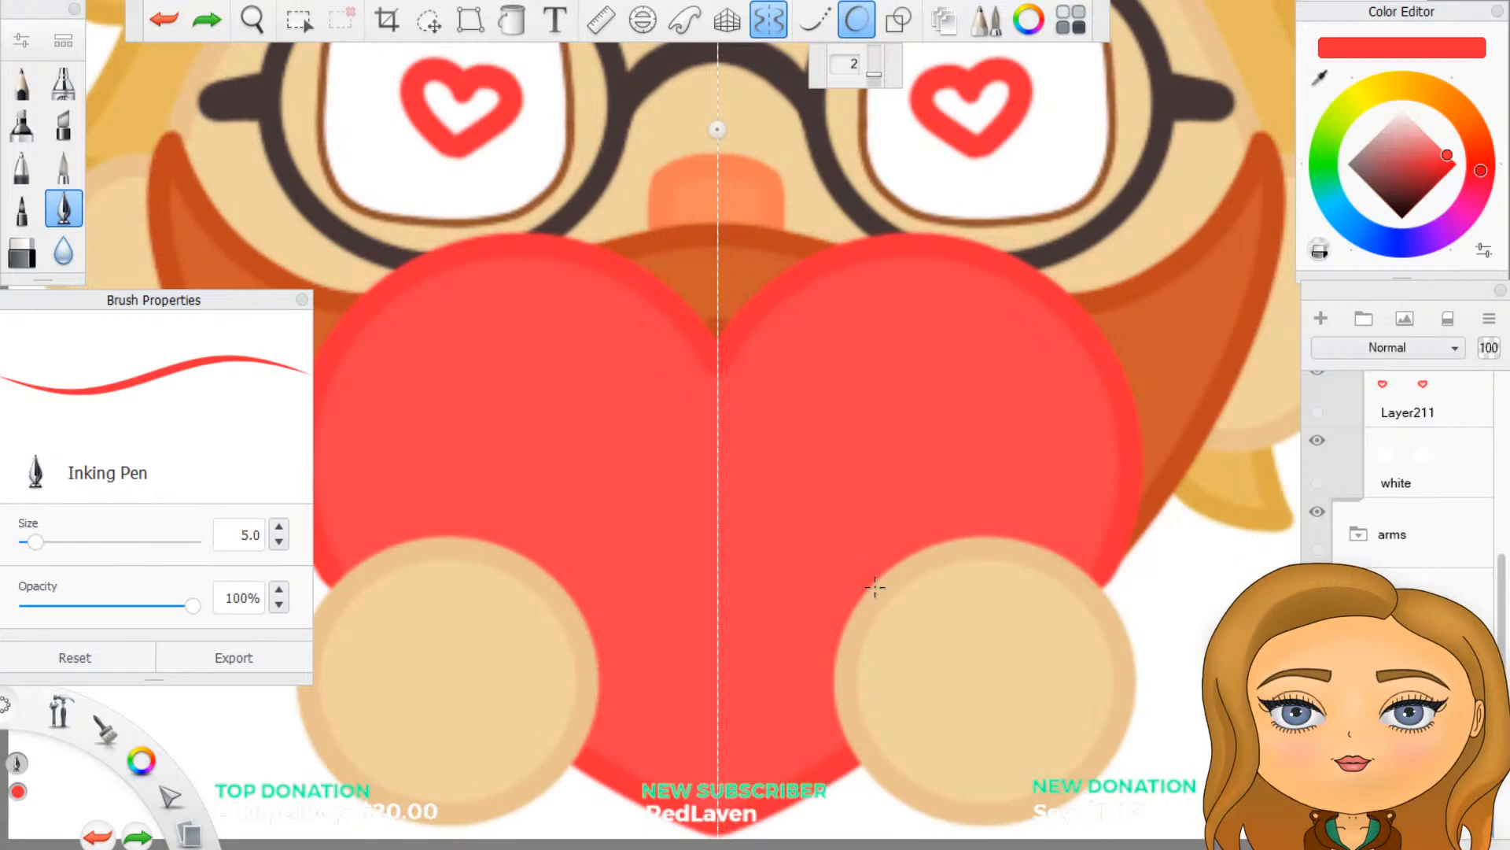
Step: Draw three short mirrored red strokes radiating from each hand onto the large heart and check them against the character
left_click_drag(863, 579, 840, 559)
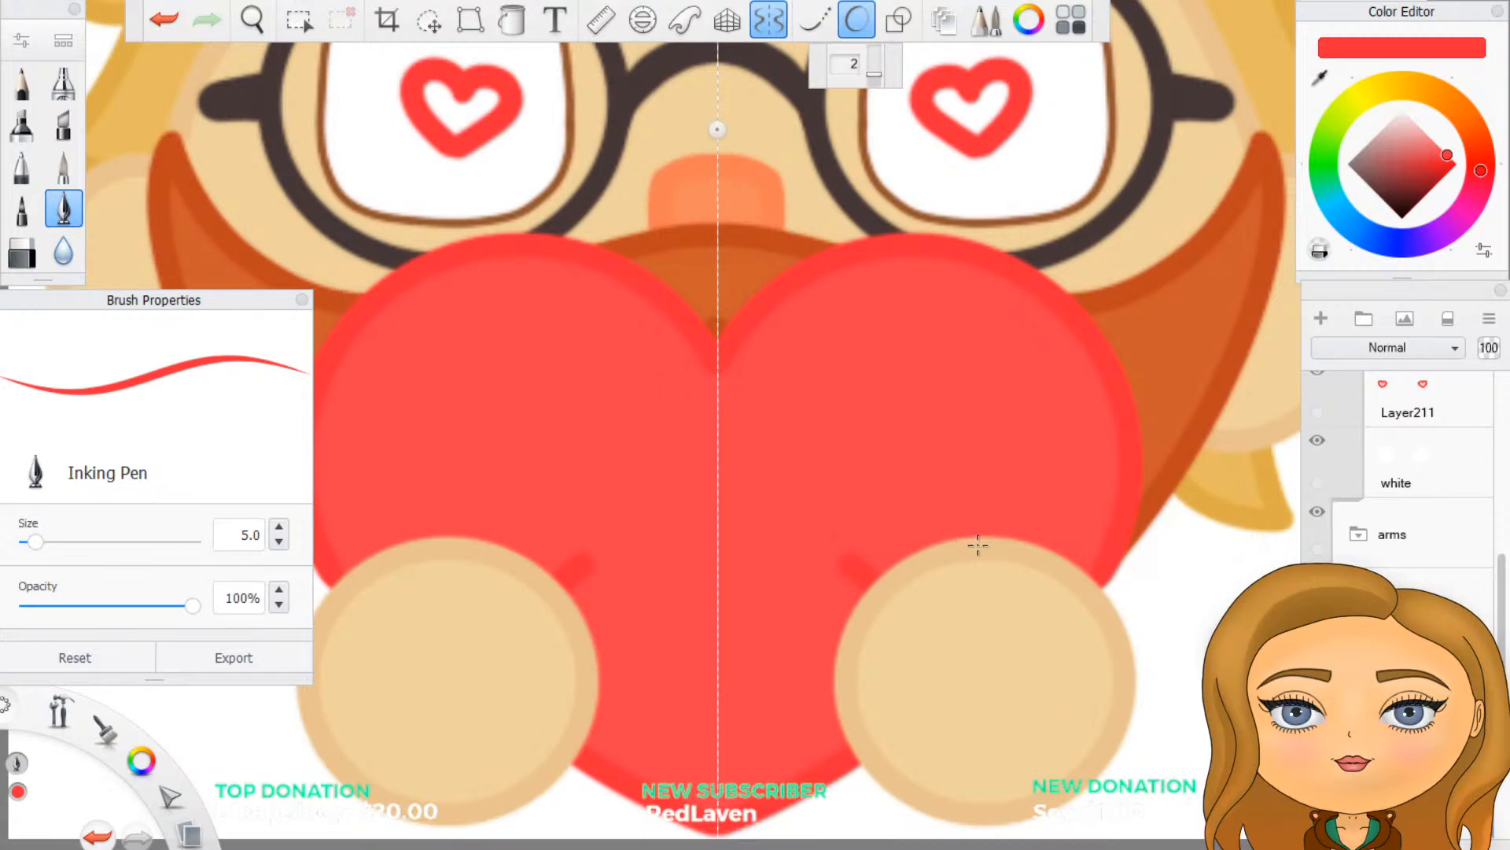
left_click_drag(981, 534, 983, 508)
left_click_drag(831, 683, 800, 679)
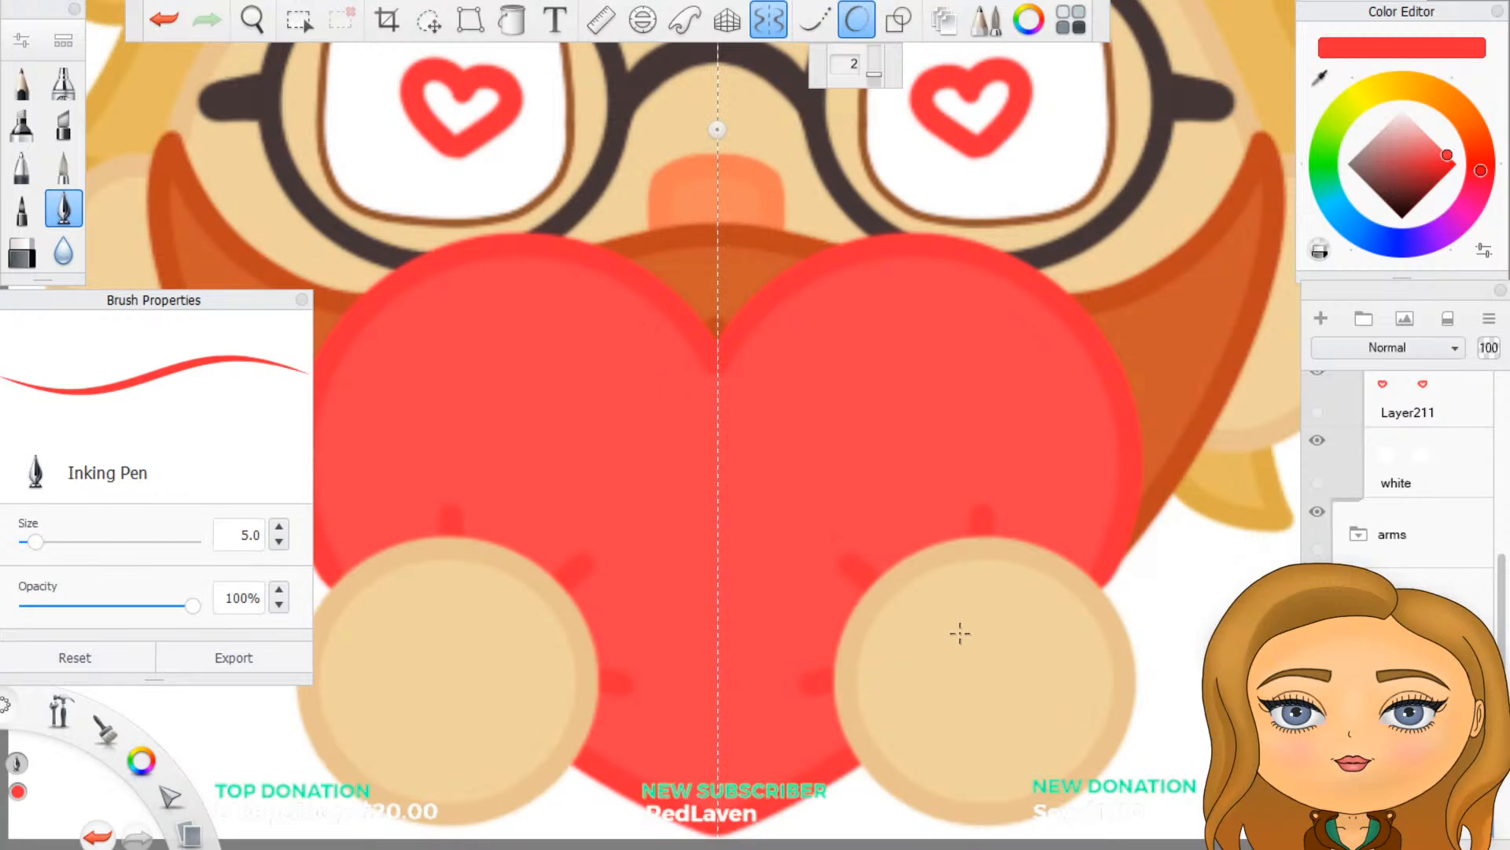
scroll(1002, 532, "down", 5)
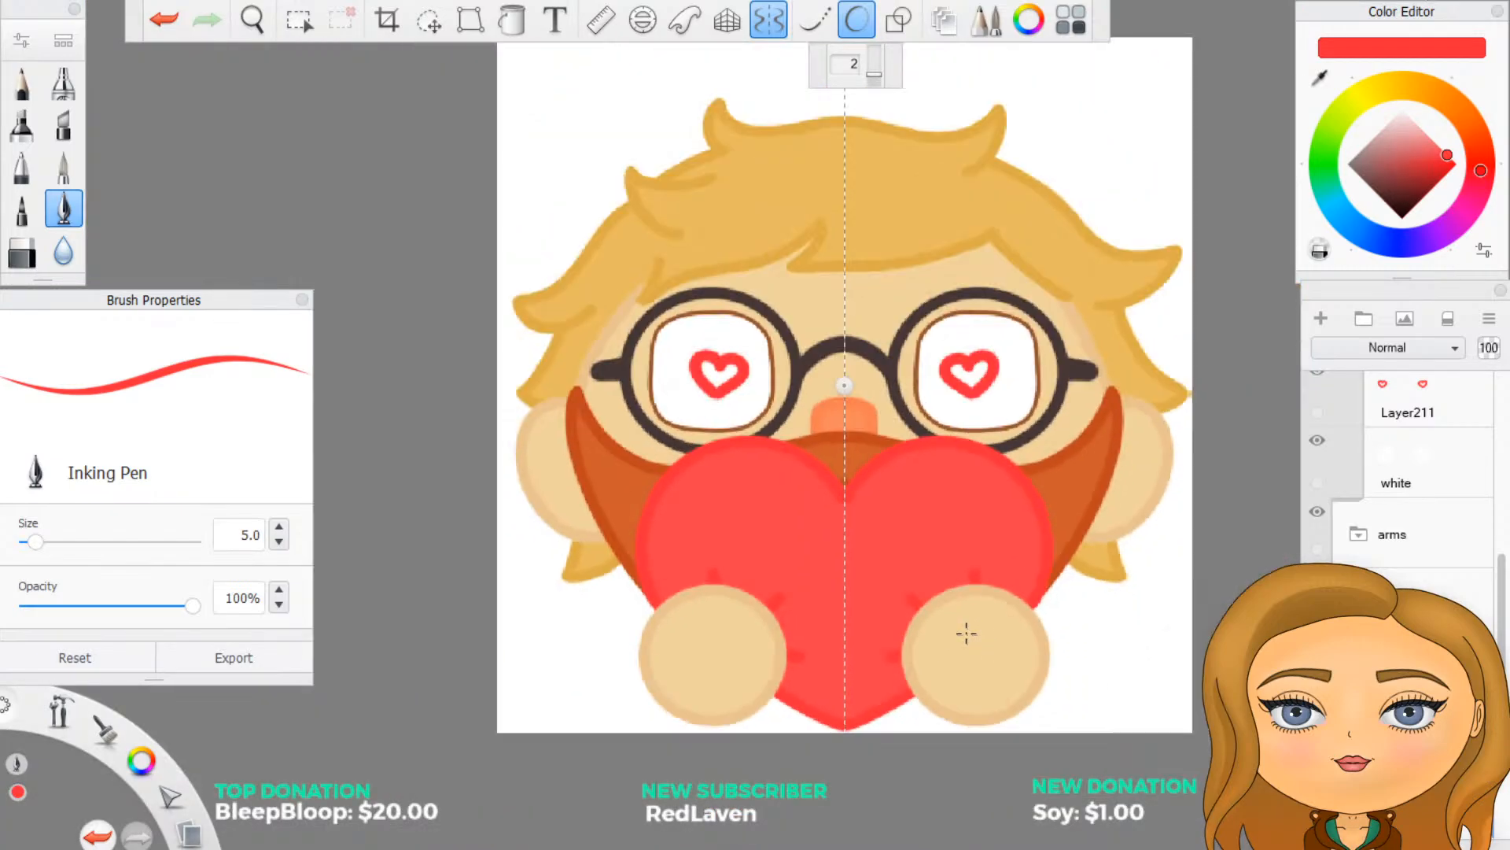
scroll(992, 620, "up", 2)
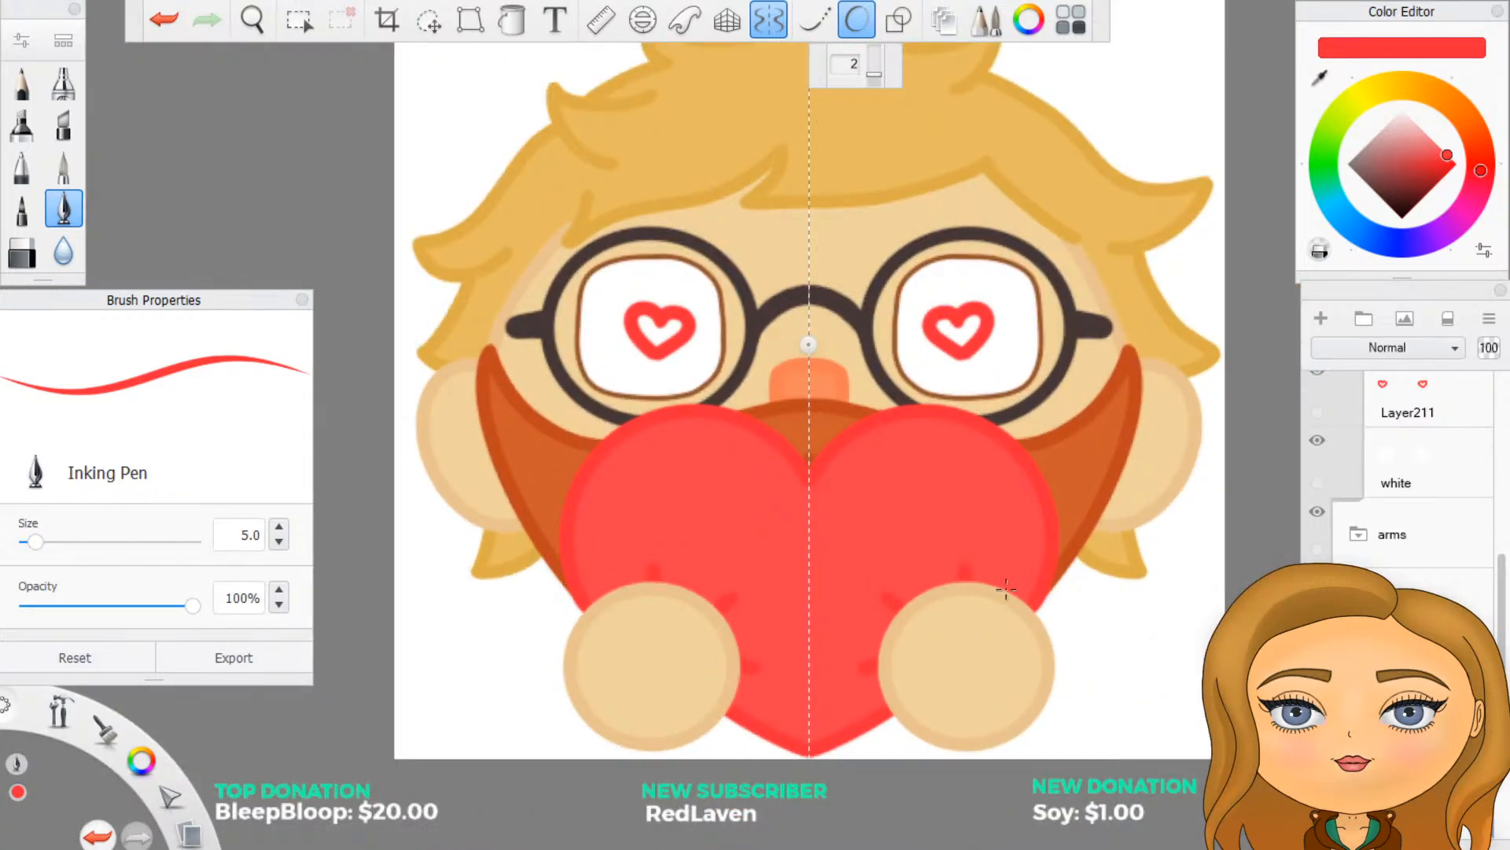
scroll(1006, 590, "up", 1)
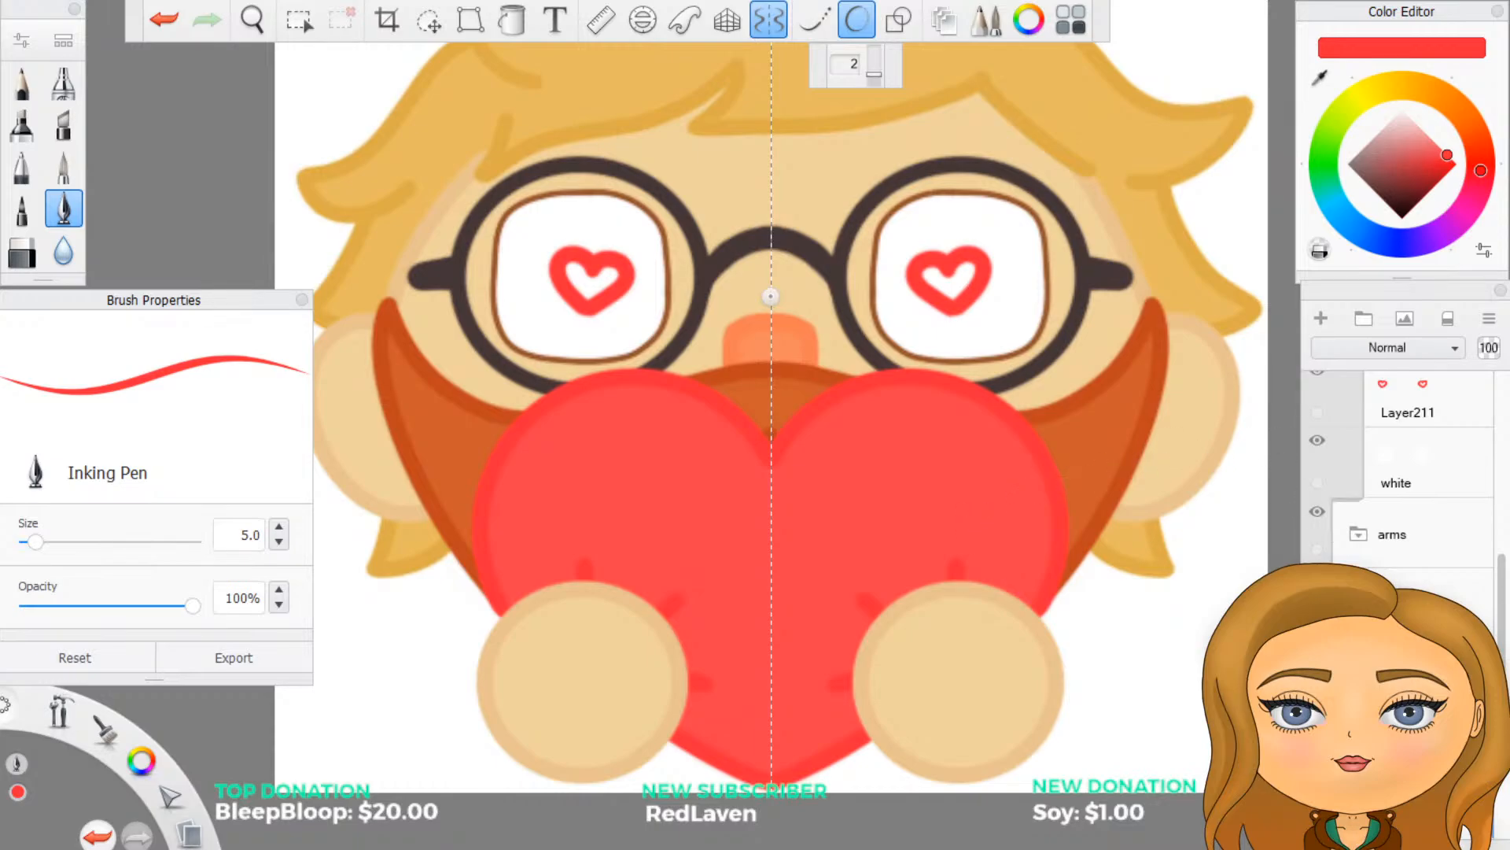
Step: Add a new layer in the eyes group, take the heart pupils out of both eyes, and make the new layer active
left_click(1416, 582)
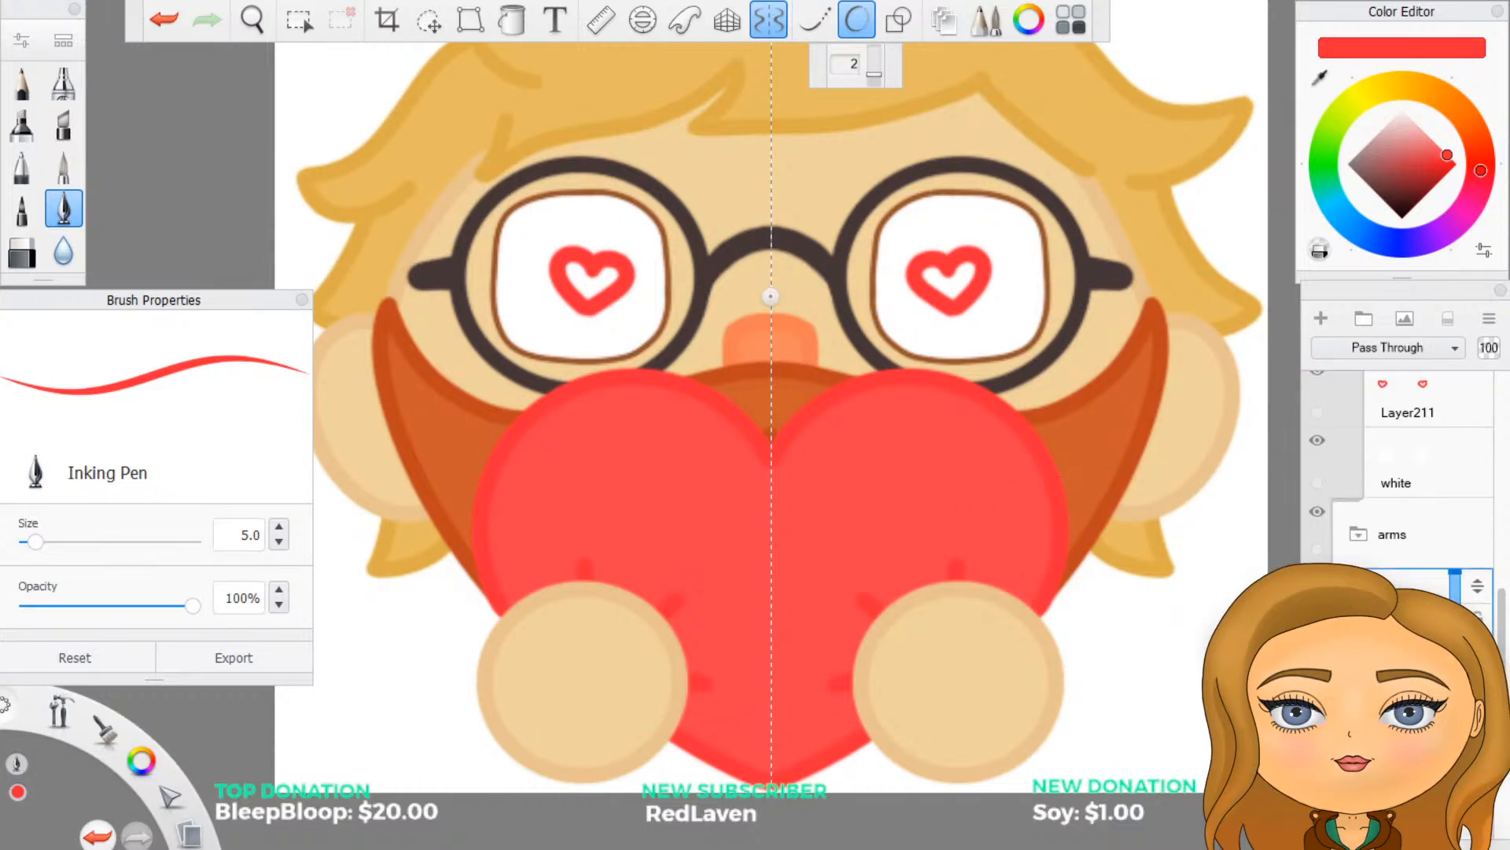
scroll(999, 522, "down", 3)
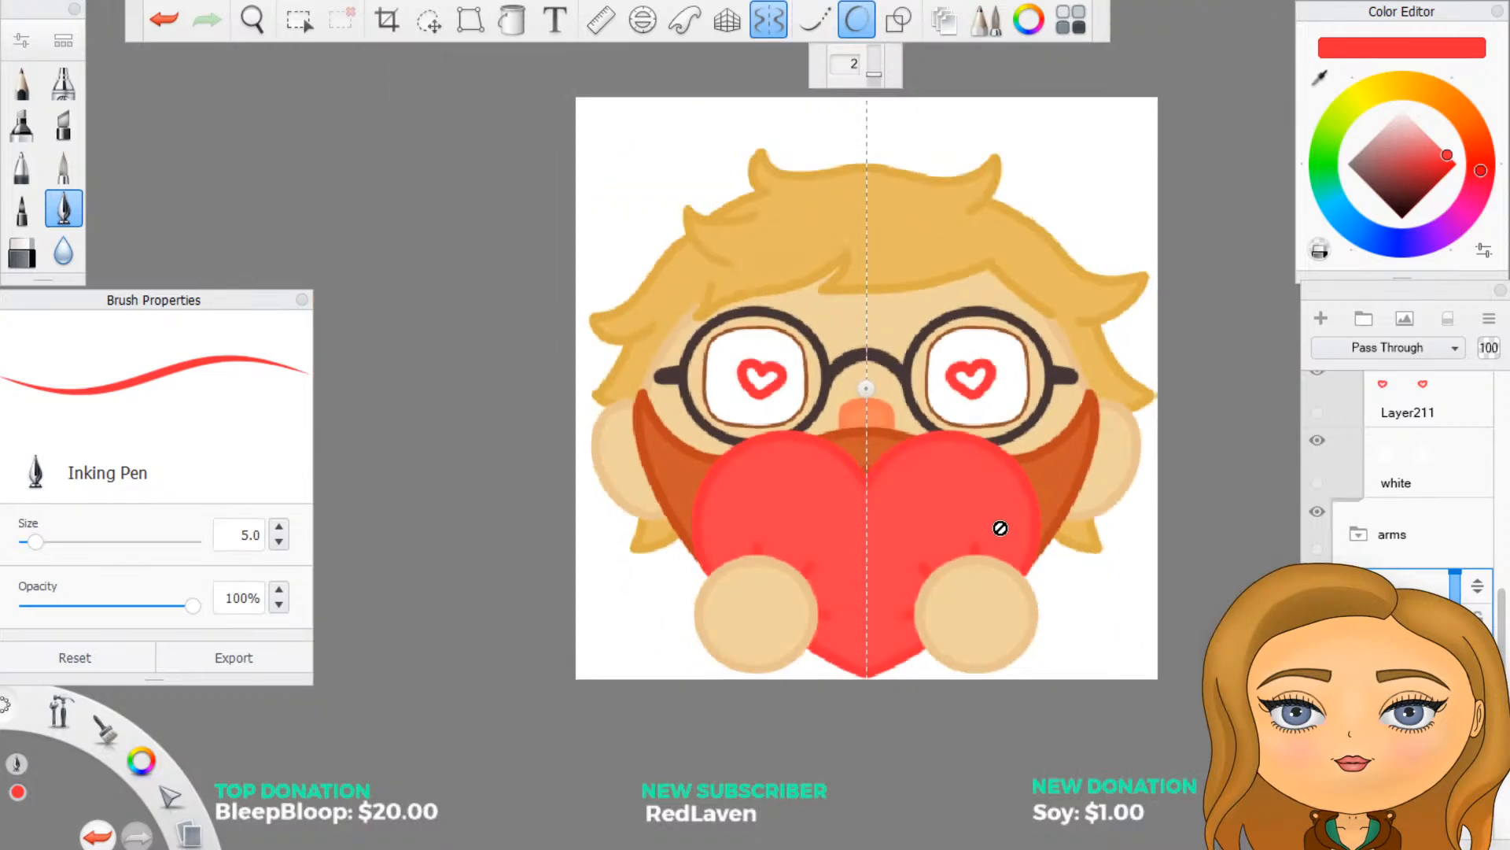
scroll(926, 375, "up", 1)
scroll(926, 375, "up", 2)
scroll(1383, 527, "up", 2)
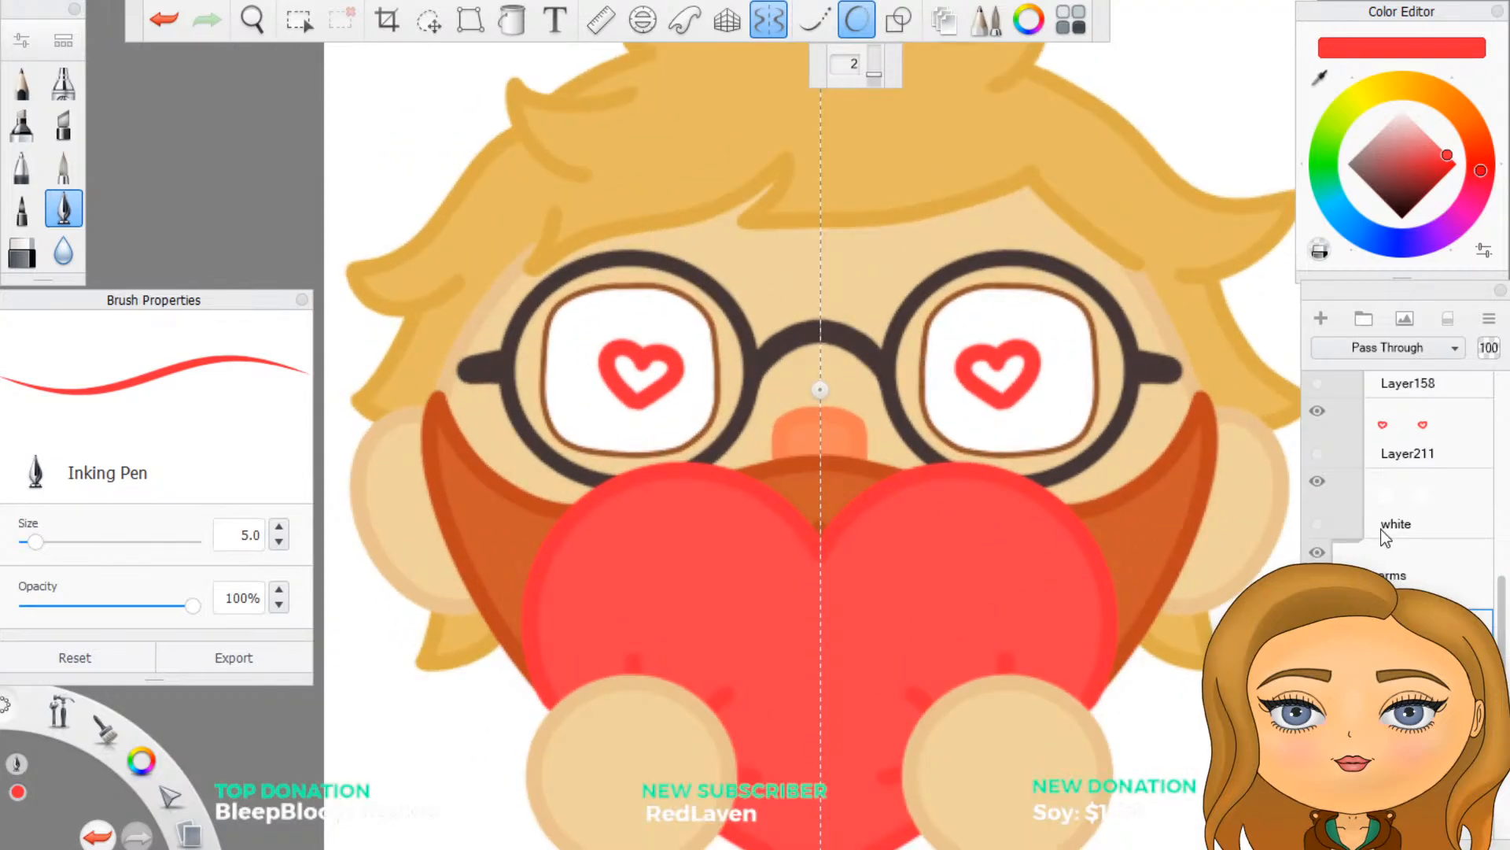
left_click(1320, 318)
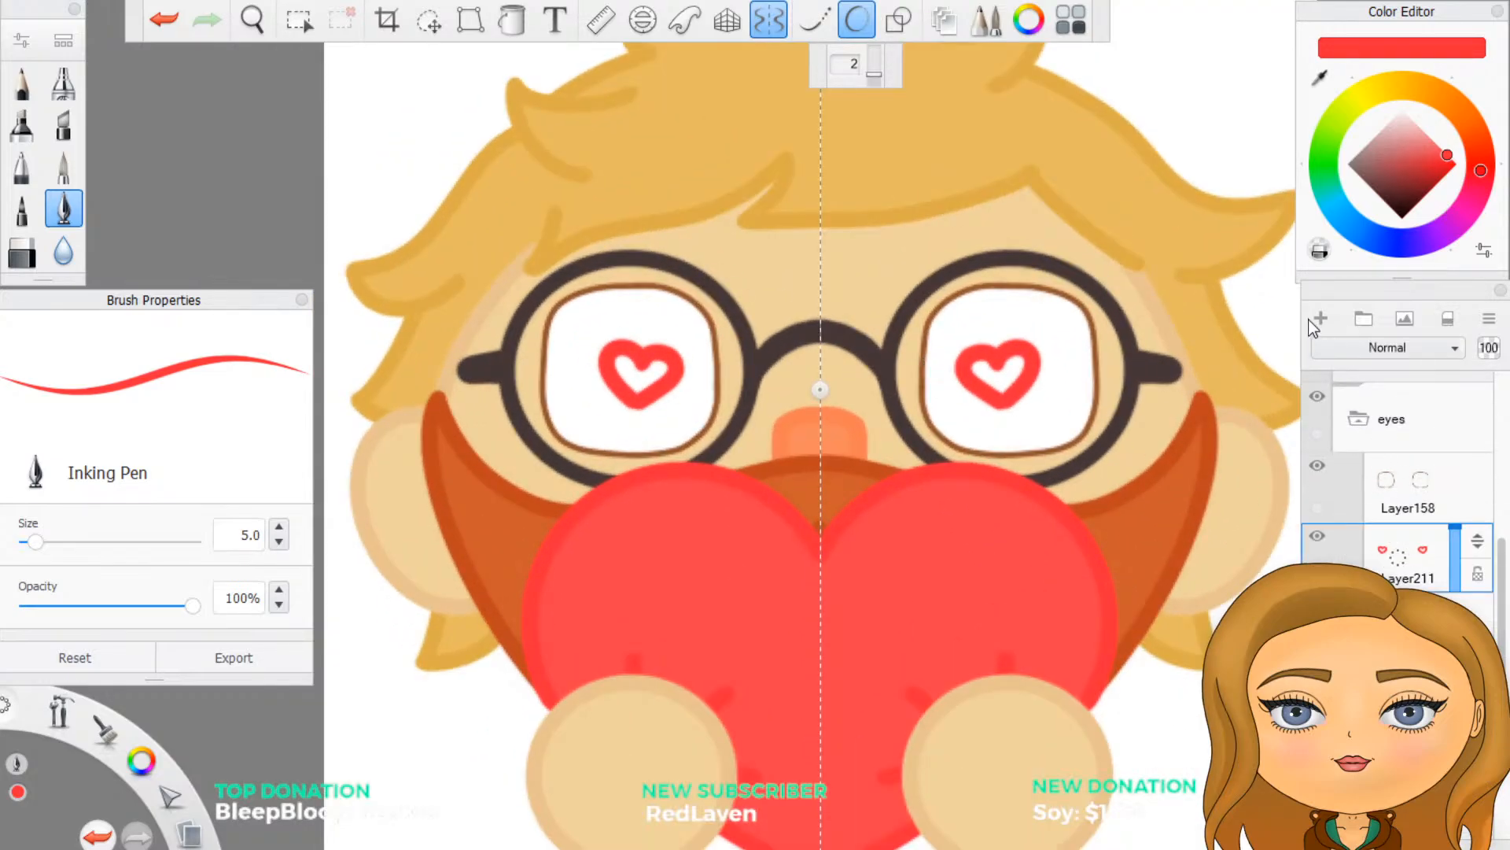
left_click_drag(1410, 624, 1452, 577)
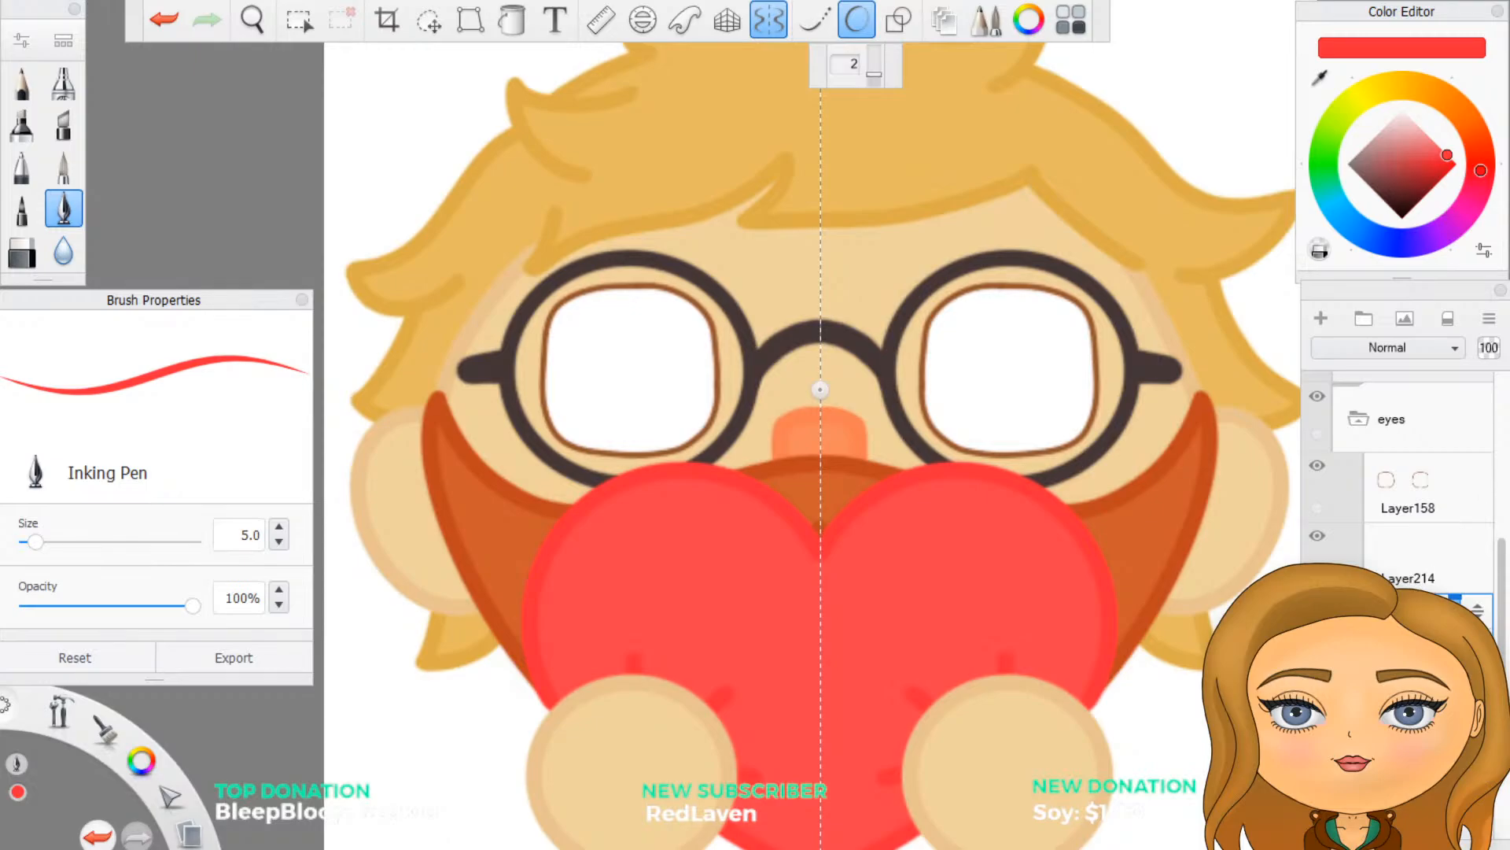
left_click(1427, 560)
Step: Turn off steady stroke and leave the shape tools disabled for freehand drawing in the eyes
scroll(954, 341, "up", 2)
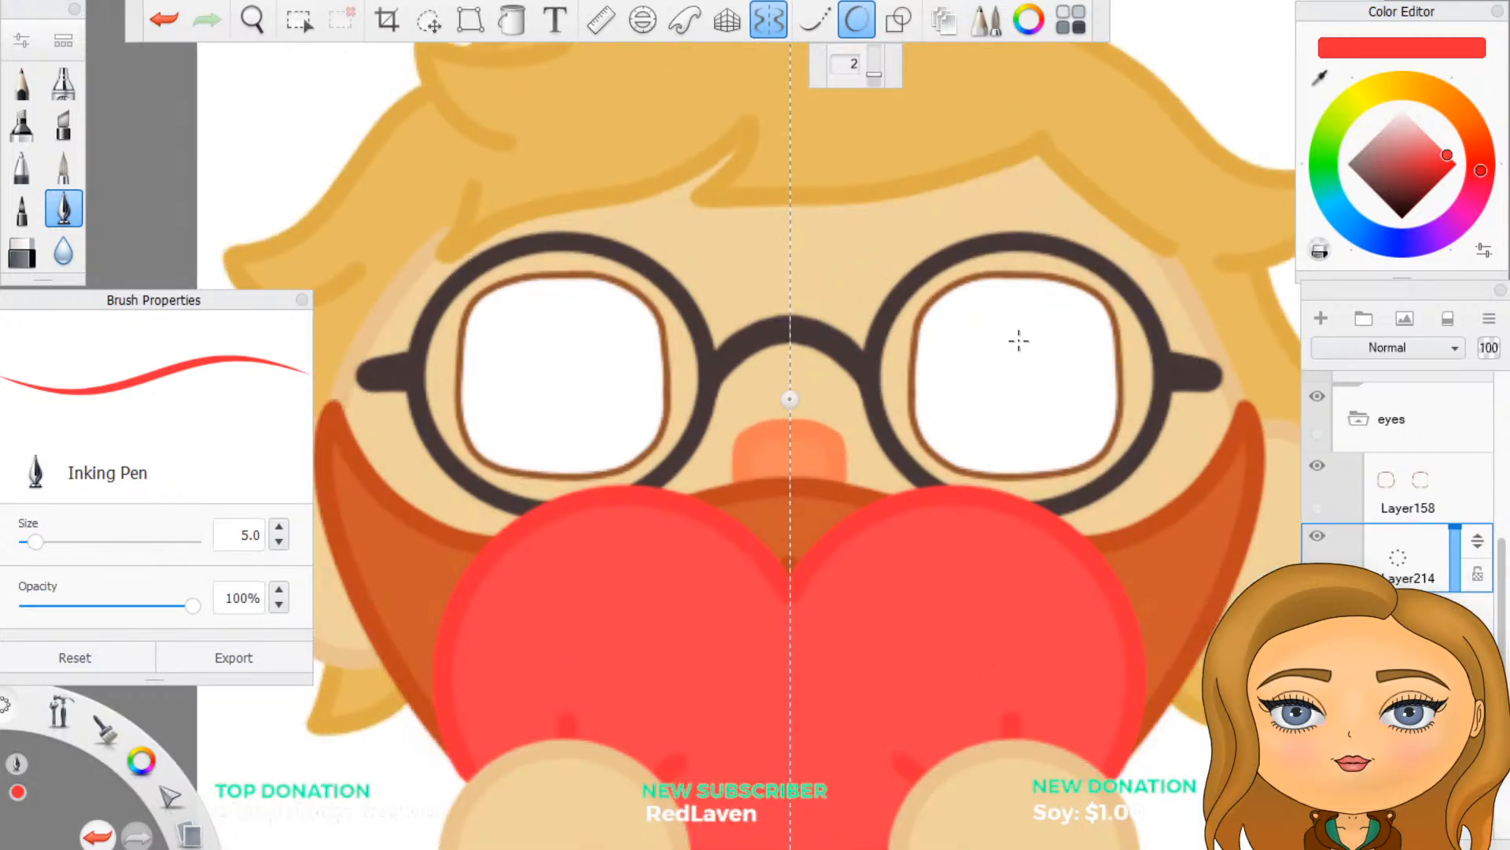
scroll(1019, 340, "up", 2)
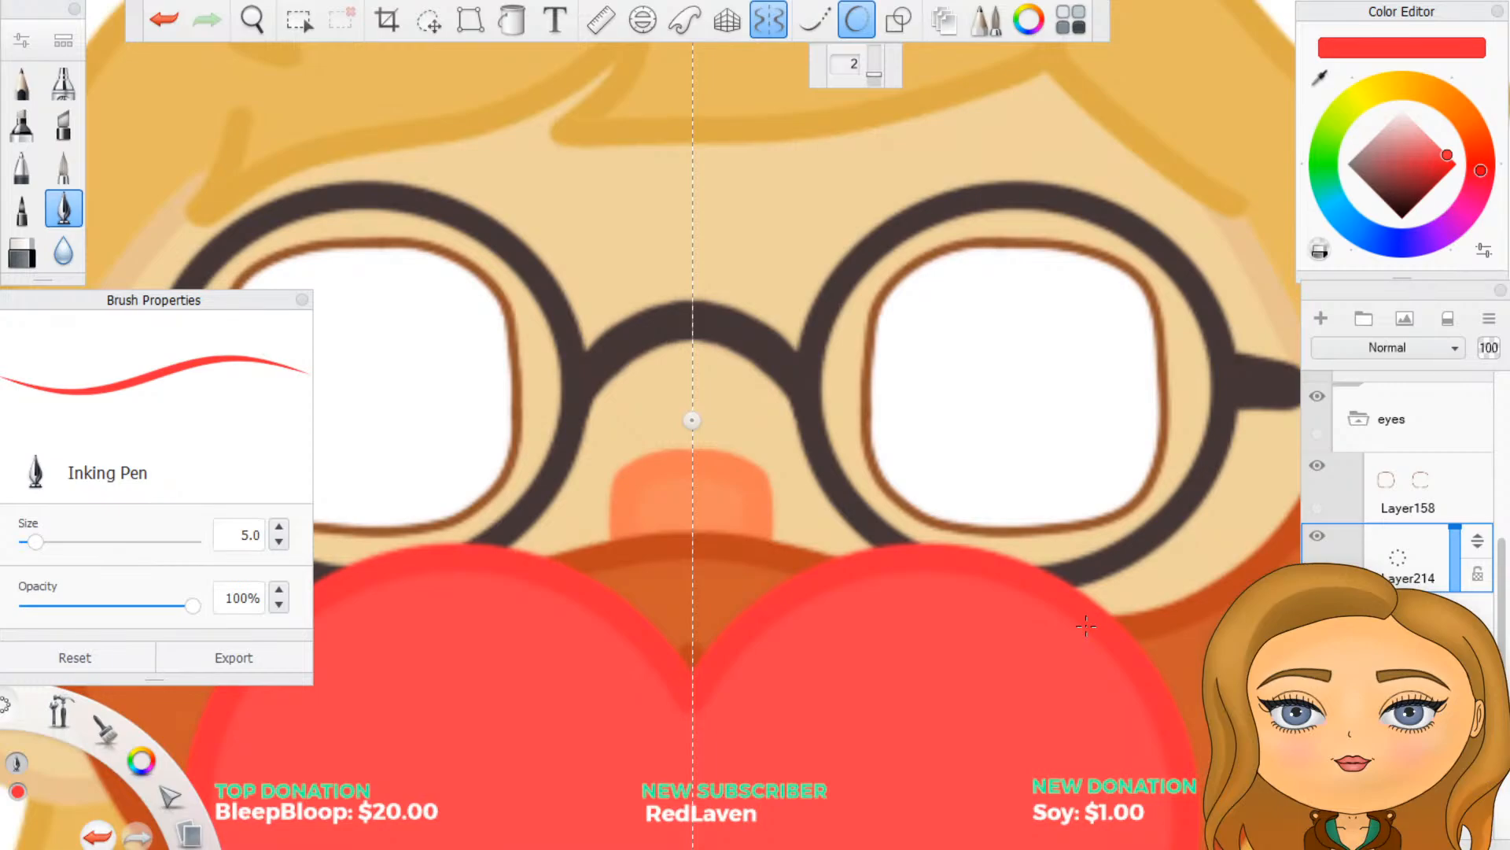
left_click(900, 24)
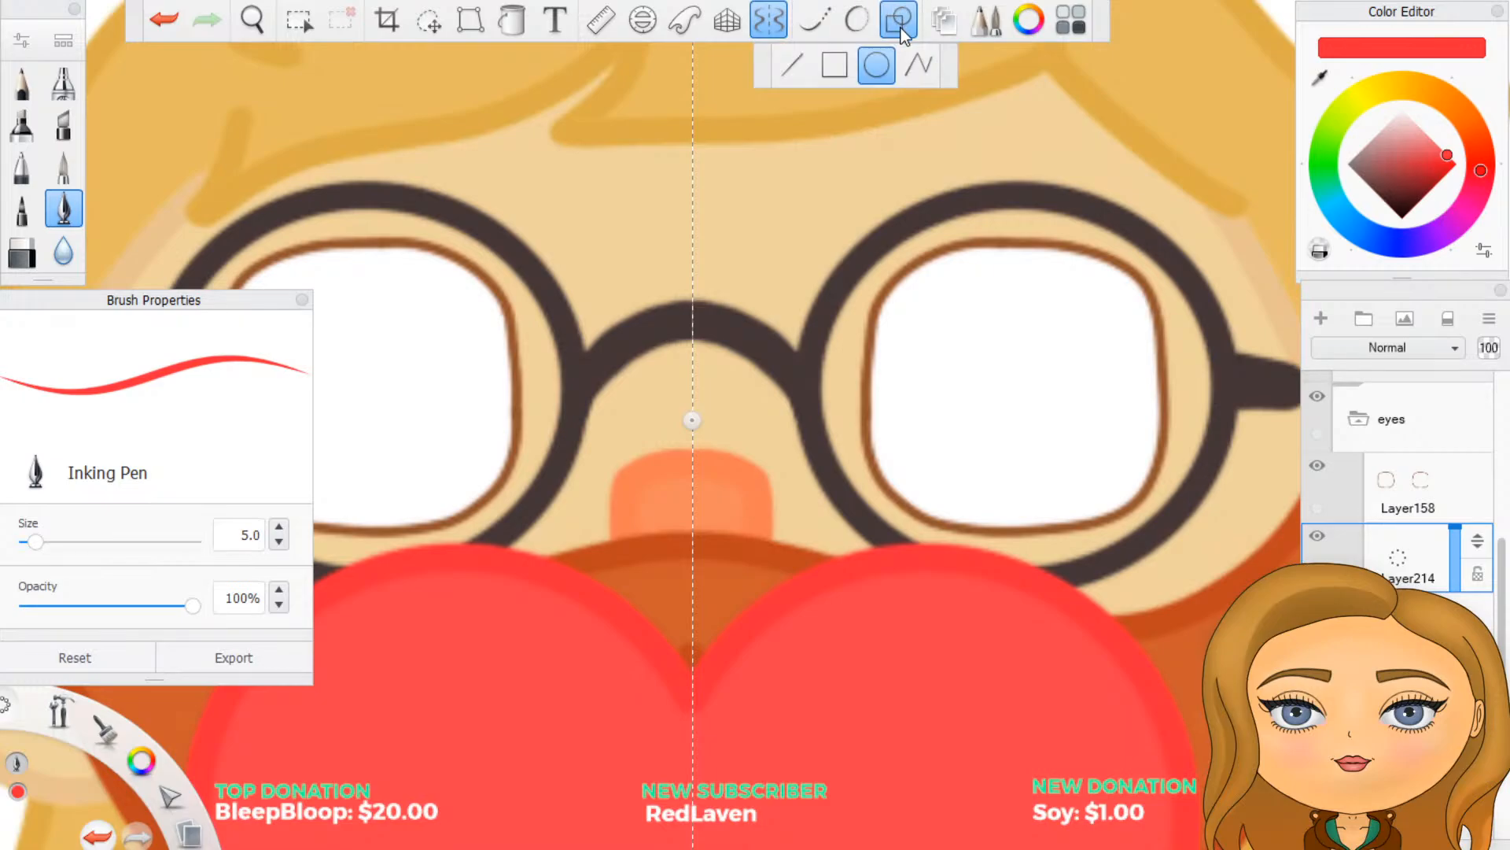
left_click(901, 23)
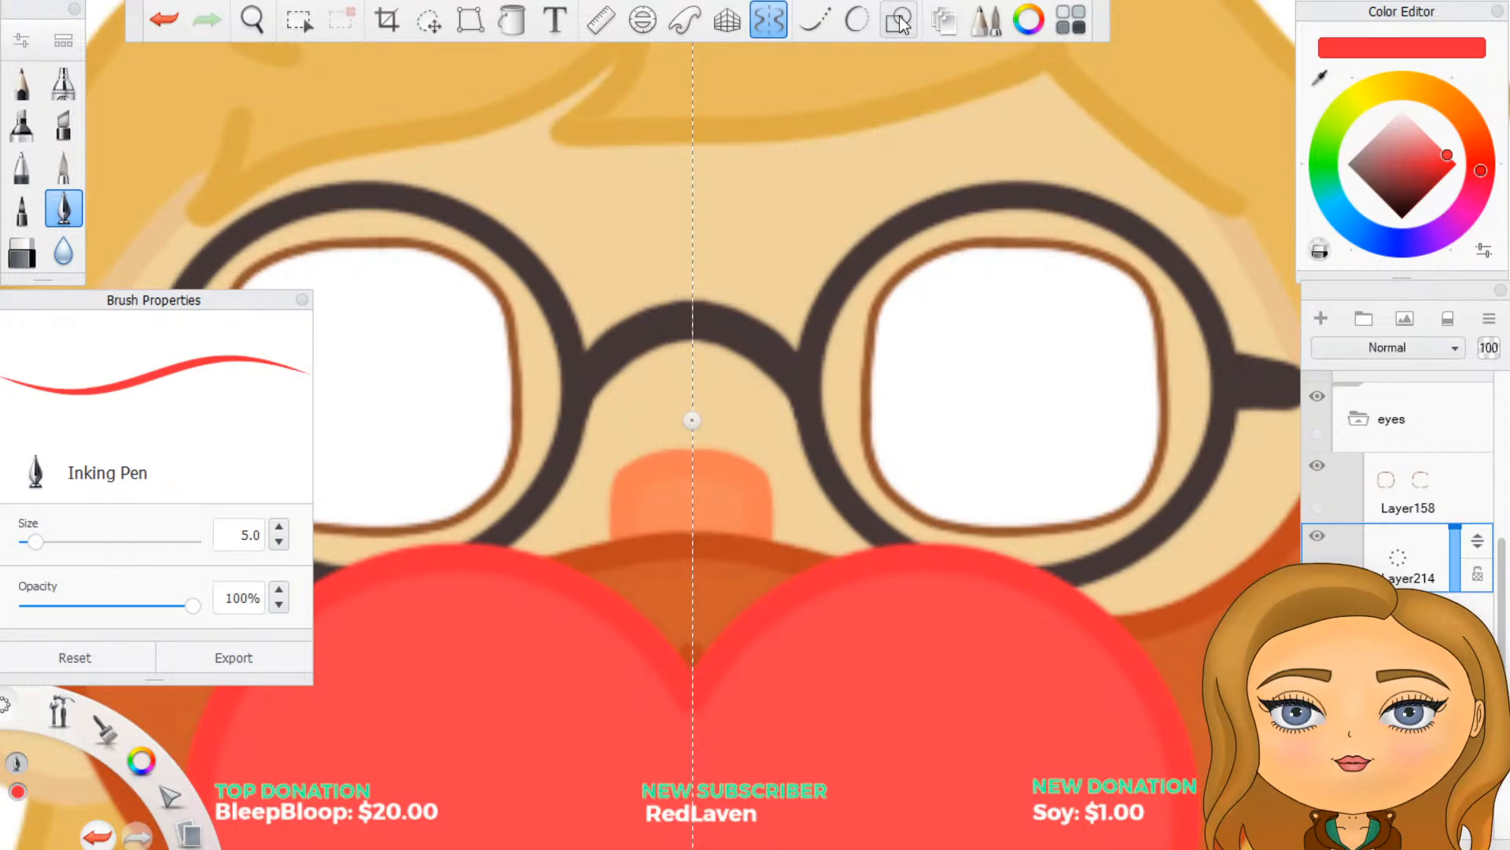
Step: Try a freehand mirrored red pupil stroke in the eyes and undo it
scroll(1046, 432, "down", 3)
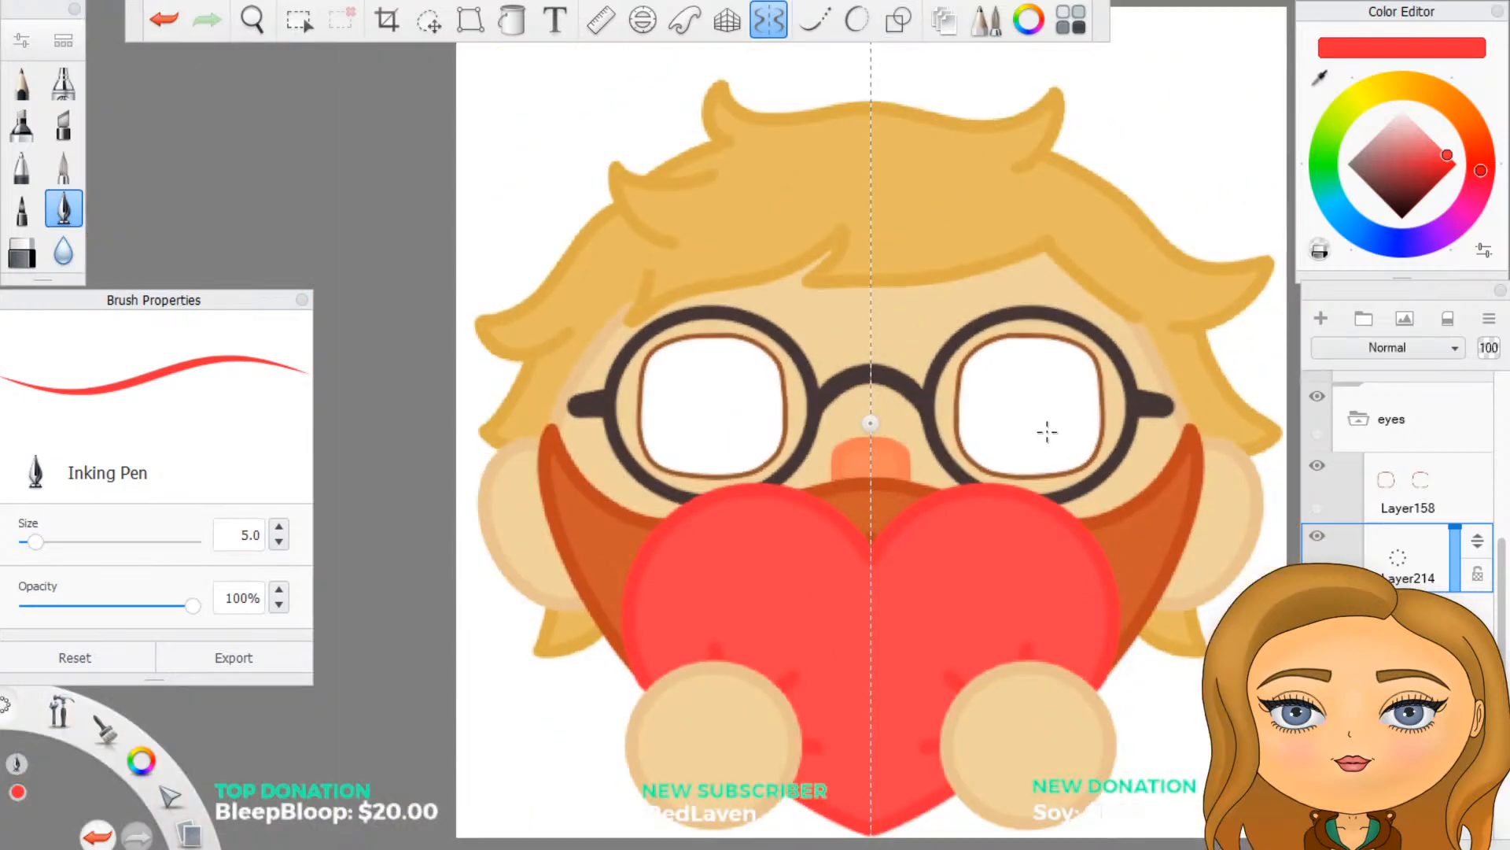
scroll(1056, 396, "up", 1)
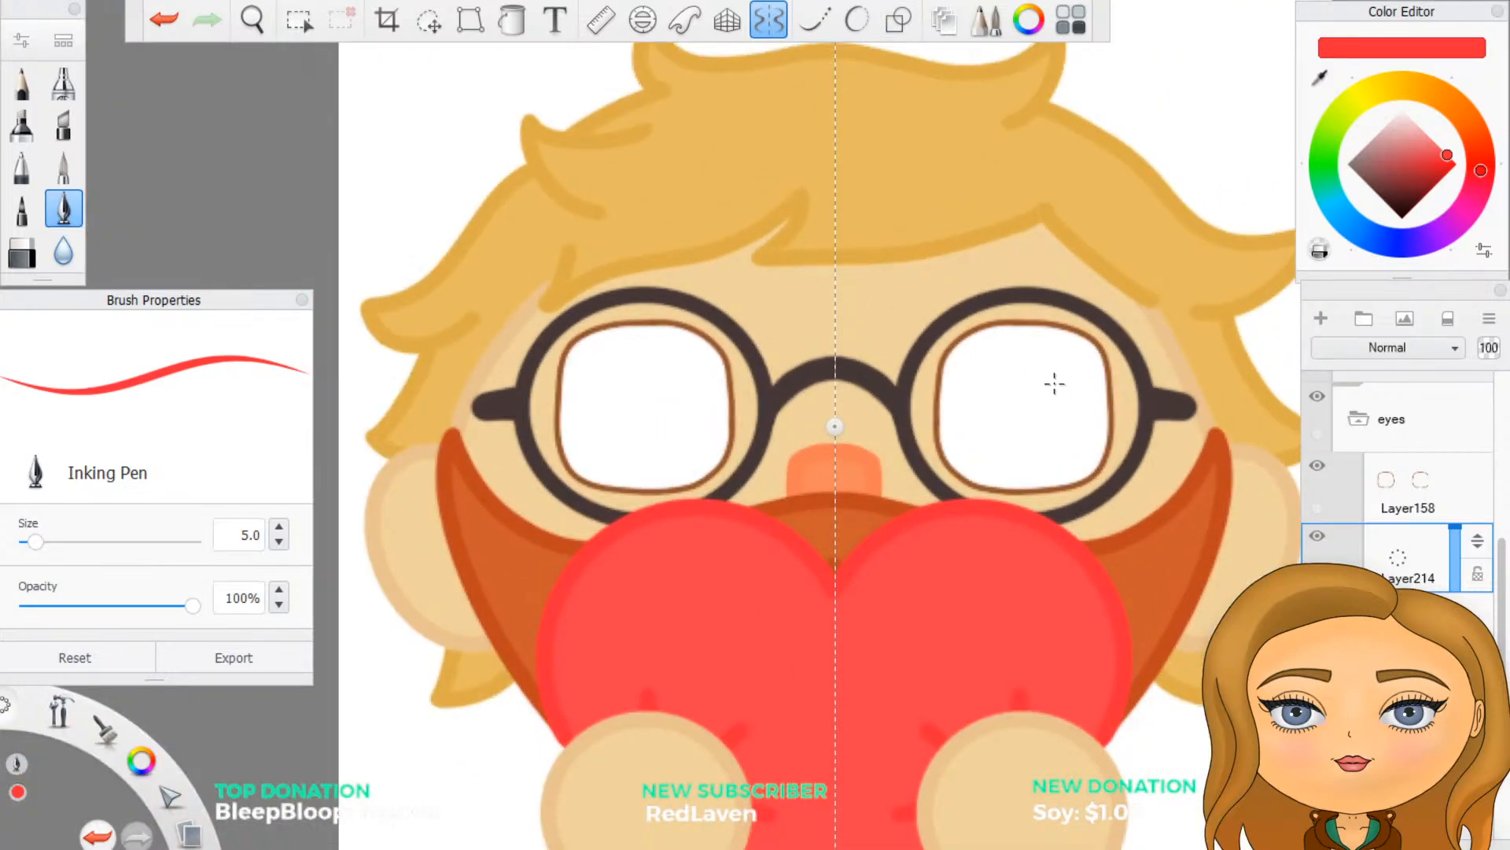
scroll(1058, 386, "up", 1)
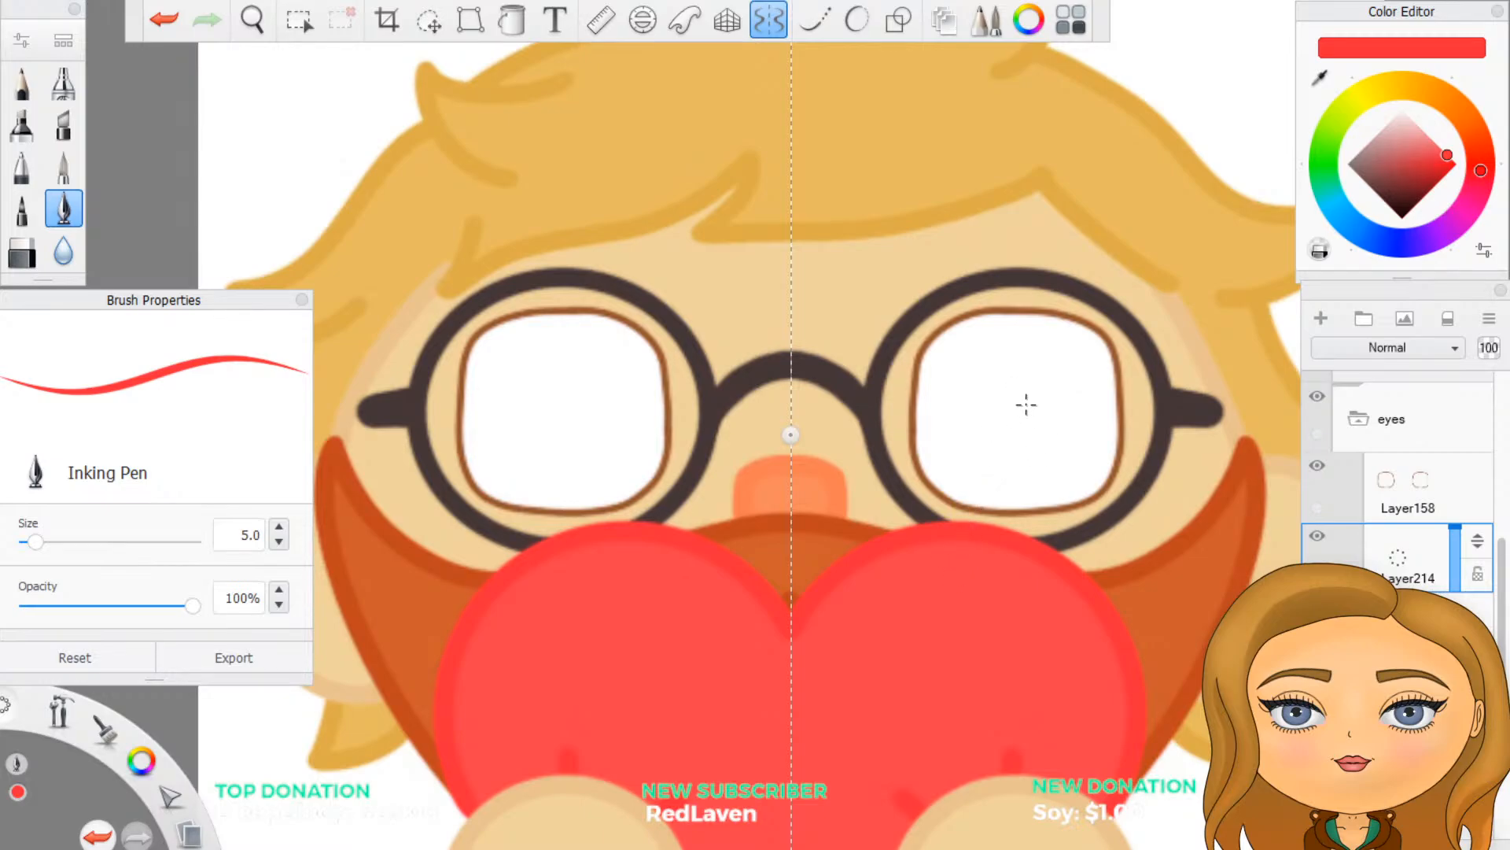
left_click_drag(1026, 406, 1023, 397)
key("ctrl+z")
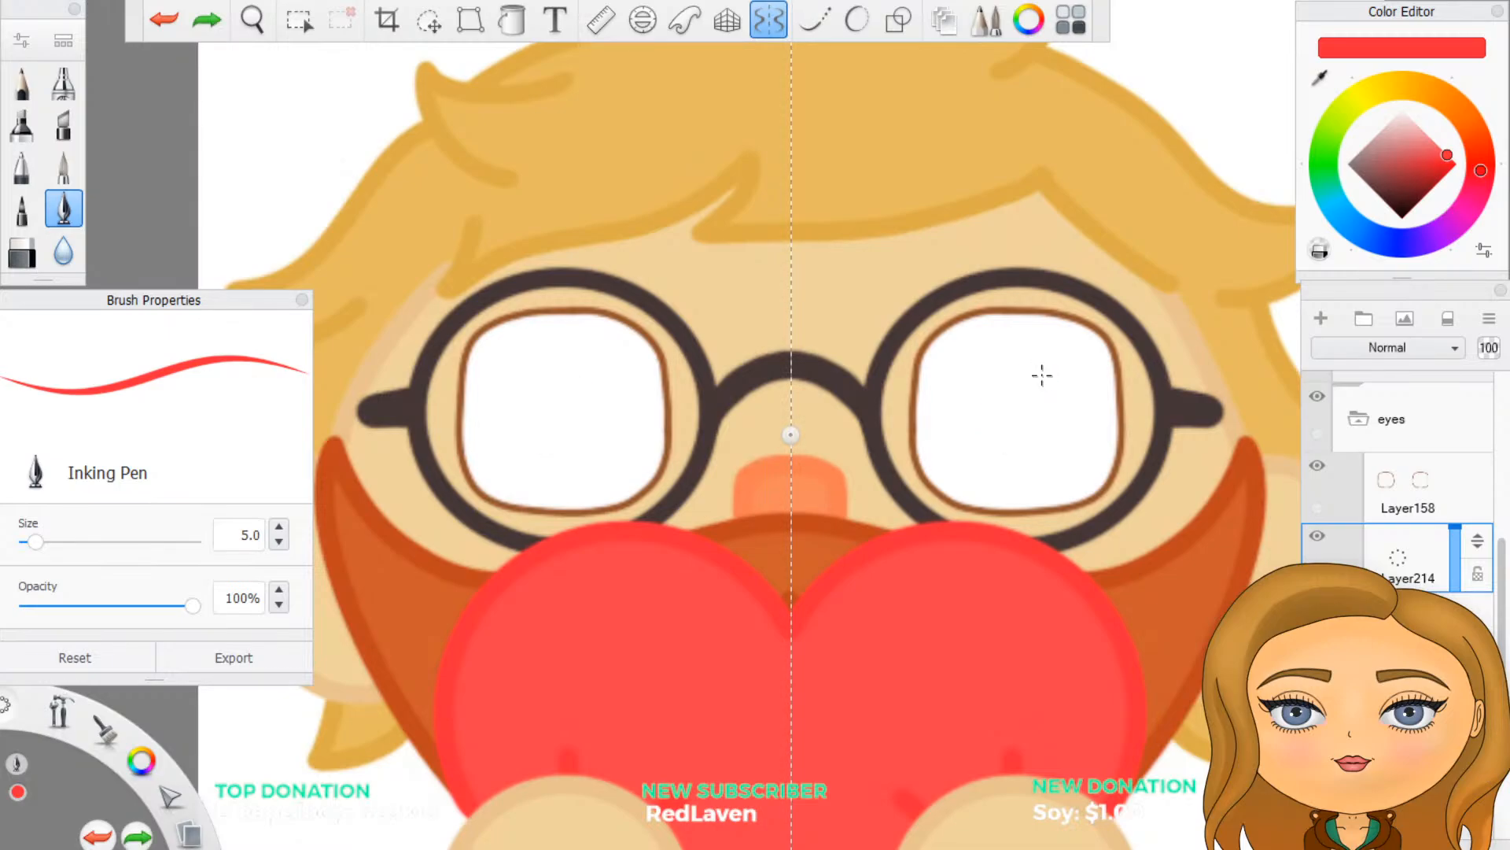
scroll(1042, 375, "down", 5)
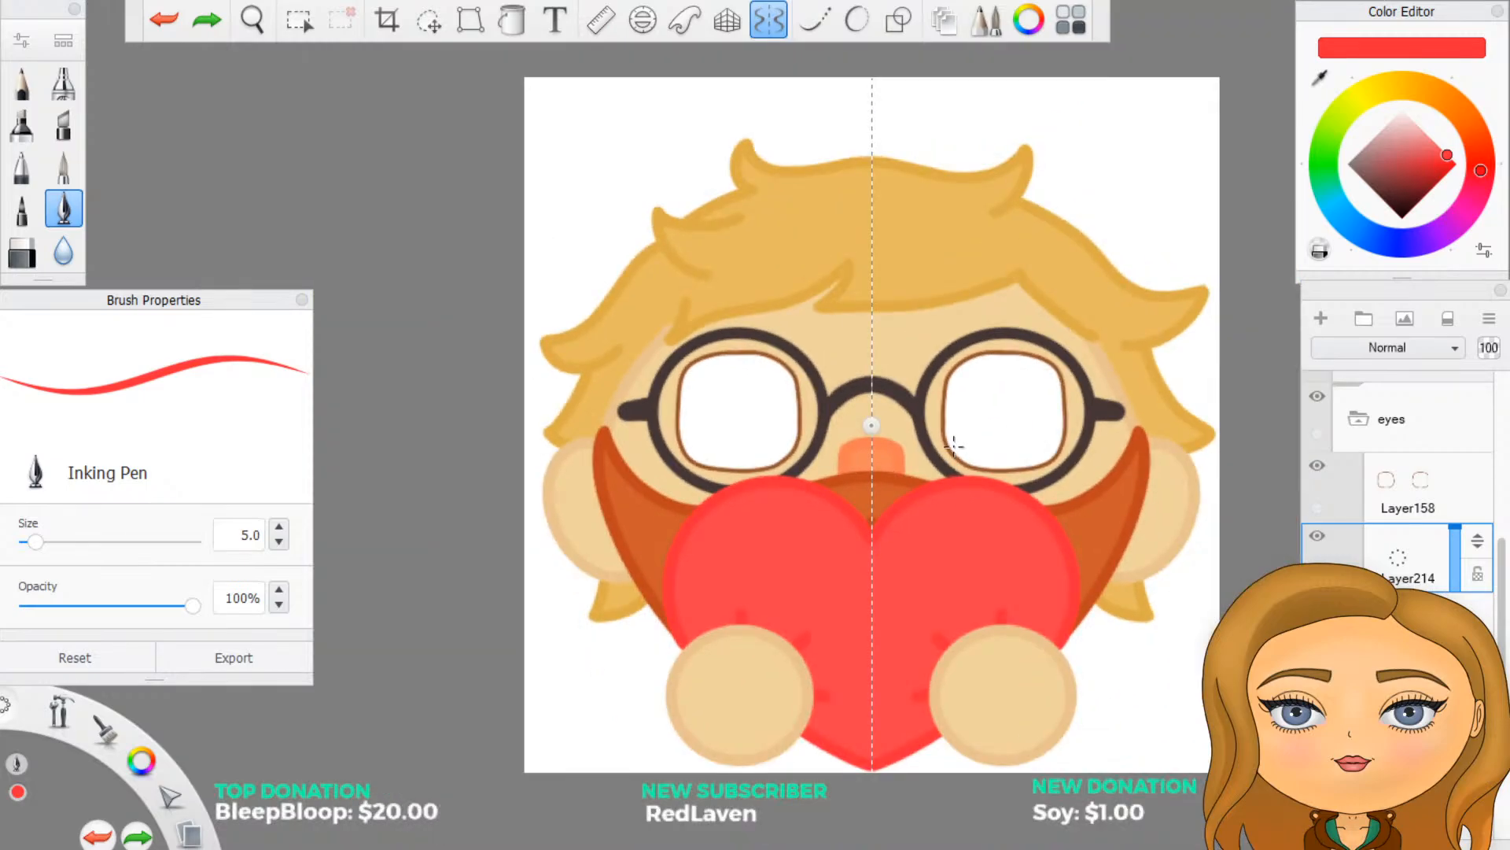
Step: Draw three small freehand red heart outlines over the hair's upper right edge with symmetry off, and move their layer above the eyes group
scroll(1001, 346, "up", 4)
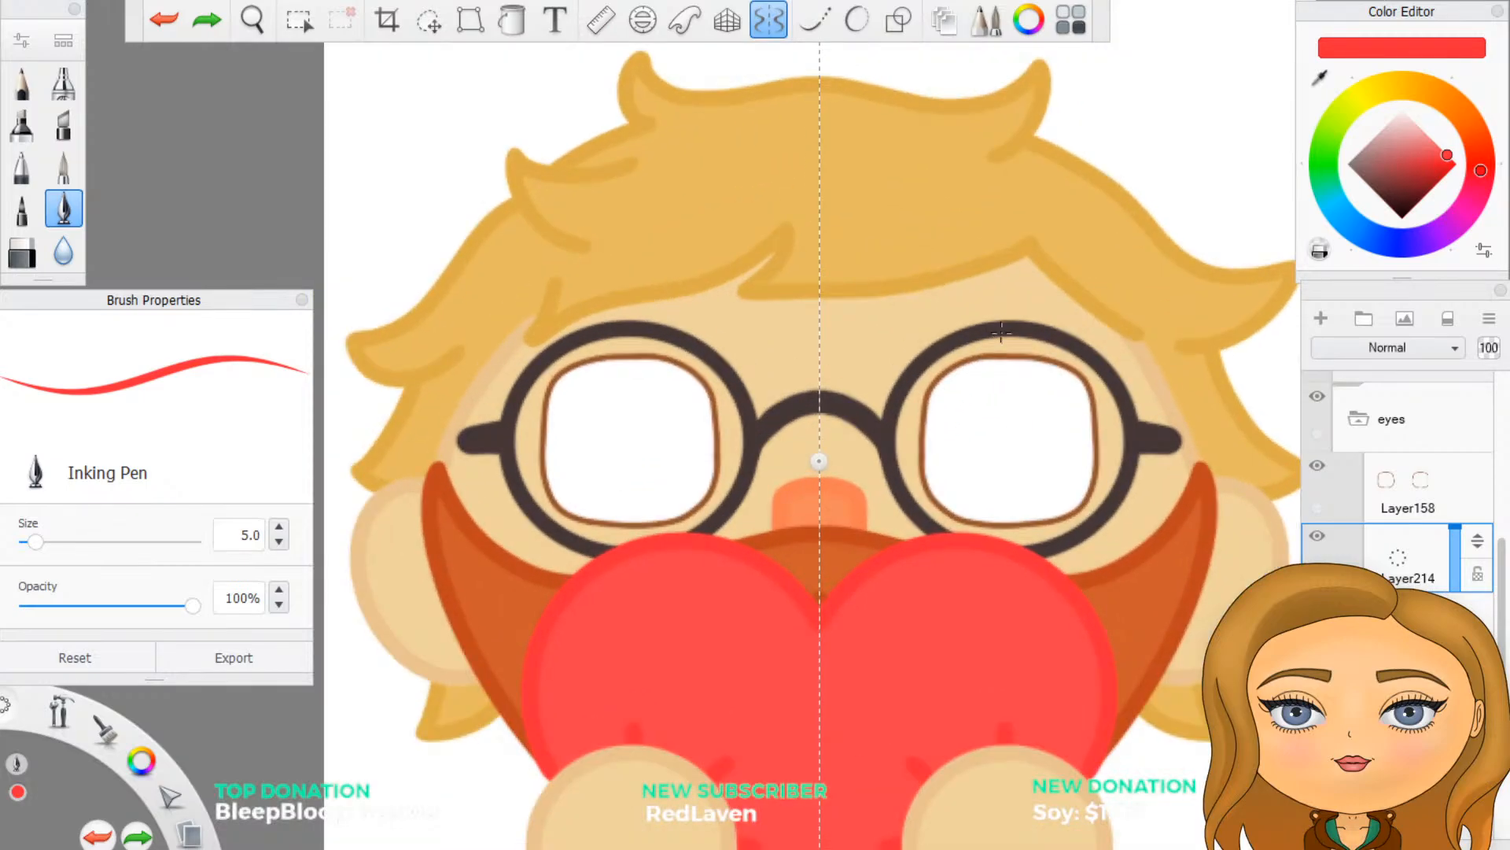
left_click(769, 31)
mouse_move(1071, 248)
left_mouse_down()
mouse_move(1060, 201)
mouse_move(1066, 250)
left_mouse_up()
mouse_move(1147, 144)
left_mouse_down()
mouse_move(1163, 197)
mouse_move(1171, 156)
left_mouse_up()
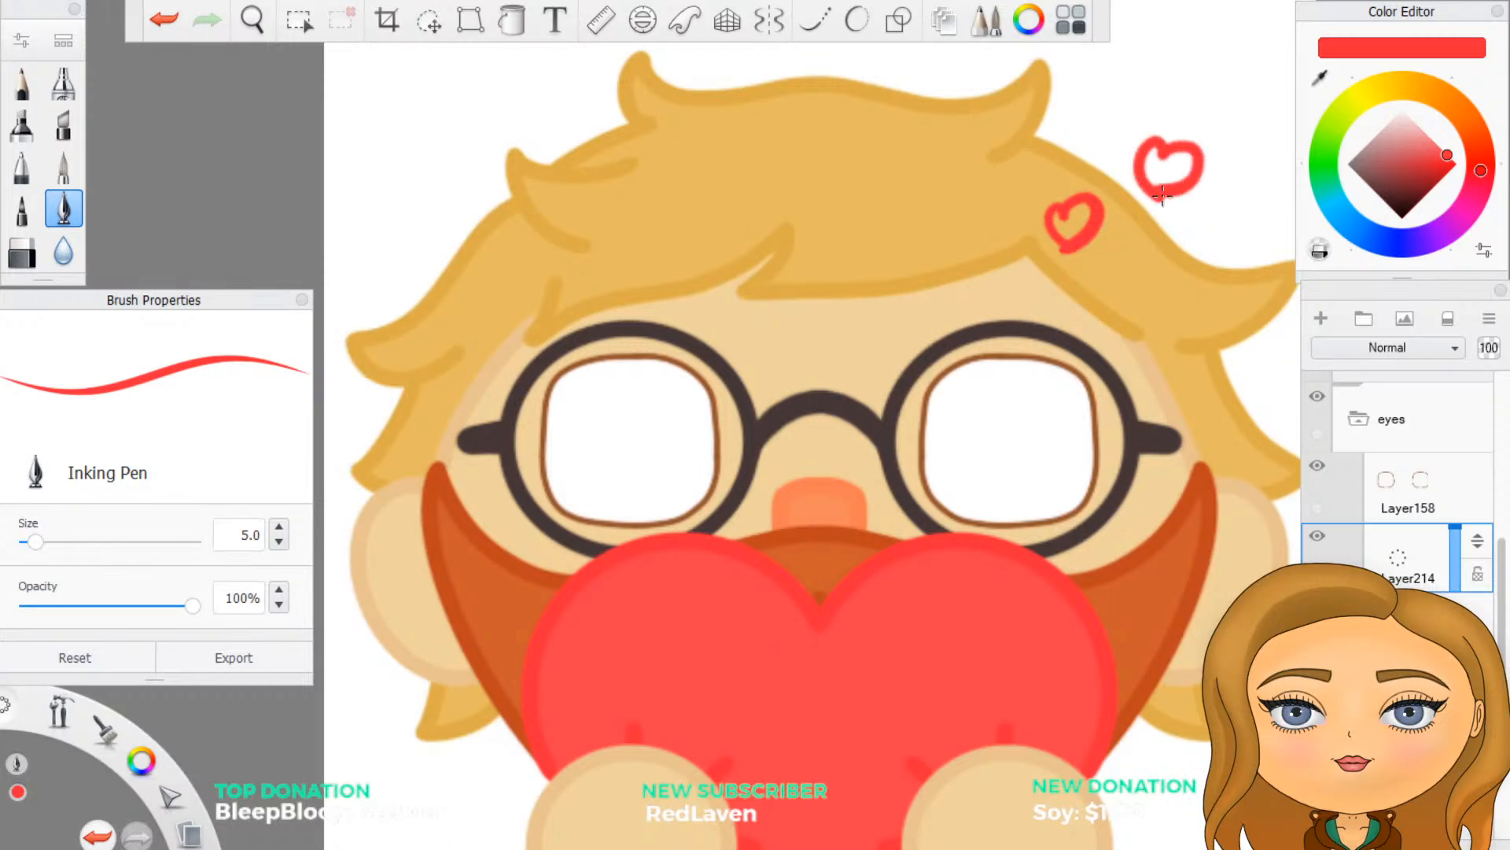
mouse_move(1199, 293)
left_mouse_down()
mouse_move(1172, 240)
mouse_move(1200, 288)
left_mouse_up()
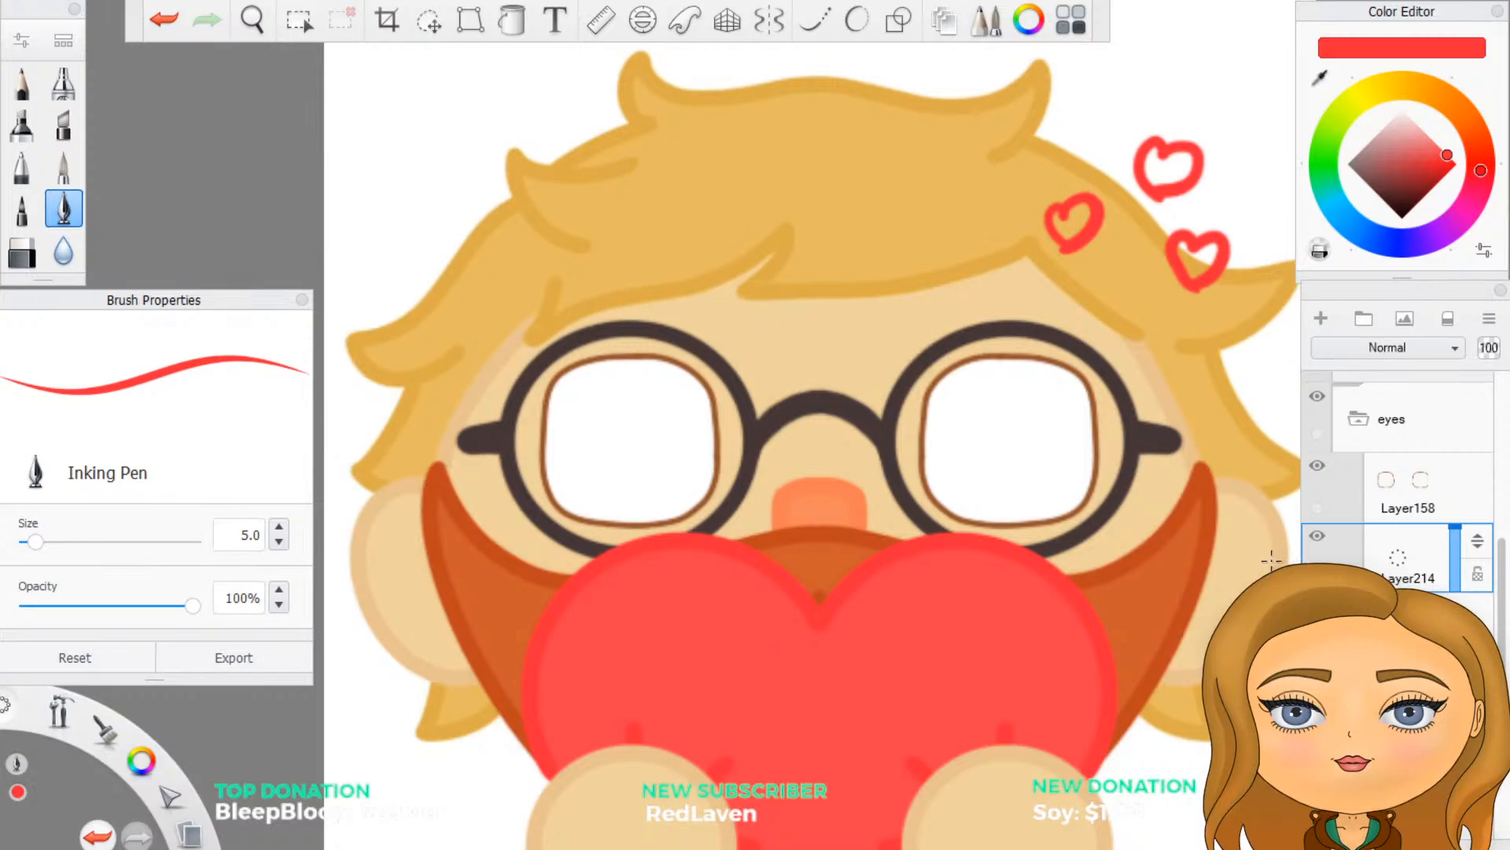
left_click_drag(1478, 545, 1476, 413)
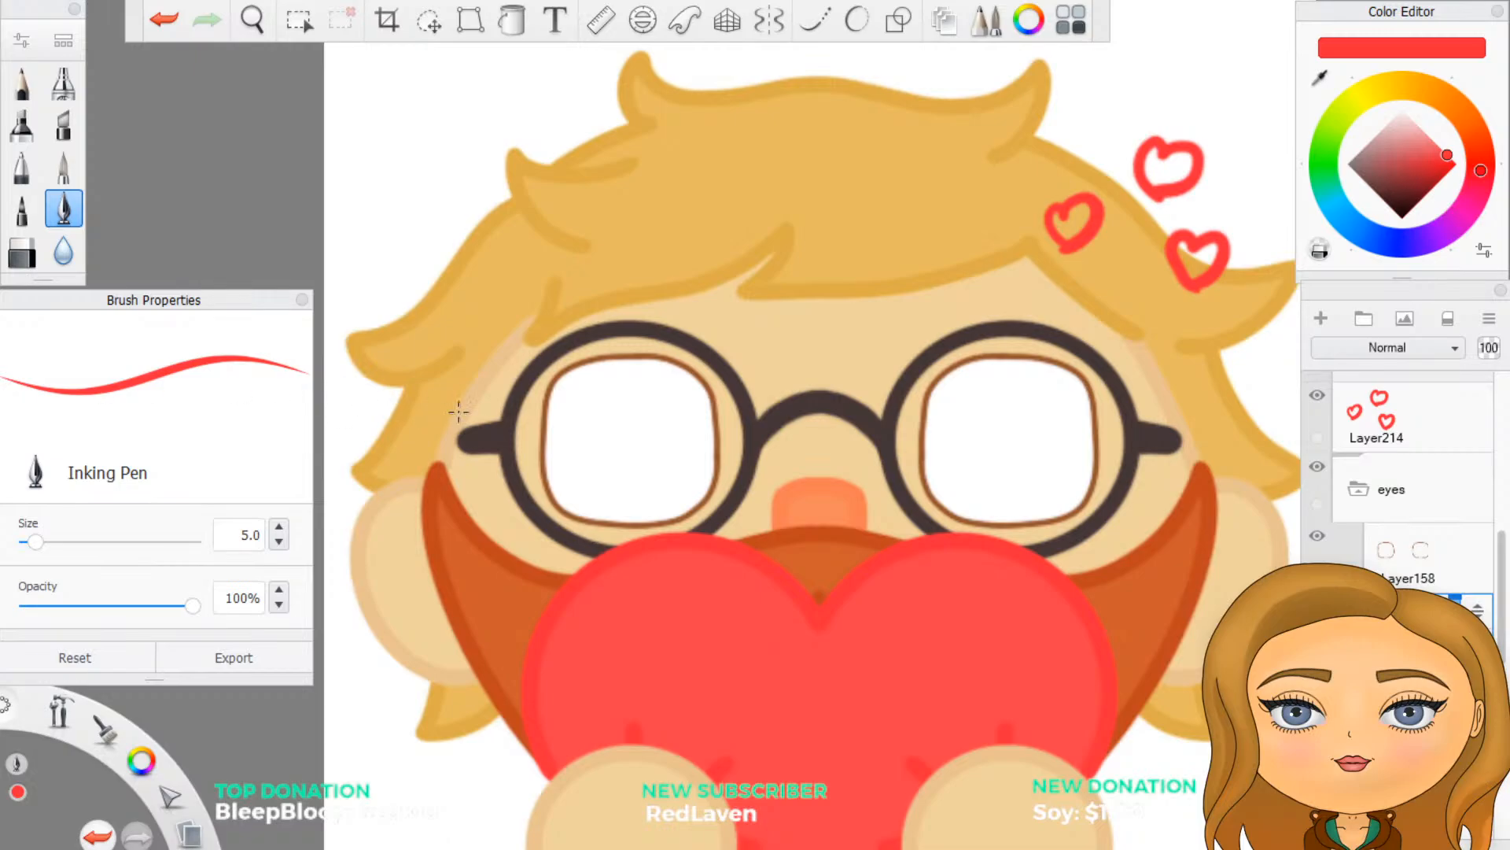
Step: Add a new layer directly above the eye outline layer, Layer158, in the eyes group
scroll(873, 509, "up", 4)
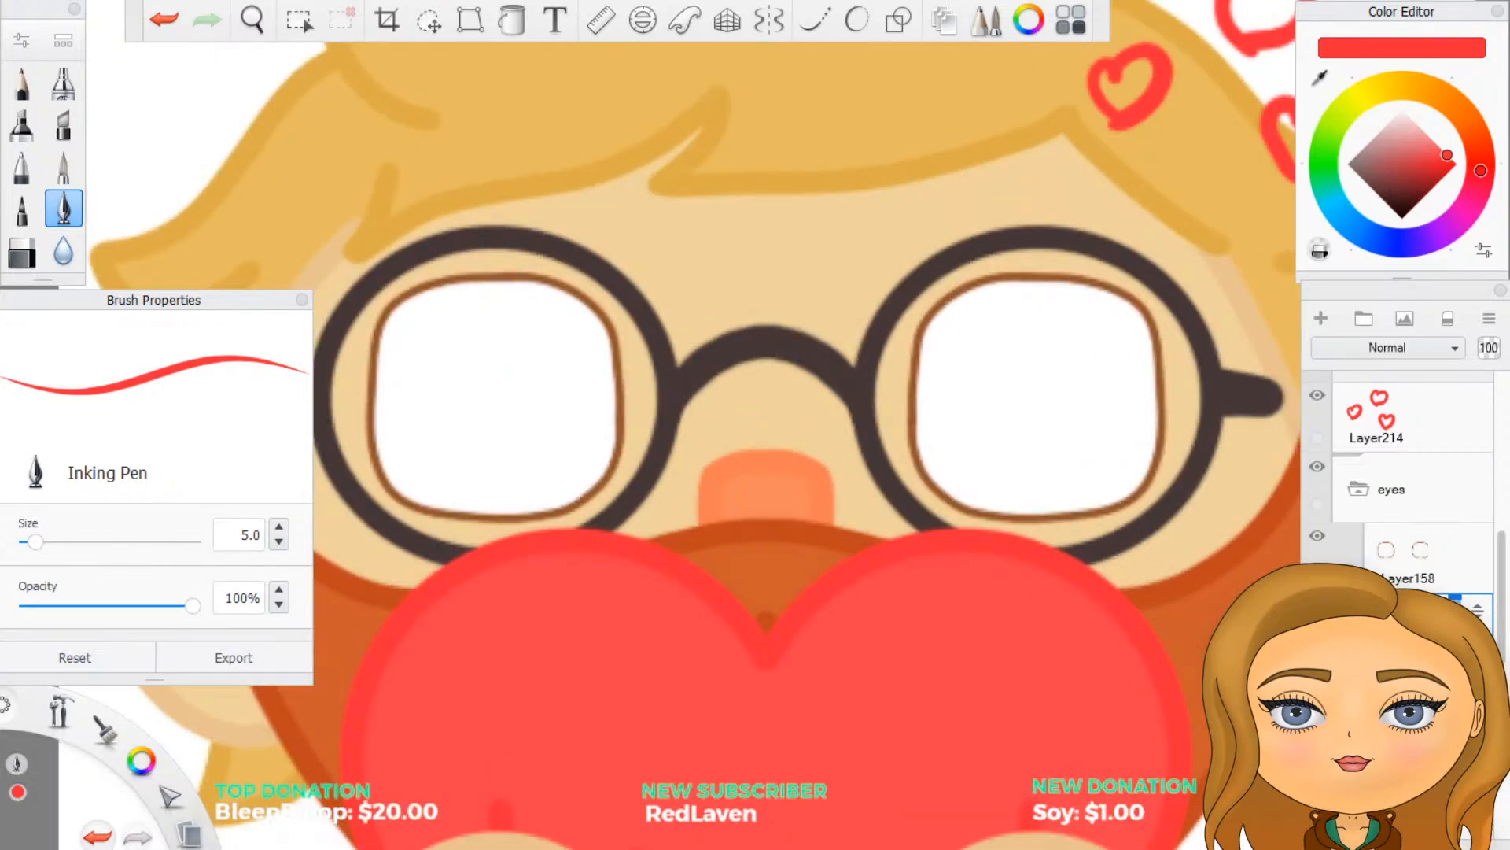
left_click(1414, 557)
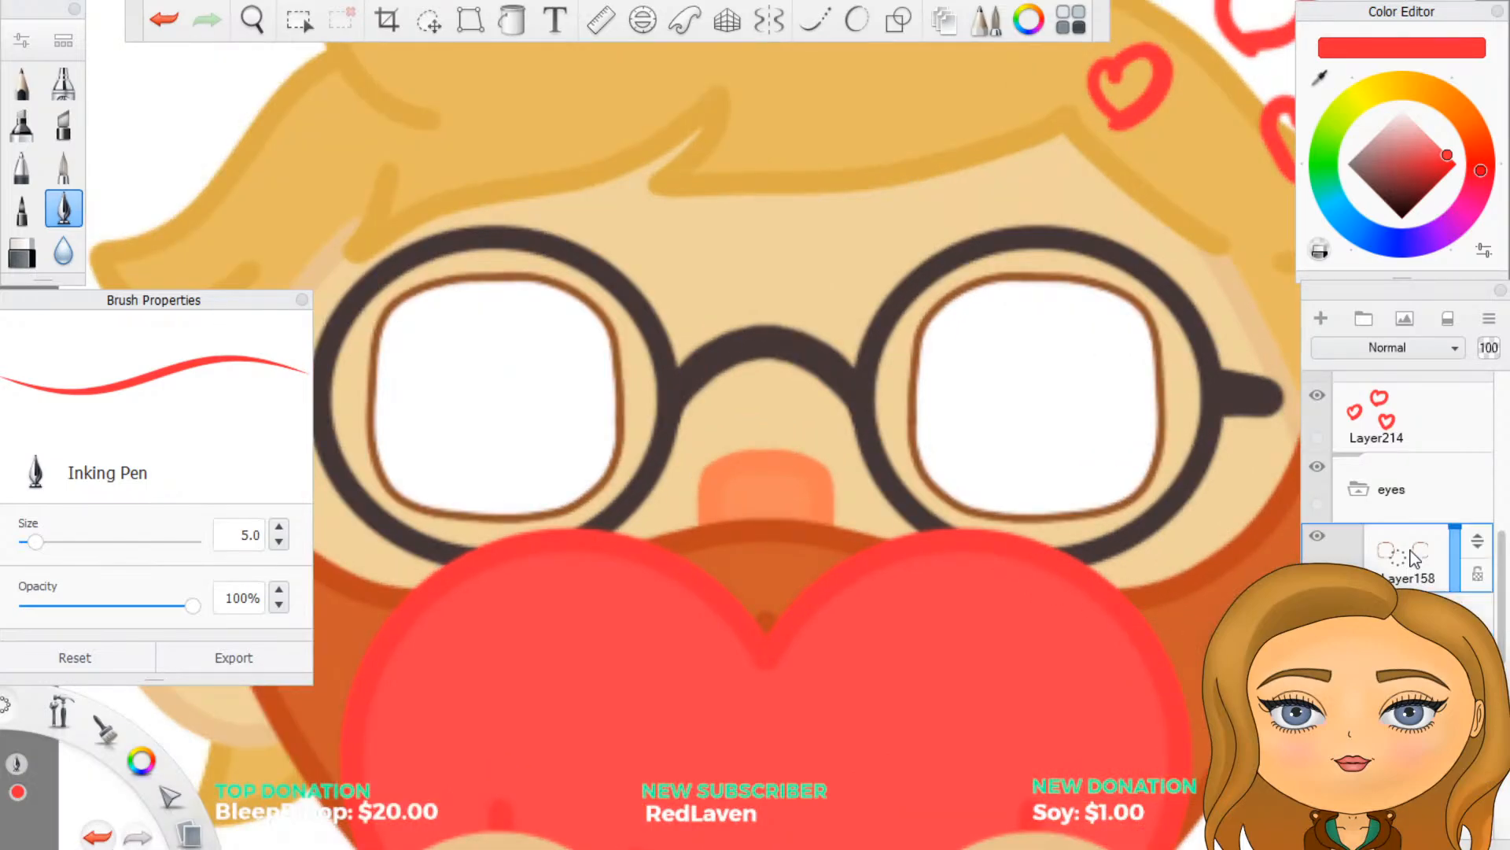
left_click(1321, 319)
Step: Show the colour swatches around the character and sample the brown swatch as the Inking Pen colour
scroll(1030, 411, "down", 3)
scroll(1400, 597, "down", 3)
scroll(1401, 488, "down", 5)
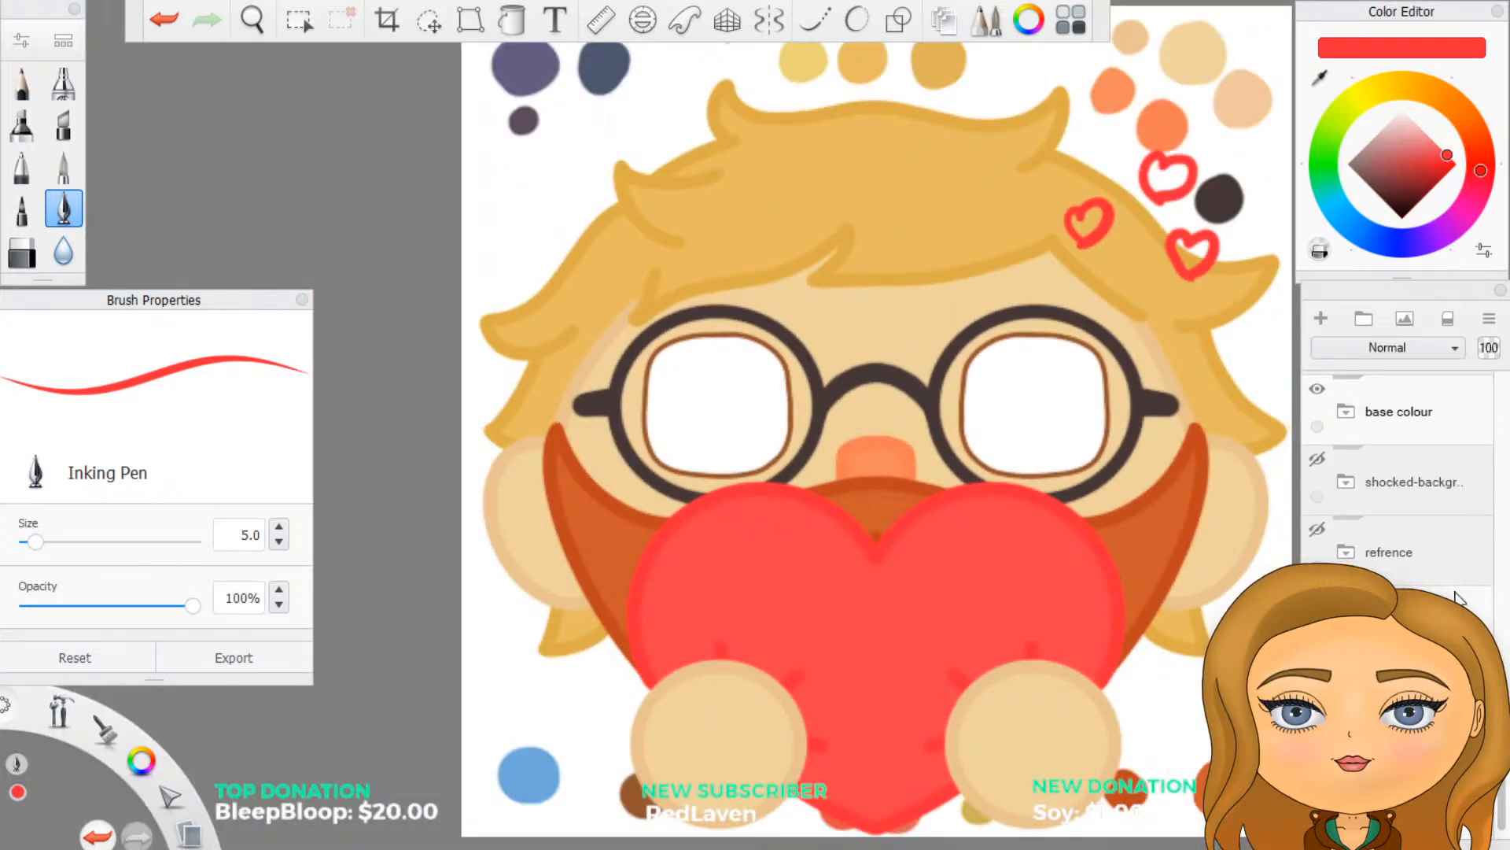
scroll(1446, 559, "up", 5)
scroll(1449, 560, "up", 4)
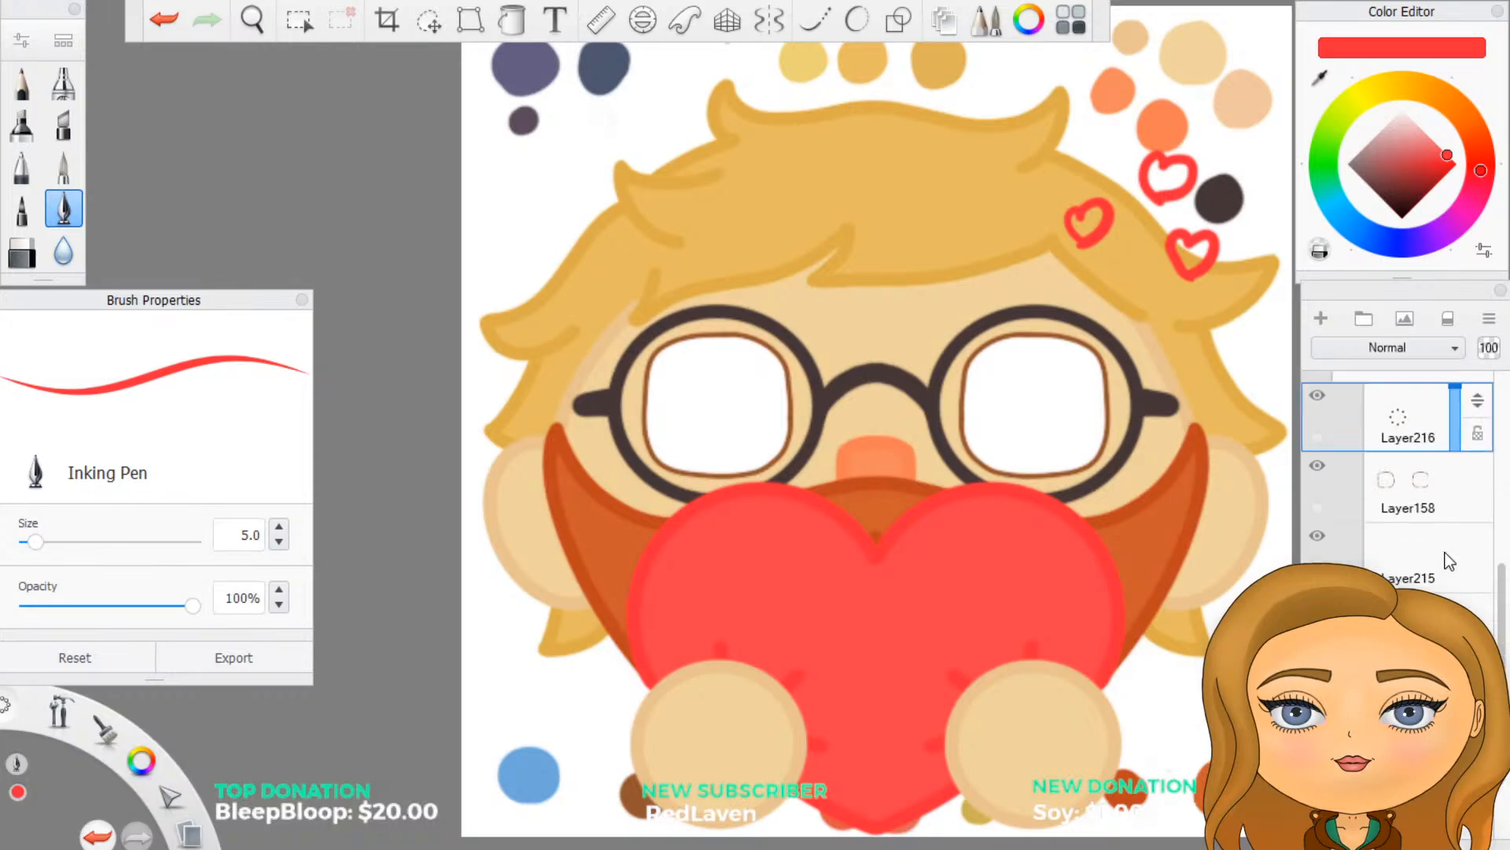
left_click(1320, 77)
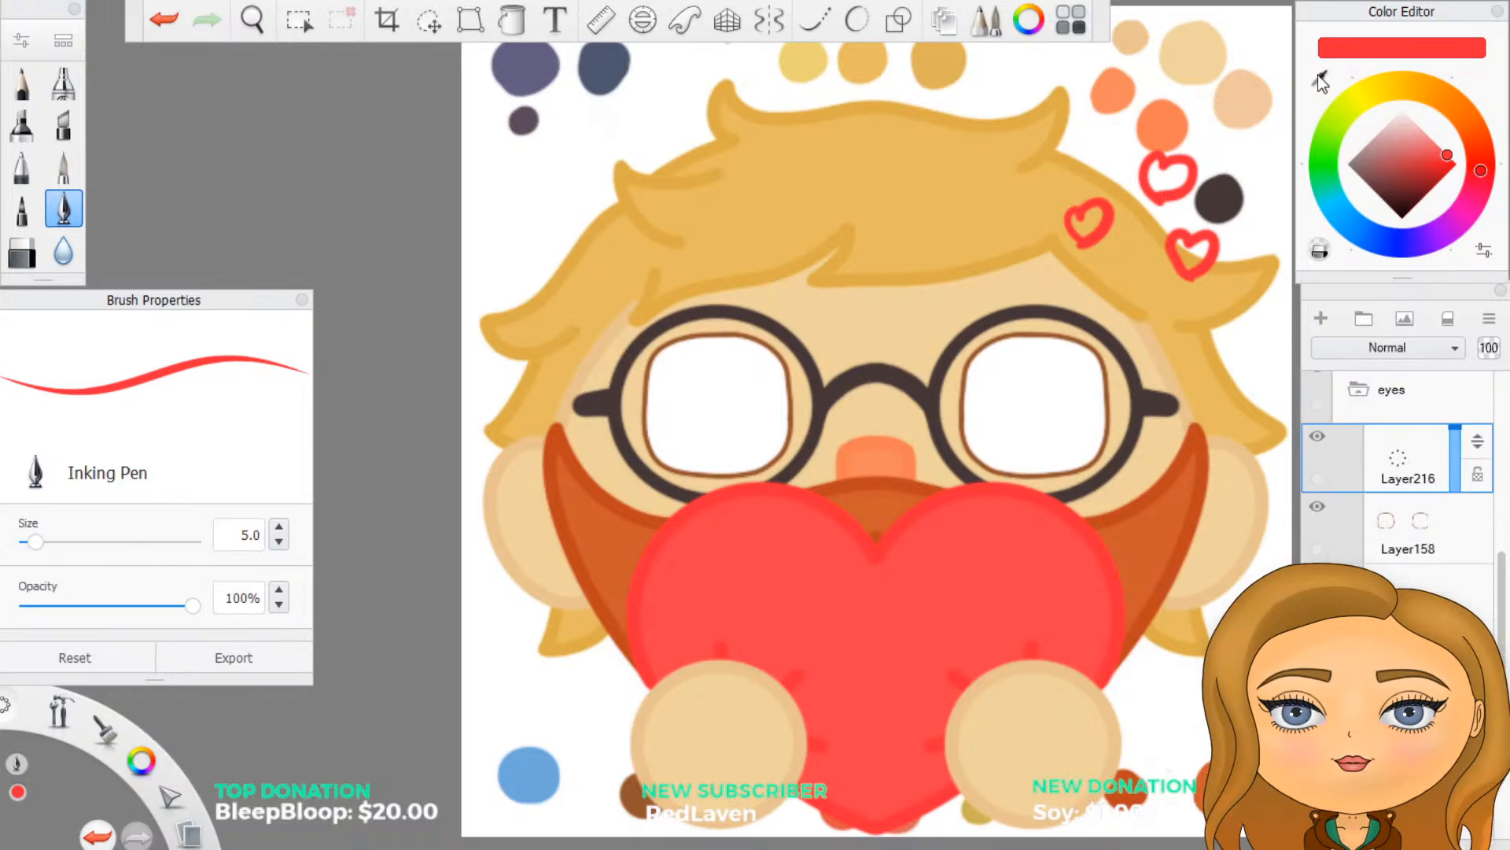
left_click(630, 798)
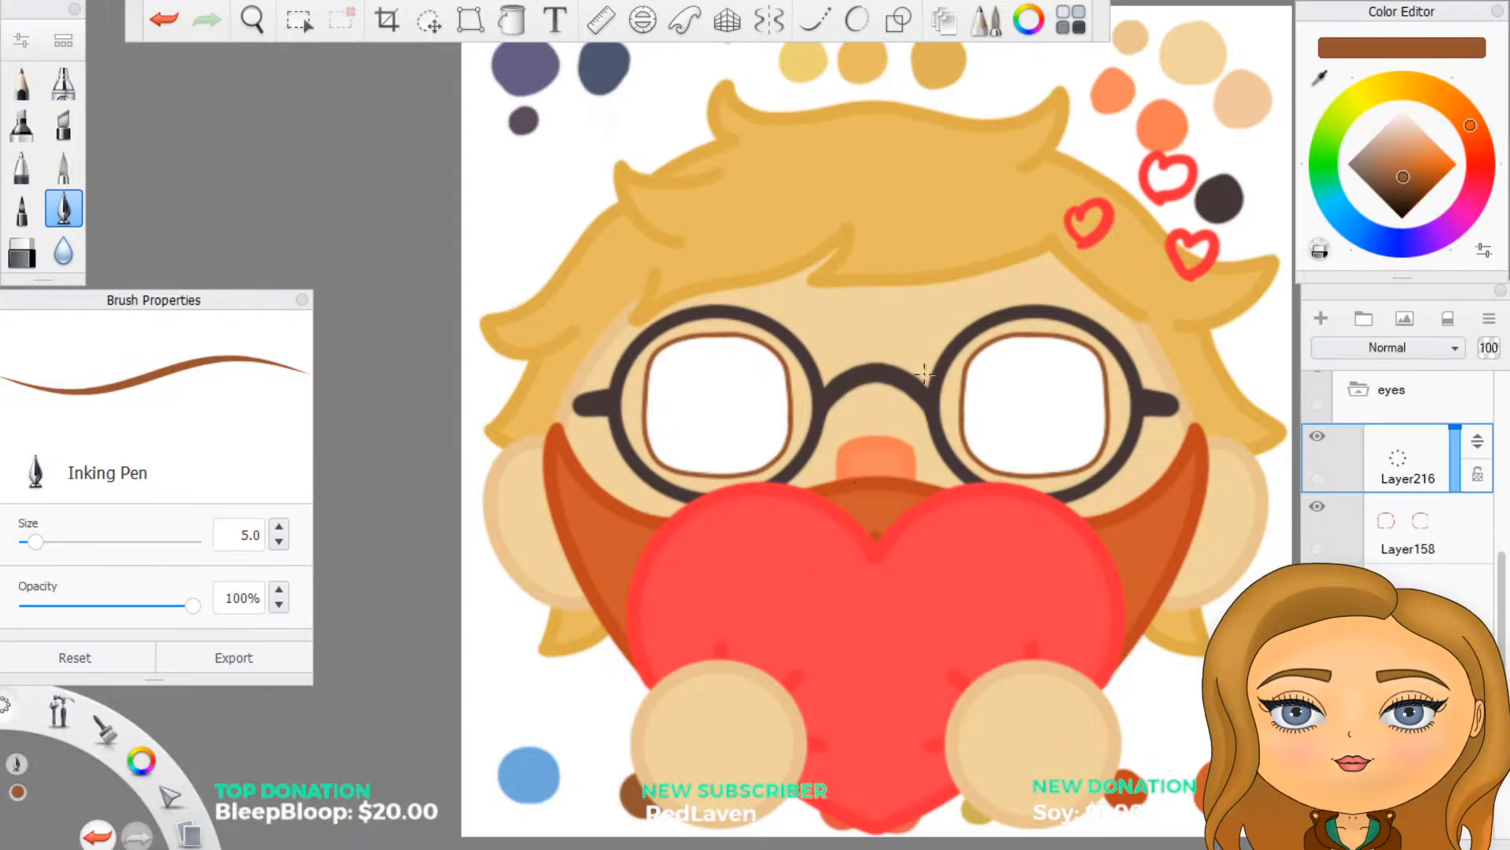
Step: Turn symmetry back on and enable predictive stroke at level 2 for drawing the eyelids
scroll(1128, 411, "up", 2)
scroll(1132, 417, "up", 2)
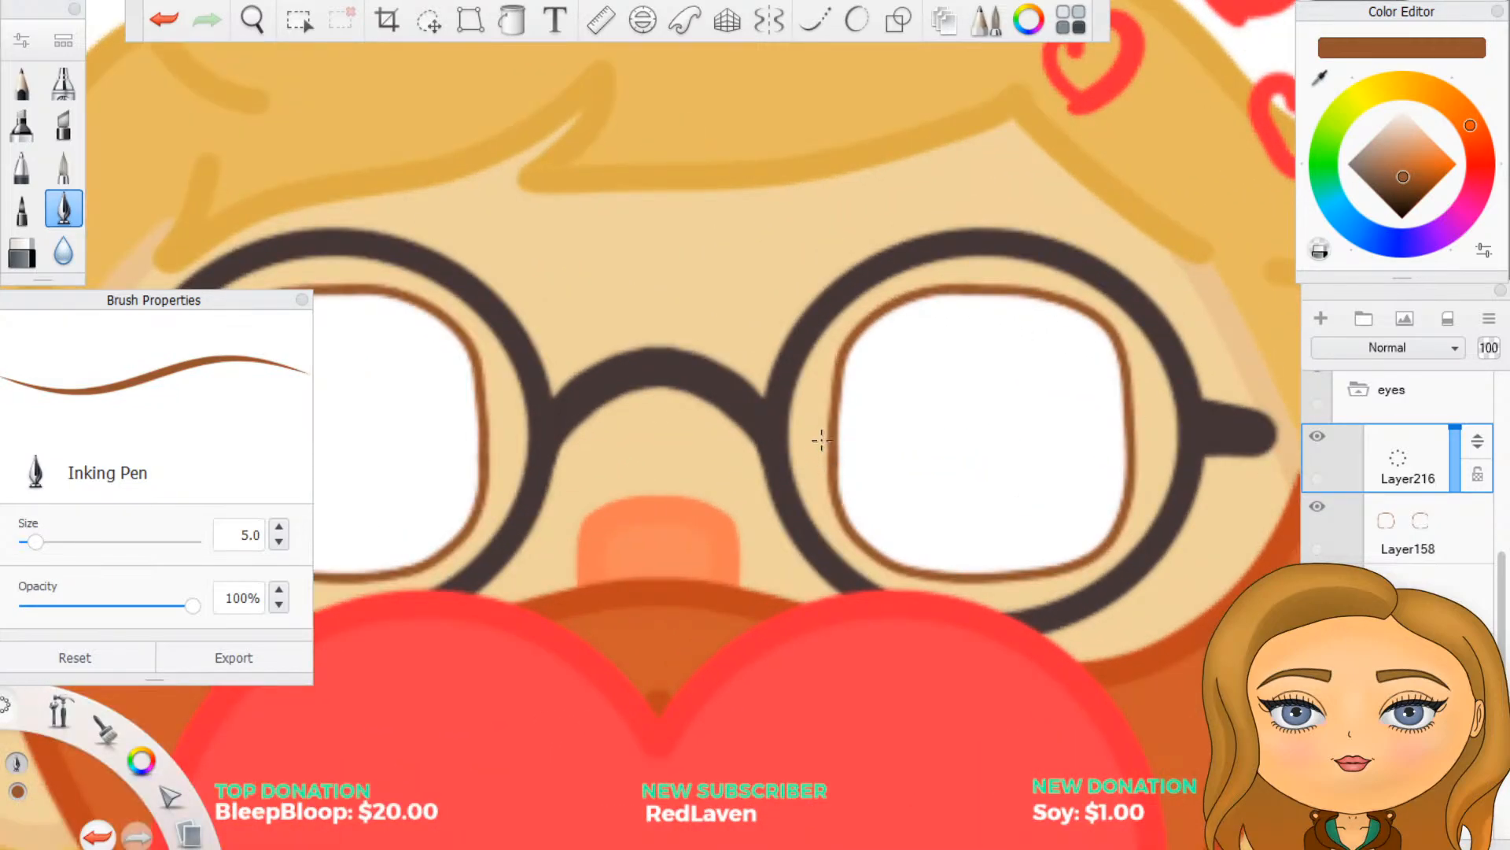
left_click(768, 19)
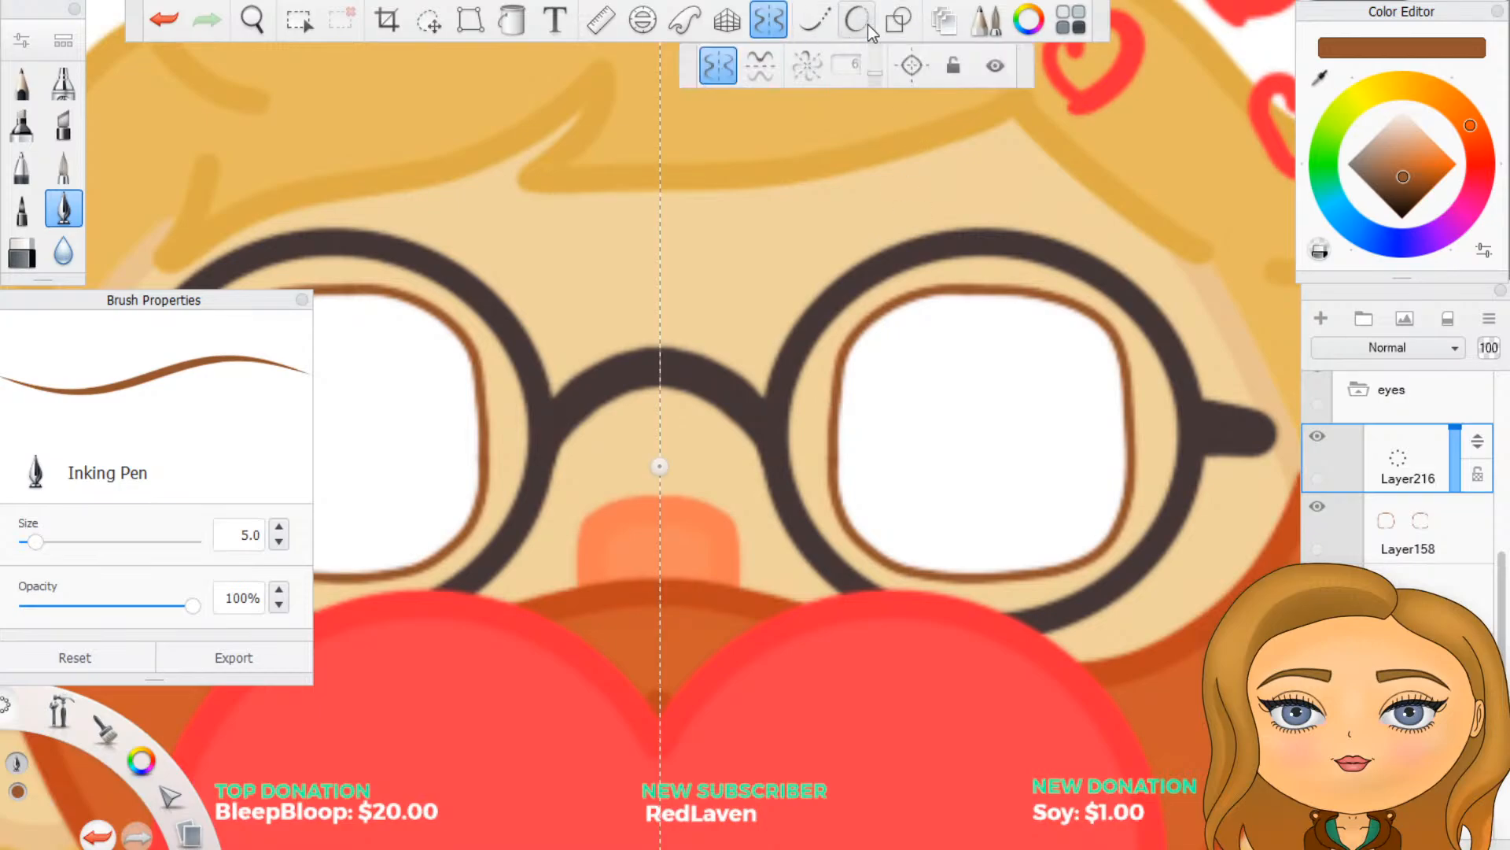
left_click(897, 23)
left_click(790, 66)
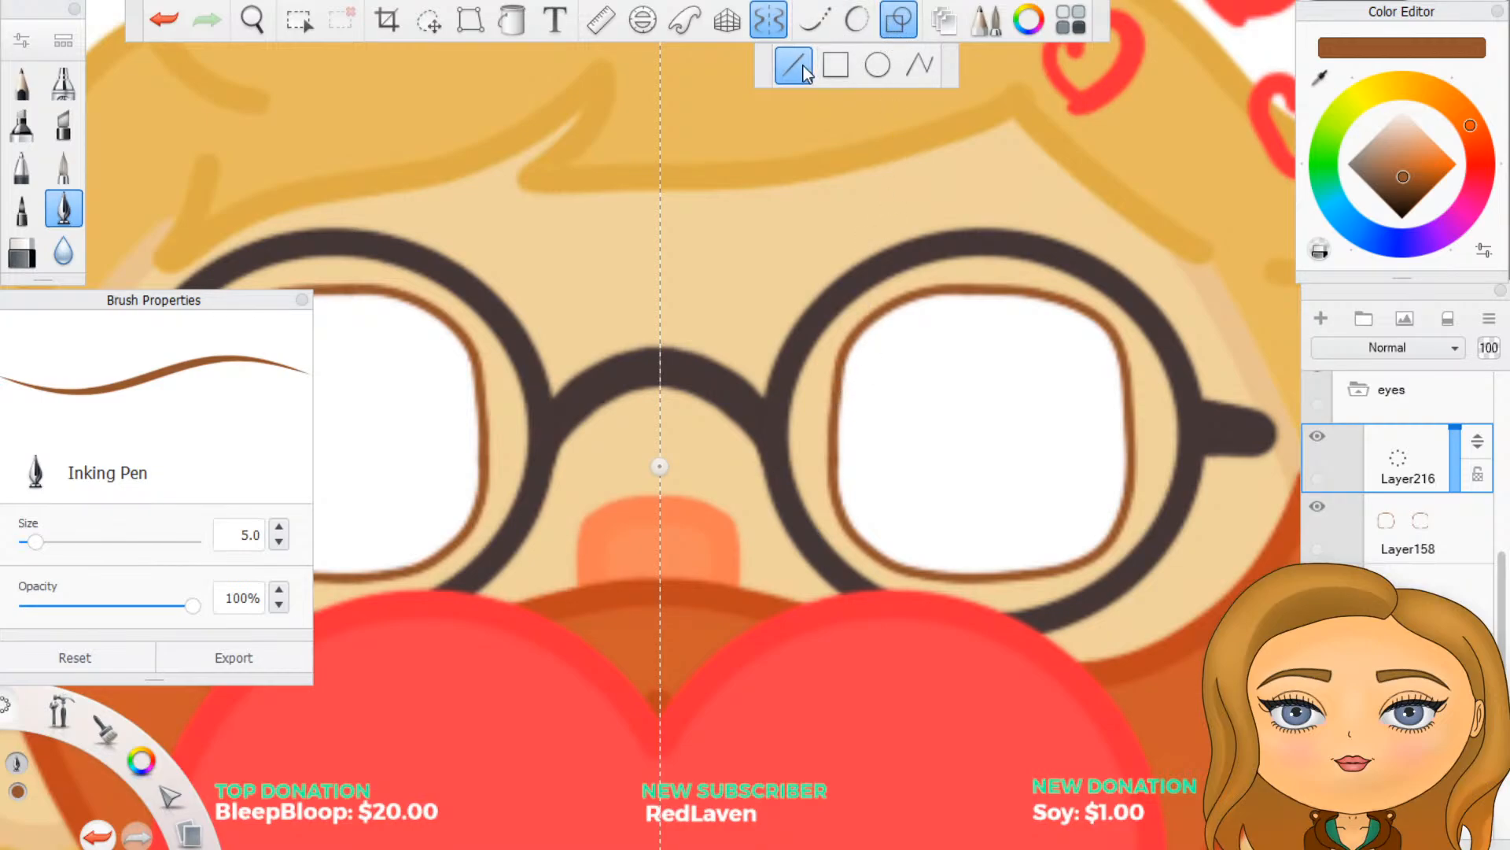
left_click(853, 25)
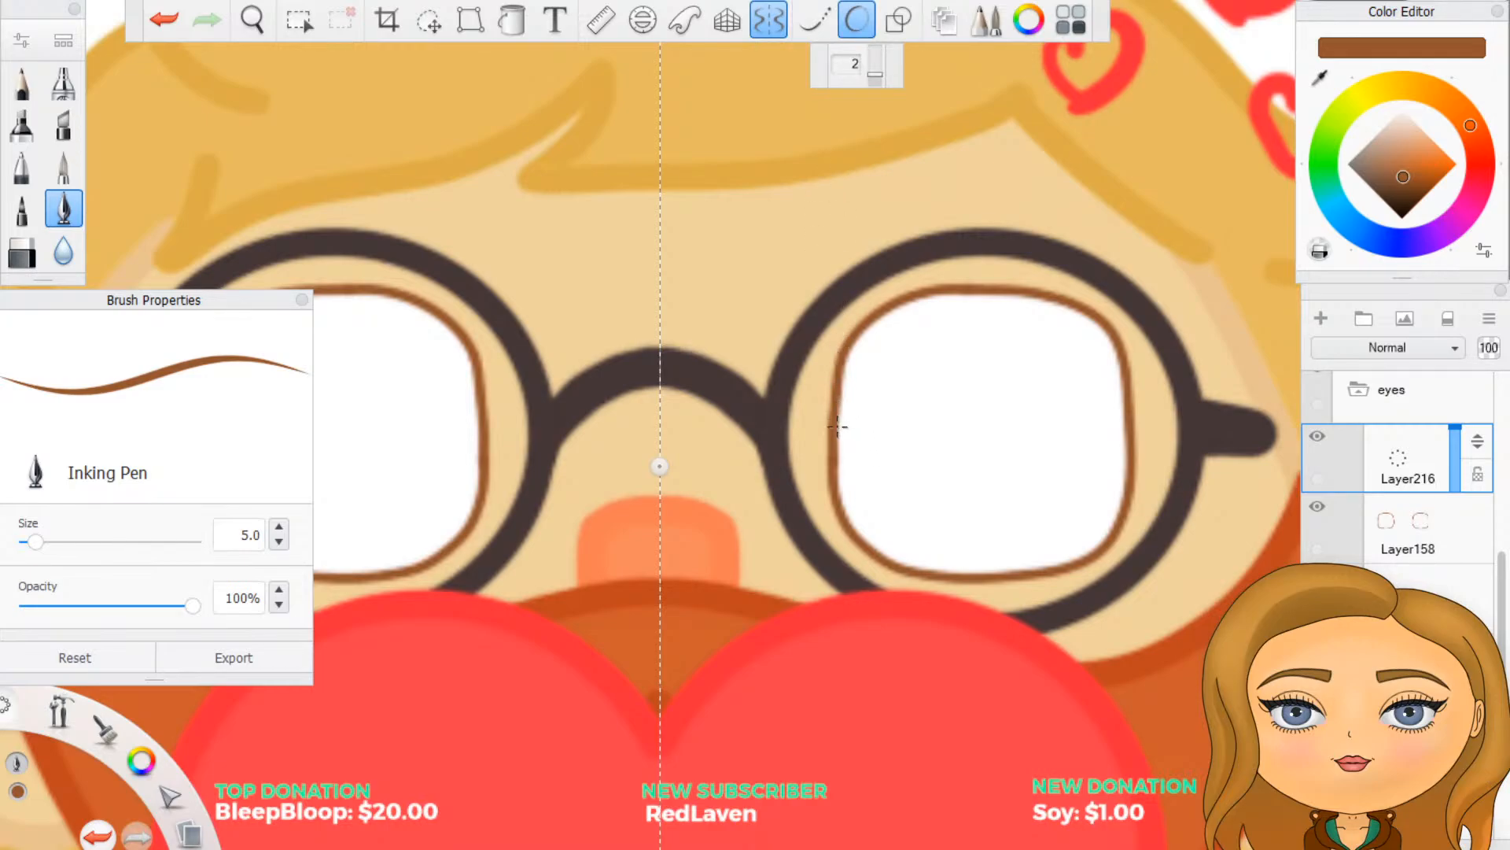
Step: Try a mirrored brown eyelid curve across the upper part of both eyes and undo it
mouse_move(836, 414)
left_mouse_down()
mouse_move(928, 376)
mouse_move(1062, 381)
mouse_move(1142, 412)
left_mouse_up()
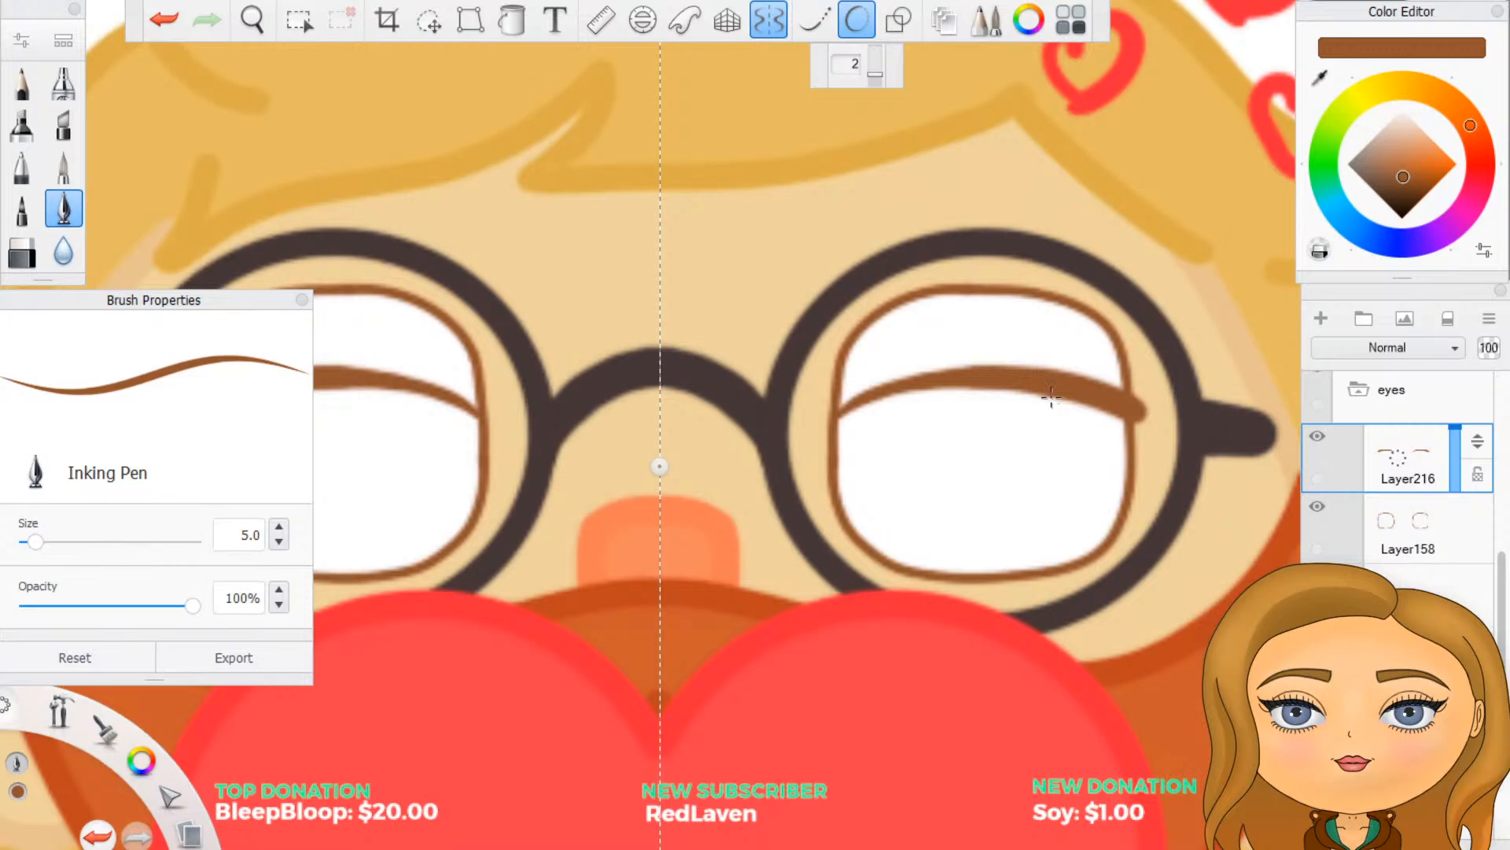
scroll(1046, 389, "down", 3)
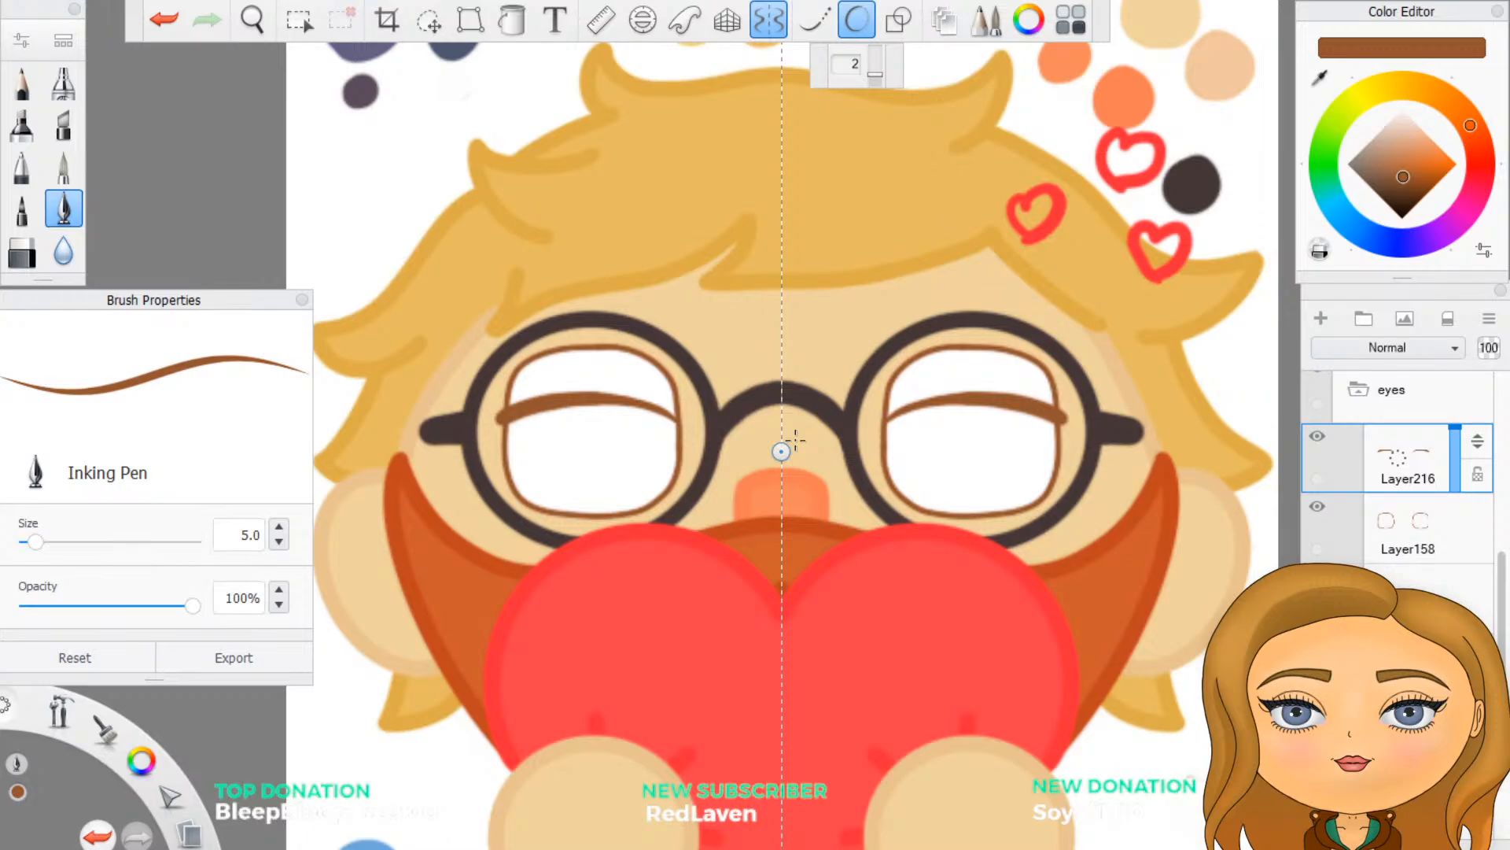
key("ctrl+z")
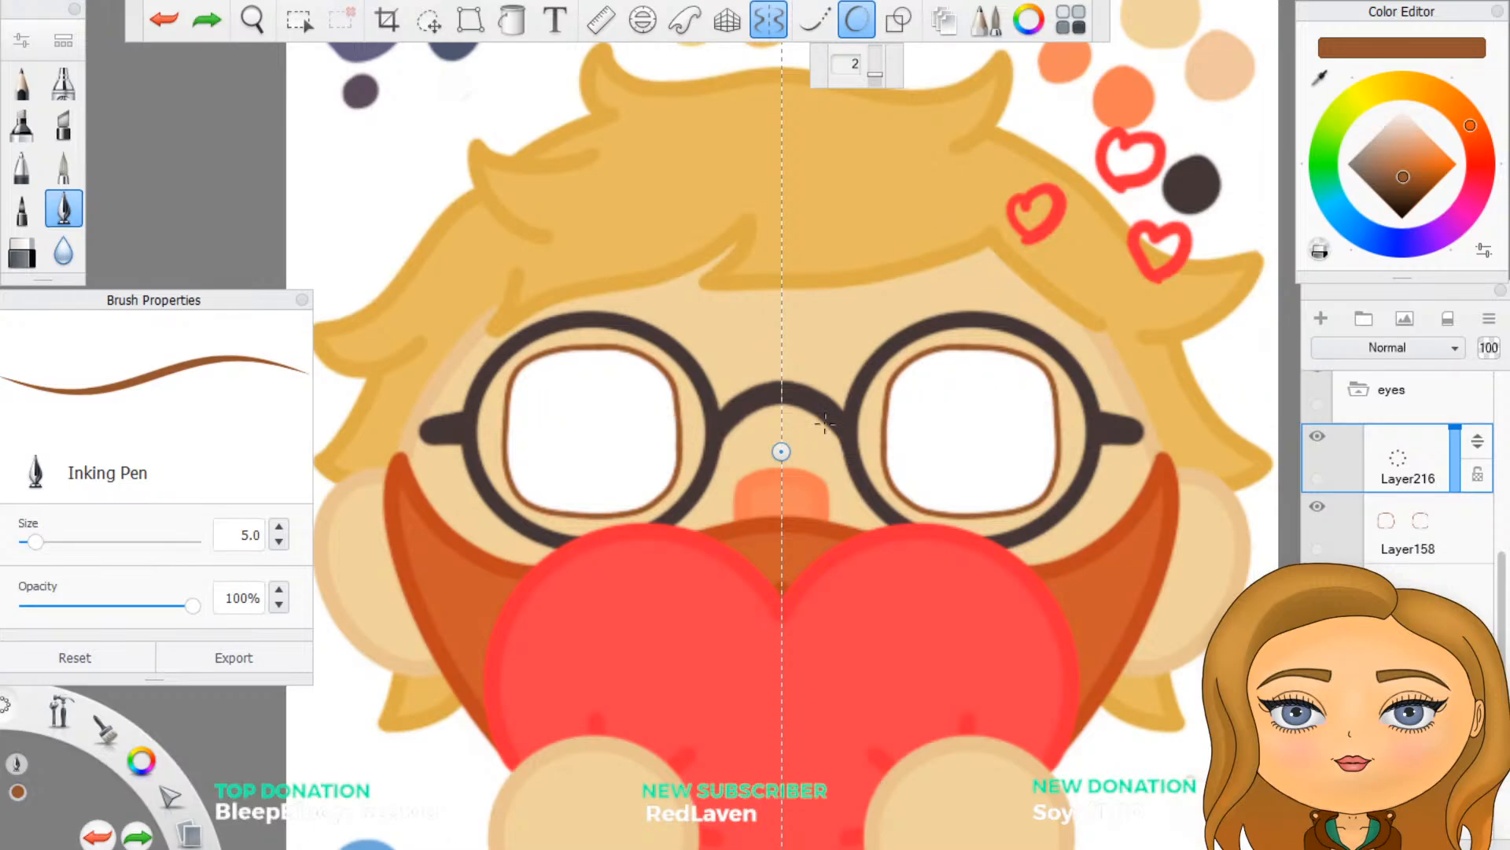
Step: Draw a mirrored brown eyelid curve across the upper third of both eyes and trim its overshooting outer ends to the eye outlines
scroll(968, 375, "up", 5)
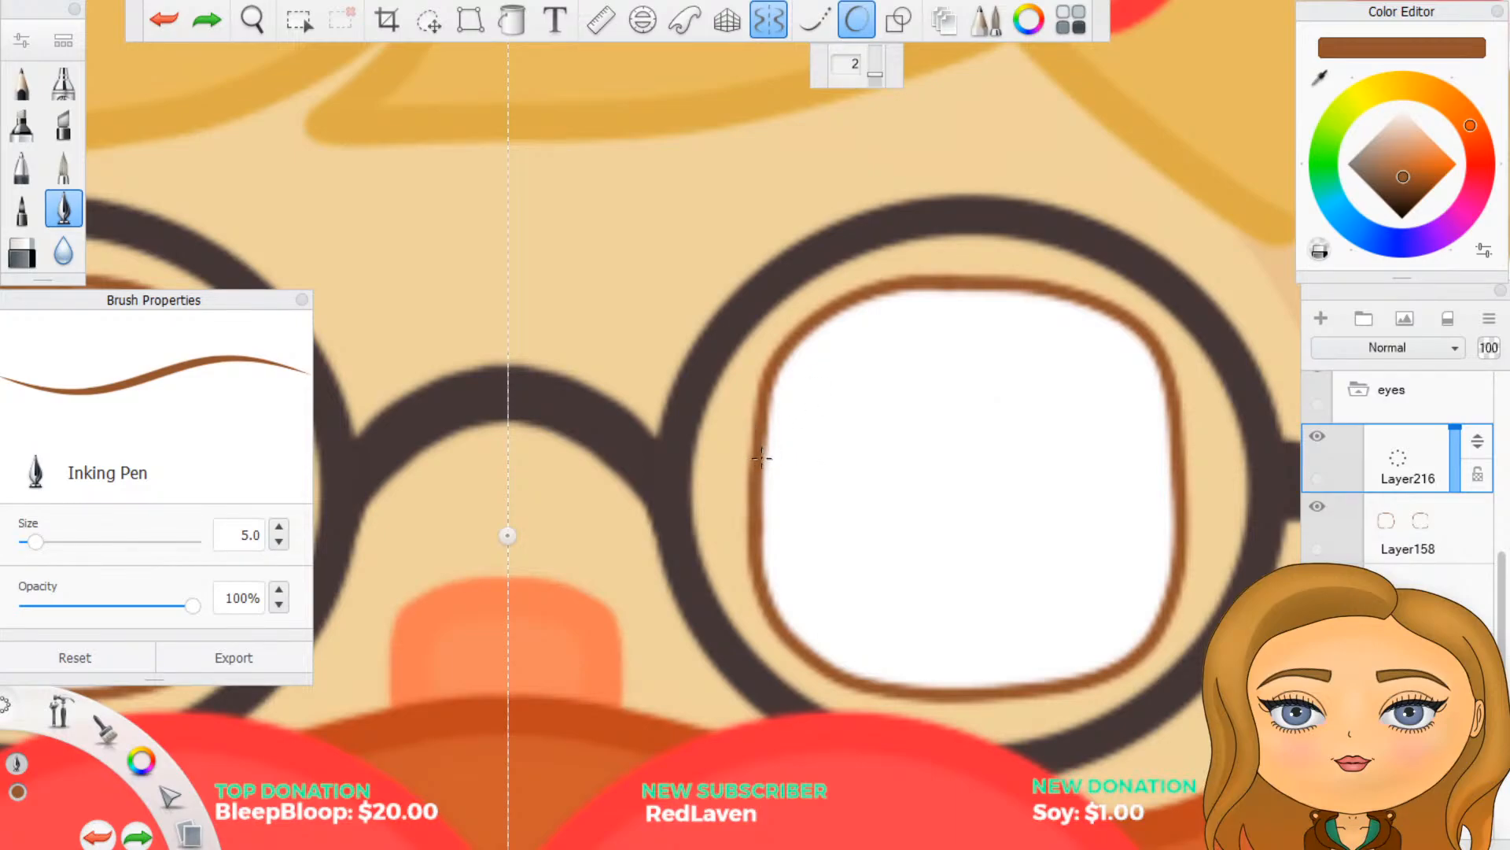
mouse_move(762, 457)
left_mouse_down()
mouse_move(829, 425)
mouse_move(991, 409)
mouse_move(1135, 419)
mouse_move(1224, 451)
left_mouse_up()
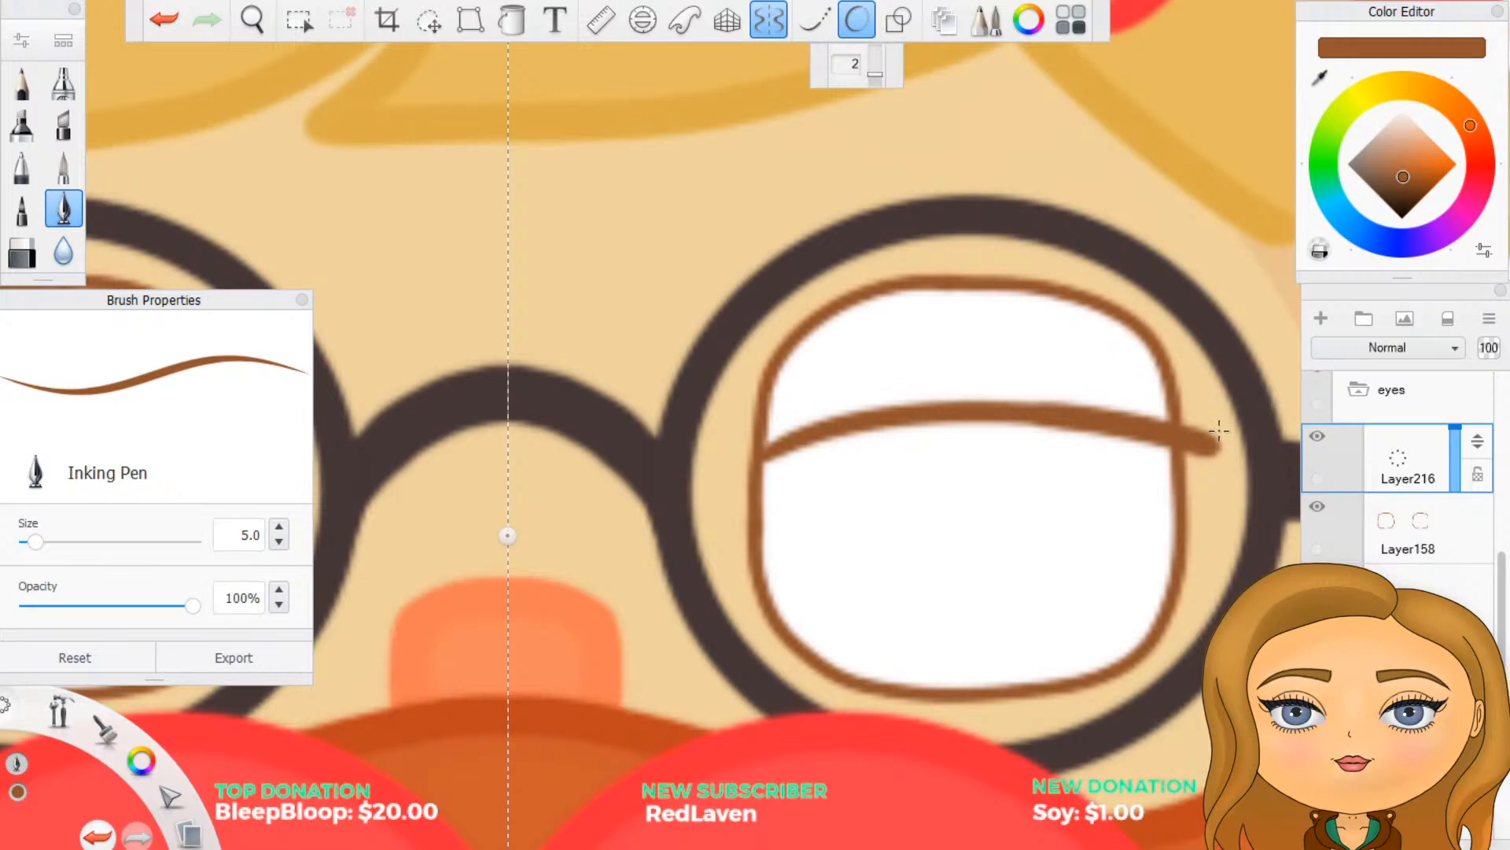
left_click_drag(1210, 411, 1202, 453)
key("ctrl+z")
key("ctrl+z")
key("ctrl+z")
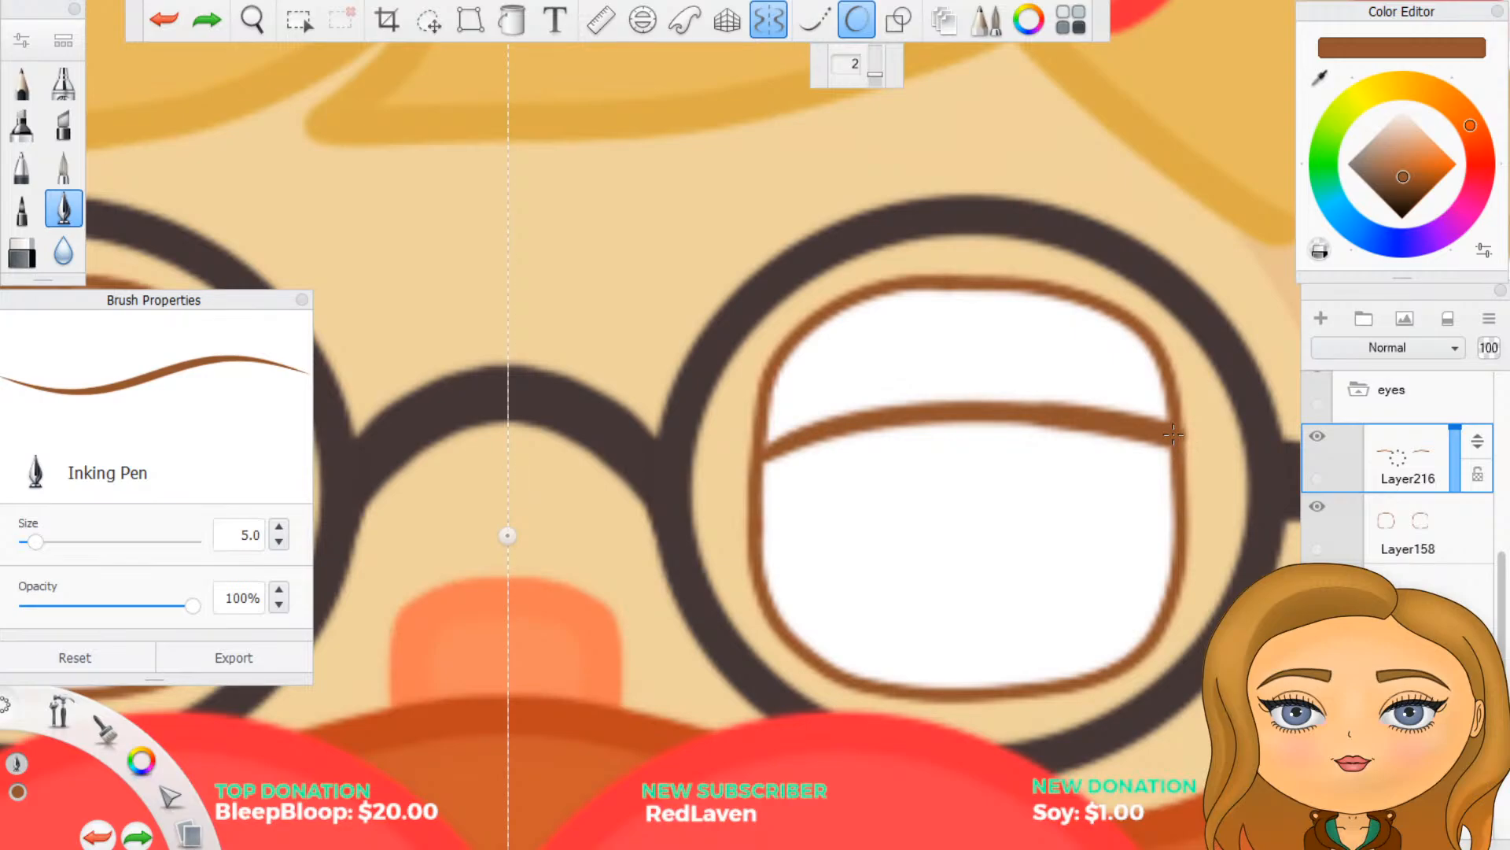
key("ctrl+y")
scroll(1239, 474, "down", 5)
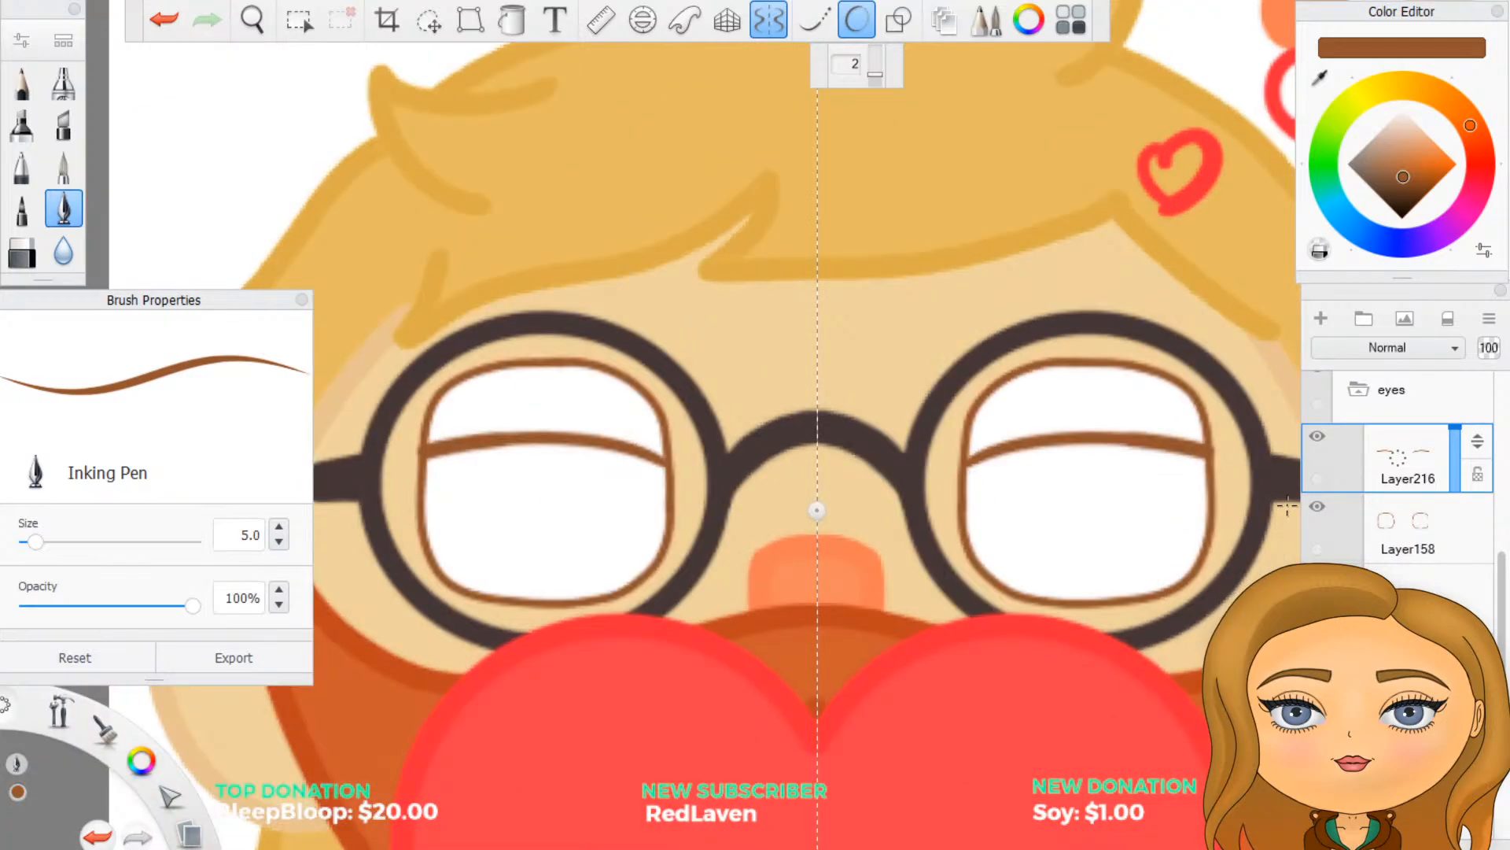
Step: Add a new layer between the eyelid lines and the eye outlines, and sample the darker skin tan from the face's edge
scroll(1187, 510, "up", 2)
scroll(1184, 512, "up", 1)
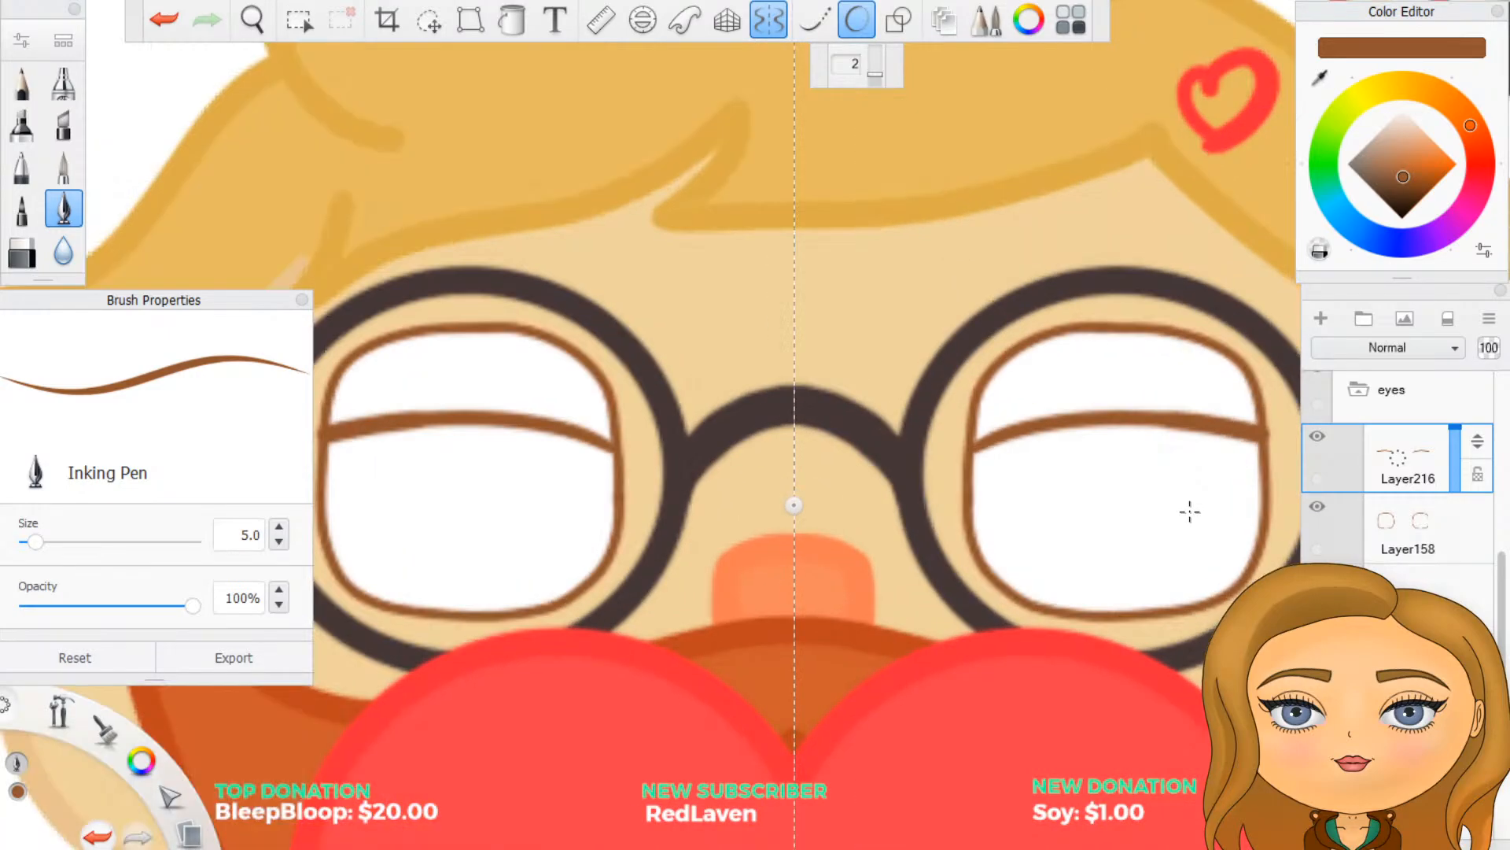
scroll(1208, 511, "up", 1)
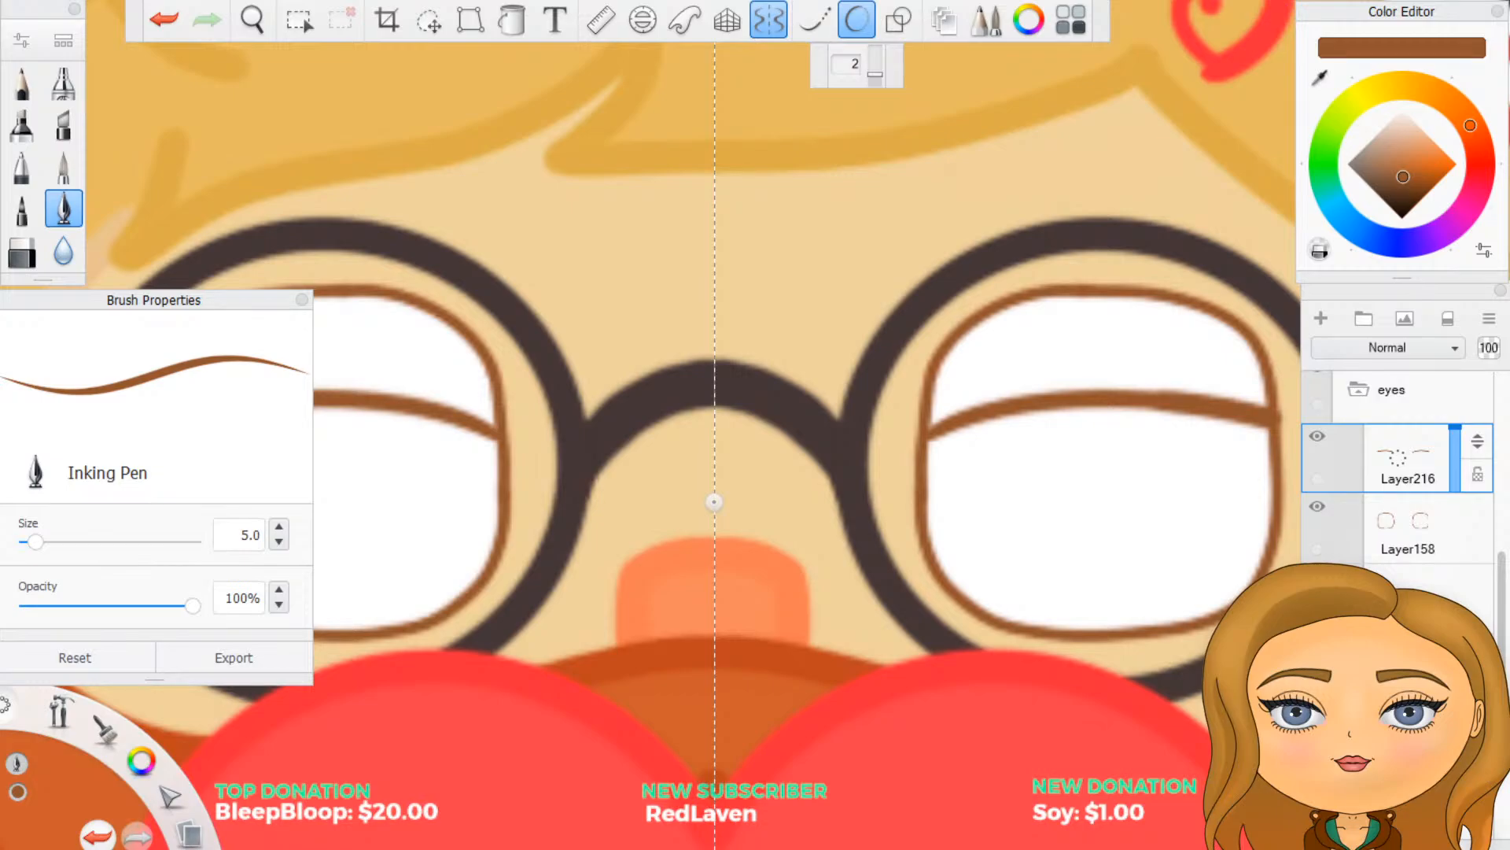
left_click(1321, 82)
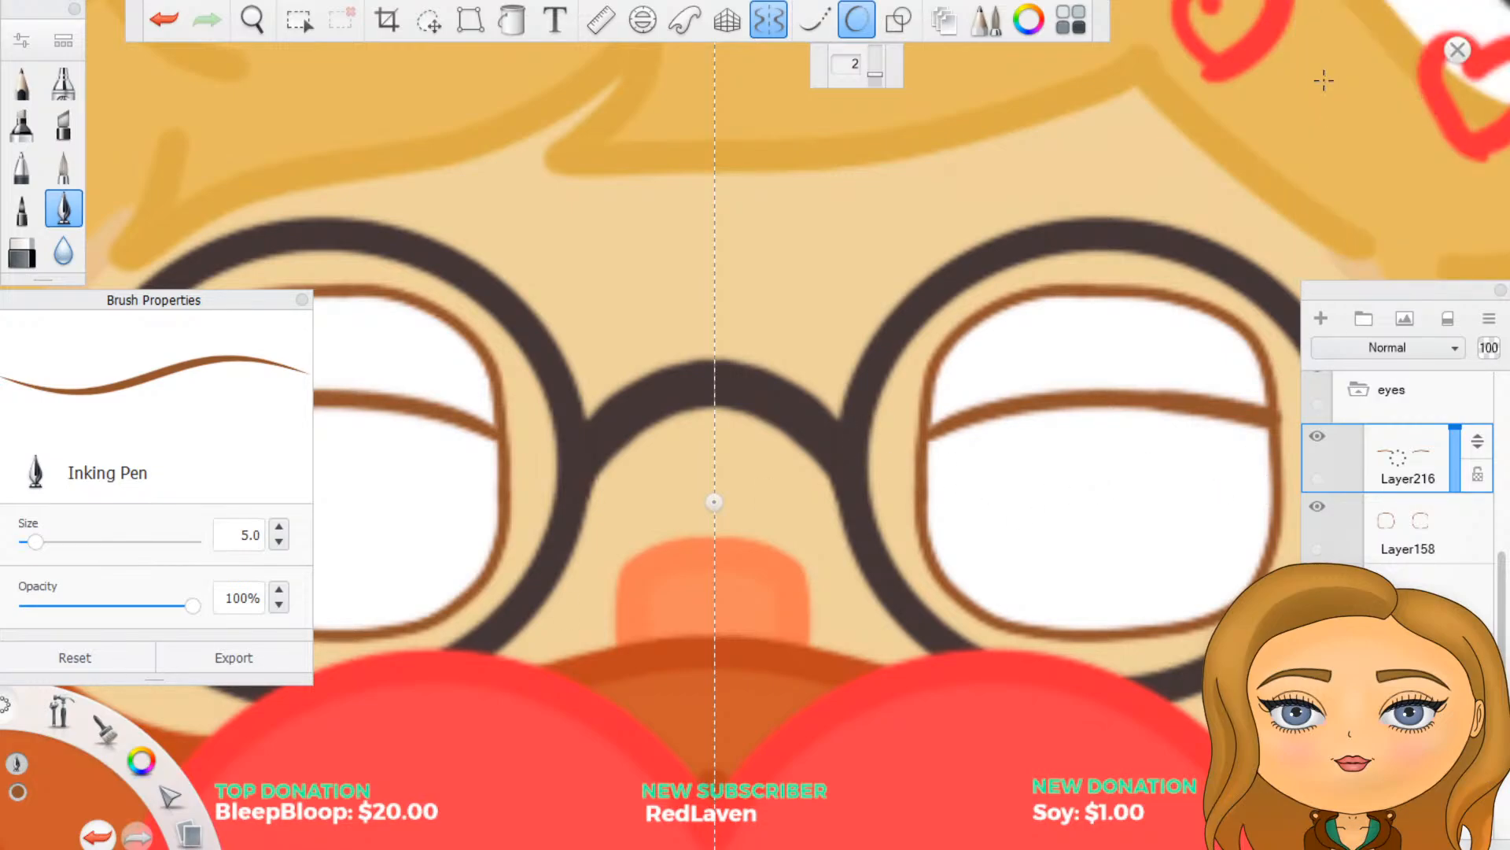
left_click(1408, 511)
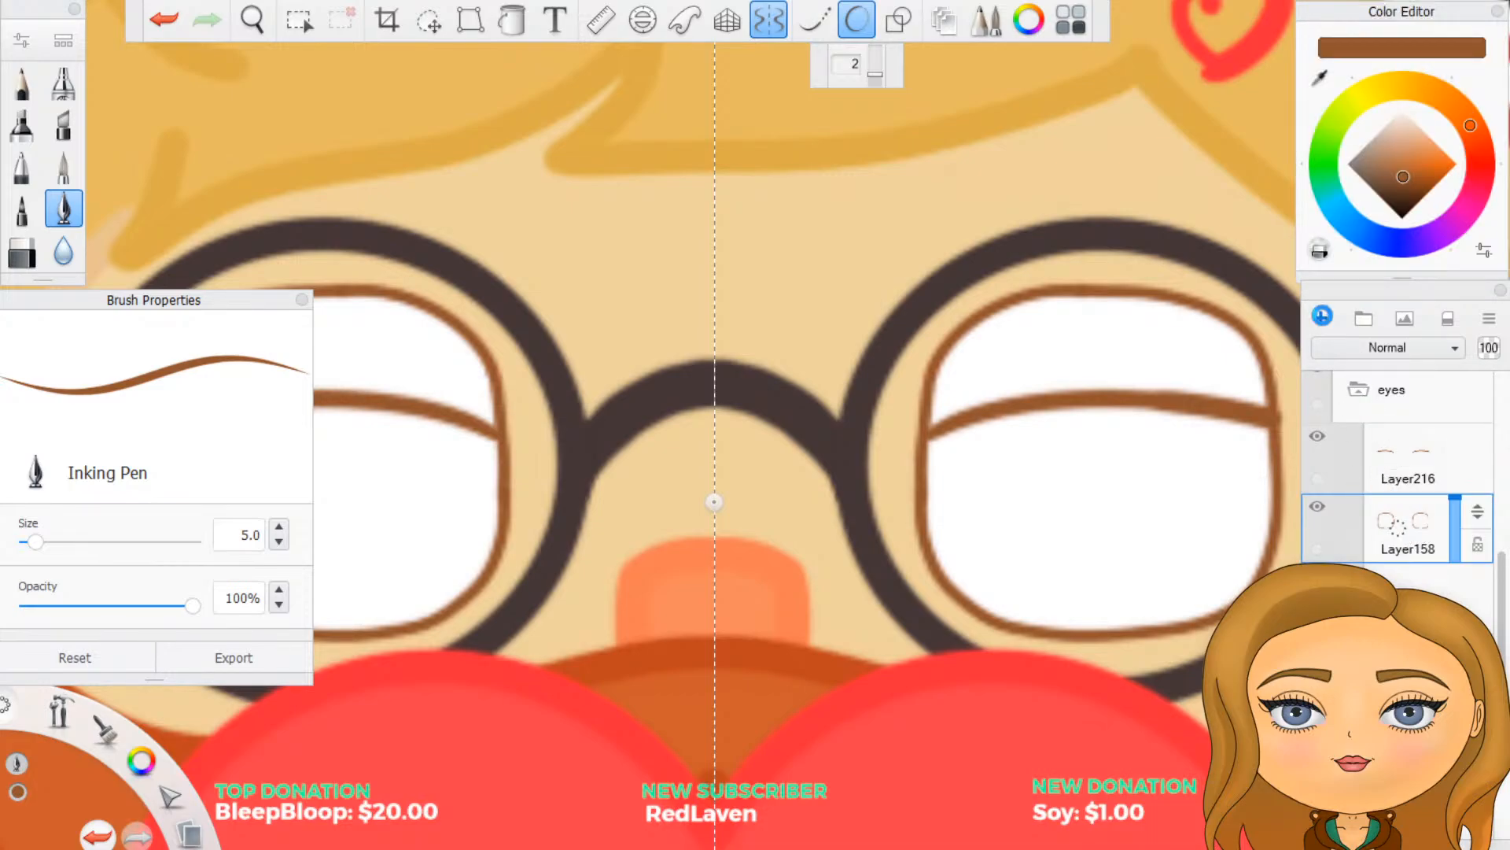
left_click(1322, 316)
scroll(1010, 446, "down", 5)
scroll(1176, 485, "up", 3)
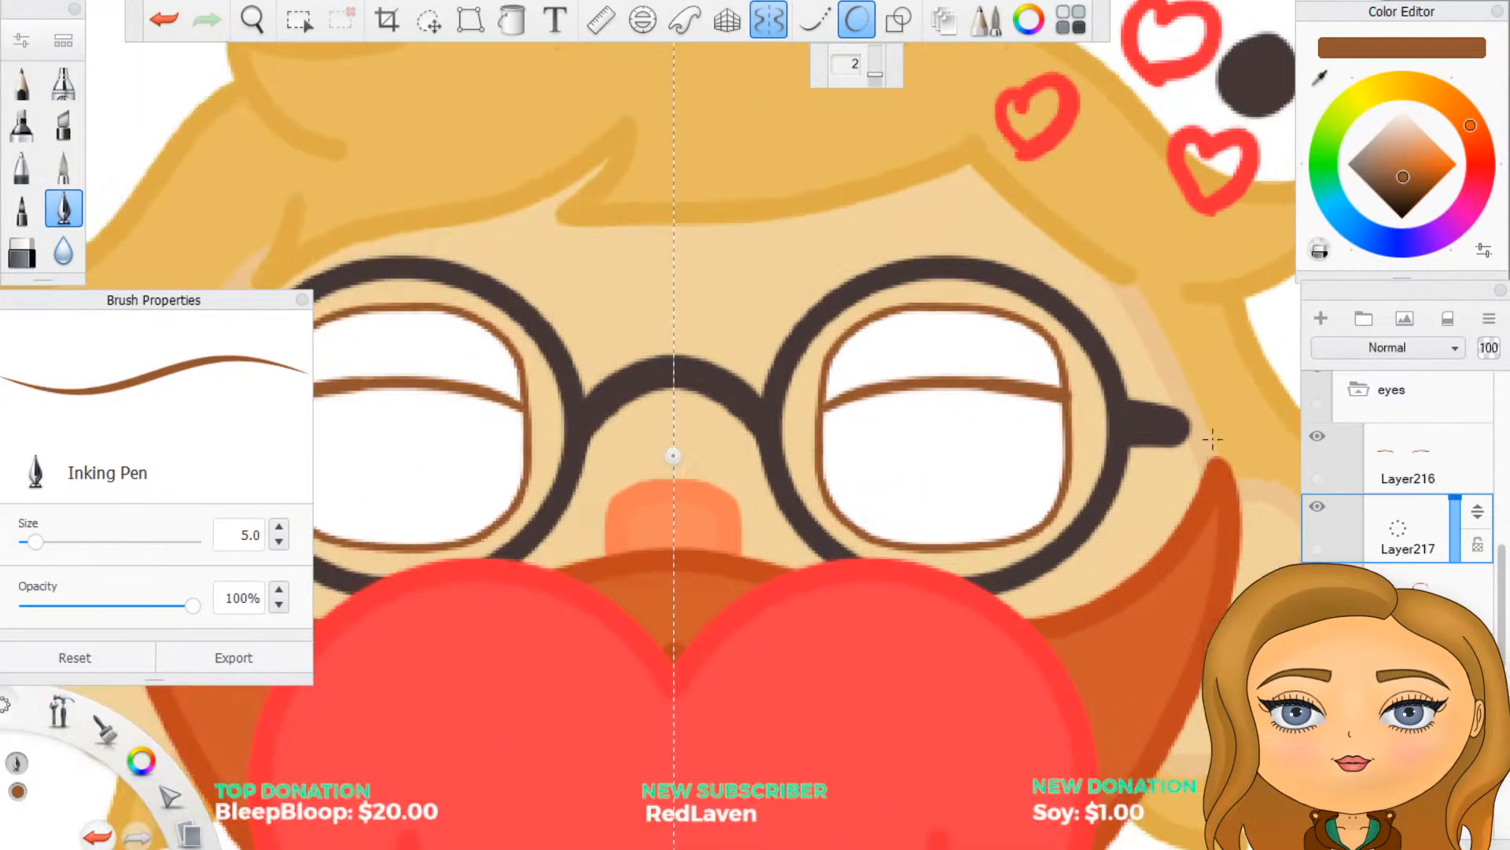
left_click(1322, 76)
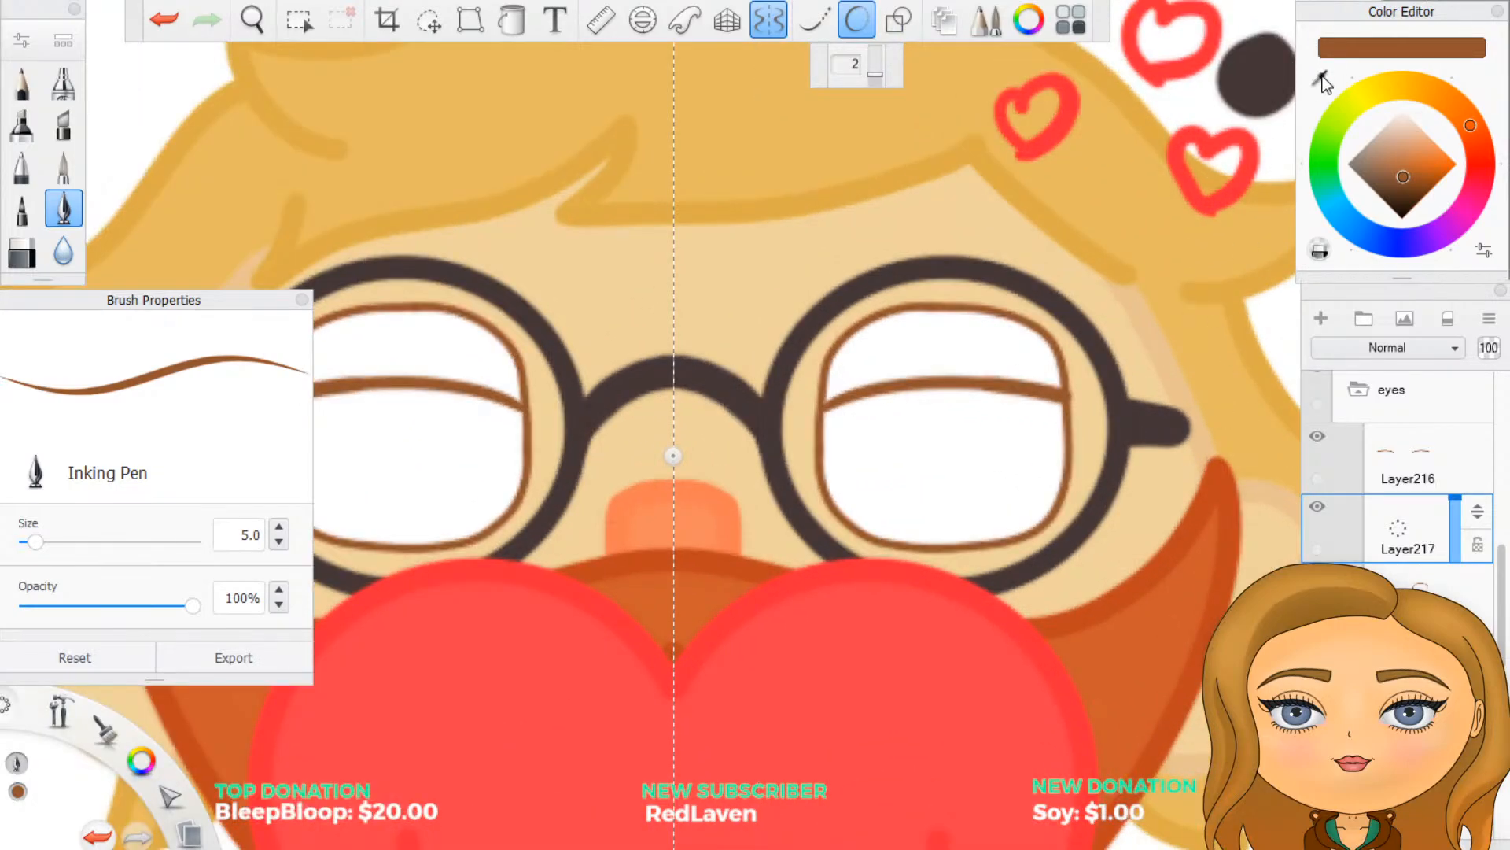
left_click(1150, 326)
Step: Try mirrored tan arches over the upper eye outlines, starting near the eyelid line, and undo them
scroll(987, 481, "up", 2)
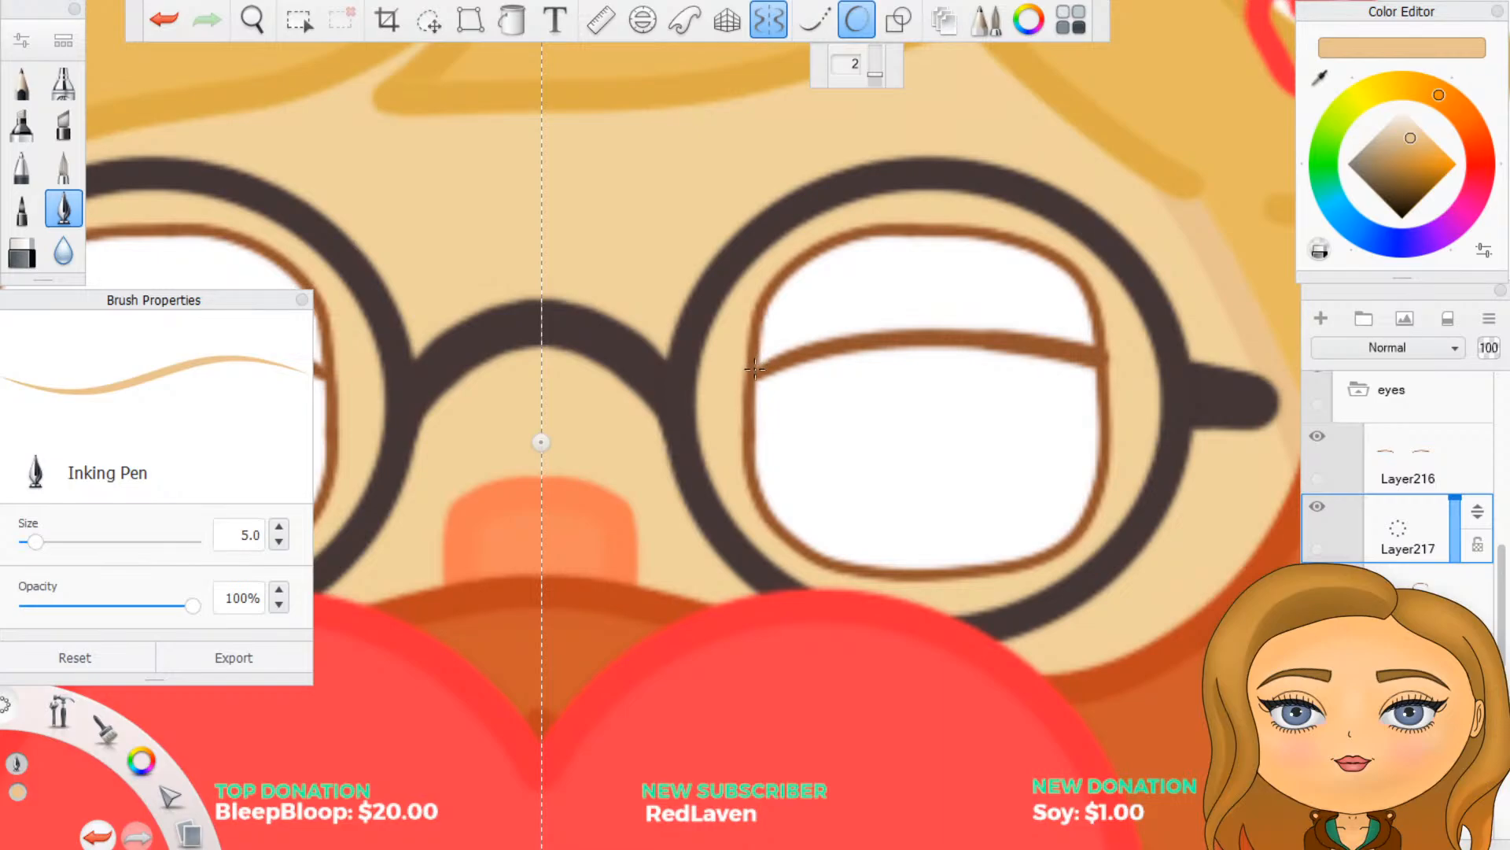
mouse_move(753, 368)
left_mouse_down()
mouse_move(779, 288)
mouse_move(826, 243)
mouse_move(904, 230)
mouse_move(1011, 242)
mouse_move(1074, 279)
mouse_move(1100, 326)
mouse_move(1089, 368)
left_mouse_up()
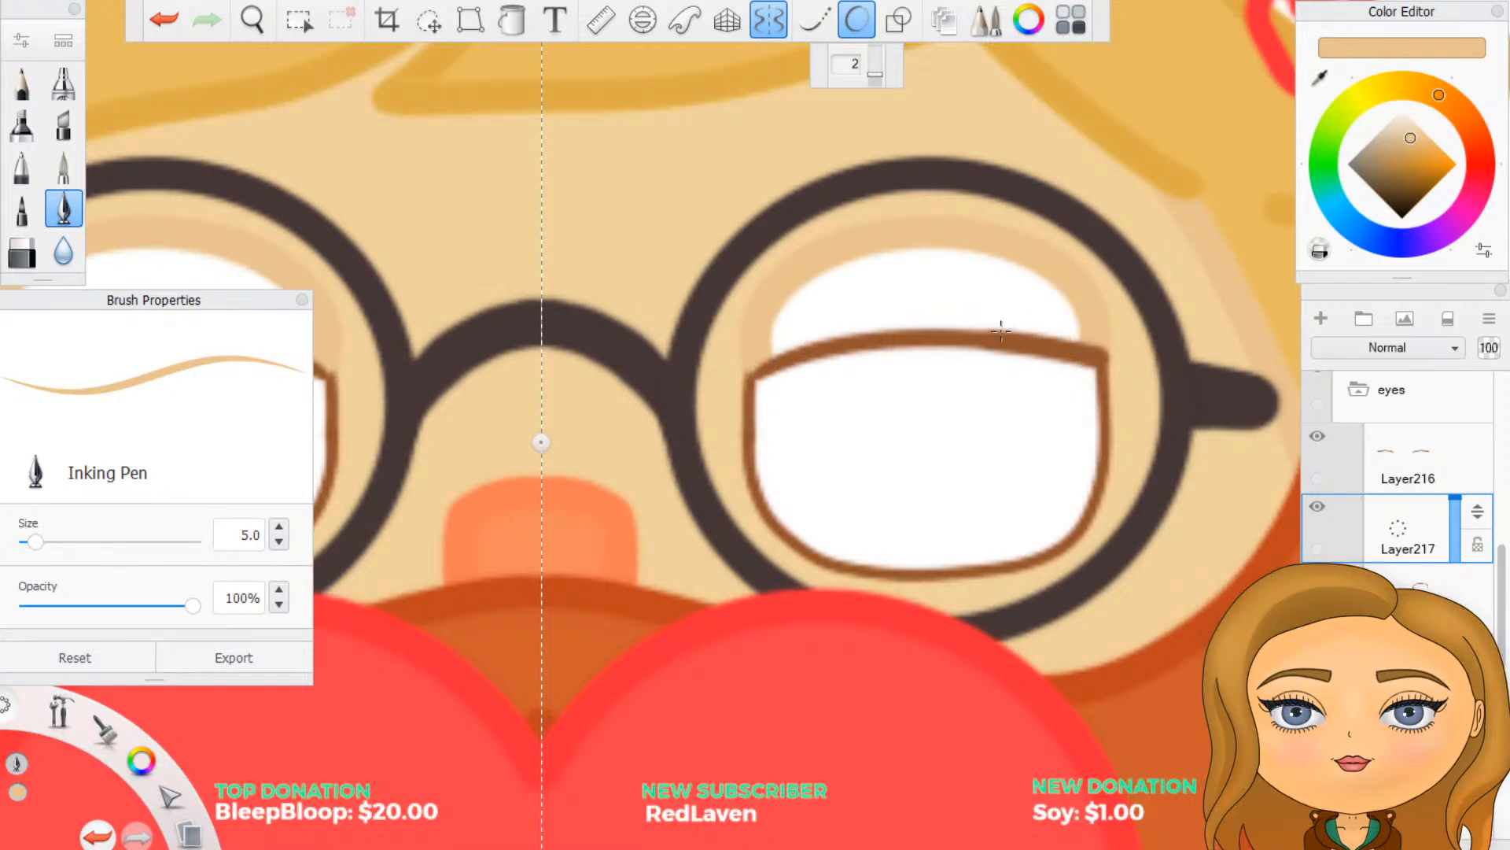
key("ctrl+z")
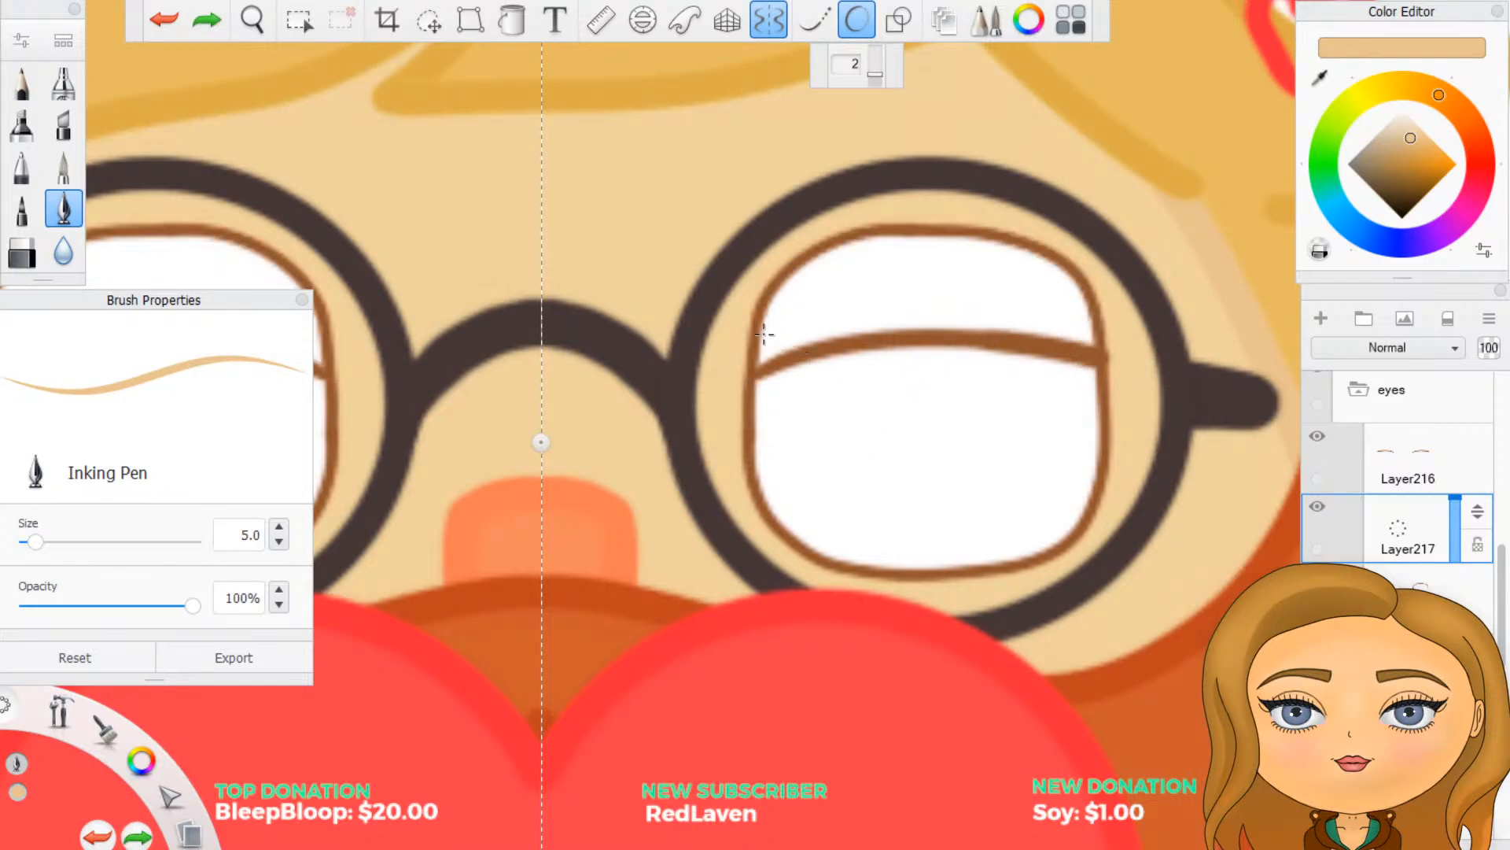
mouse_move(748, 403)
left_mouse_down()
mouse_move(770, 293)
mouse_move(815, 254)
mouse_move(870, 235)
mouse_move(988, 239)
mouse_move(1039, 251)
mouse_move(1099, 301)
mouse_move(1105, 391)
mouse_move(748, 402)
mouse_move(1101, 448)
left_mouse_up()
key("ctrl+z")
Step: Try a longer mirrored tan arch over the upper eye outlines, erase its parts below the eyelid line, and undo all of it
mouse_move(749, 475)
left_mouse_down()
mouse_move(766, 308)
mouse_move(808, 247)
mouse_move(942, 230)
mouse_move(1024, 246)
mouse_move(1095, 304)
mouse_move(1095, 523)
left_mouse_up()
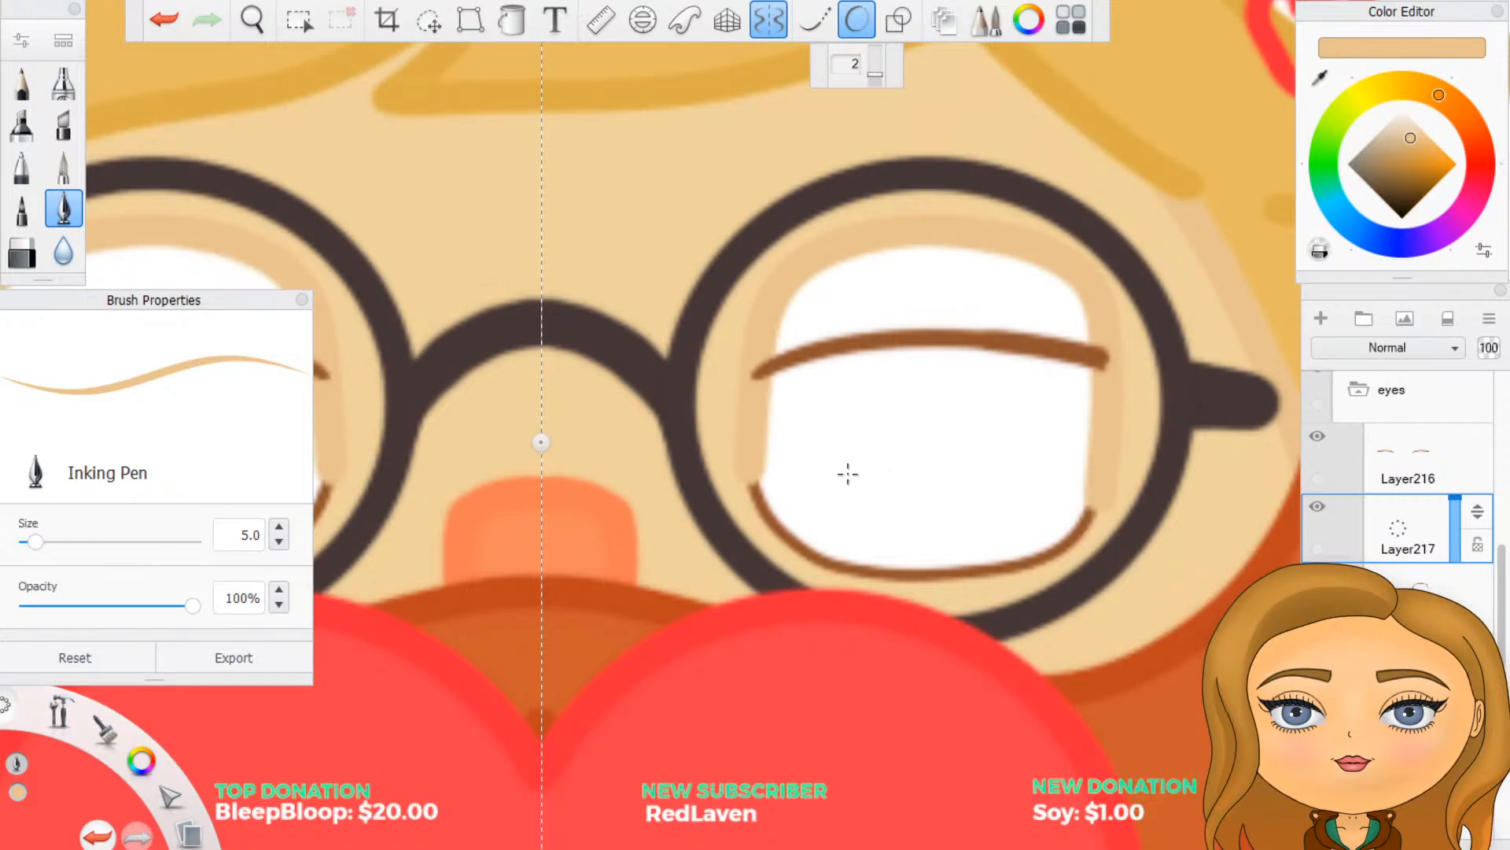
mouse_move(756, 402)
left_mouse_down()
mouse_move(765, 516)
mouse_move(760, 391)
left_mouse_up()
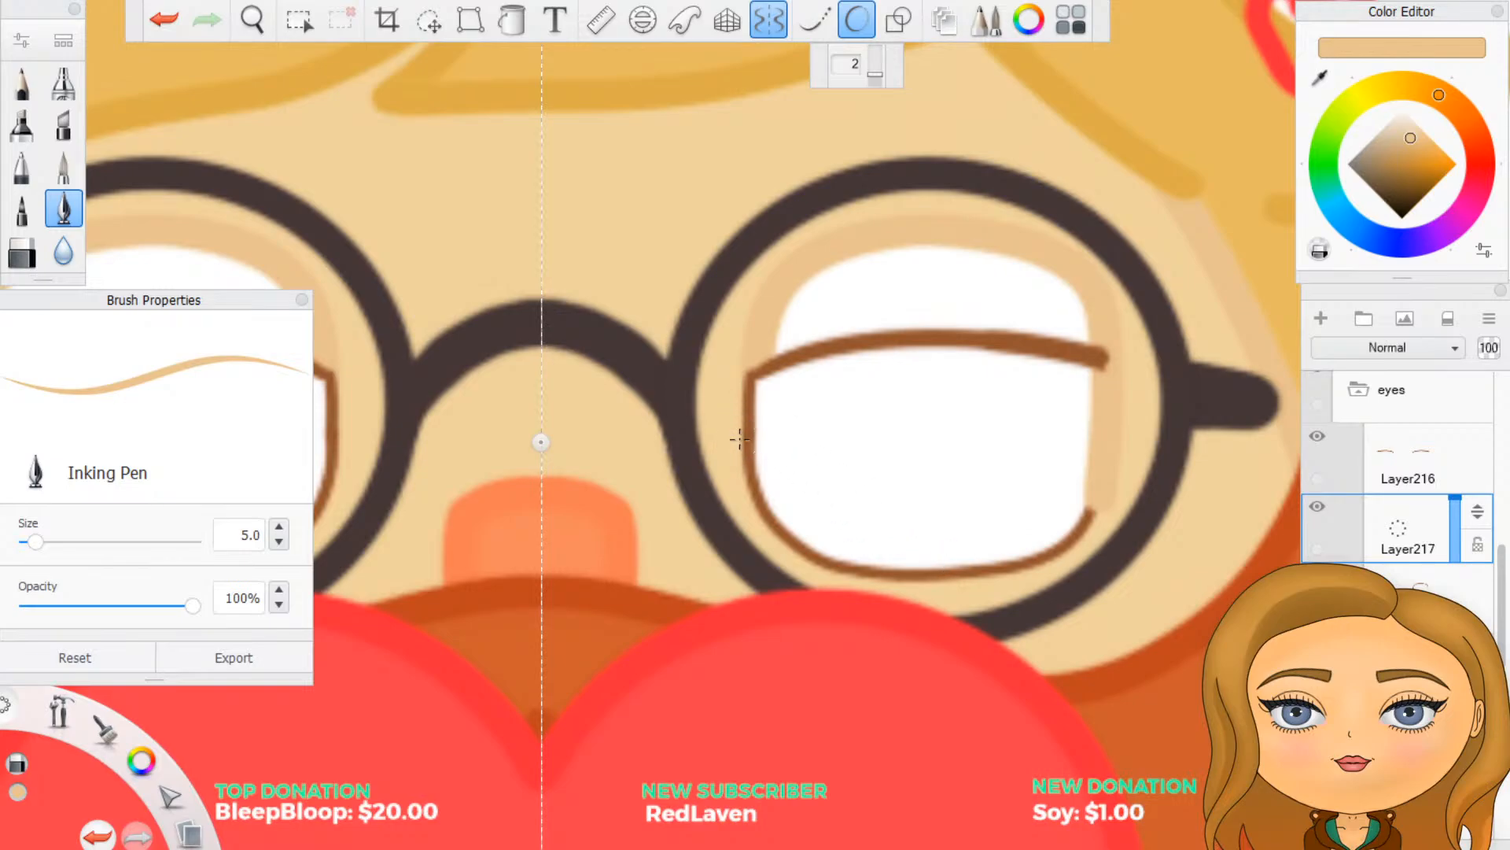
left_click_drag(1095, 495, 1106, 365)
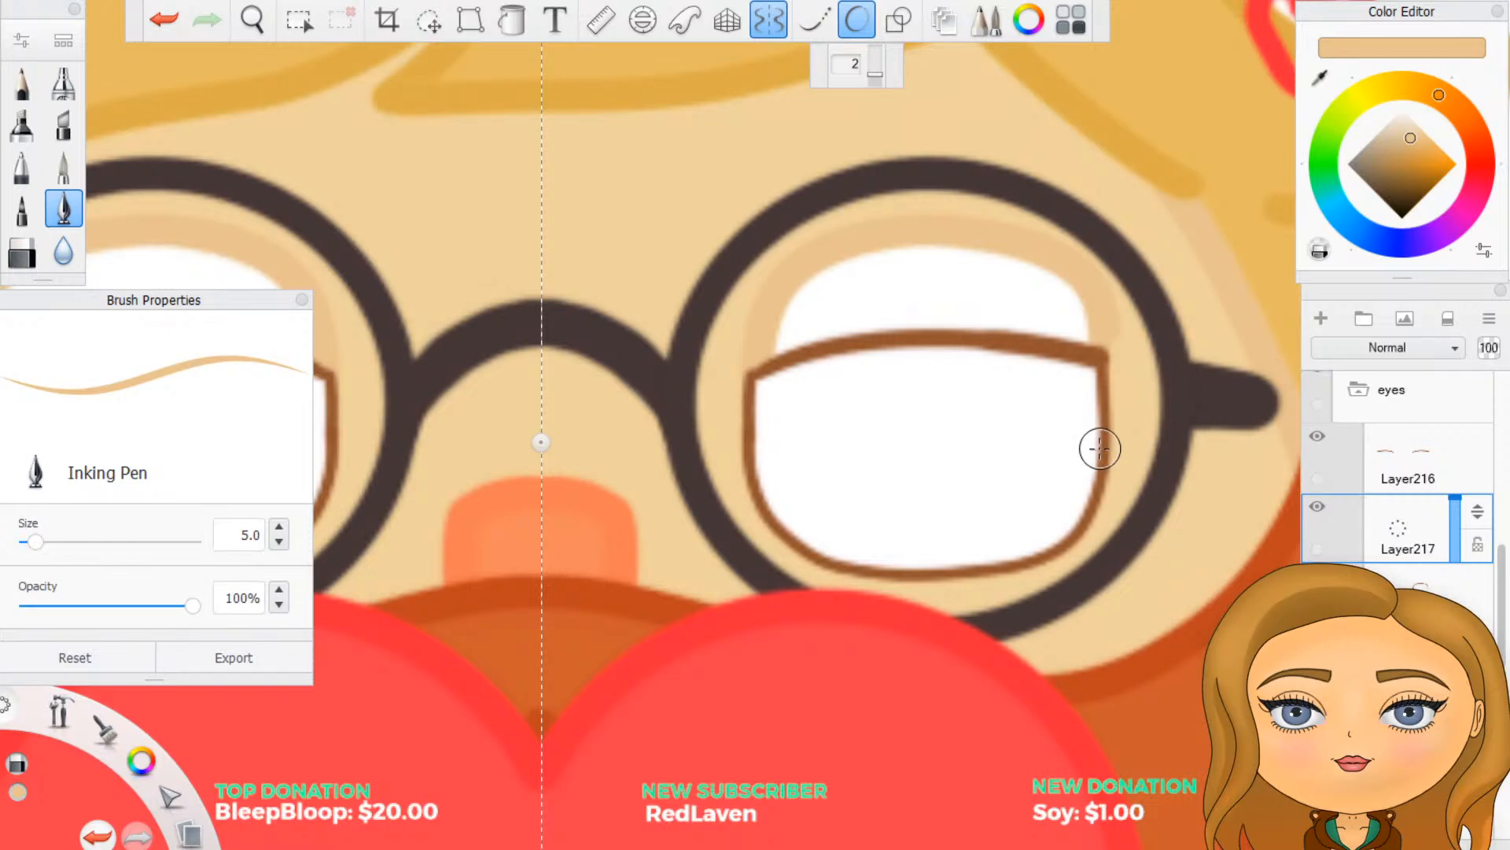
key("ctrl+z")
key("ctrl+z")
key("ctrl+z")
key("ctrl+z")
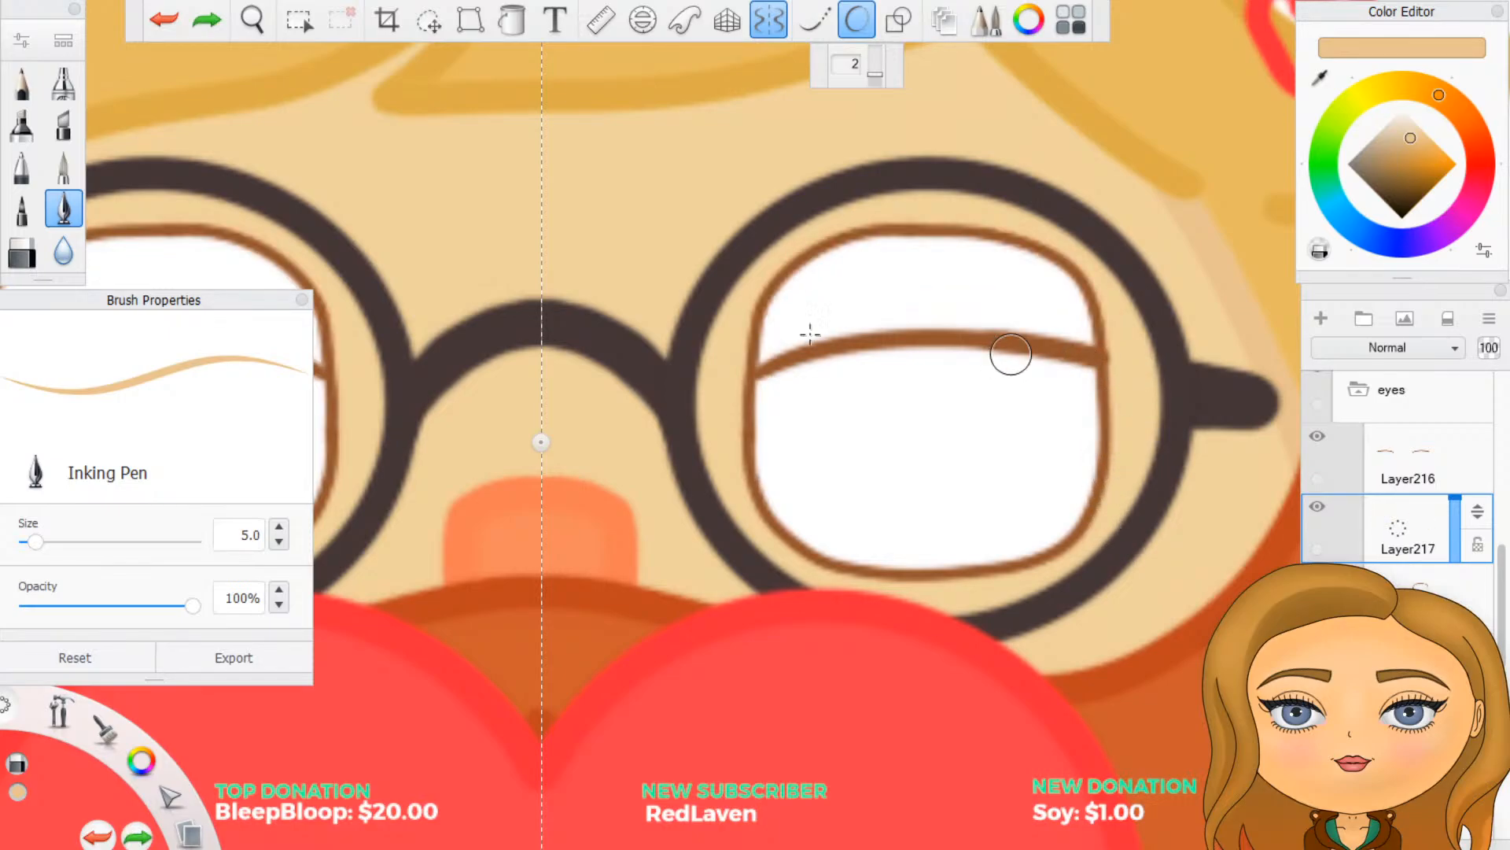
Step: Draw a mirrored tan arch over the upper eye outlines and erase its parts below the eyelid lines
mouse_move(761, 452)
left_mouse_down()
mouse_move(774, 324)
mouse_move(808, 269)
mouse_move(867, 242)
mouse_move(991, 244)
mouse_move(1060, 264)
mouse_move(1089, 310)
mouse_move(1078, 500)
left_mouse_up()
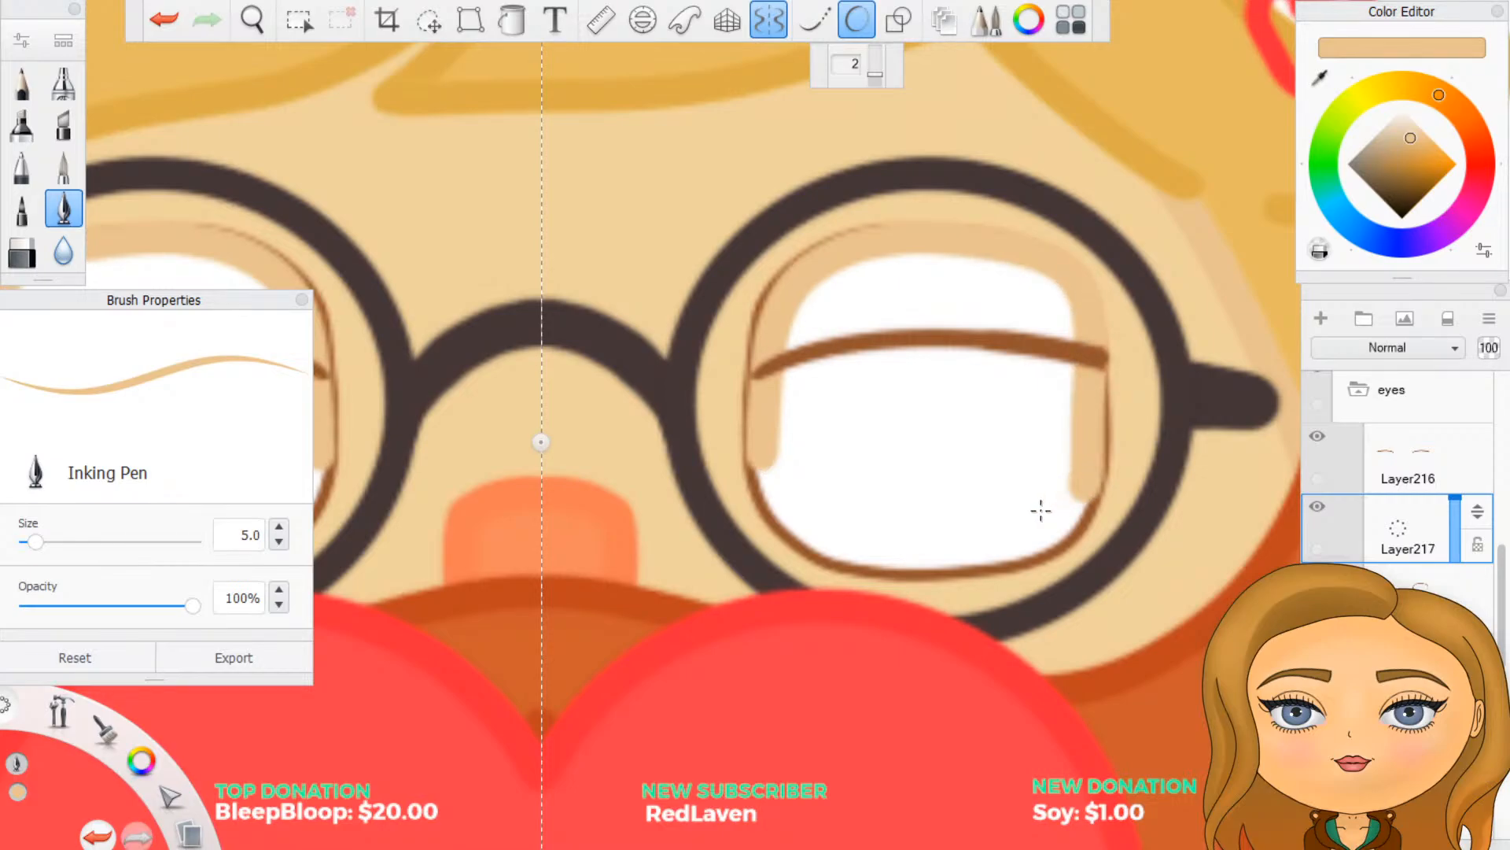
key("e")
mouse_move(738, 451)
left_mouse_down()
mouse_move(759, 452)
mouse_move(767, 389)
mouse_move(751, 374)
mouse_move(777, 373)
left_mouse_up()
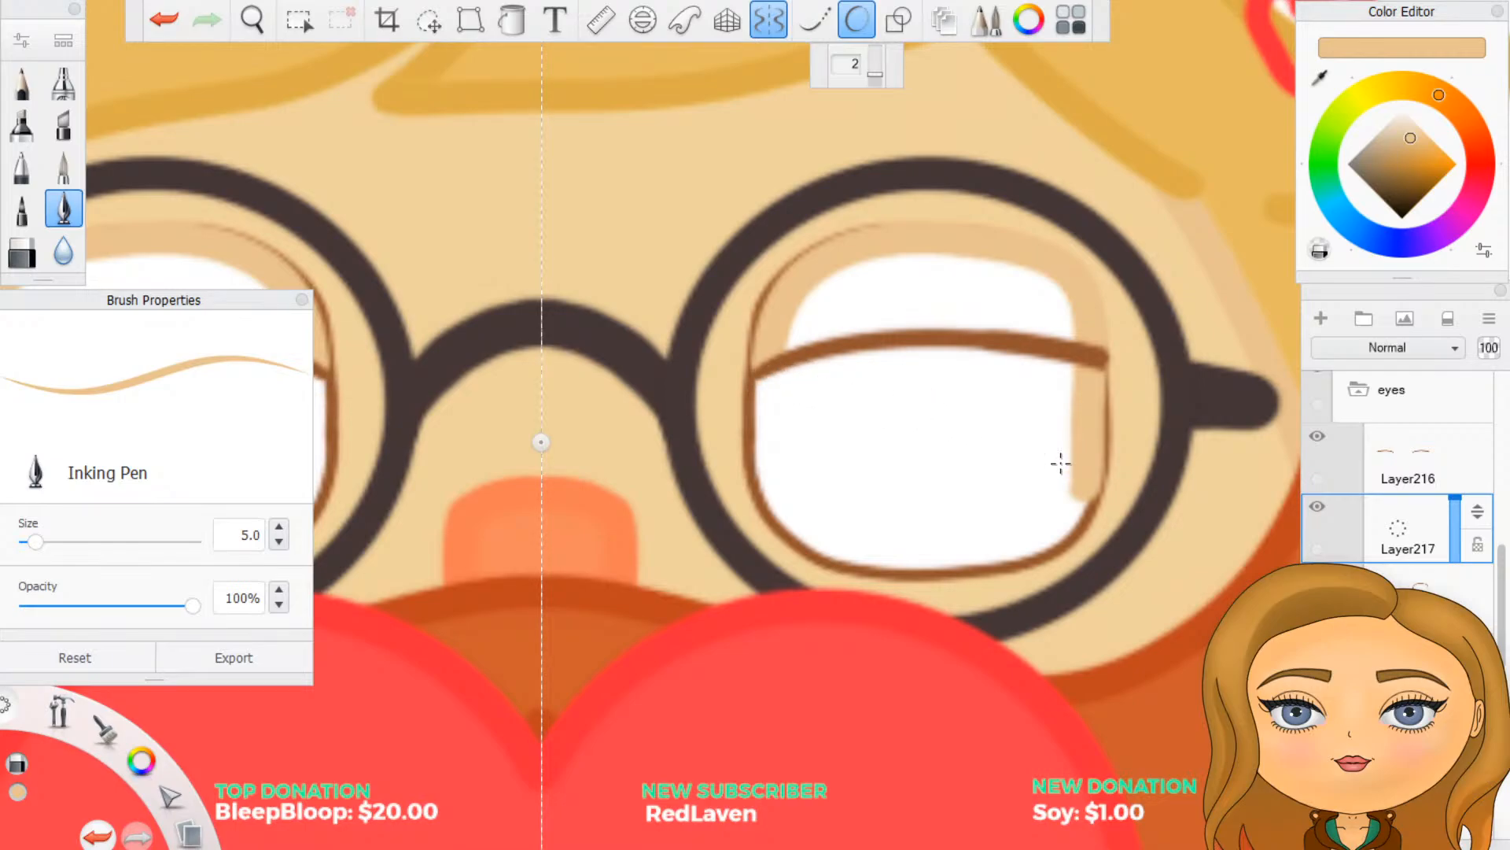
left_click_drag(1084, 494, 1090, 368)
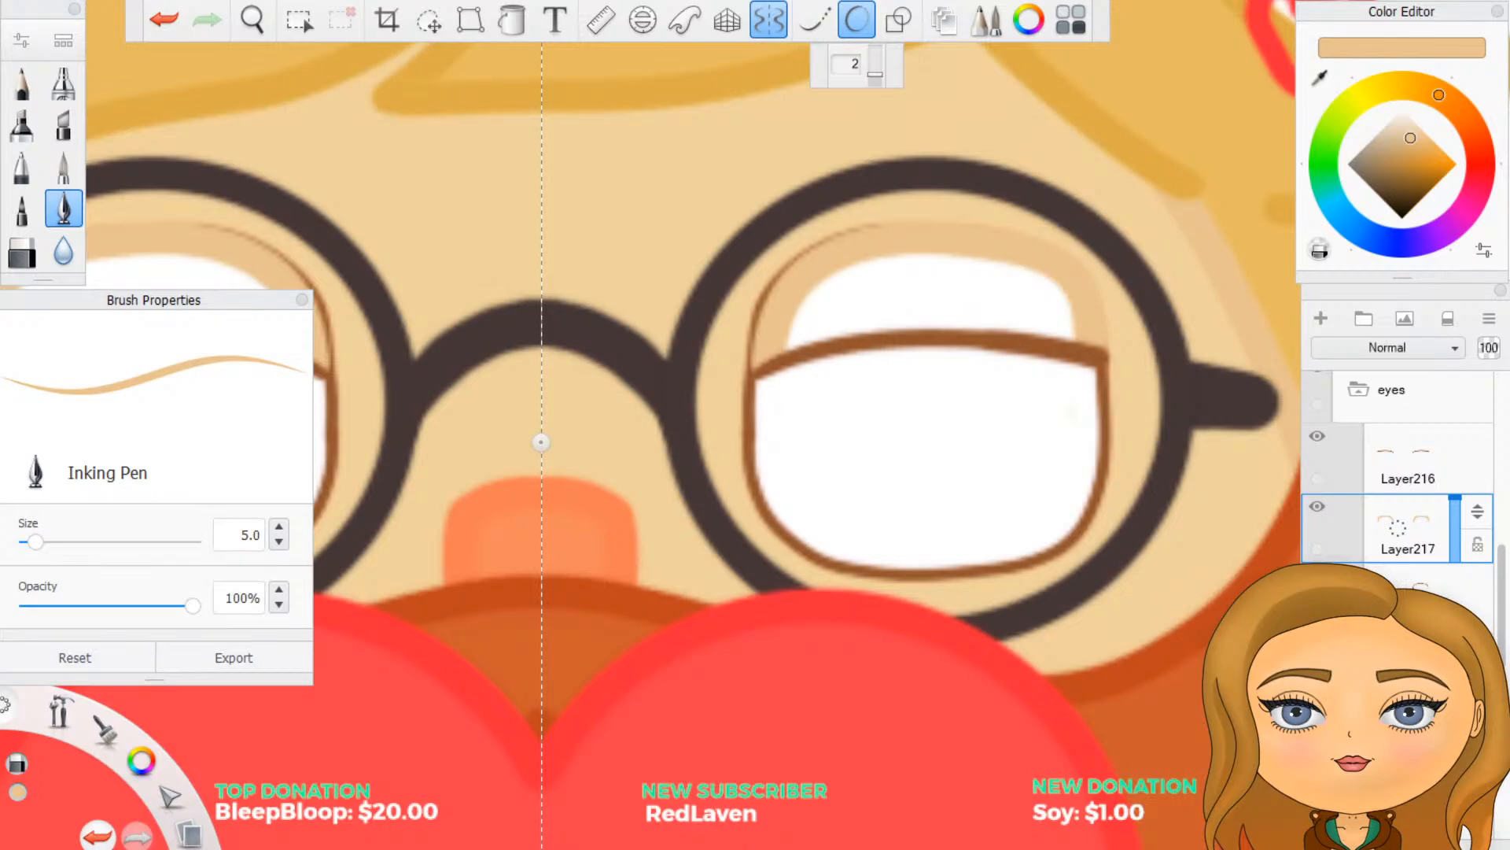
Step: On the eye outline layer, erase the brown outlines above the eyelid lines of both eyes
left_click(1401, 589)
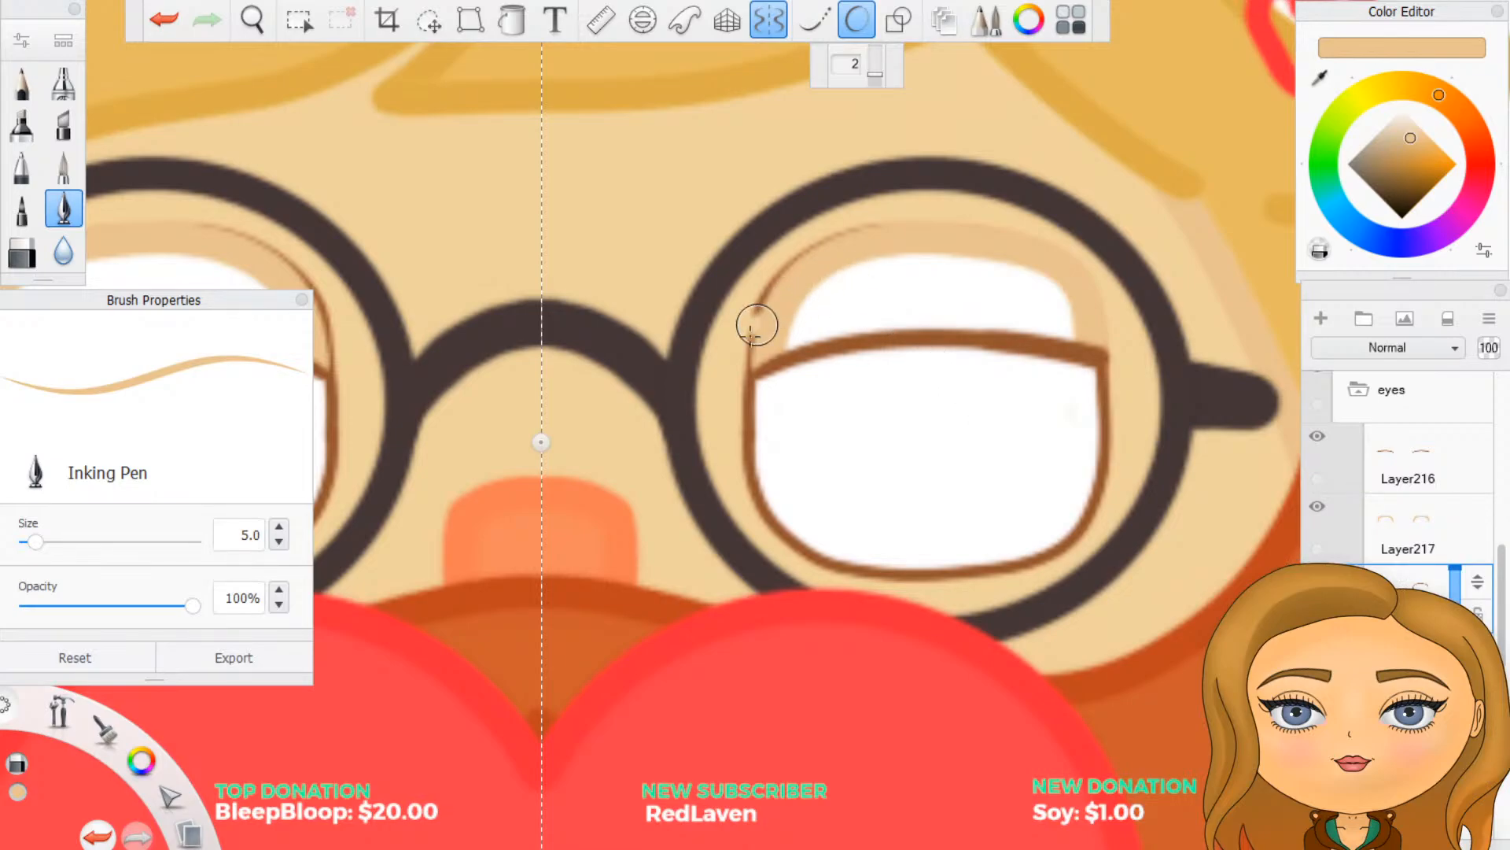
mouse_move(743, 350)
left_mouse_down()
mouse_move(759, 307)
mouse_move(833, 236)
mouse_move(877, 224)
left_mouse_up()
key("ctrl+z")
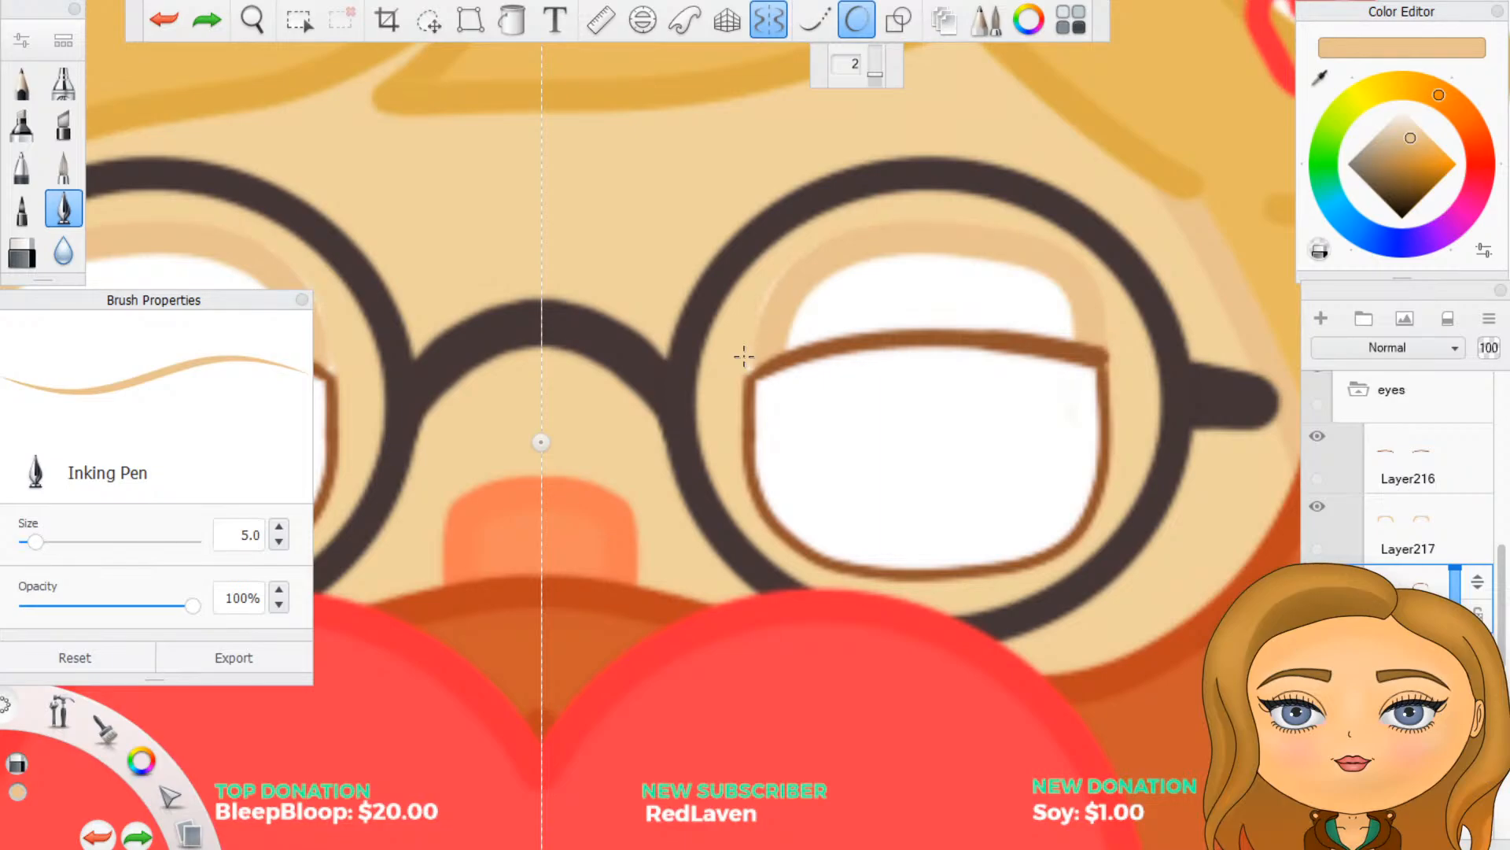
left_click_drag(743, 357, 781, 297)
Step: Sample the light skin tone from the forehead and fill the white areas above both eyelid lines with it
left_click(1320, 79)
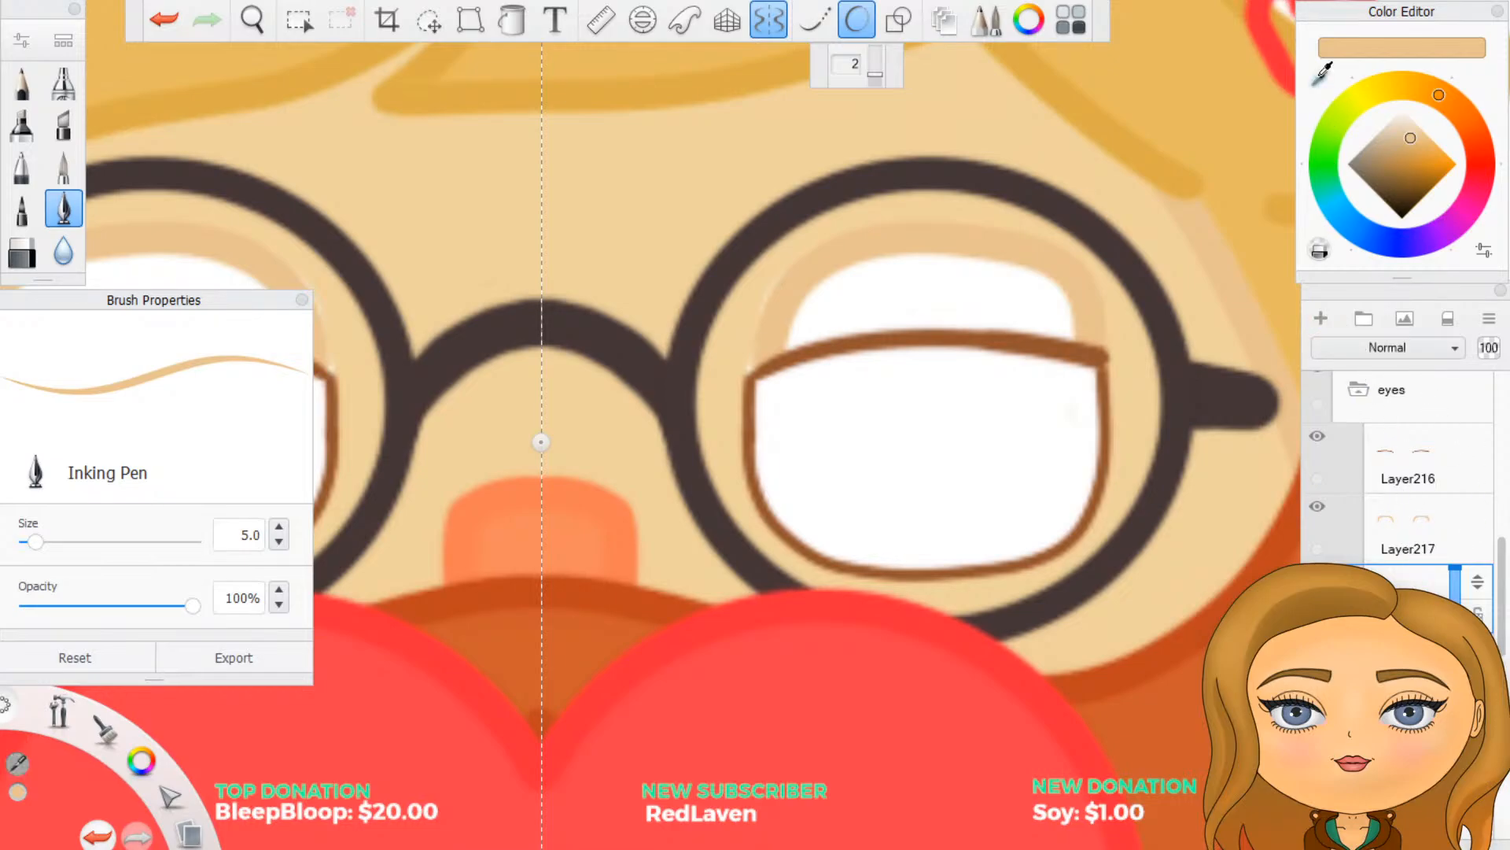
left_click(984, 129)
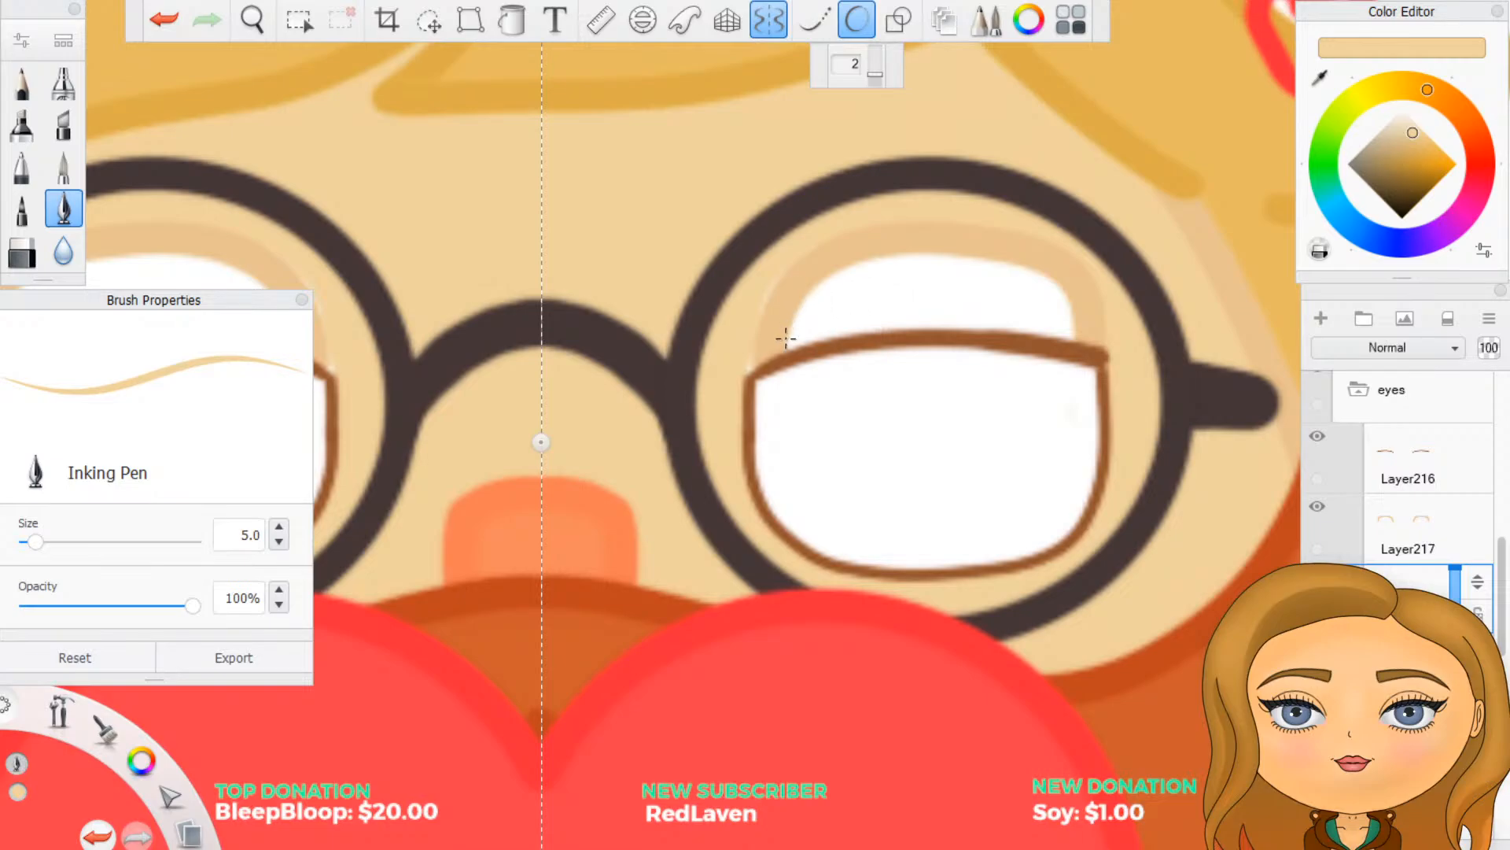
mouse_move(818, 326)
left_mouse_down()
mouse_move(783, 343)
mouse_move(779, 302)
mouse_move(954, 317)
mouse_move(893, 274)
mouse_move(912, 258)
mouse_move(1022, 275)
mouse_move(1050, 295)
mouse_move(1019, 315)
mouse_move(1046, 311)
left_mouse_up()
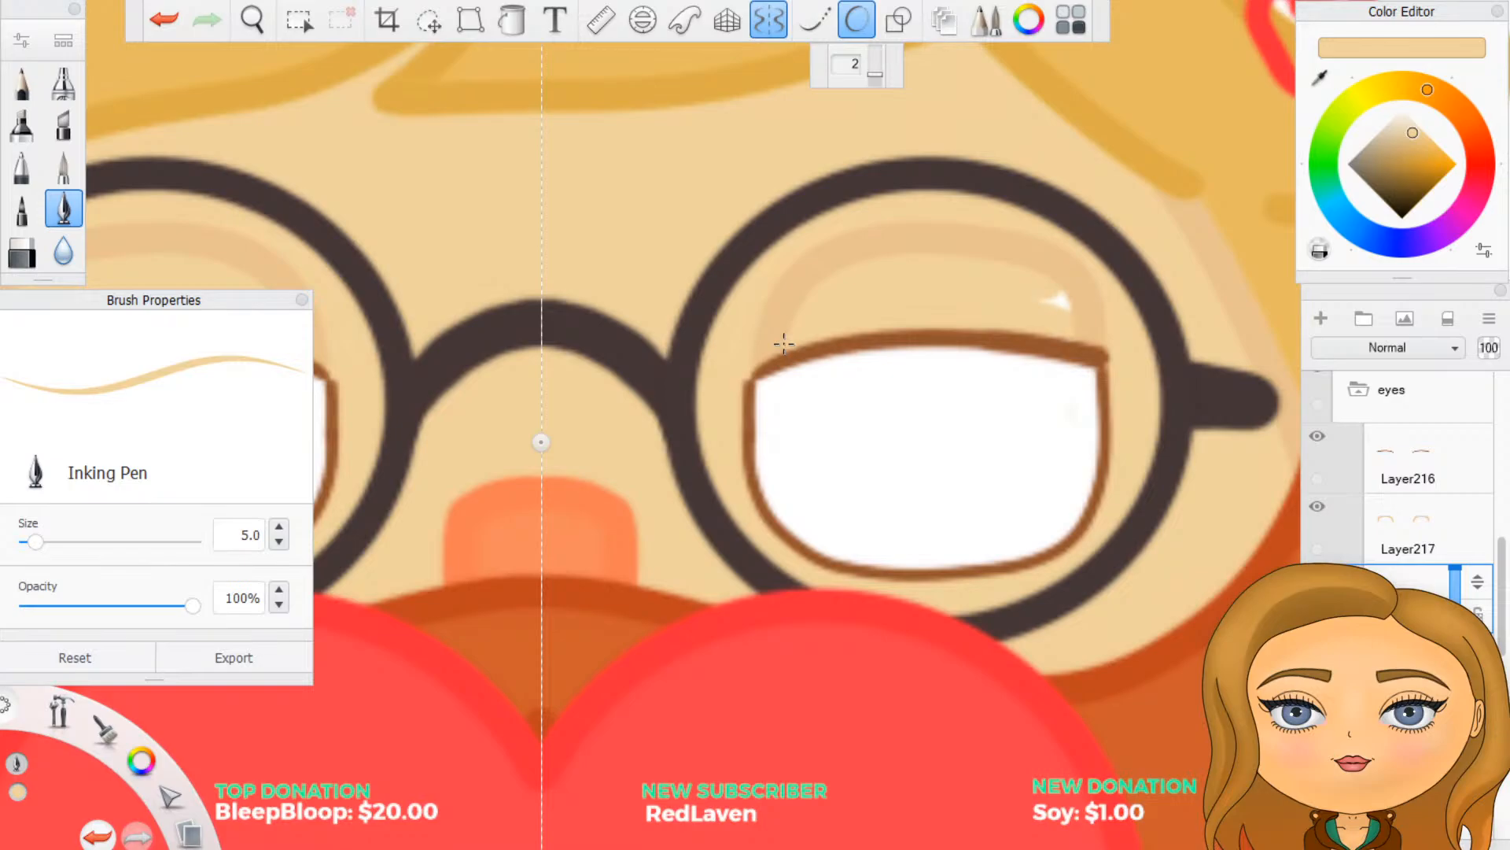
key("ctrl+z")
key("e")
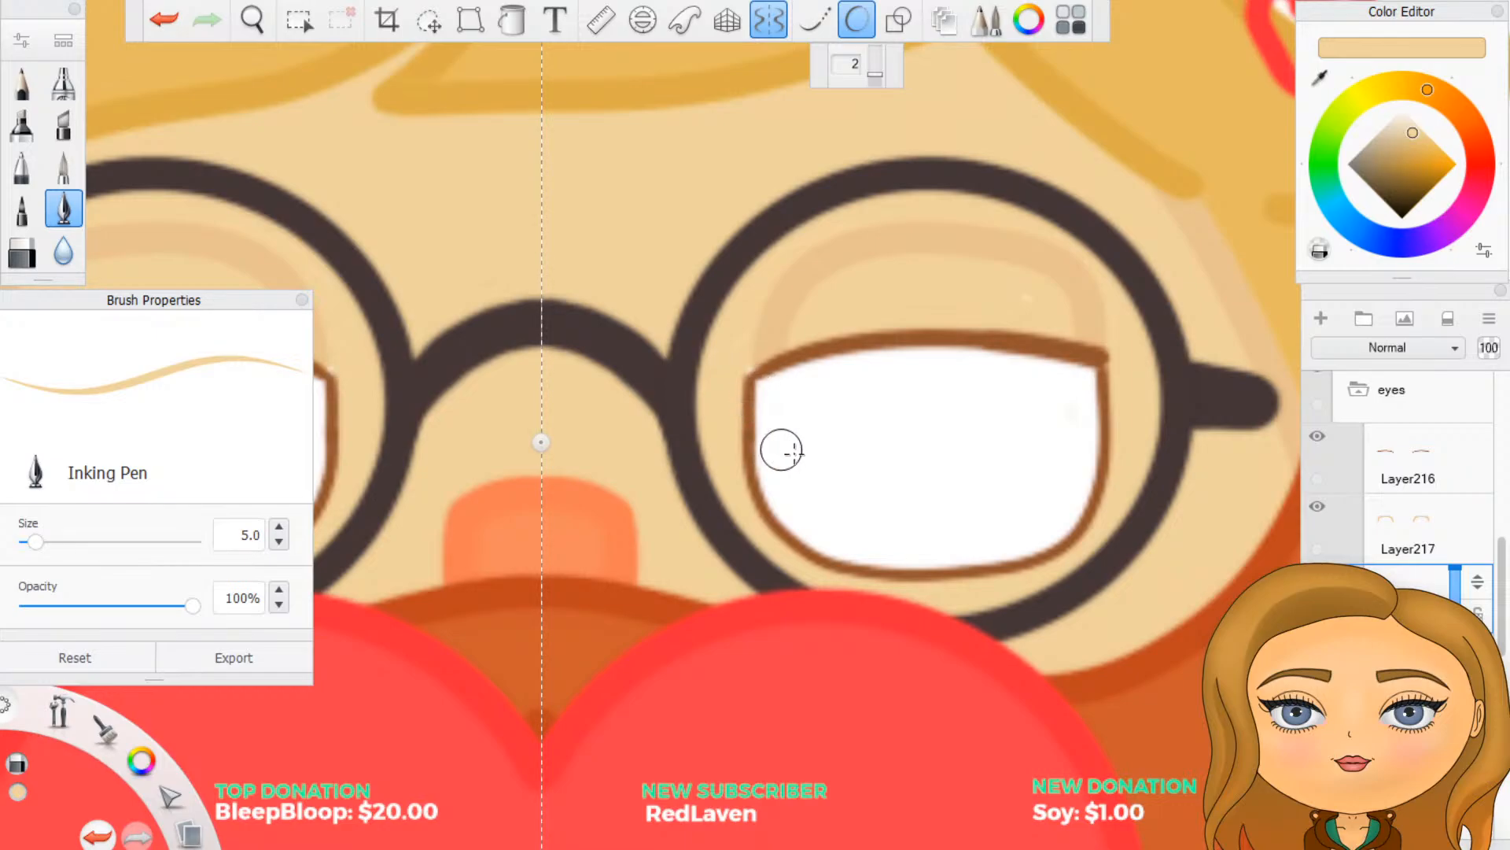
key("e")
Step: Delete the layer with the tan arches and cover the leftover white slivers above the eyelids with light skin tone
key("Home")
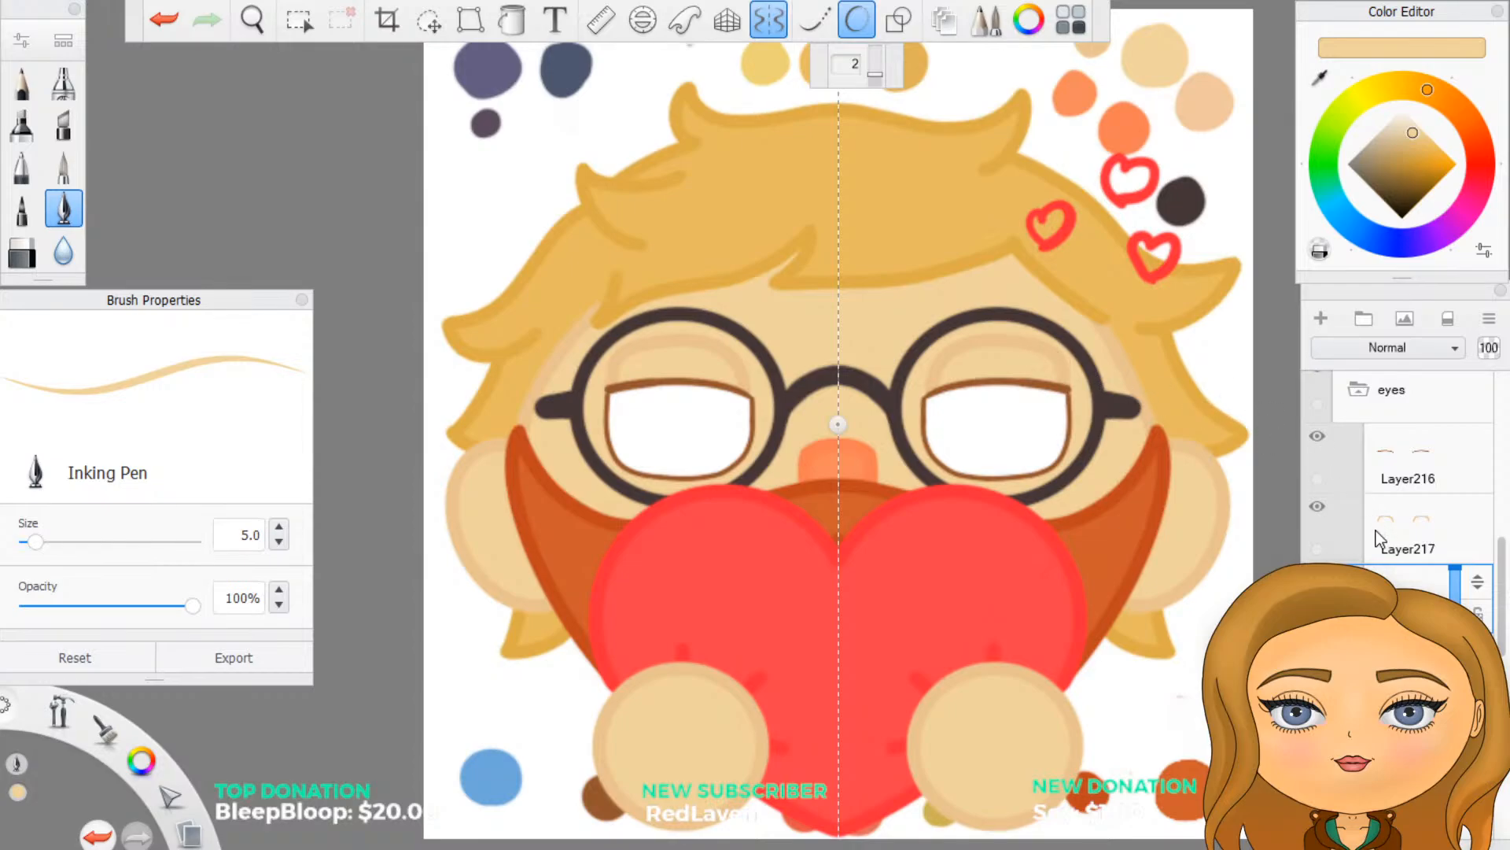
scroll(1400, 539, "up", 3)
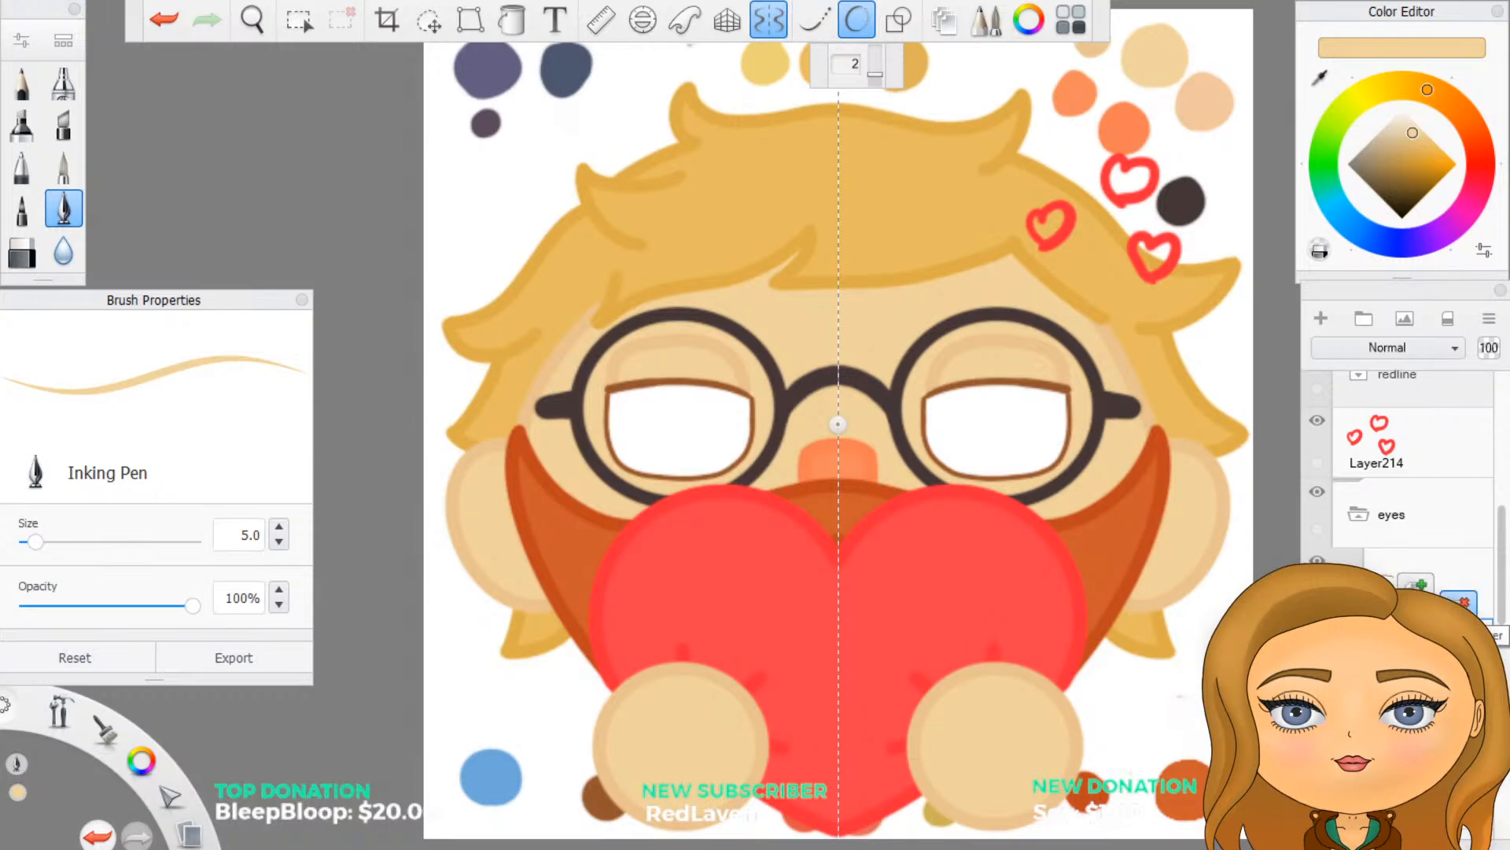
scroll(1186, 556, "up", 3)
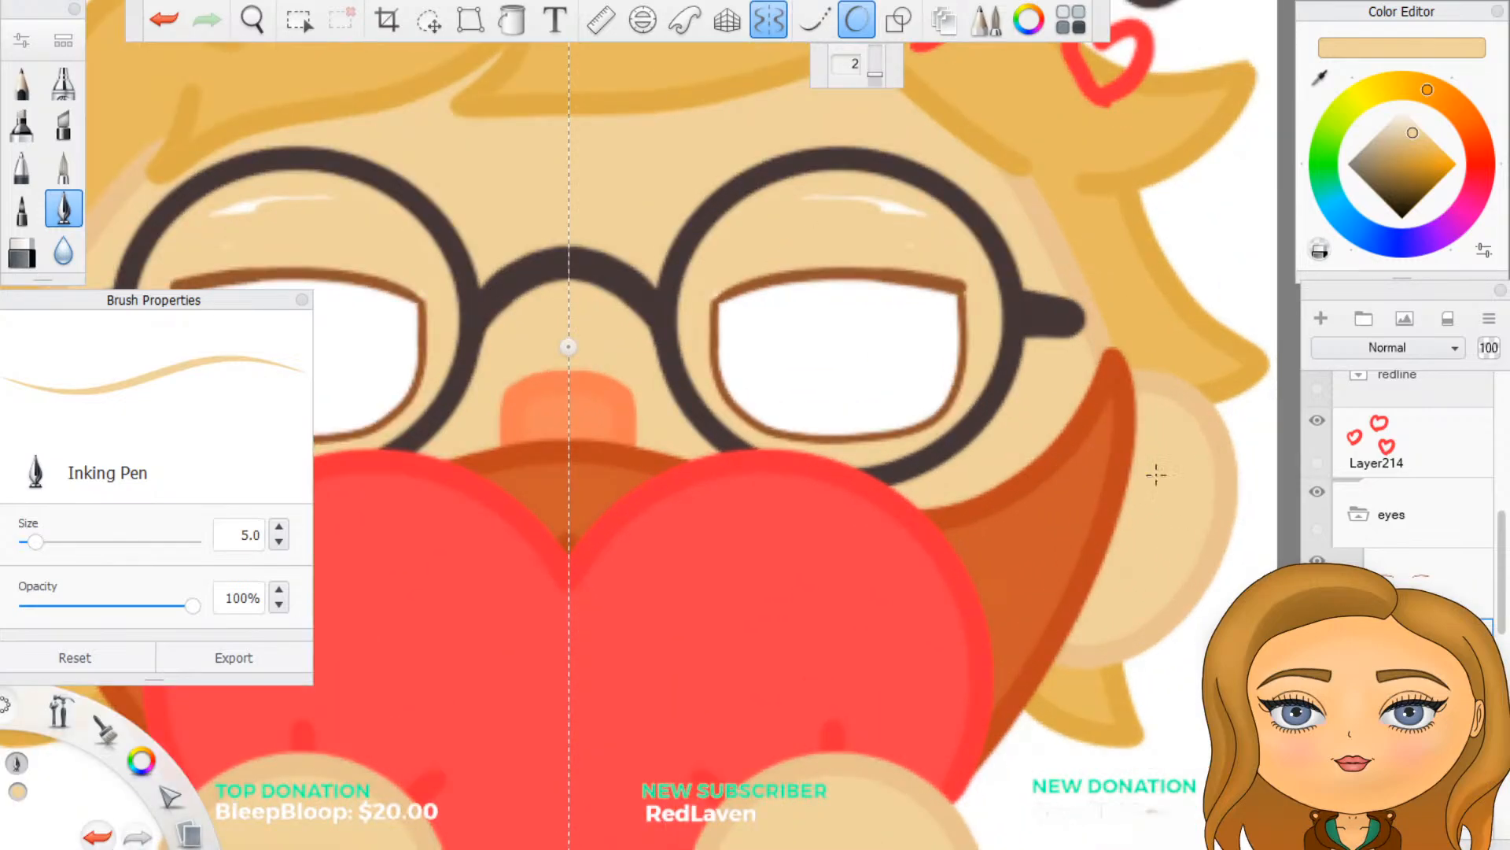
left_click_drag(807, 197, 922, 214)
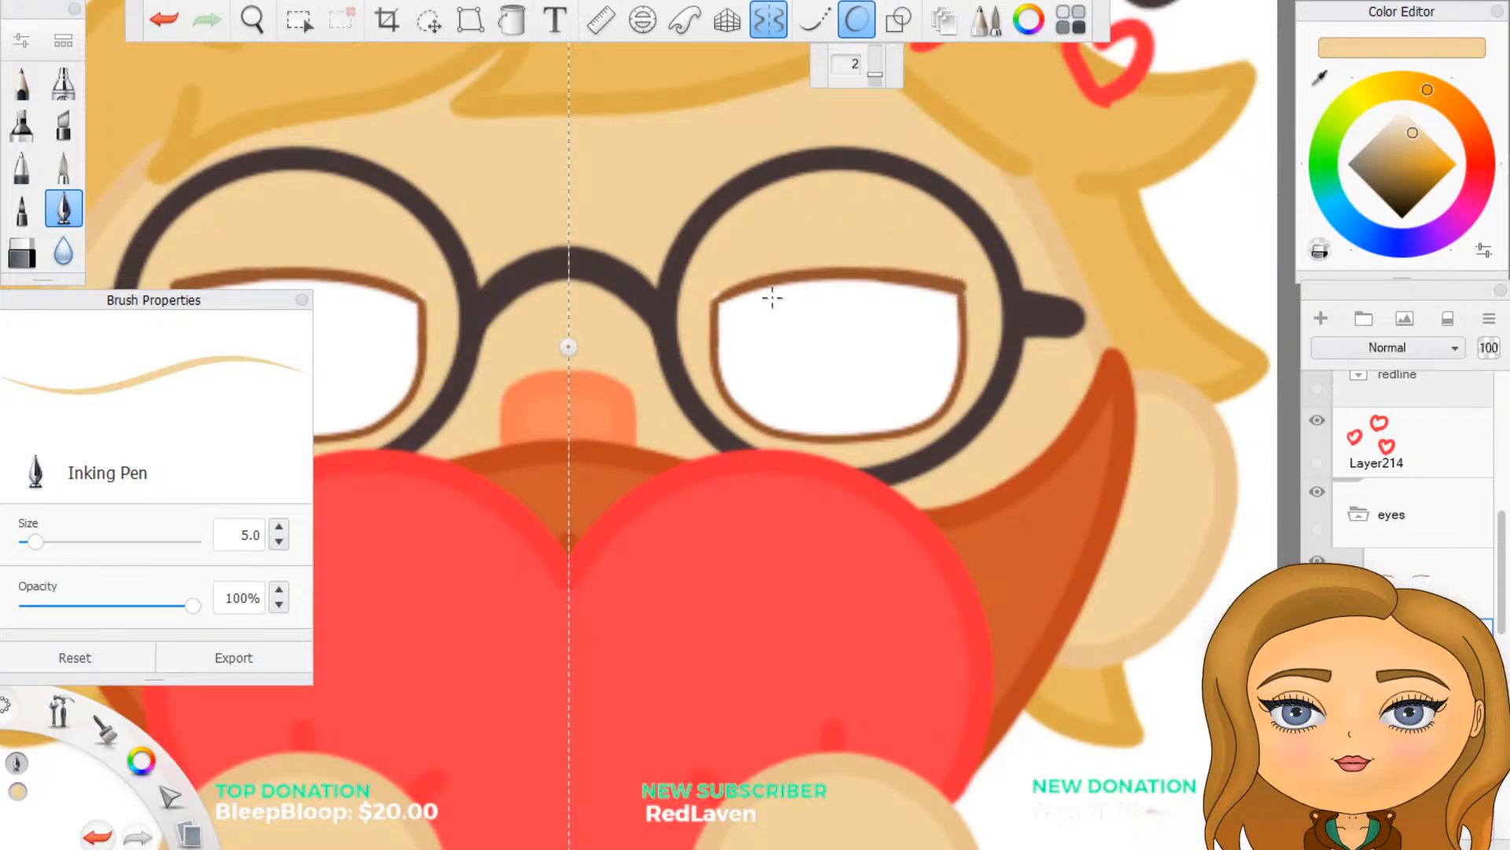
Step: Turn off stroke stabilization, compare the eyes with the redline drawing by showing its folder, and hide it again
left_click(859, 24)
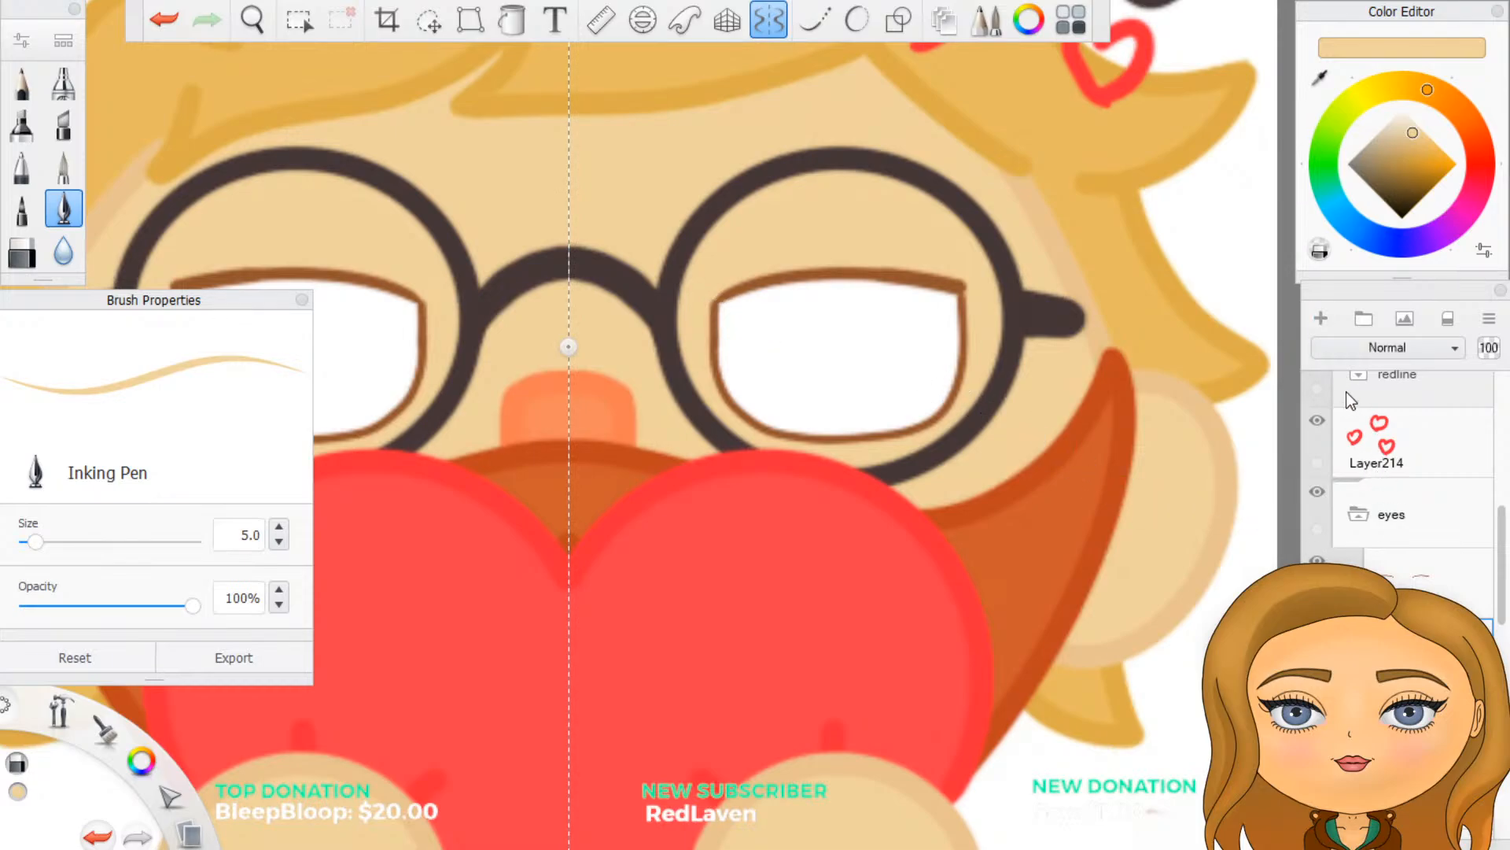
scroll(1438, 530, "up", 2)
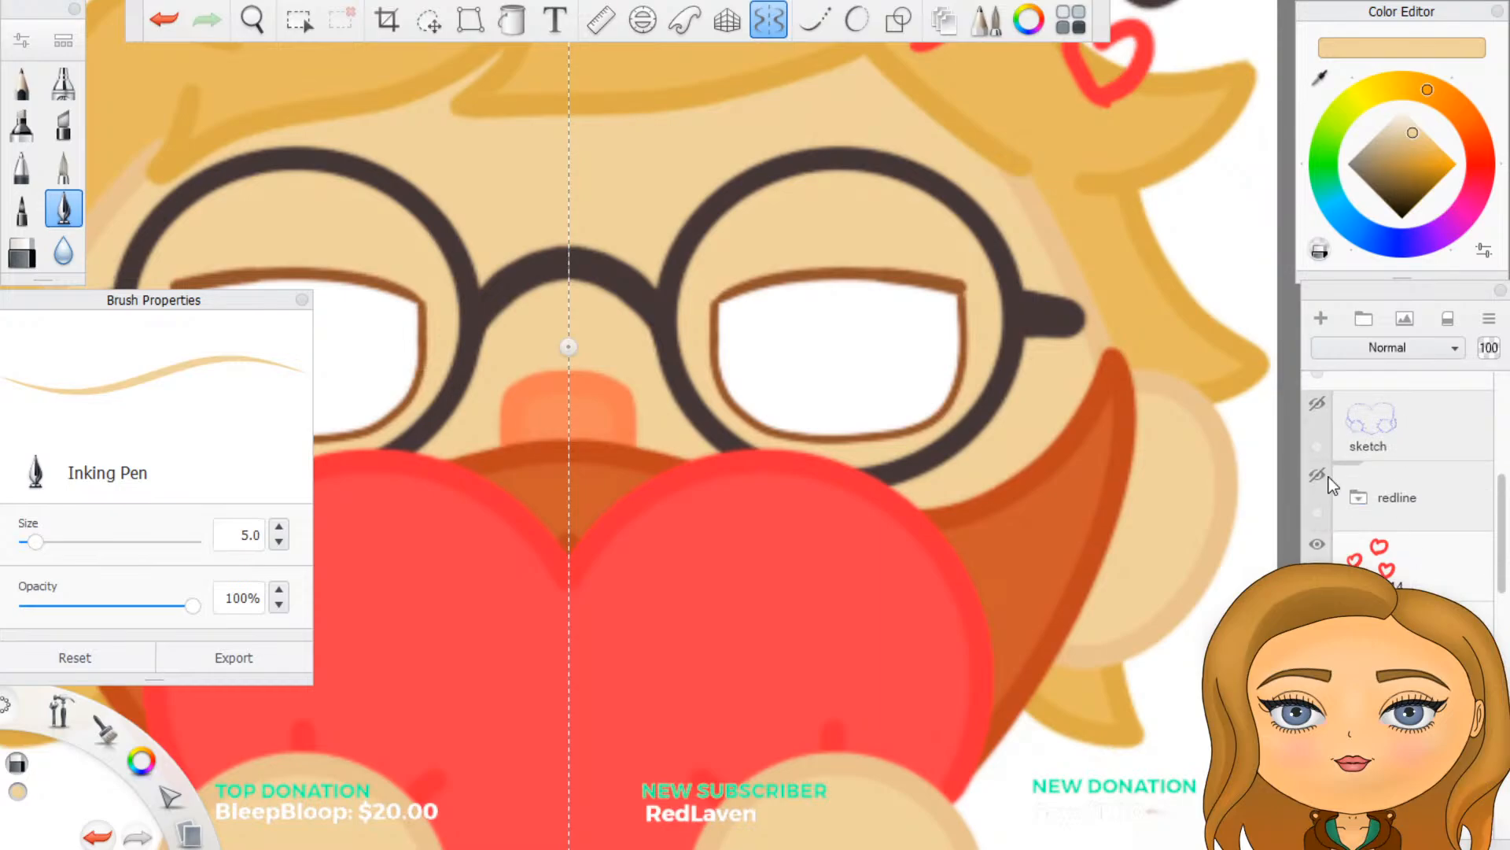
left_click(1321, 475)
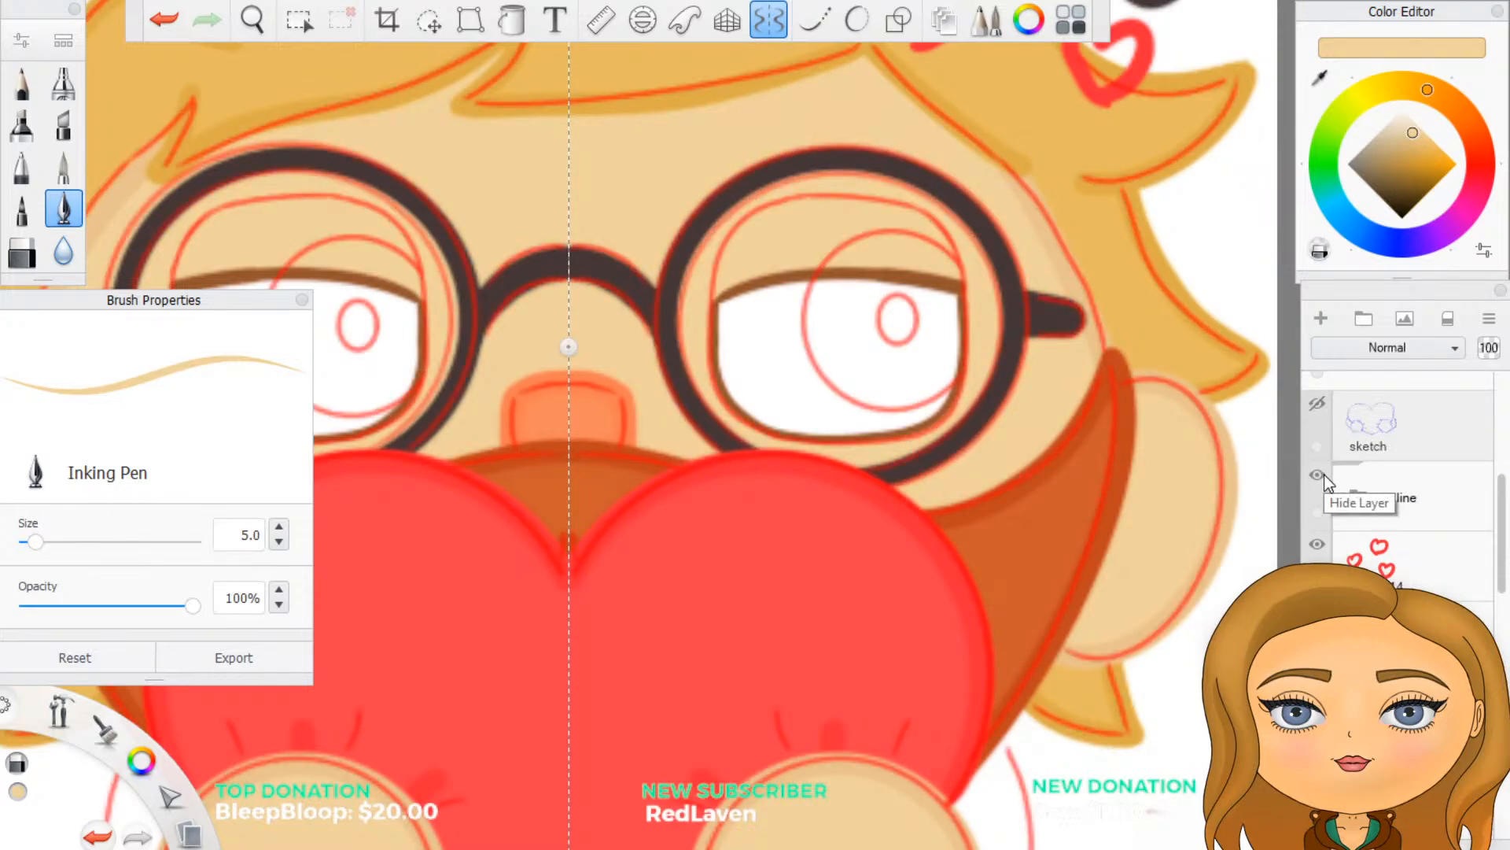
left_click(1320, 474)
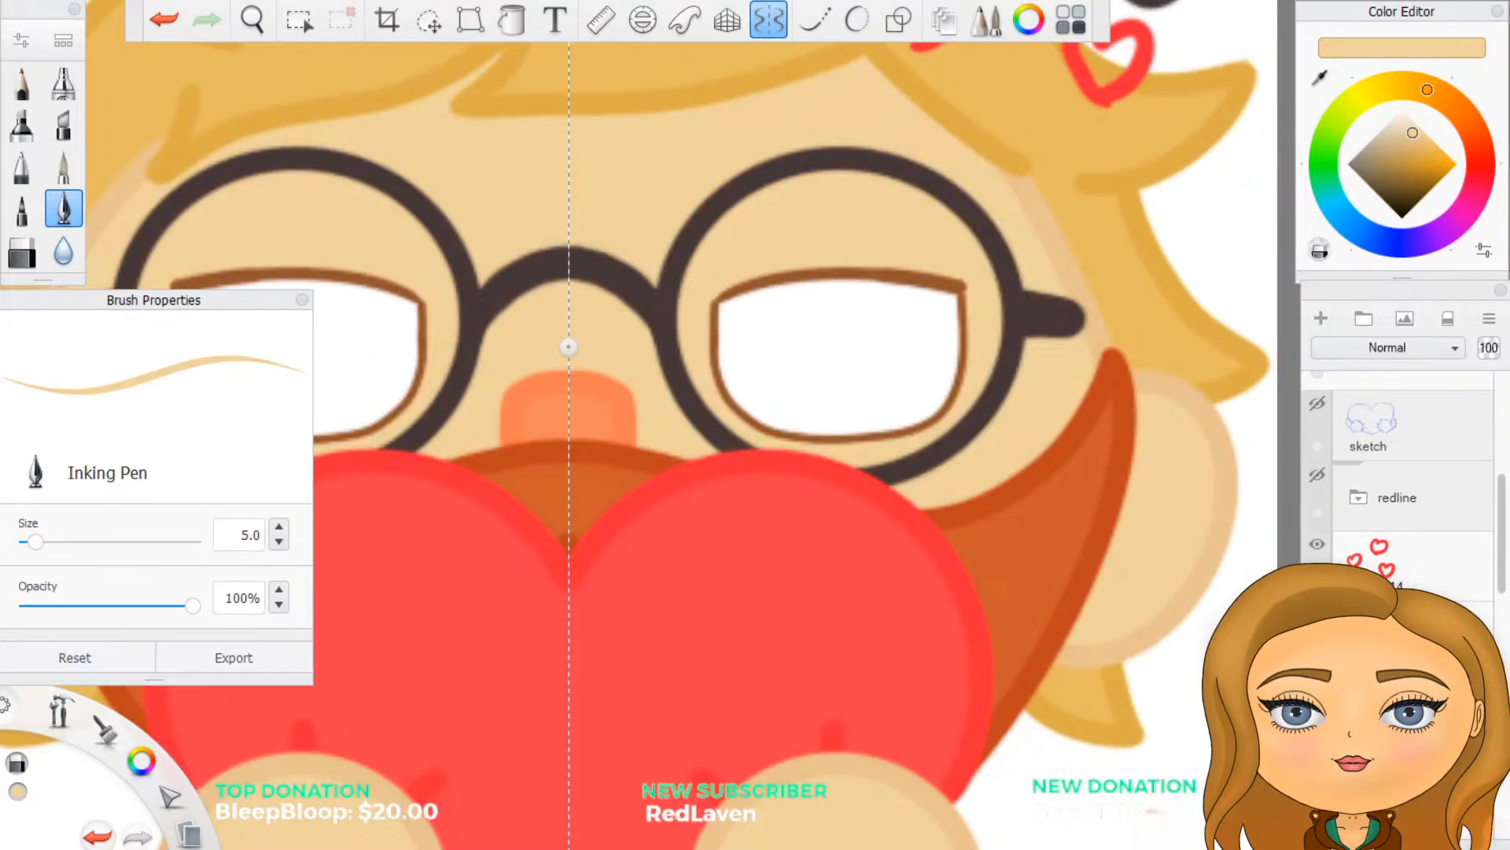
Step: Sample the darker skin tan from the face's edge, try a mirrored arch above the eyelid lines, and undo it
scroll(917, 472, "down", 3)
scroll(634, 381, "up", 1)
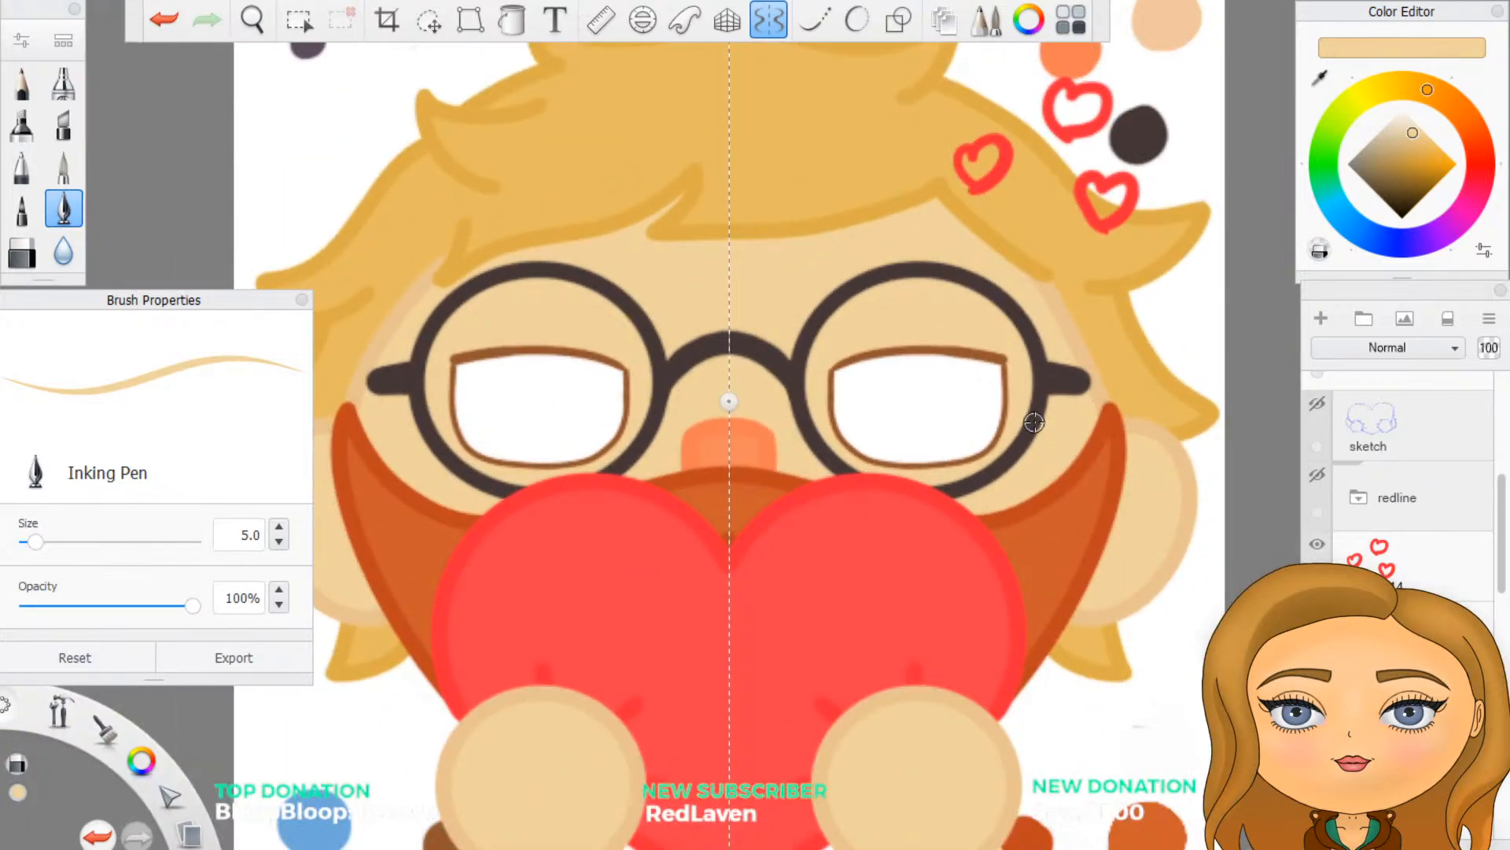
left_click(1320, 78)
left_click(1064, 318)
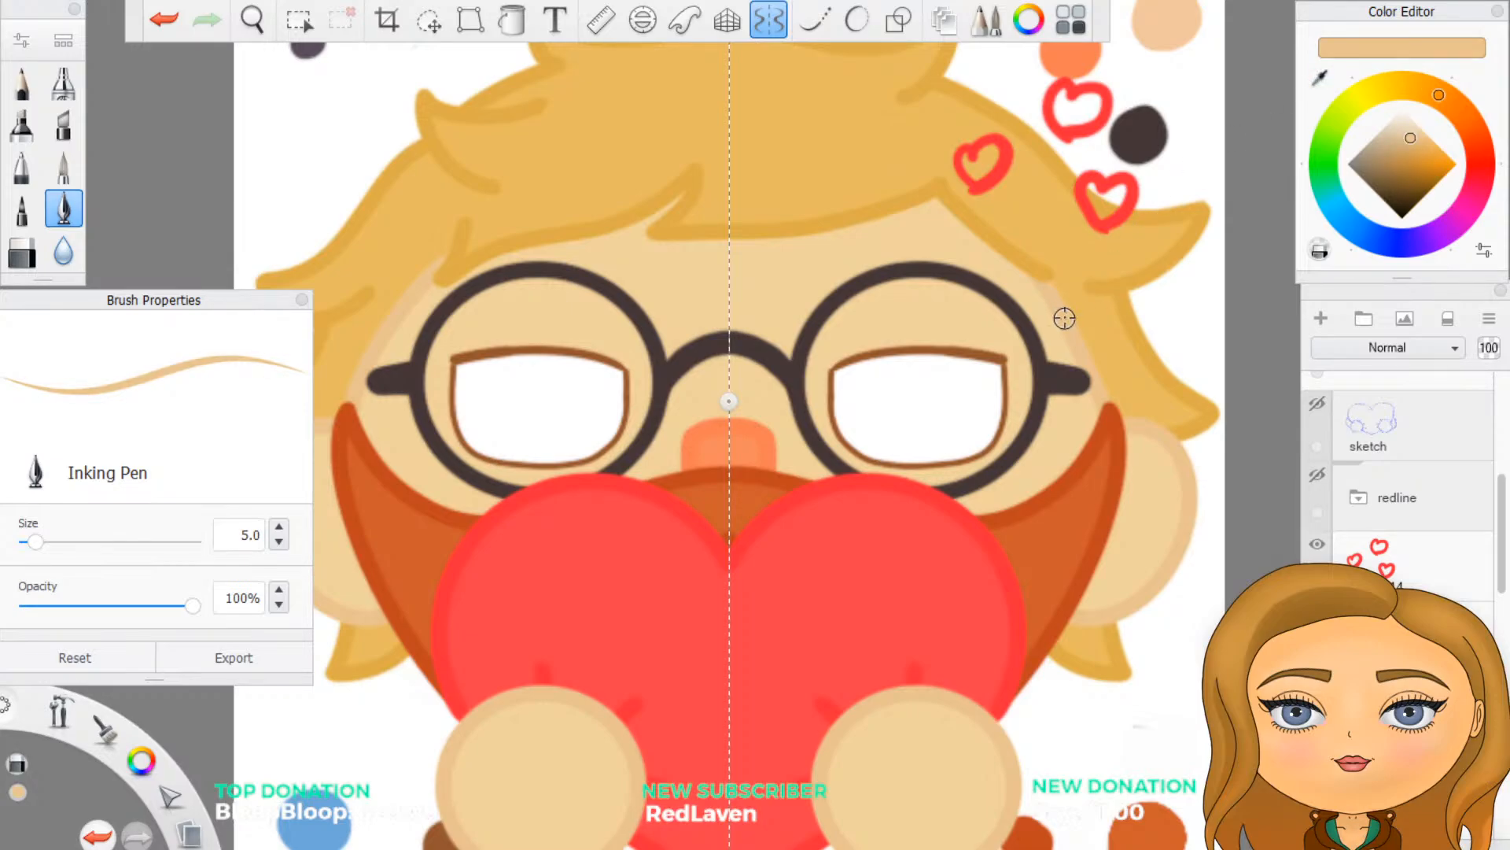
scroll(1065, 317, "up", 4)
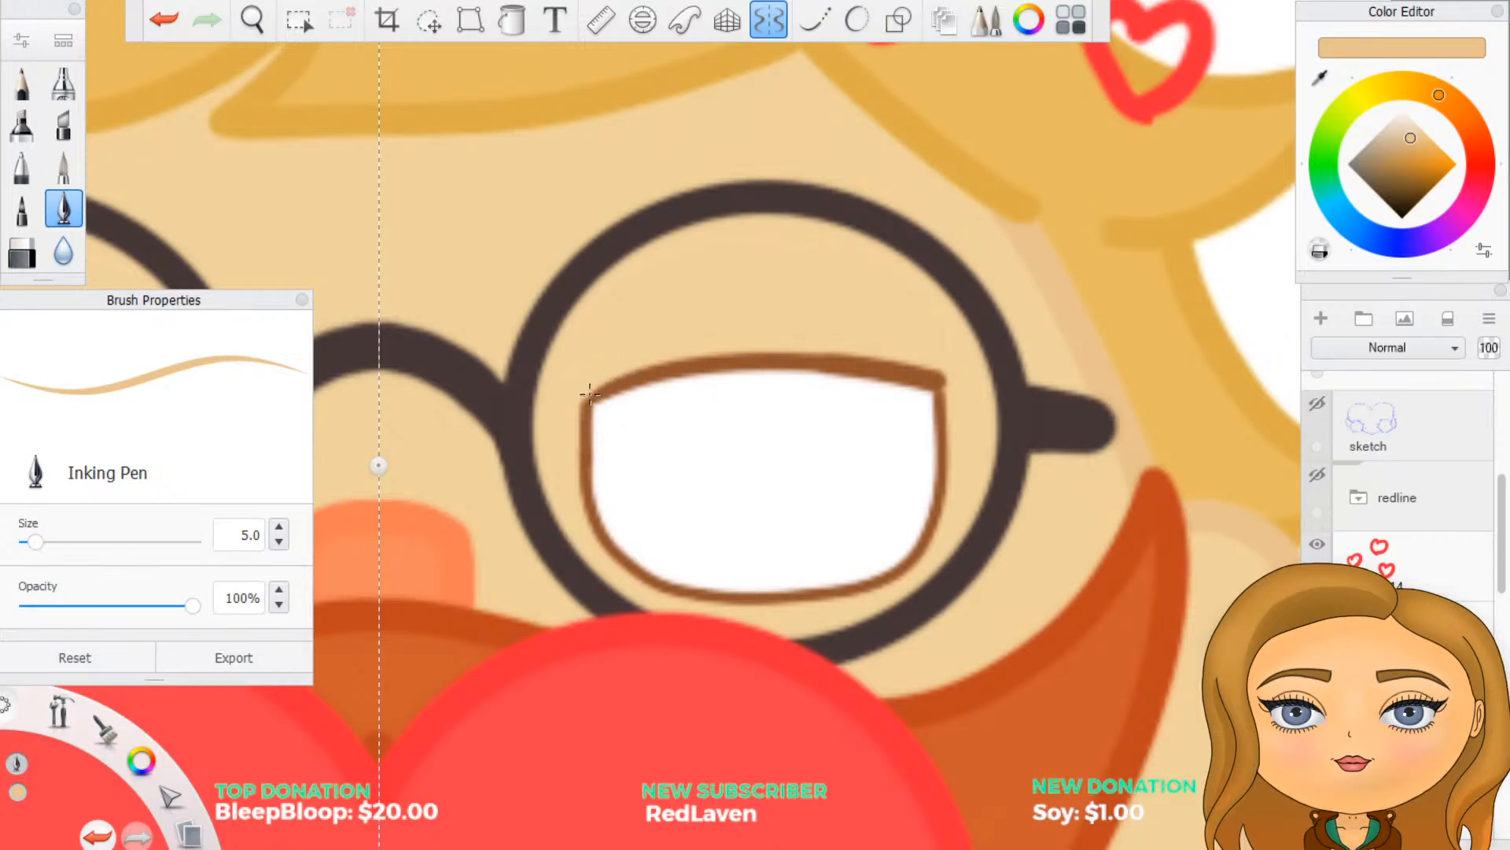
mouse_move(592, 398)
left_mouse_down()
mouse_move(641, 303)
mouse_move(715, 275)
mouse_move(810, 277)
mouse_move(922, 362)
mouse_move(924, 409)
left_mouse_up()
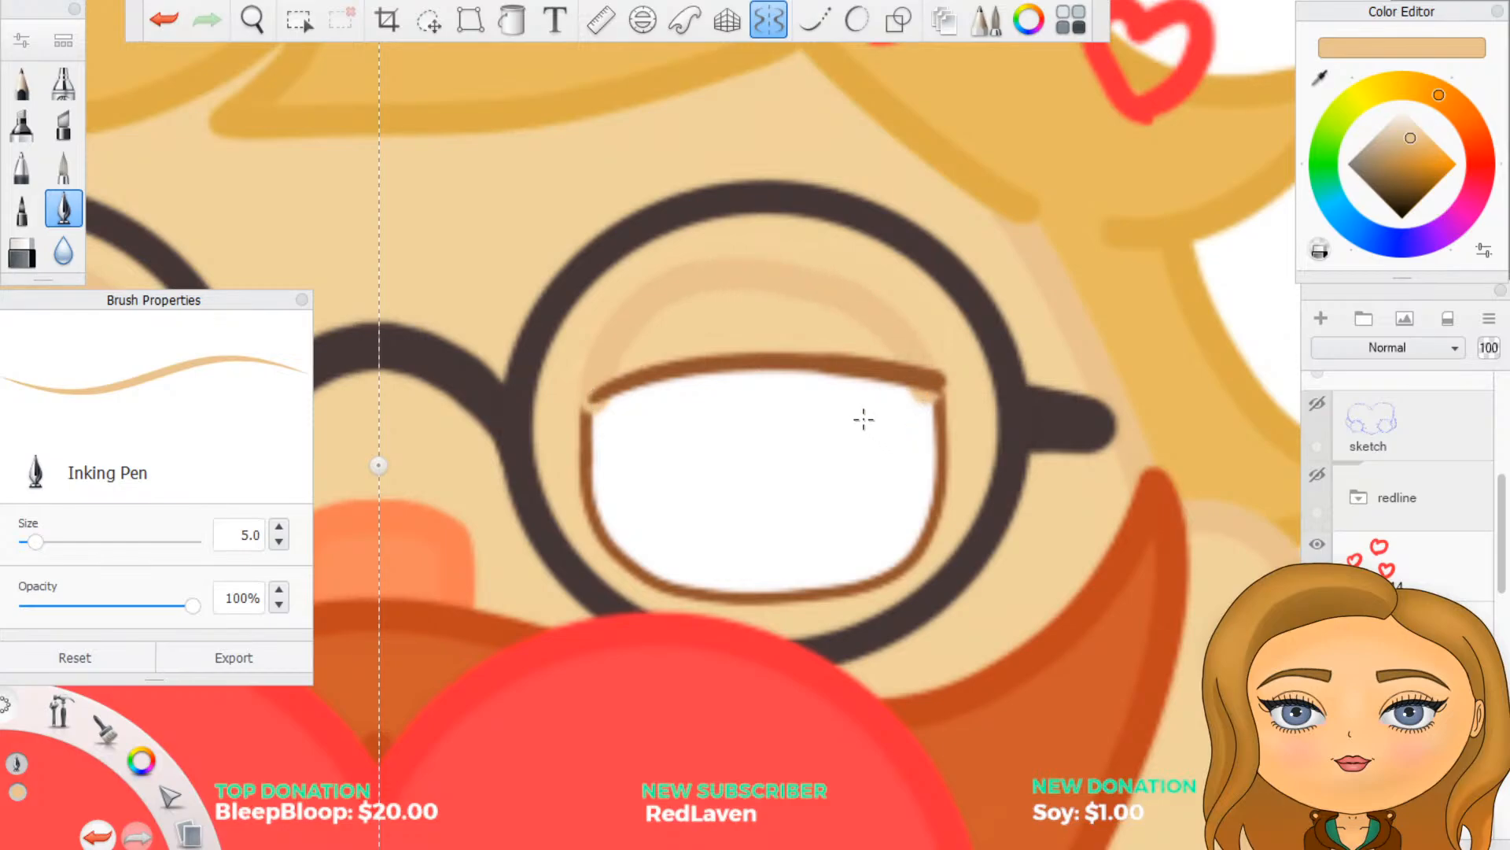
key("ctrl+z")
Step: Turn on stroke stabilization at level 3, try mirrored tan arches above the eyelid lines, and undo them
left_click(858, 24)
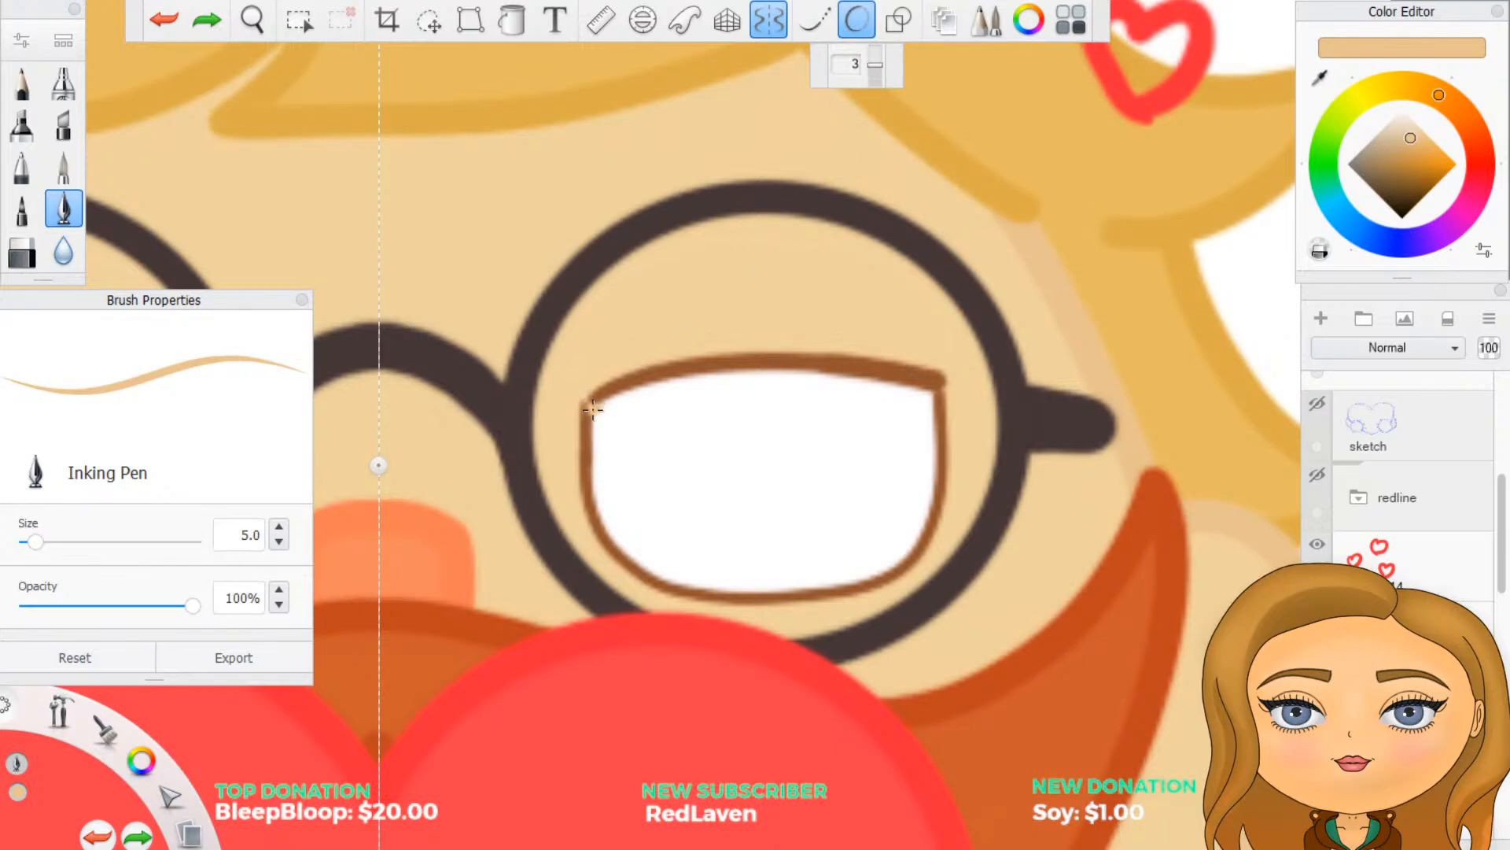
mouse_move(588, 369)
left_mouse_down()
mouse_move(680, 278)
mouse_move(740, 259)
mouse_move(846, 292)
mouse_move(909, 346)
mouse_move(935, 401)
left_mouse_up()
key("ctrl+z")
mouse_move(594, 407)
left_mouse_down()
mouse_move(645, 303)
mouse_move(735, 263)
mouse_move(873, 299)
mouse_move(934, 405)
left_mouse_up()
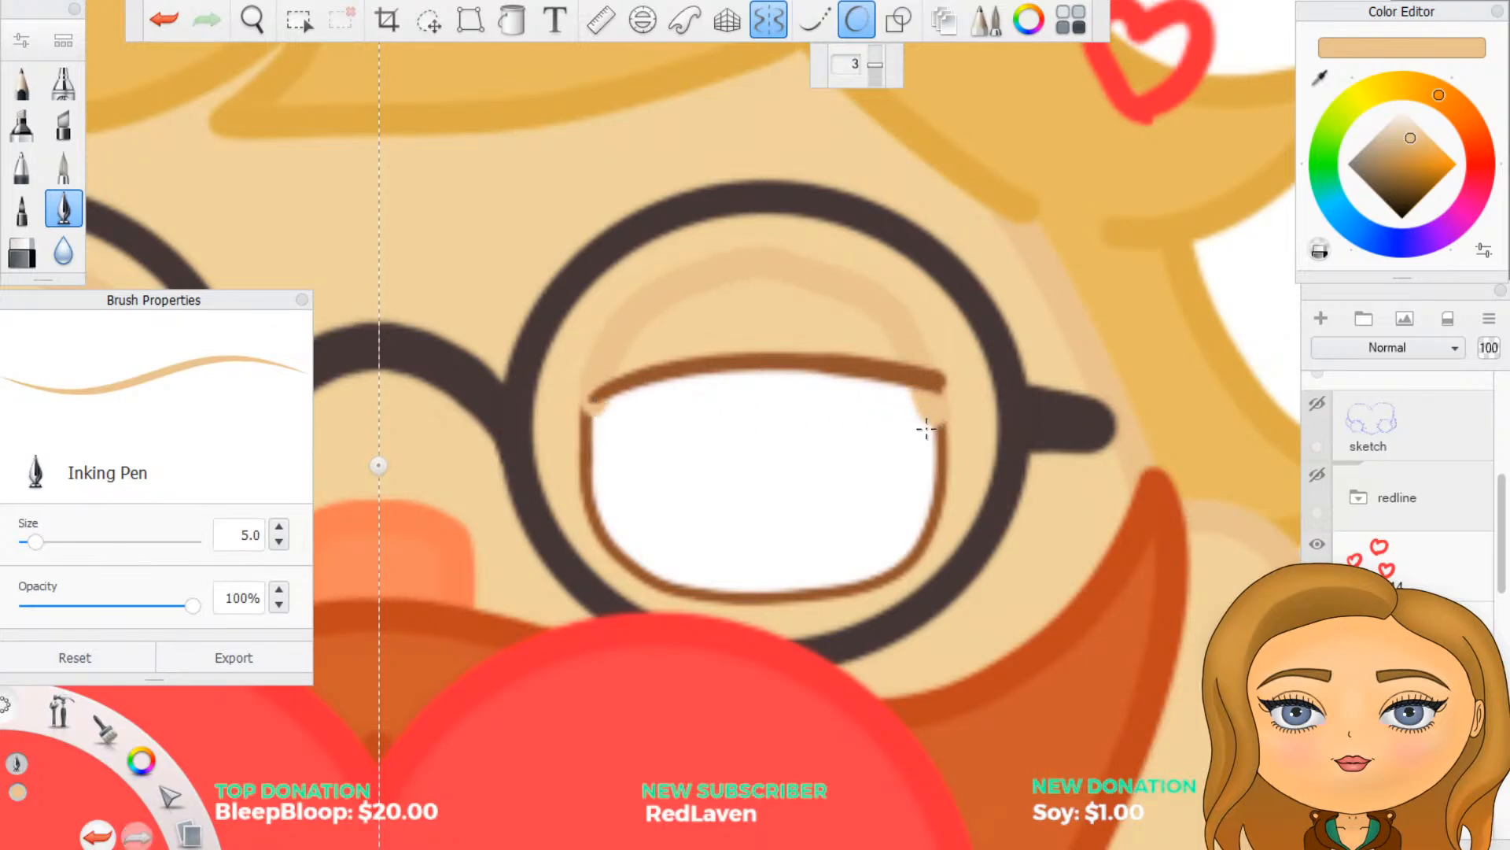
key("ctrl+z")
Step: Draw a smooth mirrored tan crease arch above both eyelid lines and erase its ends overlapping the eyes below the lids
mouse_move(590, 411)
left_mouse_down()
mouse_move(665, 286)
mouse_move(771, 264)
mouse_move(881, 297)
mouse_move(938, 356)
mouse_move(935, 454)
left_mouse_up()
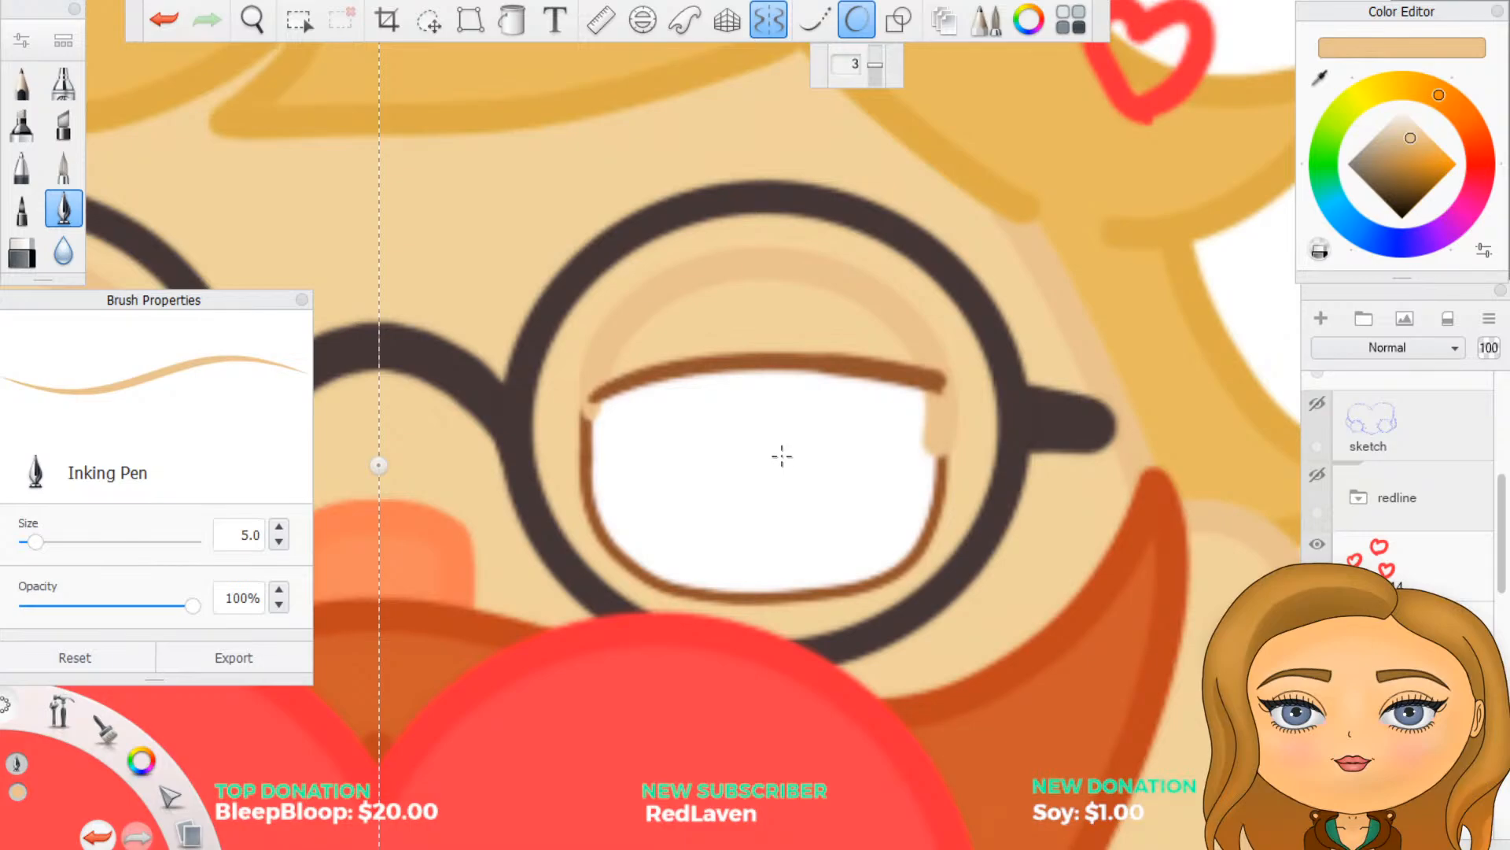
key("e")
left_click_drag(592, 438, 596, 417)
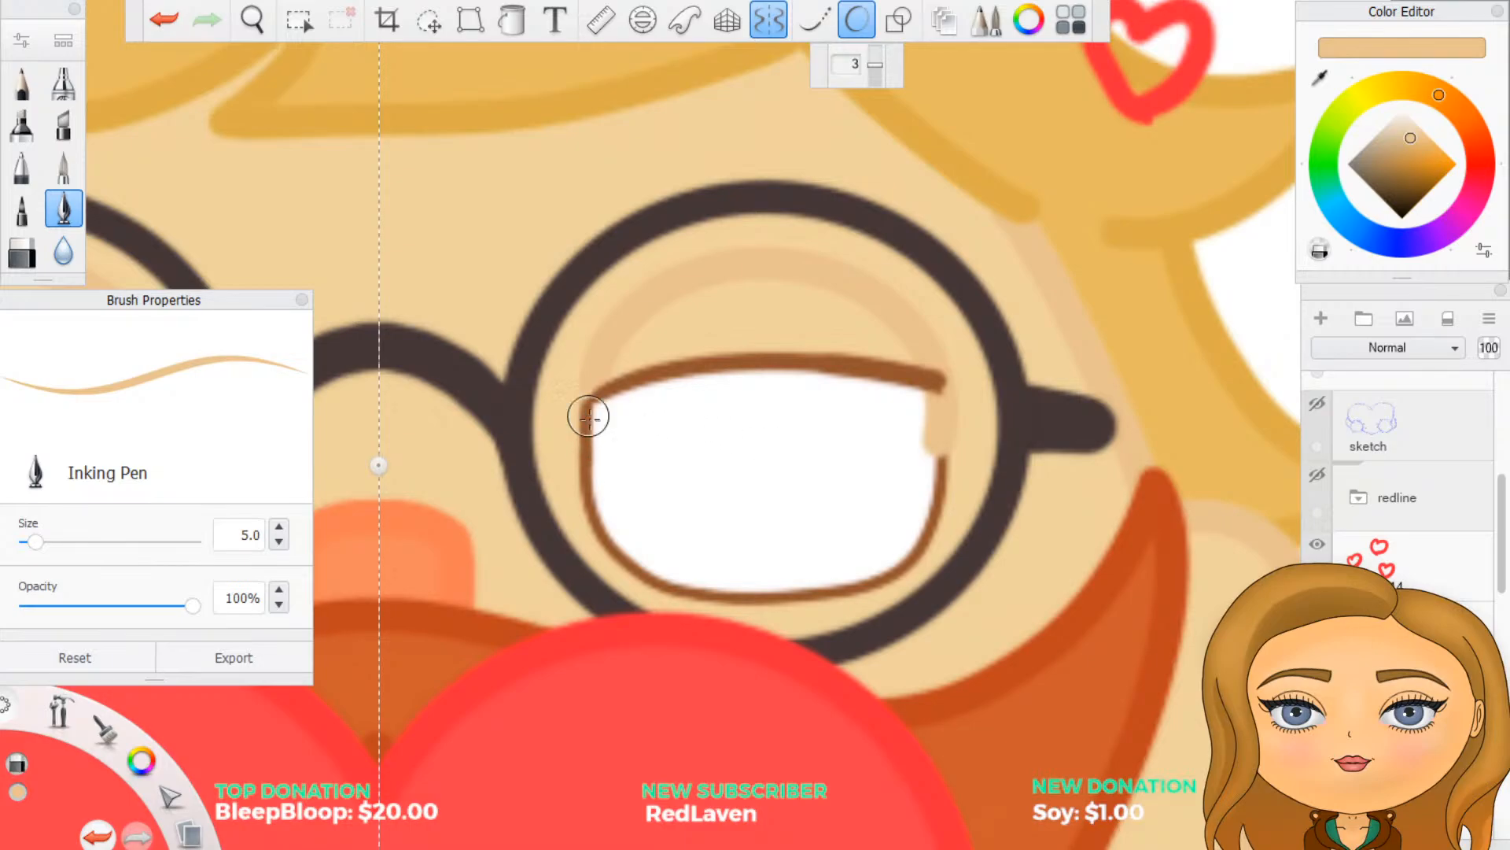
left_click_drag(893, 452, 914, 439)
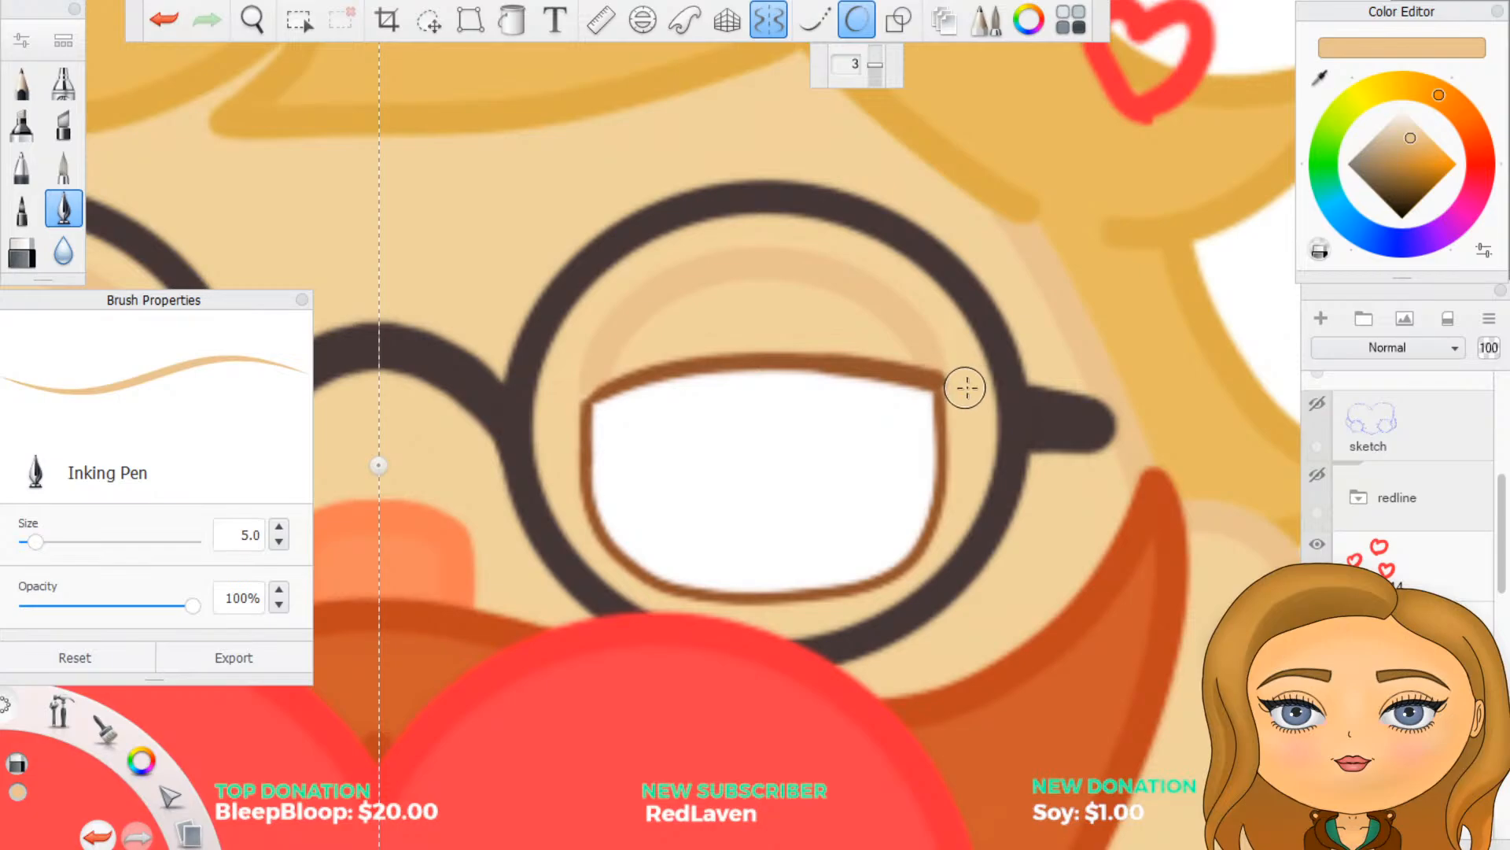
key("e")
key("e")
key("e")
key("e")
key("e")
key("e")
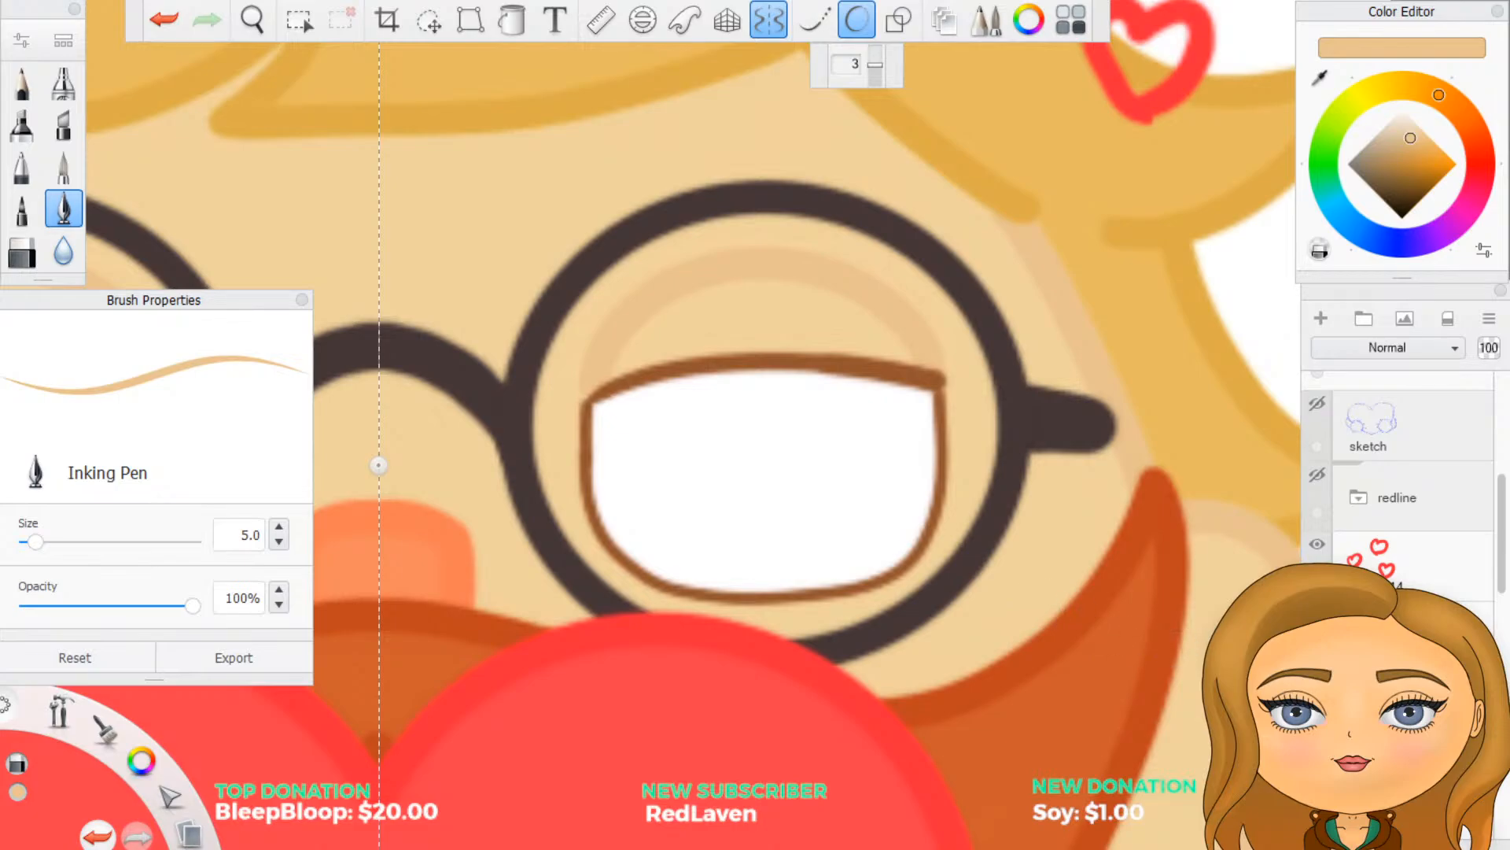
Step: Add a new layer directly beneath the eye outlines, and sample the bright red from the large heart's outline
key("Home")
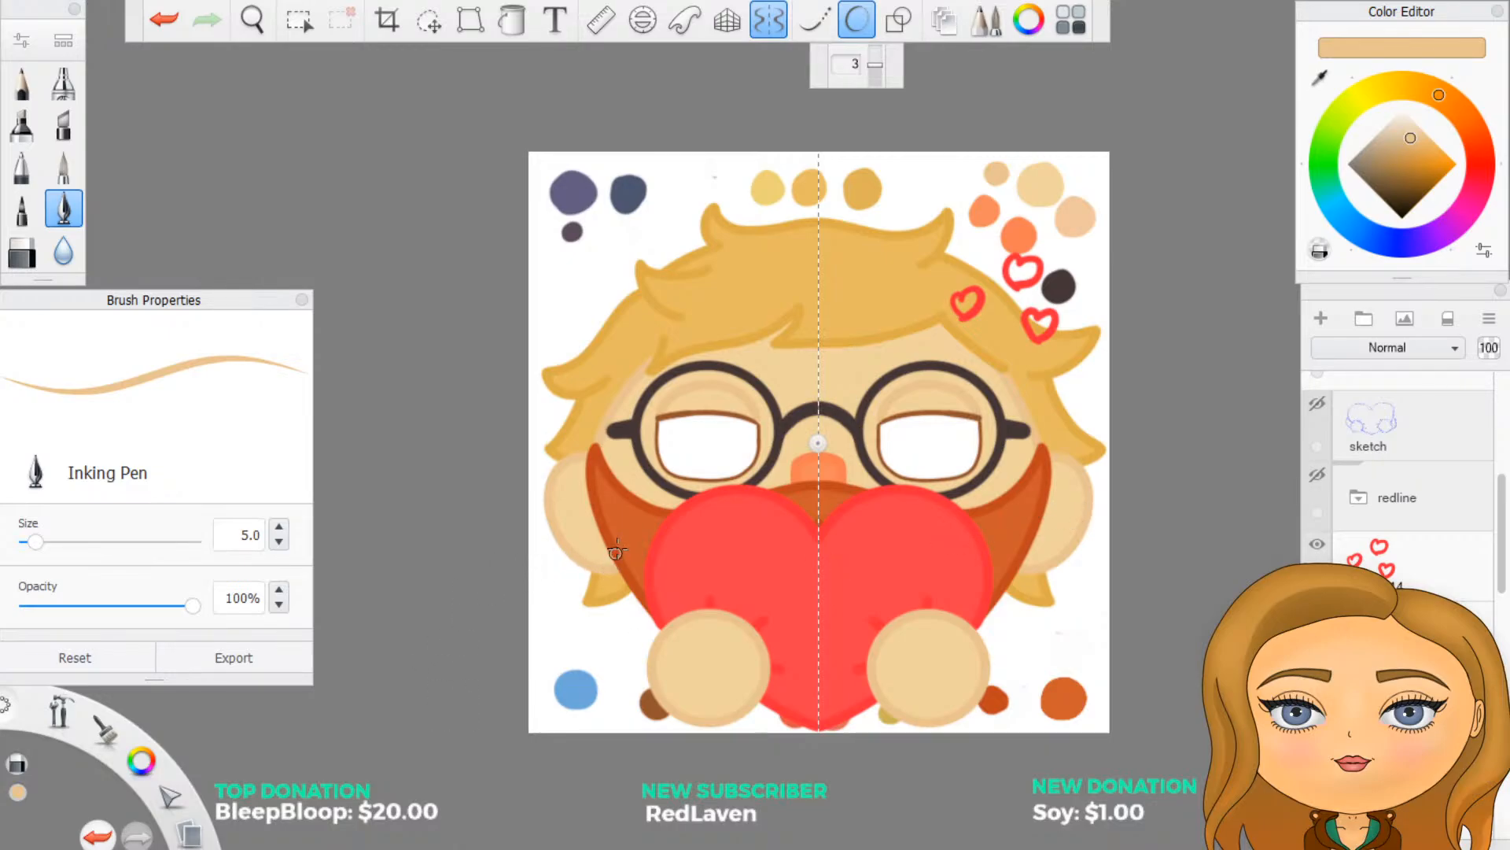
scroll(720, 519, "up", 3)
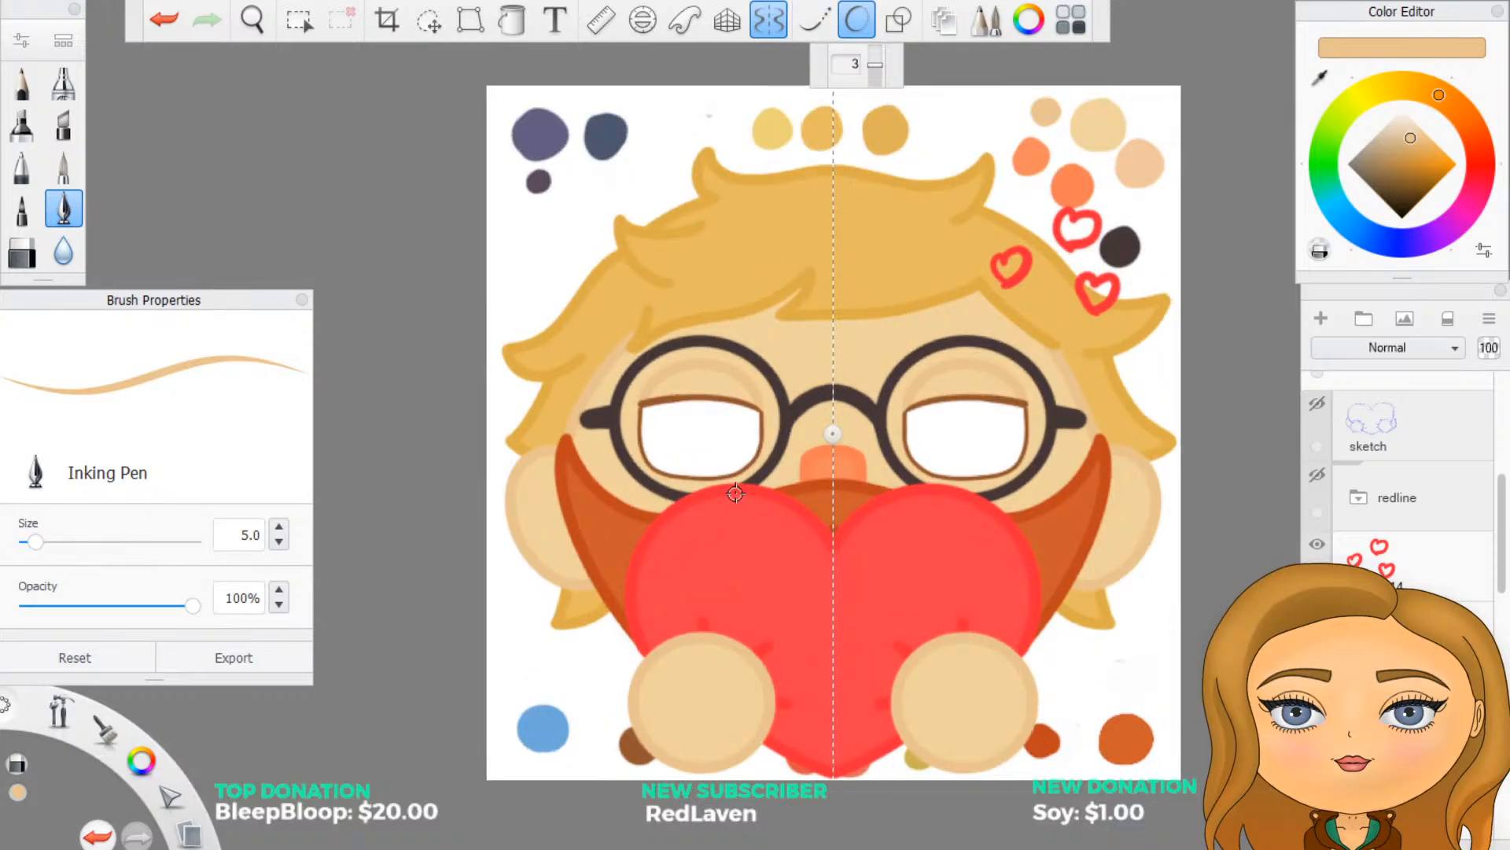
scroll(1401, 495, "down", 3)
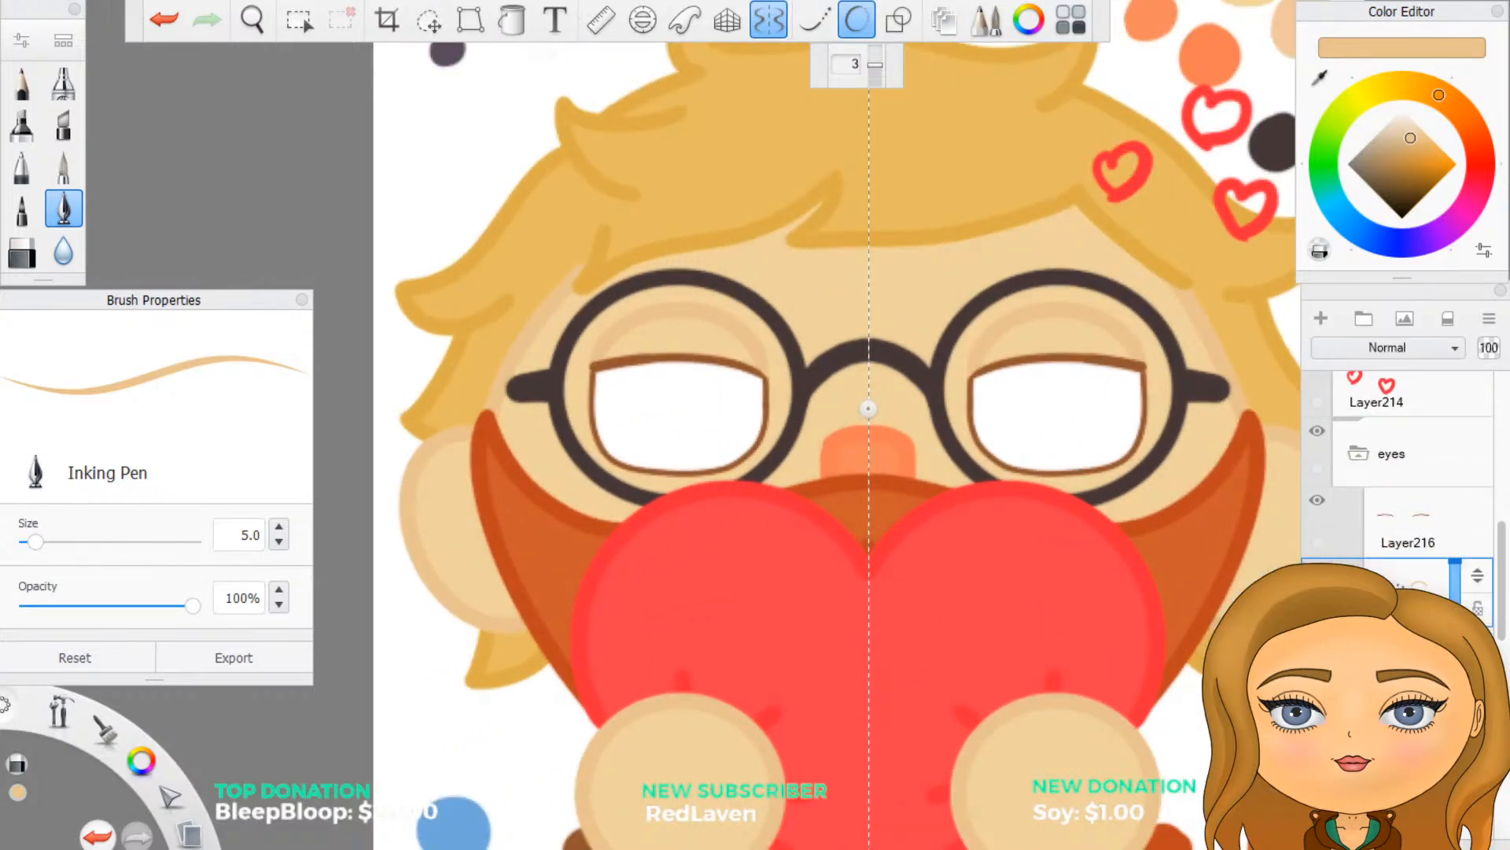
left_click(1400, 798)
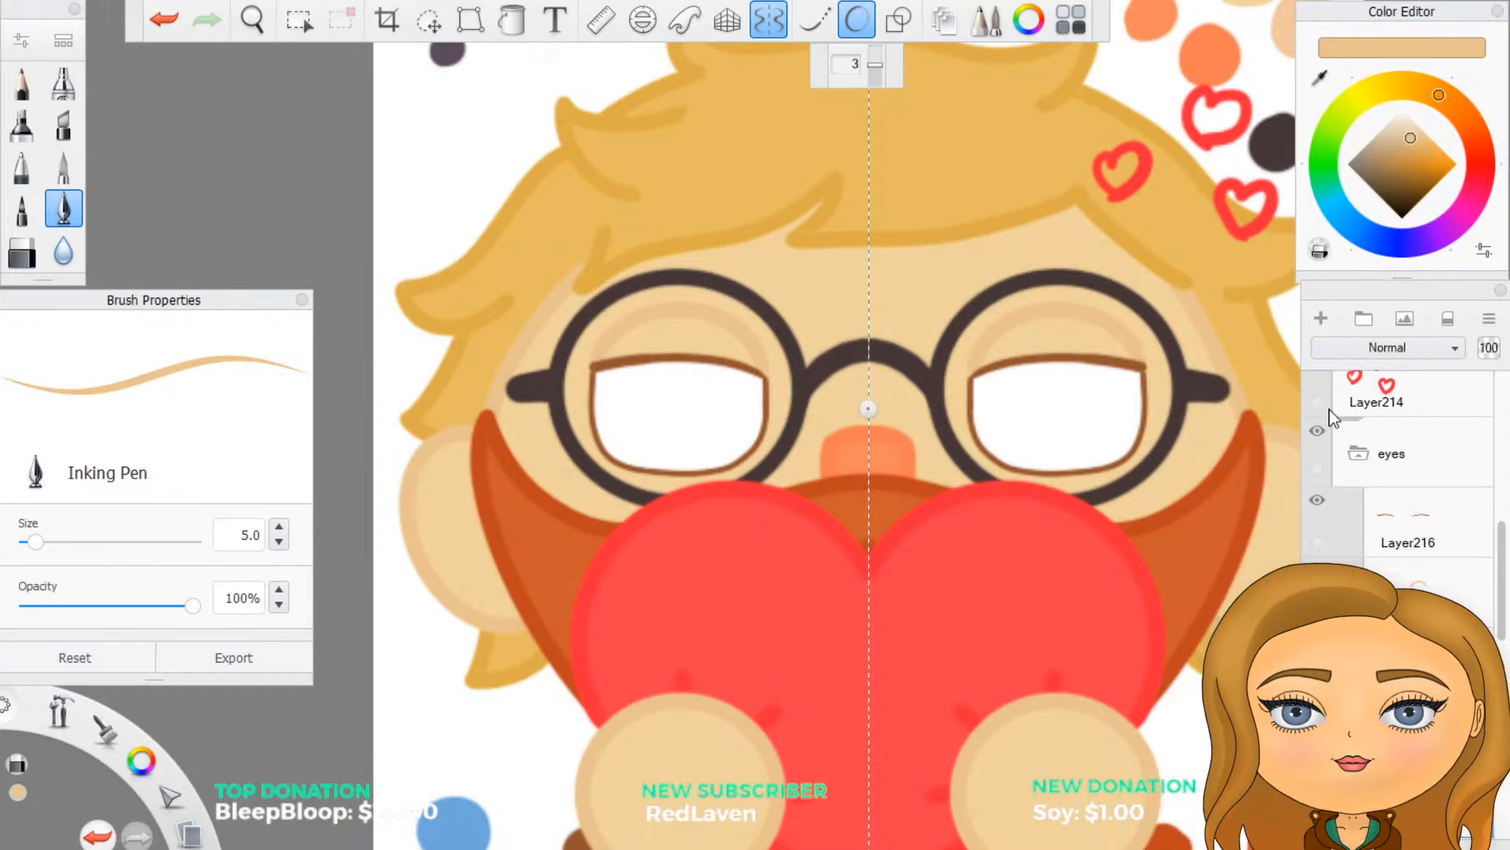
left_click(1320, 318)
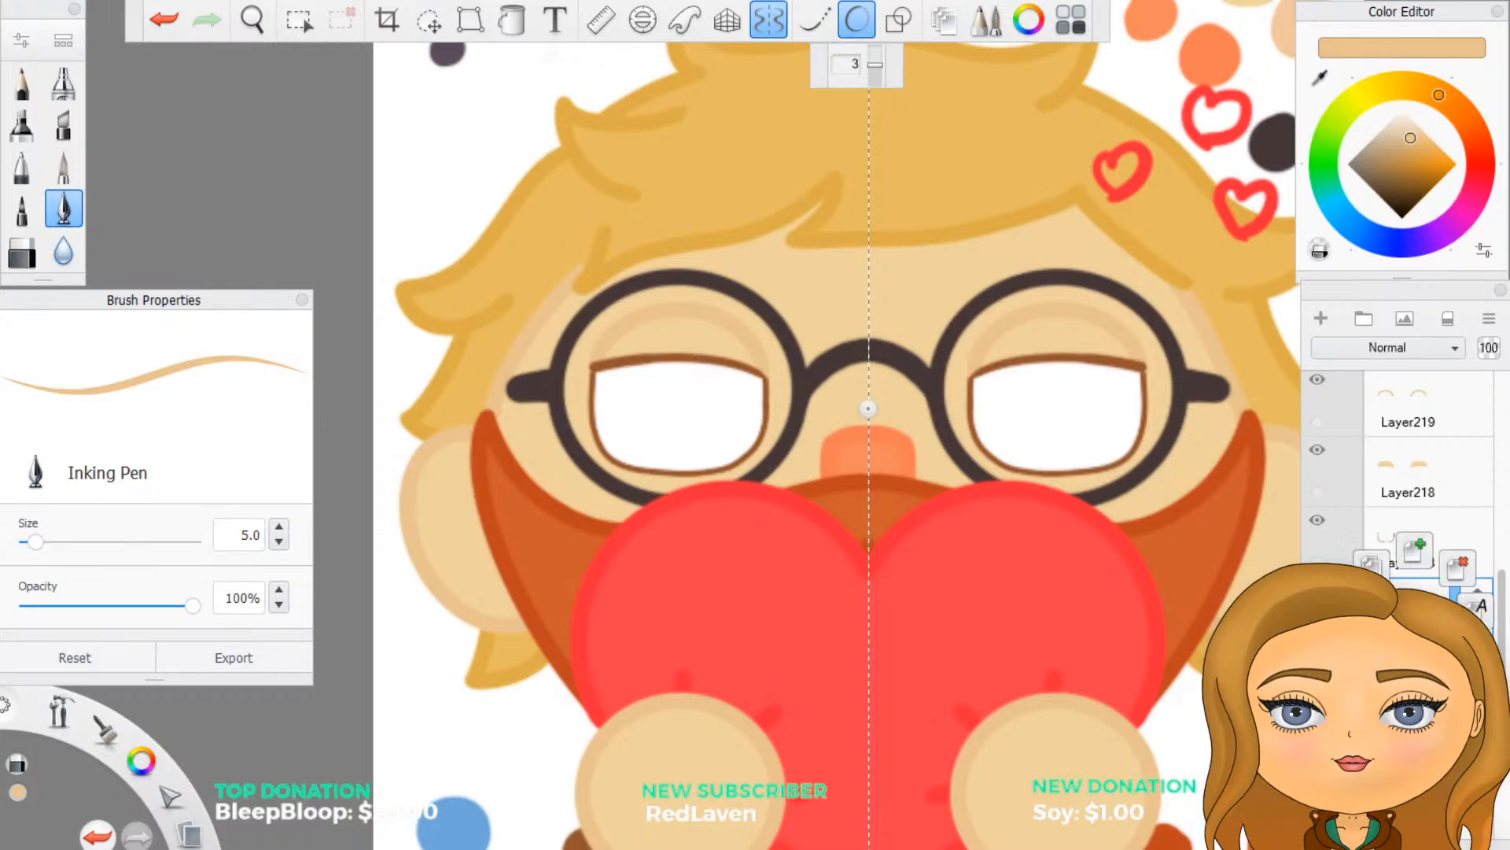
scroll(977, 405, "up", 2)
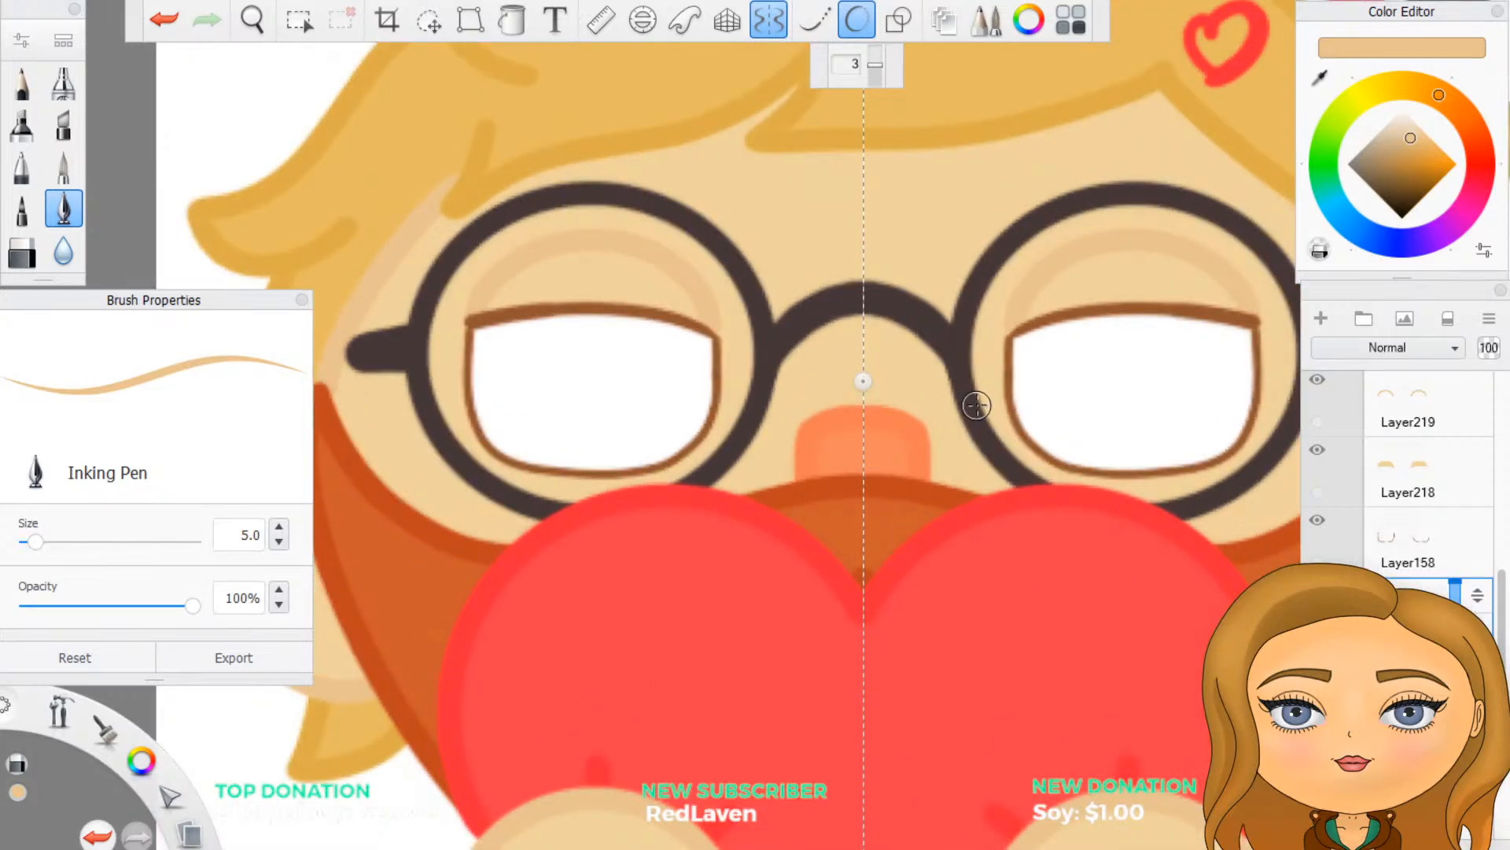
left_click(1322, 76)
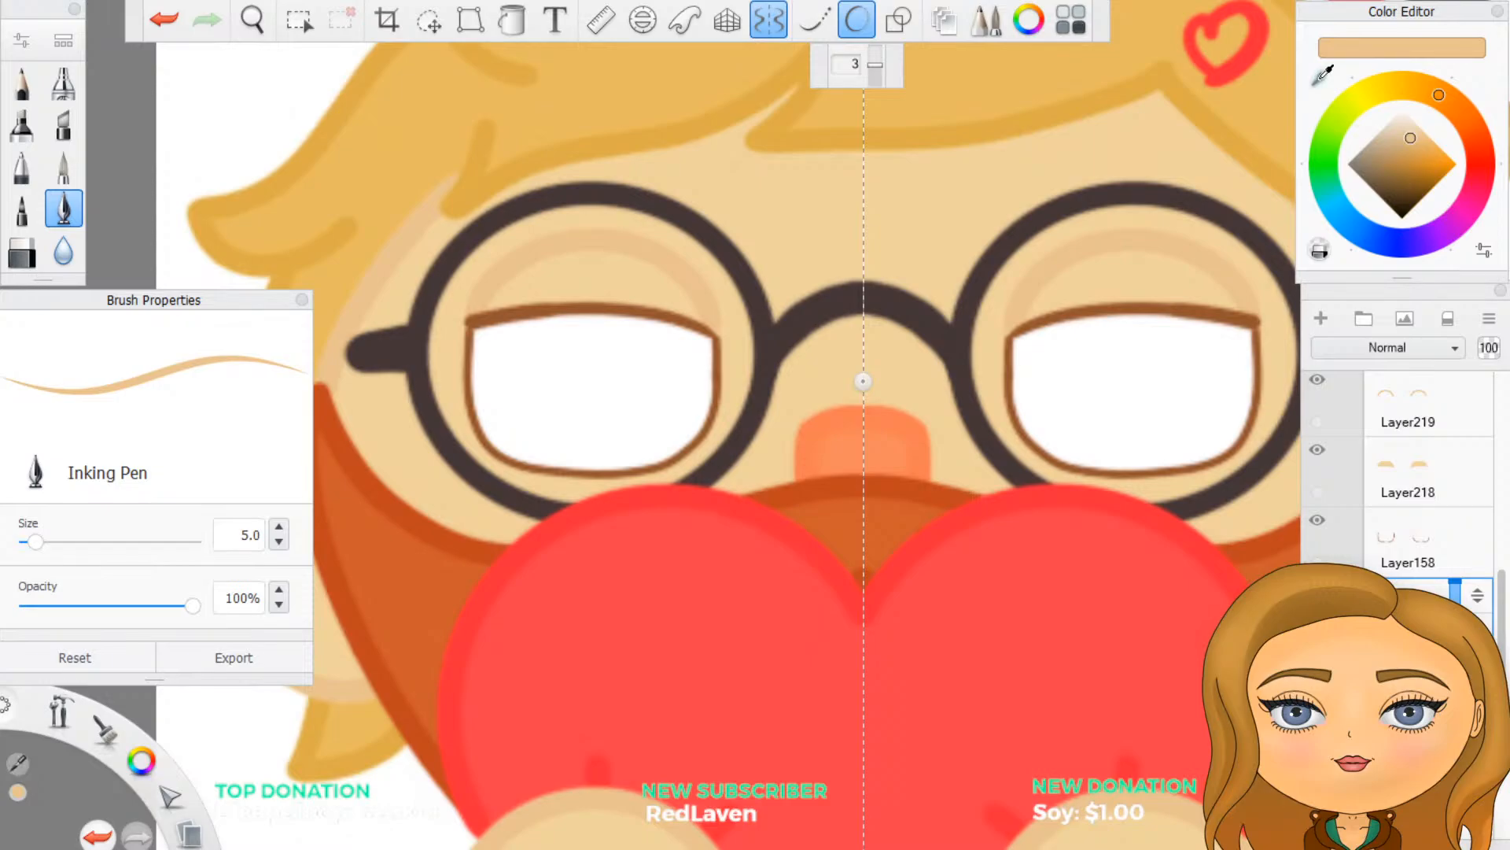
left_click(1109, 497)
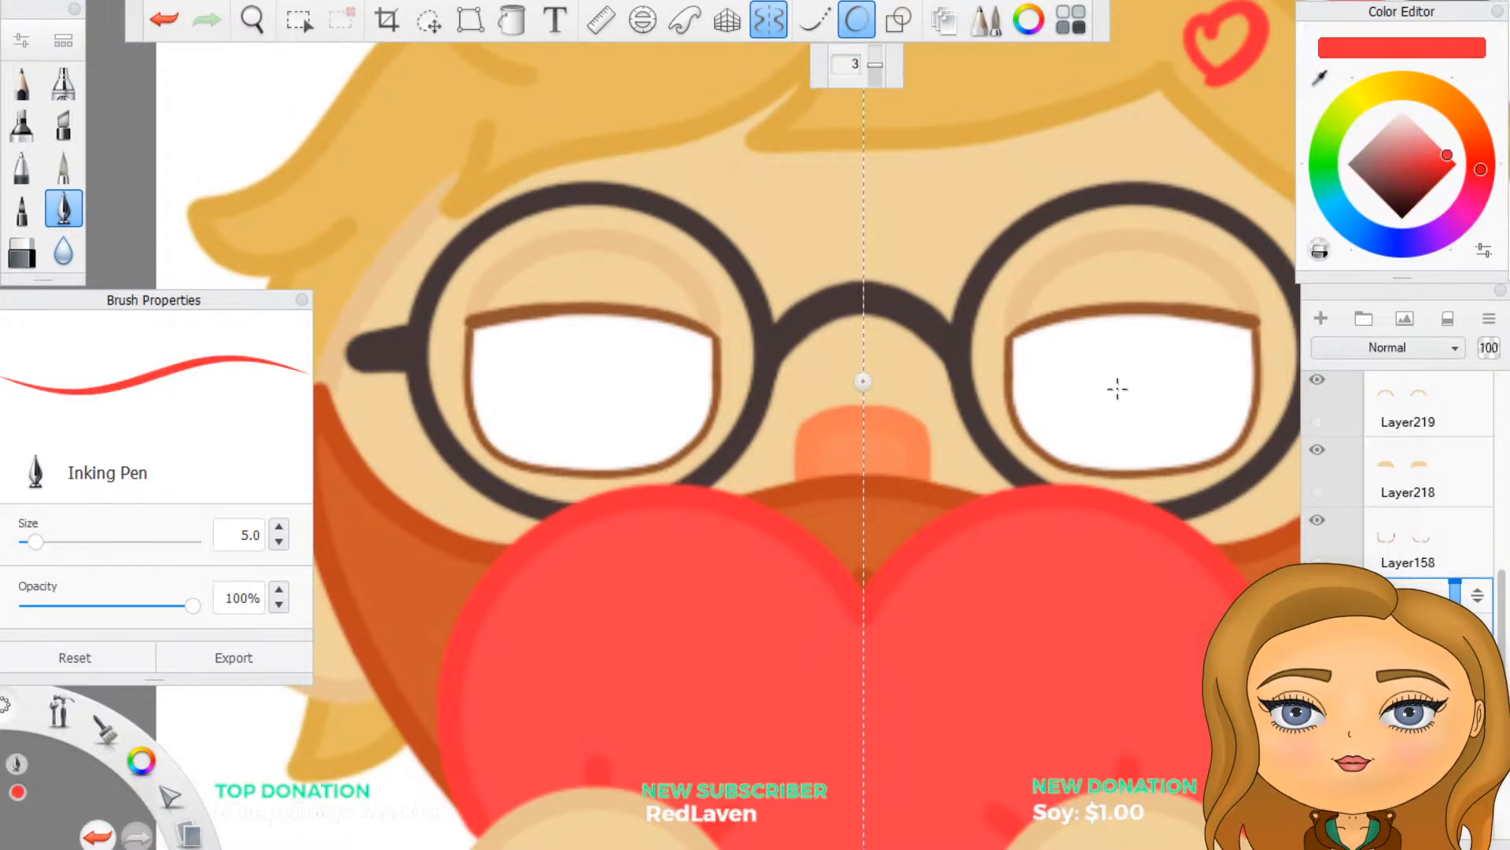
Step: Try small mirrored red heart outlines in the middle of both eye whites, and undo them
mouse_move(1120, 382)
left_mouse_down()
mouse_move(1073, 375)
mouse_move(1124, 431)
left_mouse_up()
mouse_move(1124, 376)
left_mouse_down()
mouse_move(1158, 398)
mouse_move(1116, 425)
left_mouse_up()
scroll(1126, 398, "down", 6)
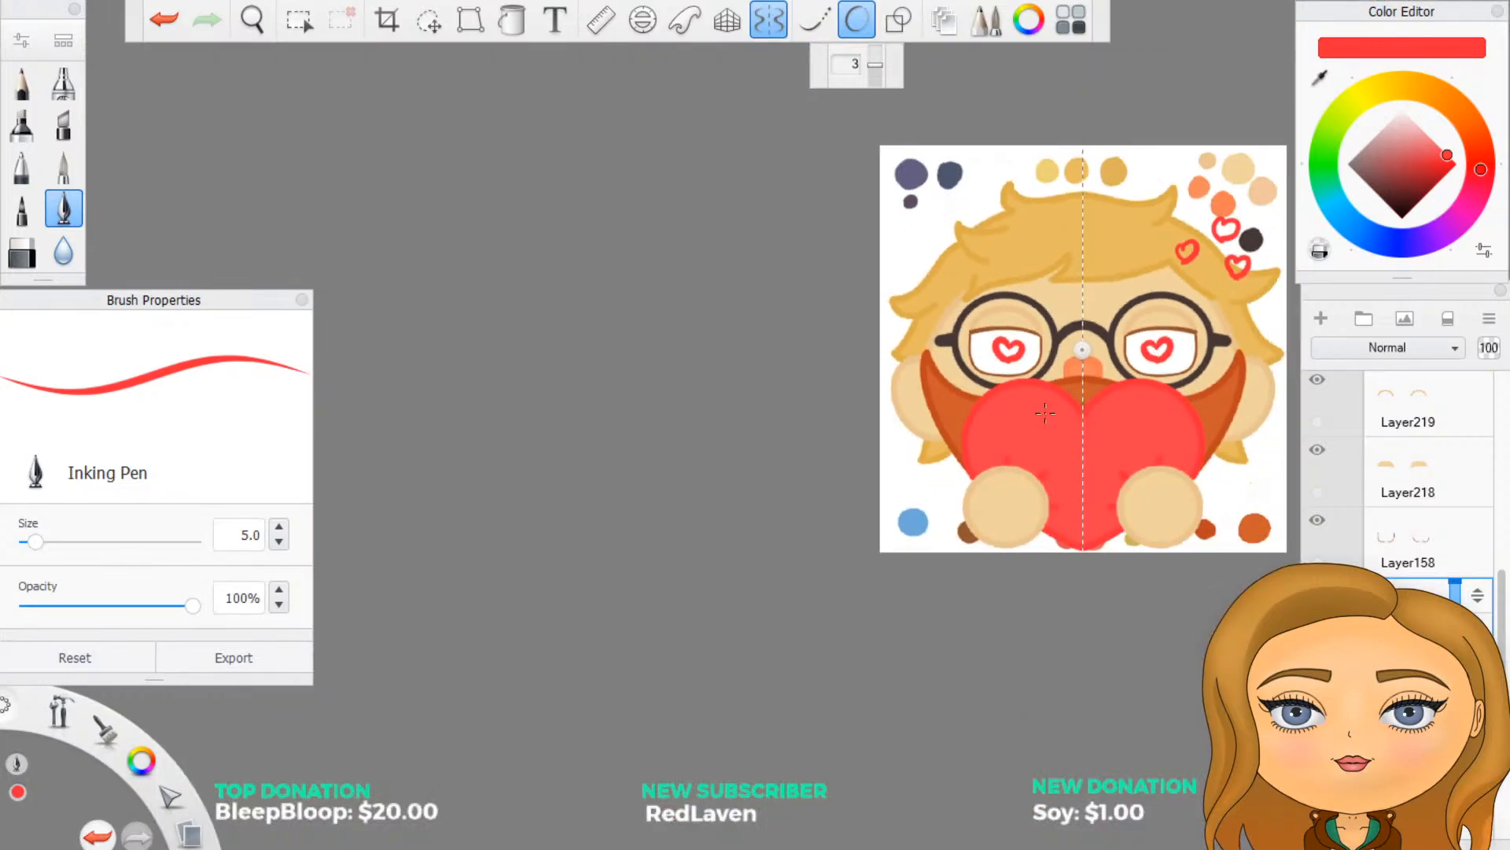
scroll(1126, 273, "up", 5)
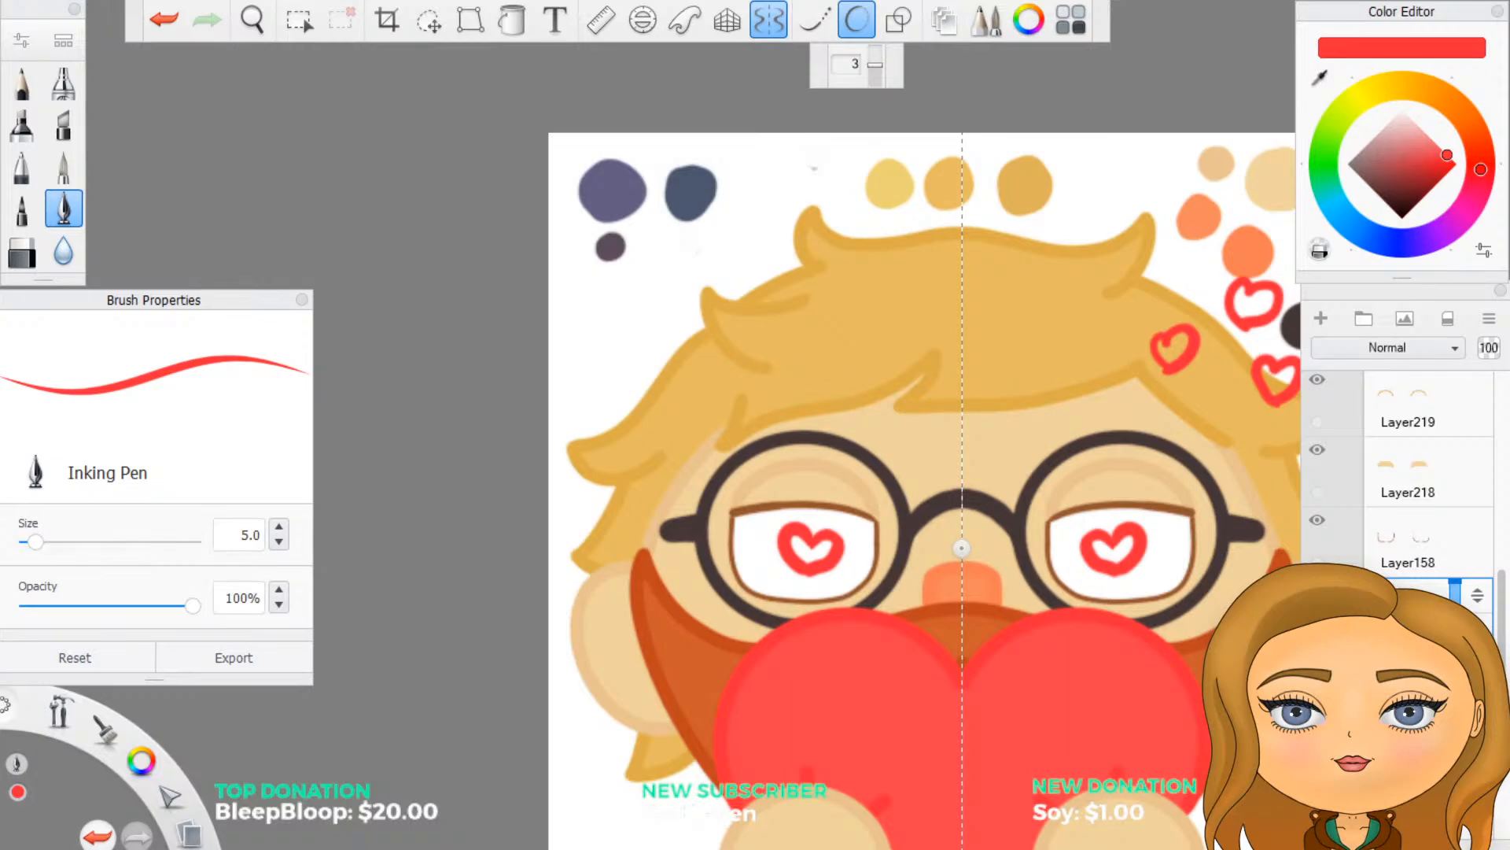
left_click(1460, 582)
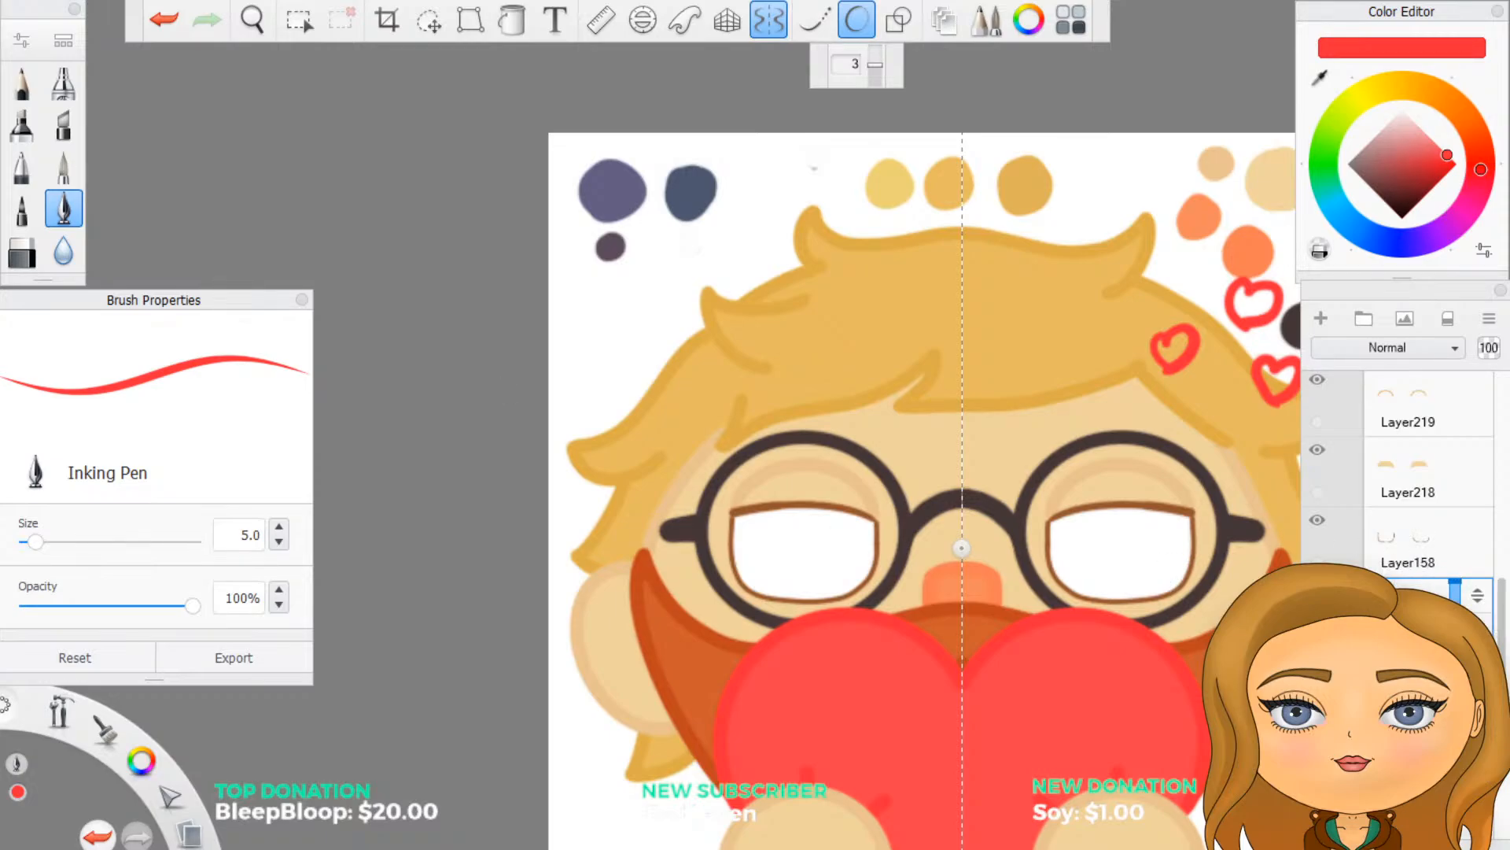
Step: Draw small mirrored red heart outlines just beneath the eyelid lines in both eyes, and delete the layer holding them and the eye whites
scroll(1195, 637, "up", 3)
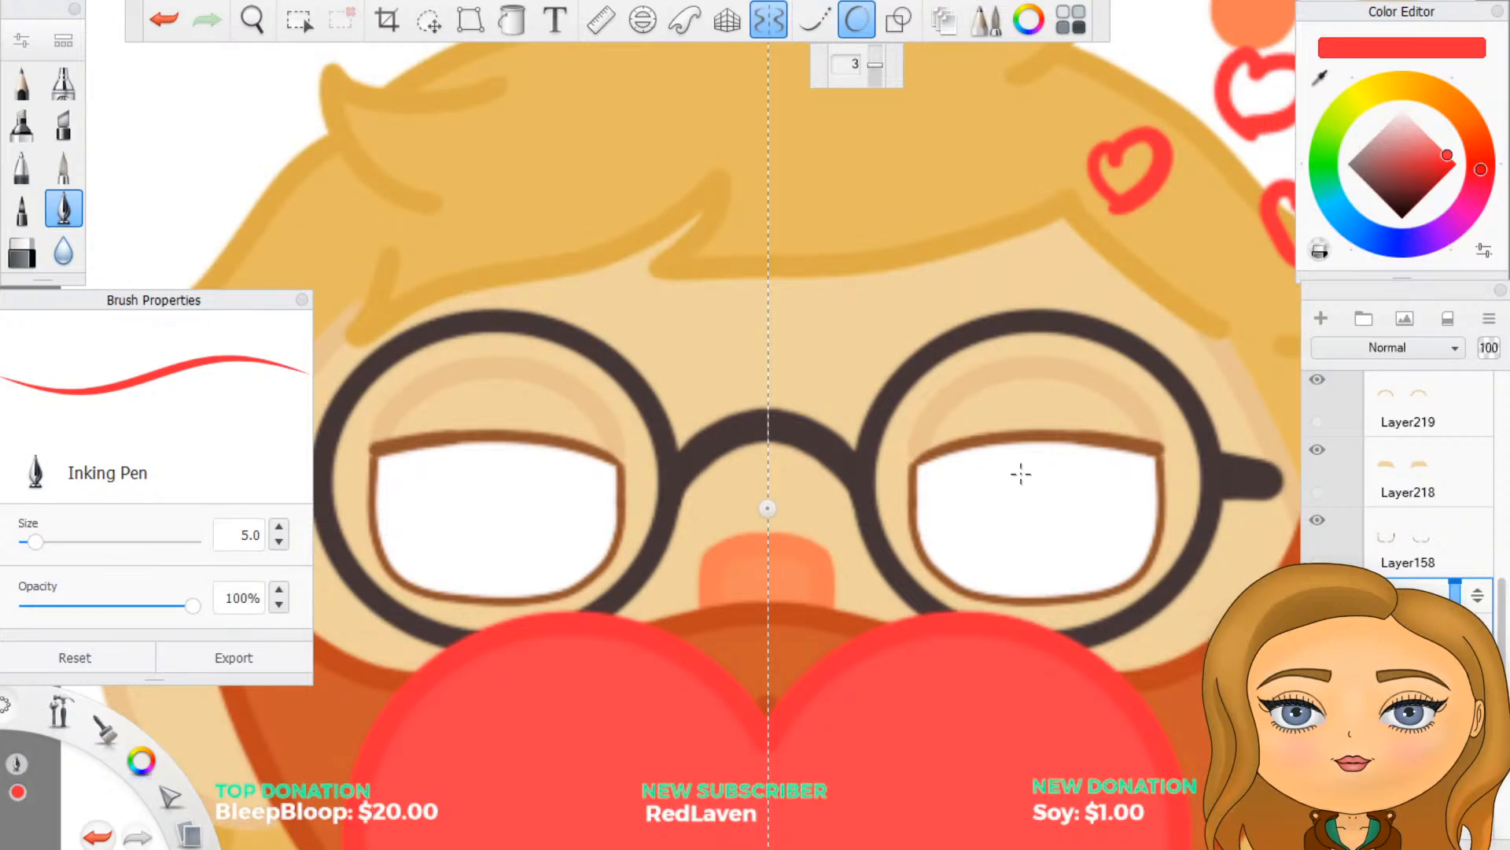
mouse_move(993, 475)
left_mouse_down()
mouse_move(1027, 464)
mouse_move(1038, 525)
left_mouse_up()
mouse_move(1033, 472)
left_mouse_down()
mouse_move(1072, 493)
mouse_move(1033, 515)
left_mouse_up()
scroll(1109, 441, "down", 3)
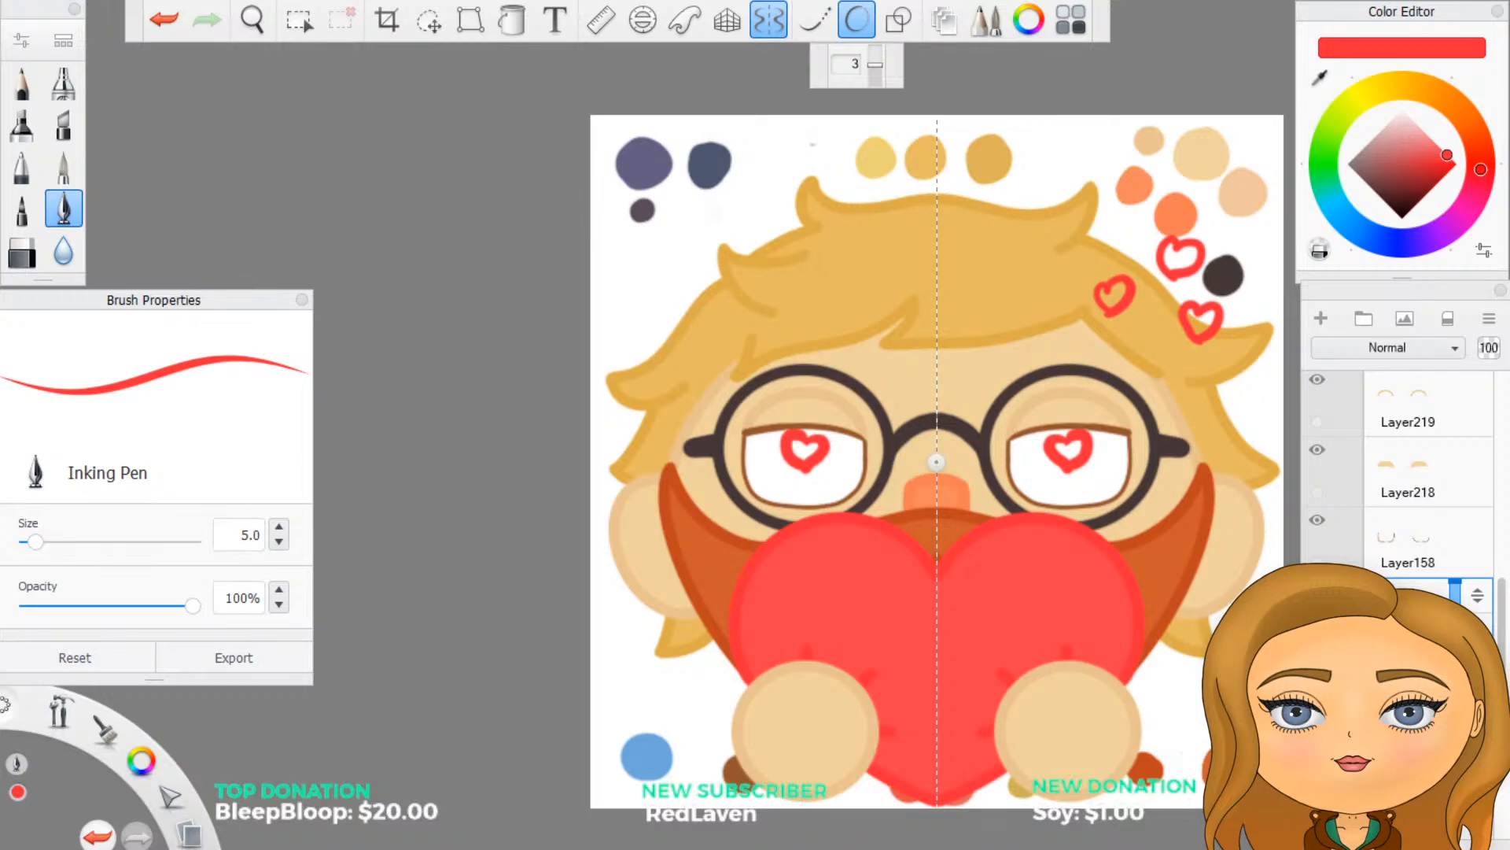
left_click_drag(1424, 600, 1468, 560)
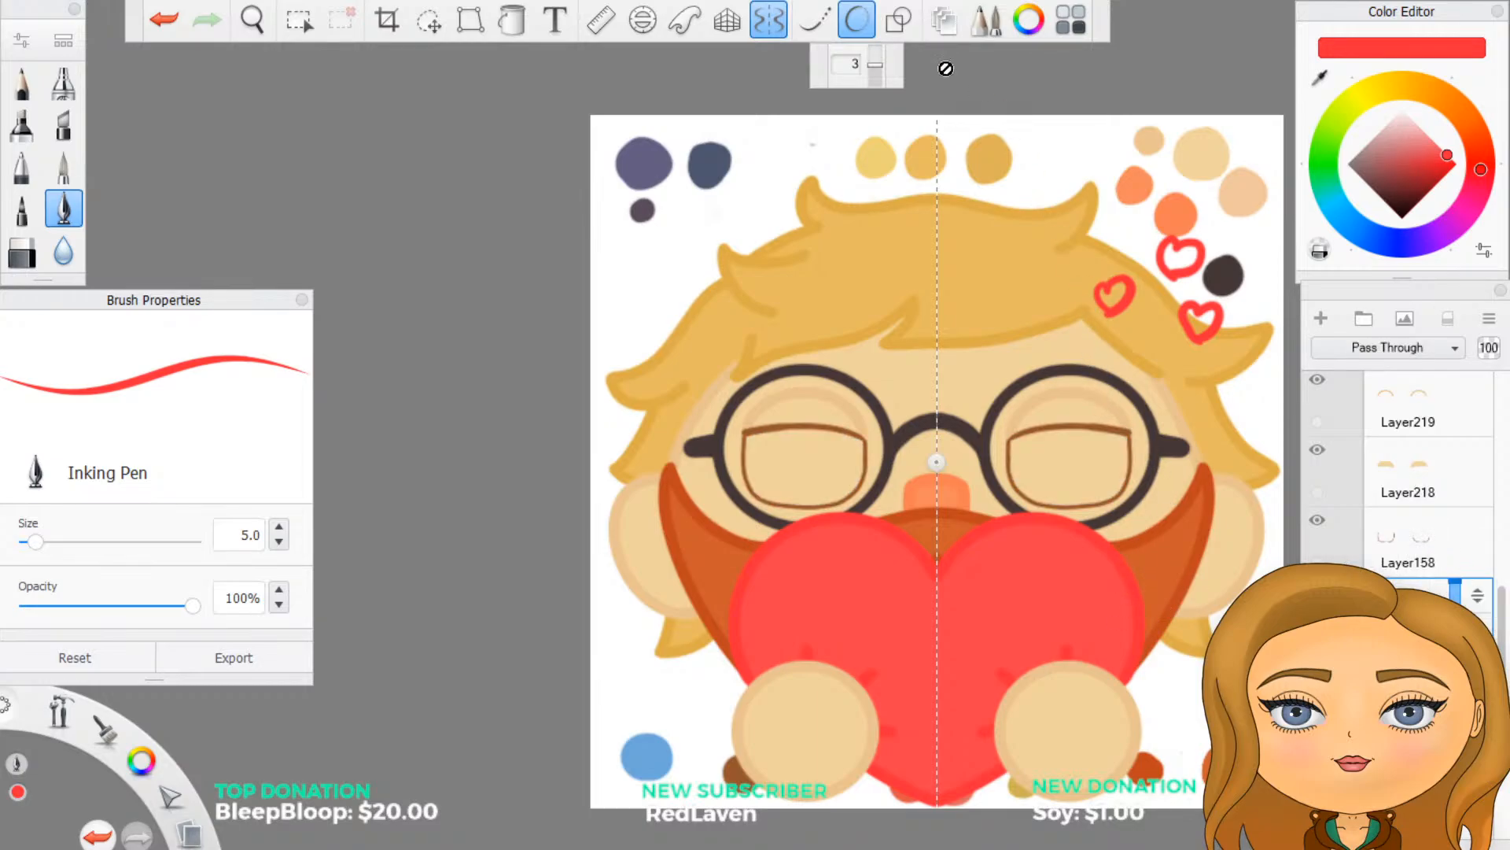
Step: Switch to the ellipse shape tool and sample the muted purple from the large swatch near the canvas corner
left_click(899, 22)
left_click(879, 65)
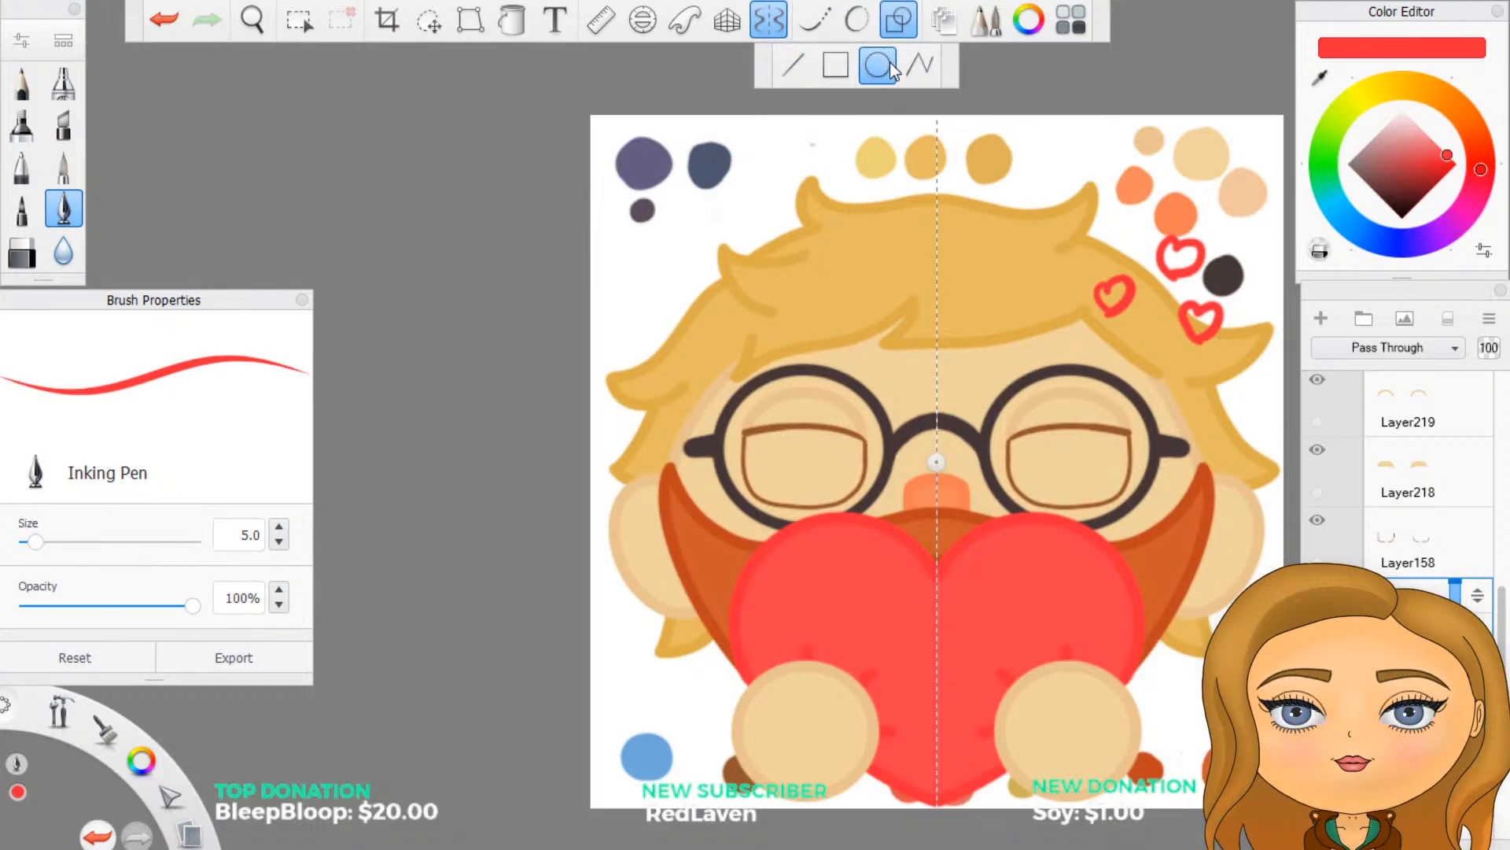
left_click(1321, 81)
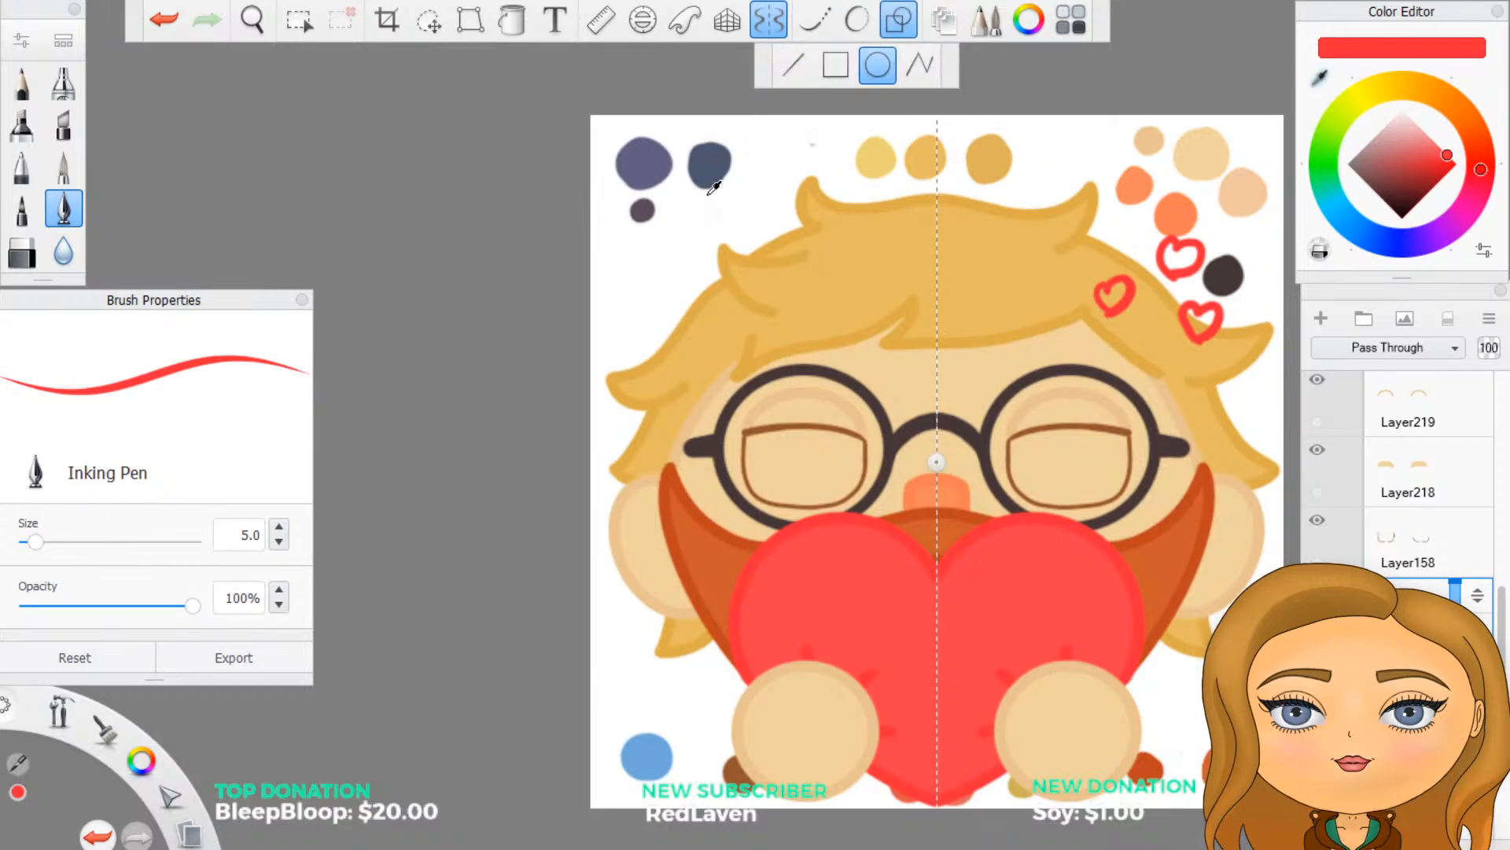
left_click(655, 157)
Step: Undo the deletion of the eye-white layer and the last mirrored stroke of the red eye hearts
scroll(1079, 516, "up", 3)
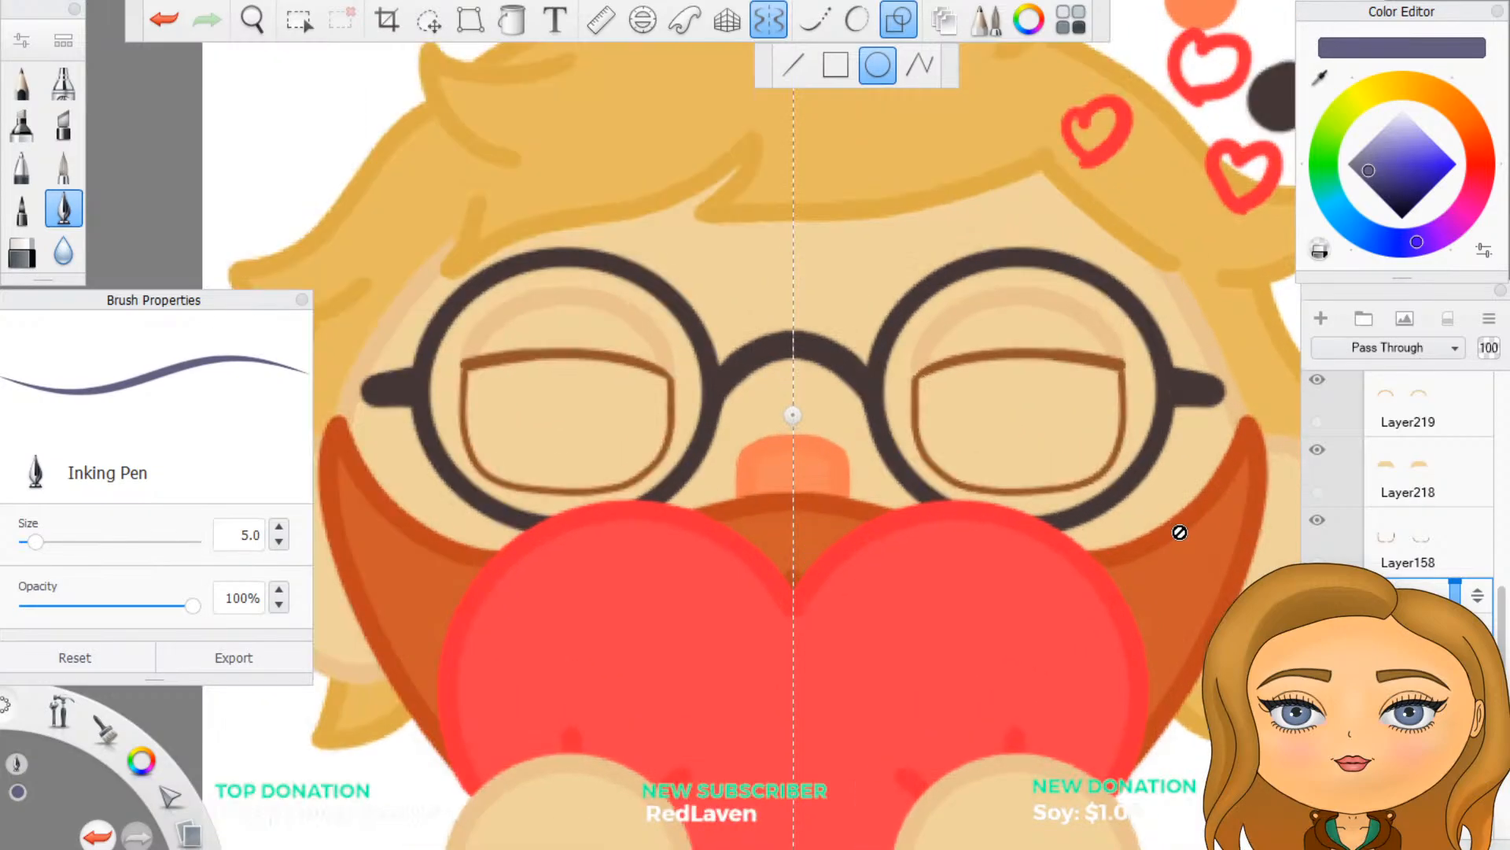
scroll(1407, 488, "down", 3)
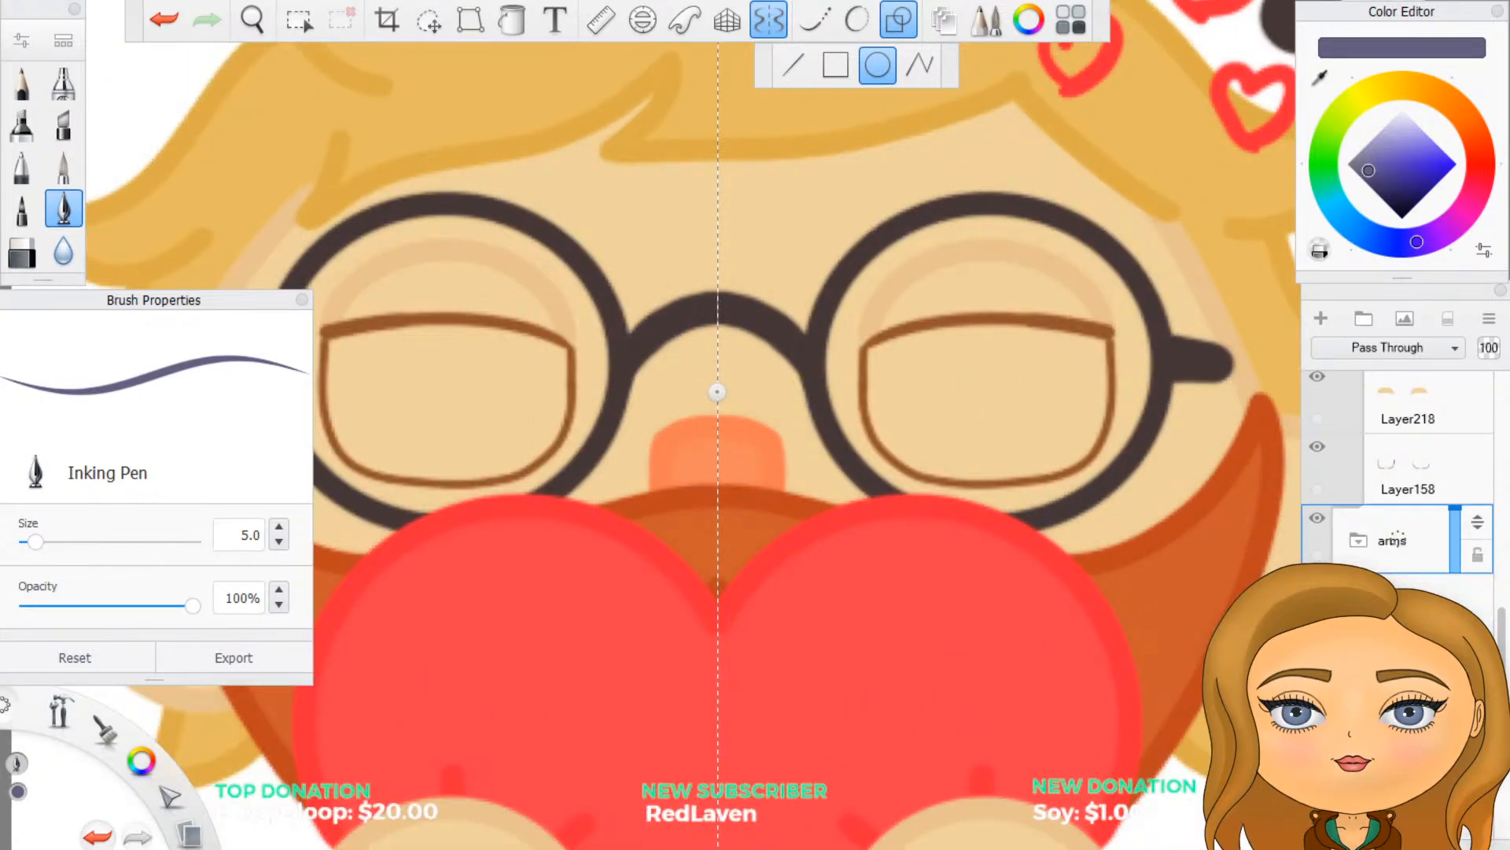
scroll(1406, 488, "up", 7)
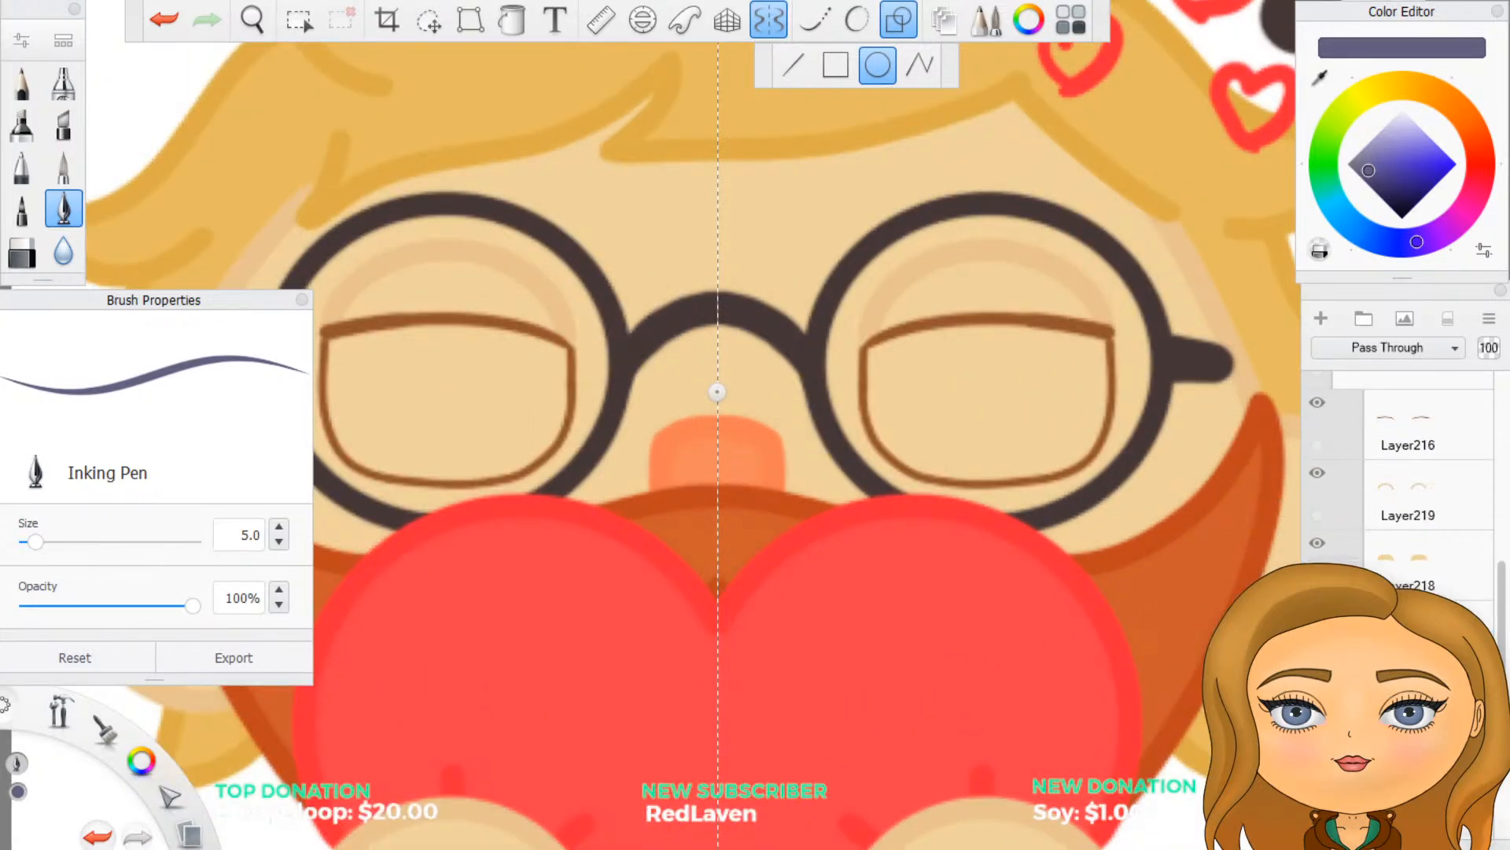
scroll(1406, 488, "up", 1)
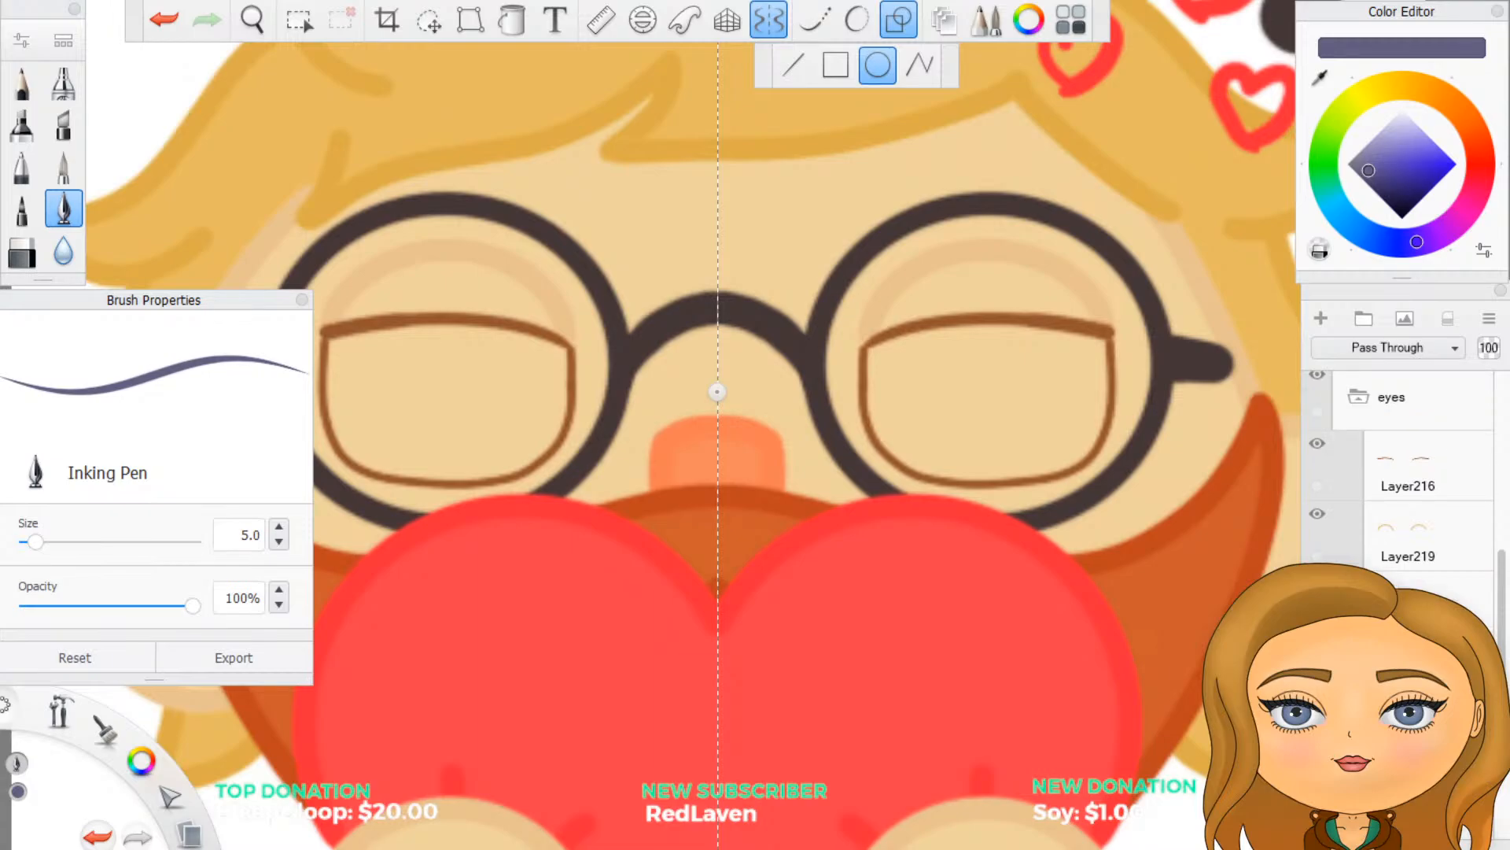
left_click(162, 19)
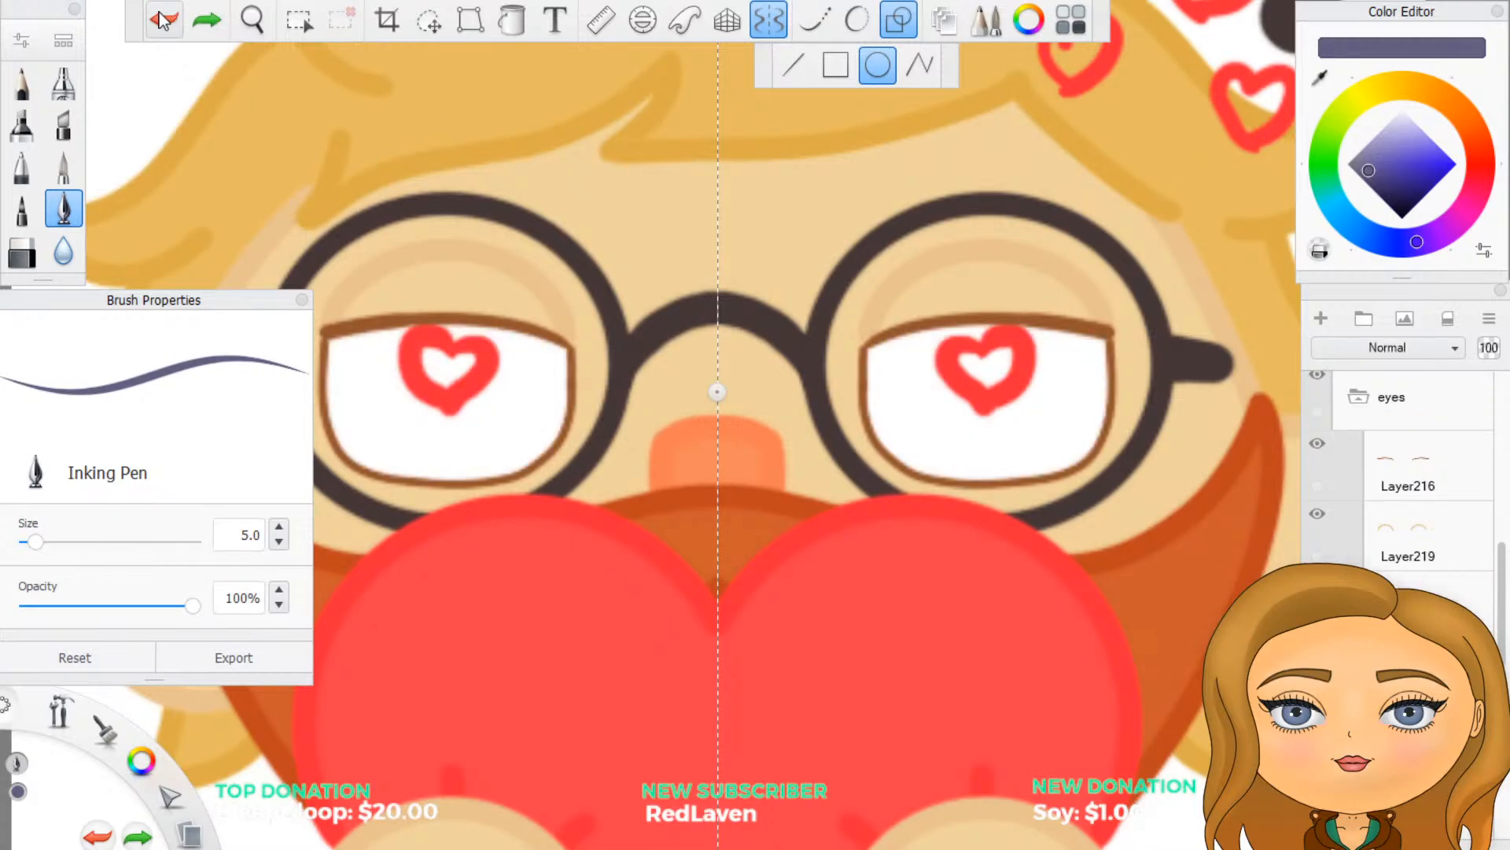
left_click(162, 20)
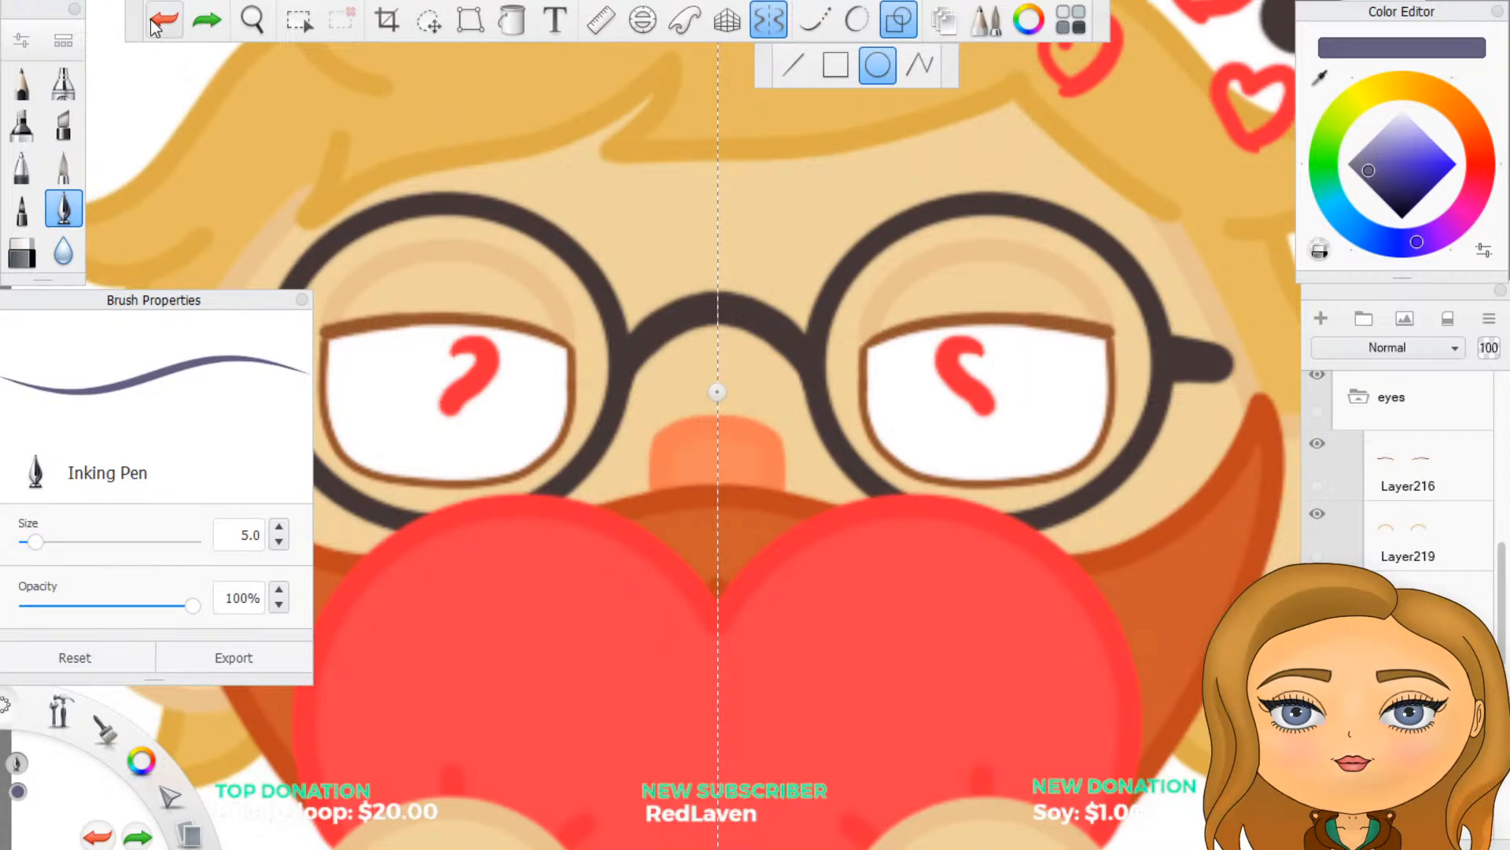
Step: Undo the red marks in the eyes and draw a purple iris ring in the right eye on a new layer with symmetry off
left_click(162, 19)
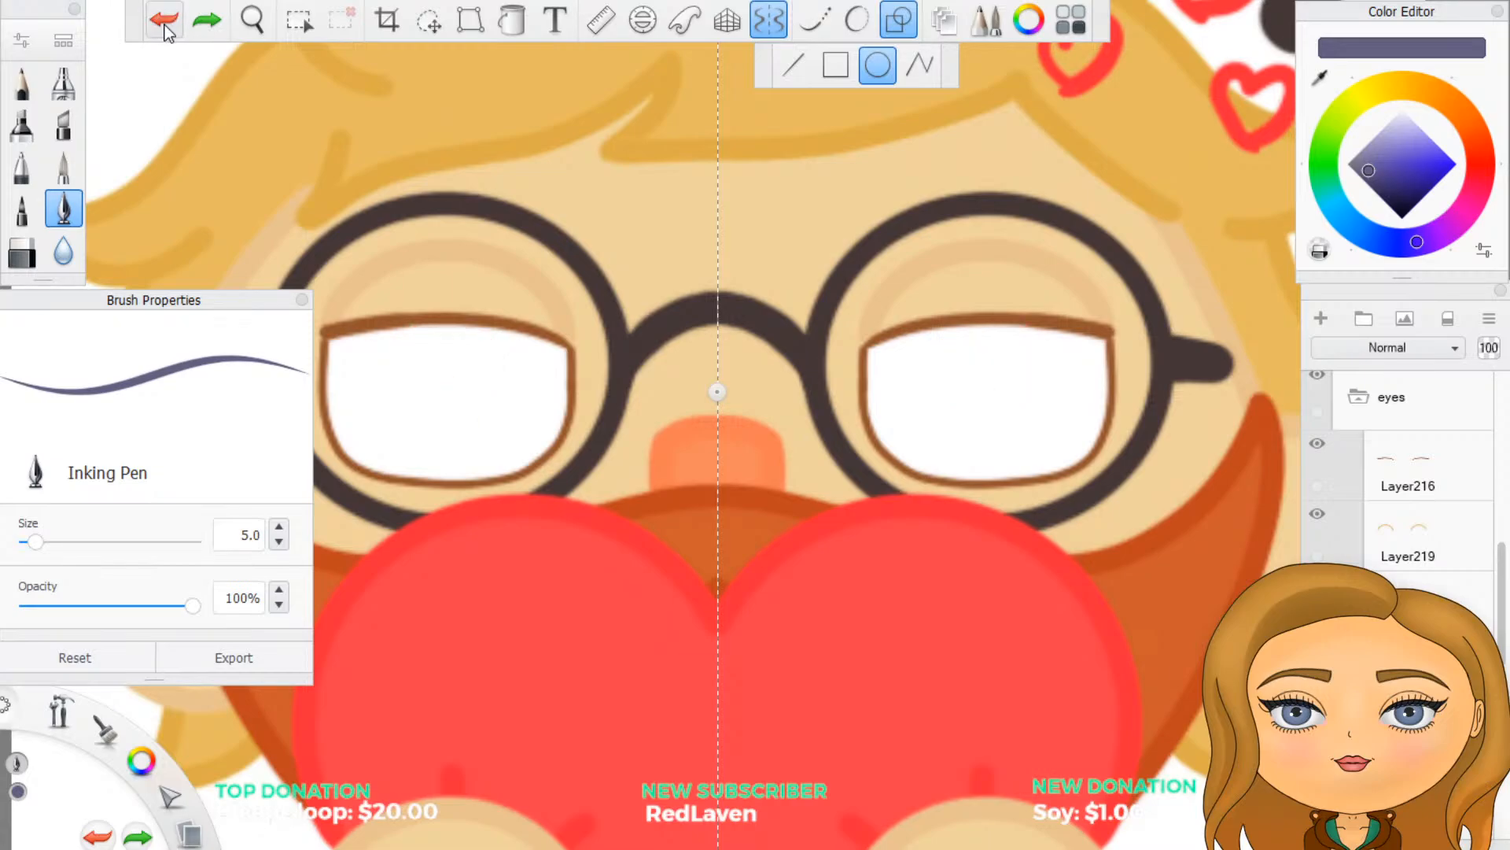
left_click(1322, 318)
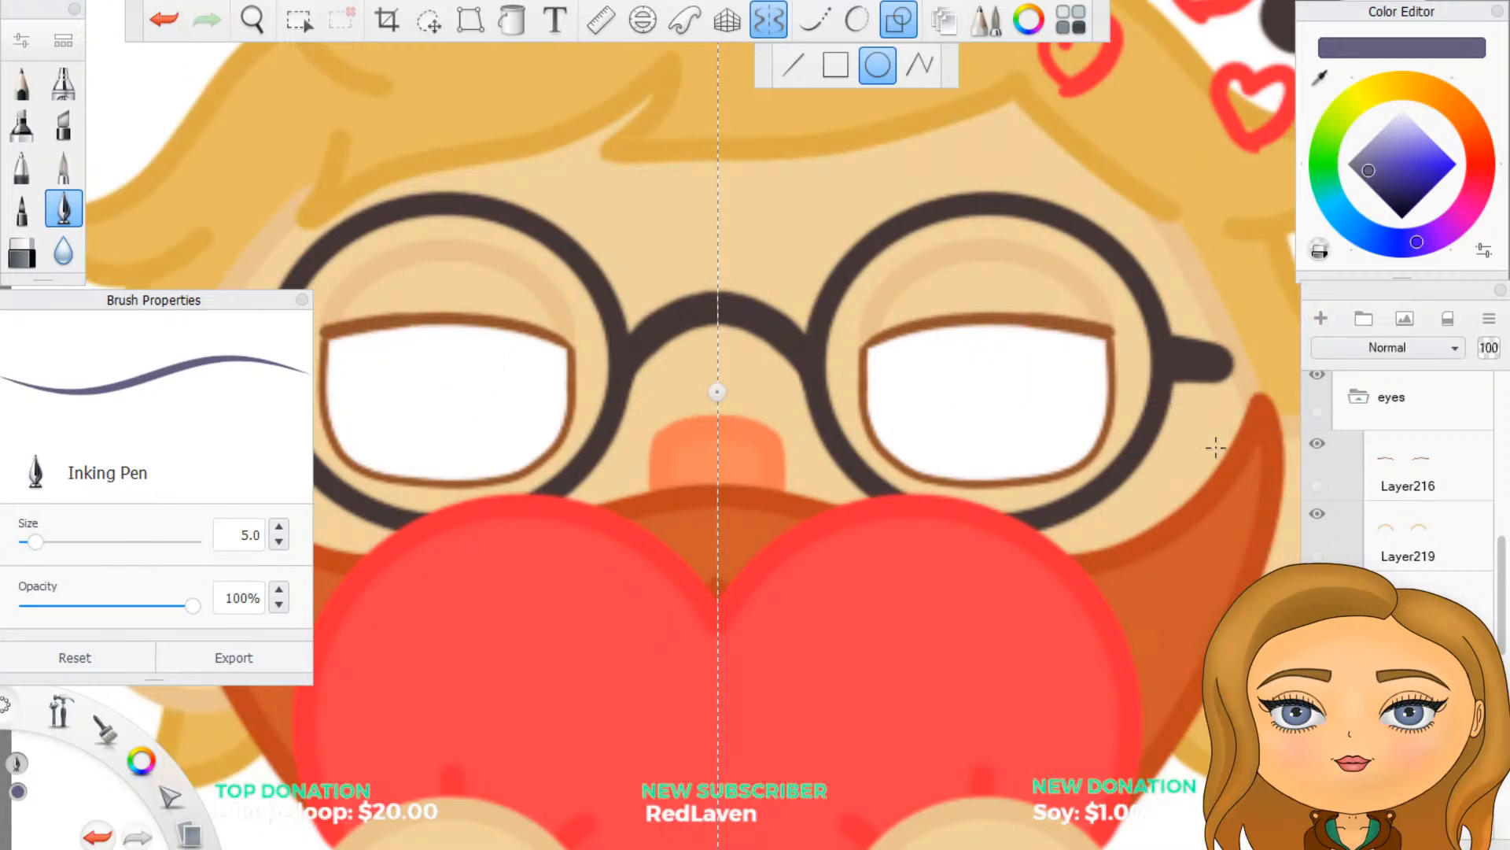
scroll(1168, 381, "up", 1)
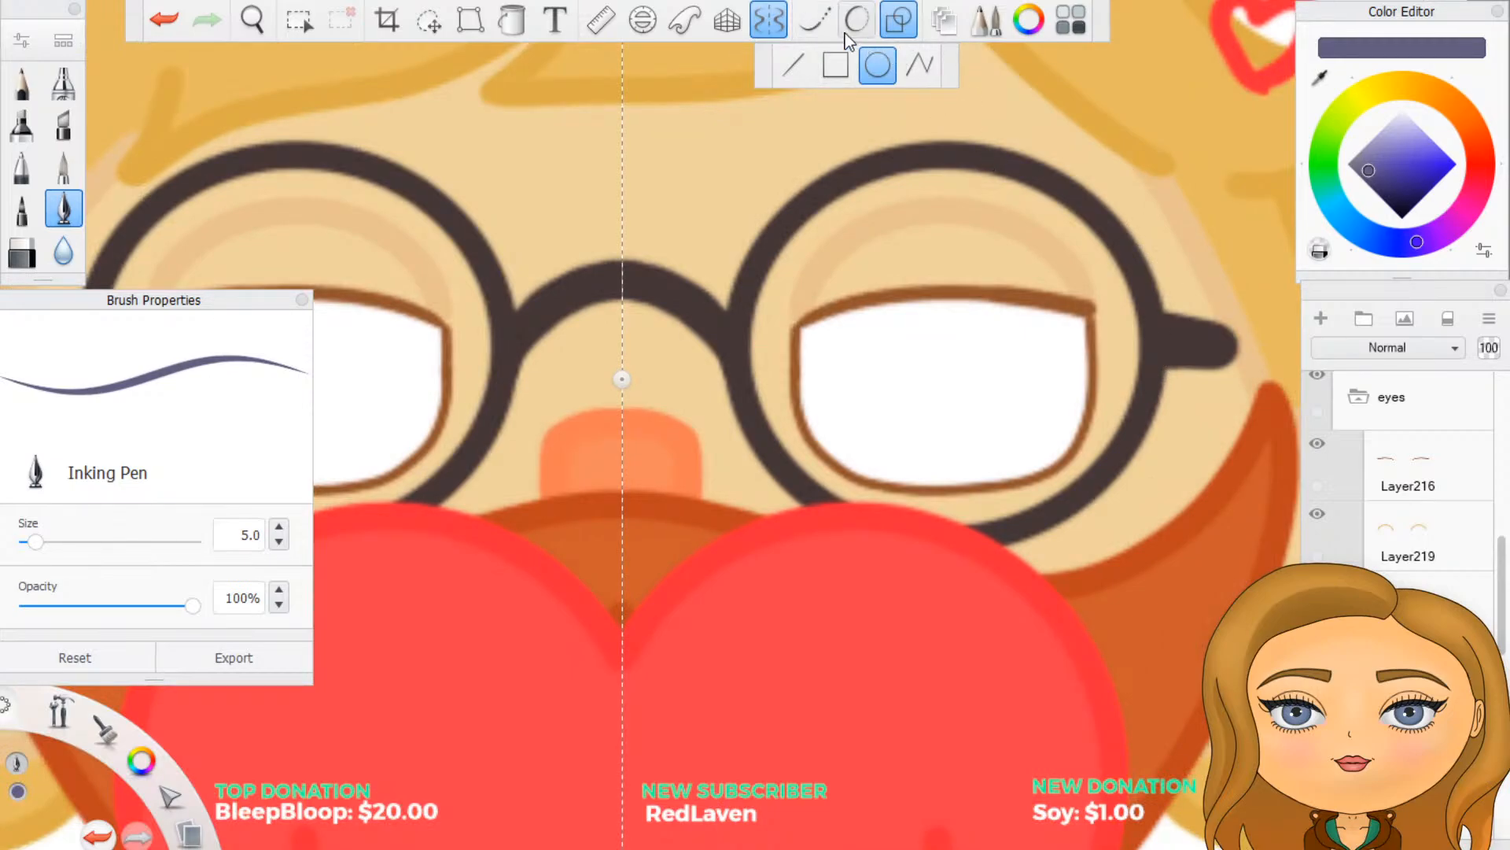
left_click(759, 28)
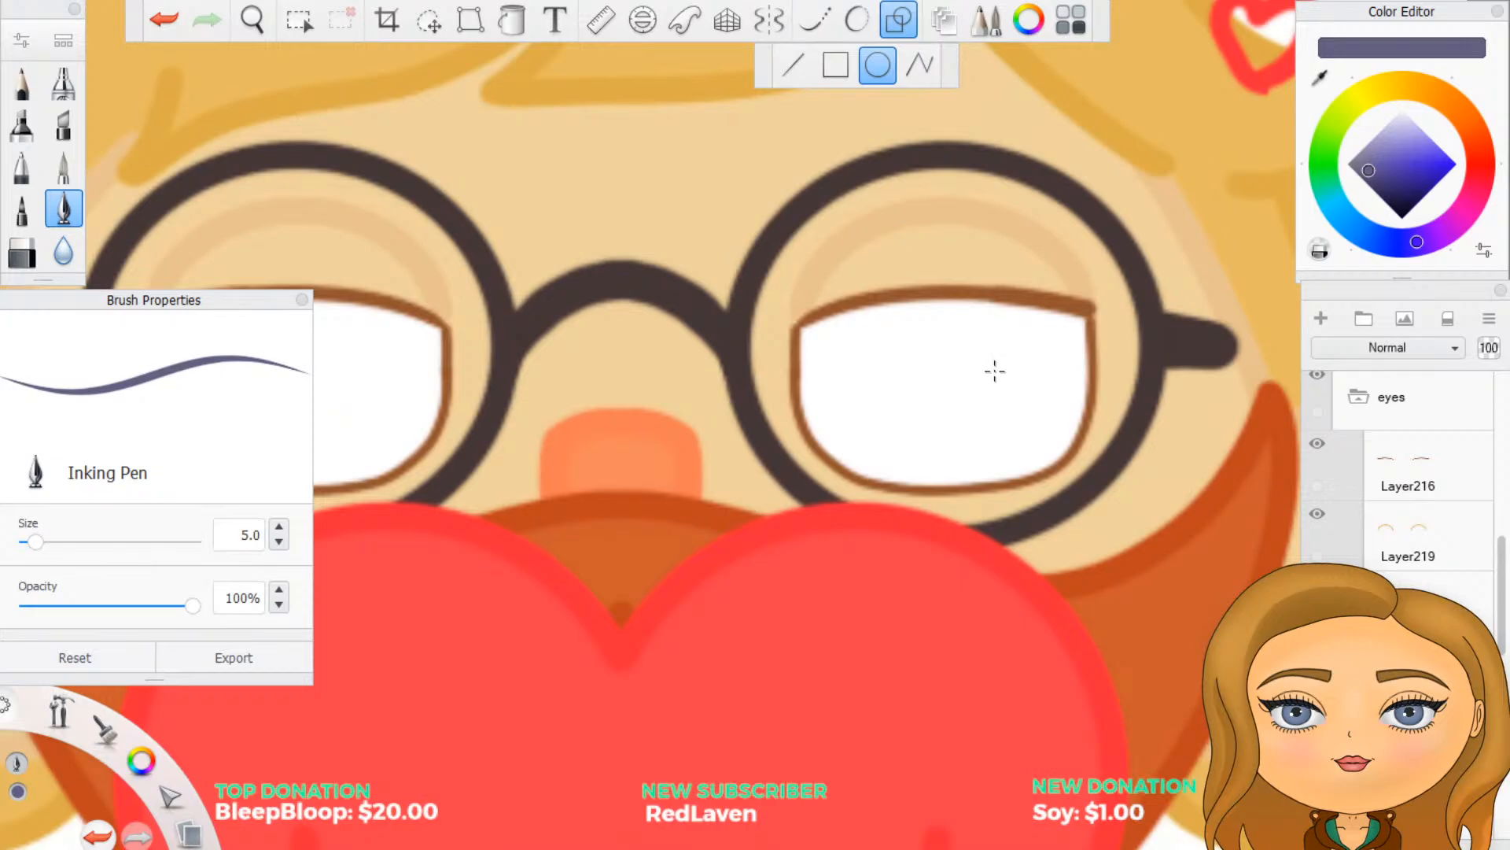
left_click_drag(989, 360, 1082, 464)
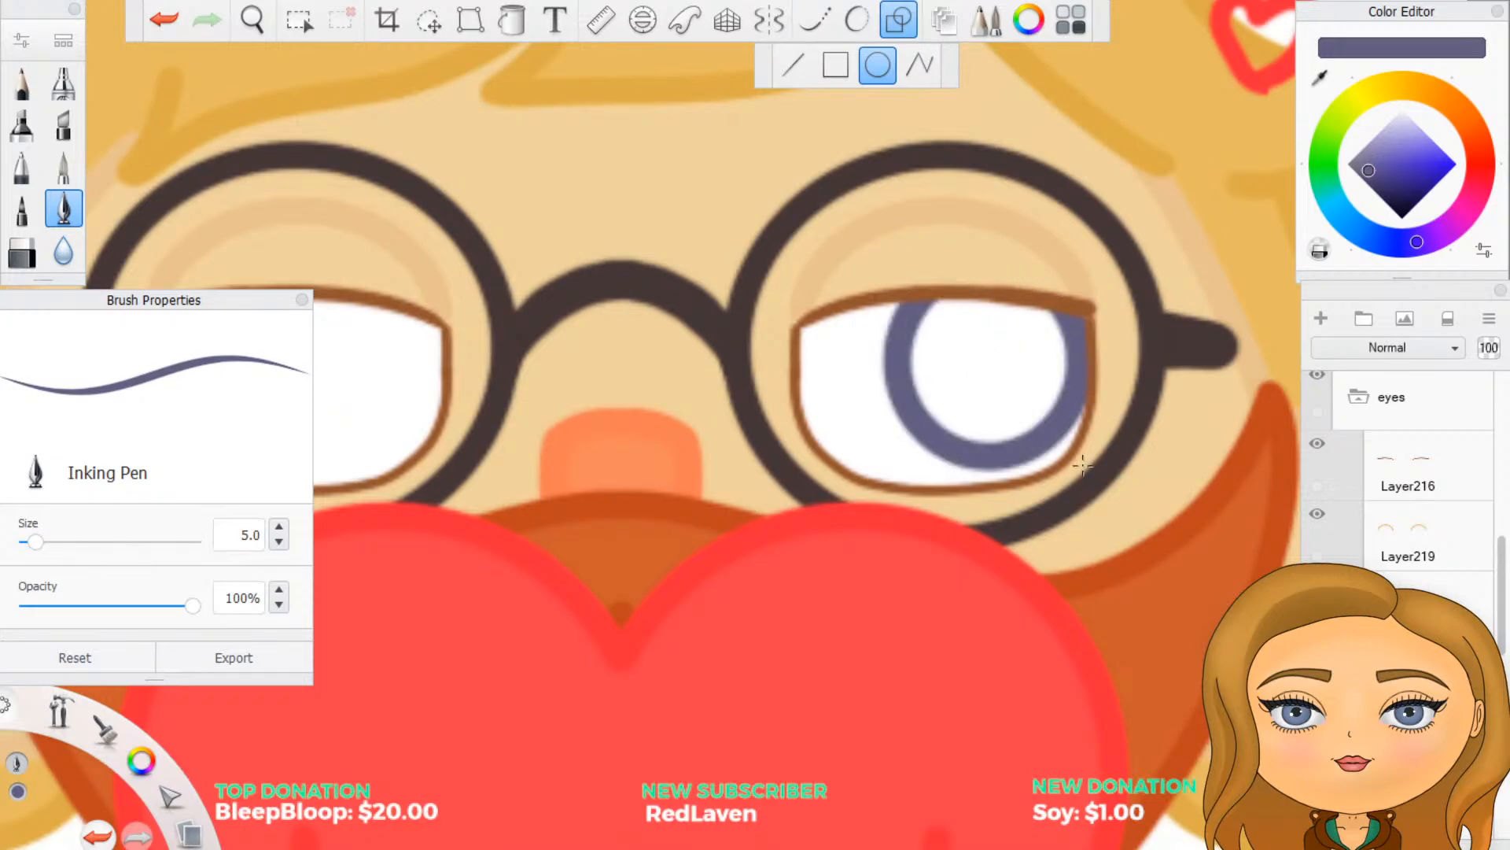
Step: Shift the purple iris ring slightly toward the outer corner of the right eye
left_click(430, 24)
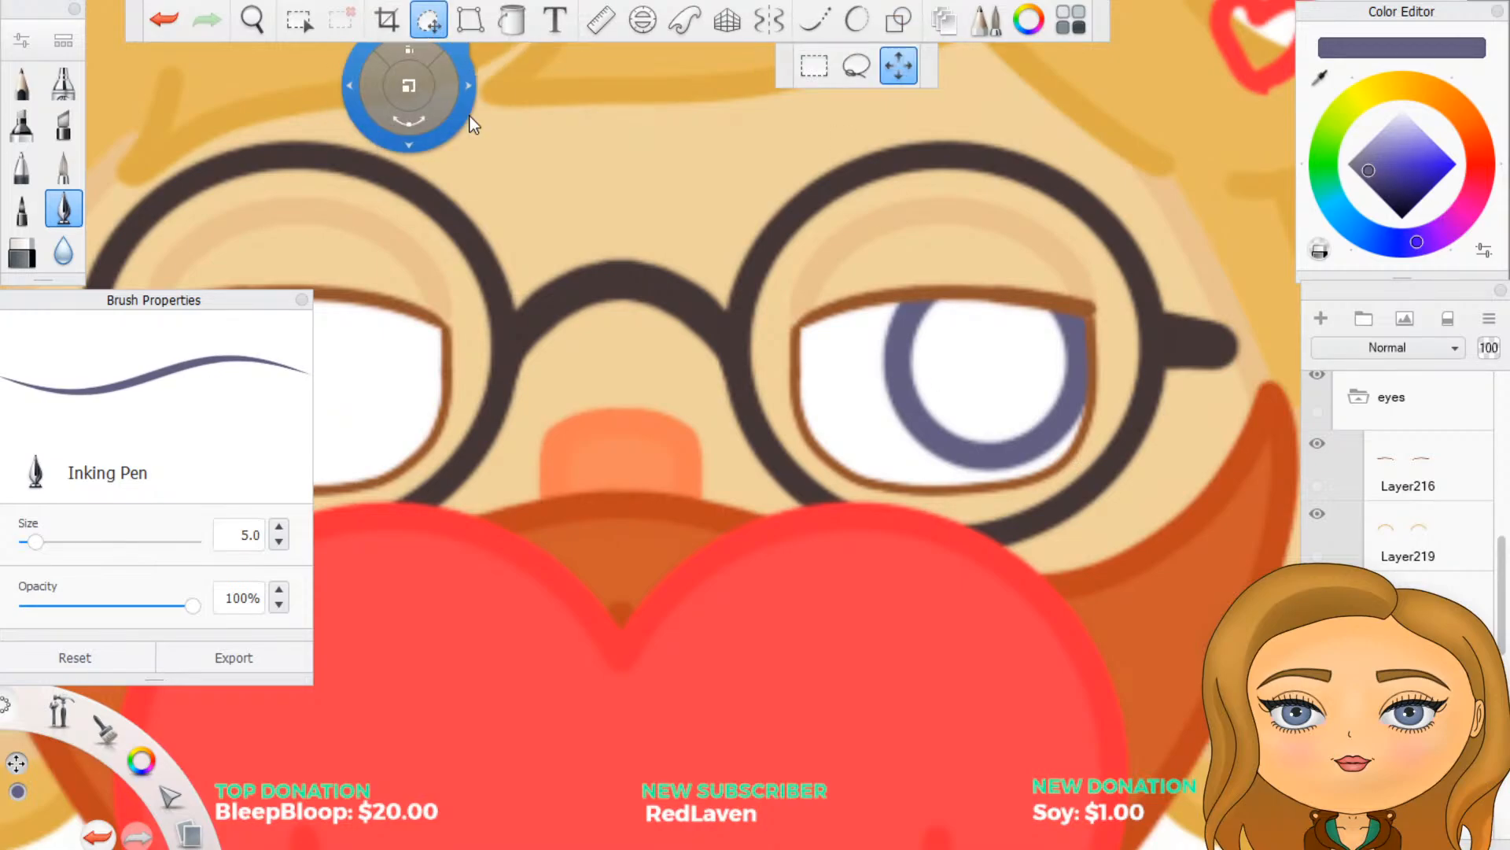
mouse_move(441, 140)
left_mouse_down()
mouse_move(453, 134)
mouse_move(464, 263)
mouse_move(516, 263)
left_mouse_up()
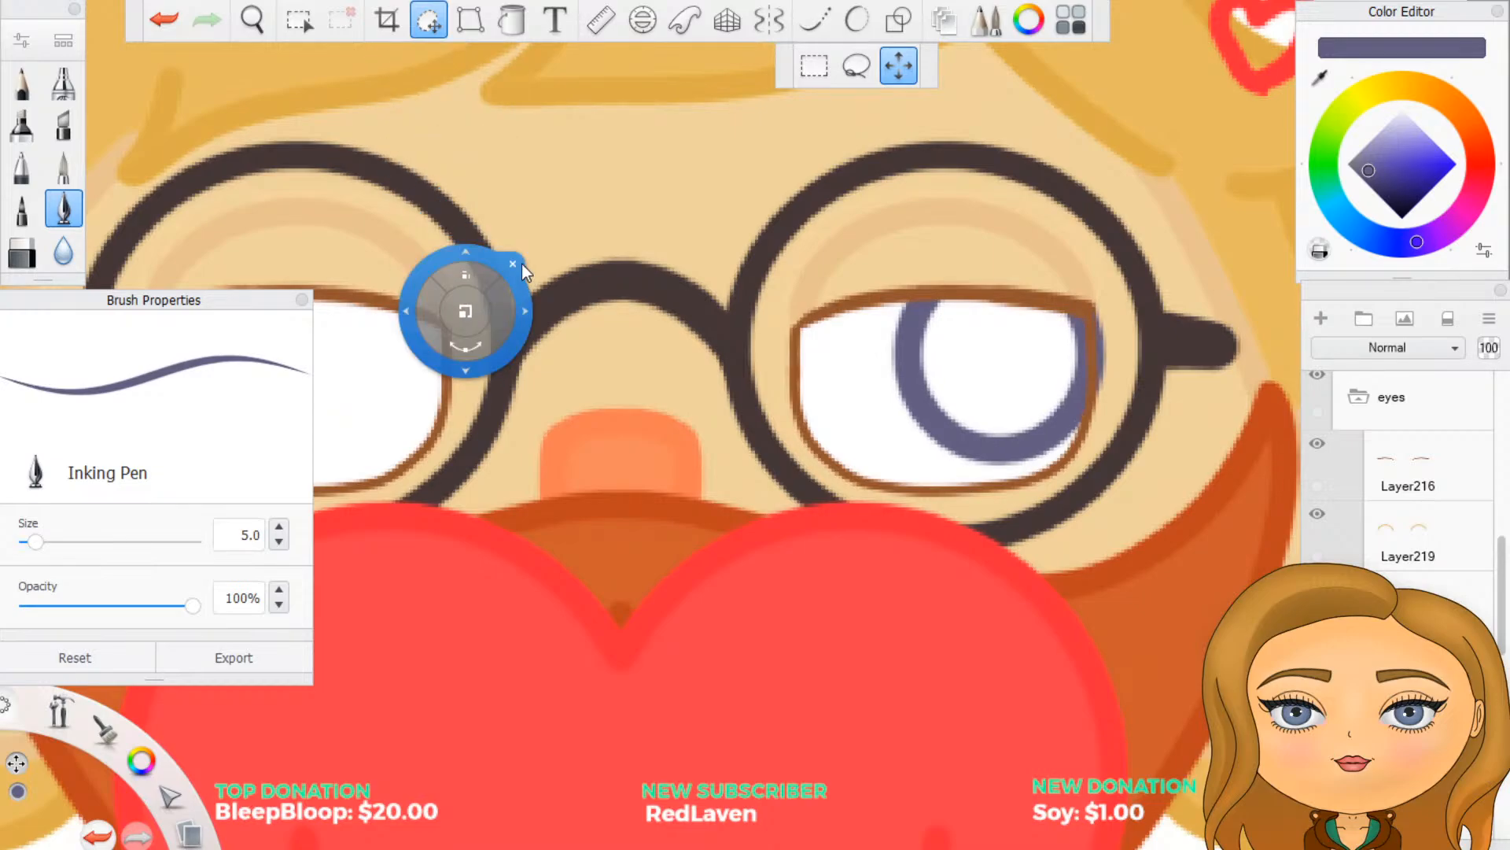
left_click(518, 263)
Step: Place a copy of the purple iris ring at the matching spot in the left eye
scroll(741, 507, "down", 2)
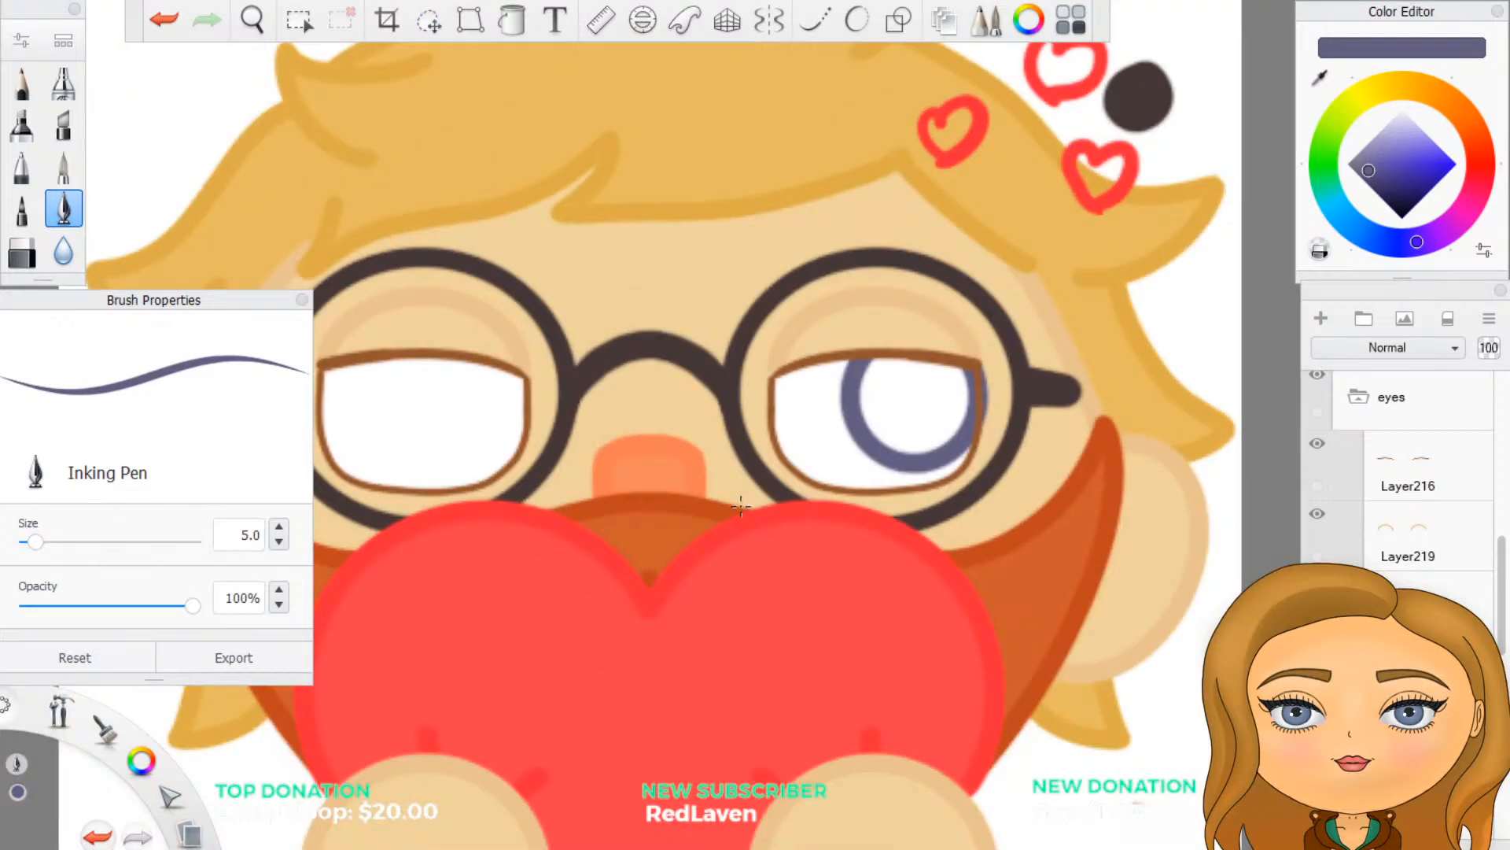
scroll(727, 512, "up", 1)
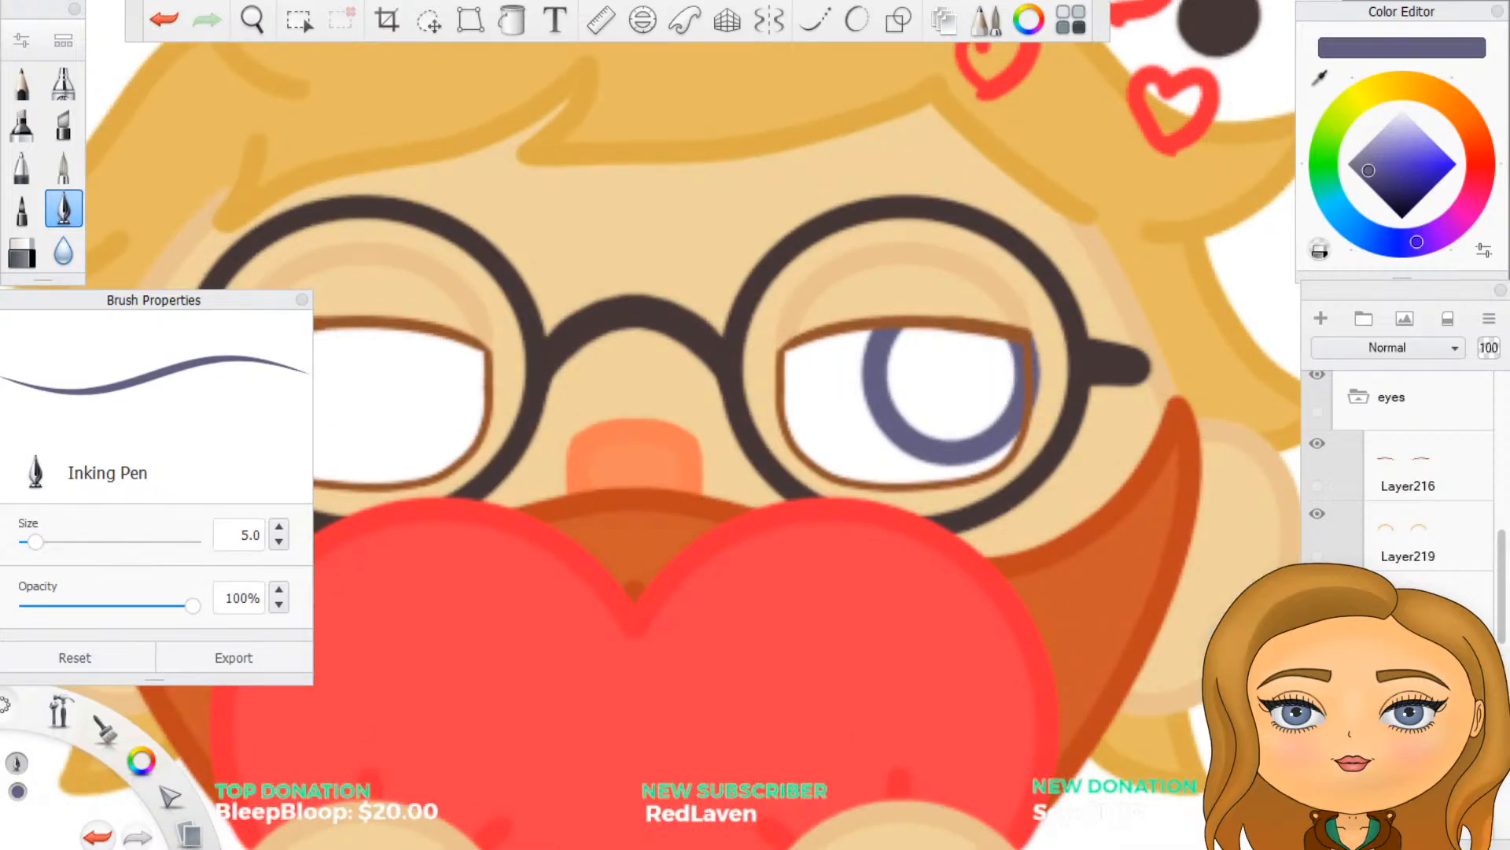
left_click(428, 20)
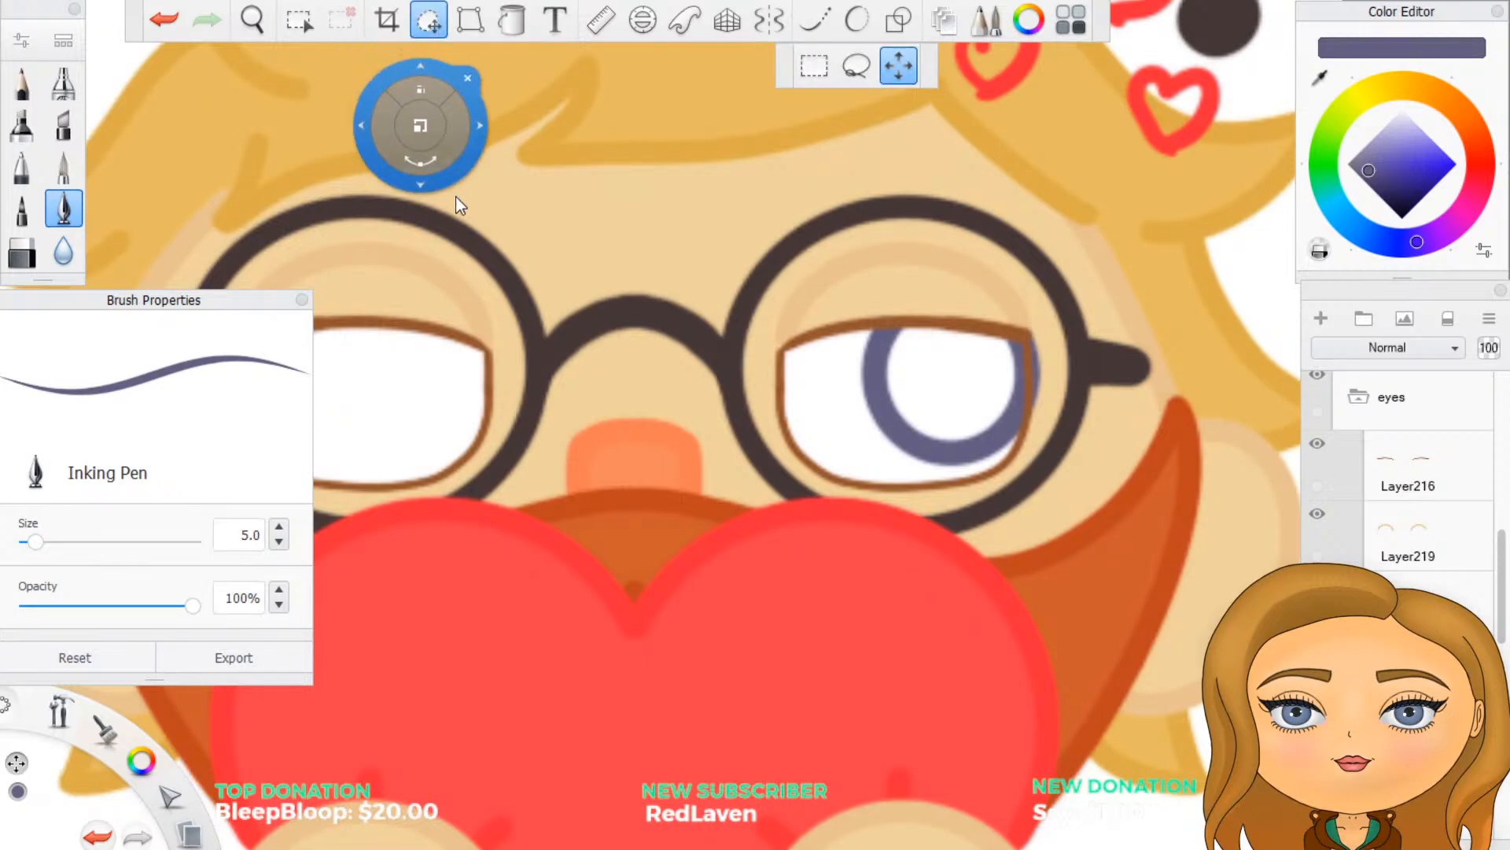
left_click_drag(436, 200, 0, 200)
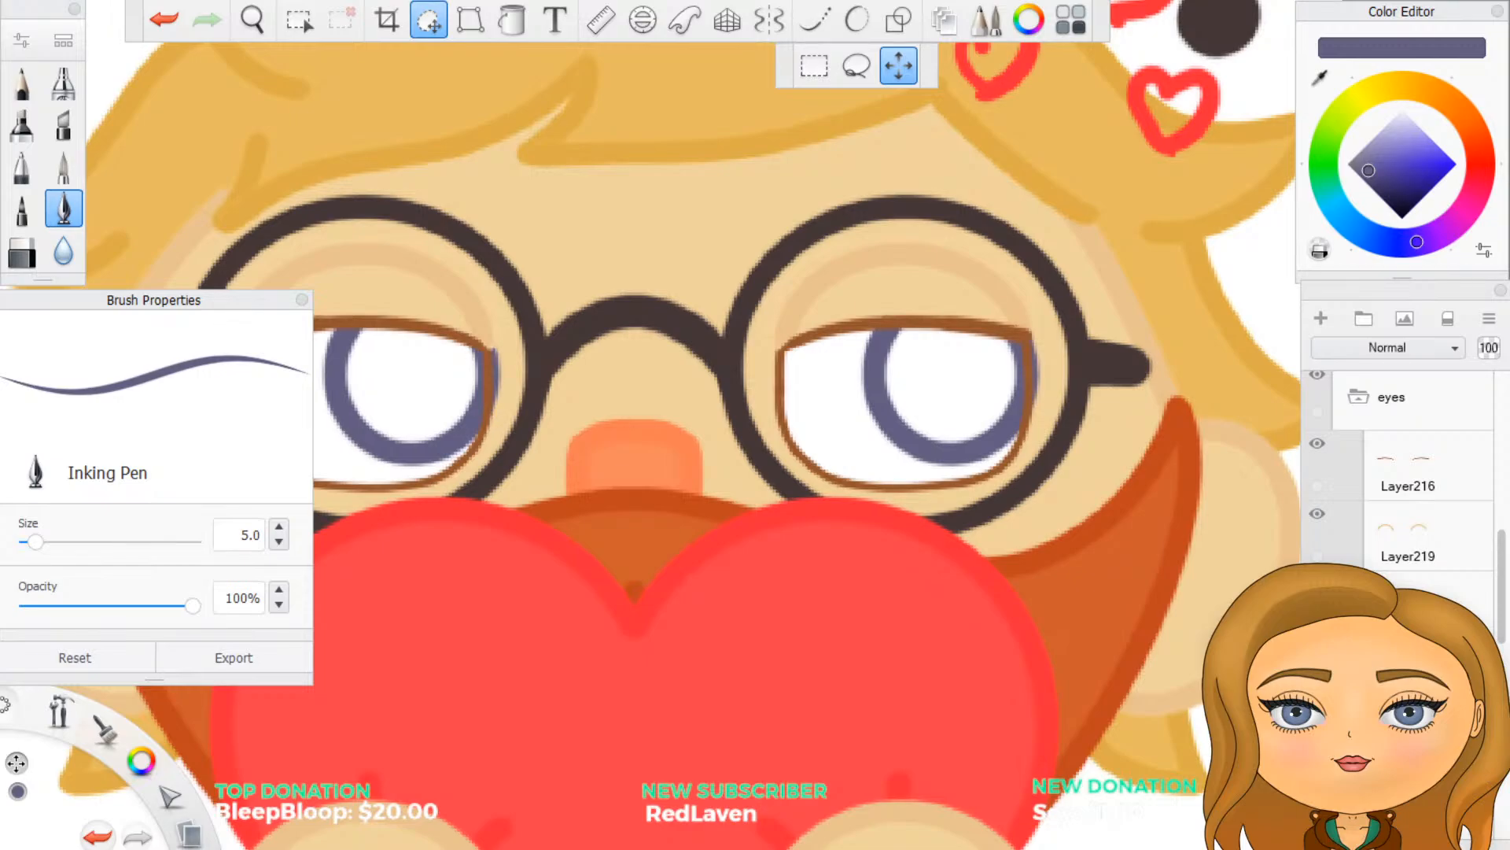
left_click(374, 157)
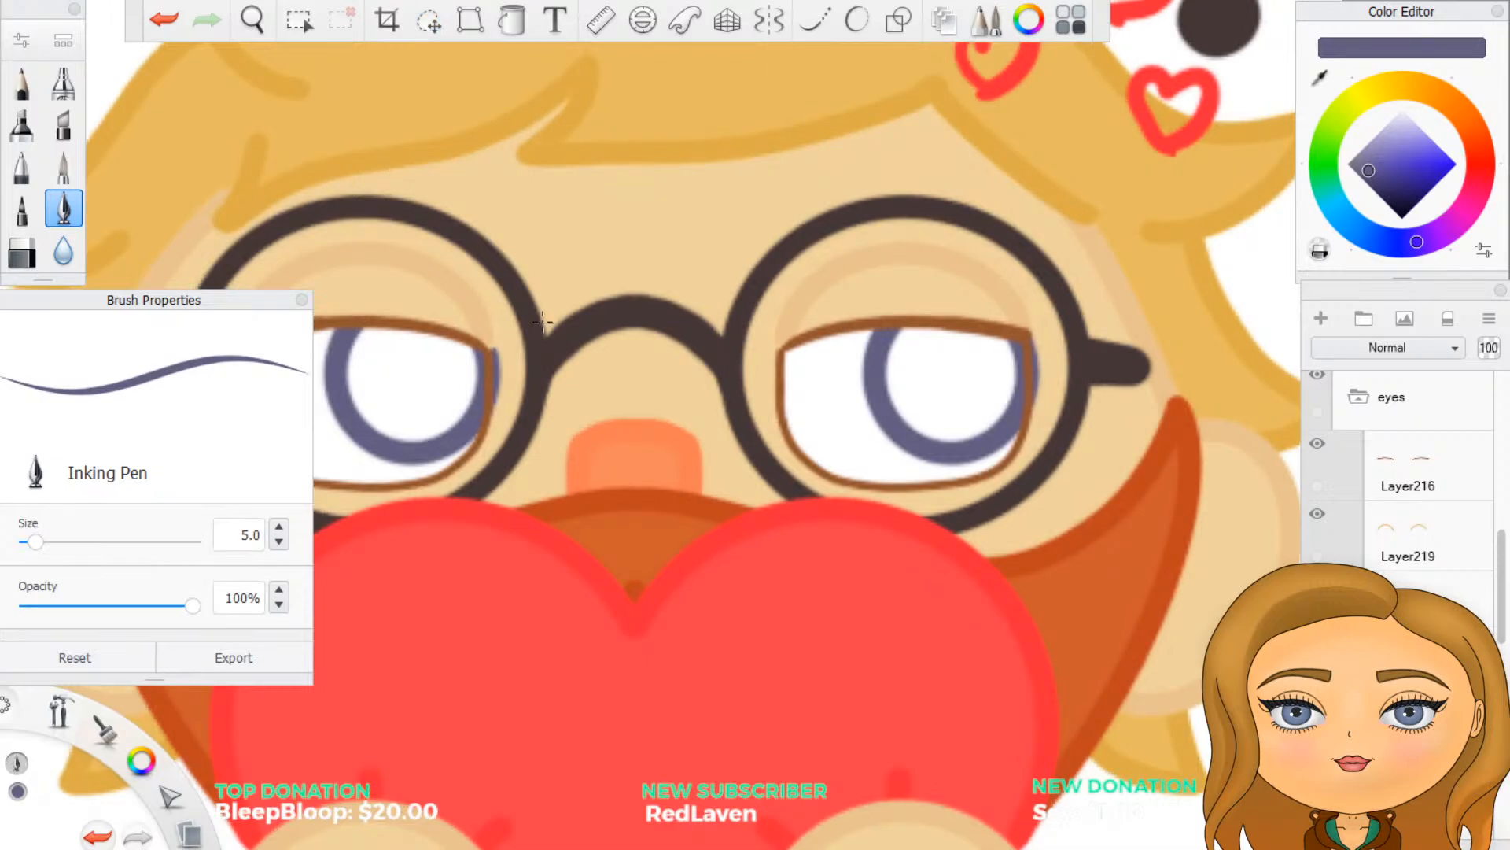
Step: Fill the left eye's iris ring completely with the same purple using the Inking Pen
scroll(841, 527, "down", 2)
scroll(496, 577, "up", 1)
scroll(495, 577, "down", 2)
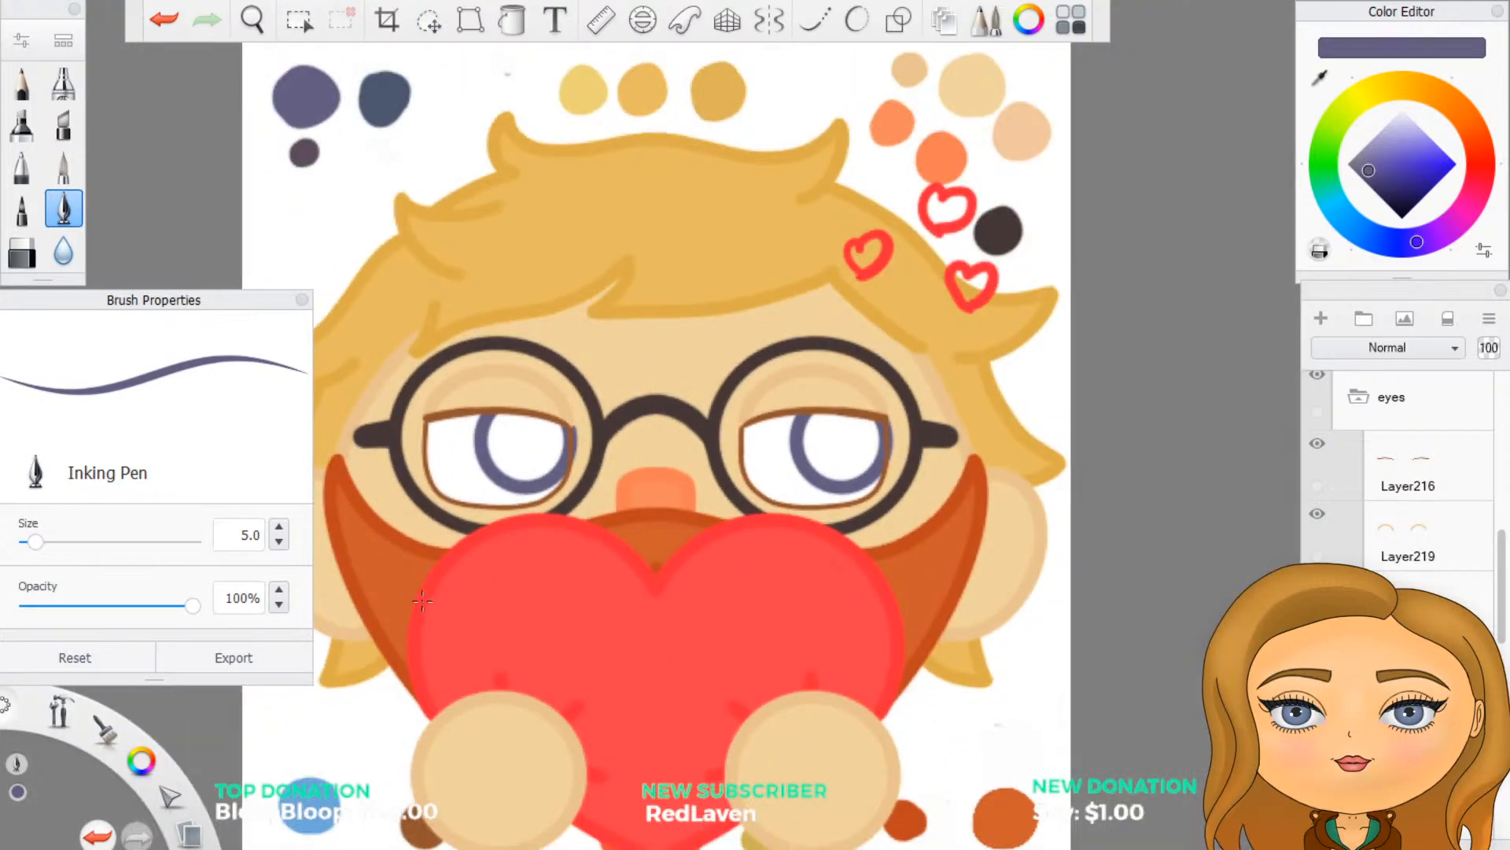
scroll(422, 600, "up", 2)
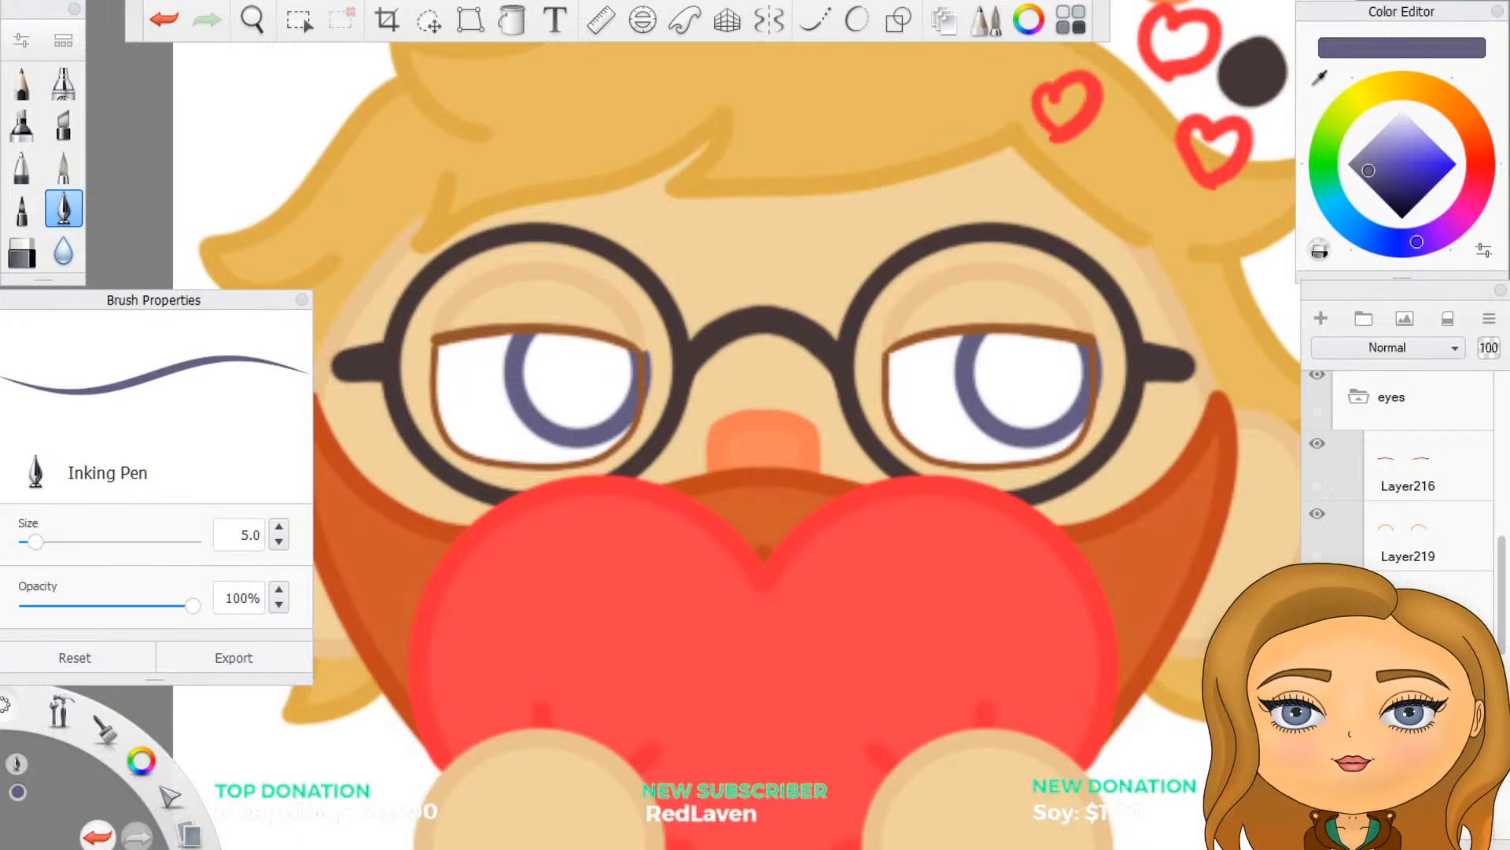
left_click(1317, 322)
scroll(417, 449, "up", 2)
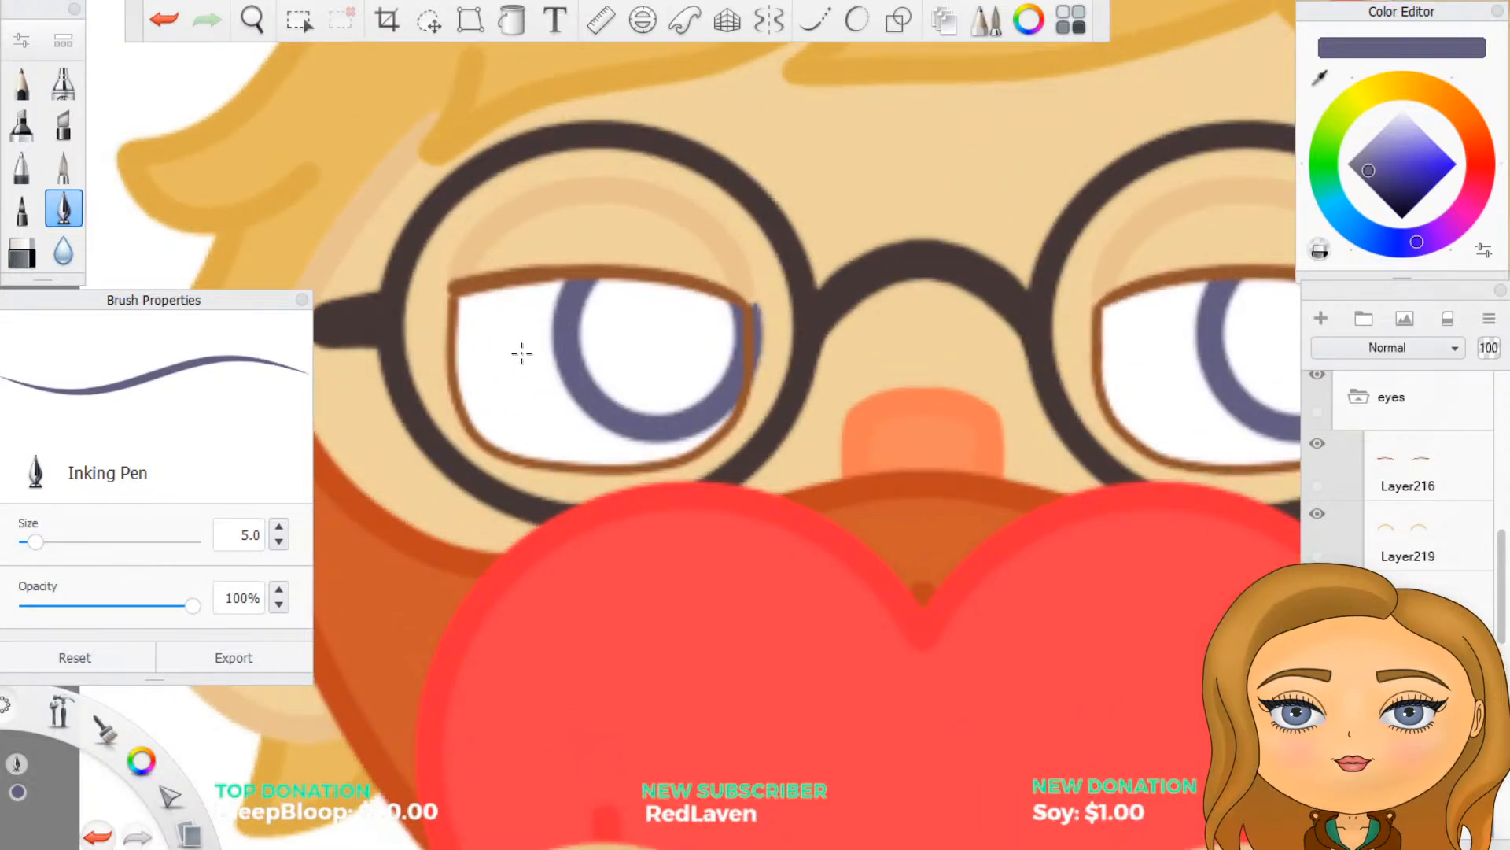
mouse_move(620, 370)
left_mouse_down()
mouse_move(591, 347)
mouse_move(600, 292)
mouse_move(604, 312)
mouse_move(660, 298)
mouse_move(602, 346)
mouse_move(649, 401)
mouse_move(720, 377)
mouse_move(710, 299)
mouse_move(685, 330)
mouse_move(672, 308)
mouse_move(641, 354)
mouse_move(661, 385)
left_mouse_up()
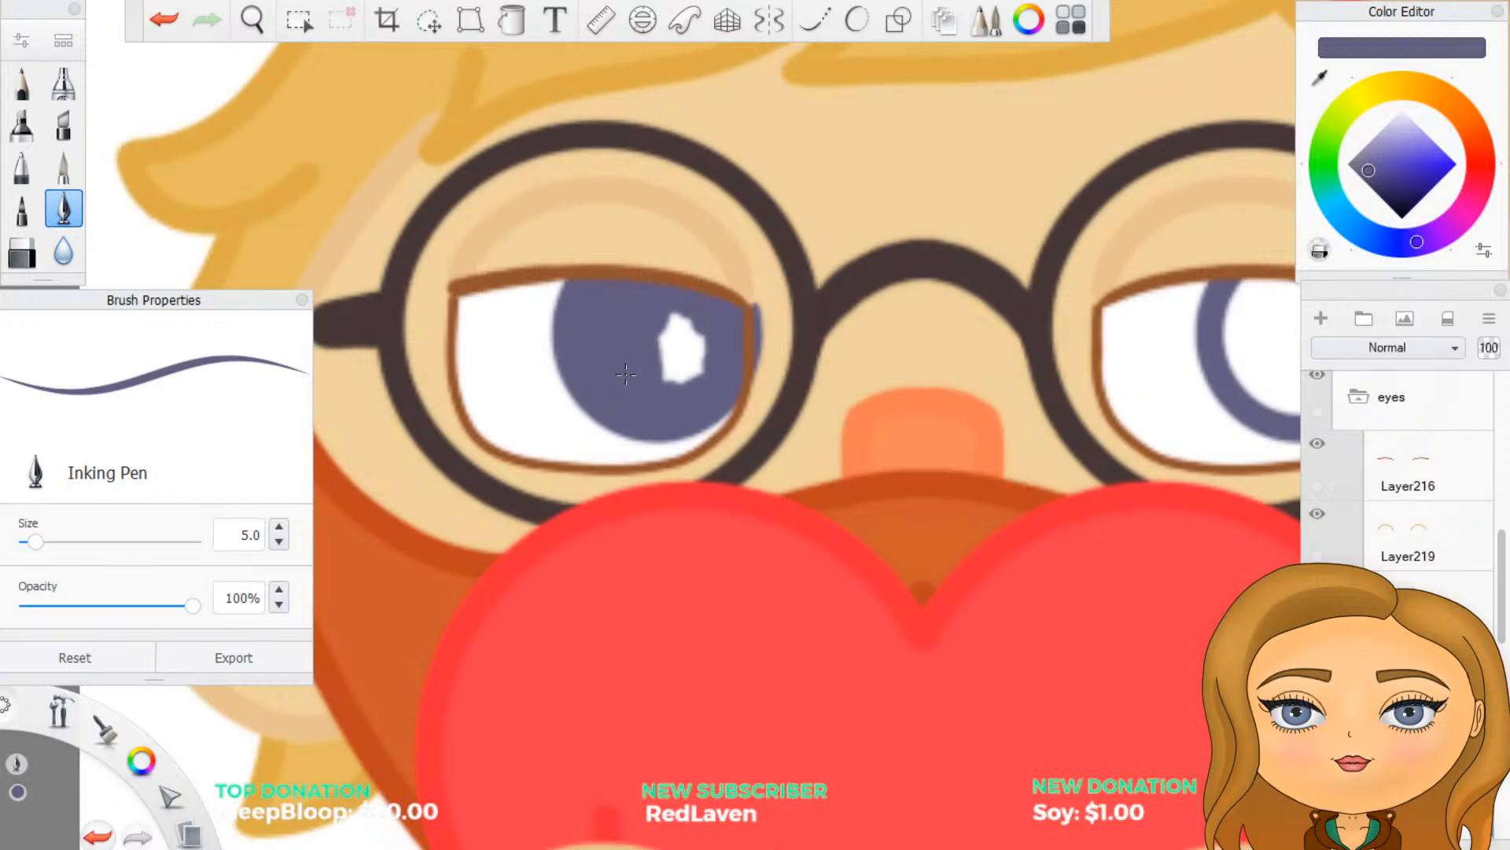
mouse_move(660, 331)
left_mouse_down()
mouse_move(681, 369)
mouse_move(700, 338)
left_mouse_up()
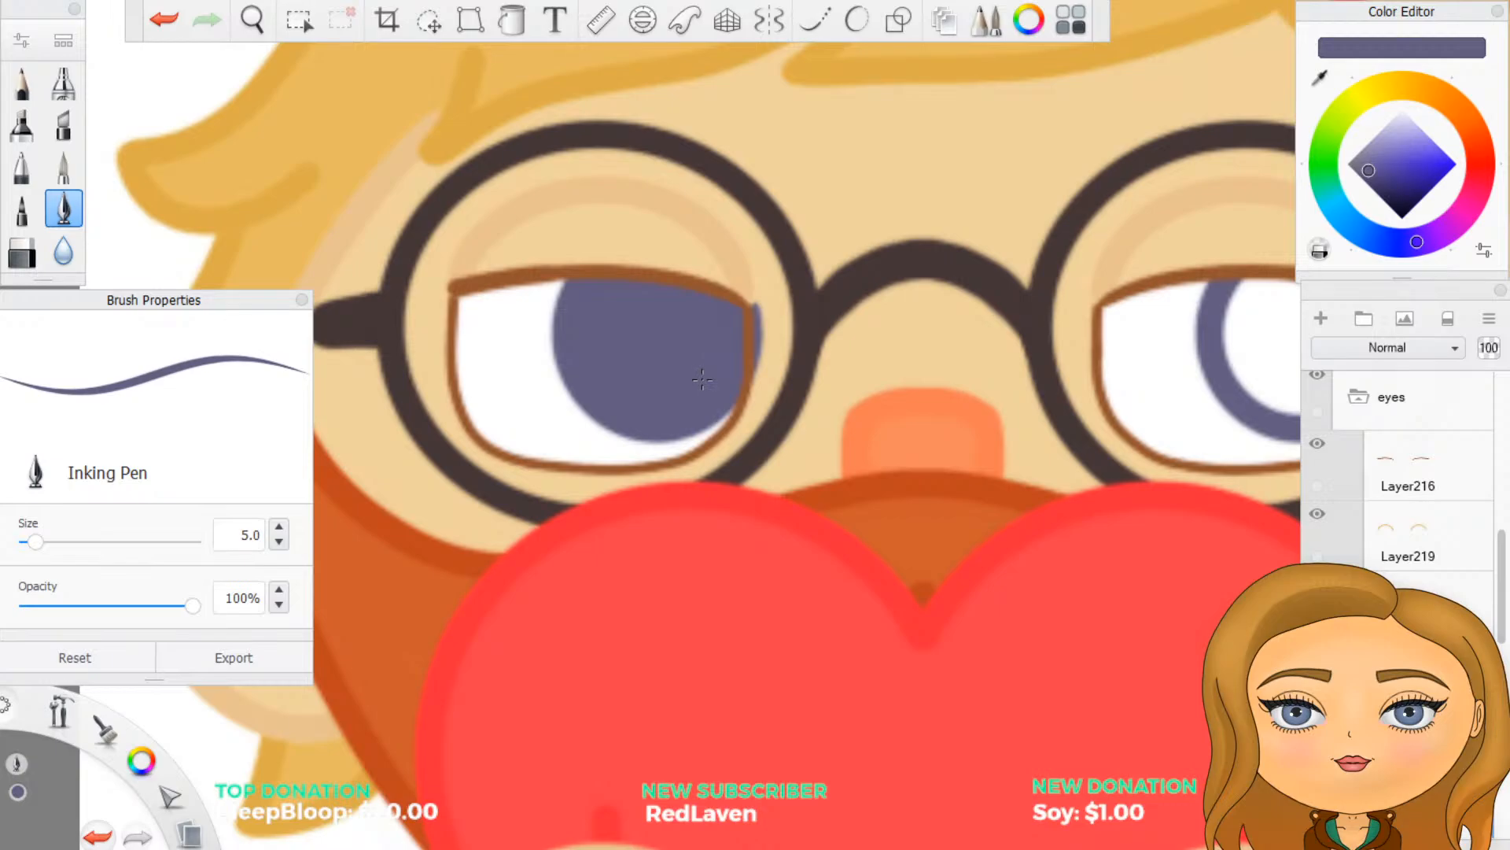
Step: Paint the inside of the right eye's iris ring solid purple
scroll(858, 236, "down", 5)
scroll(1038, 246, "up", 6)
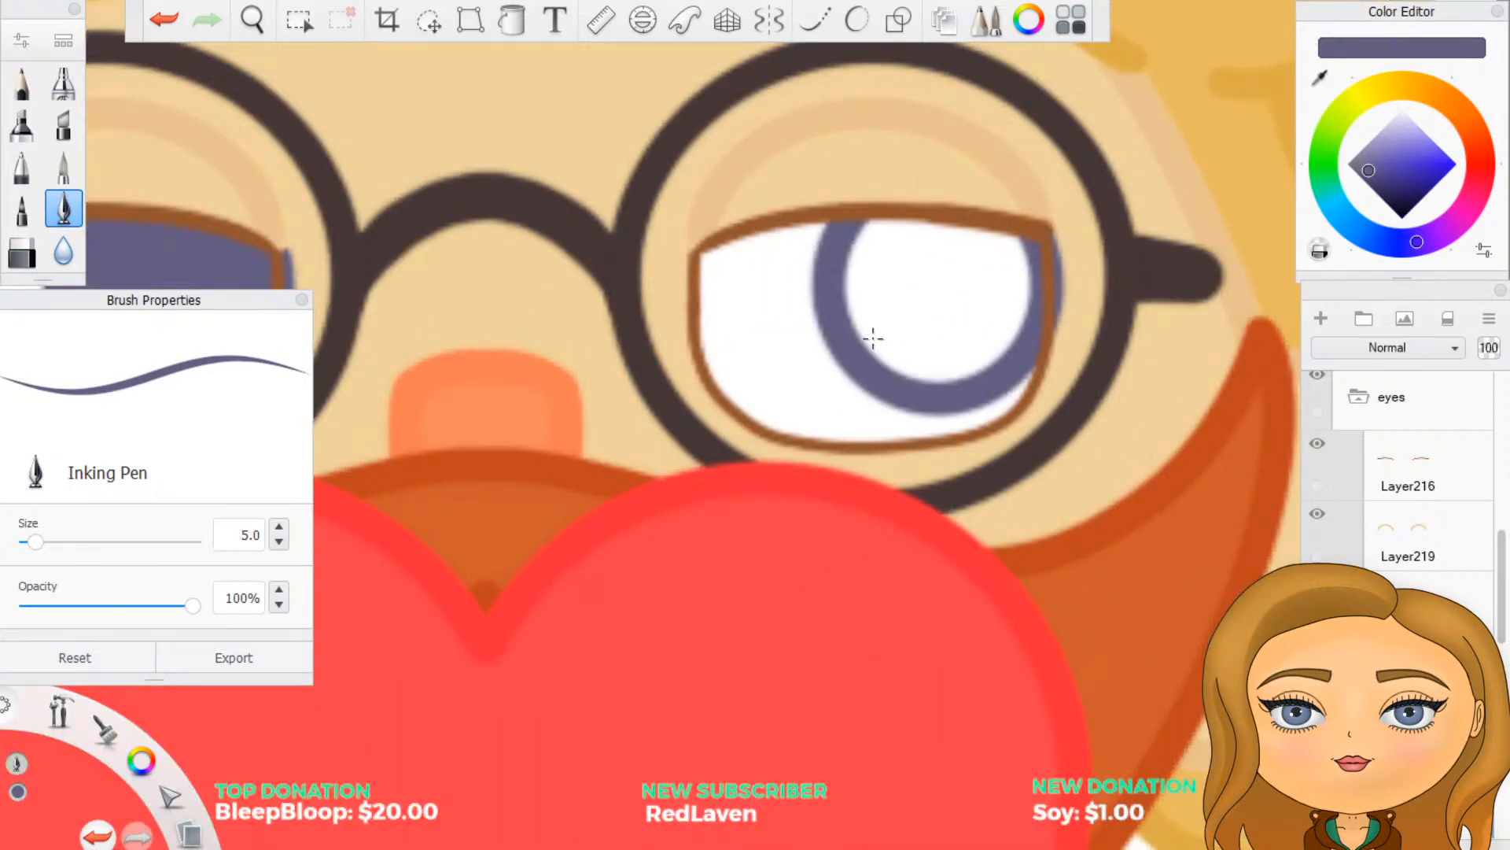
mouse_move(865, 322)
left_mouse_down()
mouse_move(881, 228)
mouse_move(873, 330)
mouse_move(845, 315)
mouse_move(921, 357)
mouse_move(1007, 323)
mouse_move(1018, 271)
mouse_move(999, 252)
mouse_move(971, 259)
mouse_move(916, 236)
mouse_move(885, 263)
mouse_move(889, 323)
mouse_move(916, 330)
mouse_move(932, 299)
mouse_move(1000, 299)
left_mouse_up()
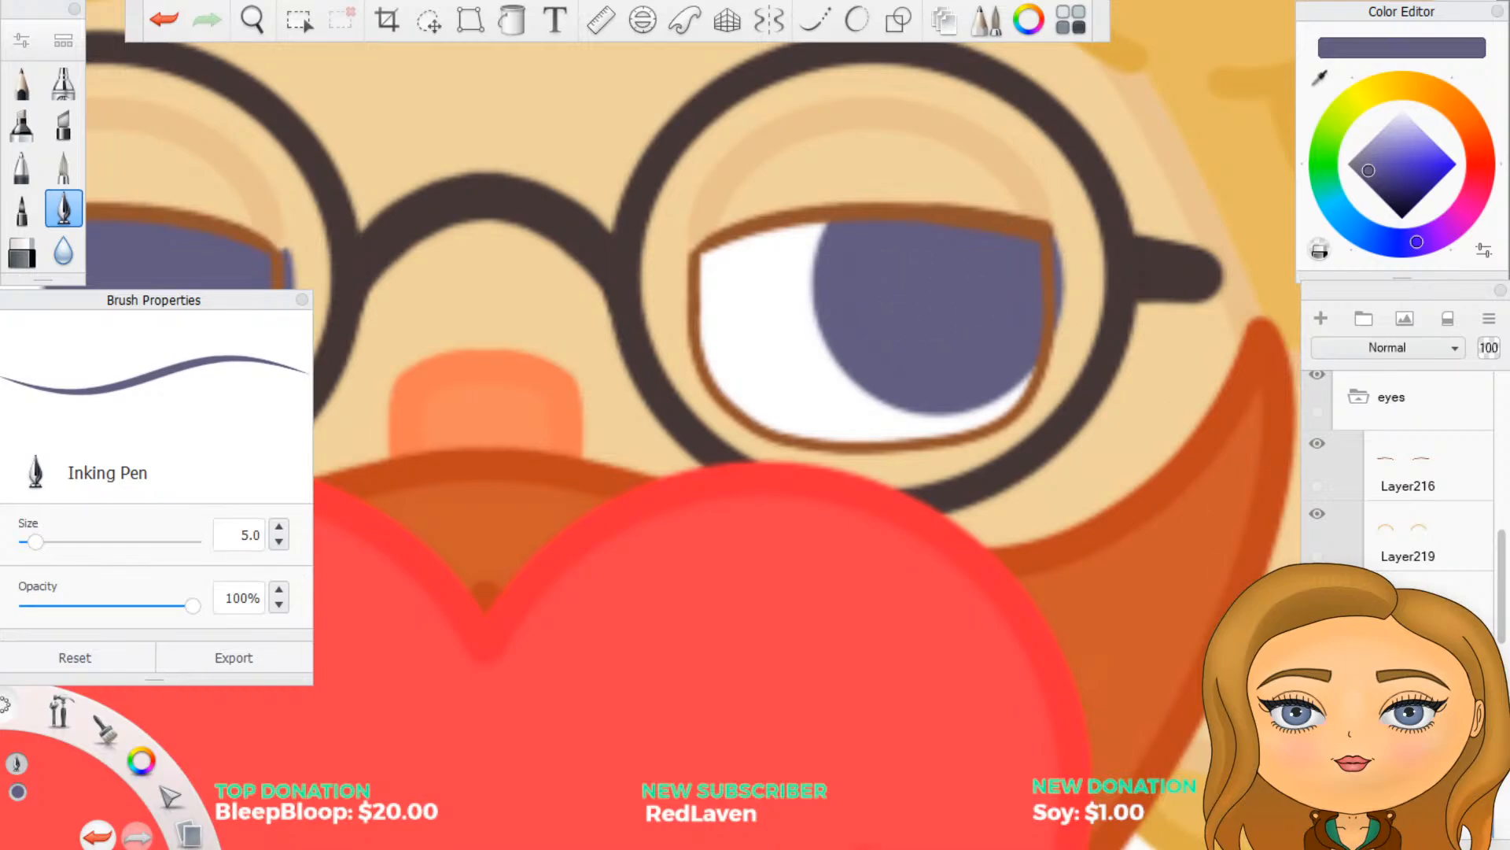
Step: Erase the purple iris paint spilling past the right edge of each eye's brown outline
mouse_move(1066, 233)
left_mouse_down()
mouse_move(1074, 261)
mouse_move(1063, 221)
mouse_move(1069, 304)
left_mouse_up()
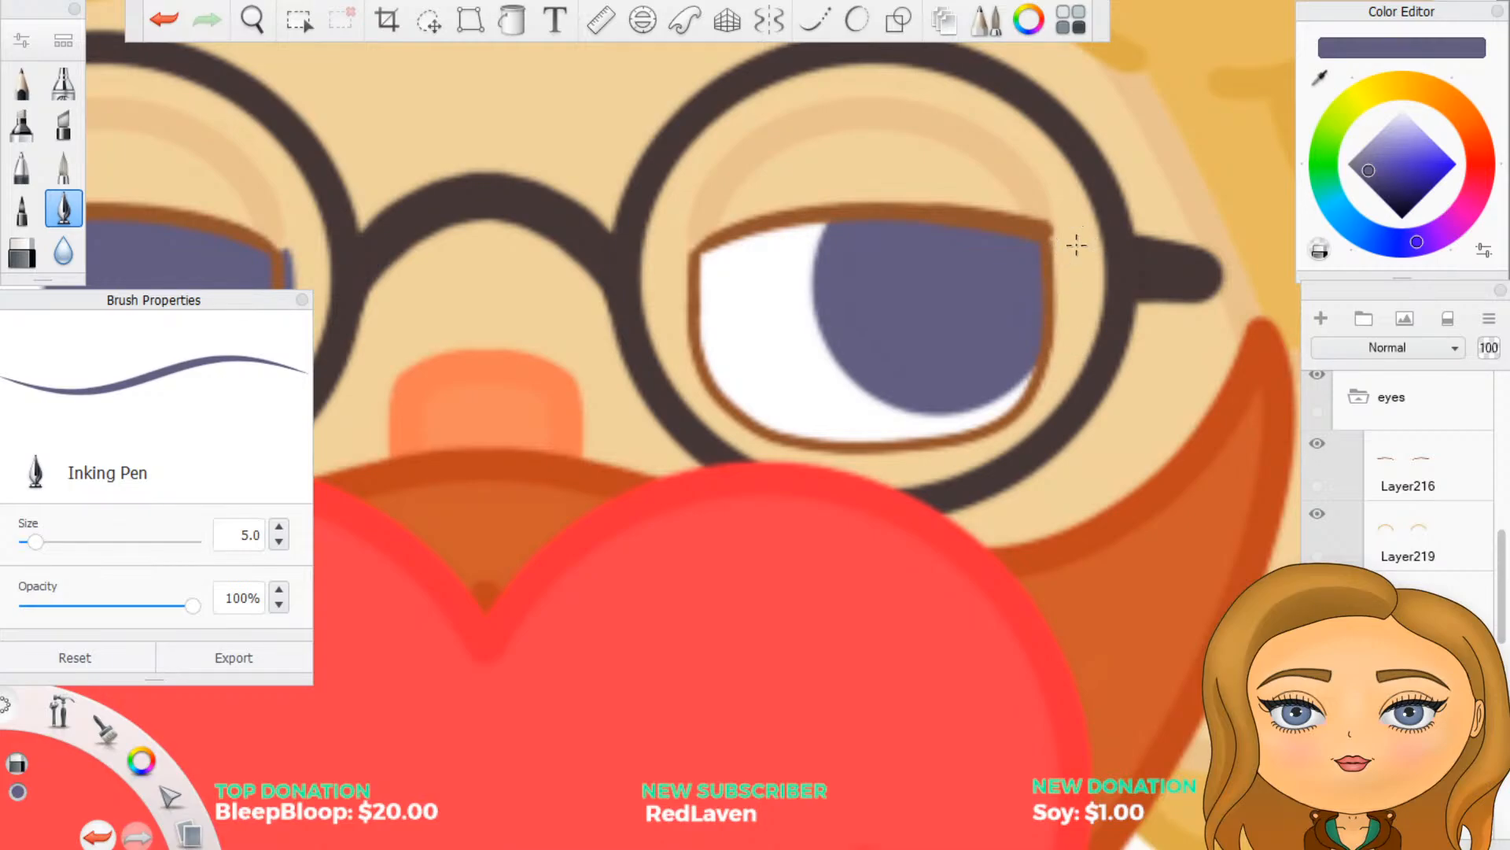
scroll(1082, 244, "down", 5)
scroll(883, 233, "up", 6)
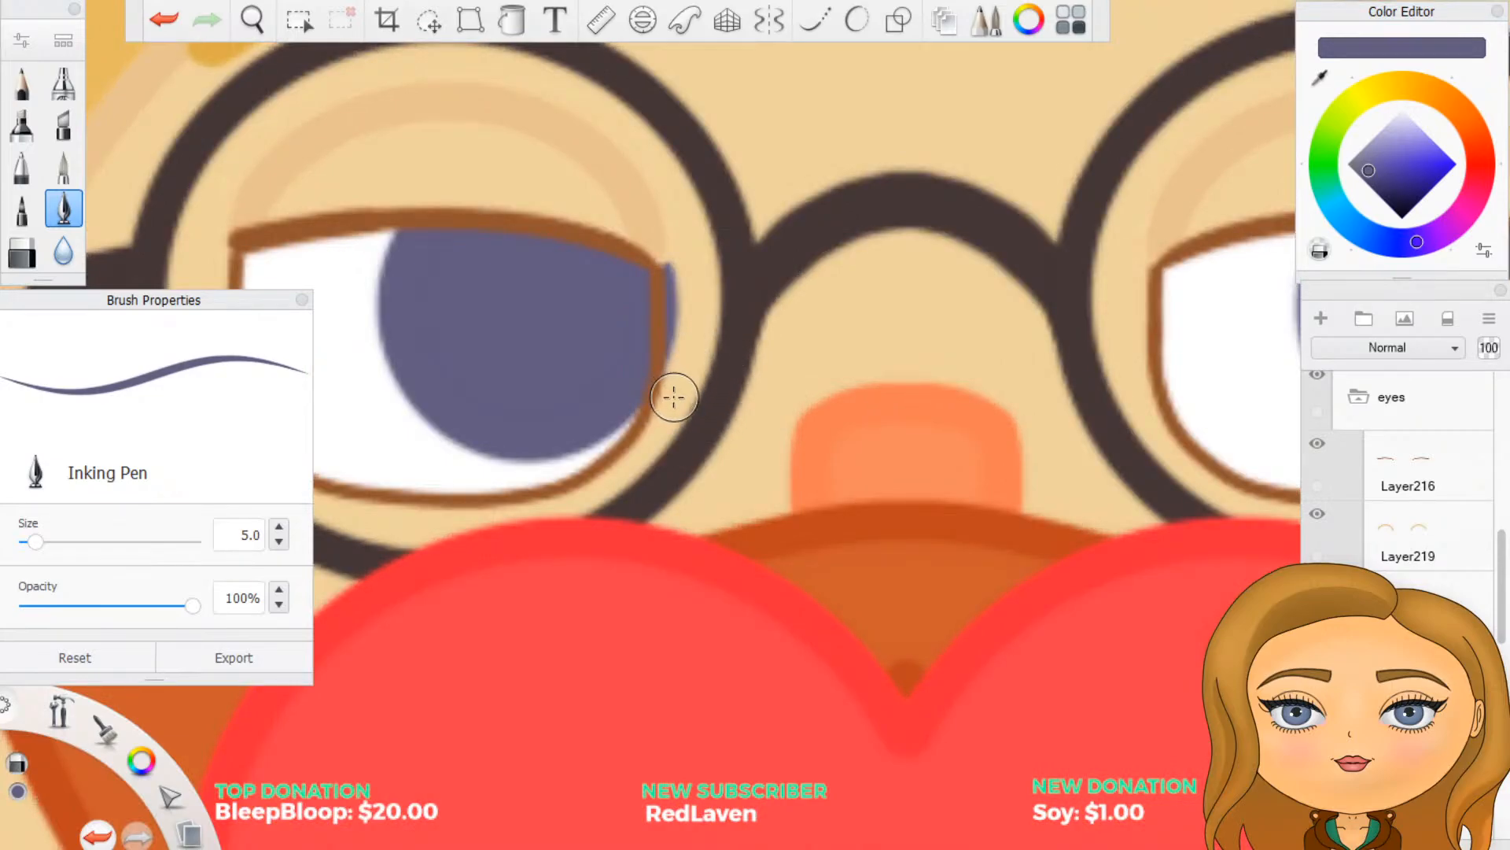
left_click_drag(673, 374, 676, 274)
left_click_drag(674, 256, 679, 268)
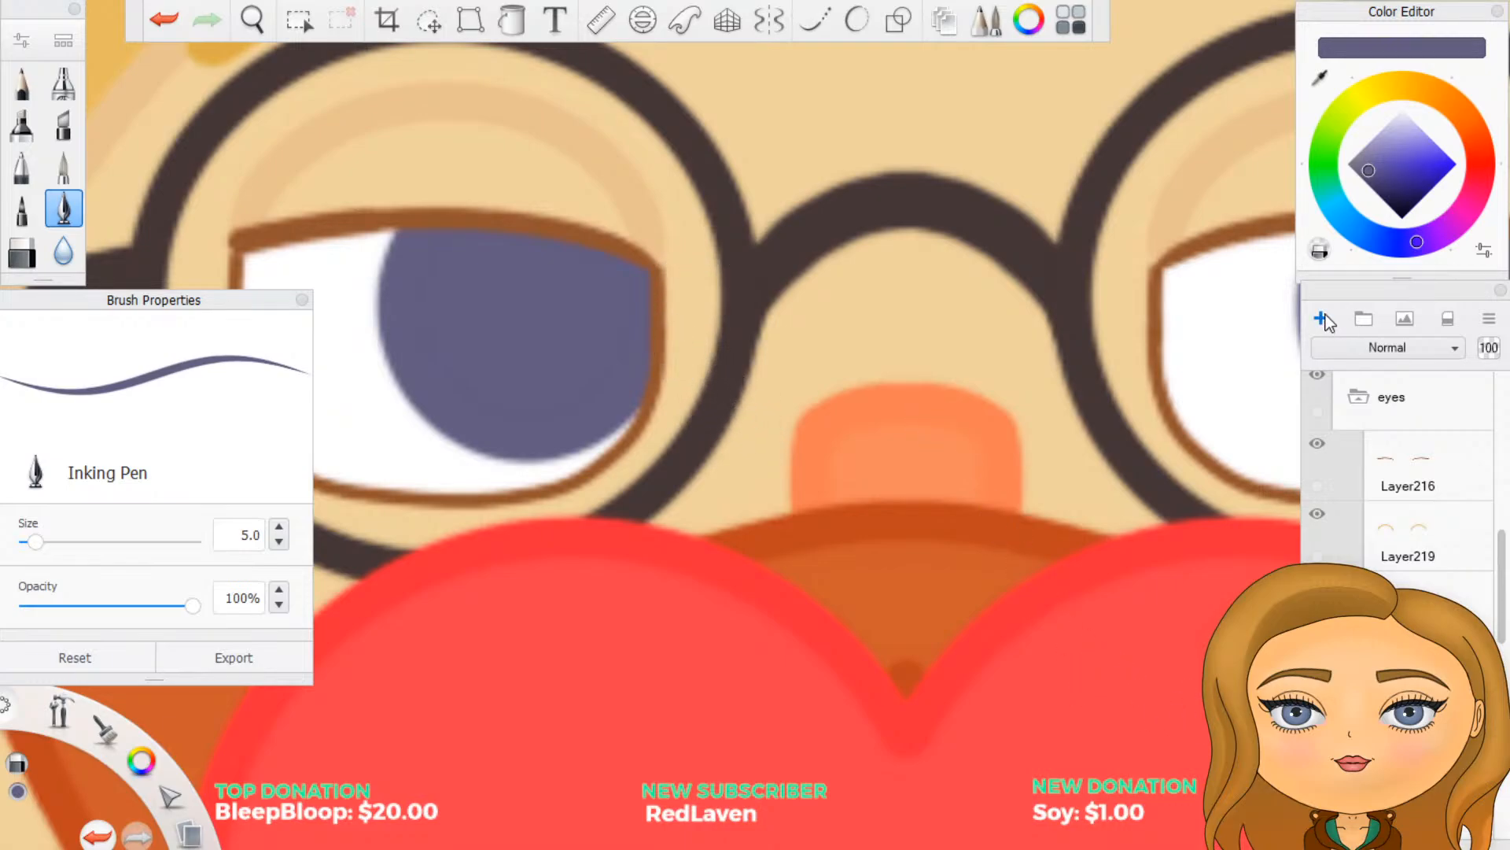
Step: Sample the dark plum palette swatch as the Inking Pen's drawing colour
scroll(1333, 341, "down", 2)
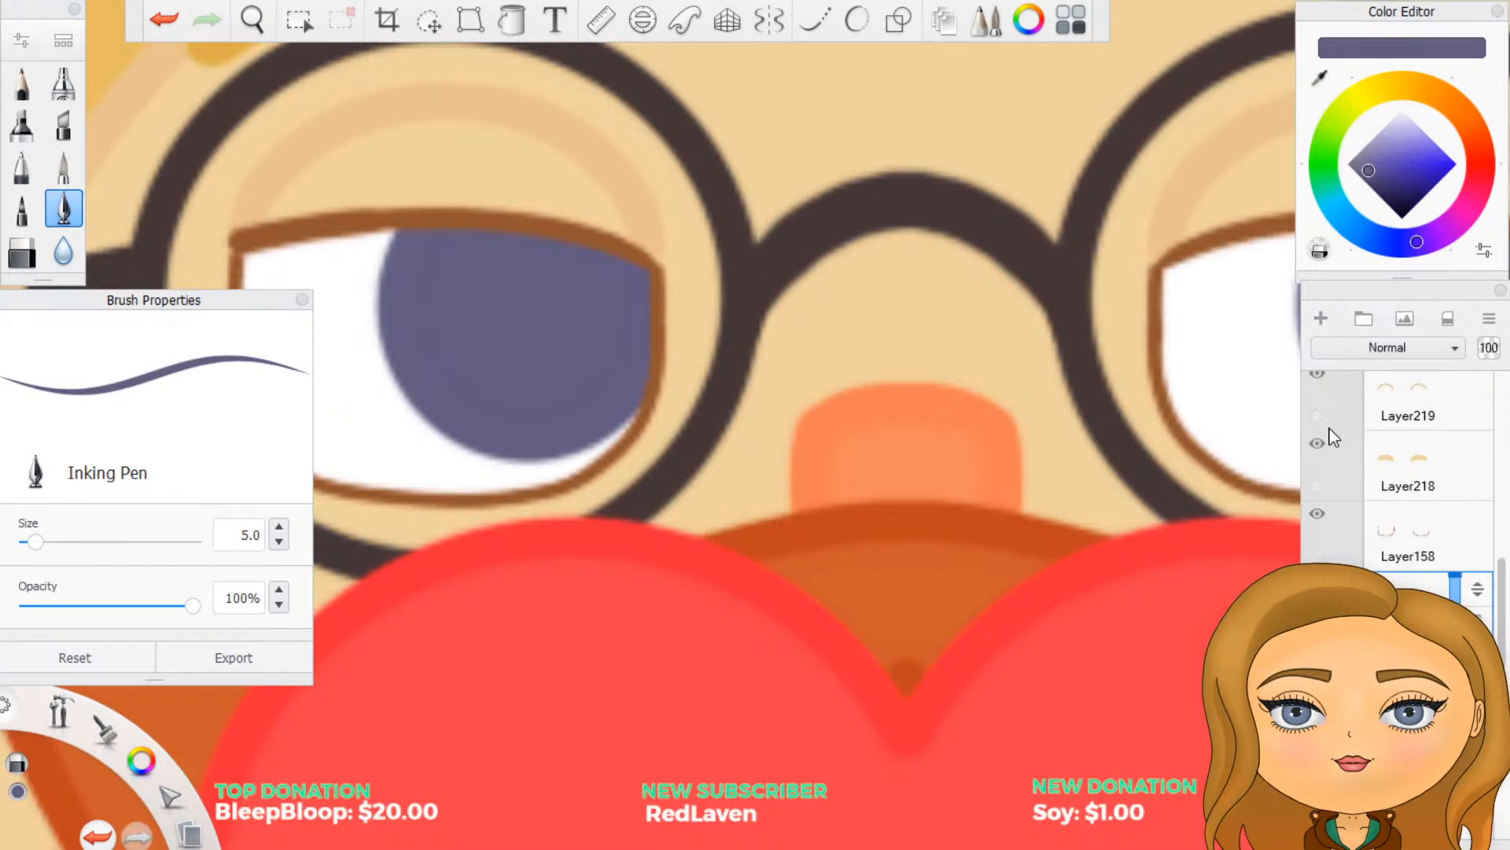
scroll(734, 276, "down", 4)
scroll(764, 308, "down", 3)
scroll(770, 243, "up", 8)
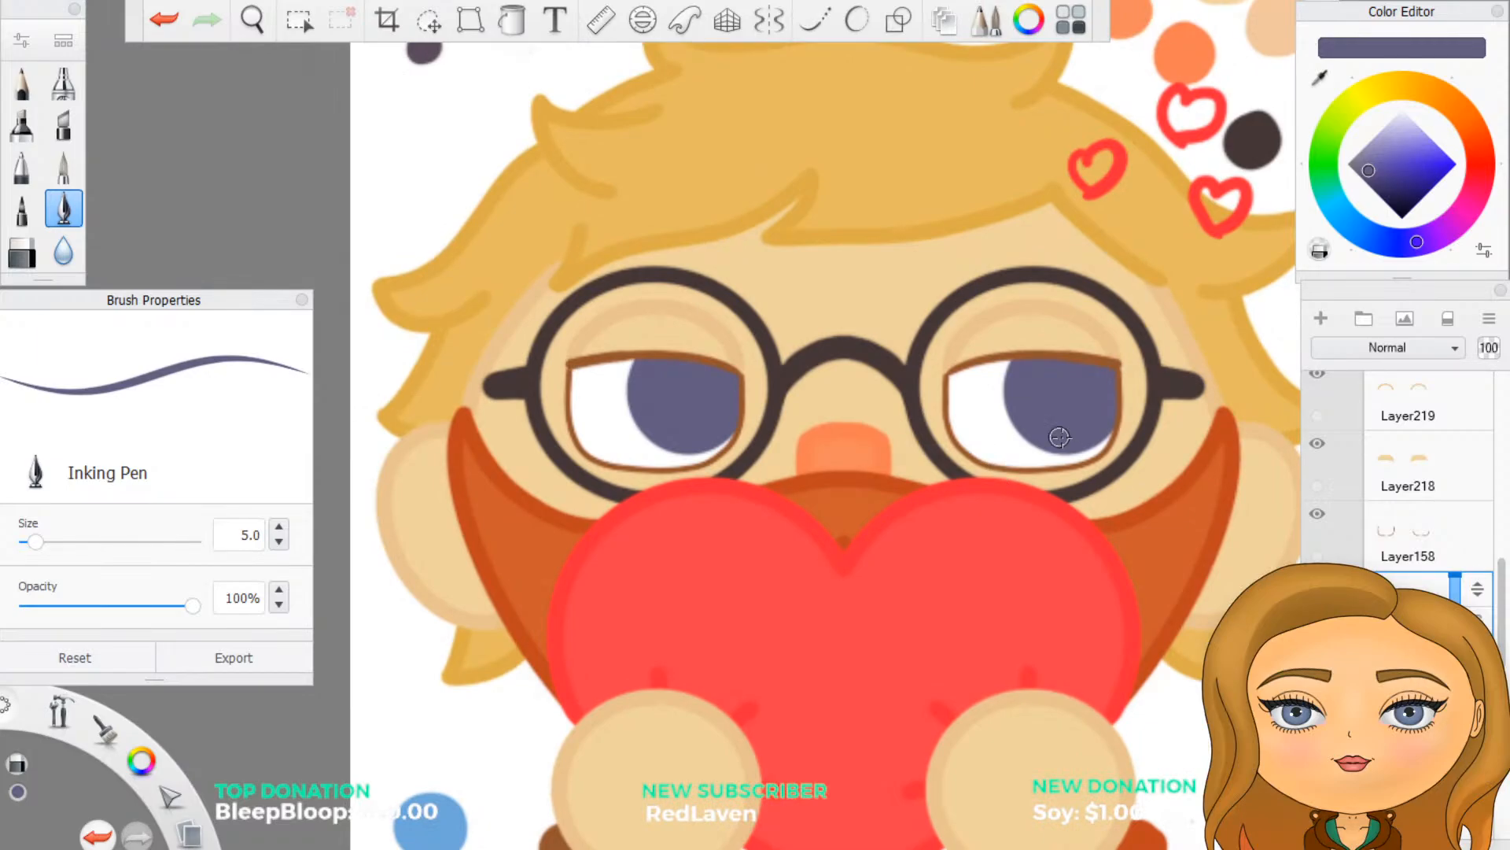
left_click(1322, 79)
left_click(431, 56)
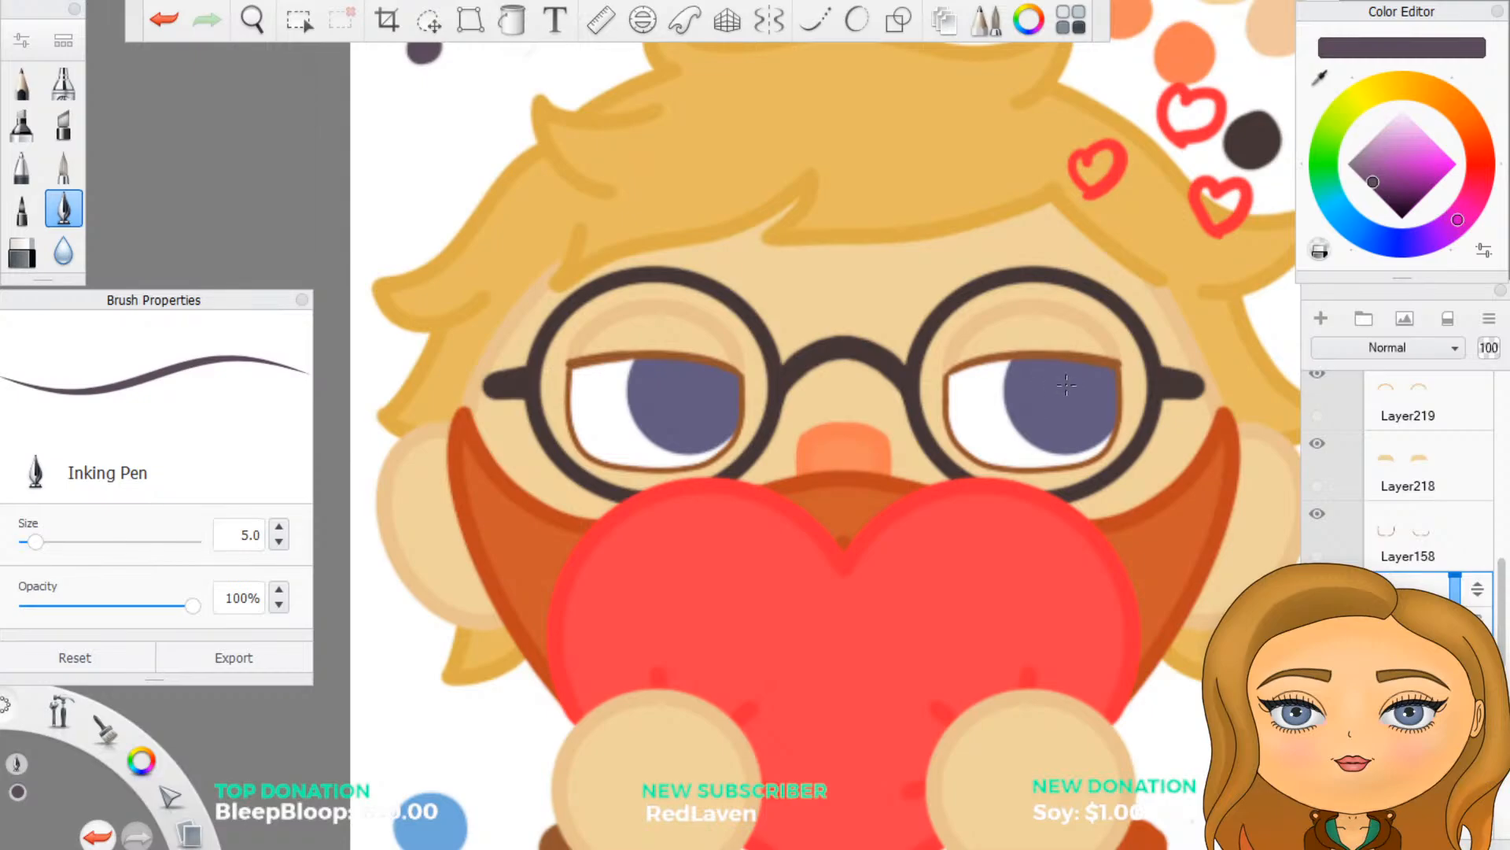
Step: Try painting small dark plum heart pupils freehand inside both irises, and undo them
left_click_drag(1066, 381, 1087, 395)
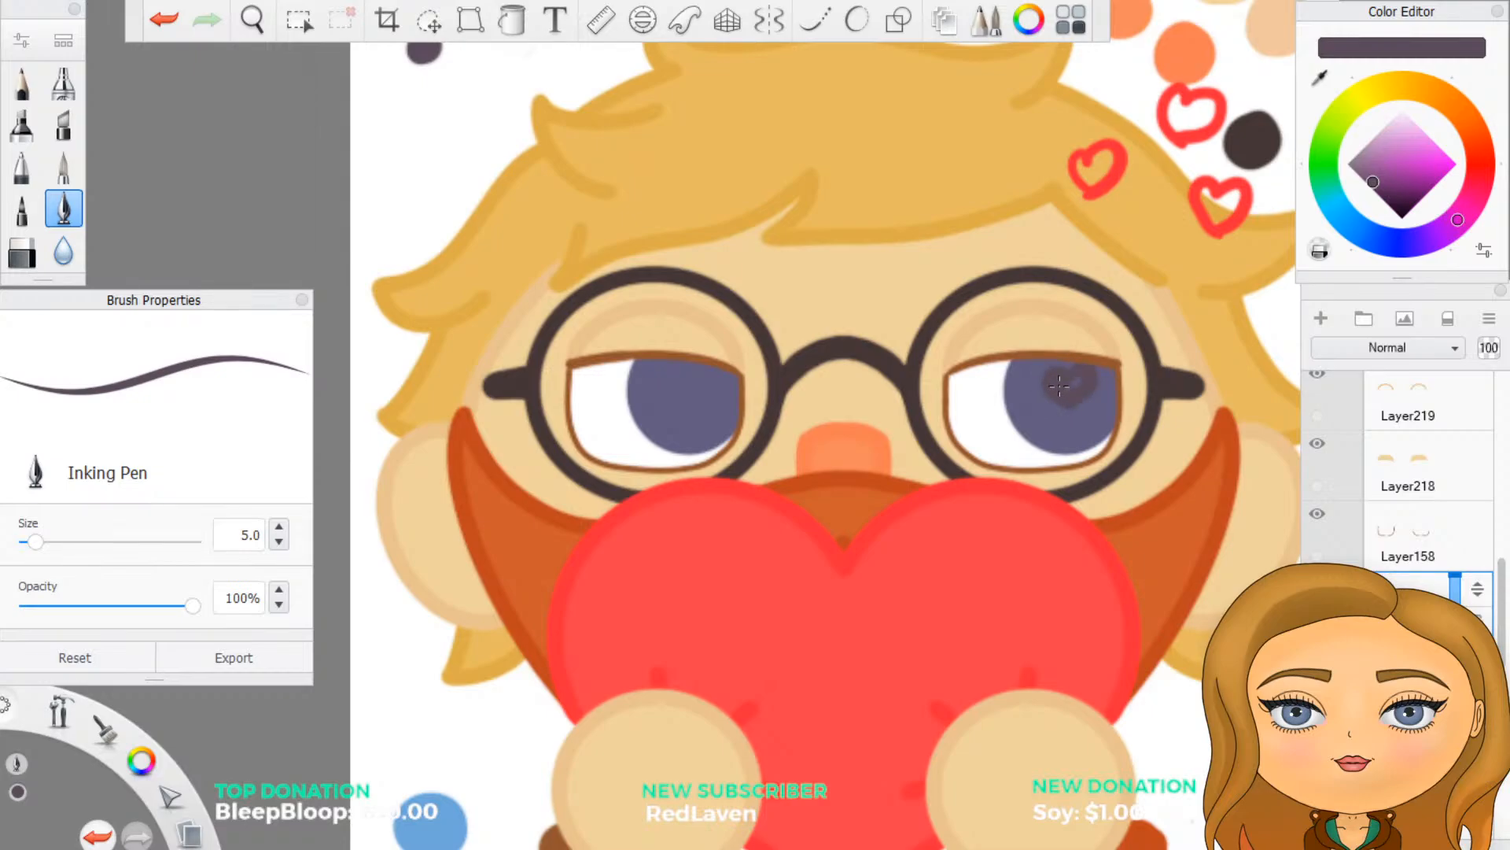
mouse_move(685, 382)
left_mouse_down()
mouse_move(668, 372)
mouse_move(713, 382)
mouse_move(693, 386)
left_mouse_up()
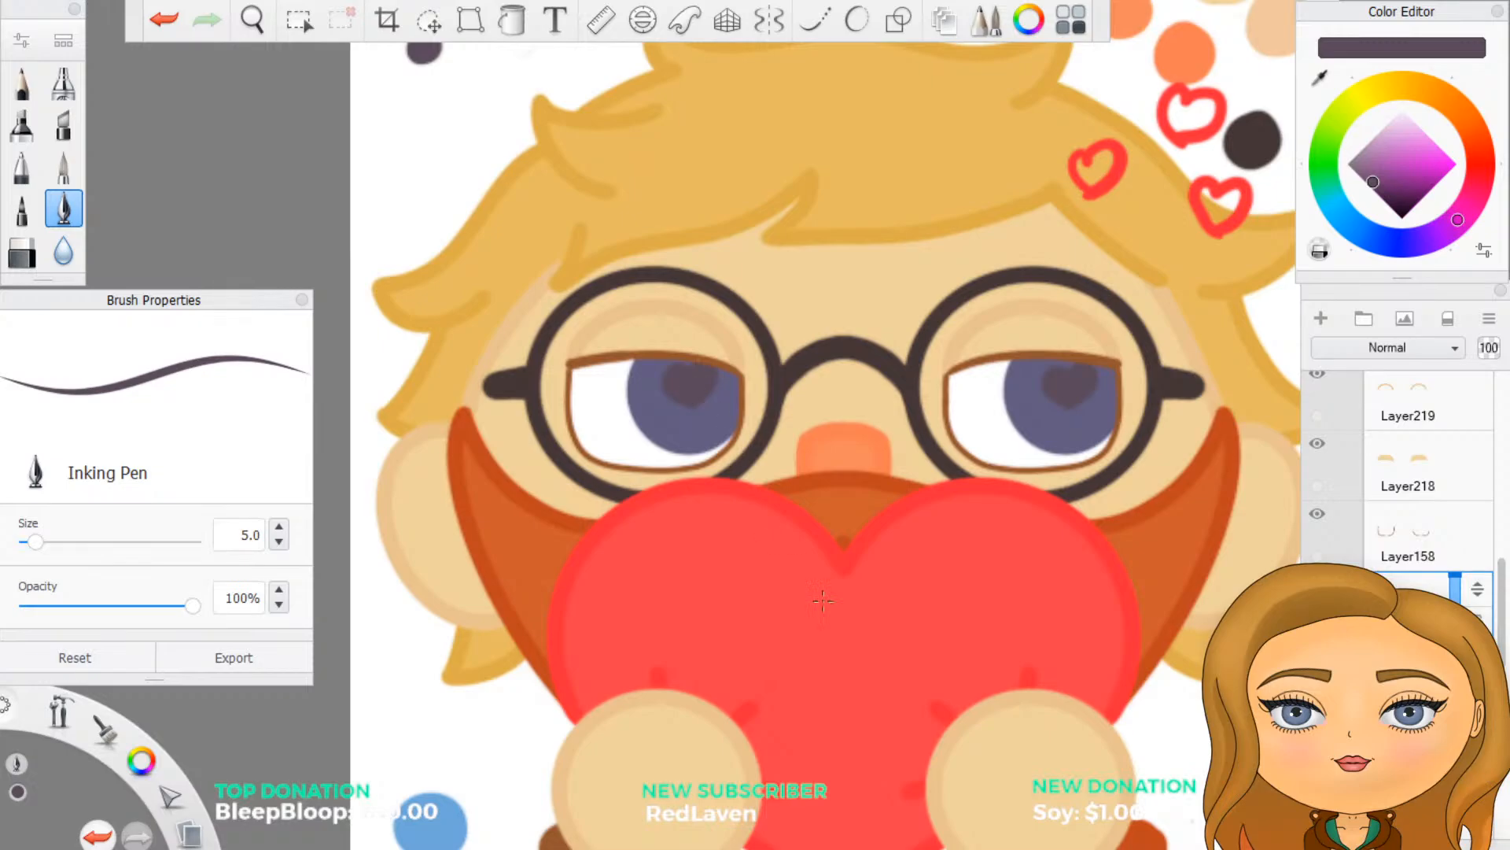
scroll(1003, 736, "down", 3)
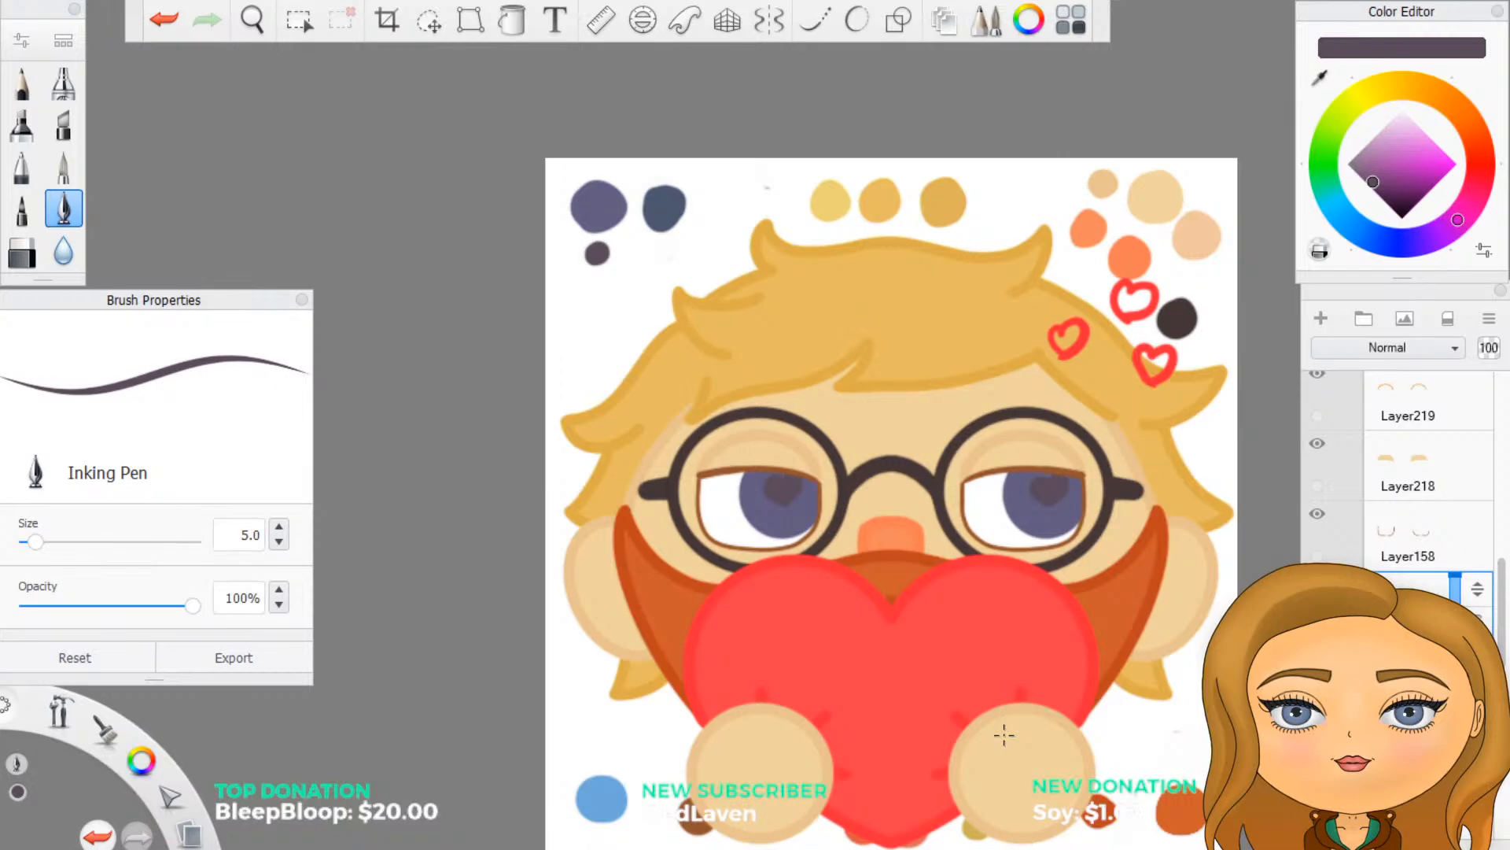
key("ctrl+z")
key("ctrl+z")
key("ctrl+z")
key("ctrl+z")
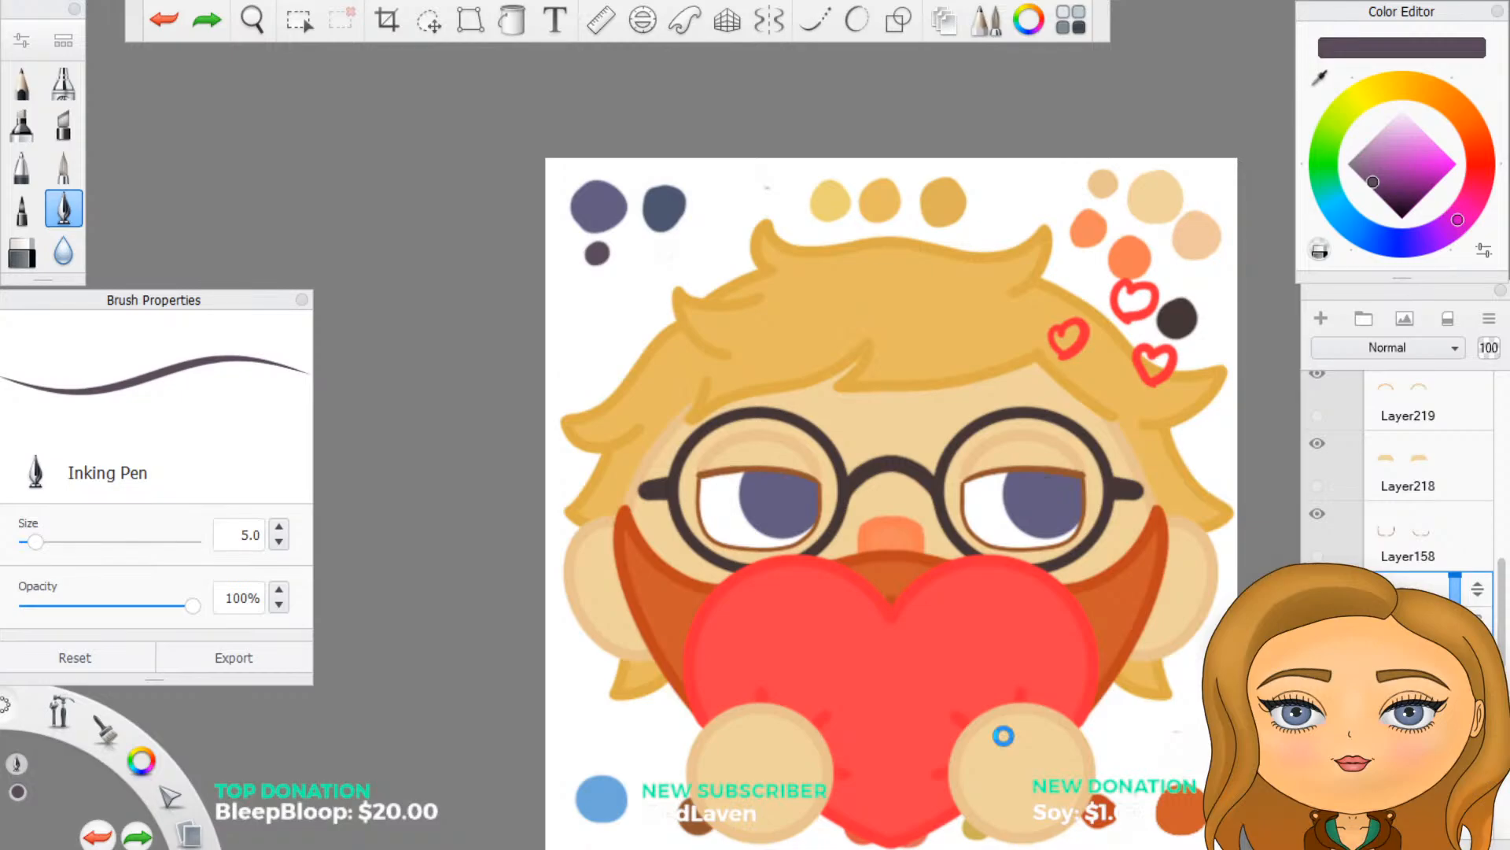
Step: Try drawing a filled plum heart freehand on the forehead above the glasses bridge, and undo it
scroll(961, 525, "up", 3)
scroll(961, 525, "up", 2)
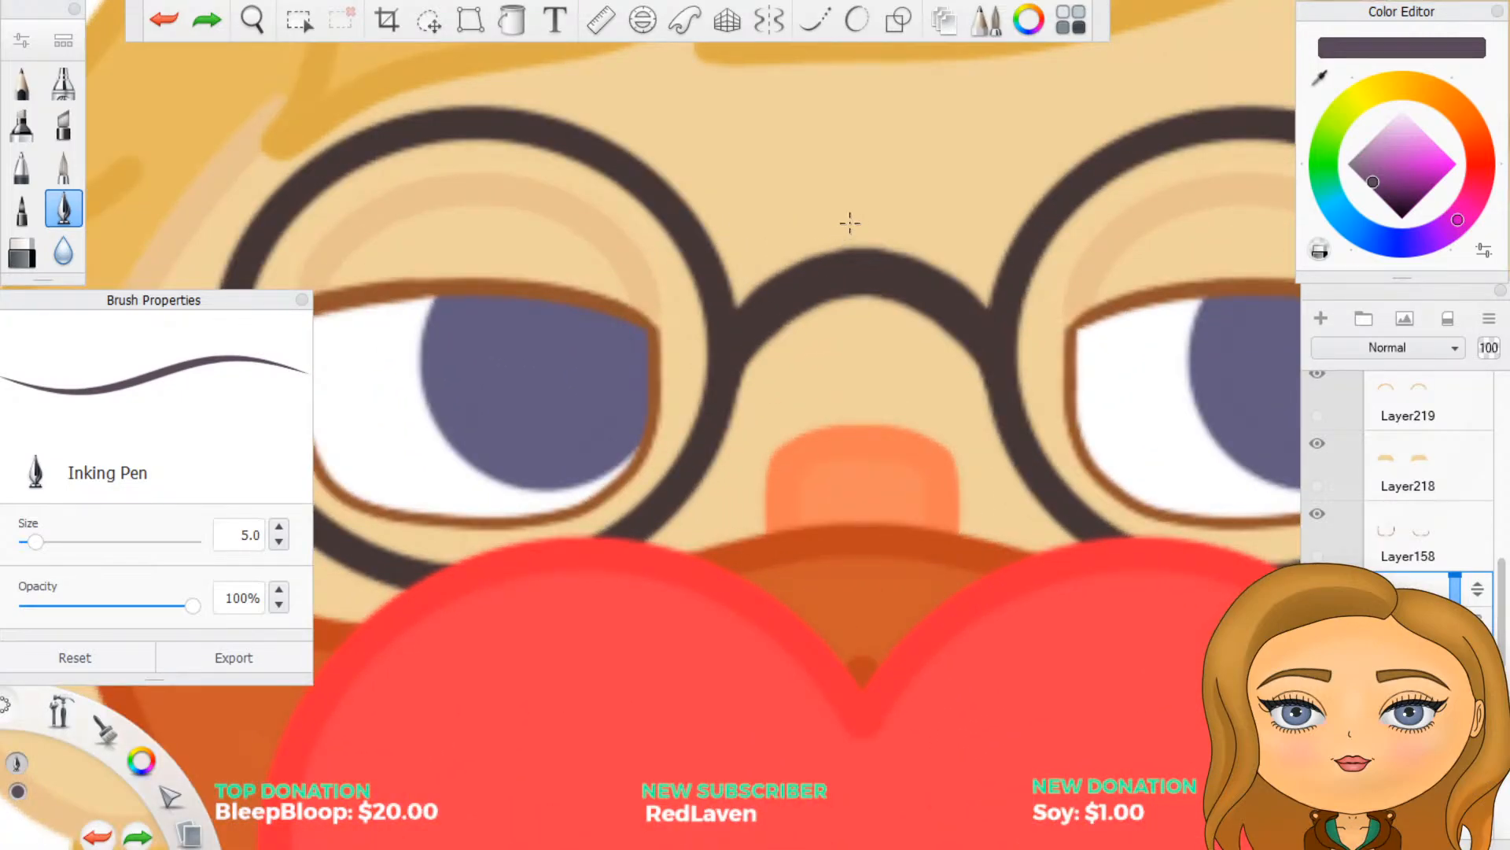
left_click(826, 191)
mouse_move(827, 191)
left_mouse_down()
mouse_move(848, 209)
mouse_move(835, 214)
mouse_move(829, 191)
mouse_move(869, 217)
mouse_move(842, 233)
mouse_move(828, 191)
mouse_move(857, 242)
mouse_move(889, 193)
mouse_move(828, 192)
mouse_move(889, 197)
mouse_move(881, 177)
mouse_move(866, 196)
left_mouse_up()
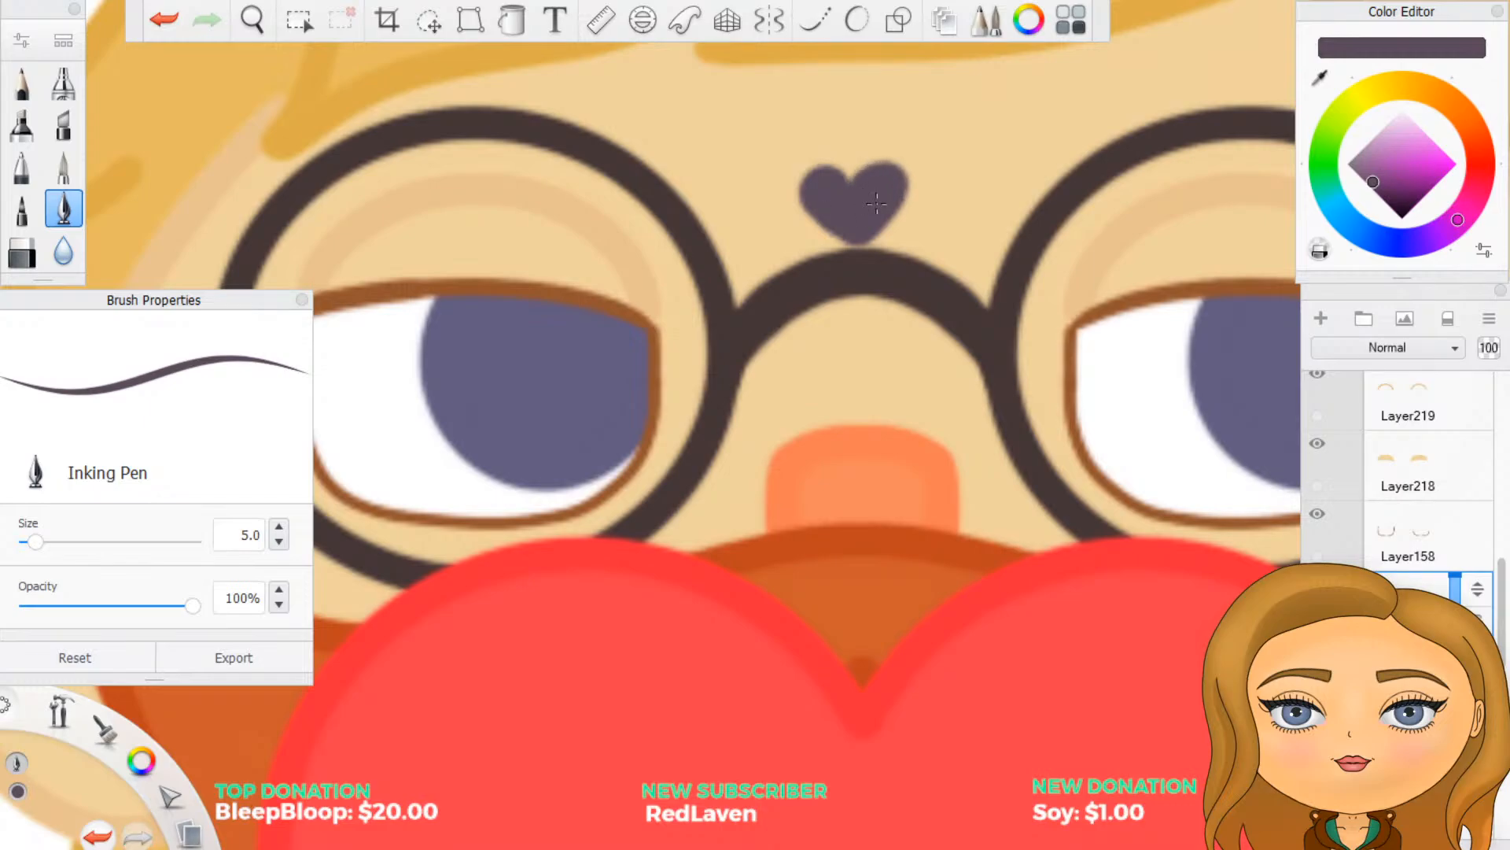
key("ctrl+z")
Step: Draw a filled plum heart above the glasses bridge using vertical mirror symmetry, and switch symmetry off
left_click(767, 24)
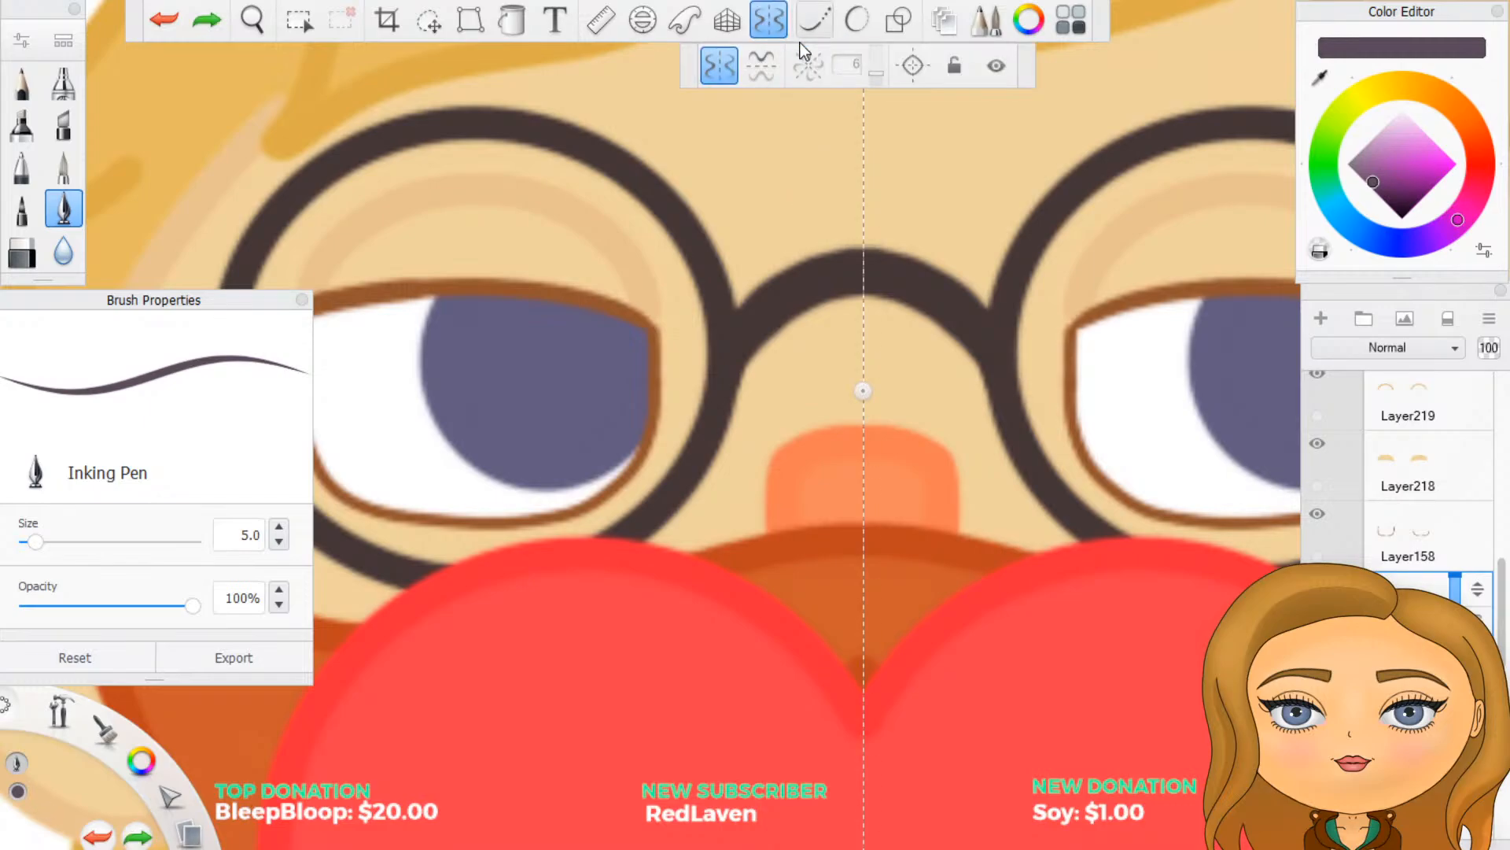
mouse_move(855, 145)
left_mouse_down()
mouse_move(826, 158)
mouse_move(853, 170)
mouse_move(834, 134)
mouse_move(855, 145)
mouse_move(806, 154)
mouse_move(845, 193)
mouse_move(854, 145)
mouse_move(850, 197)
mouse_move(854, 146)
left_mouse_up()
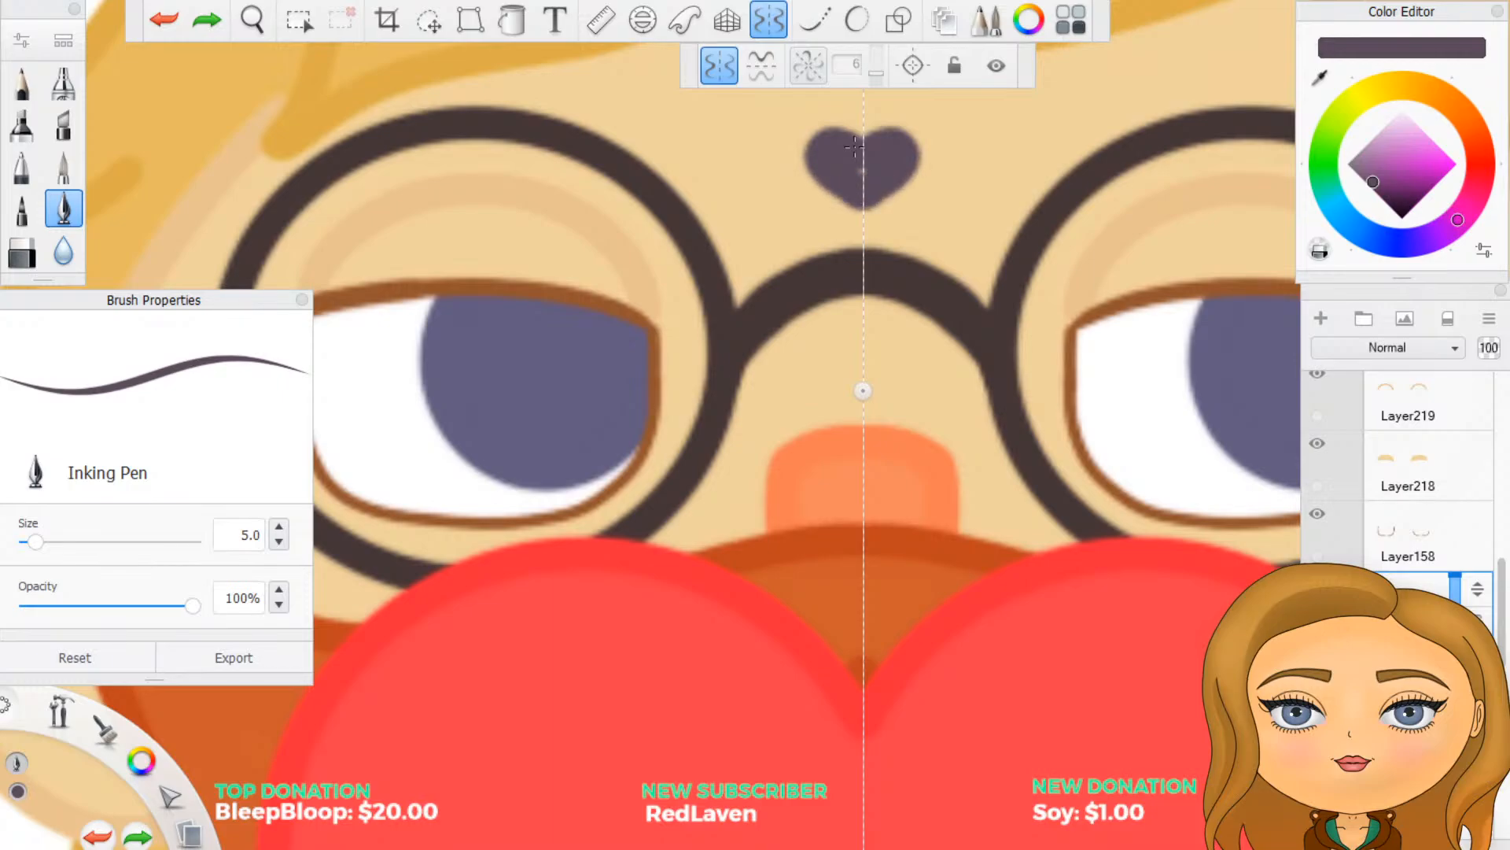
left_click_drag(854, 146, 862, 175)
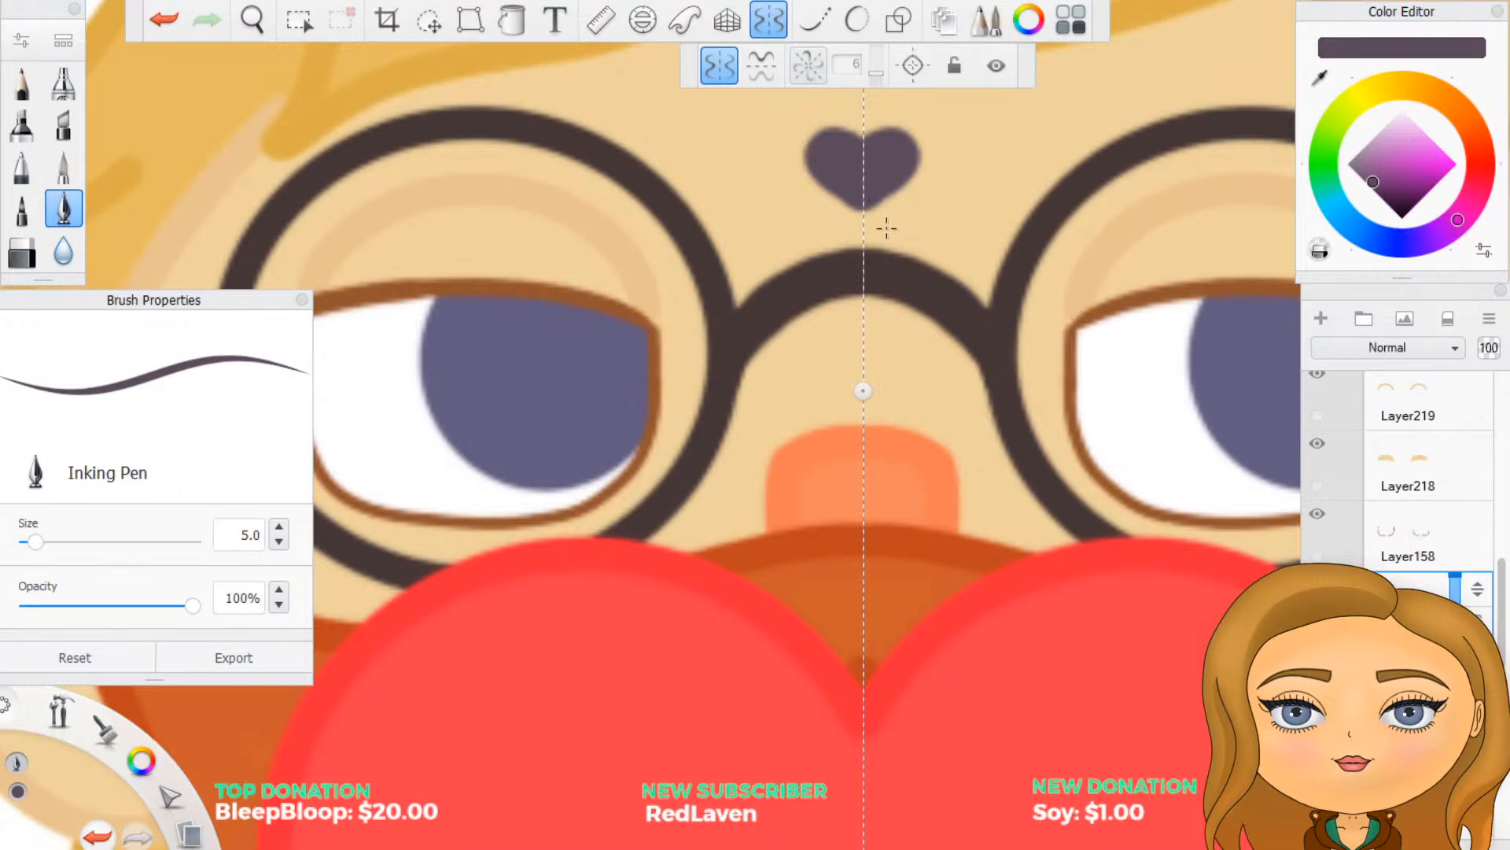
left_click(768, 22)
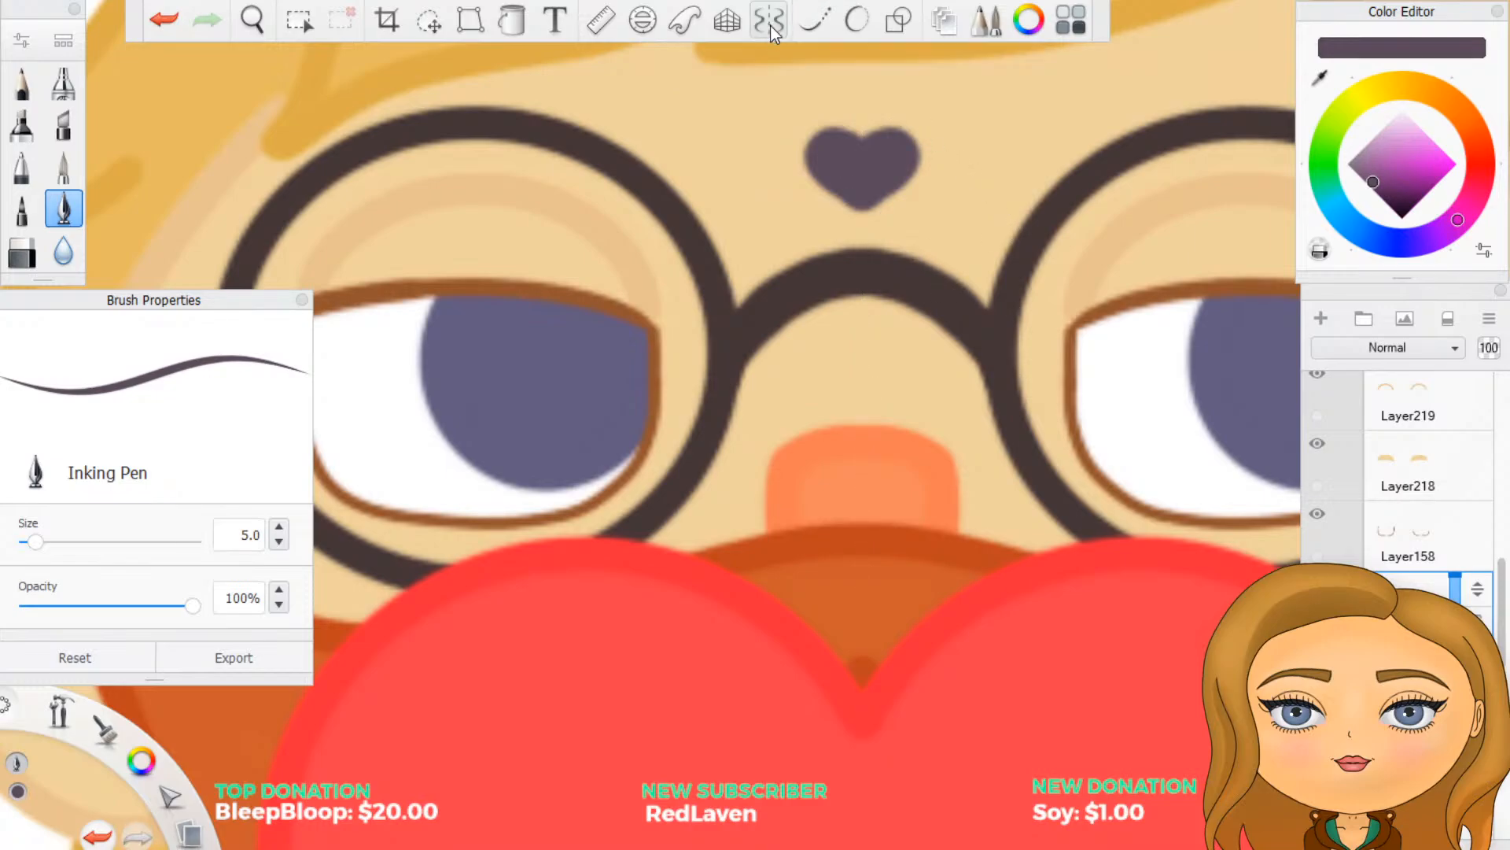
Step: Duplicate the plum heart layer and move one heart from the forehead into the left iris
scroll(937, 229, "down", 2)
scroll(944, 169, "up", 2)
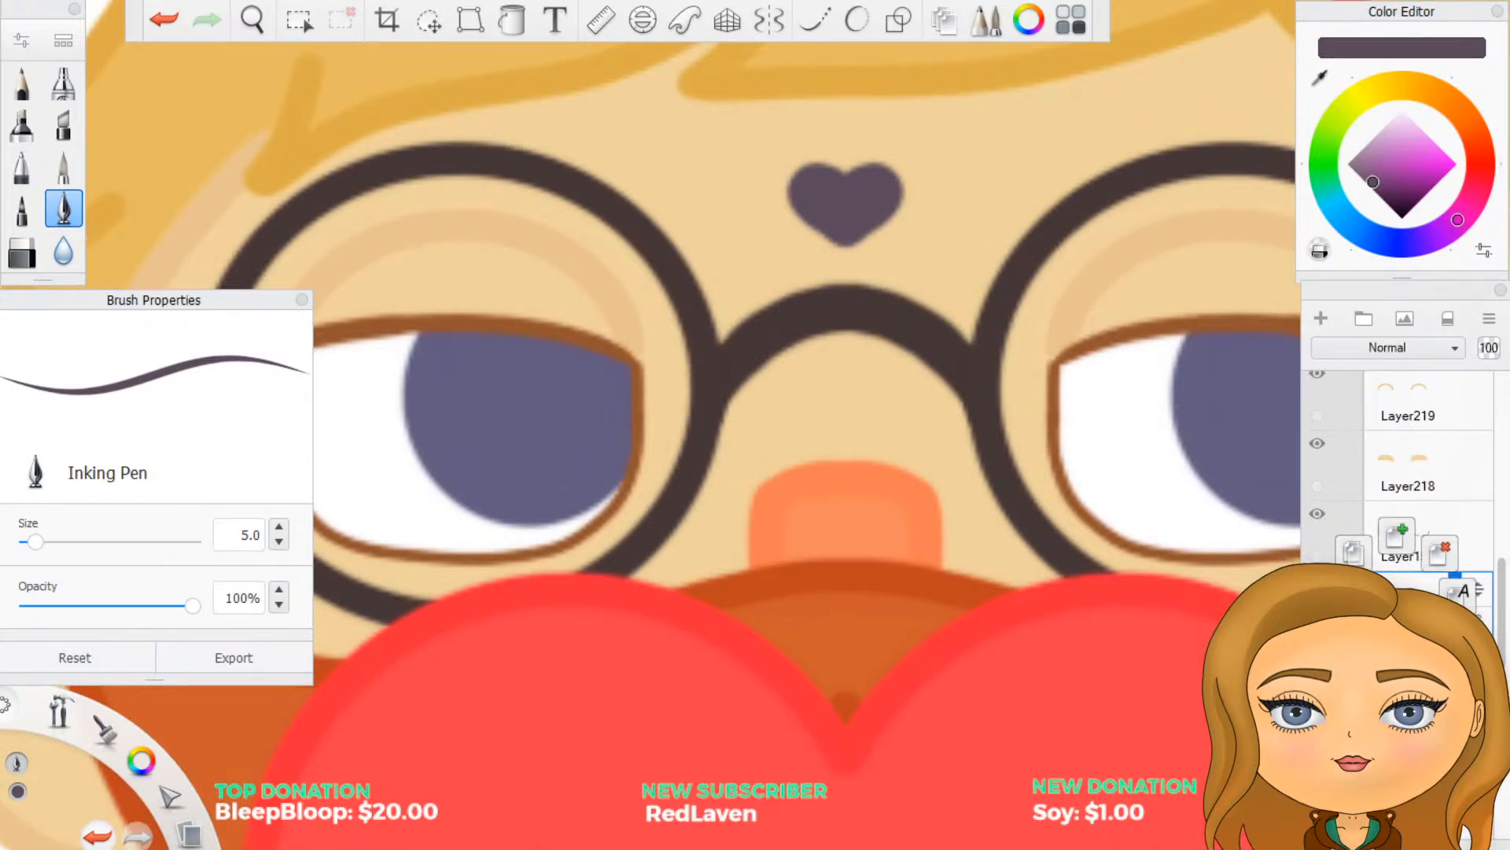
scroll(1189, 578, "down", 1)
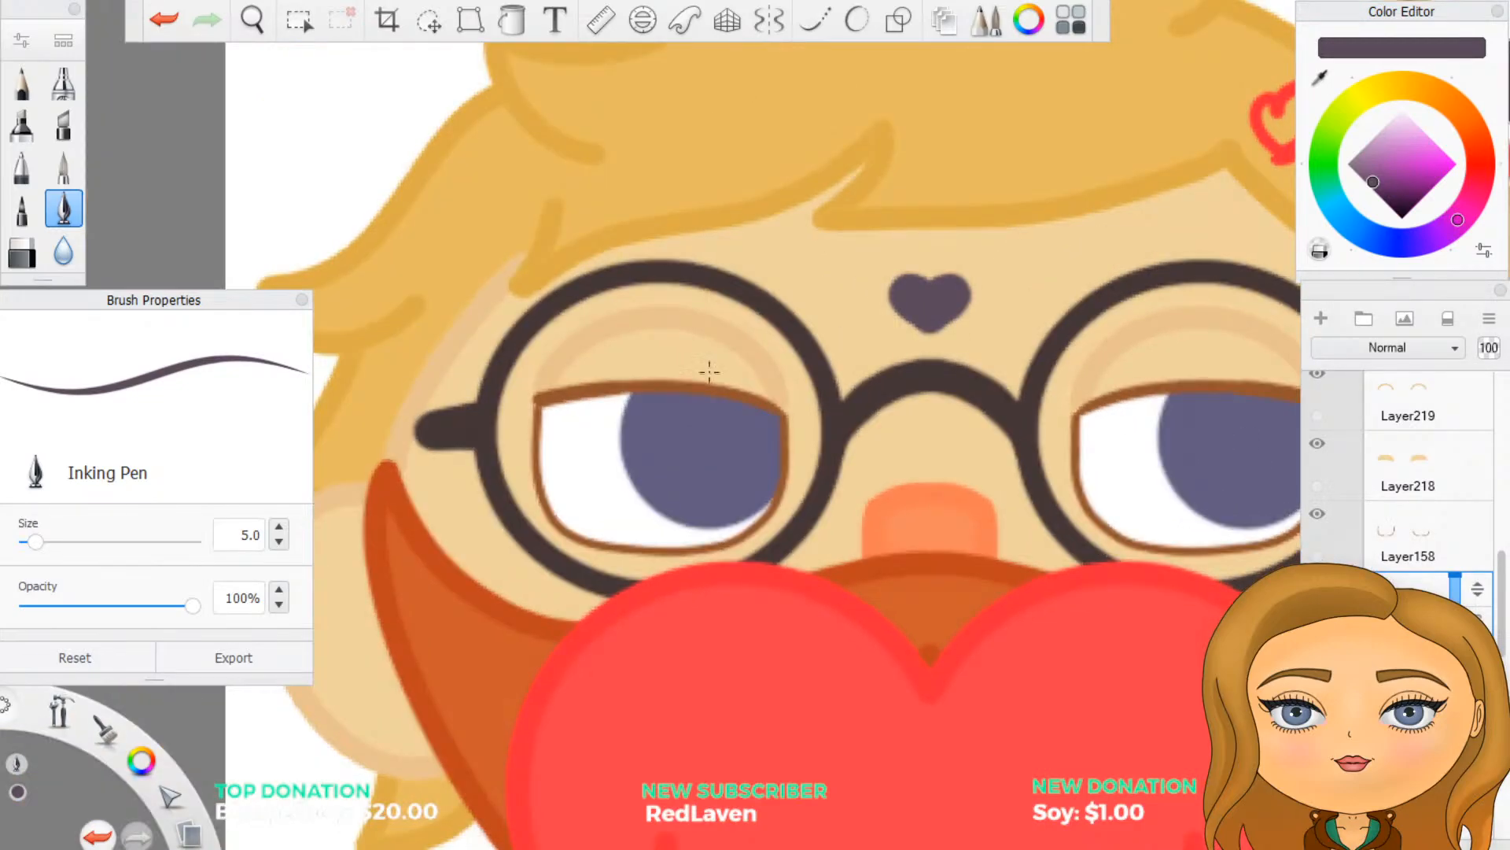
left_click(418, 30)
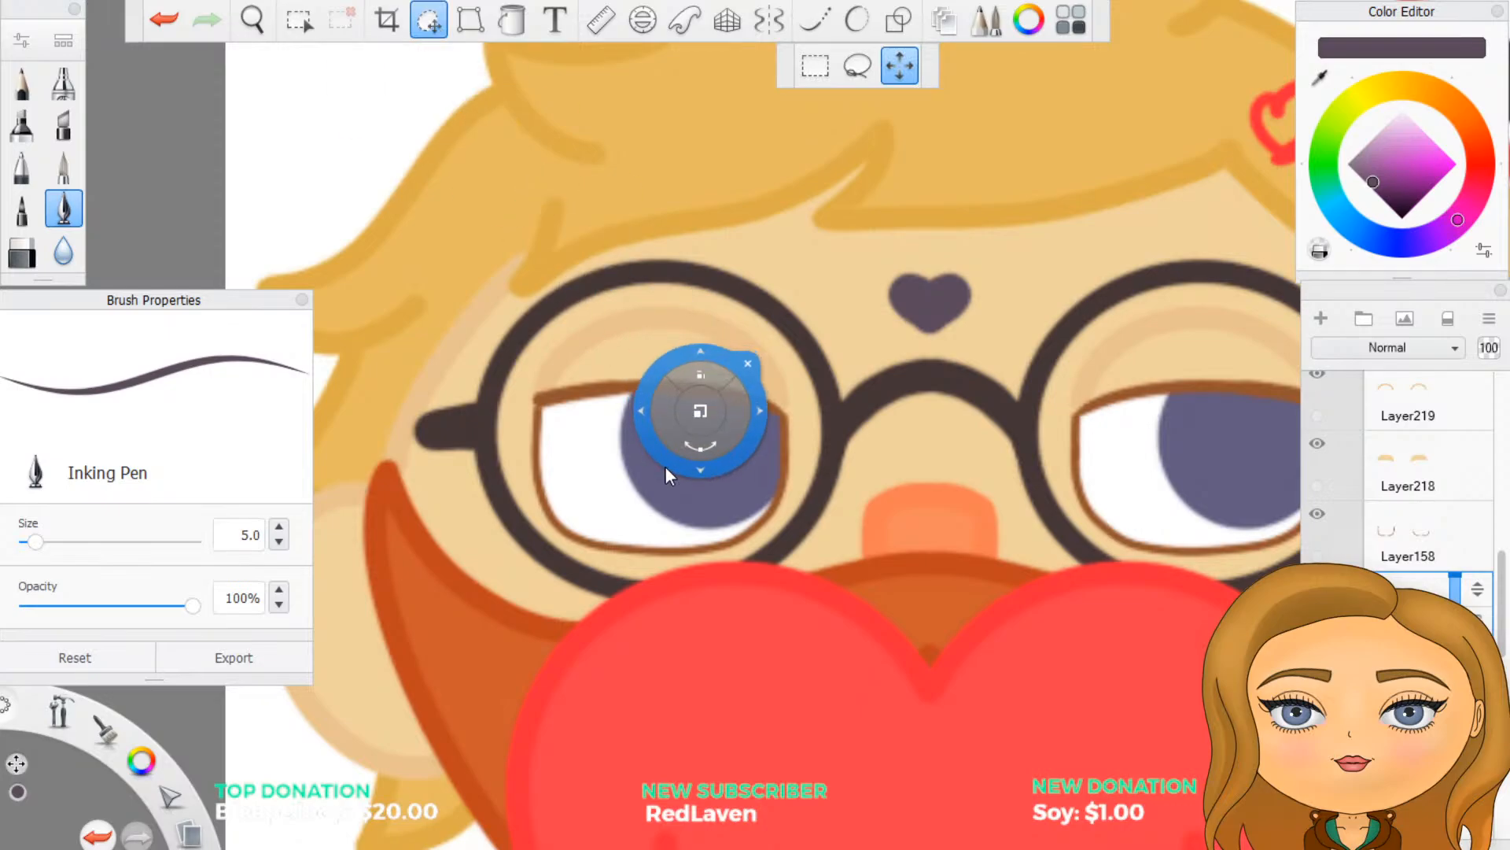
left_click_drag(711, 472, 487, 604)
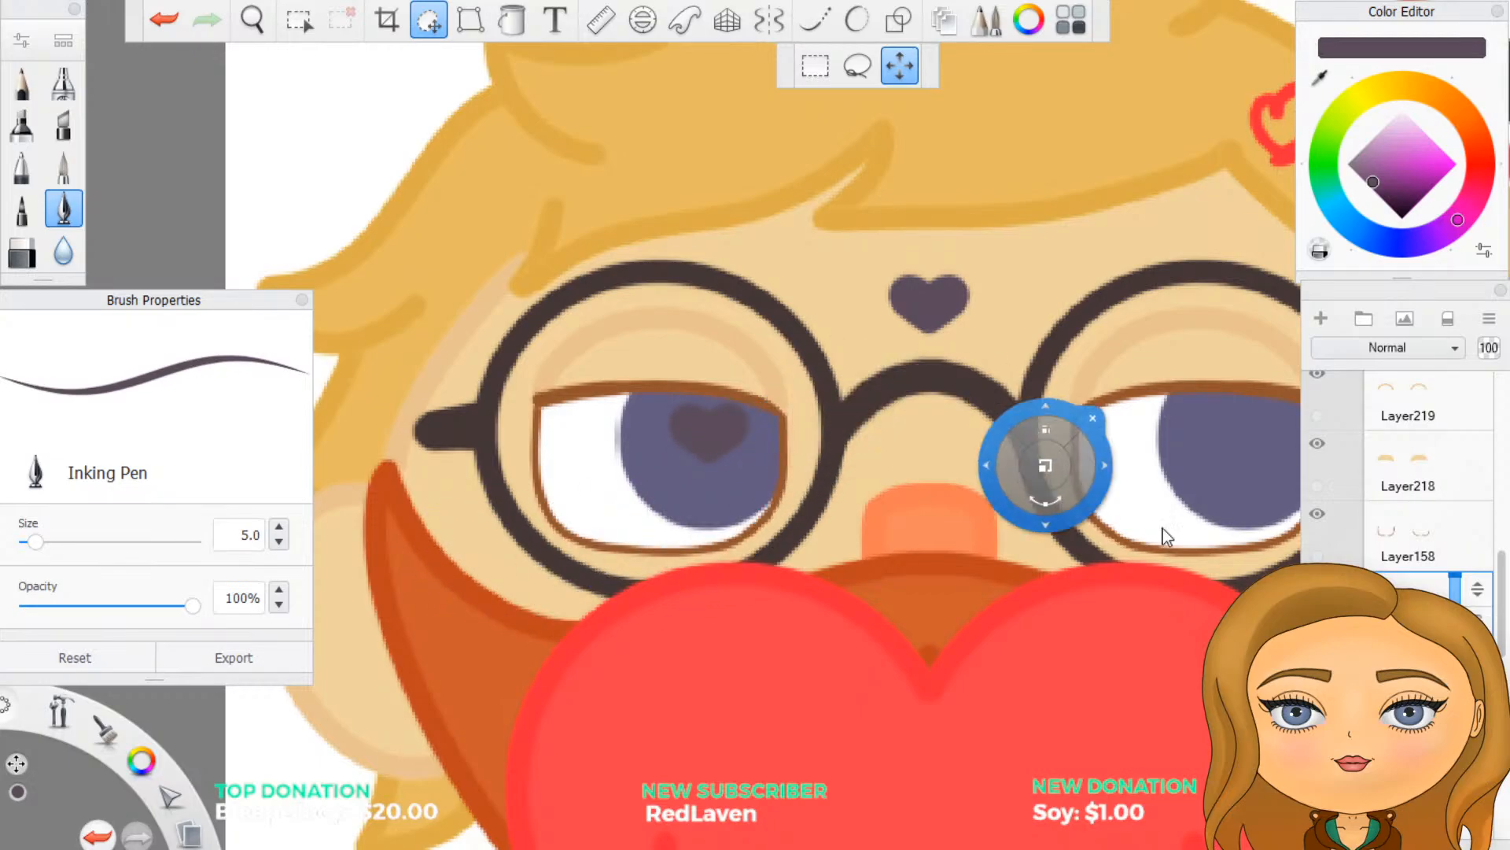
Step: Select the remaining forehead heart's layer and move that heart into the right iris at the matching position
left_click(1399, 638)
left_click(1400, 665)
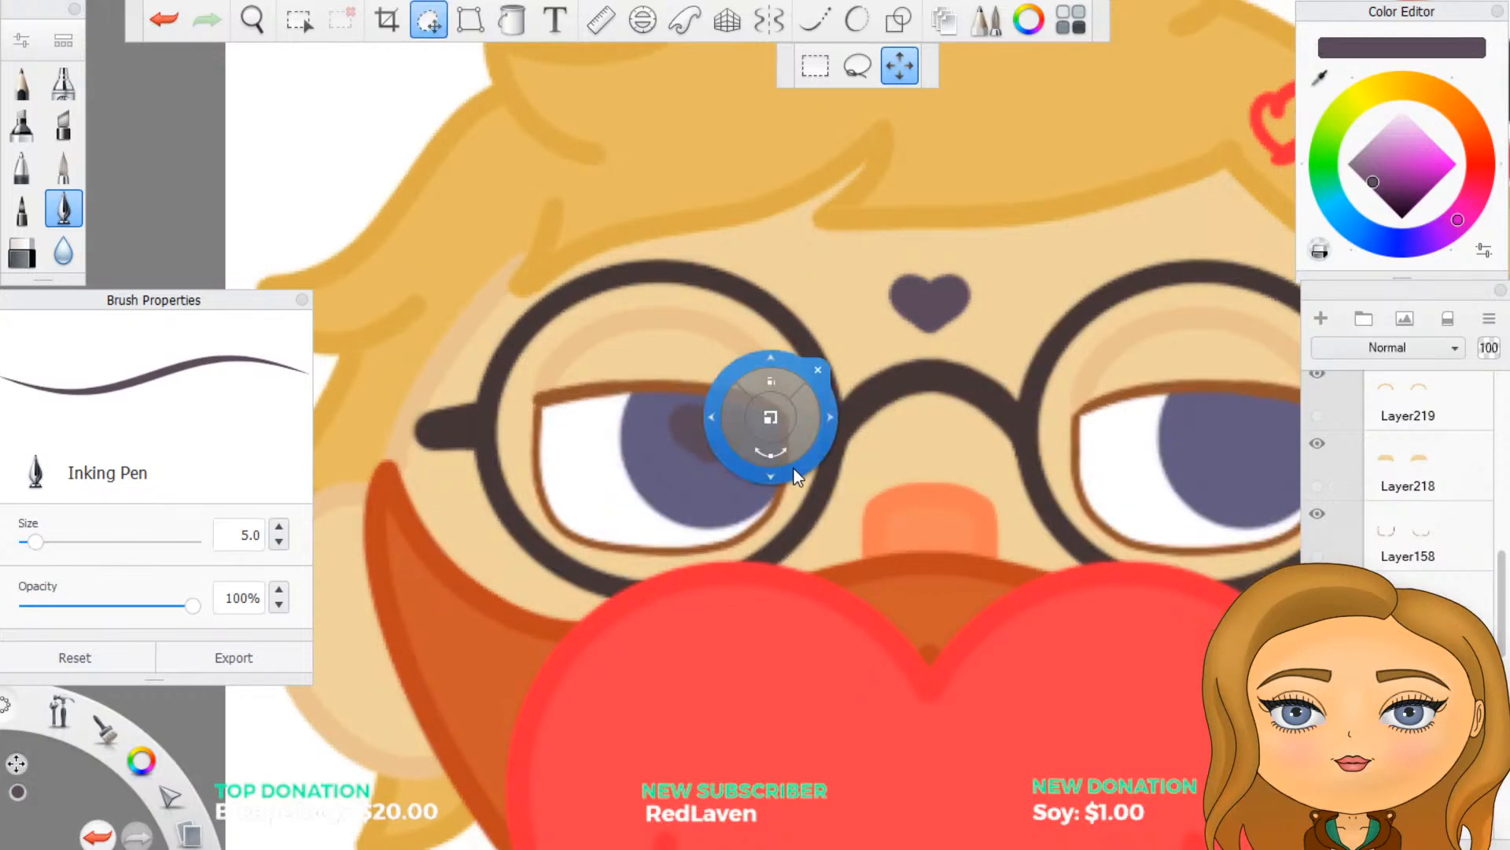
left_click_drag(793, 476, 1021, 558)
mouse_move(1102, 619)
left_mouse_down()
mouse_move(1140, 602)
mouse_move(1096, 636)
left_mouse_up()
key("space")
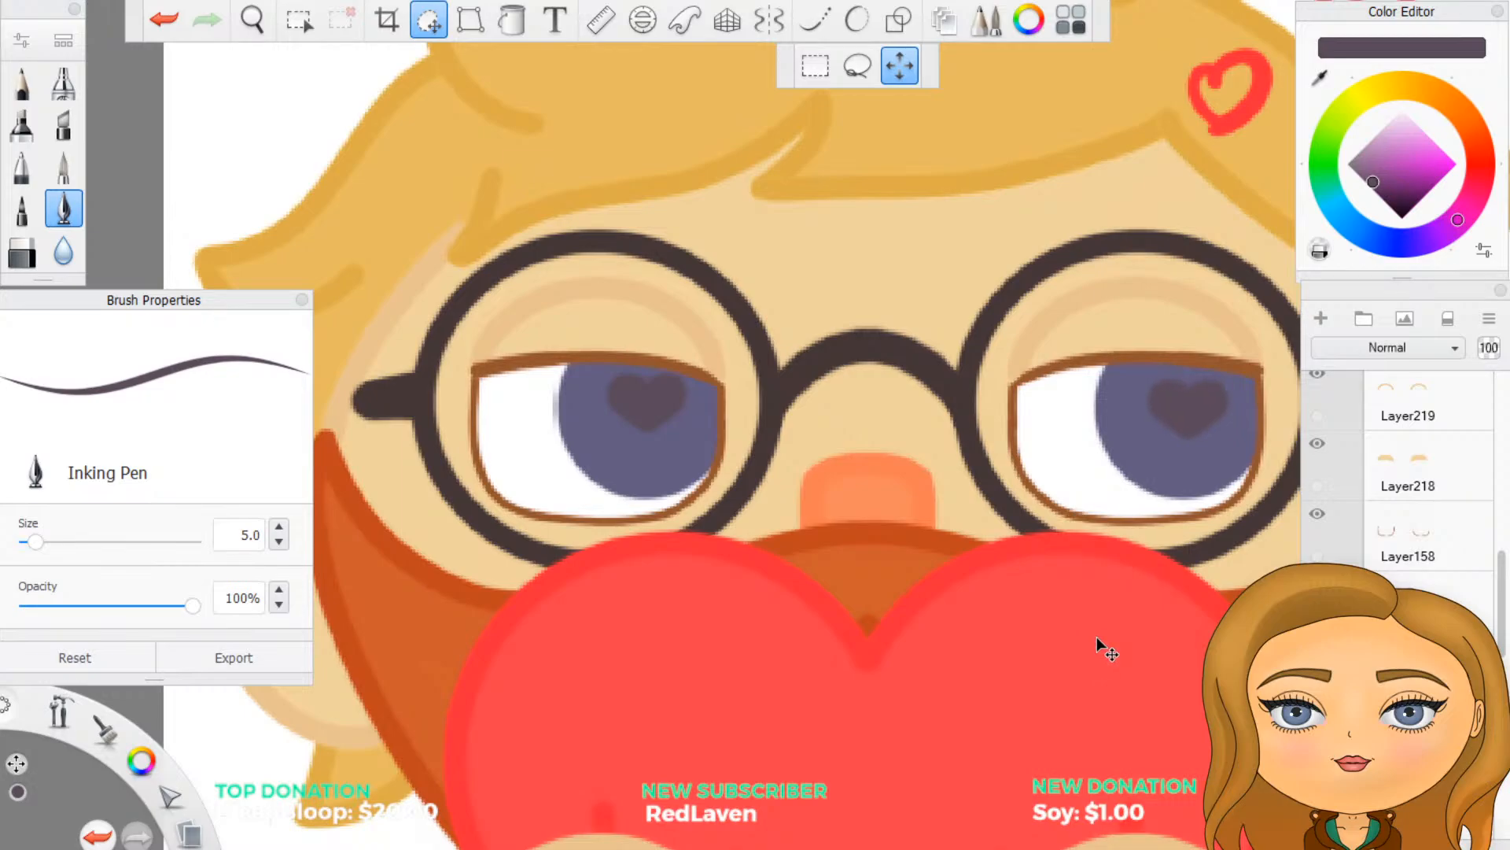
Step: Nudge the left heart pupil slightly lower within its iris and finish the transform
key("space")
key("space")
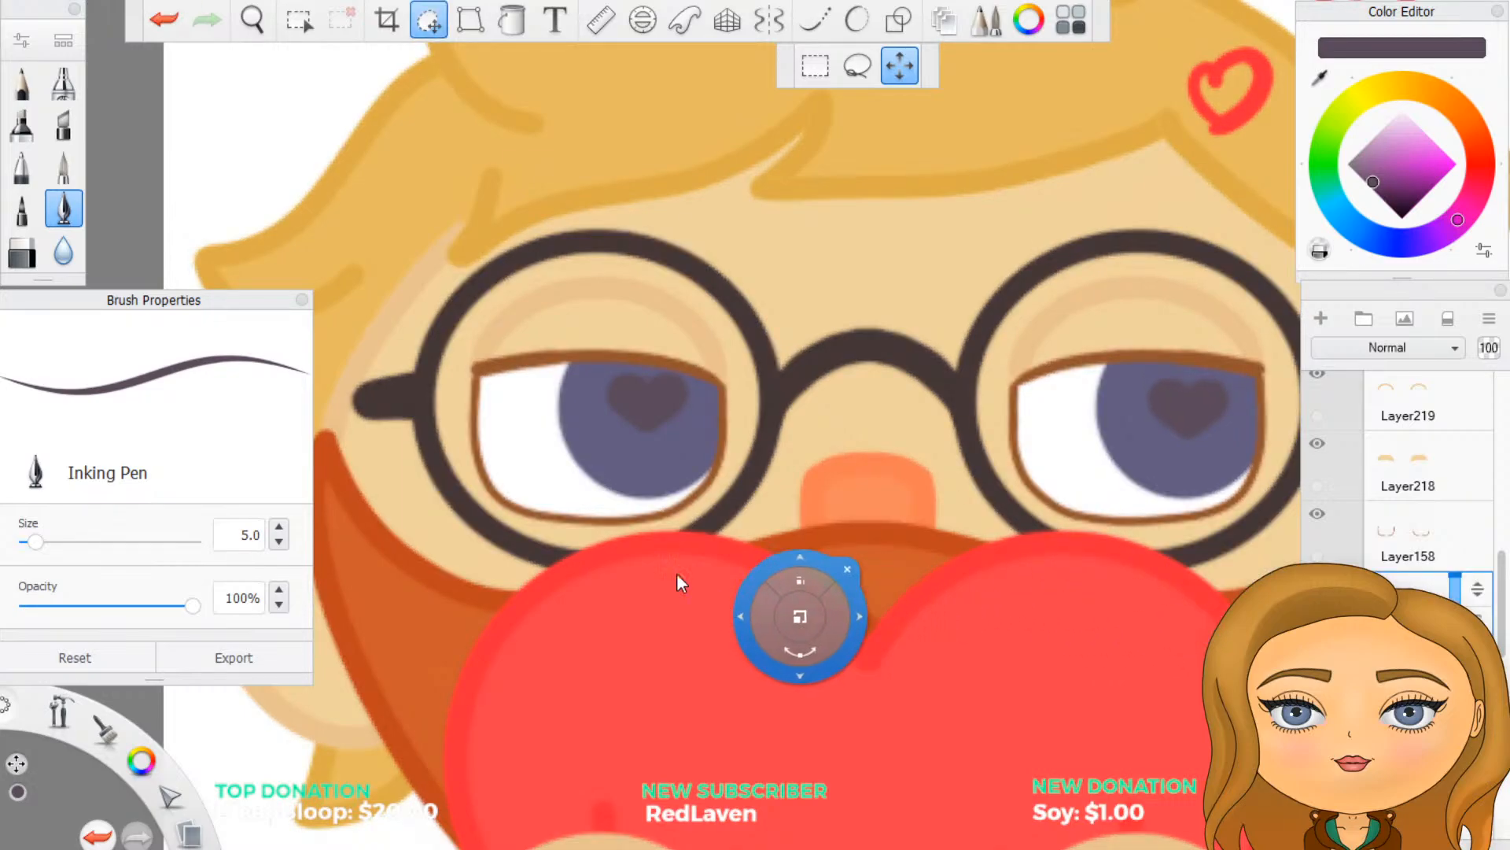
mouse_move(748, 652)
left_mouse_down()
mouse_move(760, 662)
mouse_move(747, 657)
left_mouse_up()
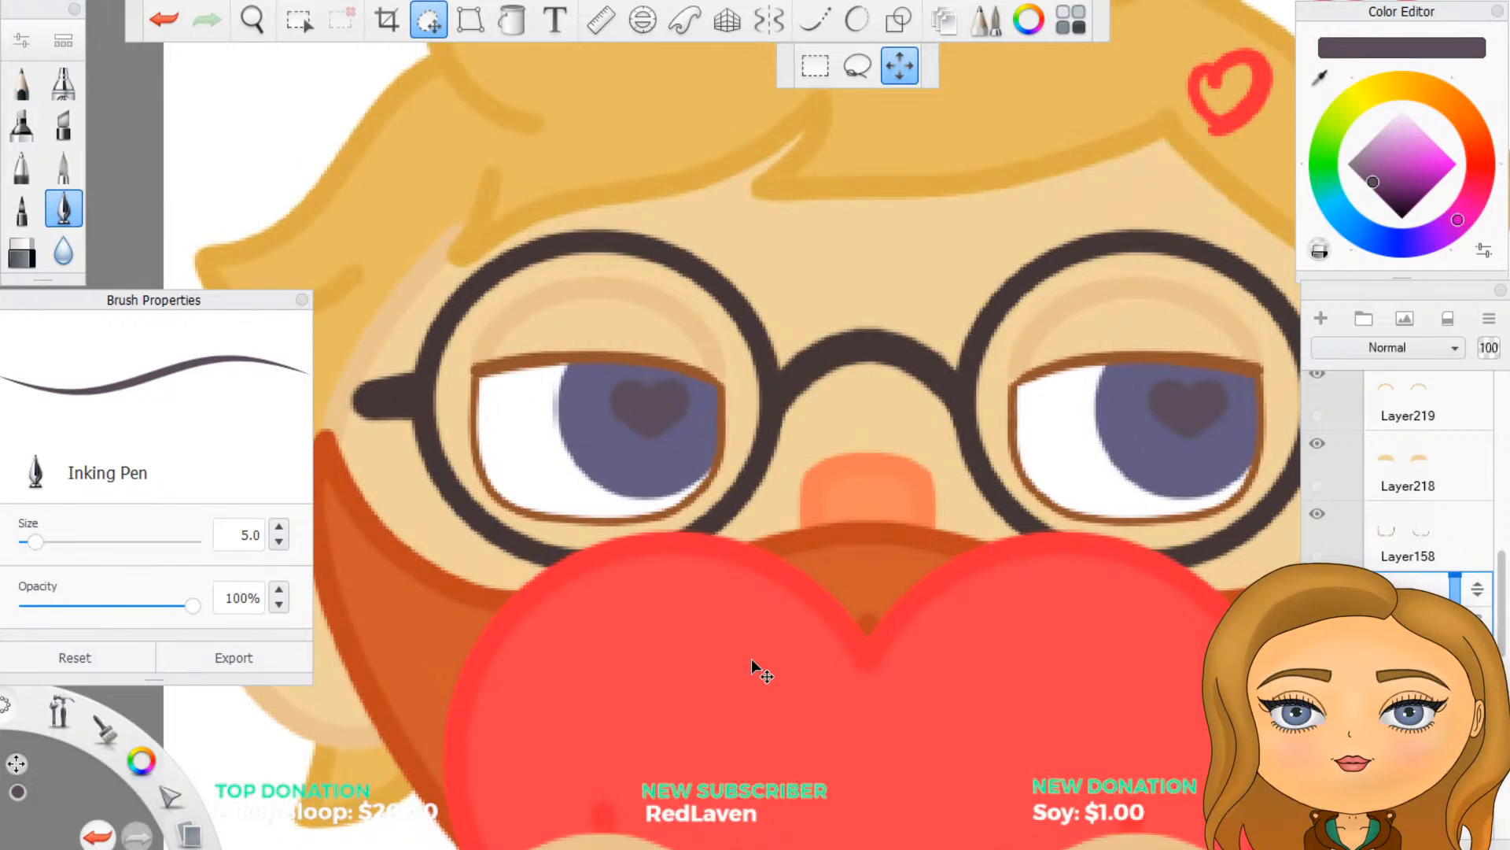
key("space")
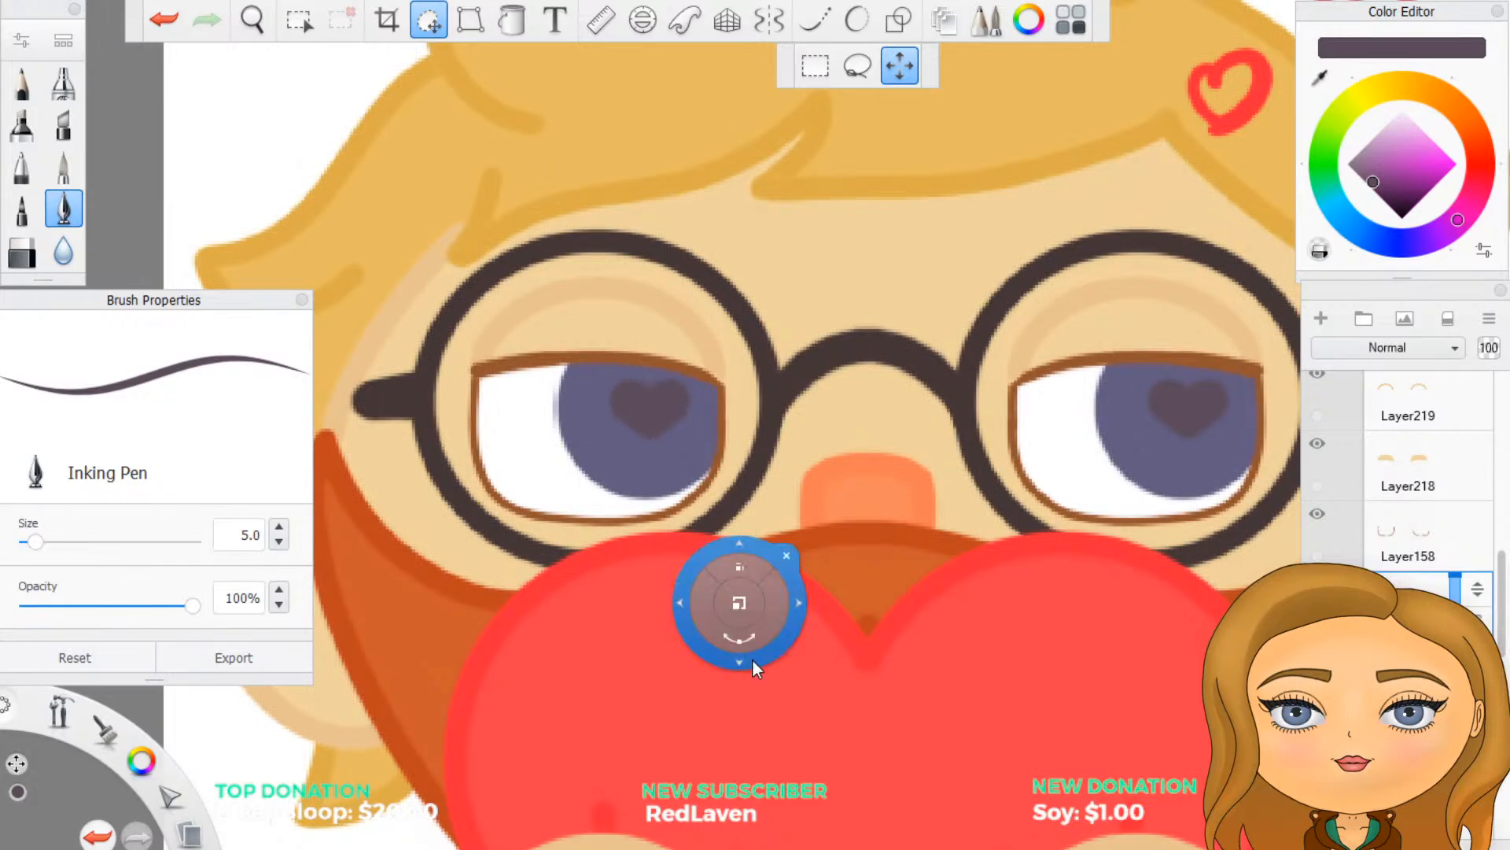
key("space")
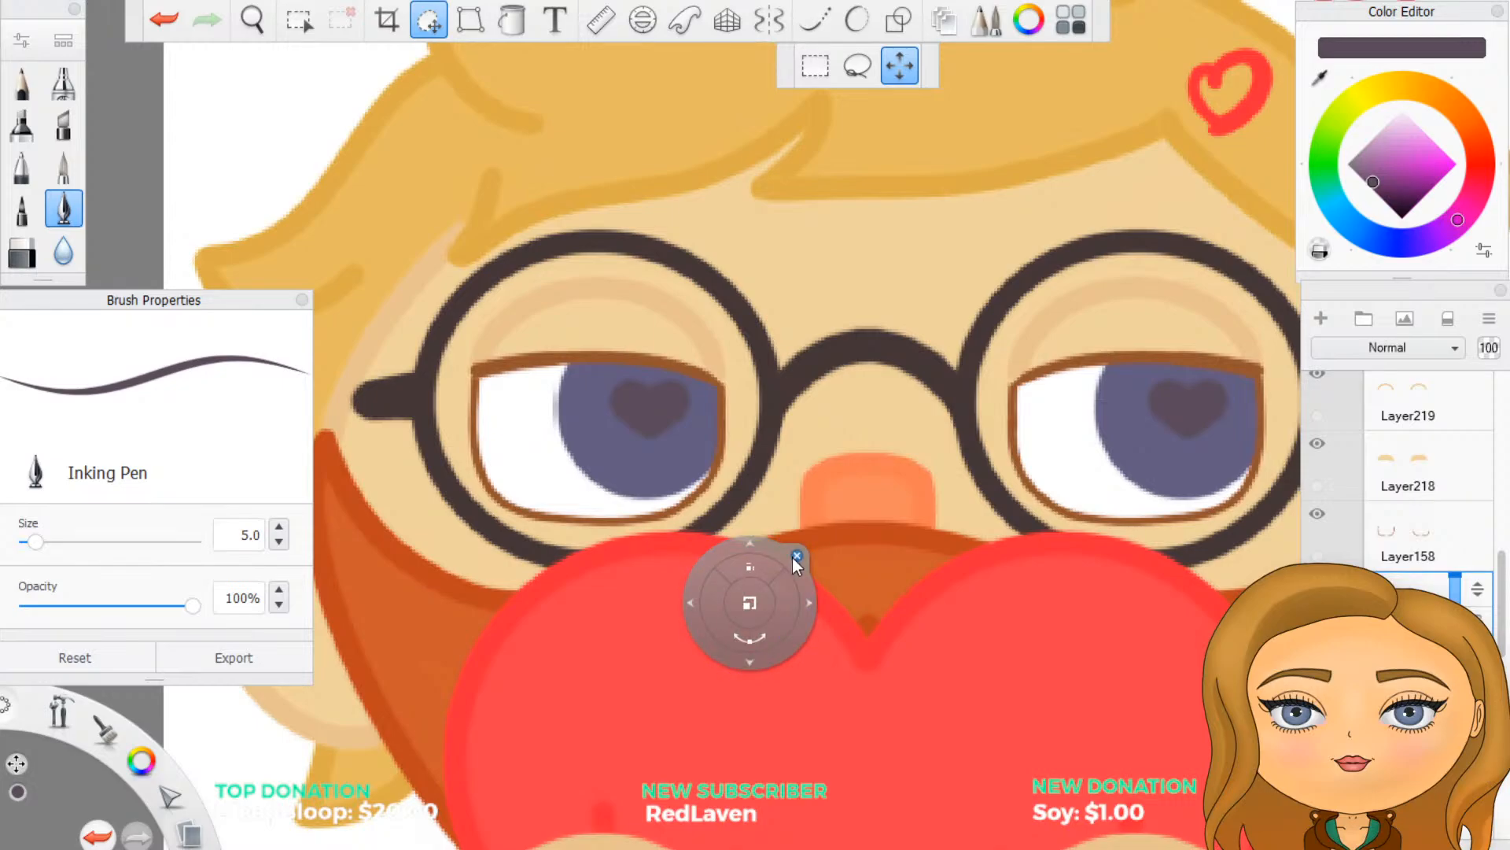
key("Return")
Step: Review the heart pupils against the whole character at several zoom levels
scroll(787, 559, "down", 3)
scroll(783, 564, "down", 5)
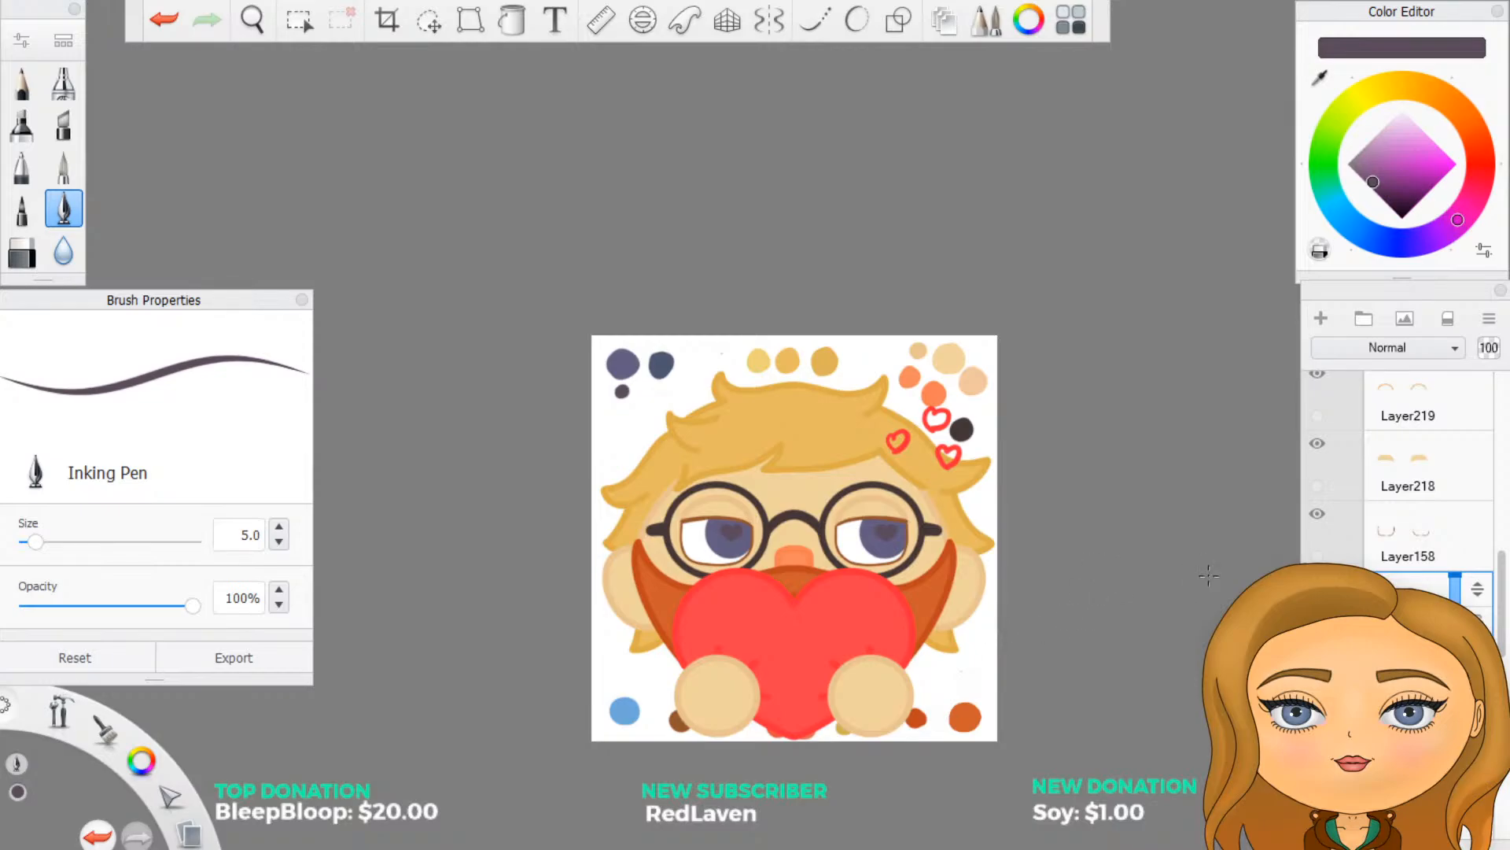
scroll(1209, 575, "down", 1)
scroll(1415, 488, "up", 3)
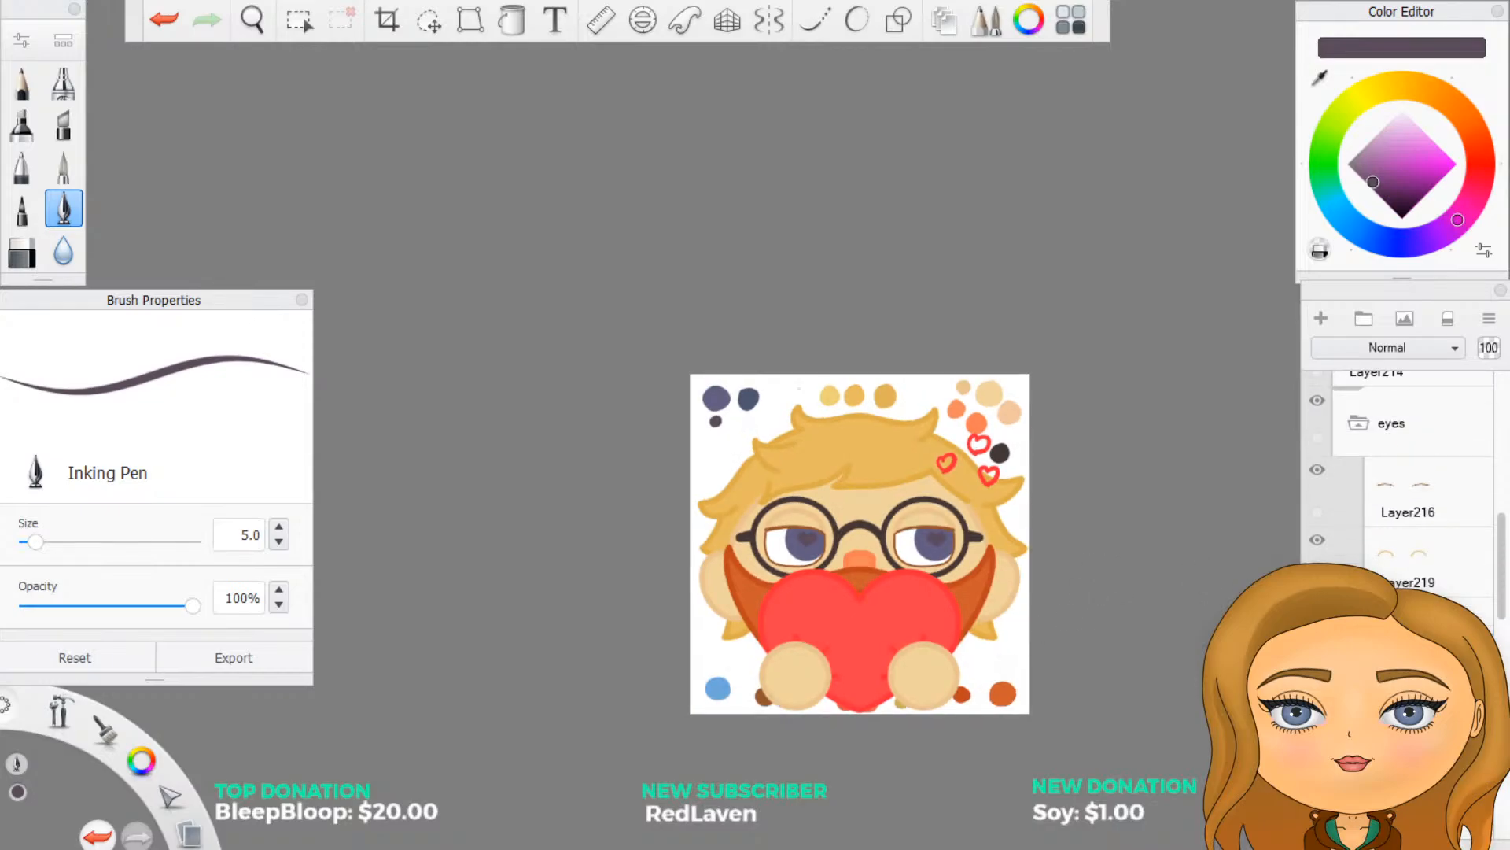
scroll(1416, 487, "down", 3)
scroll(1134, 715, "up", 2)
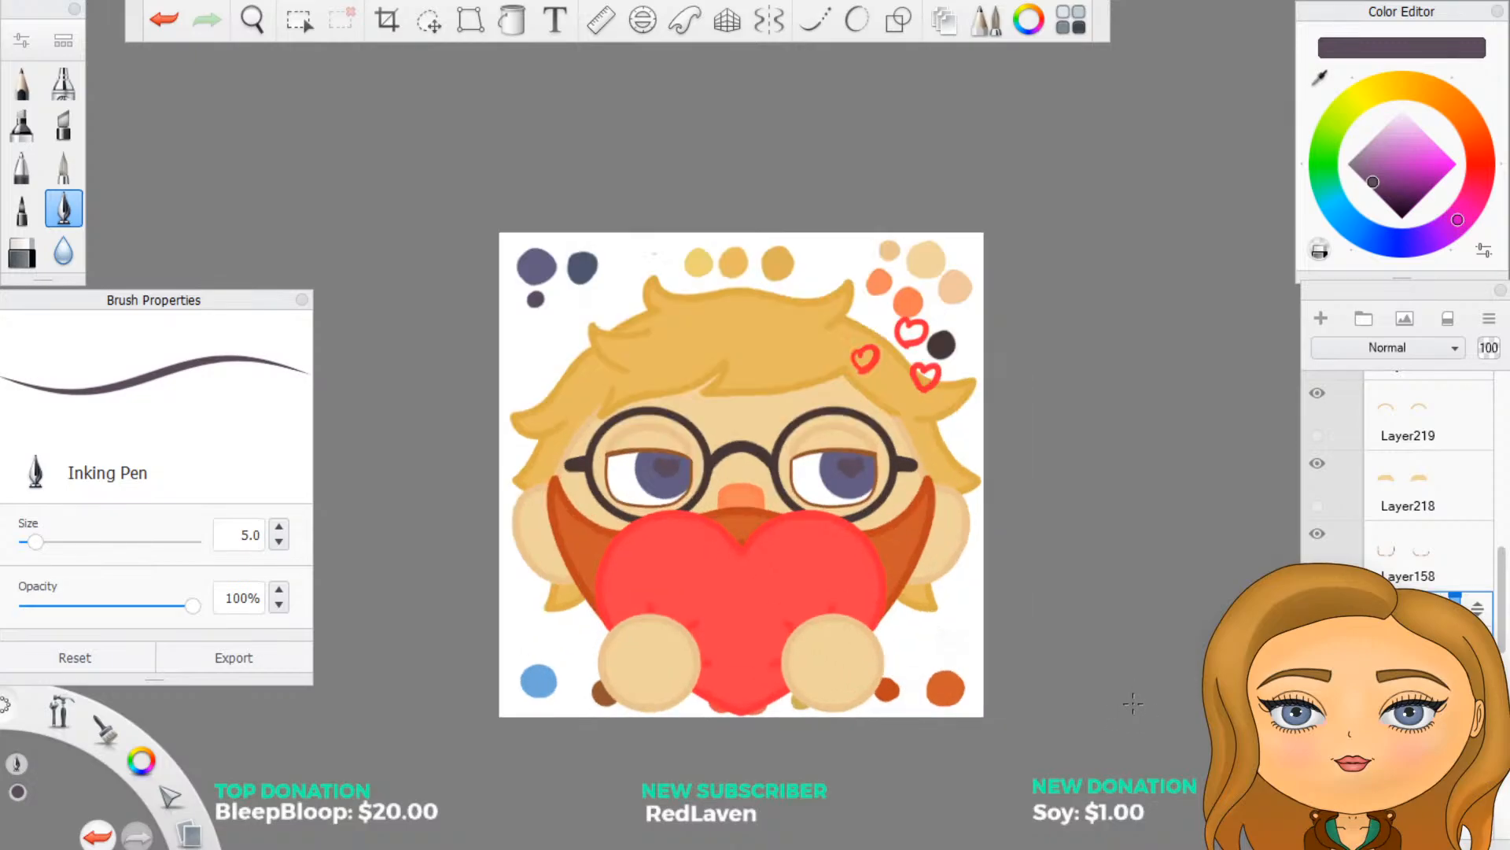
scroll(346, 472, "down", 1)
scroll(344, 435, "up", 1)
scroll(344, 435, "up", 2)
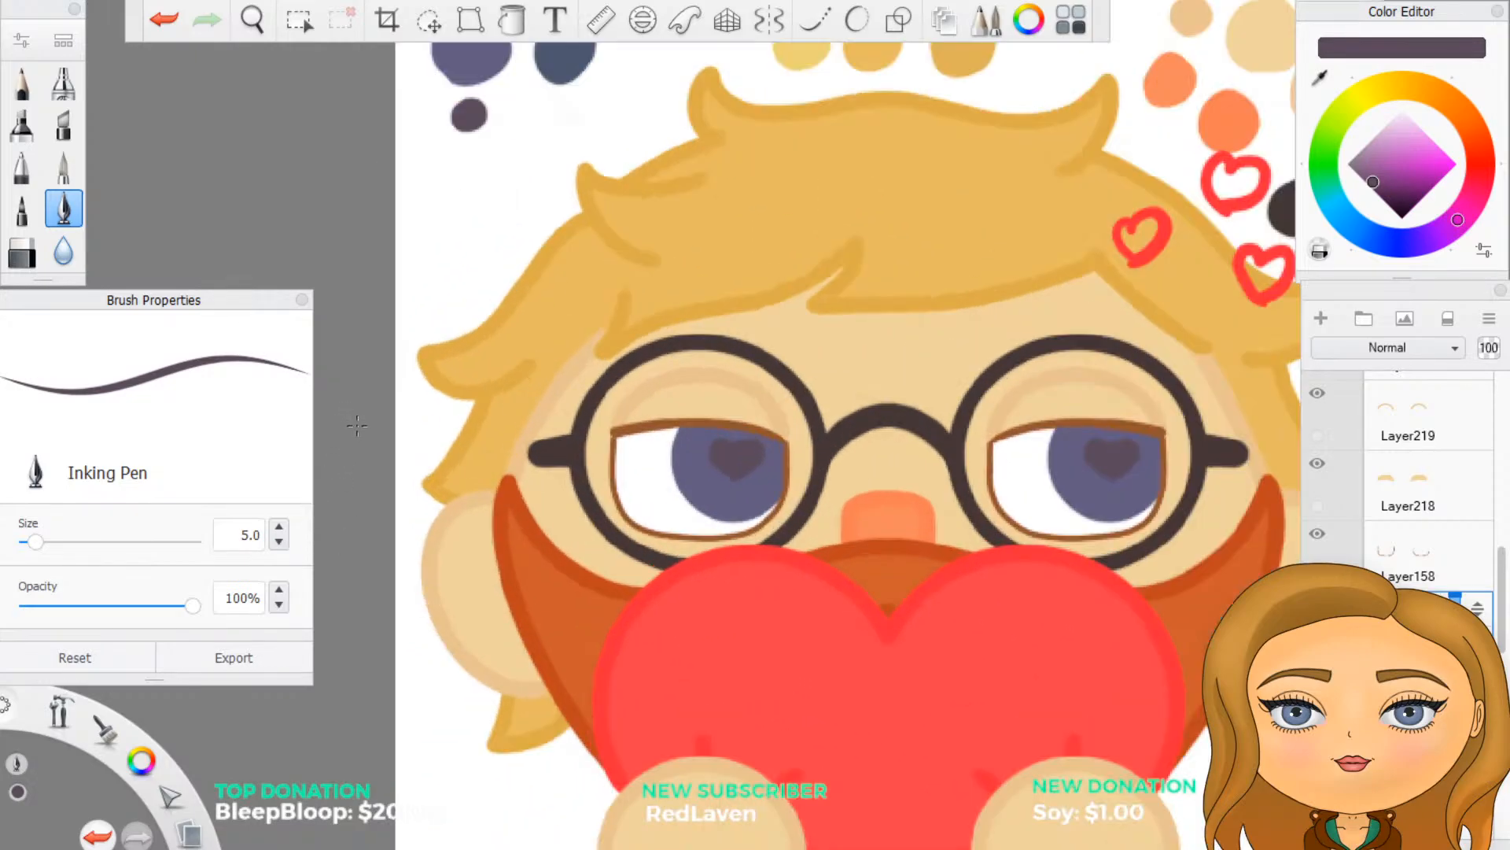
Step: Hide the eyelid layers Layer218, Layer219 and Layer216 in the heart group's eyes folder
scroll(1328, 513, "up", 1)
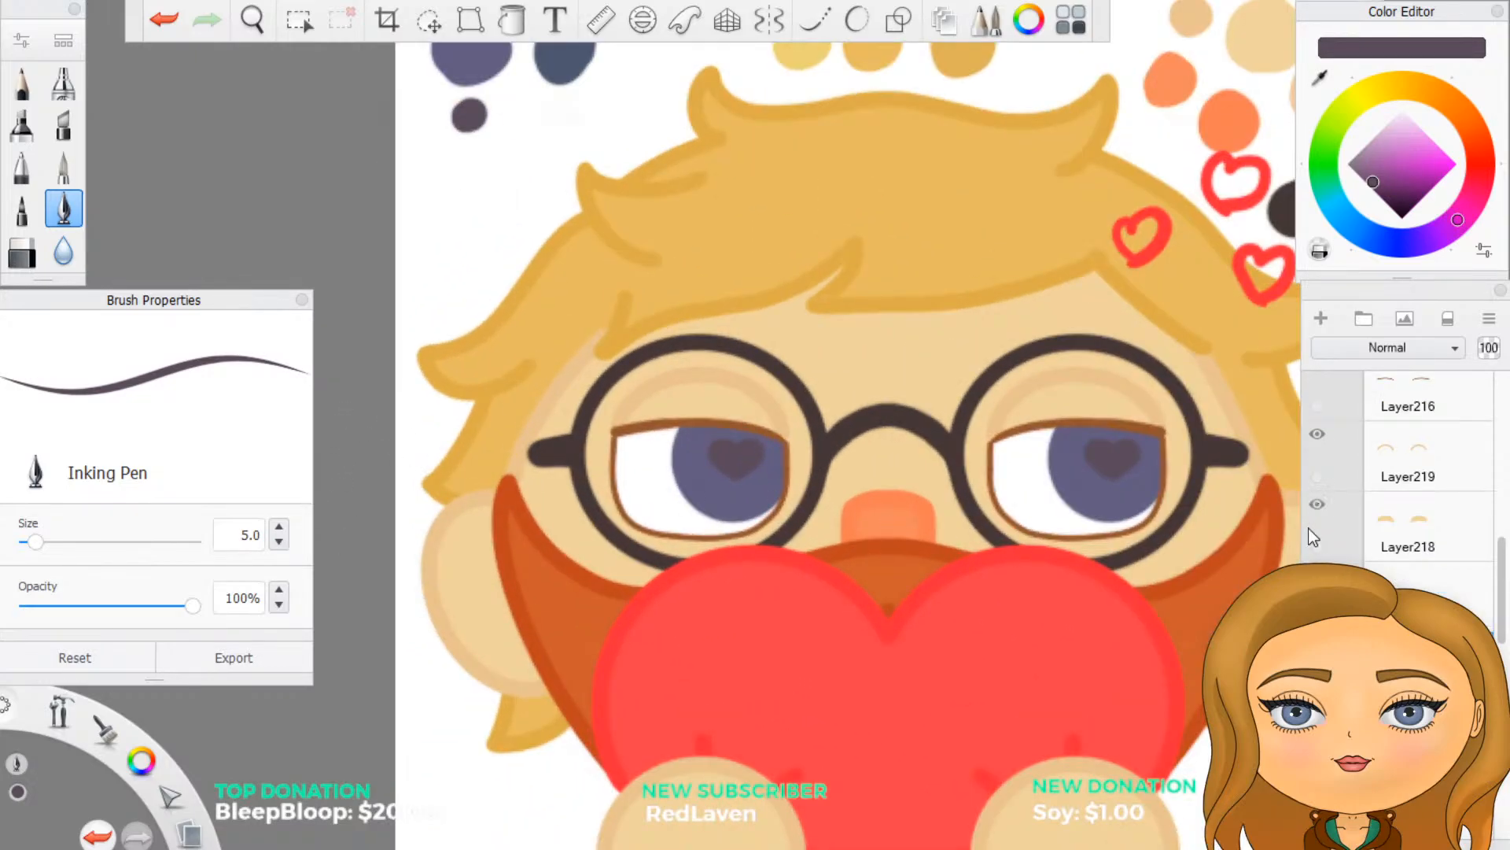
left_click(1318, 505)
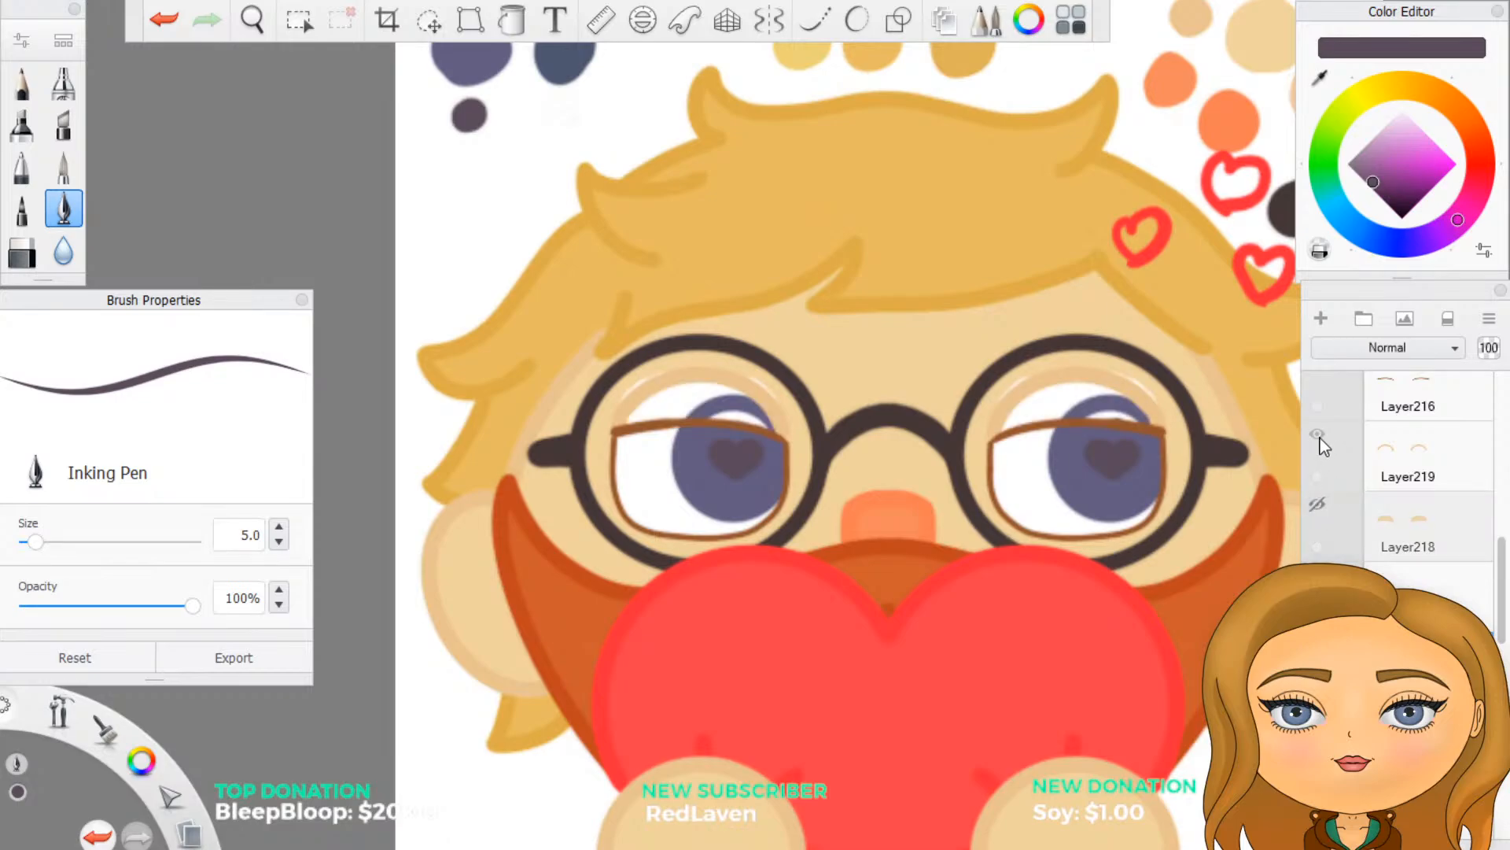
left_click(1320, 437)
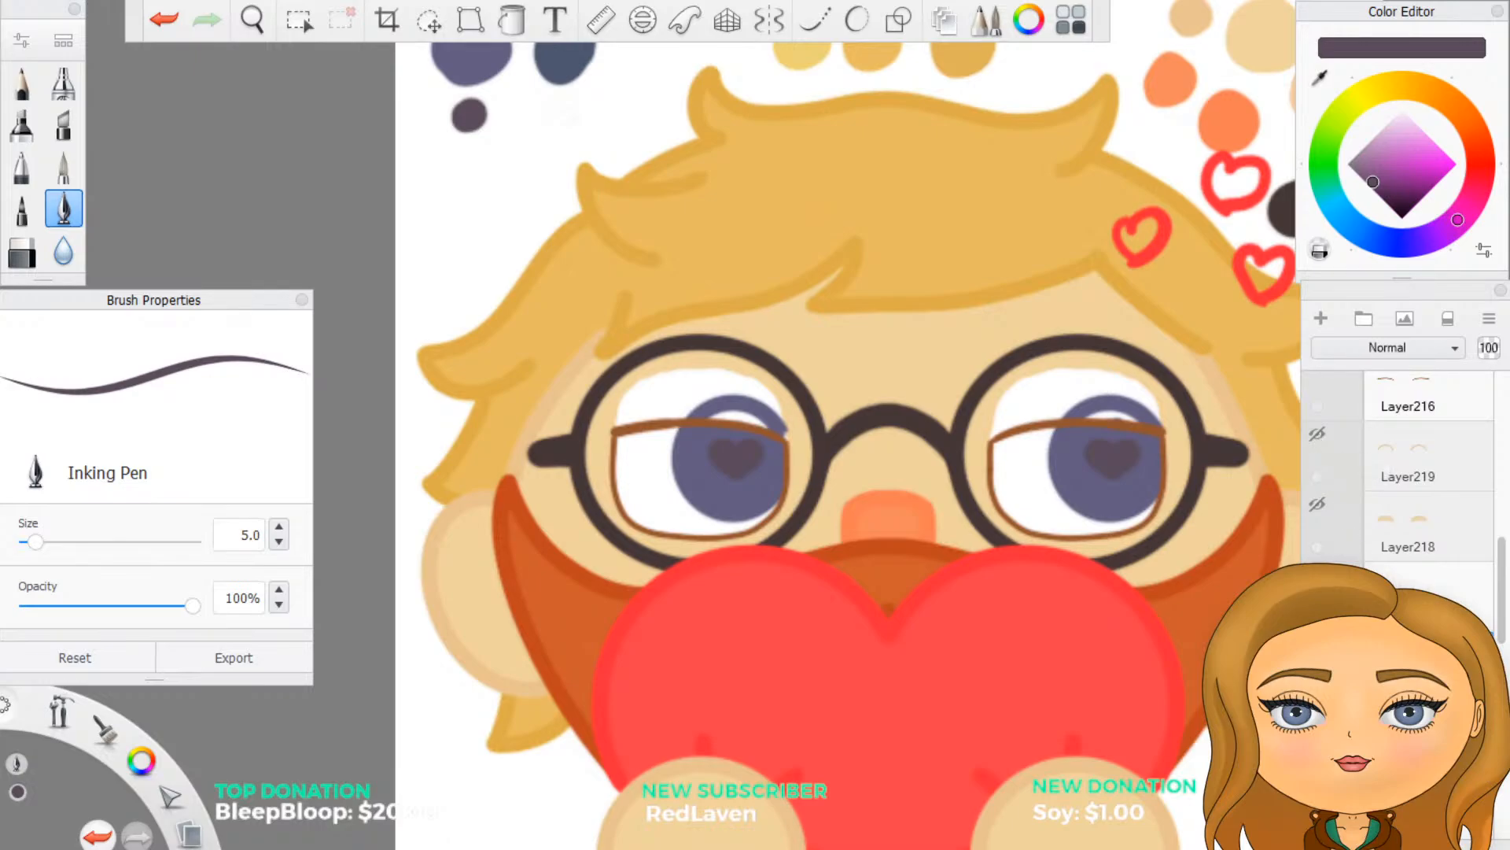
scroll(1433, 518, "up", 1)
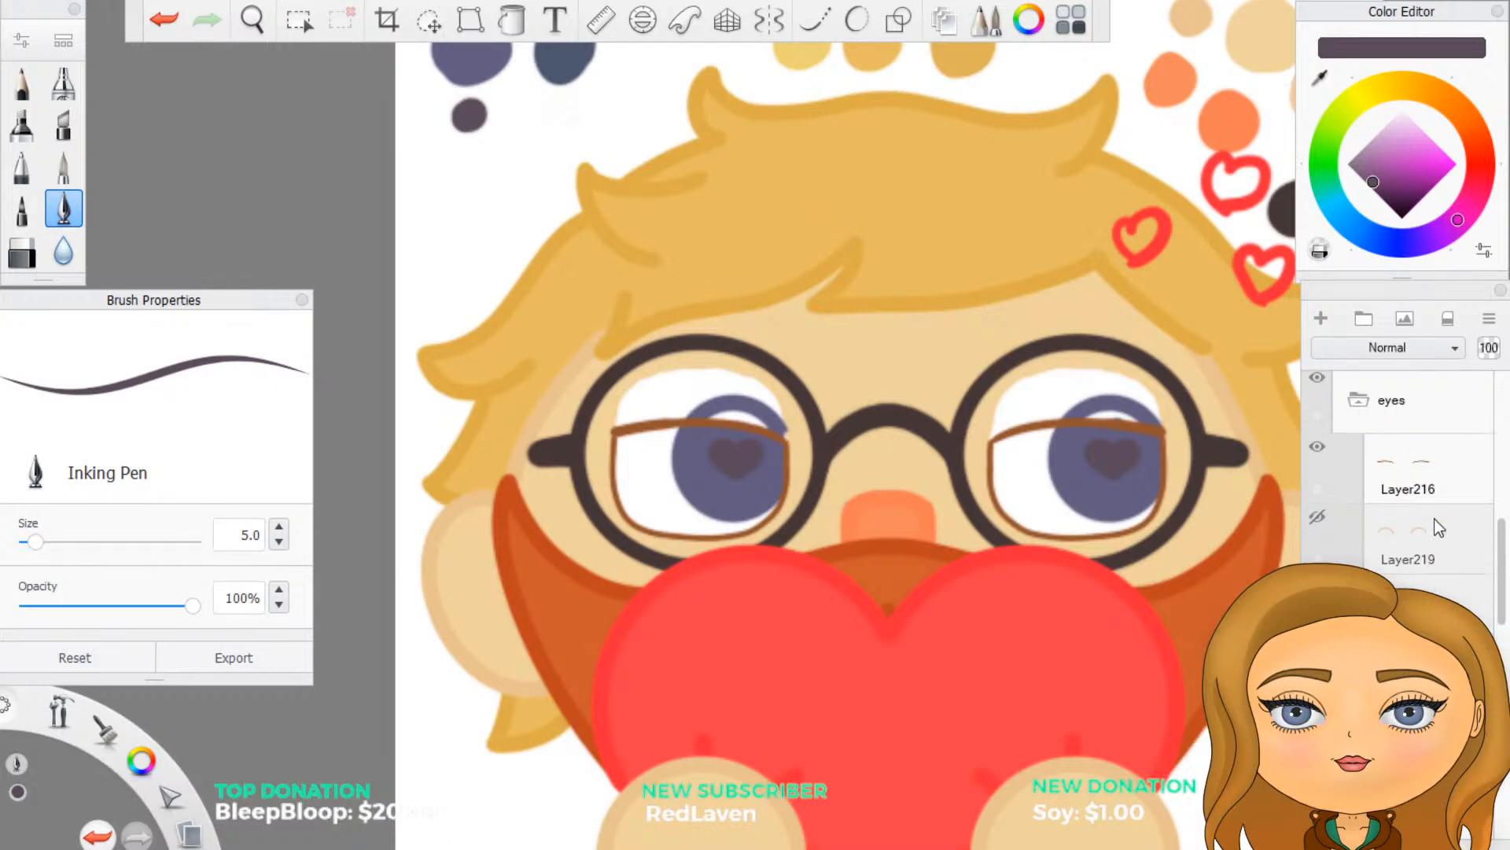
left_click(1317, 448)
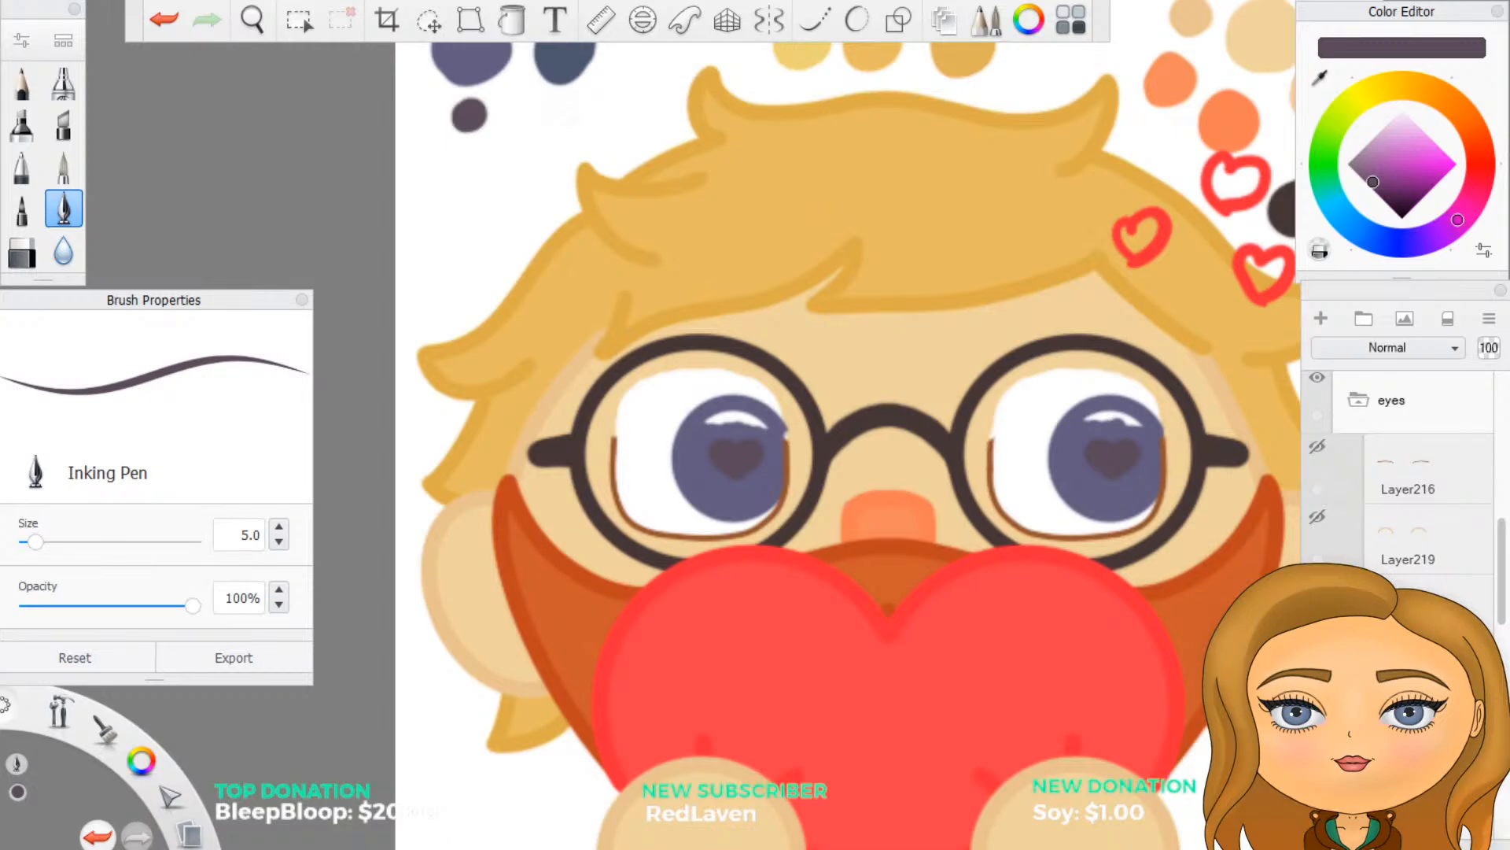
Step: Delete the layer with the small red heart doodles beside the hair
scroll(1382, 529, "up", 5)
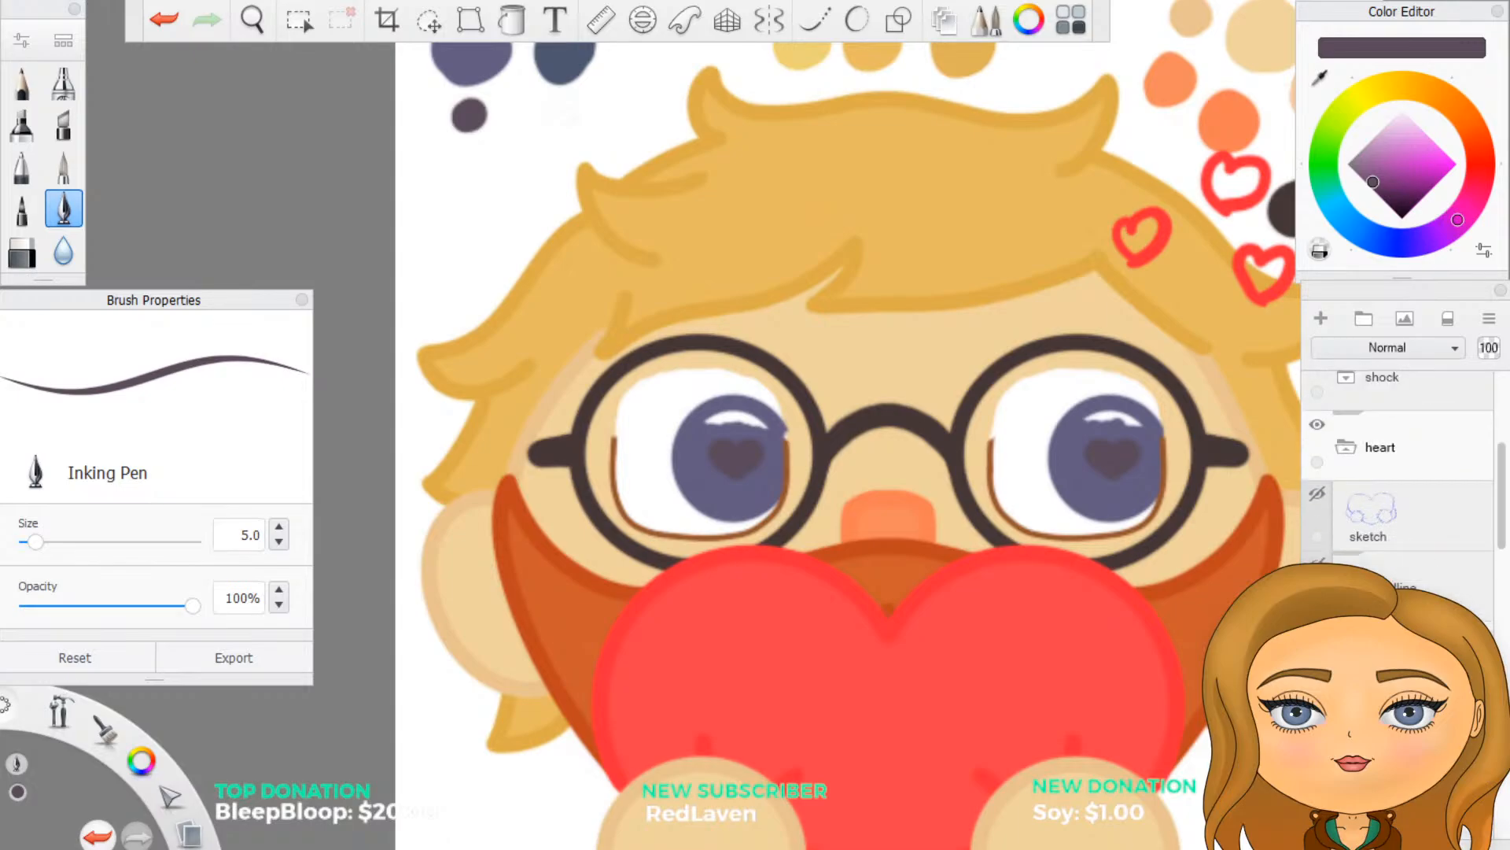
left_click_drag(1420, 643, 1468, 602)
scroll(1465, 600, "up", 3)
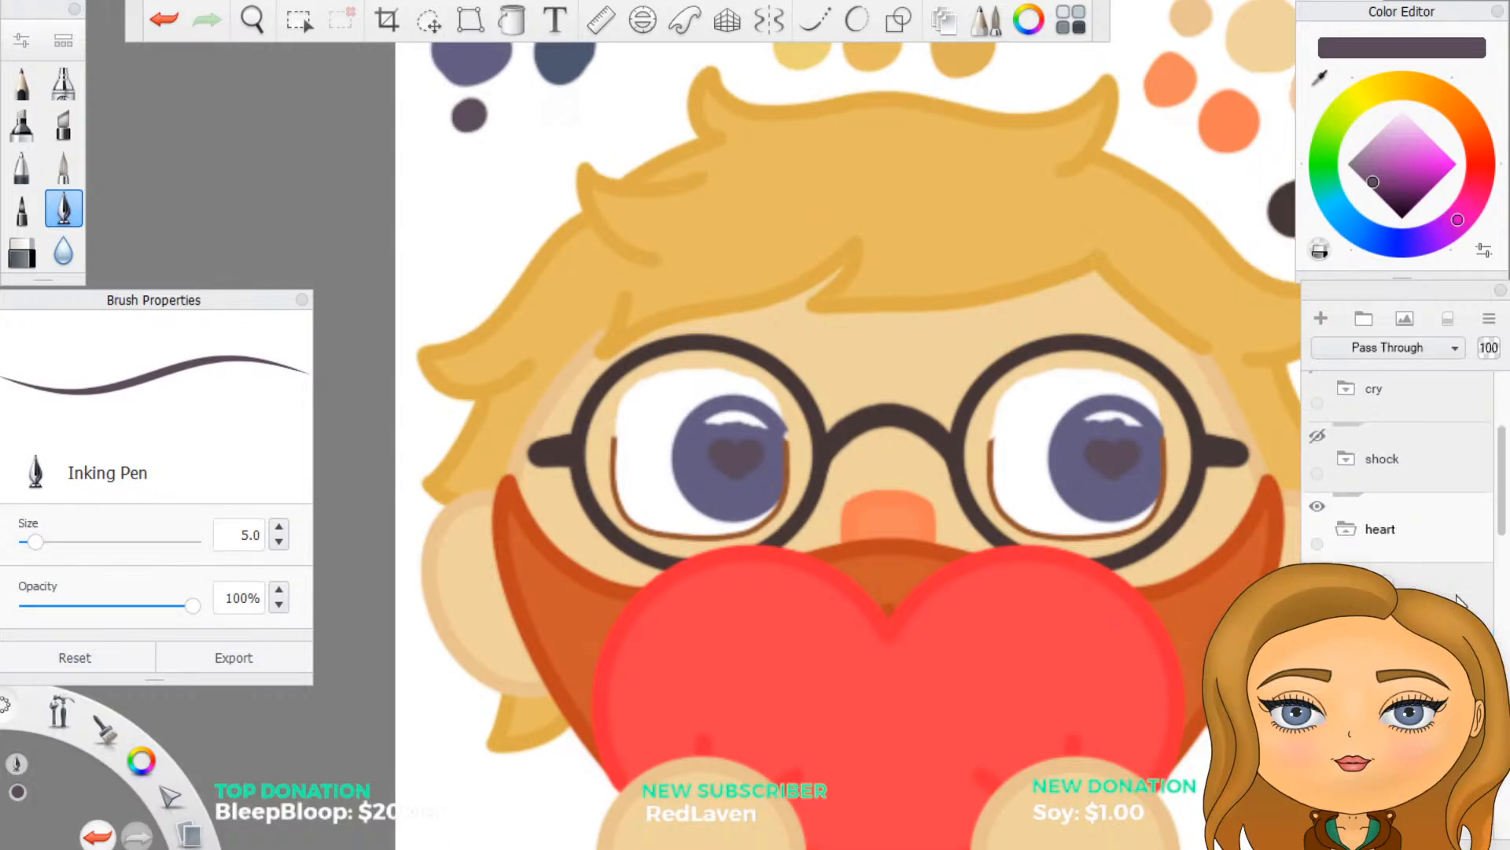
Step: Duplicate the full eye outlines on Layer158 in the shock group's eyes folder, and move the copy into the heart group's eyes folder
scroll(1398, 472, "up", 1)
scroll(1398, 471, "down", 1)
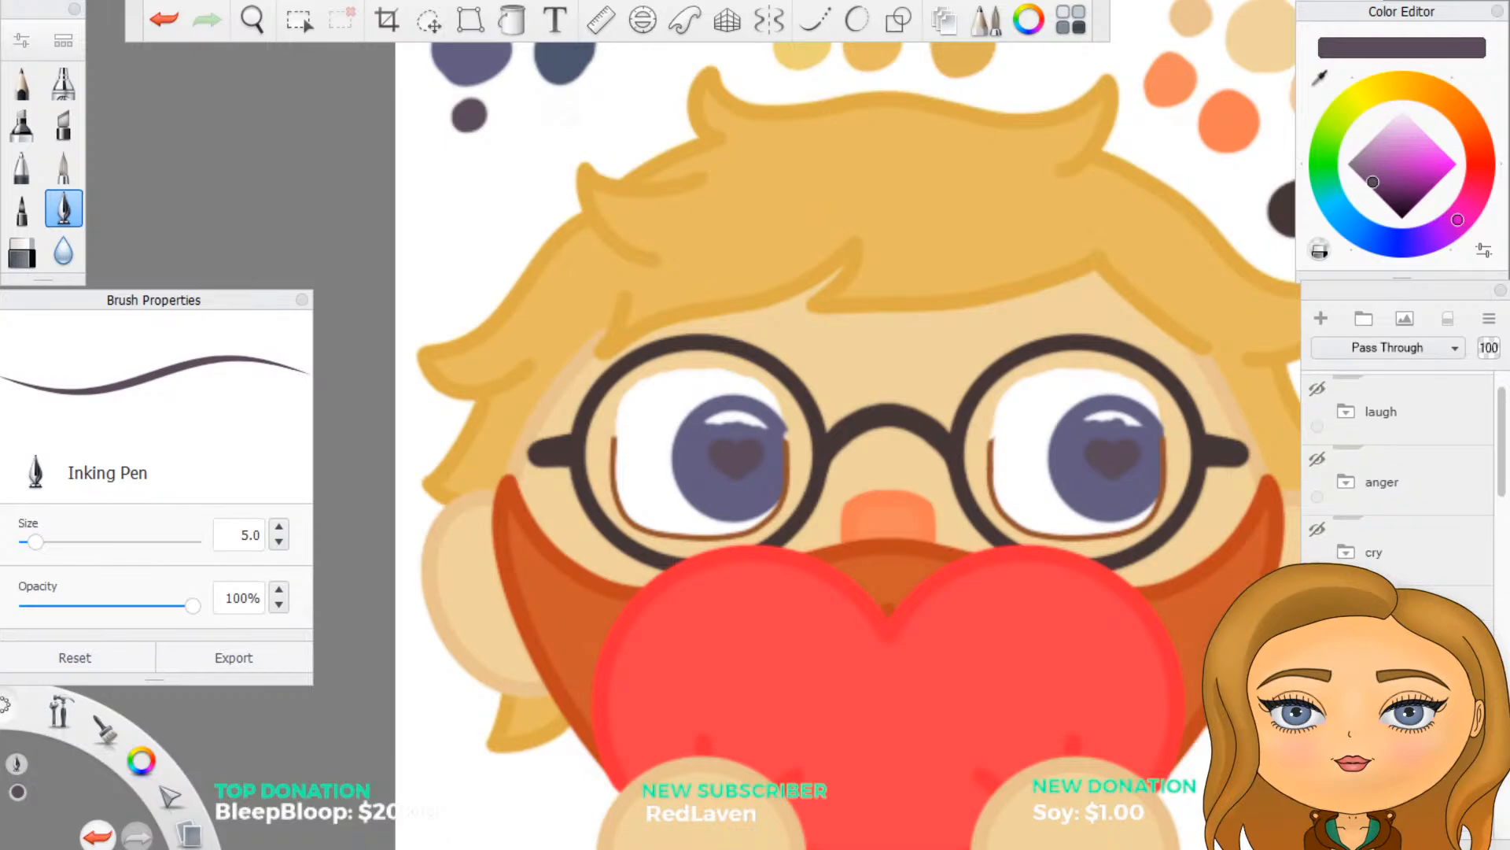
scroll(1396, 446, "down", 2)
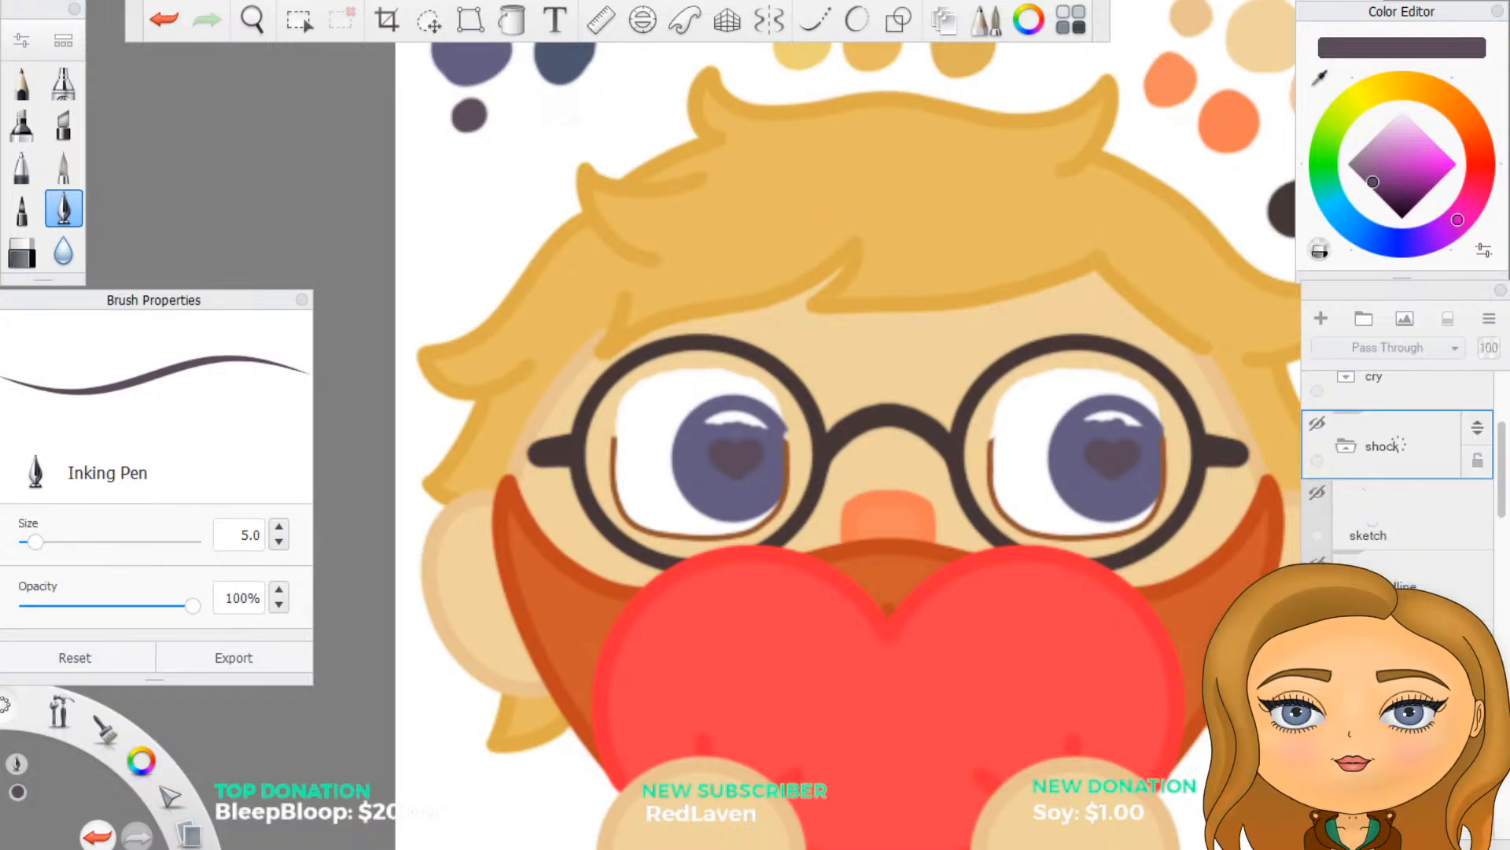
left_click(1398, 446, "ctrl")
scroll(1397, 446, "down", 3)
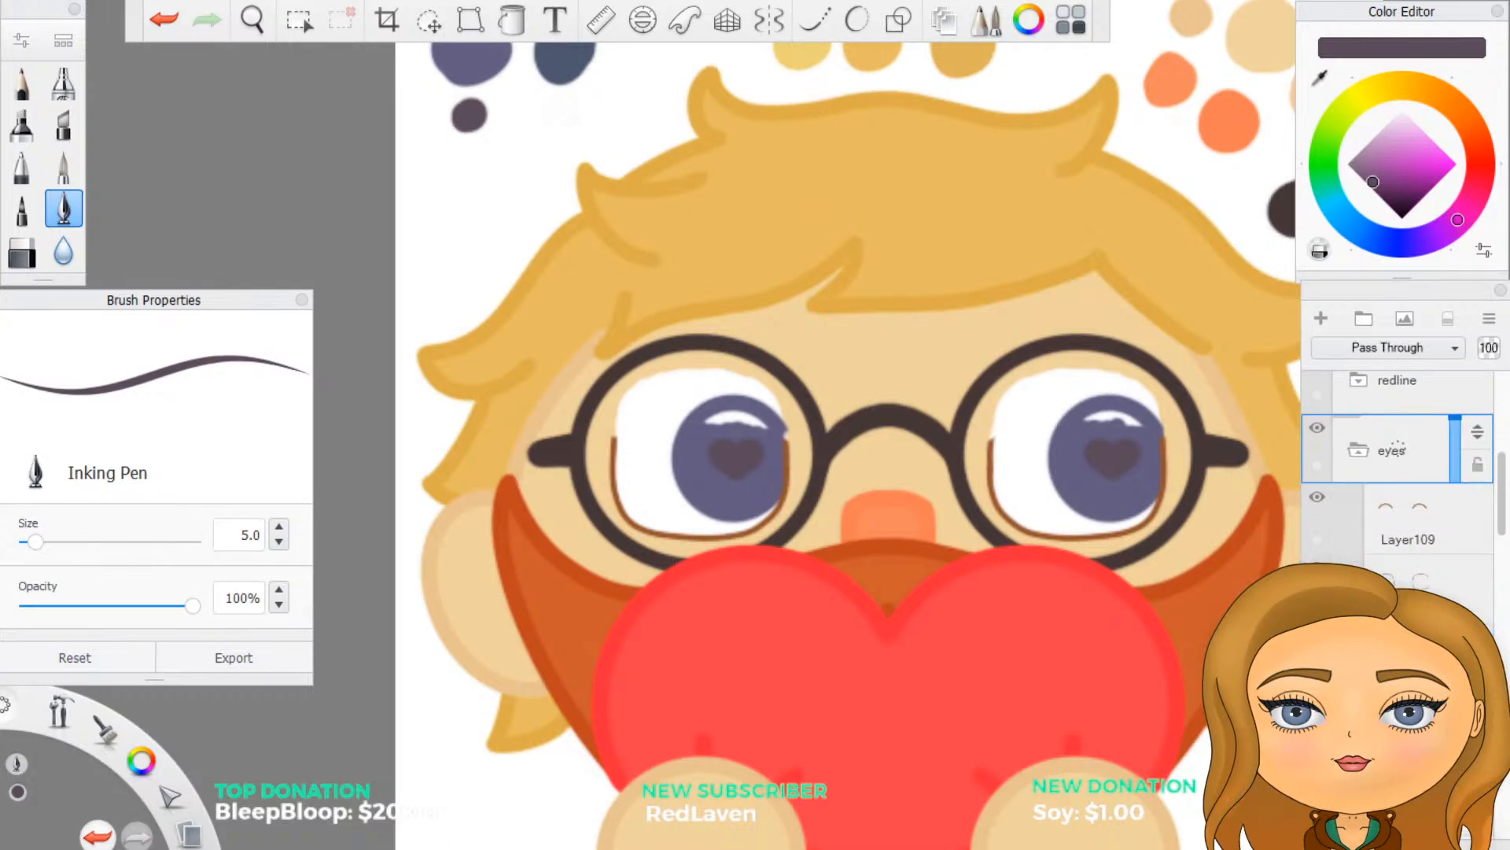
left_click(1420, 584)
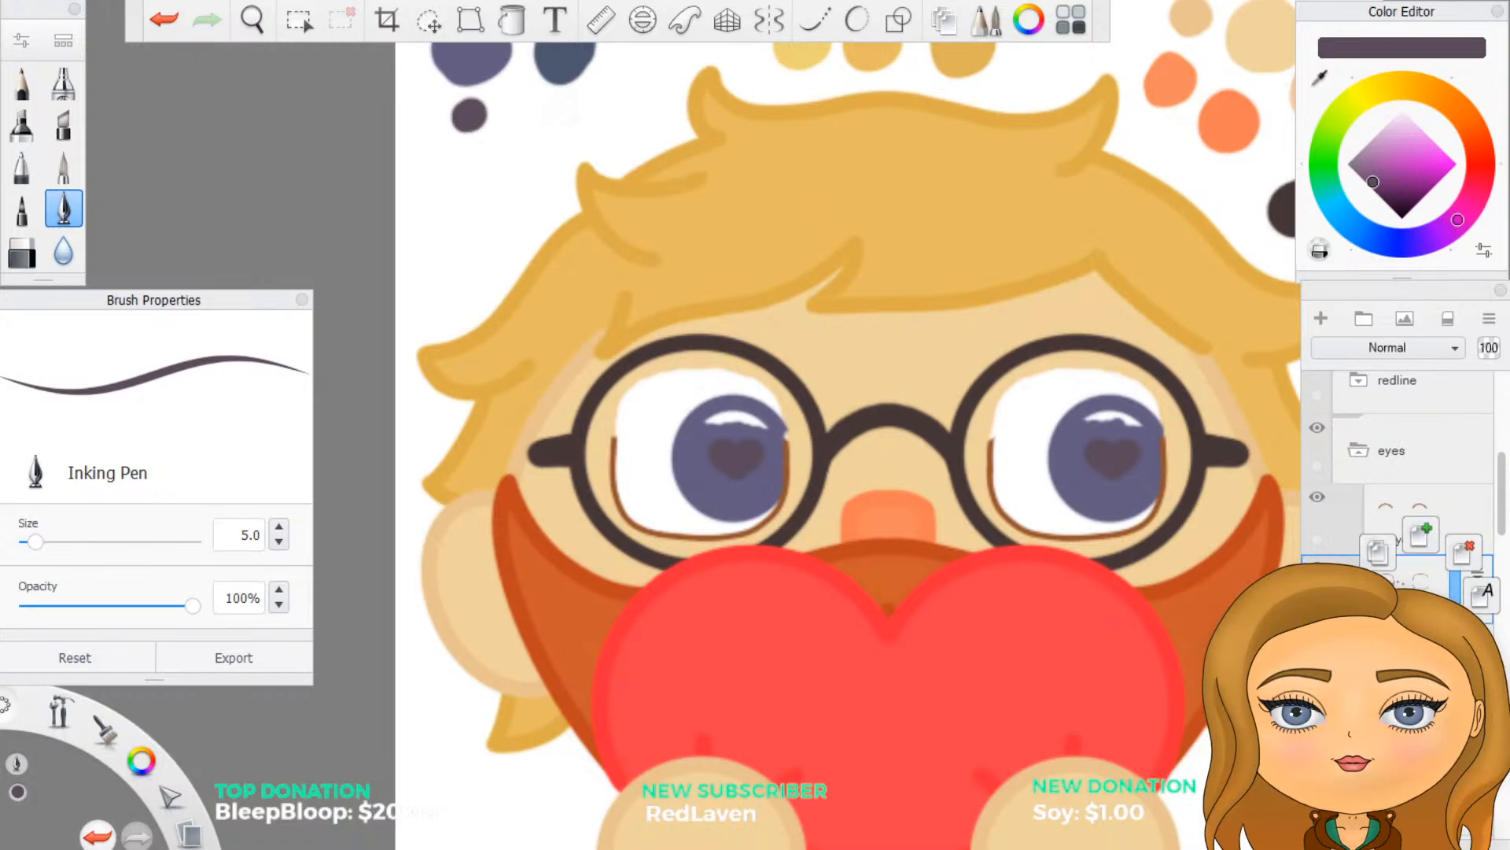
left_click(1378, 555)
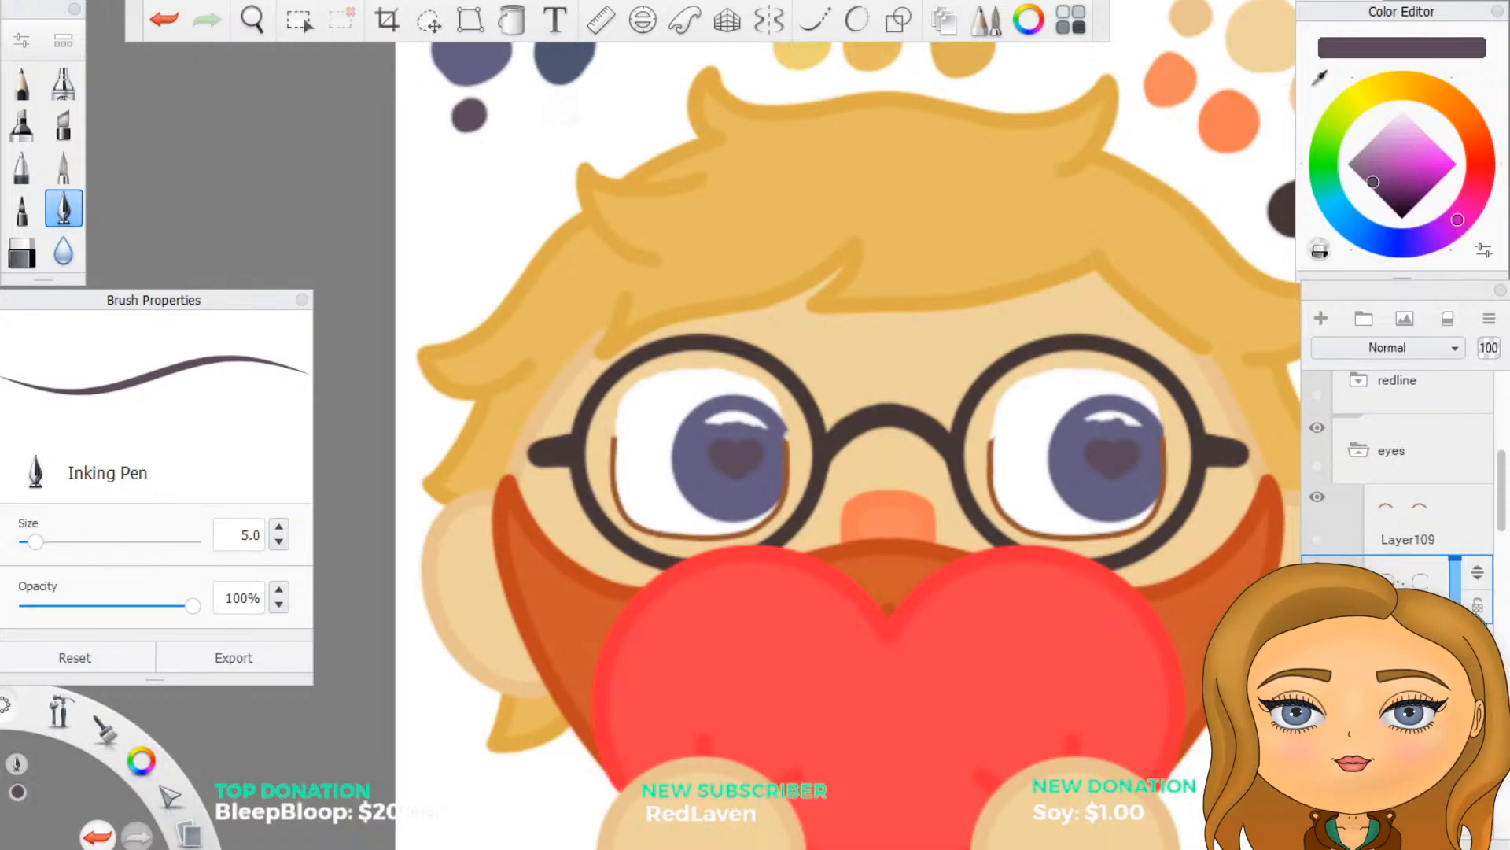
left_click_drag(1476, 580, 1476, 584)
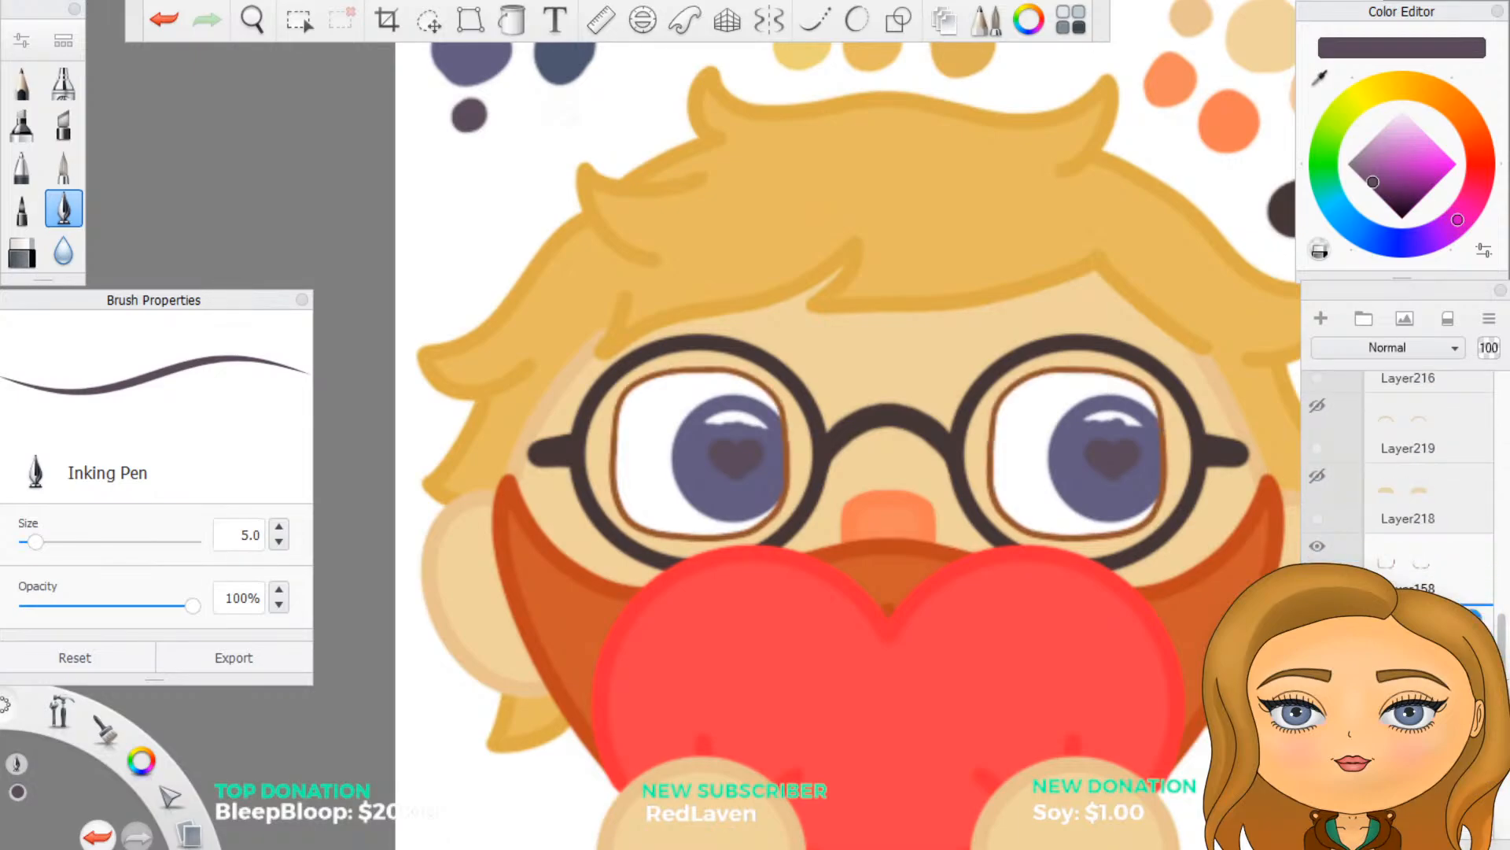
Step: Delete the old partial eye outlines on the heart group's Layer158, and collapse the shock group and its eyes folder
left_click_drag(1429, 504, 1470, 466)
scroll(1405, 541, "down", 5)
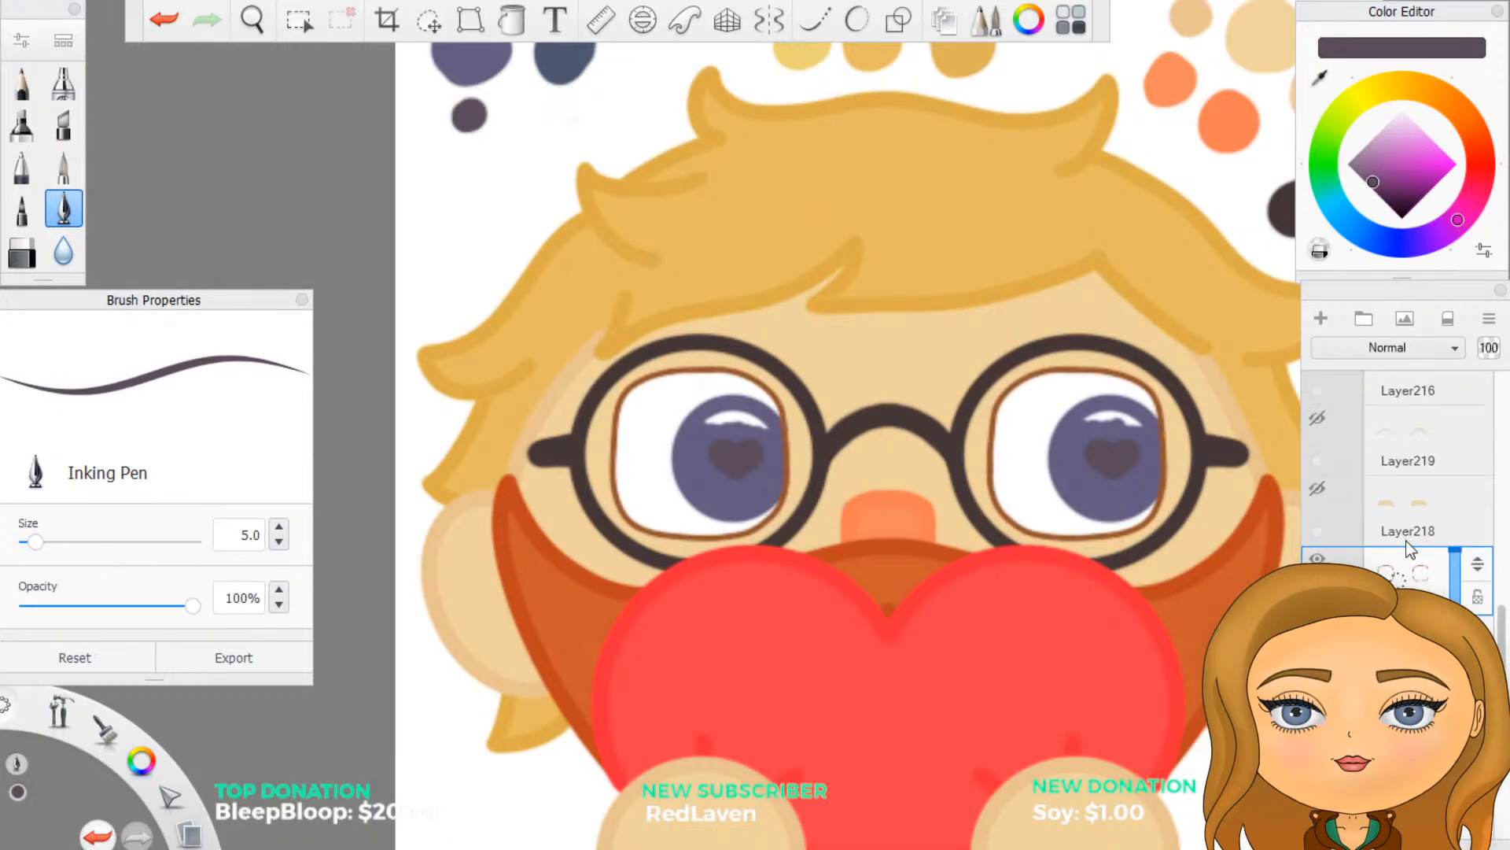
scroll(1413, 571, "up", 8)
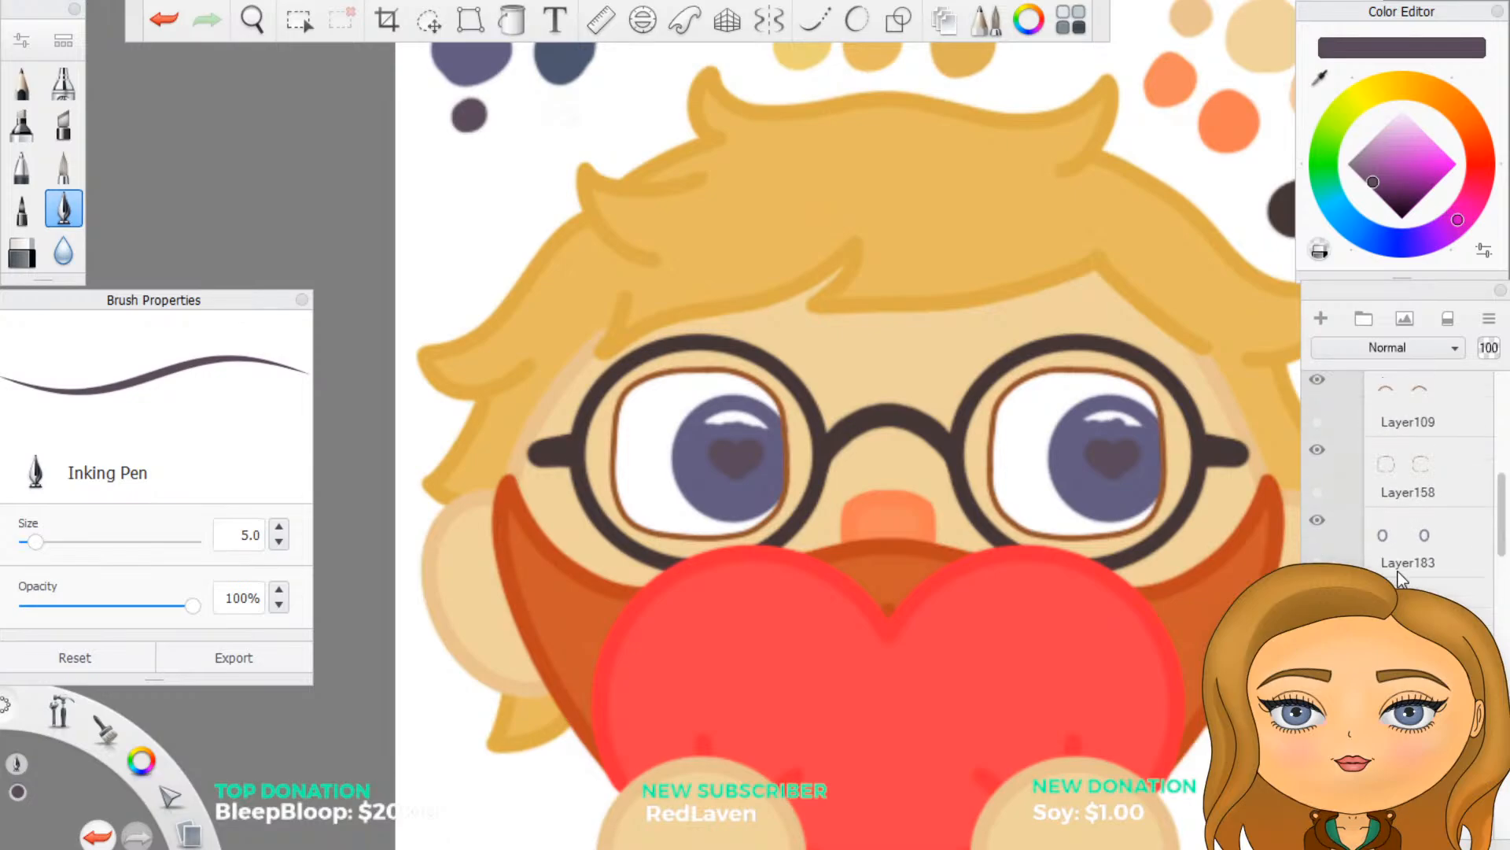
left_click(1359, 505)
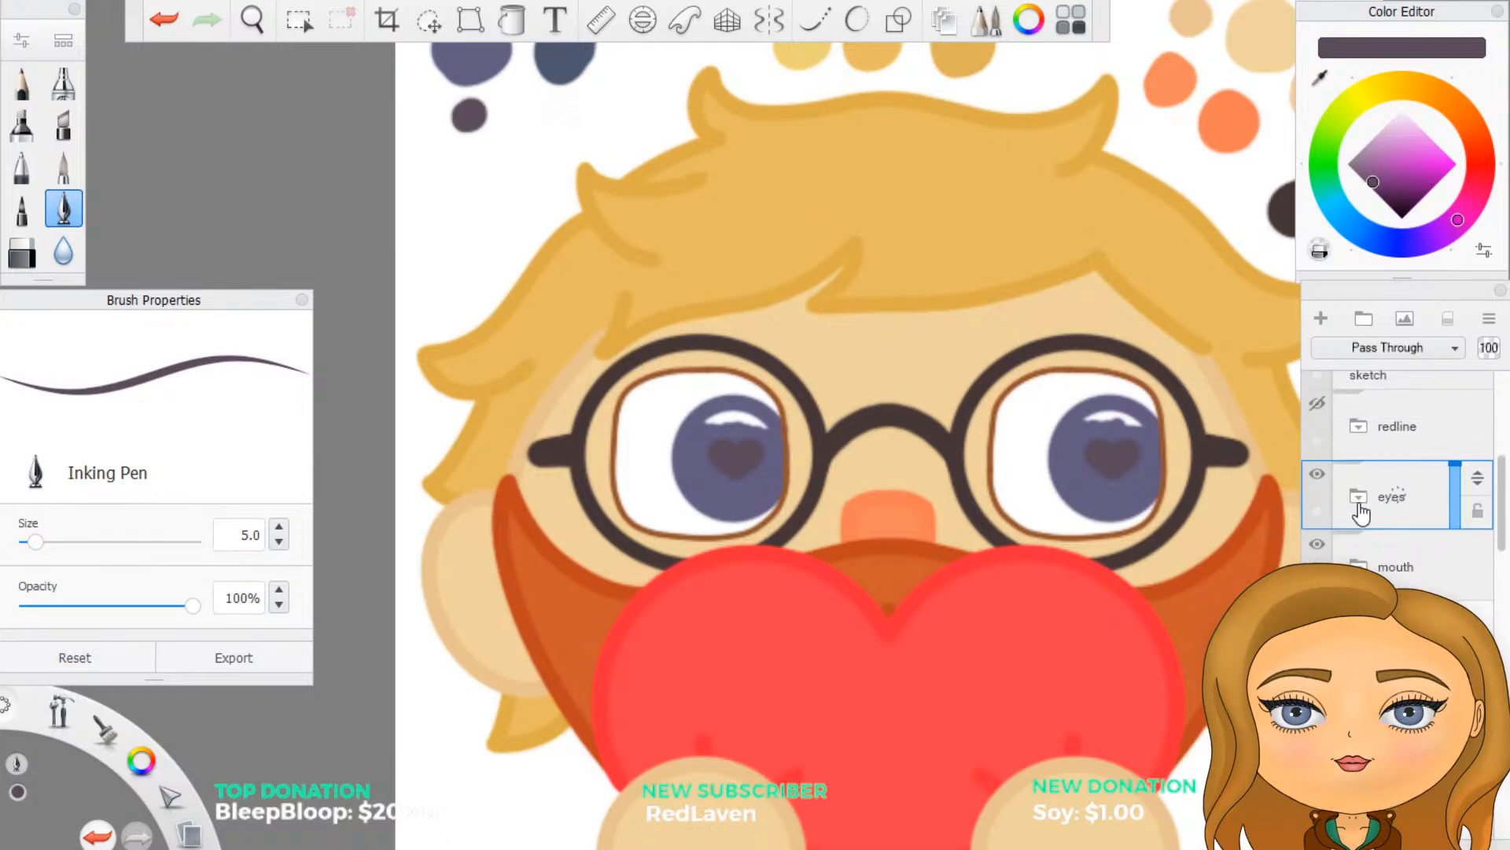
scroll(1360, 531, "up", 5)
left_click(1352, 490)
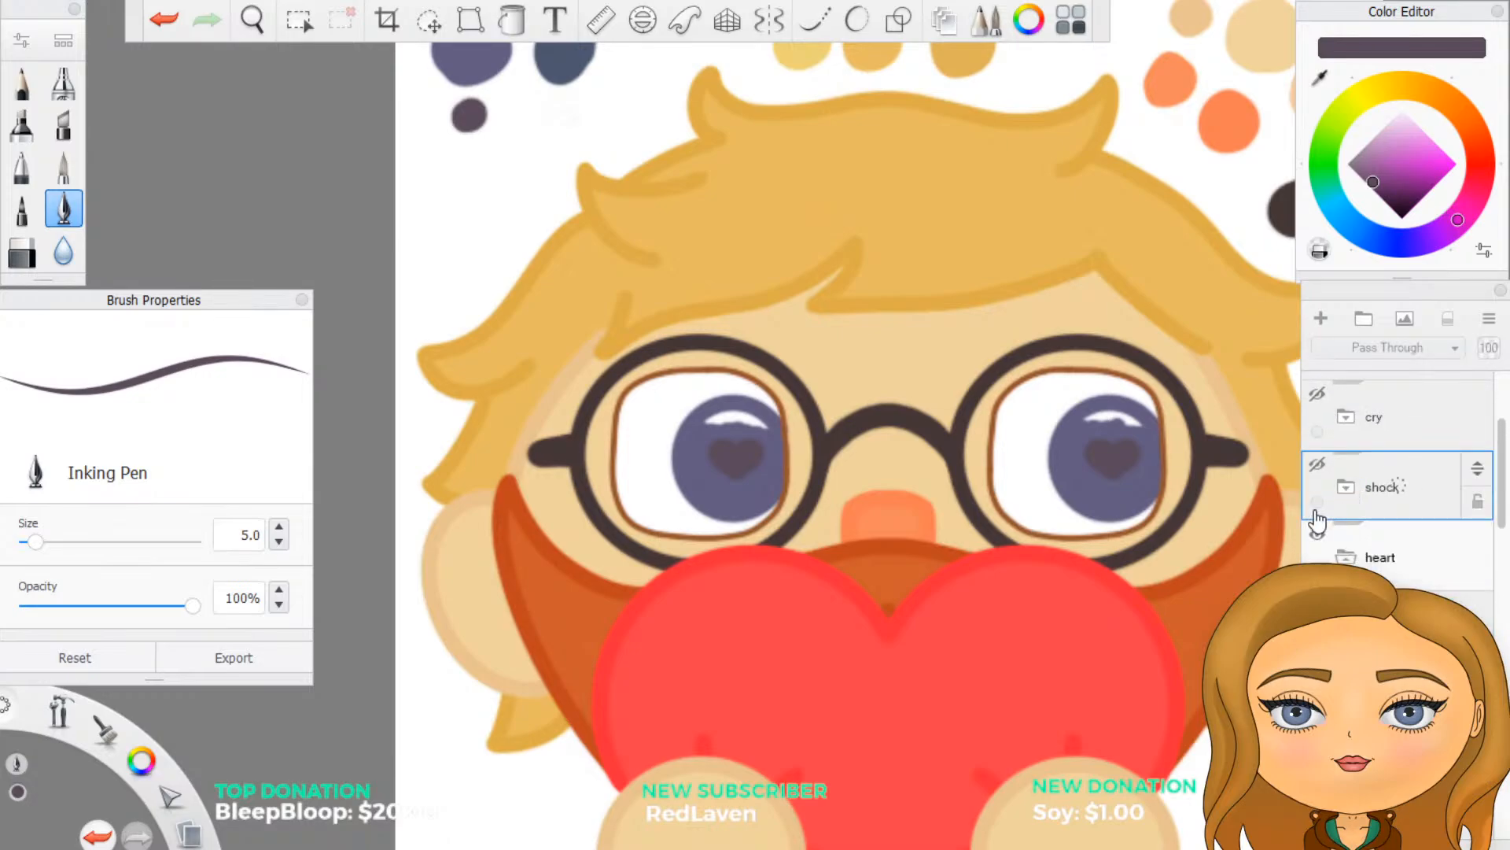
Step: Paint over the white highlight on the left eye's iris, using the Inking Pen and the iris purple sampled from the eye
scroll(1311, 522, "down", 5)
scroll(1400, 488, "down", 6)
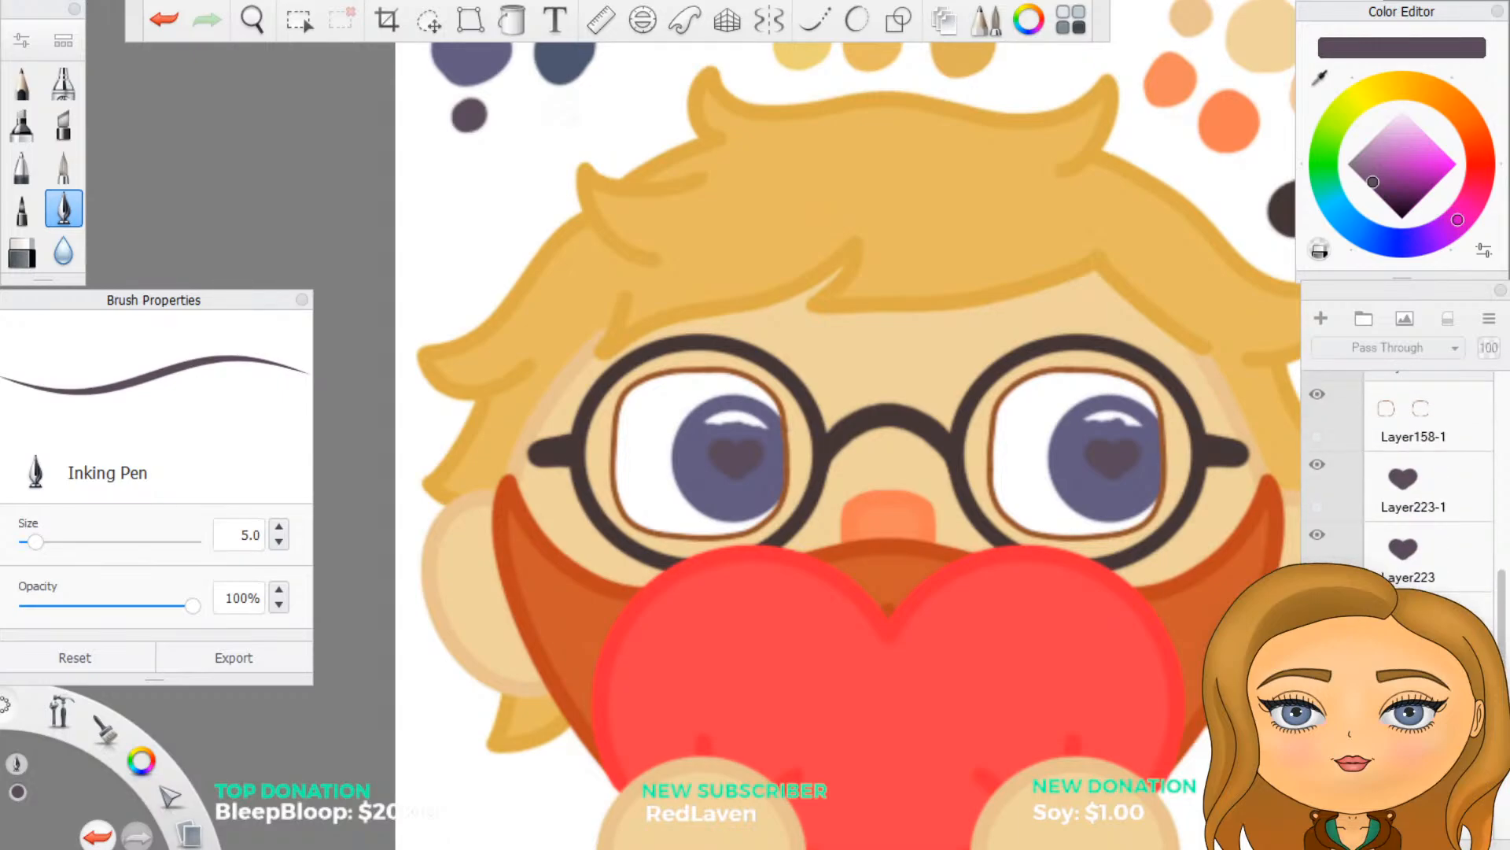
left_click(1407, 622)
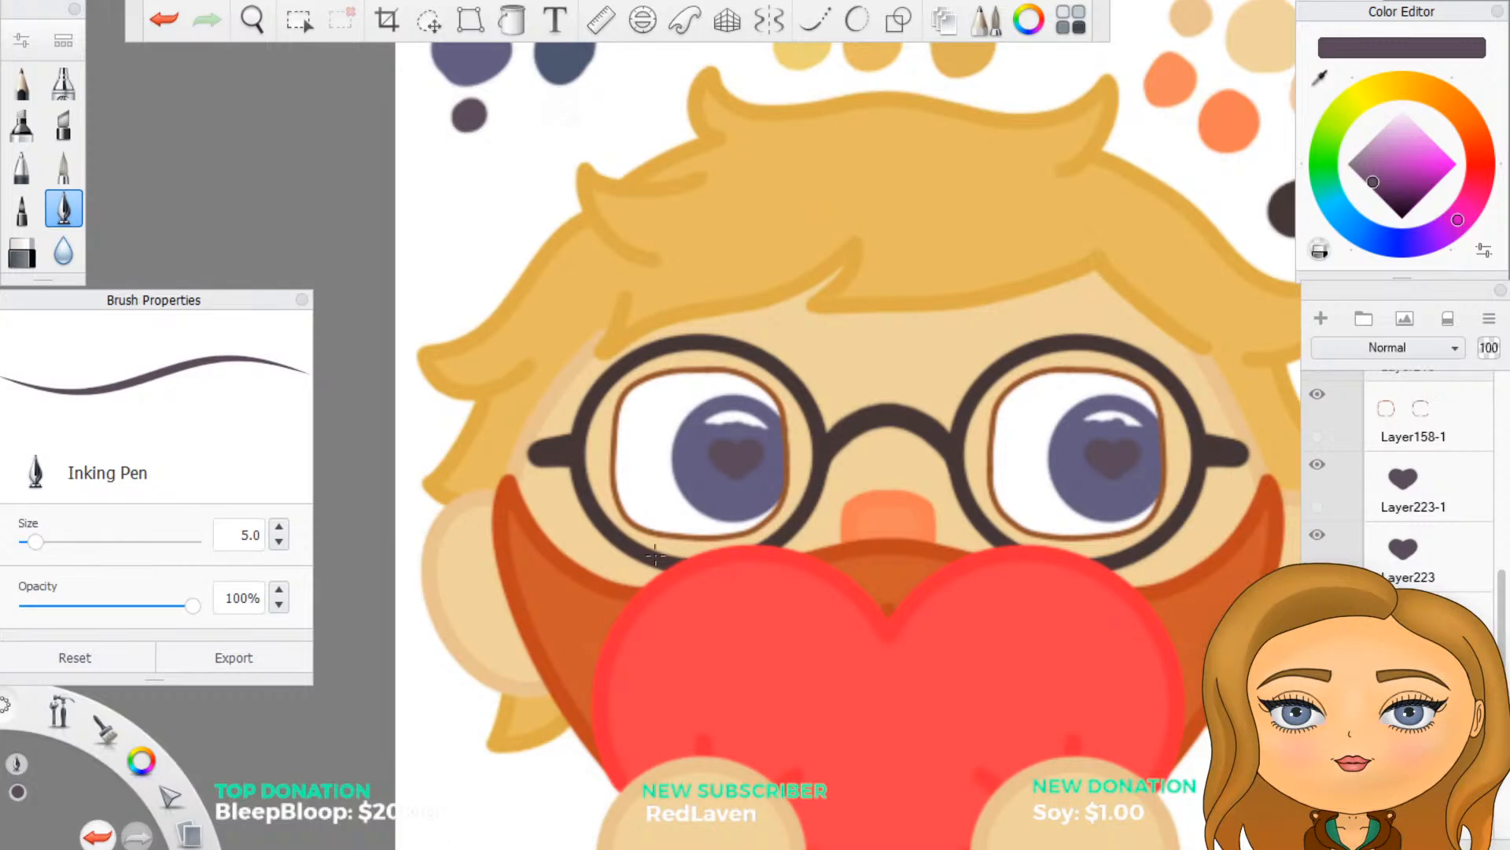
scroll(654, 555, "up", 2)
scroll(697, 542, "up", 1)
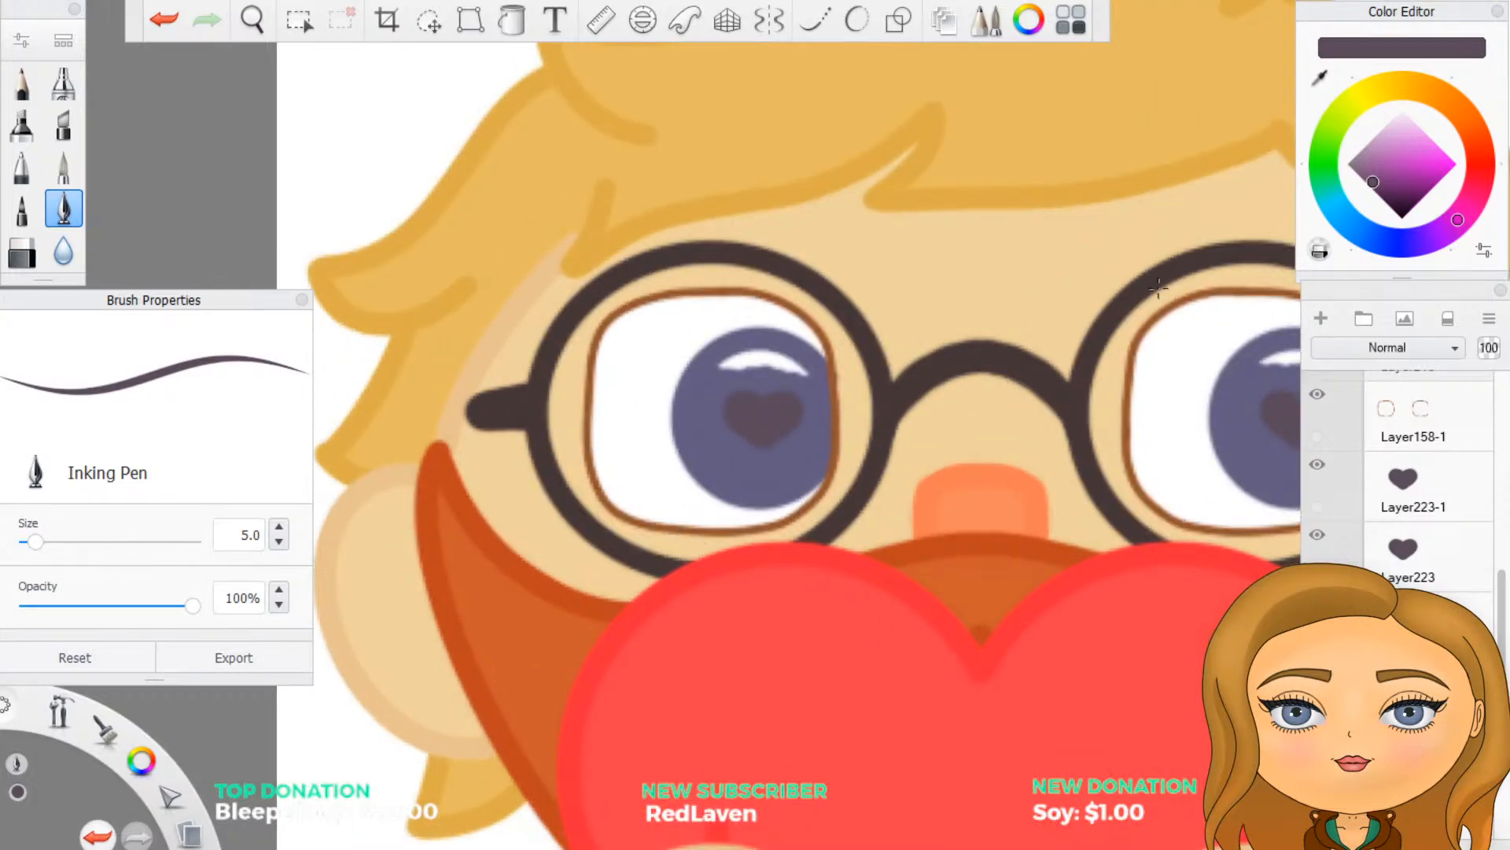
left_click(1319, 78)
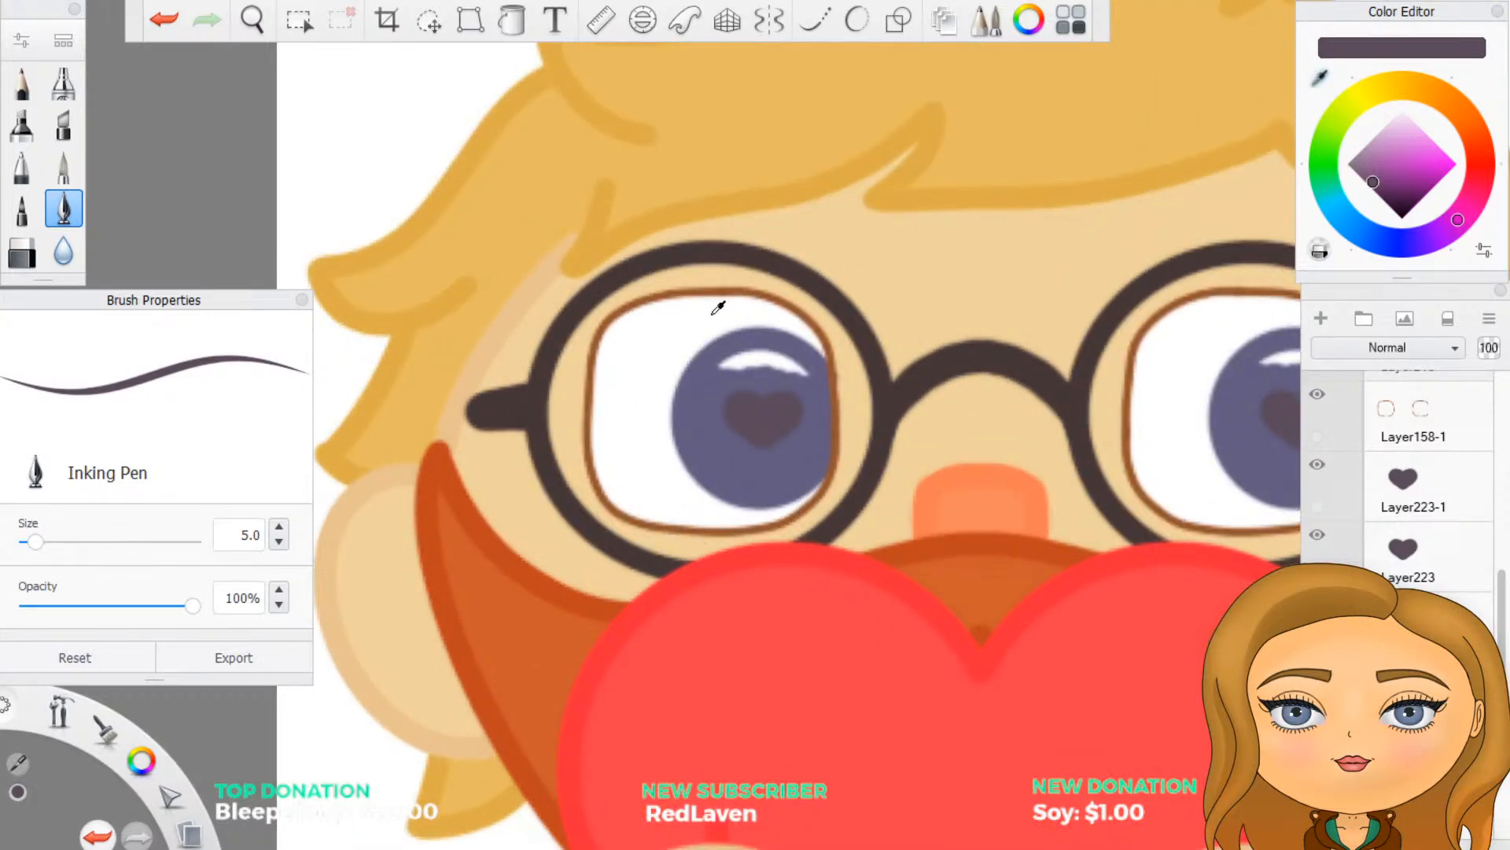
left_click(708, 419)
scroll(708, 419, "up", 1)
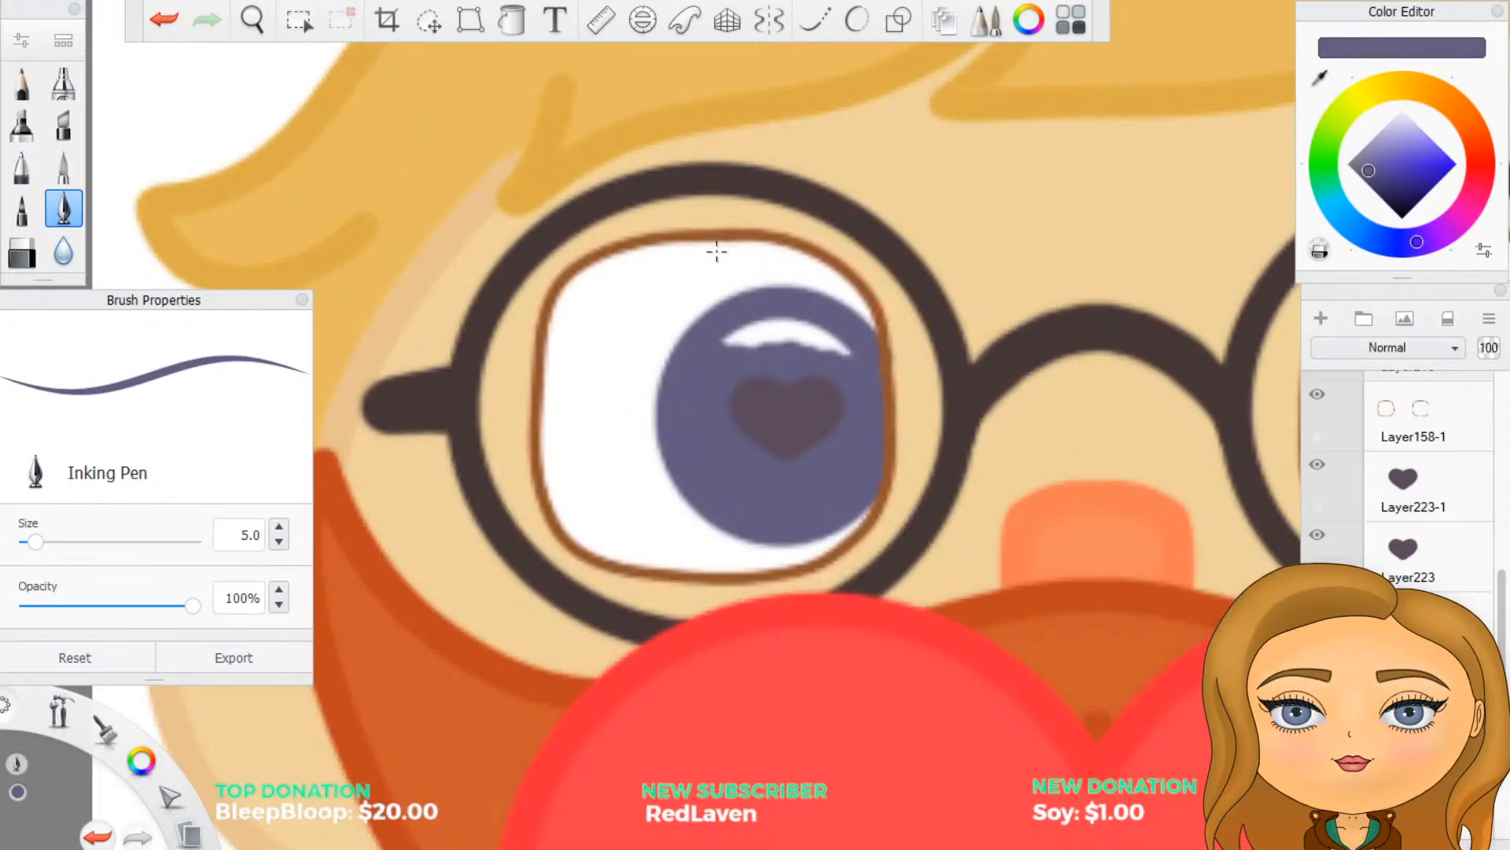
mouse_move(727, 363)
left_mouse_down()
mouse_move(747, 334)
mouse_move(729, 355)
mouse_move(767, 338)
mouse_move(851, 354)
left_mouse_up()
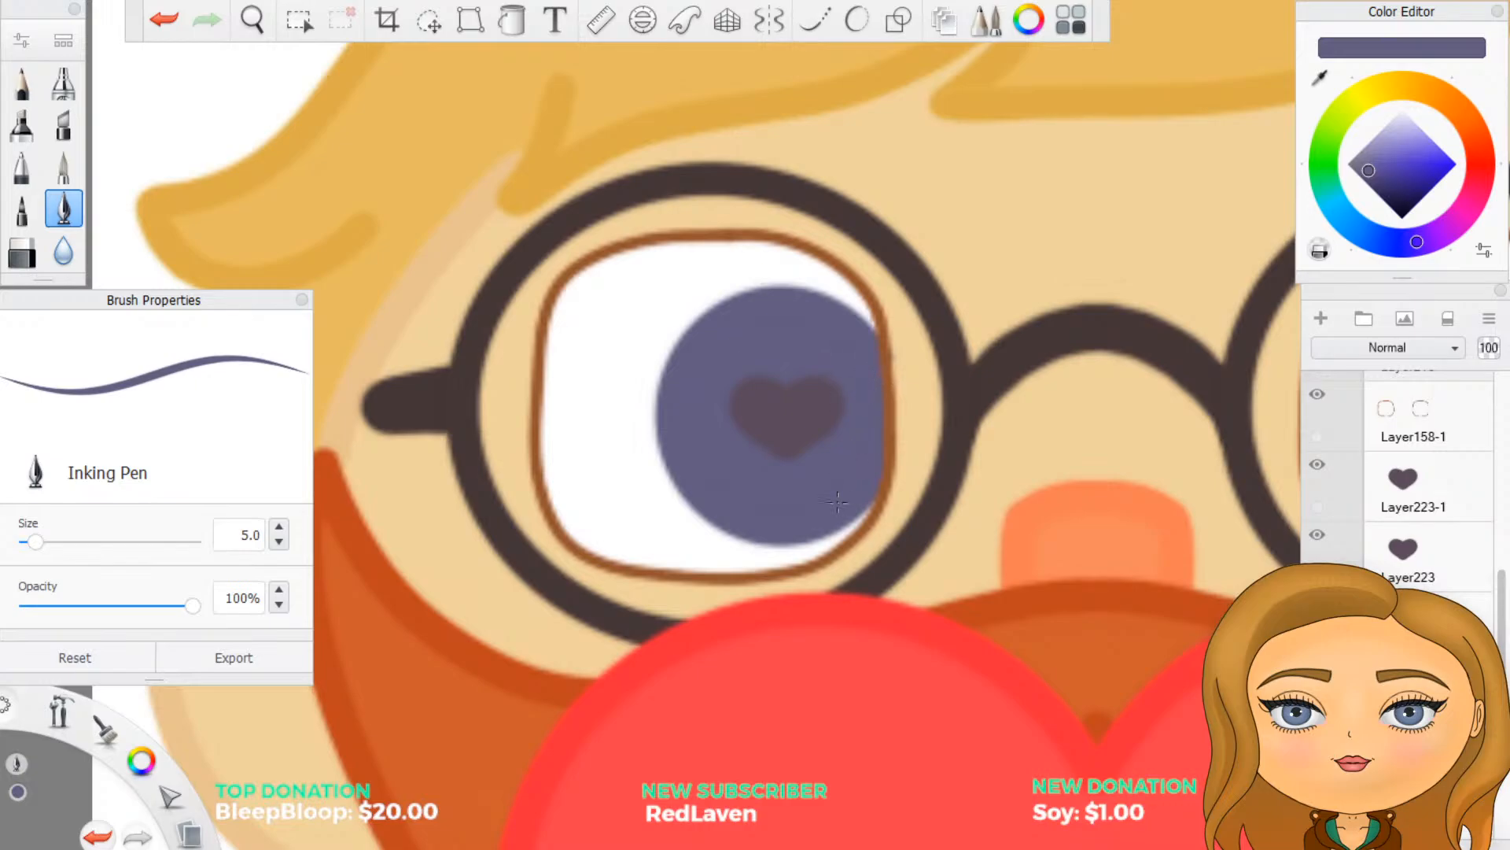
Step: Paint over the white highlight on the right eye's iris with the same purple
scroll(838, 501, "down", 5)
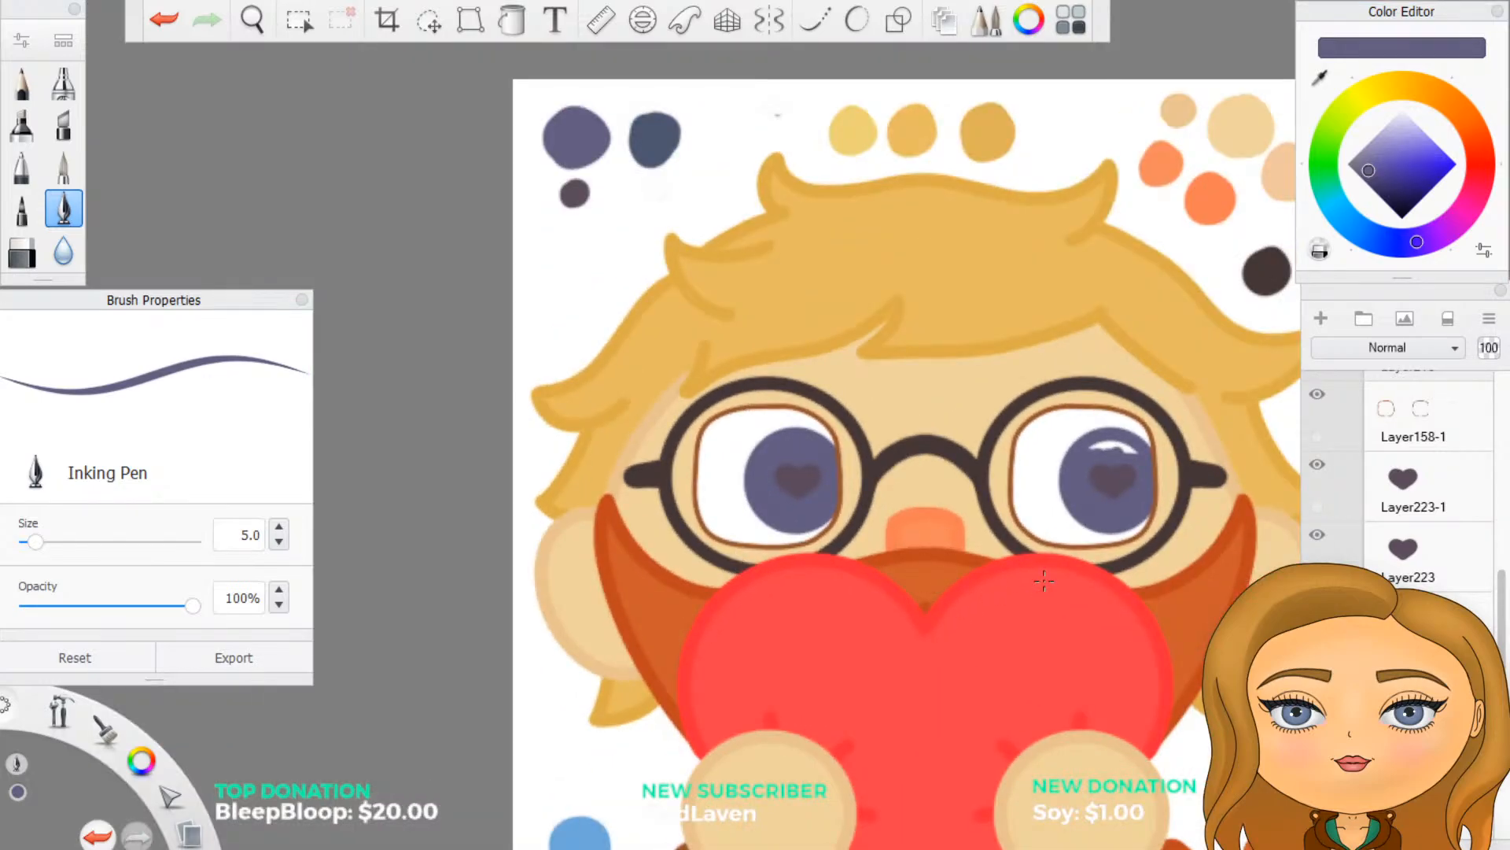
scroll(1067, 554, "up", 5)
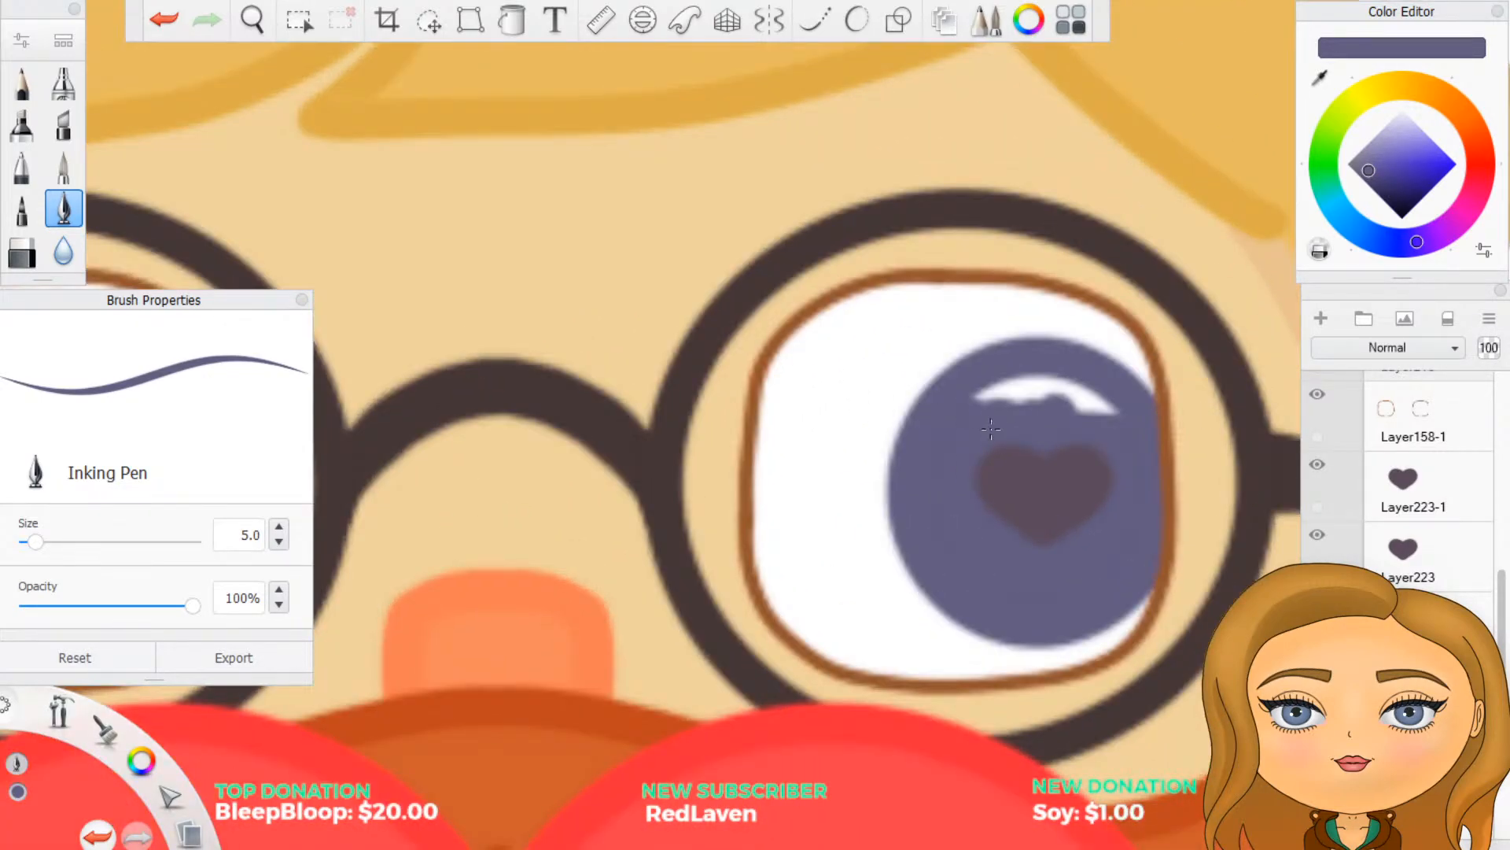
key("ctrl+z")
key("ctrl+z")
key("ctrl+z")
key("ctrl+z")
key("ctrl+z")
key("ctrl+z")
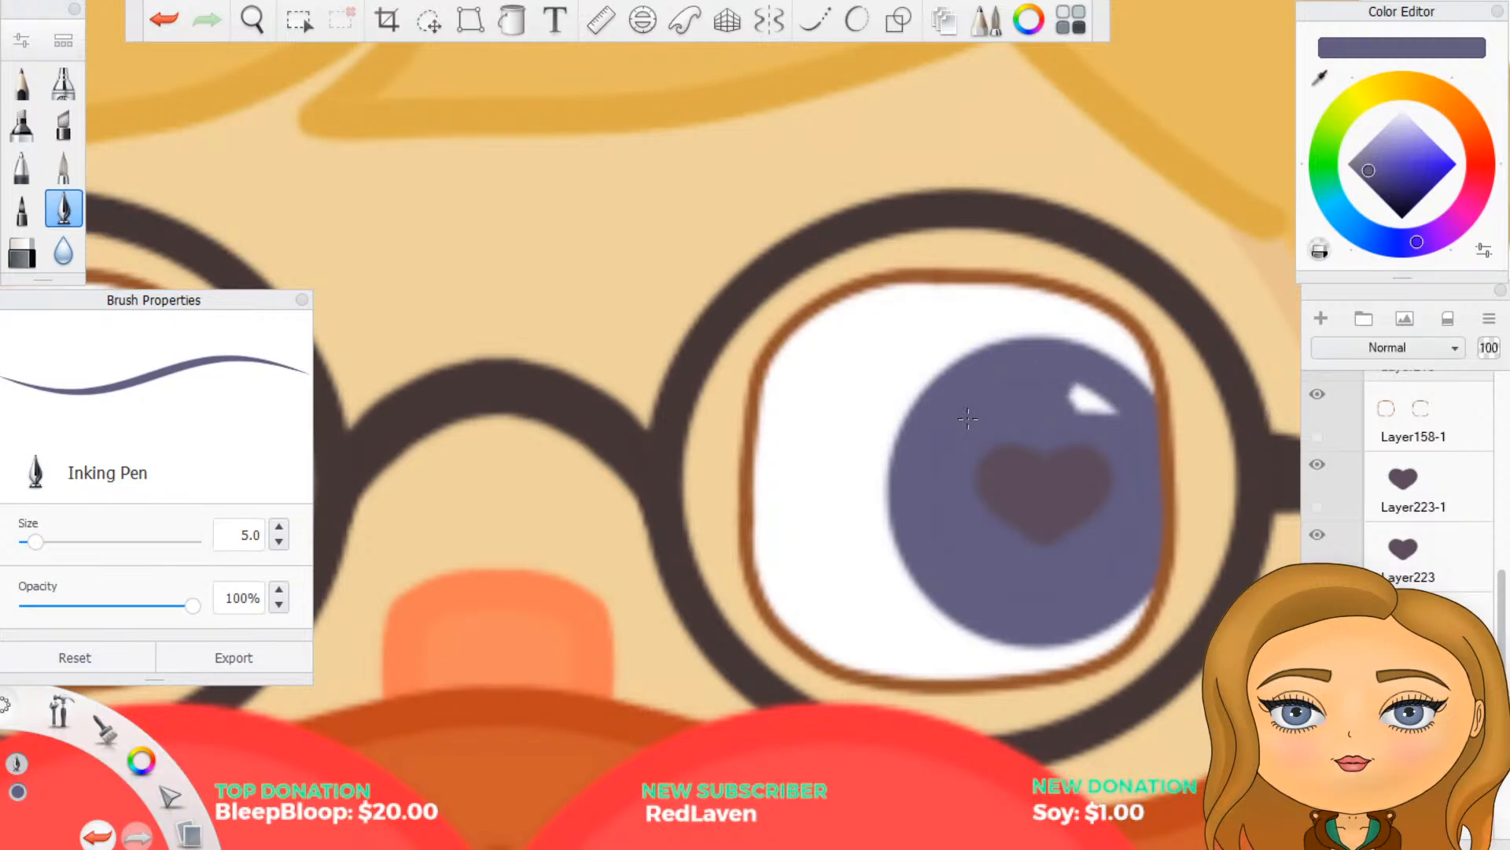
key("ctrl+z")
key("ctrl+z")
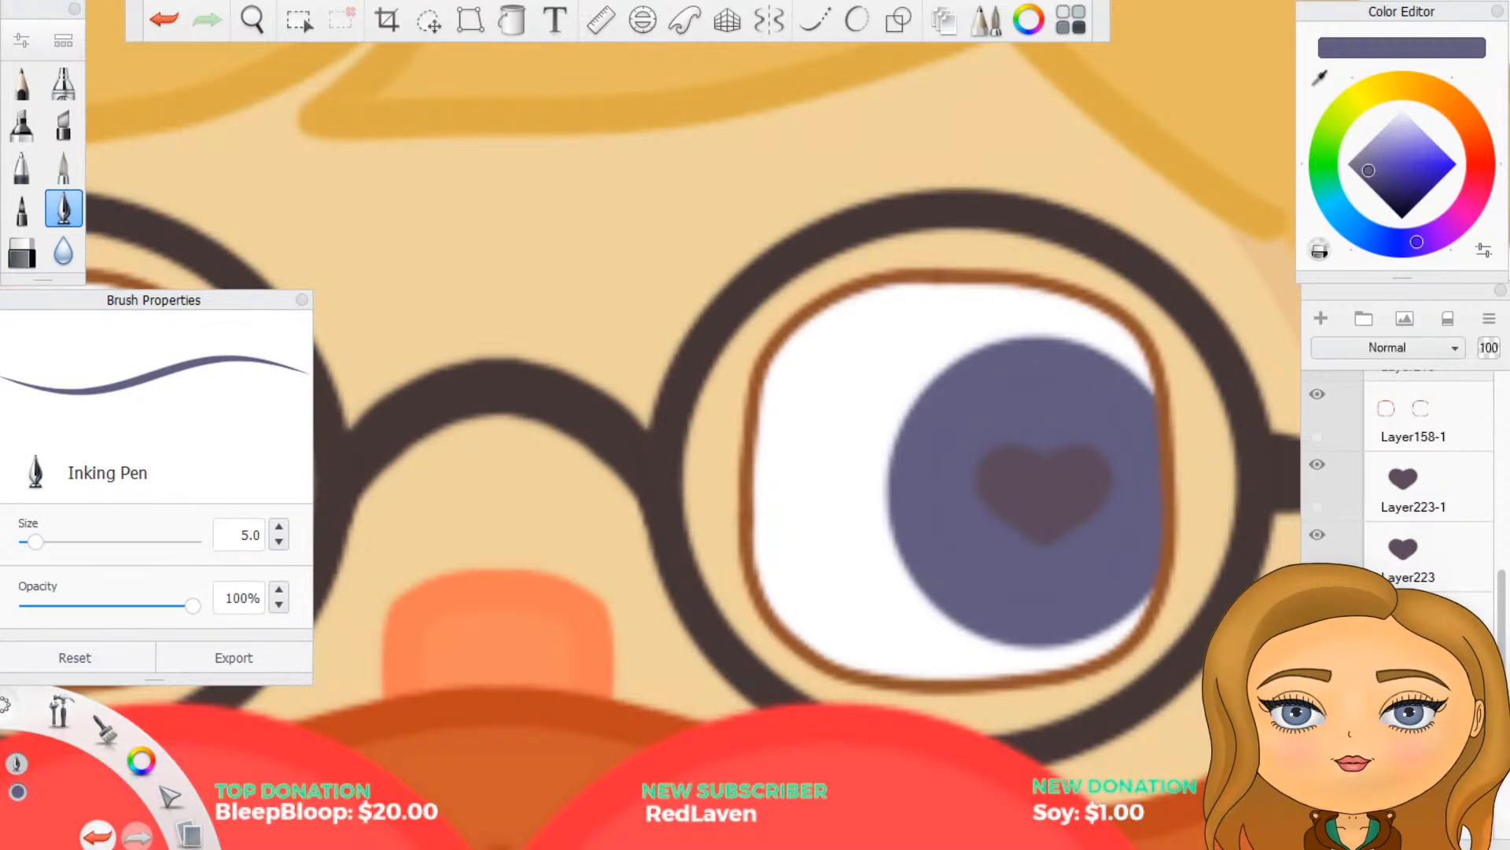
Step: Collapse the heart group's eyes folder and sample the brown swatch beside the character's left-hand fist as the drawing colour
scroll(1416, 472, "up", 1)
scroll(974, 621, "down", 6)
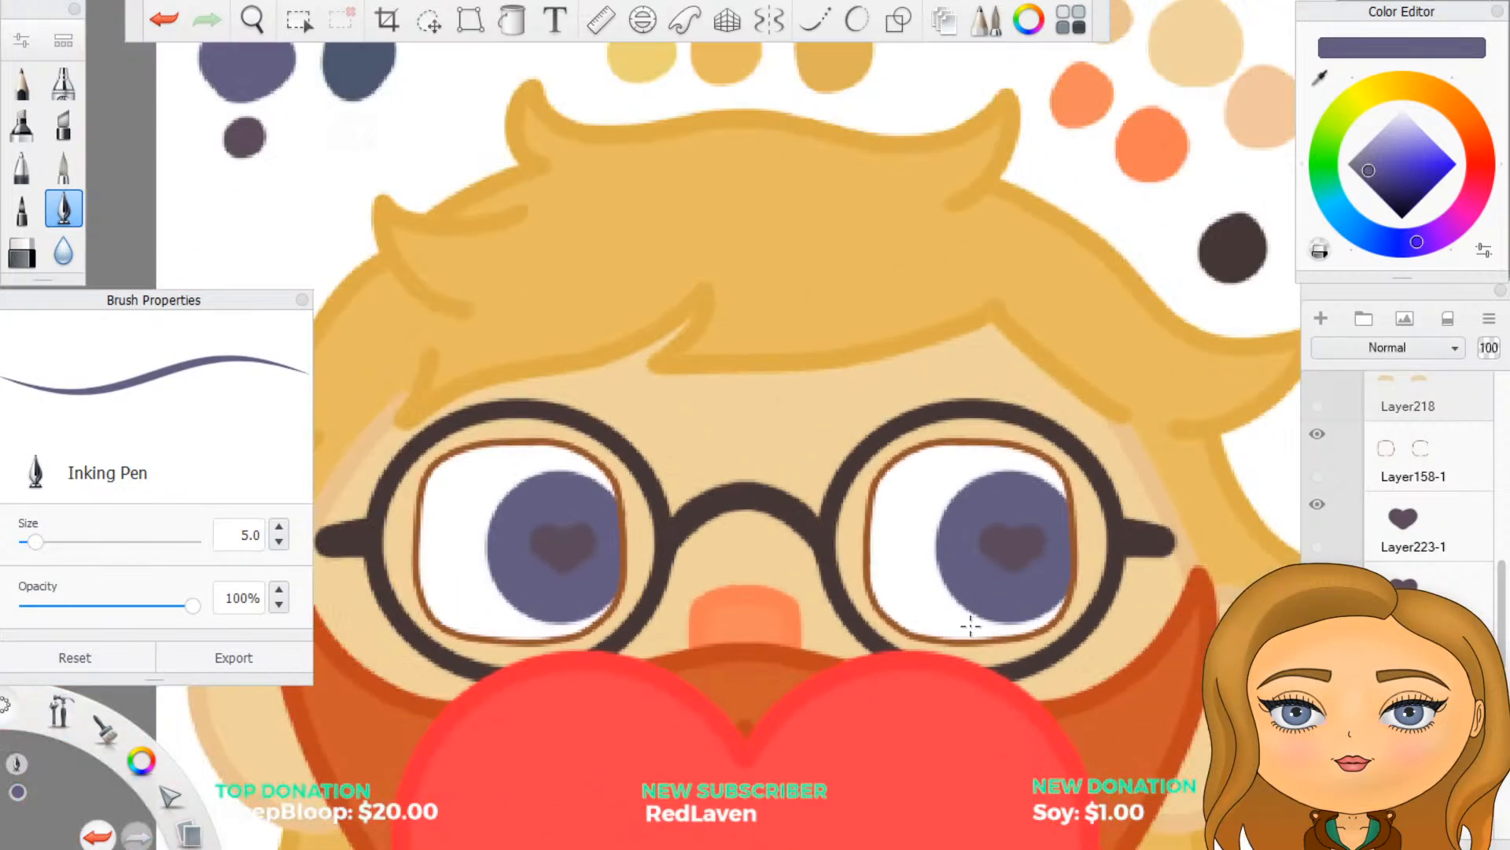
scroll(659, 670, "up", 1)
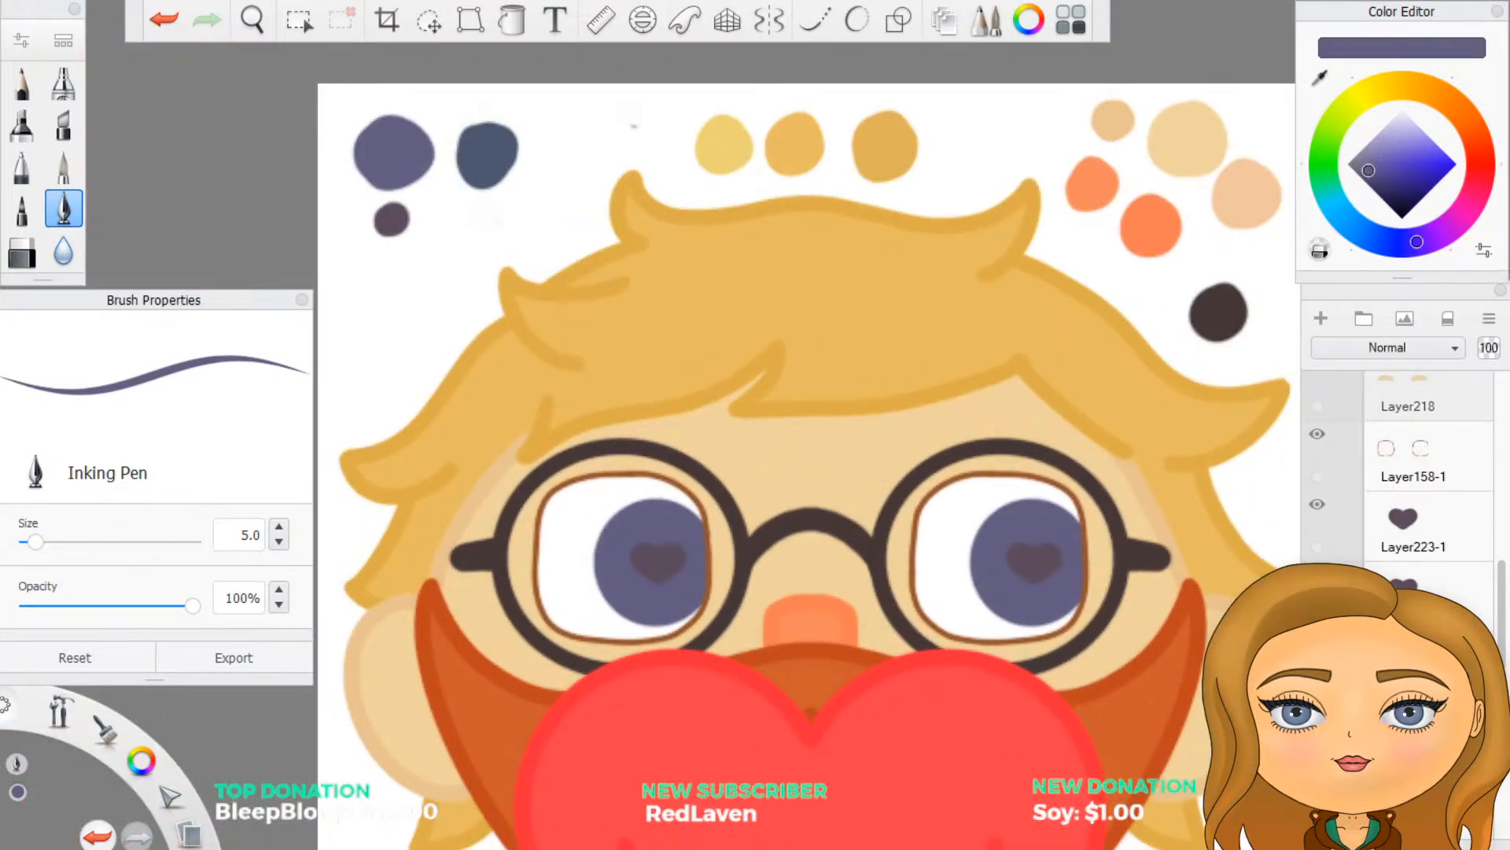
scroll(1408, 487, "up", 5)
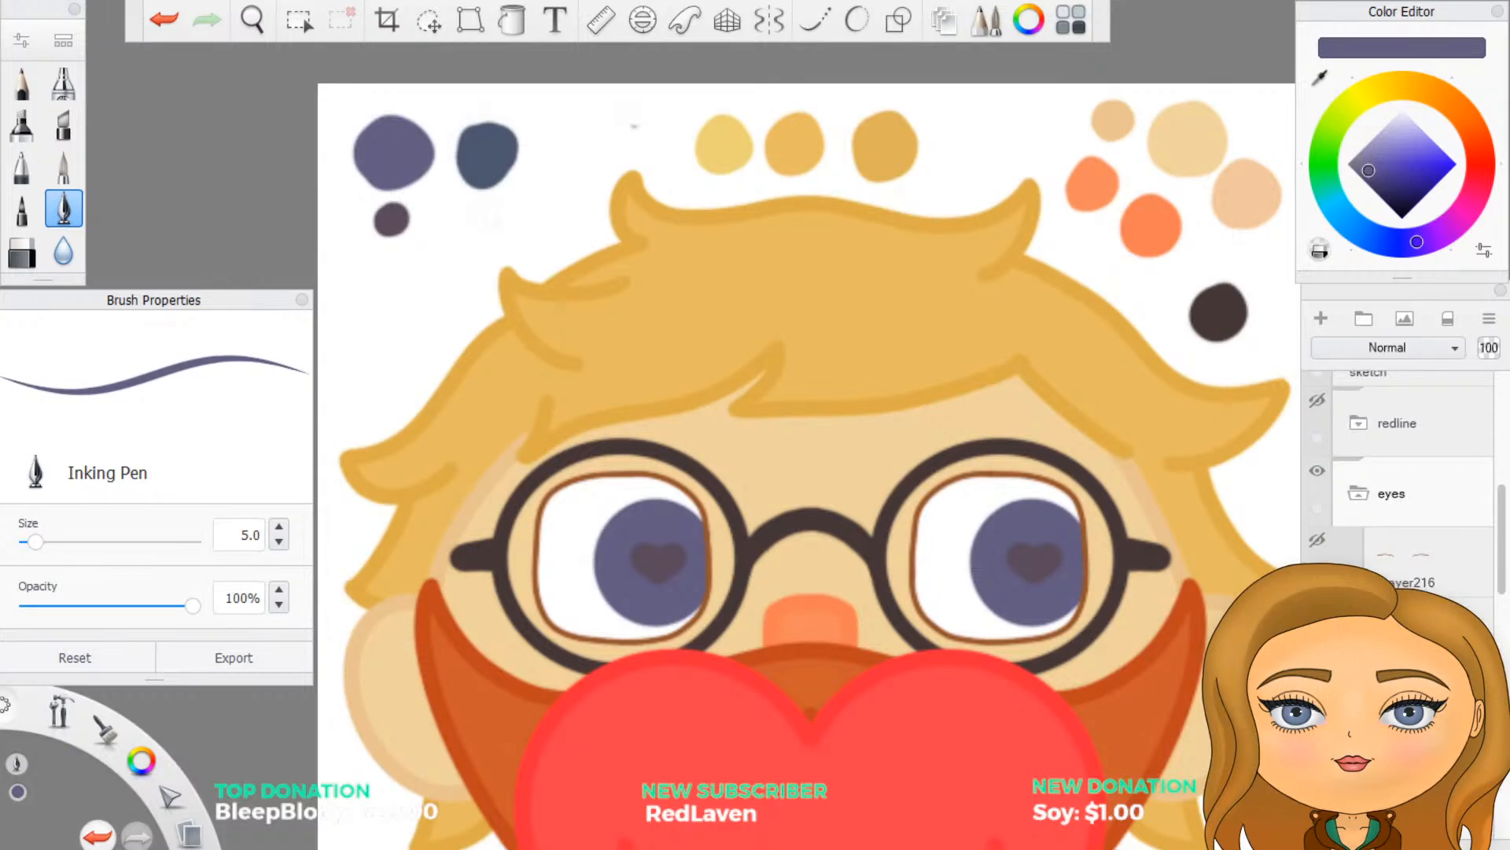
left_click(1366, 510)
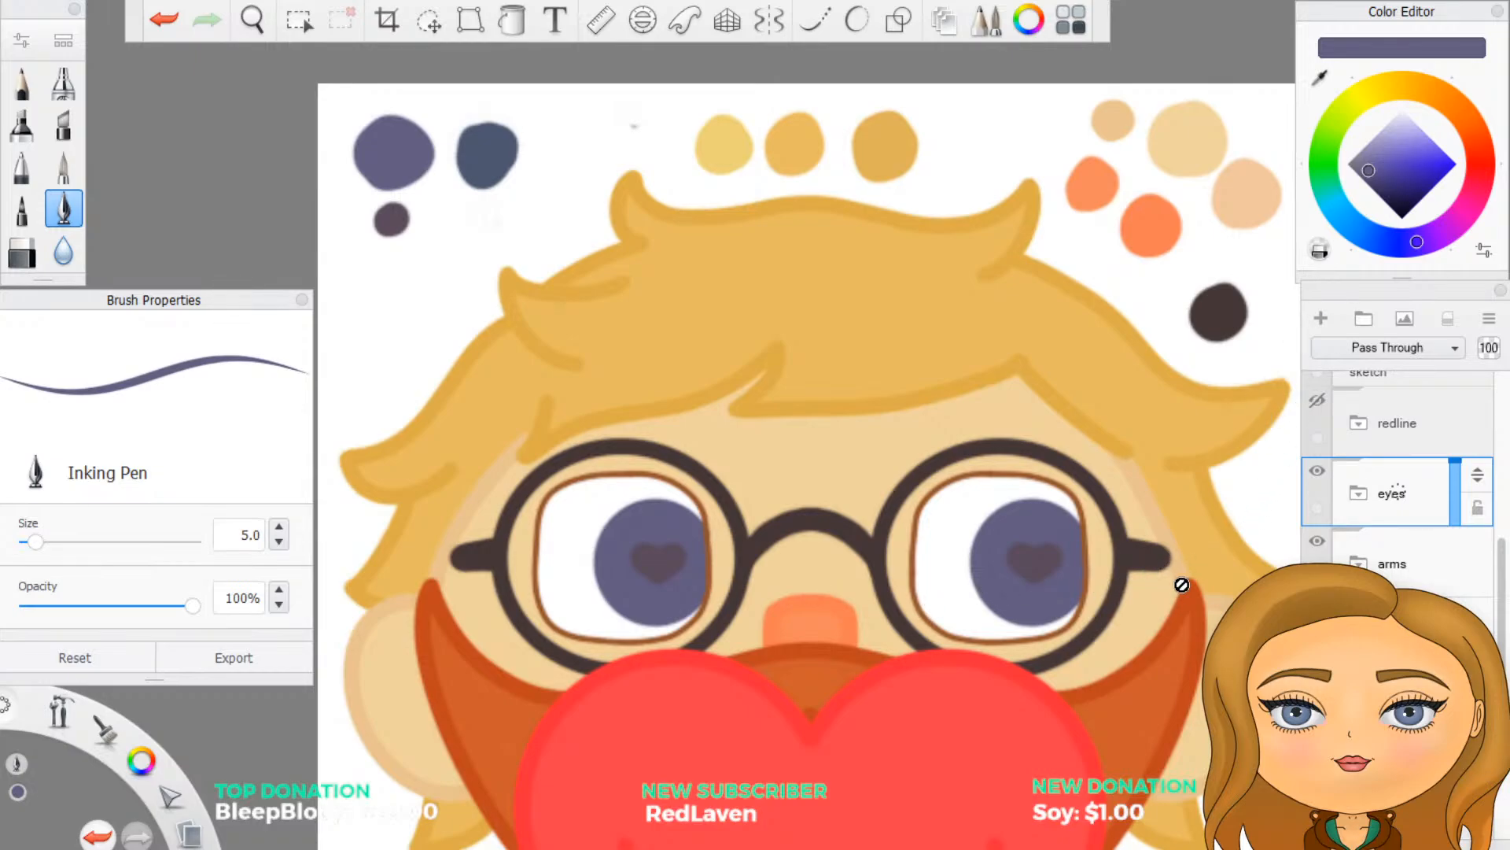
scroll(1176, 590, "down", 4)
scroll(1002, 843, "up", 3)
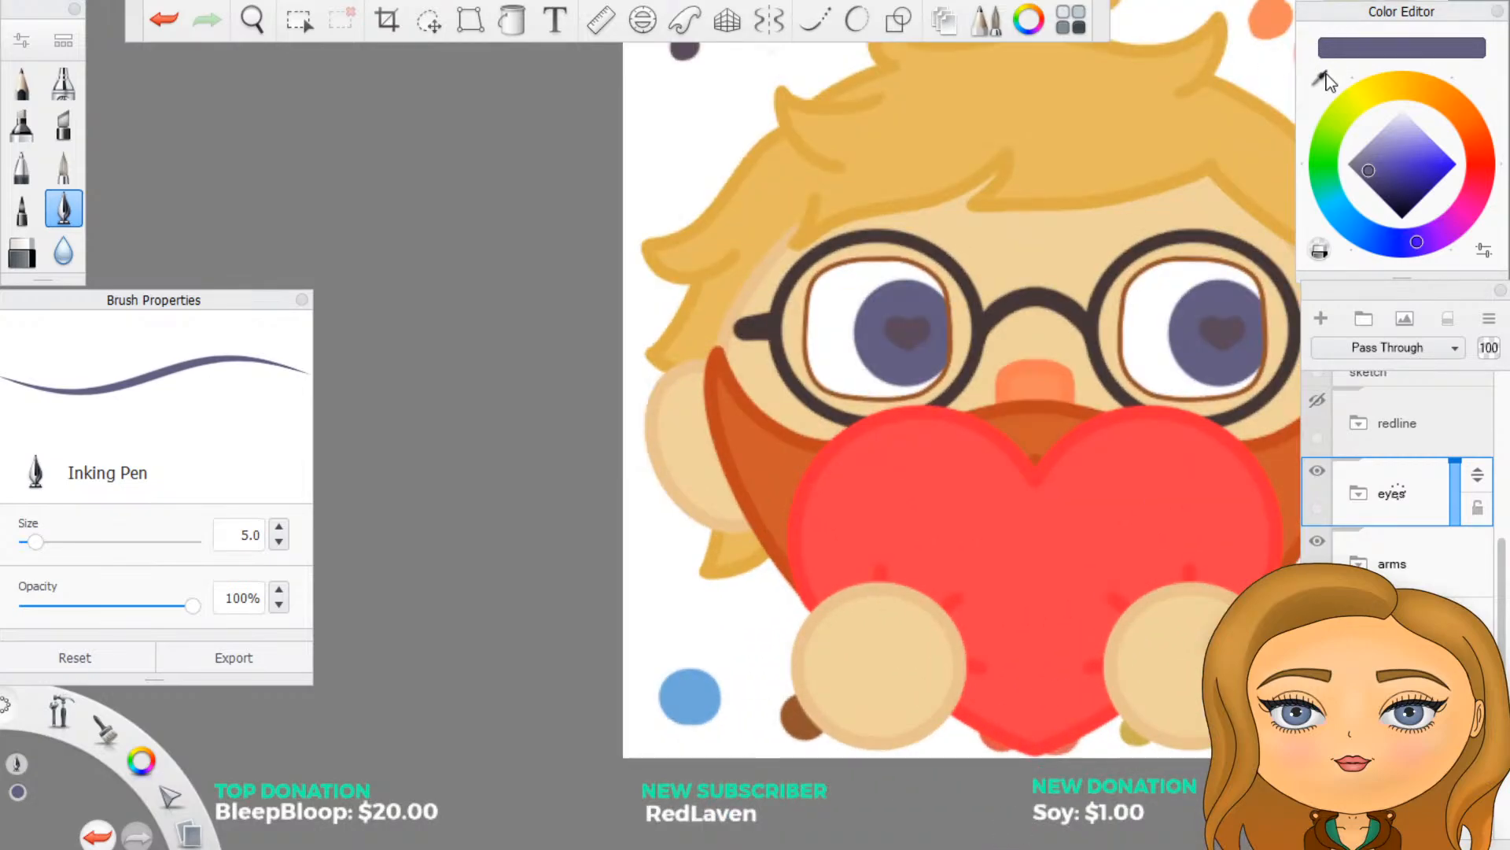
left_click(799, 713)
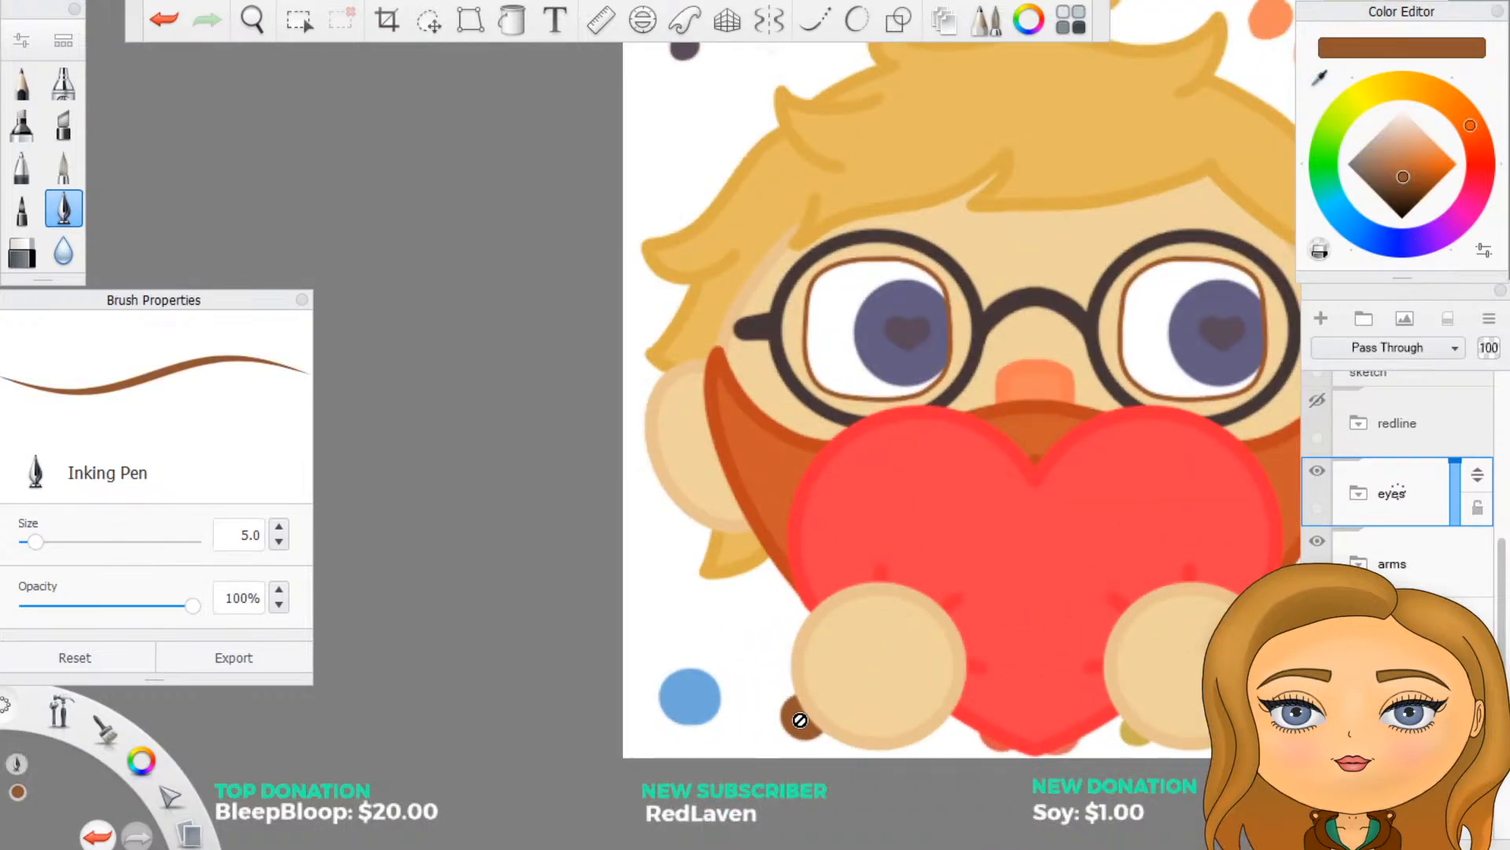
scroll(1092, 364, "up", 5)
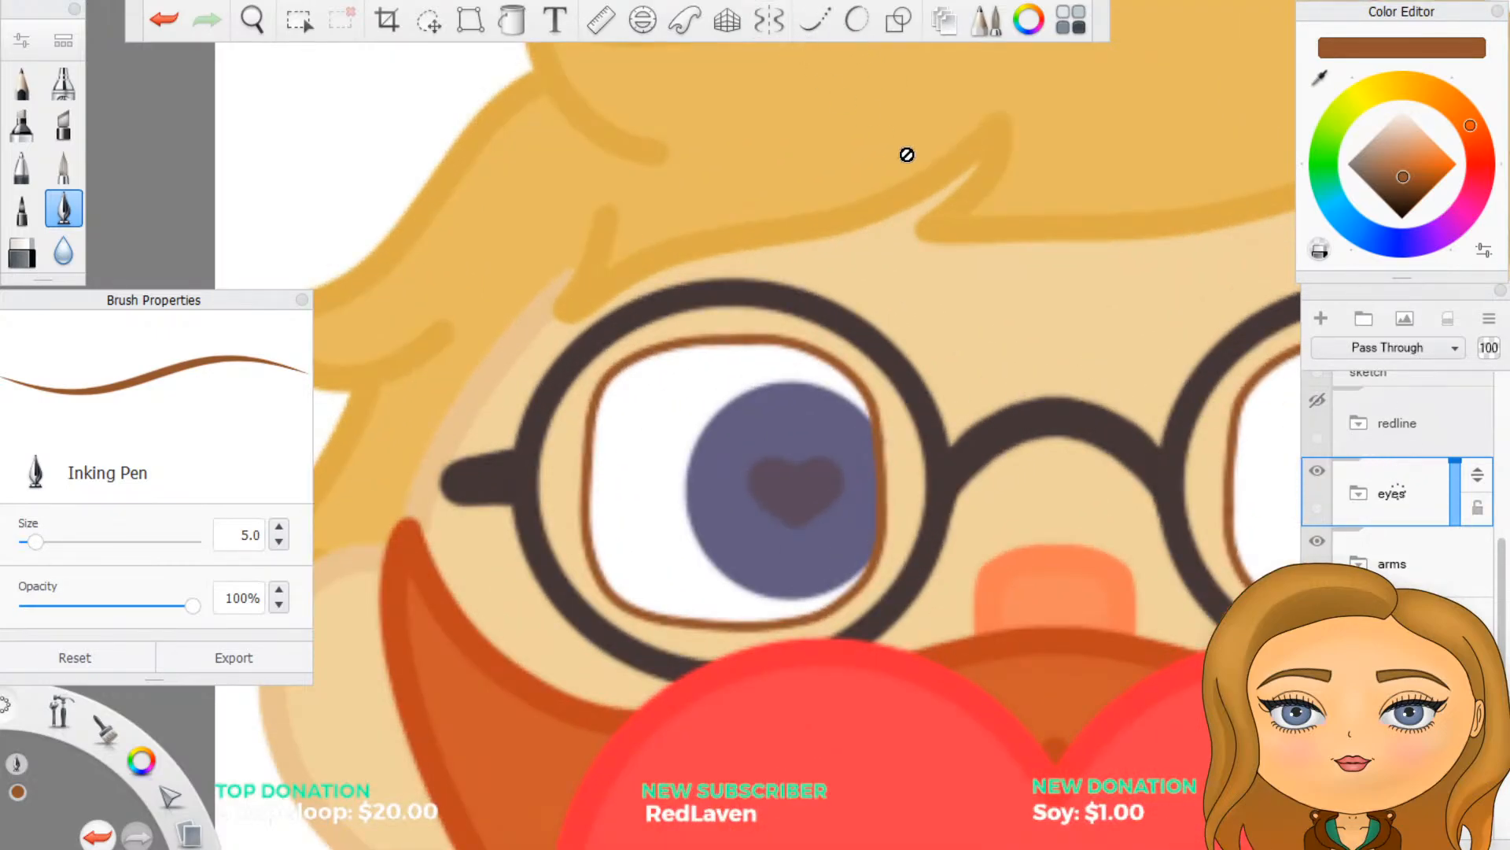
Step: Delete the hidden eyelid layers, including Layer216, from the heart group's eyes folder
left_click(1358, 493)
left_click(1392, 548)
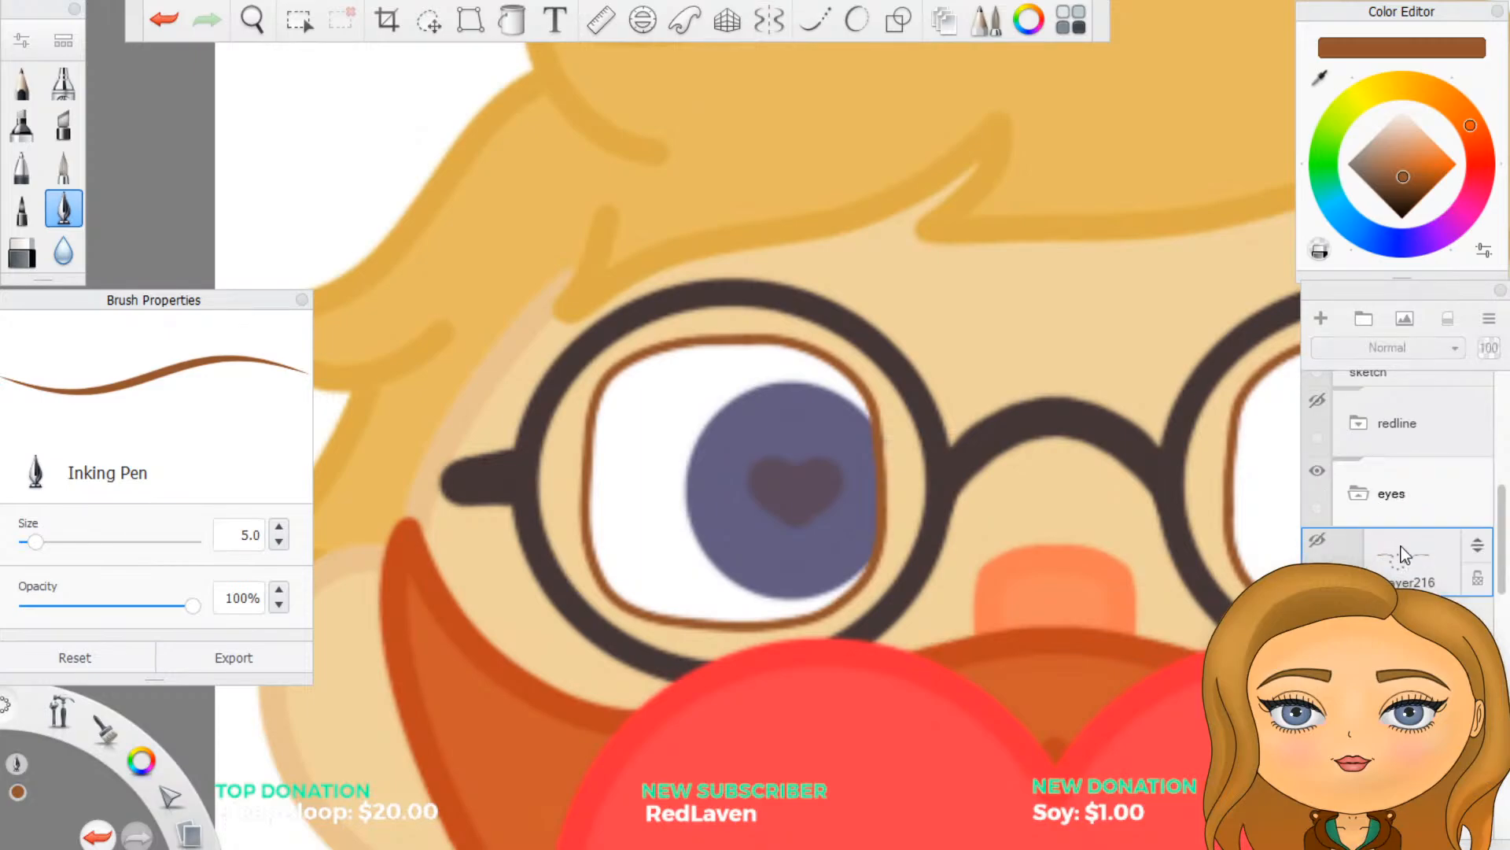
left_click(1360, 496)
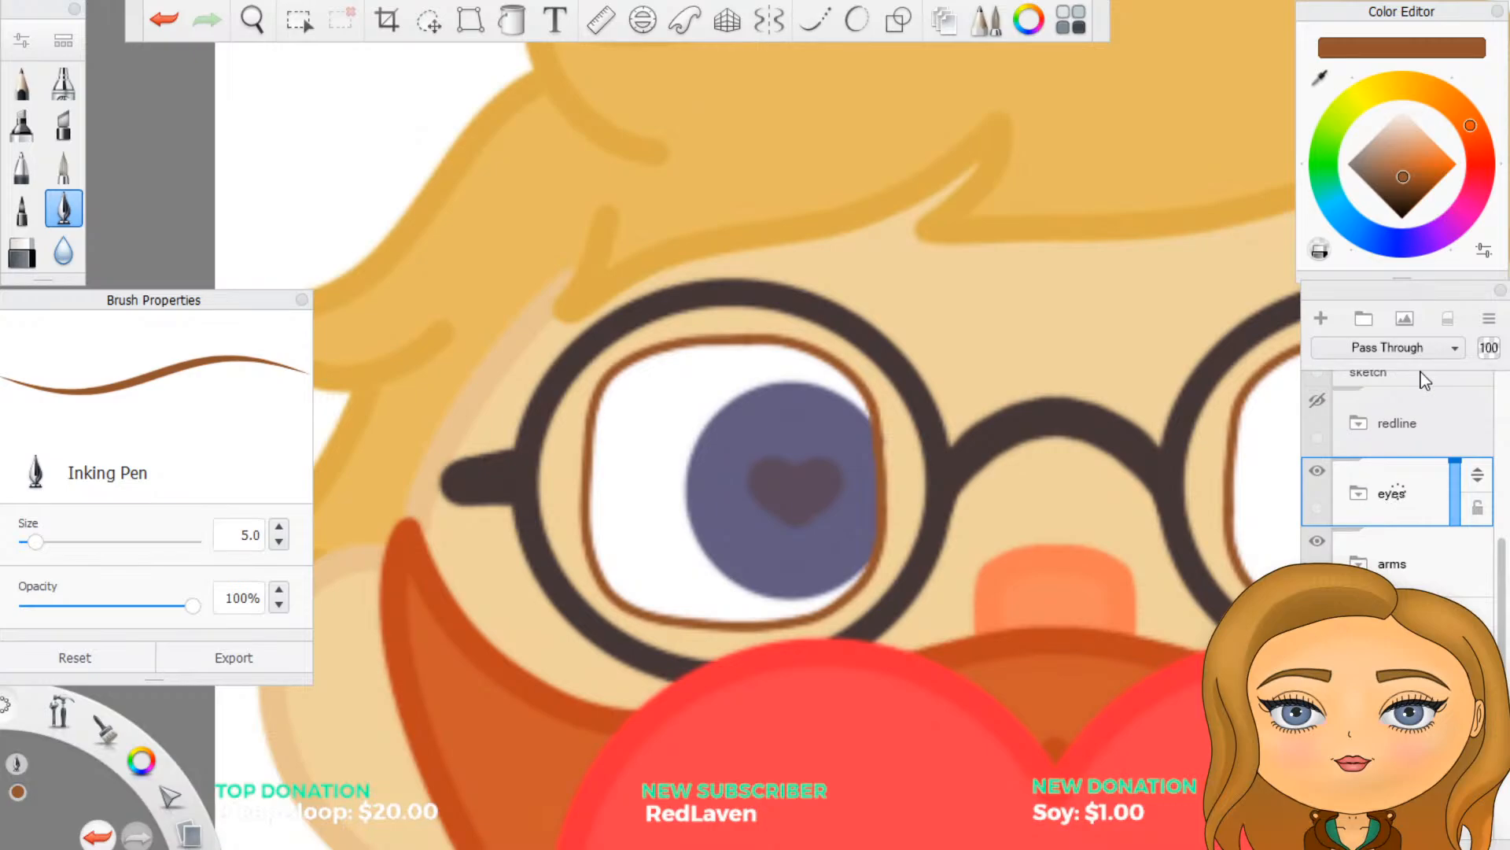
scroll(1416, 409, "up", 3)
scroll(1414, 532, "down", 1)
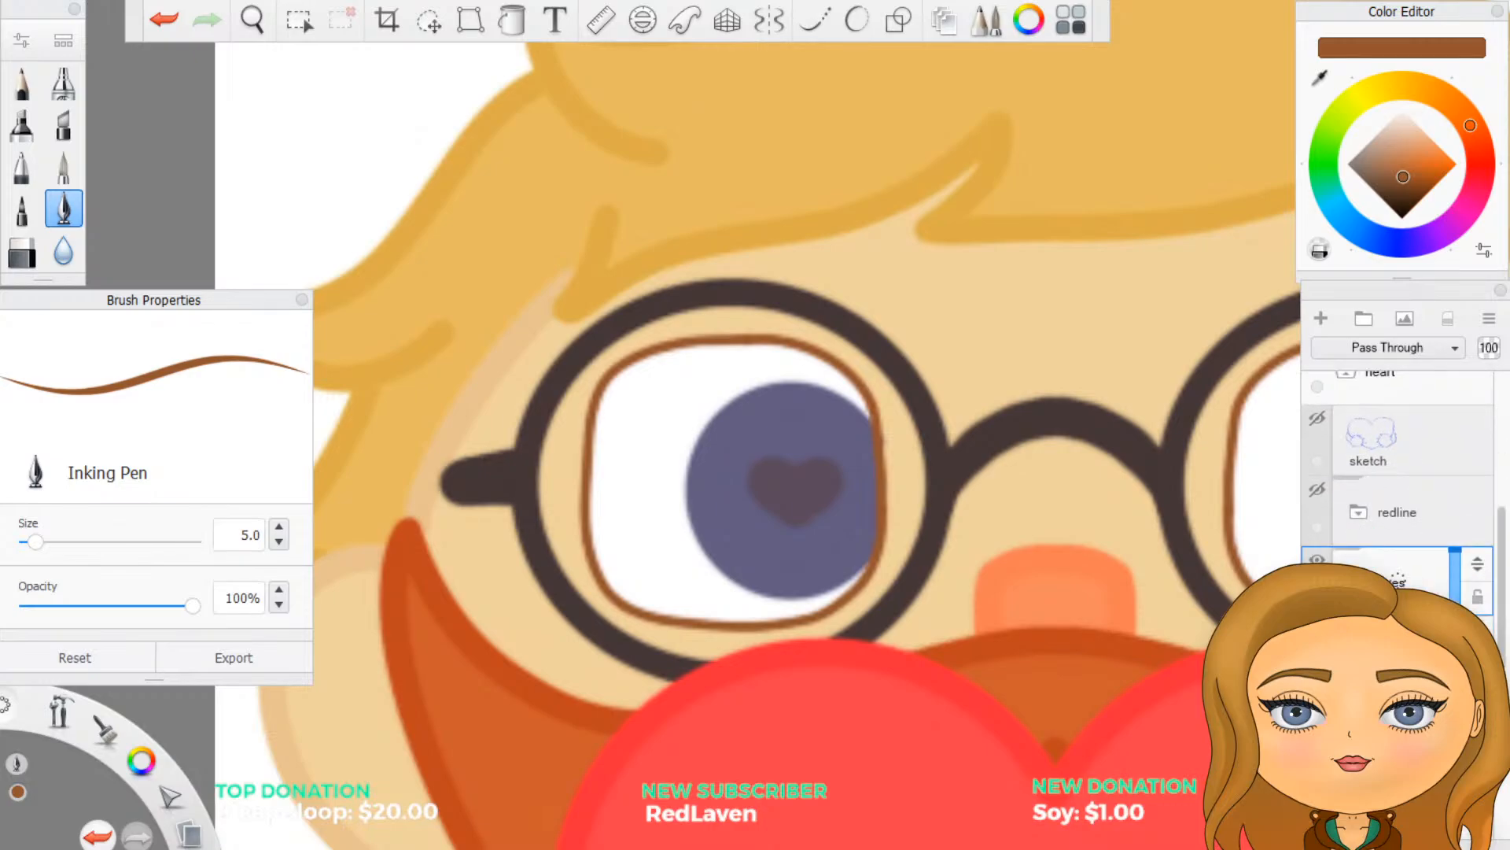
scroll(1400, 487, "down", 2)
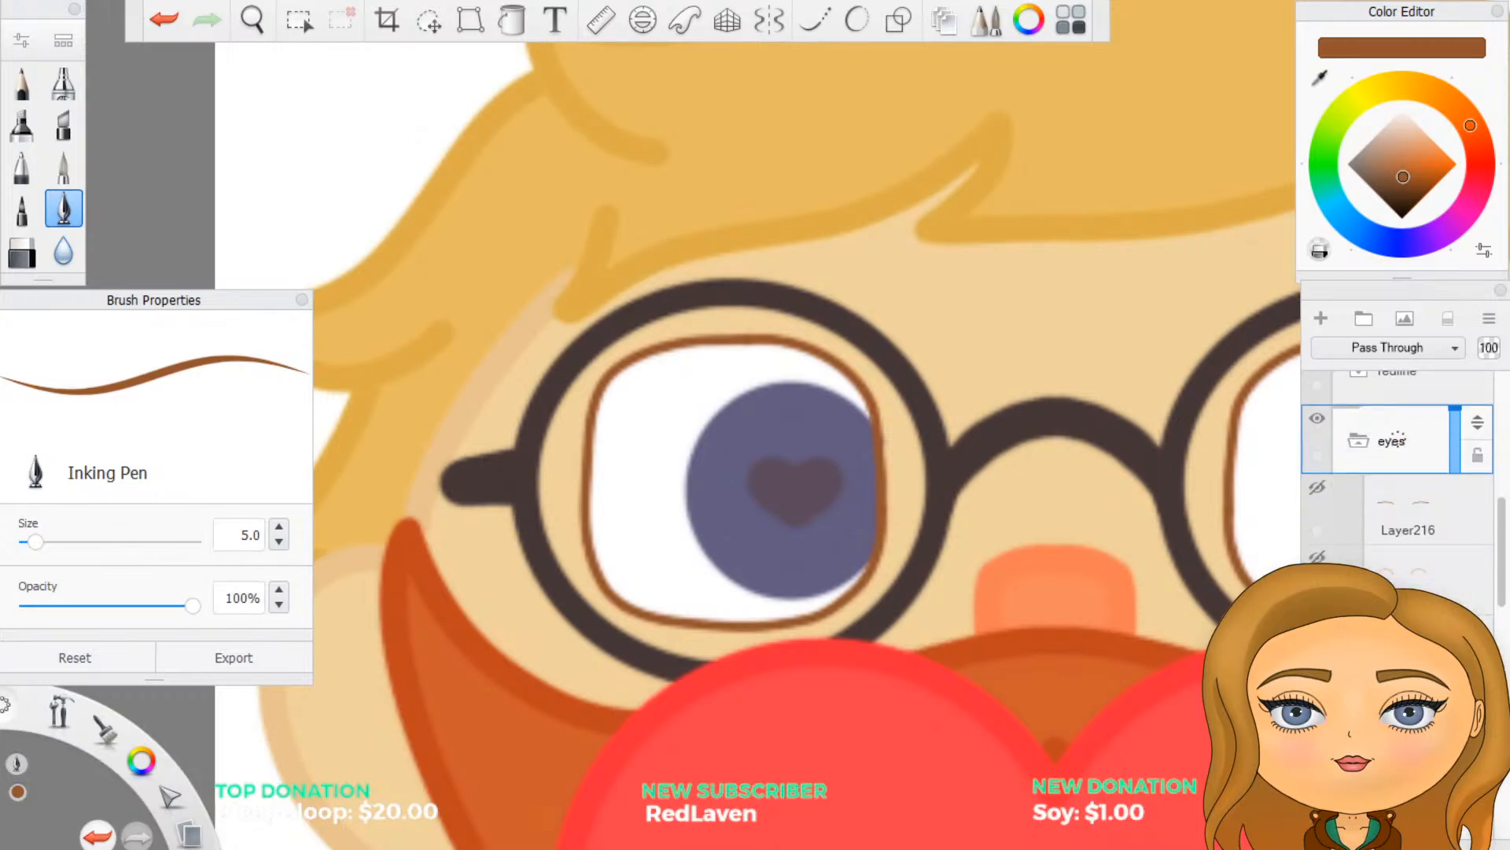
left_click(1430, 577)
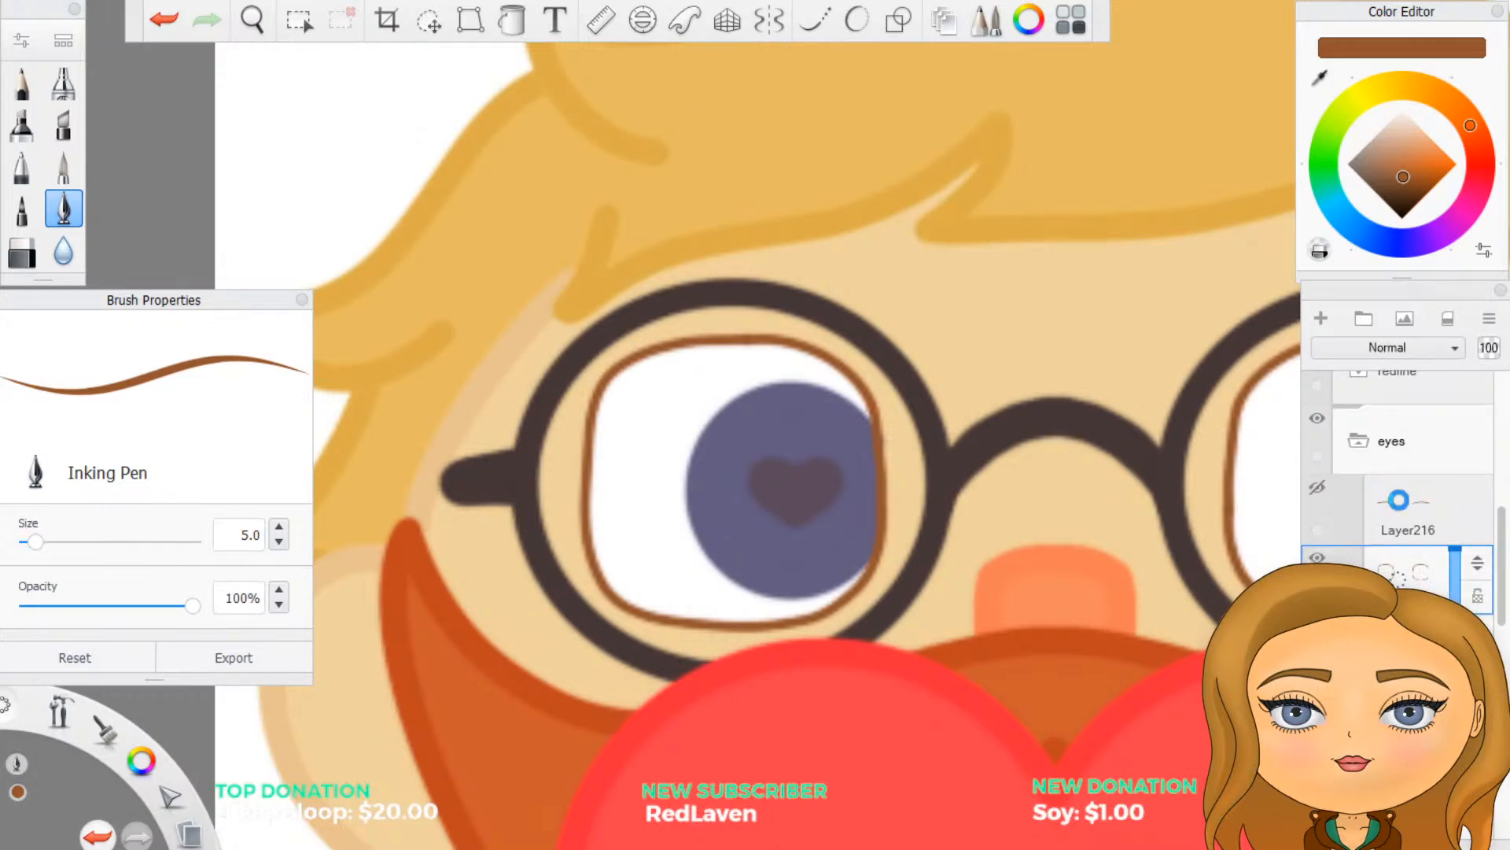
left_click(1399, 503)
left_click(1443, 483)
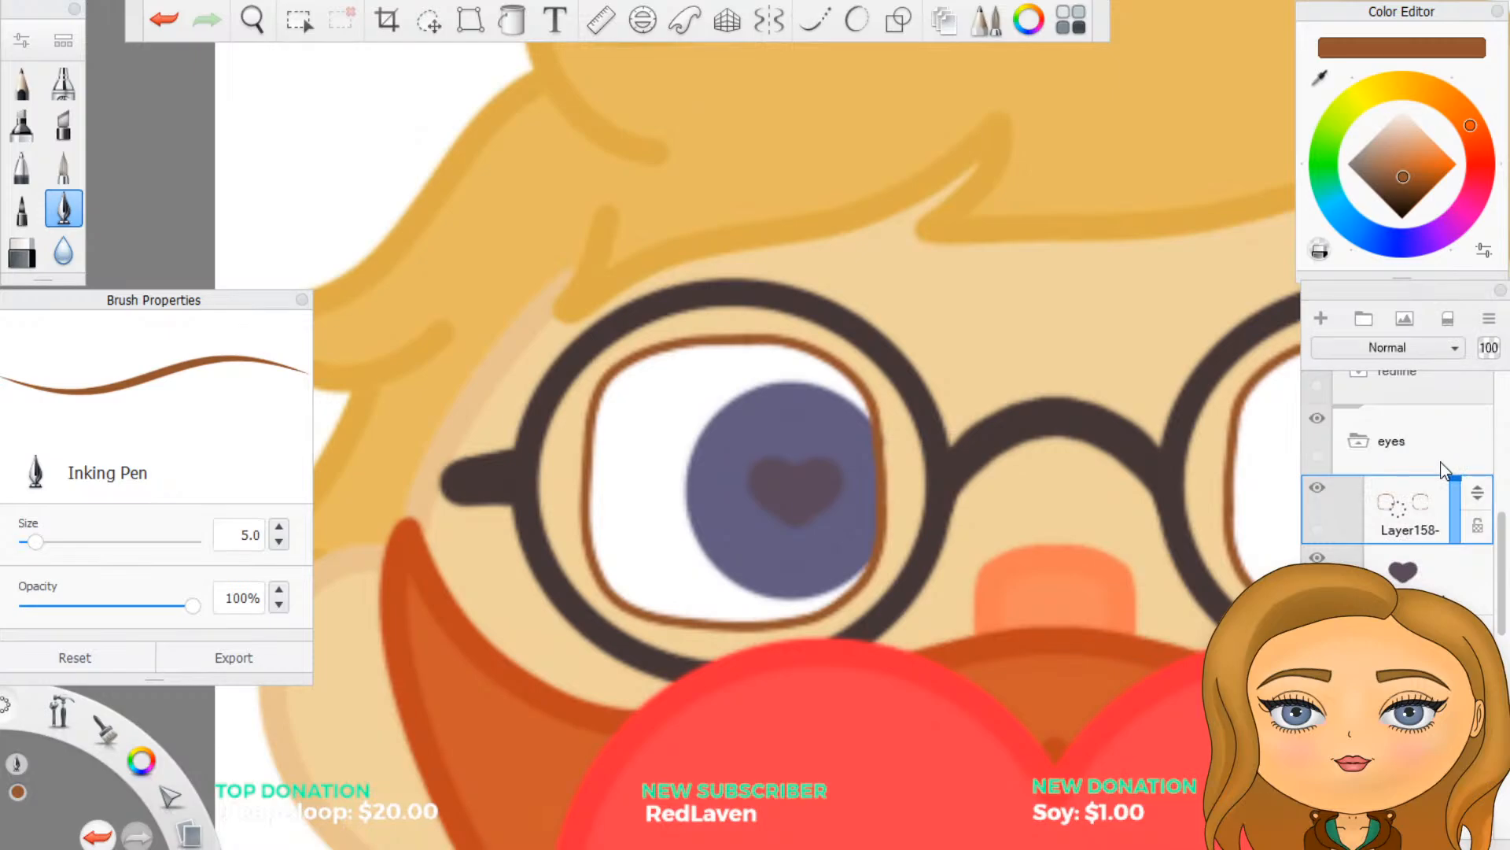
Step: Add a new layer above the eye outlines in the eyes folder and turn on left-right mirror symmetry
left_click(1321, 318)
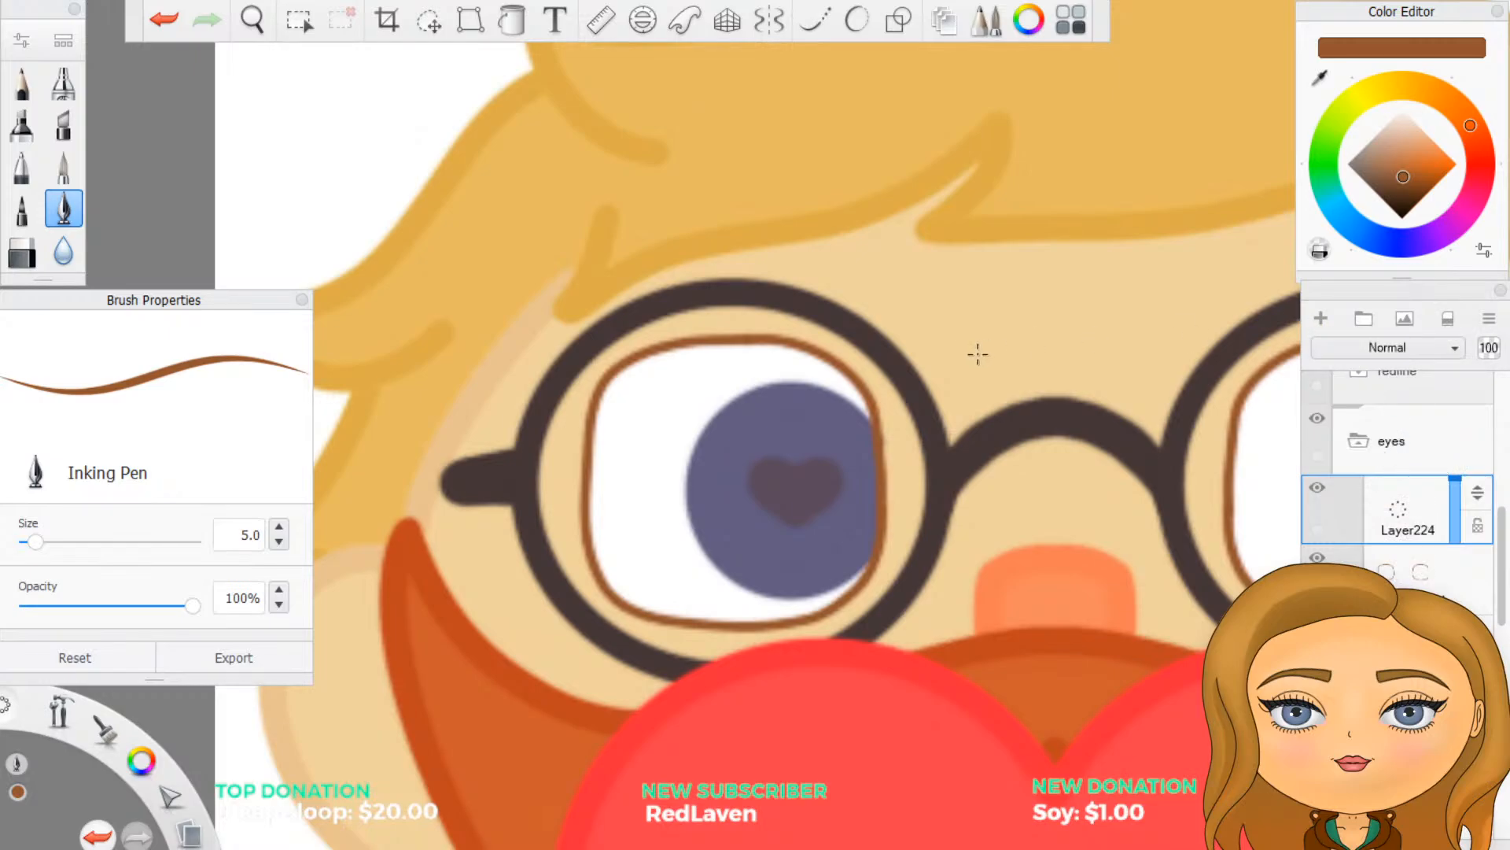
scroll(828, 395, "down", 3)
scroll(828, 396, "down", 3)
scroll(792, 297, "up", 5)
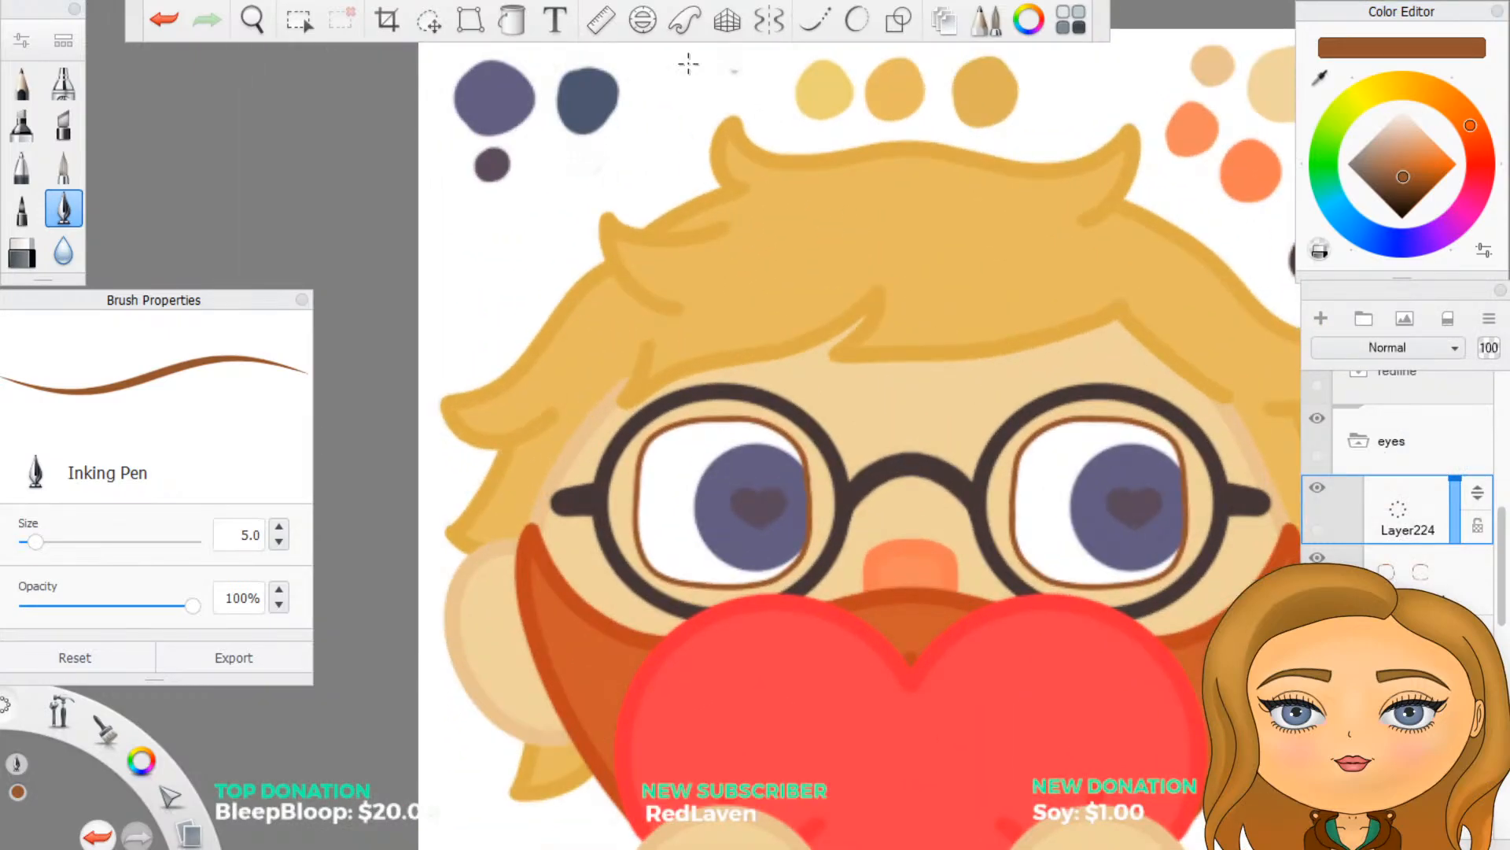
left_click(769, 19)
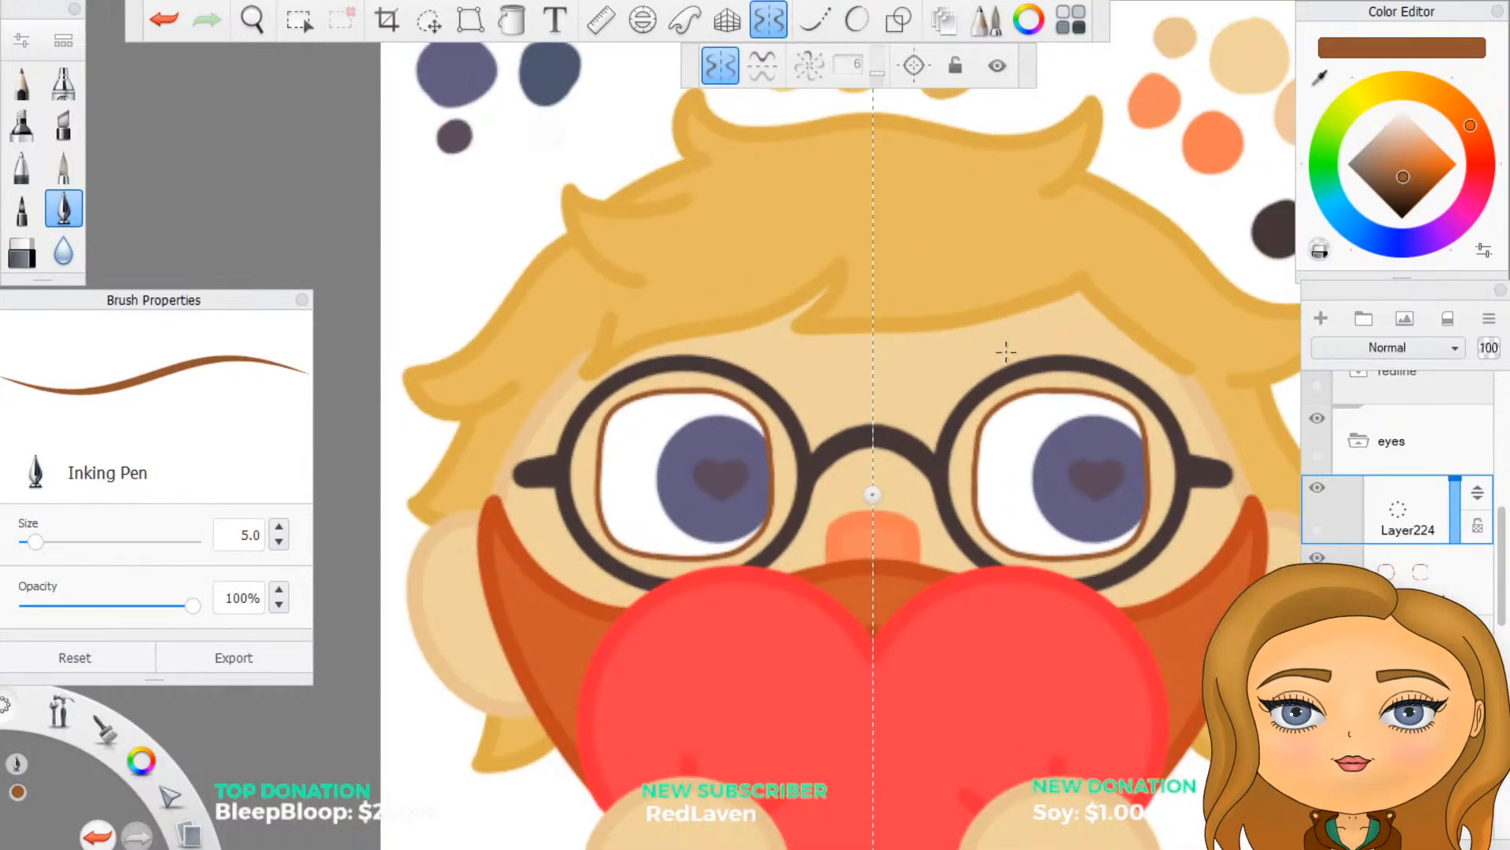
left_click_drag(964, 363, 984, 343)
key("ctrl+z")
left_click_drag(968, 361, 989, 341)
key("ctrl+z")
left_click_drag(1104, 342, 1136, 359)
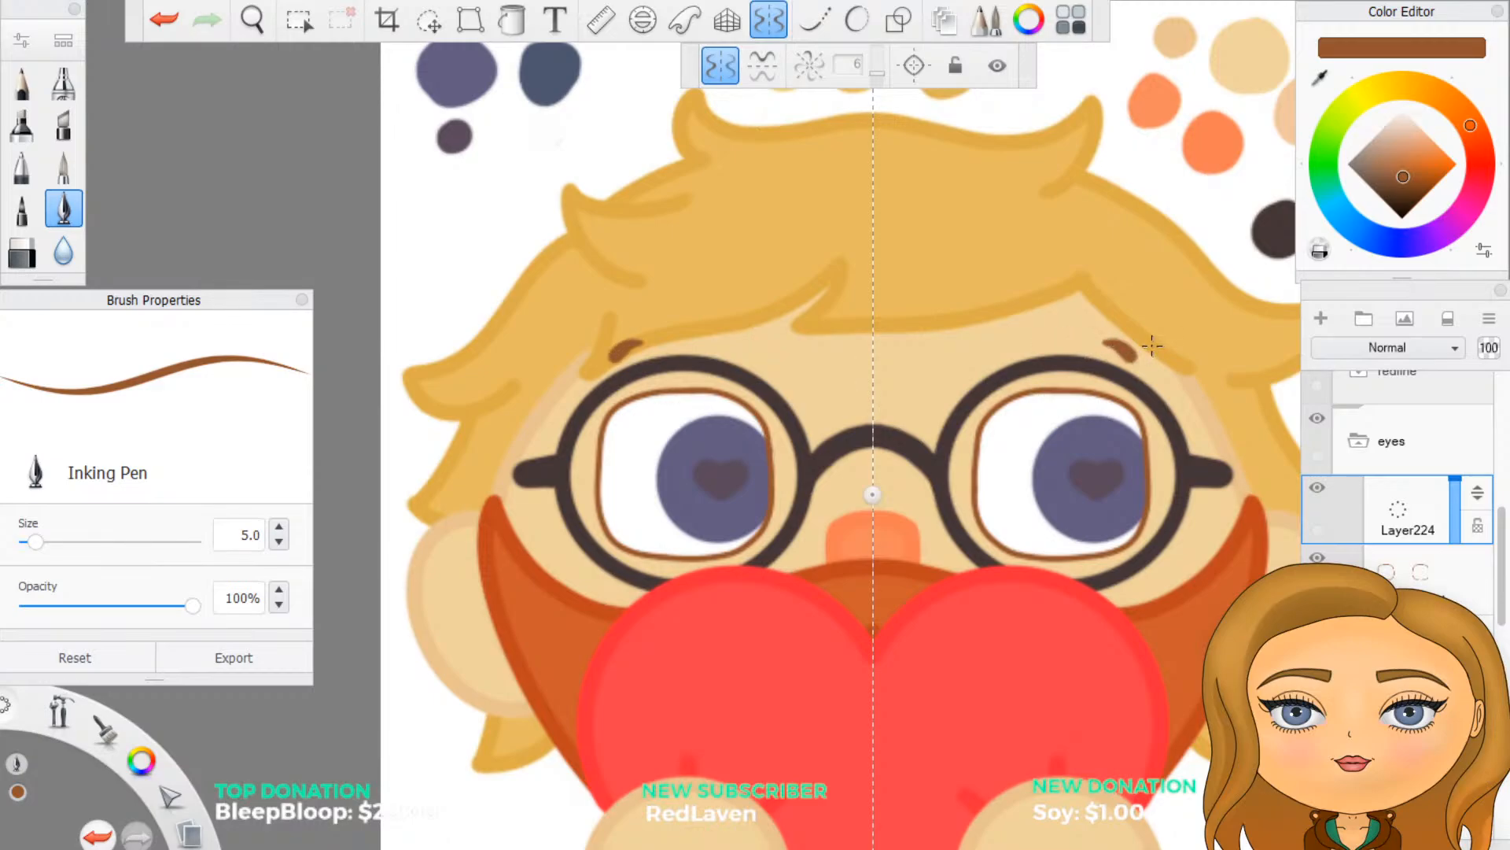
key("ctrl+z")
left_click_drag(1106, 342, 1134, 343)
key("ctrl+z")
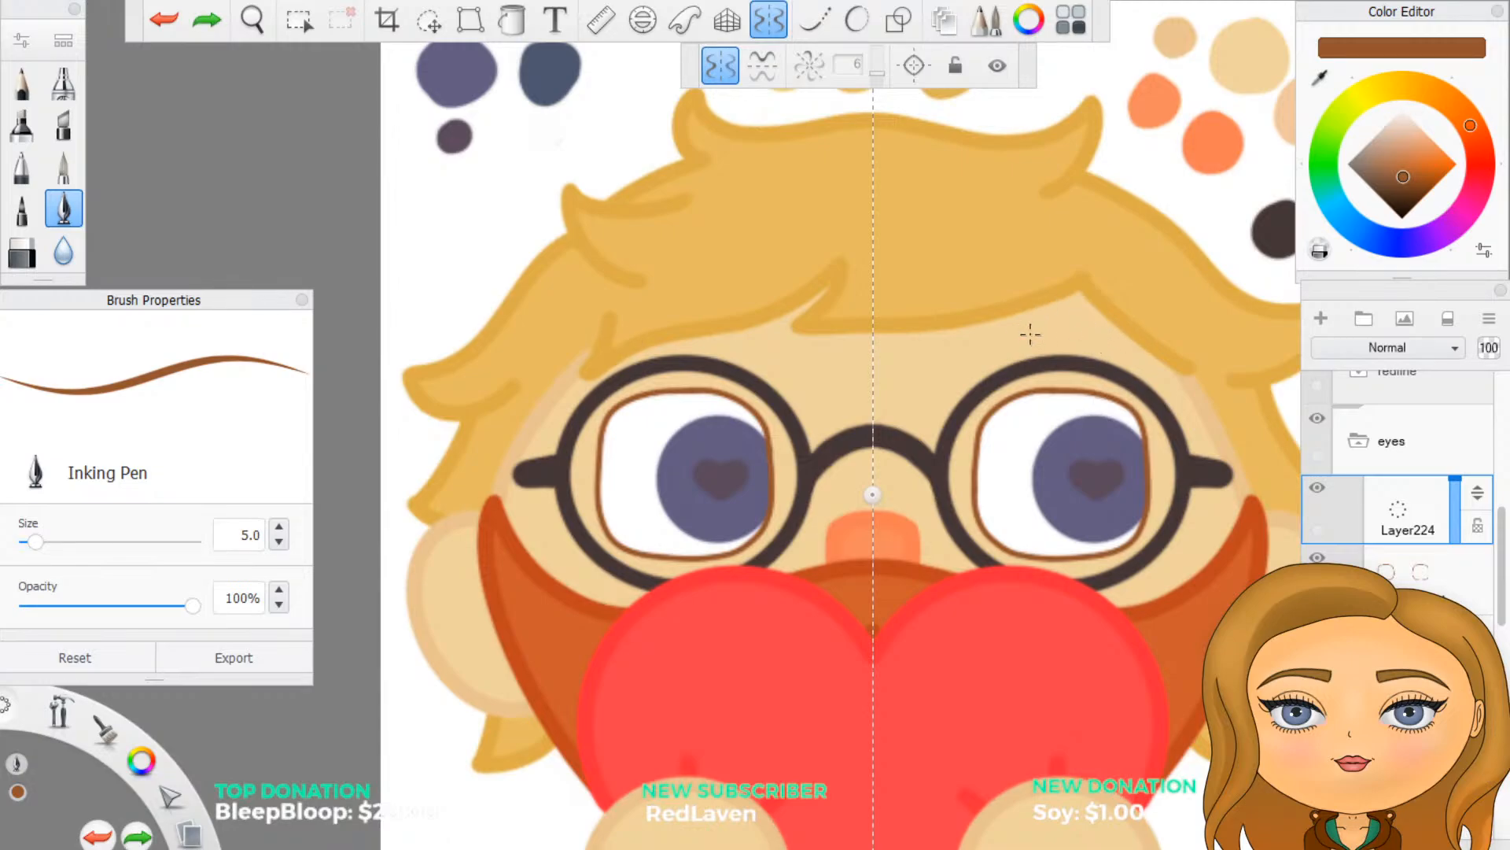
left_click_drag(1024, 333, 1064, 332)
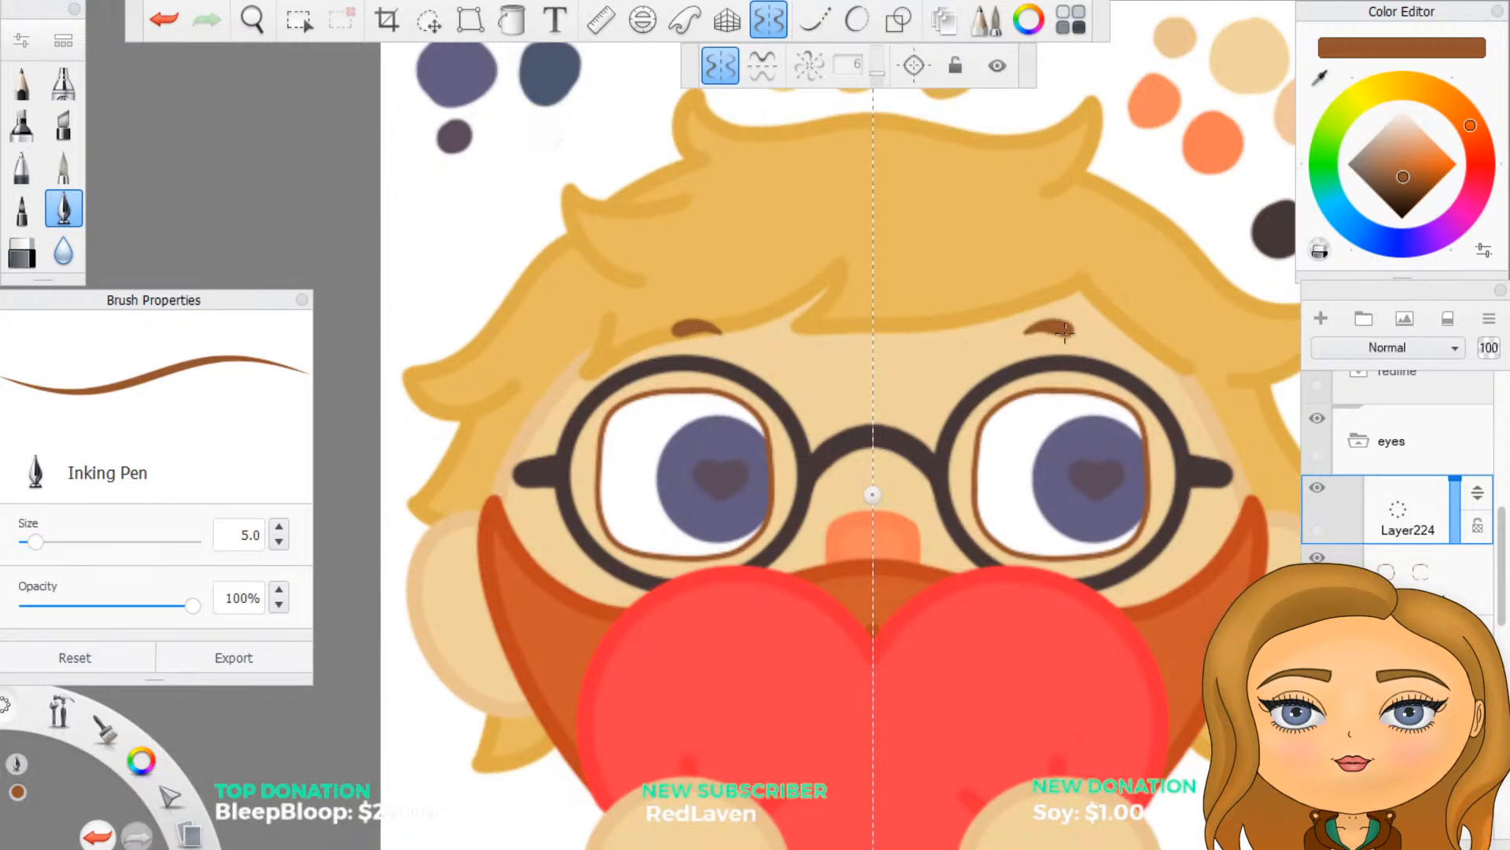
key("ctrl+z")
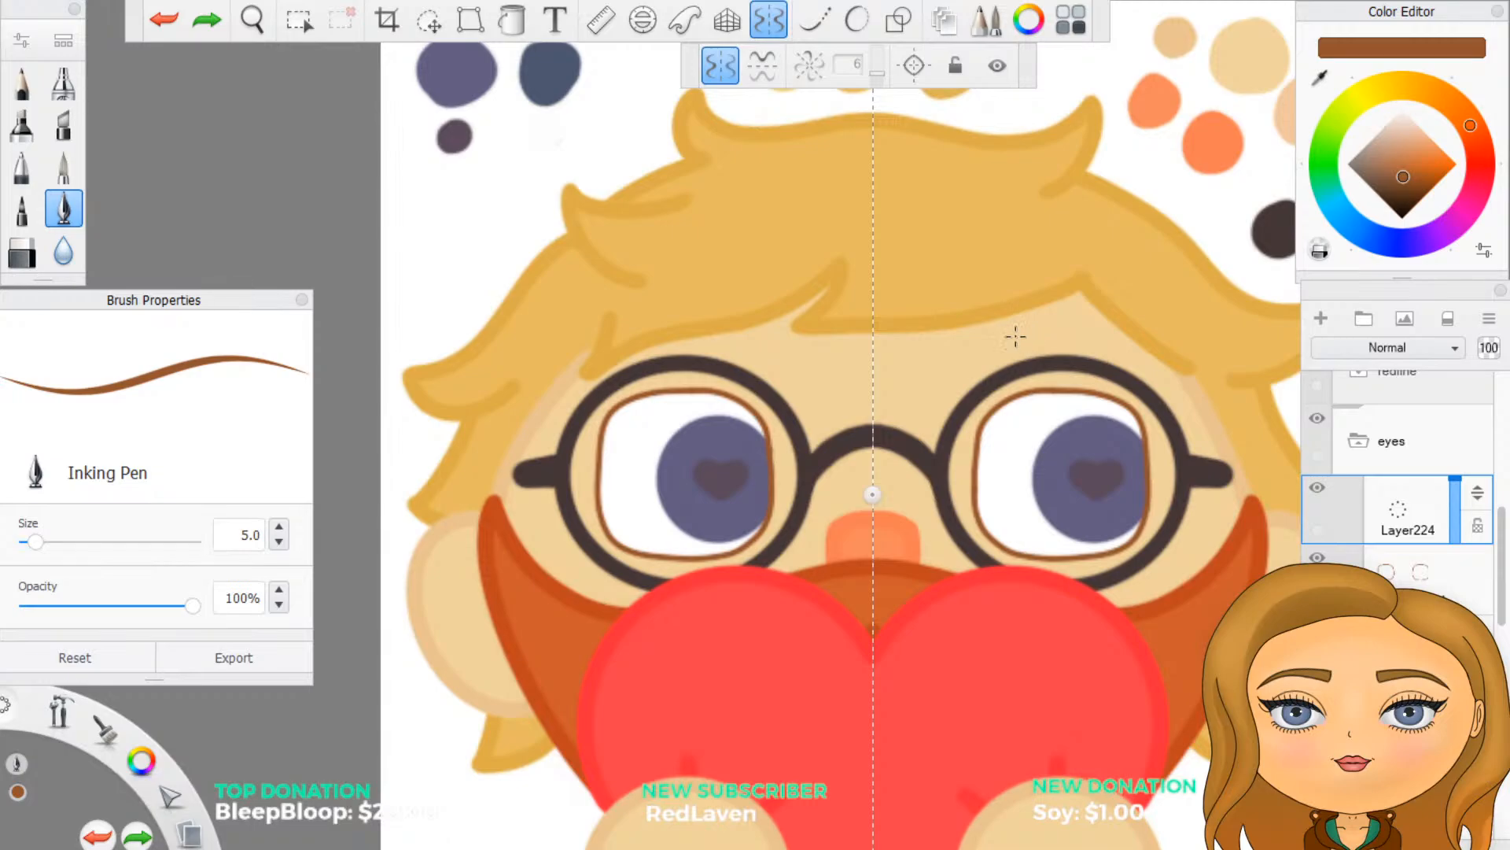
left_click_drag(991, 340, 1141, 335)
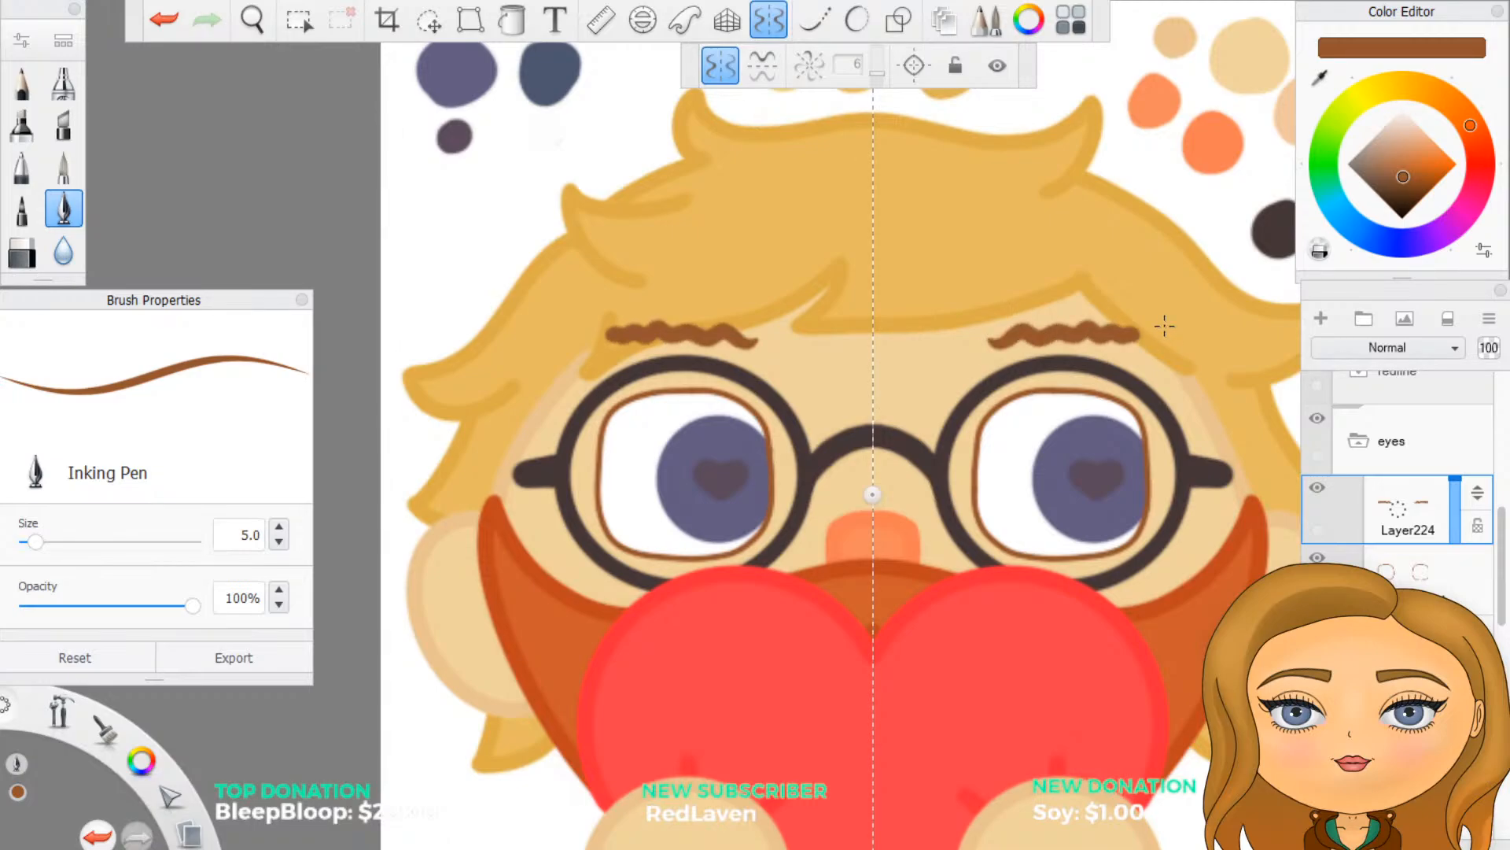
key("ctrl+z")
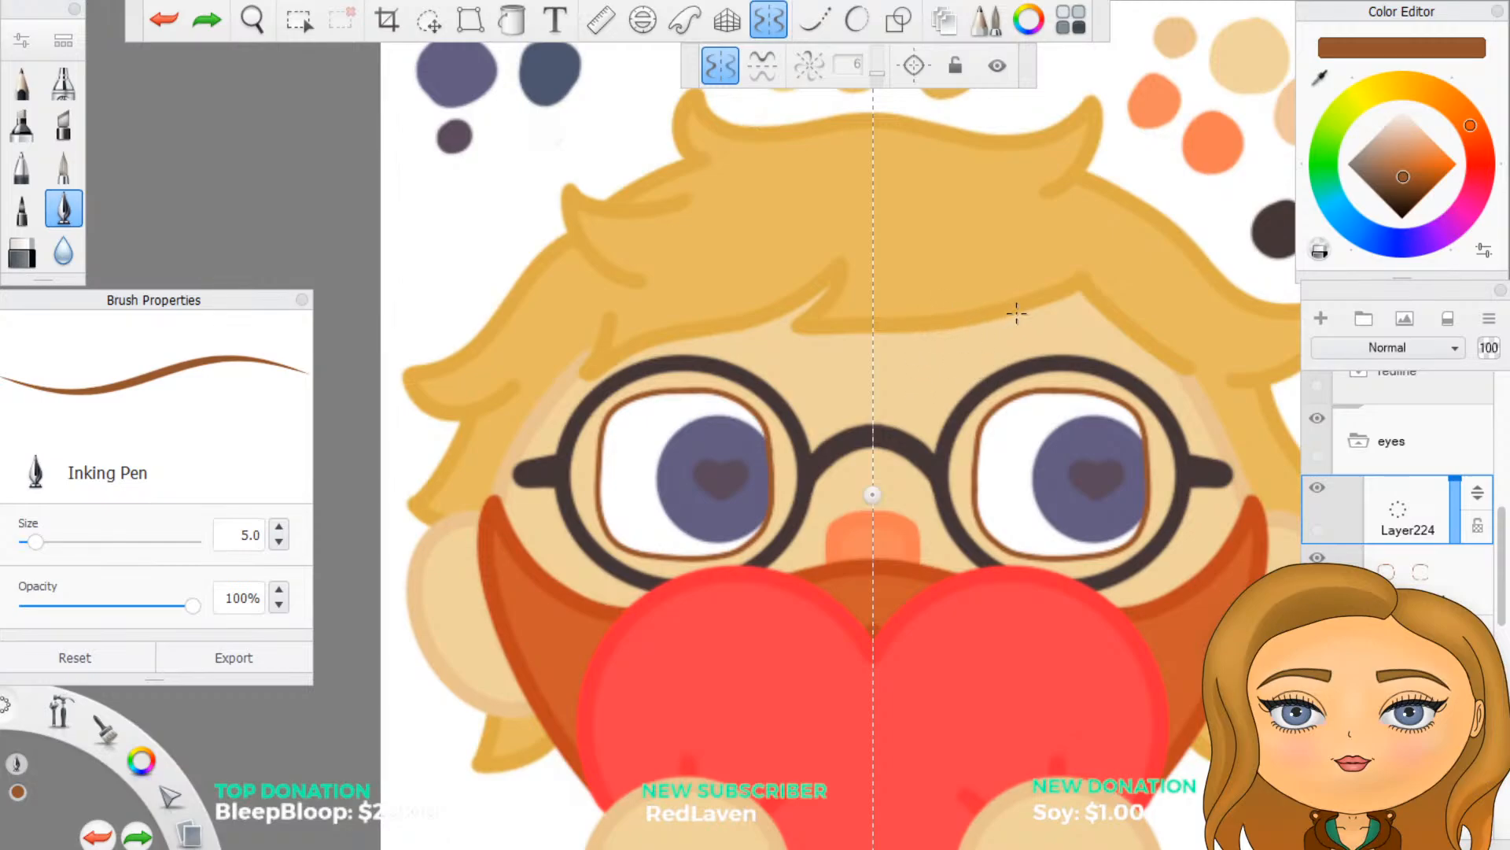
Step: Draw a mirrored pair of smooth, arched brown eyebrows above the glasses on the new layer
mouse_move(1021, 303)
left_mouse_down()
mouse_move(1083, 299)
mouse_move(1126, 324)
left_mouse_up()
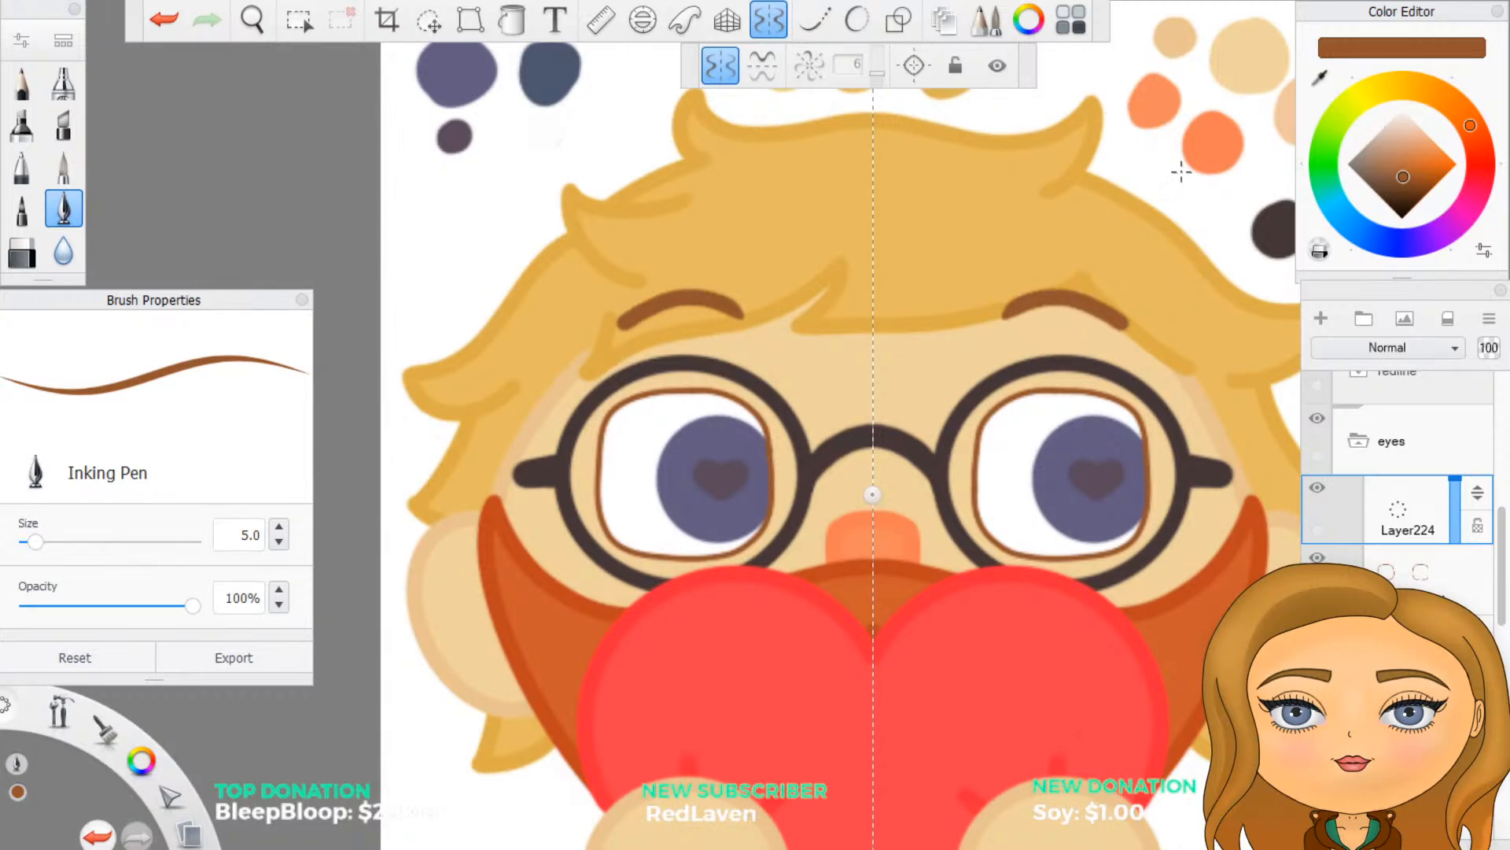
scroll(1169, 640, "down", 5)
scroll(1051, 627, "up", 3)
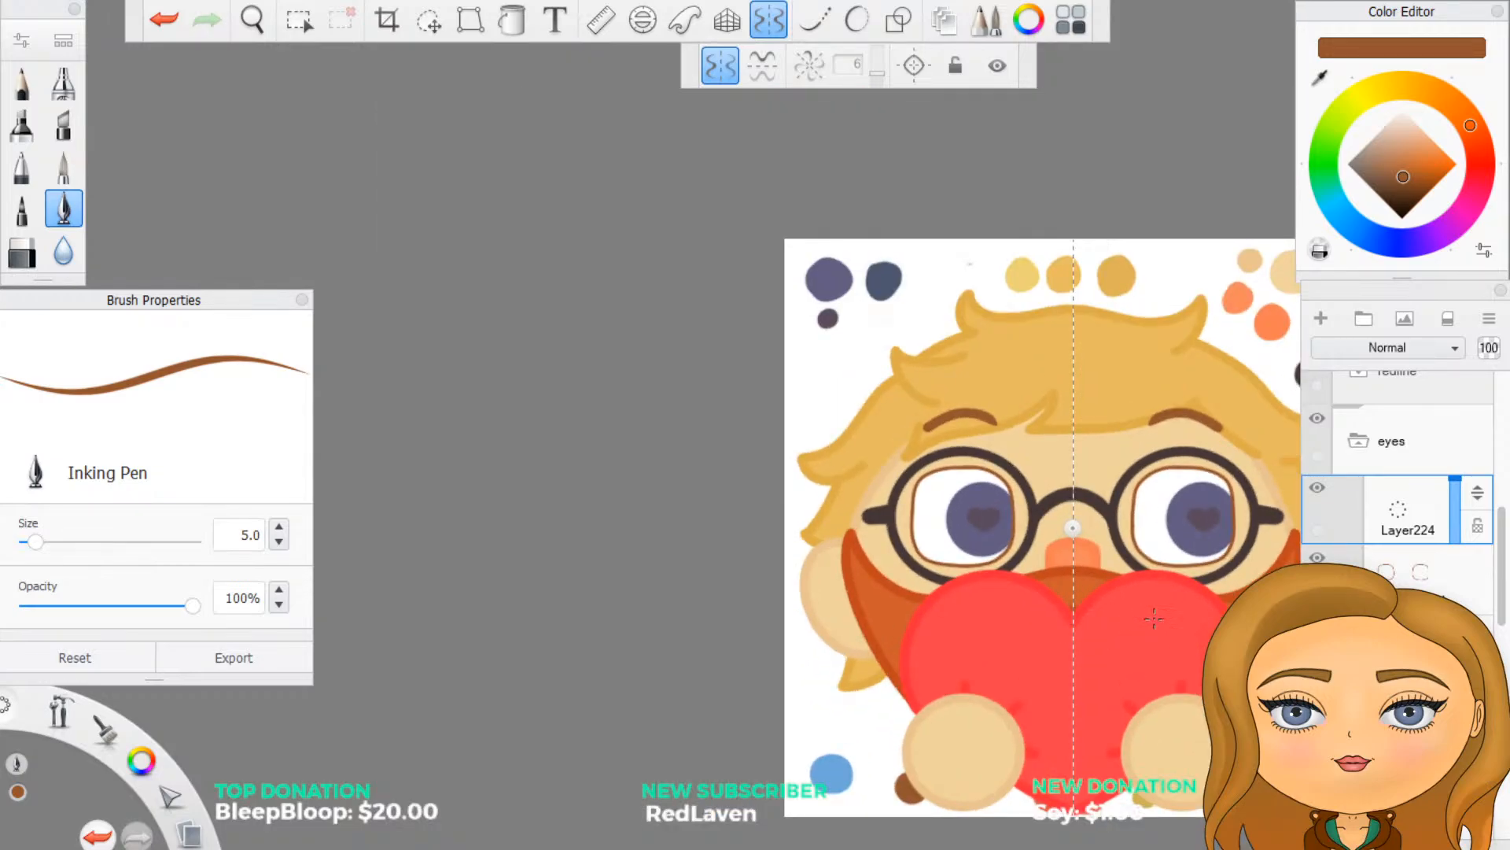
scroll(1162, 563, "down", 2)
scroll(1235, 470, "up", 4)
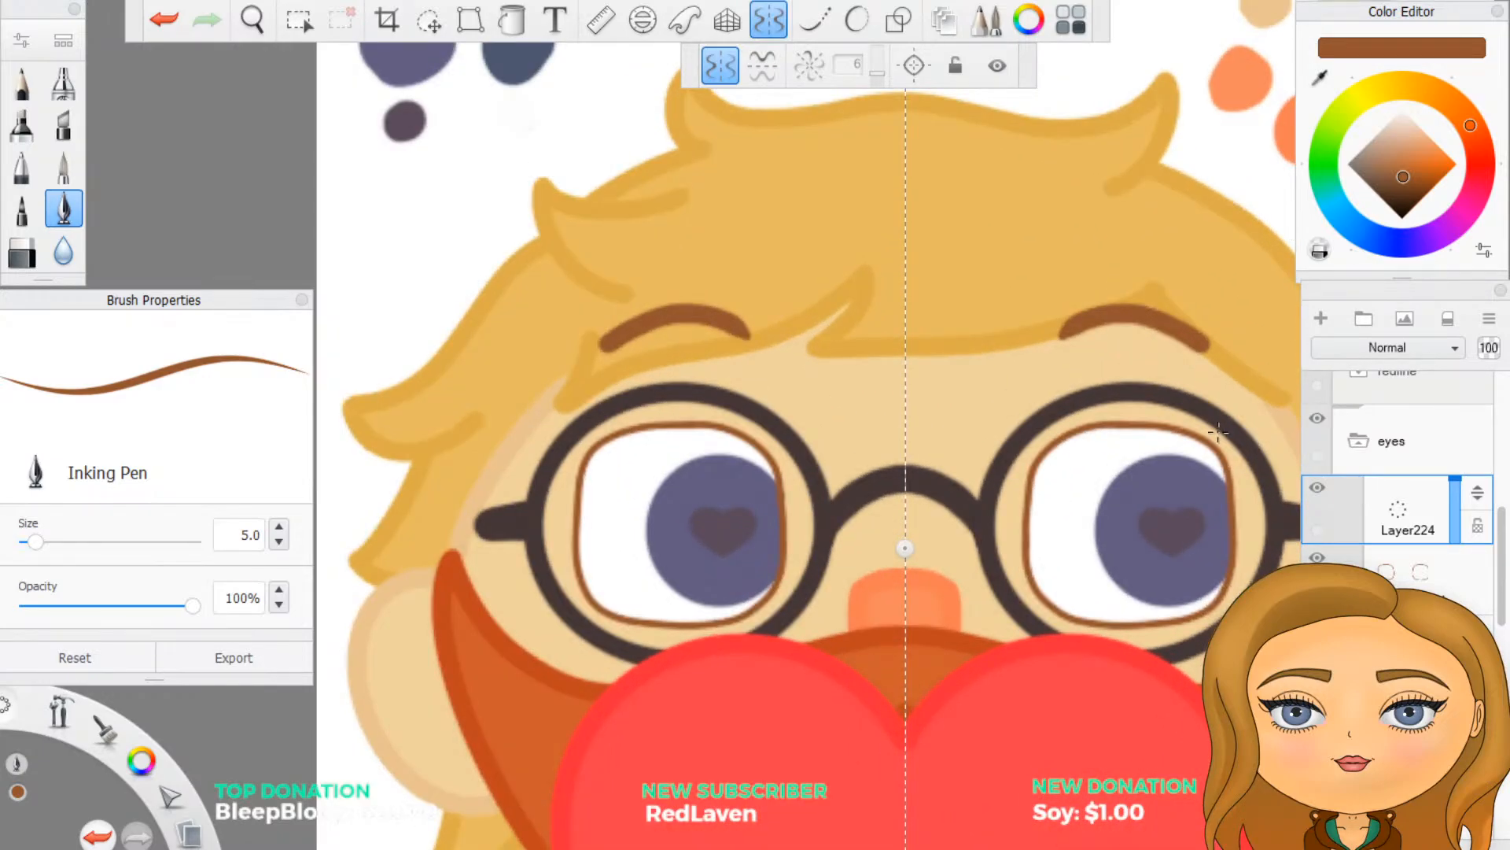
Step: Undo the last pair of eyebrows and briefly show the shock group to compare its raised eyebrows with the current face
left_click(165, 21)
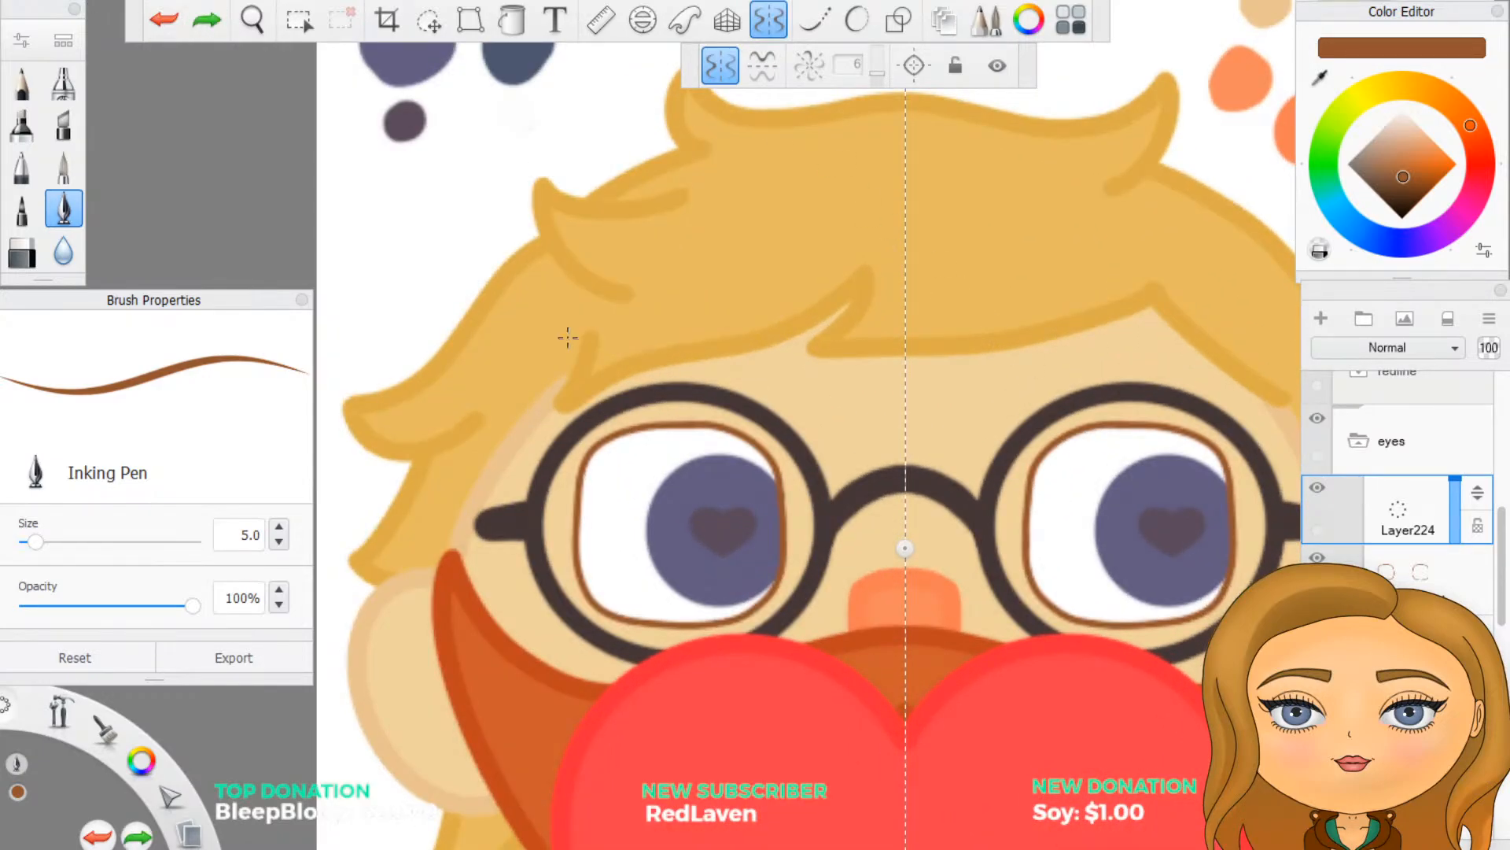
scroll(1397, 496, "up", 5)
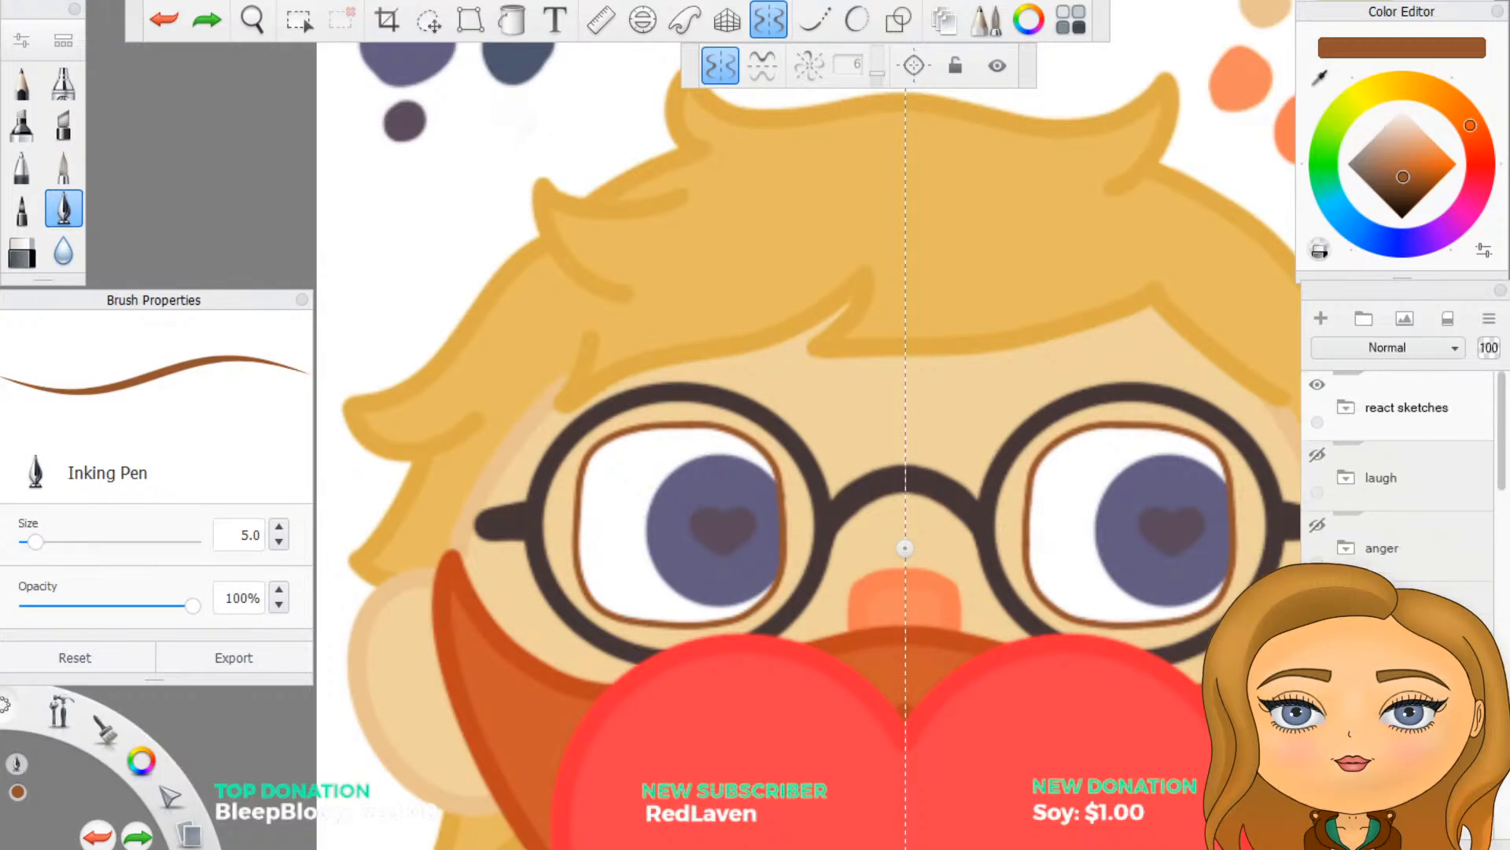
scroll(1397, 487, "down", 2)
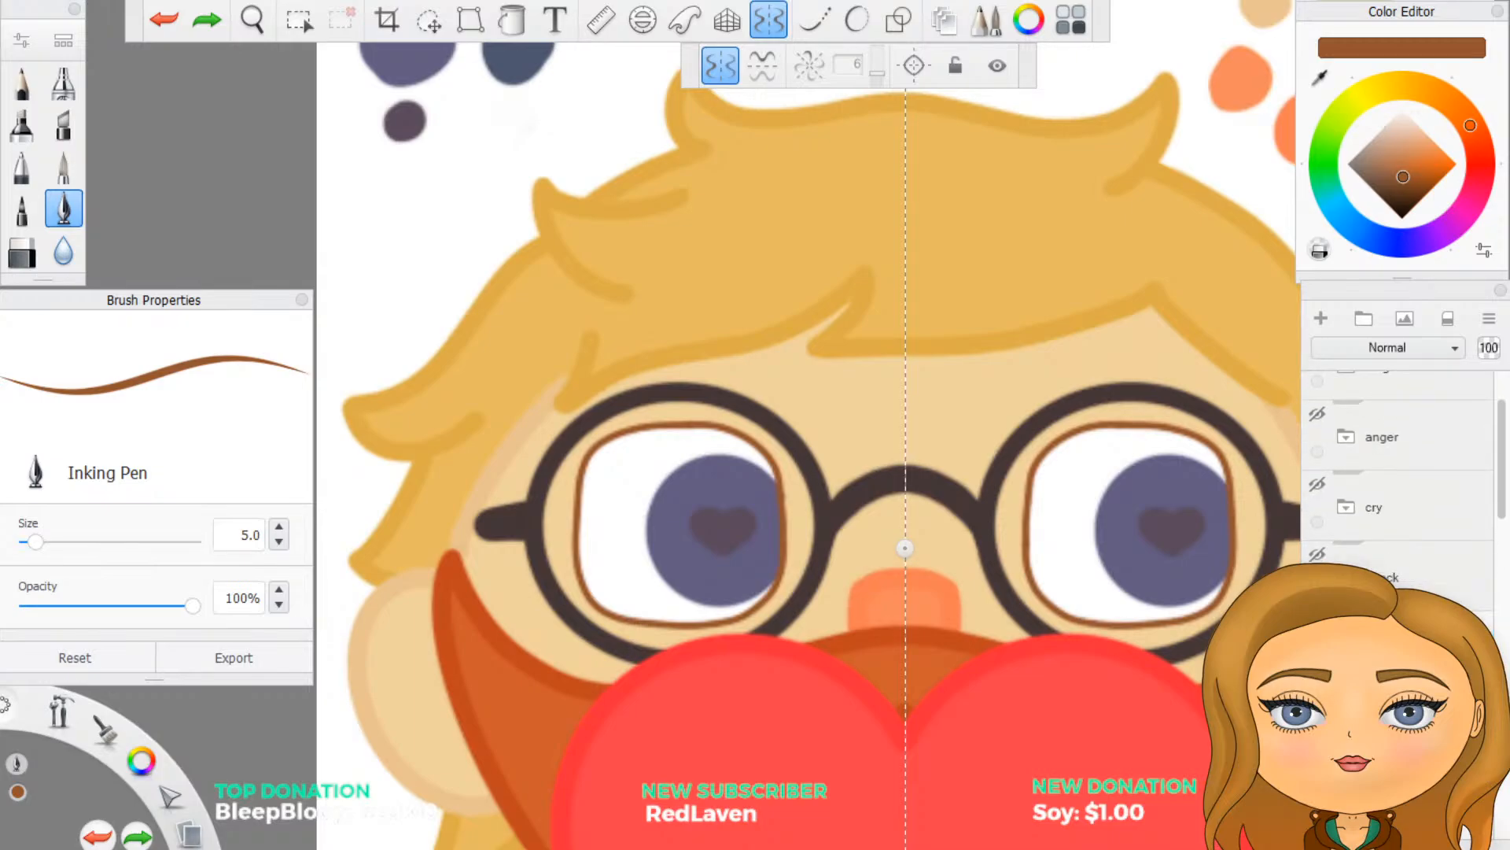
left_click(1317, 554)
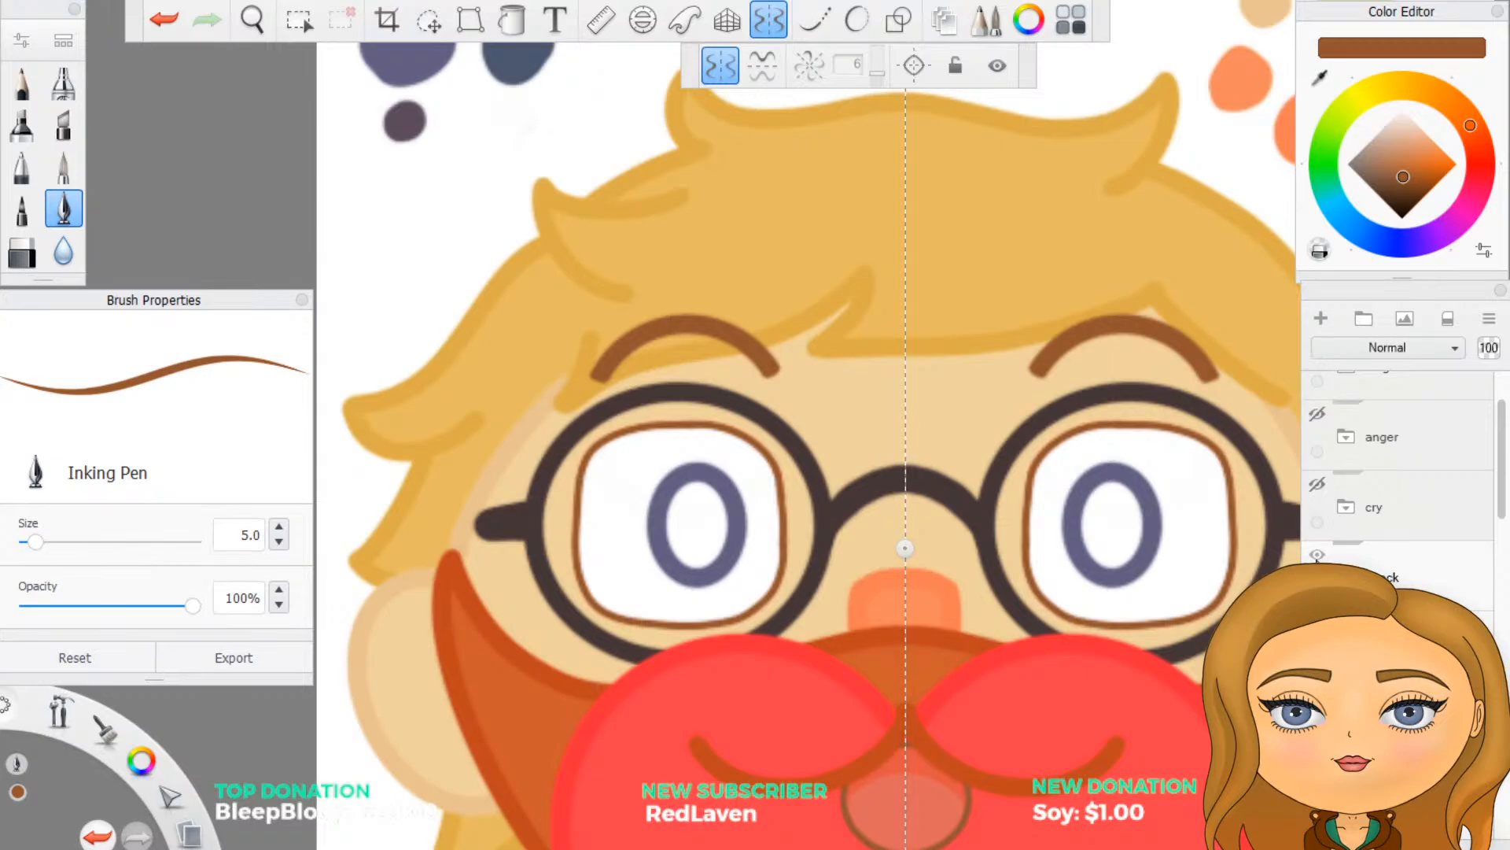
left_click(1397, 575)
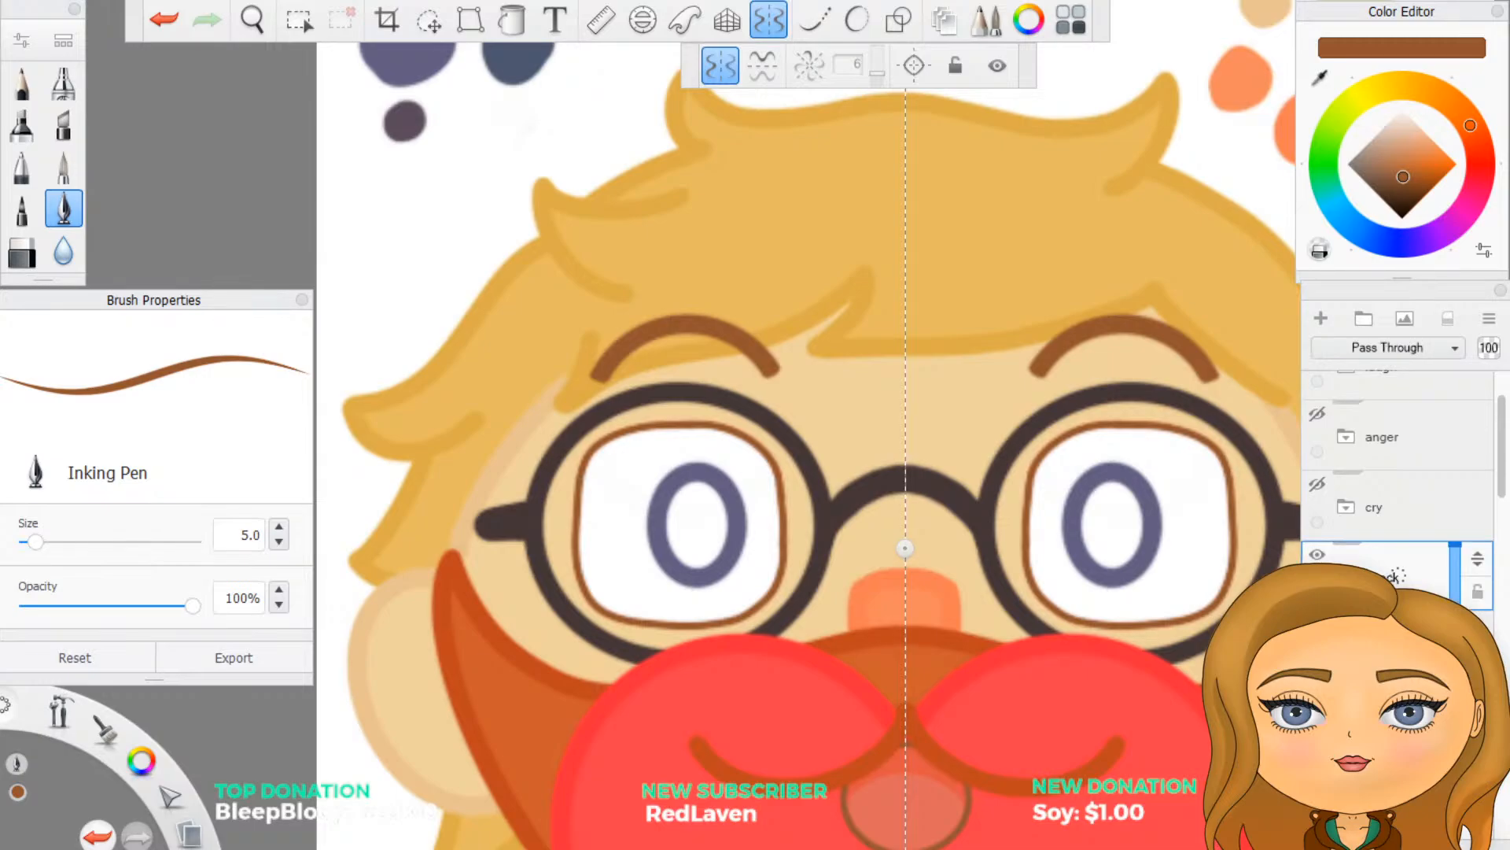
left_click(1316, 554)
scroll(1397, 492, "down", 3)
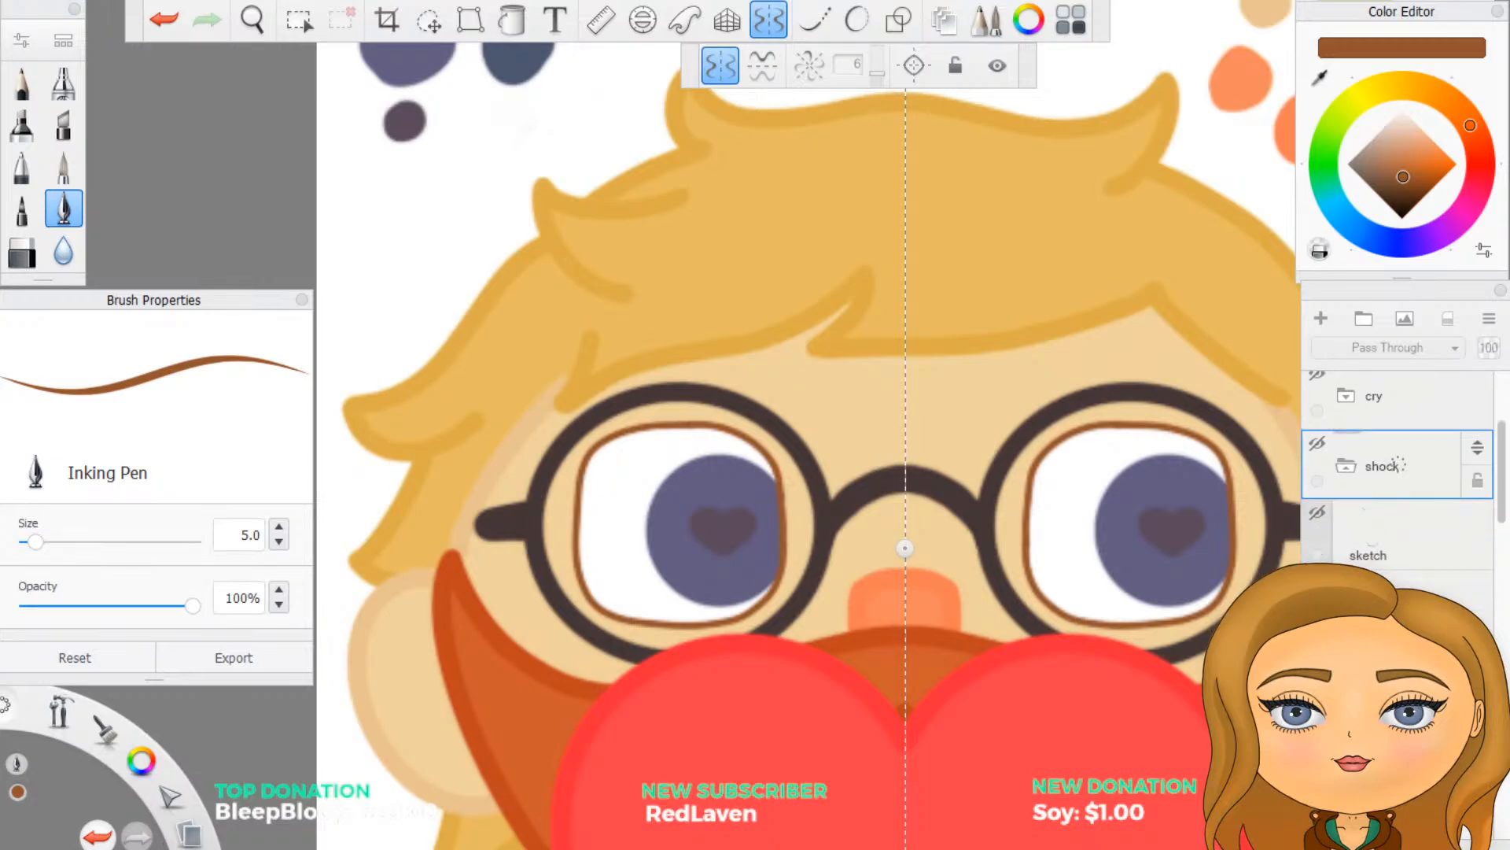
Step: Copy the arched eyebrow layer from the shock group's eyes folder and paste it into the heart group's eyes folder
left_click(1346, 707)
scroll(1397, 504, "down", 1)
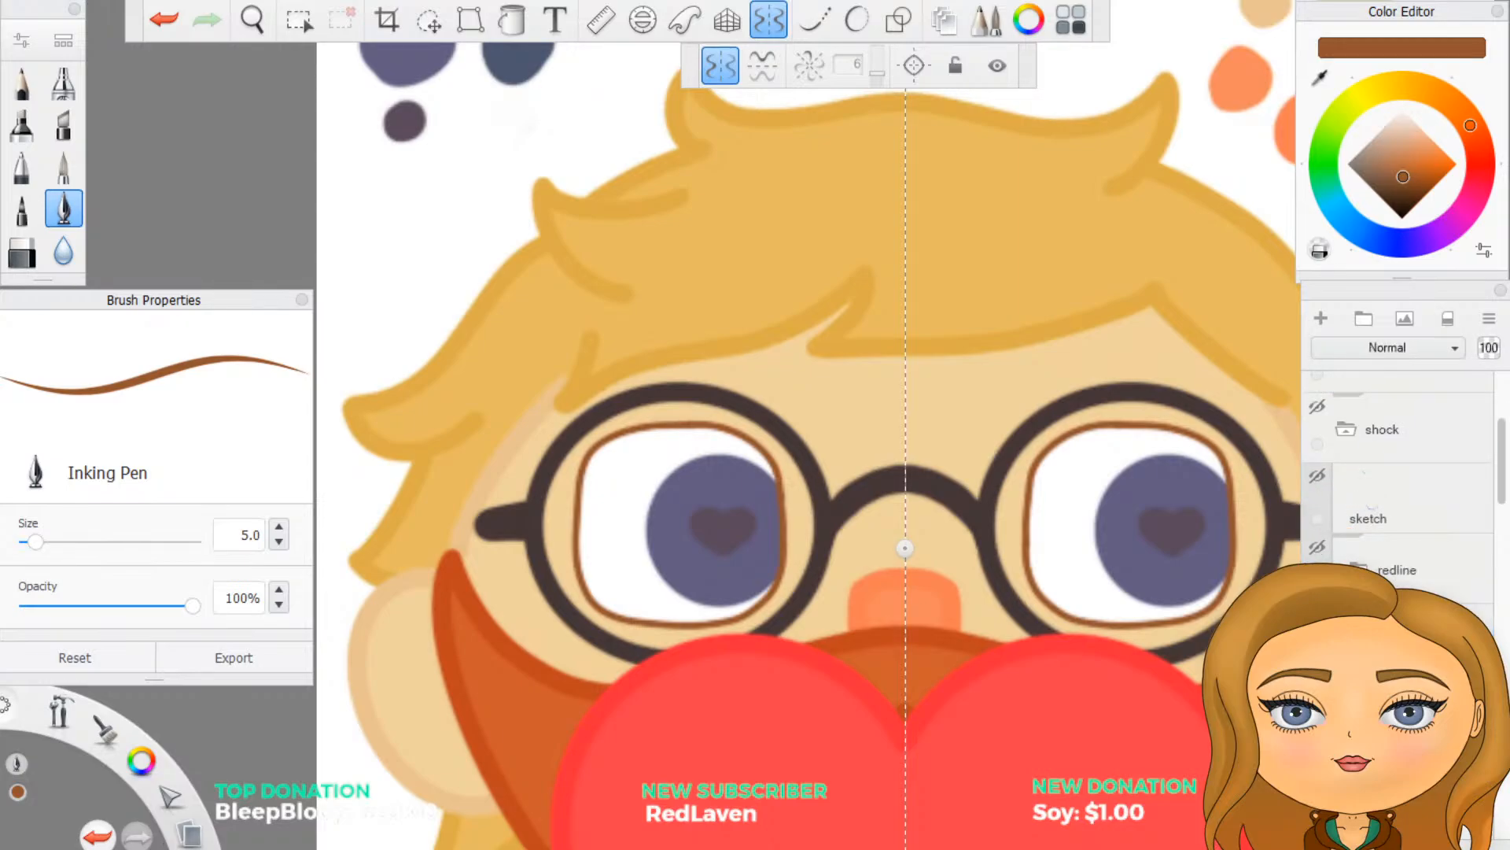
scroll(1397, 472, "down", 8)
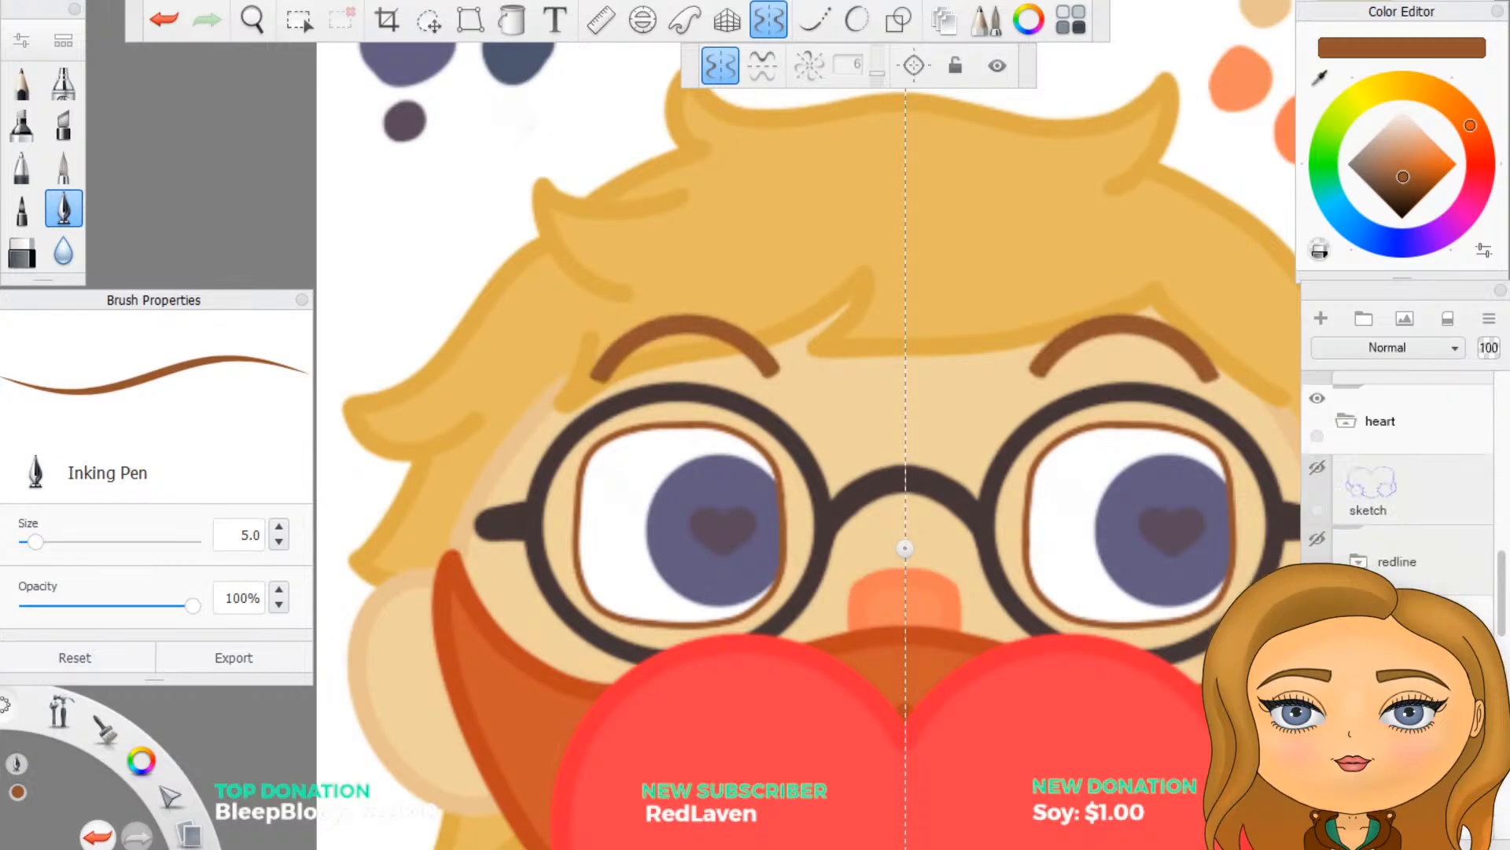
scroll(1397, 472, "up", 8)
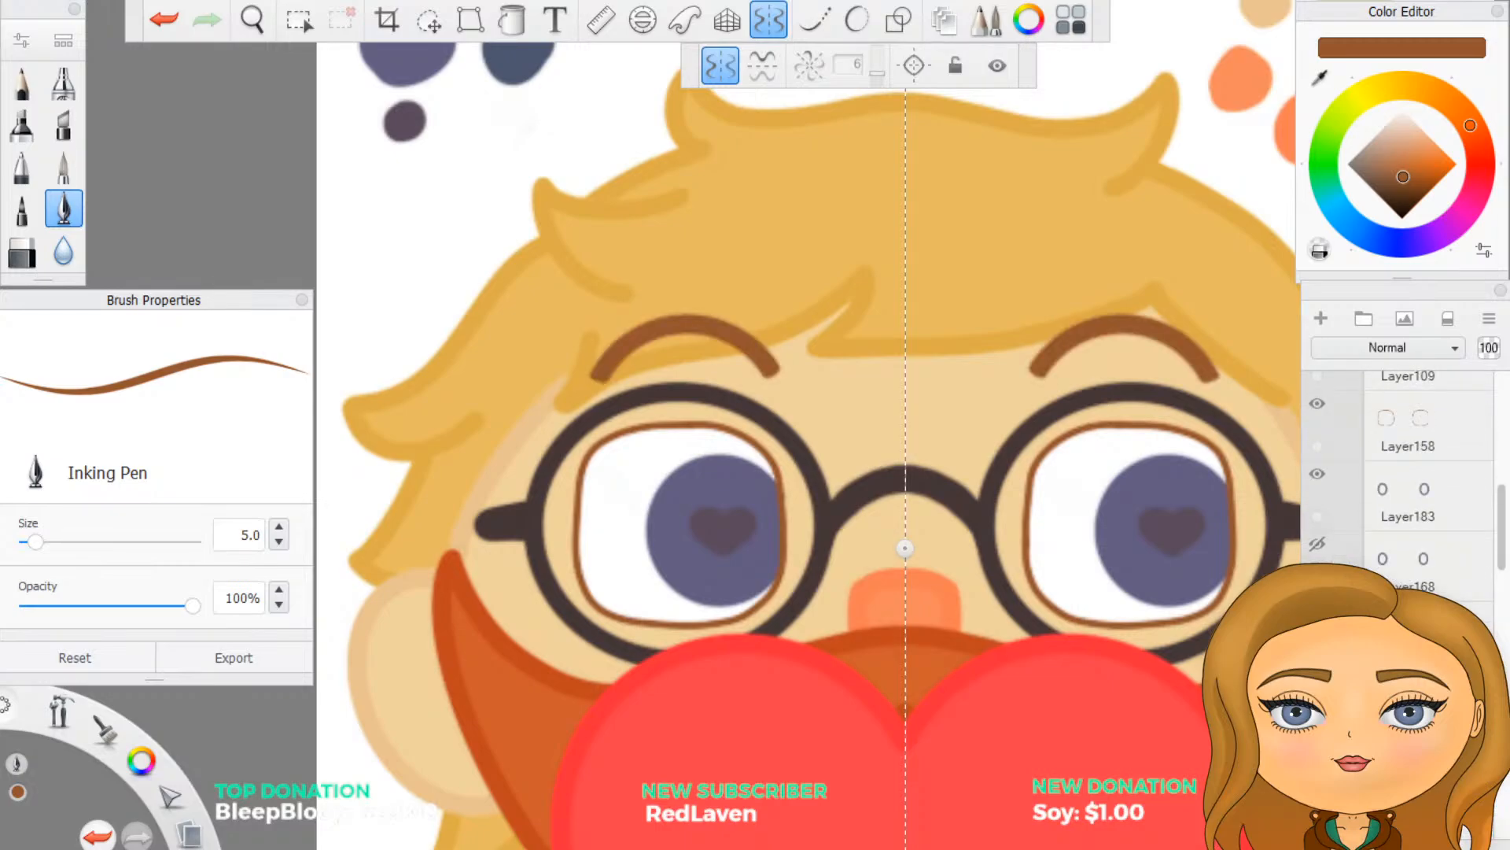
scroll(1397, 472, "up", 1)
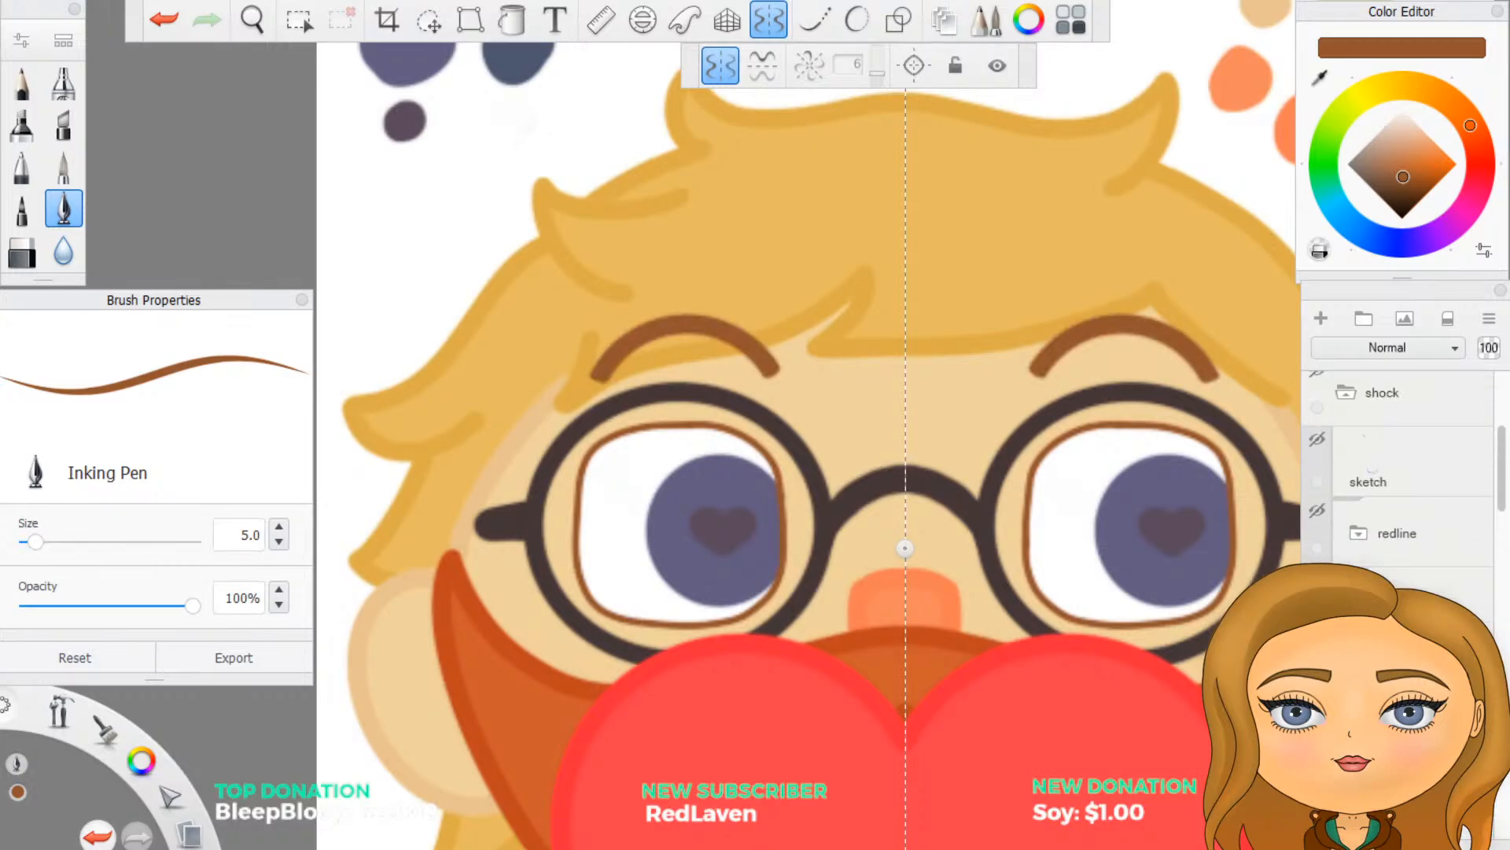
left_click(1397, 601)
scroll(1397, 487, "down", 7)
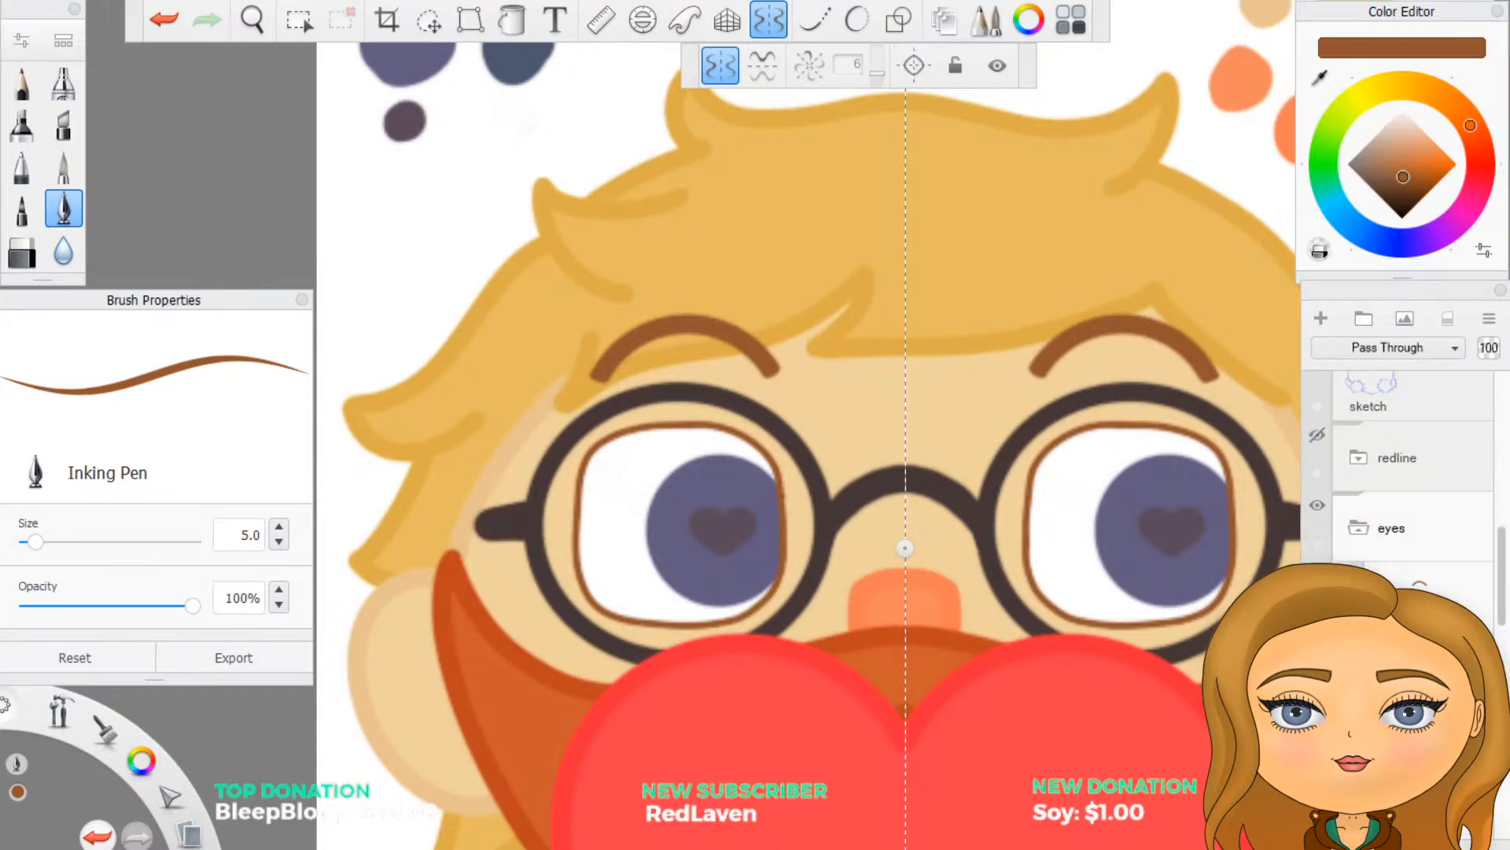
Step: Compare the whole face with the copied eyebrows shown and hidden, and delete the copied eyebrow layer Layer109-1
scroll(1397, 488, "down", 3)
scroll(614, 567, "down", 3)
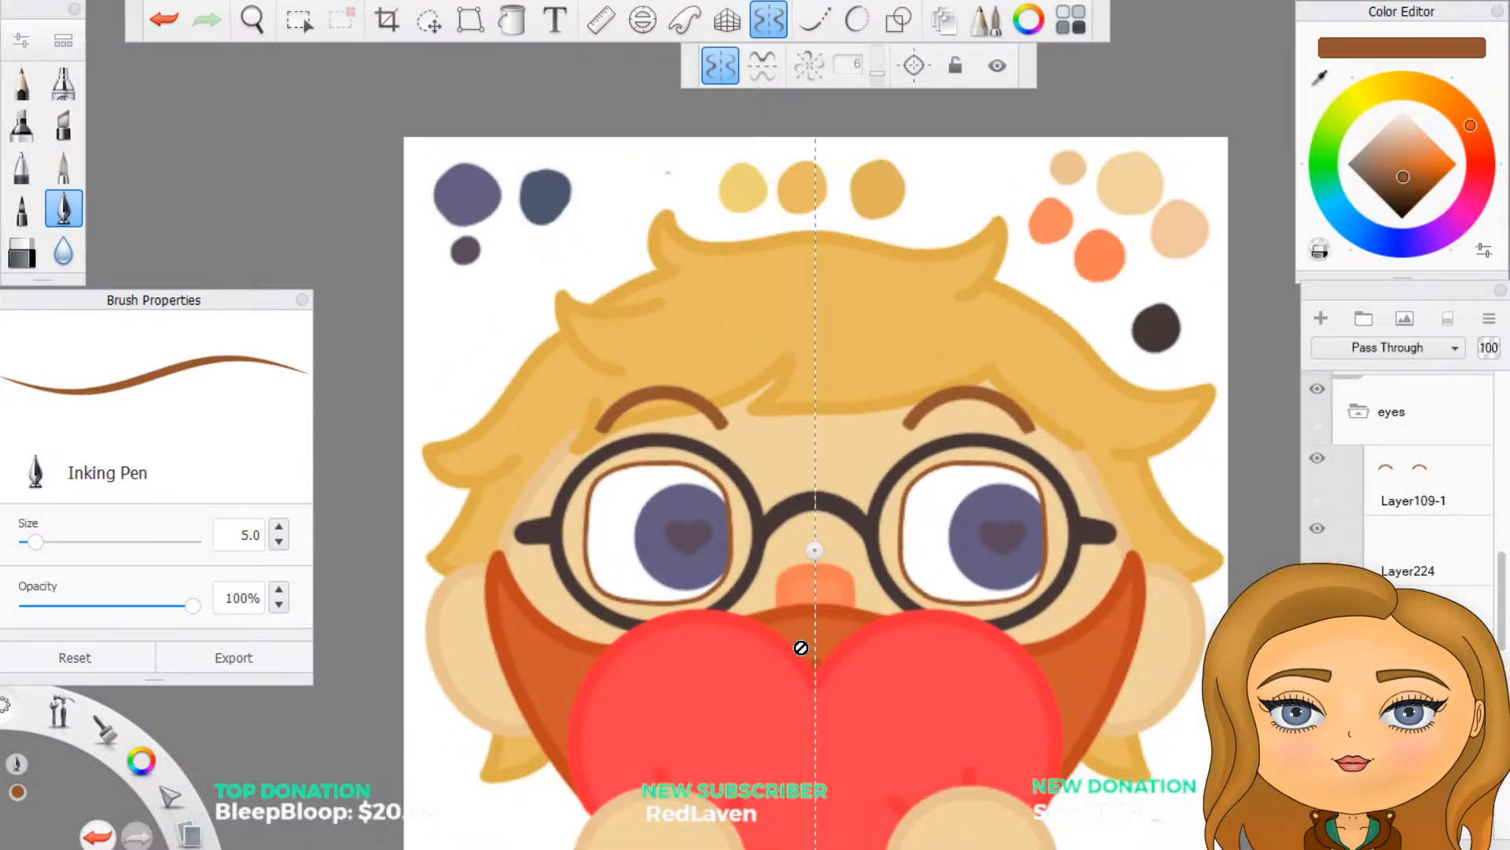
scroll(800, 648, "down", 1)
scroll(795, 698, "up", 1)
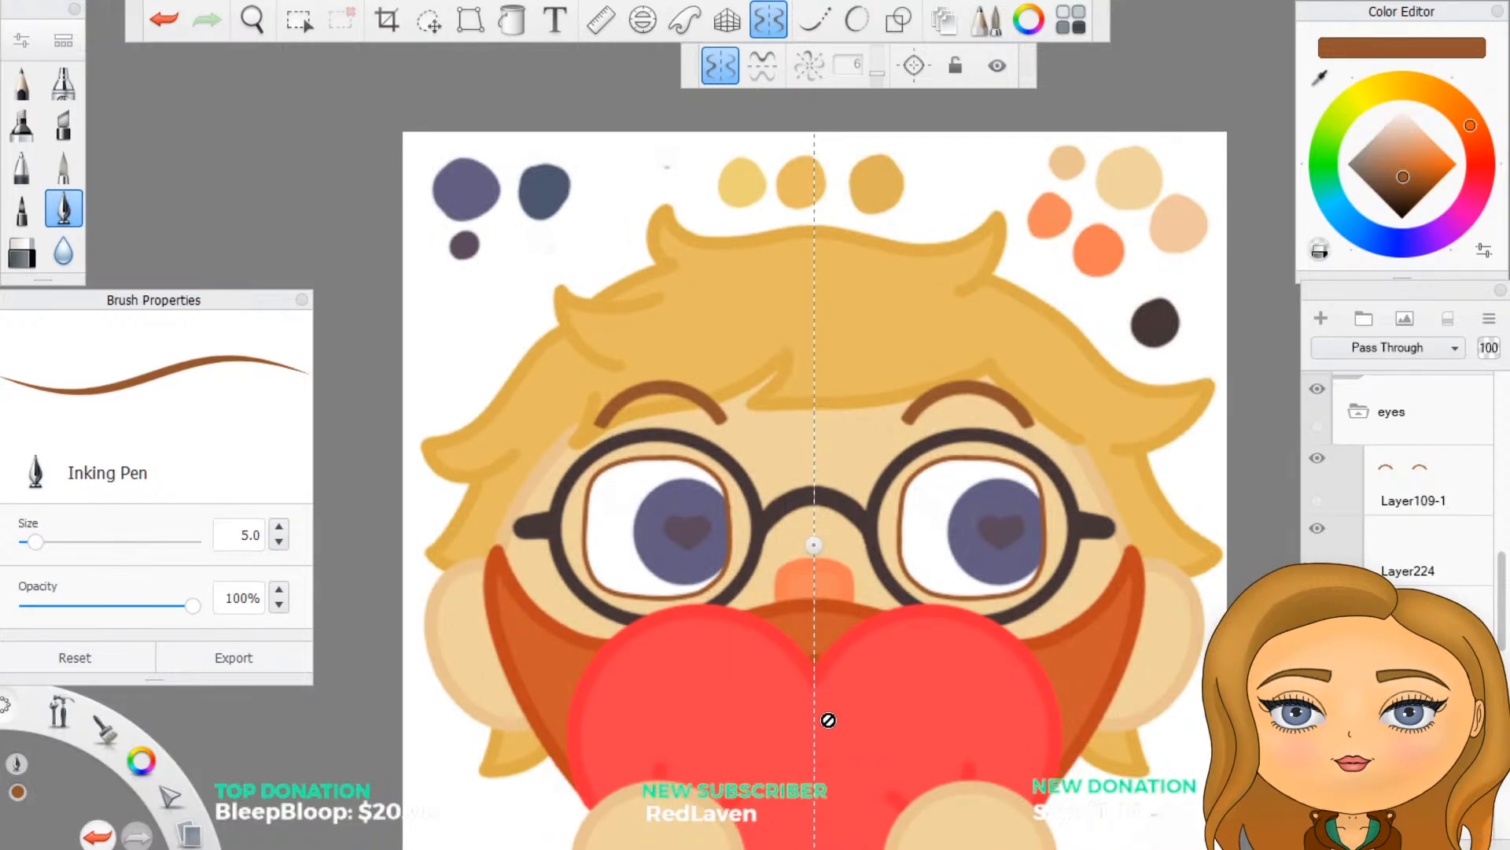
scroll(828, 720, "down", 1)
scroll(826, 826, "up", 2)
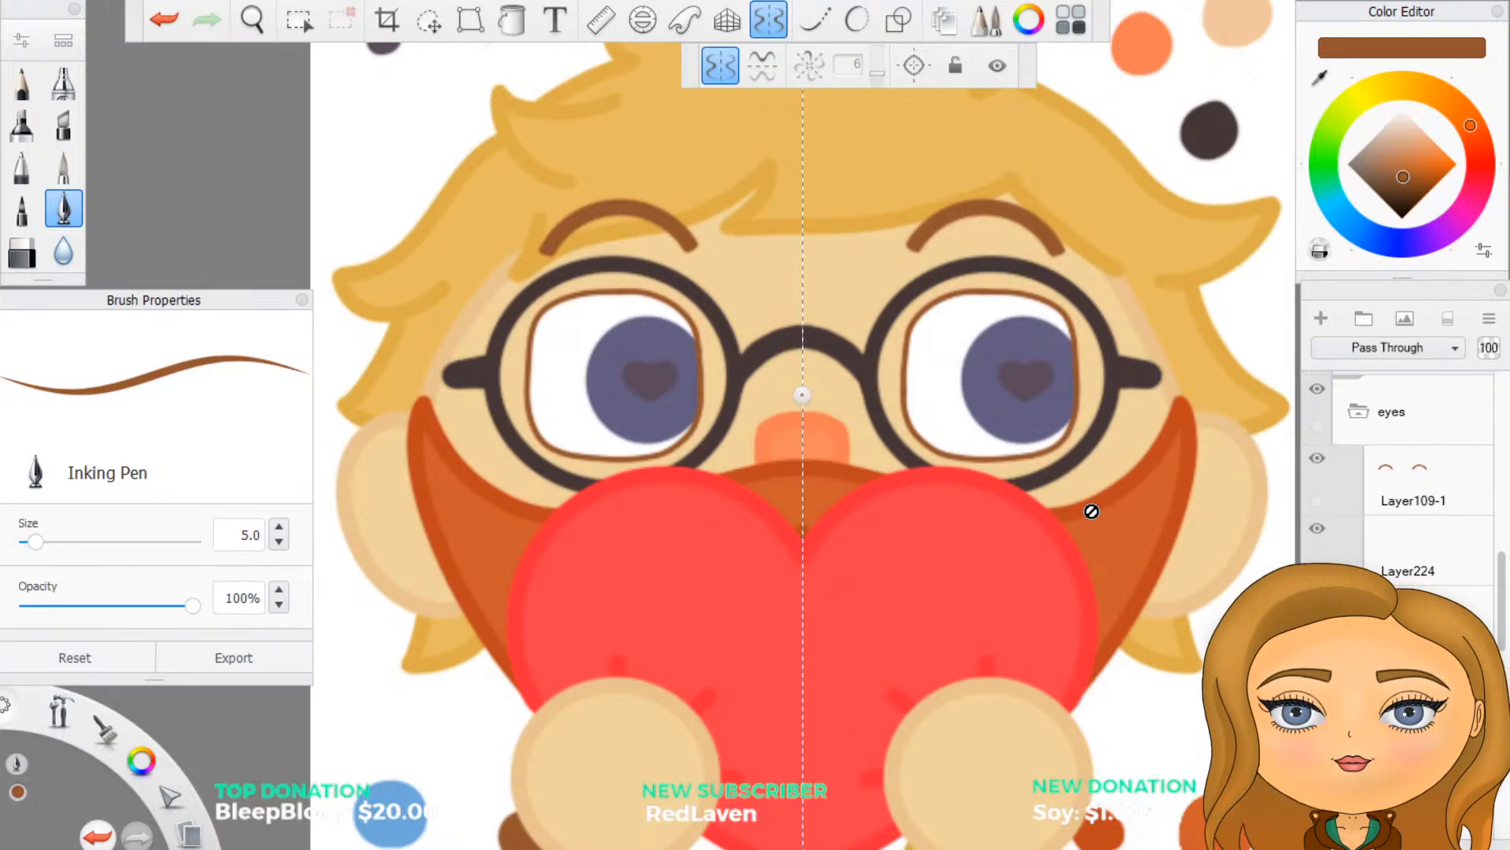
scroll(1005, 653, "down", 2)
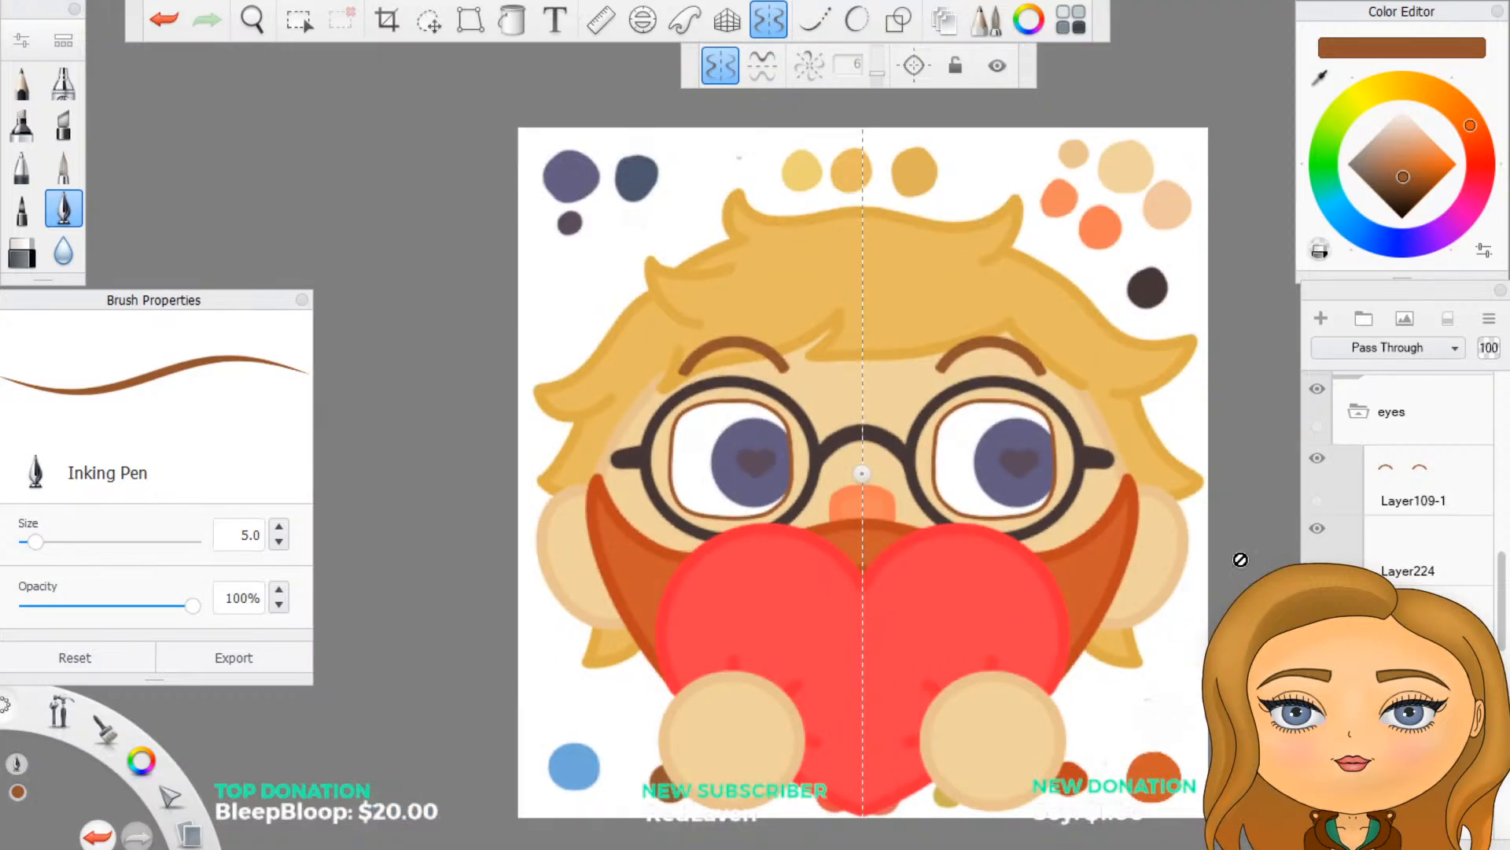
left_click(1325, 460)
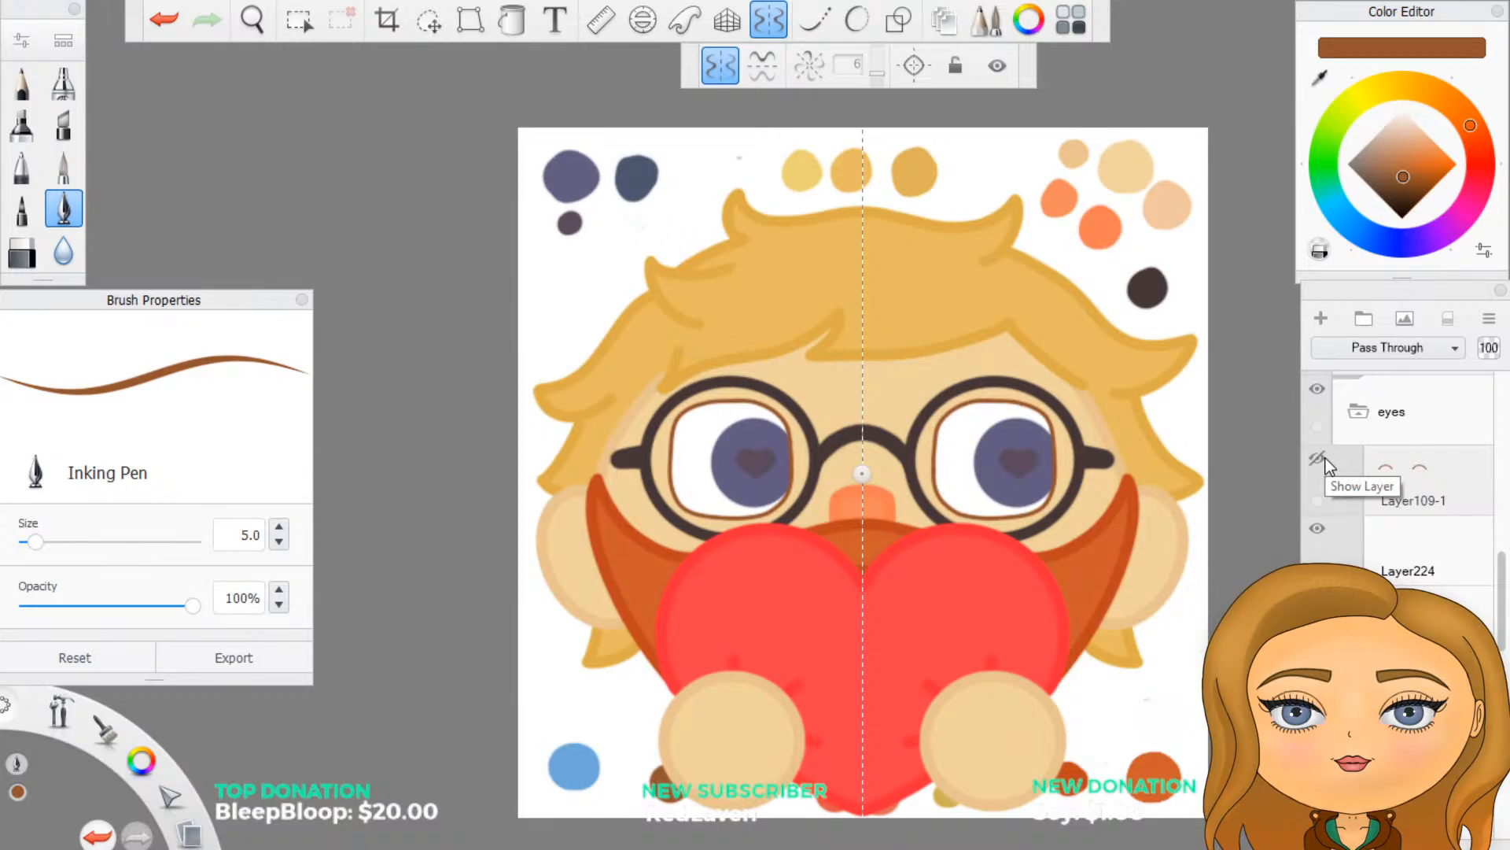
left_click(1325, 459)
left_click(1327, 462)
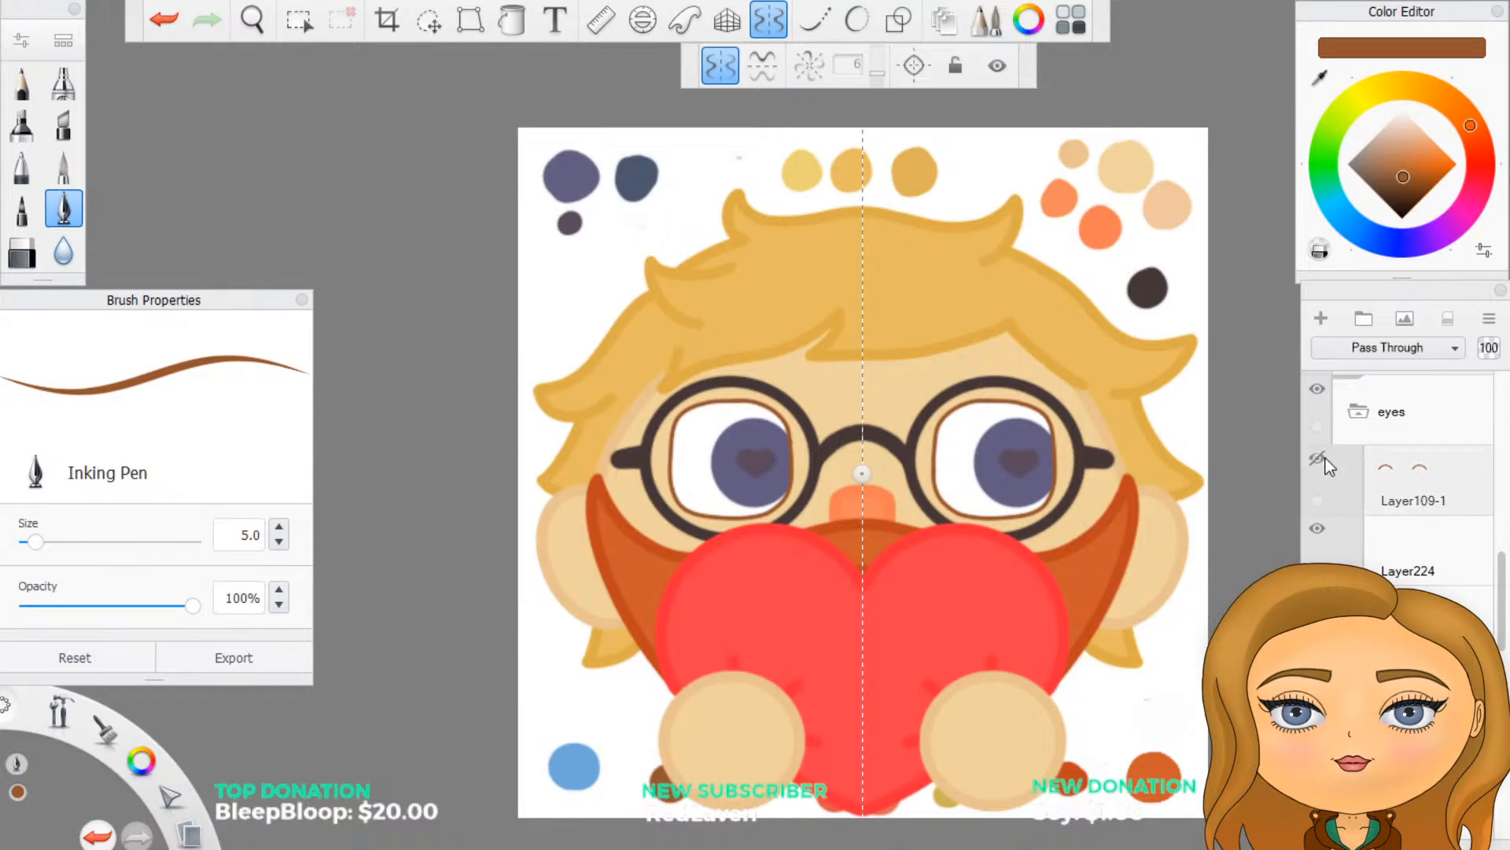
left_click_drag(1399, 483, 1438, 444)
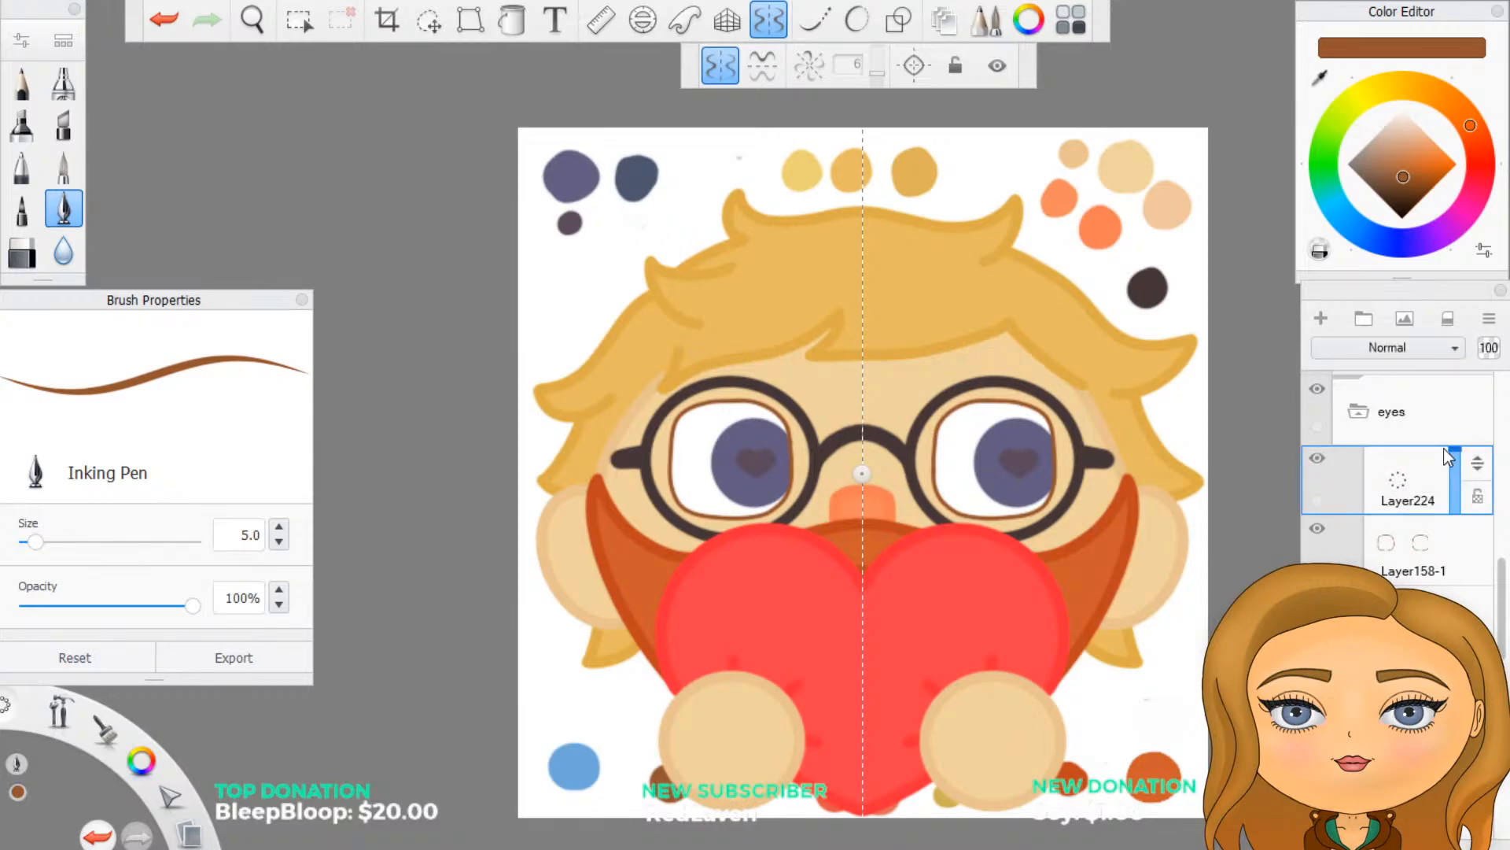
Step: Try straight slanted eyebrows and large high arches over the hair on Layer224, undoing each mirrored attempt
scroll(897, 370, "up", 3)
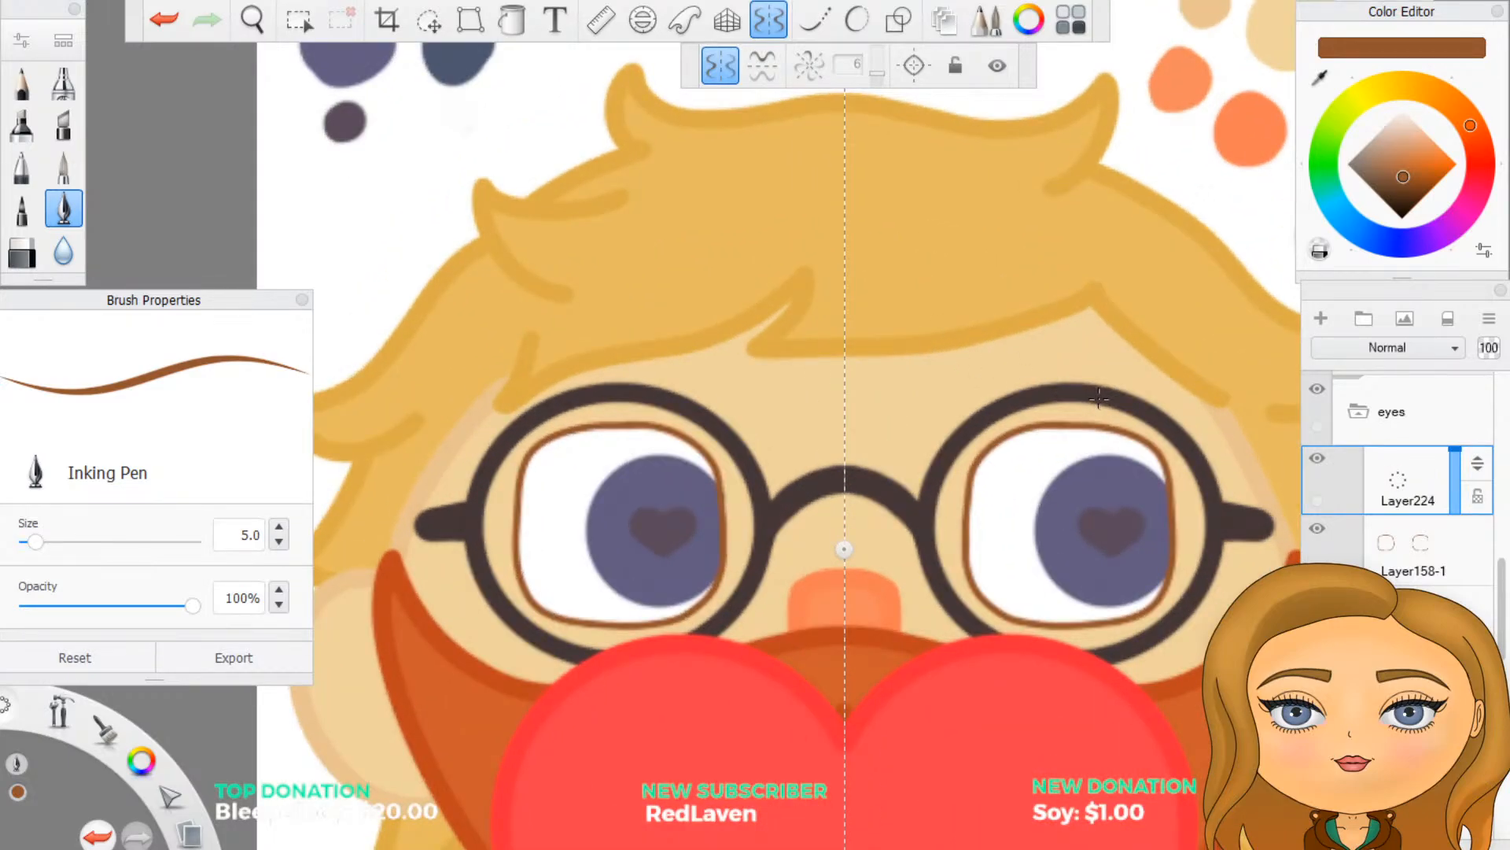
mouse_move(916, 405)
left_mouse_down()
mouse_move(913, 421)
mouse_move(930, 403)
left_mouse_up()
key("ctrl+z")
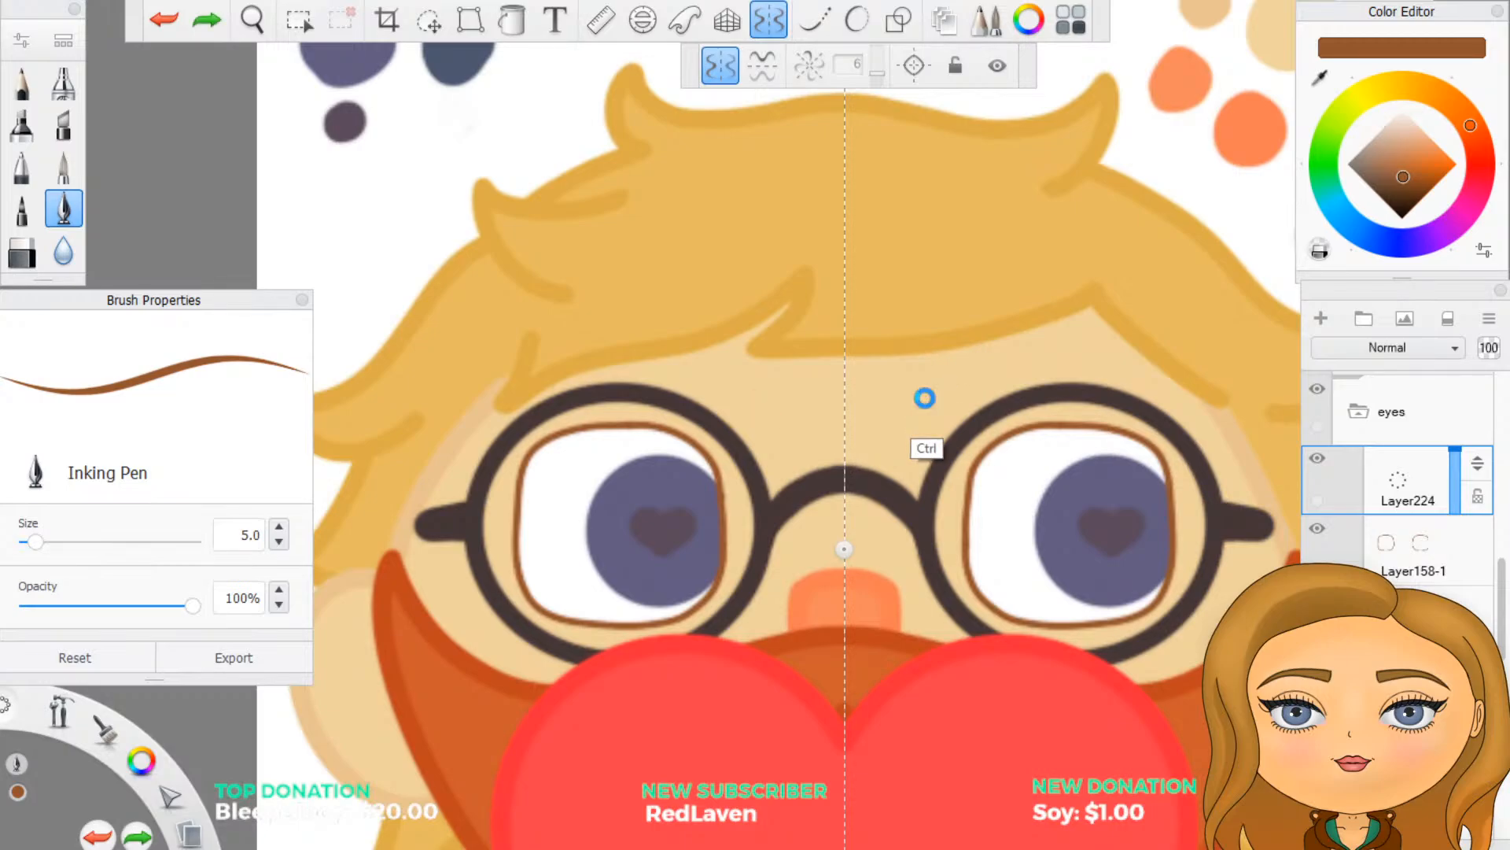
left_click_drag(912, 425, 1019, 353)
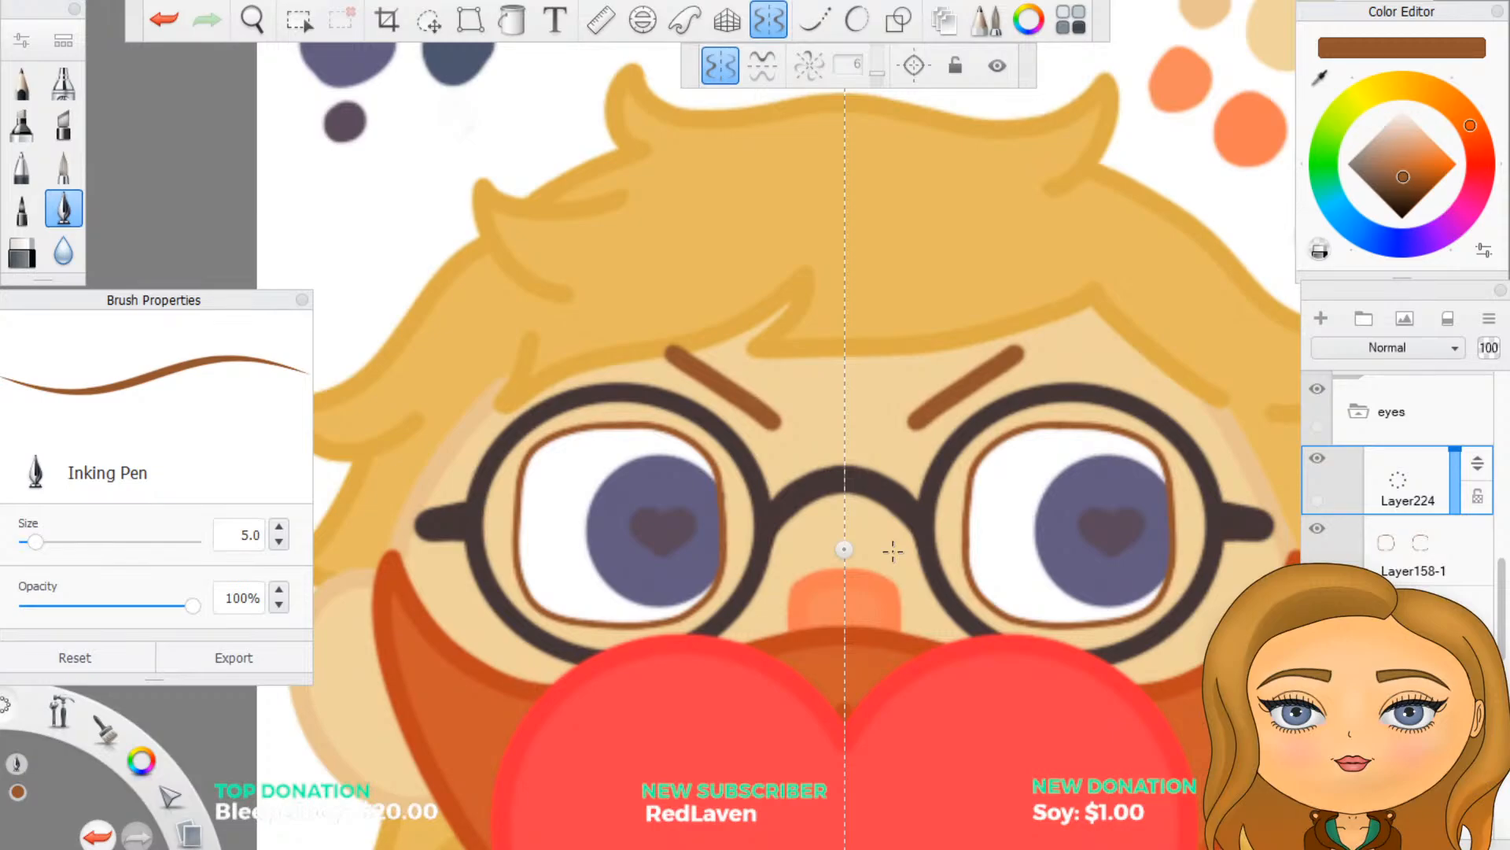
key("ctrl+z")
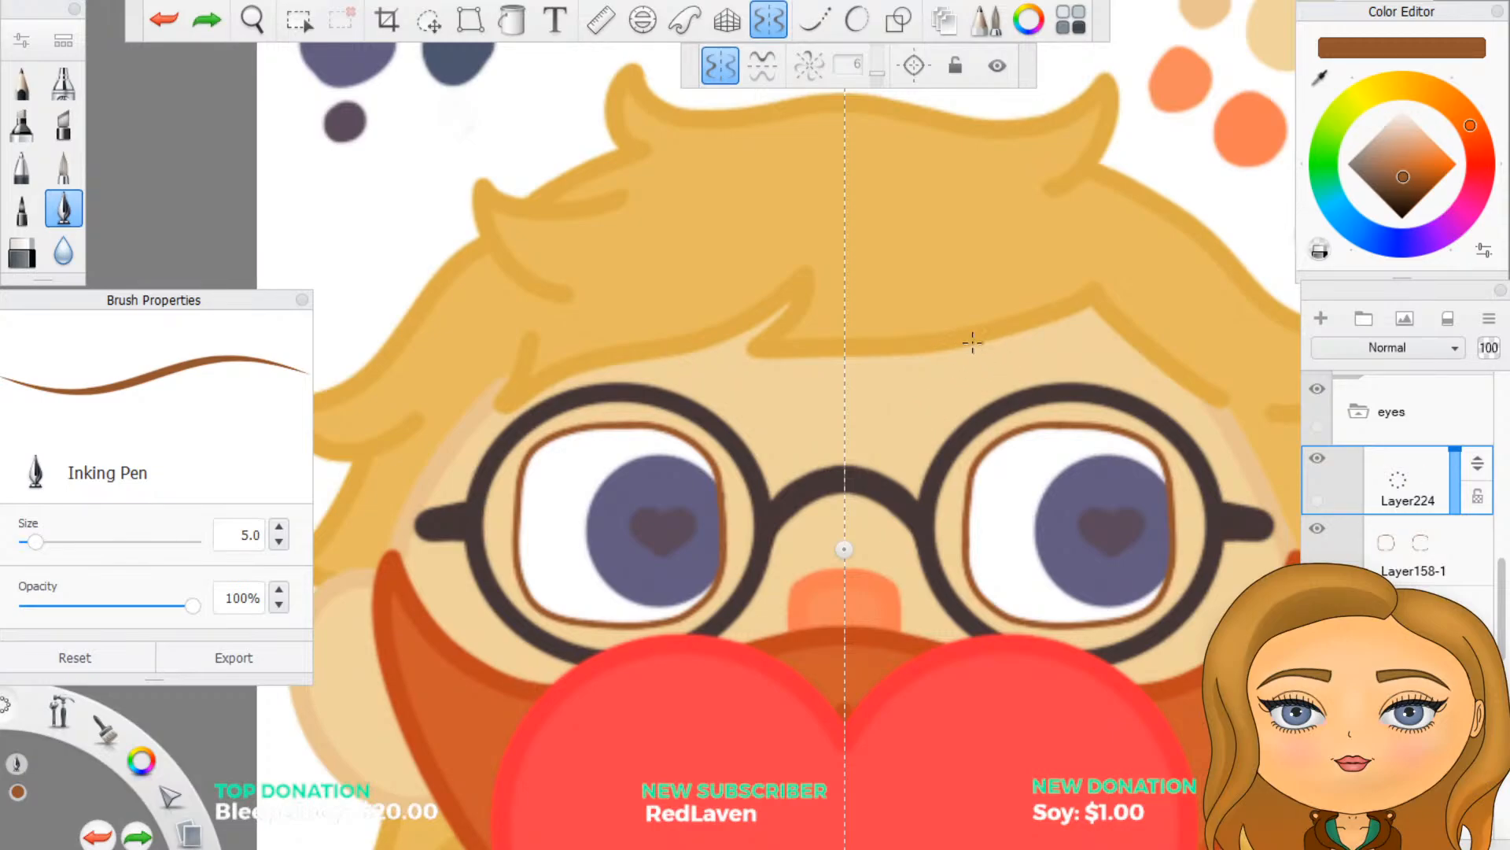
mouse_move(954, 274)
left_mouse_down()
mouse_move(1048, 196)
mouse_move(1145, 229)
mouse_move(1172, 274)
left_mouse_up()
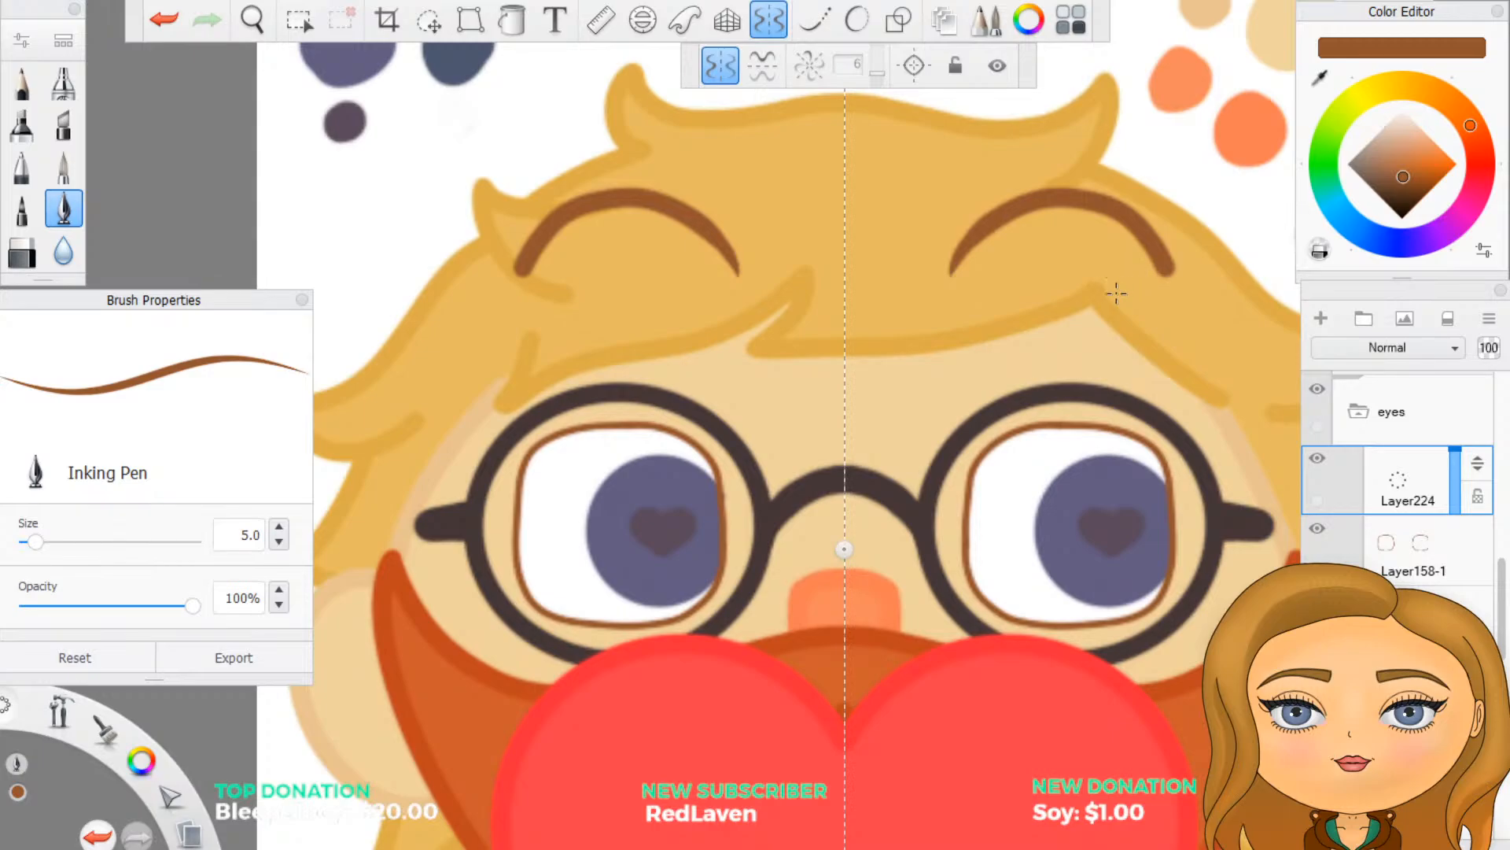
key("ctrl+z")
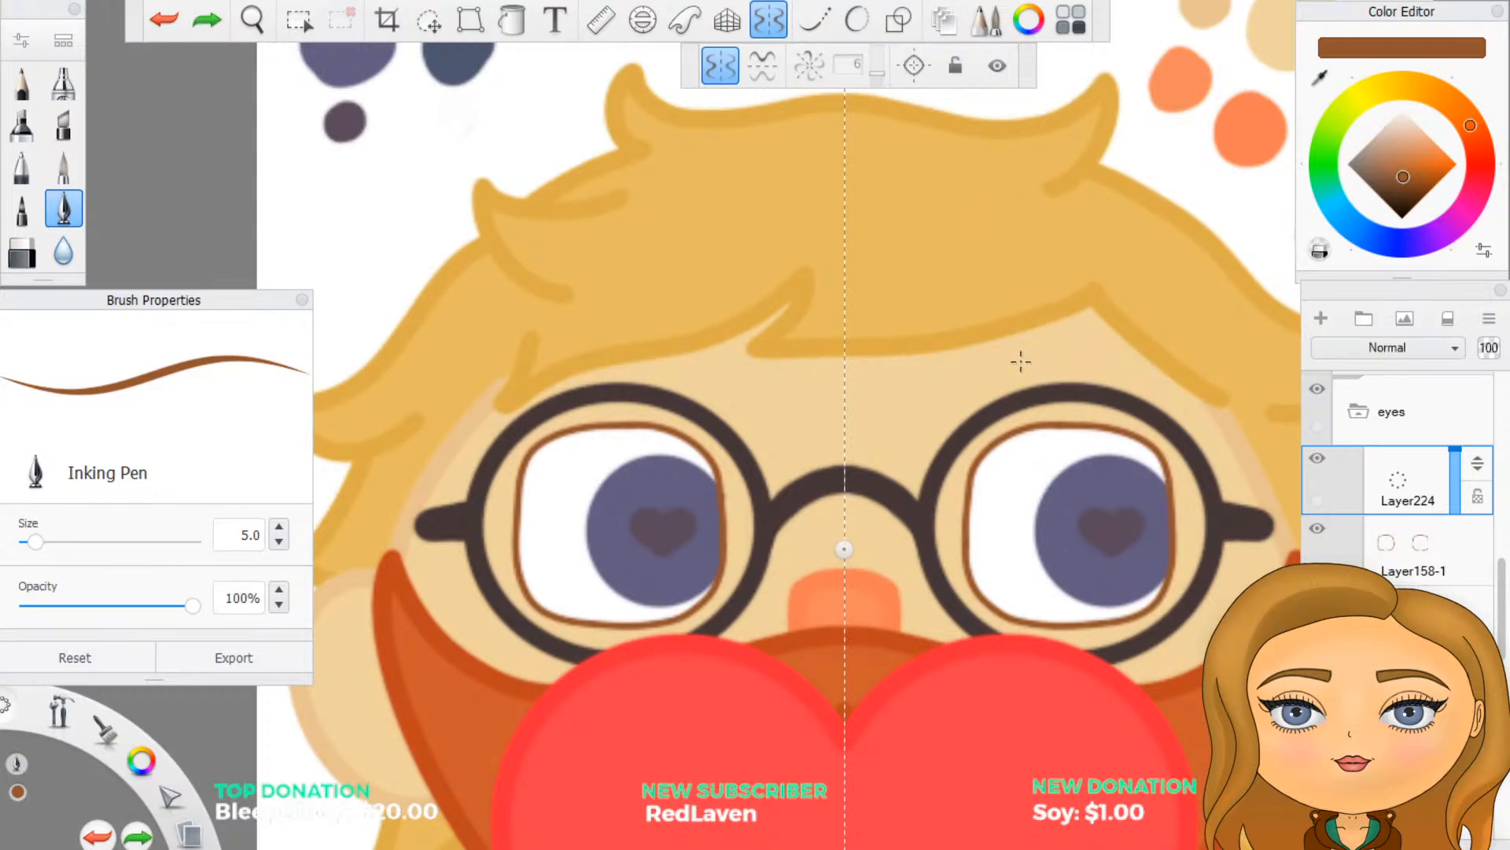
Step: Try several short, curved mirrored eyebrows just above the glasses and undo each one
left_click_drag(1017, 358, 1077, 358)
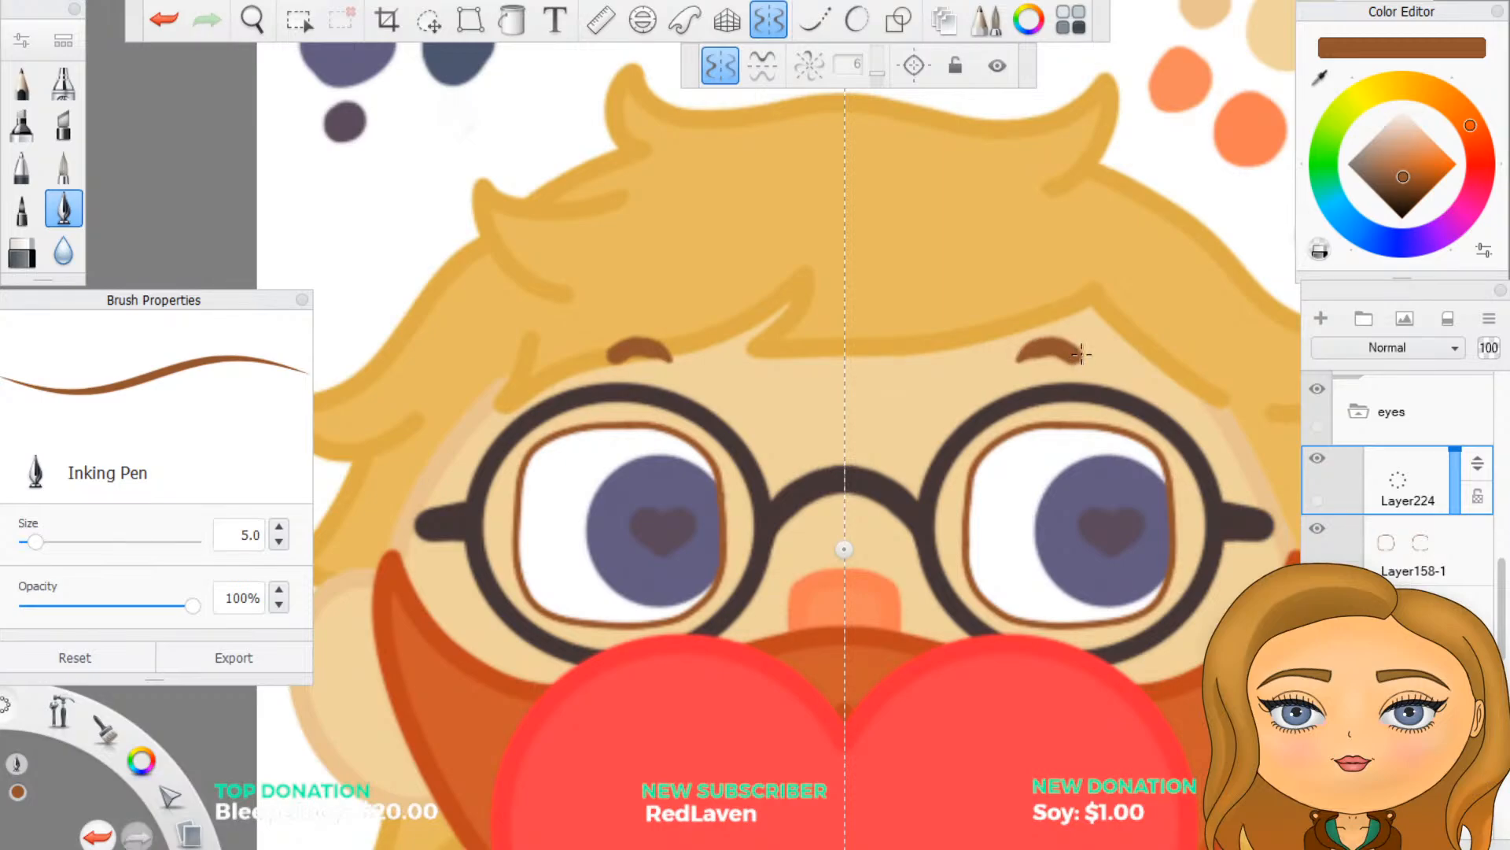
key("ctrl+z")
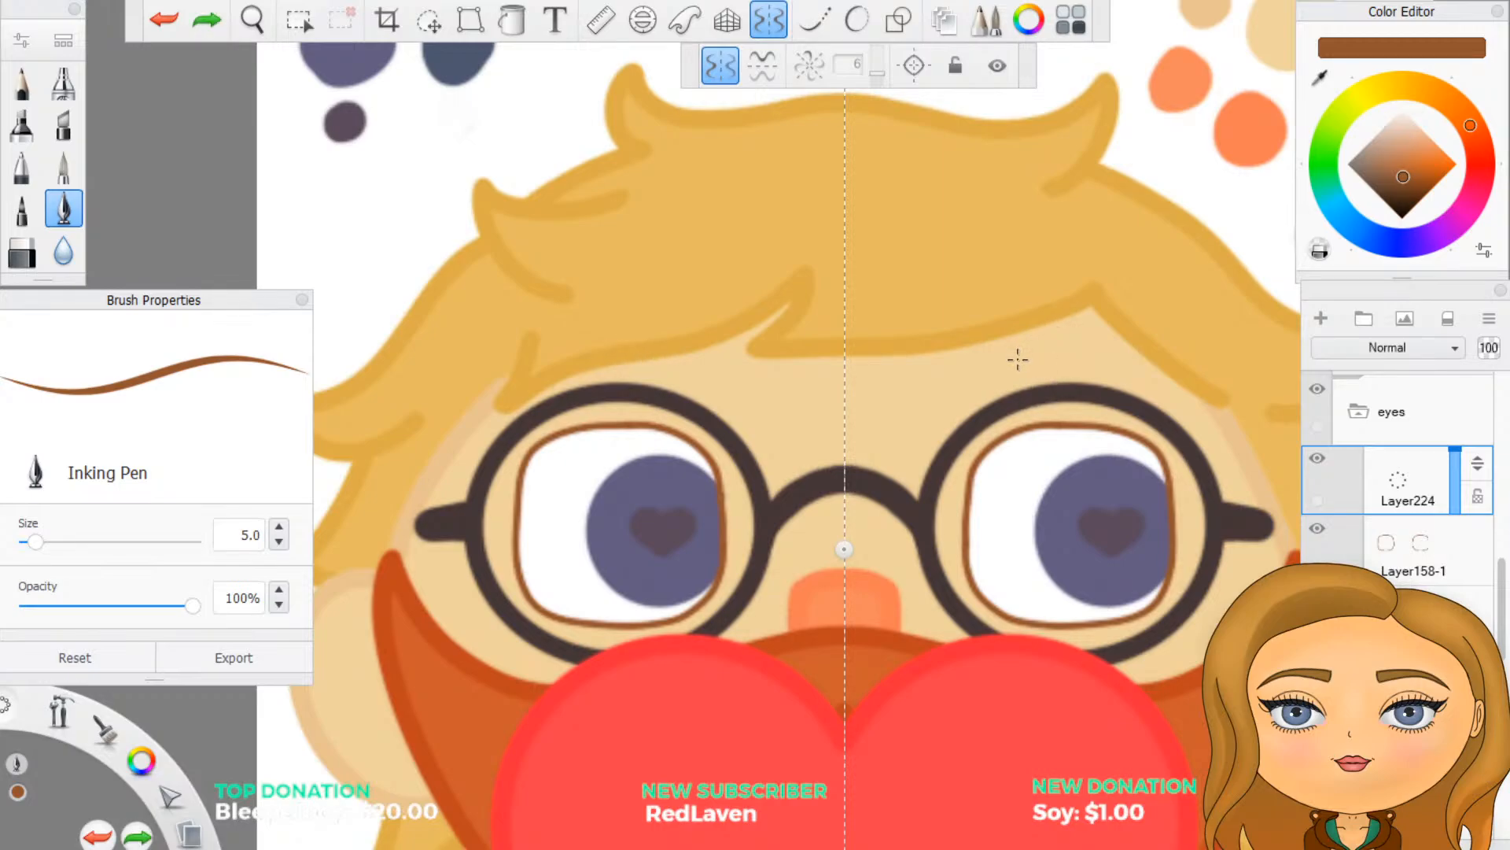
left_click_drag(1014, 359, 1087, 347)
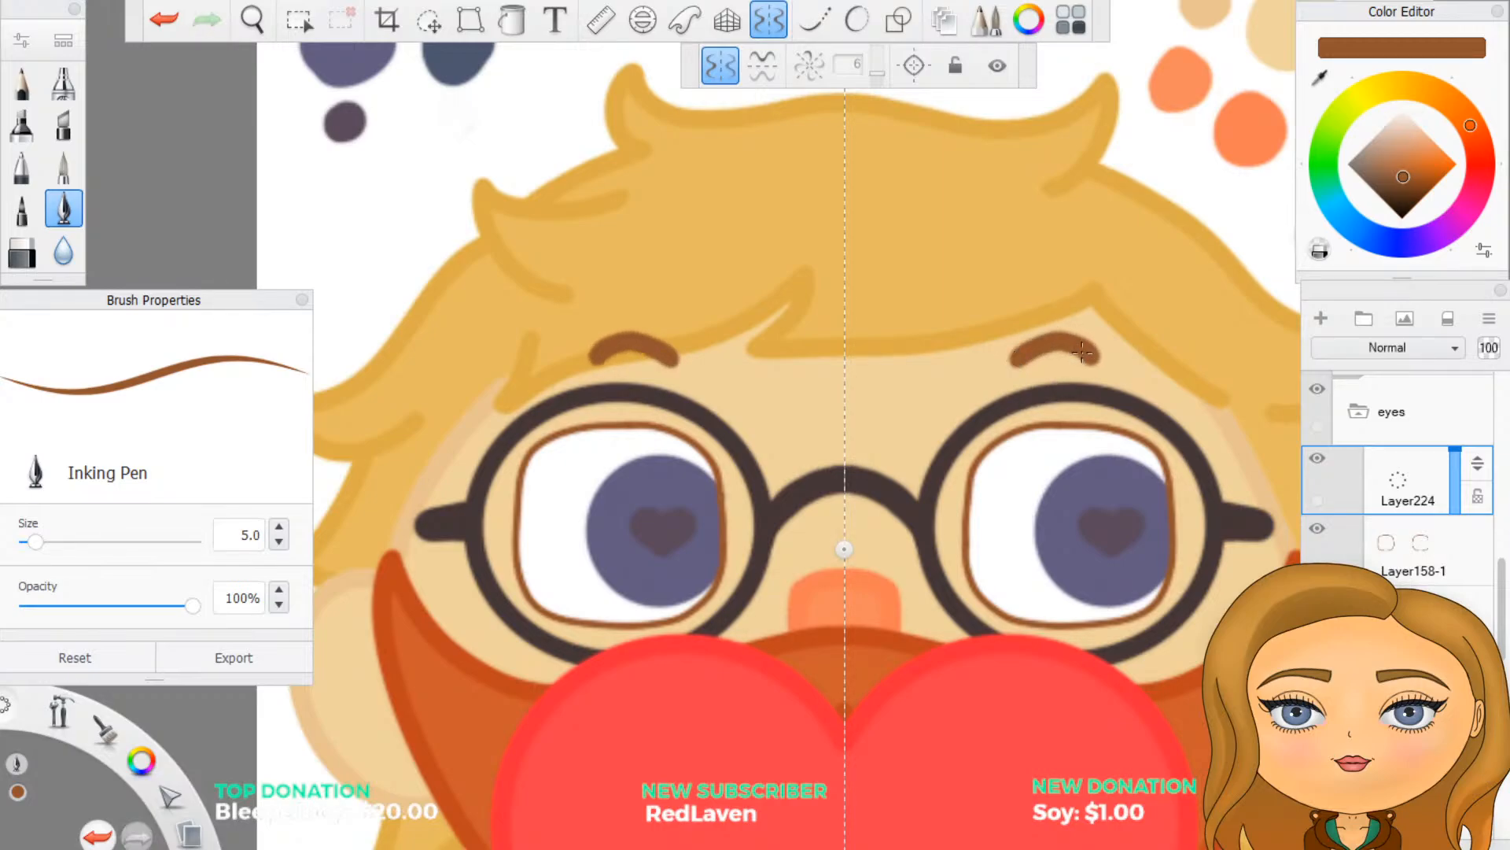
key("ctrl+z")
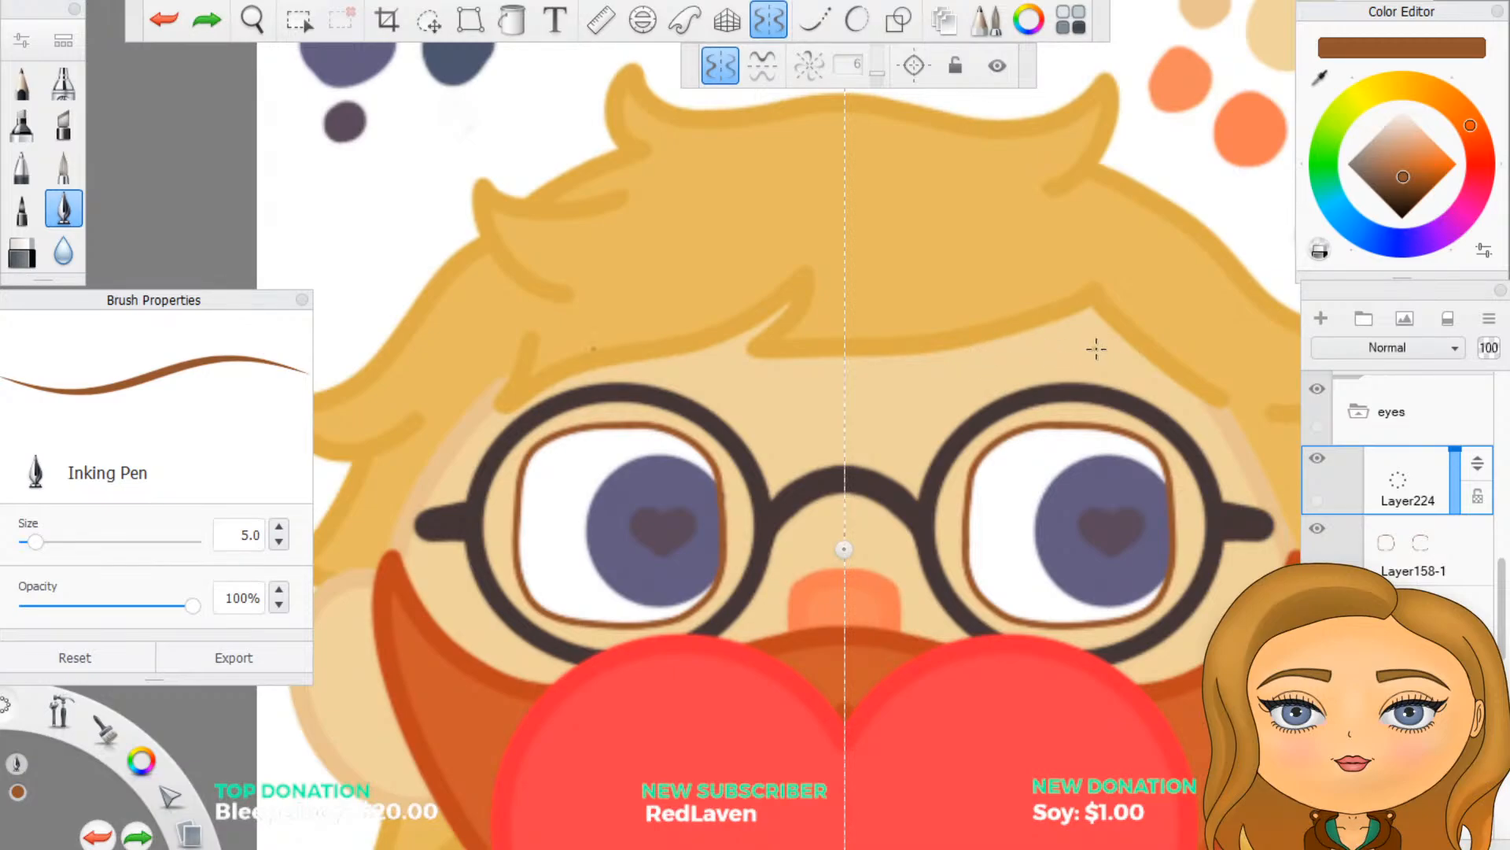
mouse_move(1094, 351)
left_mouse_down()
mouse_move(1155, 360)
mouse_move(1121, 359)
left_mouse_up()
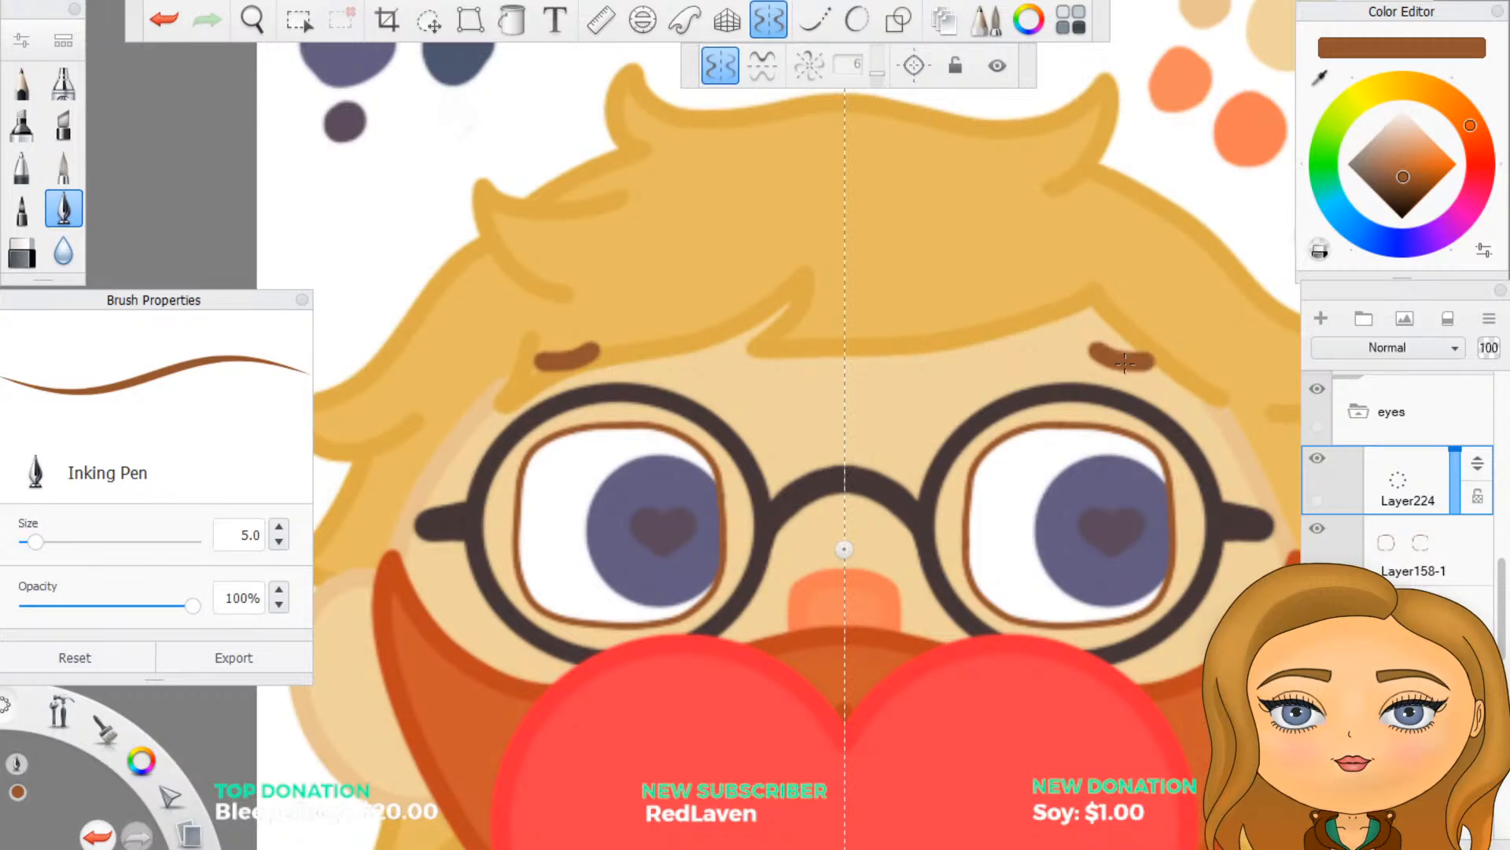
key("ctrl+z")
key("ctrl+z")
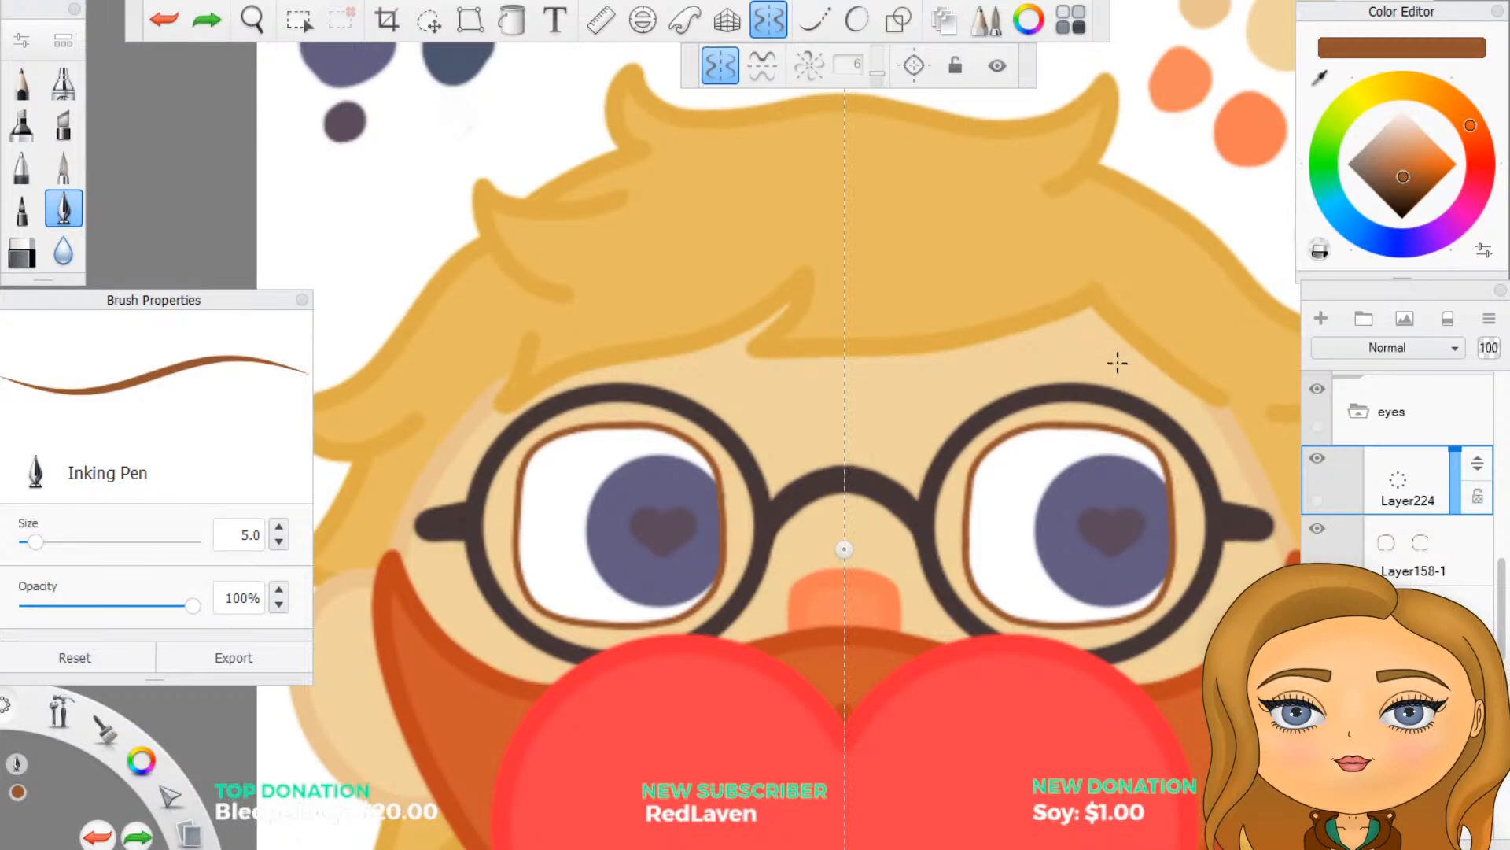
Step: Draw a mirrored pair of short eyebrows with raised inner ends just above the glasses
left_click_drag(1093, 345, 1168, 361)
key("ctrl+z")
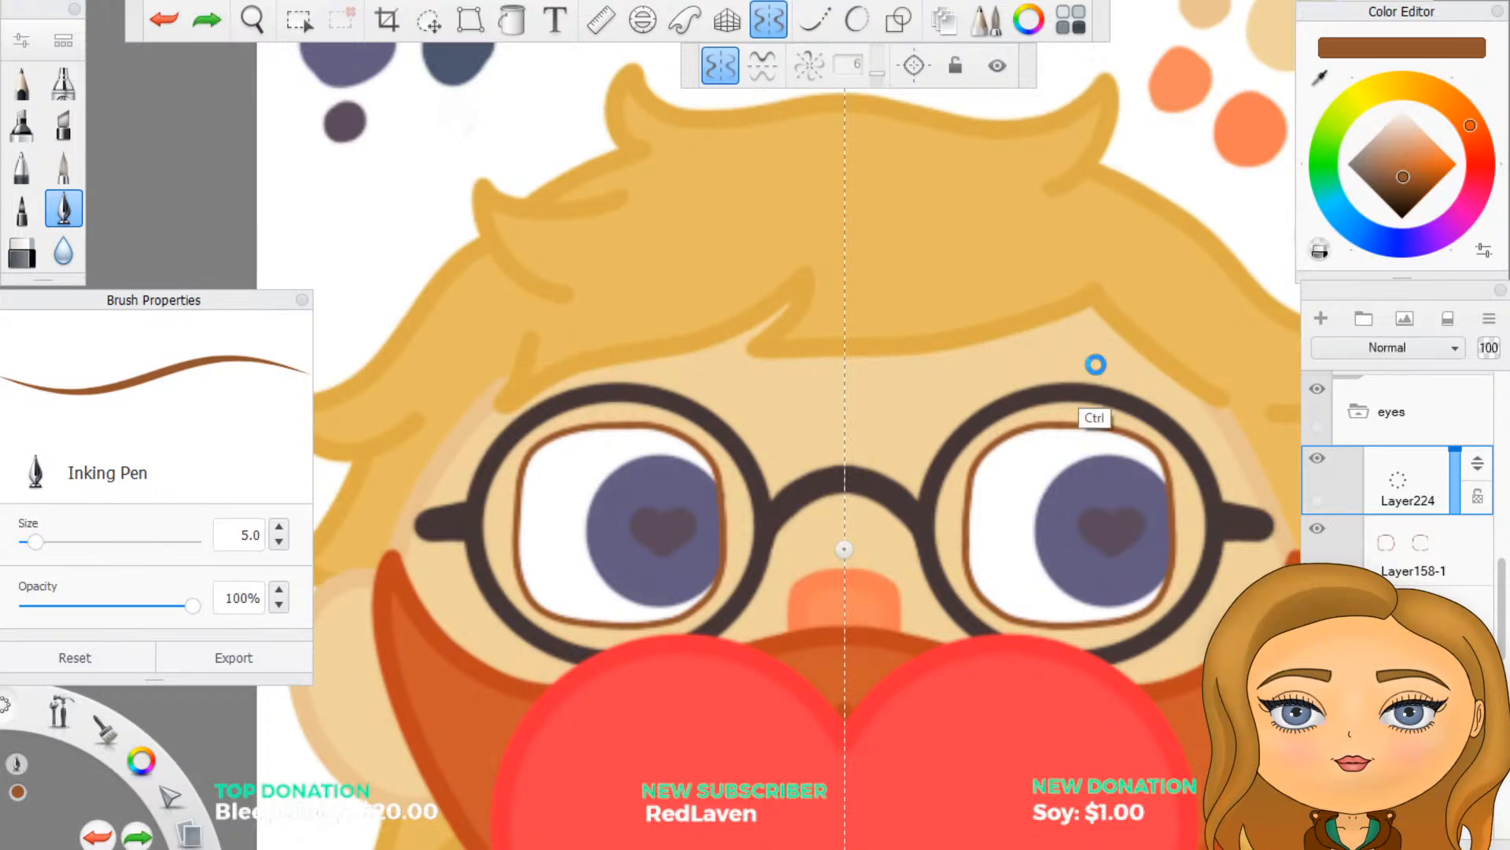
left_click_drag(1082, 344, 1150, 363)
scroll(1126, 395, "down", 5)
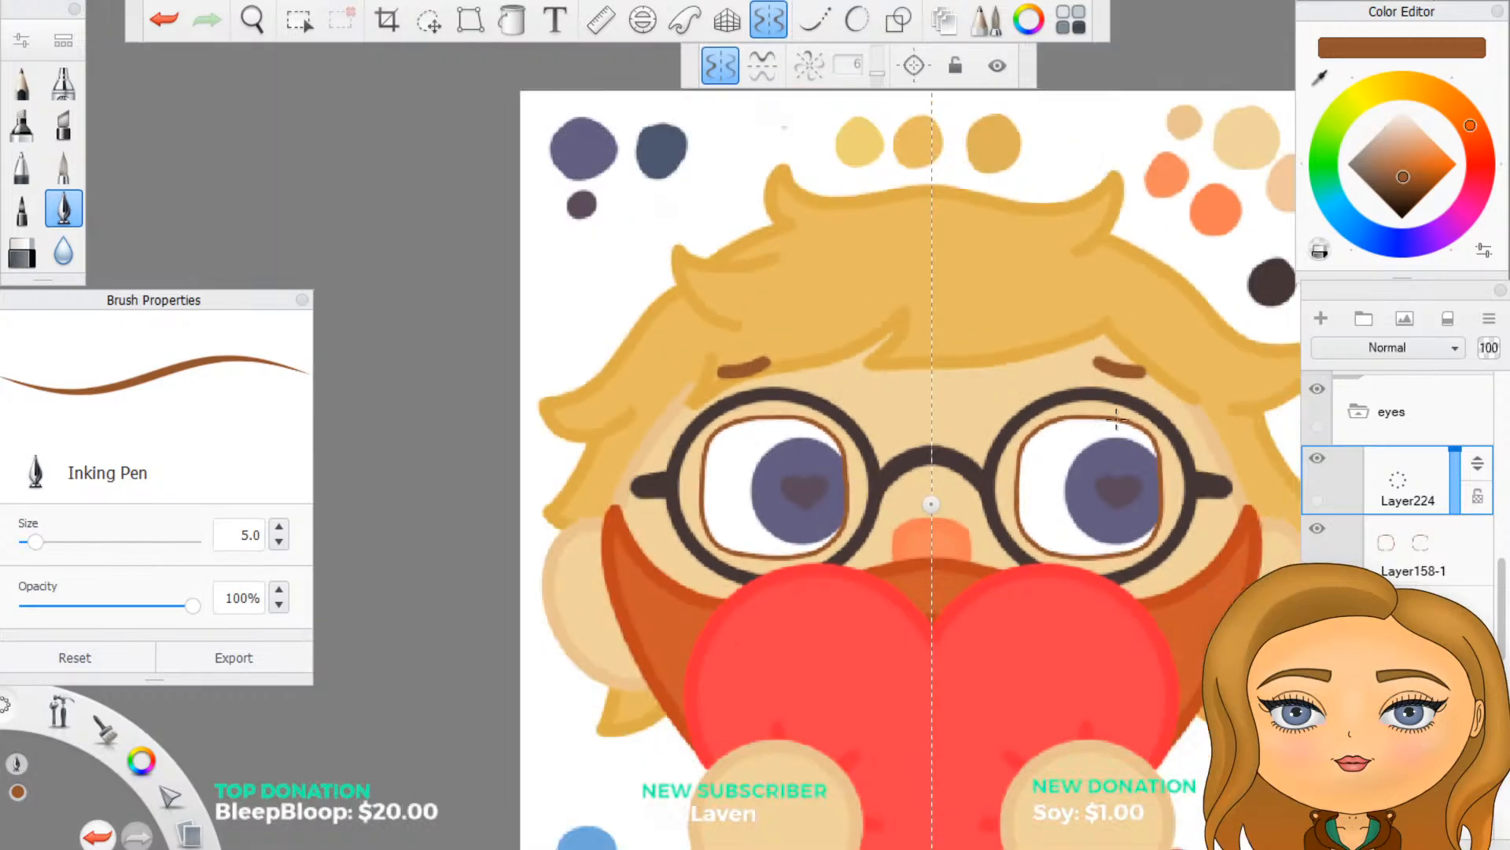
scroll(1155, 548, "up", 3)
scroll(881, 458, "up", 2)
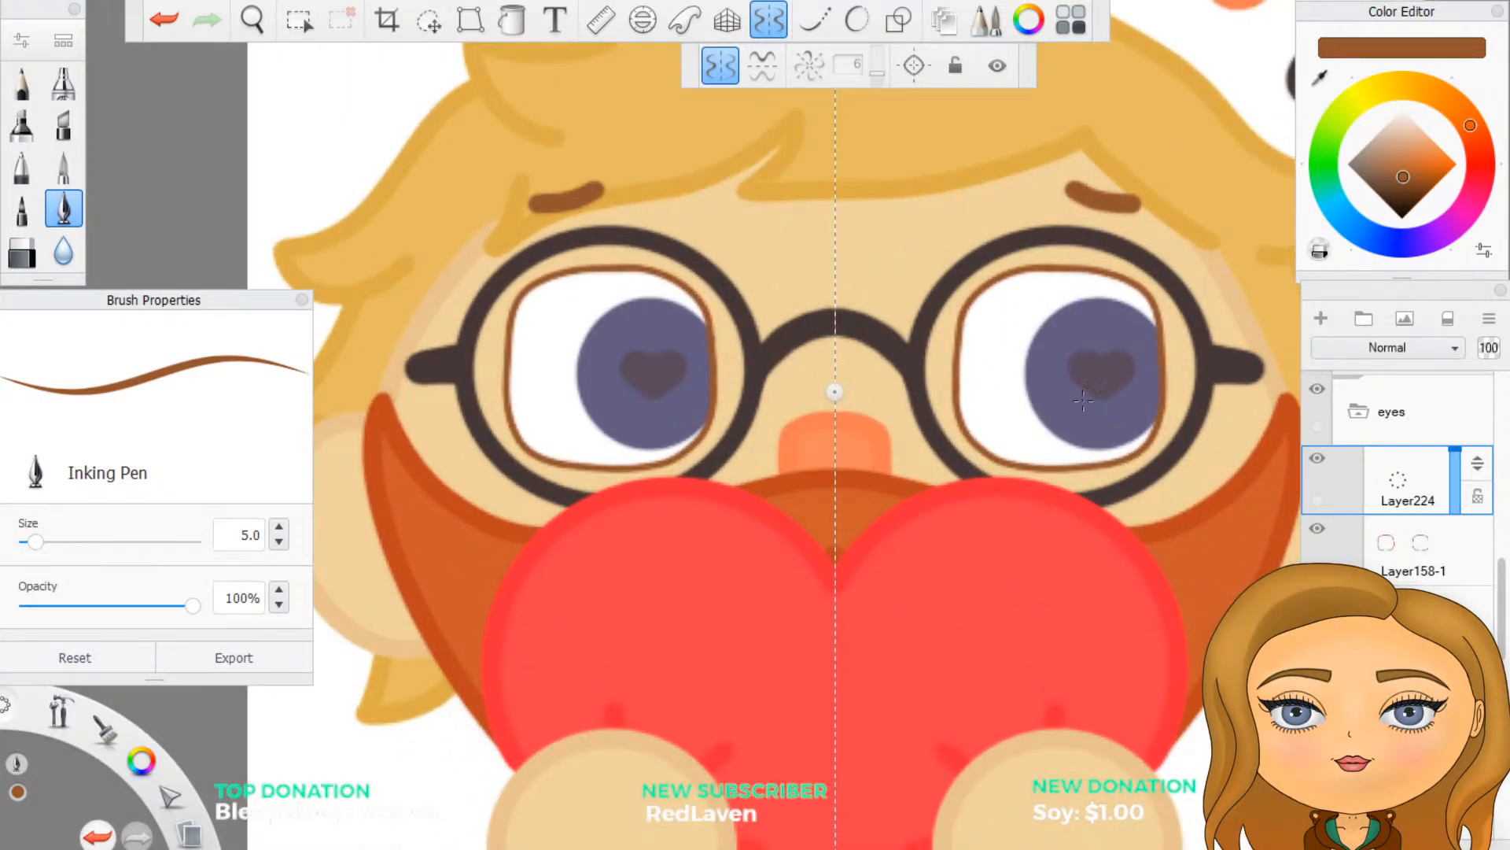
Step: Delete the eyebrow layer Layer224 from the heart group's eyes folder and select the heart-pupil layer
left_click(1404, 496)
left_click(1409, 510)
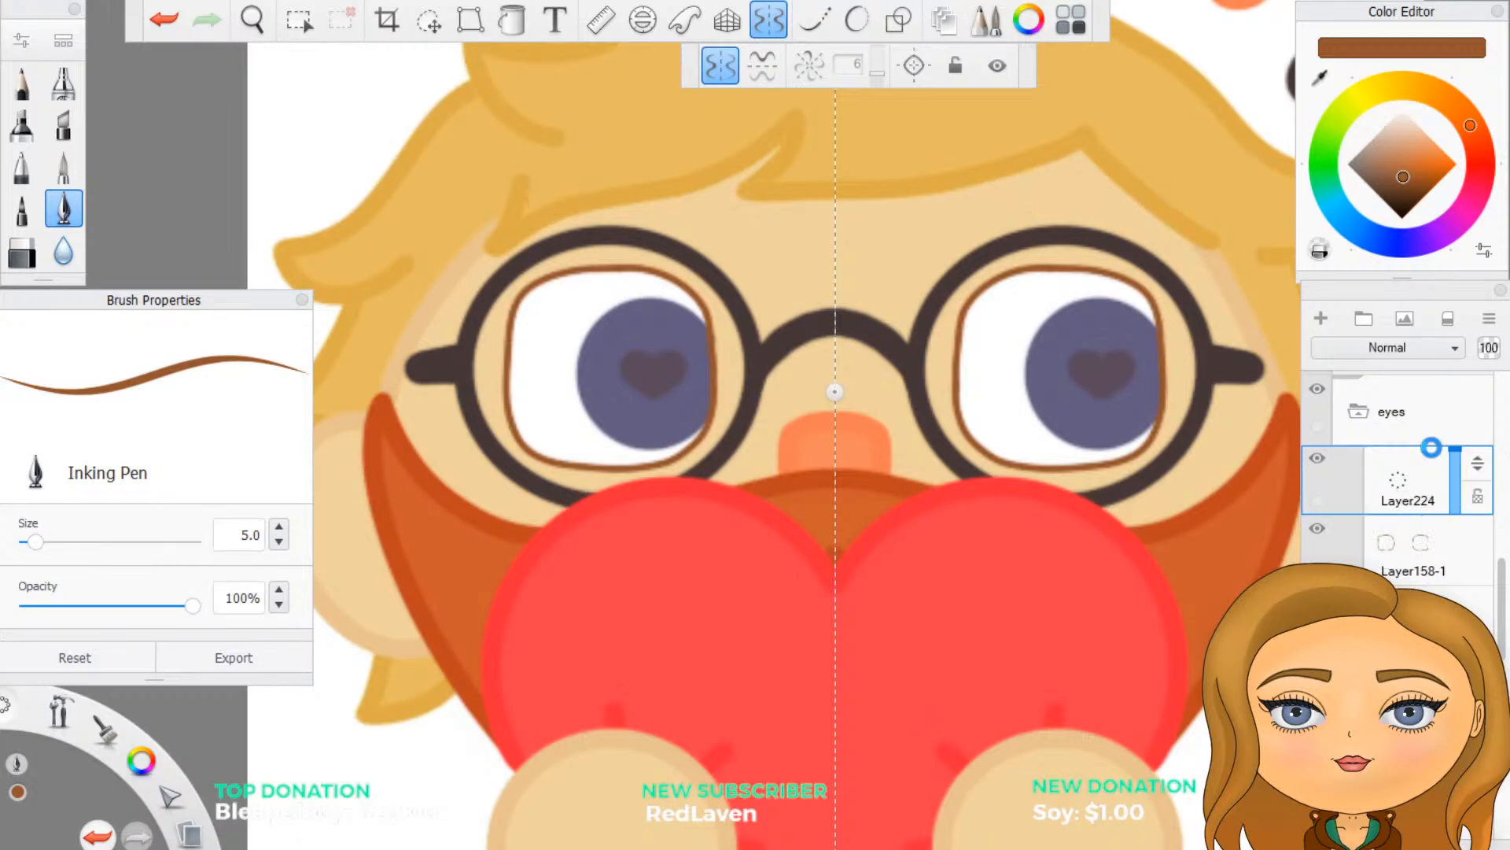
left_click(1420, 560)
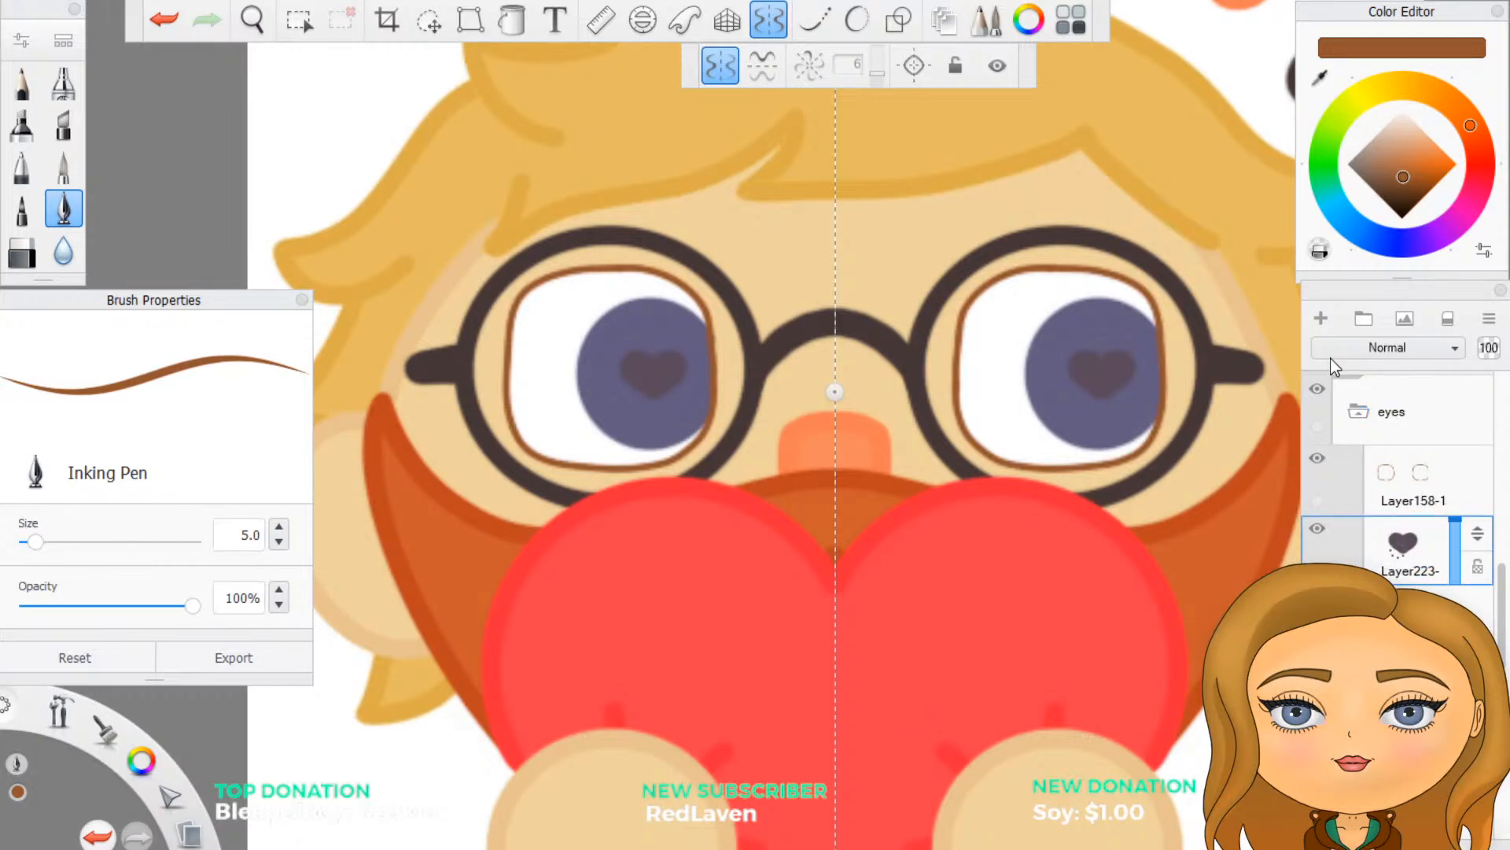
Step: Prepare a new layer above the heart pupils for highlights, with white sampled from the eye and mirror symmetry turned off
left_click(1320, 320)
left_click(1006, 315, "alt")
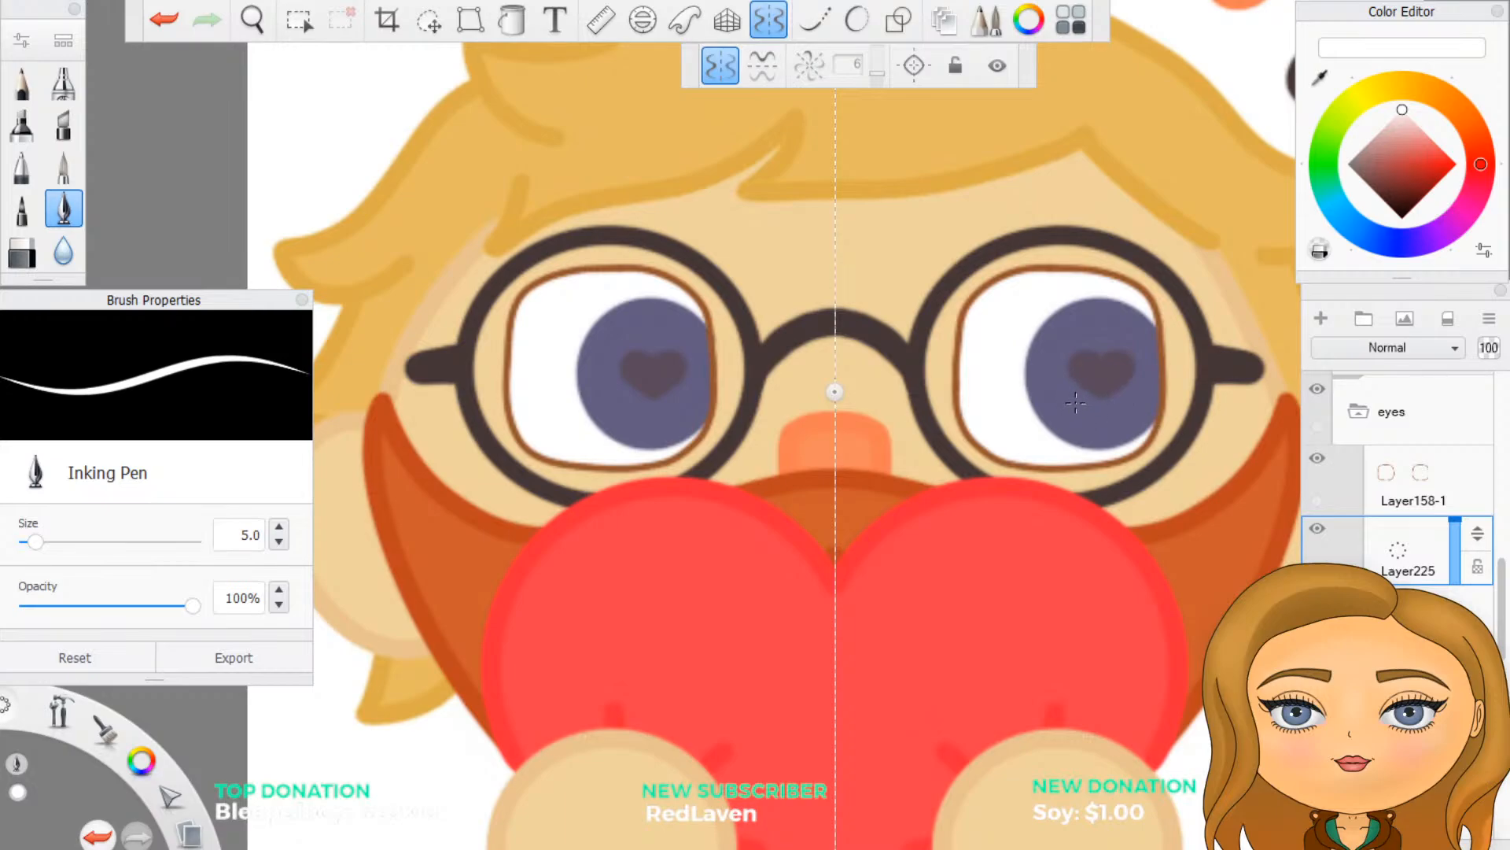
left_click(1076, 403)
key("ctrl+z")
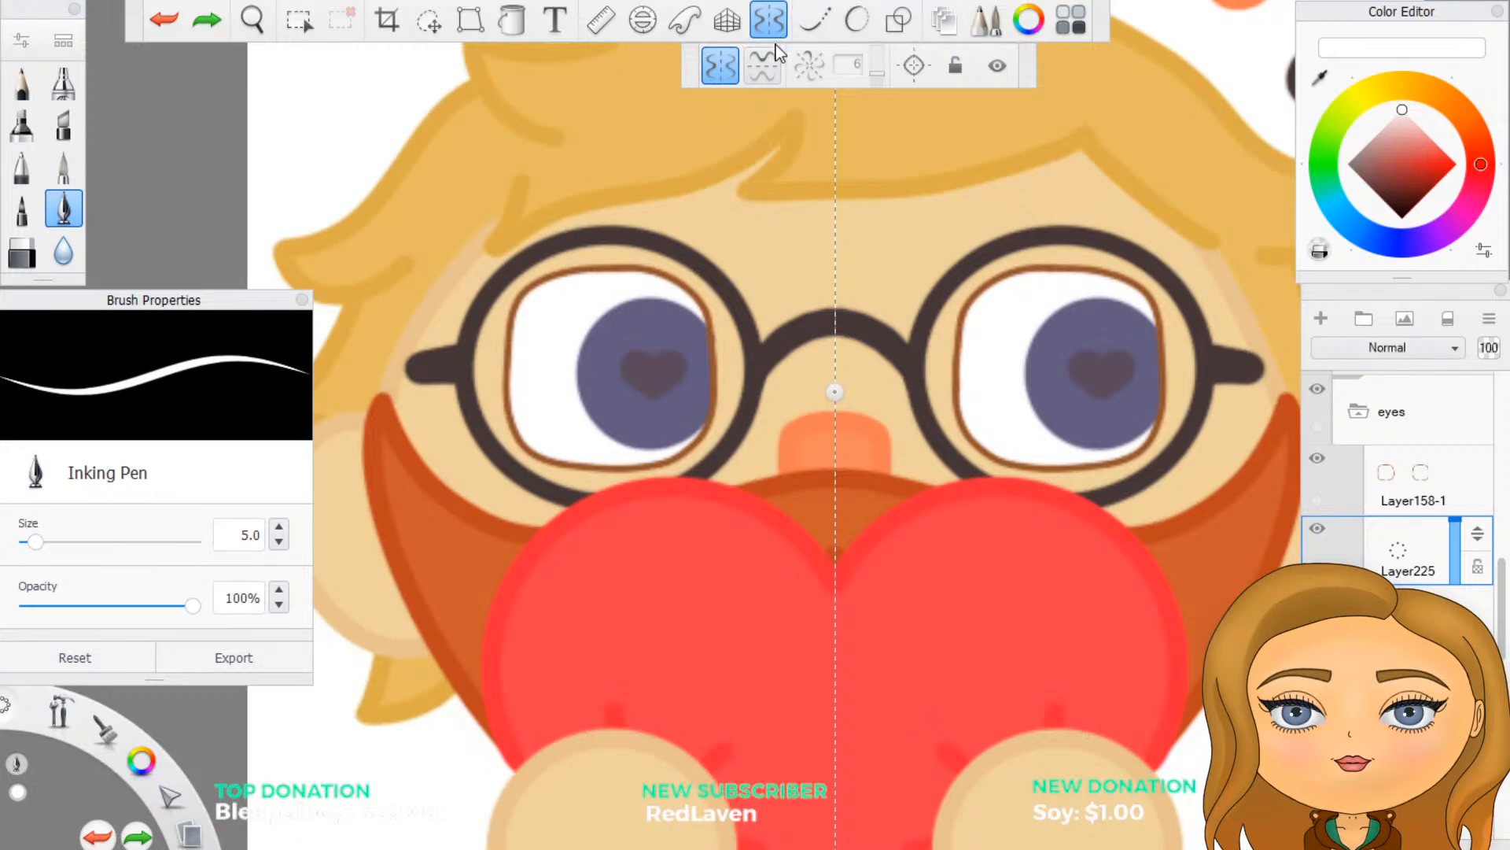
left_click(769, 24)
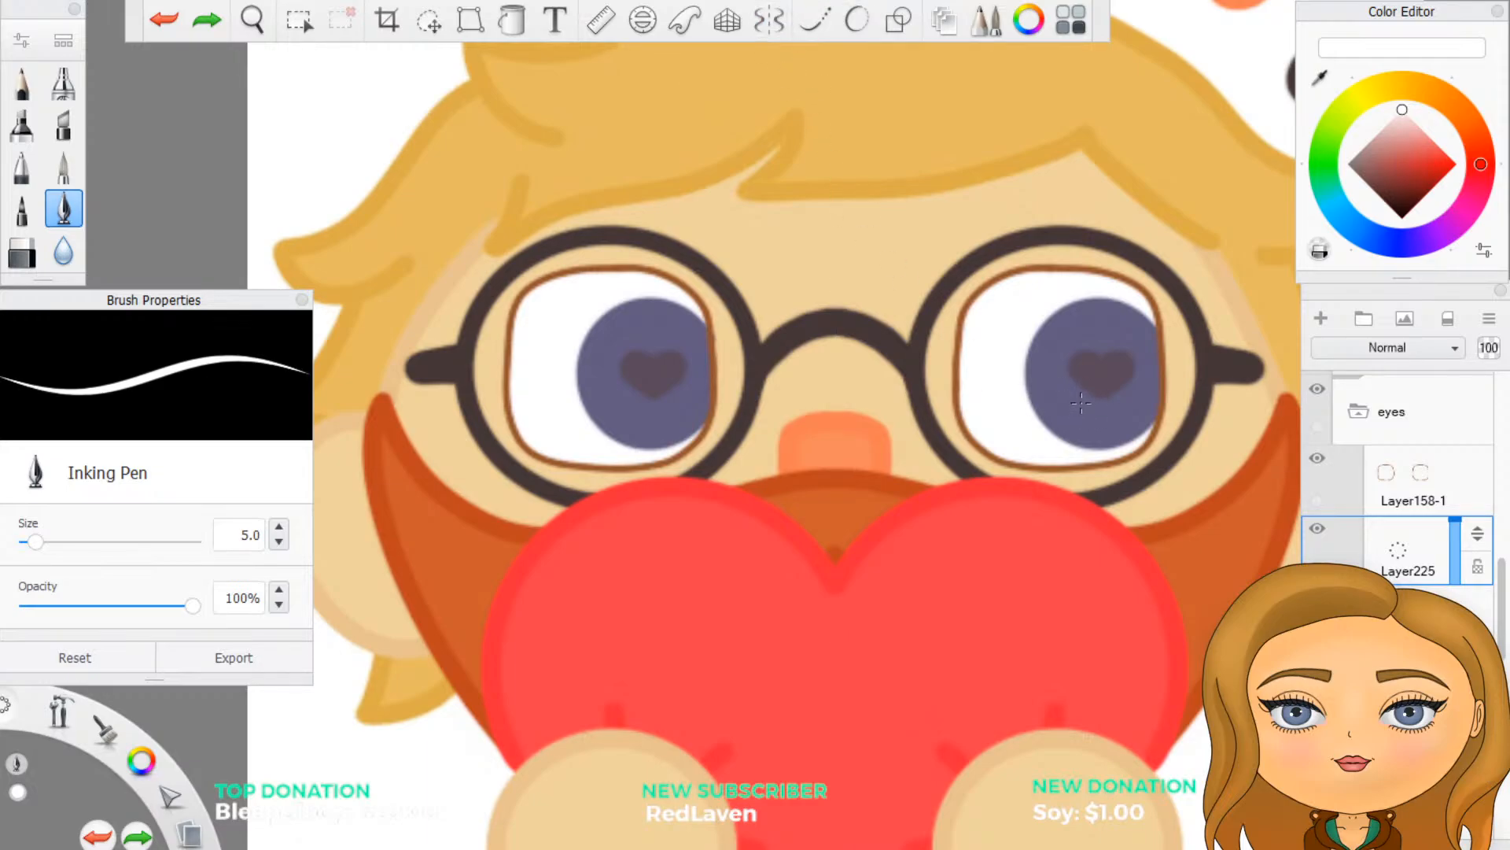
Step: Paint a large lower-left and a small upper-right white highlight on each iris by hand
left_click_drag(1074, 402, 1079, 402)
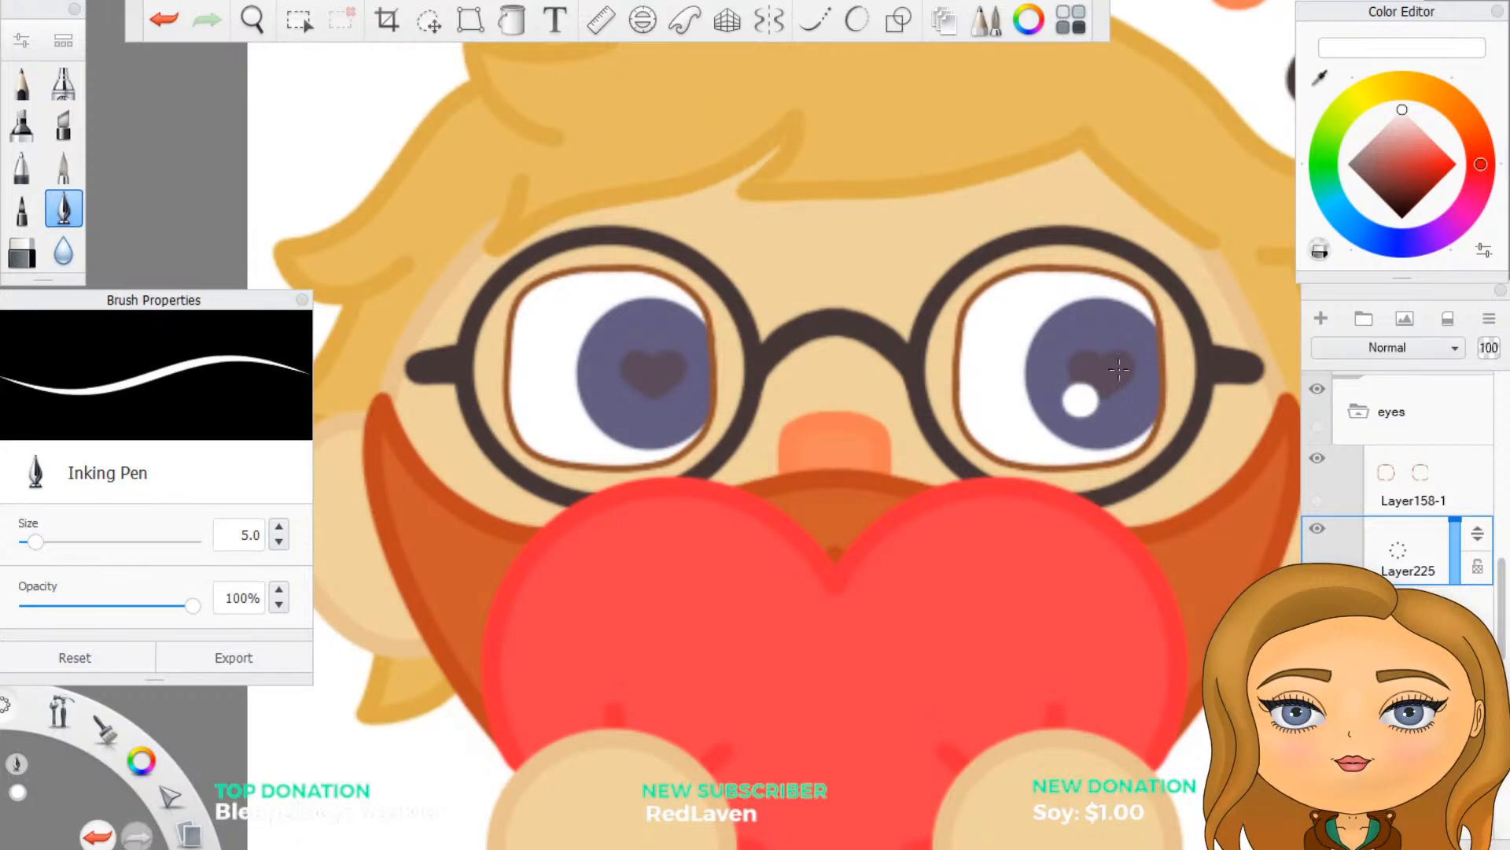
left_click(1121, 343)
left_click_drag(632, 404, 655, 386)
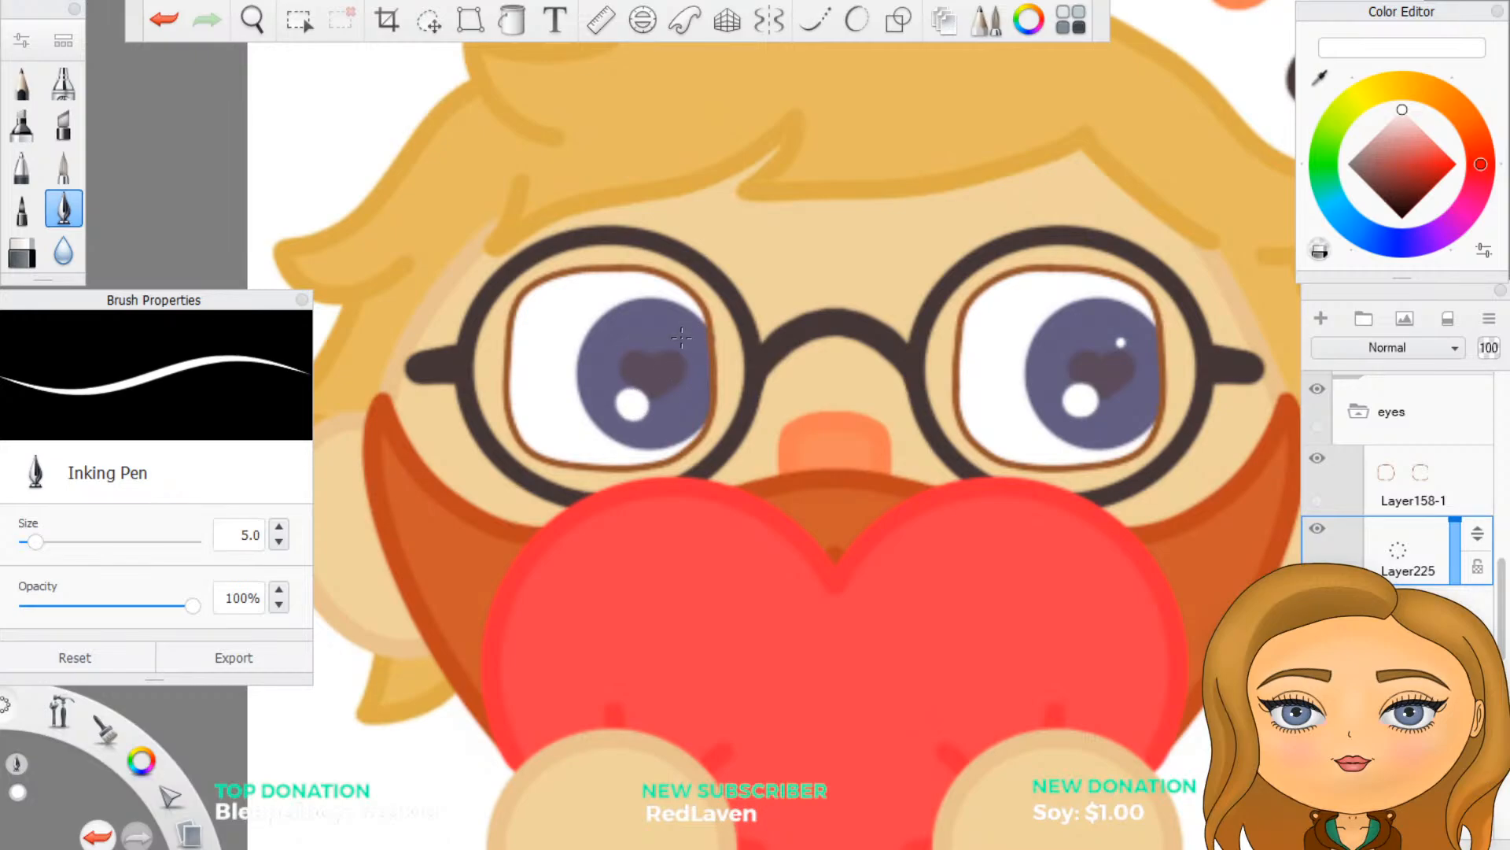
left_click(680, 339)
scroll(909, 629, "down", 5)
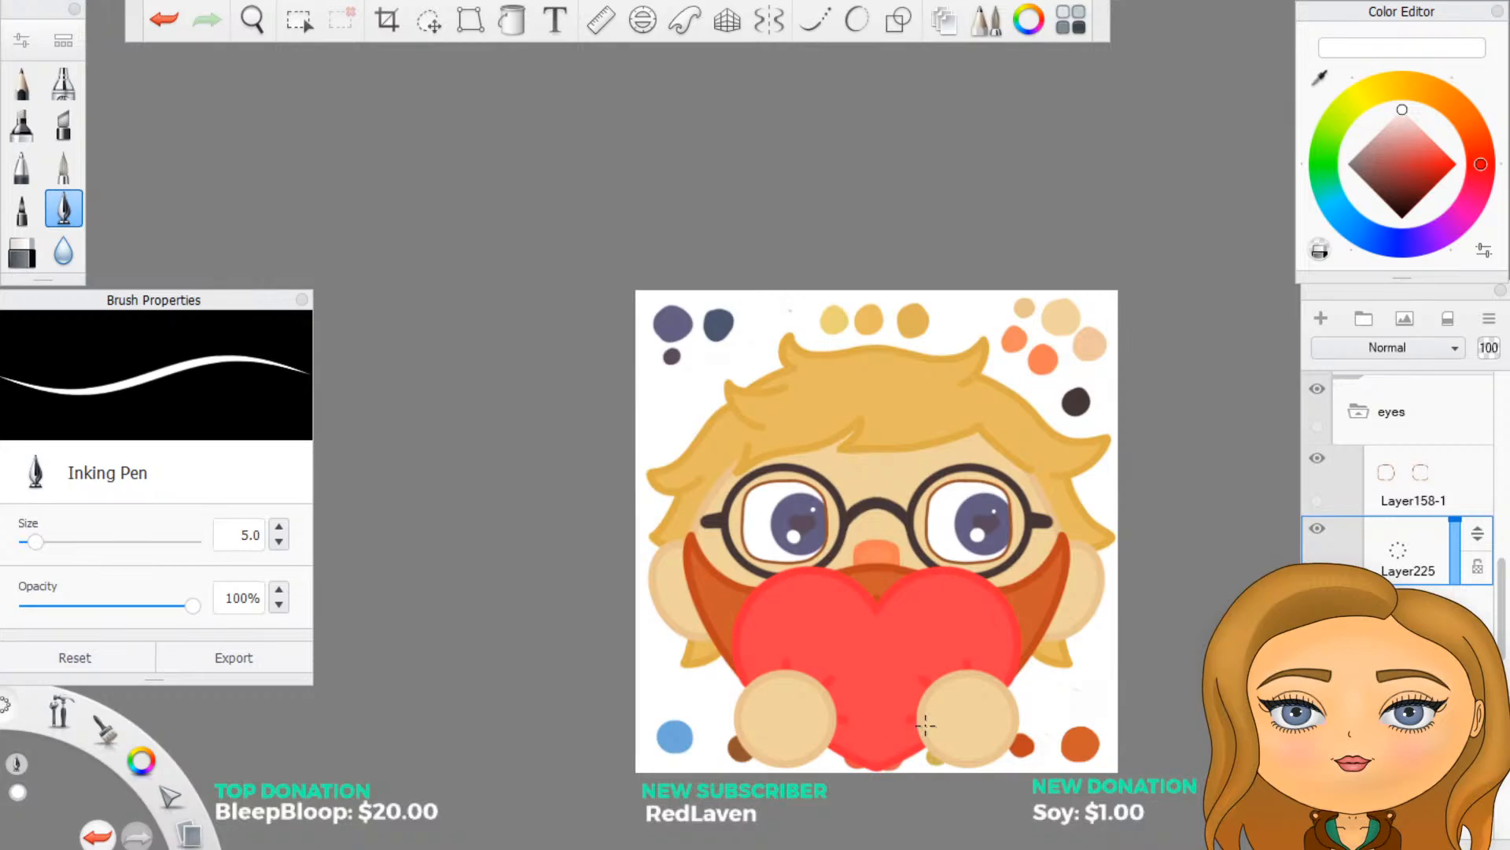
scroll(755, 643, "up", 1)
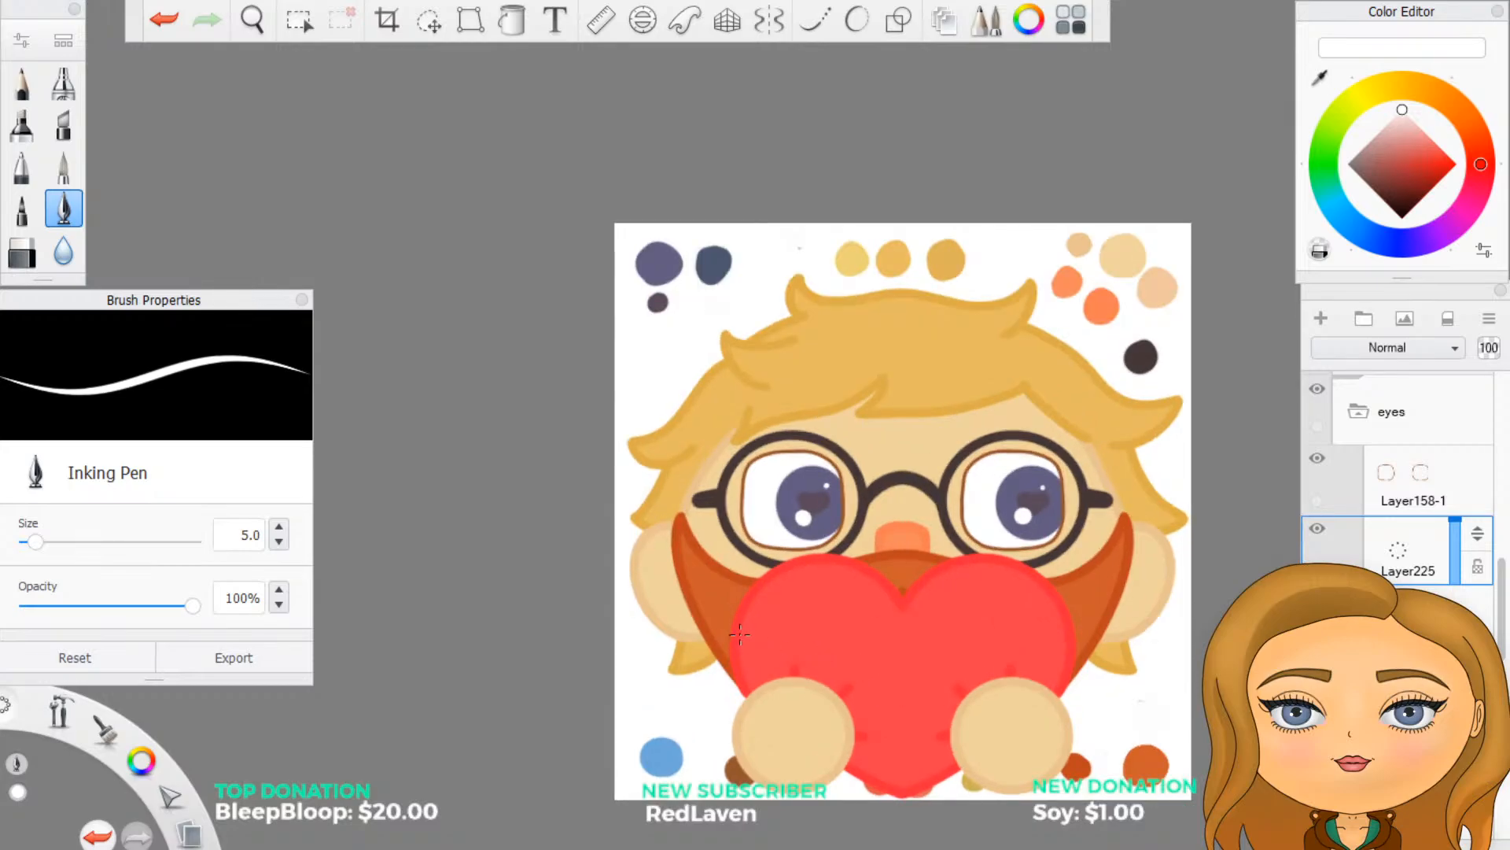
scroll(920, 697, "up", 3)
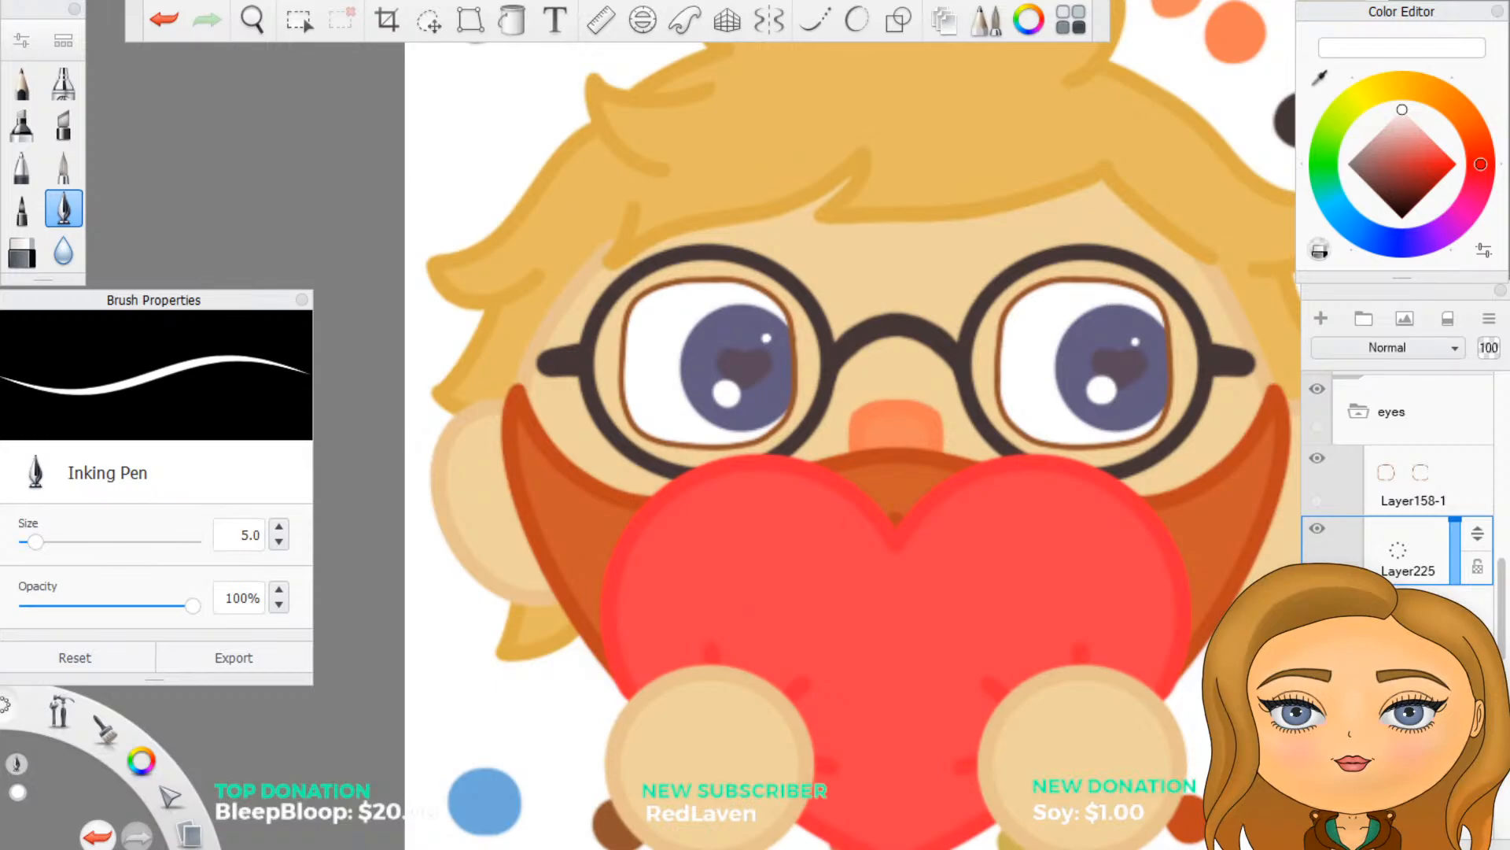
Step: Undo all the white highlights painted on both irises
key("ctrl+z")
key("ctrl+z")
key("ctrl+z")
key("ctrl+z")
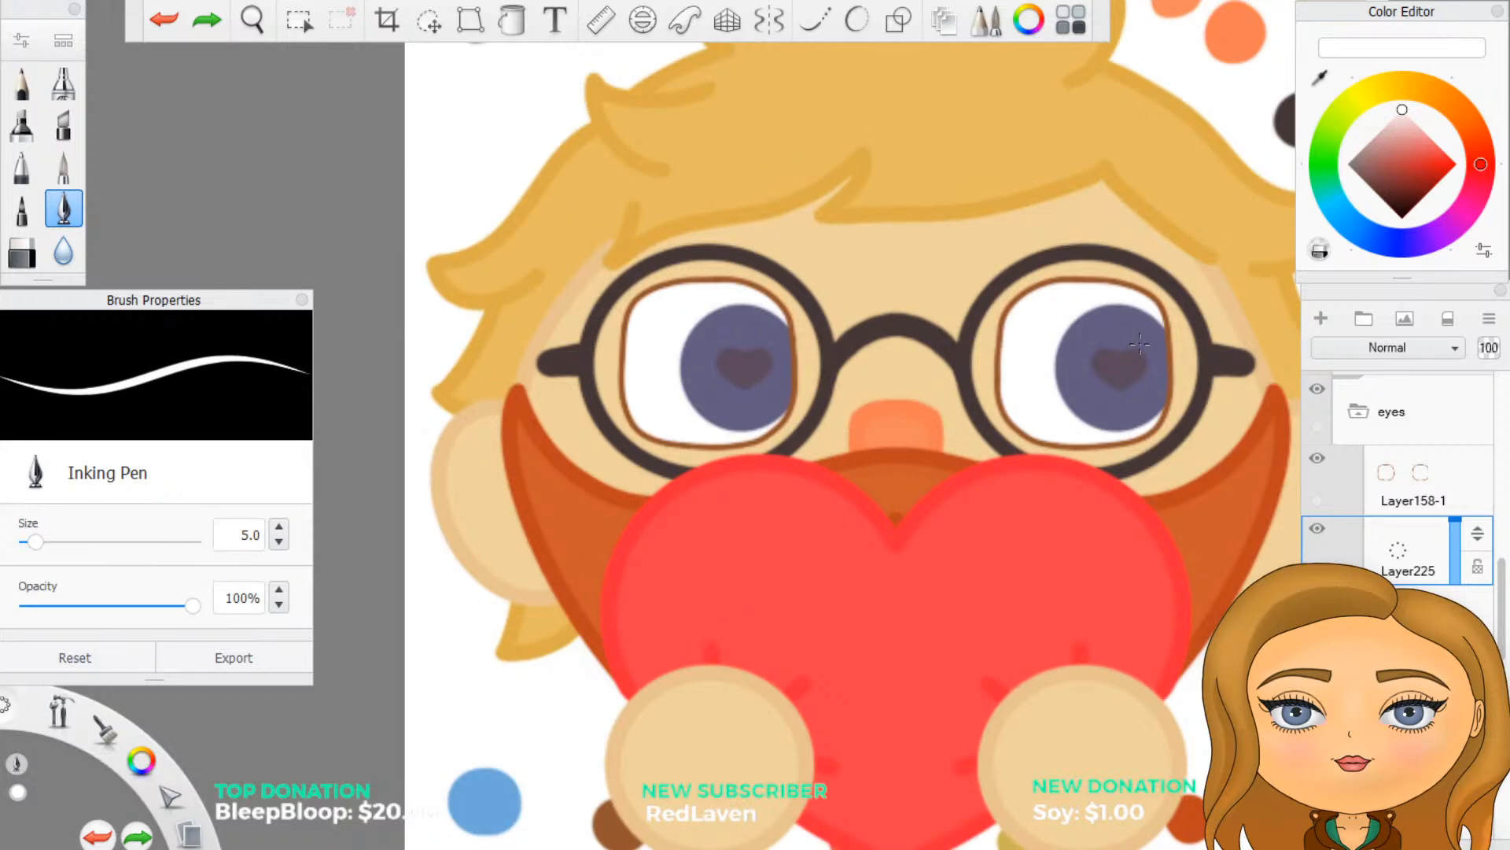
Step: Paint a large upper-right and a small lower-left white highlight on the right iris on Layer225
mouse_move(1140, 340)
left_mouse_down()
mouse_move(1142, 353)
mouse_move(1142, 341)
left_mouse_up()
key("ctrl+z")
left_click_drag(1097, 392, 1097, 394)
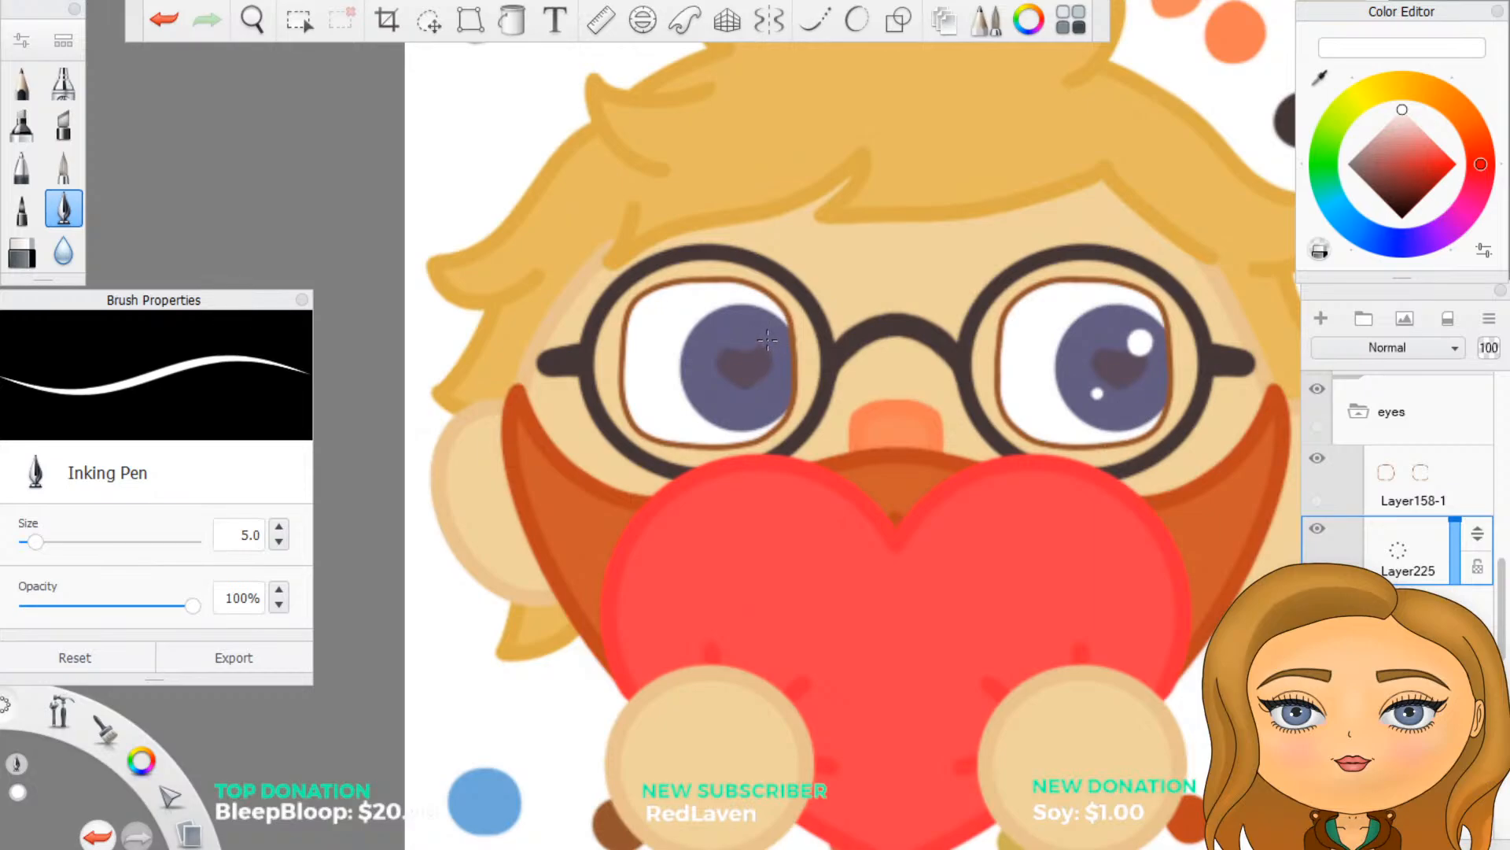
Step: Try painting matching highlights on the left iris by hand and remove them
left_click_drag(765, 338, 768, 337)
left_click_drag(721, 397, 720, 397)
key("ctrl+z")
left_click_drag(722, 396, 721, 396)
left_click(721, 396)
left_click(767, 341)
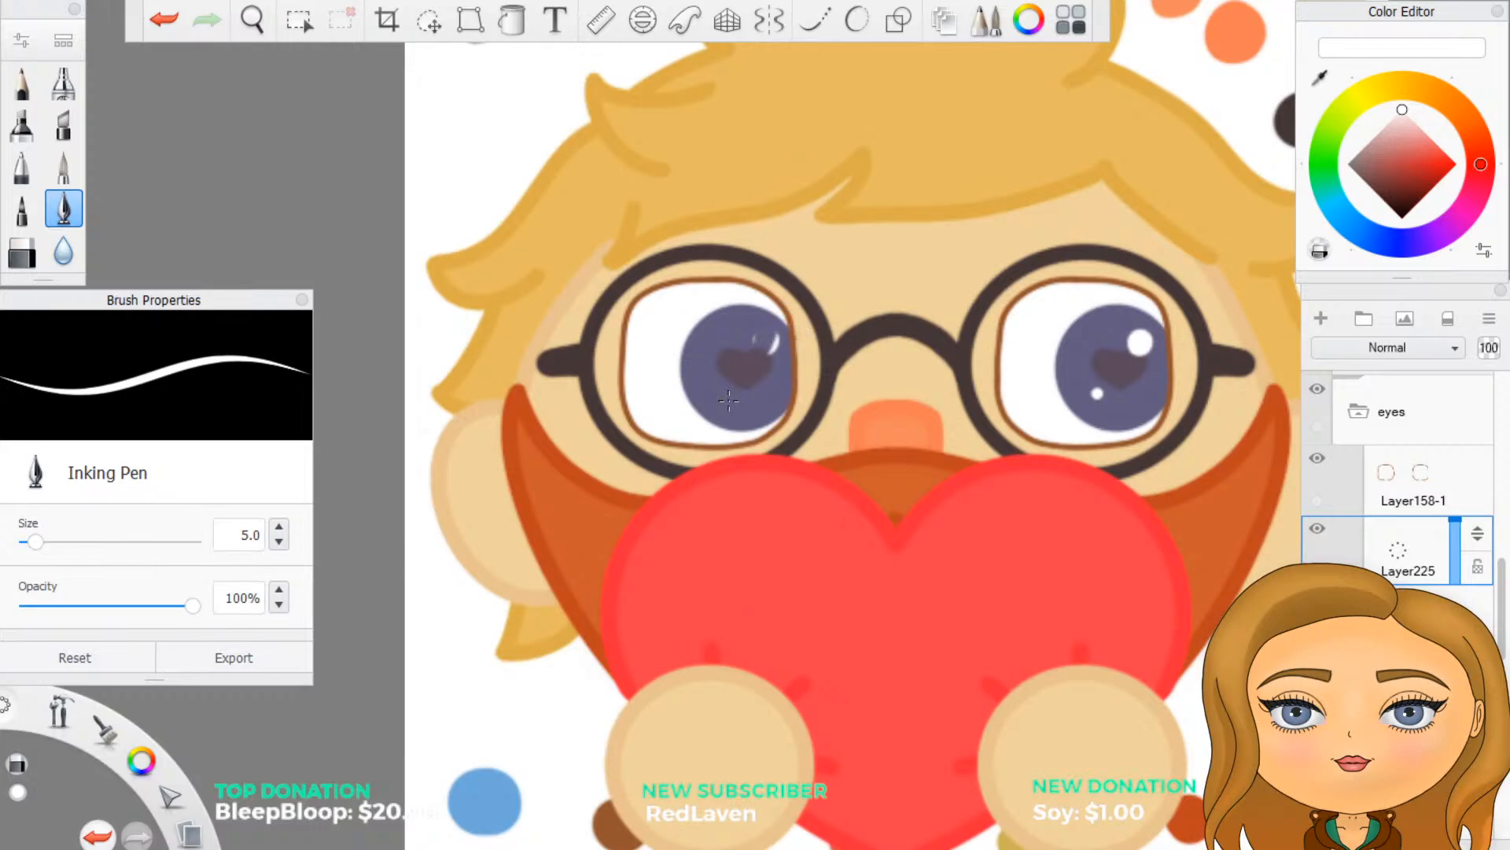
Step: Duplicate the highlight layer Layer225, move the copy onto the left iris and merge it back into Layer225
left_click(429, 21)
left_click(858, 68)
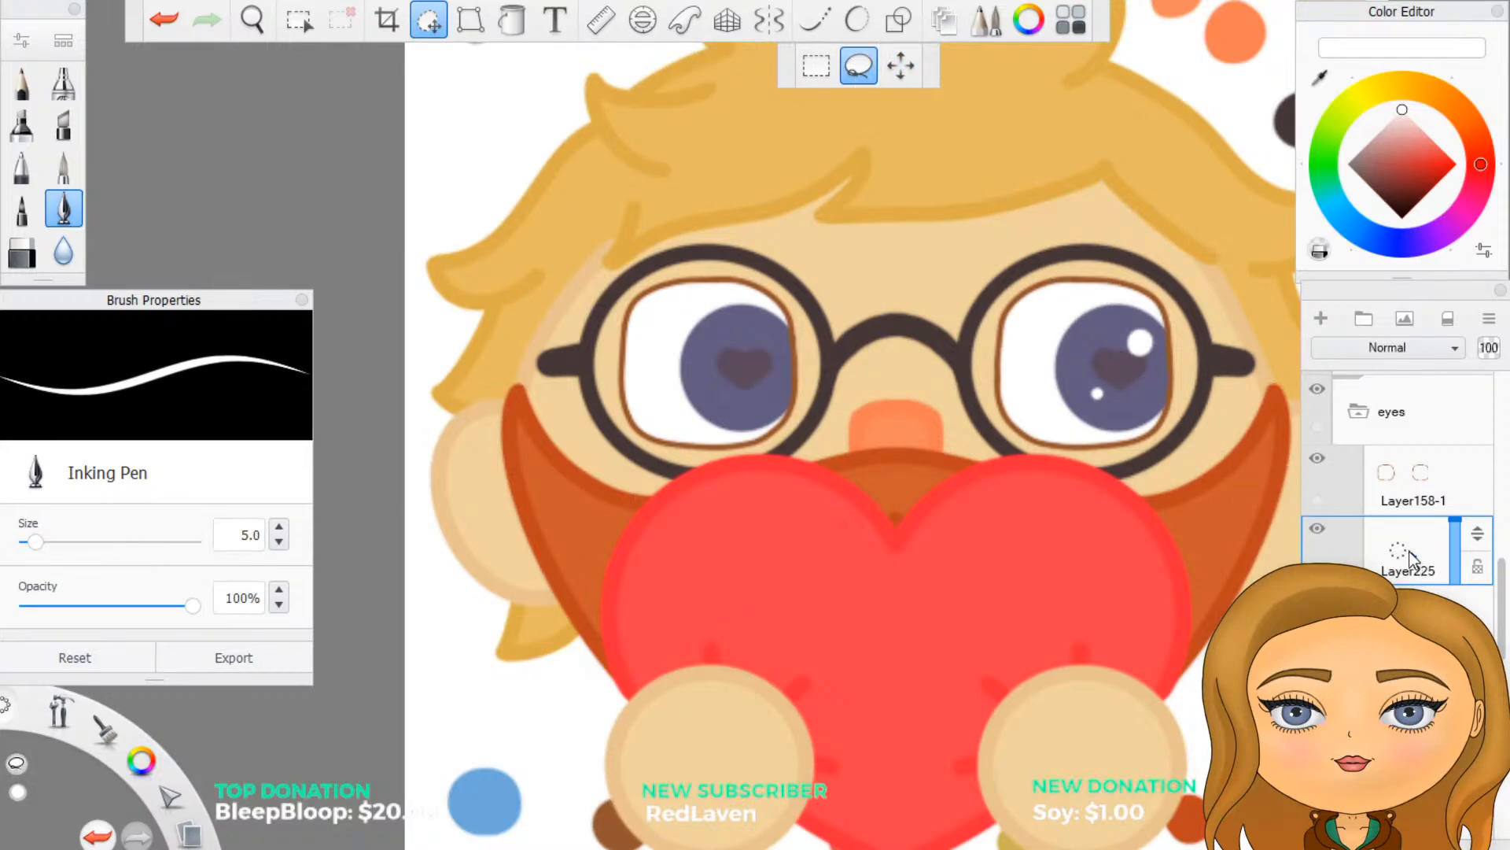
left_click_drag(1411, 553, 1373, 515)
left_click(902, 64)
mouse_move(923, 275)
left_mouse_down()
mouse_move(752, 303)
mouse_move(546, 277)
left_mouse_up()
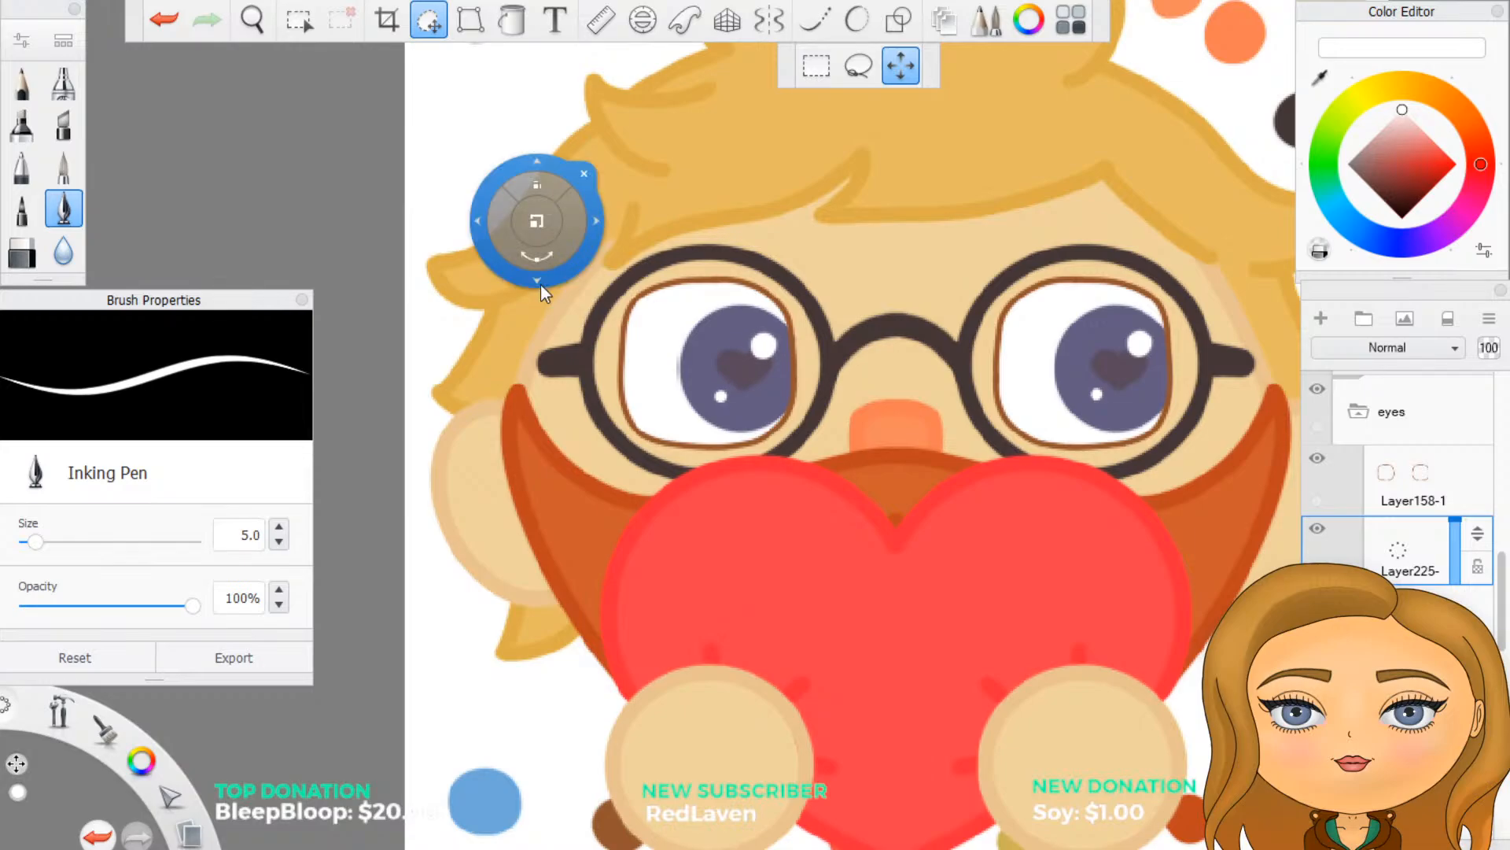
left_click(634, 162)
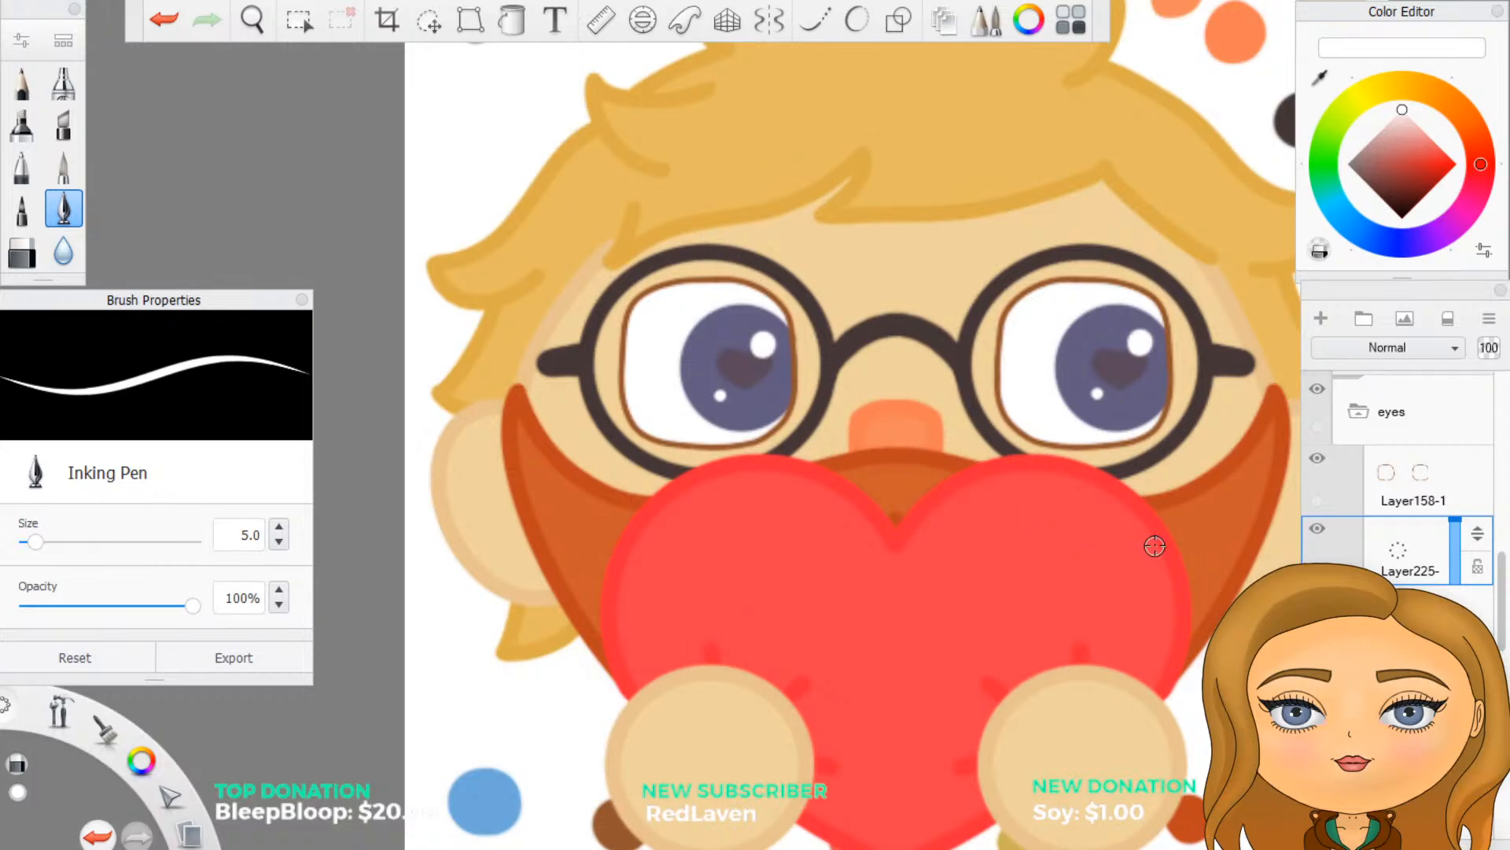
scroll(1086, 522, "down", 3)
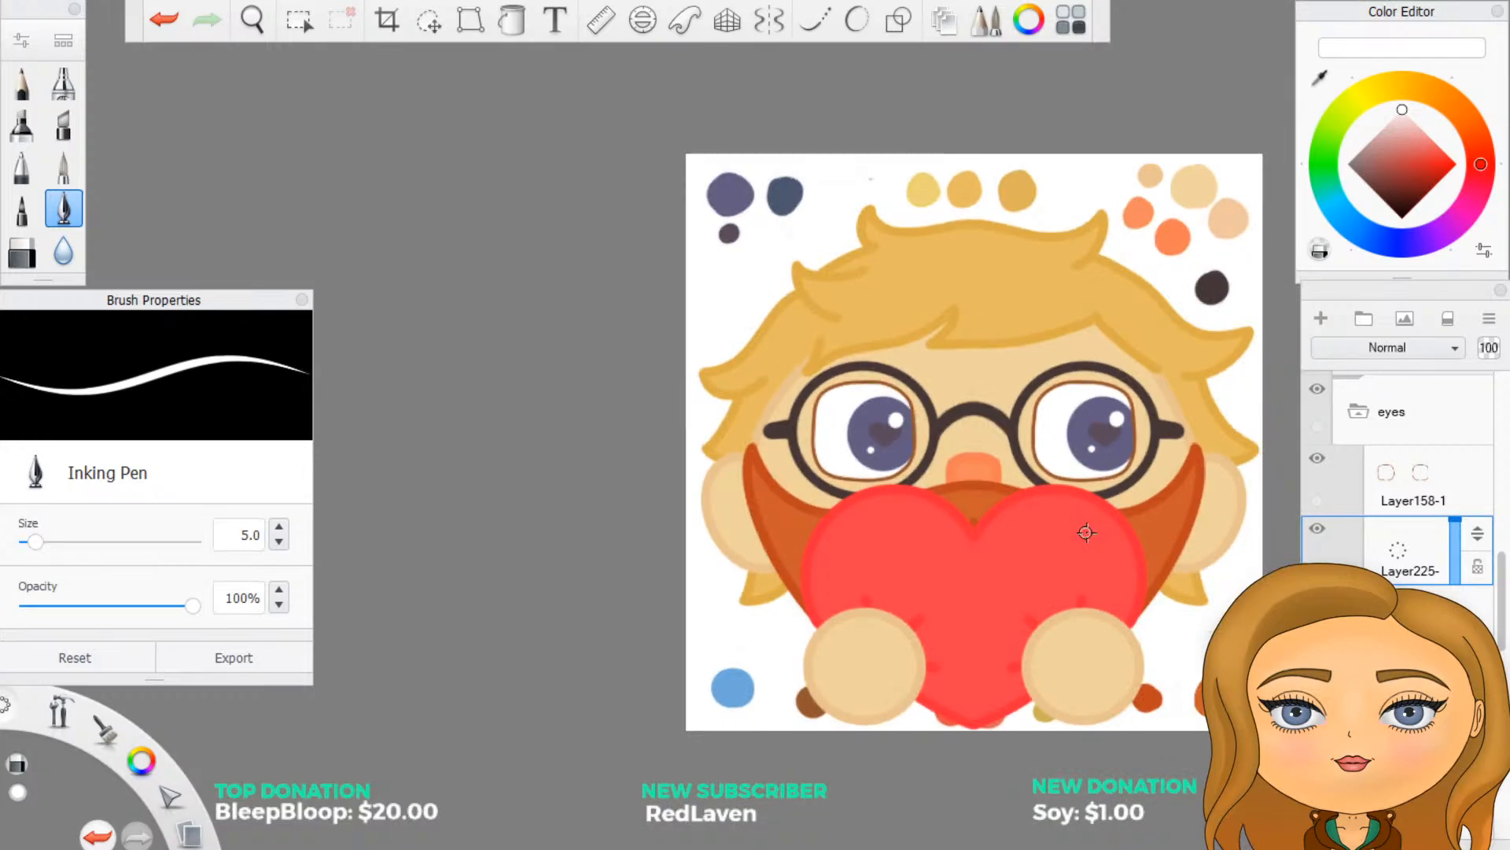
scroll(1085, 532, "up", 3)
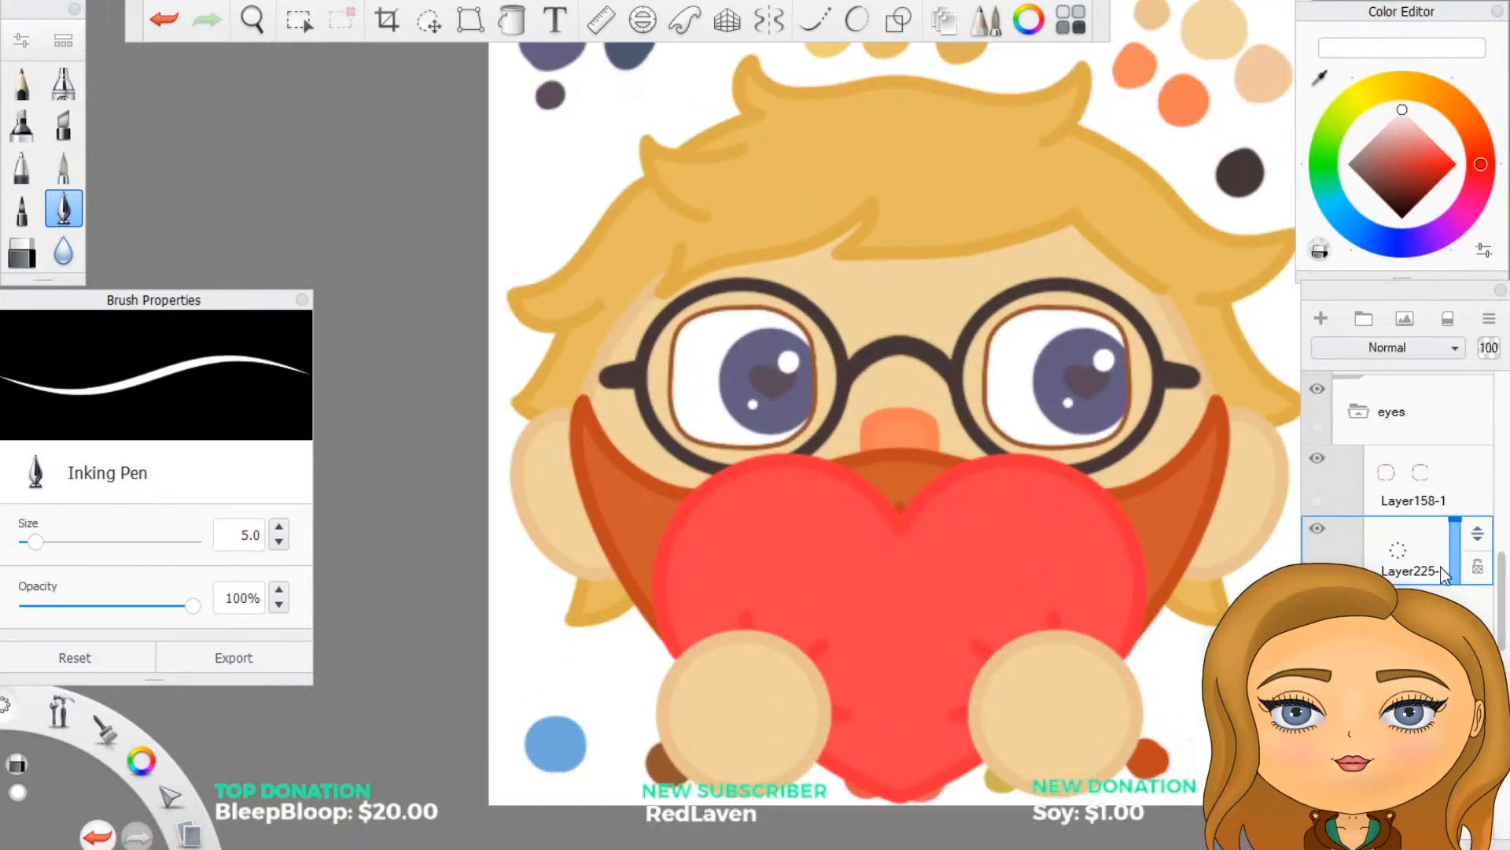
left_click_drag(1415, 563, 1354, 558)
Step: Hide Layer225 and paint a large lower-left and a small upper-right highlight on the right iris on a new layer
left_click(1318, 527)
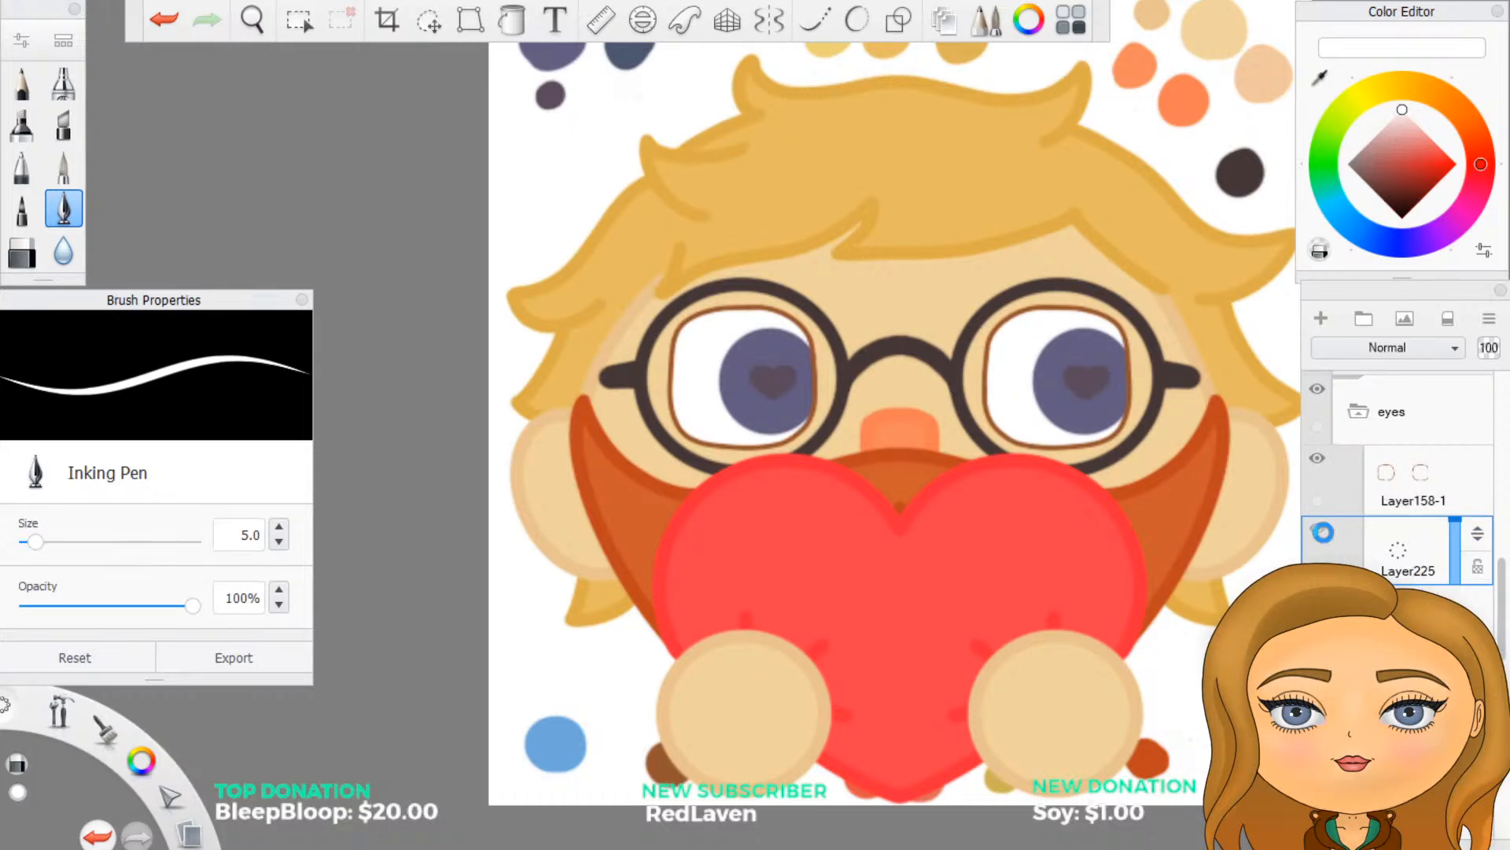
left_click(1318, 313)
scroll(1121, 483, "up", 4)
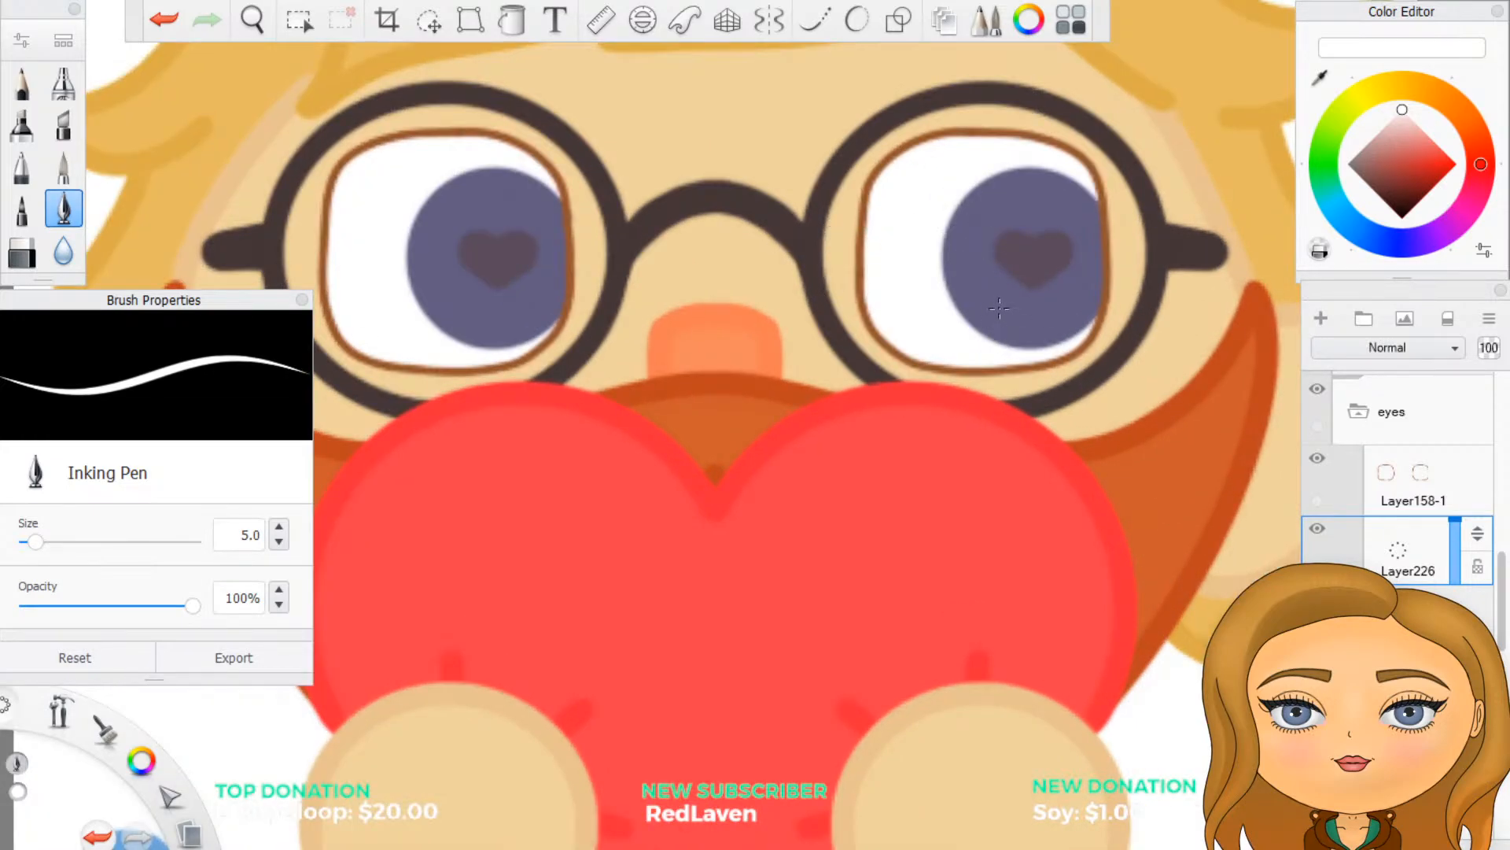
left_click_drag(997, 291, 1004, 293)
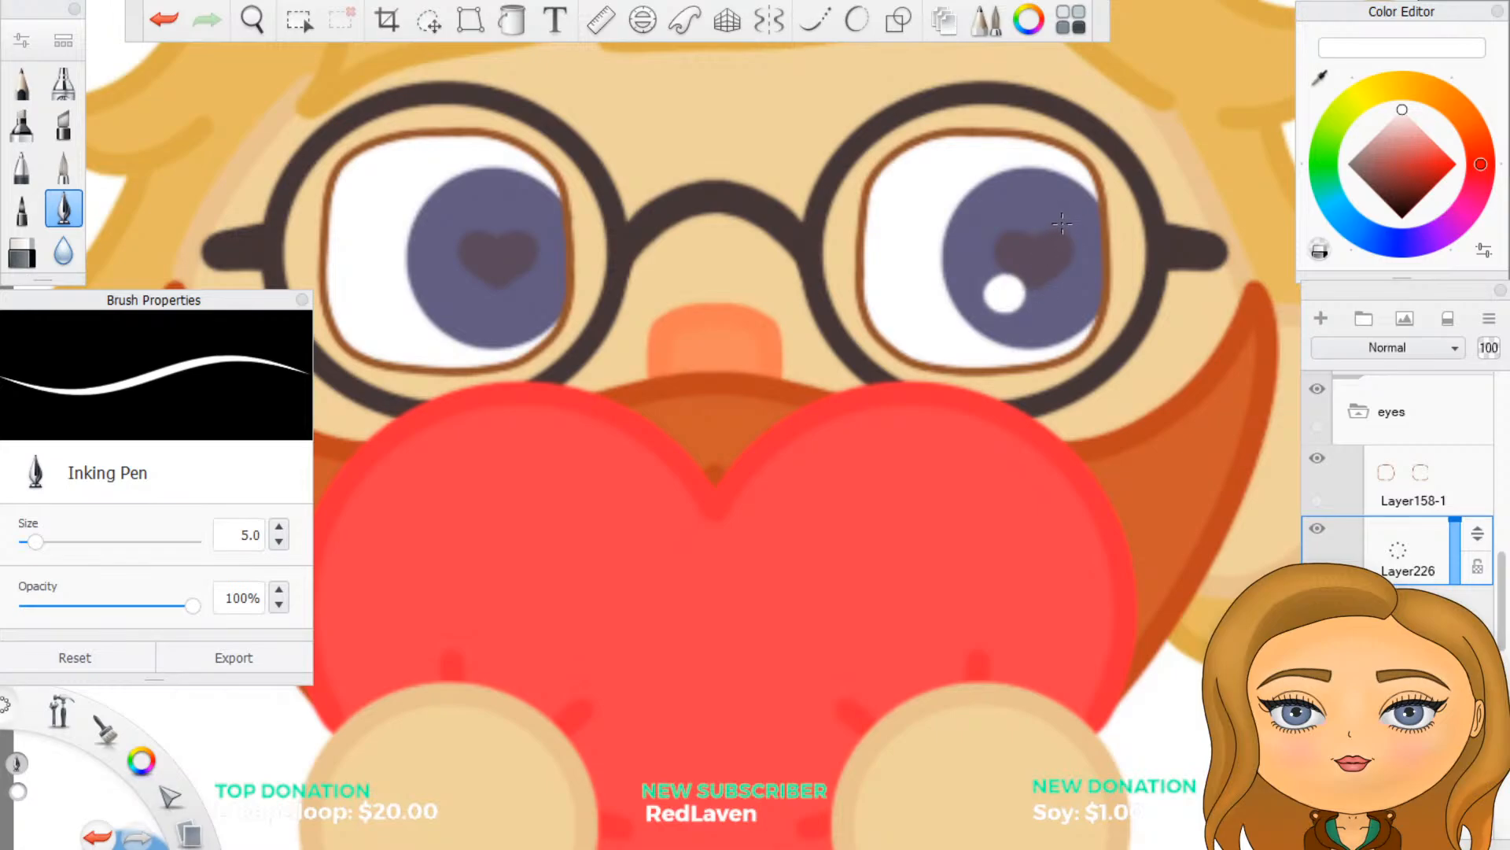
left_click_drag(1063, 223, 1062, 222)
Step: Duplicate the alternative highlights on Layer226, move the copy onto the left iris and merge it into Layer226
left_click_drag(1408, 555, 1375, 521)
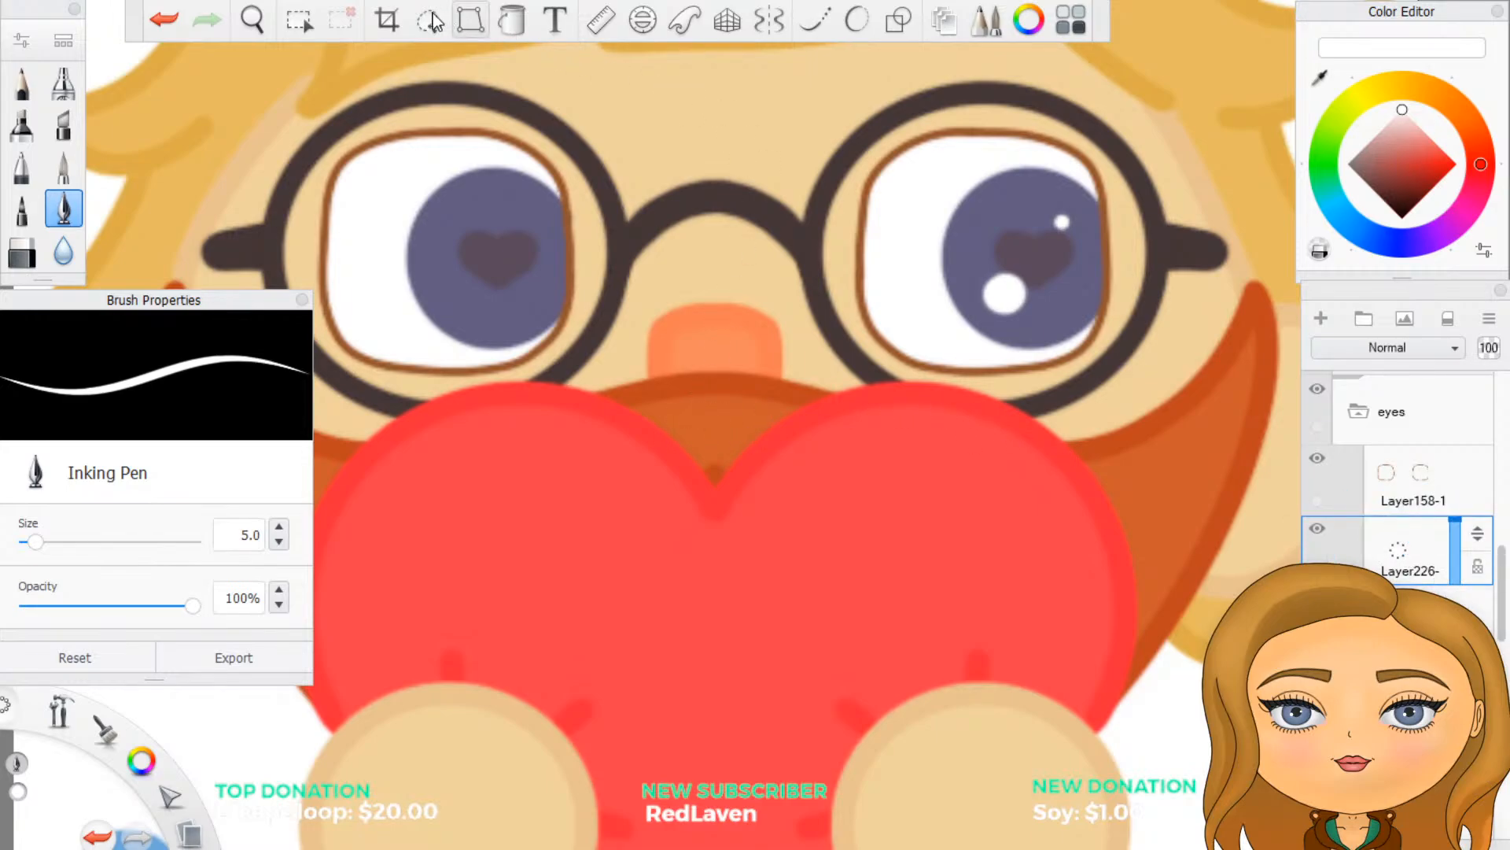
left_click(429, 19)
mouse_move(633, 205)
left_mouse_down()
mouse_move(440, 252)
mouse_move(93, 209)
left_mouse_up()
key("Escape")
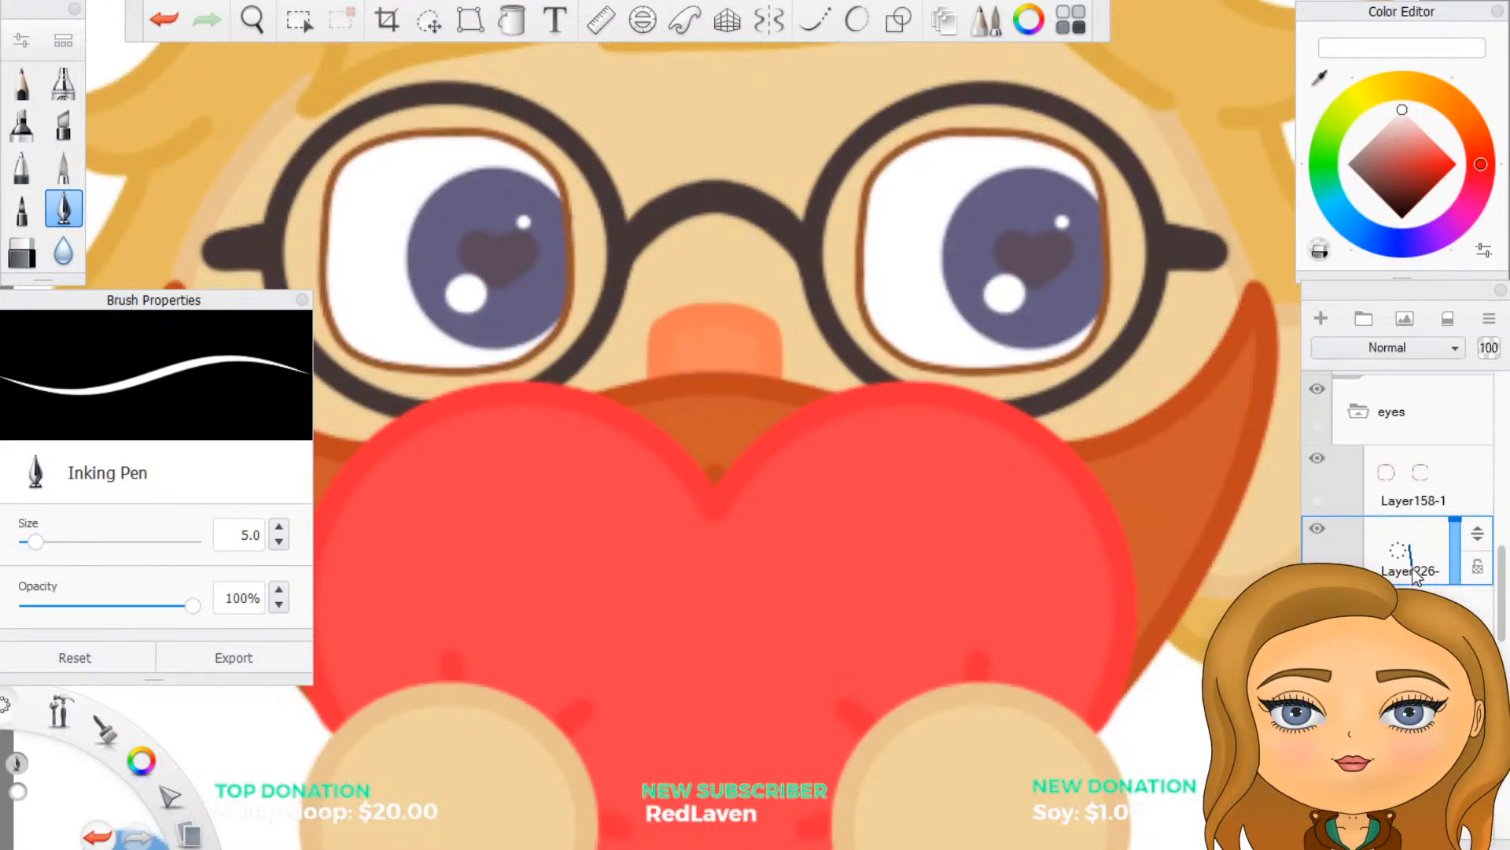
left_click_drag(1413, 568, 1414, 599)
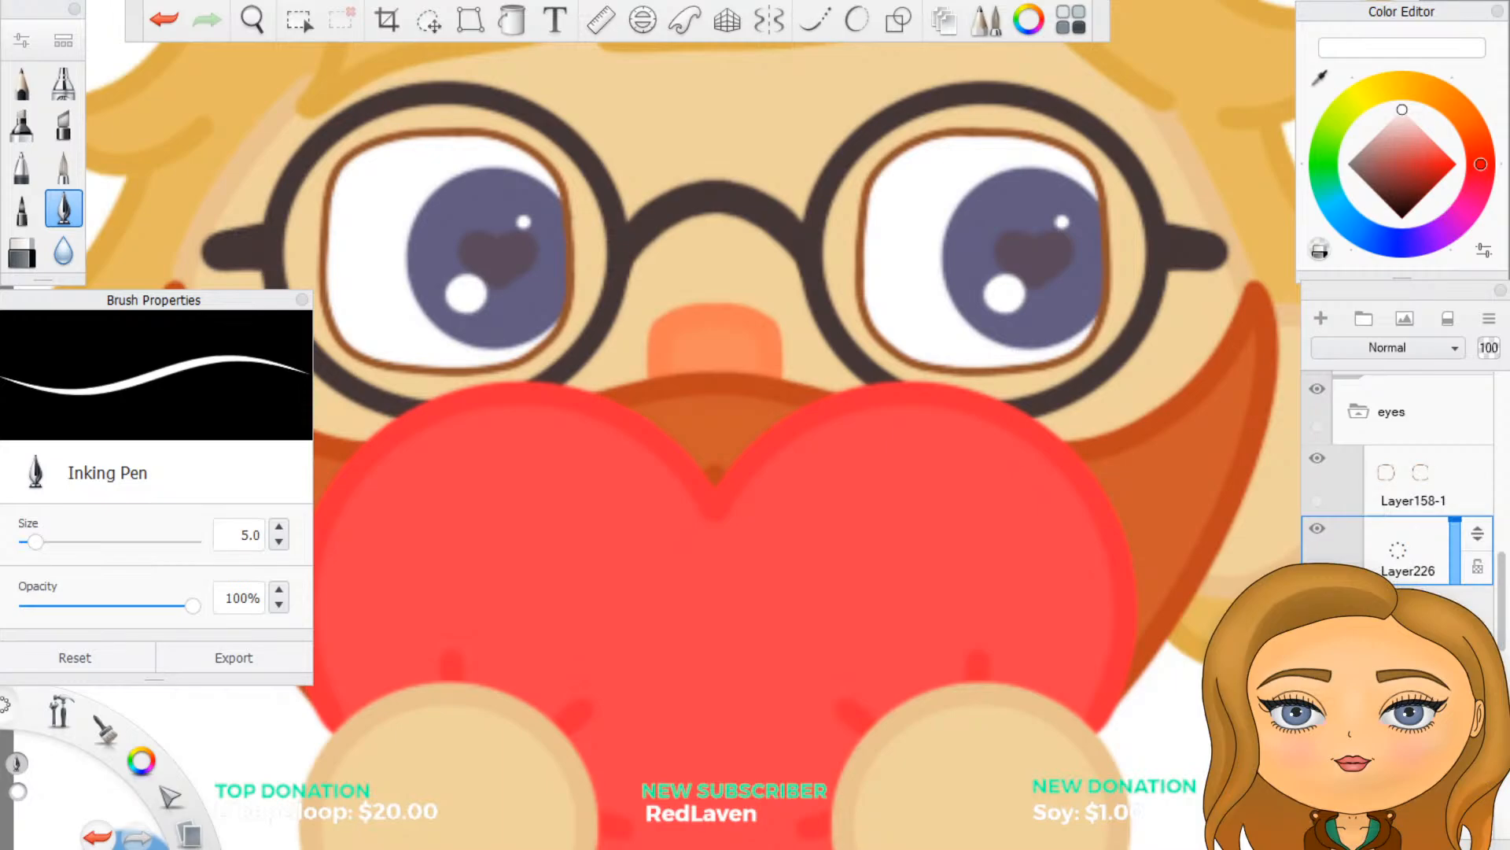
Step: Compare the two highlight versions, then show Layer225 again and delete the alternative Layer226
scroll(818, 333, "down", 6)
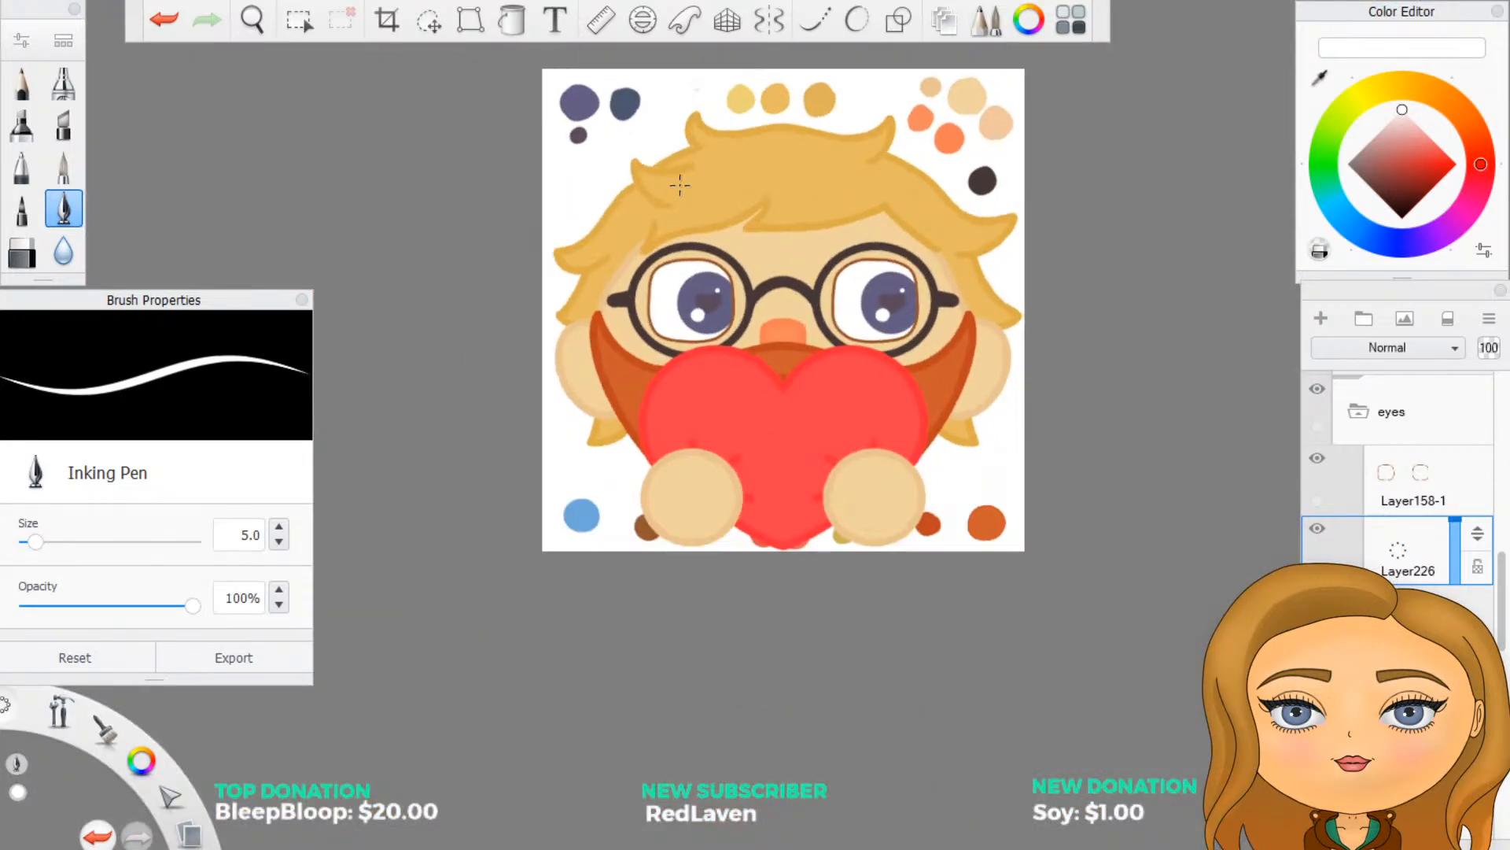
scroll(680, 184, "up", 4)
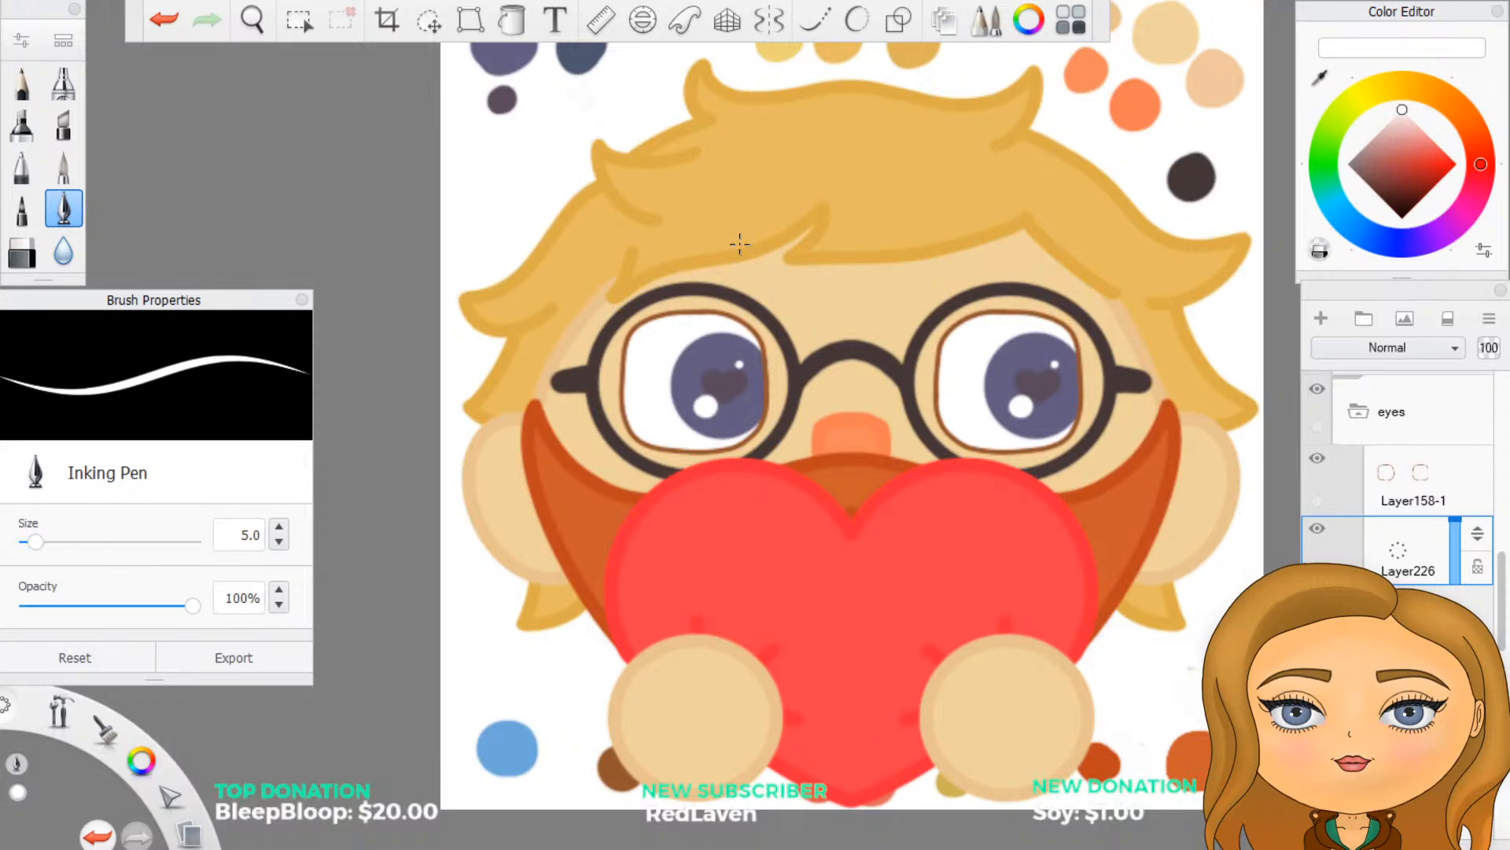
left_click(1318, 529)
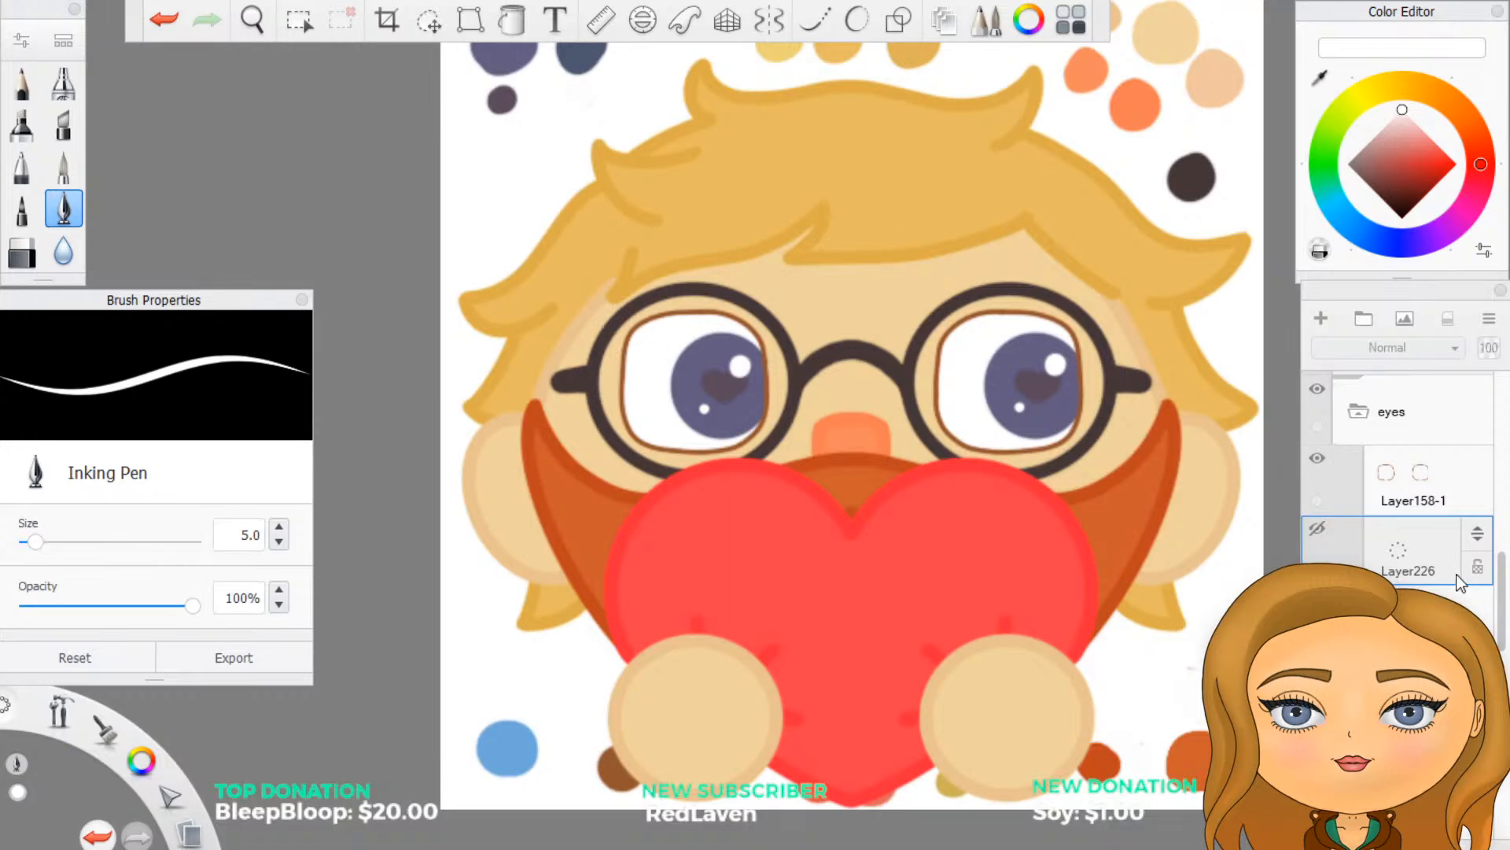
left_click(1428, 546)
left_click(1470, 498)
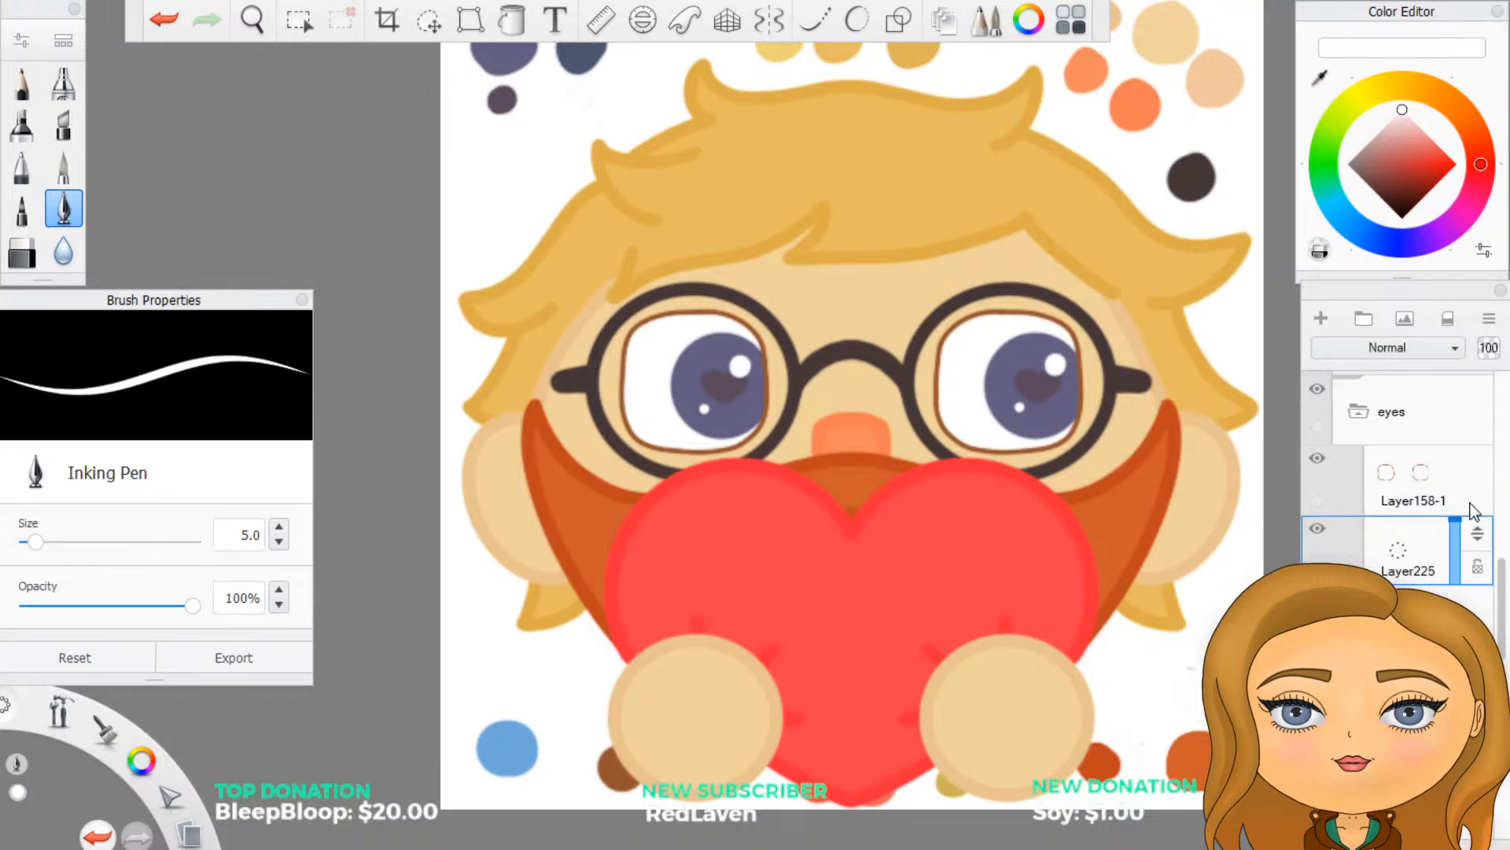
Step: Add a new layer above the eye-outline layer Layer158-1 and sample the brown palette swatch below the face
scroll(830, 533, "down", 3)
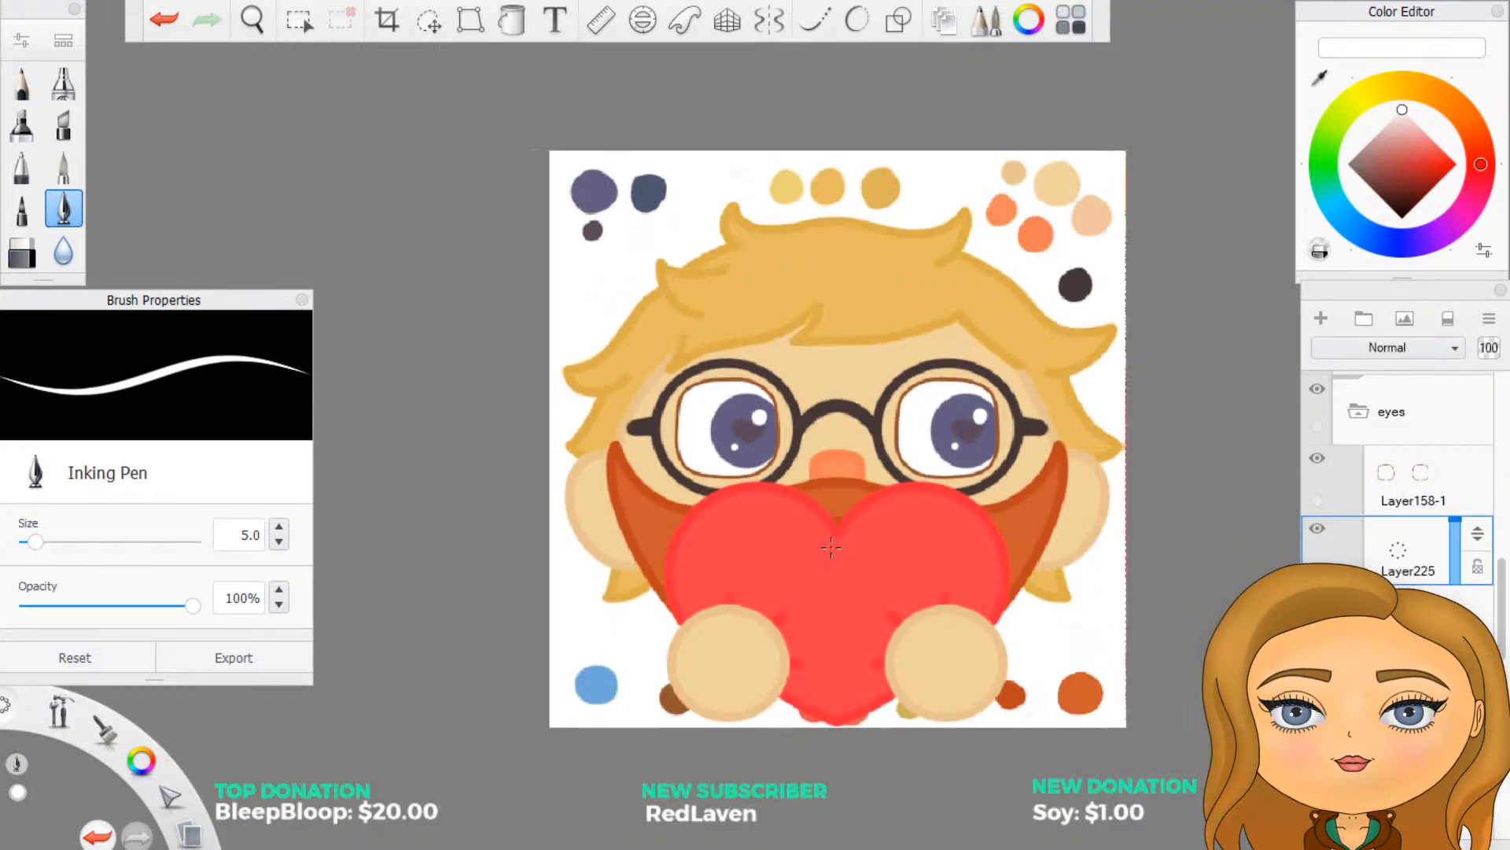
scroll(881, 504, "up", 2)
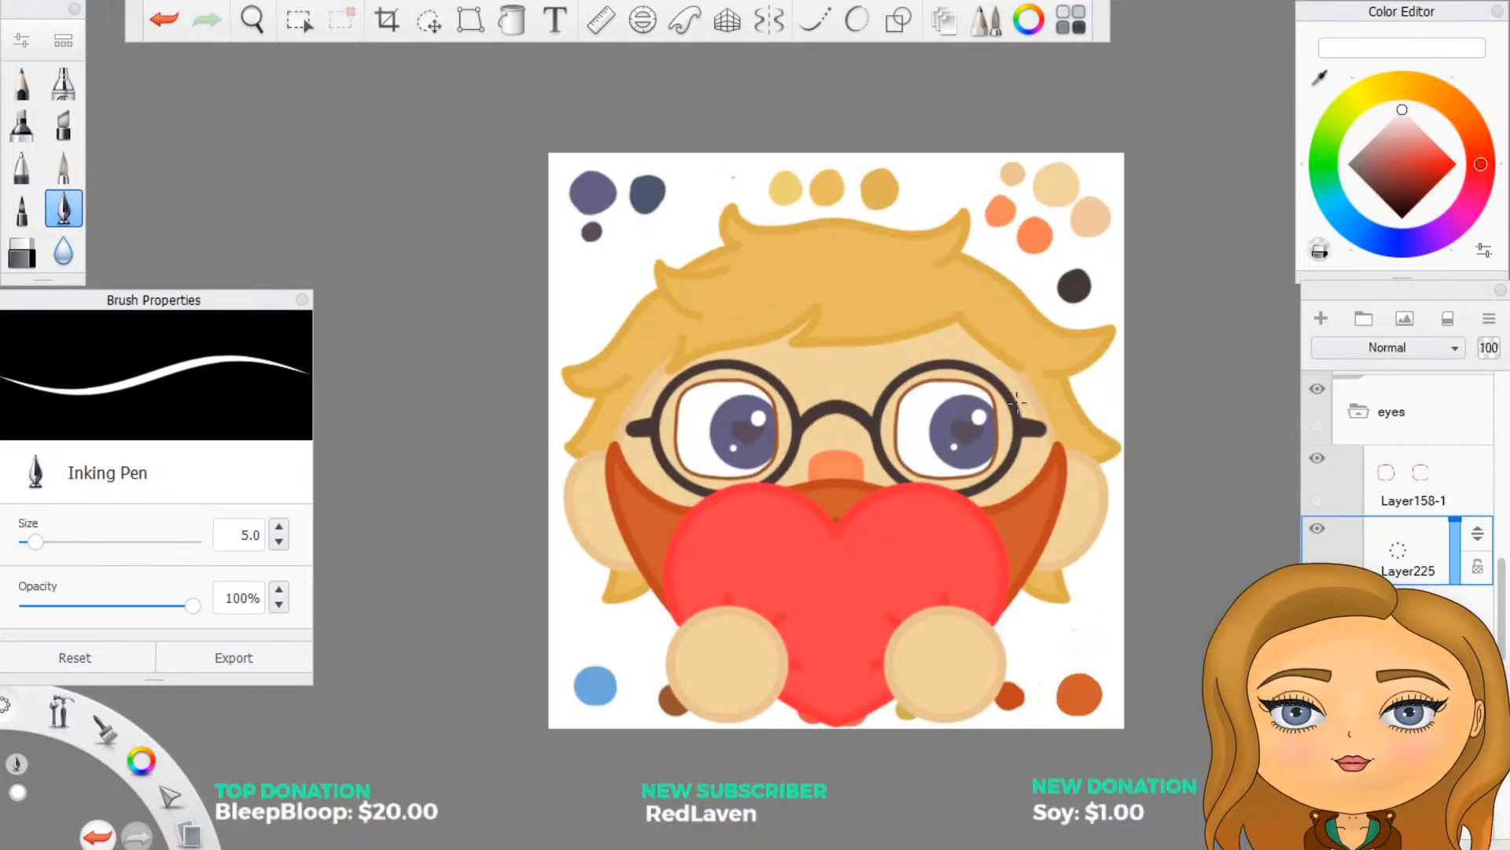
left_click(1425, 584)
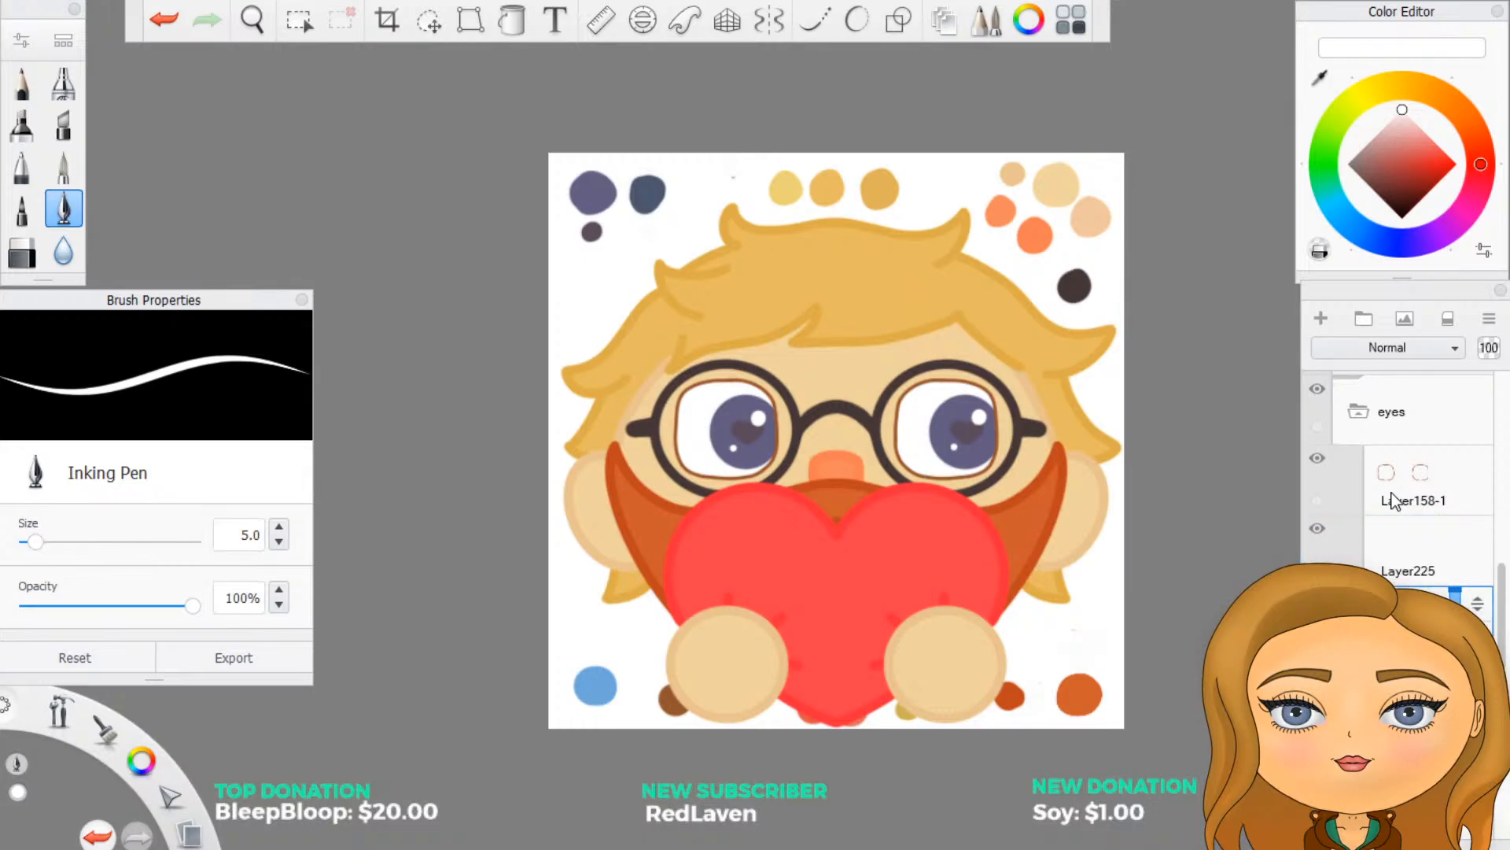
left_click_drag(1397, 501, 1405, 466)
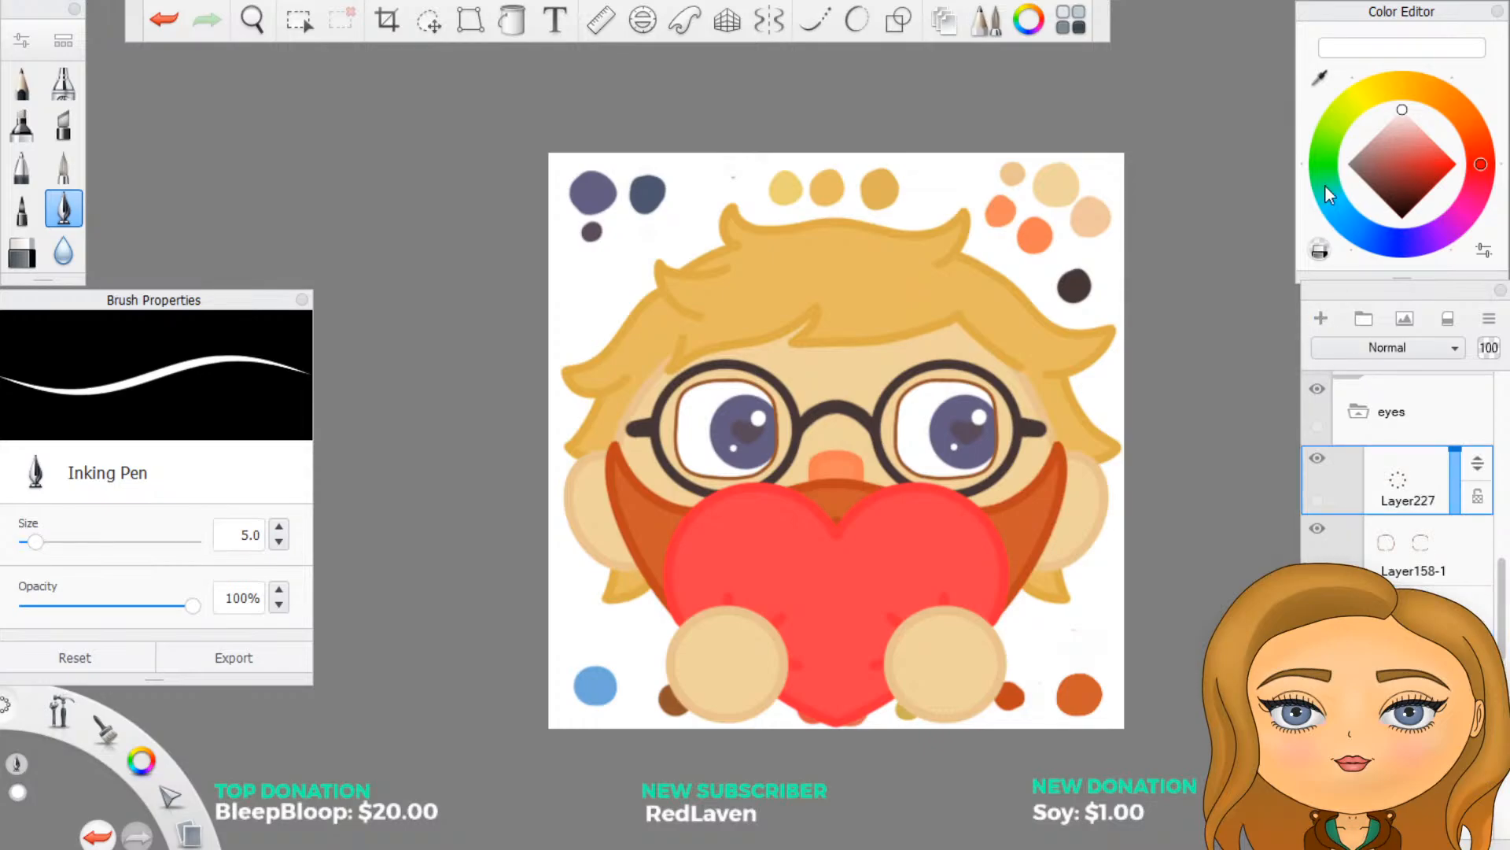
left_click(1319, 78)
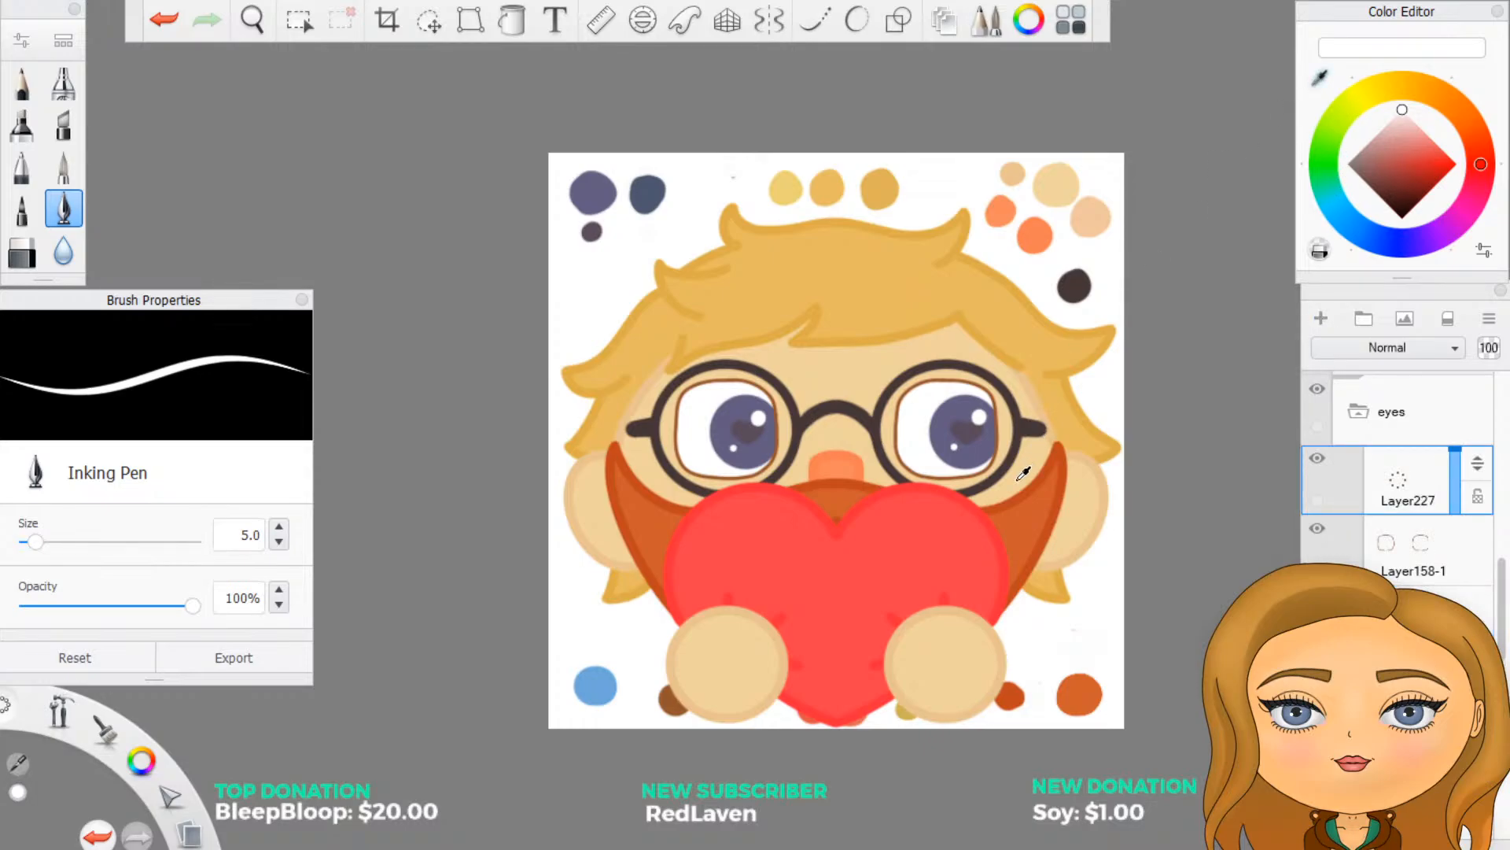
left_click(678, 696)
scroll(866, 324, "up", 3)
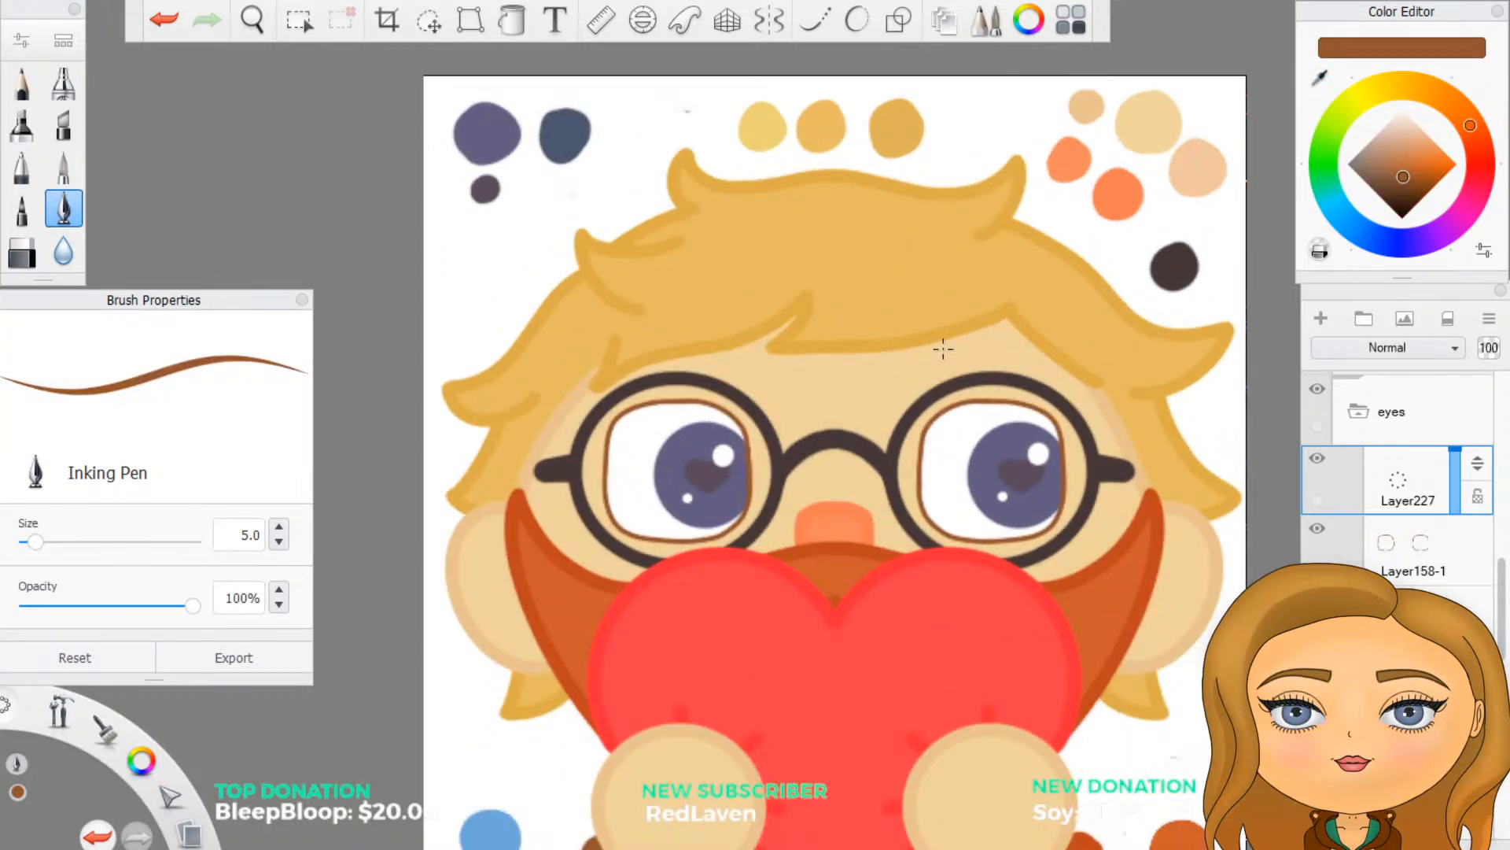
Step: Try freehand brown eyebrows on Layer227, arched over the left eye and curving upward over the right, and undo them
mouse_move(949, 353)
left_mouse_down()
mouse_move(977, 331)
mouse_move(1021, 348)
left_mouse_up()
key("ctrl+z")
left_click_drag(634, 349, 737, 355)
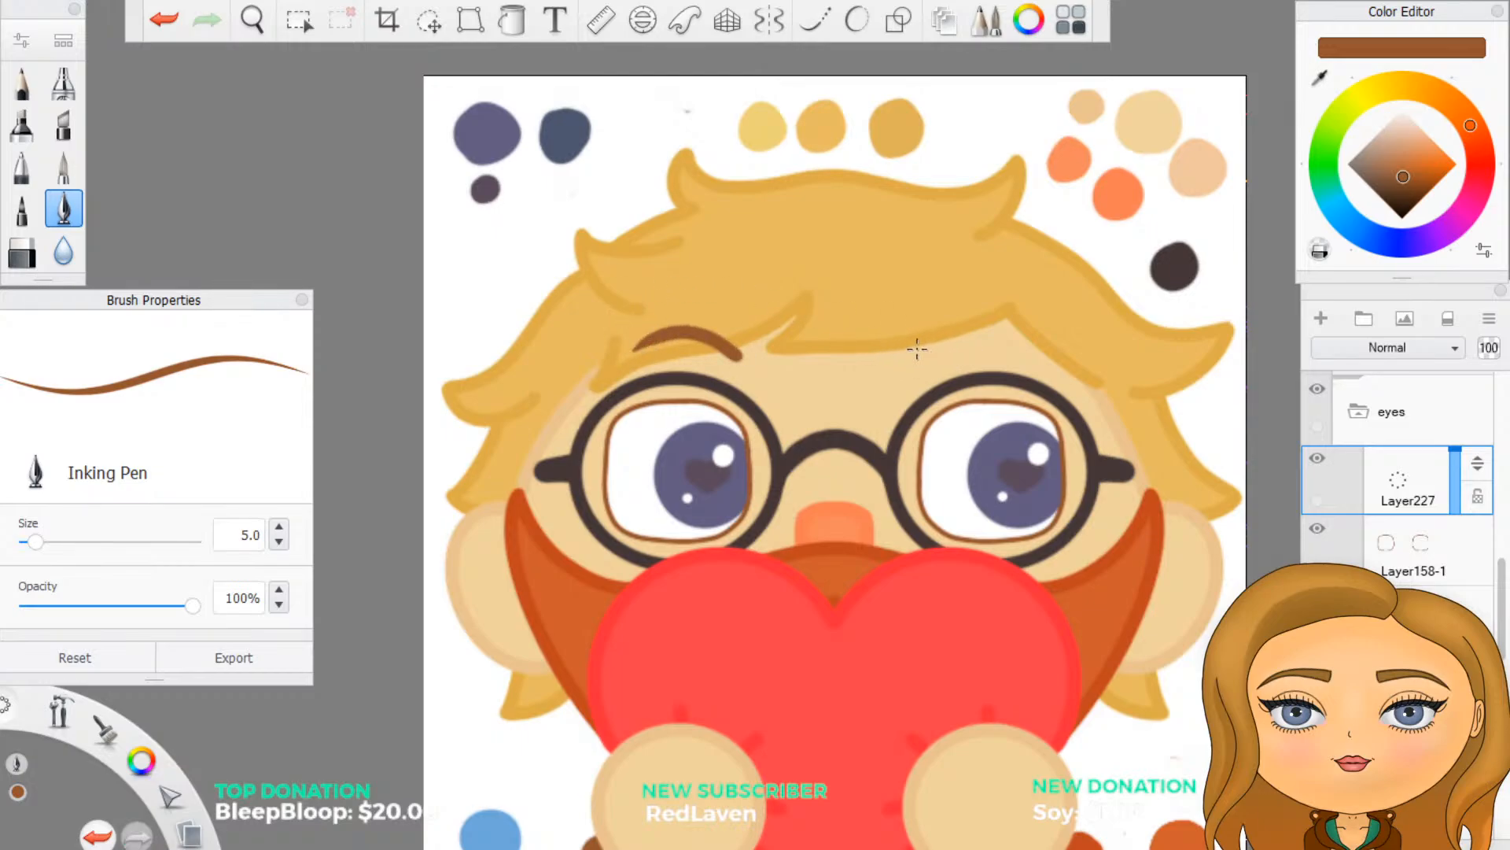
mouse_move(917, 355)
left_mouse_down()
mouse_move(980, 315)
mouse_move(984, 293)
left_mouse_up()
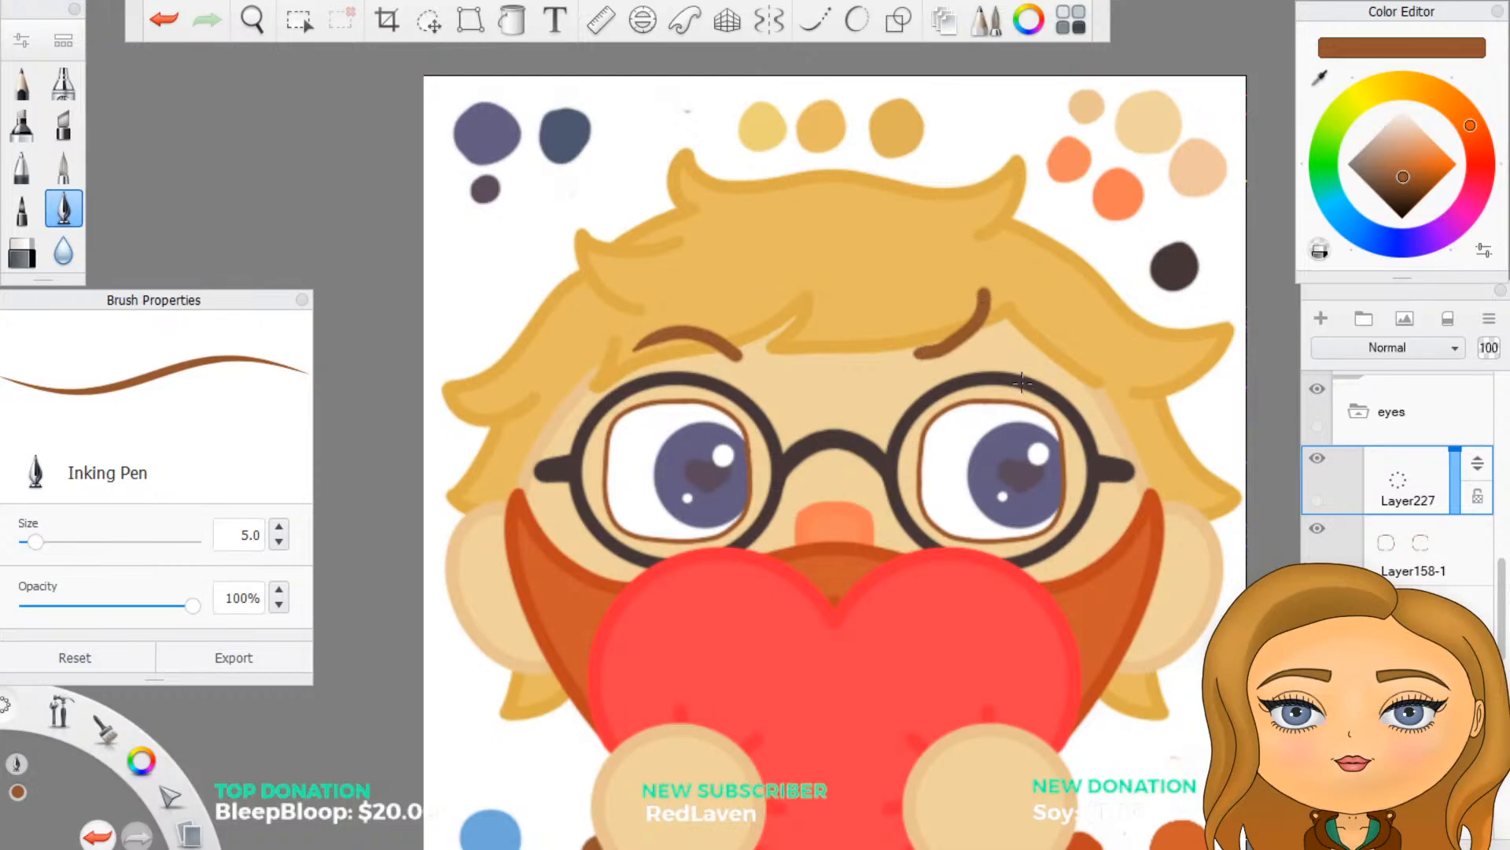
key("ctrl+z")
key("ctrl+z")
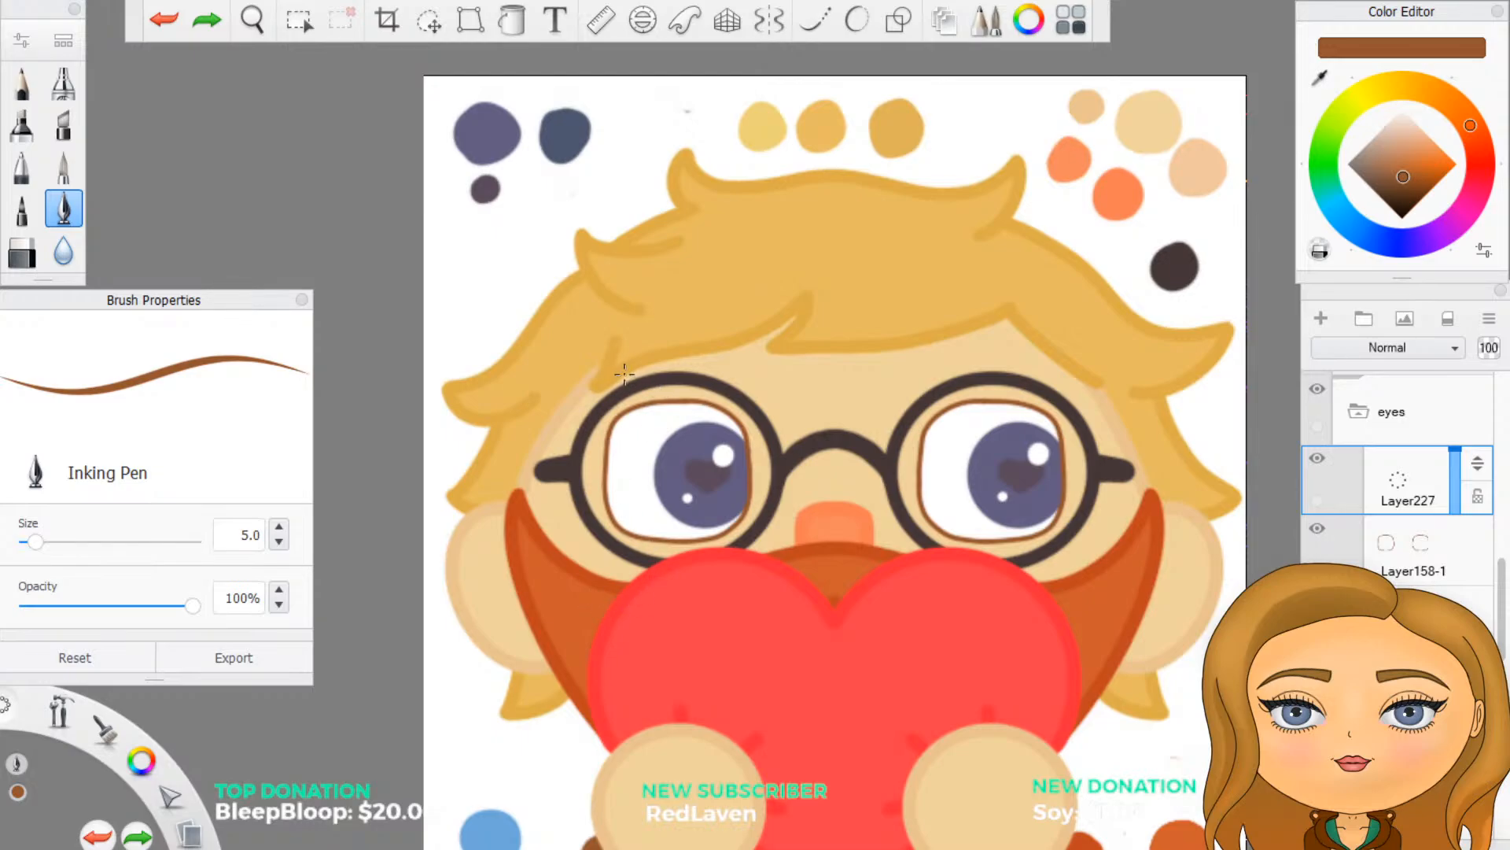
Step: Draw a nearly flat brown eyebrow above the left lens on Layer227, then try raised strokes above the right lens and undo those
mouse_move(619, 381)
left_mouse_down()
mouse_move(685, 363)
mouse_move(730, 371)
left_mouse_up()
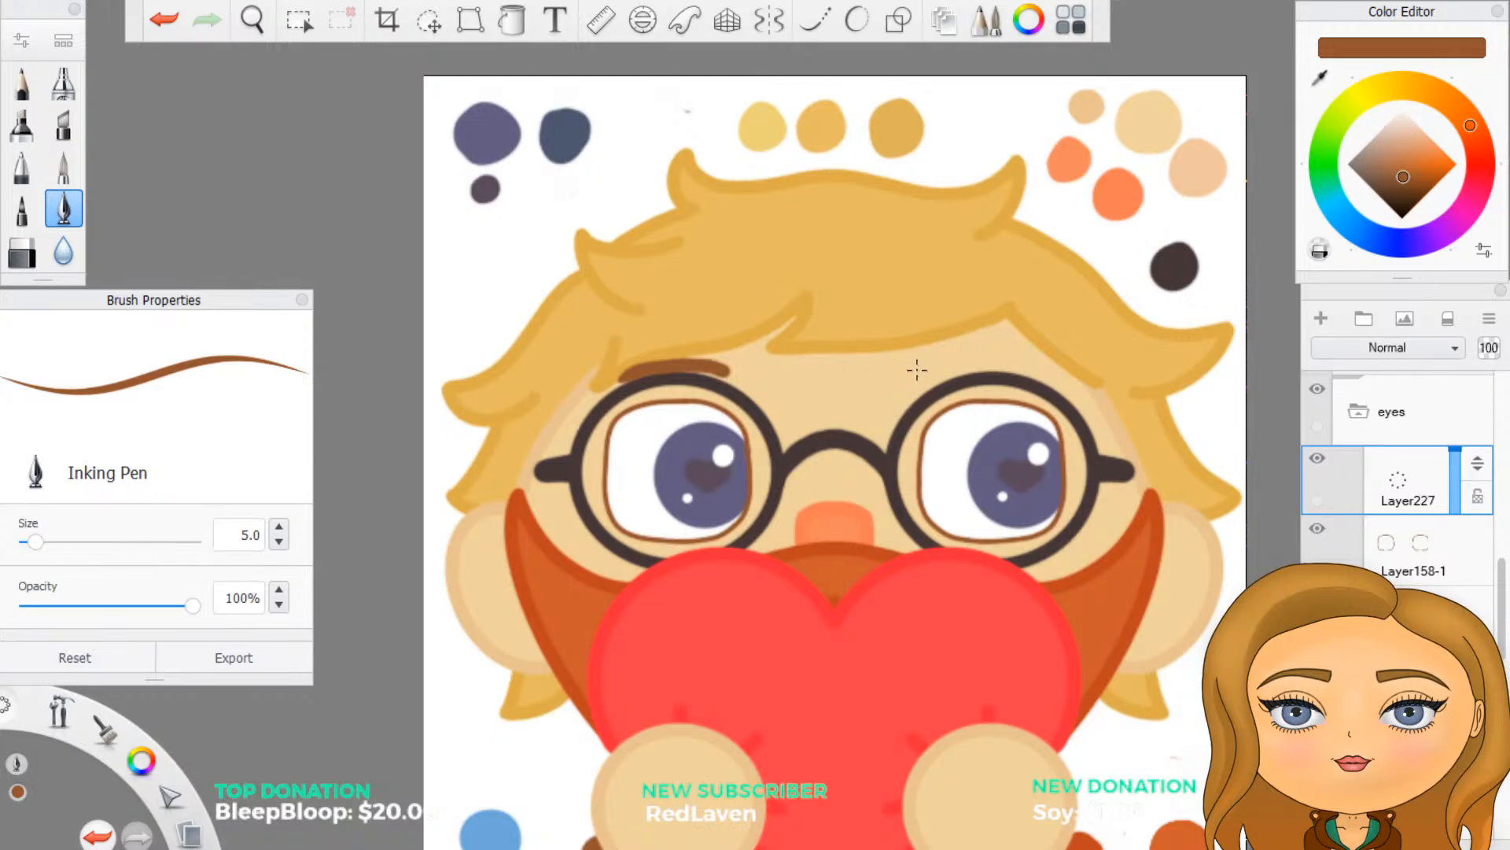
mouse_move(903, 388)
left_mouse_down()
mouse_move(960, 338)
mouse_move(1026, 354)
left_mouse_up()
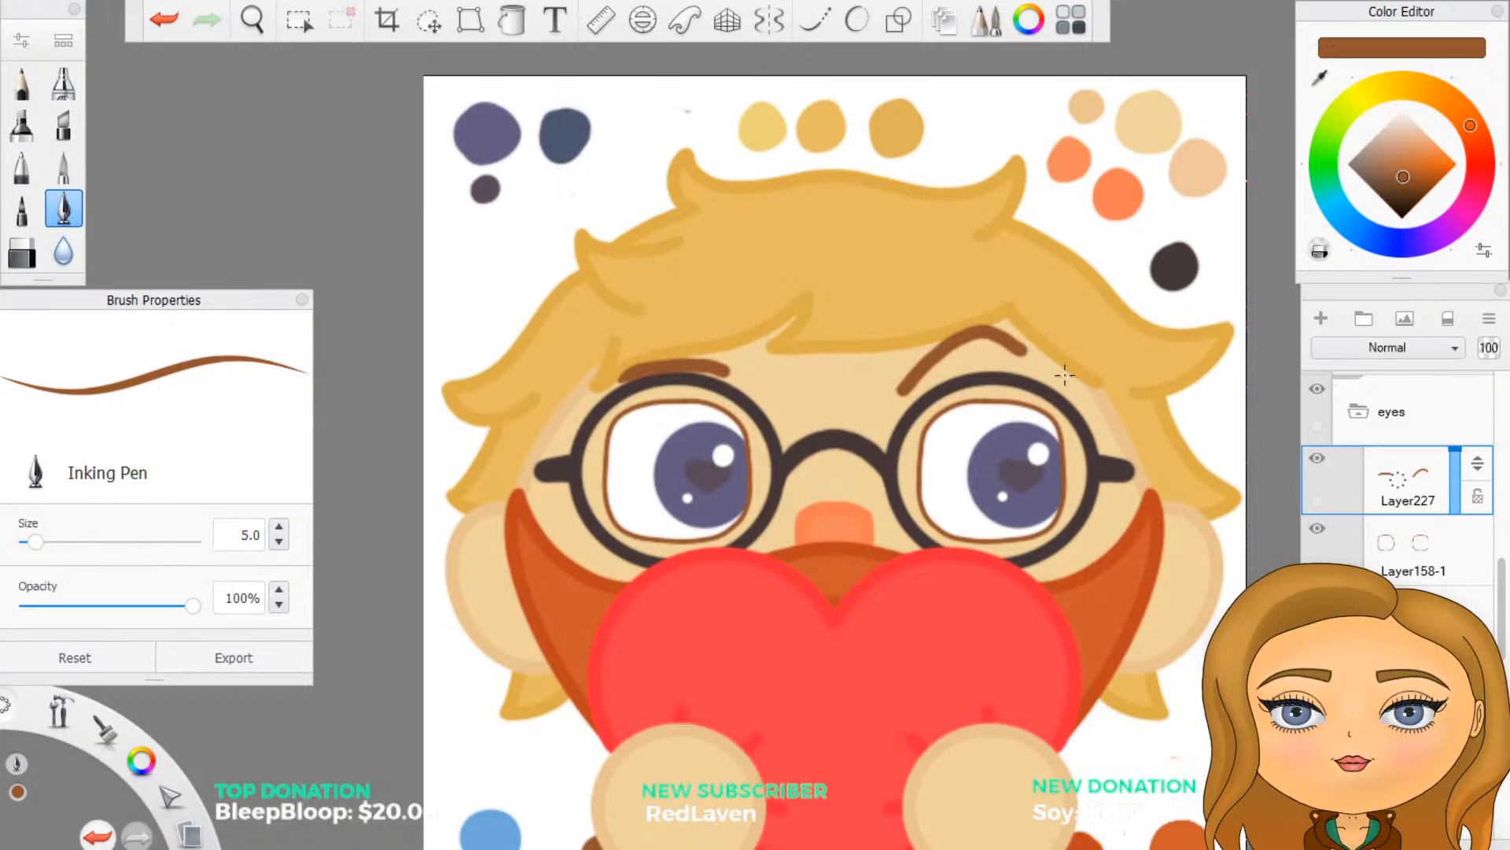
key("ctrl+z")
left_click_drag(915, 385, 1003, 336)
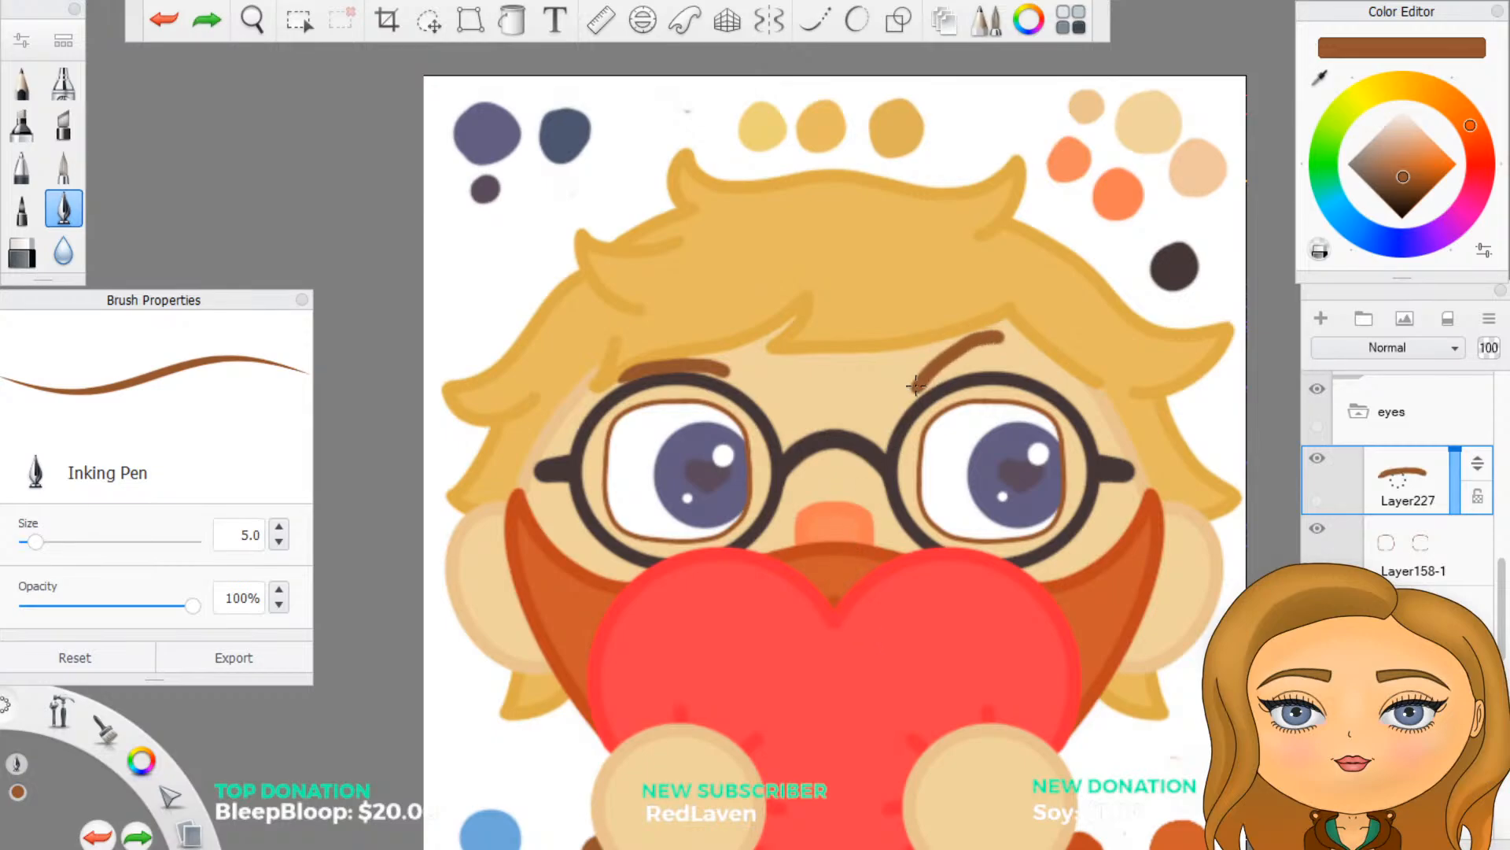
key("ctrl+z")
Step: Turn on Predictive Stroke at level 3 and redraw the right eyebrow as a raised arch above the lens until the curve is smooth
key("o")
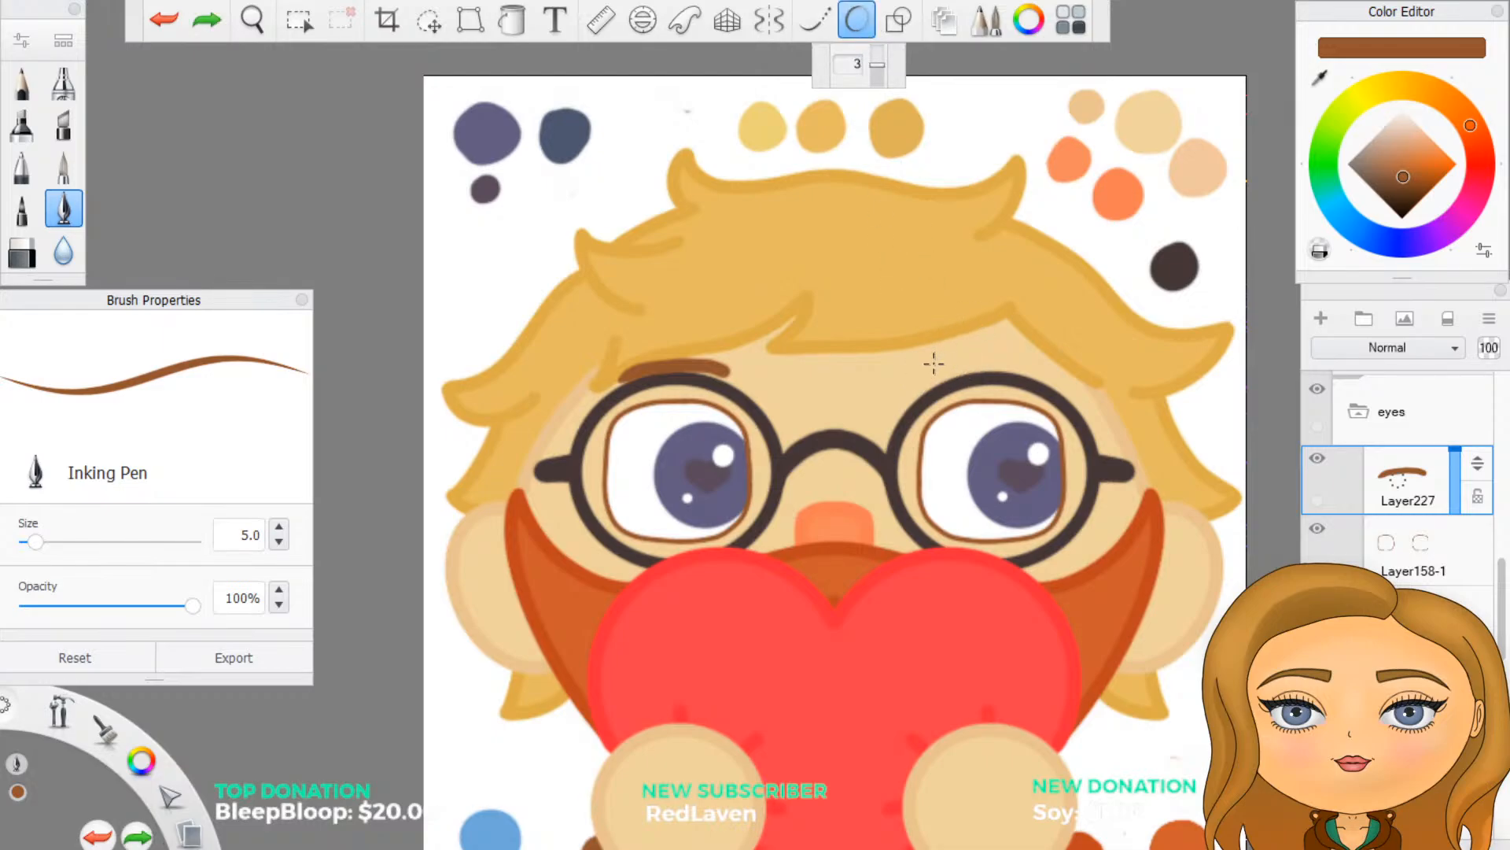
mouse_move(917, 387)
left_mouse_down()
mouse_move(947, 362)
mouse_move(1037, 346)
left_mouse_up()
key("ctrl+z")
mouse_move(918, 385)
left_mouse_down()
mouse_move(960, 346)
mouse_move(1027, 350)
left_mouse_up()
key("ctrl+z")
mouse_move(917, 384)
left_mouse_down()
mouse_move(977, 348)
mouse_move(1022, 344)
left_mouse_up()
key("ctrl+z")
mouse_move(925, 374)
left_mouse_down()
mouse_move(955, 346)
mouse_move(1003, 336)
mouse_move(1037, 358)
left_mouse_up()
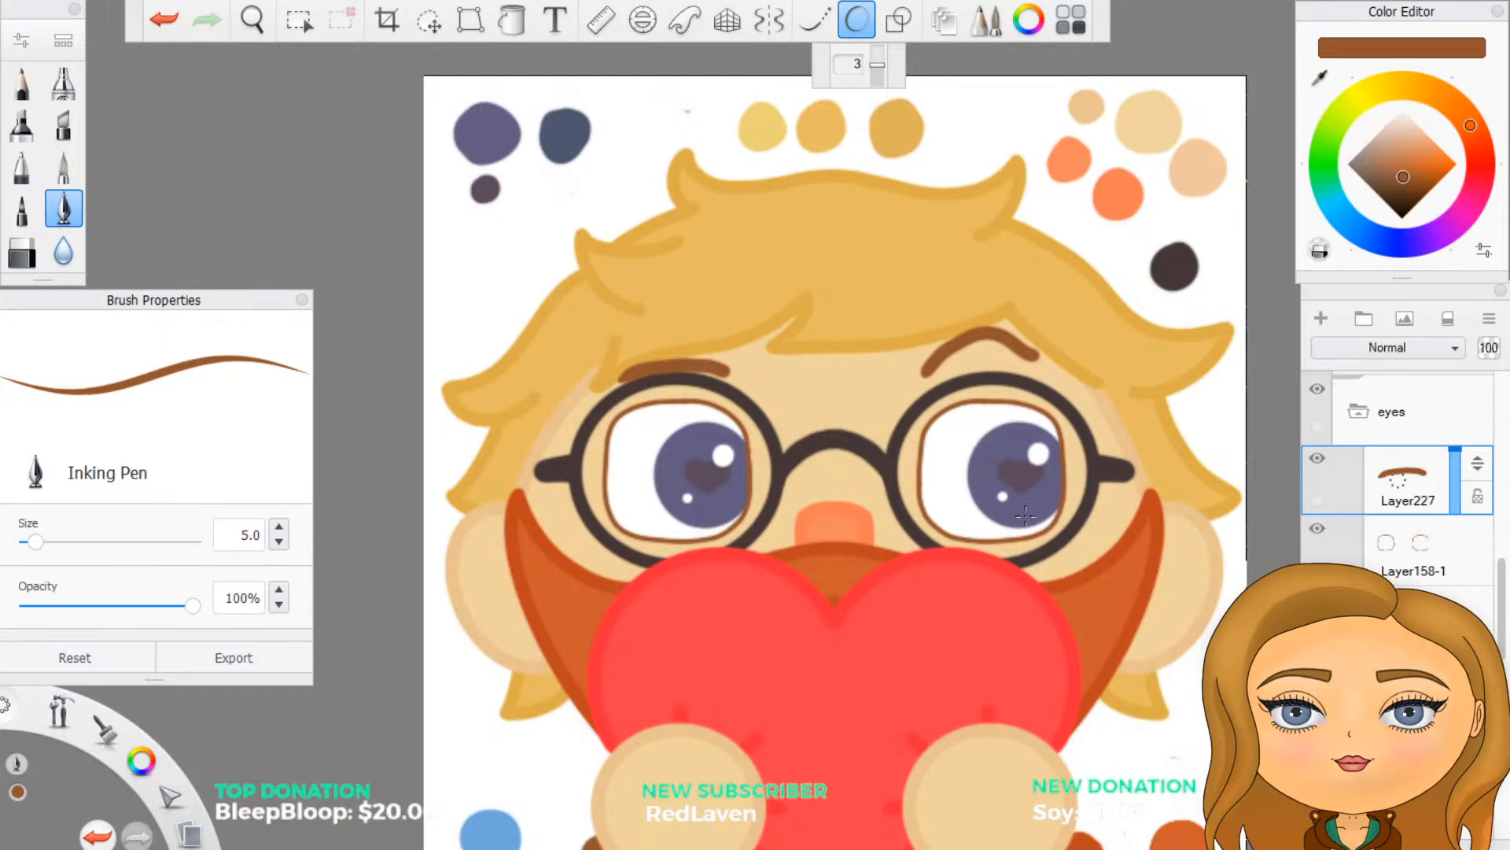
scroll(910, 387, "down", 3)
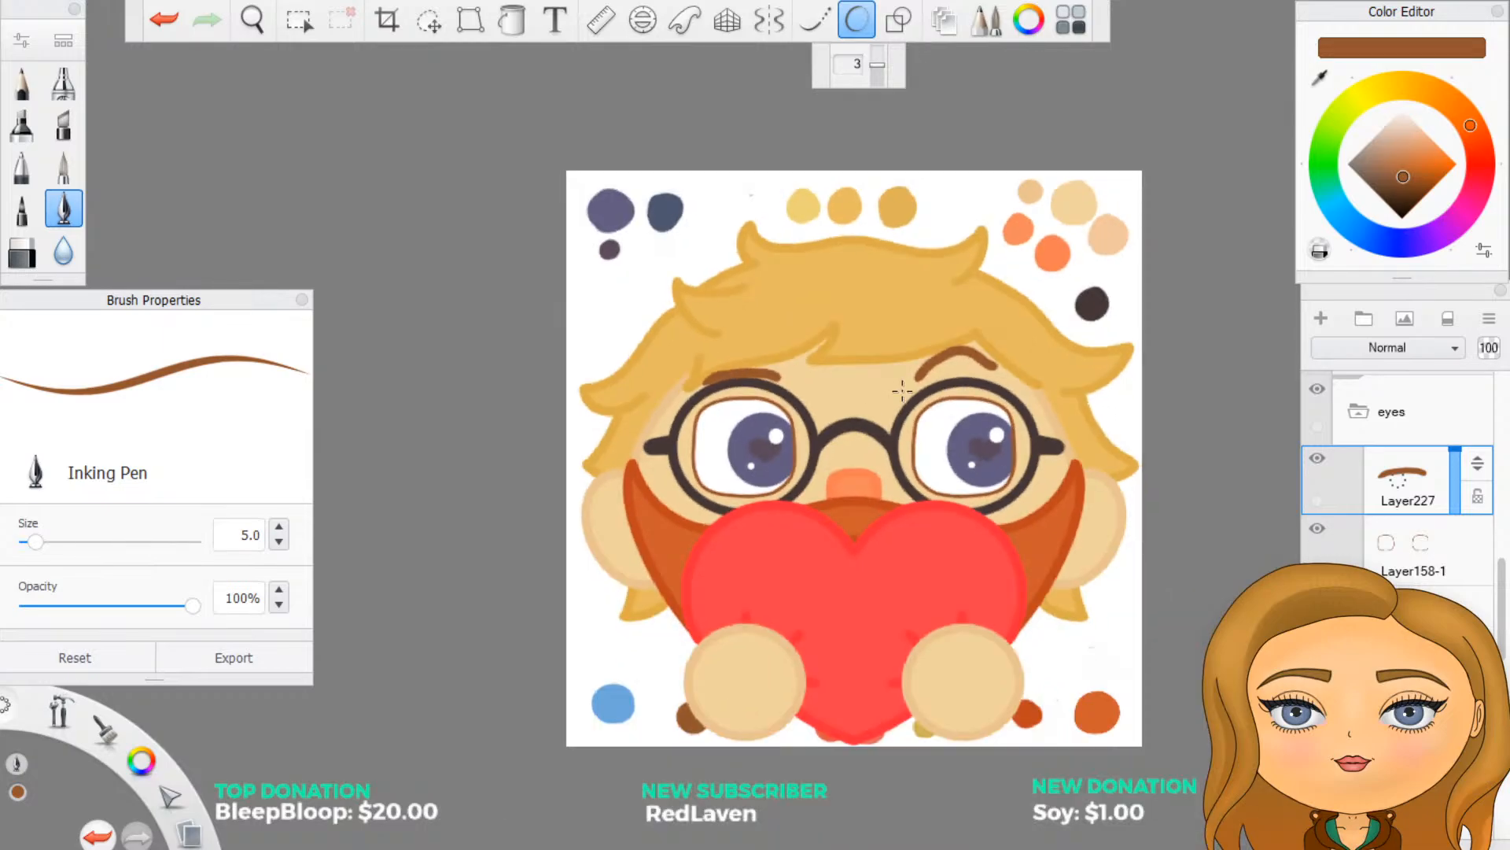
scroll(887, 440, "up", 3)
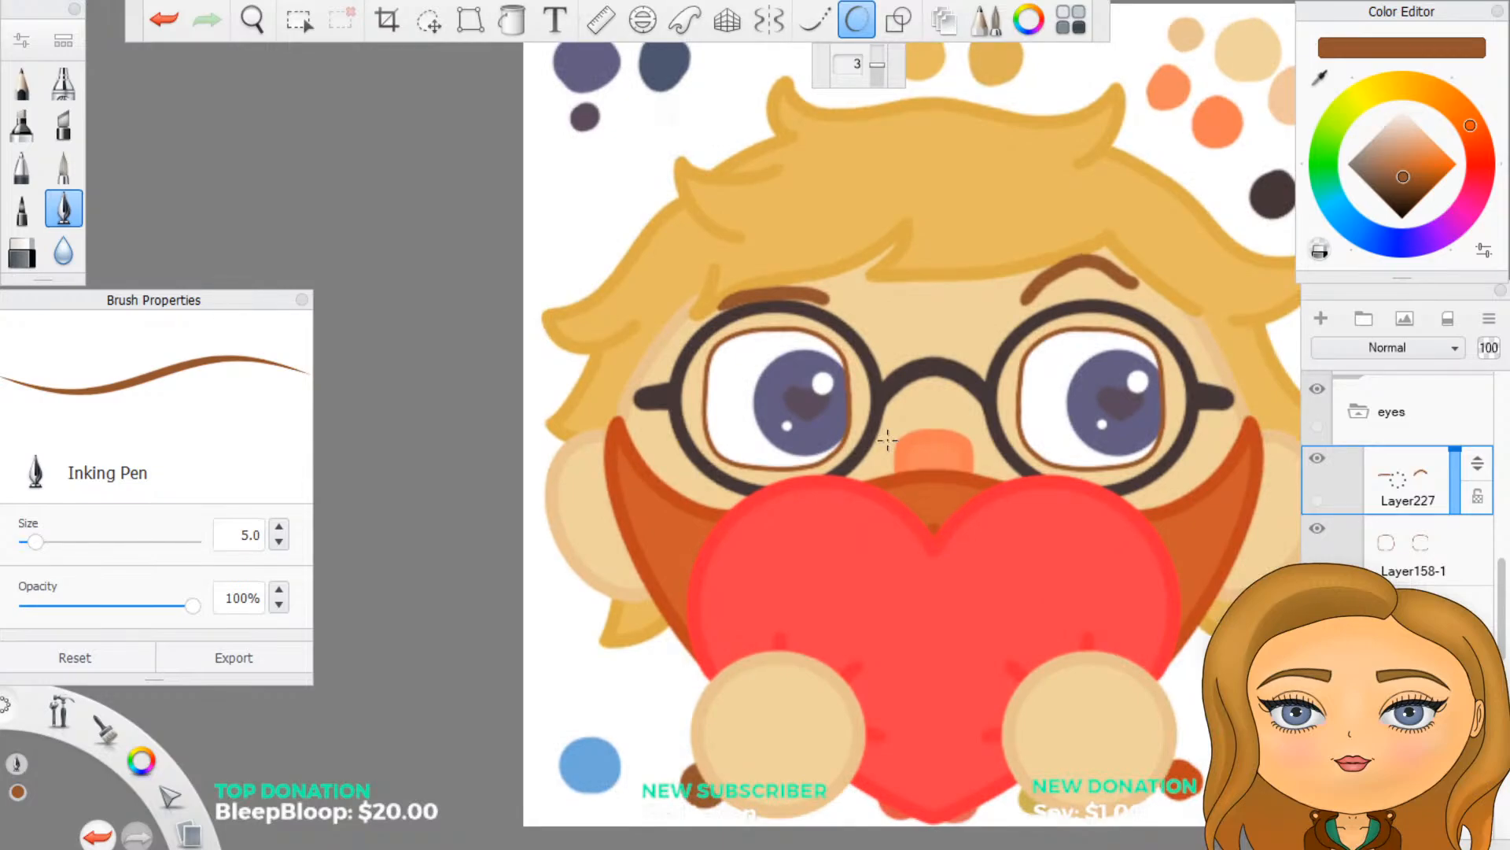
Step: Undo both eyebrows on Layer227 and turn on left-right symmetry about the vertical centre axis
key("ctrl+z")
key("ctrl+z")
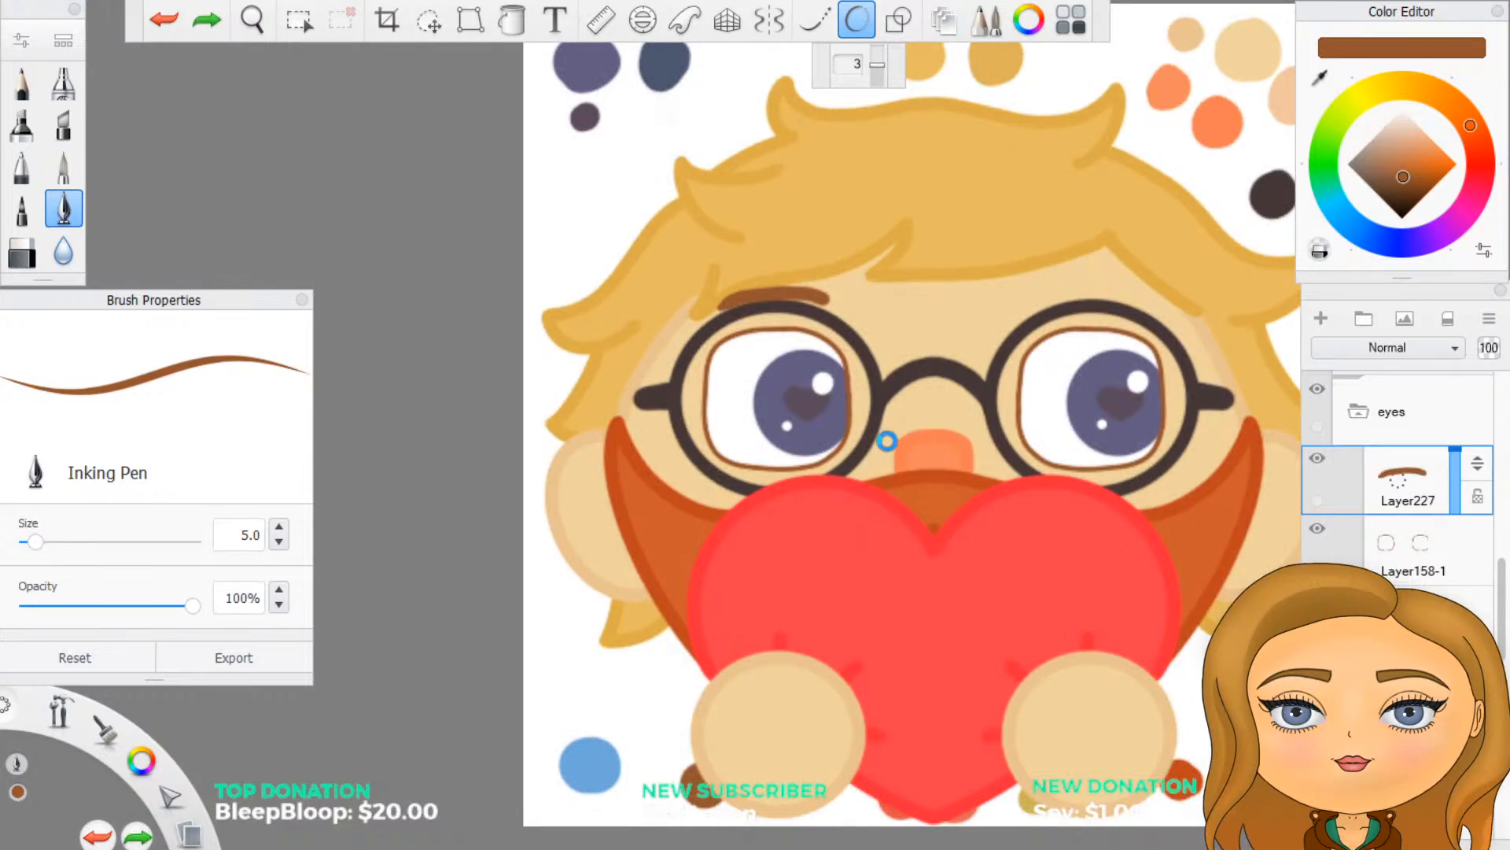
left_click(768, 19)
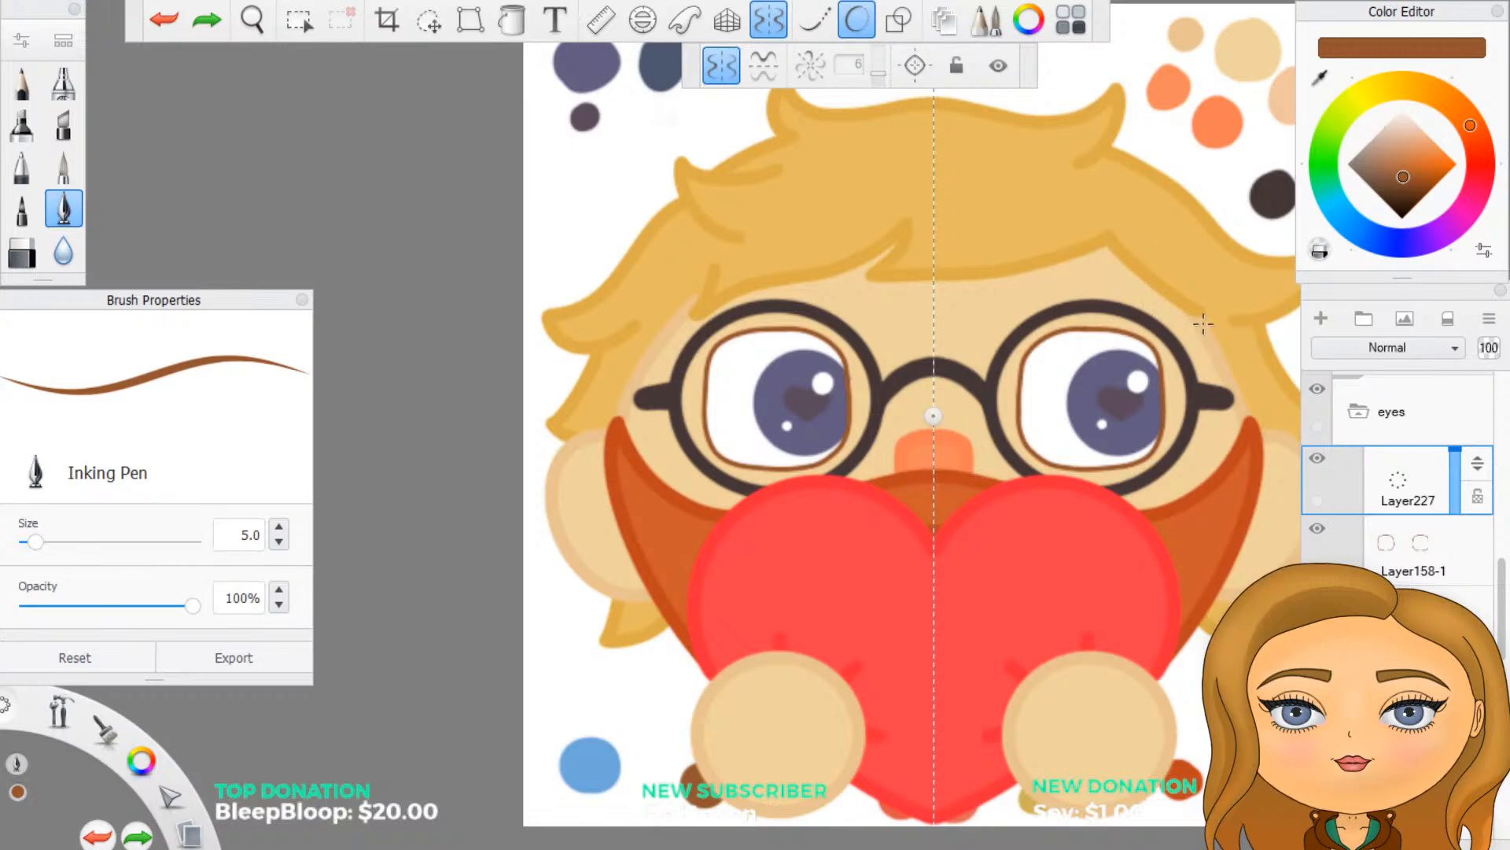
Step: Try long, slightly curved mirrored eyebrows just above the glasses, varying length and inner-end height, and undo them
scroll(1206, 356, "up", 1)
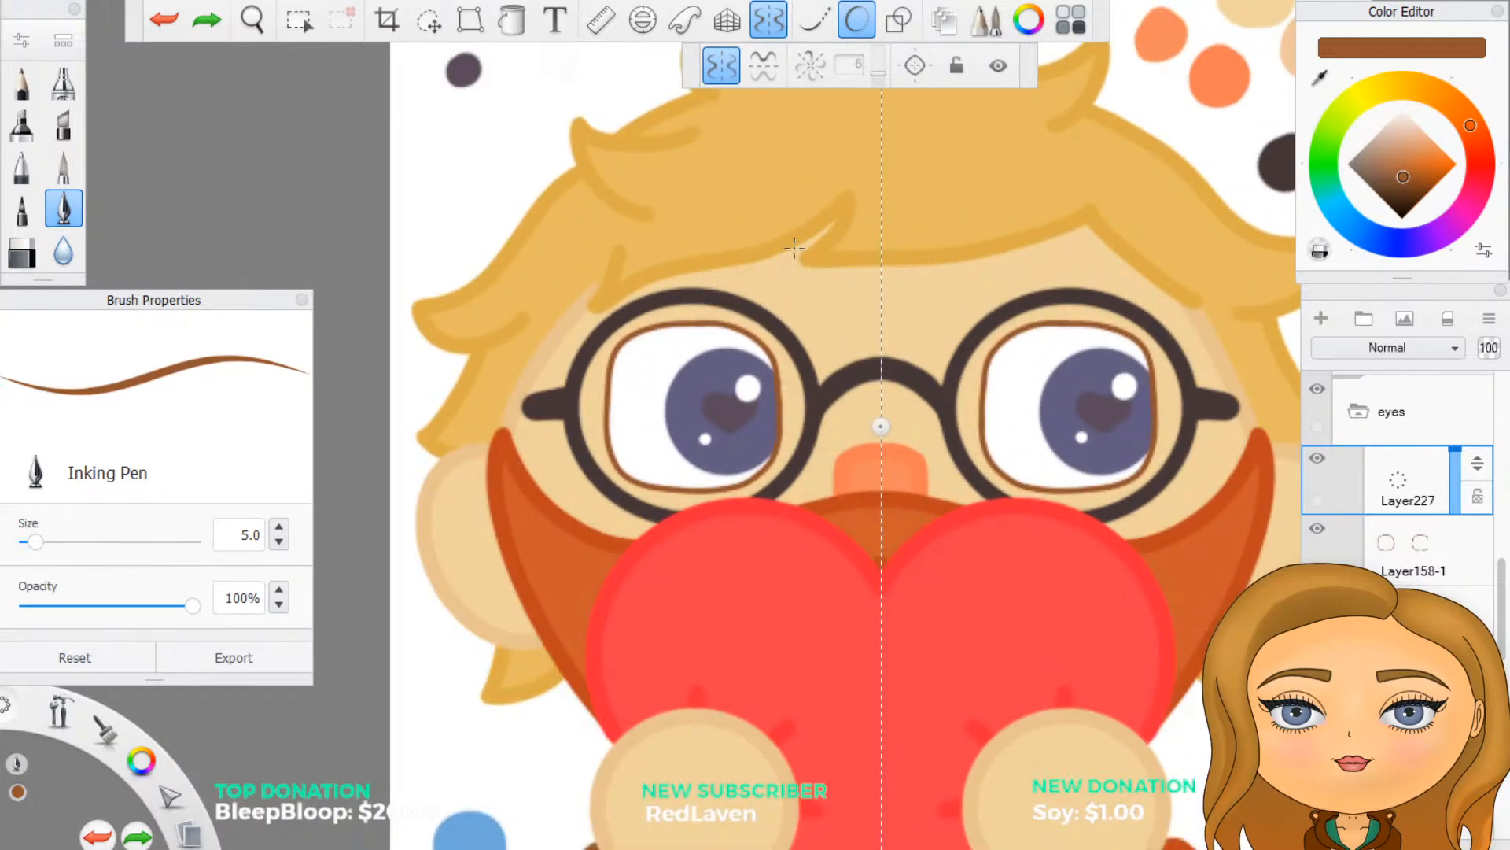
left_click_drag(619, 290, 762, 284)
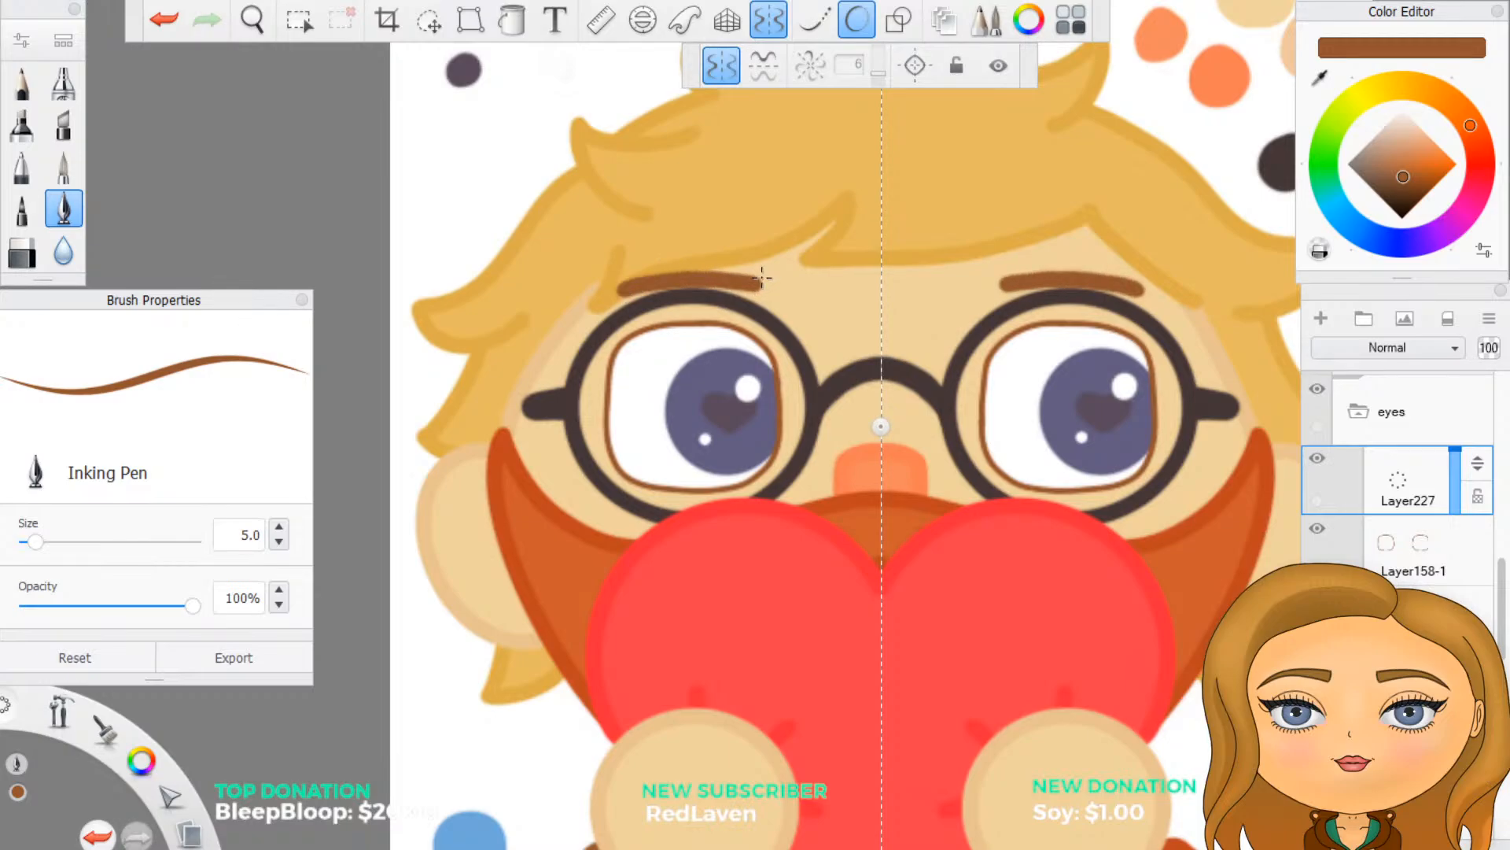
key("ctrl+z")
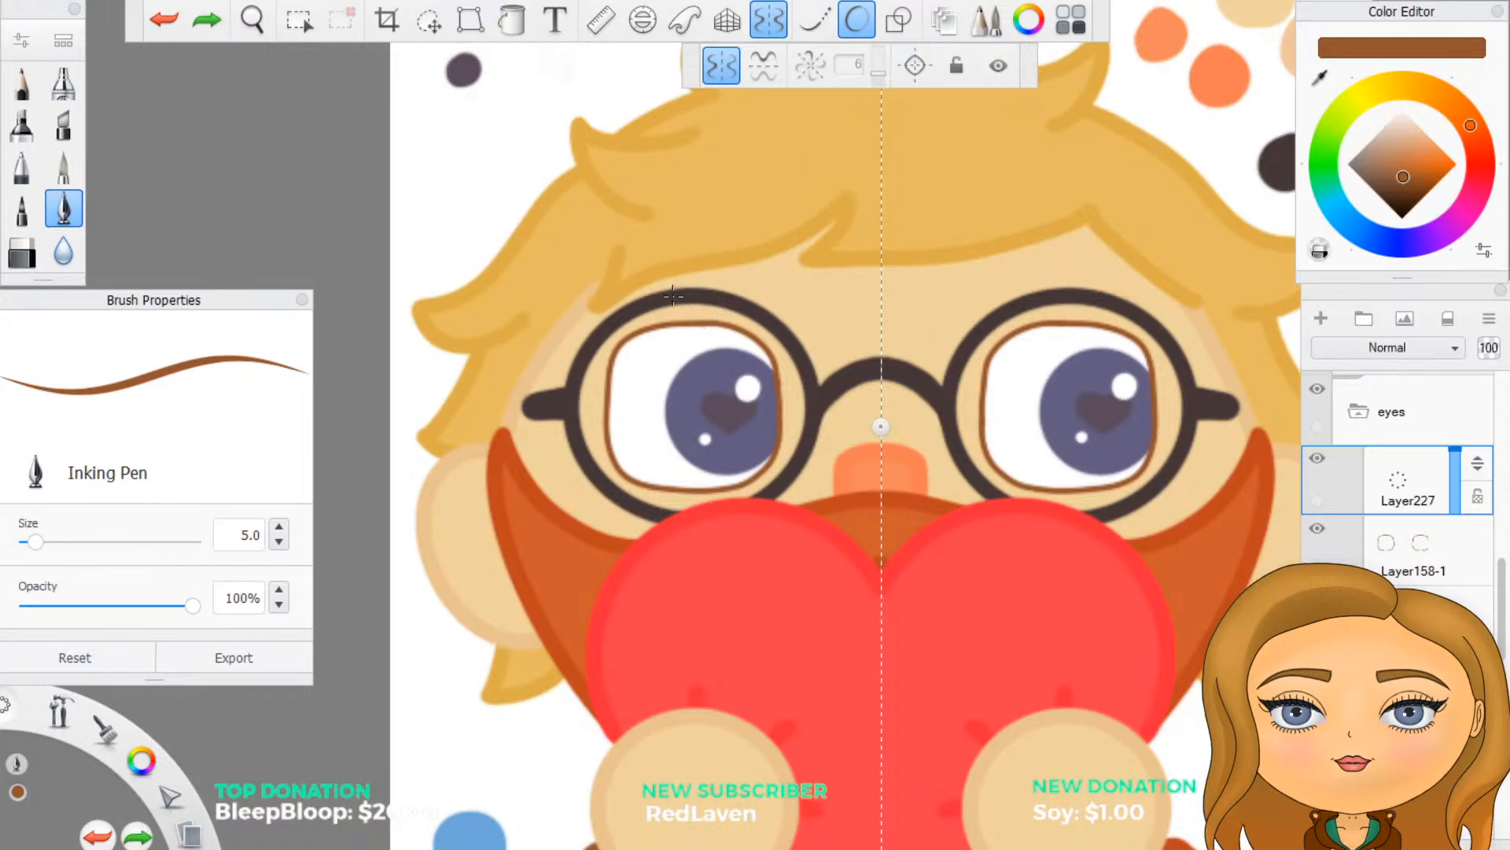
left_click_drag(620, 292, 767, 275)
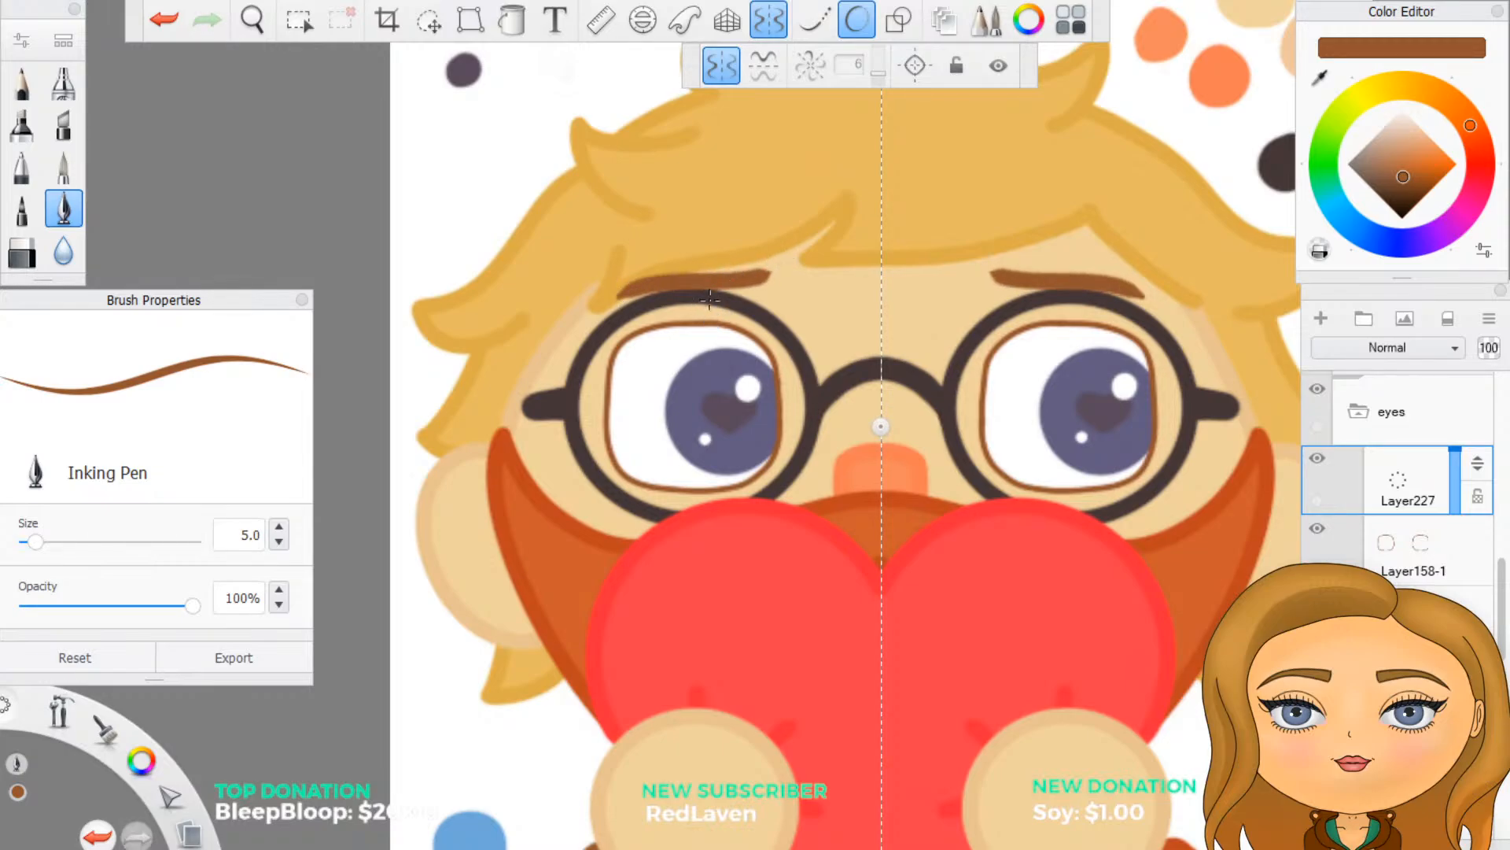
key("ctrl+z")
mouse_move(623, 290)
left_mouse_down()
mouse_move(668, 269)
mouse_move(800, 264)
left_mouse_up()
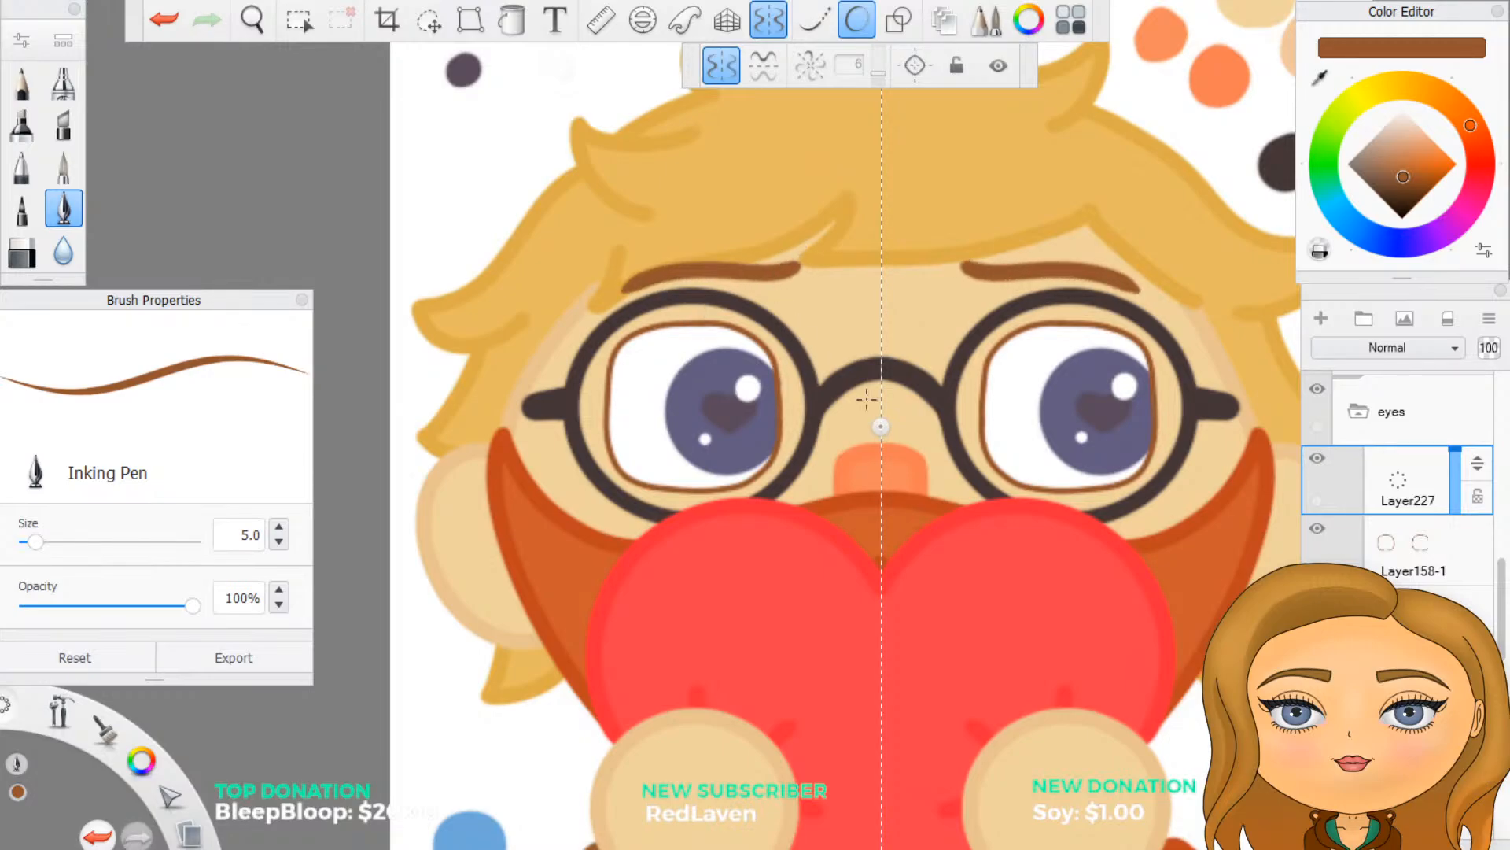
scroll(529, 314, "down", 5)
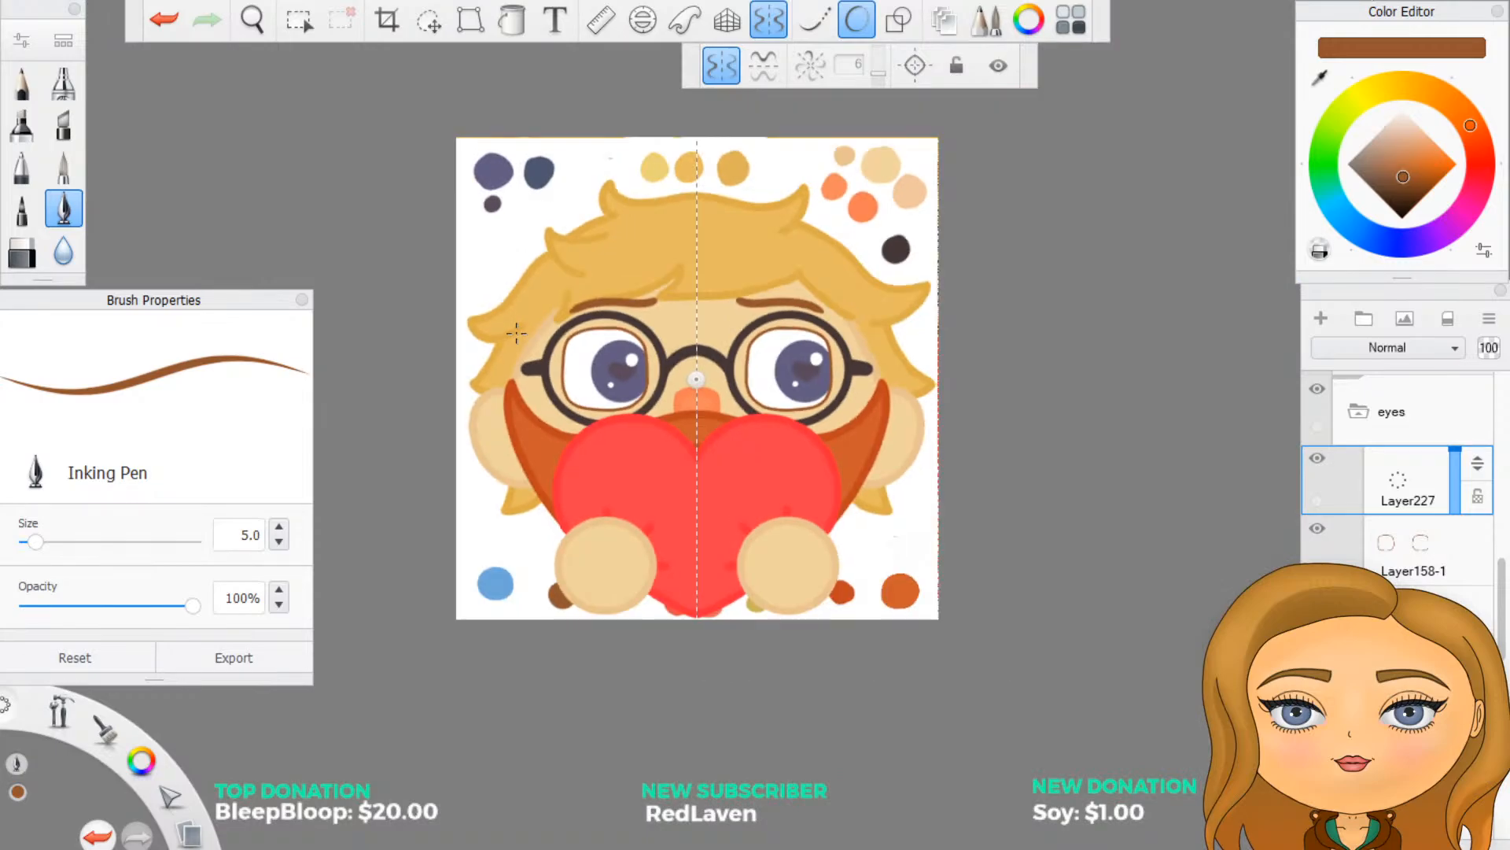
scroll(586, 256, "up", 4)
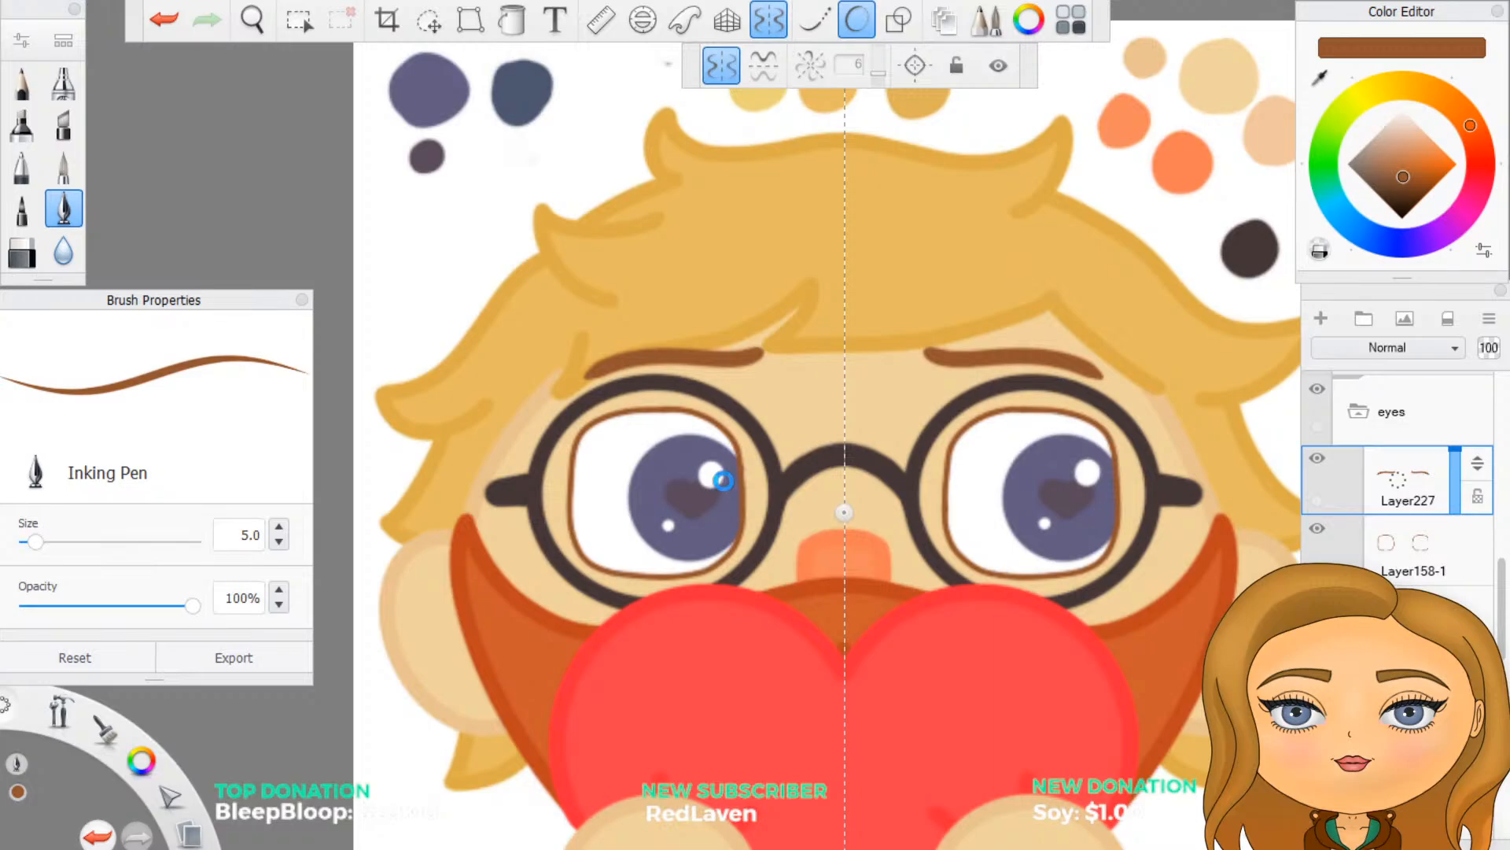
key("ctrl+z")
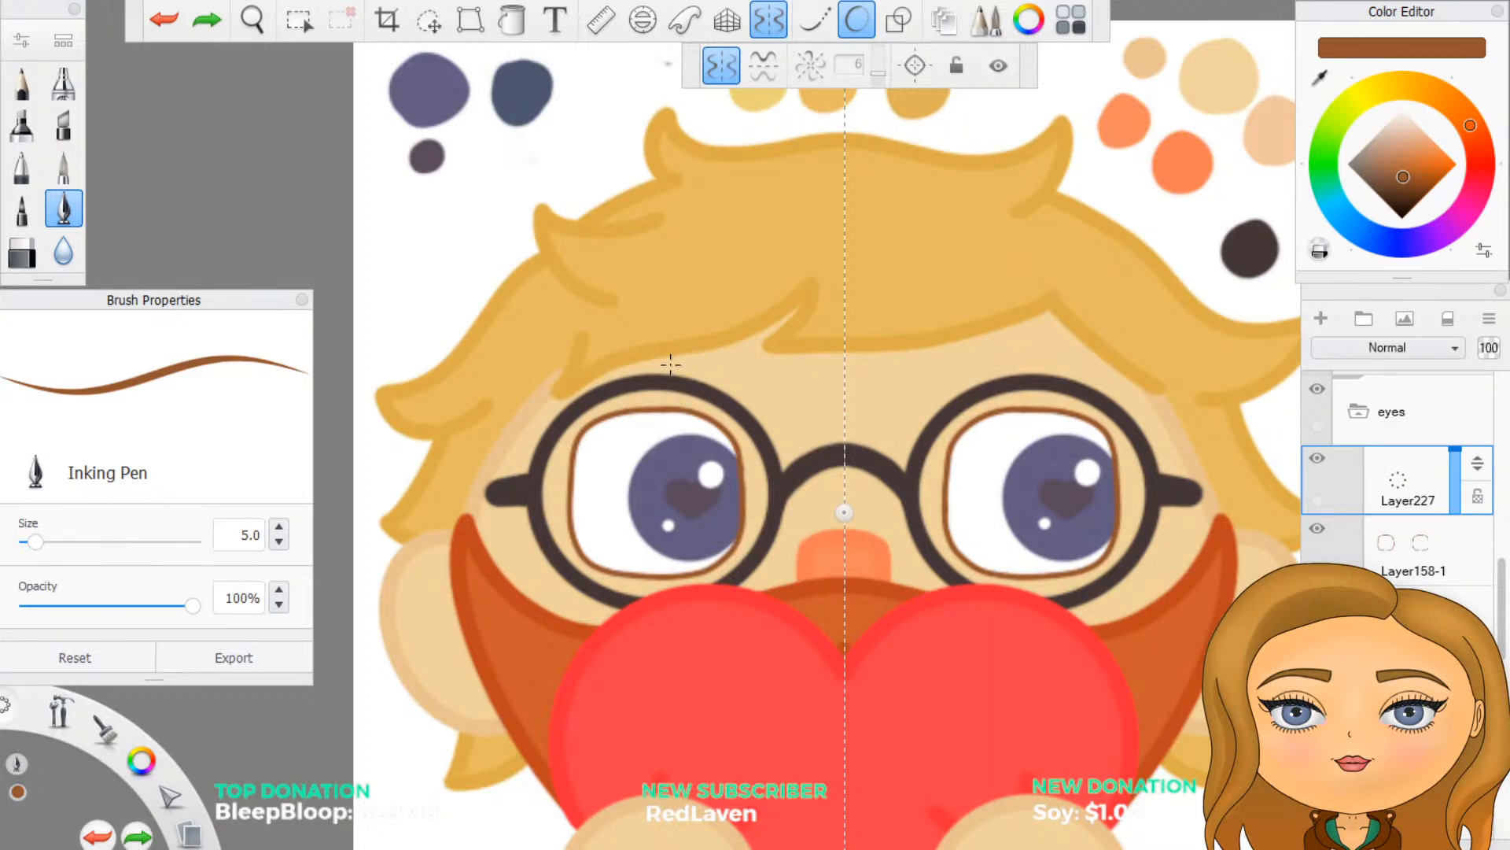
Step: Try short mirrored eyebrows with raised inner ends above the inner half of each lens, and undo them
mouse_move(675, 360)
left_mouse_down()
mouse_move(756, 349)
mouse_move(674, 364)
mouse_move(758, 357)
left_mouse_up()
key("ctrl+z")
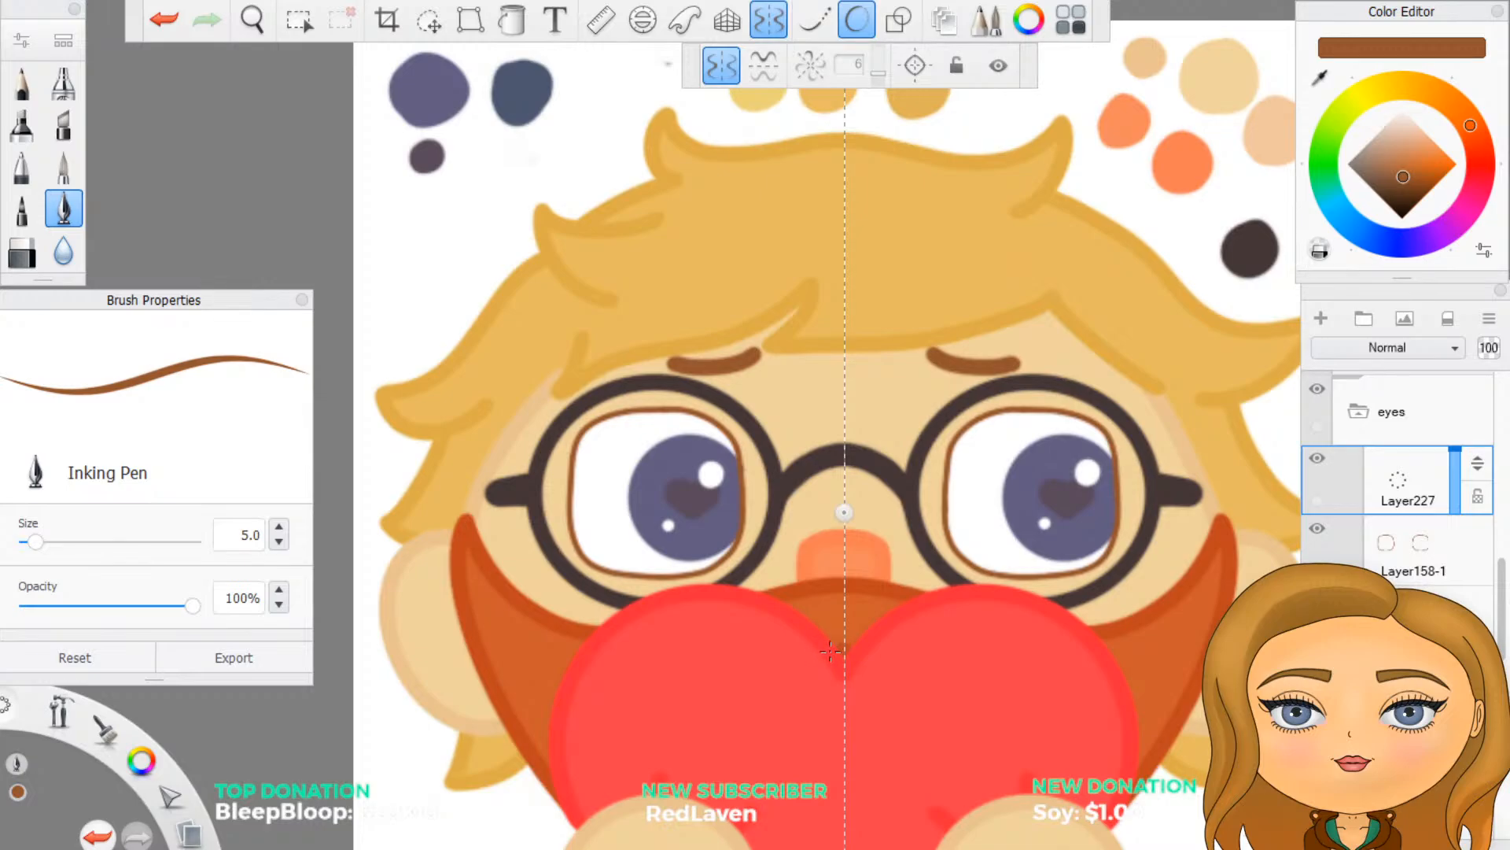
scroll(839, 597, "down", 5)
scroll(838, 596, "up", 5)
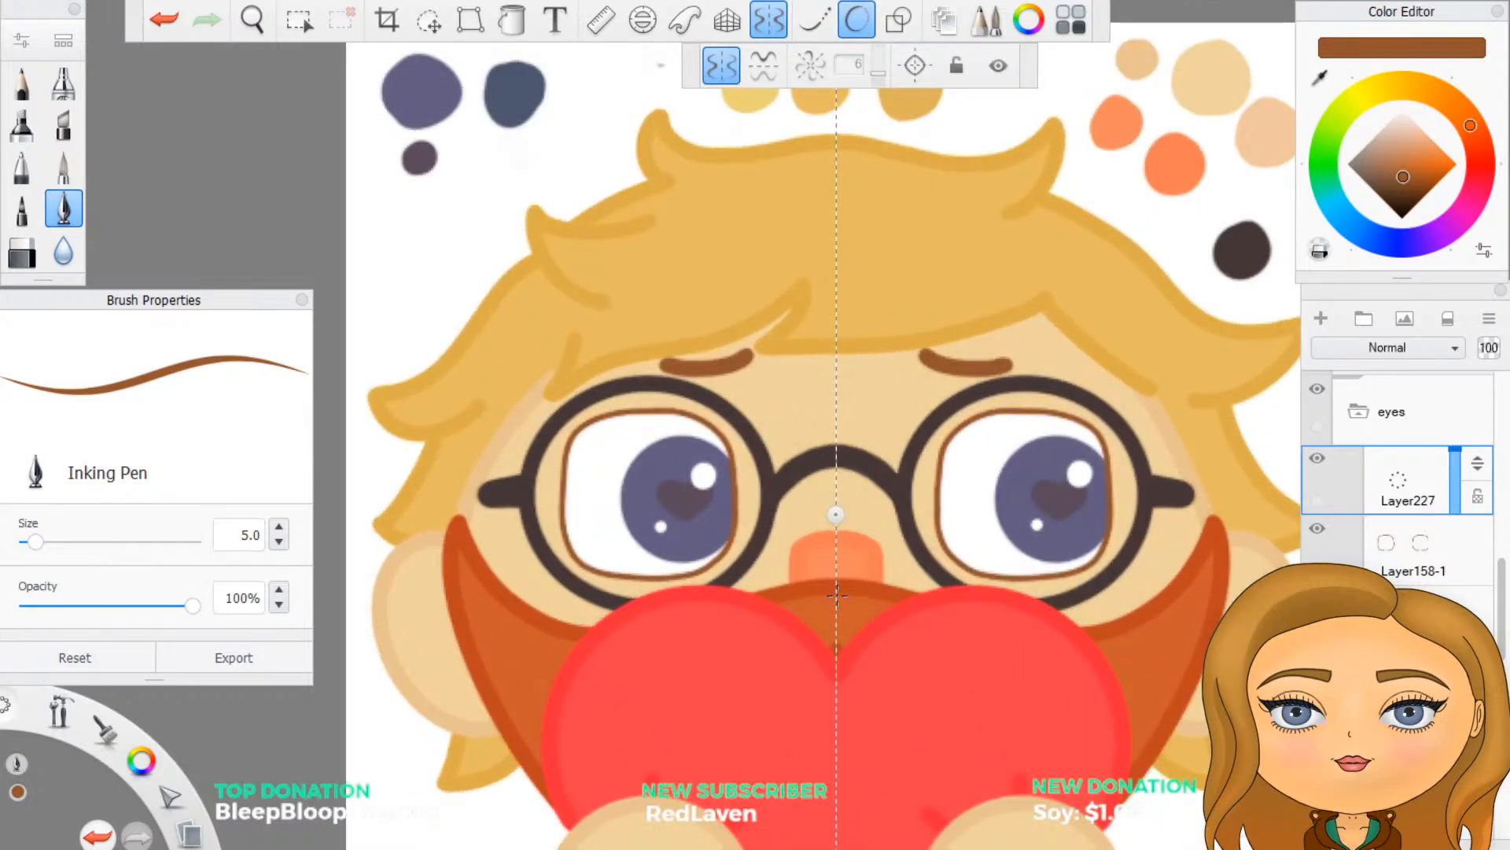
scroll(838, 595, "up", 1)
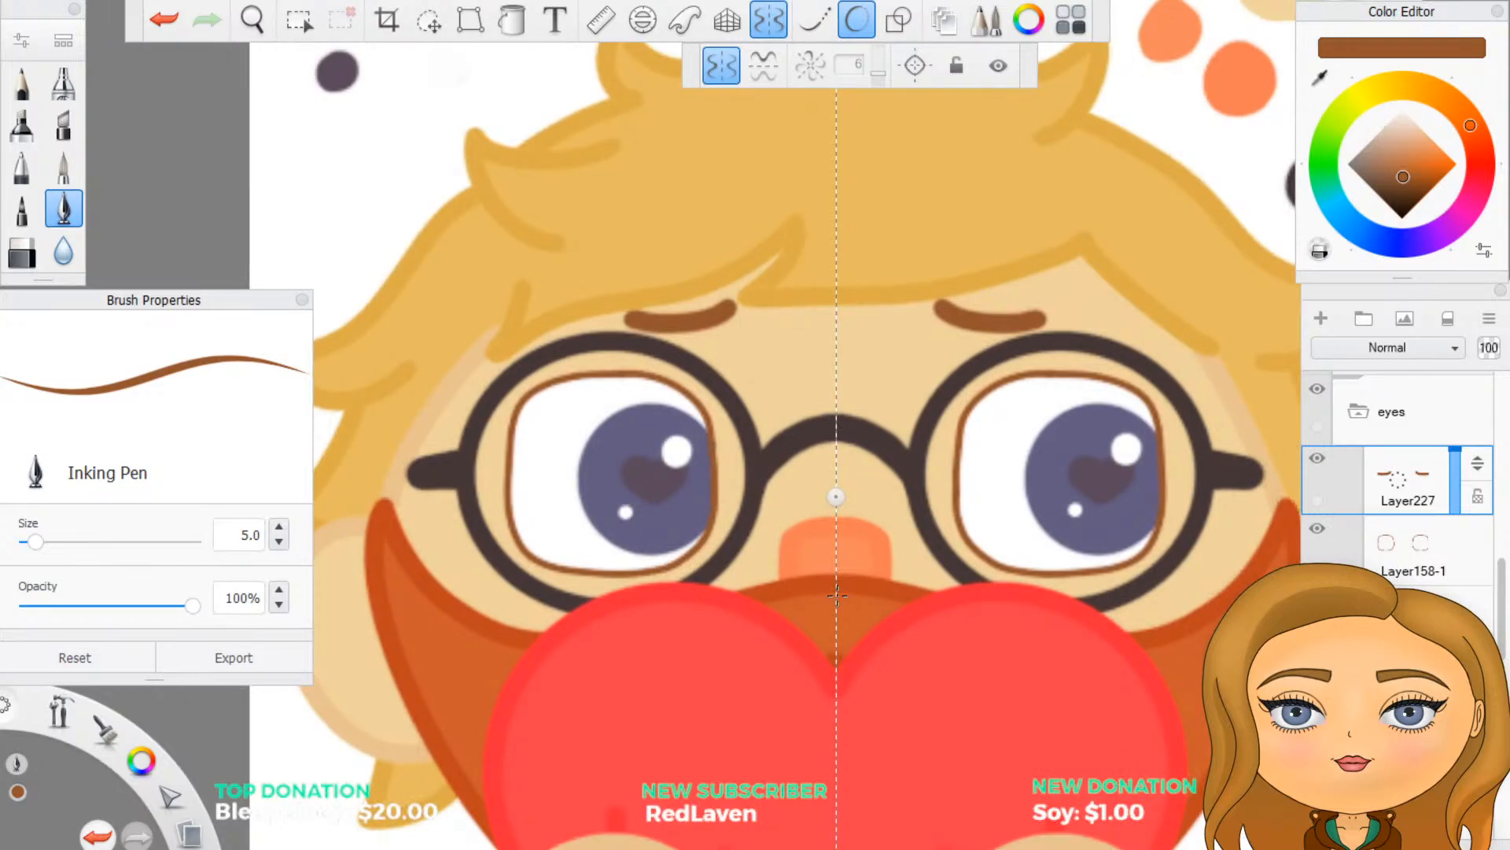
key("ctrl+z")
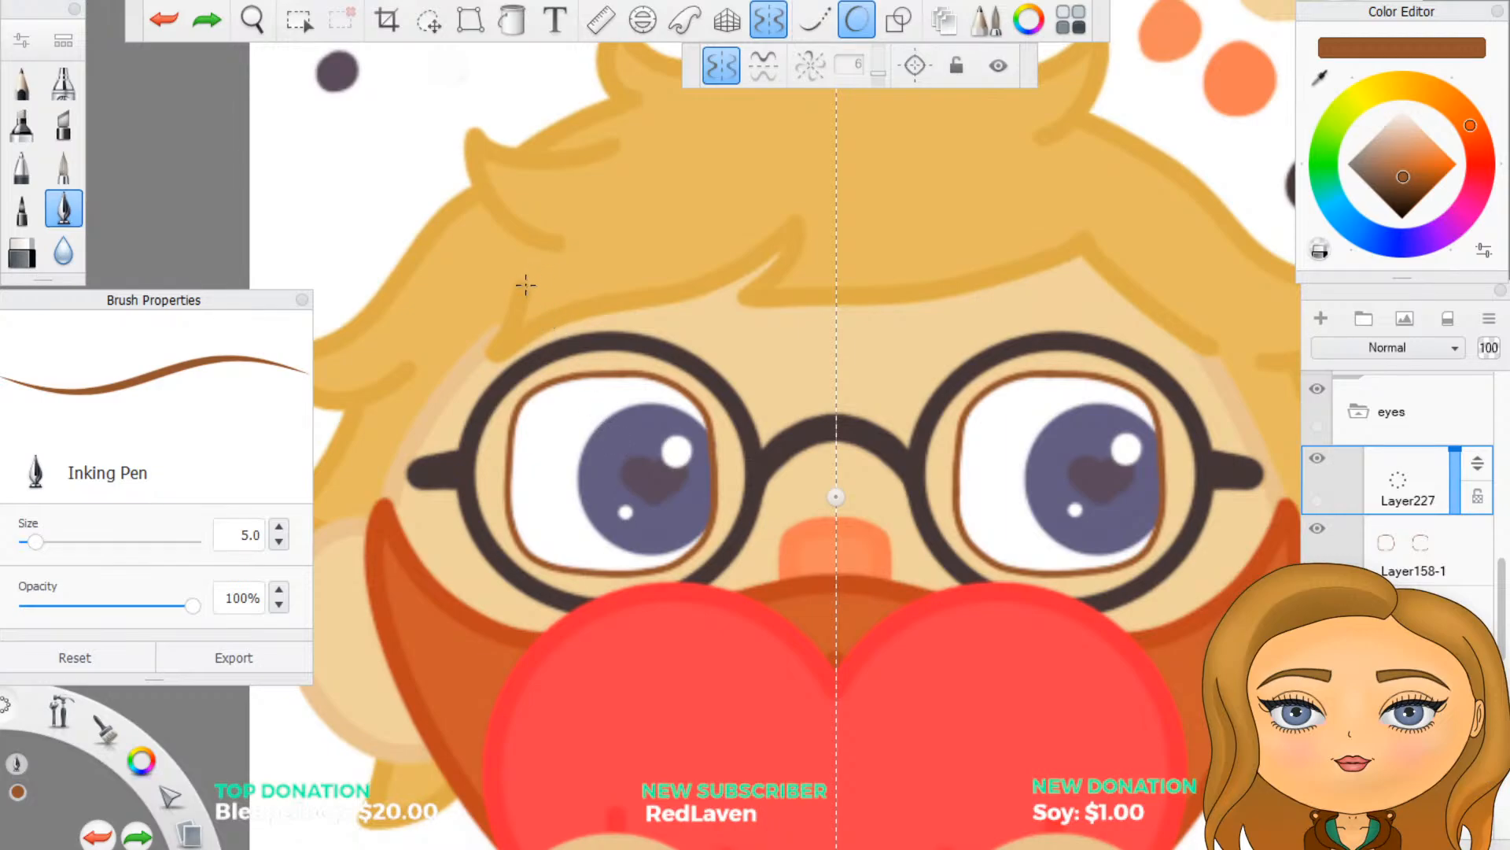
Step: Try several high-arched mirrored eyebrows overlapping the hair fringe above the glasses, and undo them
mouse_move(516, 303)
left_mouse_down()
mouse_move(535, 271)
mouse_move(666, 224)
mouse_move(732, 255)
left_mouse_up()
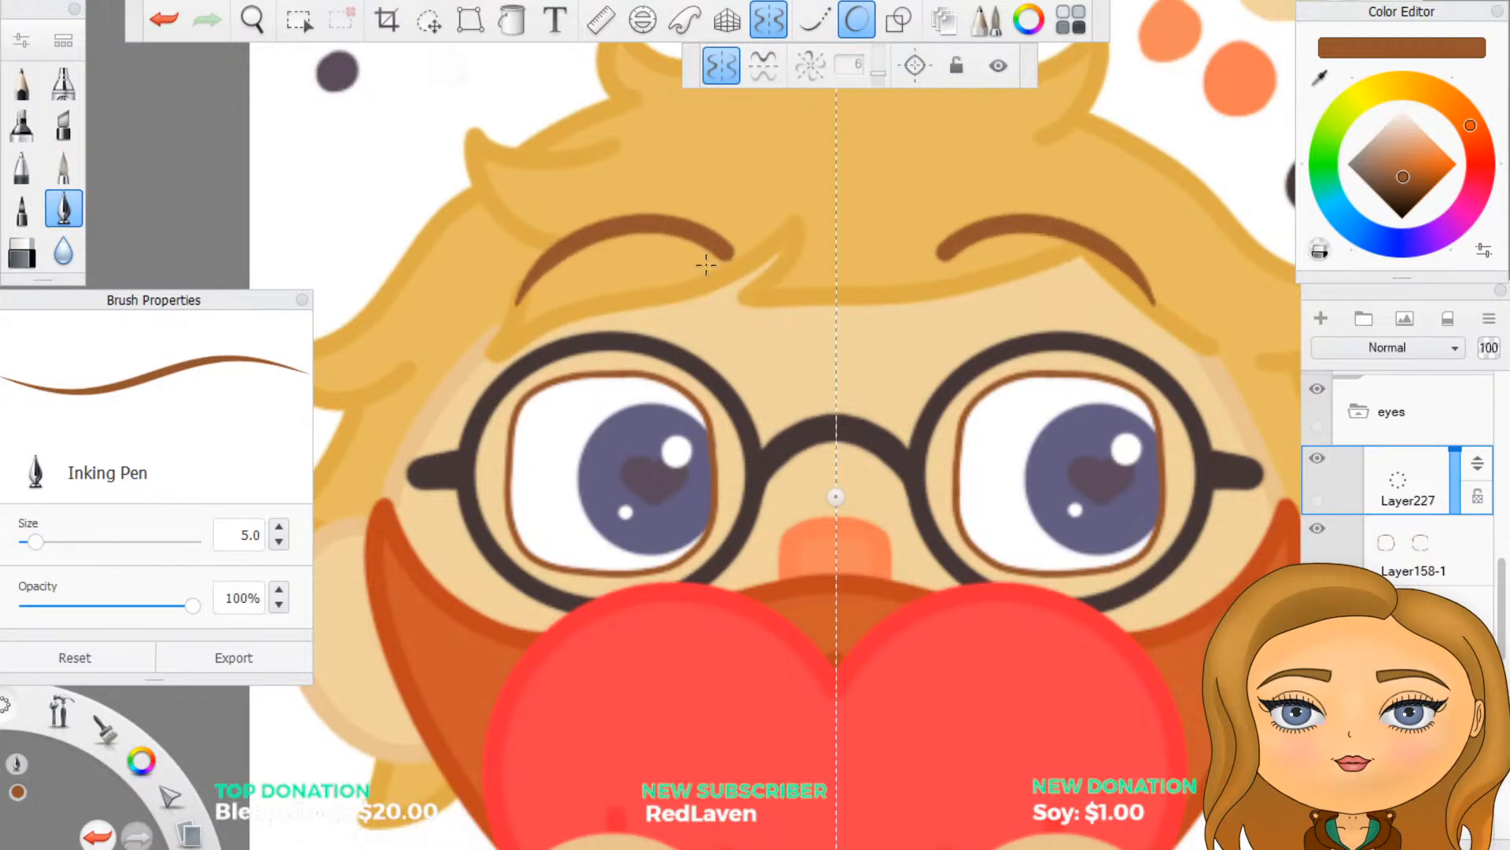
key("ctrl+z")
mouse_move(543, 313)
left_mouse_down()
mouse_move(631, 270)
mouse_move(706, 303)
left_mouse_up()
key("ctrl+z")
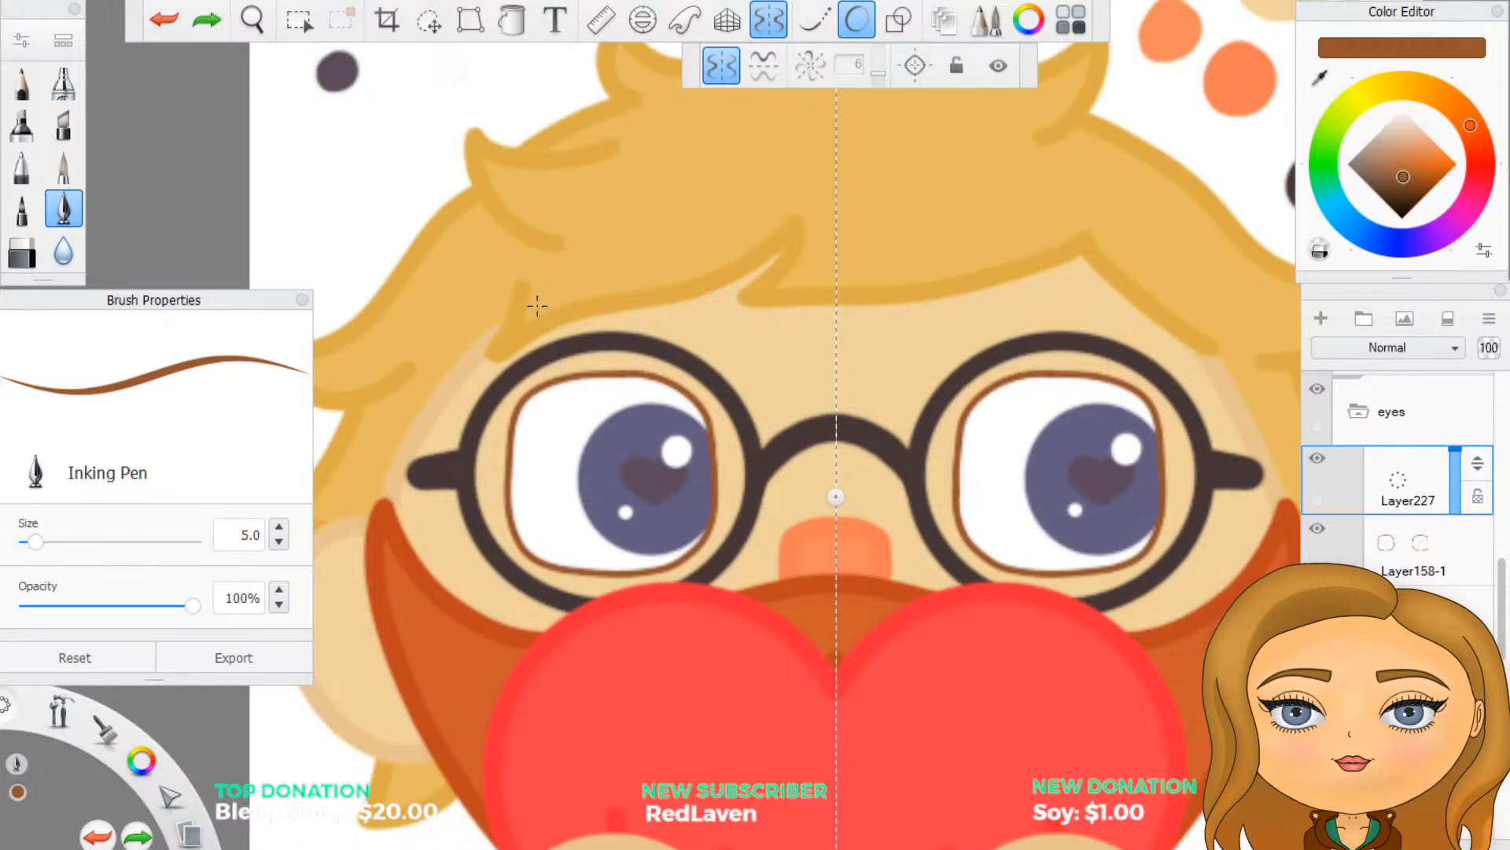
mouse_move(538, 316)
left_mouse_down()
mouse_move(557, 283)
mouse_move(640, 260)
mouse_move(707, 315)
left_mouse_up()
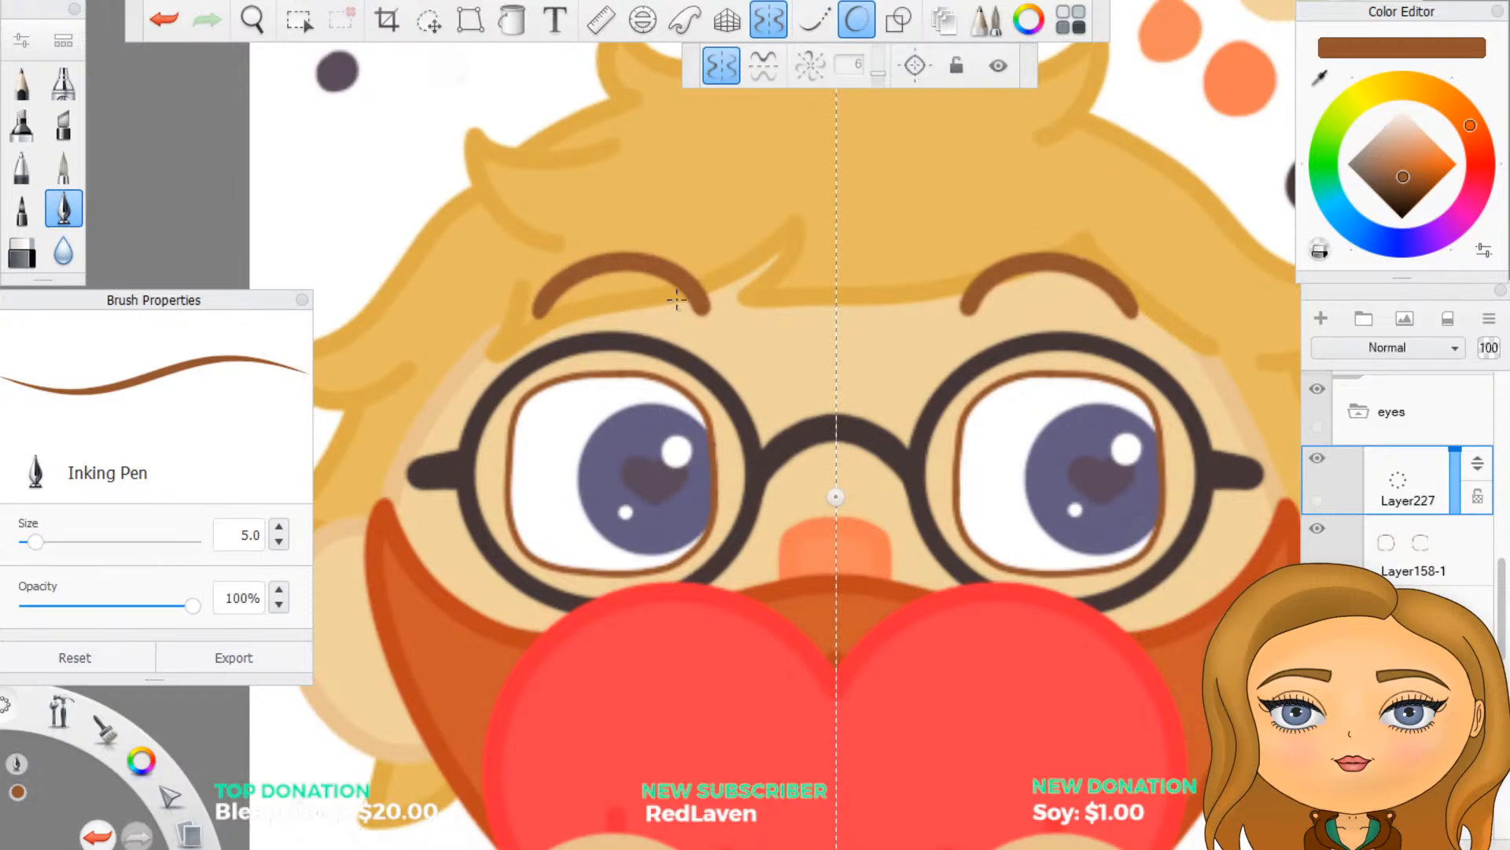
scroll(712, 297, "down", 5)
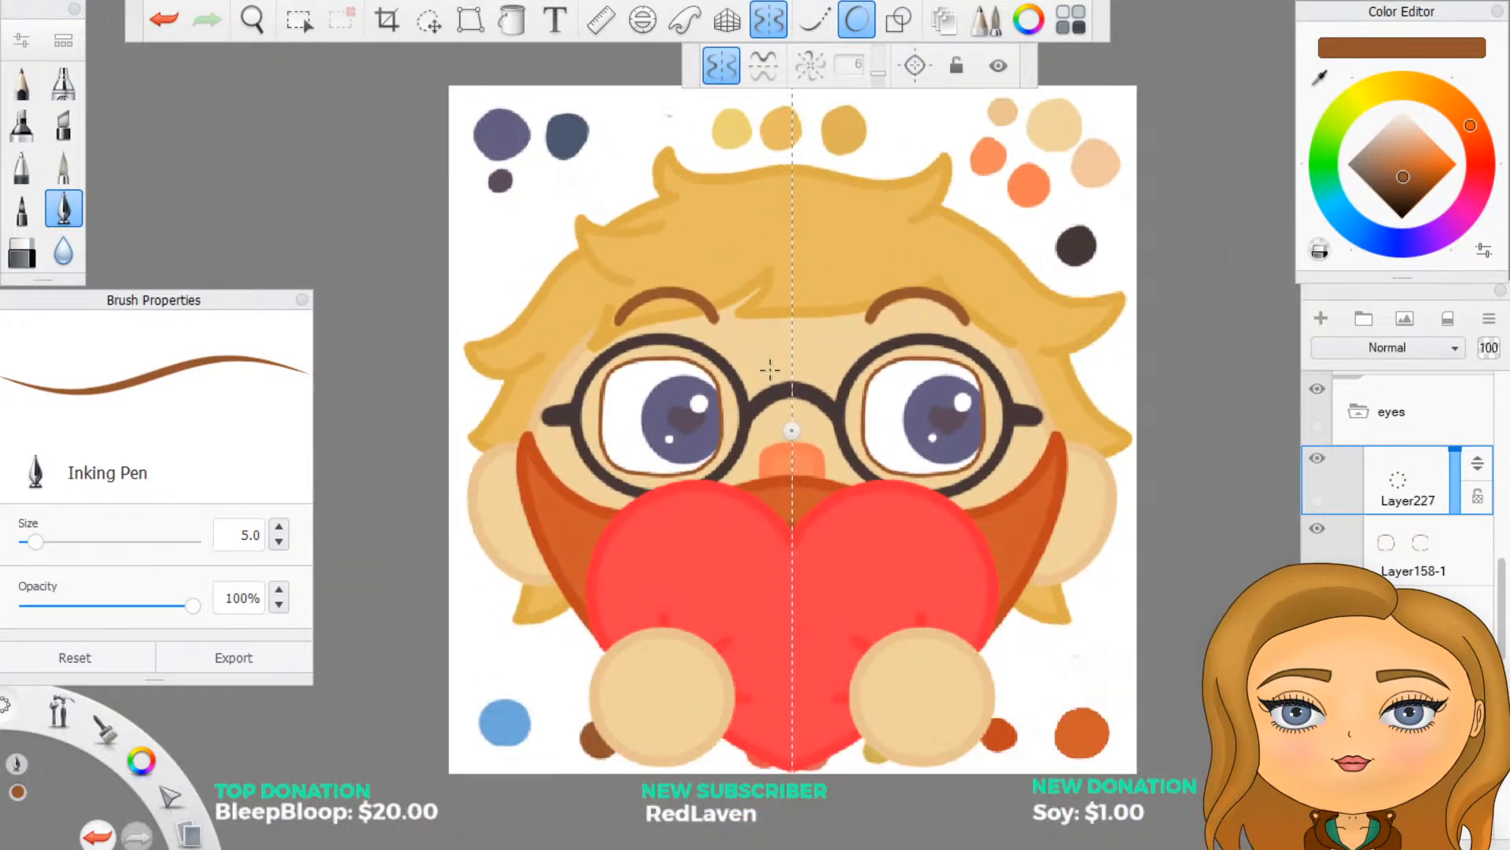
scroll(761, 360, "up", 3)
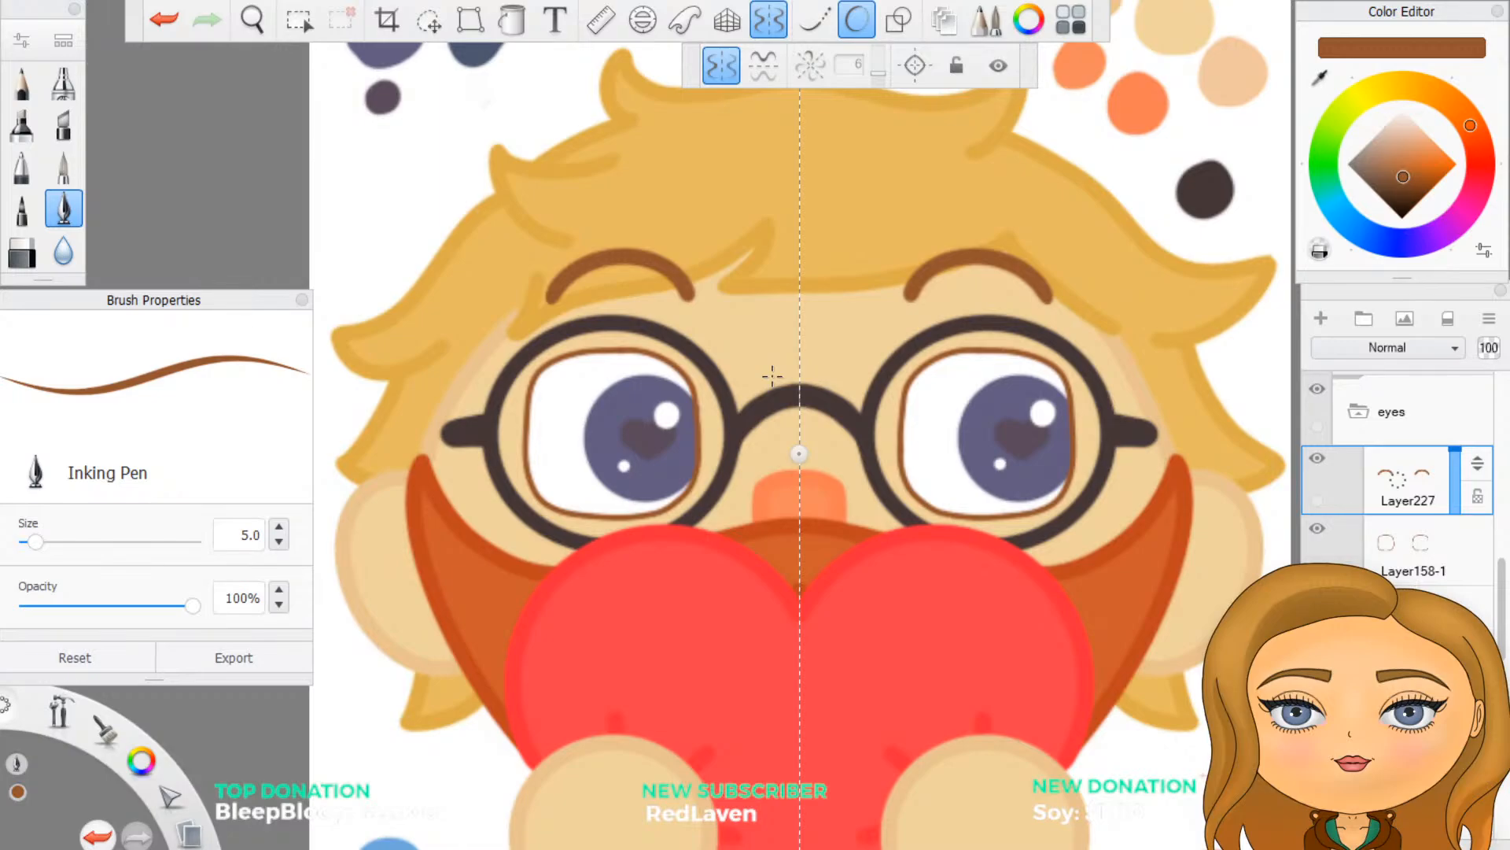
key("ctrl+z")
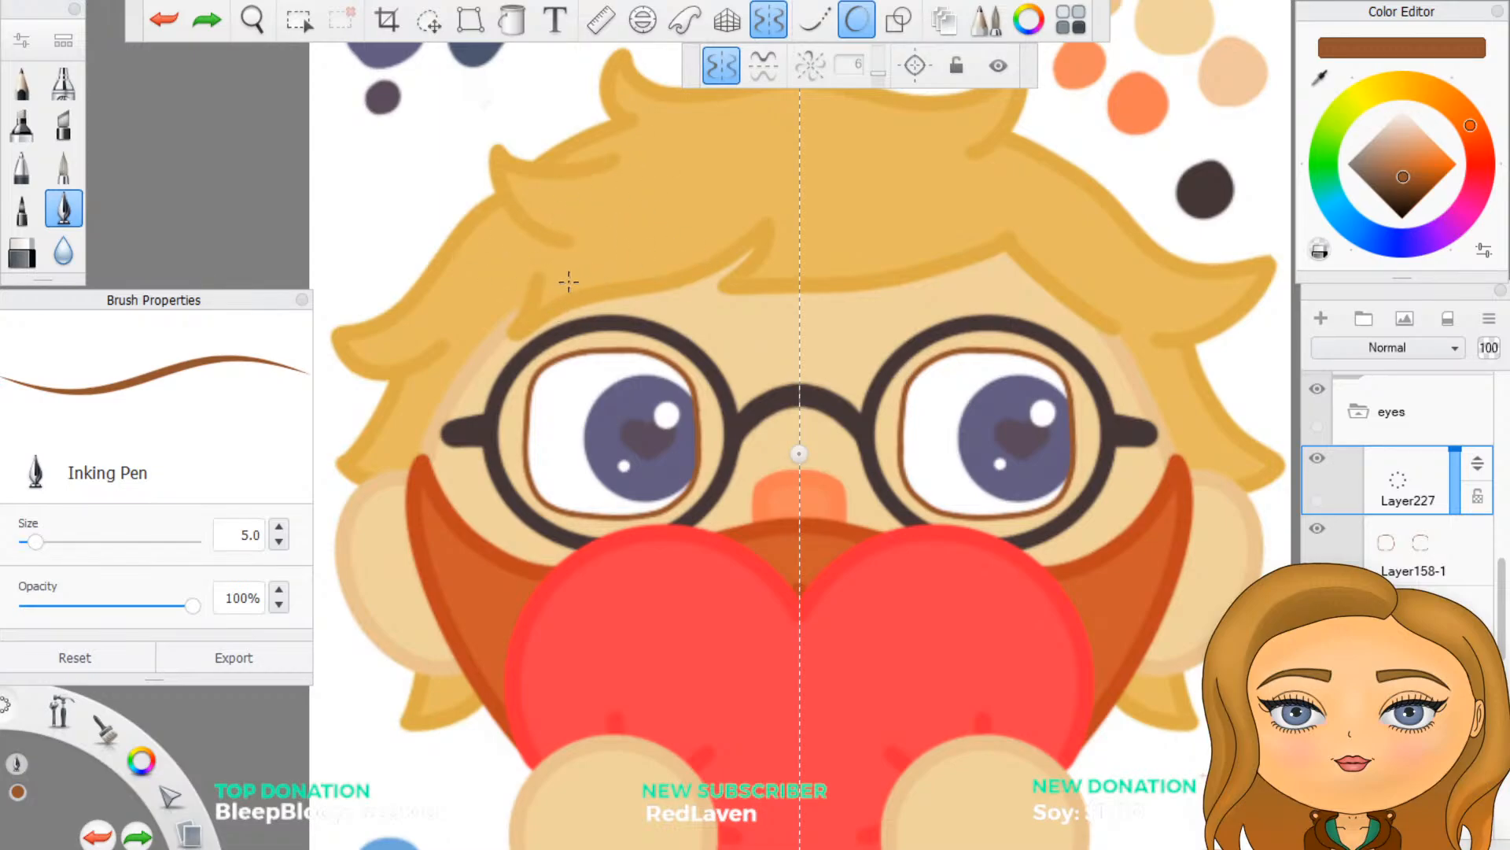
mouse_move(554, 271)
left_mouse_down()
mouse_move(656, 247)
mouse_move(711, 282)
left_mouse_up()
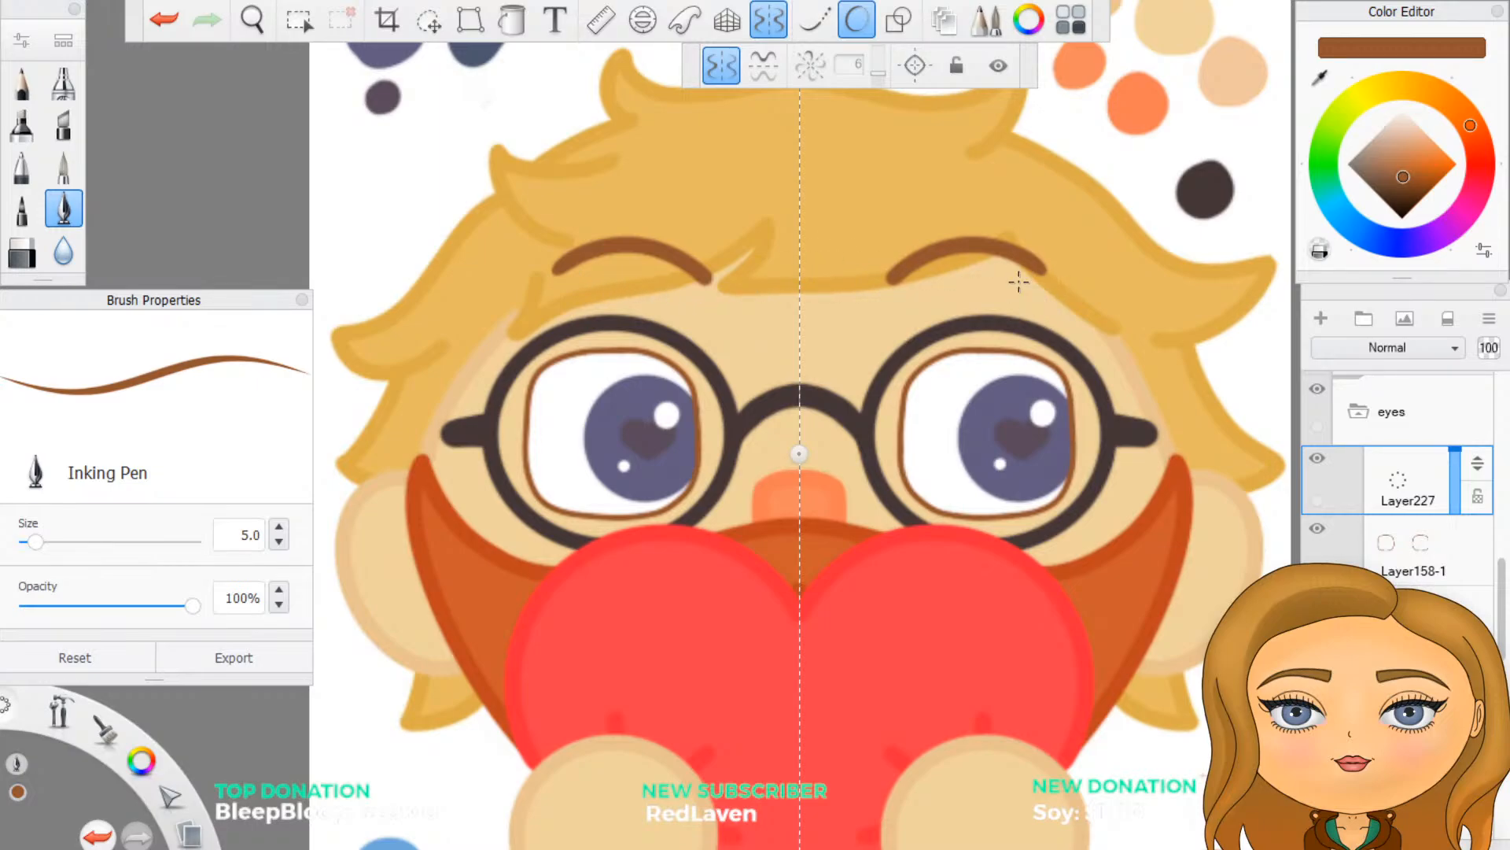
key("ctrl+z")
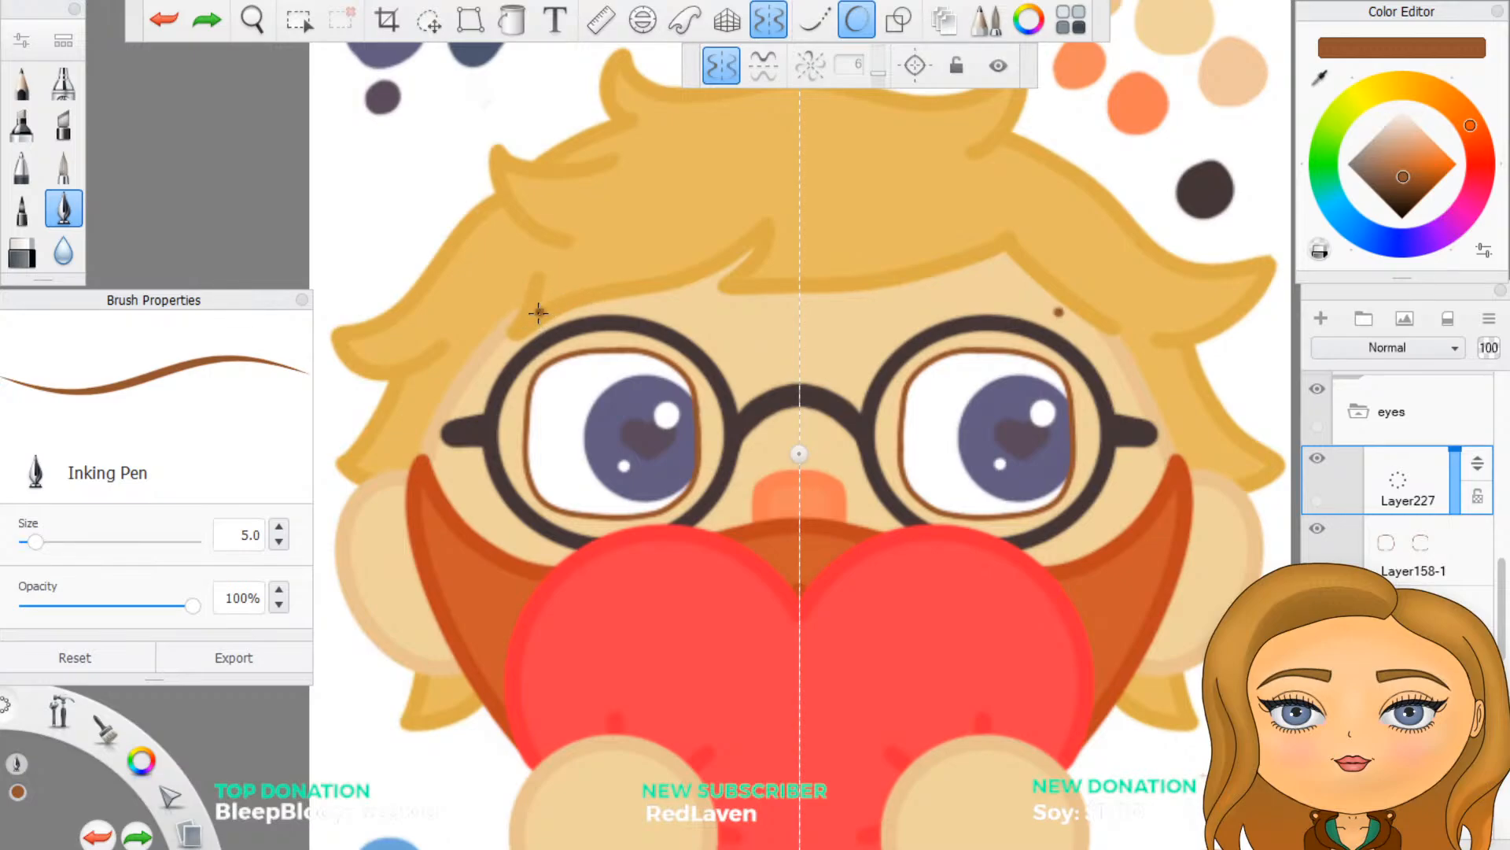
Step: Try low, nearly flat mirrored eyebrows resting along the upper rims of the glasses, and undo each version
left_click_drag(538, 311, 714, 306)
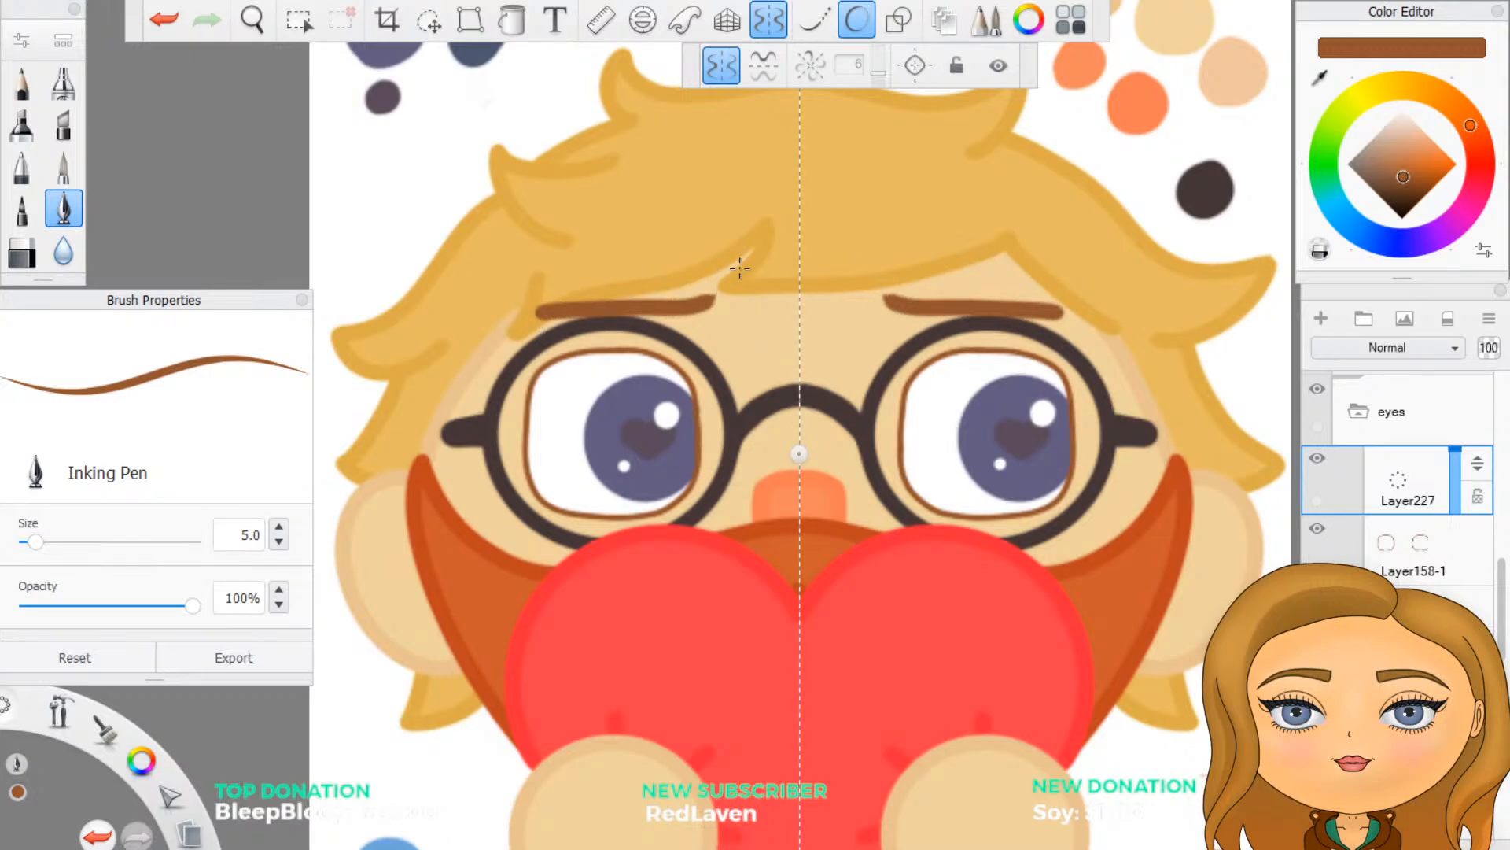
key("ctrl+z")
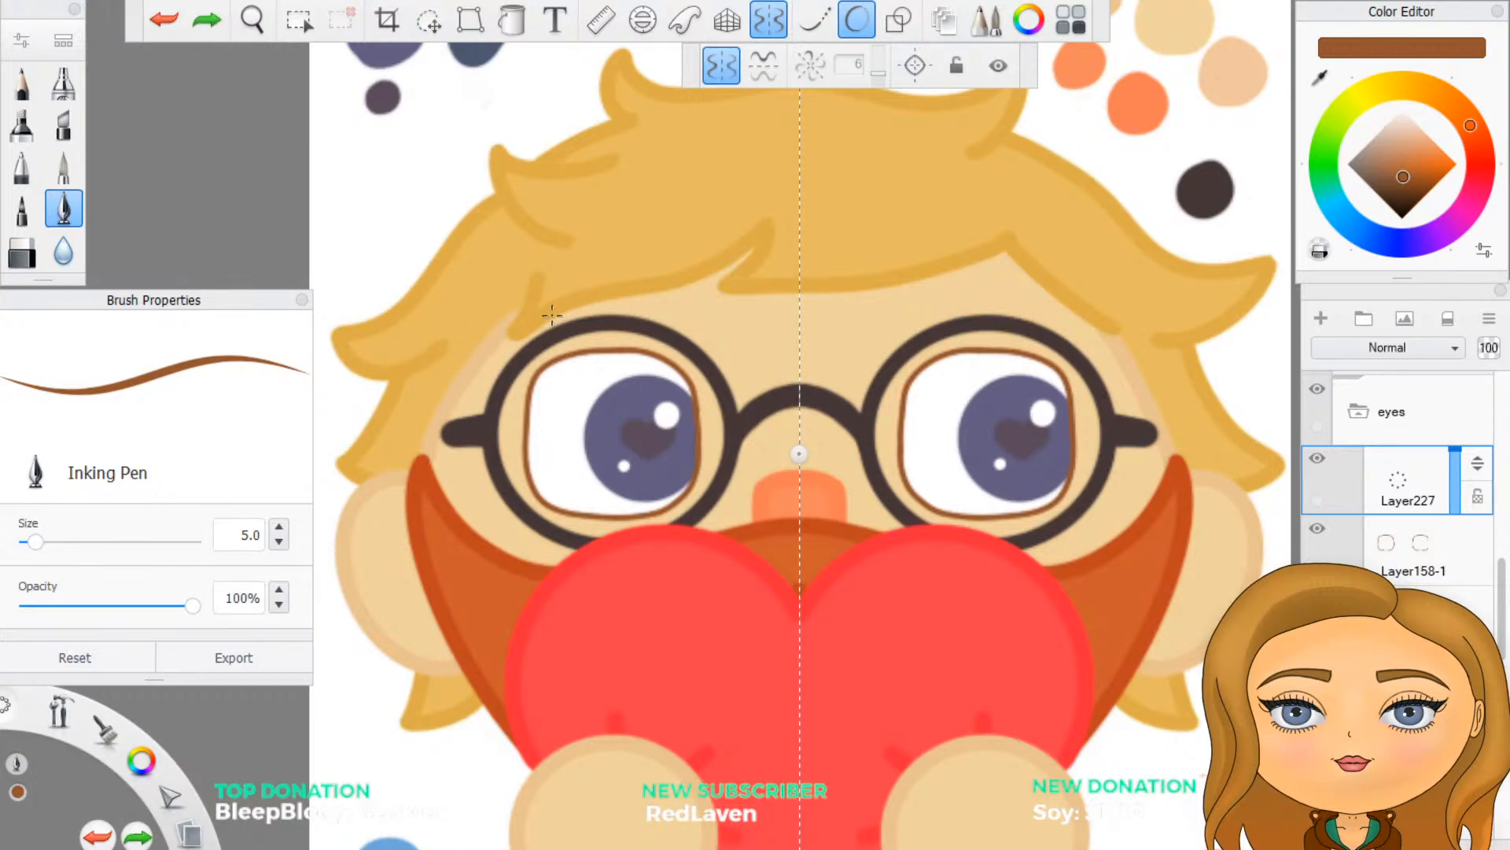
left_click_drag(552, 311, 716, 310)
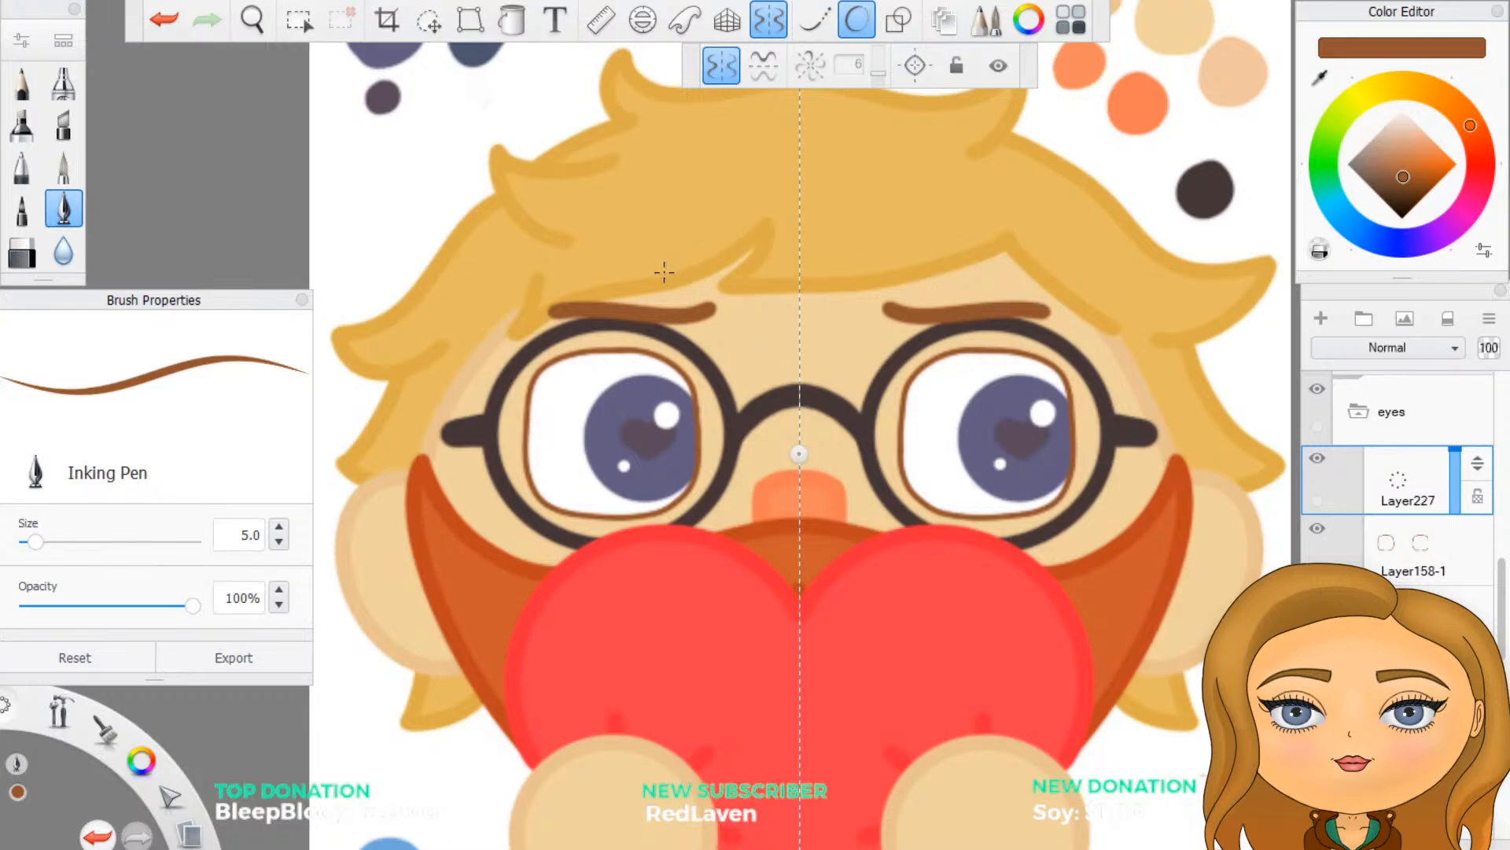
key("ctrl+z")
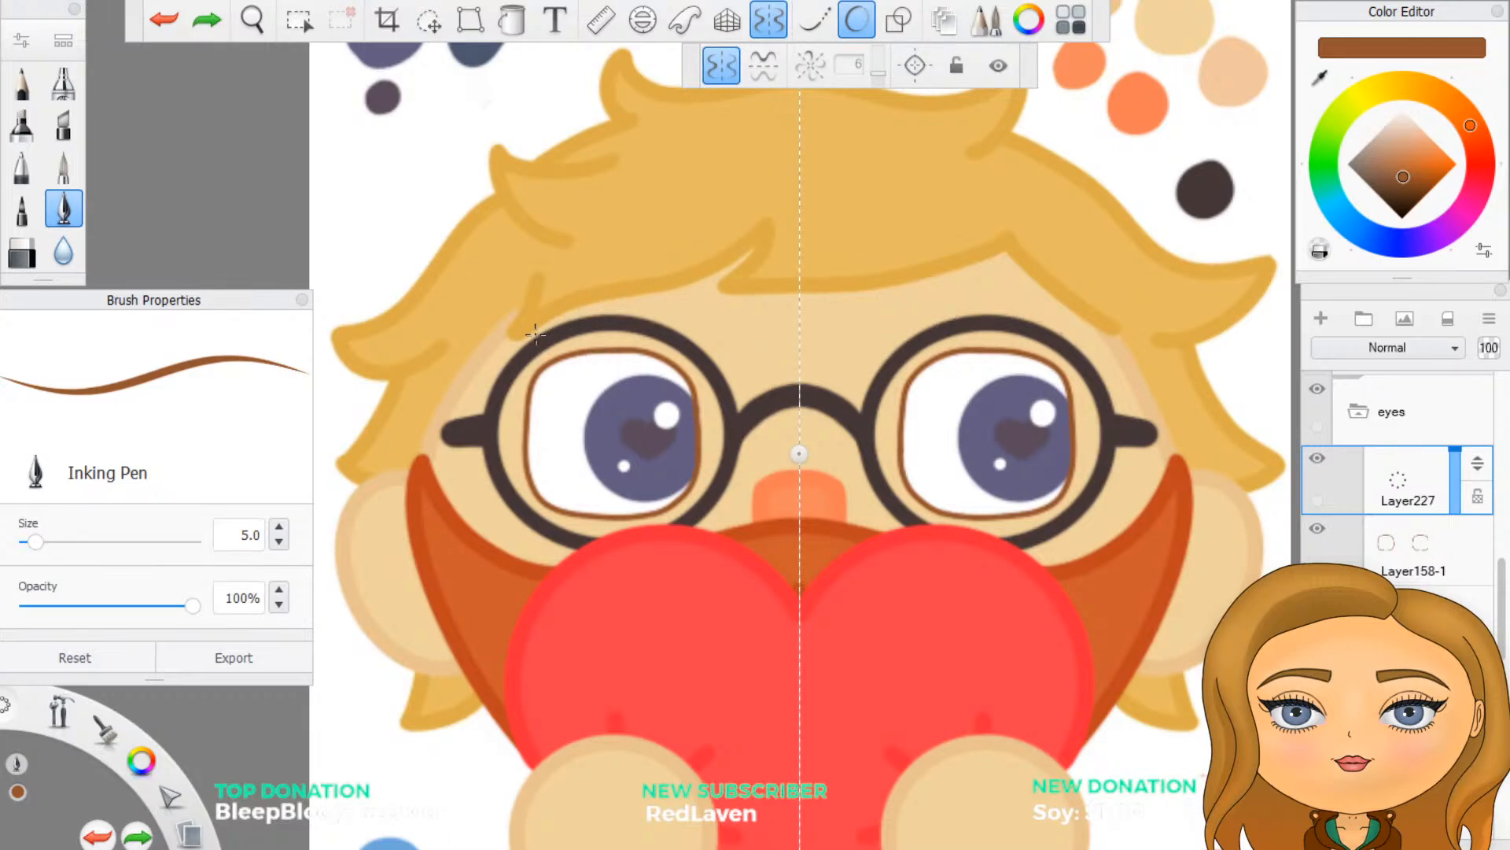
mouse_move(551, 313)
left_mouse_down()
mouse_move(613, 310)
mouse_move(722, 310)
left_mouse_up()
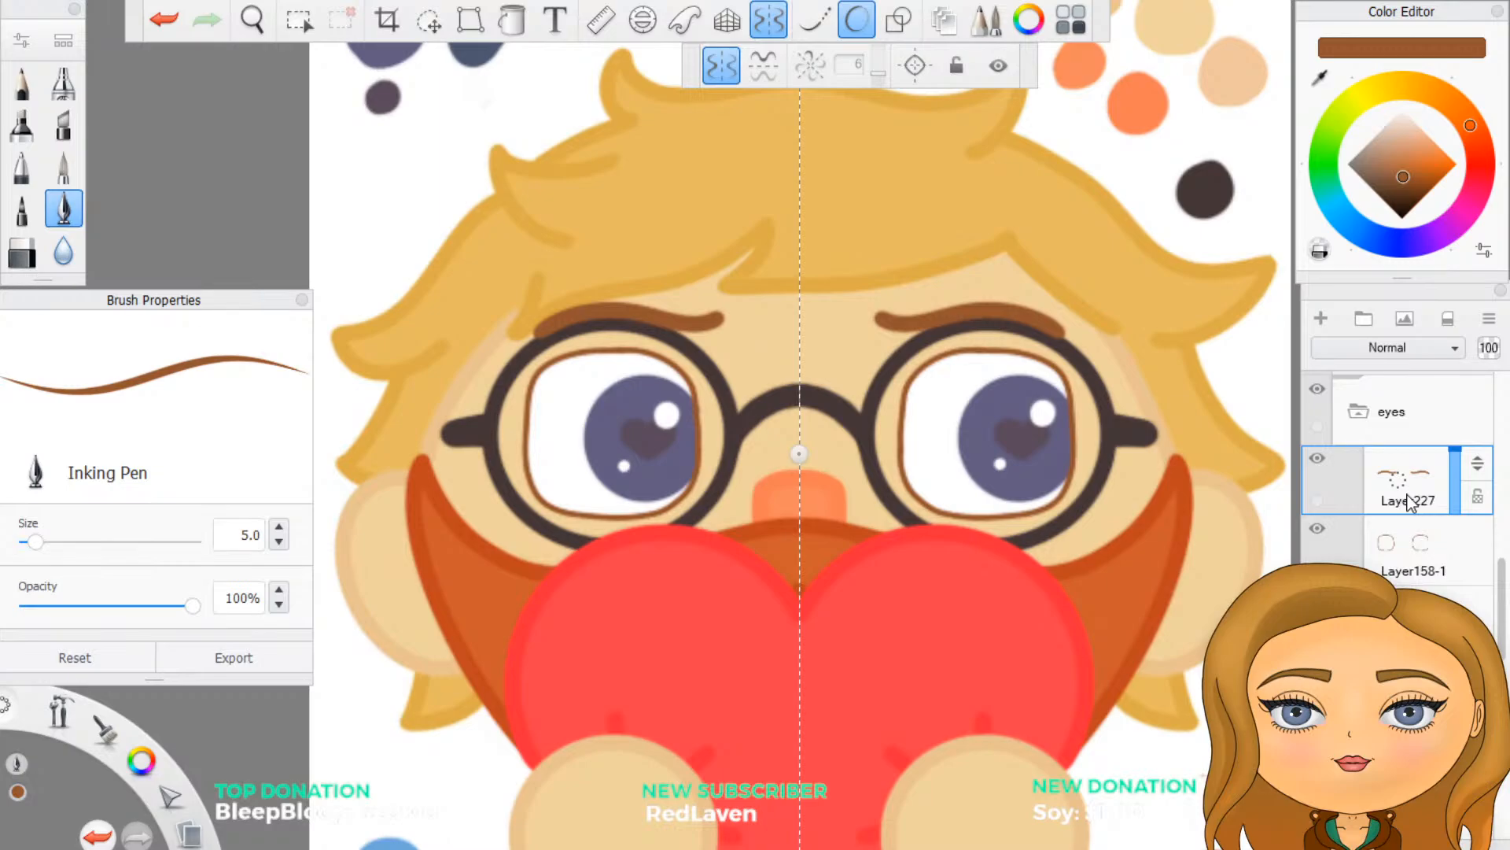
key("ctrl+z")
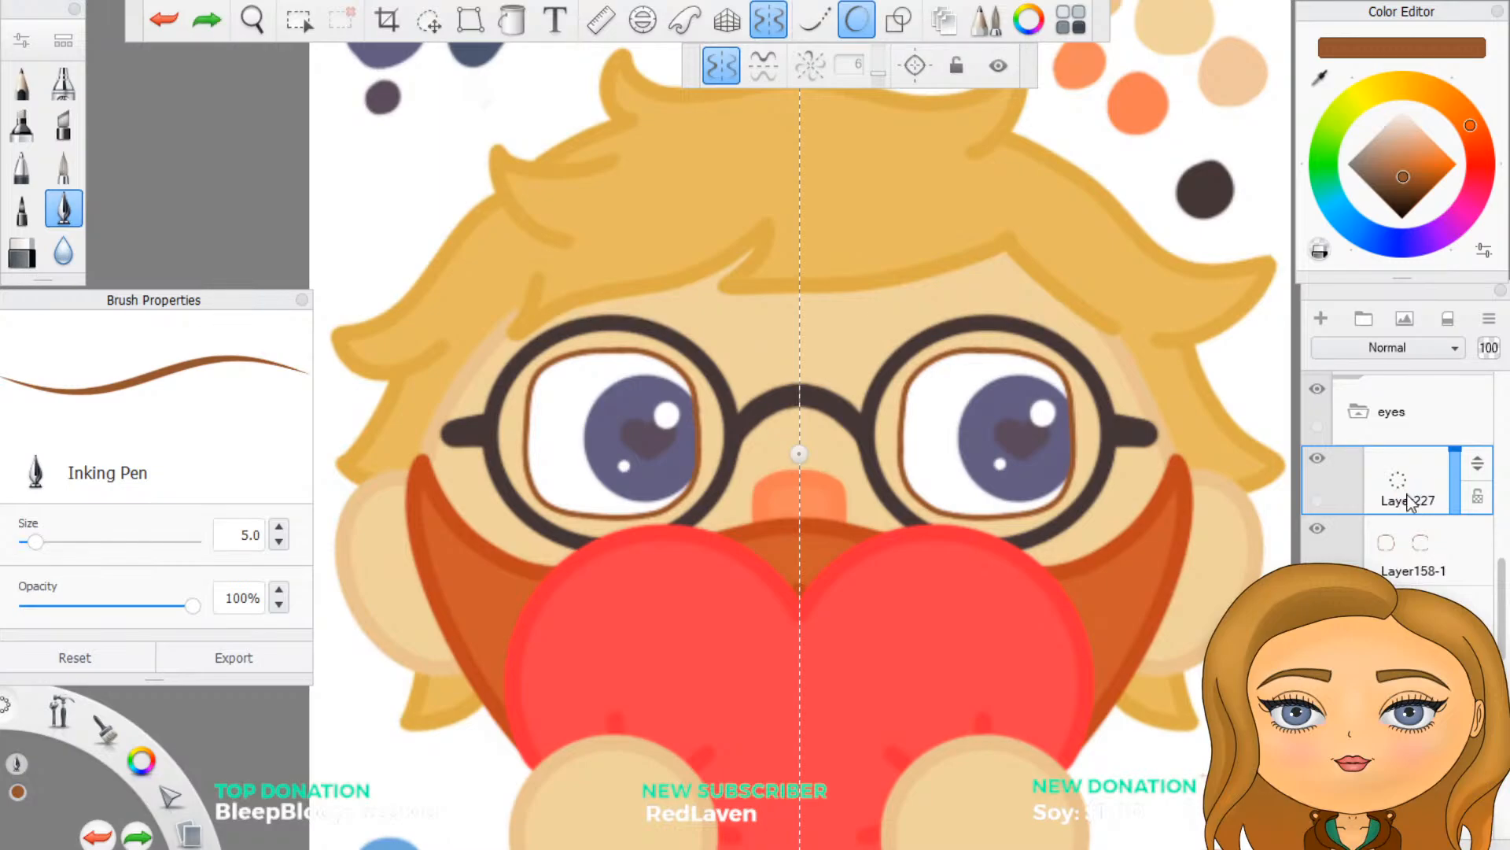
Step: Try steeply slanted frowning eyebrows and long sweeping ones around the glasses, mirrored across the face, and undo each version
scroll(1038, 449, "down", 3)
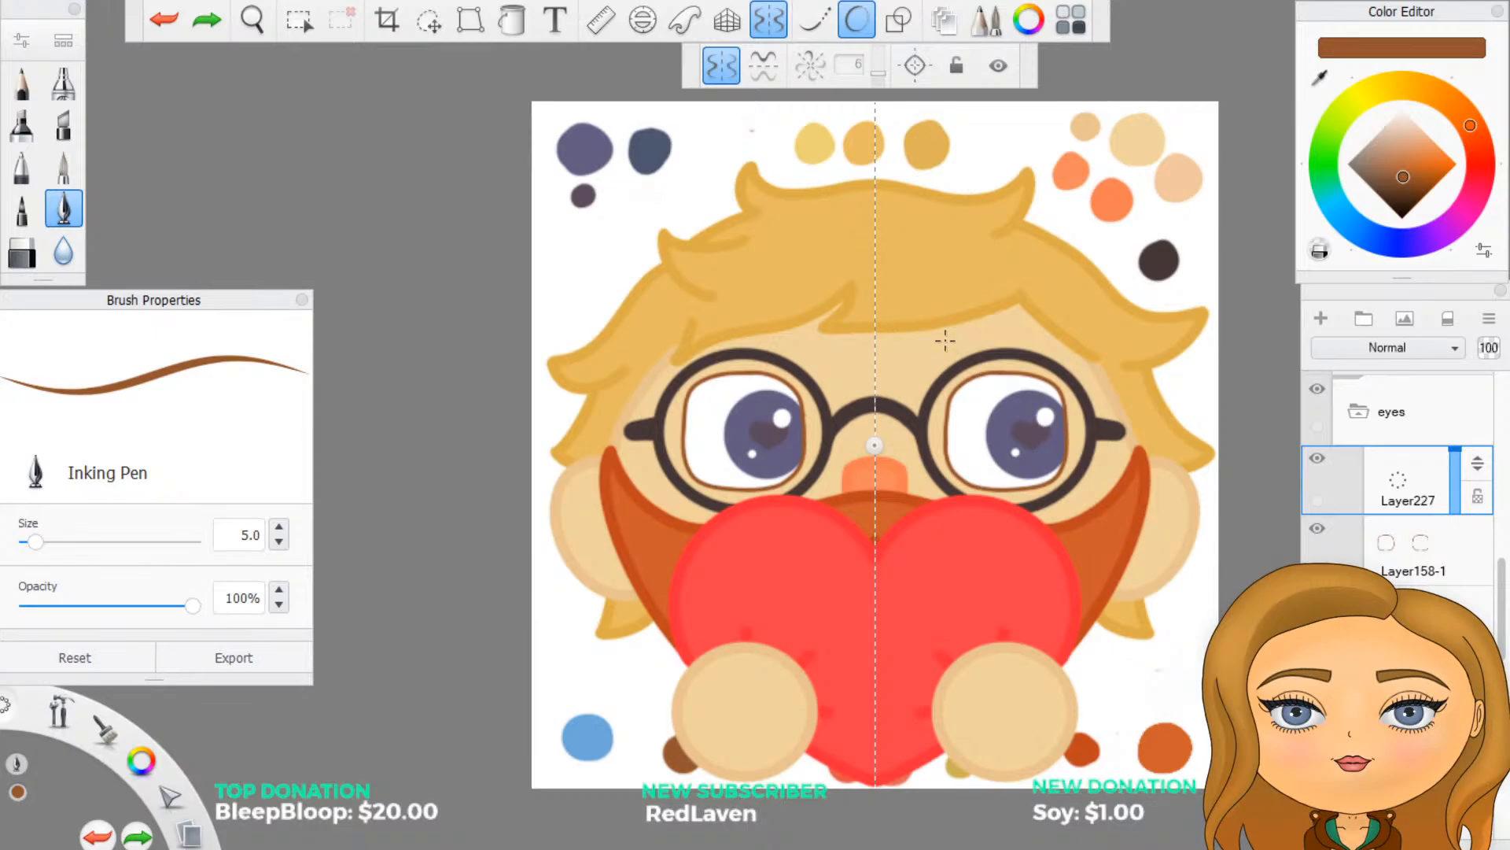
left_click_drag(919, 344, 960, 332)
key("ctrl+z")
left_click_drag(905, 368, 956, 330)
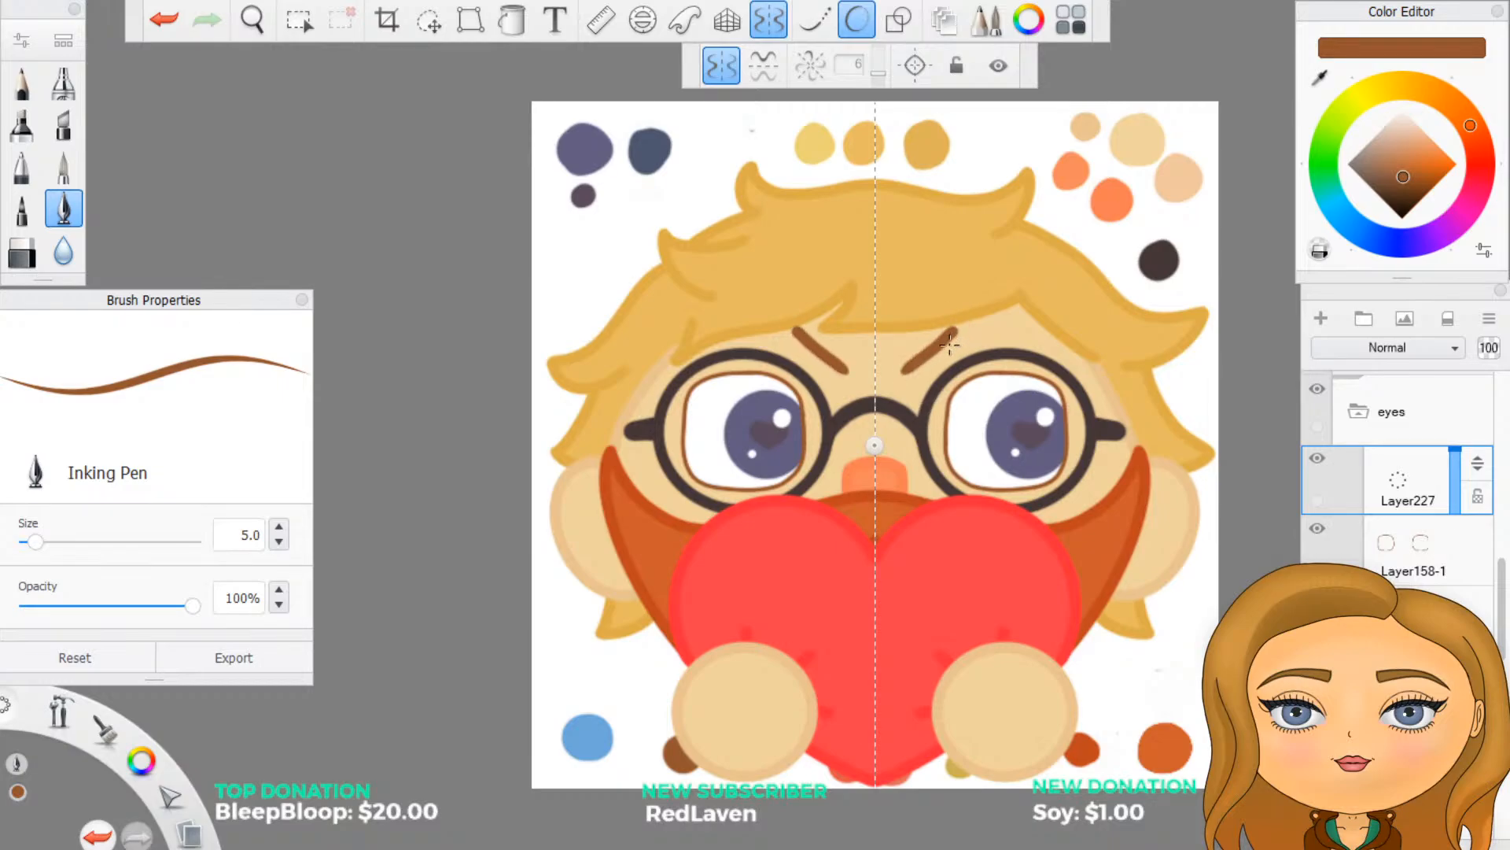
key("ctrl+z")
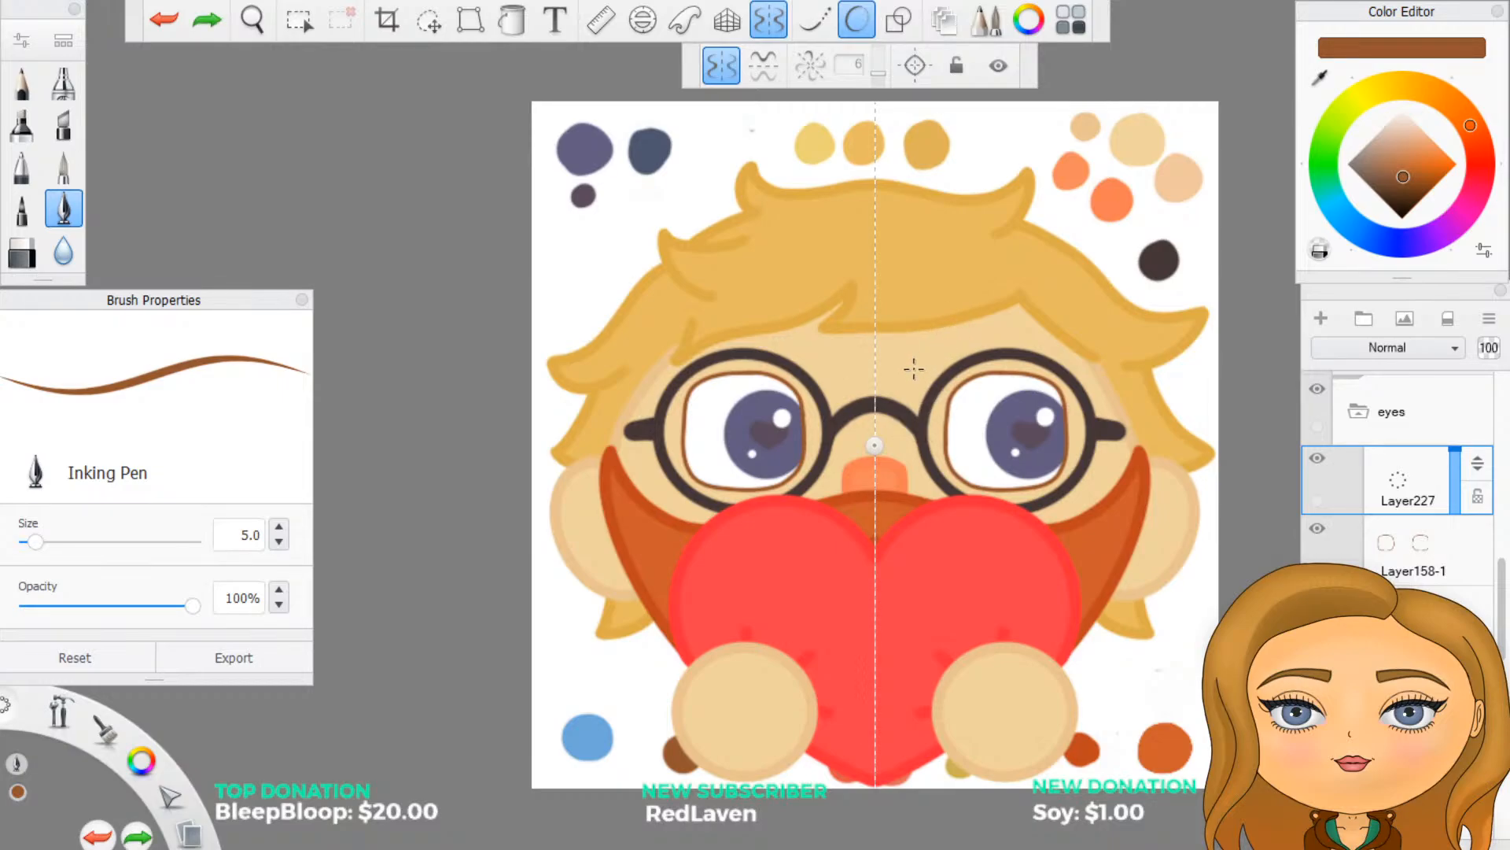
left_click_drag(914, 369, 983, 327)
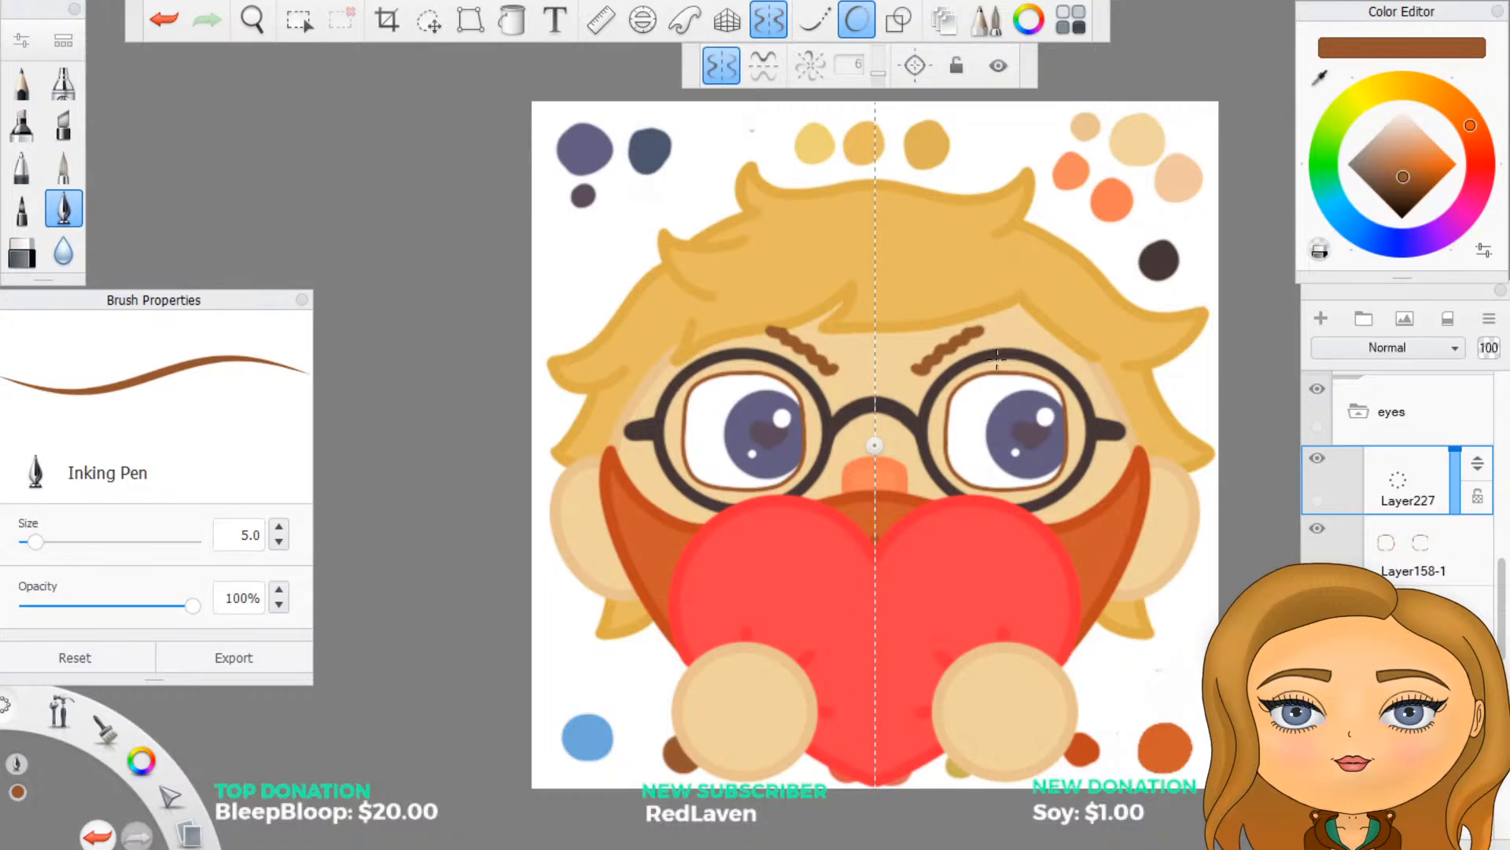
key("ctrl+z")
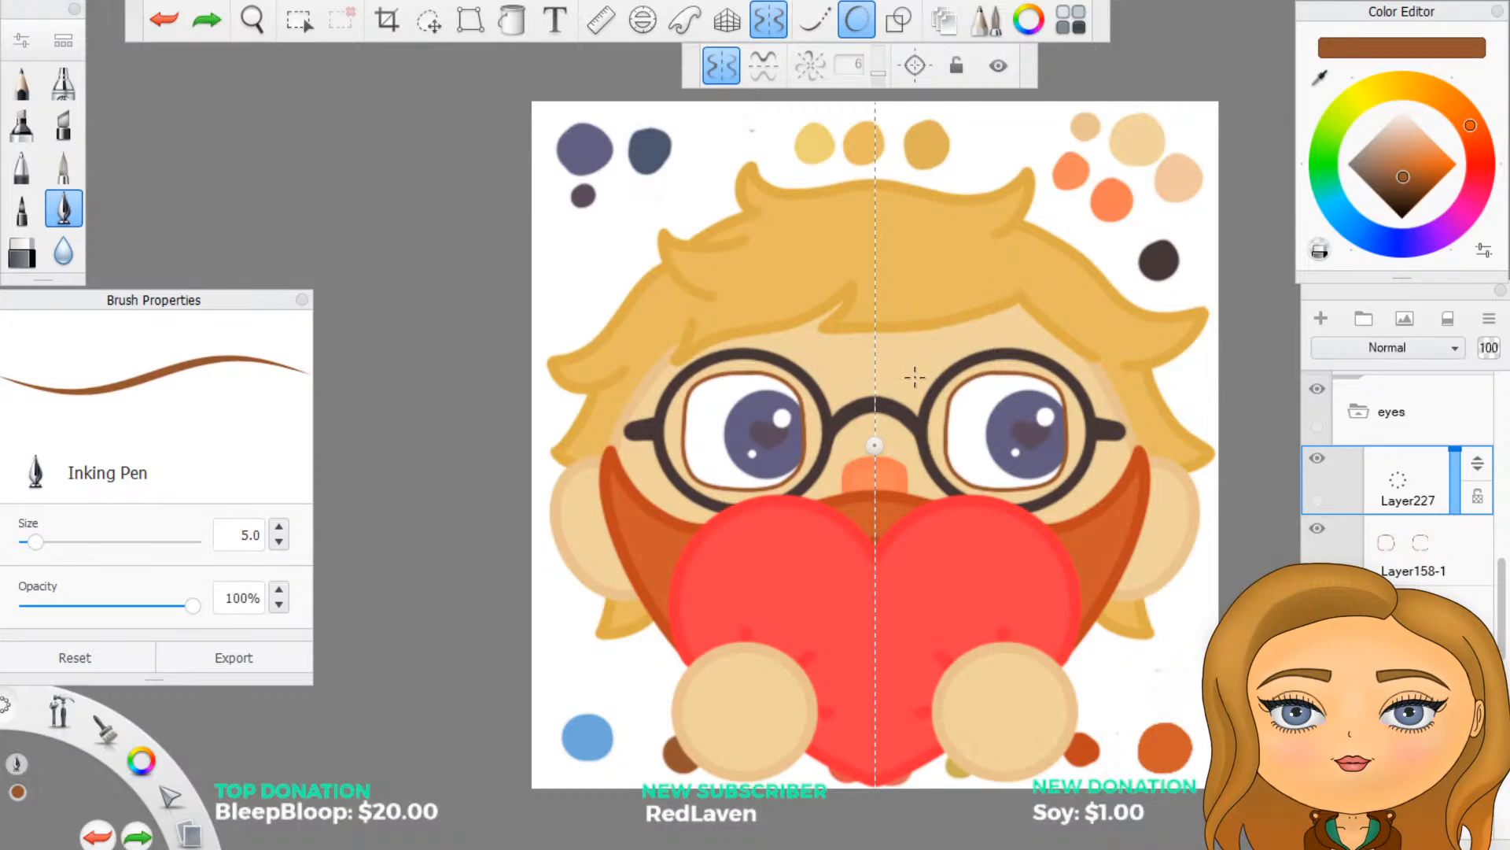
mouse_move(919, 371)
left_mouse_down()
mouse_move(1011, 324)
mouse_move(1096, 345)
mouse_move(1141, 398)
mouse_move(1154, 455)
left_mouse_up()
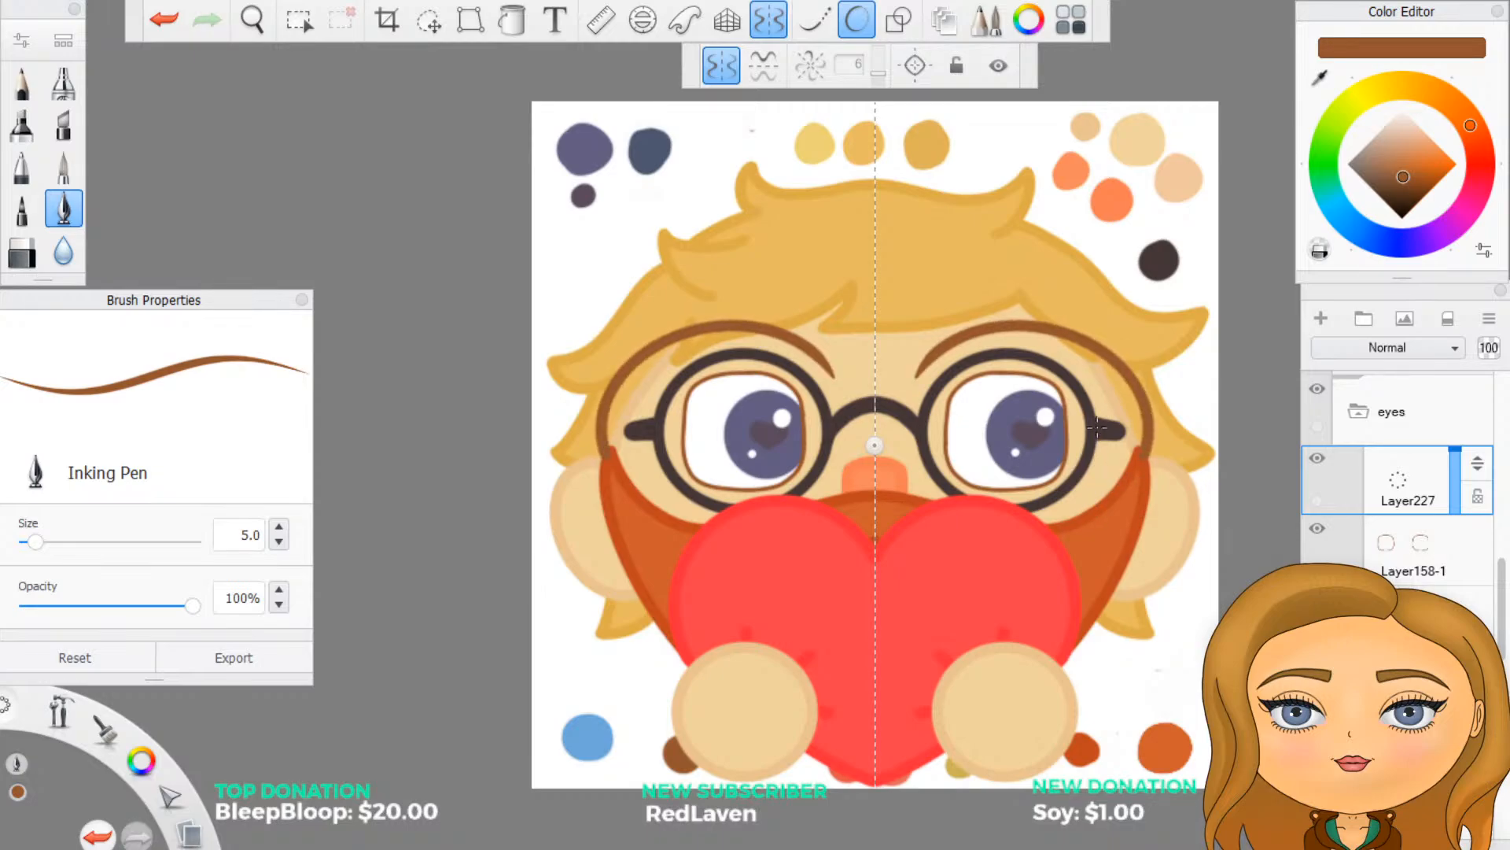
key("ctrl+z")
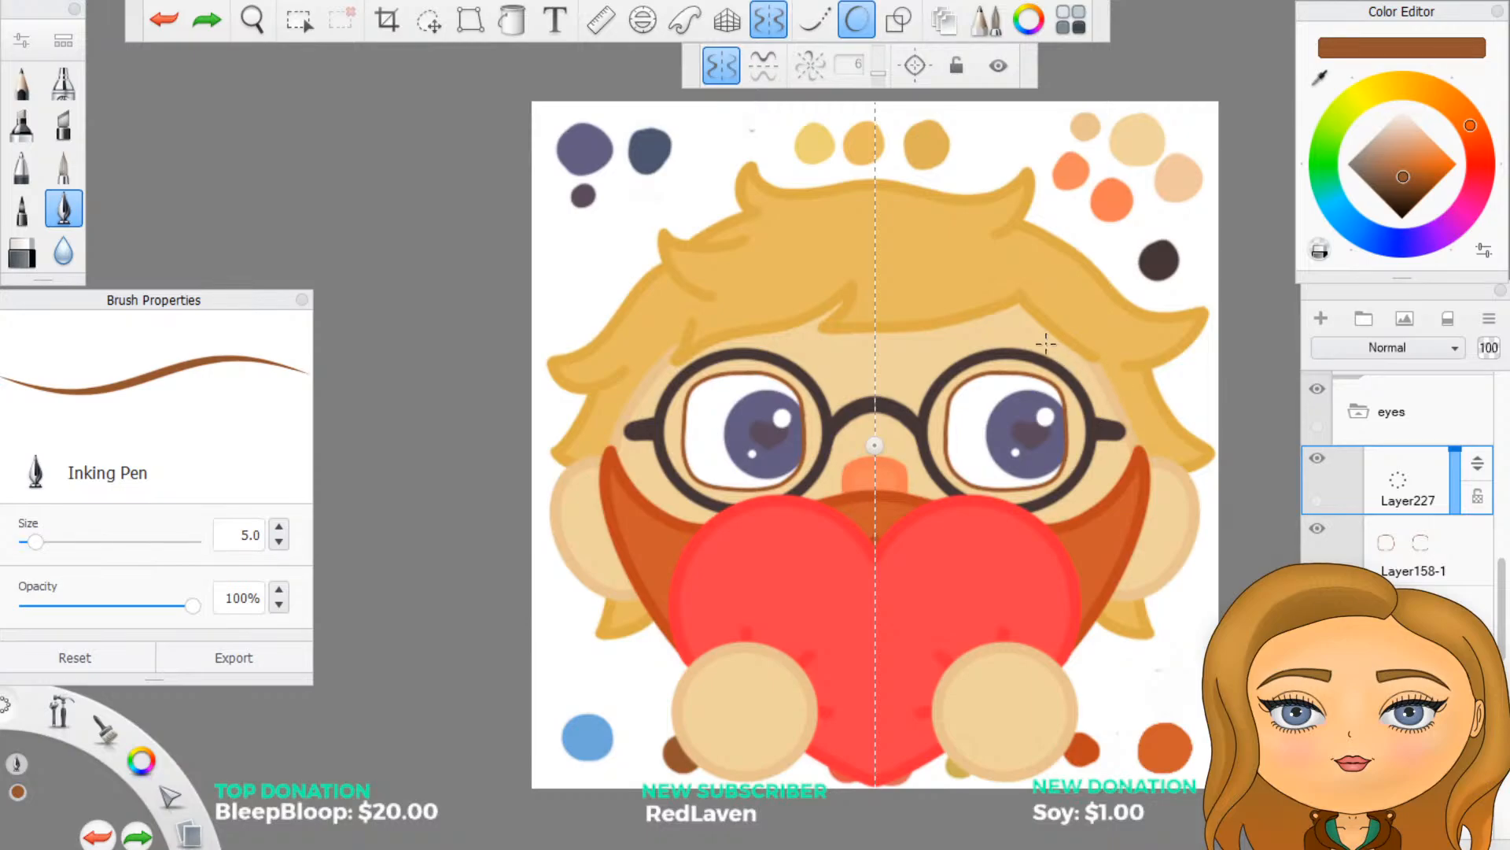
Step: Draw short, gently arched mirrored eyebrows centred above the lenses, add a new layer, and hide the layer with these eyebrows
left_click_drag(957, 335, 1044, 329)
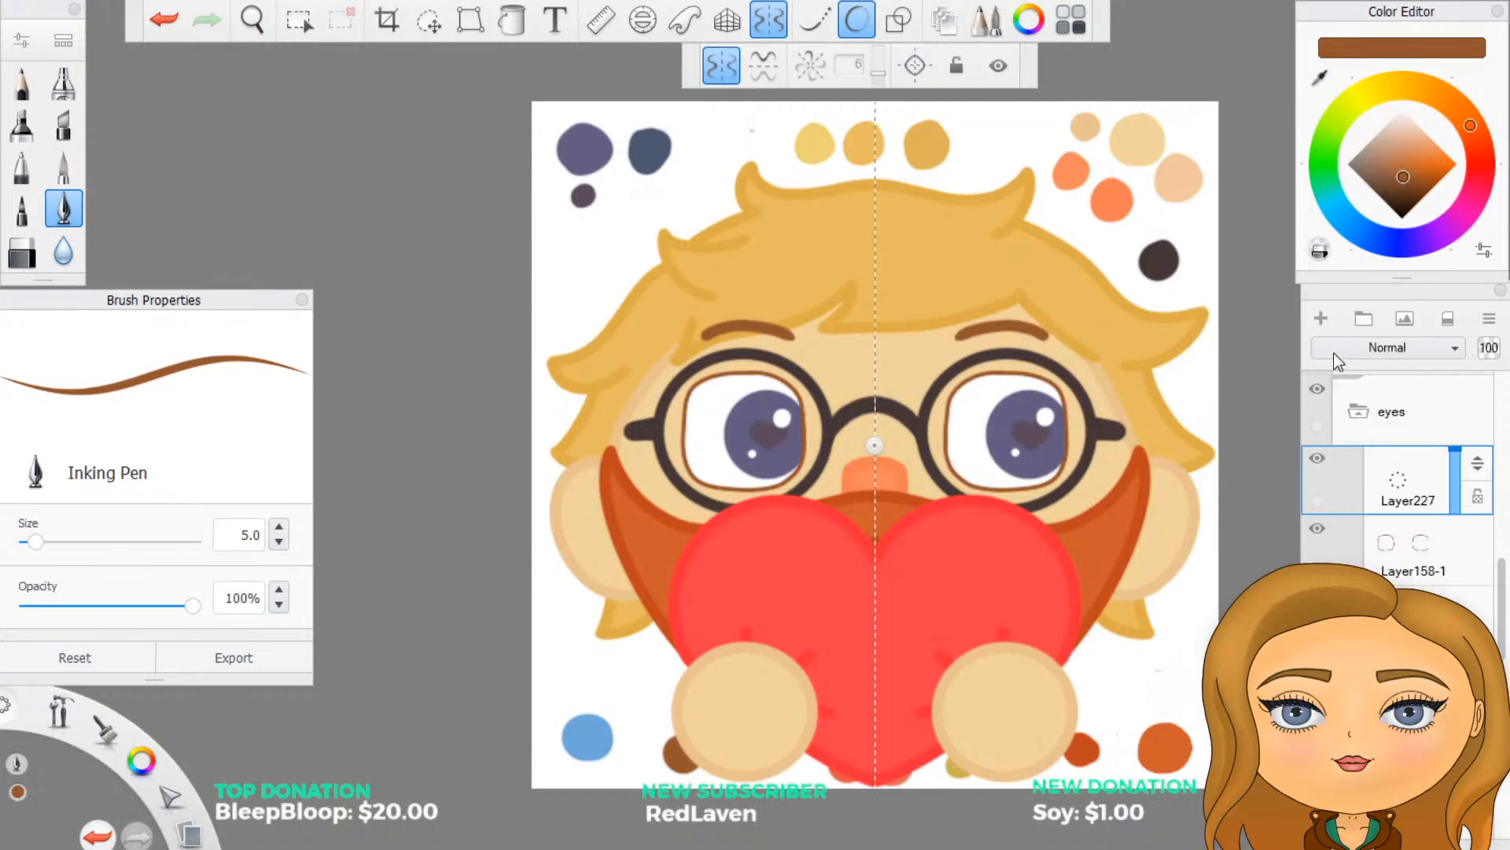
left_click(1321, 318)
left_click(1318, 528)
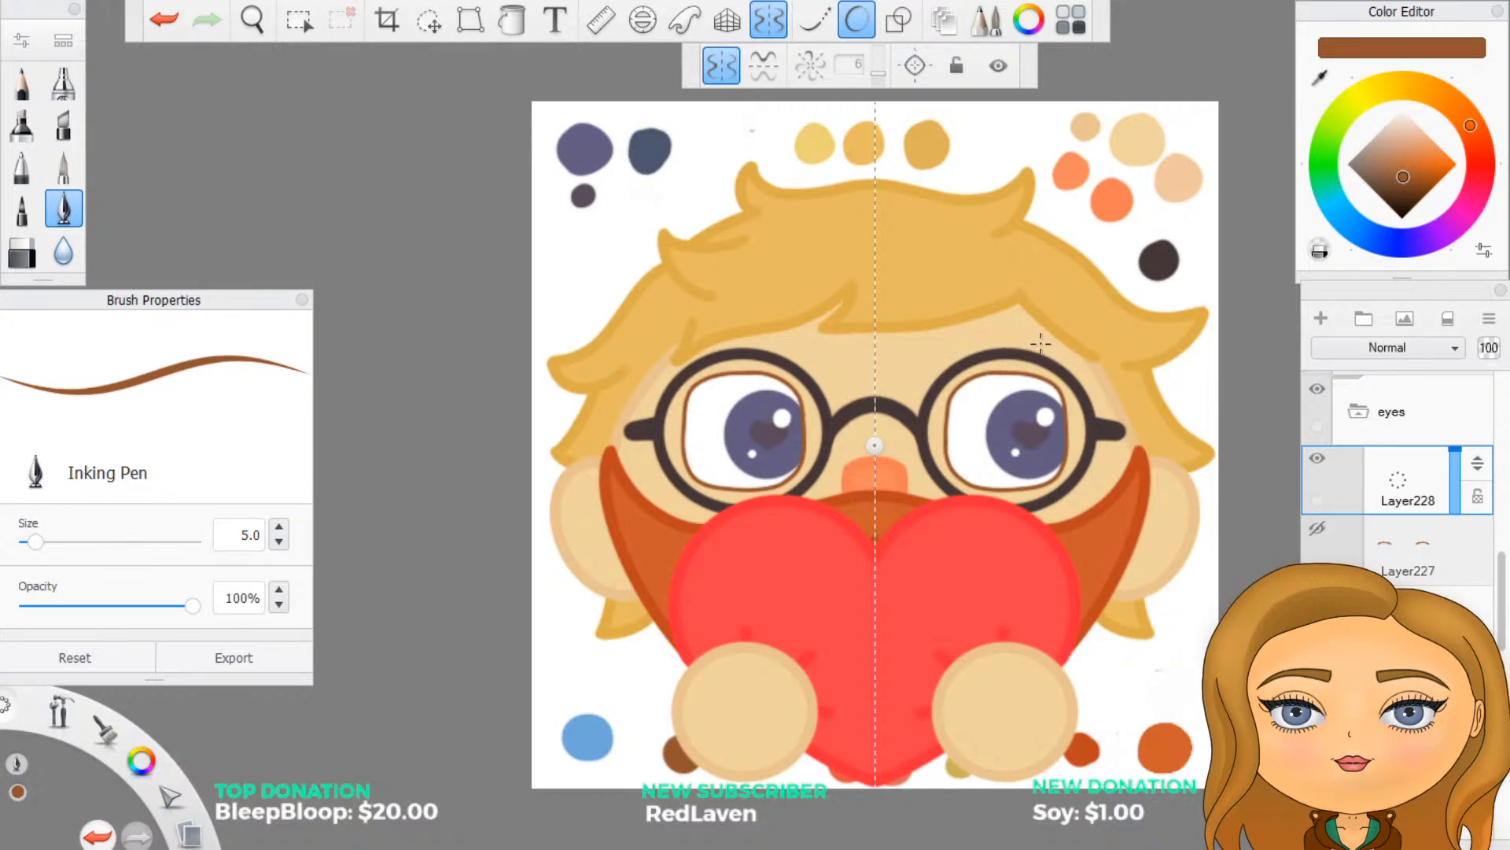
Step: Try long, low mirrored eyebrows close to the upper rims, with lowered and raised inner ends, and undo each version
left_click(1044, 343)
left_click_drag(1044, 343, 916, 352)
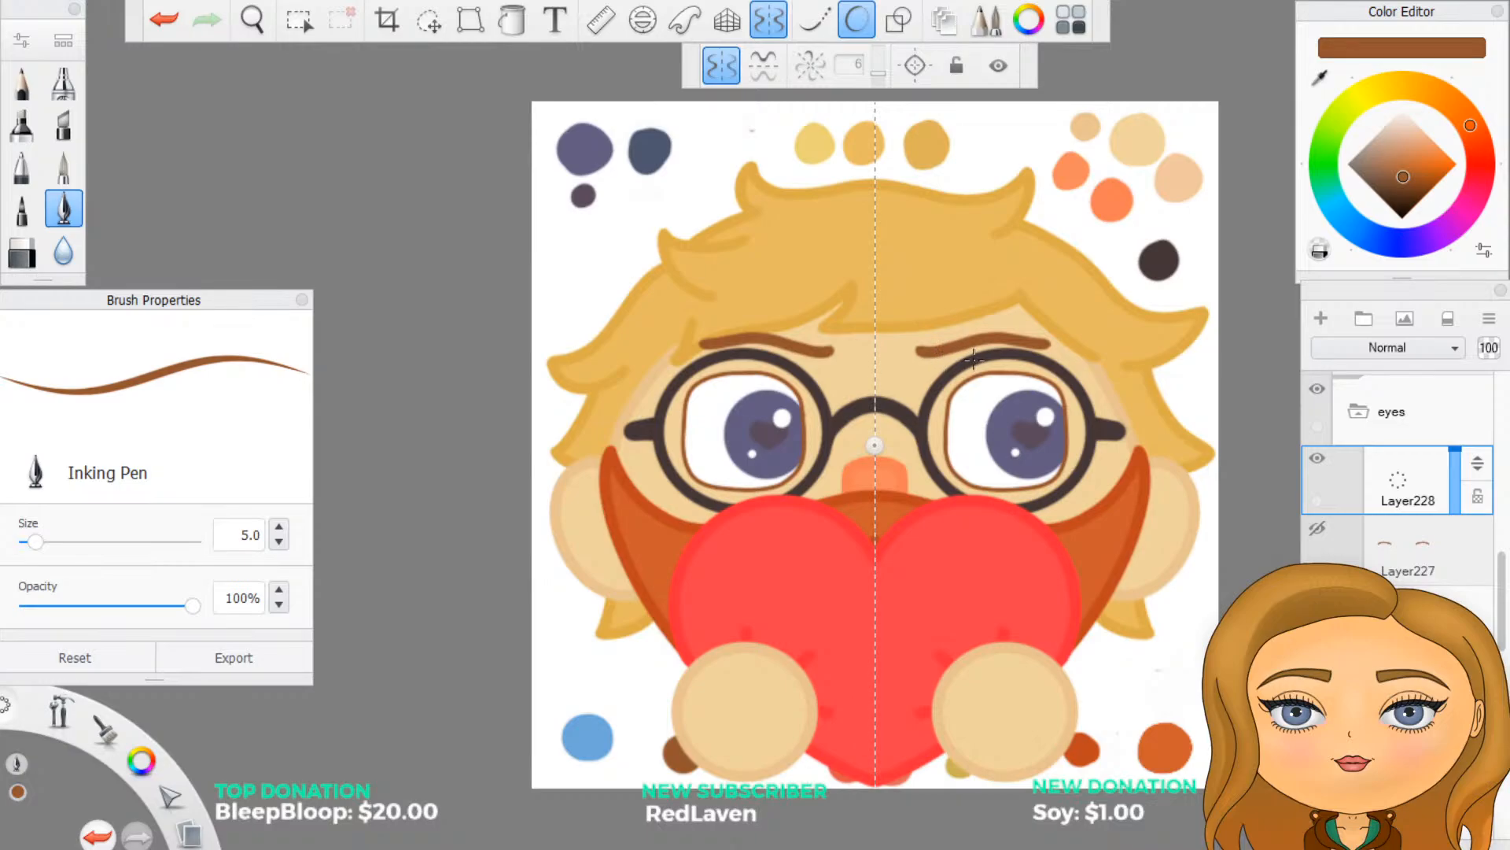
key("ctrl+z")
left_click_drag(693, 350, 824, 324)
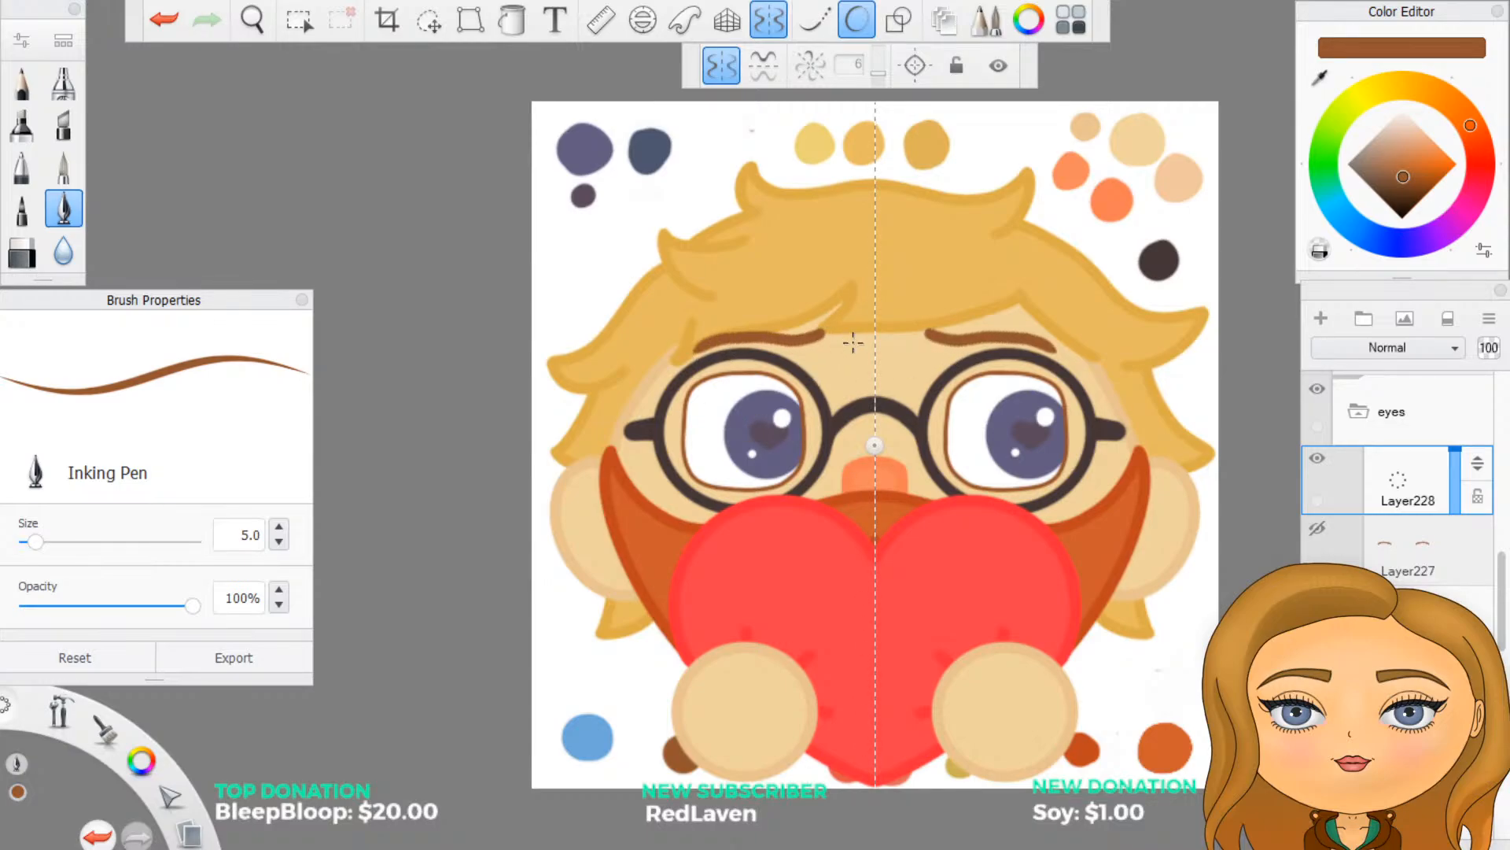
key("ctrl+z")
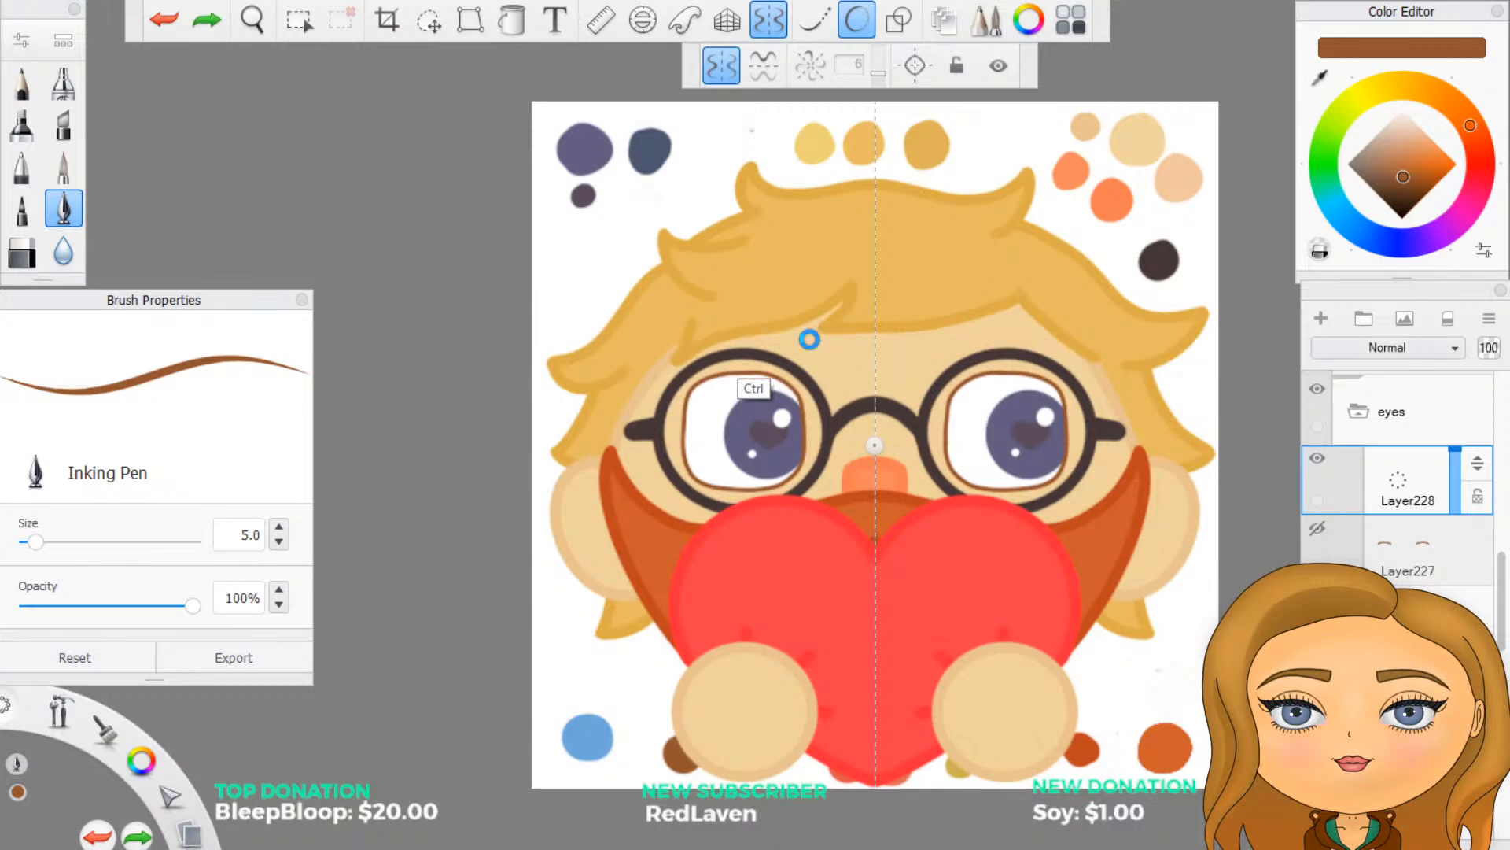
Step: Draw long, gently wavy mirrored eyebrows with slightly raised inner ends above the glasses, hide their layer, and add a new one
left_click(859, 19)
mouse_move(698, 347)
left_mouse_down()
mouse_move(822, 340)
mouse_move(847, 320)
left_mouse_up()
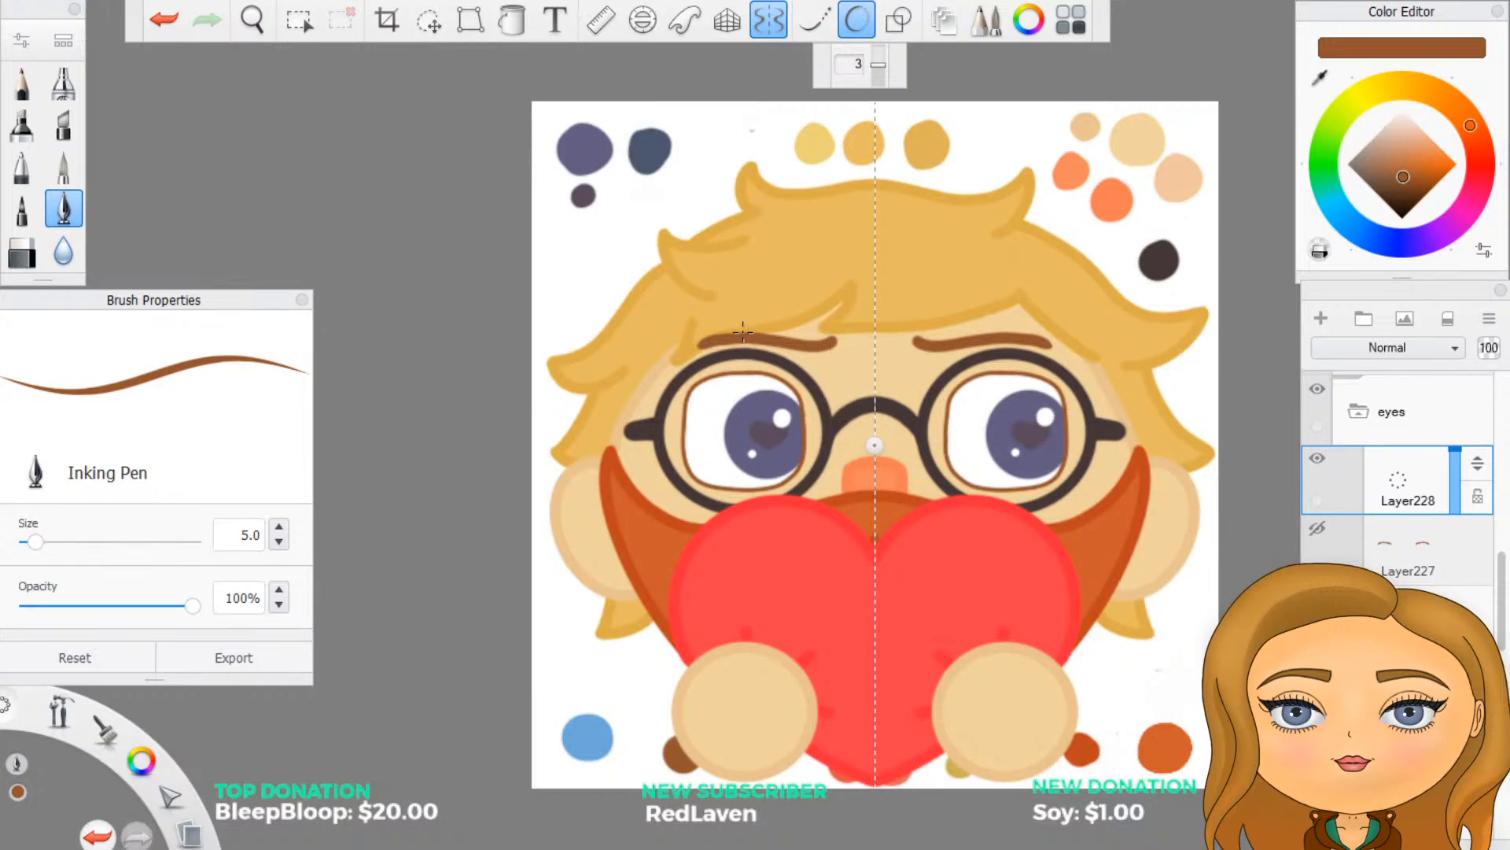
key("ctrl+z")
left_click_drag(698, 340, 822, 332)
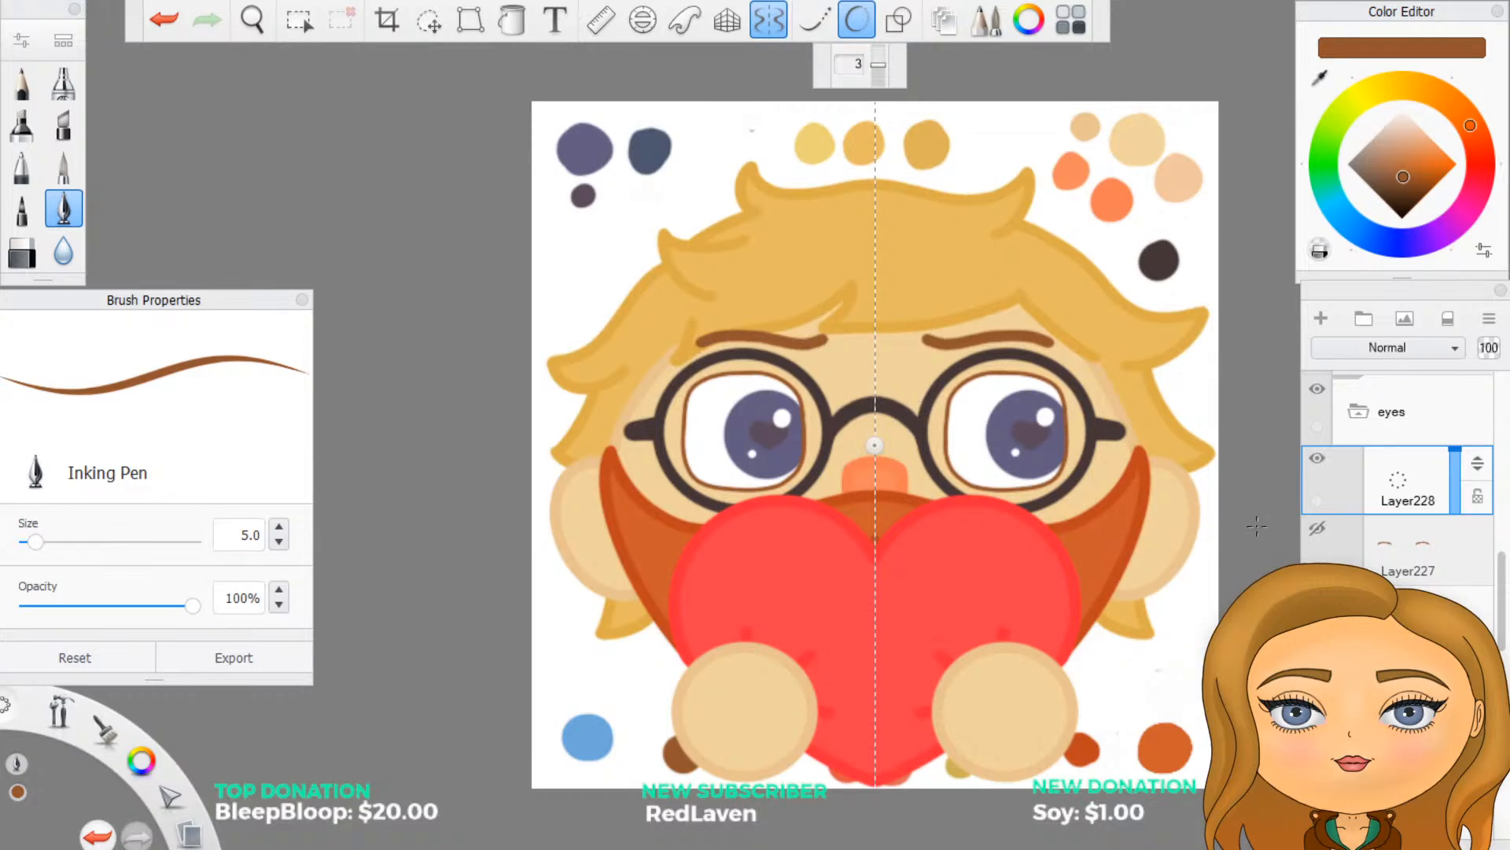
left_click(1317, 458)
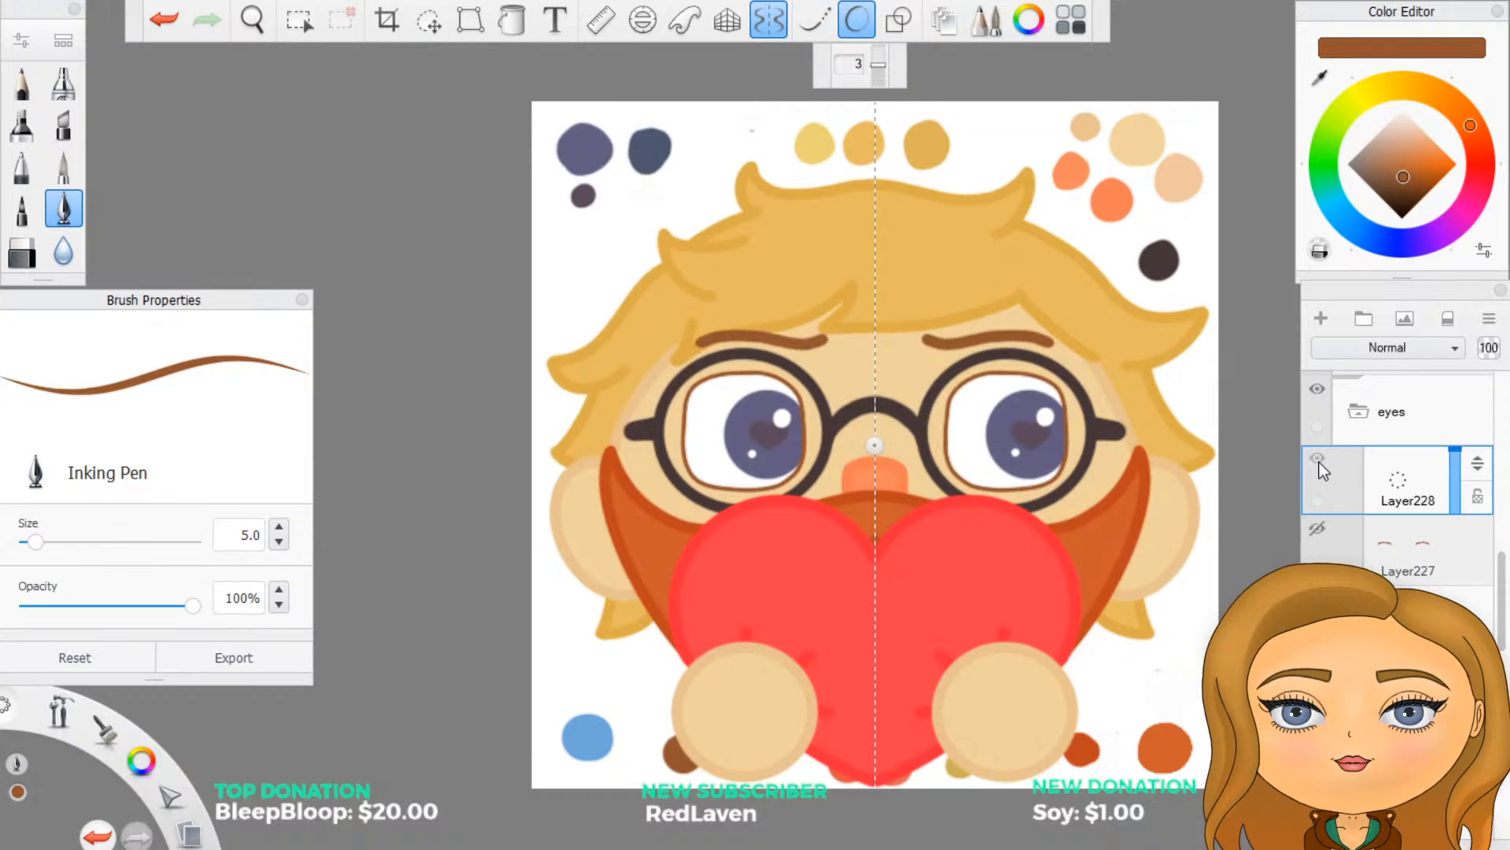
left_click(1321, 319)
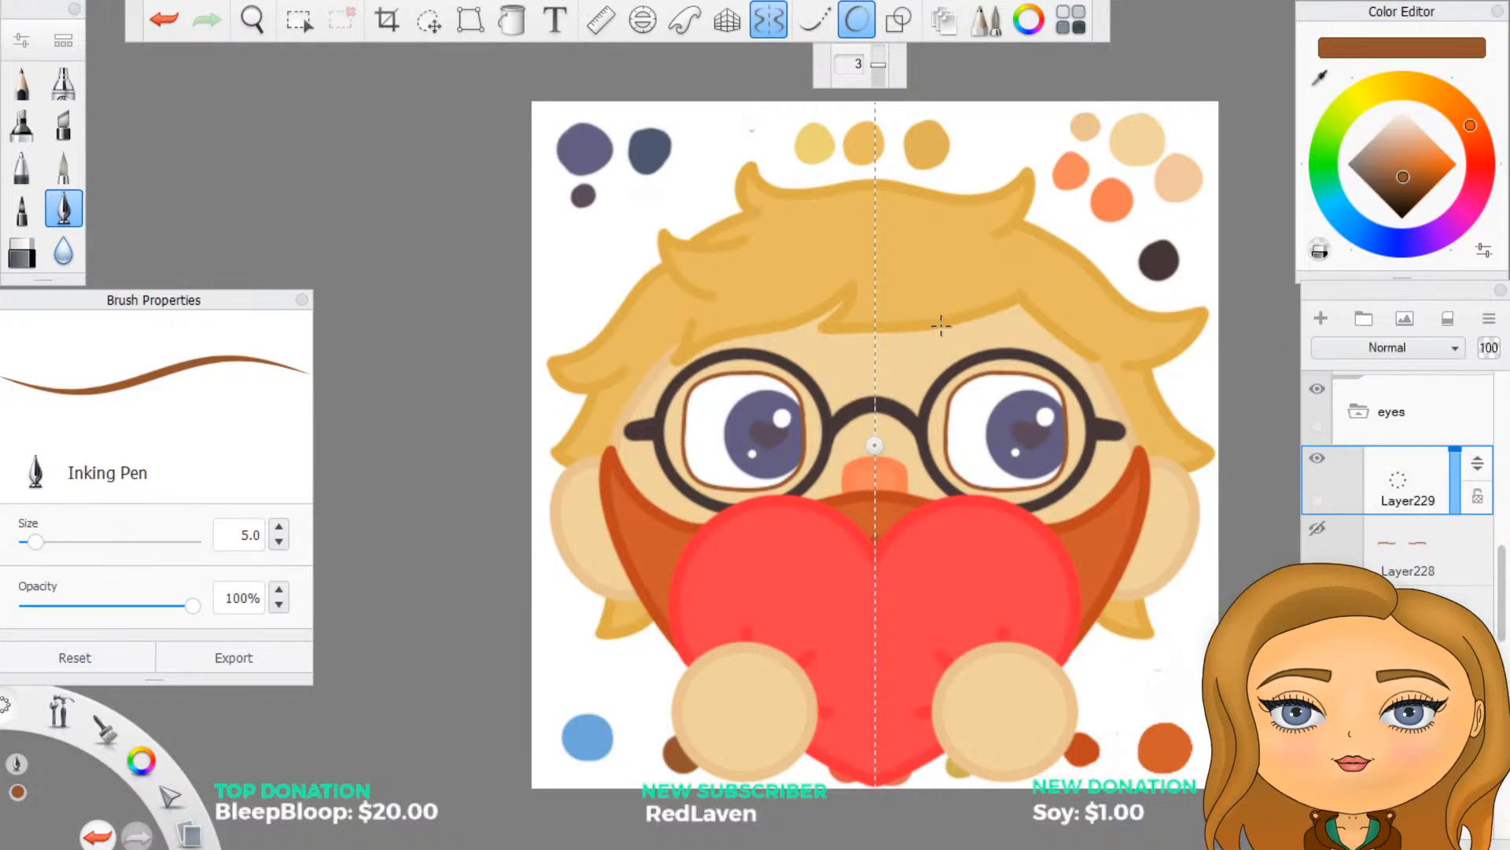
Step: Try several high, rounded mirrored eyebrow arches over the hair fringe, varying the curve and inner ends, and undo each one
mouse_move(941, 325)
left_mouse_down()
mouse_move(976, 293)
mouse_move(1062, 297)
mouse_move(1070, 321)
left_mouse_up()
key("ctrl+z")
mouse_move(948, 328)
left_mouse_down()
mouse_move(984, 297)
mouse_move(1060, 331)
left_mouse_up()
key("ctrl+z")
mouse_move(955, 321)
left_mouse_down()
mouse_move(970, 294)
mouse_move(1009, 288)
mouse_move(1062, 330)
left_mouse_up()
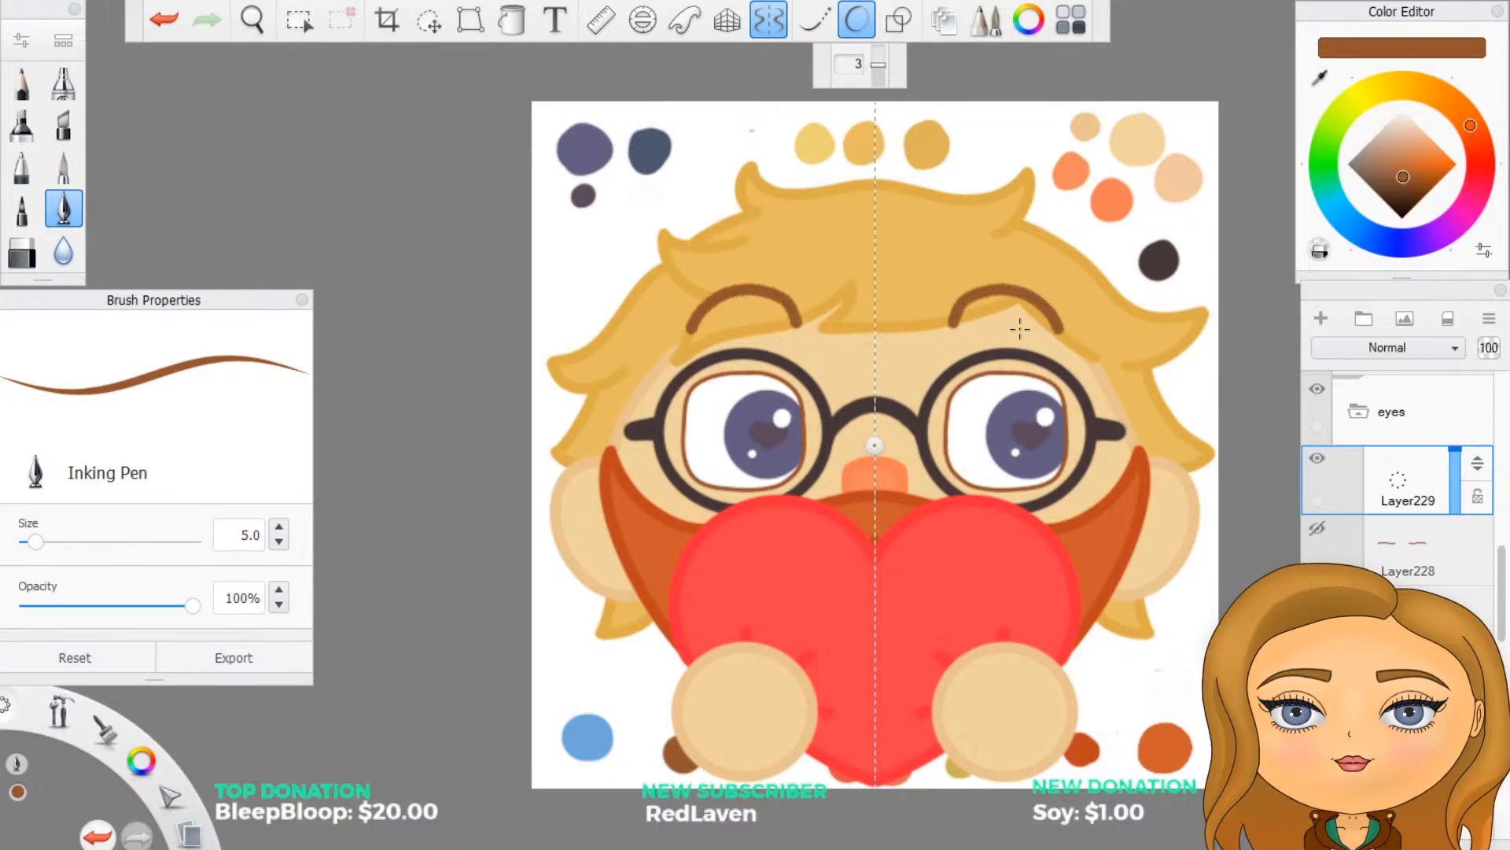
key("ctrl+z")
mouse_move(961, 323)
left_mouse_down()
mouse_move(966, 305)
mouse_move(1050, 303)
mouse_move(1064, 330)
left_mouse_up()
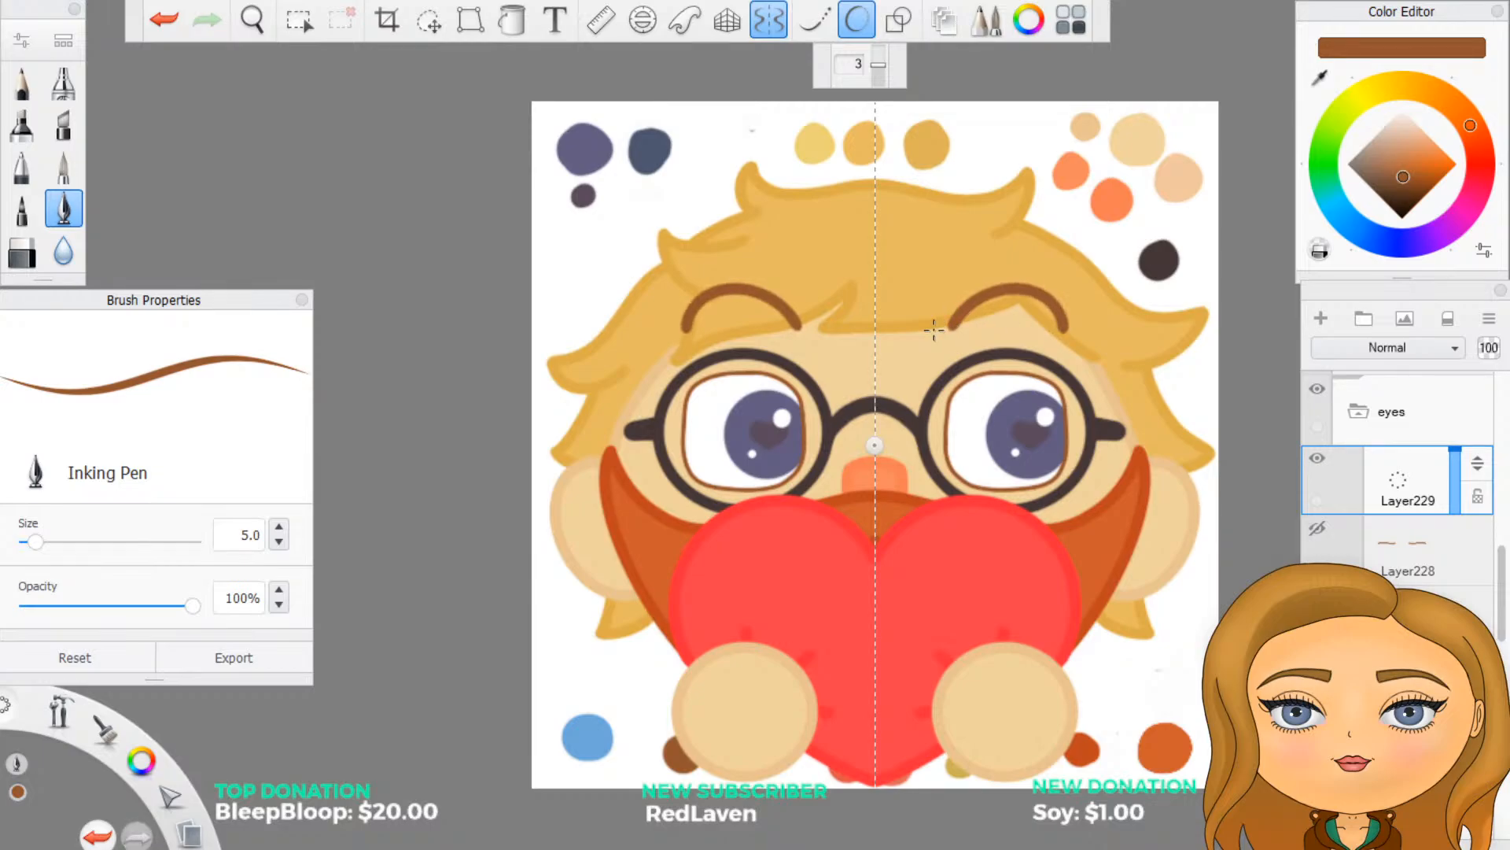
key("ctrl+z")
mouse_move(950, 323)
left_mouse_down()
mouse_move(987, 291)
mouse_move(1036, 294)
mouse_move(1060, 321)
left_mouse_up()
key("ctrl+z")
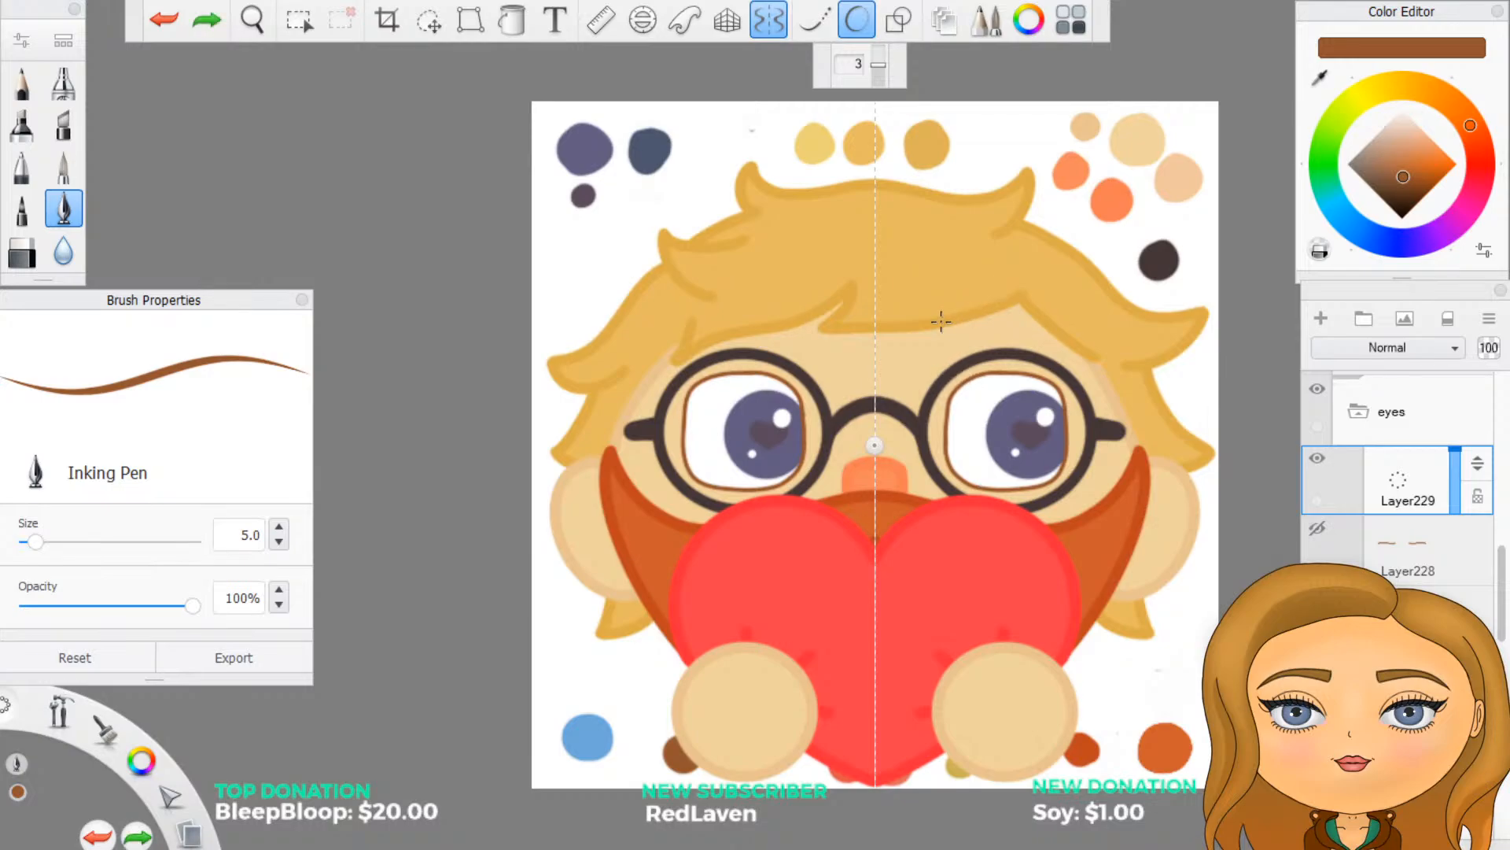
Step: Draw wide, high-arched mirrored eyebrows and hide their layer, and draw a short pair sloping down outward on a new layer
mouse_move(941, 321)
left_mouse_down()
mouse_move(978, 294)
mouse_move(1046, 298)
mouse_move(1065, 329)
left_mouse_up()
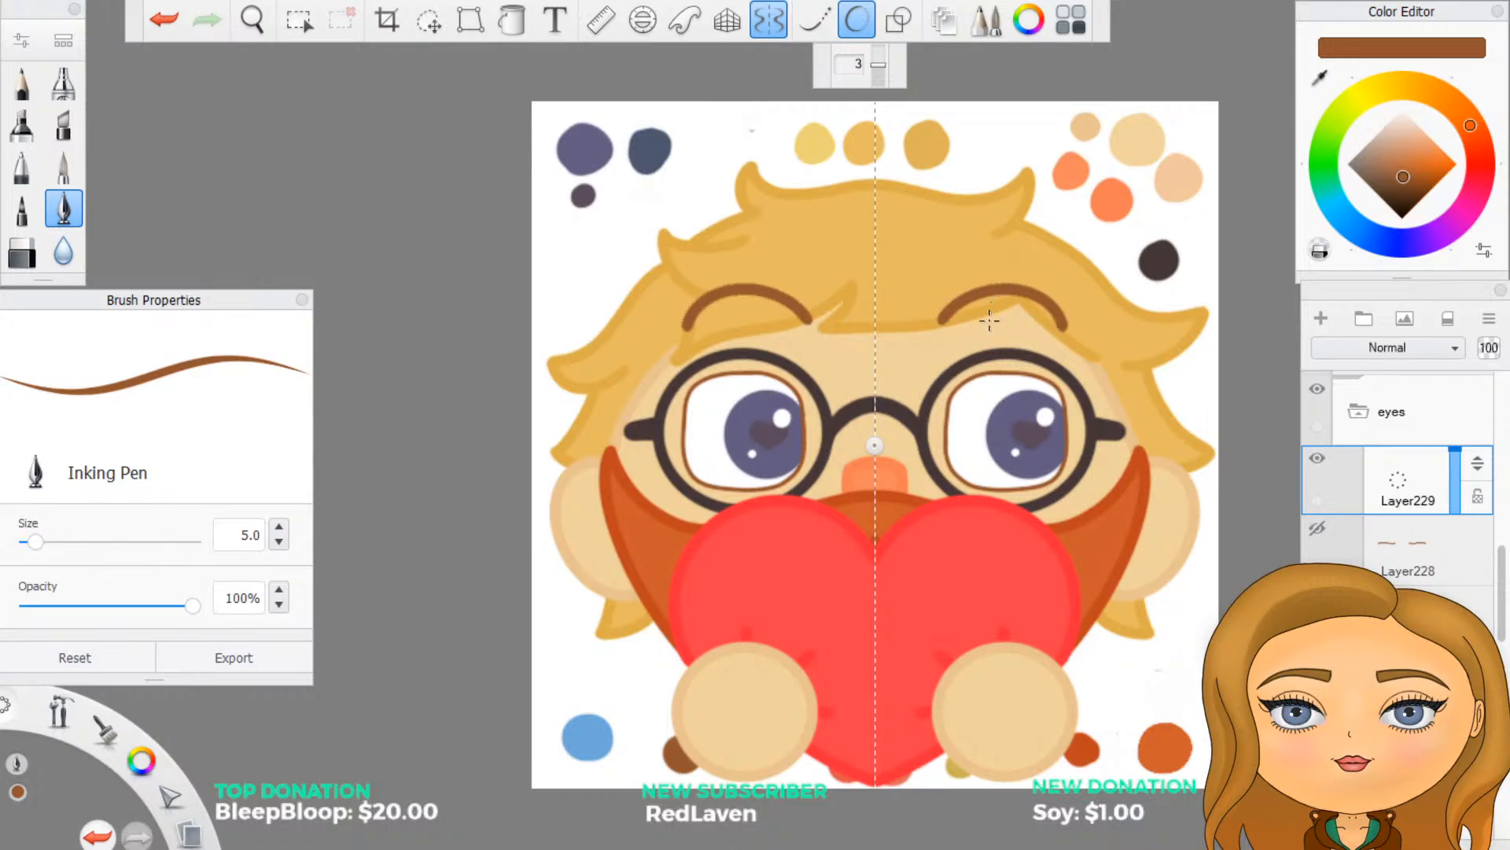
left_click(1316, 456)
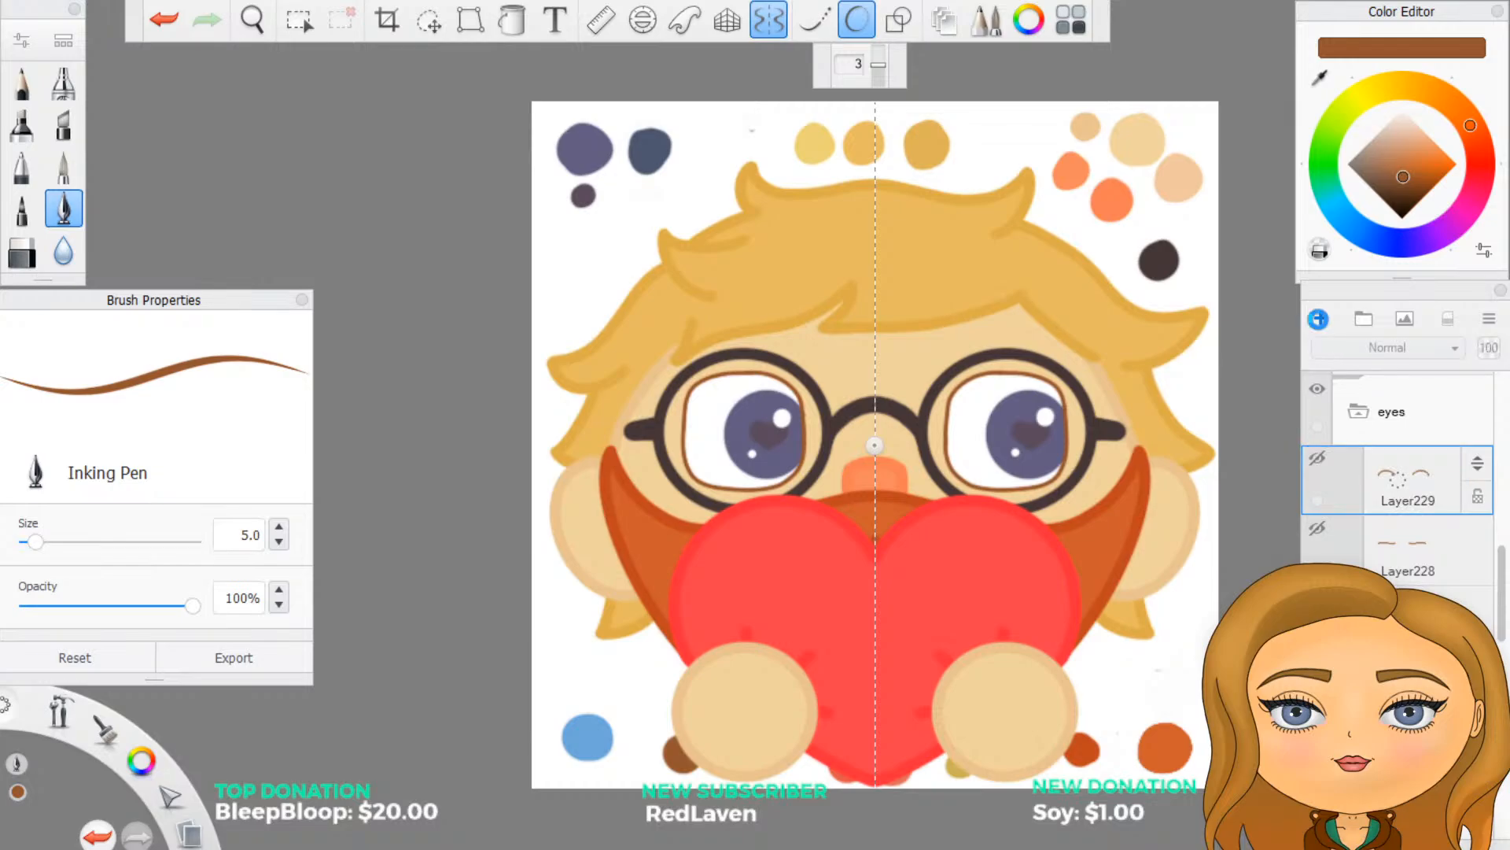
left_click(1318, 319)
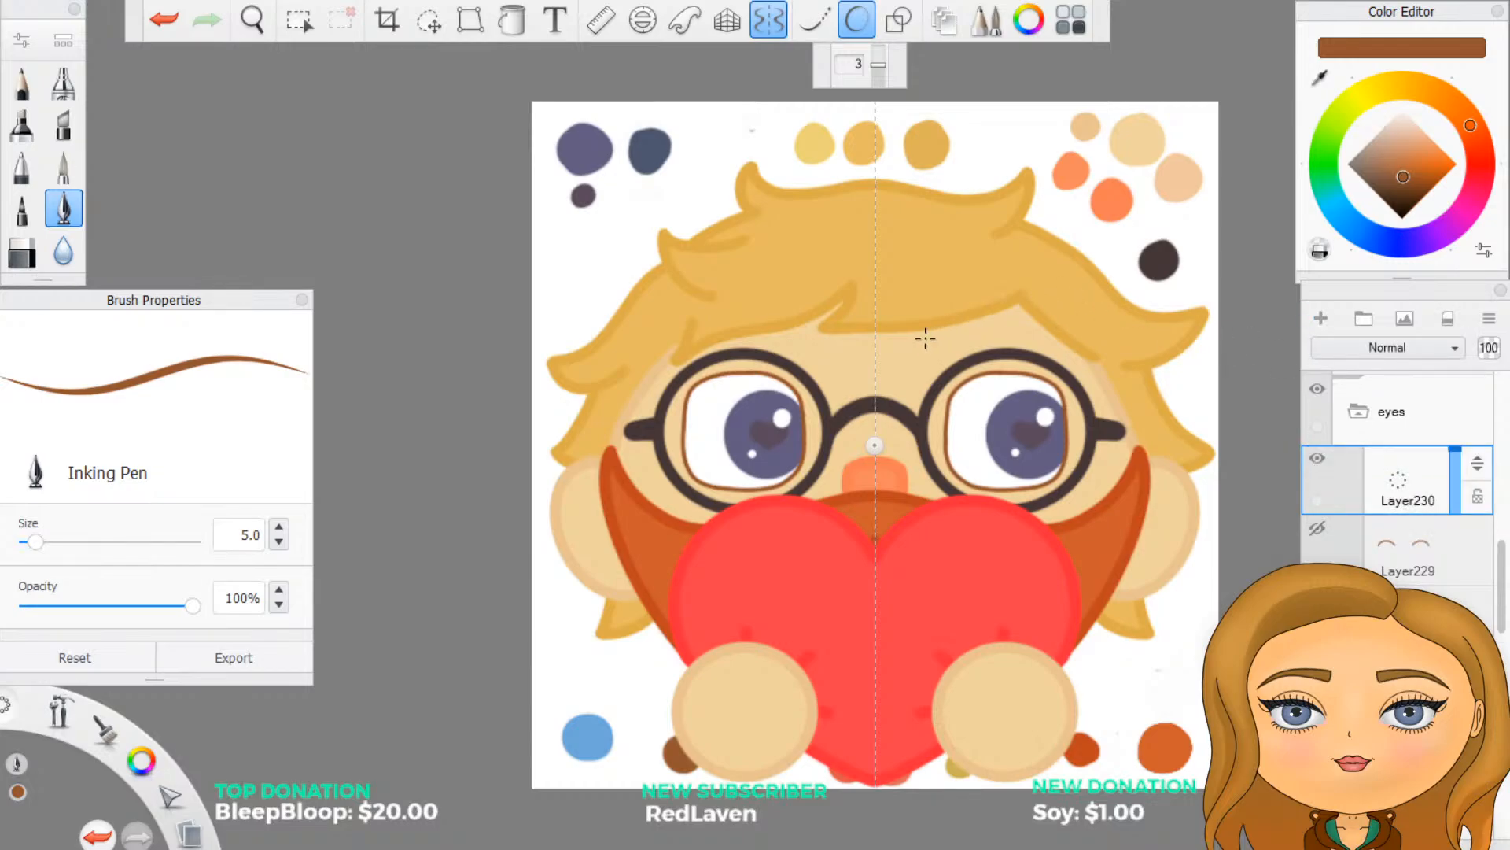
left_click_drag(926, 338, 952, 353)
Step: Try long, straight frowning eyebrows slanting down toward the nose on a new layer, and delete that layer
left_click(1319, 318)
left_click_drag(971, 331, 901, 375)
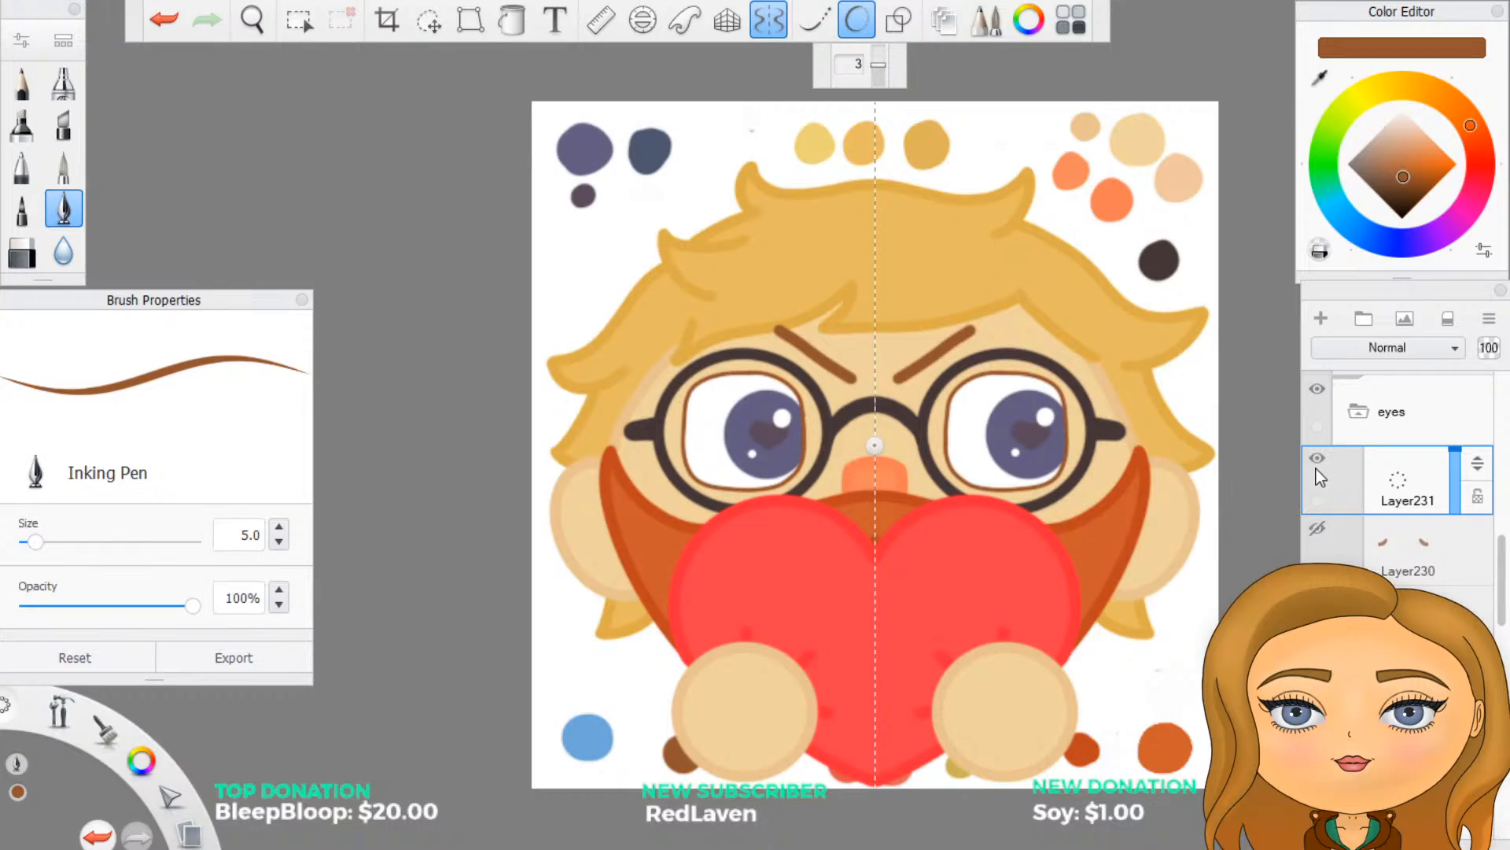
left_click(1426, 472)
left_click(1335, 478)
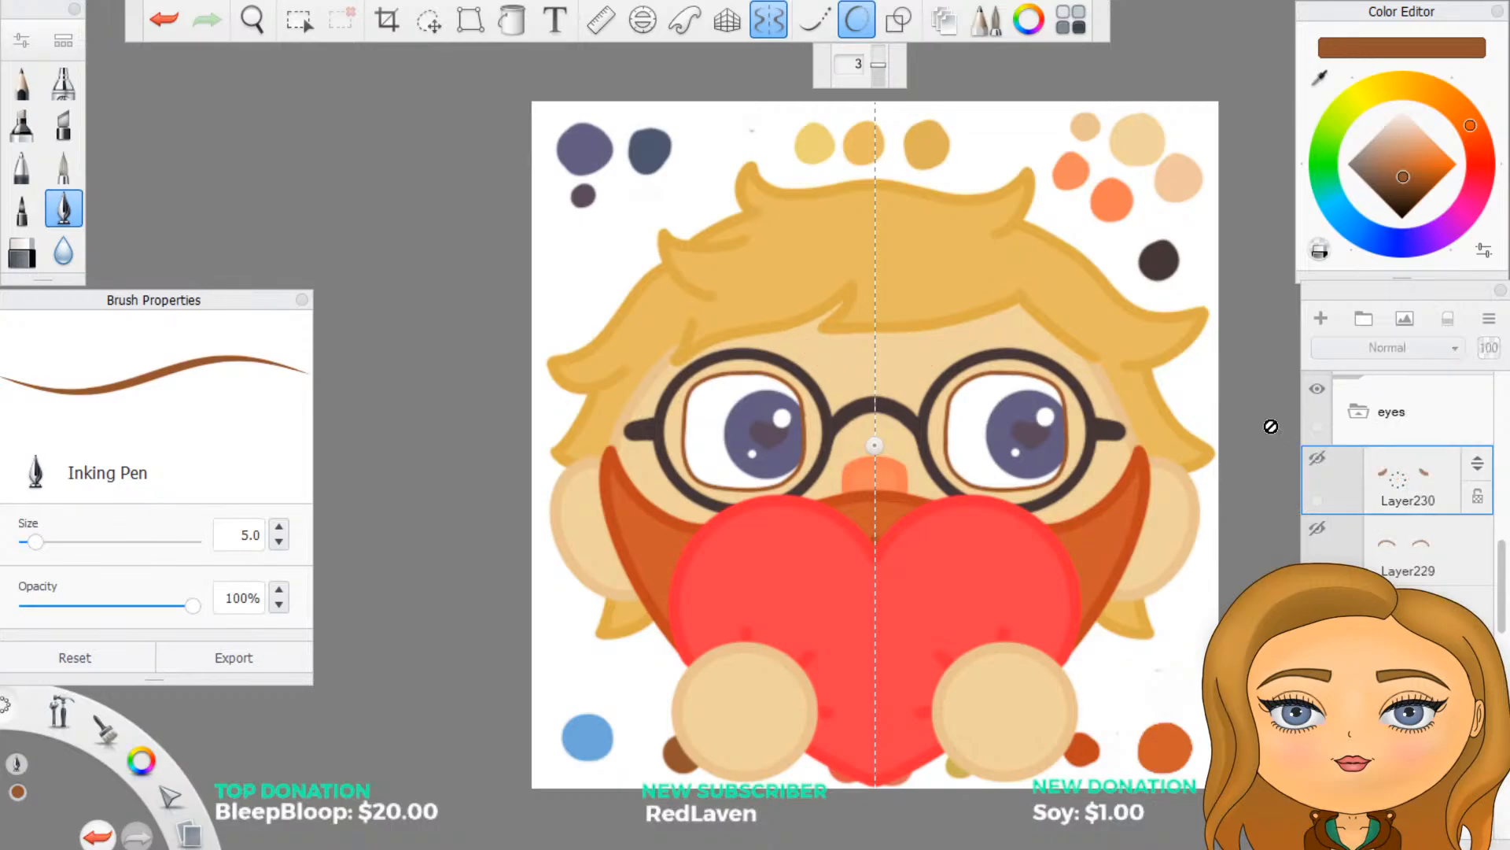
Step: Draw short, nearly flat mirrored eyebrows above the inner half of each lens on a new layer, and hide that layer
left_click(1321, 319)
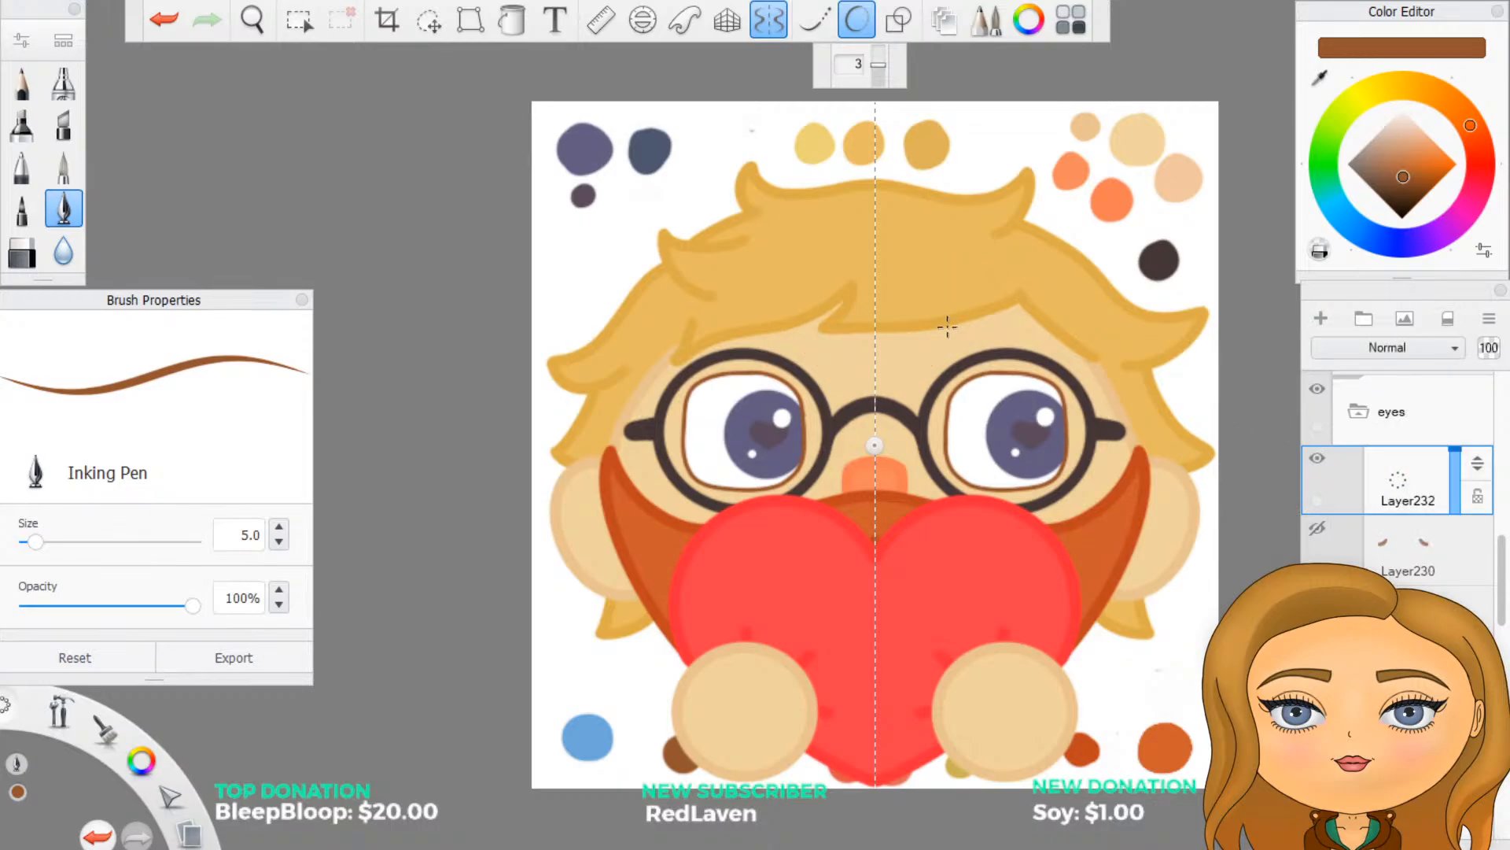
left_click_drag(916, 351, 949, 341)
key("ctrl+z")
mouse_move(943, 346)
left_mouse_down()
mouse_move(1008, 317)
mouse_move(961, 337)
mouse_move(1007, 341)
left_mouse_up()
key("ctrl+z")
key("ctrl+z")
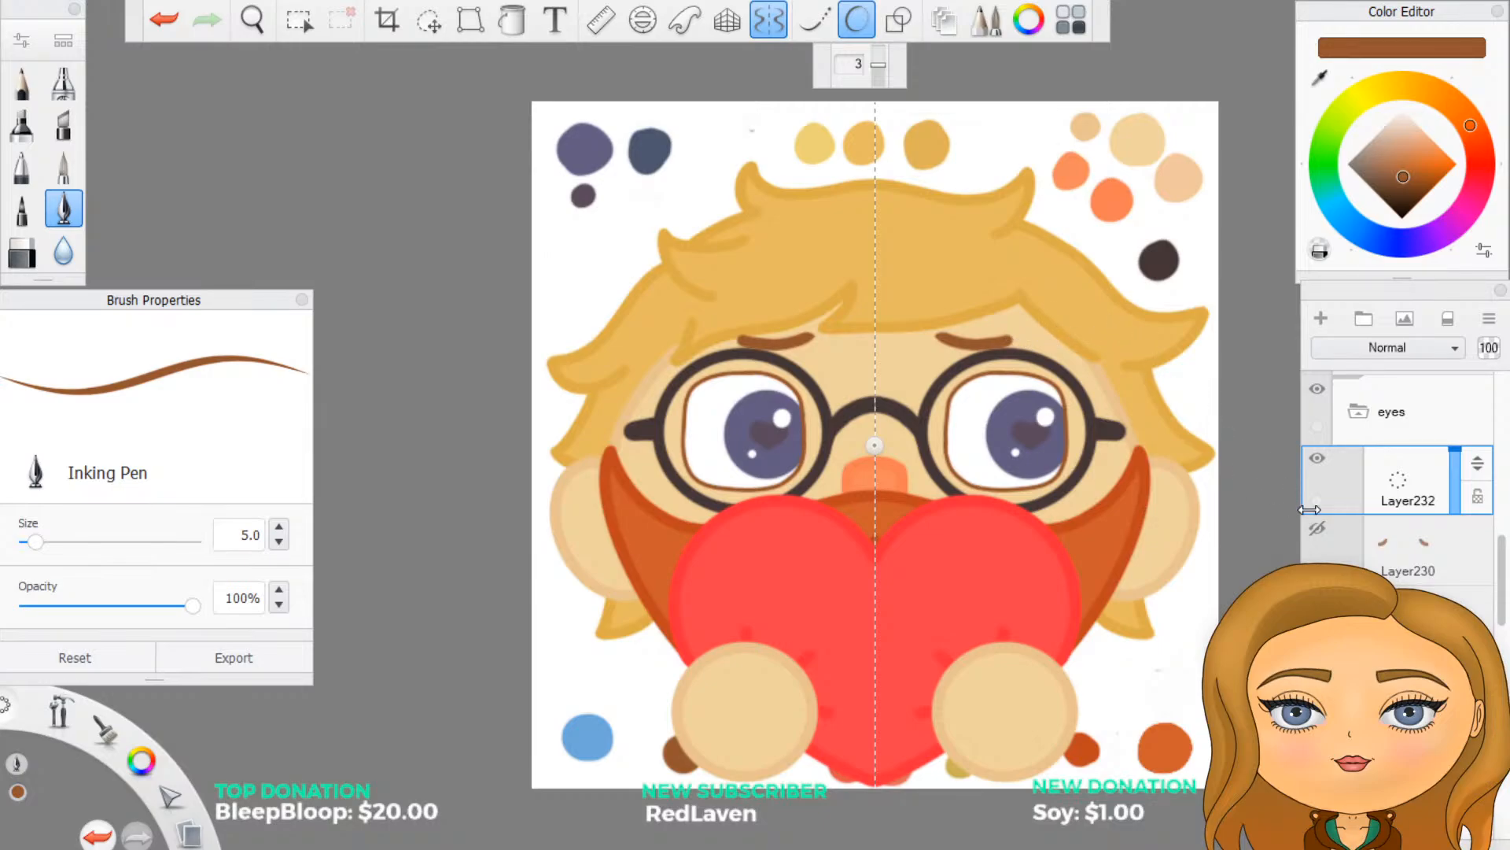
left_click(1316, 460)
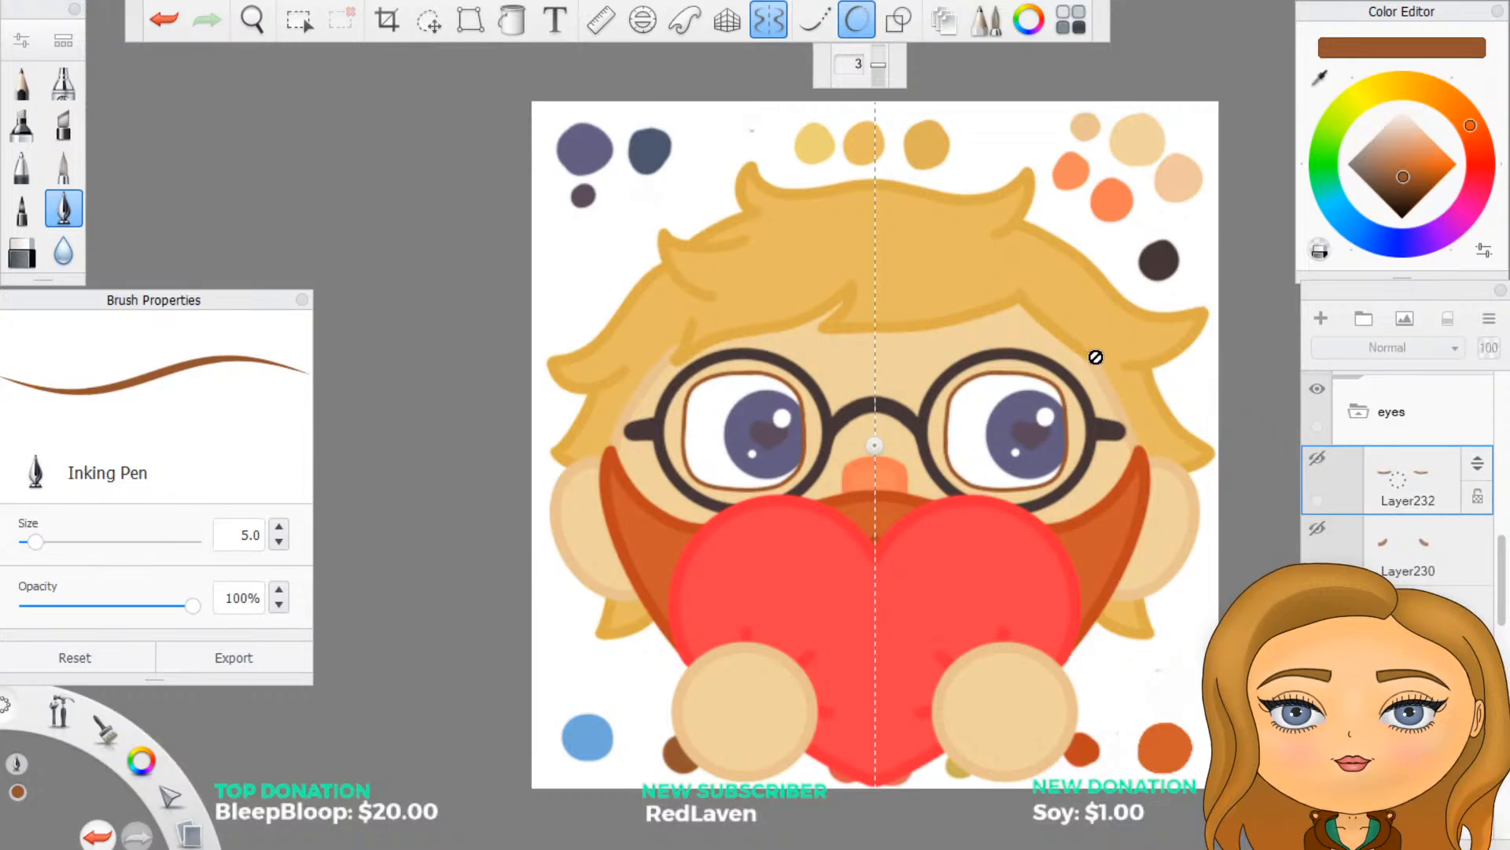
Step: Draw short mirrored eyebrows above the outer half of each lens on a new layer, and hide that layer
left_click(1321, 319)
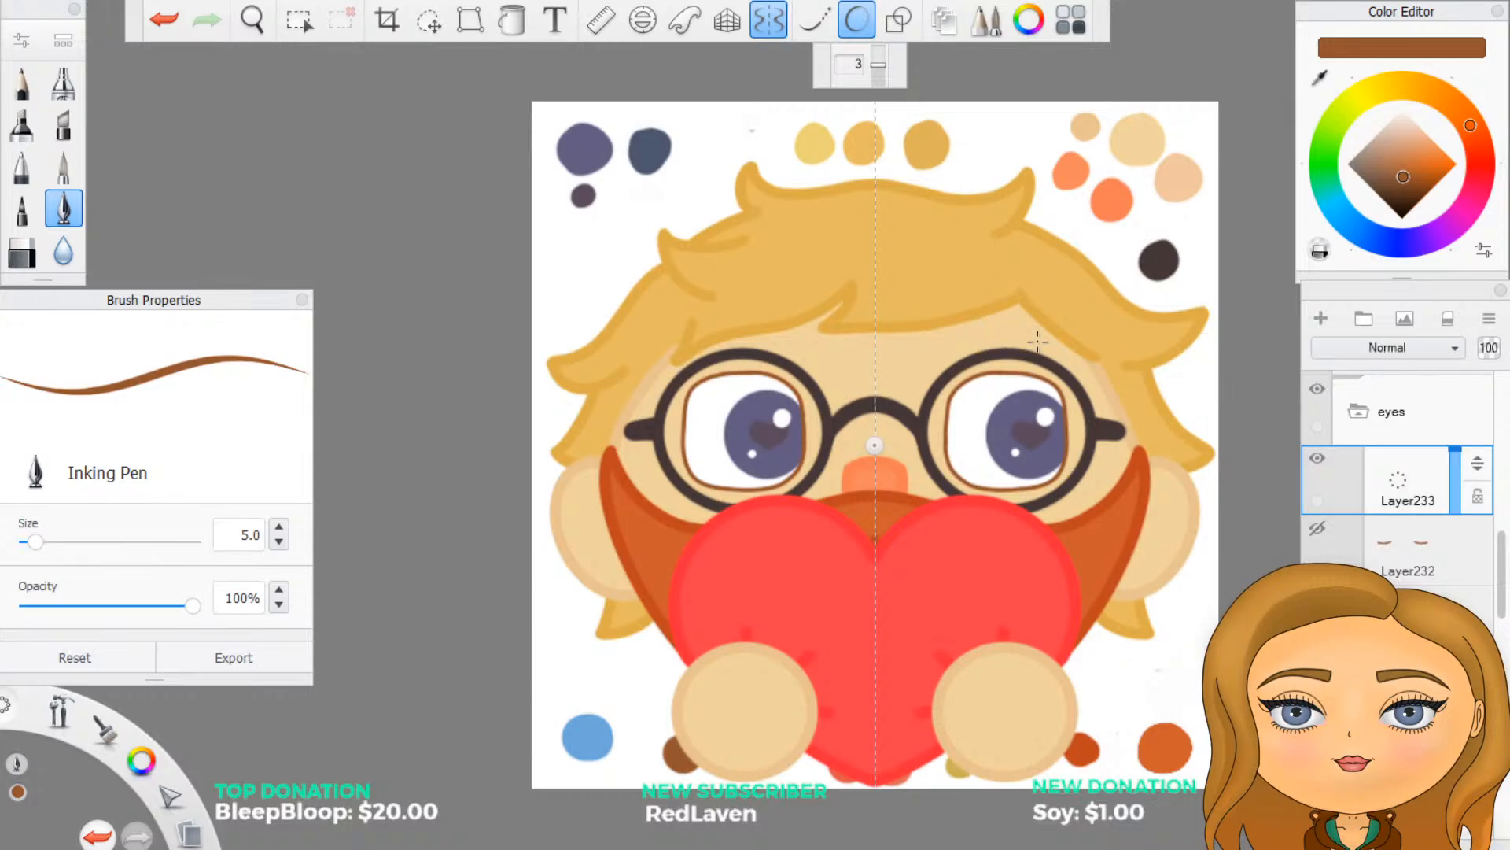
left_click_drag(1024, 339, 1078, 326)
left_click(1319, 459)
Step: Draw short, arched mirrored eyebrows curving down at the outer ends above the outer lenses on another new layer
left_click(1322, 318)
mouse_move(1017, 328)
left_mouse_down()
mouse_move(1077, 344)
mouse_move(1073, 329)
mouse_move(1087, 360)
left_mouse_up()
key("ctrl+z")
key("ctrl+z")
key("ctrl+z")
mouse_move(1014, 312)
left_mouse_down()
mouse_move(1071, 349)
mouse_move(1010, 327)
mouse_move(1079, 355)
left_mouse_up()
key("ctrl+z")
key("ctrl+z")
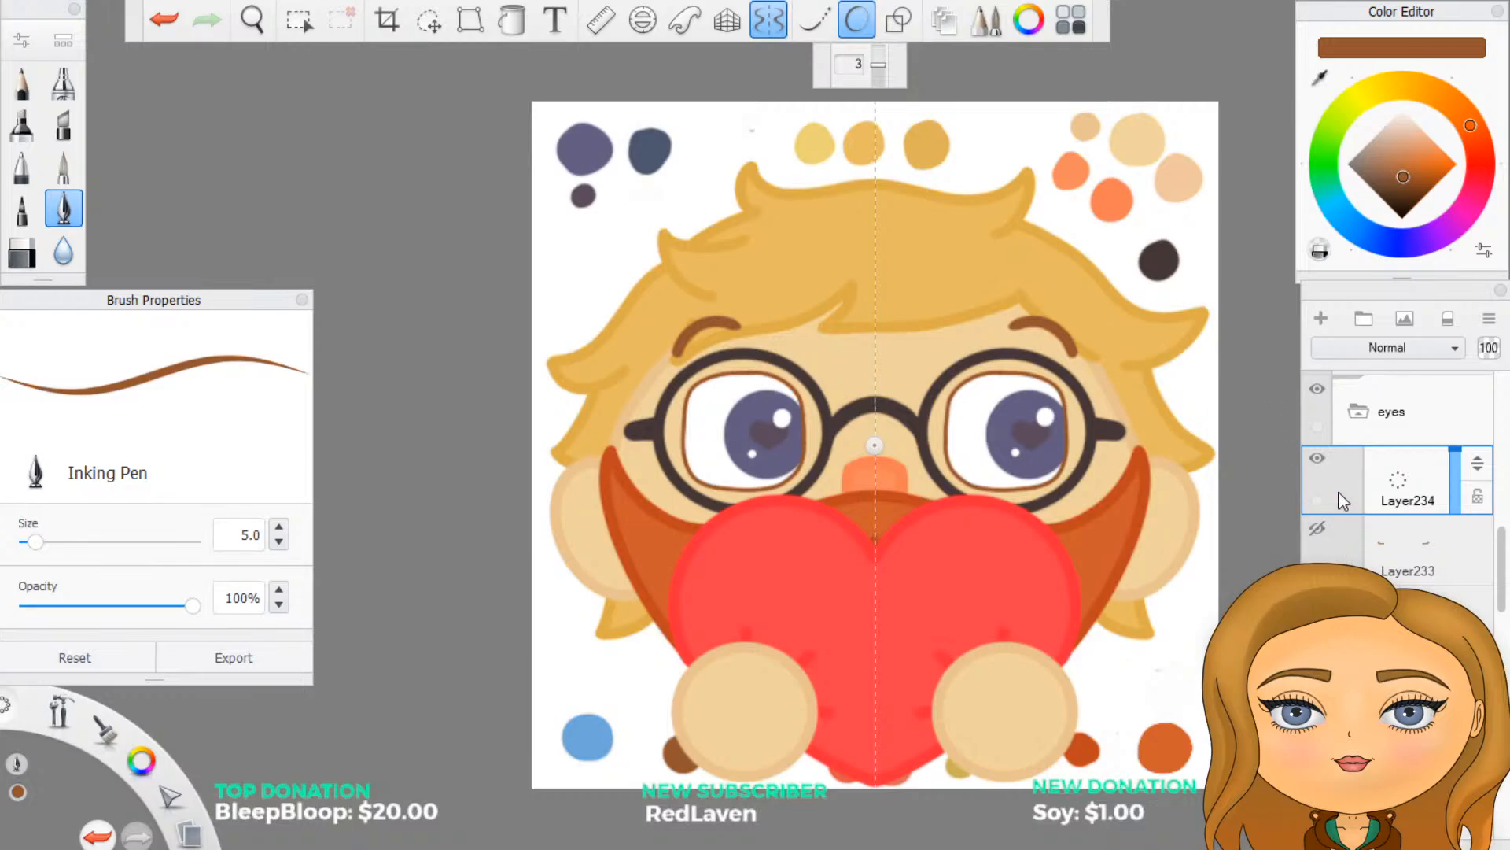
Step: Hide the last eyebrow layer, and collapse the eyes folder and the heart folder that contains it
left_click(1354, 428)
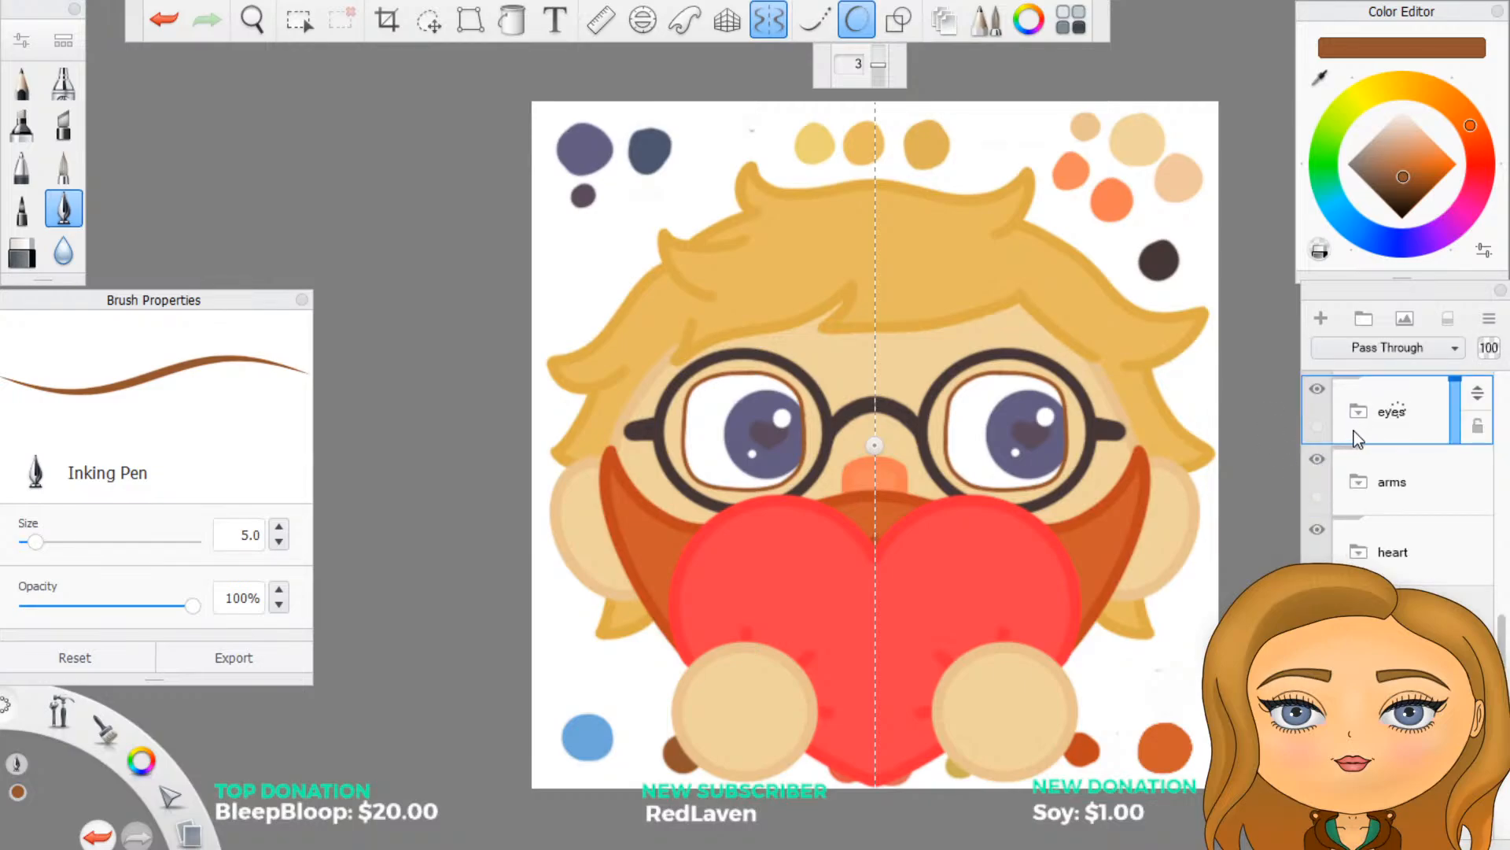
scroll(1400, 503, "down", 3)
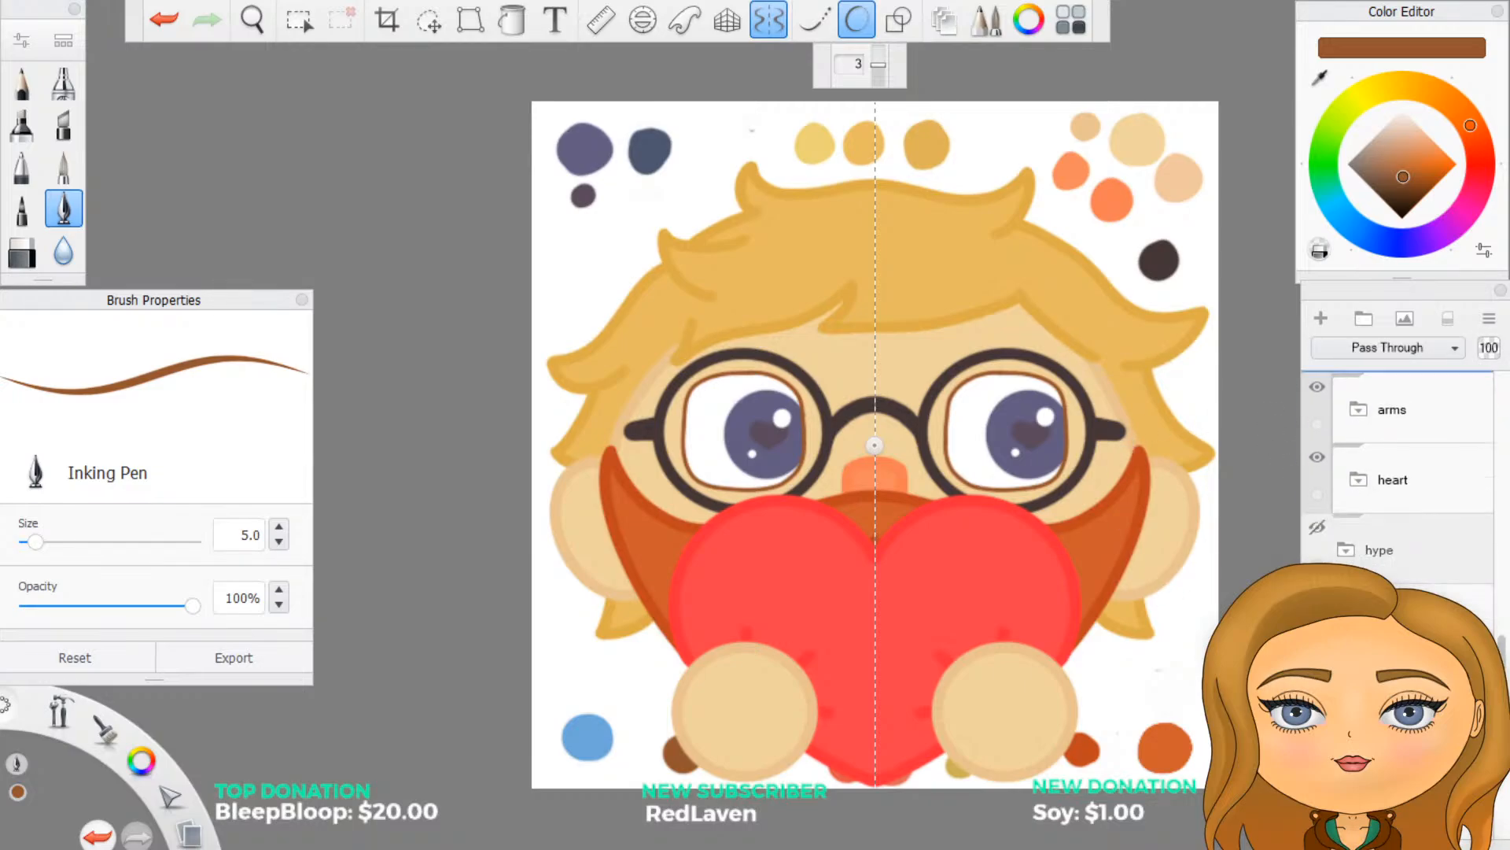
scroll(1400, 472, "down", 2)
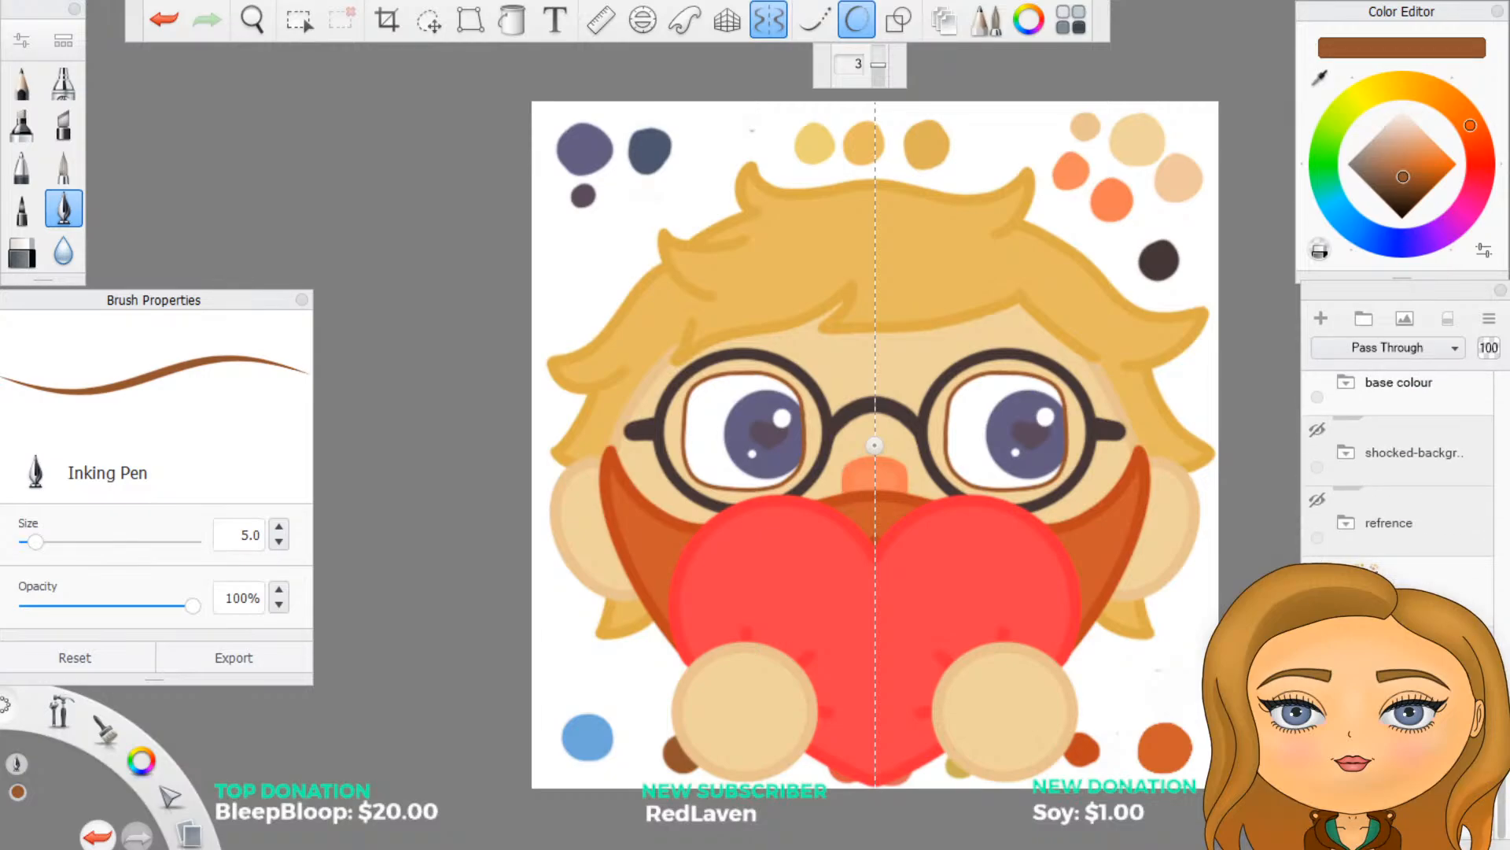
scroll(1384, 488, "up", 5)
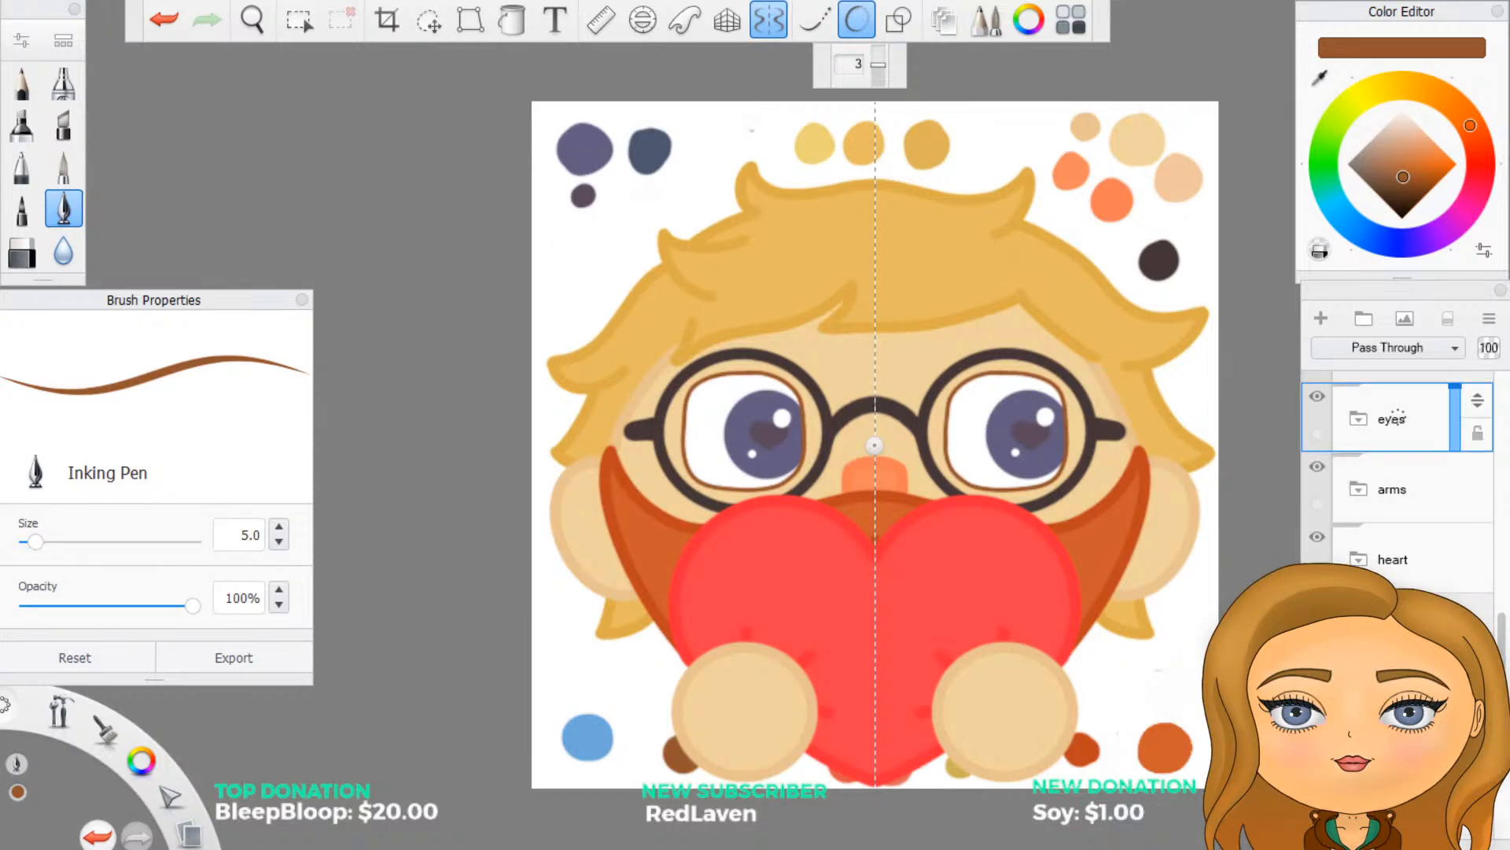
scroll(1396, 414, "up", 5)
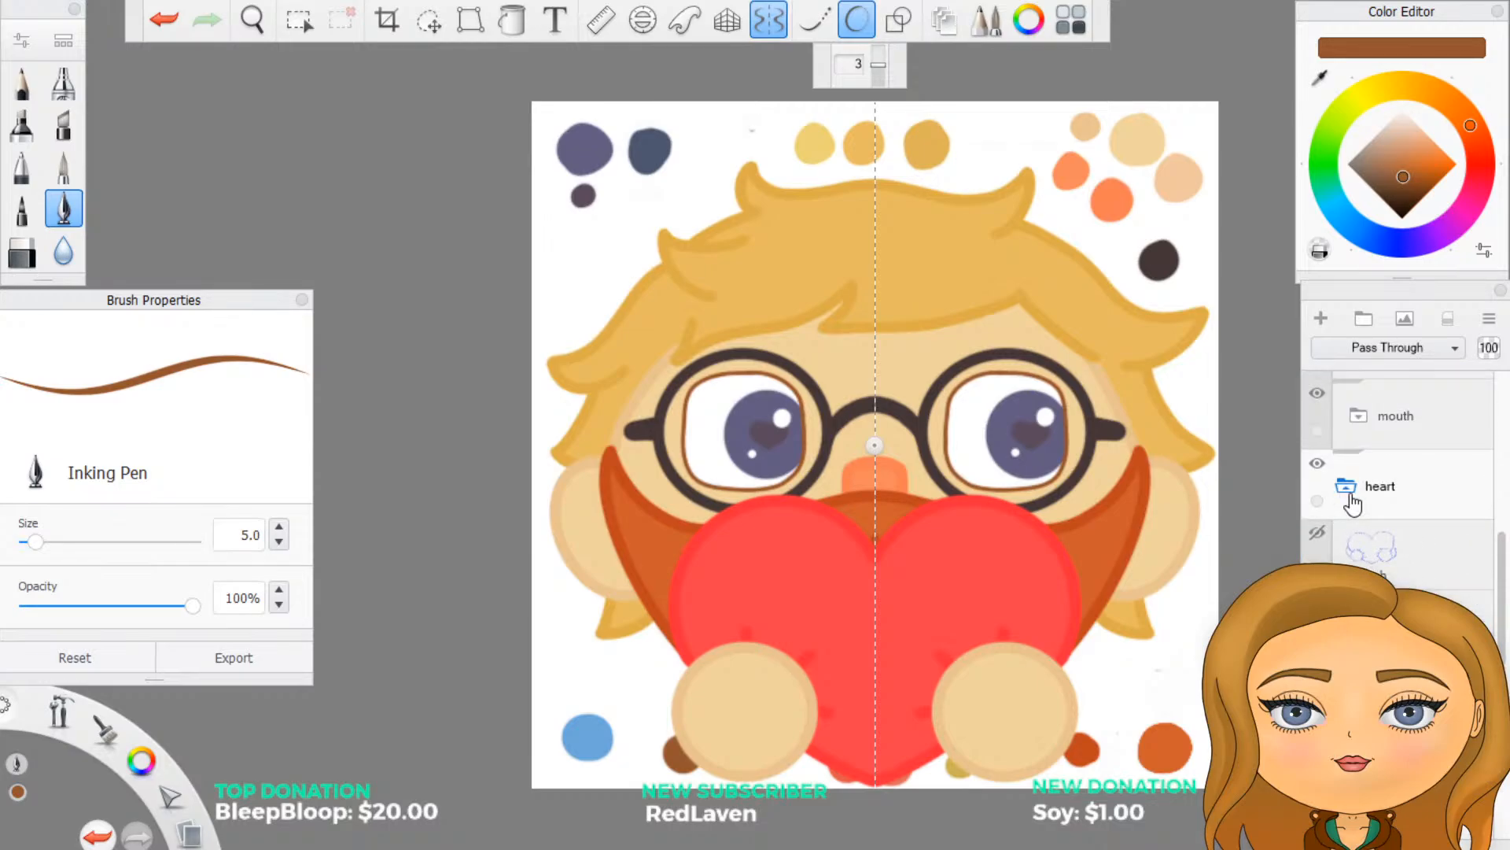
left_click(1351, 497)
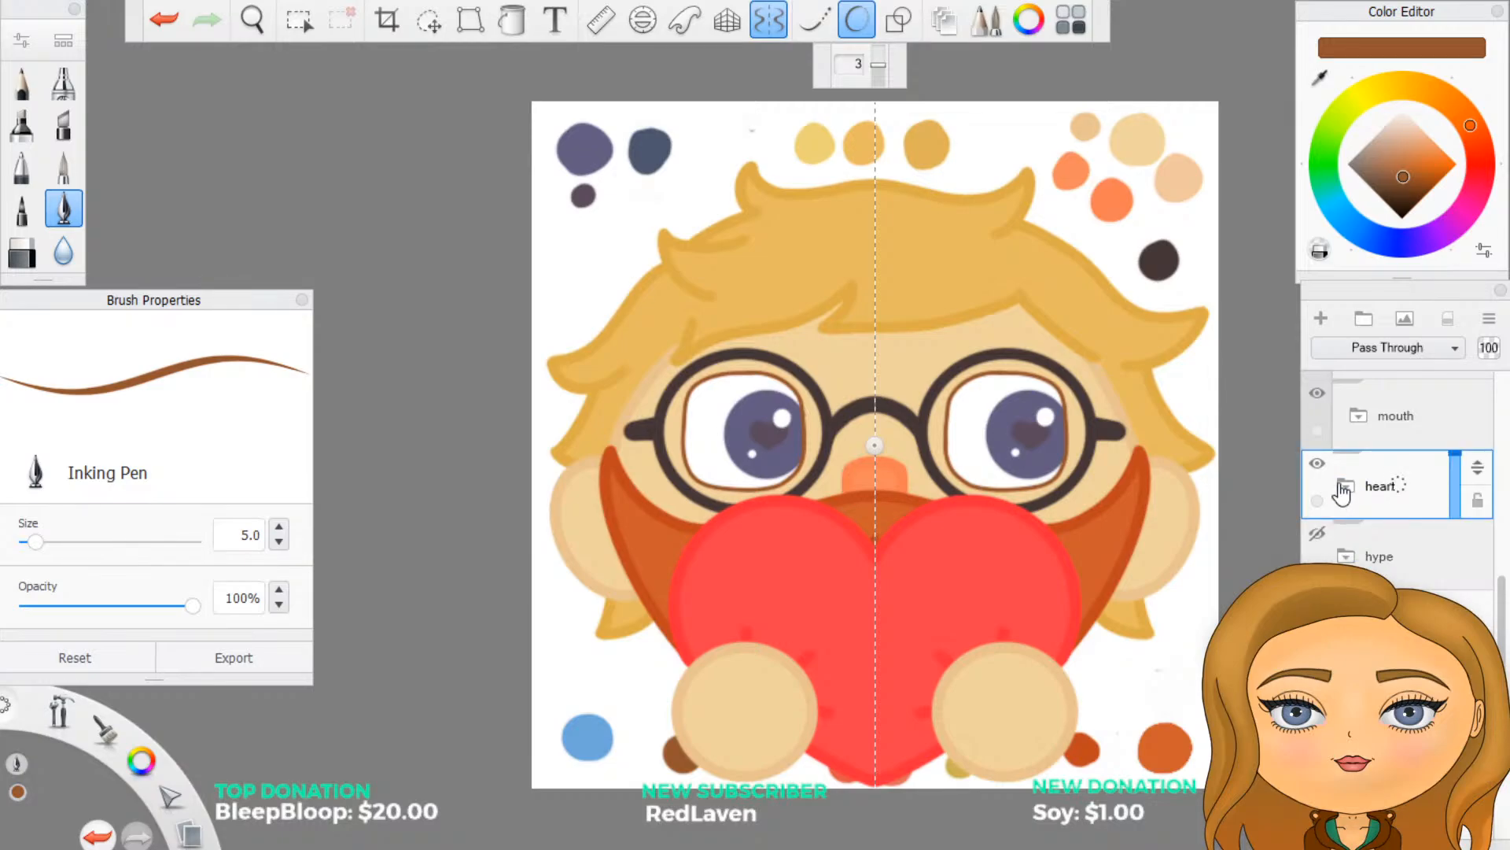
Step: Collapse the shock folder, and switch the visible emote from the heart folder to the hype folder
scroll(1361, 504, "up", 2)
scroll(1366, 501, "up", 4)
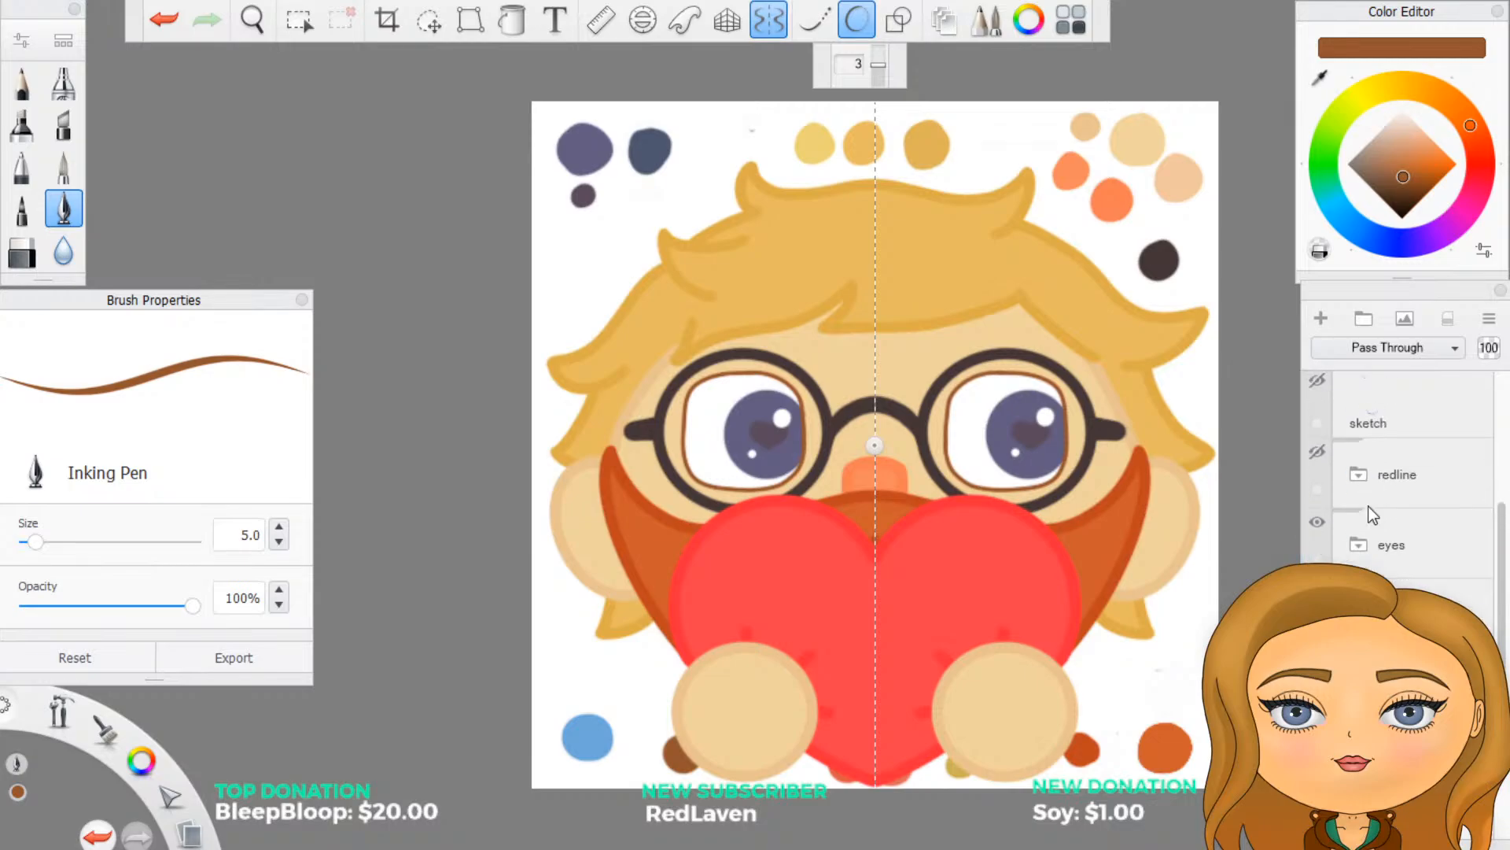
scroll(1347, 501, "up", 1)
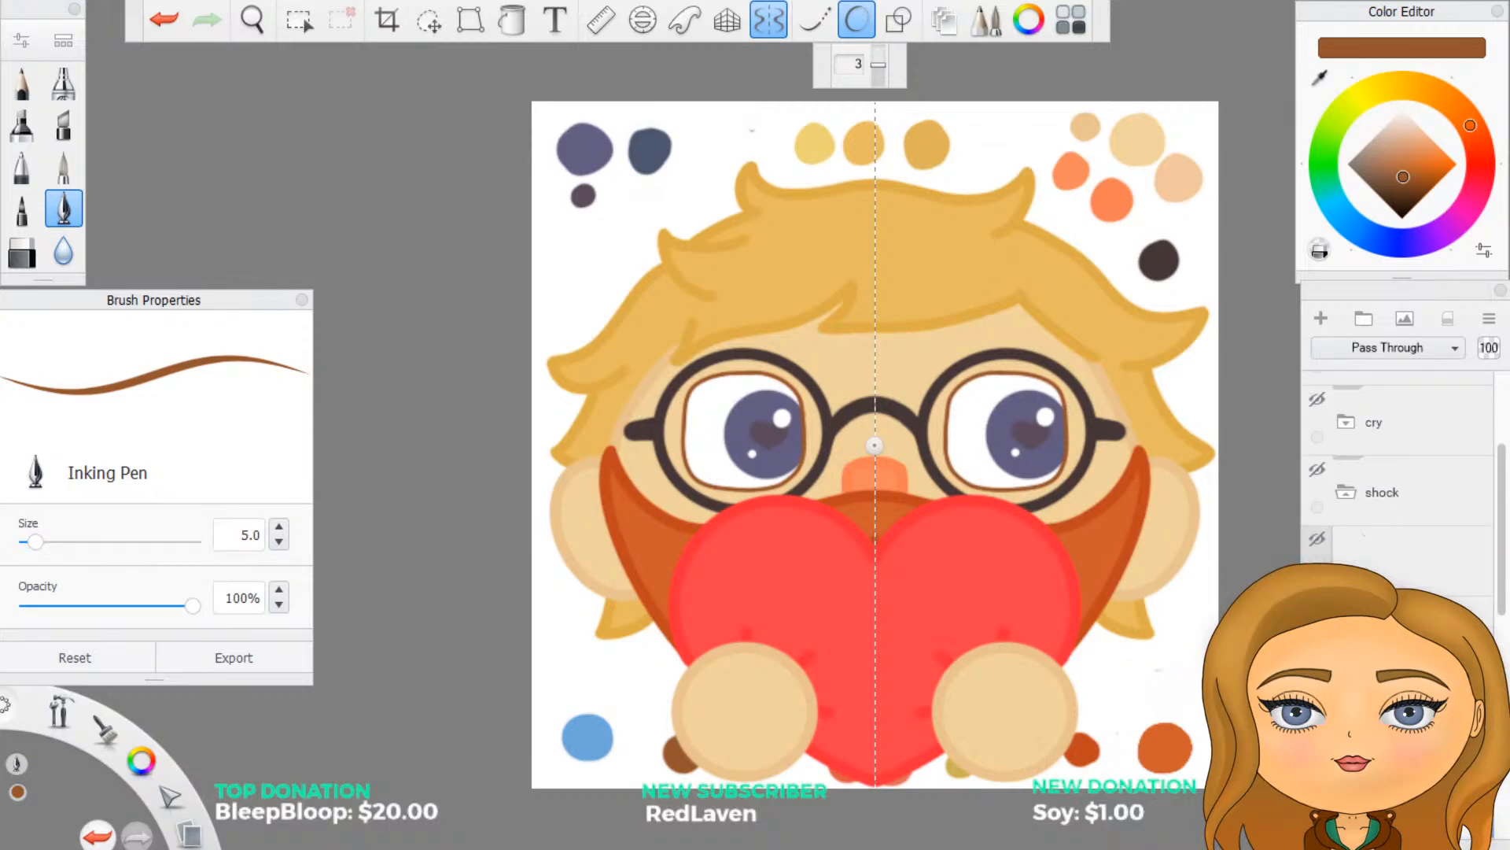
left_click(1345, 496)
scroll(1347, 499, "down", 2)
scroll(1329, 472, "down", 1)
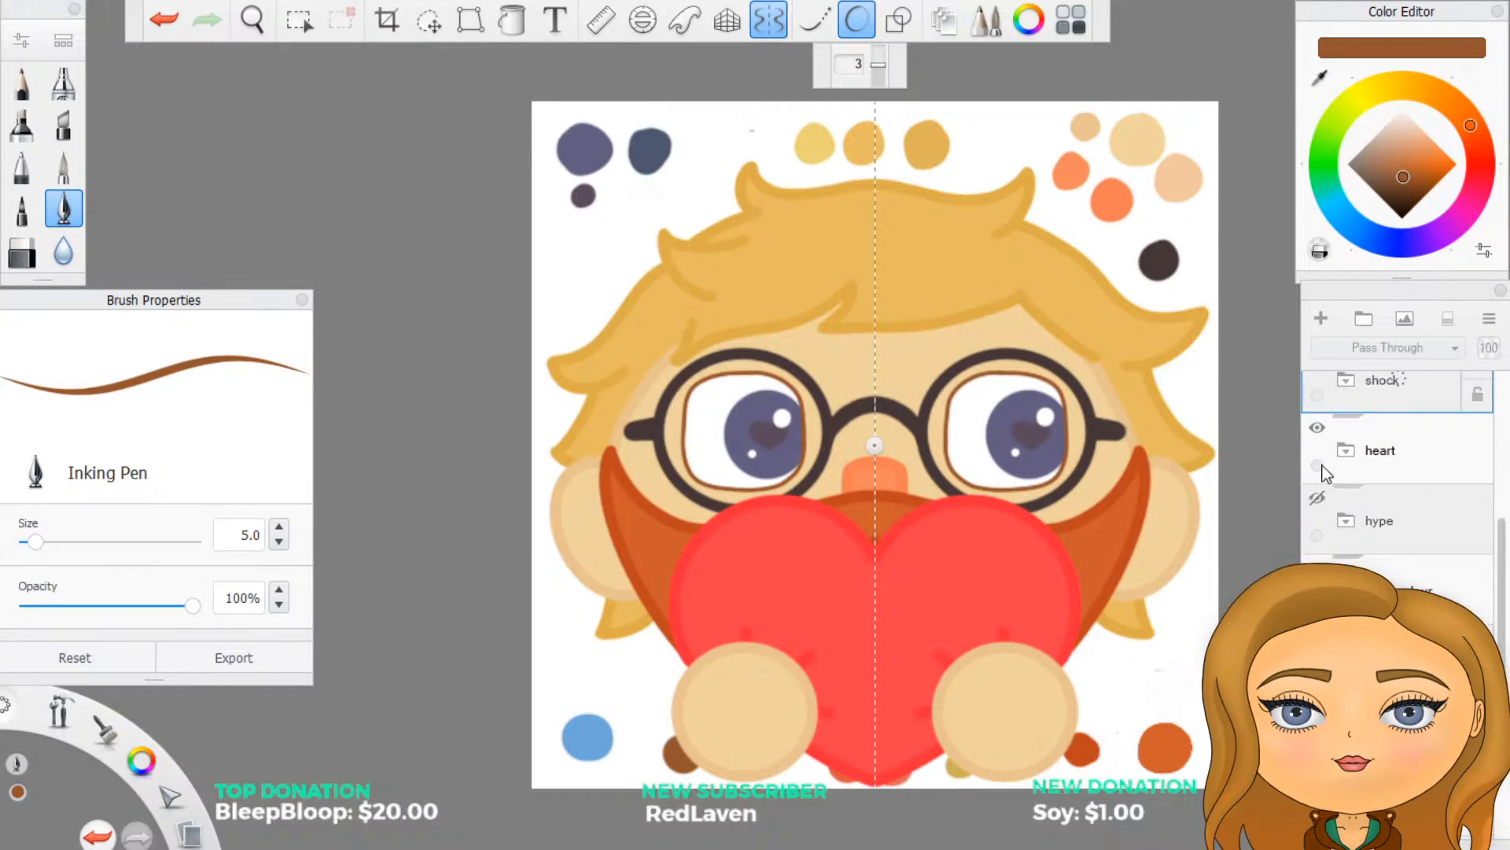
left_click(1316, 427)
left_click(1318, 499)
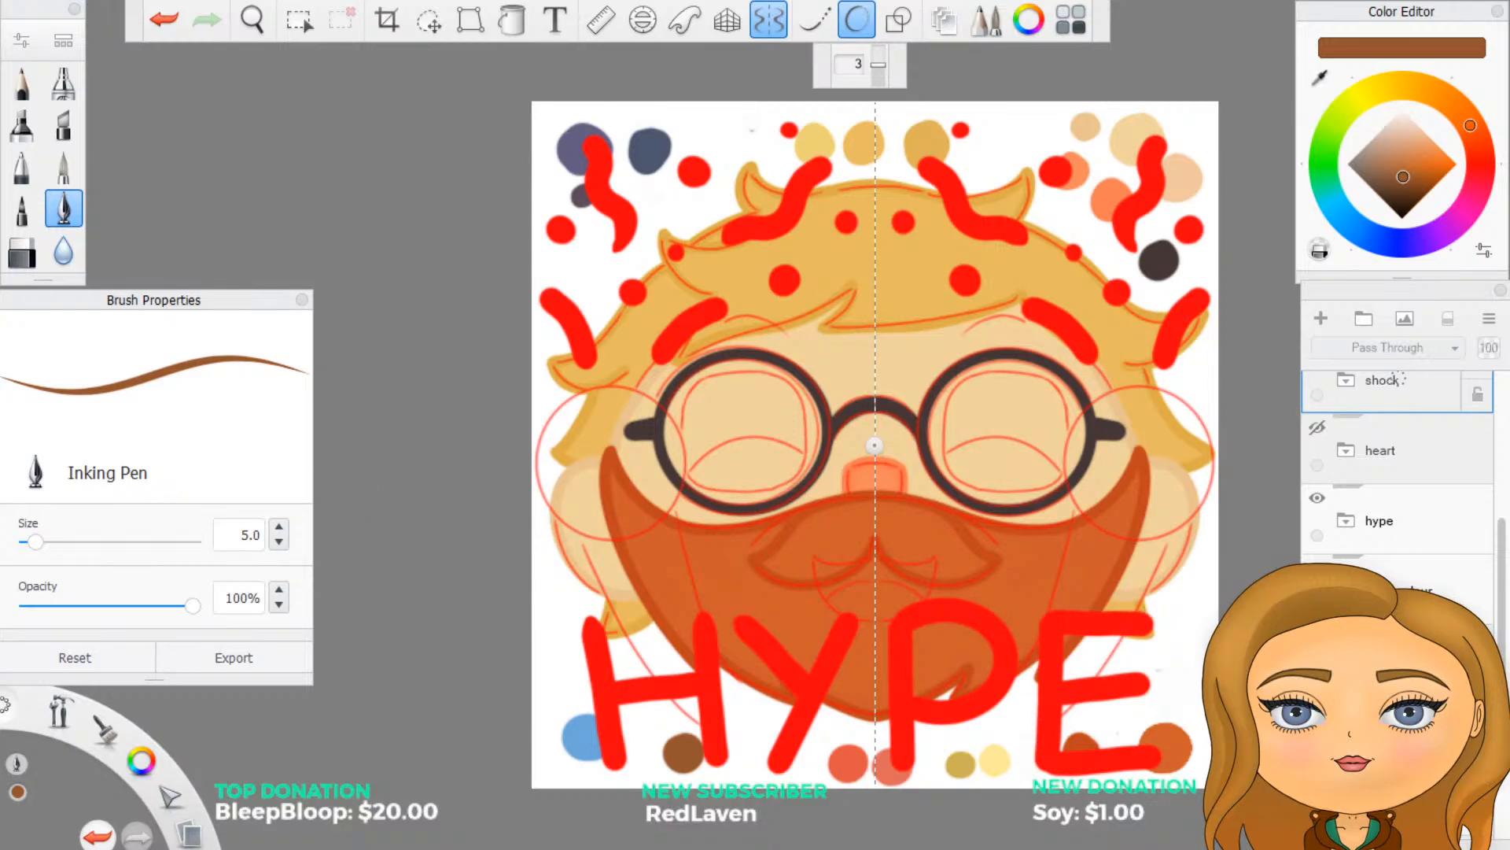
Step: Expand the hype folder and add a group named redline inside it, below the HYPE lettering layer
left_click(1349, 527)
scroll(1470, 582, "down", 3)
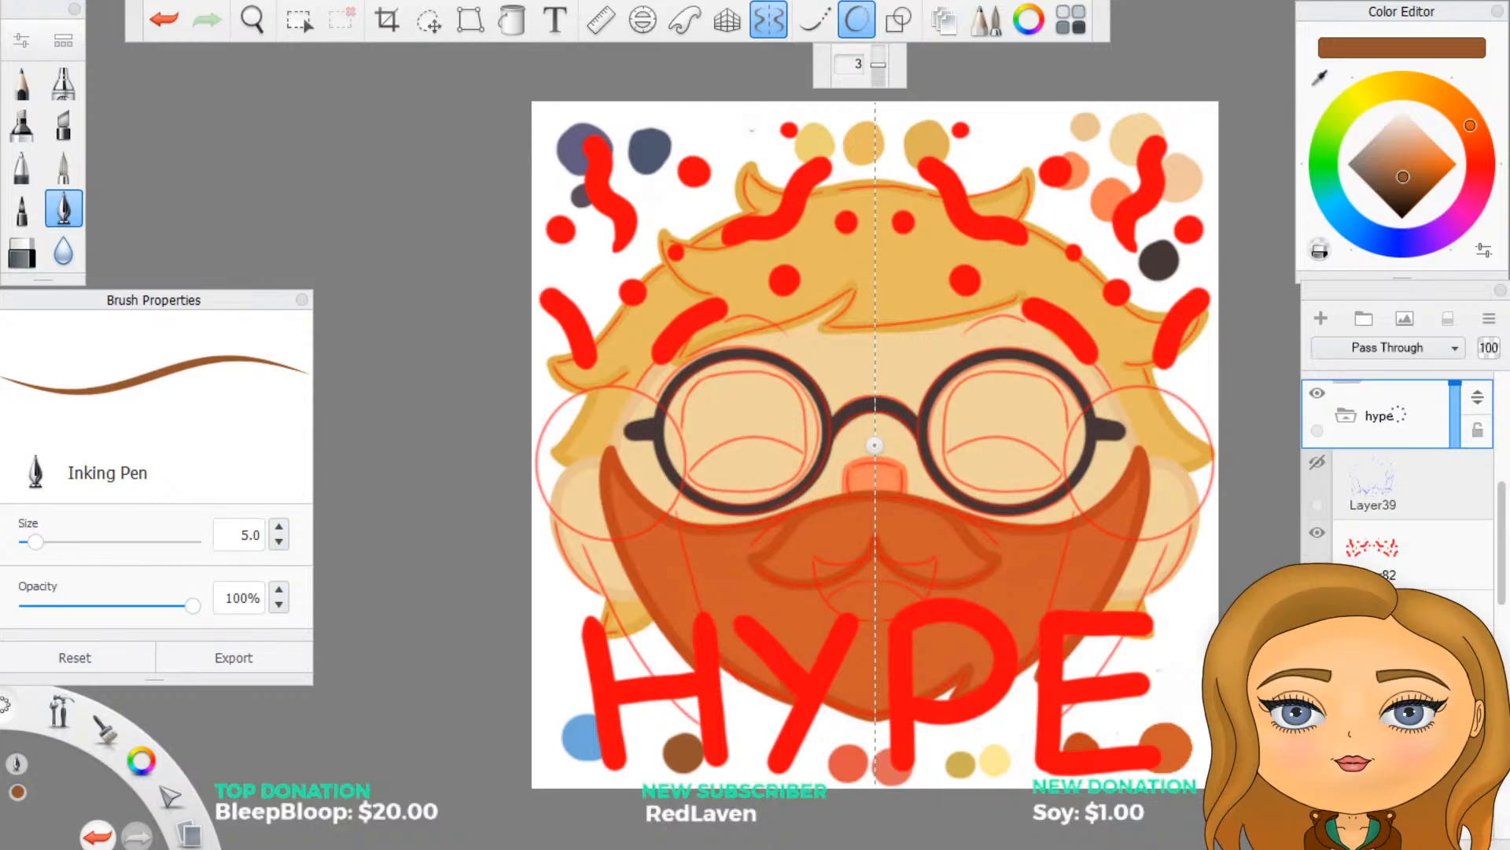
left_click(1372, 693)
left_click(1363, 318)
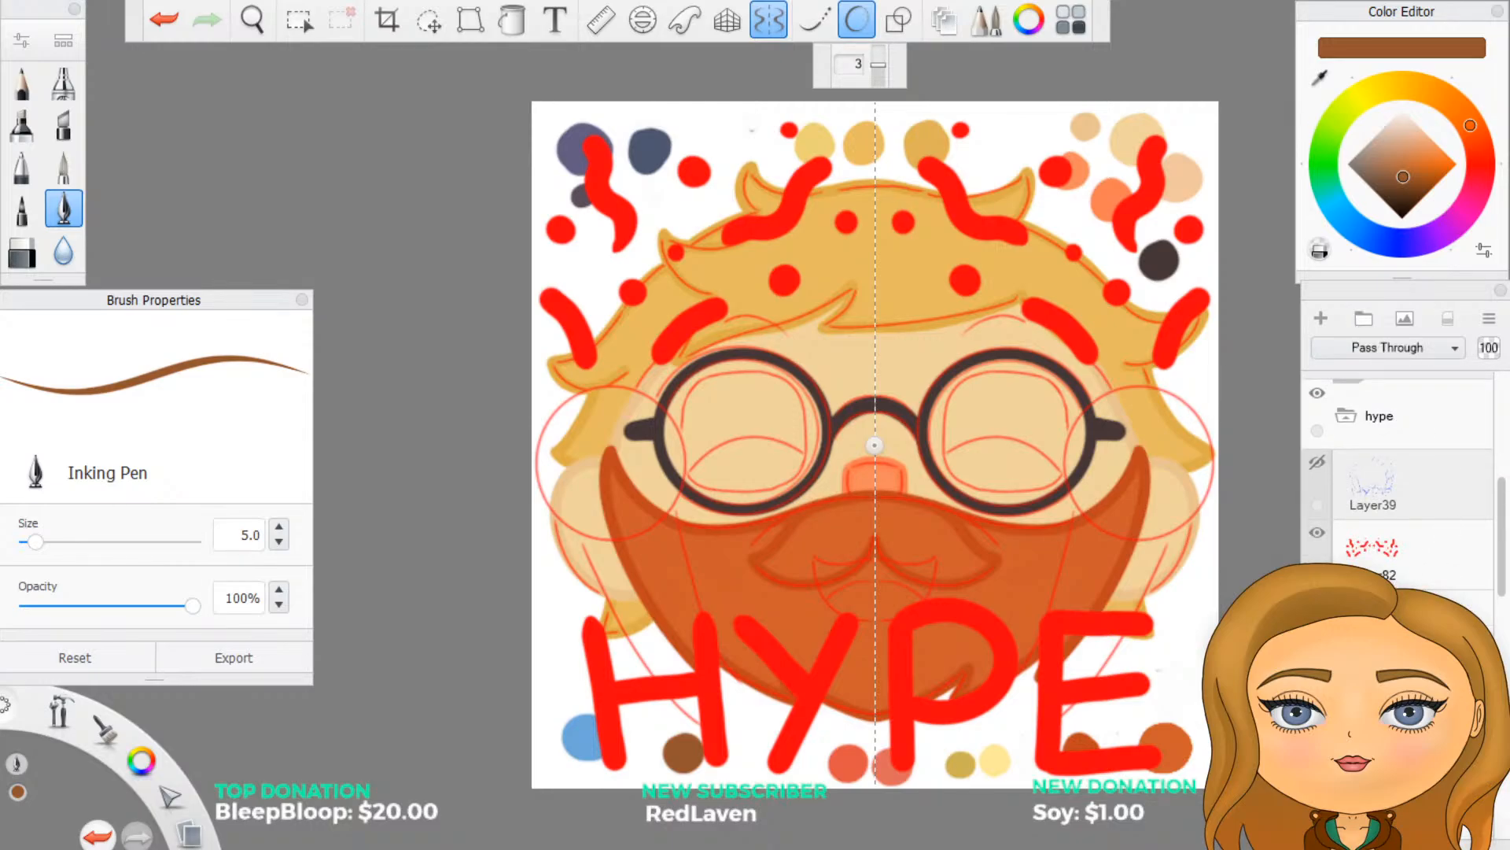
scroll(1408, 503, "down", 3)
left_click(1452, 586)
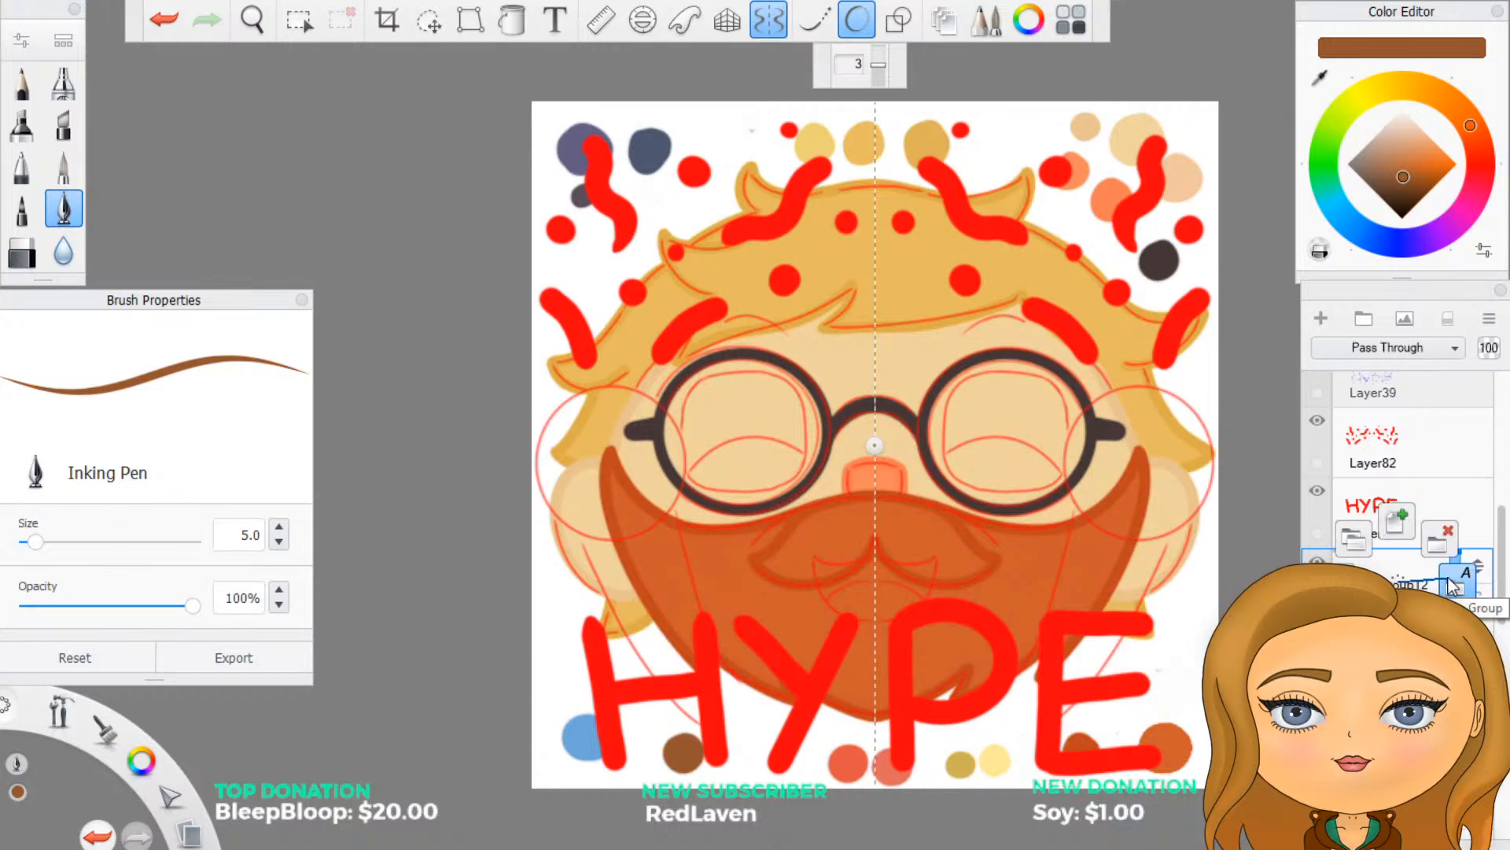
left_click(1451, 582)
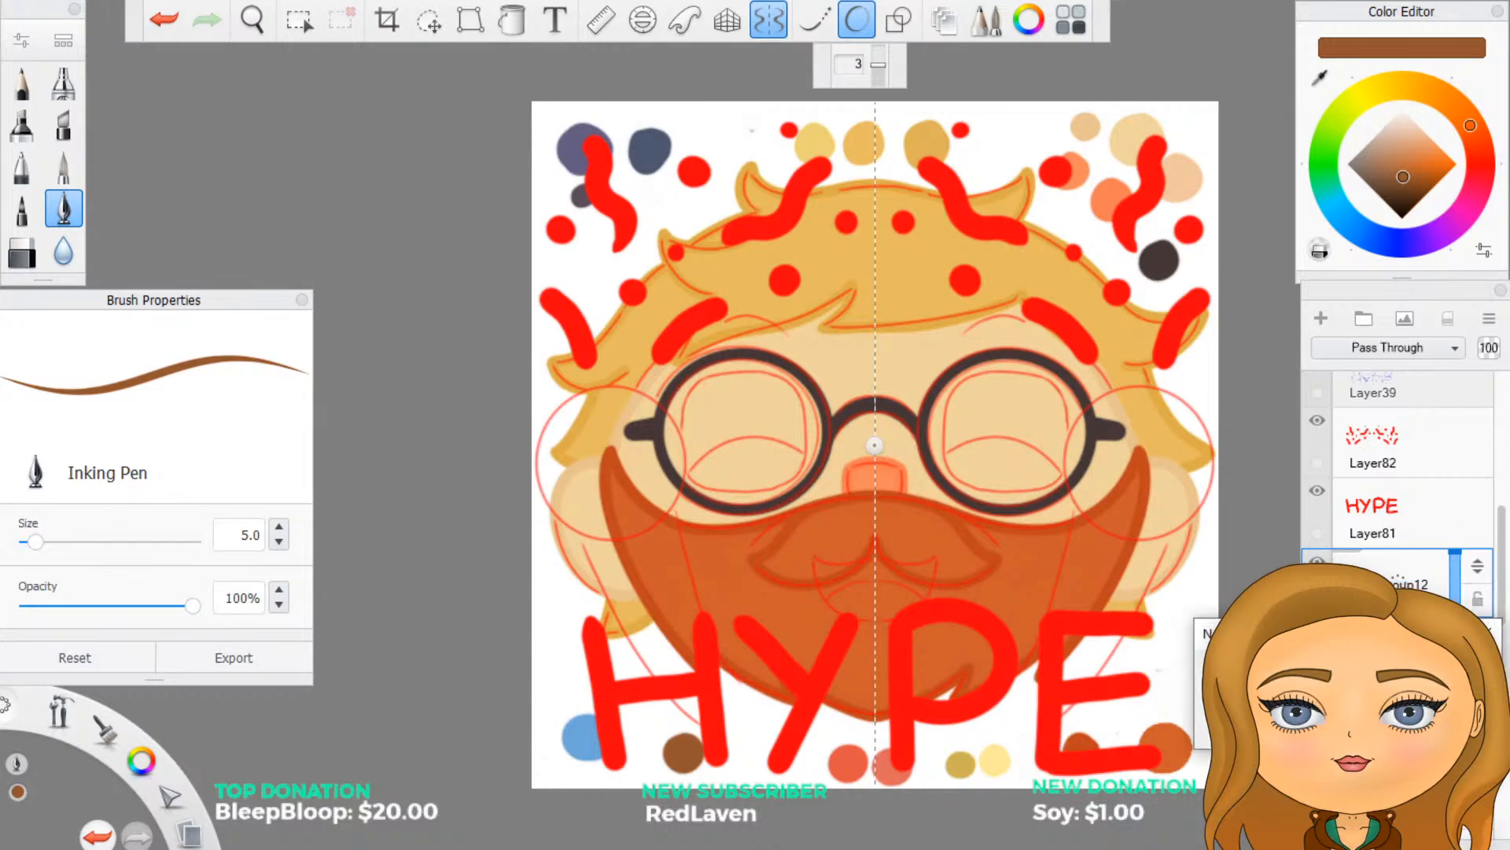
key("Return")
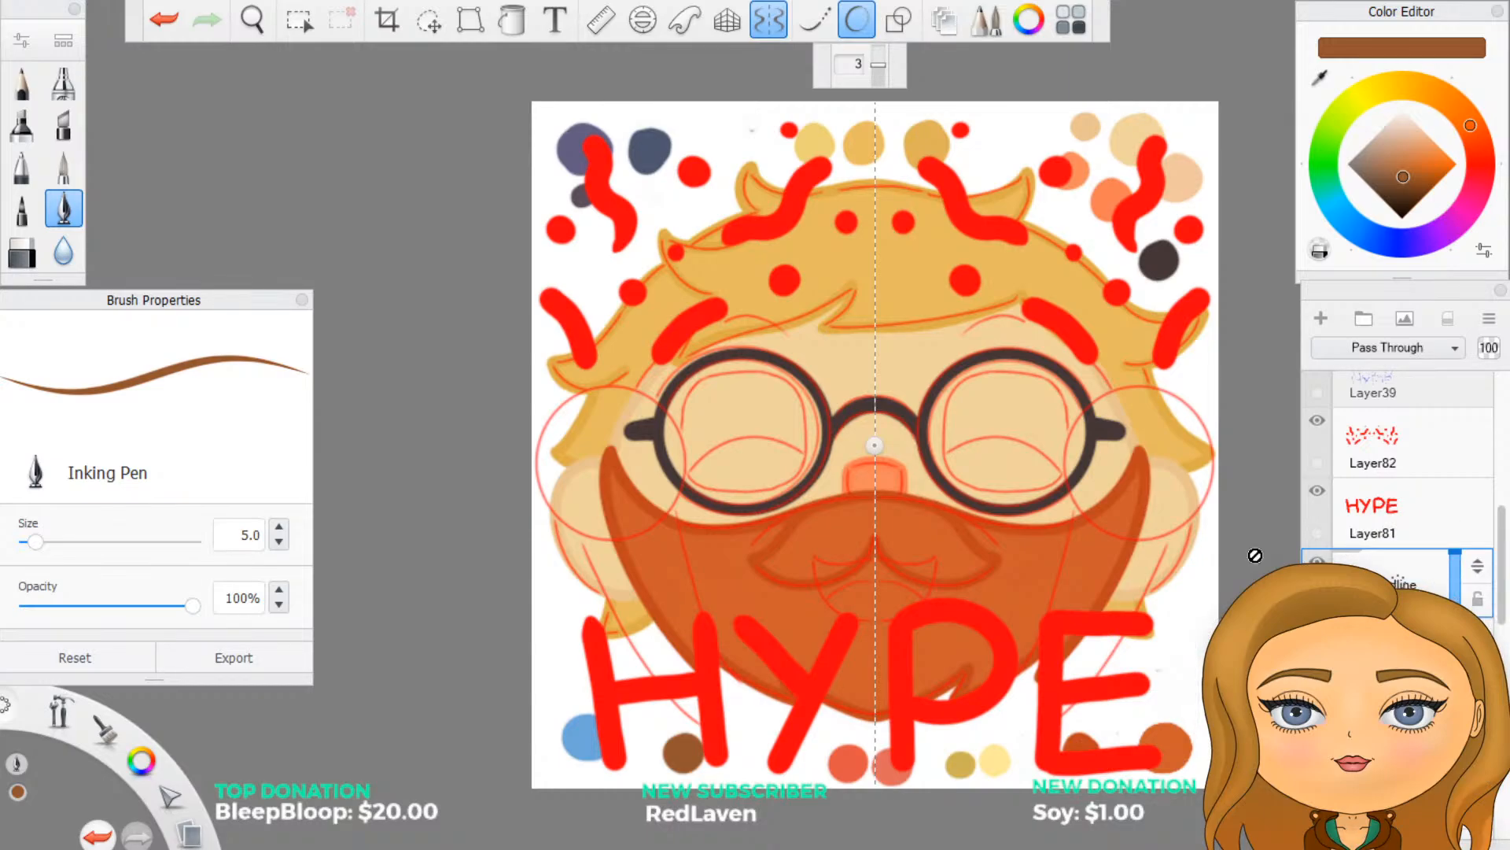
Step: Move the red line layer directly below the redline group, Layer80, into that group
scroll(1395, 576, "down", 2)
left_click(1441, 574)
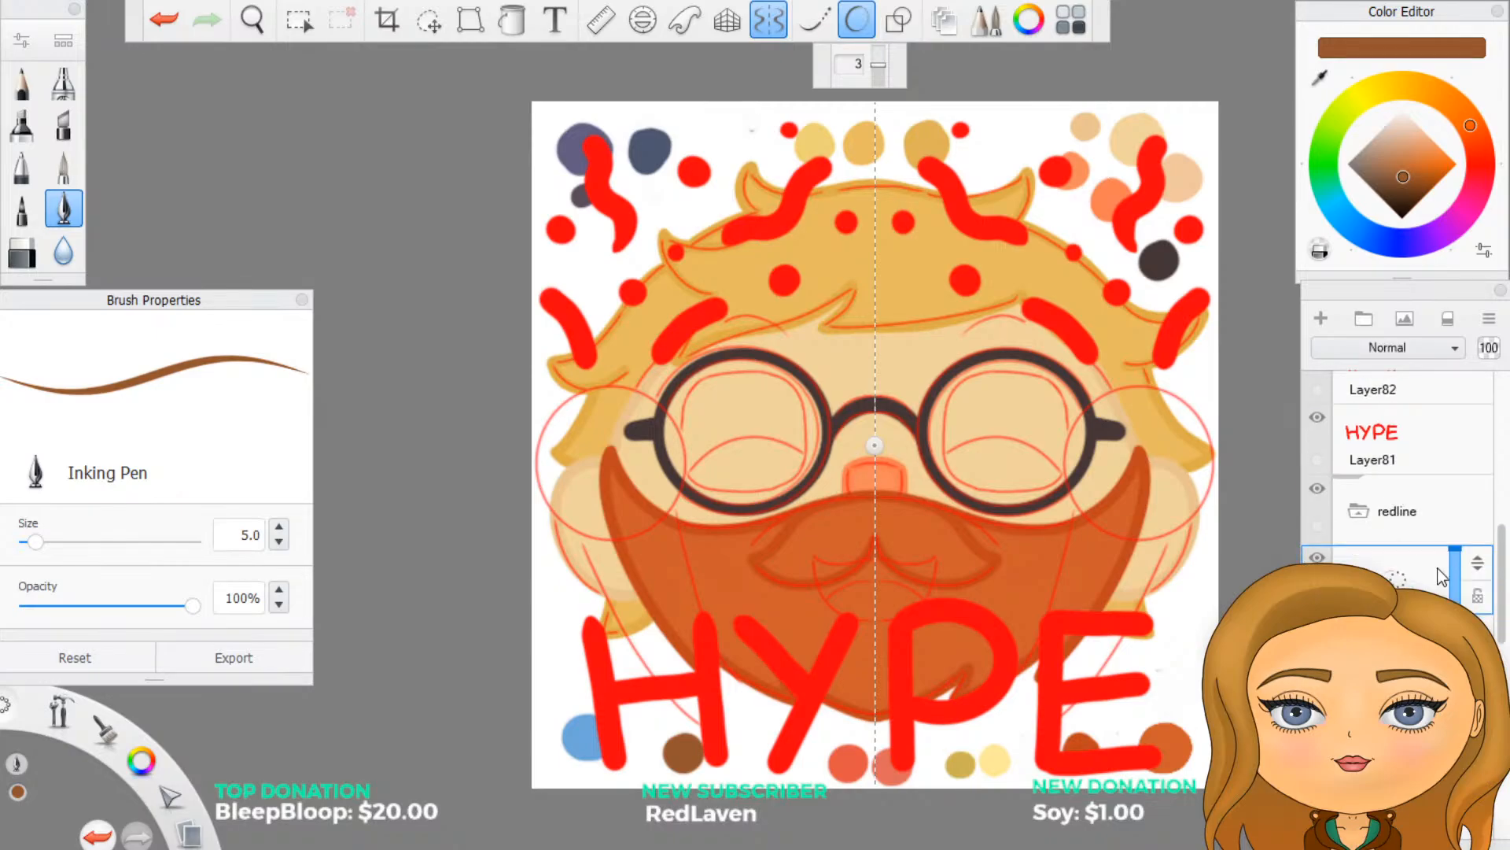
left_click_drag(1479, 565, 1471, 492)
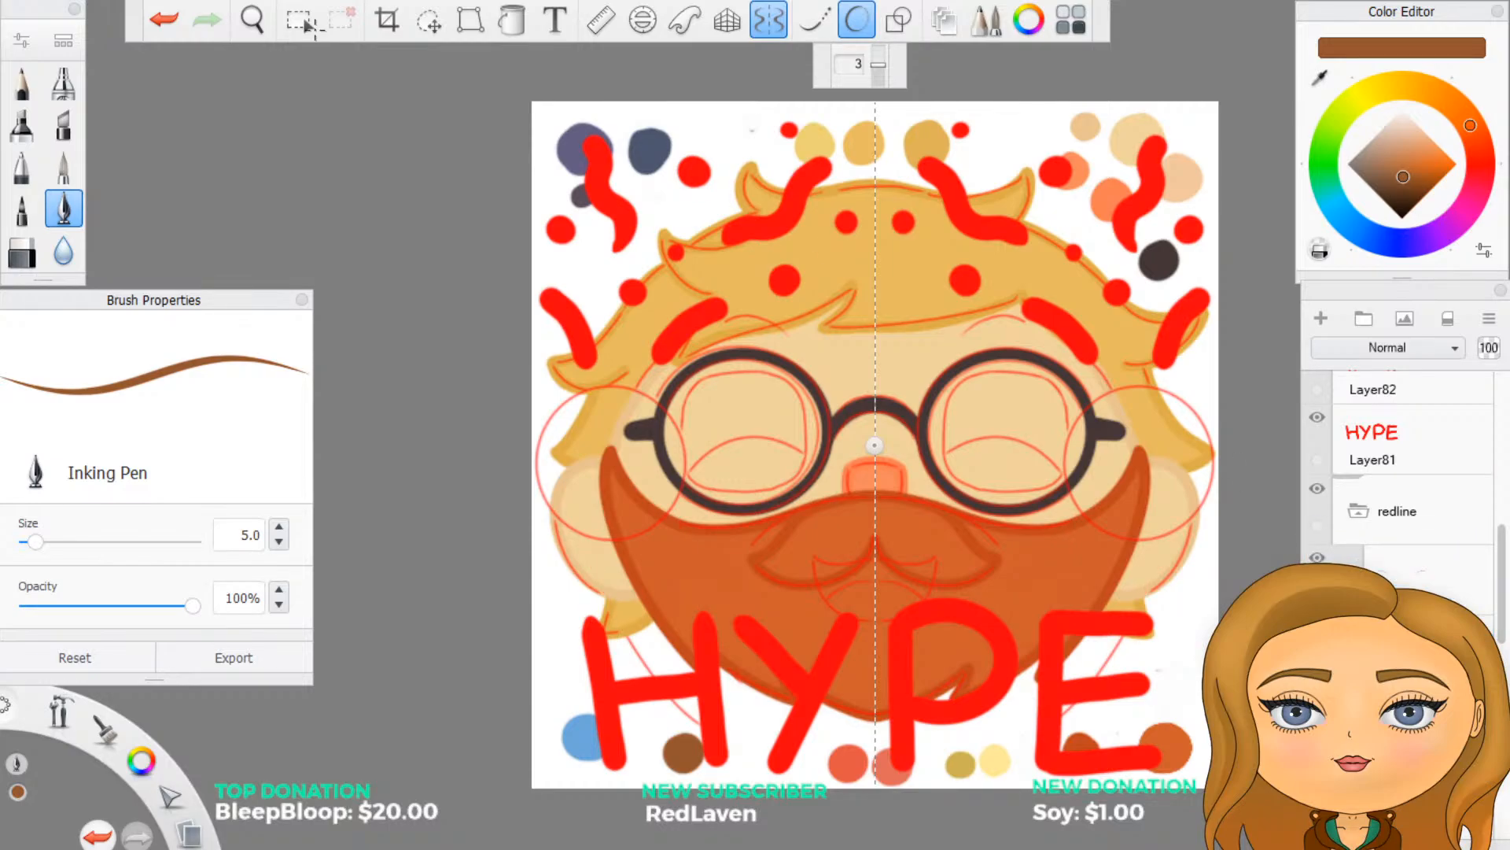
left_click(161, 22)
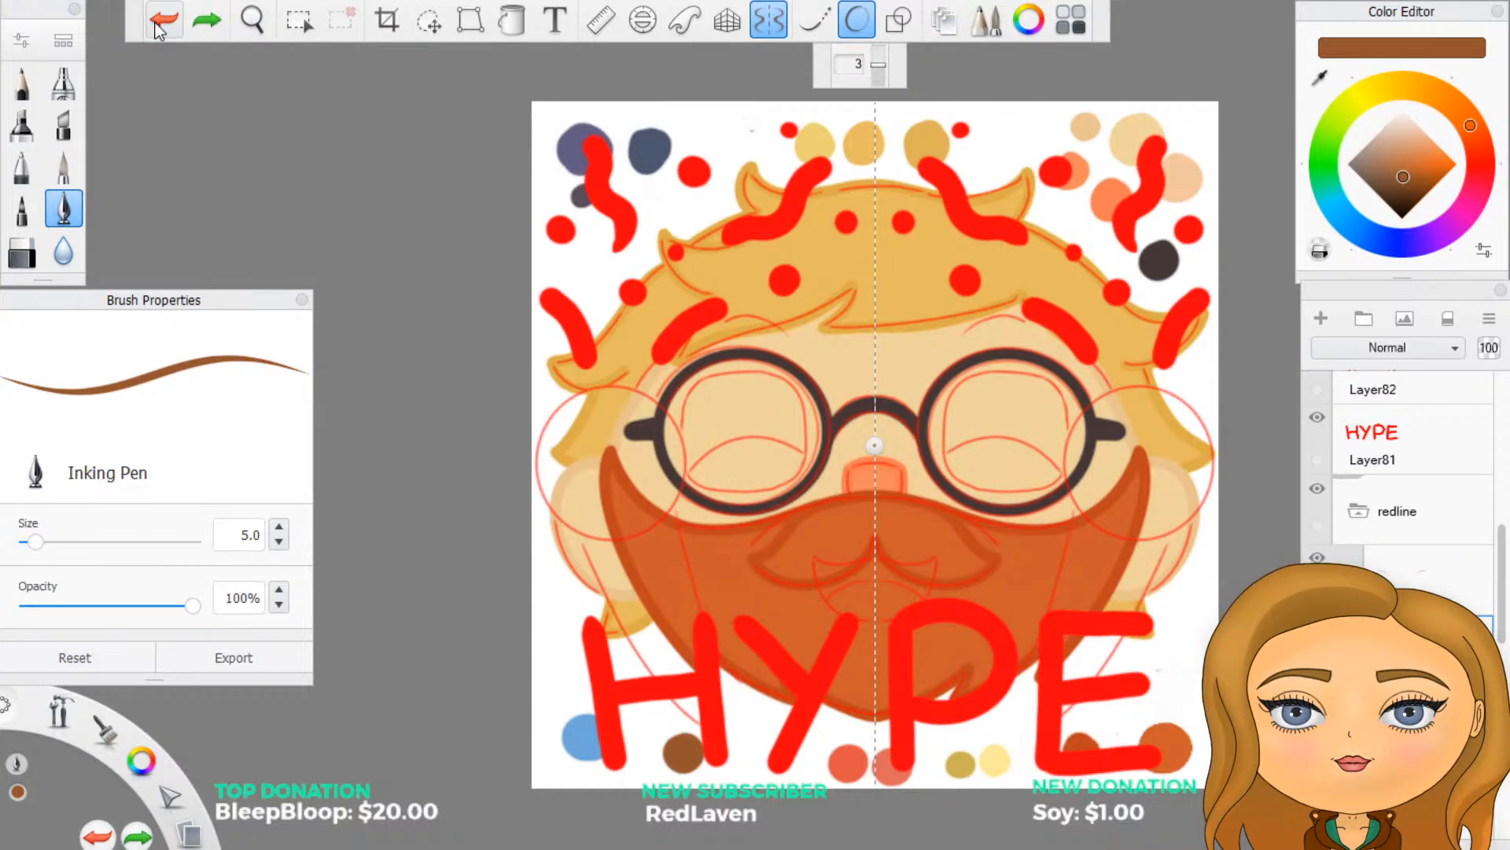
key("ctrl+y")
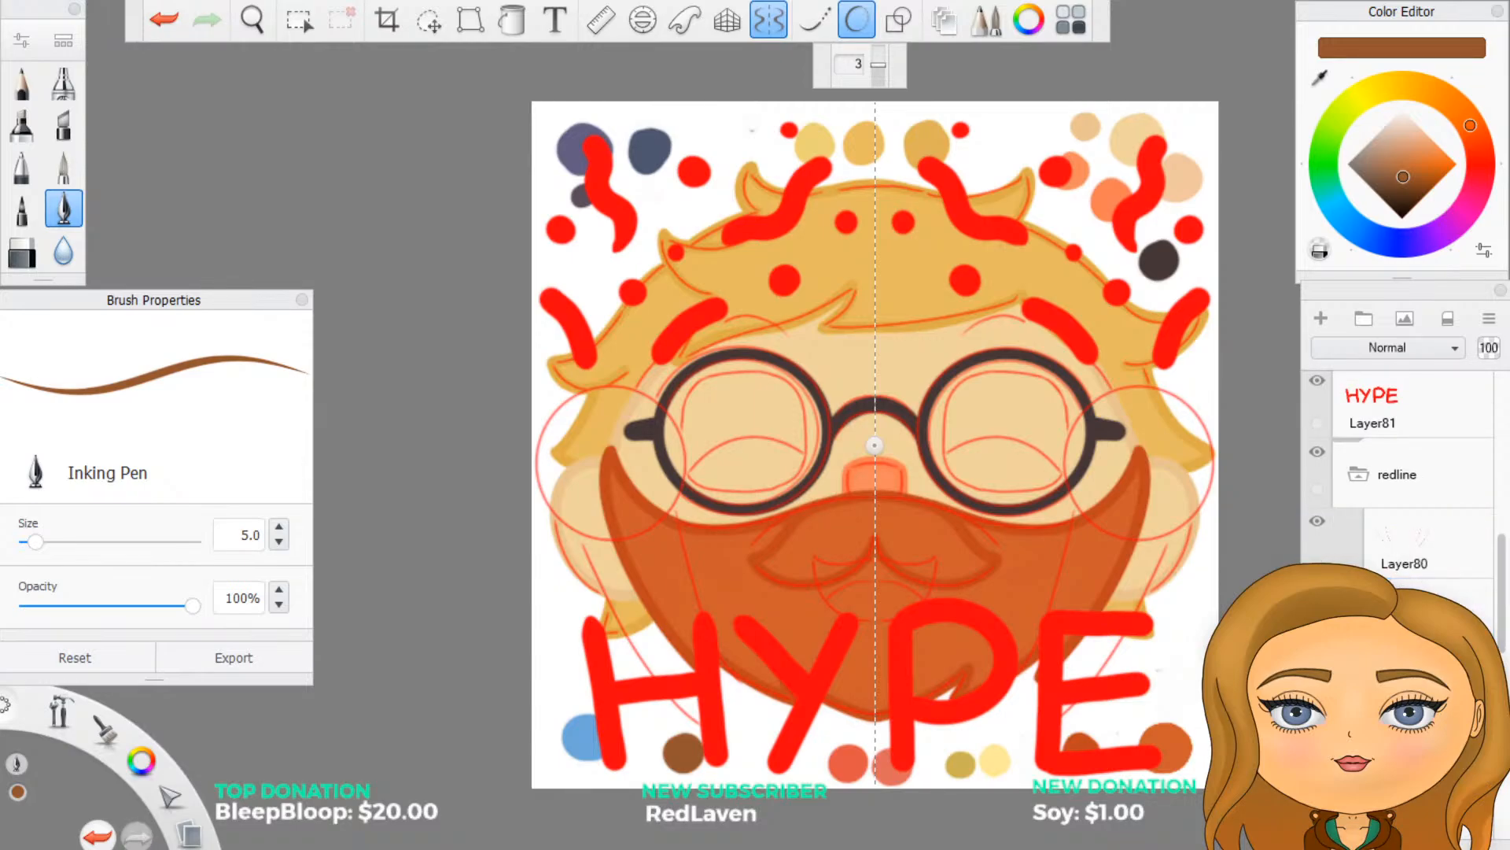
Step: Move the remaining red line layers, including Layer77, Layer73, Layer50 and Layer49, into the redline group, and collapse the group
left_click(1398, 612)
scroll(1399, 550, "down", 1)
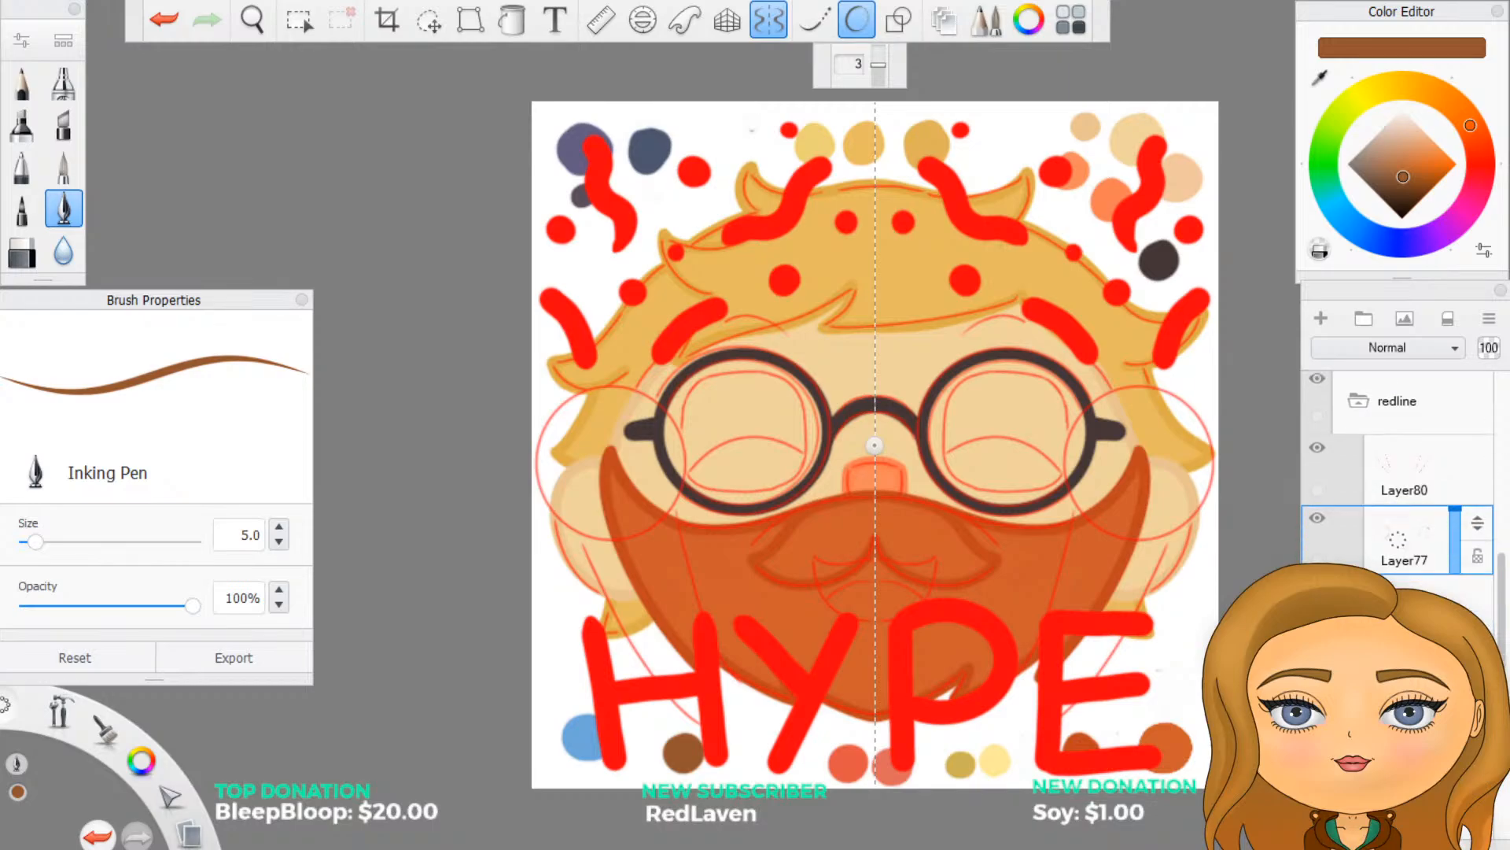
left_click(1404, 612)
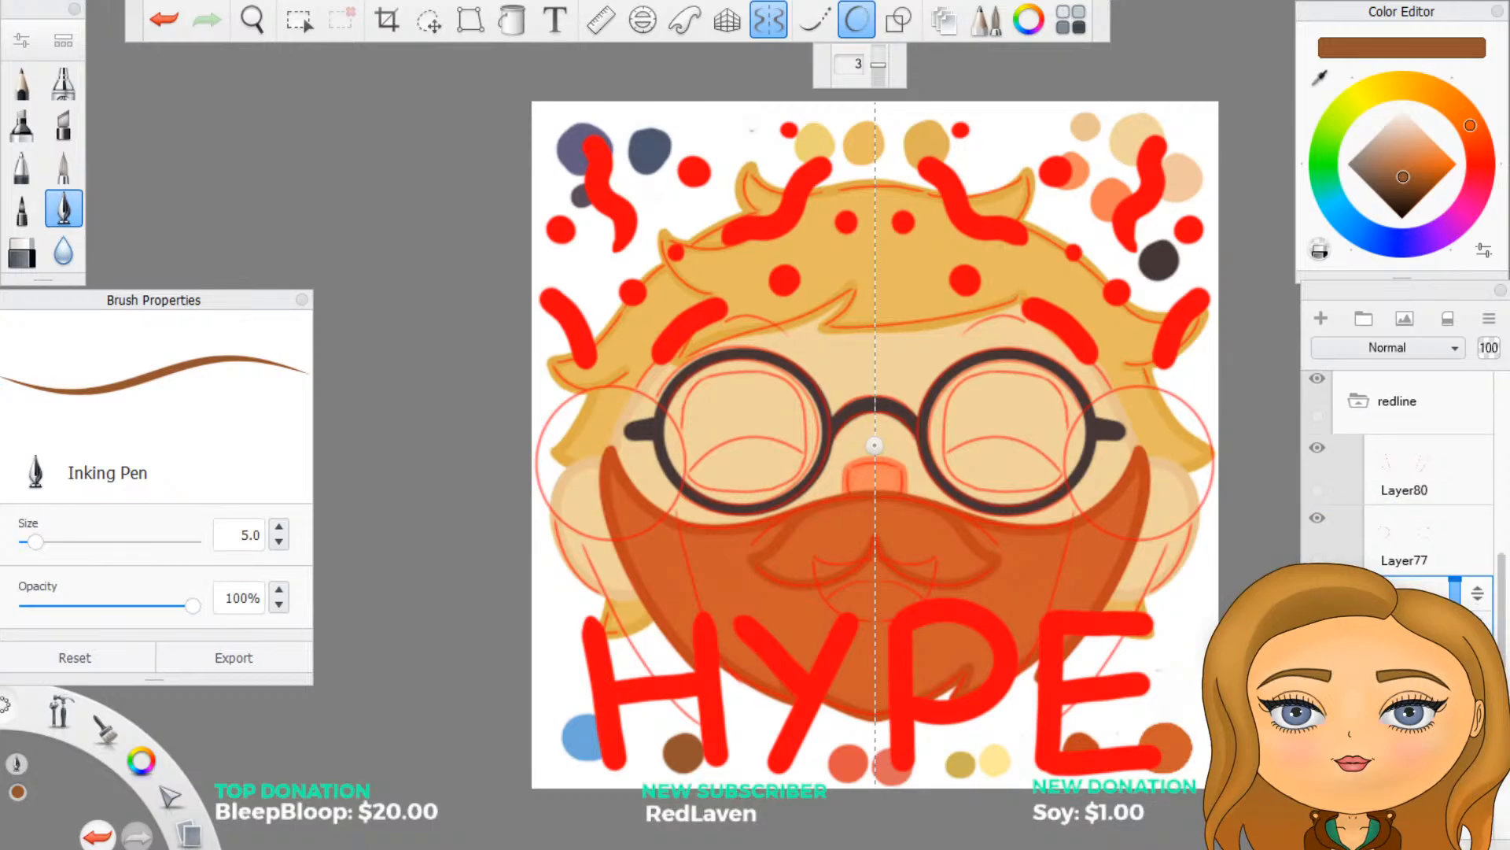
scroll(1398, 551, "down", 1)
left_click(1404, 612)
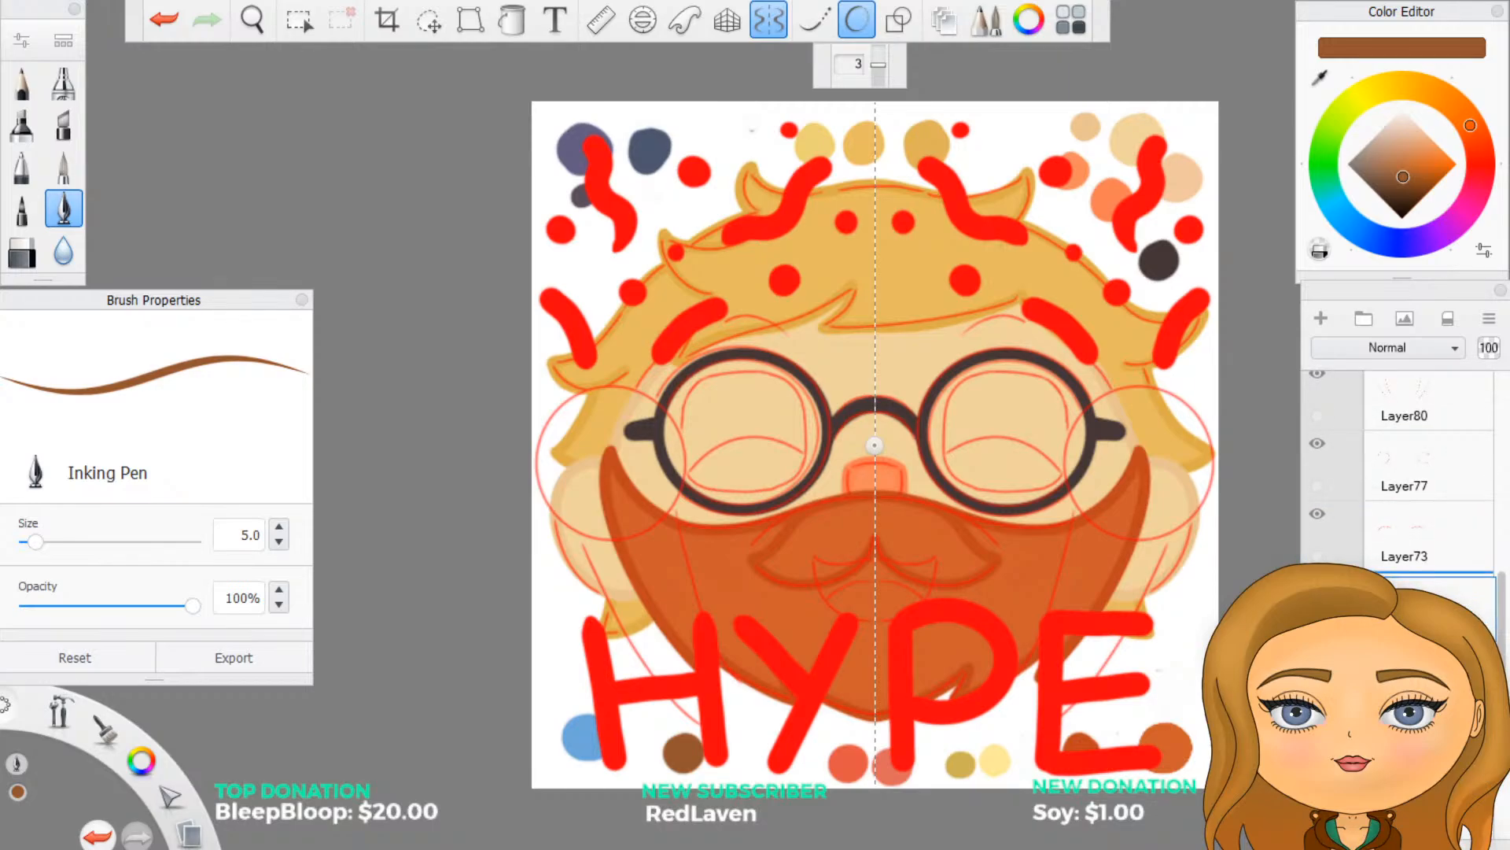
scroll(1399, 550, "down", 1)
left_click(1404, 612)
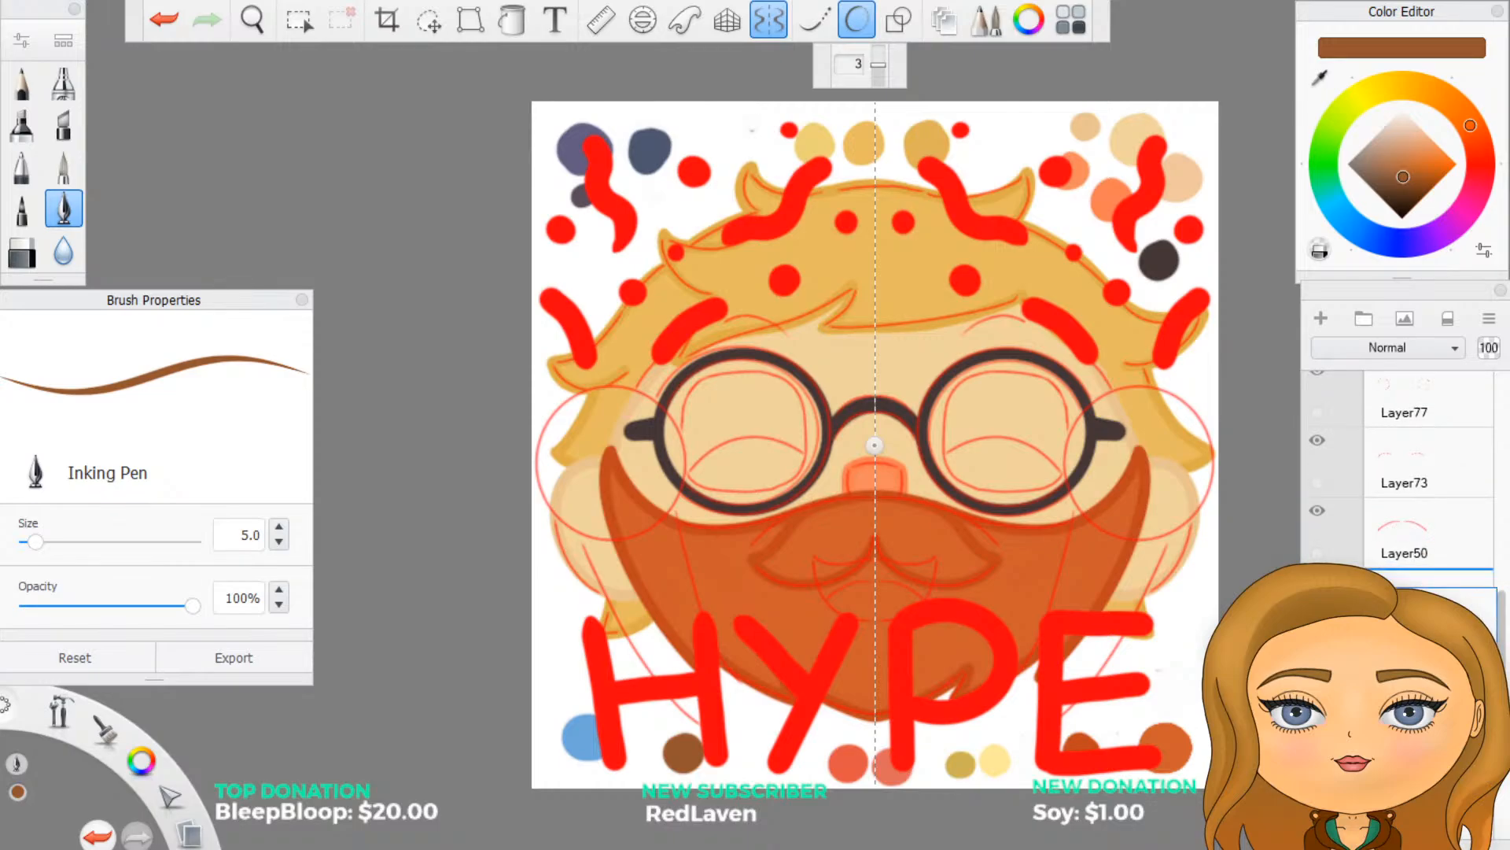
scroll(1399, 550, "down", 1)
left_click(1404, 598)
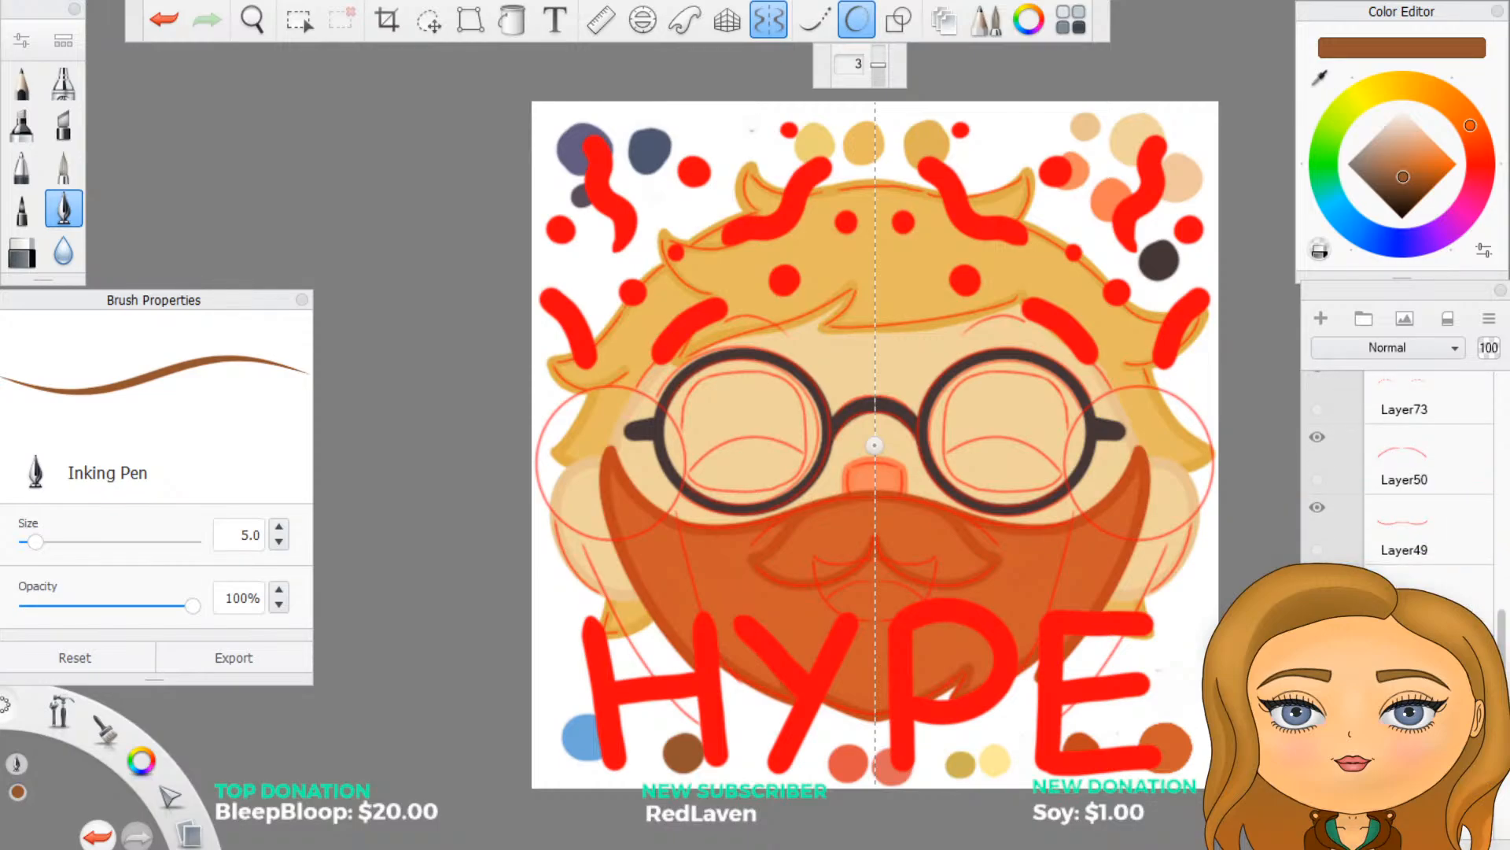
left_click(1404, 669)
scroll(1404, 598, "down", 1)
scroll(1405, 598, "up", 5)
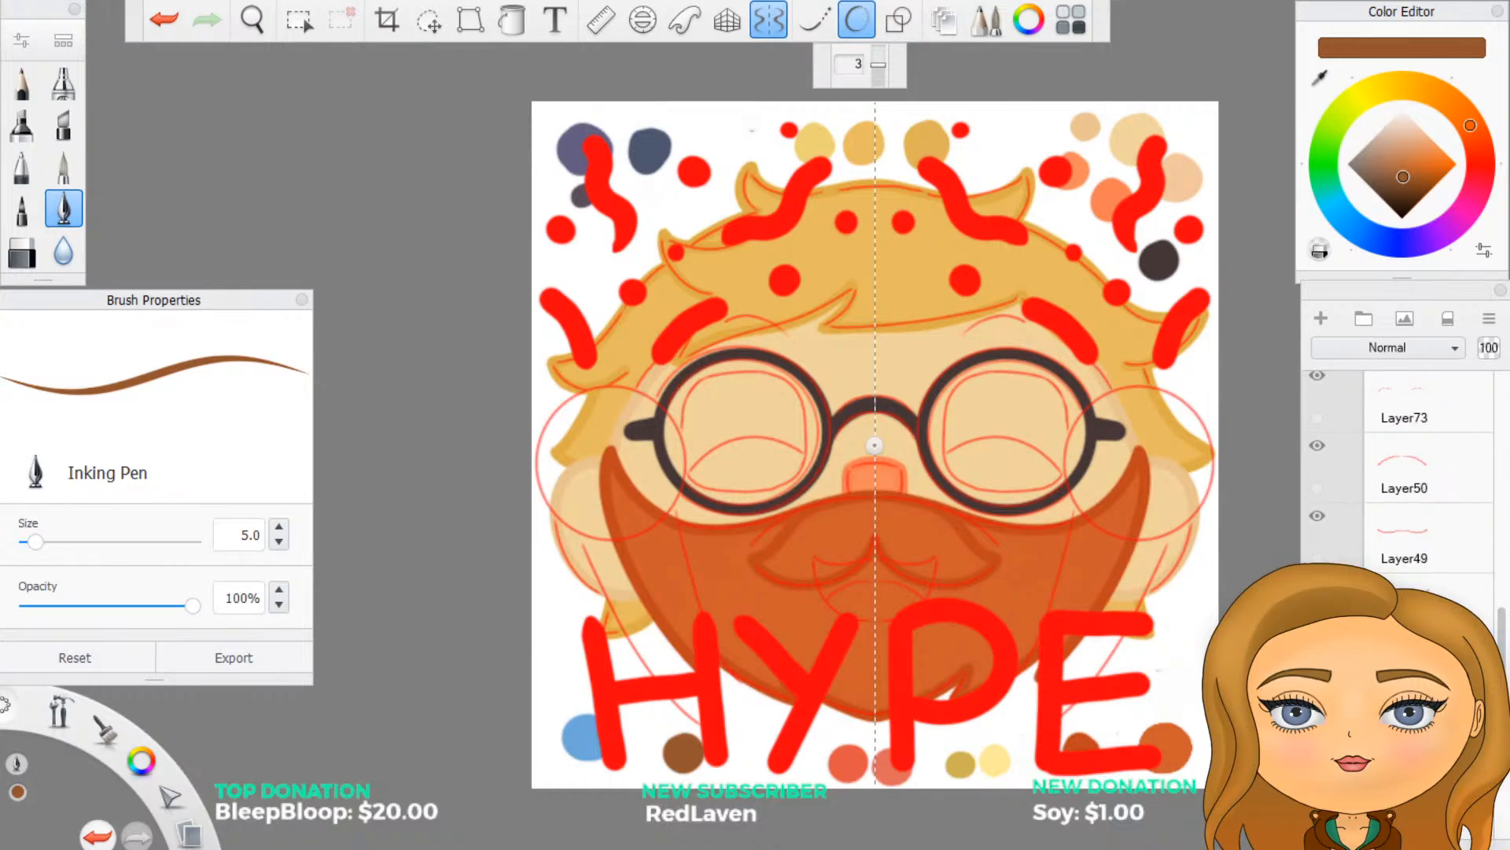
scroll(1377, 549, "up", 1)
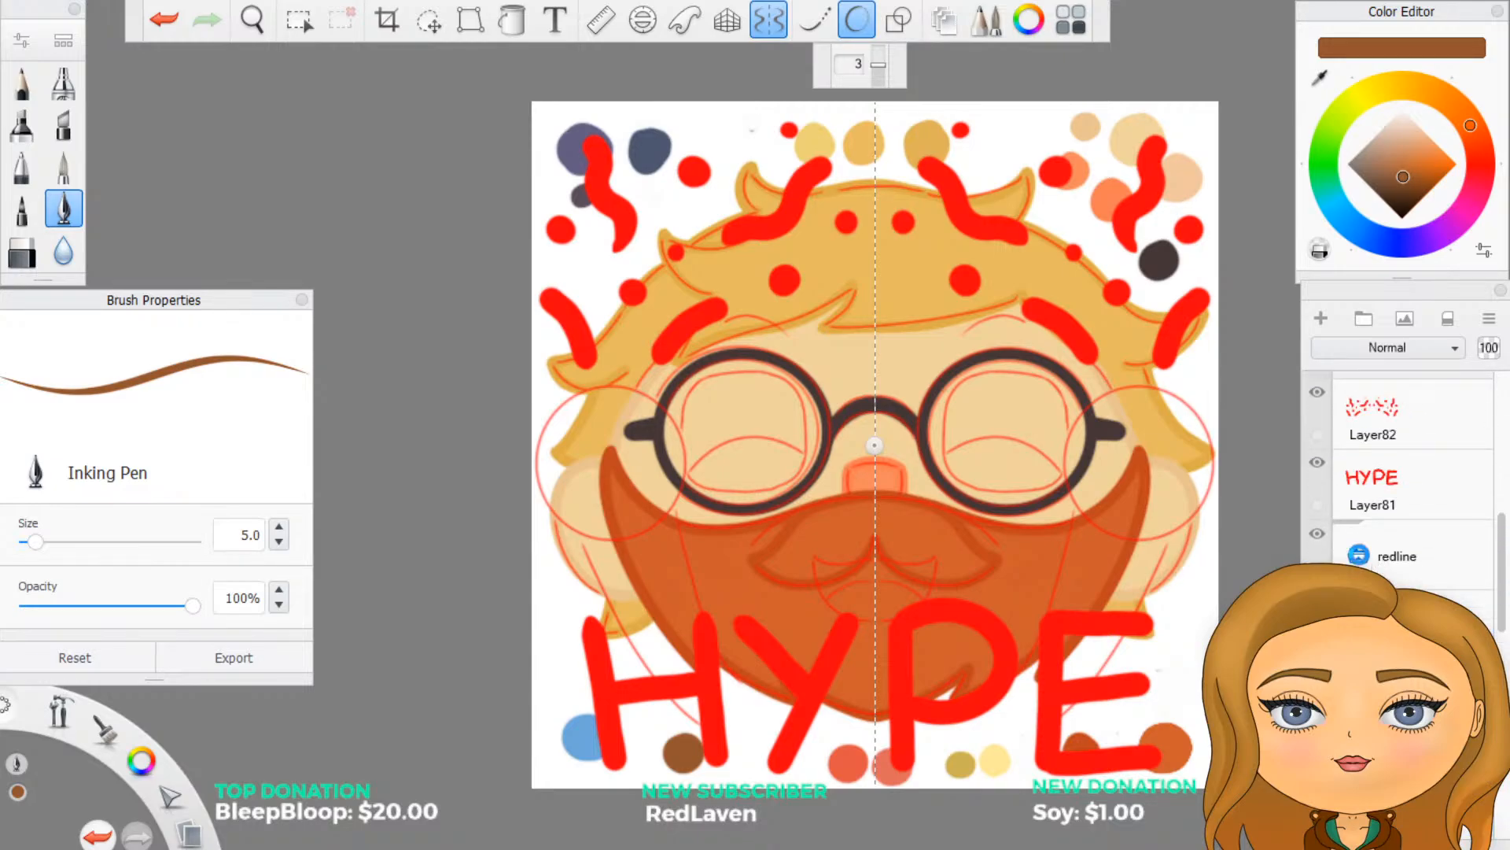
left_click(1367, 553)
Step: Hide the HYPE lettering and red confetti layers in the hype folder, and rename Layer39 as sketch
scroll(1366, 553, "up", 4)
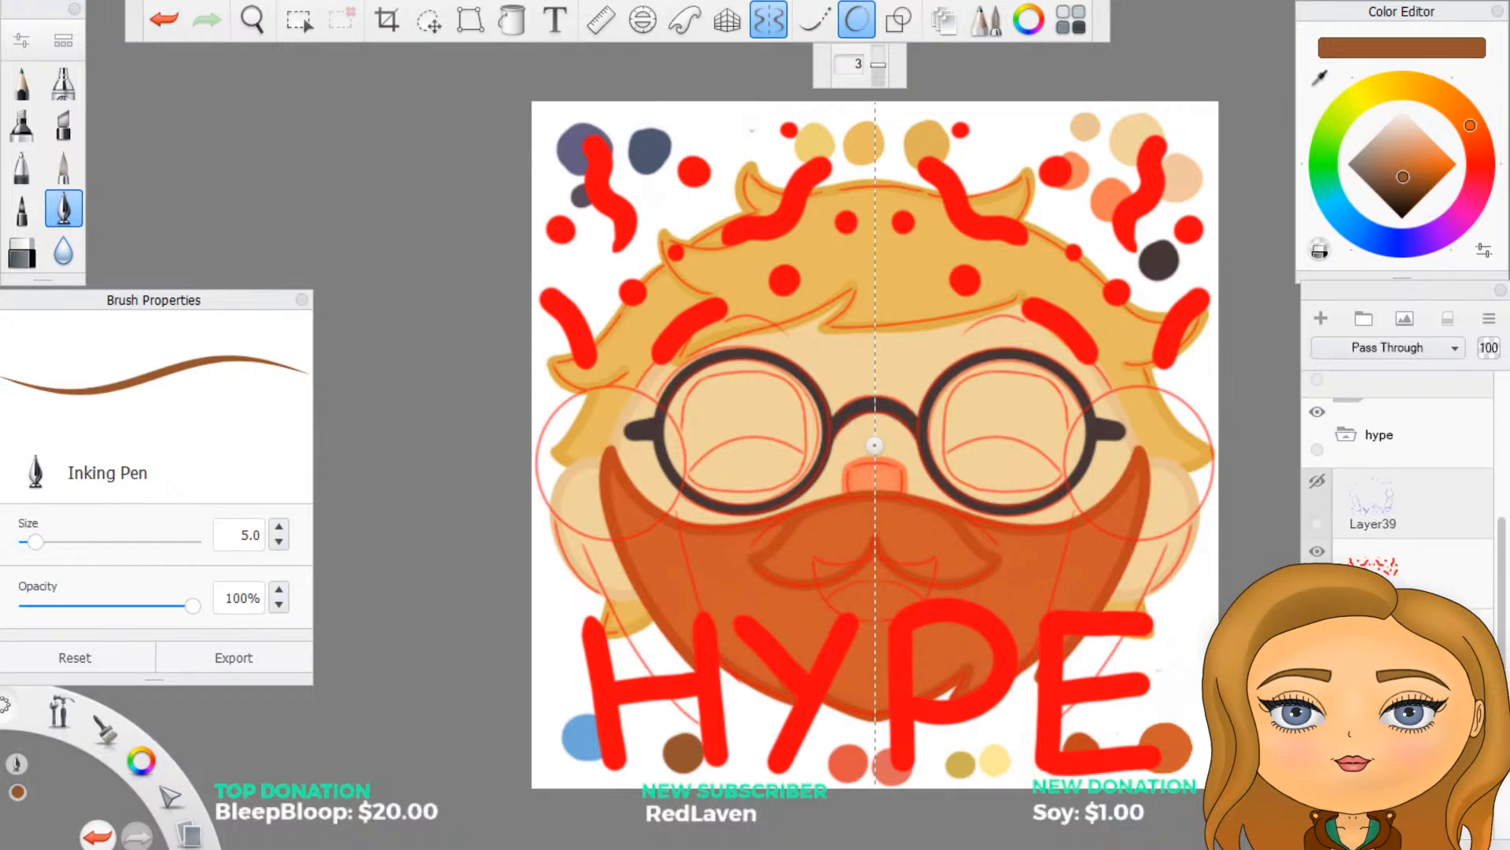
left_click(1317, 620)
left_click(1318, 552)
left_click_drag(1422, 494, 1480, 494)
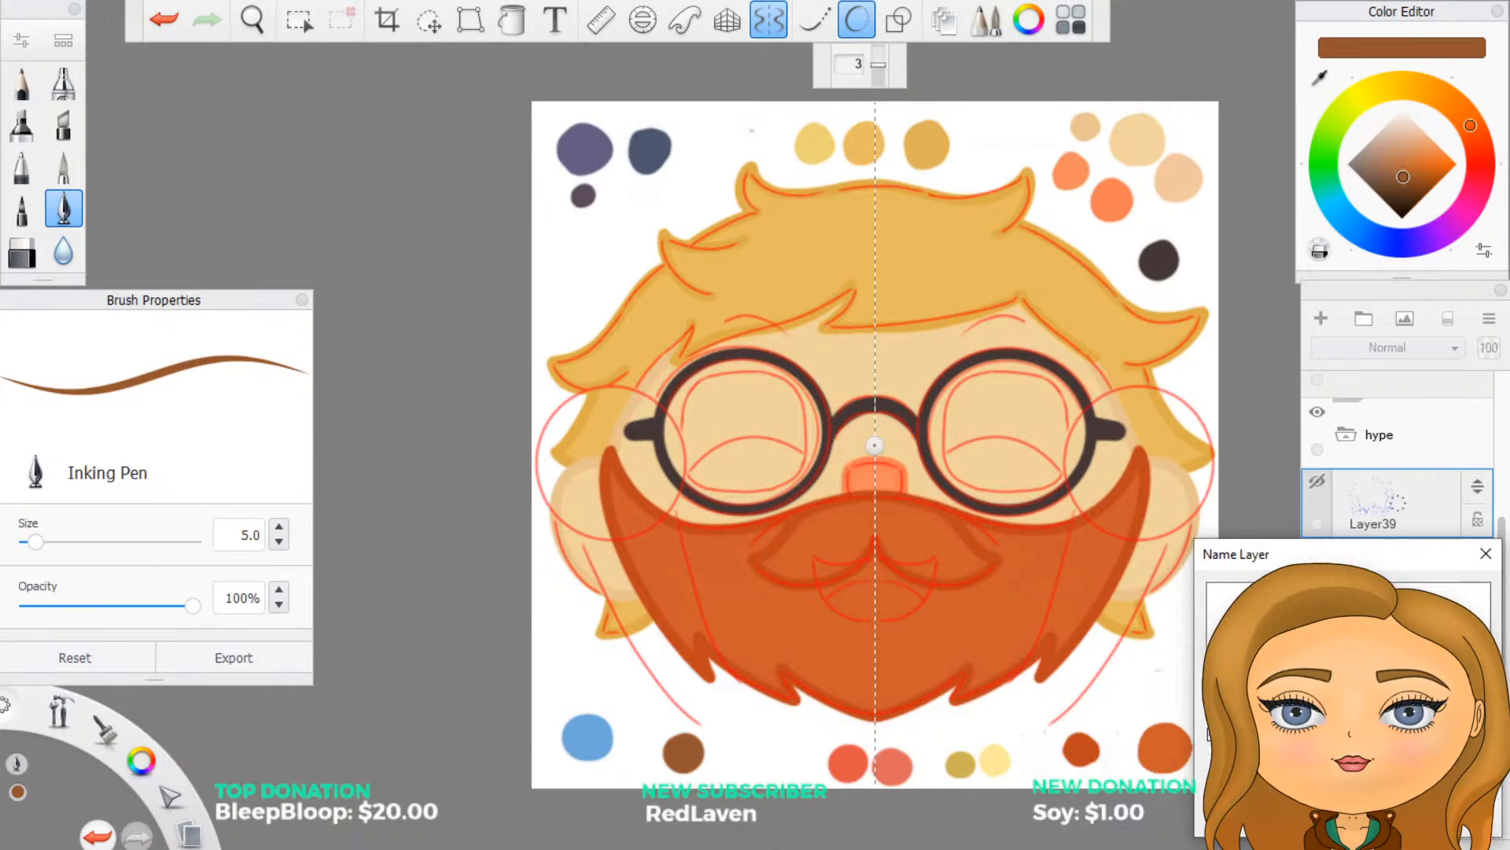
key("Return")
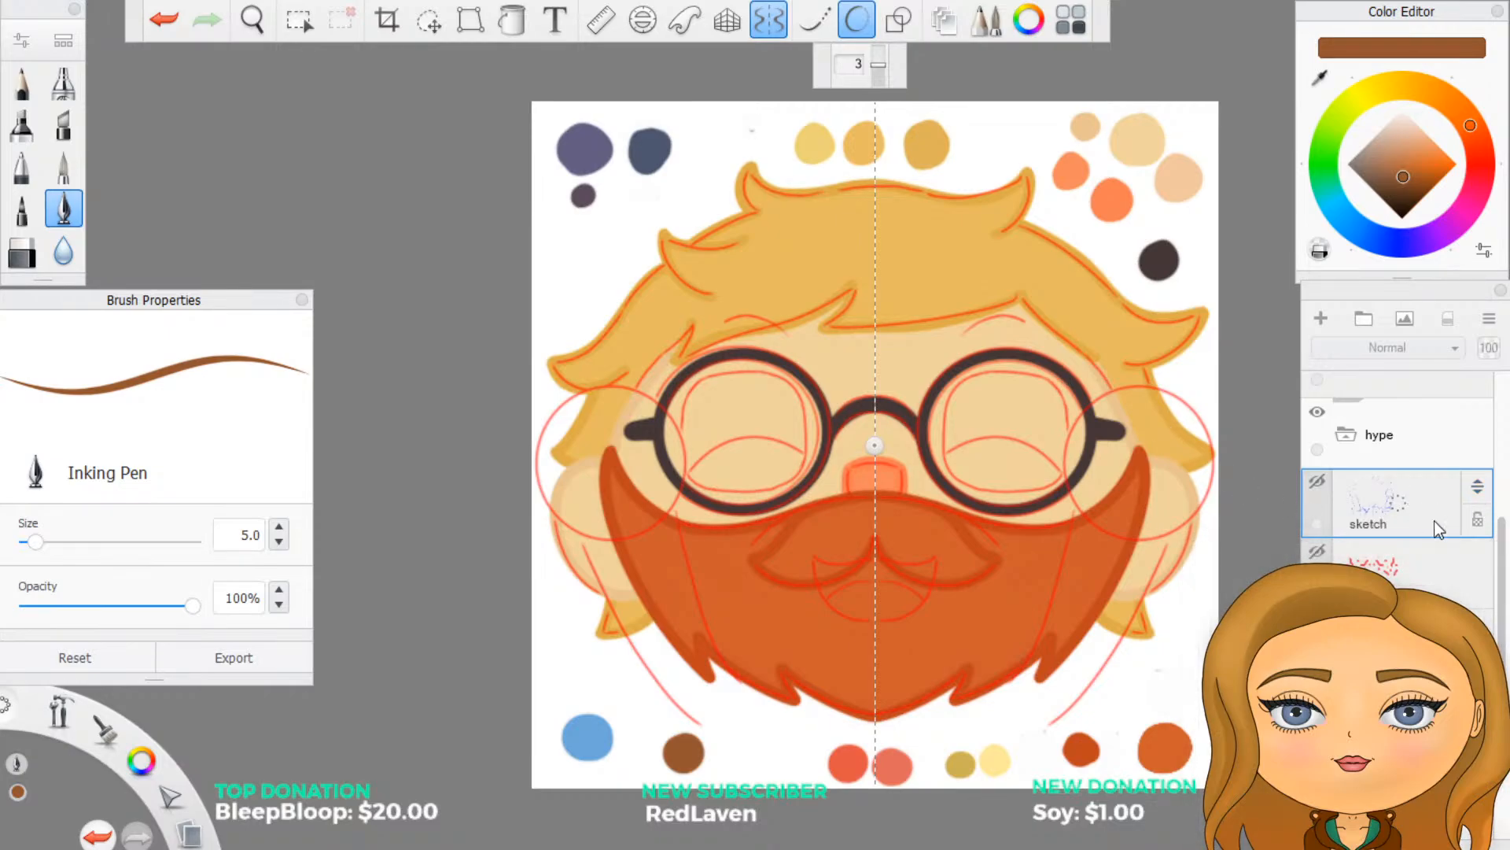
Step: Set up a new layer group named arms below the redline group in the hype folder
scroll(1425, 584, "down", 1)
scroll(1426, 583, "down", 1)
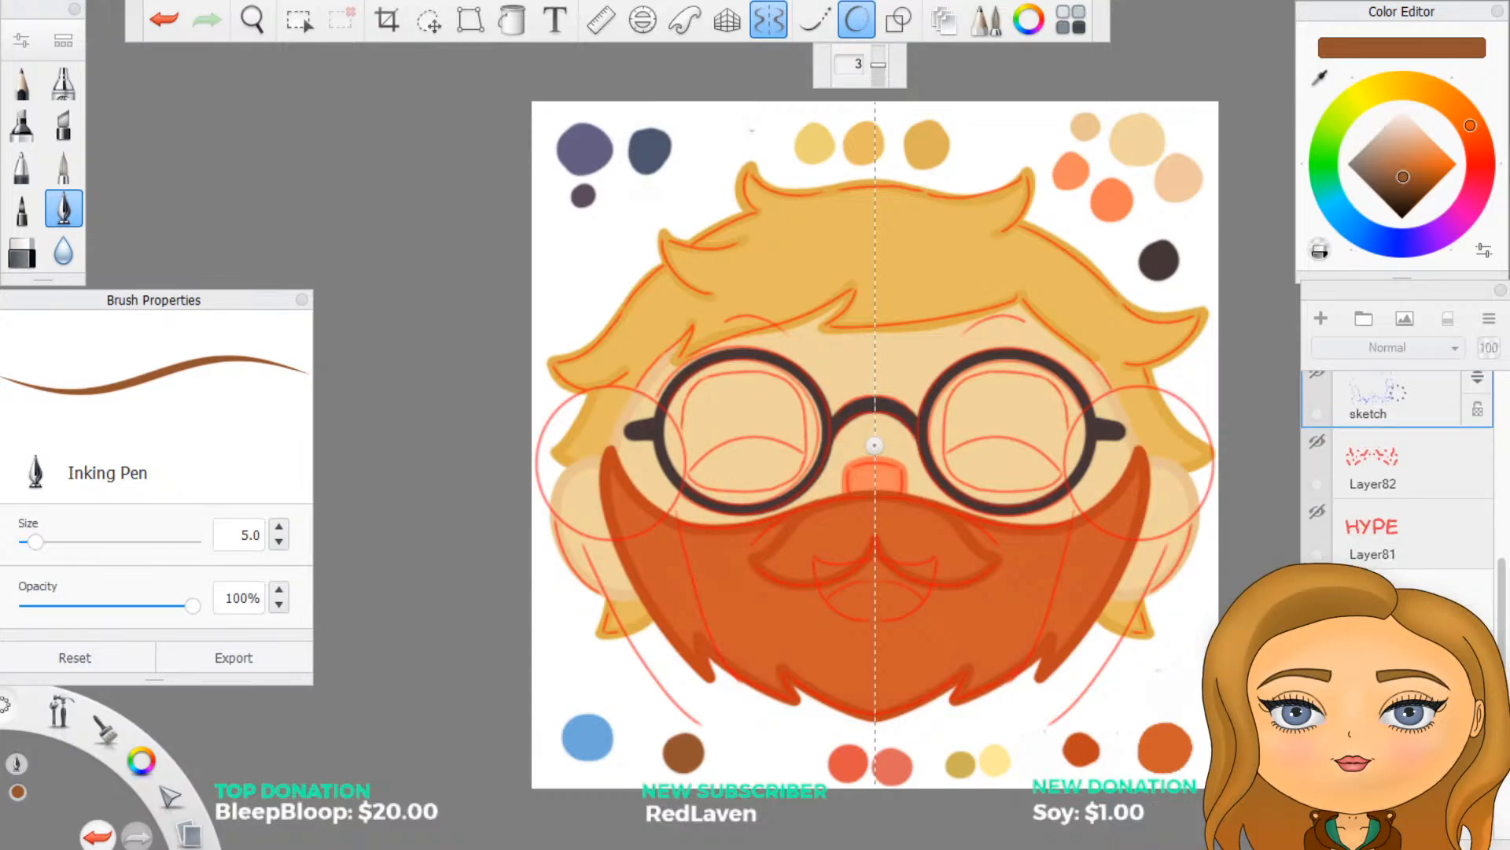
left_click(1424, 586)
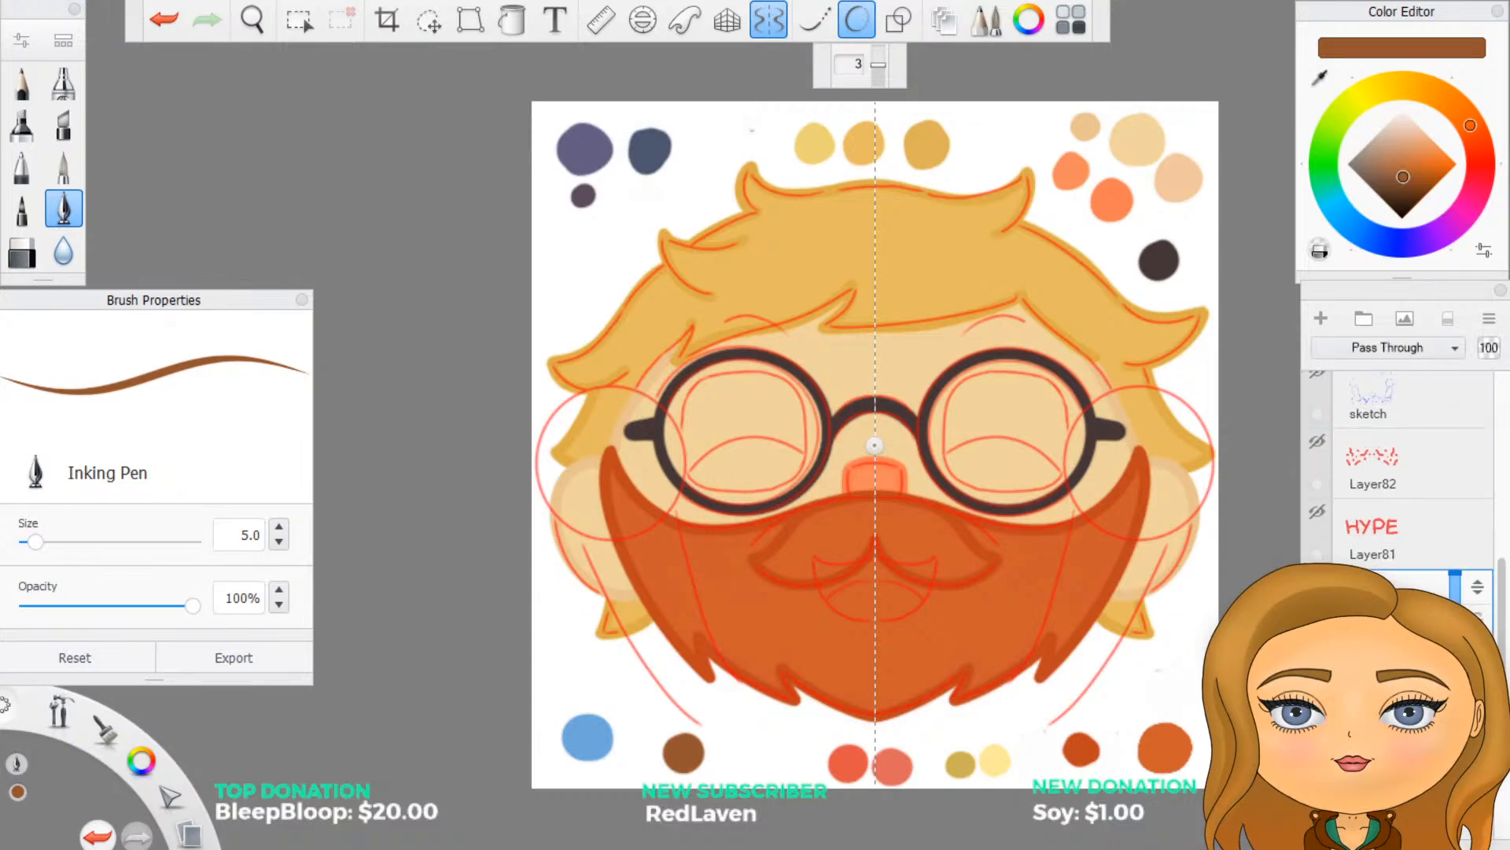
left_click(1322, 321)
left_click_drag(1403, 600, 1445, 559)
left_click(1365, 318)
left_click_drag(1393, 601, 1457, 602)
key("Return")
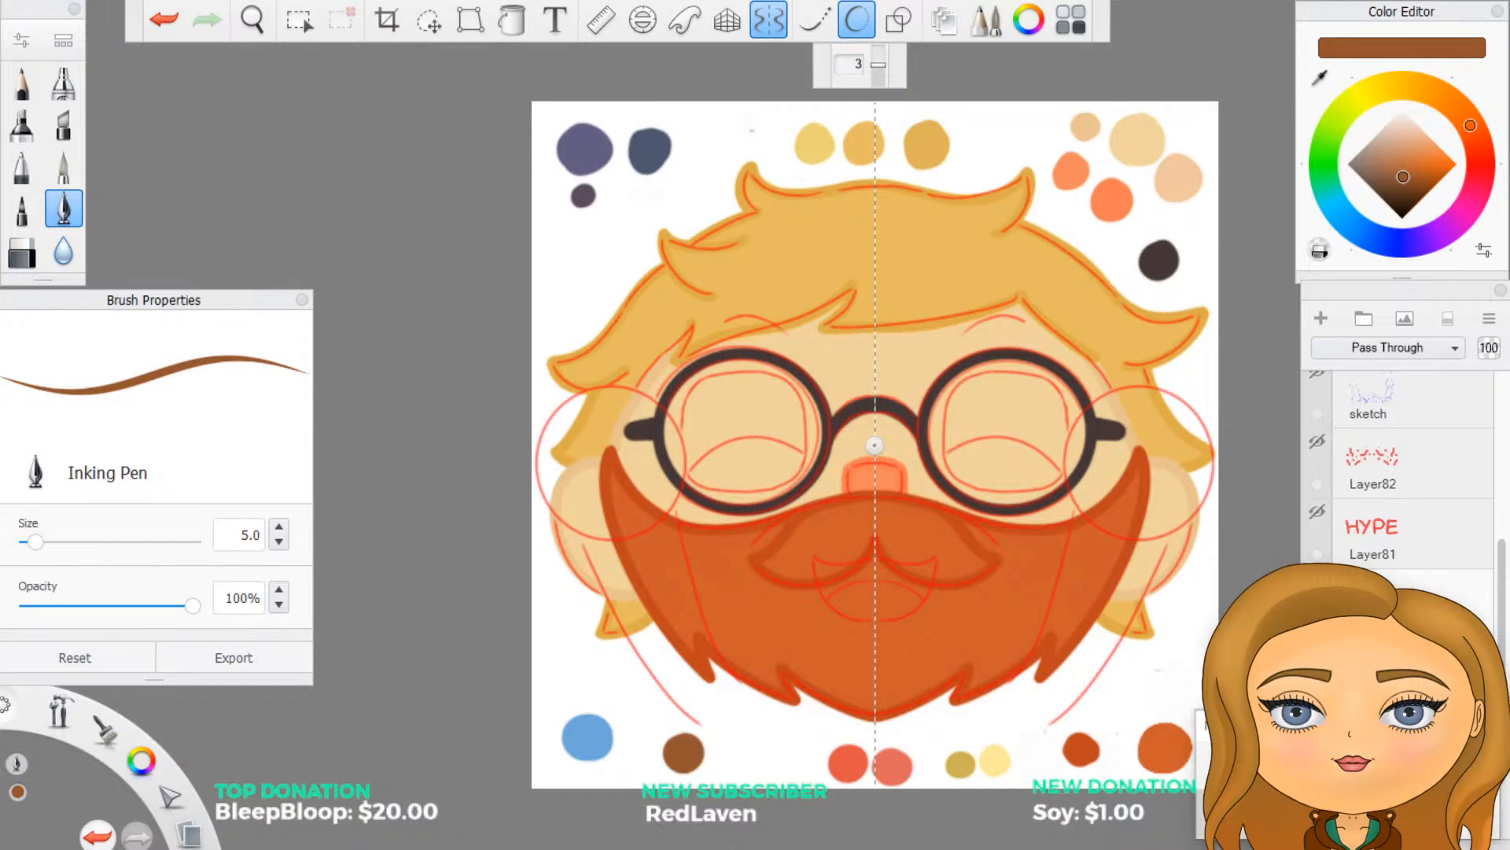
left_click(1328, 318)
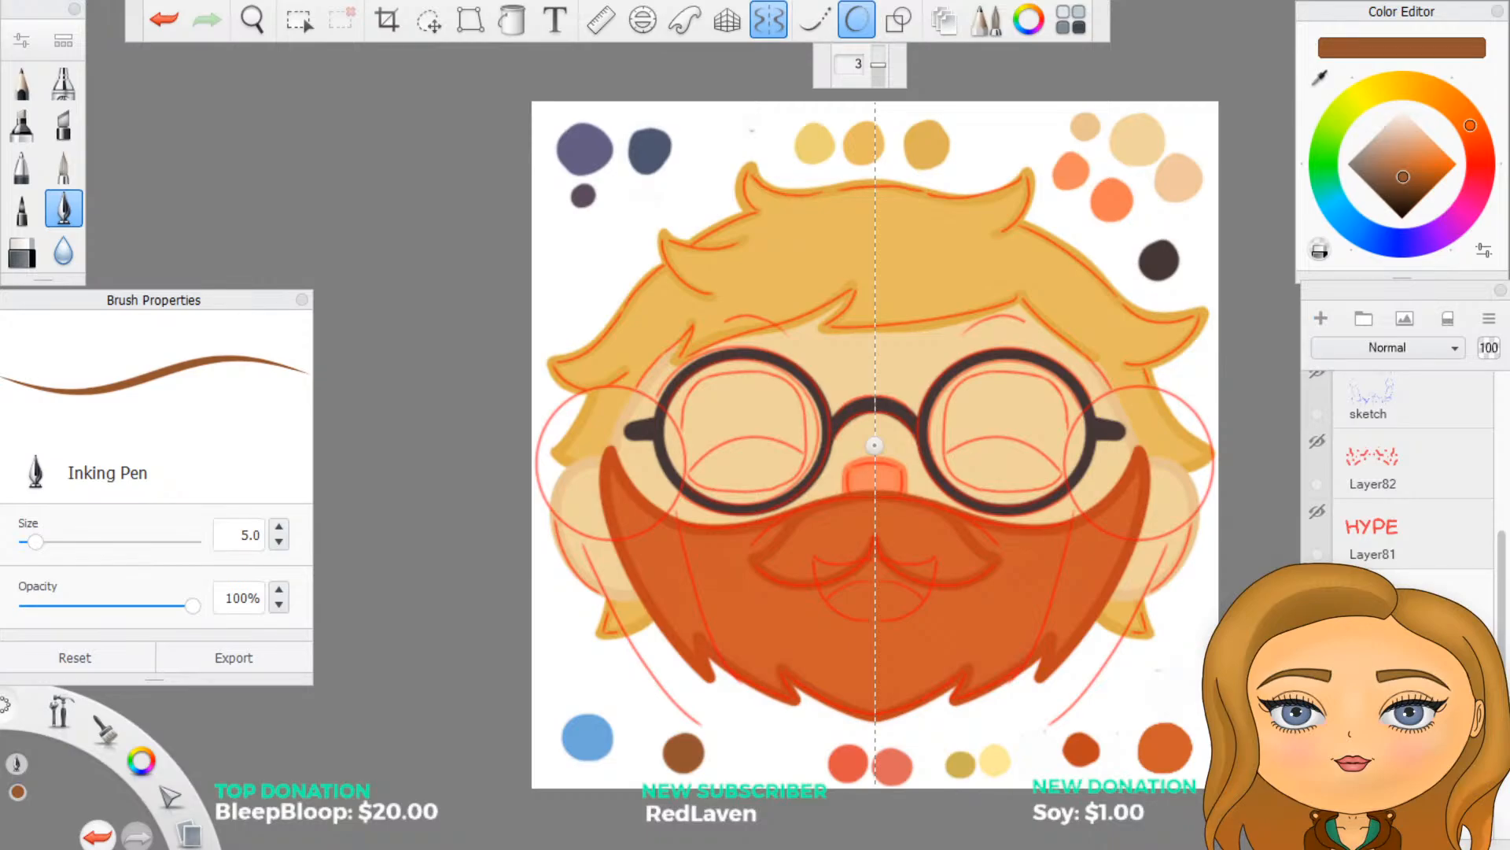
left_click(1400, 605)
double_click(1375, 612)
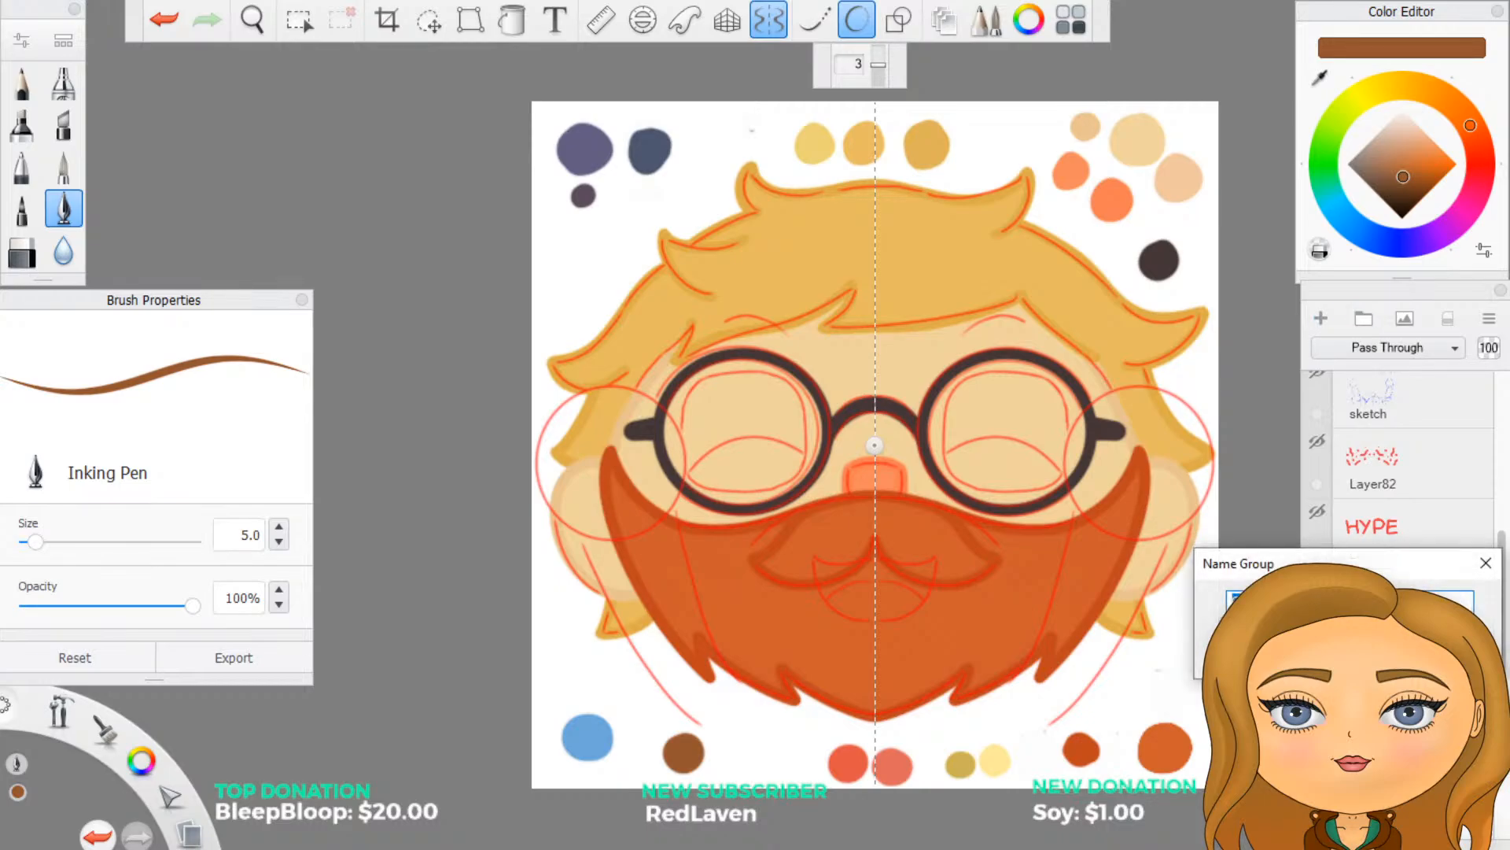
key("Return")
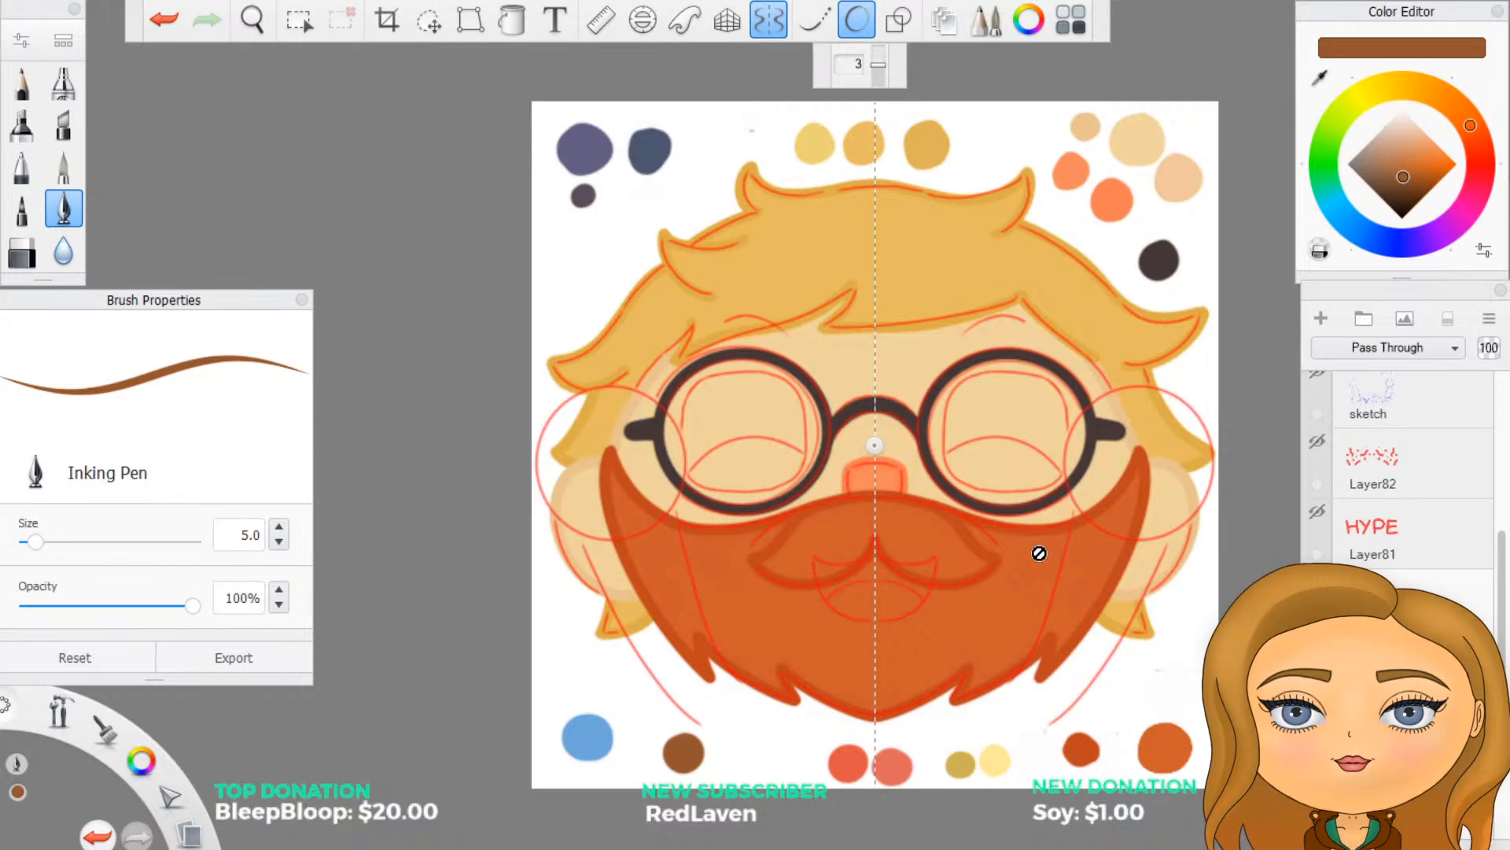
Step: Add a new layer inside the arms group
scroll(1414, 534, "down", 1)
scroll(1397, 504, "down", 1)
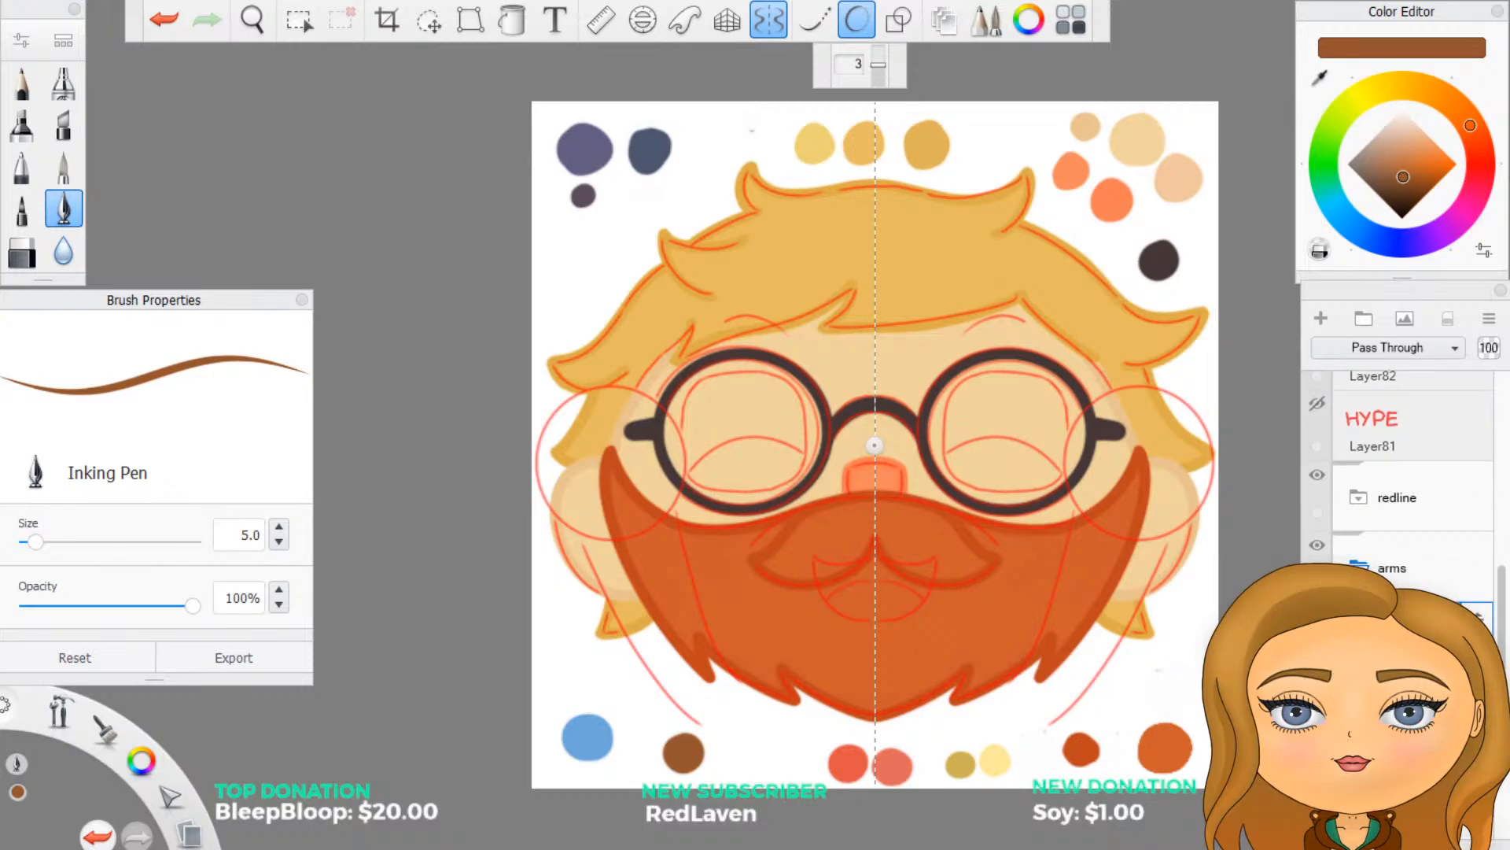
left_click(1392, 564)
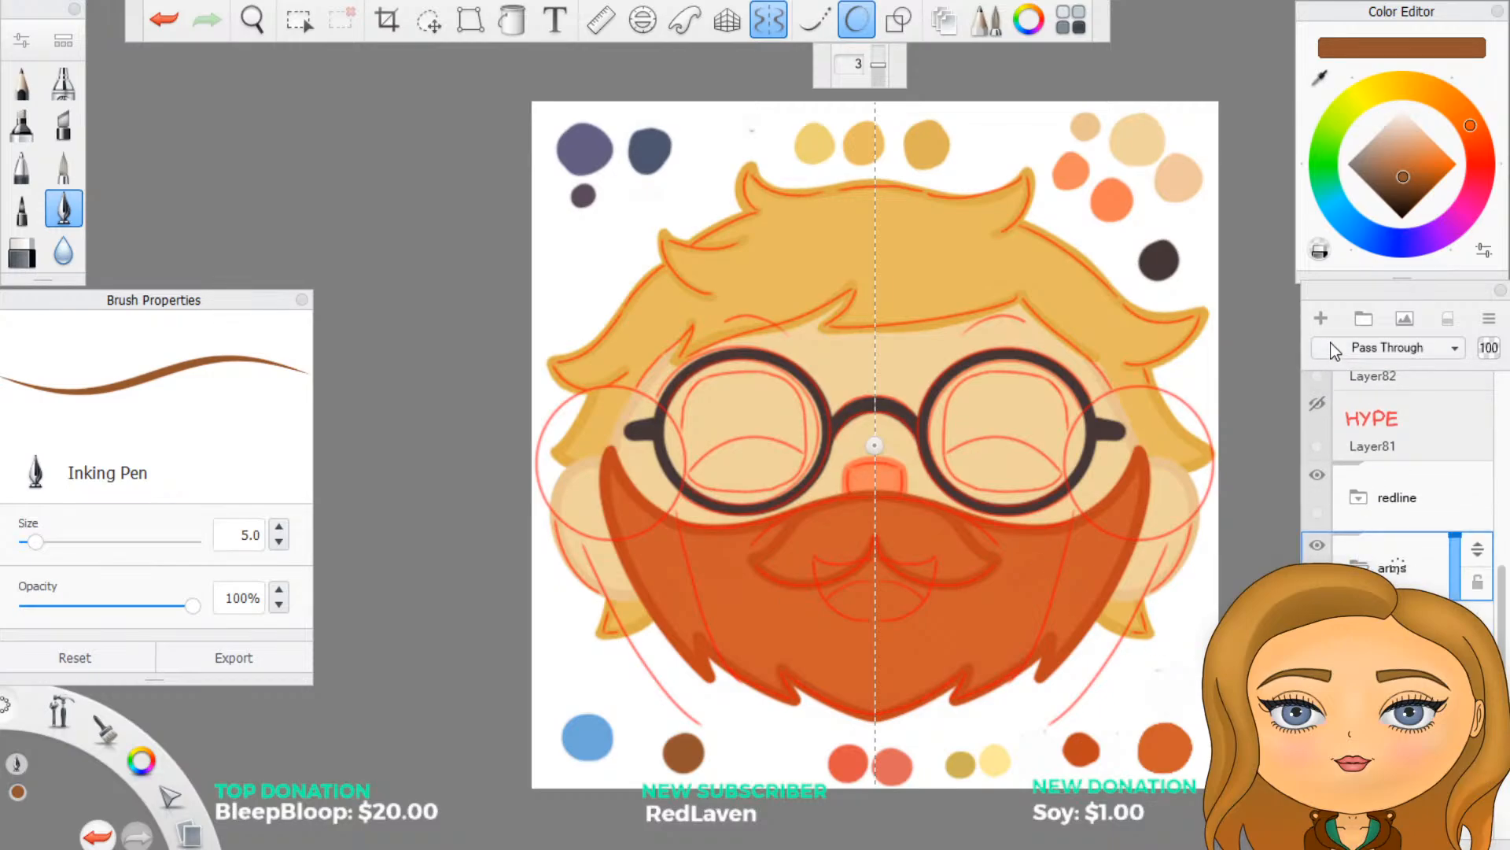
left_click(1321, 319)
Step: Sample the darker skin outline colour and draw a mirrored circle outline over the red fist circles with the ellipse shape
scroll(1235, 556, "up", 4)
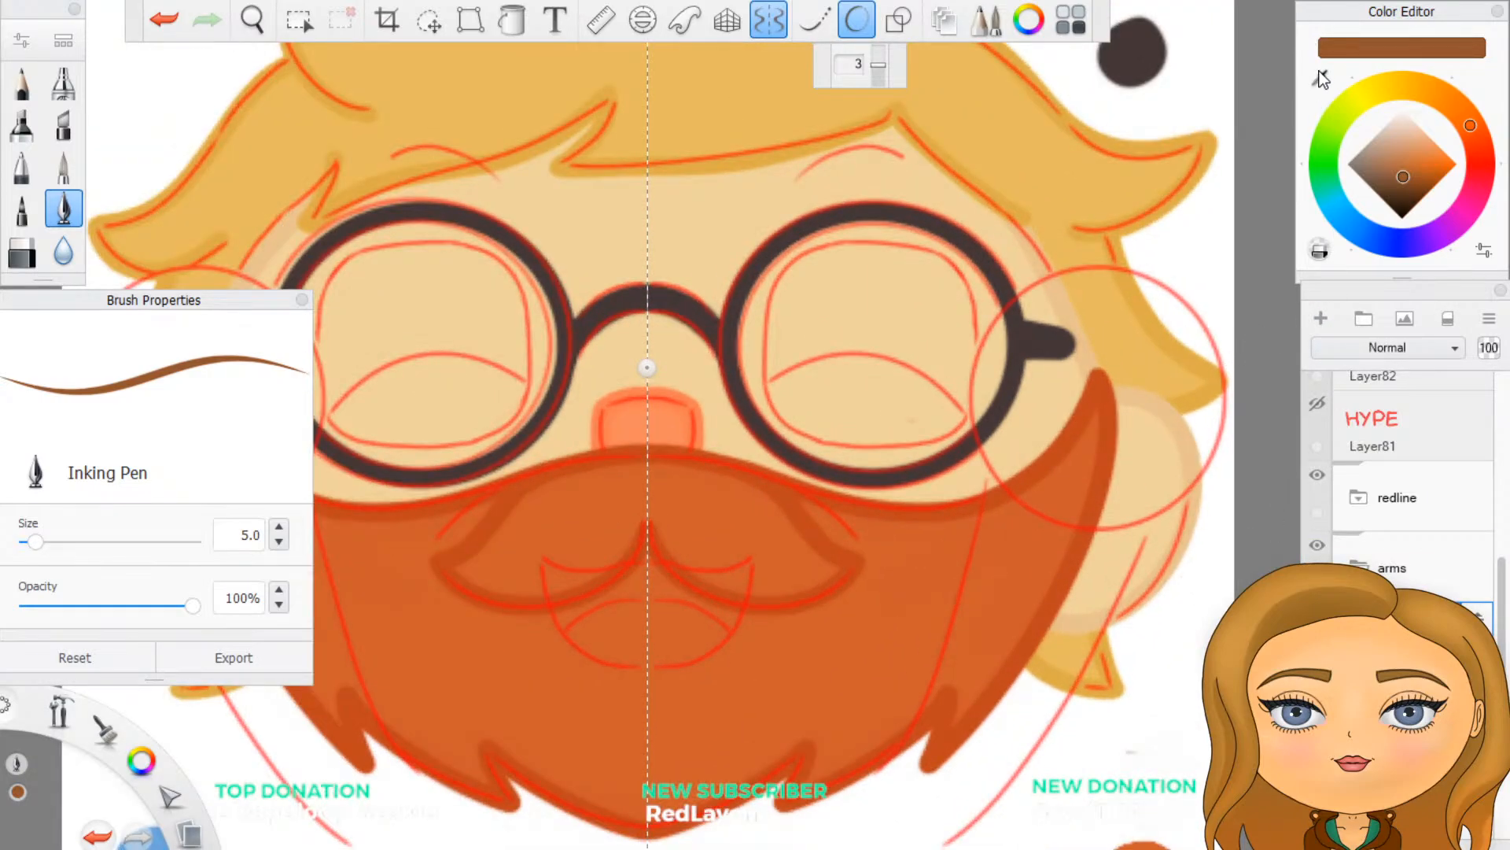
left_click(1320, 77)
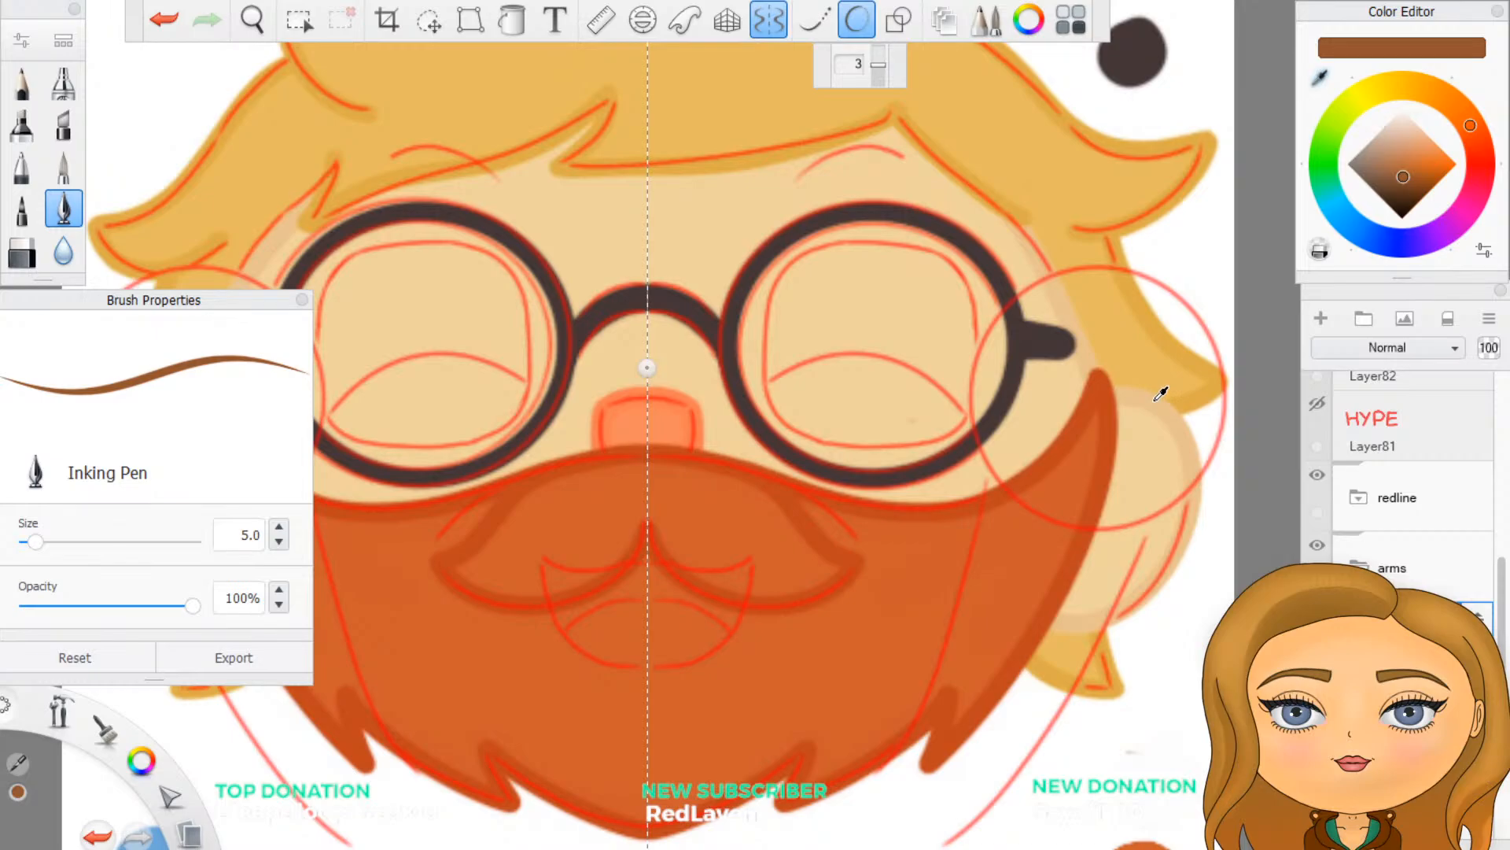
left_click(1153, 402)
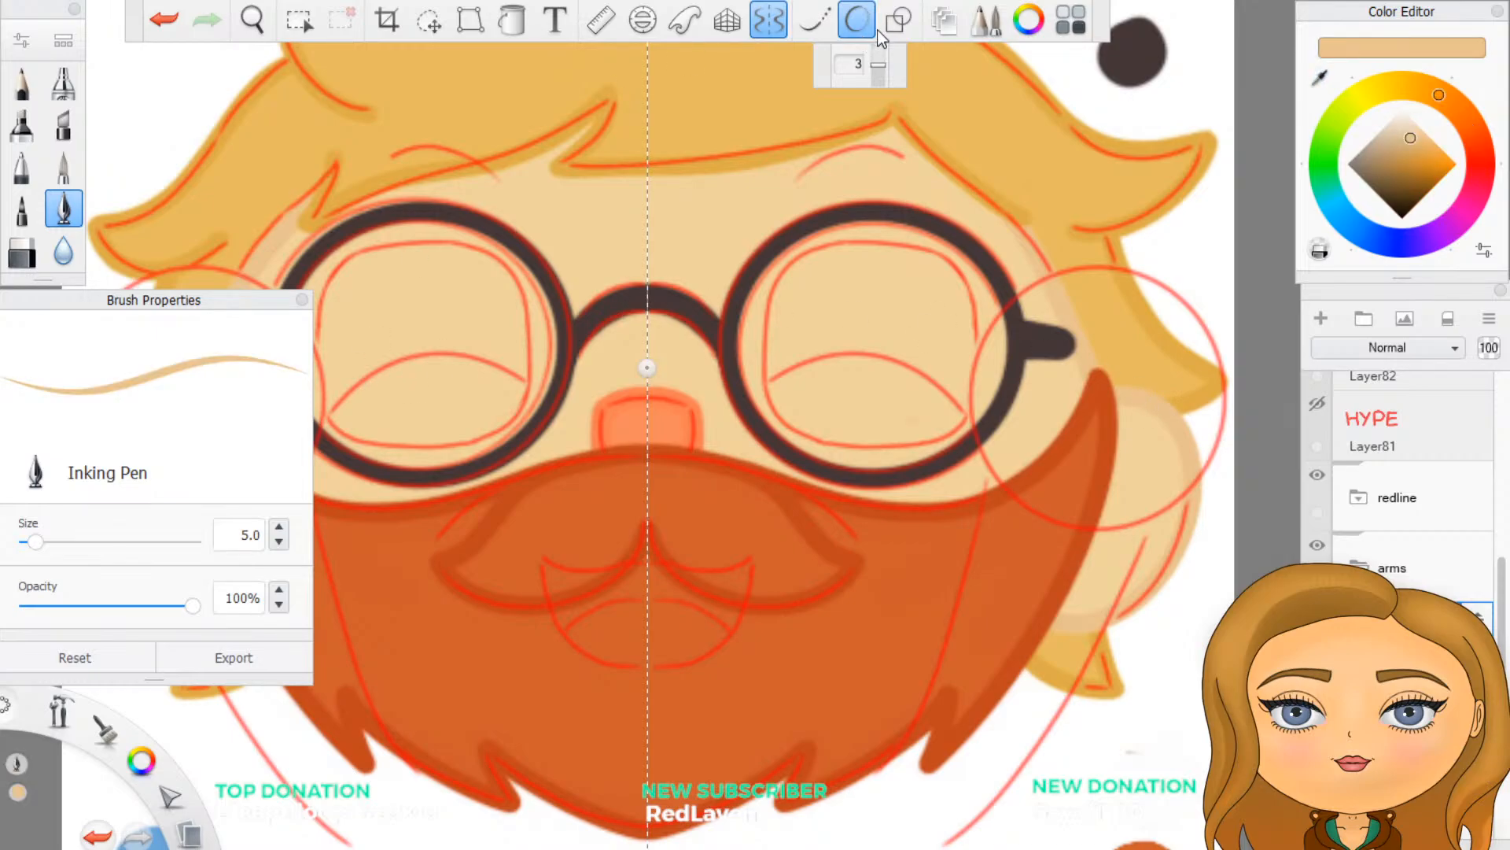
left_click(898, 22)
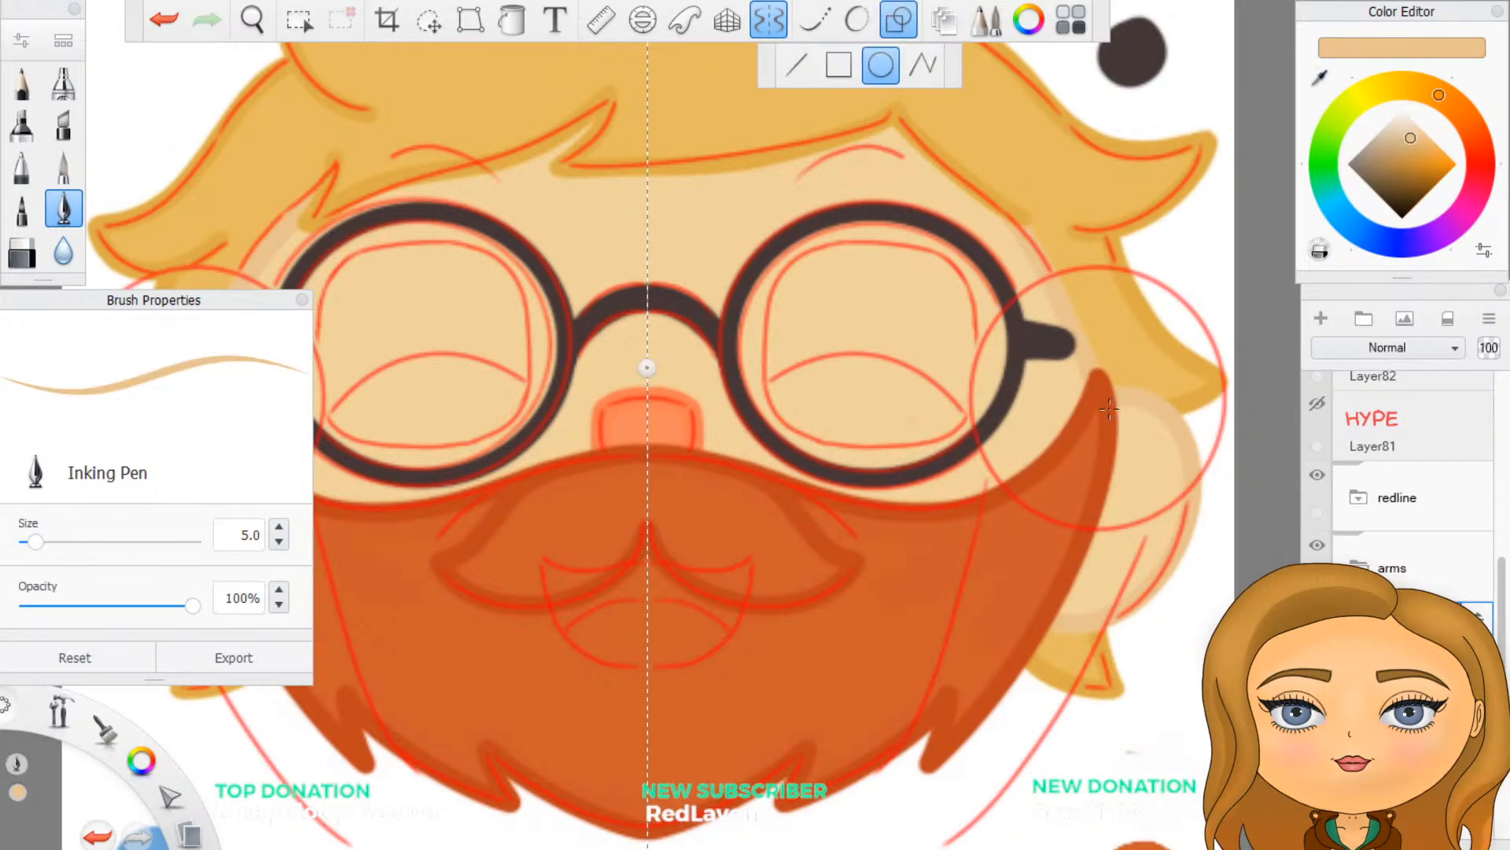
left_click_drag(1103, 400, 1228, 533)
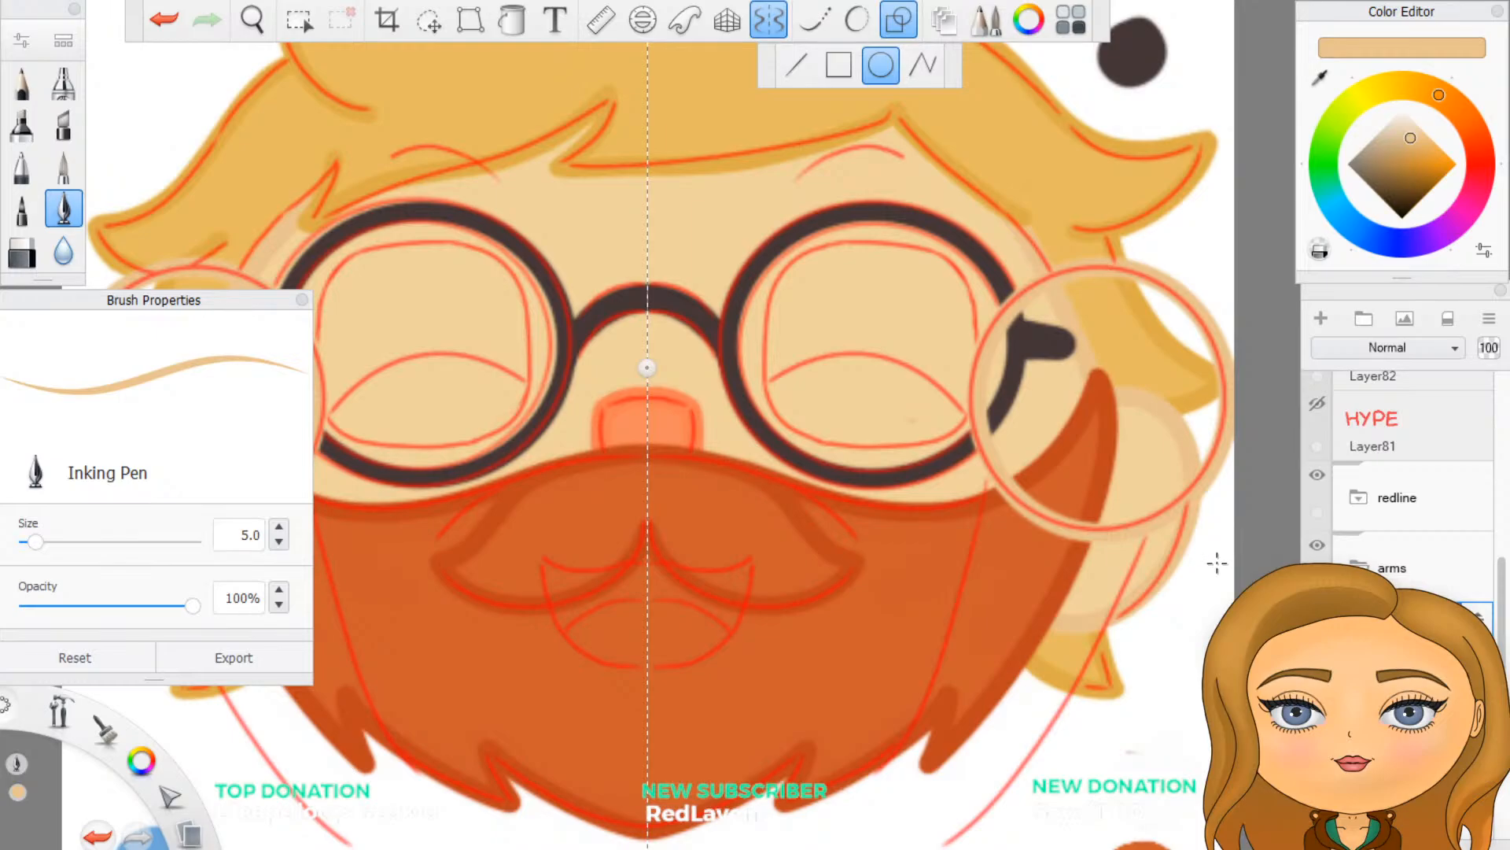
key("ctrl+z")
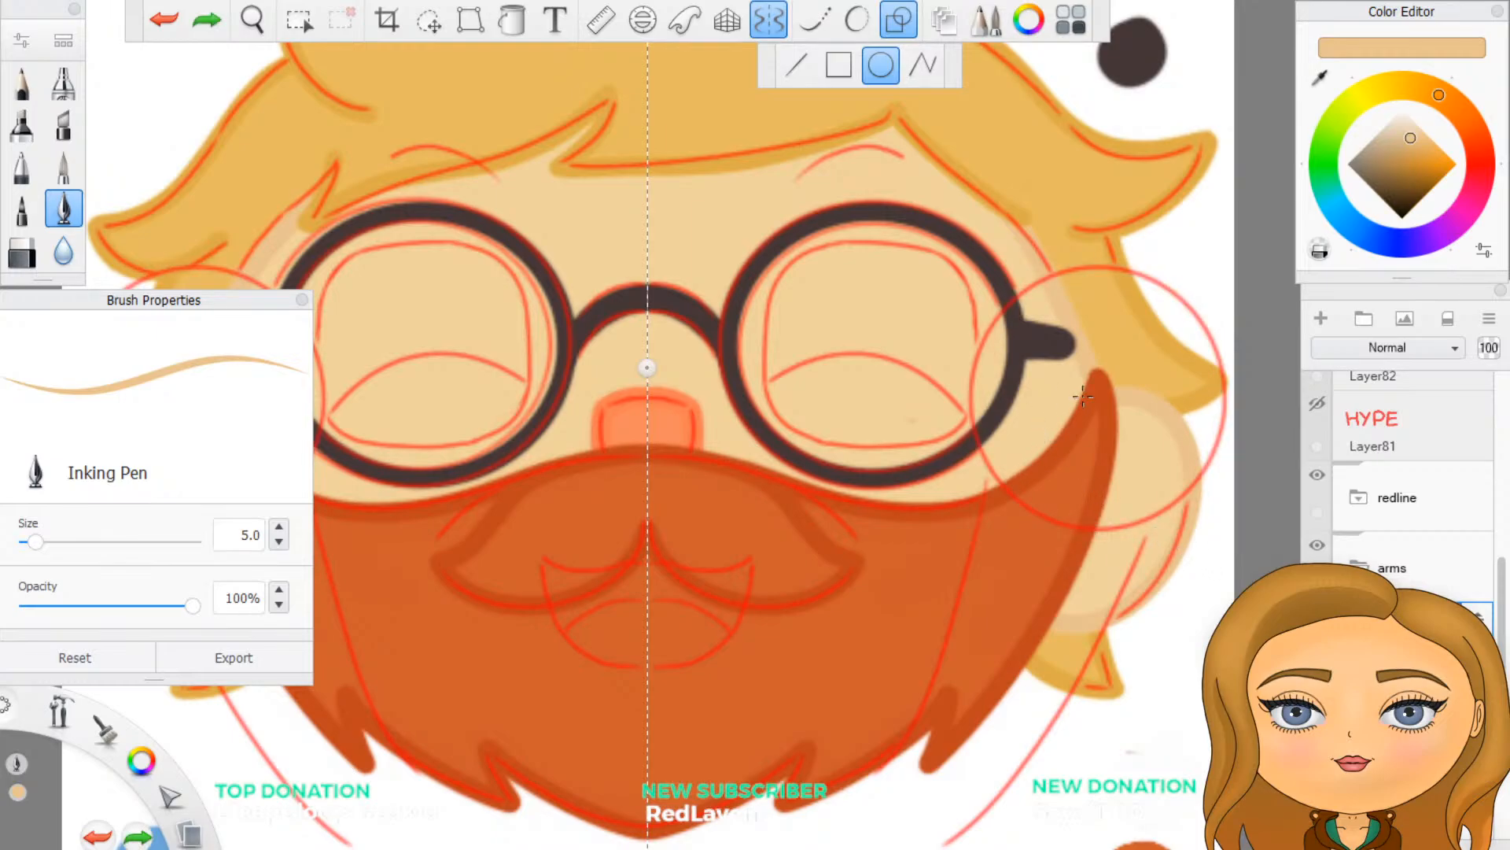
mouse_move(1089, 395)
left_mouse_down()
mouse_move(1169, 498)
mouse_move(1218, 520)
left_mouse_up()
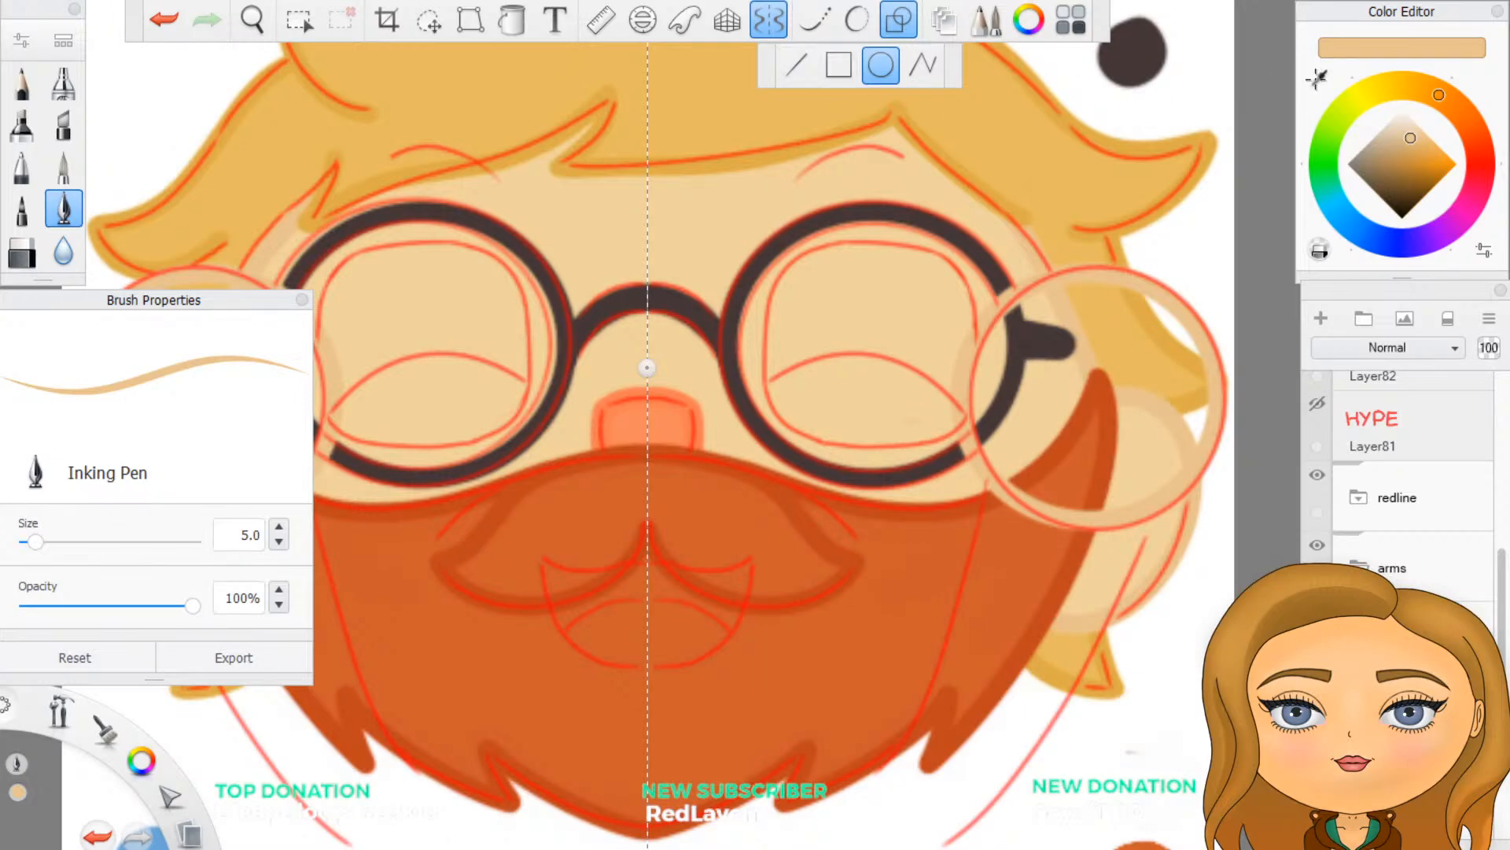
Step: Sample the light skin colour from the face and paint freehand inside the mirrored fist circles with the Inking Pen
left_click(1320, 78)
left_click(954, 346)
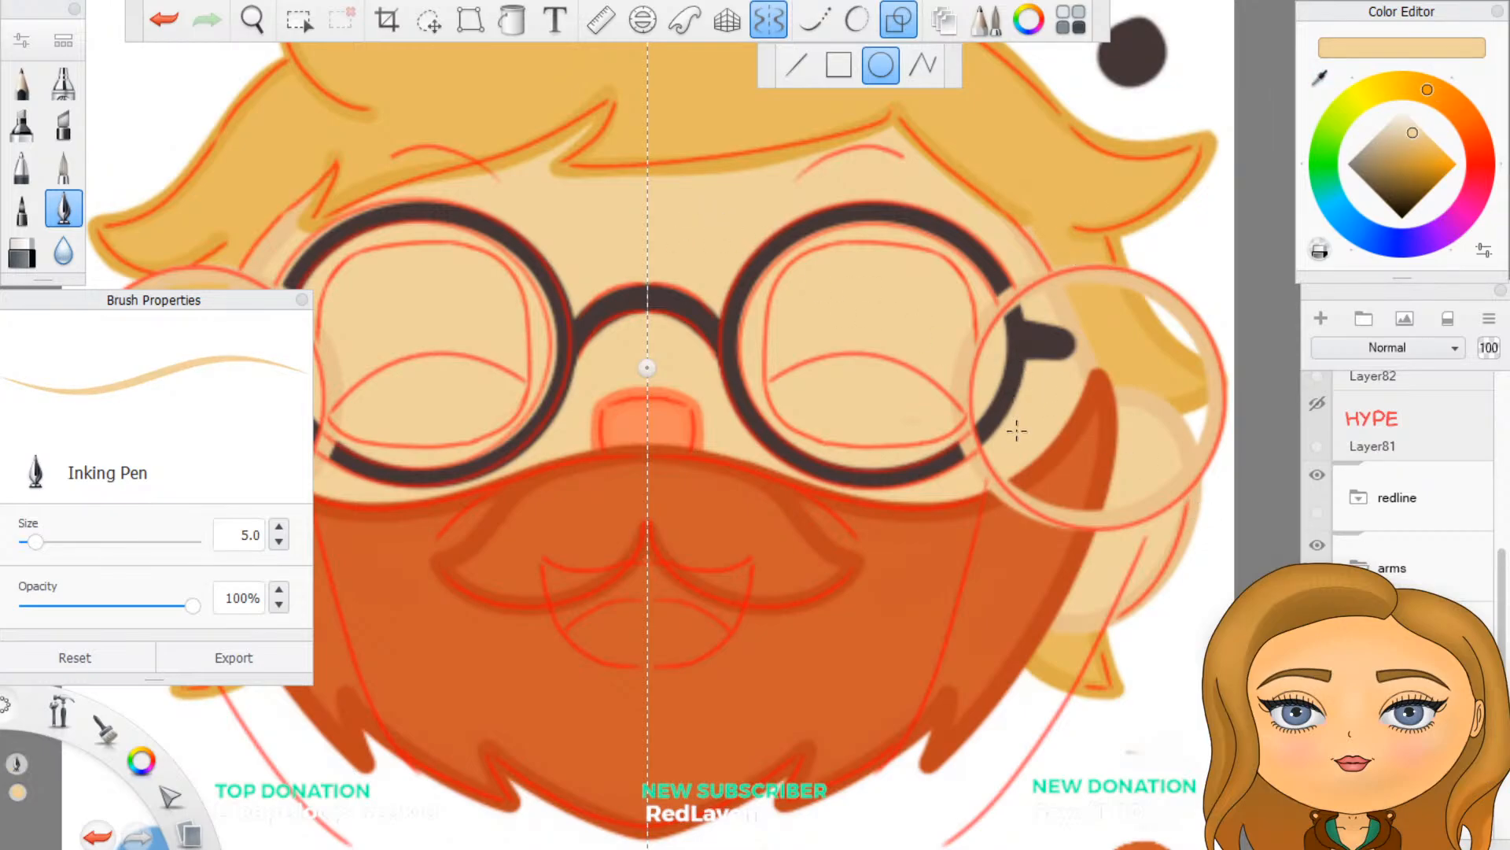
left_click(895, 22)
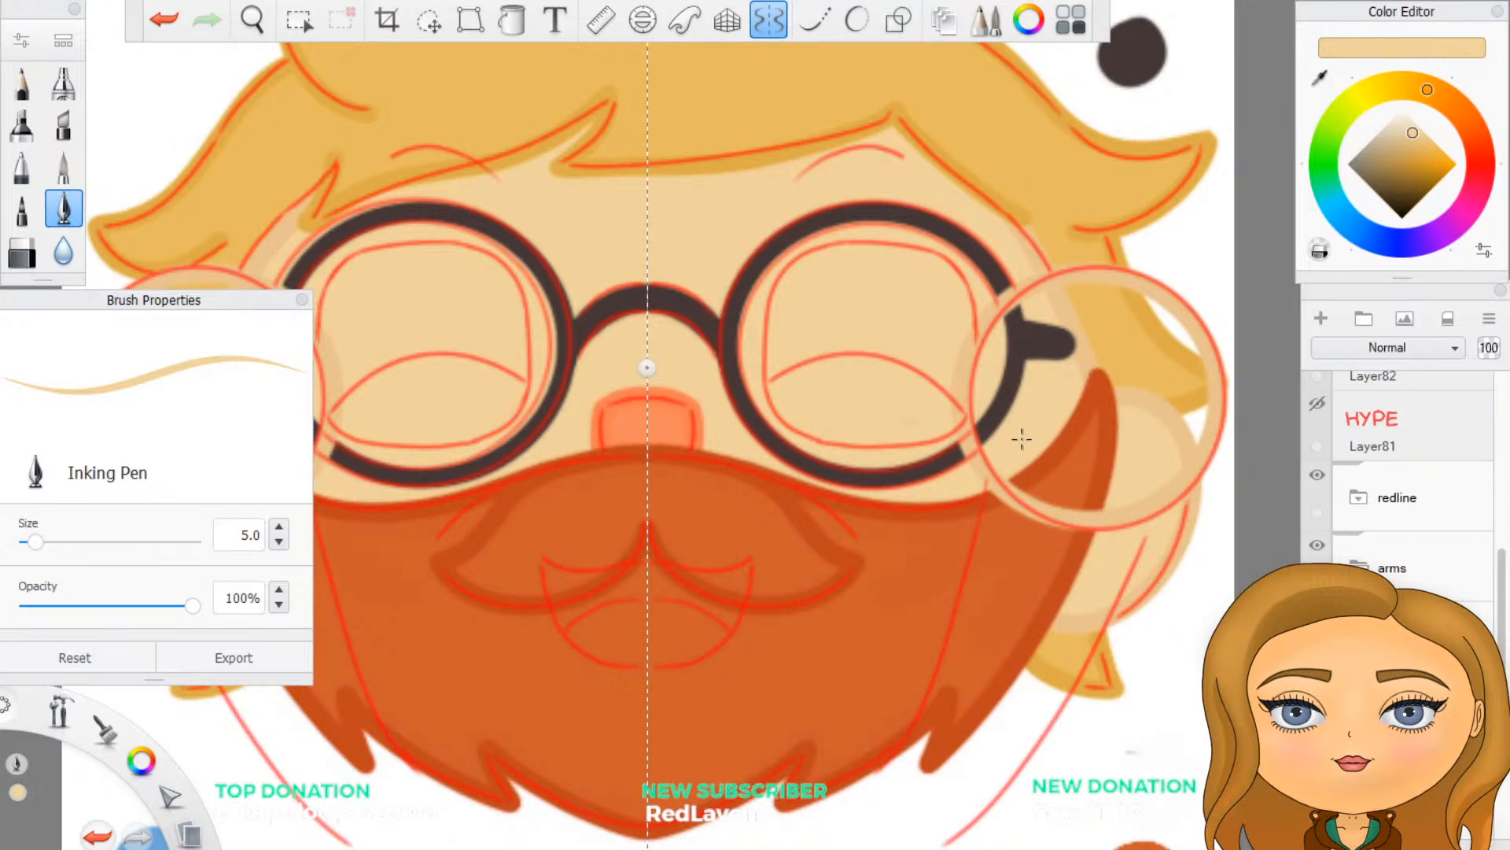
mouse_move(1058, 425)
left_mouse_down()
mouse_move(1018, 487)
mouse_move(1001, 454)
left_mouse_up()
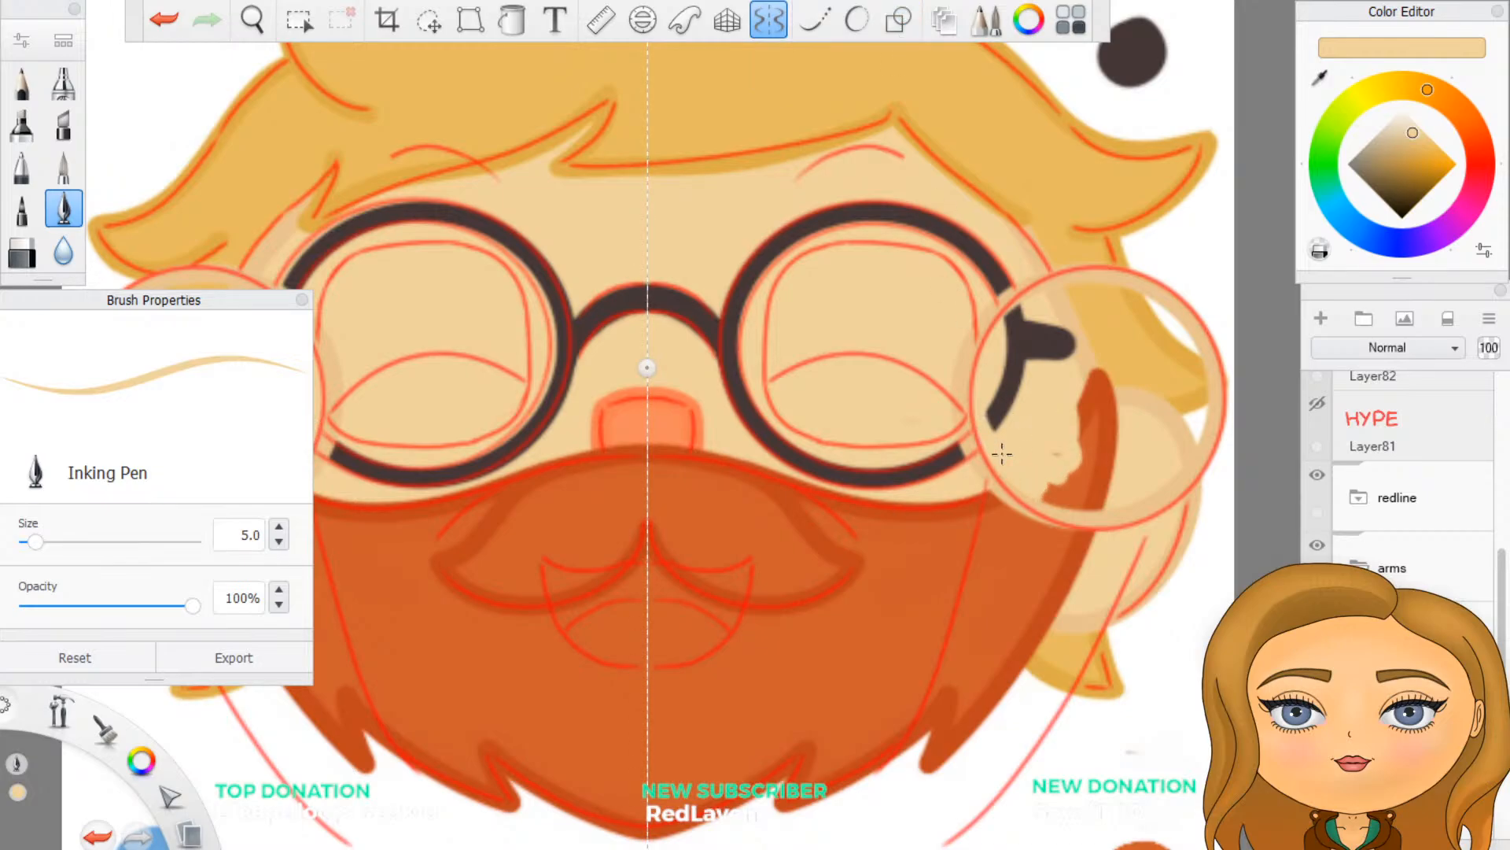
mouse_move(1027, 308)
left_mouse_down()
mouse_move(991, 429)
mouse_move(1018, 348)
mouse_move(1055, 351)
mouse_move(1082, 441)
mouse_move(1106, 370)
left_mouse_up()
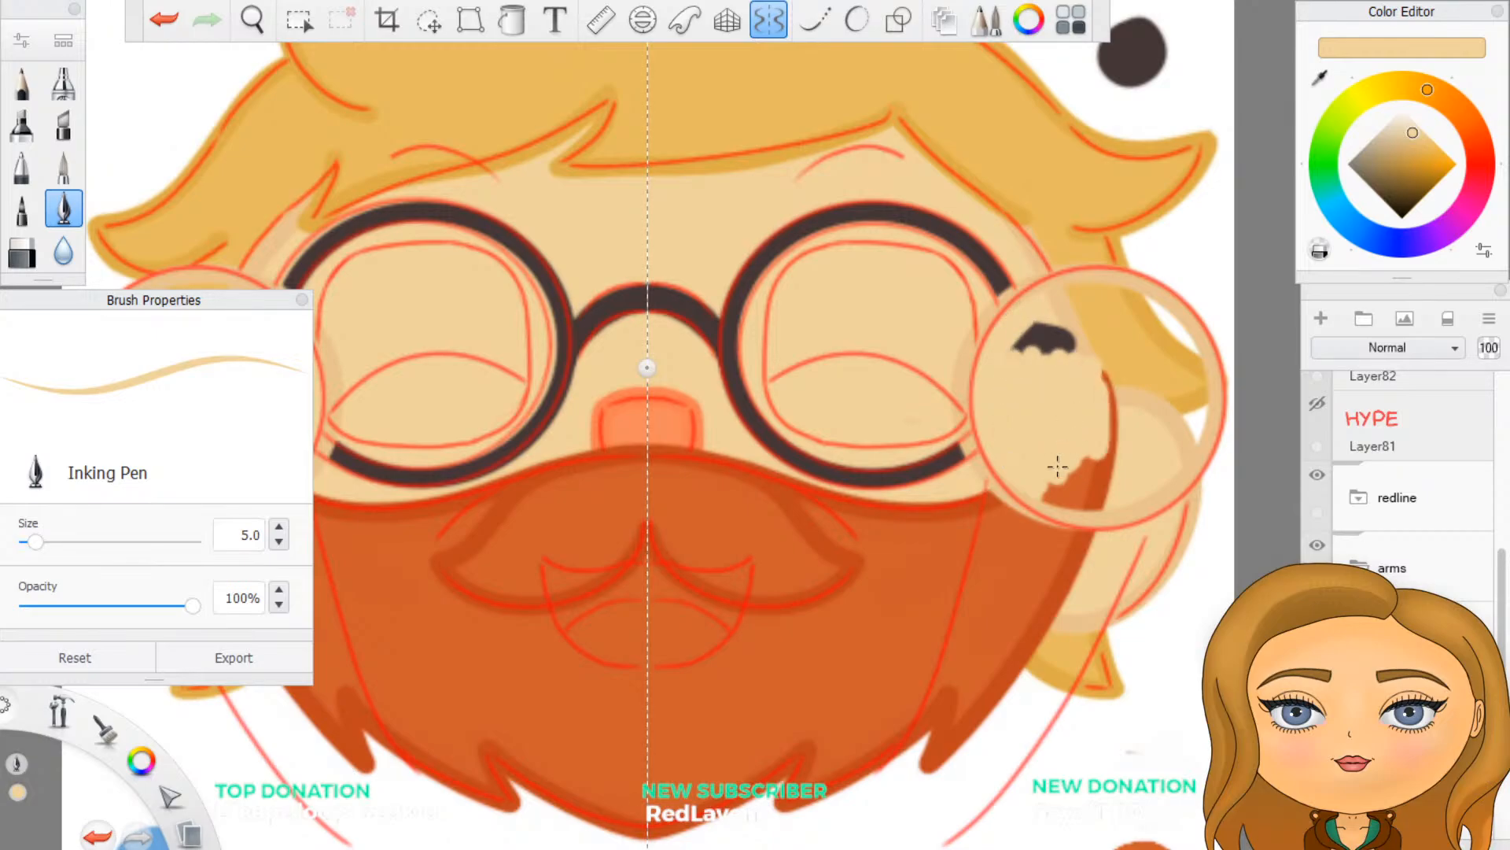
left_click_drag(1050, 504, 1105, 497)
mouse_move(1190, 447)
left_mouse_down()
mouse_move(1192, 357)
mouse_move(1161, 315)
mouse_move(1053, 288)
left_mouse_up()
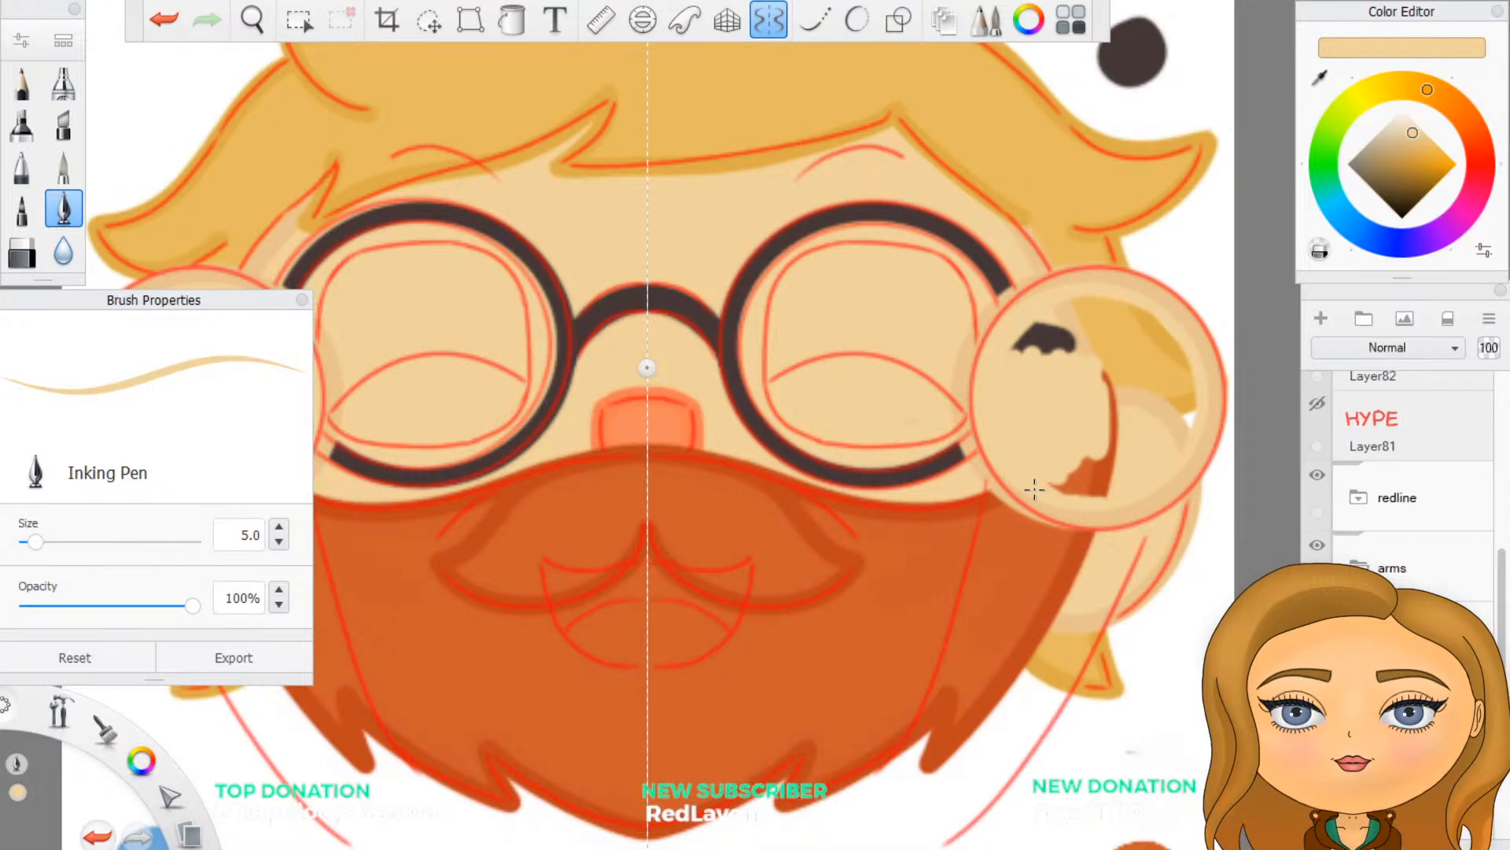
Step: Flood-fill both fist circles with the light skin colour, and check them with the redline group briefly hidden
left_click(512, 21)
left_click(1154, 399)
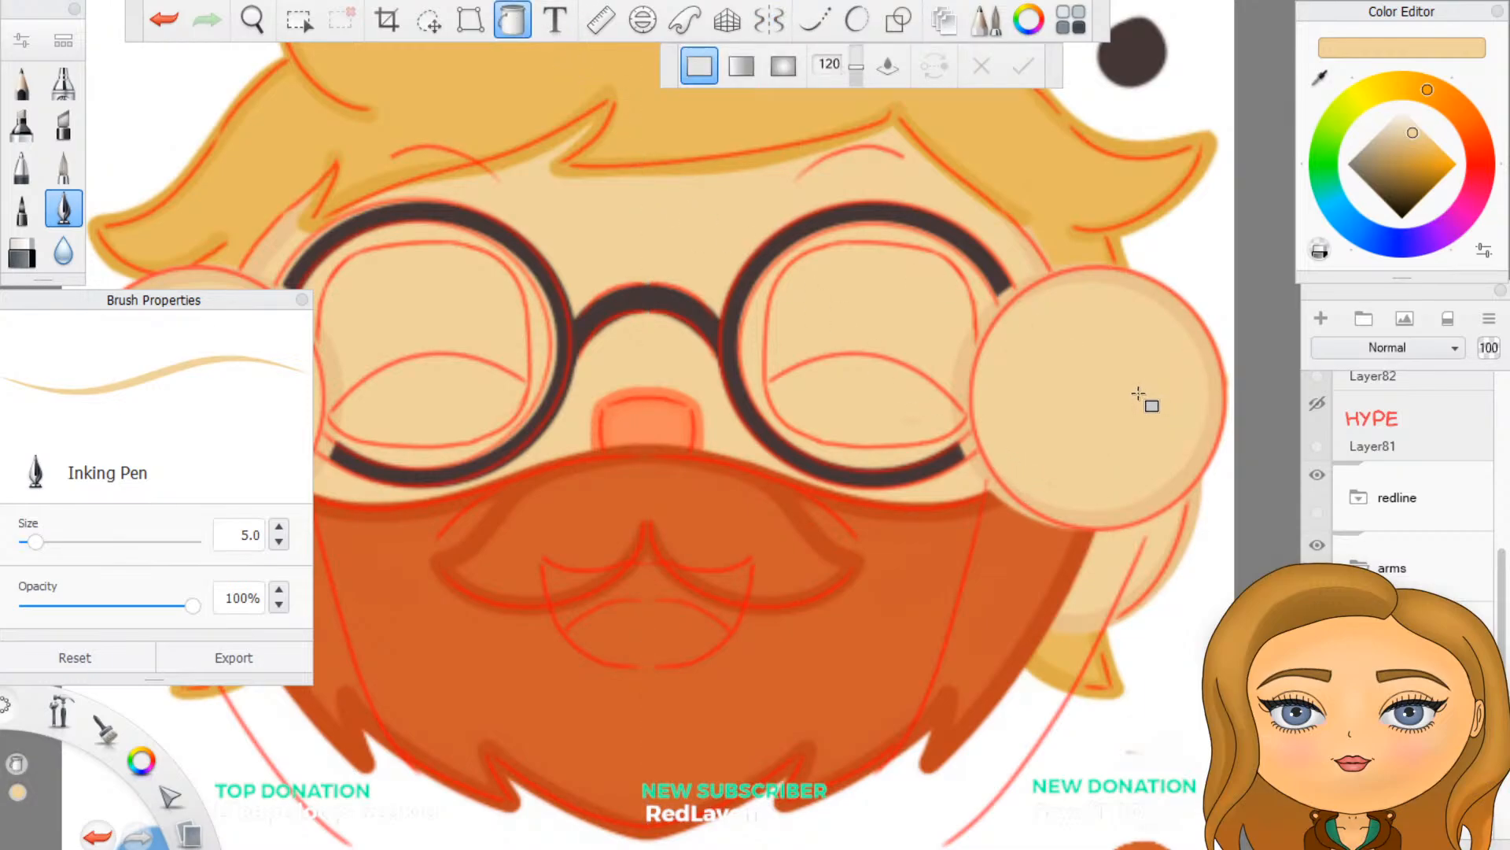
scroll(1131, 402, "down", 3)
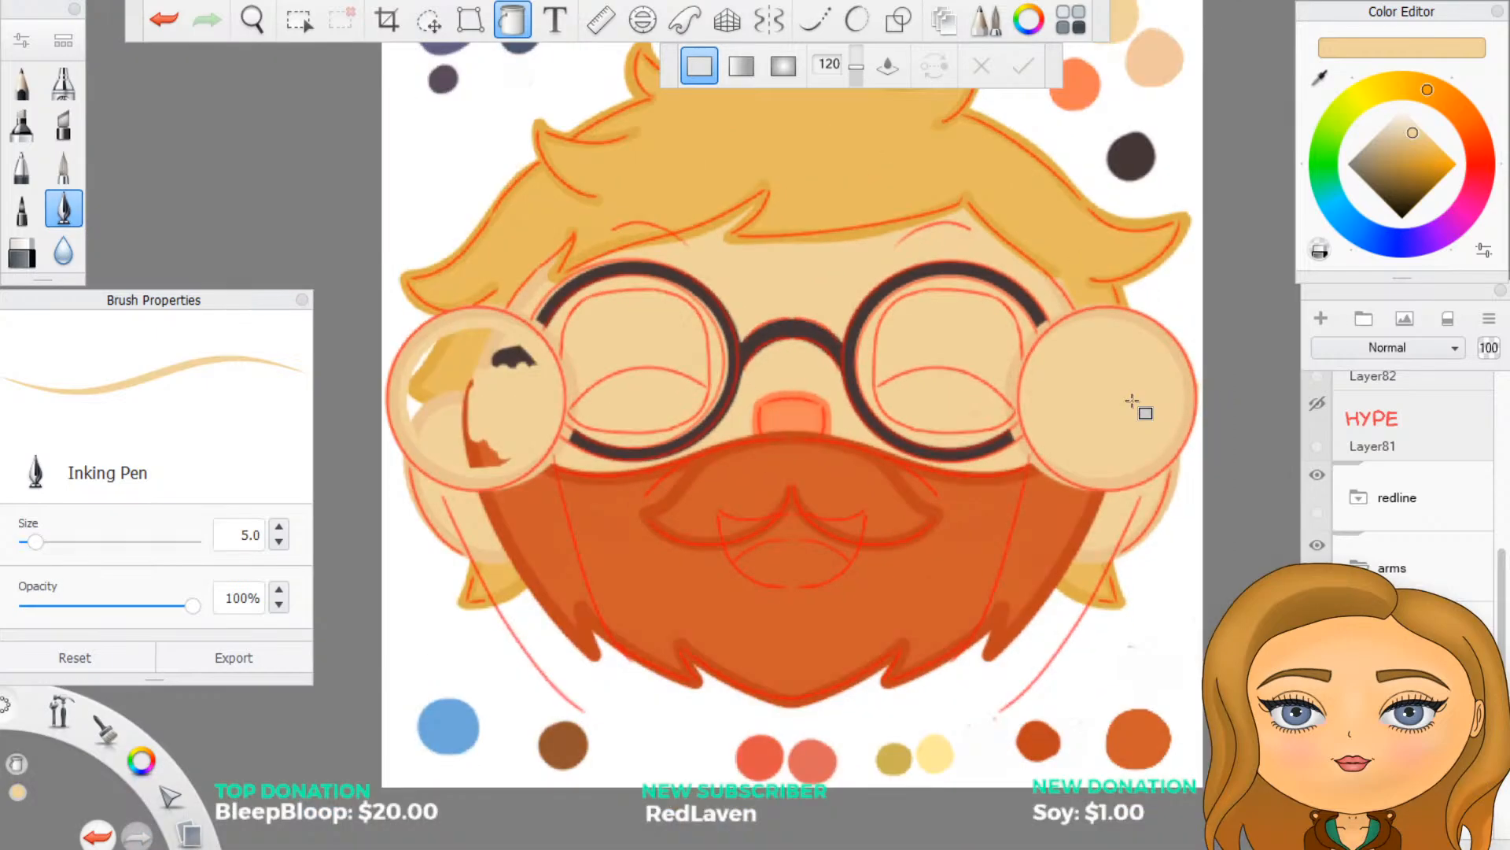
left_click(440, 379)
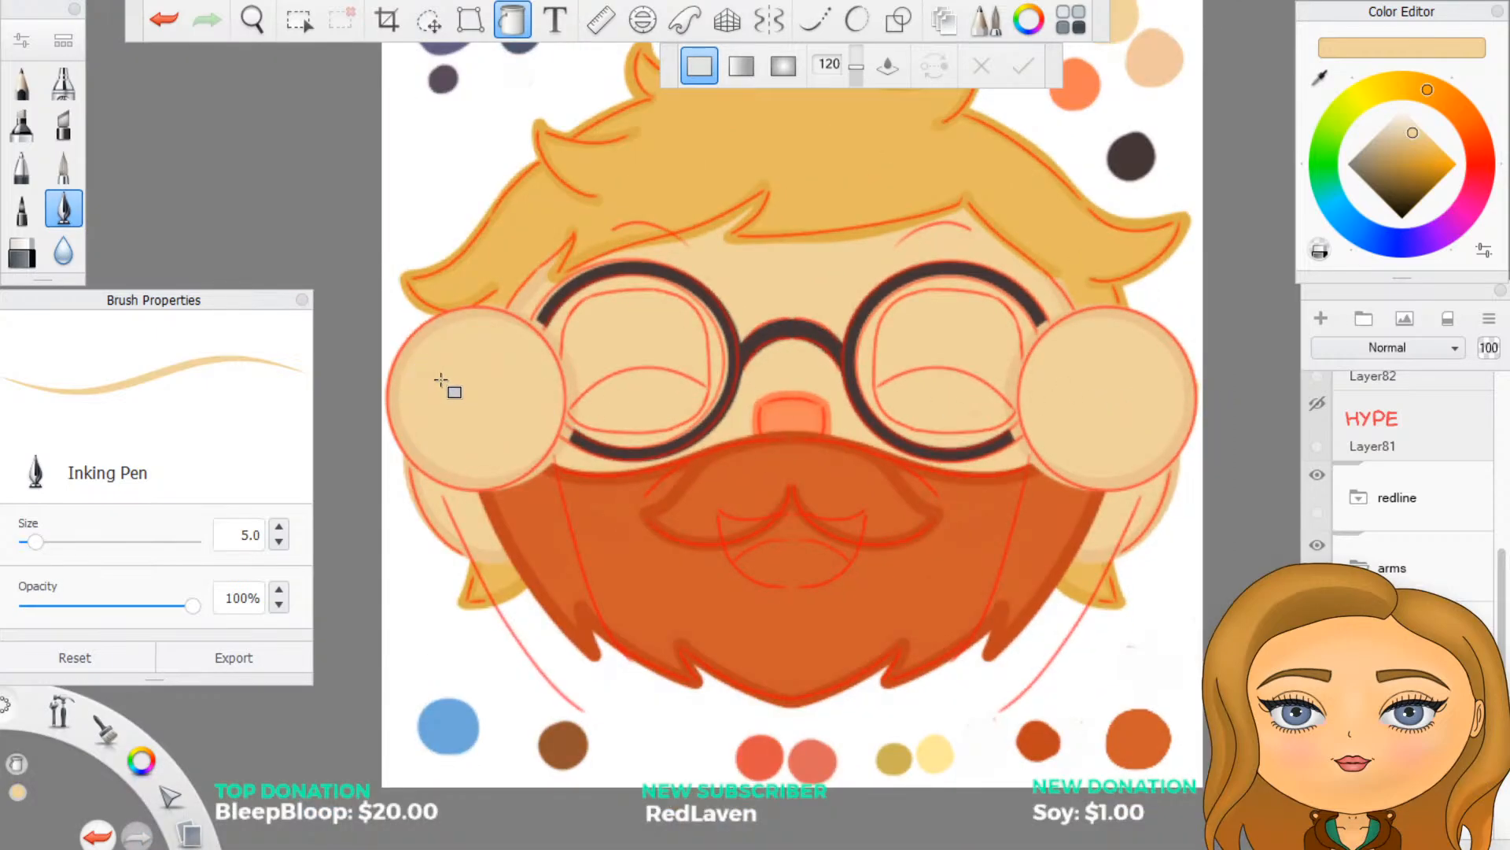
left_click(515, 22)
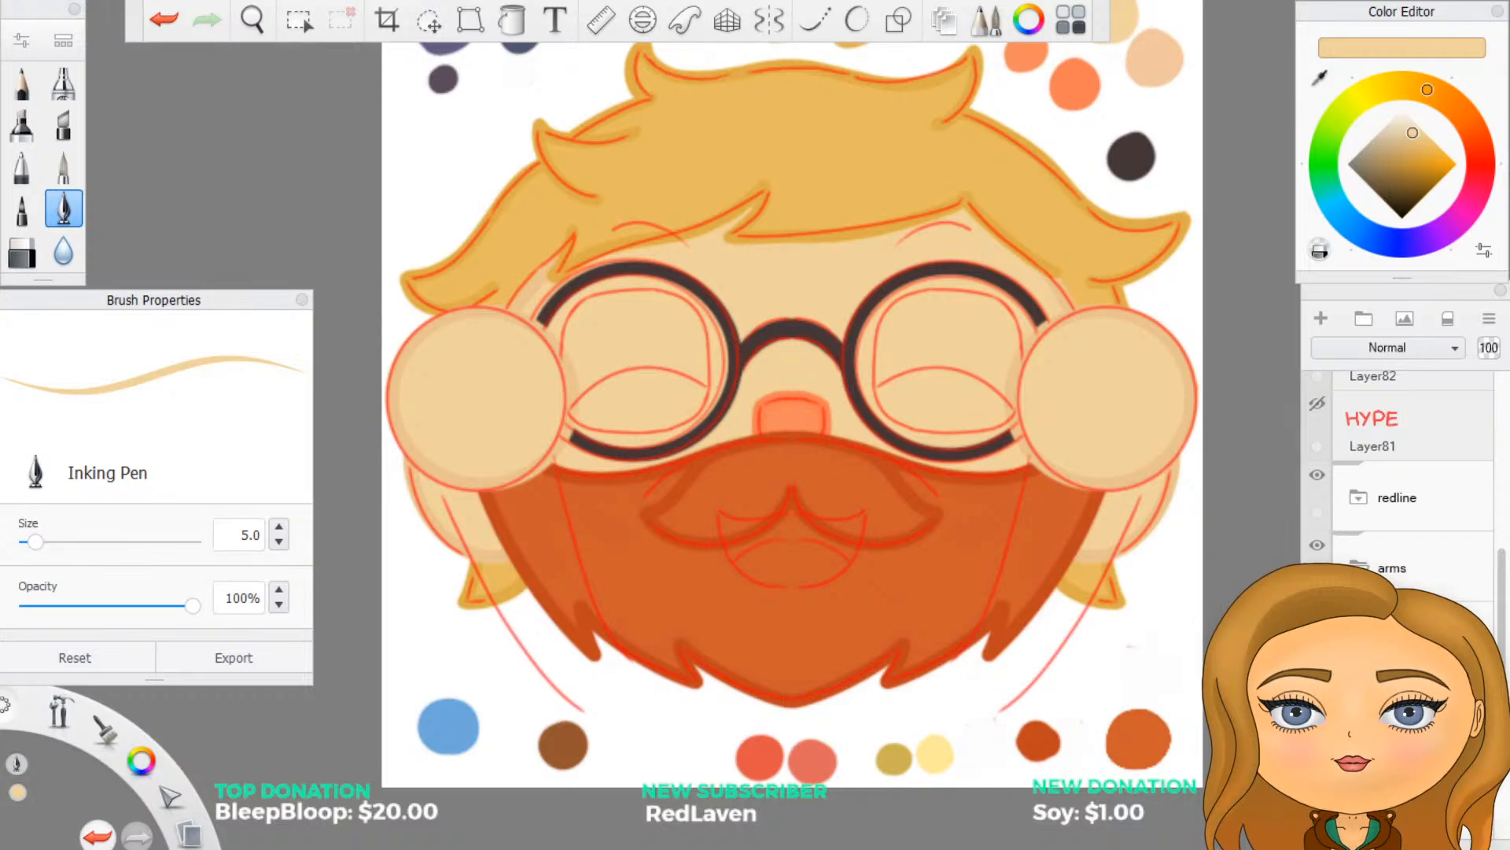
left_click(1322, 474)
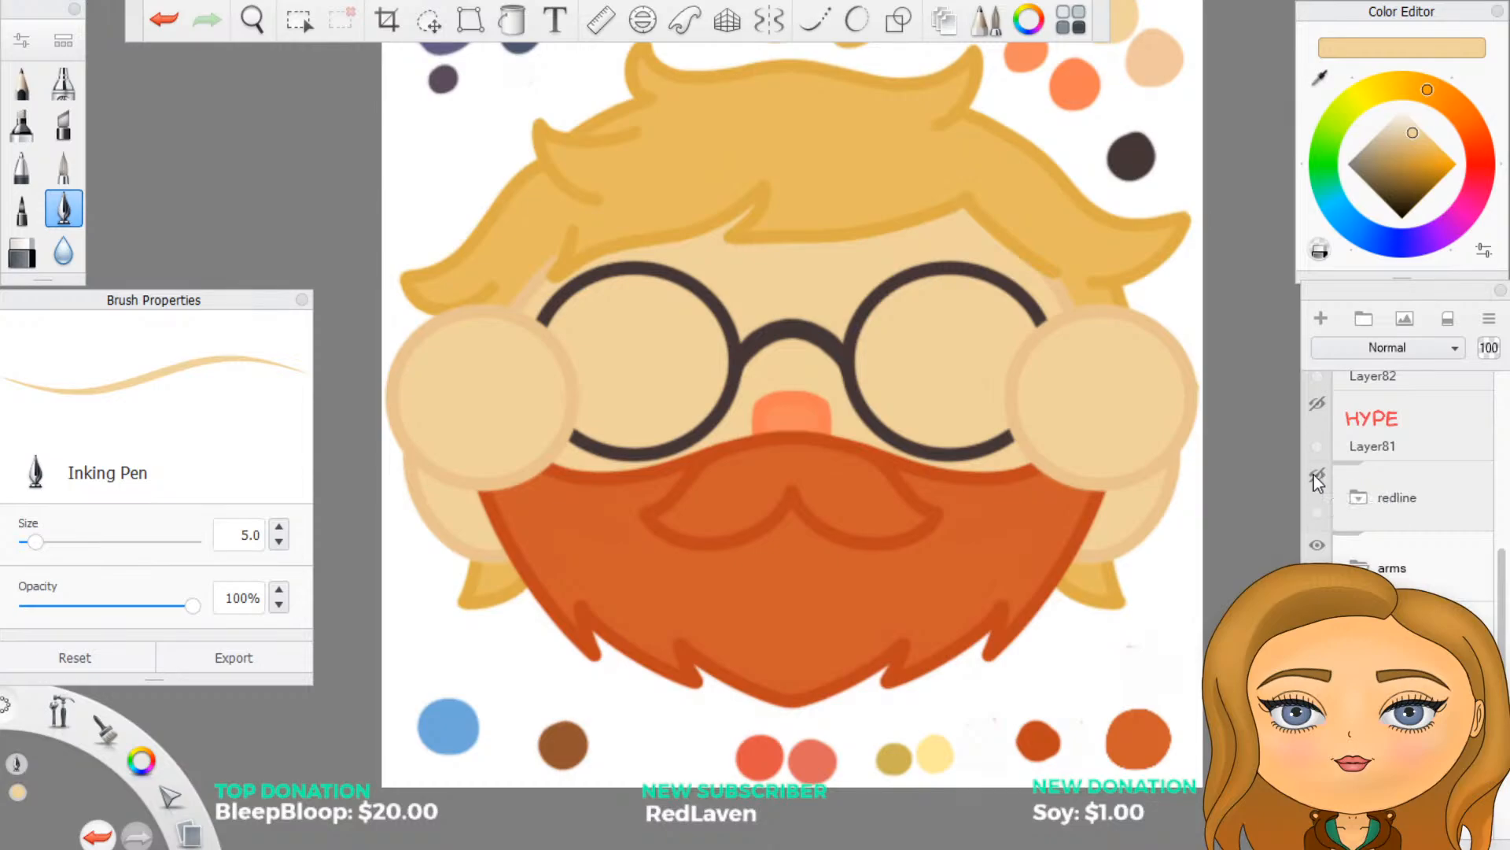
left_click(1316, 475)
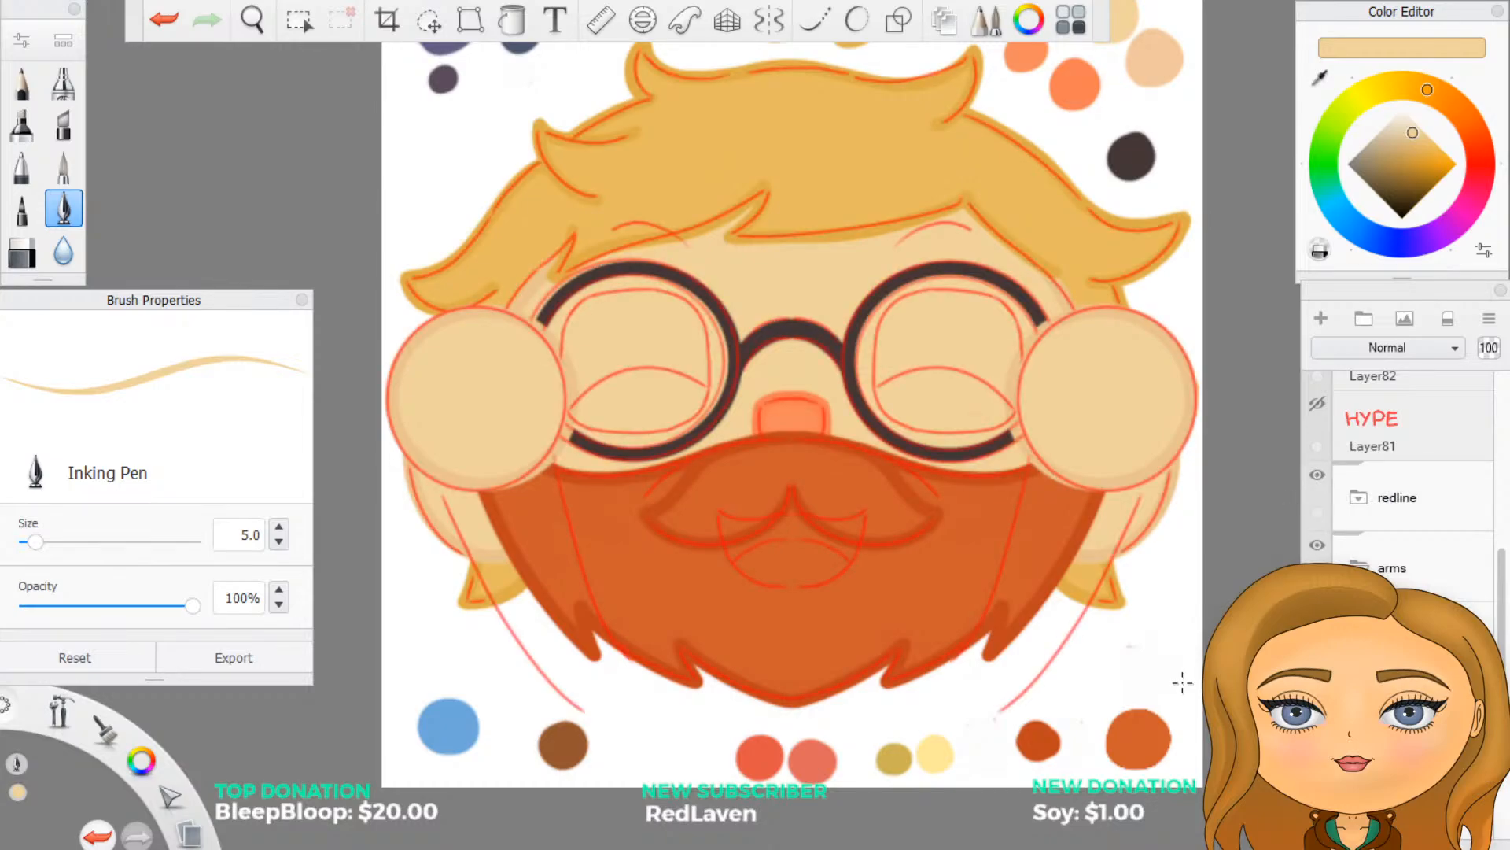
Step: Add another layer in the arms group and sample the darker skin outline colour from the fist's edge
scroll(1182, 683, "up", 2)
scroll(818, 645, "down", 1)
scroll(361, 714, "up", 1)
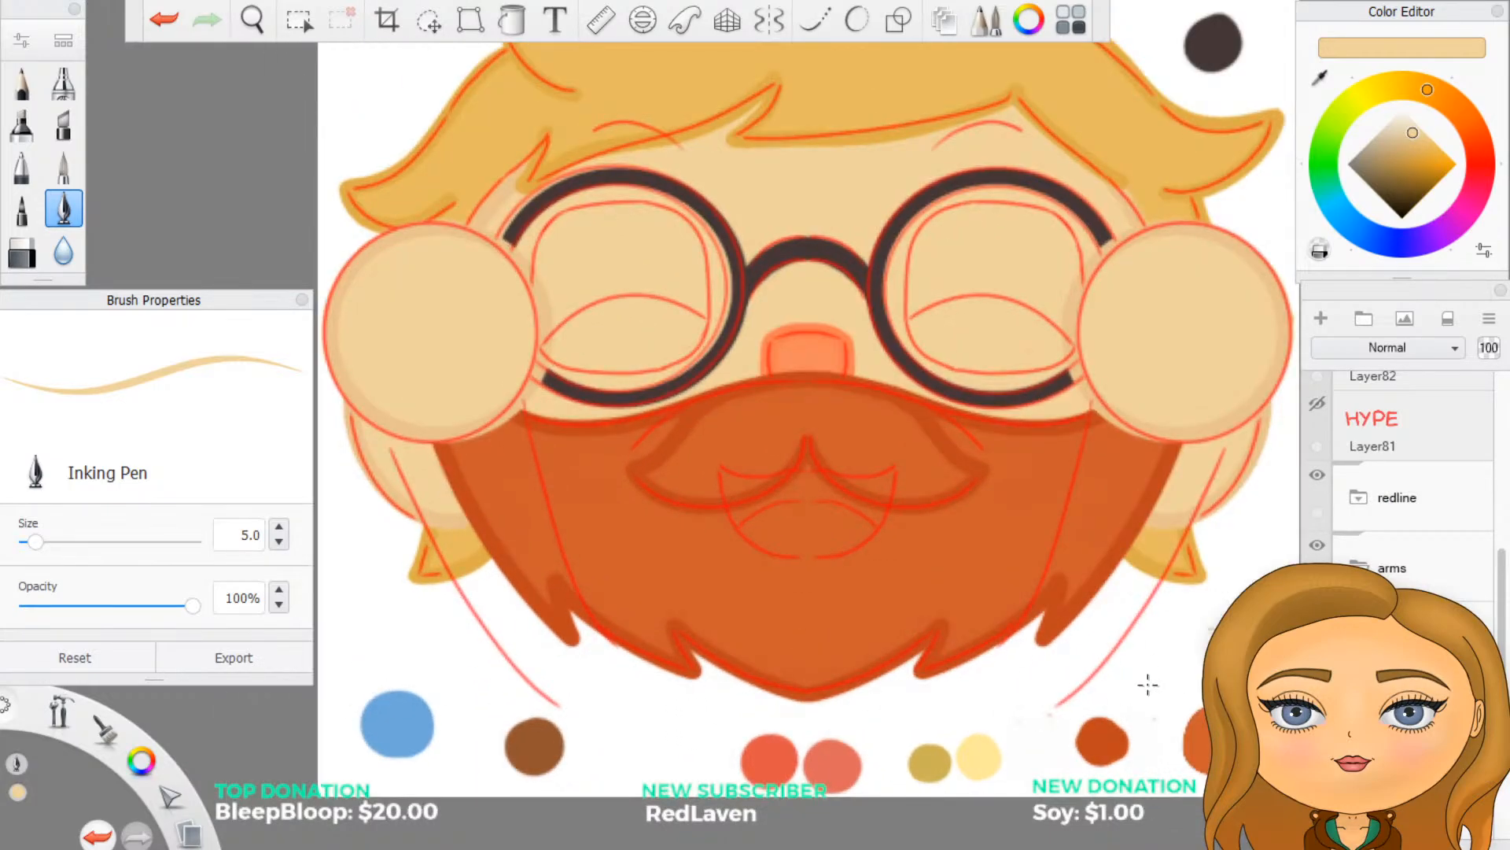
left_click(1317, 320)
left_click(1320, 79)
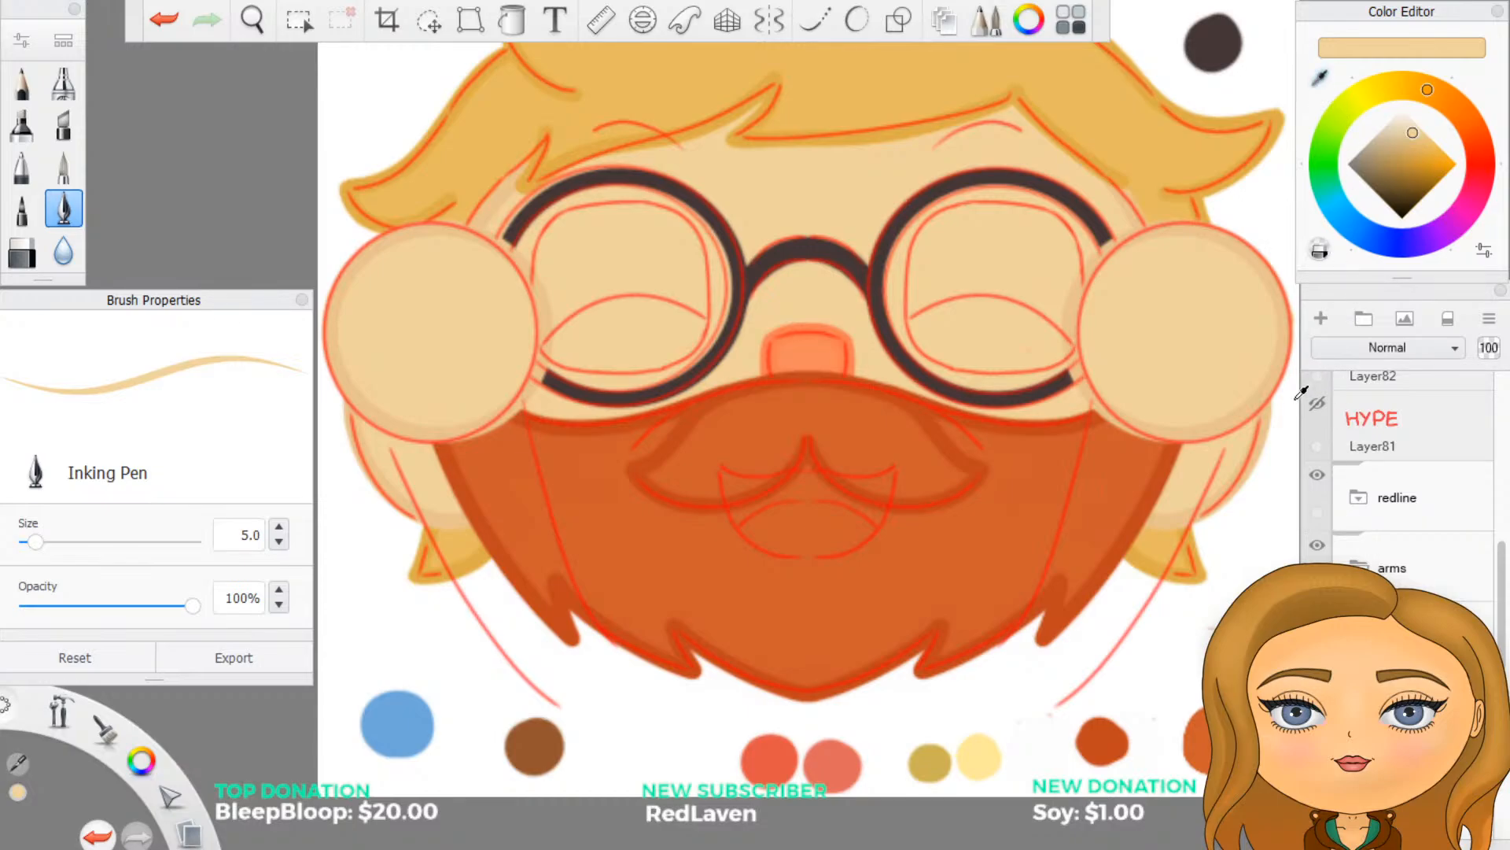
left_click(1211, 429)
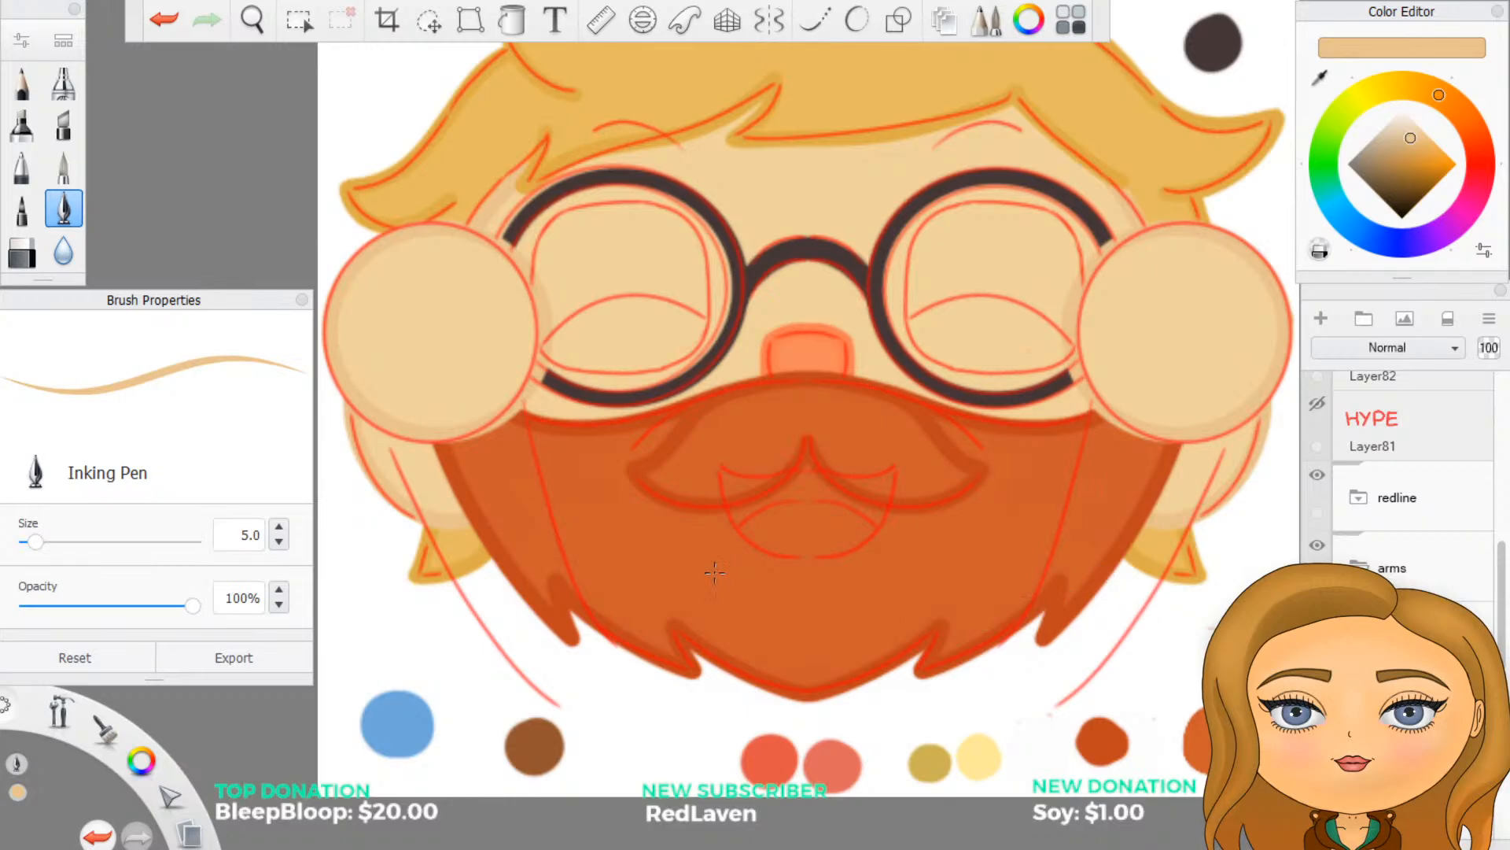
Step: Turn on vertical symmetry and Predictive Stroke, and try a forearm outline along the outer red arm line
scroll(468, 560, "up", 1)
scroll(464, 562, "up", 2)
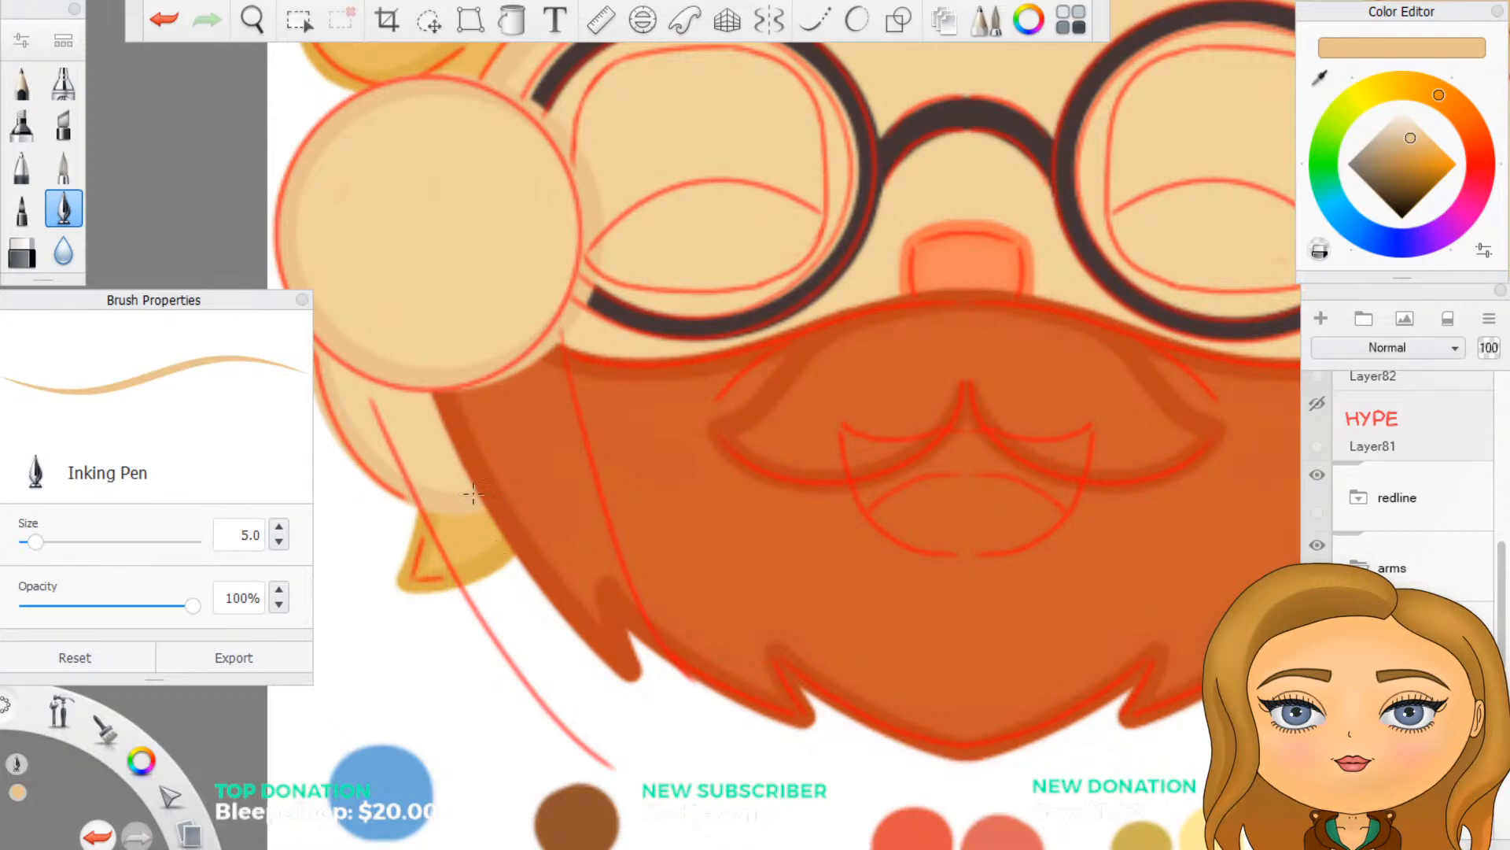
scroll(742, 535, "down", 3)
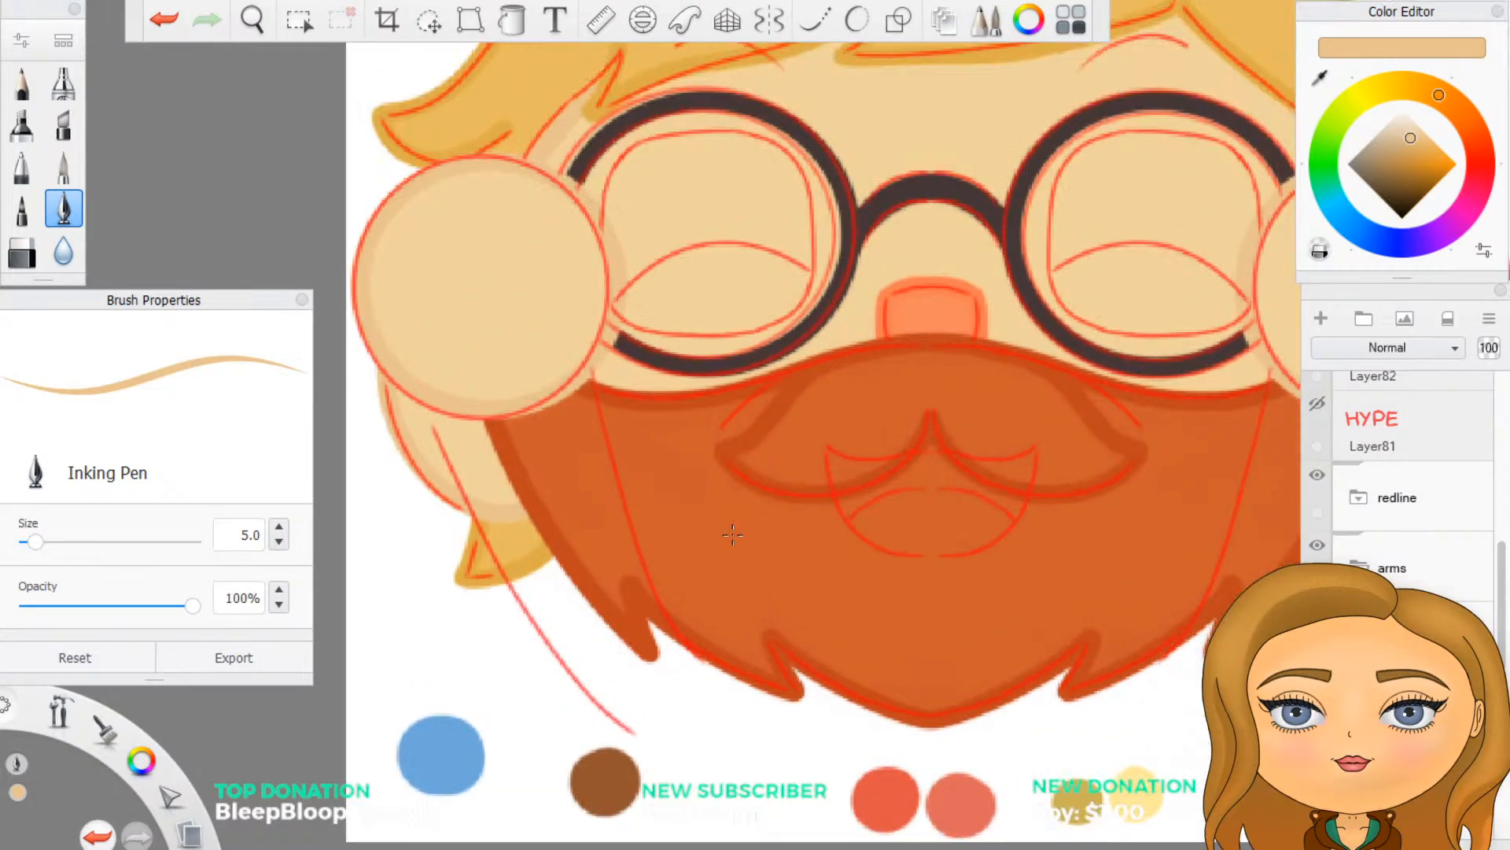
scroll(740, 537, "up", 3)
scroll(736, 537, "down", 1)
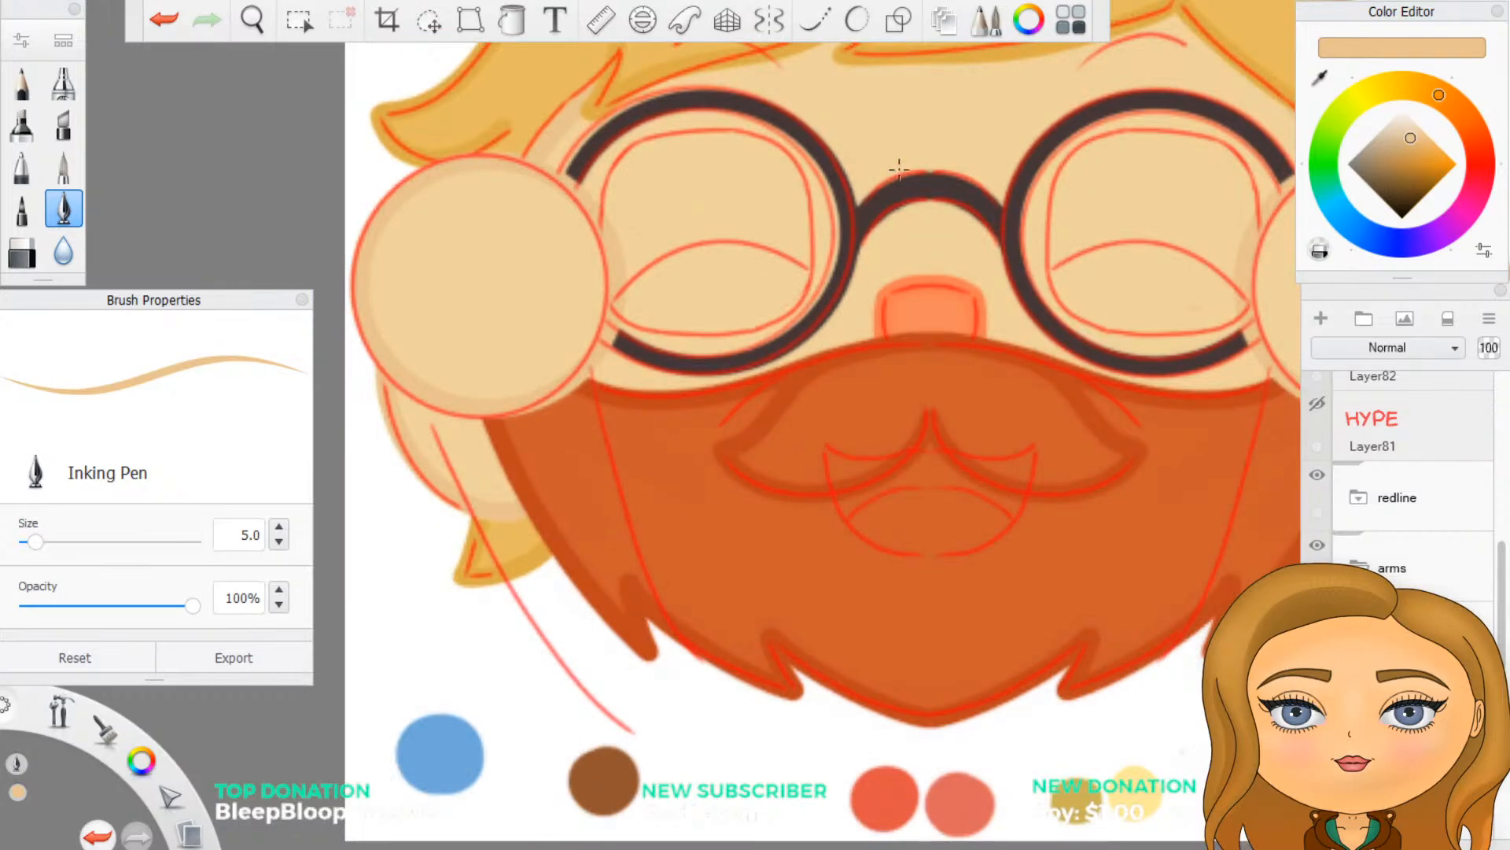
left_click(769, 19)
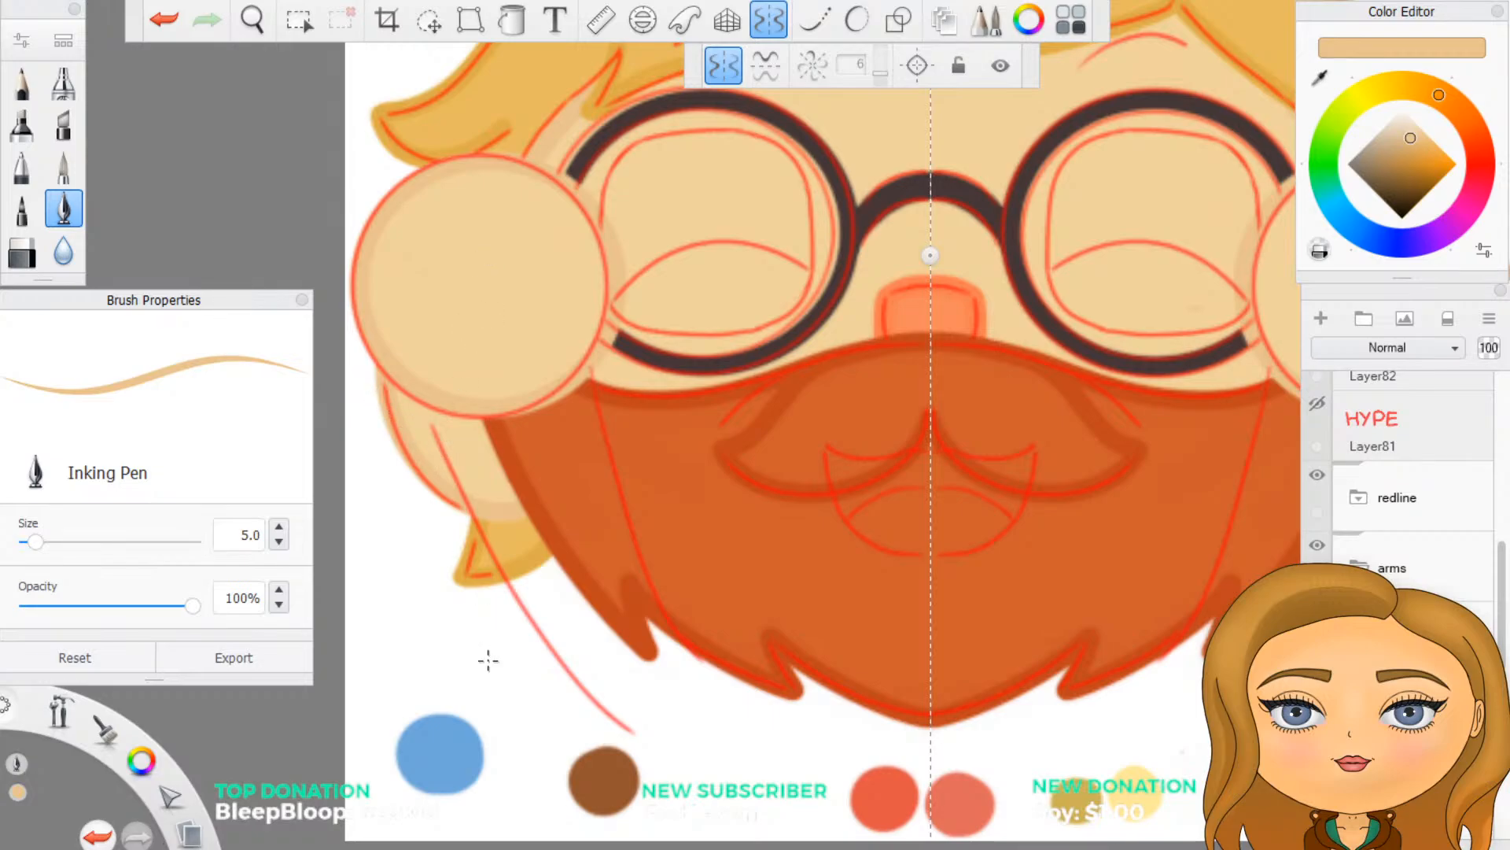
scroll(598, 626, "up", 3)
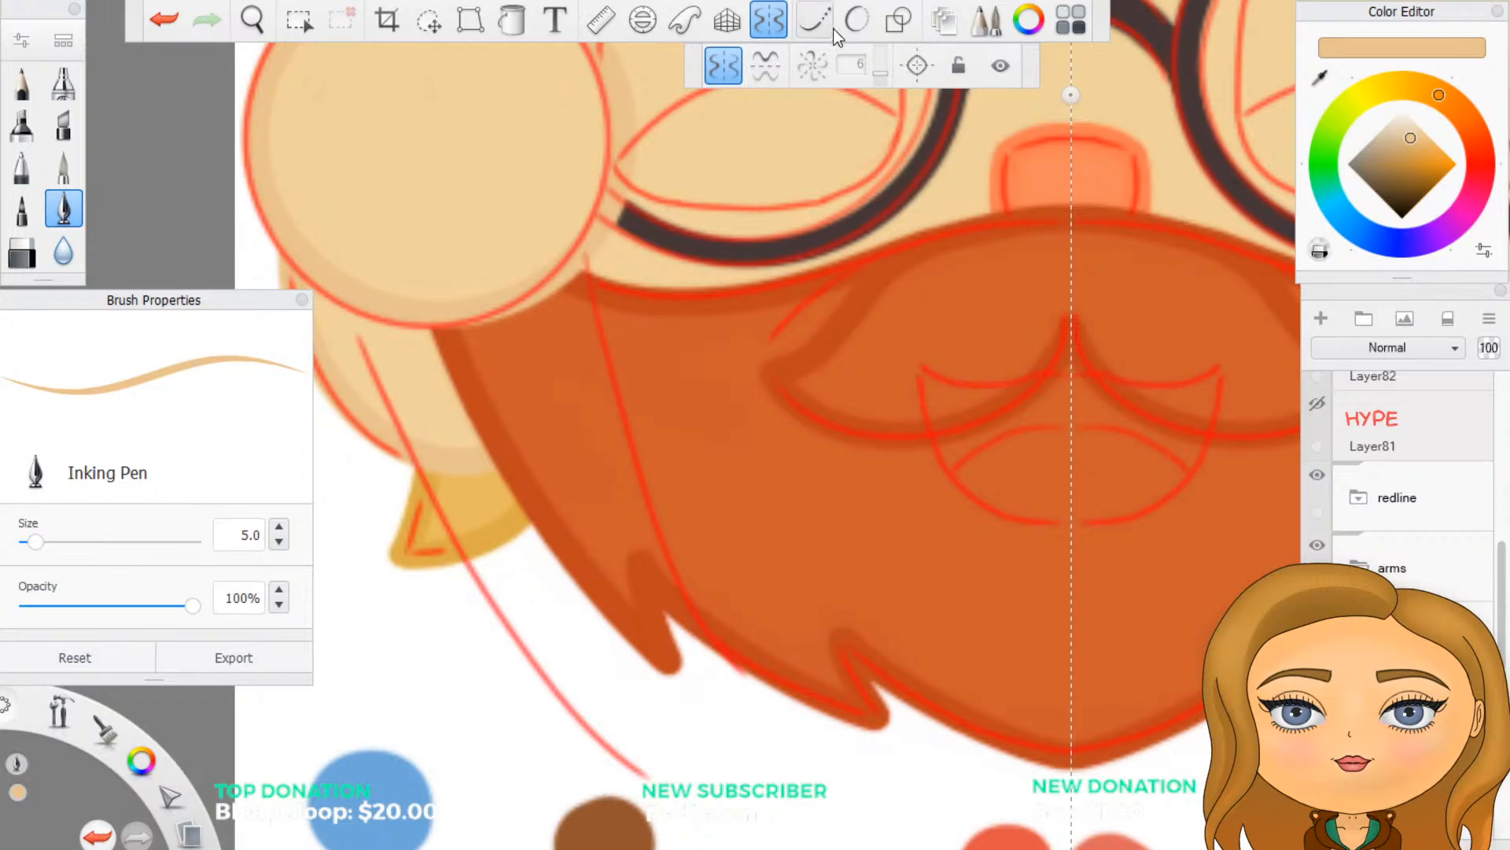
left_click(856, 23)
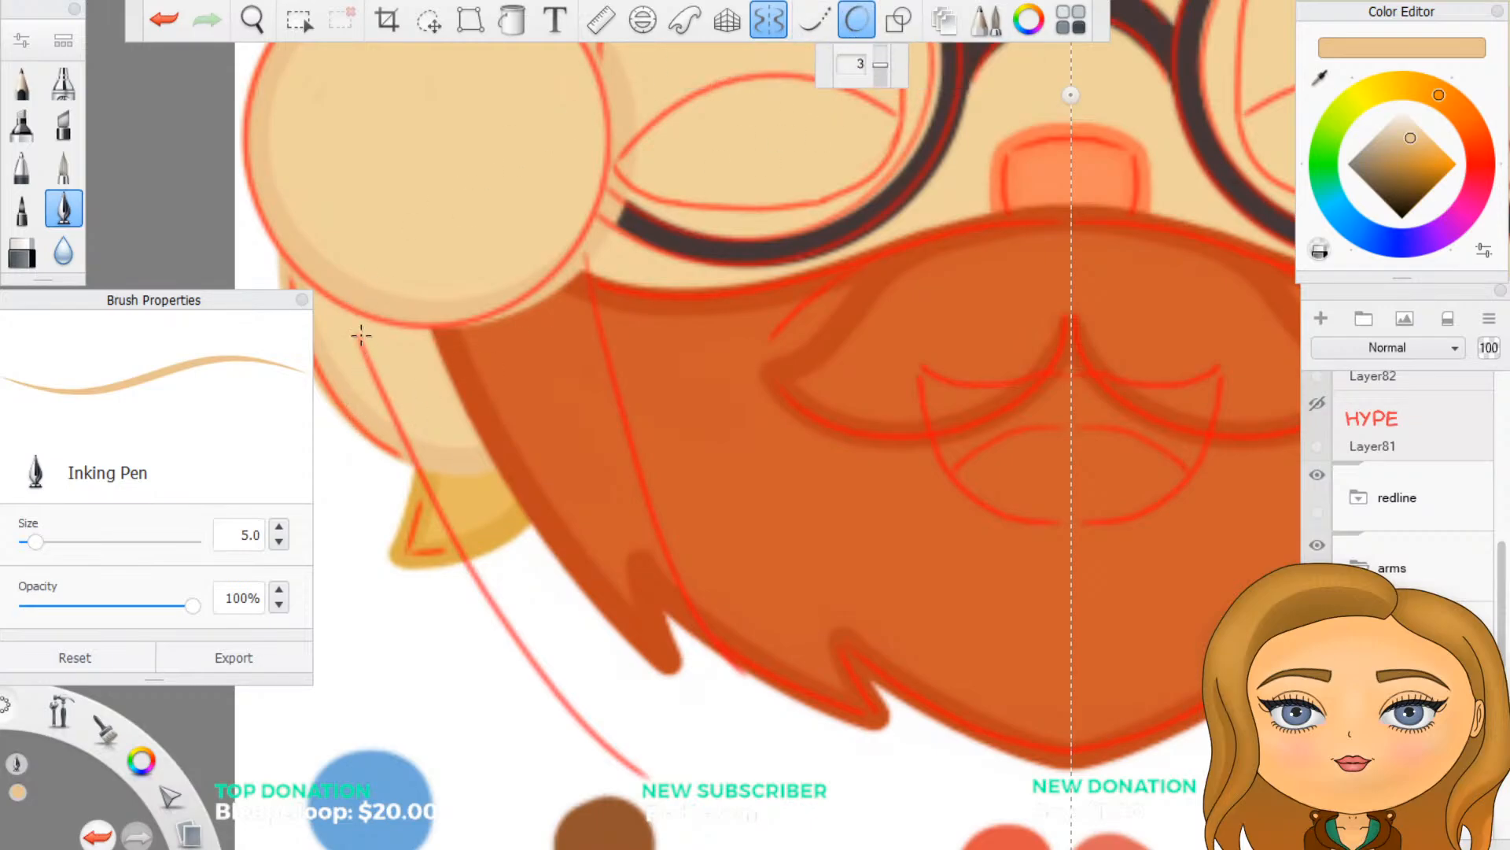
mouse_move(355, 296)
left_mouse_down()
mouse_move(475, 571)
mouse_move(656, 790)
mouse_move(759, 848)
left_mouse_up()
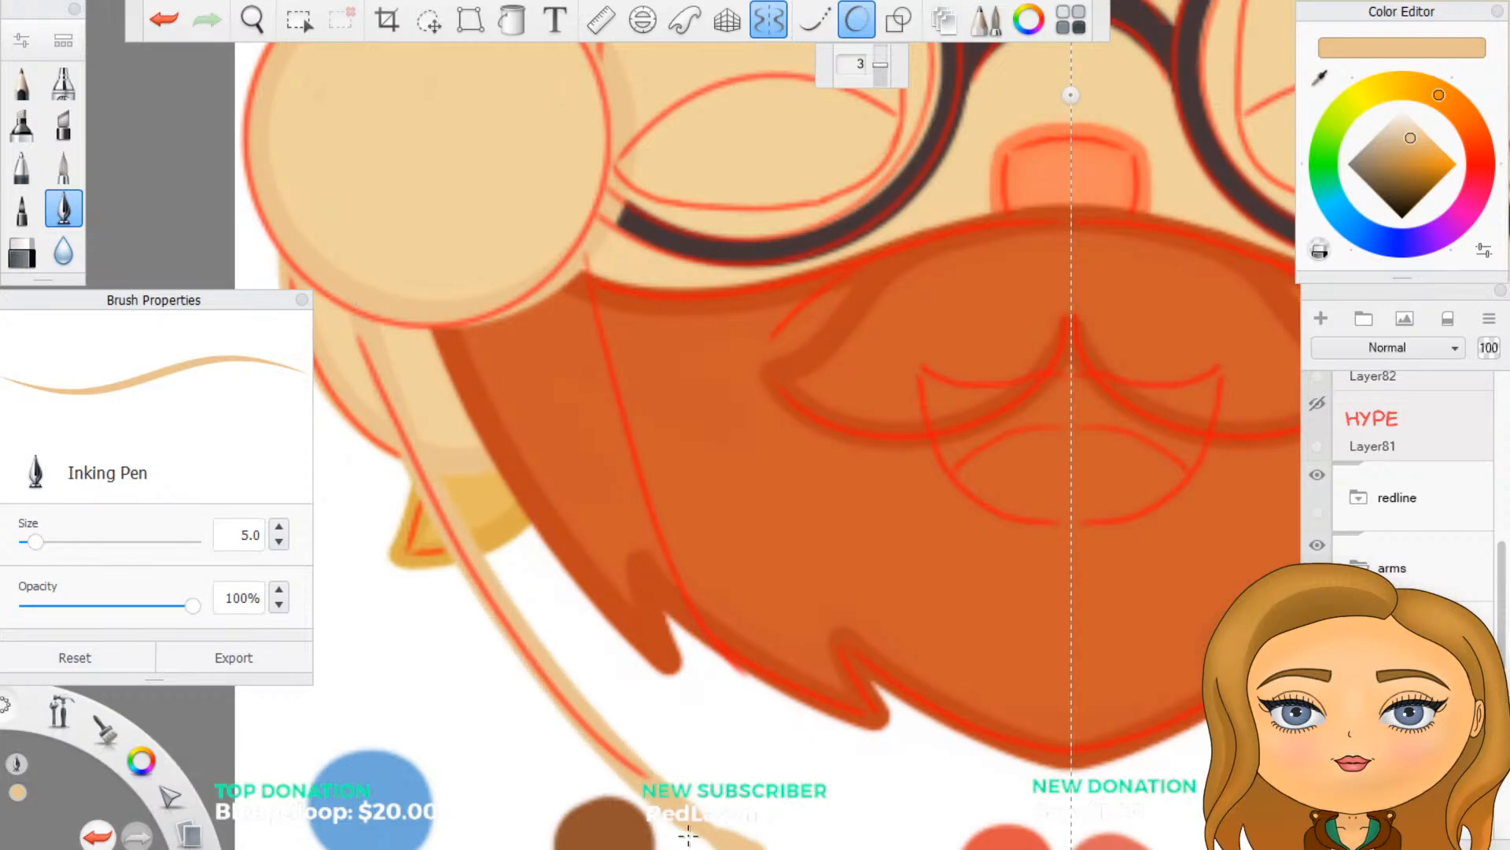
key("ctrl+z")
Step: Raise the Predictive Stroke level to 5 and redraw the mirrored outer forearm outline from the fist down past the beard
scroll(674, 826, "down", 3)
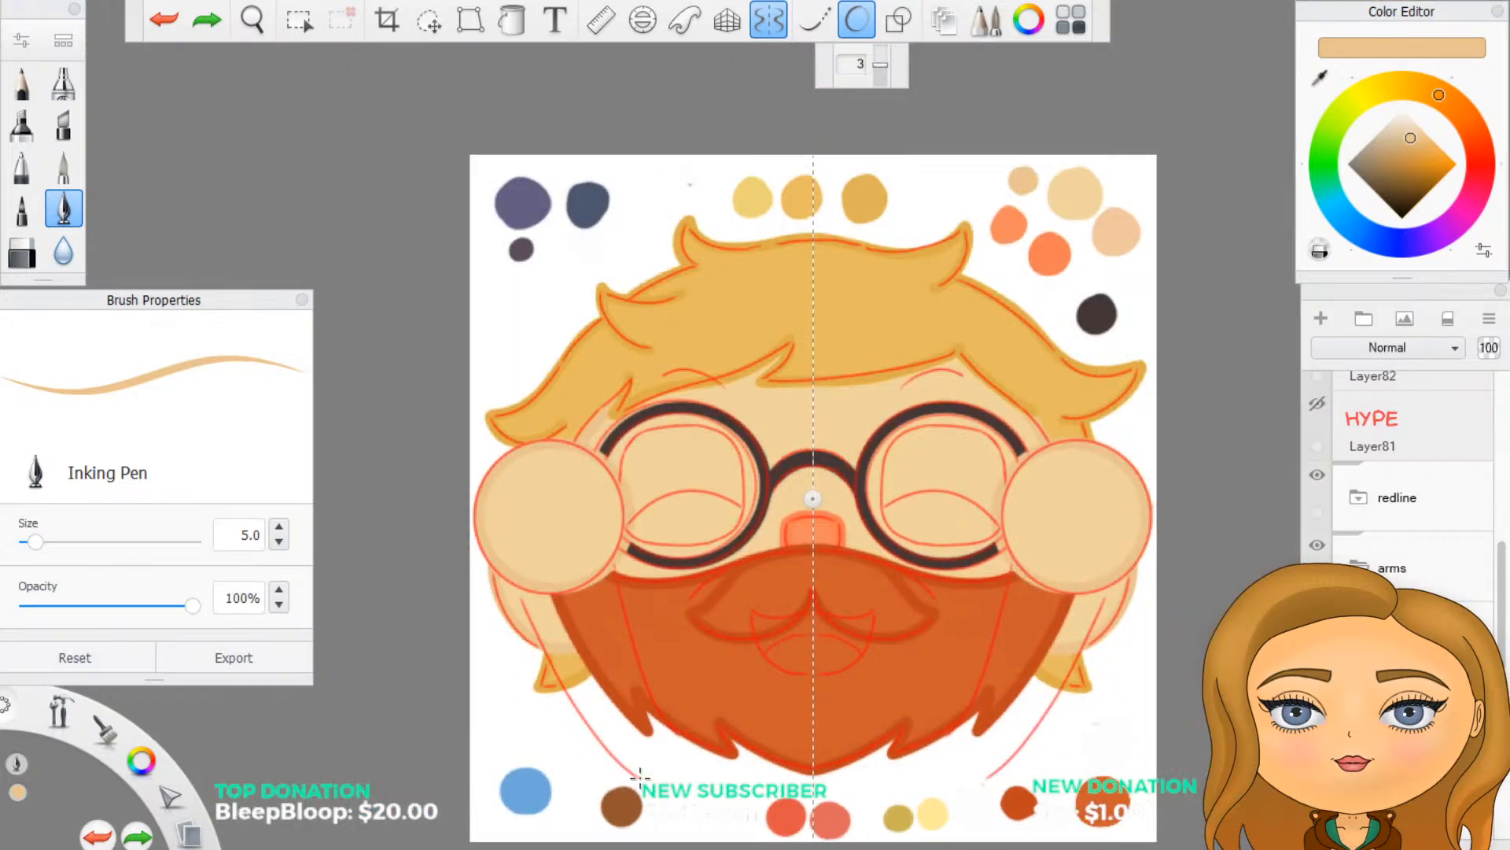
scroll(671, 798, "up", 3)
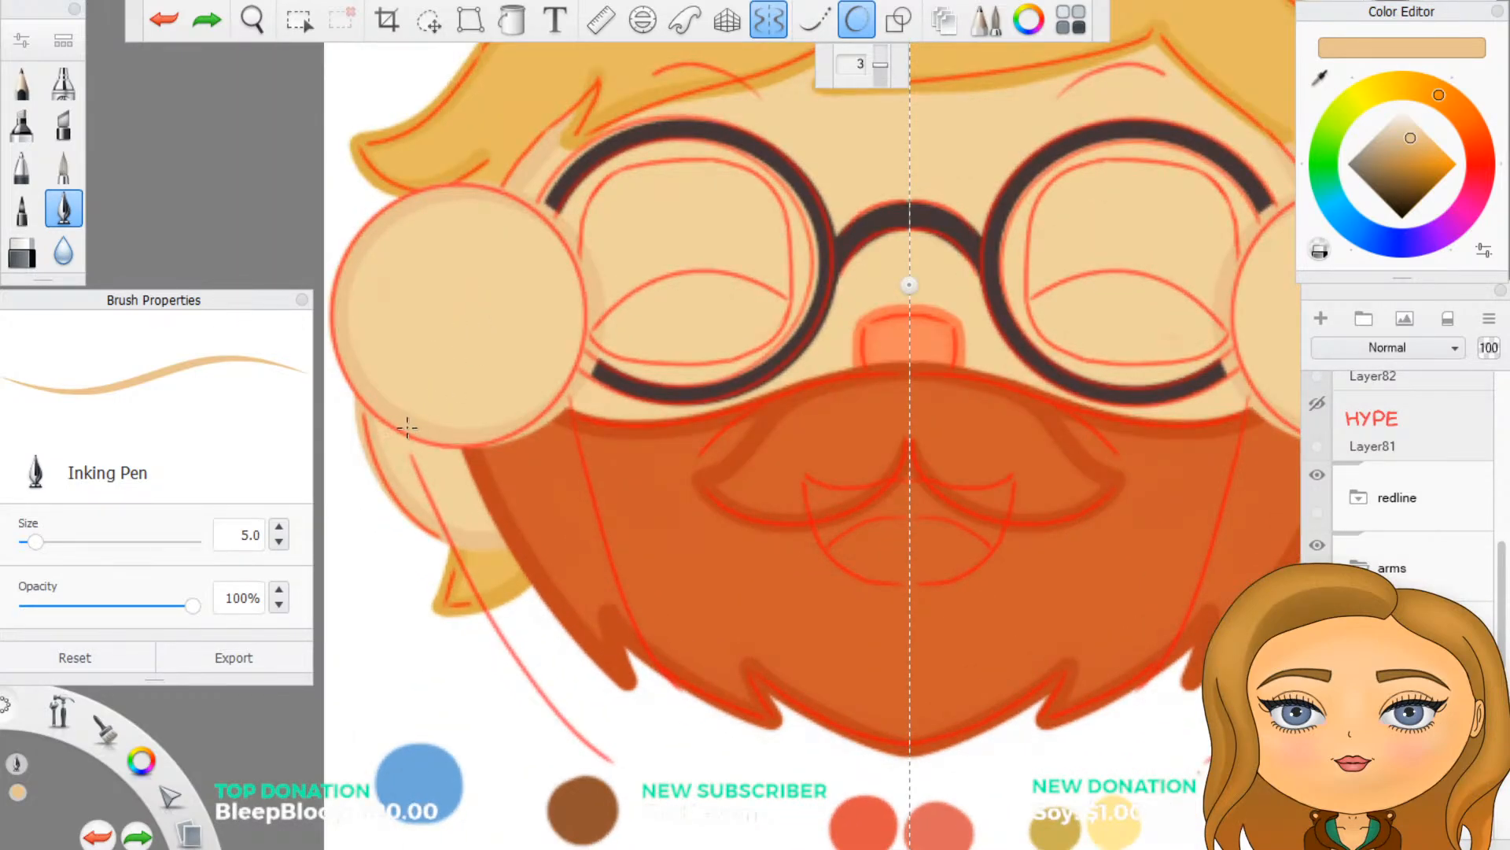
mouse_move(407, 429)
left_mouse_down()
mouse_move(530, 681)
mouse_move(572, 737)
mouse_move(708, 834)
left_mouse_up()
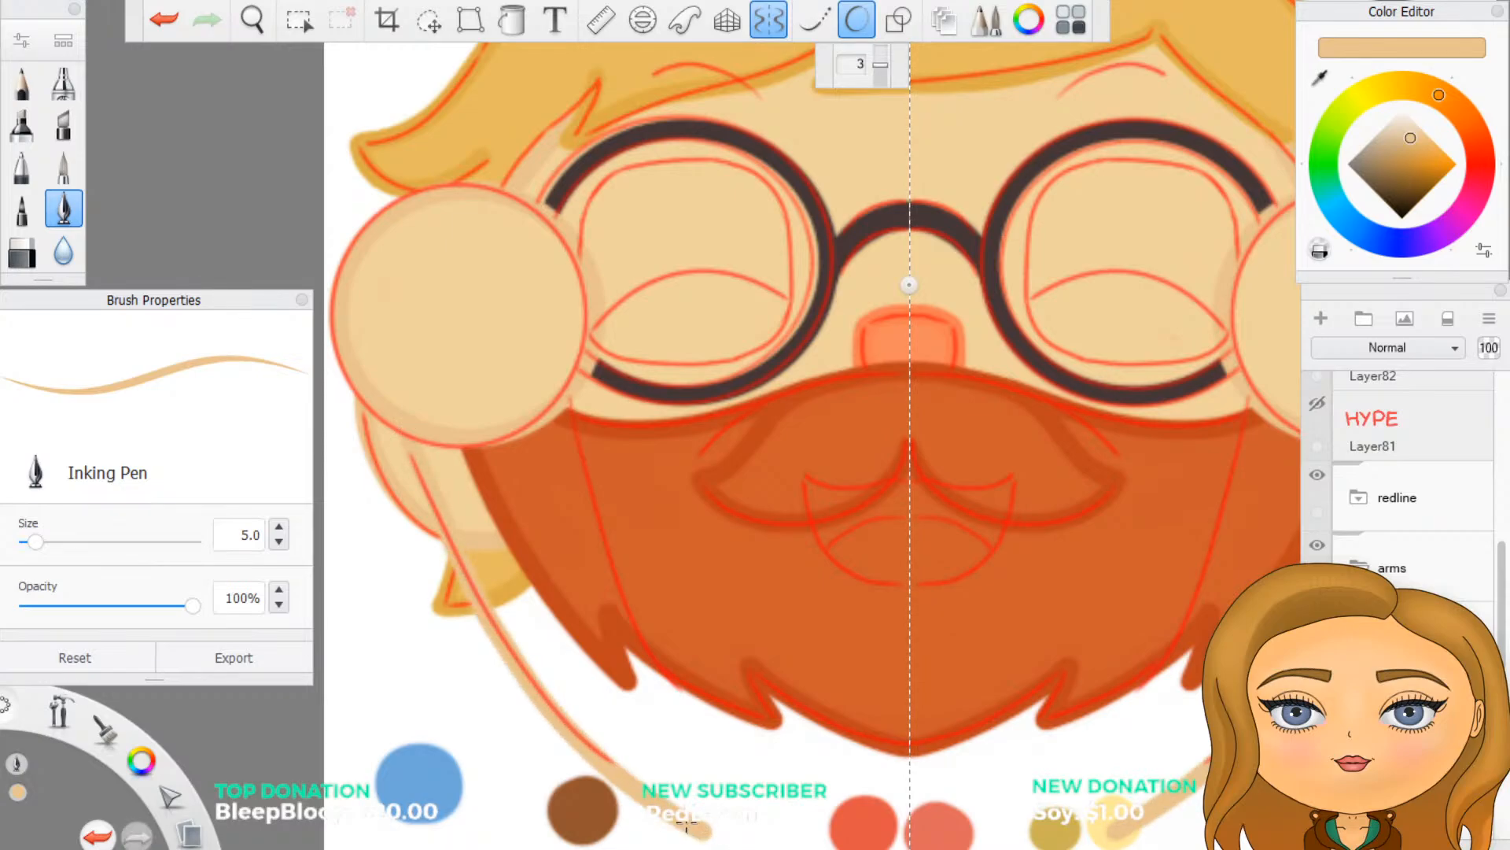
key("ctrl+z")
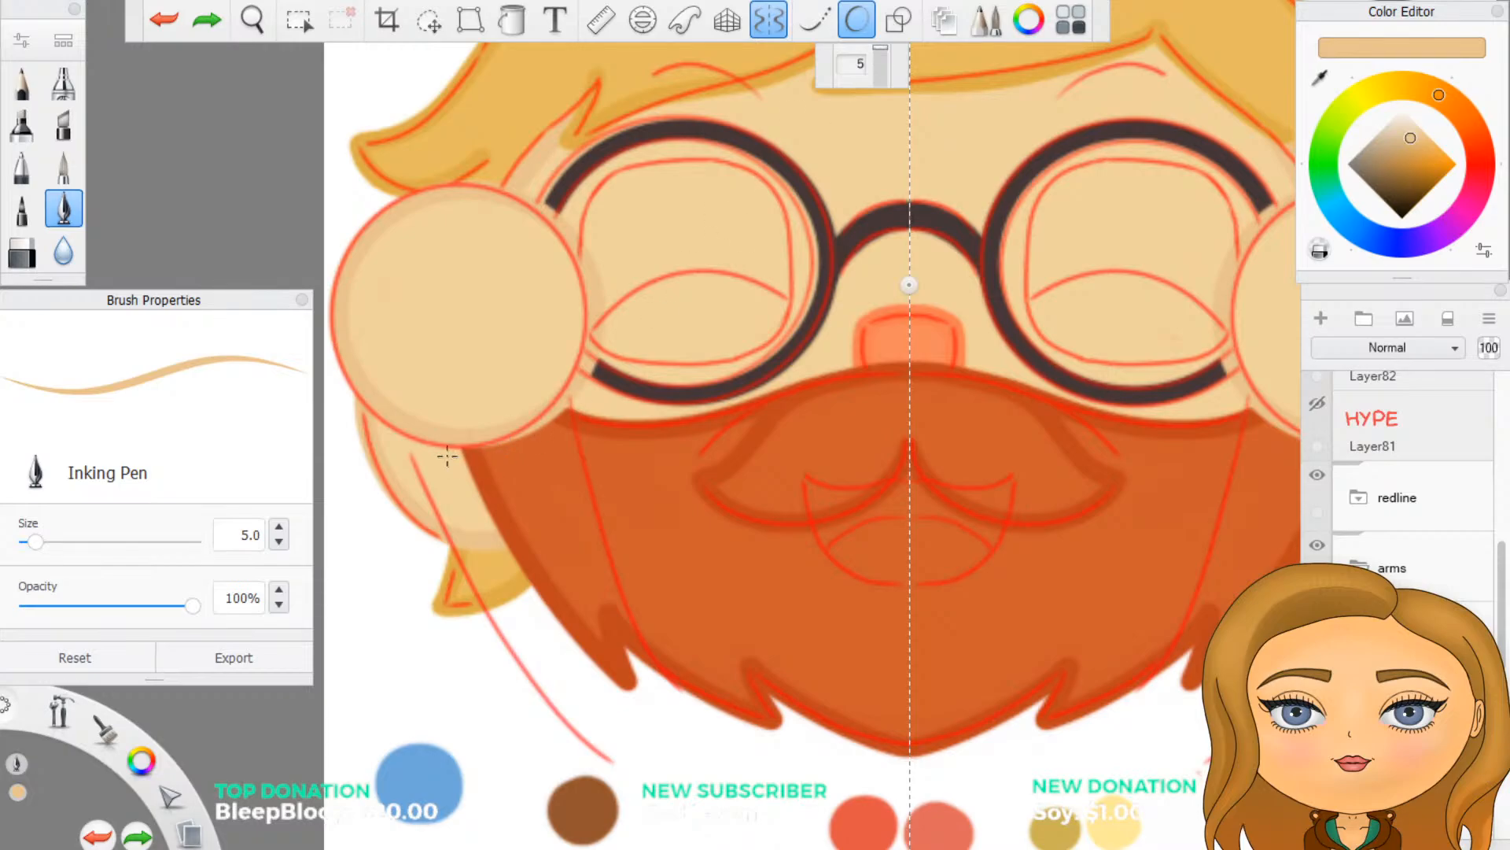
mouse_move(410, 445)
left_mouse_down()
mouse_move(528, 654)
mouse_move(610, 749)
mouse_move(708, 819)
left_mouse_up()
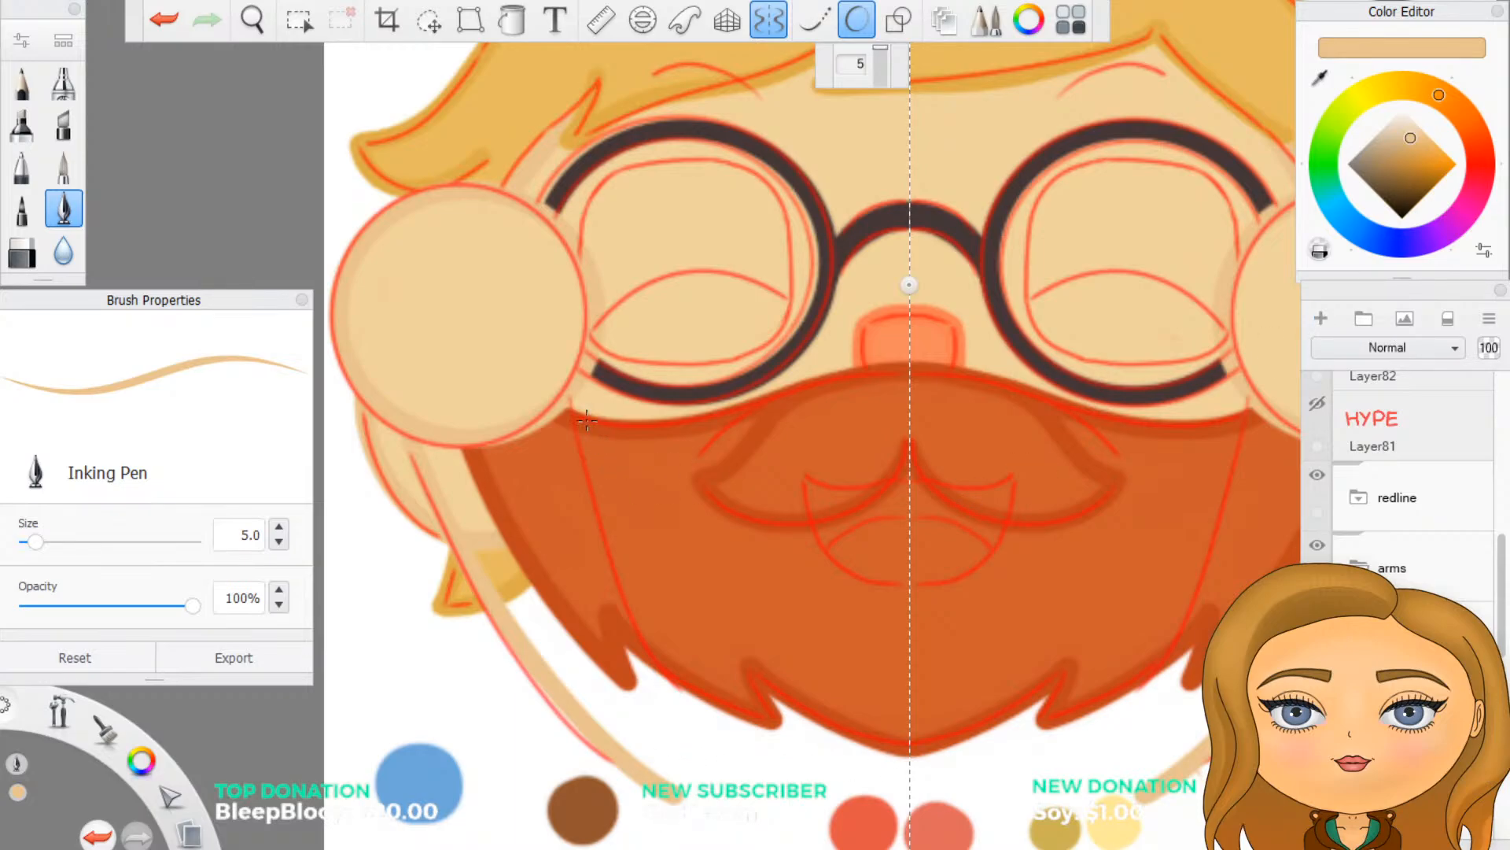
Step: Draw the mirrored inner forearm outline along the inner red arm line, from the fist to the beard's lower edge, replacing the first attempt
mouse_move(562, 407)
left_mouse_down()
mouse_move(641, 651)
mouse_move(699, 723)
left_mouse_up()
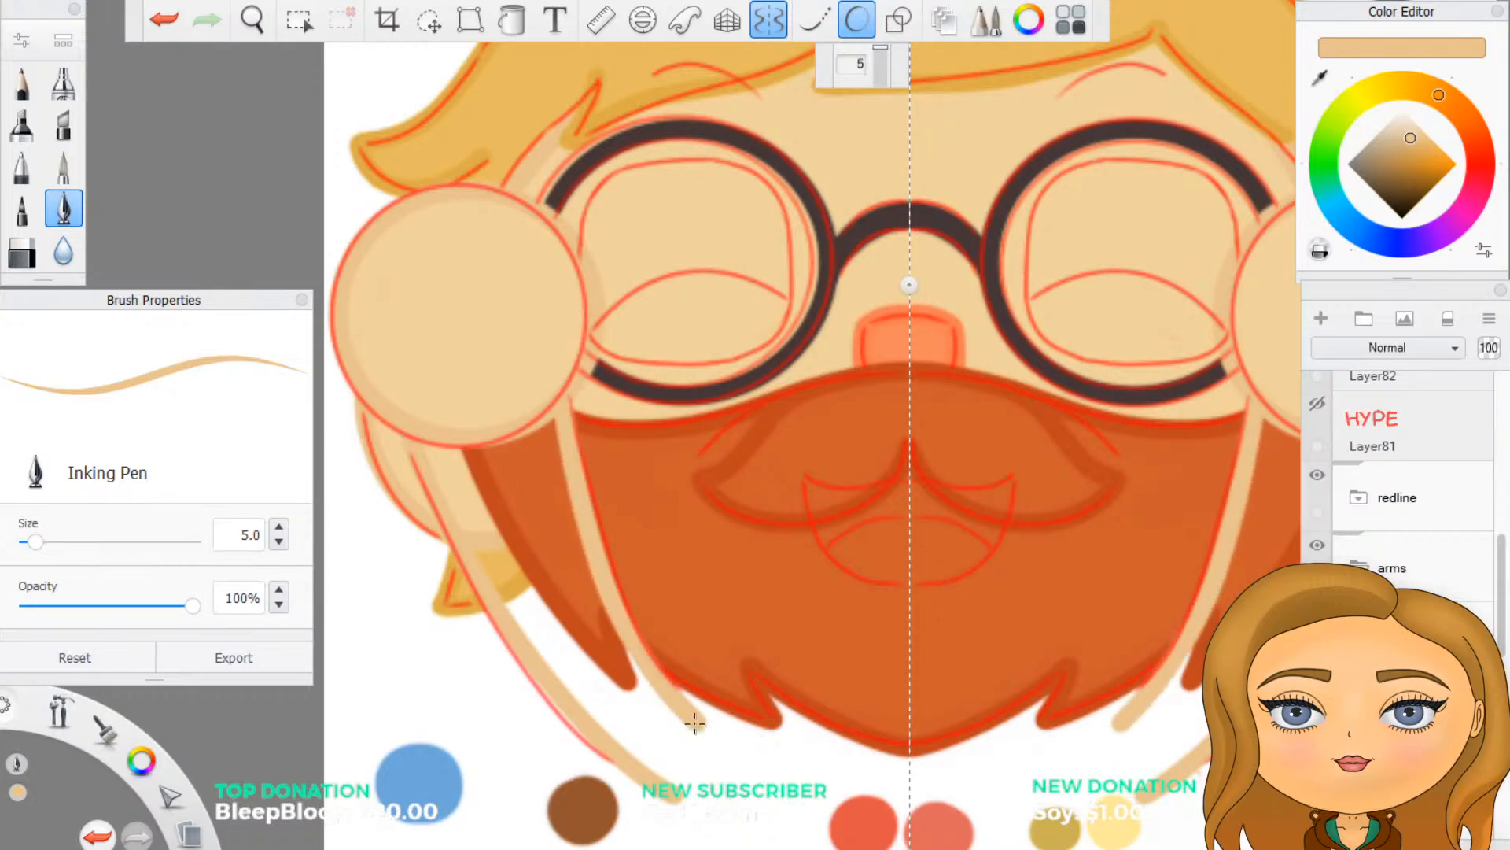
key("ctrl+z")
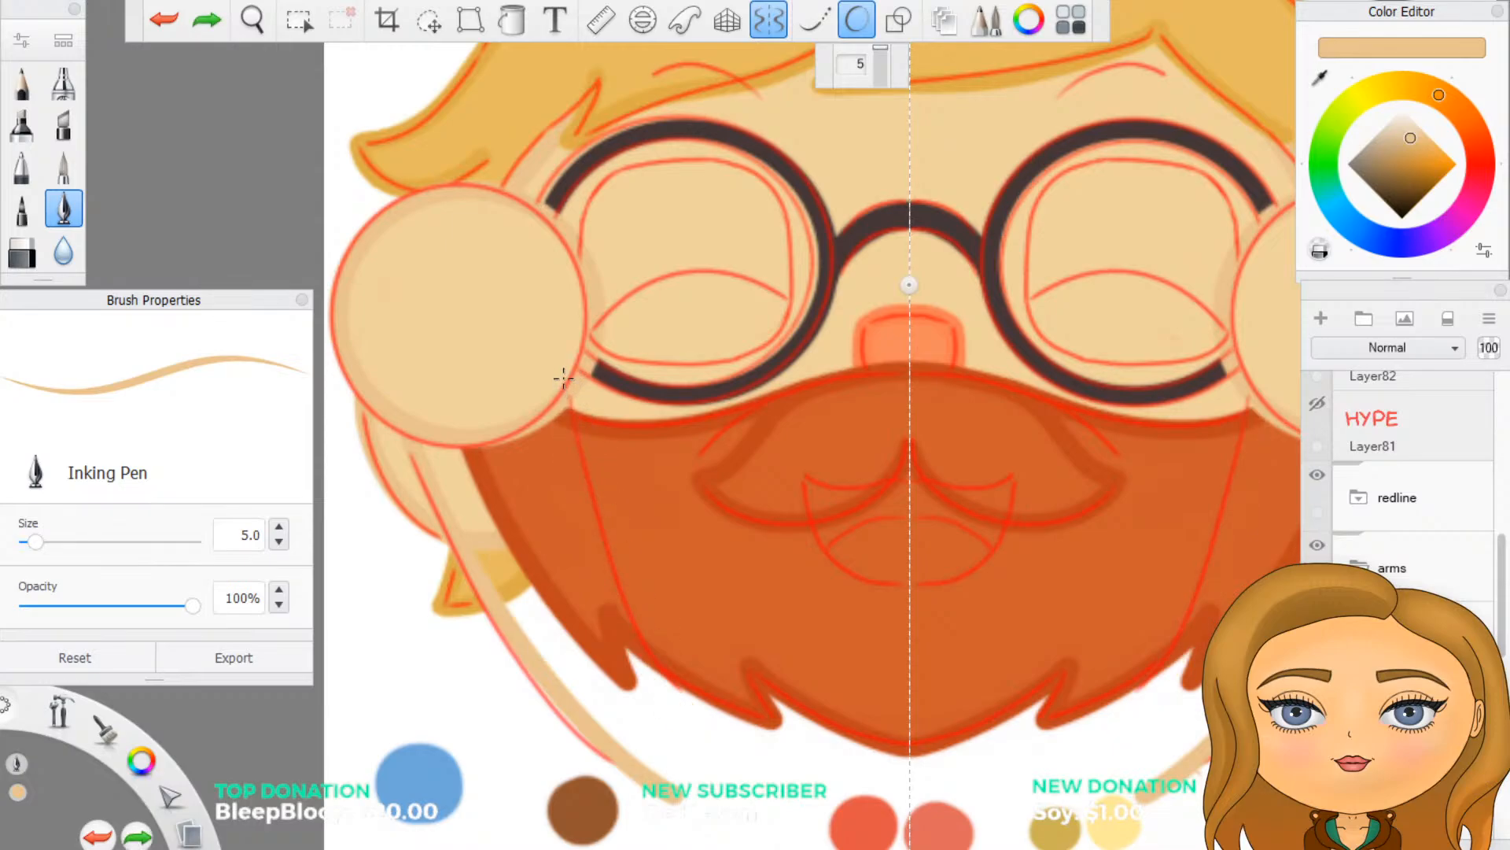
mouse_move(563, 379)
left_mouse_down()
mouse_move(625, 623)
mouse_move(692, 715)
left_mouse_up()
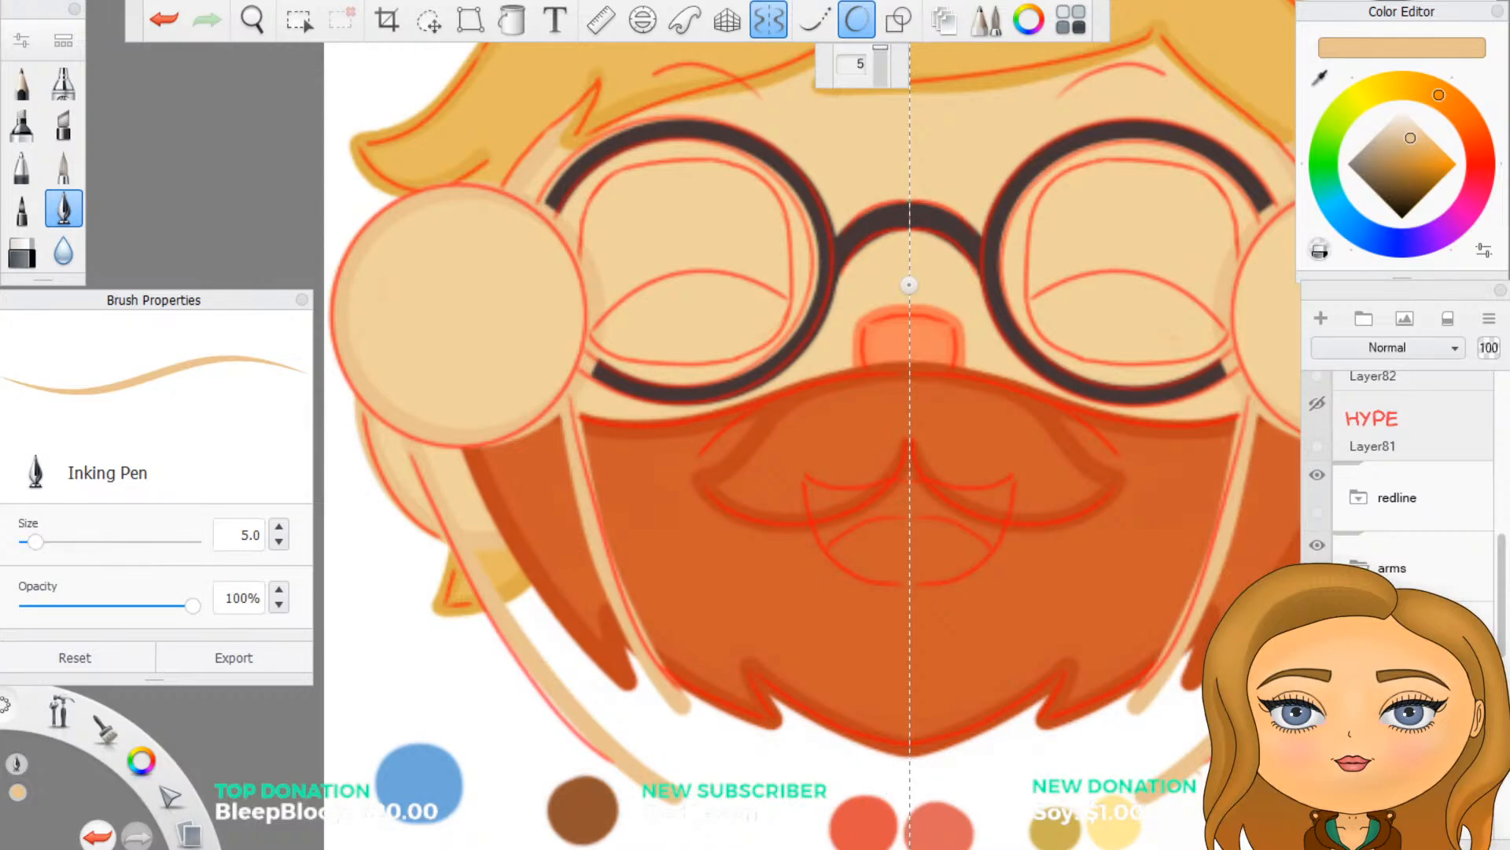
scroll(1394, 538, "down", 3)
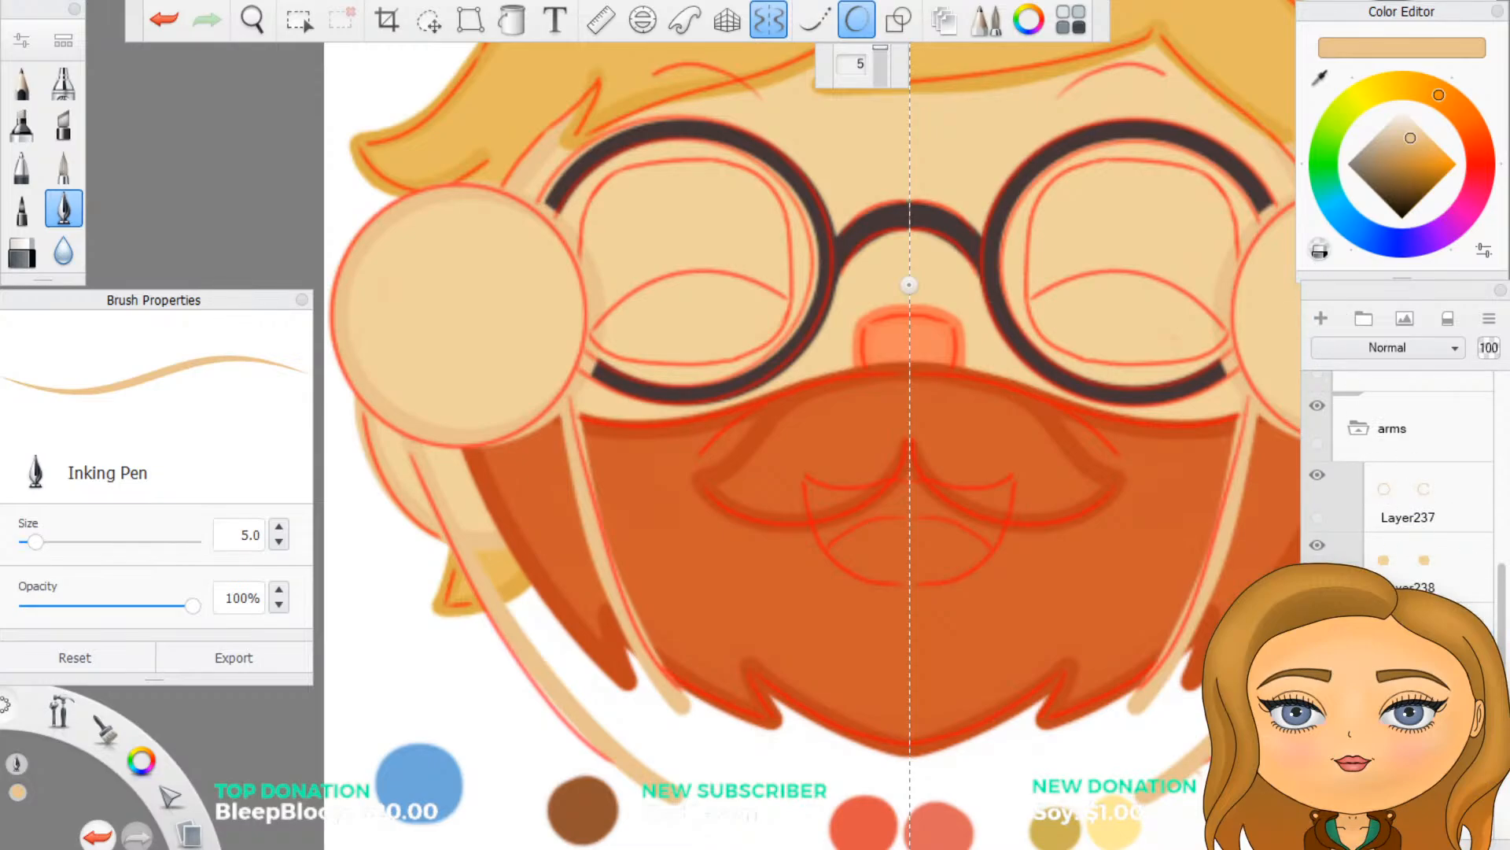
scroll(854, 645, "down", 1)
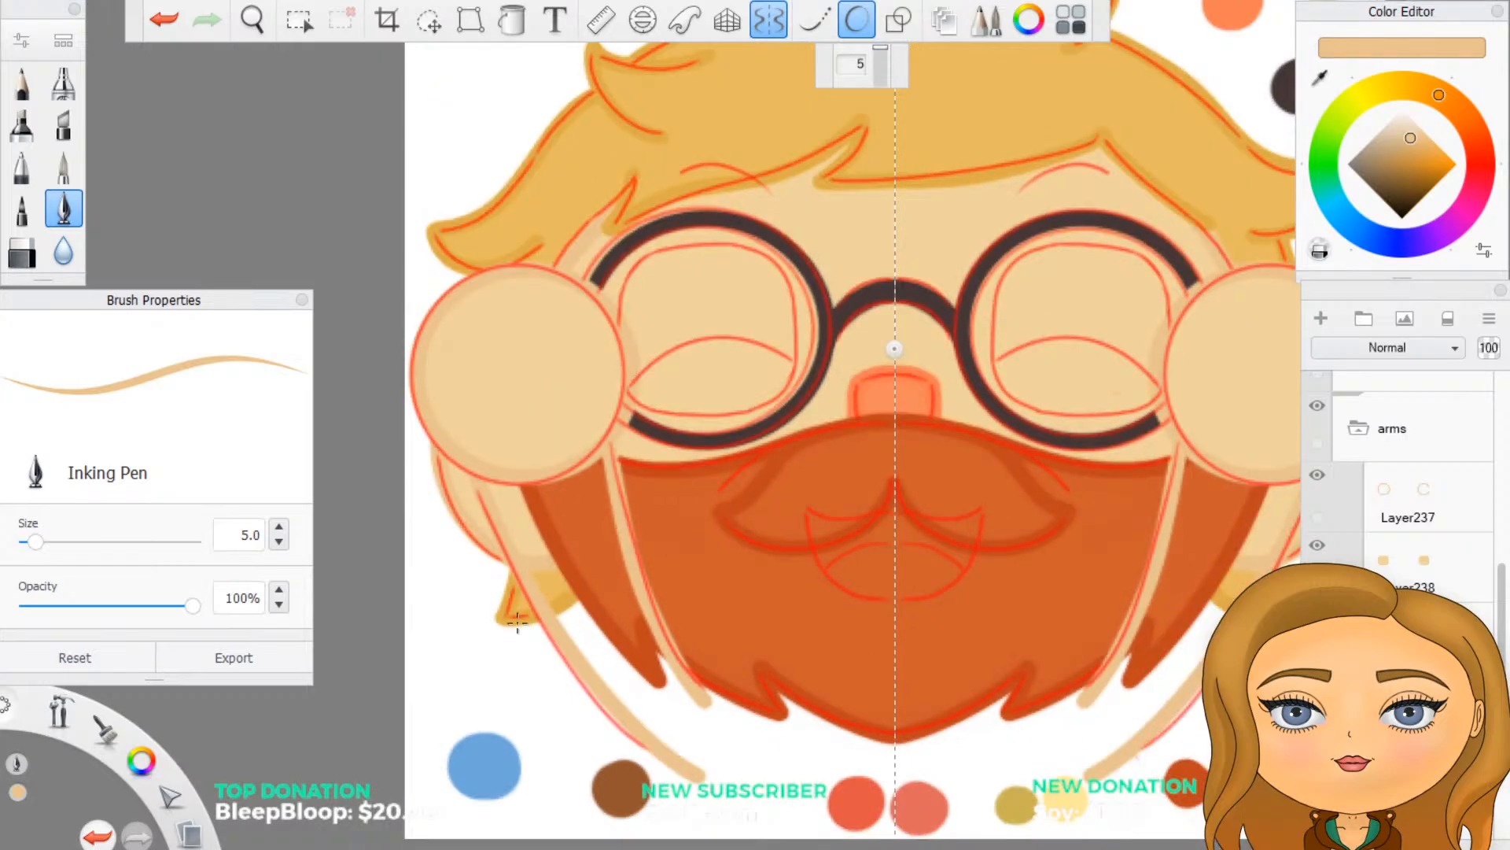
Step: Sample the fist's light skin colour and paint along the inside of the forearm outlines, under the fist and across the open lower end
scroll(543, 612, "up", 2)
left_click(1321, 79)
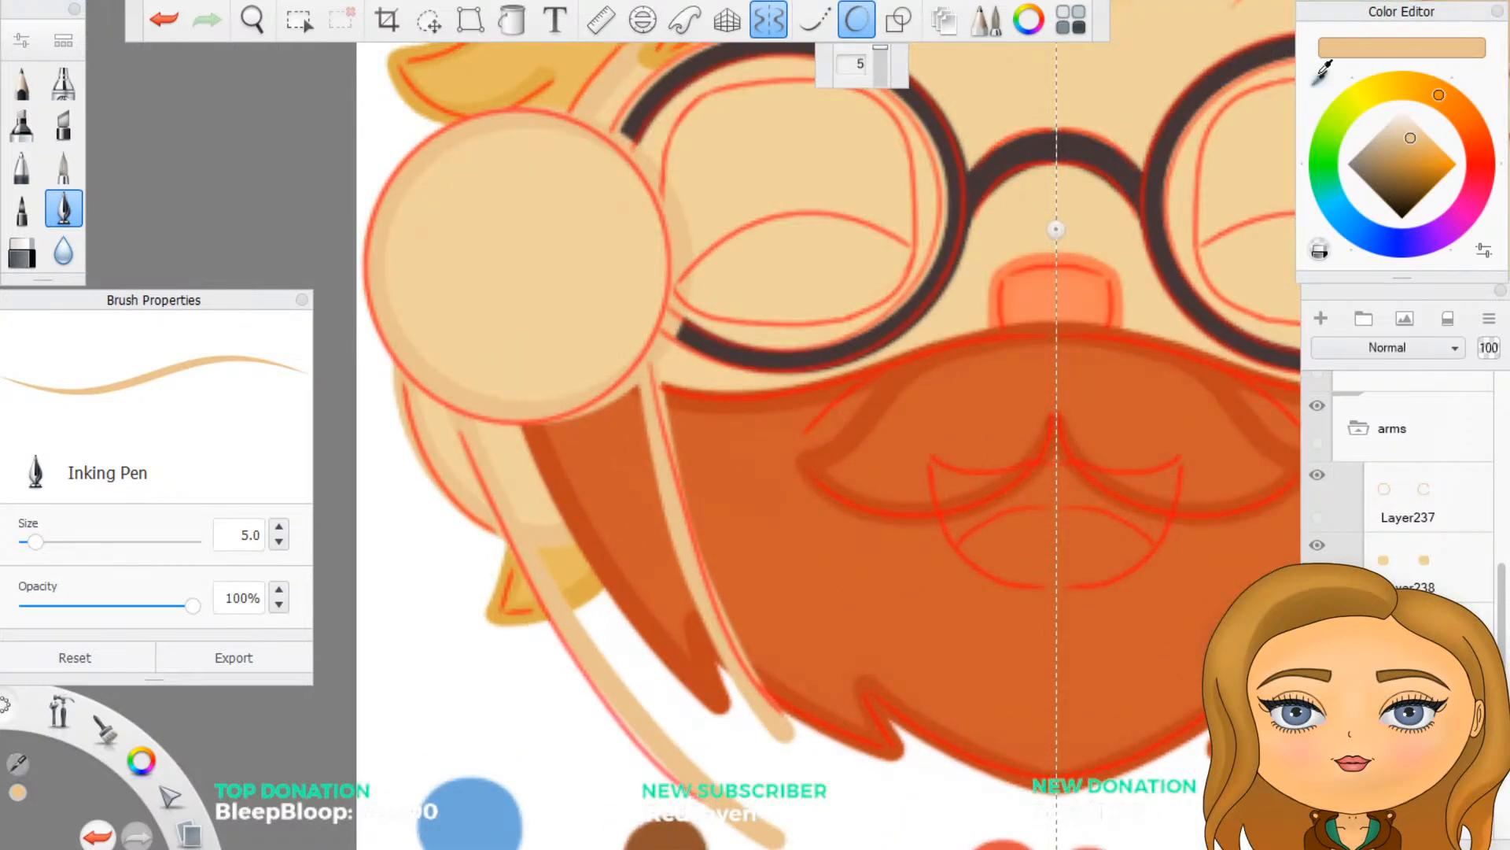
left_click(503, 266)
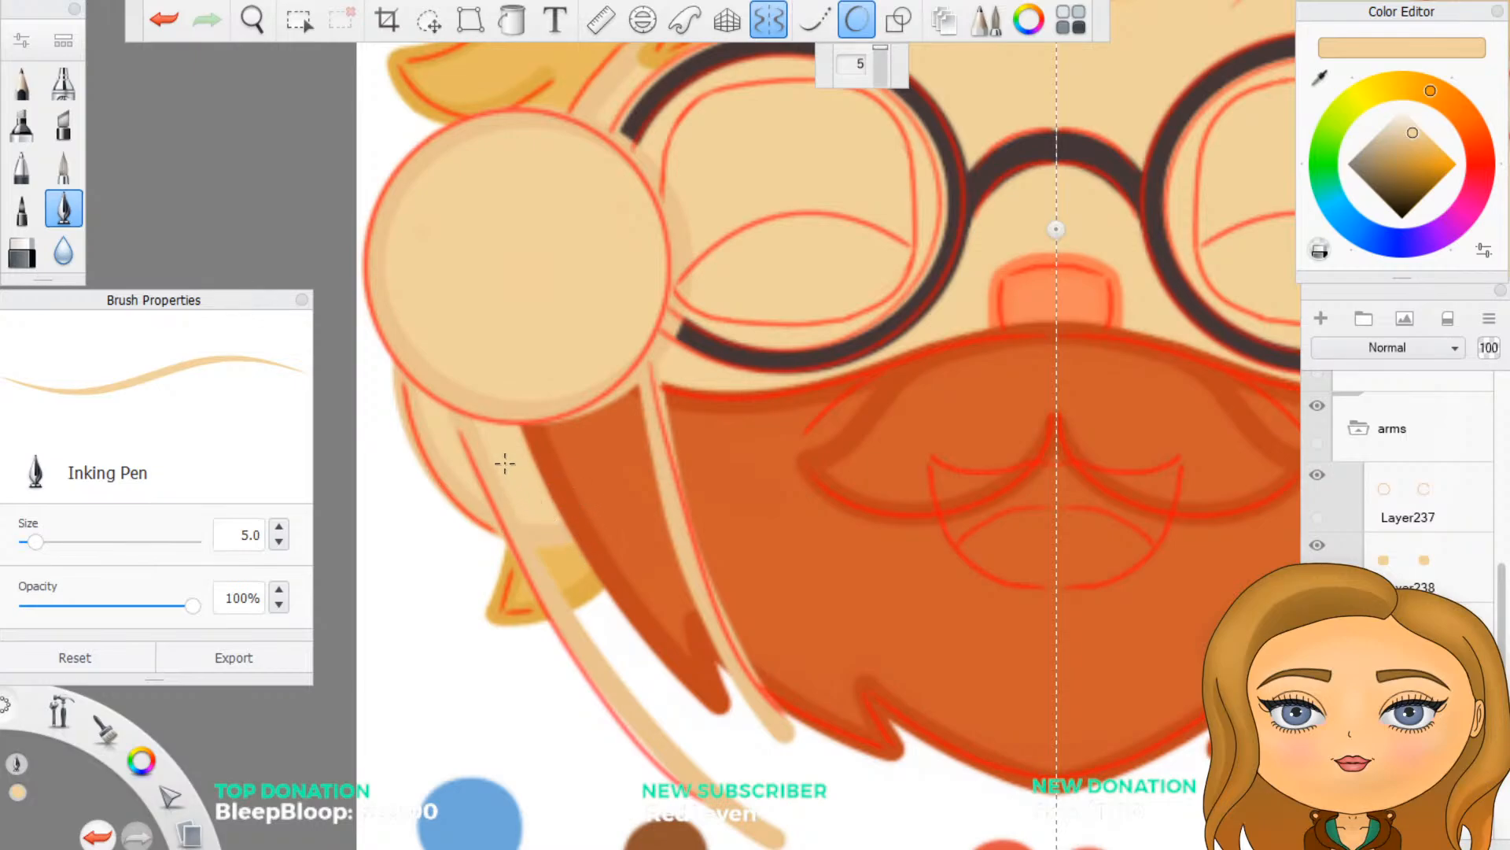
left_click_drag(514, 488, 569, 588)
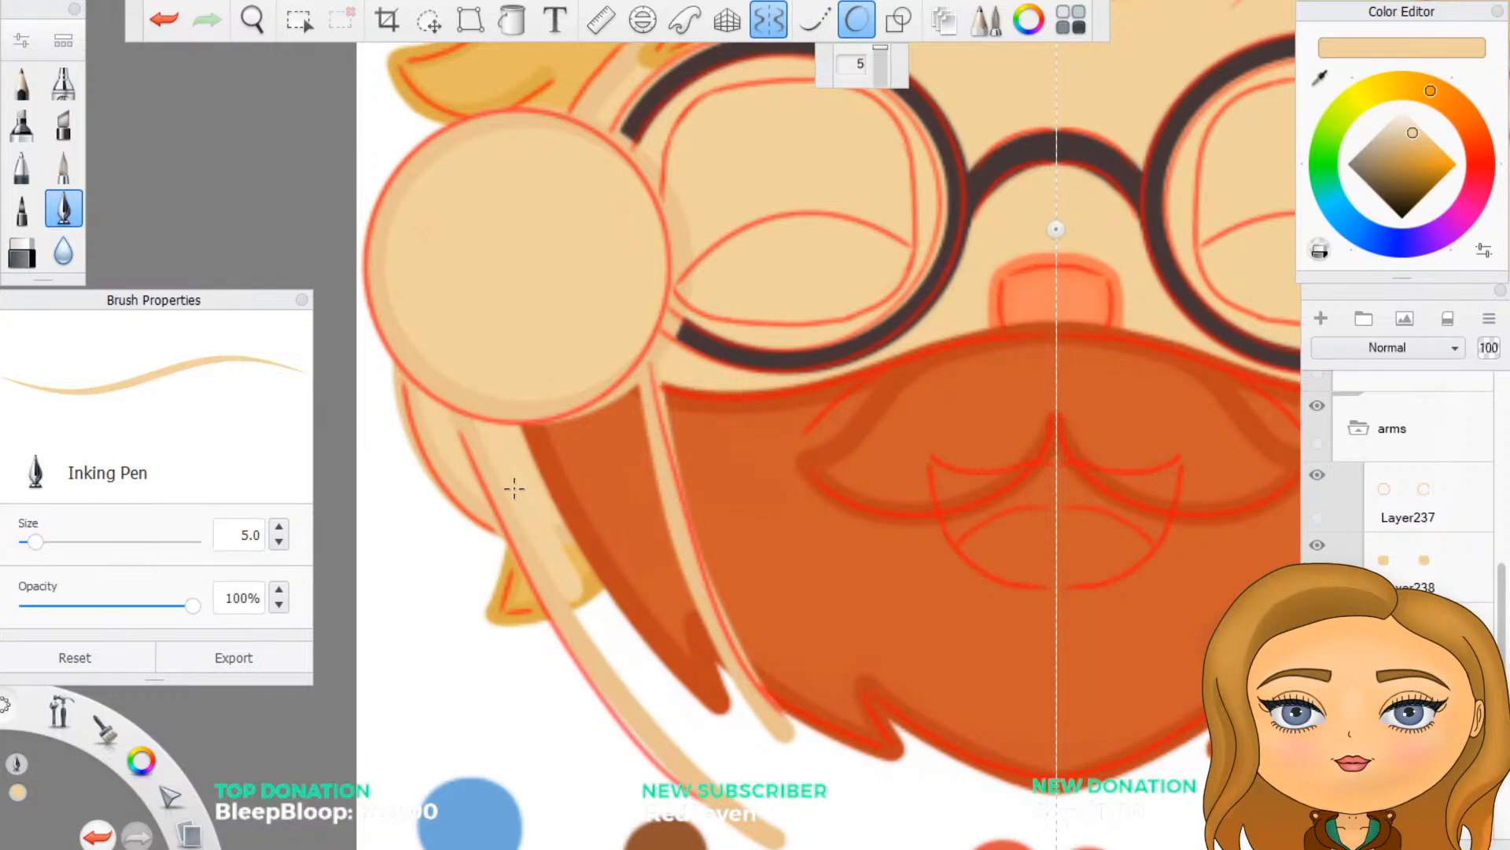
mouse_move(523, 447)
left_mouse_down()
mouse_move(640, 390)
mouse_move(642, 491)
mouse_move(744, 712)
mouse_move(779, 747)
left_mouse_up()
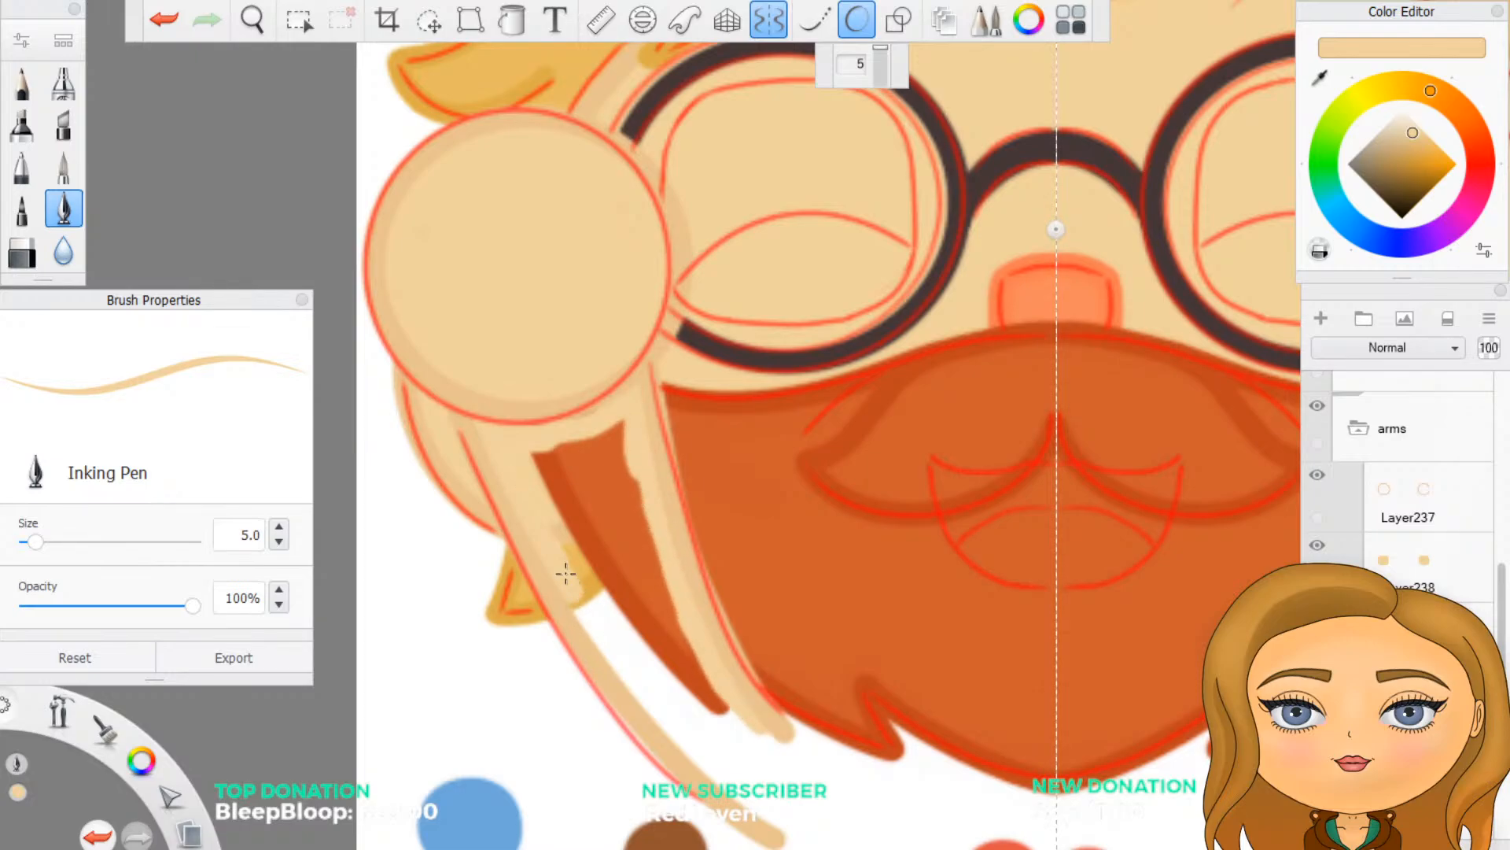
mouse_move(568, 578)
left_mouse_down()
mouse_move(681, 741)
mouse_move(779, 828)
mouse_move(775, 767)
left_mouse_up()
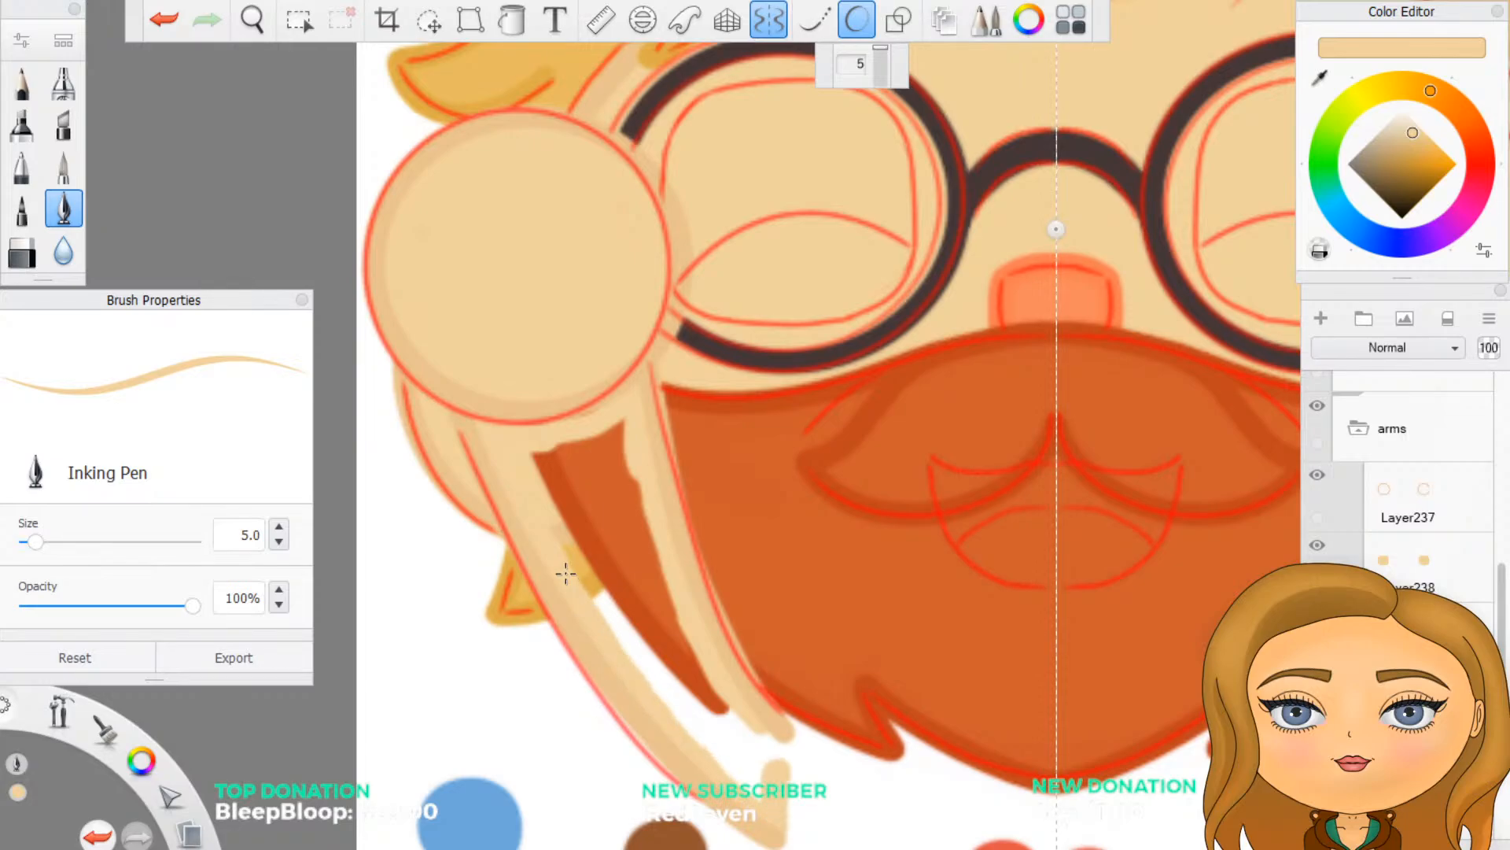
left_click_drag(566, 574, 704, 685)
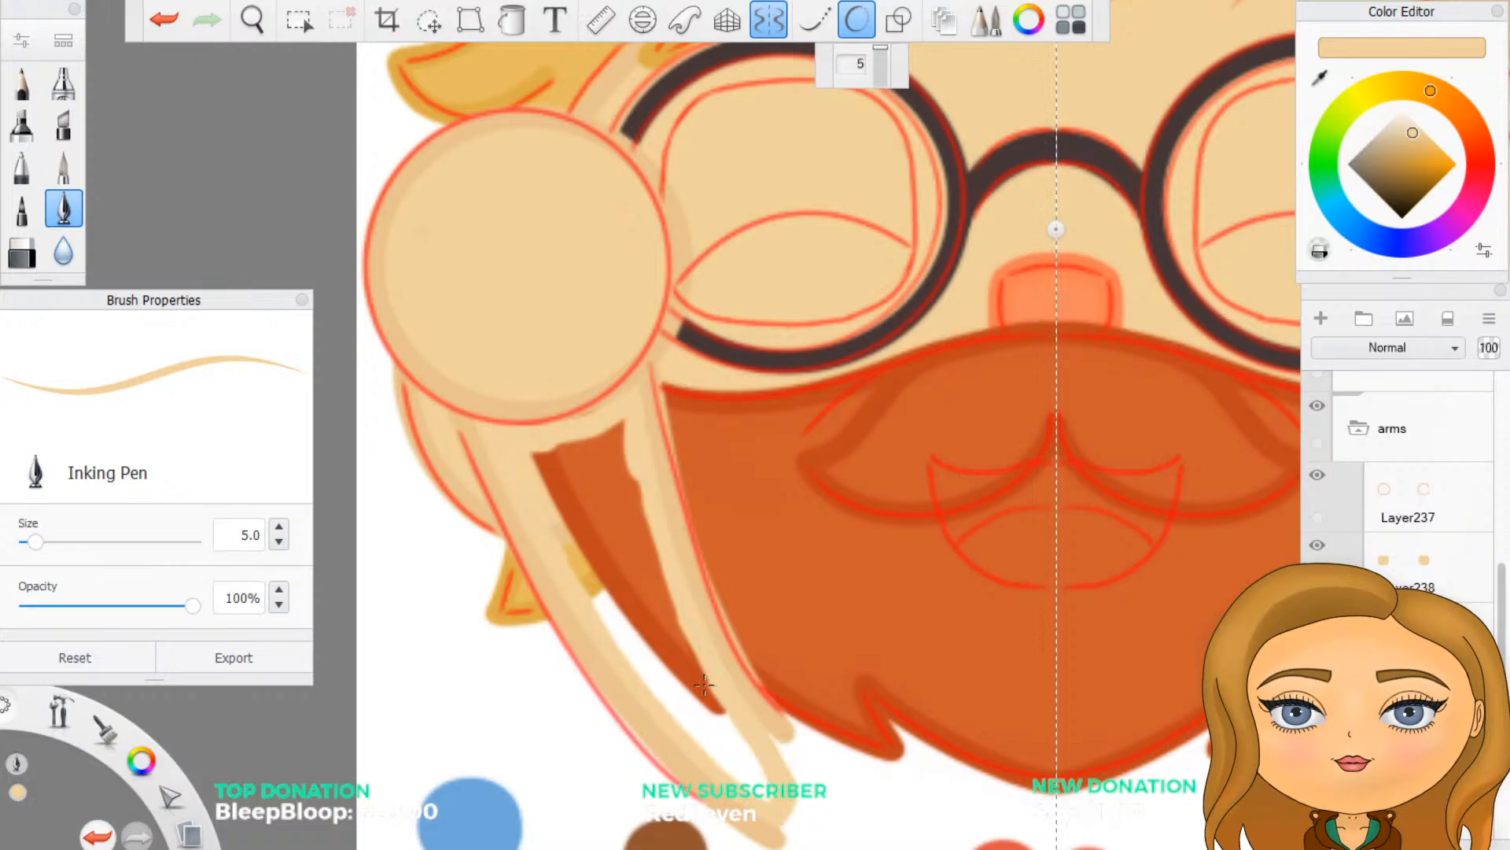
Step: Flood-fill the remaining gaps inside both forearms with the light skin colour
left_click(512, 22)
left_click(618, 555)
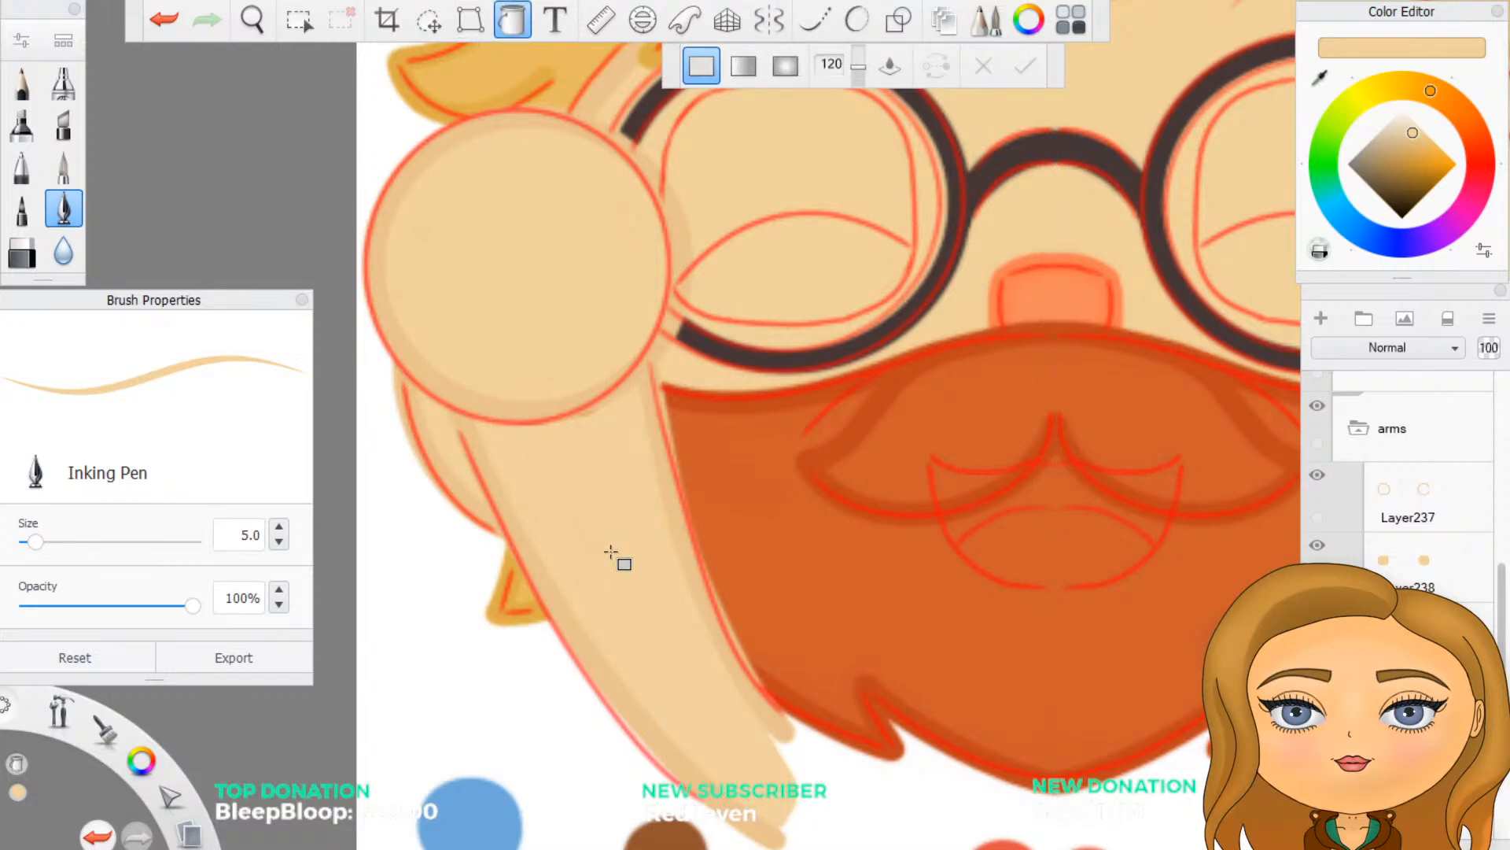
left_click(508, 25)
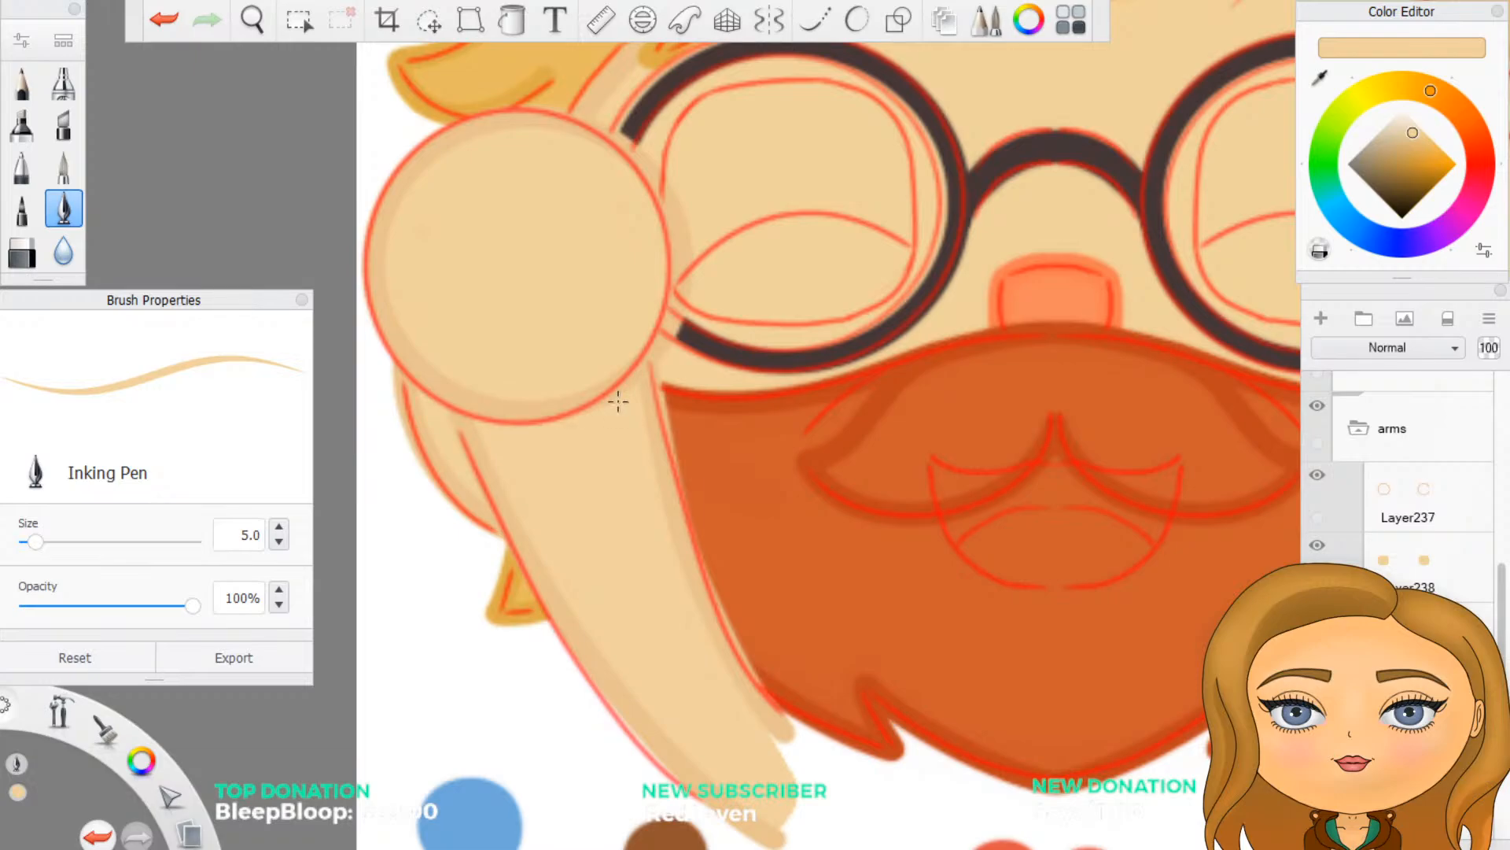
scroll(629, 413, "down", 5)
scroll(1015, 476, "up", 5)
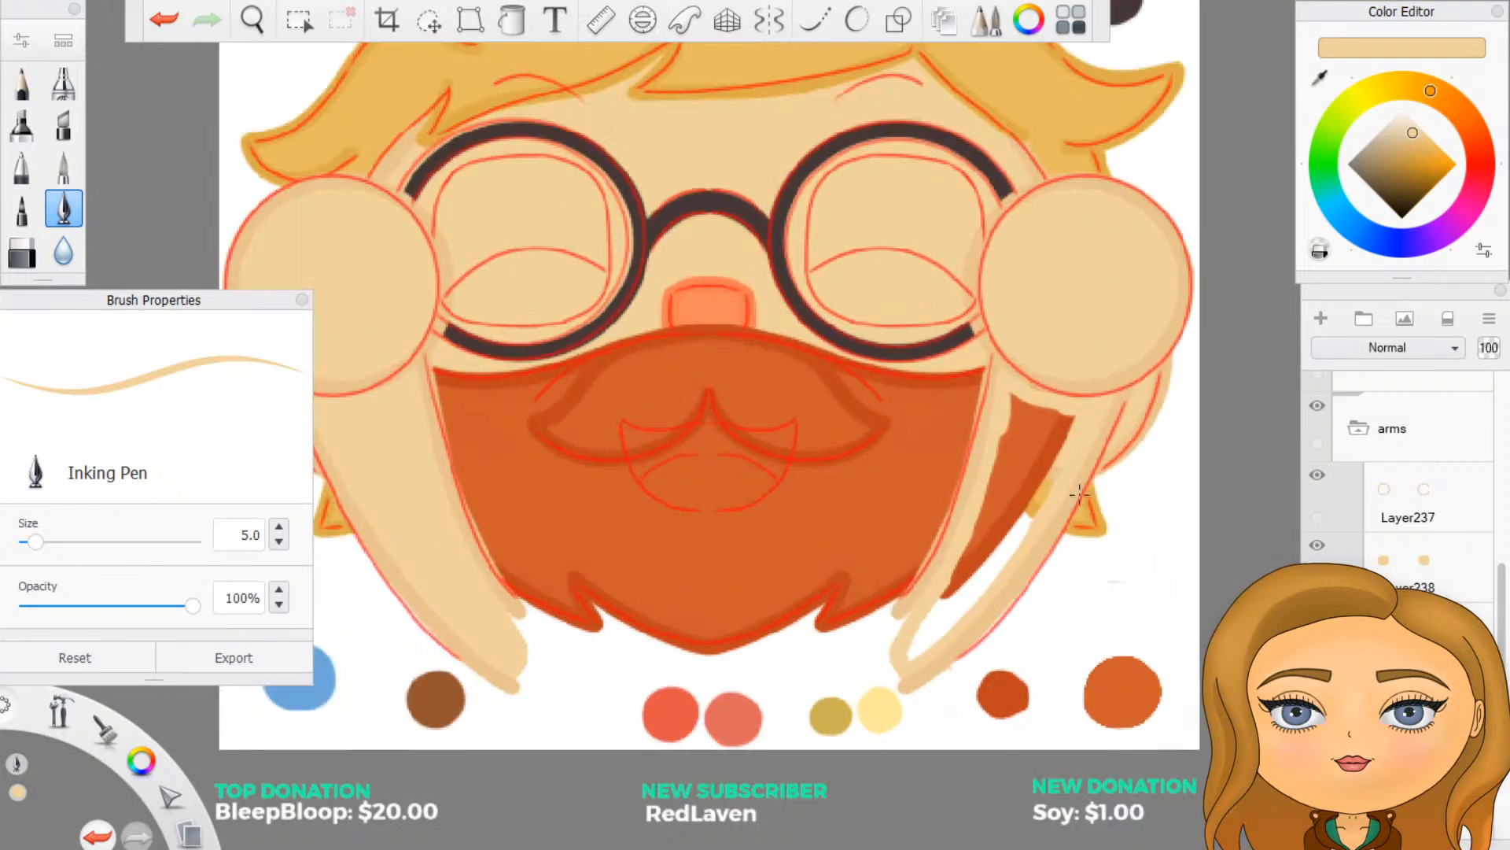
left_click(512, 20)
left_click(997, 476)
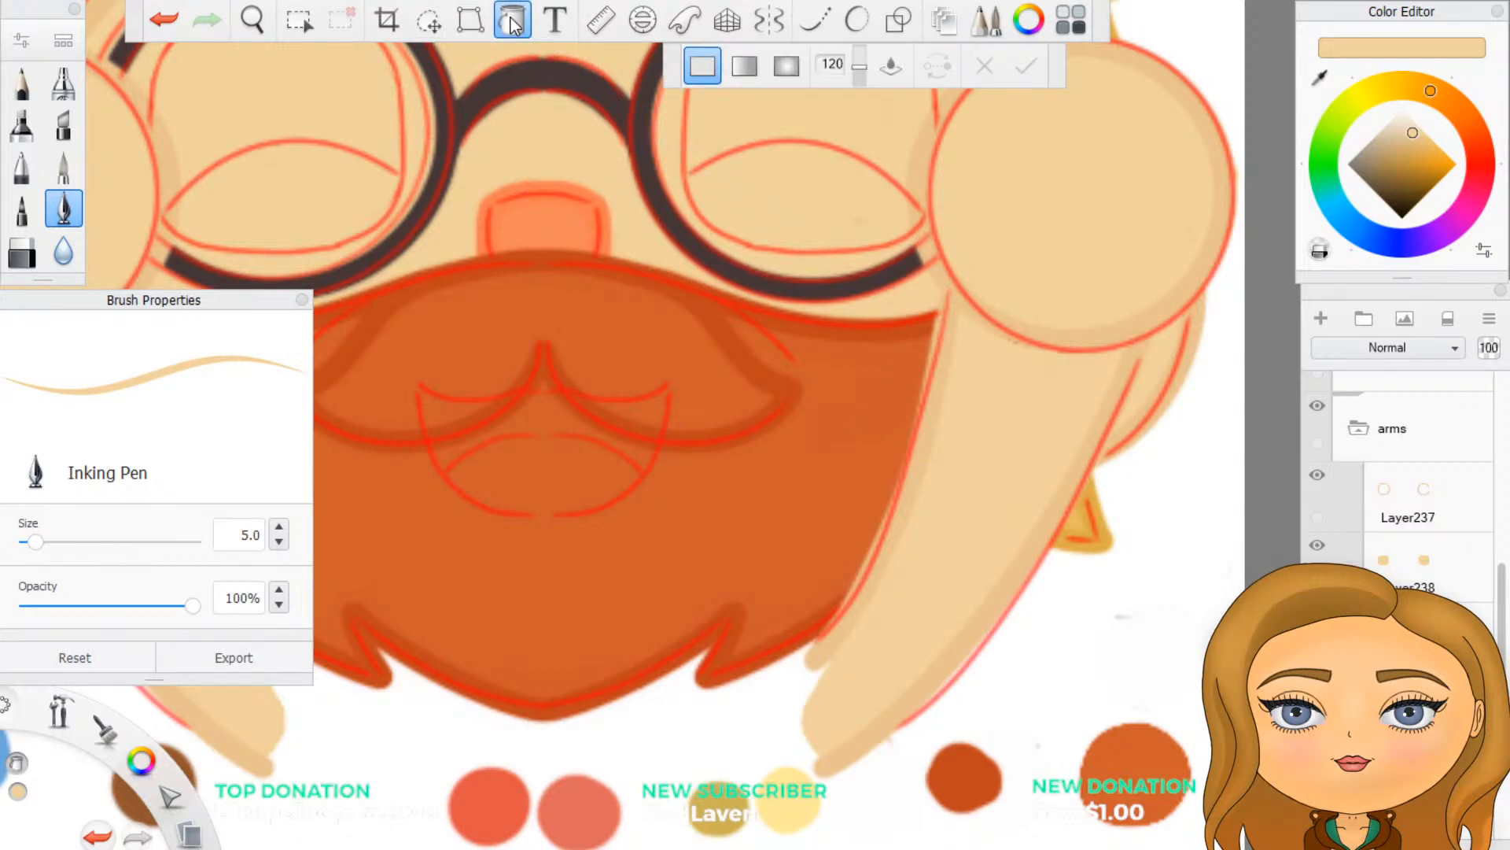
key("b")
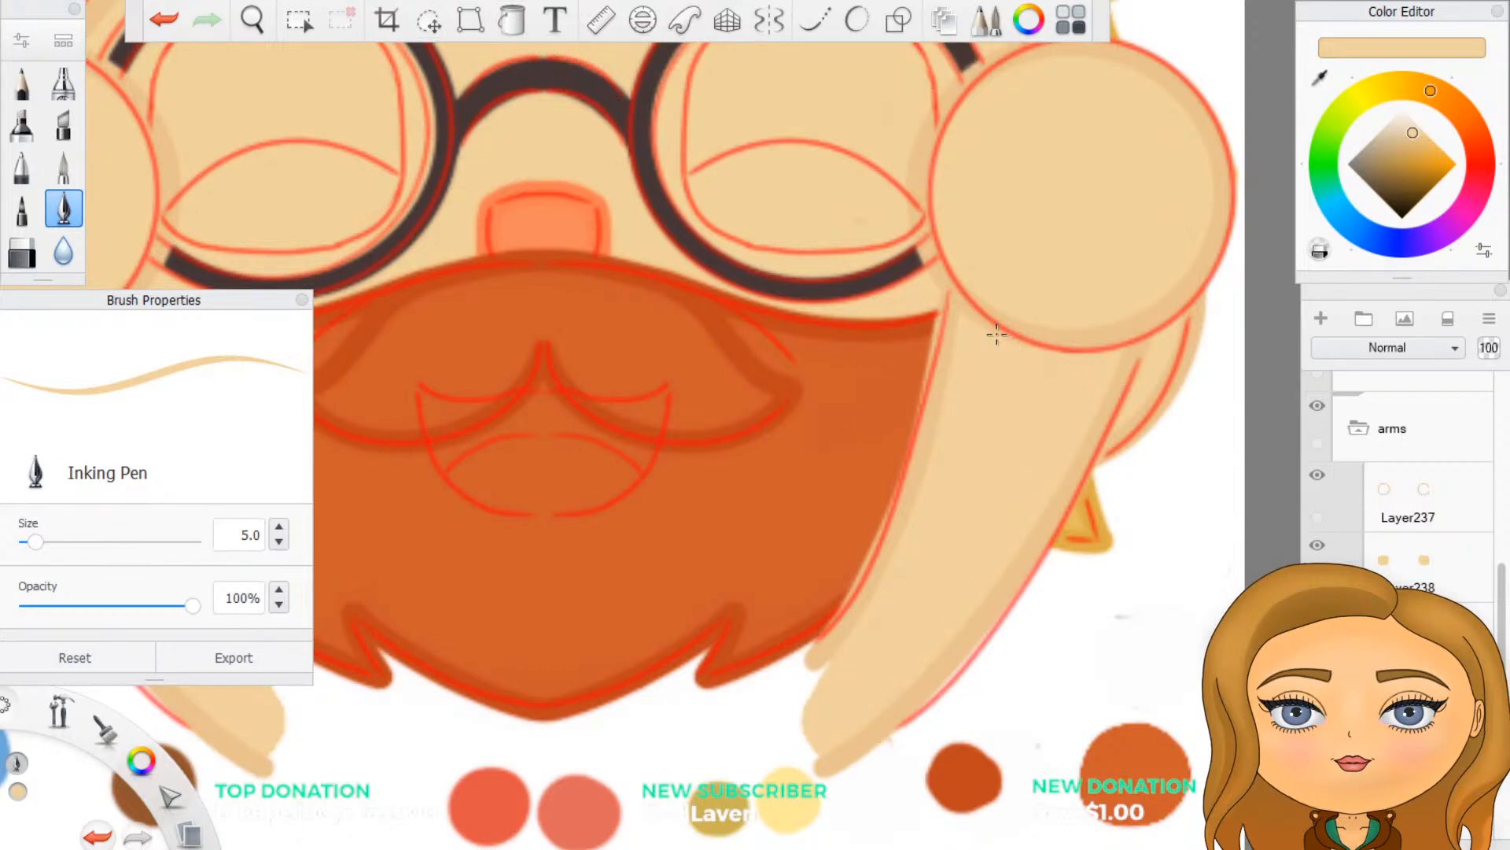
Step: Touch up the lower end of the forearm beside the beard with the light skin colour, using the Inking Pen
scroll(818, 826, "down", 1)
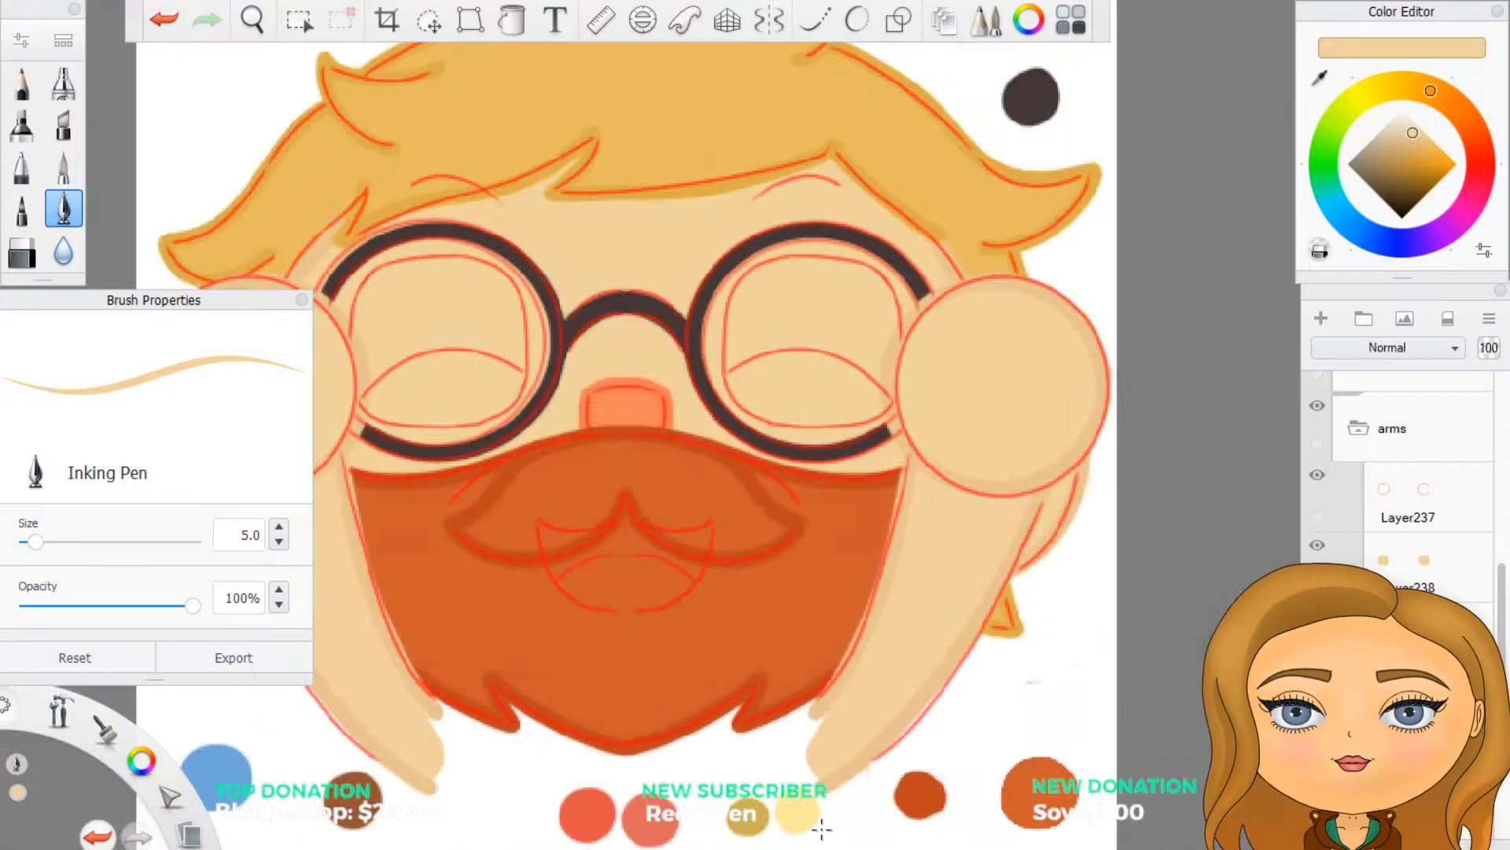
scroll(772, 790, "up", 1)
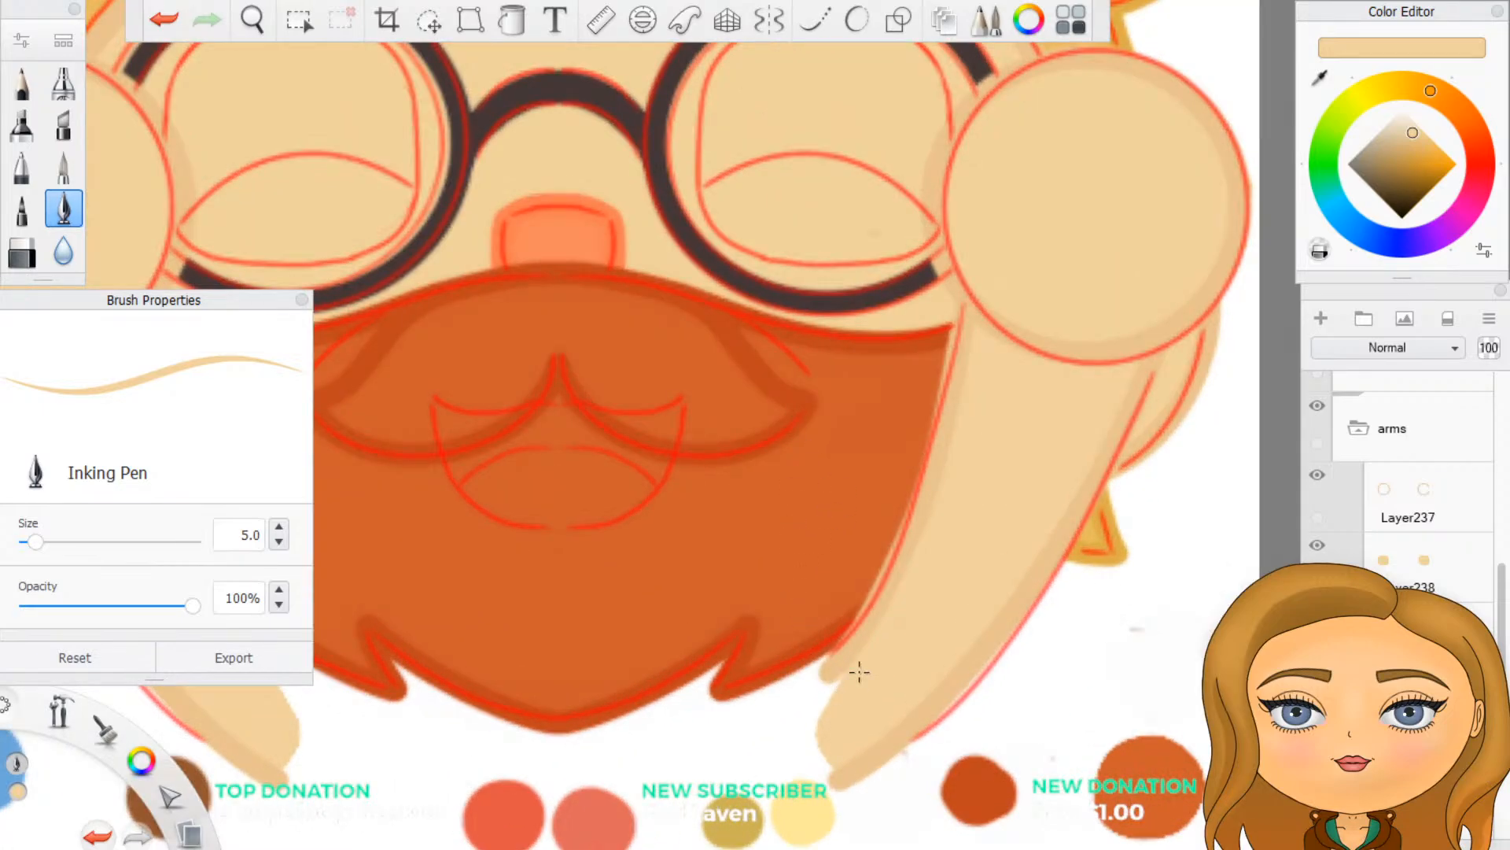
mouse_move(859, 668)
left_mouse_down()
mouse_move(836, 705)
mouse_move(840, 759)
left_mouse_up()
scroll(832, 732, "down", 1)
scroll(455, 719, "up", 1)
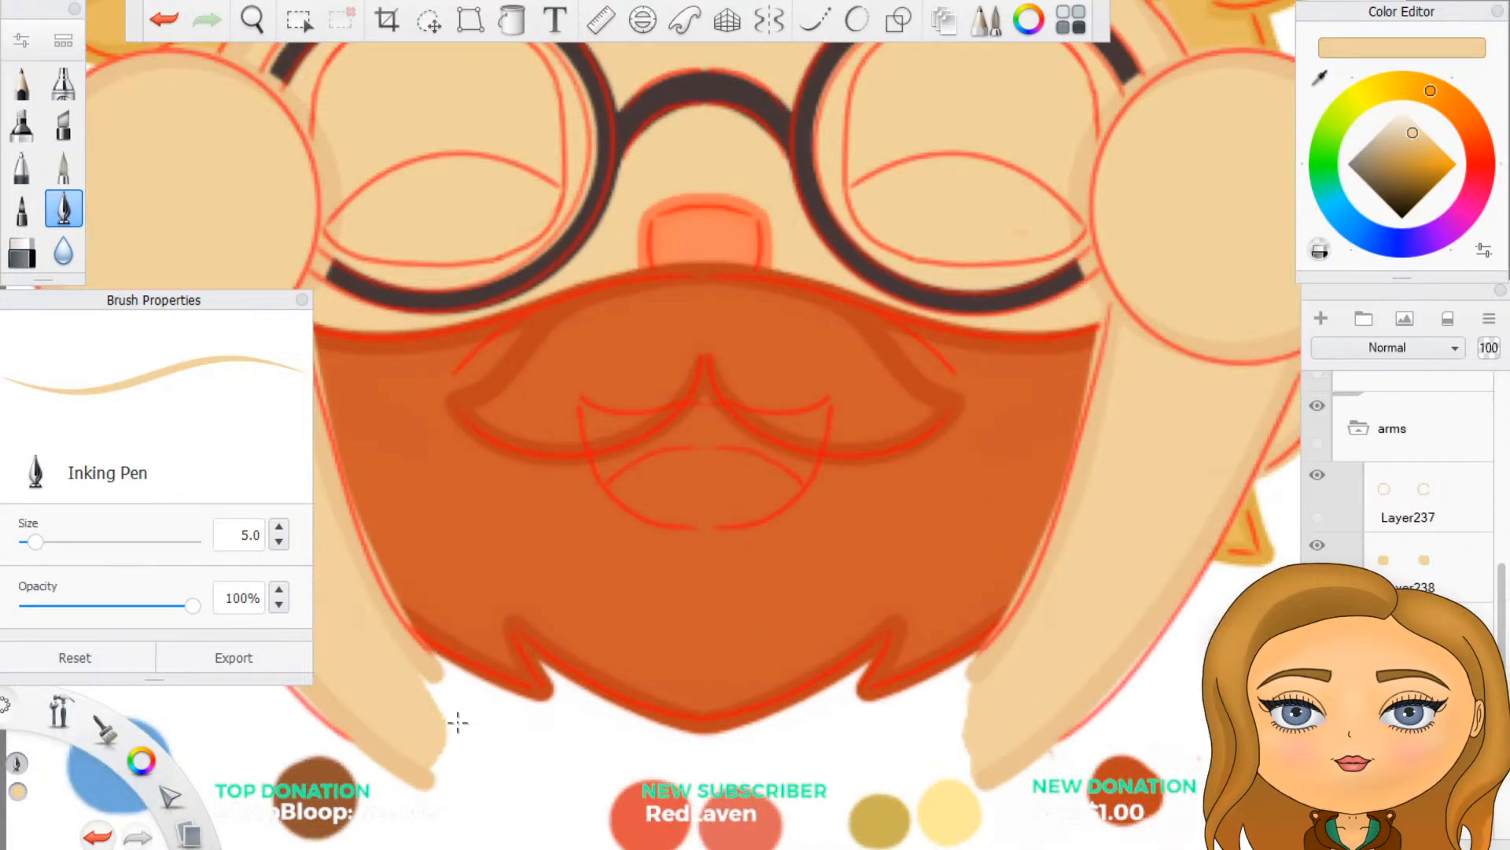
Step: Touch up the lower tip of the arm beside the beard with the skin tone and collapse the arms group
left_click_drag(423, 677, 438, 767)
scroll(786, 731, "down", 3)
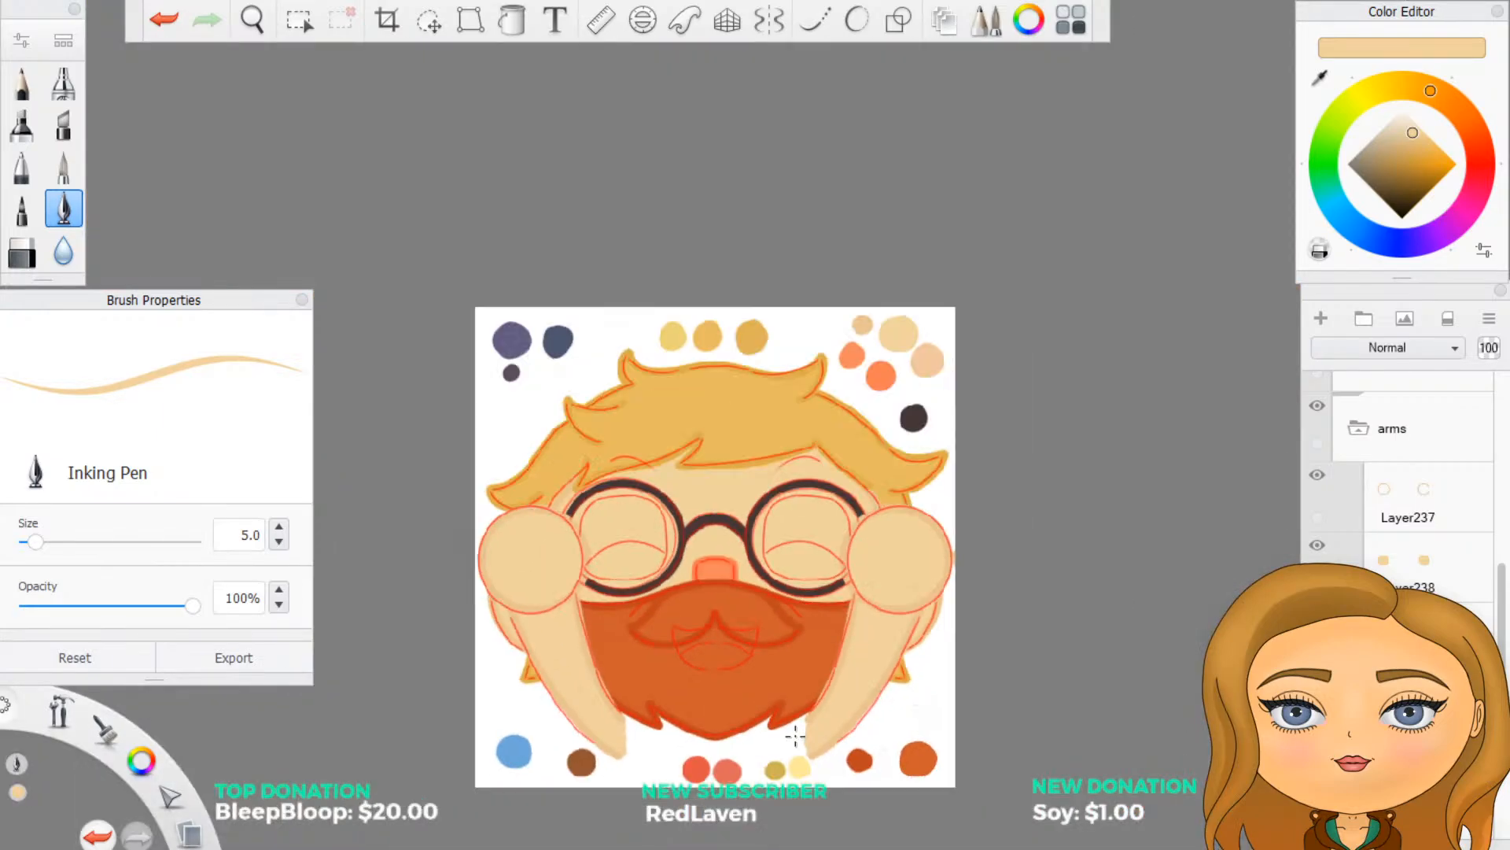
scroll(556, 661, "up", 3)
scroll(541, 663, "up", 1)
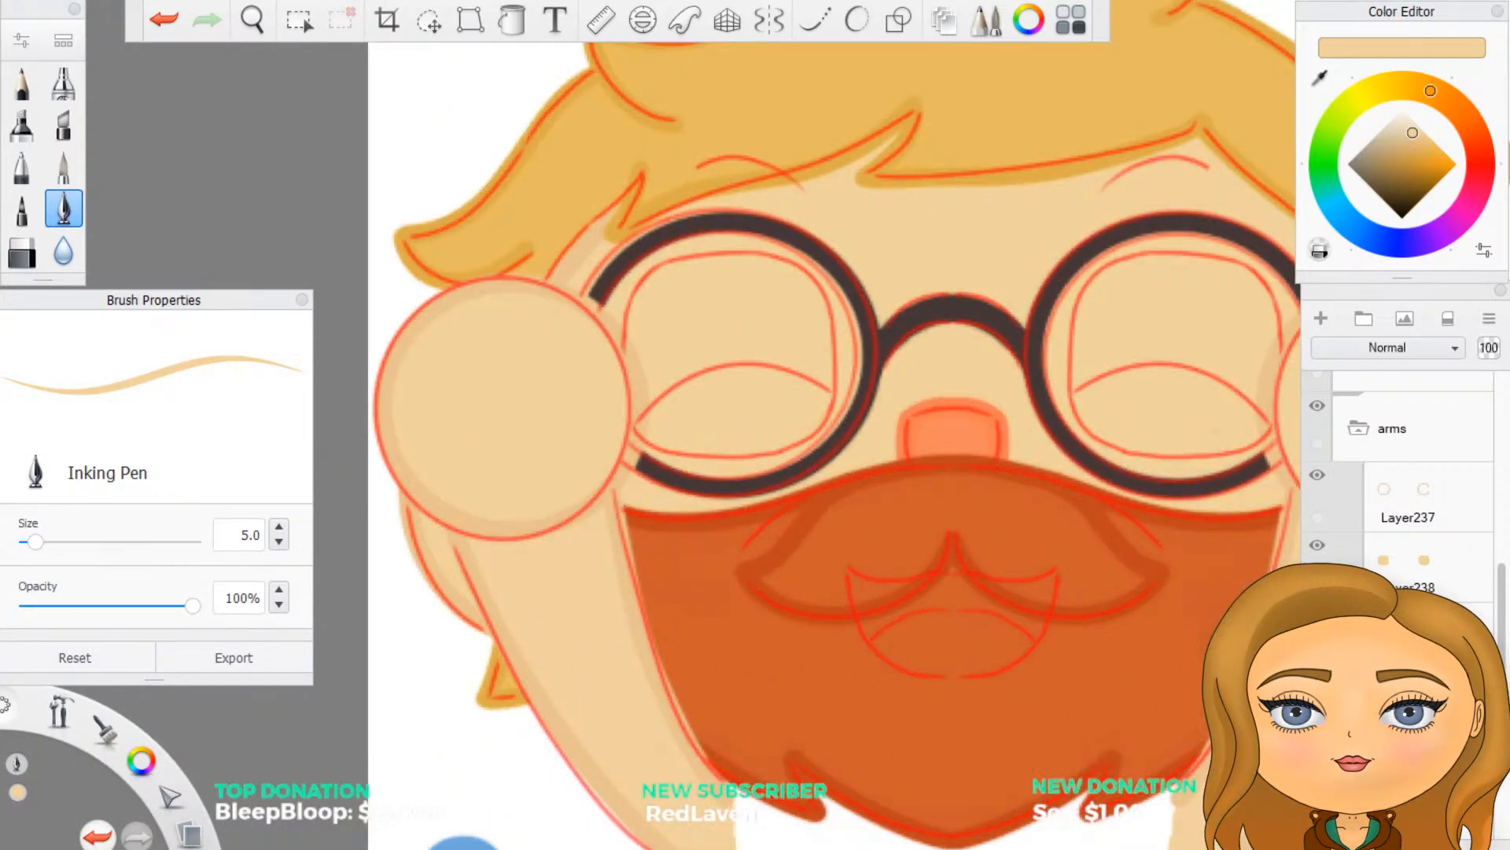
scroll(1408, 472, "up", 1)
left_click(1373, 511)
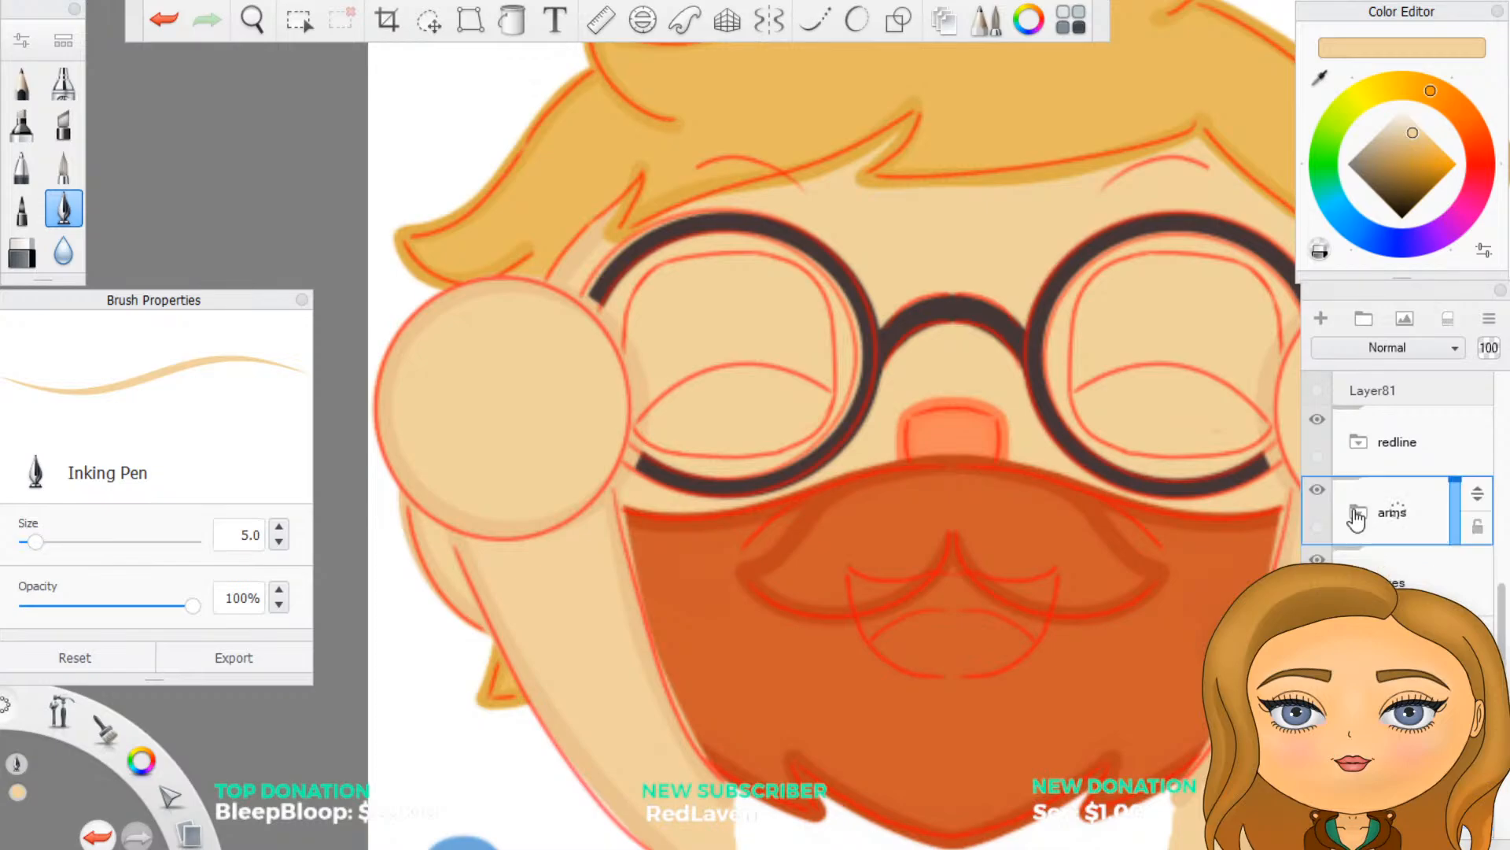
Step: Hide the redline group and check the flat colors of the whole character
scroll(870, 611, "down", 3)
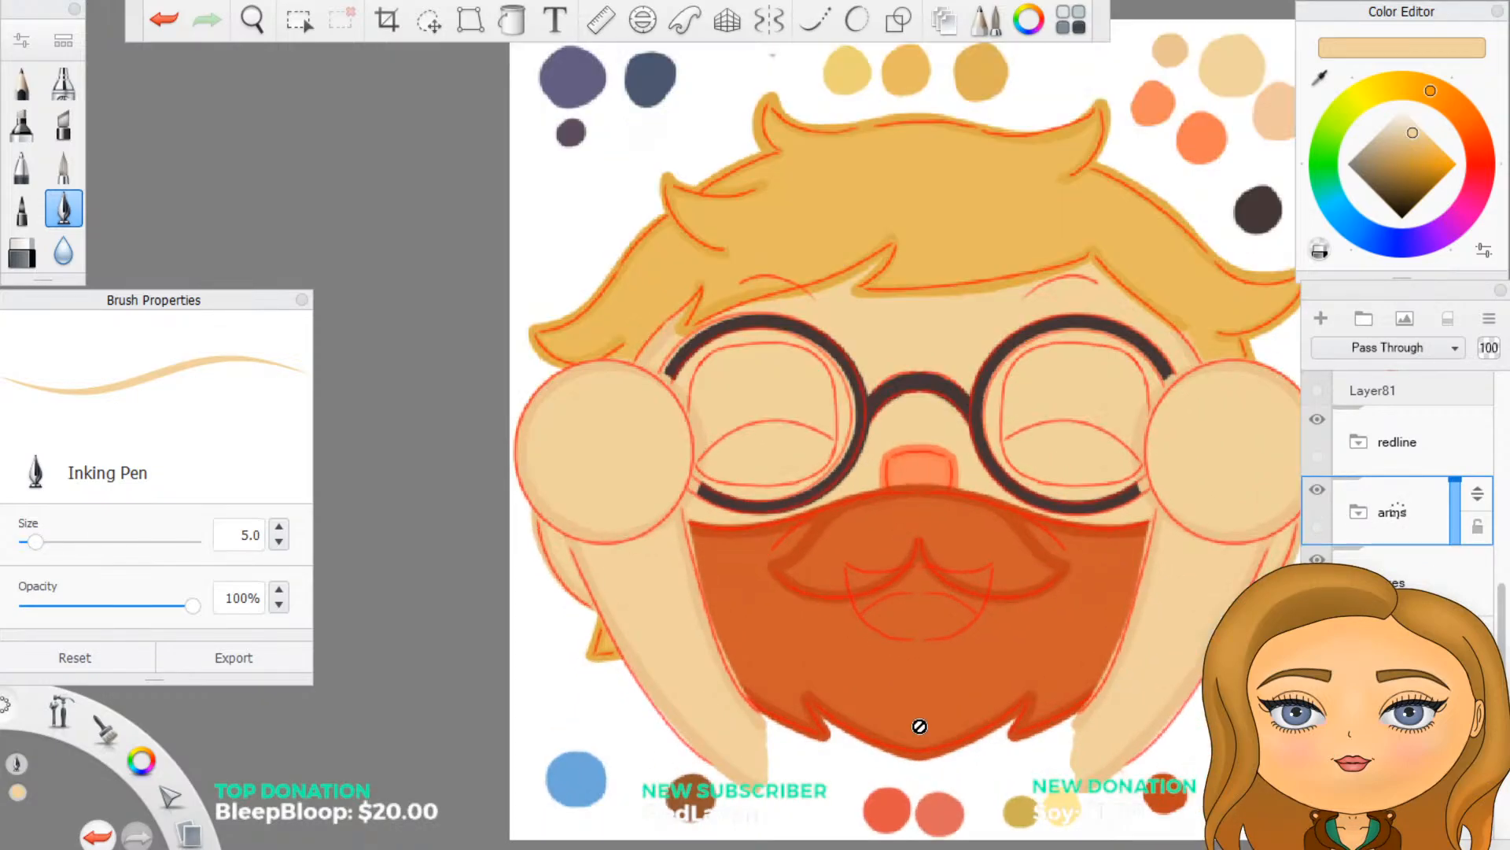
scroll(917, 721, "up", 2)
scroll(1046, 723, "up", 1)
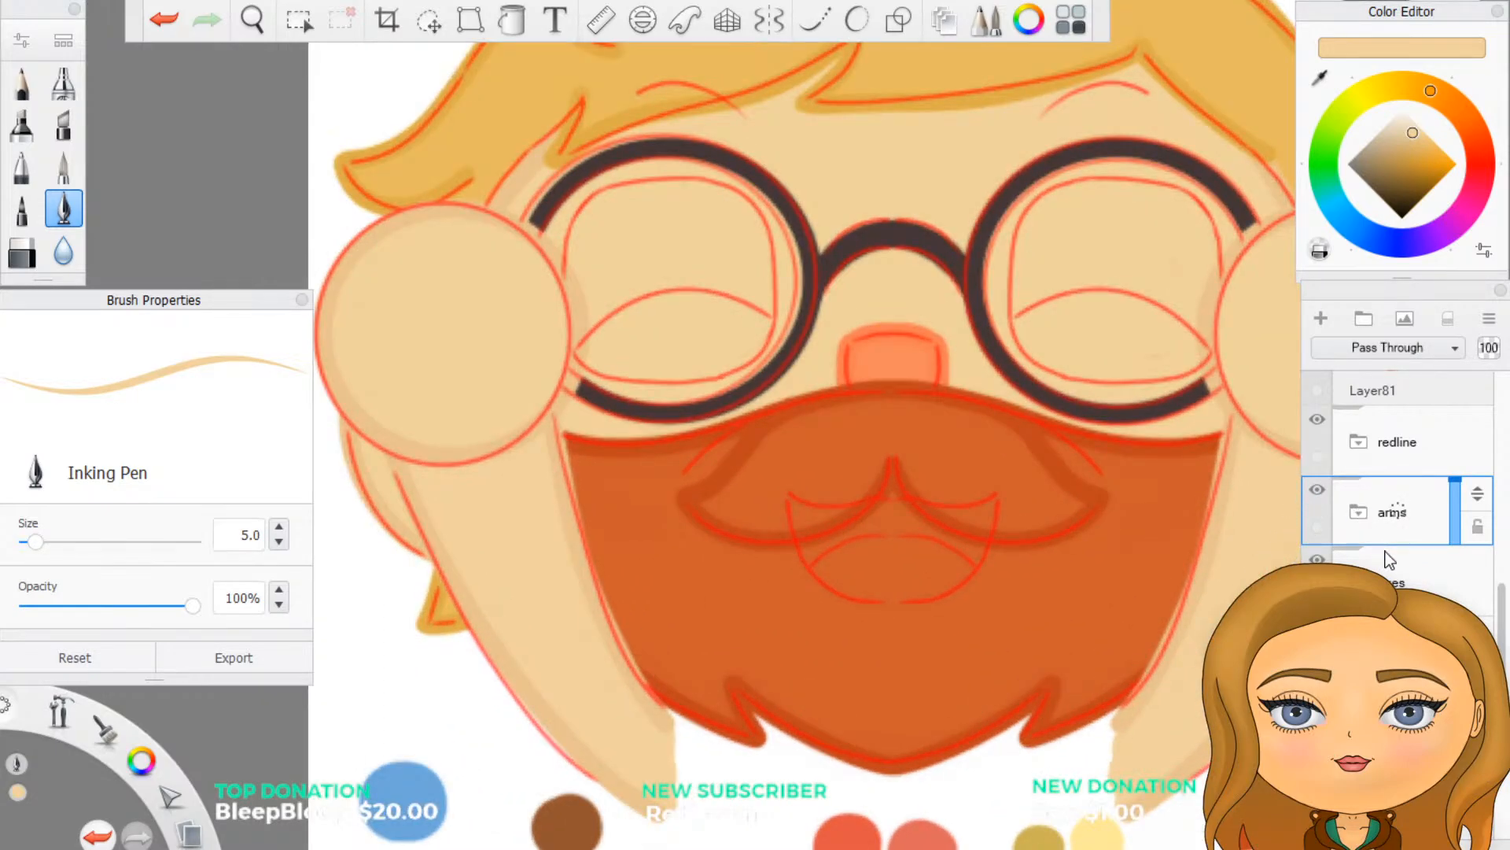
left_click(1317, 418)
scroll(870, 526, "down", 3)
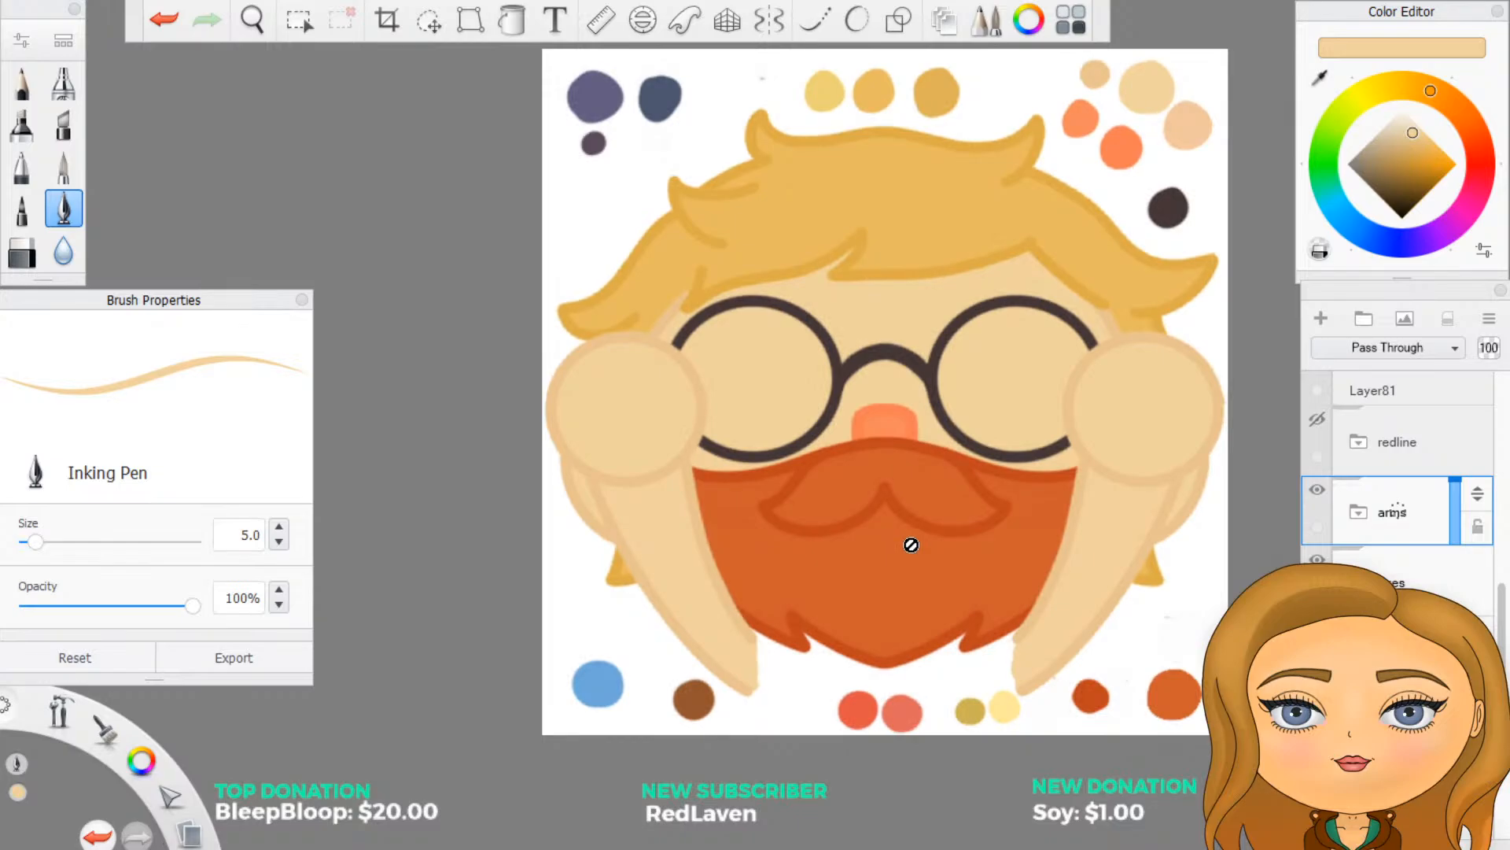
scroll(911, 544, "up", 3)
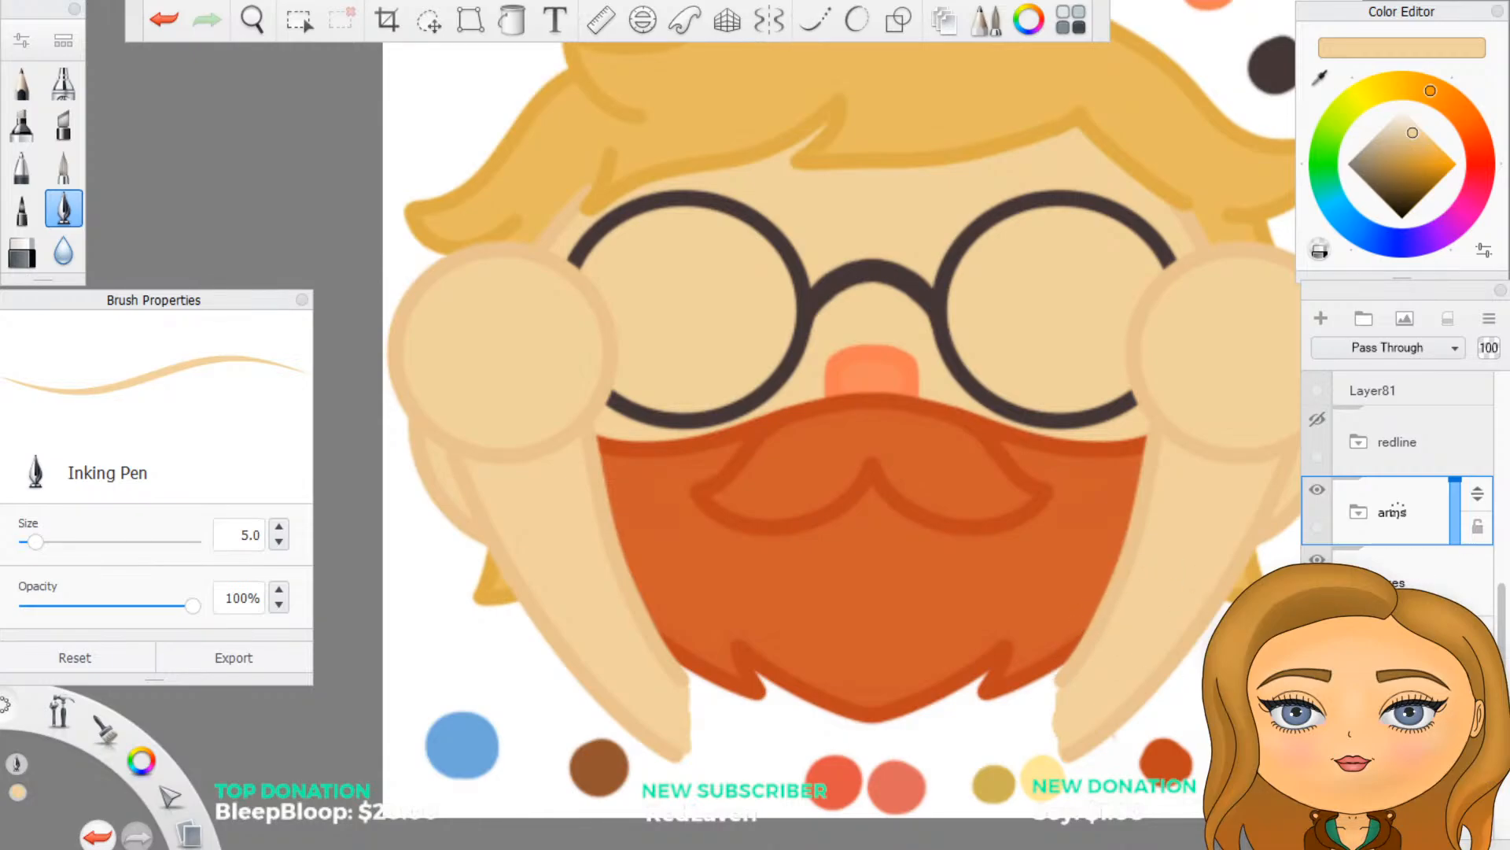
Step: Add a layer in the eyes group and show the redline sketch again
left_click(1404, 584)
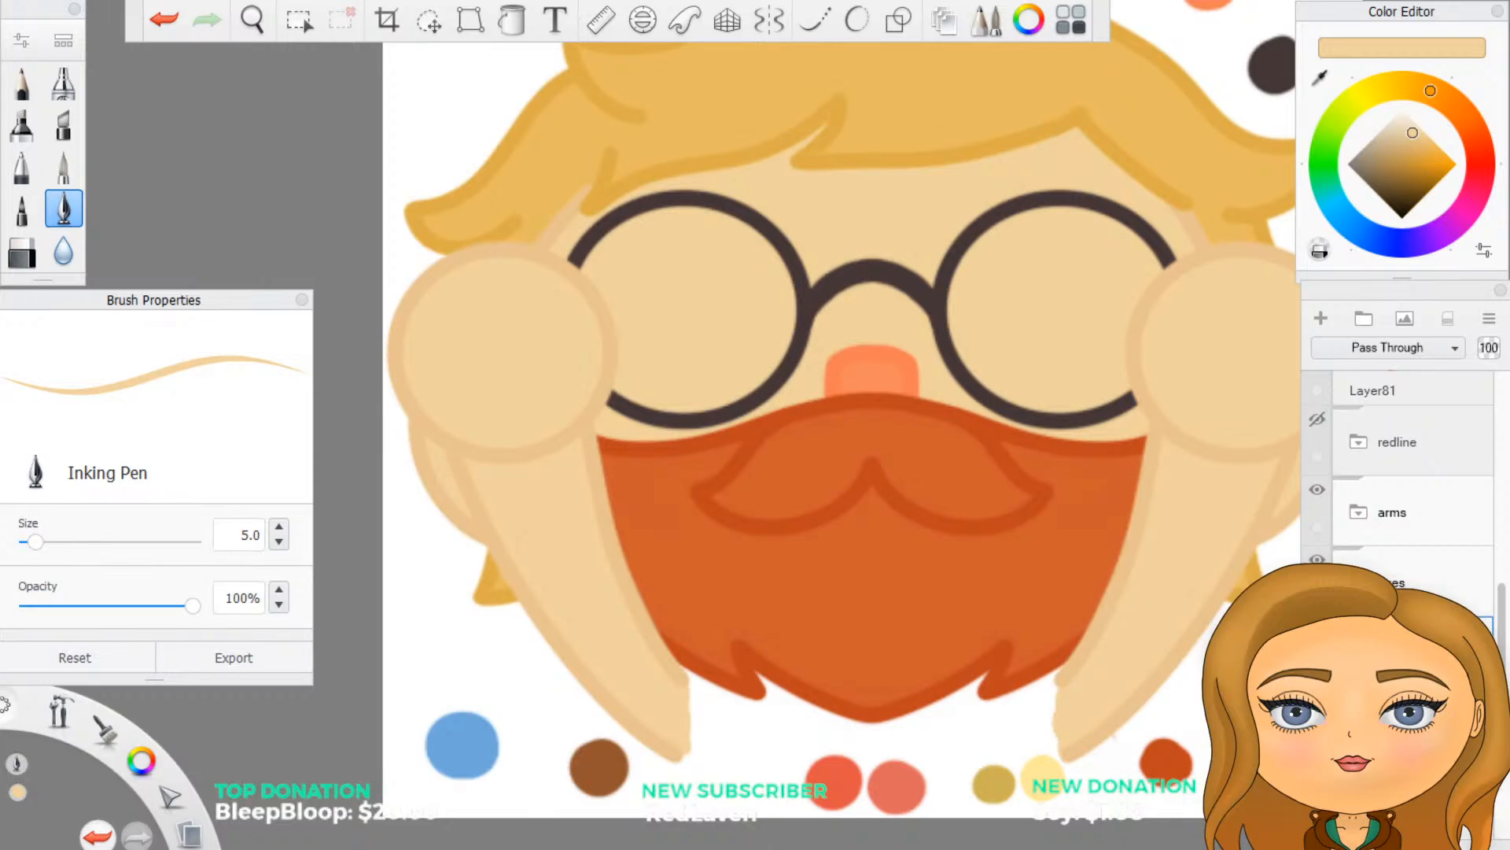
left_click(1321, 319)
left_click(1319, 423)
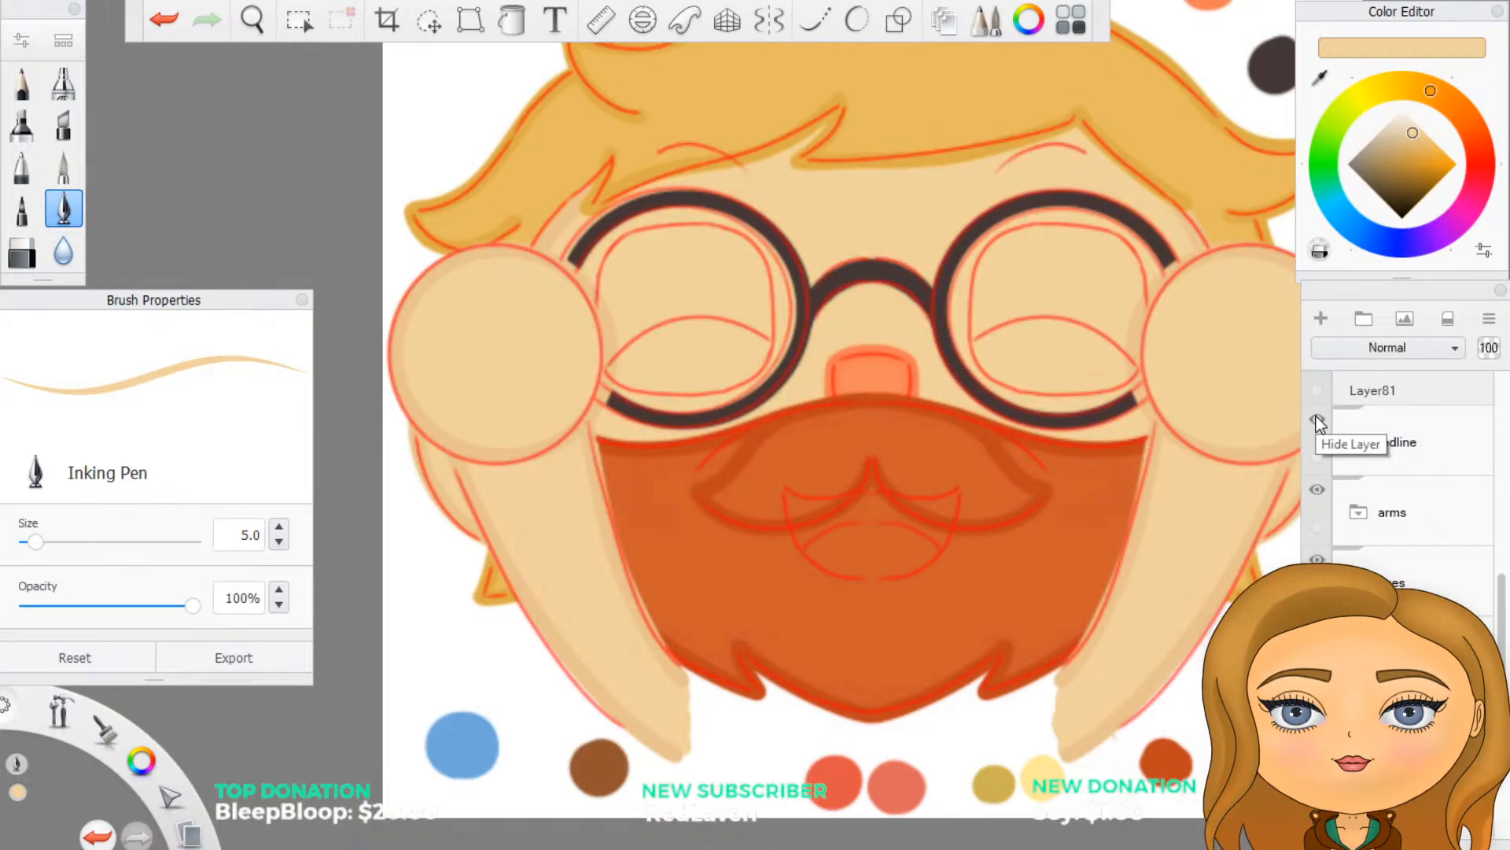
left_click(1316, 421)
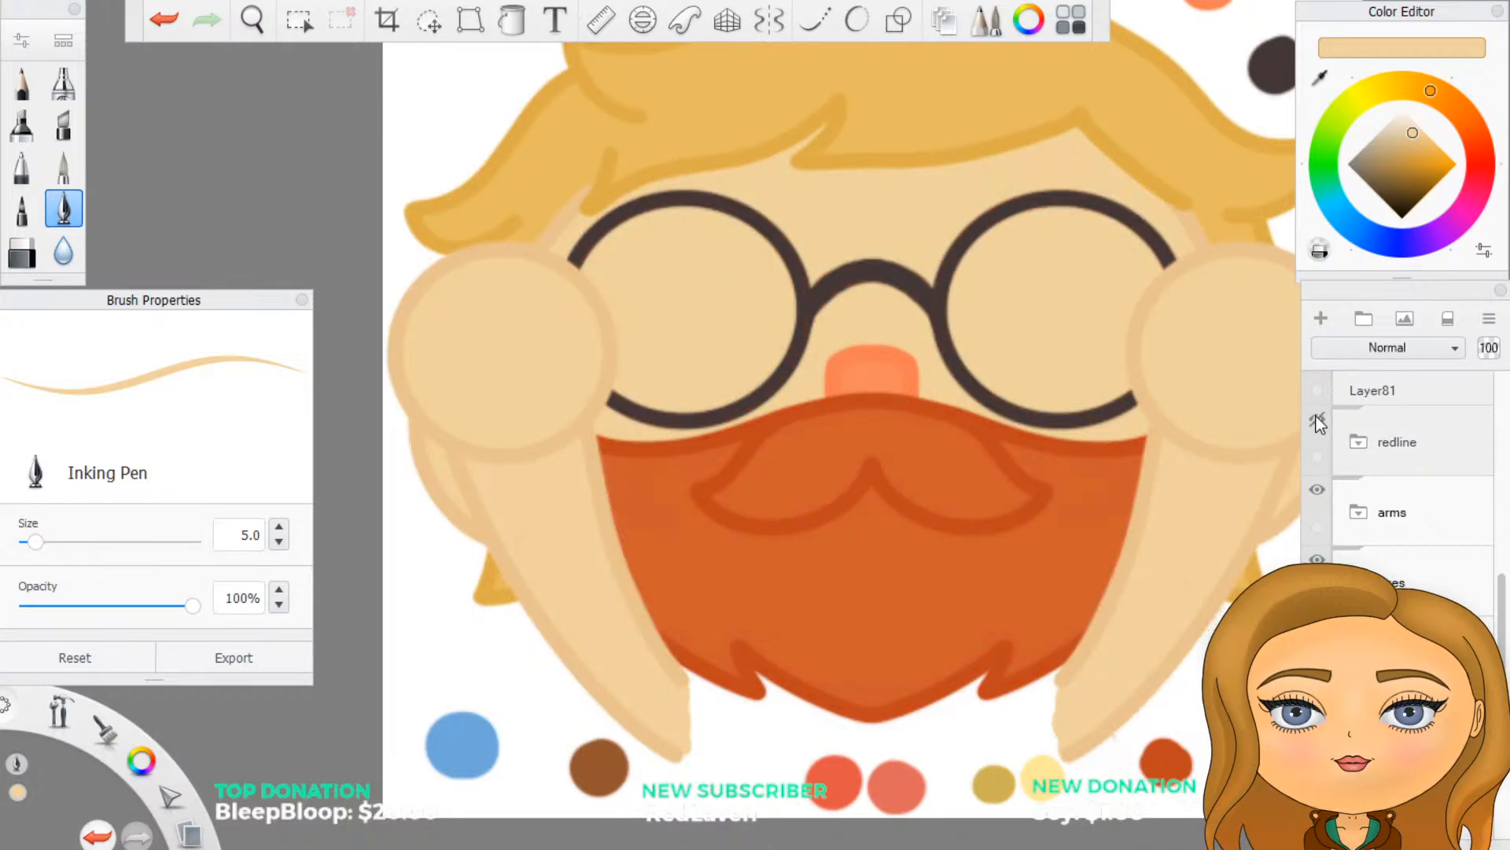
left_click(1317, 421)
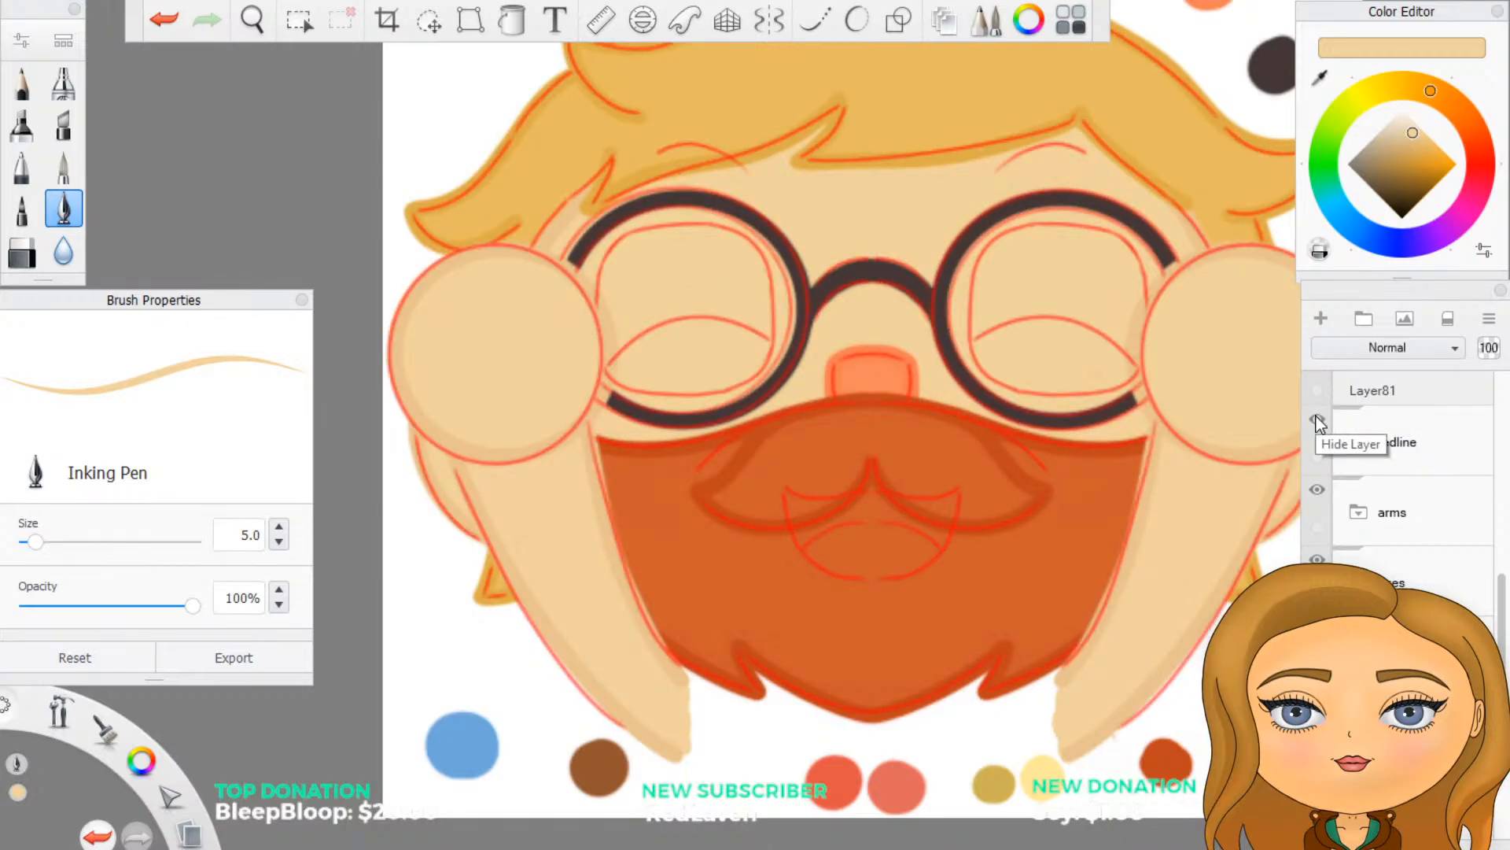
Step: Add a new layer to the eyes group and sample the dark brown palette swatch as the brush color
left_click(1396, 557)
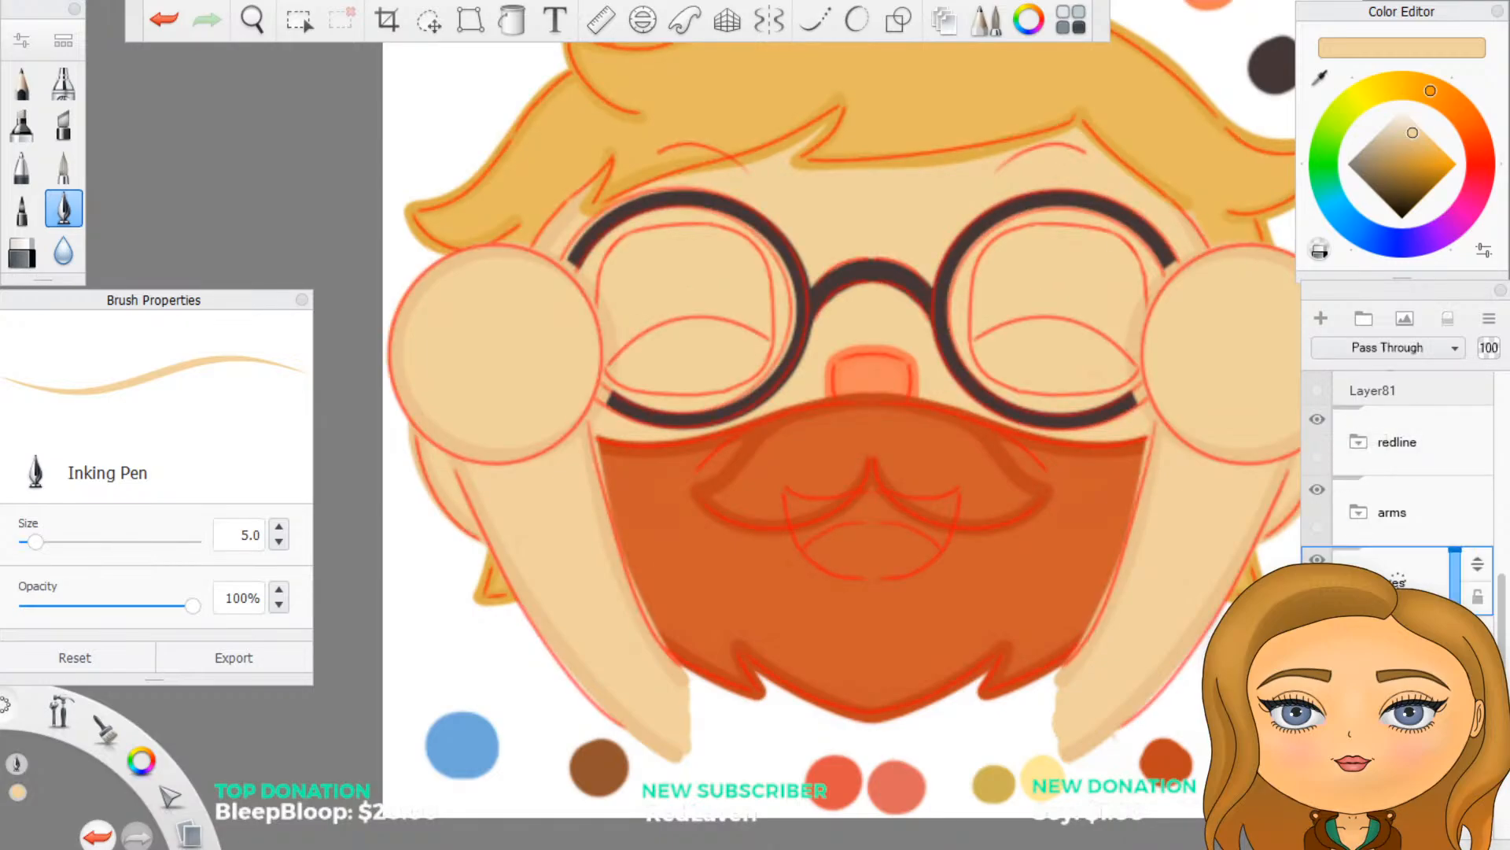
left_click(1320, 318)
left_click(1321, 77)
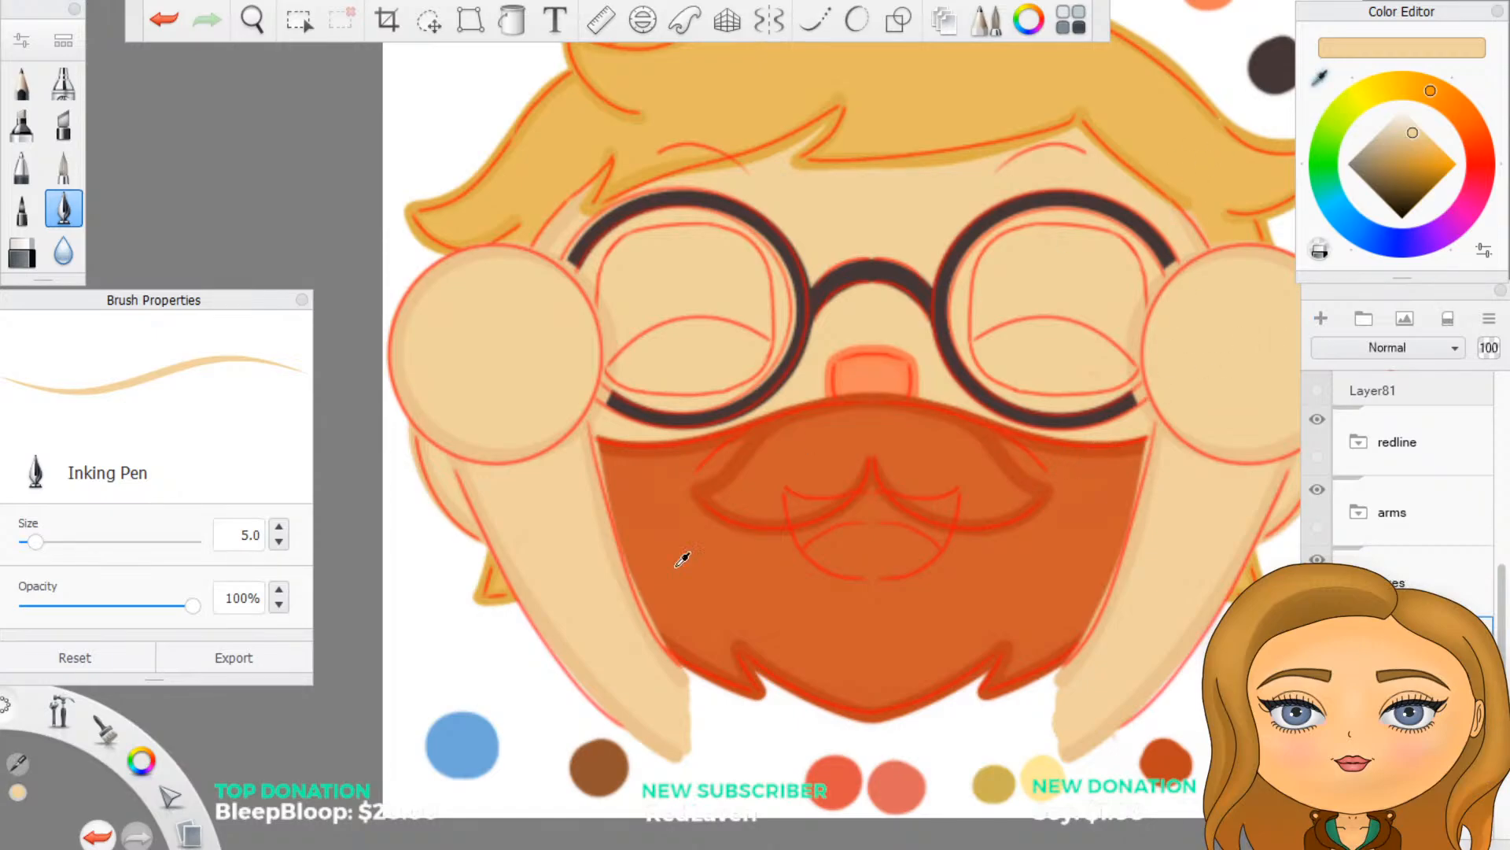
left_click(602, 751)
Step: Try a single freehand brown arc for one closed eye inside the glasses lens and undo it
scroll(912, 314, "up", 2)
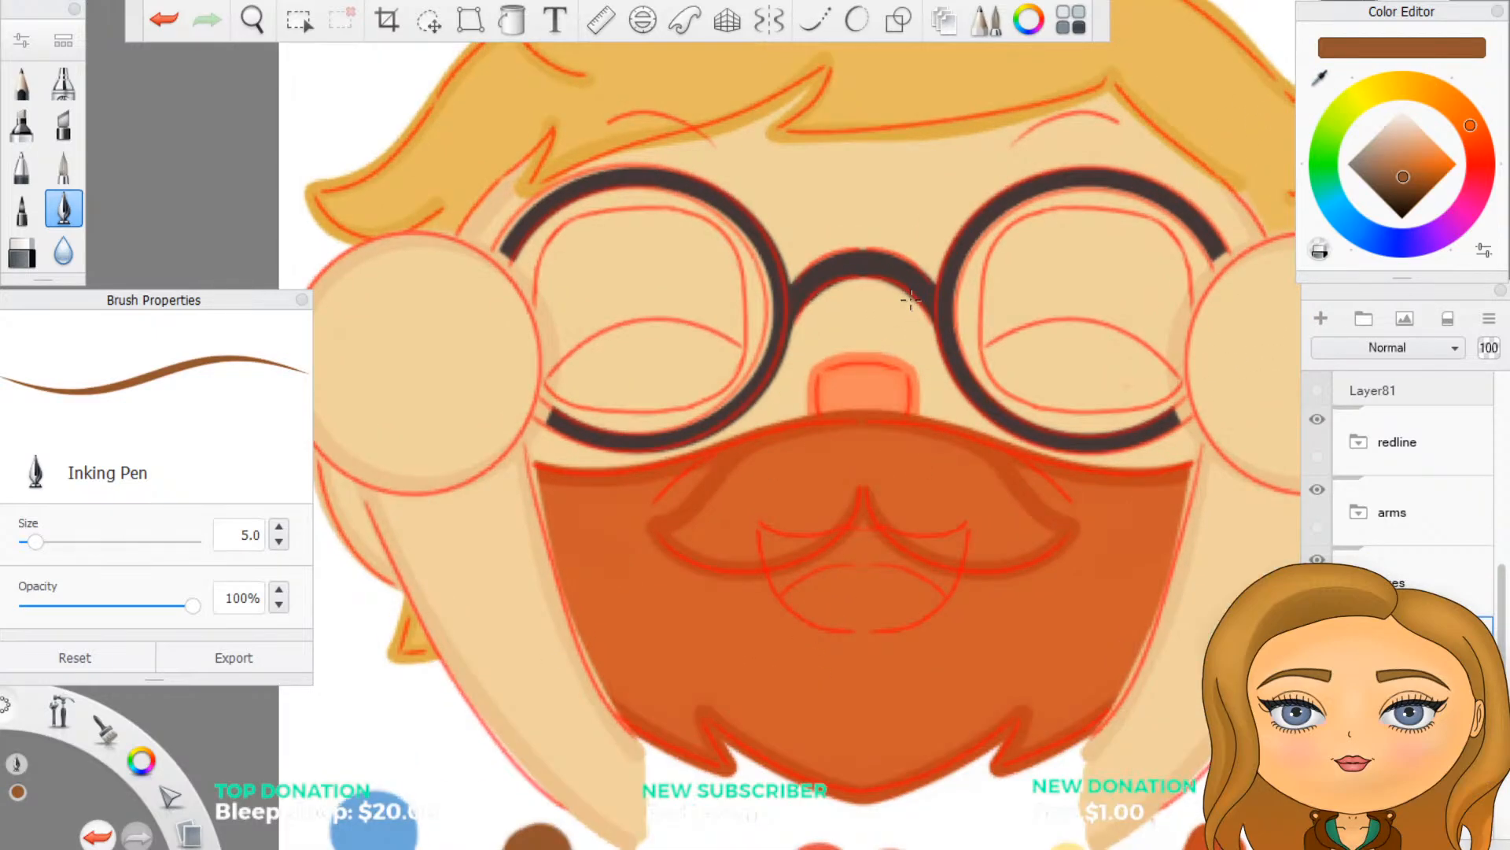
scroll(944, 276, "down", 3)
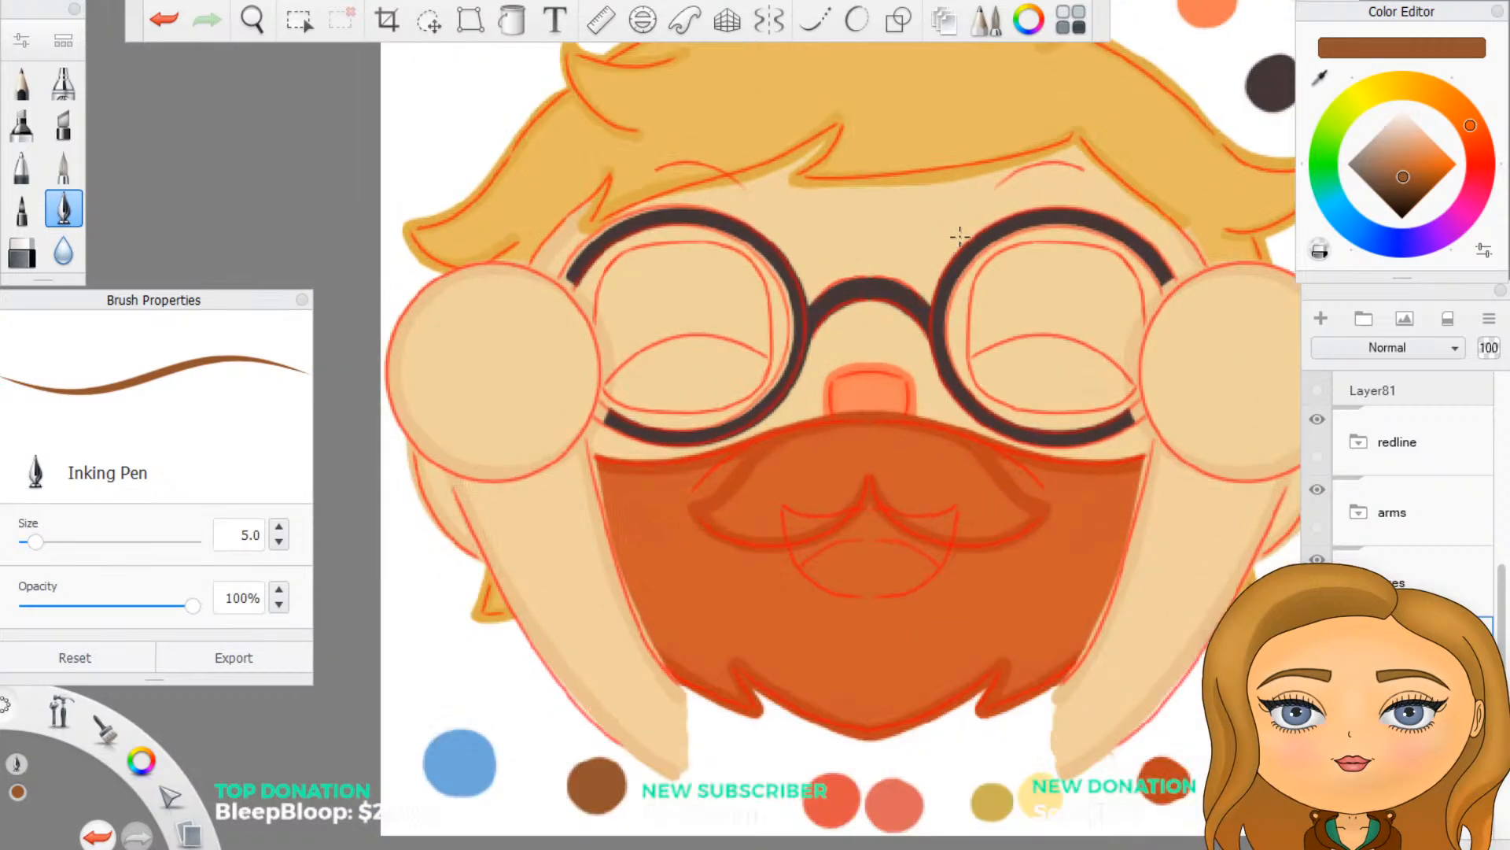
scroll(1083, 233, "up", 4)
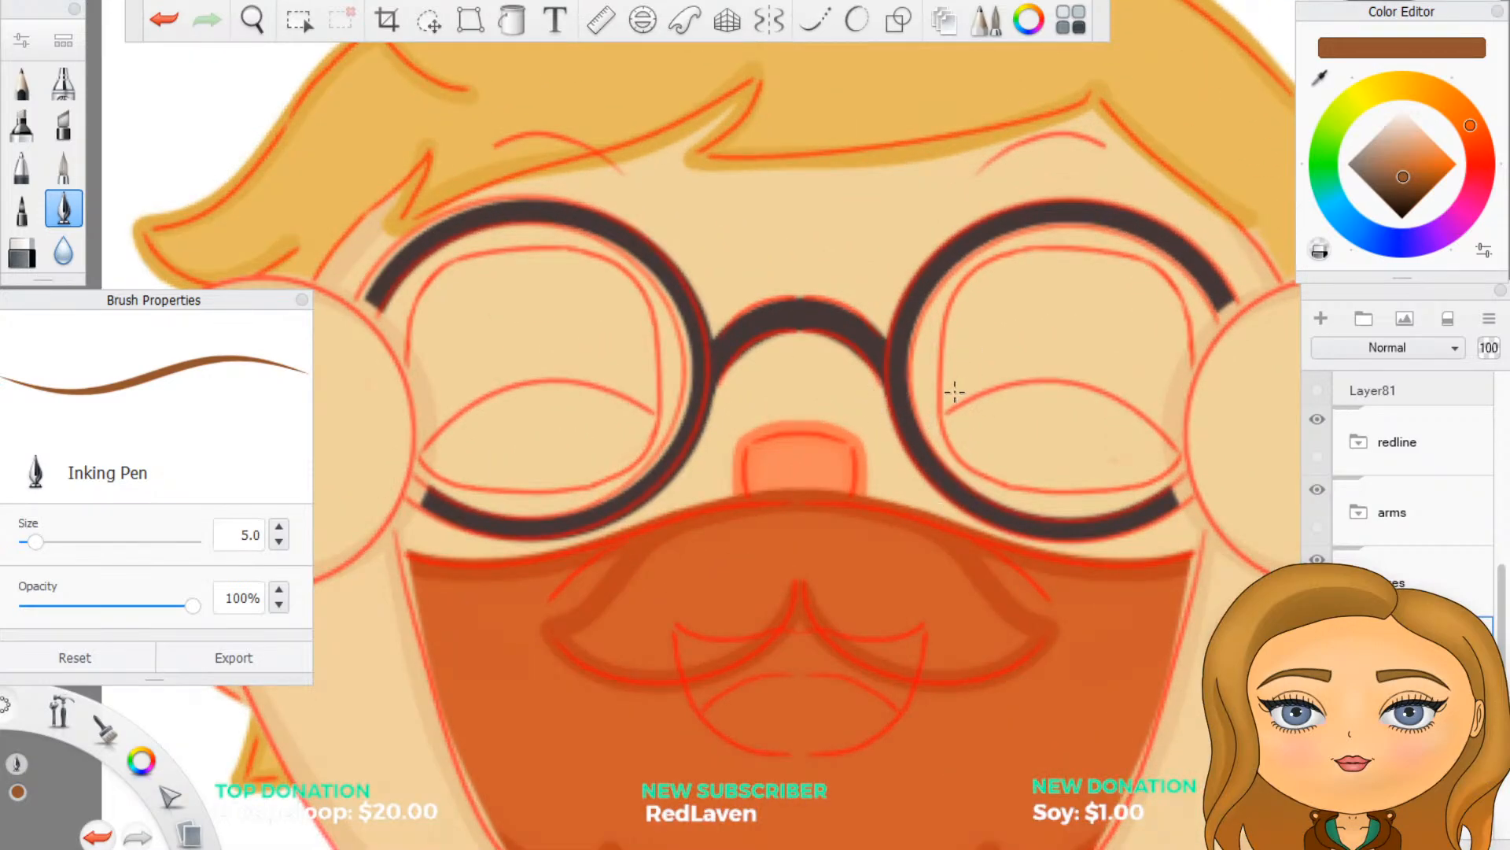
mouse_move(948, 398)
left_mouse_down()
mouse_move(997, 360)
mouse_move(1056, 354)
mouse_move(1105, 365)
left_mouse_up()
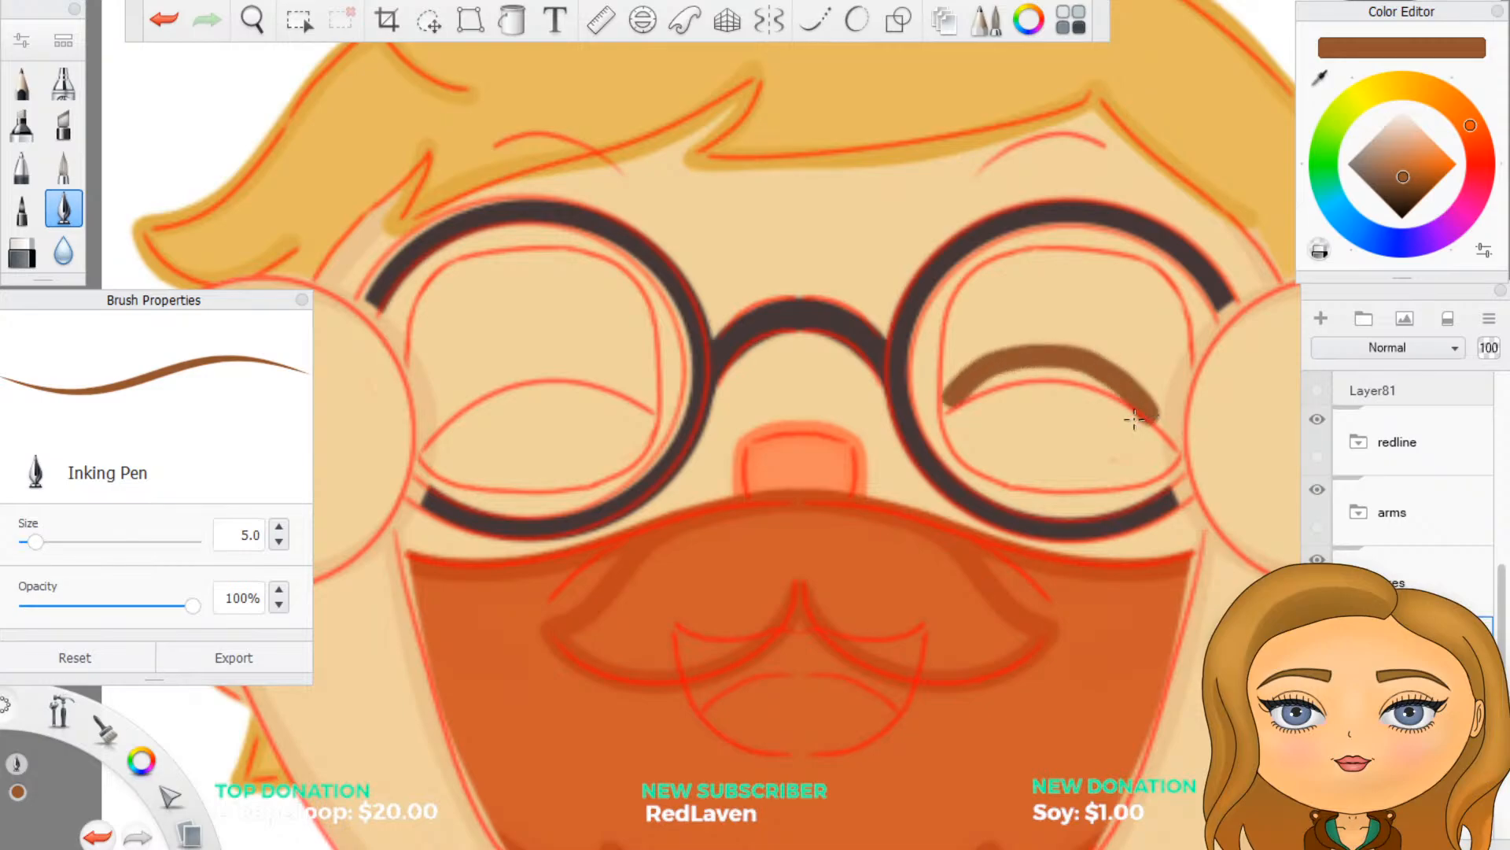
key("ctrl+z")
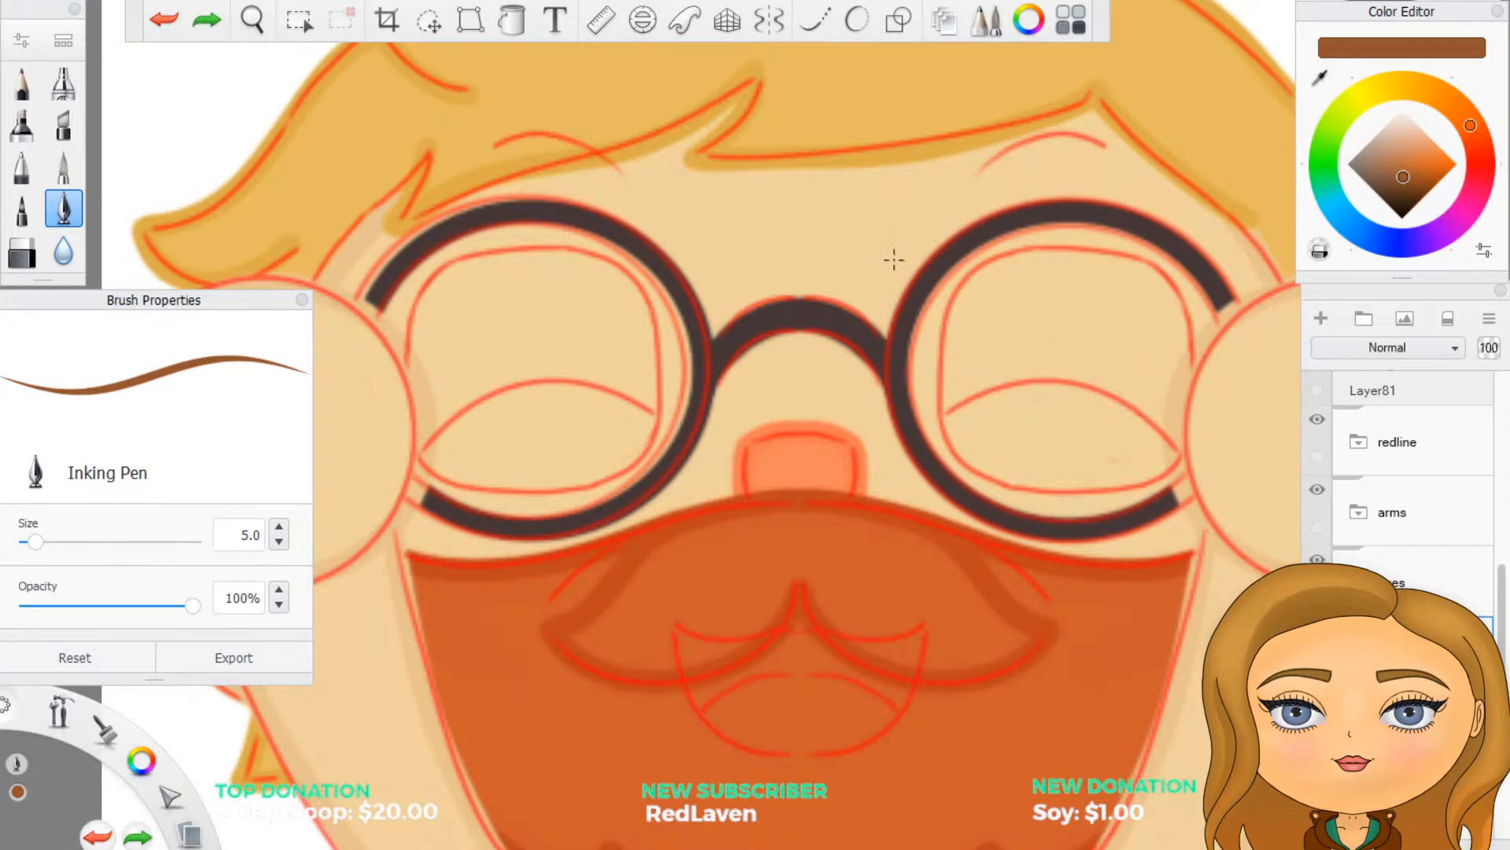
Step: Turn on left-right mirror symmetry and Predictive Stroke, undoing a mirrored trial arc over the eyes
left_click(768, 19)
mouse_move(948, 397)
left_mouse_down()
mouse_move(987, 366)
mouse_move(1066, 358)
mouse_move(1163, 415)
left_mouse_up()
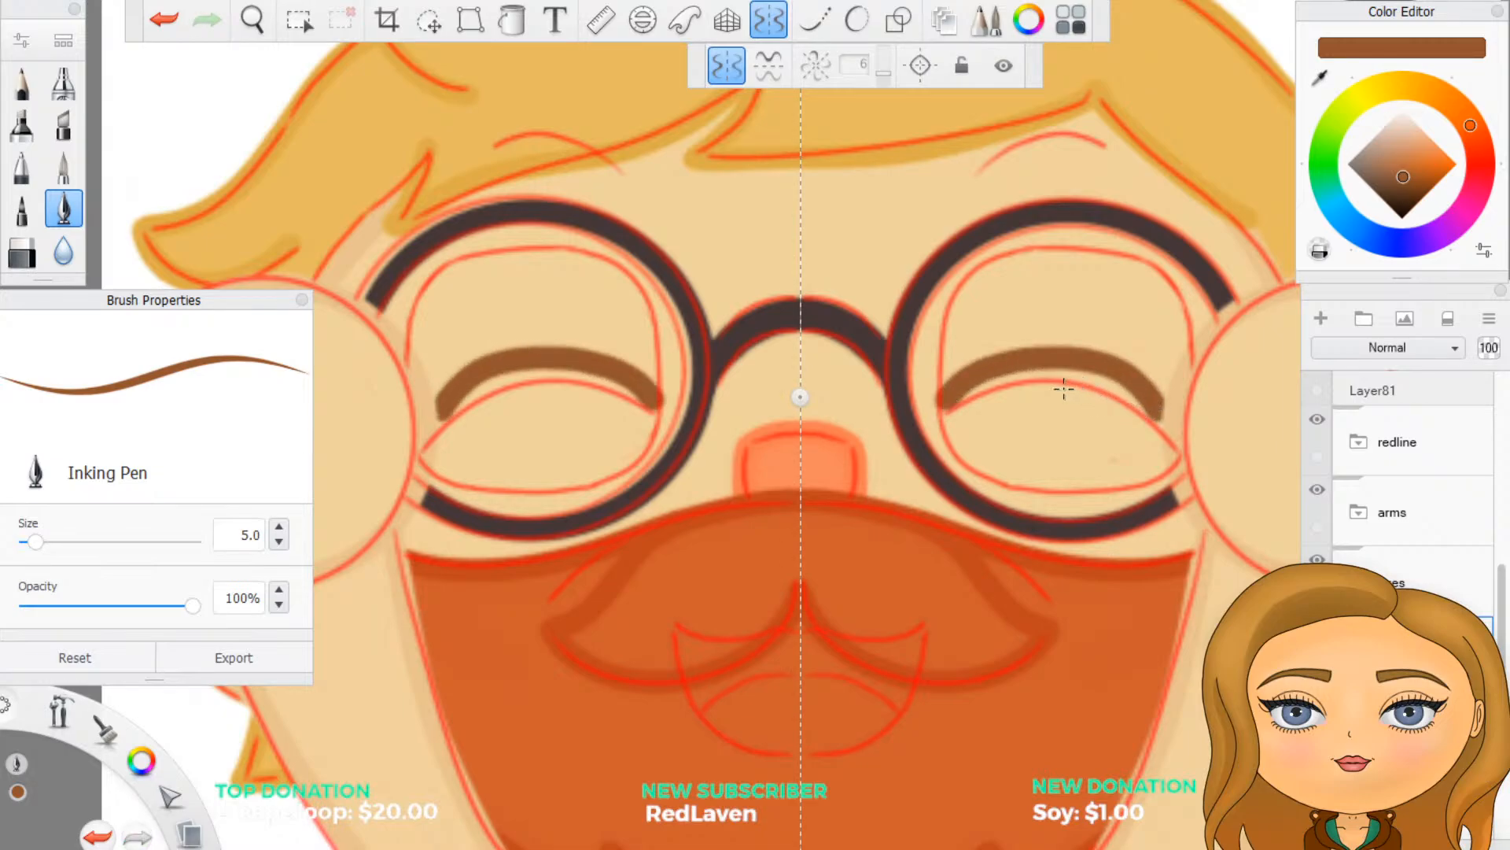
key("ctrl+z")
key("o")
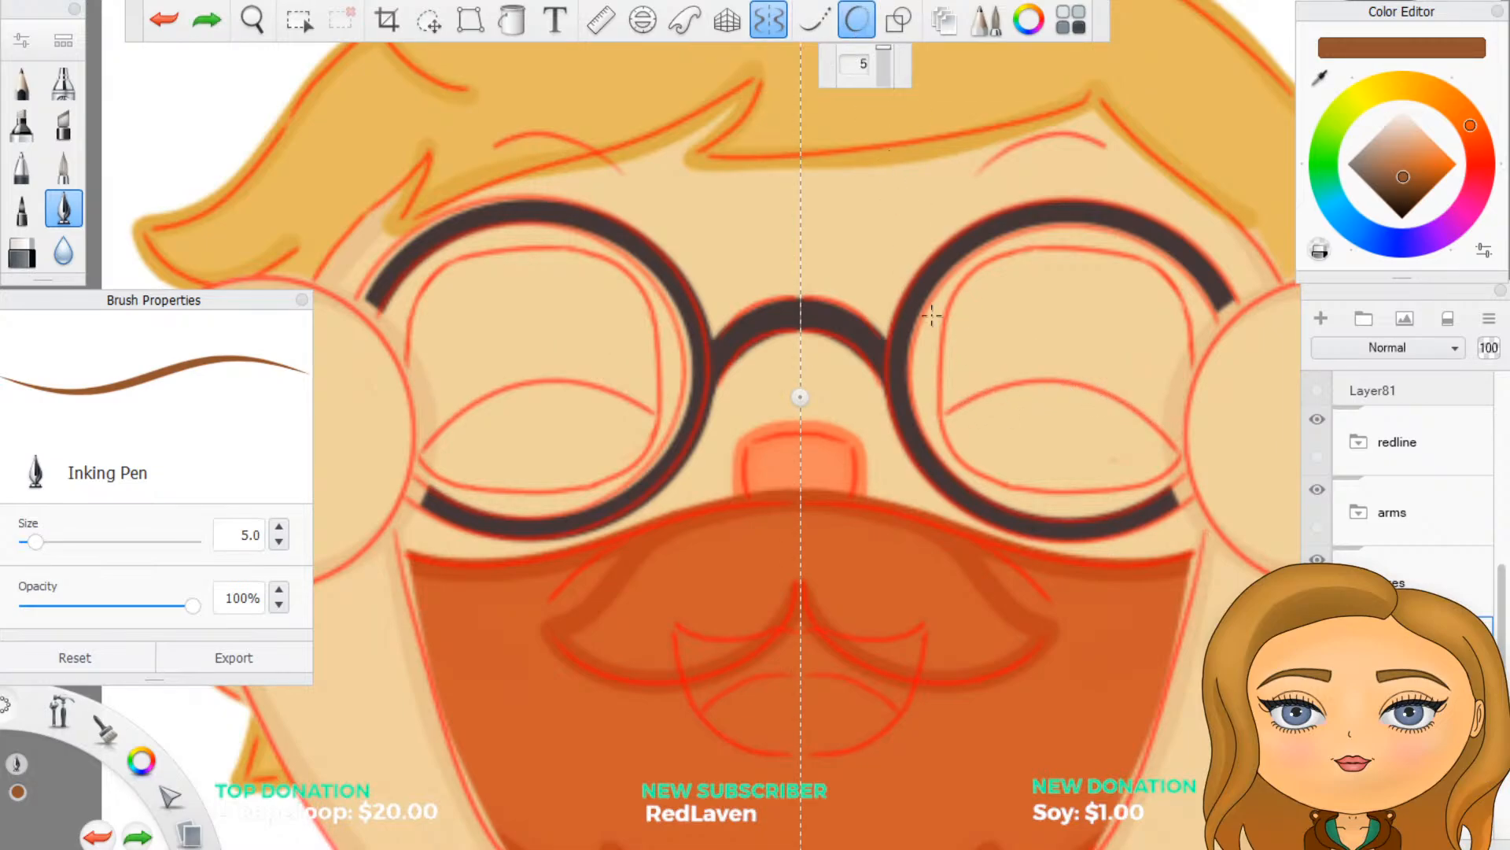
Step: Draw mirrored brown arcs for the closed eyes inside both lenses, undoing and redrawing until the curve fits
mouse_move(949, 401)
left_mouse_down()
mouse_move(1010, 353)
mouse_move(1100, 355)
mouse_move(1163, 409)
left_mouse_up()
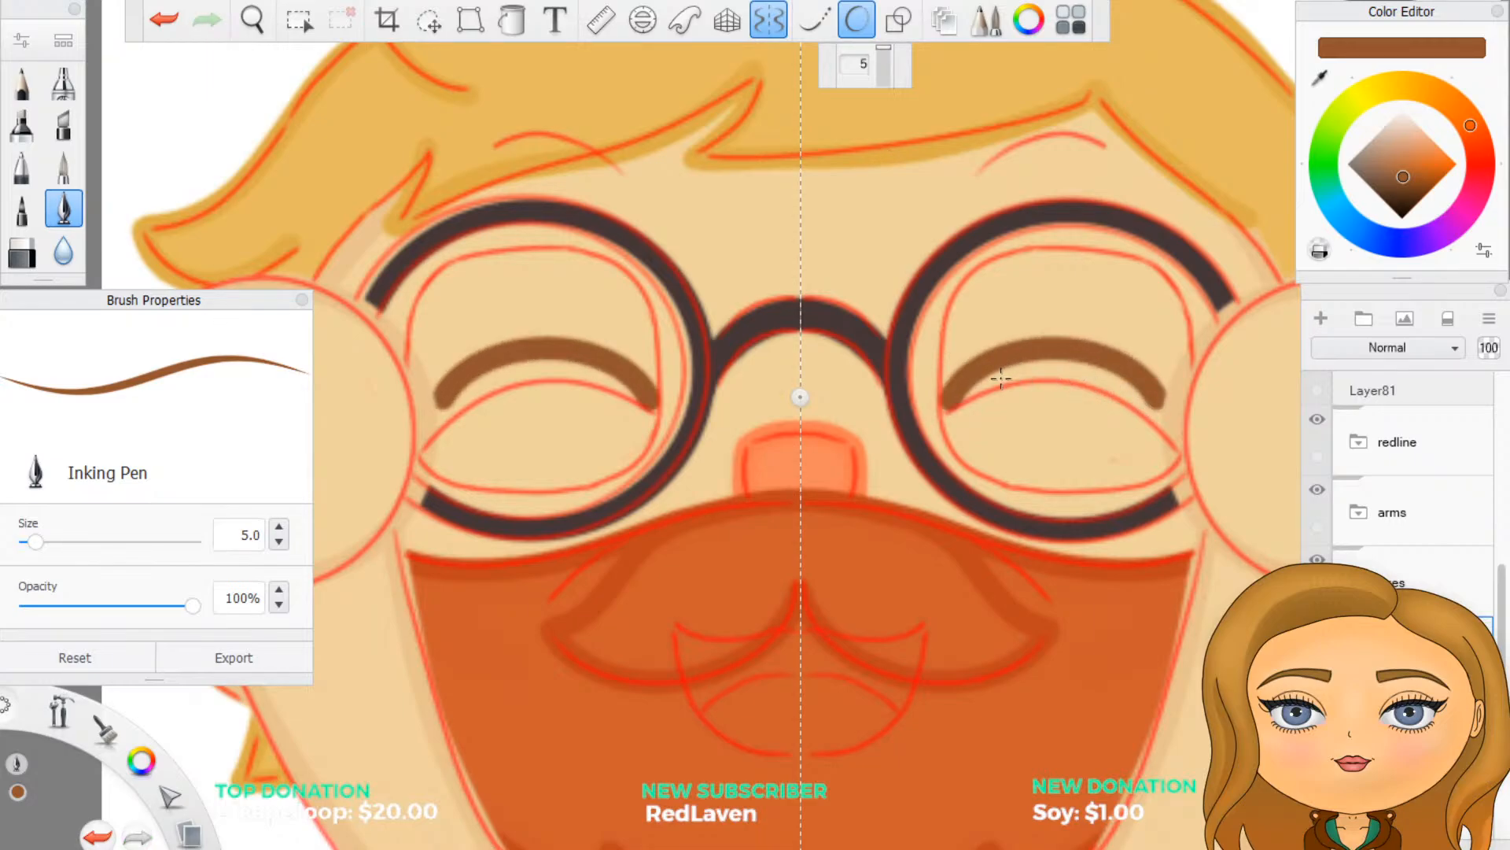
key("ctrl+z")
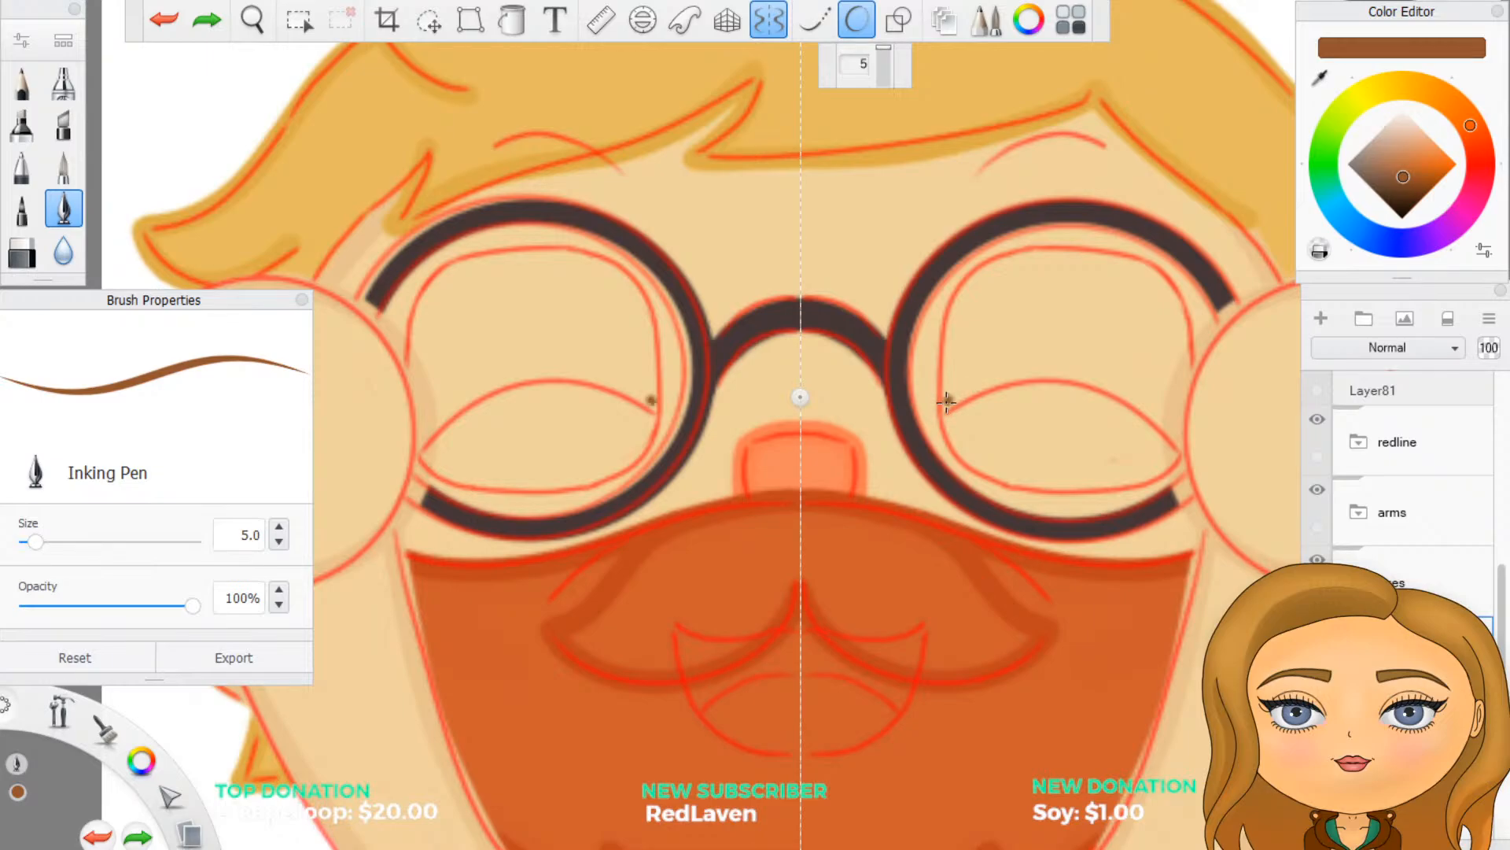
mouse_move(947, 399)
left_mouse_down()
mouse_move(985, 374)
mouse_move(1053, 362)
mouse_move(1164, 409)
left_mouse_up()
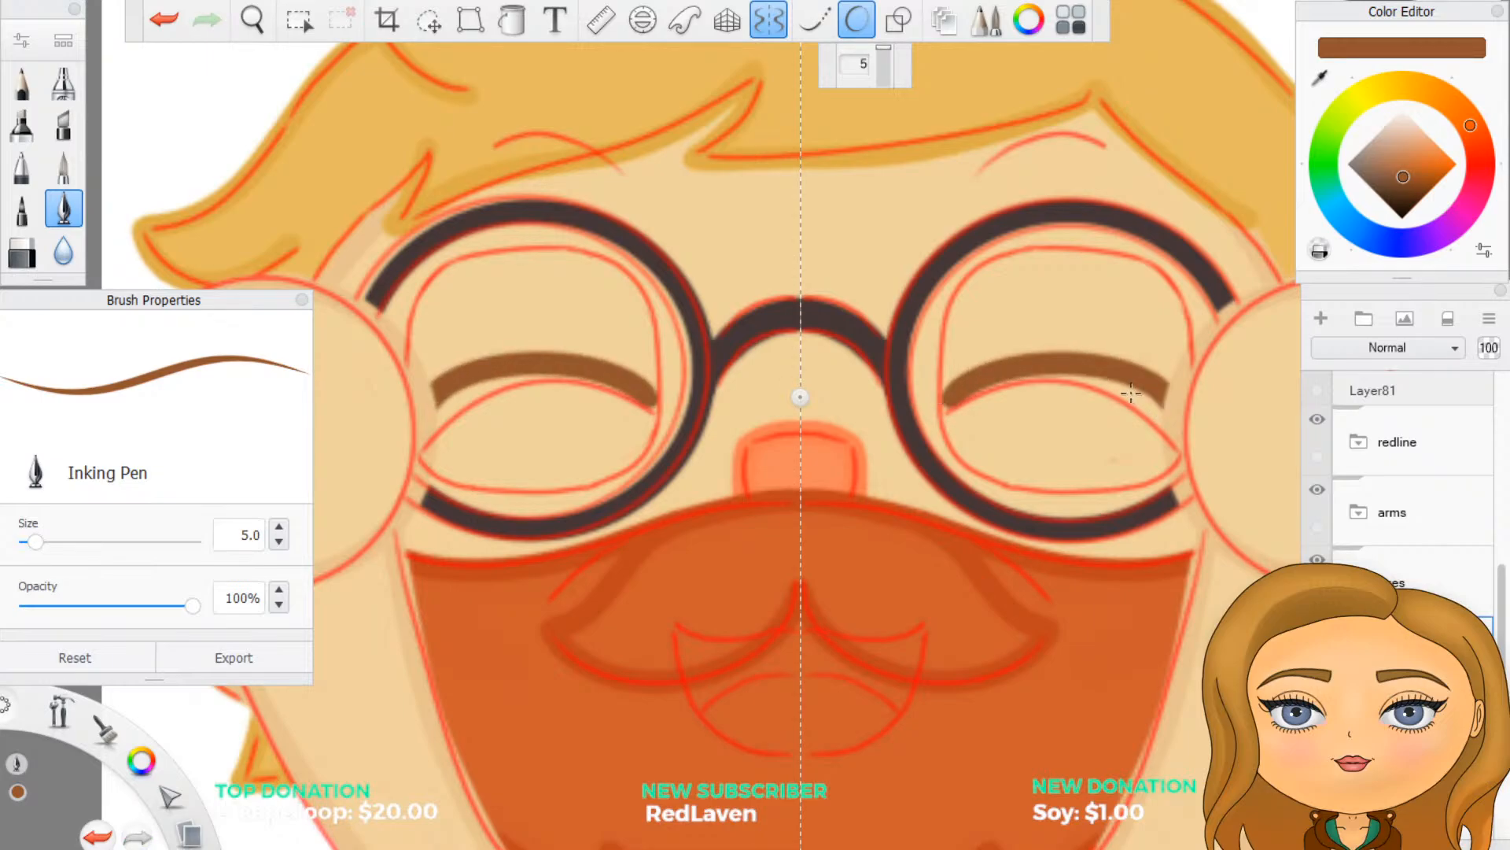
key("ctrl+z")
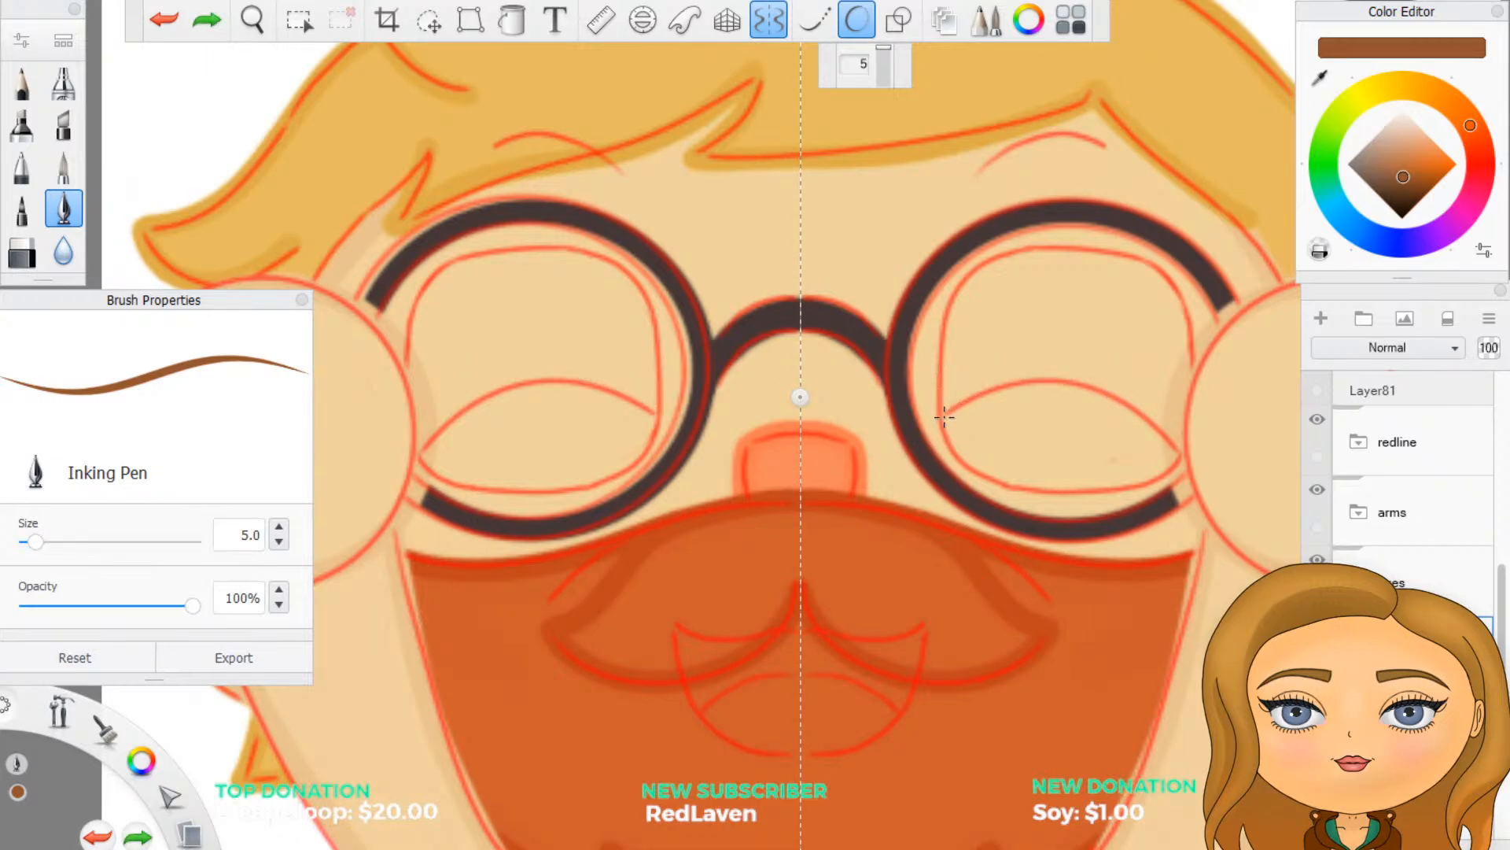
mouse_move(944, 417)
left_mouse_down()
mouse_move(984, 377)
mouse_move(1062, 354)
mouse_move(1136, 364)
mouse_move(1168, 398)
left_mouse_up()
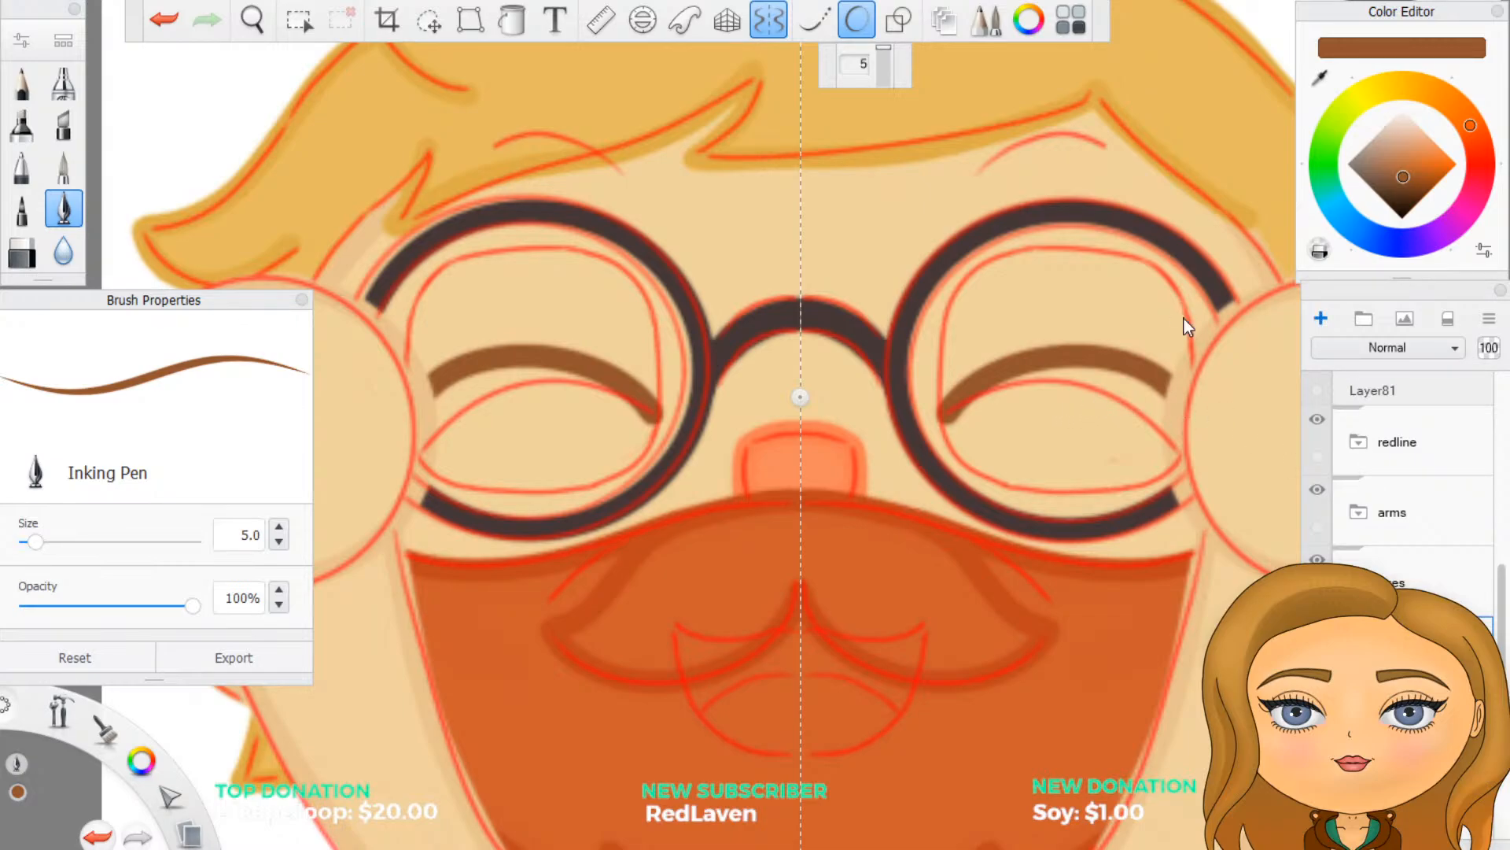
Step: Draw mirrored brown arched eyebrows above the glasses along the sketch lines, and close the eyes group
mouse_move(973, 185)
left_mouse_down()
mouse_move(1058, 147)
mouse_move(1138, 190)
left_mouse_up()
key("ctrl+z")
left_click(972, 181)
mouse_move(972, 181)
left_mouse_down()
mouse_move(993, 157)
mouse_move(1064, 142)
mouse_move(1125, 179)
left_mouse_up()
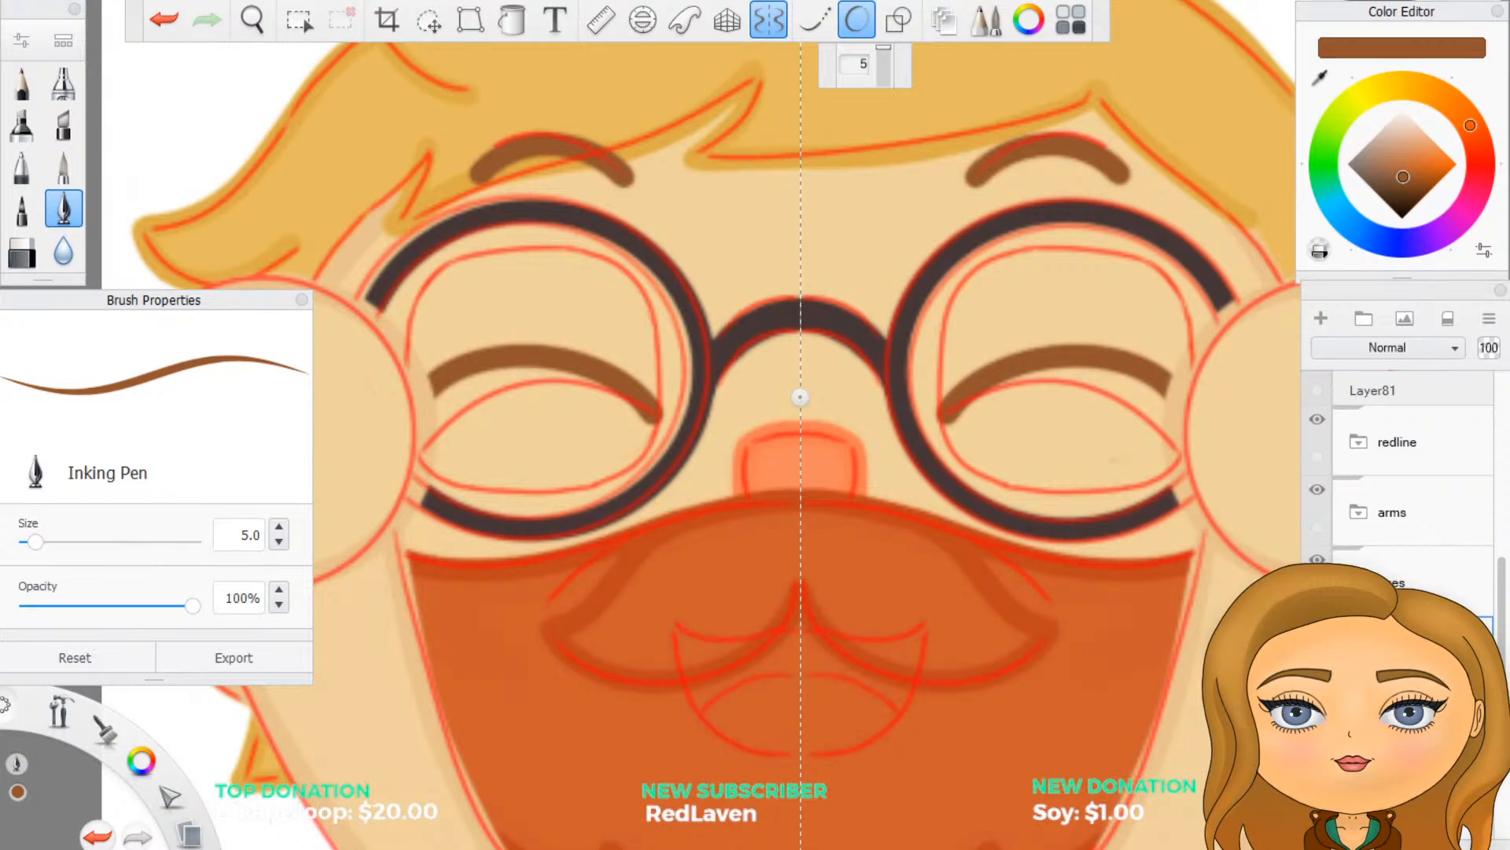
left_click(1398, 578)
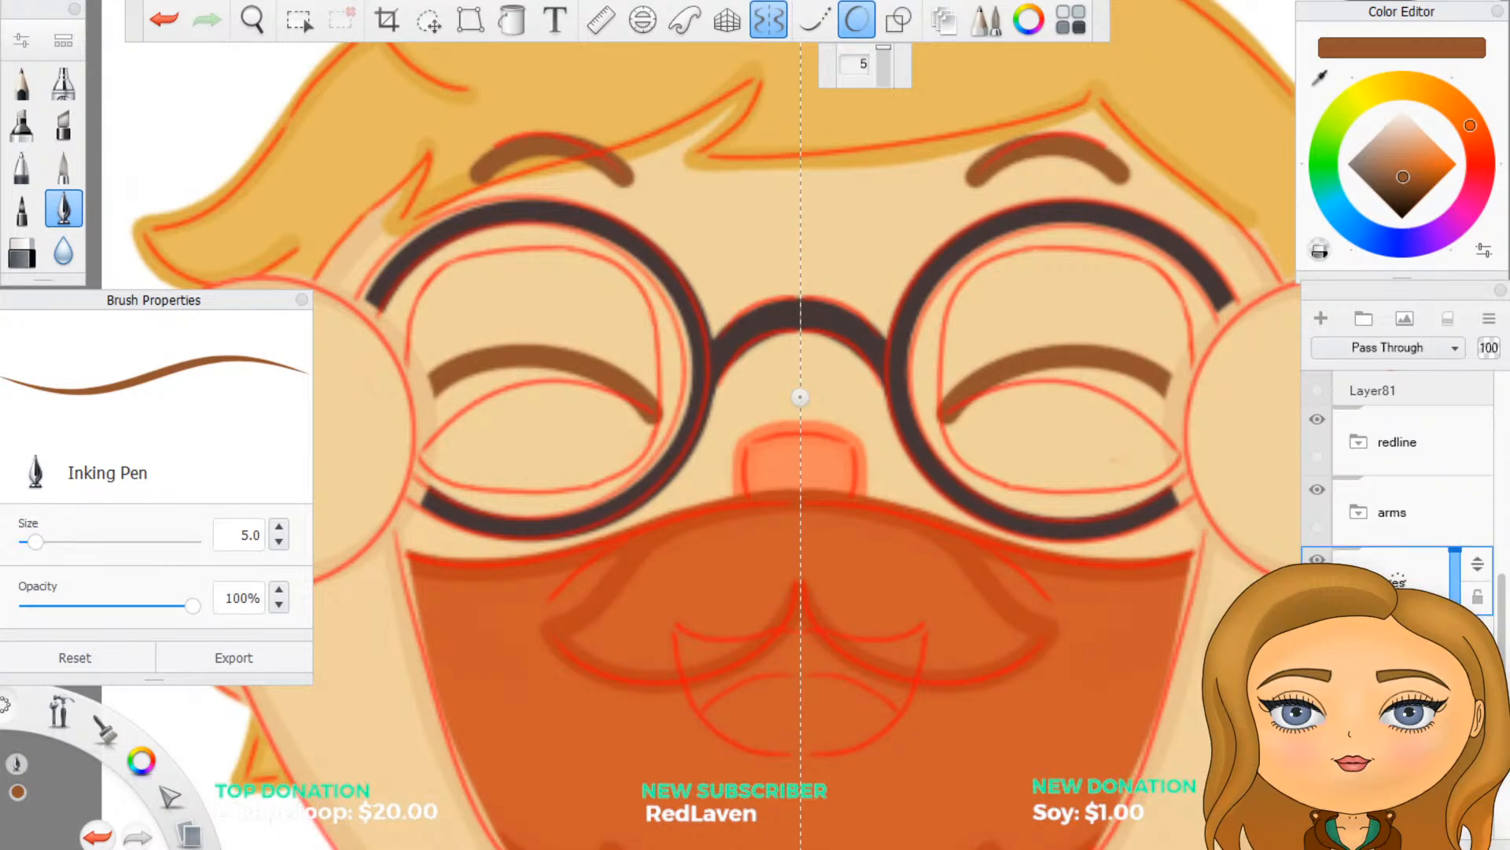
Step: Hide the redline group and examine the new eyes and eyebrows on the full face
scroll(1398, 578, "down", 2)
scroll(748, 583, "down", 5)
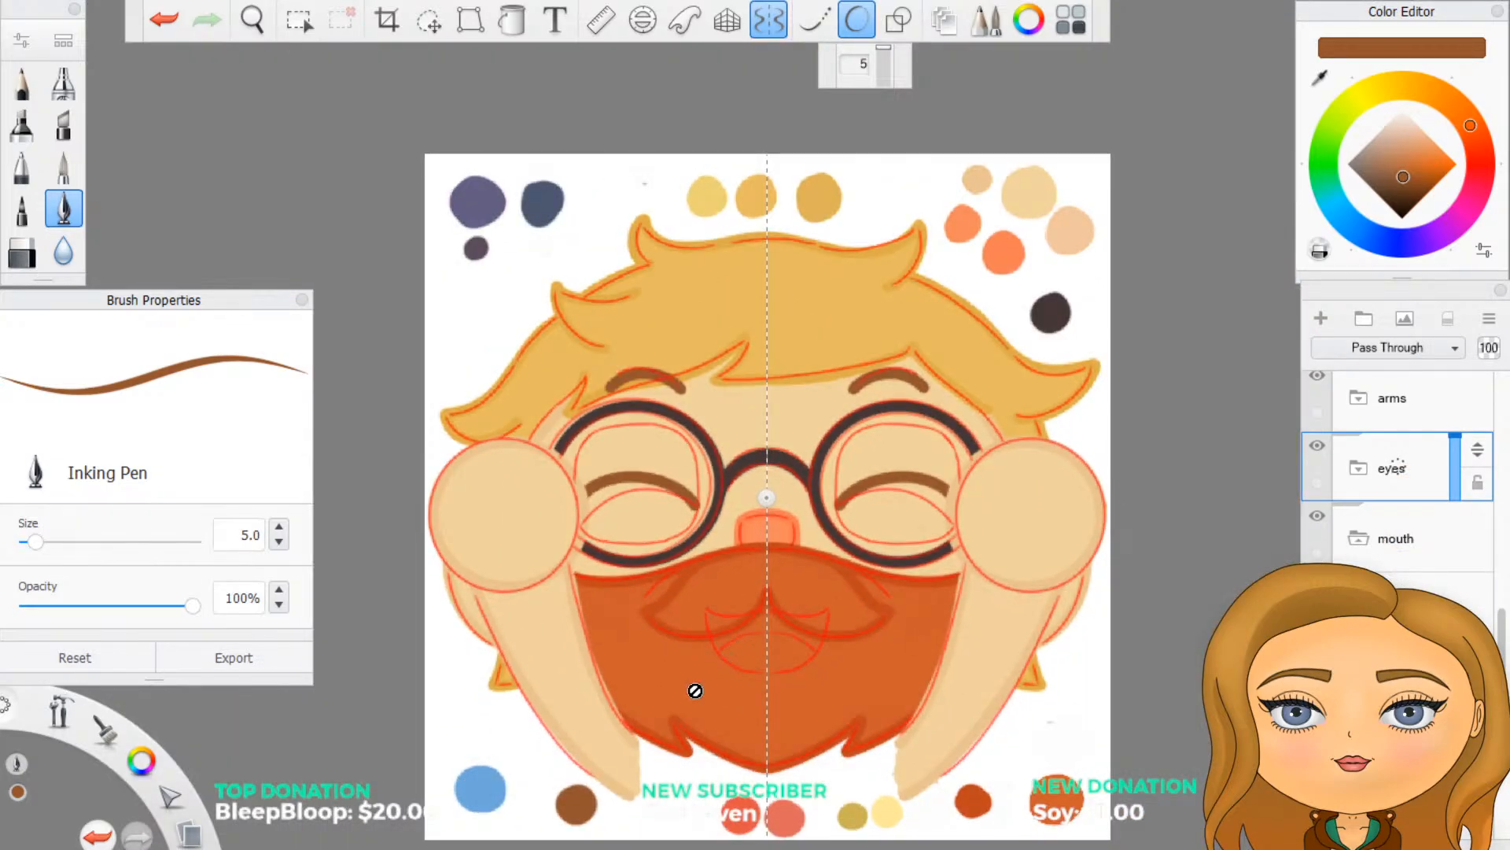
scroll(575, 725, "up", 5)
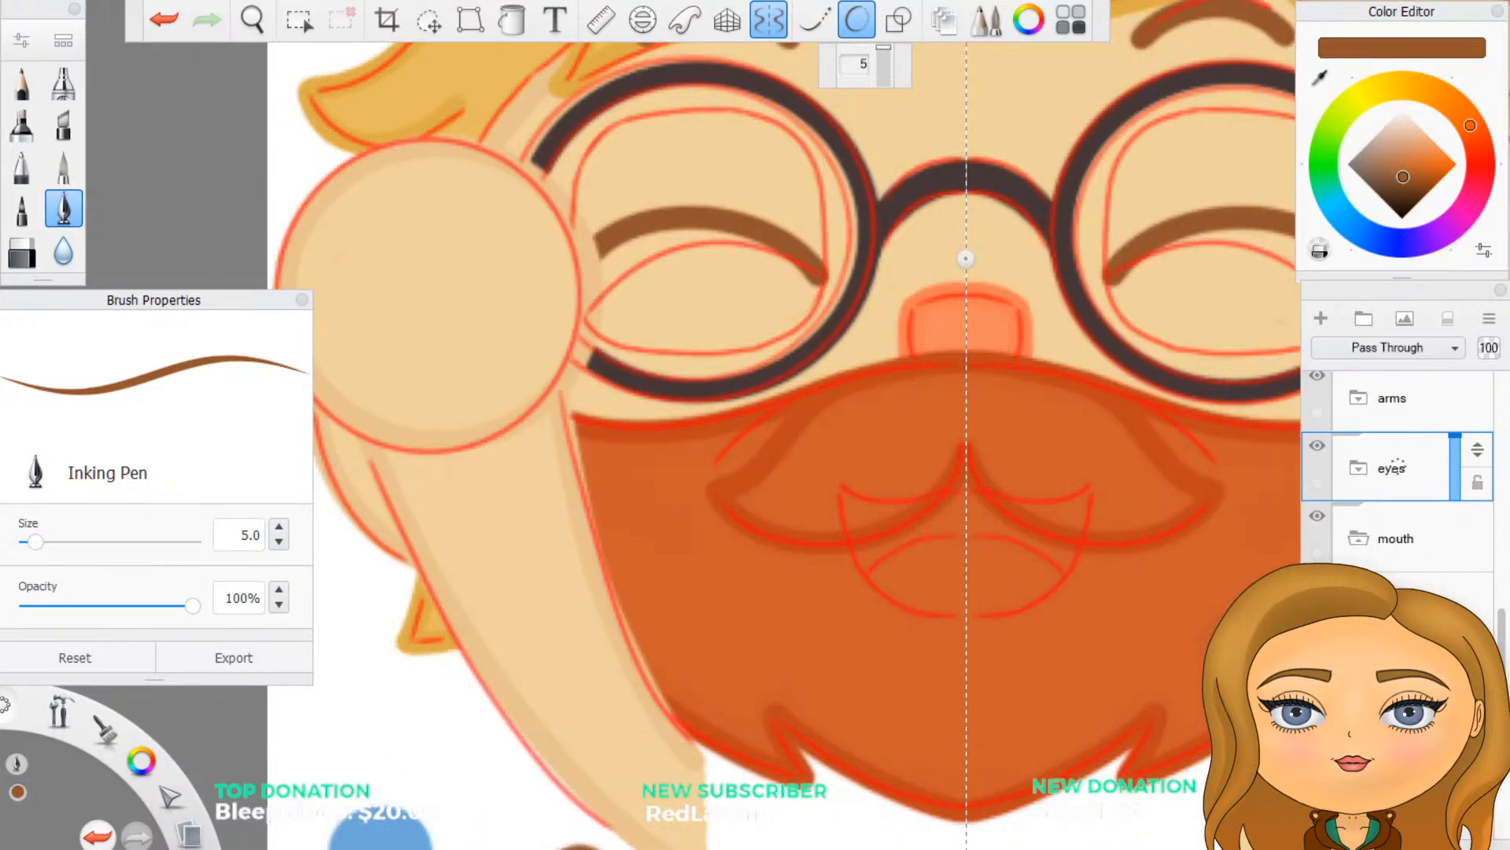
scroll(1314, 523, "up", 3)
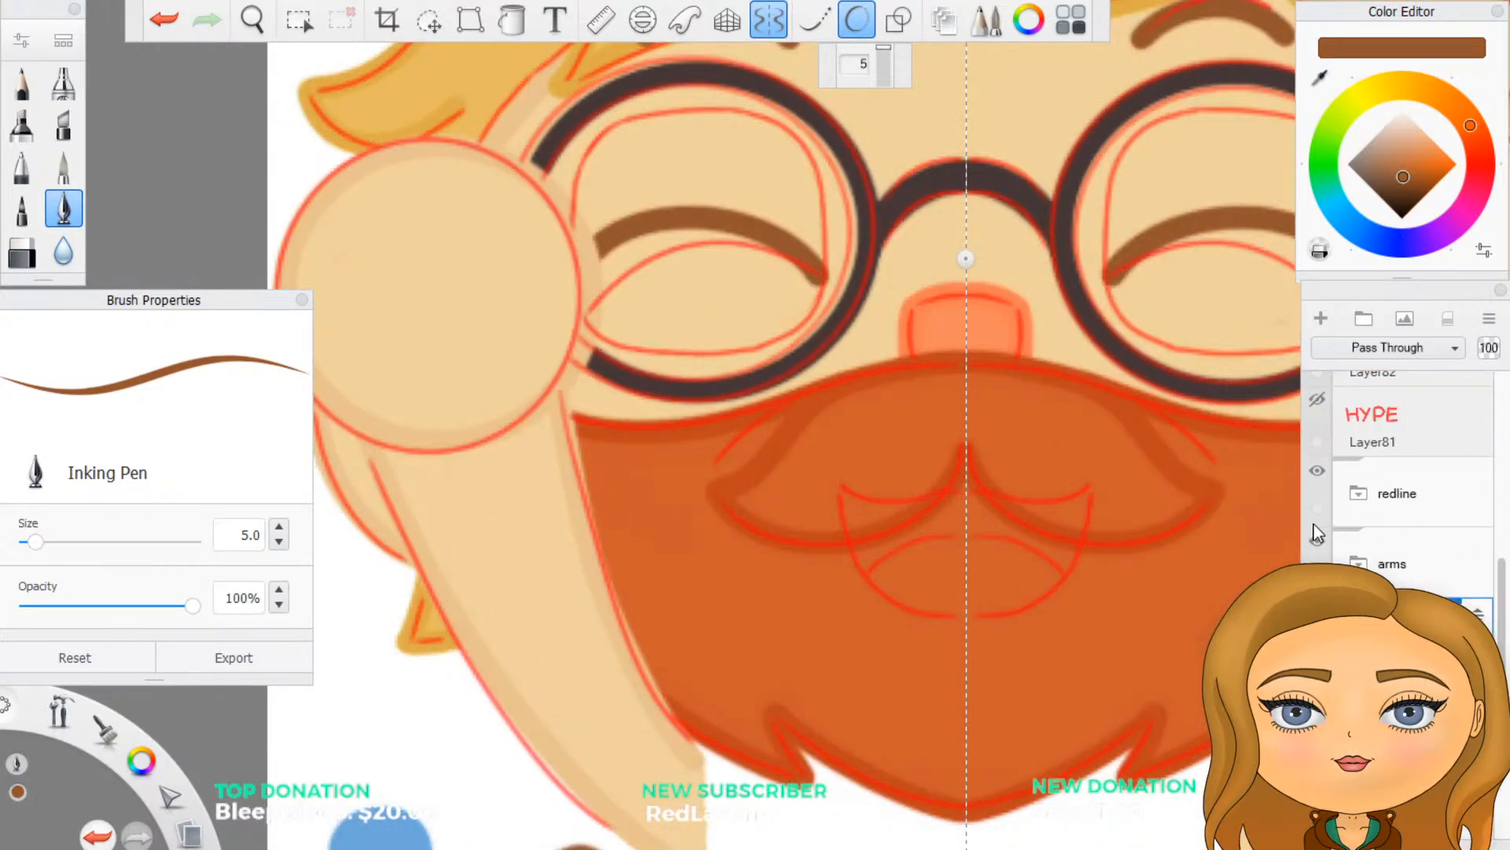
scroll(1313, 533, "up", 1)
left_click(1318, 512)
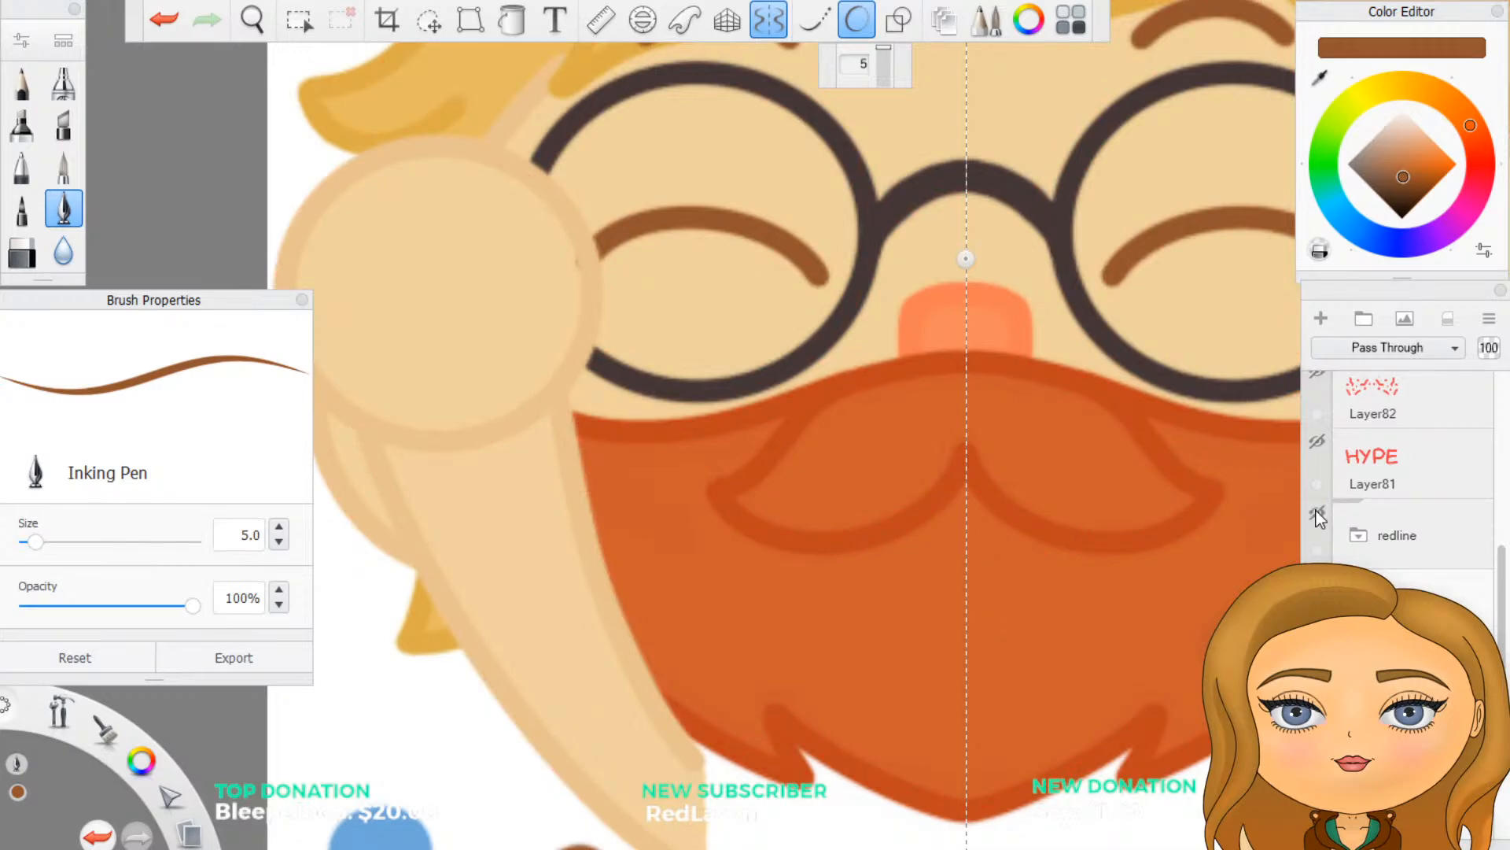
scroll(735, 555, "down", 4)
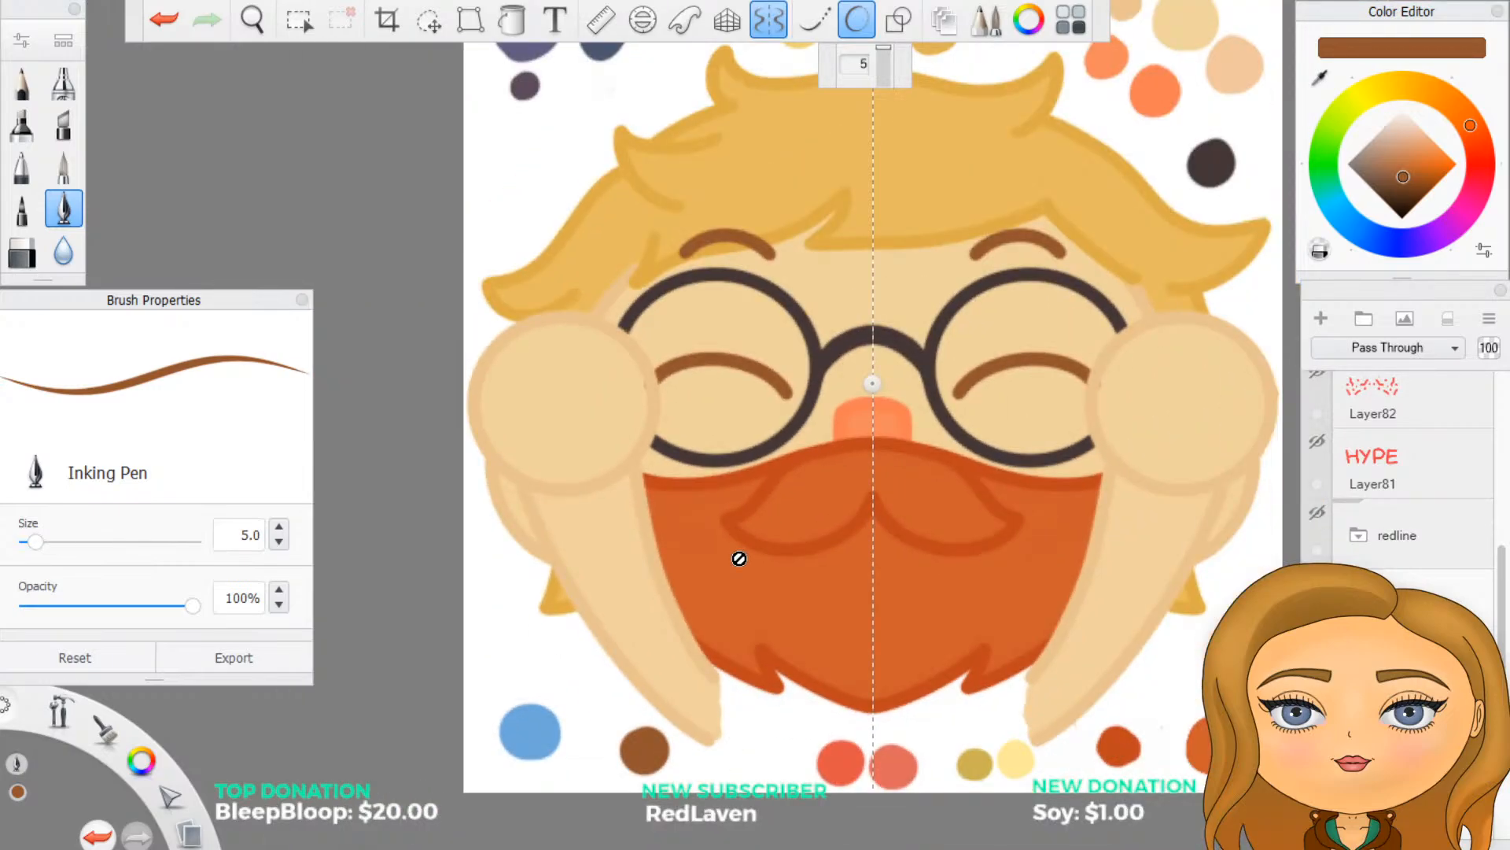
scroll(738, 559, "up", 1)
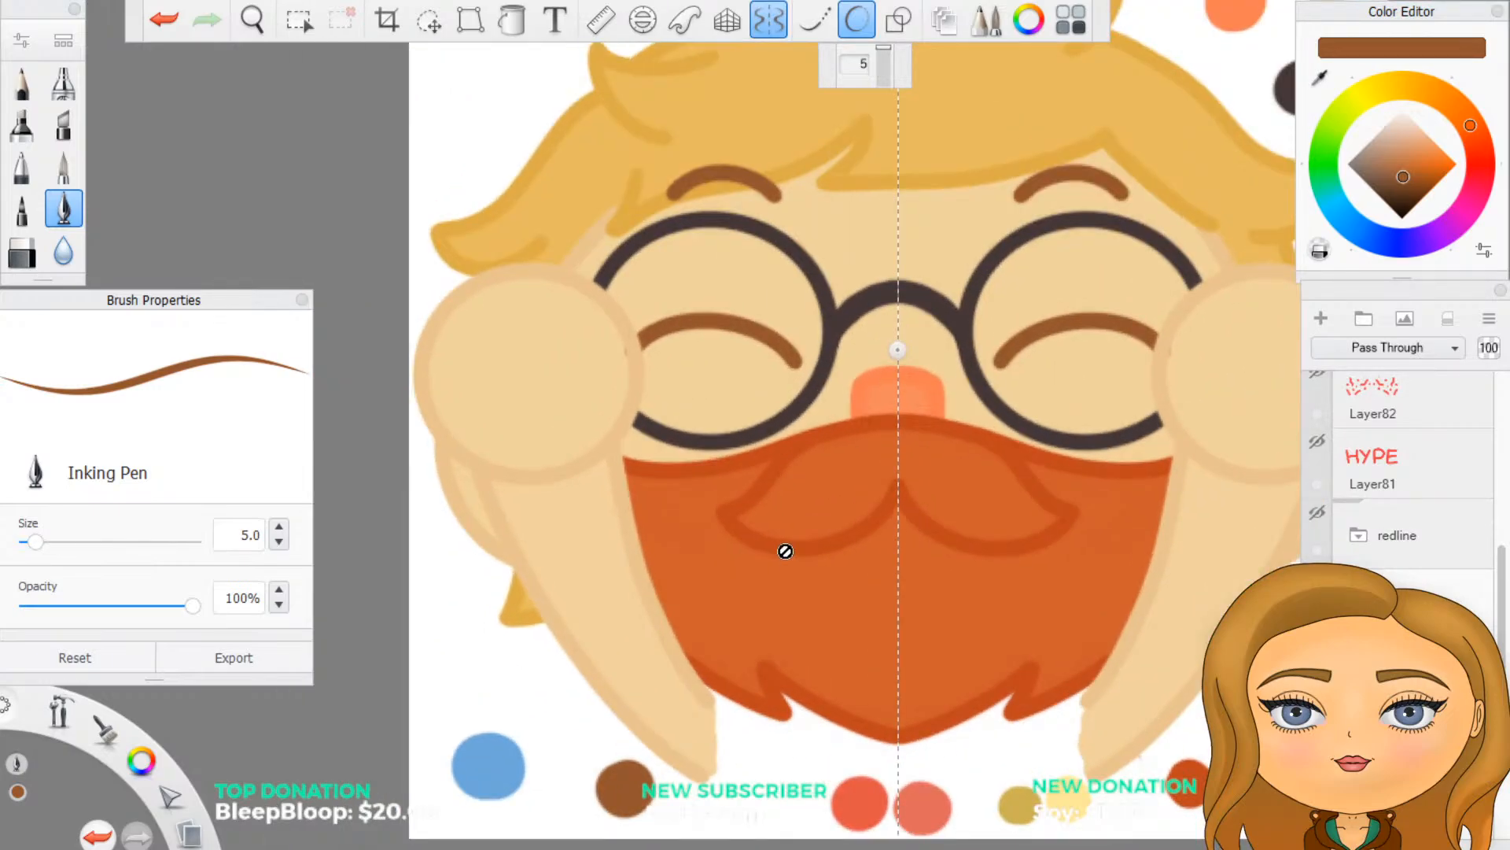
Step: Show the redline sketch again and select the mouth group for the next part of the face
left_click(1318, 515)
scroll(1400, 503, "down", 1)
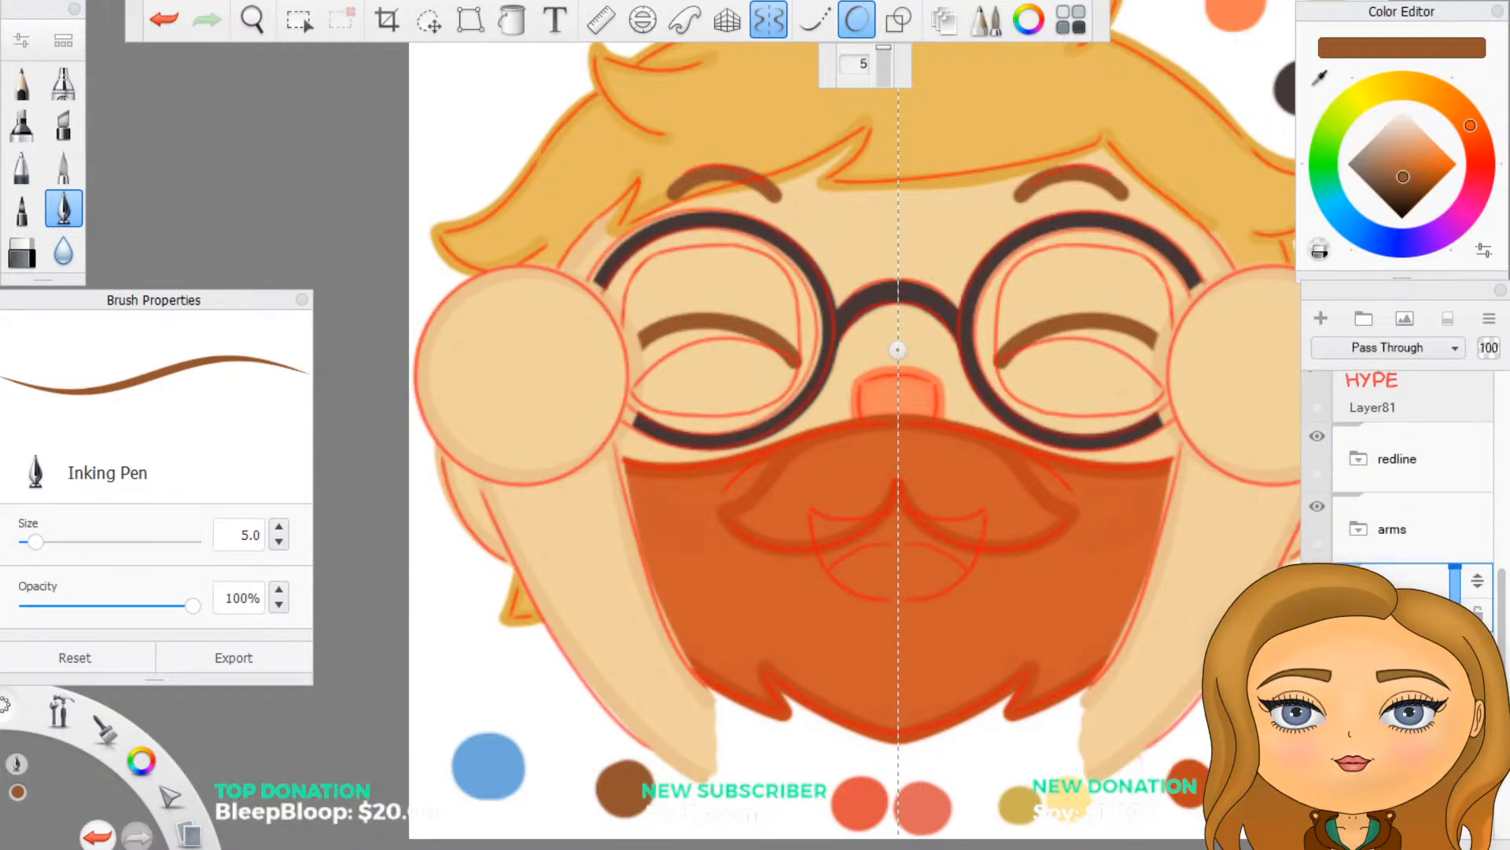
left_click(1401, 668)
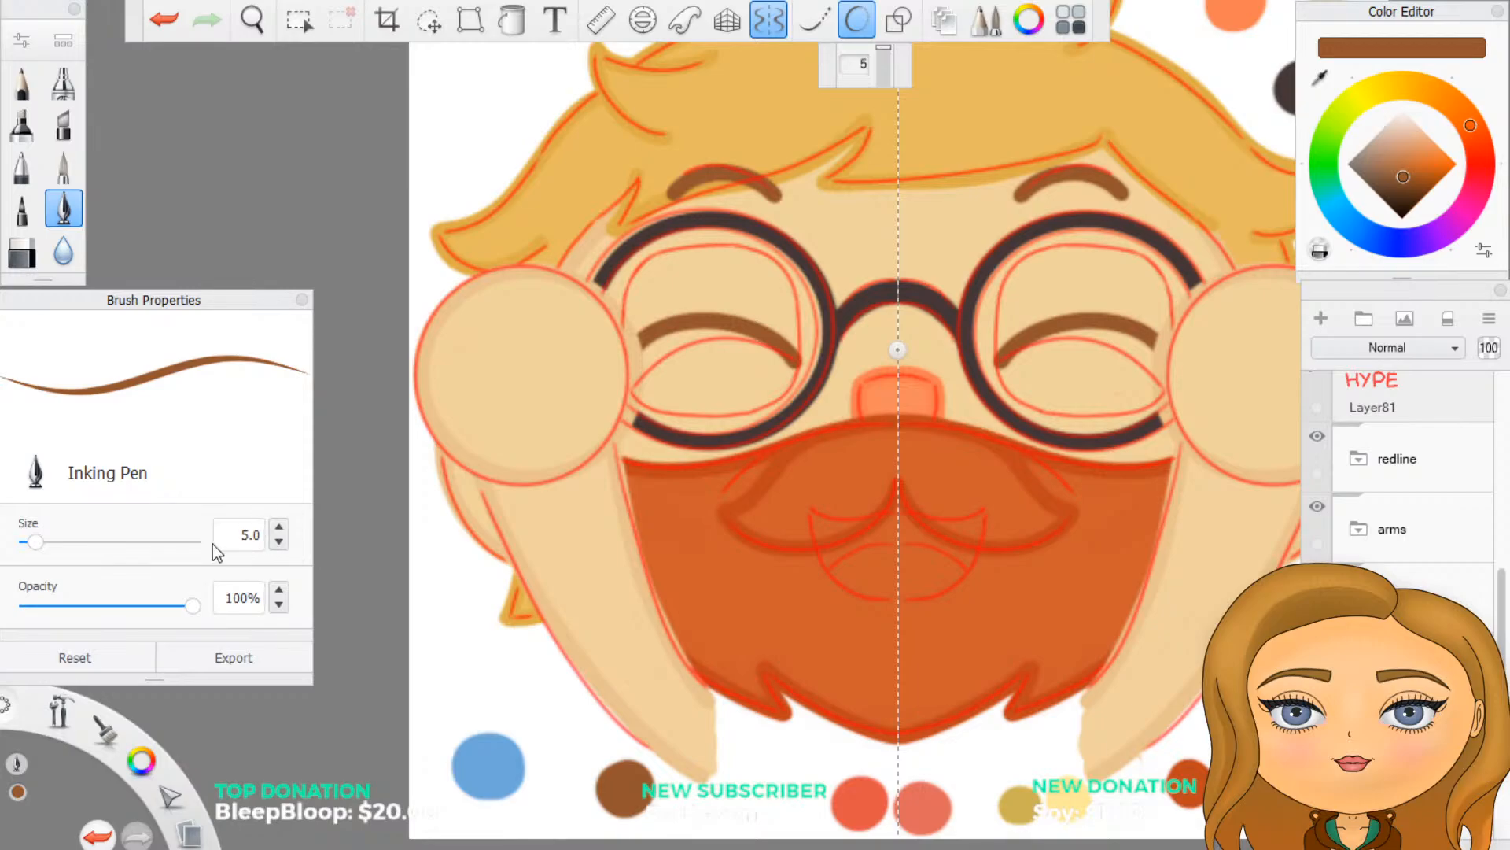
Step: Set the pen size to 2 and the stroke stabilizer to 3, and draw the mirrored brown lower curve of the mouth along the sketch
double_click(244, 535)
type("2")
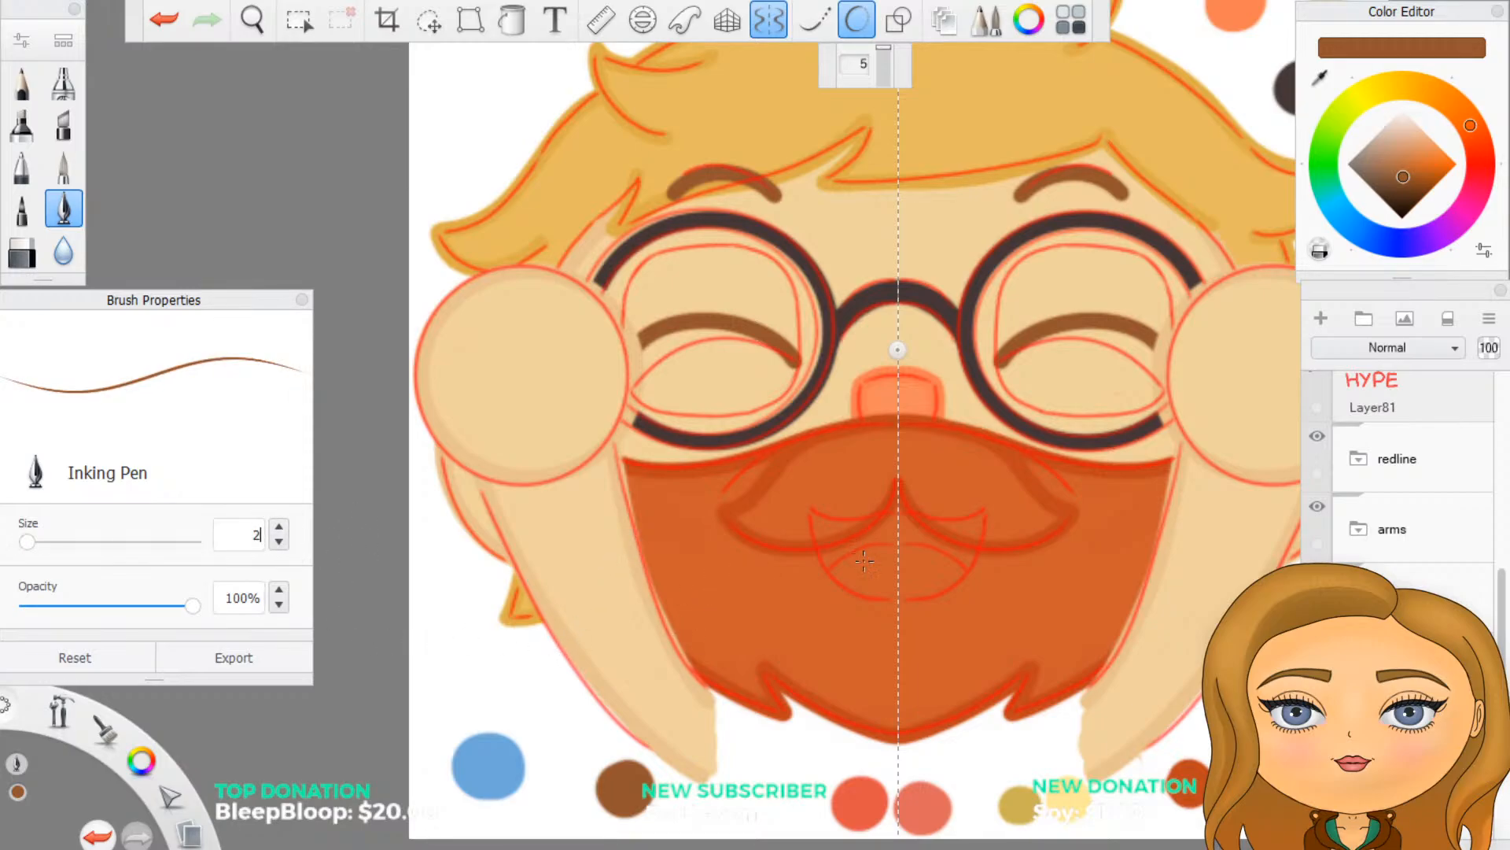
scroll(864, 560, "up", 5)
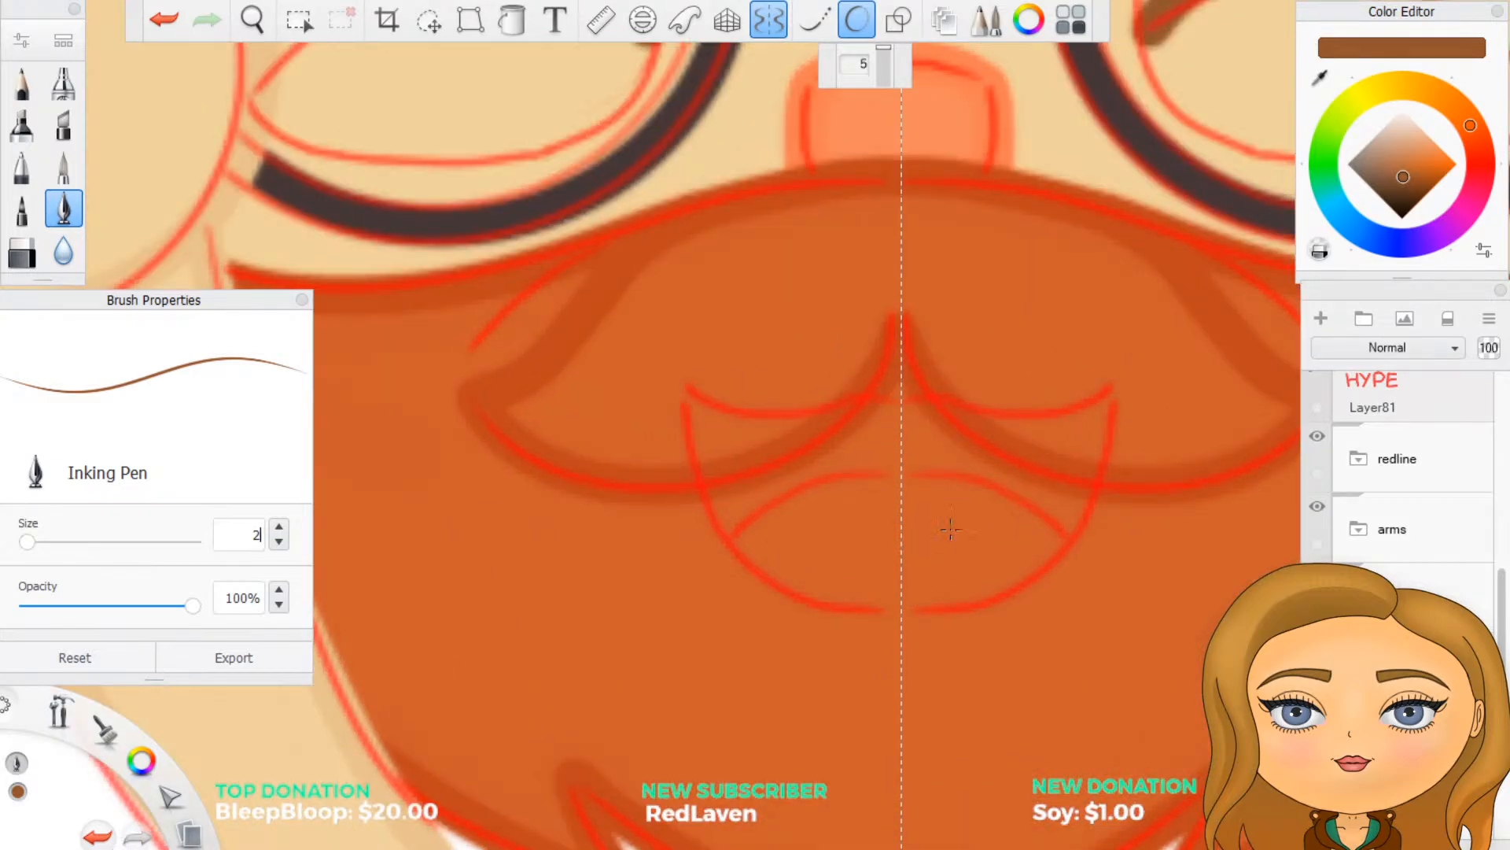
scroll(920, 511, "up", 2)
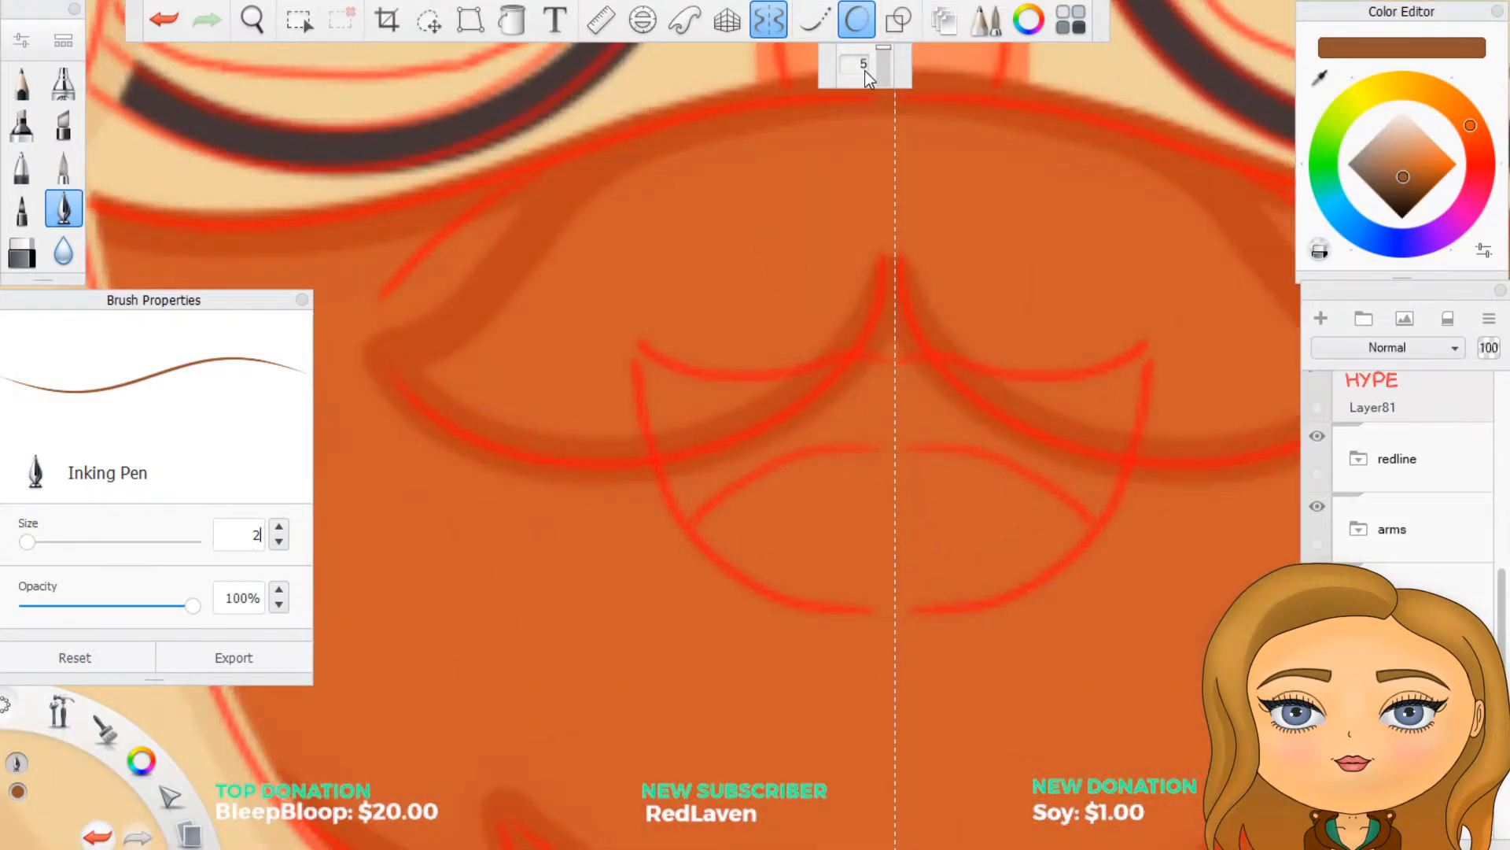
left_click_drag(883, 48, 887, 66)
mouse_move(644, 417)
left_mouse_down()
mouse_move(638, 375)
mouse_move(666, 511)
mouse_move(707, 563)
mouse_move(778, 602)
mouse_move(875, 621)
mouse_move(641, 398)
mouse_move(896, 625)
left_mouse_up()
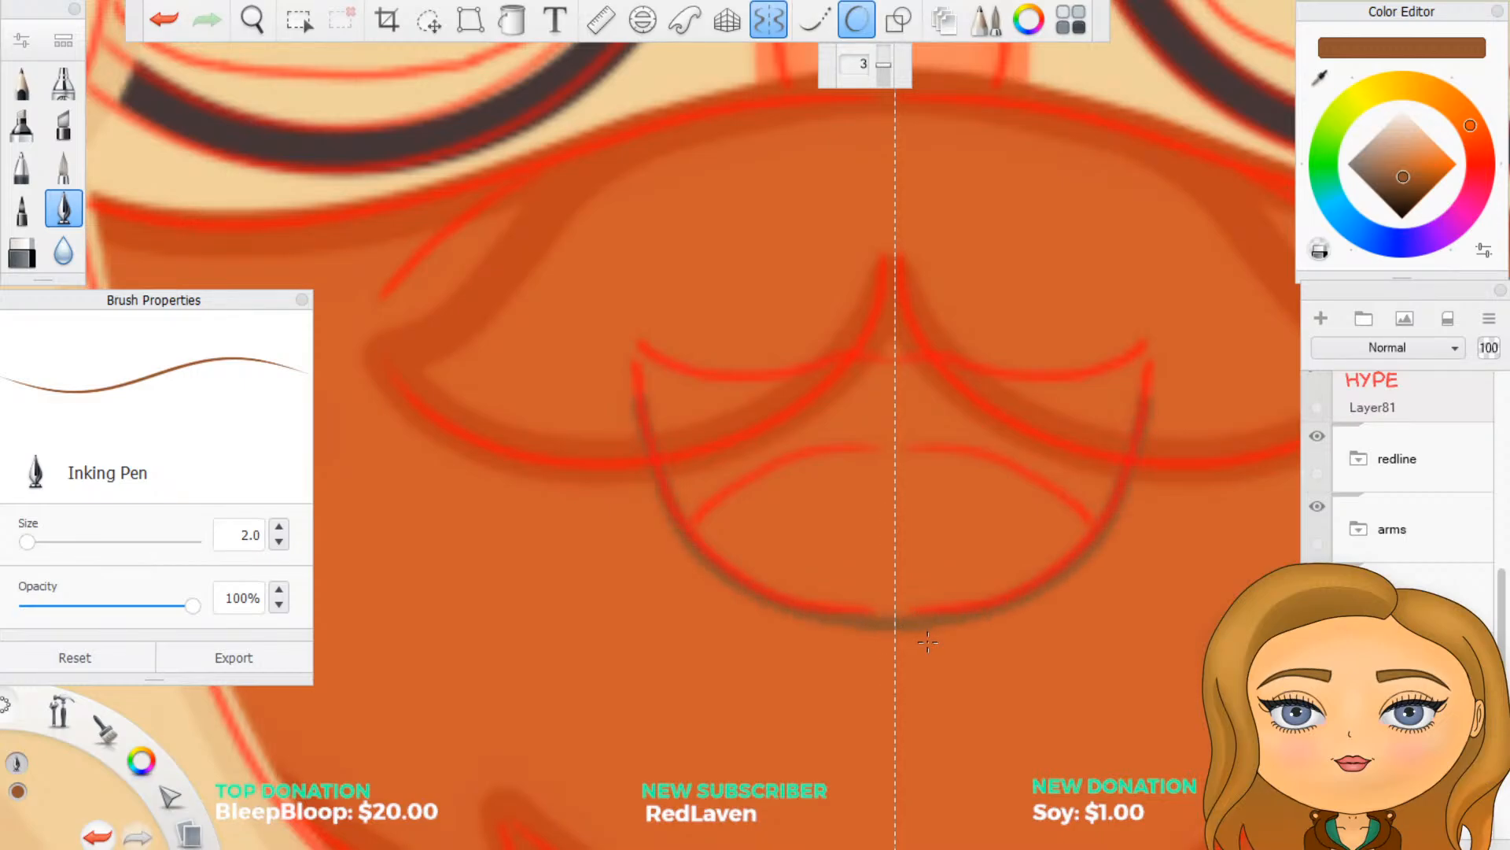
Step: Check the lower mouth curve with the redline group hidden, show the sketch again, and draw the mirrored brown upper mouth line
left_click(768, 30)
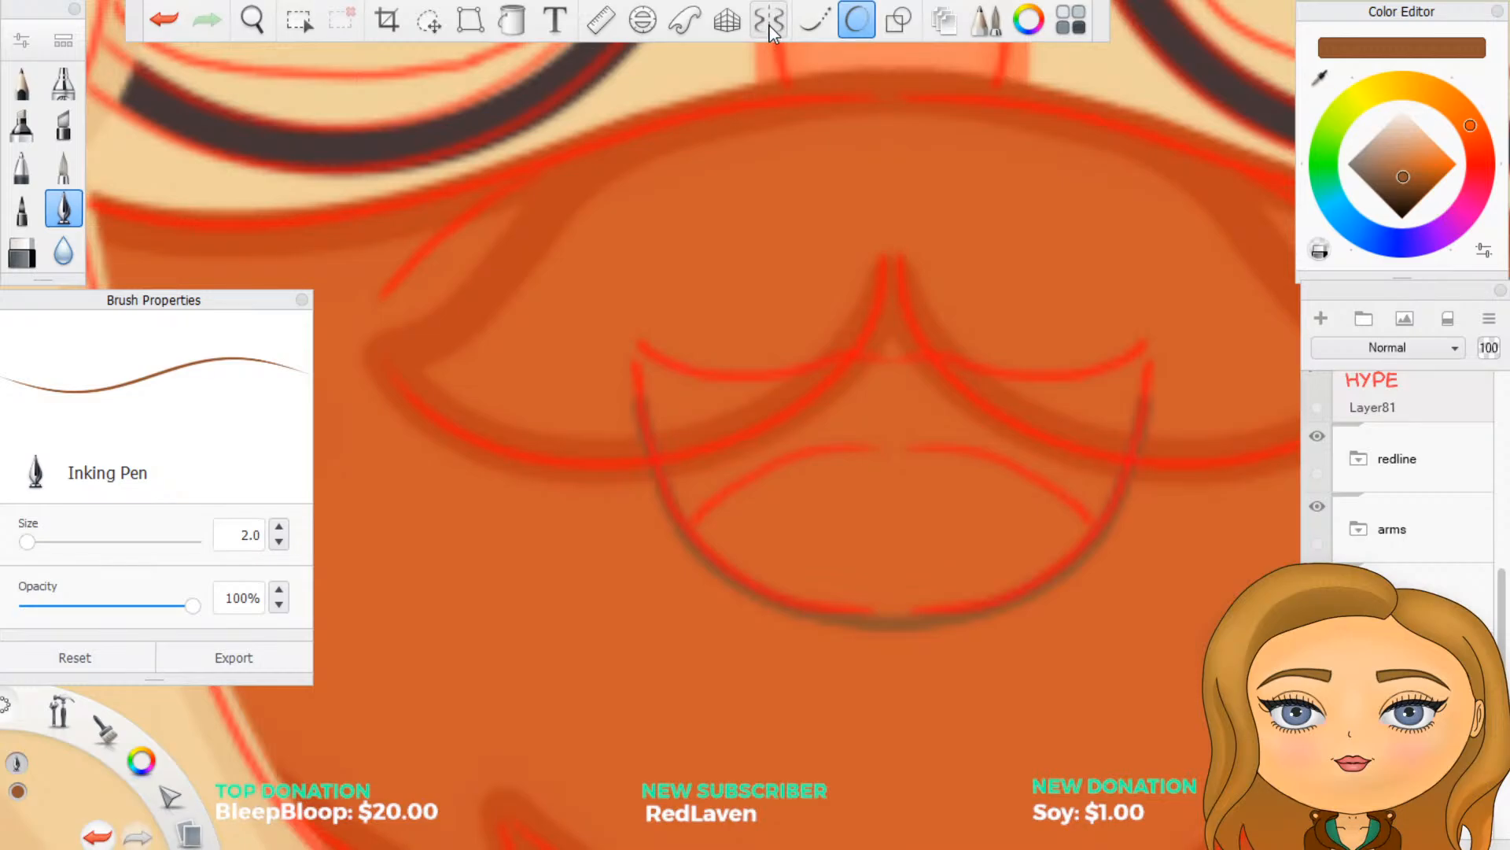
left_click(770, 26)
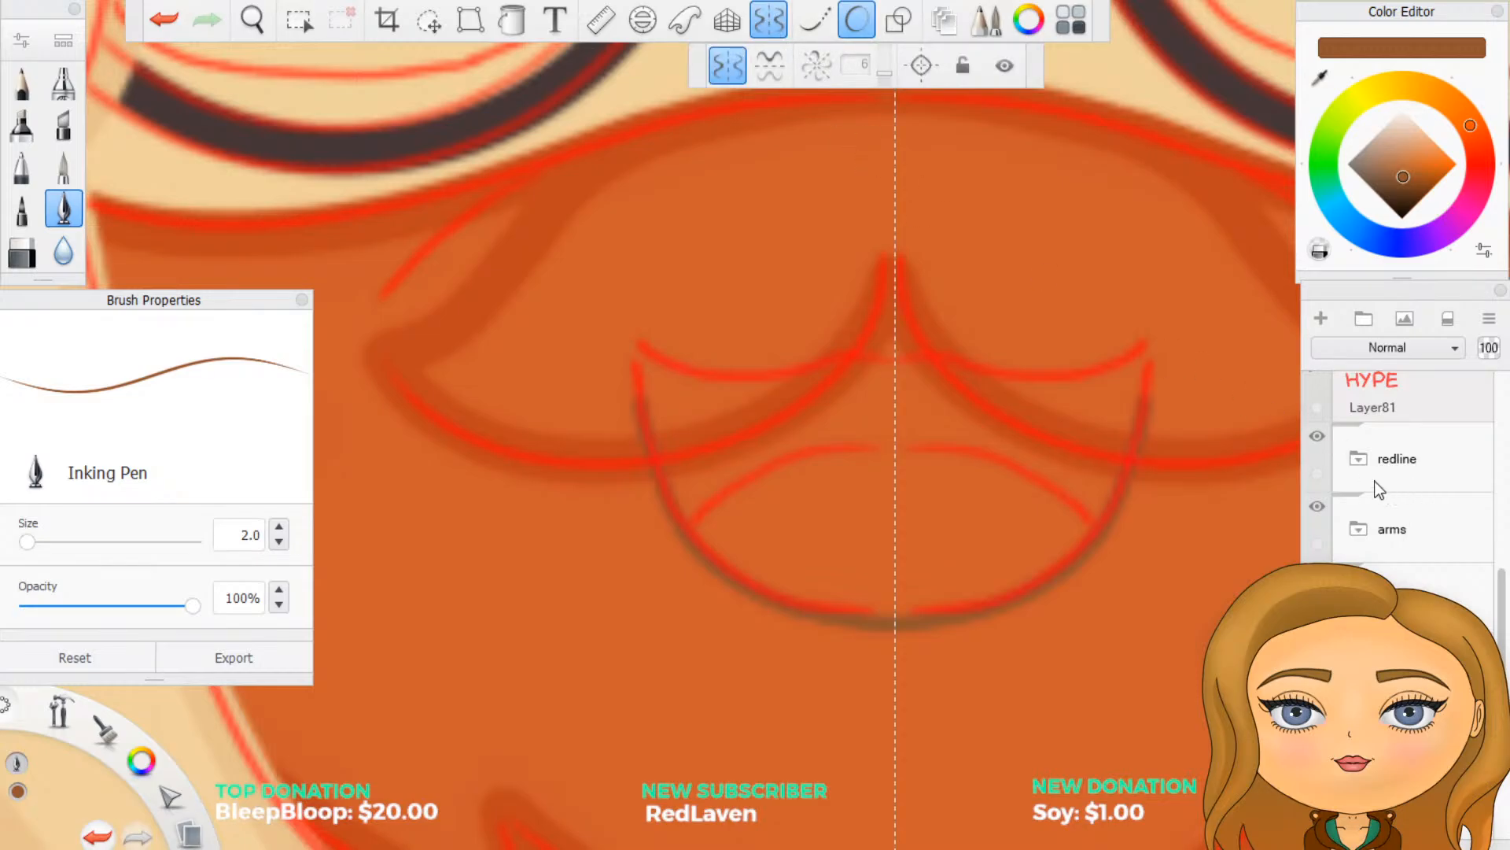
left_click(1317, 437)
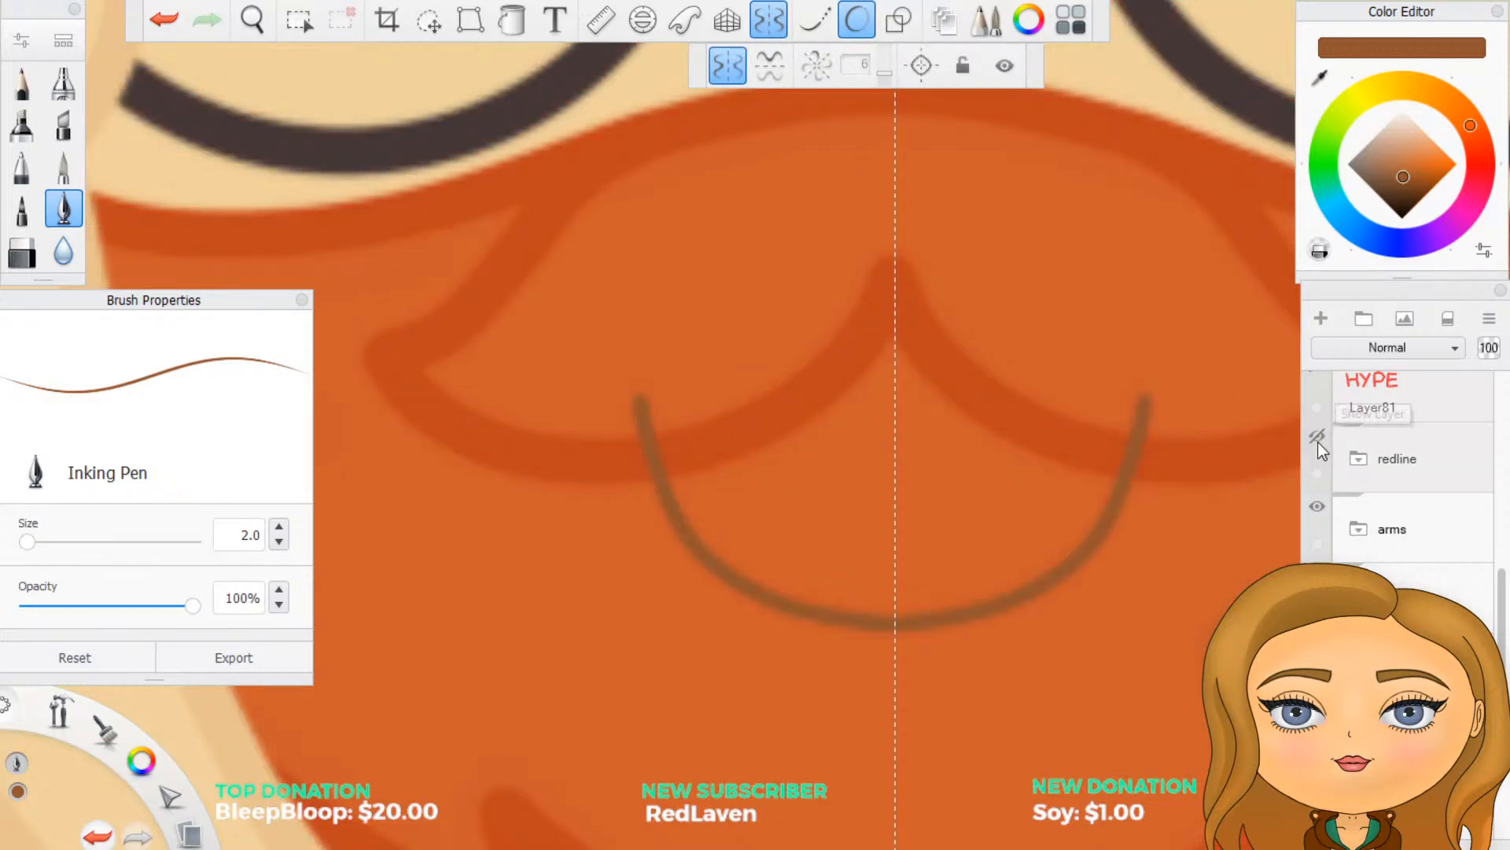
left_click(1317, 439)
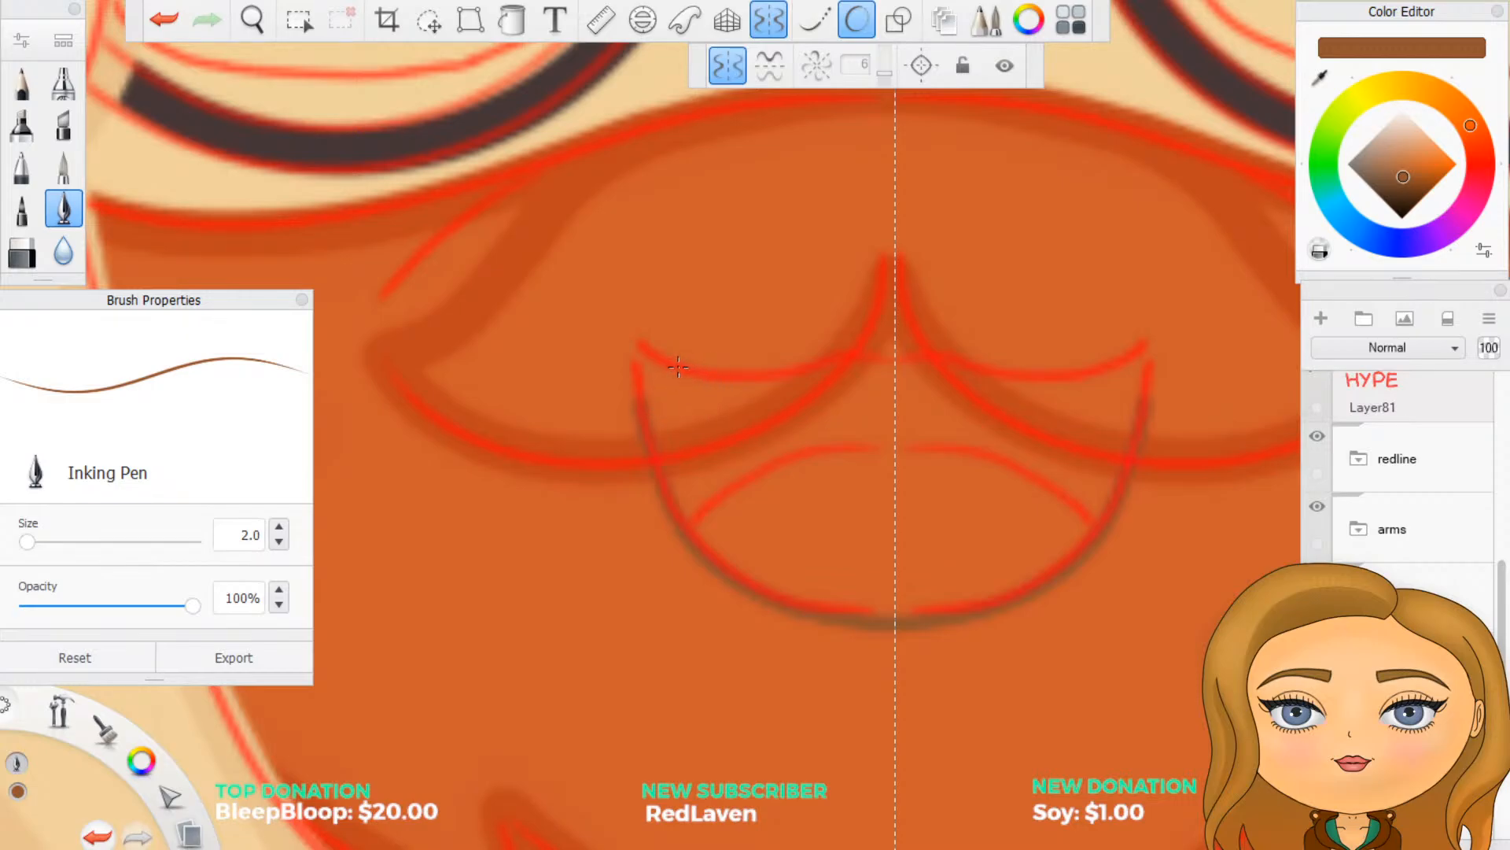
left_click_drag(678, 365, 897, 361)
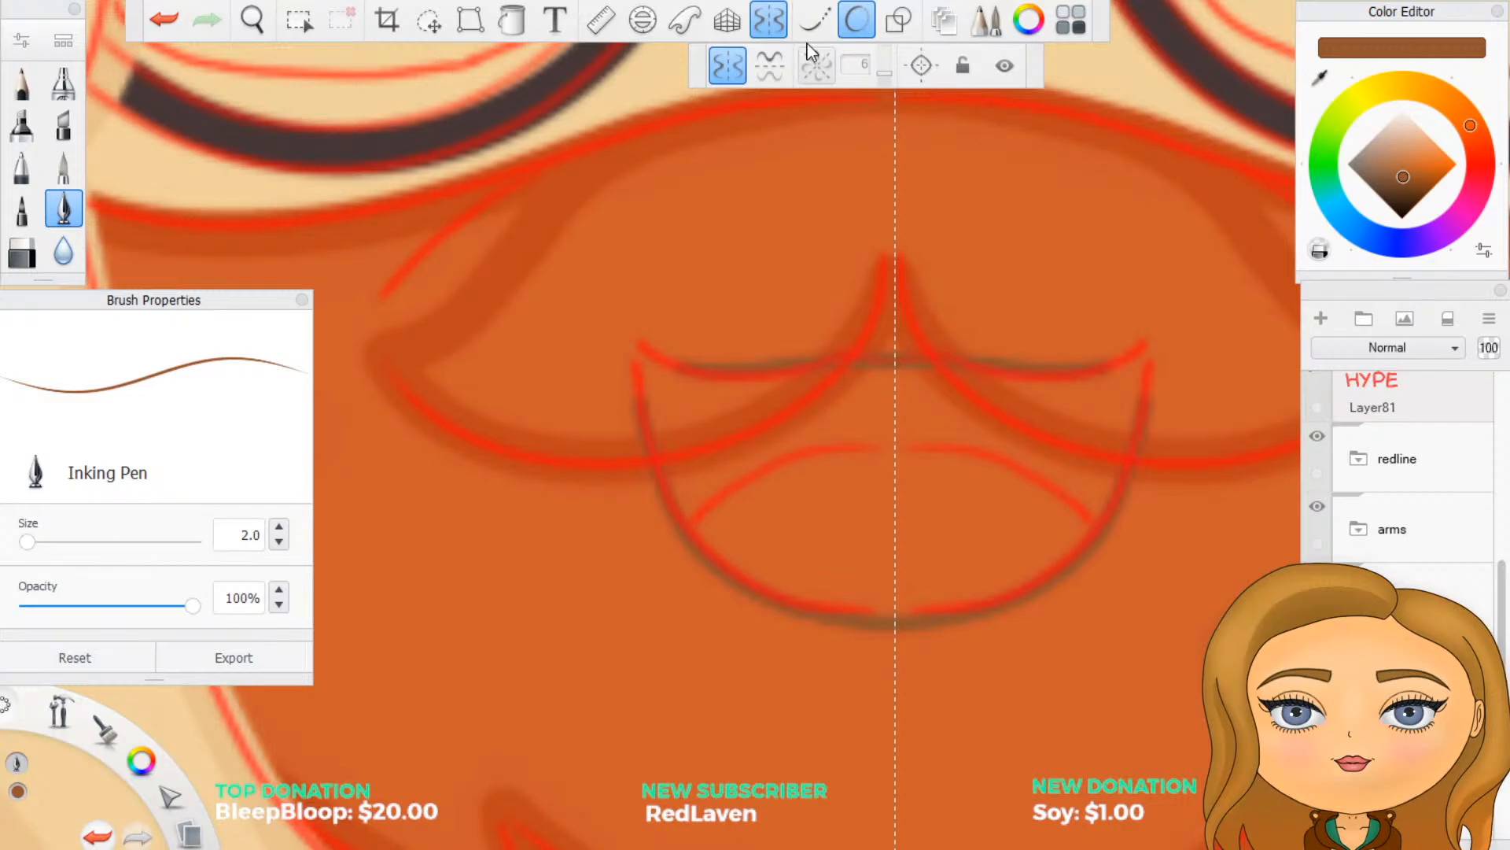
Step: Turn off mirror symmetry, hide the redline group, and examine the mouth outline on the full face
left_click(764, 24)
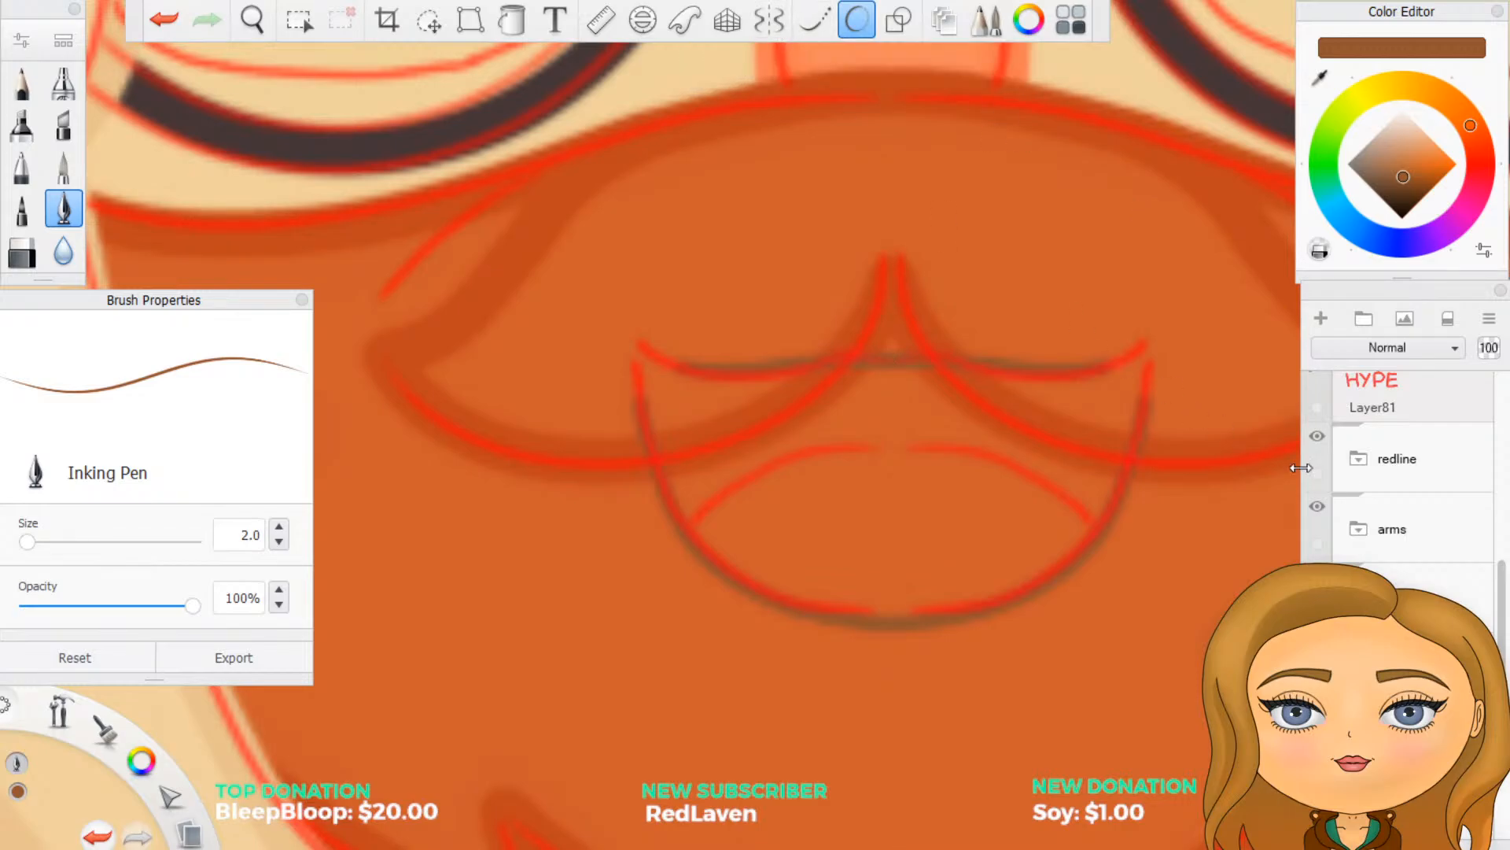
left_click(1317, 438)
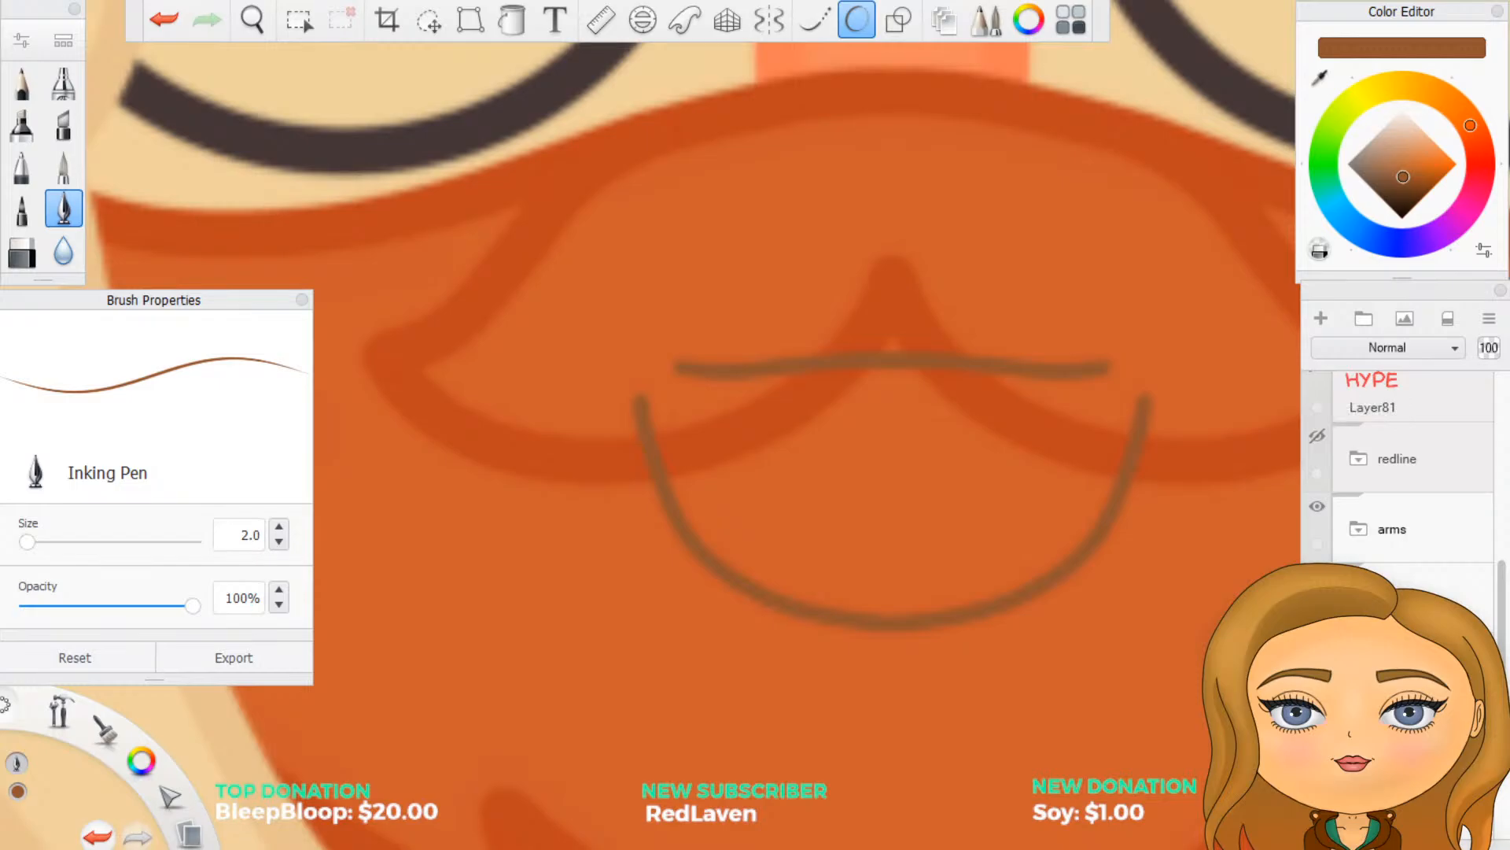
scroll(1408, 464, "down", 1)
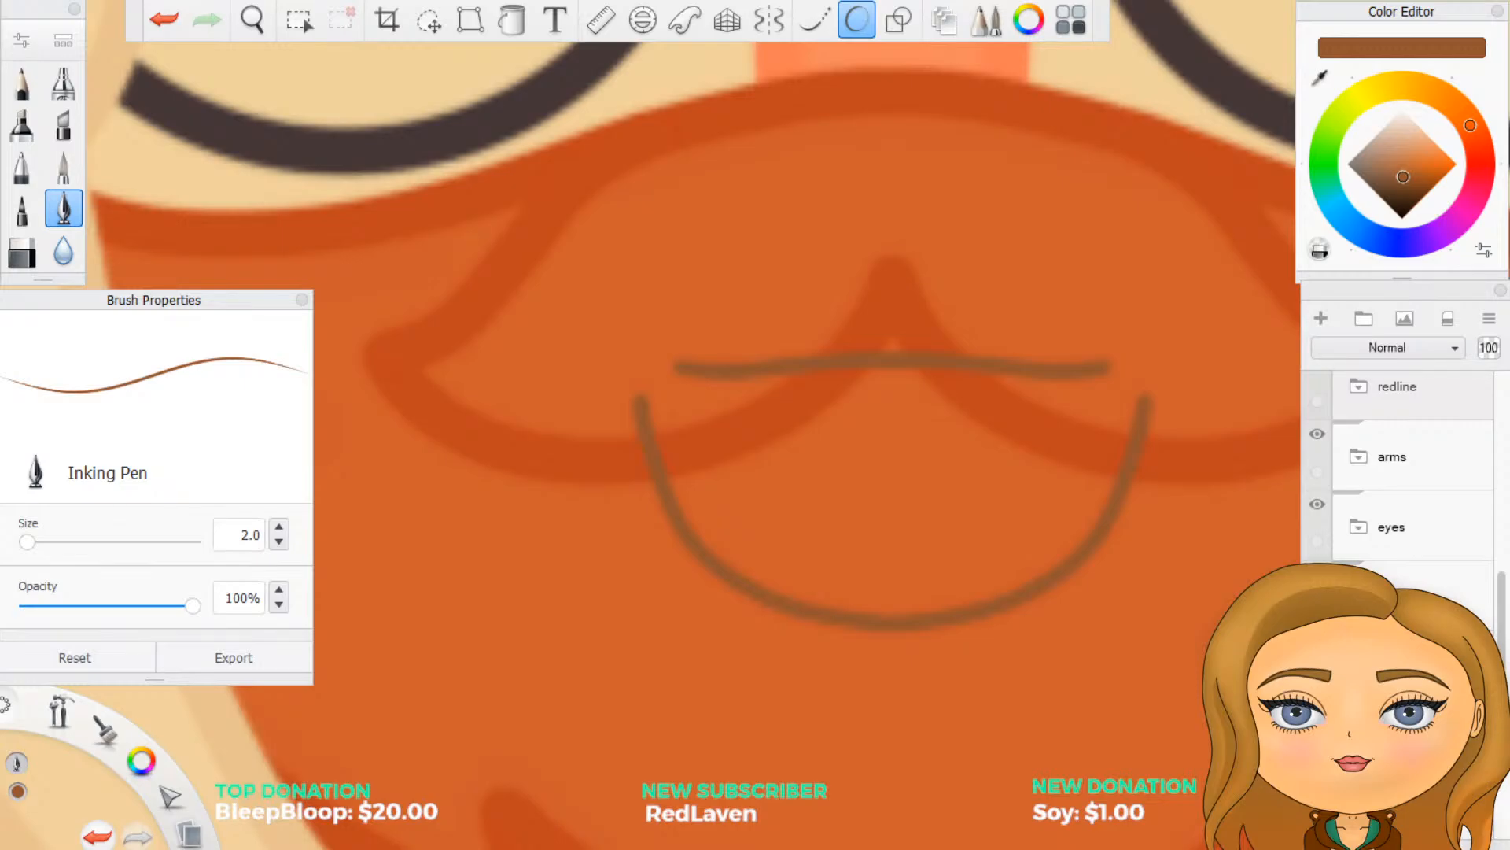
scroll(1063, 658, "down", 7)
scroll(1089, 786, "up", 3)
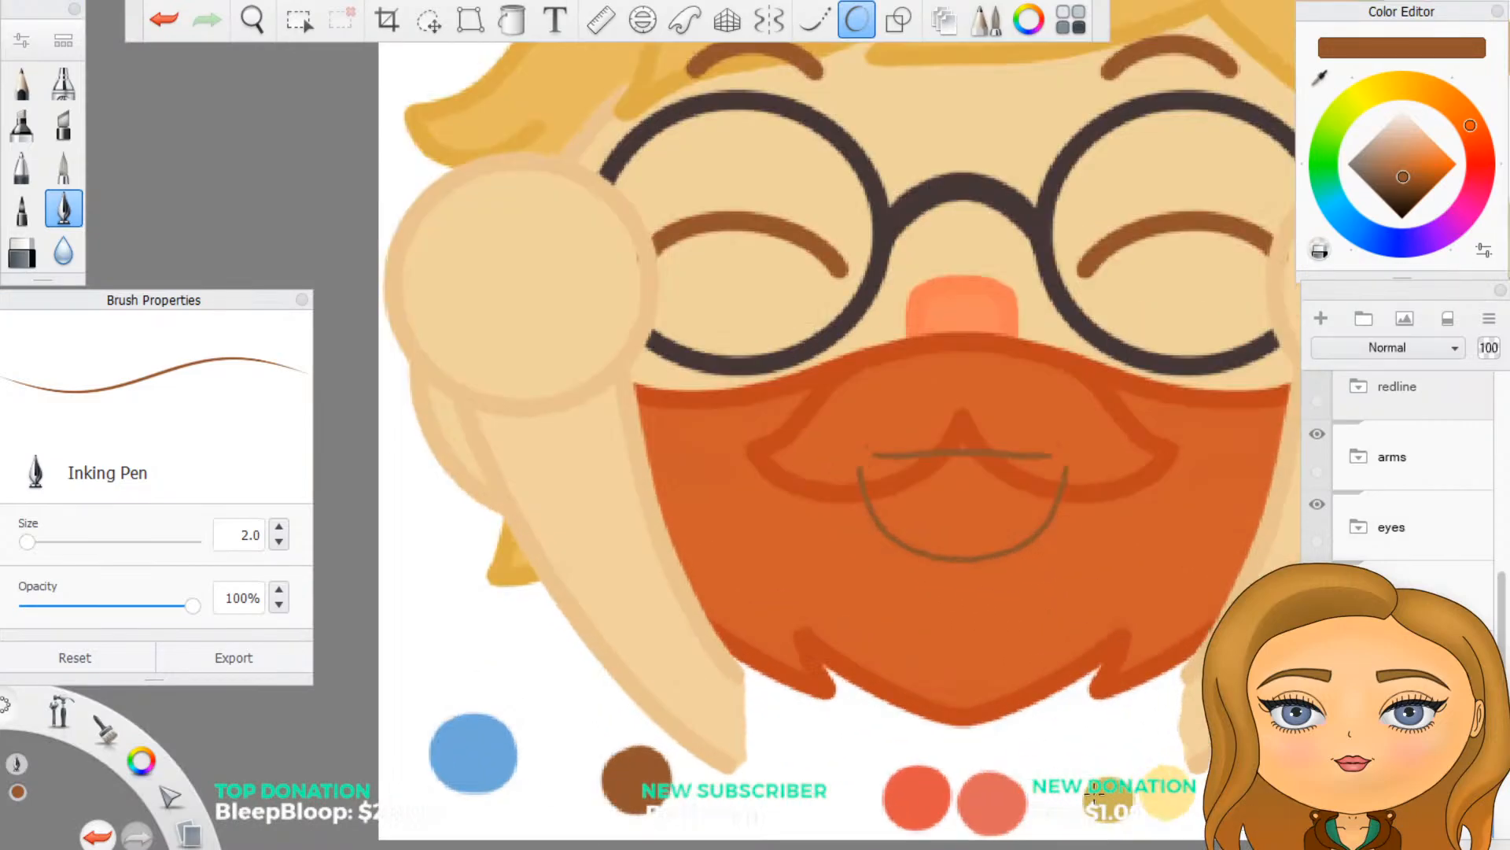
Step: Pick the red color from the swatch below the beard and turn mirror symmetry back on
left_click(1321, 78)
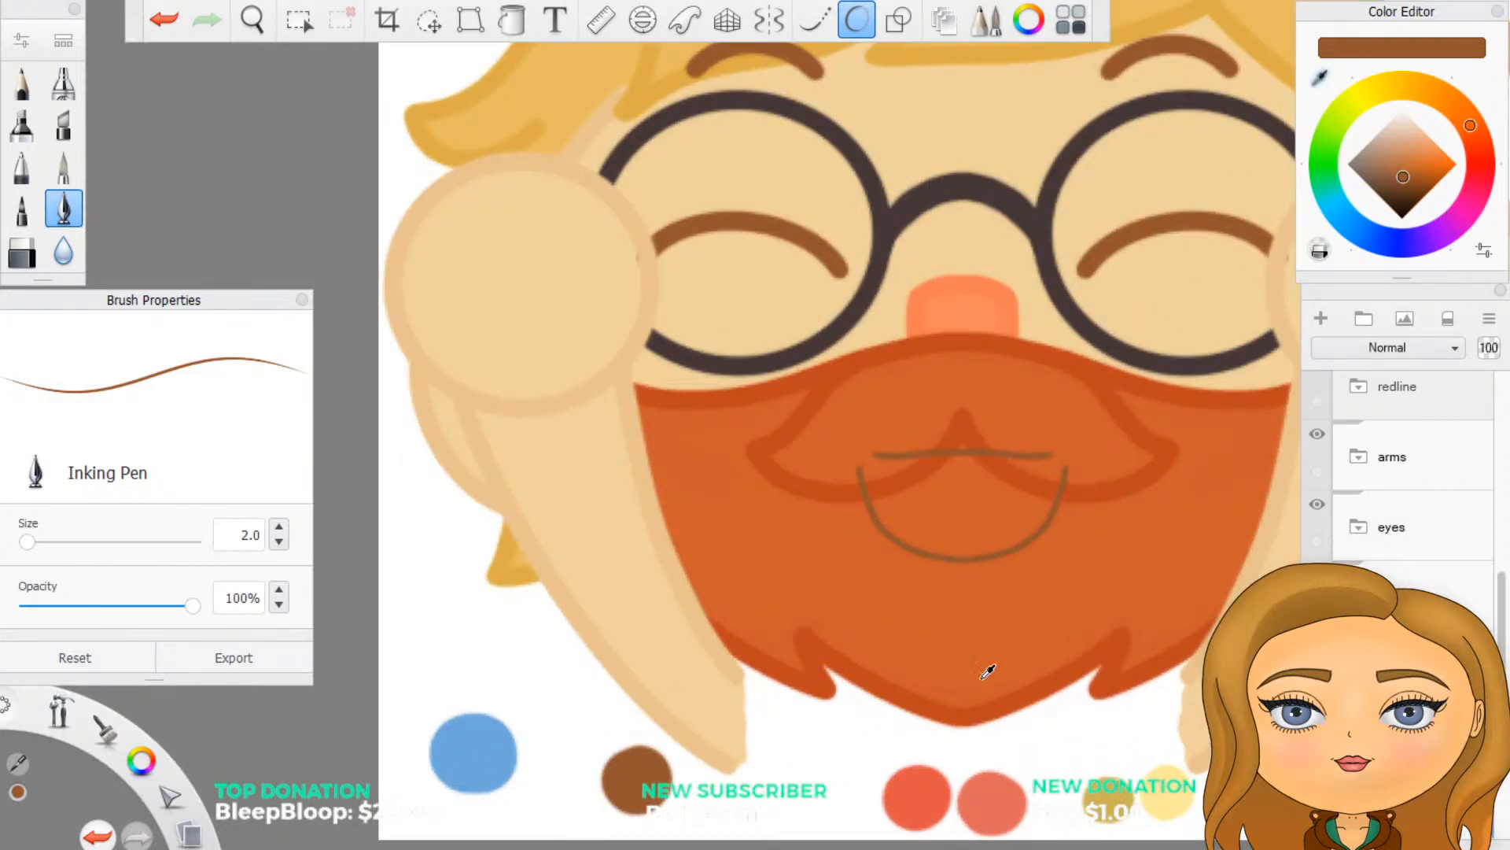
left_click(916, 784)
scroll(1062, 612, "up", 3)
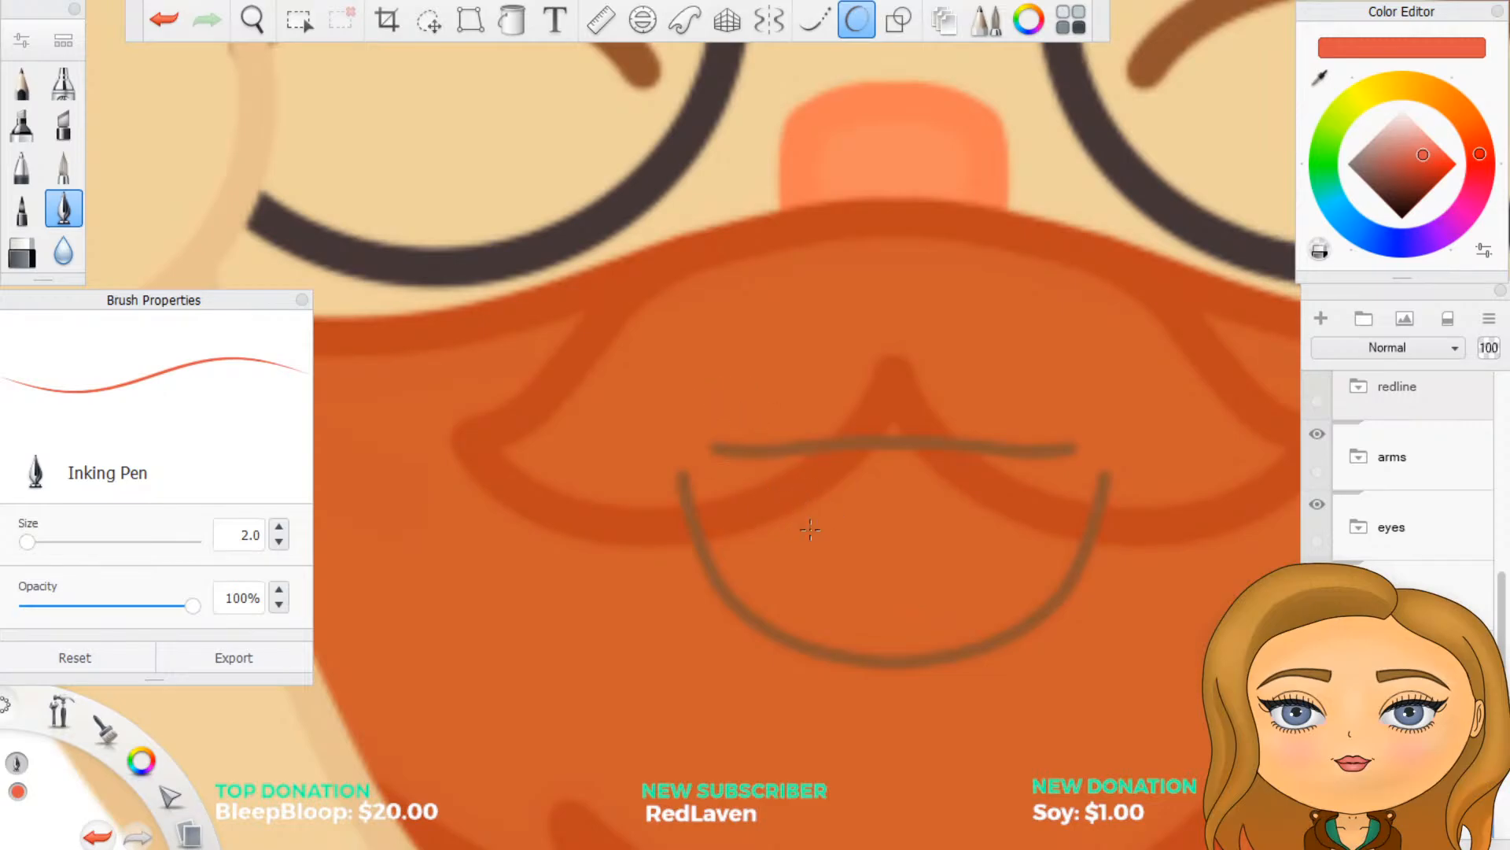
left_click(769, 19)
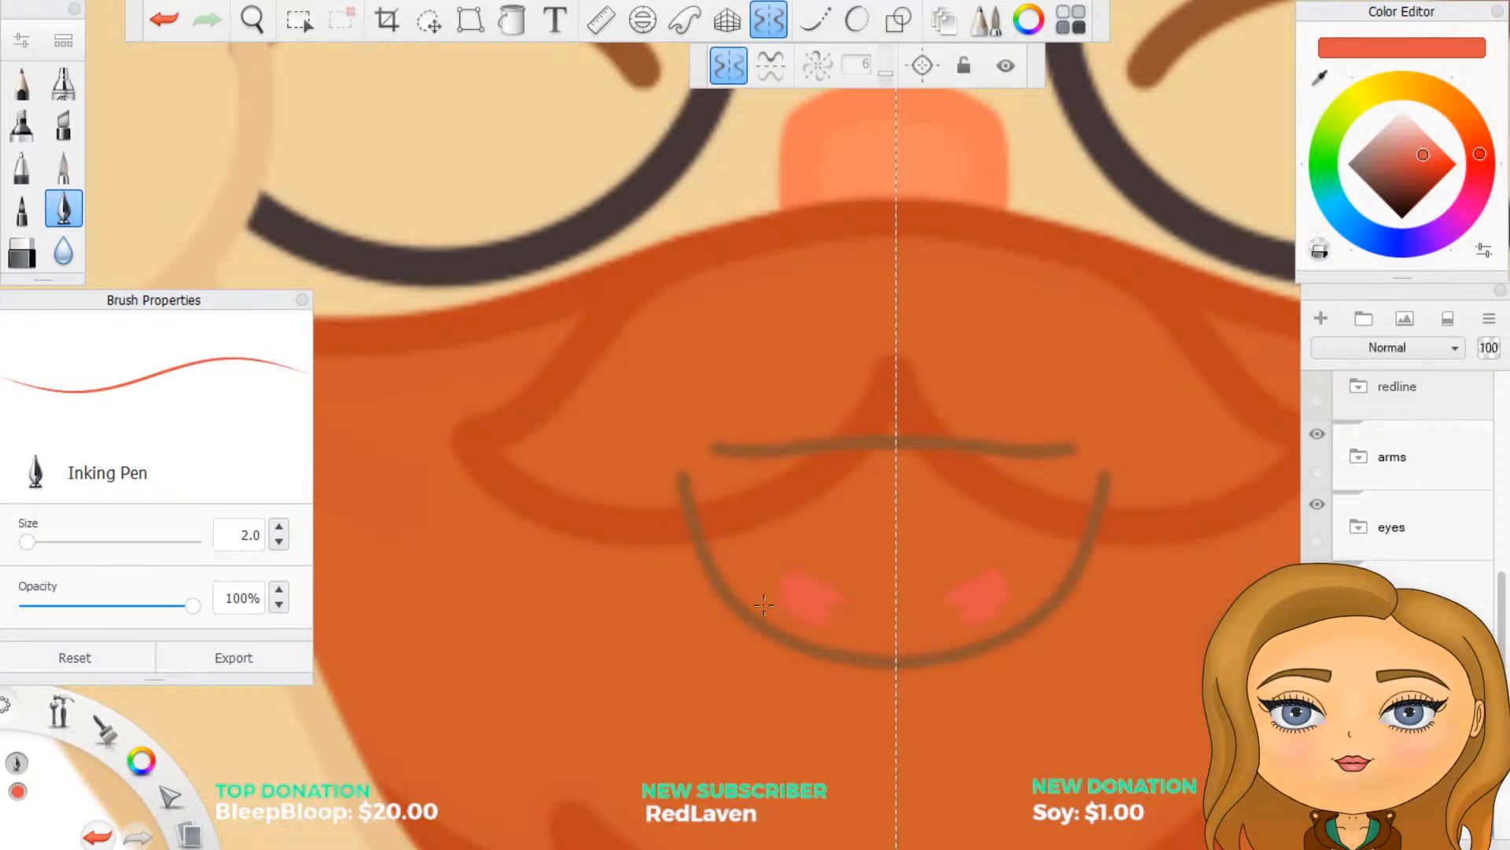
Step: Set the pen size to 5 and fill the inside of the mouth with mirrored red strokes
left_click(236, 535)
type("5")
key("Return")
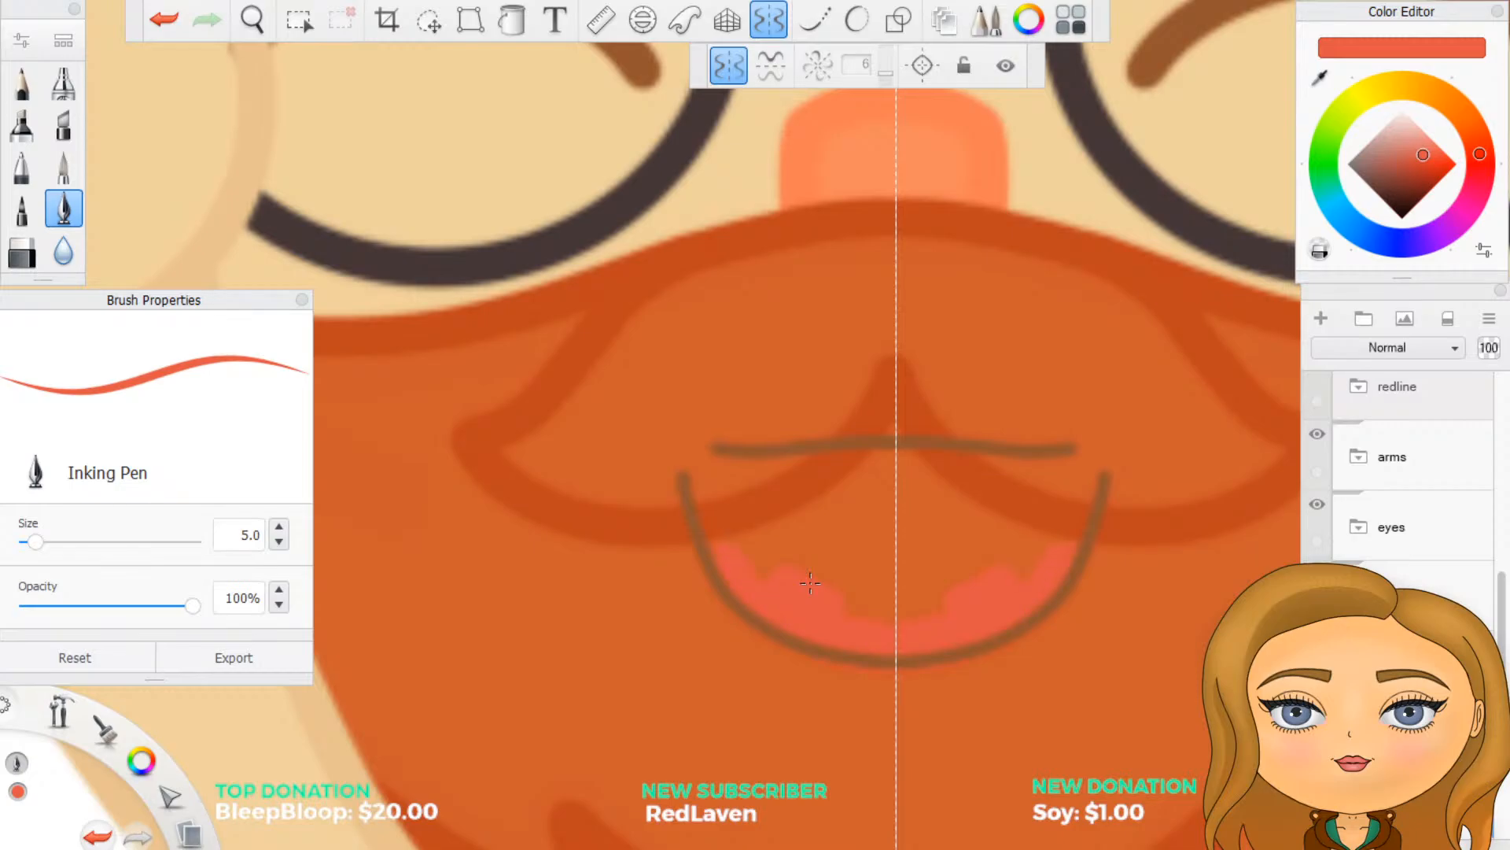
mouse_move(720, 541)
left_mouse_down()
mouse_move(704, 500)
mouse_move(810, 497)
mouse_move(803, 472)
mouse_move(865, 455)
left_mouse_up()
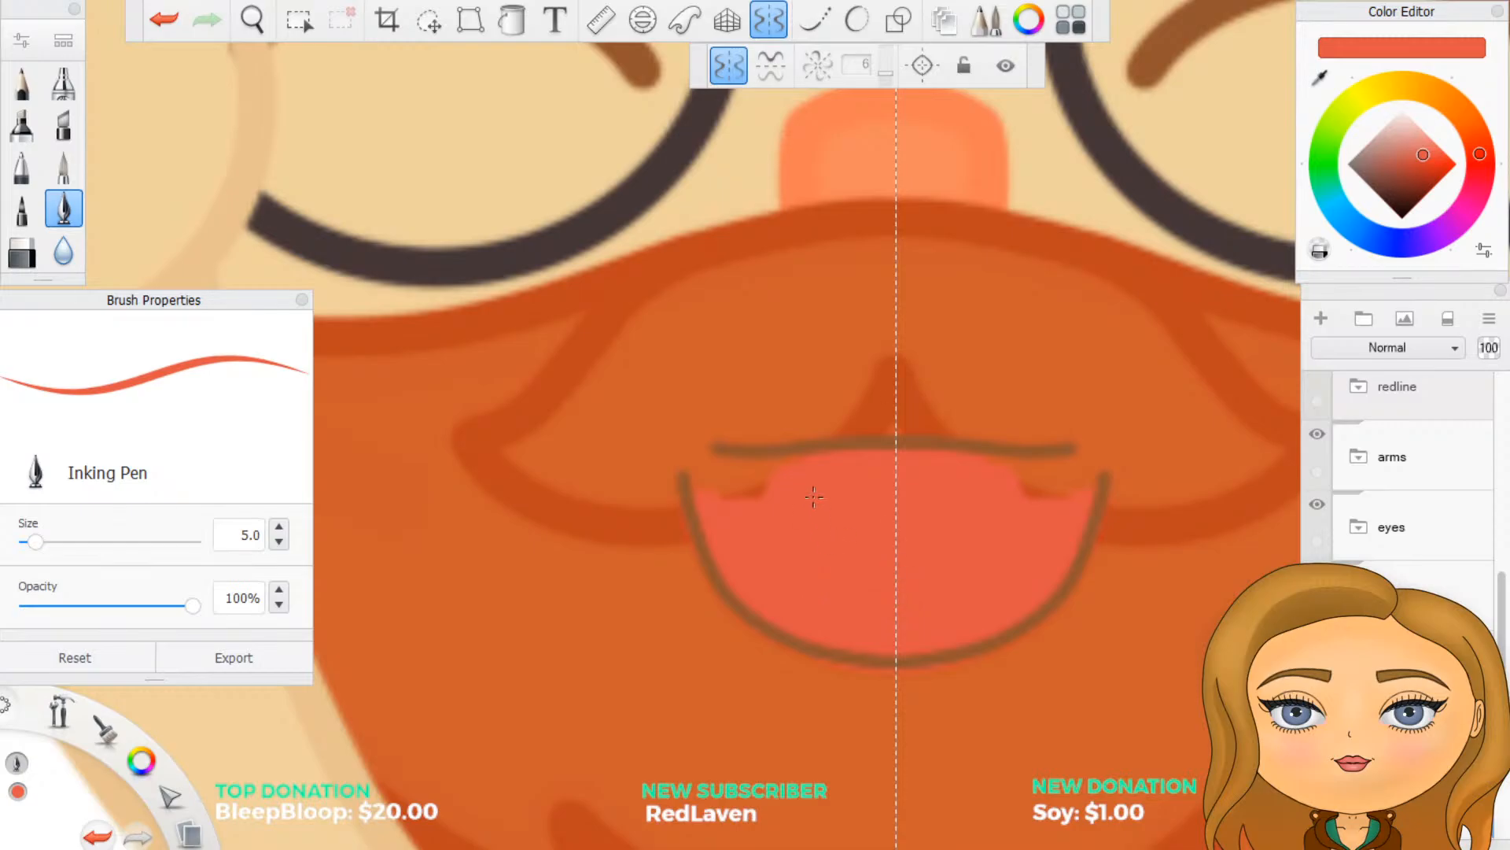
left_click_drag(740, 496, 763, 488)
Step: Erase the mouth's upper line ends, side tips and red fill that extend beyond the moustache's lower edge, mirrored on both sides
key("e")
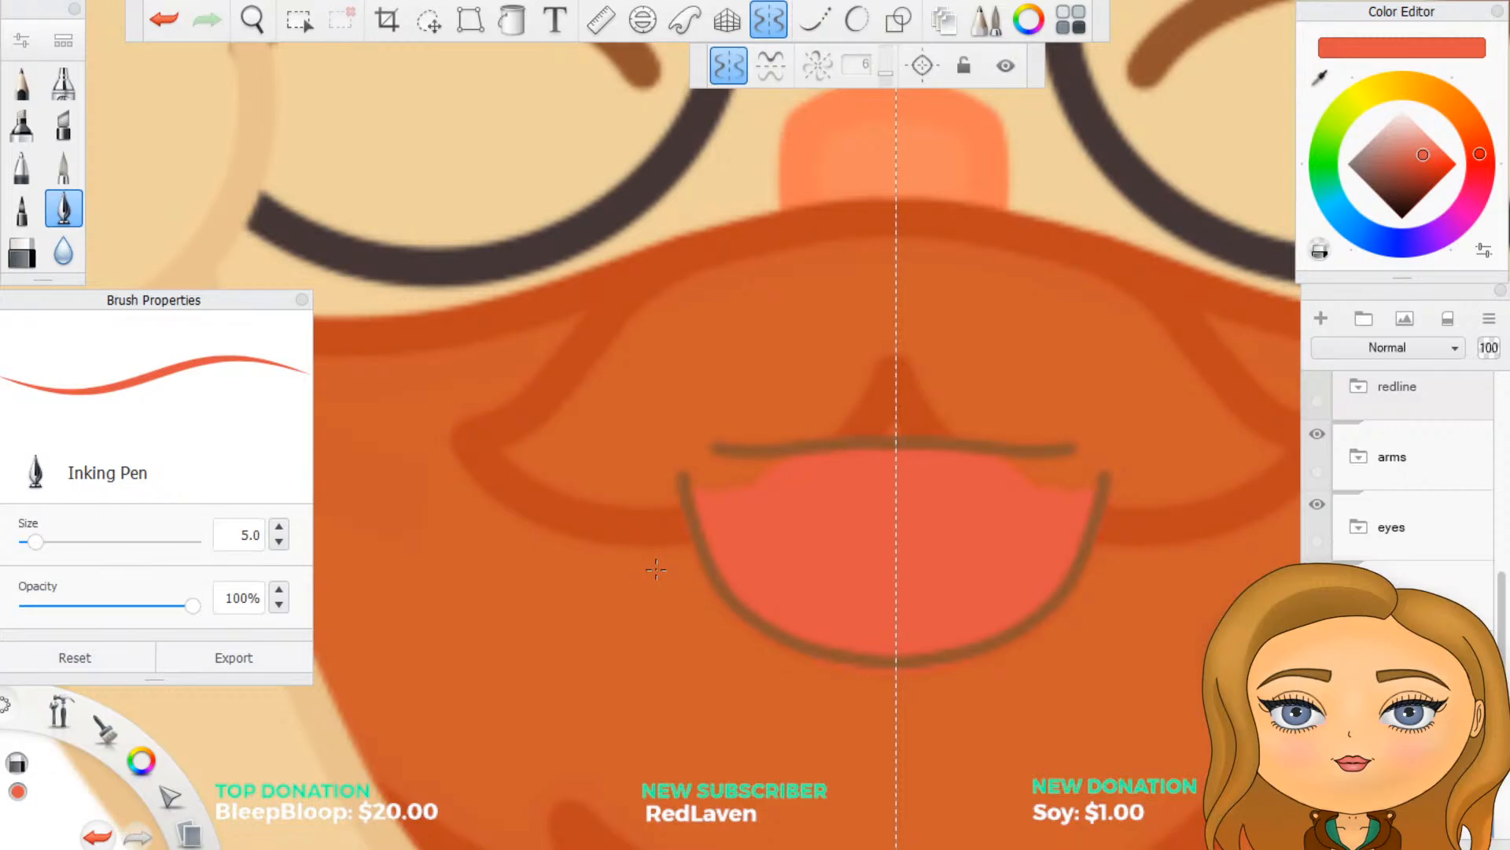
scroll(656, 569, "up", 3)
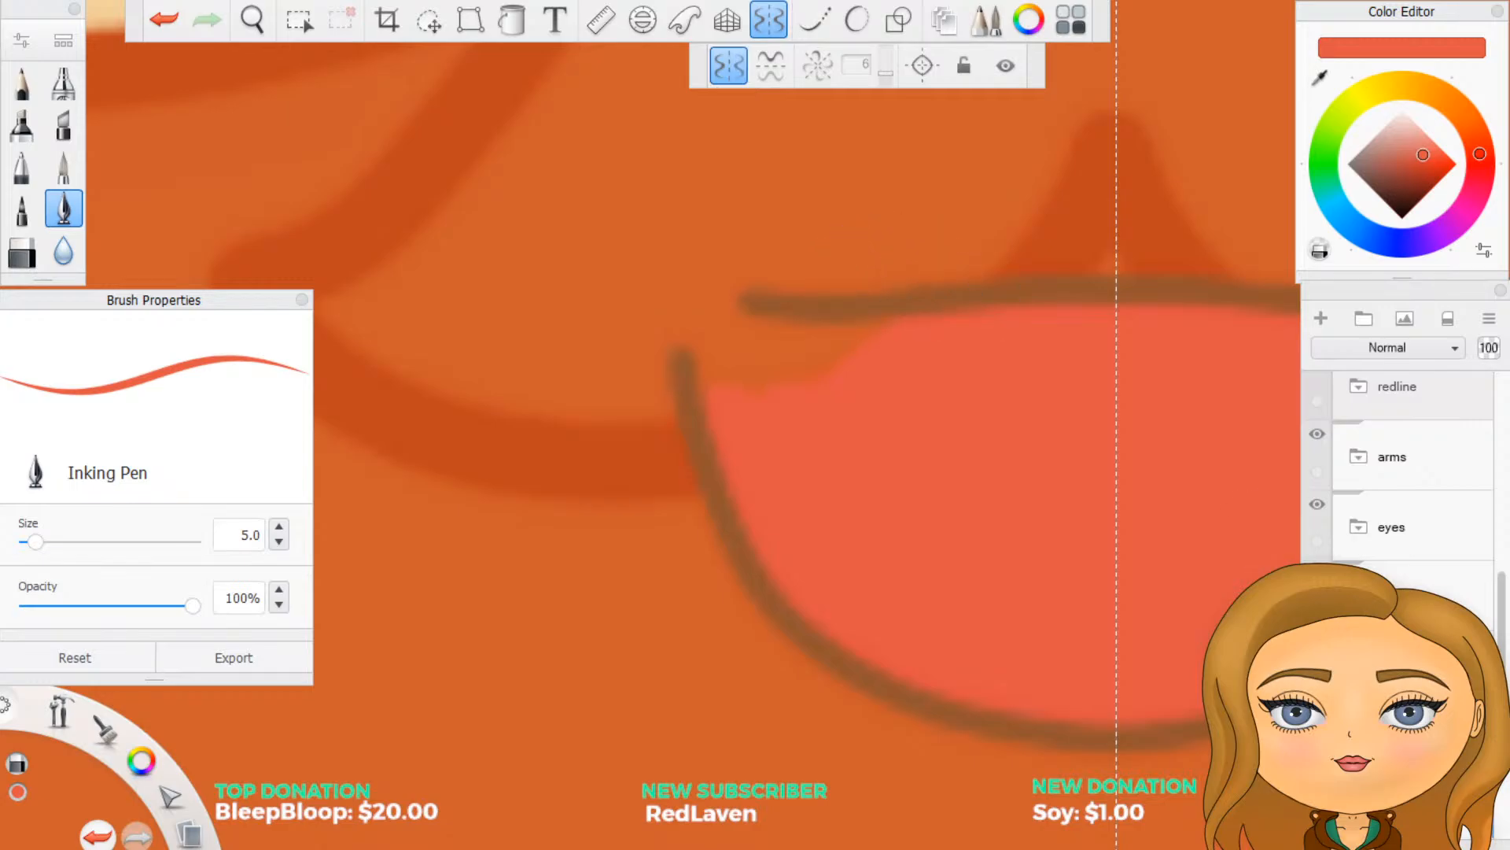
mouse_move(793, 298)
left_mouse_down()
mouse_move(754, 324)
mouse_move(857, 280)
left_mouse_up()
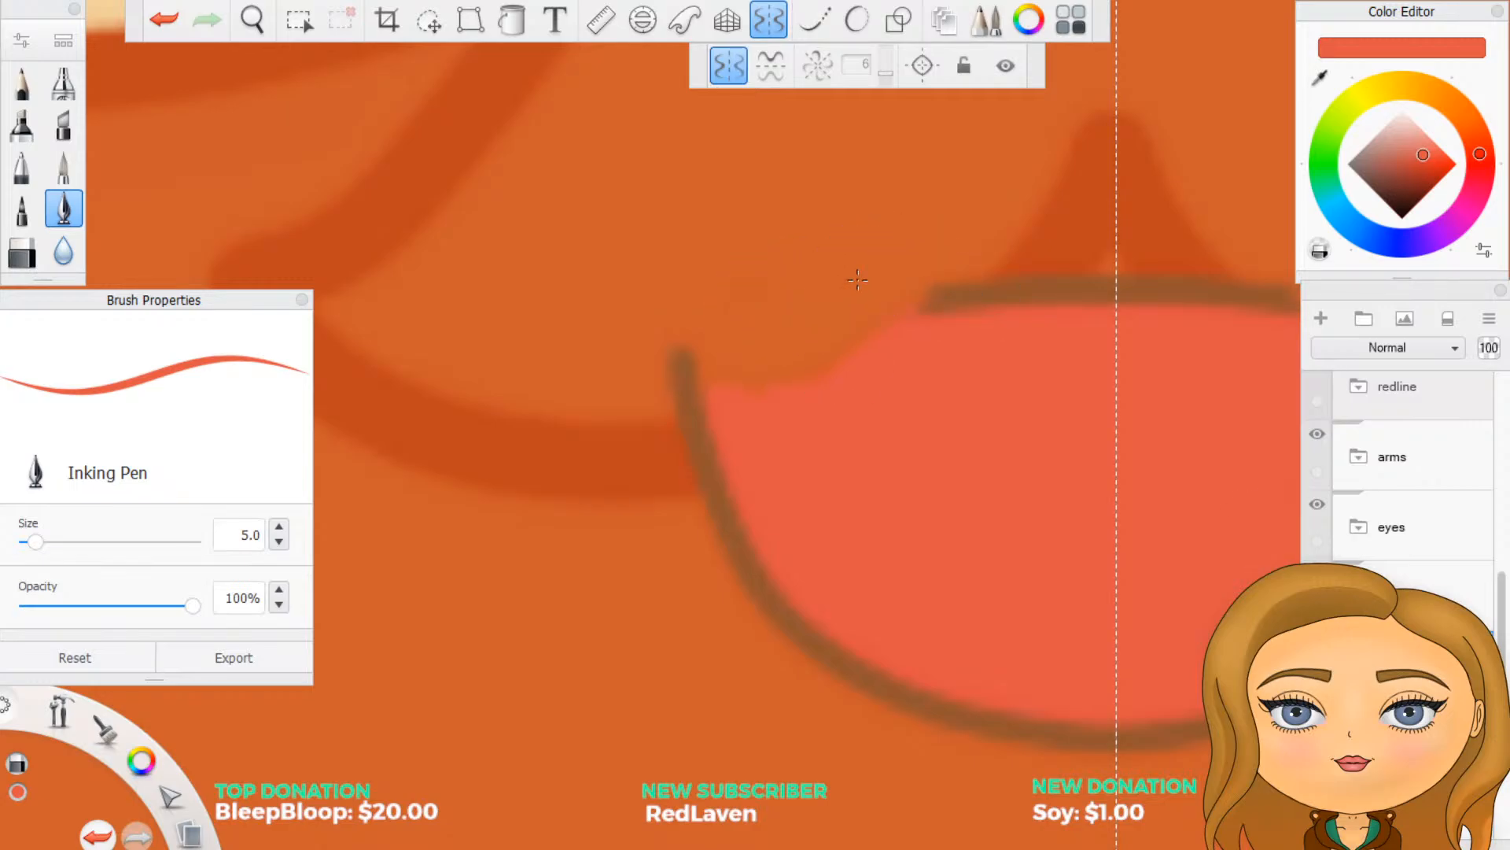
left_click_drag(675, 354, 671, 361)
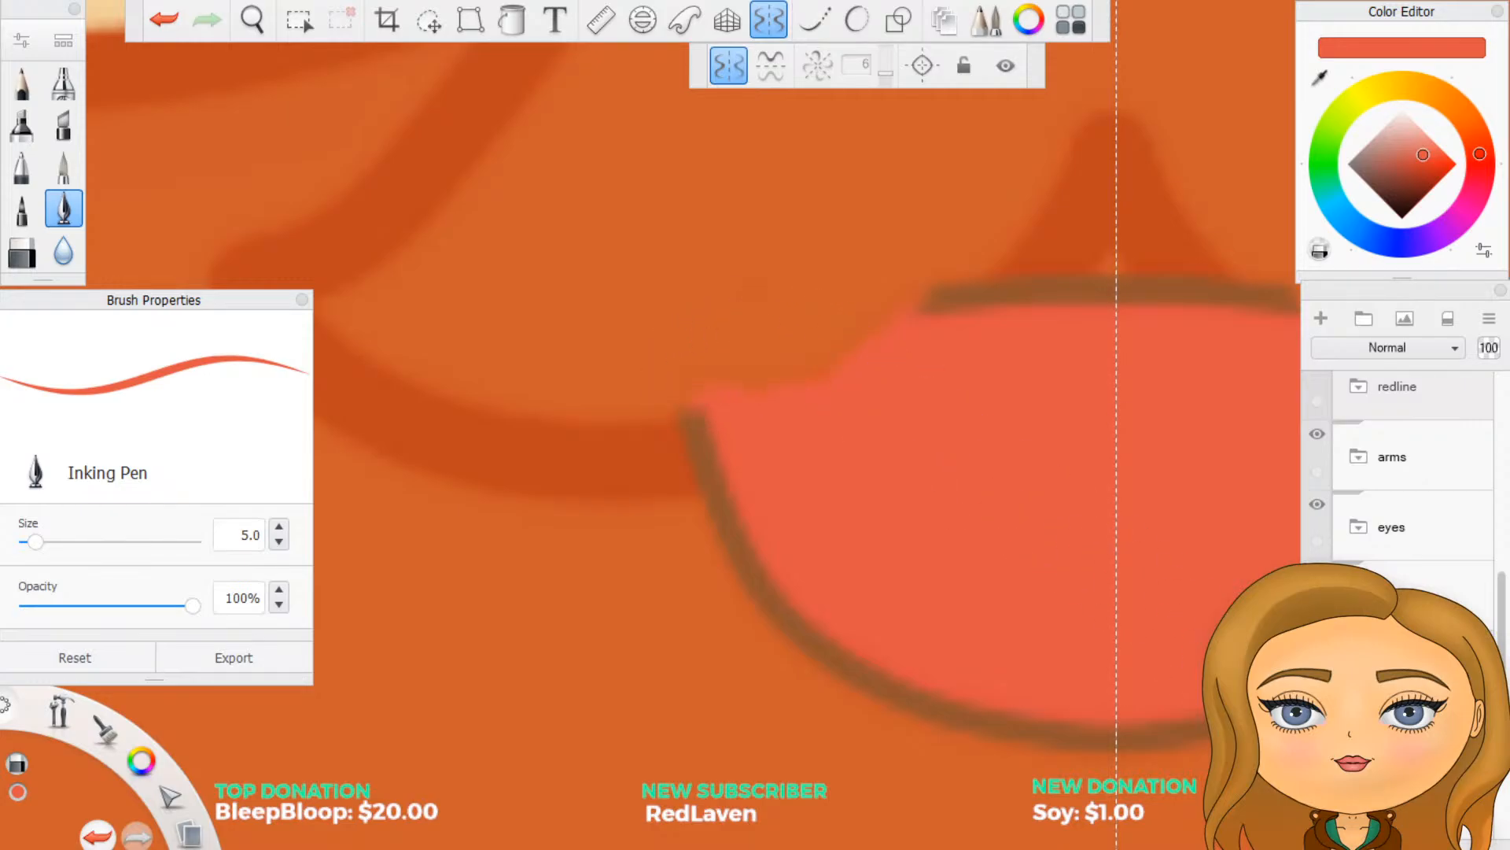
mouse_move(688, 394)
left_mouse_down()
mouse_move(698, 378)
mouse_move(728, 380)
left_mouse_up()
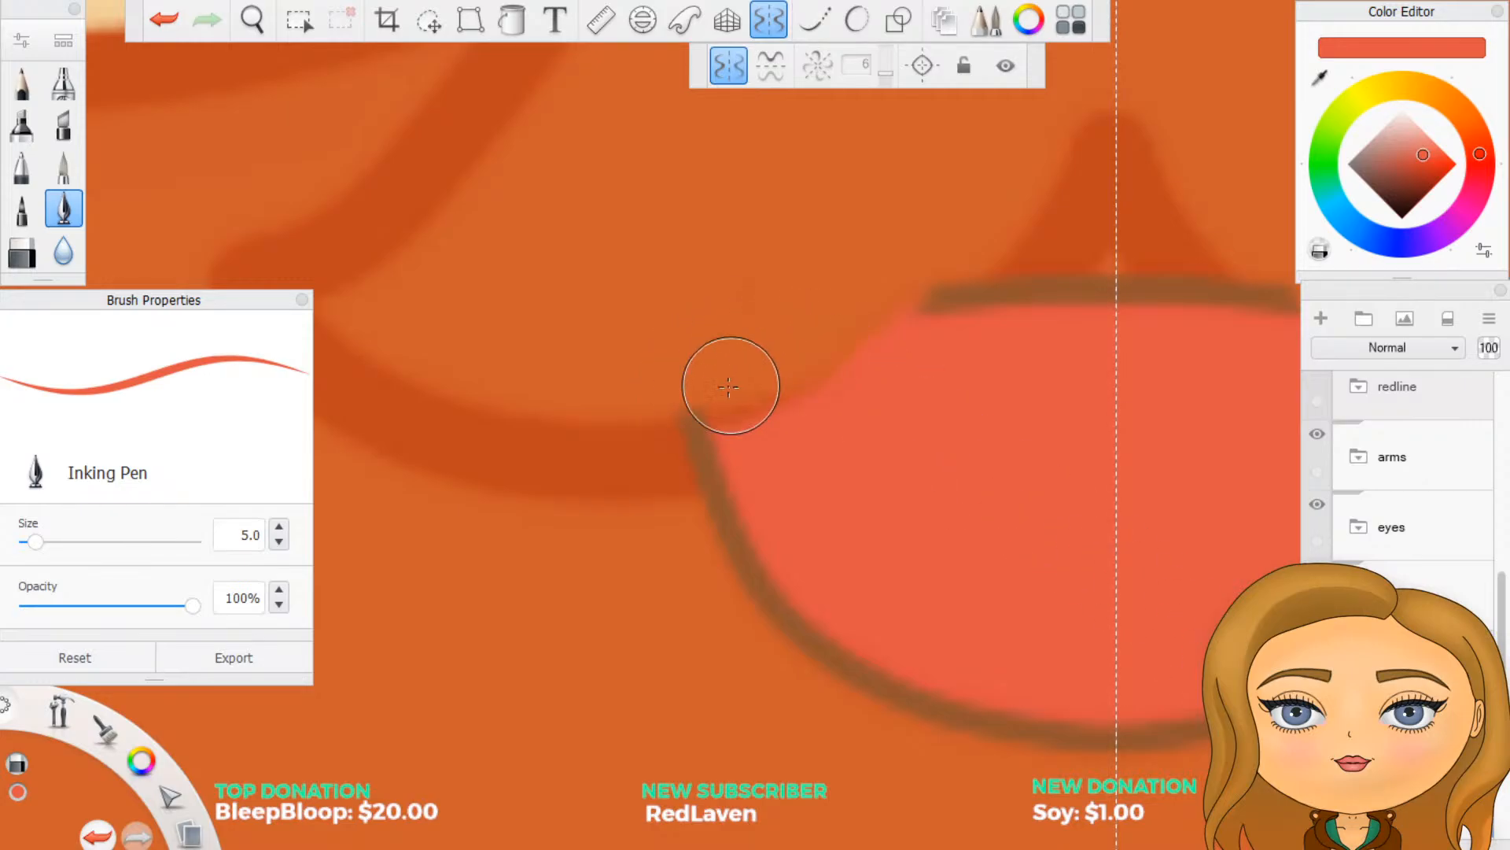
left_click_drag(866, 313, 879, 324)
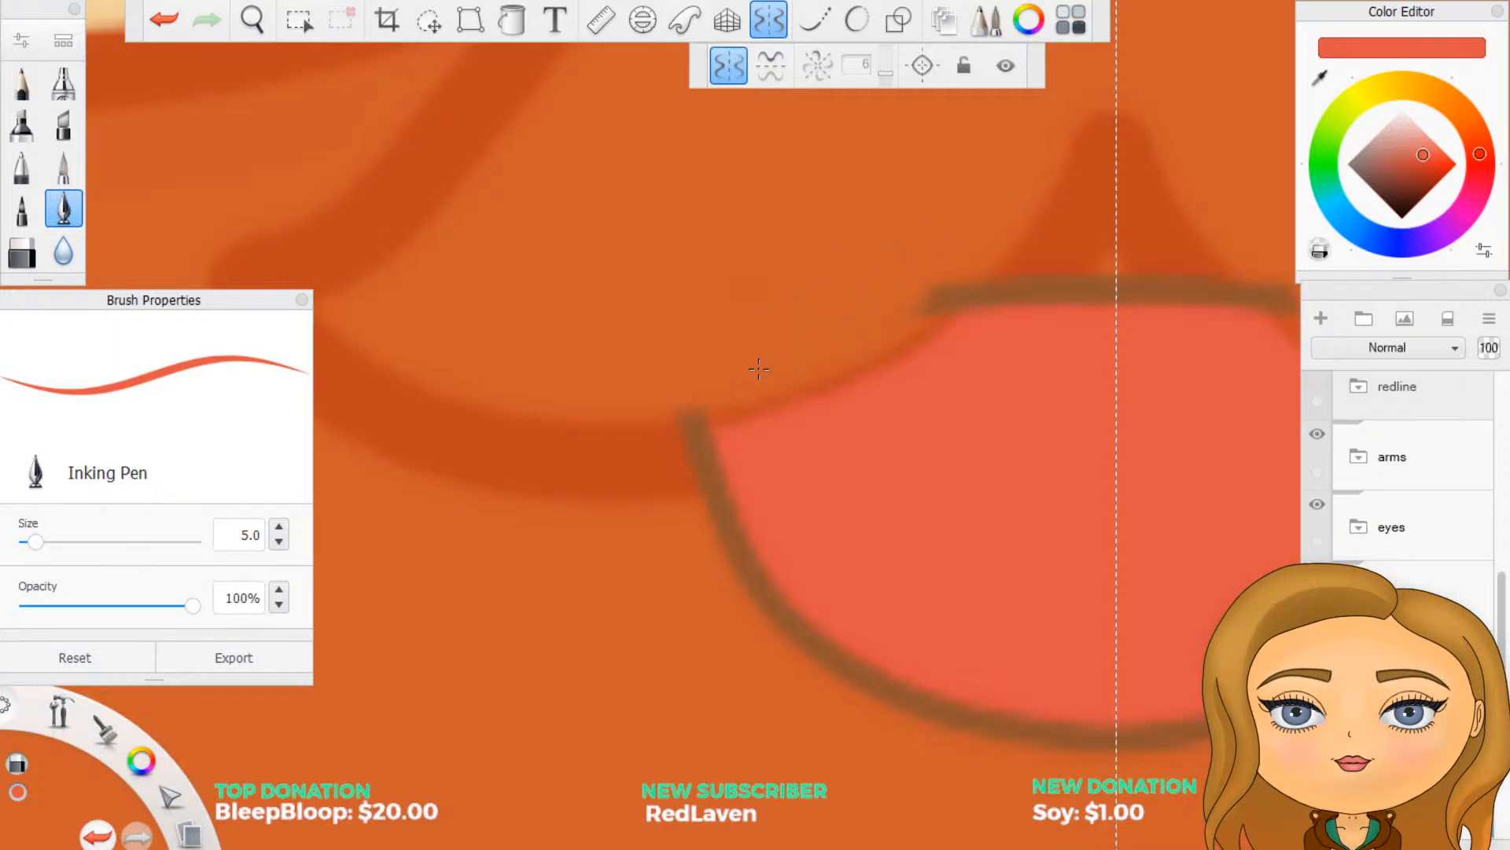
left_click_drag(913, 292, 957, 264)
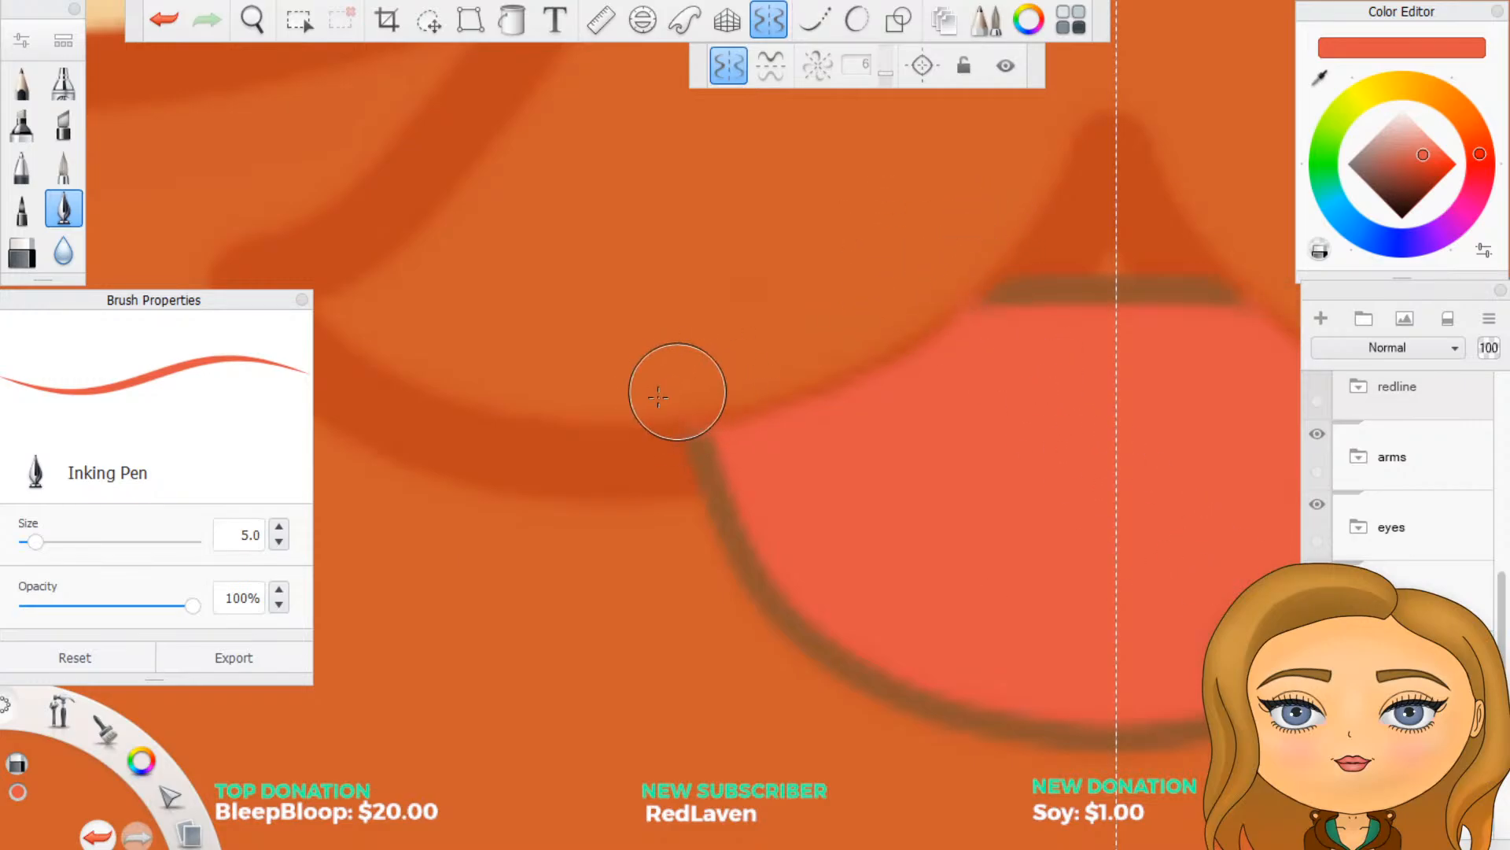
left_click_drag(664, 388, 794, 393)
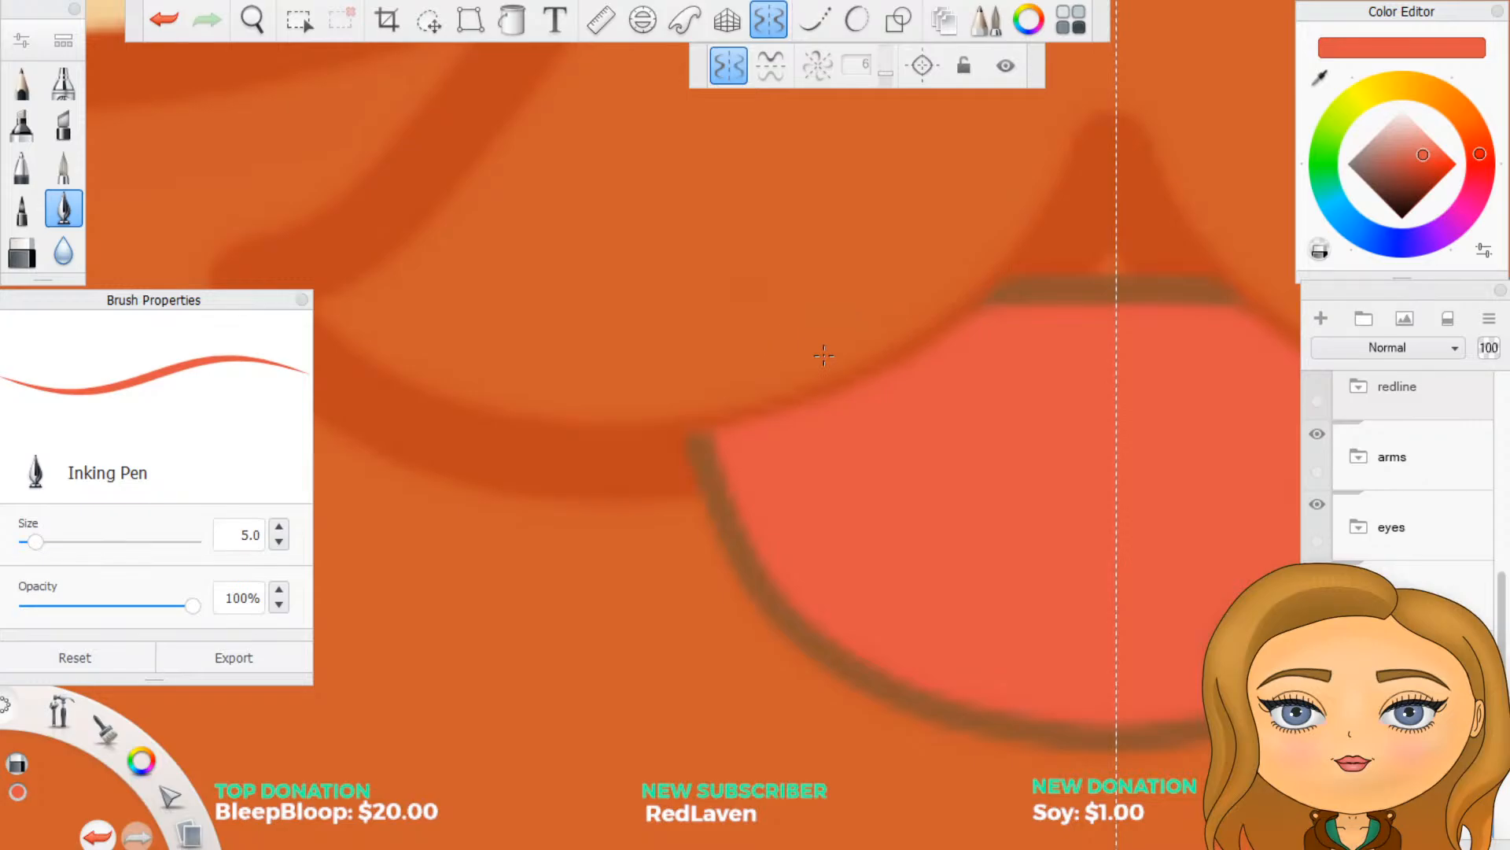
Step: Open the shock group in the layer list and select the moustache outline layer inside it
scroll(824, 355, "down", 3)
scroll(796, 563, "up", 3)
scroll(1039, 551, "up", 1)
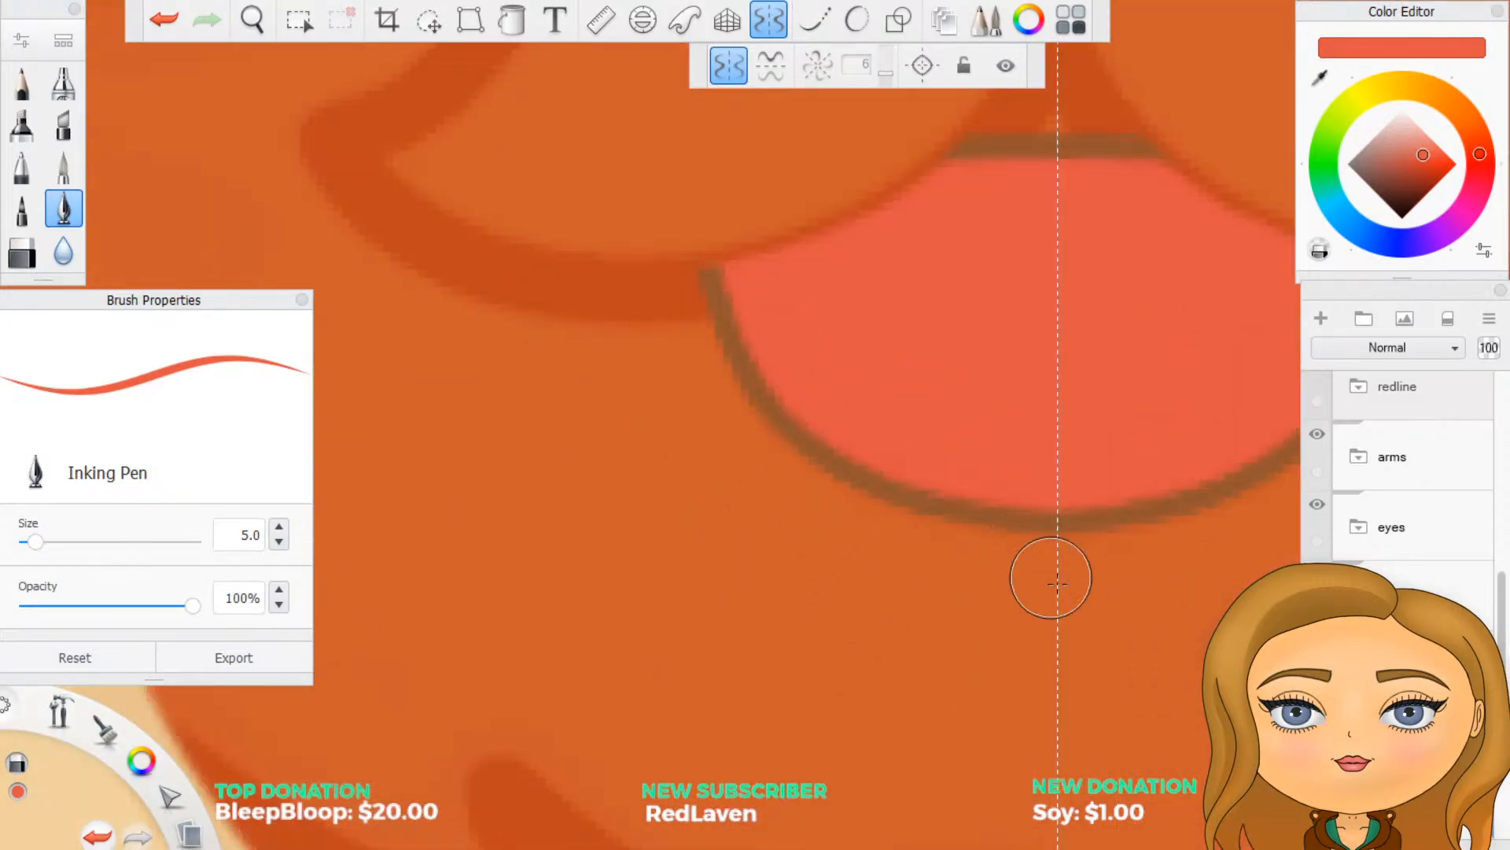
scroll(1400, 472, "up", 3)
scroll(1401, 472, "up", 6)
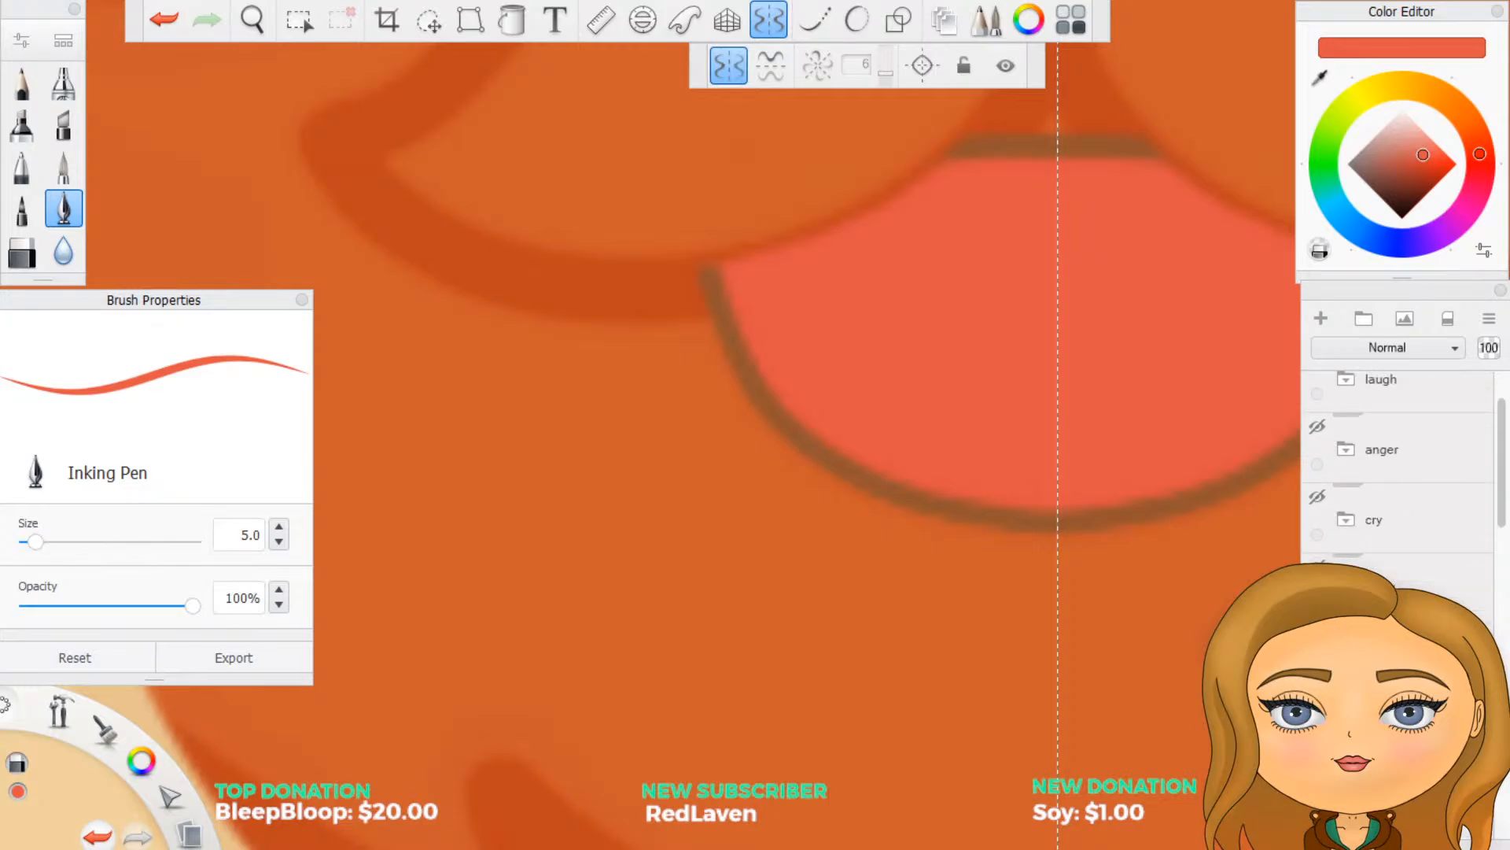
scroll(1400, 472, "up", 1)
left_click(1346, 631)
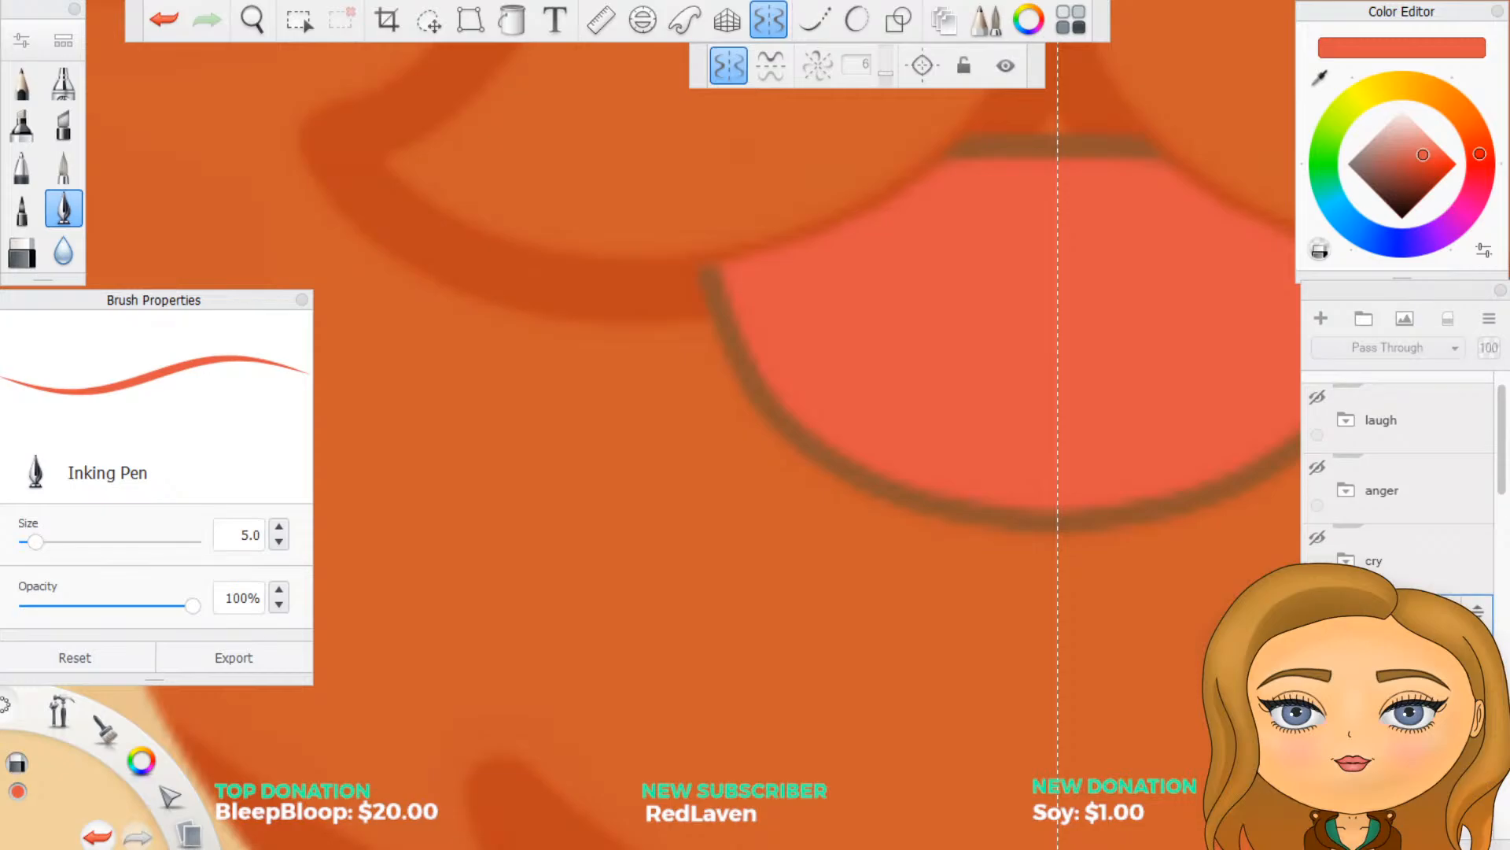
scroll(1345, 631, "down", 6)
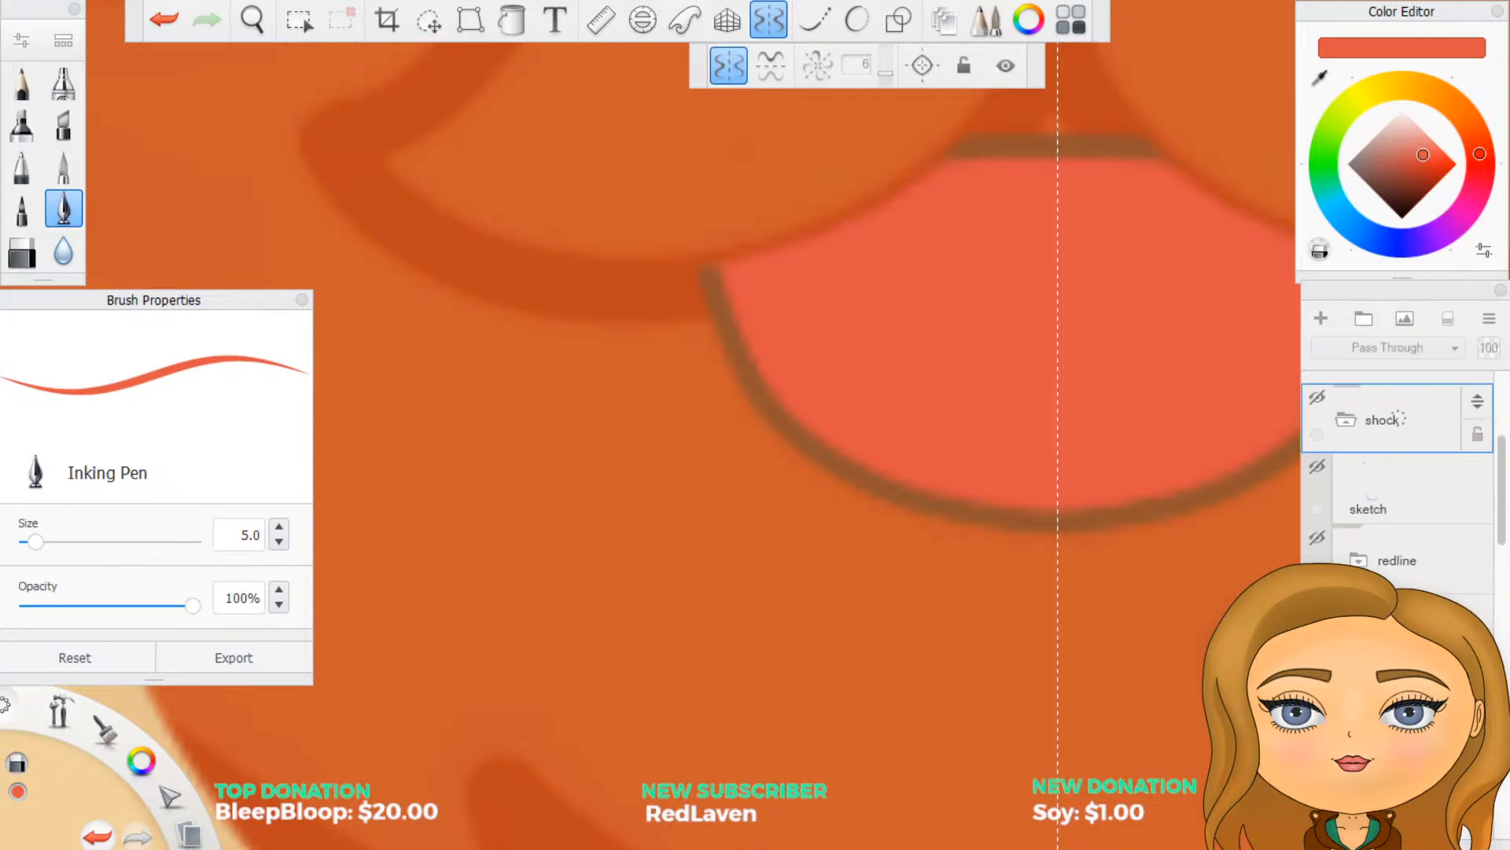
left_click(1400, 696)
scroll(1400, 696, "down", 2)
left_click(1400, 696)
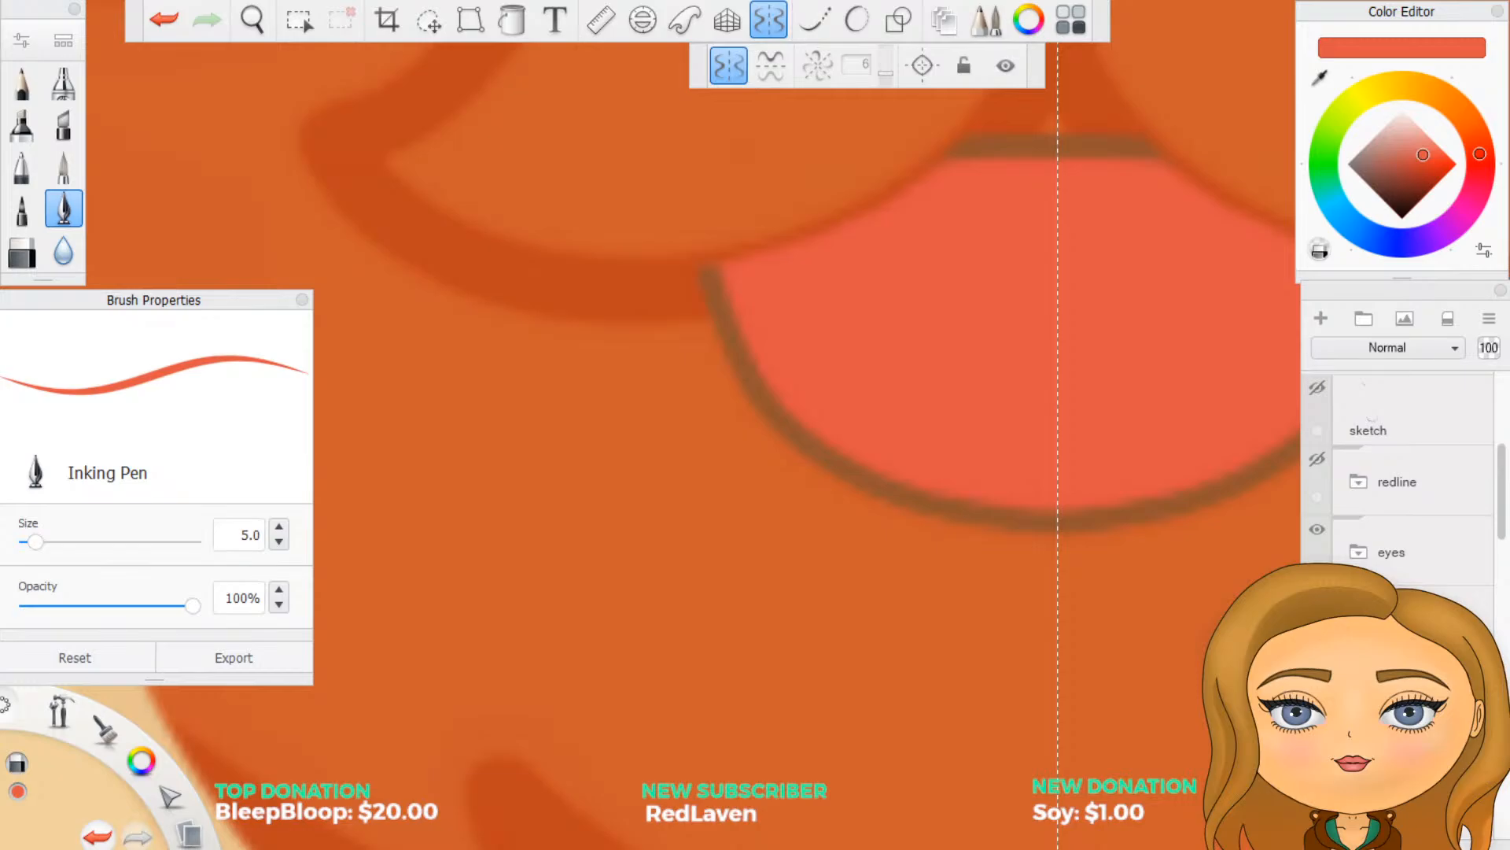
Step: Place the moustache outline over the red mouth within the hype expression's mouth group
scroll(1400, 503, "down", 10)
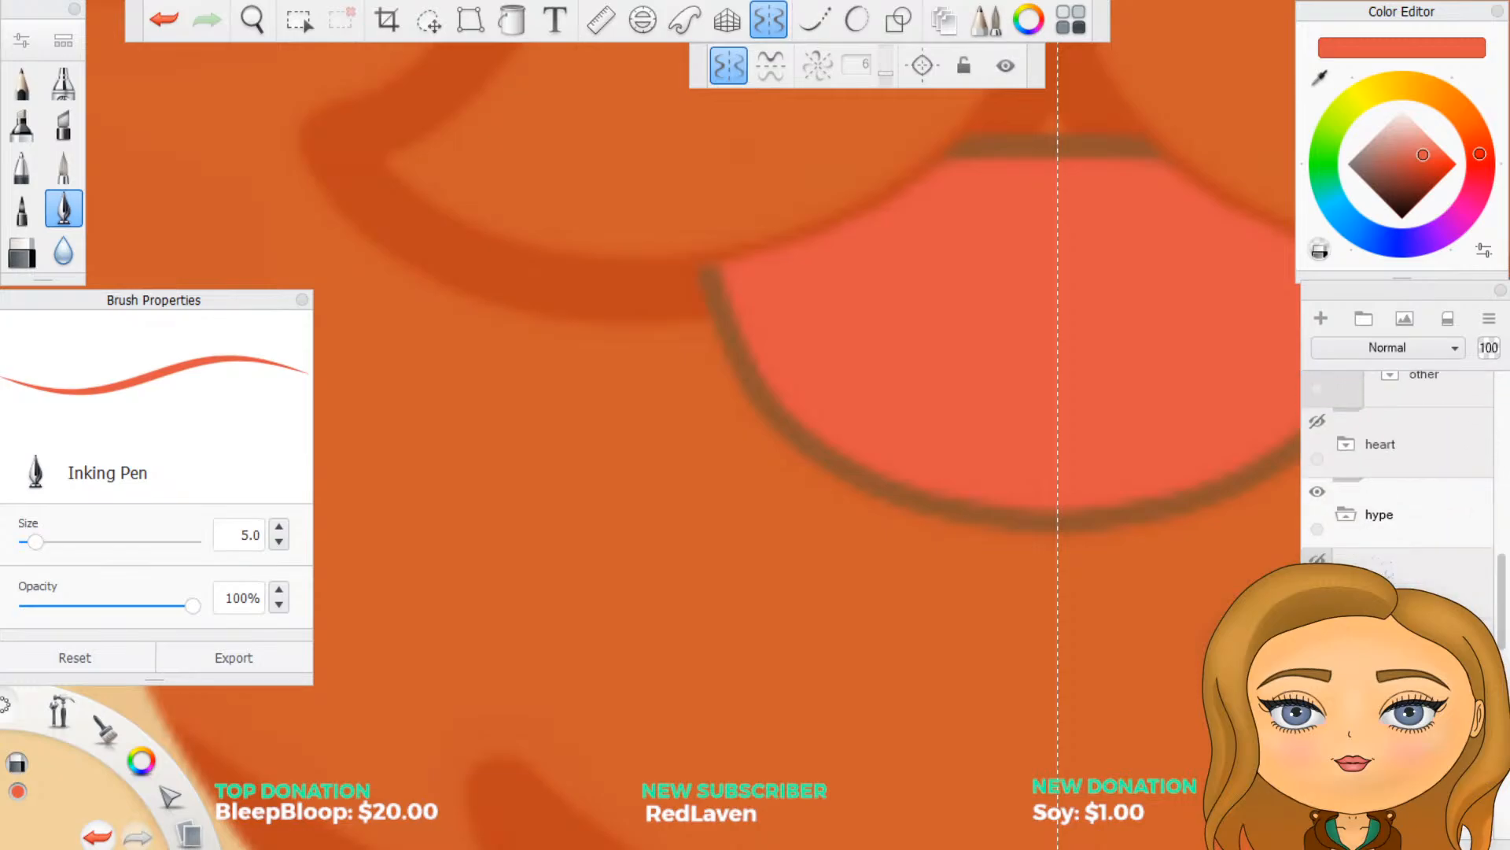
scroll(1401, 472, "up", 8)
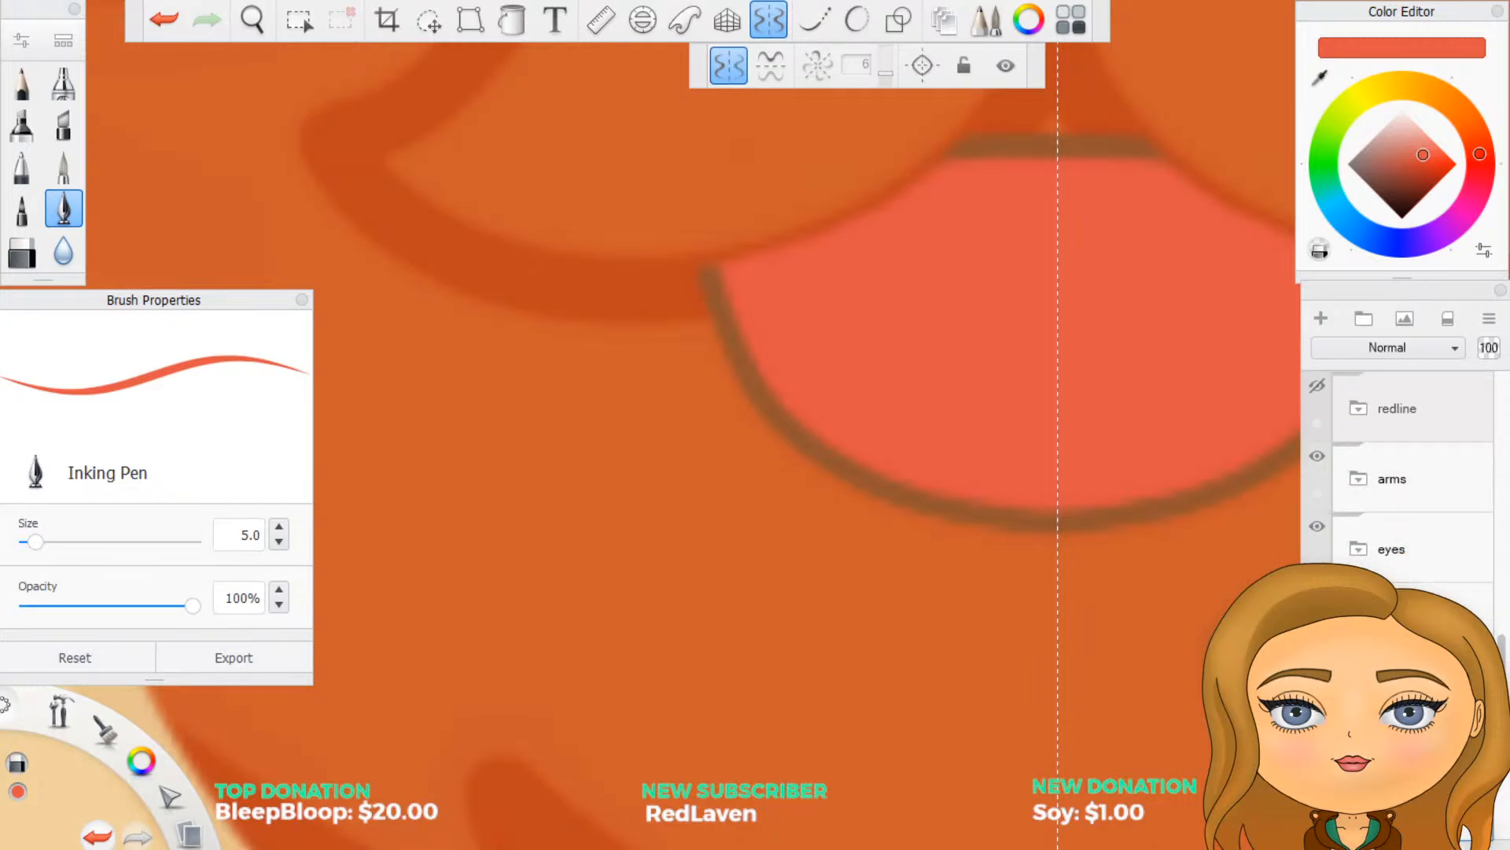
scroll(1400, 504, "down", 1)
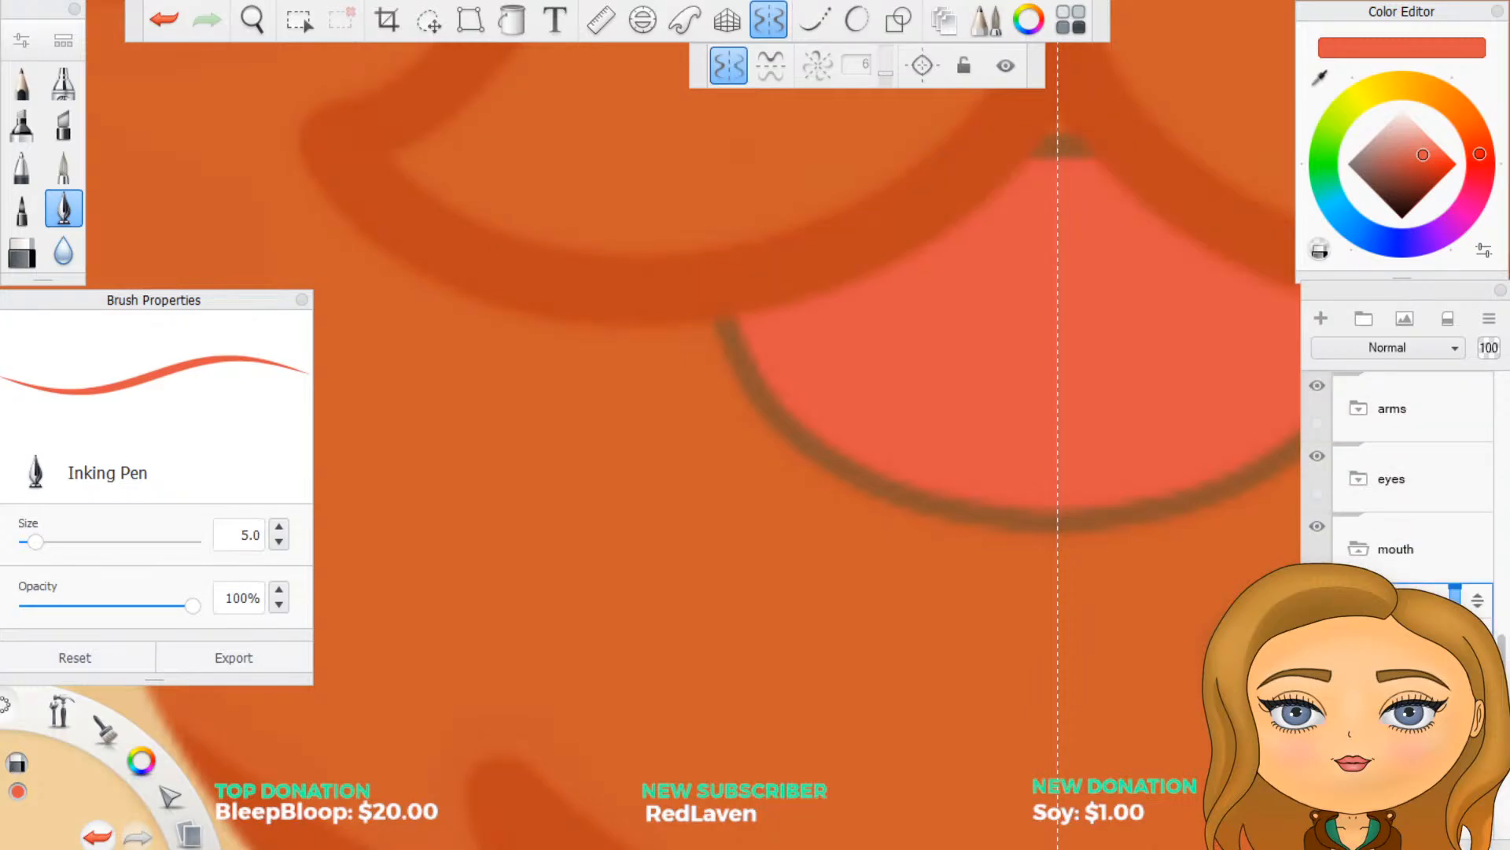
scroll(1408, 551, "up", 1)
scroll(1422, 560, "down", 10)
scroll(1400, 554, "up", 6)
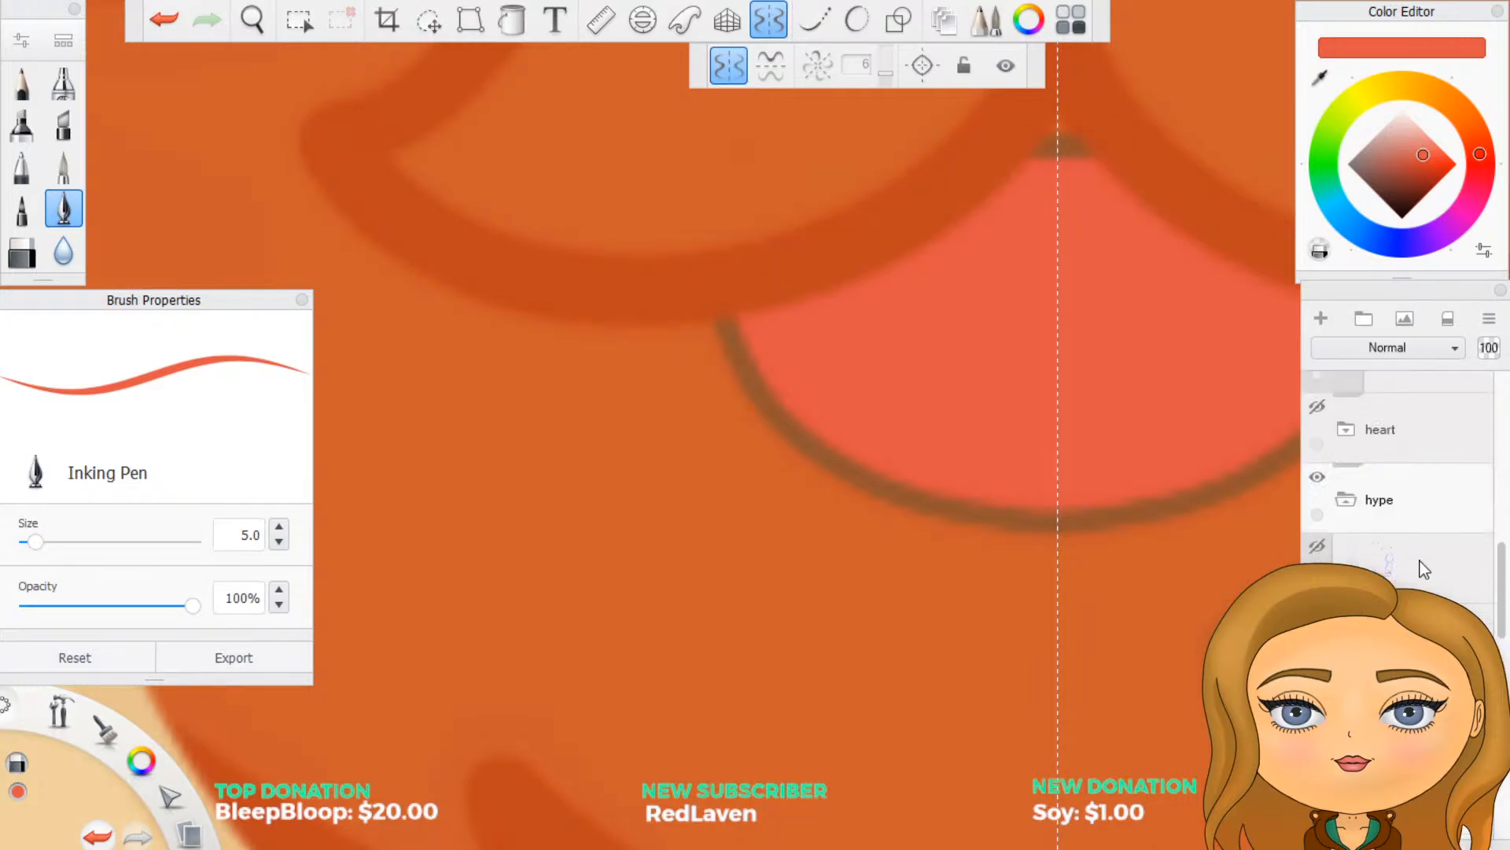
Step: Open the hype expression's mouth group and add a new layer inside it
scroll(1398, 550, "up", 2)
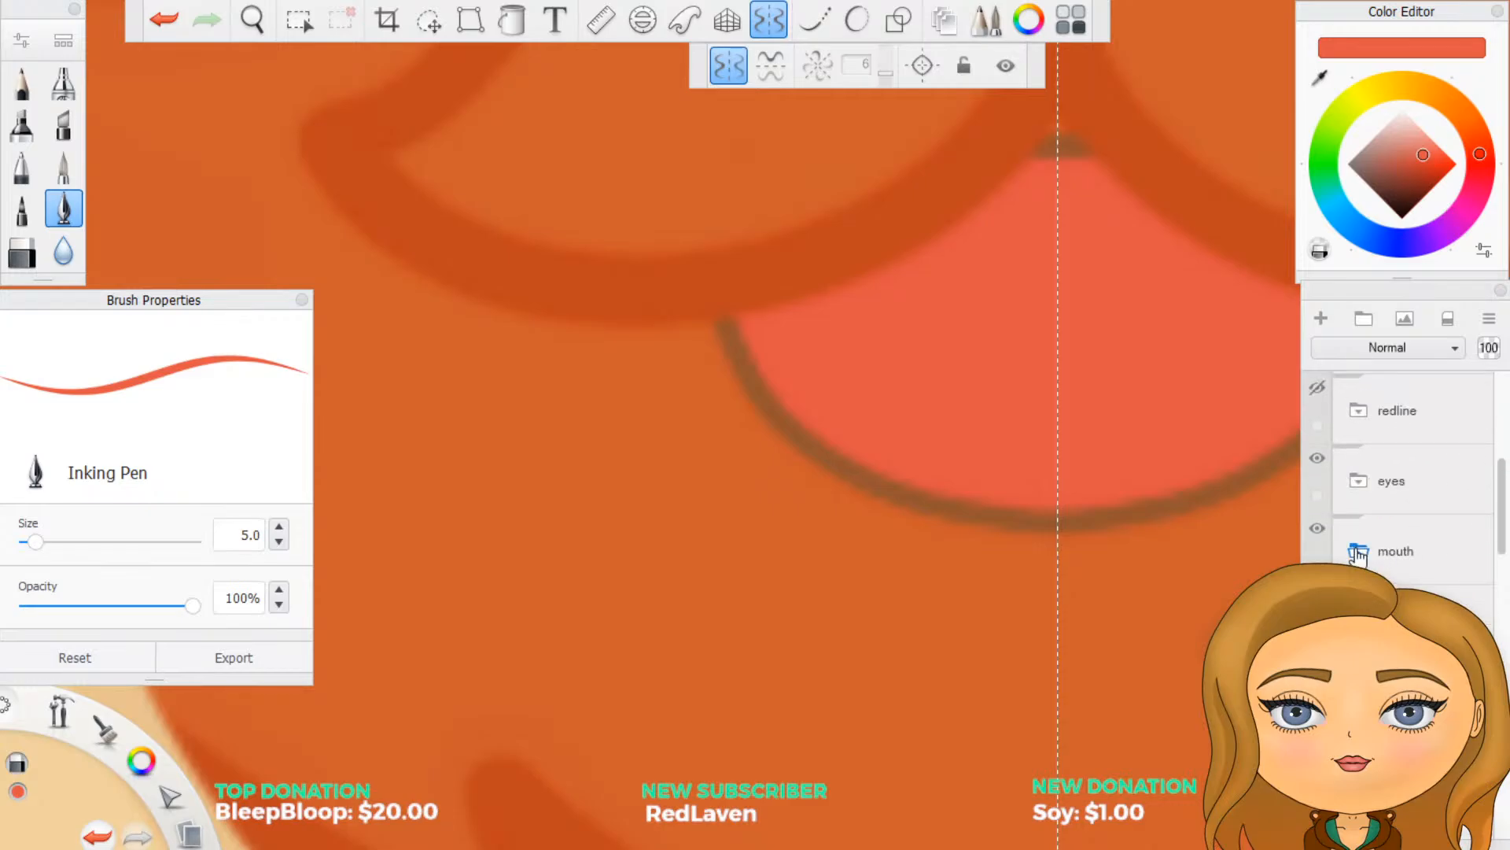
left_click(1358, 554)
scroll(1397, 550, "down", 5)
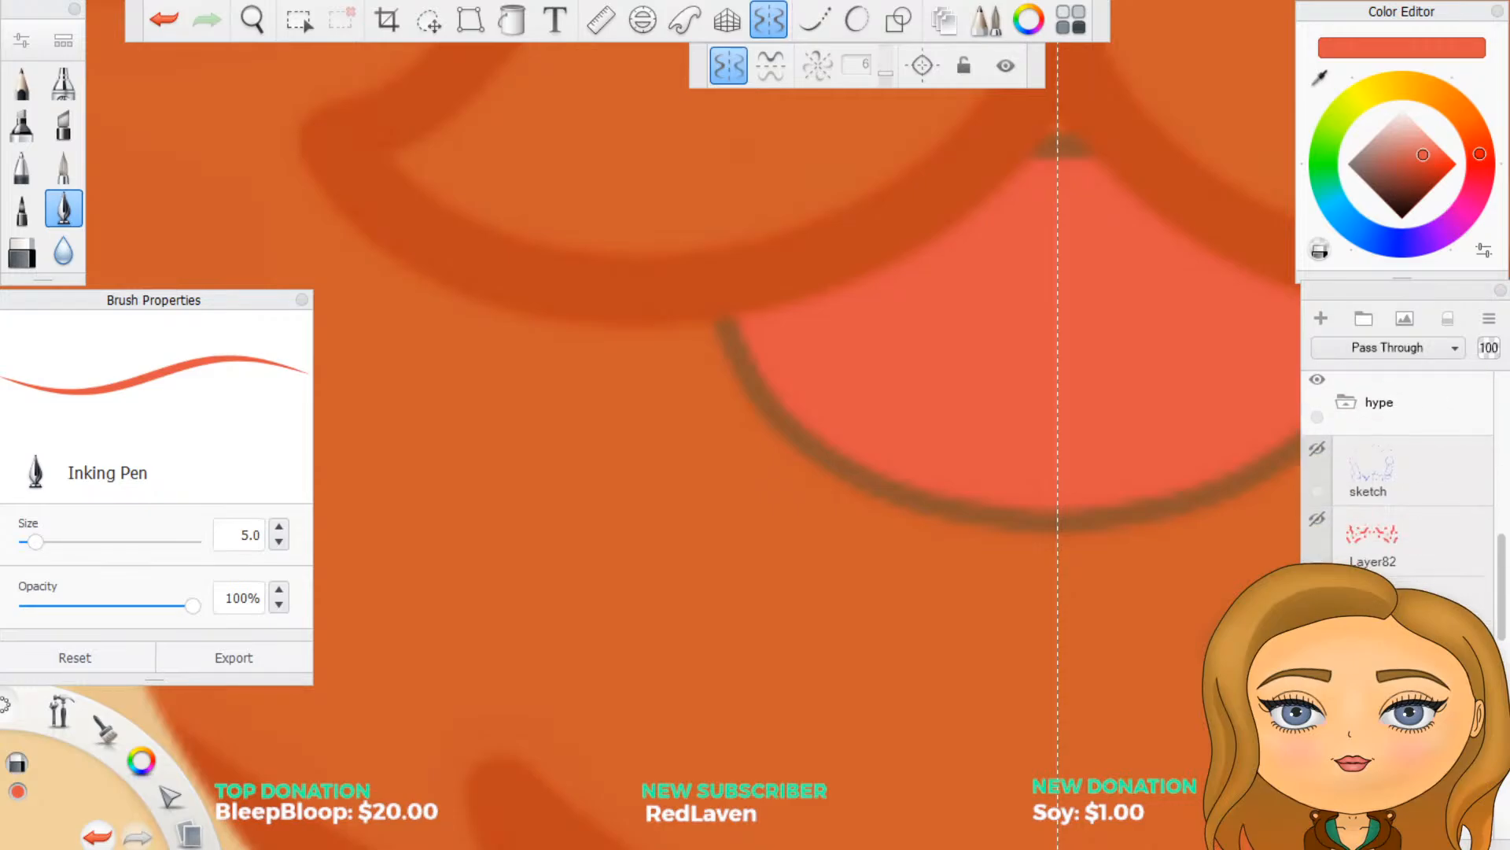
scroll(1397, 551, "up", 6)
scroll(1408, 496, "down", 2)
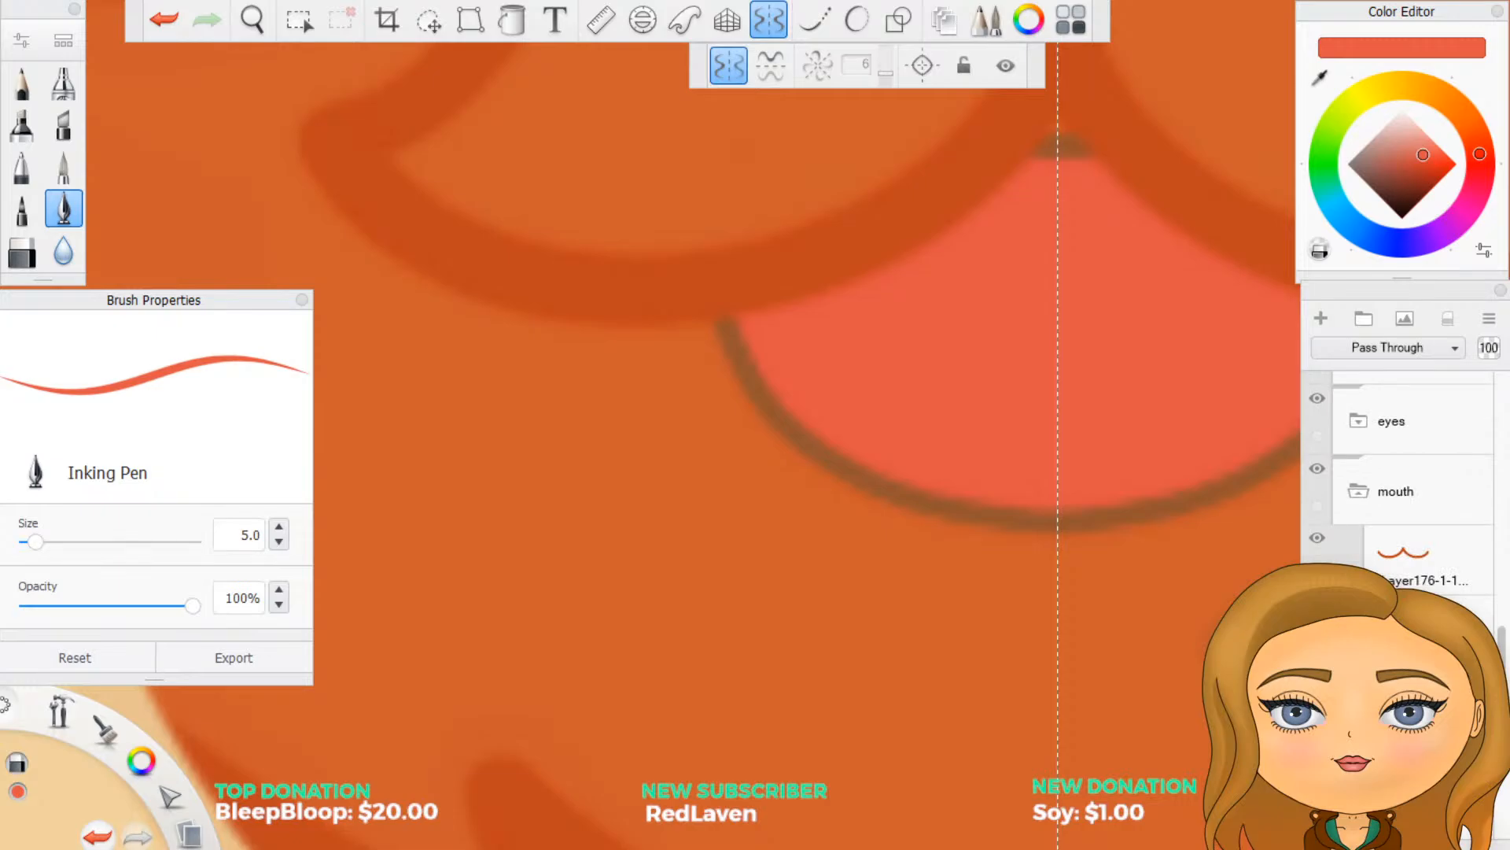
scroll(1408, 495, "down", 1)
left_click(1322, 318)
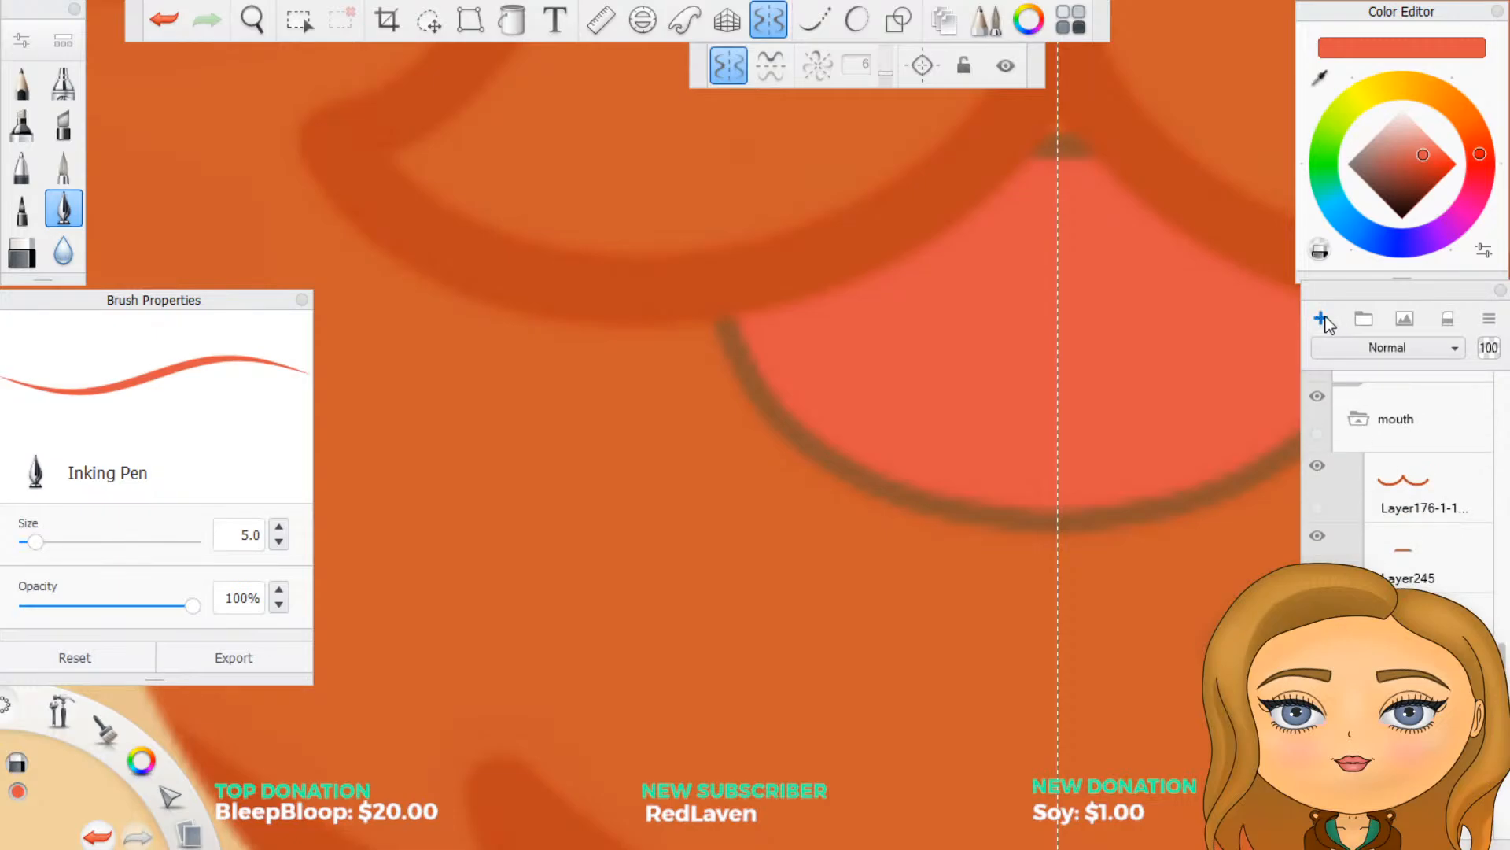
Step: Show the redline sketch group over the mouth as a guide for the tongue
scroll(1416, 511, "up", 4)
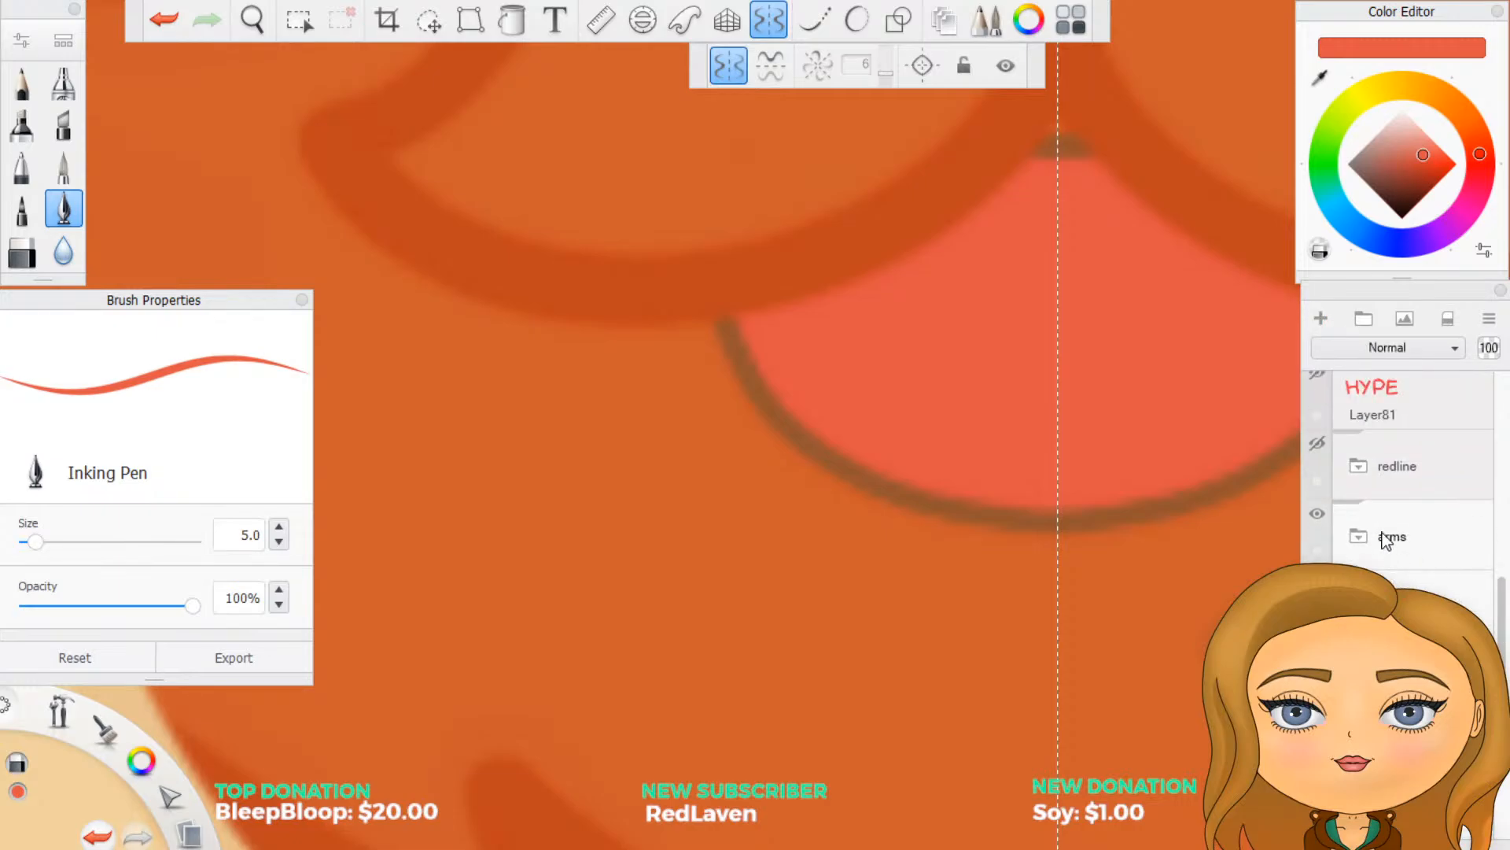
left_click(1321, 444)
scroll(1150, 510, "down", 5)
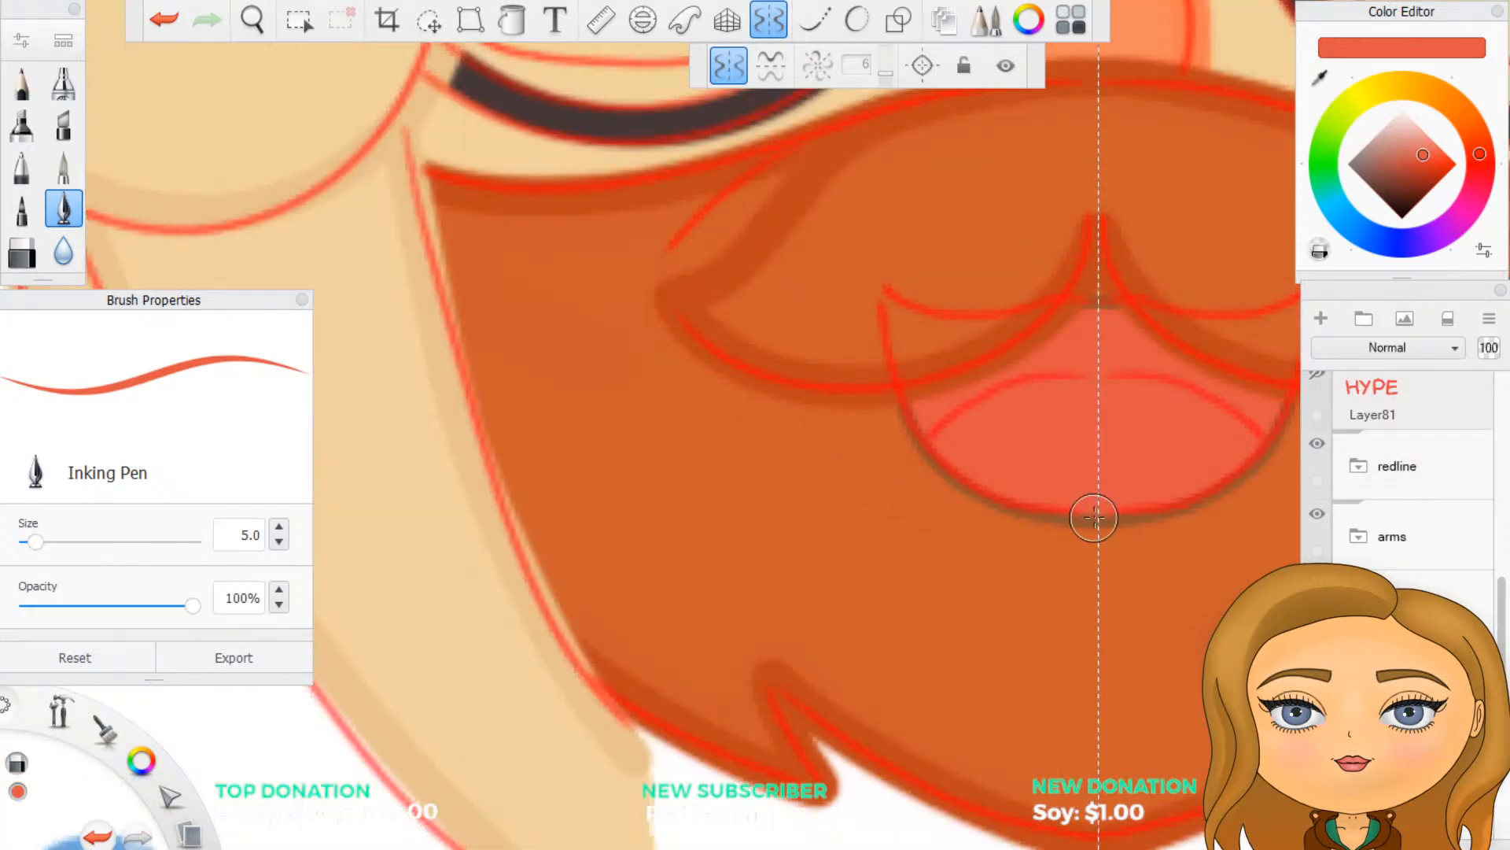
scroll(1203, 404, "up", 3)
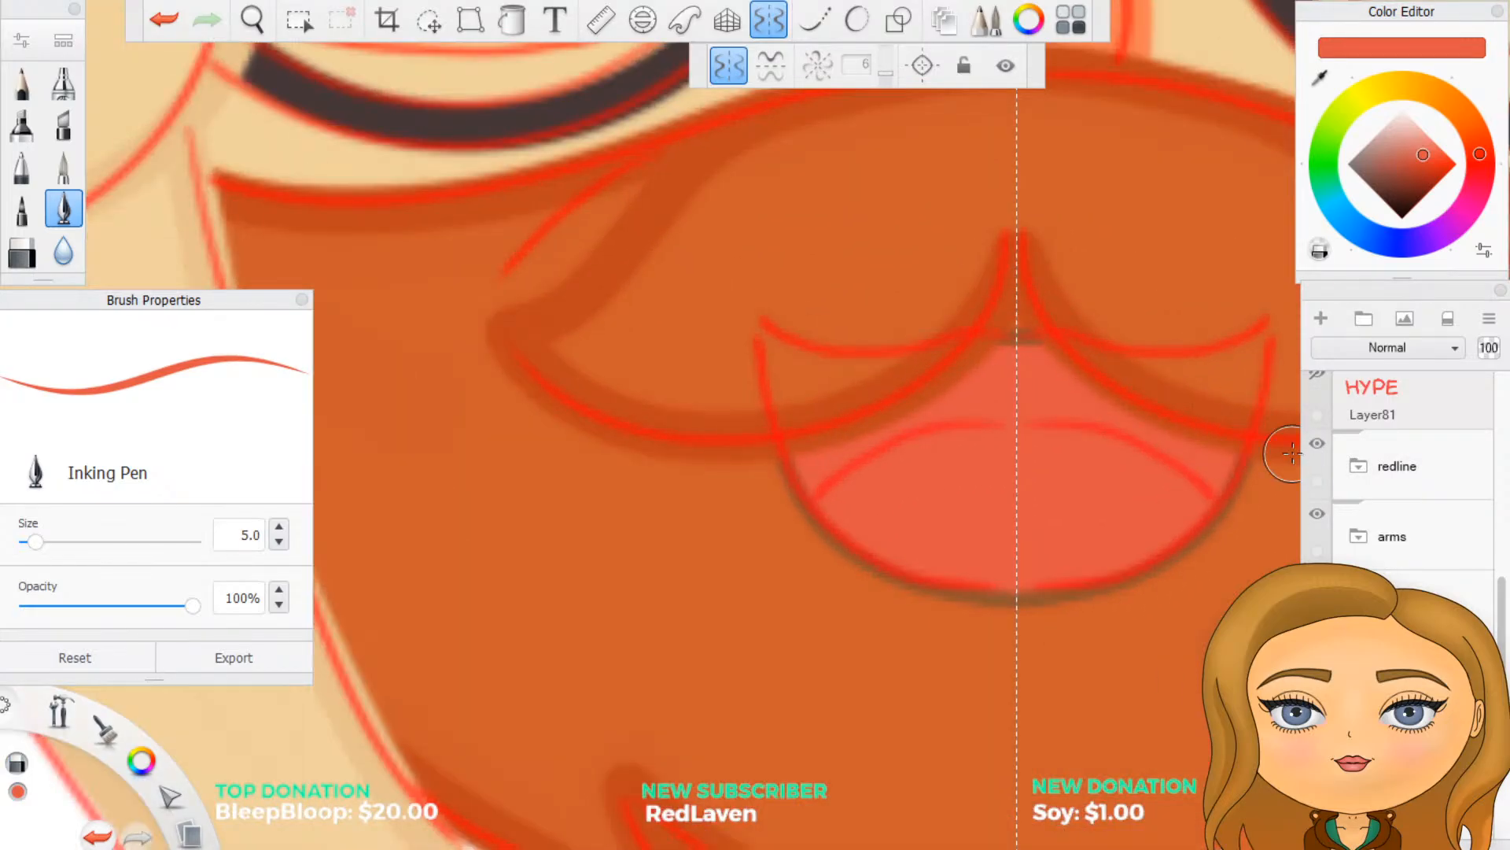
scroll(1290, 452, "down", 1)
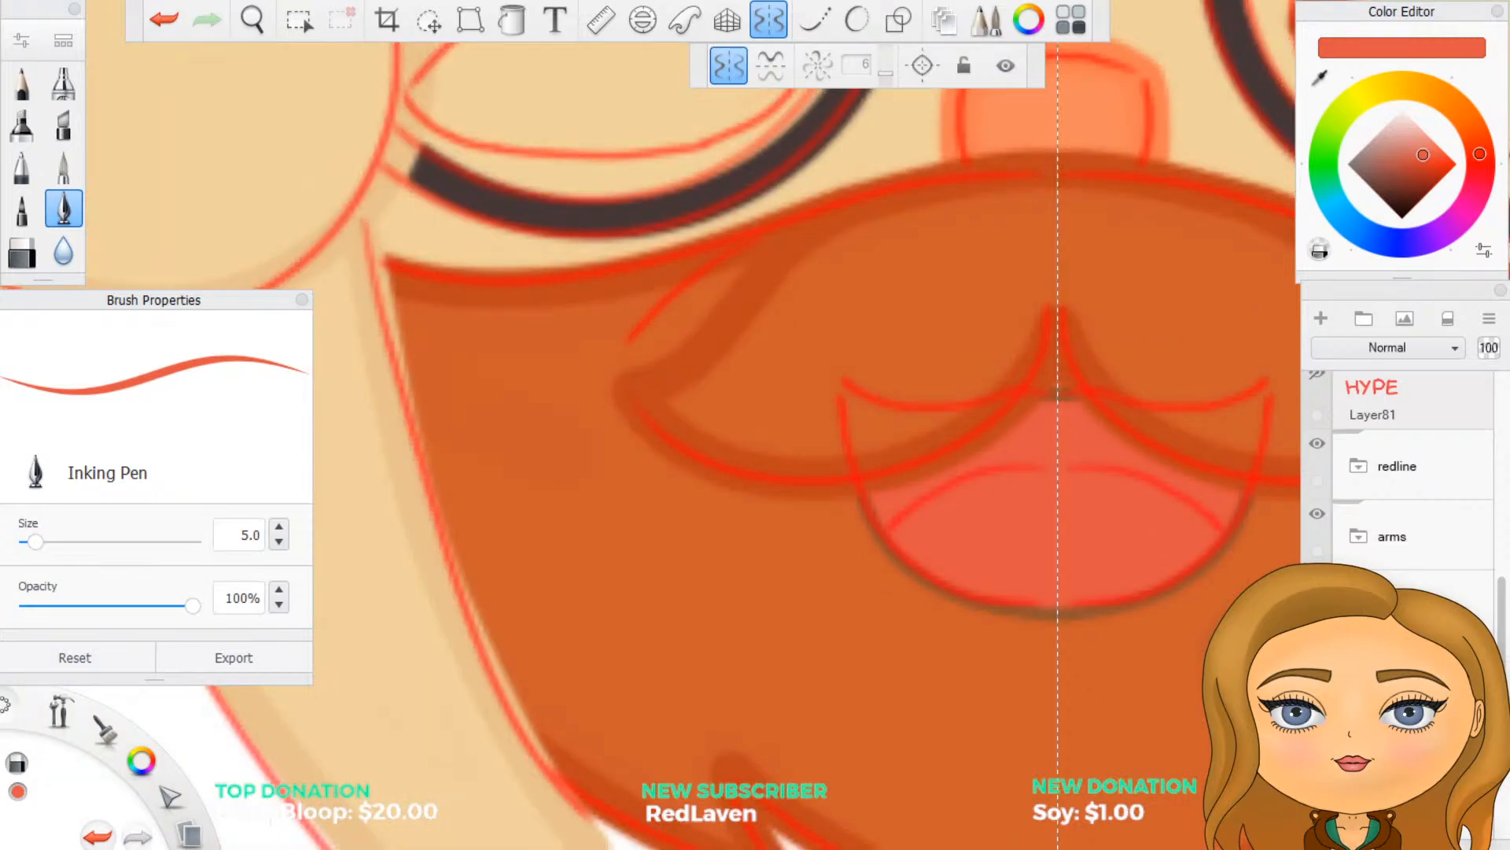
scroll(1400, 488, "down", 2)
scroll(1491, 485, "down", 1)
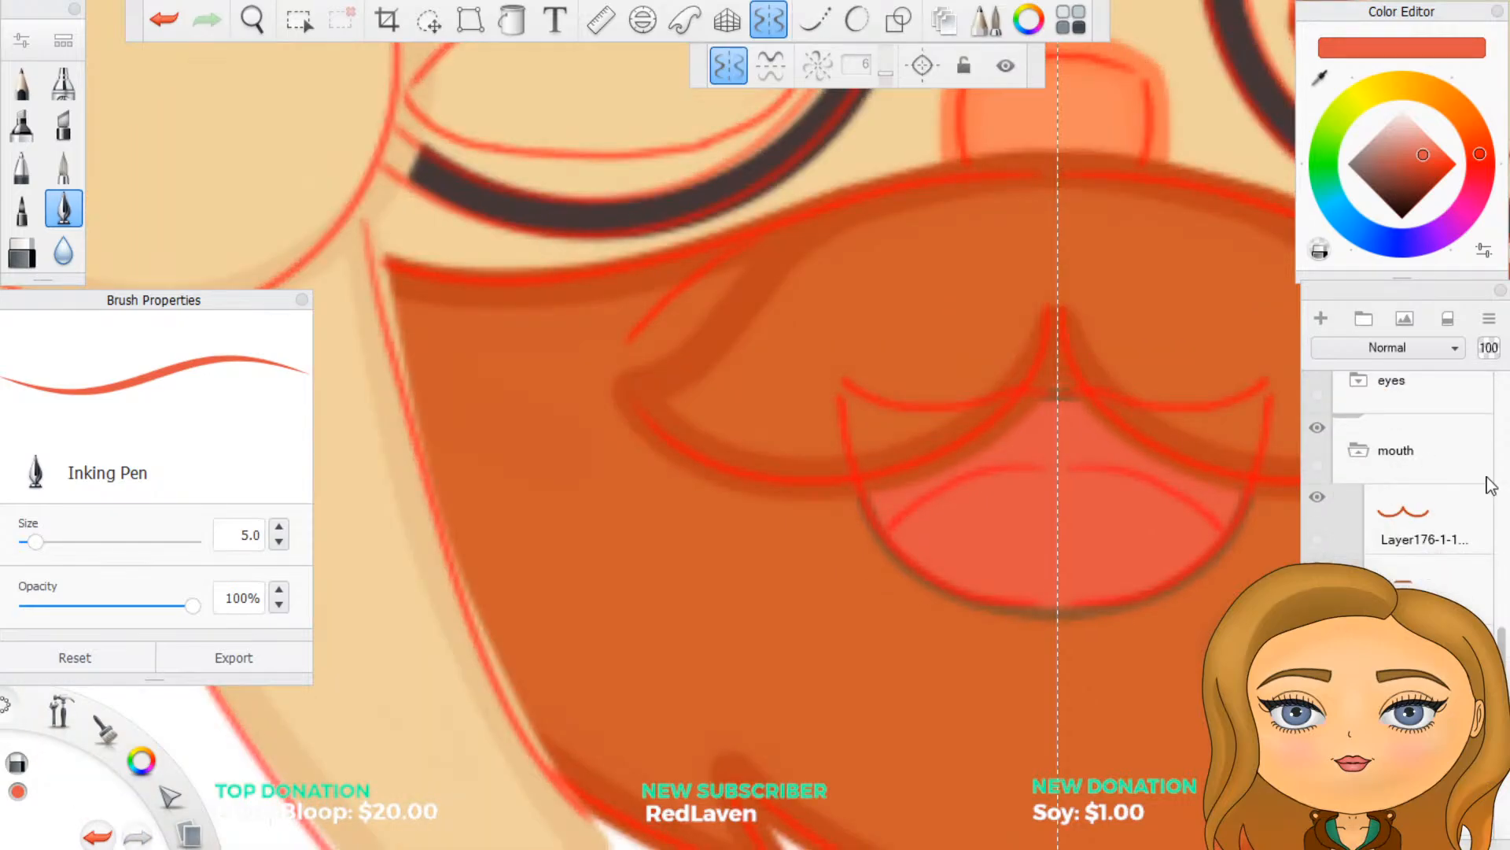
Step: Sample the lighter red swatch beneath the beard and turn on Steady Stroke for the pen
scroll(1255, 330, "down", 4)
left_click(1319, 76)
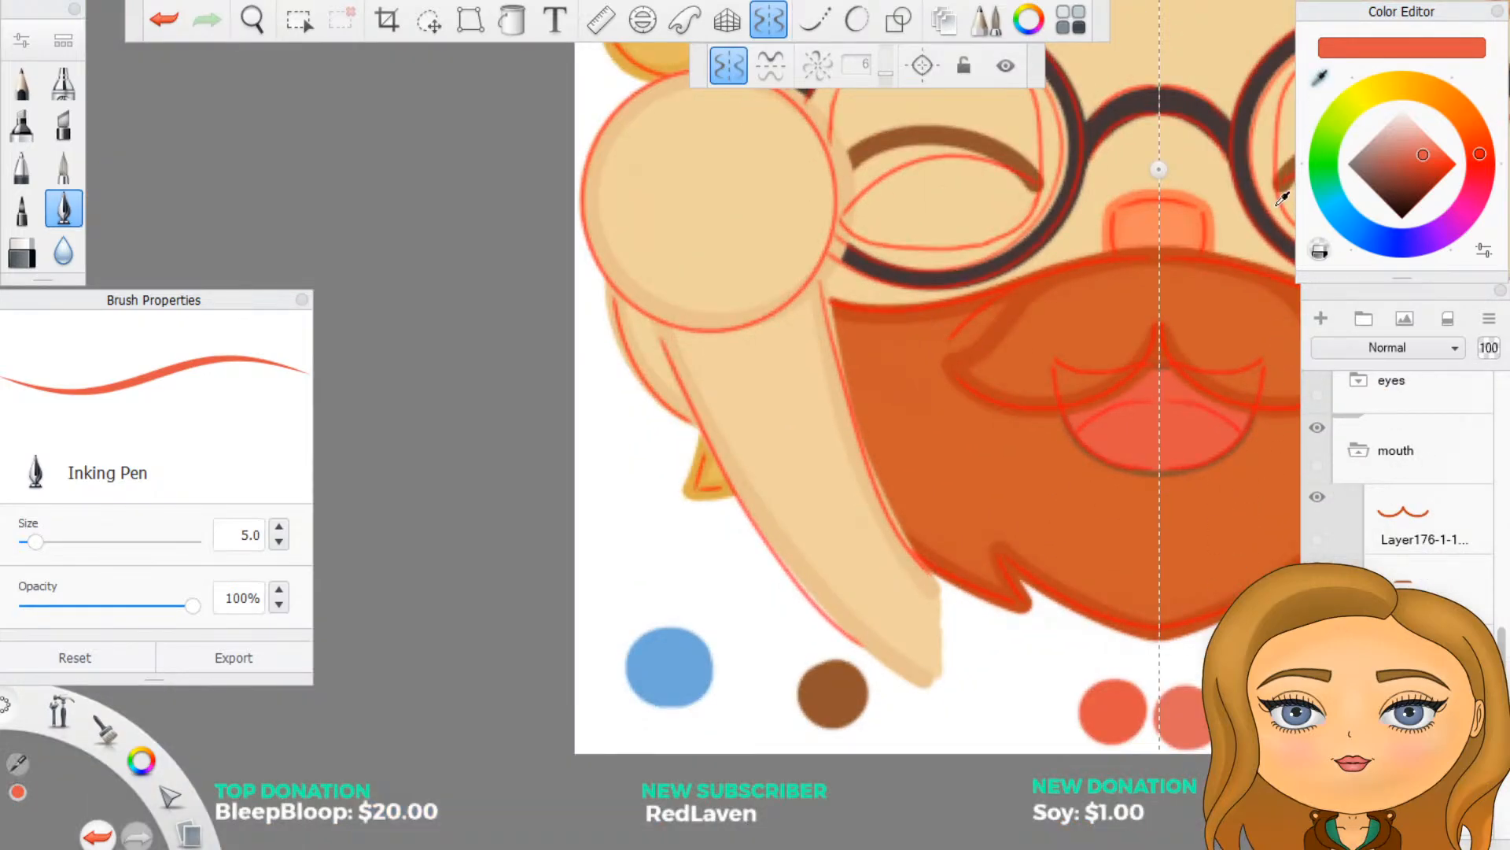
left_click(1184, 722)
scroll(1202, 545, "up", 2)
scroll(1202, 544, "up", 3)
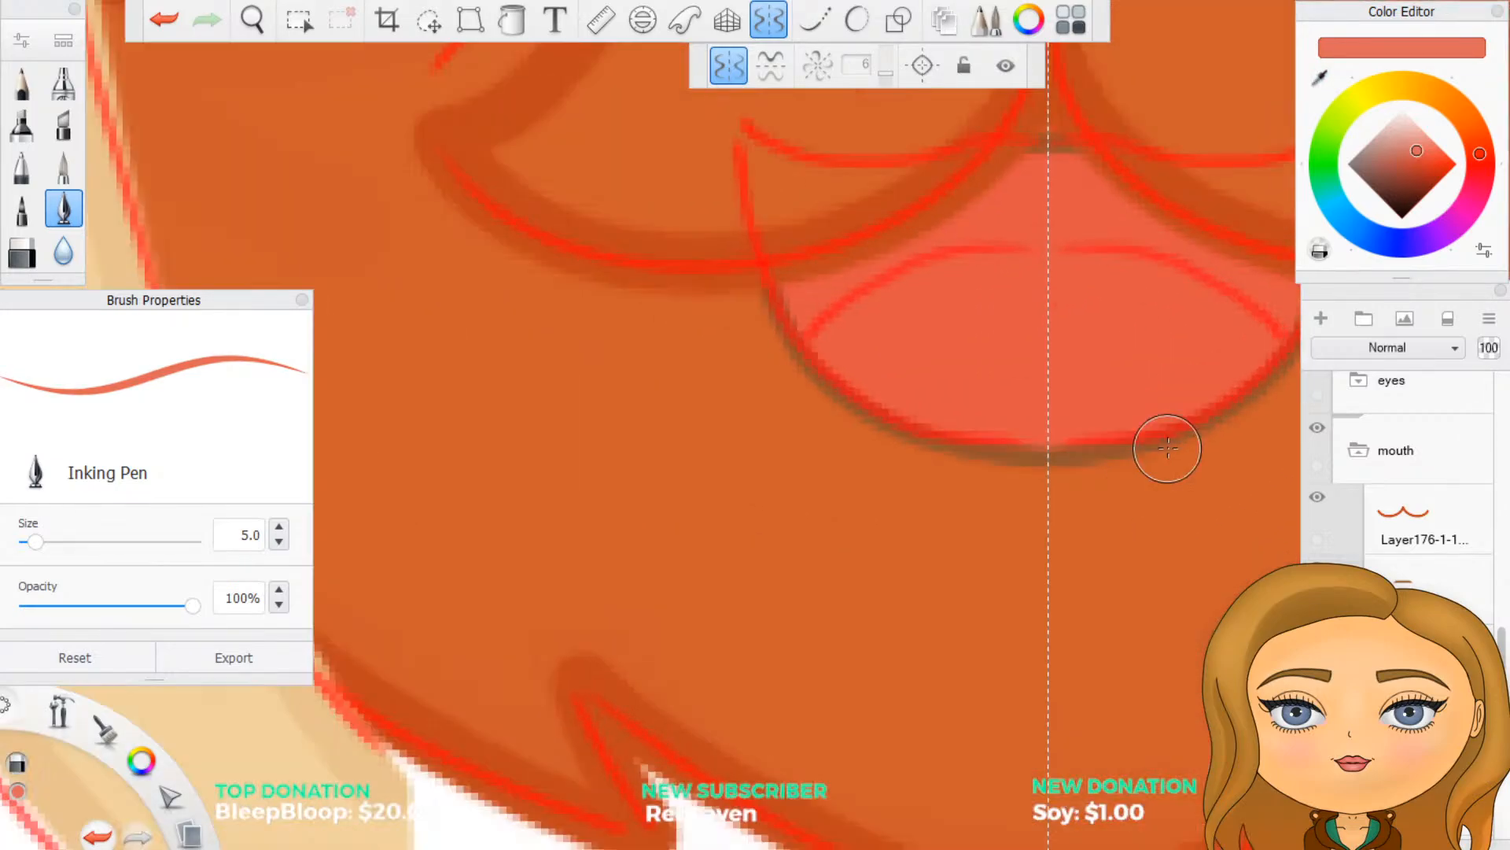
left_click(856, 20)
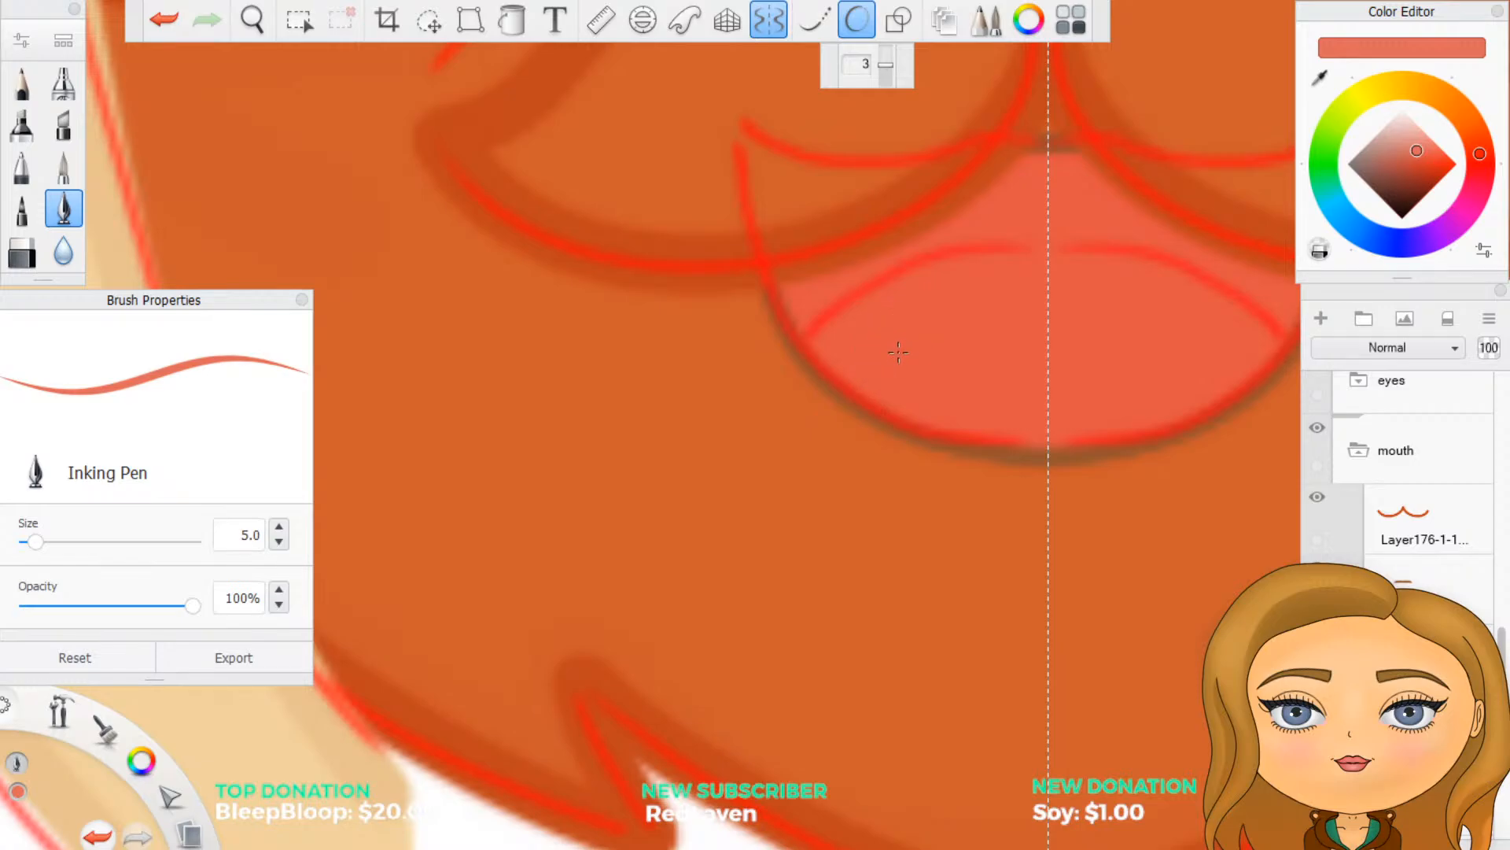
Step: Try to draw the tongue's top edge as a mirrored light-red arc beneath the curved sketch line
scroll(1216, 409, "up", 2)
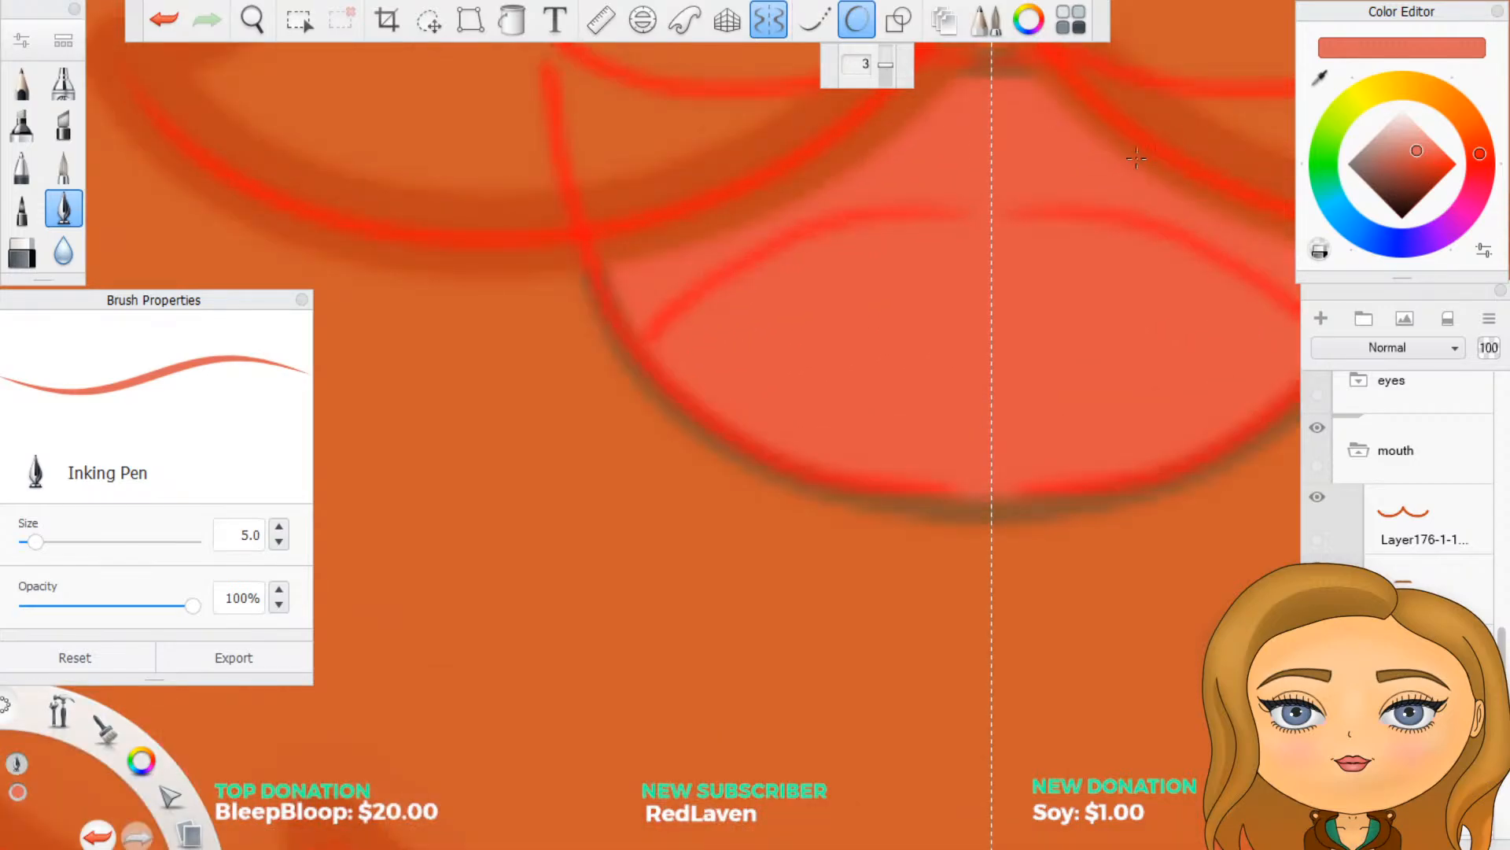
scroll(1133, 171, "down", 2)
scroll(1227, 148, "up", 3)
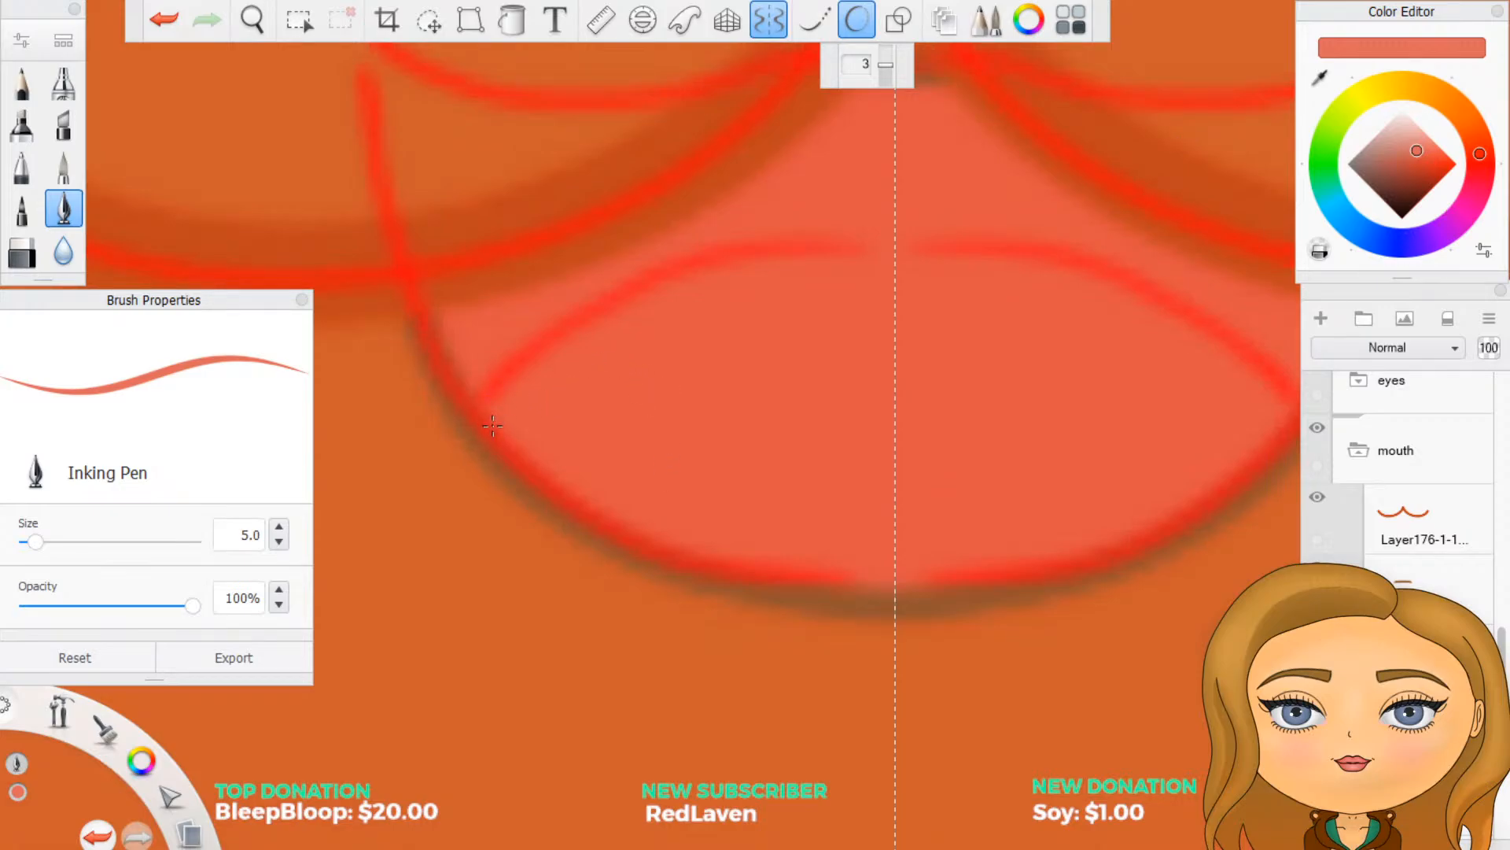
mouse_move(492, 425)
left_mouse_down()
mouse_move(641, 314)
mouse_move(850, 275)
left_mouse_up()
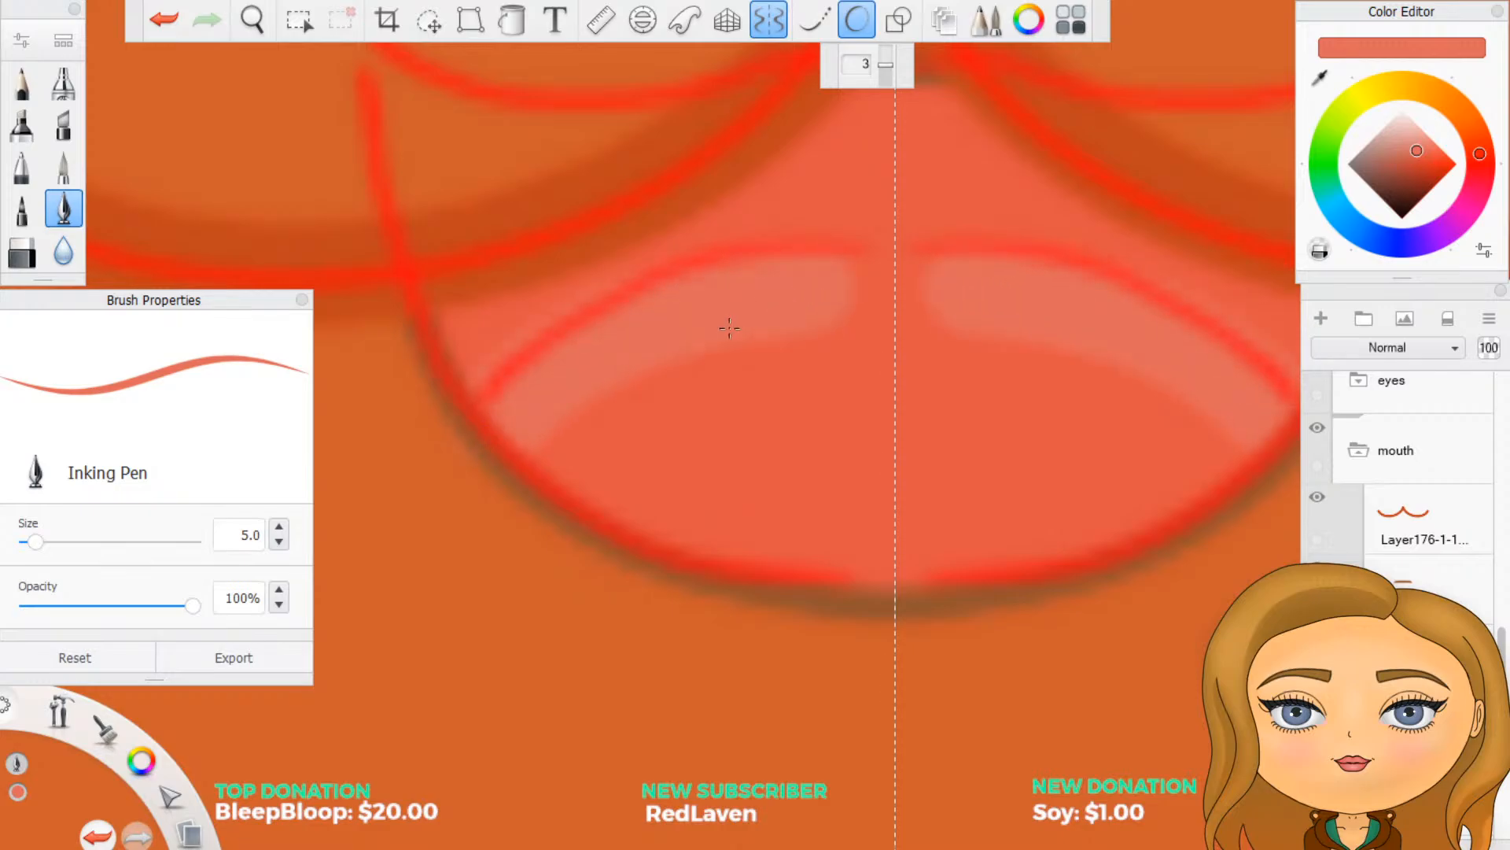
key("ctrl+z")
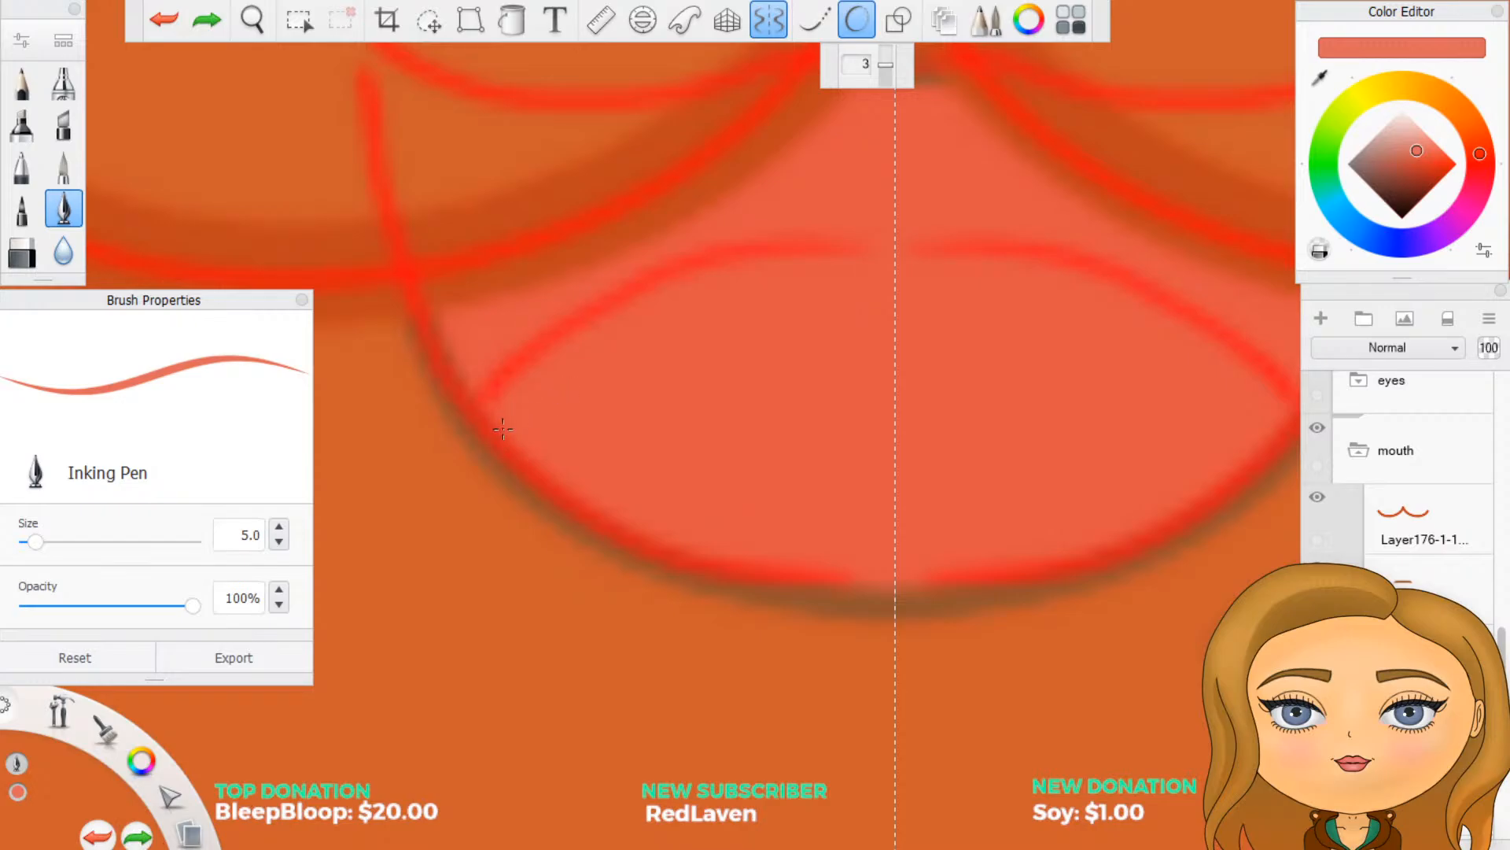
mouse_move(501, 436)
left_mouse_down()
mouse_move(595, 355)
mouse_move(689, 308)
mouse_move(891, 284)
left_mouse_up()
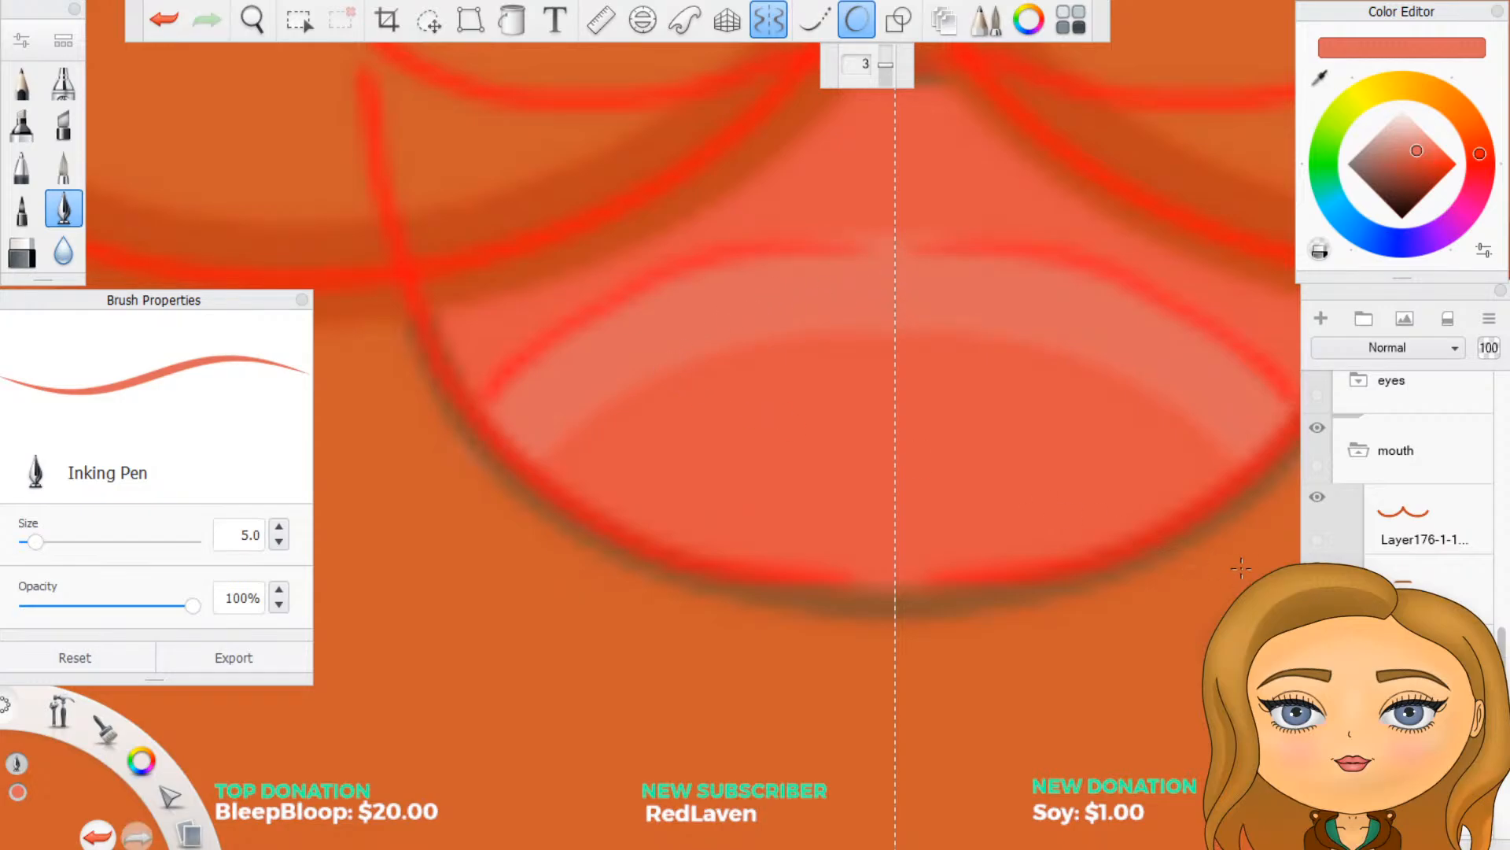
key("ctrl+z")
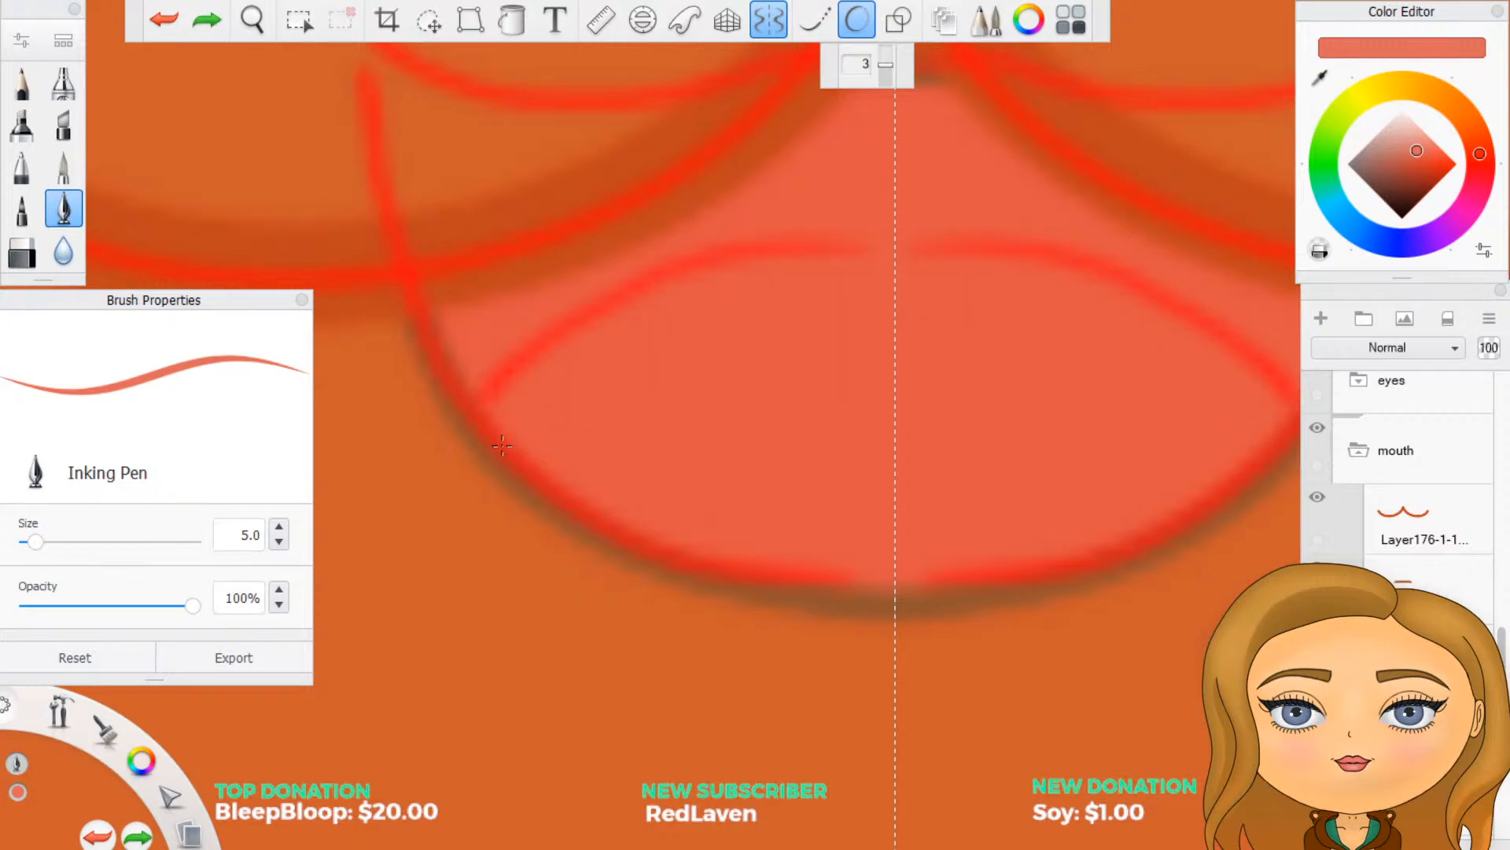
left_click_drag(519, 432, 612, 354)
key("ctrl+z")
mouse_move(512, 439)
left_mouse_down()
mouse_move(562, 384)
mouse_move(720, 277)
mouse_move(881, 259)
left_mouse_up()
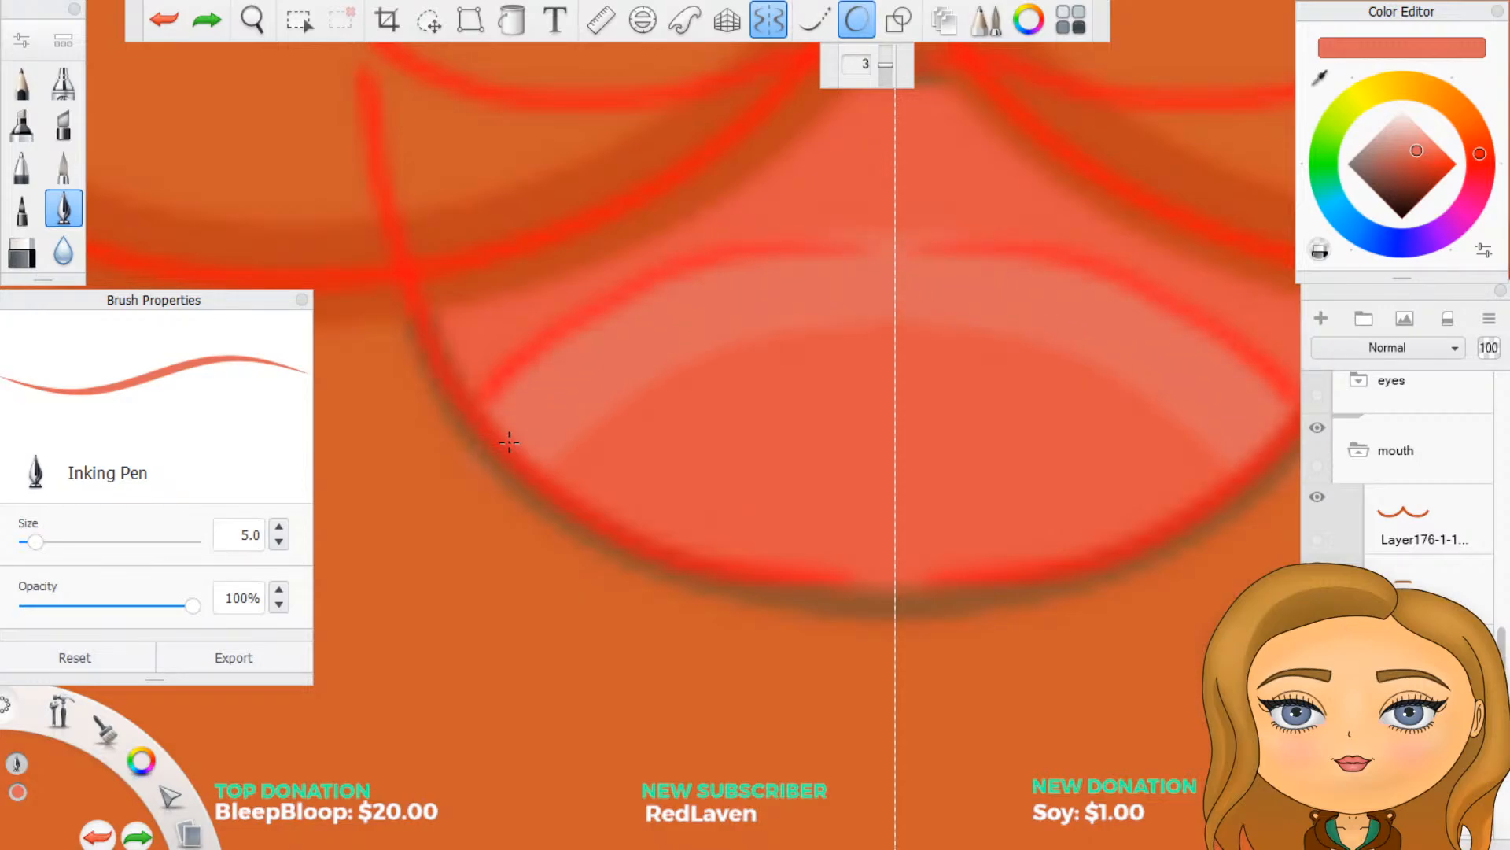
left_click_drag(509, 442, 881, 283)
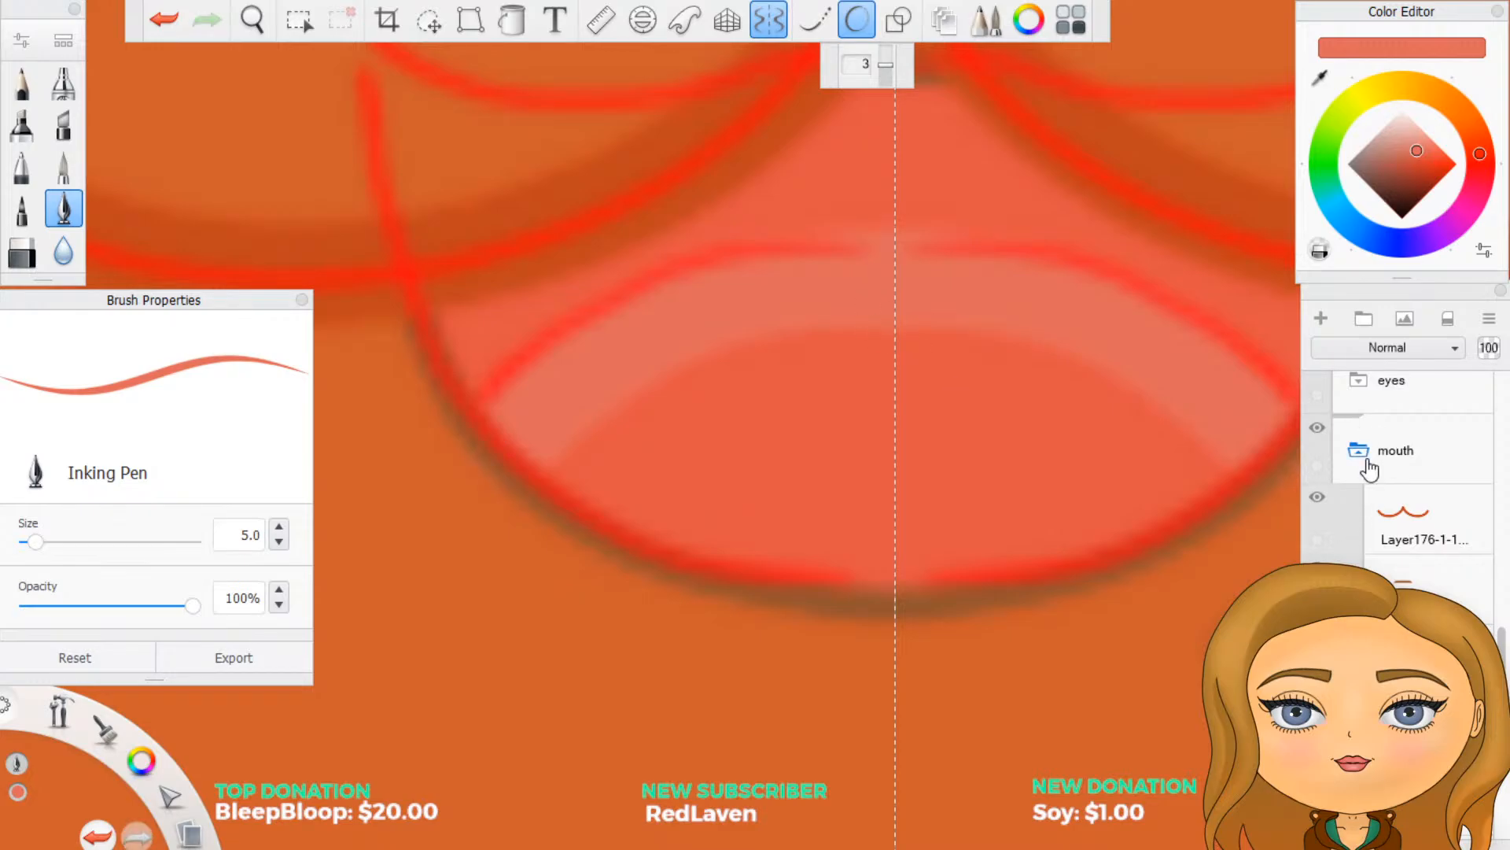
Step: Toggle the redline group's visibility to compare the tongue arc with the sketch
scroll(1366, 532, "up", 2)
scroll(1365, 512, "up", 3)
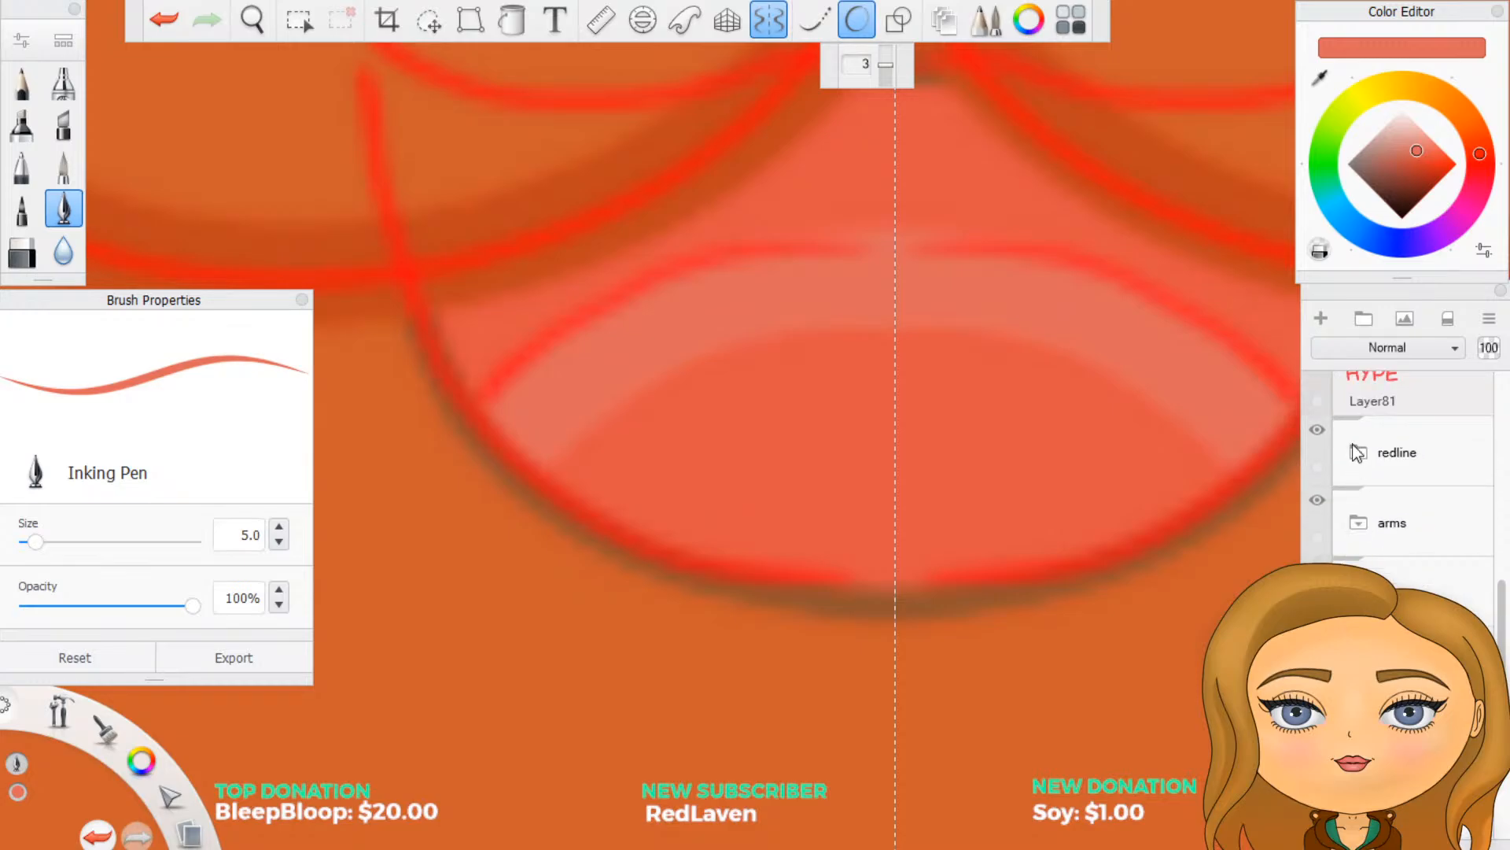
left_click(1317, 431)
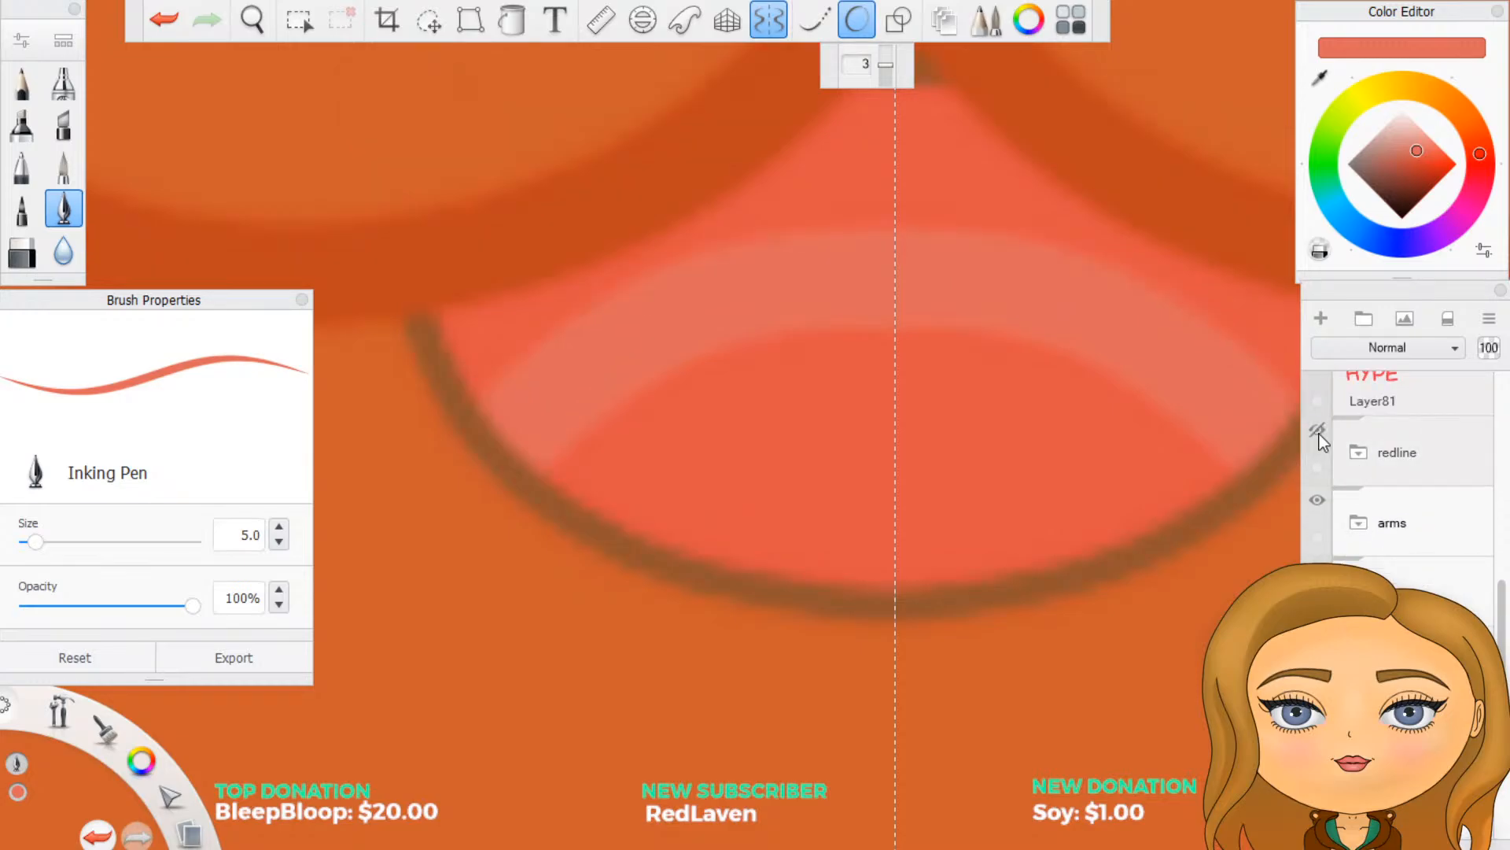
left_click(1318, 433)
left_click(1316, 431)
left_click(1317, 431)
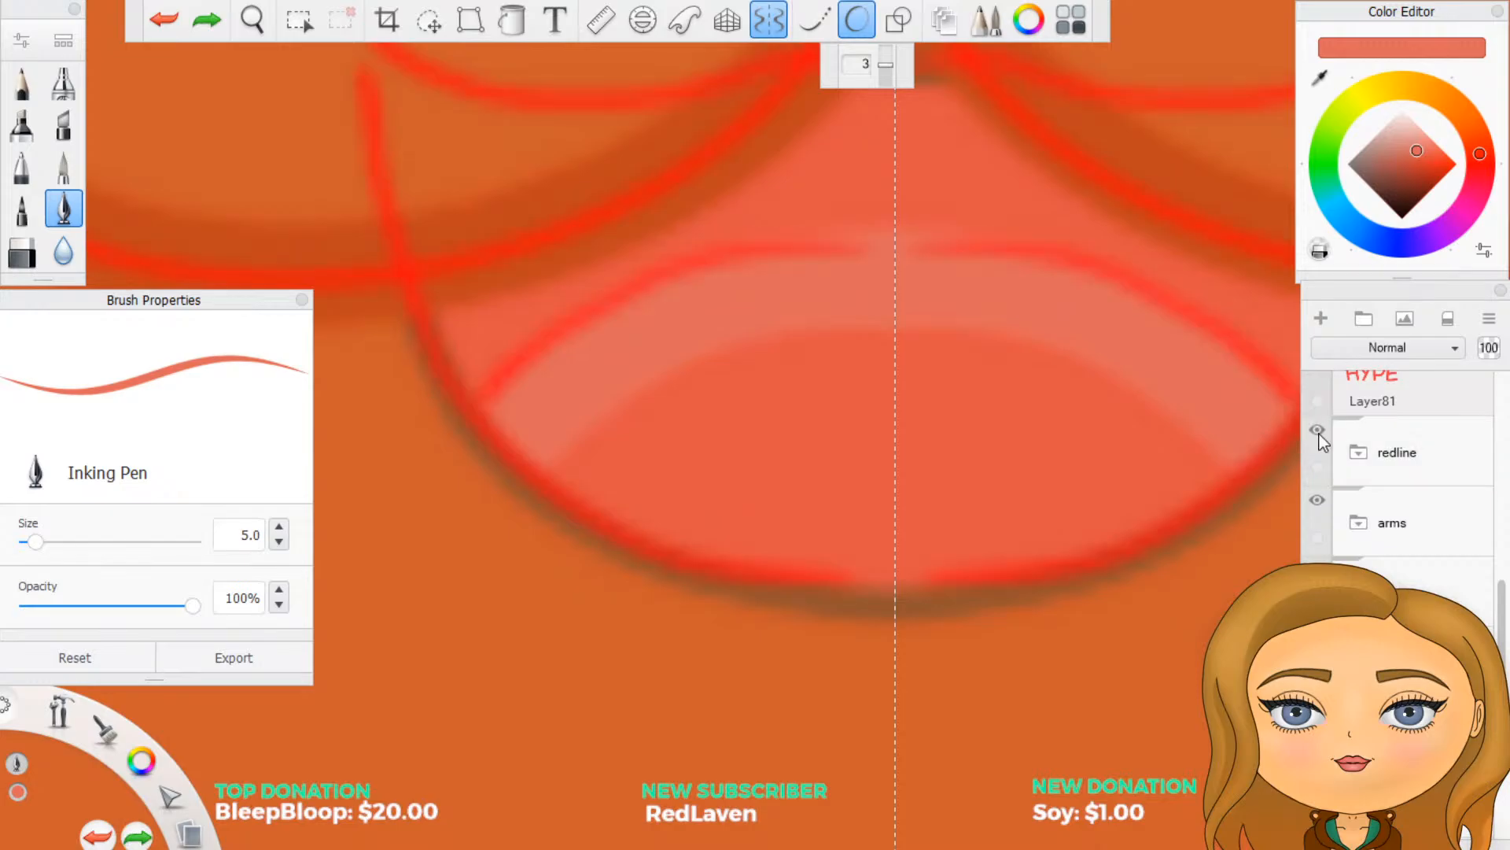
Step: Undo the tongue arc and try redrawing it with a more rounded centre, undoing each attempt
key("ctrl+z")
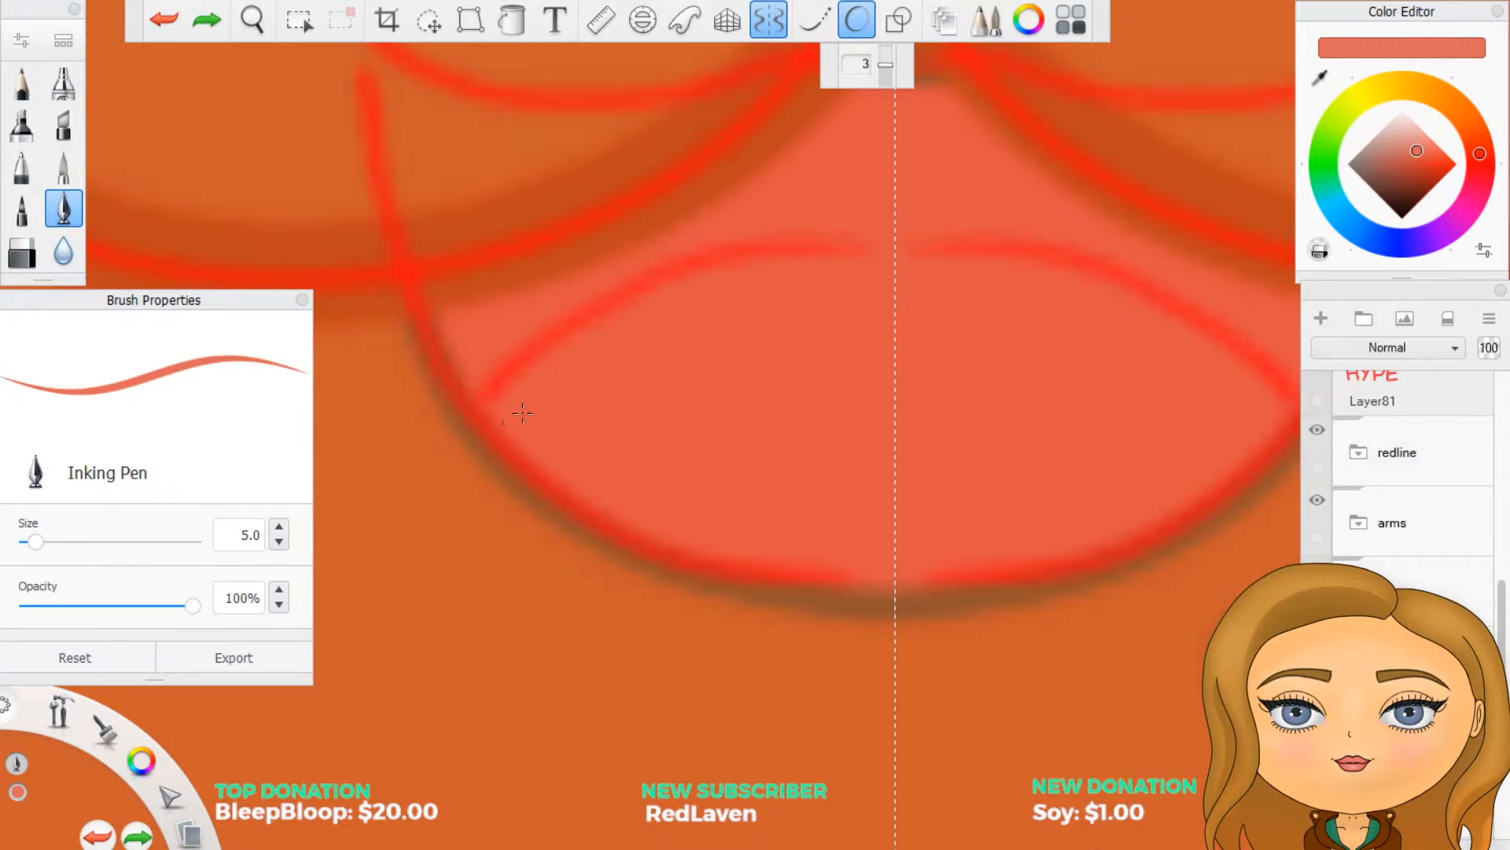
mouse_move(505, 427)
left_mouse_down()
mouse_move(543, 403)
mouse_move(512, 443)
mouse_move(609, 365)
mouse_move(765, 294)
mouse_move(869, 291)
mouse_move(885, 235)
mouse_move(910, 278)
left_mouse_up()
key("ctrl+z")
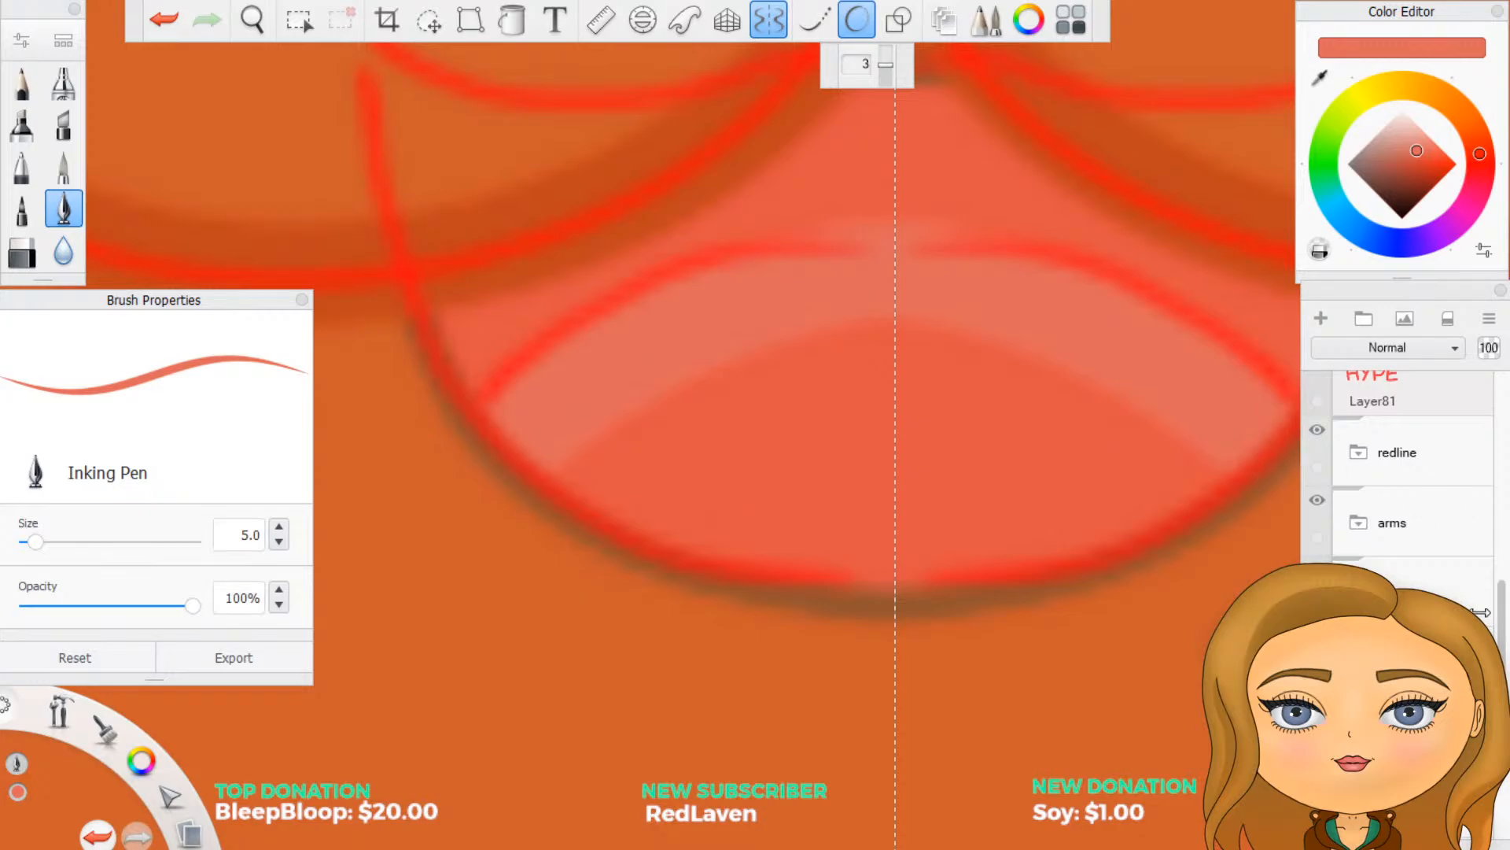
scroll(1408, 472, "down", 4)
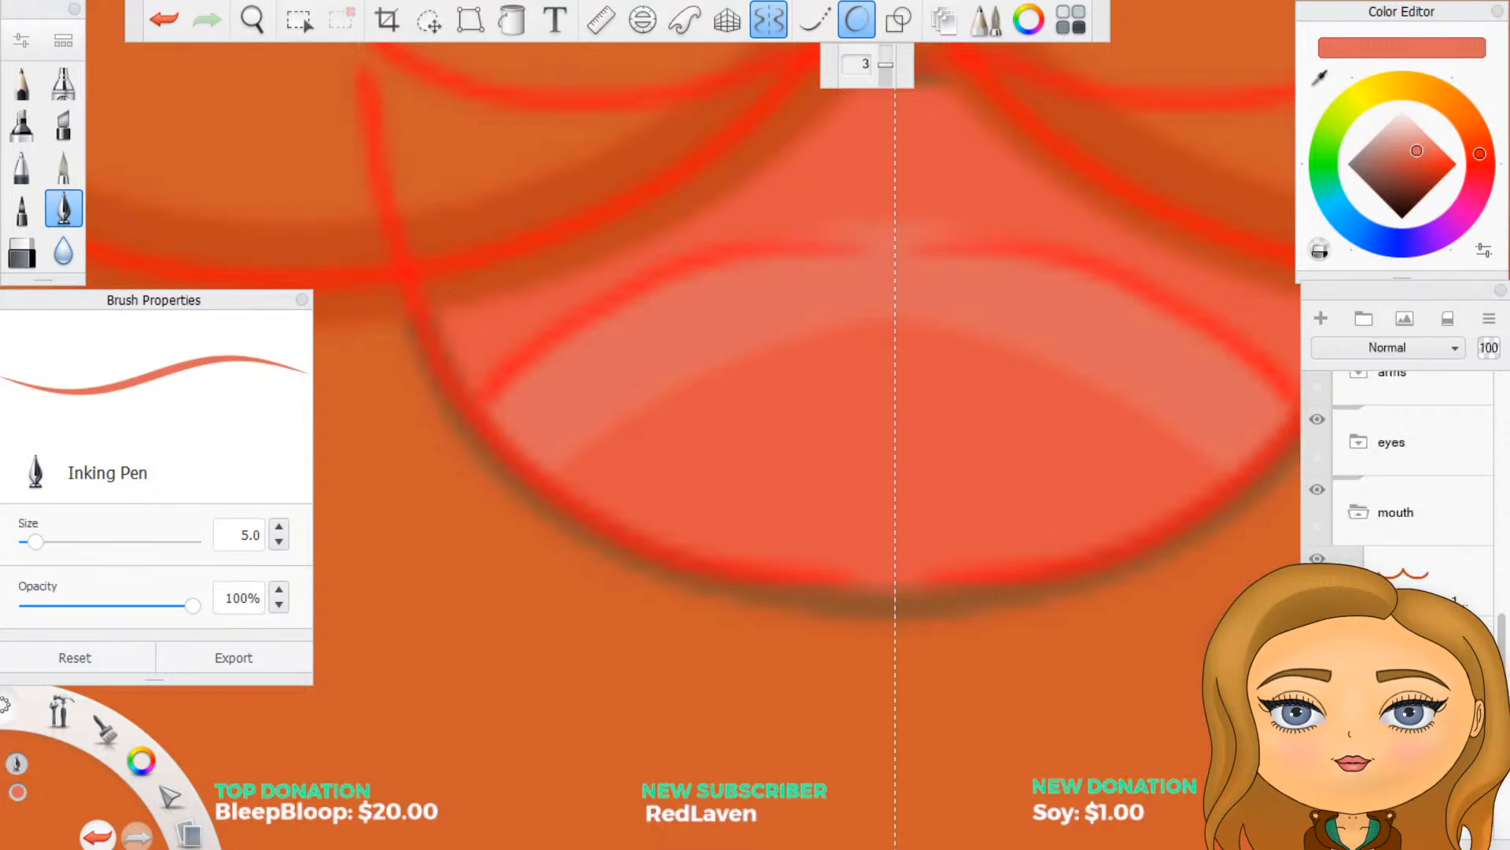
key("ctrl+z")
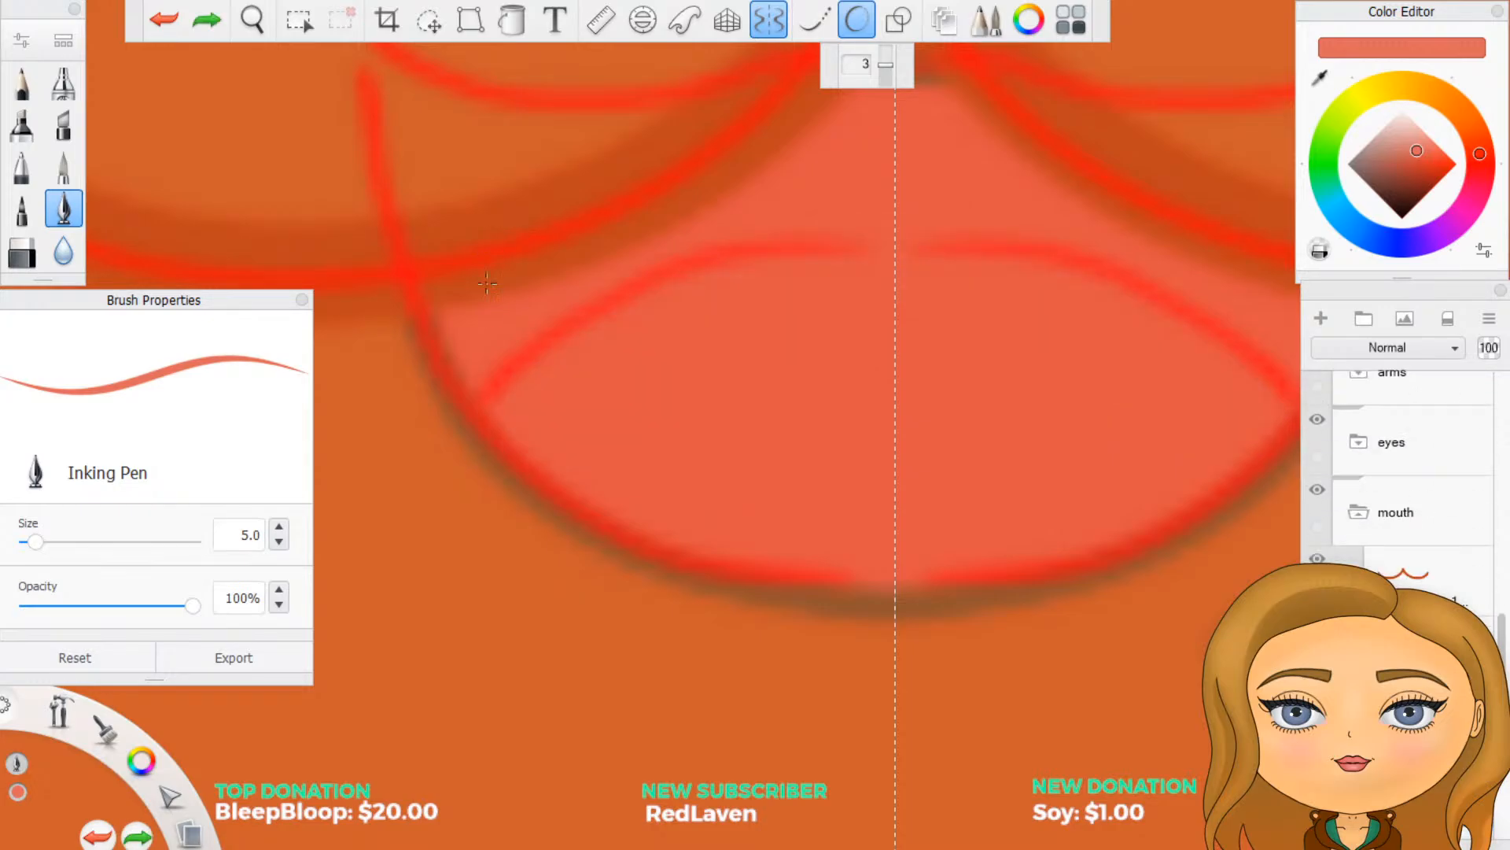
Step: Draw the tongue's top edge as a smooth mirrored light-red arc along the sketch line, and hide the redline group
mouse_move(505, 435)
left_mouse_down()
mouse_move(641, 335)
mouse_move(817, 274)
mouse_move(893, 276)
left_mouse_up()
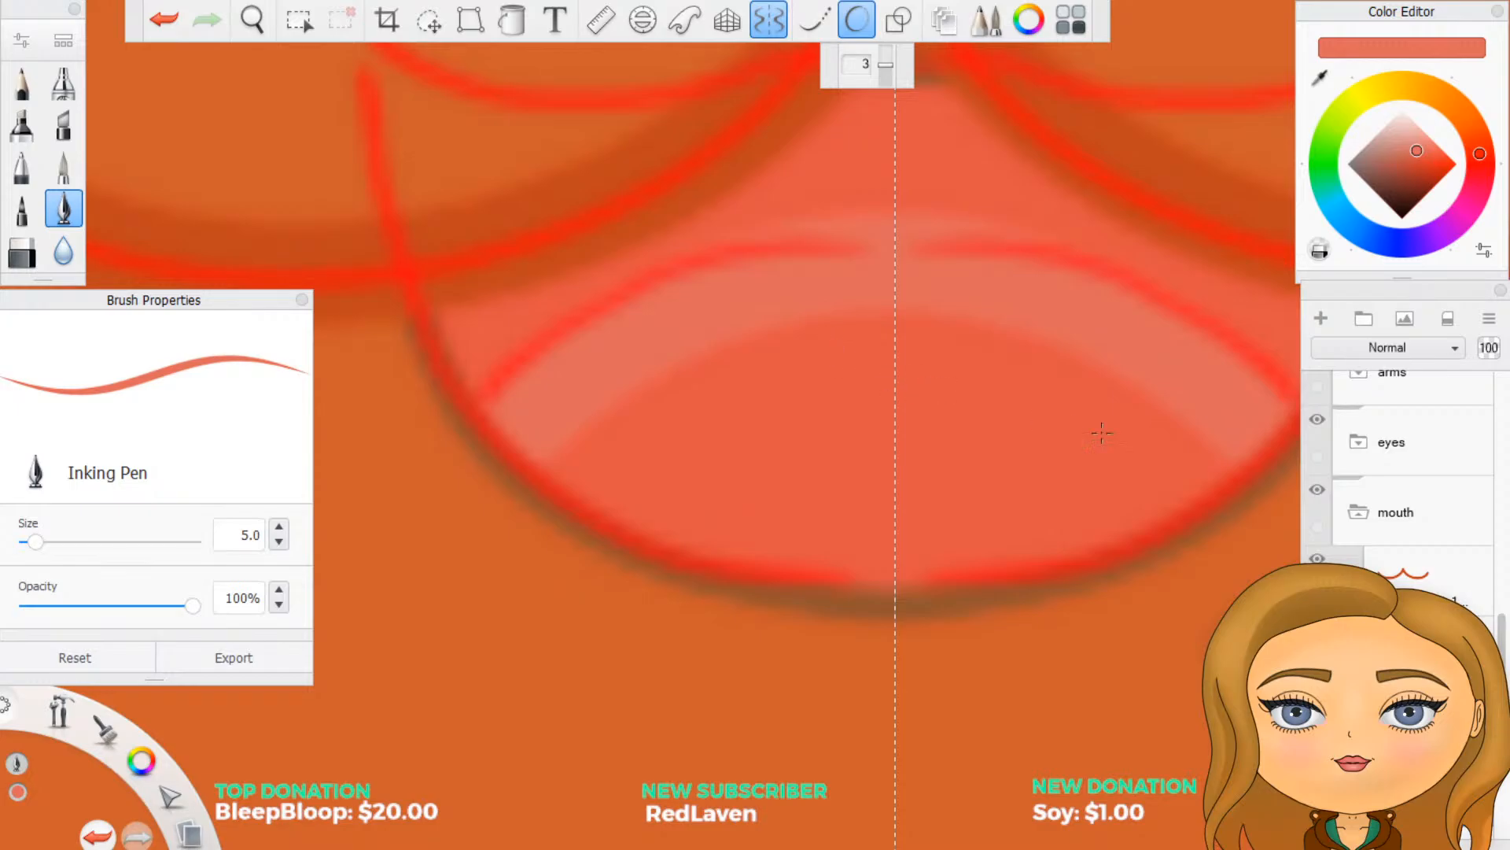
scroll(1382, 507, "up", 3)
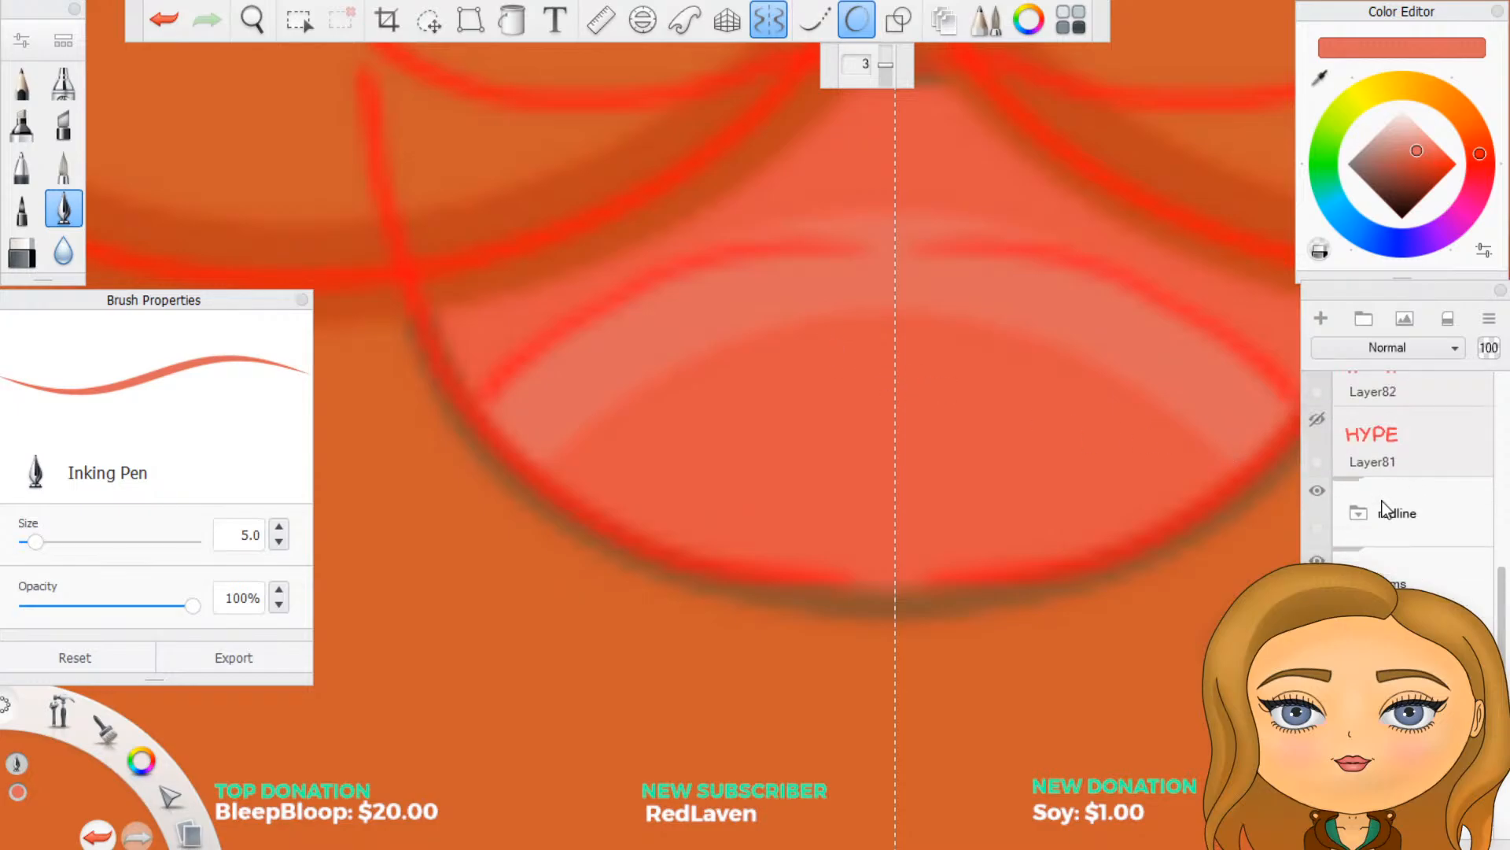
left_click(1318, 490)
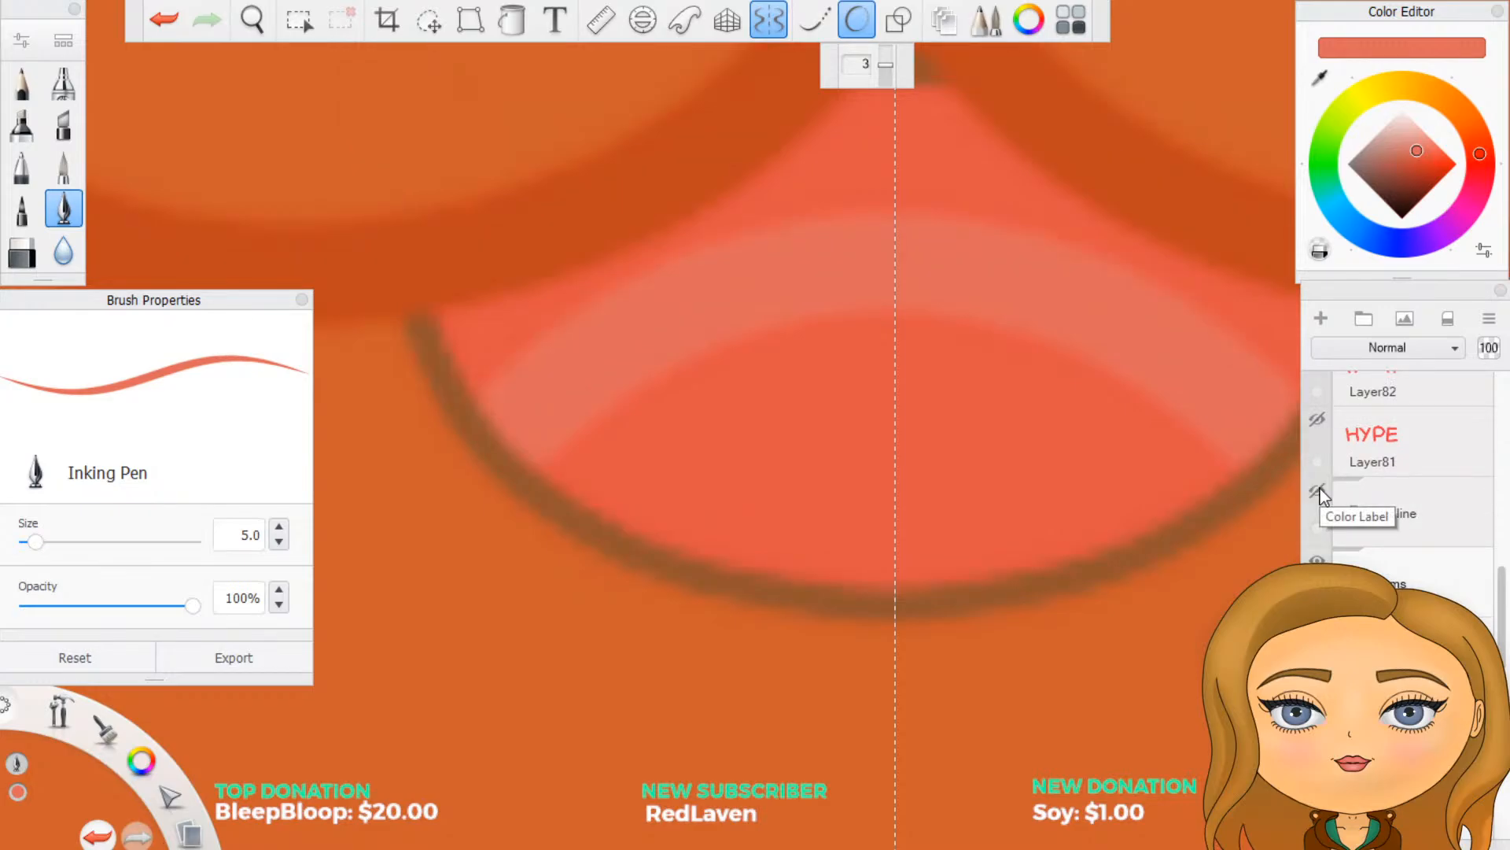
Step: Fill the tongue between its arc and the mouth's lower outline with mirrored light-red strokes
scroll(1319, 489, "down", 5)
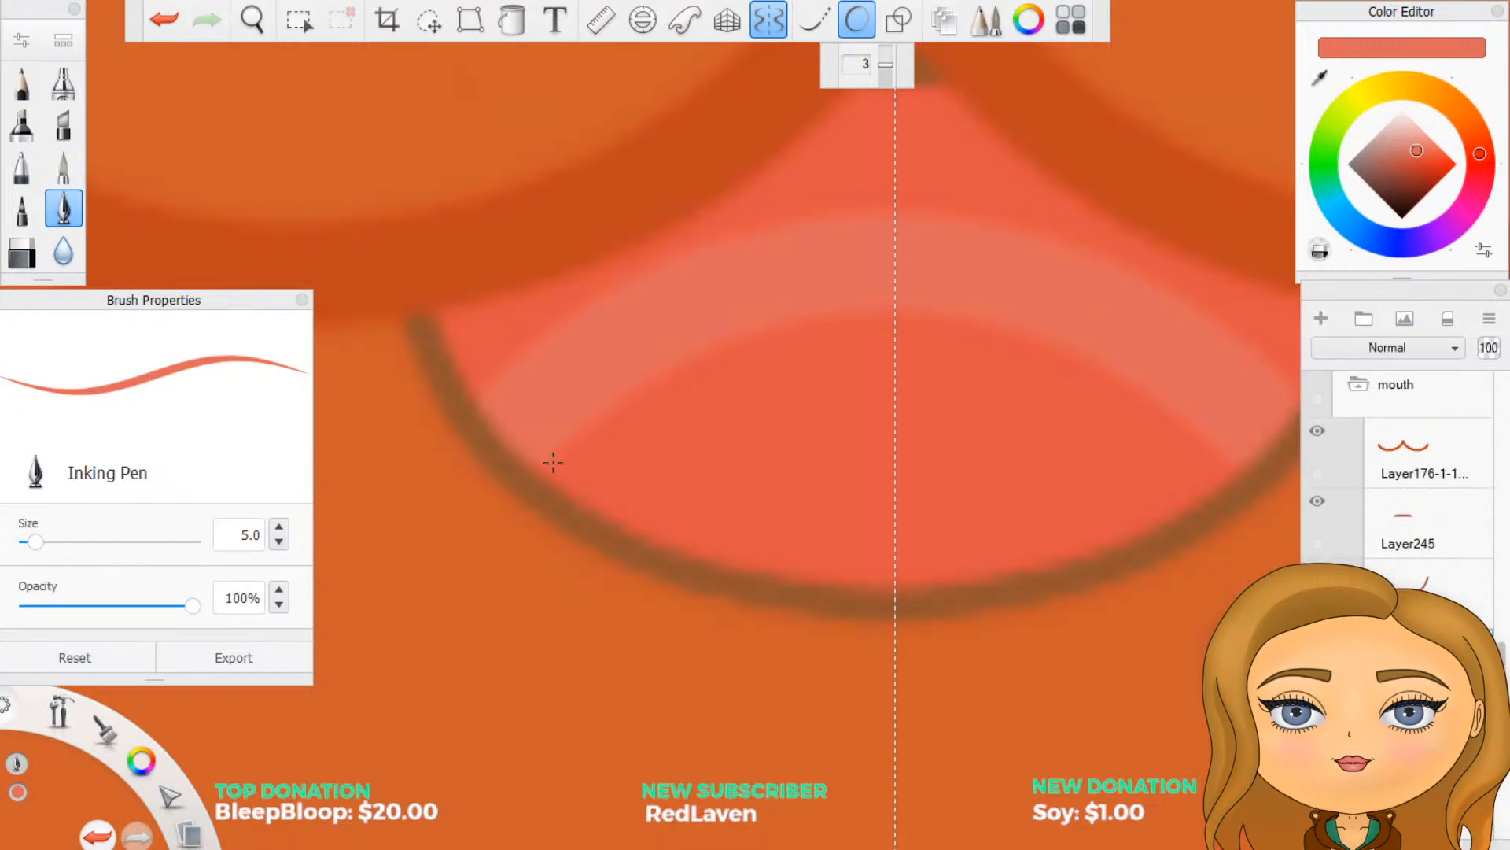
mouse_move(562, 471)
left_mouse_down()
mouse_move(708, 523)
mouse_move(875, 548)
mouse_move(657, 470)
mouse_move(610, 433)
mouse_move(814, 487)
mouse_move(794, 440)
mouse_move(660, 389)
mouse_move(866, 401)
mouse_move(873, 370)
mouse_move(708, 354)
mouse_move(889, 338)
left_mouse_up()
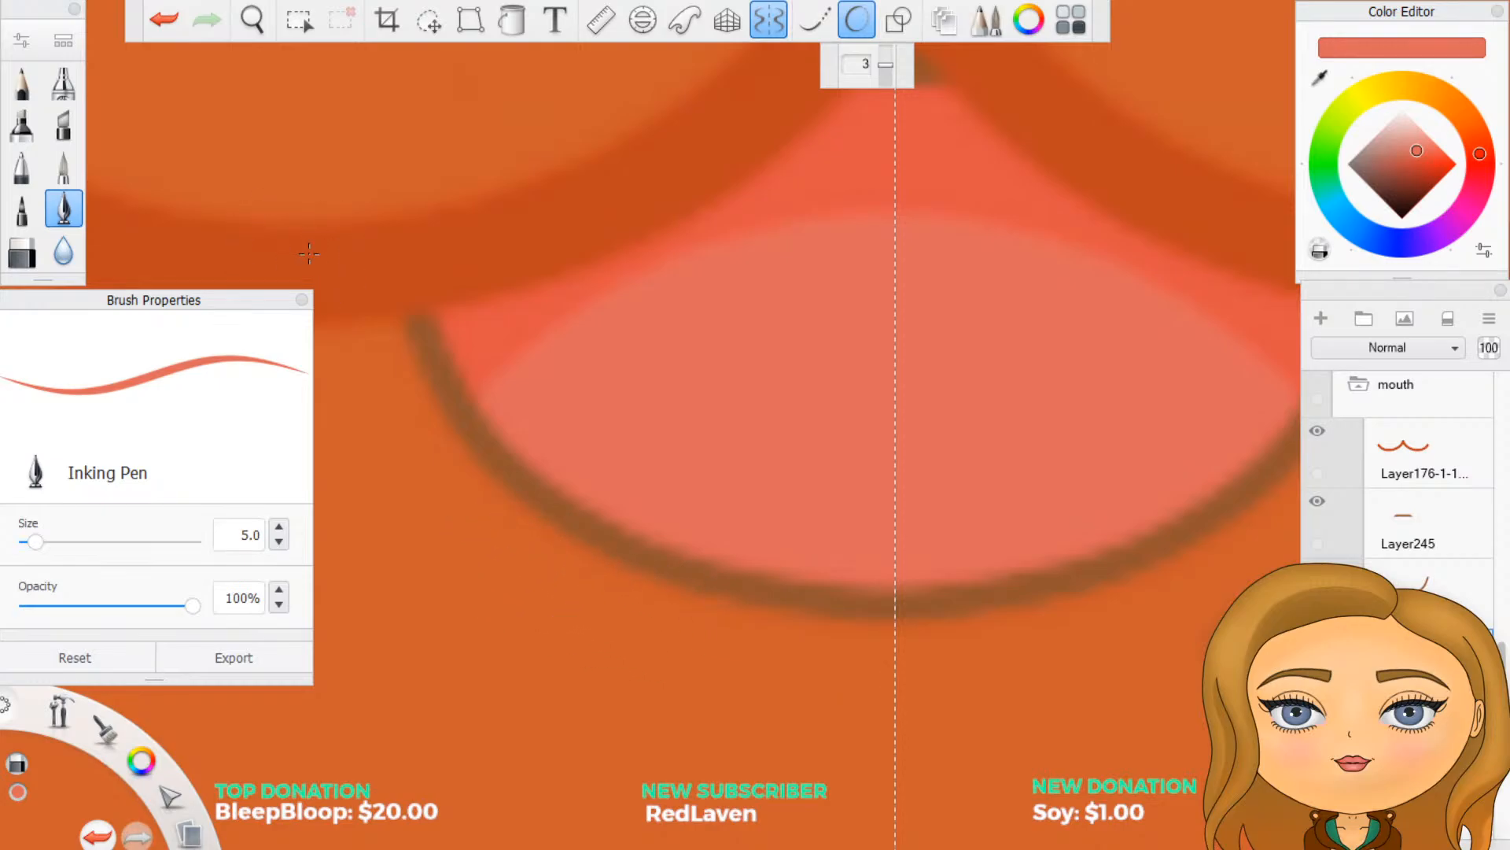
scroll(1046, 675, "down", 10)
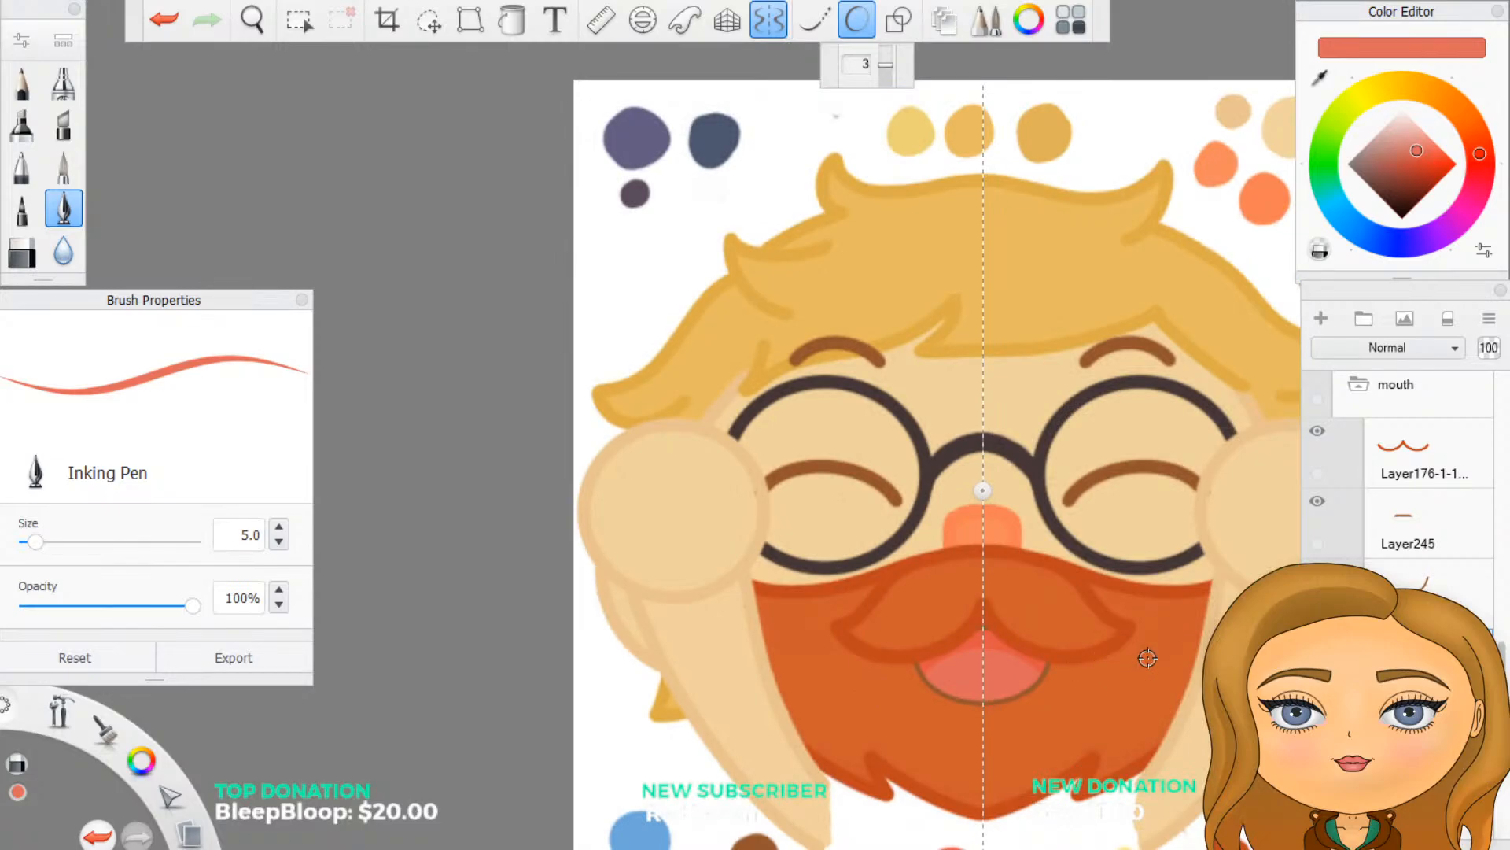
Step: Check the finished mouth on the face and collapse the mouth group in the layer list
scroll(1145, 658, "up", 3)
scroll(1357, 436, "up", 1)
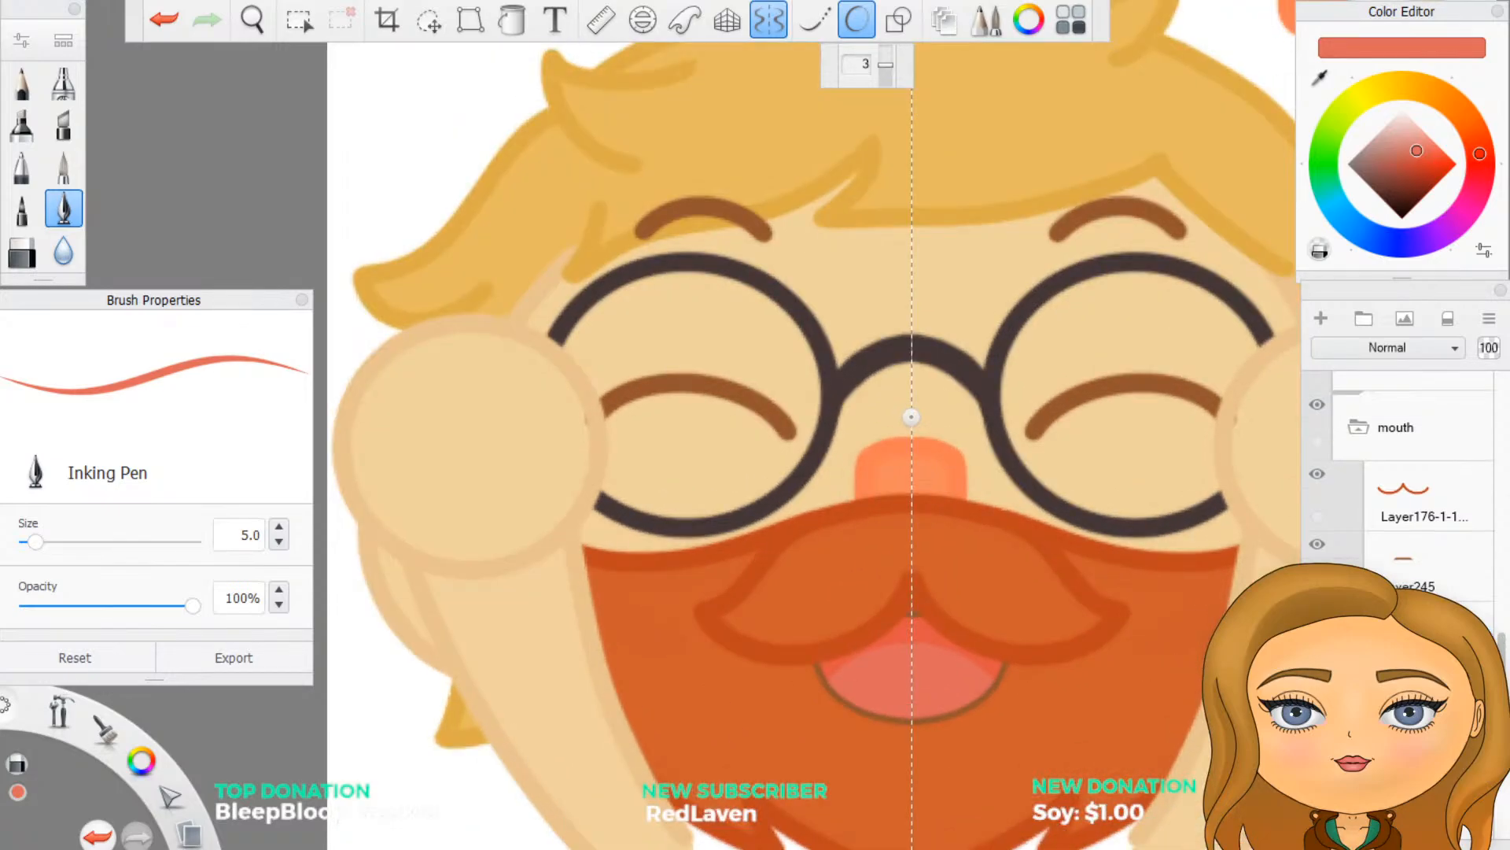
left_click(1357, 431)
scroll(1356, 434, "up", 3)
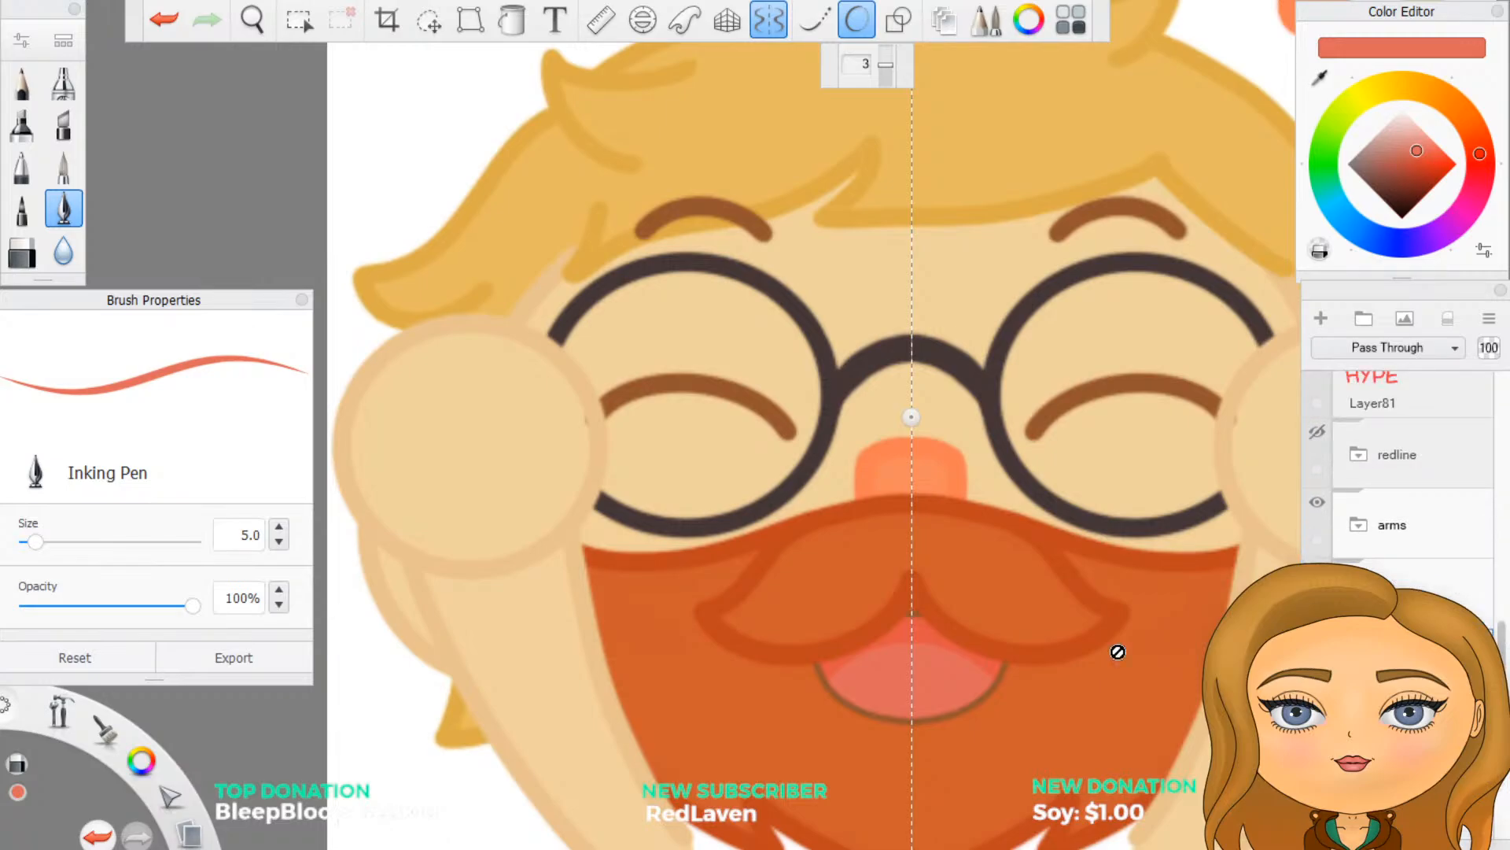
Step: Check the whole face against the redline group and the HYPE lettering layer by briefly showing each one
scroll(1117, 651, "down", 3)
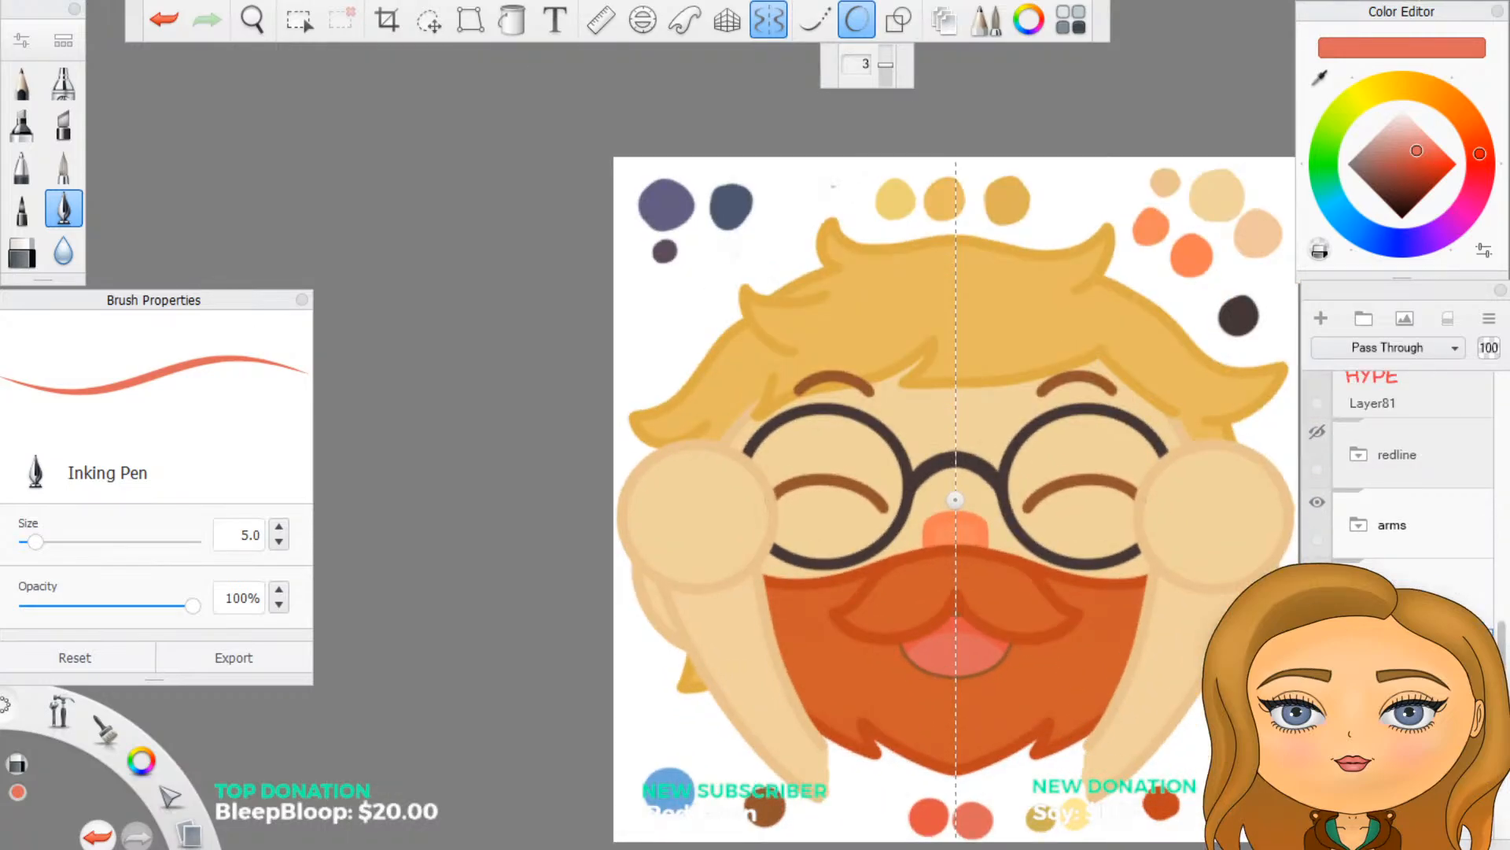
scroll(1400, 464, "down", 1)
scroll(1397, 487, "down", 1)
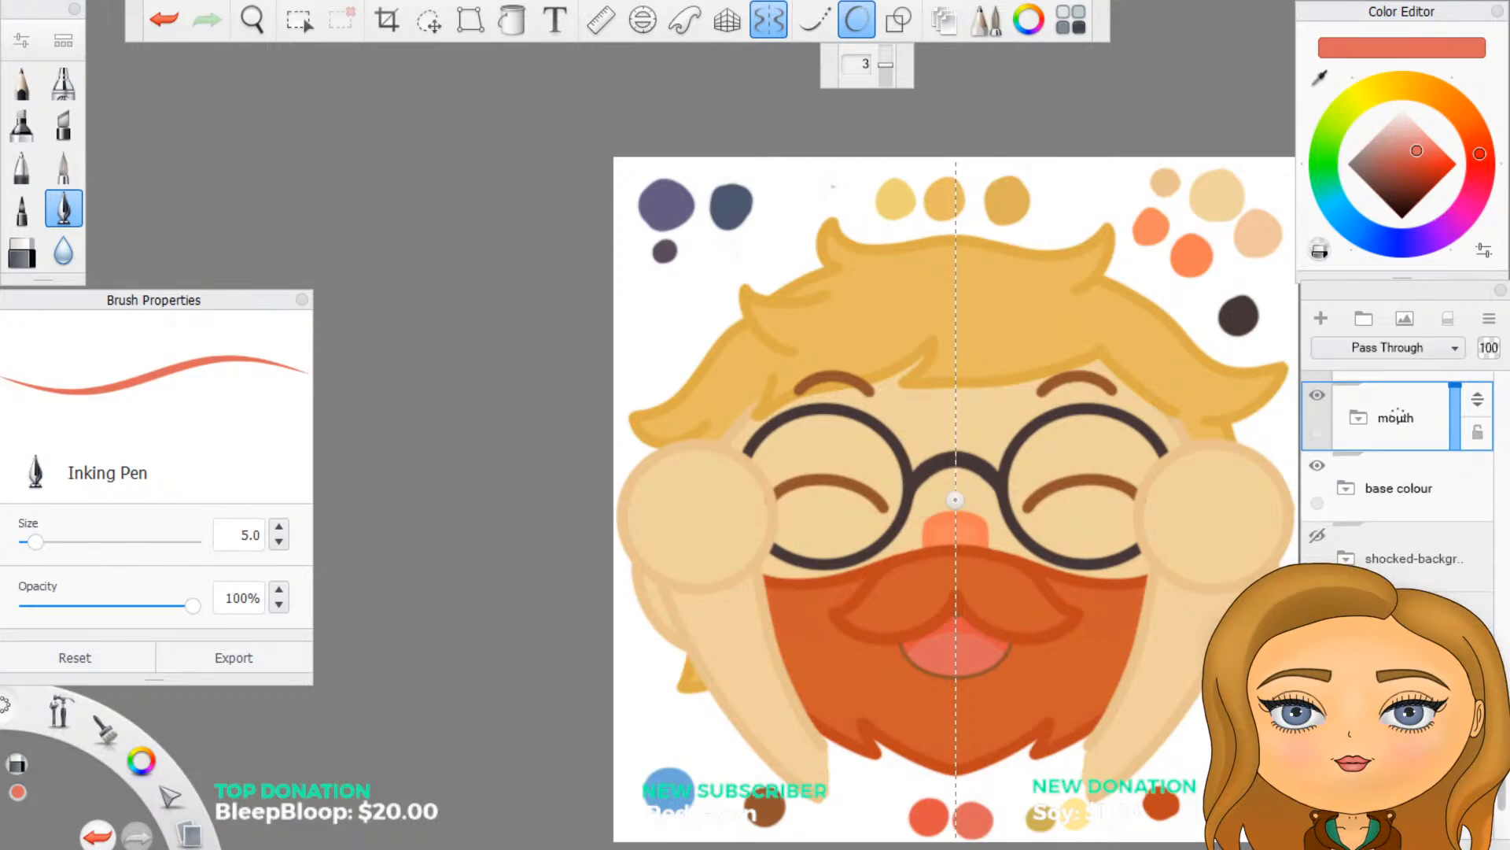
scroll(1397, 440, "up", 5)
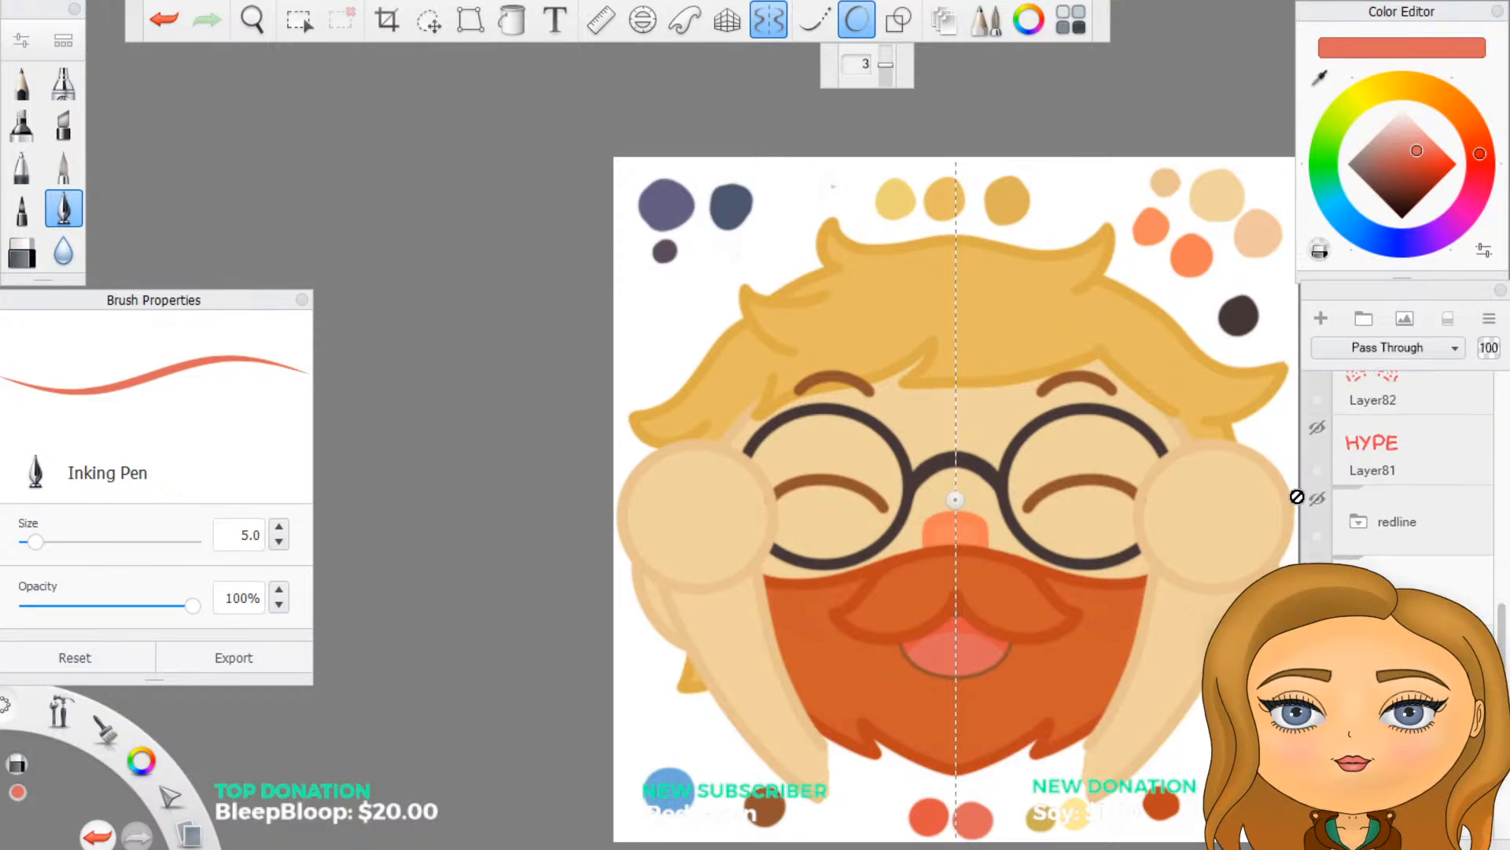
left_click(1318, 500)
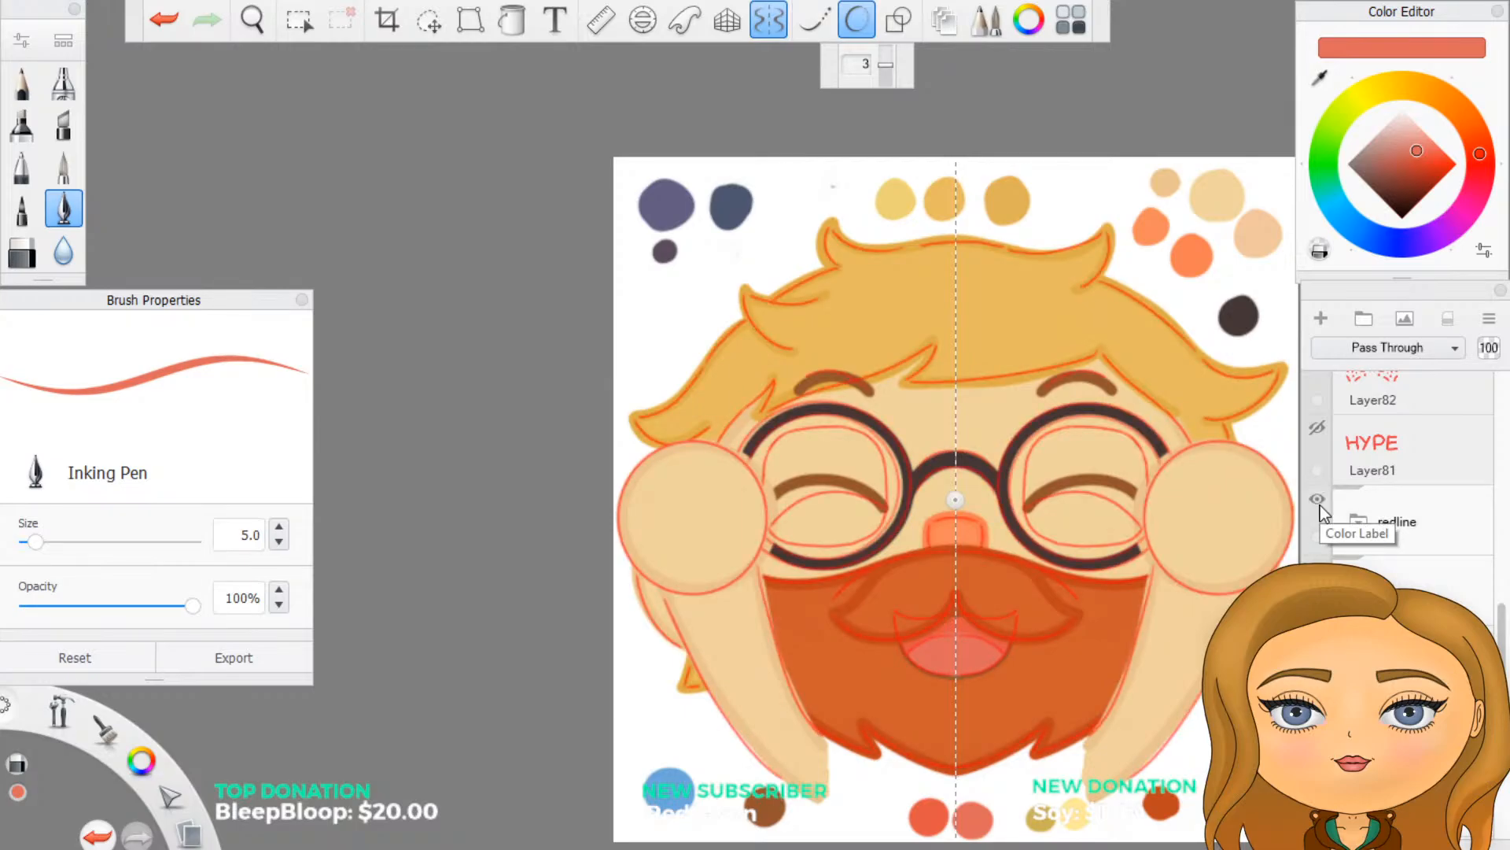
left_click(1320, 505)
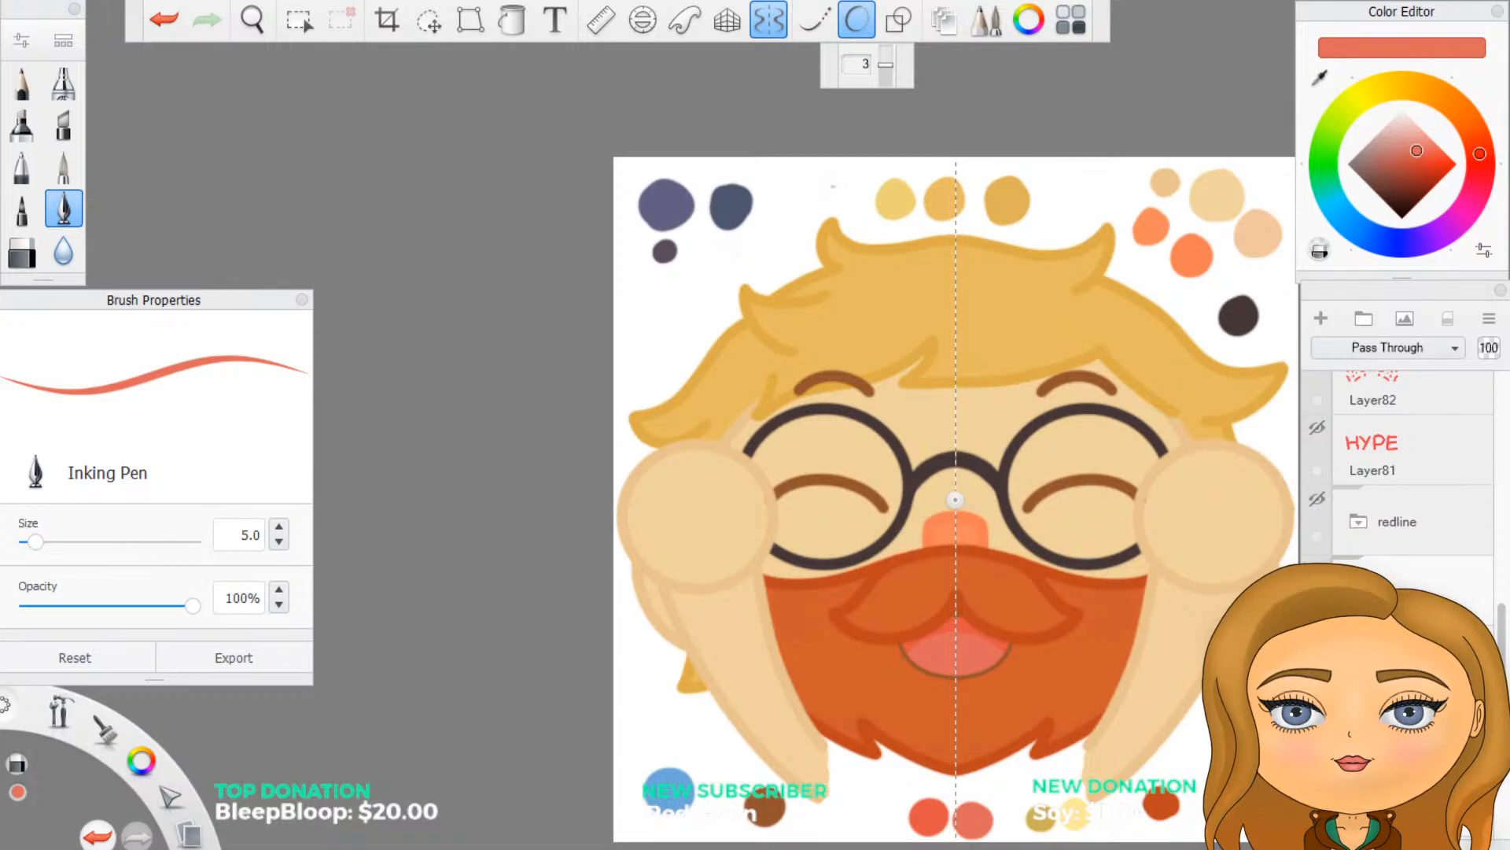
left_click(1323, 433)
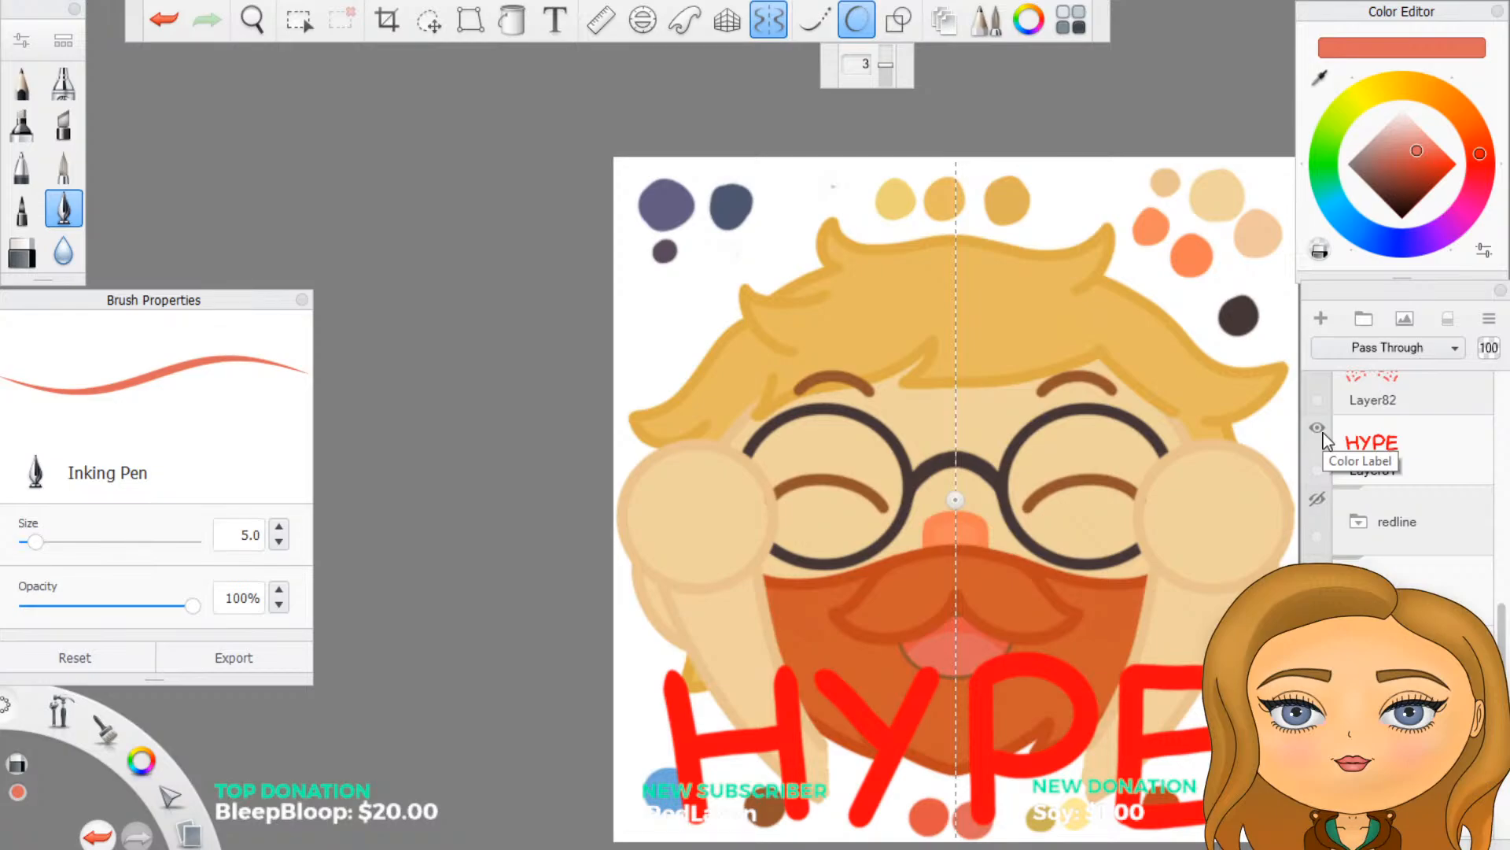
left_click(1323, 433)
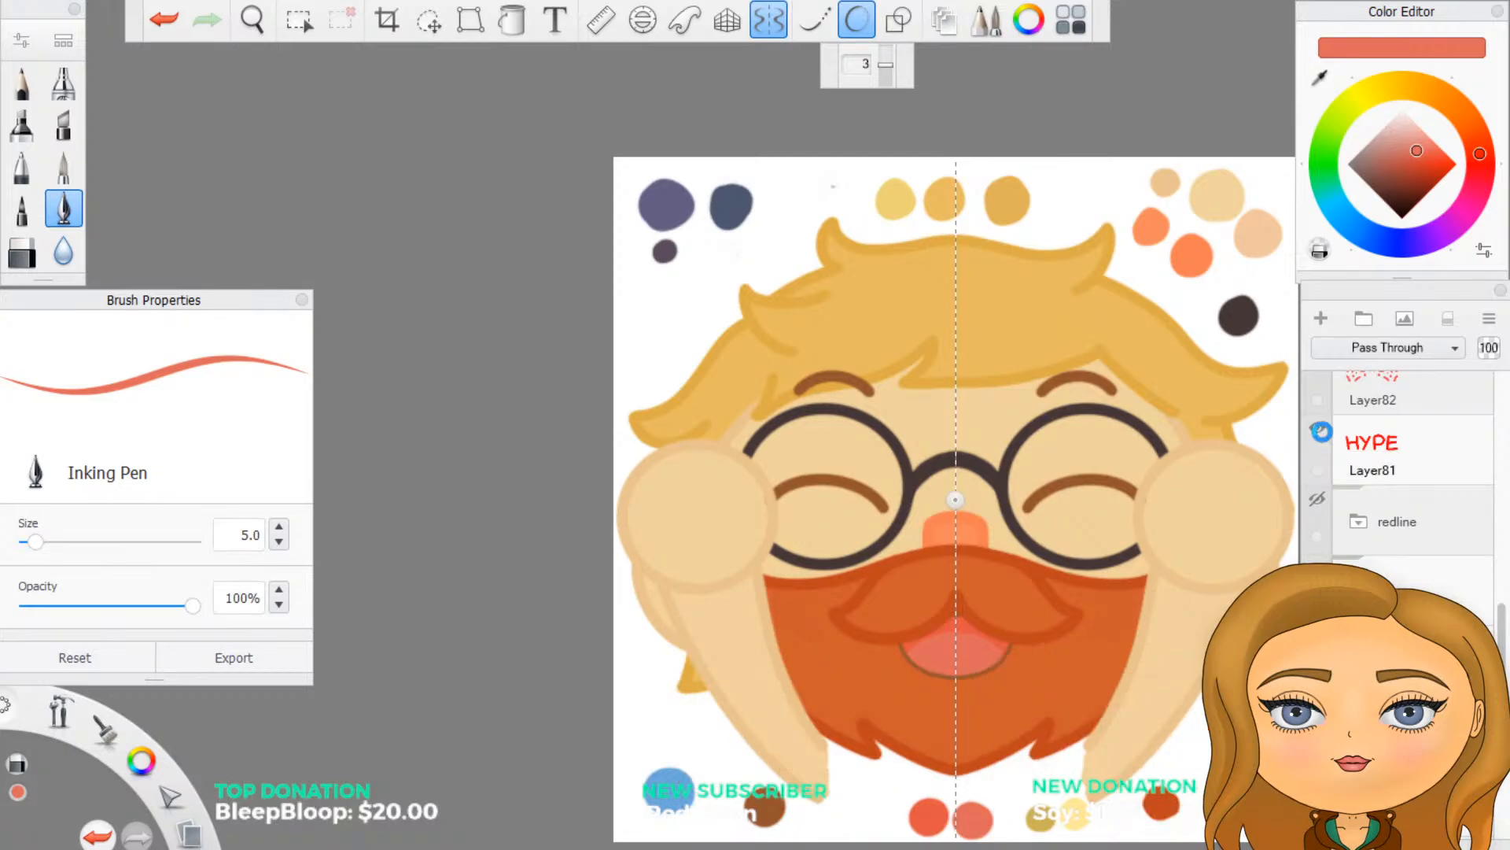
Step: Show the red confetti sketch layer above the head and hide the colour palette swatches
scroll(1357, 451, "up", 1)
left_click(1323, 439)
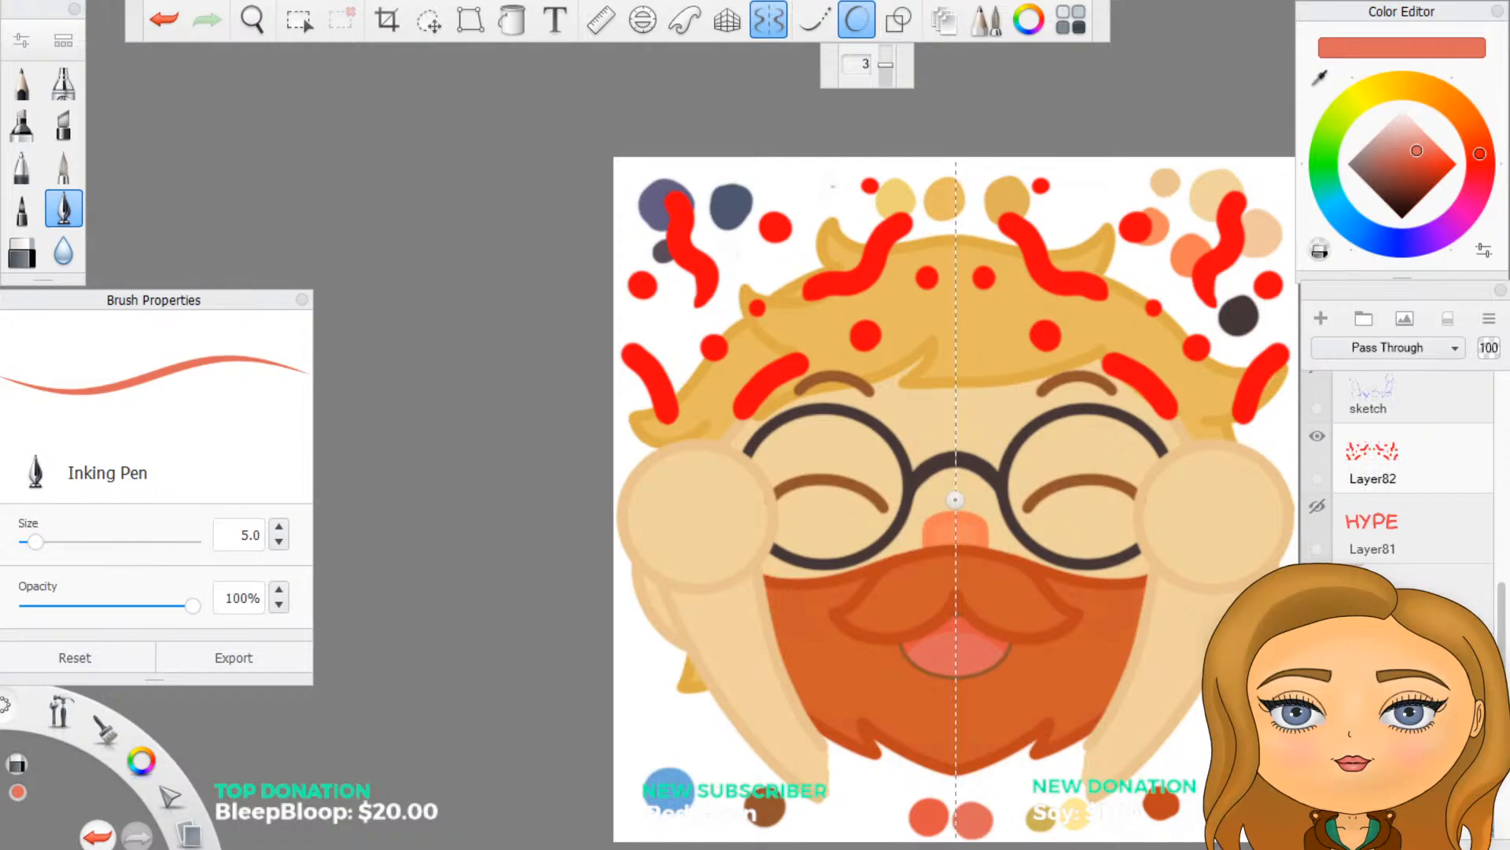
scroll(1346, 513, "down", 3)
scroll(1397, 472, "down", 2)
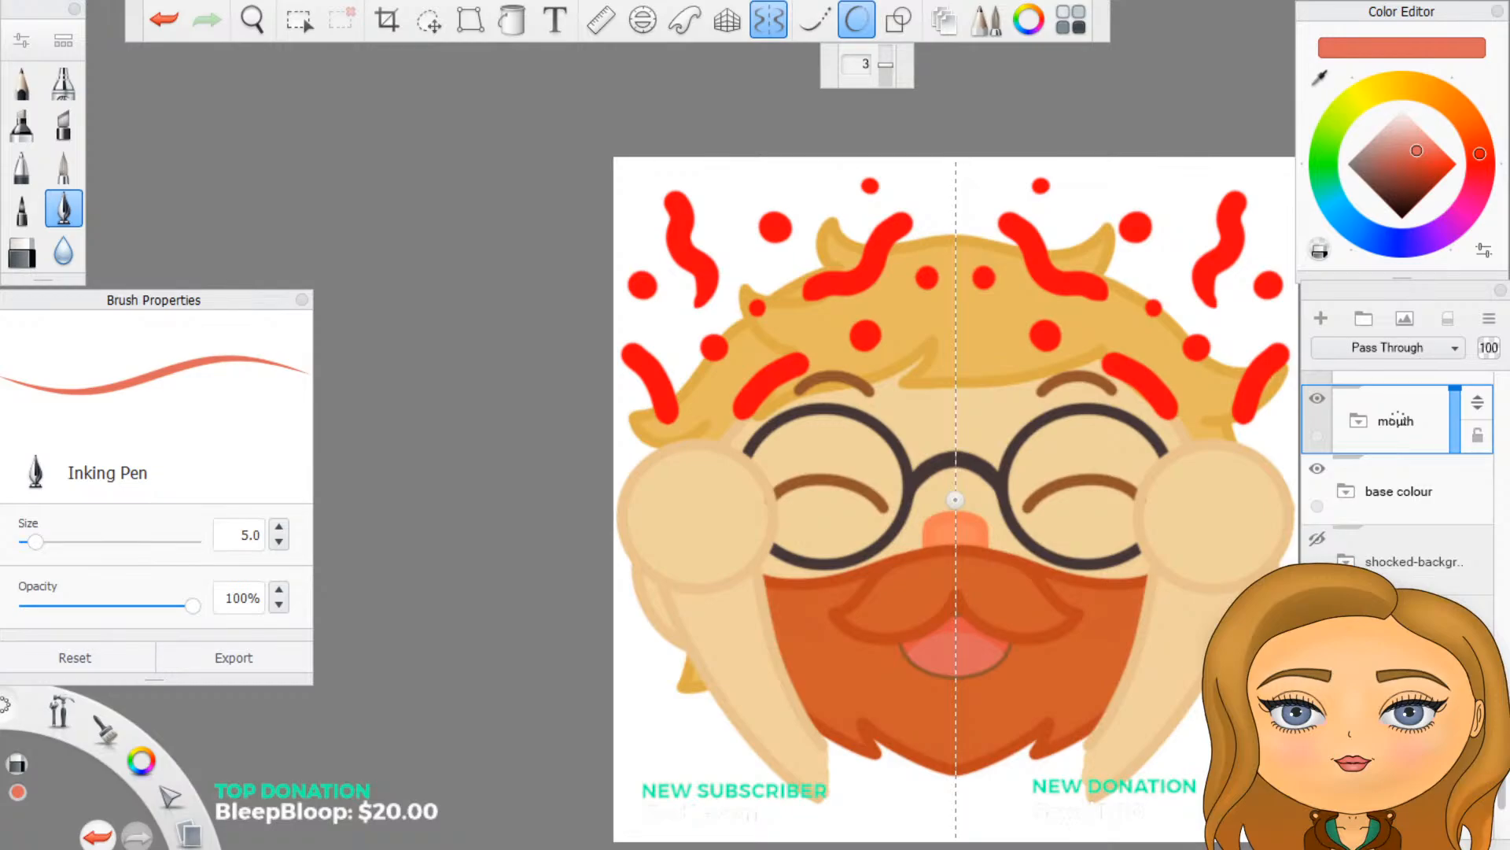
scroll(1190, 641, "down", 2)
scroll(1190, 641, "up", 4)
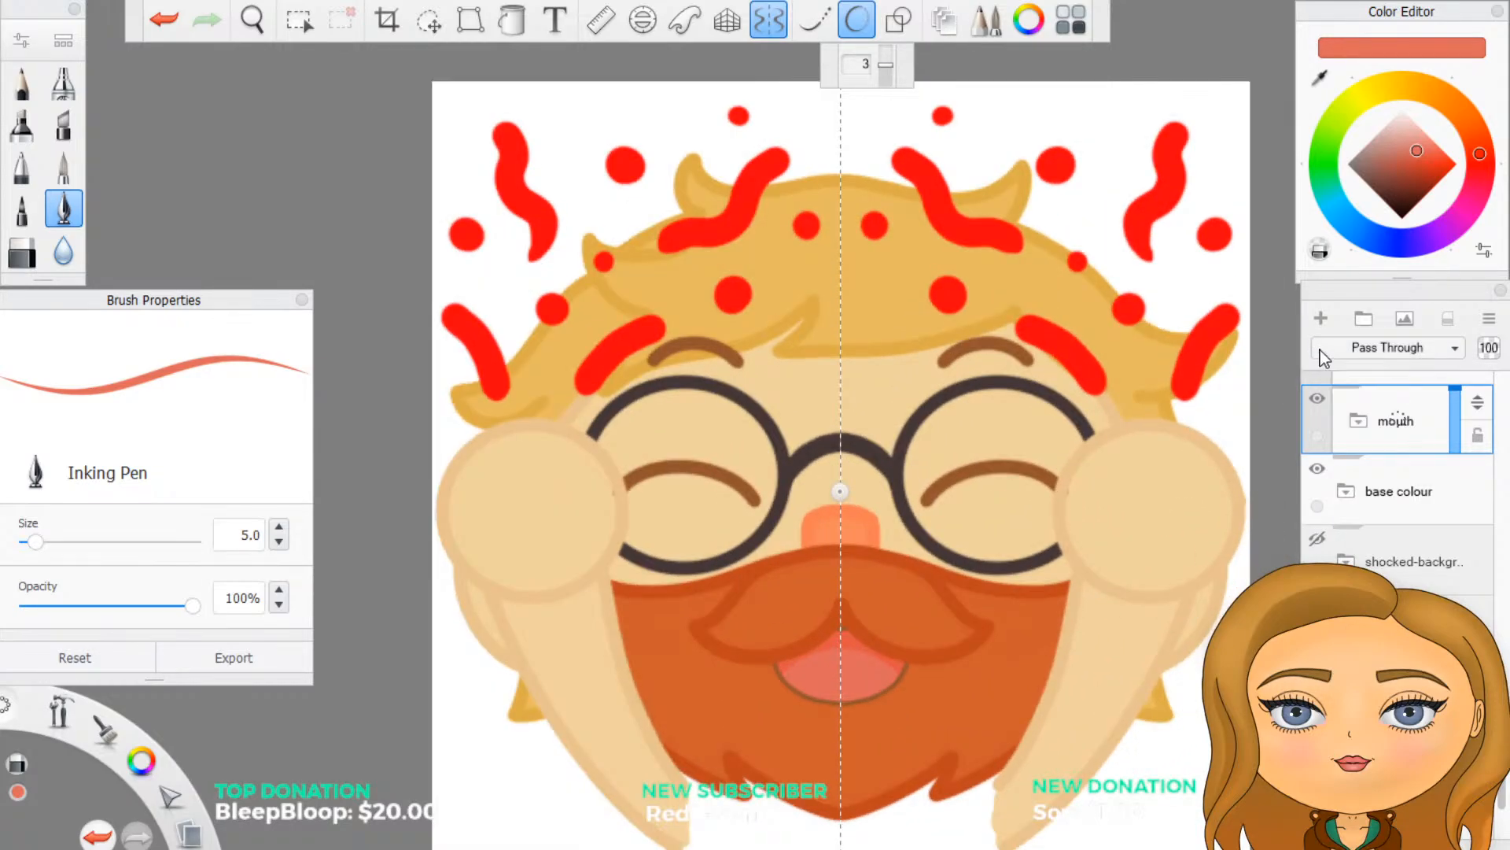
Step: Pick a green hue and show the cry expression group, checking the laugh and anger groups first
left_click(1323, 177)
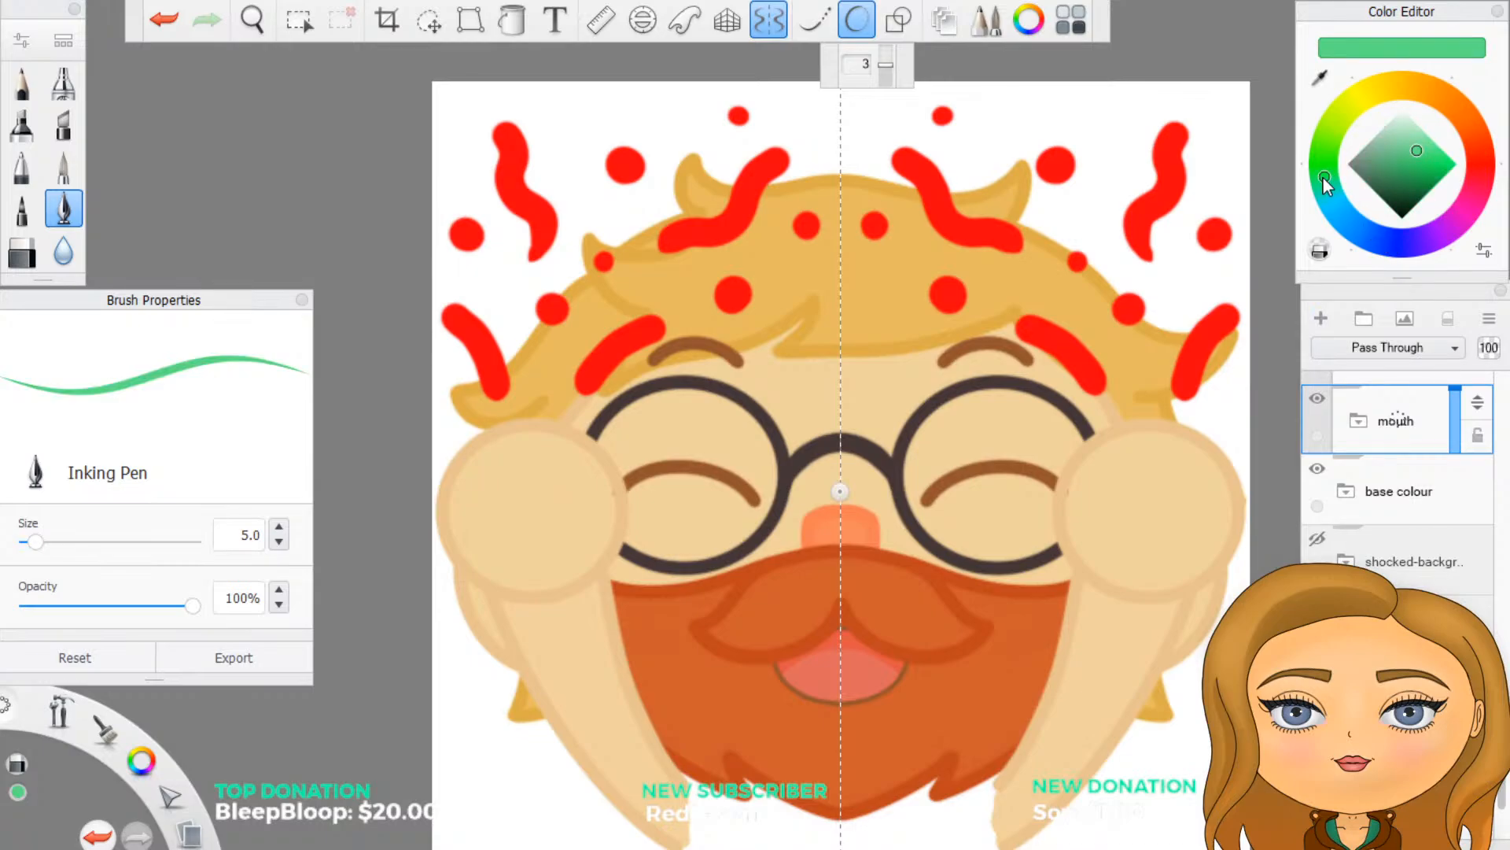
scroll(1415, 566, "up", 3)
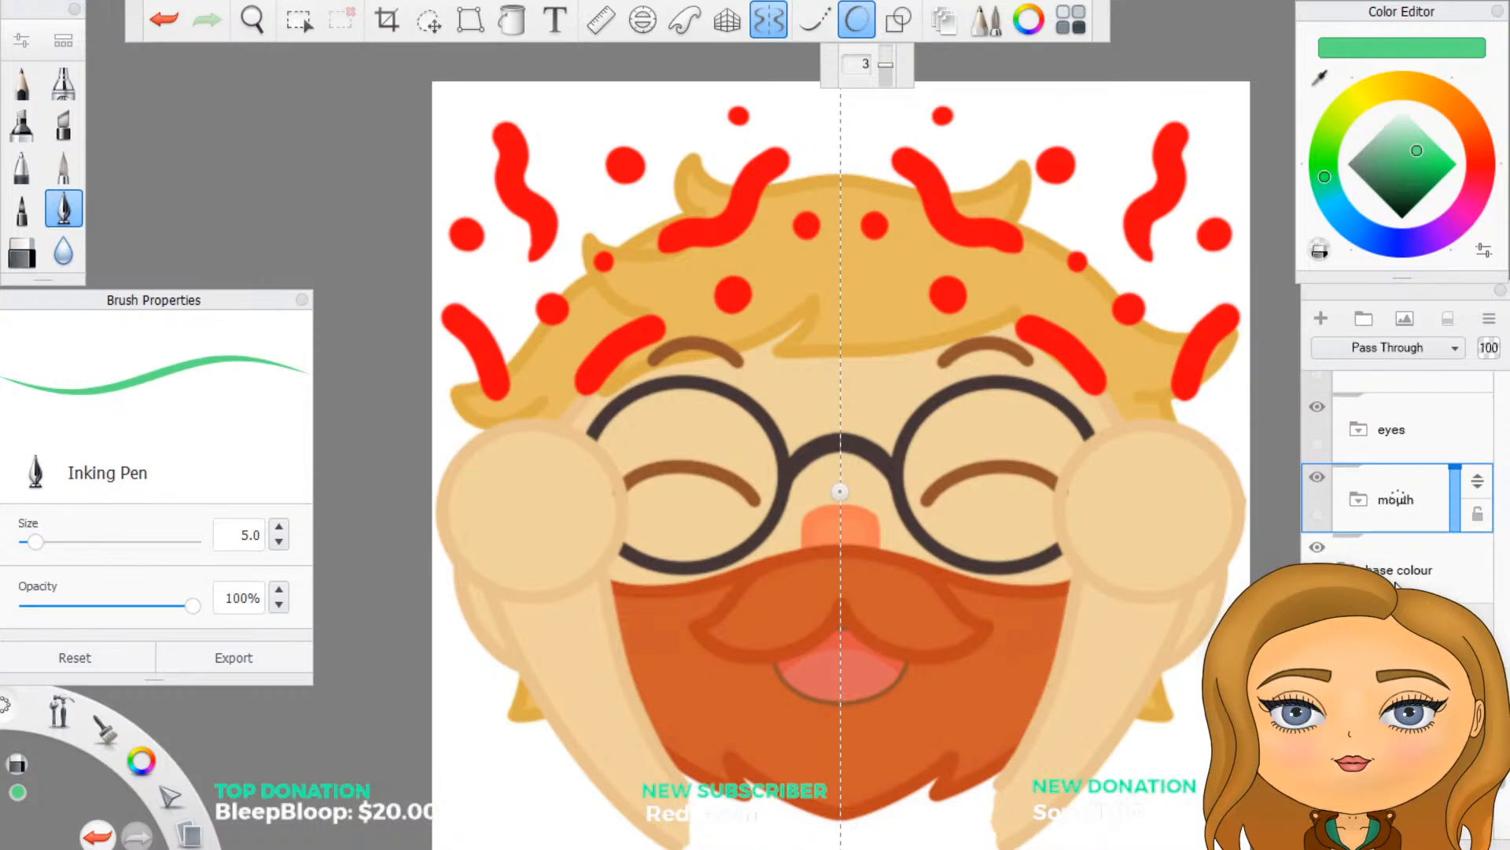
scroll(1396, 581, "up", 5)
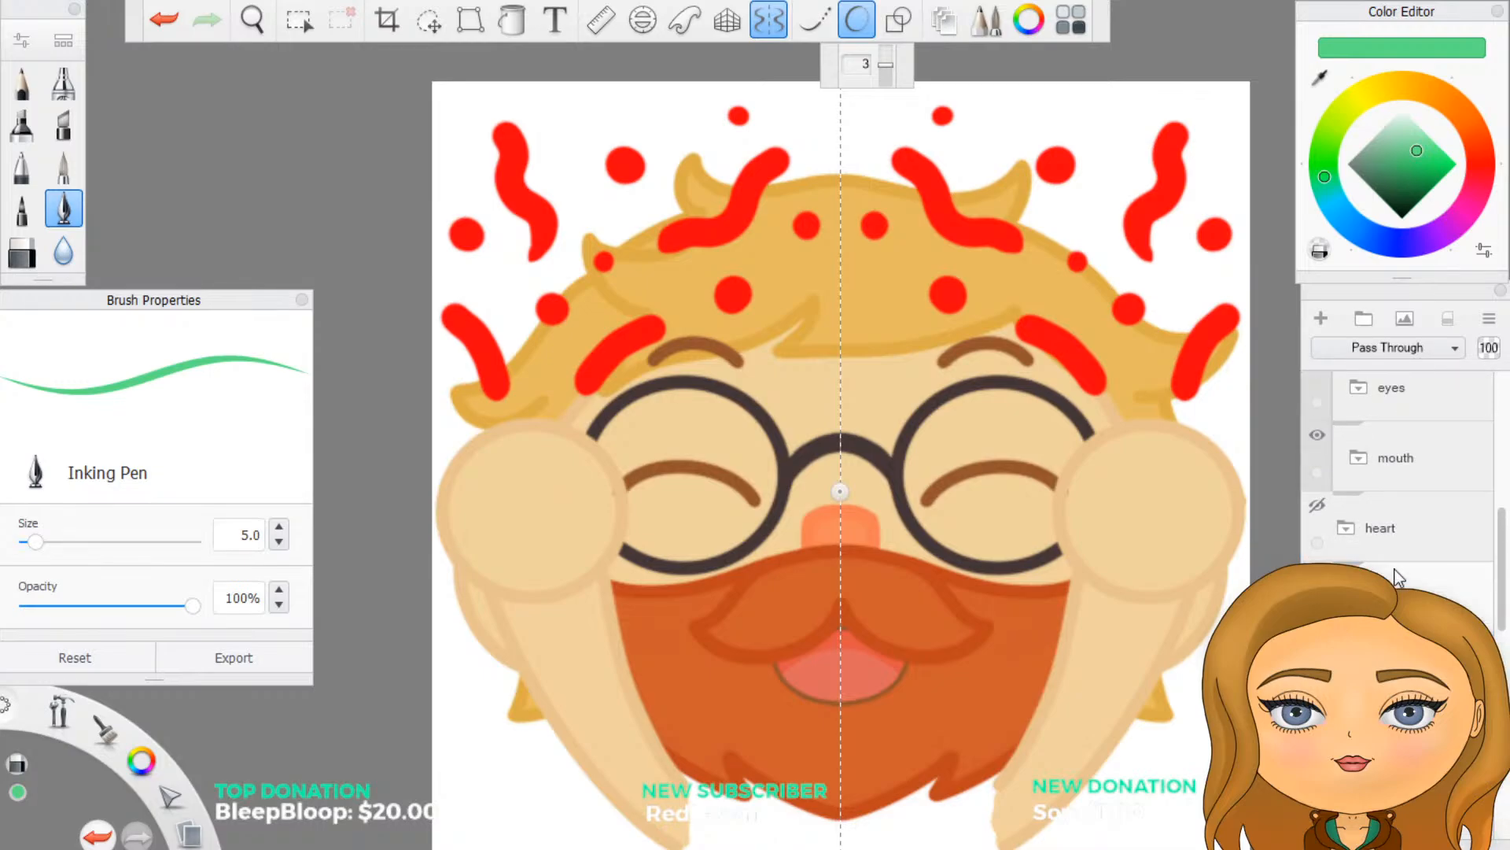
scroll(1396, 579, "up", 2)
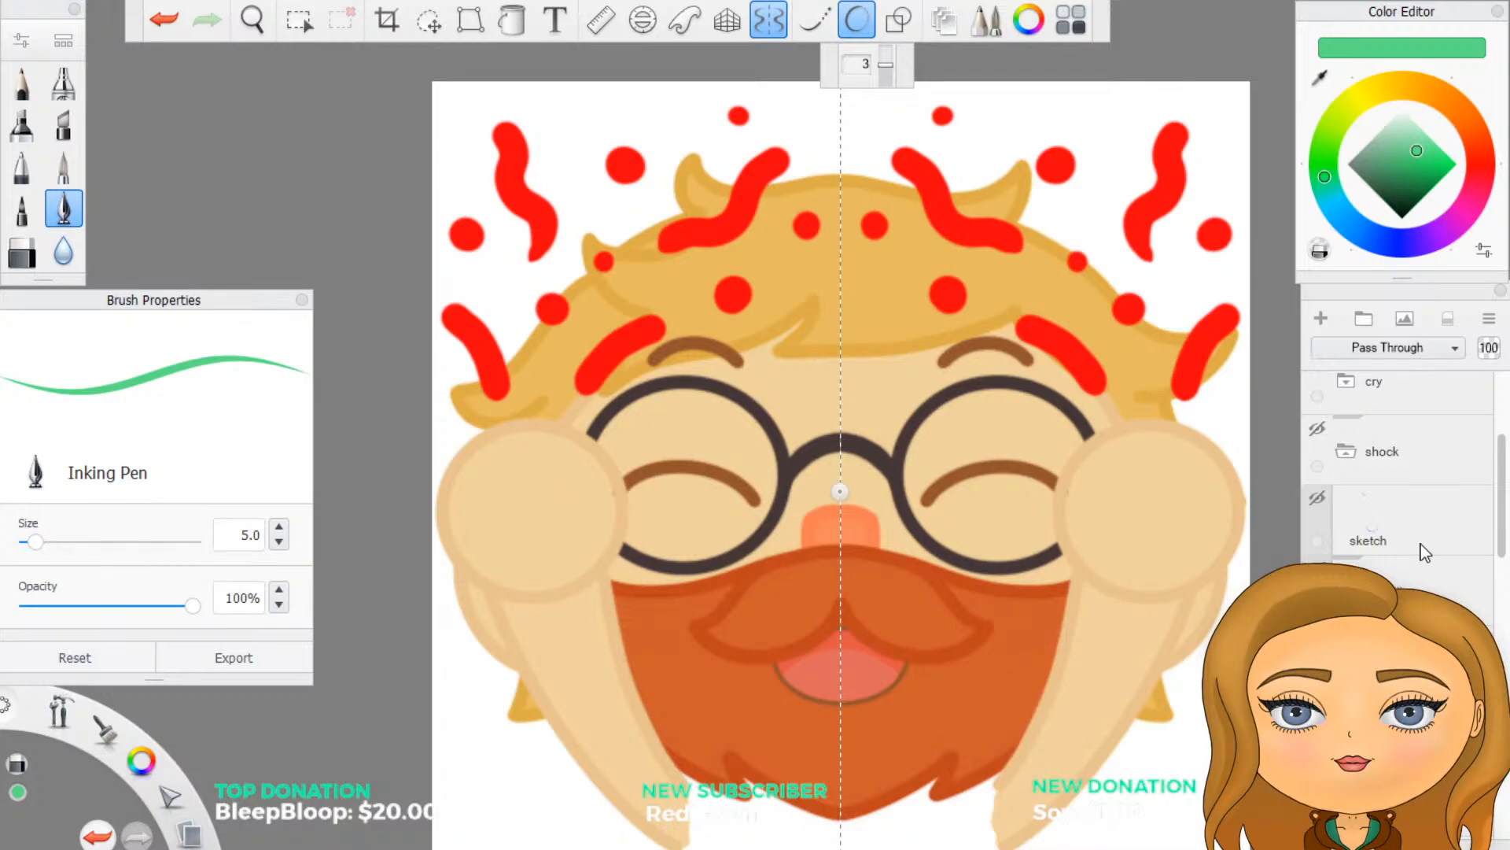
scroll(1420, 560, "up", 1)
scroll(1422, 561, "up", 2)
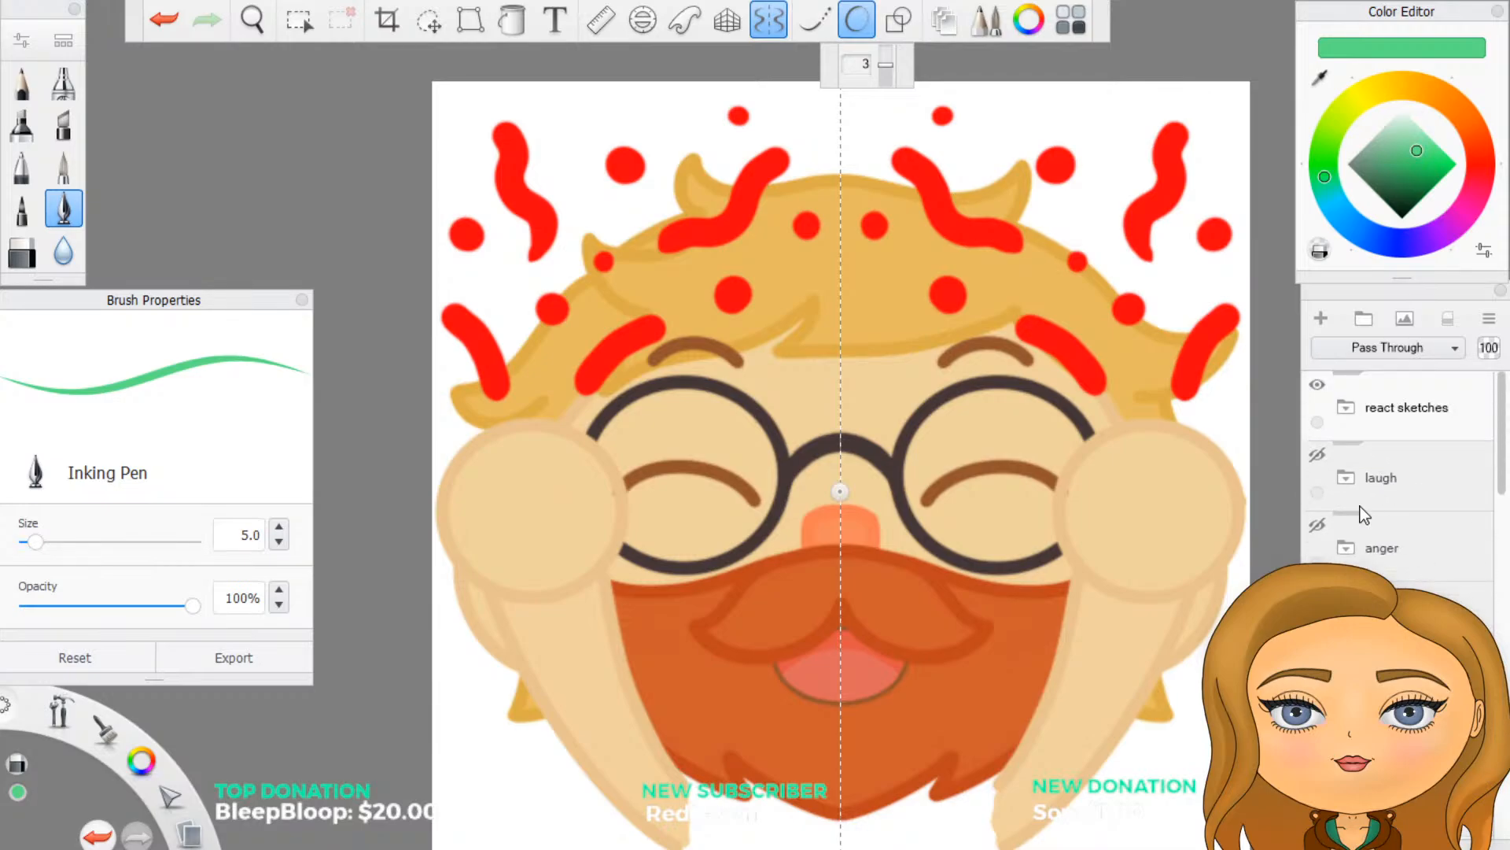
left_click(1317, 454)
left_click(1317, 454)
left_click(1318, 528)
left_click(1318, 528)
left_click(1318, 596)
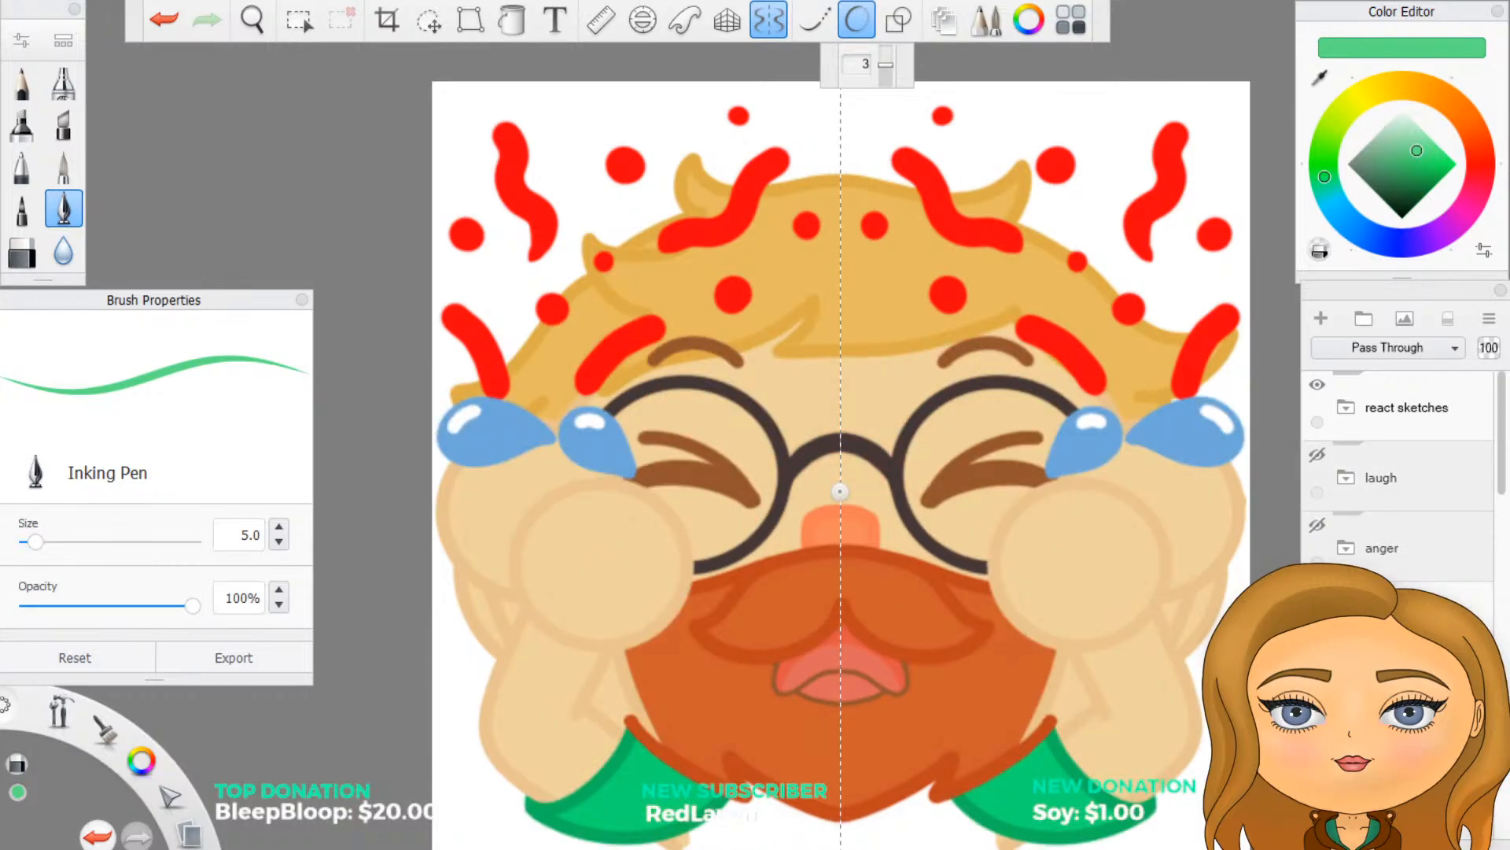
Step: Sample the dark green from the character's sleeve as the brush colour and hide the cry group again
left_click(1321, 77)
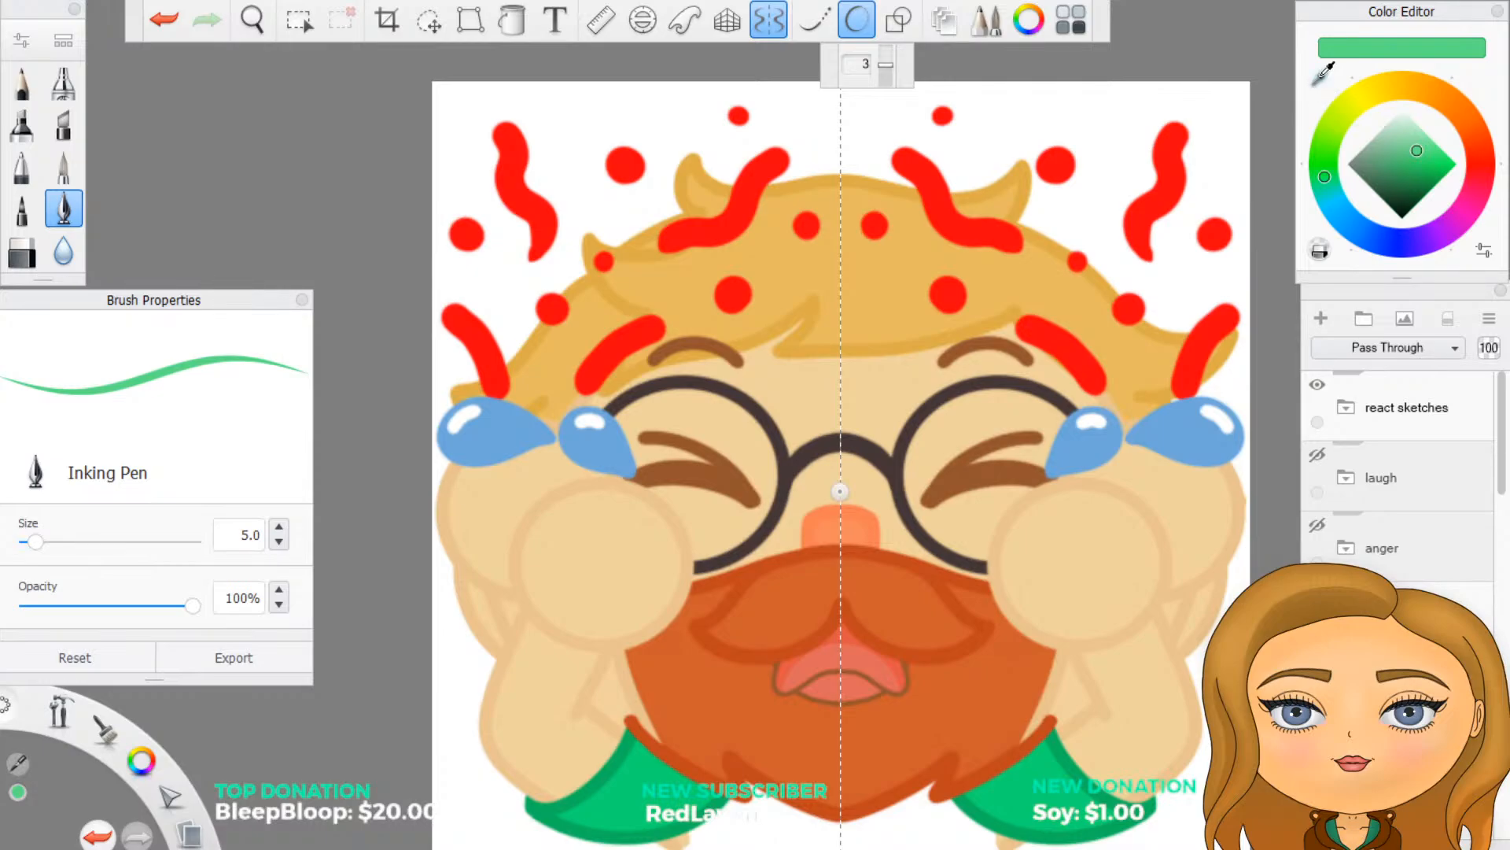
left_click(1085, 782)
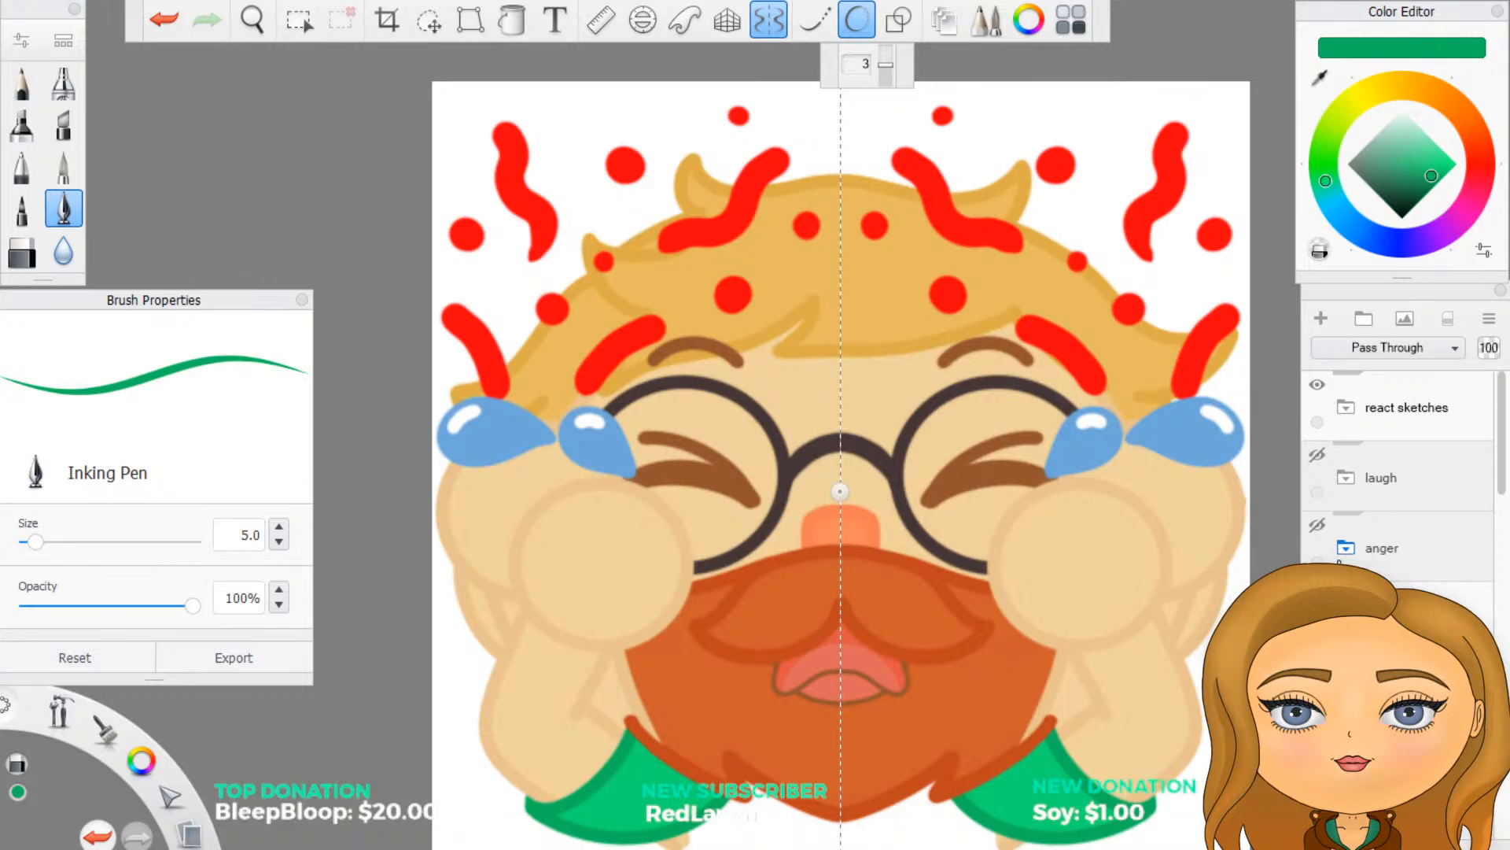
left_click(1318, 595)
scroll(912, 641, "down", 3)
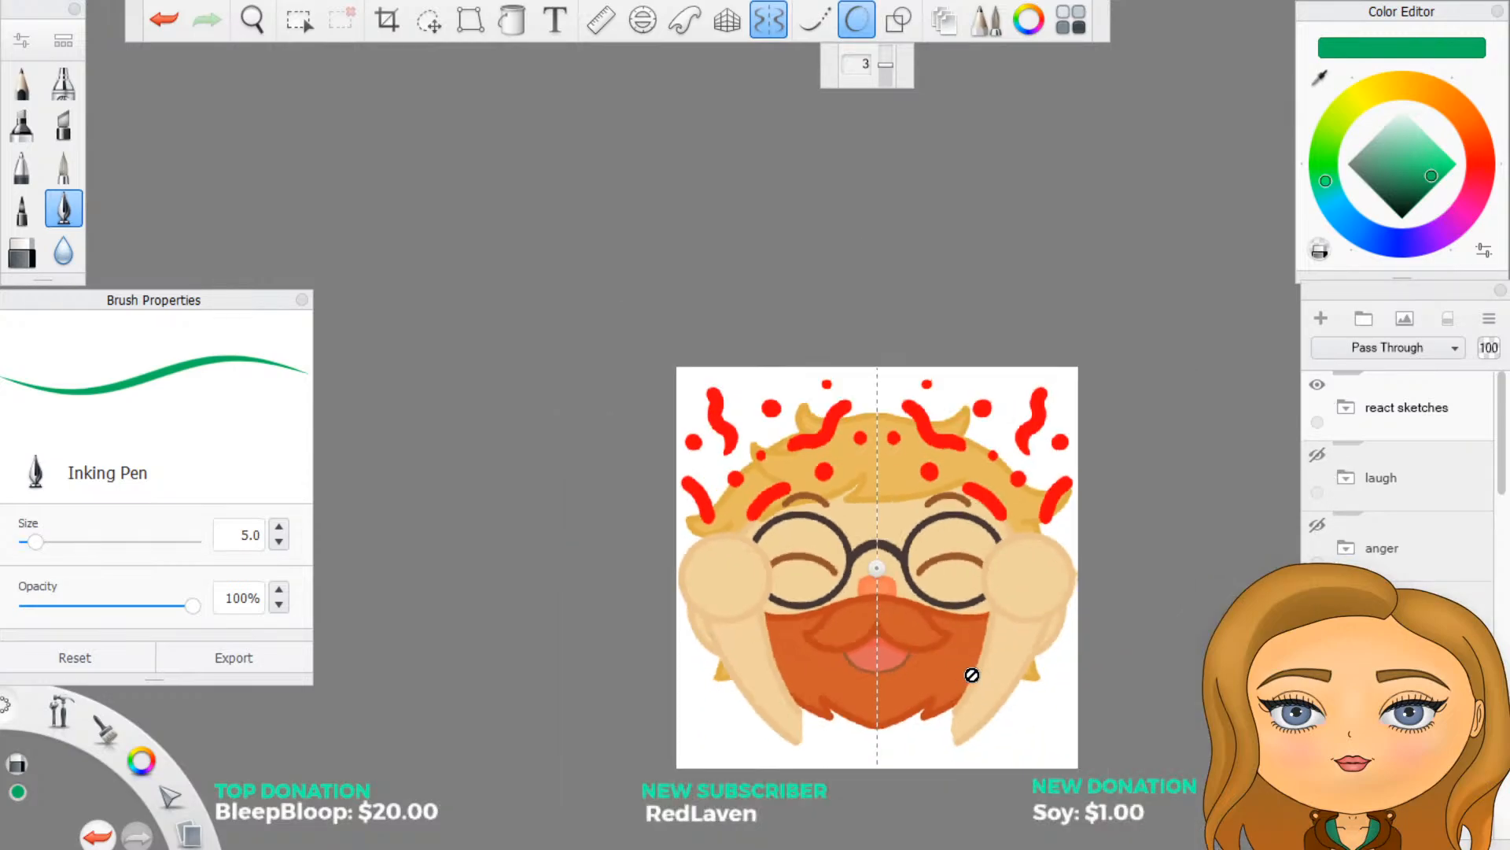
scroll(968, 744, "up", 3)
scroll(1400, 472, "down", 2)
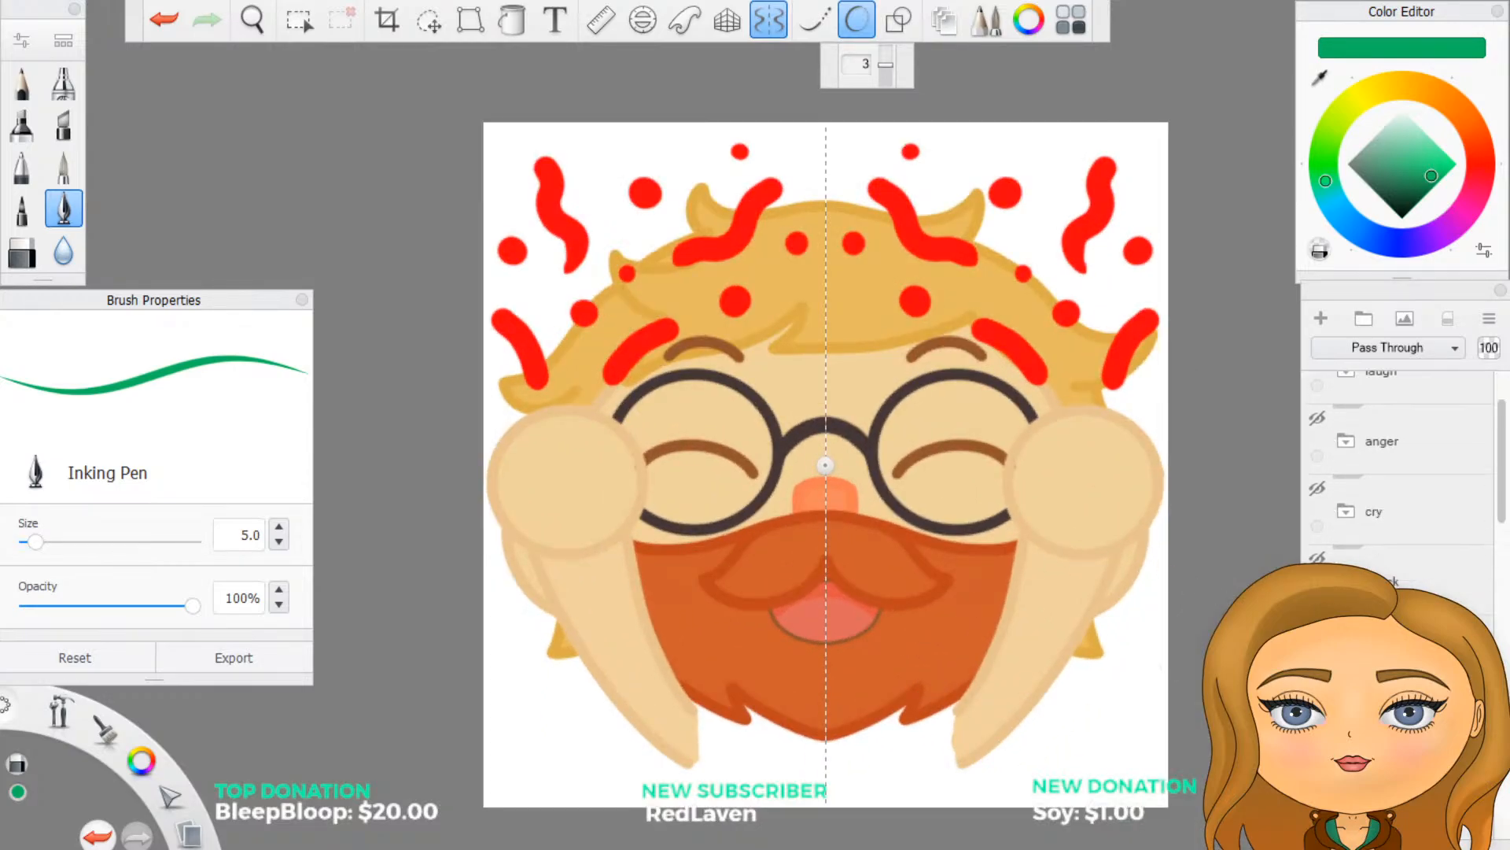
Step: Add a new layer directly above the red confetti sketch layer Layer82
scroll(1400, 472, "down", 5)
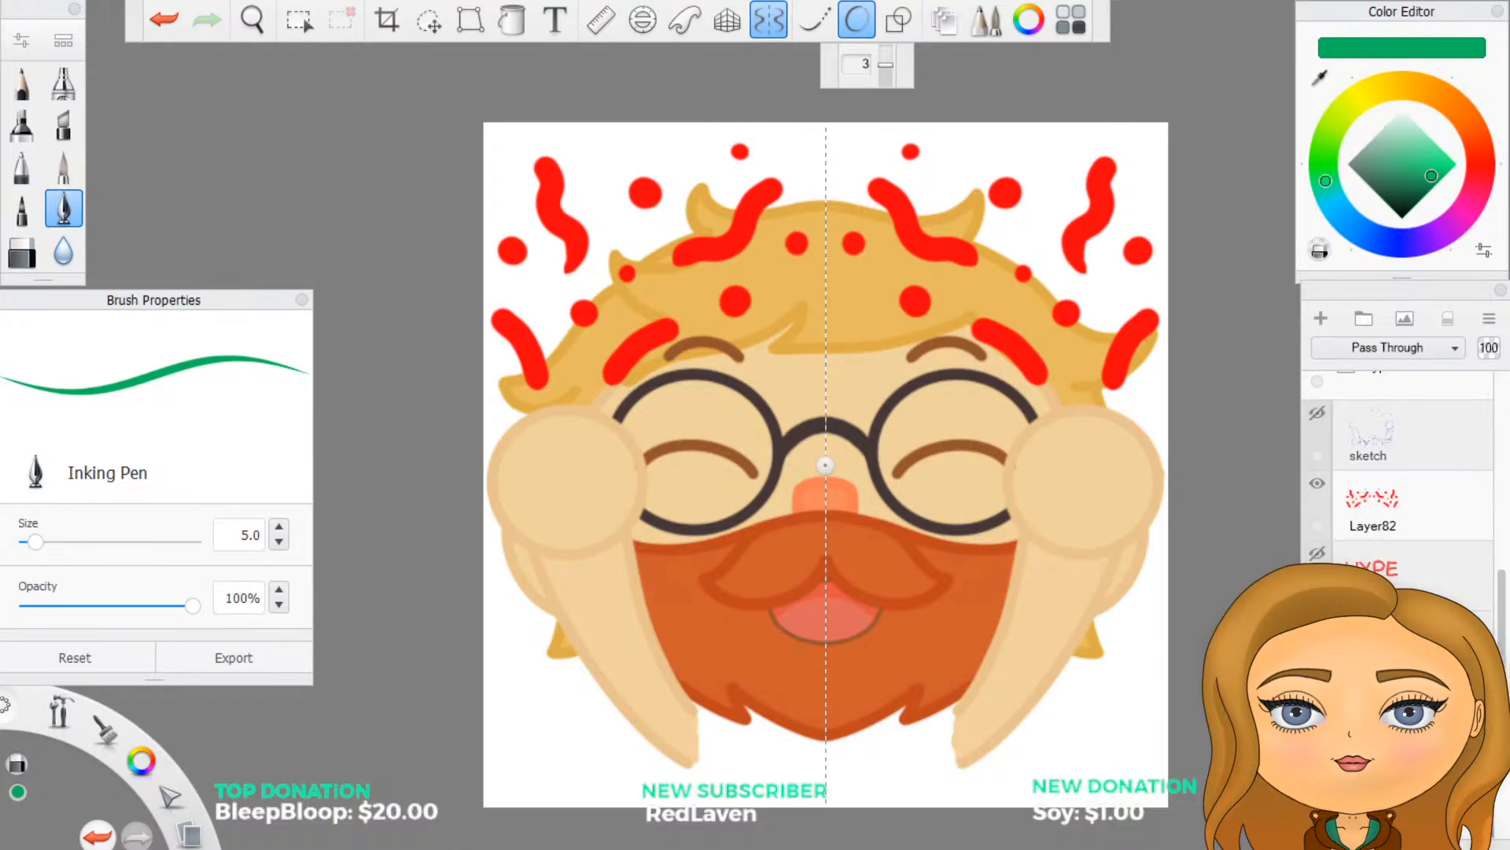
left_click(1404, 524)
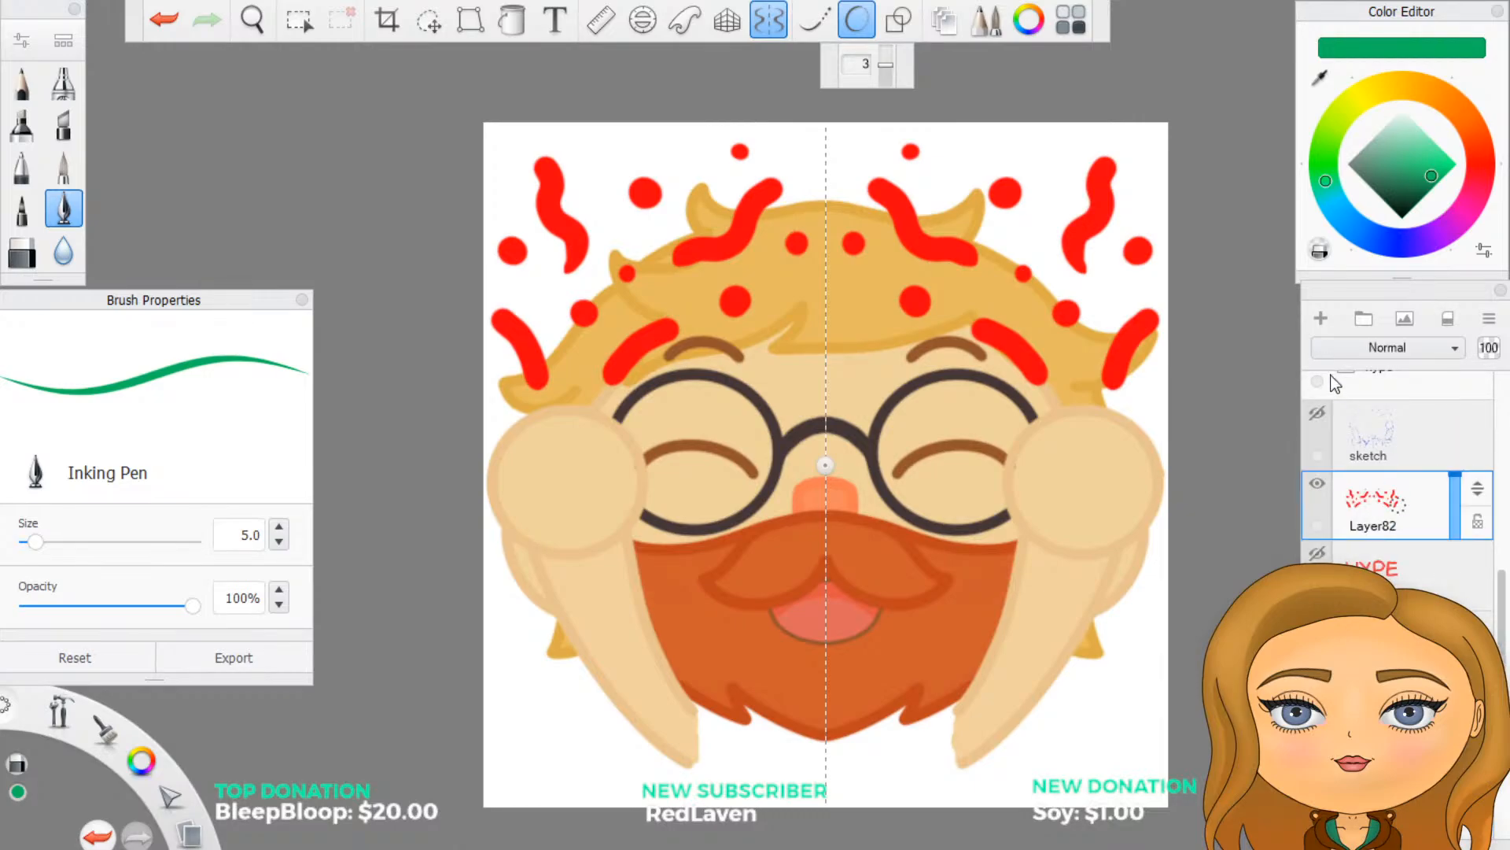
left_click(1321, 318)
scroll(993, 244, "down", 2)
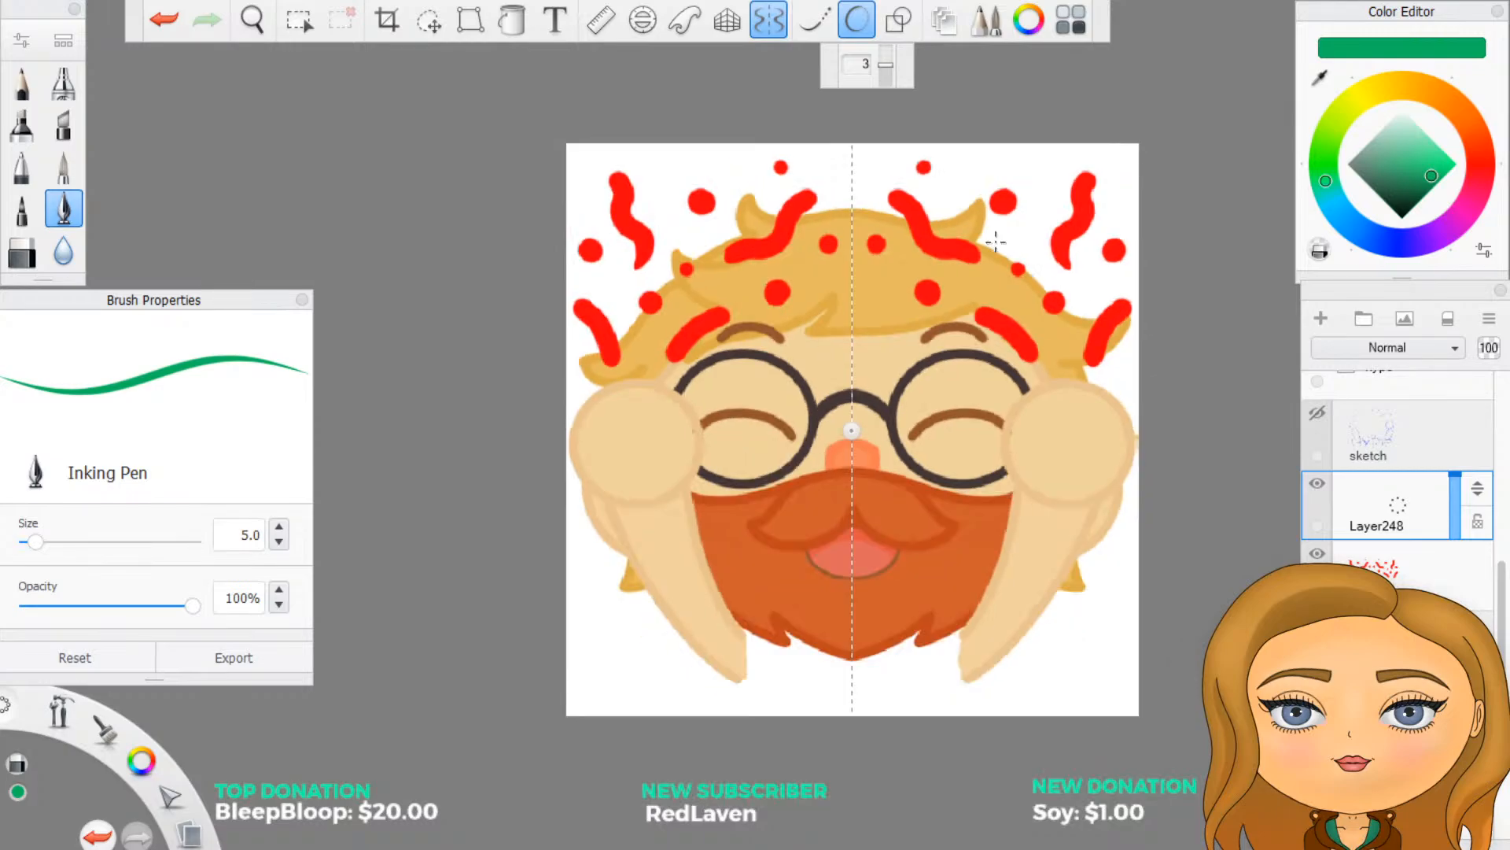
Step: Set the Inking Pen size to 10 and turn off symmetry for drawing the confetti
scroll(940, 221, "up", 5)
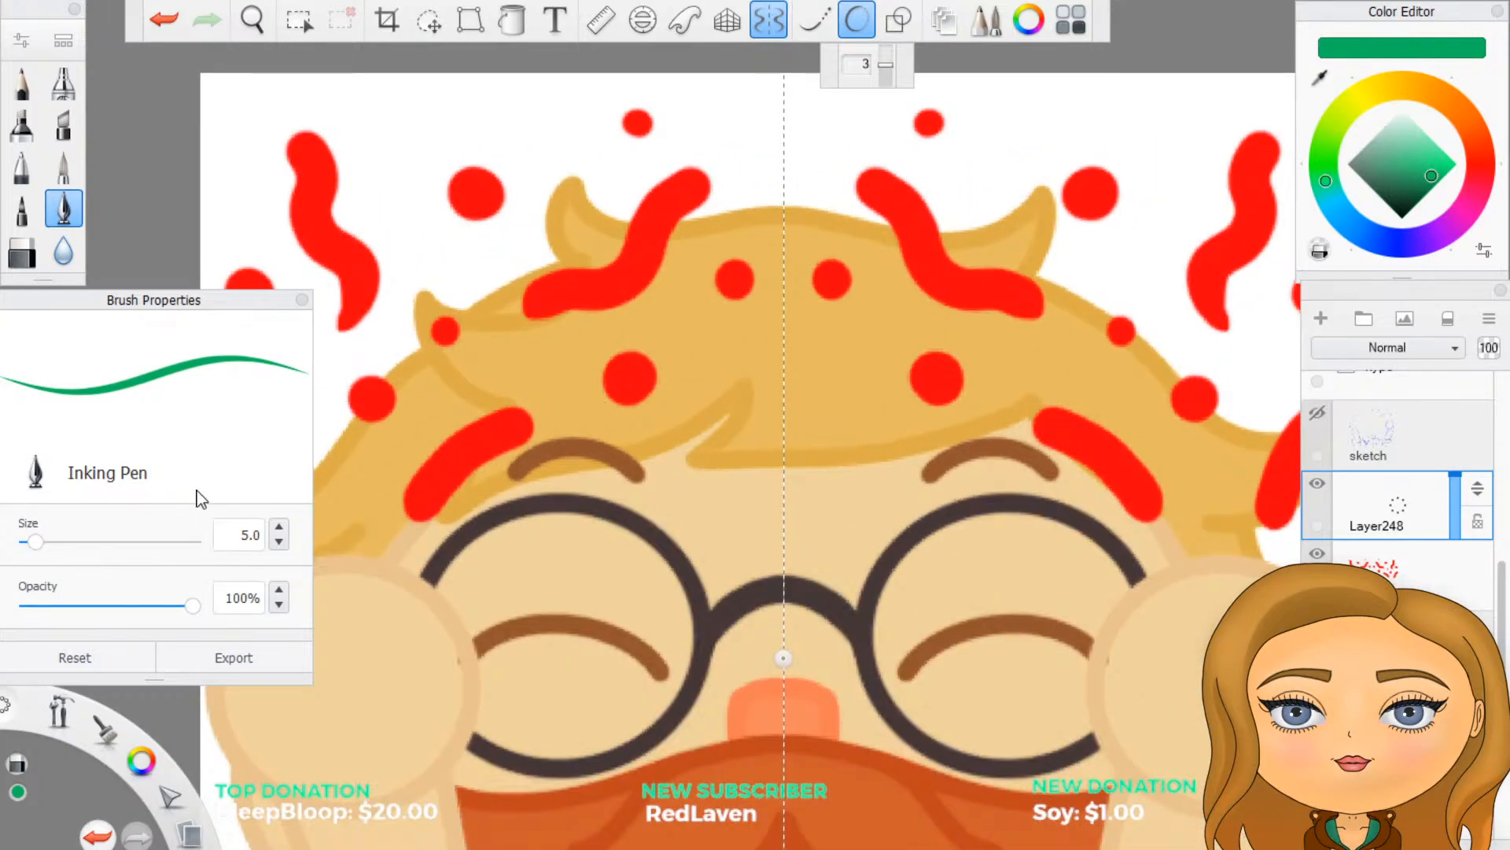
double_click(236, 535)
type("10")
scroll(513, 385, "down", 2)
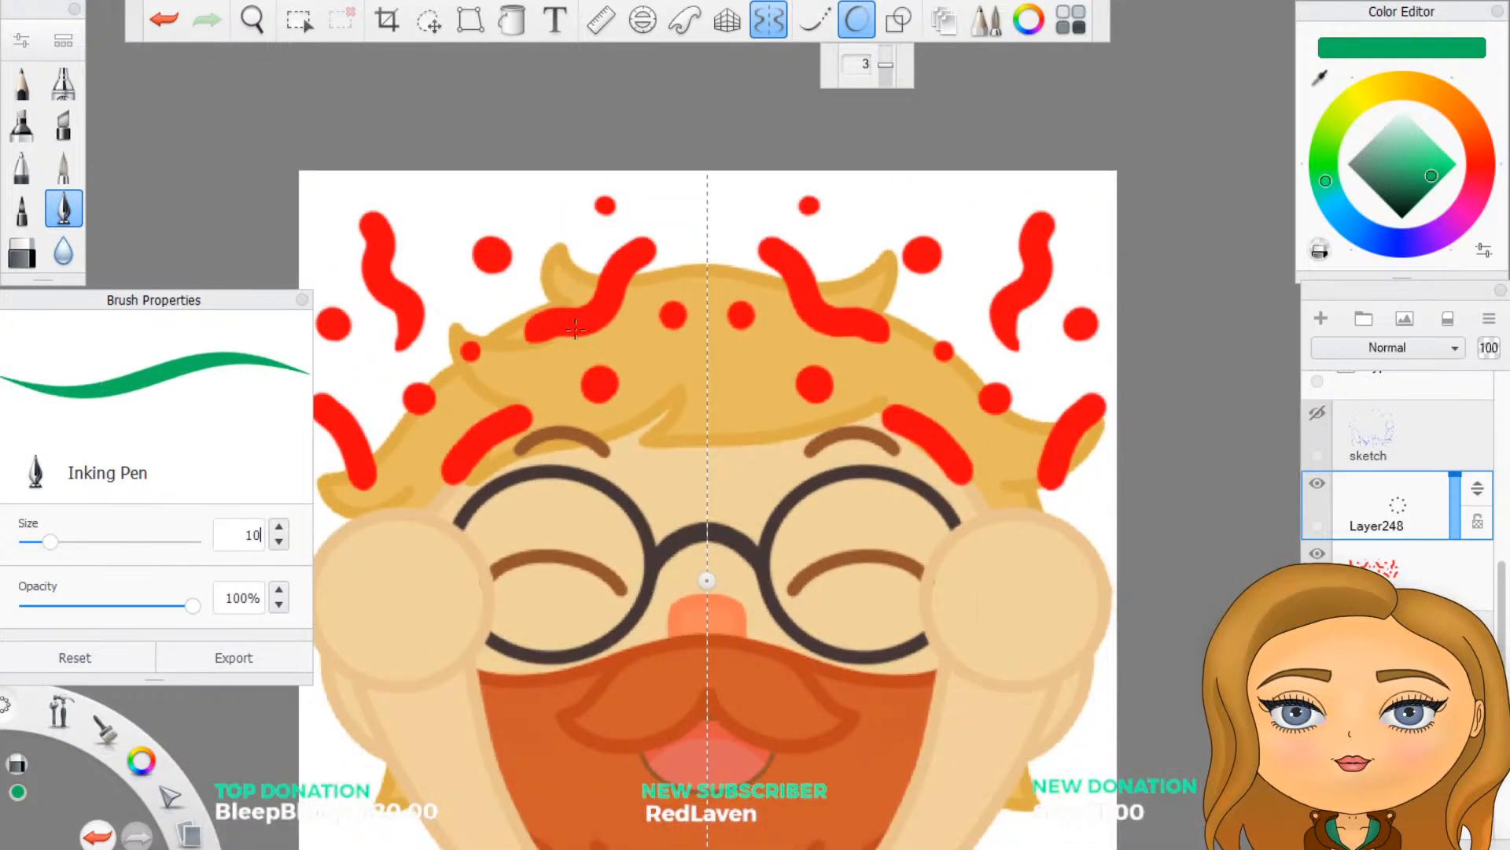
scroll(606, 254, "up", 3)
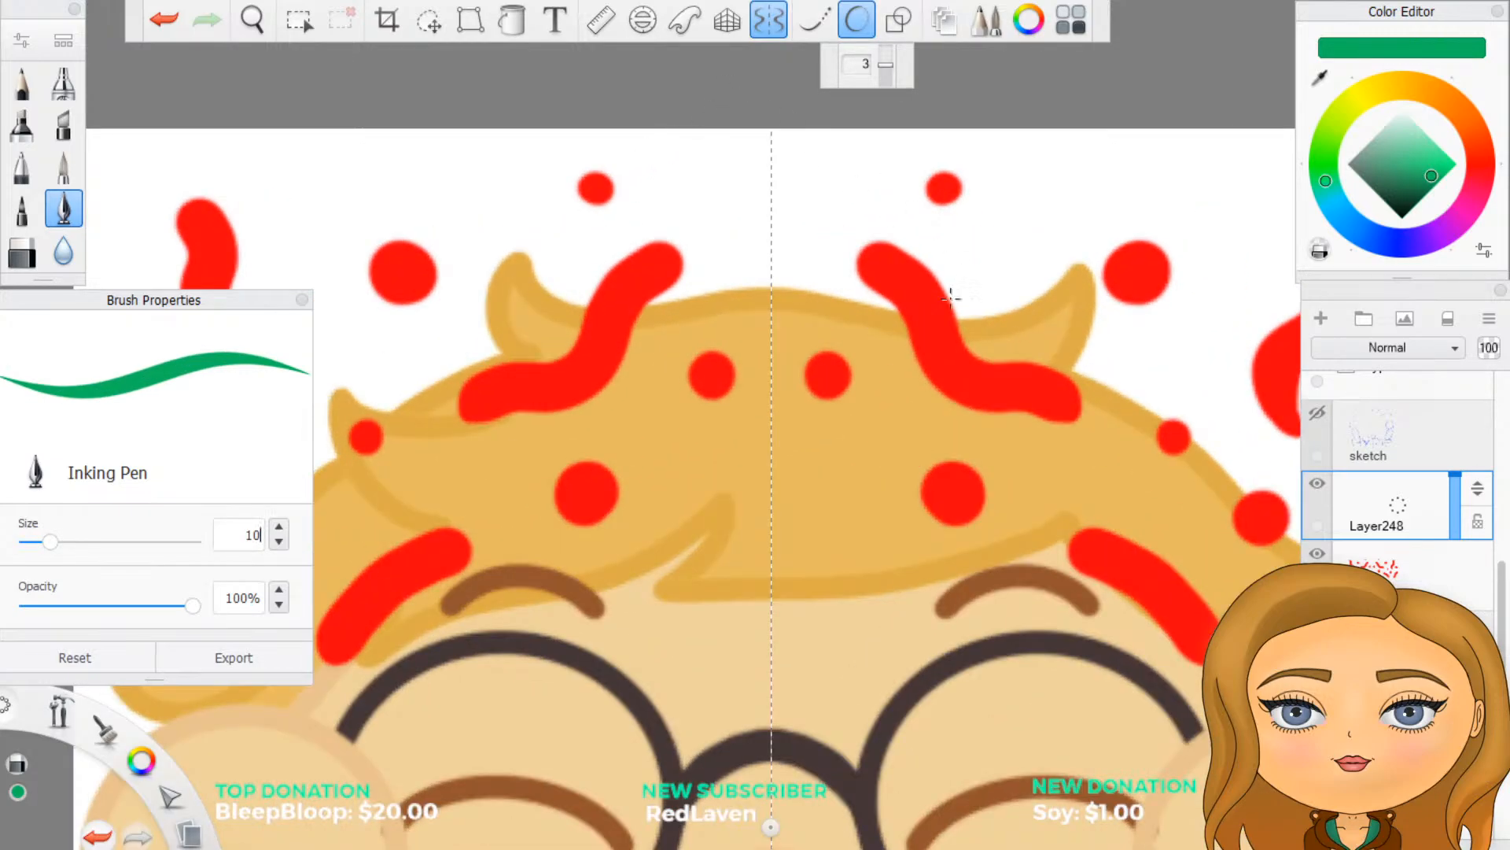
scroll(944, 291, "down", 3)
scroll(1093, 387, "up", 1)
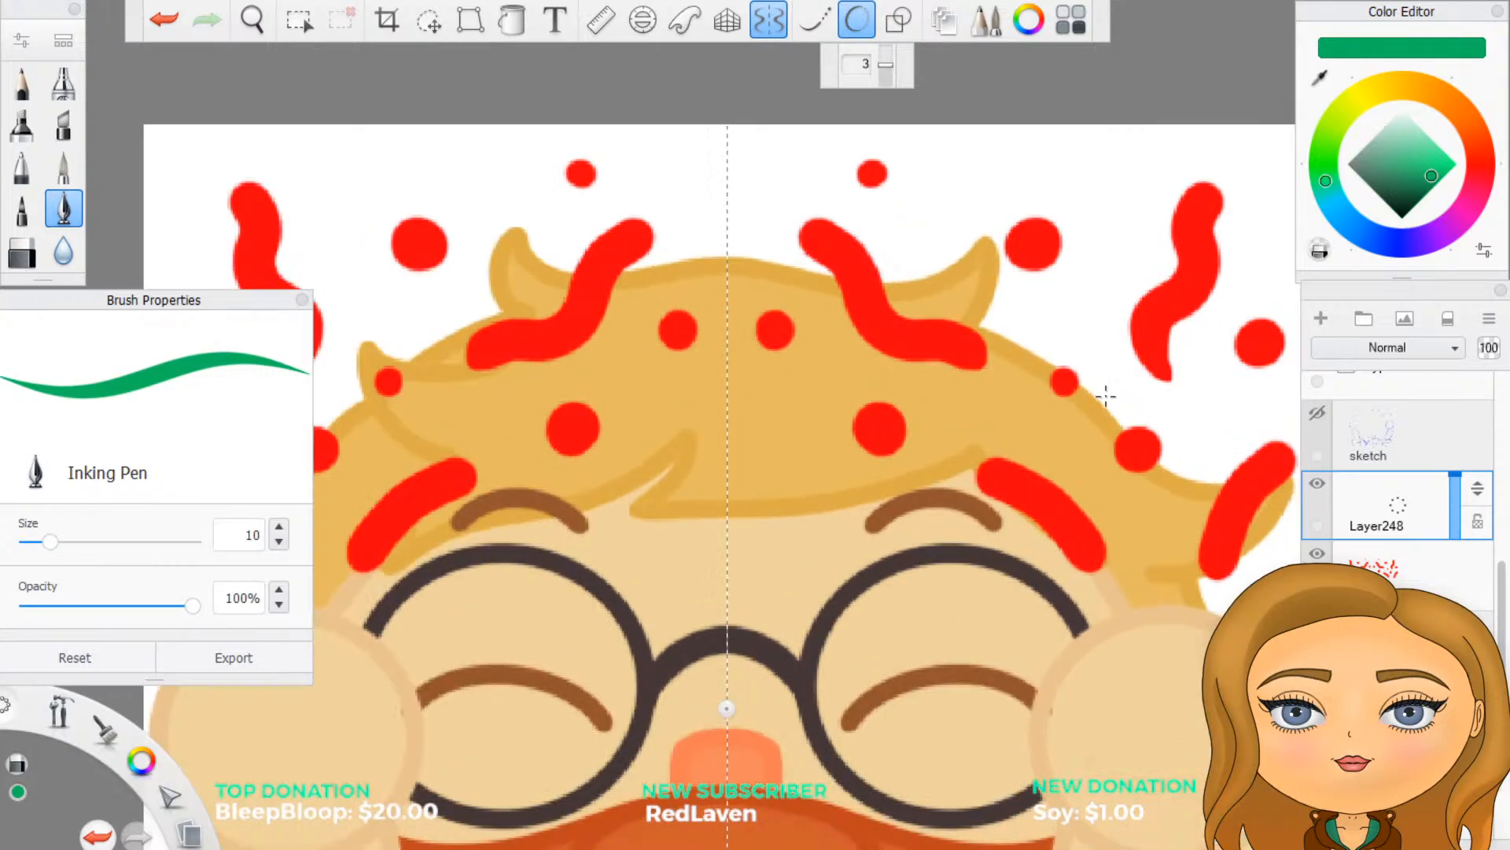
scroll(1164, 435, "down", 2)
scroll(1184, 444, "up", 1)
scroll(1203, 455, "up", 1)
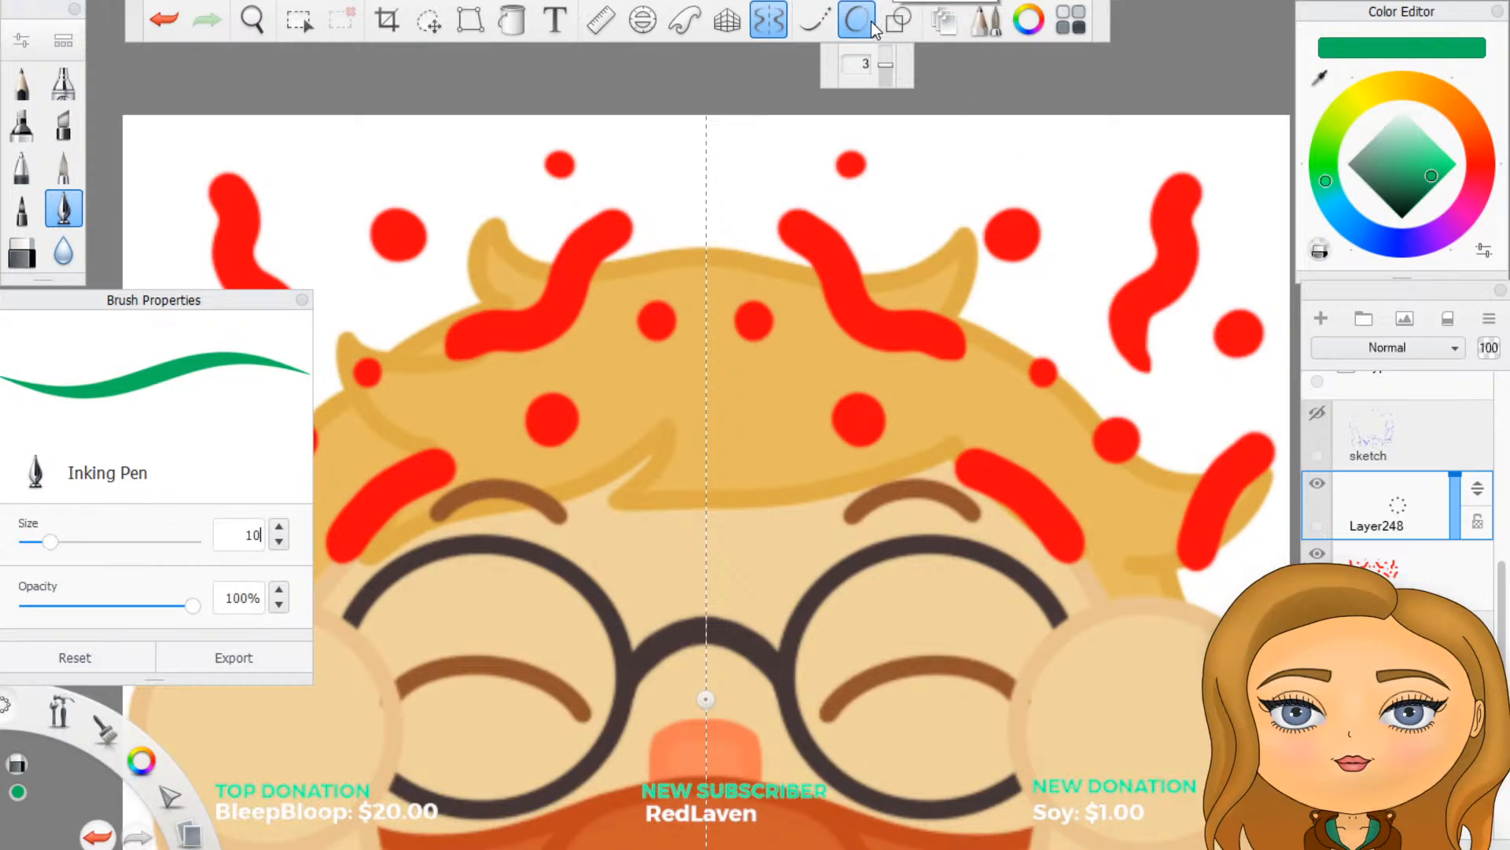
left_click(769, 28)
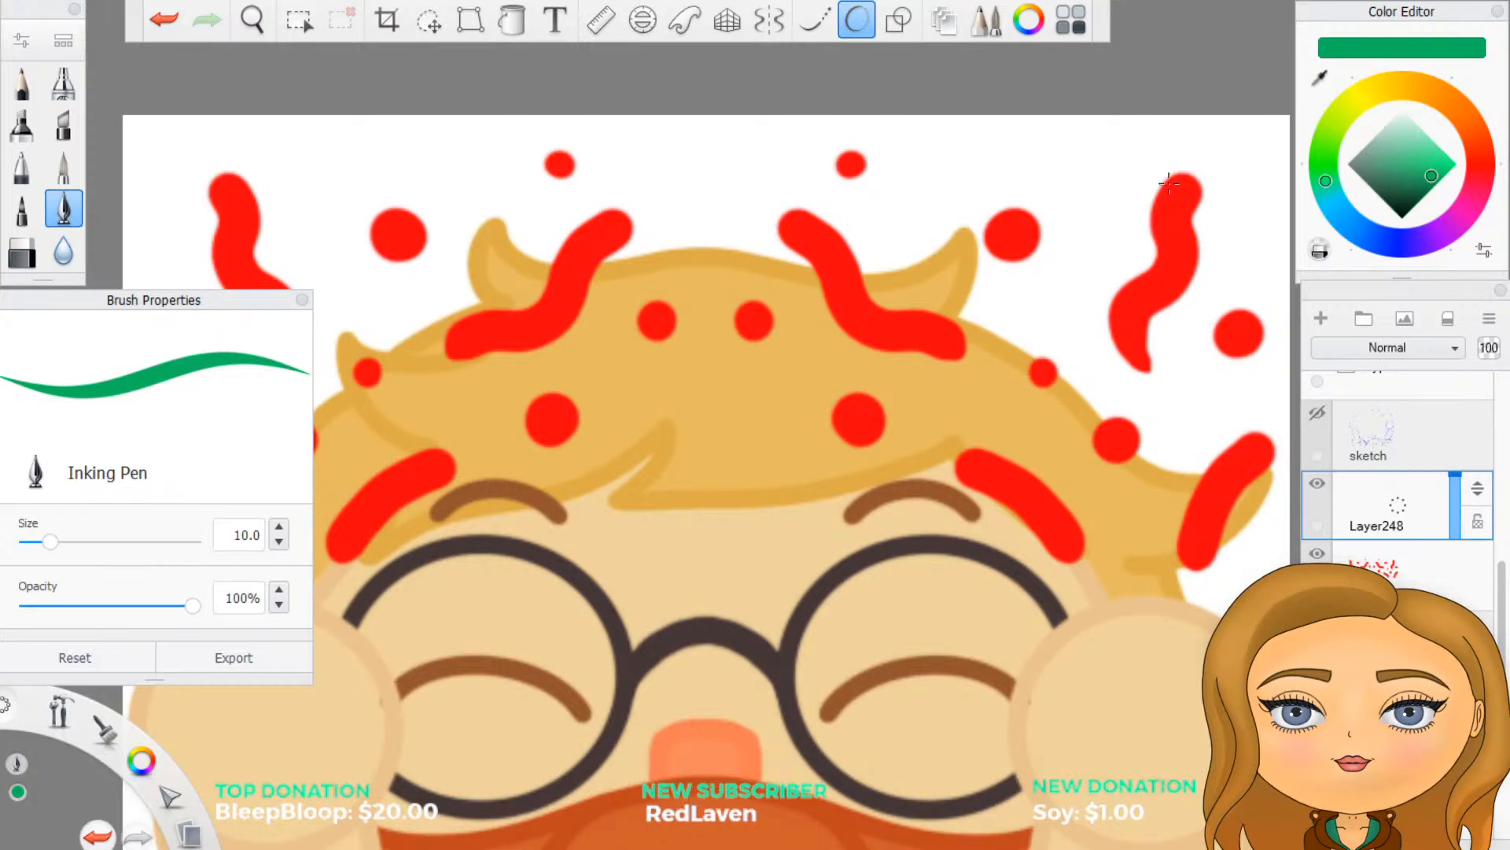
Step: Try tracing the outermost wavy streamer on the canvas's right side in green, undoing each attempt
mouse_move(1186, 185)
left_mouse_down()
mouse_move(1133, 334)
mouse_move(1137, 376)
left_mouse_up()
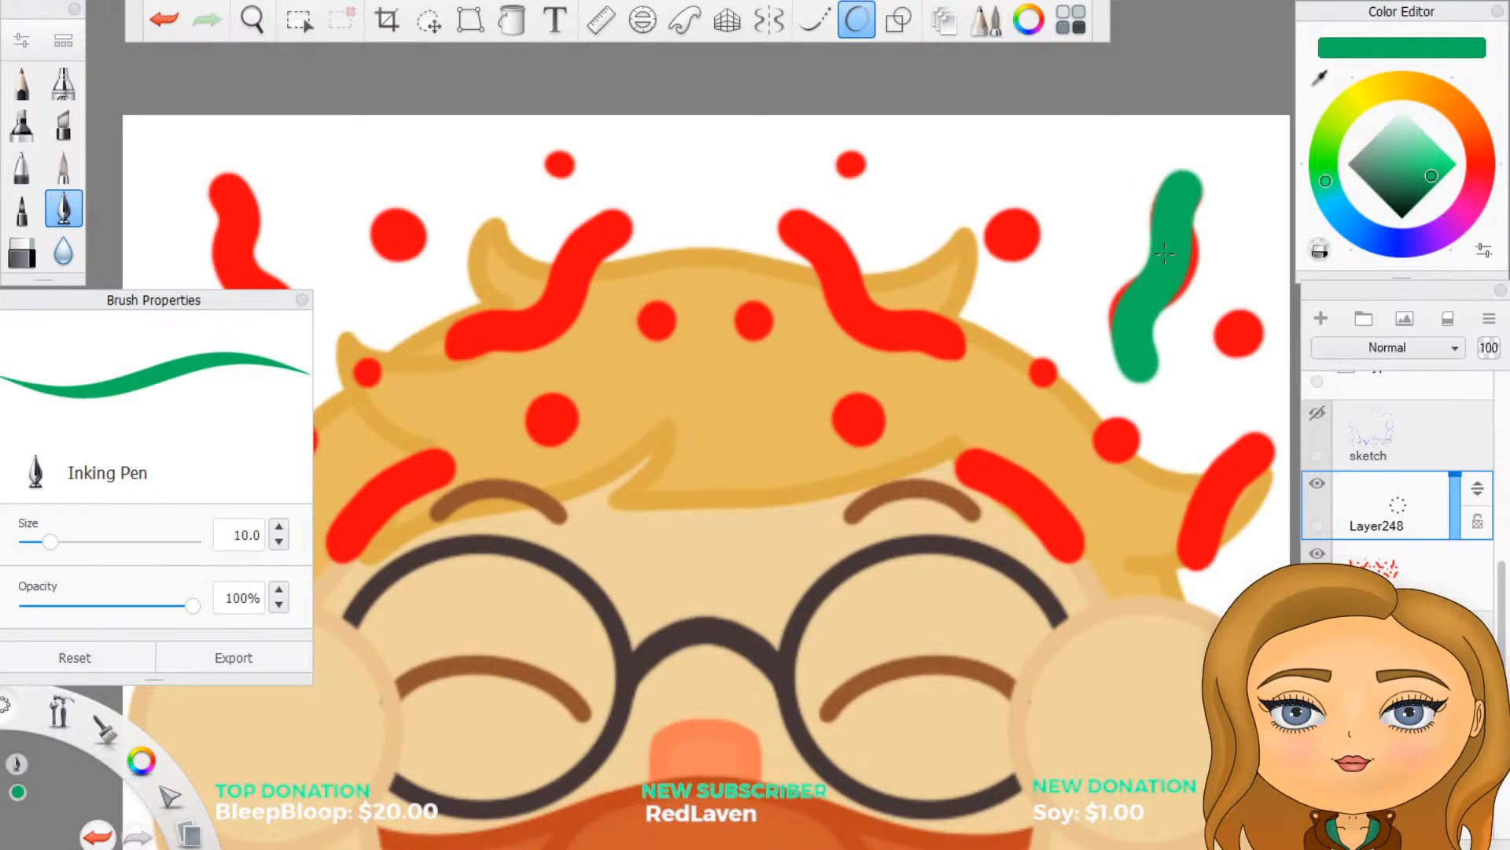
key("ctrl+z")
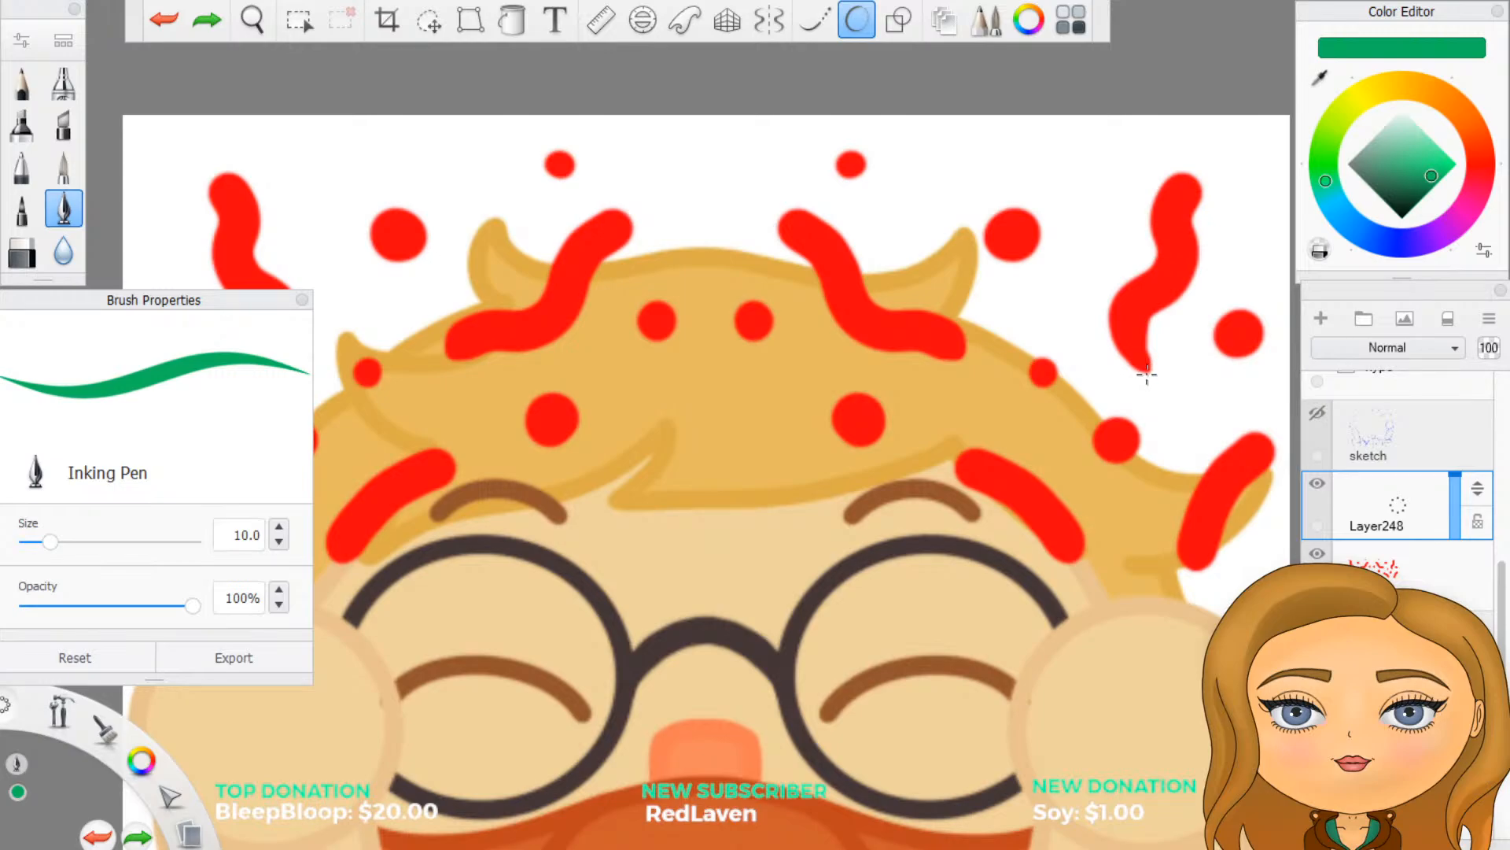
mouse_move(1145, 375)
left_mouse_down()
mouse_move(1137, 315)
mouse_move(1176, 274)
mouse_move(1184, 162)
left_mouse_up()
key("ctrl+z")
Step: Keep the predictive stroke level at 3 and redraw the green streamer from its lower end up over the red sketch, undoing the misaligned attempt
left_click(856, 22)
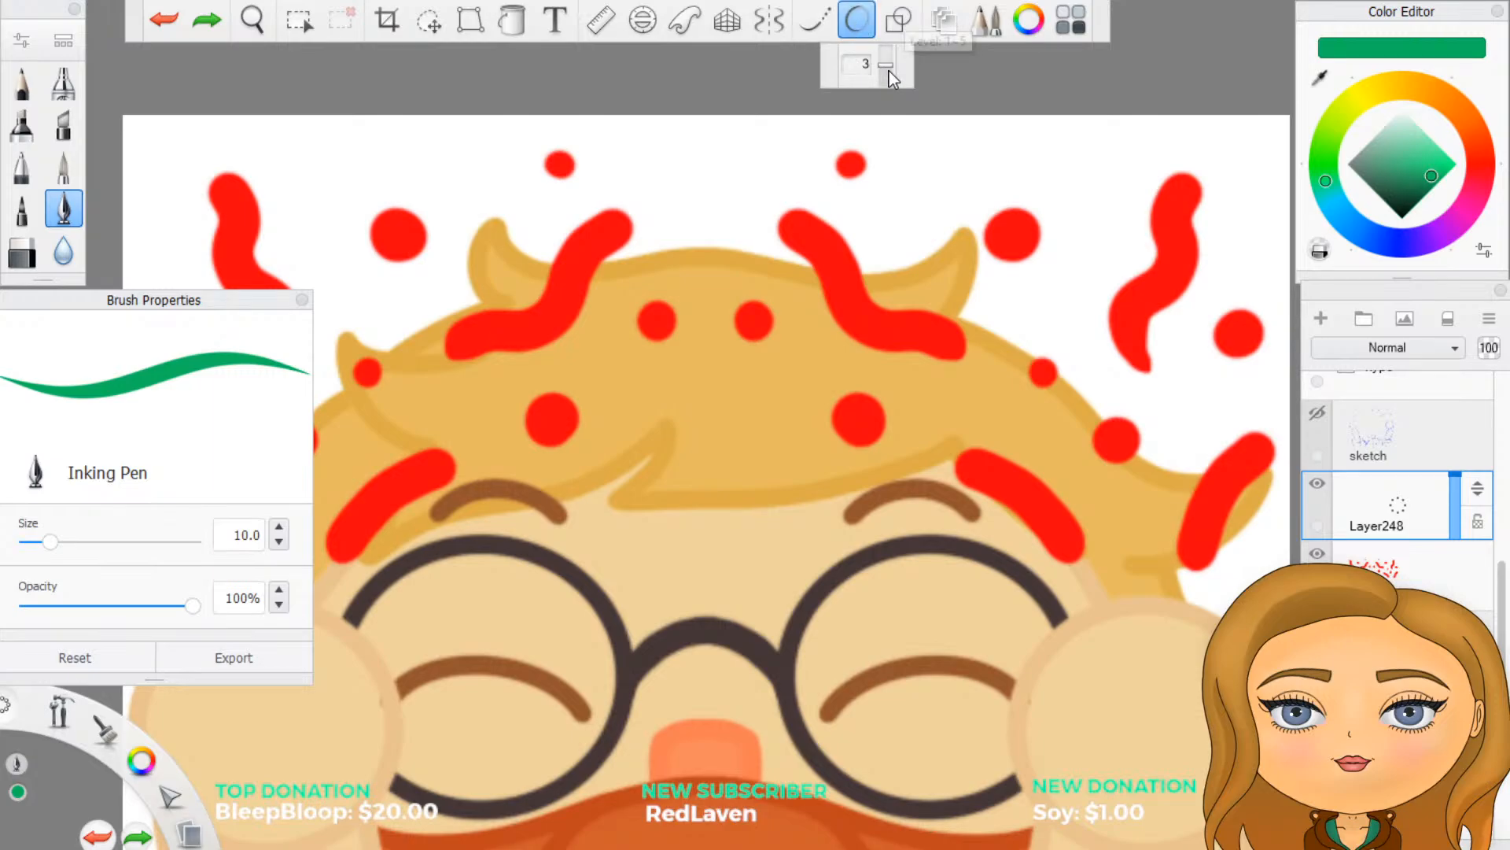
left_click_drag(889, 71, 887, 63)
mouse_move(1143, 366)
left_mouse_down()
mouse_move(1115, 322)
mouse_move(1130, 285)
mouse_move(1176, 276)
mouse_move(1197, 161)
left_mouse_up()
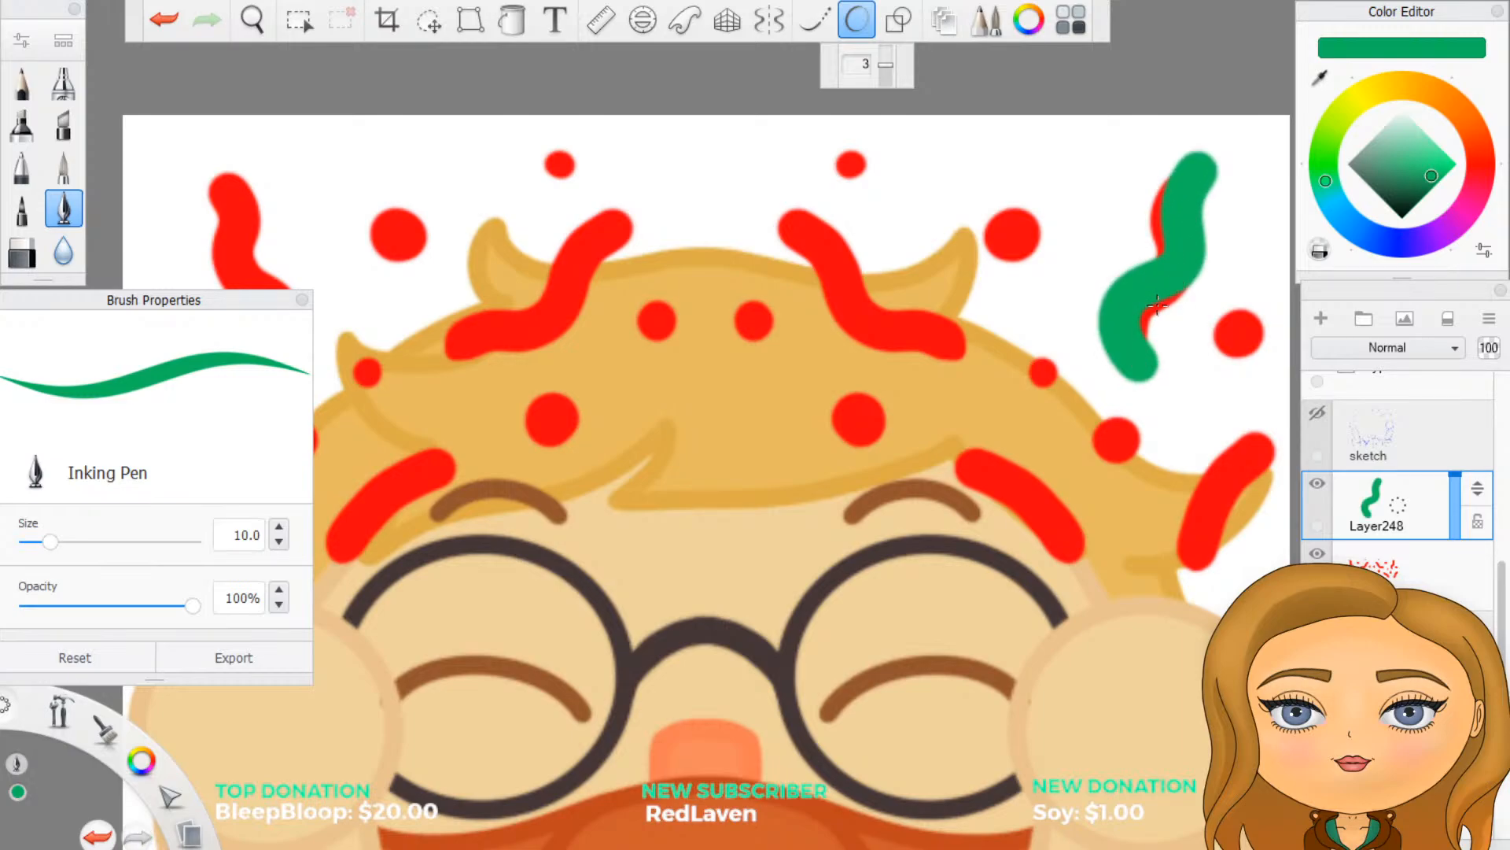
key("ctrl+z")
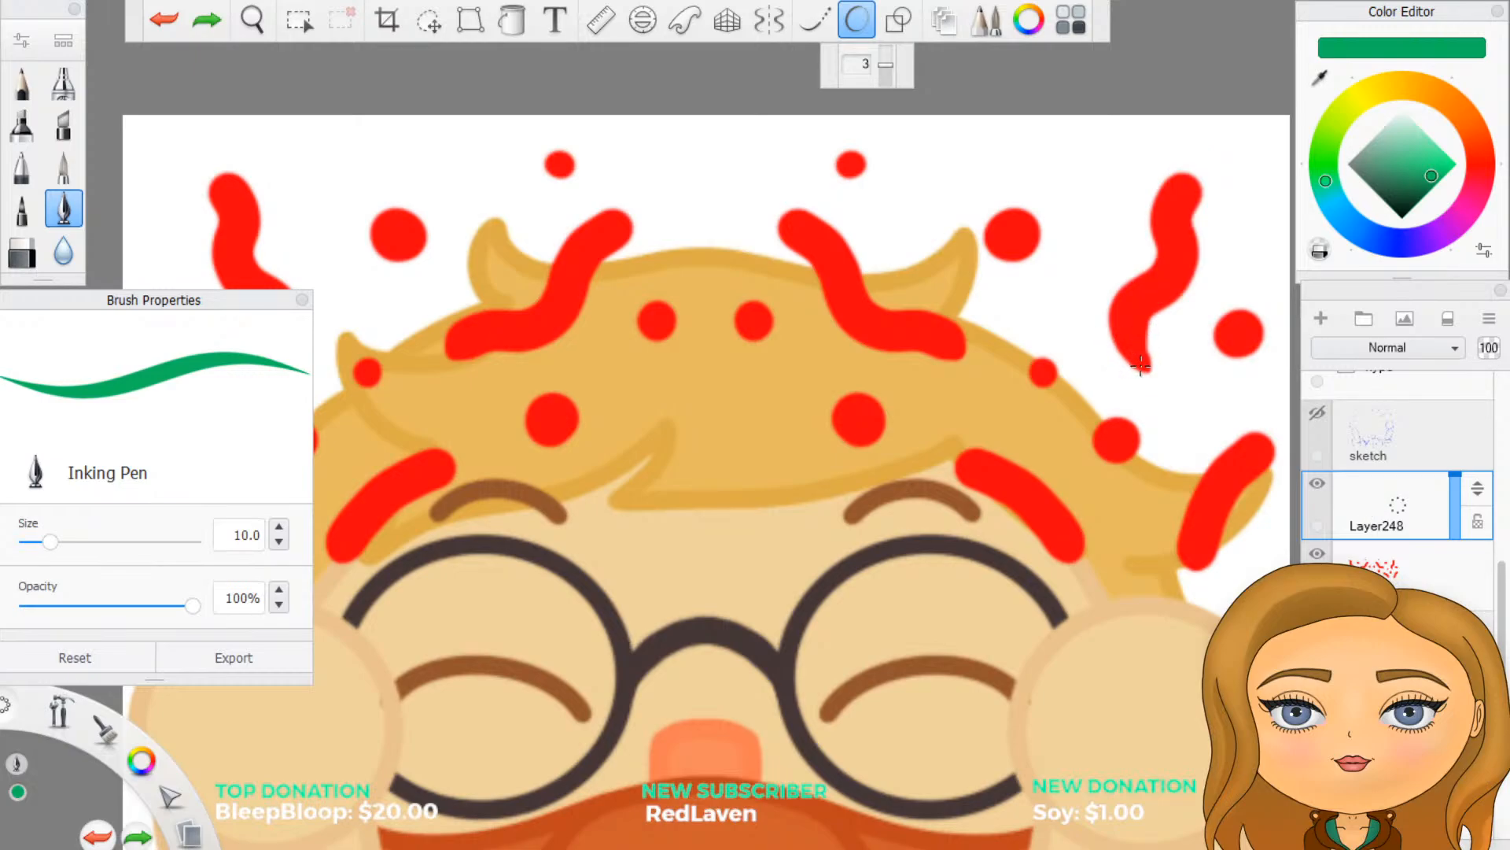
mouse_move(1142, 363)
left_mouse_down()
mouse_move(1133, 298)
mouse_move(1170, 271)
mouse_move(1183, 188)
mouse_move(1143, 365)
mouse_move(1186, 195)
left_mouse_up()
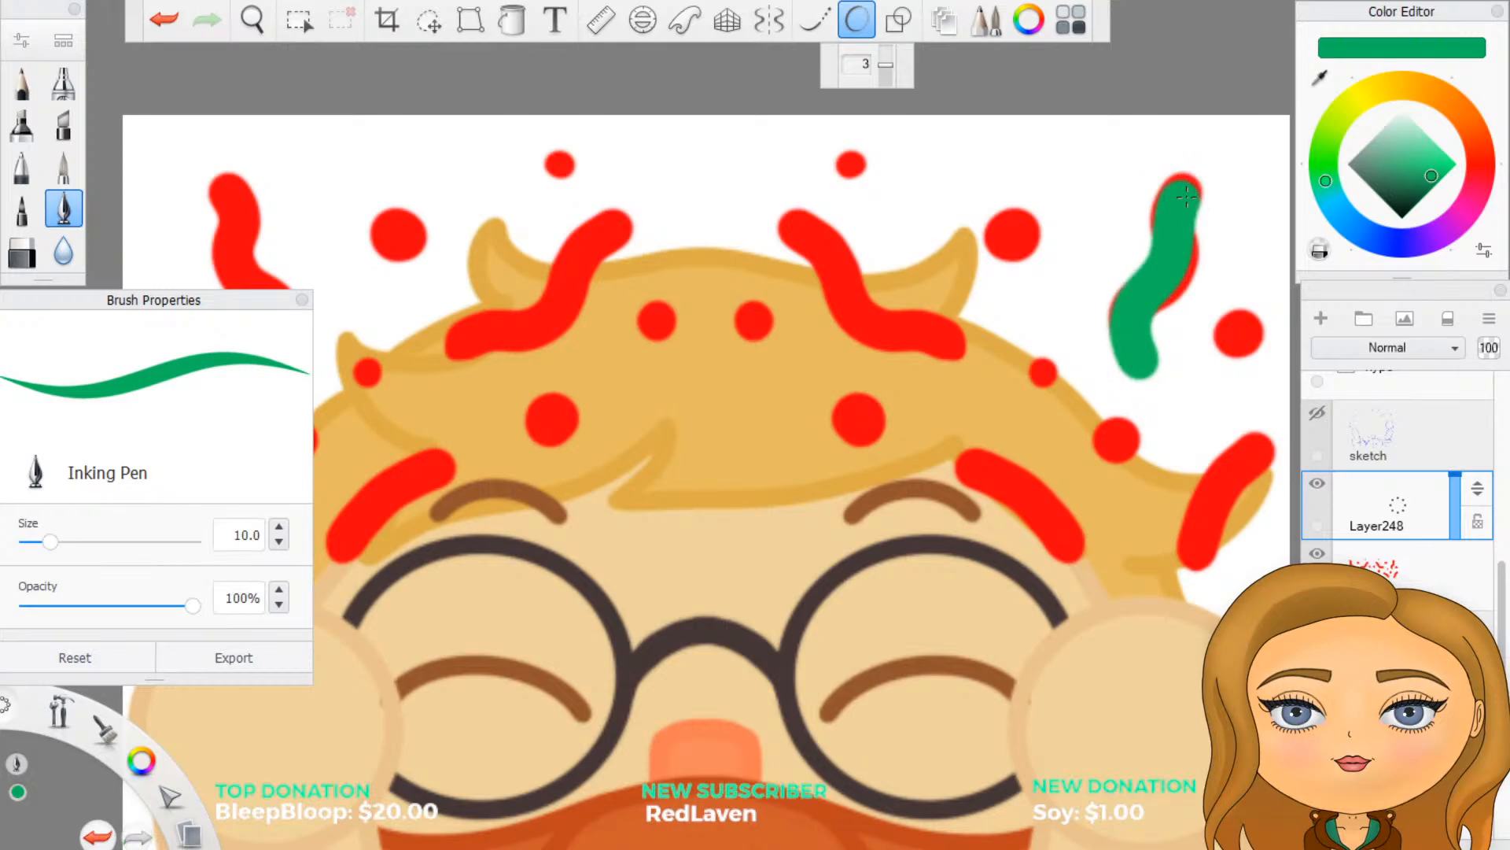
Step: Lower the predictive stroke level to 1 and retrace the outermost right-hand wavy streamer in green, undoing the misaligned strokes
key("ctrl+z")
mouse_move(1139, 361)
left_mouse_down()
mouse_move(1125, 314)
mouse_move(1142, 283)
mouse_move(1174, 274)
mouse_move(1187, 179)
left_mouse_up()
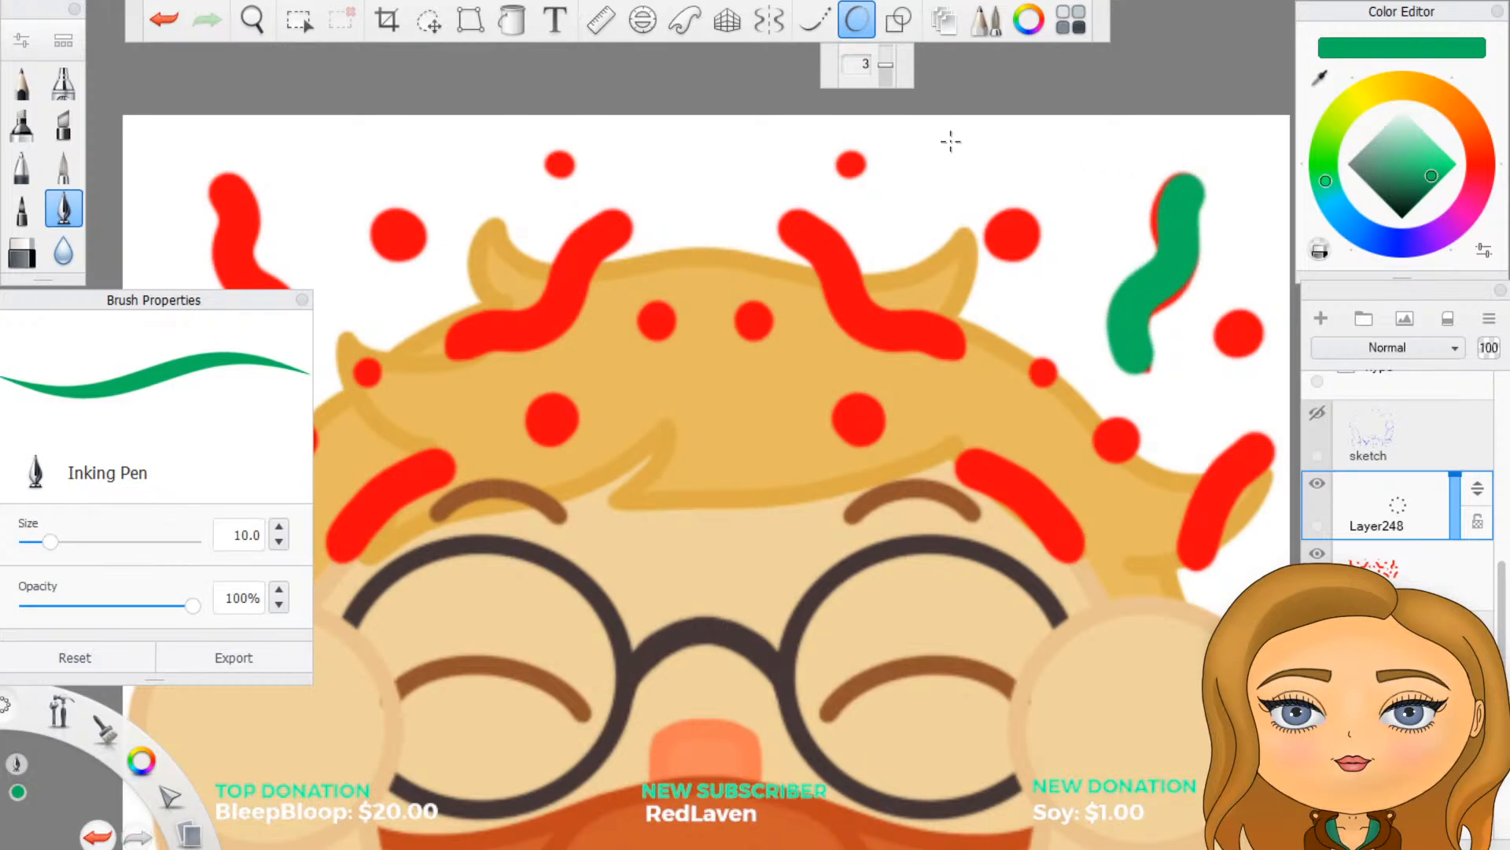
key("ctrl+z")
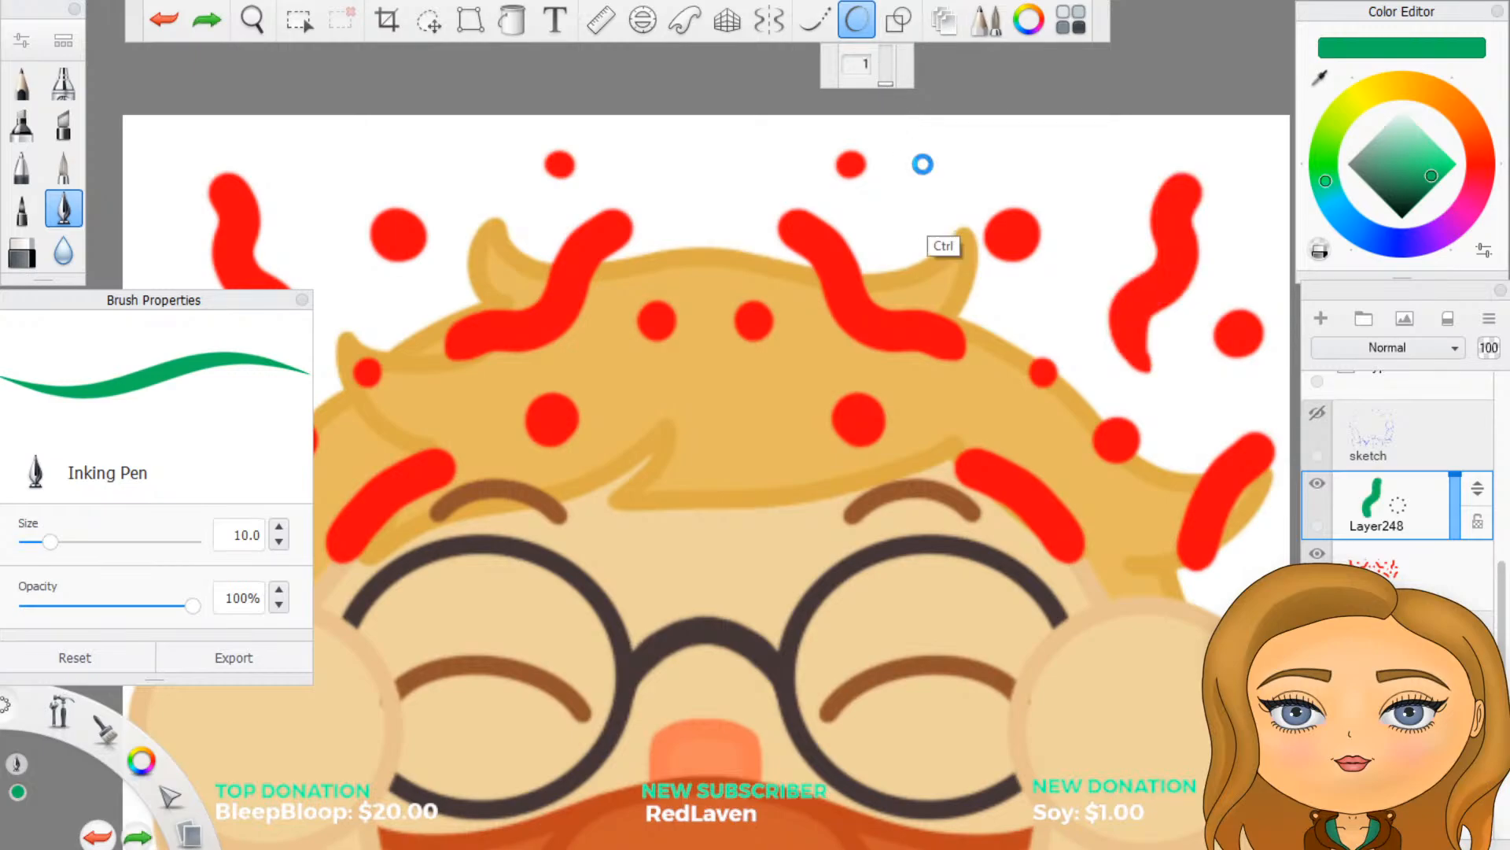
mouse_move(1143, 358)
left_mouse_down()
mouse_move(1133, 315)
mouse_move(1174, 263)
mouse_move(1188, 175)
left_mouse_up()
key("ctrl+z")
mouse_move(1137, 362)
left_mouse_down()
mouse_move(1131, 288)
mouse_move(1181, 261)
mouse_move(1184, 190)
left_mouse_up()
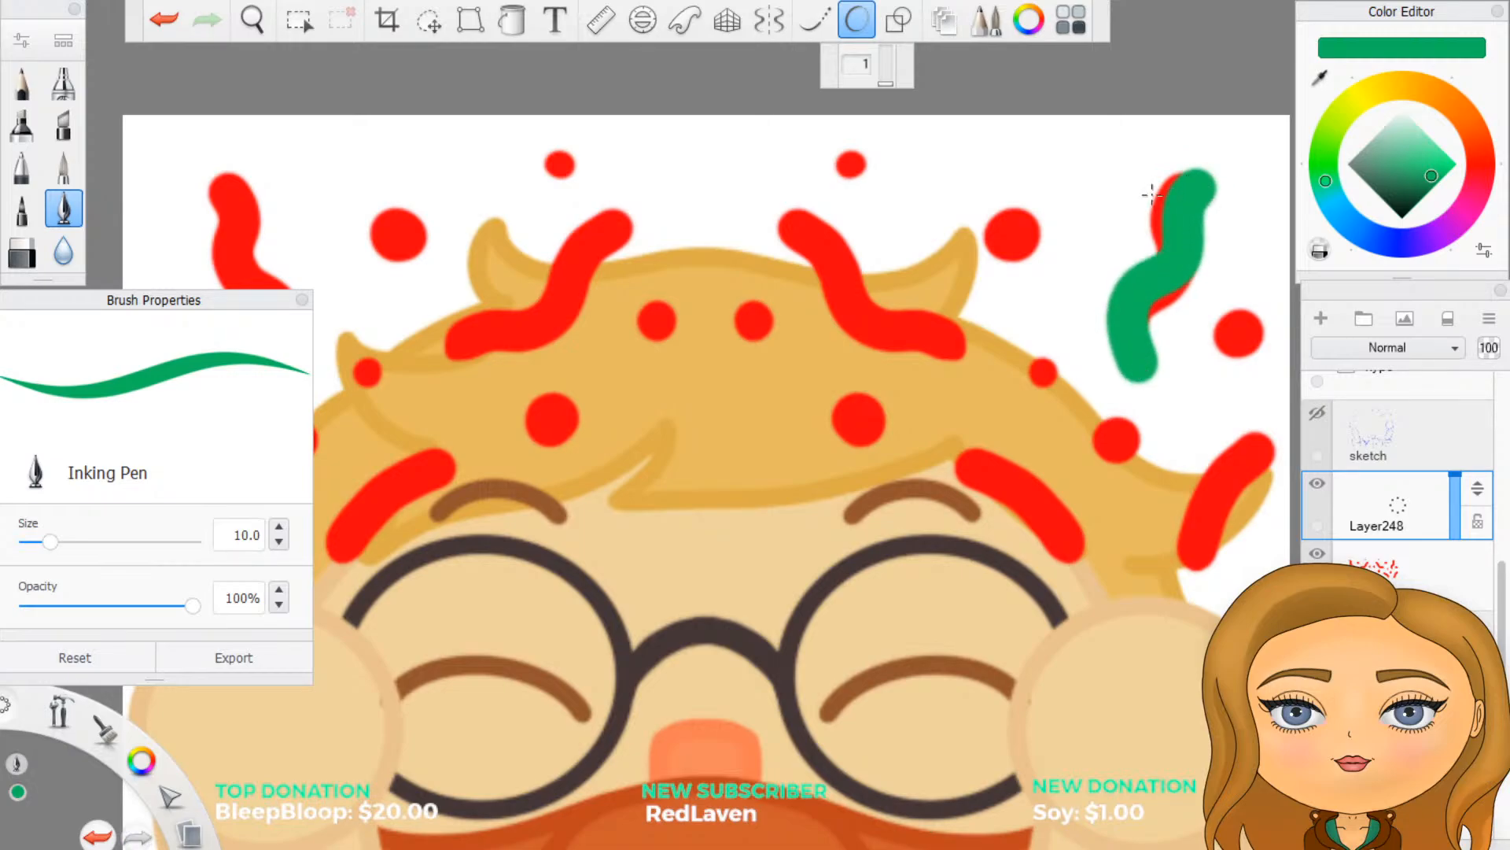
key("ctrl+z")
mouse_move(1140, 364)
left_mouse_down()
mouse_move(1147, 276)
mouse_move(1184, 229)
left_mouse_up()
key("ctrl+z")
mouse_move(1142, 369)
left_mouse_down()
mouse_move(1137, 288)
mouse_move(1165, 268)
mouse_move(1177, 192)
mouse_move(1194, 179)
left_mouse_up()
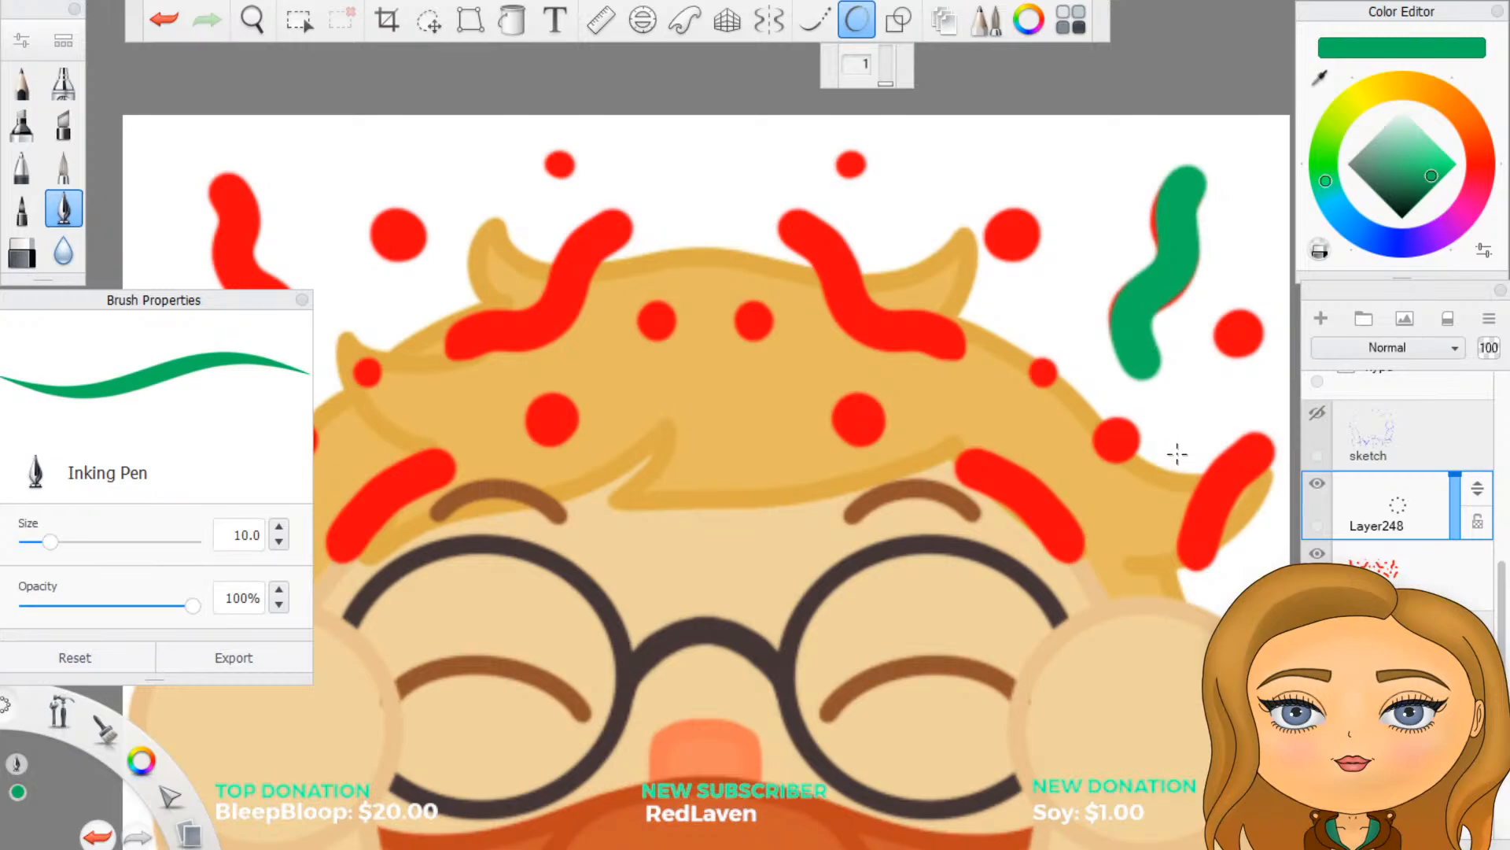
Step: Trace the short curved streamer beside the left eyebrow in green, undoing the first misaligned stroke
scroll(1164, 448, "down", 3)
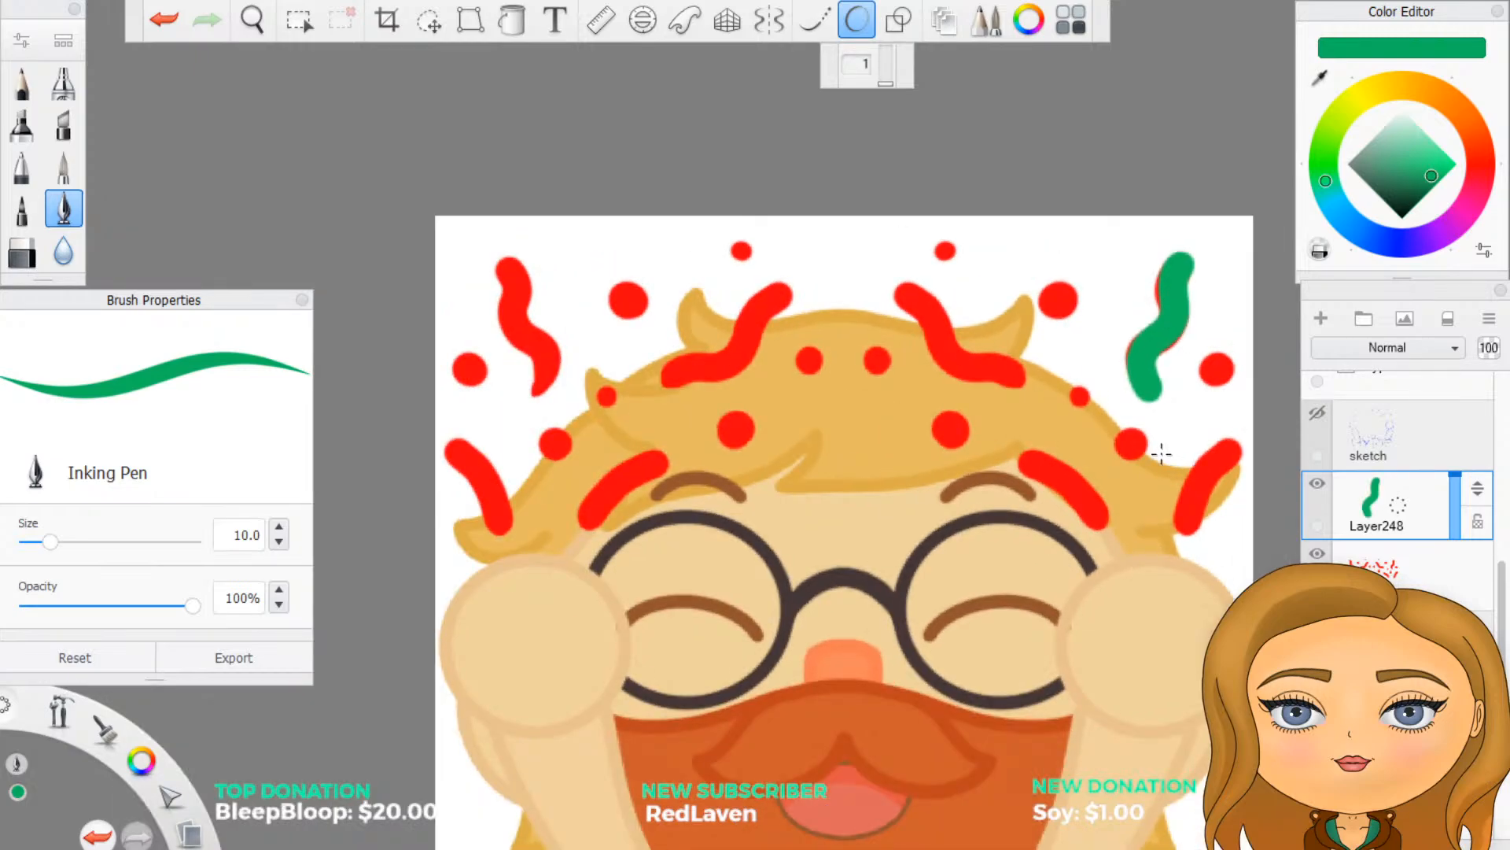
scroll(826, 579, "up", 5)
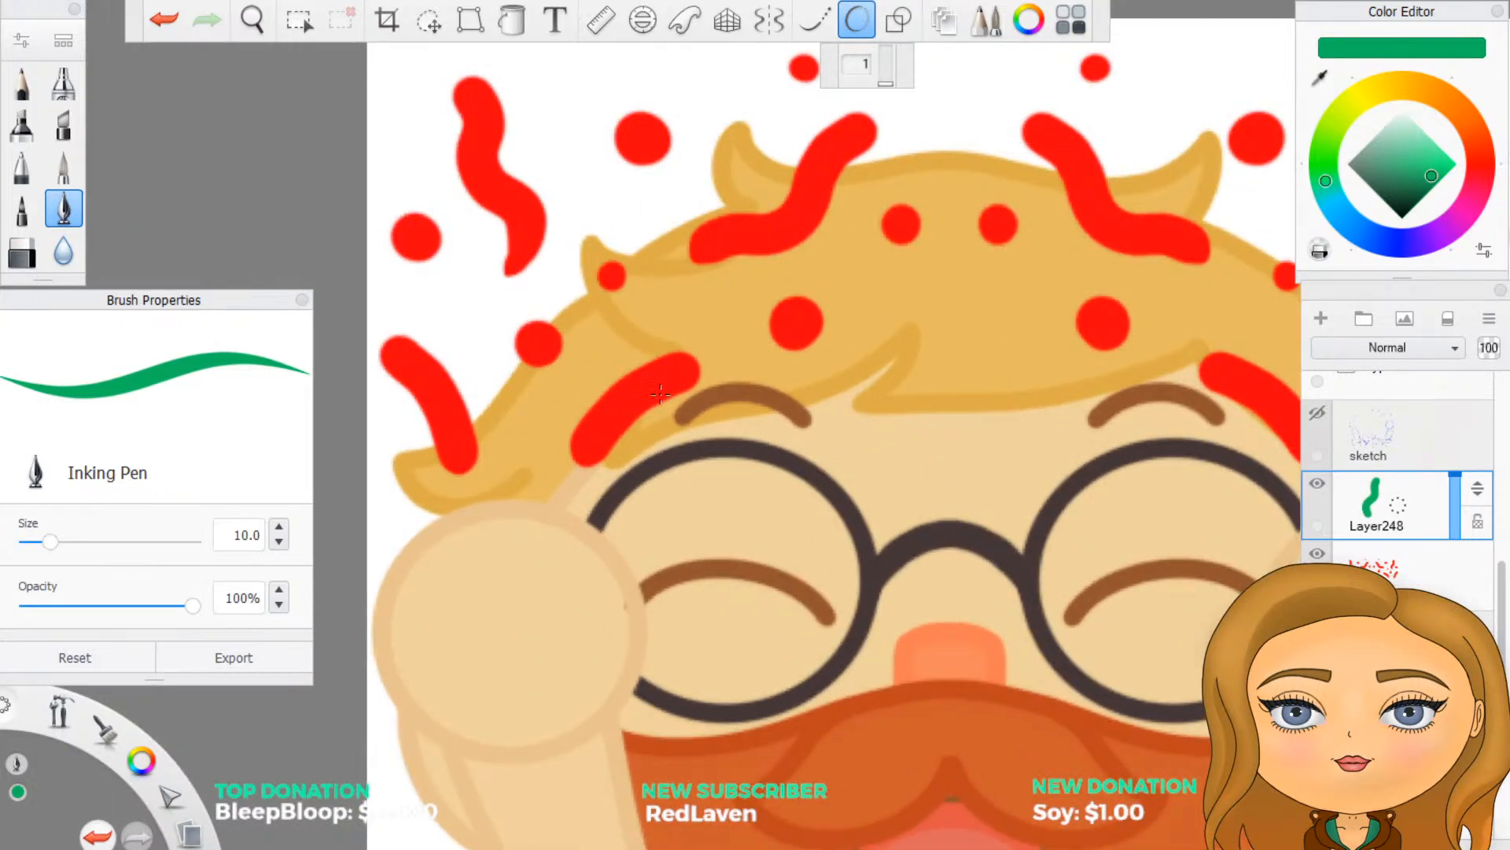
mouse_move(582, 455)
left_mouse_down()
mouse_move(601, 413)
mouse_move(695, 353)
left_mouse_up()
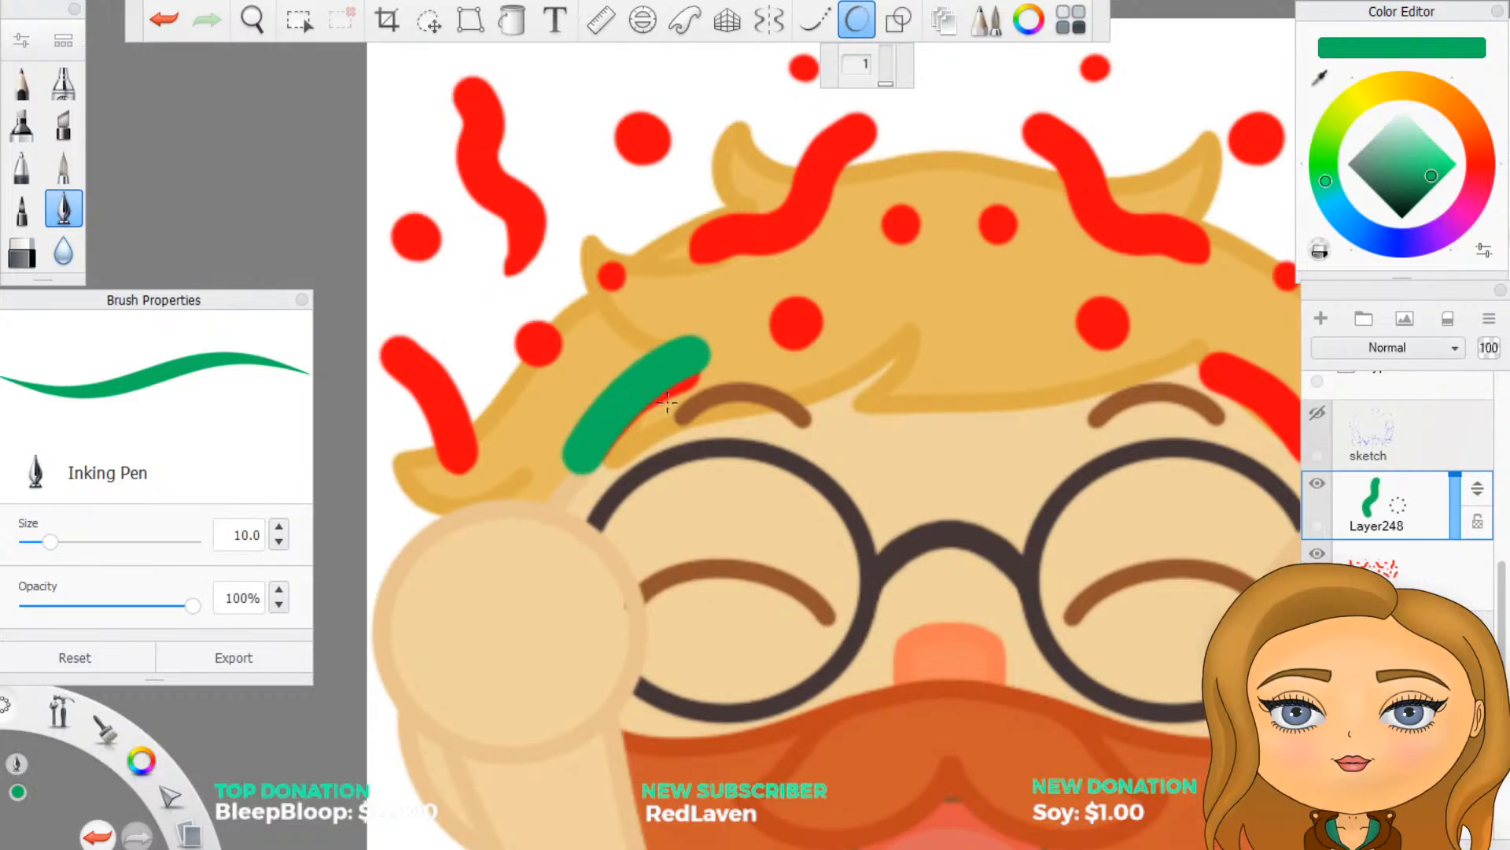
key("ctrl+z")
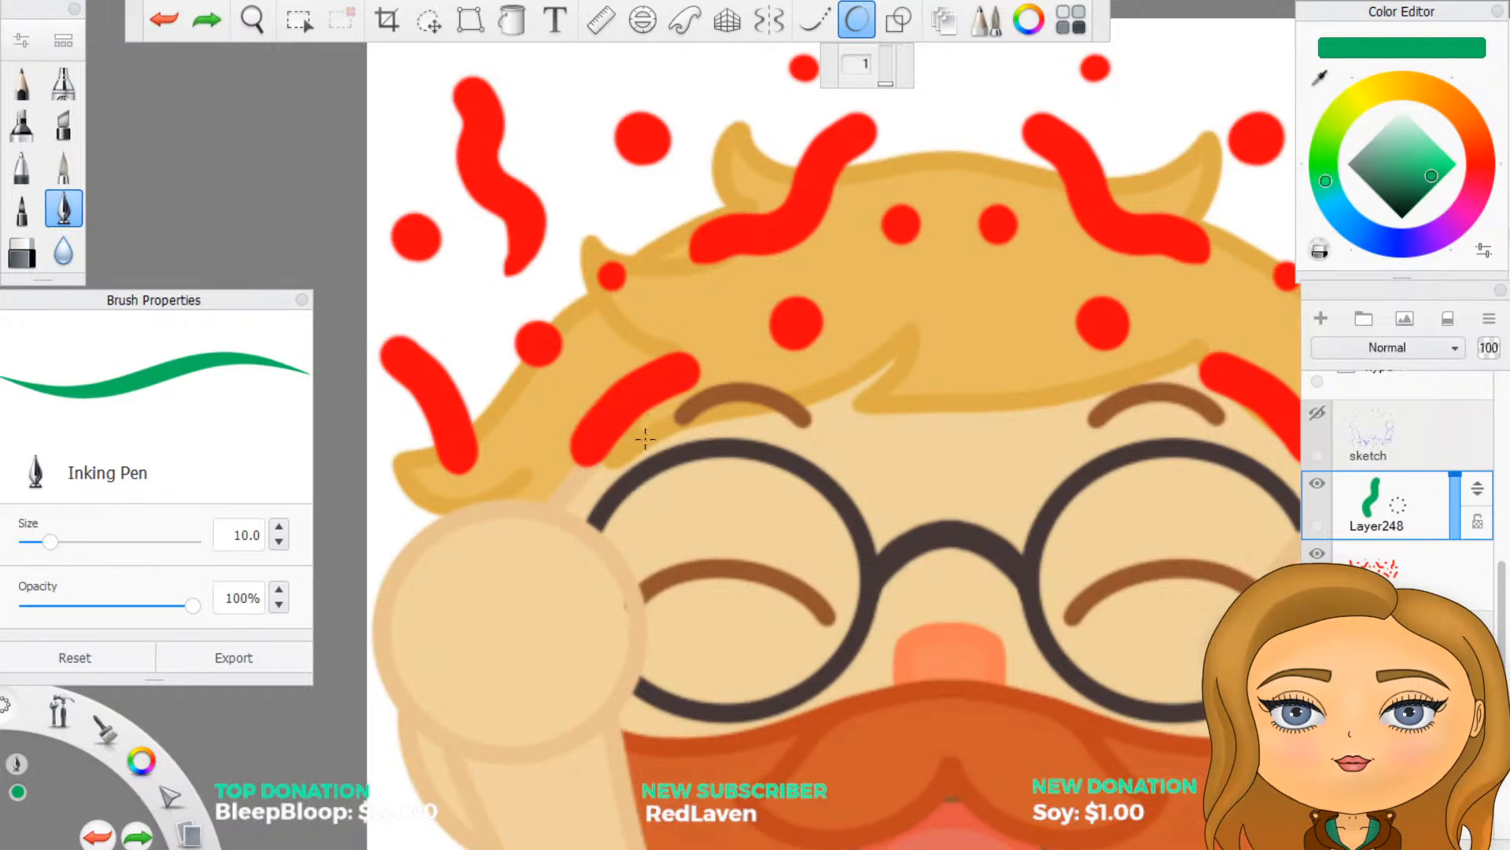
mouse_move(585, 450)
left_mouse_down()
mouse_move(676, 364)
mouse_move(697, 374)
left_mouse_up()
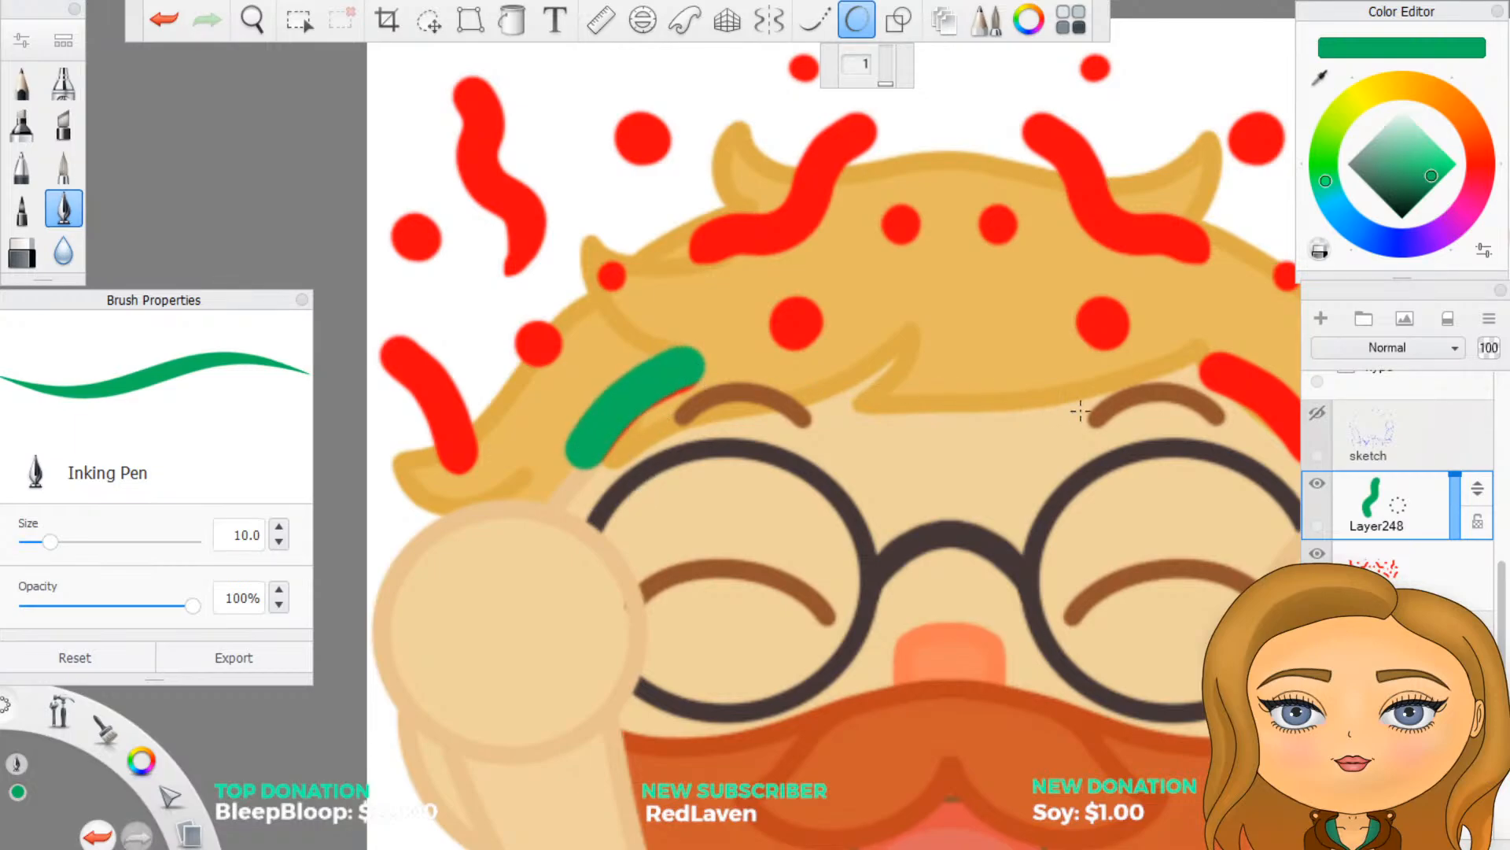
Step: Cover four dots in green: the far-left one, the left of the central pair, the small upper-right one and the one above the right eyebrow
scroll(1078, 509, "down", 4)
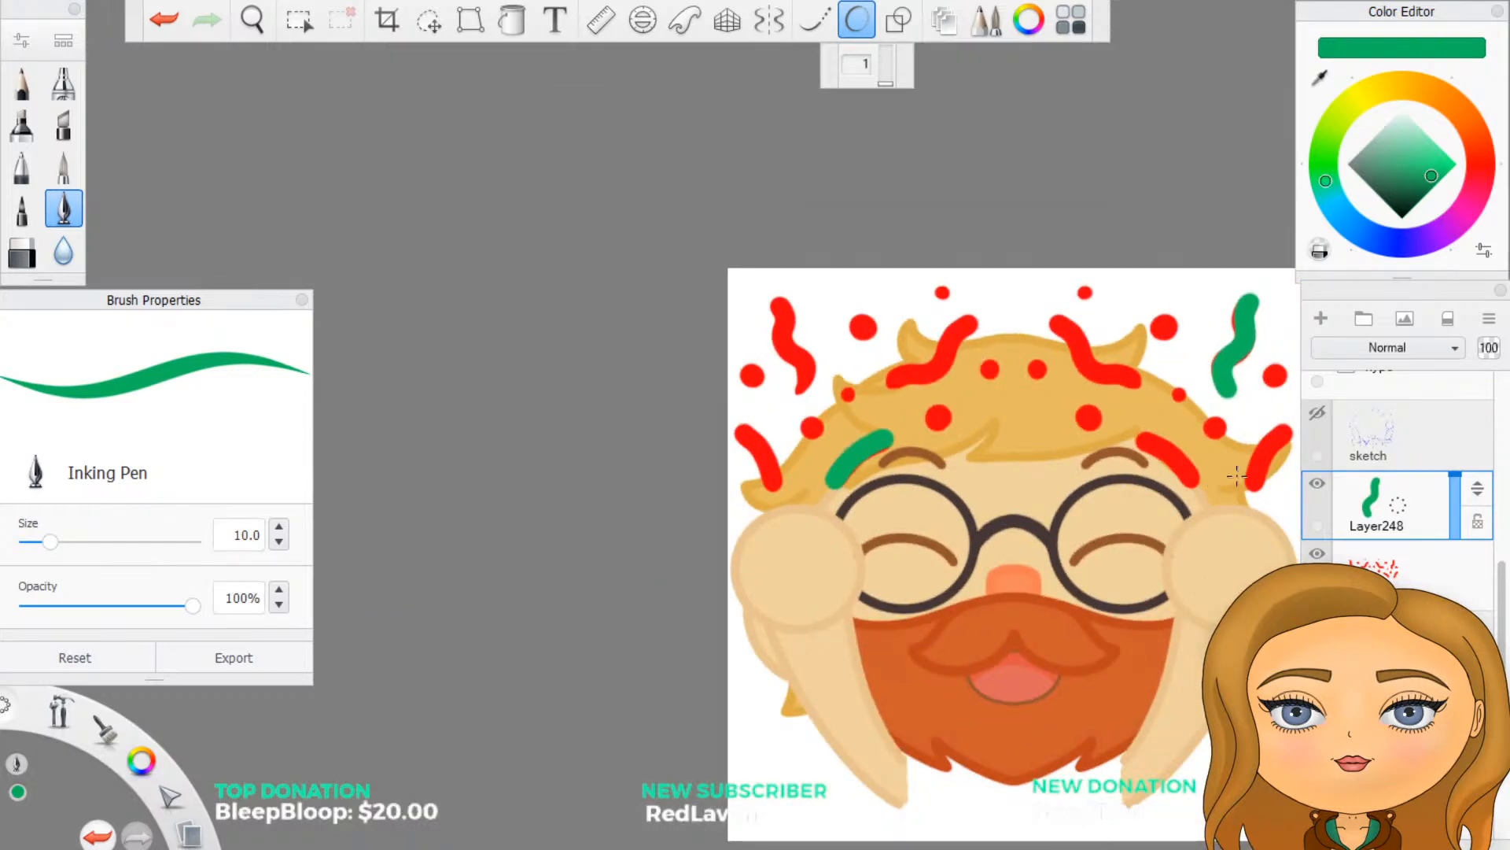
scroll(1251, 460, "up", 3)
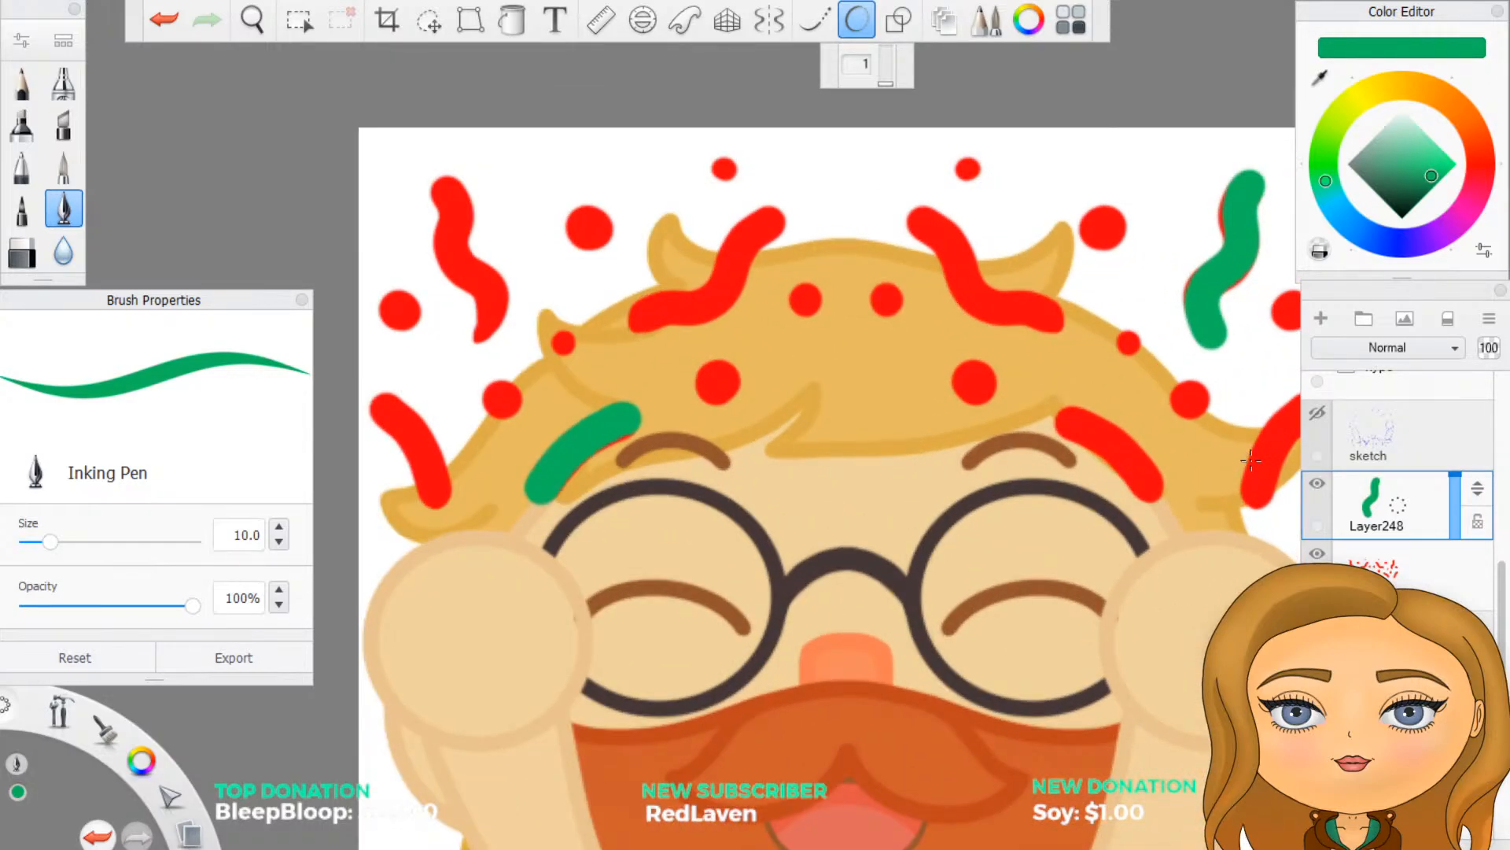
left_click(399, 307)
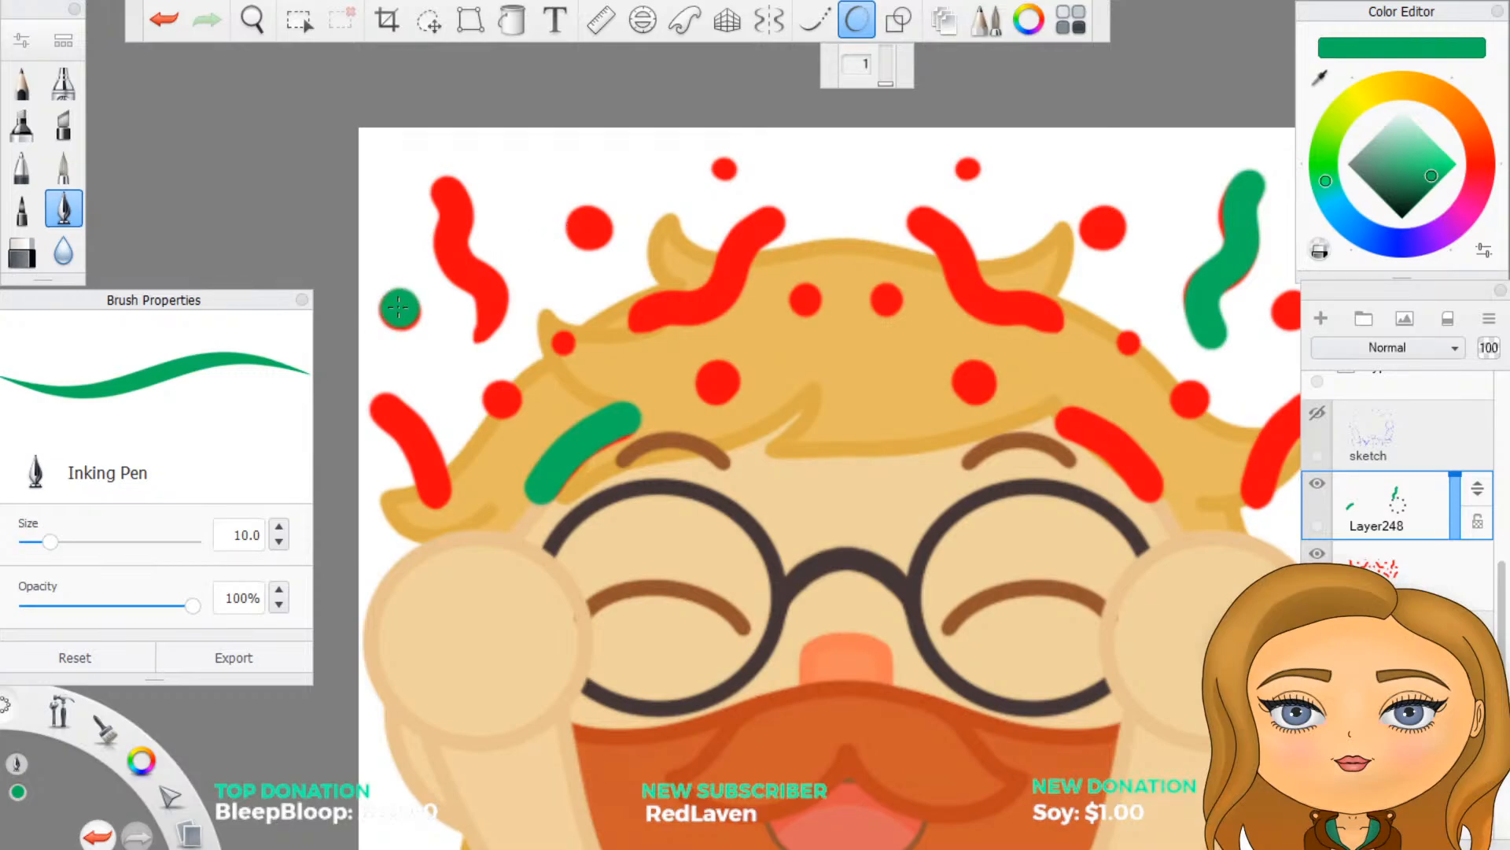
left_click(805, 299)
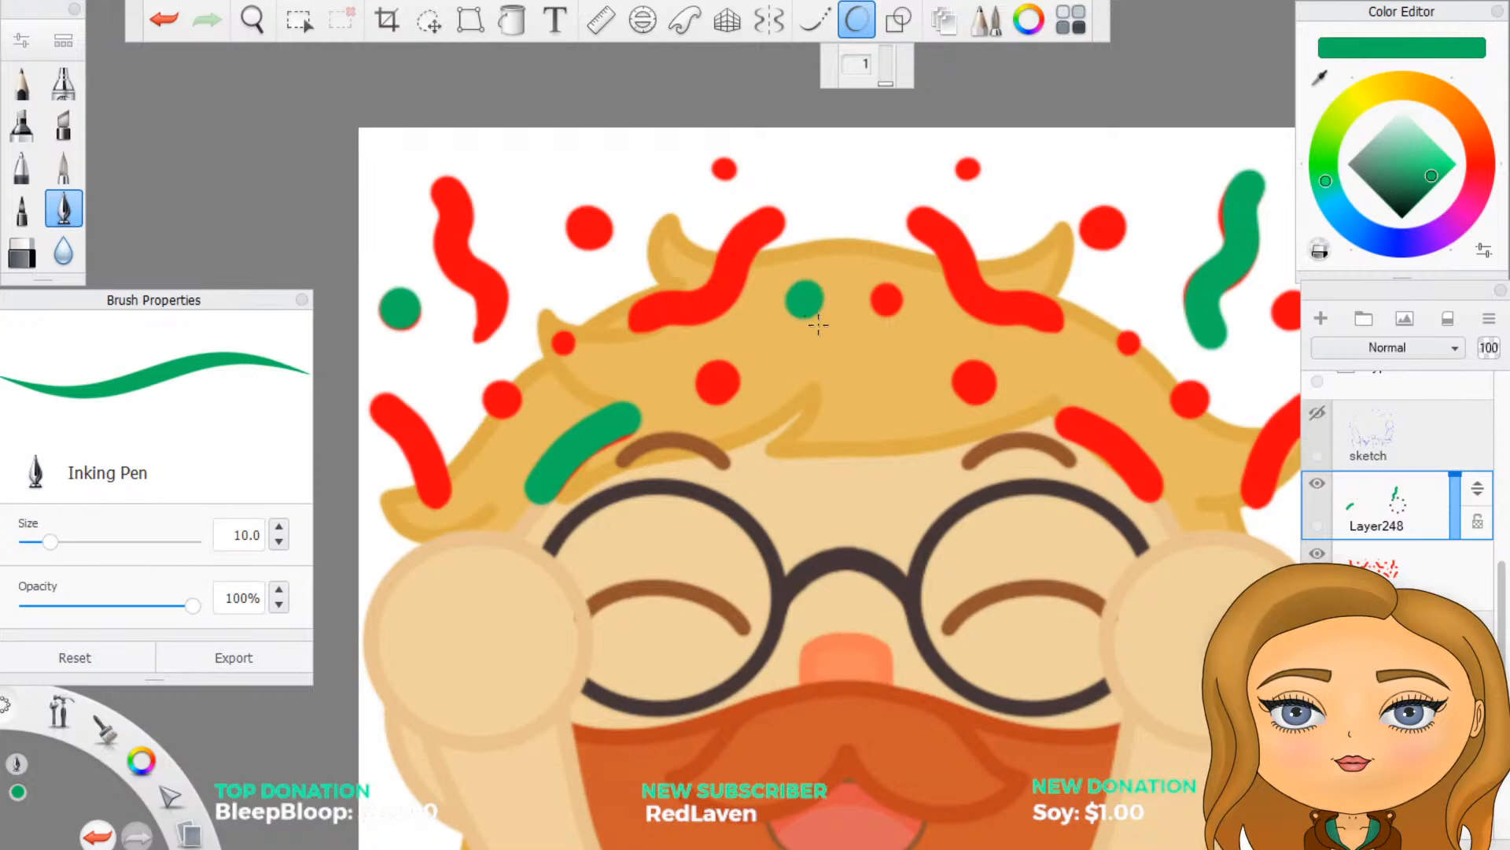
left_click(968, 168)
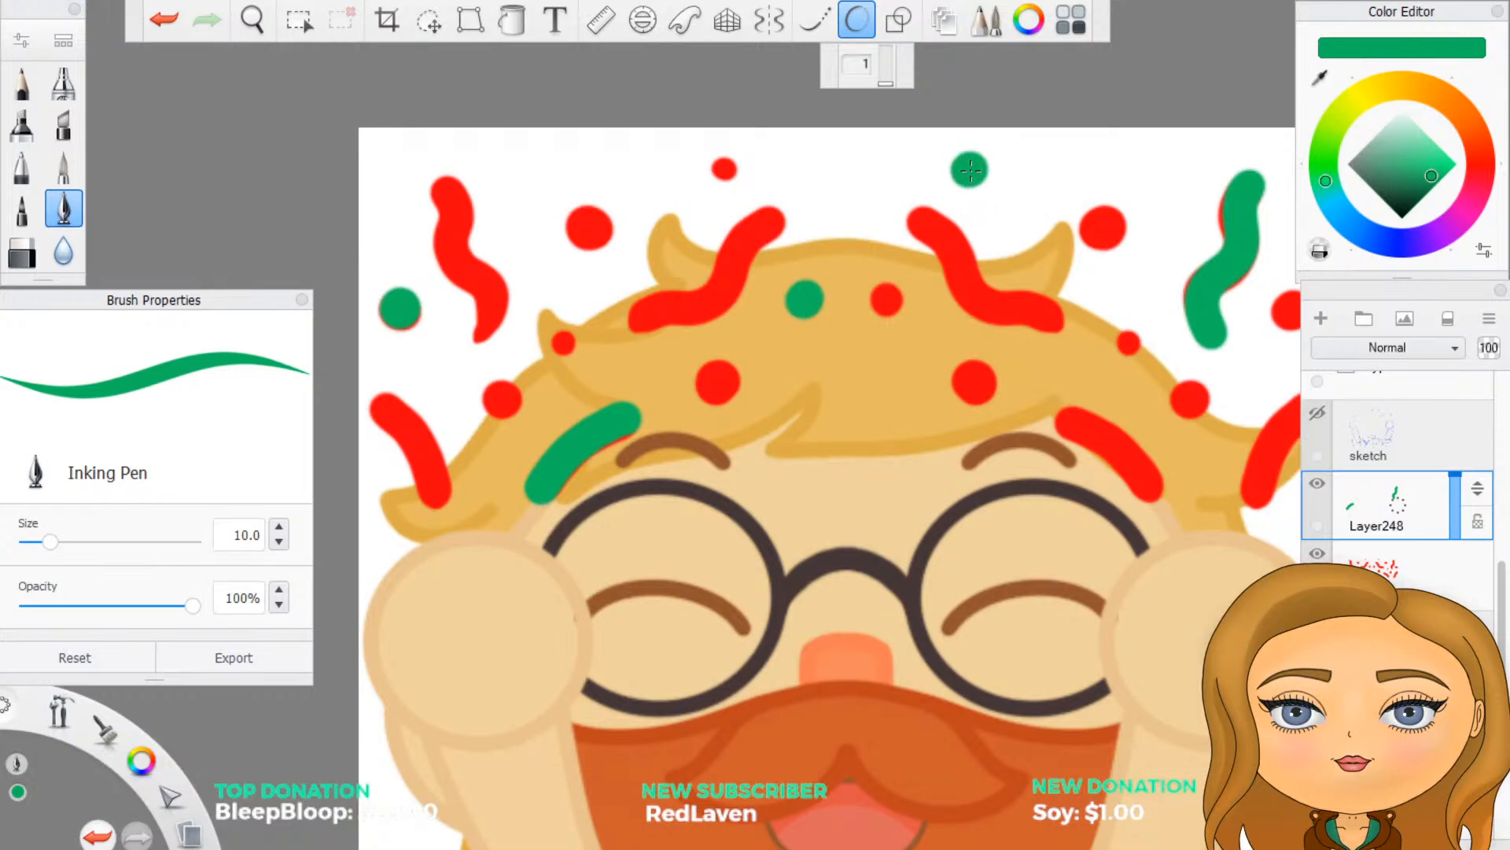
key("ctrl+z")
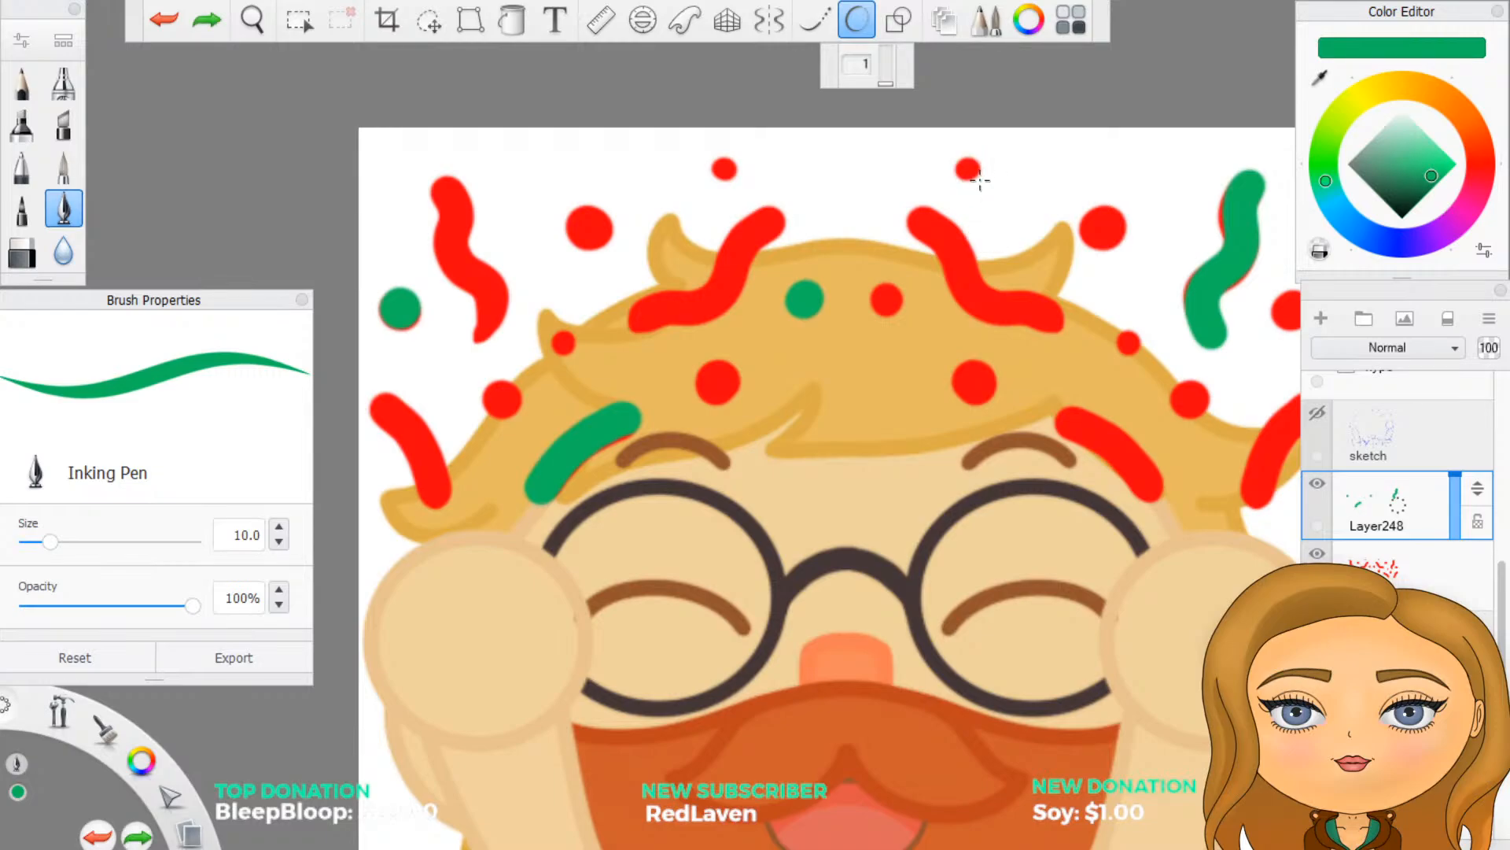
left_click(969, 169)
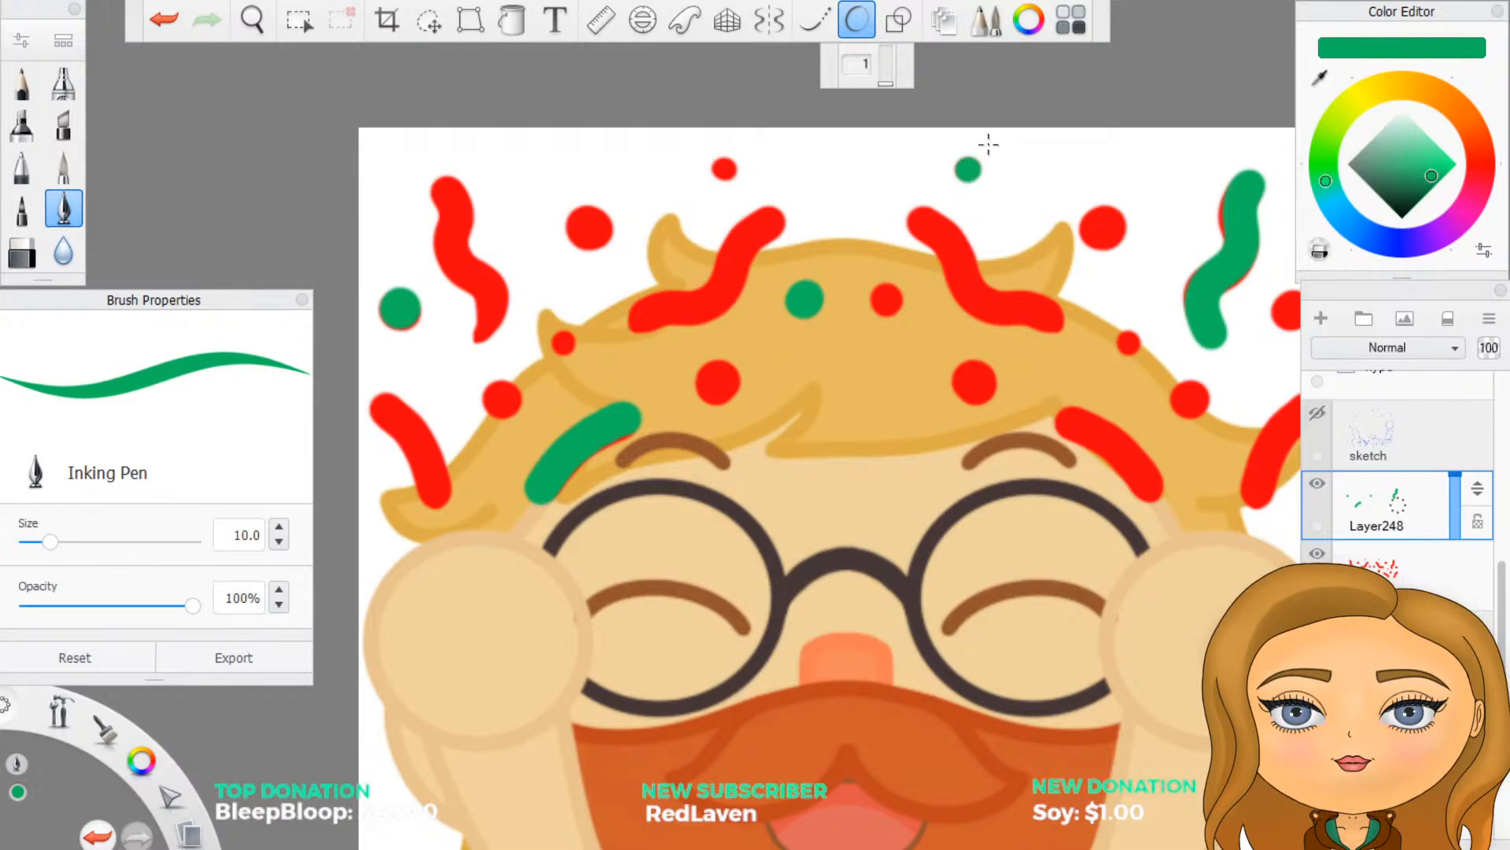
scroll(1006, 235, "down", 1)
scroll(1006, 236, "down", 1)
scroll(1207, 440, "up", 1)
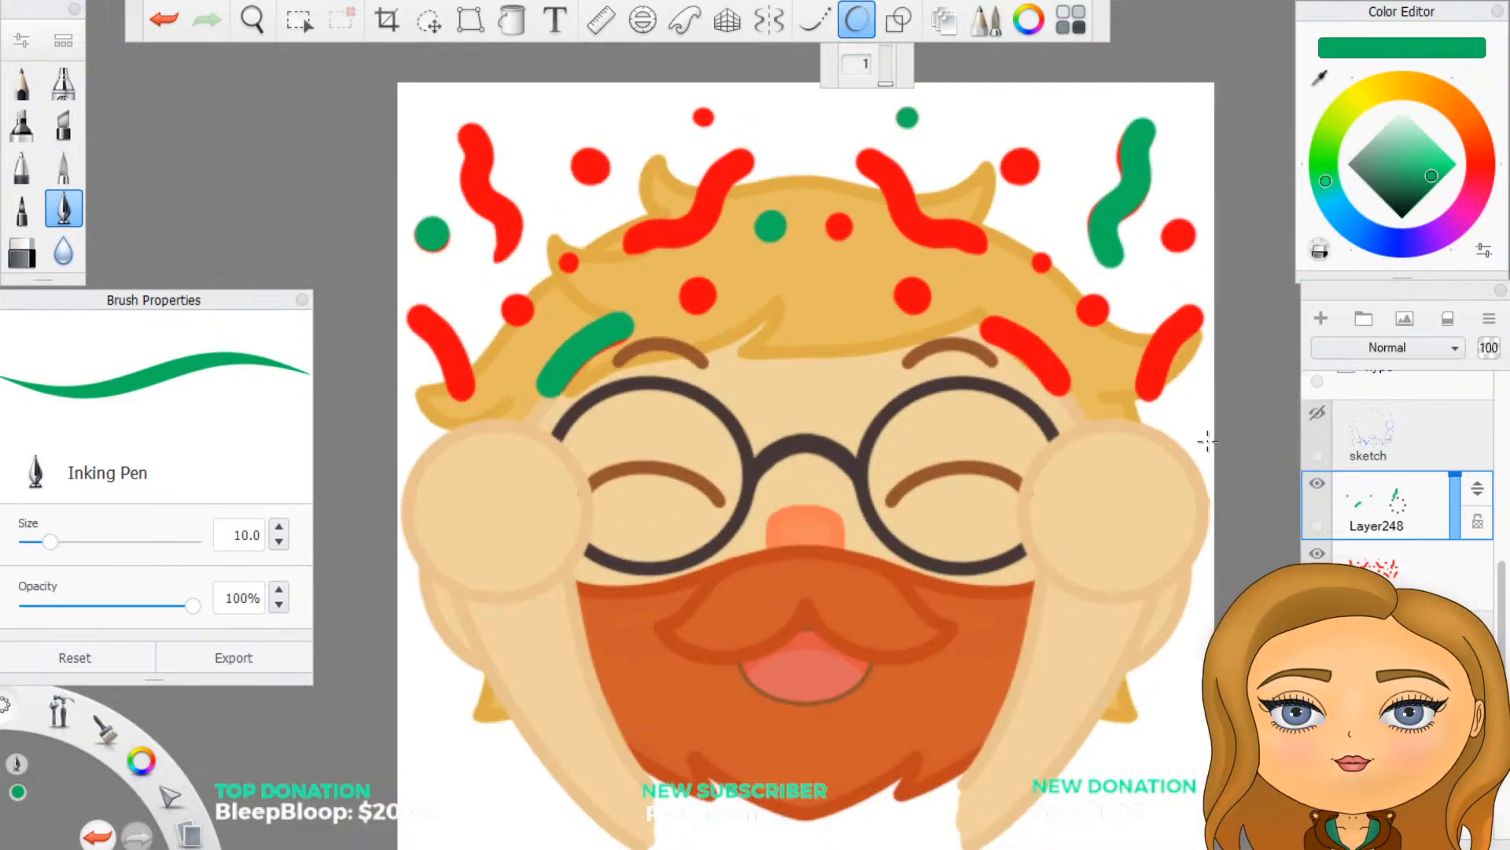
left_click(914, 297)
Step: Pick purple and try tracing the short streamer at the drawing's far-left edge, undoing the stroke
left_click(1431, 242)
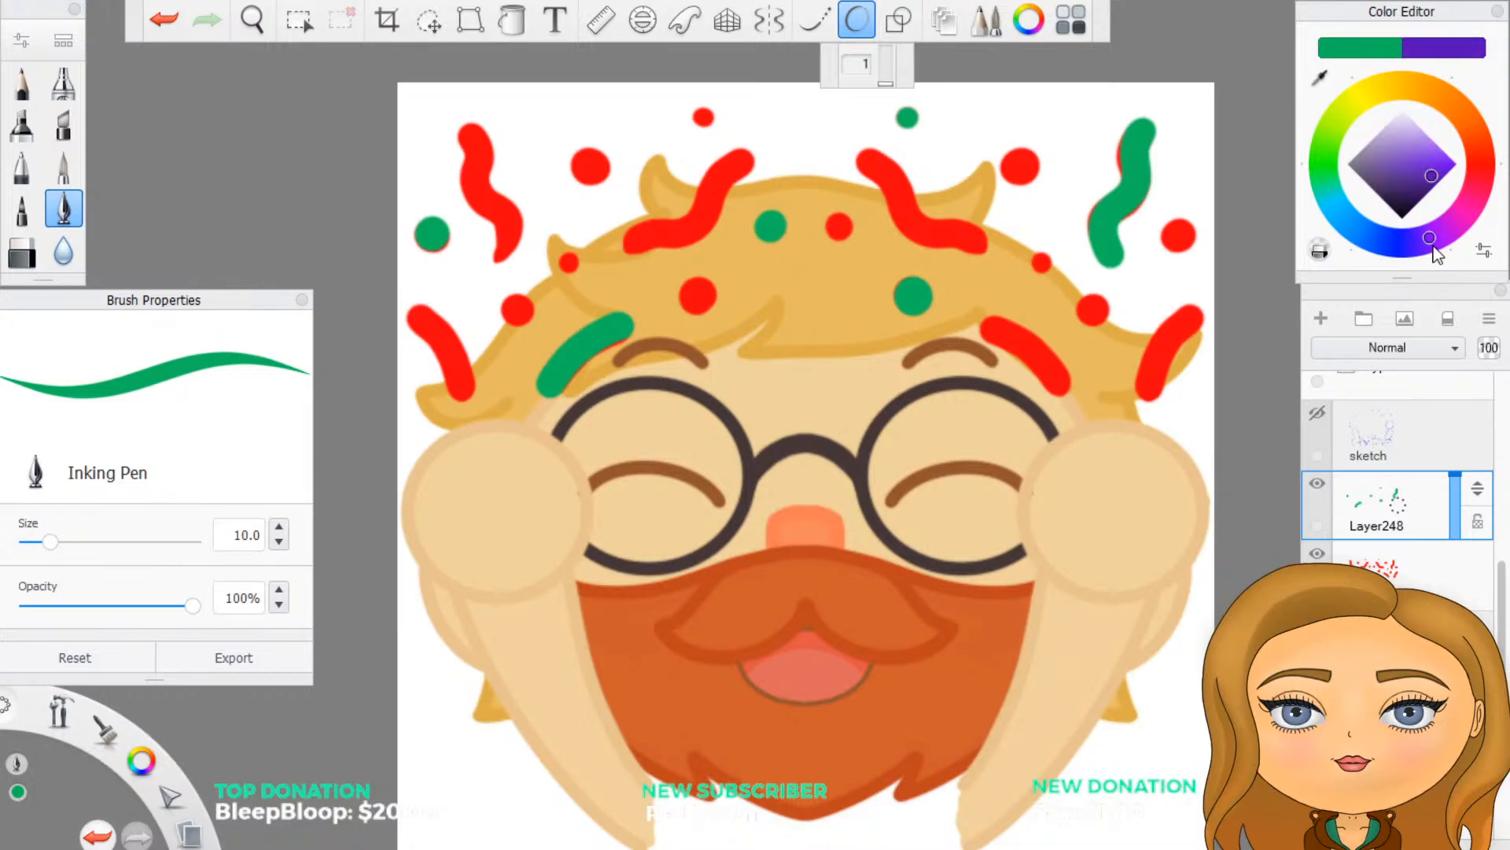
left_click_drag(1433, 246, 1449, 240)
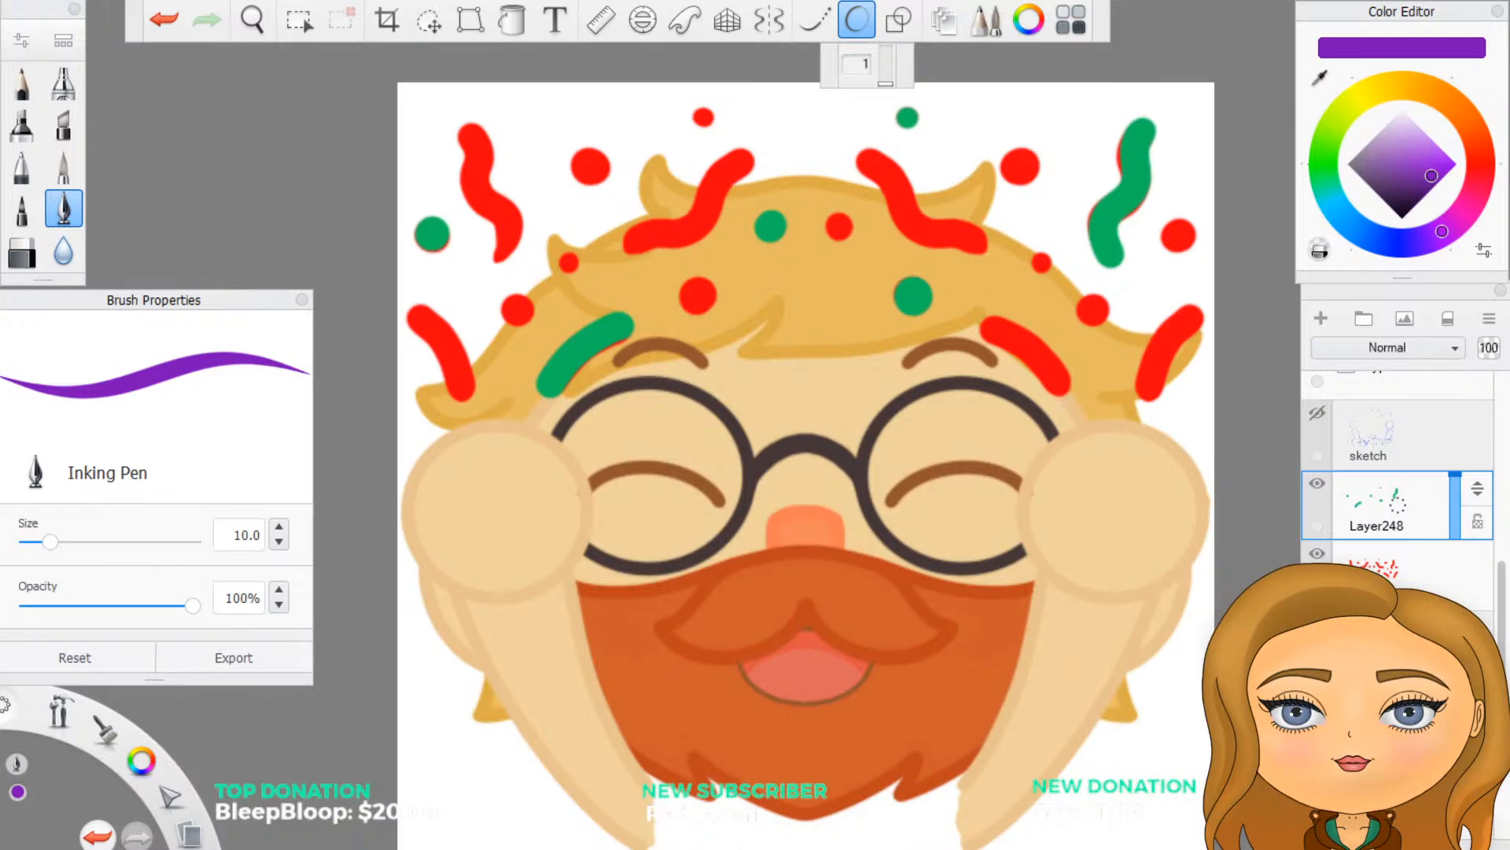
scroll(464, 291, "down", 2)
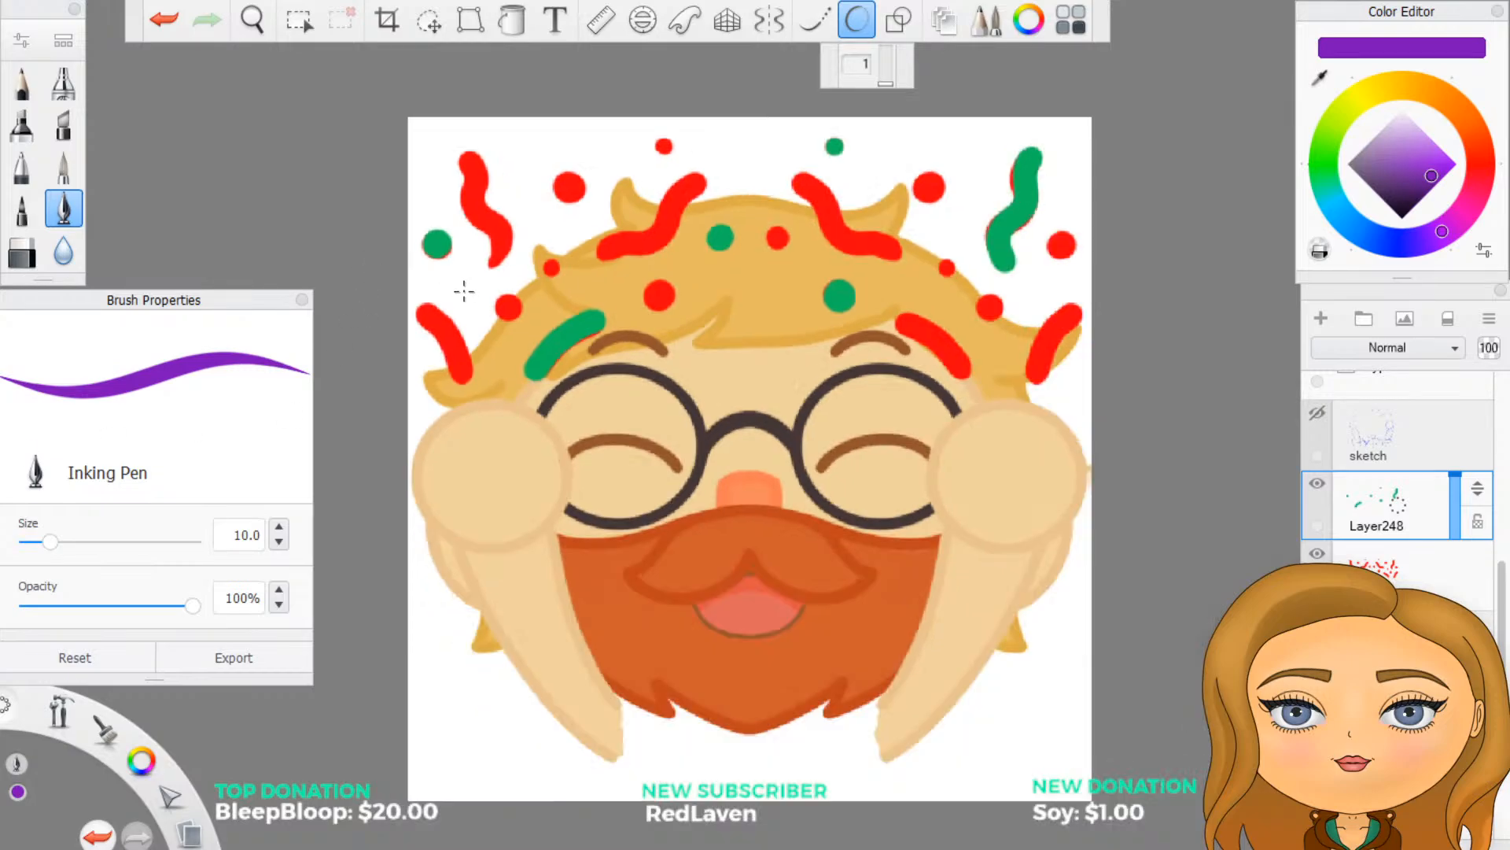
scroll(367, 253, "up", 3)
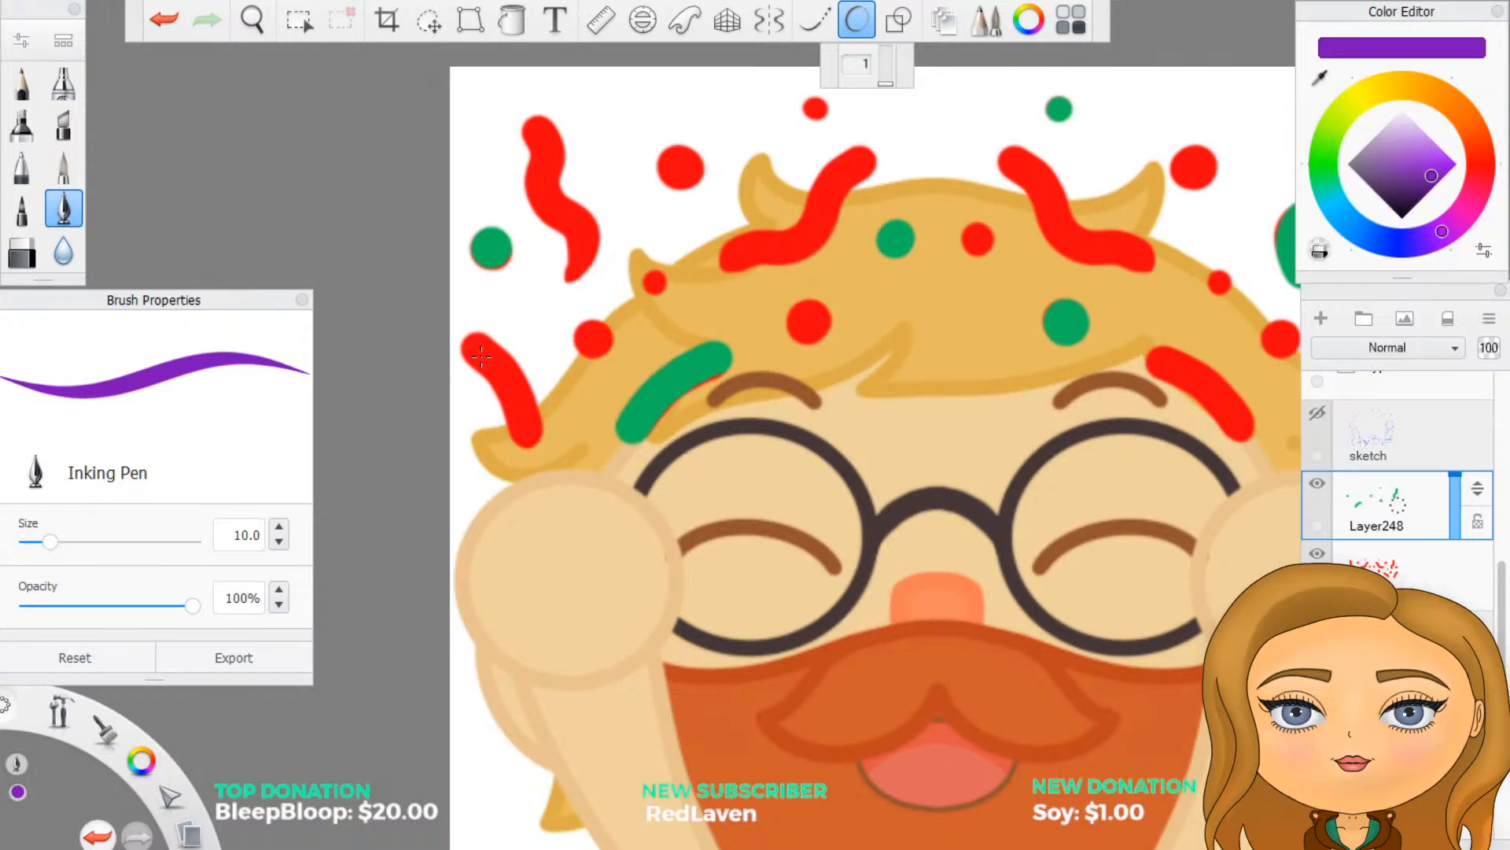
mouse_move(474, 348)
left_mouse_down()
mouse_move(523, 403)
mouse_move(534, 450)
left_mouse_up()
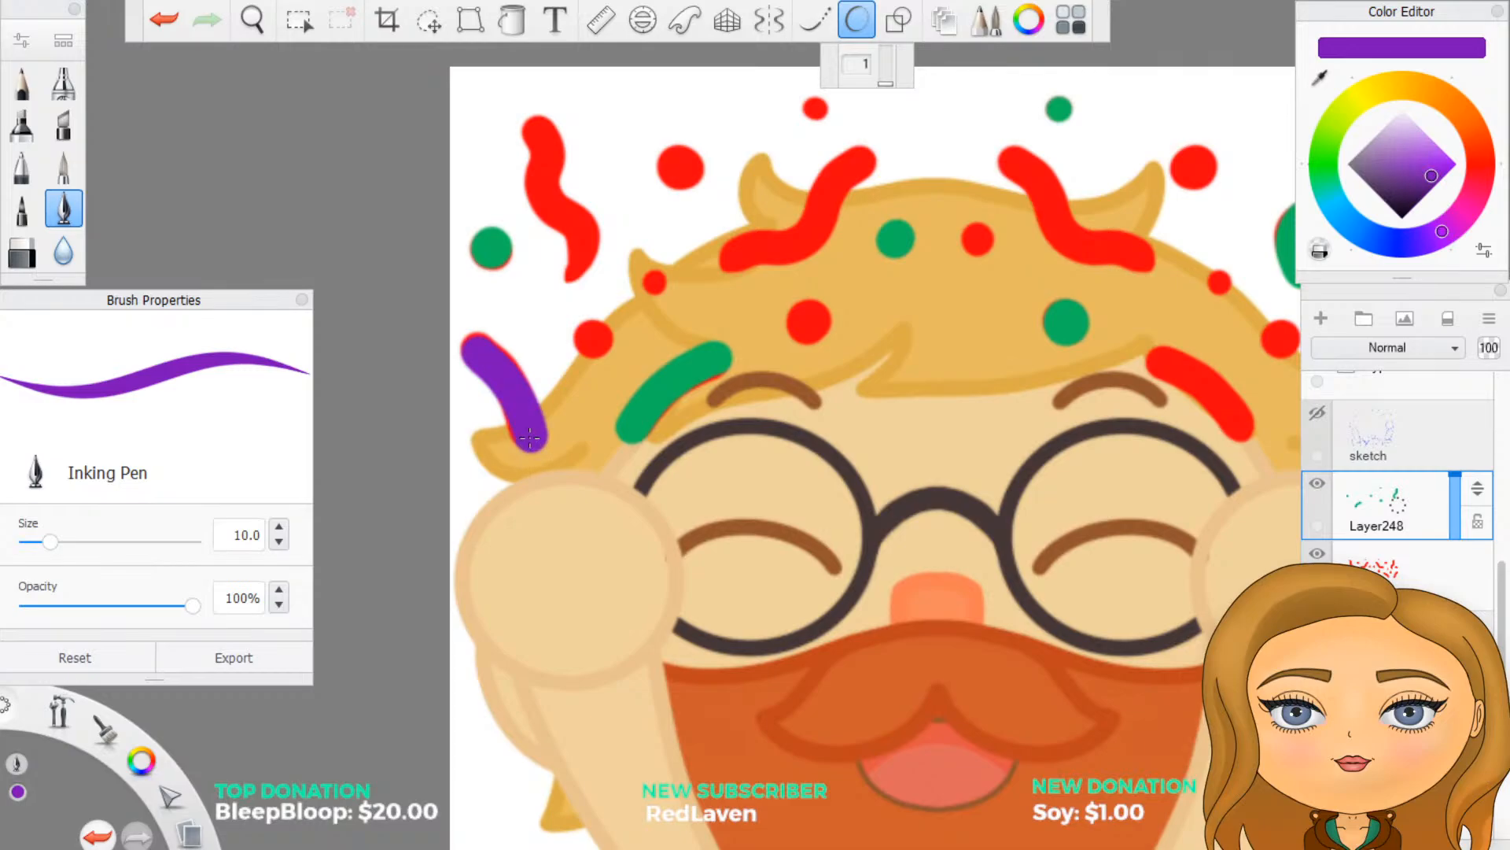
key("ctrl+z")
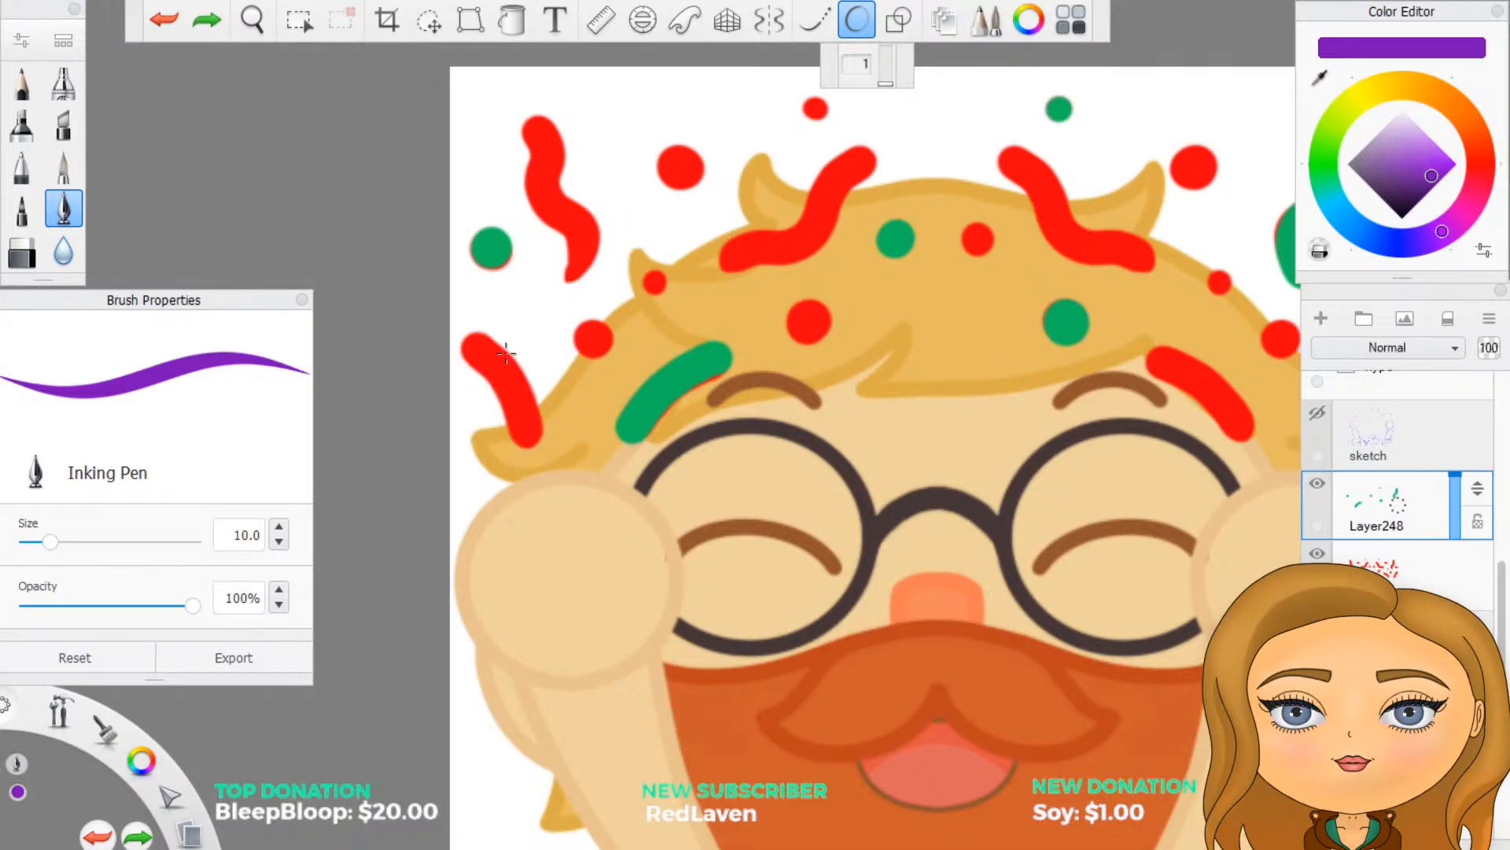
Step: Pick a bright blue and trace the outermost left-hand wavy streamer over the red sketch
left_click(1384, 241)
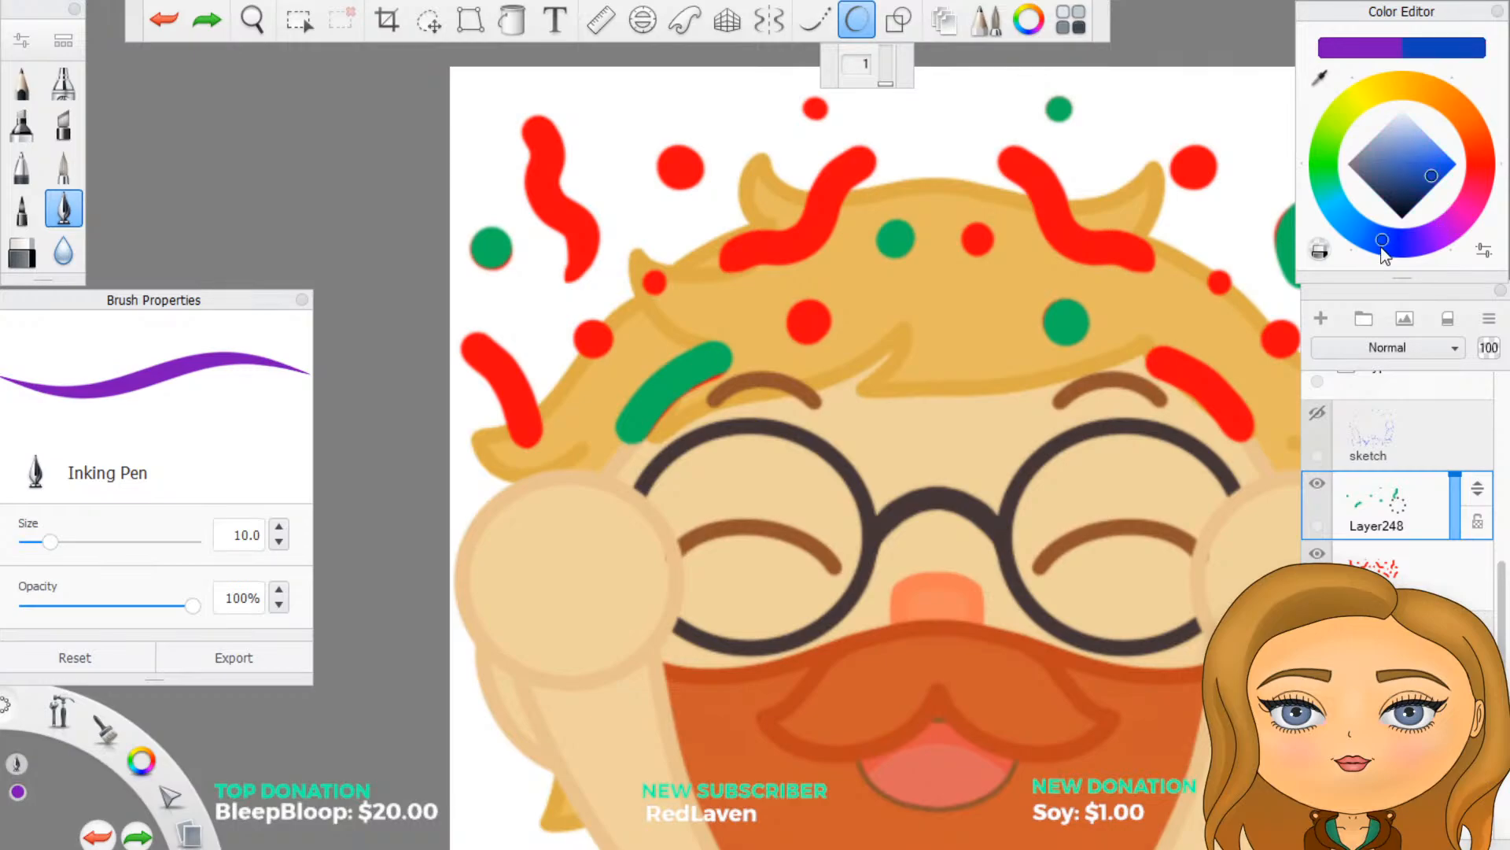
left_click_drag(1432, 174, 1427, 162)
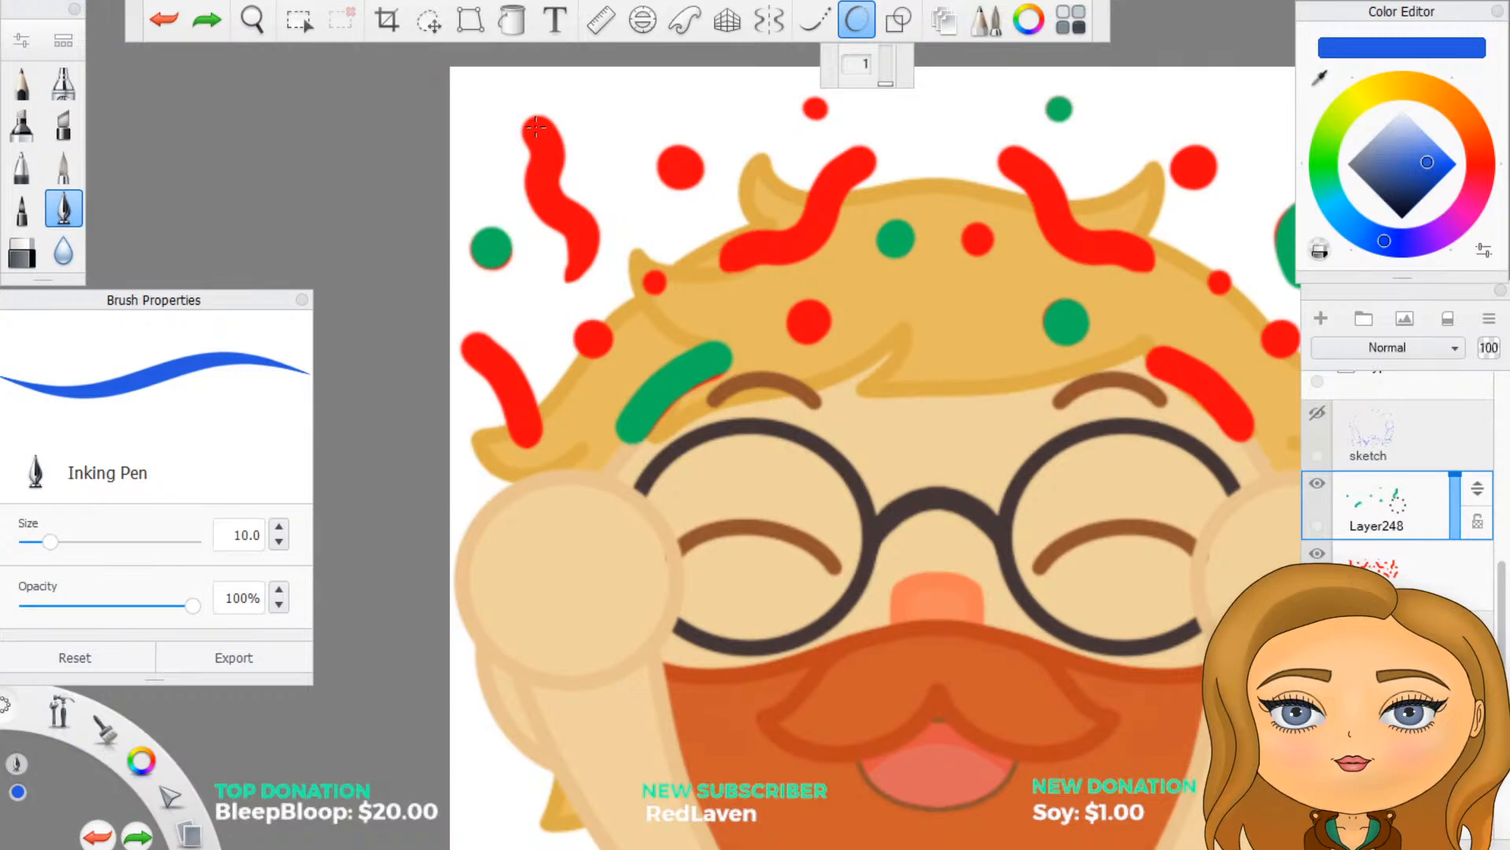
mouse_move(535, 124)
left_mouse_down()
mouse_move(546, 193)
mouse_move(583, 243)
mouse_move(534, 123)
mouse_move(572, 292)
left_mouse_up()
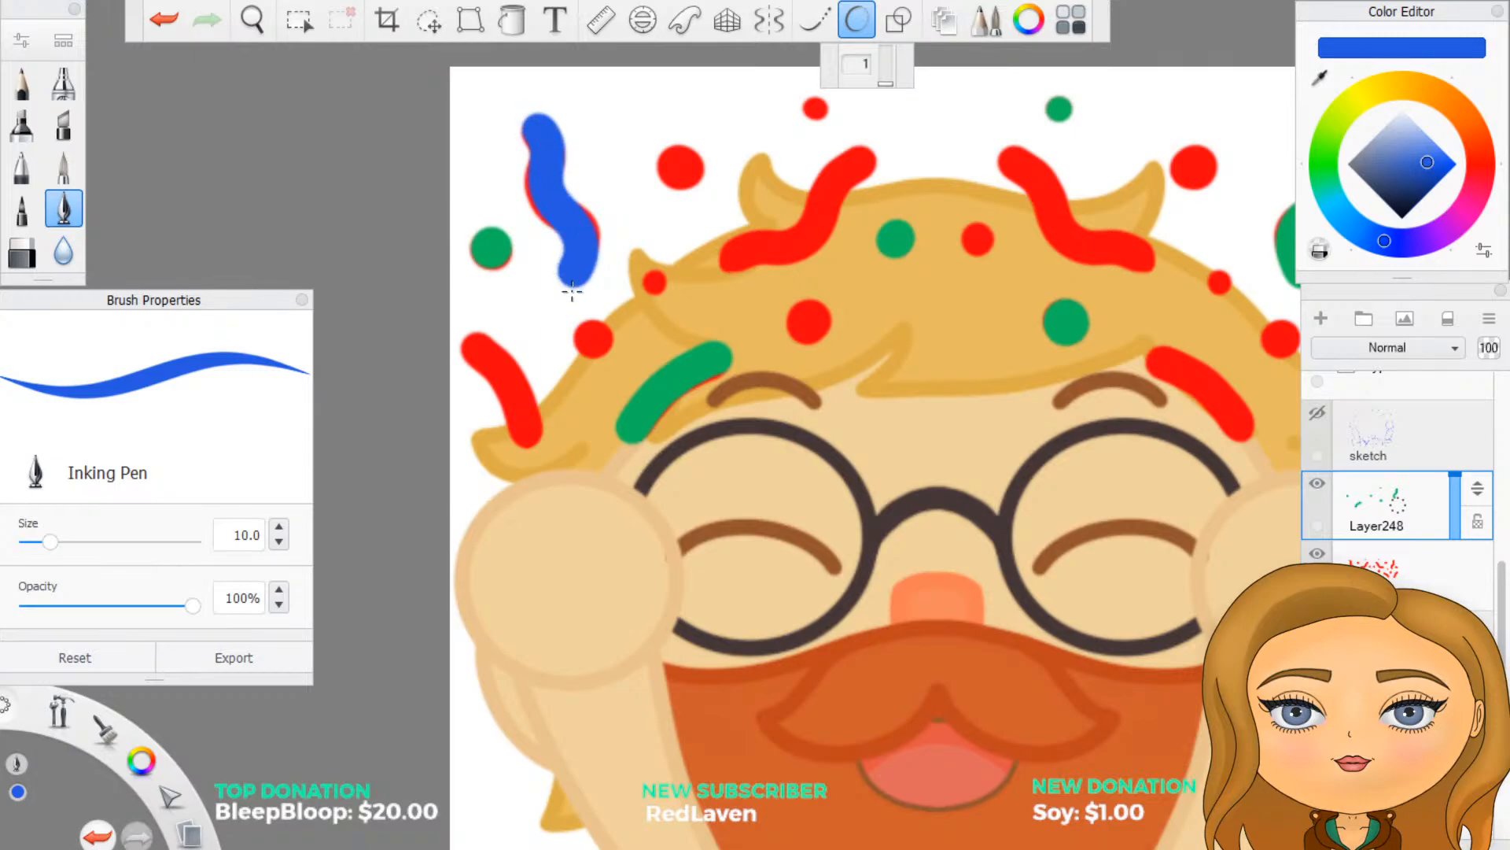
Step: Trace the wavy streamer on the upper right of the hair in blue, undoing the first misaligned stroke
scroll(674, 272, "down", 3)
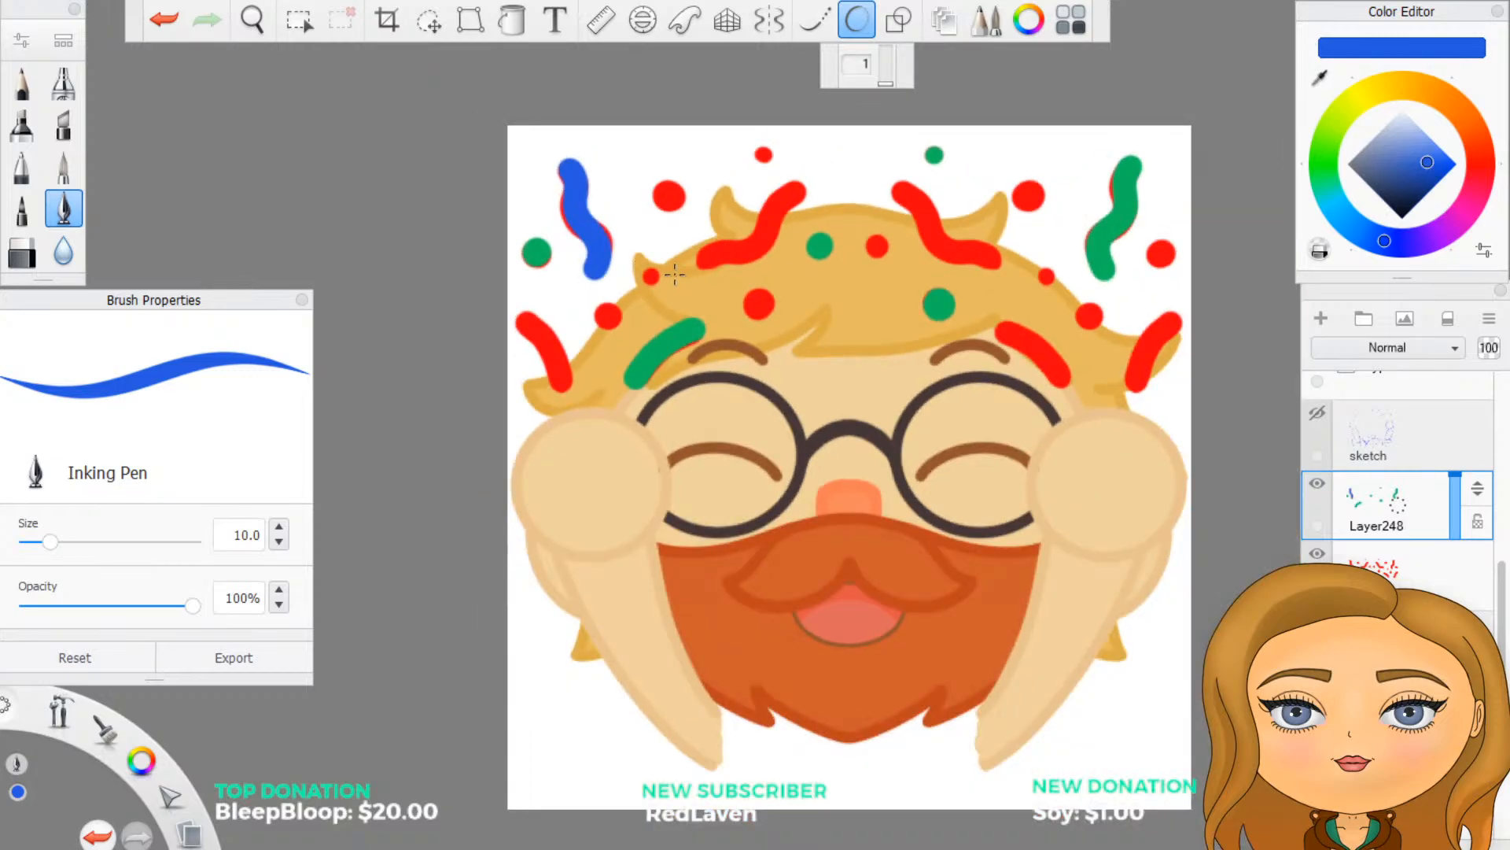
scroll(674, 272, "up", 2)
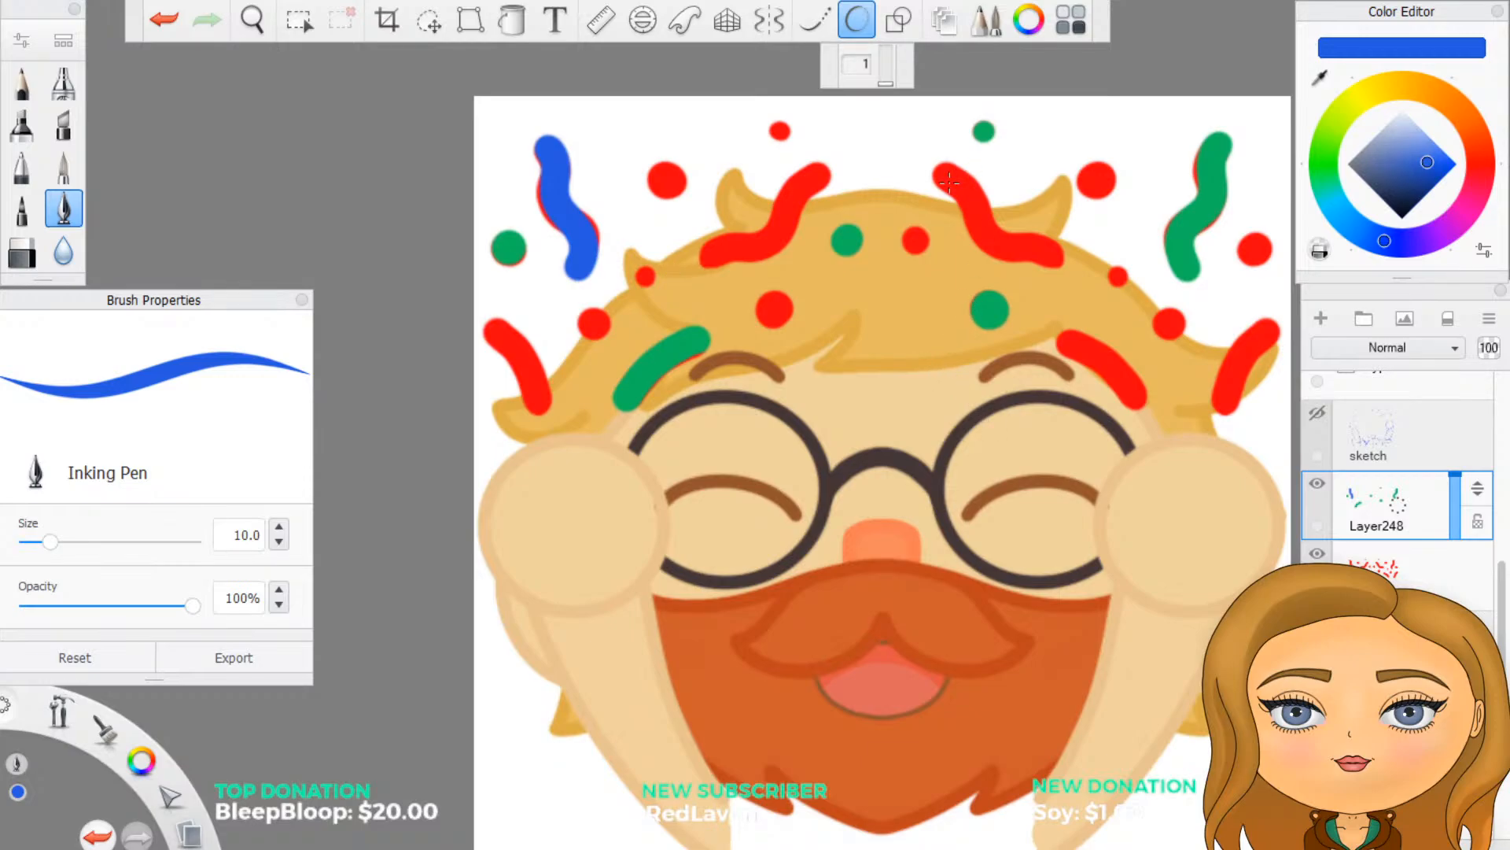
mouse_move(941, 171)
left_mouse_down()
mouse_move(995, 244)
mouse_move(1058, 259)
left_mouse_up()
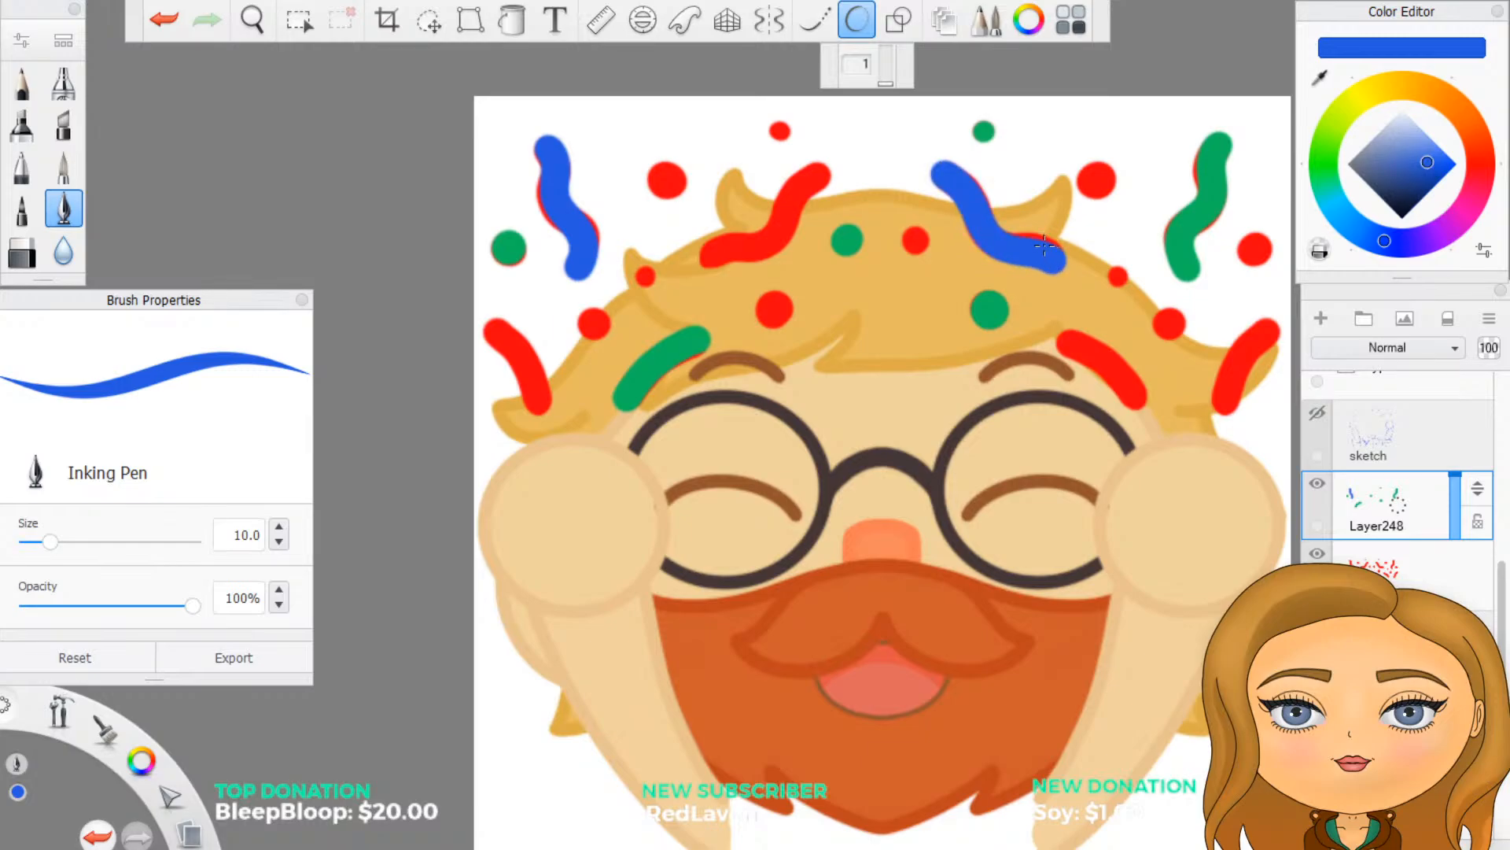
key("ctrl+z")
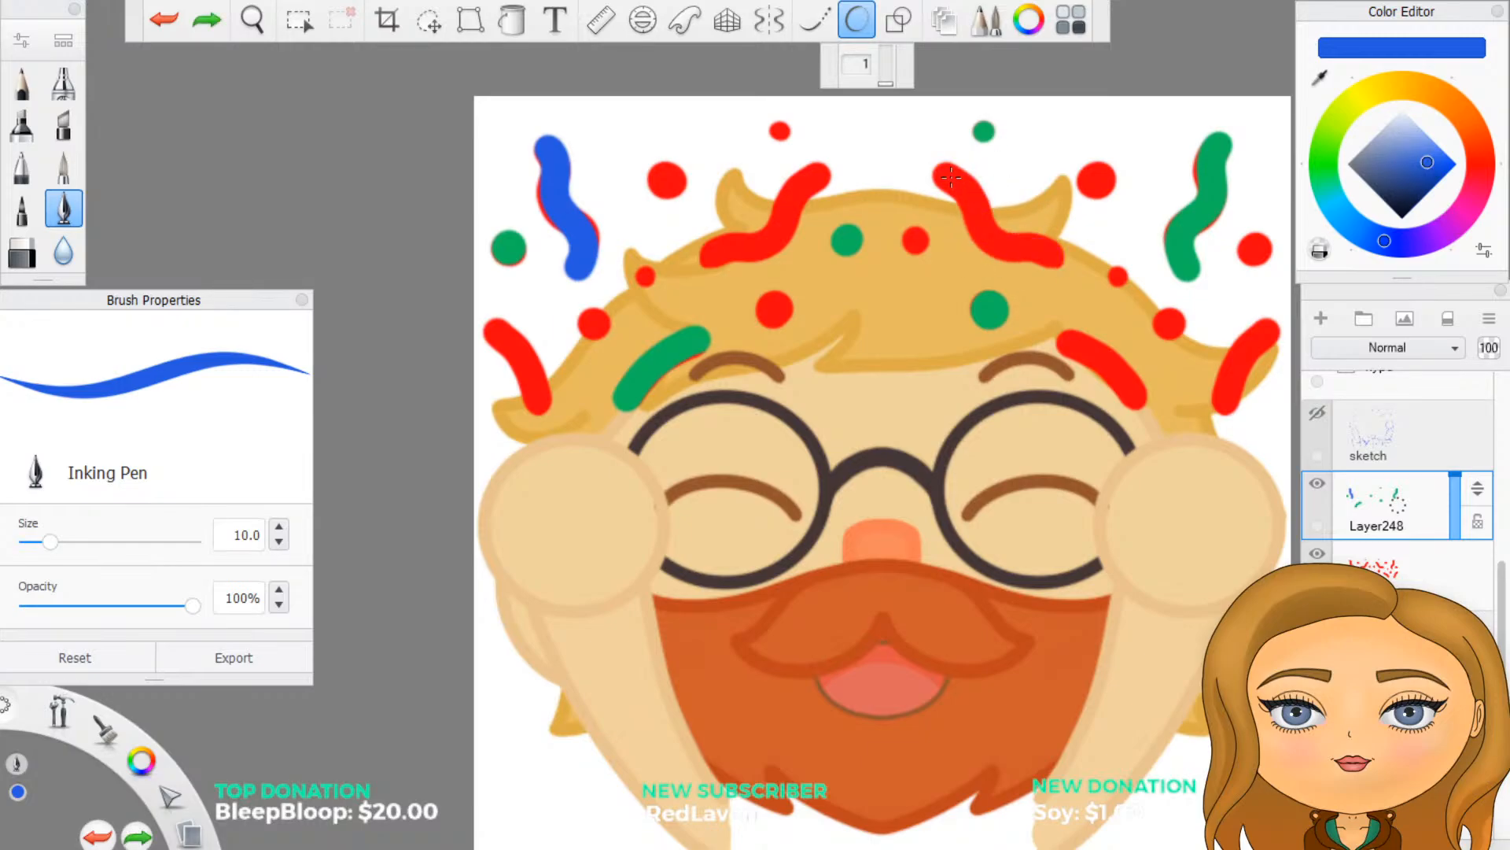
mouse_move(937, 162)
left_mouse_down()
mouse_move(966, 181)
mouse_move(1004, 247)
mouse_move(1063, 255)
left_mouse_up()
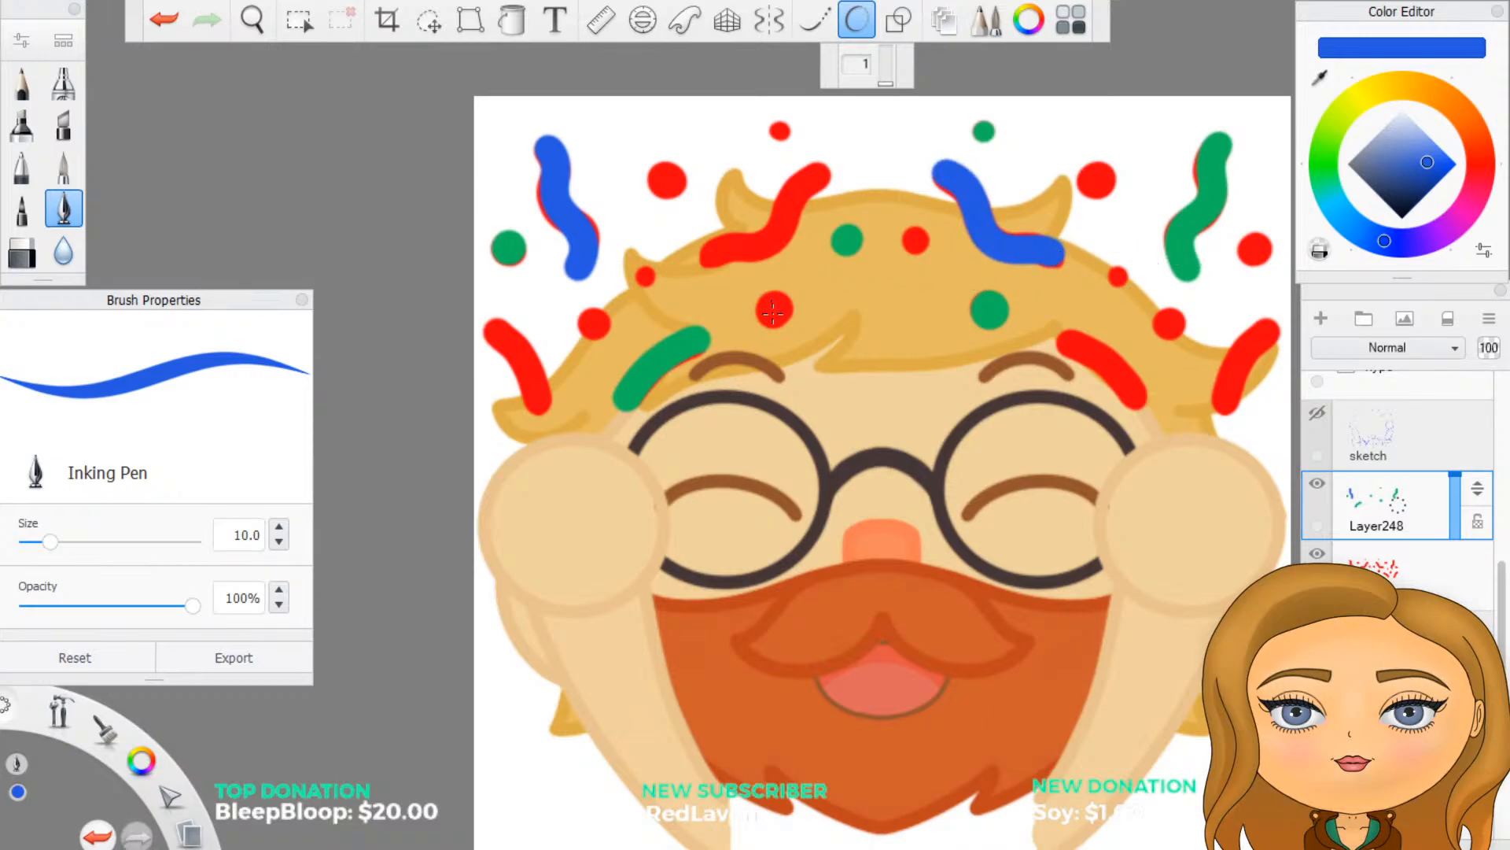
Step: Add blue dots above the left eyebrow, at the upper-left centre and on the right hair edge, and trace the short far-right streamer in blue
left_click_drag(774, 306, 774, 307)
left_click(778, 131)
left_click(1168, 320)
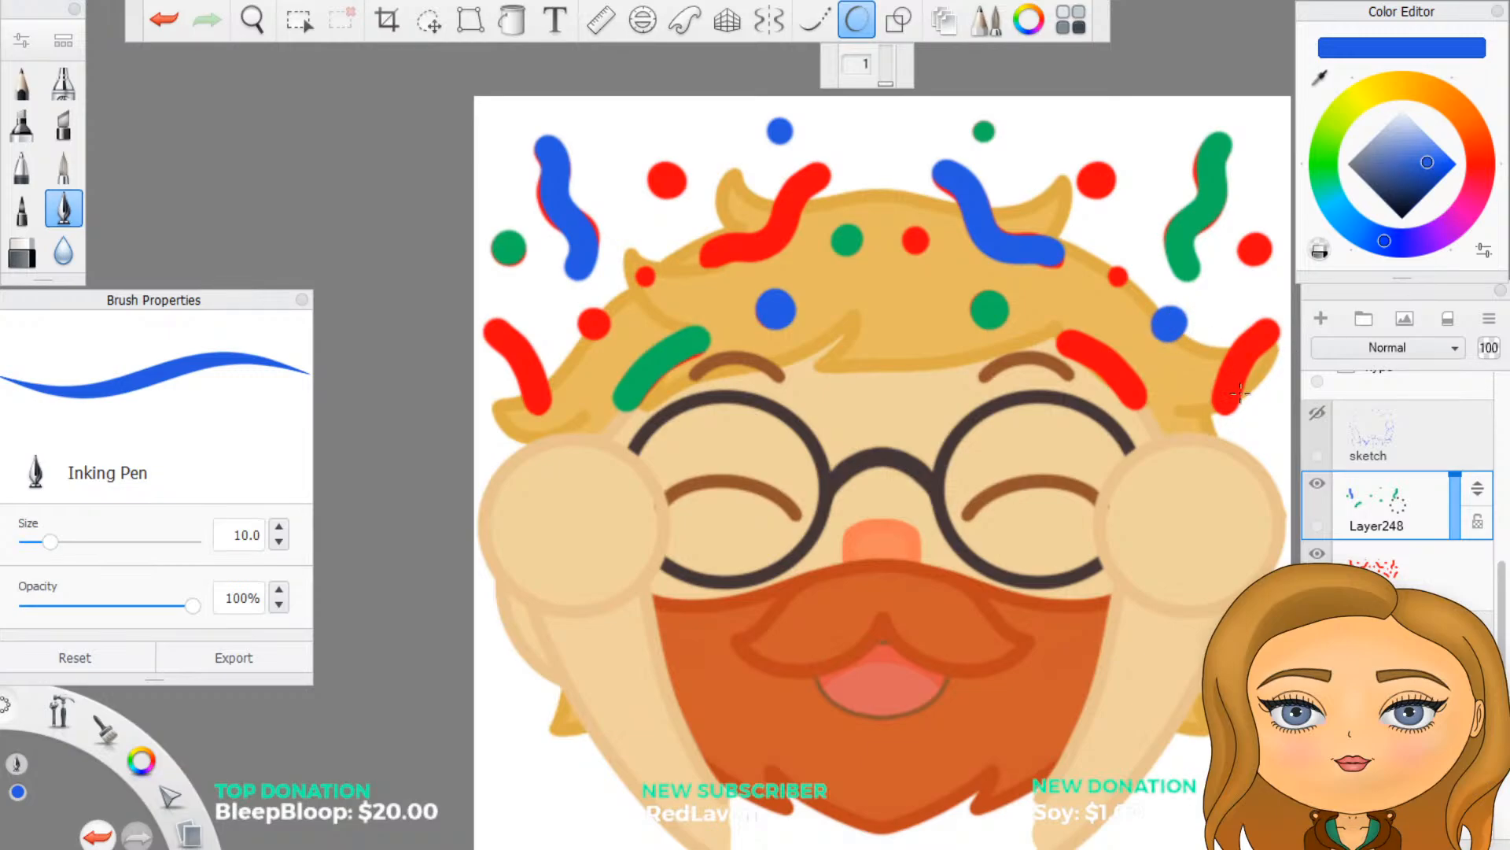
left_click_drag(1224, 405, 1270, 335)
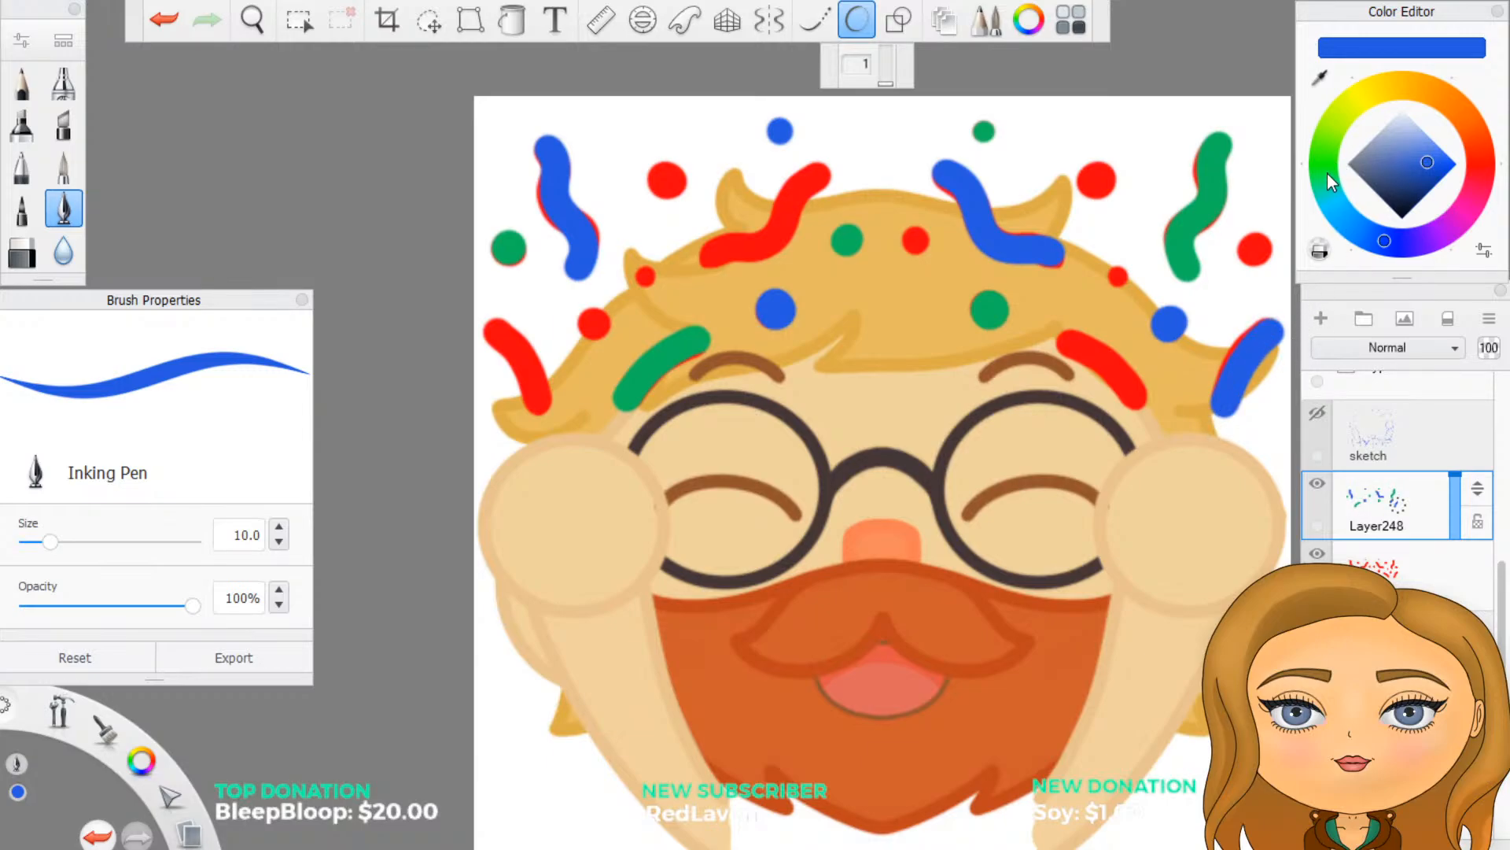
Step: Try tracing the short streamer at the drawing's far-left edge in a dark green and undo the stroke
left_click(1326, 149)
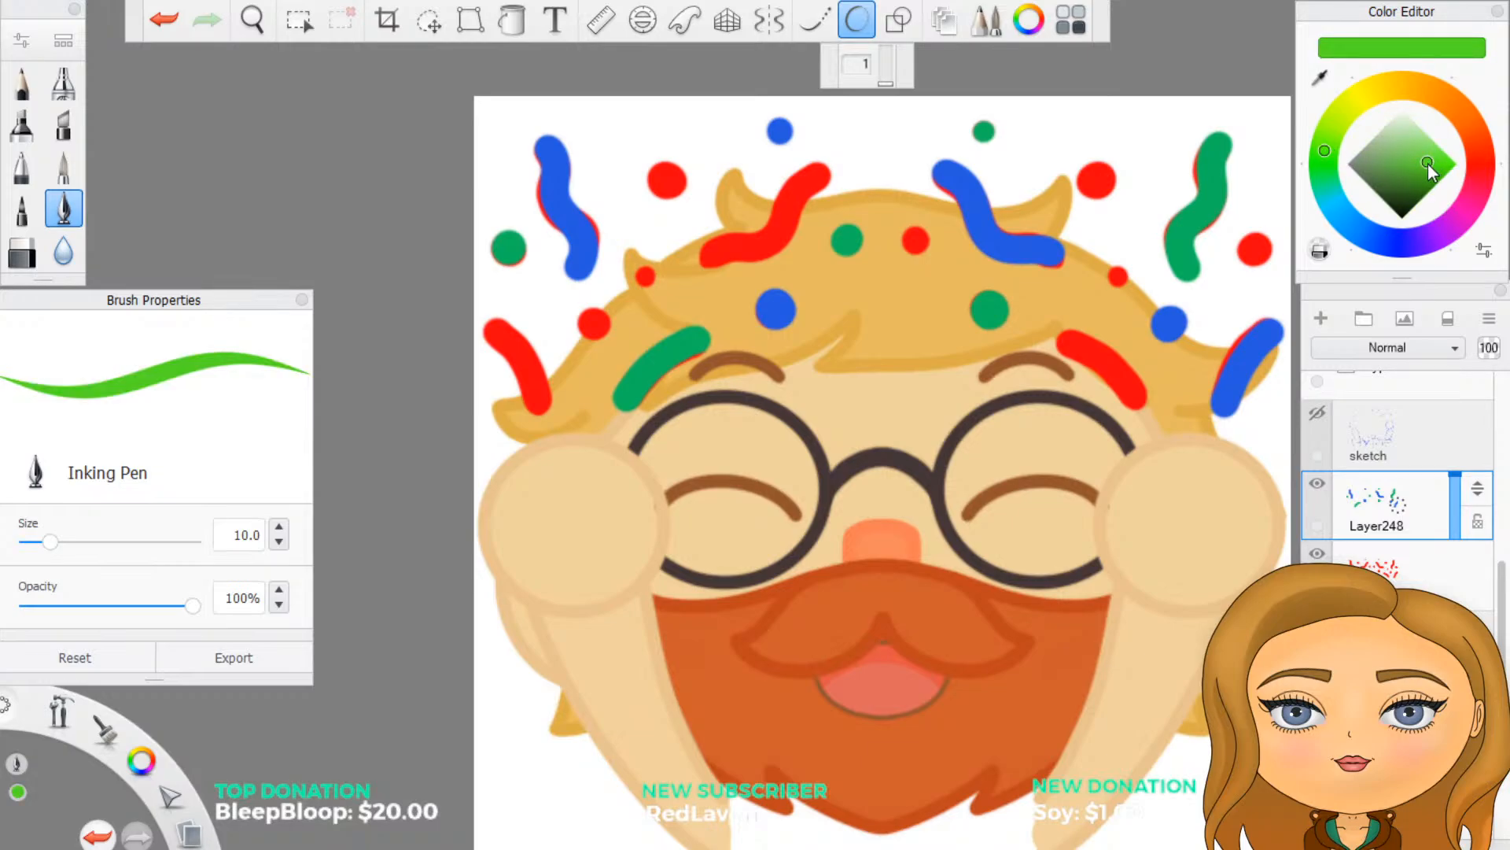
left_click(1407, 184)
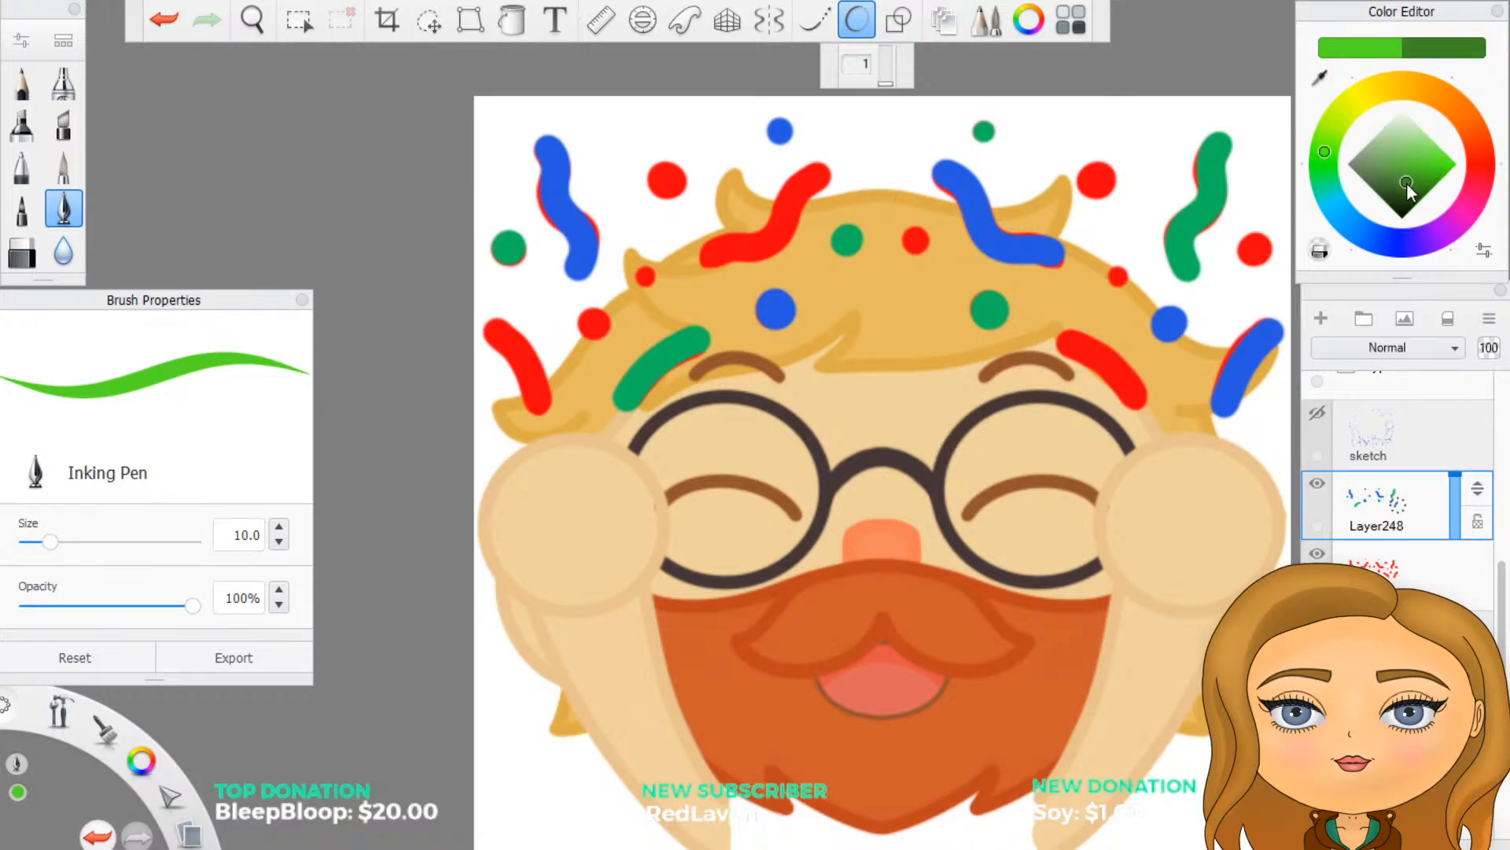
left_click_drag(1406, 183, 1404, 177)
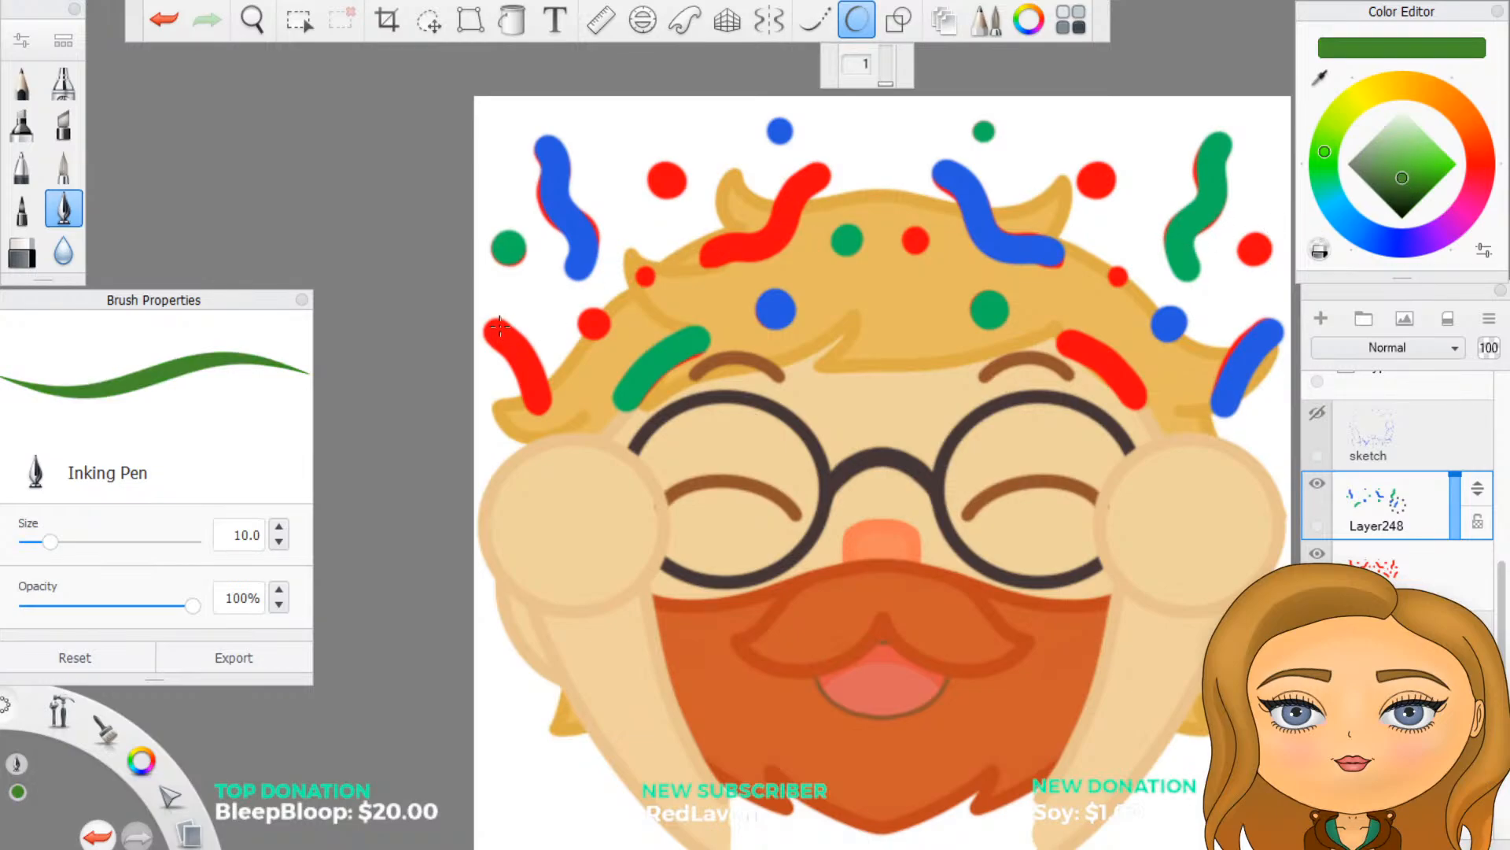
left_click_drag(489, 321, 542, 403)
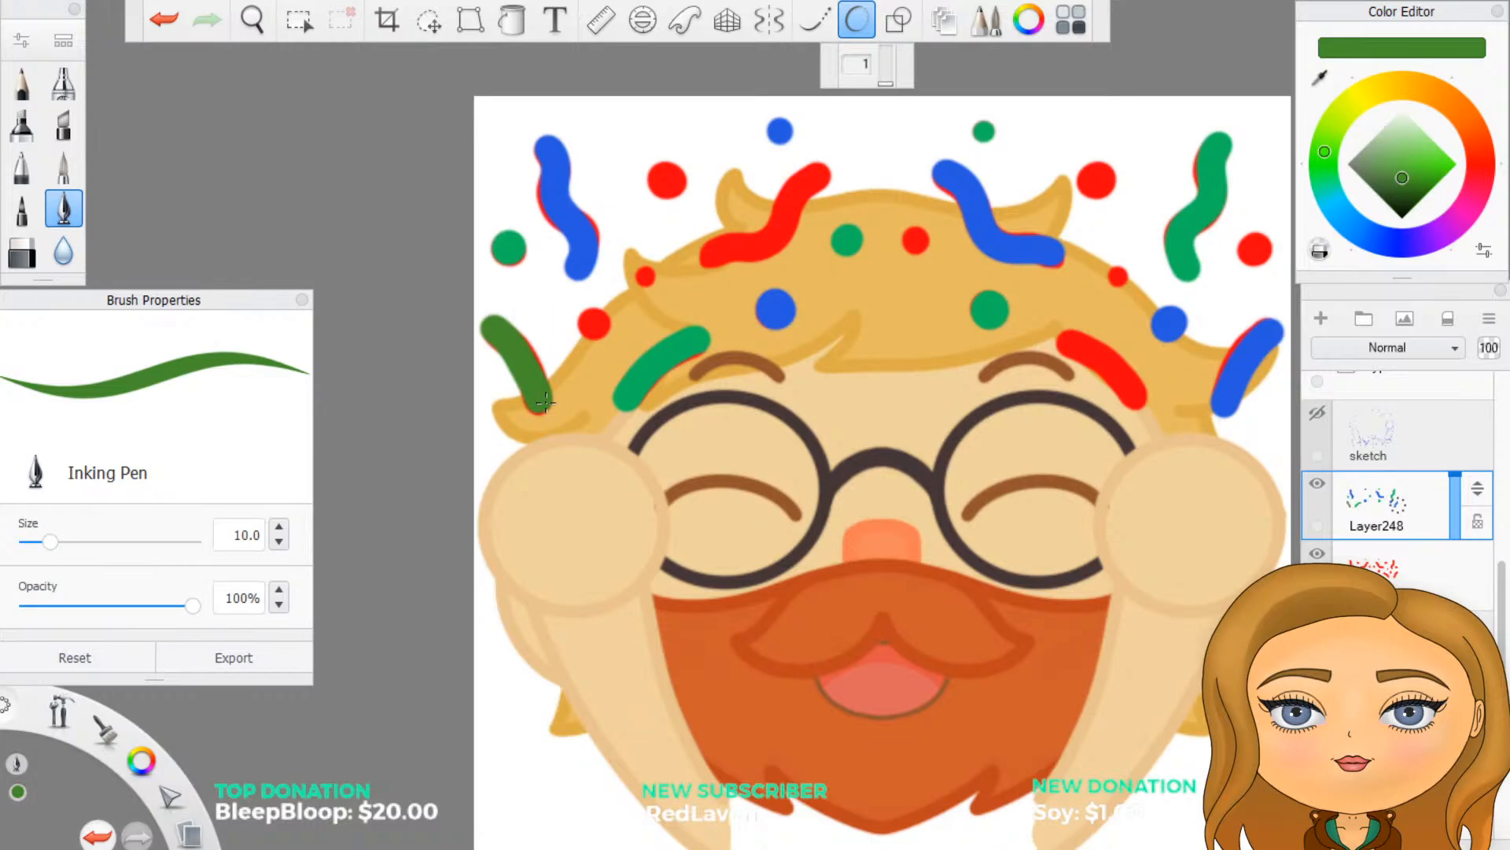
key("ctrl+z")
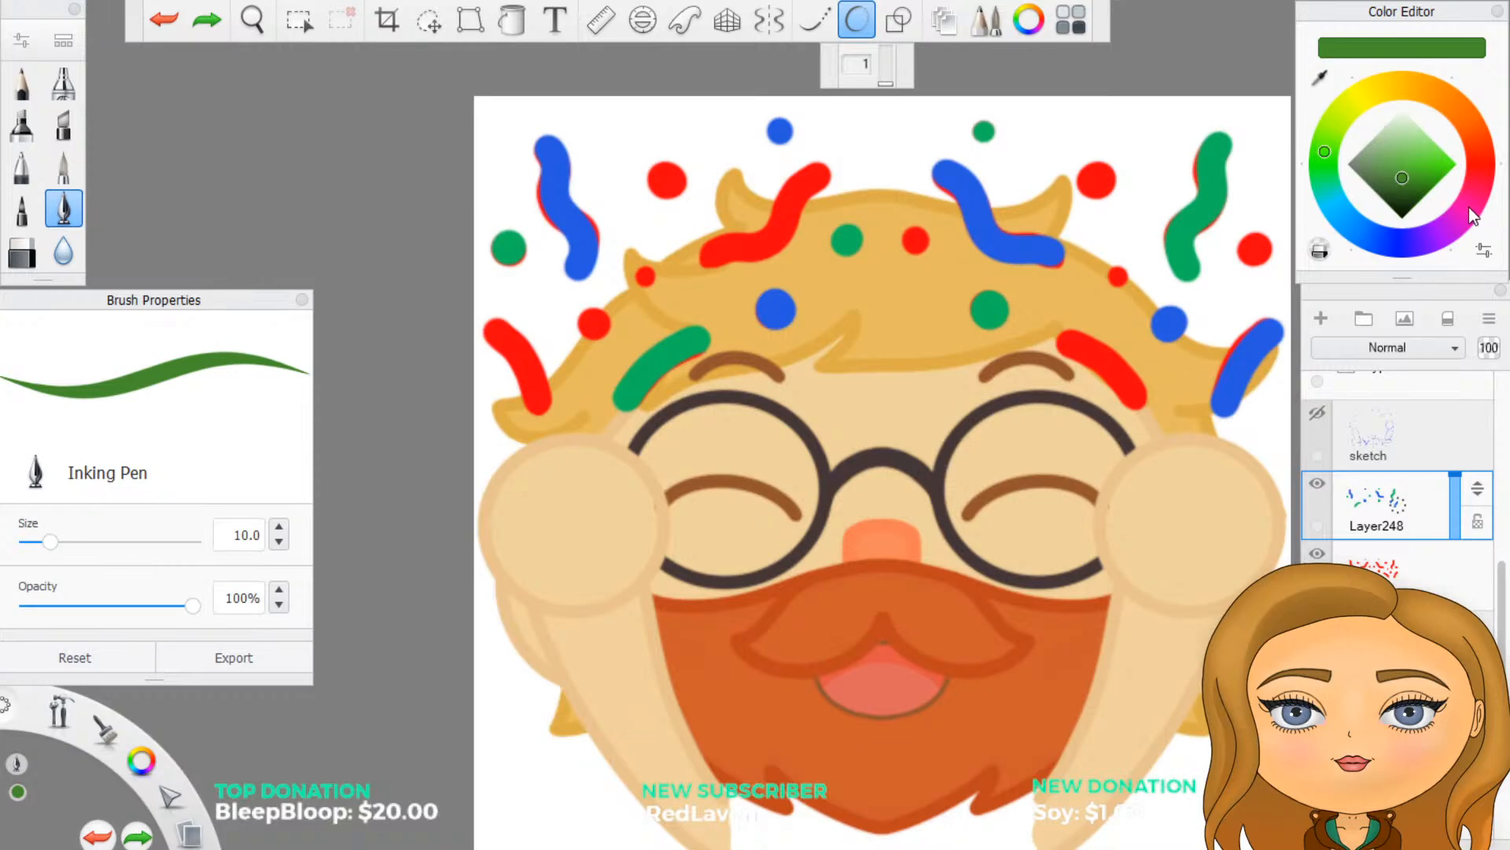
Step: Pick purple and trace the short far-left streamer, the small dot on the left hair edge and the right-hand dot at the hair's upper centre
left_click_drag(1469, 207, 1463, 223)
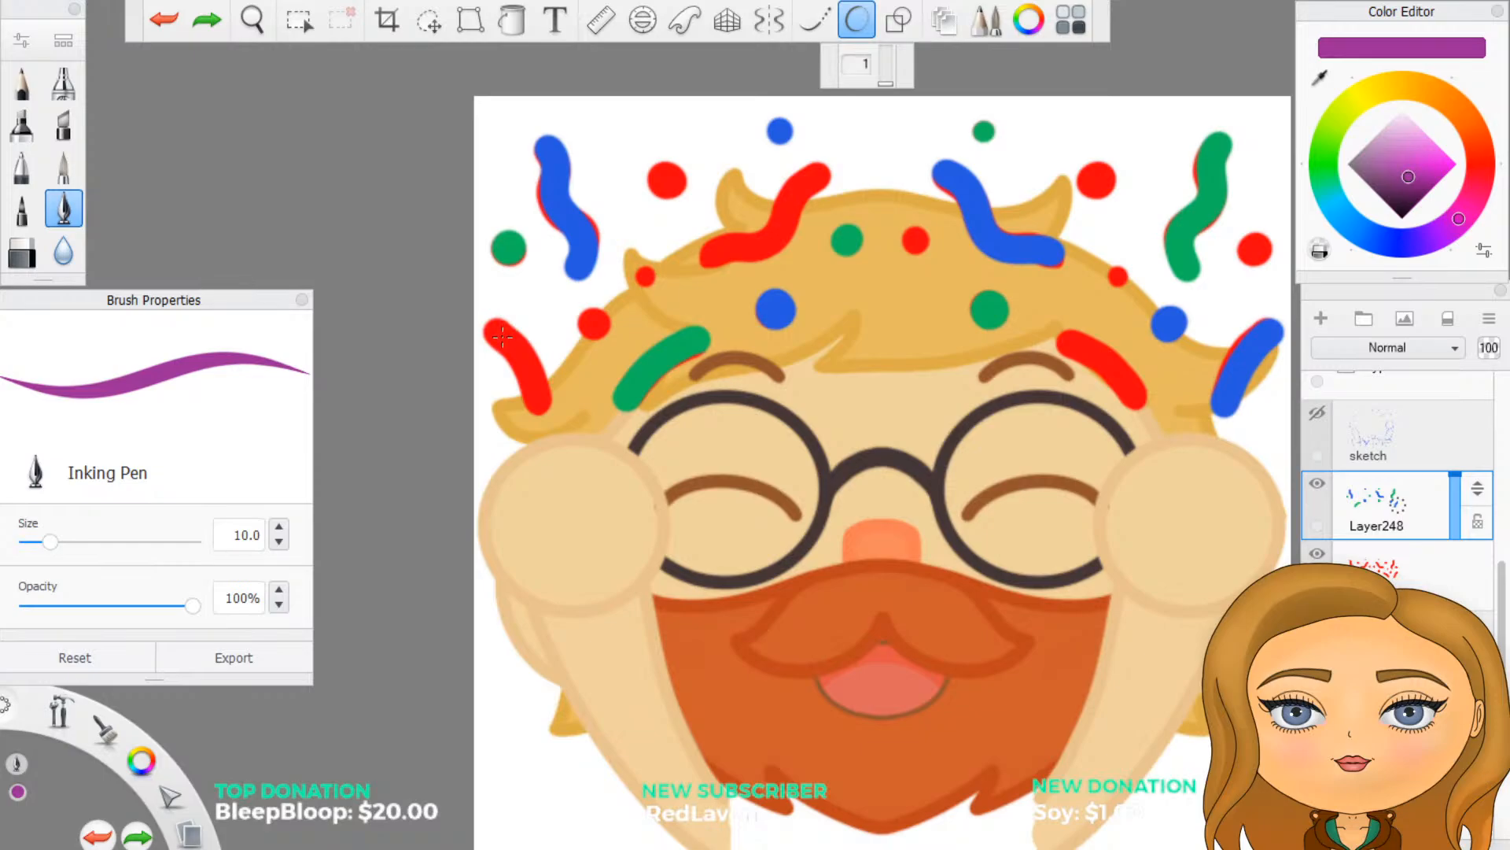
mouse_move(496, 332)
left_mouse_down()
mouse_move(551, 388)
mouse_move(541, 429)
left_mouse_up()
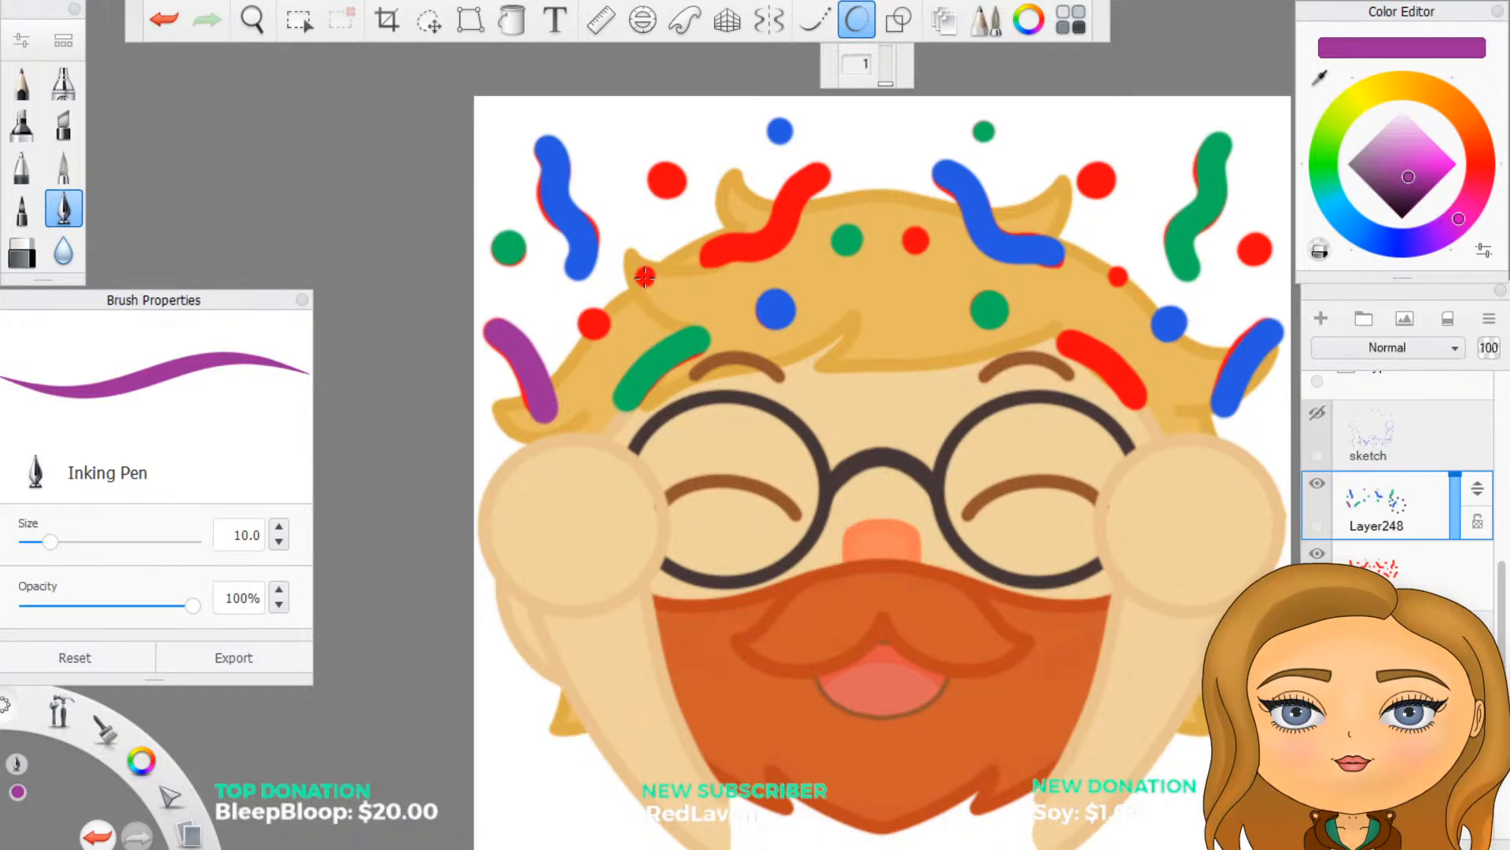
left_click_drag(644, 275, 647, 275)
scroll(852, 351, "down", 2)
scroll(1062, 353, "up", 2)
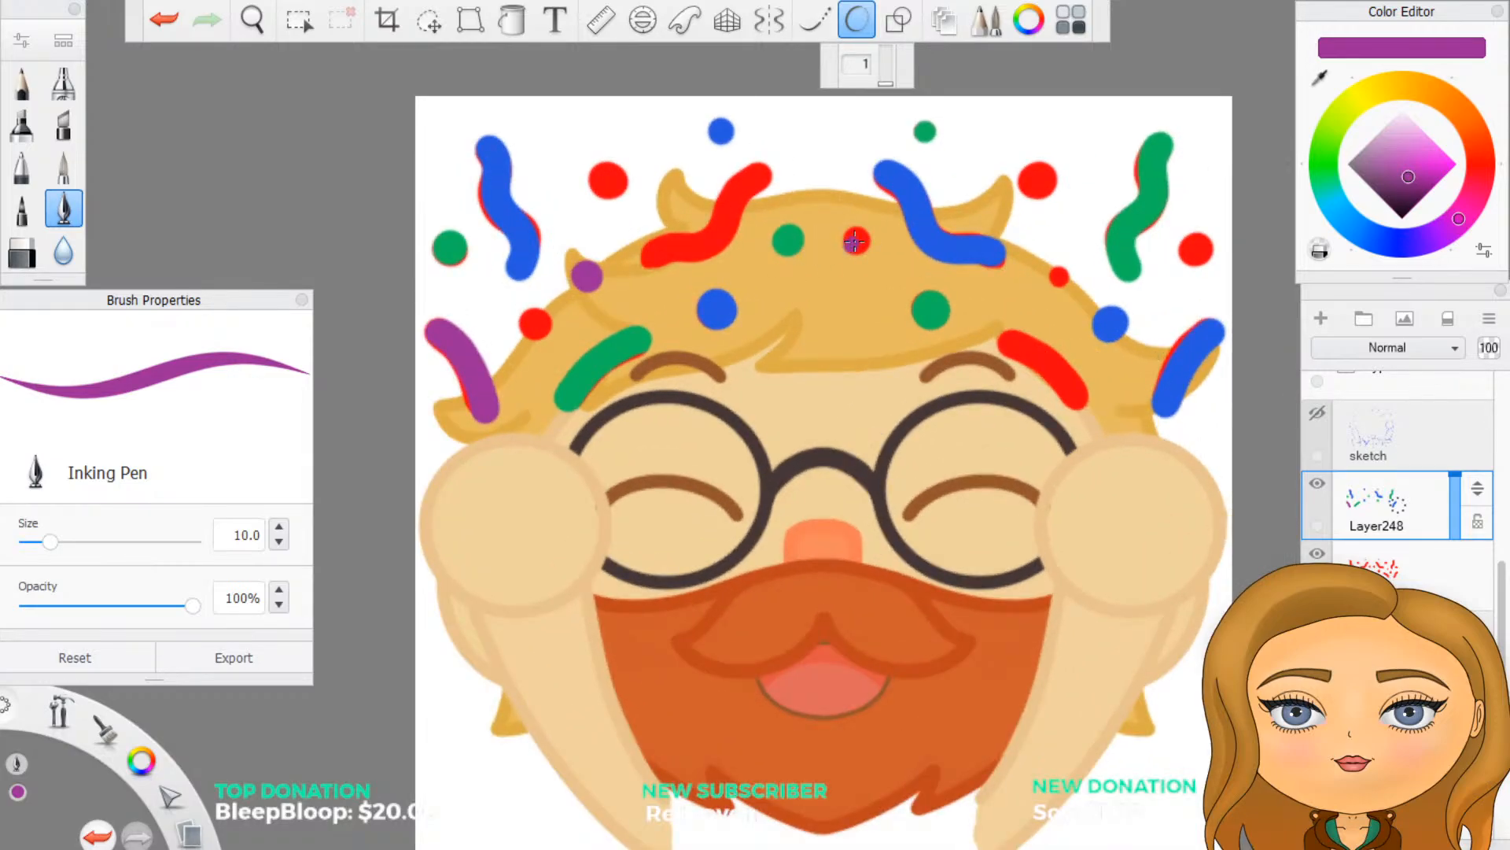
left_click_drag(854, 242, 857, 250)
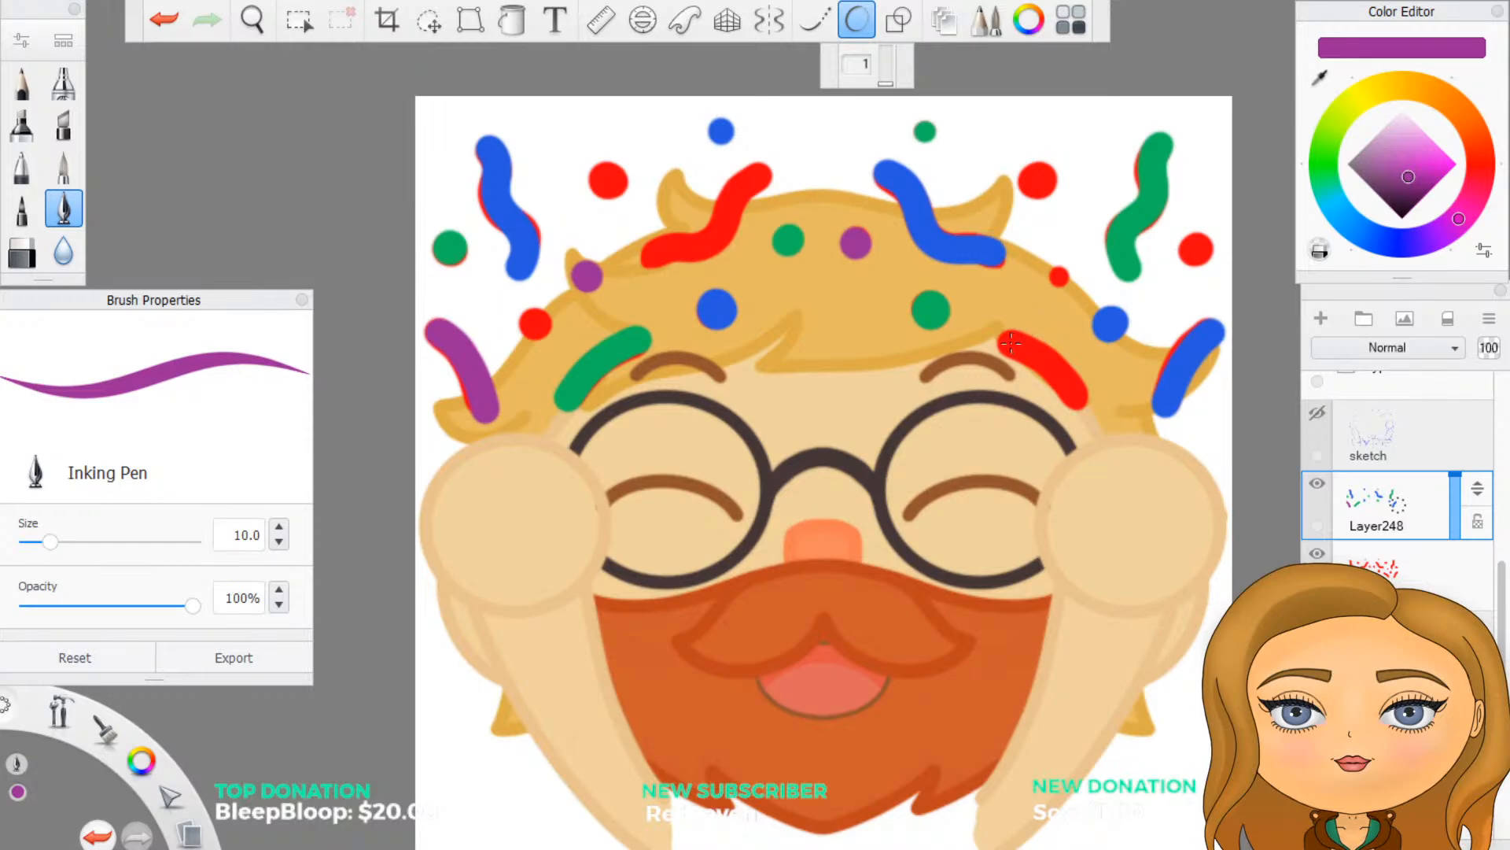
Step: Trace the short streamer above the right eyebrow in purple, plus the large dots at the upper right, far right and upper left
left_click_drag(1008, 340, 1074, 408)
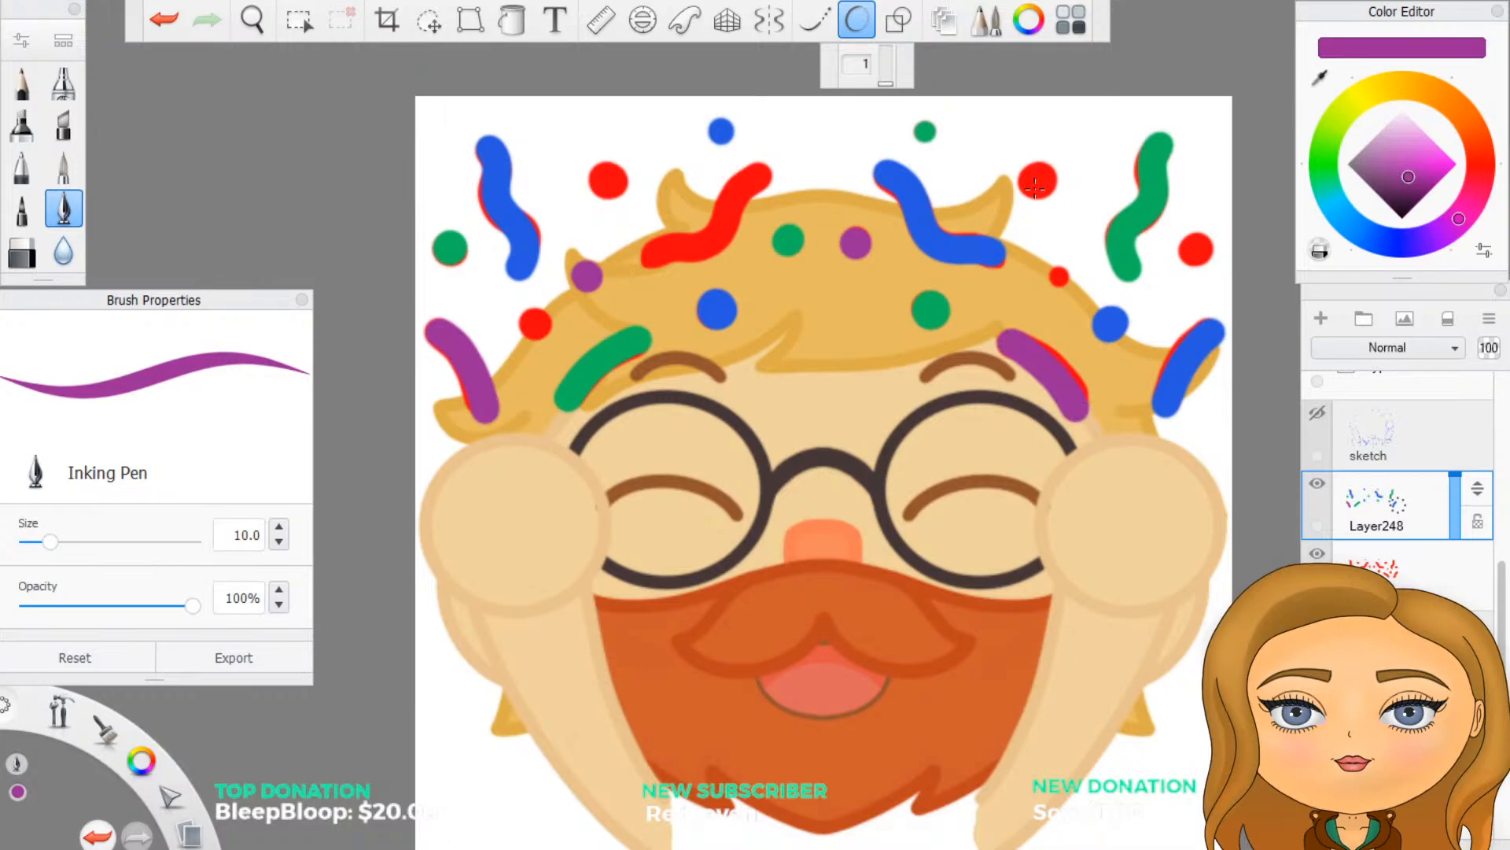
mouse_move(1038, 180)
left_mouse_down()
mouse_move(1046, 197)
mouse_move(1032, 185)
left_mouse_up()
mouse_move(1198, 249)
left_mouse_down()
mouse_move(1184, 243)
mouse_move(1212, 248)
mouse_move(1188, 236)
mouse_move(1179, 252)
left_mouse_up()
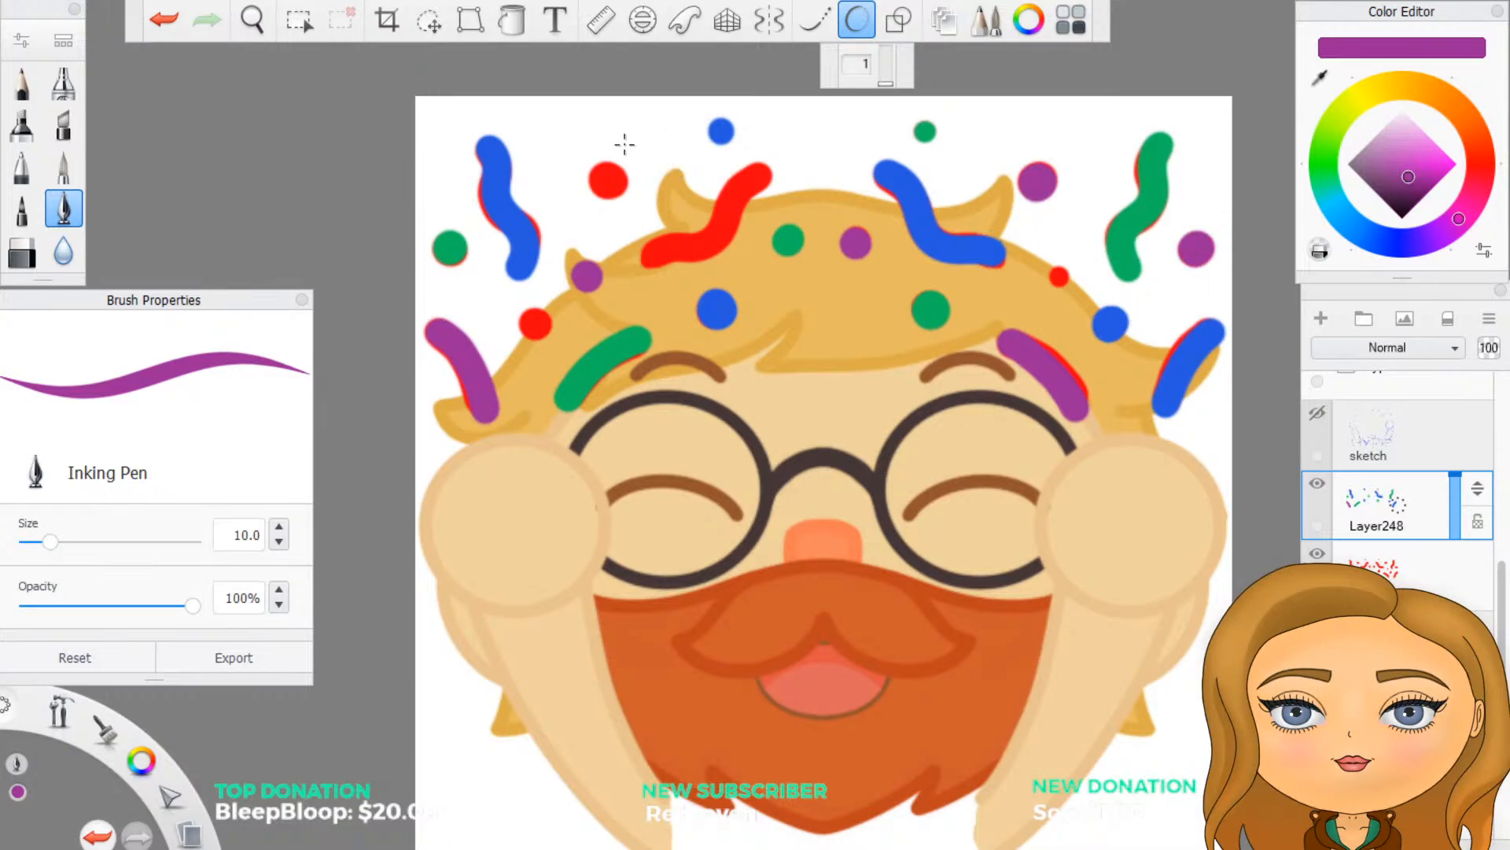
left_click(606, 180)
left_click_drag(606, 180, 603, 177)
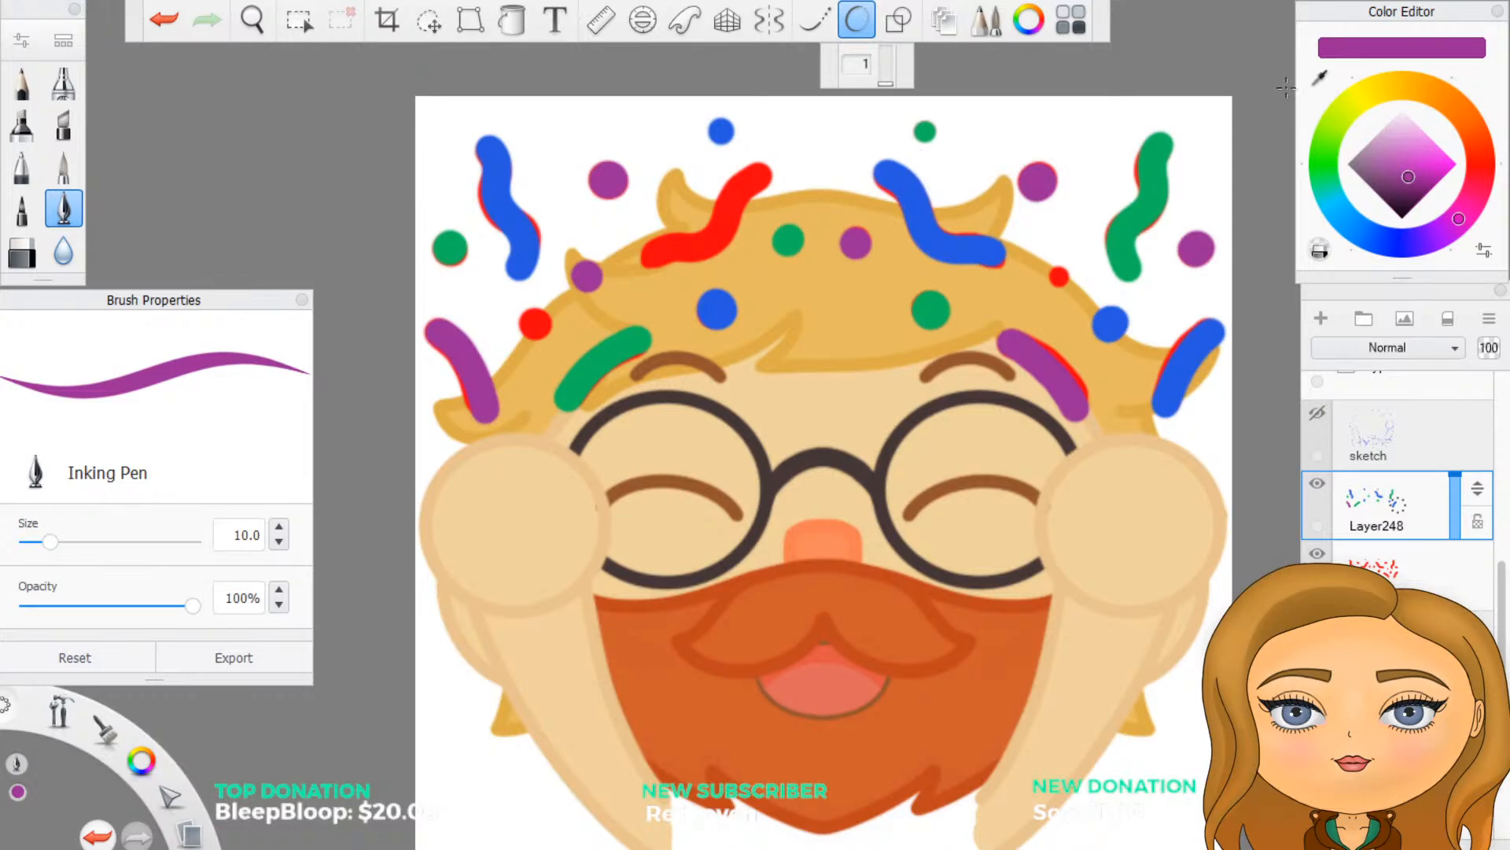
Step: Mix a soft pink from the sampled sketch red and trace the wavy streamer on the upper left of the hair, undoing the first stroke
left_click(1321, 80)
left_click(537, 321)
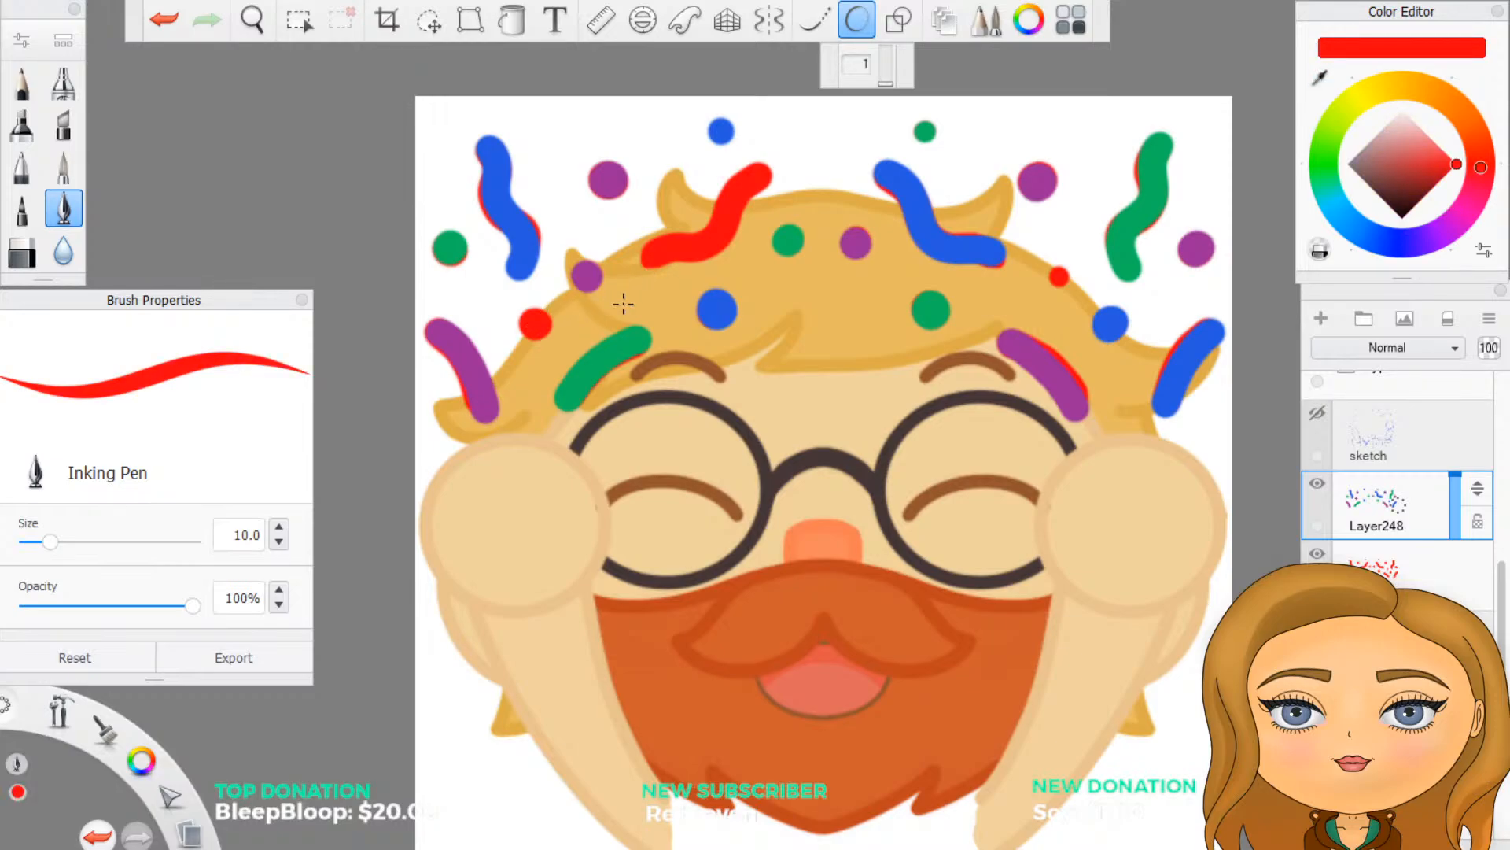
left_click(1477, 186)
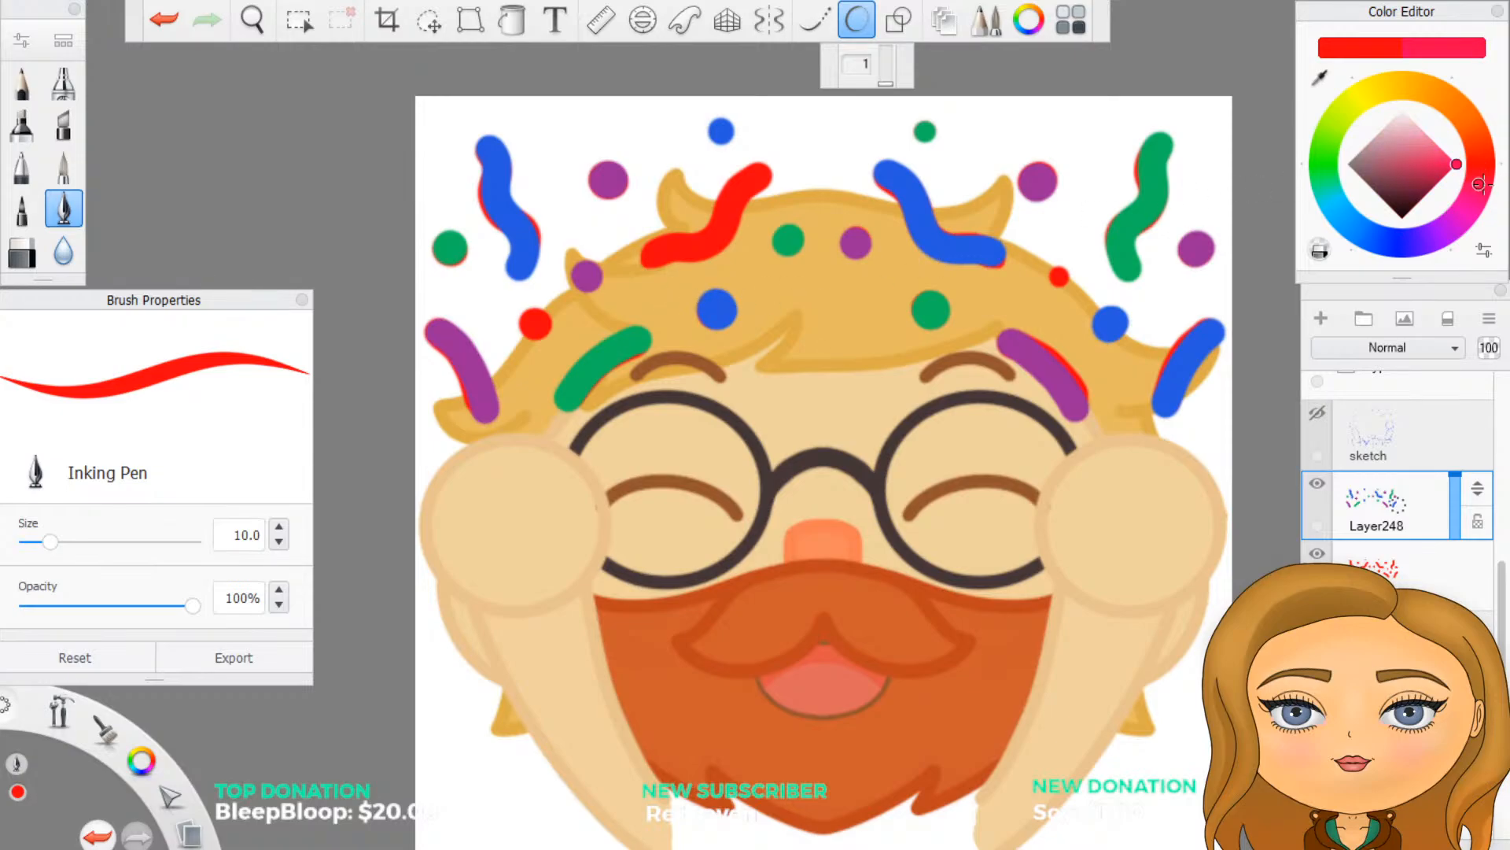
mouse_move(1479, 184)
left_mouse_down()
mouse_move(1483, 132)
mouse_move(1481, 196)
mouse_move(1416, 173)
mouse_move(1433, 145)
mouse_move(1416, 147)
left_mouse_up()
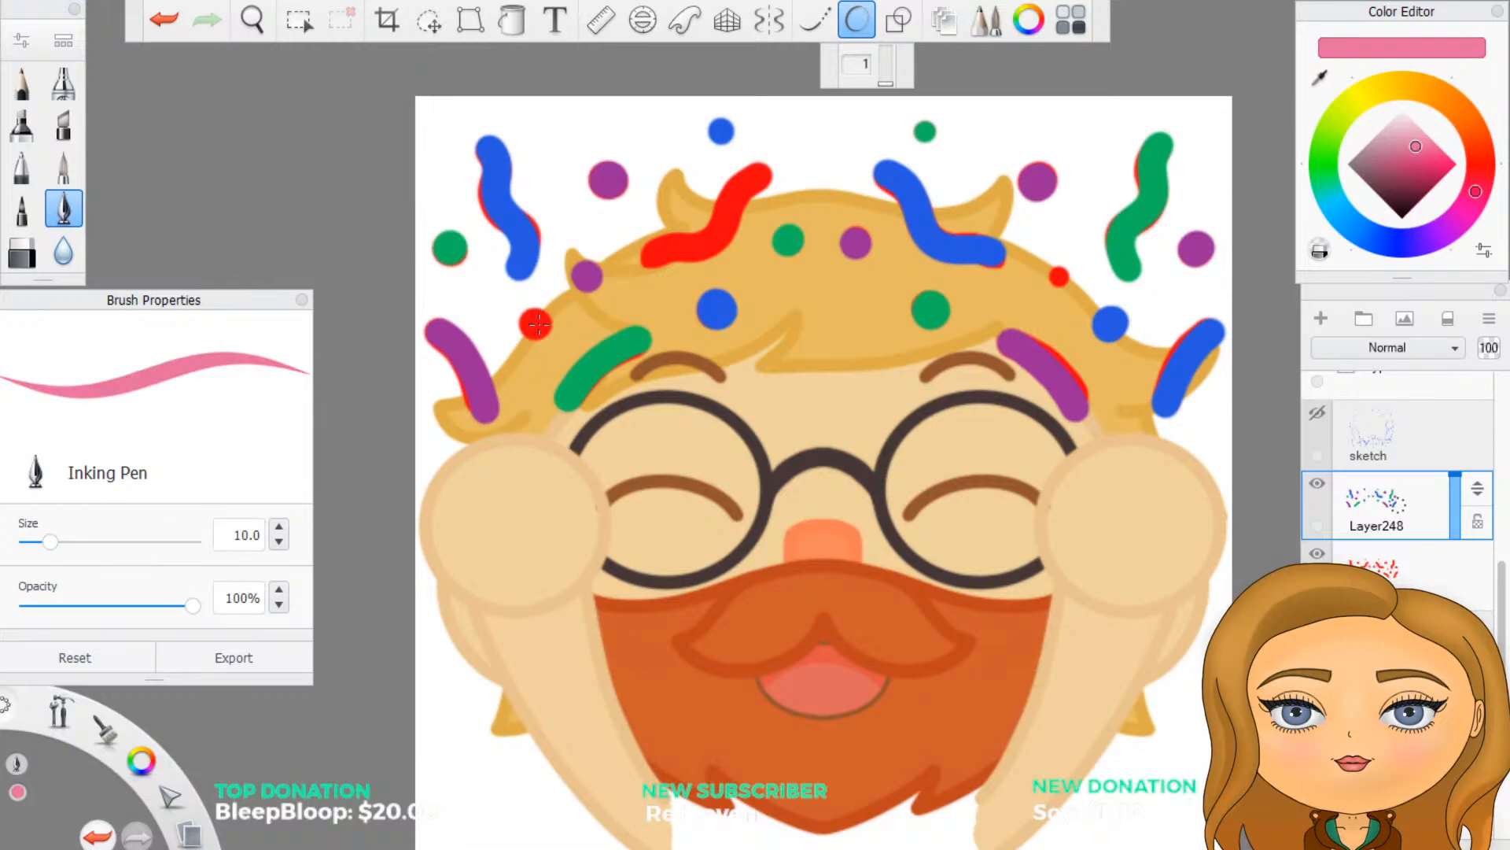
mouse_move(651, 256)
left_mouse_down()
mouse_move(700, 239)
mouse_move(758, 176)
left_mouse_up()
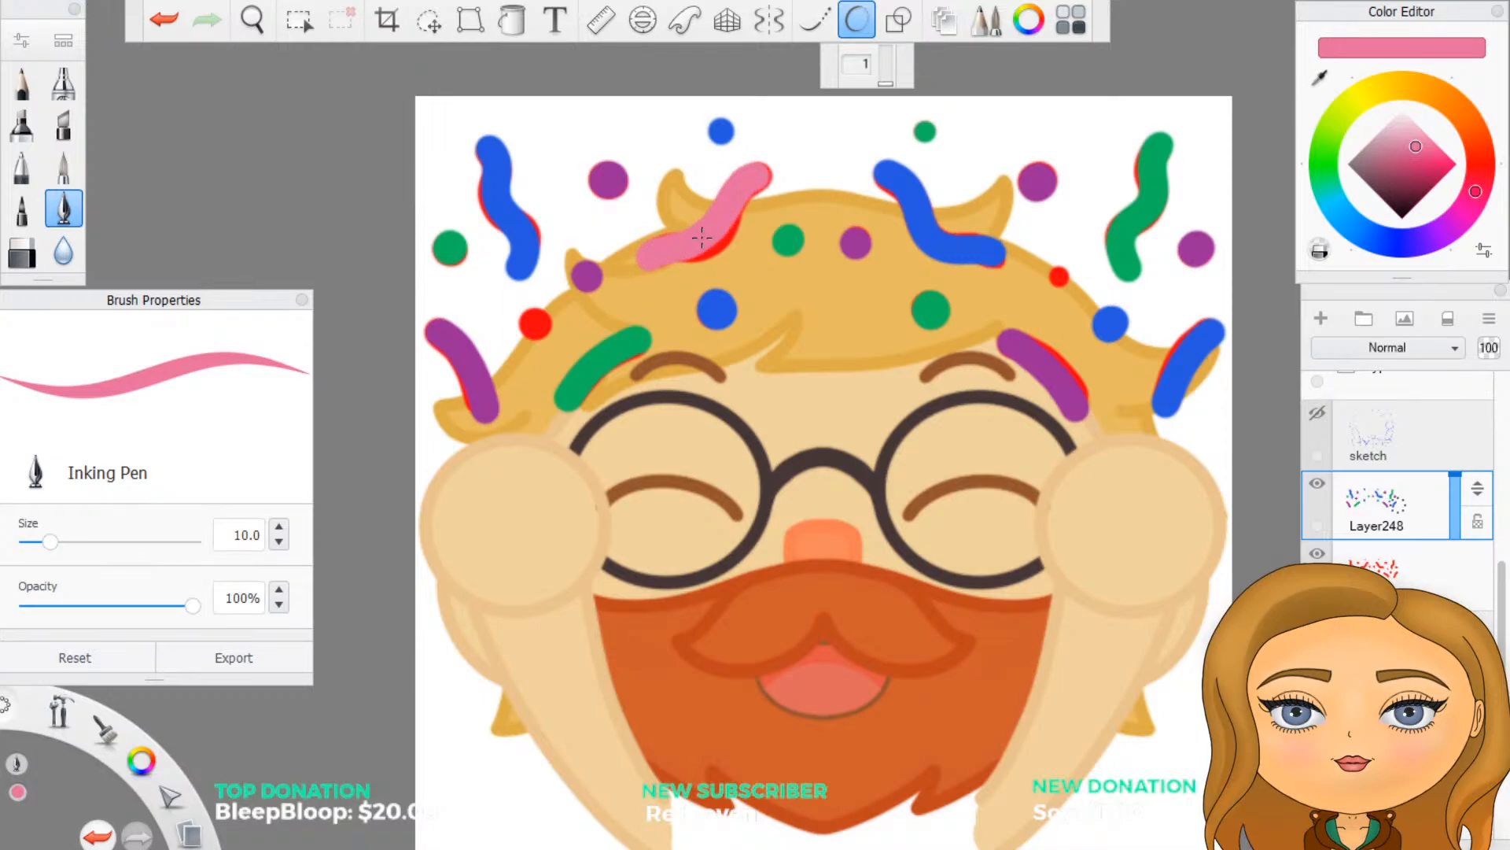
key("ctrl+z")
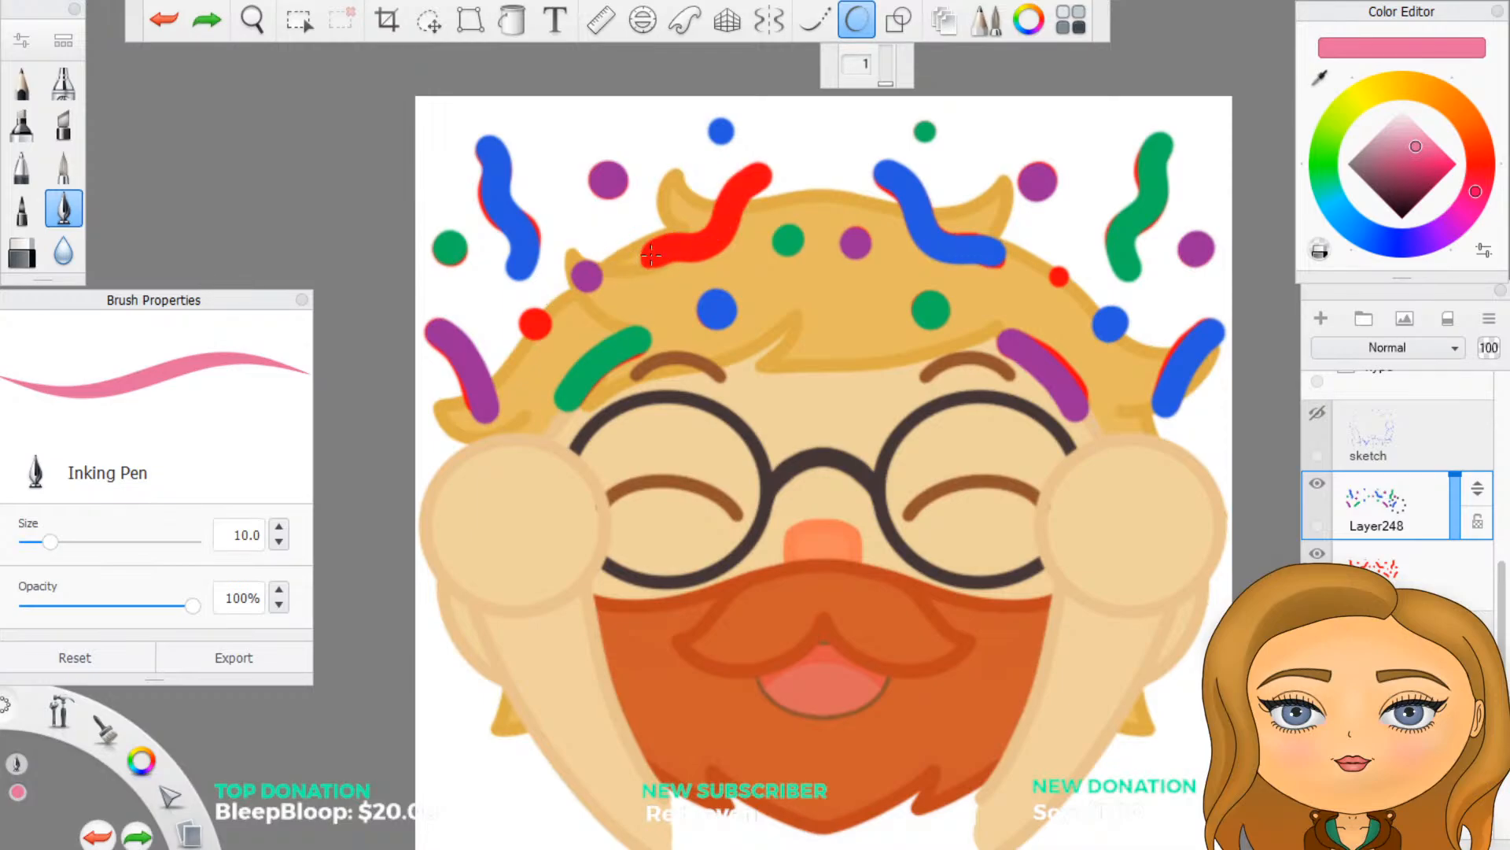
mouse_move(647, 258)
left_mouse_down()
mouse_move(707, 236)
mouse_move(759, 175)
left_mouse_up()
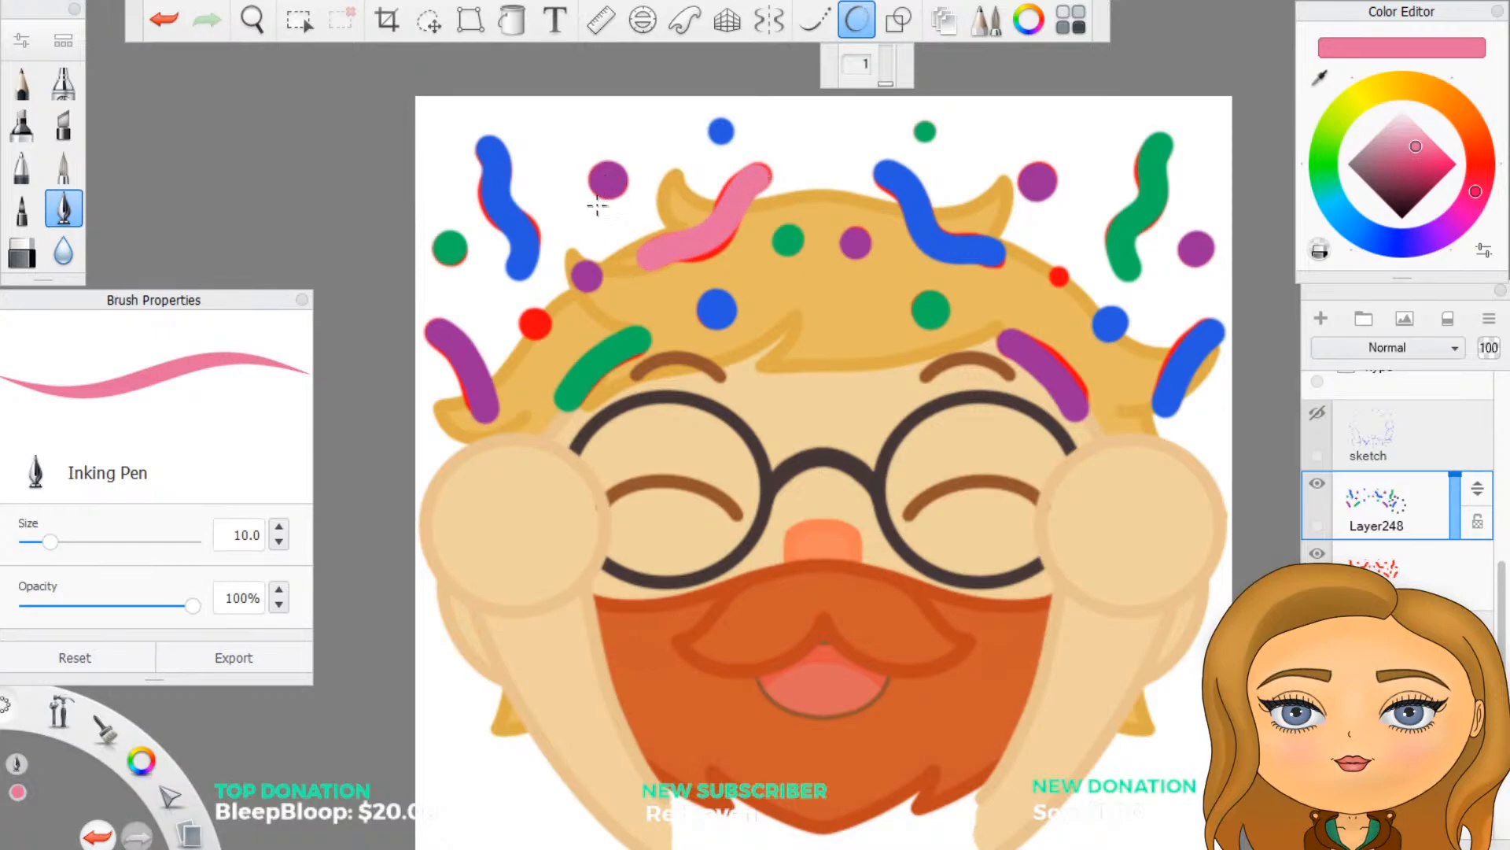
Step: Paint pink dots on the left and right hair edges, recolor the far-right purple dot pink, and hide the red sketch layer
left_click(535, 325)
left_click(1059, 276)
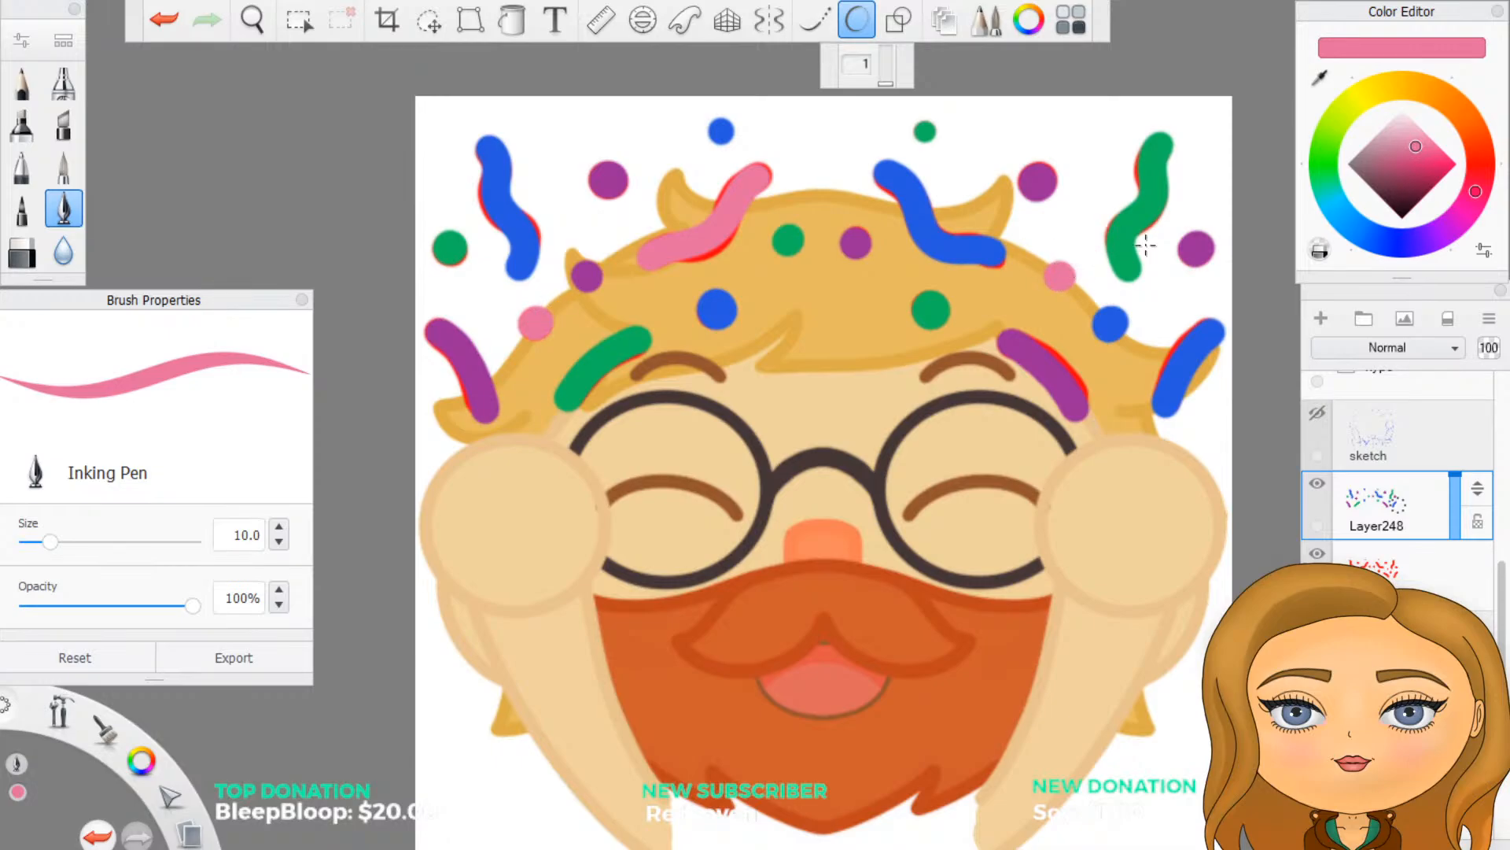
left_click(1196, 250)
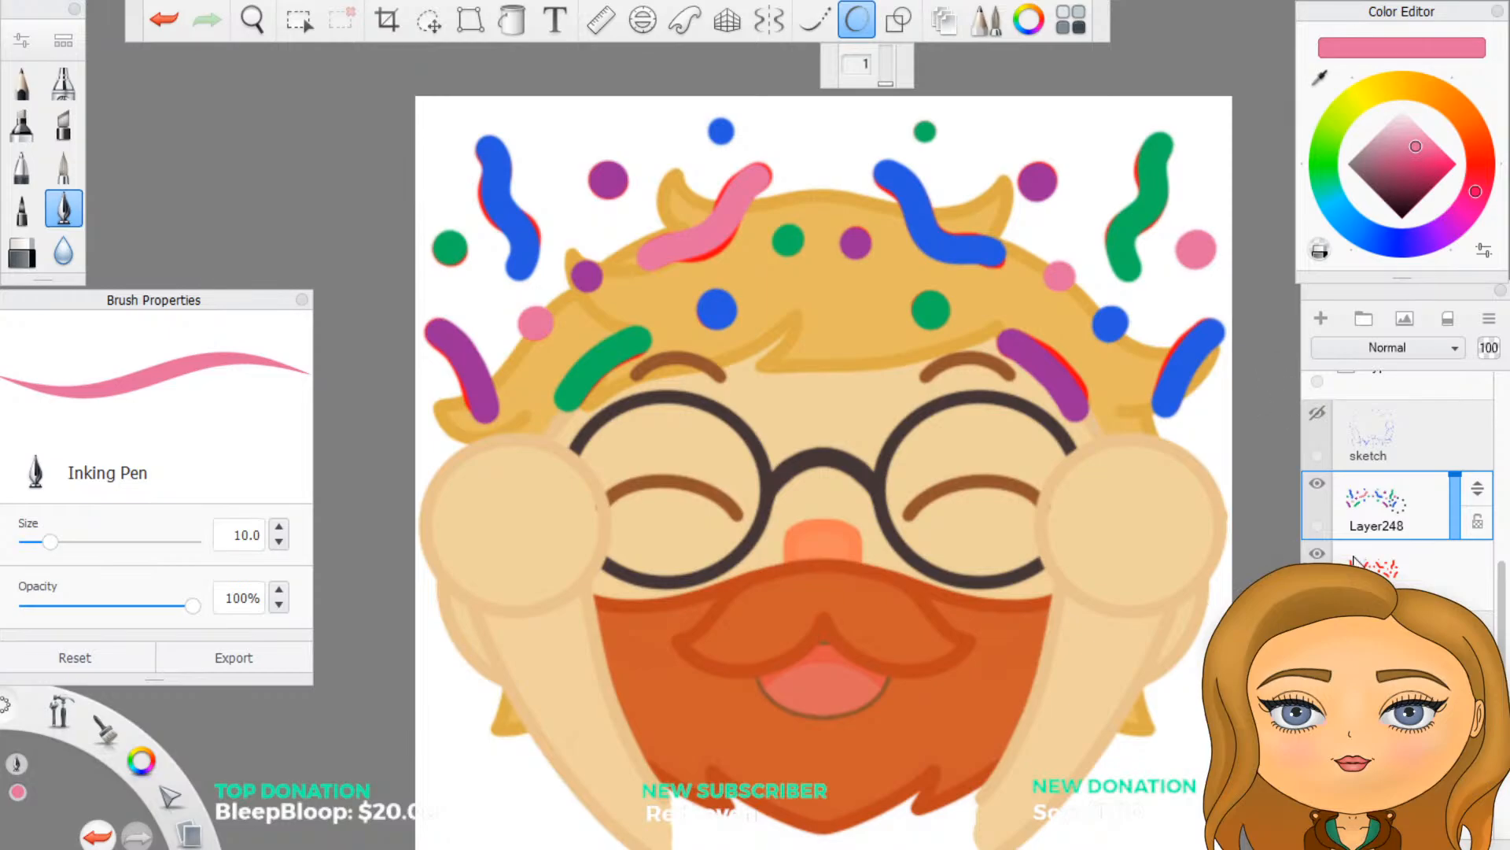
left_click(1318, 553)
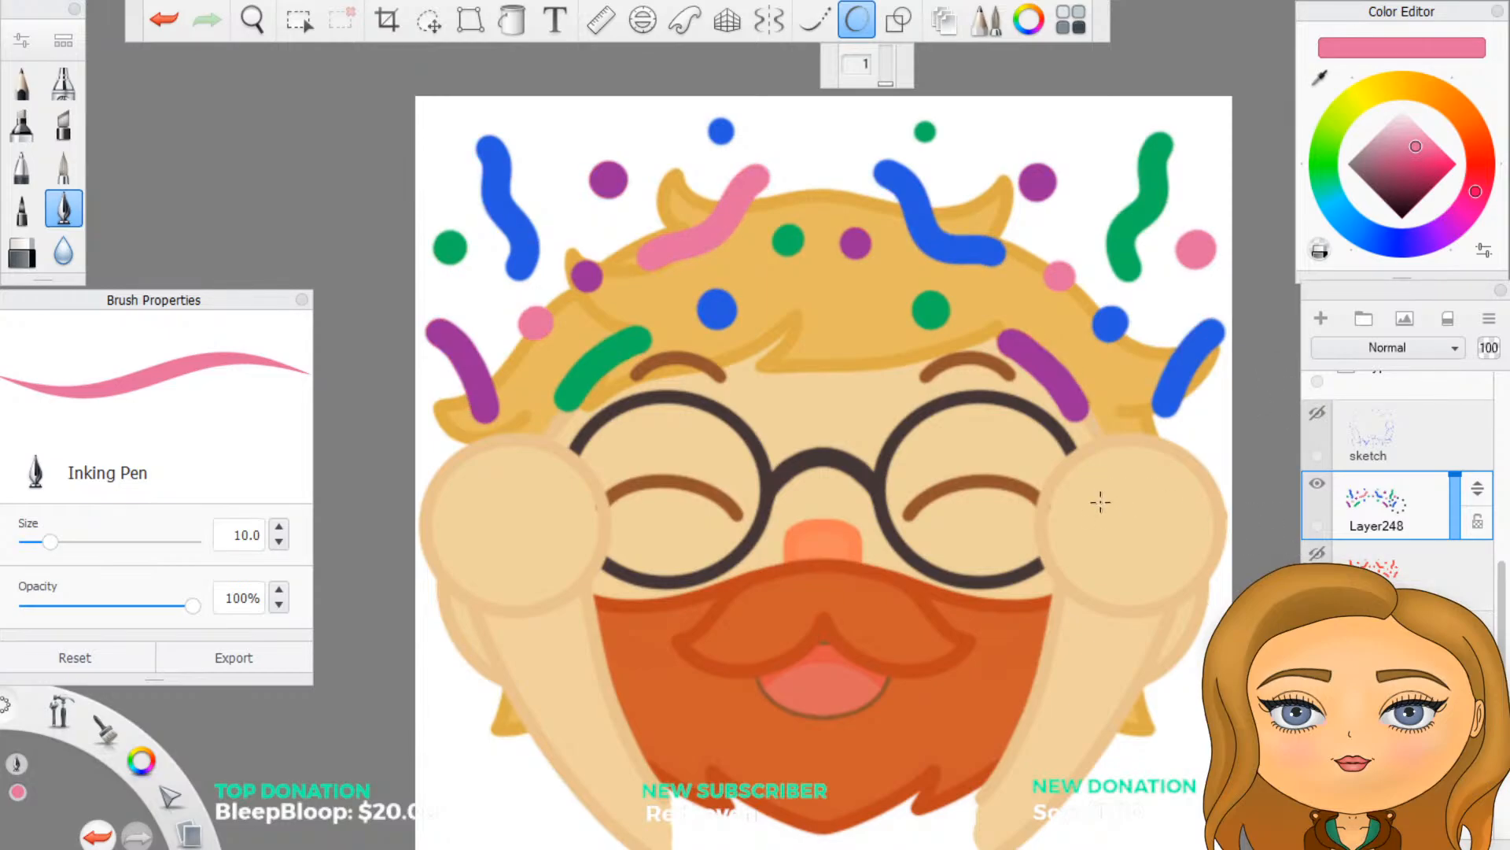
Step: Erase the small blue dot above the hair, repaint it pink over the shown red sketch, and hide the sketch layer again
scroll(1047, 496, "down", 2)
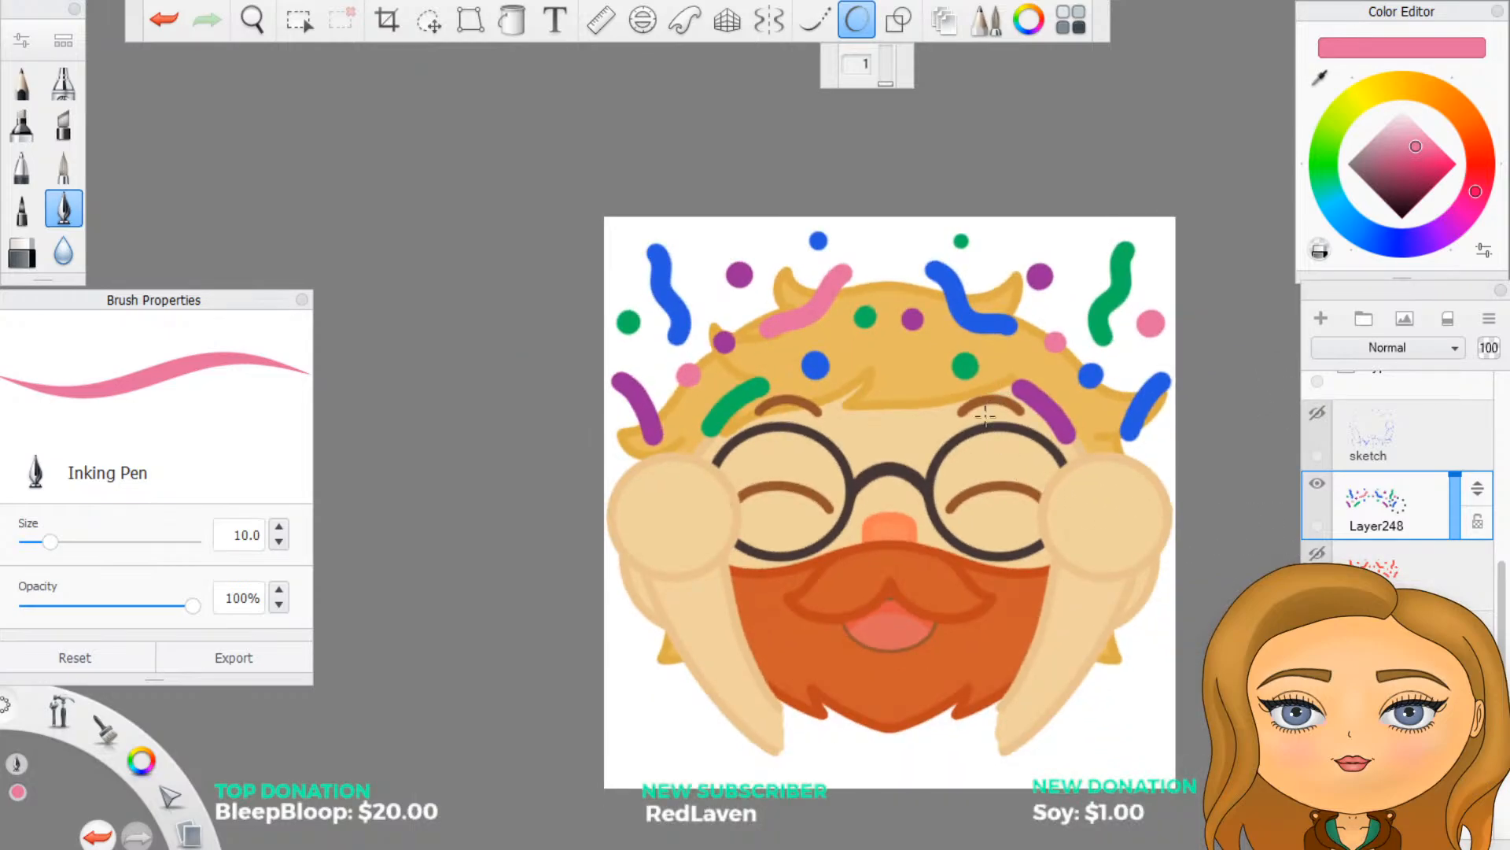
scroll(923, 338, "up", 1)
scroll(923, 338, "up", 2)
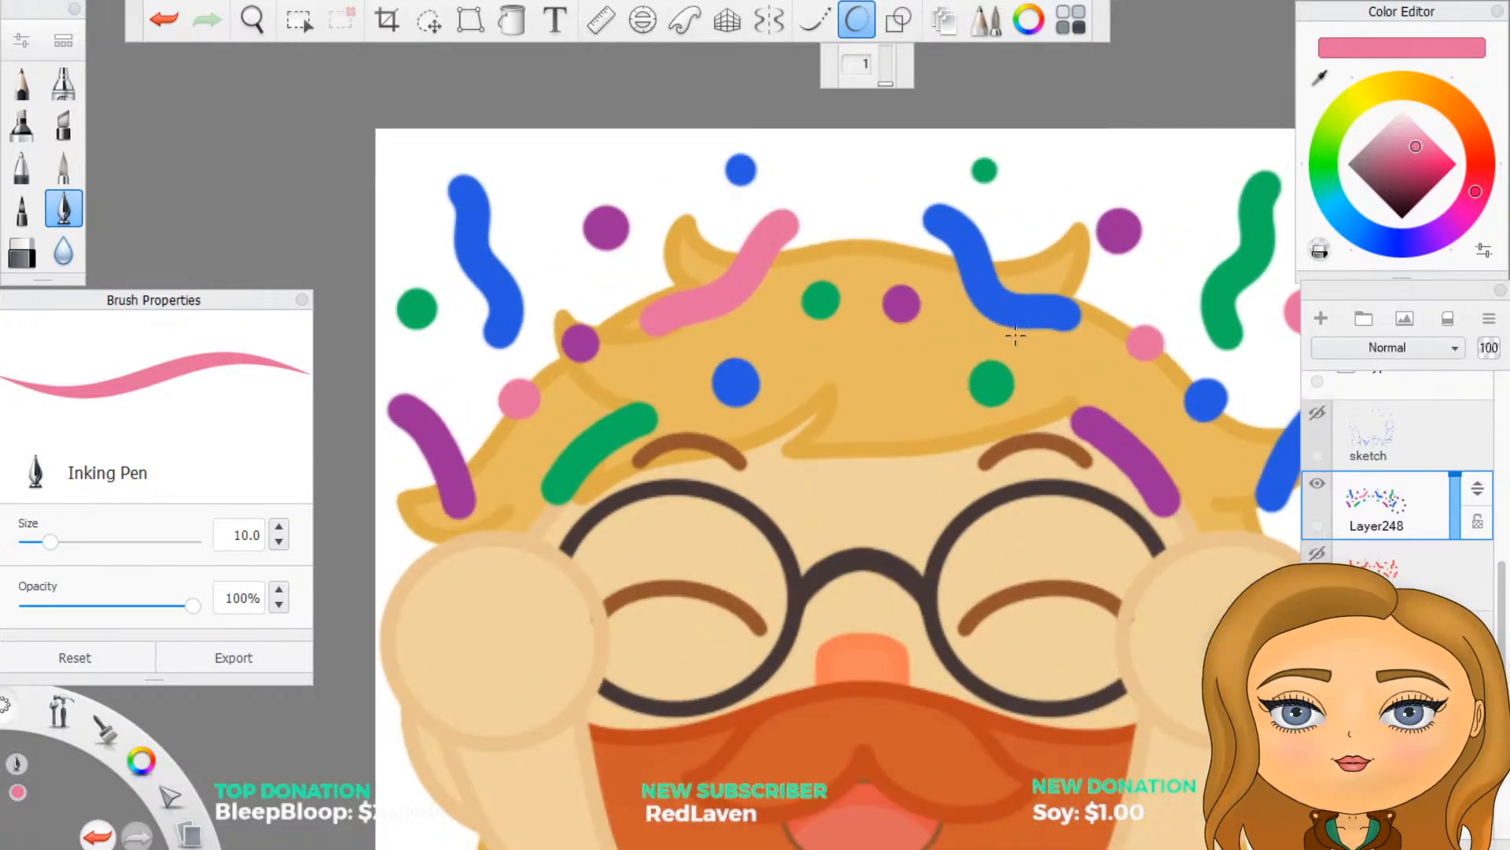
scroll(1014, 336, "down", 1)
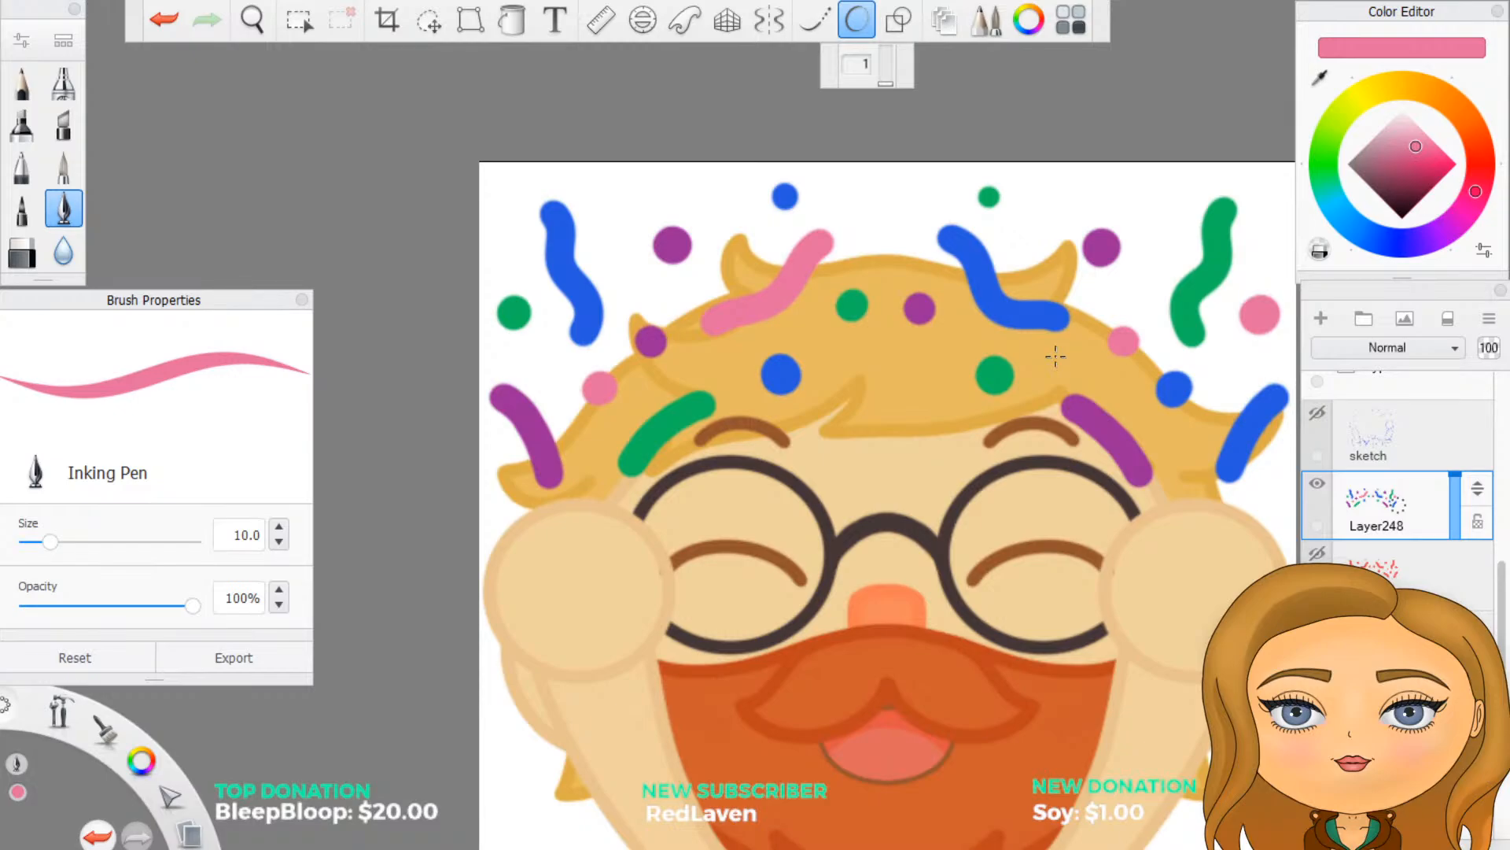
scroll(1056, 356, "down", 1)
scroll(1034, 358, "up", 2)
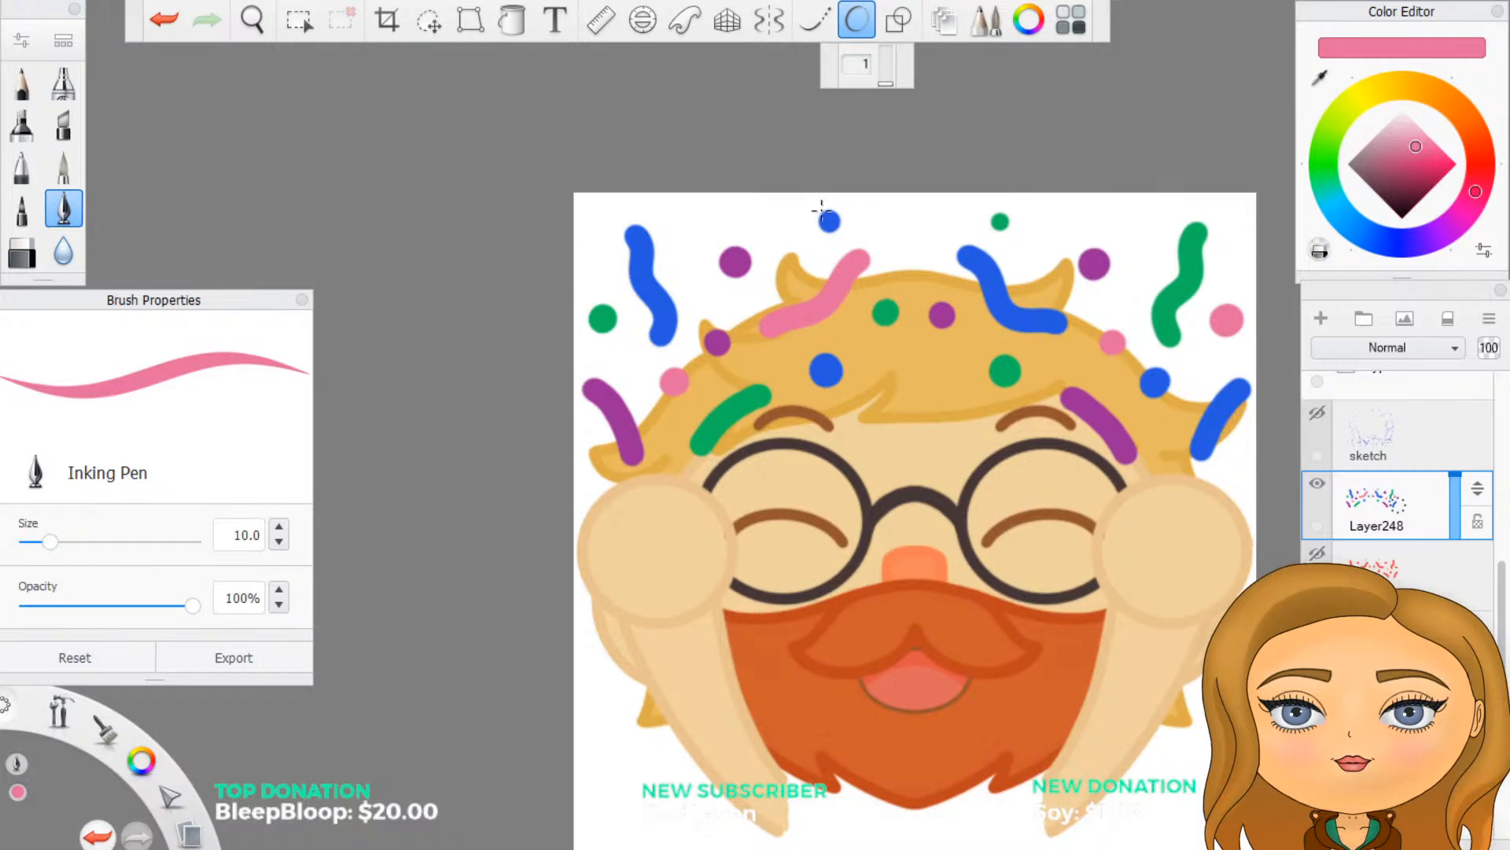
key("e")
left_click_drag(817, 224, 844, 218)
key("e")
left_click(1317, 553)
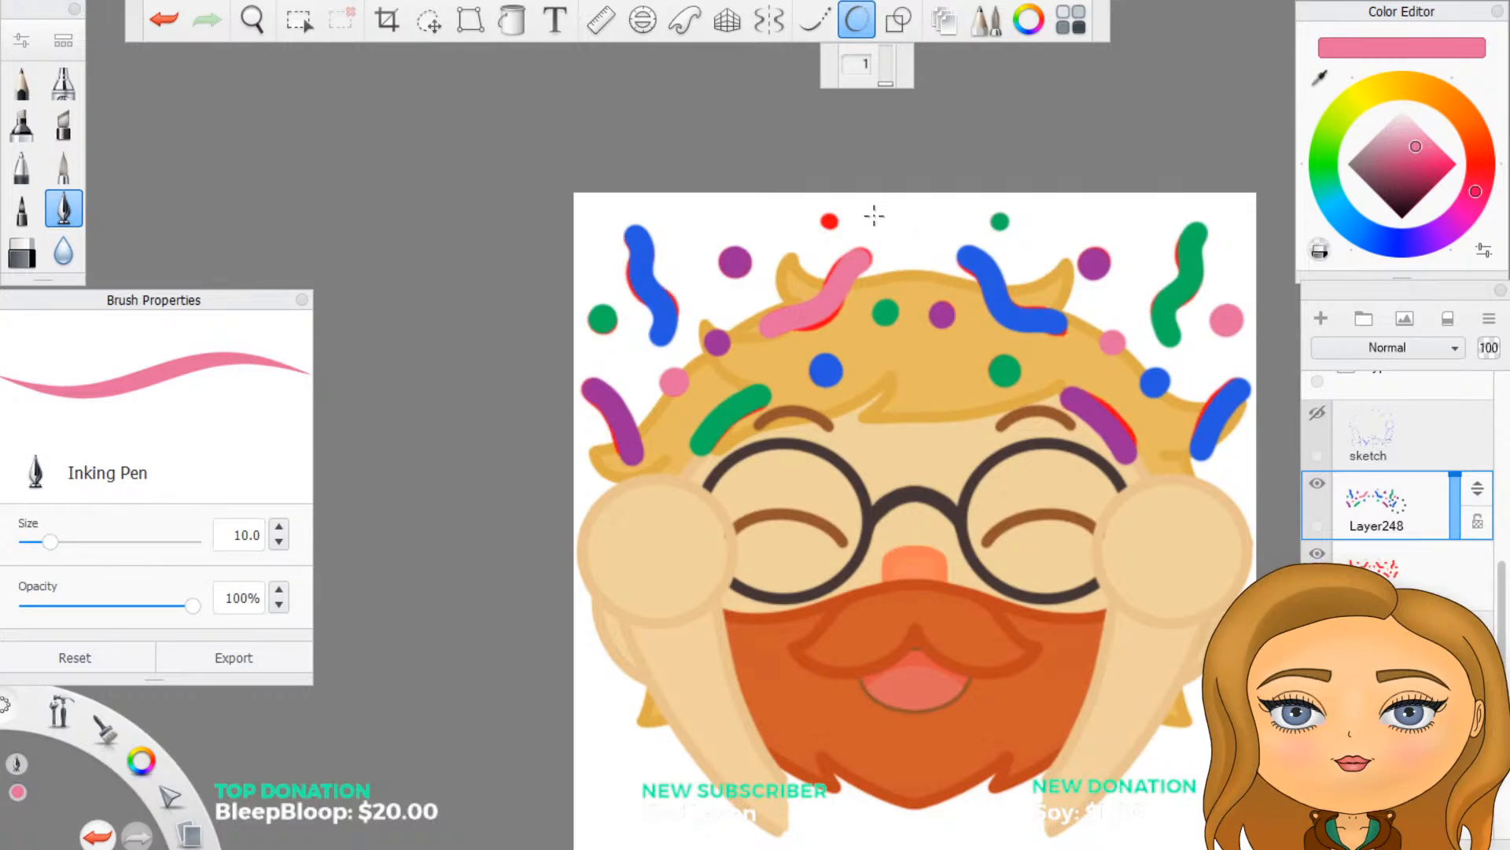
left_click(829, 221)
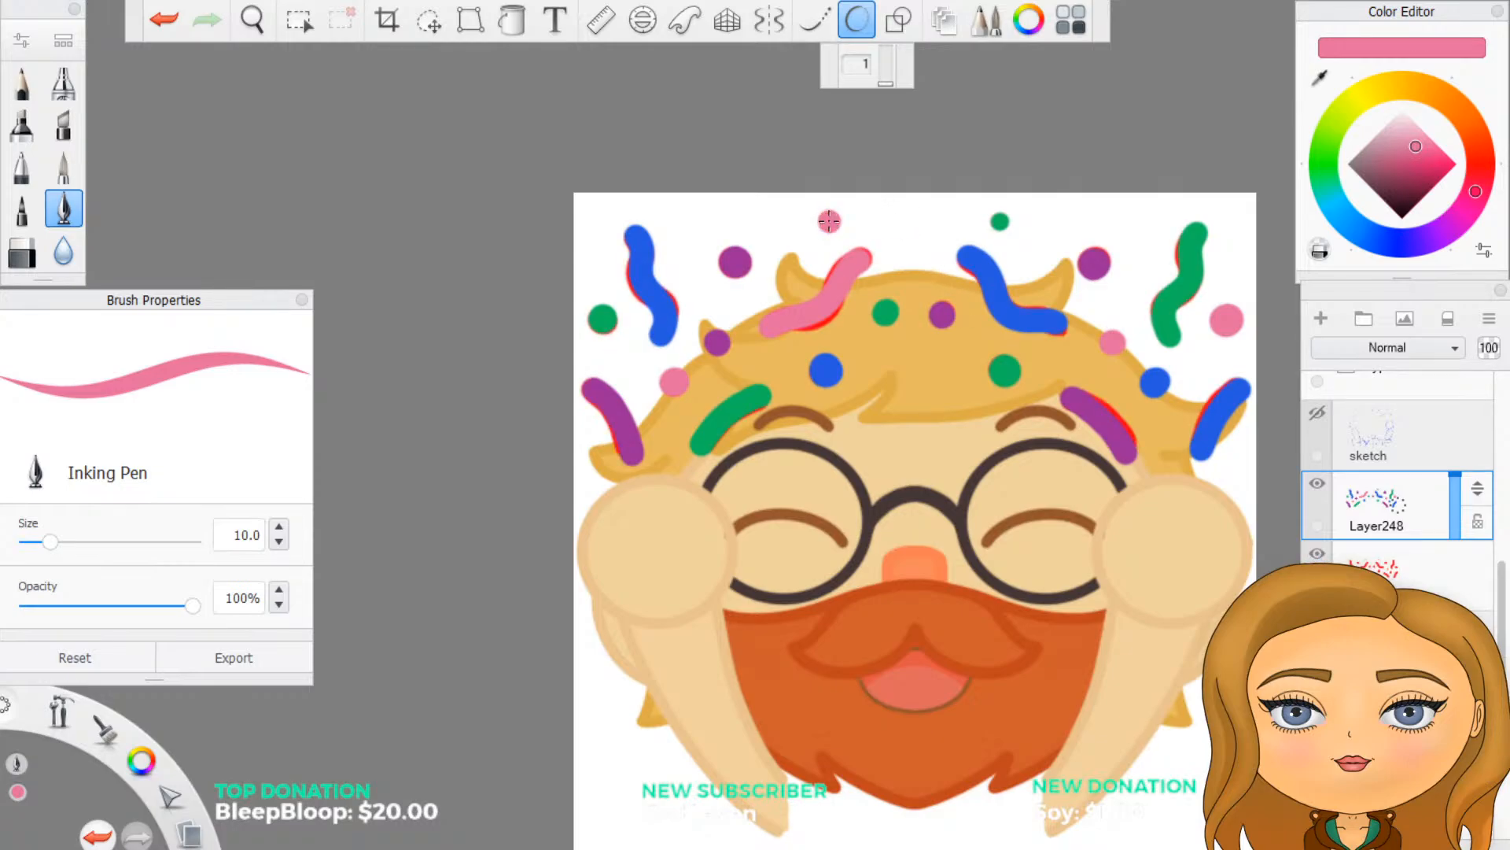
left_click(1317, 553)
left_click(1318, 554)
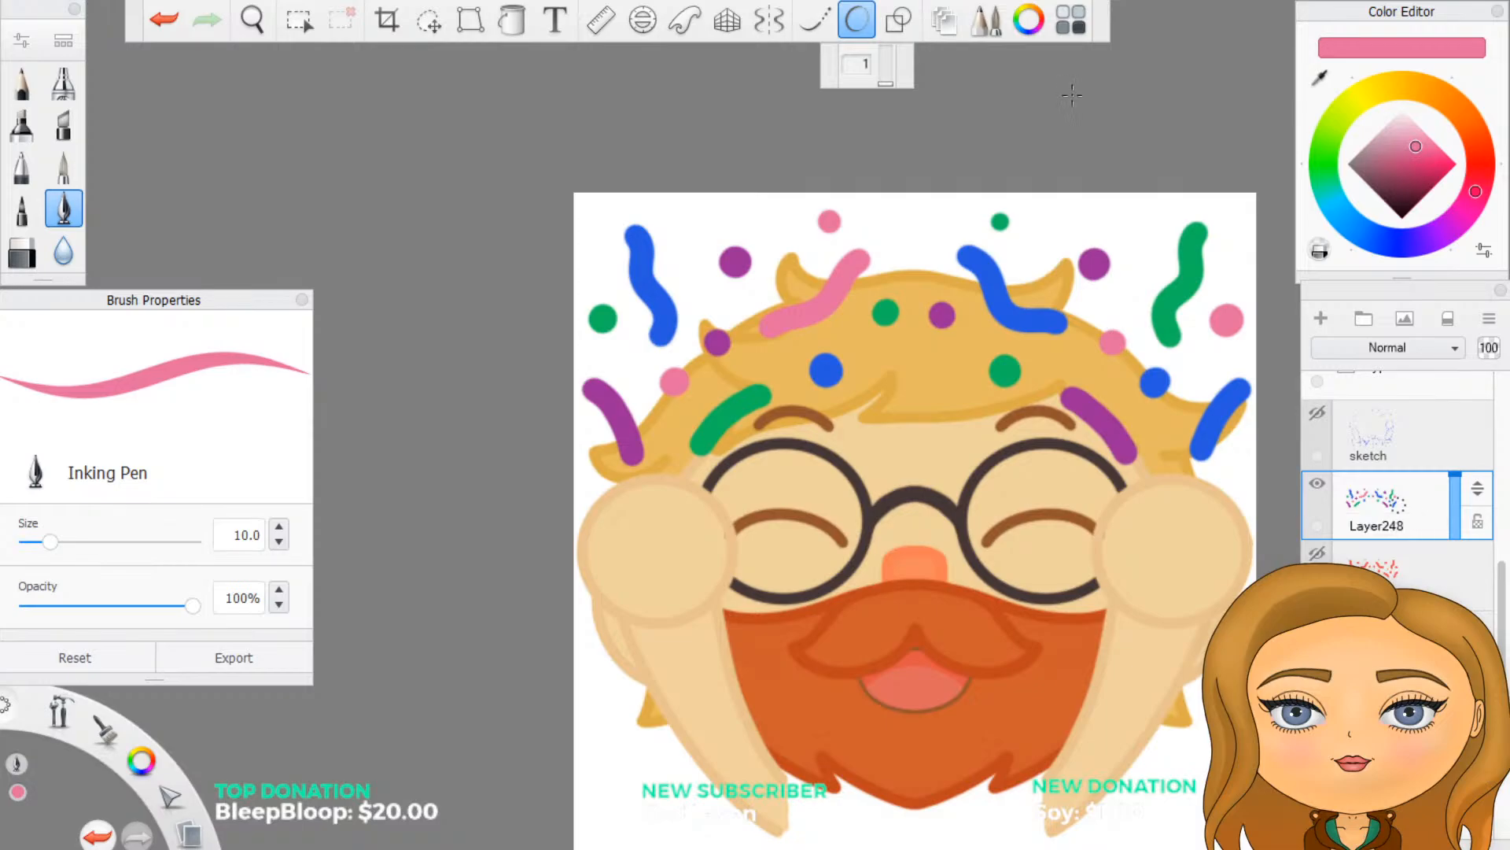
Step: Show the red sketch layer, erase the two small dots above the hair, and repaint the right-hand one in pink
scroll(904, 354, "down", 3)
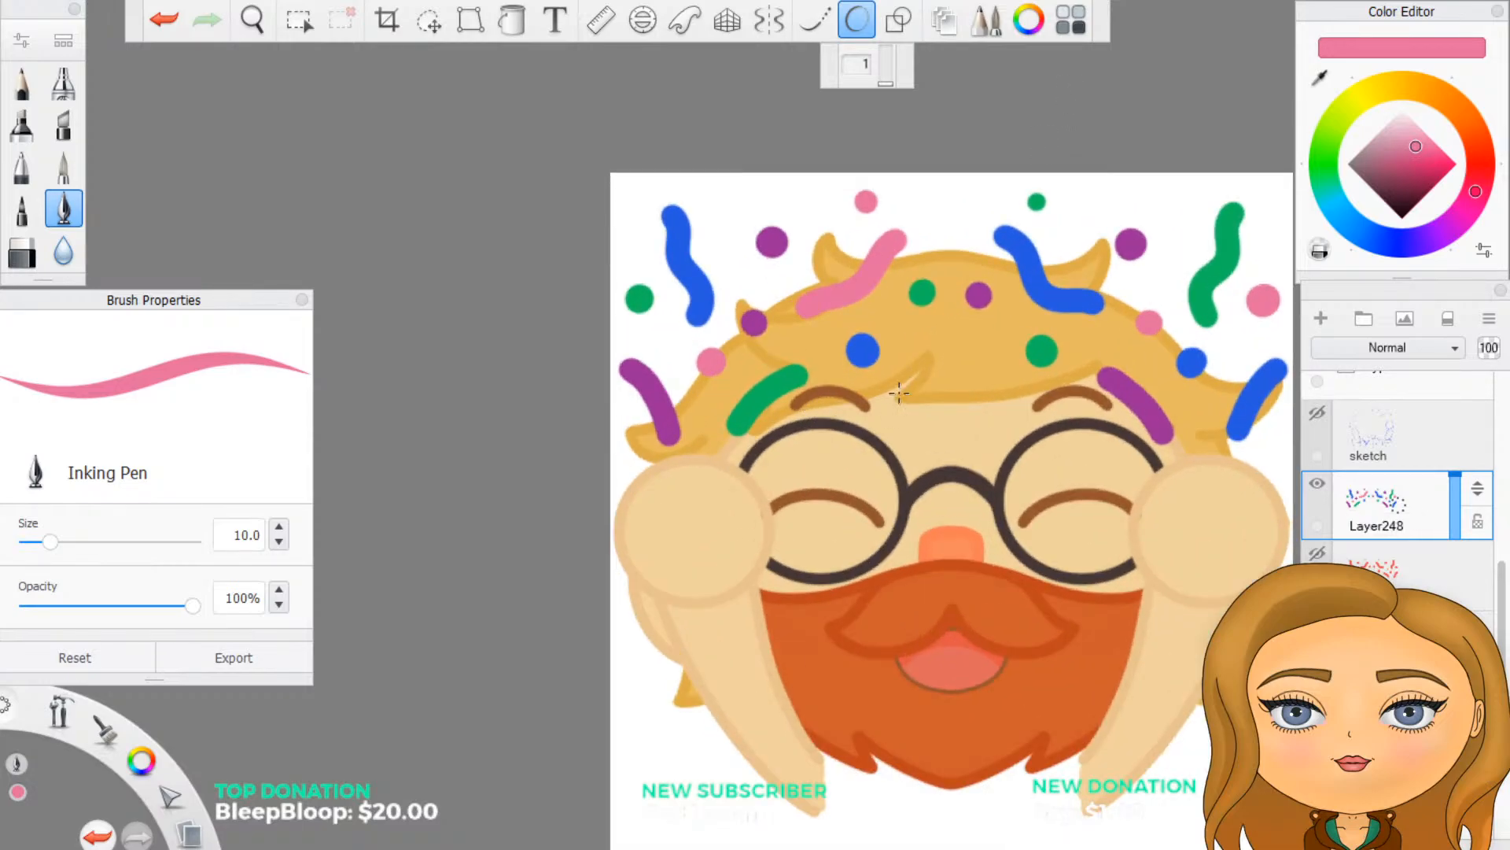
scroll(1036, 411, "up", 3)
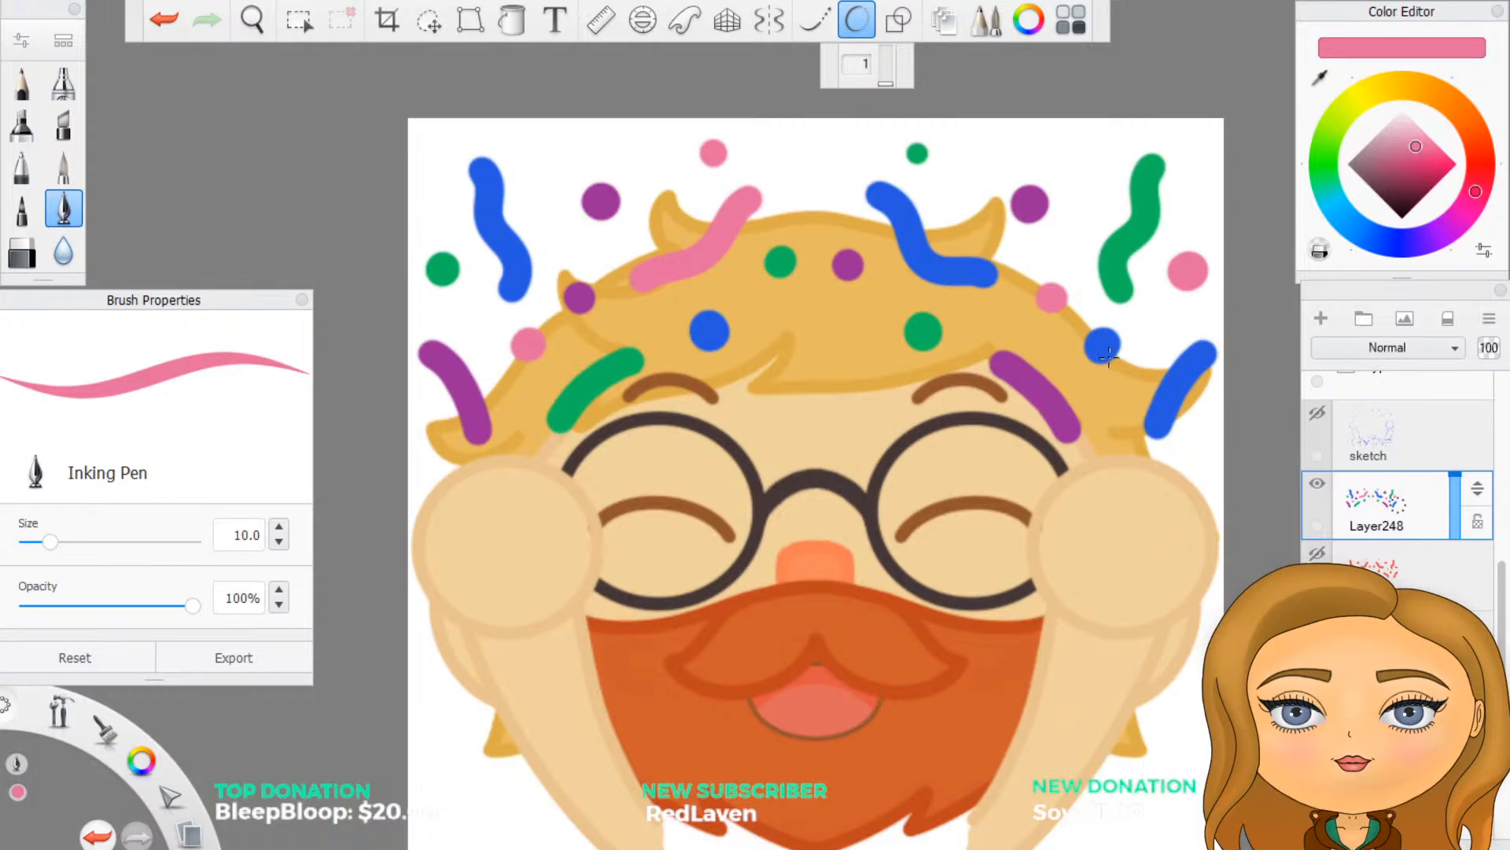
left_click(1318, 553)
mouse_move(698, 157)
left_mouse_down()
mouse_move(714, 143)
mouse_move(722, 162)
left_mouse_up()
left_click_drag(913, 151, 921, 154)
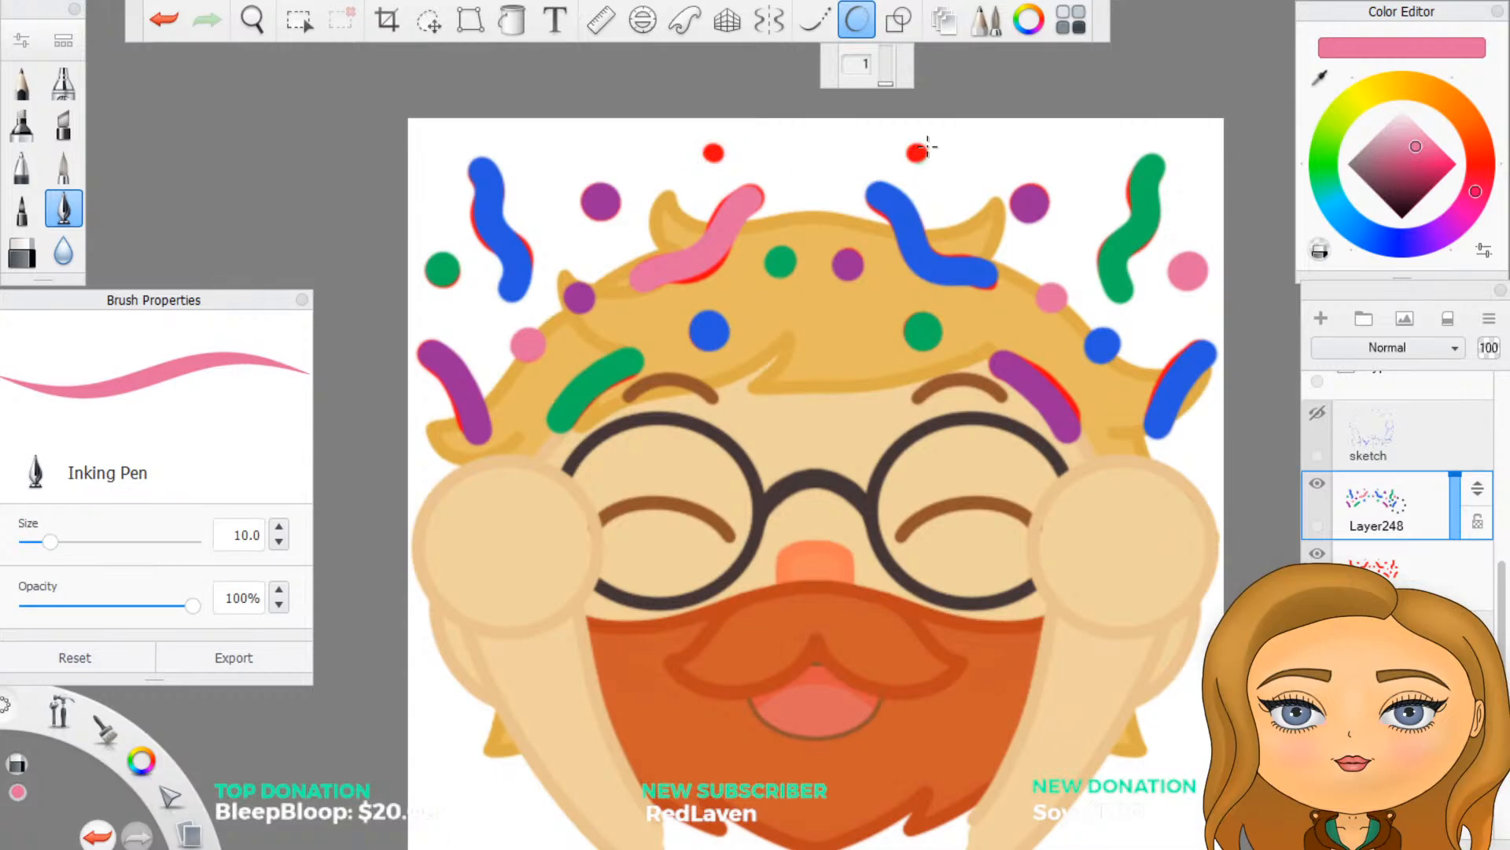
key("e")
left_click(916, 154)
Step: Sample the green of the upper-right wavy streamer, paint the left-hand small dot above the hair with it, and hide the red sketch layer
left_click(1325, 75)
left_click(1150, 177)
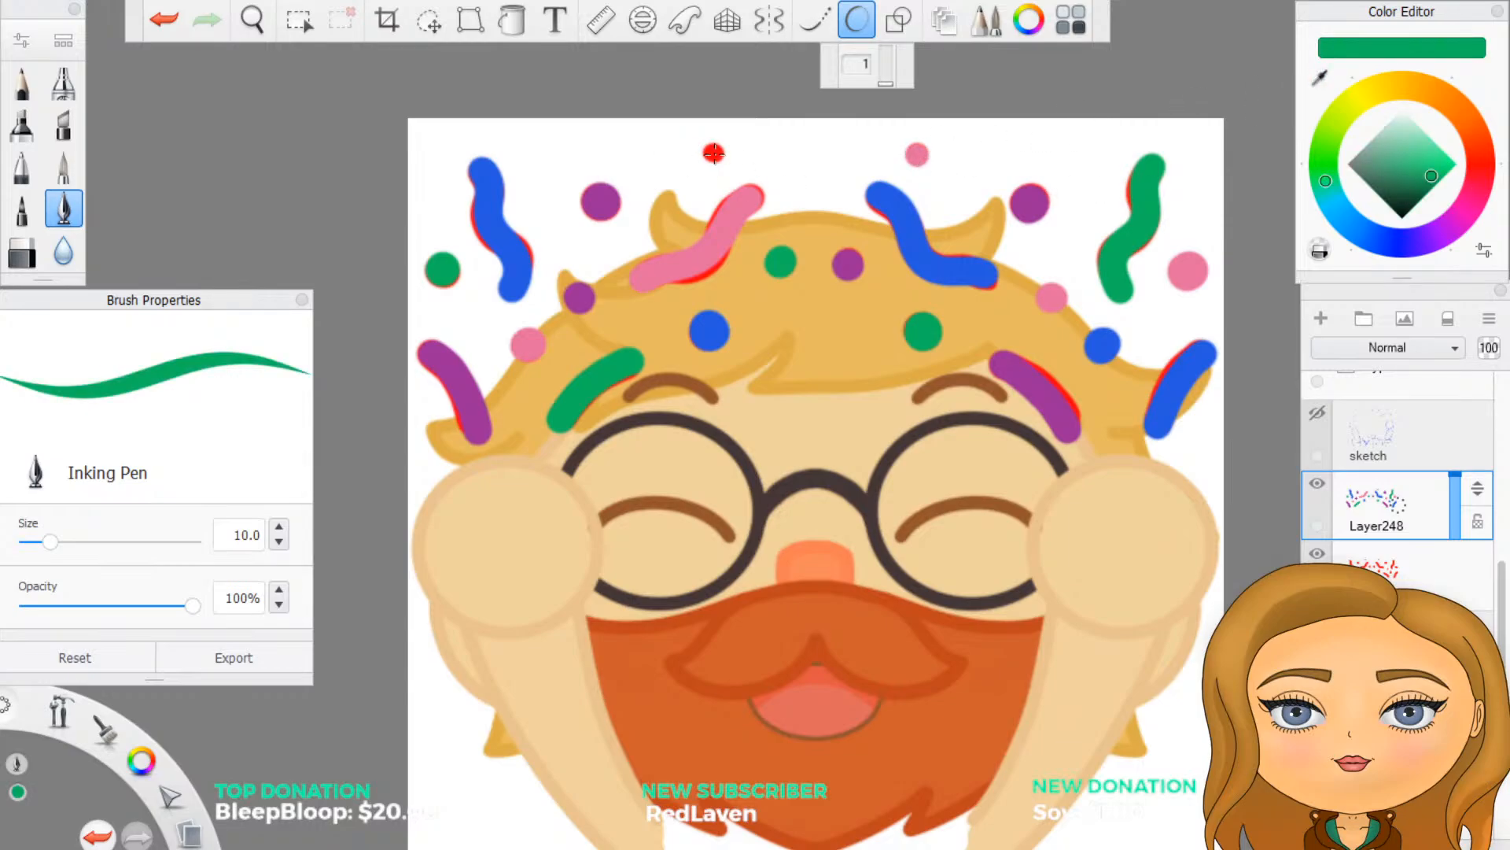
left_click_drag(712, 153, 714, 155)
left_click(1319, 555)
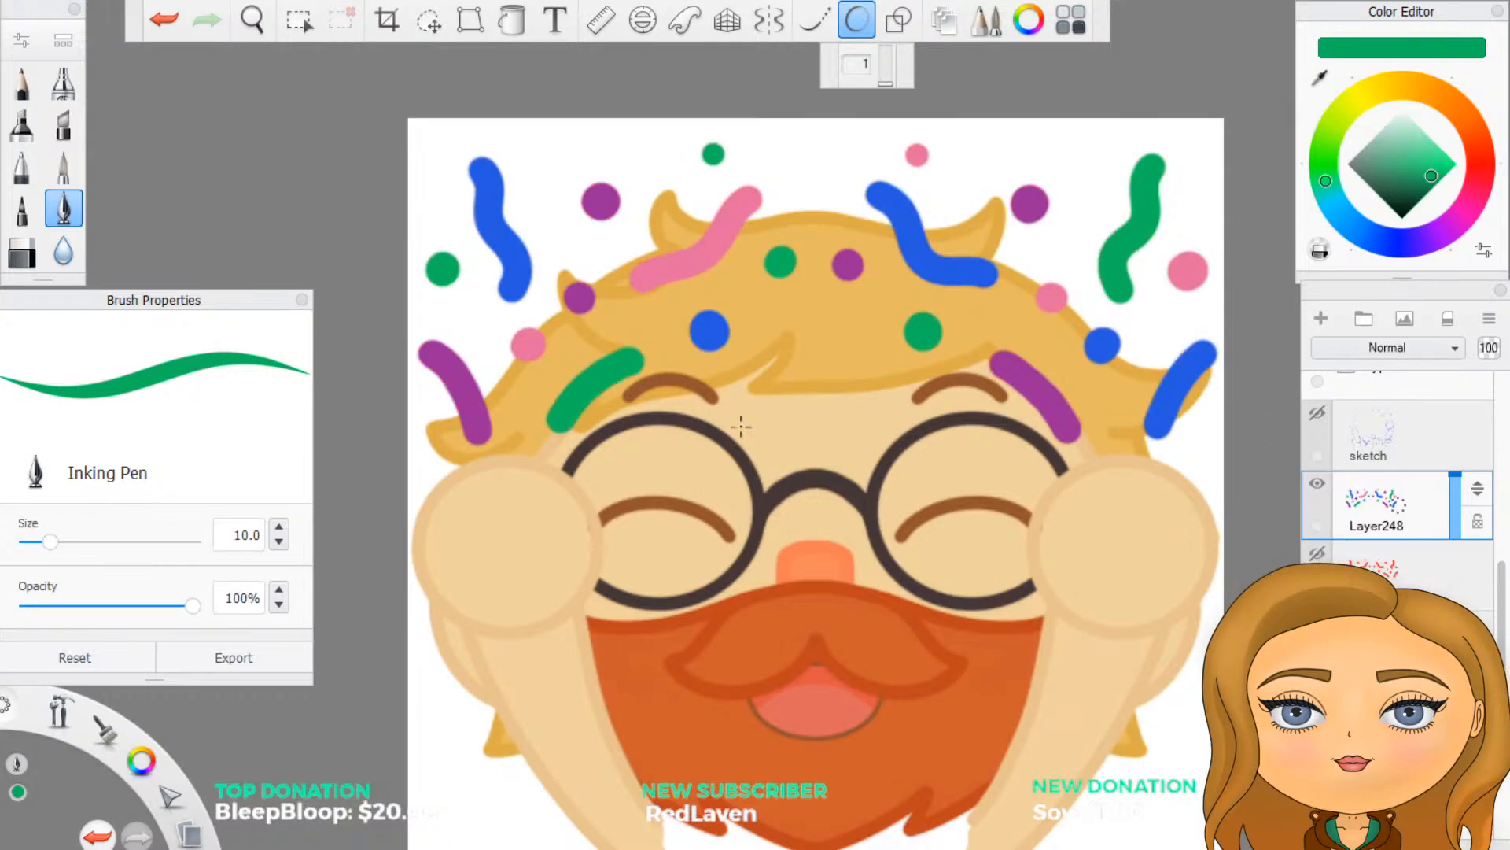
scroll(787, 422, "down", 3)
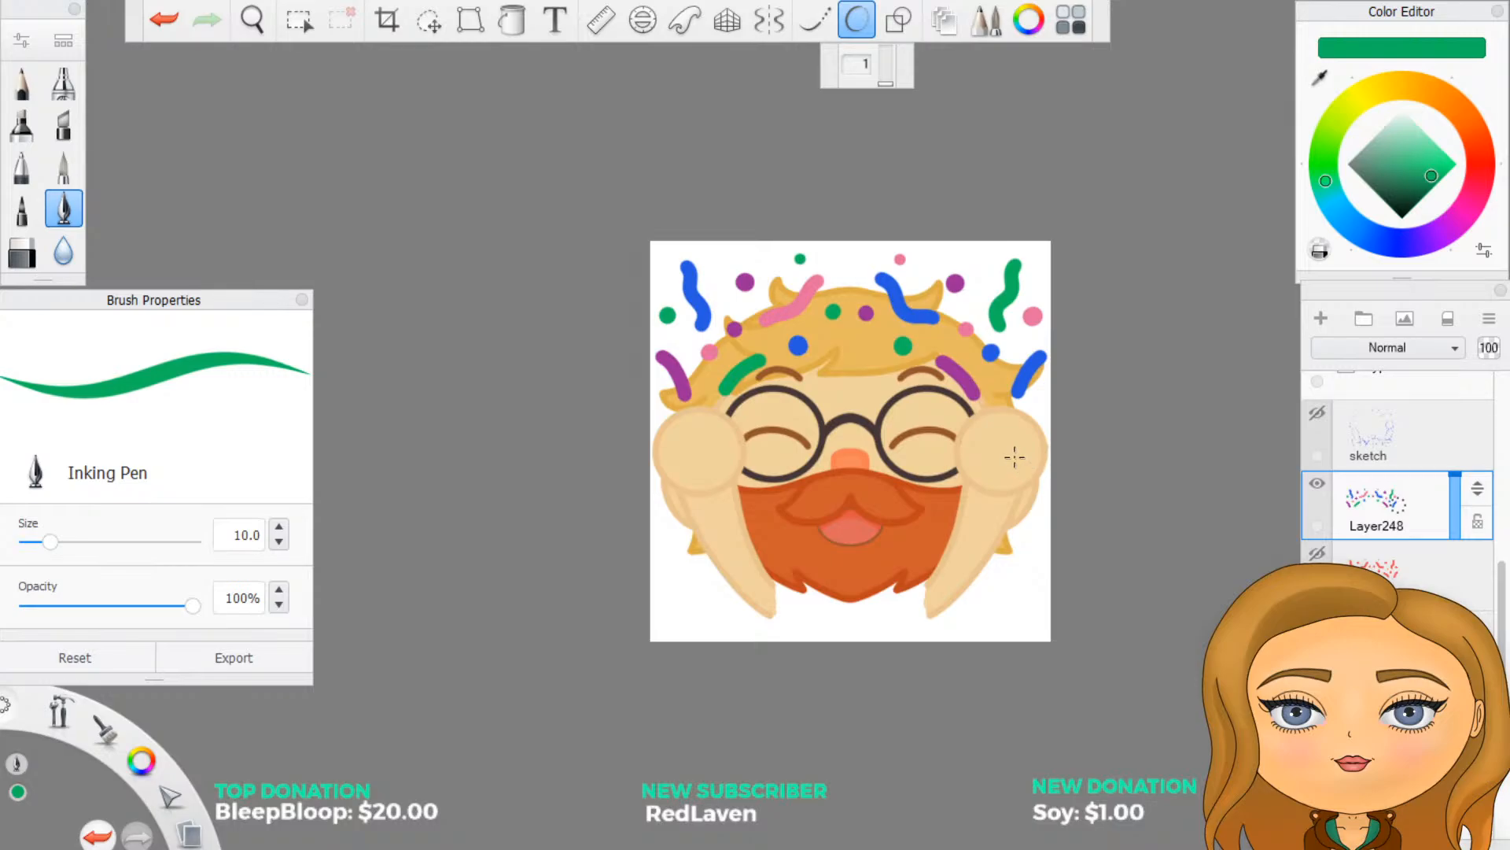
scroll(1011, 450, "up", 2)
scroll(643, 300, "up", 2)
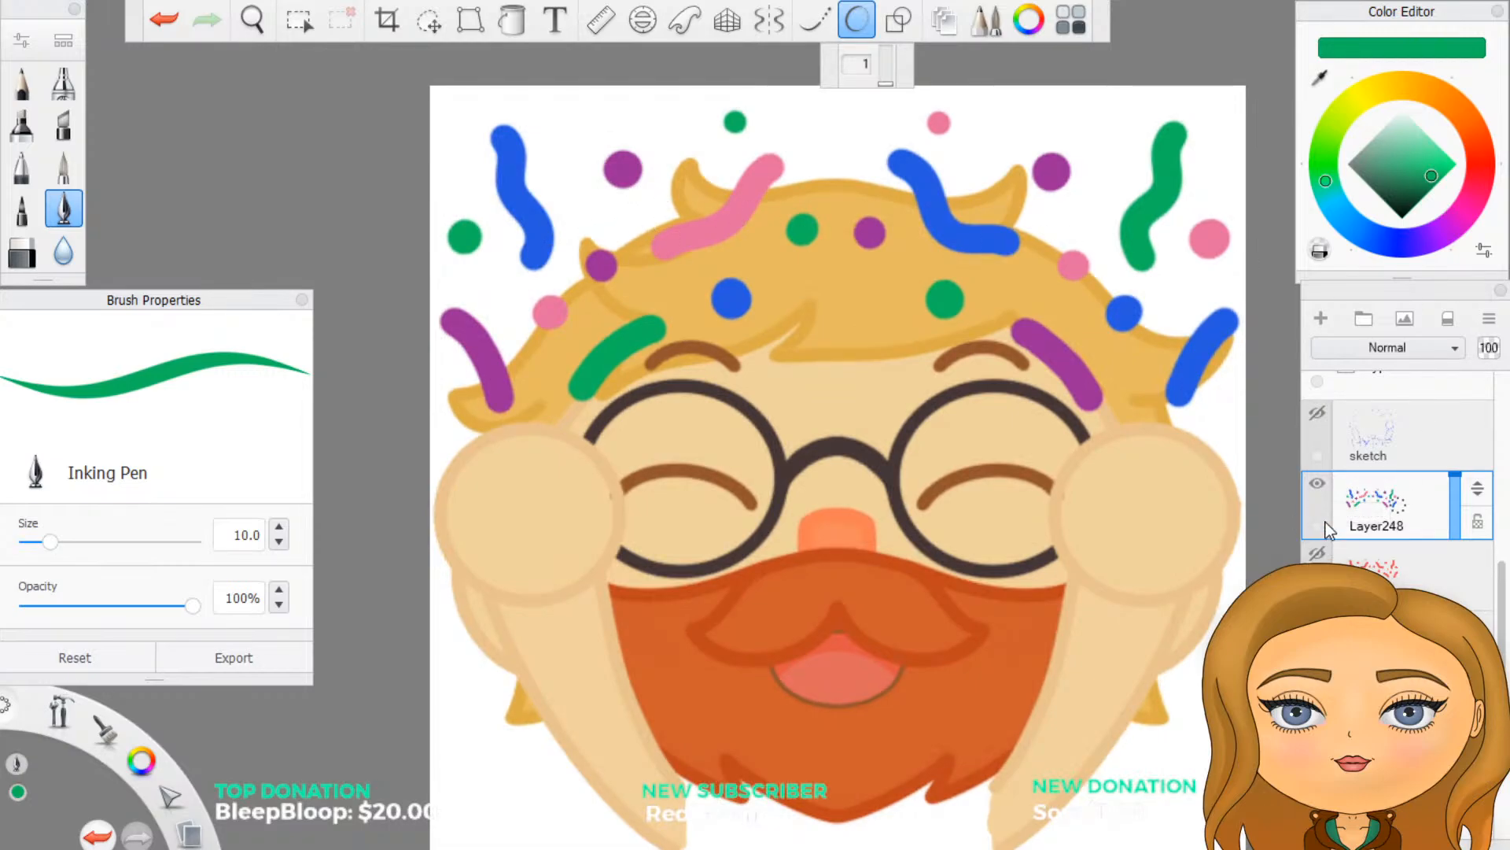
Step: Show the red confetti sketch layer and erase the upper-left wavy blue streamer, using the Hard Eraser at size 10
left_click(1316, 554)
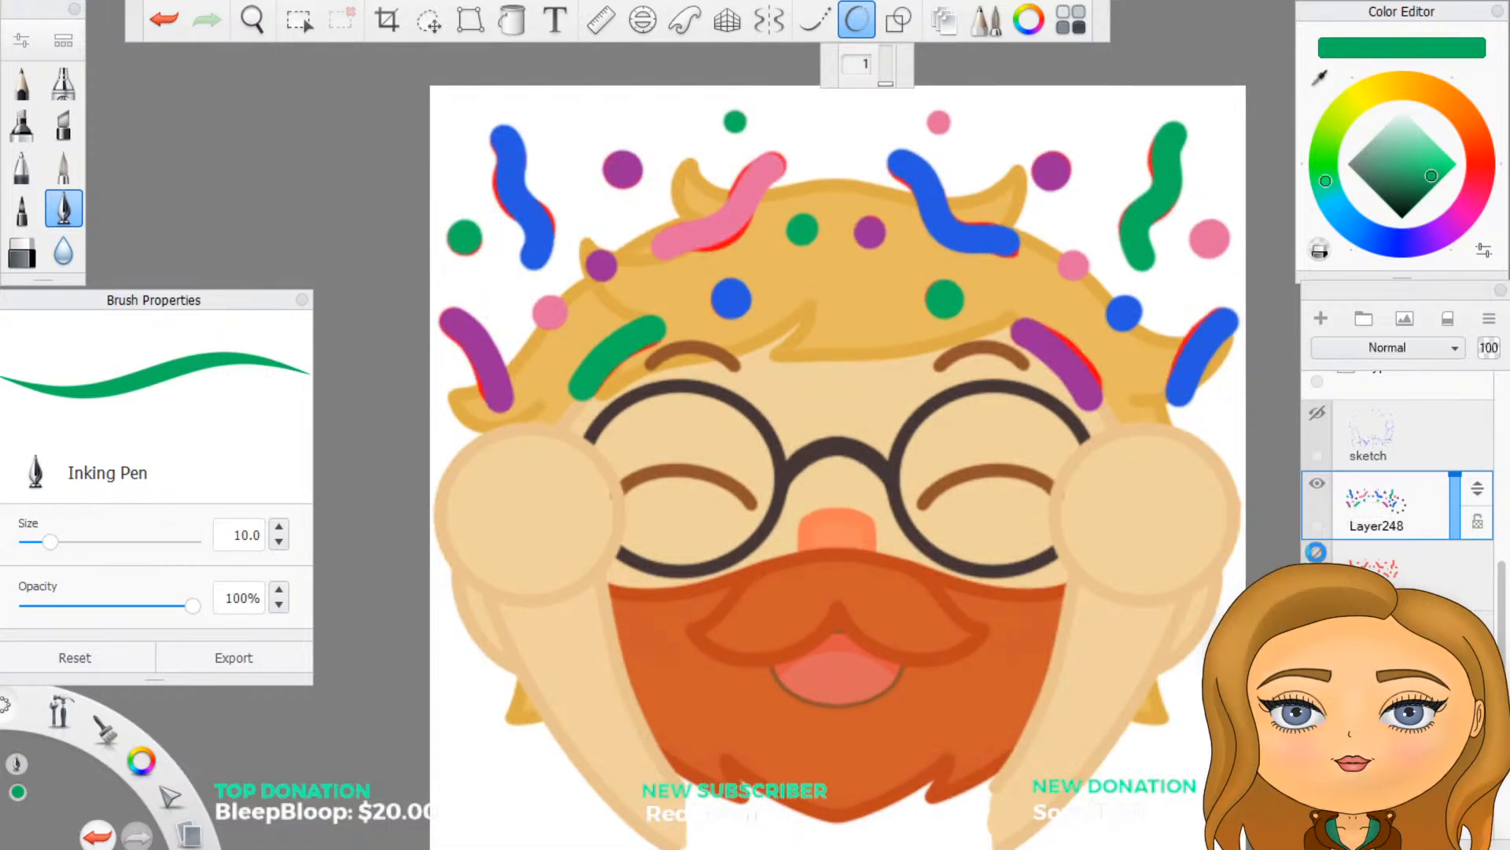
left_click(1320, 76)
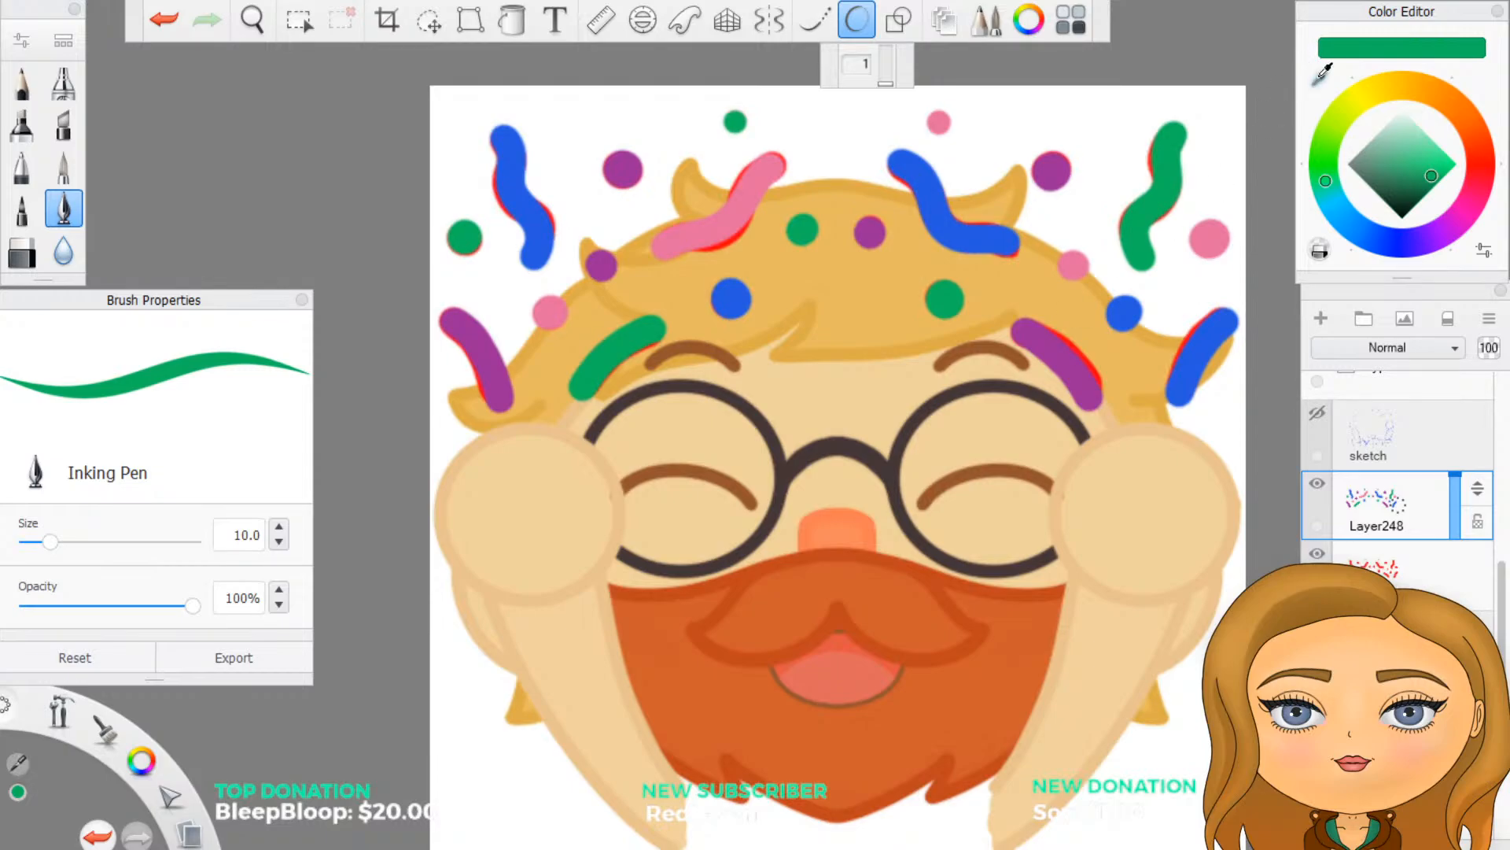
left_click(503, 182)
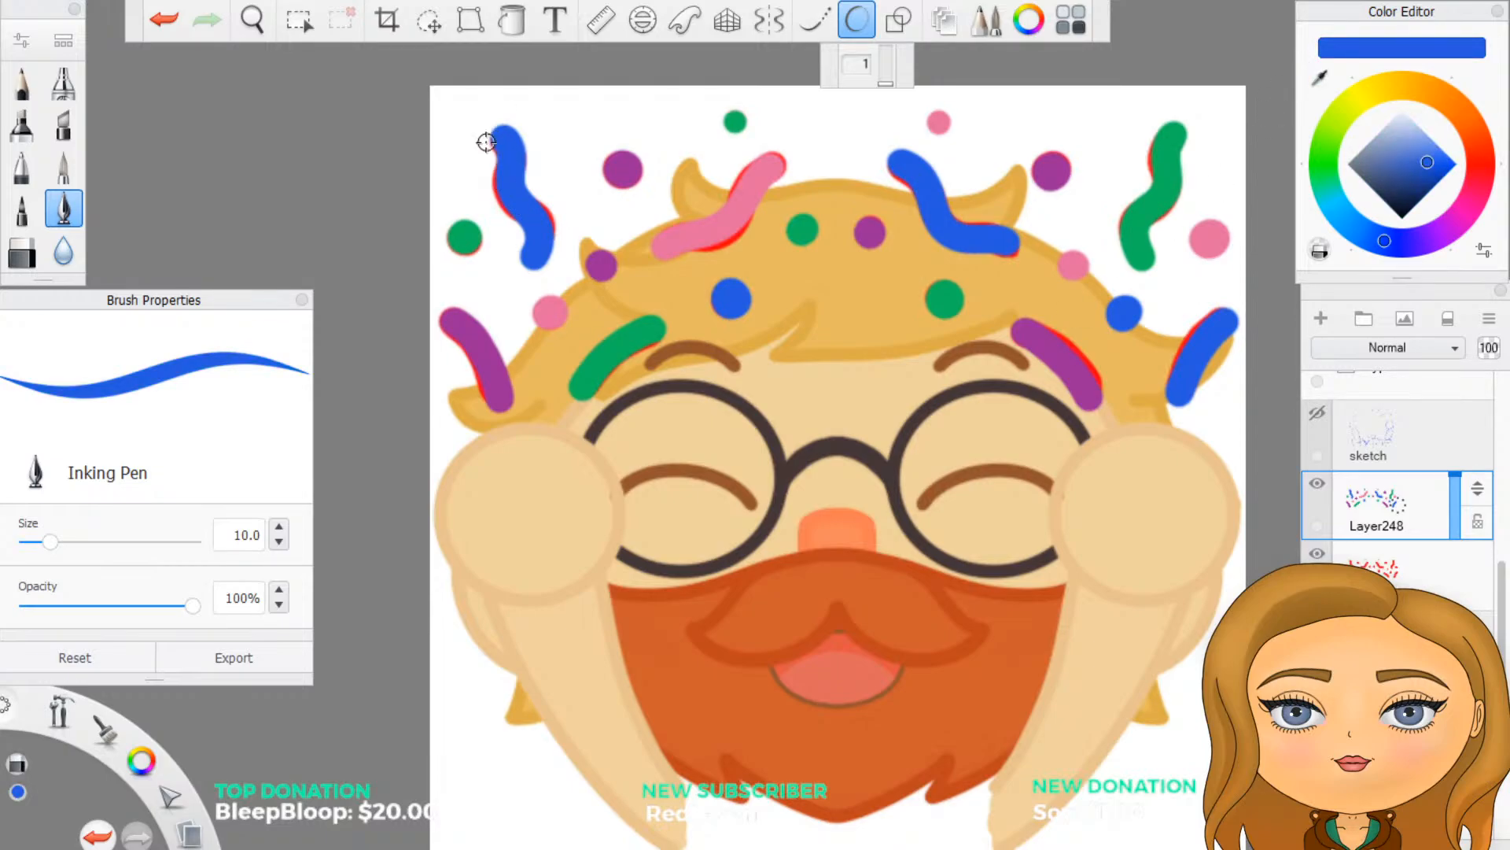
mouse_move(486, 142)
left_mouse_down()
mouse_move(508, 151)
mouse_move(524, 223)
left_mouse_up()
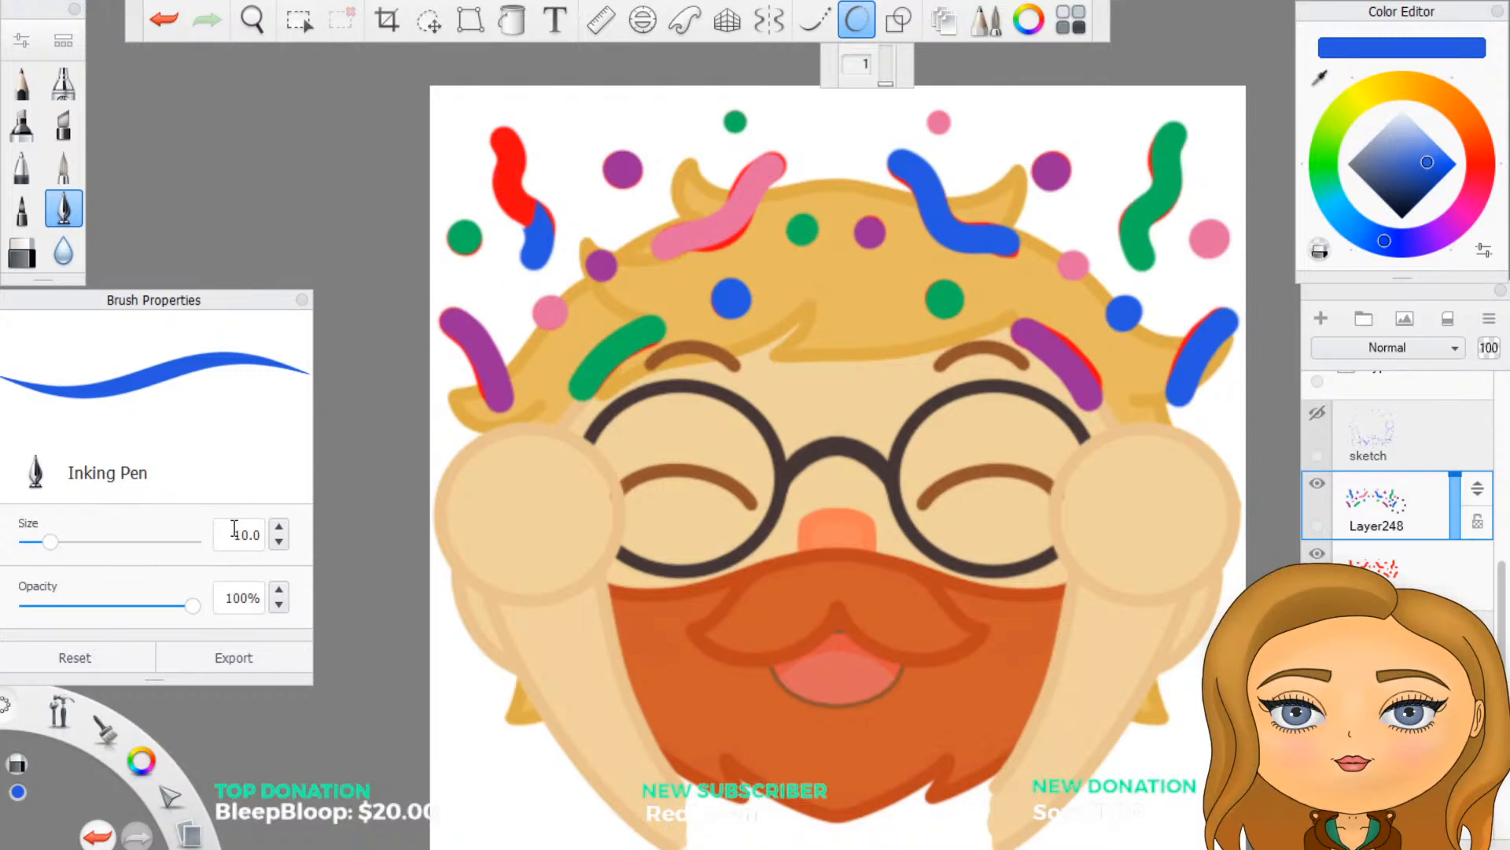
left_click(21, 253)
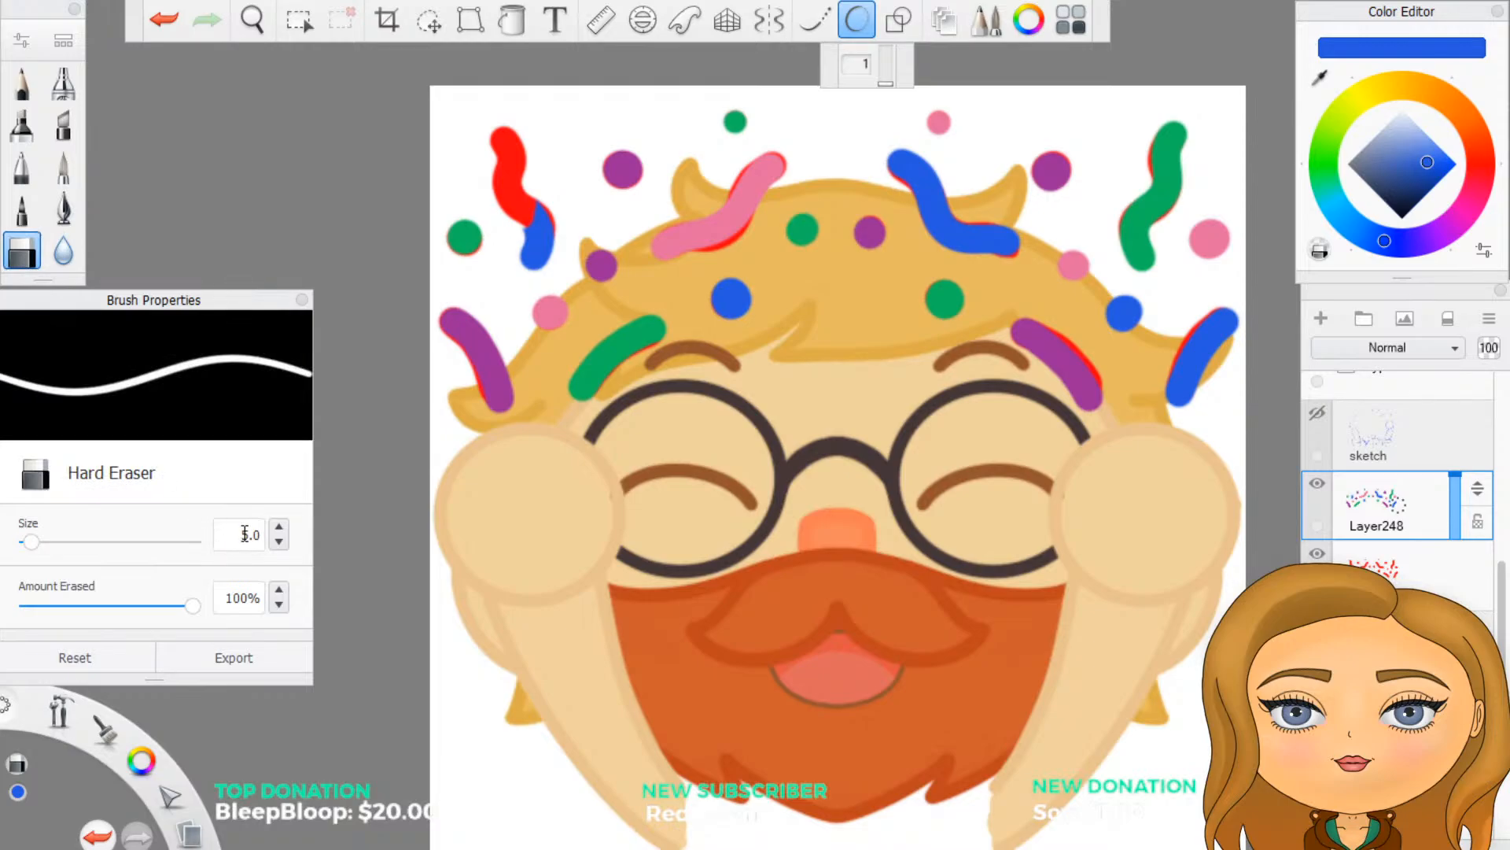
left_click(279, 541)
left_click(279, 526)
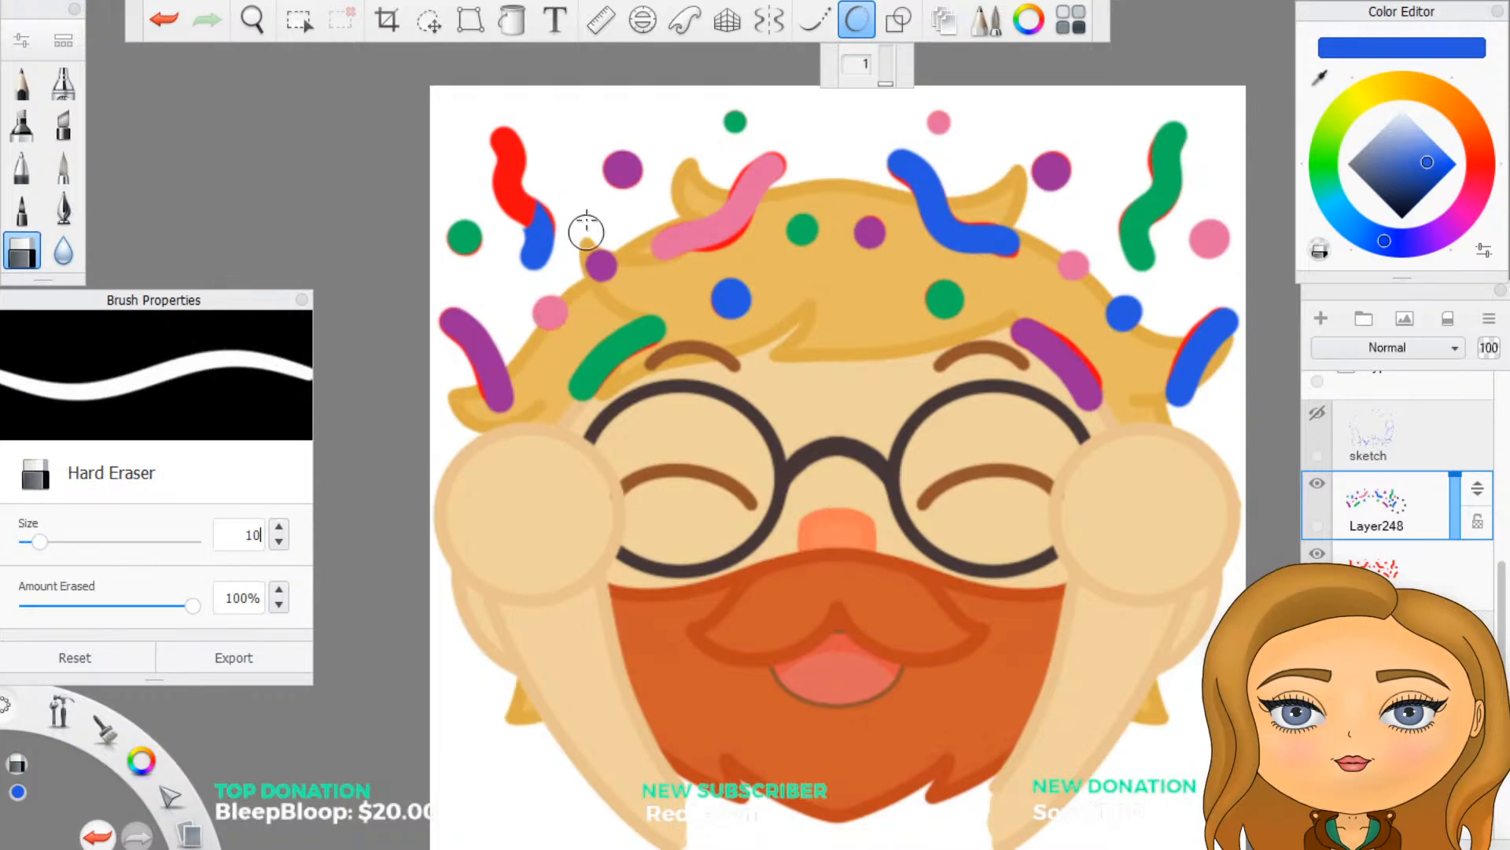
left_click_drag(512, 236, 516, 244)
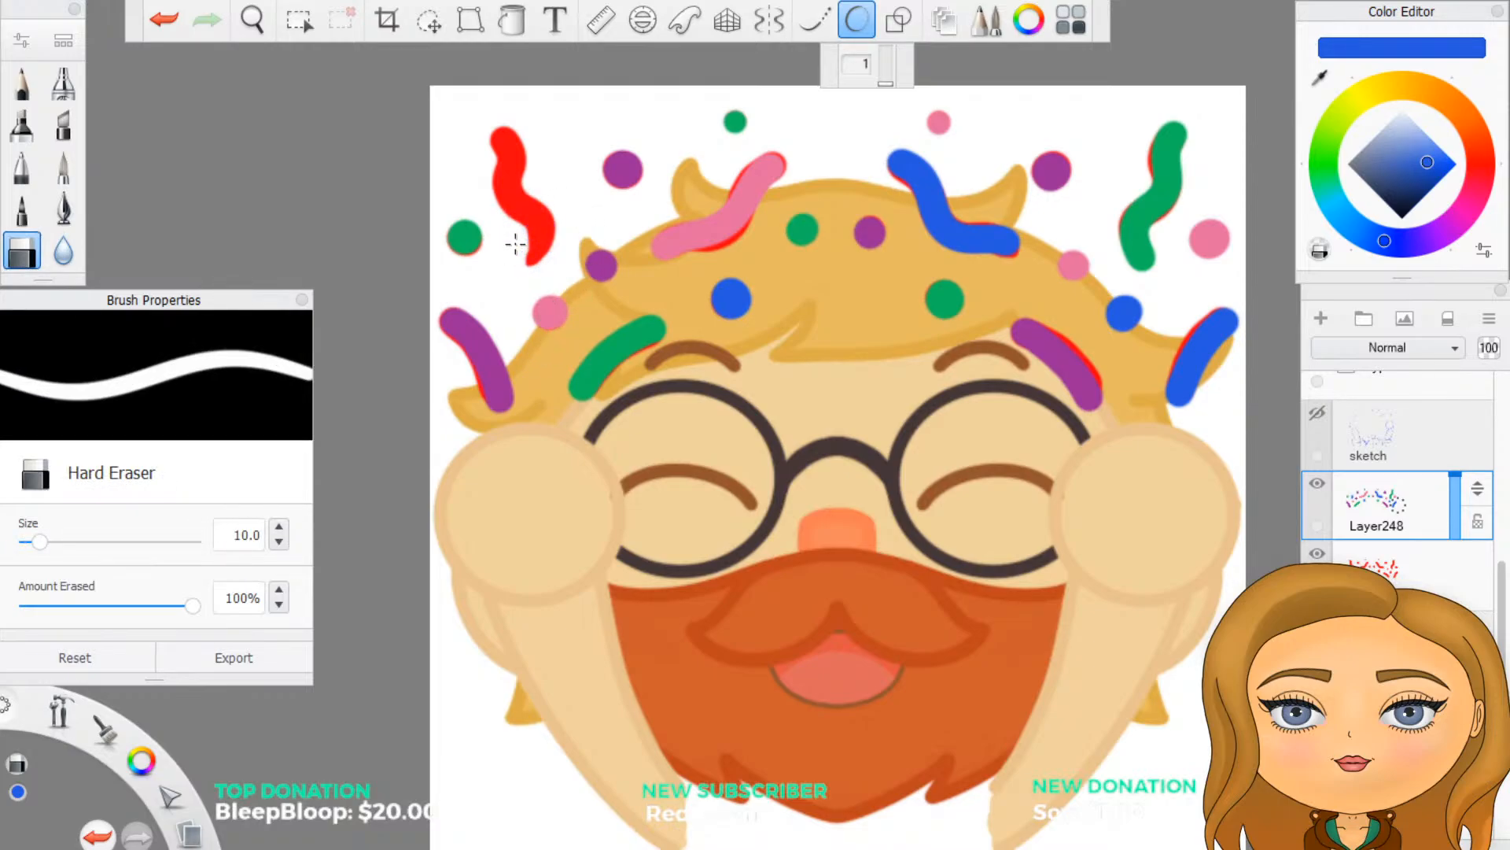
Step: Erase the wavy blue streamer on the hair's upper right, the blue dot on the fringe, and the far-right blue streamer
mouse_move(904, 158)
left_mouse_down()
mouse_move(920, 182)
mouse_move(901, 159)
left_mouse_up()
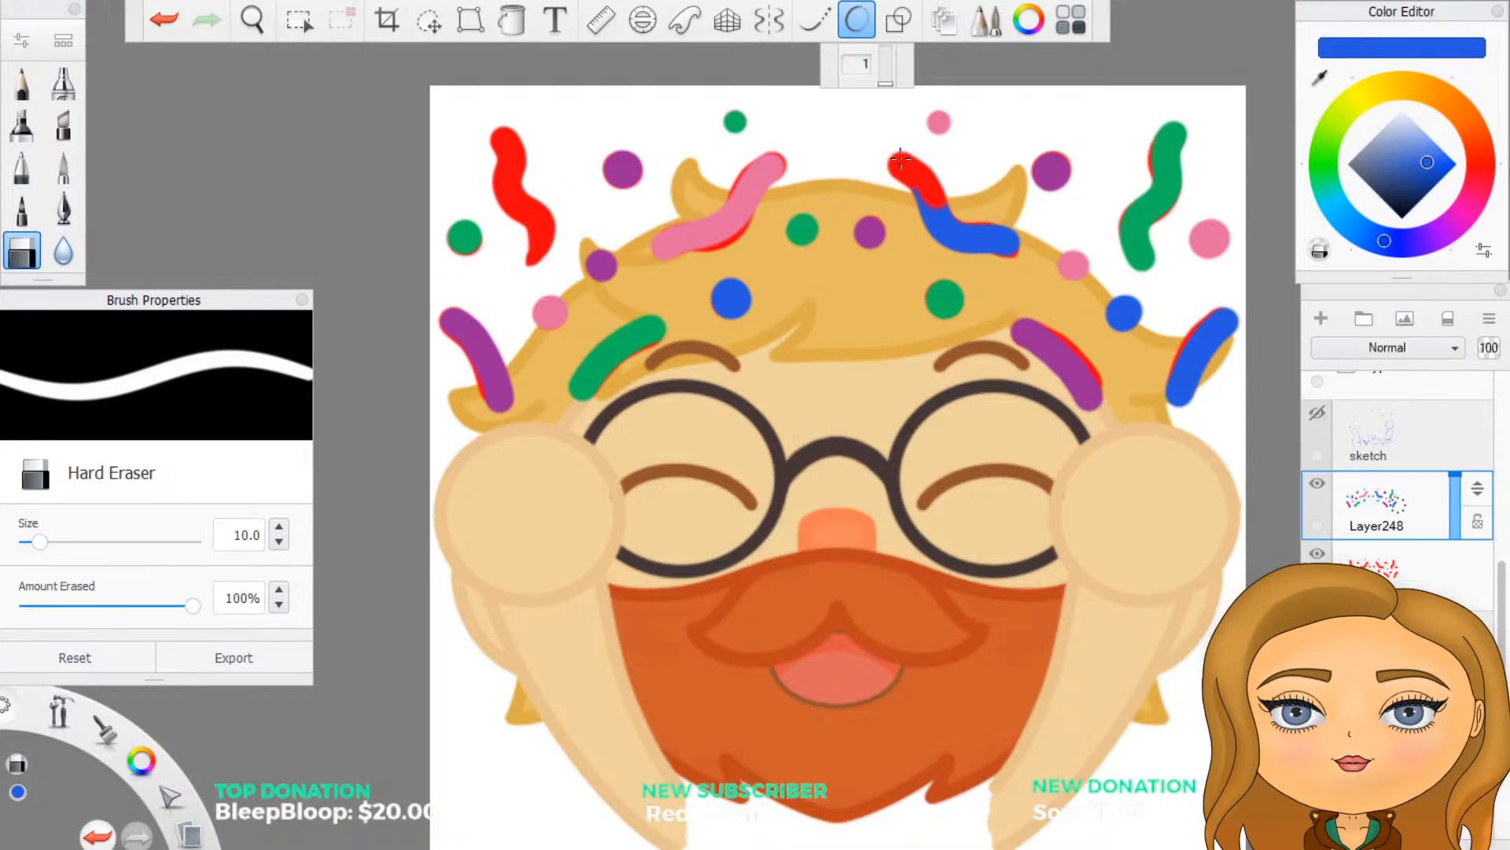
mouse_move(928, 221)
left_mouse_down()
mouse_move(995, 240)
mouse_move(975, 251)
mouse_move(1011, 236)
left_mouse_up()
mouse_move(727, 298)
left_mouse_down()
mouse_move(741, 307)
mouse_move(733, 287)
left_mouse_up()
mouse_move(1205, 350)
left_mouse_down()
mouse_move(1223, 315)
mouse_move(1180, 385)
mouse_move(1223, 317)
left_mouse_up()
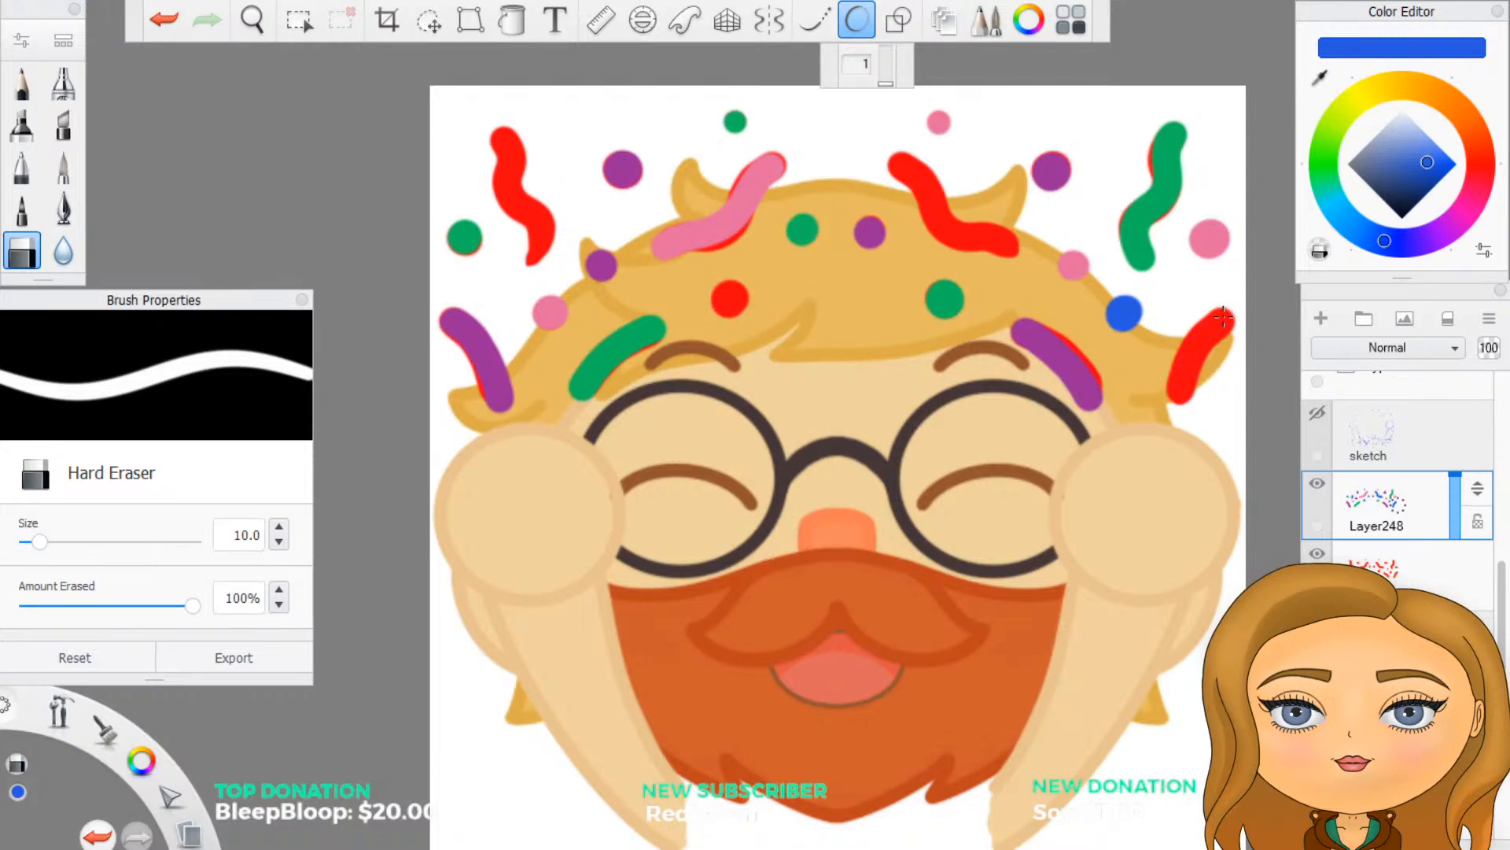
Step: Choose a lighter, less saturated blue for the Inking Pen and repaint the two blue dots on the hair with it
key("e")
left_click(1375, 237)
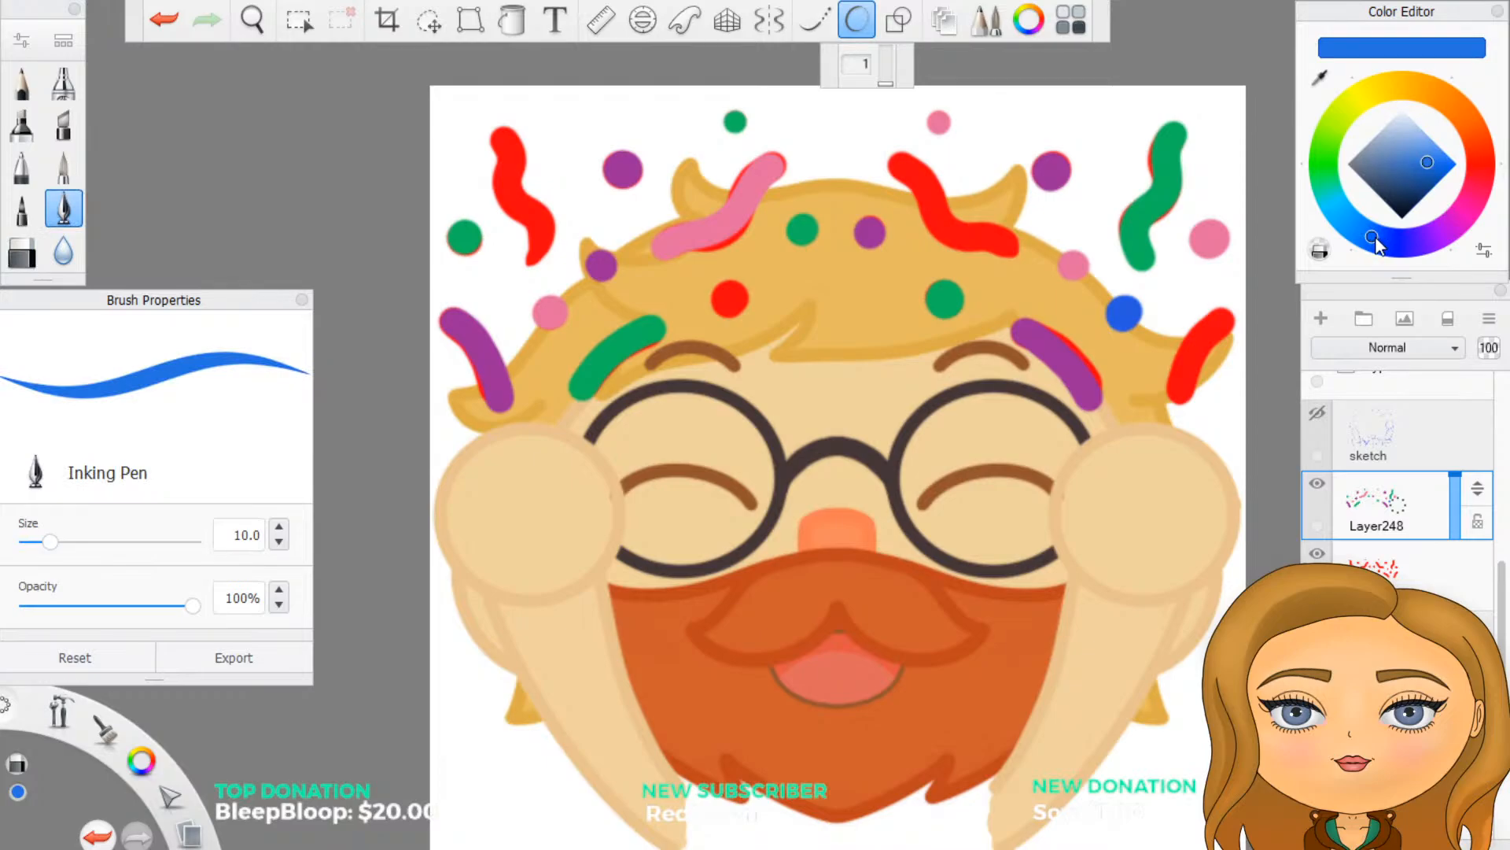
left_click_drag(1371, 237, 1375, 239)
left_click(1418, 157)
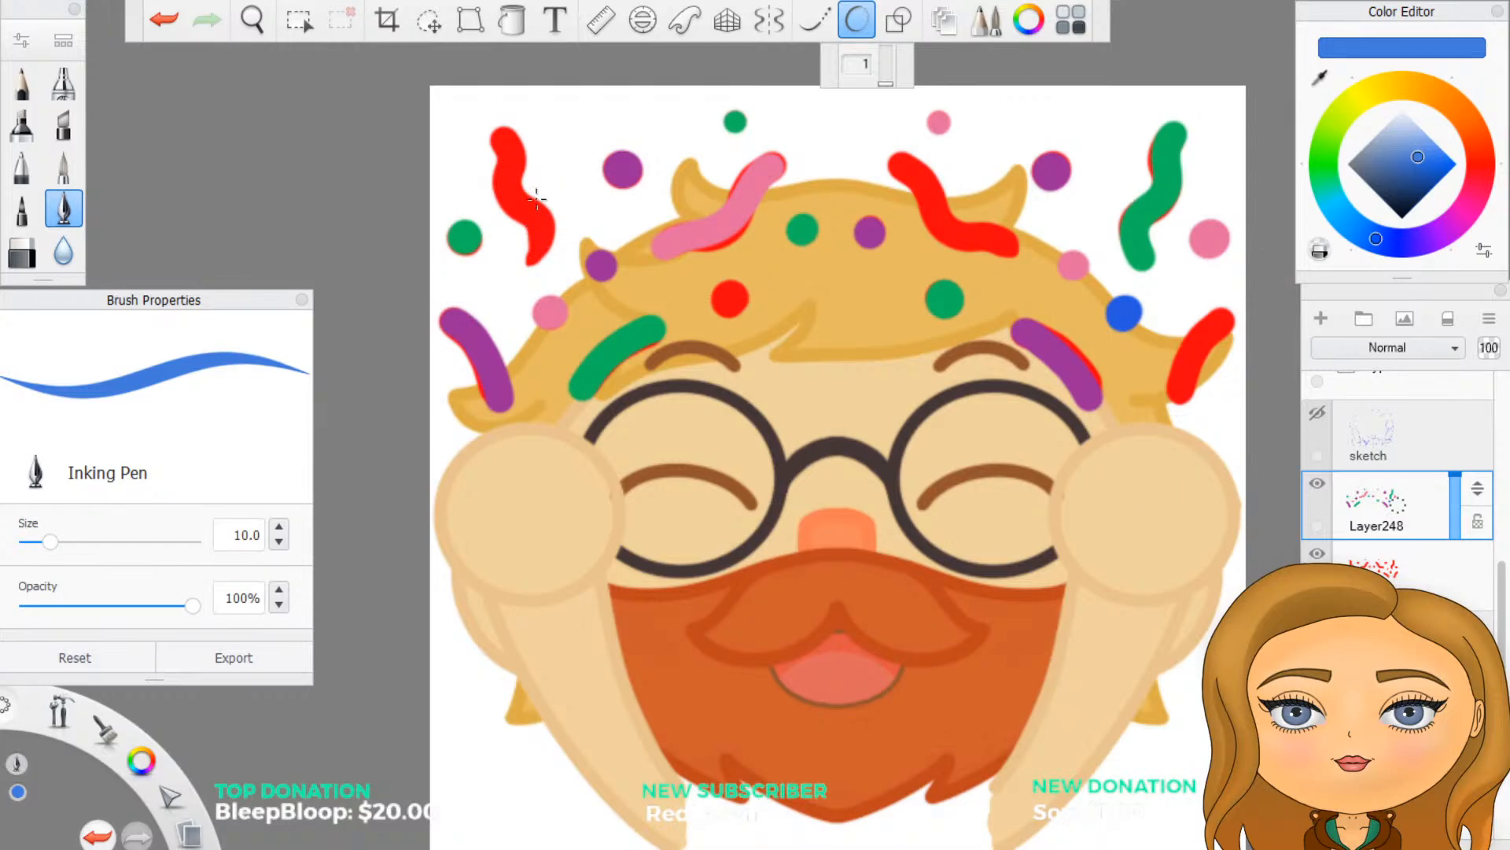
left_click_drag(1111, 318, 1115, 317)
left_click(1124, 313)
left_click(730, 300)
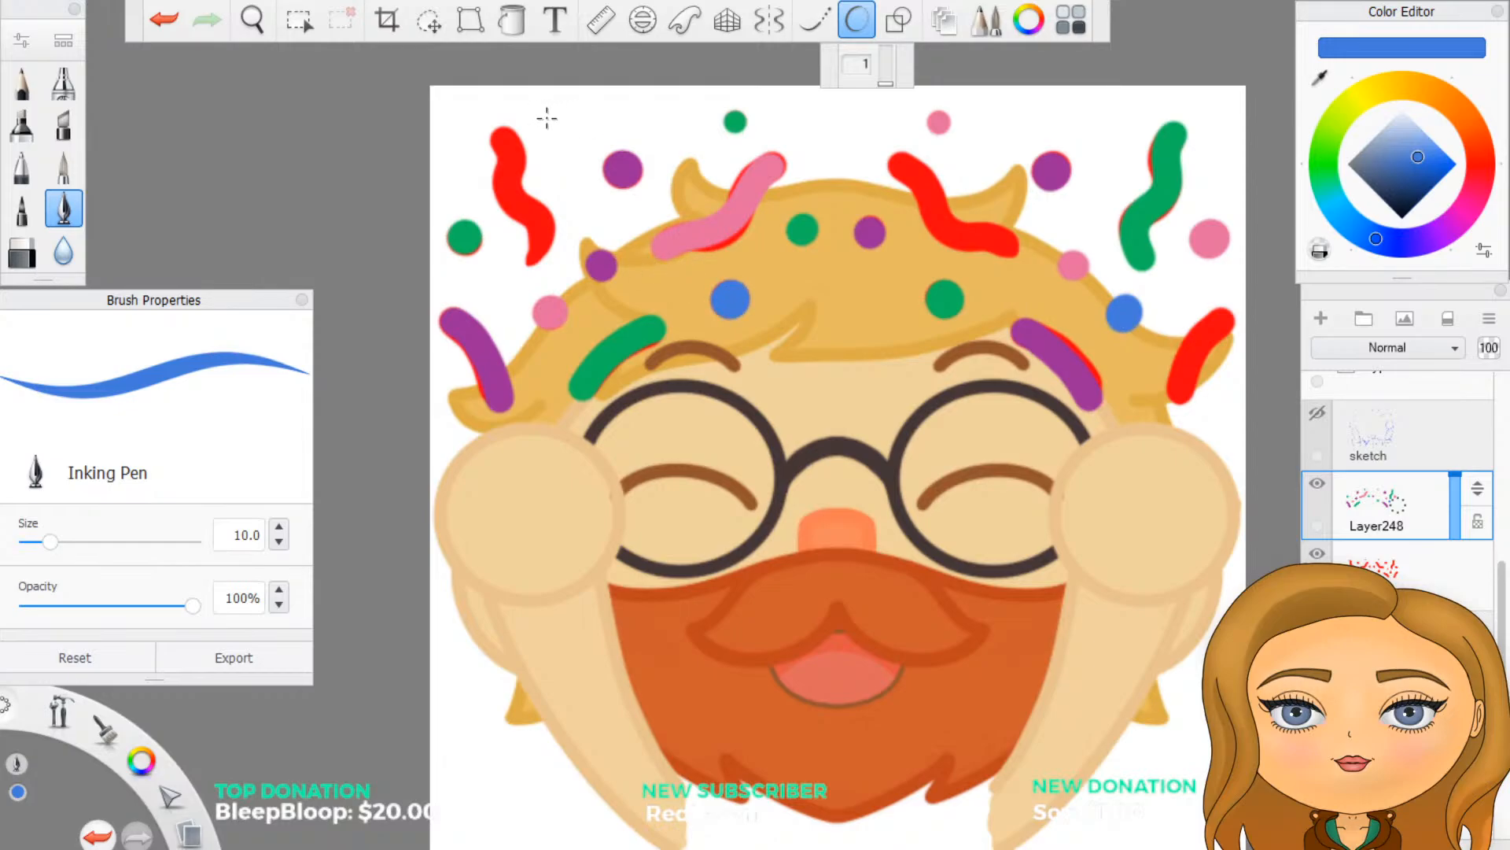
Step: Trace the upper-left, upper-right and far-right streamers in the lighter blue, and hide the red confetti sketch layer
mouse_move(498, 134)
left_mouse_down()
mouse_move(508, 203)
mouse_move(547, 248)
mouse_move(540, 264)
left_mouse_up()
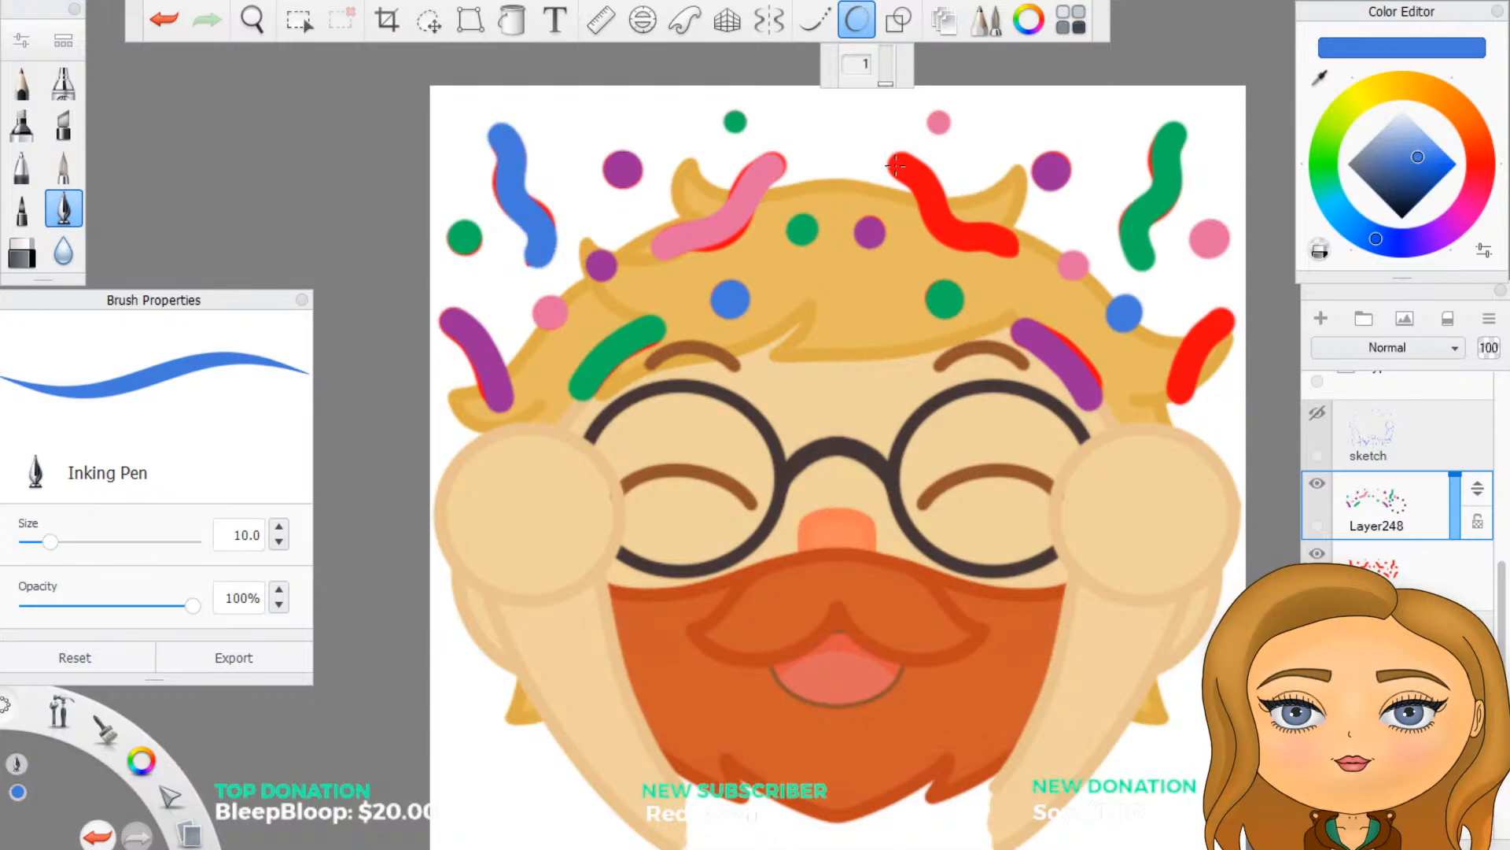
mouse_move(891, 162)
left_mouse_down()
mouse_move(938, 229)
mouse_move(1011, 245)
left_mouse_up()
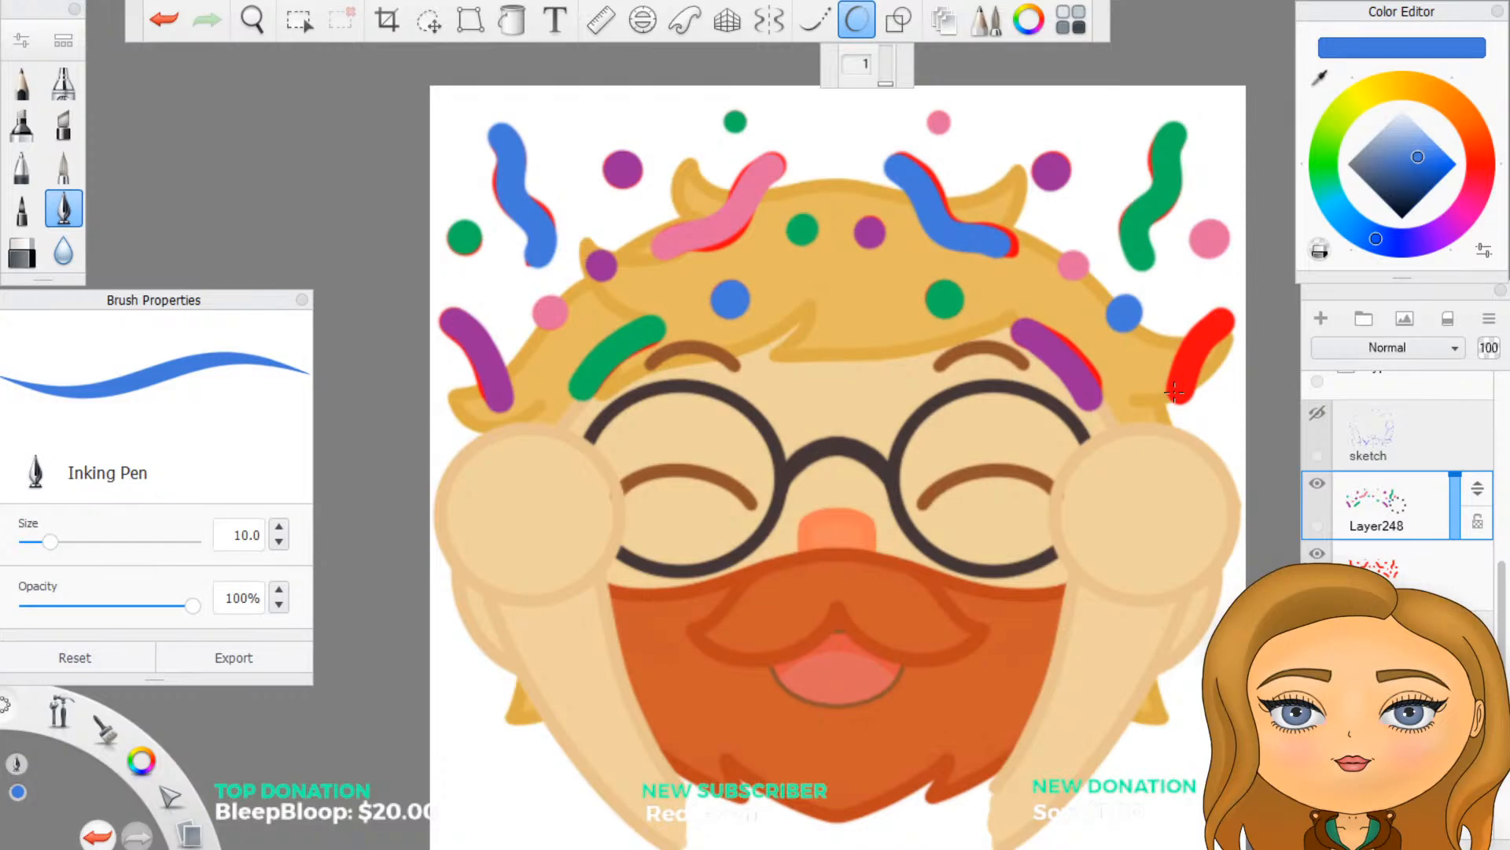
left_click_drag(1174, 391, 1222, 330)
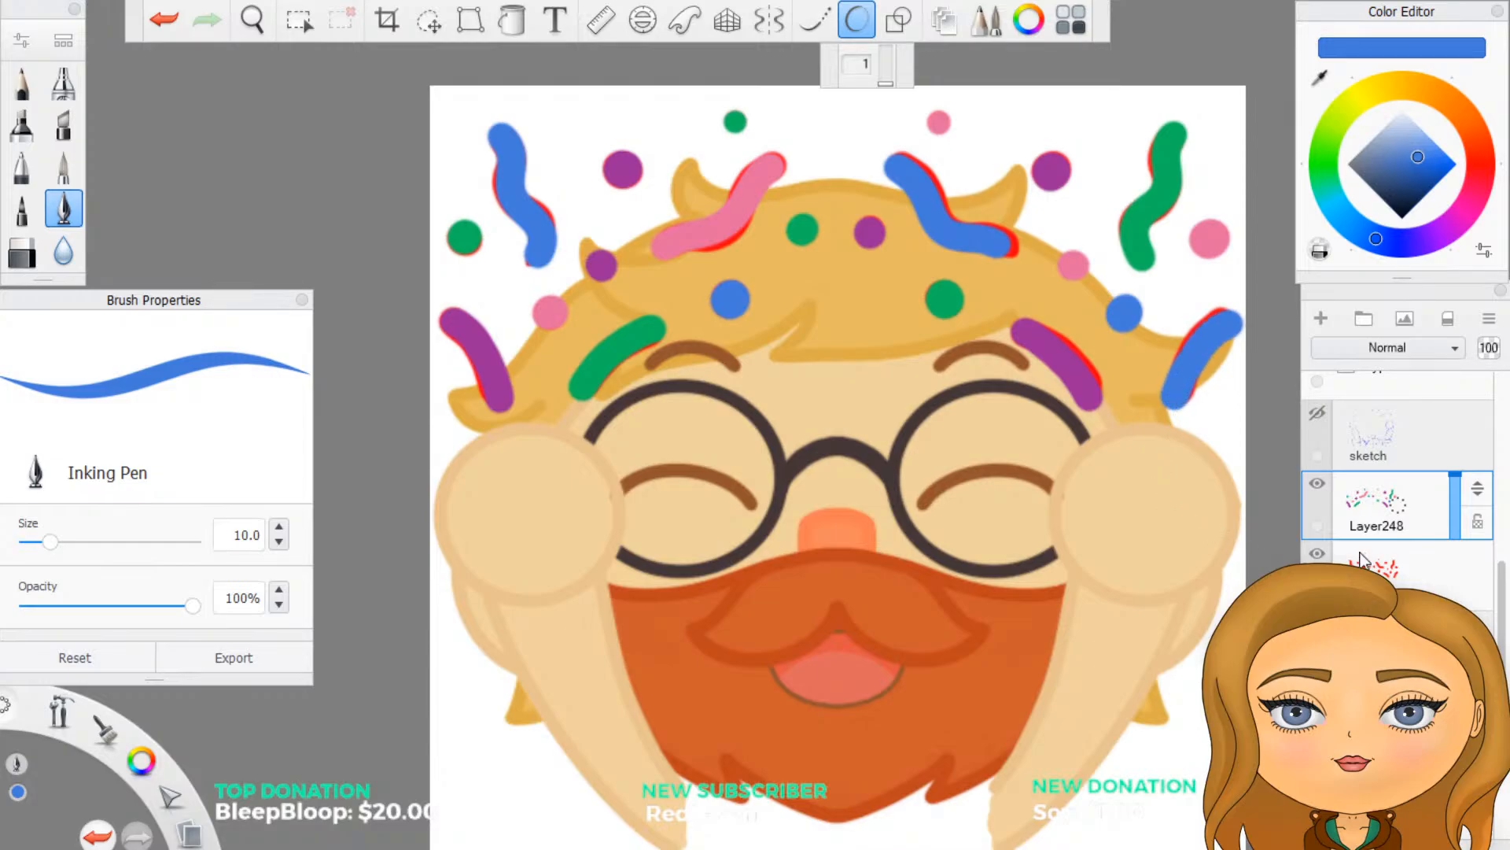
left_click(1317, 555)
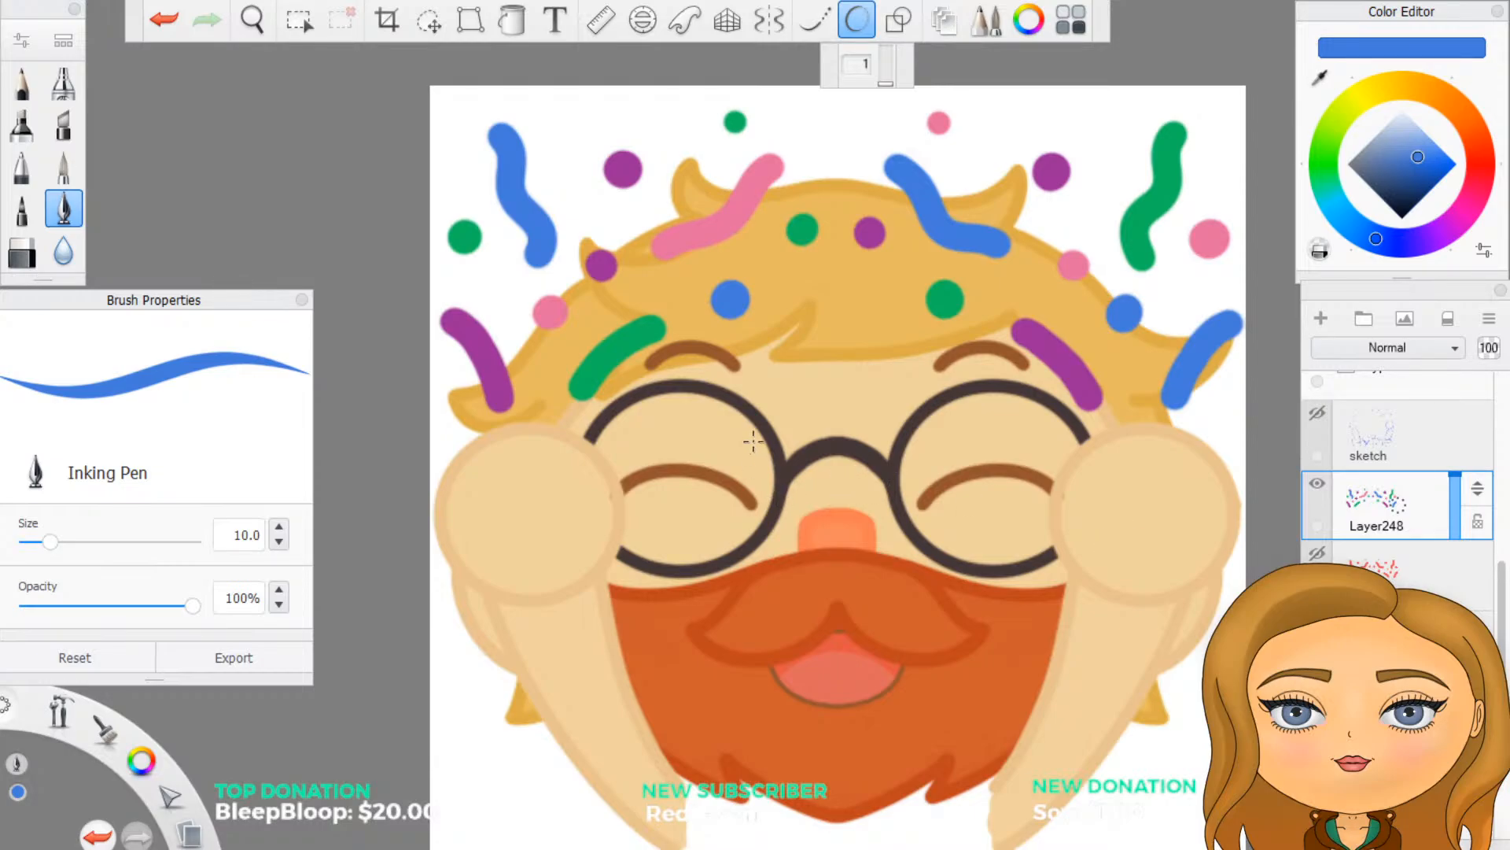
scroll(813, 406, "down", 2)
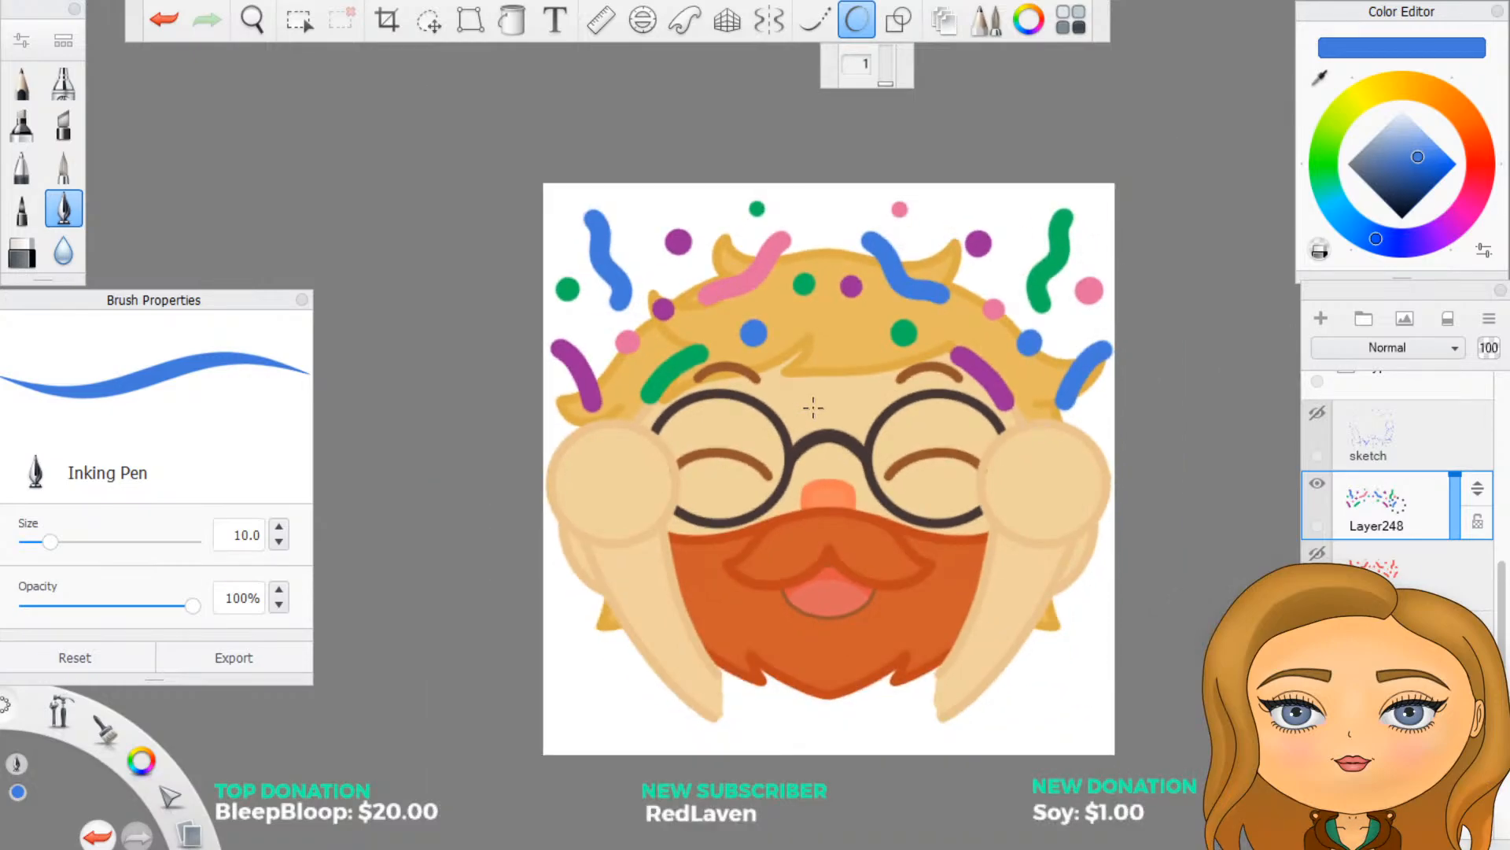
scroll(812, 408, "up", 1)
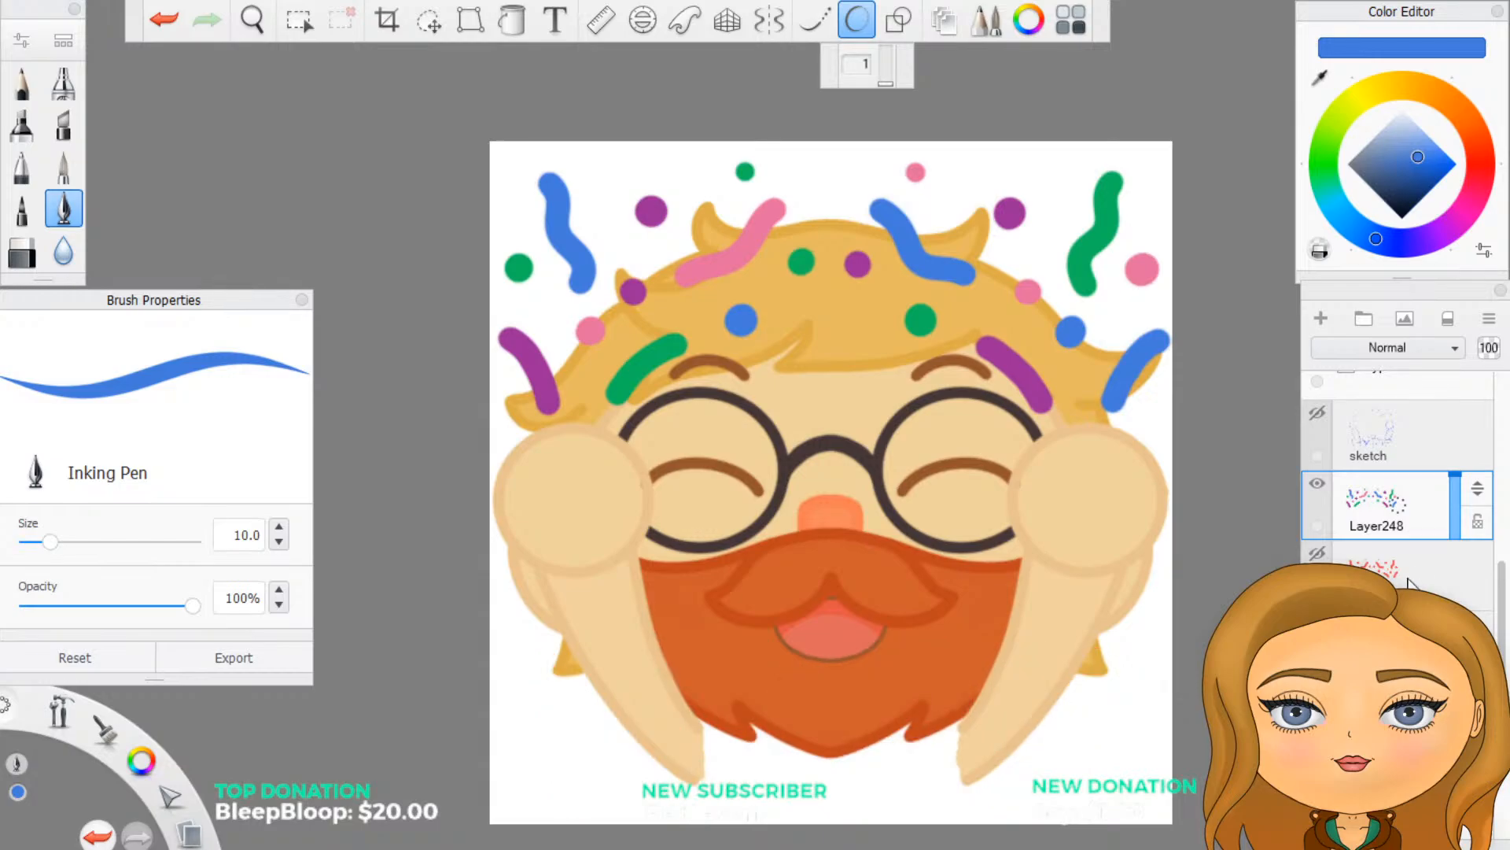
left_click(1392, 558)
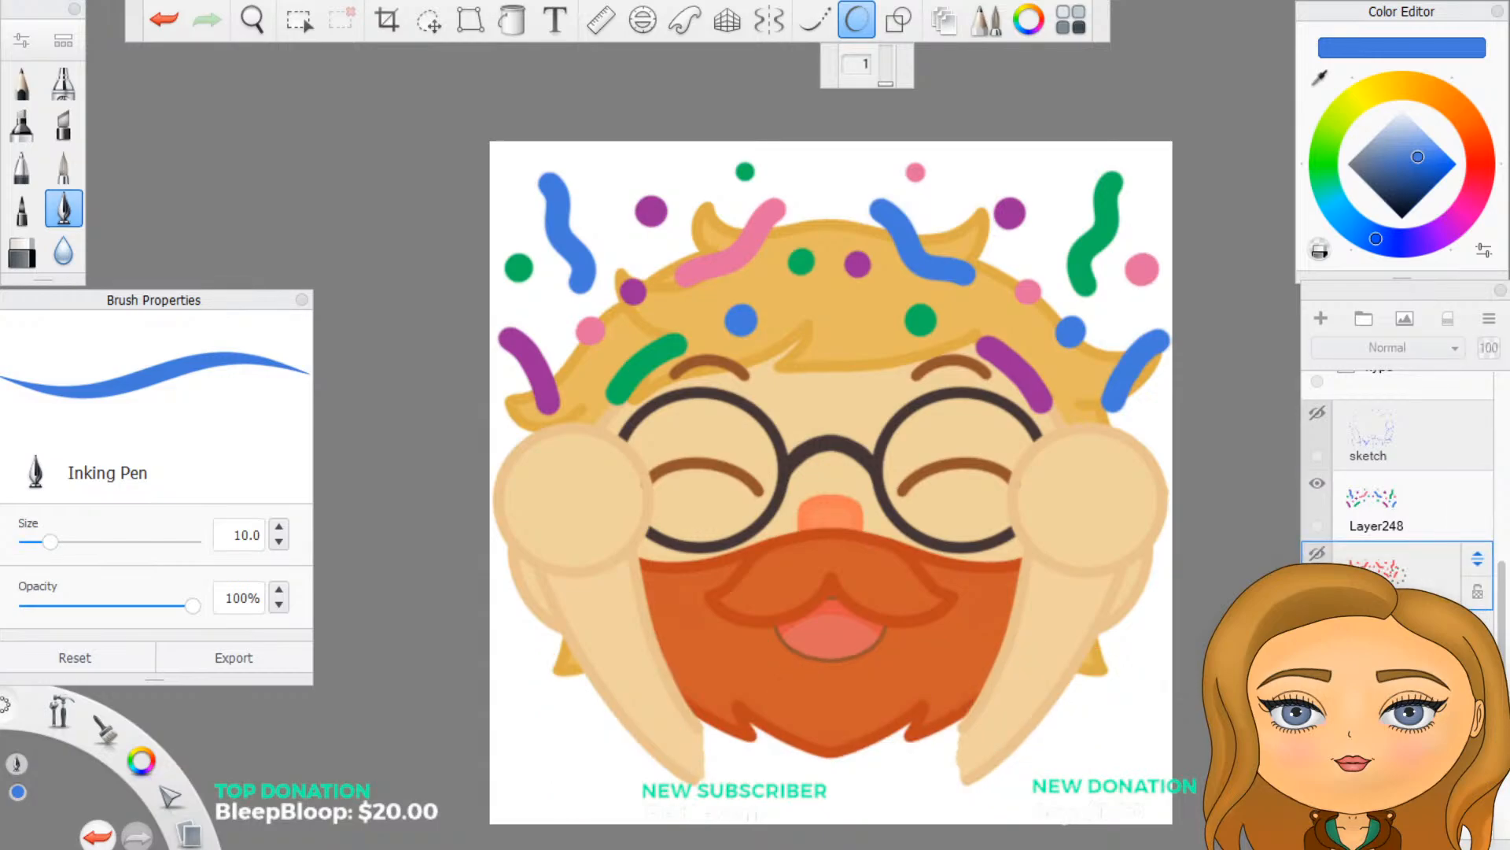
key("Delete")
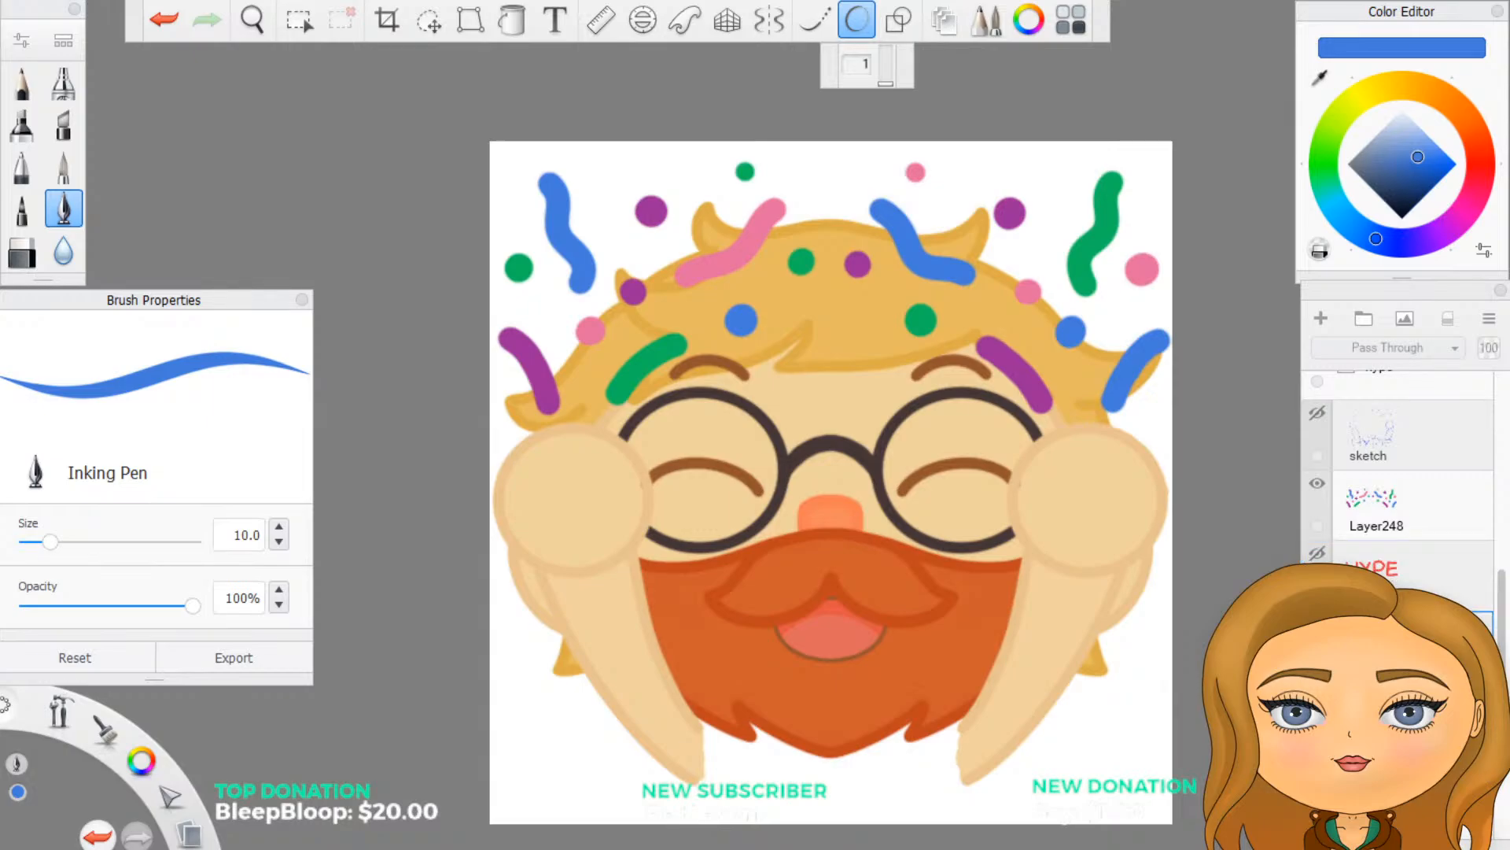
left_click(1318, 623)
left_click(1318, 623)
left_click(1318, 623)
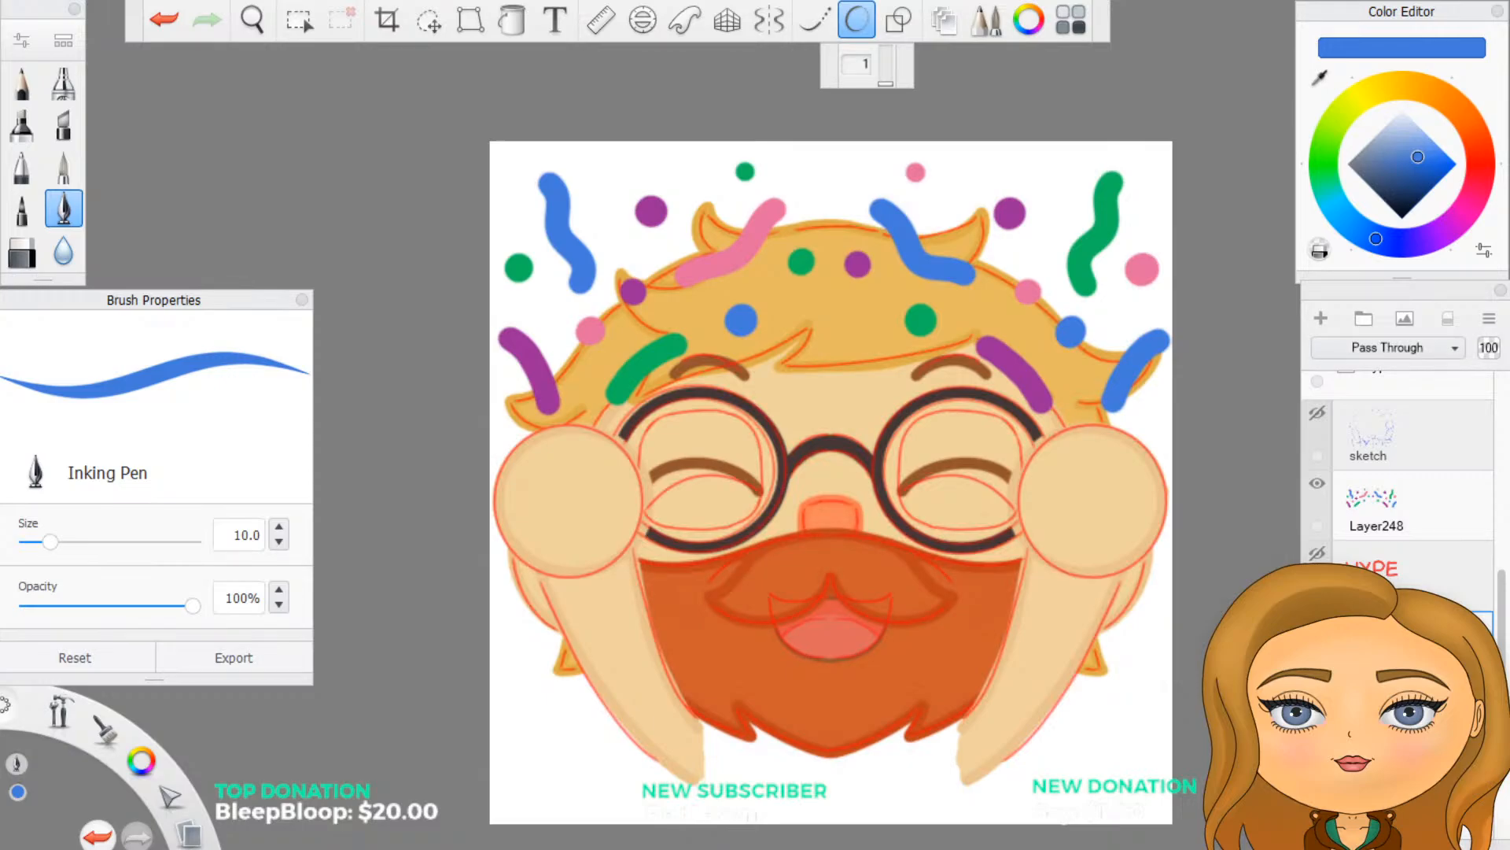
left_click(1317, 623)
scroll(1327, 450, "down", 10)
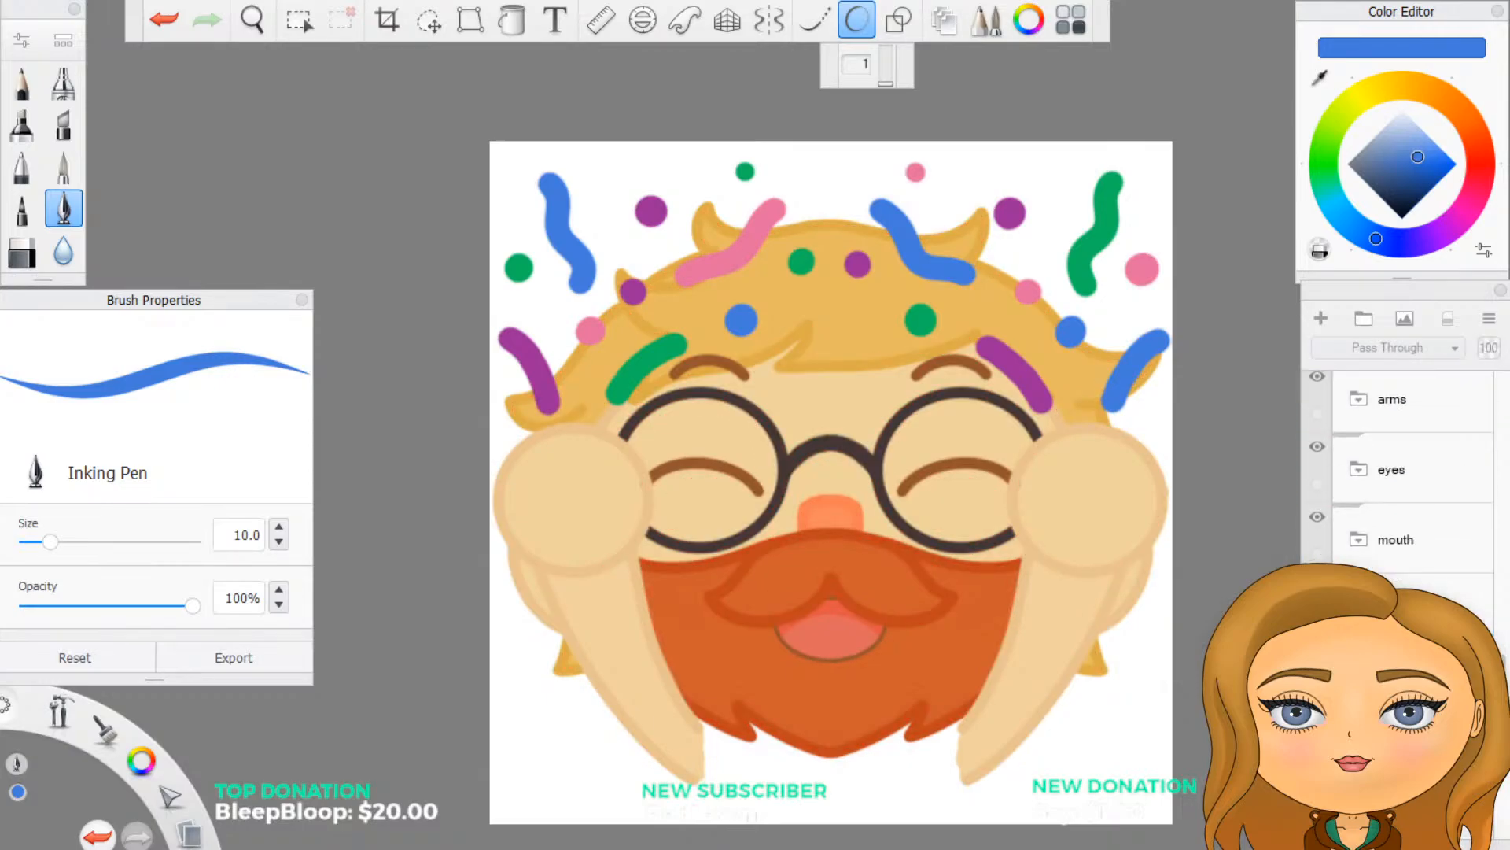
left_click(162, 23)
left_click(165, 23)
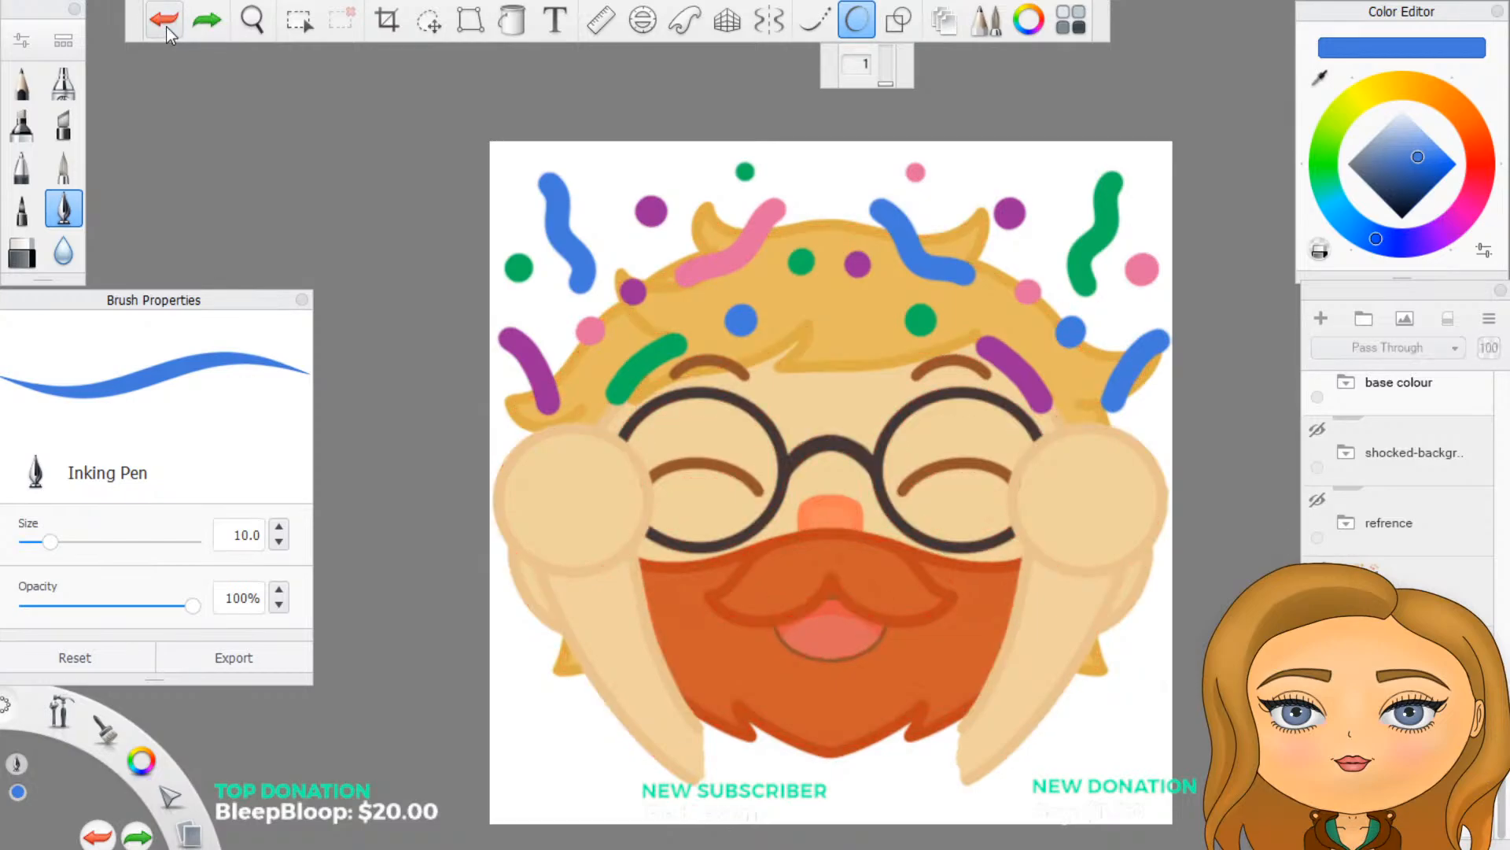
scroll(1442, 564, "up", 10)
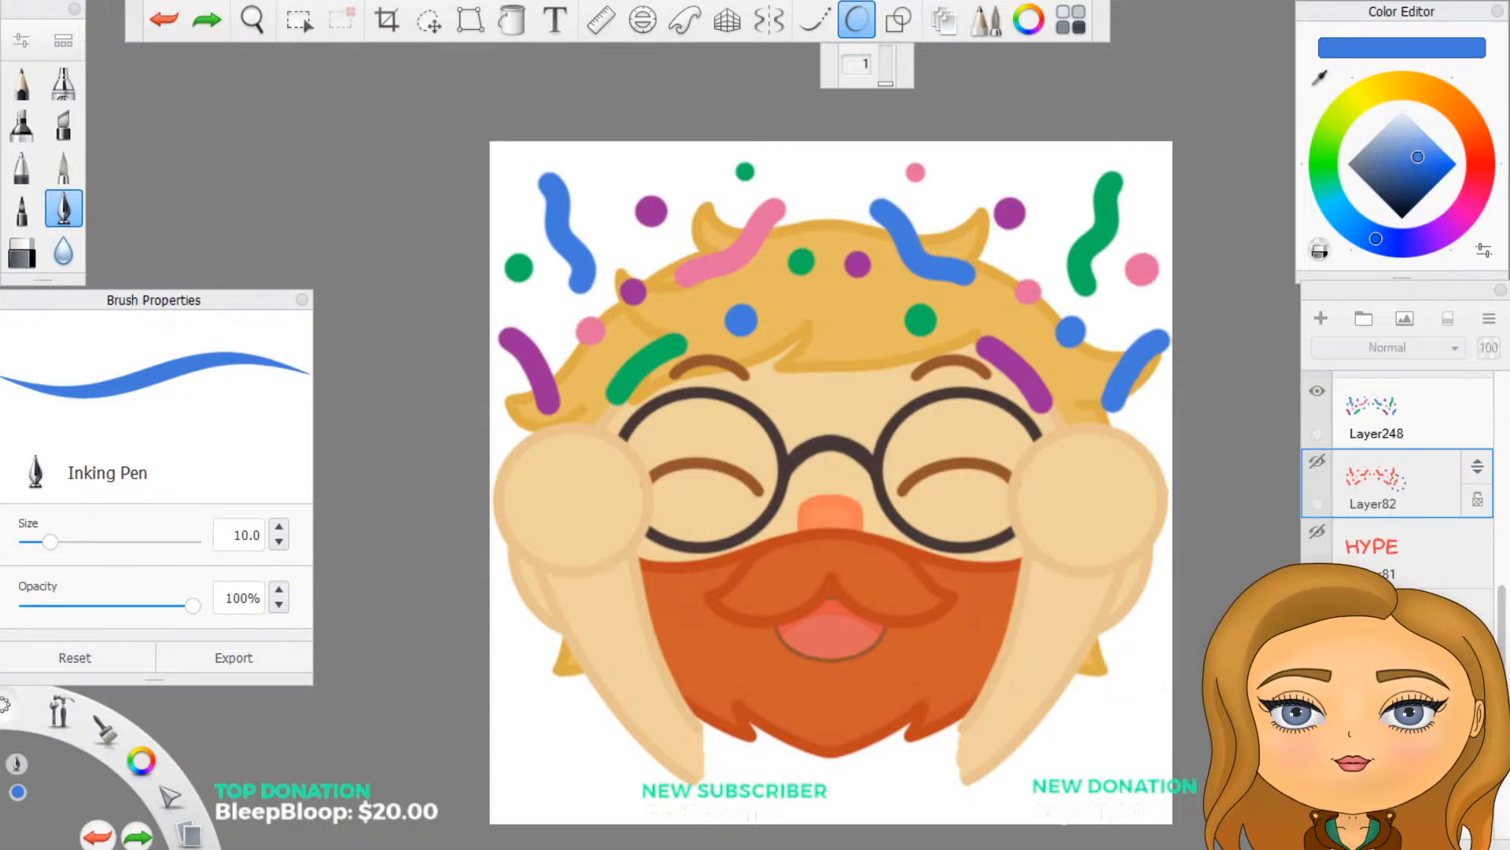
Step: Move the red confetti sketch layer, Layer82, into the redline group and collapse the group
left_click(1362, 625)
scroll(1369, 621, "down", 1)
left_click(1404, 404)
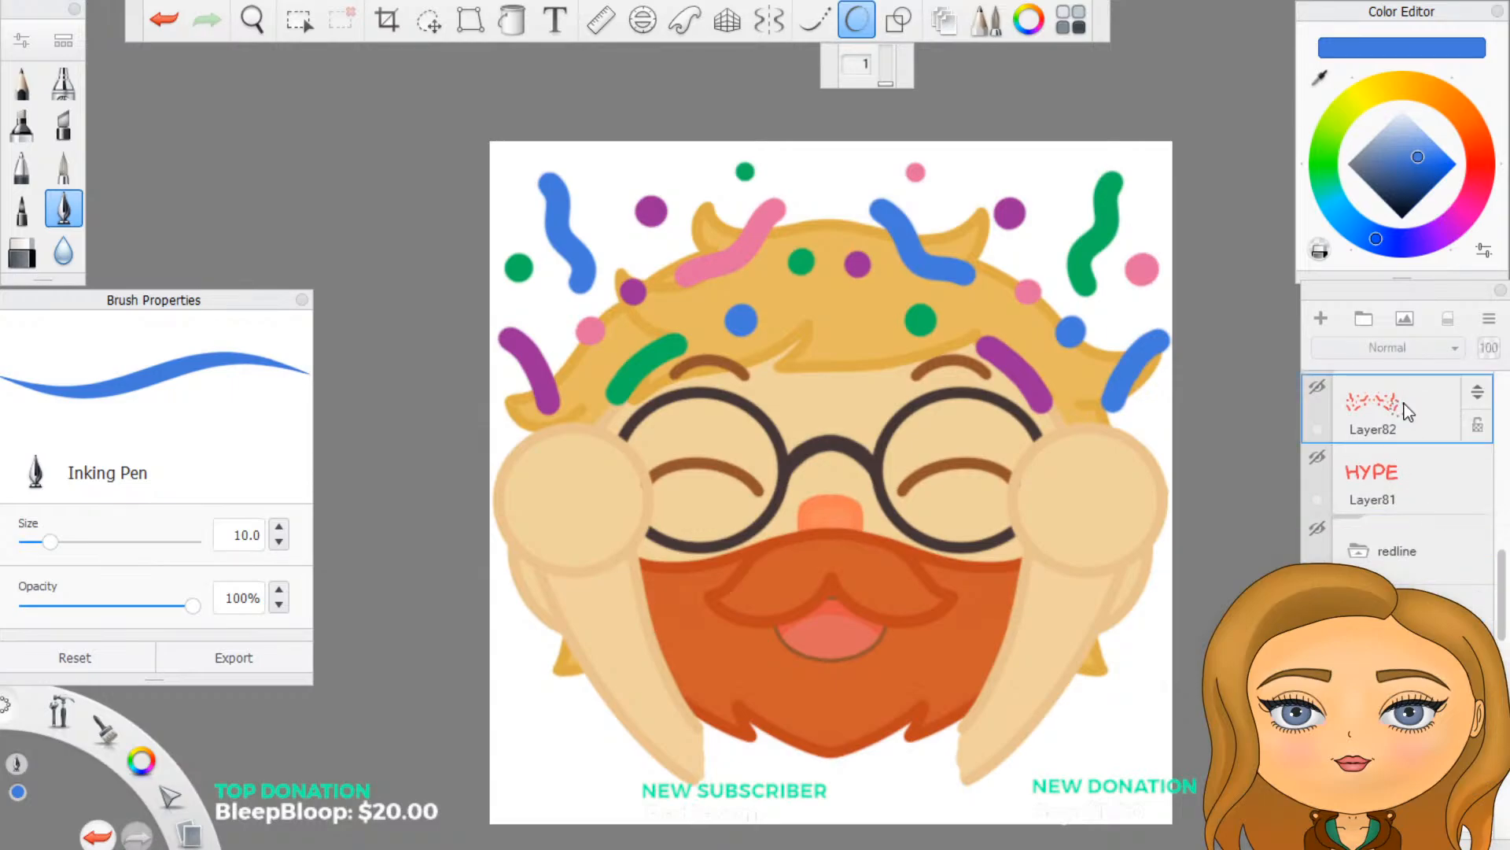
left_click_drag(1479, 405, 1487, 609)
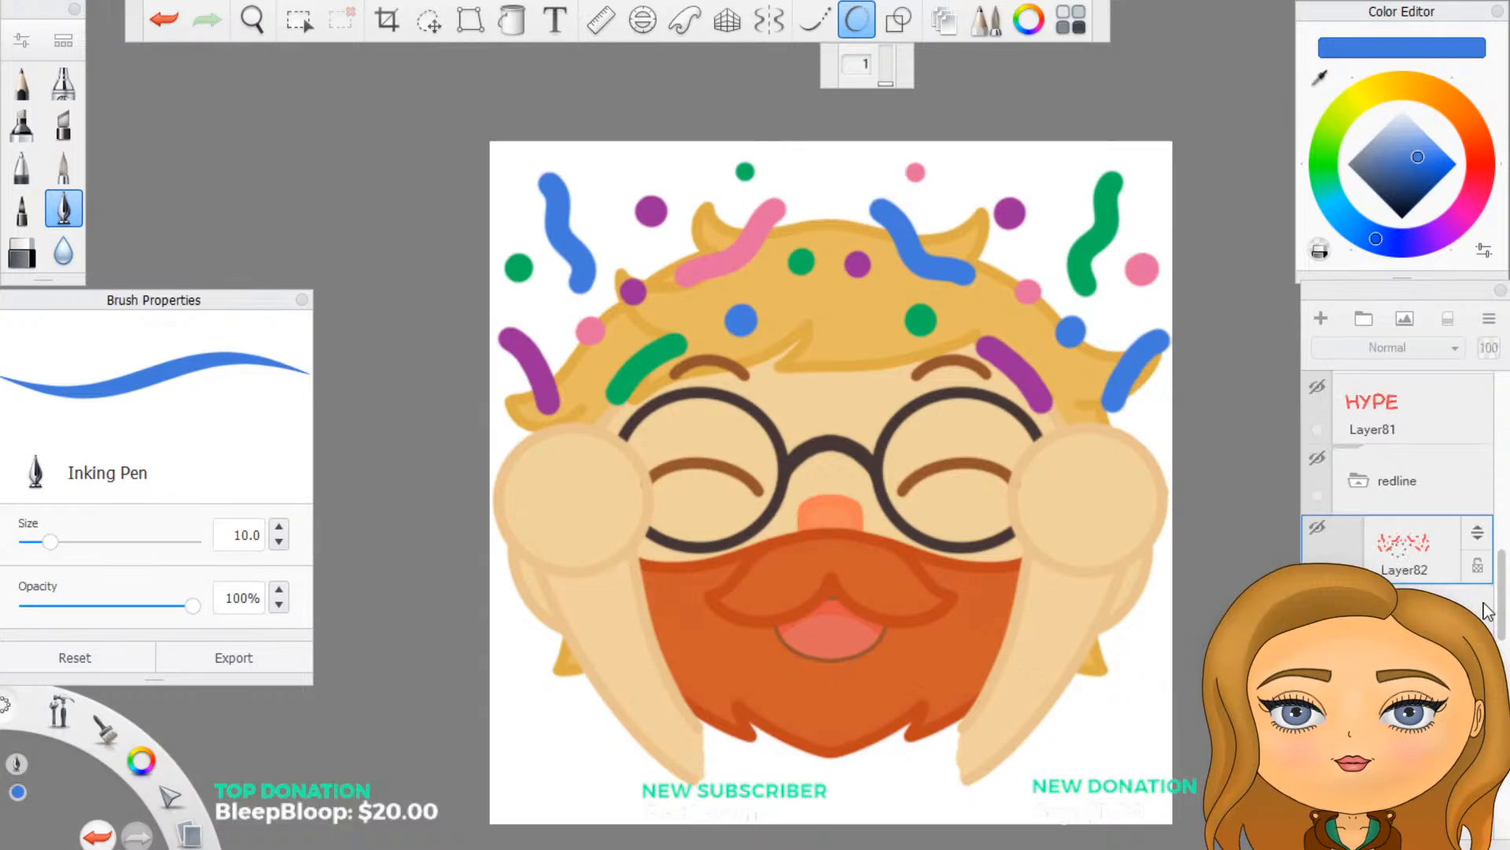
left_click(1369, 499)
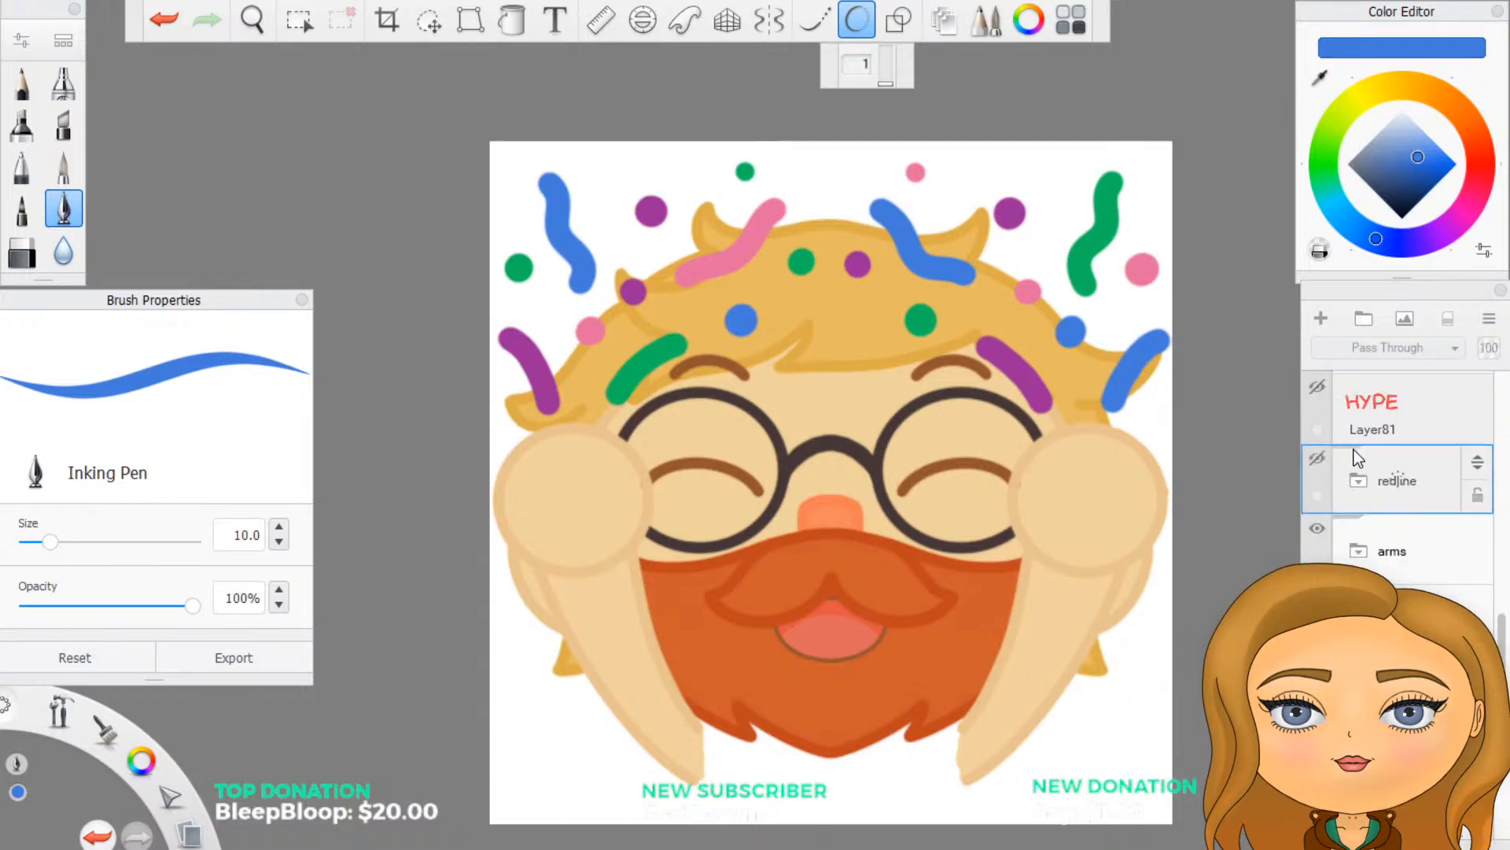
Step: Show the red HYPE lettering layer and add a new layer above the redline group
scroll(1338, 488, "up", 3)
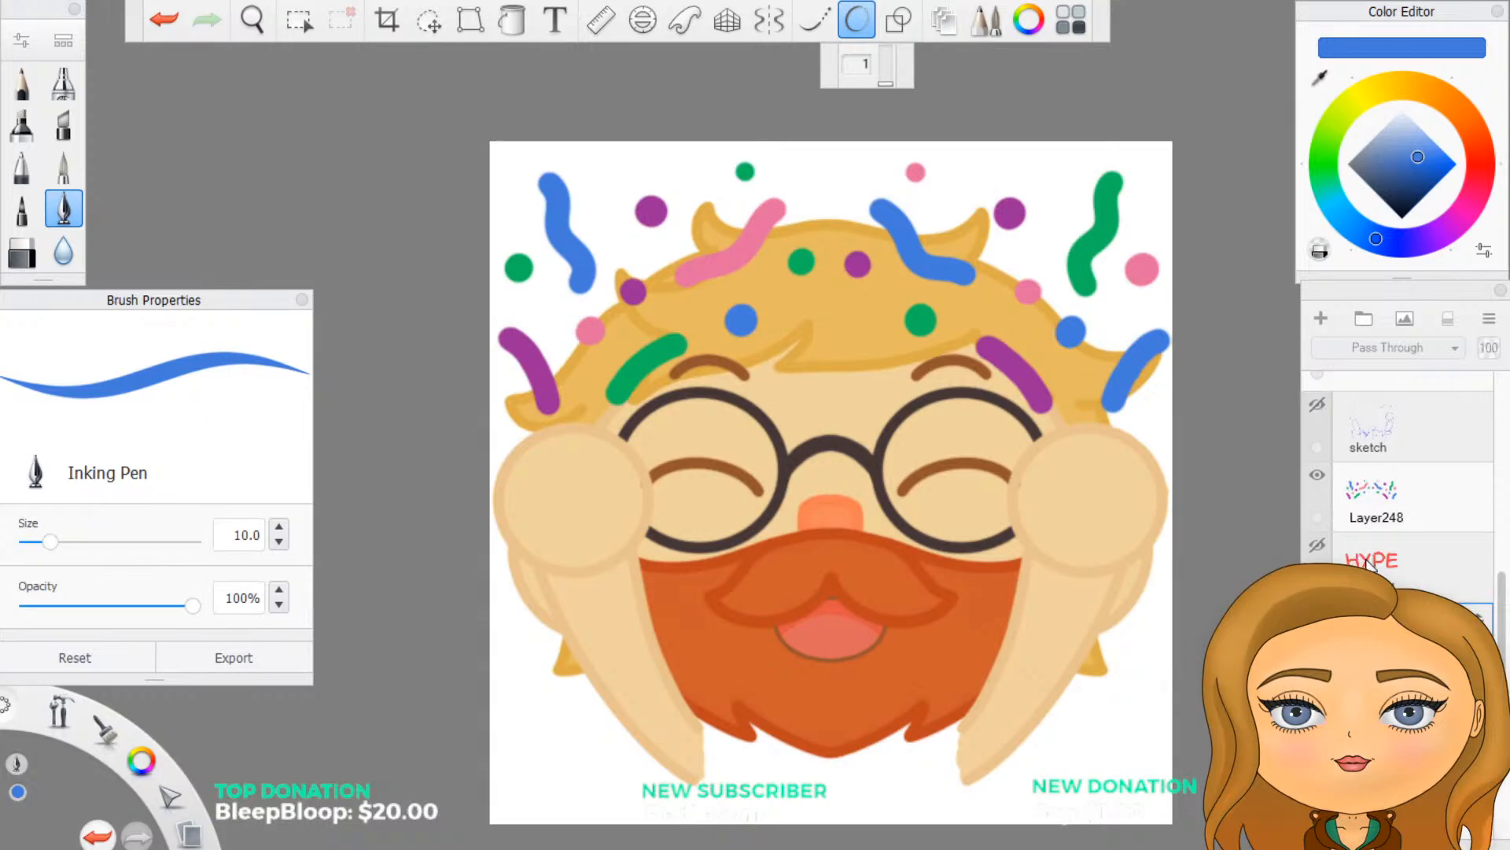
left_click(1319, 549)
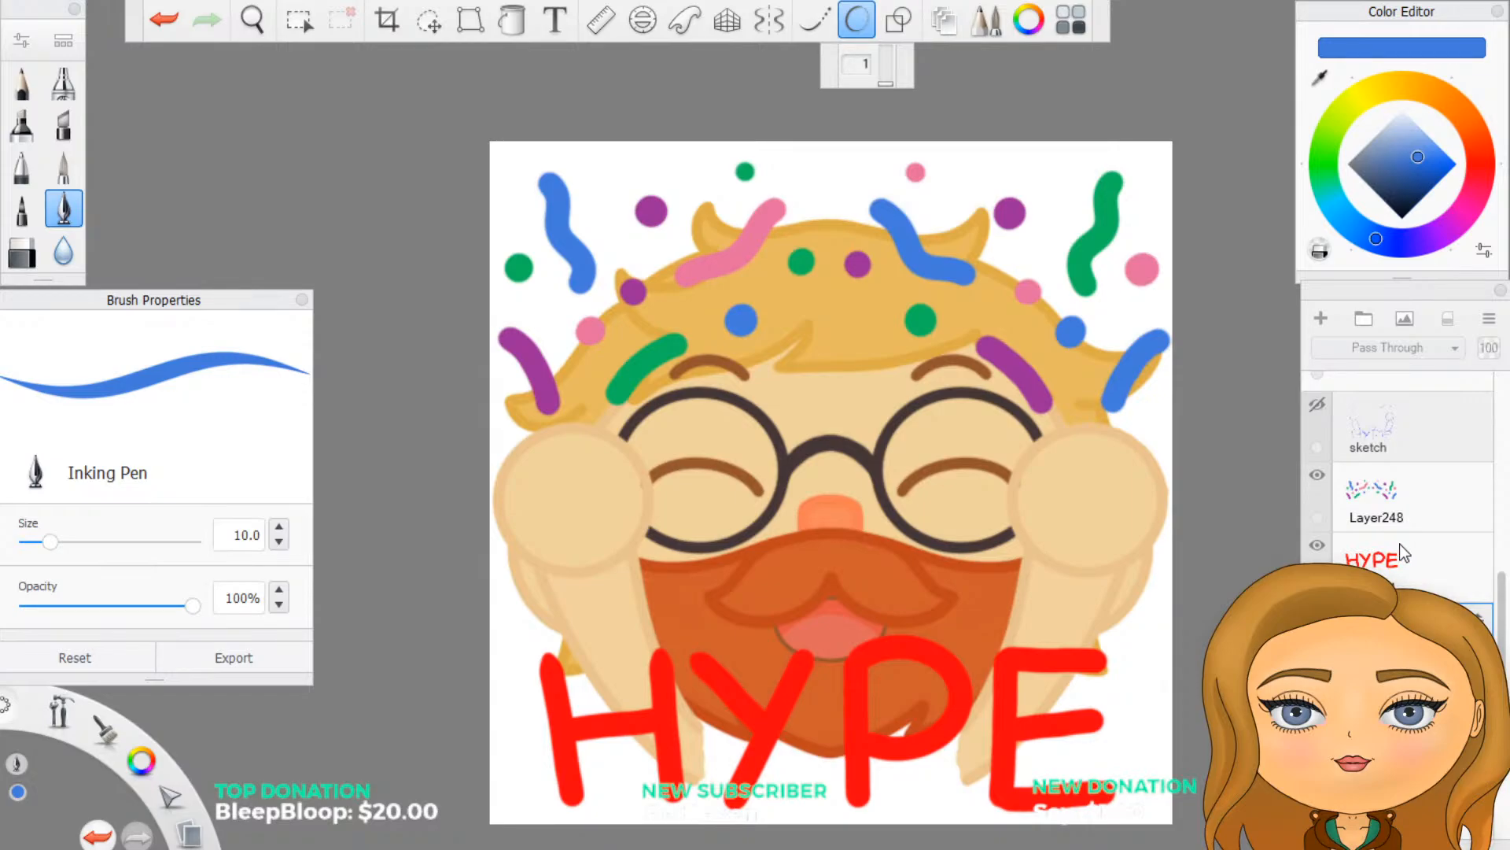
left_click(1319, 546)
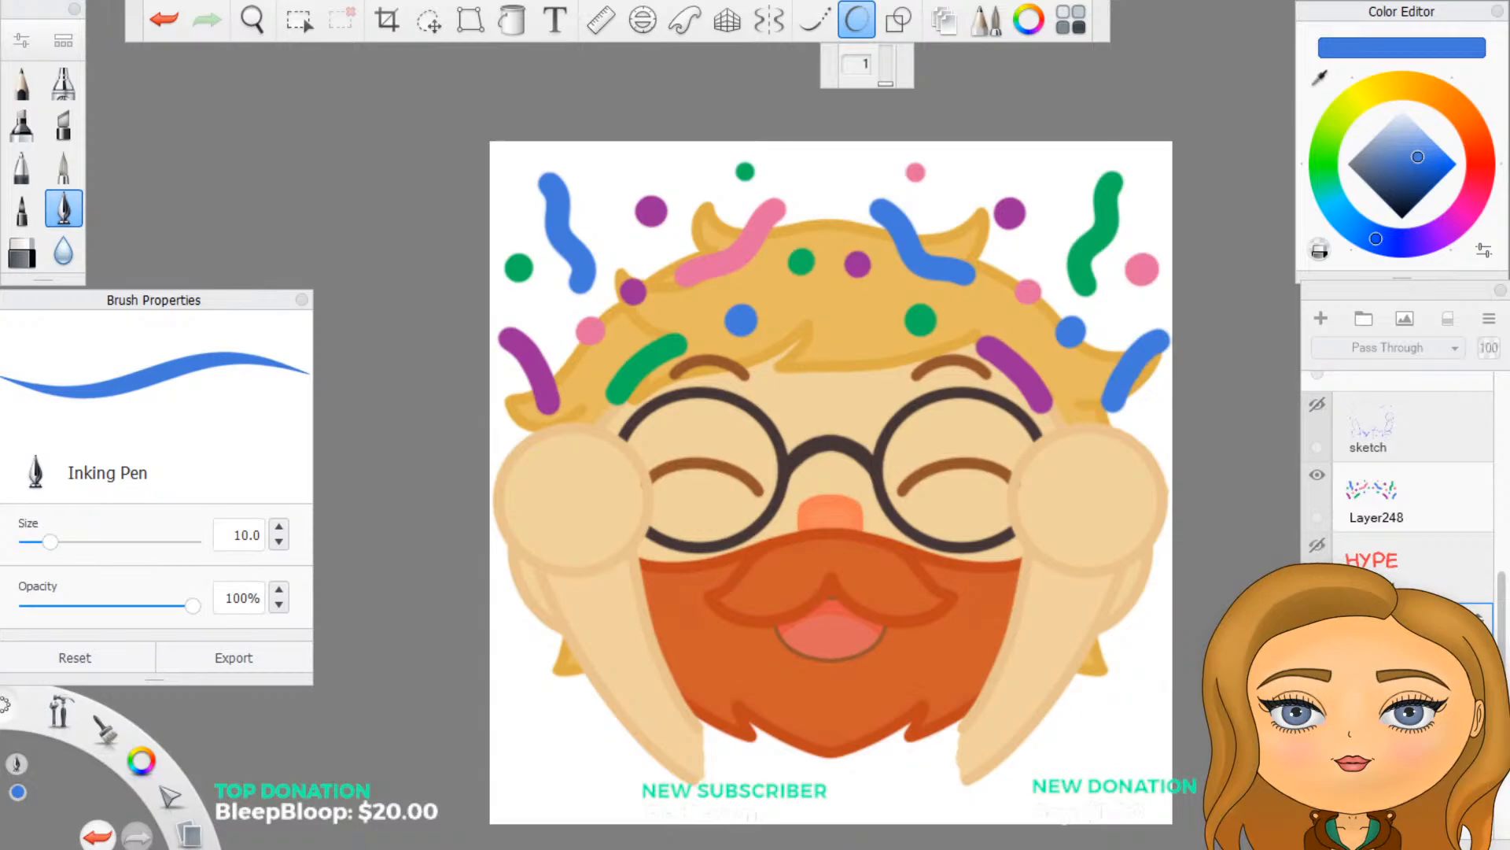
left_click(1320, 547)
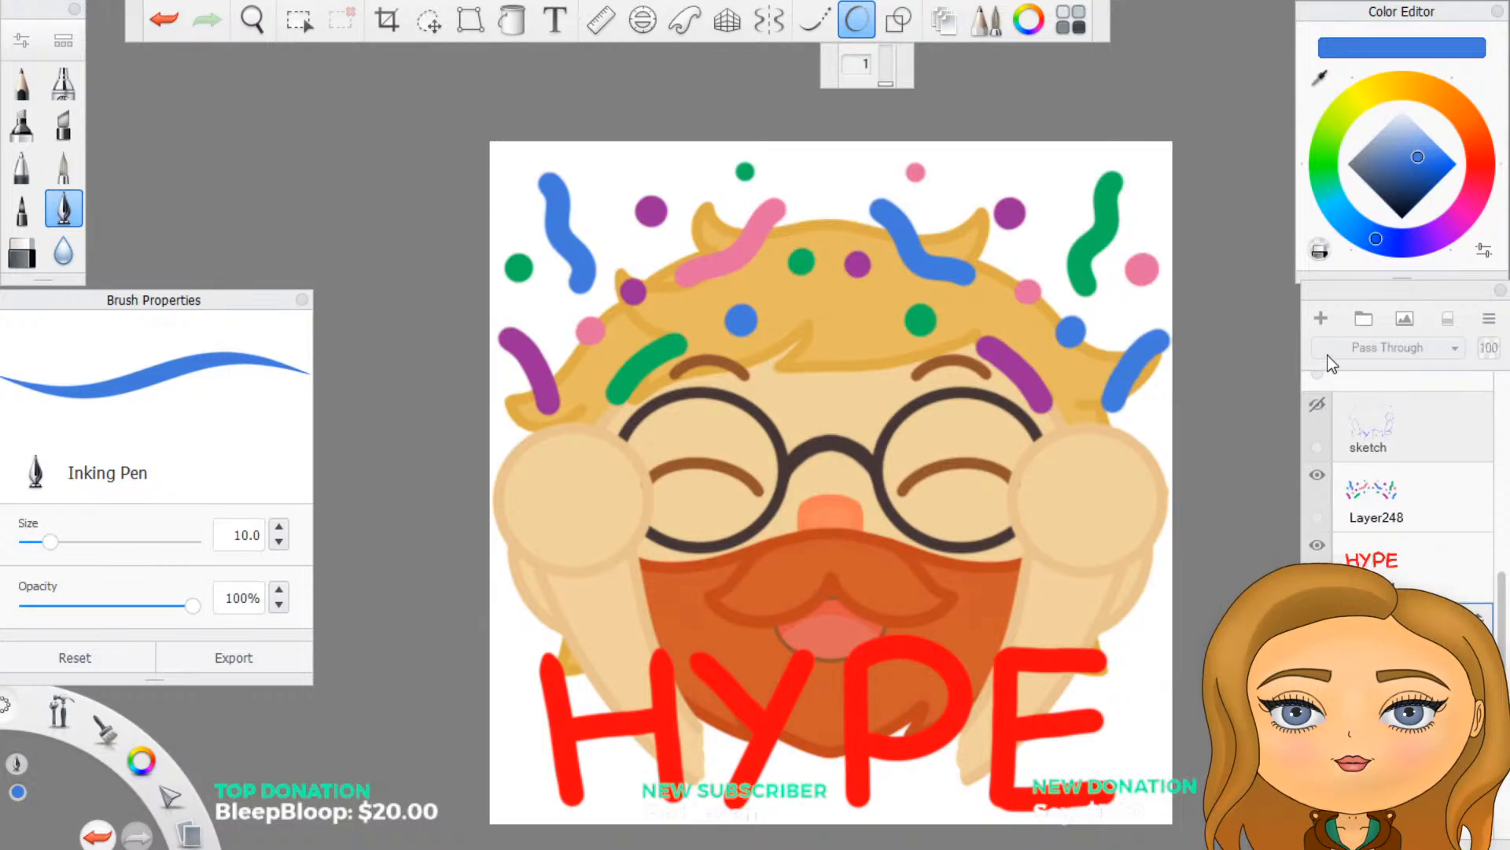
left_click(1322, 320)
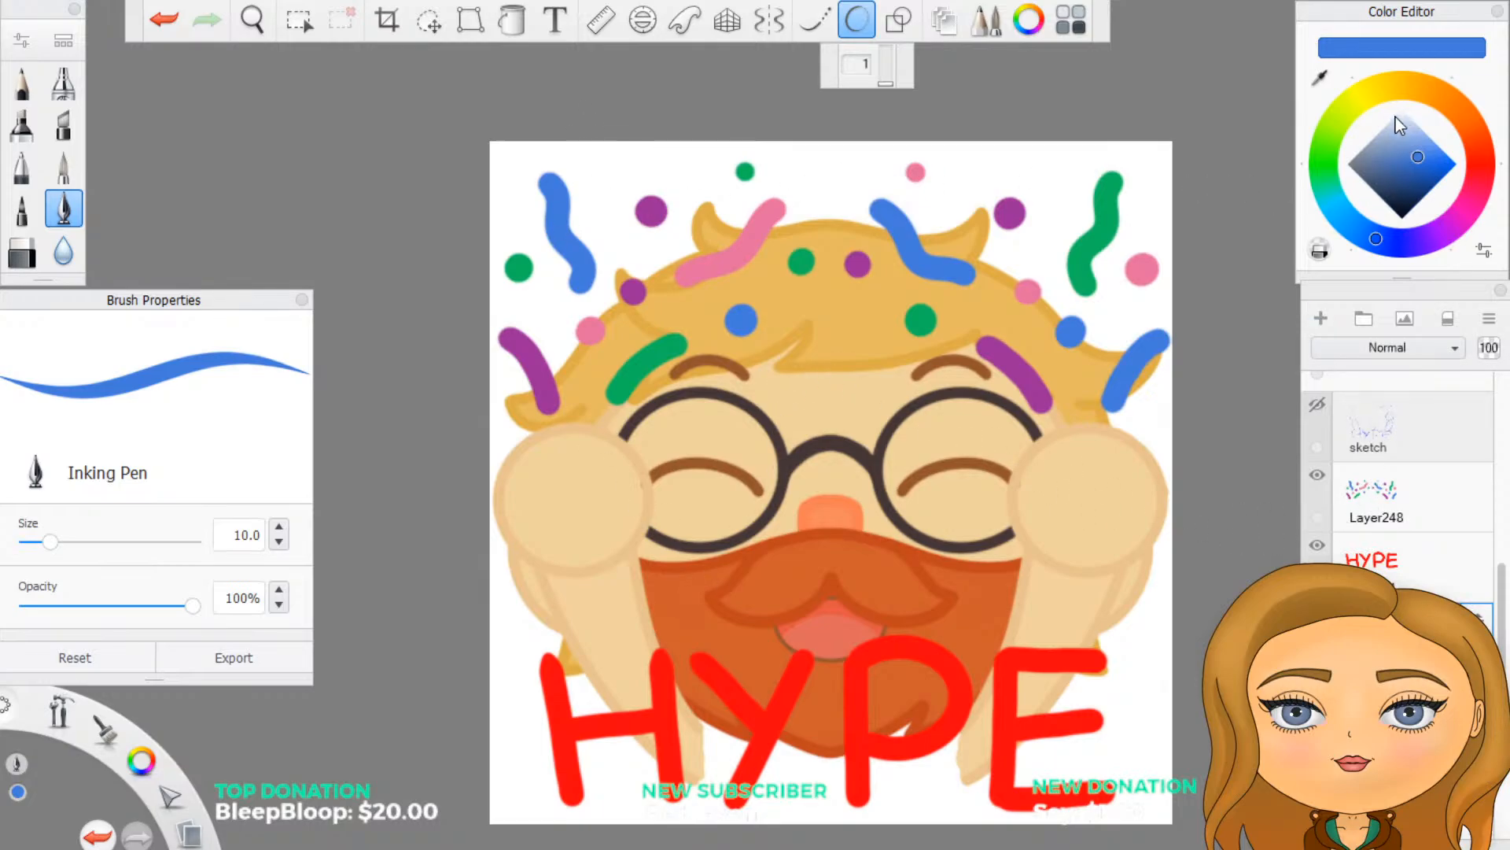
Step: Choose white for the Inking Pen, set its size to 15, and undo the last action
left_click_drag(1396, 117, 1404, 102)
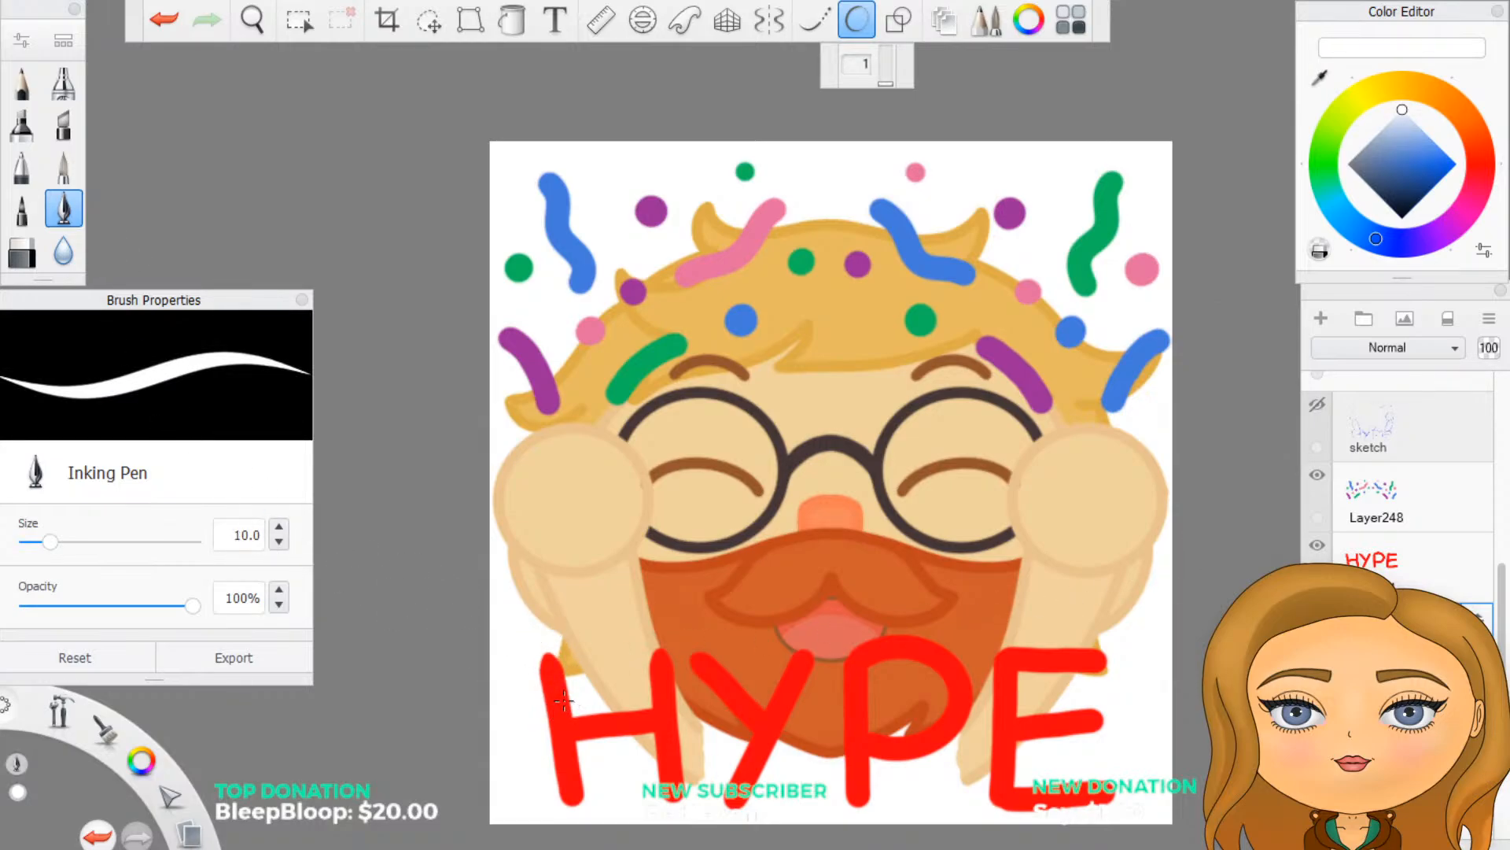
left_click_drag(224, 536, 258, 532)
type("15")
key("Return")
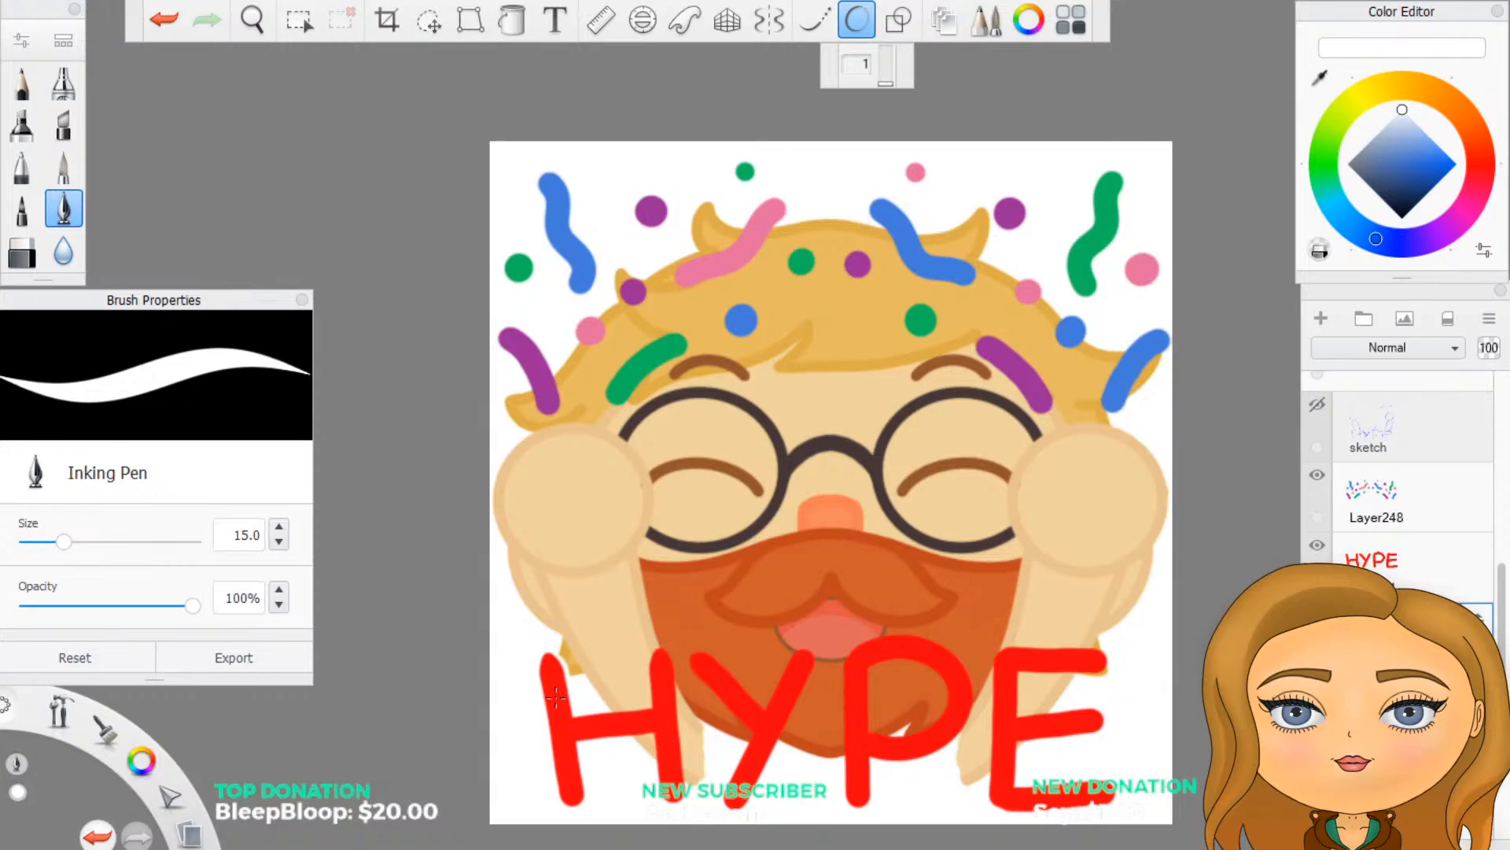
key("ctrl+z")
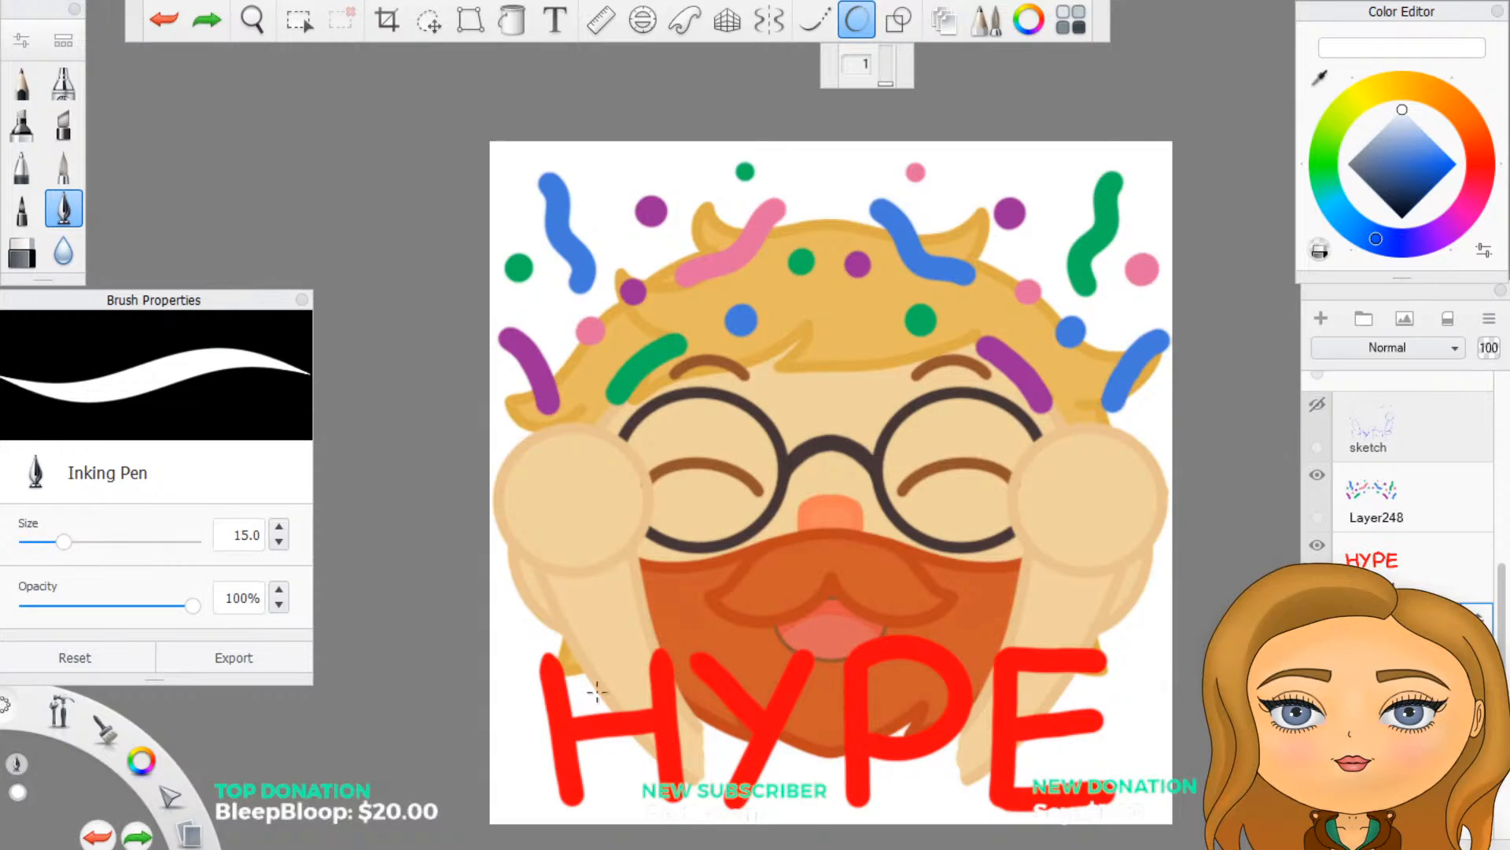
Step: Hide the white background layer at the end of the layer stack
scroll(1397, 465, "down", 6)
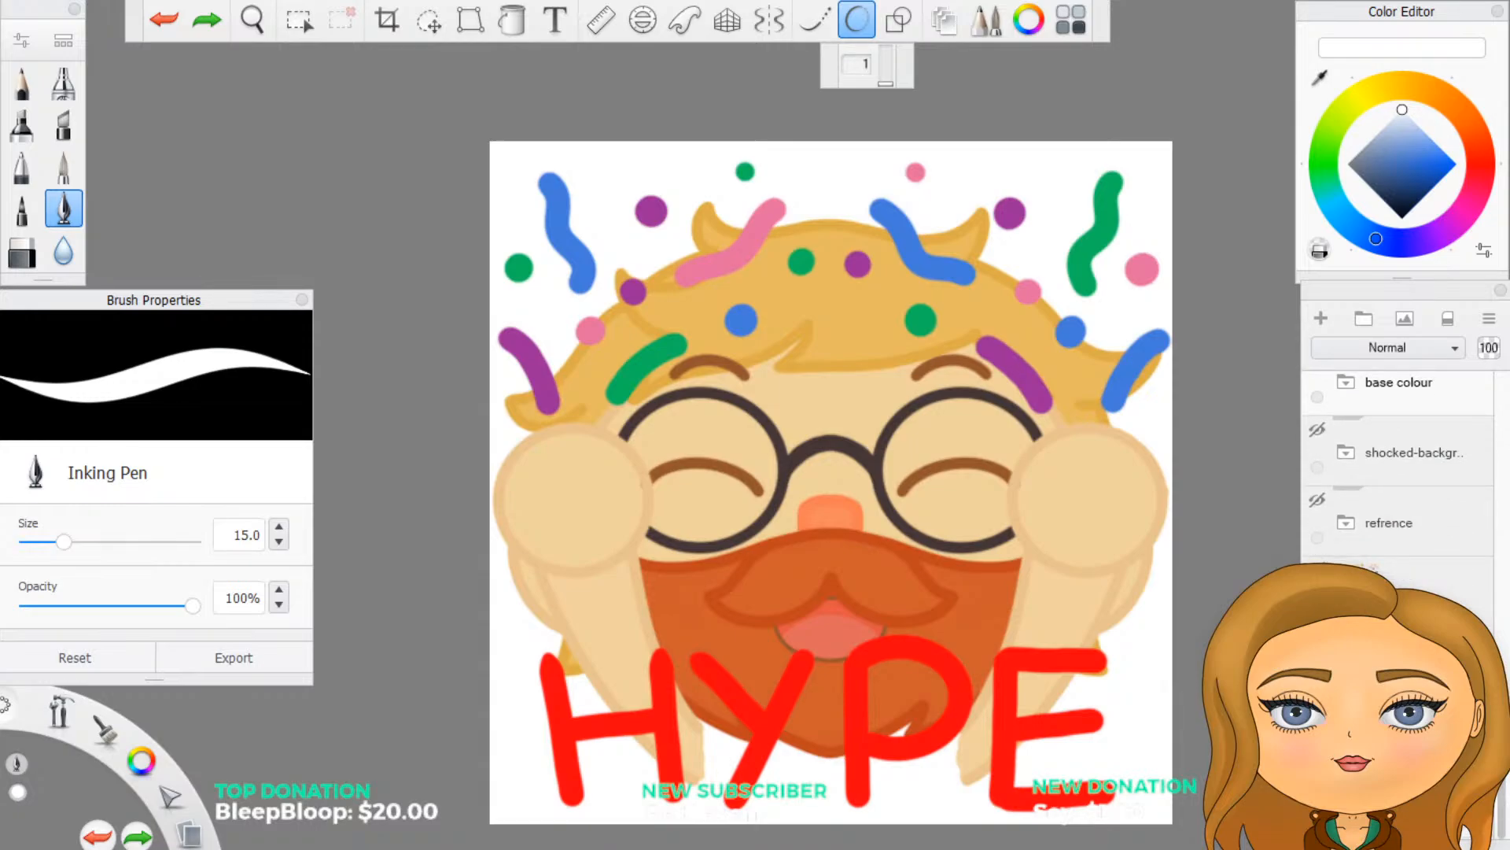
left_click(1318, 780)
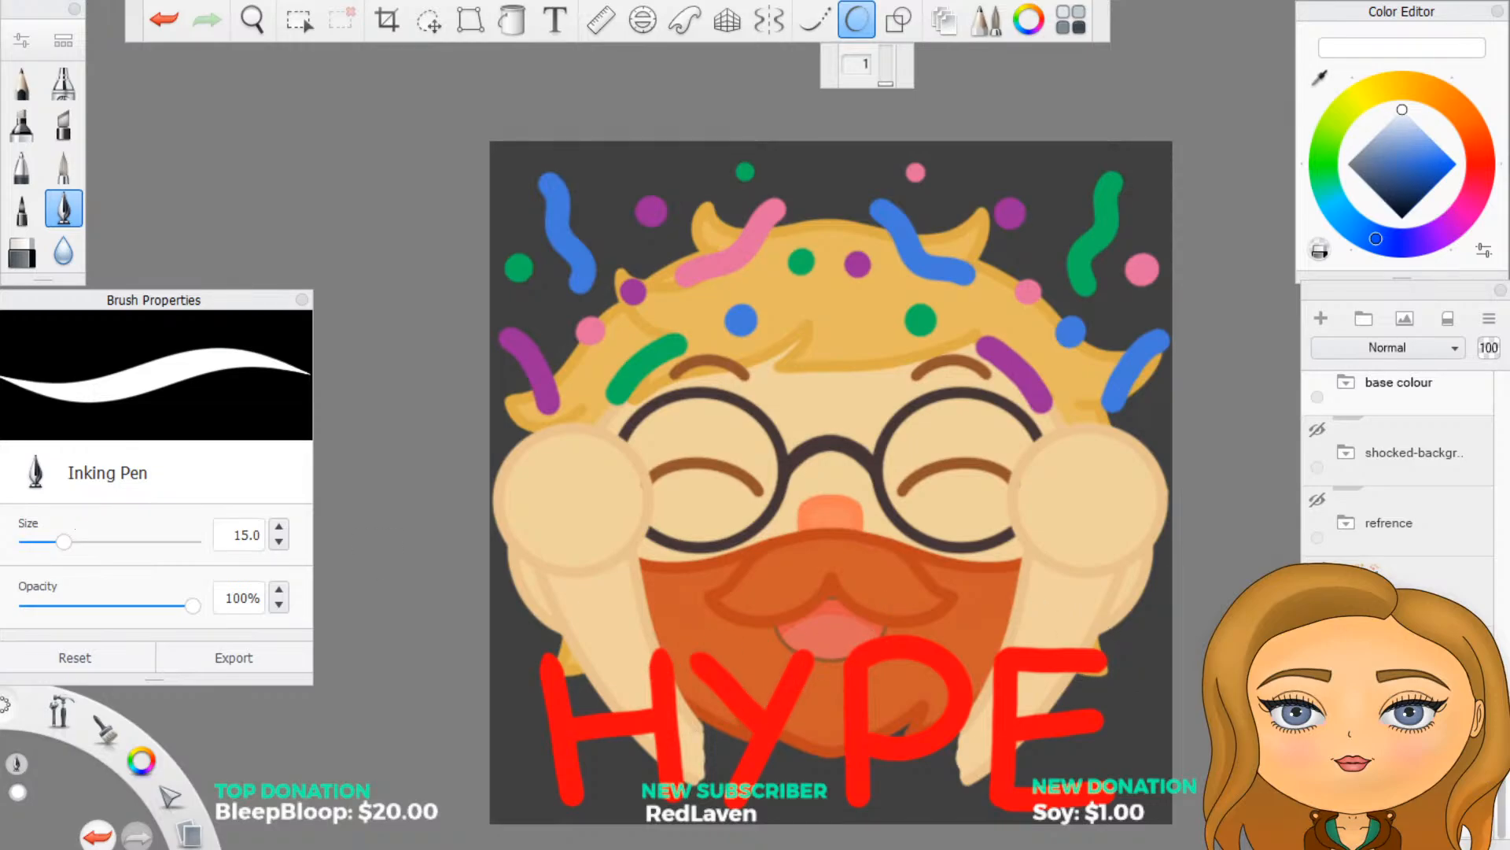
scroll(1397, 464, "up", 6)
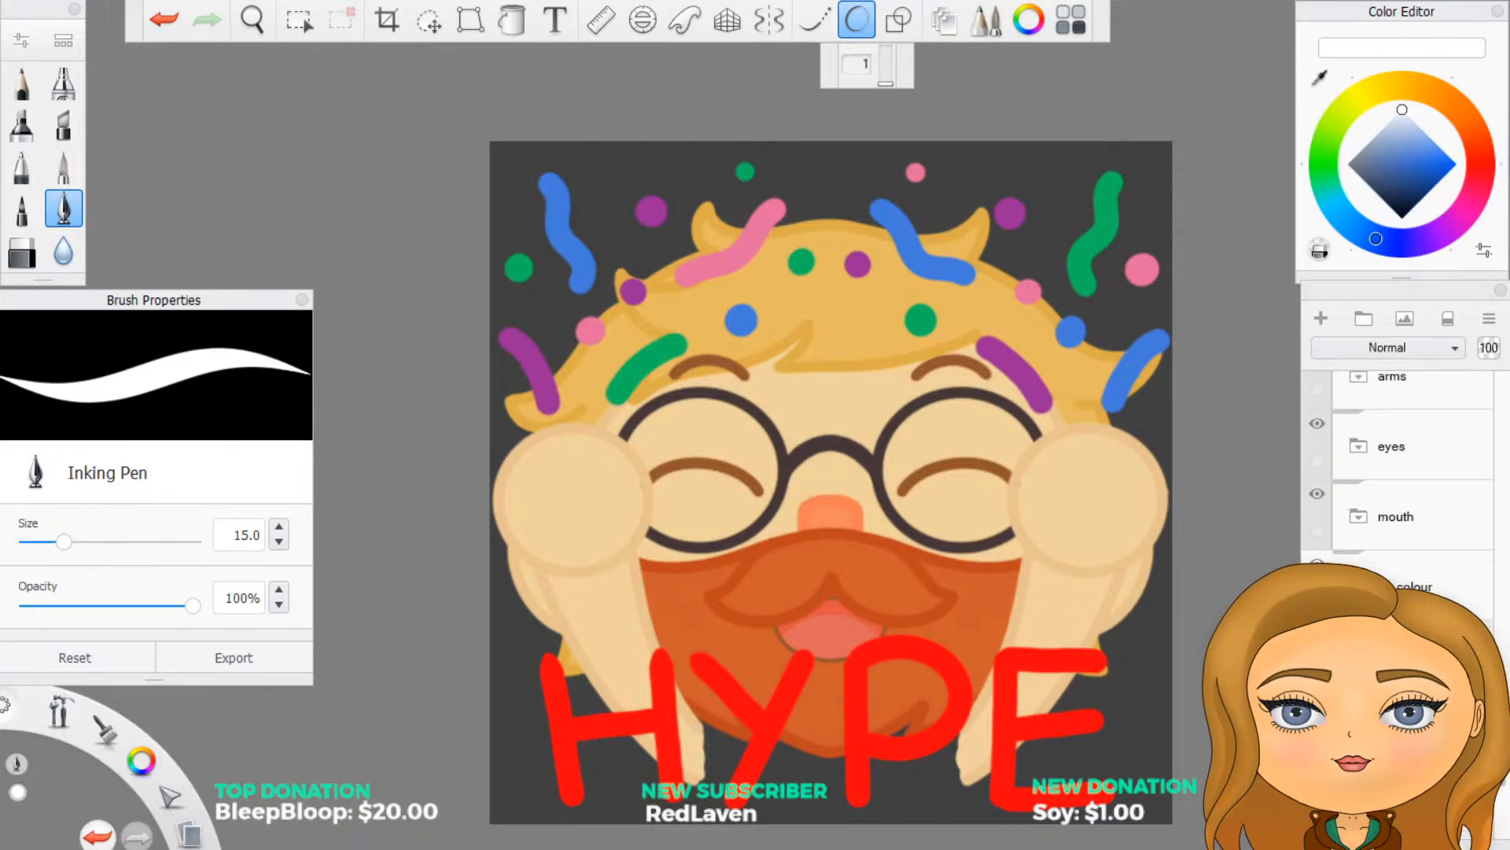
scroll(1397, 487, "up", 2)
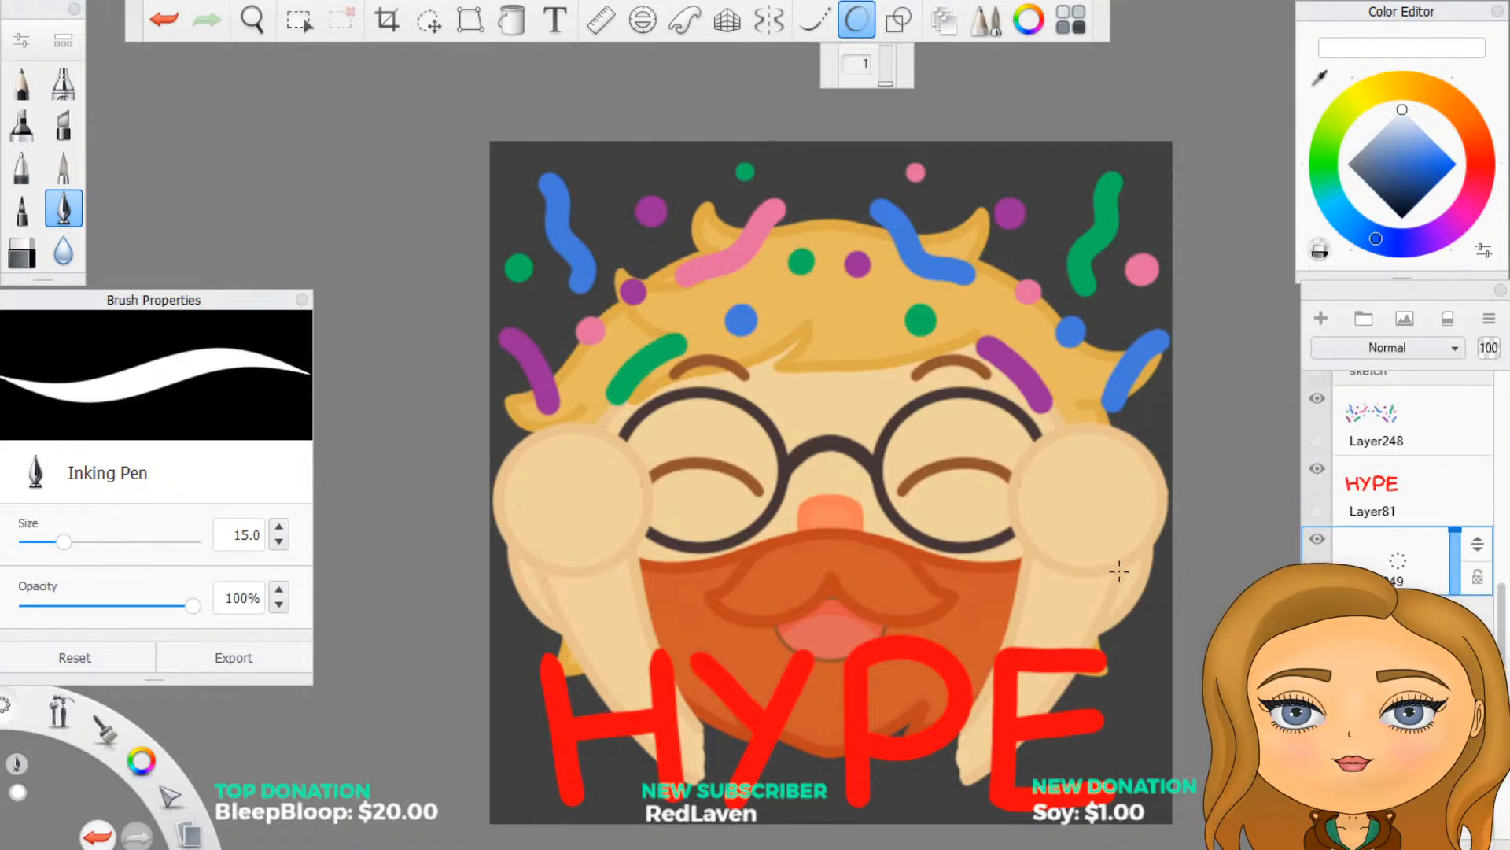
Step: Try a white outline behind the letter H with the Inking Pen at size 20, and undo the strokes
double_click(256, 535)
left_click_drag(226, 534, 225, 534)
type("20")
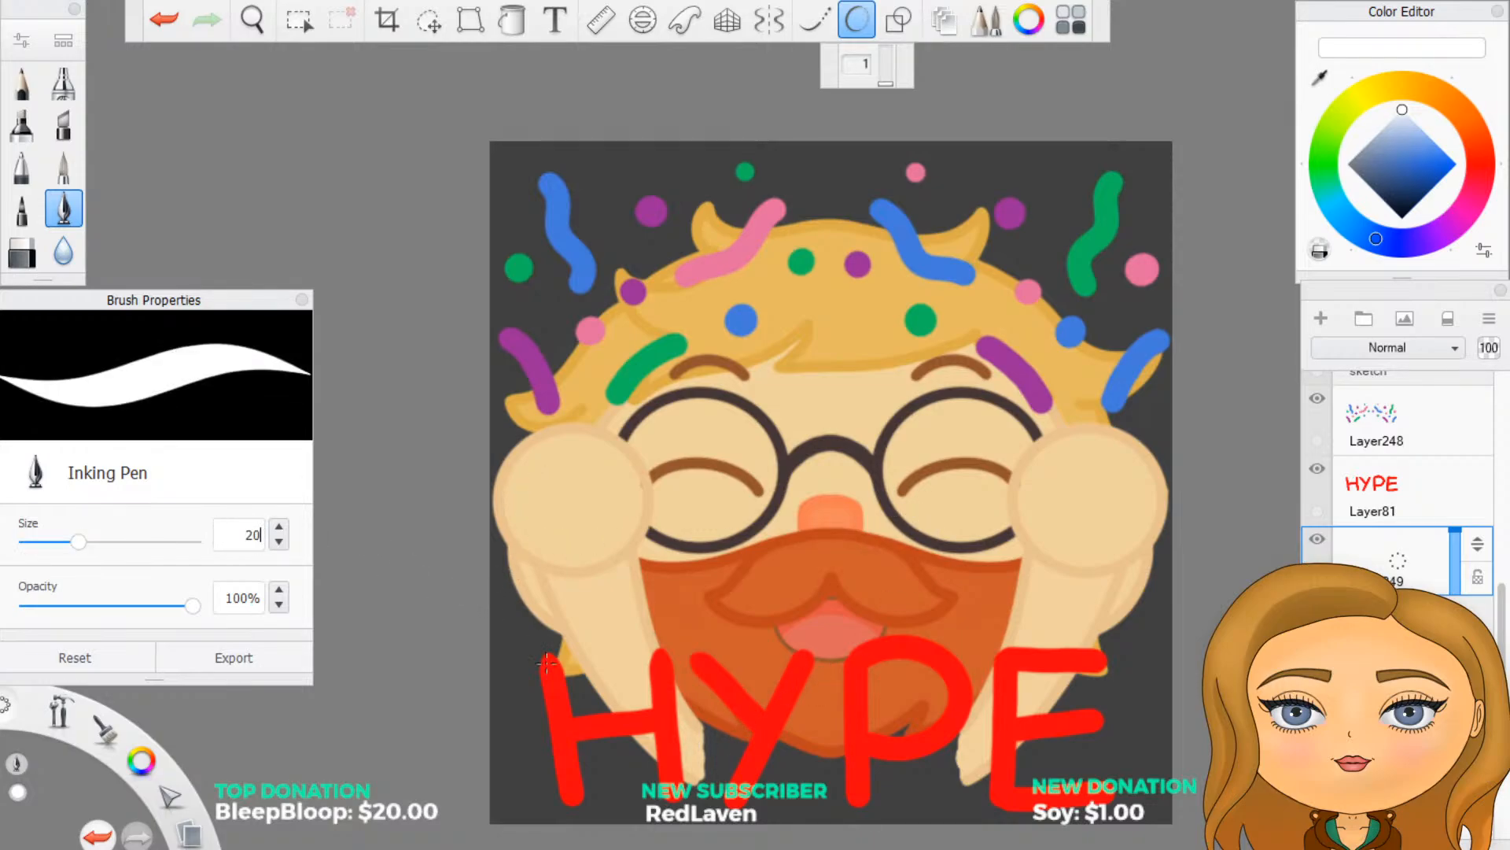
mouse_move(548, 663)
left_mouse_down()
mouse_move(538, 712)
mouse_move(560, 806)
mouse_move(555, 702)
mouse_move(572, 769)
mouse_move(549, 671)
mouse_move(574, 742)
mouse_move(621, 724)
mouse_move(570, 736)
mouse_move(649, 641)
mouse_move(676, 700)
mouse_move(653, 798)
mouse_move(657, 769)
left_mouse_up()
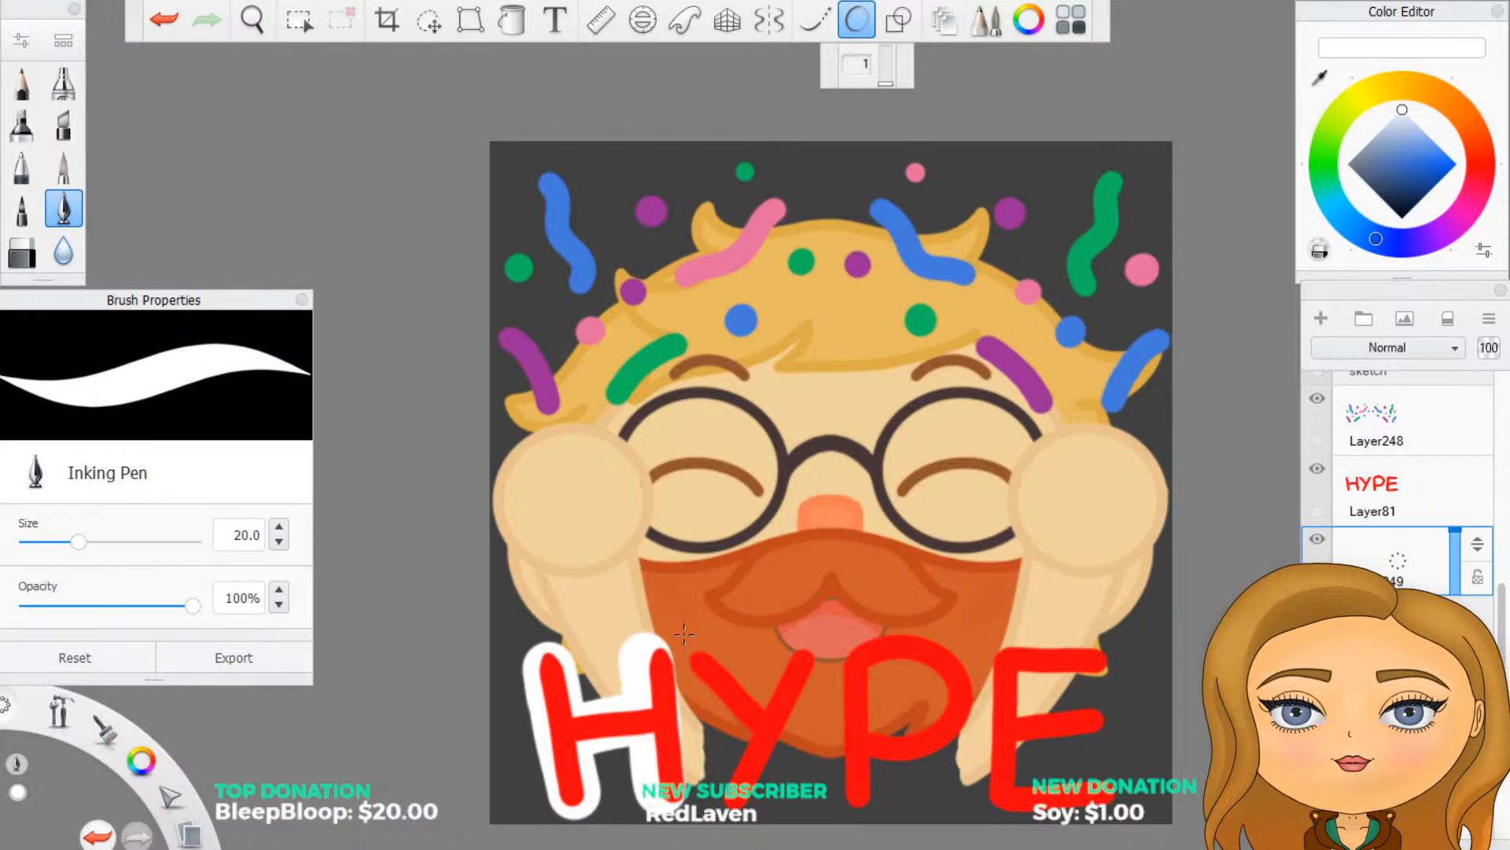
key("ctrl+z")
key("ctrl+z")
key("ctrl+z")
key("ctrl+z")
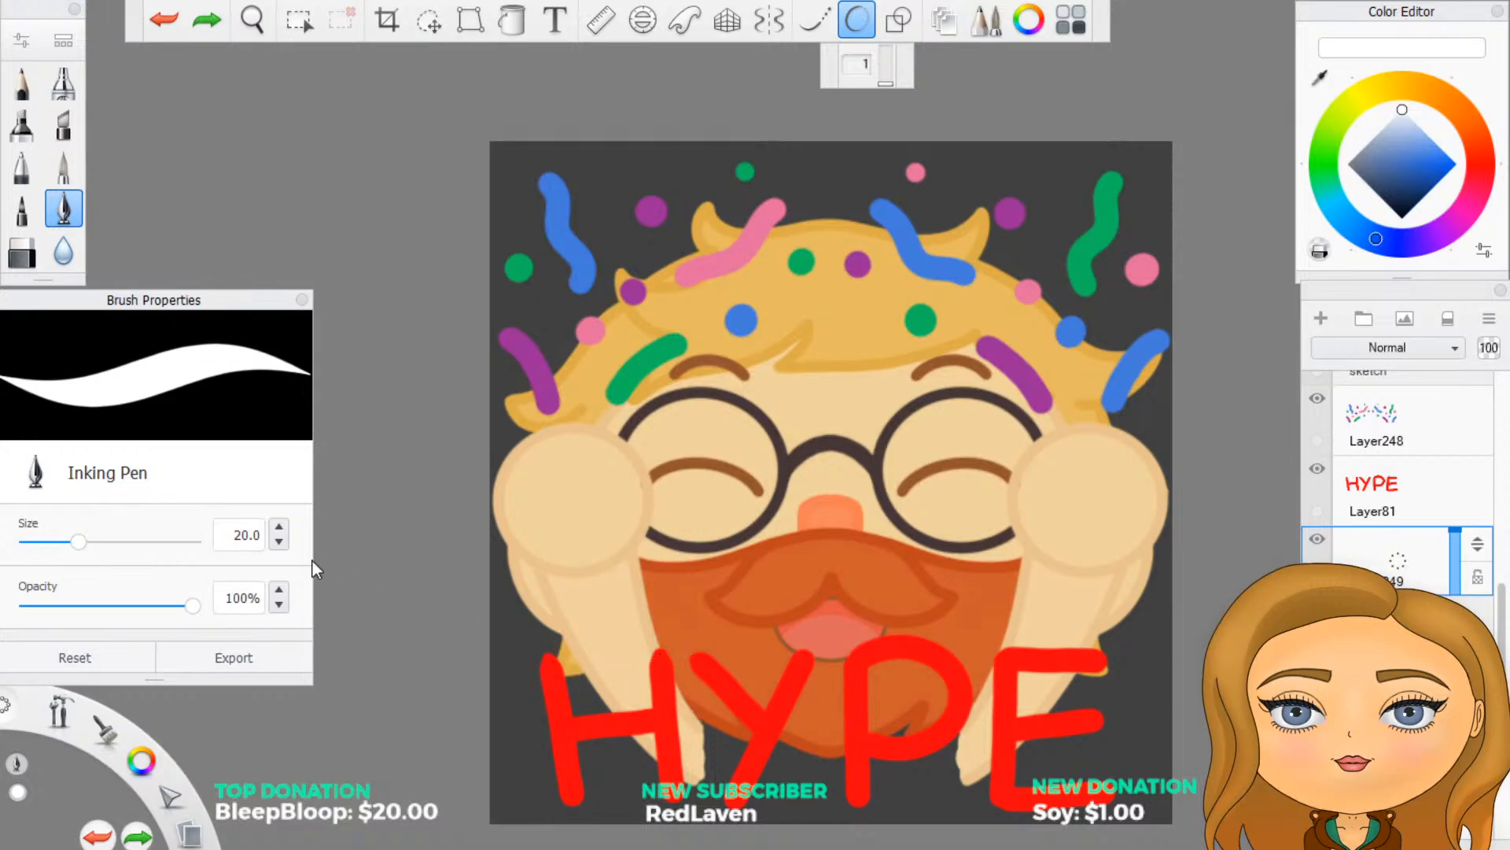
Step: Try white outlines behind the letters H, Y and P with the Inking Pen at size 30, and undo them all
left_click(230, 535)
type("30")
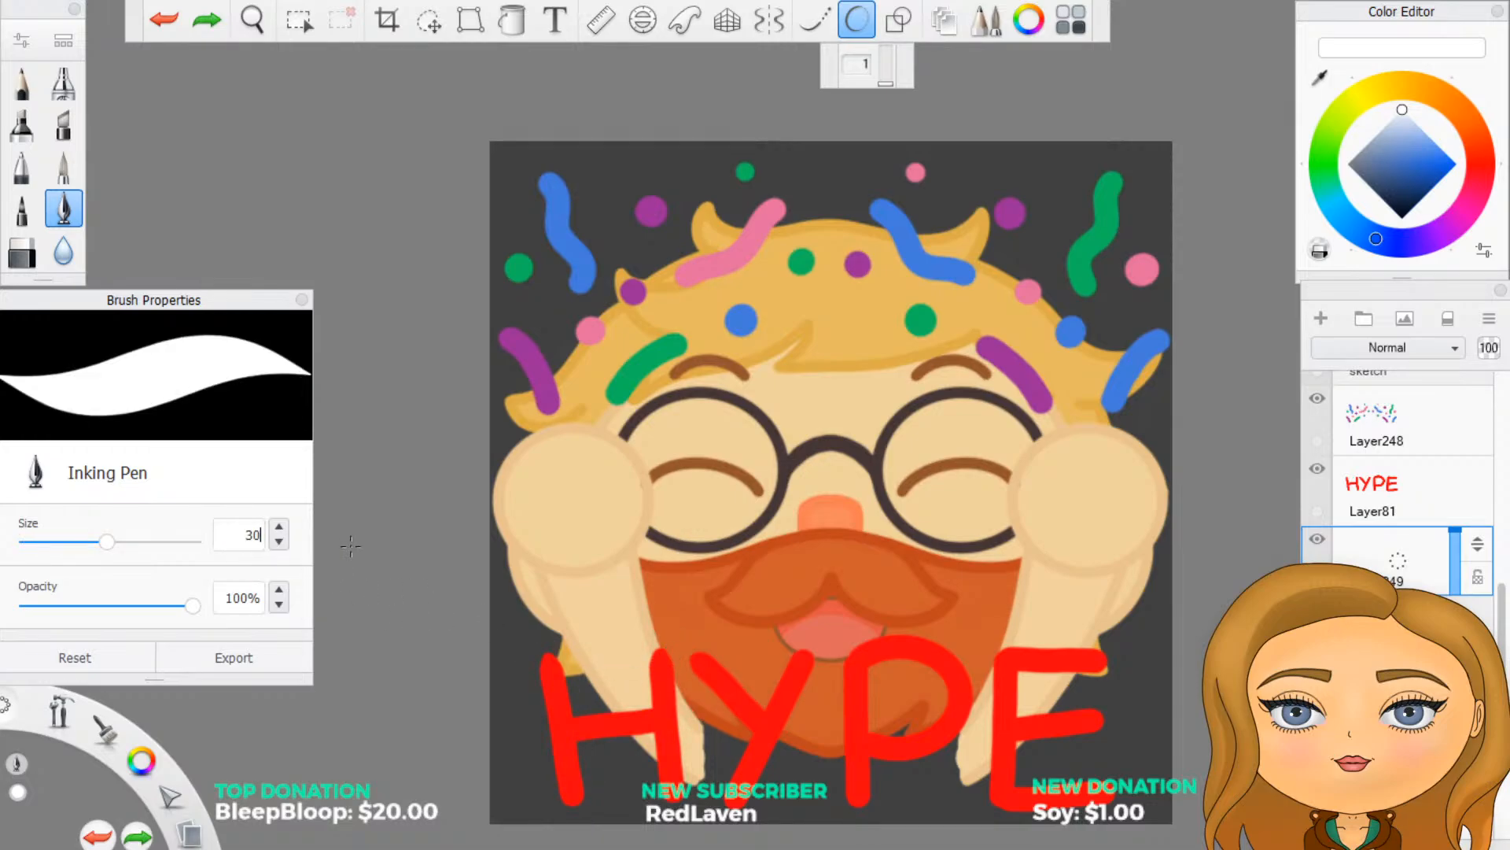
mouse_move(550, 689)
left_mouse_down()
mouse_move(527, 680)
mouse_move(521, 744)
mouse_move(555, 806)
mouse_move(586, 729)
mouse_move(629, 708)
mouse_move(652, 755)
mouse_move(683, 712)
left_mouse_up()
mouse_move(652, 659)
left_mouse_down()
mouse_move(696, 676)
mouse_move(702, 759)
mouse_move(665, 810)
mouse_move(692, 818)
mouse_move(696, 665)
mouse_move(731, 708)
mouse_move(774, 703)
mouse_move(791, 661)
mouse_move(822, 684)
mouse_move(806, 731)
mouse_move(720, 778)
left_mouse_up()
mouse_move(794, 669)
left_mouse_down()
mouse_move(731, 779)
mouse_move(789, 696)
mouse_move(811, 704)
mouse_move(873, 676)
mouse_move(840, 660)
mouse_move(818, 795)
mouse_move(853, 763)
left_mouse_up()
mouse_move(862, 629)
left_mouse_down()
mouse_move(944, 641)
mouse_move(932, 724)
mouse_move(897, 775)
left_mouse_up()
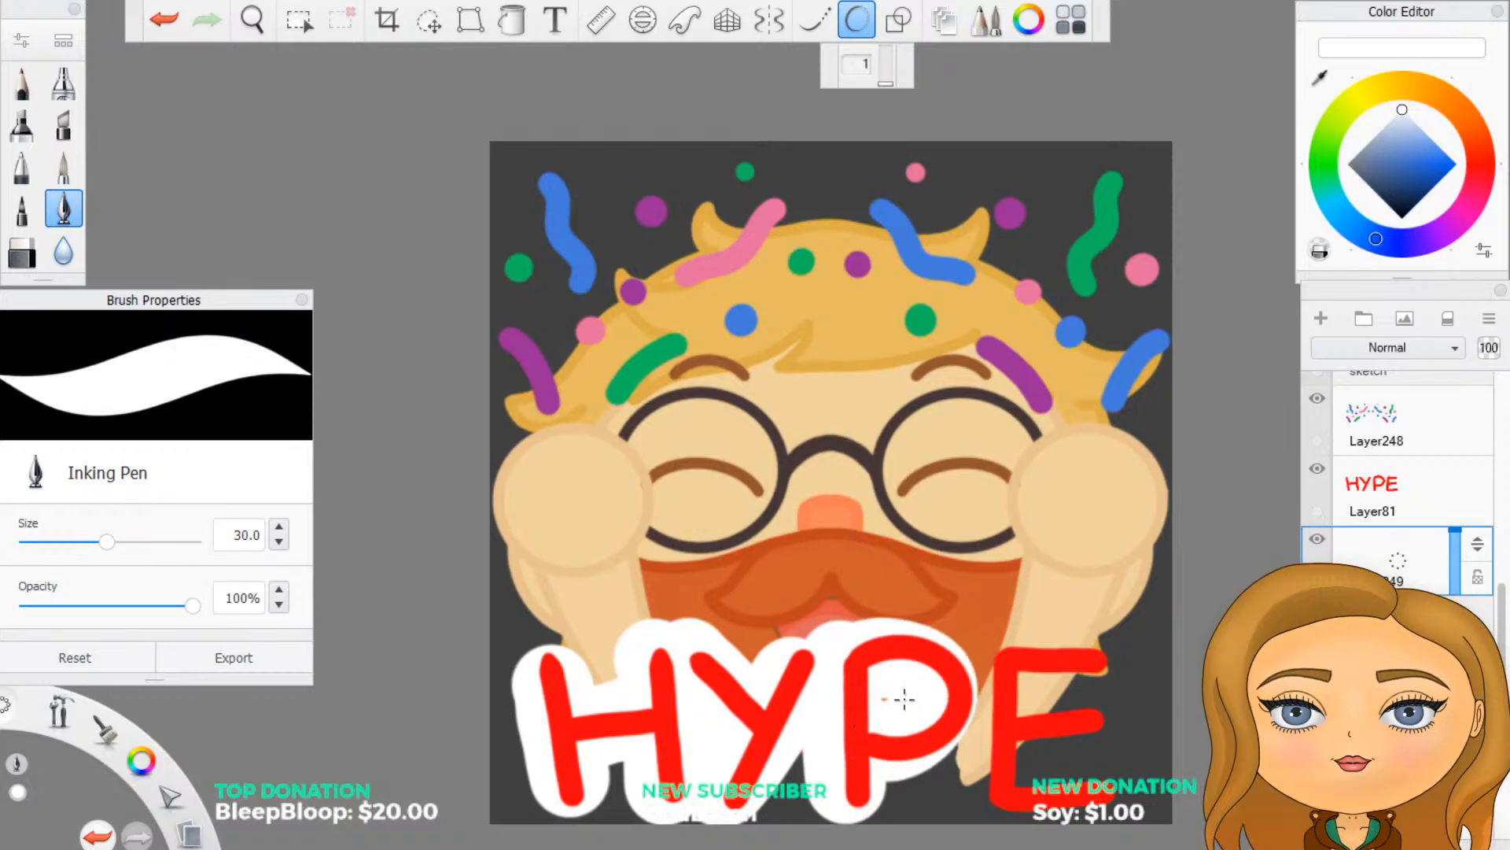
key("ctrl+z")
key("ctrl+z")
key("ctrl+z")
key("ctrl+z")
key("ctrl+z")
key("ctrl+z")
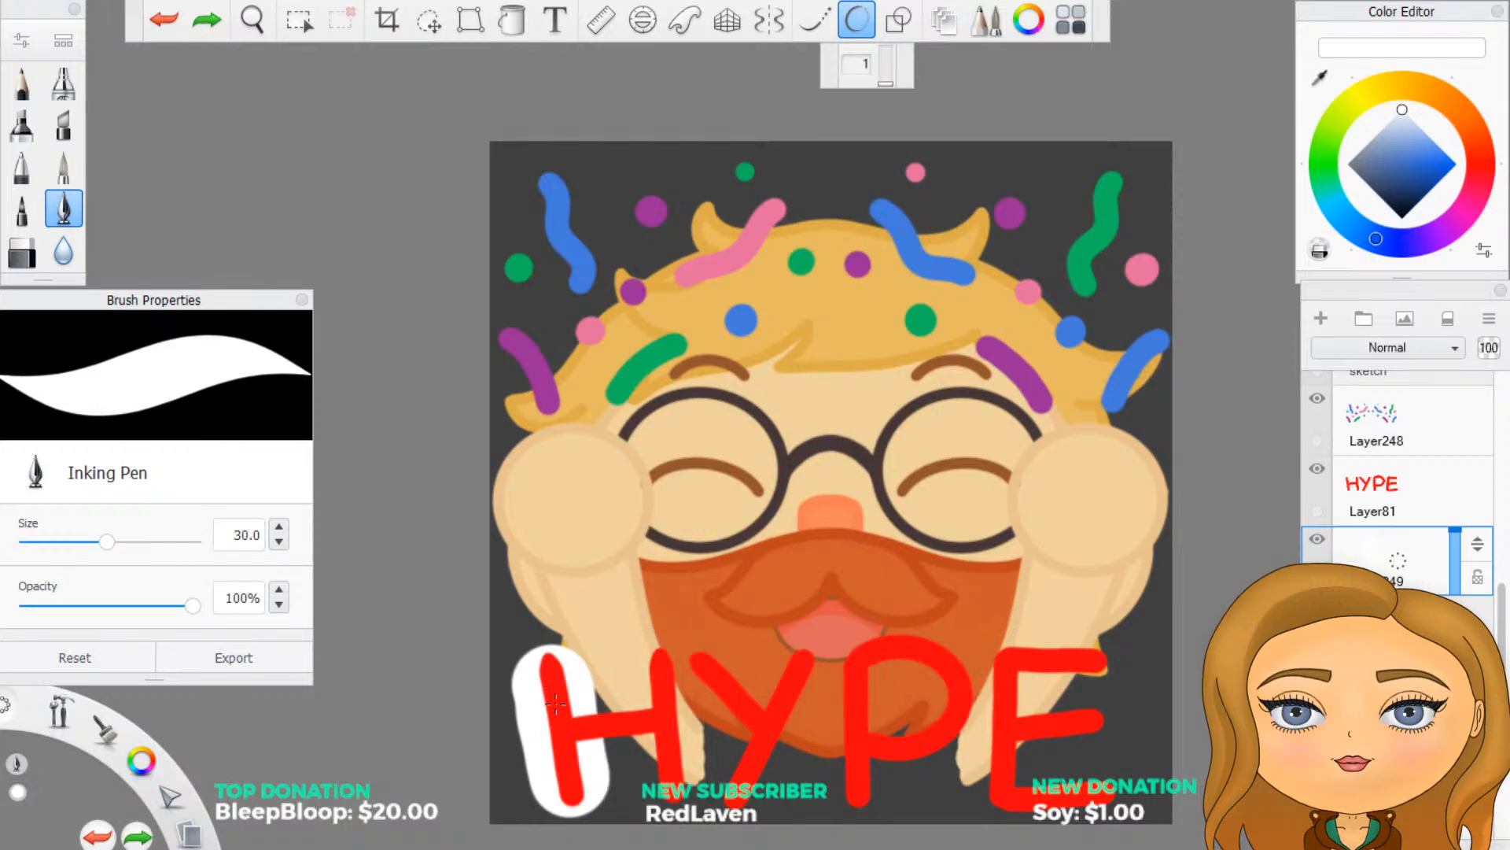
key("ctrl+z")
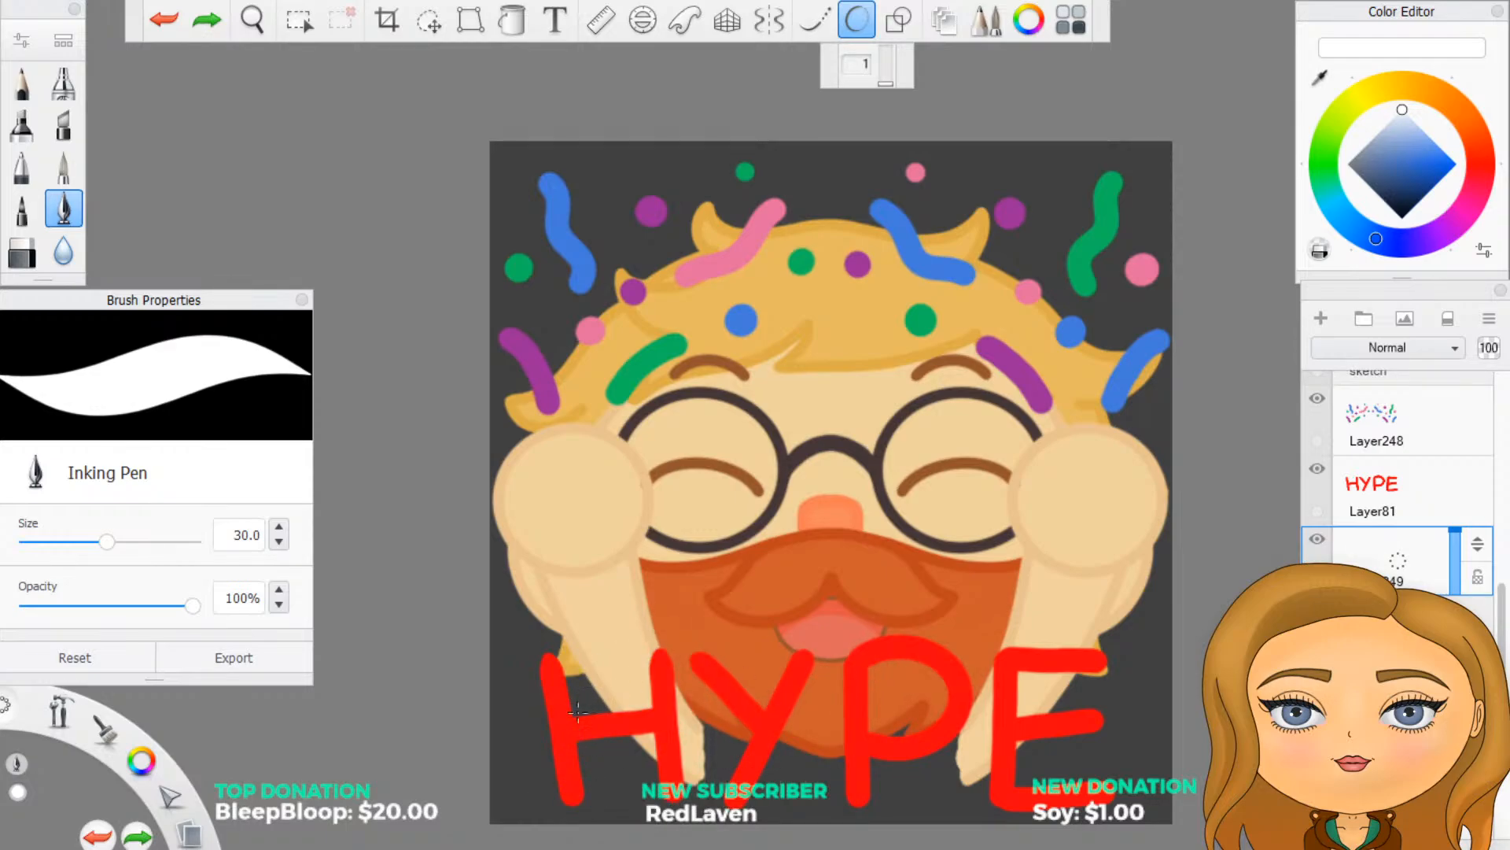
Step: Try painting a white backing behind only the letter P's stem and bowl, and undo the strokes
left_click_drag(857, 677, 858, 818)
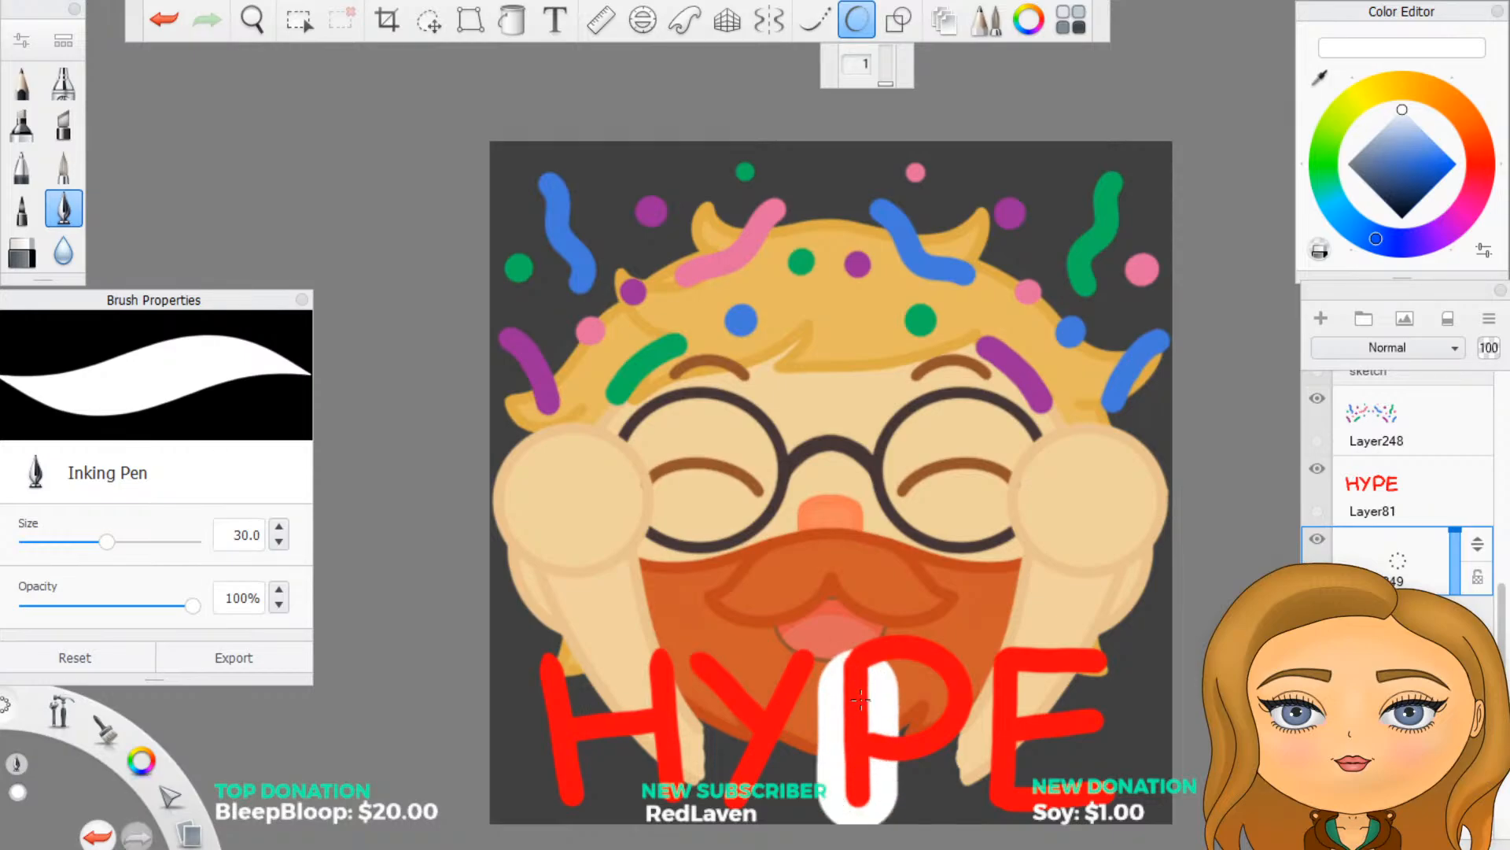
key("ctrl+z")
left_click_drag(854, 645, 858, 814)
key("ctrl+z")
left_click_drag(853, 641, 857, 818)
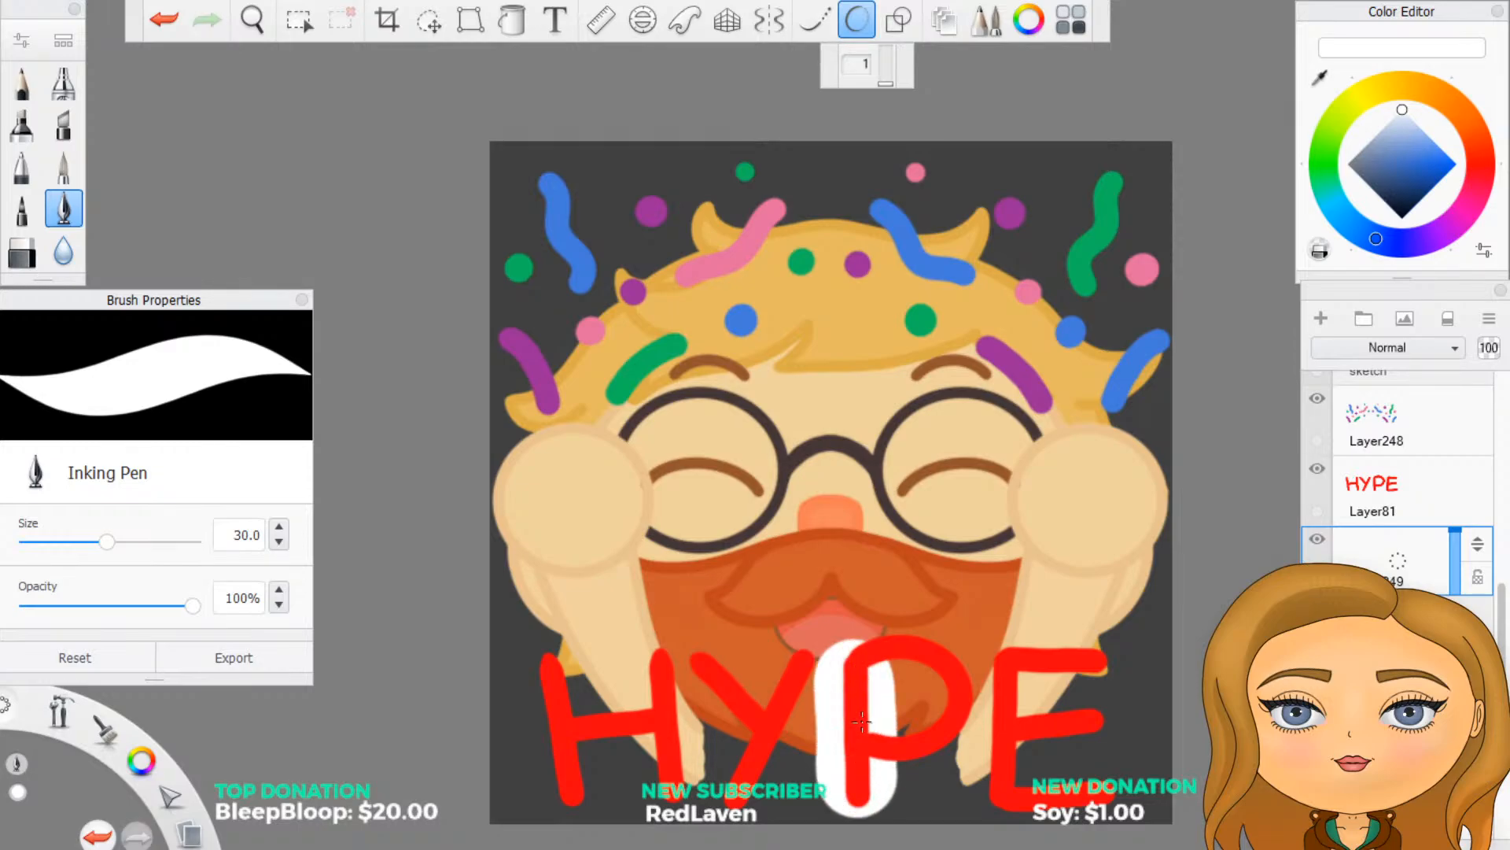
mouse_move(842, 636)
left_mouse_down()
mouse_move(913, 700)
mouse_move(848, 680)
mouse_move(857, 637)
mouse_move(889, 634)
mouse_move(928, 704)
mouse_move(905, 720)
mouse_move(967, 708)
mouse_move(940, 757)
mouse_move(901, 769)
left_mouse_up()
key("ctrl+z")
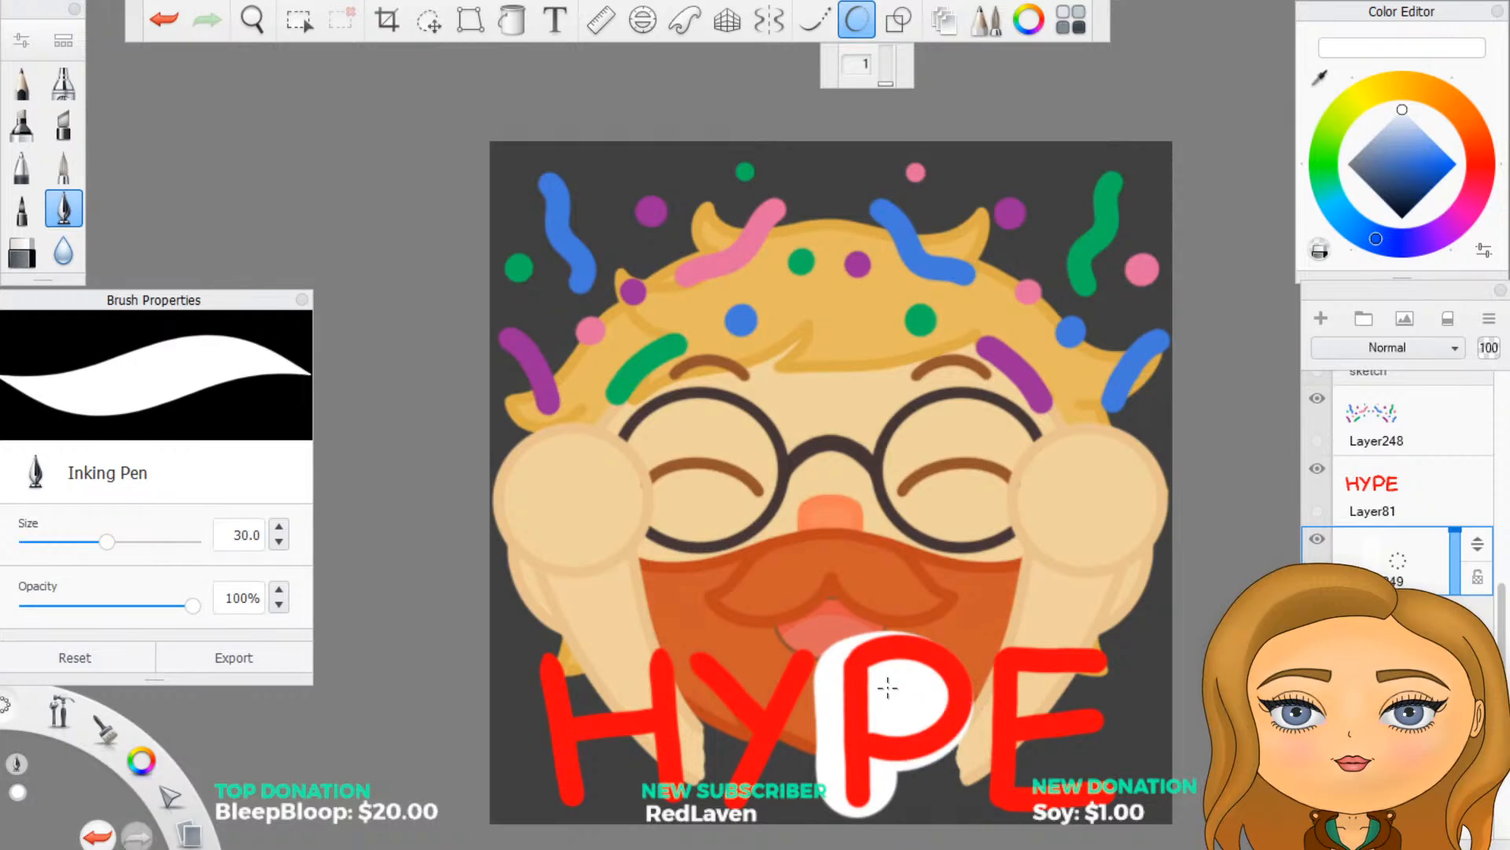
key("ctrl+z")
key("ctrl+z")
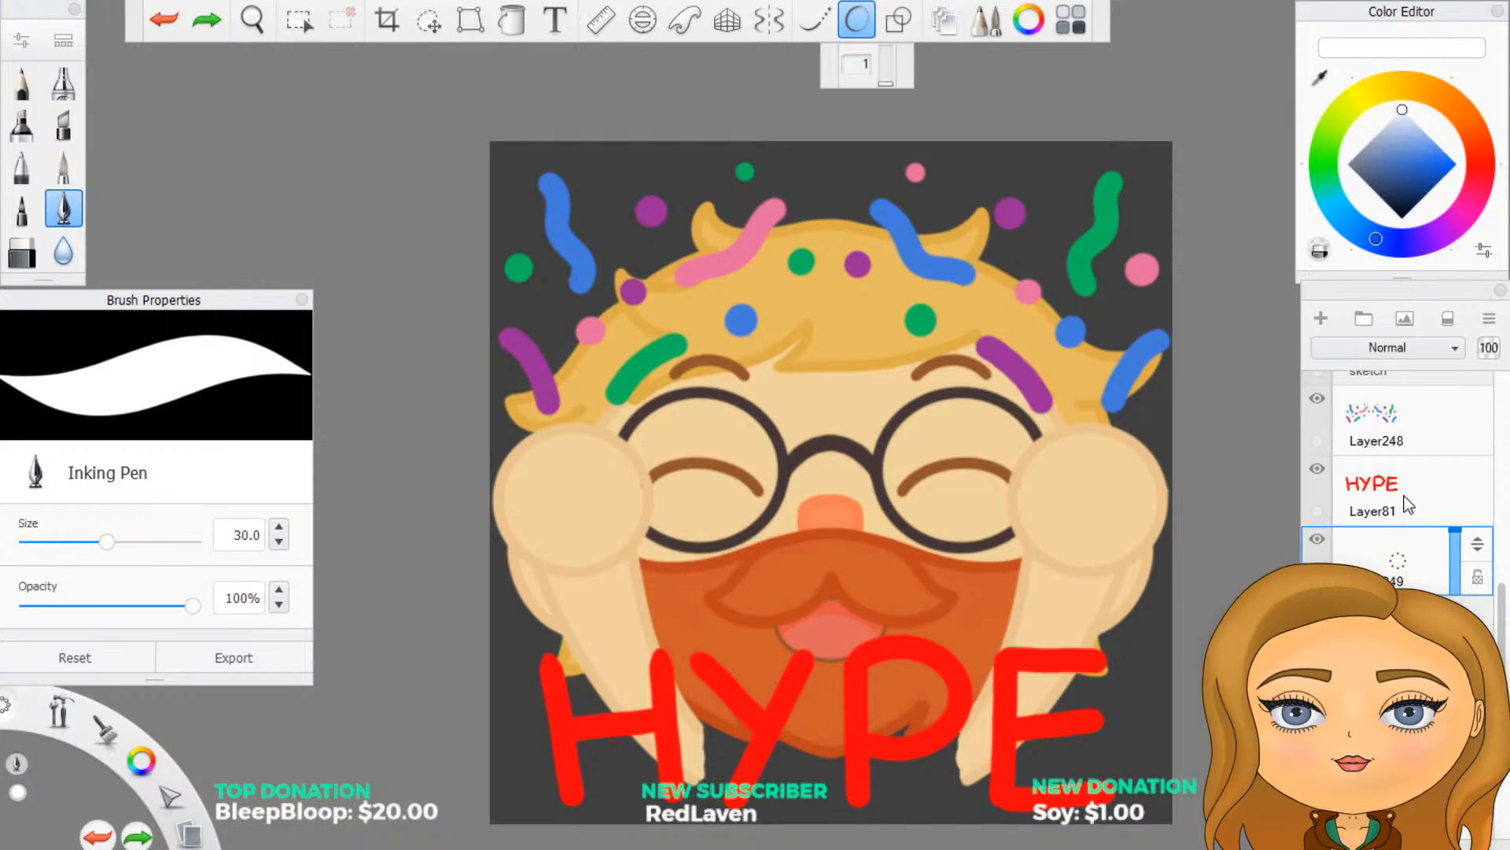
Step: Delete the empty layer above the redline group and show the white background again
left_click_drag(1387, 562, 1426, 514)
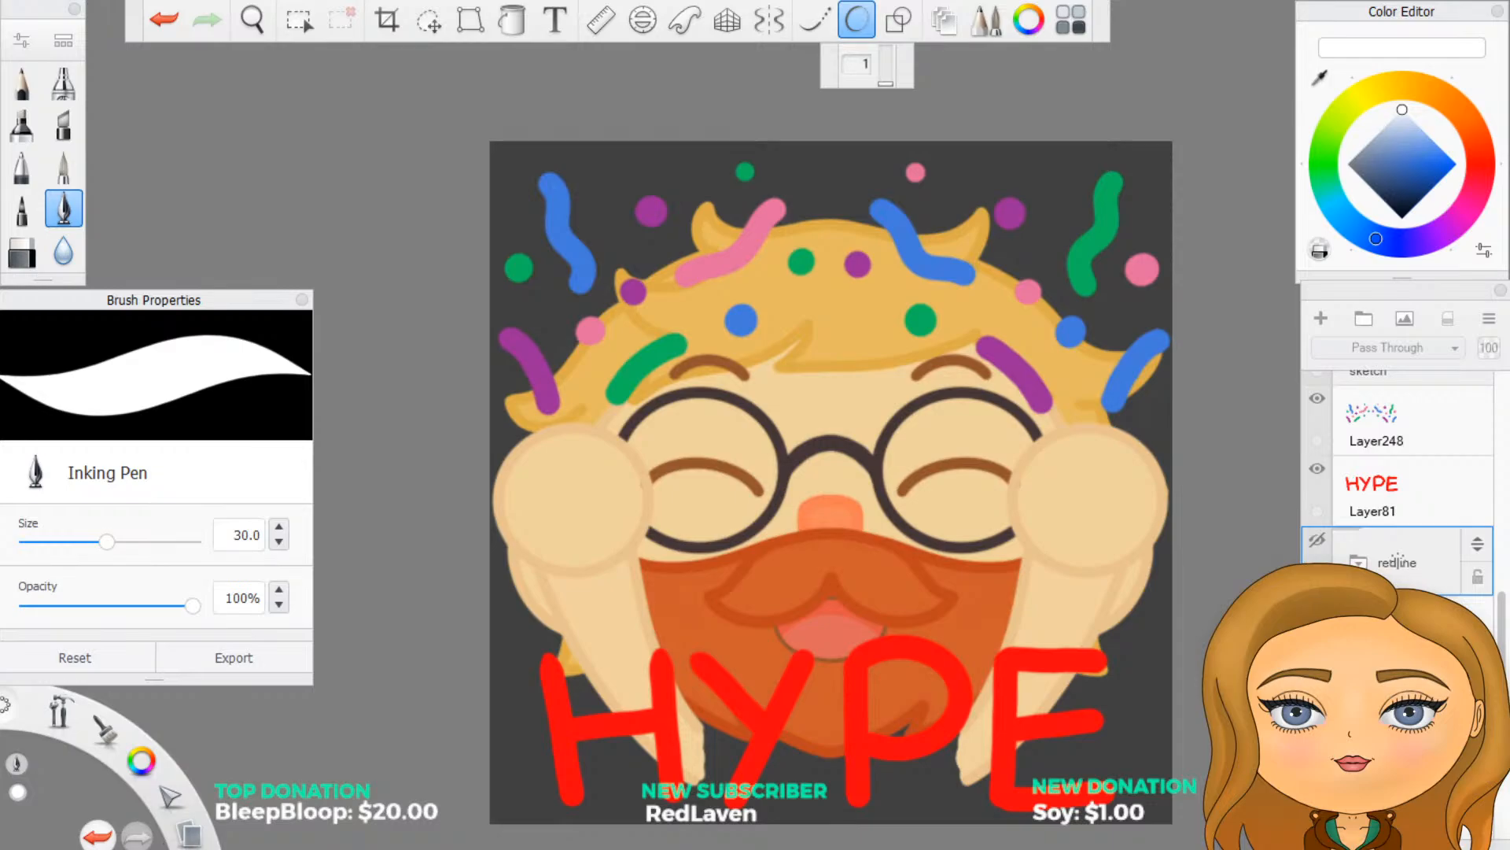
scroll(1397, 560, "down", 10)
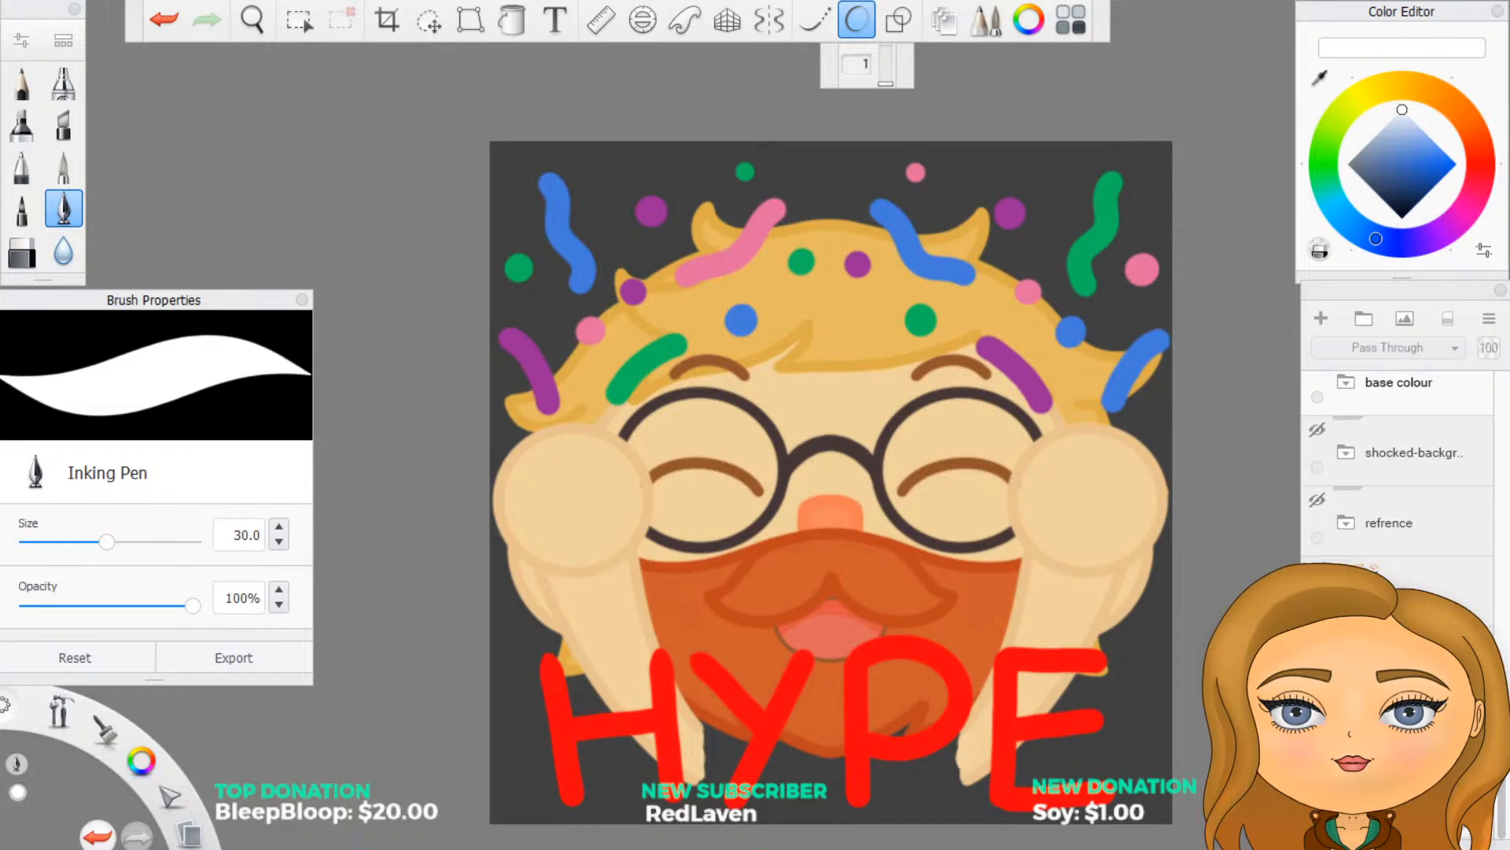
left_click(1318, 779)
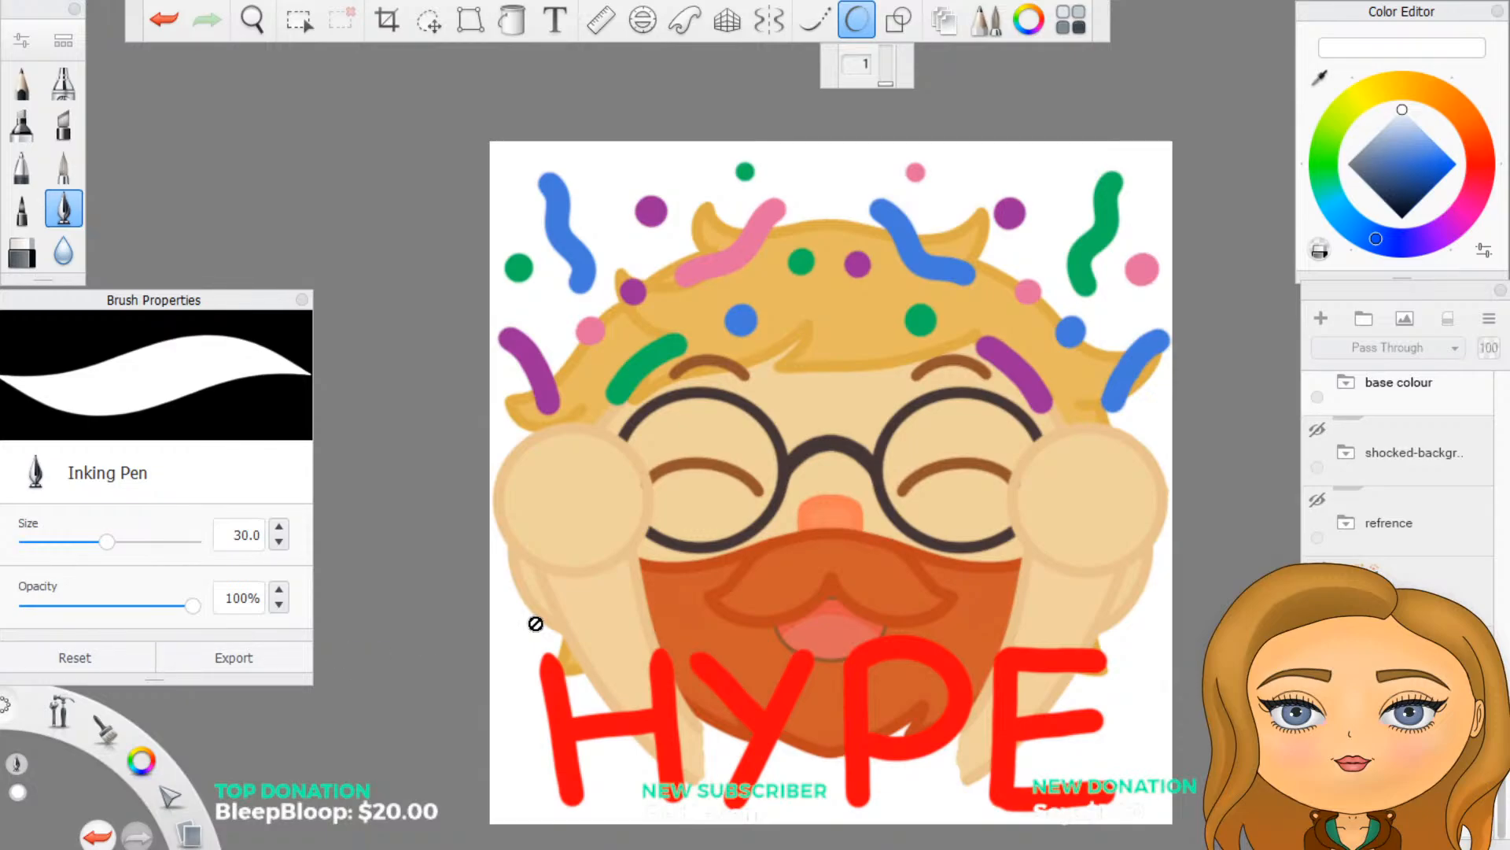
scroll(1398, 472, "up", 5)
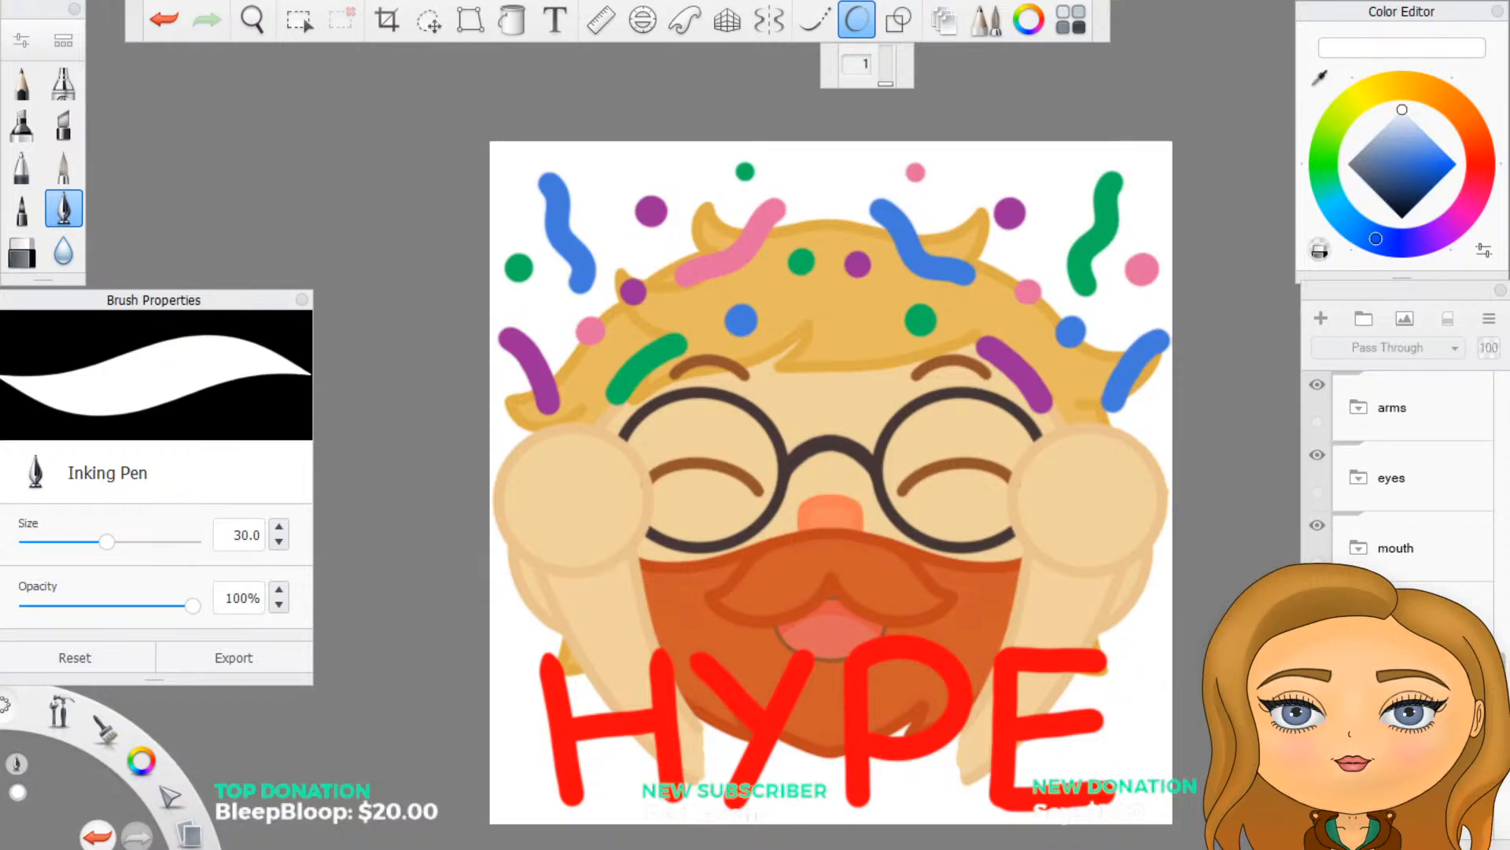
Step: Collapse and hide the hype group, and show the heart group instead
scroll(1398, 511, "up", 5)
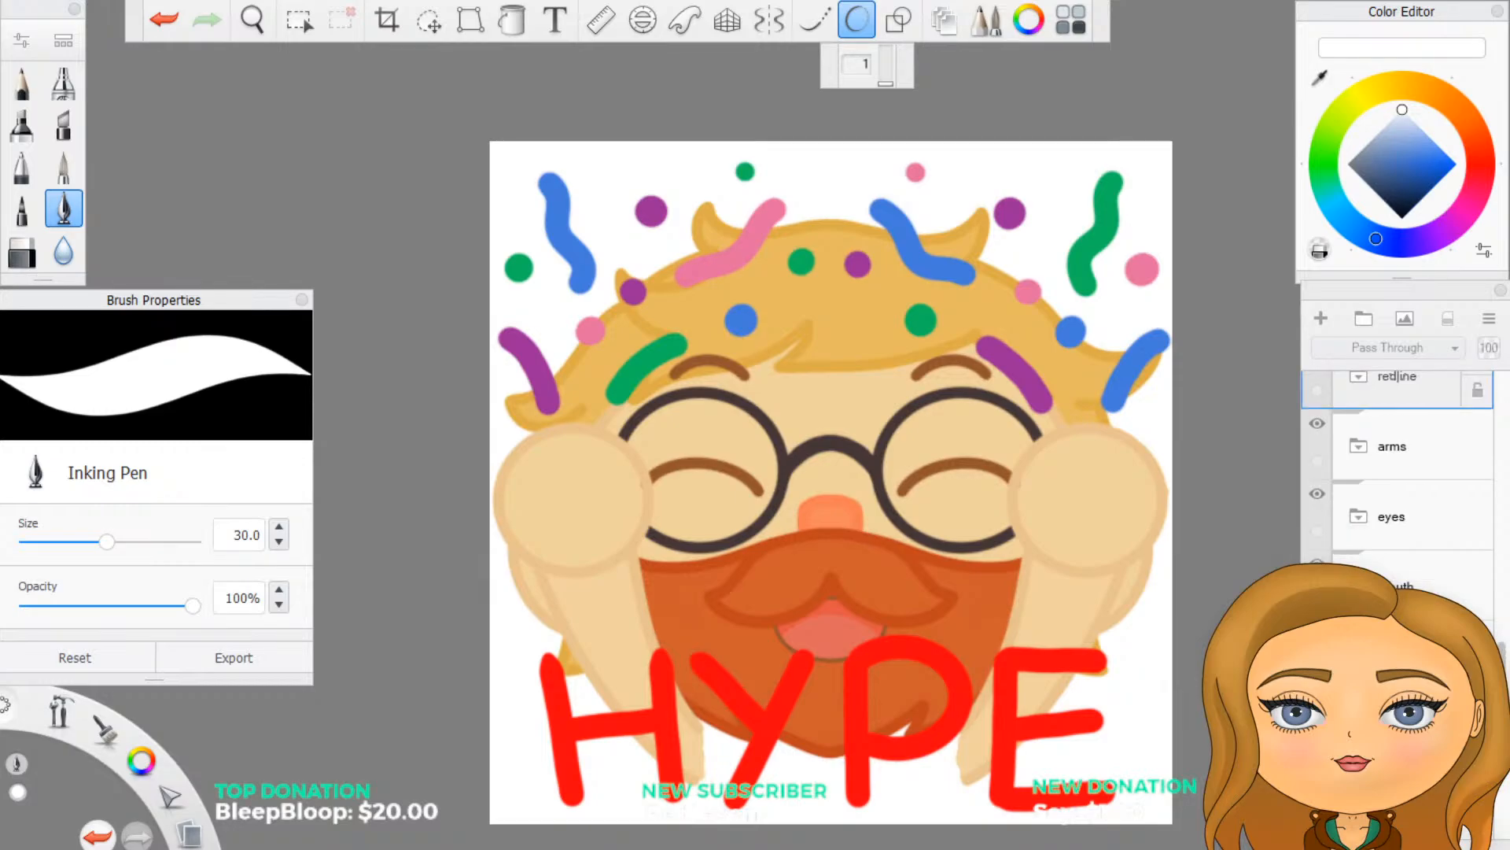
scroll(1397, 472, "up", 2)
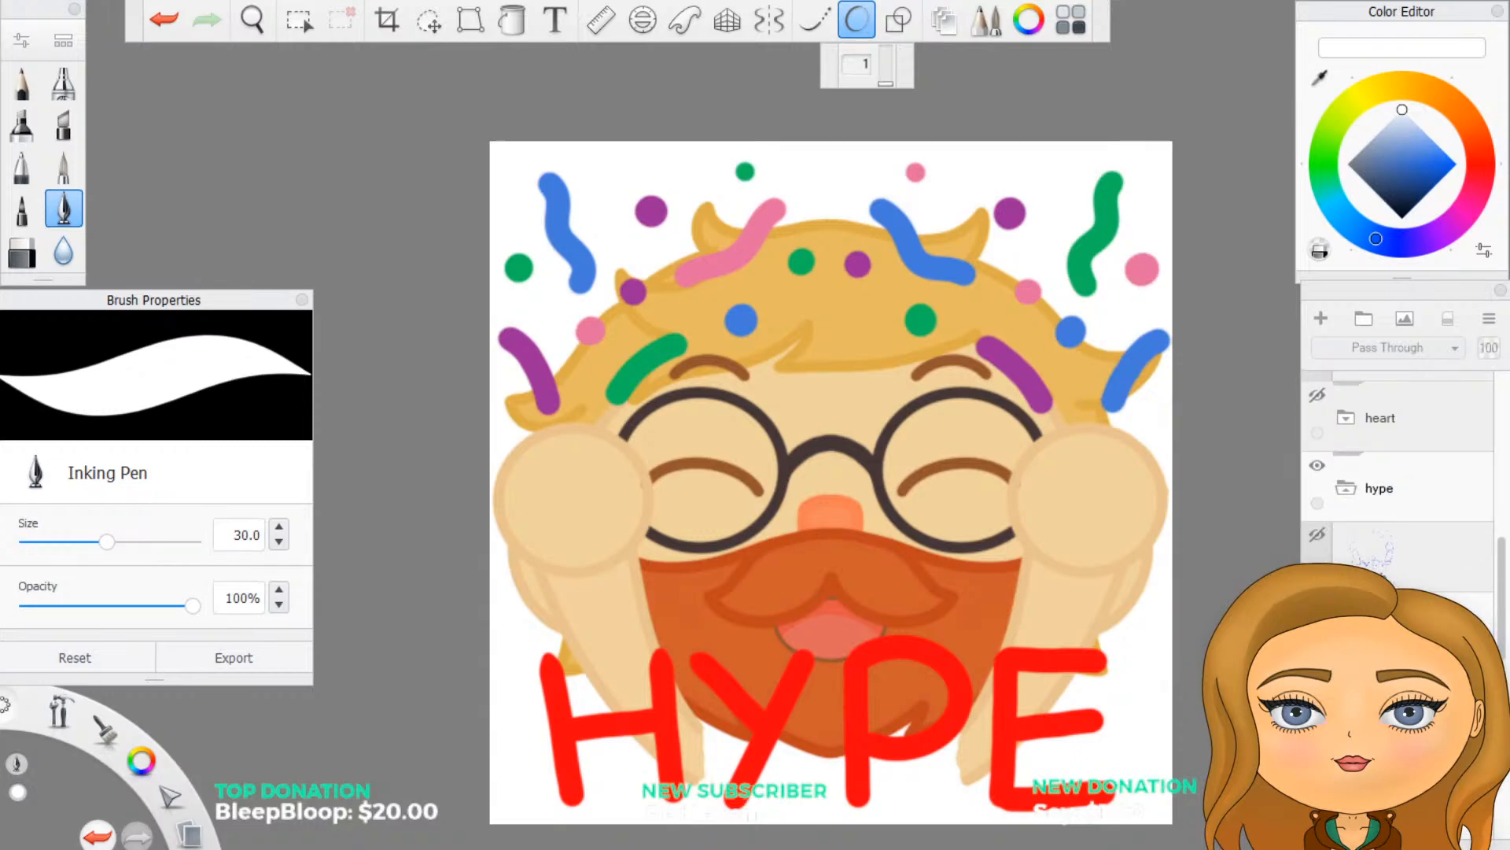
left_click(1346, 488)
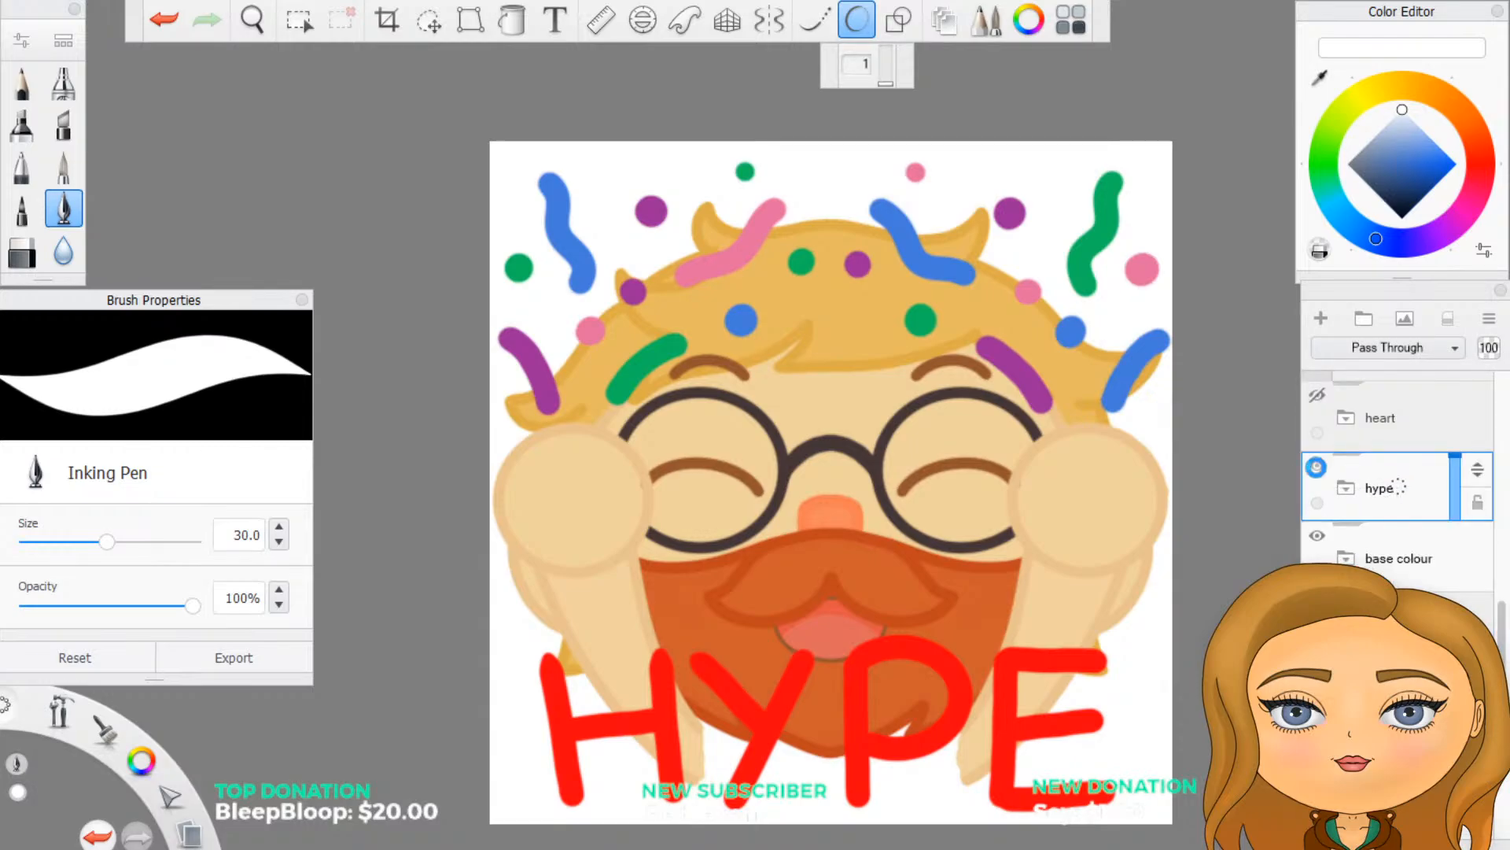
left_click(1316, 465)
left_click(1312, 399)
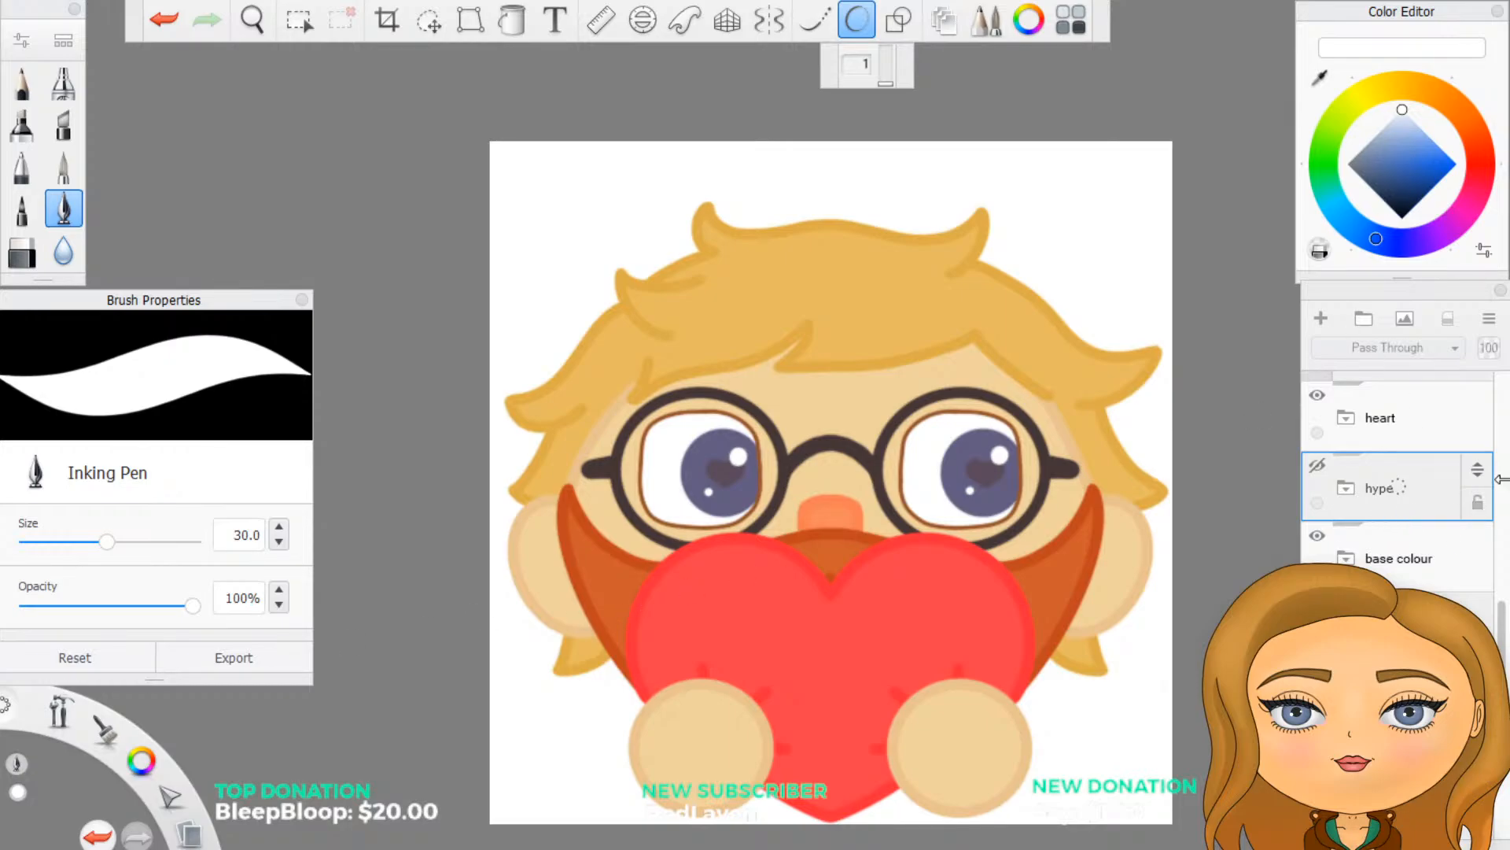
Step: Hide the heart group, and collapse and show the shock group
scroll(1415, 504, "up", 2)
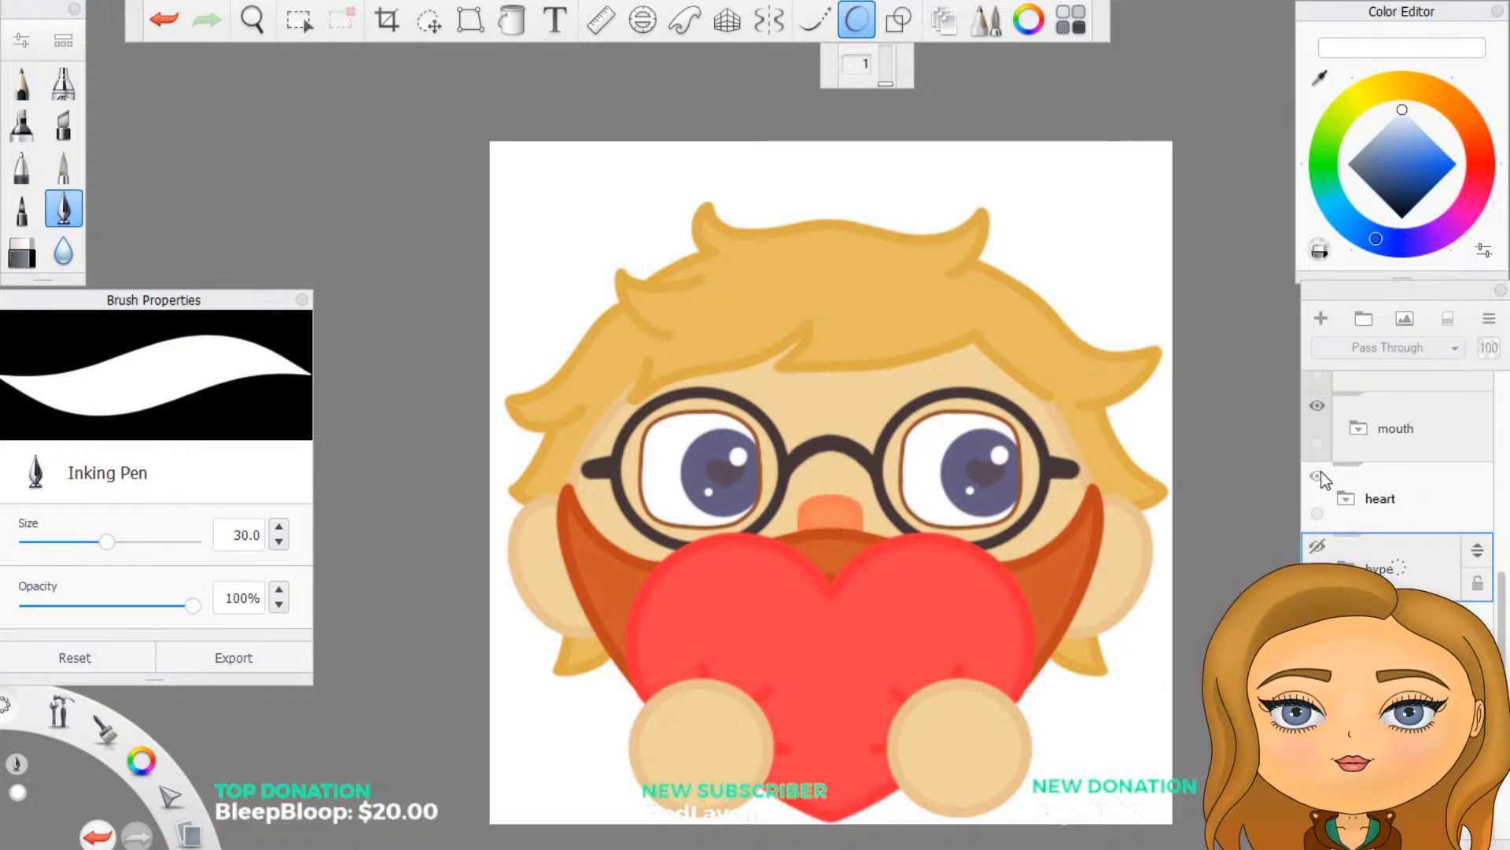
left_click(1319, 473)
scroll(1315, 484, "up", 2)
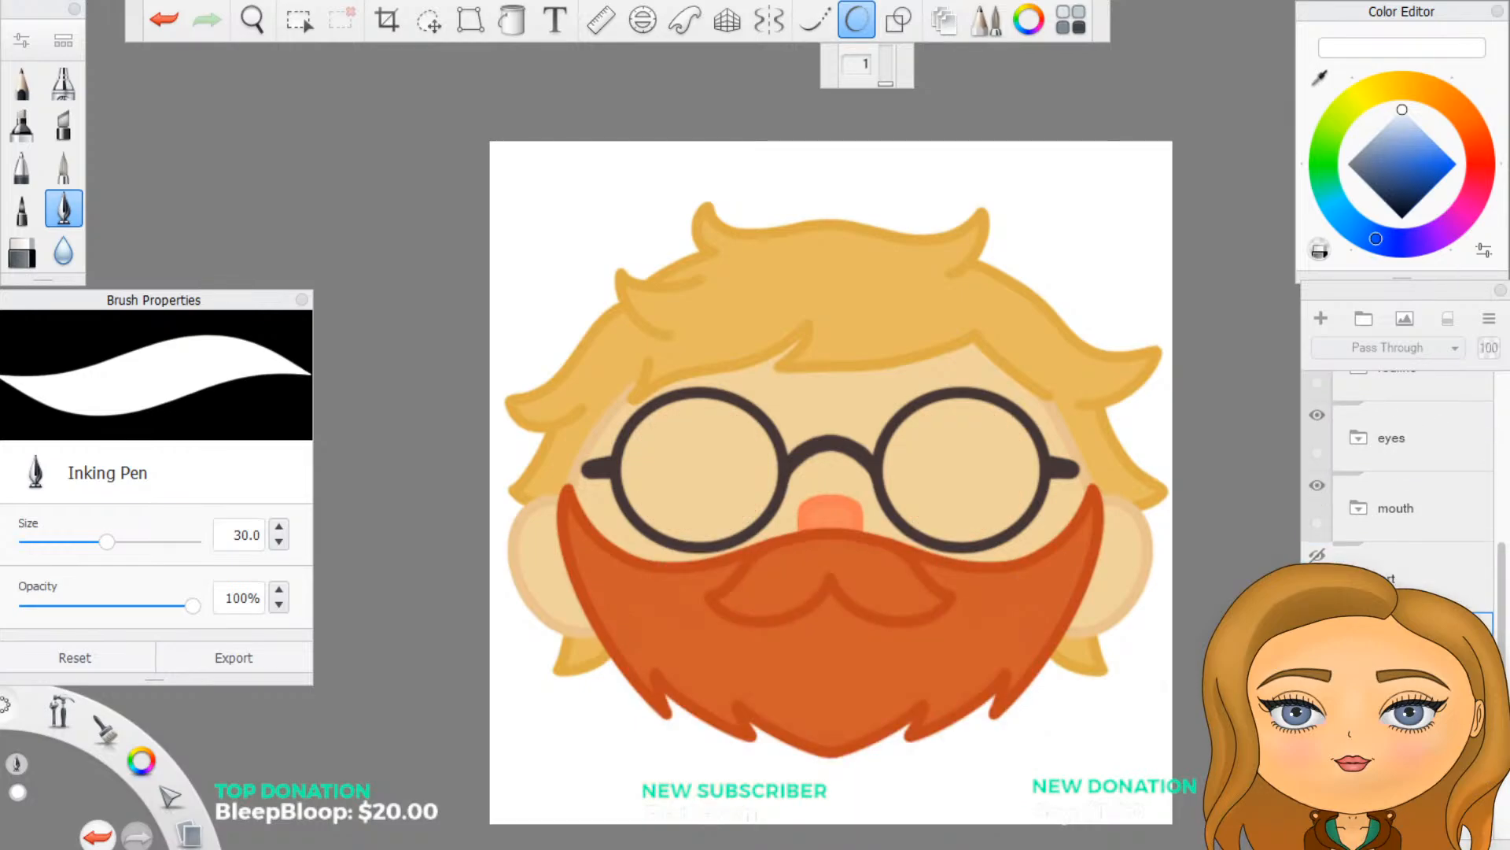
scroll(1340, 527, "up", 4)
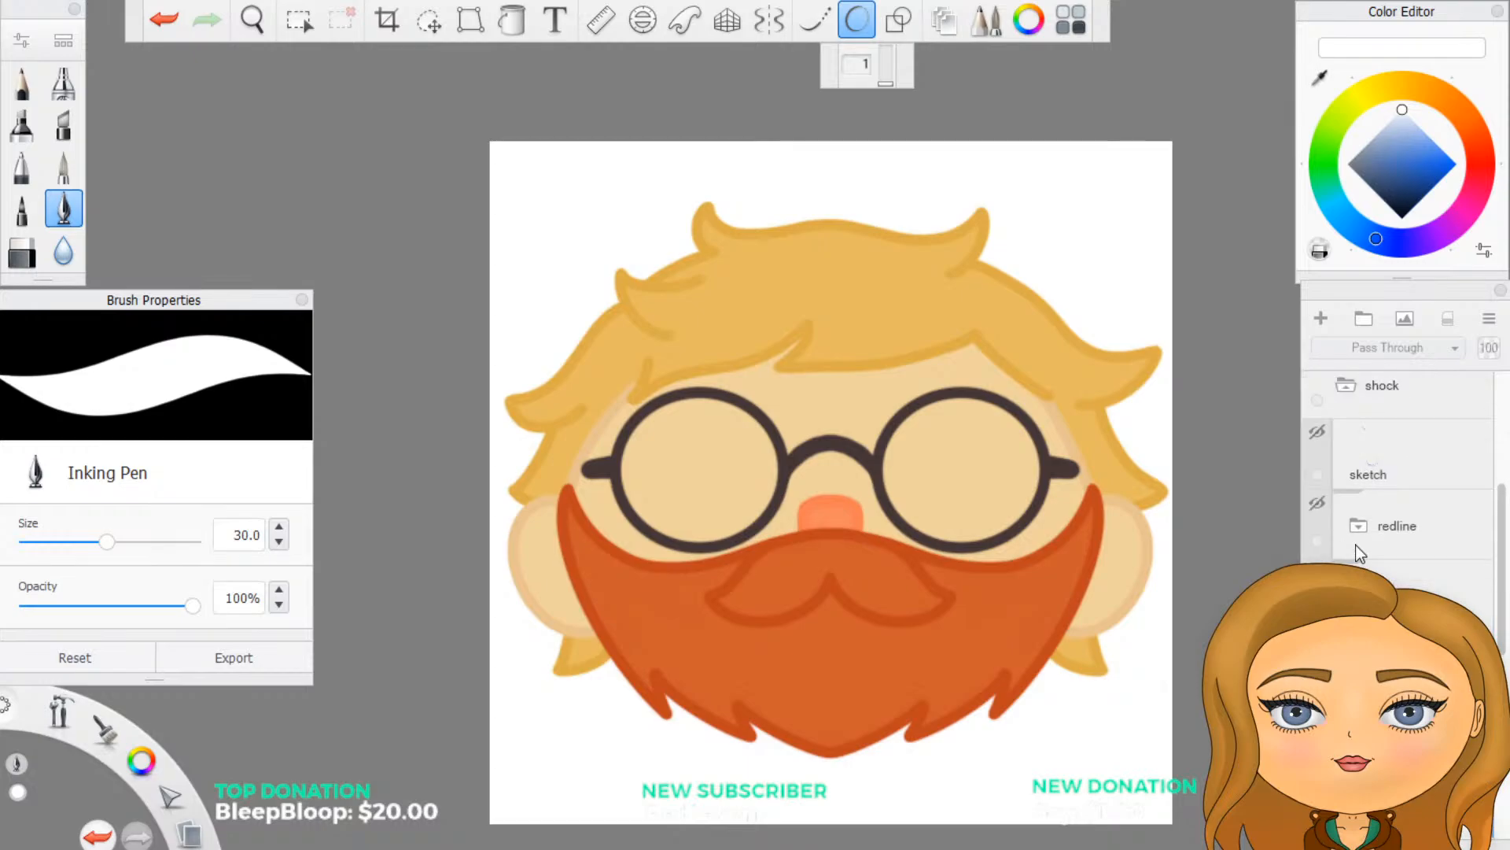
left_click(1335, 466)
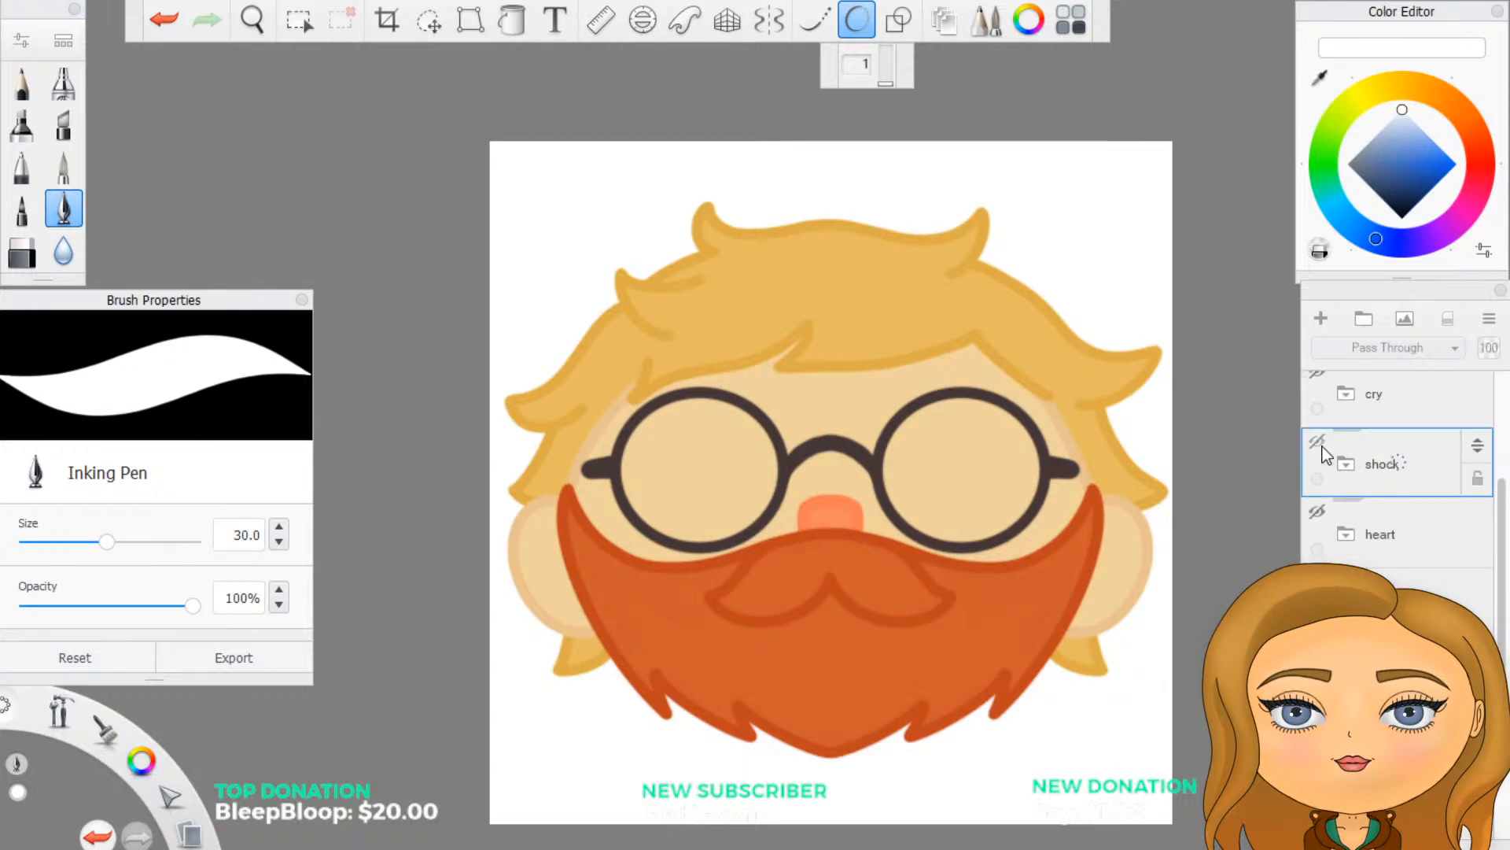
left_click(1321, 445)
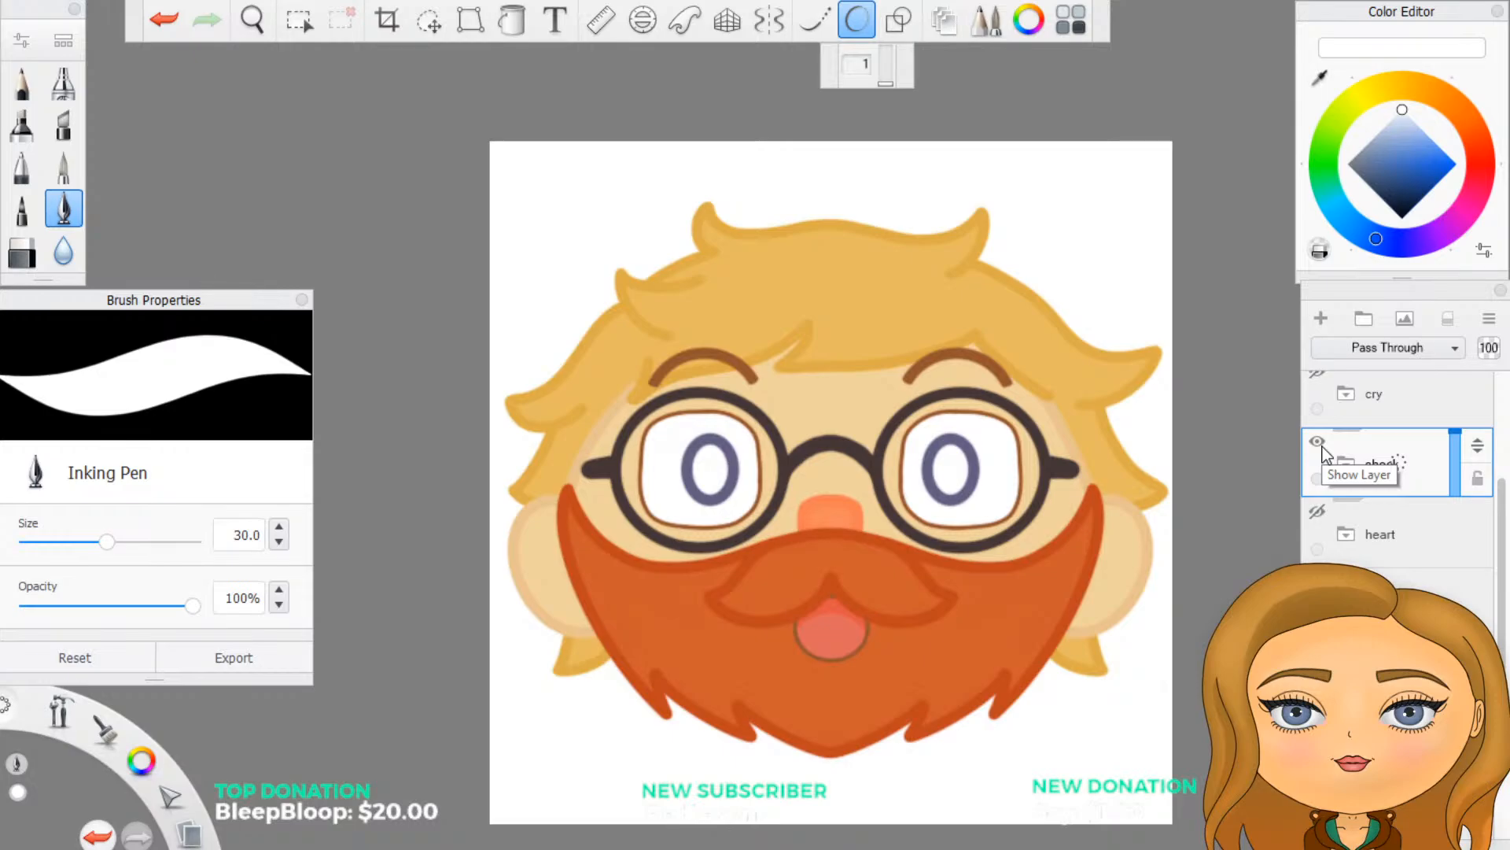
Step: Preview the yellow spiky shocked-background group behind the shock expression, and hide it again
scroll(1323, 454, "down", 5)
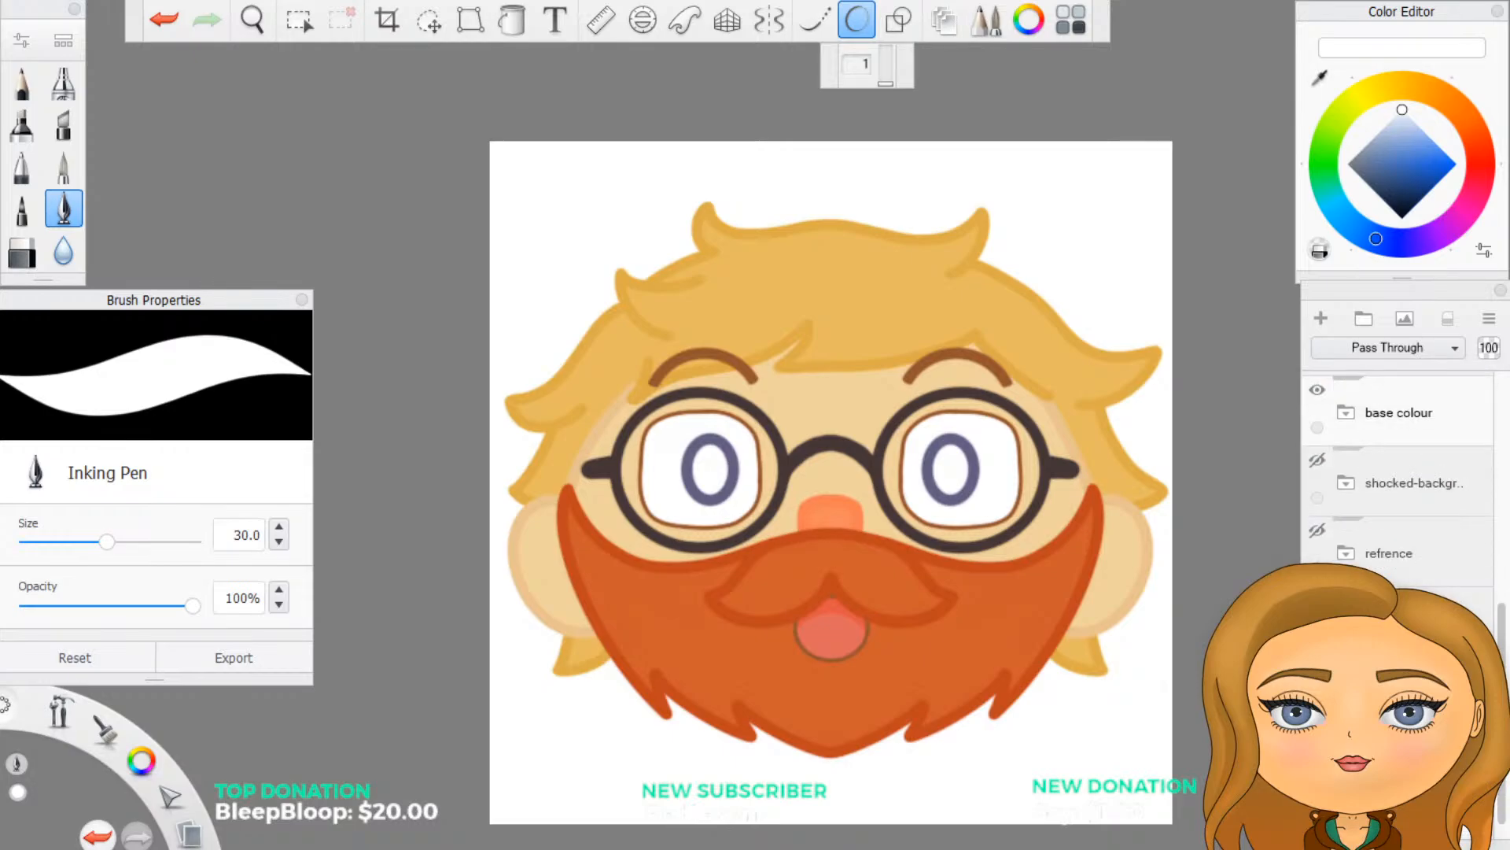
scroll(1321, 511, "up", 1)
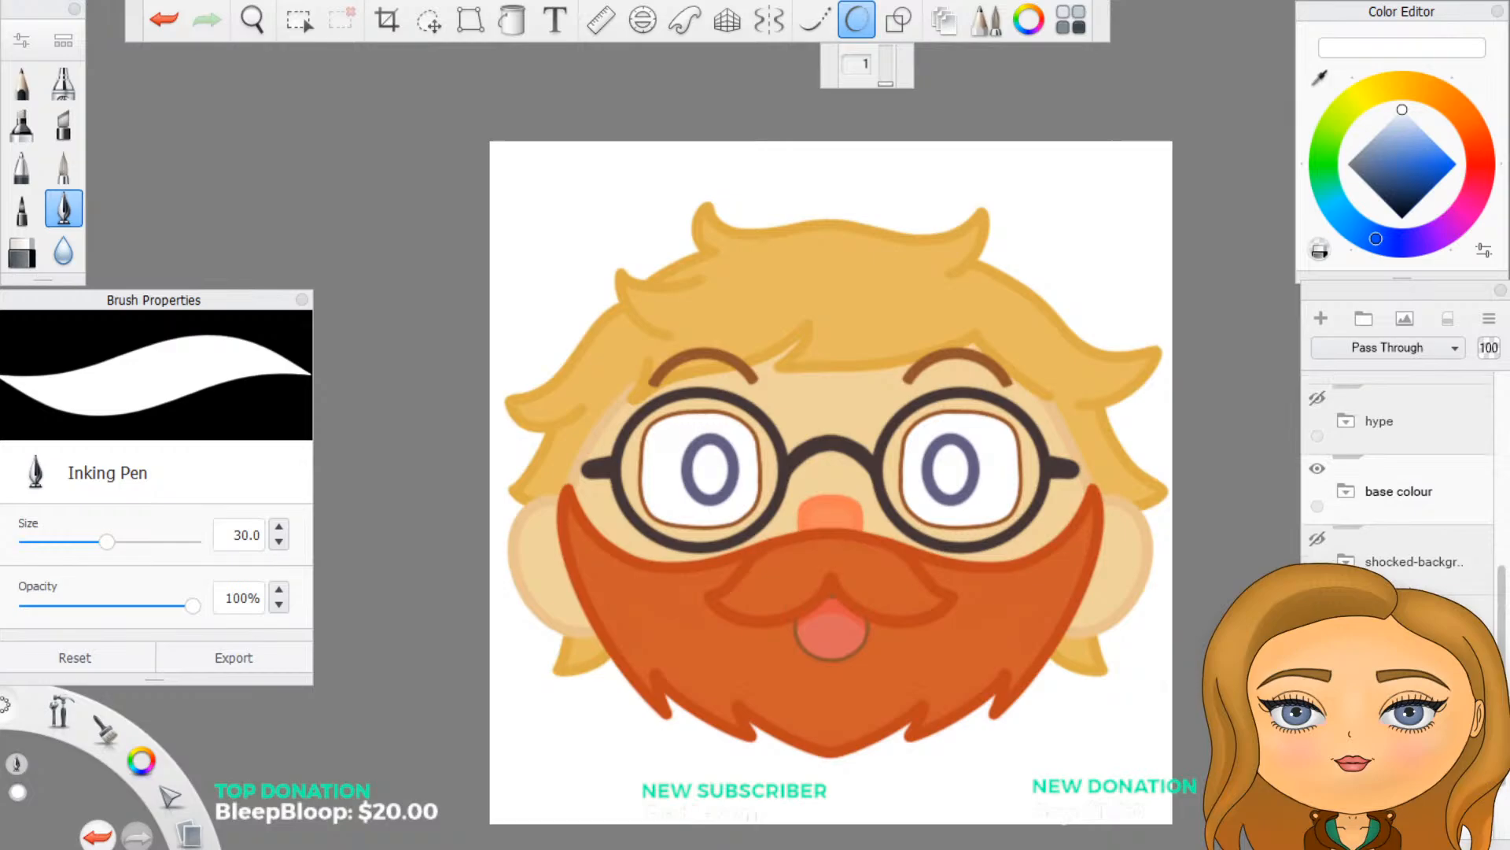
left_click(1316, 539)
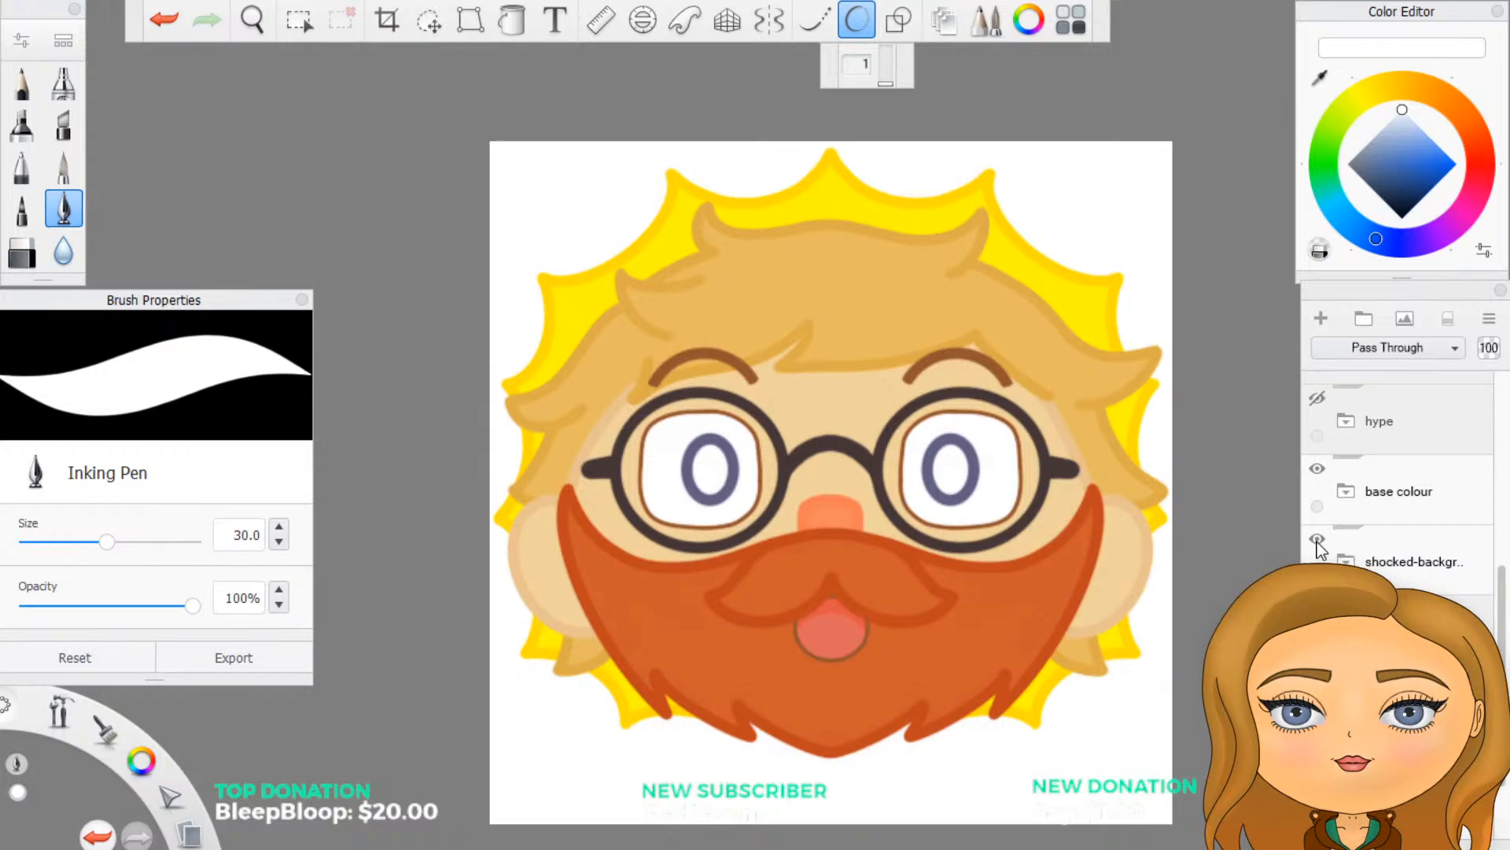
left_click(1317, 542)
scroll(1375, 532, "up", 3)
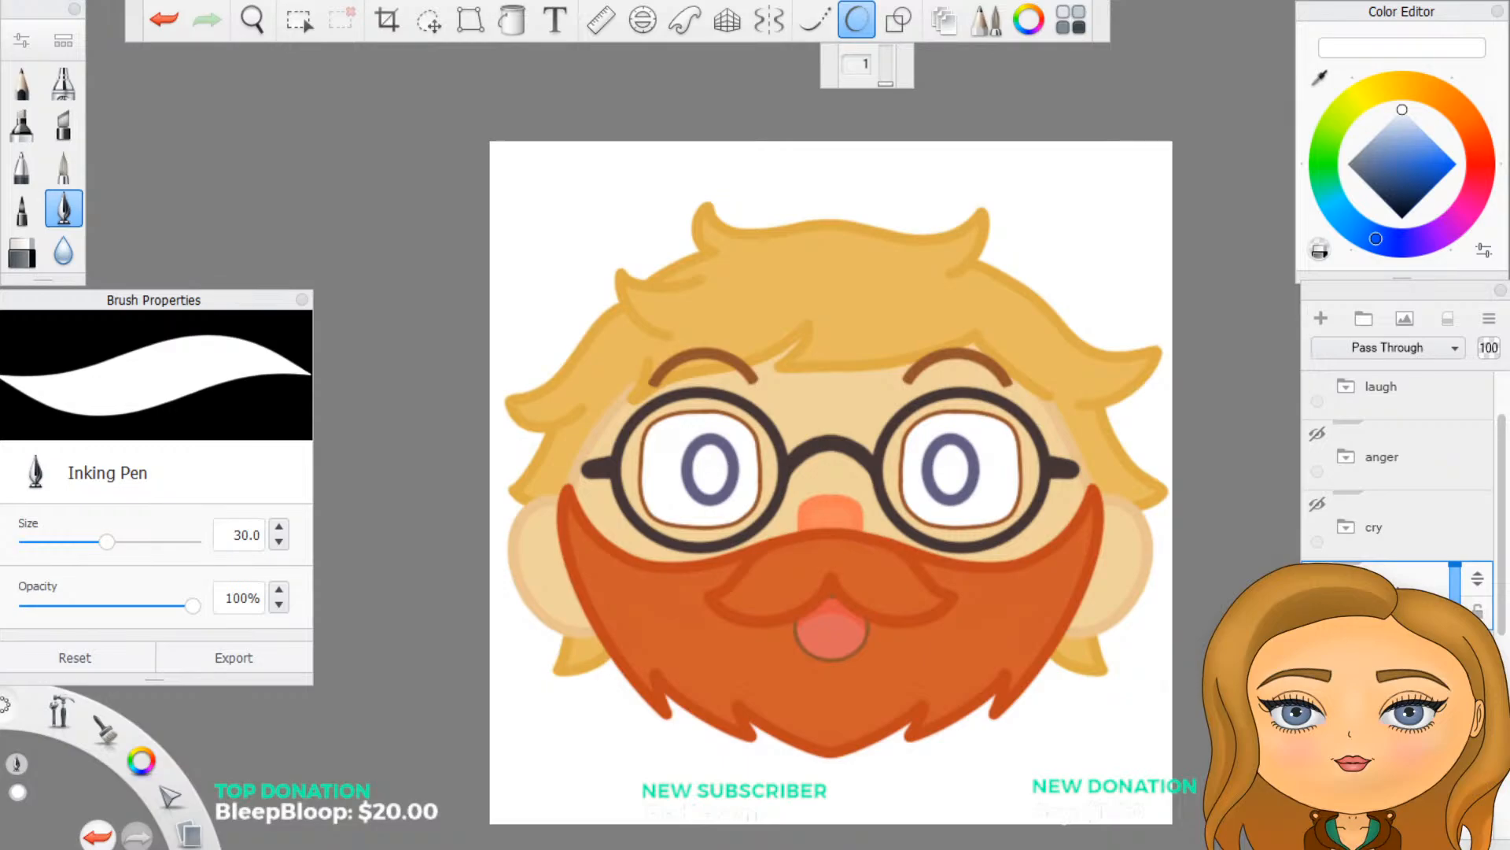
Step: Preview the cry group and the anger group one after the other, hiding each again
left_click(1317, 505)
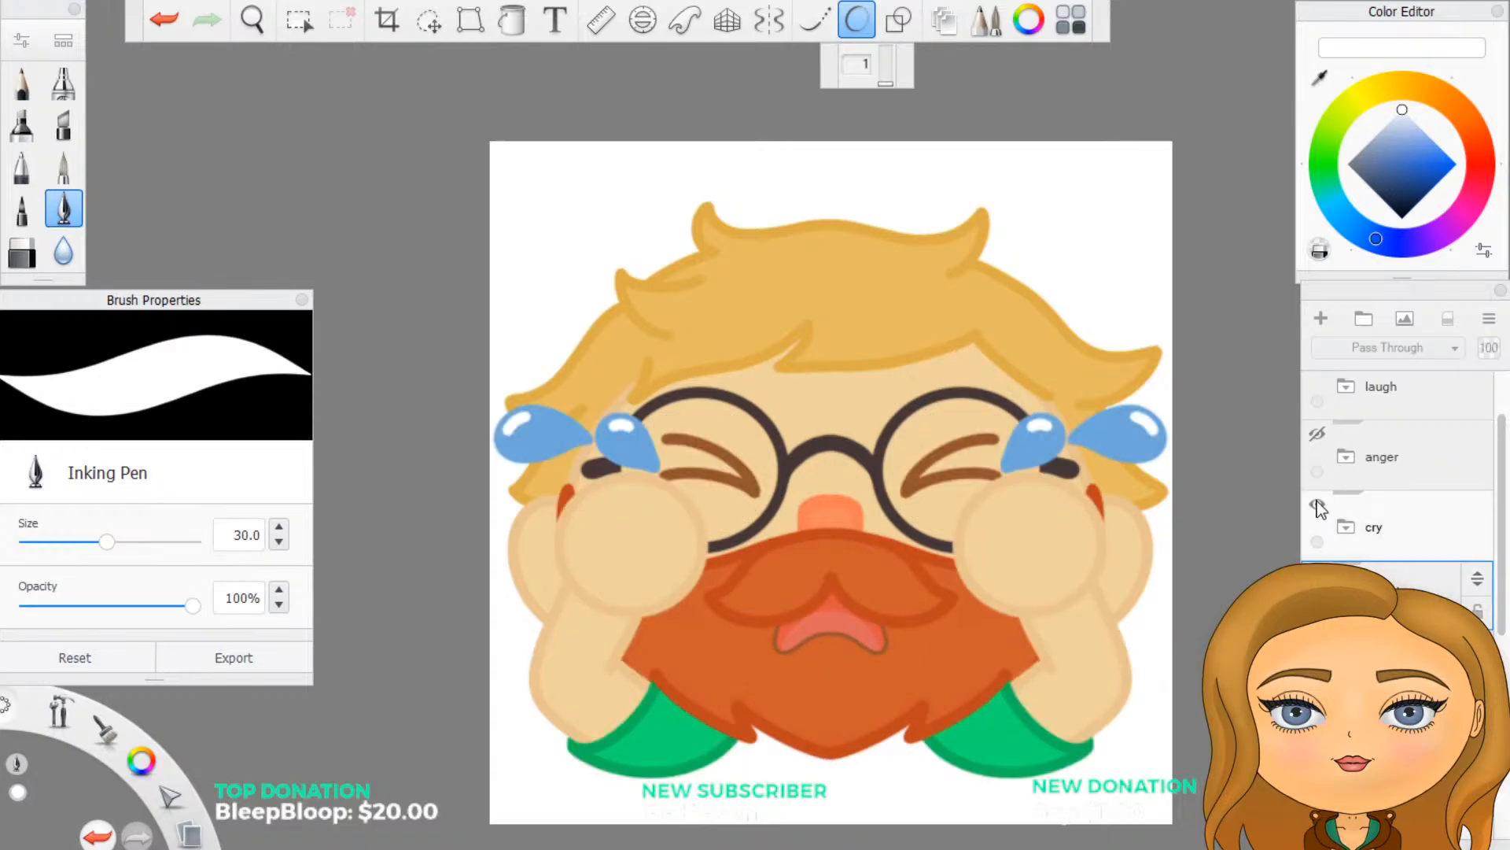
left_click(1317, 505)
left_click(1316, 434)
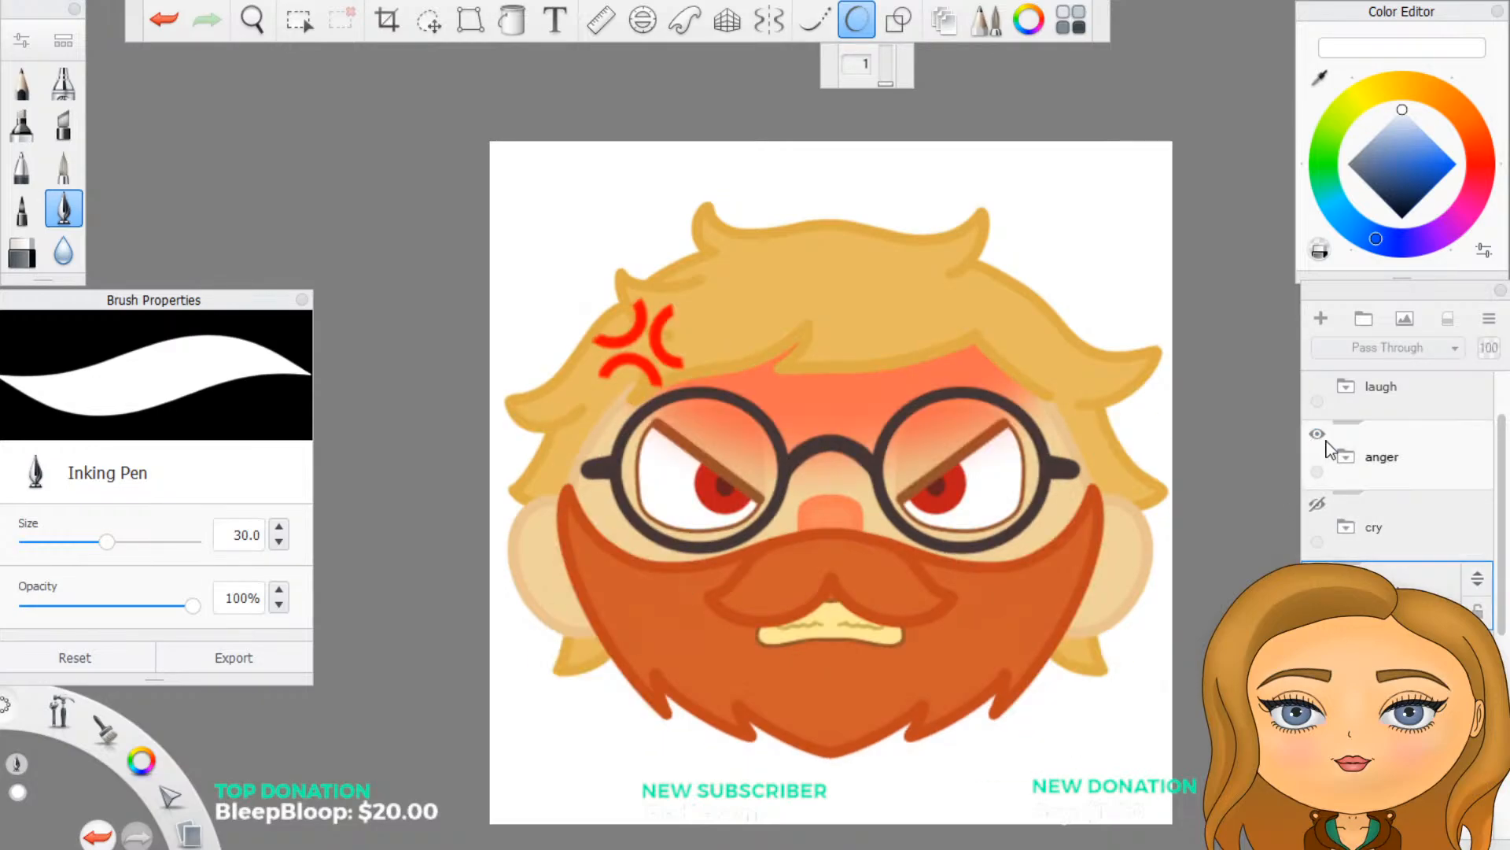
left_click(1325, 439)
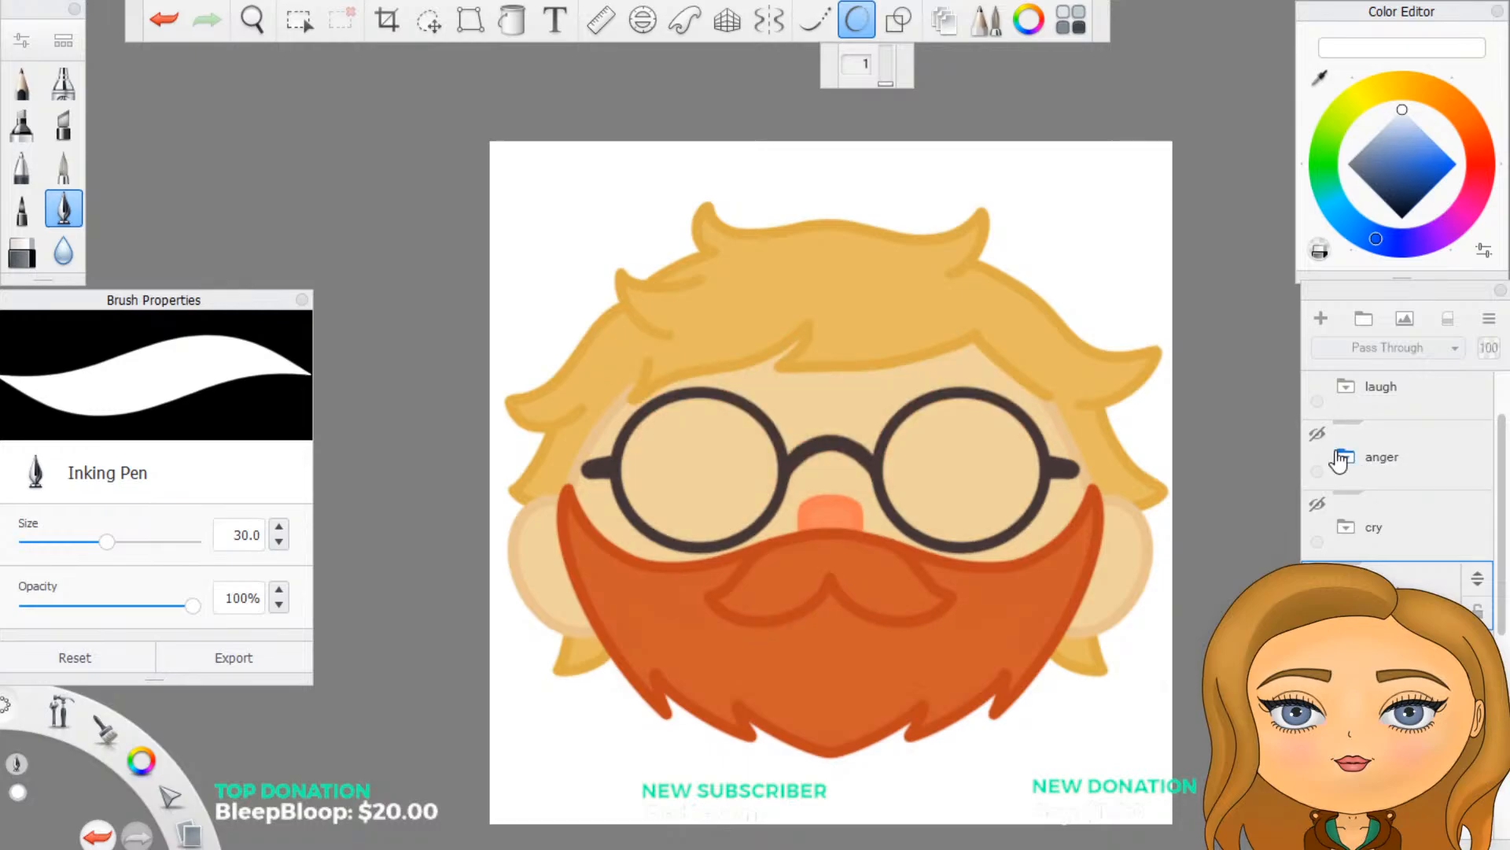
Step: Preview the laugh group over the base face and hide it again
scroll(1337, 457, "up", 1)
left_click(1317, 456)
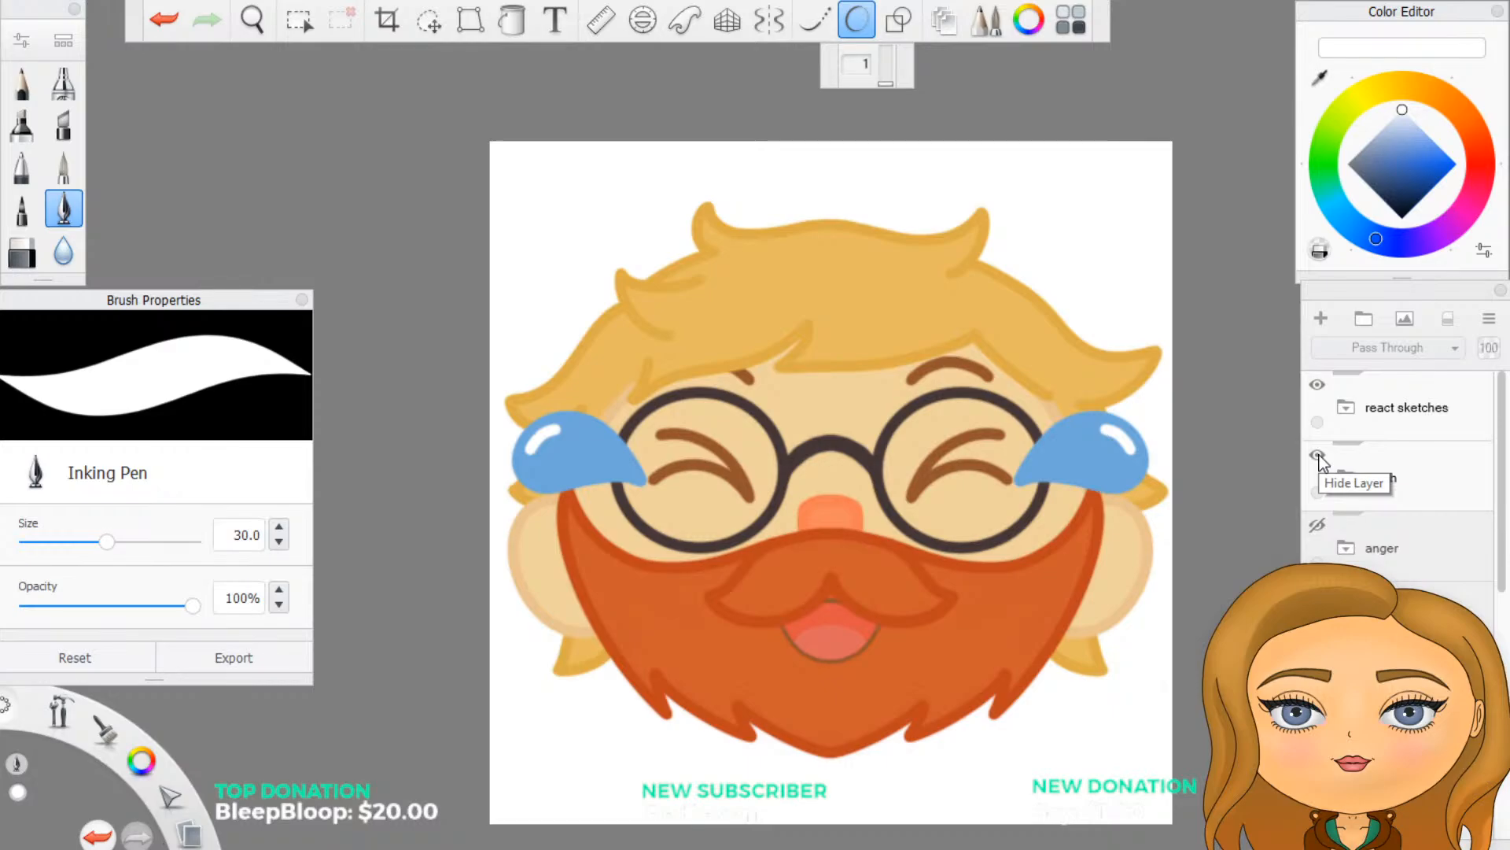
left_click(1320, 460)
Step: Preview the hype group with its confetti and HYPE lettering, and hide it again
scroll(1408, 475, "down", 2)
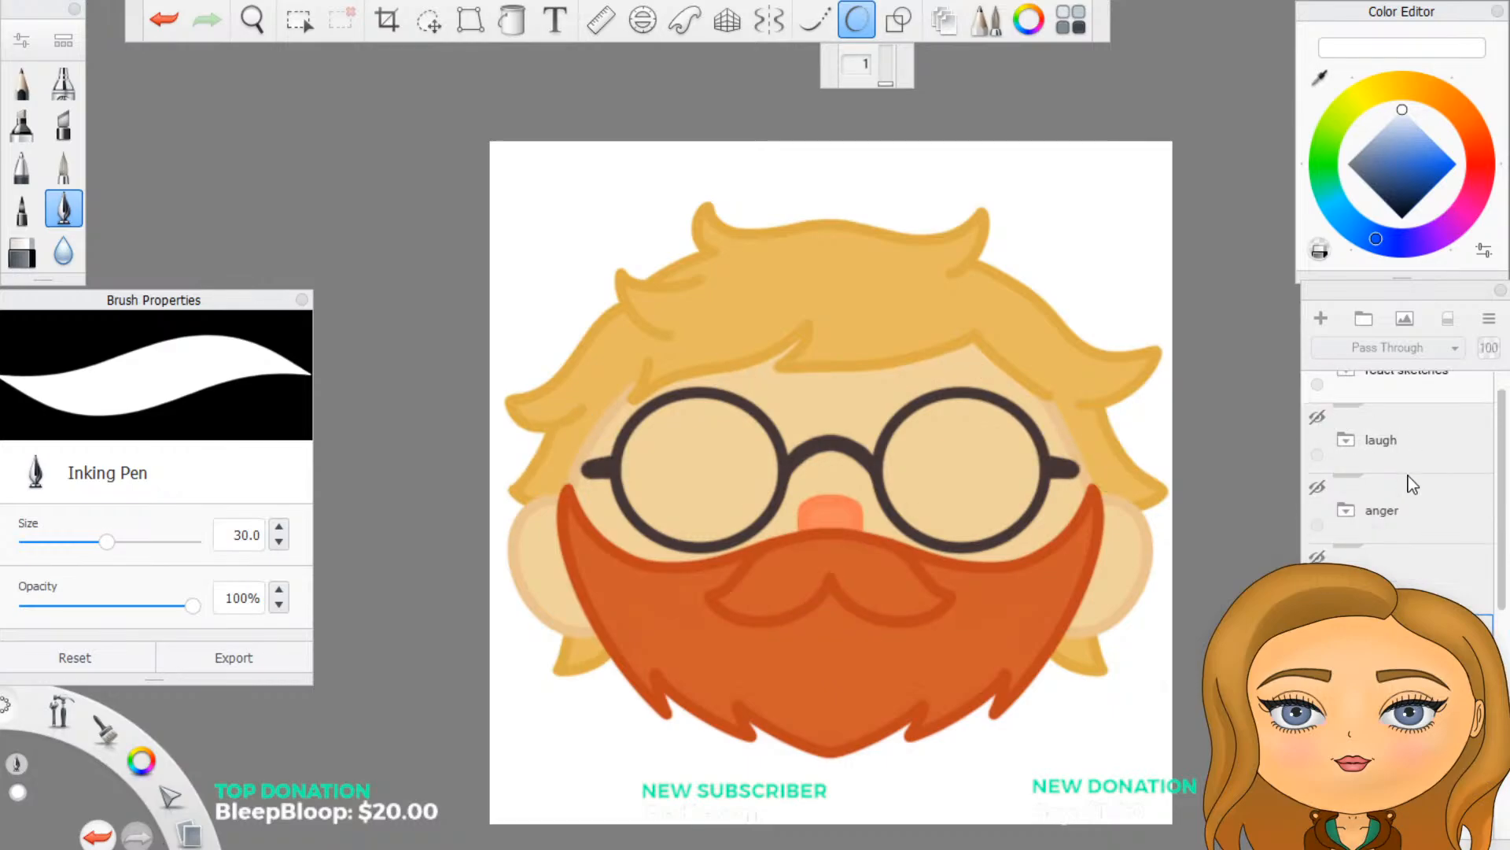
scroll(1415, 489, "down", 5)
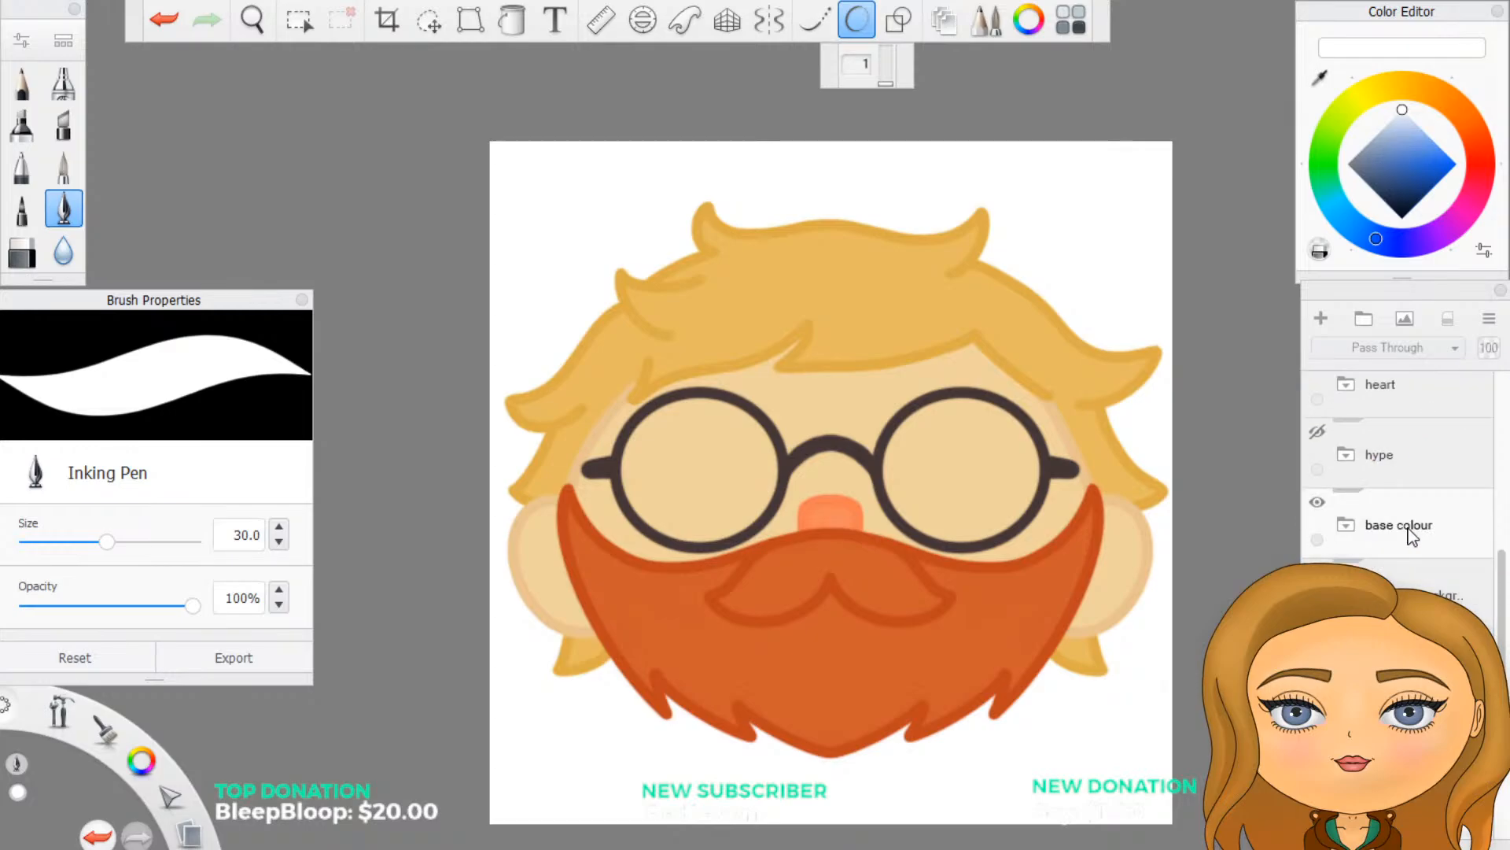
left_click(1317, 473)
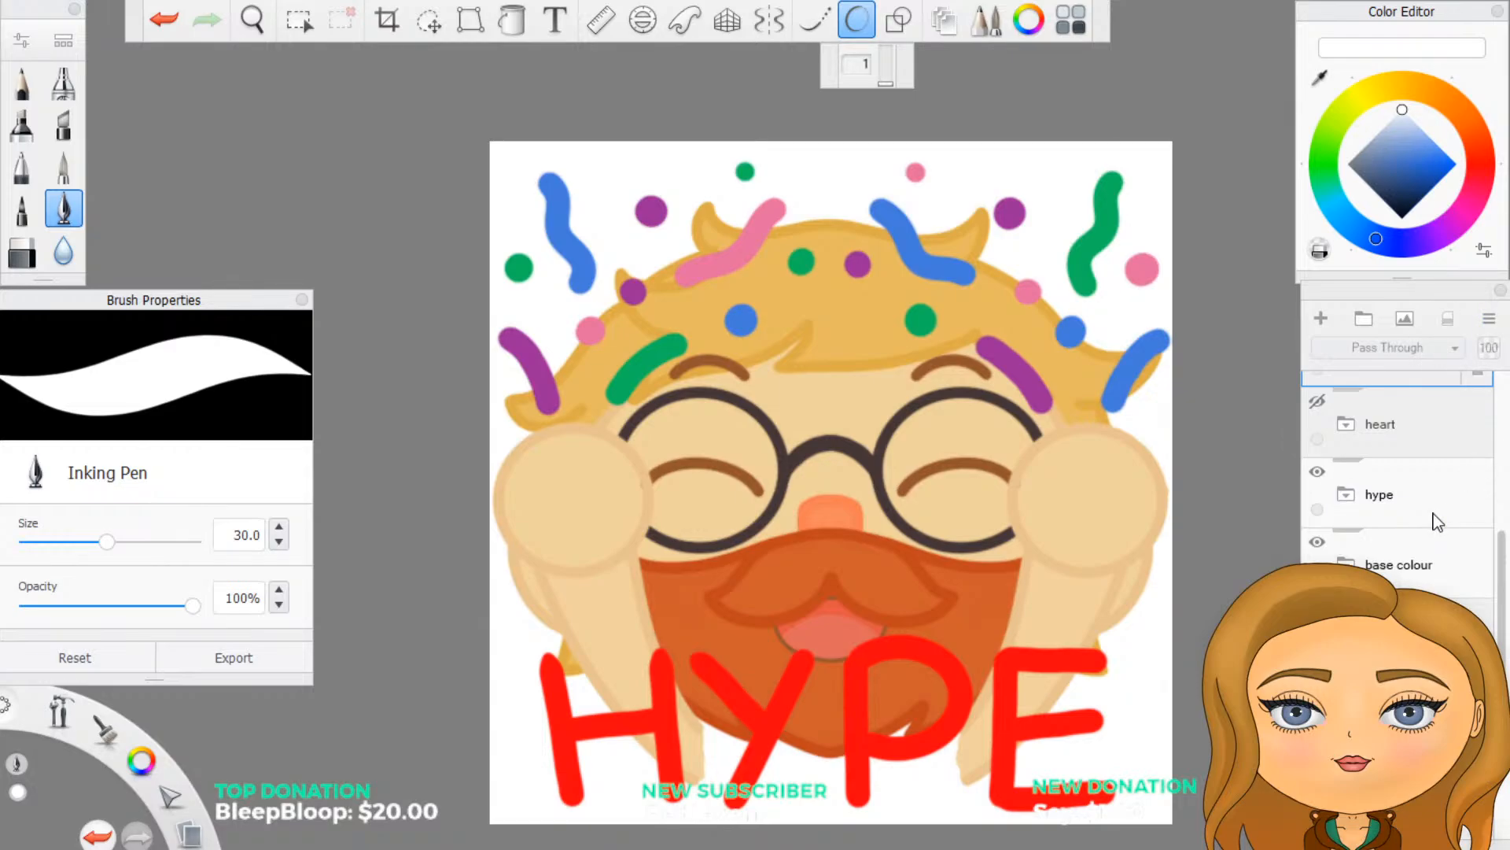
scroll(1433, 512, "up", 5)
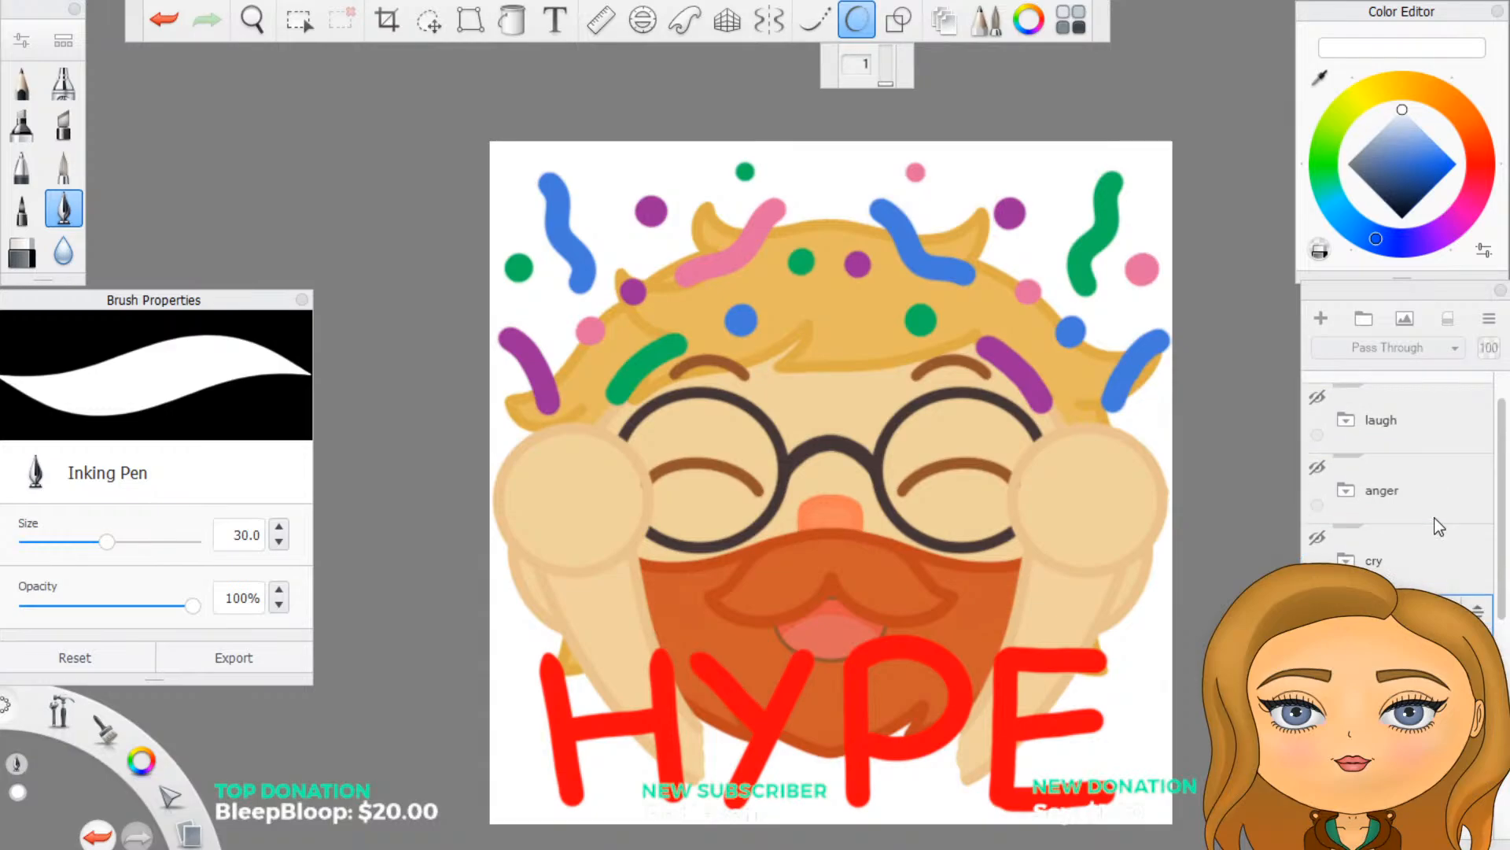
scroll(1434, 516, "up", 1)
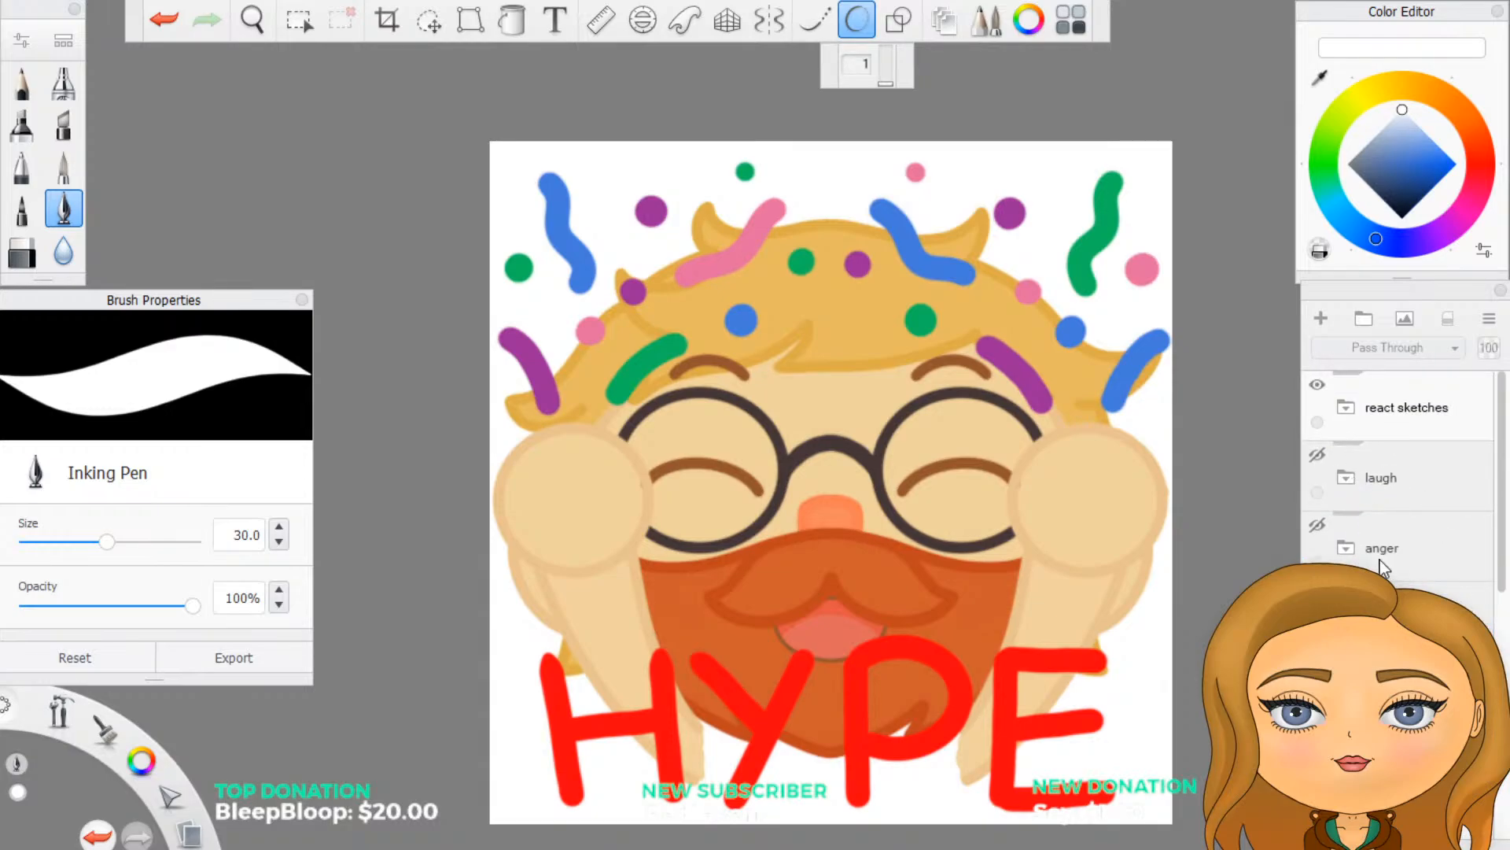
scroll(1380, 560, "down", 2)
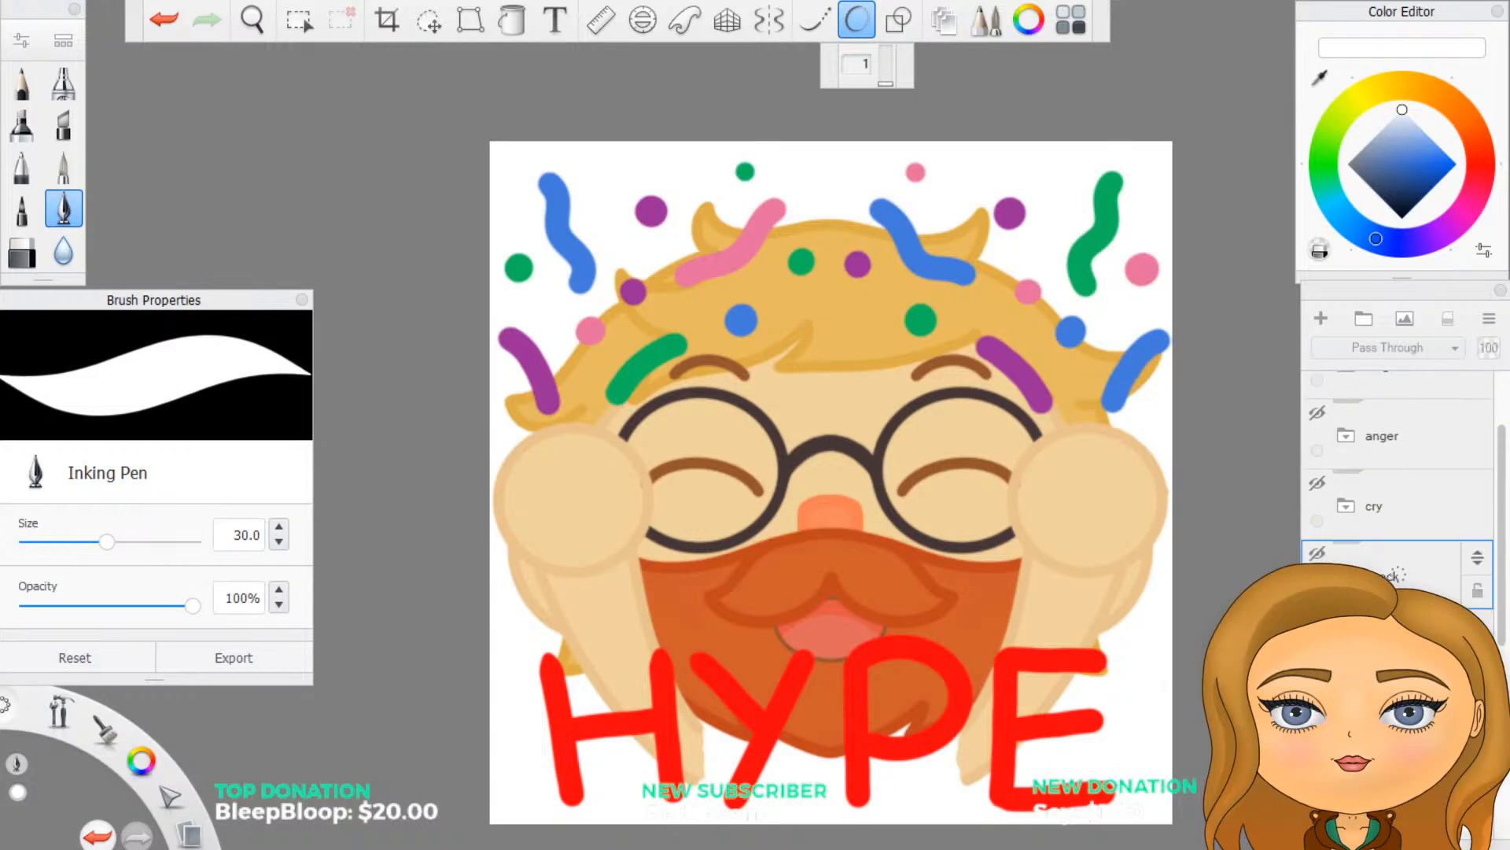
left_click(1318, 693)
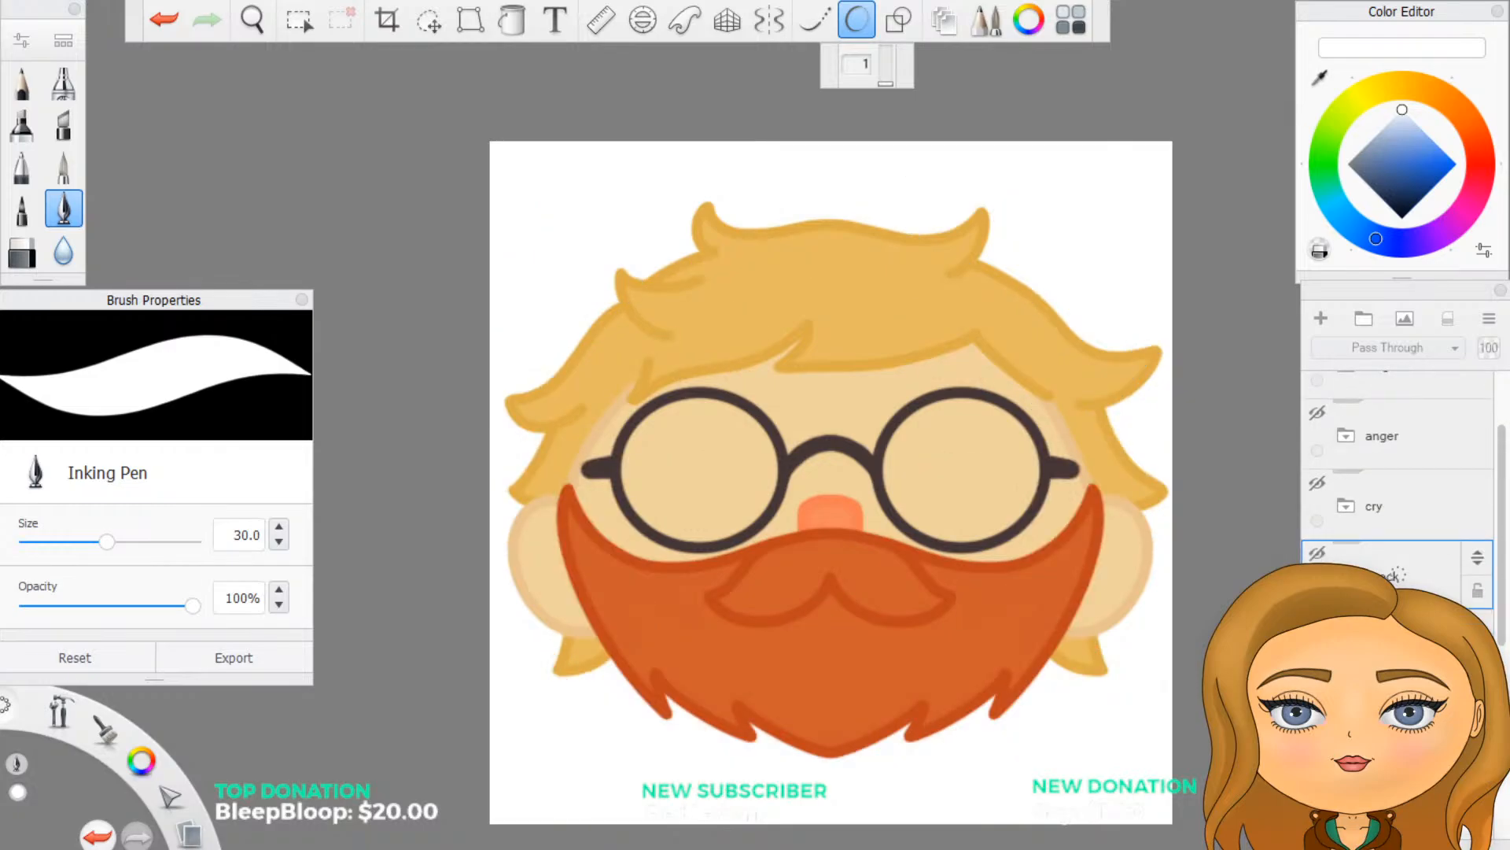
Step: Expand the react sketches group and show the coffee line-art group inside it
scroll(1400, 503, "up", 2)
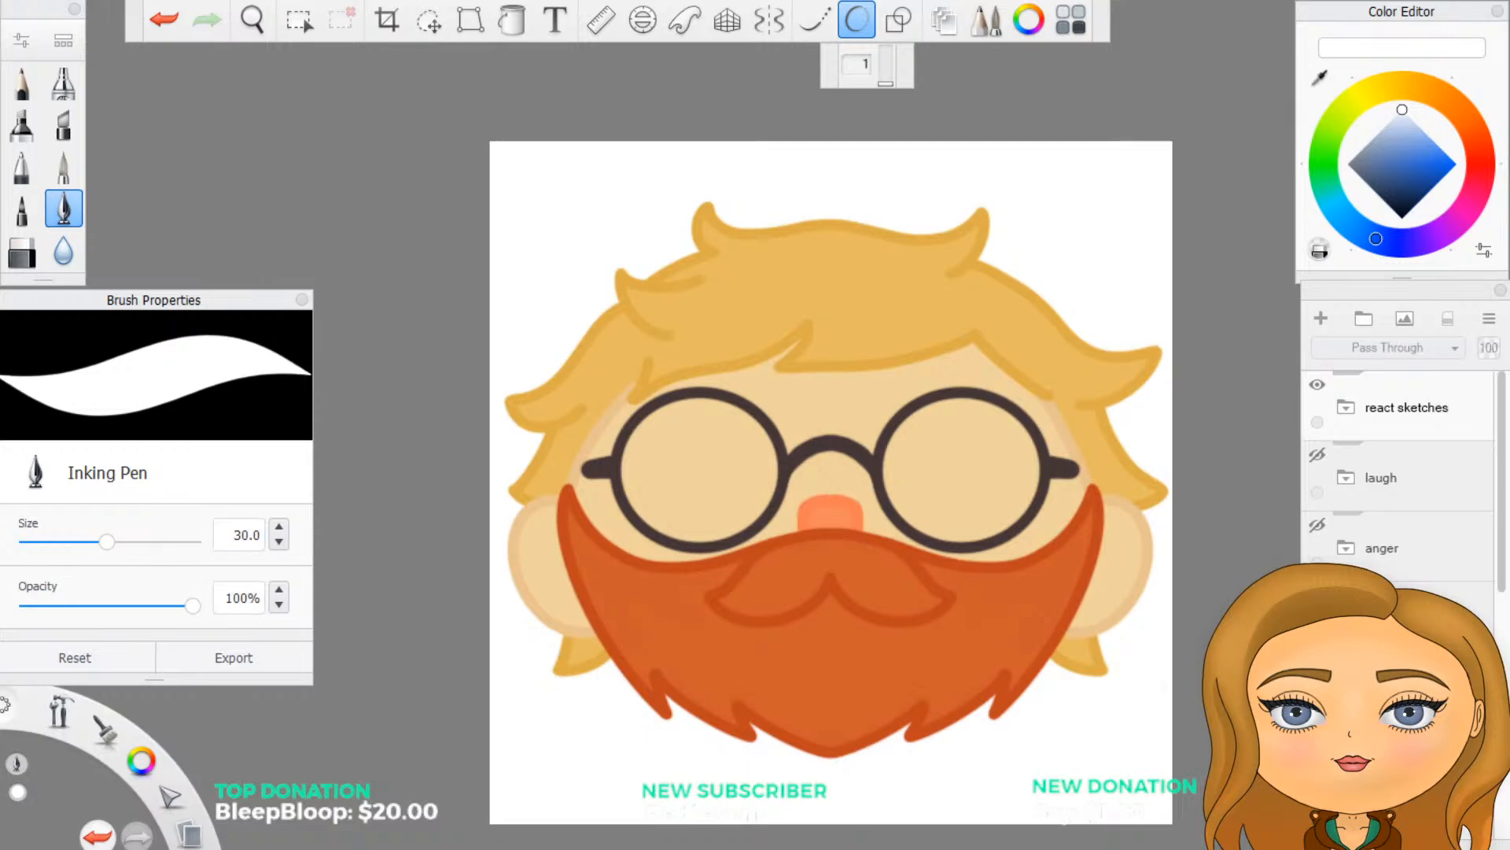
left_click(1348, 408)
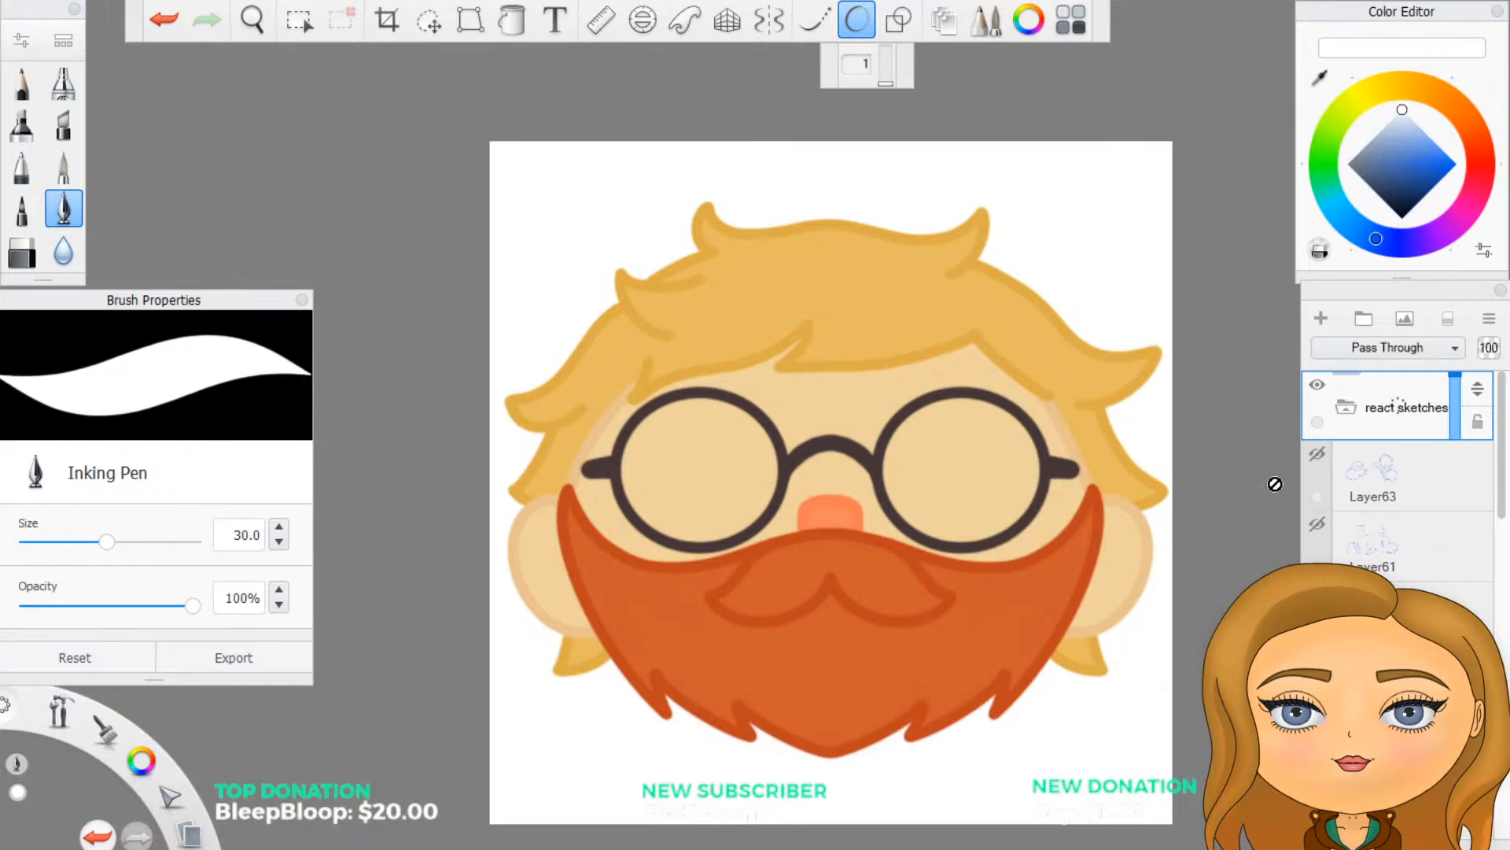
scroll(1408, 540, "down", 1)
scroll(1408, 551, "down", 1)
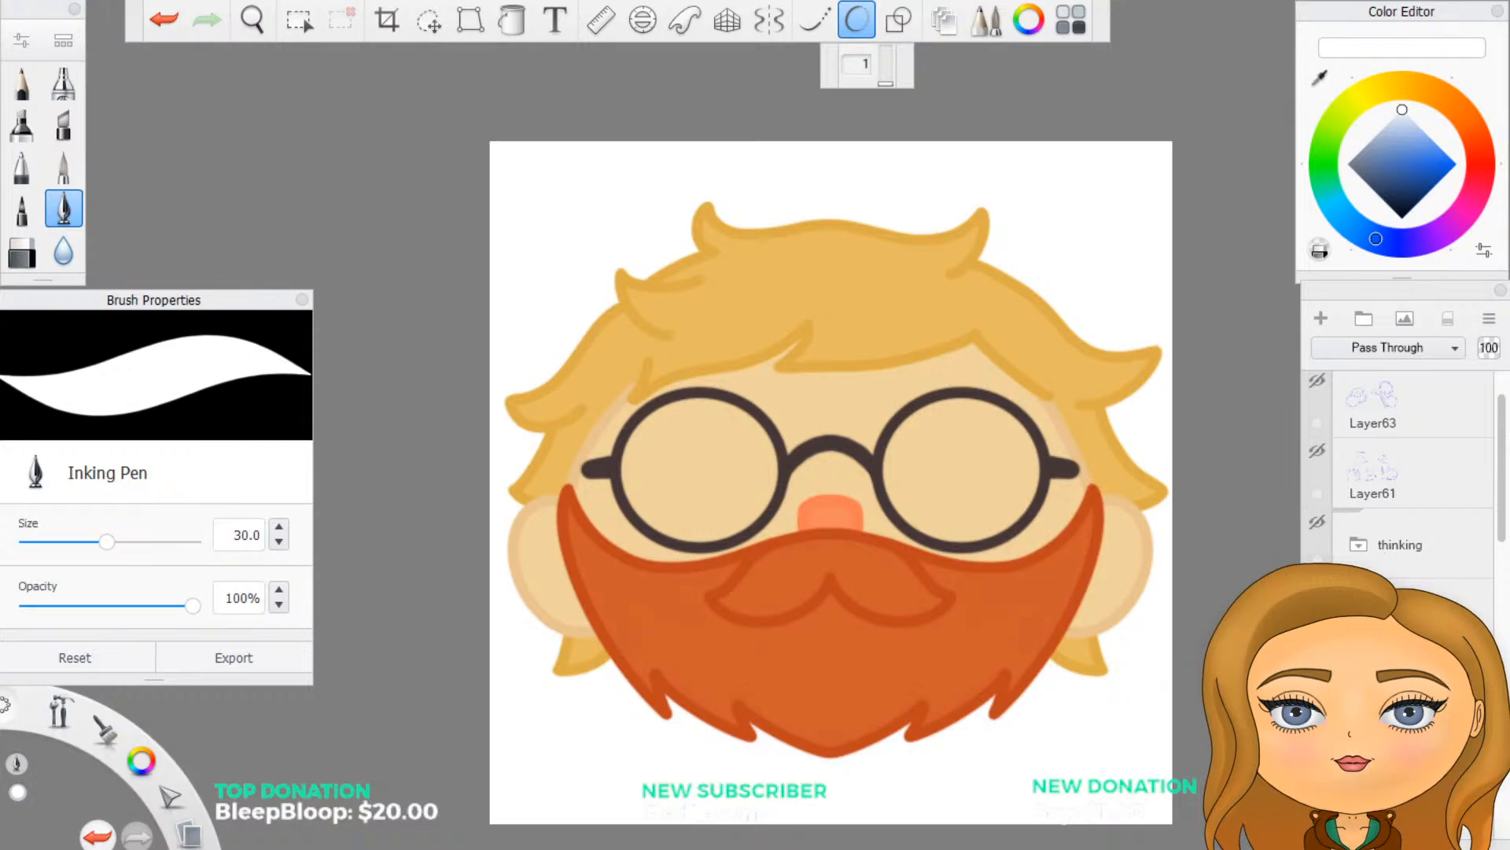
left_click(1317, 593)
Step: Hide the base colour group behind the coffee line art
scroll(1408, 488, "down", 10)
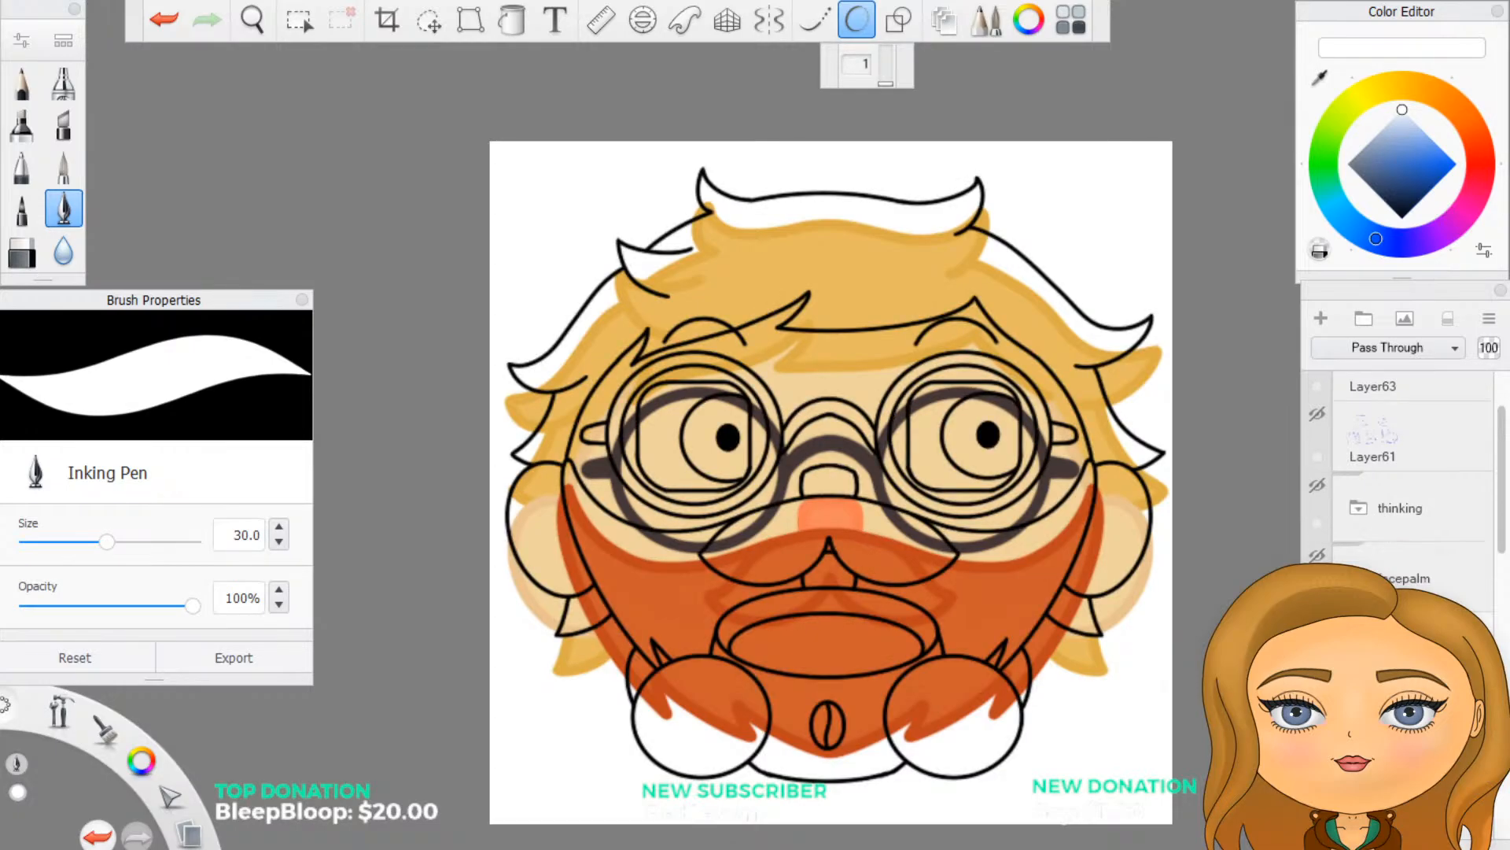
scroll(1401, 456, "down", 6)
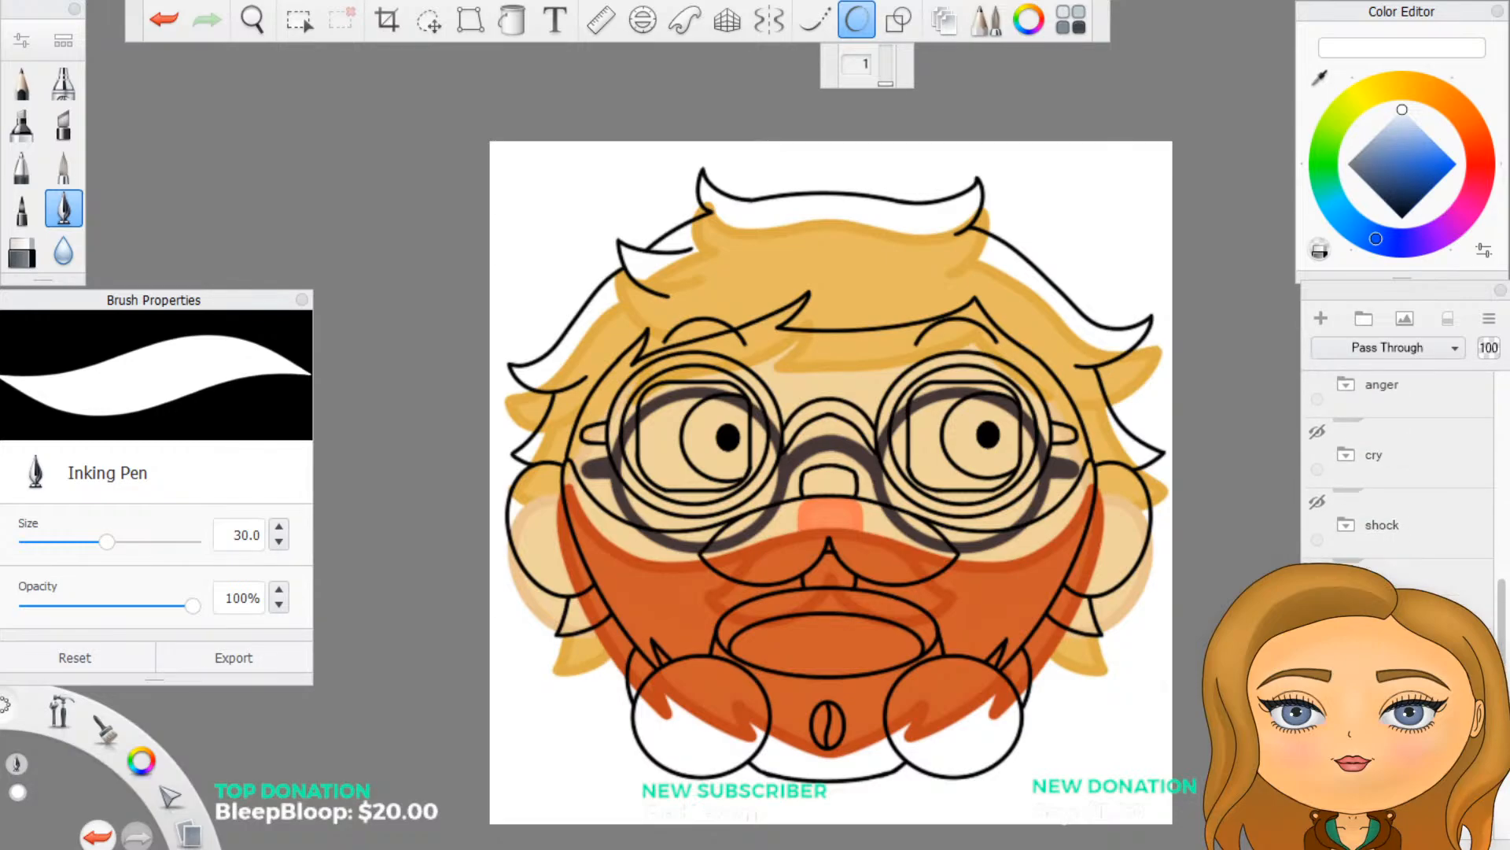
left_click(1317, 571)
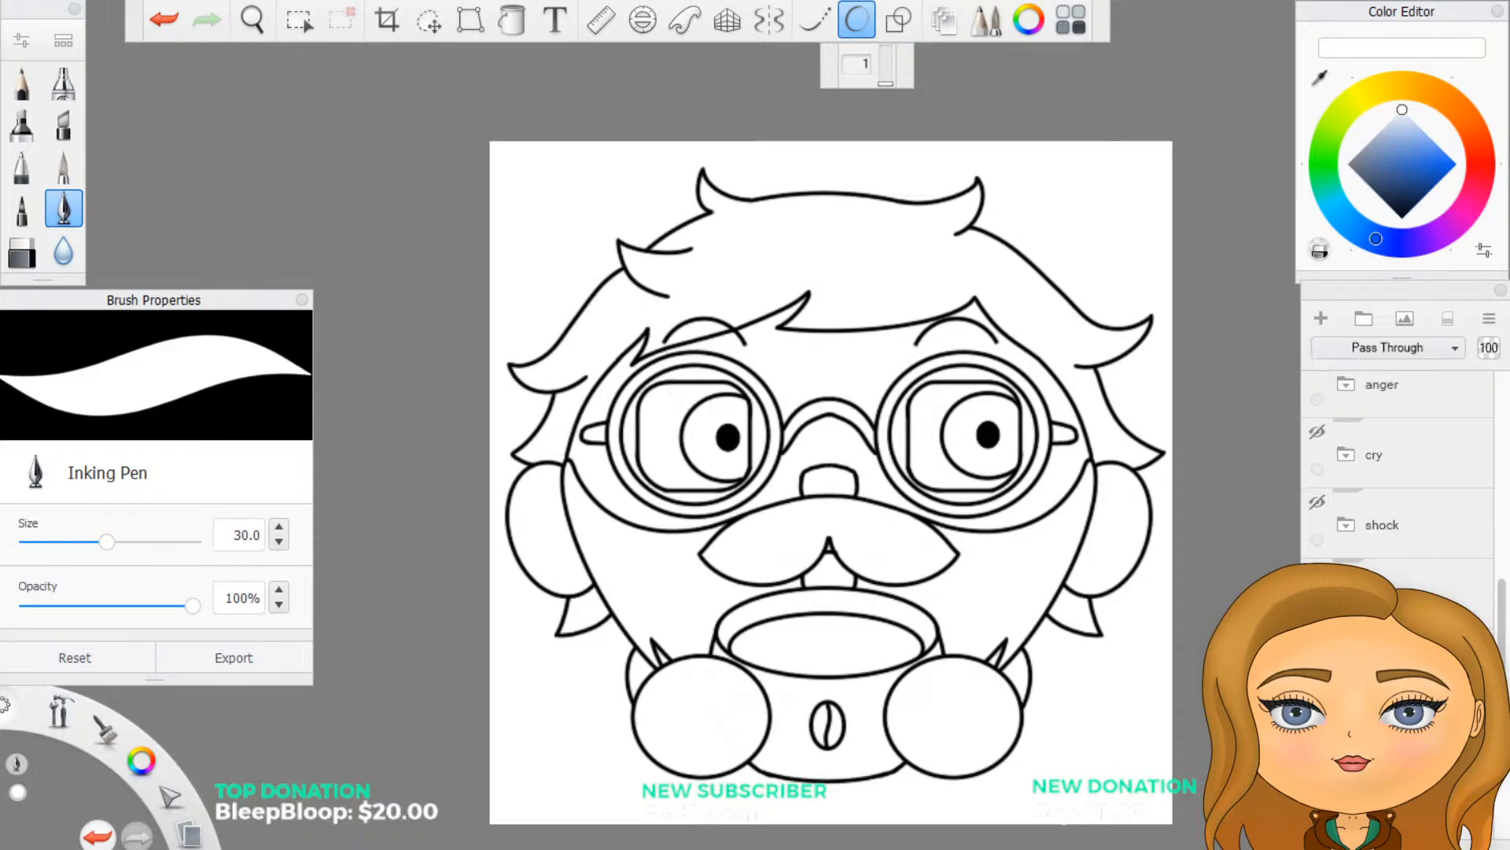
Step: Hide the coffee line-art group
scroll(1401, 511, "up", 6)
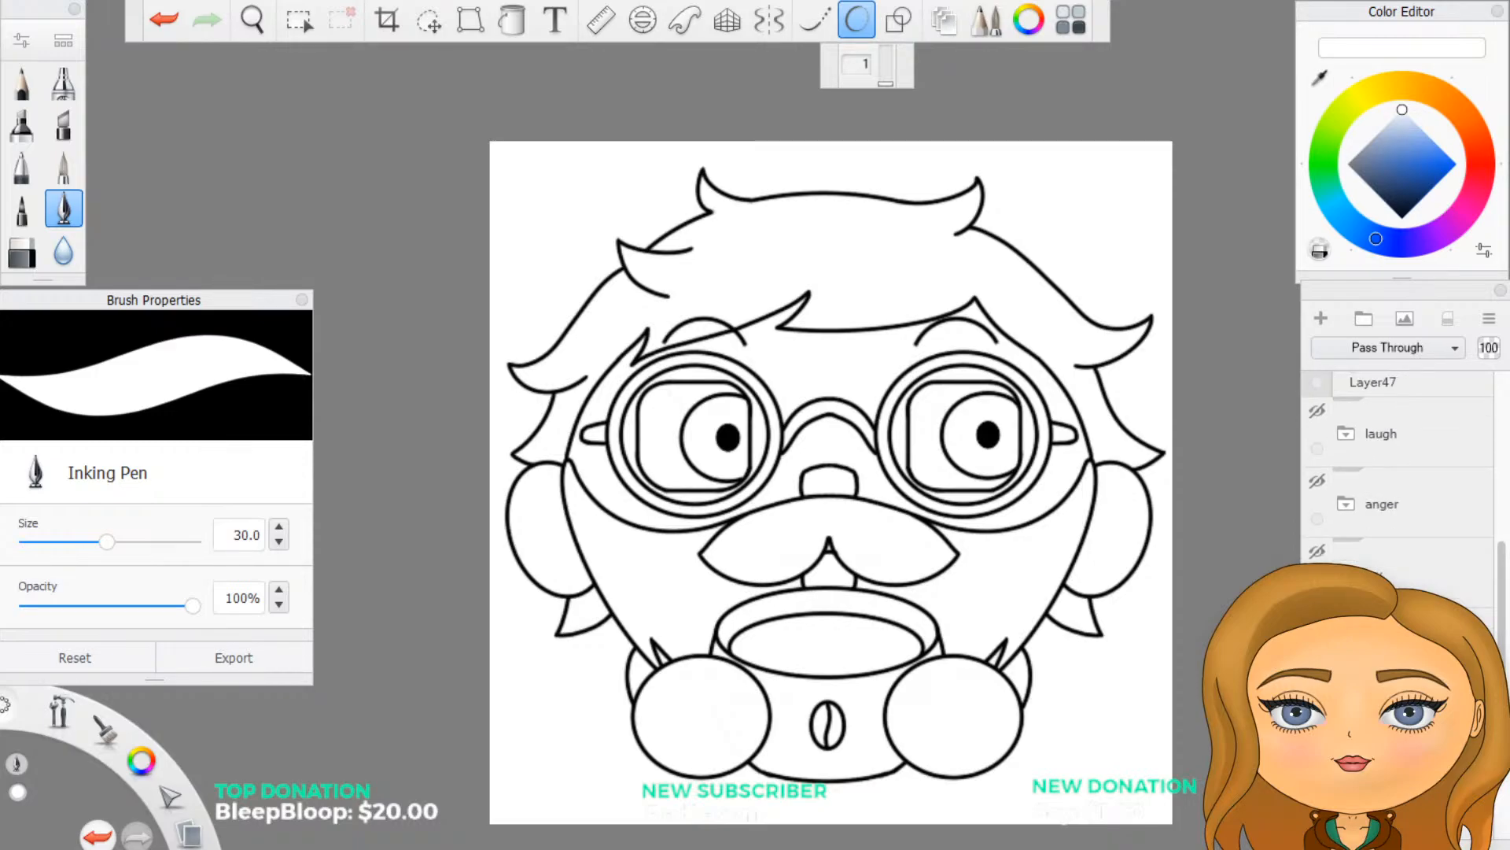
scroll(1401, 511, "up", 5)
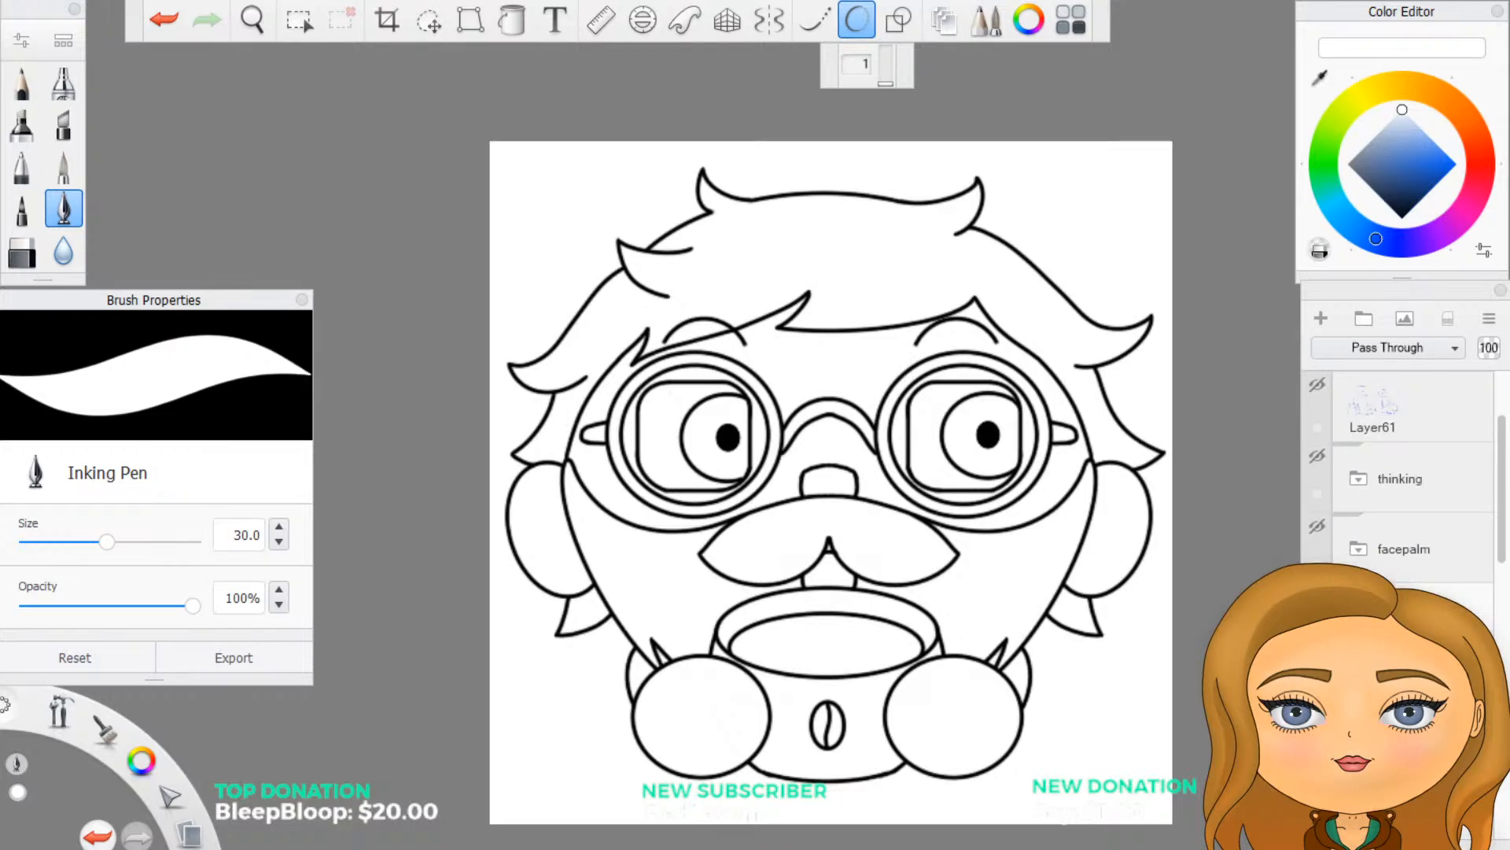
scroll(1400, 512, "up", 1)
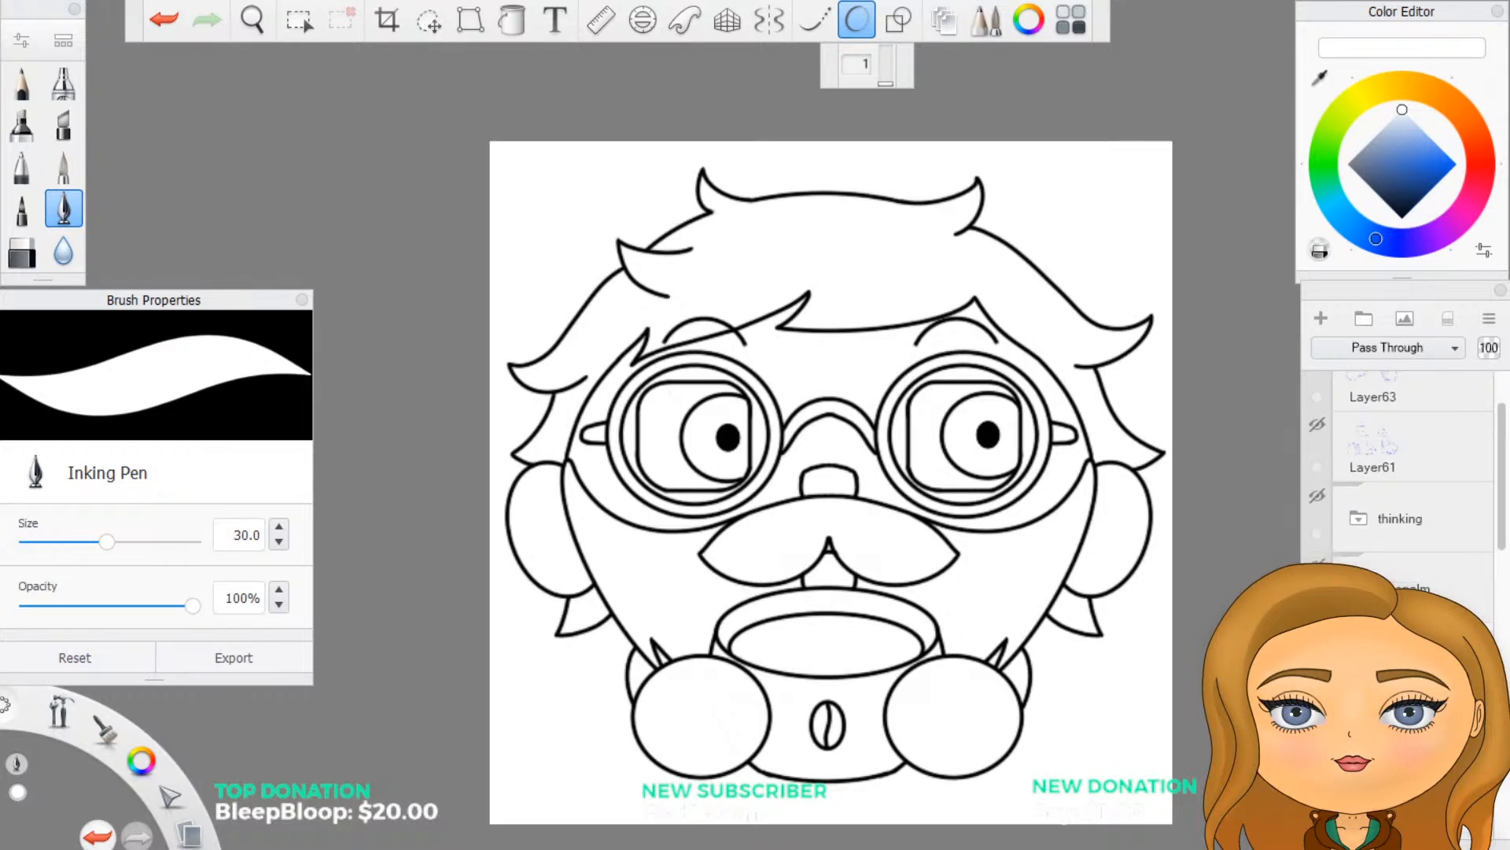
left_click(1318, 532)
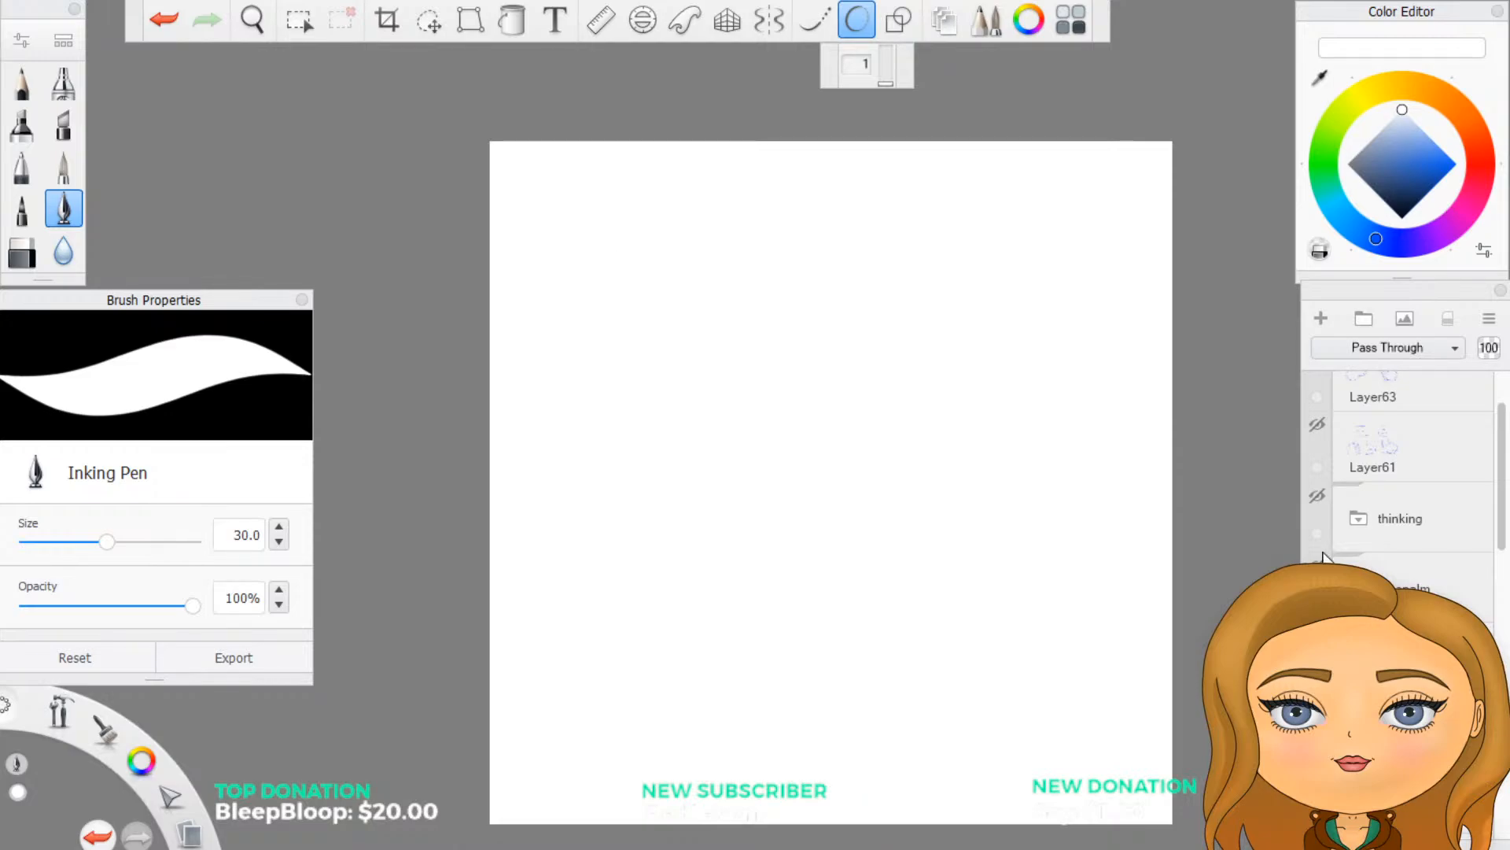
Step: Preview the thinking and facepalm line-art groups in turn, hiding each again
left_click(1318, 496)
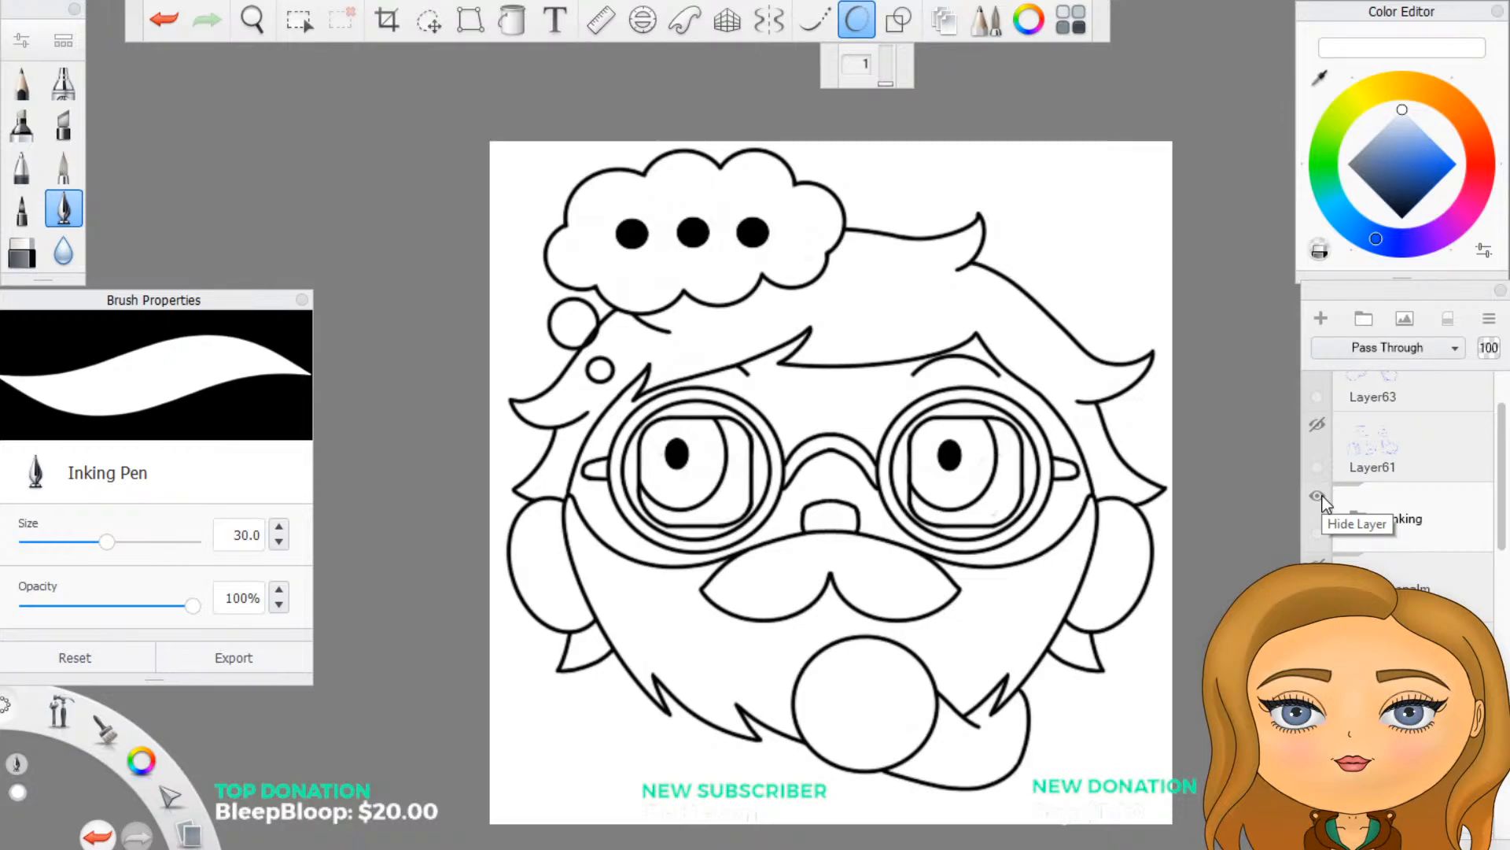
left_click(1317, 496)
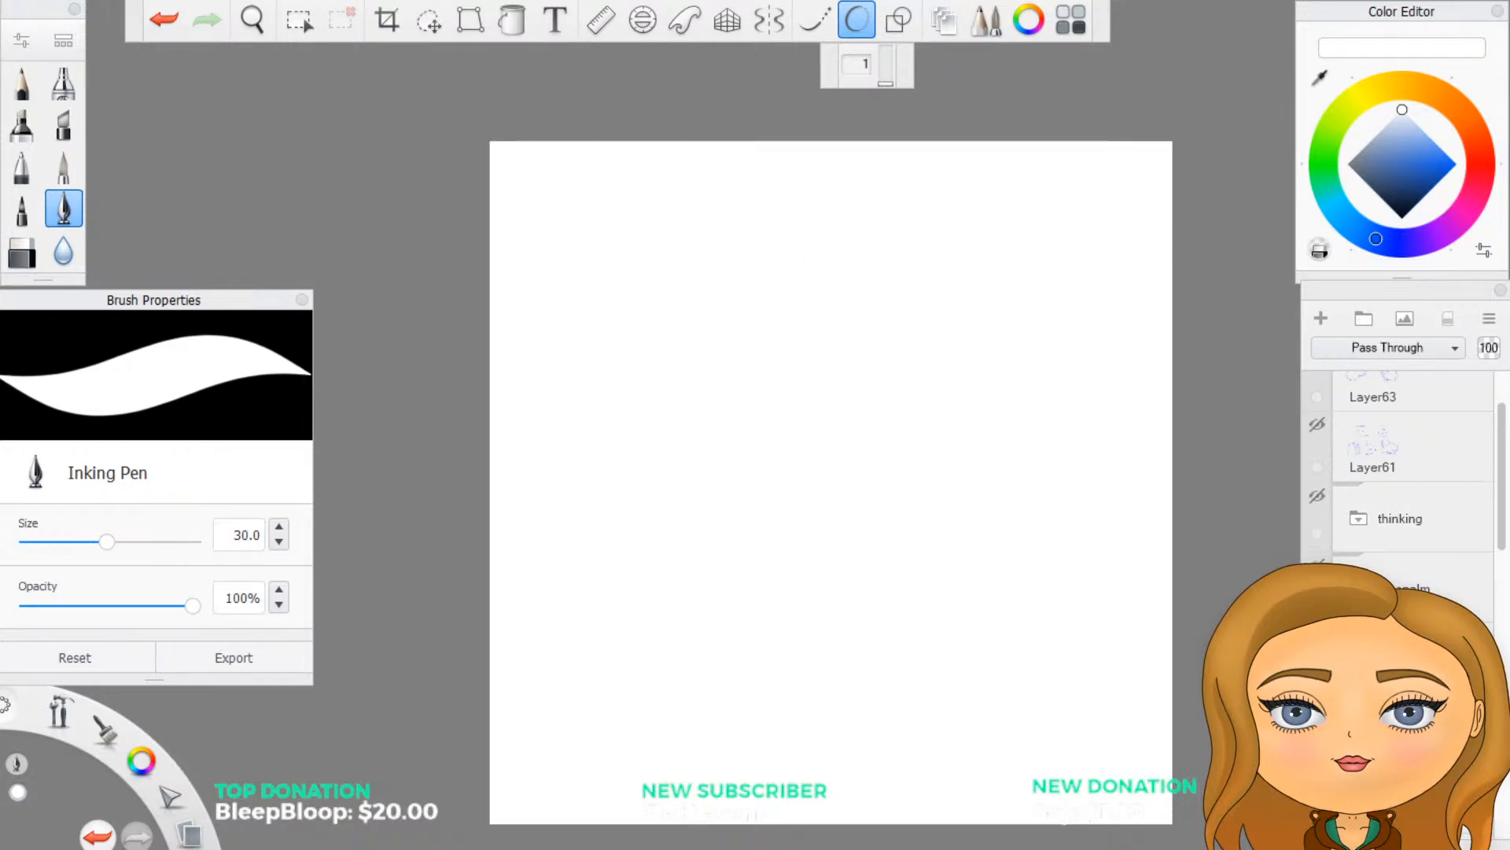
left_click(1317, 566)
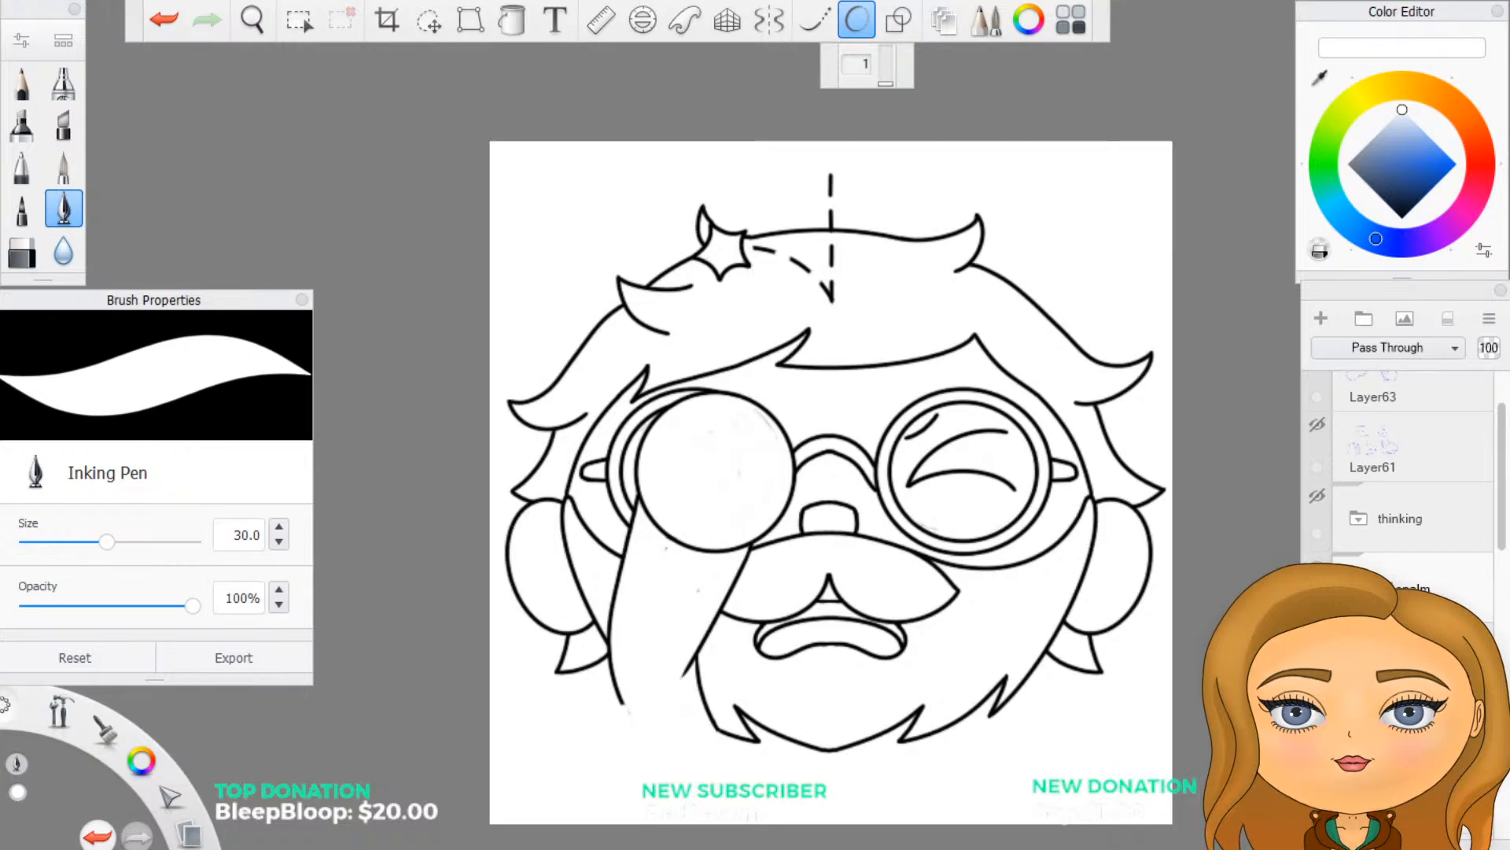
left_click(1316, 566)
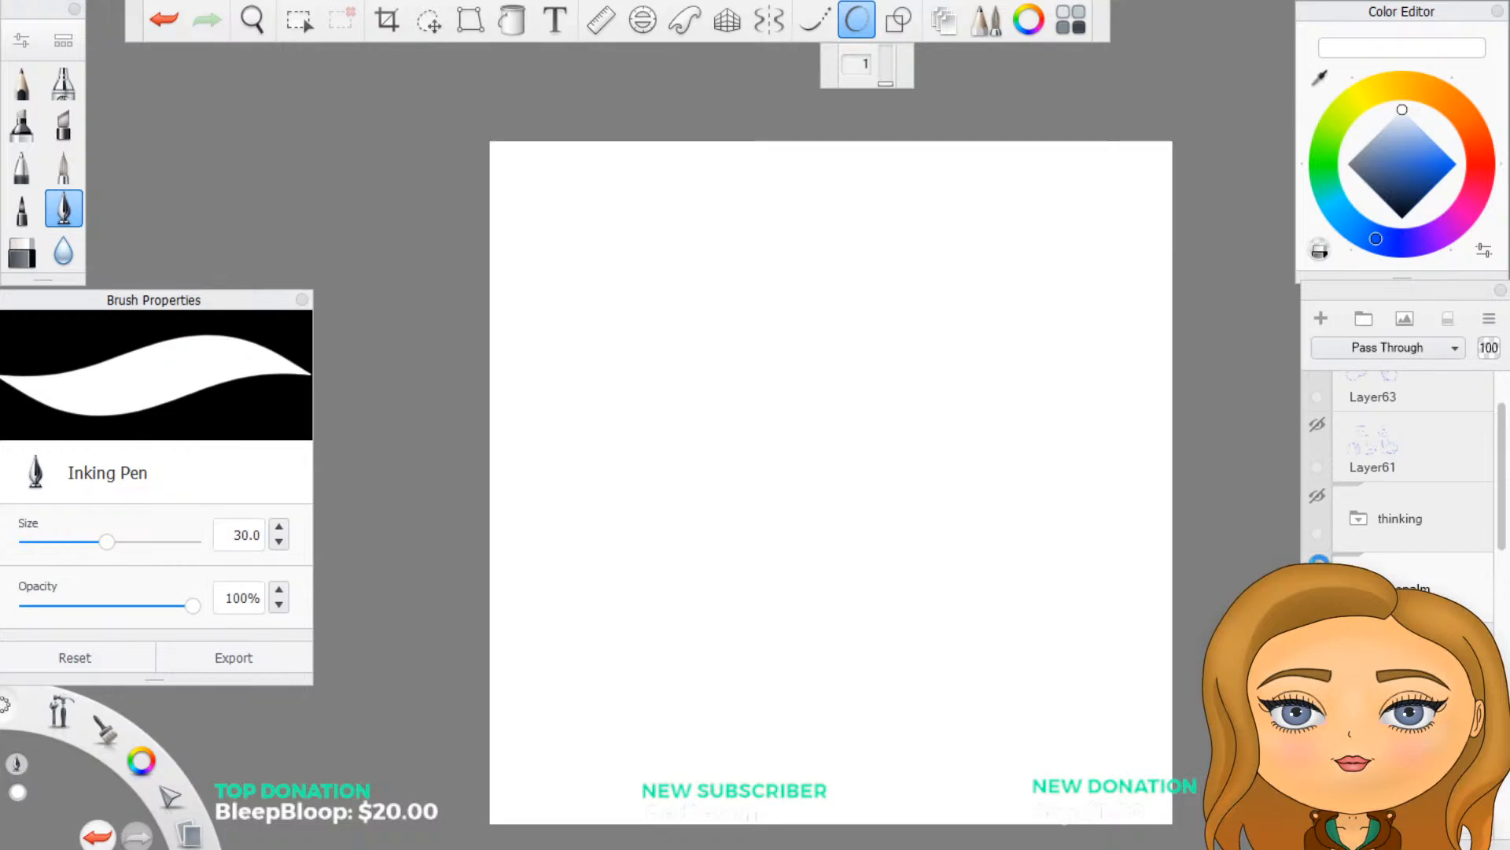
Step: Show the base colour group again without any expression group
scroll(1400, 488, "down", 5)
scroll(1400, 464, "down", 6)
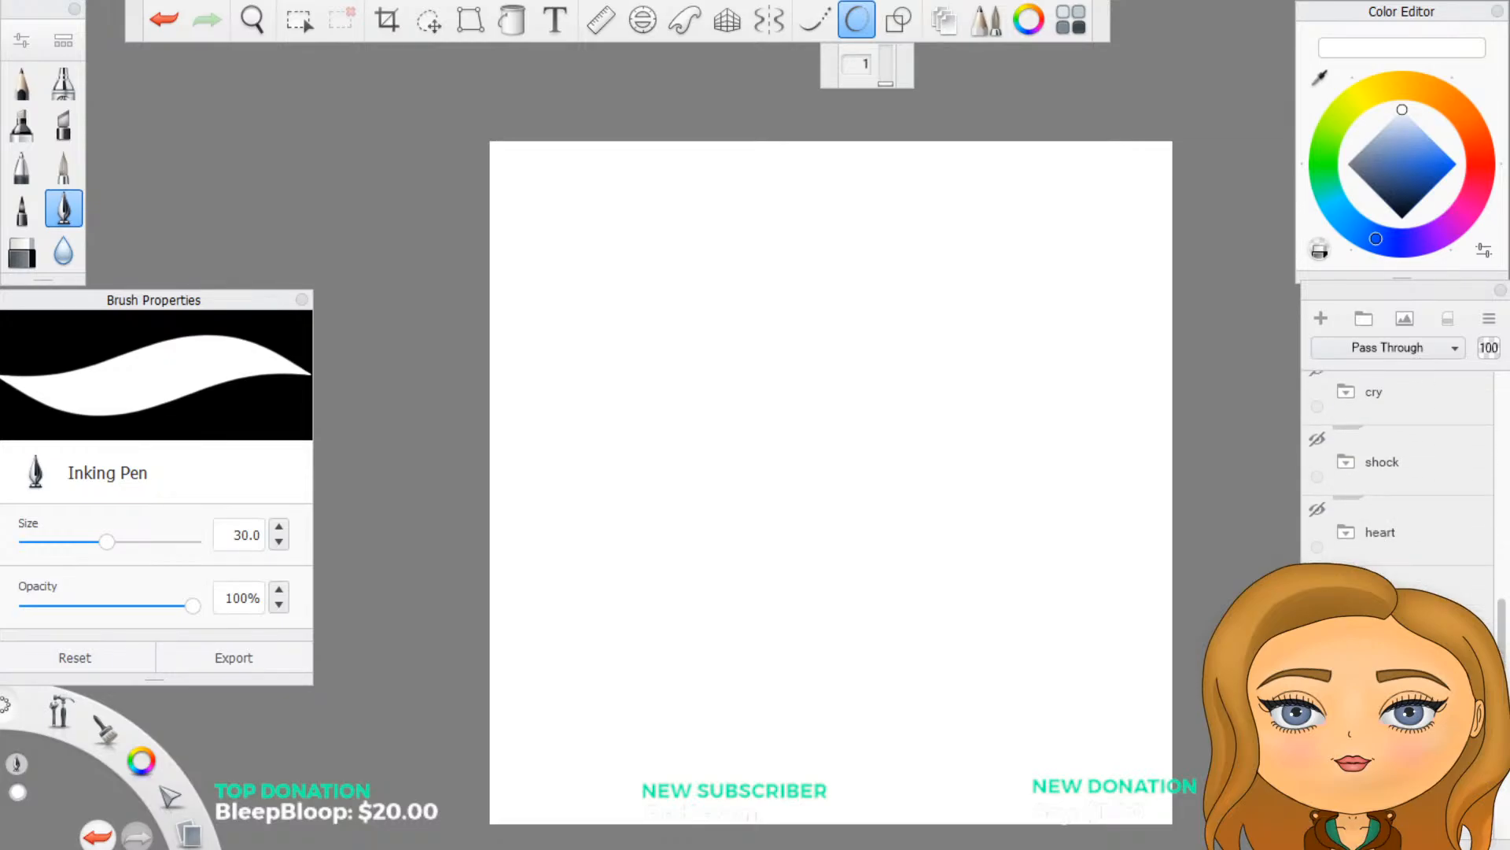
left_click(1316, 579)
scroll(1400, 464, "up", 2)
scroll(1397, 519, "up", 4)
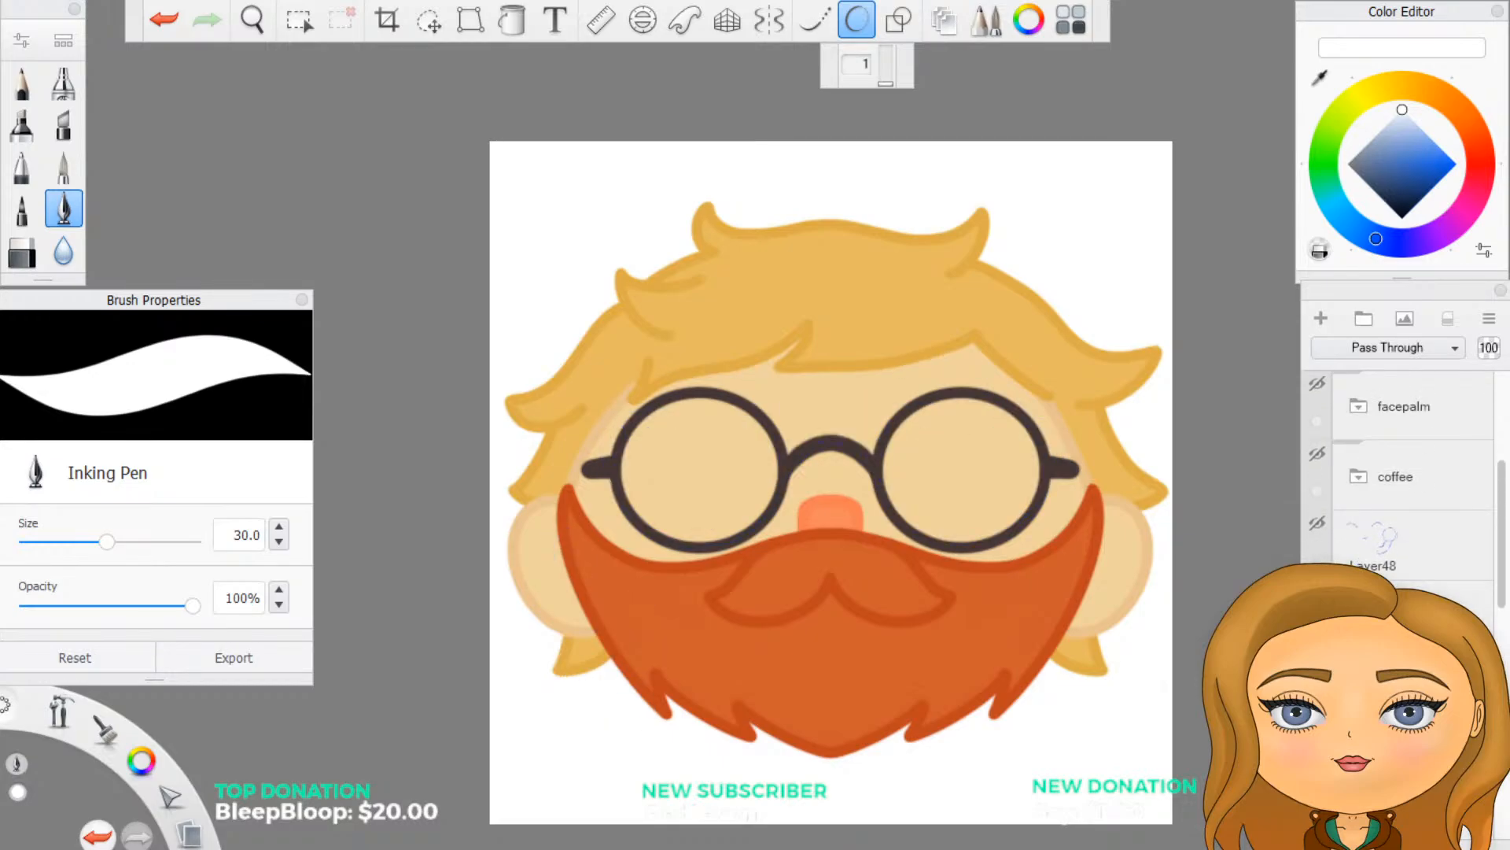
scroll(1397, 504, "down", 5)
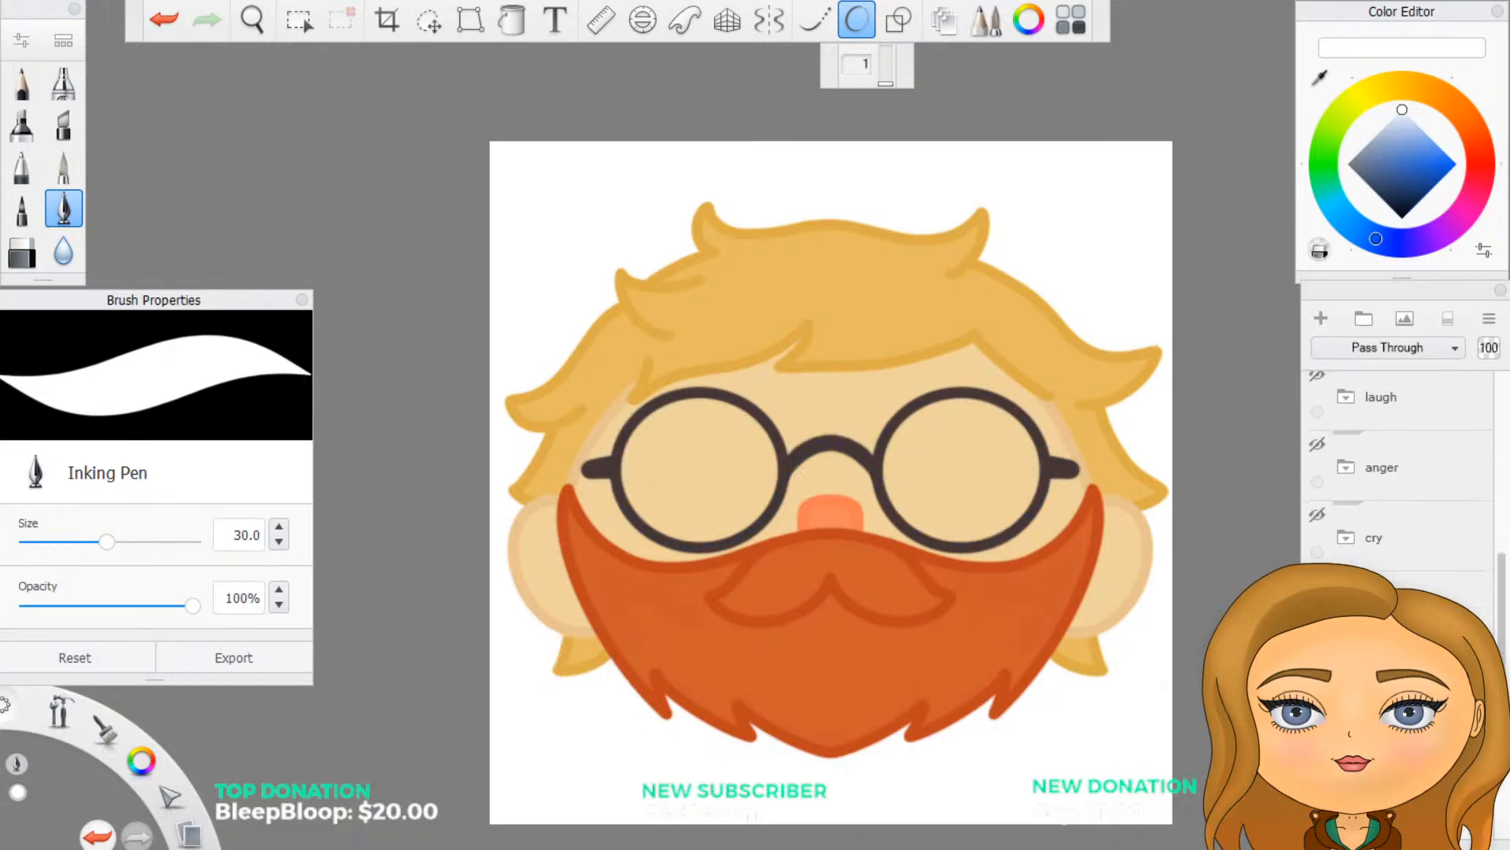
Step: Hide the base colour group and show the red guide lines of the face instead
scroll(1397, 472, "down", 3)
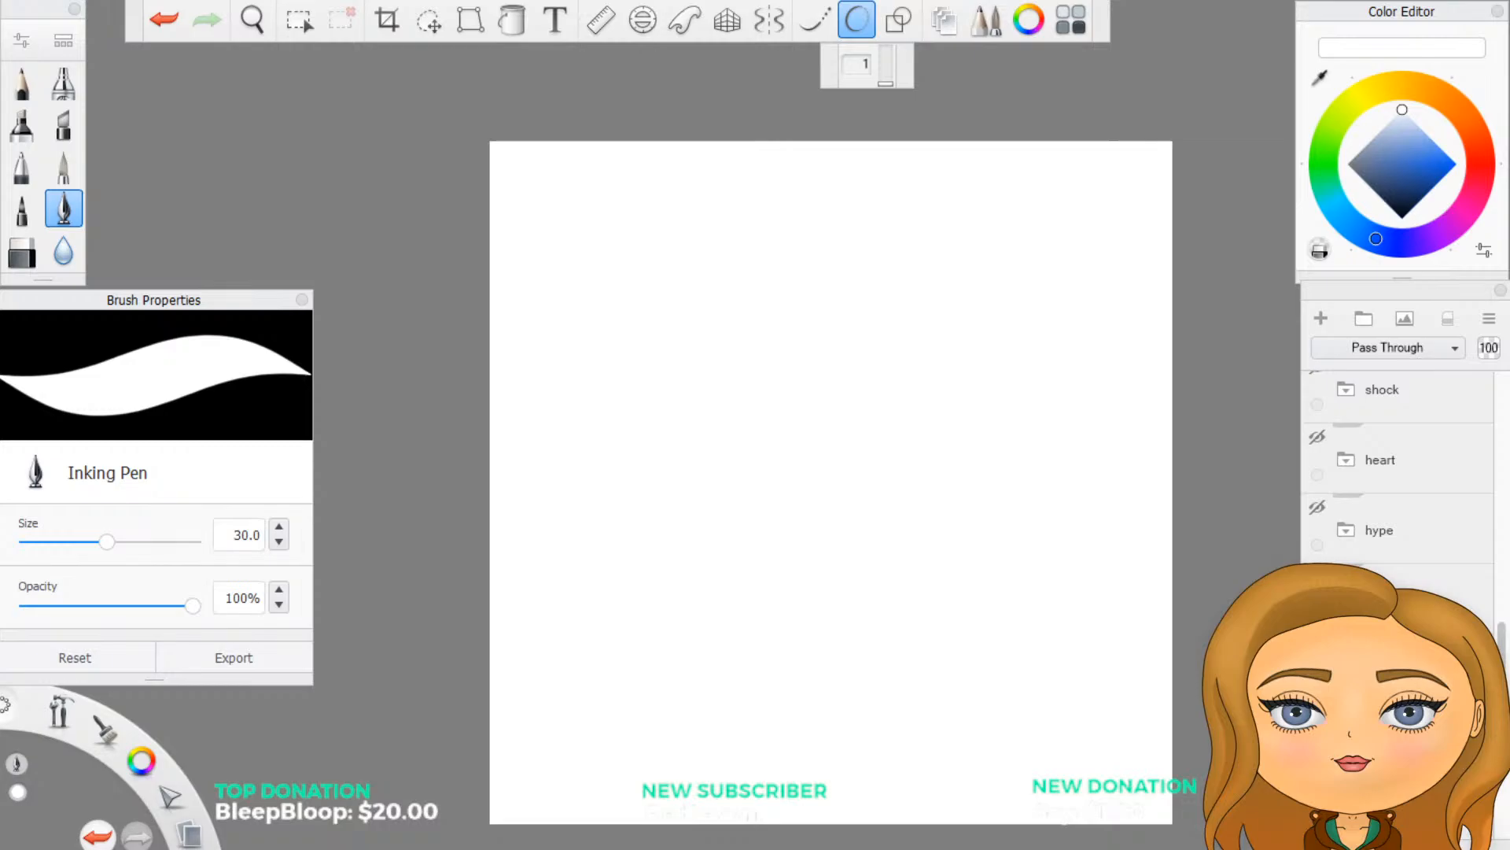
scroll(1397, 464, "down", 5)
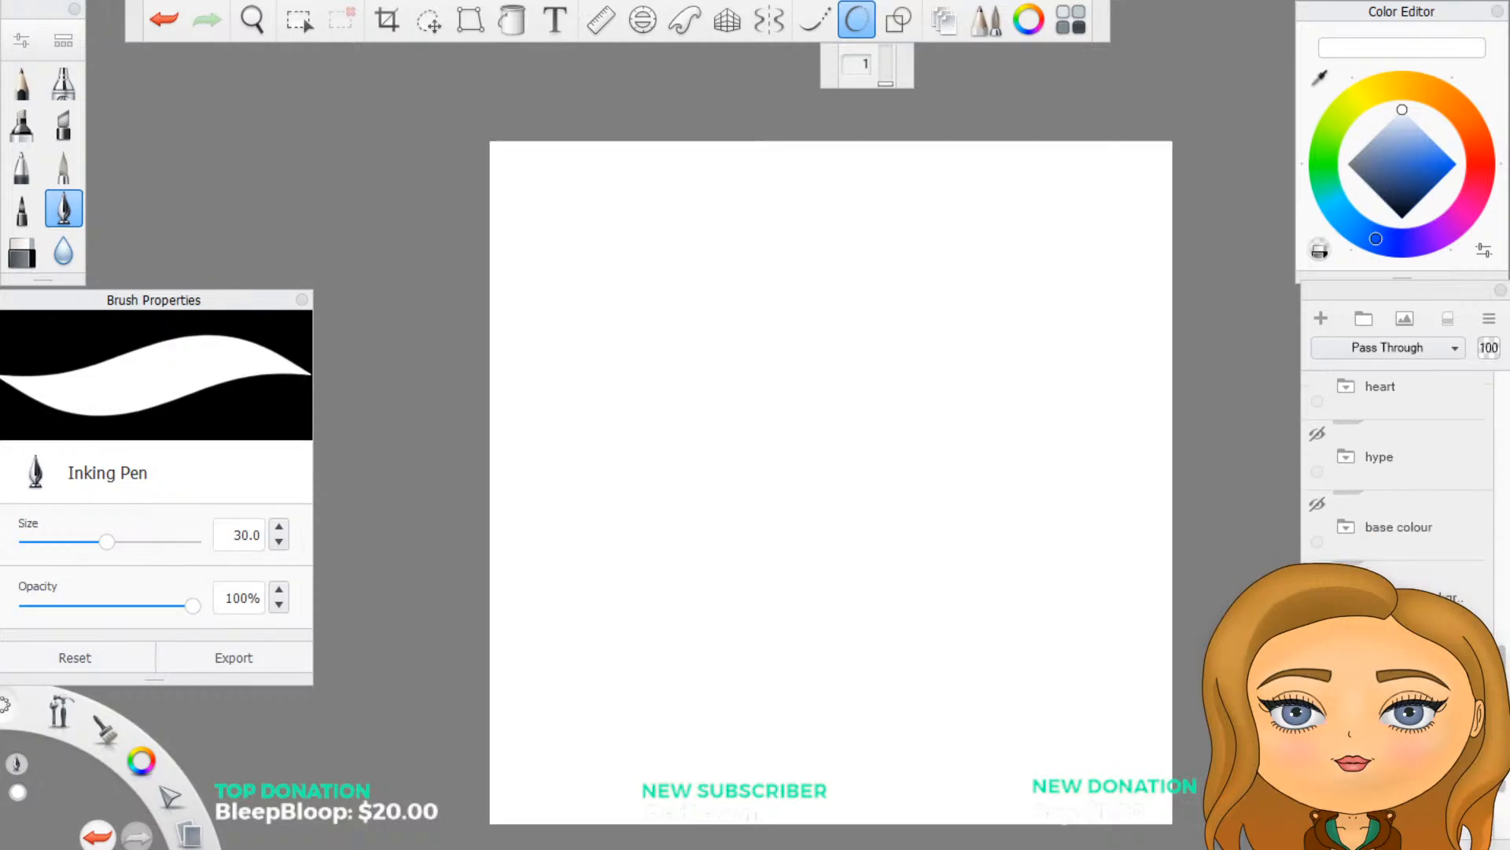
scroll(1397, 464, "up", 1)
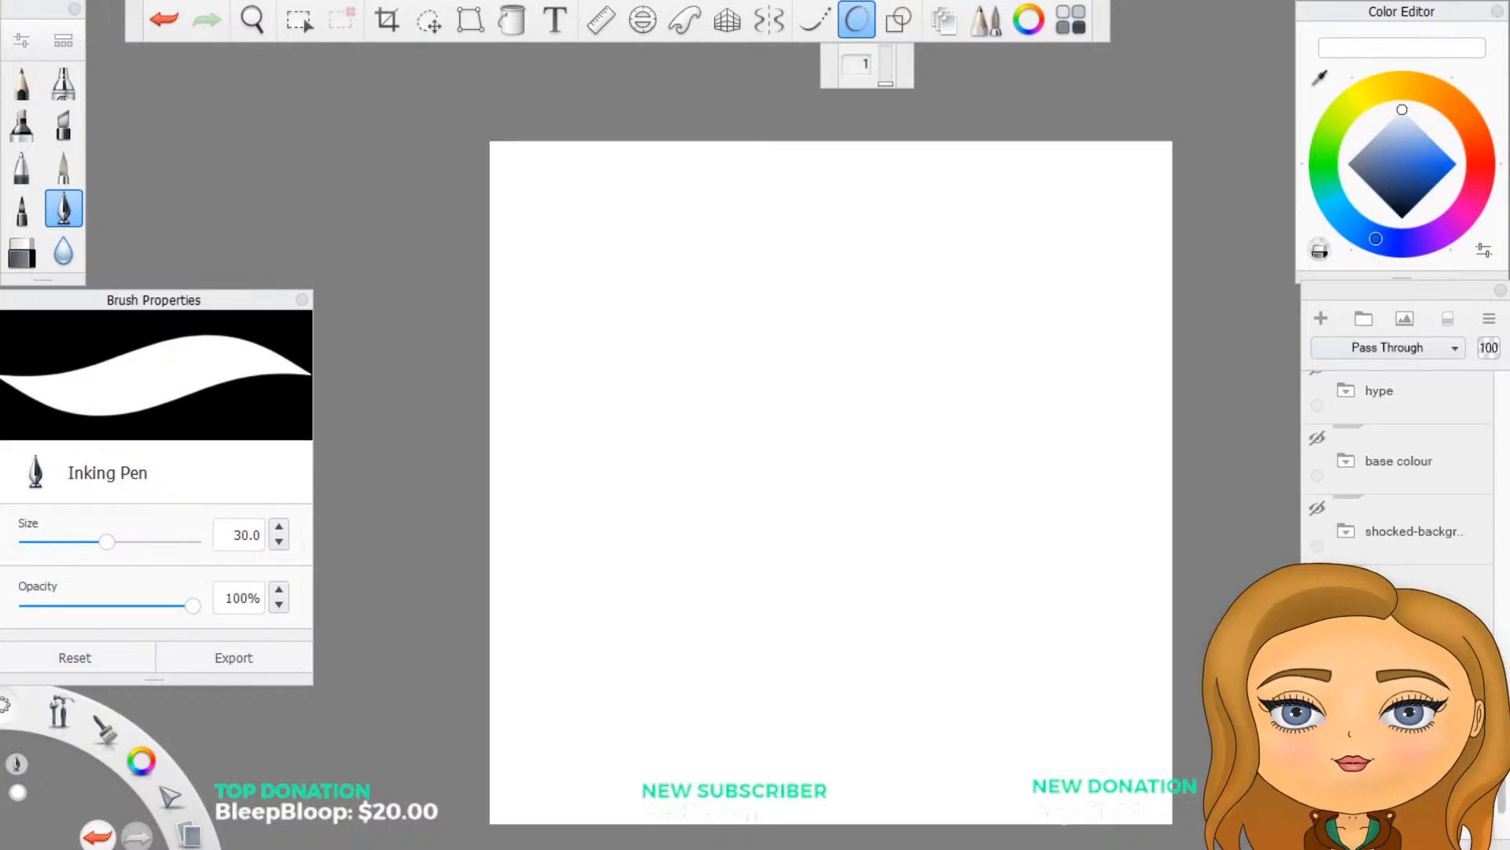
scroll(1361, 564, "up", 6)
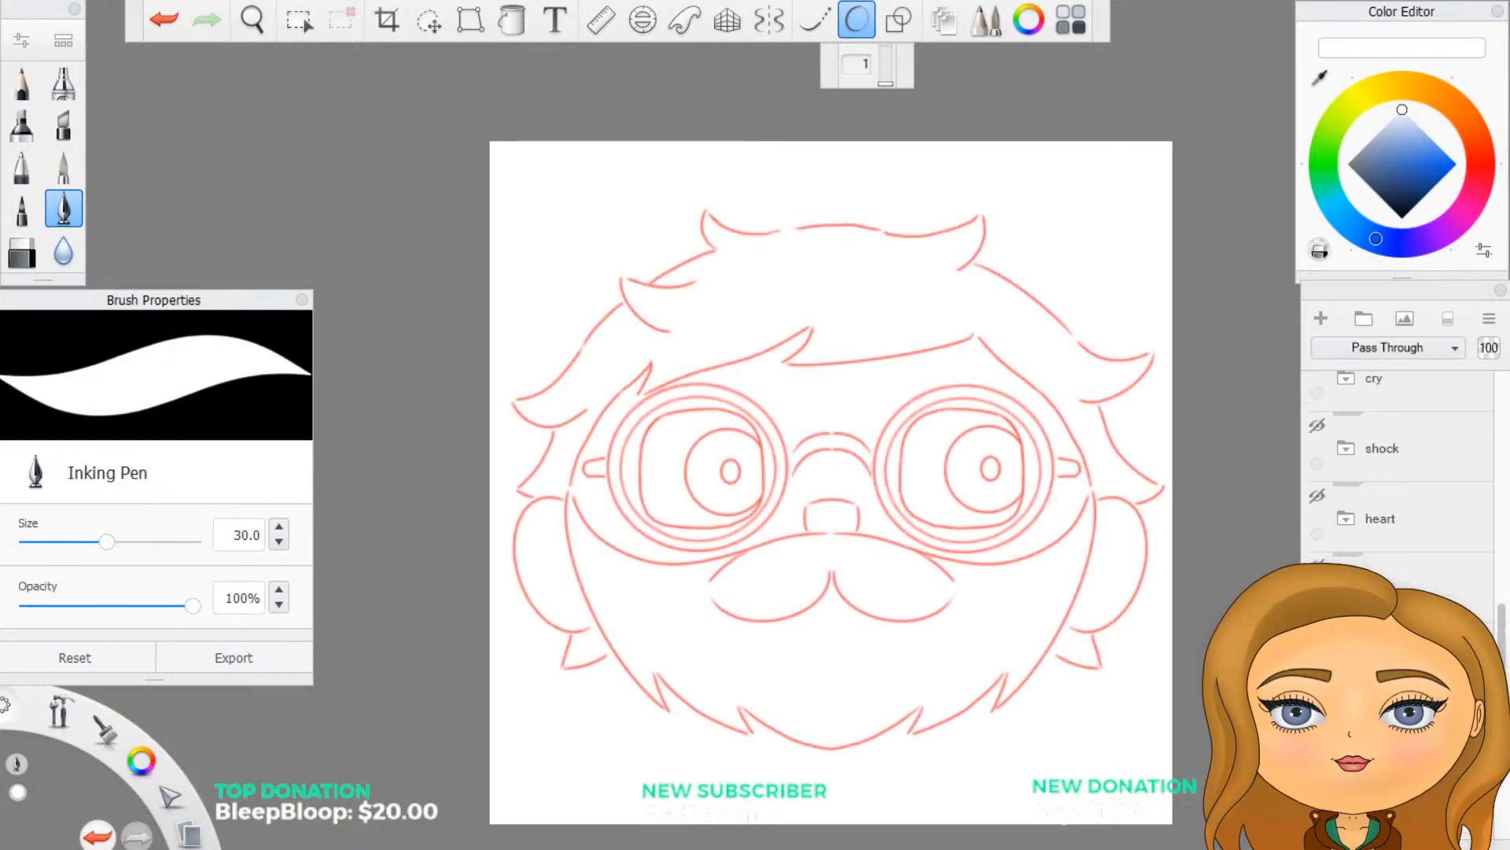
Step: Preview the blue sunglasses and thumbs-up sketch over the redline, hide it, and show the Layer48 sketch instead
scroll(1361, 564, "up", 2)
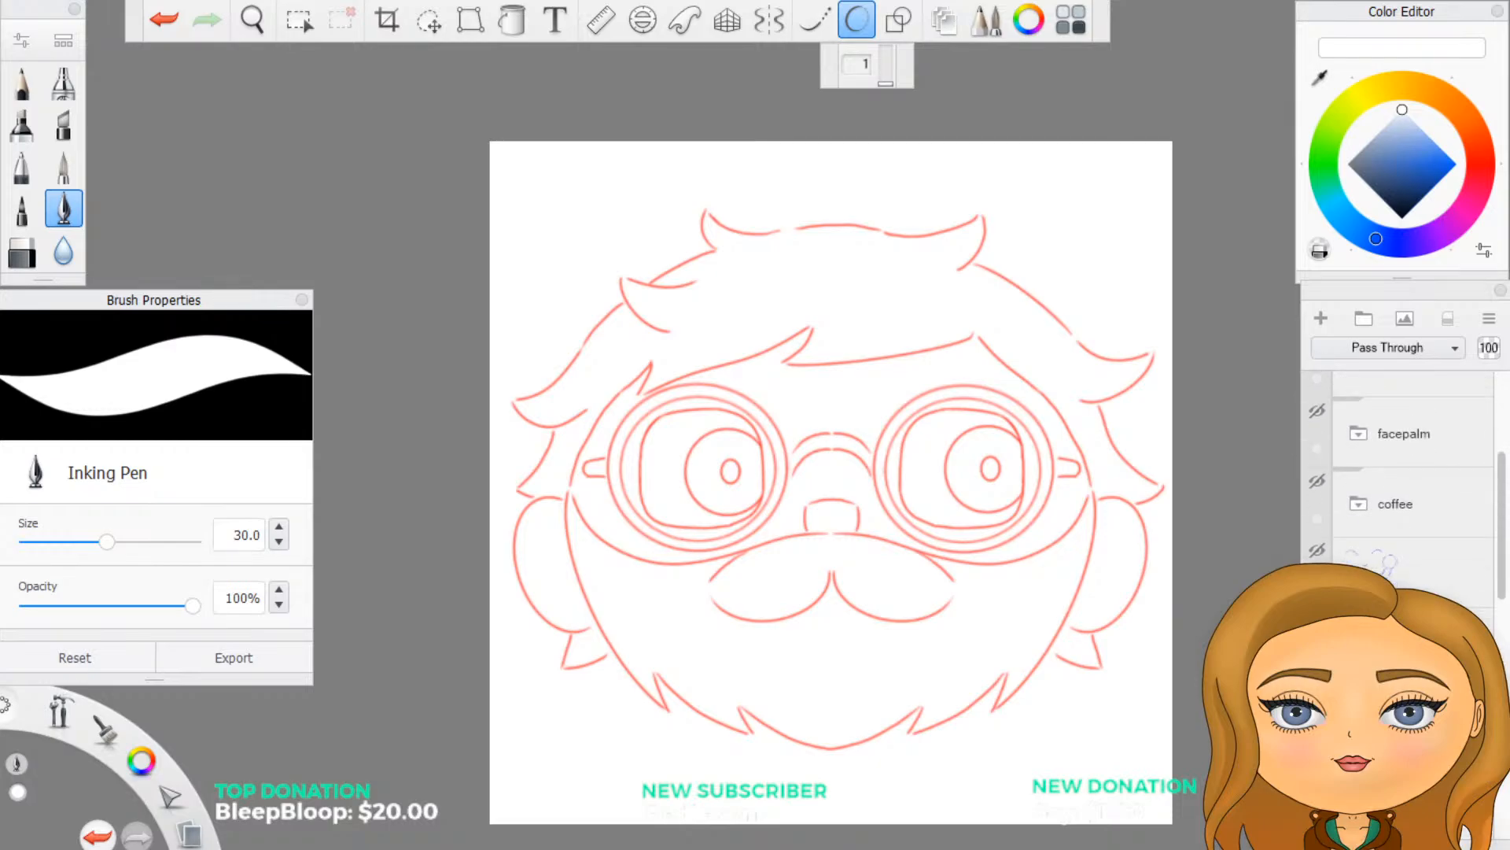
left_click(1317, 620)
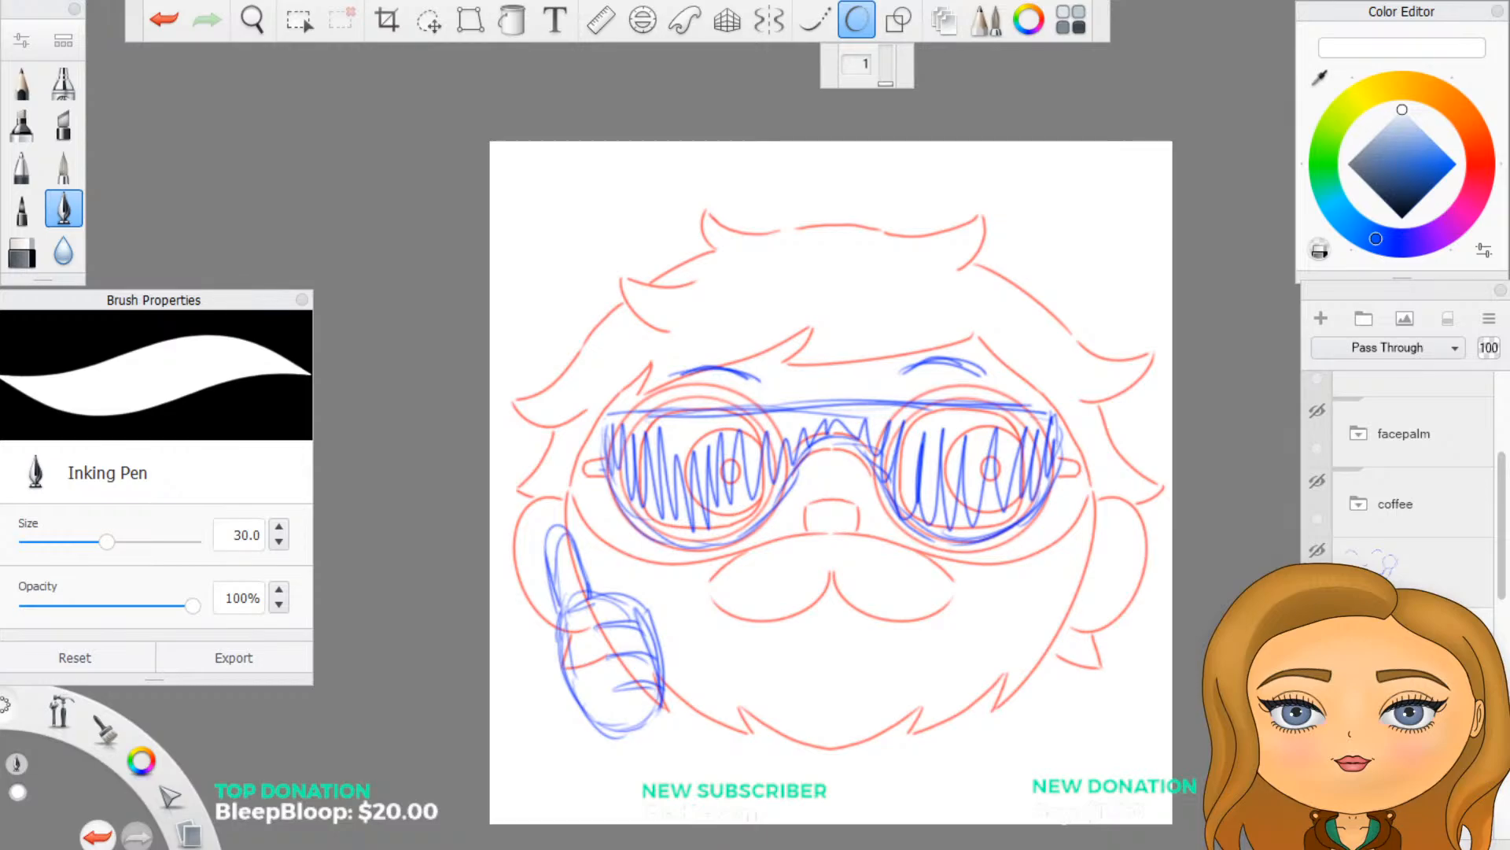
left_click(1318, 620)
left_click(1318, 551)
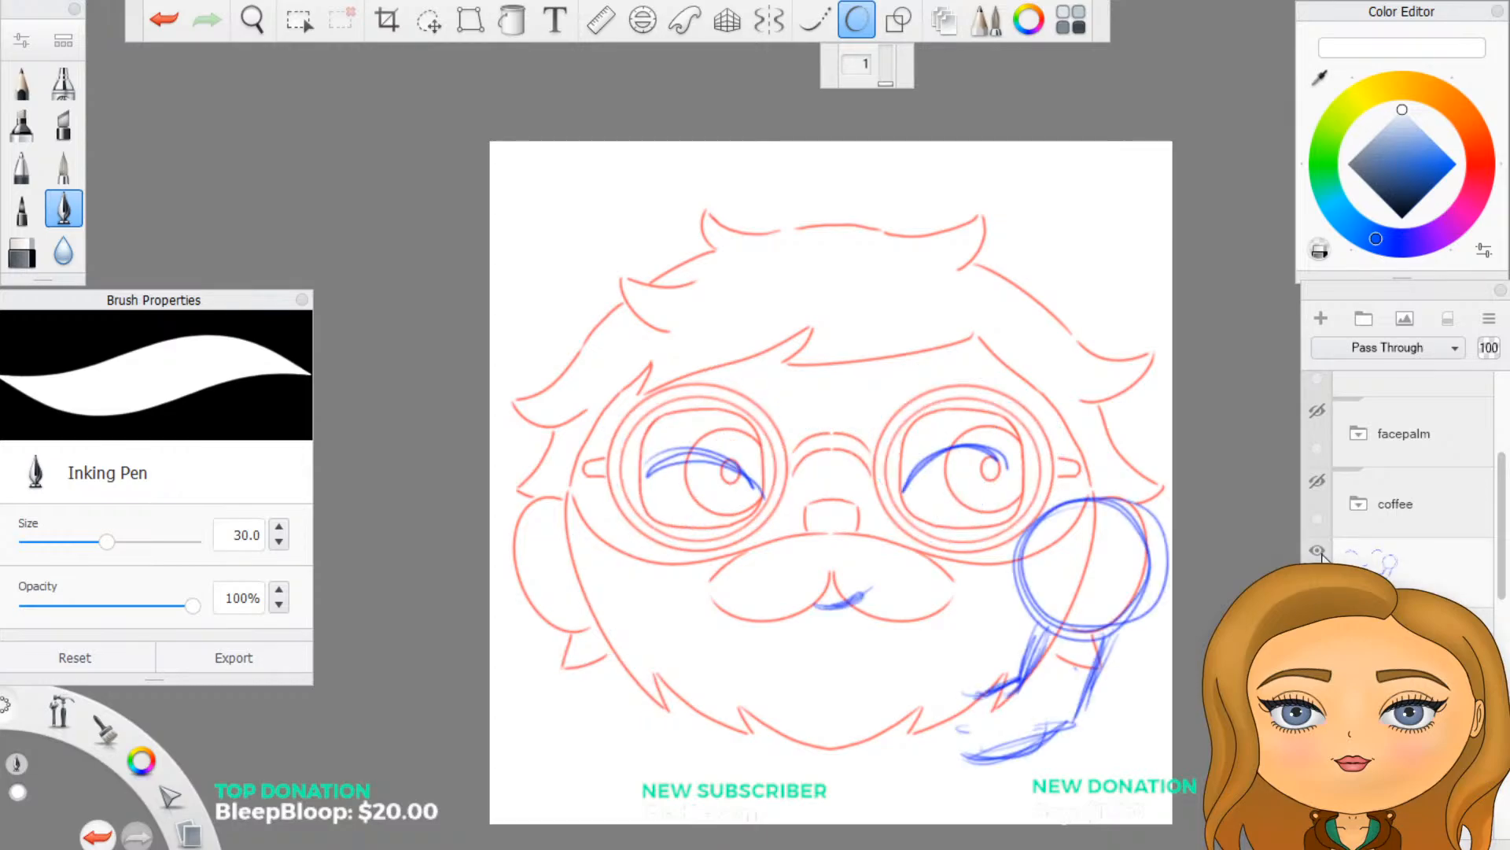
Step: Hide the Layer48 sketch and preview the Layer61 and Layer63 sketches in turn over the redline, hiding each again
left_click(1318, 551)
scroll(1347, 558, "up", 5)
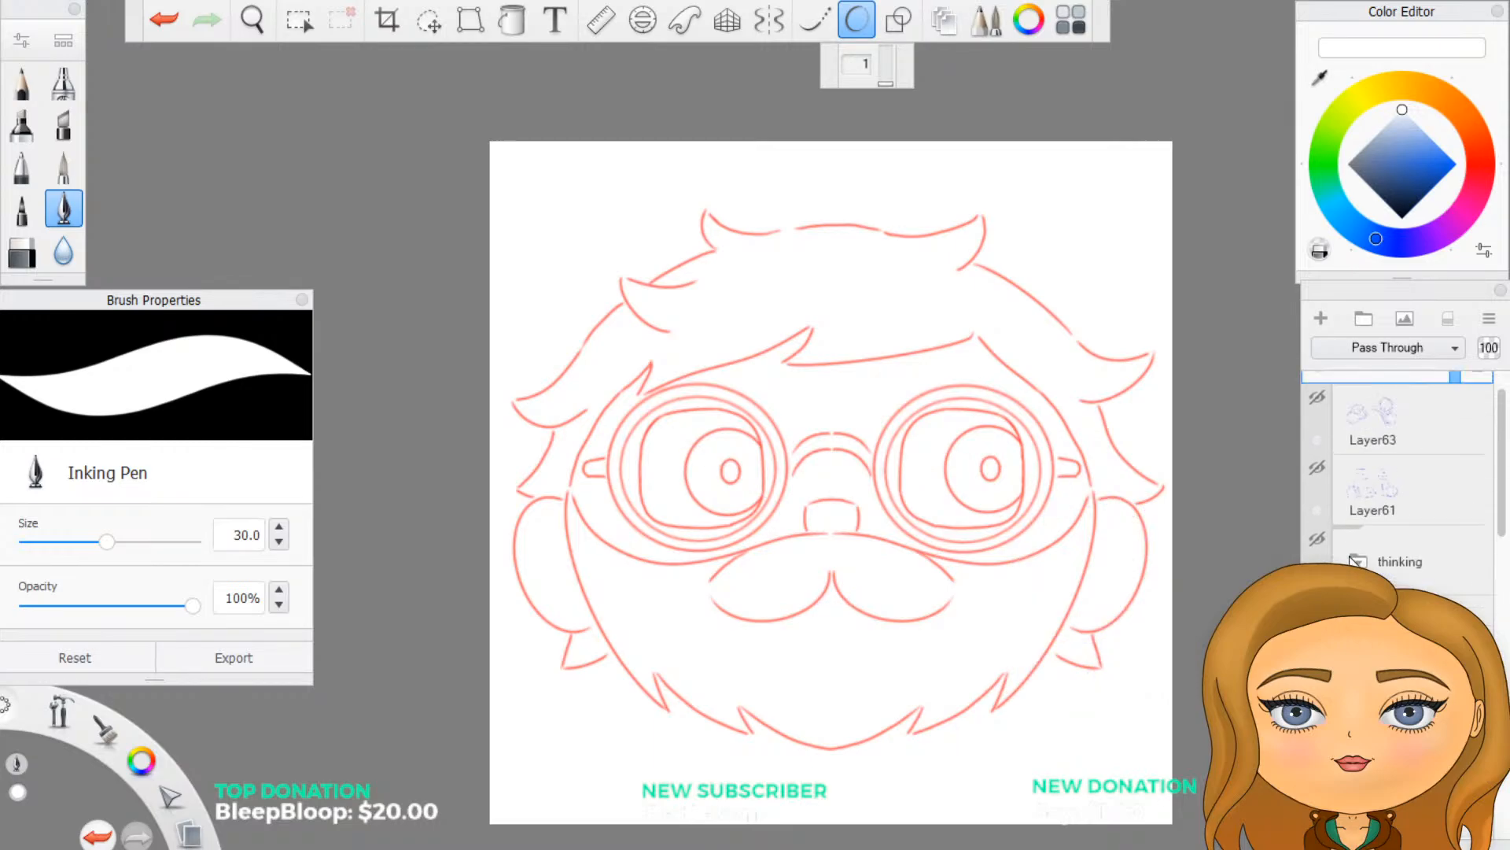
left_click(1320, 510)
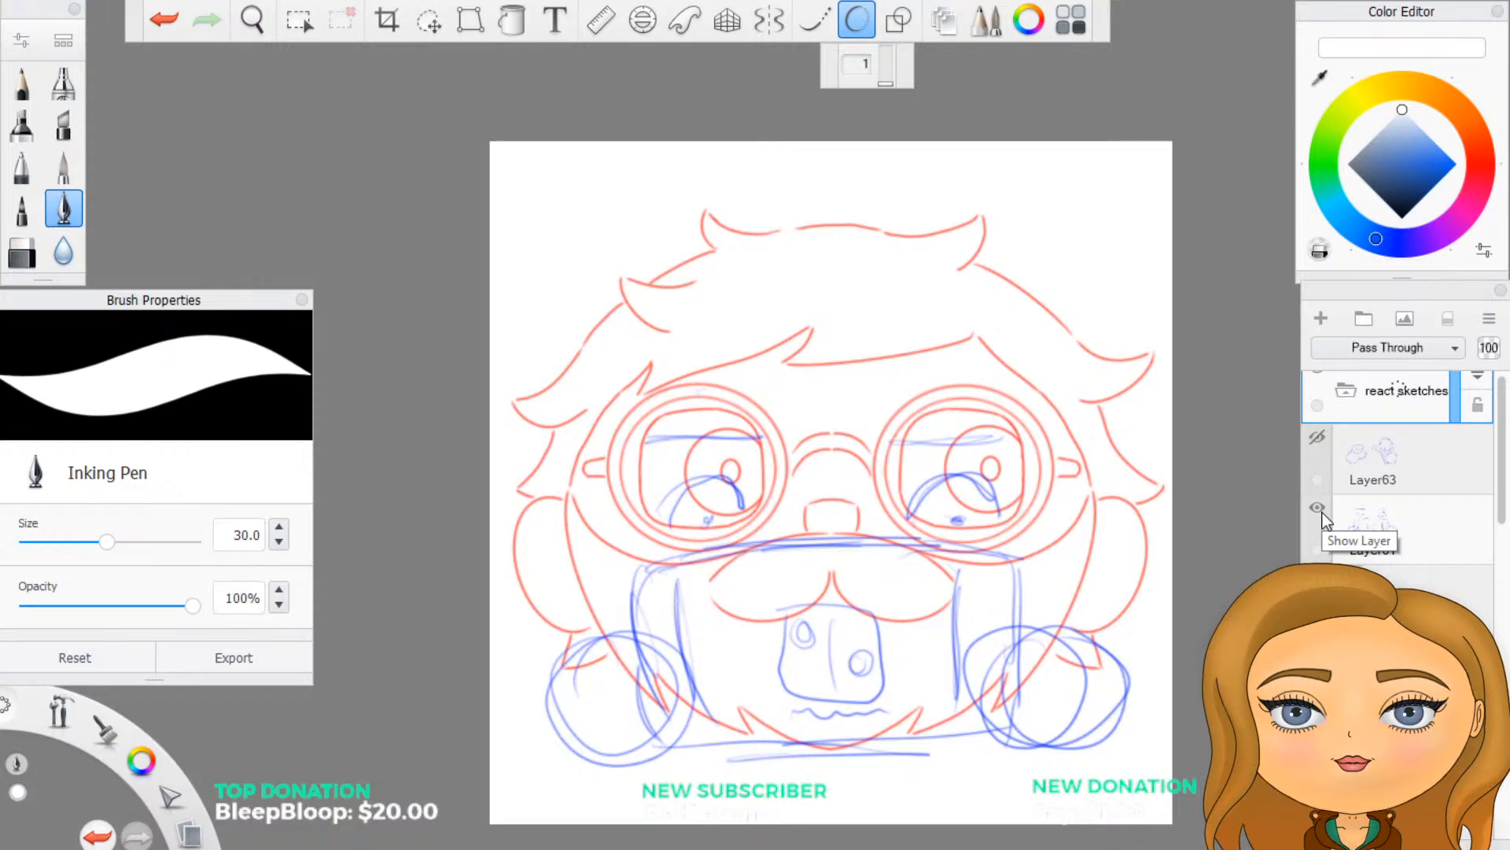
left_click(1319, 508)
left_click(1319, 438)
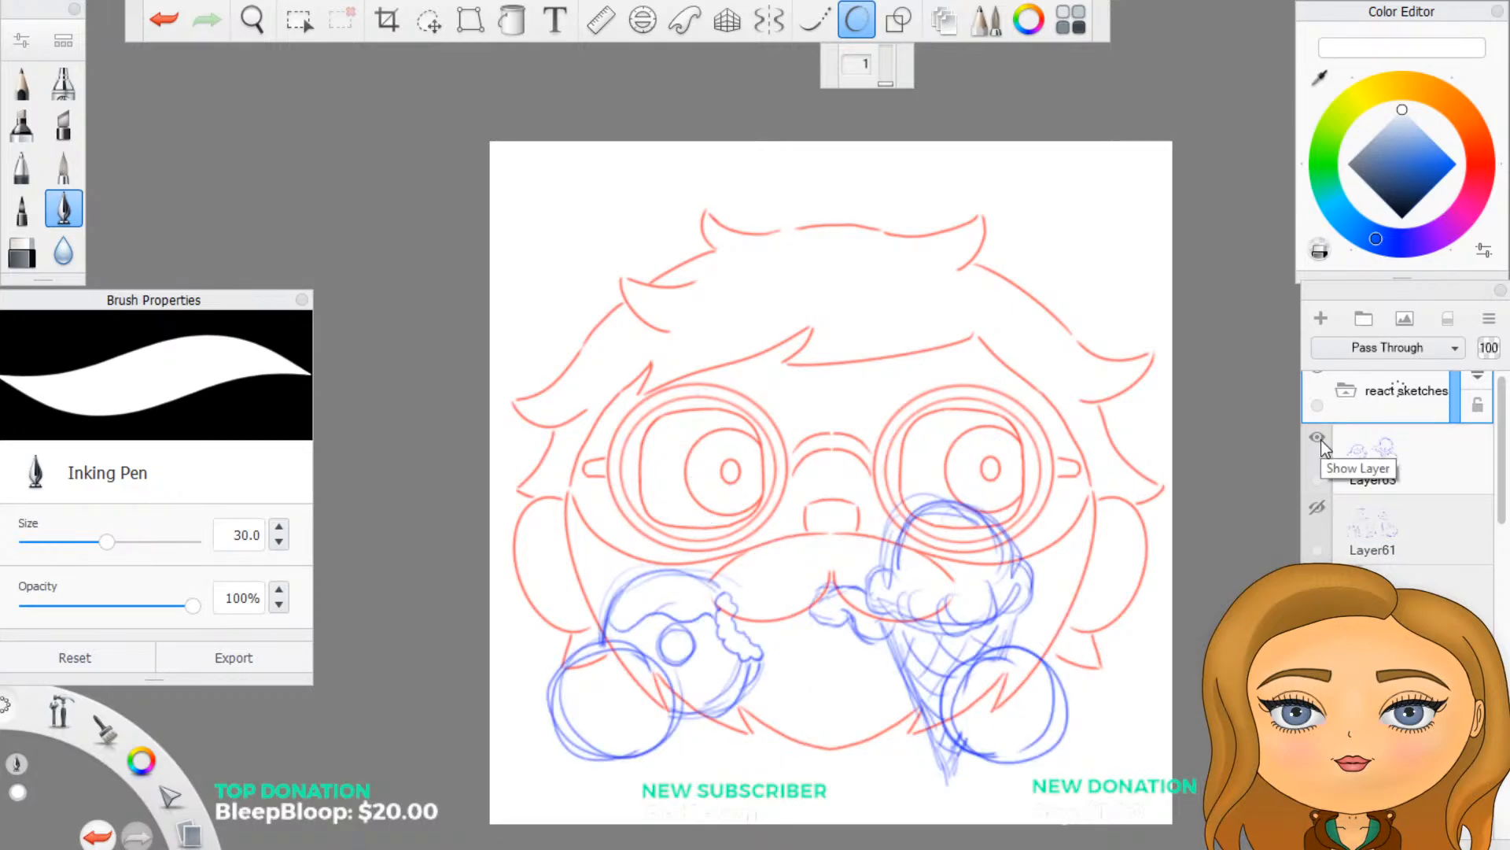
left_click(1318, 438)
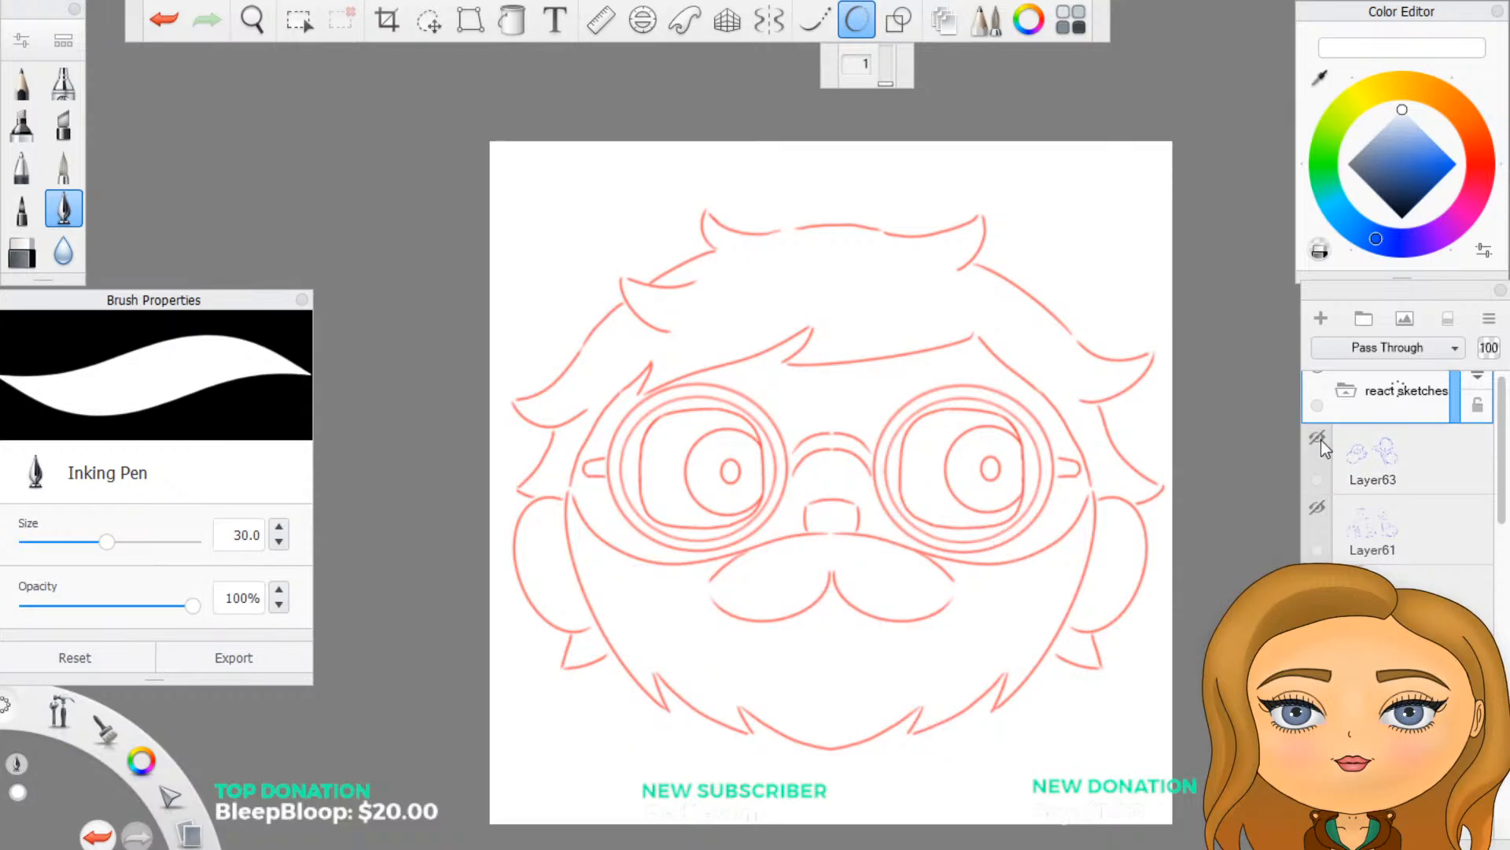
Step: Collapse the react sketches group and hide the red guide lines of the face
scroll(1322, 447, "up", 1)
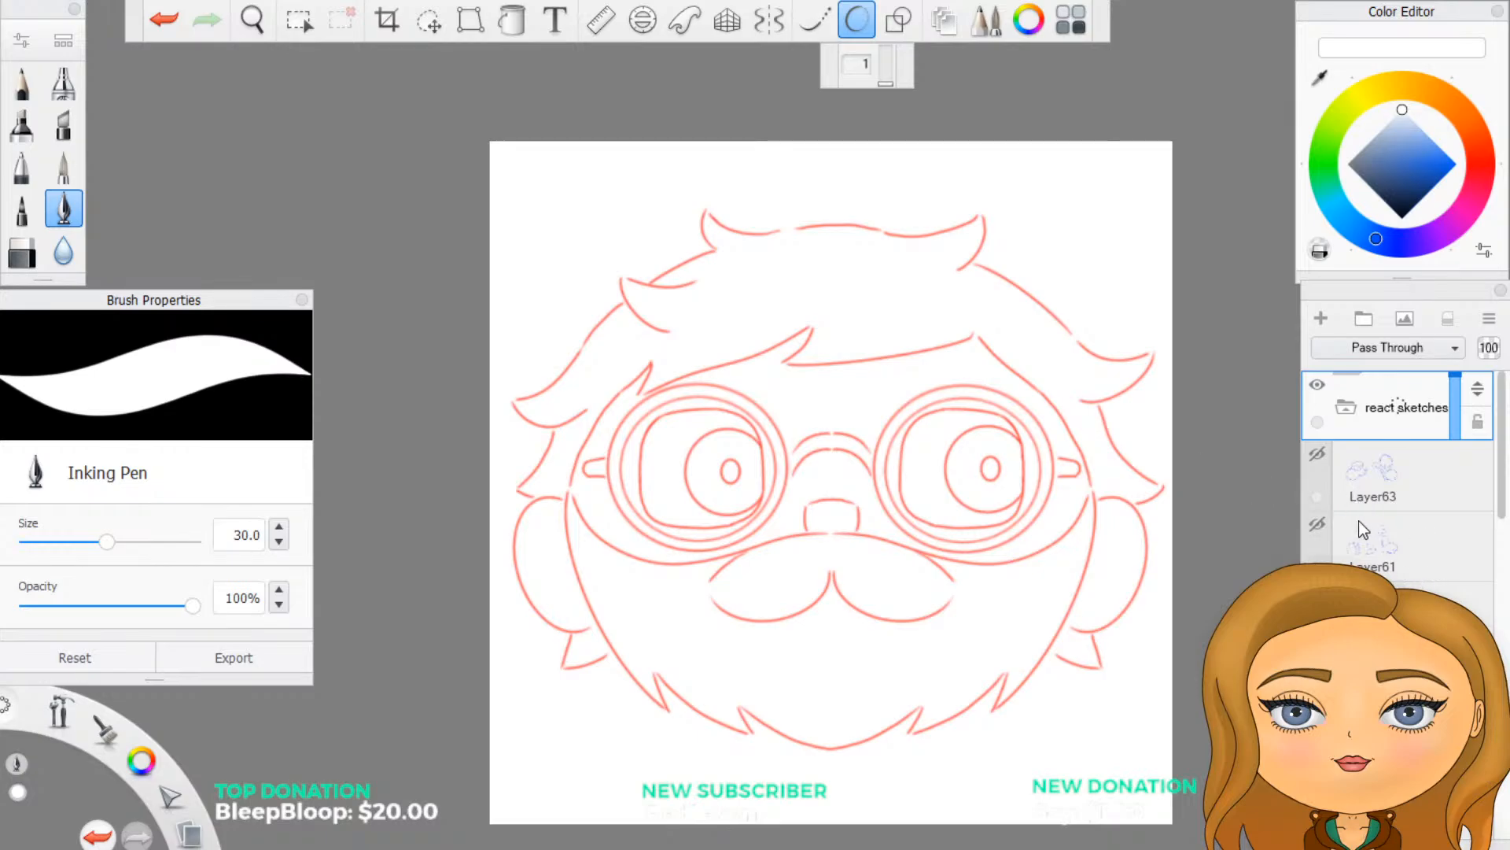
left_click(1346, 421)
scroll(1396, 472, "down", 5)
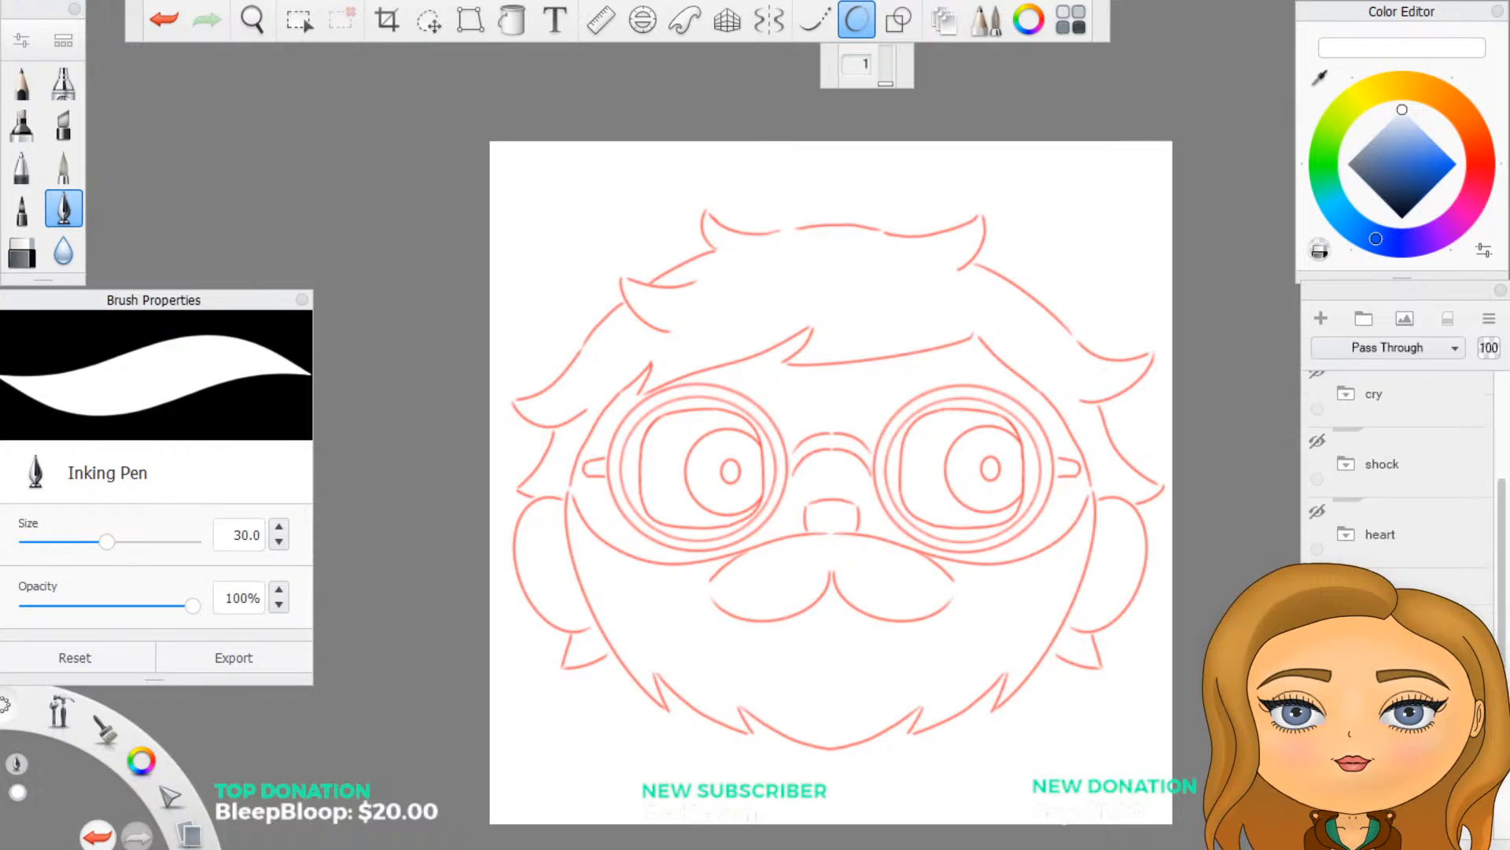
scroll(1400, 472, "down", 1)
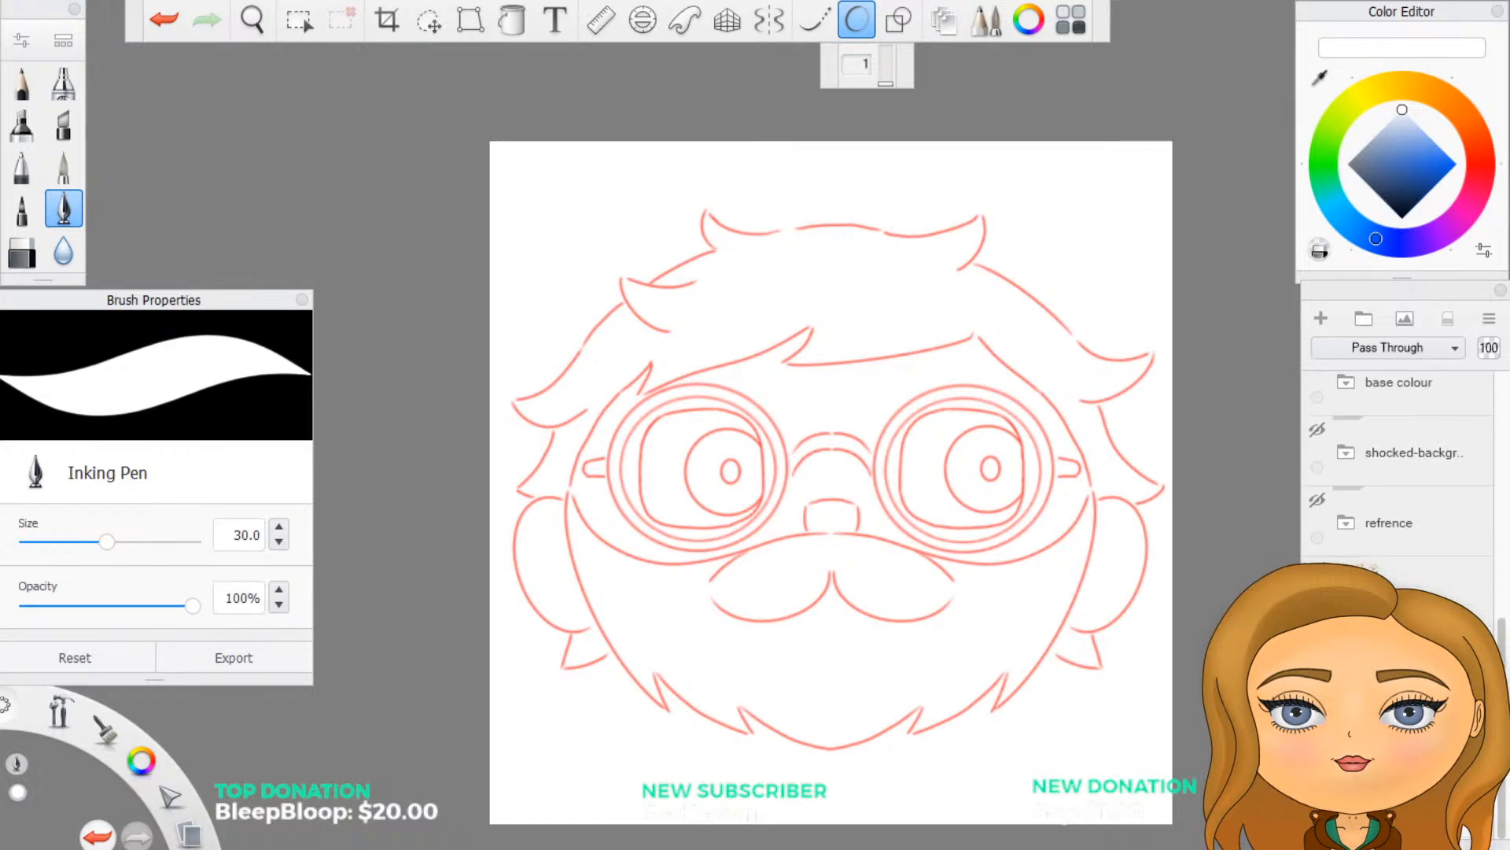
left_click(1318, 569)
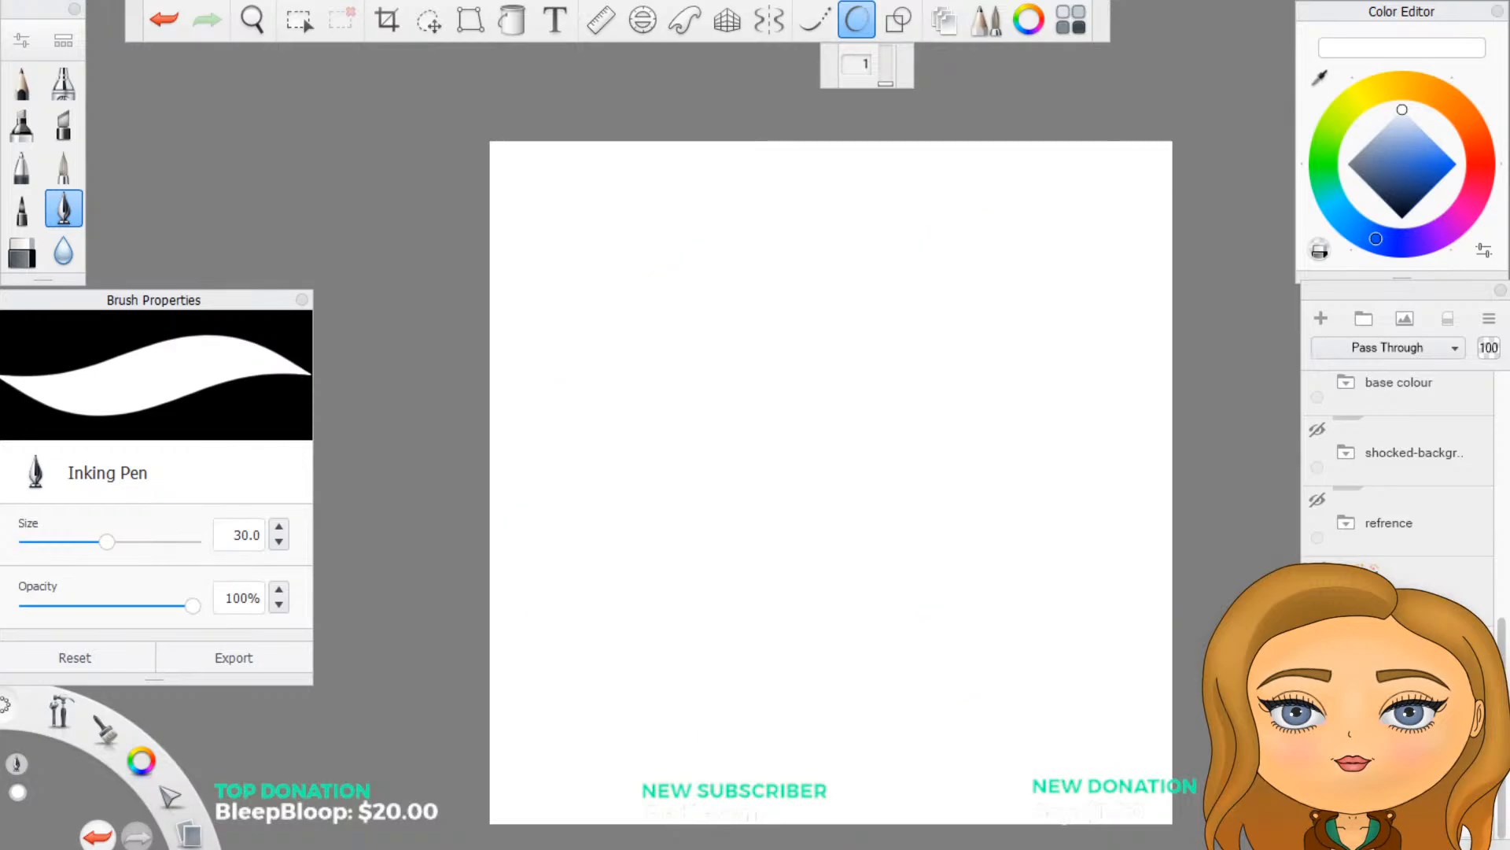
Step: Show the base colour group of the bearded character on the empty canvas
scroll(1400, 472, "up", 2)
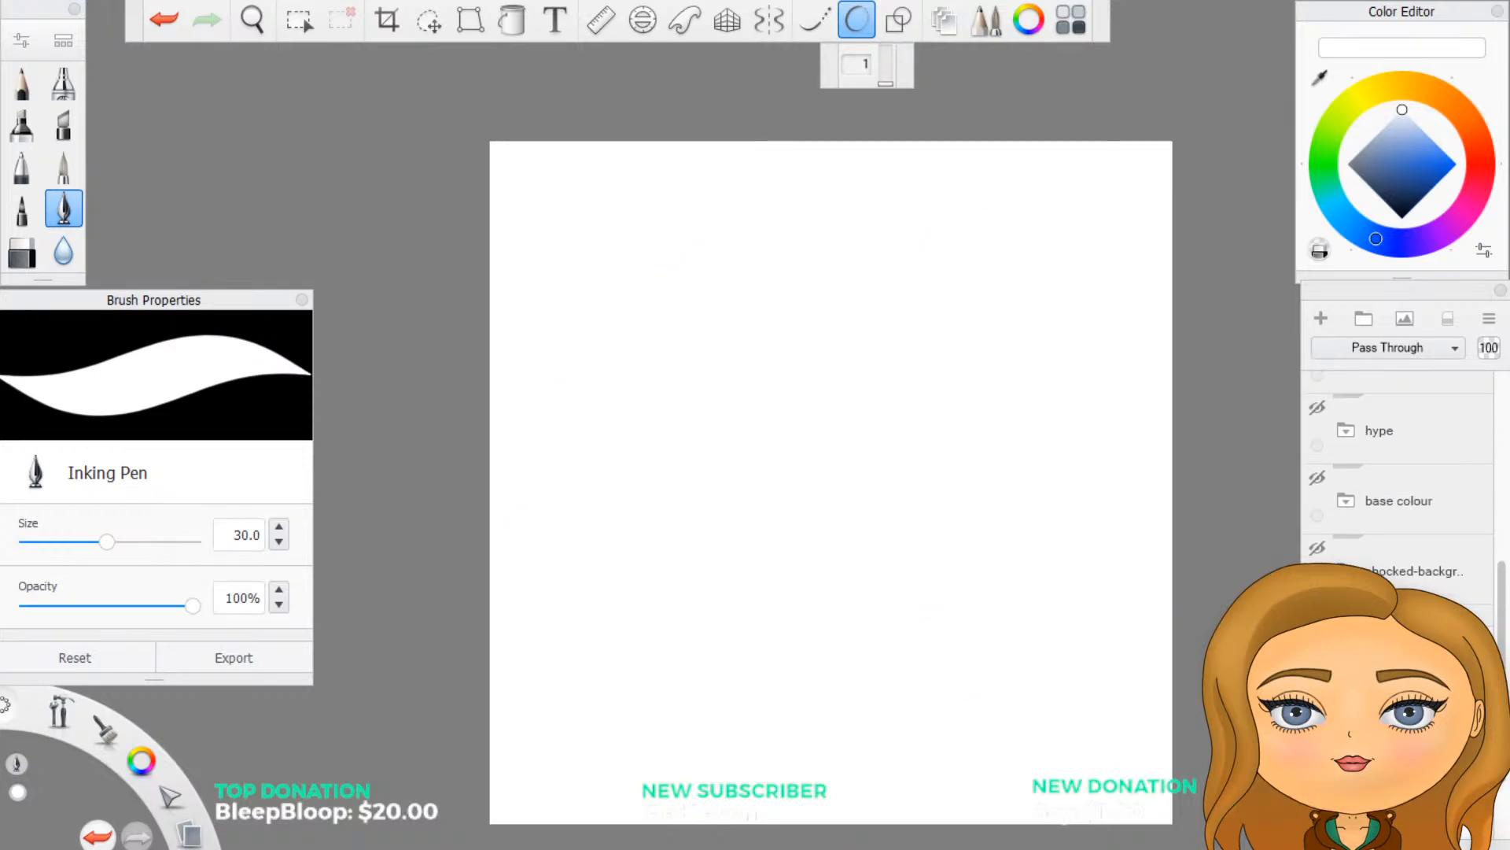
scroll(1330, 548, "up", 1)
left_click(1319, 523)
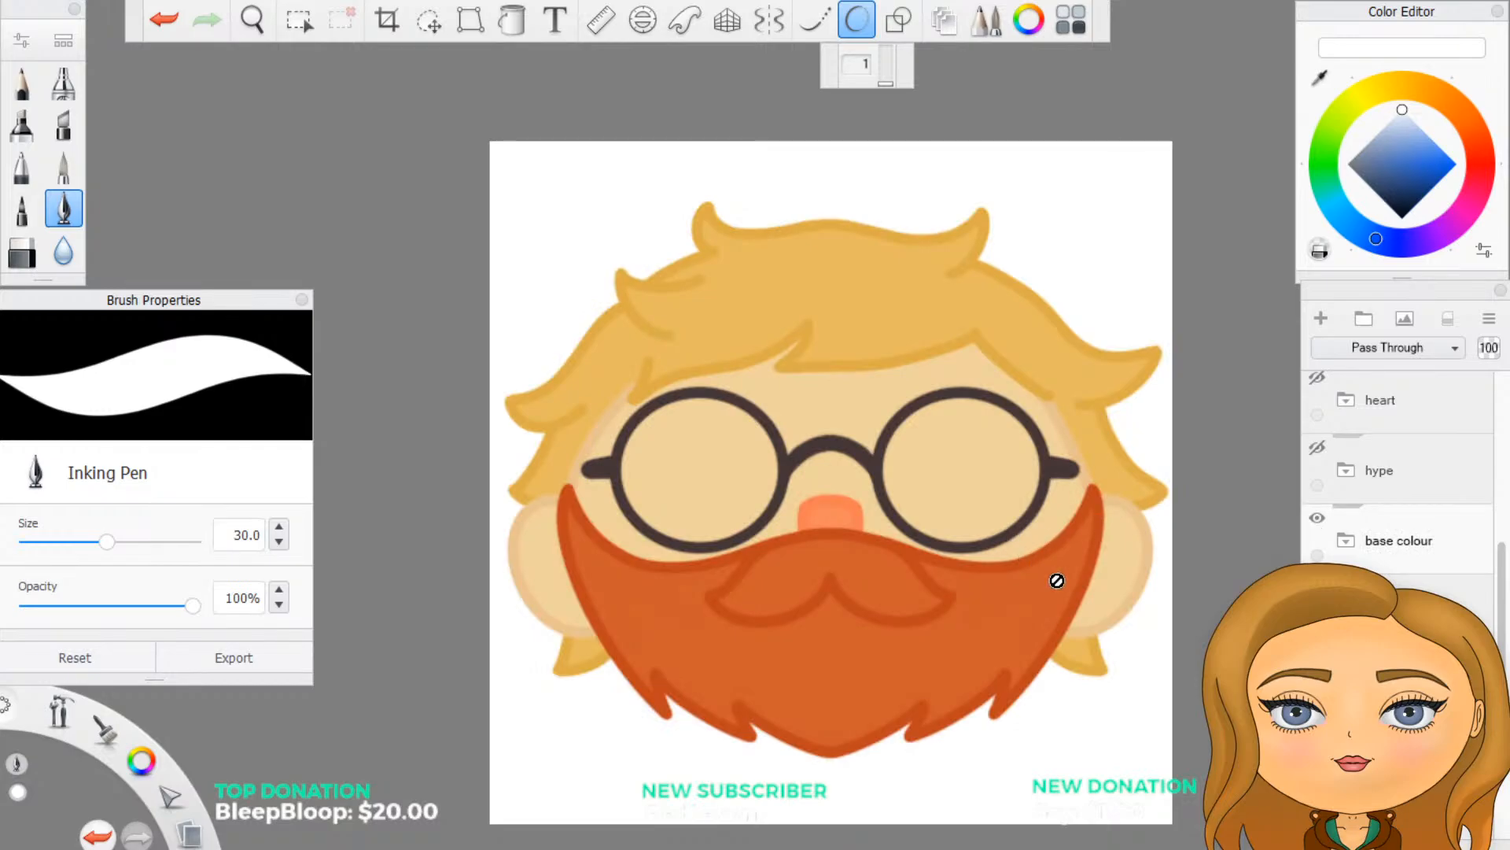
Step: Set the Inking Pen brush size to 5 for working on the enlarged face
scroll(1018, 584, "down", 1)
scroll(1158, 694, "up", 1)
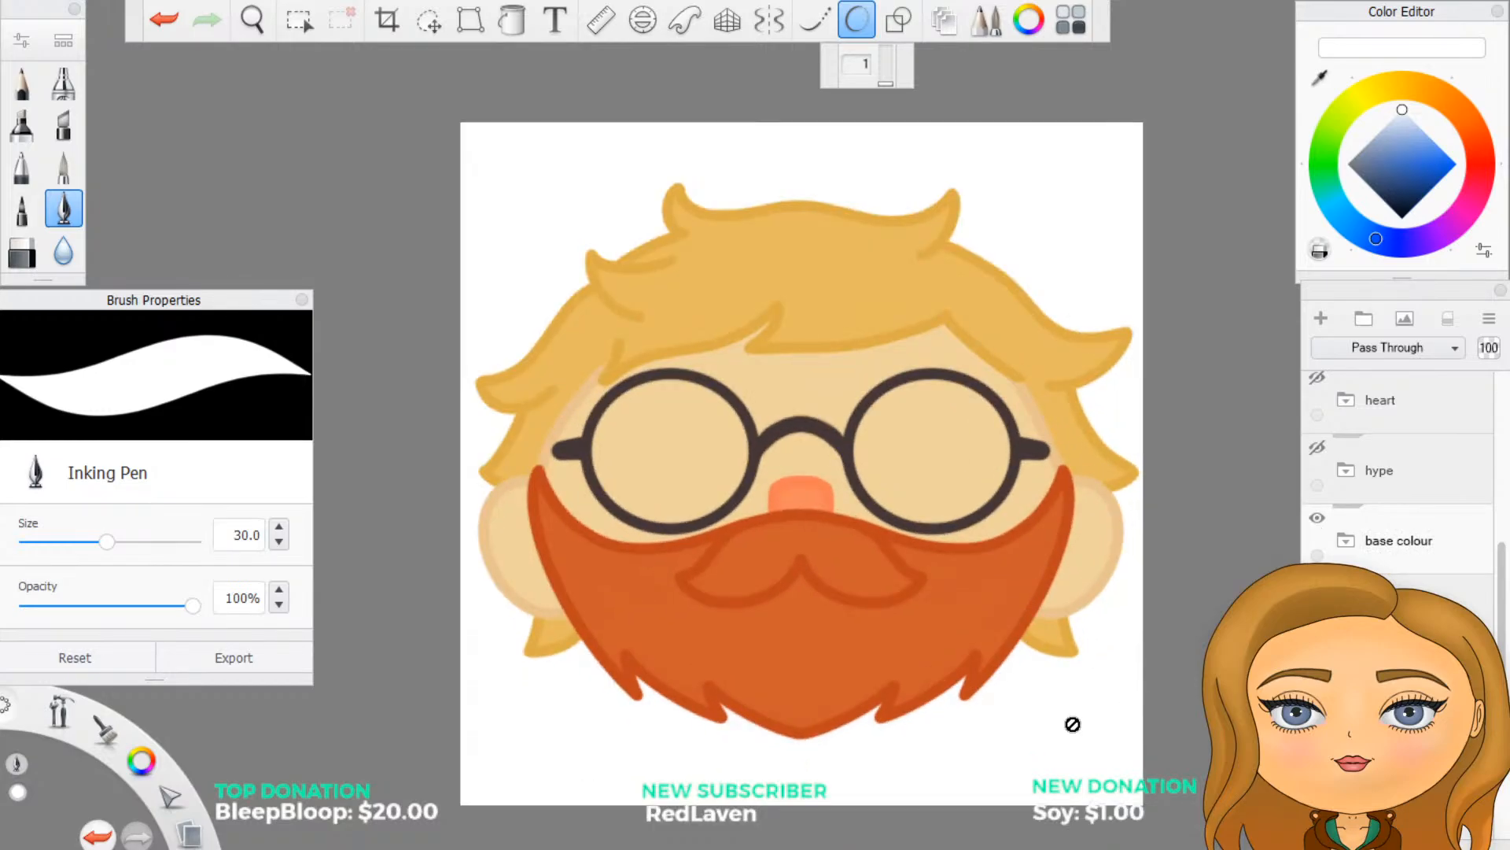
scroll(1072, 724, "up", 1)
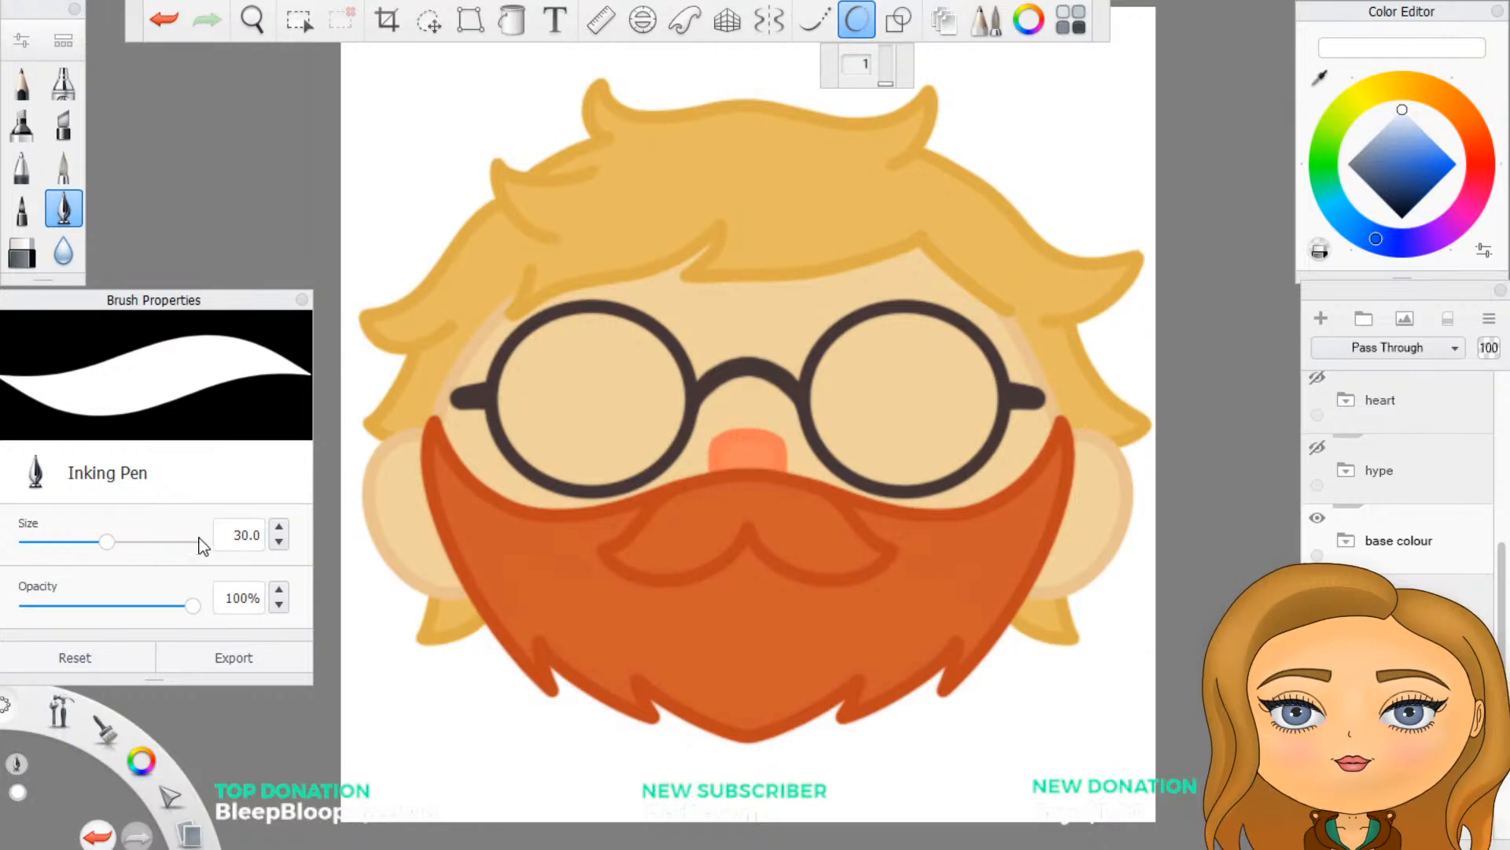
double_click(235, 538)
type("5")
key("Return")
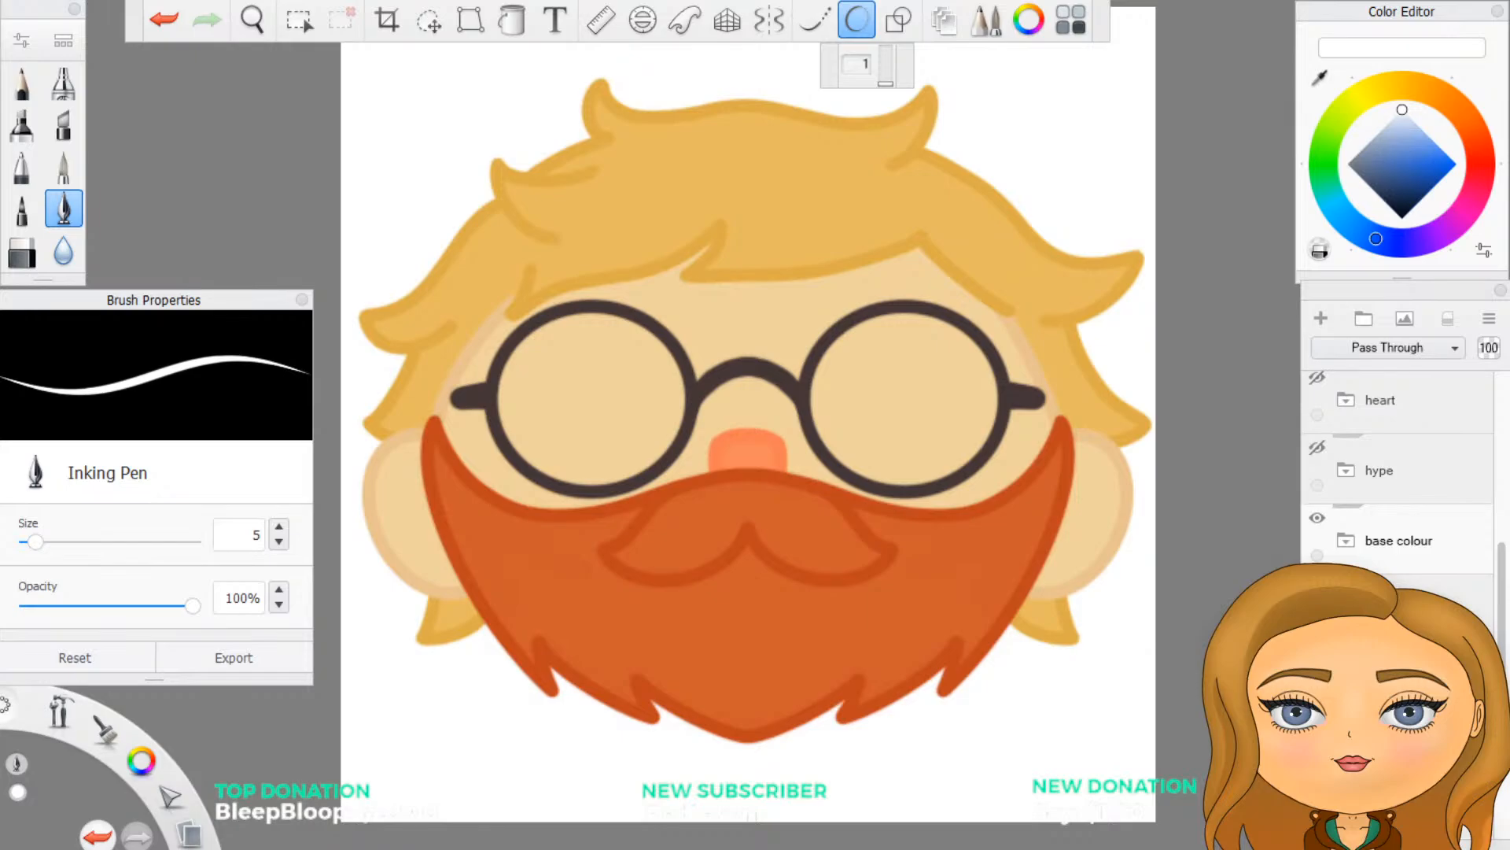
key("Return")
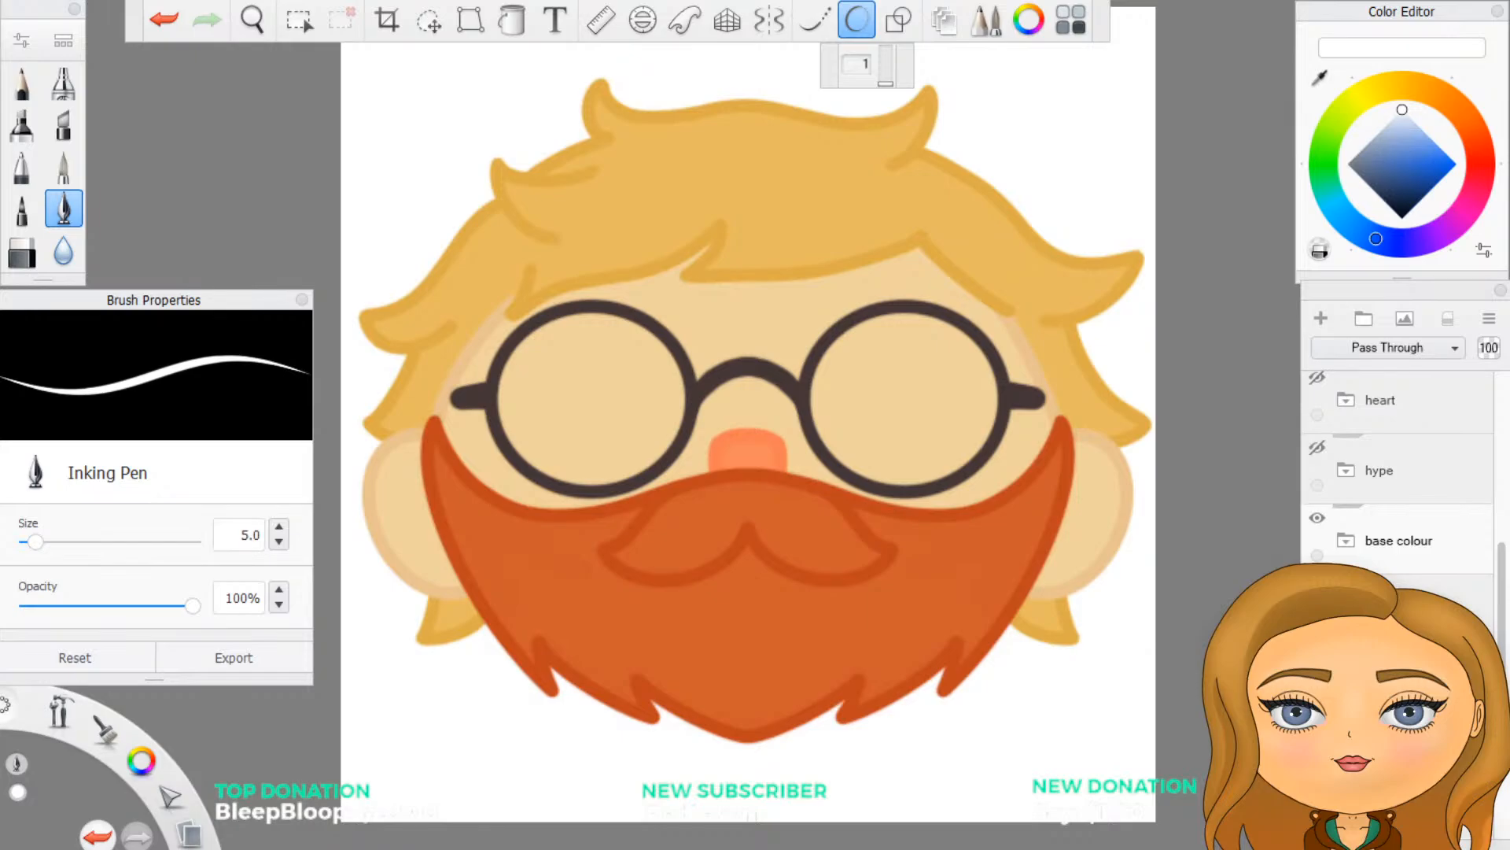